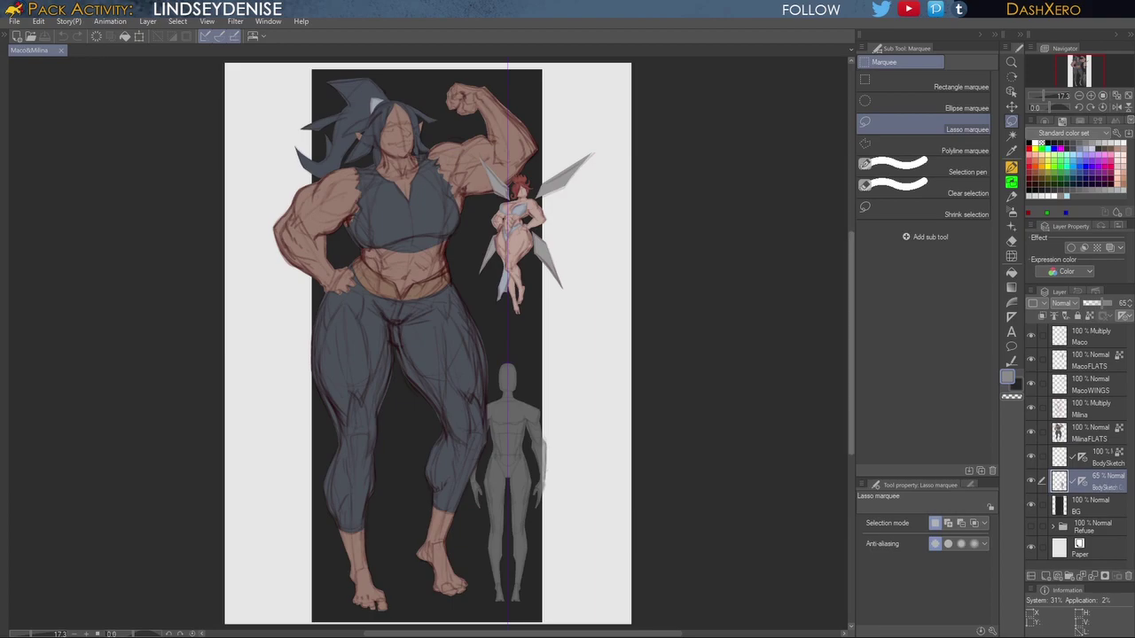
Step: Make MilinaFLATS the active layer and sample the large figure's skin tone as the drawing colour with the Design pencil Custom brush
{"action": "left_click_drag", "start_coordinate": [851, 317], "coordinate": [851, 315]}
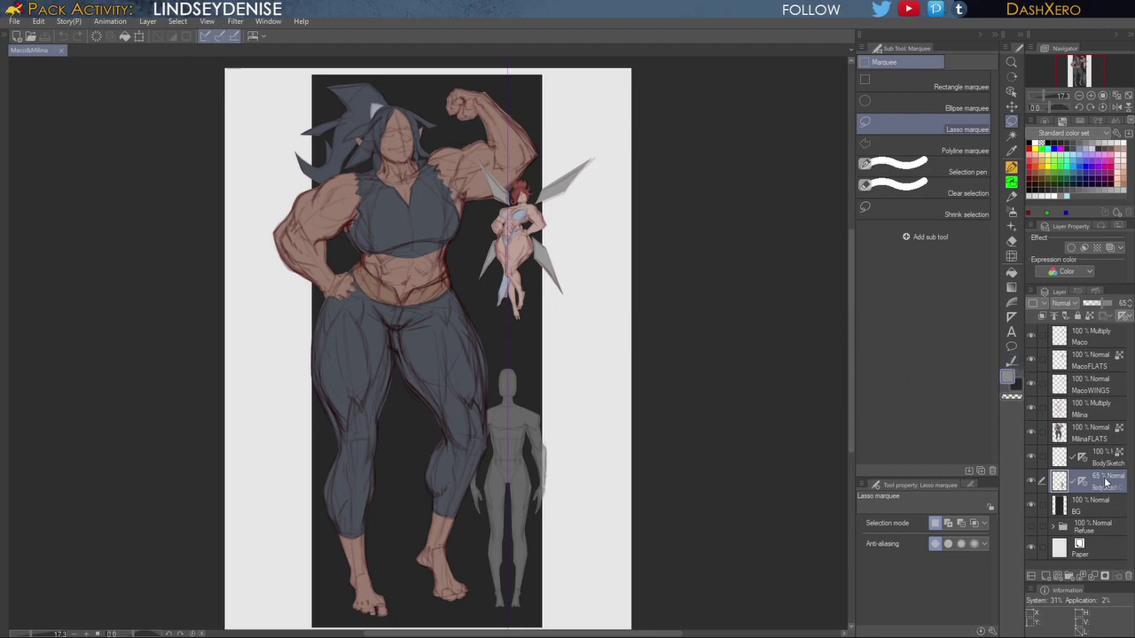
{"action": "left_click", "coordinate": [1109, 439]}
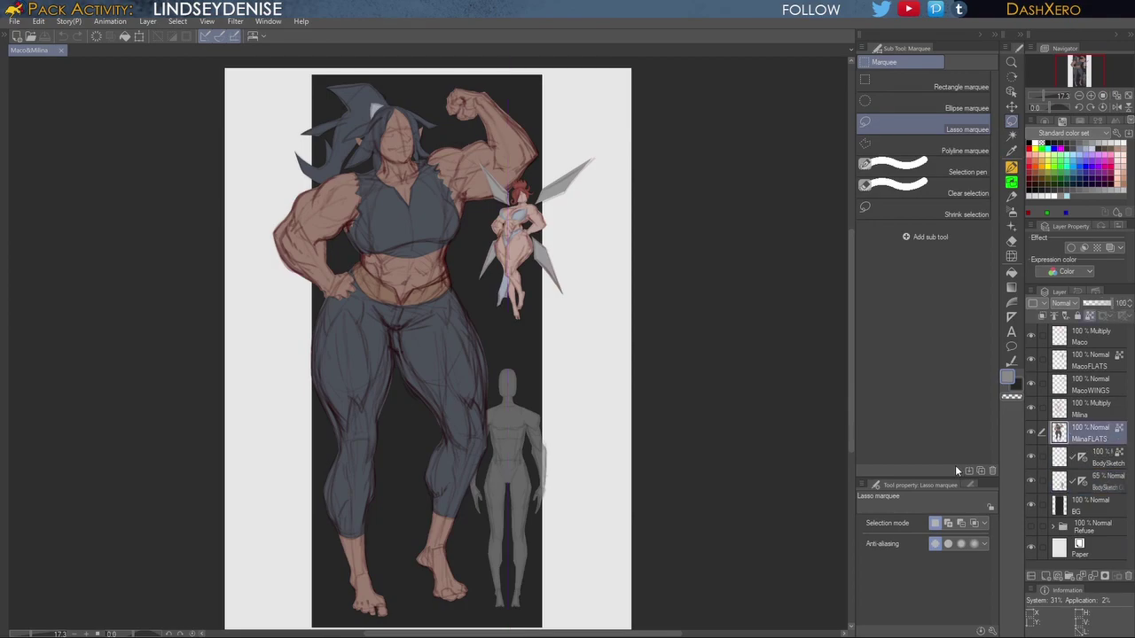
{"action": "left_click_drag", "start_coordinate": [548, 328], "coordinate": [658, 409]}
{"action": "scroll", "coordinate": [659, 406], "scroll_direction": "up", "scroll_amount": 1}
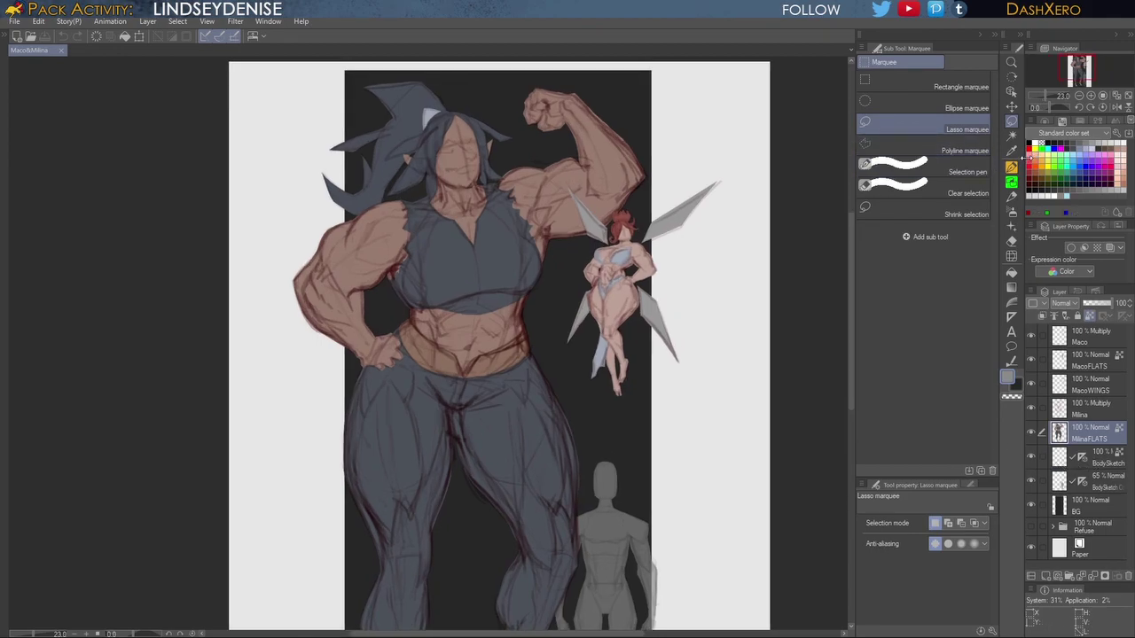
{"action": "left_click", "coordinate": [1011, 196]}
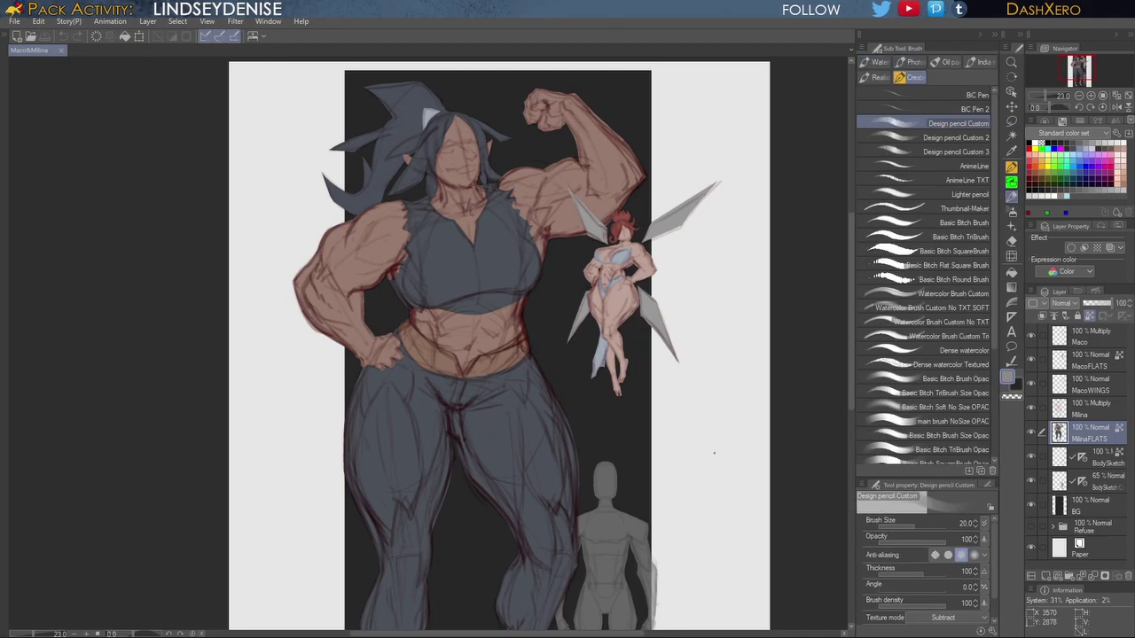
{"action": "left_click_drag", "start_coordinate": [572, 374], "coordinate": [607, 396]}
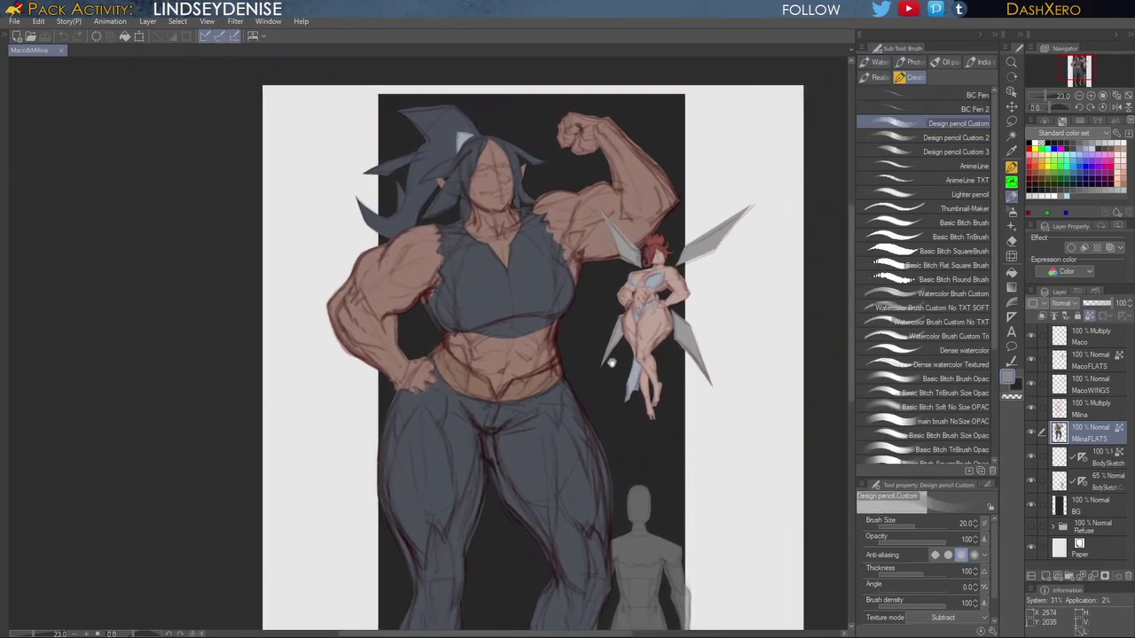
{"action": "left_click", "coordinate": [550, 342], "text": "alt"}
{"action": "left_click", "coordinate": [541, 348], "text": "alt"}
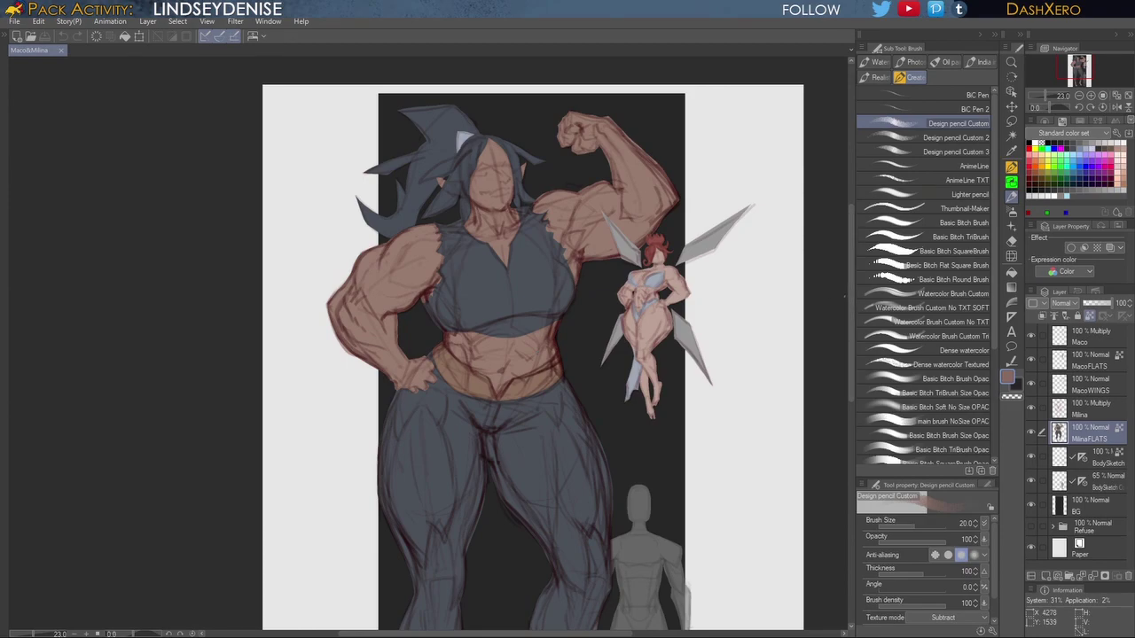
Step: Auto-select all of the large figure's skin areas on the MilinaFLATS layer, referring to the edited layer only
{"action": "left_click_drag", "start_coordinate": [851, 306], "coordinate": [851, 303]}
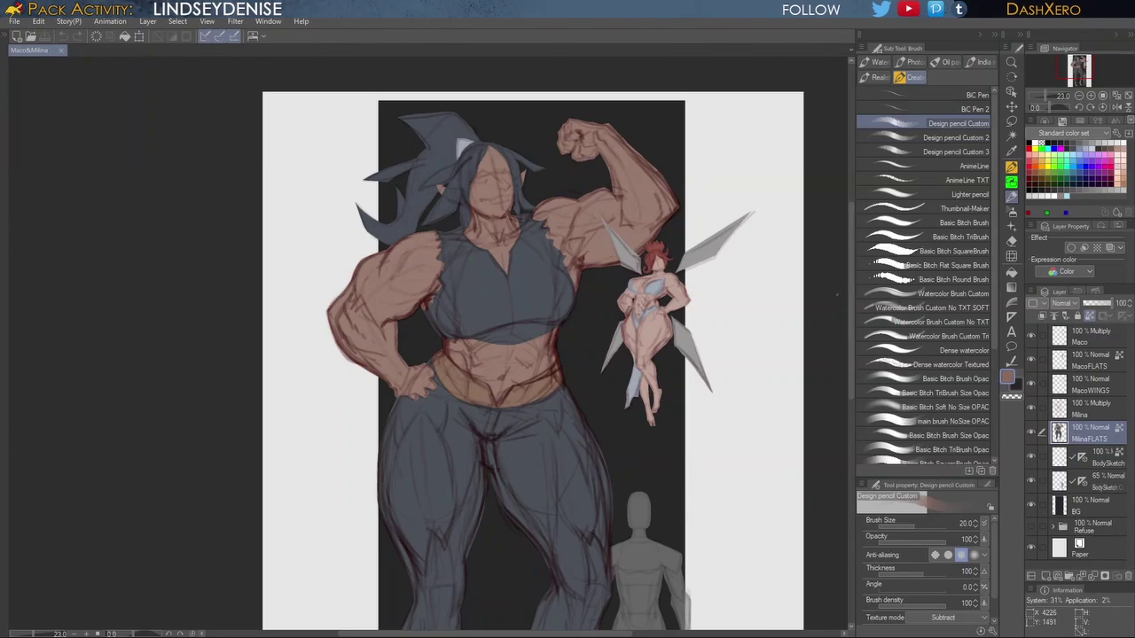
{"action": "scroll", "coordinate": [851, 319], "scroll_direction": "up", "scroll_amount": 2}
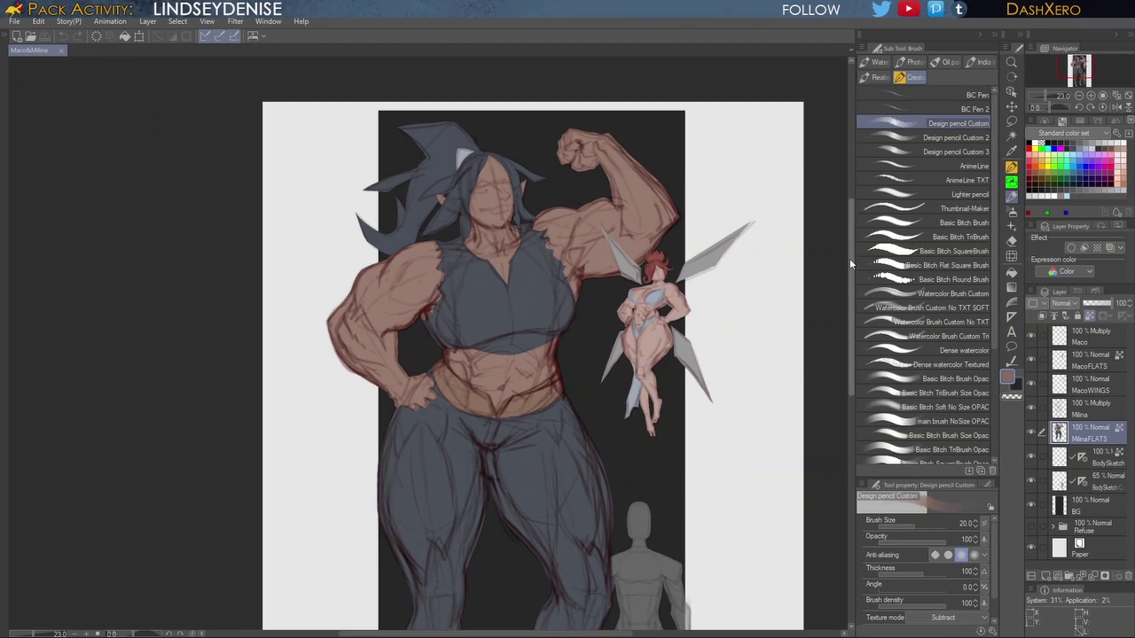
{"action": "left_click_drag", "start_coordinate": [850, 263], "coordinate": [850, 258]}
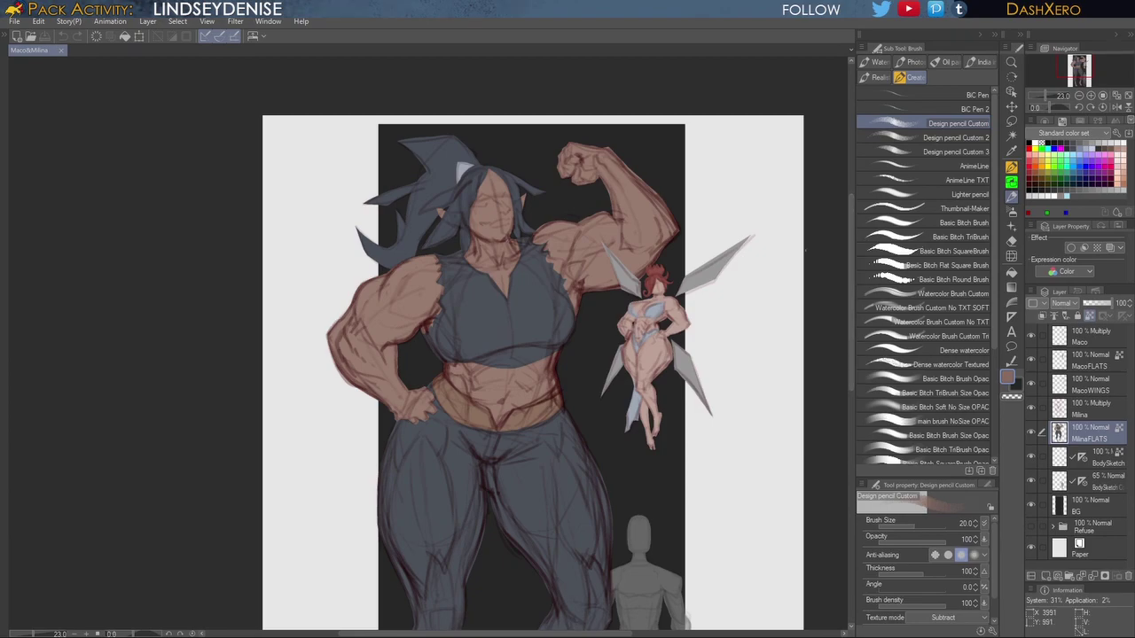
{"action": "left_click_drag", "start_coordinate": [850, 310], "coordinate": [850, 307]}
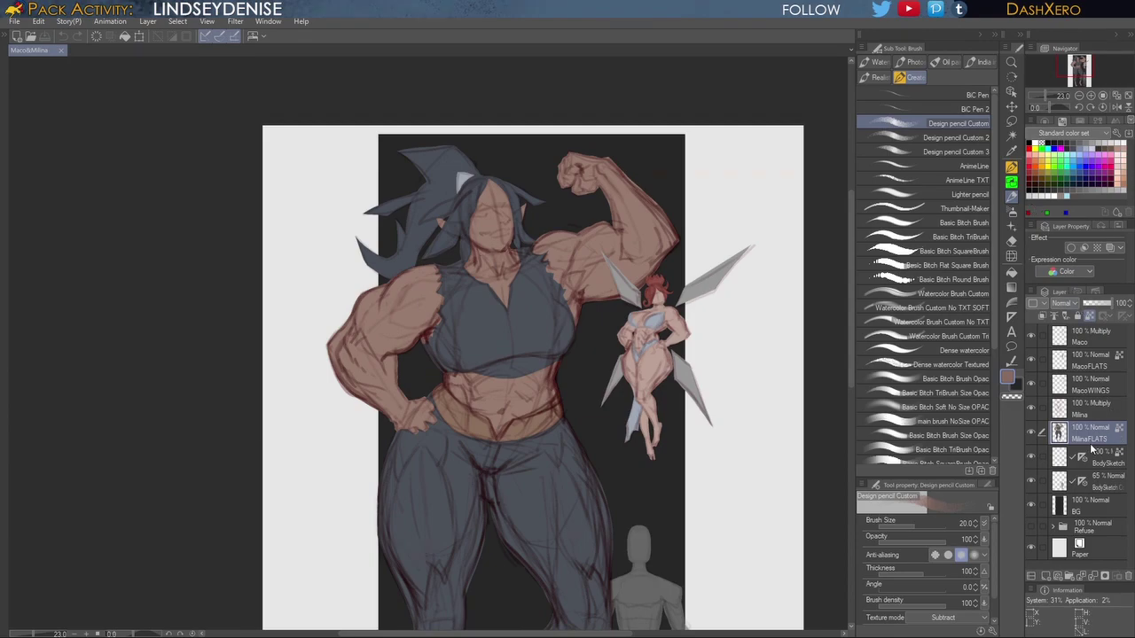
{"action": "left_click", "coordinate": [1098, 459]}
{"action": "left_click", "coordinate": [1105, 441]}
{"action": "left_click", "coordinate": [1012, 134]}
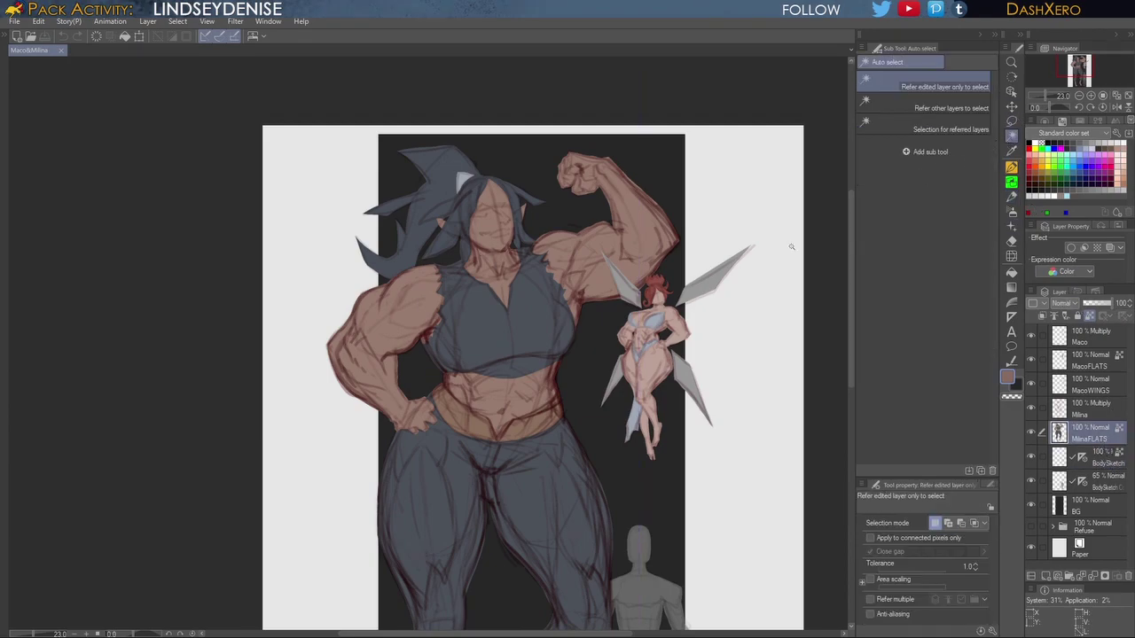
{"action": "left_click", "coordinate": [534, 391]}
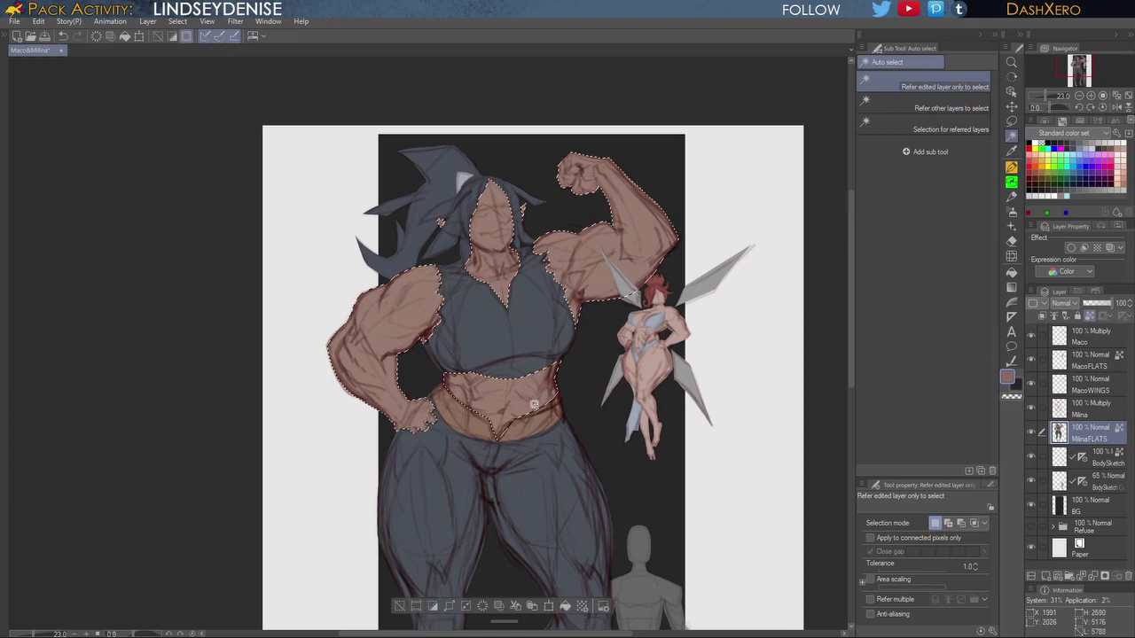
Step: Choose the Basic Bitch Soft No Size OPAC brush and display the colour wheel for mixing skin shades
{"action": "left_click_drag", "start_coordinate": [676, 416], "coordinate": [764, 410]}
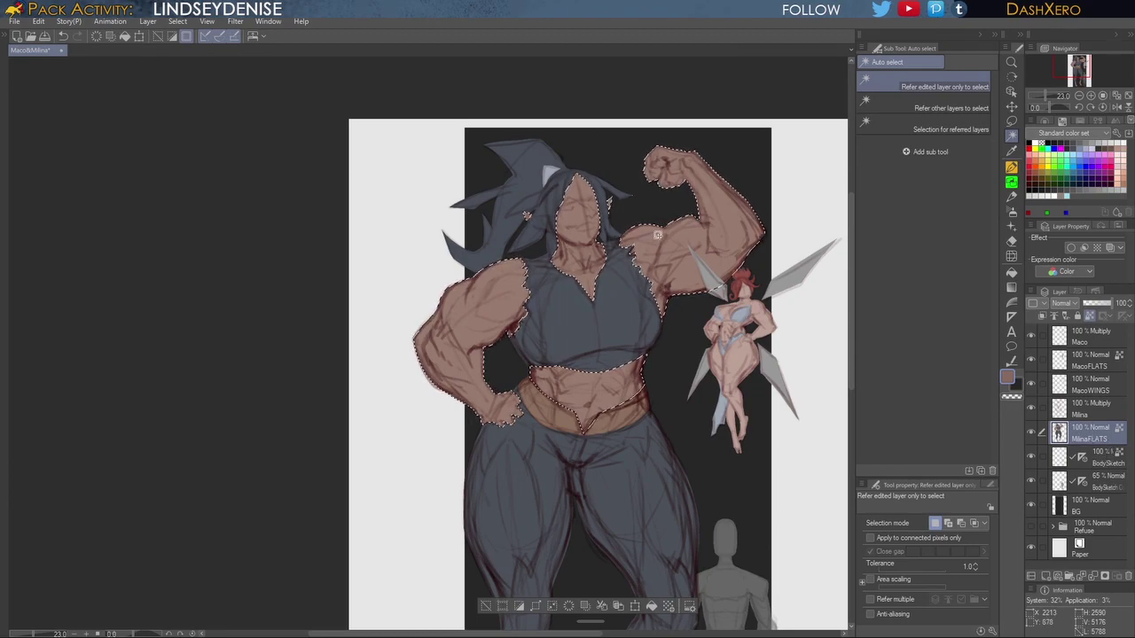
{"action": "left_click", "coordinate": [1013, 198]}
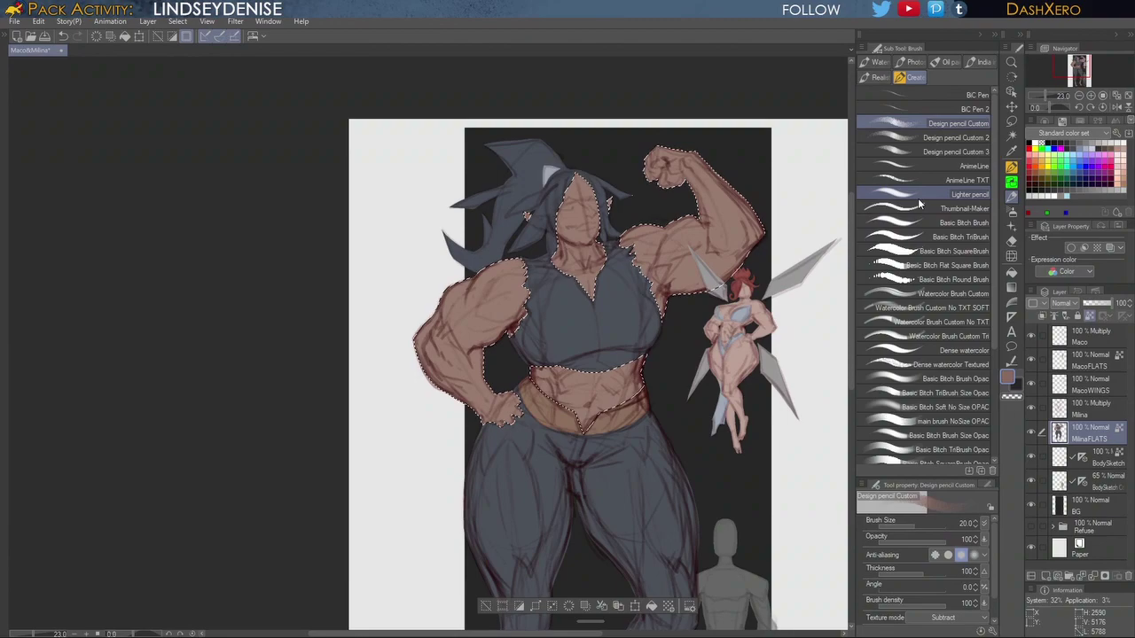
{"action": "left_click", "coordinate": [975, 236]}
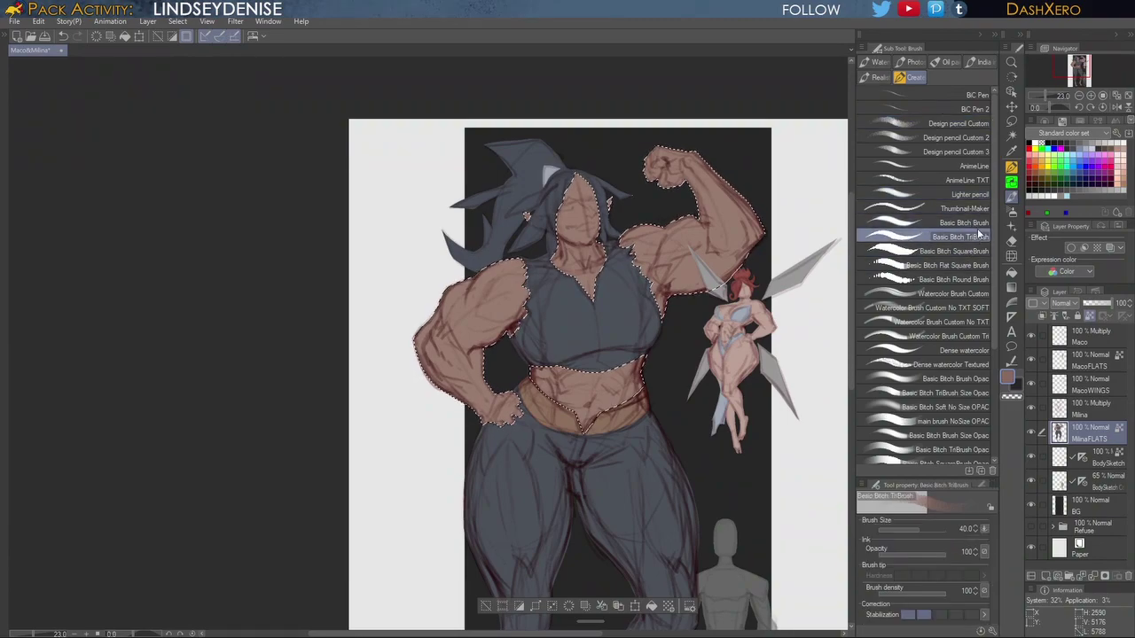
{"action": "left_click", "coordinate": [963, 392]}
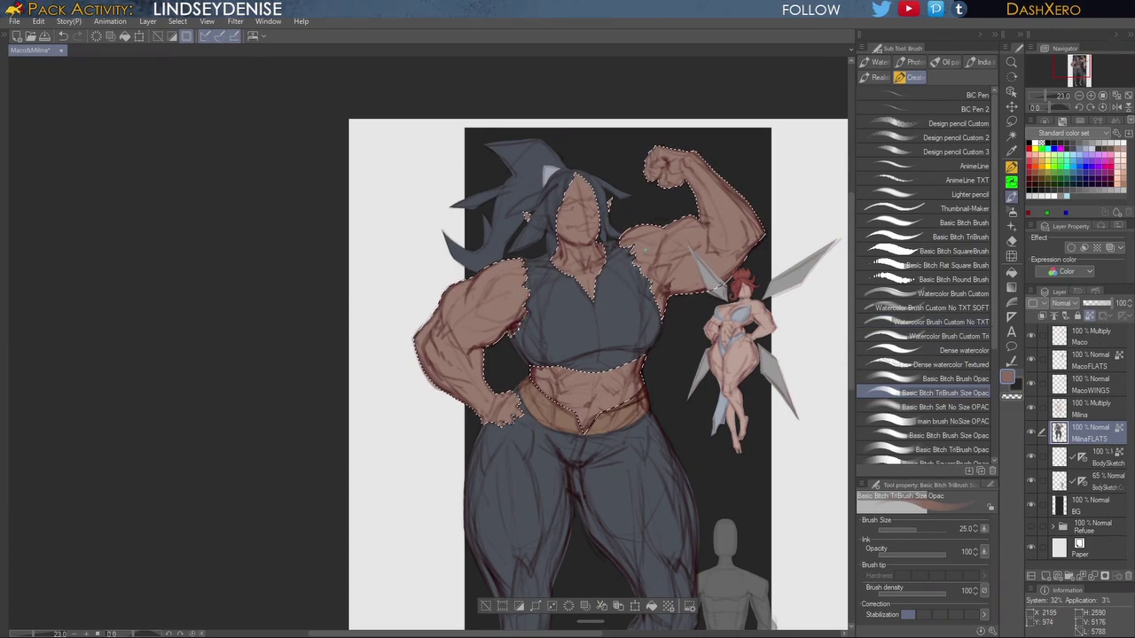
{"action": "left_click", "coordinate": [1047, 120]}
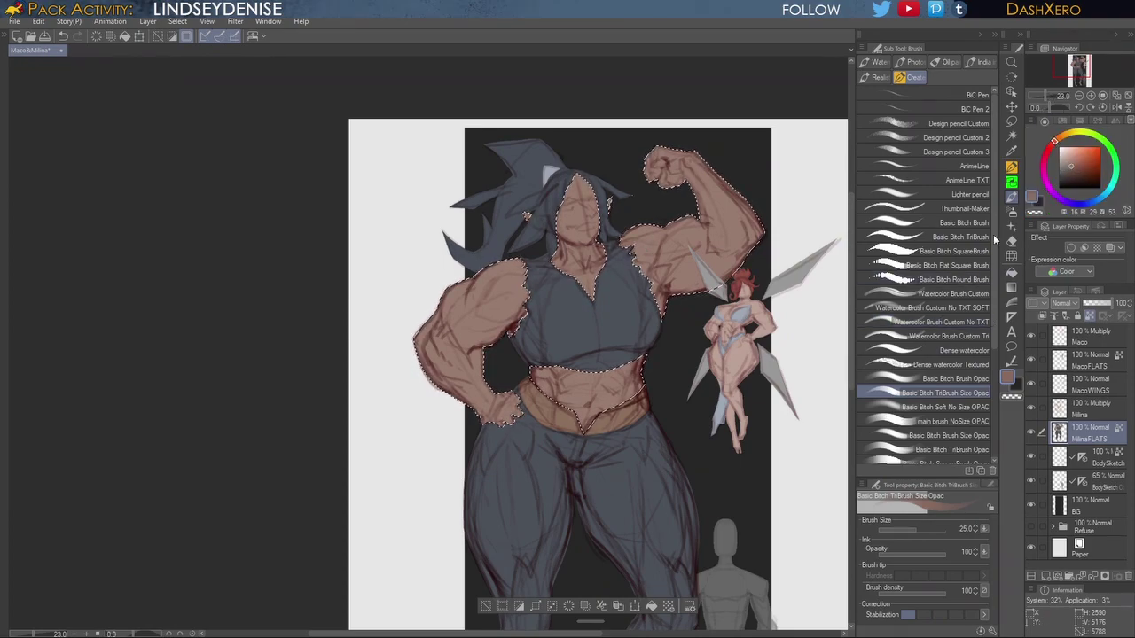
{"action": "left_click", "coordinate": [955, 407]}
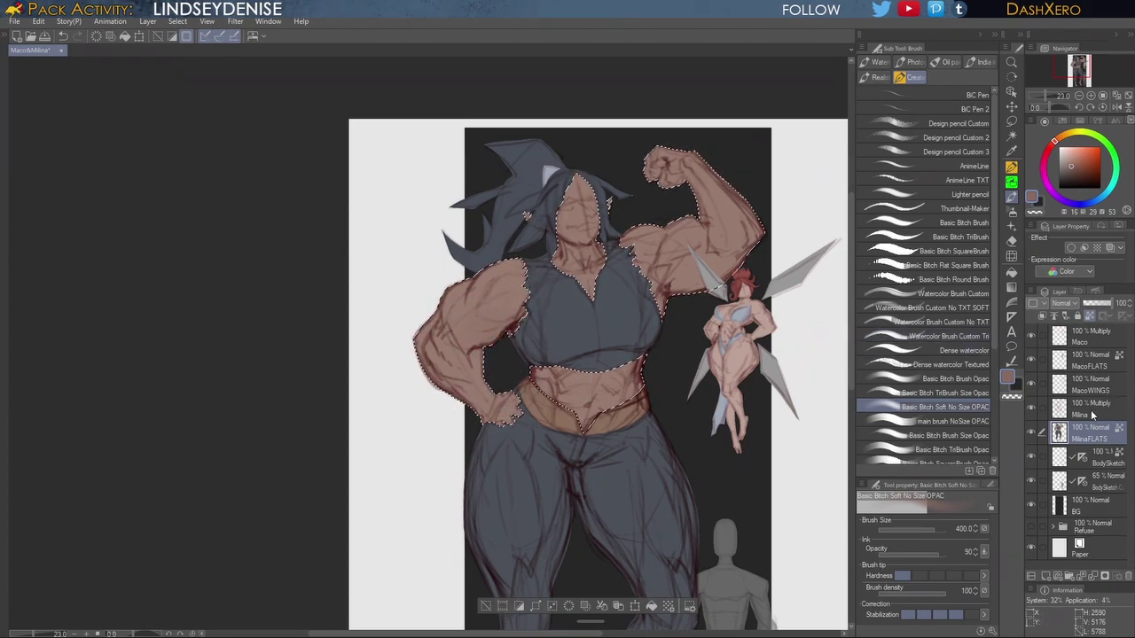
Step: Lower the opacity of the Milina line sketch layer to 51%
{"action": "left_click", "coordinate": [1091, 410]}
{"action": "left_click", "coordinate": [1099, 304]}
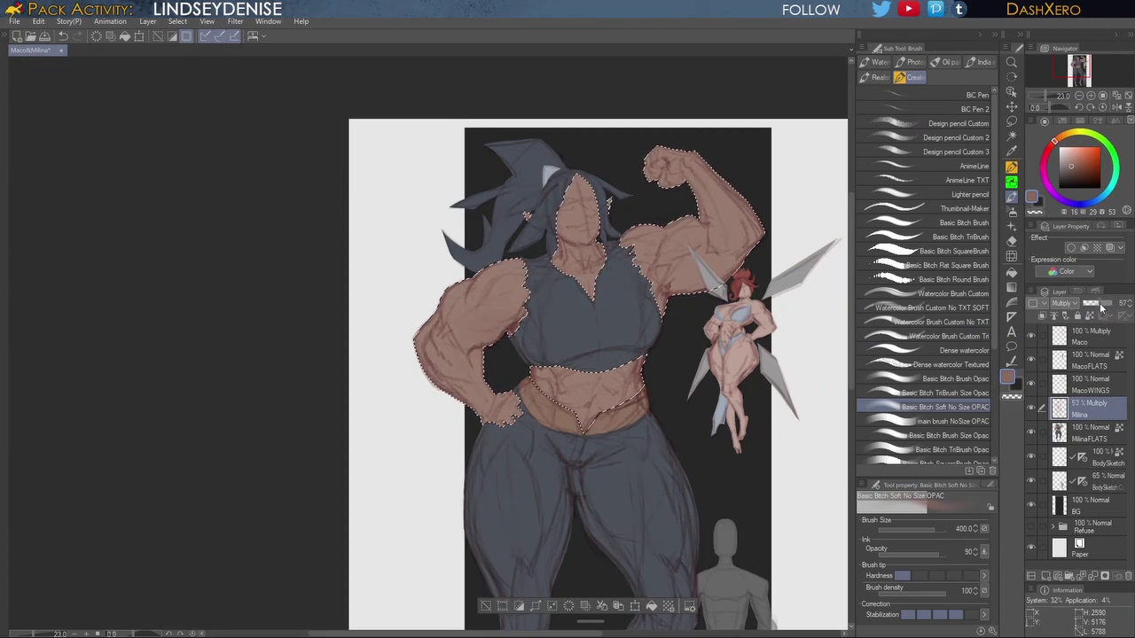
{"action": "left_click_drag", "start_coordinate": [1100, 307], "coordinate": [1097, 307]}
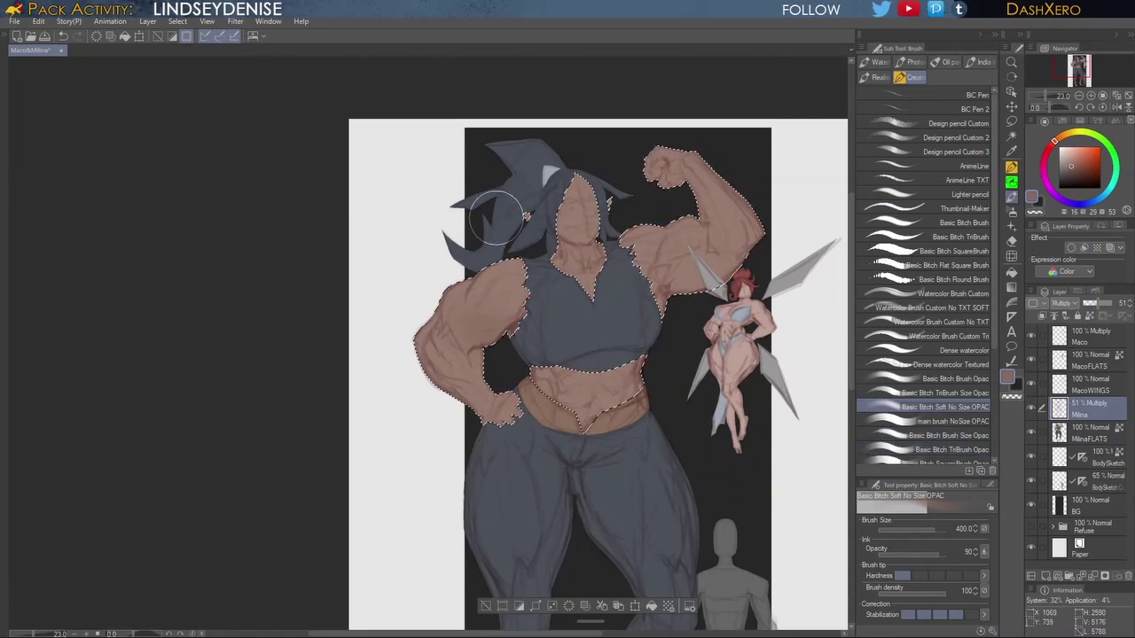
{"action": "key", "text": "ctrl+z"}
{"action": "key", "text": "ctrl+z"}
{"action": "key", "text": "ctrl+y"}
Step: Brush soft tonal shading over the selected skin of the large figure's arms and torso on the MilinaFLATS layer
{"action": "left_click", "coordinate": [1099, 436]}
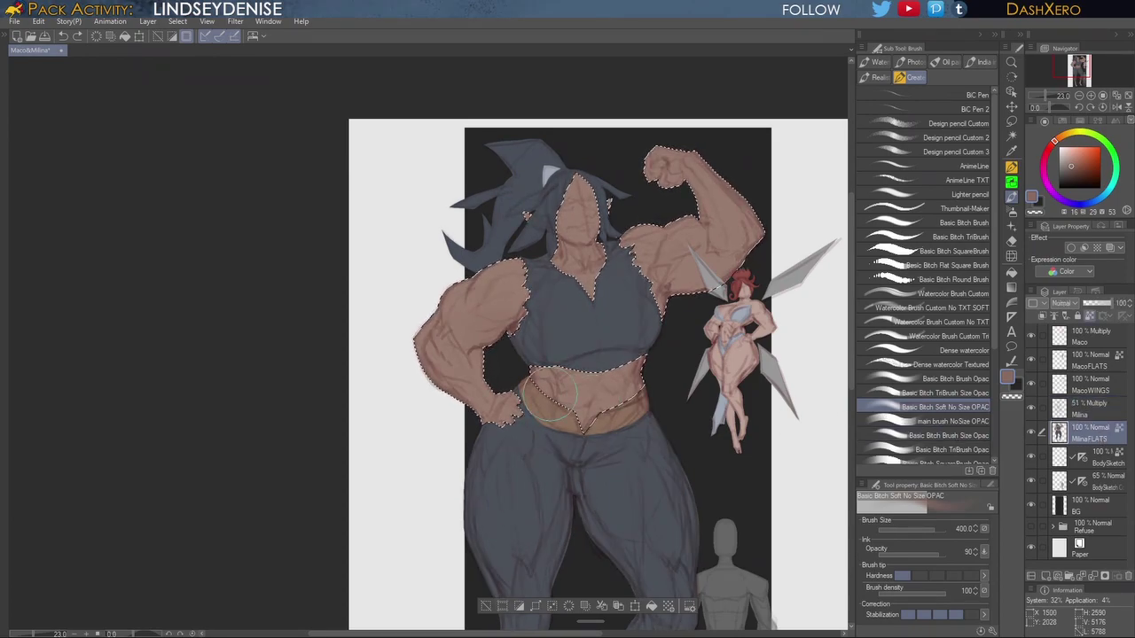
{"action": "left_click_drag", "start_coordinate": [509, 333], "coordinate": [467, 305]}
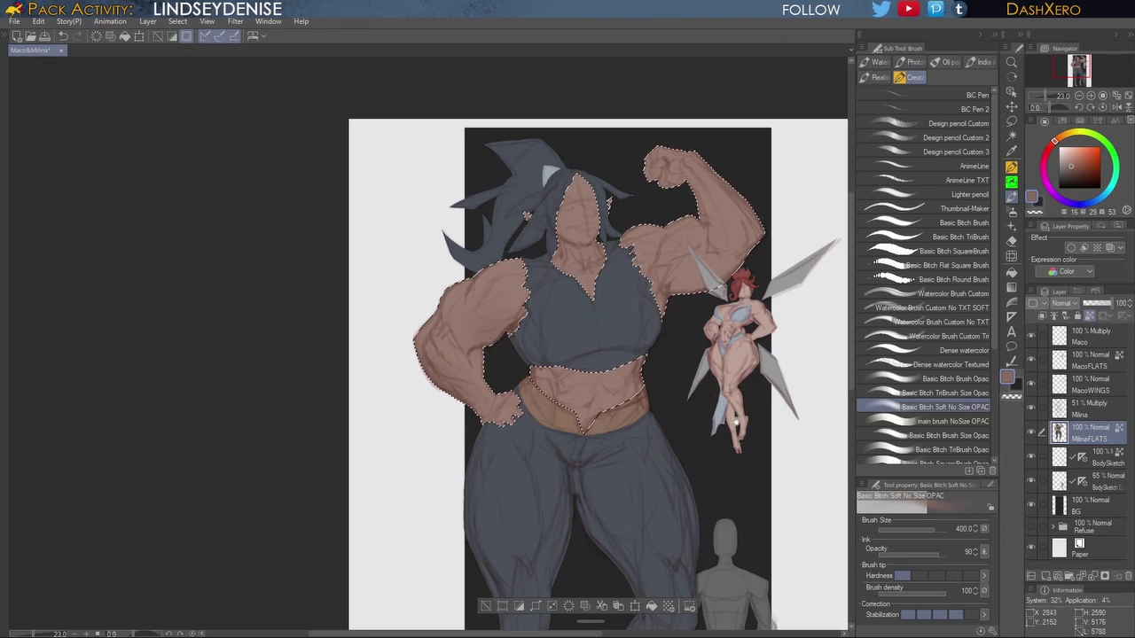
{"action": "left_click_drag", "start_coordinate": [742, 432], "coordinate": [731, 423]}
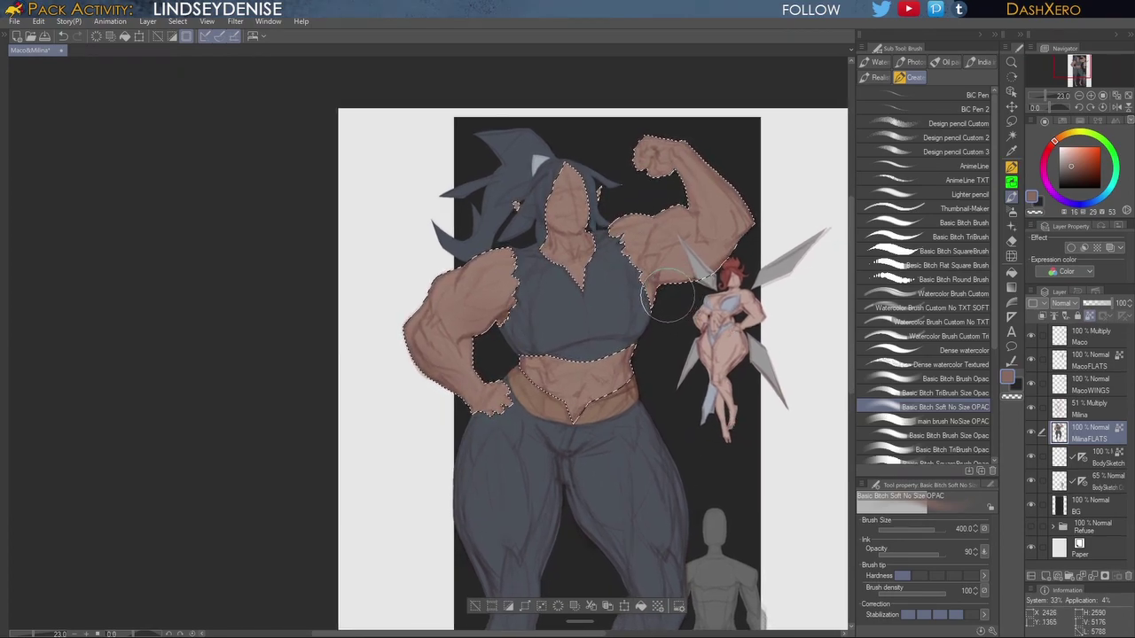
{"action": "mouse_move", "coordinate": [710, 274]}
{"action": "left_mouse_down"}
{"action": "mouse_move", "coordinate": [682, 272]}
{"action": "mouse_move", "coordinate": [741, 207]}
{"action": "mouse_move", "coordinate": [721, 260]}
{"action": "mouse_move", "coordinate": [652, 269]}
{"action": "left_mouse_up"}
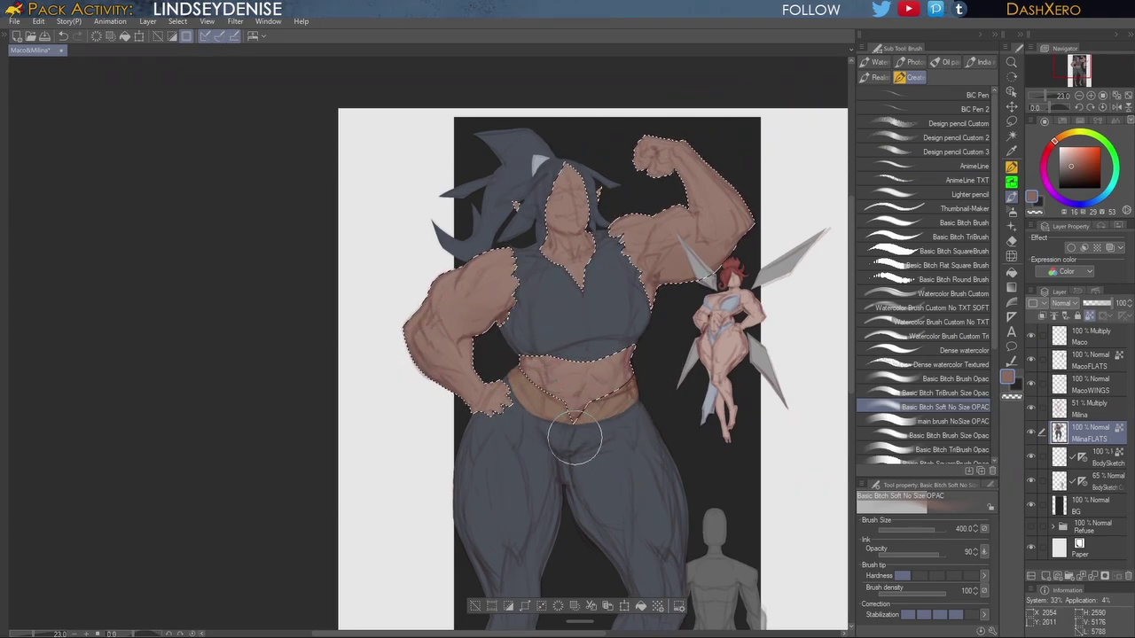
{"action": "left_click_drag", "start_coordinate": [703, 460], "coordinate": [734, 278]}
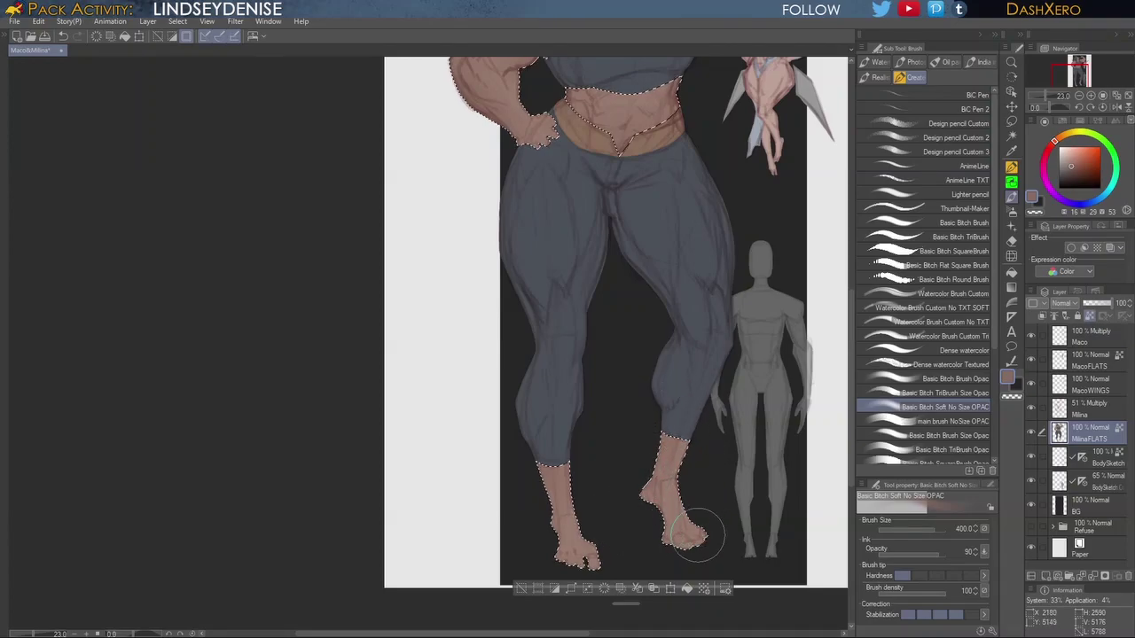
{"action": "left_click_drag", "start_coordinate": [727, 362], "coordinate": [718, 560]}
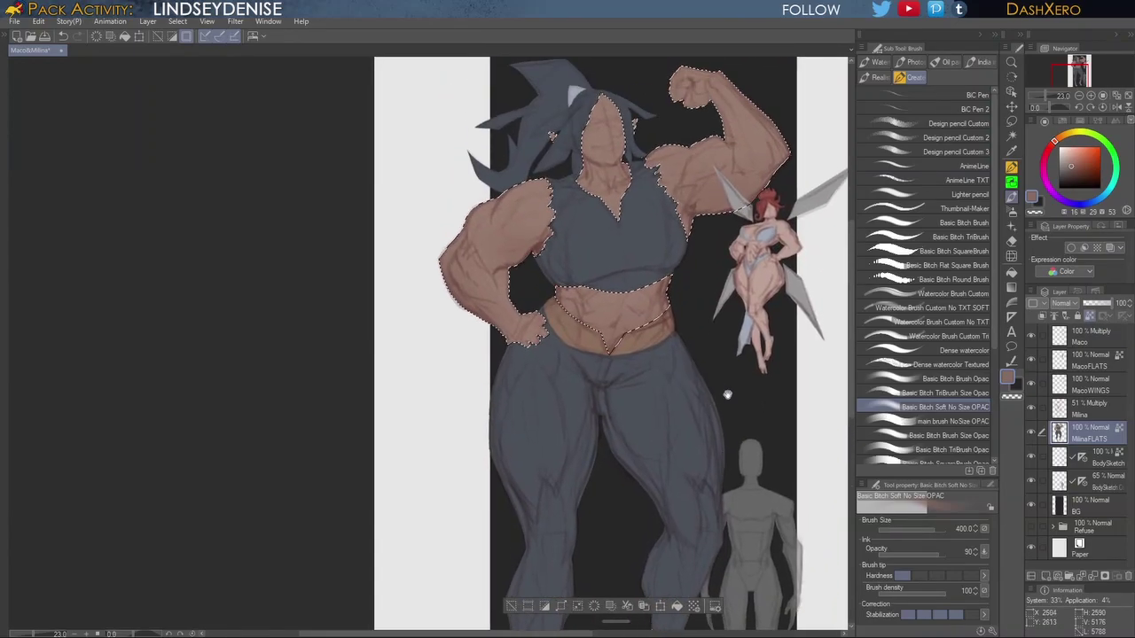
{"action": "left_click_drag", "start_coordinate": [727, 392], "coordinate": [712, 477]}
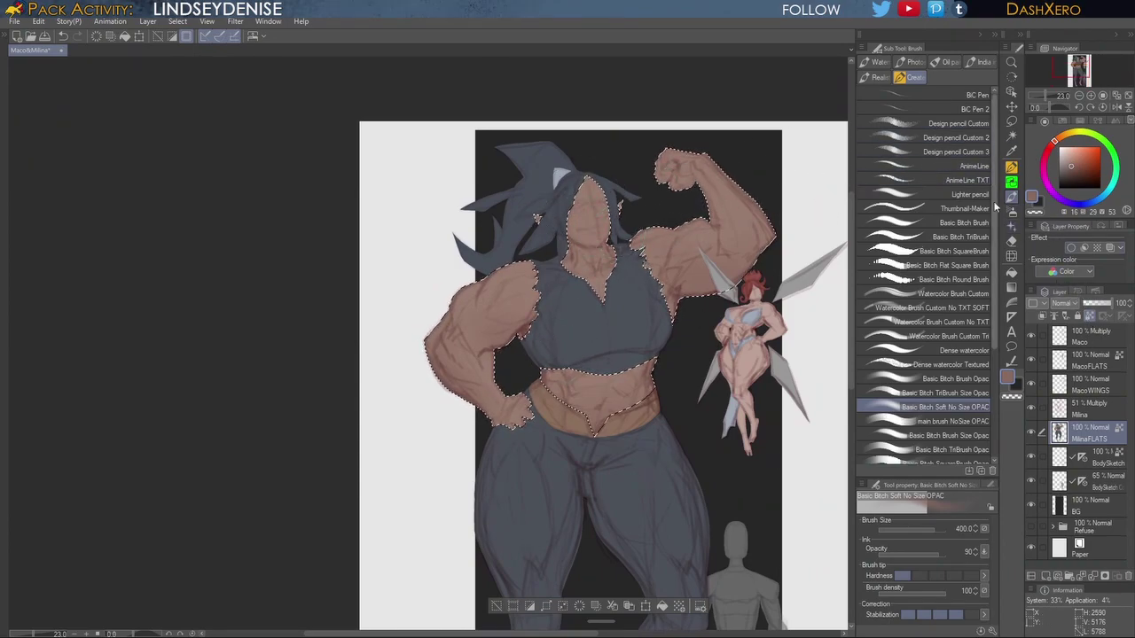
Step: Set up the Basic Bitch TriBrush Size Opac brush at size 80 with a darker red-brown of hue 12, saturation 53, value 47
{"action": "left_click", "coordinate": [944, 393]}
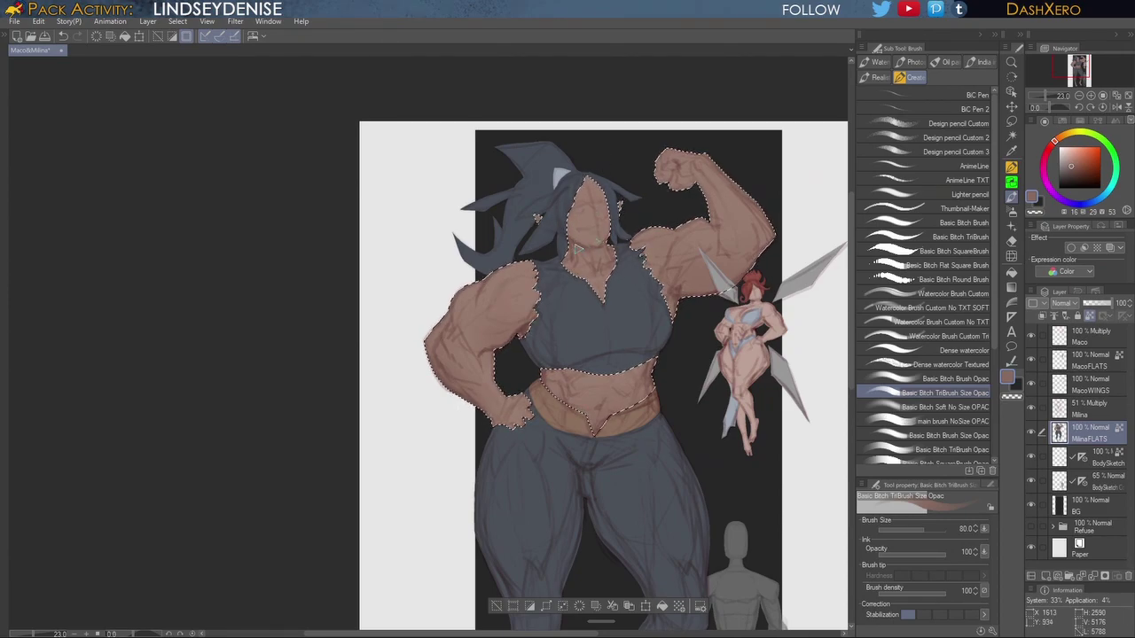
{"action": "left_click", "coordinate": [1079, 169]}
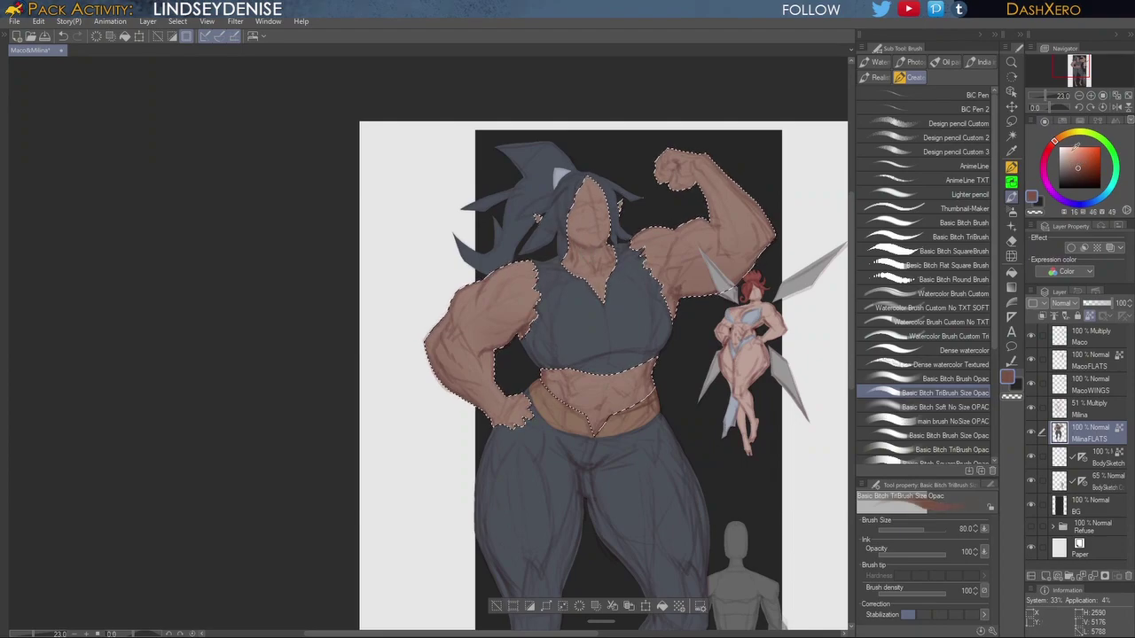
{"action": "left_click", "coordinate": [1083, 167]}
{"action": "left_click", "coordinate": [1080, 169]}
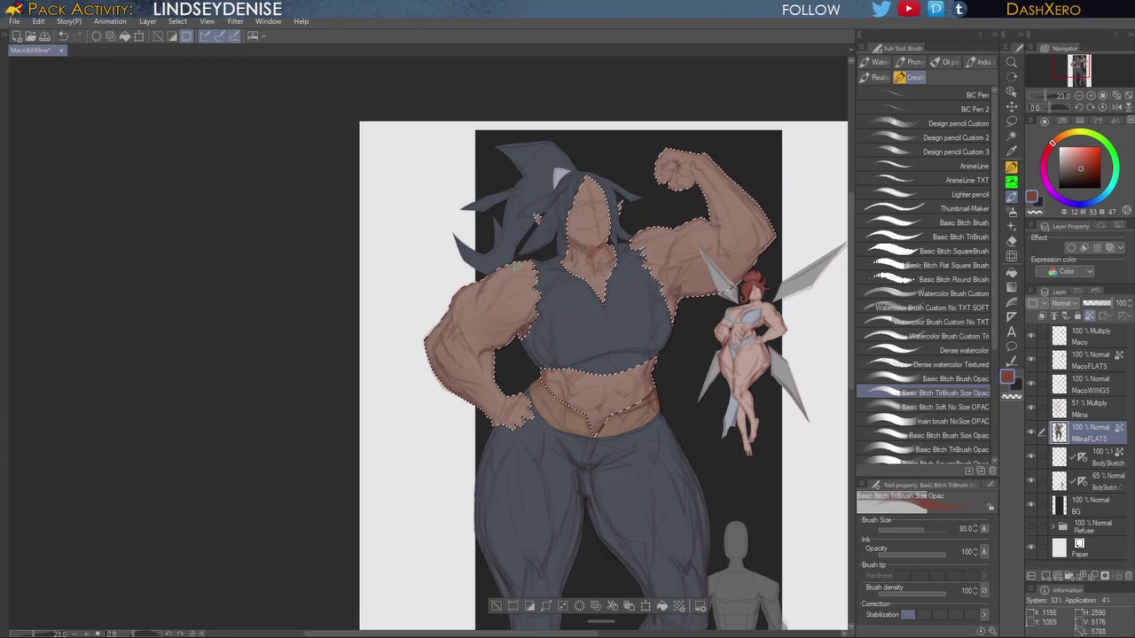
Step: Brush red-brown shadows around the armpit of the hip-side arm and onto the neck of the large figure
{"action": "left_click_drag", "start_coordinate": [481, 292], "coordinate": [483, 285]}
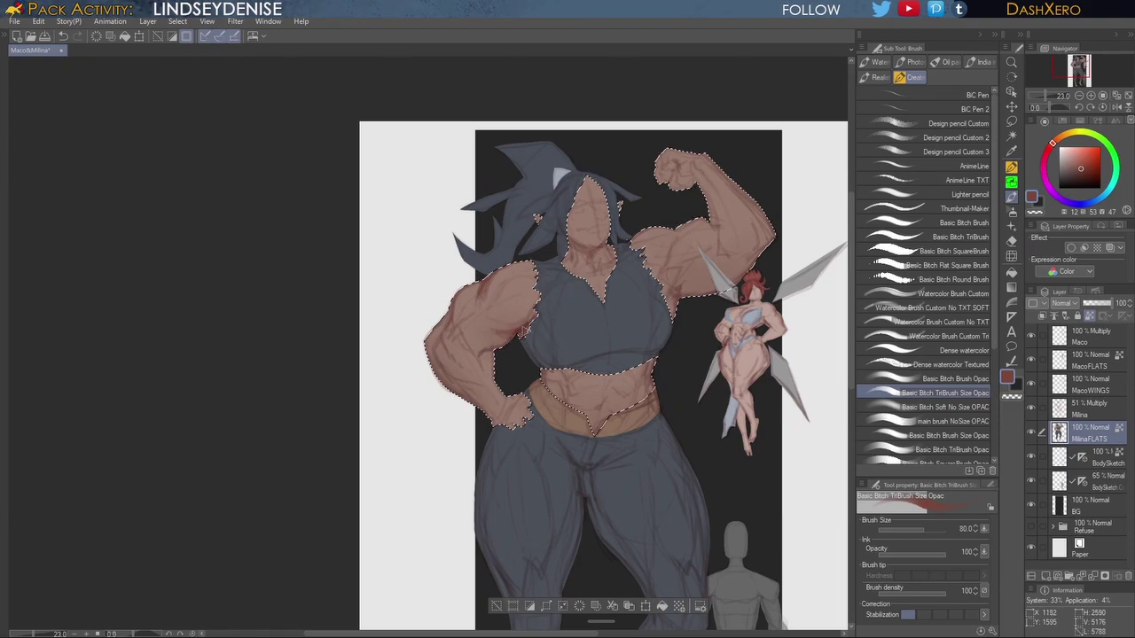
{"action": "left_click_drag", "start_coordinate": [703, 362], "coordinate": [679, 391]}
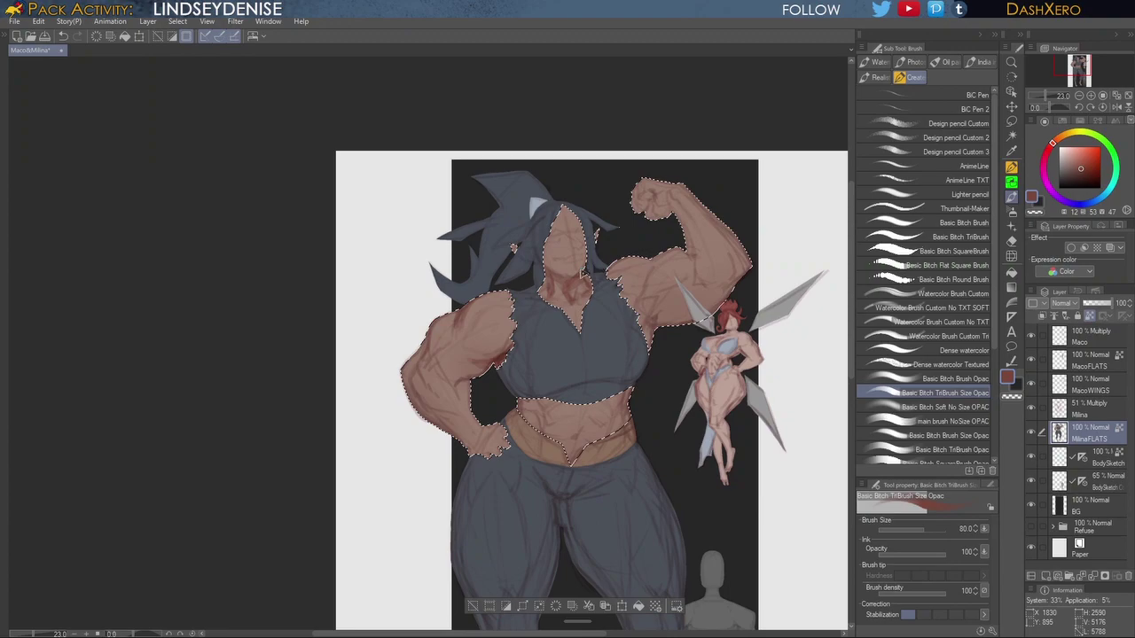
{"action": "left_click_drag", "start_coordinate": [571, 285], "coordinate": [583, 284]}
Step: Set the colour to hue 12, saturation 49, value 47 and shade the muscle forms of the arm resting on the hip
{"action": "left_click", "coordinate": [1082, 167]}
{"action": "left_click_drag", "start_coordinate": [532, 295], "coordinate": [605, 287]}
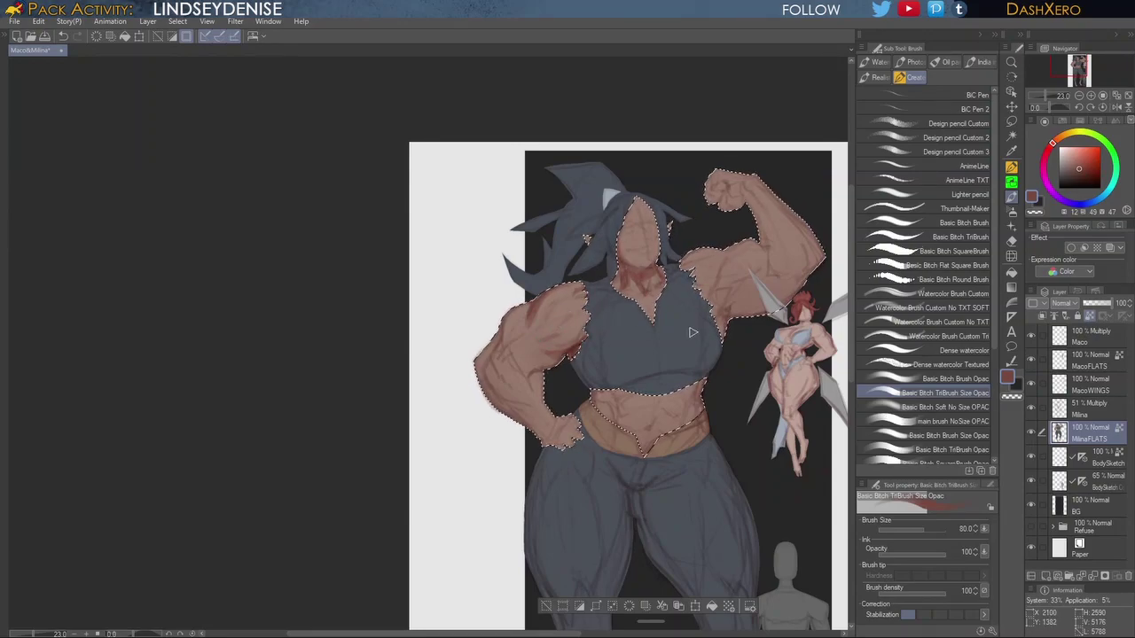
{"action": "left_click_drag", "start_coordinate": [681, 319], "coordinate": [670, 329]}
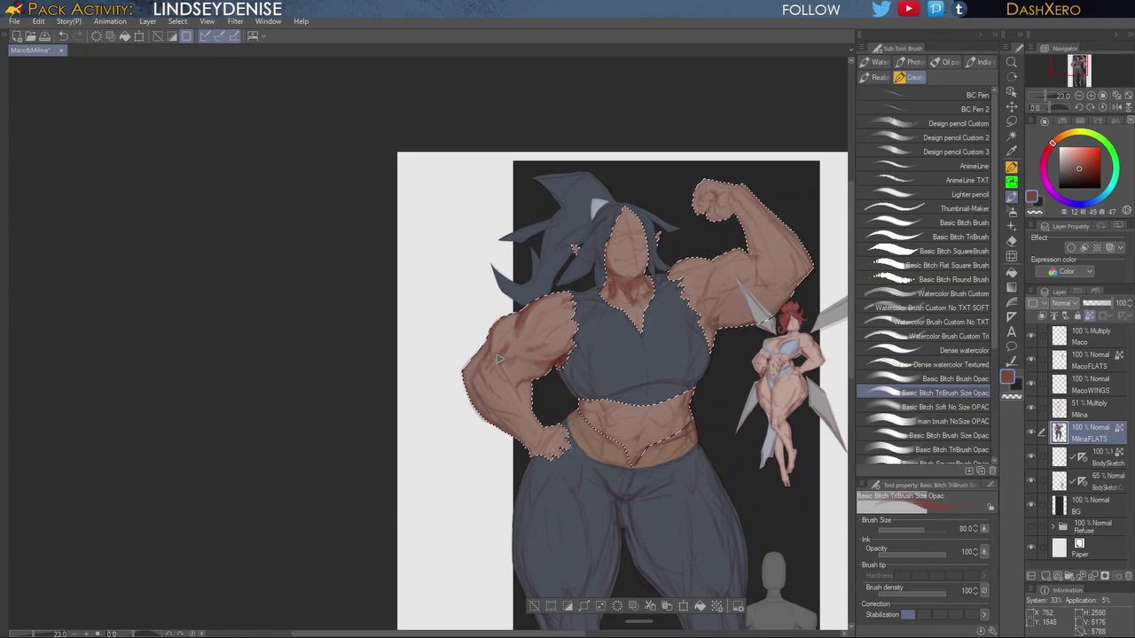
{"action": "left_click_drag", "start_coordinate": [665, 343], "coordinate": [663, 338]}
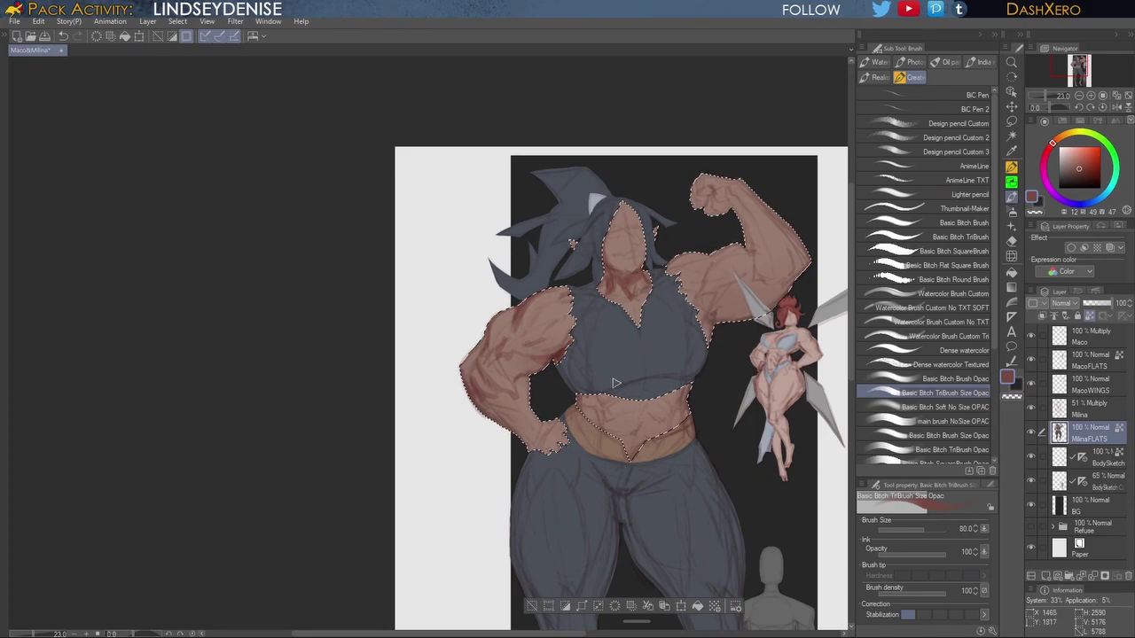
{"action": "left_click_drag", "start_coordinate": [639, 356], "coordinate": [664, 349]}
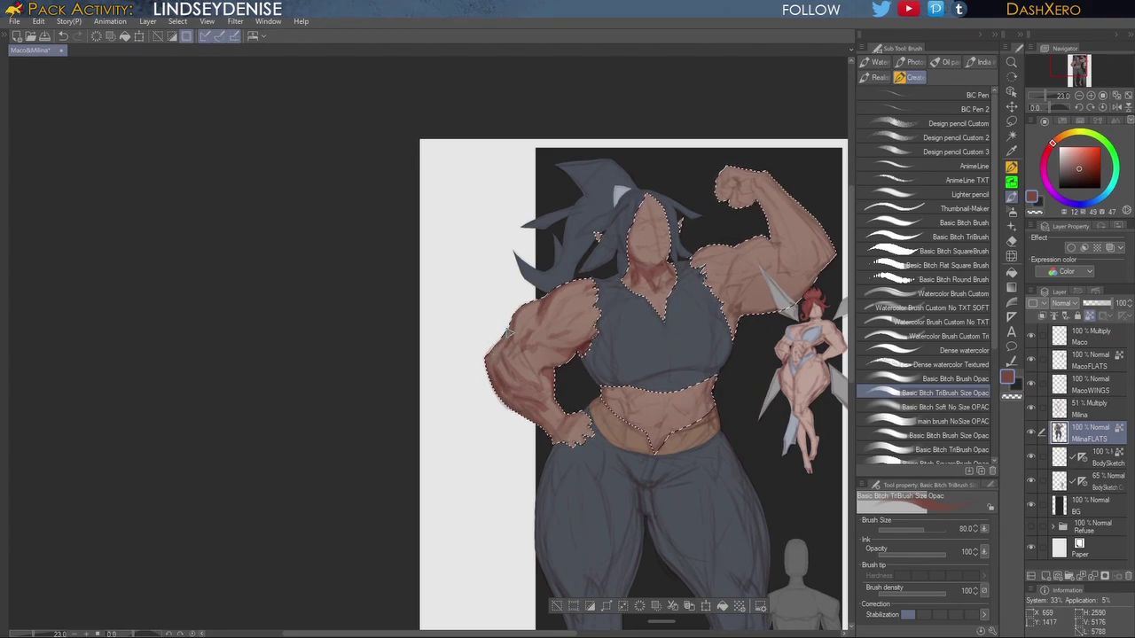
{"action": "mouse_move", "coordinate": [523, 334]}
{"action": "left_mouse_down"}
{"action": "mouse_move", "coordinate": [534, 379]}
{"action": "mouse_move", "coordinate": [509, 381]}
{"action": "mouse_move", "coordinate": [502, 355]}
{"action": "mouse_move", "coordinate": [513, 382]}
{"action": "left_mouse_up"}
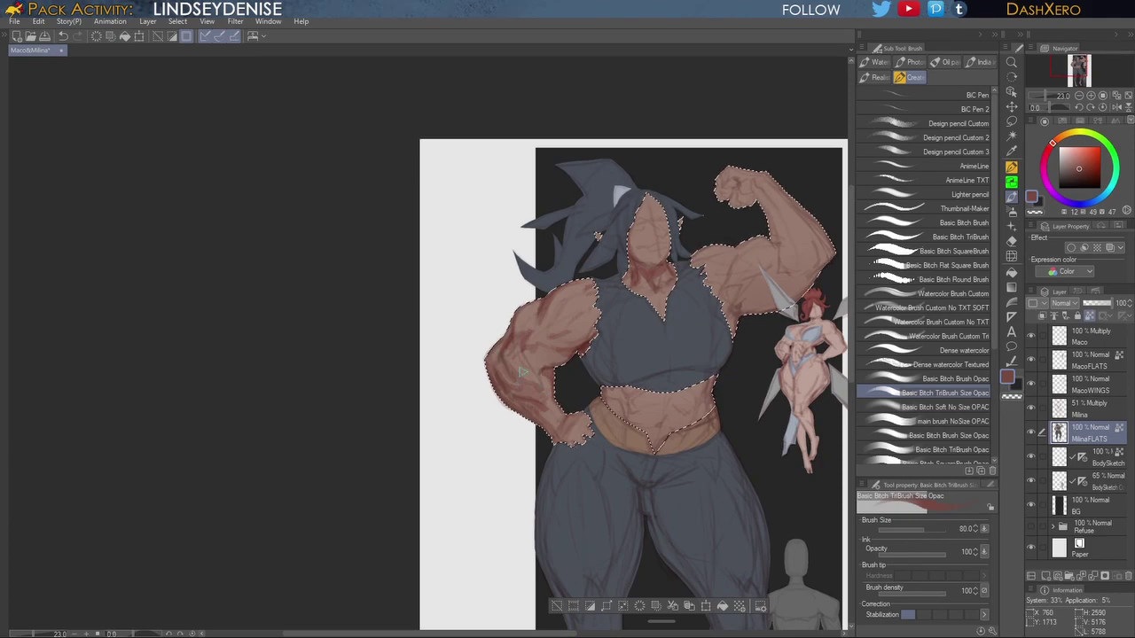
{"action": "left_click_drag", "start_coordinate": [710, 380], "coordinate": [695, 364]}
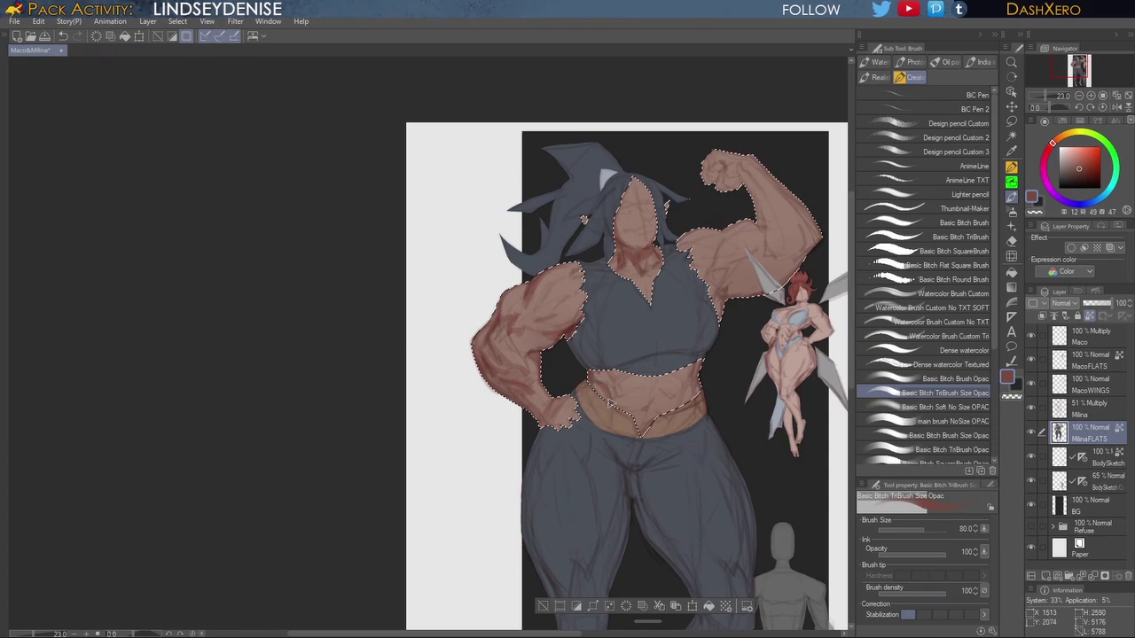
Step: Enlarge the brush to size 120 and broaden the shadows along the outer side of the hip-side arm
{"action": "key", "text": "bracketright"}
{"action": "key", "text": "bracketright"}
{"action": "key", "text": "bracketright"}
{"action": "key", "text": "bracketright"}
{"action": "key", "text": "bracketleft"}
{"action": "key", "text": "bracketleft"}
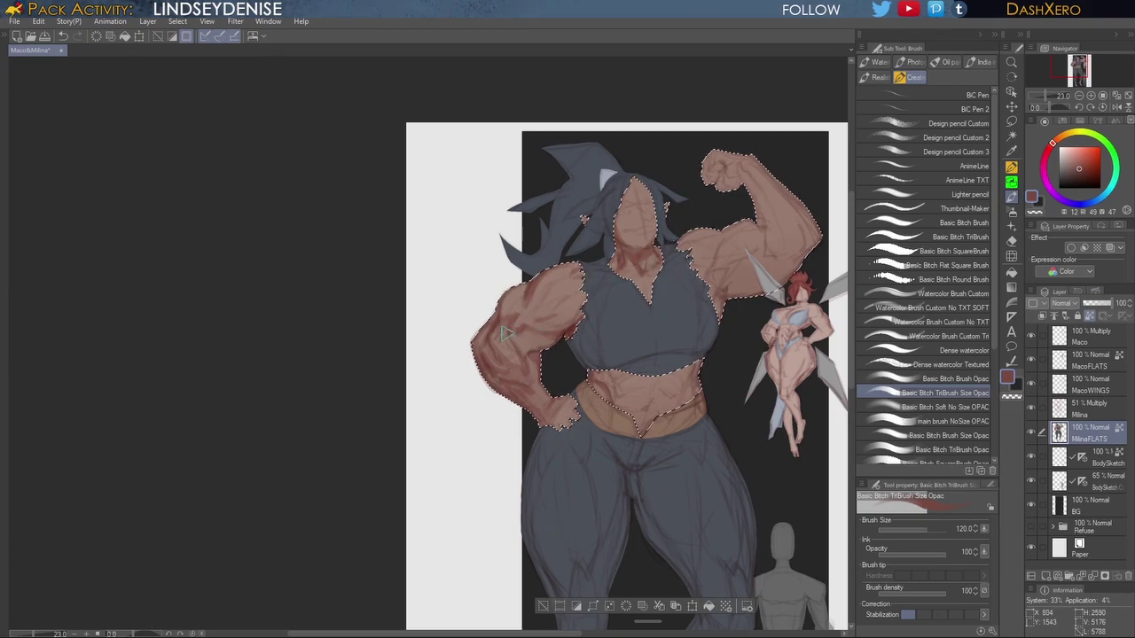
{"action": "left_click_drag", "start_coordinate": [646, 365], "coordinate": [629, 372]}
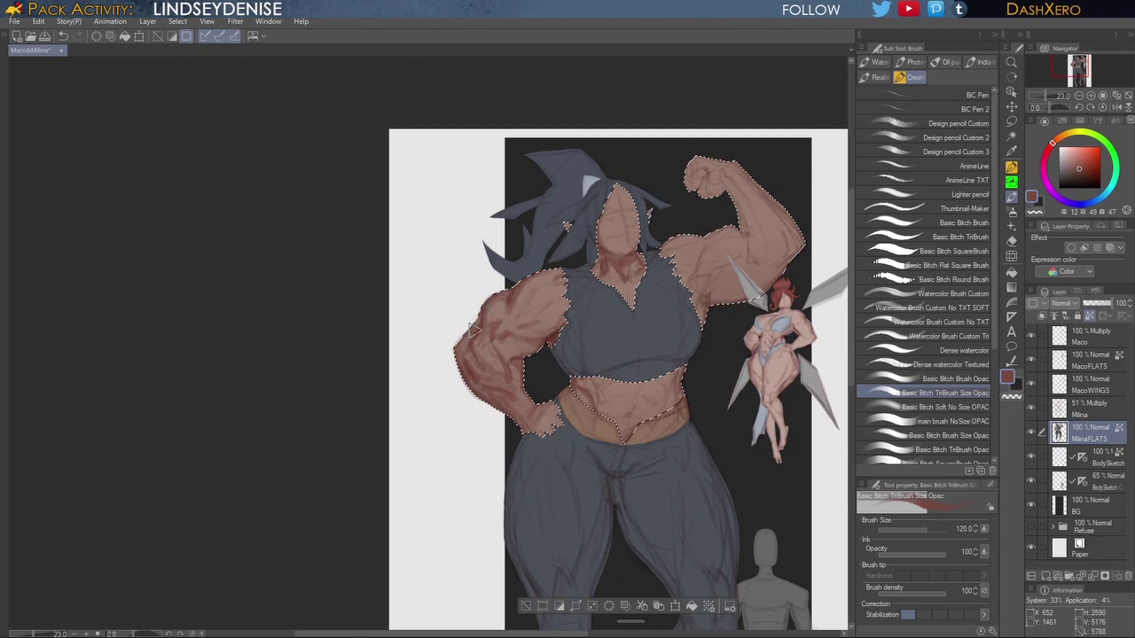
Step: Block in shadows at the armpit and along the underside of the raised upper arm
{"action": "left_click_drag", "start_coordinate": [712, 395], "coordinate": [682, 395]}
{"action": "left_click_drag", "start_coordinate": [696, 302], "coordinate": [691, 307]}
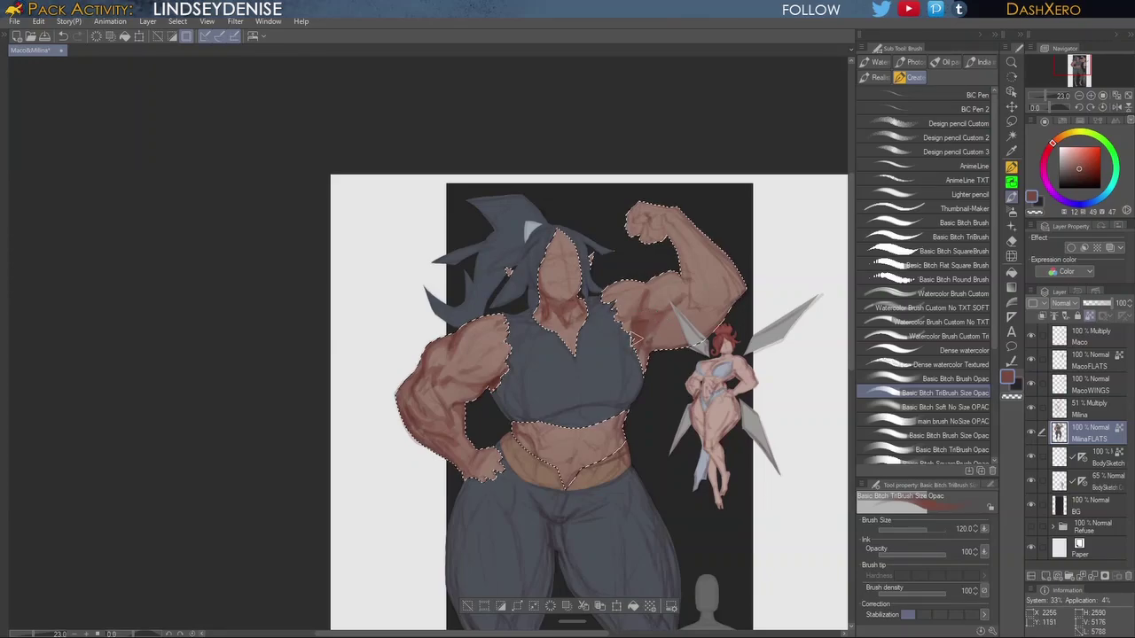
{"action": "left_click_drag", "start_coordinate": [671, 443], "coordinate": [675, 432]}
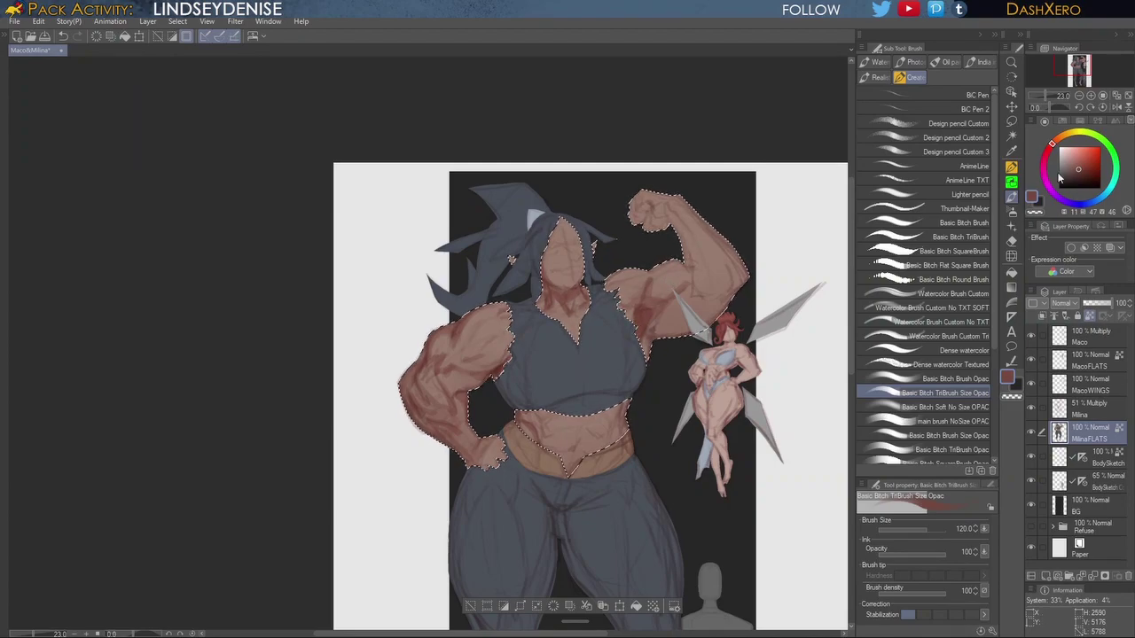
Step: Set the colour to hue 11, saturation 53, value 47 and shade the muscle forms of the raised arm
{"action": "left_click", "coordinate": [1079, 170]}
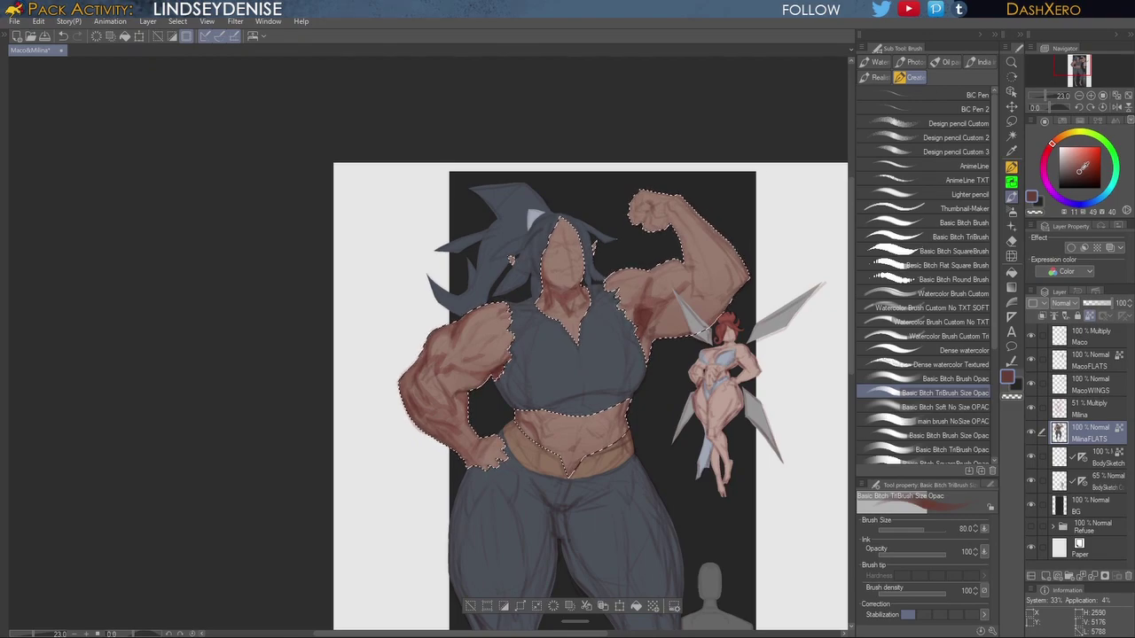
{"action": "left_click", "coordinate": [1079, 168]}
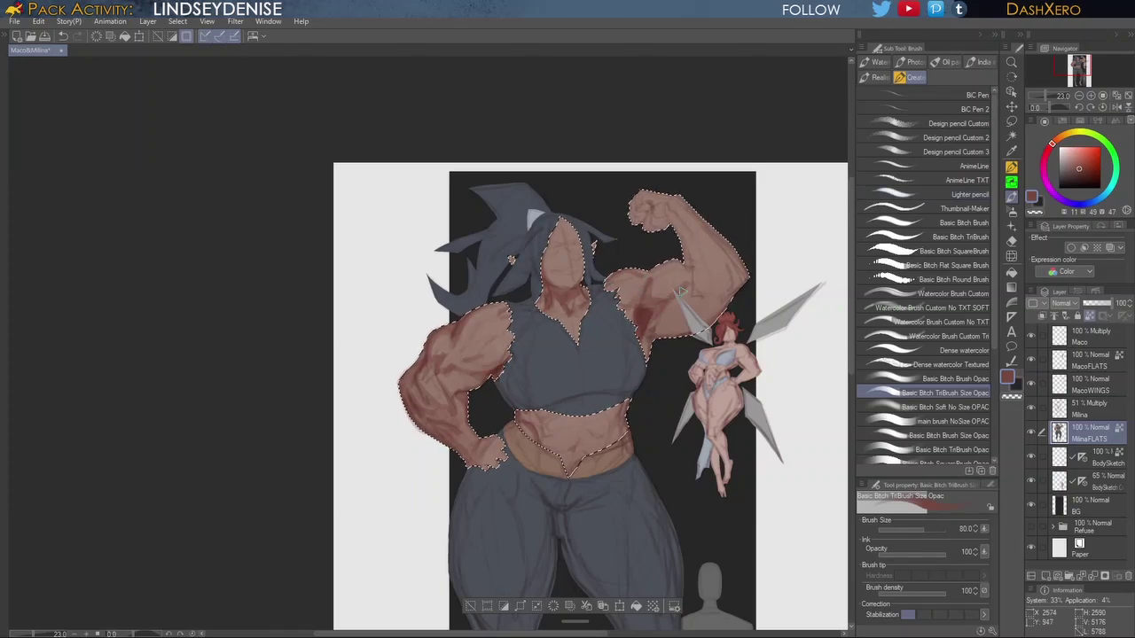
{"action": "key", "text": "ctrl+z"}
{"action": "left_click", "coordinate": [1081, 168]}
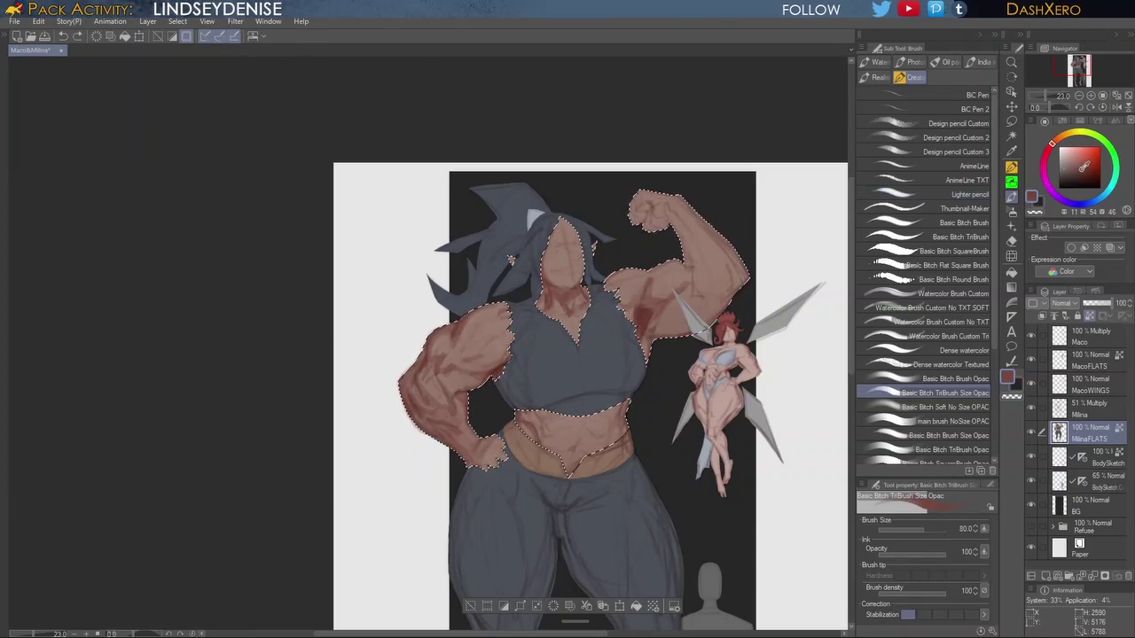
{"action": "left_click_drag", "start_coordinate": [615, 277], "coordinate": [617, 273]}
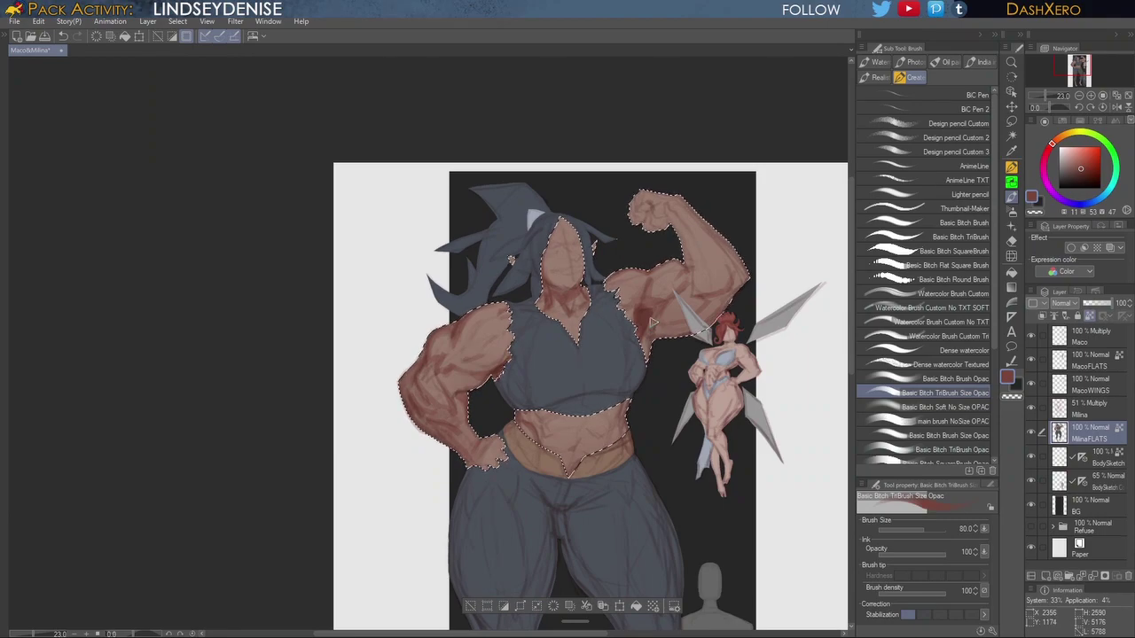
{"action": "left_click_drag", "start_coordinate": [653, 322], "coordinate": [651, 331]}
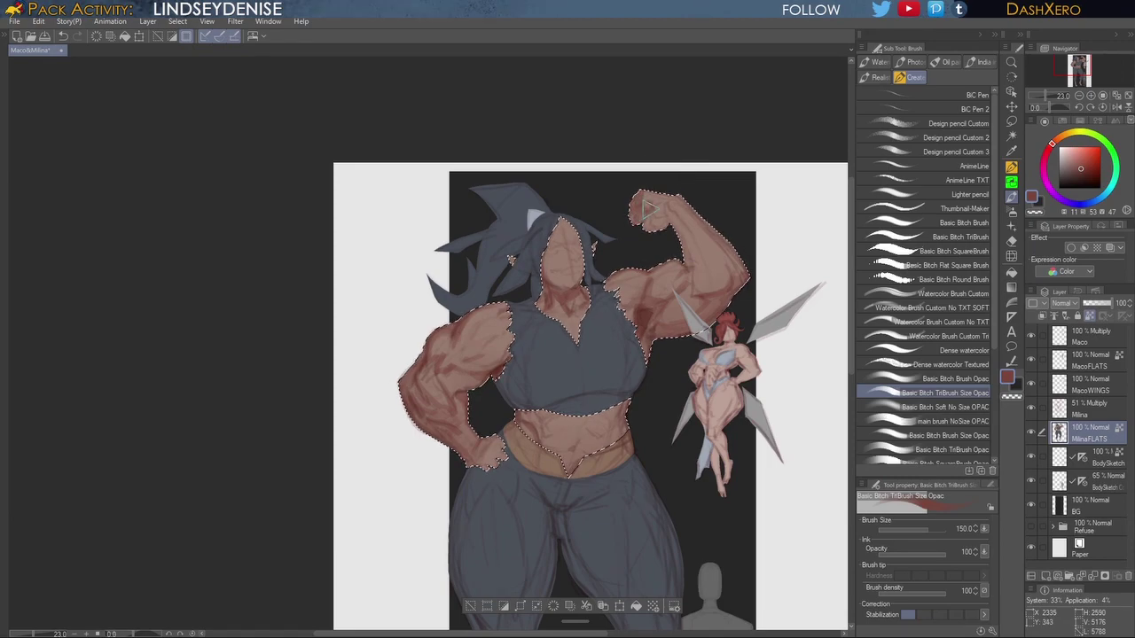
Step: Redo the shadow on the raised fist and shade the raised forearm using the Basic Bitch Brush Opac at size 170
{"action": "key", "text": "ctrl+z"}
{"action": "left_click_drag", "start_coordinate": [636, 209], "coordinate": [635, 232]}
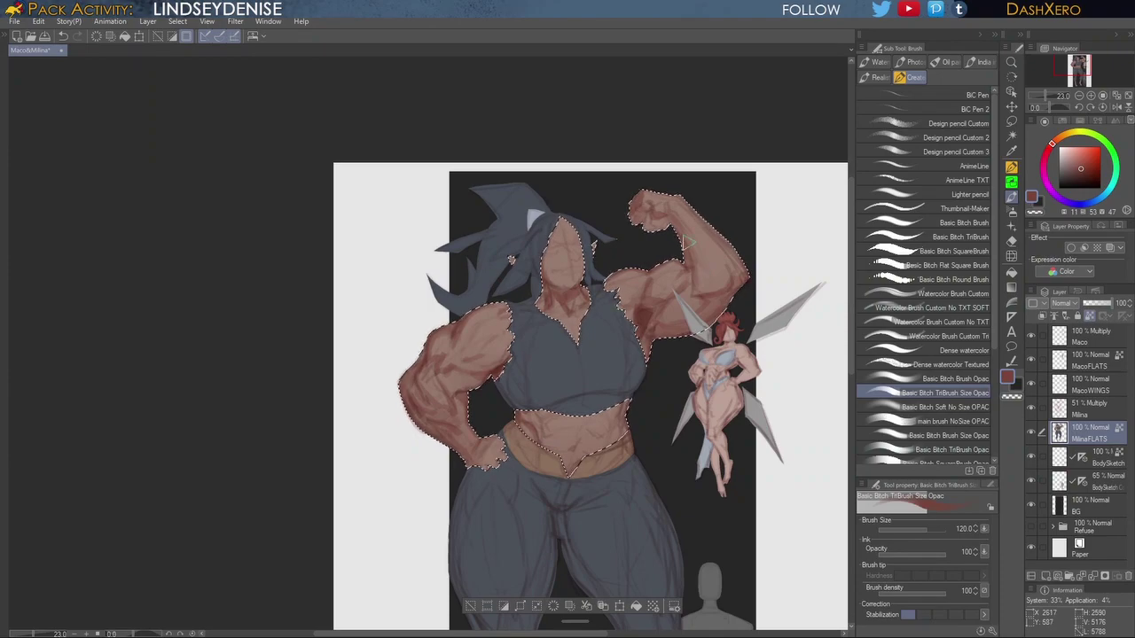
{"action": "left_click", "coordinate": [962, 351]}
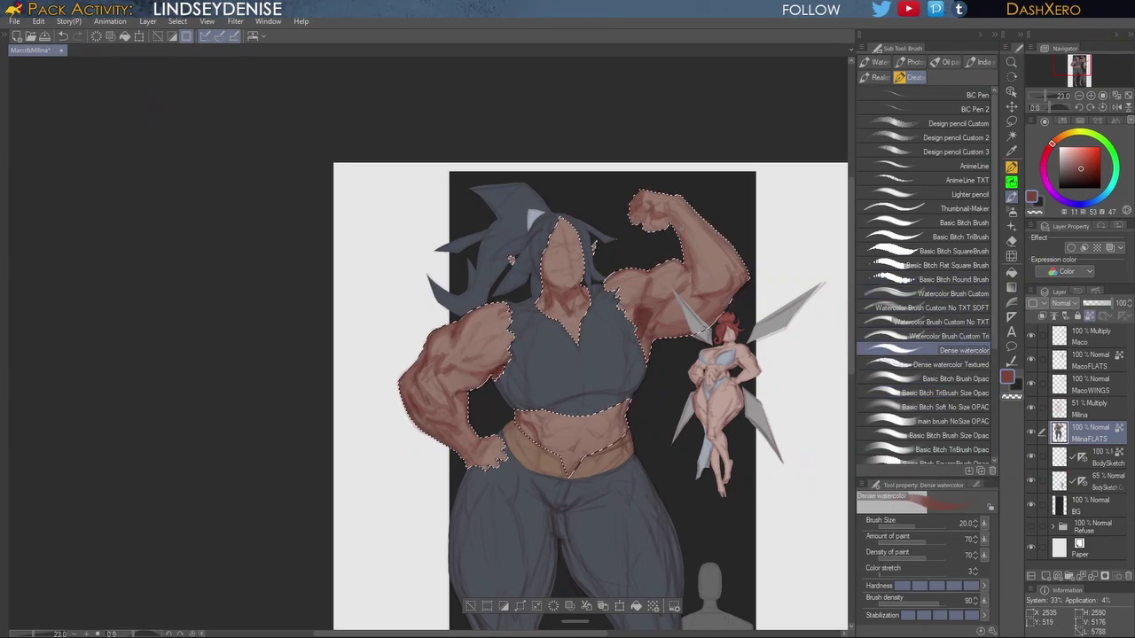
{"action": "left_click", "coordinate": [955, 379]}
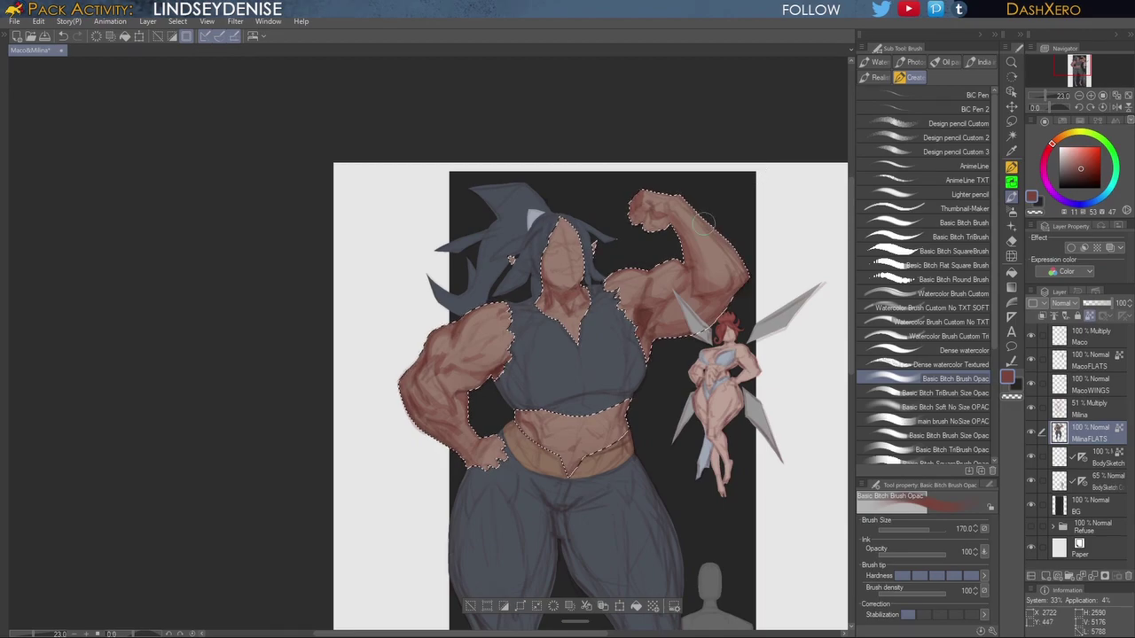
Step: Shade the abdominal muscles with the Basic Bitch TriBrush Size Opac brush at size 80
{"action": "left_click", "coordinate": [940, 393]}
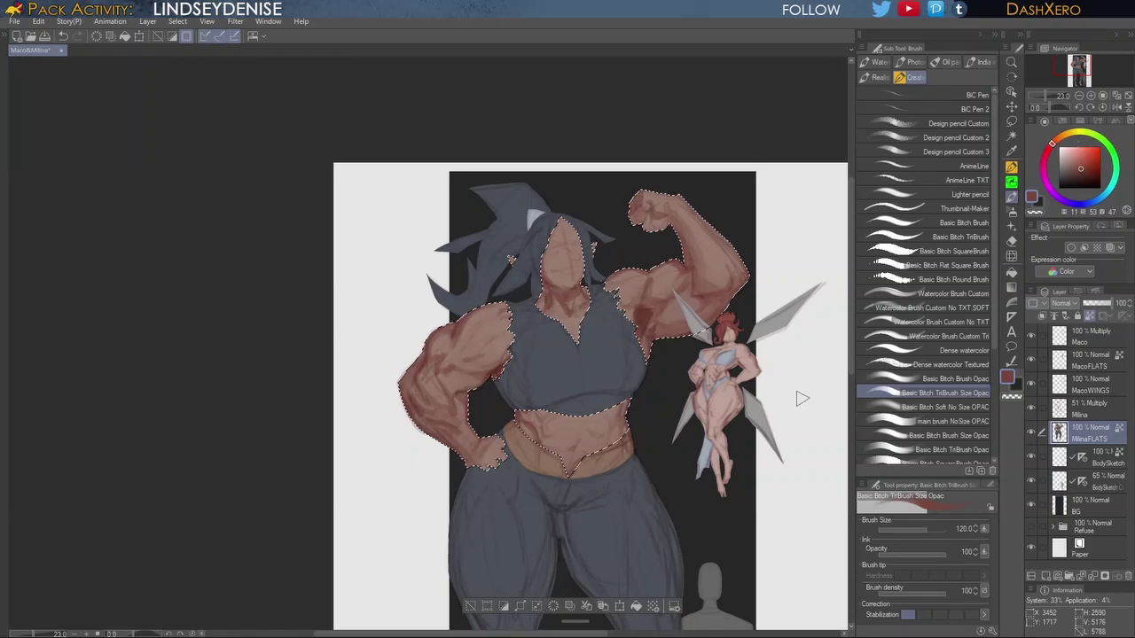
{"action": "left_click_drag", "start_coordinate": [742, 378], "coordinate": [776, 315]}
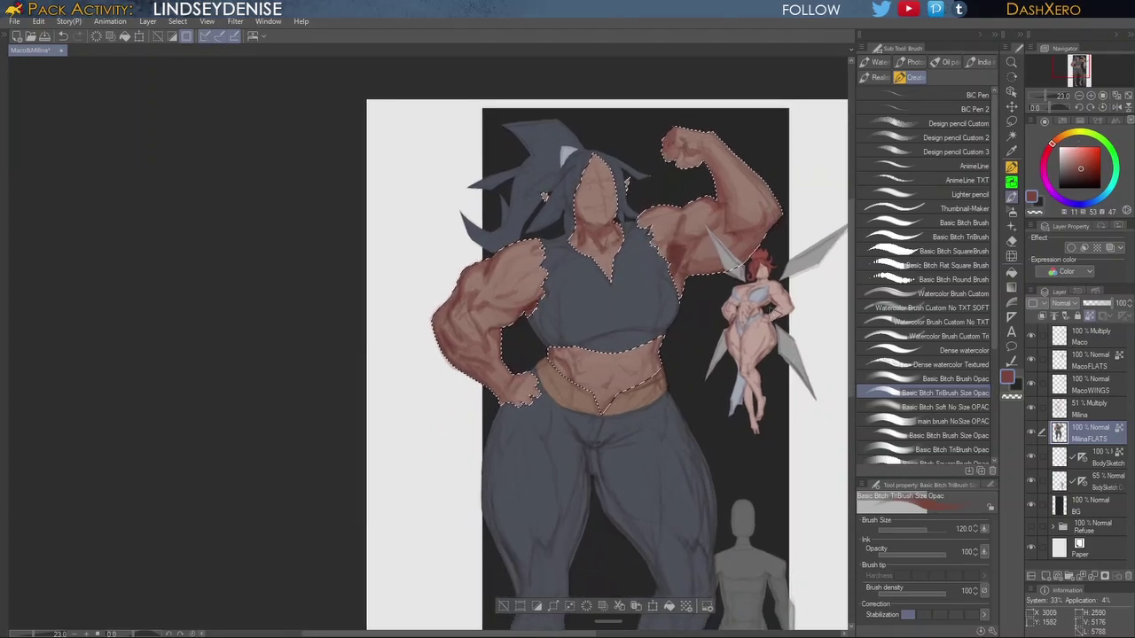
{"action": "key", "text": "bracketleft"}
{"action": "key", "text": "bracketleft"}
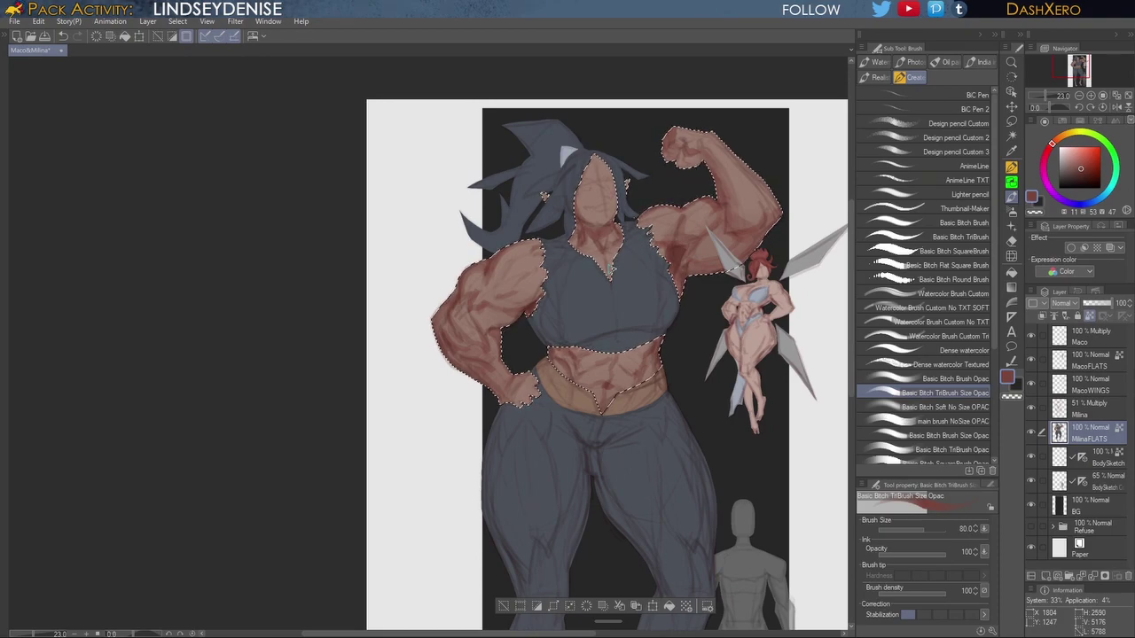
Step: Enlarge the brush to size 150 and deepen the shadows on both of the large figure's arms
{"action": "left_click_drag", "start_coordinate": [547, 326], "coordinate": [584, 337]}
{"action": "key", "text": "bracketright"}
{"action": "key", "text": "bracketright"}
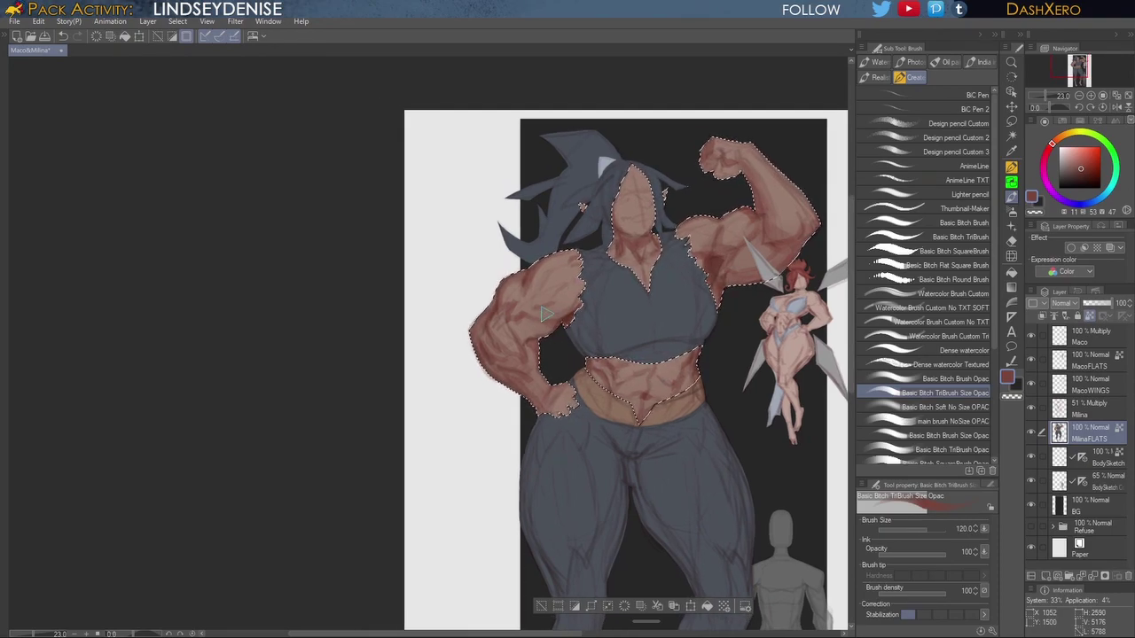
{"action": "key", "text": "bracketright"}
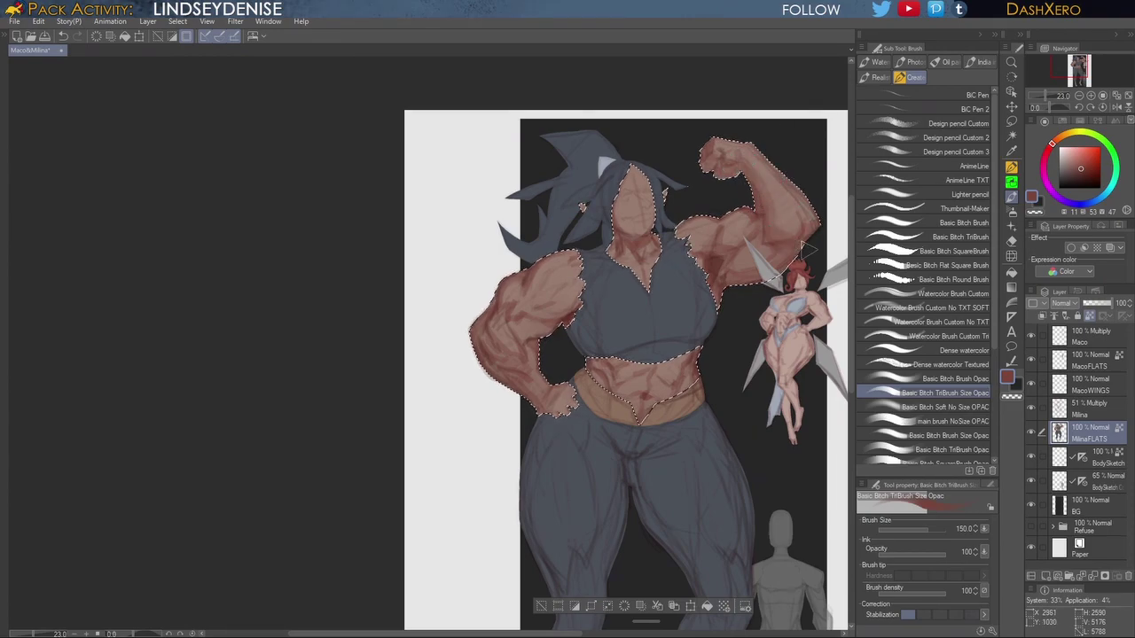
Step: Reduce the brush to size 100 and rework the abdominal shadows, undoing and repainting unwanted strokes
{"action": "left_click_drag", "start_coordinate": [754, 393], "coordinate": [729, 343]}
{"action": "mouse_move", "coordinate": [721, 451]}
{"action": "left_mouse_down"}
{"action": "mouse_move", "coordinate": [731, 392]}
{"action": "mouse_move", "coordinate": [715, 415]}
{"action": "left_mouse_up"}
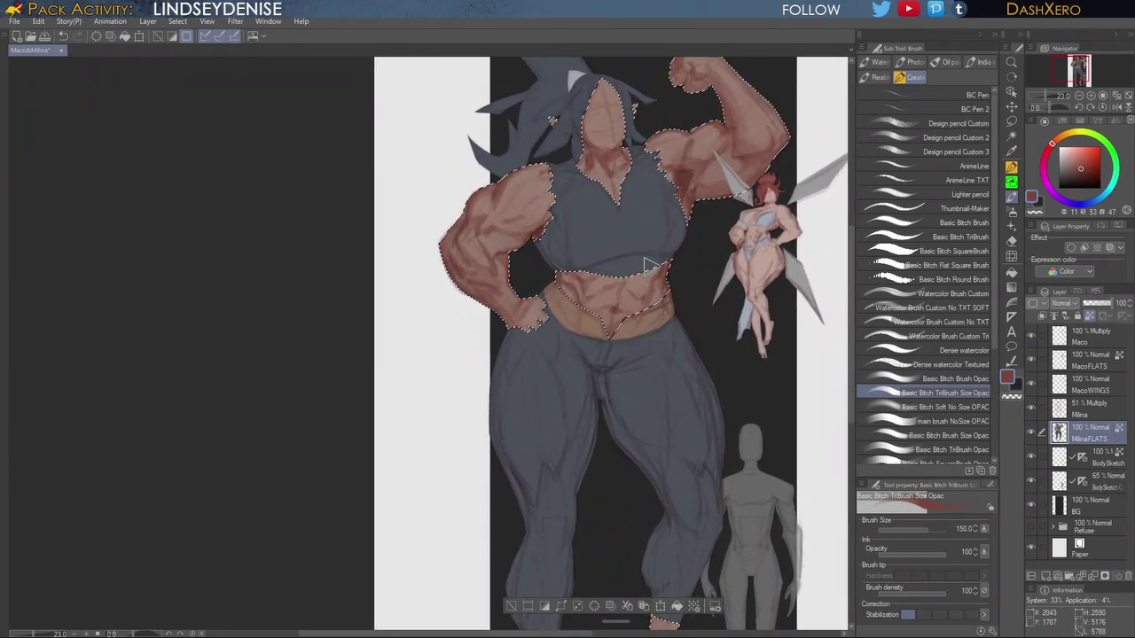
{"action": "key", "text": "["}
{"action": "key", "text": "["}
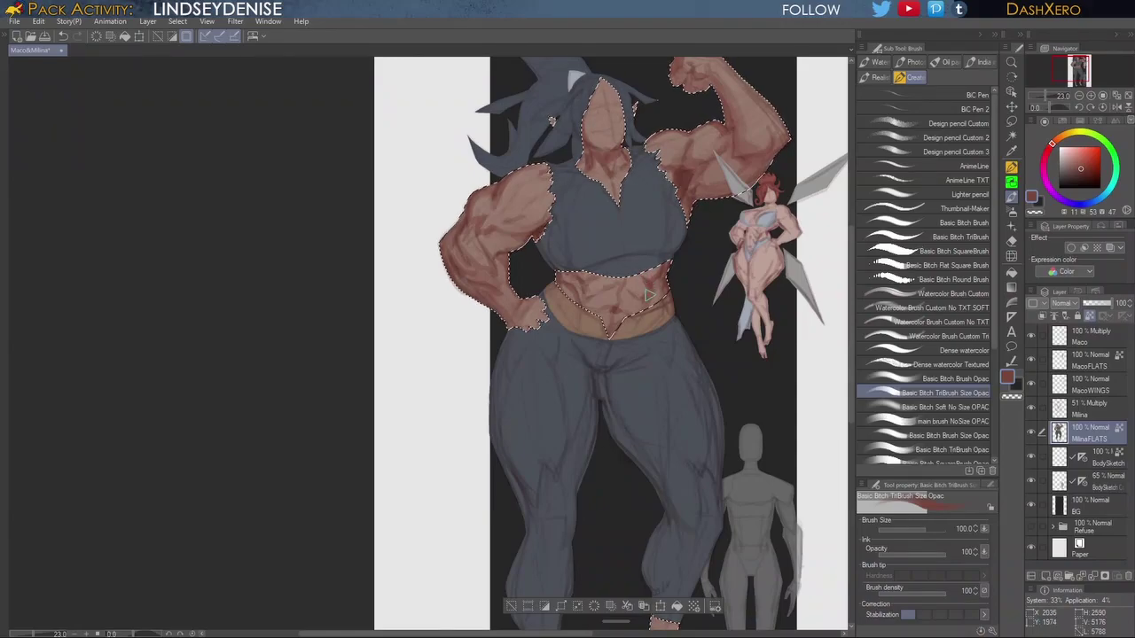
{"action": "key", "text": "ctrl+z"}
{"action": "left_click_drag", "start_coordinate": [650, 286], "coordinate": [655, 274]}
{"action": "key", "text": "ctrl+z"}
{"action": "left_click_drag", "start_coordinate": [612, 289], "coordinate": [623, 283]}
{"action": "scroll", "coordinate": [650, 245], "scroll_direction": "up", "scroll_amount": 2}
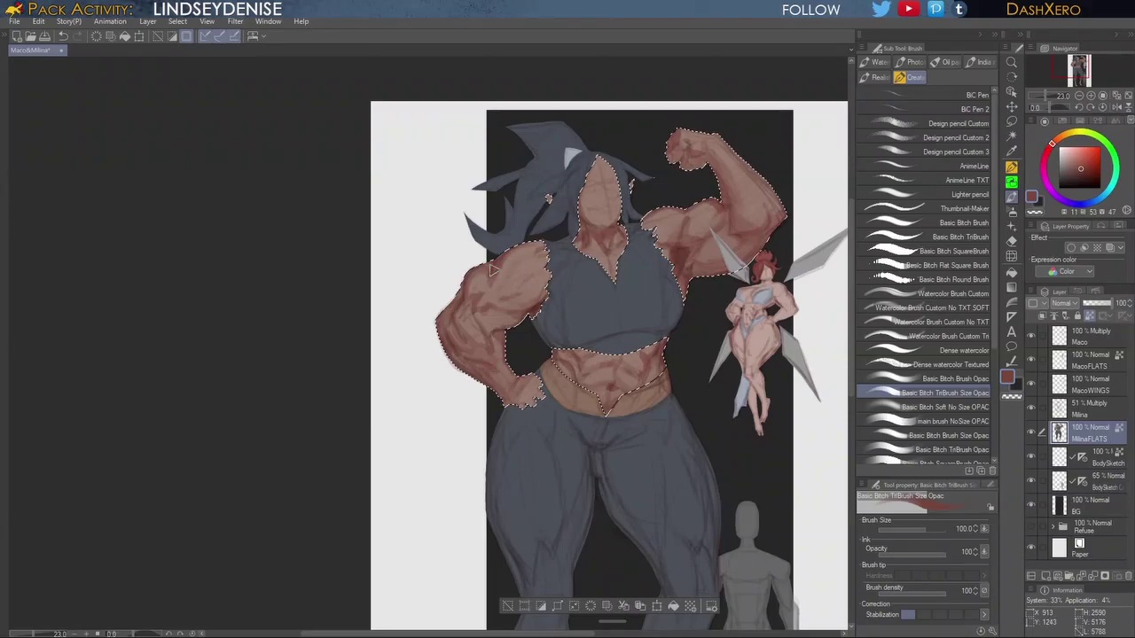
Step: Switch to the Basic Bitch Brush Opac and mix a lighter skin tone of hue 23, saturation 30, value 70 from the sampled shoulder colour
{"action": "left_click_drag", "start_coordinate": [1080, 167], "coordinate": [1081, 169]}
{"action": "left_click", "coordinate": [948, 379]}
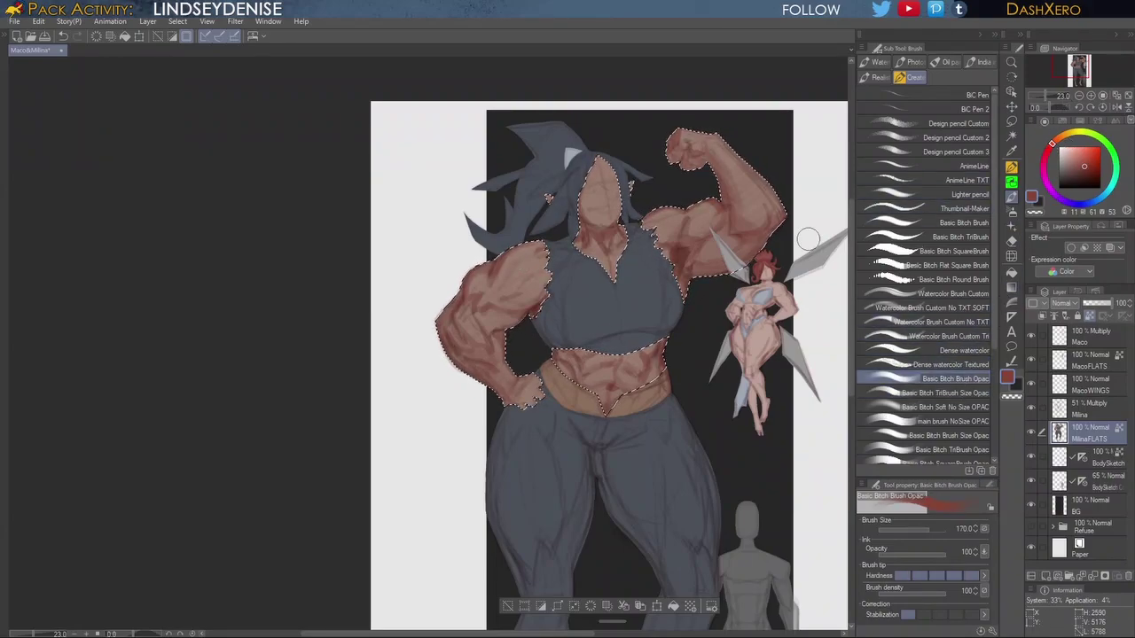
{"action": "left_click", "coordinate": [534, 264], "text": "alt"}
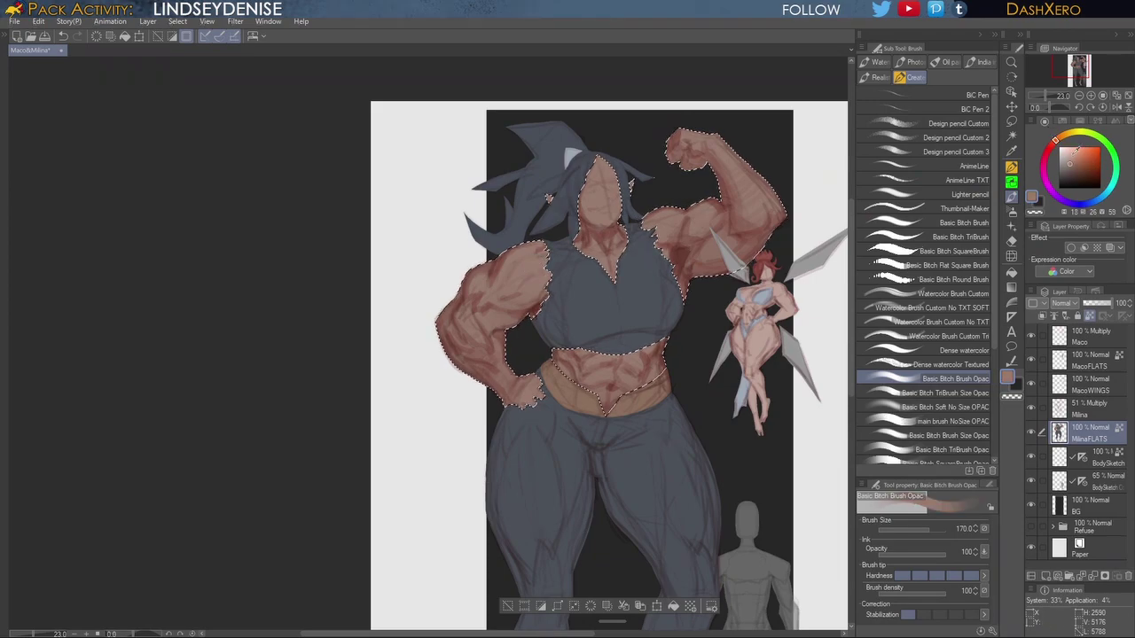
{"action": "left_click", "coordinate": [1071, 158]}
{"action": "left_click", "coordinate": [1071, 159]}
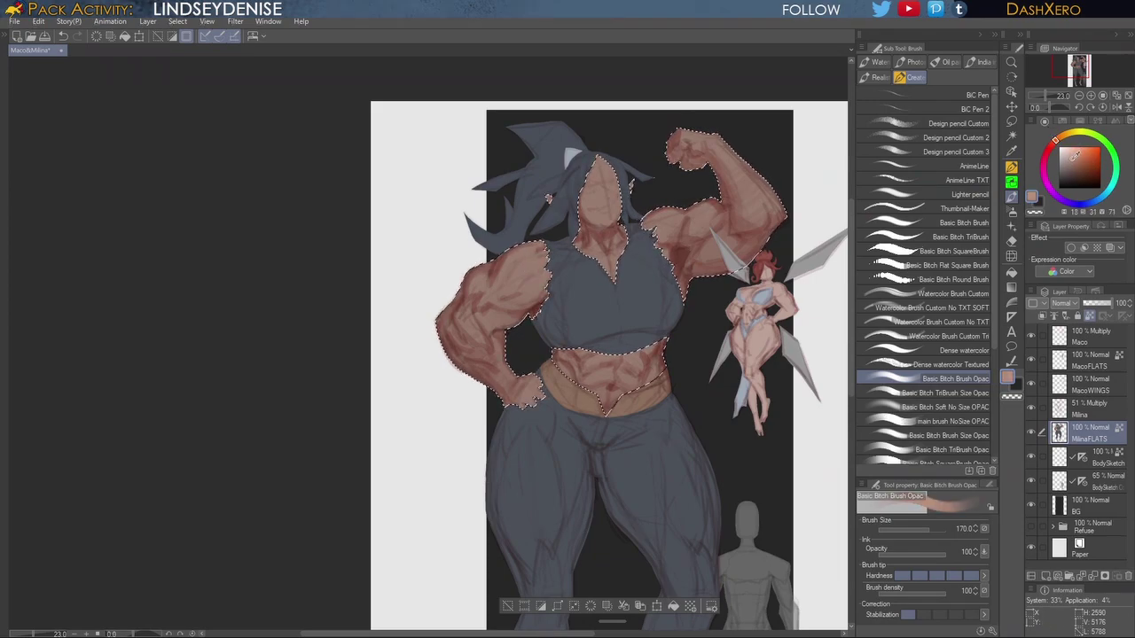
{"action": "left_click", "coordinate": [1059, 142]}
{"action": "left_click_drag", "start_coordinate": [1058, 141], "coordinate": [1059, 139]}
Step: Duplicate the MilinaFLATS layer, place the copy below the original, and make the original the active layer
{"action": "left_click_drag", "start_coordinate": [1093, 442], "coordinate": [1047, 577]}
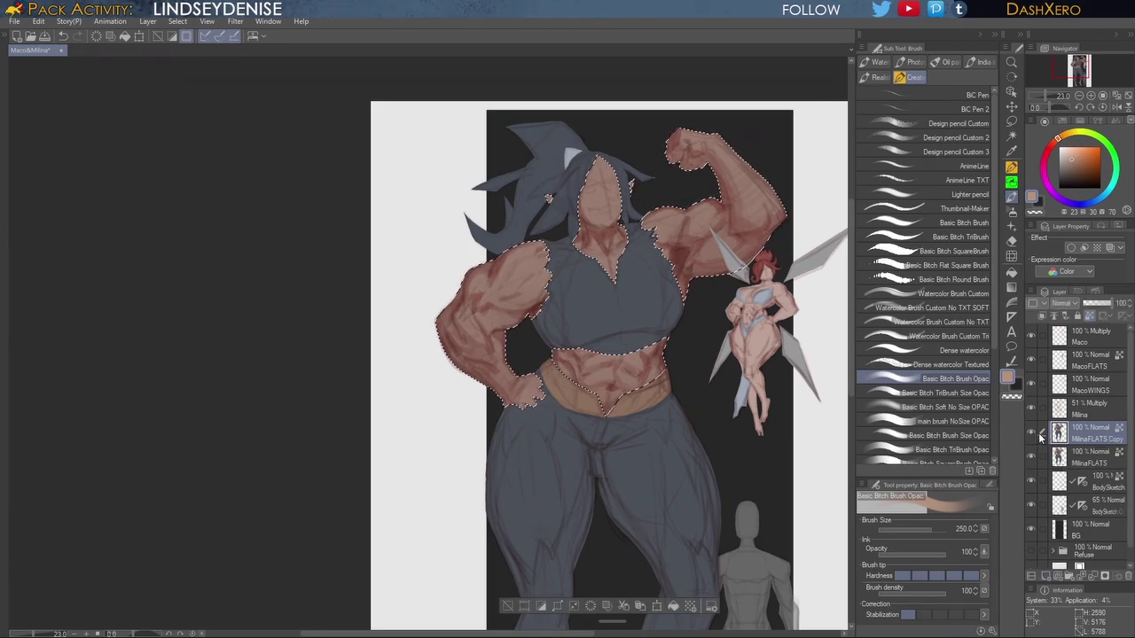
{"action": "left_click_drag", "start_coordinate": [1097, 434], "coordinate": [1099, 474]}
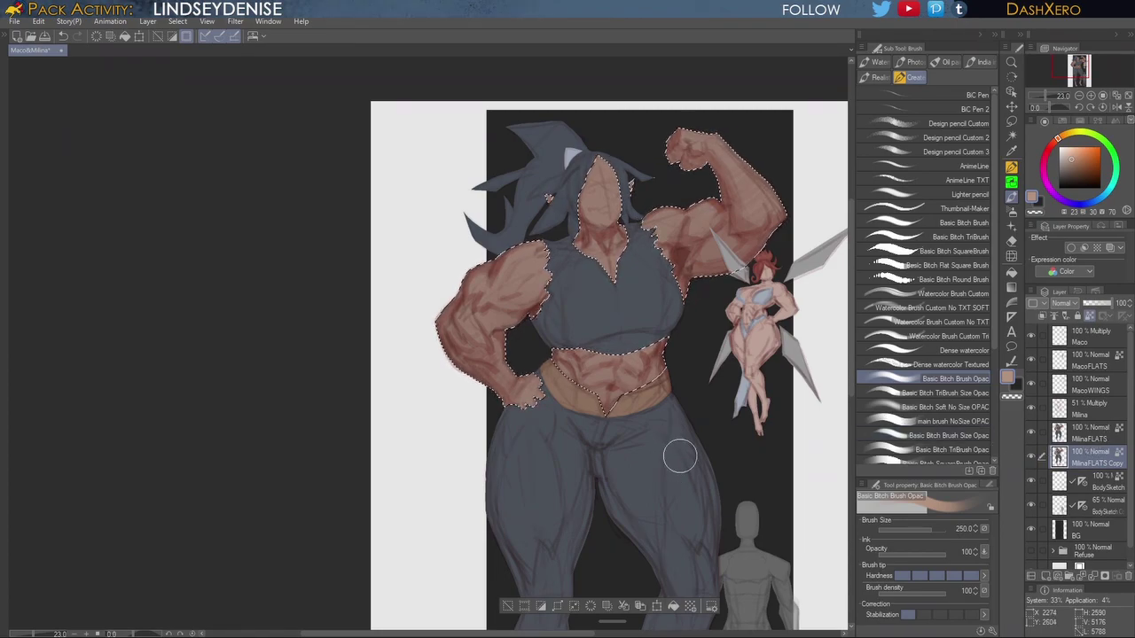
{"action": "left_click", "coordinate": [1114, 434]}
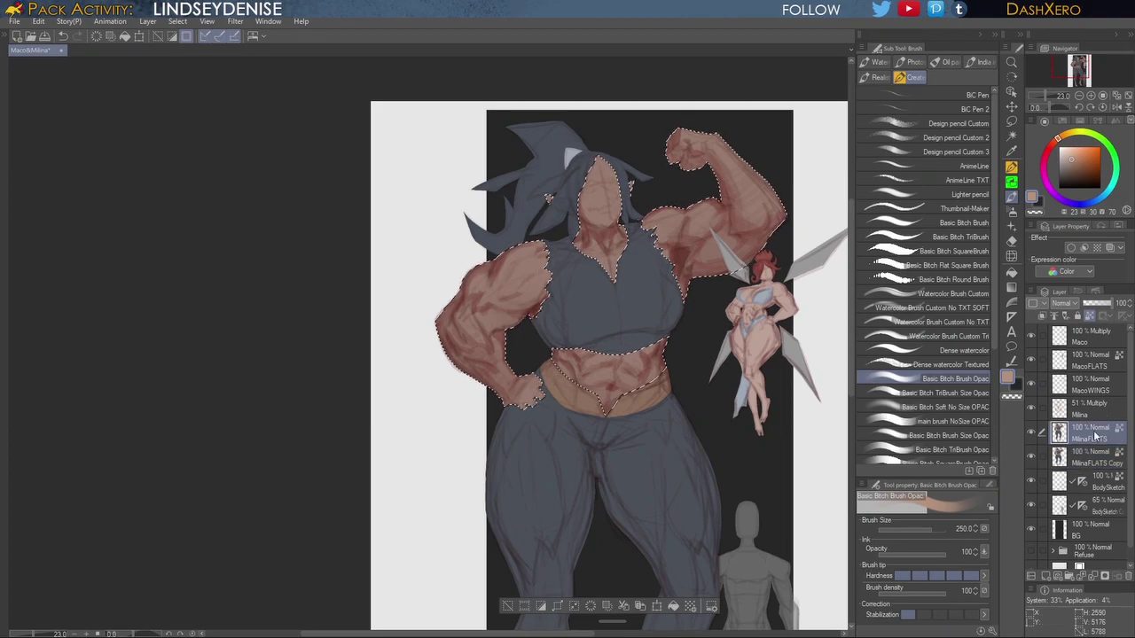
Step: Compare the painted skin with and without the MilinaFLATS layer, and make MilinaFLATS the active layer
{"action": "left_click", "coordinate": [964, 383]}
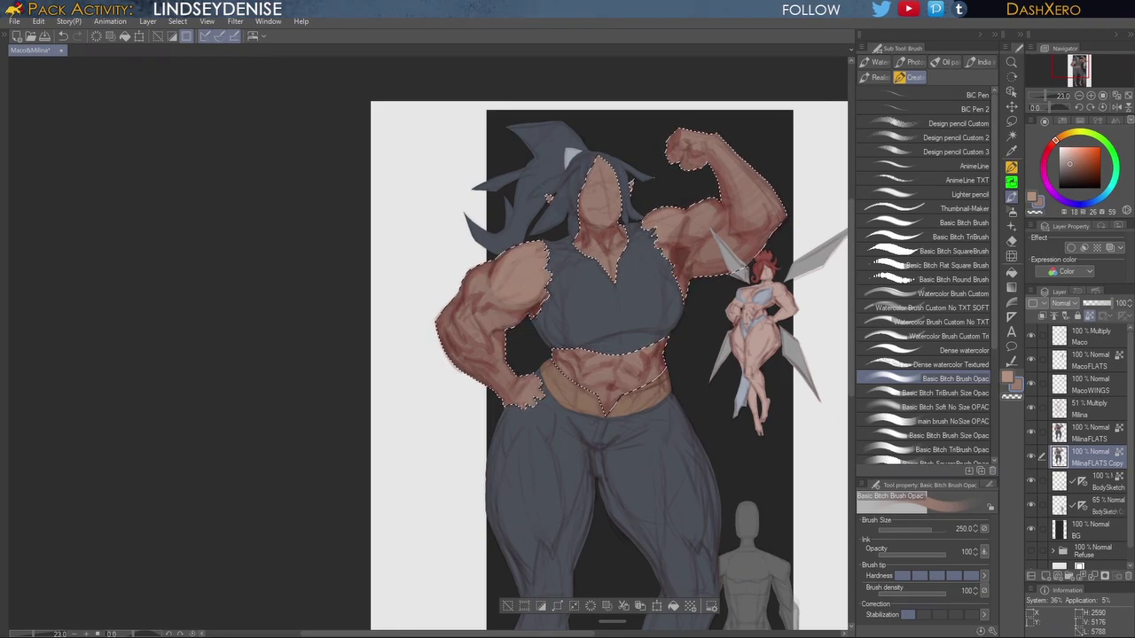
{"action": "left_click", "coordinate": [1031, 433]}
{"action": "left_click", "coordinate": [1030, 433]}
{"action": "left_click", "coordinate": [1095, 433]}
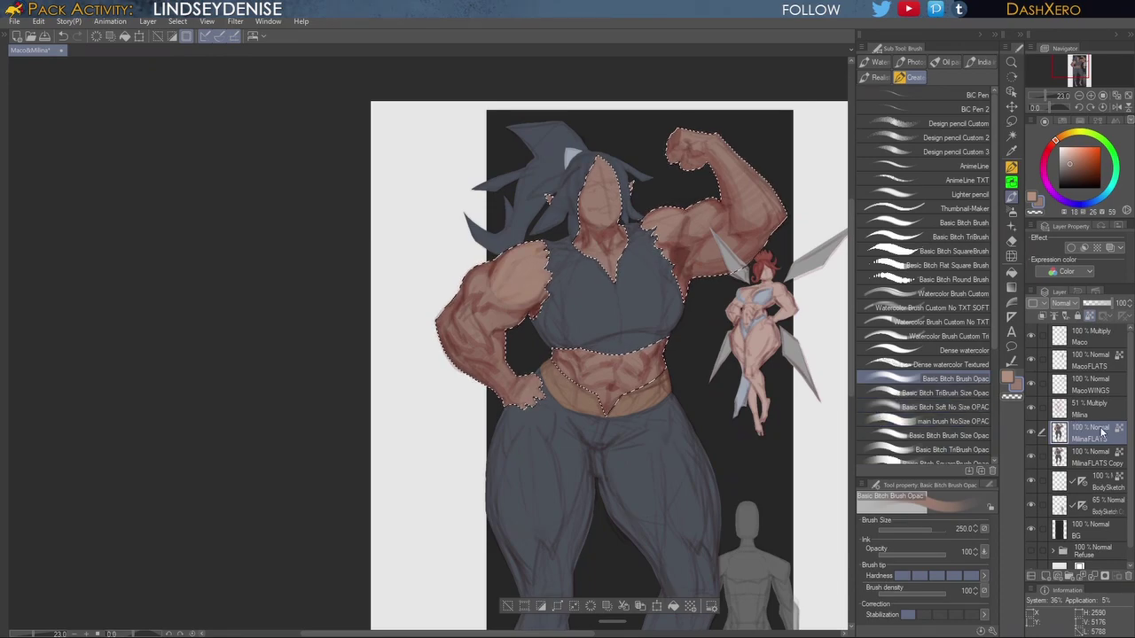
{"action": "left_click", "coordinate": [1101, 413]}
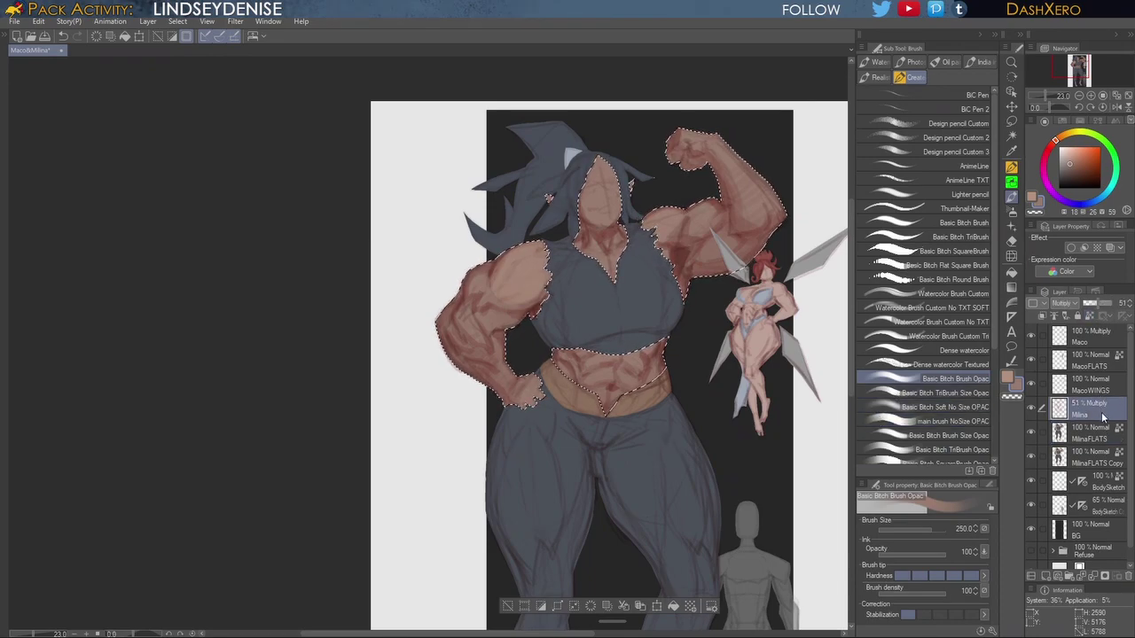
{"action": "left_click", "coordinate": [1104, 435]}
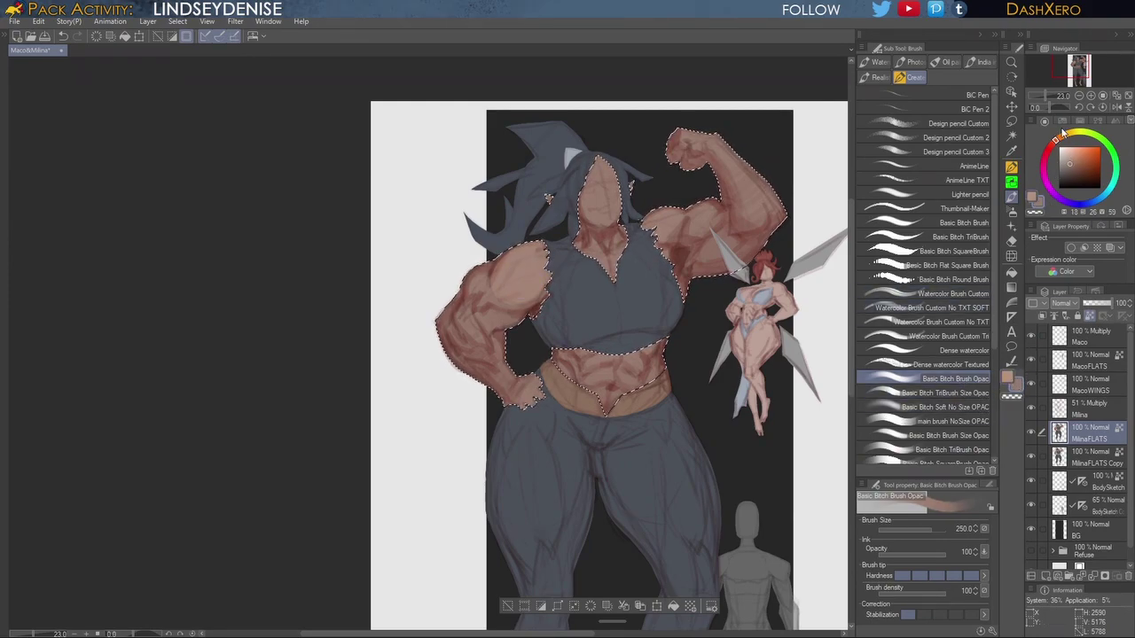
Step: Choose a dark swatch from the standard colour set and hide the MilinaFLATS Copy layer
{"action": "left_click", "coordinate": [1062, 122]}
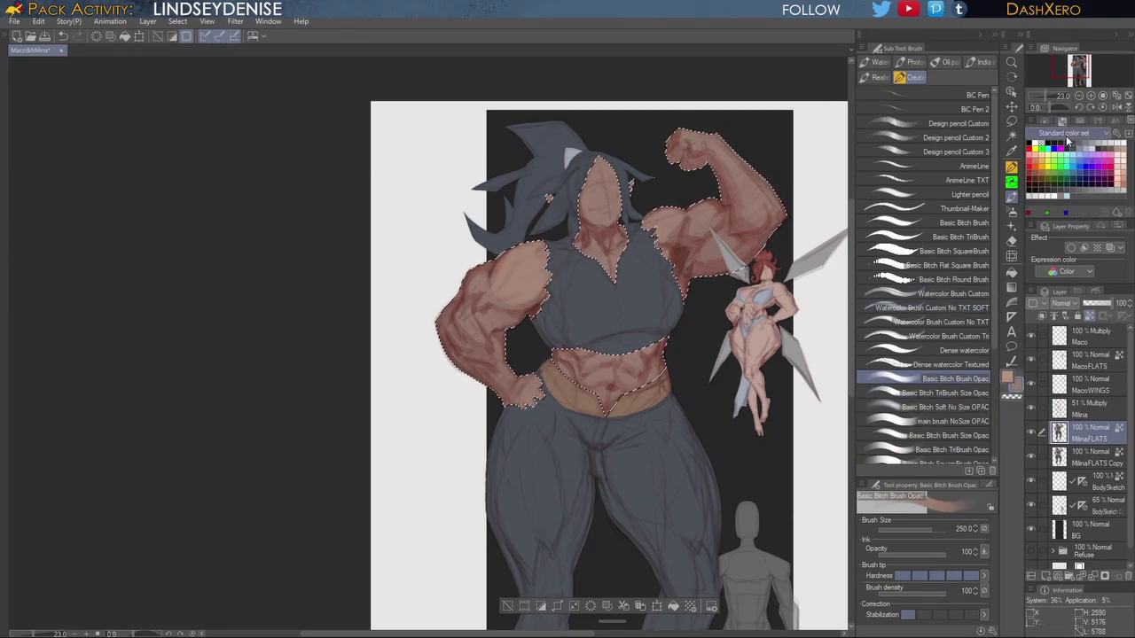
{"action": "left_click", "coordinate": [1048, 186]}
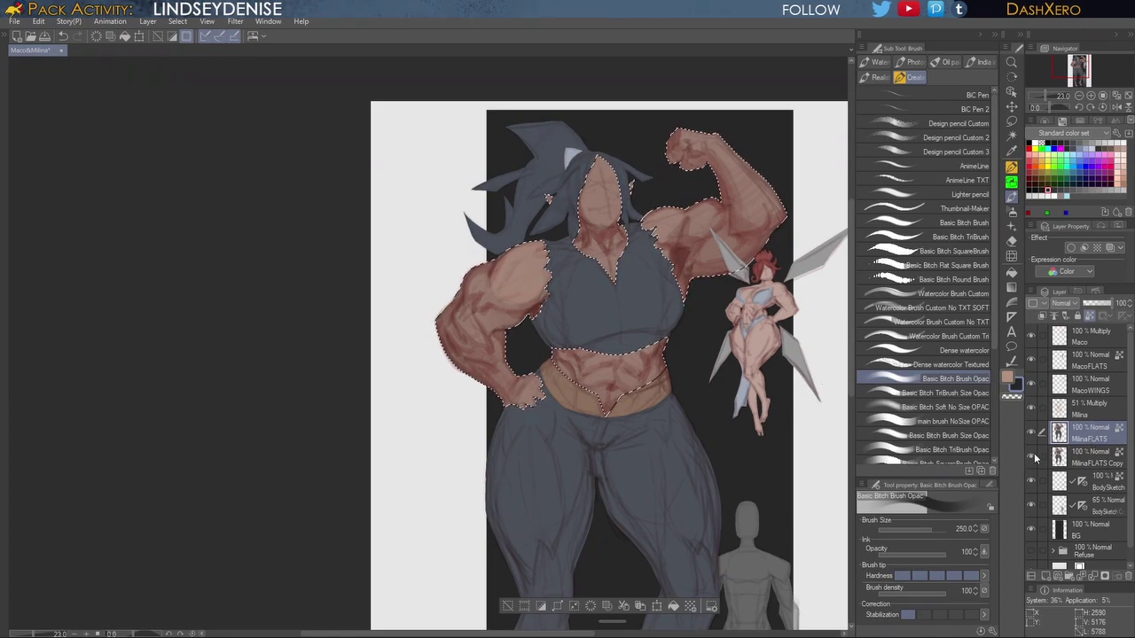
{"action": "left_click", "coordinate": [1031, 457]}
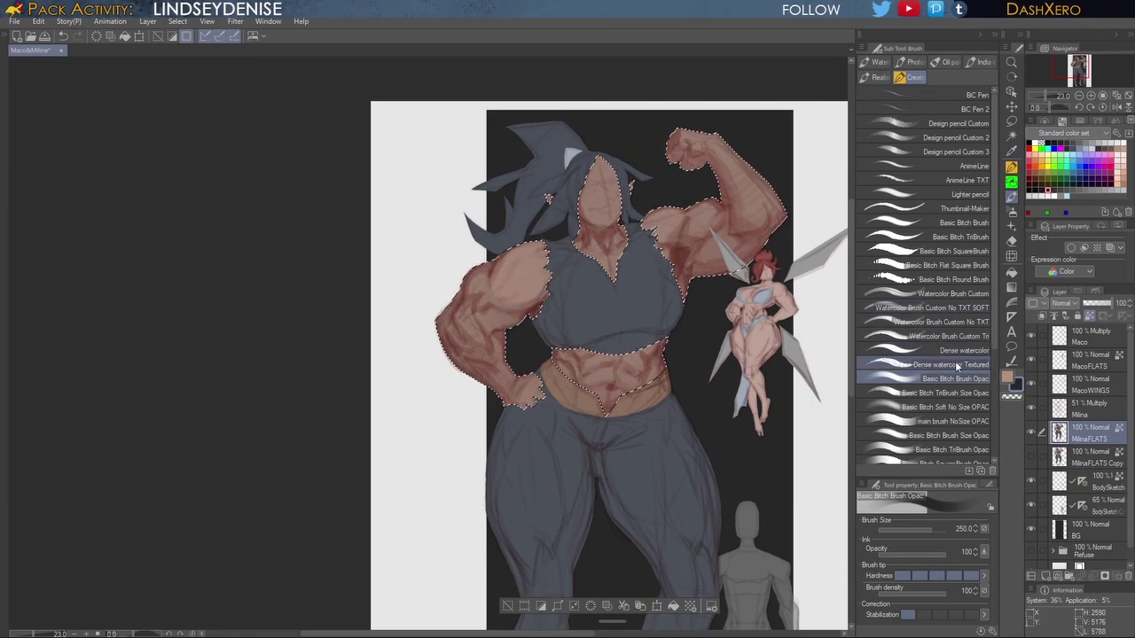
Step: Blend light skin highlights onto the arms and face with the Basic Bitch Soft No Size OPAC brush at size 250
{"action": "left_click", "coordinate": [945, 407]}
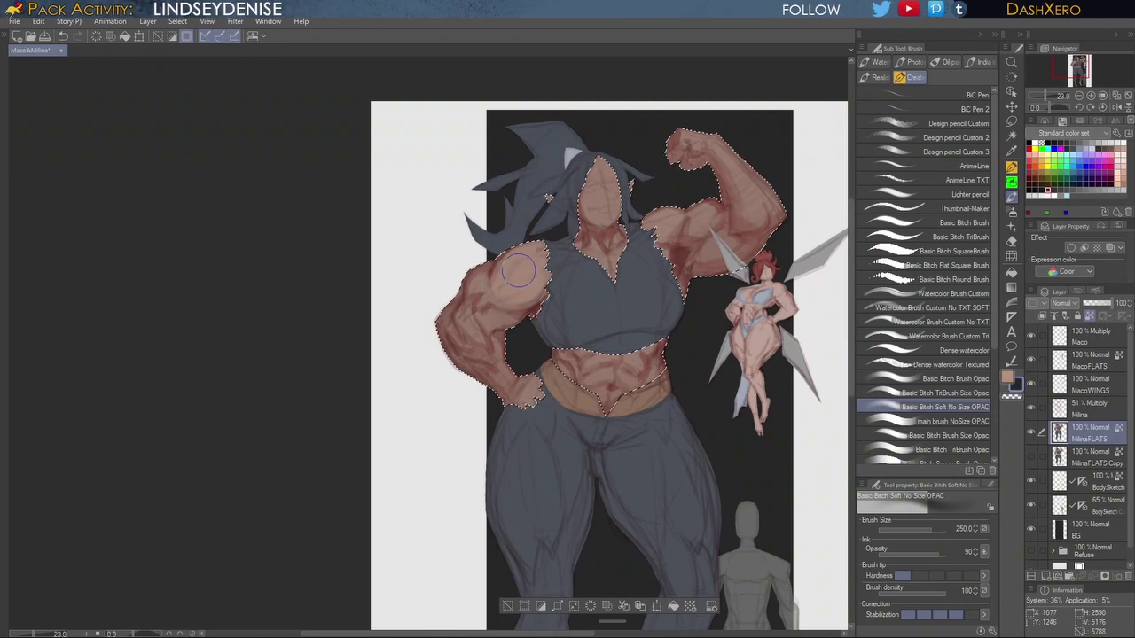
{"action": "key", "text": "ctrl+z"}
{"action": "left_click", "coordinate": [1007, 378]}
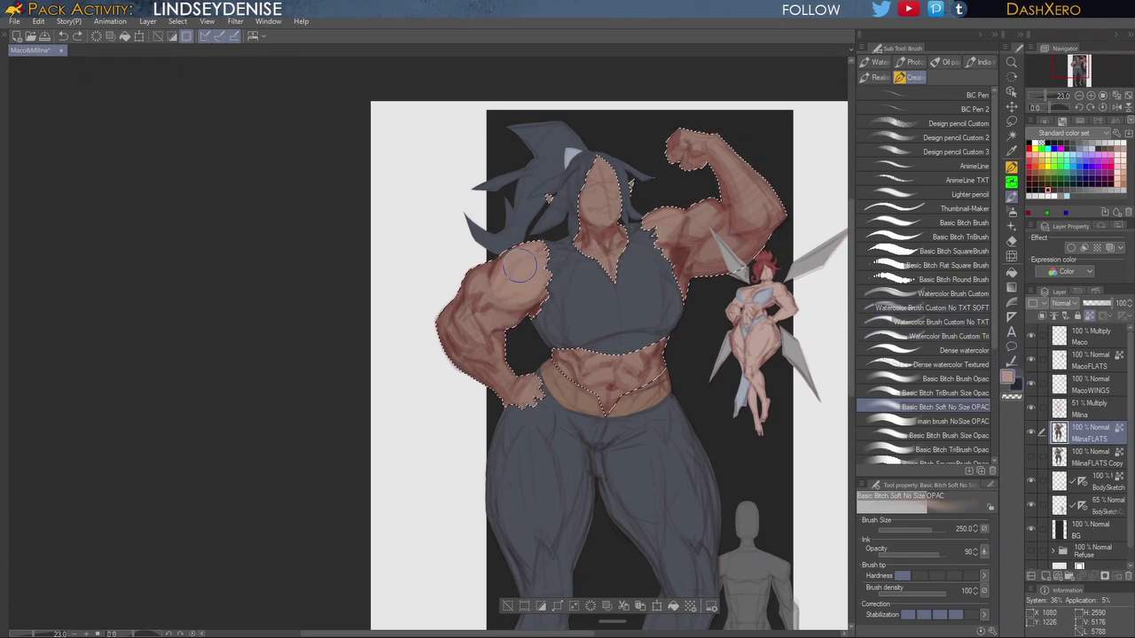
{"action": "left_click_drag", "start_coordinate": [520, 285], "coordinate": [510, 279]}
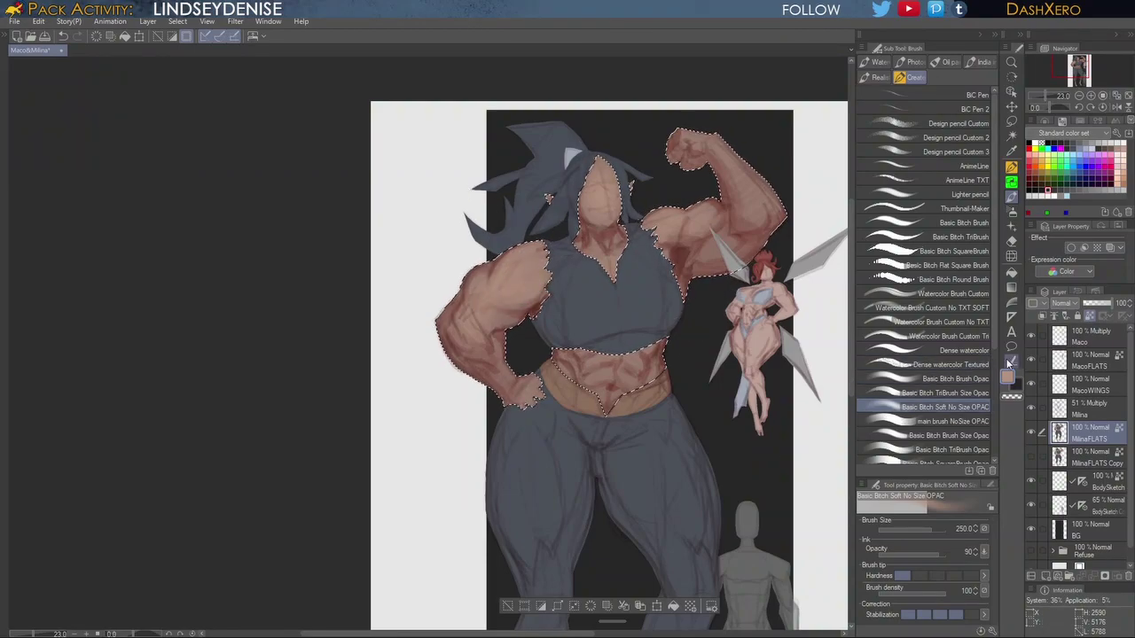
Step: Mix a lighter skin tone of hue 22, saturation 33, value 79 and highlight the lowered arm's shoulder with the Basic Bitch TriBrush Size Opac
{"action": "left_click", "coordinate": [686, 249], "text": "alt"}
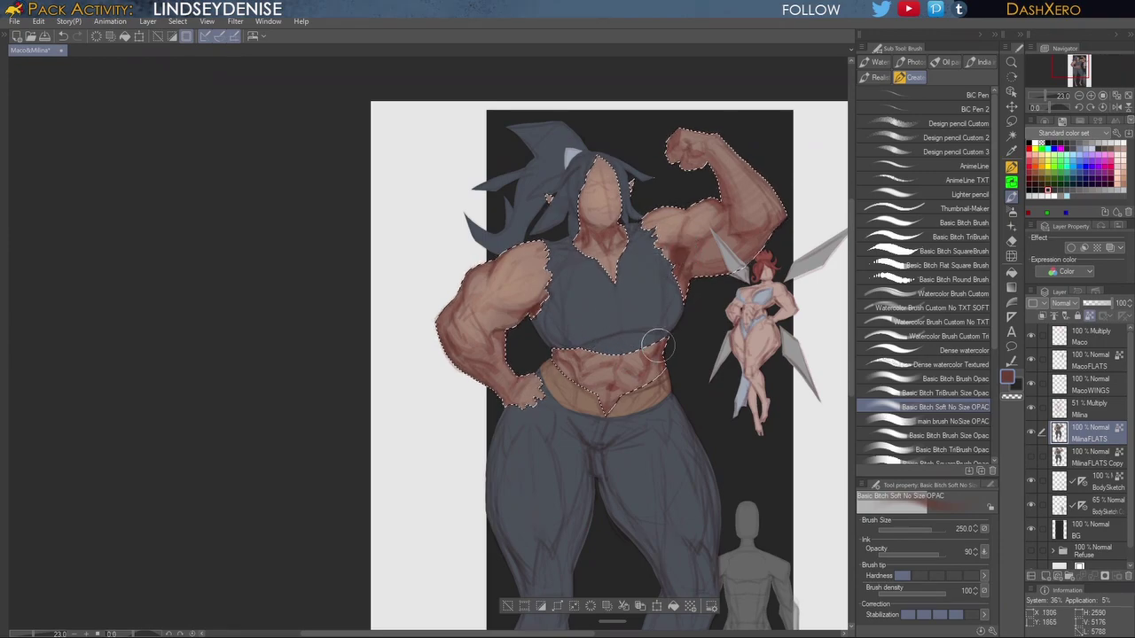
{"action": "left_click", "coordinate": [944, 393]}
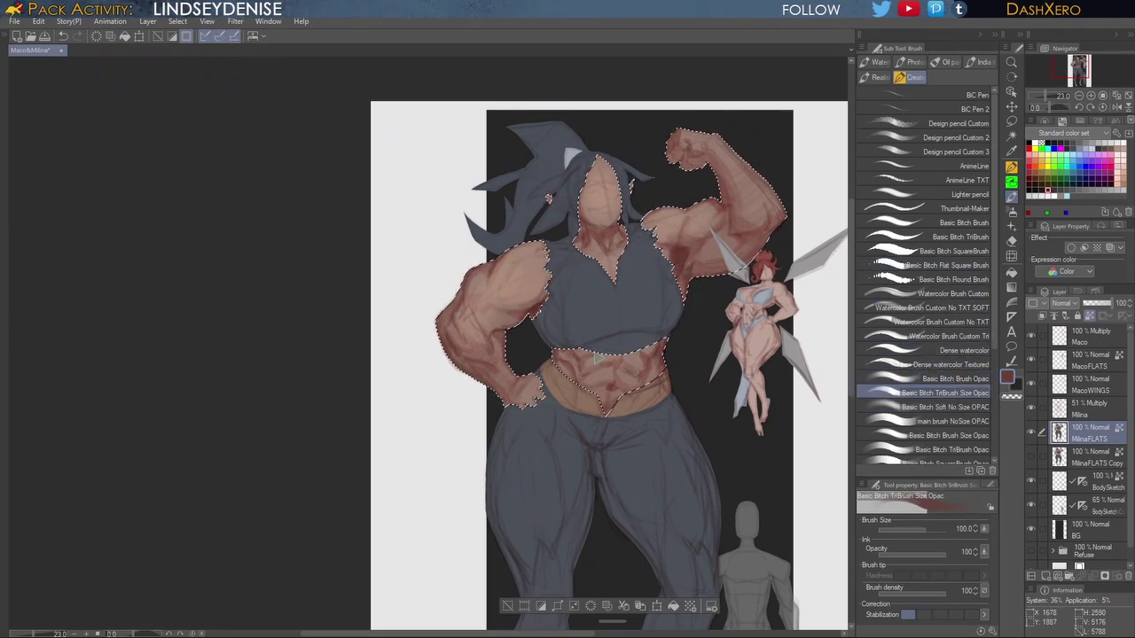
{"action": "key", "text": "ctrl+z"}
{"action": "left_click", "coordinate": [669, 218], "text": "alt"}
{"action": "left_click", "coordinate": [1050, 122]}
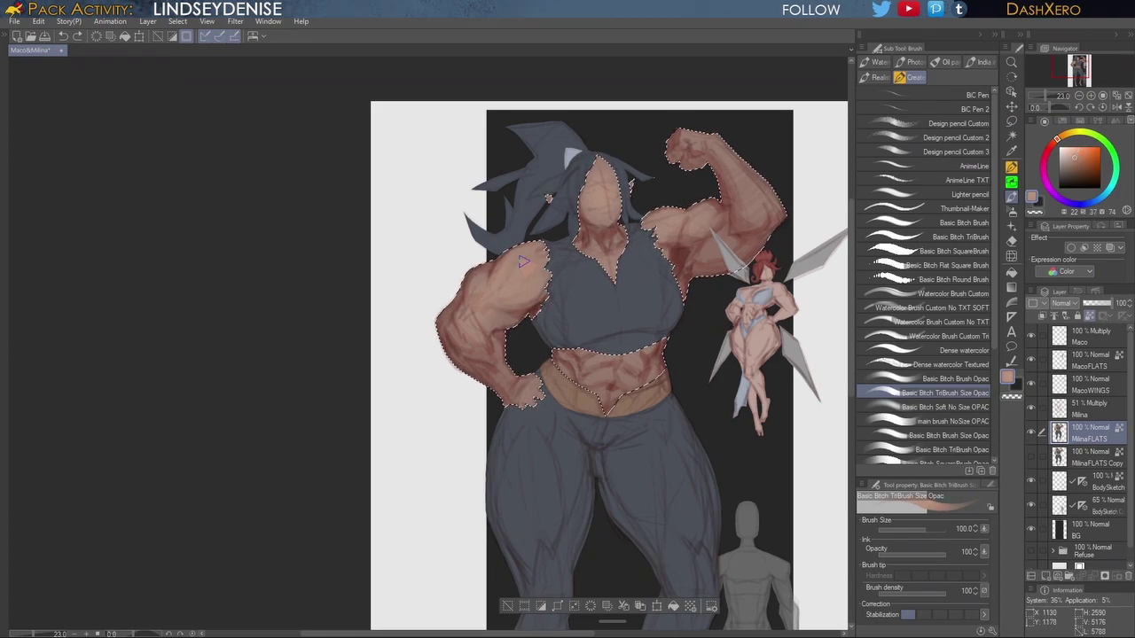
{"action": "left_click", "coordinate": [1075, 154]}
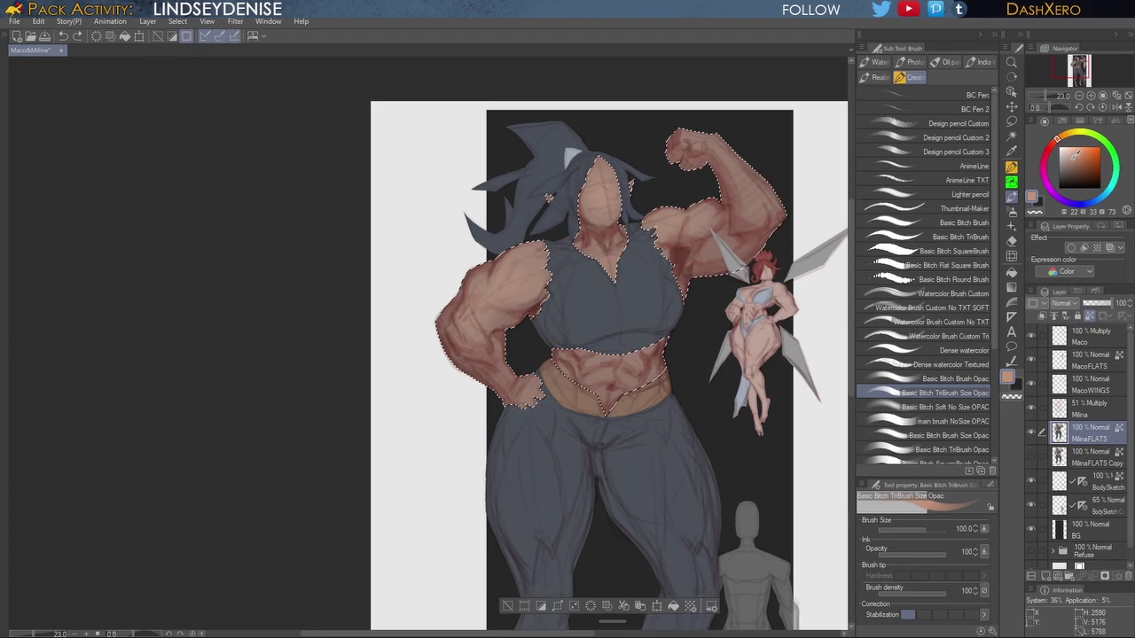
{"action": "left_click_drag", "start_coordinate": [523, 265], "coordinate": [528, 271]}
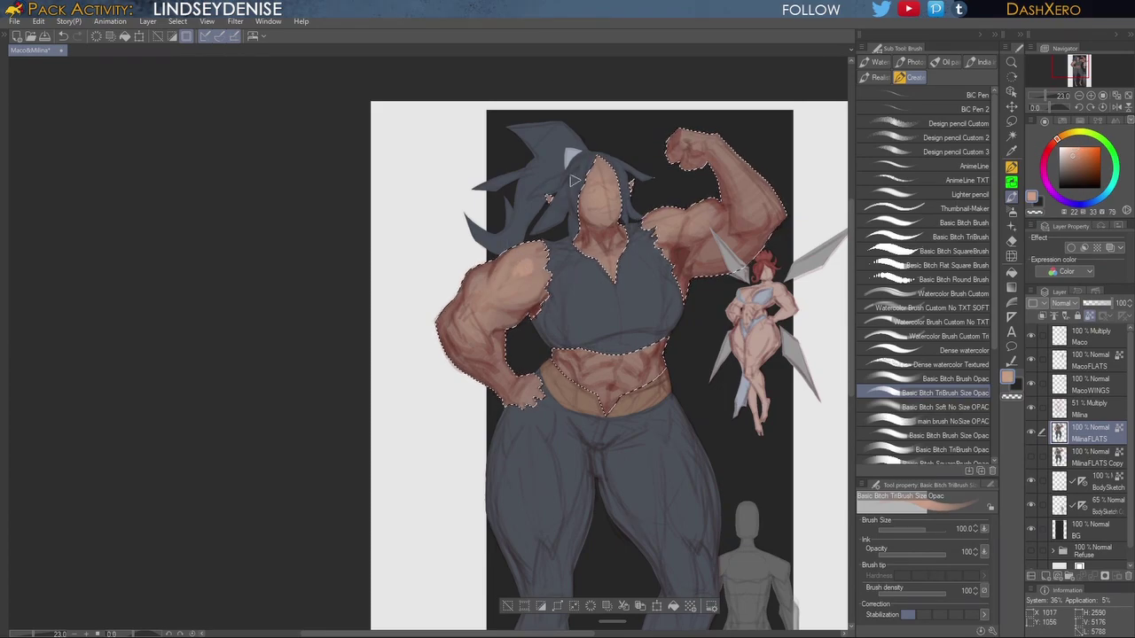
Step: Try a highlight stroke on the shoulder with the Basic Bitch Brush Opac at size 250 and undo it
{"action": "left_click", "coordinate": [956, 379]}
{"action": "mouse_move", "coordinate": [528, 268]}
{"action": "left_mouse_down"}
{"action": "mouse_move", "coordinate": [543, 222]}
{"action": "mouse_move", "coordinate": [613, 205]}
{"action": "mouse_move", "coordinate": [538, 264]}
{"action": "left_mouse_up"}
{"action": "key", "text": "ctrl+z"}
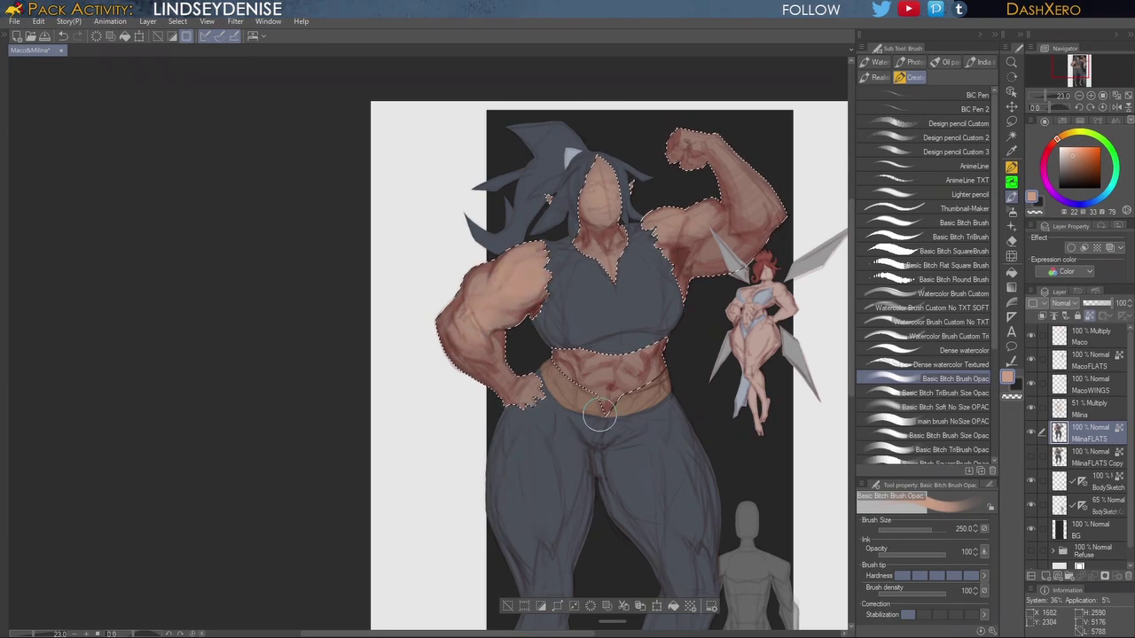
Step: Hide the Milina sketch layer and try a red shadow of hue 11, saturation 59, value 50 on the raised arm with the TriBrush
{"action": "left_click", "coordinate": [1032, 411]}
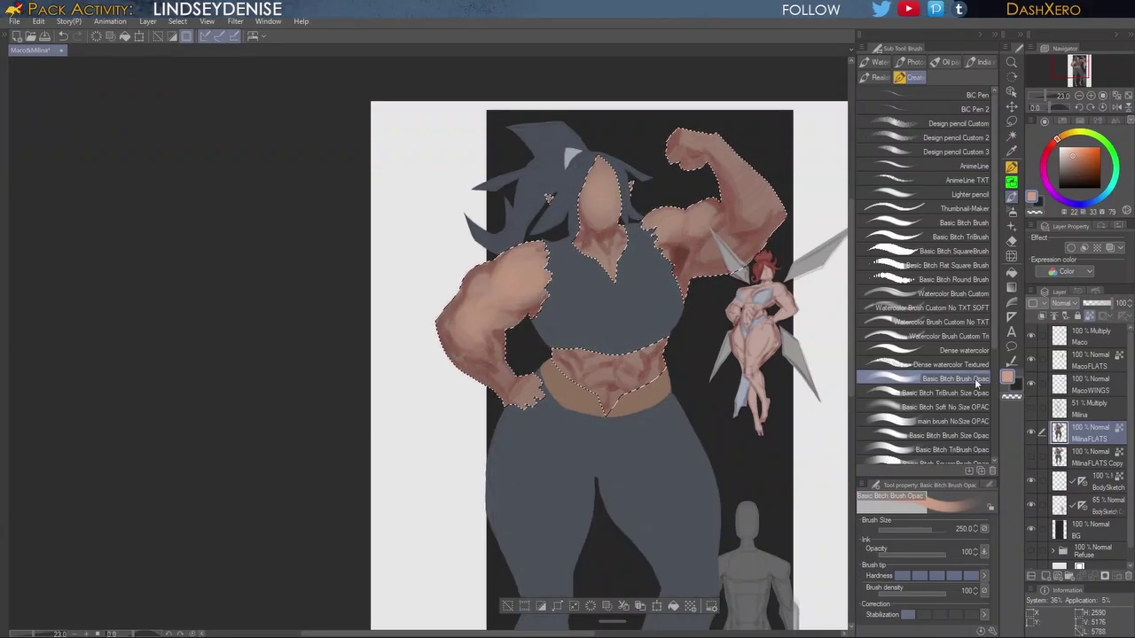
{"action": "left_click", "coordinate": [953, 393]}
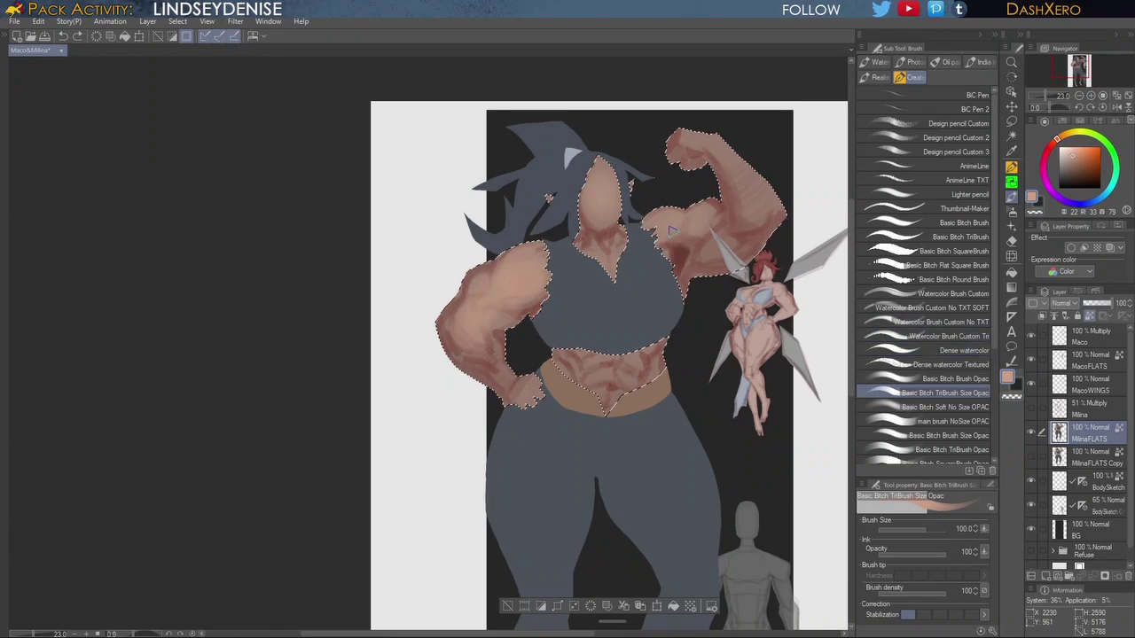
{"action": "left_click", "coordinate": [678, 248], "text": "alt"}
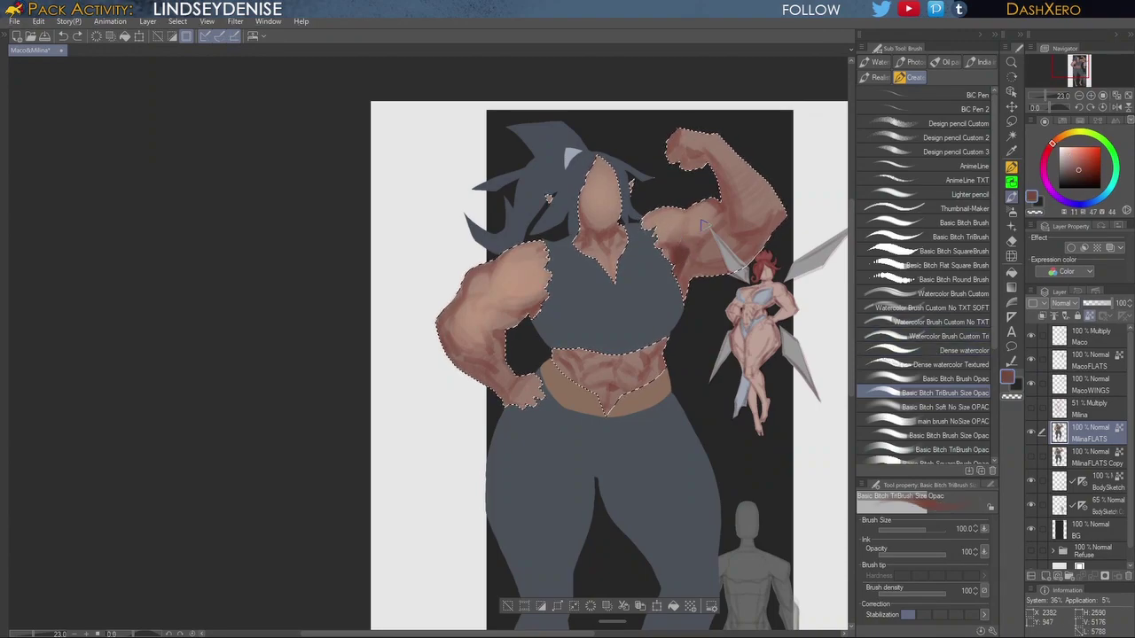
{"action": "left_click", "coordinate": [1082, 168]}
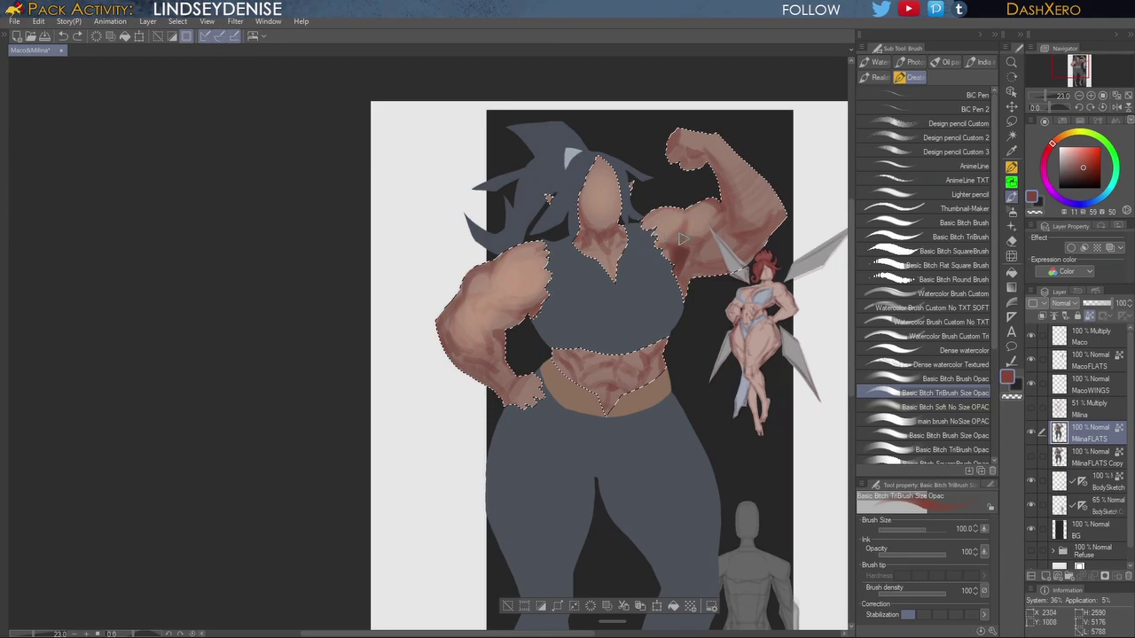
{"action": "left_click_drag", "start_coordinate": [676, 235], "coordinate": [670, 246]}
{"action": "key", "text": "ctrl+z"}
Step: Paint neck and lowered-arm muscle shadows with the tone sampled from the neck, enlarging the TriBrush to size 150
{"action": "left_click", "coordinate": [600, 235], "text": "alt"}
{"action": "left_click_drag", "start_coordinate": [603, 242], "coordinate": [605, 234]}
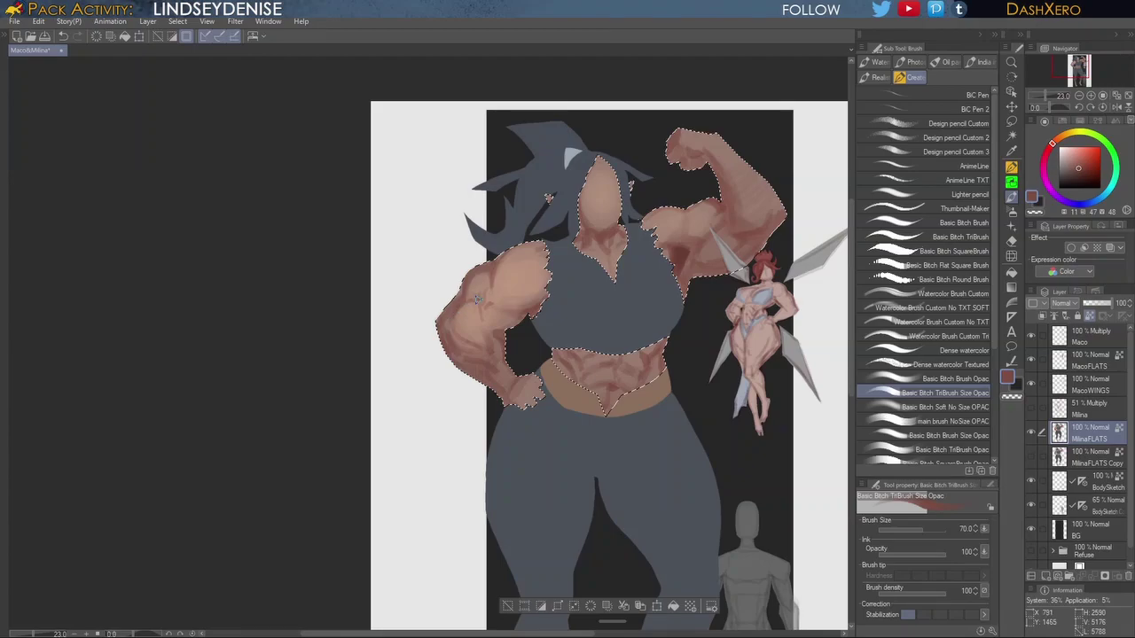
{"action": "left_click_drag", "start_coordinate": [477, 297], "coordinate": [479, 303]}
{"action": "key", "text": "bracketright"}
{"action": "key", "text": "bracketright"}
{"action": "key", "text": "bracketright"}
{"action": "key", "text": "bracketright"}
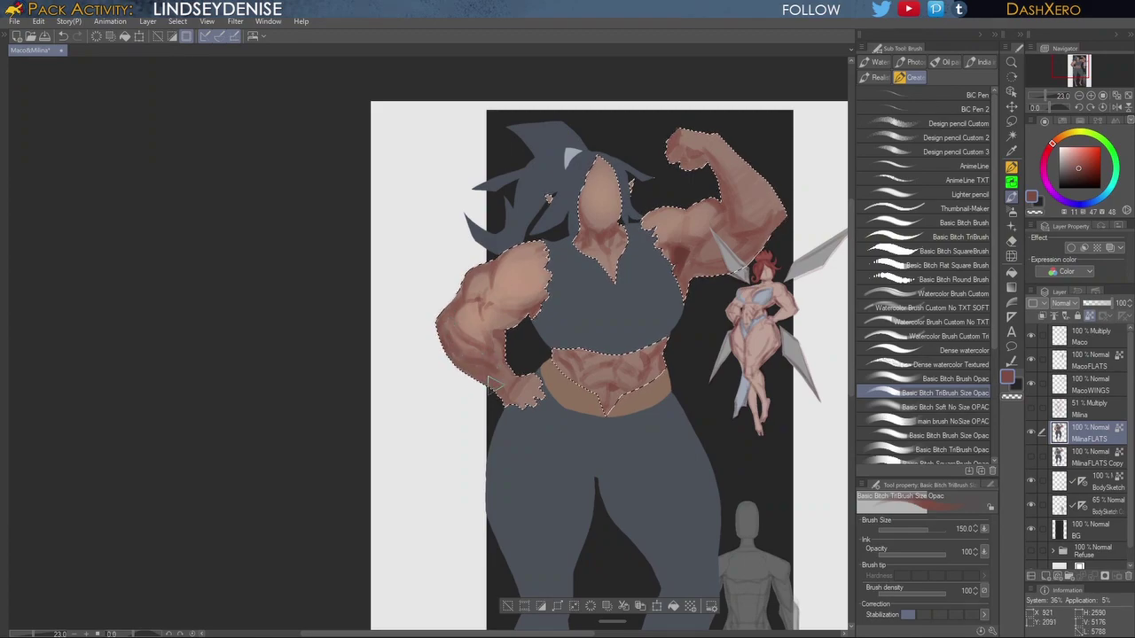
Step: Lighten the hand on the hip with sampled skin tones, and shade the raised arm in hue 11, saturation 59, value 46 at brush size 100
{"action": "left_click", "coordinate": [472, 320], "text": "alt"}
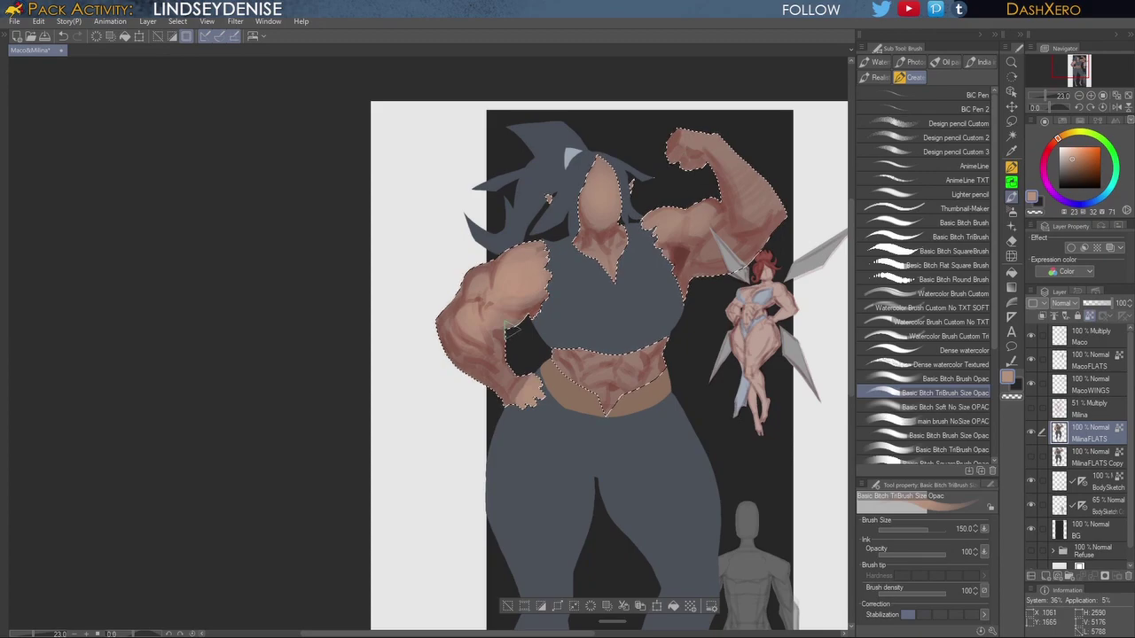
{"action": "left_click", "coordinate": [519, 383], "text": "alt"}
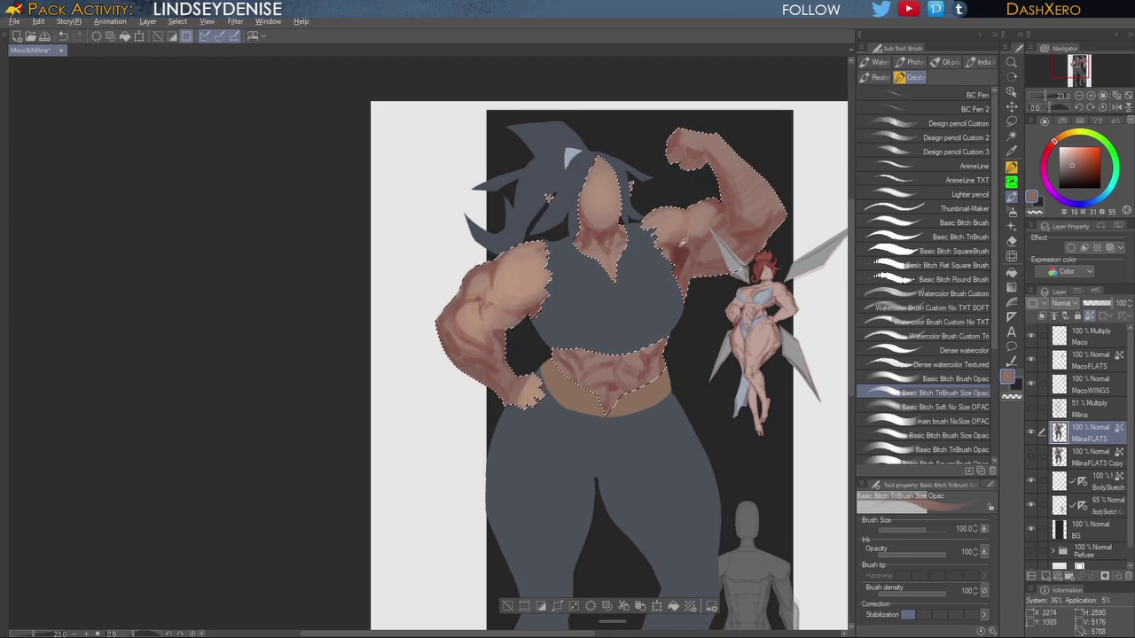
{"action": "left_click", "coordinate": [680, 246], "text": "alt"}
{"action": "left_click", "coordinate": [1081, 168]}
{"action": "left_click", "coordinate": [1082, 169]}
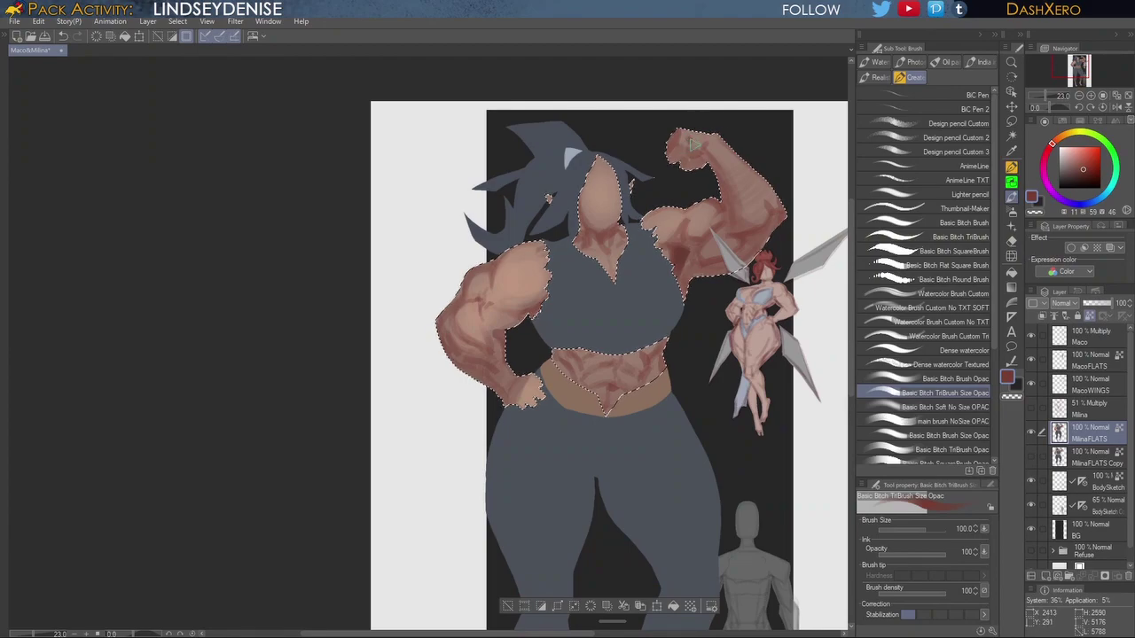
Step: Blend soft red shadows along the outer edges of both arms with the Basic Bitch Soft No Size OPAC brush at size 250
{"action": "left_click_drag", "start_coordinate": [758, 438], "coordinate": [739, 413]}
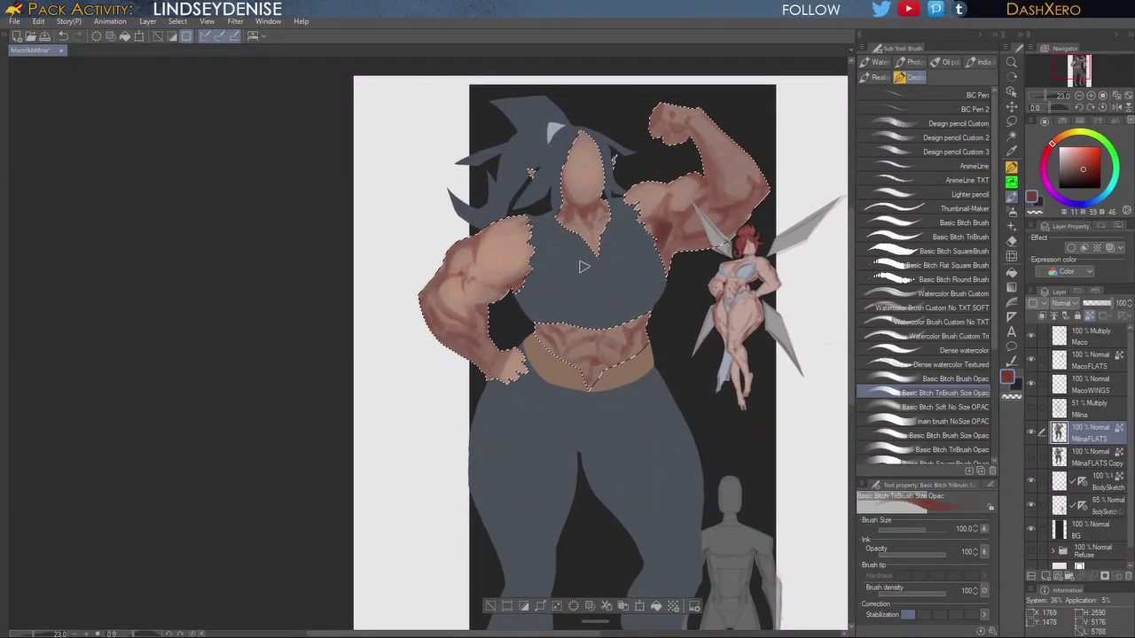
{"action": "key", "text": "bracketleft"}
{"action": "left_click", "coordinate": [968, 406]}
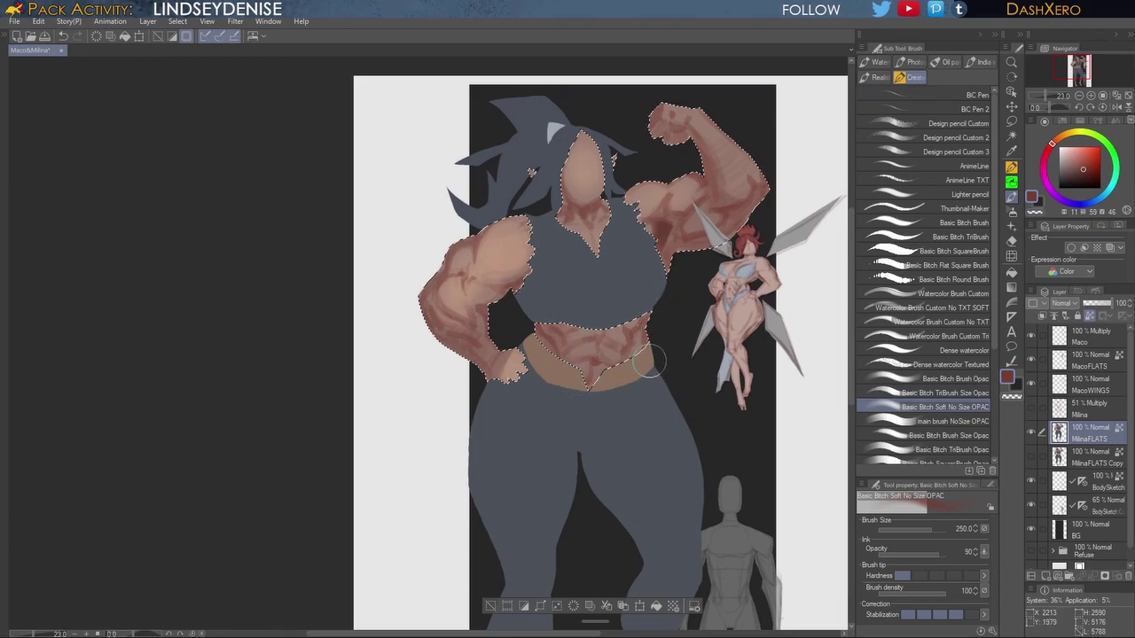
{"action": "left_click_drag", "start_coordinate": [433, 266], "coordinate": [442, 345]}
{"action": "left_click_drag", "start_coordinate": [665, 269], "coordinate": [756, 222]}
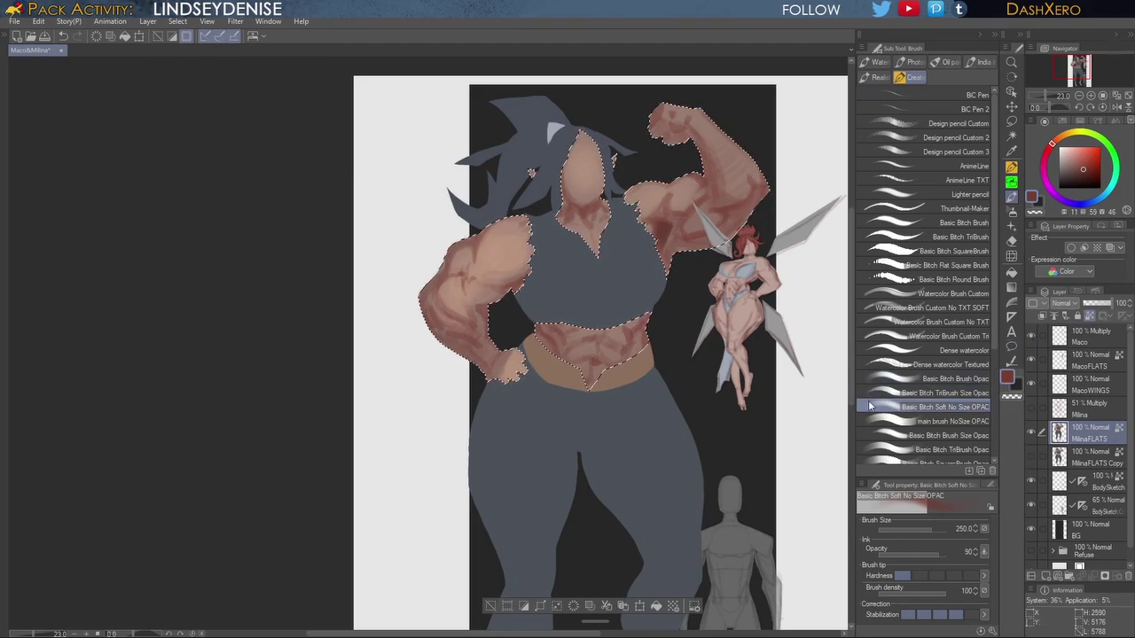
Step: Show the Milina sketch layer again as a guide for the large figure's legs and feet
{"action": "left_click_drag", "start_coordinate": [636, 548], "coordinate": [660, 292]}
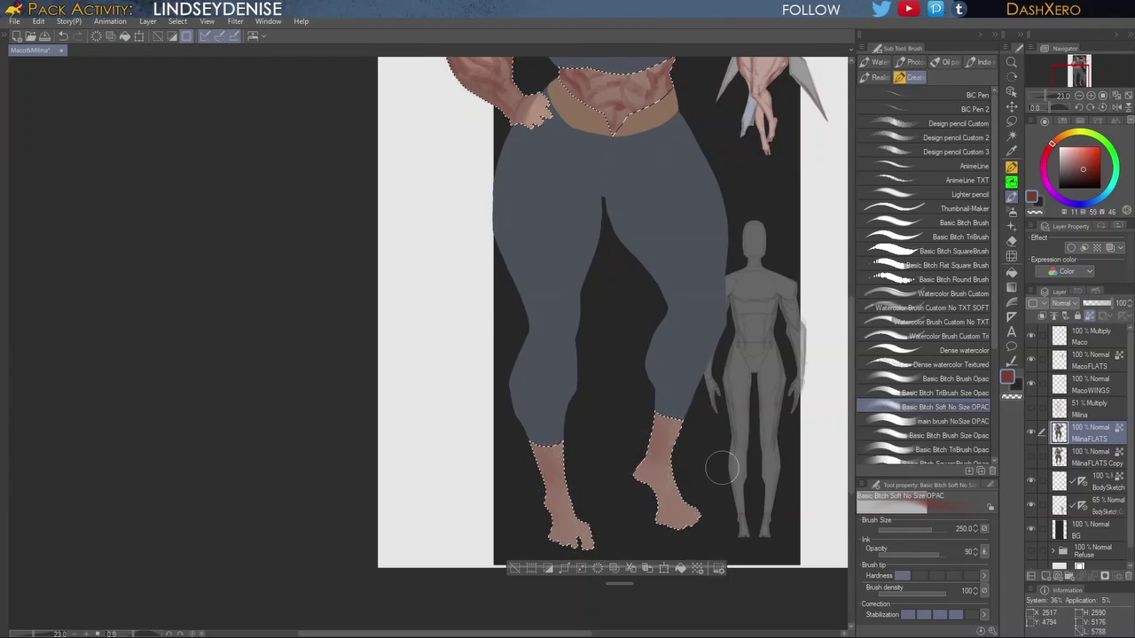
{"action": "left_click_drag", "start_coordinate": [770, 344], "coordinate": [761, 369]}
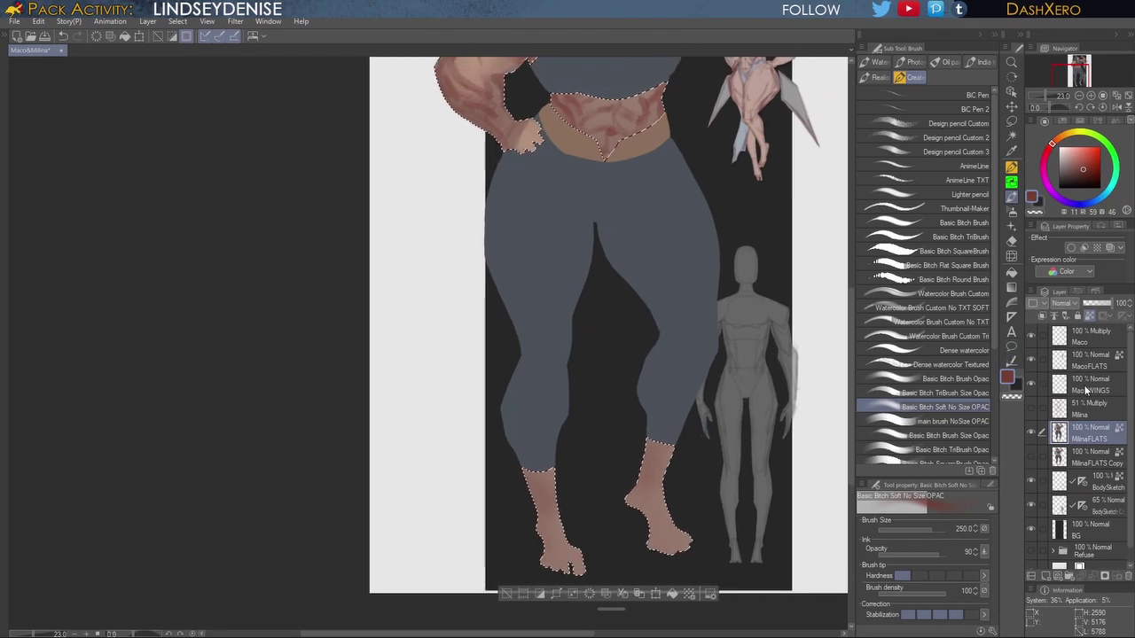
{"action": "left_click", "coordinate": [1031, 409]}
{"action": "mouse_move", "coordinate": [667, 463]}
{"action": "left_mouse_down"}
{"action": "mouse_move", "coordinate": [662, 417]}
{"action": "mouse_move", "coordinate": [697, 408]}
{"action": "left_mouse_up"}
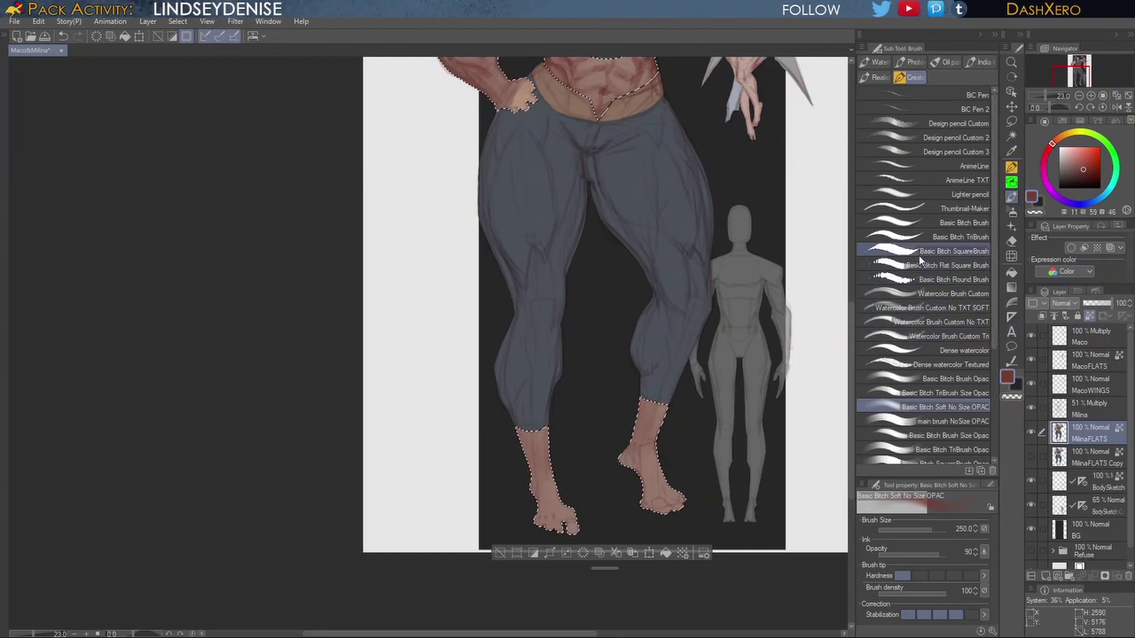
Step: Paint red shadows on the large figure's raised foot with the Basic Bitch TriBrush Size Opac at size 120, undoing an unwanted stroke
{"action": "left_click", "coordinate": [941, 393]}
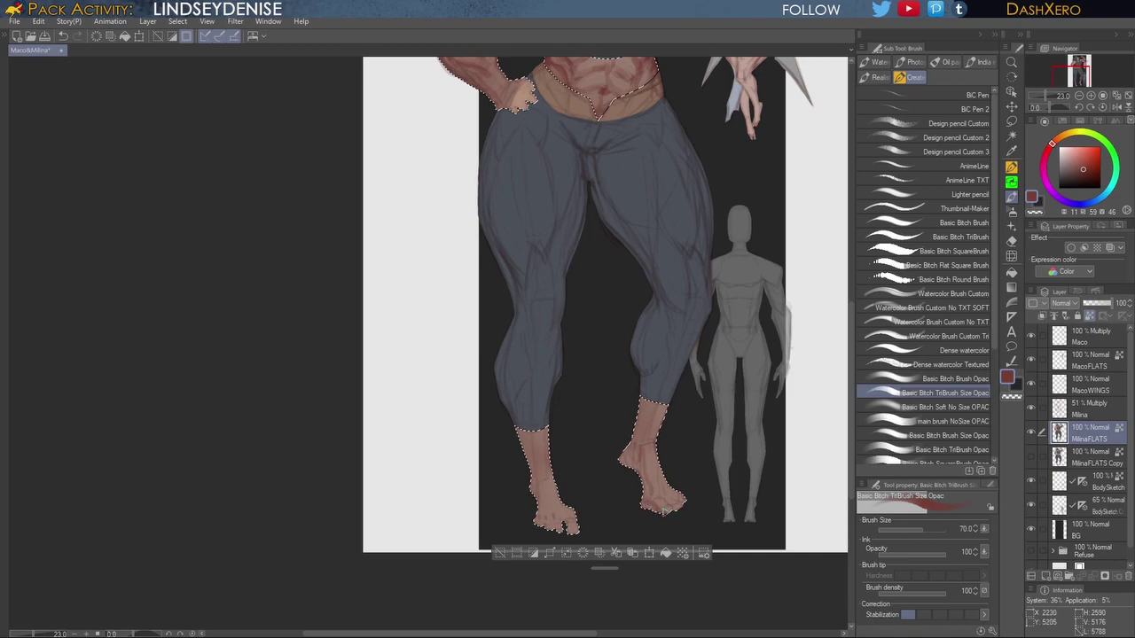
{"action": "key", "text": "bracketright"}
{"action": "key", "text": "bracketright"}
{"action": "key", "text": "bracketright"}
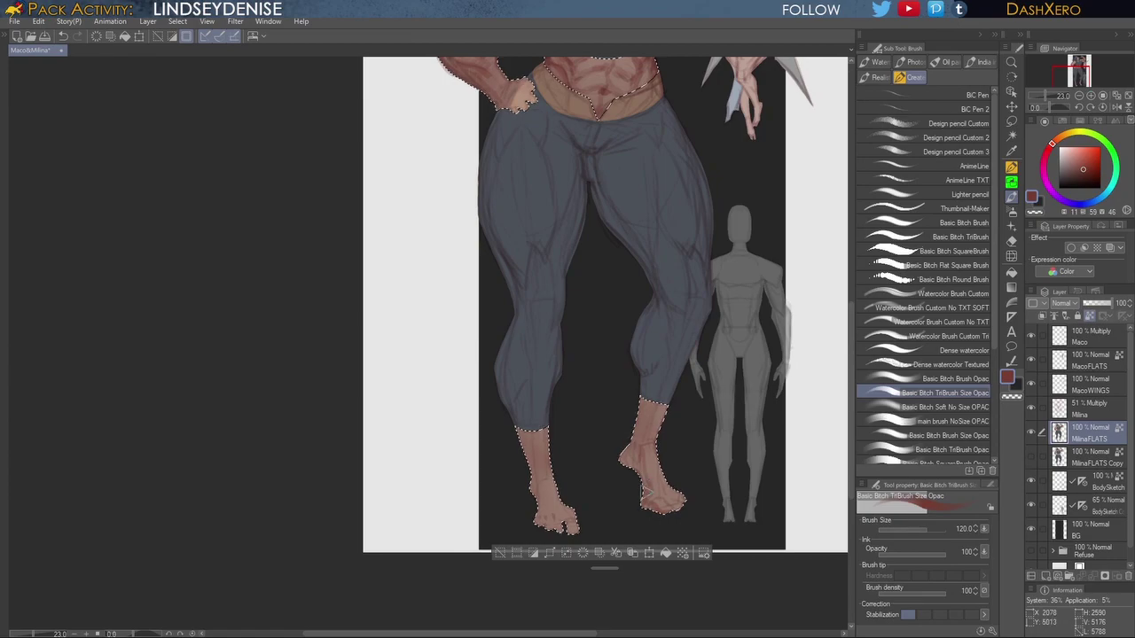
{"action": "key", "text": "ctrl+z"}
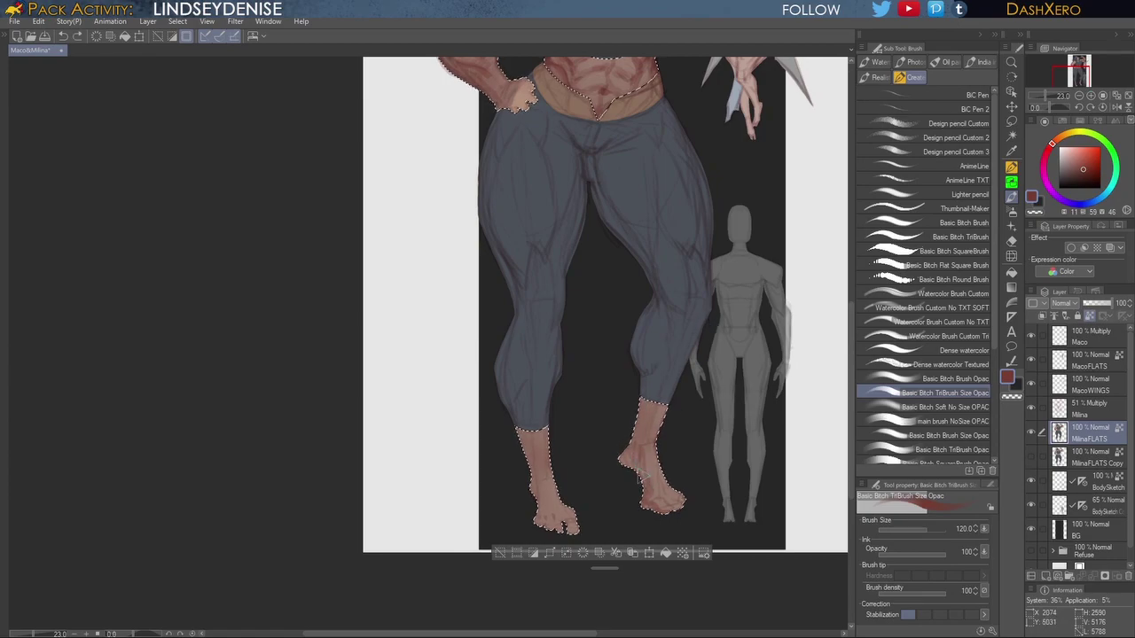
{"action": "left_click_drag", "start_coordinate": [623, 472], "coordinate": [612, 476]}
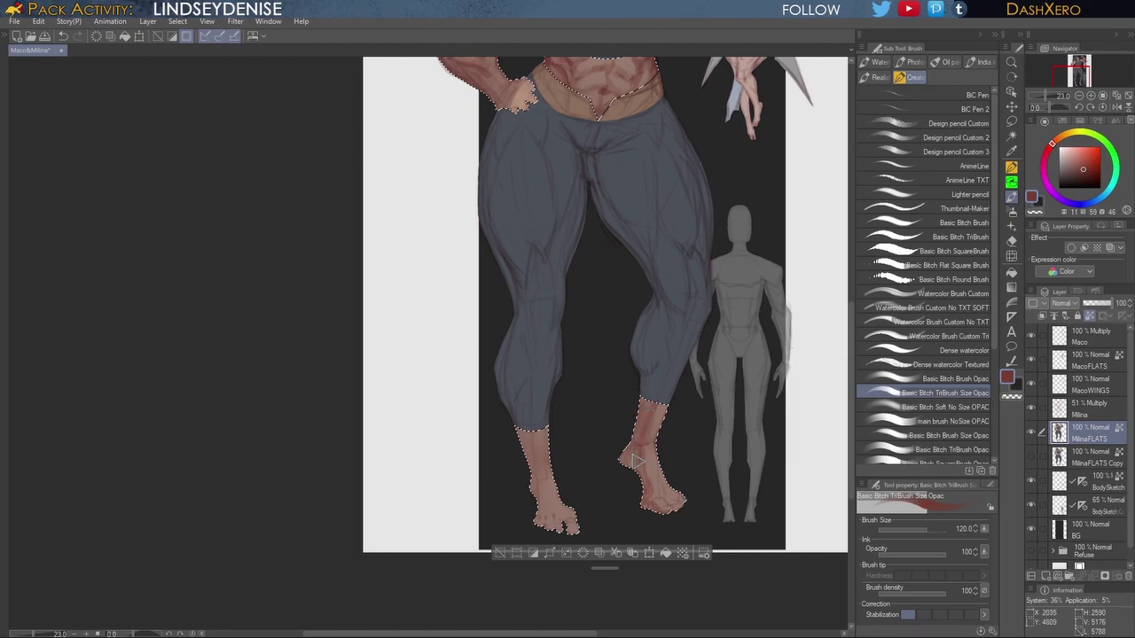
Step: Paint red shadows on the large figure's raised foot, reducing the brush size to 70 for the smaller forms
{"action": "mouse_move", "coordinate": [640, 453]}
{"action": "left_mouse_down"}
{"action": "mouse_move", "coordinate": [634, 446]}
{"action": "mouse_move", "coordinate": [657, 448]}
{"action": "mouse_move", "coordinate": [661, 475]}
{"action": "left_mouse_up"}
{"action": "key", "text": "bracketleft"}
{"action": "key", "text": "bracketleft"}
{"action": "key", "text": "bracketleft"}
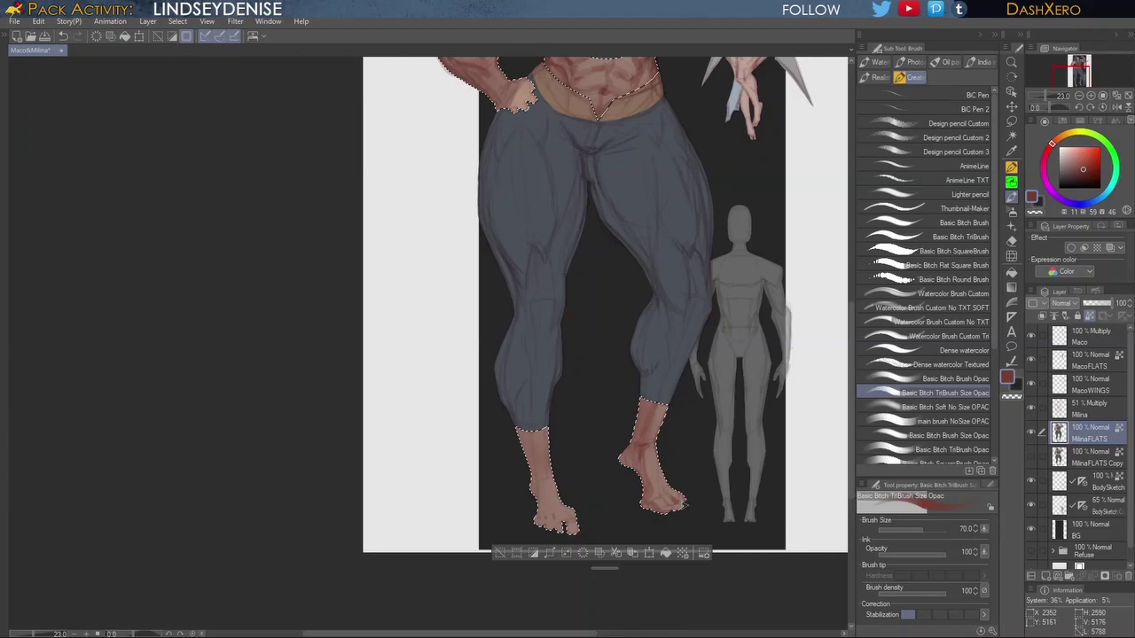
{"action": "left_click_drag", "start_coordinate": [611, 482], "coordinate": [614, 466]}
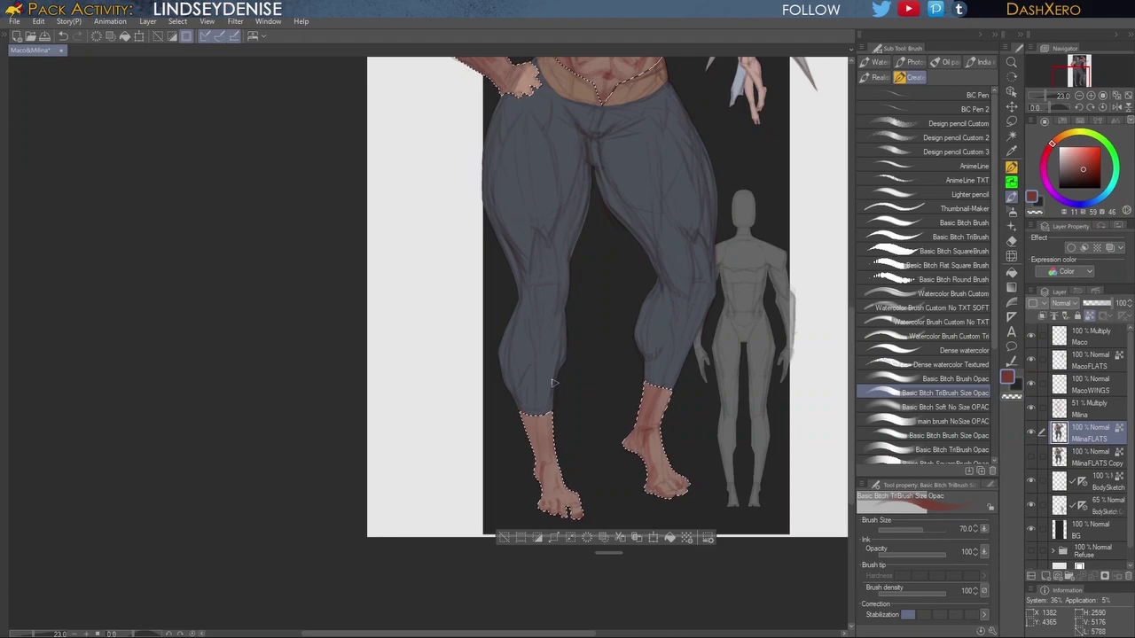
Step: Shade the large figure's ankles and feet in red at brush size 150, then refine the toes at size 100
{"action": "key", "text": "bracketright"}
{"action": "key", "text": "bracketright"}
{"action": "key", "text": "bracketright"}
{"action": "key", "text": "bracketright"}
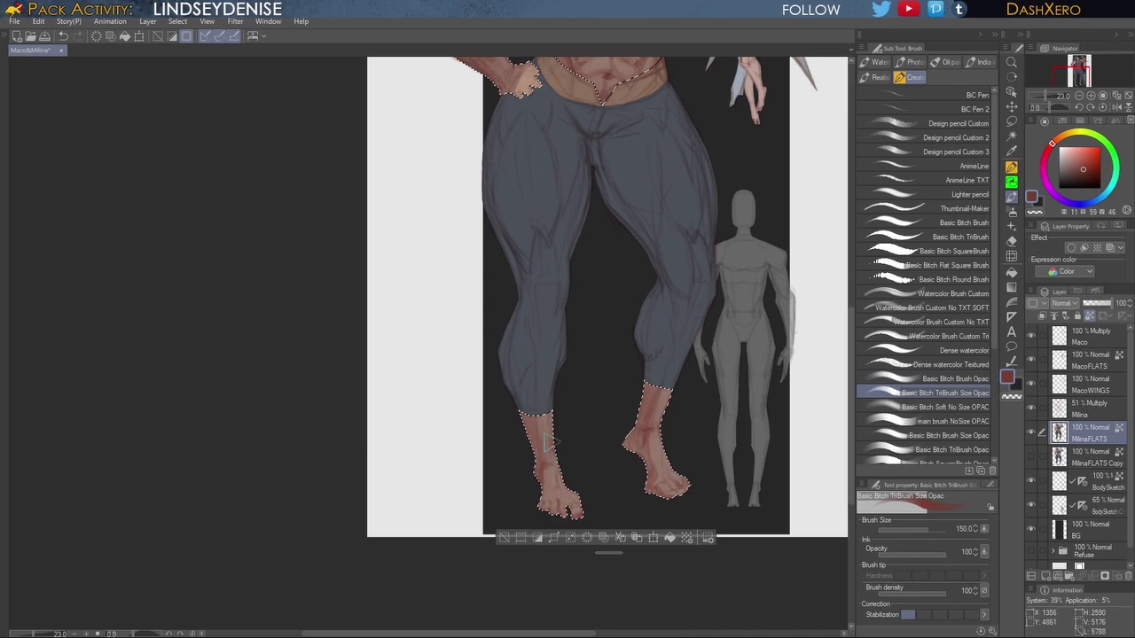
{"action": "left_click_drag", "start_coordinate": [662, 417], "coordinate": [648, 427]}
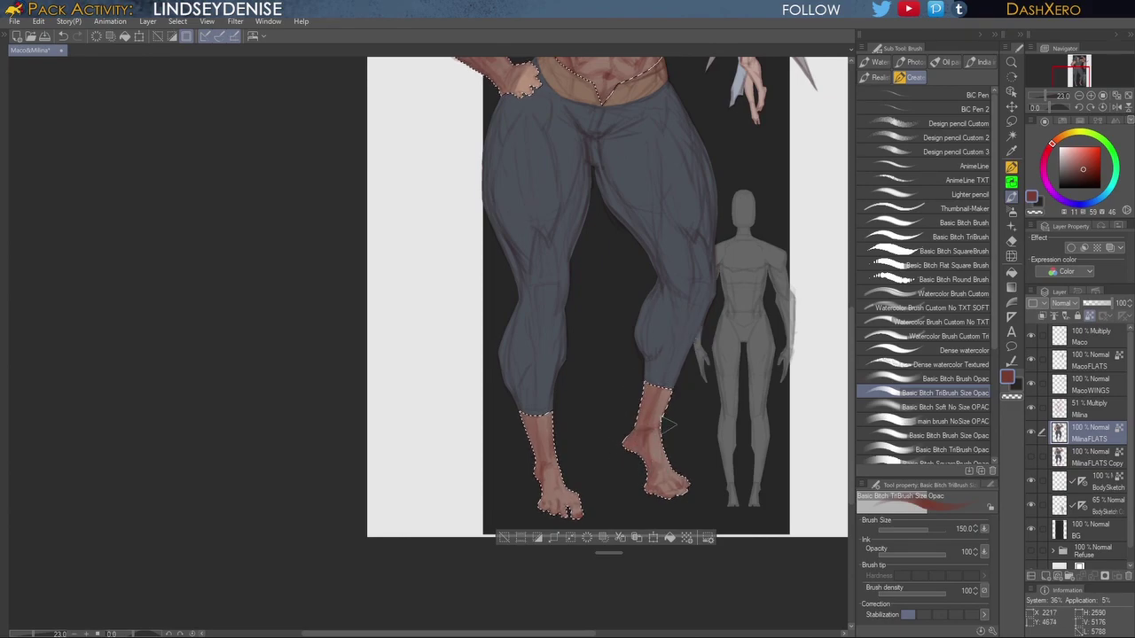
{"action": "key", "text": "bracketleft"}
{"action": "key", "text": "bracketleft"}
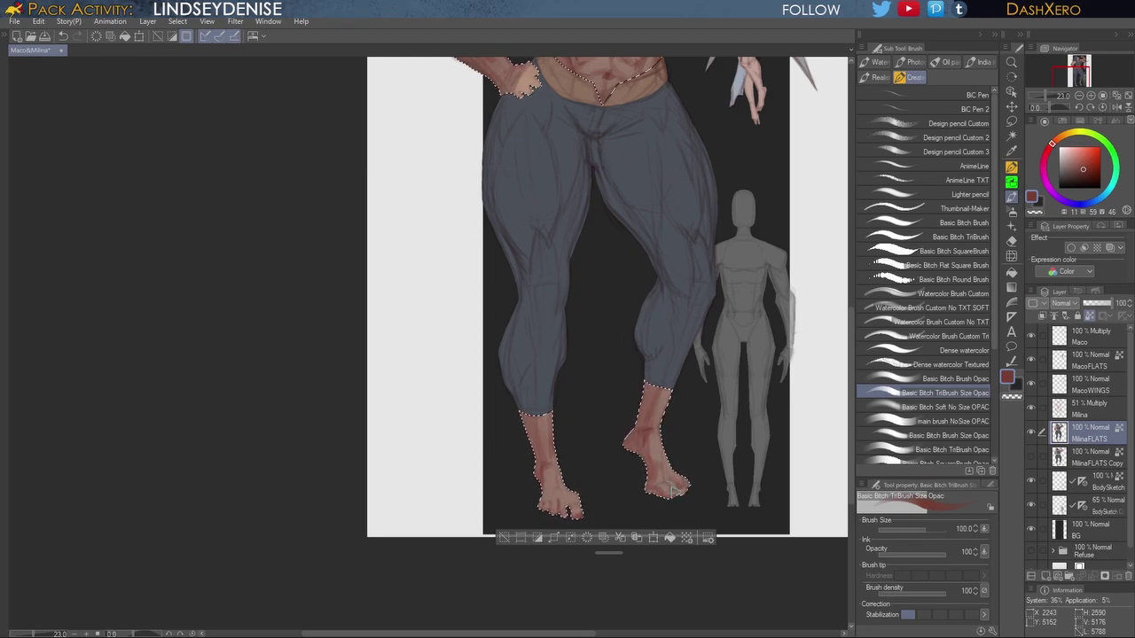
Step: Hide the Milina sketch layer to check the painted skin on the upper body without the linework
{"action": "left_click_drag", "start_coordinate": [676, 270], "coordinate": [706, 451]}
{"action": "left_click_drag", "start_coordinate": [725, 323], "coordinate": [713, 369]}
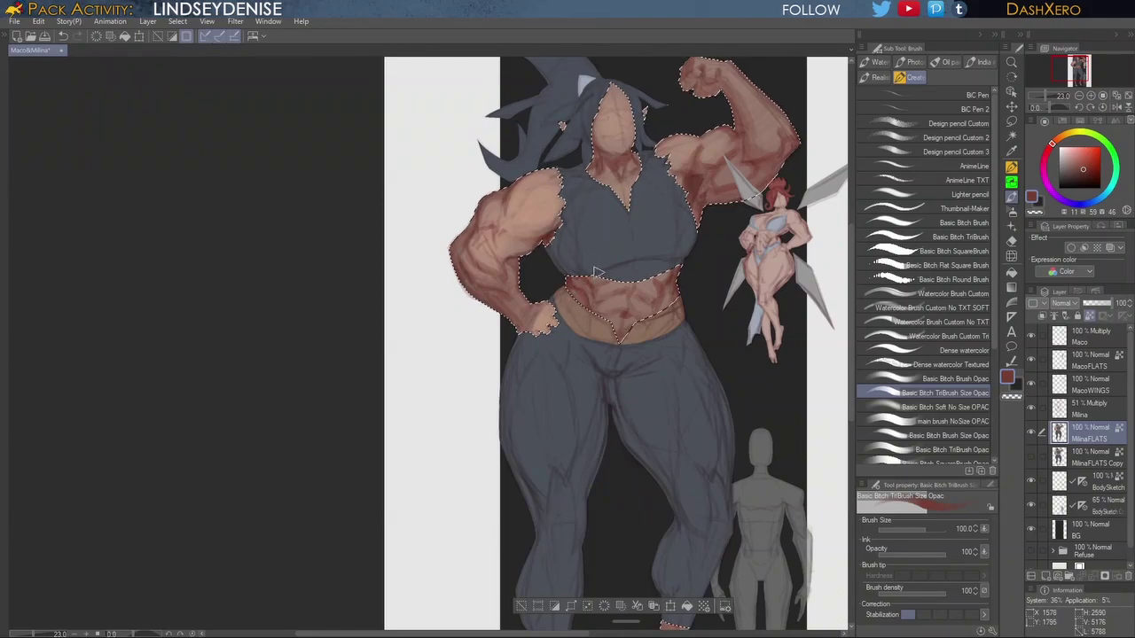
{"action": "left_click", "coordinate": [1031, 408]}
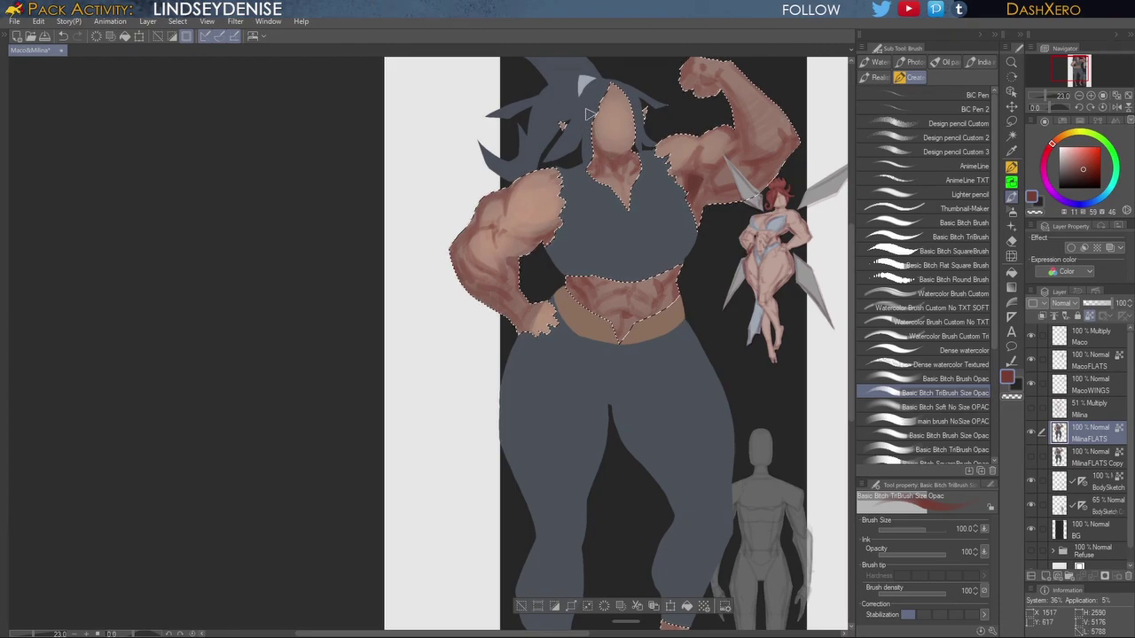
{"action": "left_click_drag", "start_coordinate": [757, 383], "coordinate": [719, 393]}
{"action": "left_click_drag", "start_coordinate": [775, 300], "coordinate": [753, 350]}
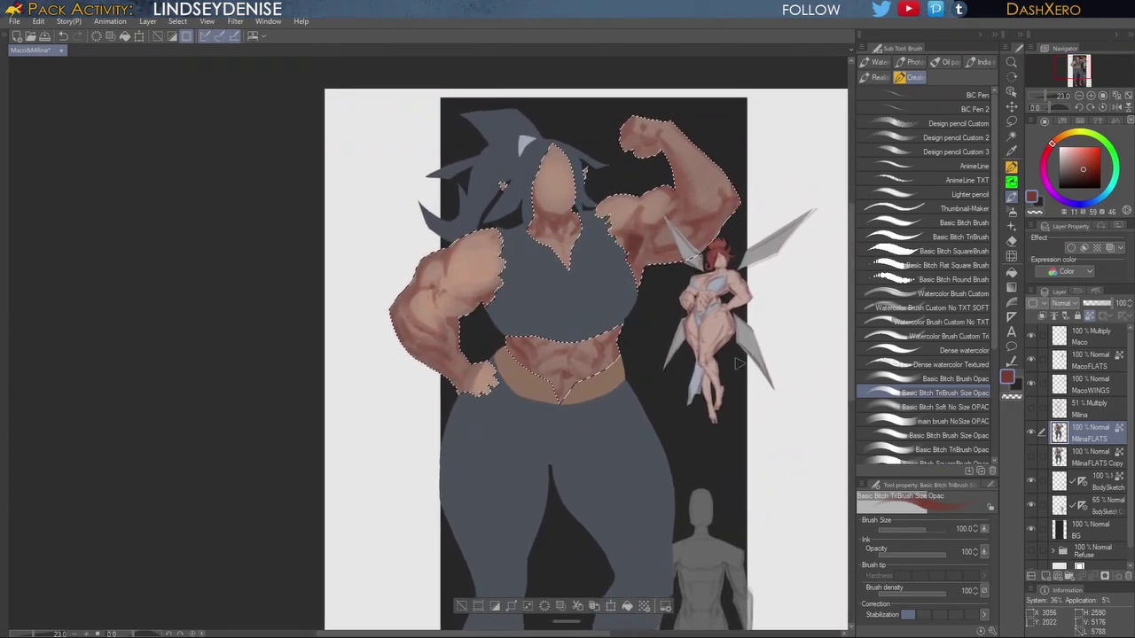
Step: Deepen the lowered arm's shadows in hue 11, saturation 70, value 50 with the TriBrush and Basic Bitch Brush Opac, undoing an unwanted stroke
{"action": "left_click_drag", "start_coordinate": [656, 385], "coordinate": [659, 382]}
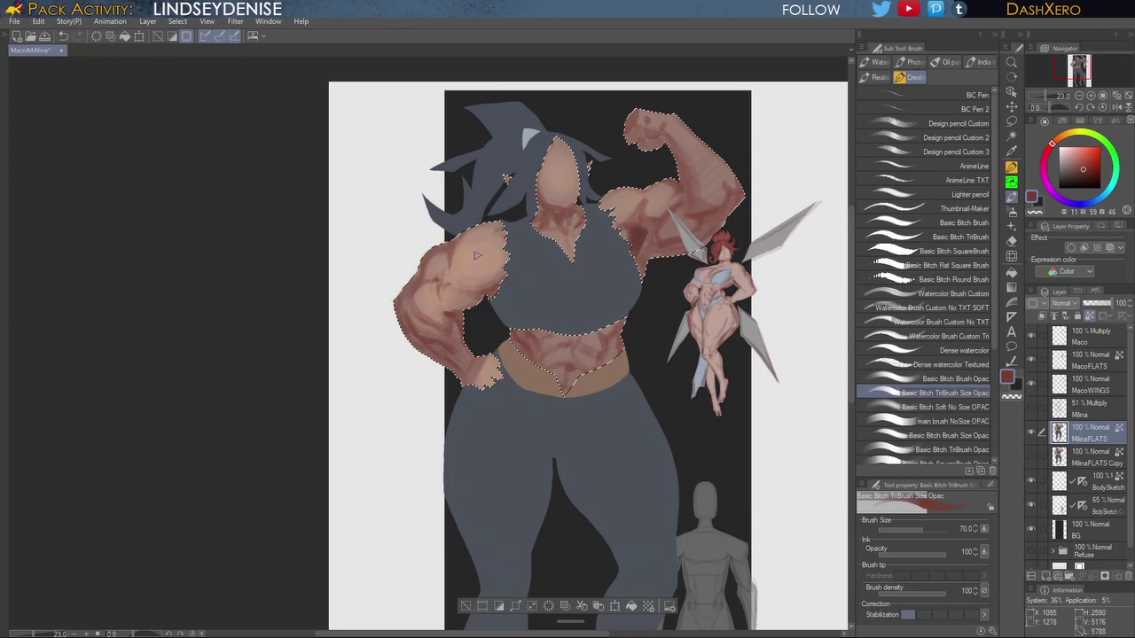
{"action": "left_click_drag", "start_coordinate": [1084, 169], "coordinate": [1087, 167]}
{"action": "left_click_drag", "start_coordinate": [451, 311], "coordinate": [447, 323]}
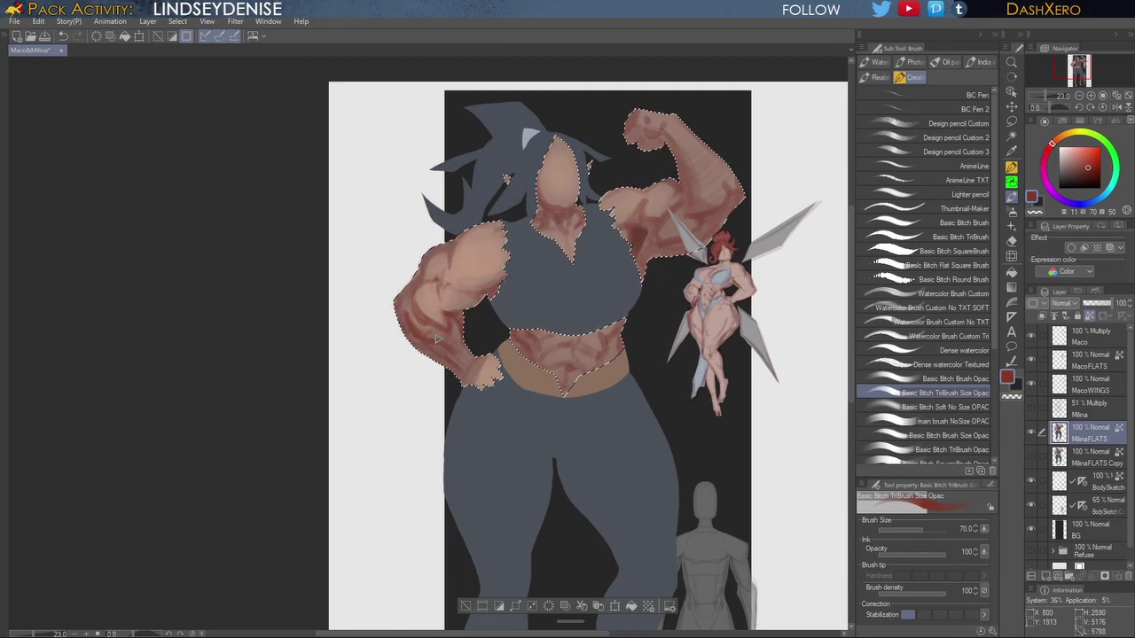
{"action": "left_click_drag", "start_coordinate": [427, 320], "coordinate": [445, 357]}
{"action": "left_click", "coordinate": [951, 380]}
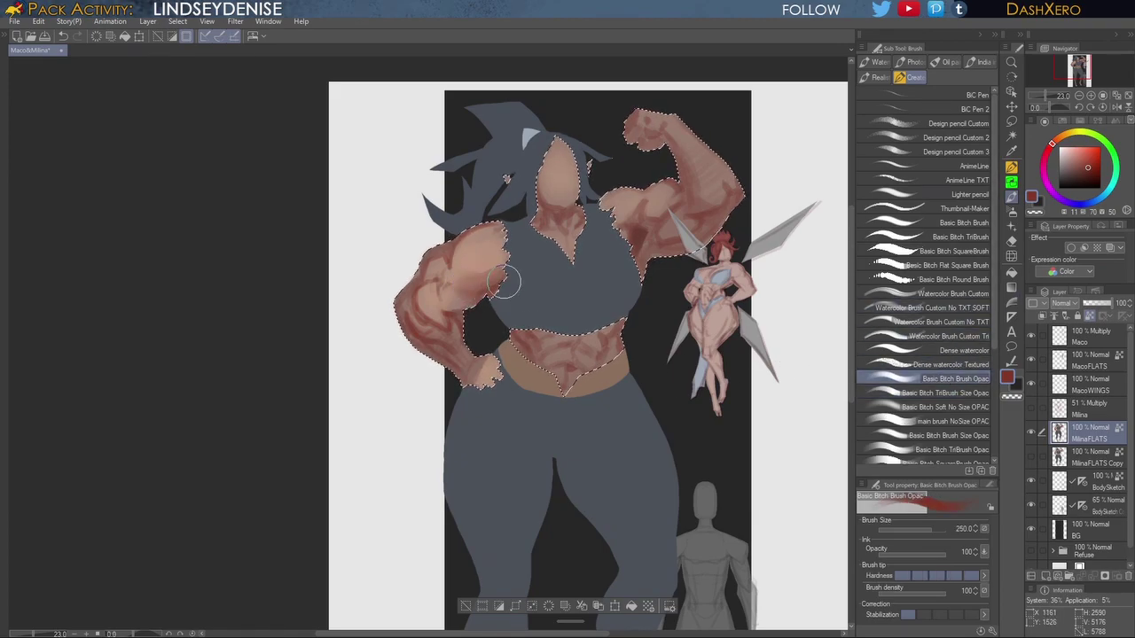
{"action": "key", "text": "ctrl+z"}
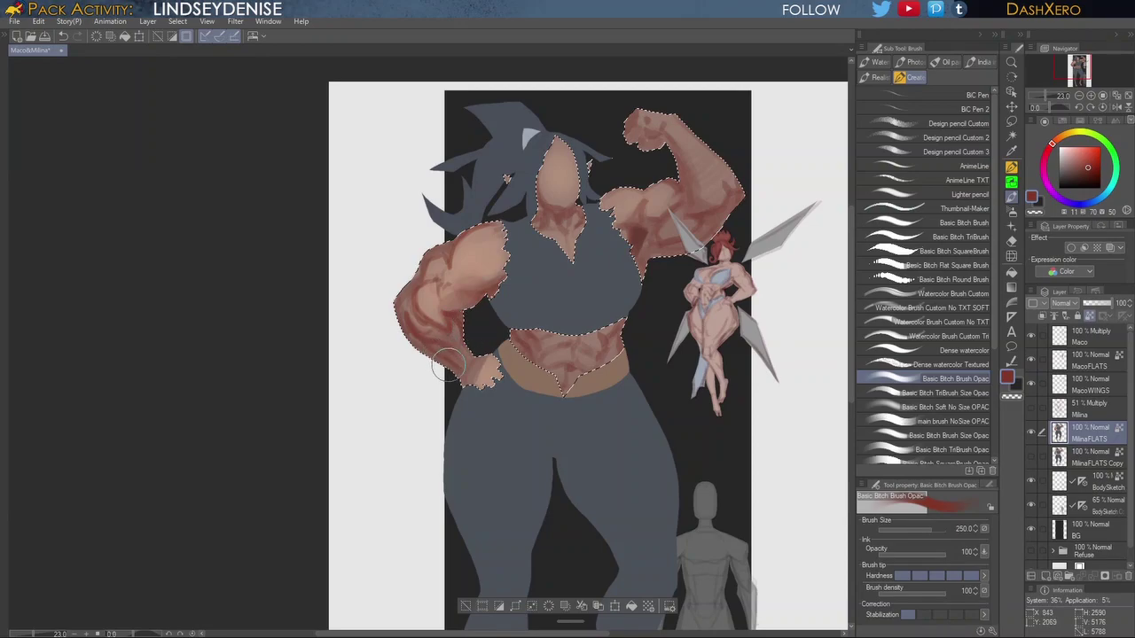
{"action": "left_click_drag", "start_coordinate": [479, 372], "coordinate": [487, 349]}
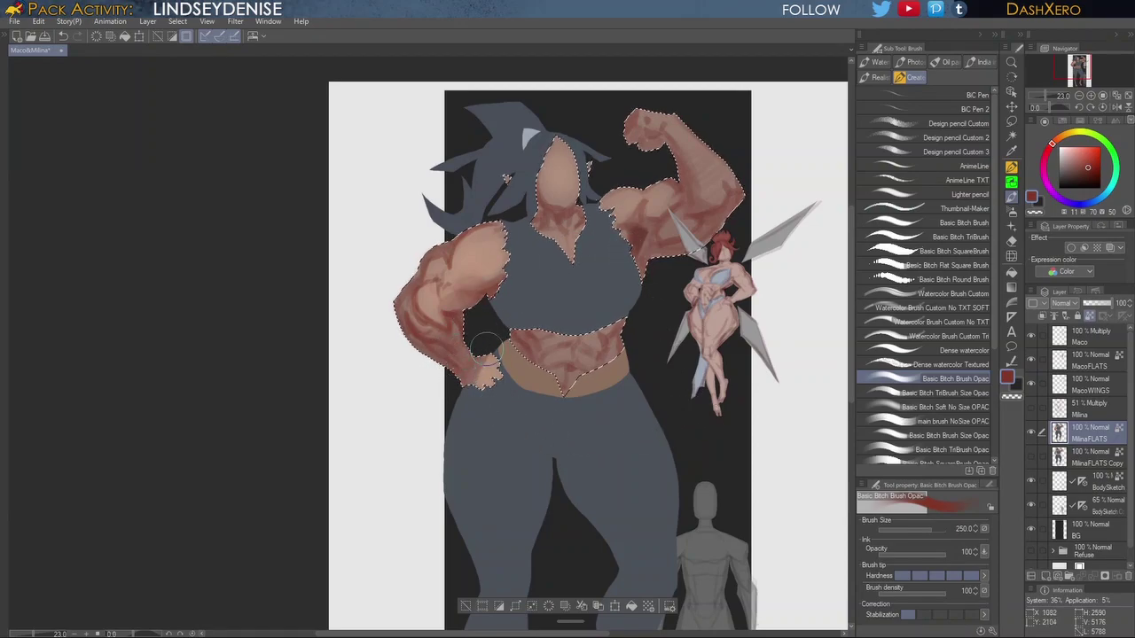
Step: Add fine dark accents to the skin in hue 11, saturation 66, value 27 with Design pencil Custom 2 and Design pencil Custom
{"action": "left_click", "coordinate": [965, 350]}
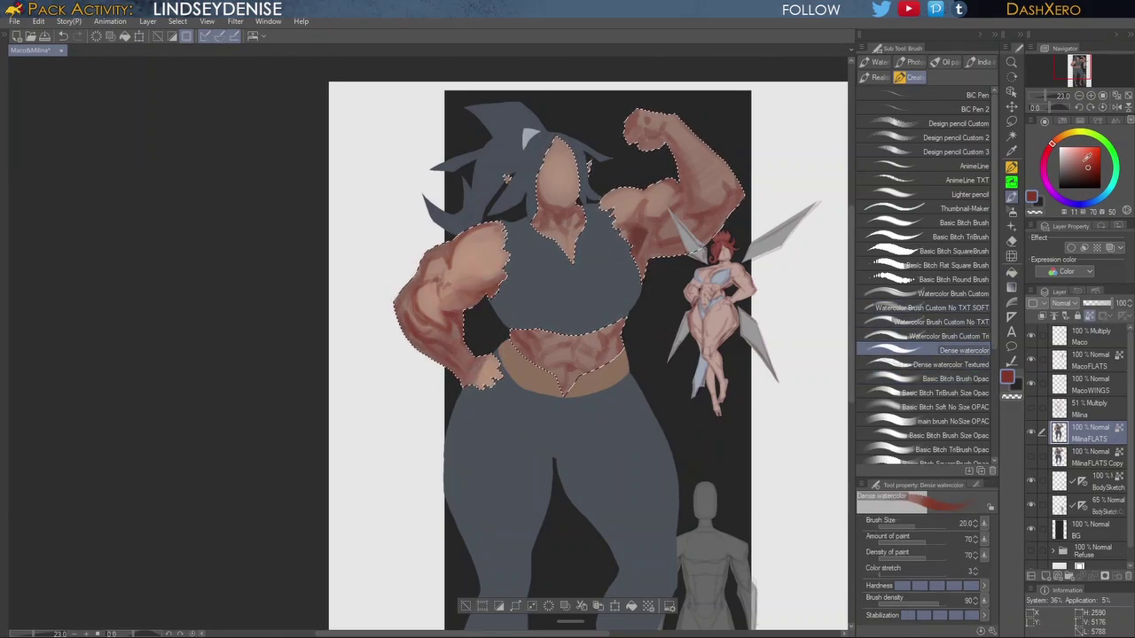
{"action": "left_click", "coordinate": [1085, 177]}
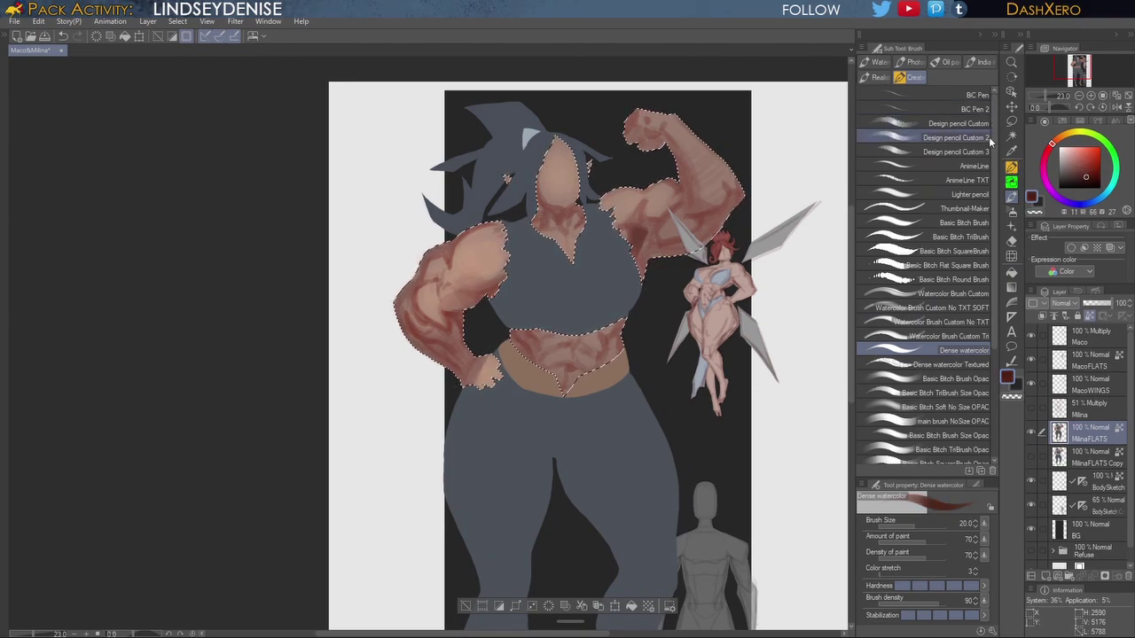
{"action": "left_click", "coordinate": [956, 137]}
{"action": "left_click_drag", "start_coordinate": [454, 367], "coordinate": [461, 386]}
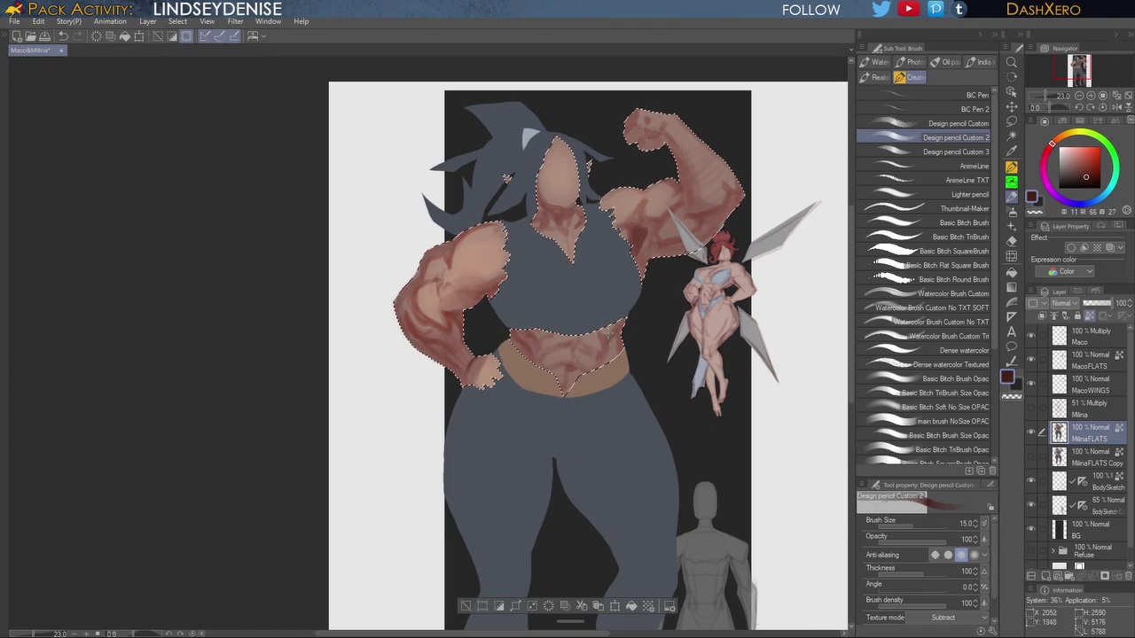
{"action": "left_click", "coordinate": [961, 126]}
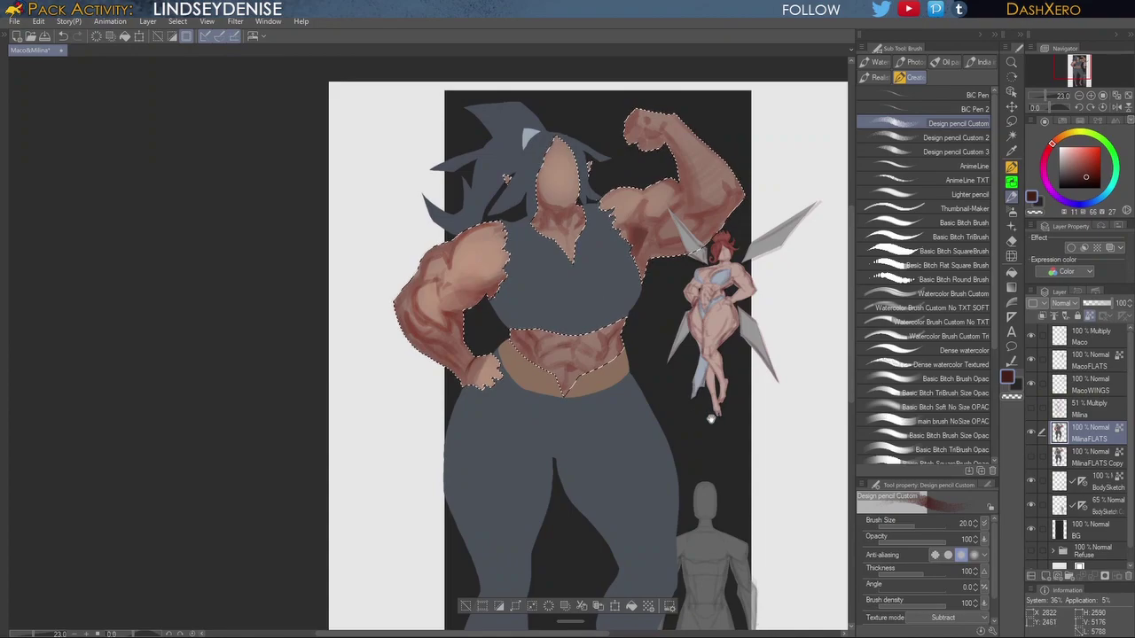
{"action": "left_click_drag", "start_coordinate": [711, 420], "coordinate": [703, 405]}
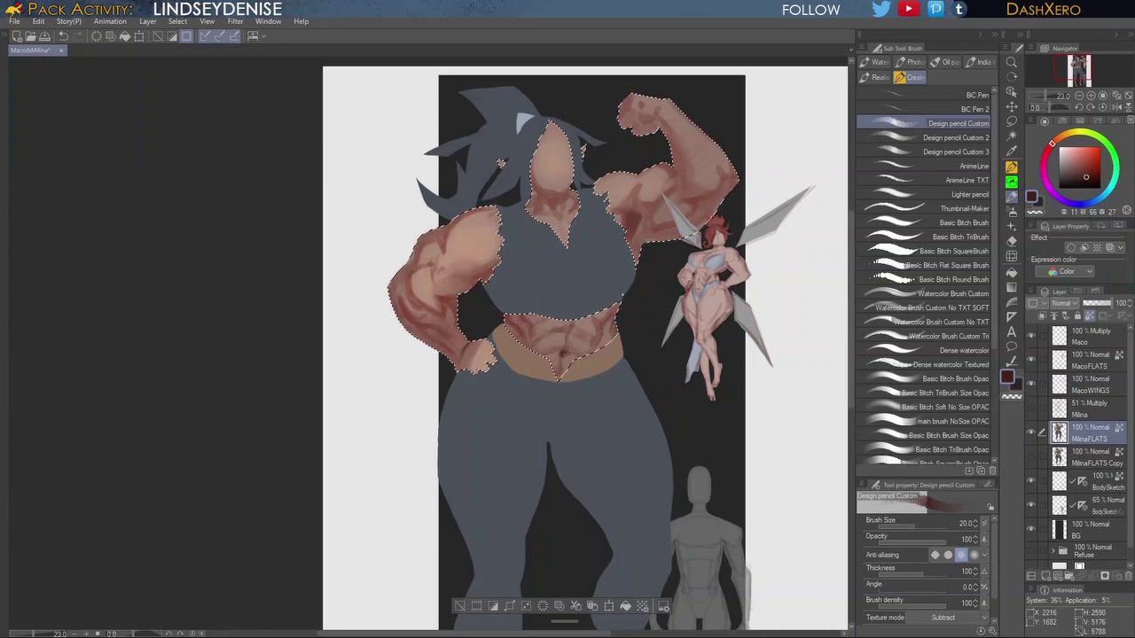
Step: Darken the abdominal muscle creases and navel with Watercolor Brush Custom at size 40, undoing an unwanted stroke
{"action": "left_click", "coordinate": [946, 299]}
{"action": "scroll", "coordinate": [614, 333], "scroll_direction": "up", "scroll_amount": 2}
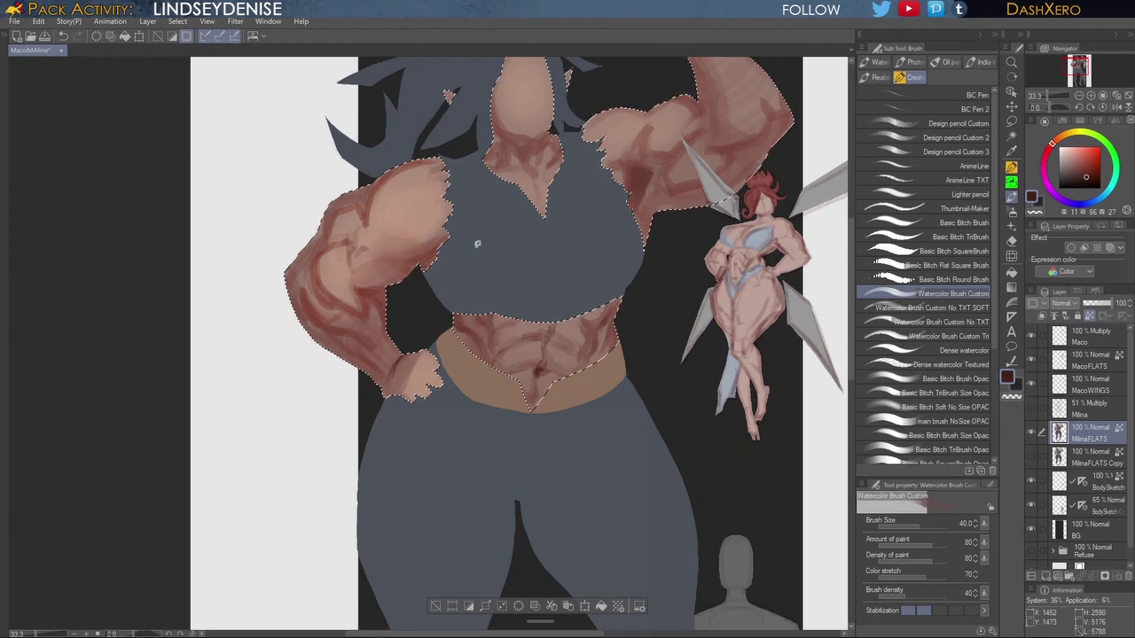
{"action": "left_click_drag", "start_coordinate": [705, 373], "coordinate": [672, 368]}
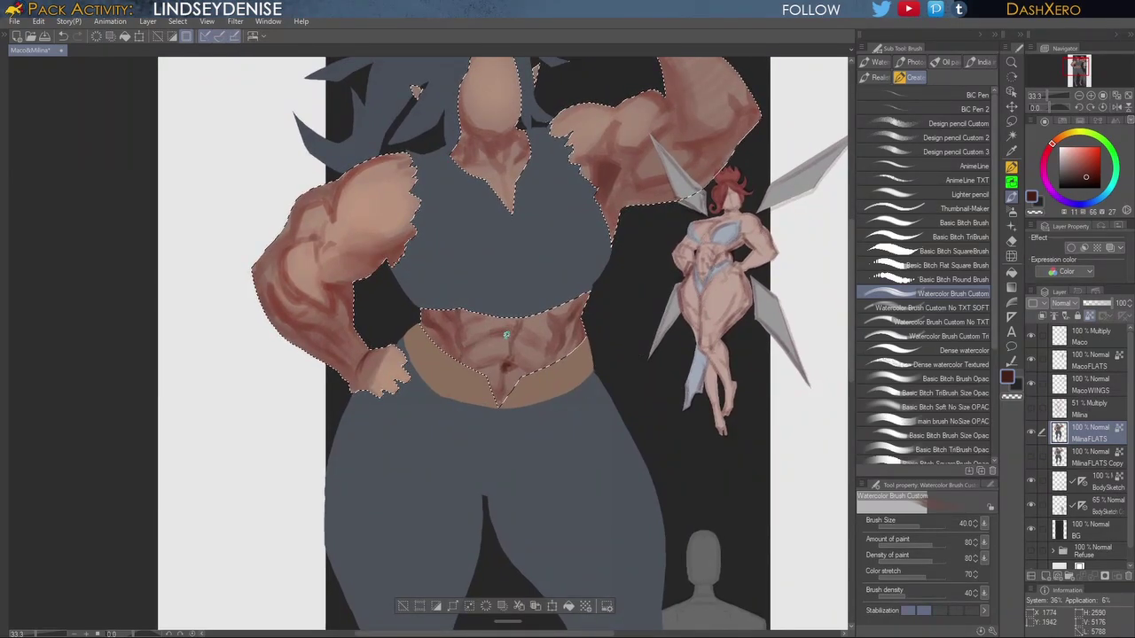
{"action": "left_click_drag", "start_coordinate": [613, 361], "coordinate": [620, 369]}
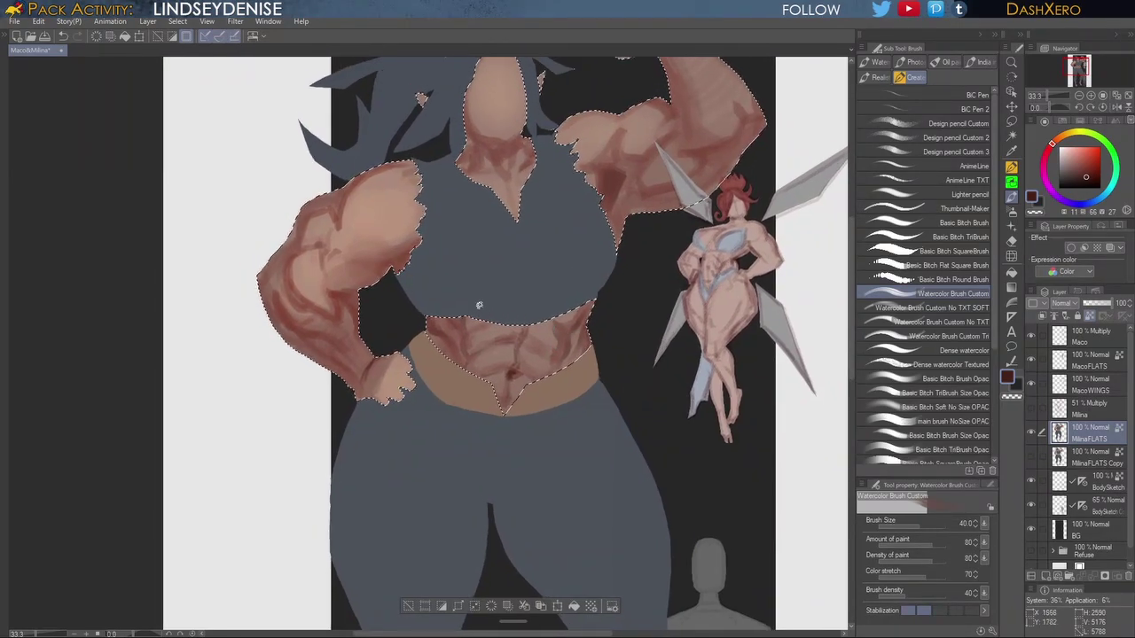
{"action": "left_click_drag", "start_coordinate": [675, 346], "coordinate": [654, 421]}
{"action": "mouse_move", "coordinate": [651, 579]}
{"action": "left_mouse_down"}
{"action": "mouse_move", "coordinate": [683, 406]}
{"action": "mouse_move", "coordinate": [690, 468]}
{"action": "left_mouse_up"}
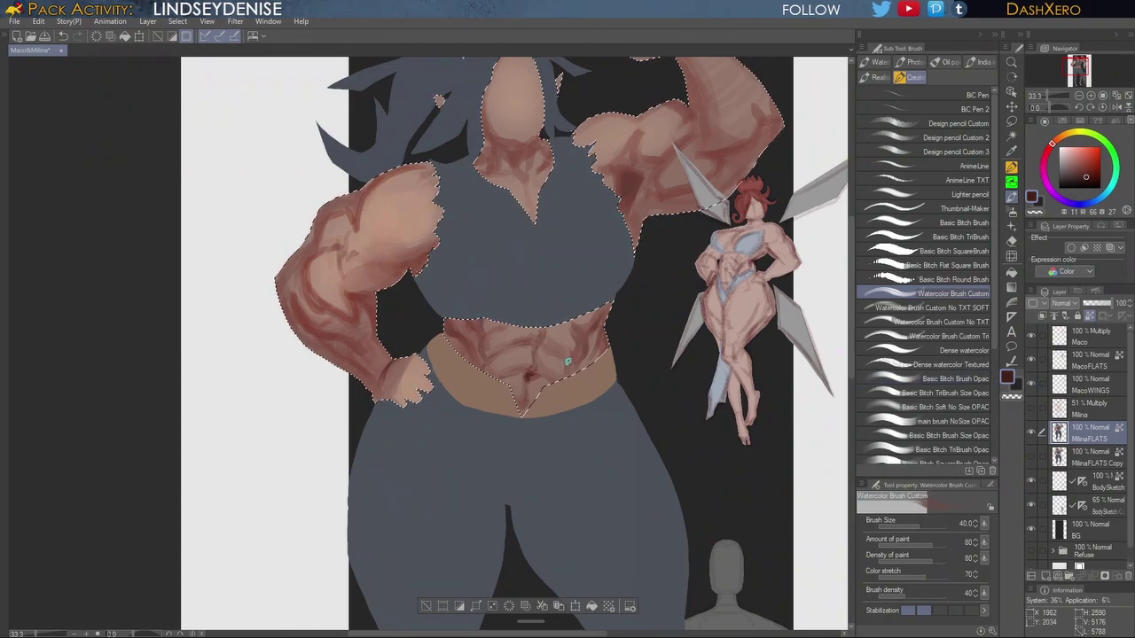
{"action": "key", "text": "ctrl+z"}
{"action": "left_click_drag", "start_coordinate": [546, 344], "coordinate": [556, 335]}
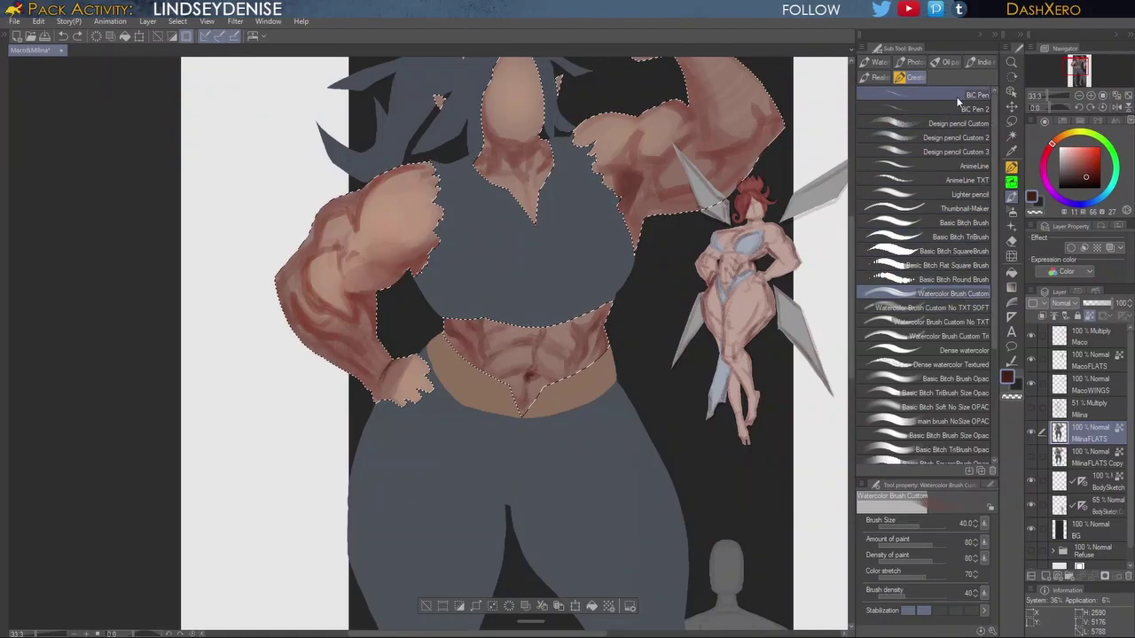
Step: Deepen the navel crease and the lowered arm's armpit with Dense watercolor at size 20, and shade the abdomen's side with the TriBrush
{"action": "left_click", "coordinate": [966, 350]}
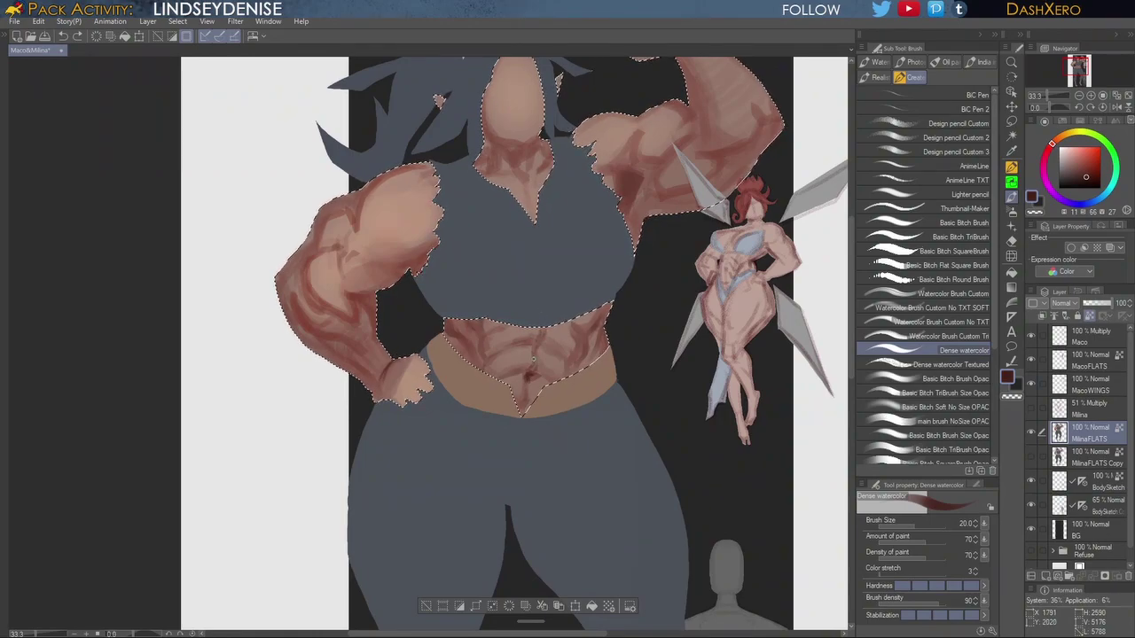
{"action": "left_click_drag", "start_coordinate": [525, 380], "coordinate": [524, 388]}
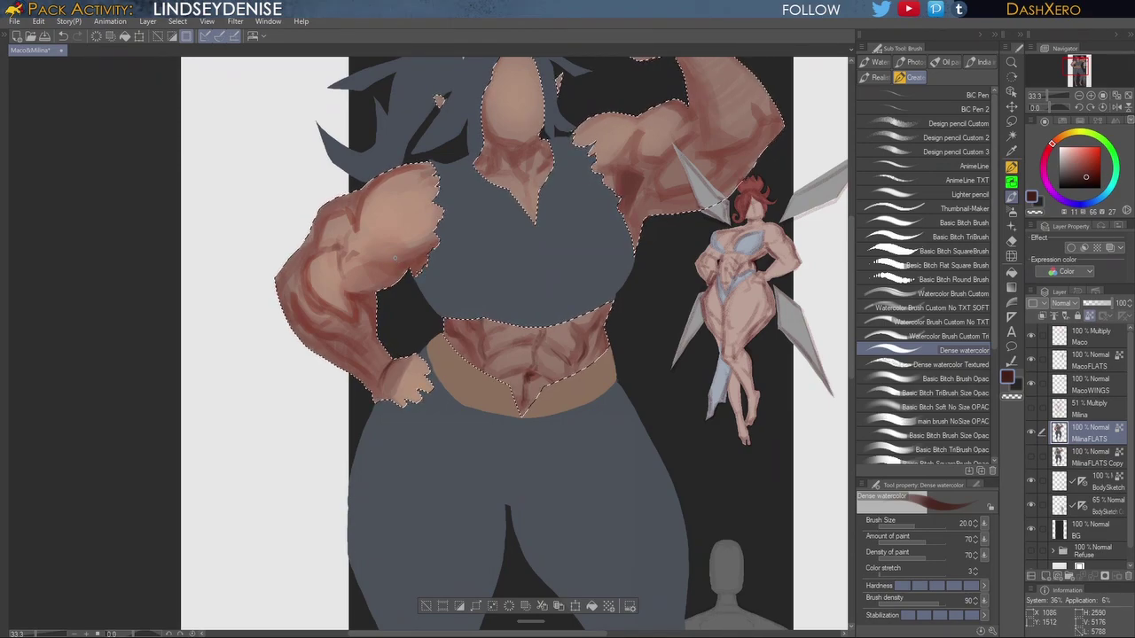
{"action": "left_click", "coordinate": [962, 393]}
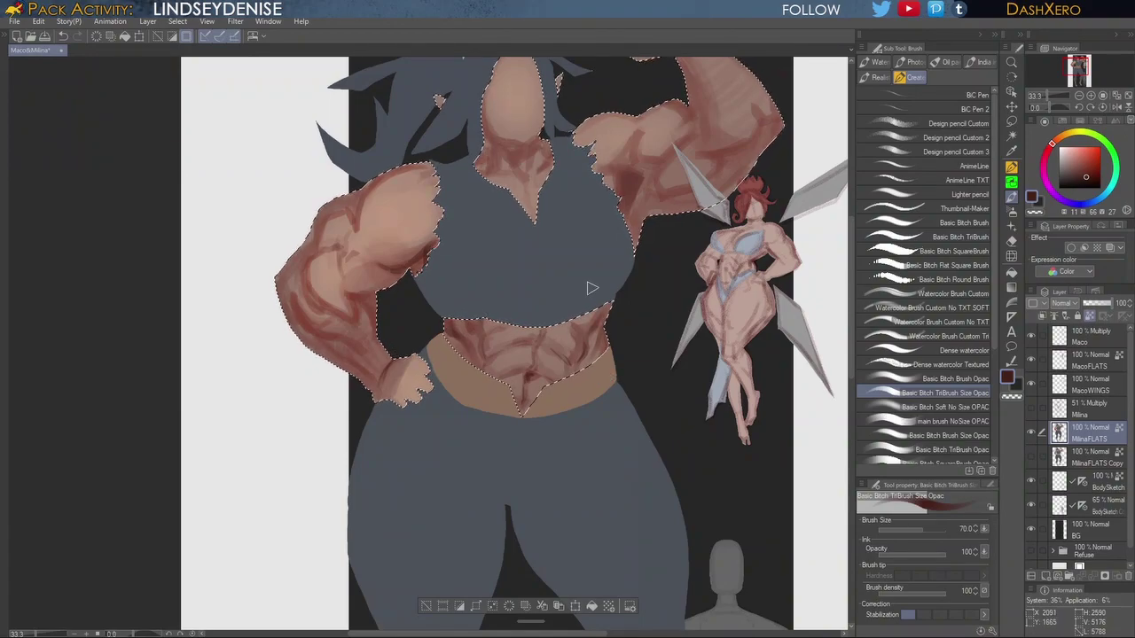
{"action": "left_click_drag", "start_coordinate": [579, 313], "coordinate": [572, 384]}
Step: Try sampled skin tones over the lower abdomen with the TriBrush at size 70 and Basic Bitch Brush Opac at size 250, undoing unwanted strokes
{"action": "left_click", "coordinate": [512, 152], "text": "alt"}
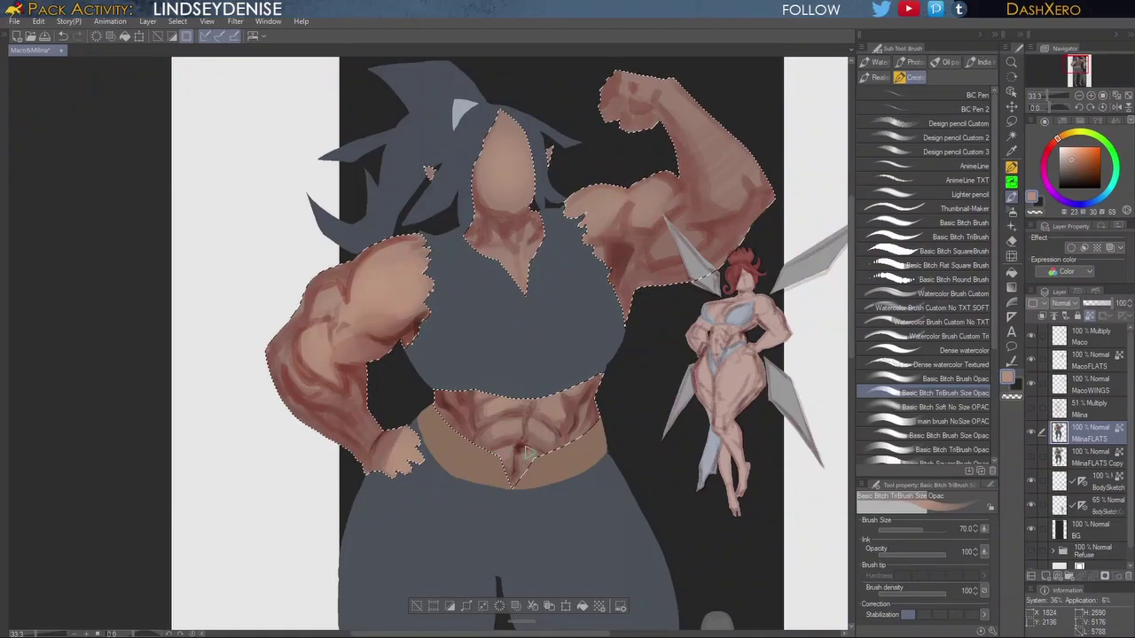
{"action": "key", "text": "ctrl+z"}
{"action": "left_click_drag", "start_coordinate": [506, 447], "coordinate": [496, 423]}
{"action": "left_click", "coordinate": [945, 379]}
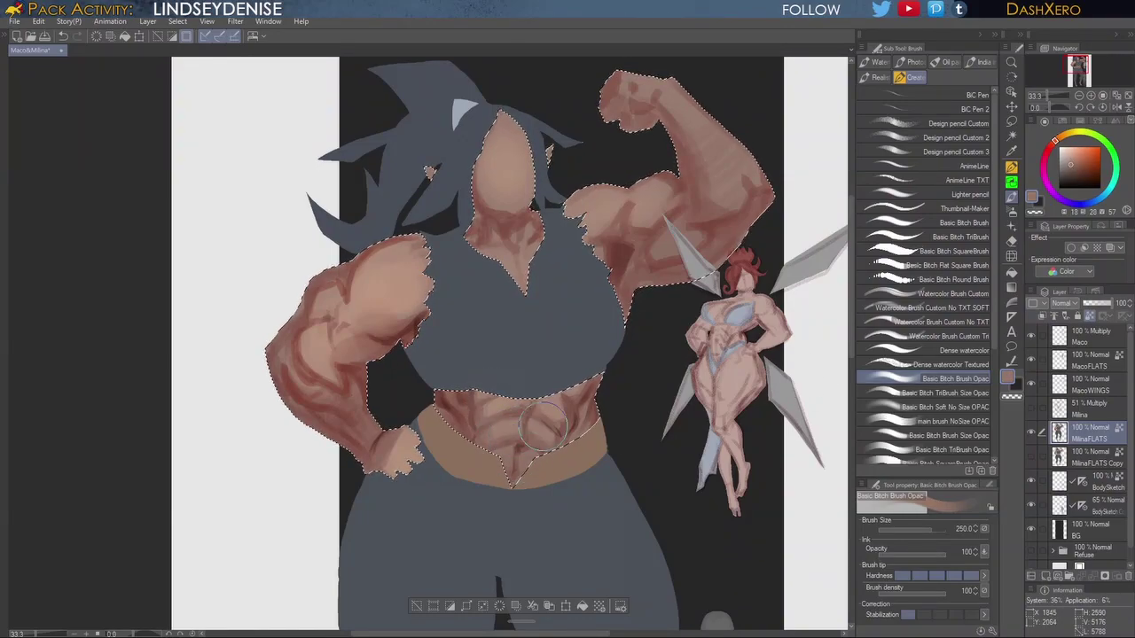
{"action": "key", "text": "ctrl+z"}
{"action": "left_click_drag", "start_coordinate": [498, 462], "coordinate": [513, 454]}
{"action": "key", "text": "ctrl+z"}
Step: Blend both sides of the abdomen with sampled mid and dark reddish skin tones using Basic Bitch Brush Opac at size 250
{"action": "left_click", "coordinate": [485, 431], "text": "alt"}
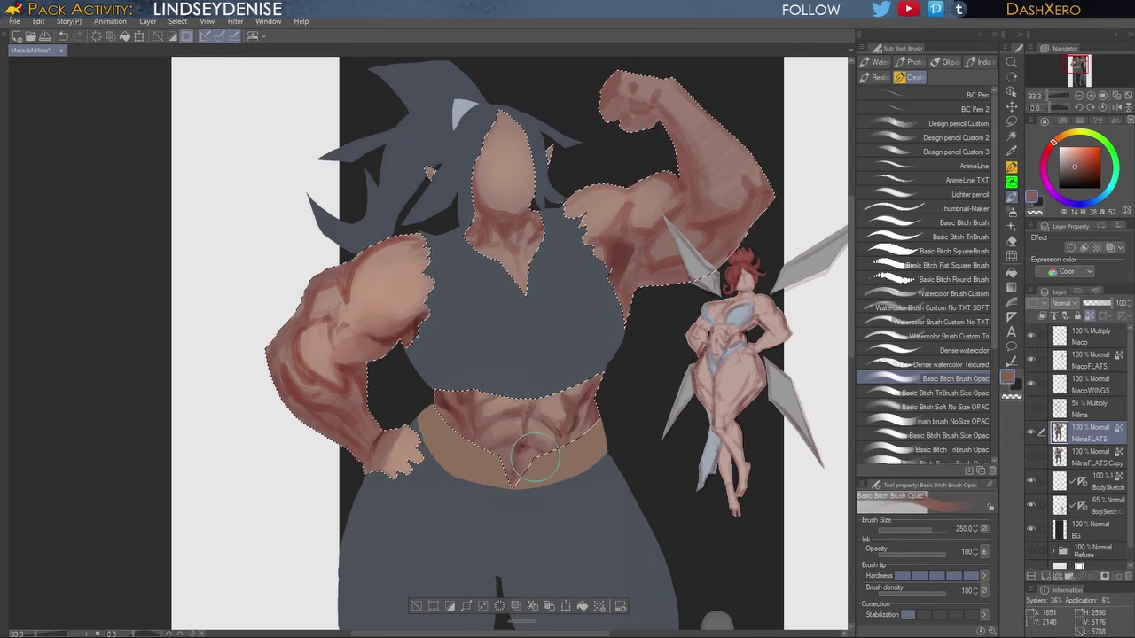
{"action": "left_click_drag", "start_coordinate": [542, 445], "coordinate": [576, 411]}
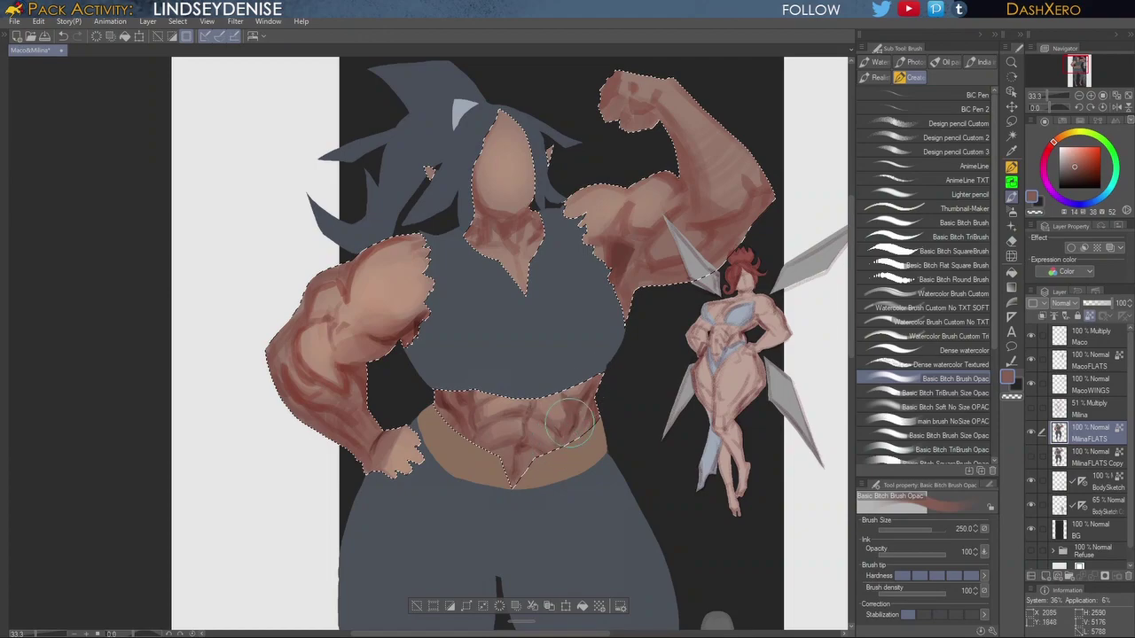
{"action": "left_click_drag", "start_coordinate": [594, 392], "coordinate": [612, 333]}
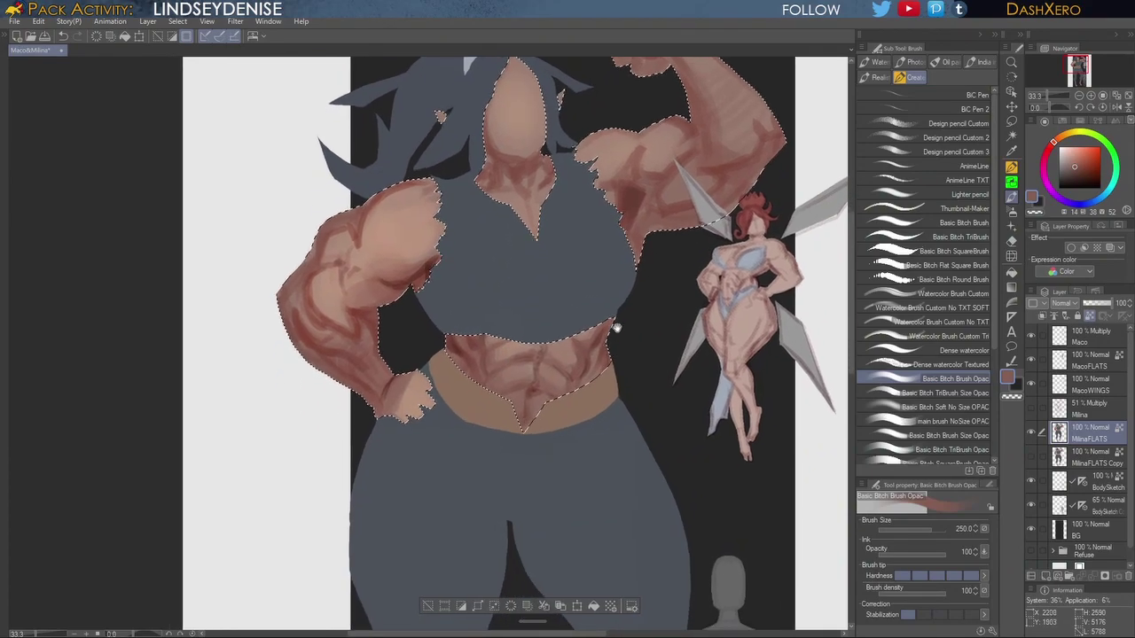
{"action": "mouse_move", "coordinate": [693, 421]}
{"action": "left_mouse_down"}
{"action": "mouse_move", "coordinate": [658, 394]}
{"action": "mouse_move", "coordinate": [651, 269]}
{"action": "left_mouse_up"}
{"action": "mouse_move", "coordinate": [671, 385]}
{"action": "left_mouse_down"}
{"action": "mouse_move", "coordinate": [685, 249]}
{"action": "mouse_move", "coordinate": [681, 408]}
{"action": "left_mouse_up"}
{"action": "left_click_drag", "start_coordinate": [689, 288], "coordinate": [688, 401]}
{"action": "left_click_drag", "start_coordinate": [689, 320], "coordinate": [683, 360]}
{"action": "mouse_move", "coordinate": [720, 296]}
{"action": "left_mouse_down"}
{"action": "mouse_move", "coordinate": [691, 349]}
{"action": "mouse_move", "coordinate": [709, 355]}
{"action": "left_mouse_up"}
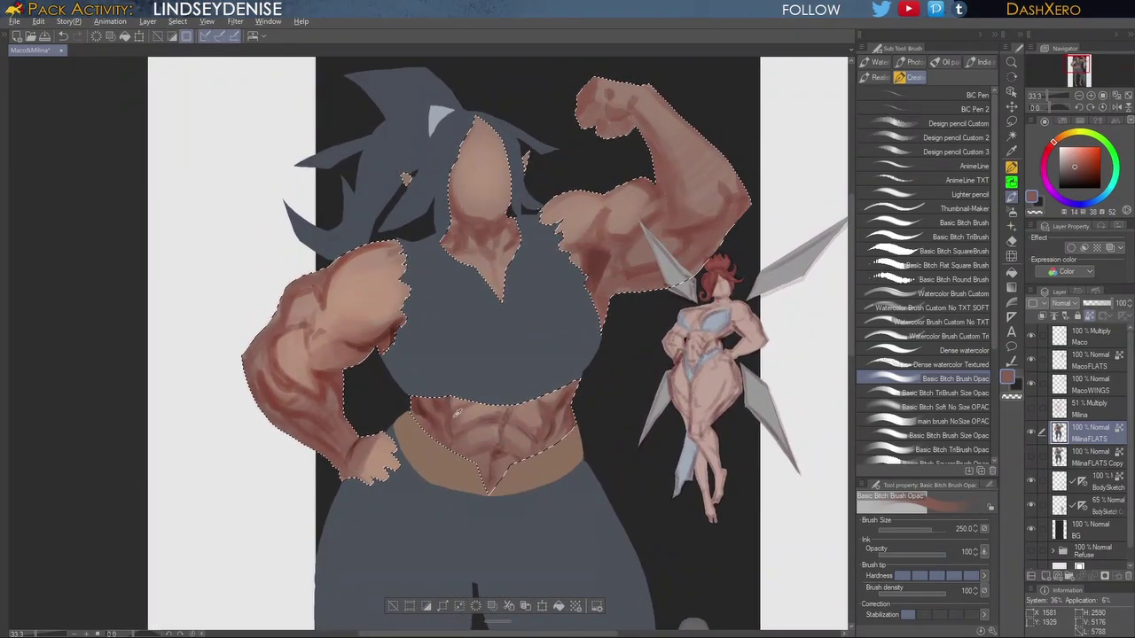
{"action": "left_click", "coordinate": [425, 406], "text": "alt"}
{"action": "left_click_drag", "start_coordinate": [420, 404], "coordinate": [440, 420]}
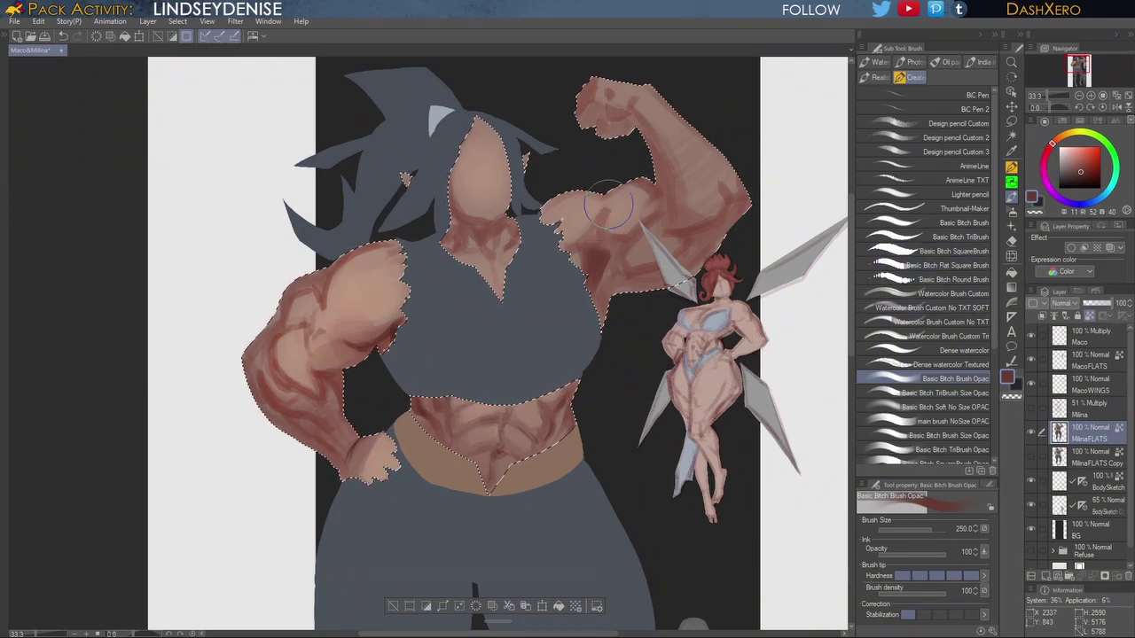
Step: Deepen the crease between the raised arm's shoulder and biceps in a more saturated red with Watercolor Brush Custom at size 40
{"action": "left_click", "coordinate": [956, 293]}
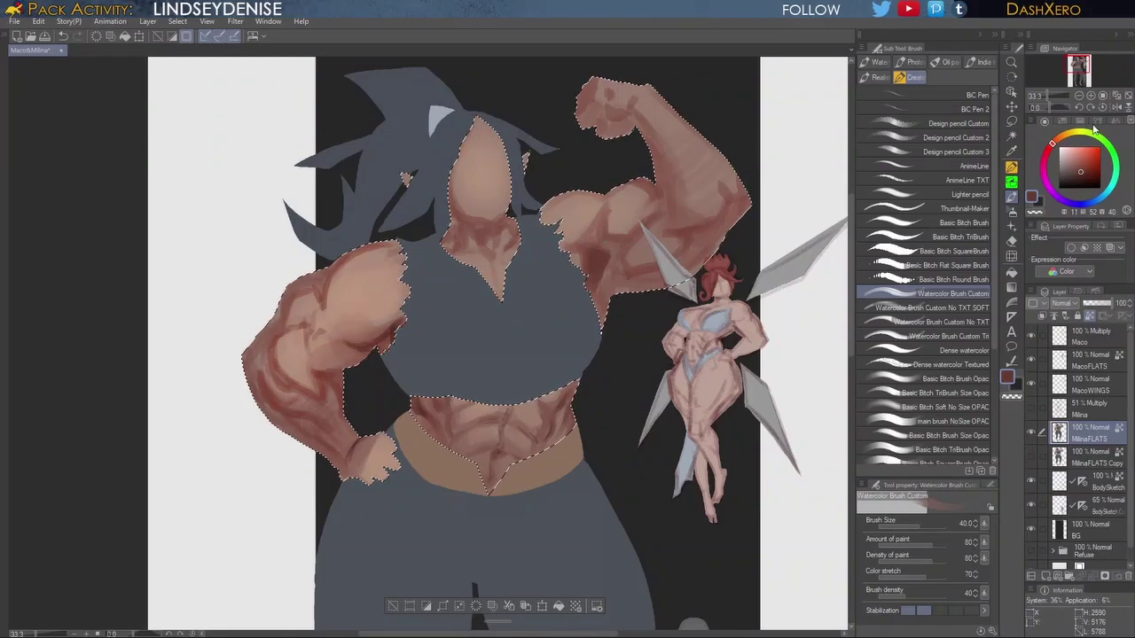
{"action": "left_click", "coordinate": [1089, 166]}
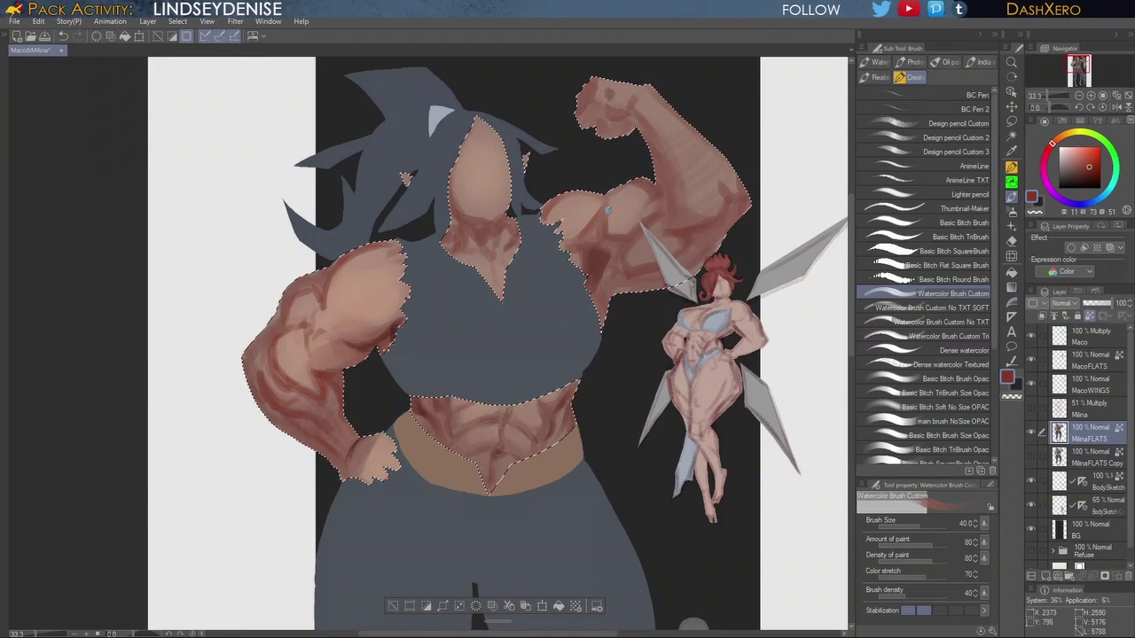
{"action": "left_click_drag", "start_coordinate": [610, 235], "coordinate": [654, 216]}
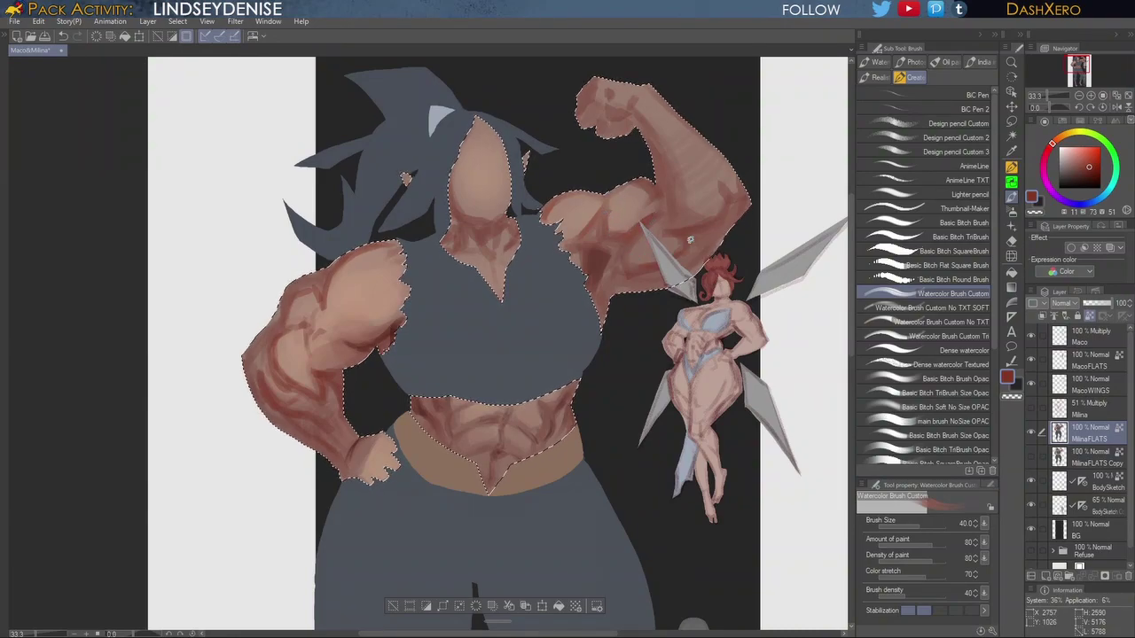
{"action": "left_click_drag", "start_coordinate": [524, 401], "coordinate": [666, 383]}
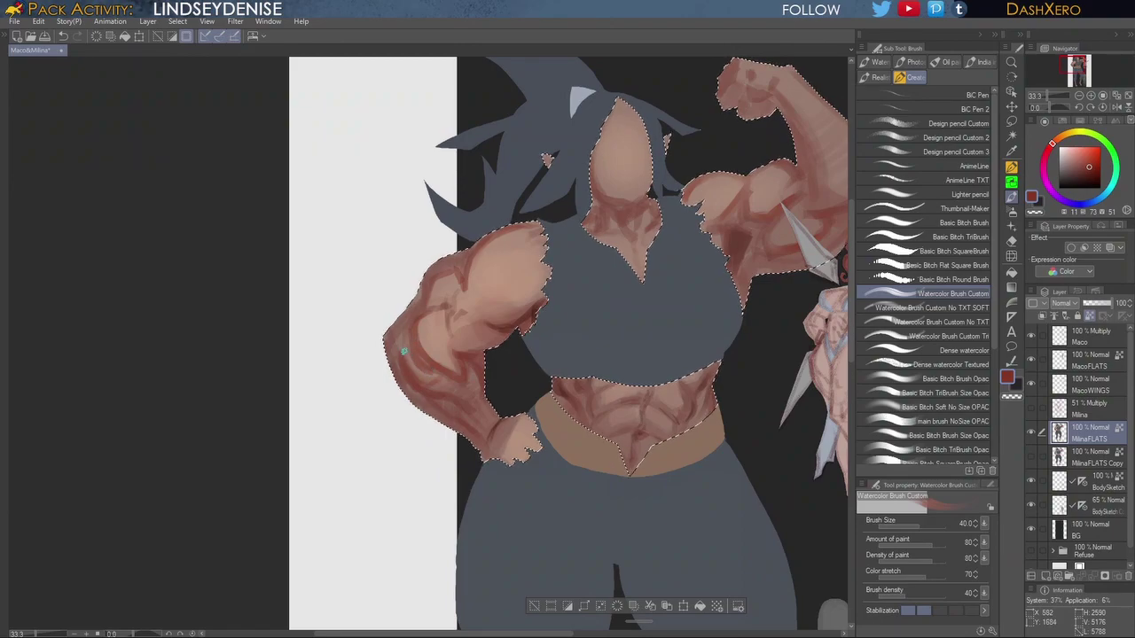
{"action": "left_click_drag", "start_coordinate": [724, 417], "coordinate": [690, 432]}
Step: Blend the lowered arm's shoulder and biceps with sampled light and reddish skin tones using Basic Bitch TriBrush Size Opac at size 70
{"action": "left_click", "coordinate": [963, 393]}
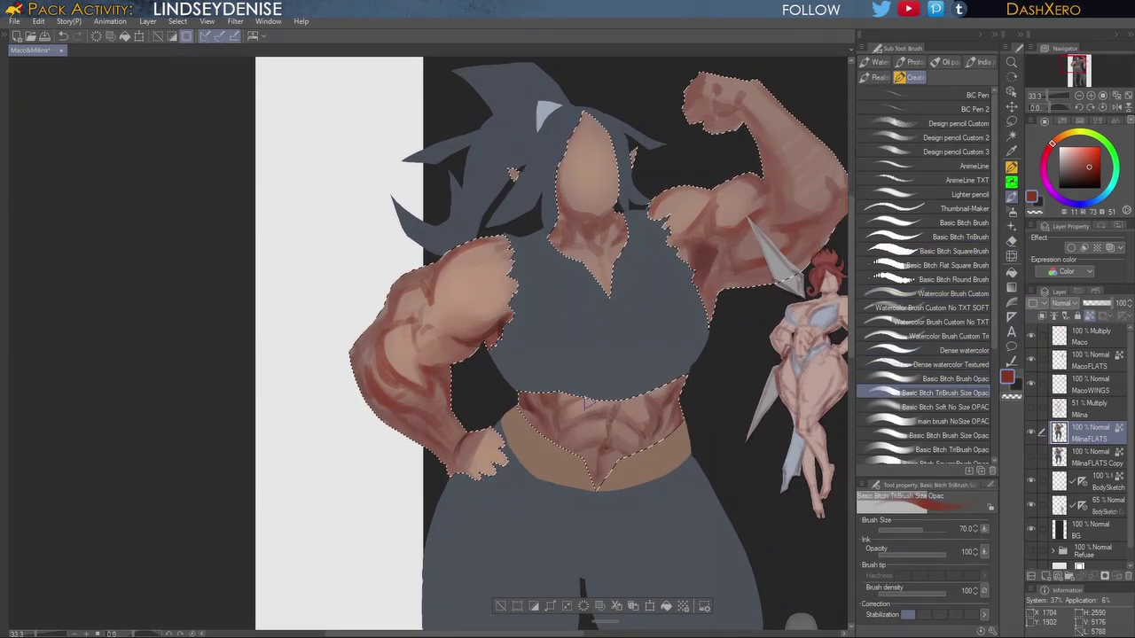
{"action": "left_click", "coordinate": [482, 276], "text": "alt"}
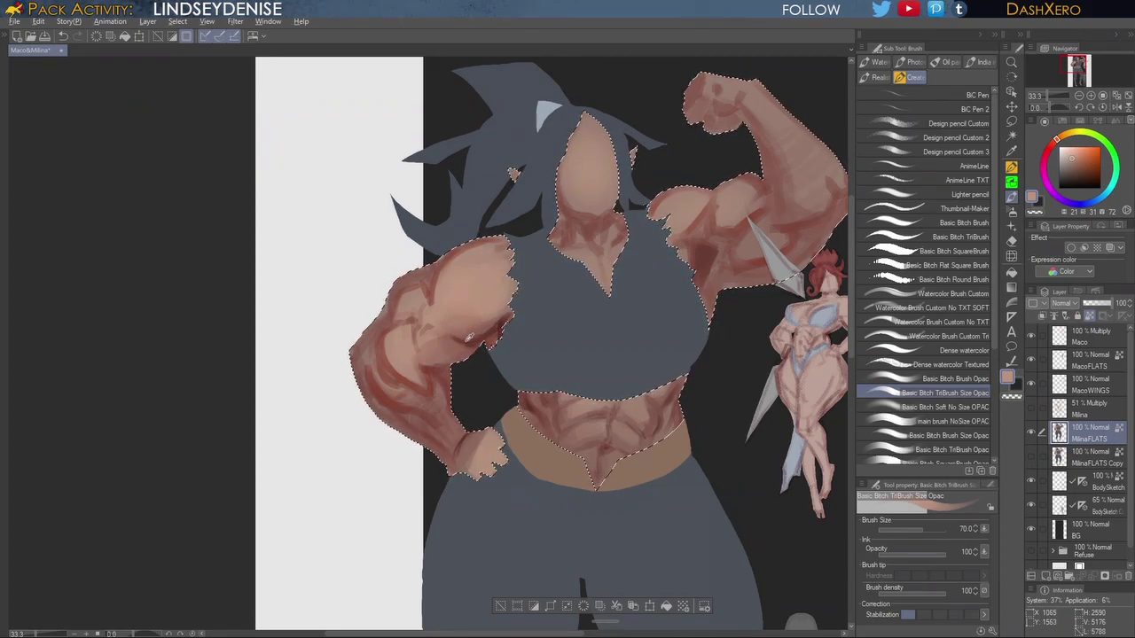
{"action": "left_click", "coordinate": [464, 330], "text": "alt"}
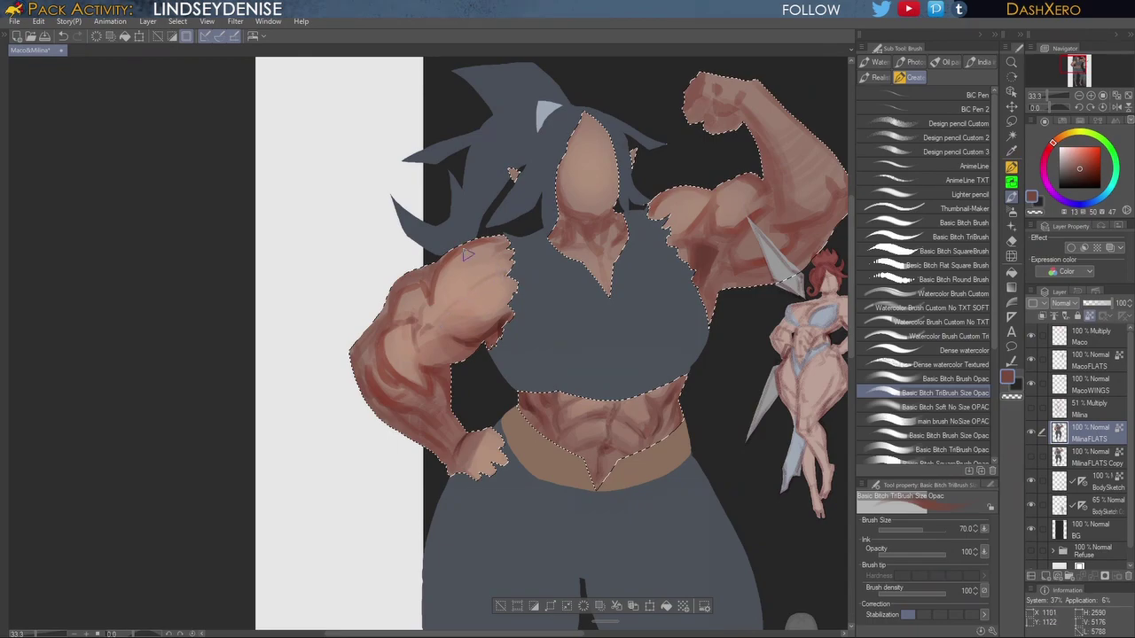
{"action": "left_click", "coordinate": [435, 287], "text": "alt"}
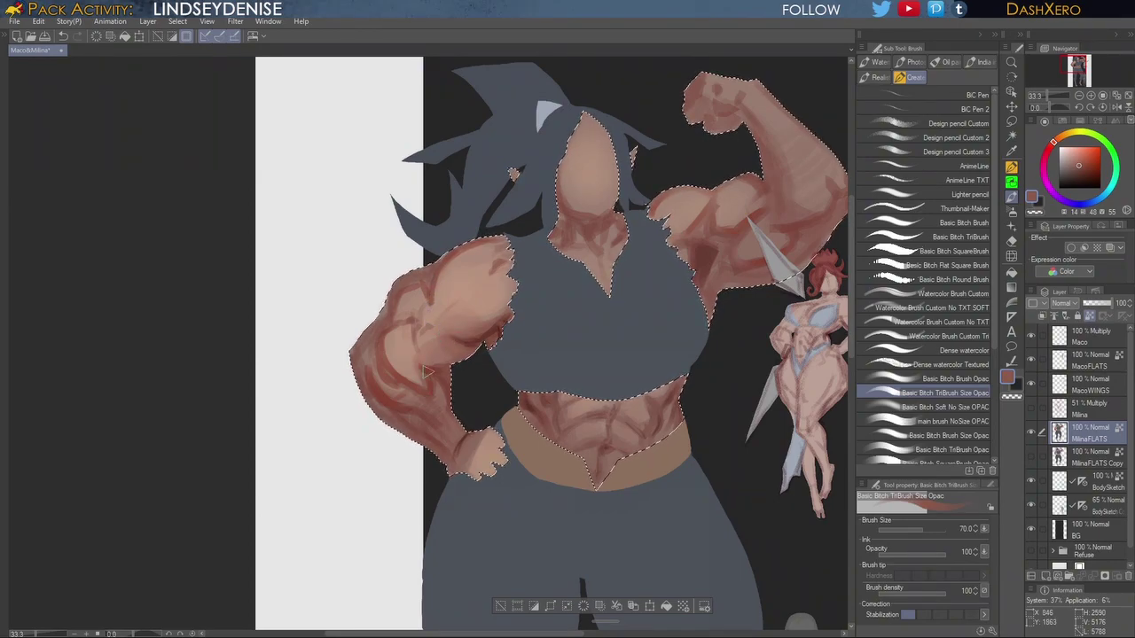
Step: Refine the lowered arm's elbow crease and biceps underside with sampled light and dark red skin tones using the TriBrush at size 70
{"action": "left_click", "coordinate": [435, 332], "text": "alt"}
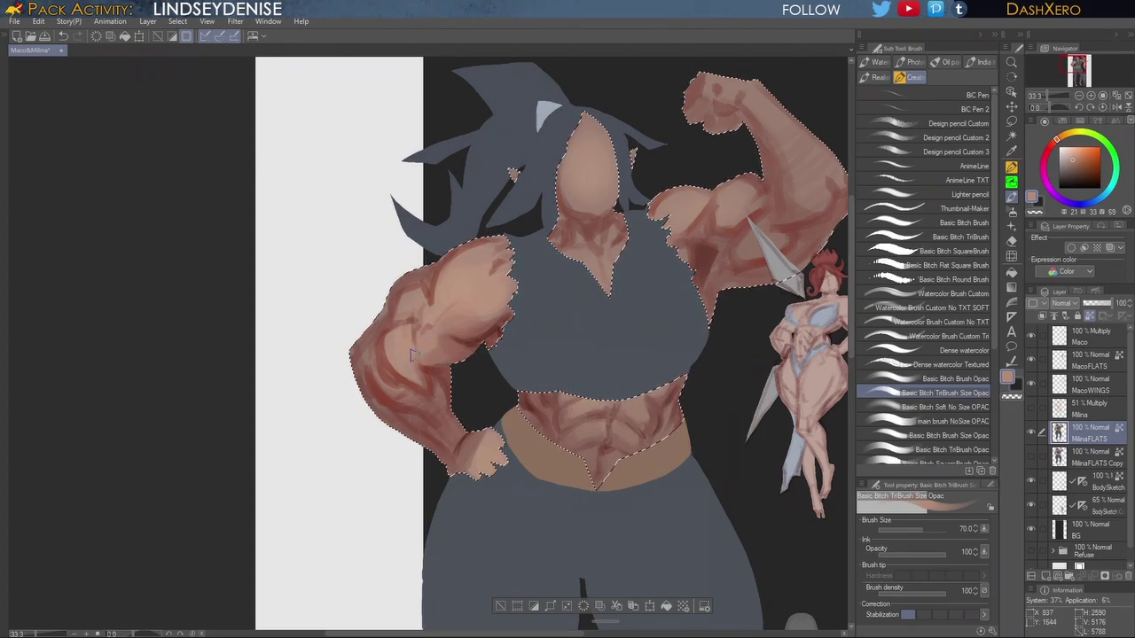
{"action": "left_click", "coordinate": [434, 358], "text": "alt"}
{"action": "left_click", "coordinate": [427, 366], "text": "alt"}
{"action": "mouse_move", "coordinate": [426, 368]}
{"action": "left_mouse_down"}
{"action": "mouse_move", "coordinate": [417, 349]}
{"action": "mouse_move", "coordinate": [424, 370]}
{"action": "left_mouse_up"}
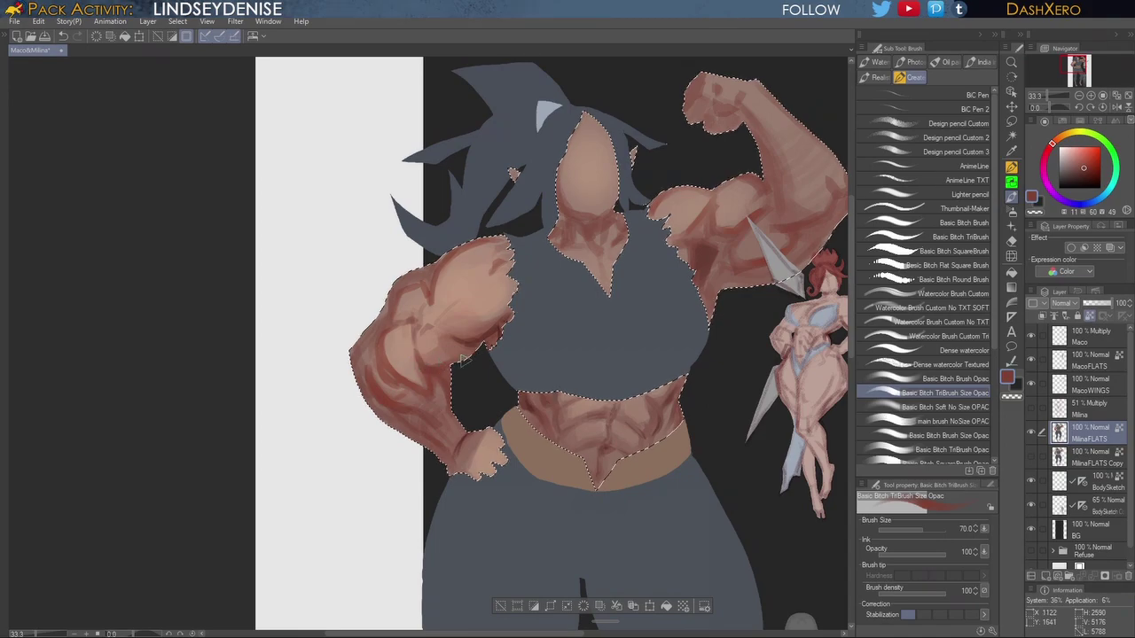
{"action": "left_click_drag", "start_coordinate": [464, 362], "coordinate": [494, 334]}
Step: Blend the raised arm's shoulder and armpit with sampled dark and light skin tones using the TriBrush at size 70
{"action": "left_click_drag", "start_coordinate": [706, 402], "coordinate": [661, 406]}
{"action": "left_click", "coordinate": [450, 327], "text": "alt"}
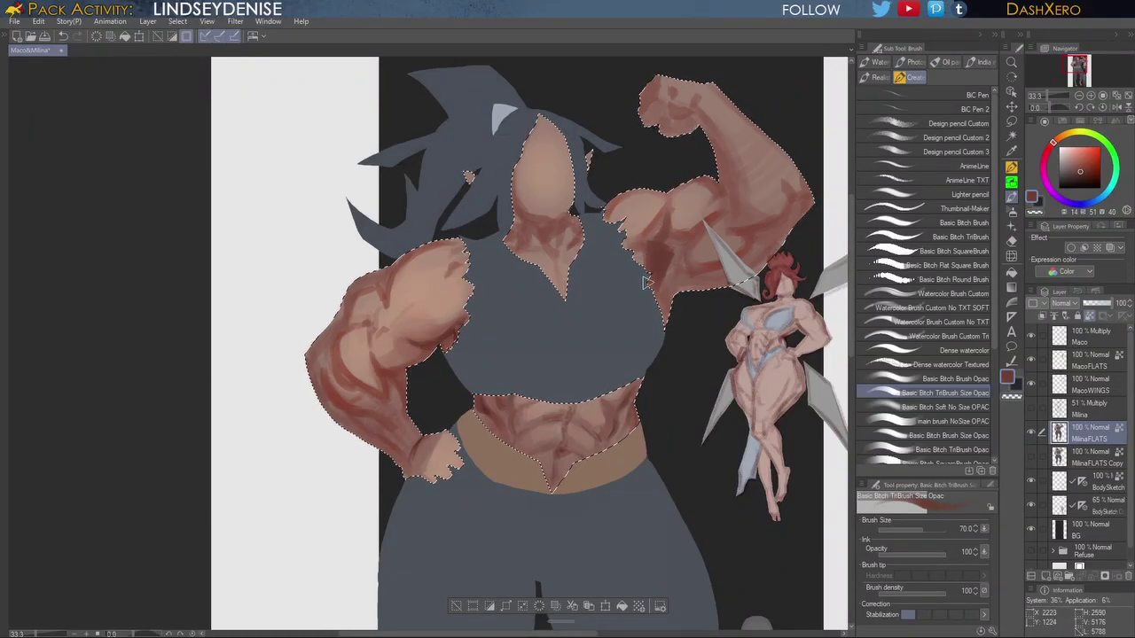
{"action": "left_click", "coordinate": [655, 209], "text": "alt"}
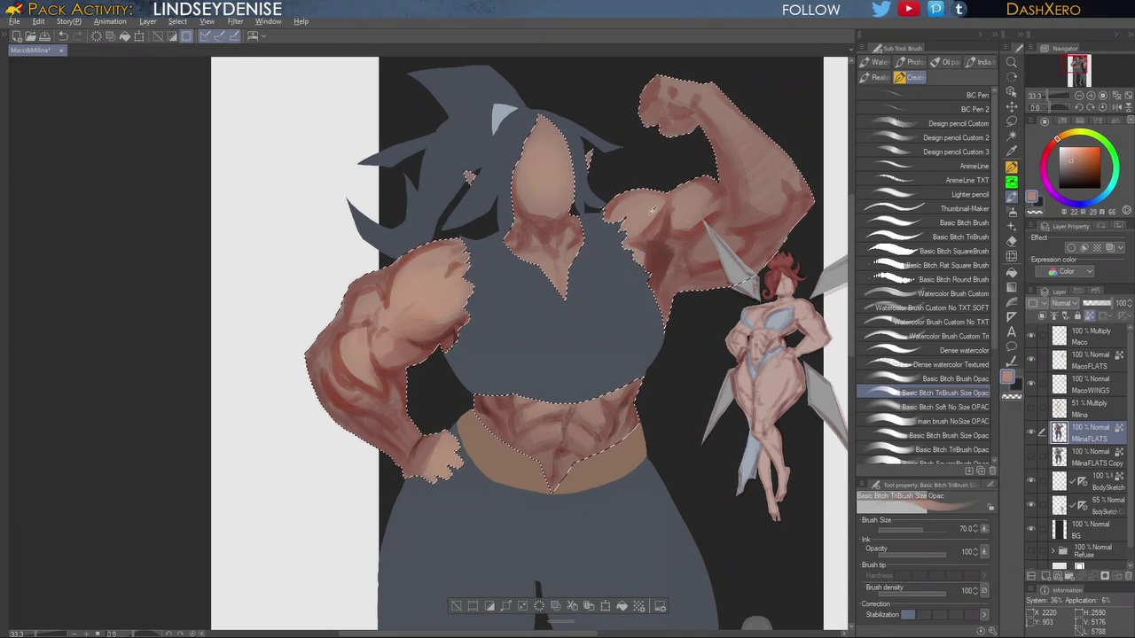
{"action": "left_click", "coordinate": [655, 211], "text": "alt"}
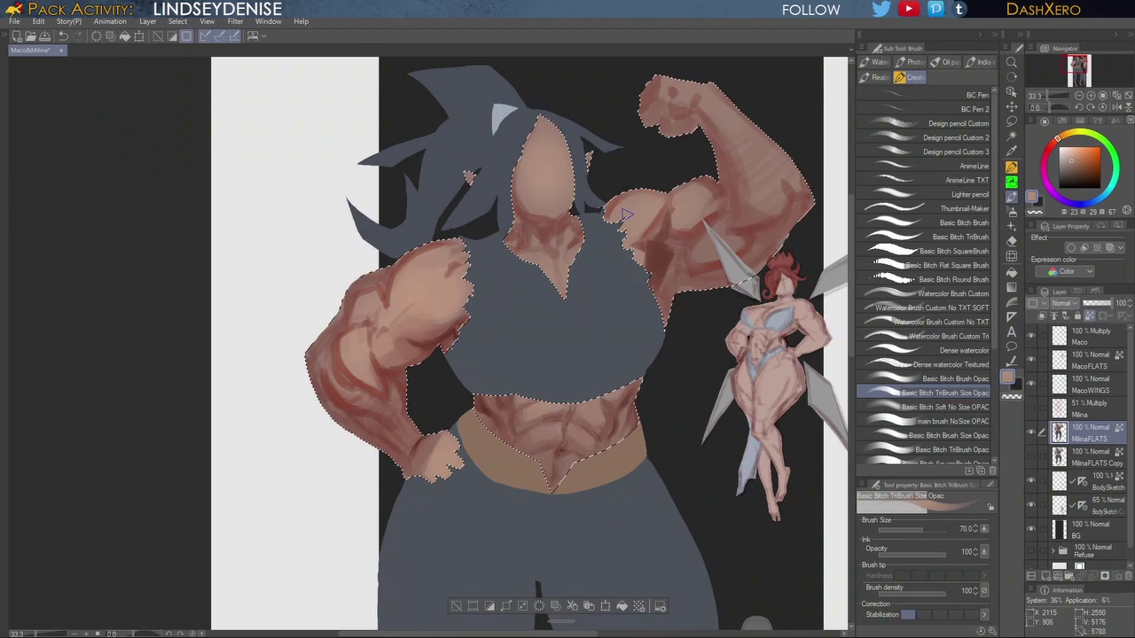
{"action": "left_click", "coordinate": [662, 204], "text": "alt"}
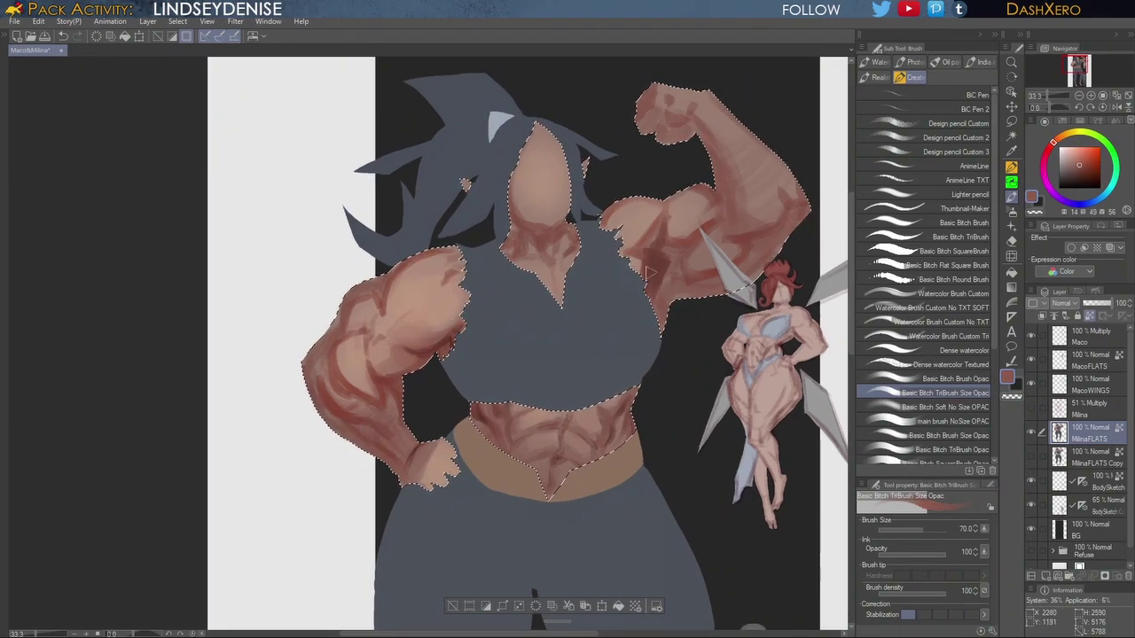
Step: Soften the lower edge of the lowered arm's biceps toward the elbow with sampled skin tones using the TriBrush at size 70
{"action": "left_click_drag", "start_coordinate": [469, 296], "coordinate": [456, 326]}
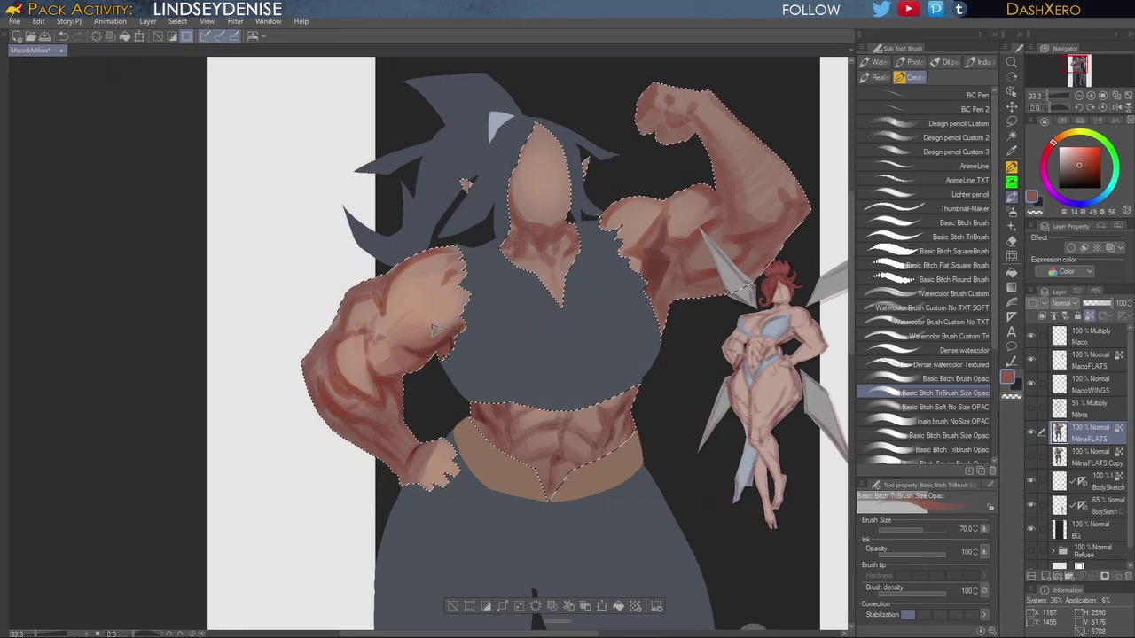
{"action": "left_click_drag", "start_coordinate": [560, 343], "coordinate": [669, 338]}
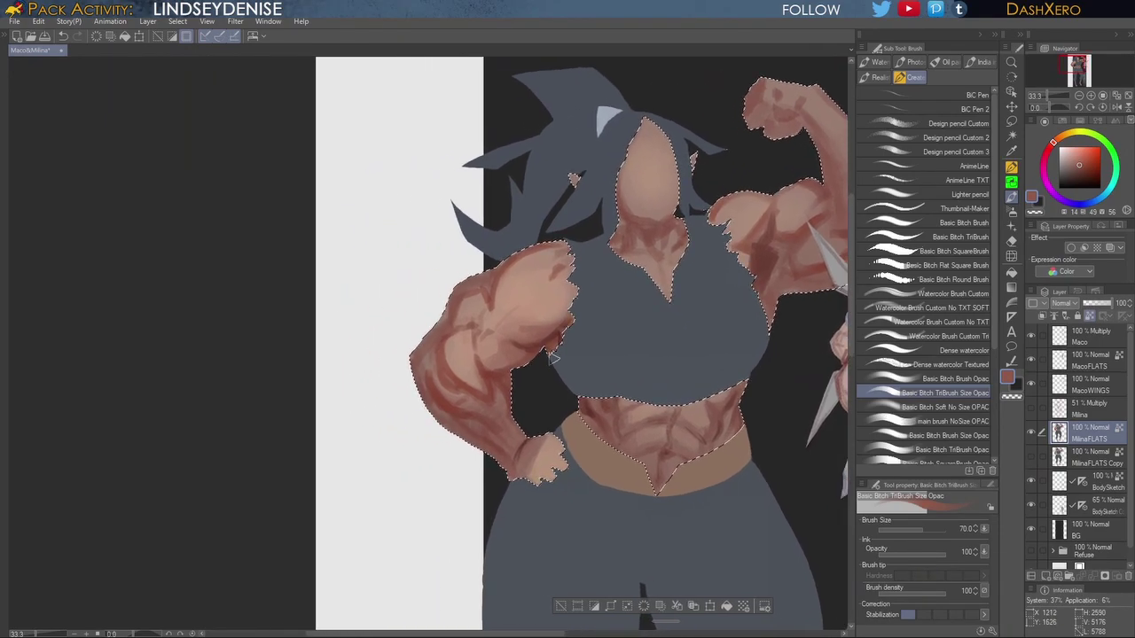
{"action": "left_click", "coordinate": [534, 335], "text": "alt"}
{"action": "mouse_move", "coordinate": [530, 336]}
{"action": "left_mouse_down"}
{"action": "mouse_move", "coordinate": [517, 344]}
{"action": "mouse_move", "coordinate": [543, 339]}
{"action": "mouse_move", "coordinate": [507, 331]}
{"action": "mouse_move", "coordinate": [494, 352]}
{"action": "left_mouse_up"}
{"action": "left_click", "coordinate": [497, 346], "text": "alt"}
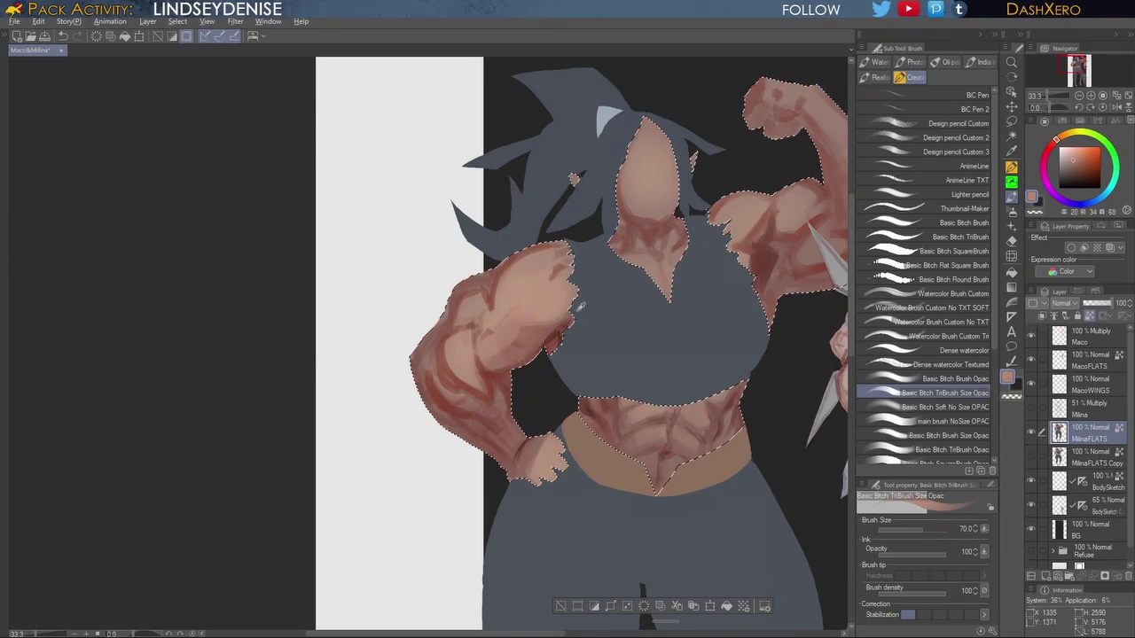
Step: Add dark muscle streaks to the lowered arm's shoulder with the TriBrush at size 70 and Dense watercolor at size 20
{"action": "left_click", "coordinate": [554, 346], "text": "alt"}
{"action": "mouse_move", "coordinate": [569, 320]}
{"action": "left_mouse_down"}
{"action": "mouse_move", "coordinate": [517, 326]}
{"action": "mouse_move", "coordinate": [535, 334]}
{"action": "mouse_move", "coordinate": [558, 332]}
{"action": "mouse_move", "coordinate": [509, 315]}
{"action": "mouse_move", "coordinate": [557, 294]}
{"action": "left_mouse_up"}
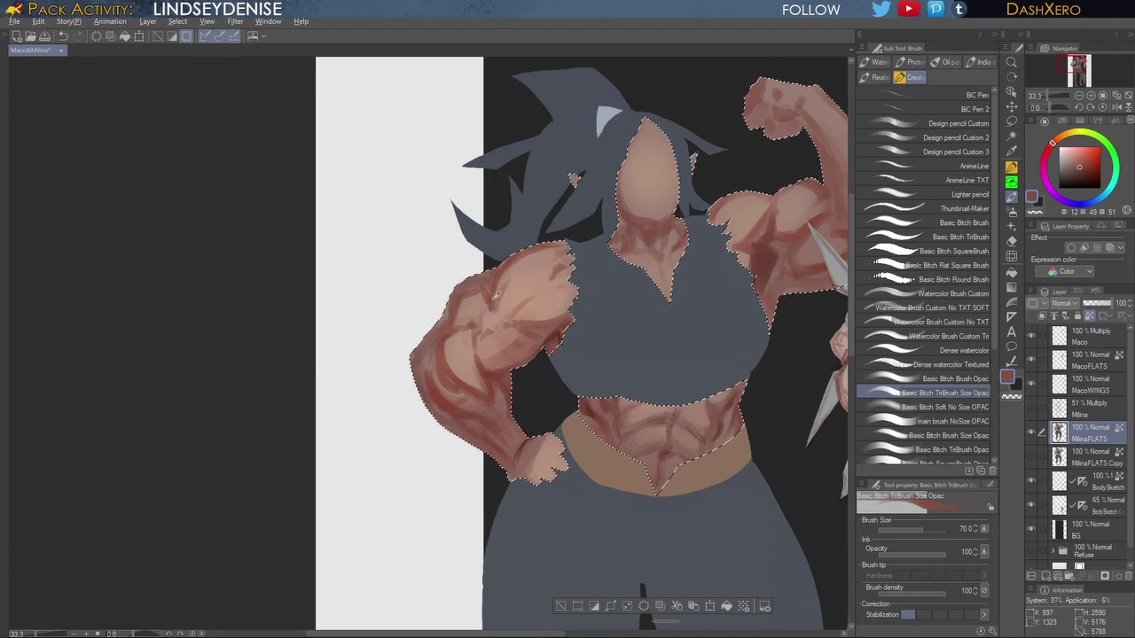
{"action": "left_click", "coordinate": [922, 350]}
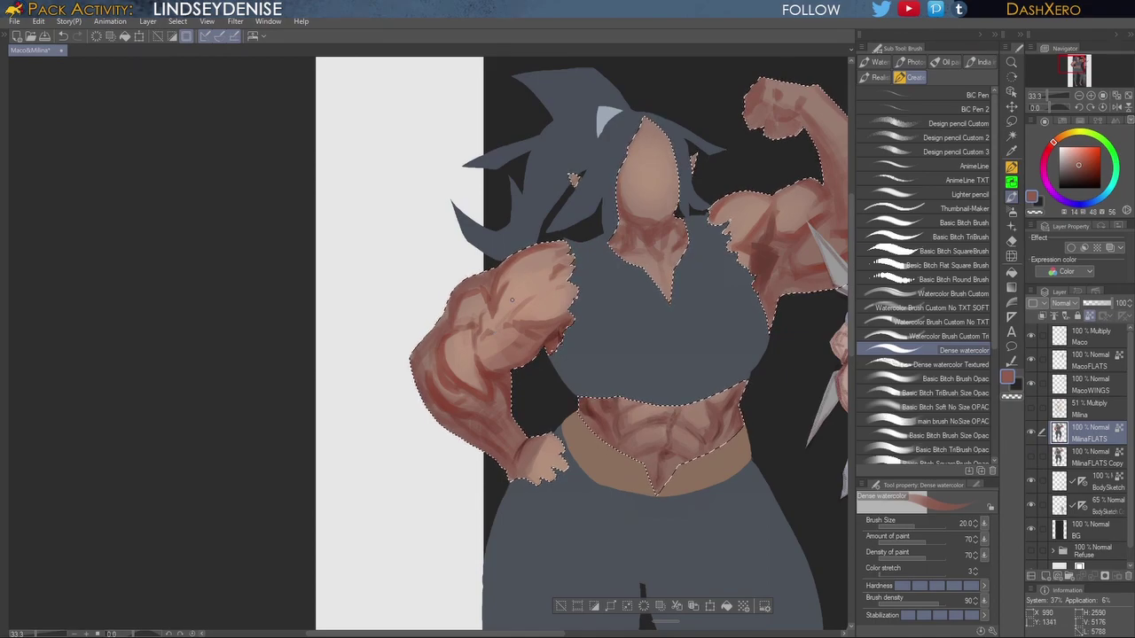
{"action": "mouse_move", "coordinate": [689, 394]}
{"action": "left_mouse_down"}
{"action": "mouse_move", "coordinate": [659, 369]}
{"action": "mouse_move", "coordinate": [686, 365]}
{"action": "mouse_move", "coordinate": [673, 364]}
{"action": "left_mouse_up"}
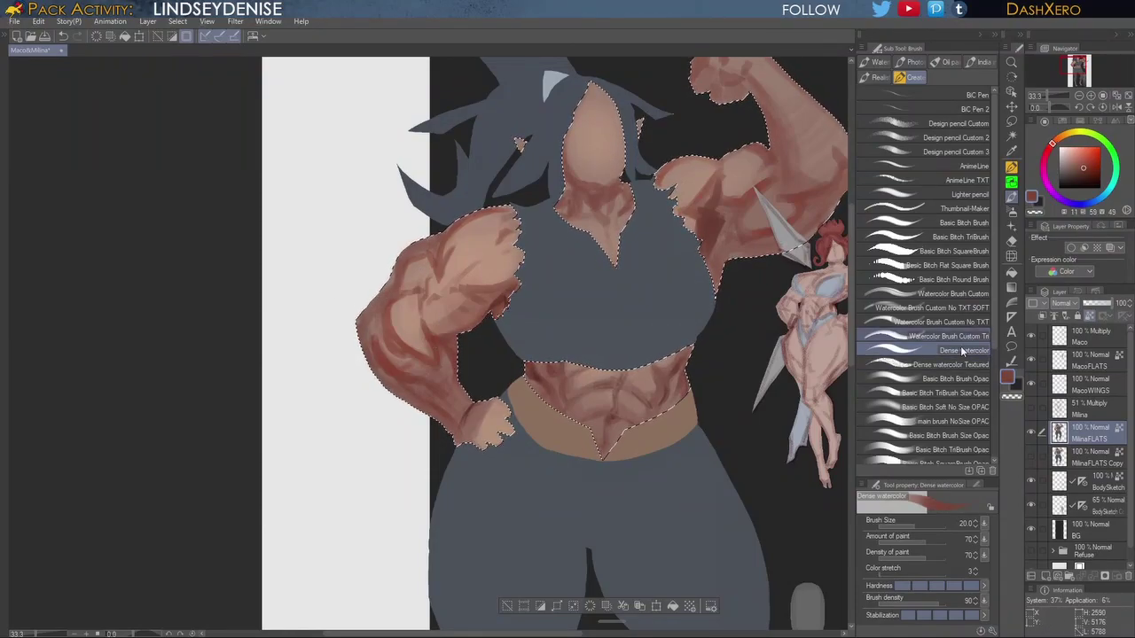
Step: Shade the outer elbow and forearm of the lowered arm with sampled reddish tones using Basic Bitch Brush Opac at size 250
{"action": "left_click", "coordinate": [940, 379]}
{"action": "left_click_drag", "start_coordinate": [376, 273], "coordinate": [342, 332]}
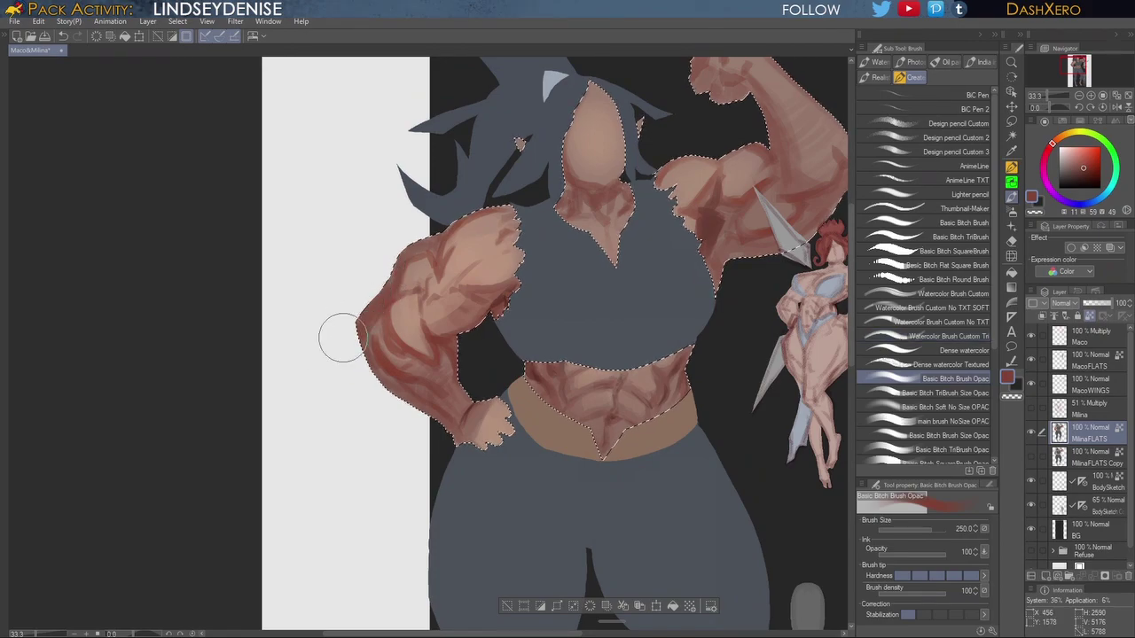
{"action": "left_click_drag", "start_coordinate": [721, 422], "coordinate": [701, 430]}
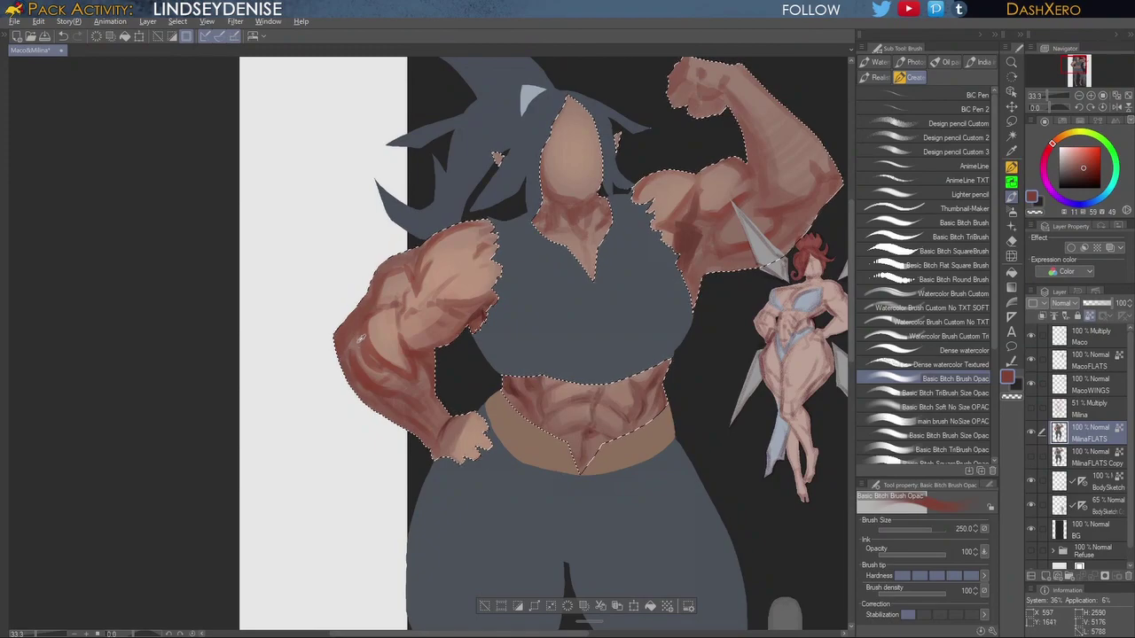
{"action": "left_click", "coordinate": [403, 396], "text": "alt"}
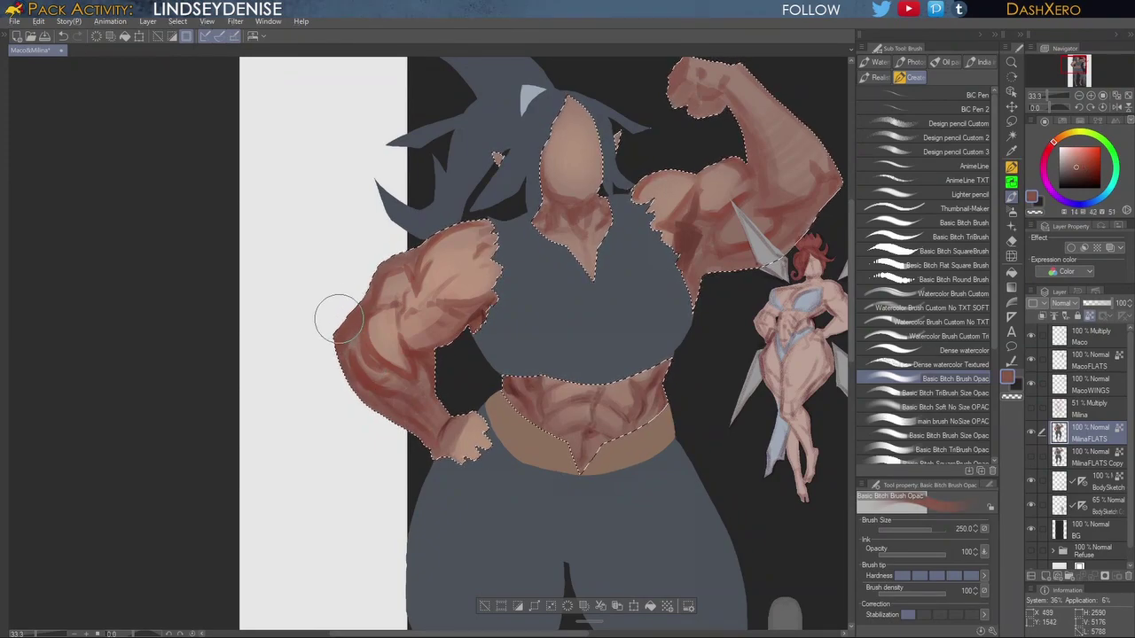
{"action": "mouse_move", "coordinate": [340, 317]}
{"action": "left_mouse_down"}
{"action": "mouse_move", "coordinate": [334, 343]}
{"action": "mouse_move", "coordinate": [361, 404]}
{"action": "left_mouse_up"}
Step: Blend the raised arm's armpit shadow in a sampled dark red-brown with Basic Bitch Brush Opac, Dense watercolor and the TriBrush
{"action": "left_click_drag", "start_coordinate": [740, 365], "coordinate": [717, 372]}
{"action": "mouse_move", "coordinate": [764, 223]}
{"action": "left_mouse_down"}
{"action": "mouse_move", "coordinate": [717, 263]}
{"action": "mouse_move", "coordinate": [727, 288]}
{"action": "mouse_move", "coordinate": [752, 258]}
{"action": "mouse_move", "coordinate": [642, 340]}
{"action": "mouse_move", "coordinate": [739, 253]}
{"action": "mouse_move", "coordinate": [634, 330]}
{"action": "left_mouse_up"}
{"action": "left_click", "coordinate": [623, 289], "text": "alt"}
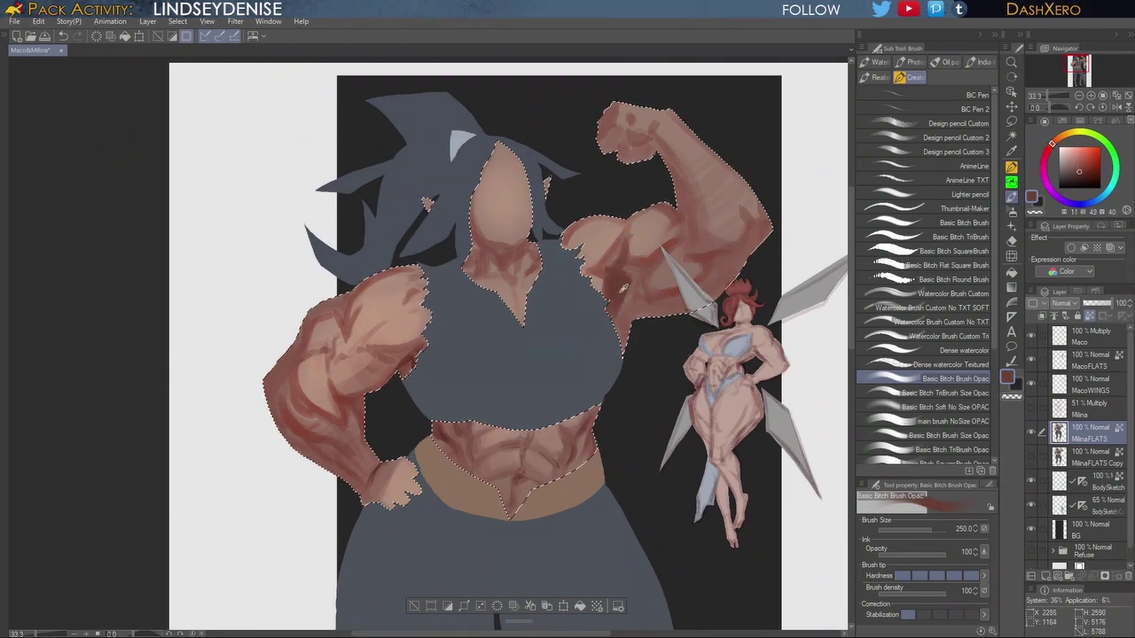
{"action": "left_click", "coordinate": [954, 351]}
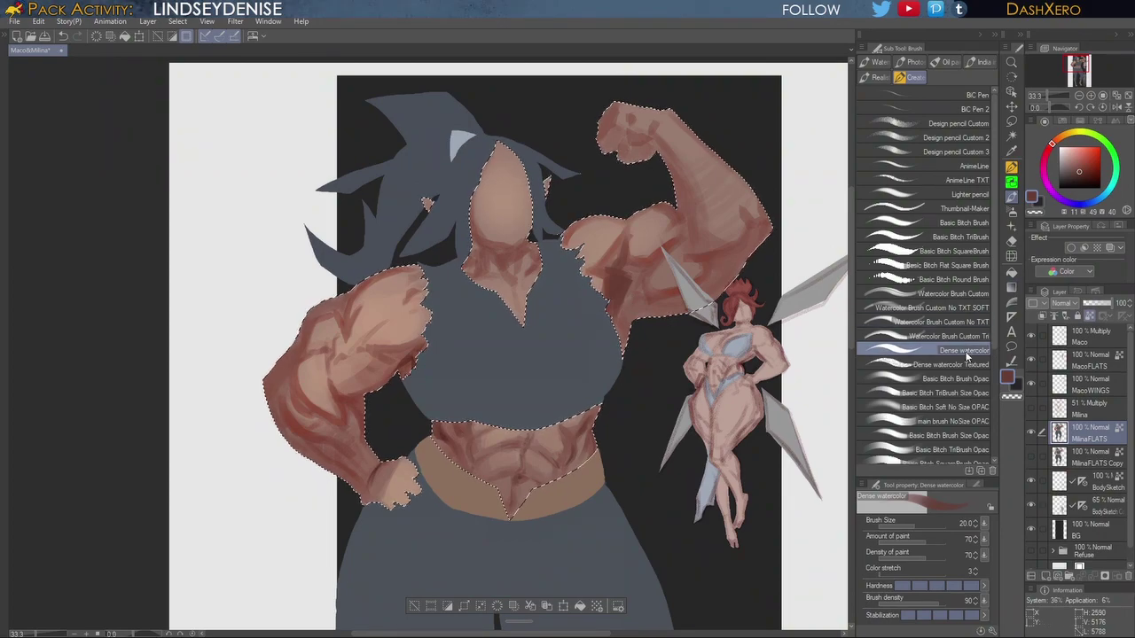
{"action": "left_click", "coordinate": [962, 393]}
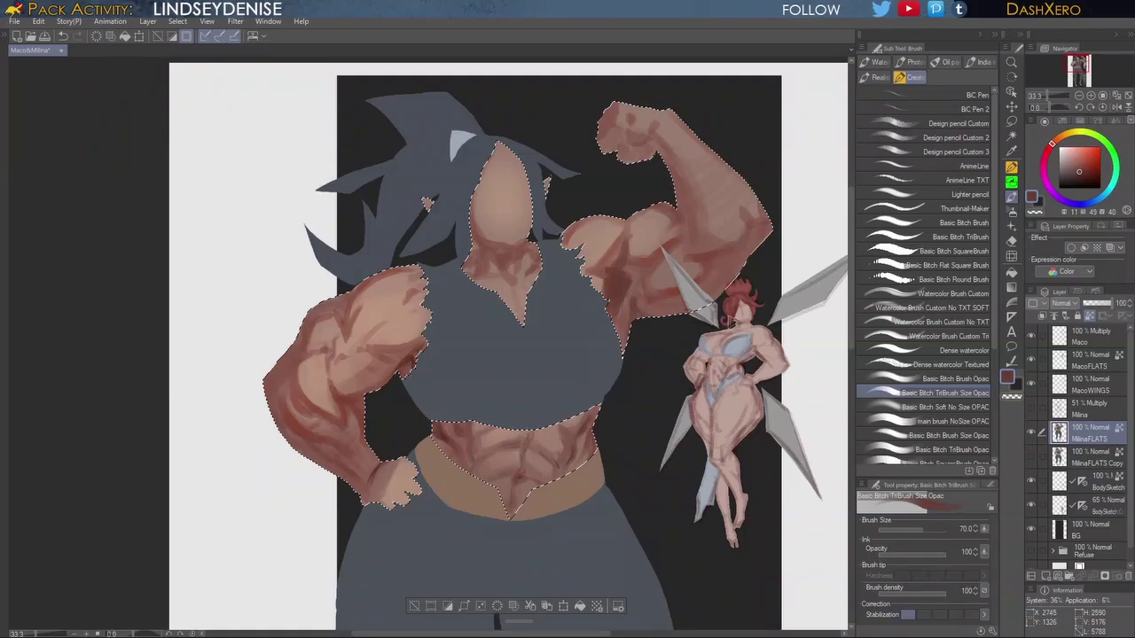
Step: Blend the side of the abdomen beside the raised arm with sampled mid and reddish skin tones using the TriBrush at size 70
{"action": "mouse_move", "coordinate": [657, 423]}
{"action": "left_mouse_down"}
{"action": "mouse_move", "coordinate": [677, 362]}
{"action": "mouse_move", "coordinate": [613, 350]}
{"action": "left_mouse_up"}
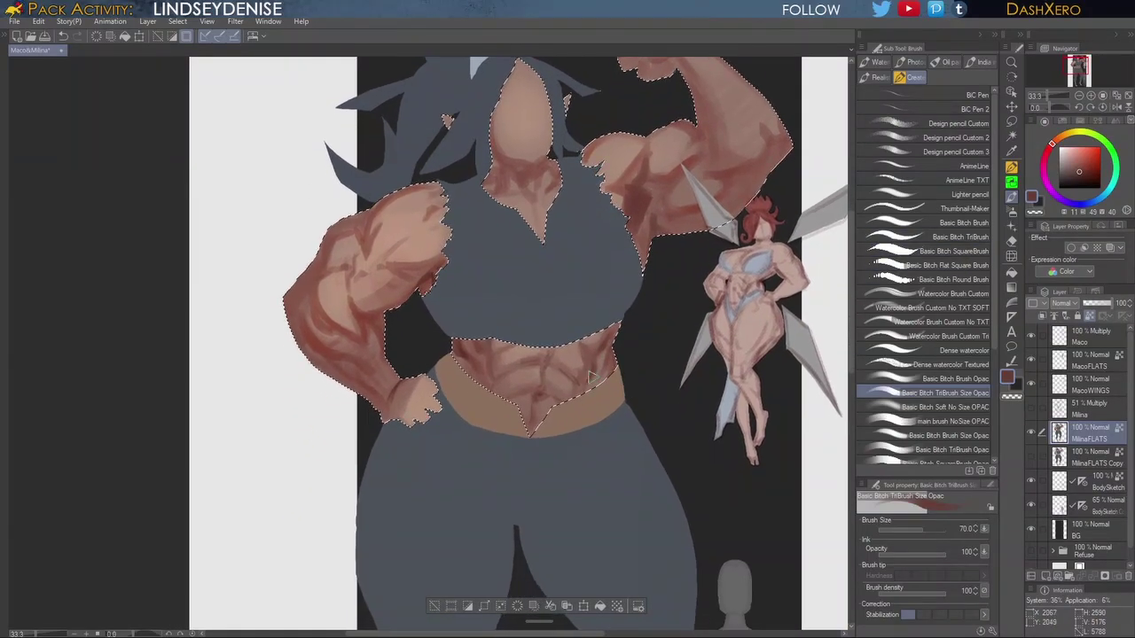
{"action": "left_click", "coordinate": [593, 378], "text": "alt"}
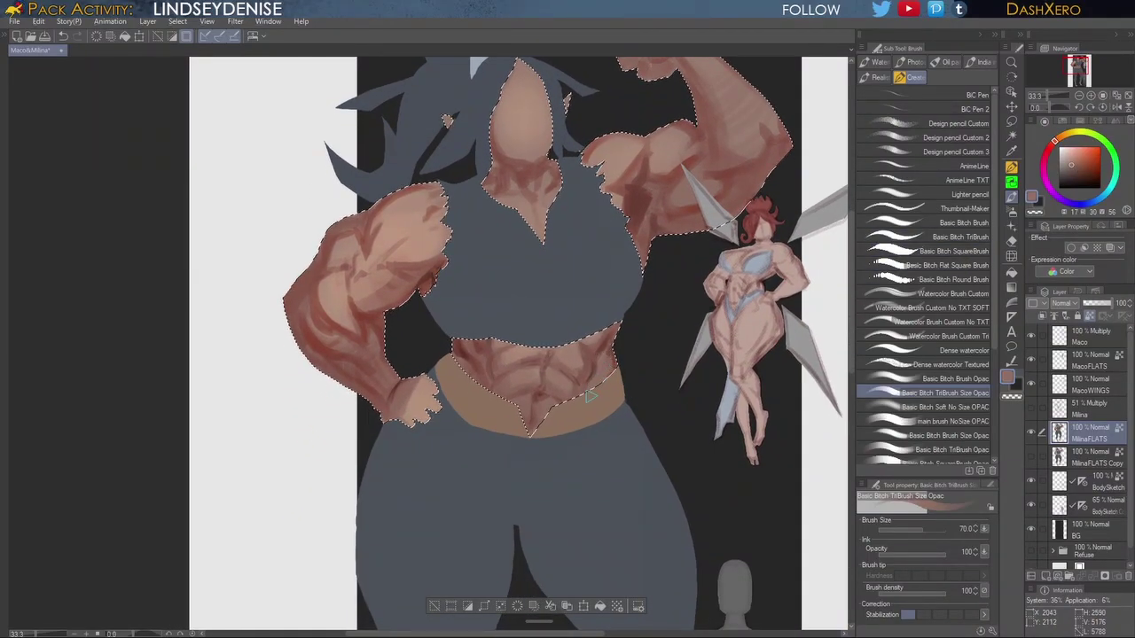
{"action": "left_click_drag", "start_coordinate": [599, 374], "coordinate": [586, 392]}
{"action": "left_click", "coordinate": [605, 376], "text": "alt"}
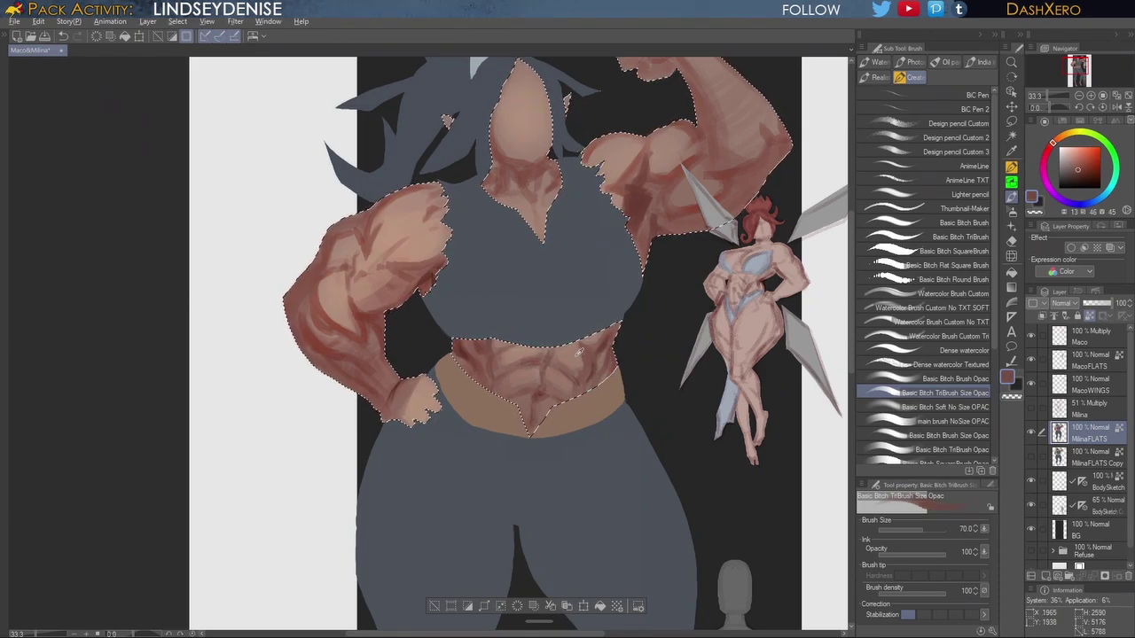
{"action": "left_click", "coordinate": [602, 374], "text": "alt"}
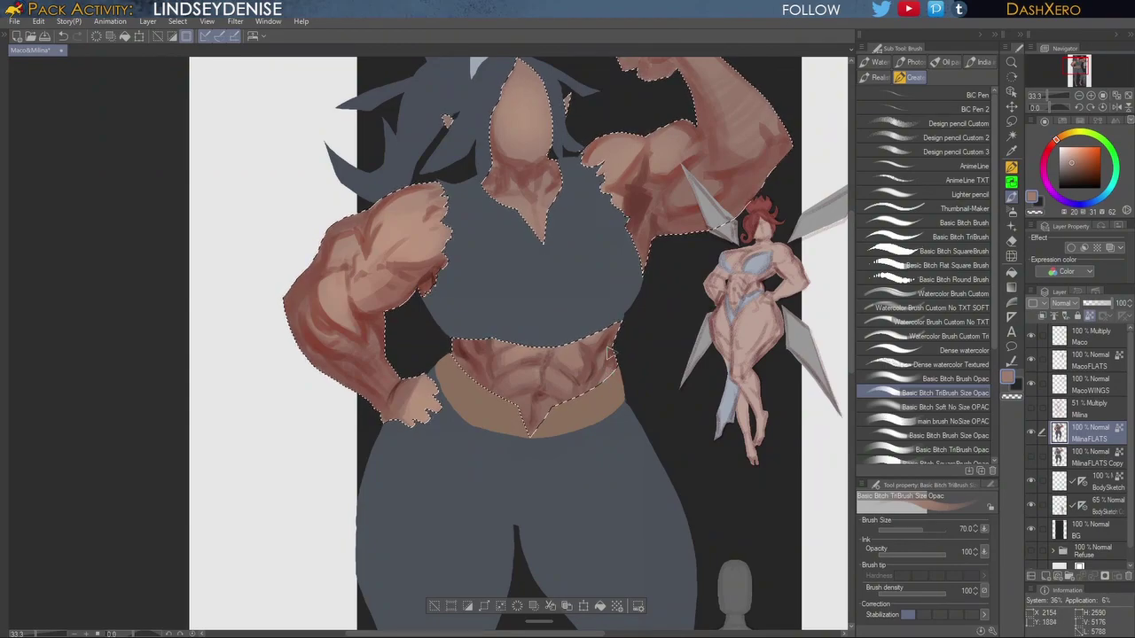
{"action": "left_click_drag", "start_coordinate": [693, 388], "coordinate": [673, 375]}
{"action": "left_click_drag", "start_coordinate": [745, 289], "coordinate": [697, 333]}
Step: Deepen the abdomen's dark accents with a sampled red-brown shifted darker and redder, using the TriBrush at size 70
{"action": "left_click_drag", "start_coordinate": [562, 466], "coordinate": [643, 372]}
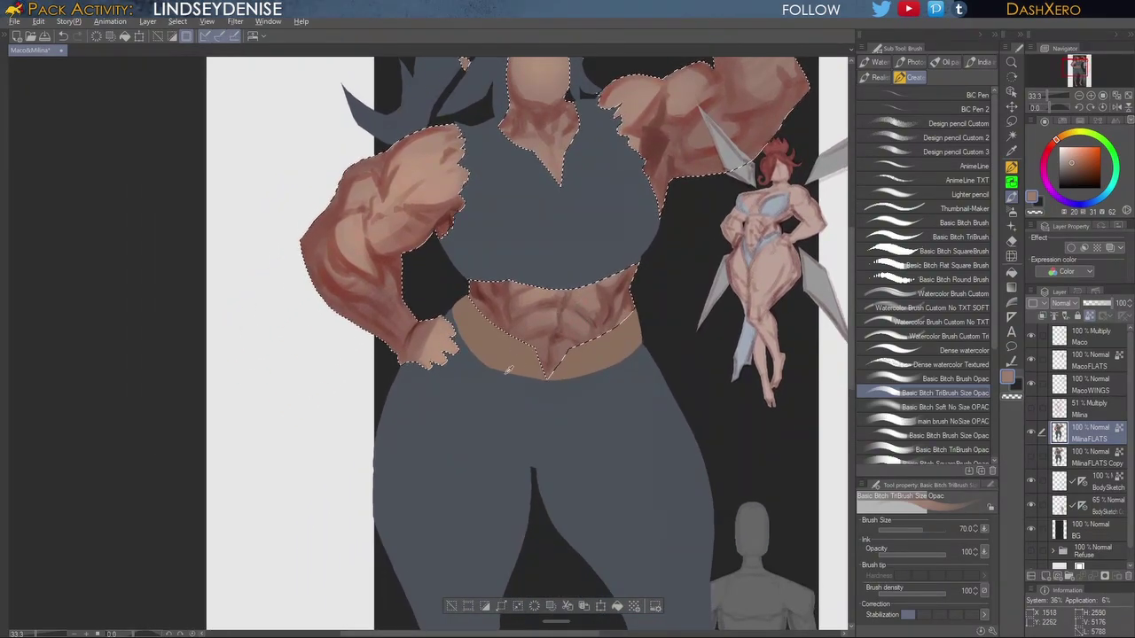
{"action": "left_click", "coordinate": [666, 131], "text": "alt"}
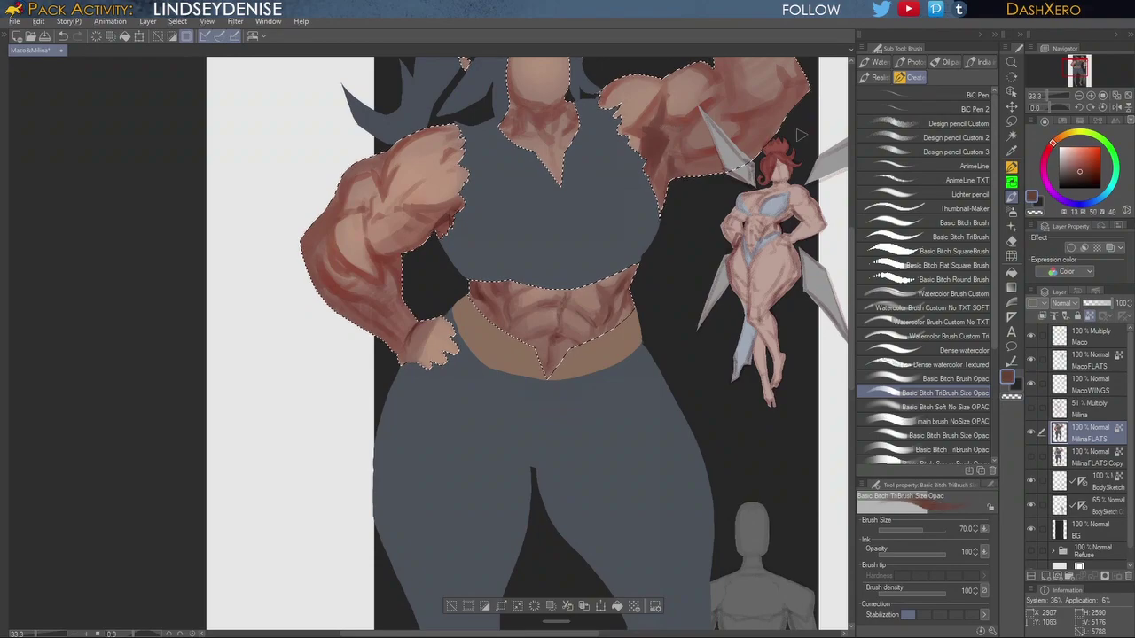
{"action": "left_click", "coordinate": [1082, 174]}
{"action": "left_click_drag", "start_coordinate": [1052, 143], "coordinate": [1049, 147]}
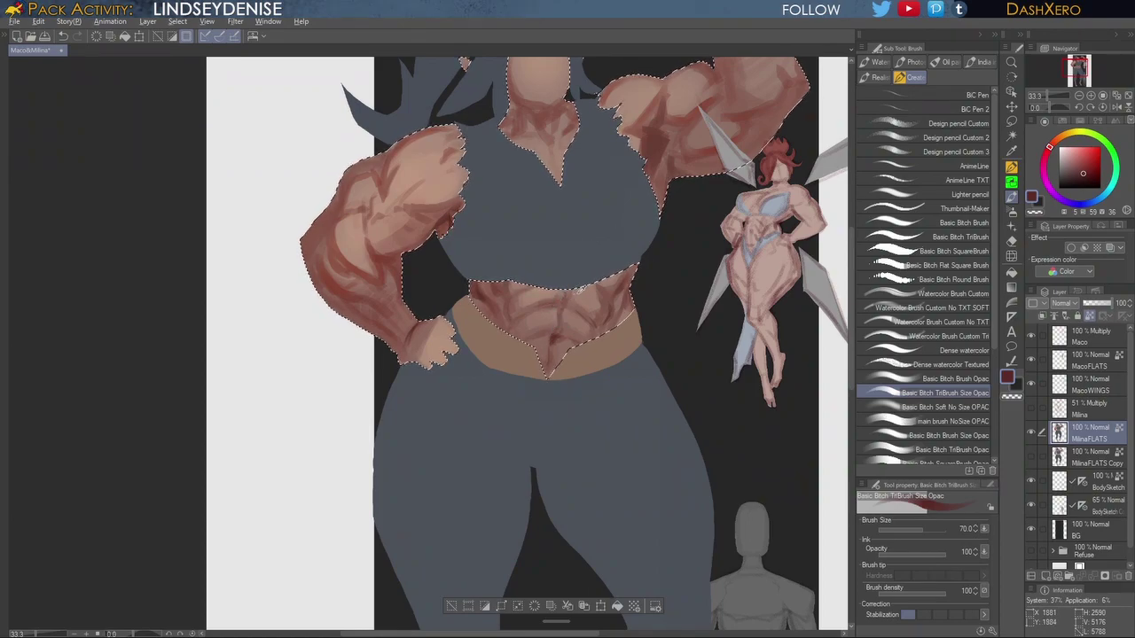
Step: Blend the central abdominal muscles with sampled mid skin tones using the TriBrush at size 70
{"action": "left_click", "coordinate": [577, 294], "text": "alt"}
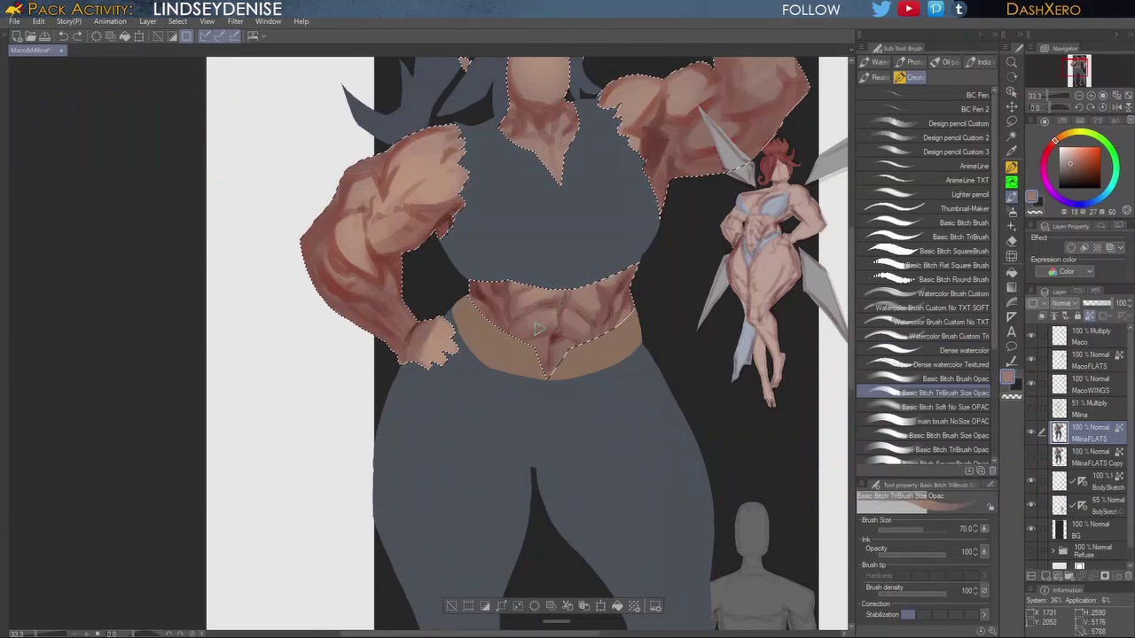
{"action": "left_click_drag", "start_coordinate": [551, 309], "coordinate": [582, 310]}
{"action": "left_click", "coordinate": [574, 317], "text": "alt"}
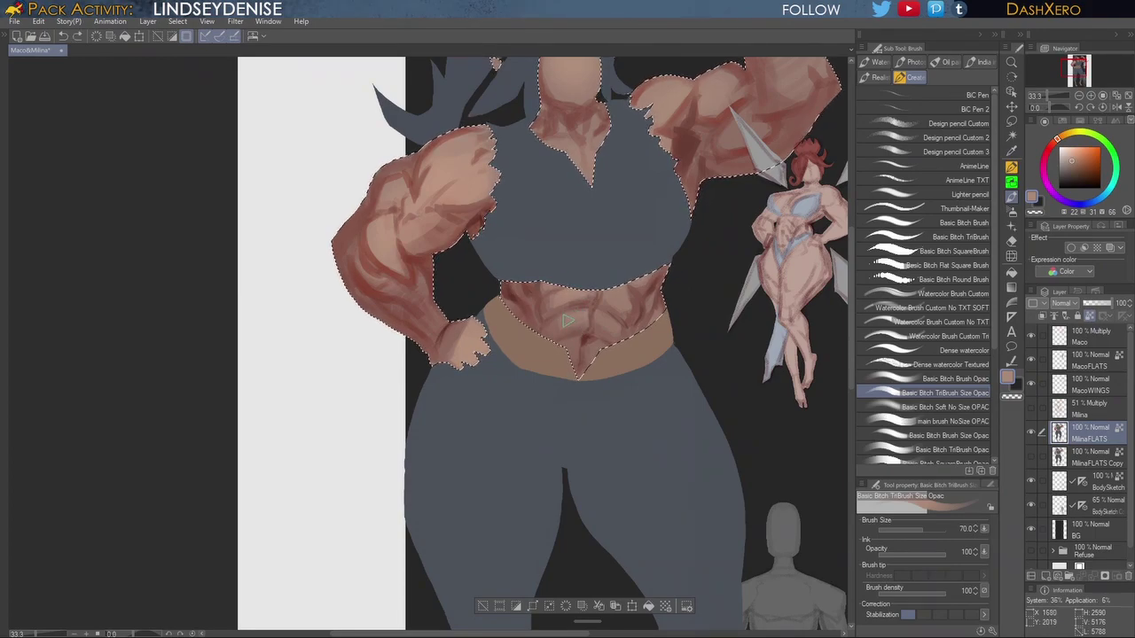
{"action": "left_click_drag", "start_coordinate": [581, 318], "coordinate": [586, 310]}
{"action": "mouse_move", "coordinate": [691, 336]}
{"action": "left_mouse_down"}
{"action": "mouse_move", "coordinate": [665, 378]}
{"action": "mouse_move", "coordinate": [676, 365]}
{"action": "mouse_move", "coordinate": [654, 409]}
{"action": "left_mouse_up"}
{"action": "left_click_drag", "start_coordinate": [686, 341], "coordinate": [666, 413]}
{"action": "left_click_drag", "start_coordinate": [665, 501], "coordinate": [671, 362]}
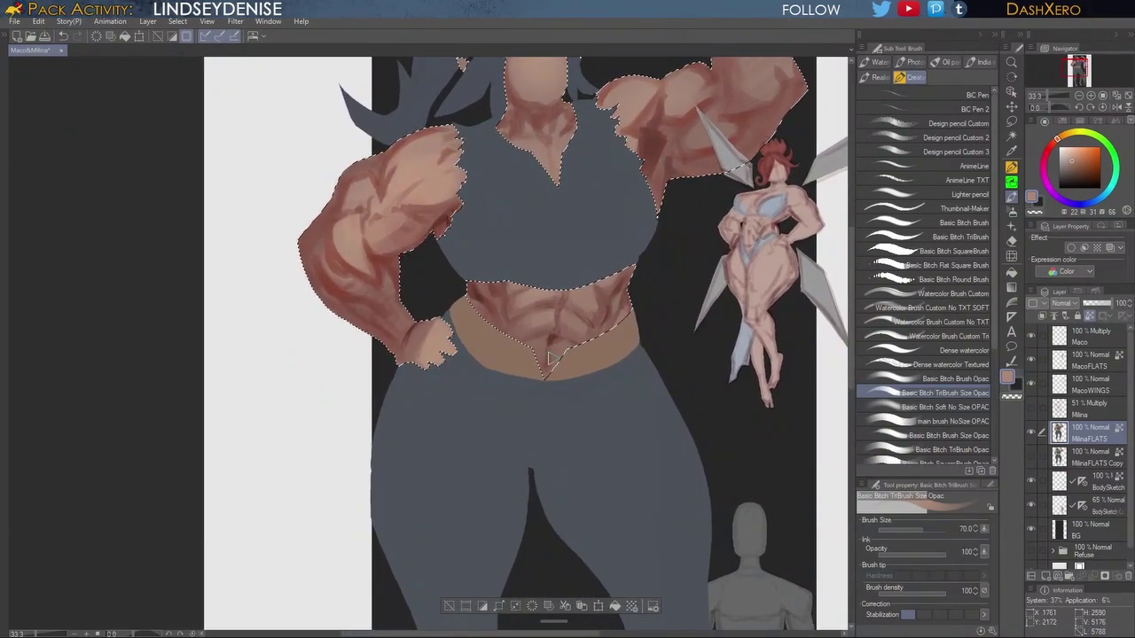
Step: Soften the upper abdominal muscles on the raised arm's side with sampled lighter skin tones
{"action": "left_click", "coordinate": [595, 316], "text": "alt"}
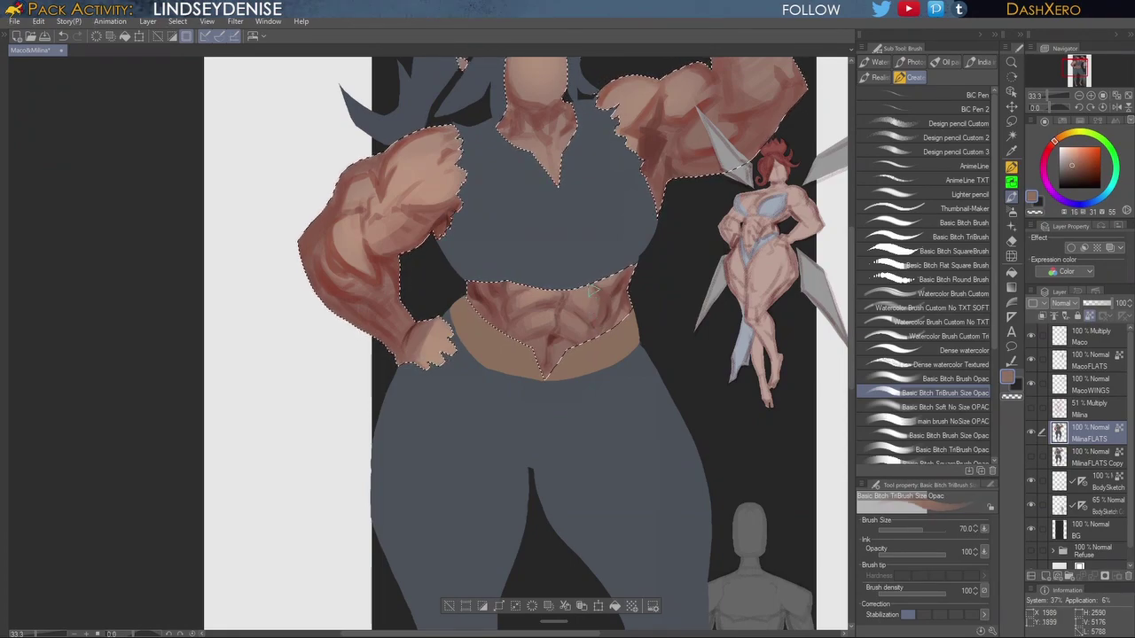
{"action": "left_click", "coordinate": [585, 306], "text": "alt"}
{"action": "left_click_drag", "start_coordinate": [592, 297], "coordinate": [595, 312]}
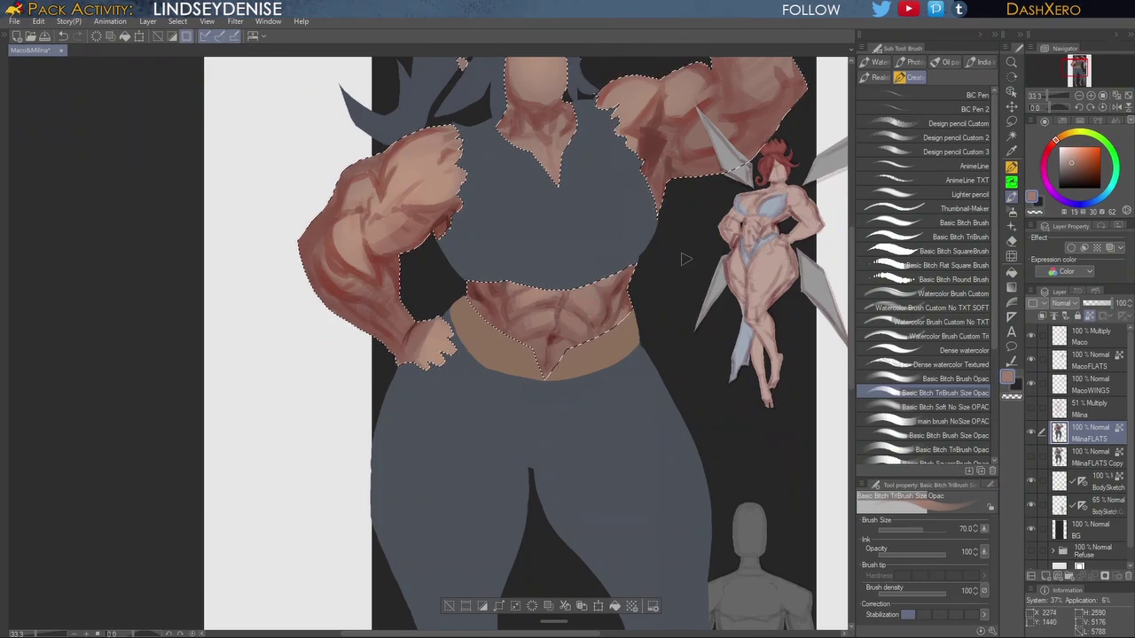
{"action": "left_click_drag", "start_coordinate": [660, 347], "coordinate": [655, 346]}
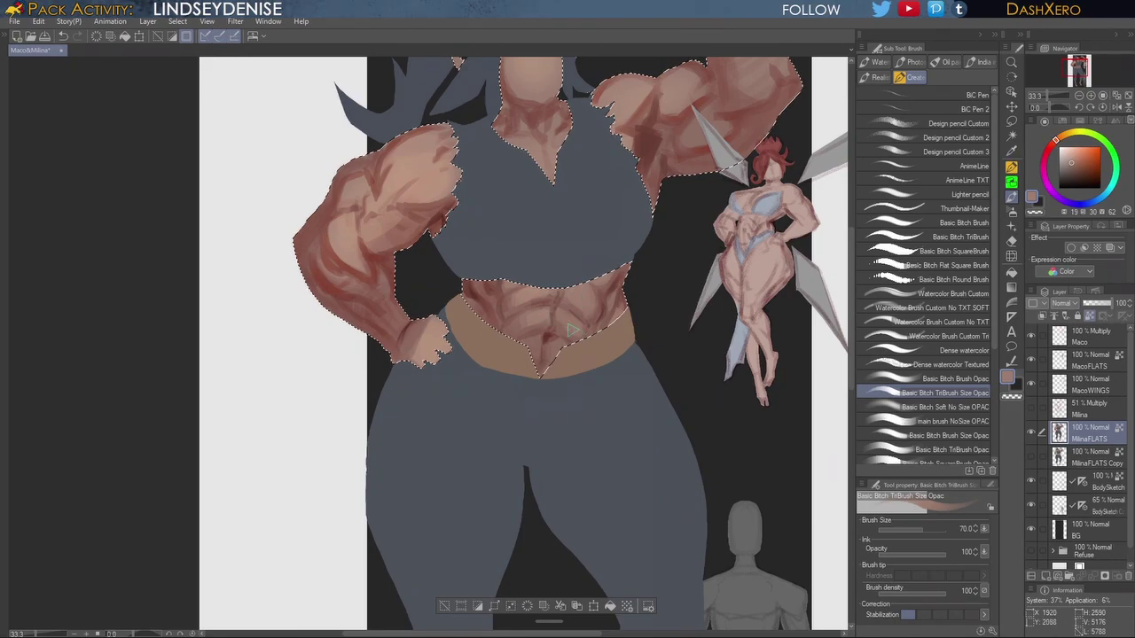
{"action": "left_click_drag", "start_coordinate": [657, 344], "coordinate": [629, 389]}
{"action": "left_click_drag", "start_coordinate": [675, 310], "coordinate": [654, 349]}
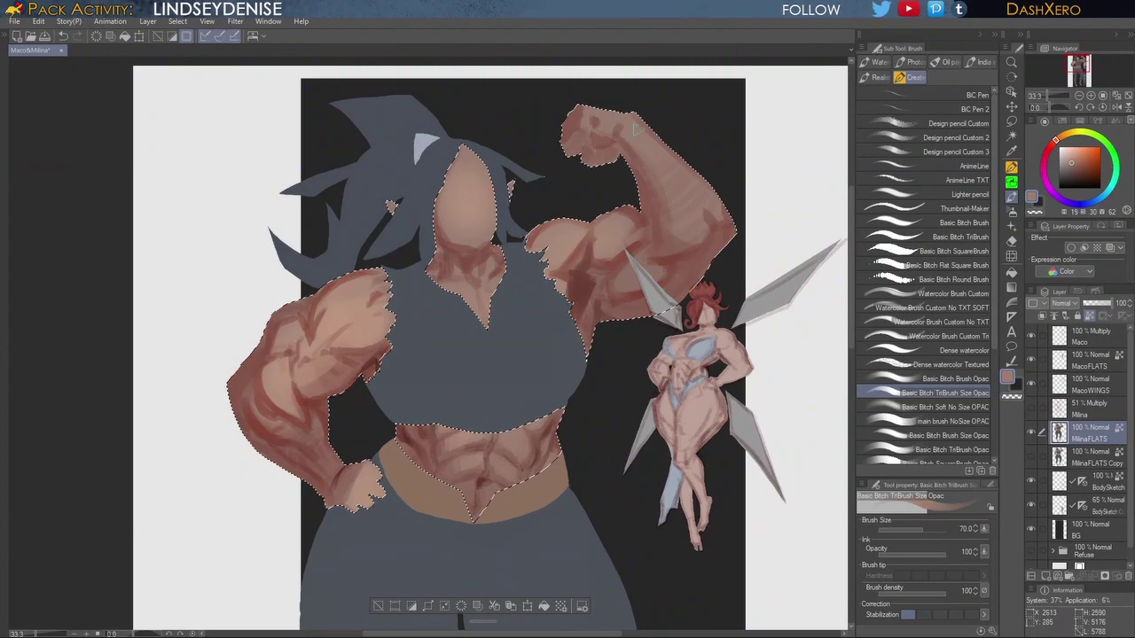
Step: Define the biceps and underside of the raised upper arm with sampled red tones using the TriBrush at size 70
{"action": "left_click", "coordinate": [608, 259], "text": "alt"}
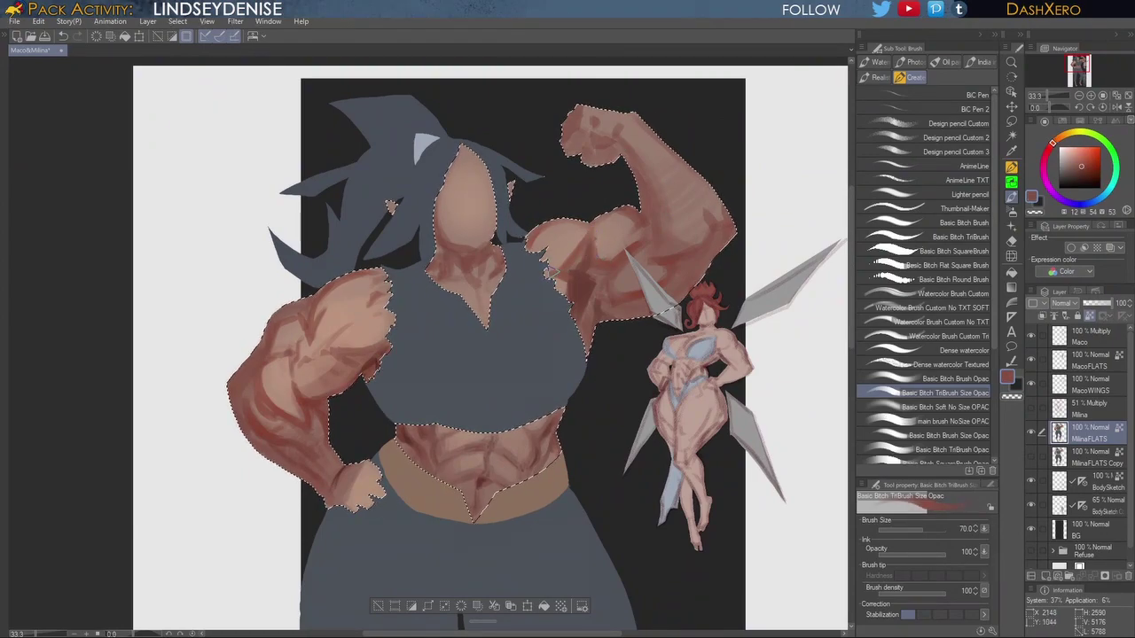
{"action": "left_click_drag", "start_coordinate": [449, 356], "coordinate": [583, 335]}
{"action": "mouse_move", "coordinate": [474, 328]}
{"action": "left_mouse_down"}
{"action": "mouse_move", "coordinate": [459, 327]}
{"action": "mouse_move", "coordinate": [463, 352]}
{"action": "mouse_move", "coordinate": [445, 362]}
{"action": "left_mouse_up"}
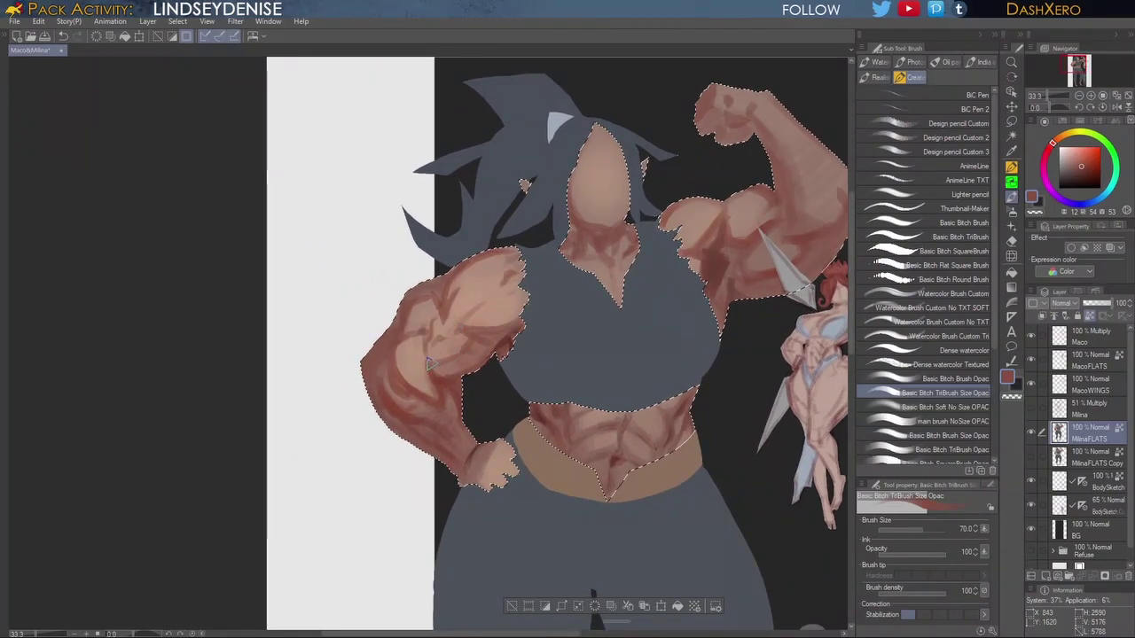
{"action": "left_click_drag", "start_coordinate": [768, 308], "coordinate": [696, 352]}
{"action": "left_click", "coordinate": [698, 261], "text": "alt"}
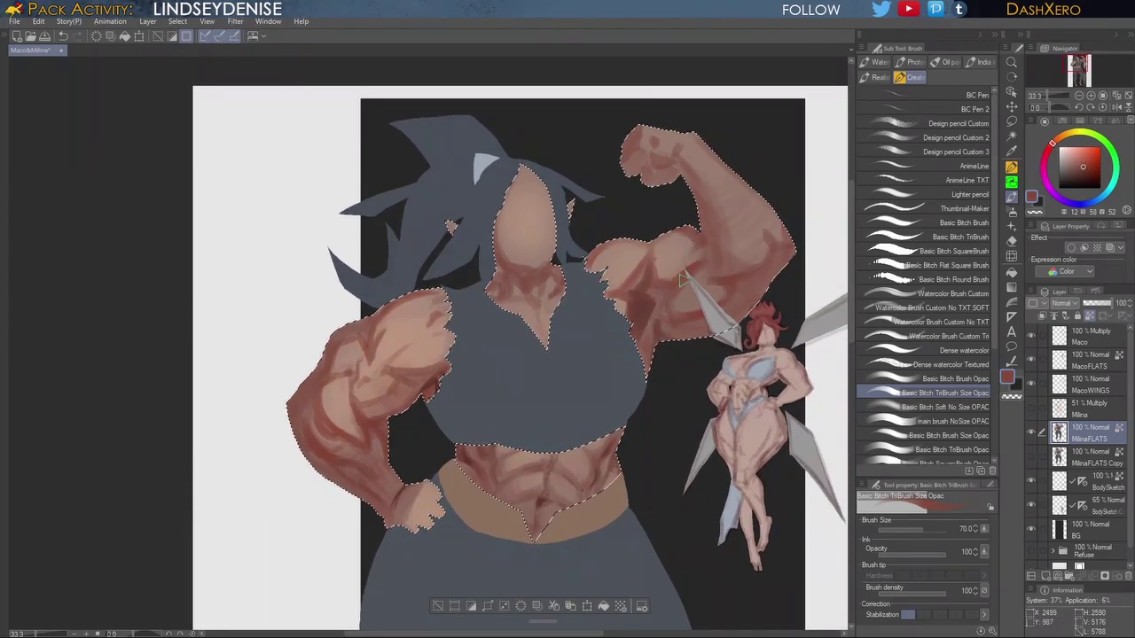
{"action": "left_click_drag", "start_coordinate": [671, 299], "coordinate": [680, 314]}
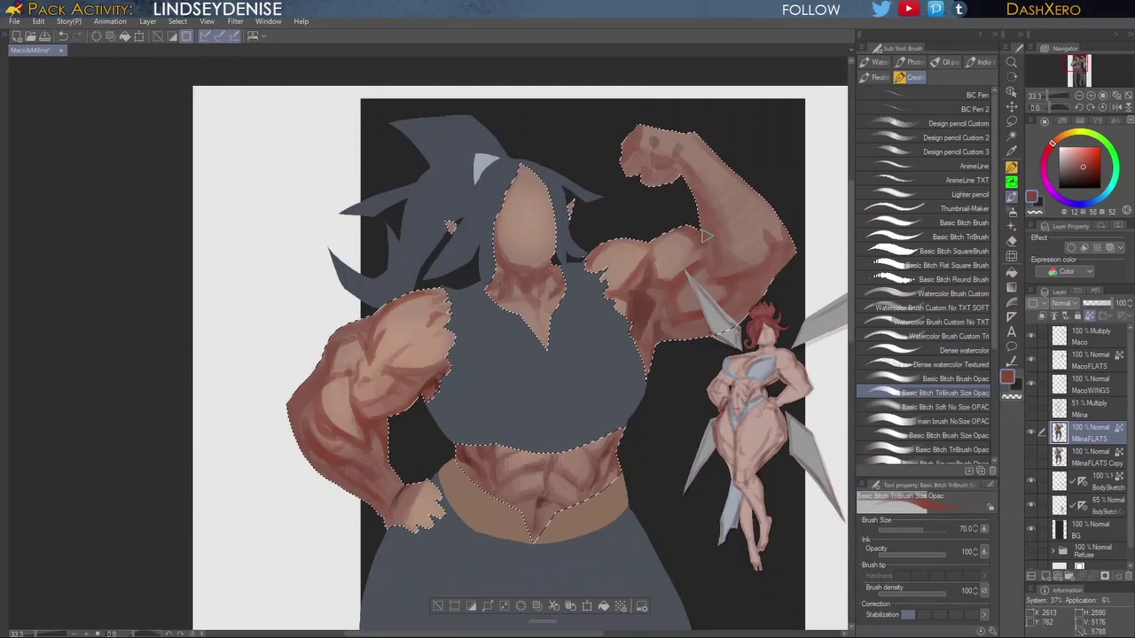
{"action": "left_click_drag", "start_coordinate": [698, 305], "coordinate": [678, 326]}
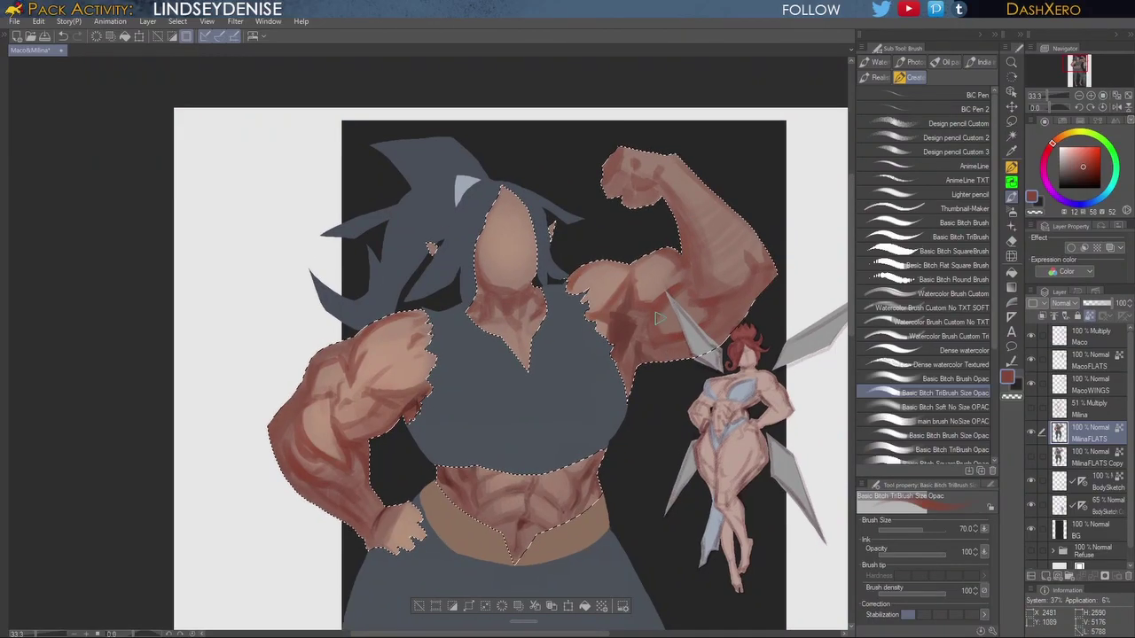
Step: Shade the raised arm's forearm and elbow with a sampled dark reddish brown using the TriBrush
{"action": "left_click", "coordinate": [630, 299], "text": "alt"}
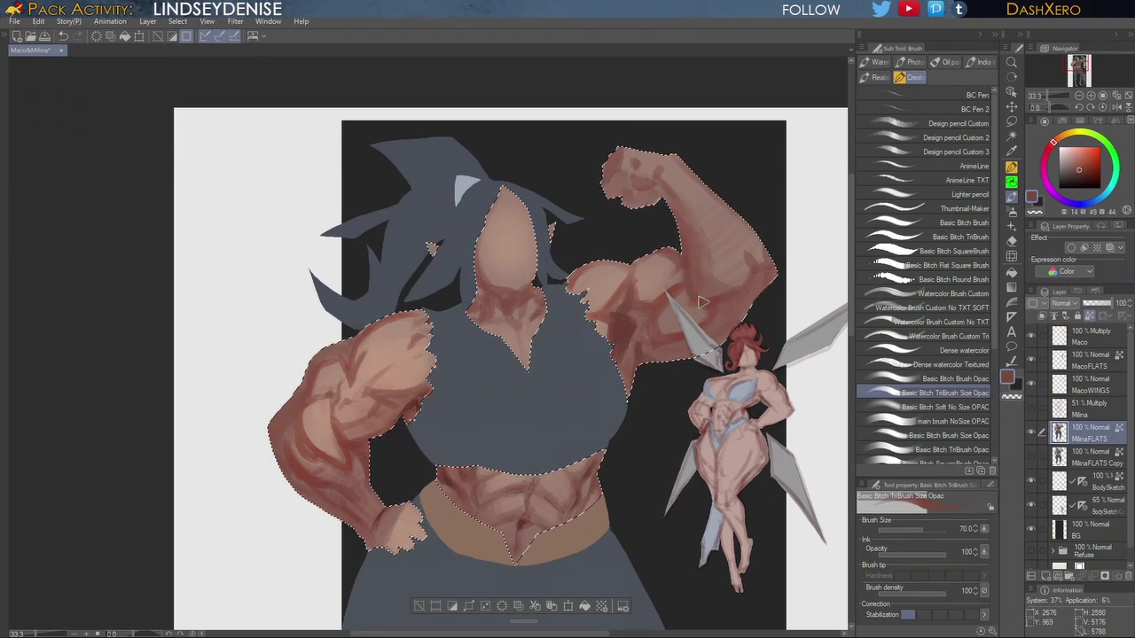
{"action": "left_click_drag", "start_coordinate": [732, 363], "coordinate": [694, 406]}
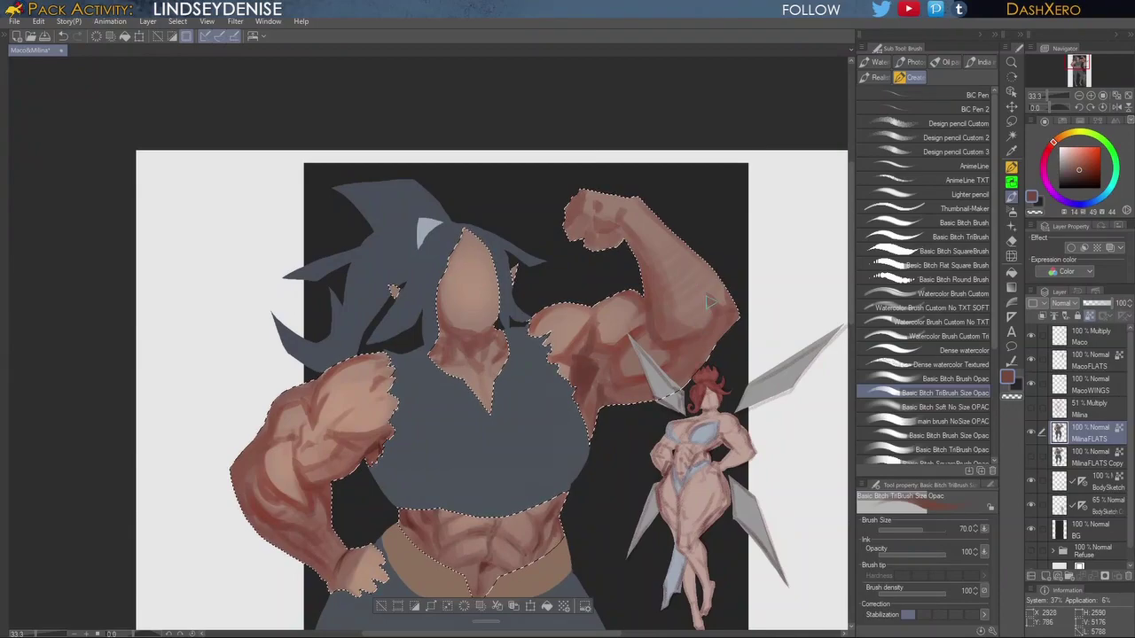
{"action": "left_click_drag", "start_coordinate": [606, 473], "coordinate": [698, 345]}
{"action": "left_click_drag", "start_coordinate": [686, 454], "coordinate": [690, 312]}
{"action": "left_click_drag", "start_coordinate": [683, 523], "coordinate": [706, 367]}
{"action": "left_click_drag", "start_coordinate": [727, 164], "coordinate": [687, 430]}
Step: Shade the lower abdomen around the navel and waistband point with sampled reddish and dark red-brown tones
{"action": "left_click", "coordinate": [542, 261], "text": "alt"}
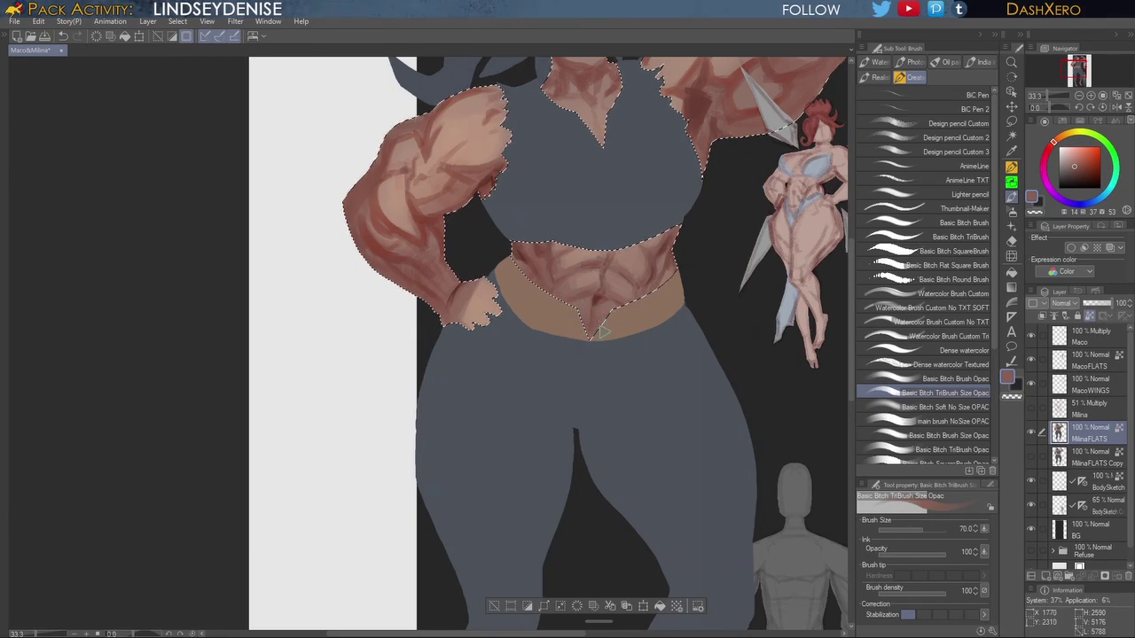
{"action": "left_click_drag", "start_coordinate": [698, 348], "coordinate": [624, 422]}
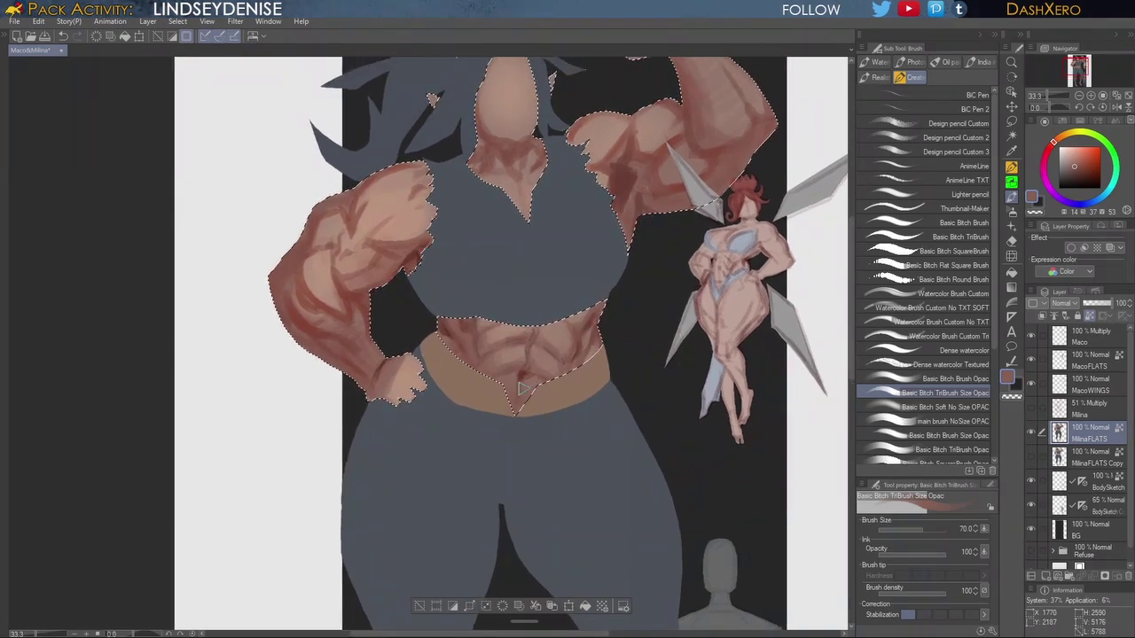
{"action": "left_click", "coordinate": [523, 373], "text": "alt"}
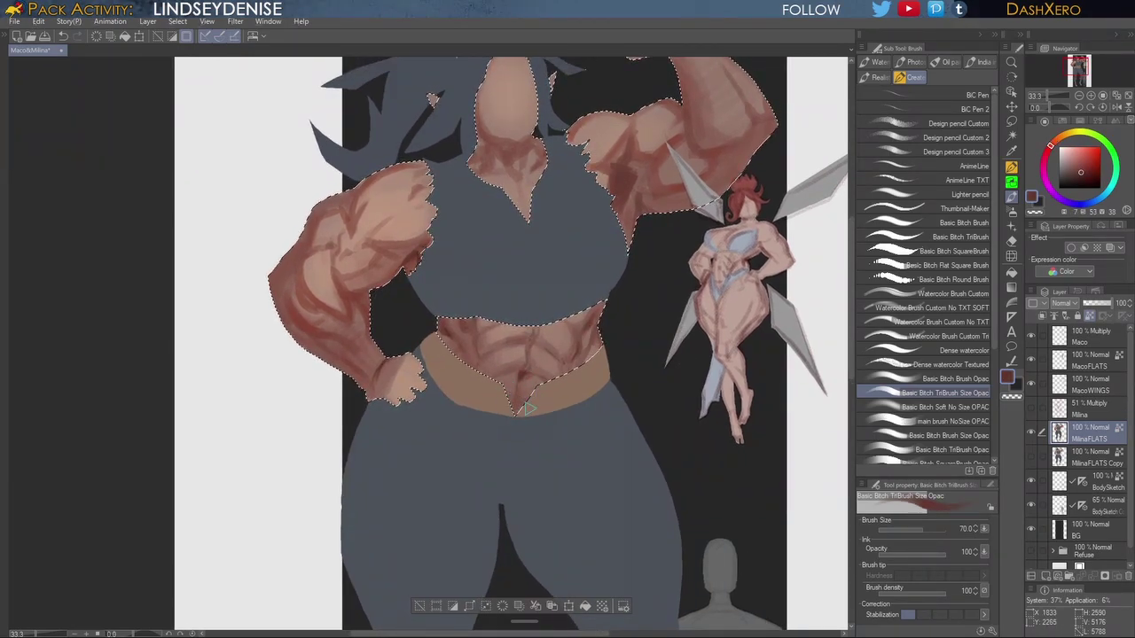
{"action": "left_click_drag", "start_coordinate": [676, 344], "coordinate": [630, 403]}
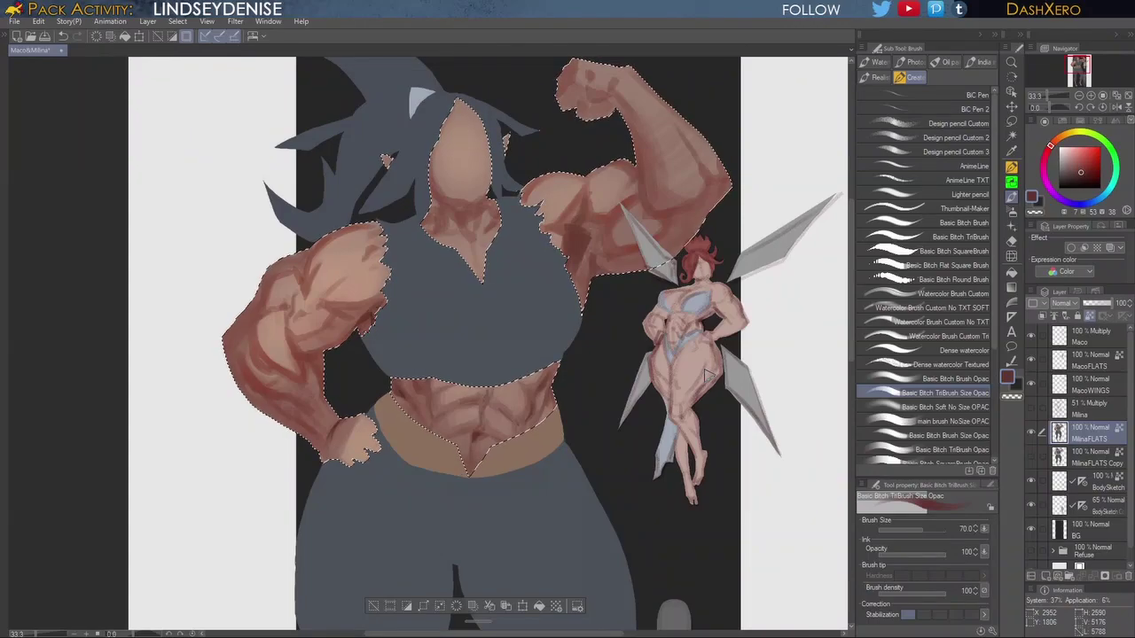
Step: Show the Milina sketch layer and block in the face's brow, eye and nose shadows in dark red with the TriBrush at size 40
{"action": "left_click", "coordinate": [1031, 410]}
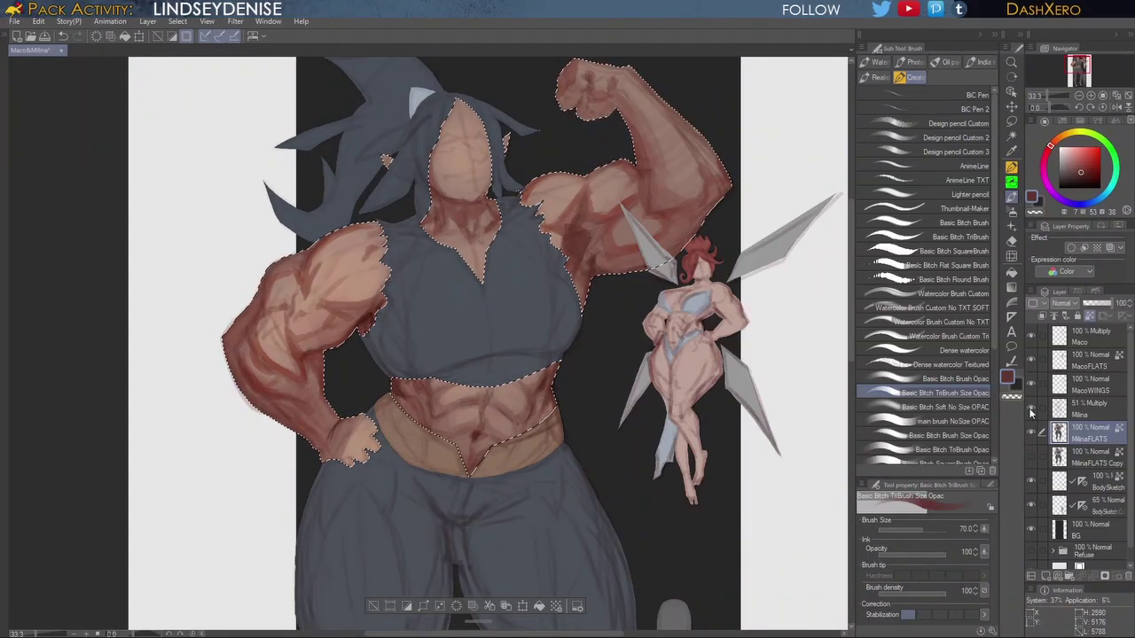
{"action": "scroll", "coordinate": [606, 286], "scroll_direction": "up", "scroll_amount": 2}
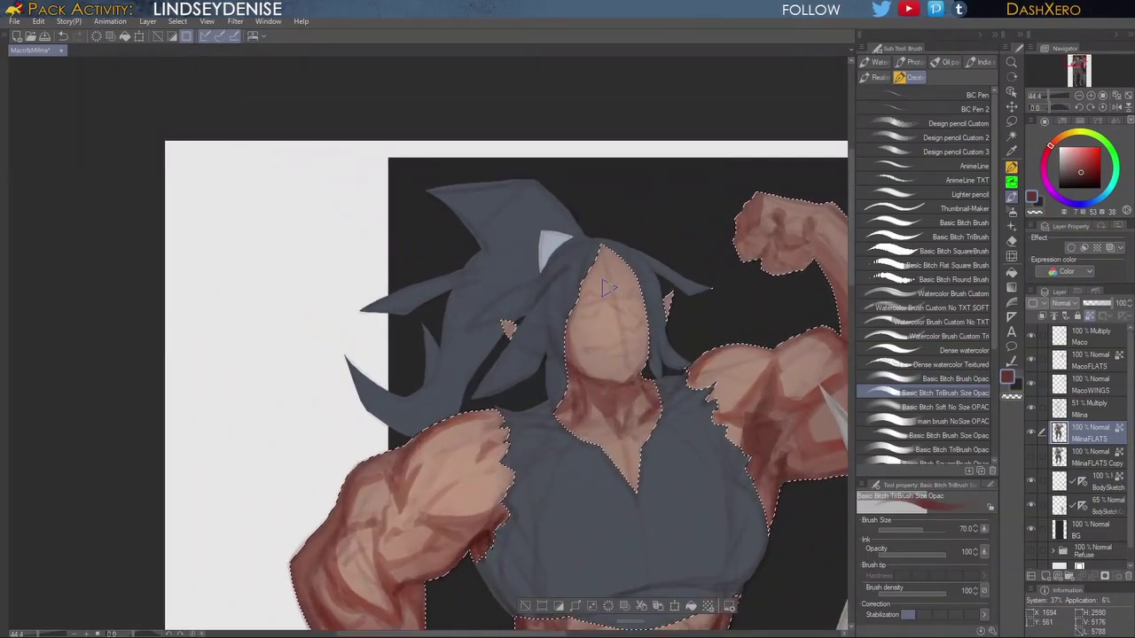
{"action": "key", "text": "["}
{"action": "key", "text": "["}
{"action": "key", "text": "["}
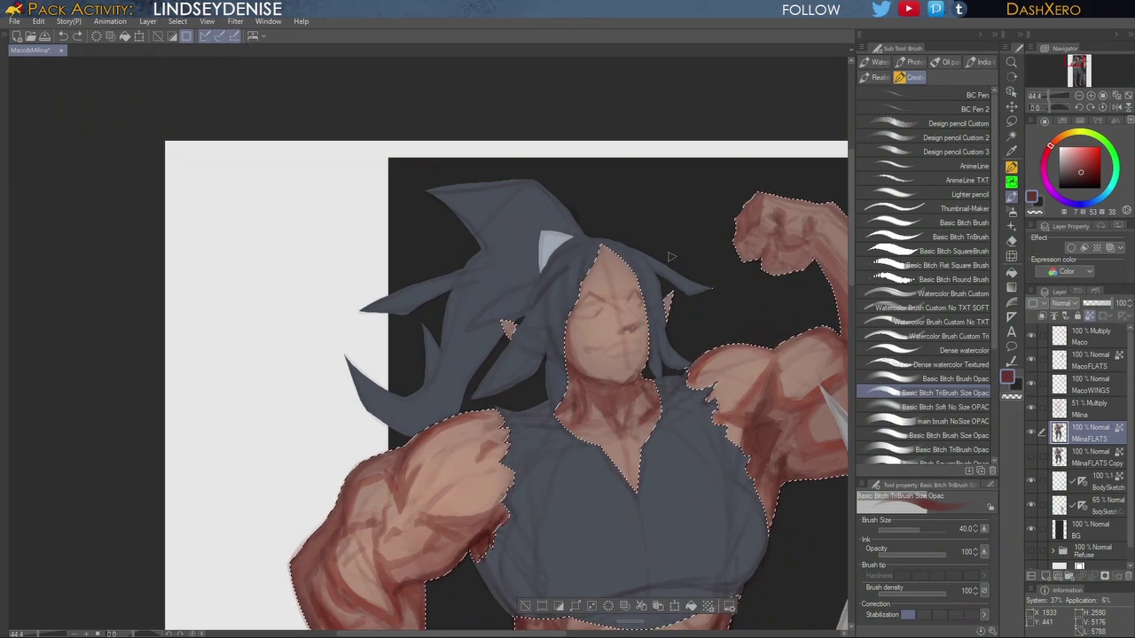
Step: Paint the nose shadow, the smiling mouth and the ear shading with a sampled muted red at size 40
{"action": "left_click", "coordinate": [753, 357], "text": "alt"}
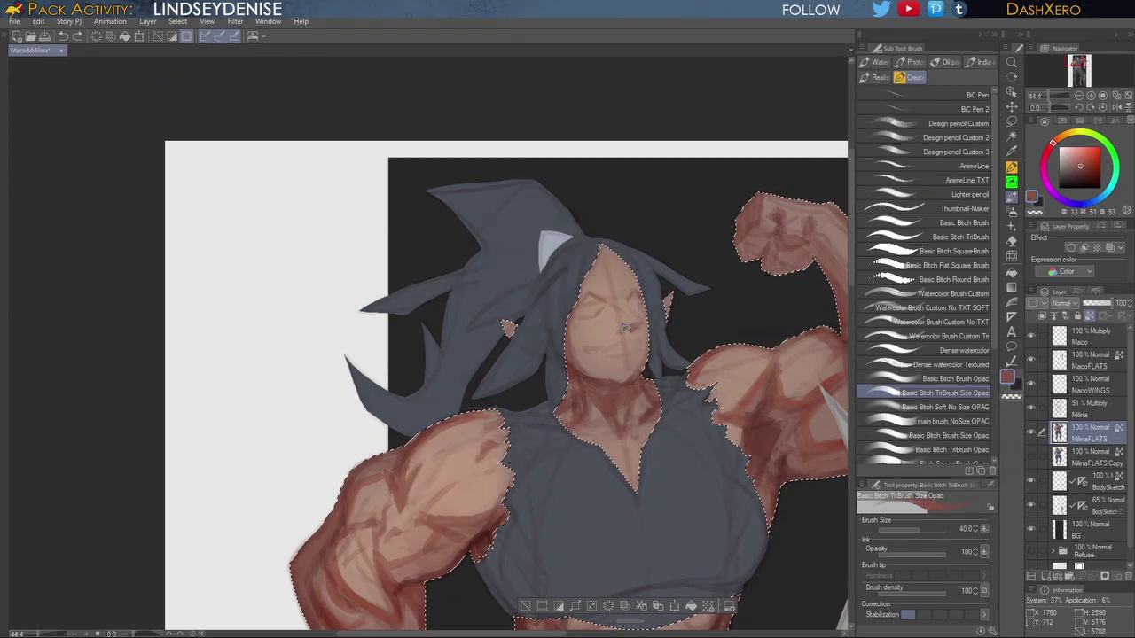
{"action": "left_click_drag", "start_coordinate": [620, 332], "coordinate": [632, 327]}
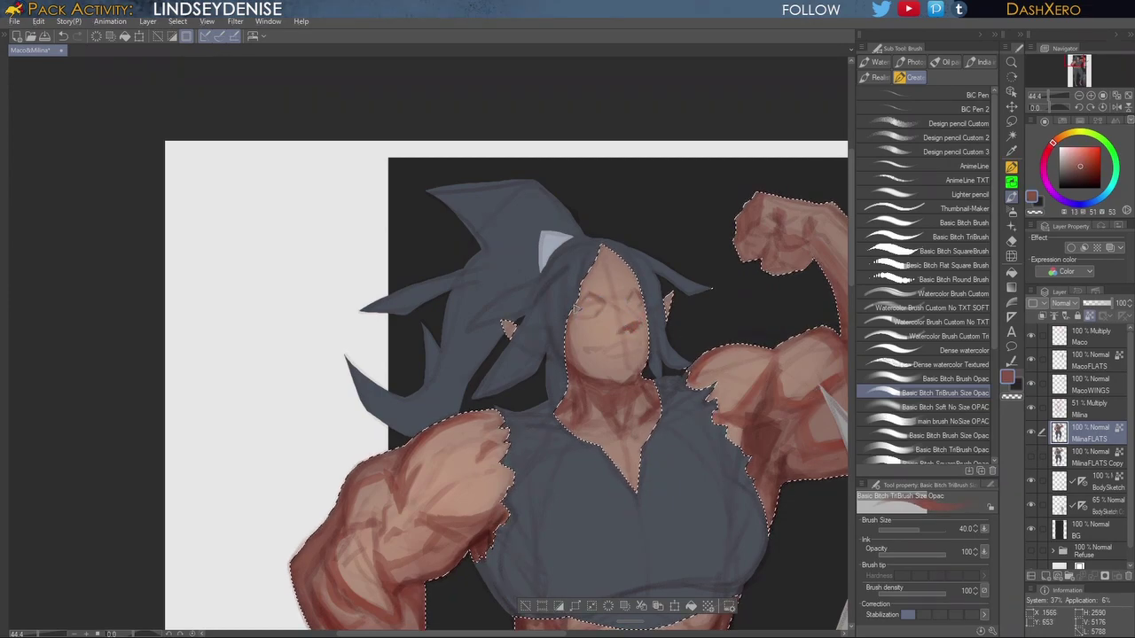
{"action": "left_click_drag", "start_coordinate": [593, 344], "coordinate": [582, 351]}
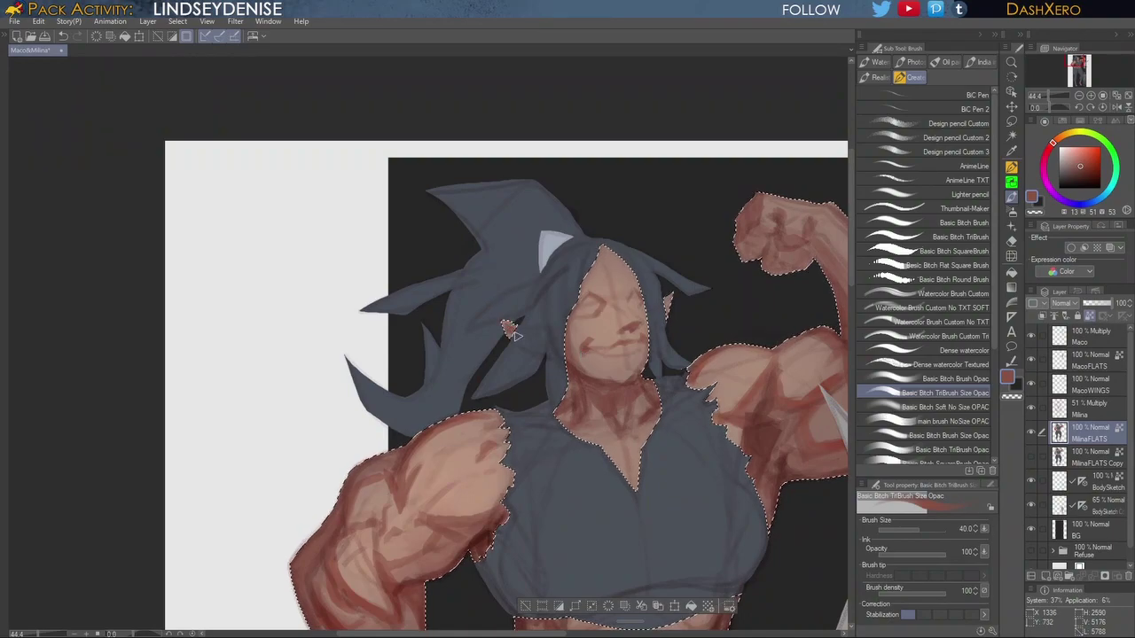
Step: Refine the chin, ear and eye-socket shading with sampled skin and darker red-brown tones
{"action": "left_click", "coordinate": [629, 371], "text": "alt"}
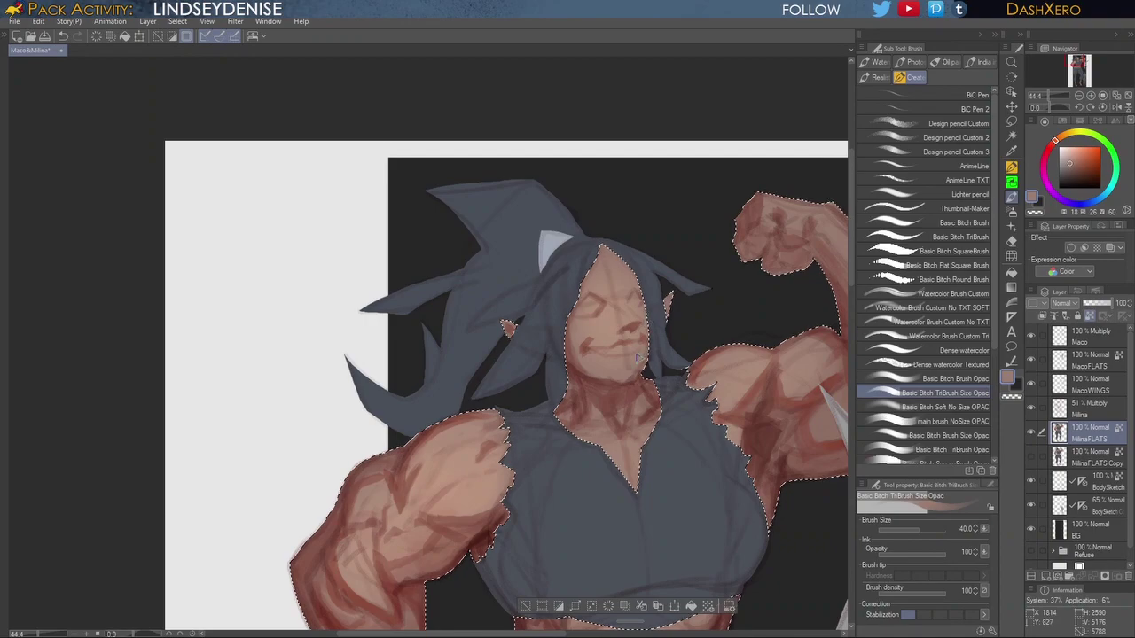
{"action": "left_click", "coordinate": [587, 389], "text": "alt"}
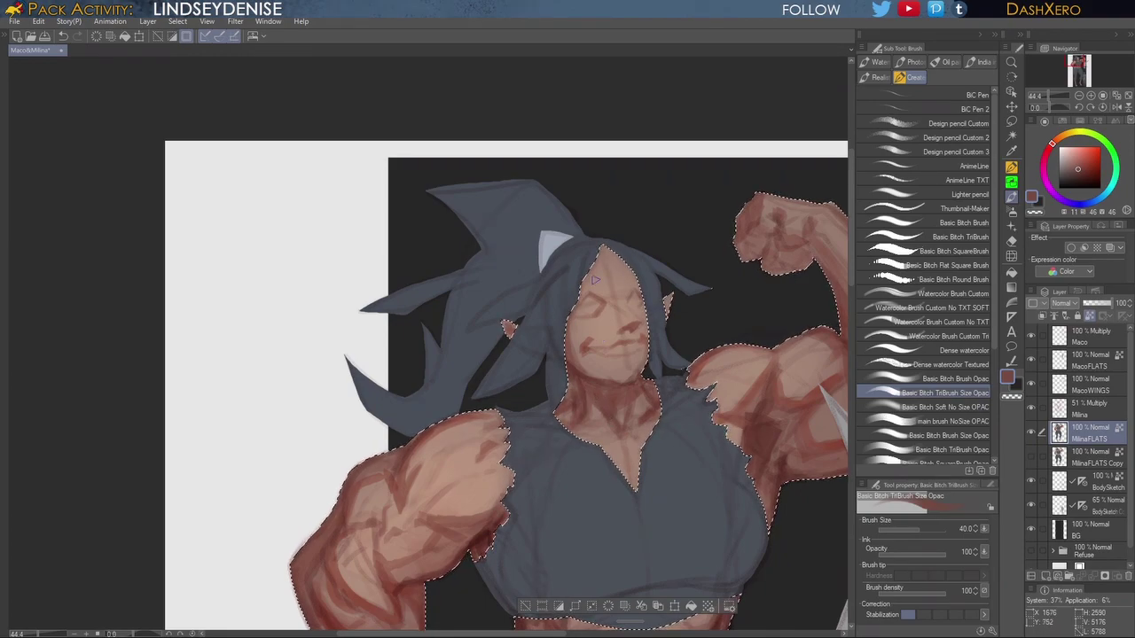
{"action": "left_click", "coordinate": [582, 344], "text": "alt"}
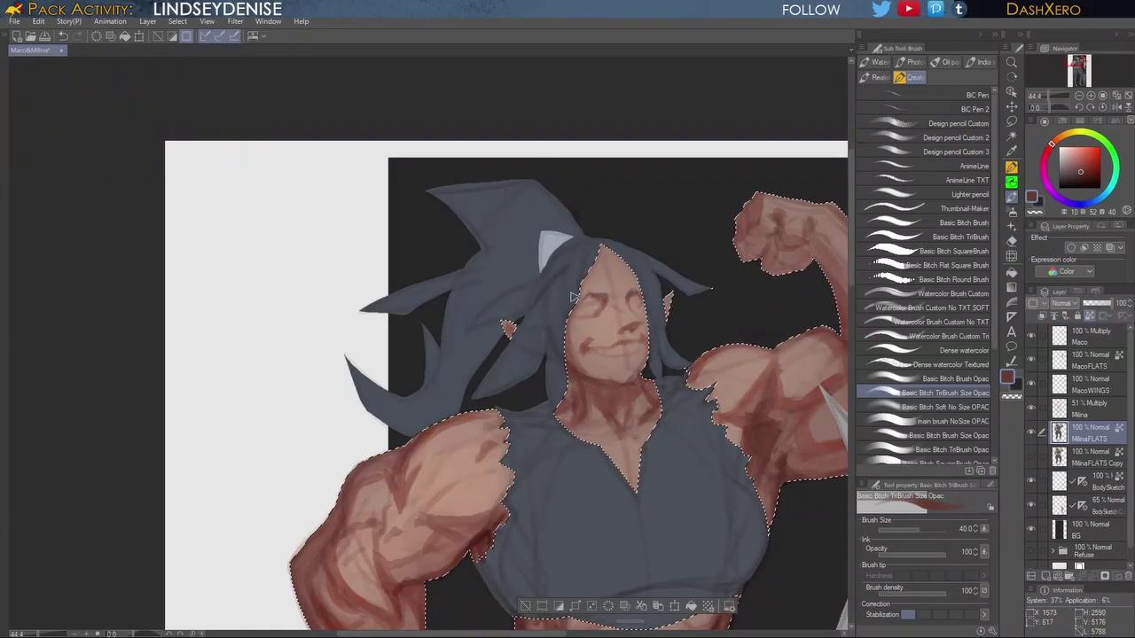
Step: Paint the lower-lip and chin shadows in dark red-brown and touch up the eye area with a sampled skin tone
{"action": "left_click_drag", "start_coordinate": [693, 363], "coordinate": [695, 322]}
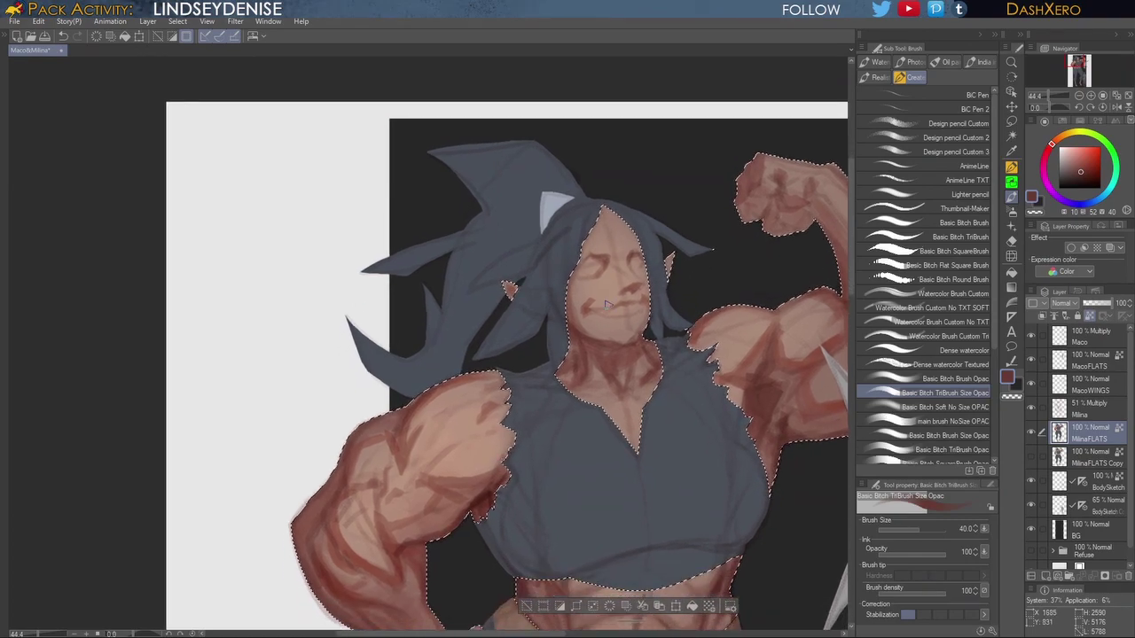
{"action": "left_click_drag", "start_coordinate": [596, 313], "coordinate": [622, 314]}
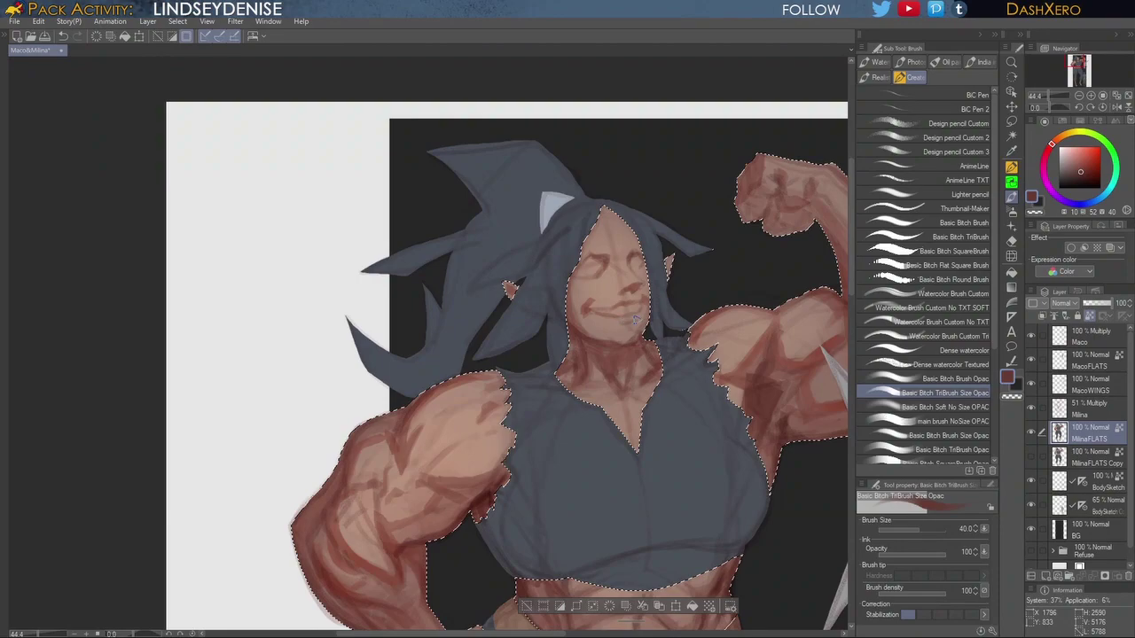
{"action": "left_click_drag", "start_coordinate": [631, 328], "coordinate": [624, 325]}
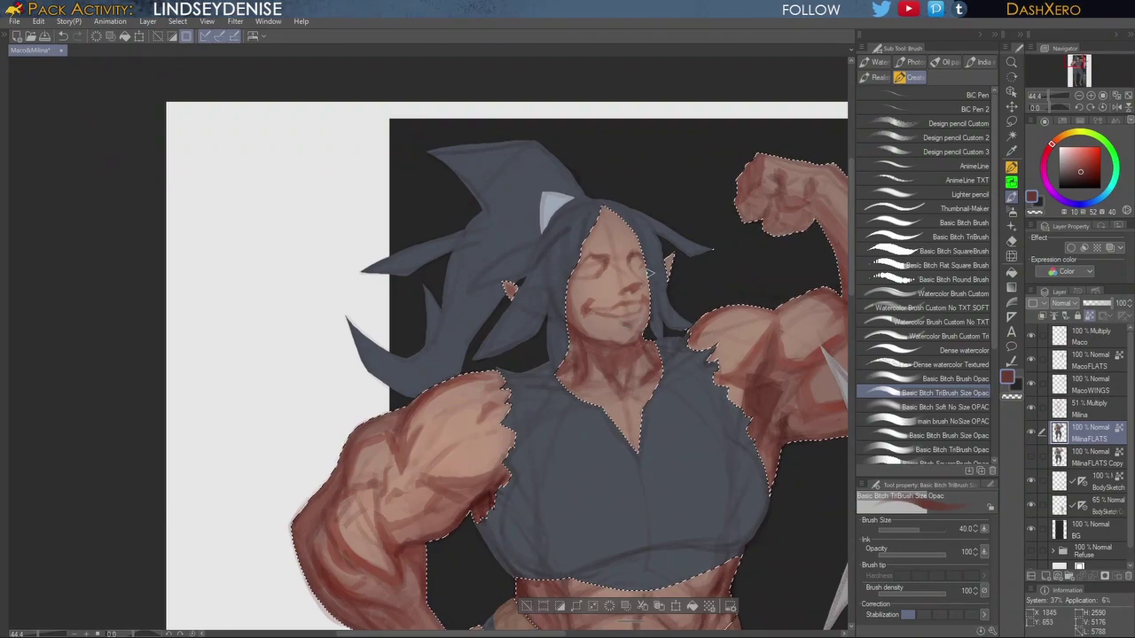
{"action": "left_click_drag", "start_coordinate": [694, 279], "coordinate": [689, 278]}
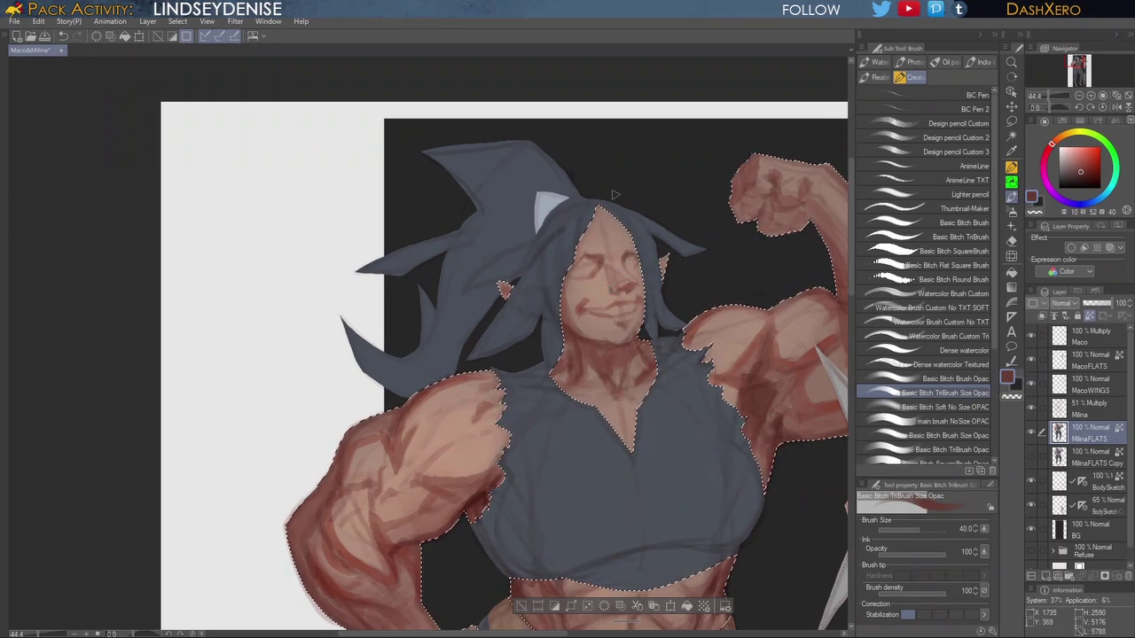
{"action": "left_click", "coordinate": [618, 274], "text": "alt"}
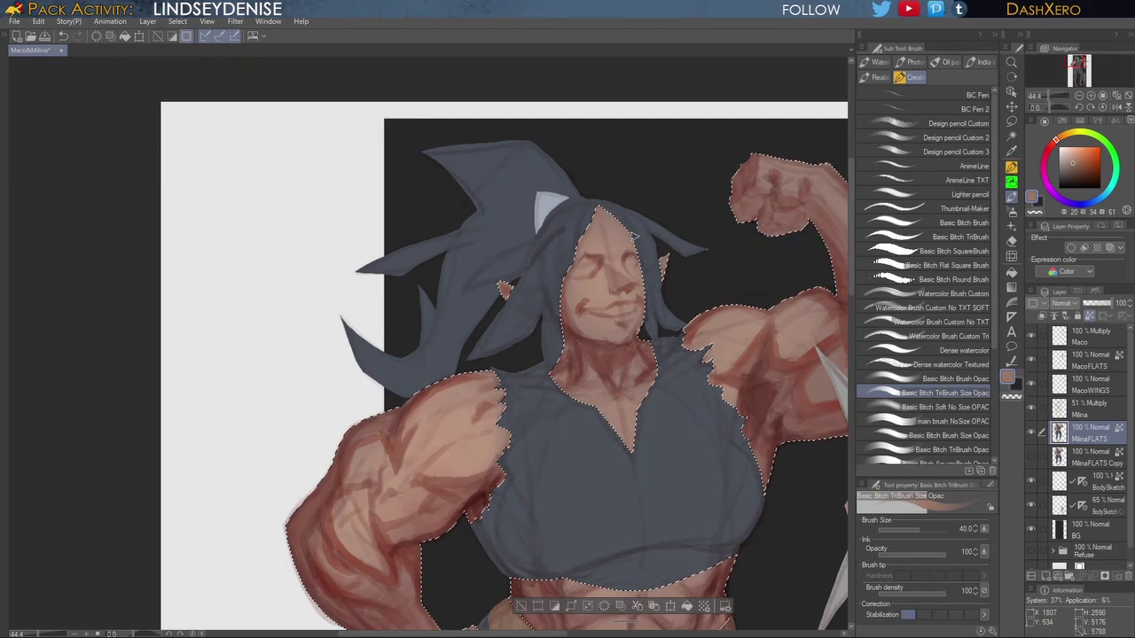
{"action": "left_click_drag", "start_coordinate": [747, 281], "coordinate": [723, 299]}
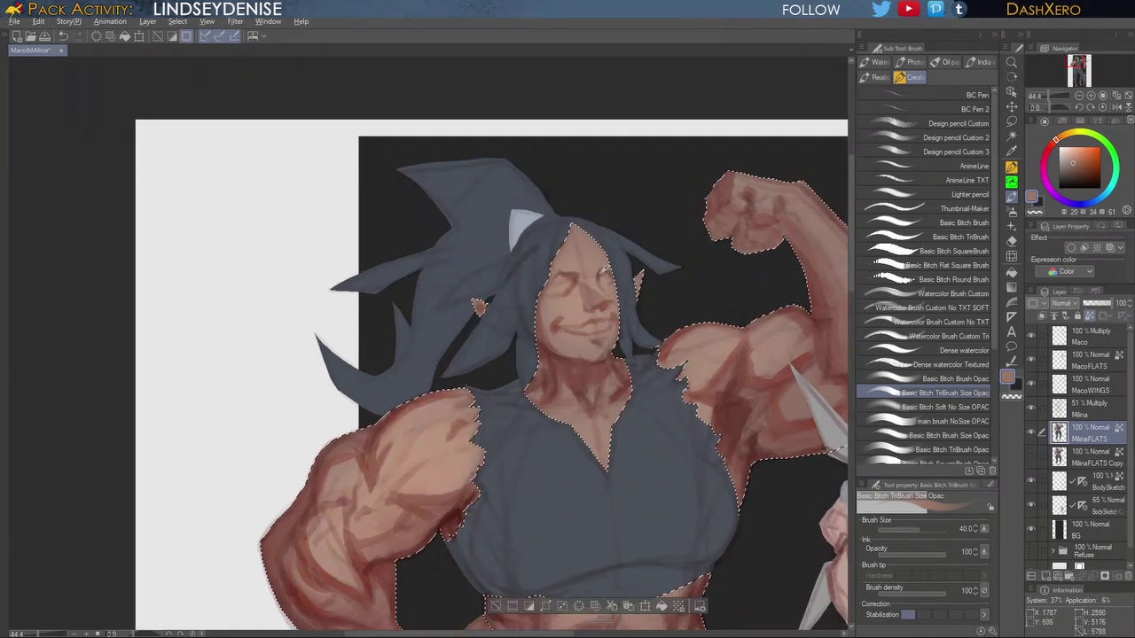
Step: Mix a lighter peach and brighten the forehead using the Basic Bitch Soft No Size OPAC brush at size 250
{"action": "left_click", "coordinate": [1077, 155]}
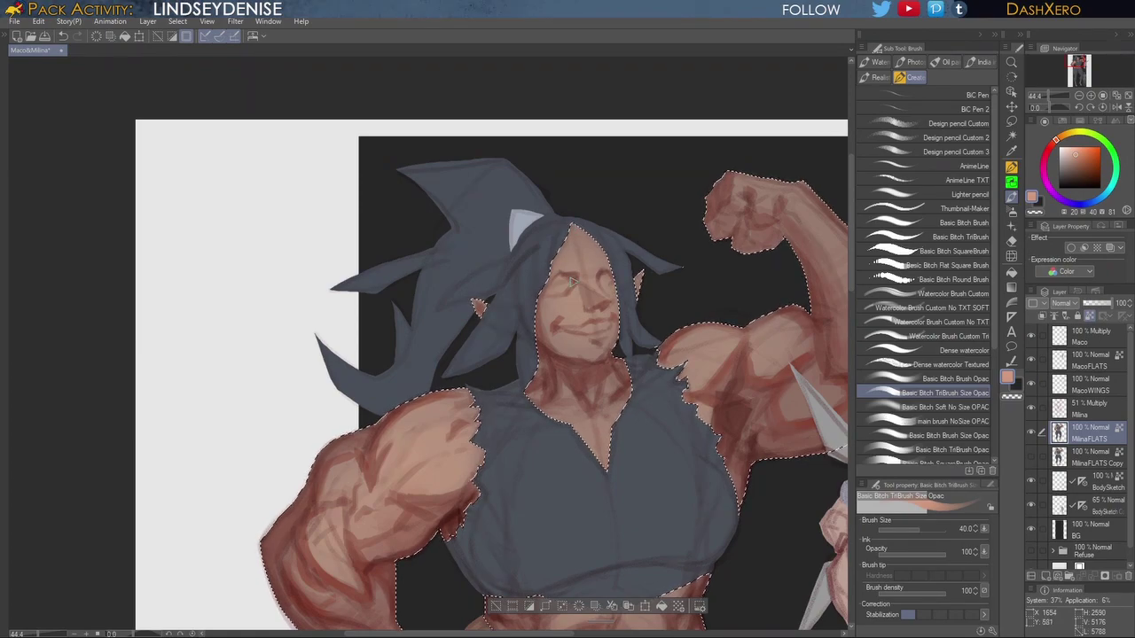
{"action": "key", "text": "ctrl+z"}
{"action": "left_click", "coordinate": [1071, 153]}
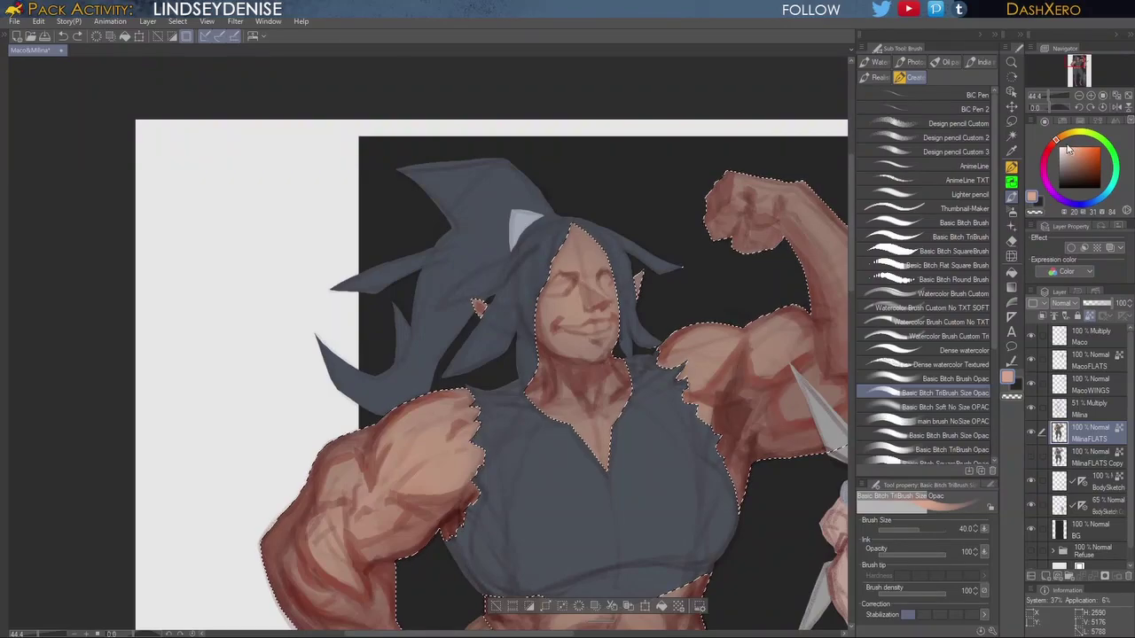
{"action": "left_click_drag", "start_coordinate": [1055, 140], "coordinate": [1060, 137]}
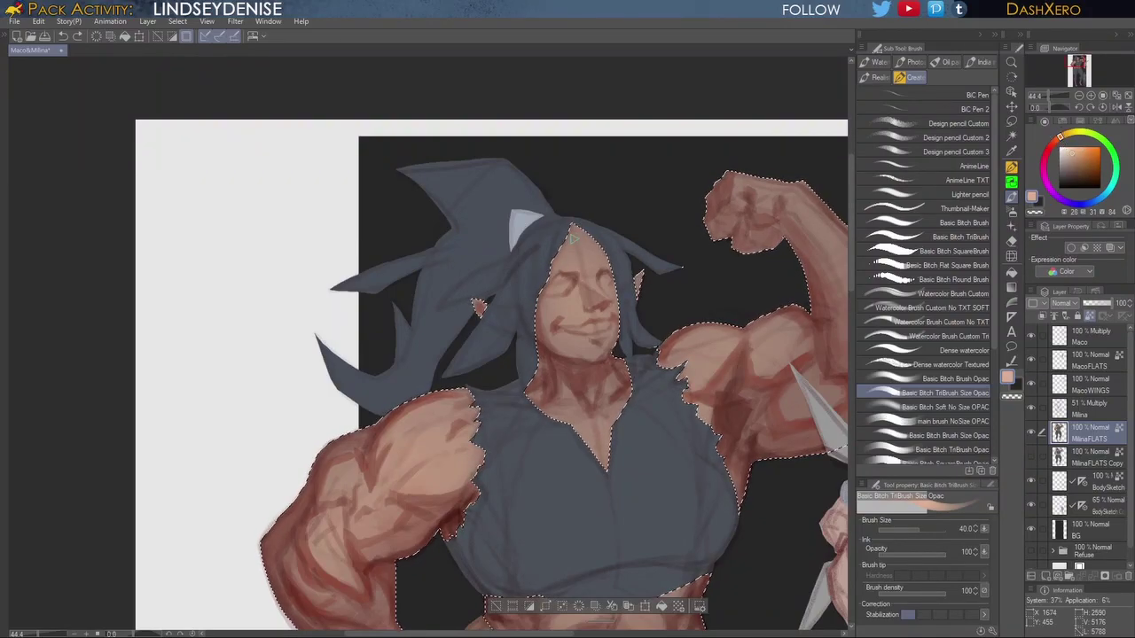
{"action": "left_click", "coordinate": [960, 378]}
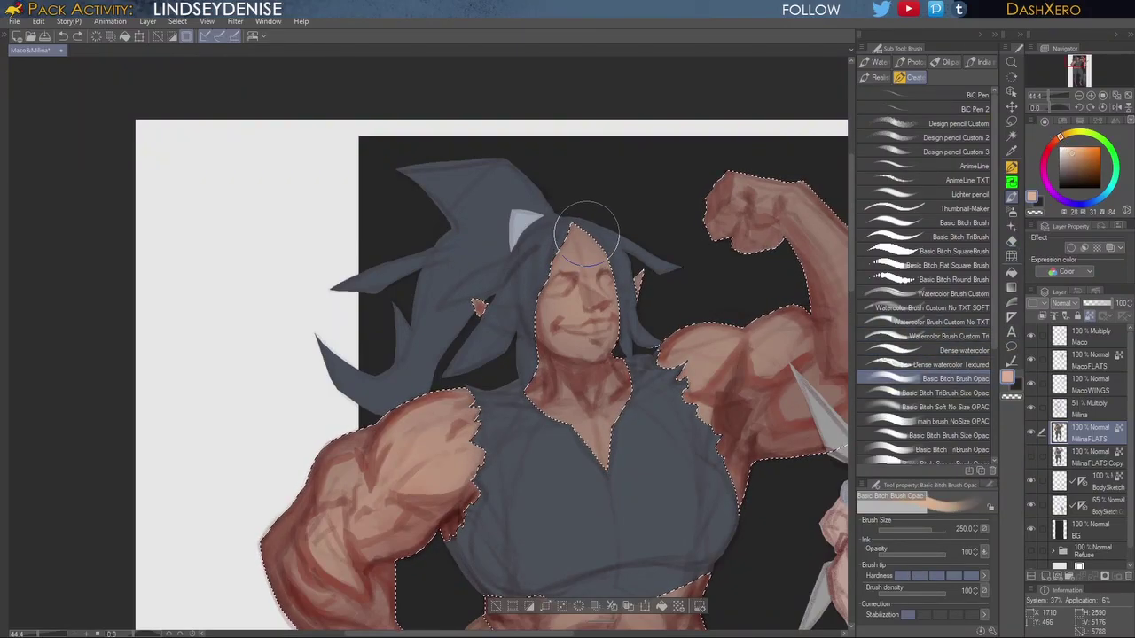
{"action": "key", "text": "ctrl+z"}
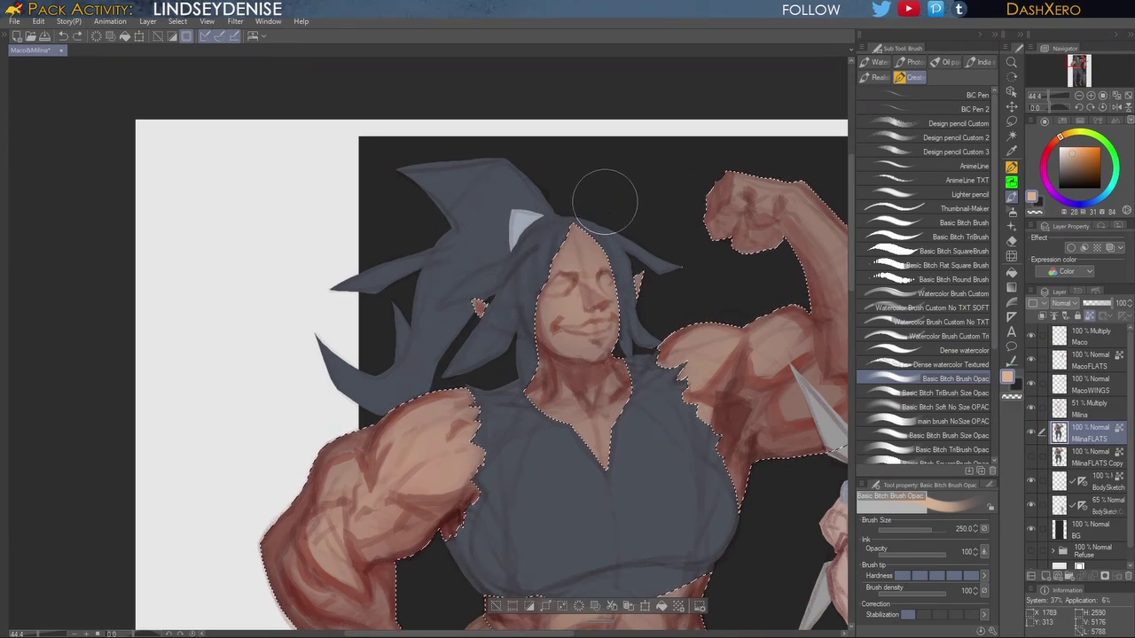
{"action": "left_click", "coordinate": [967, 407]}
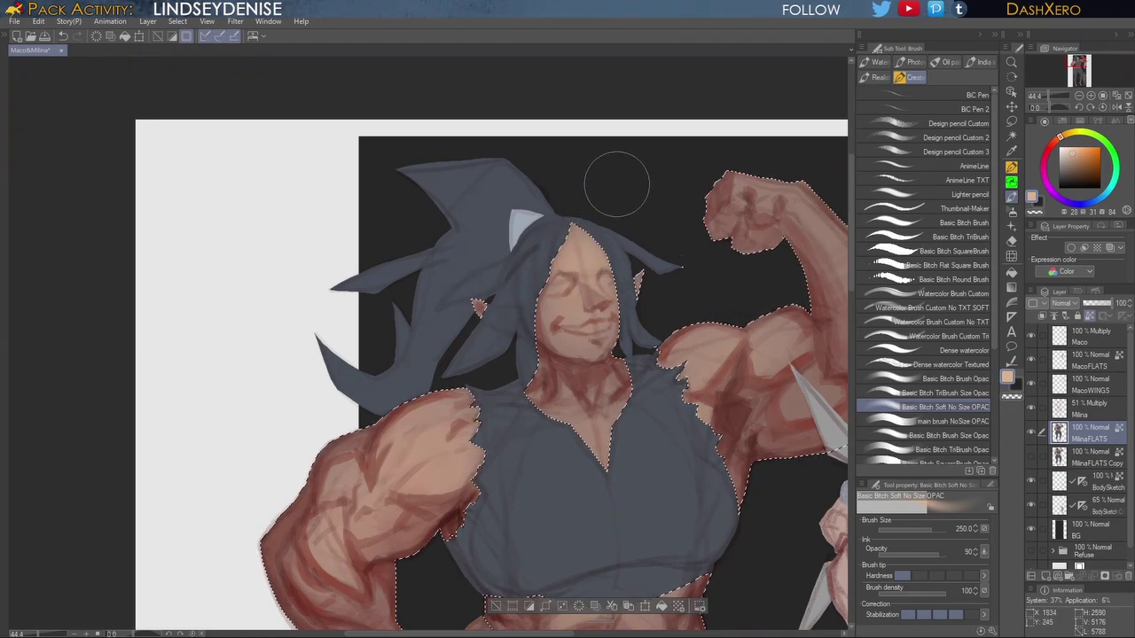
Step: Examine the figure's lower body down to the feet and return to the torso
{"action": "mouse_move", "coordinate": [668, 483]}
{"action": "left_mouse_down"}
{"action": "mouse_move", "coordinate": [751, 346]}
{"action": "mouse_move", "coordinate": [714, 390]}
{"action": "mouse_move", "coordinate": [722, 350]}
{"action": "left_mouse_up"}
{"action": "left_click_drag", "start_coordinate": [754, 577], "coordinate": [710, 440]}
{"action": "left_click_drag", "start_coordinate": [705, 611], "coordinate": [720, 372]}
{"action": "left_click_drag", "start_coordinate": [701, 576], "coordinate": [715, 360]}
{"action": "left_click_drag", "start_coordinate": [723, 144], "coordinate": [709, 400]}
{"action": "left_click_drag", "start_coordinate": [687, 612], "coordinate": [715, 400]}
{"action": "left_click_drag", "start_coordinate": [697, 494], "coordinate": [696, 394]}
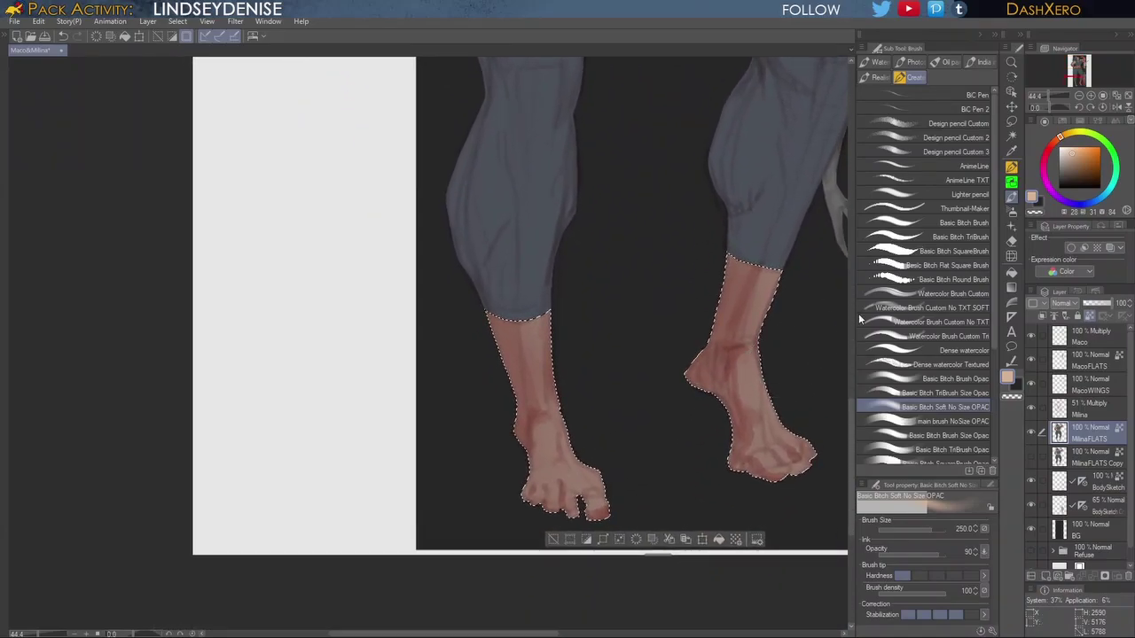
{"action": "left_click_drag", "start_coordinate": [775, 231], "coordinate": [691, 502]}
{"action": "mouse_move", "coordinate": [628, 275]}
{"action": "left_mouse_down"}
{"action": "mouse_move", "coordinate": [618, 349]}
{"action": "mouse_move", "coordinate": [626, 532]}
{"action": "left_mouse_up"}
{"action": "left_click_drag", "start_coordinate": [658, 253], "coordinate": [663, 509]}
{"action": "left_click_drag", "start_coordinate": [655, 310], "coordinate": [655, 388]}
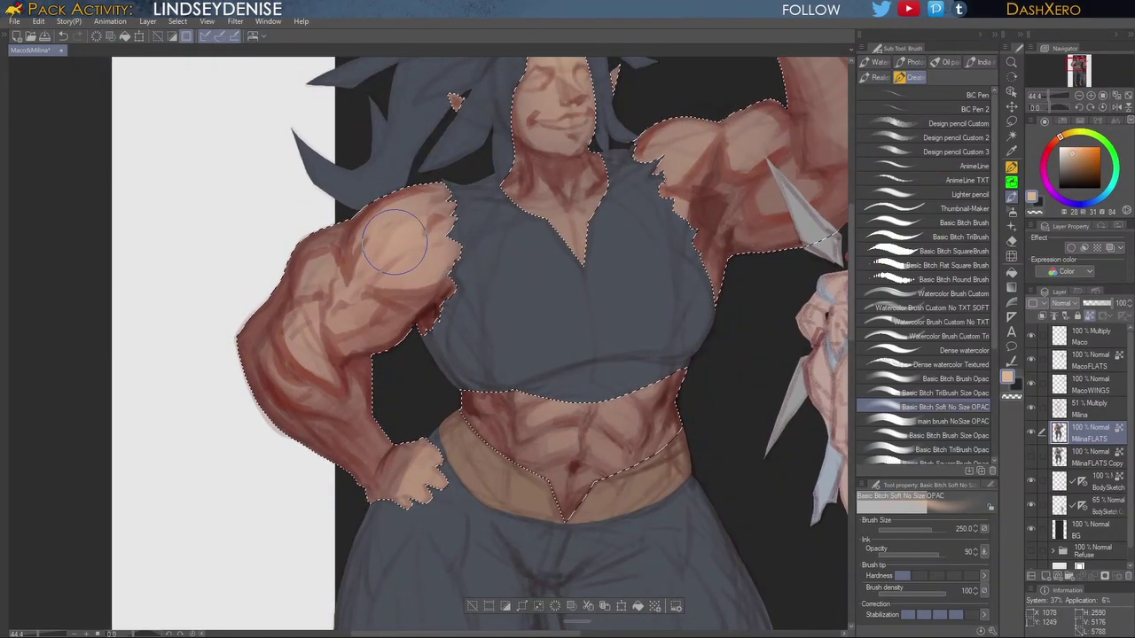
Step: Add soft peach highlights to the shoulders of both arms with the size 250 soft brush
{"action": "left_click_drag", "start_coordinate": [704, 461], "coordinate": [679, 480]}
{"action": "left_click_drag", "start_coordinate": [727, 390], "coordinate": [679, 460]}
{"action": "left_click_drag", "start_coordinate": [601, 230], "coordinate": [587, 254]}
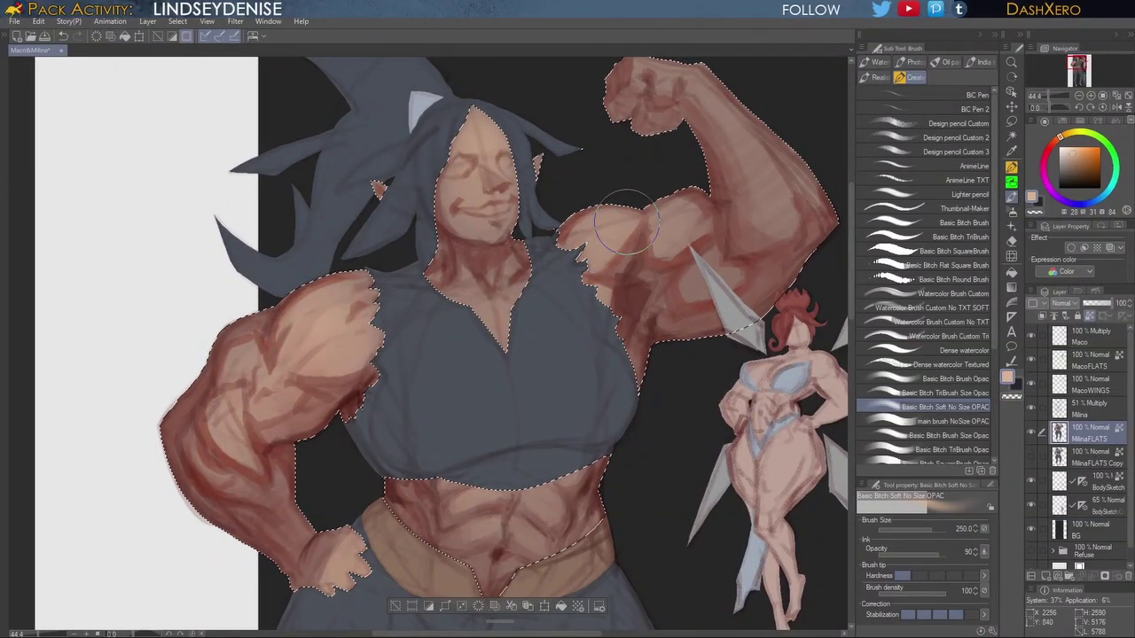
{"action": "left_click_drag", "start_coordinate": [709, 437], "coordinate": [715, 457]}
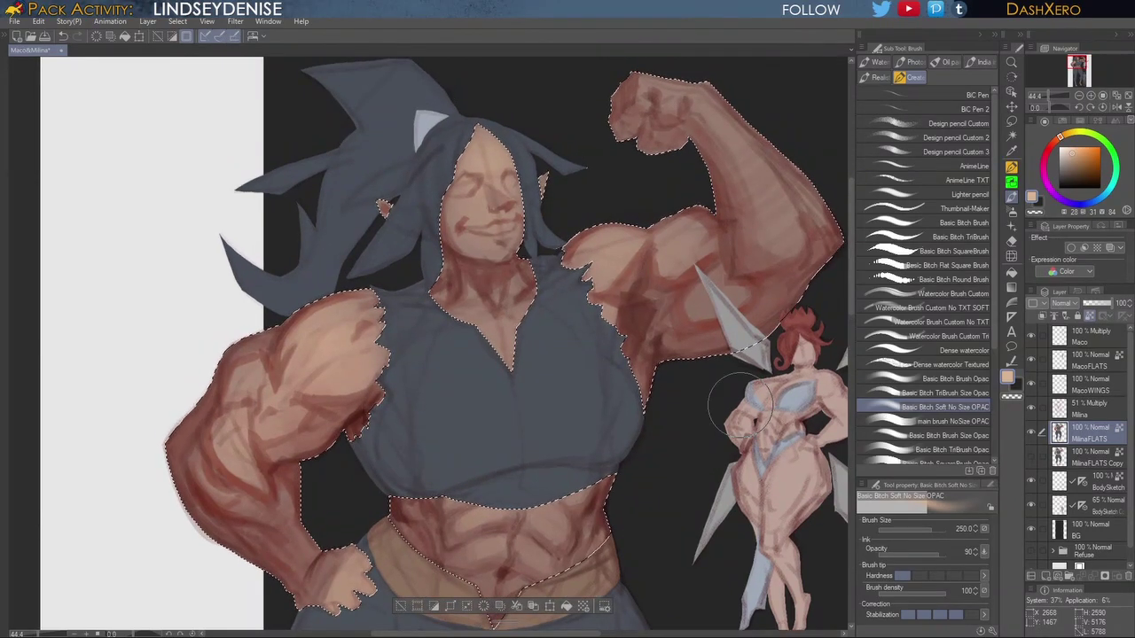
Step: Paint a peach highlight along the nose and a sampled dark red shadow beneath it with the TriBrush at size 40
{"action": "left_click", "coordinate": [954, 392]}
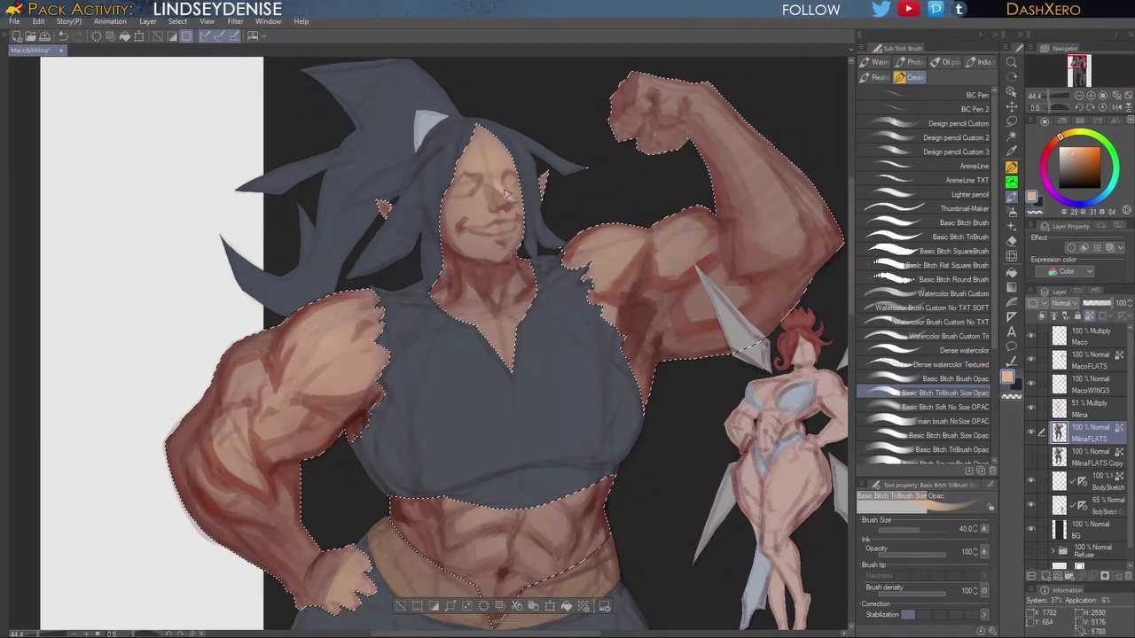
{"action": "left_click_drag", "start_coordinate": [503, 187], "coordinate": [511, 199]}
{"action": "left_click", "coordinate": [506, 204], "text": "alt"}
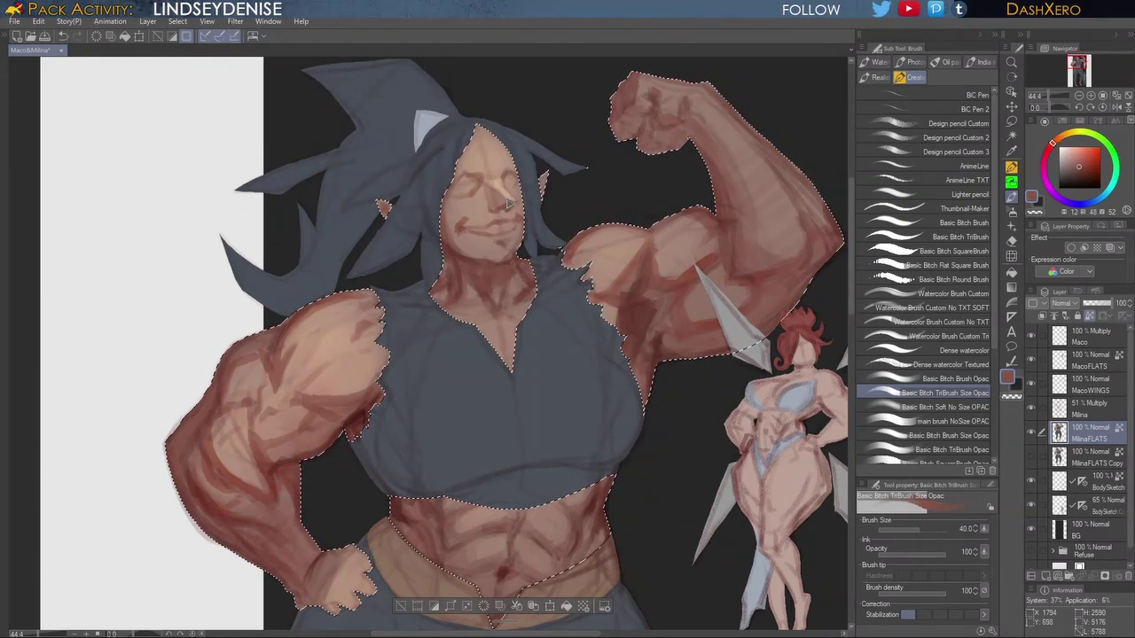
{"action": "left_click_drag", "start_coordinate": [505, 207], "coordinate": [493, 211]}
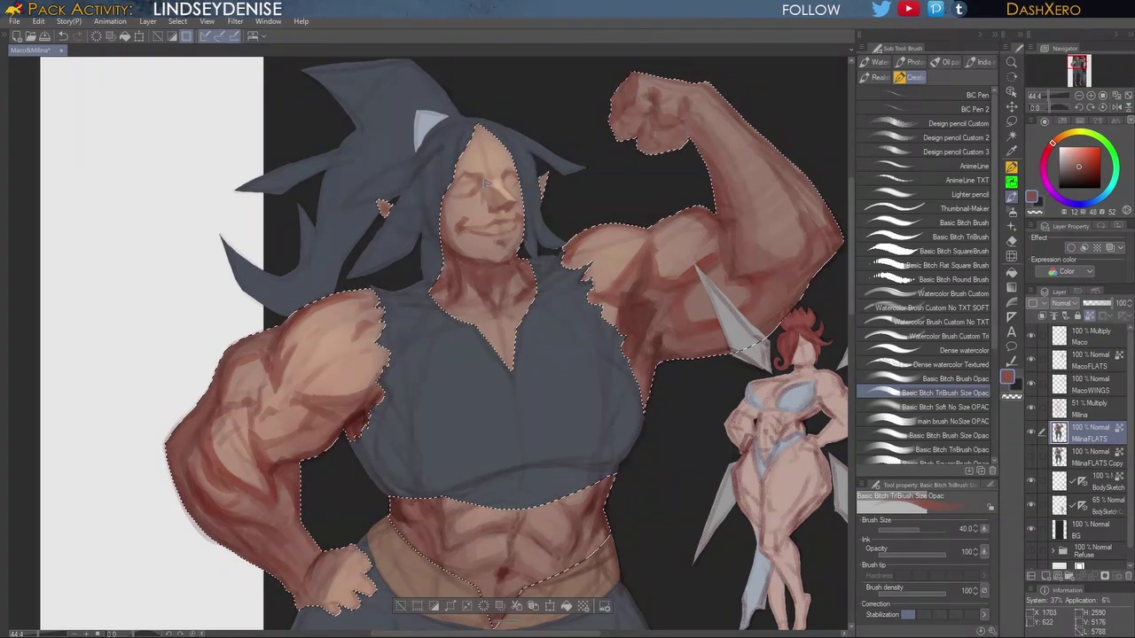
{"action": "mouse_move", "coordinate": [622, 318]}
{"action": "left_mouse_down"}
{"action": "mouse_move", "coordinate": [651, 309]}
{"action": "mouse_move", "coordinate": [681, 344]}
{"action": "left_mouse_up"}
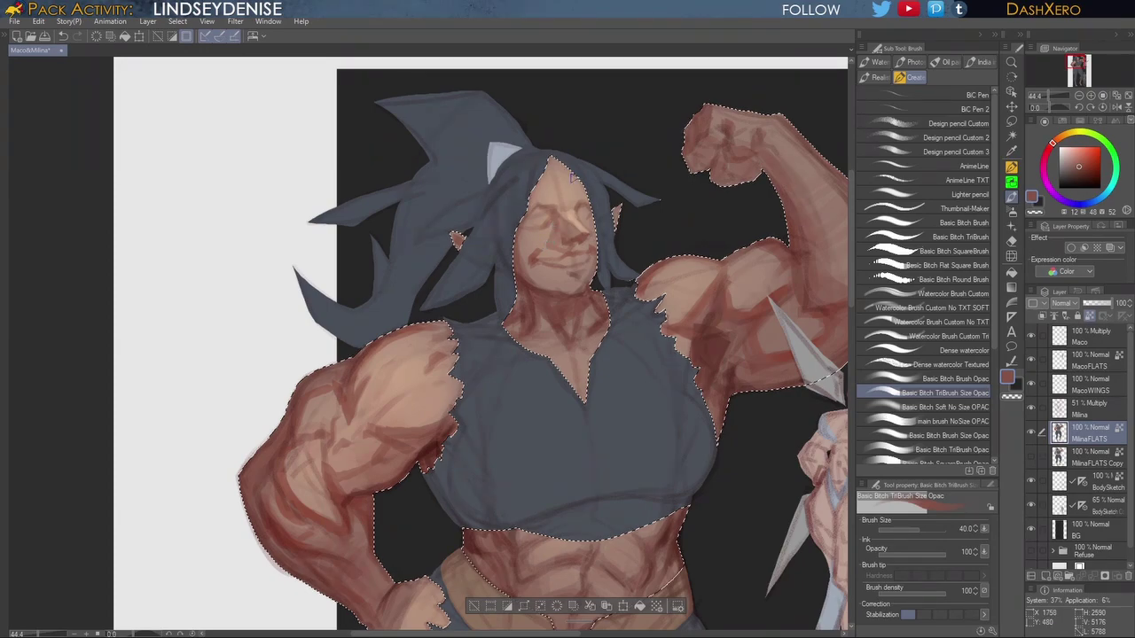
{"action": "key", "text": "ctrl+z"}
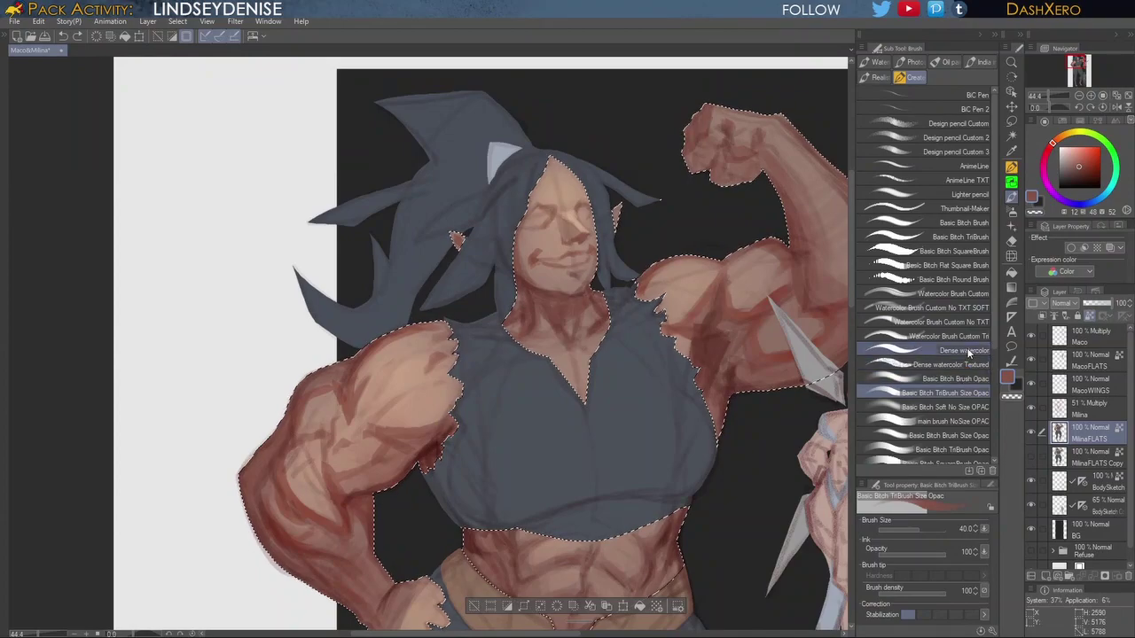
Step: Reshape the nose by pushing it with Liquify at brush size 150 and strength 86
{"action": "left_click", "coordinate": [1011, 255]}
{"action": "key", "text": "bracketleft"}
{"action": "key", "text": "bracketleft"}
{"action": "key", "text": "bracketleft"}
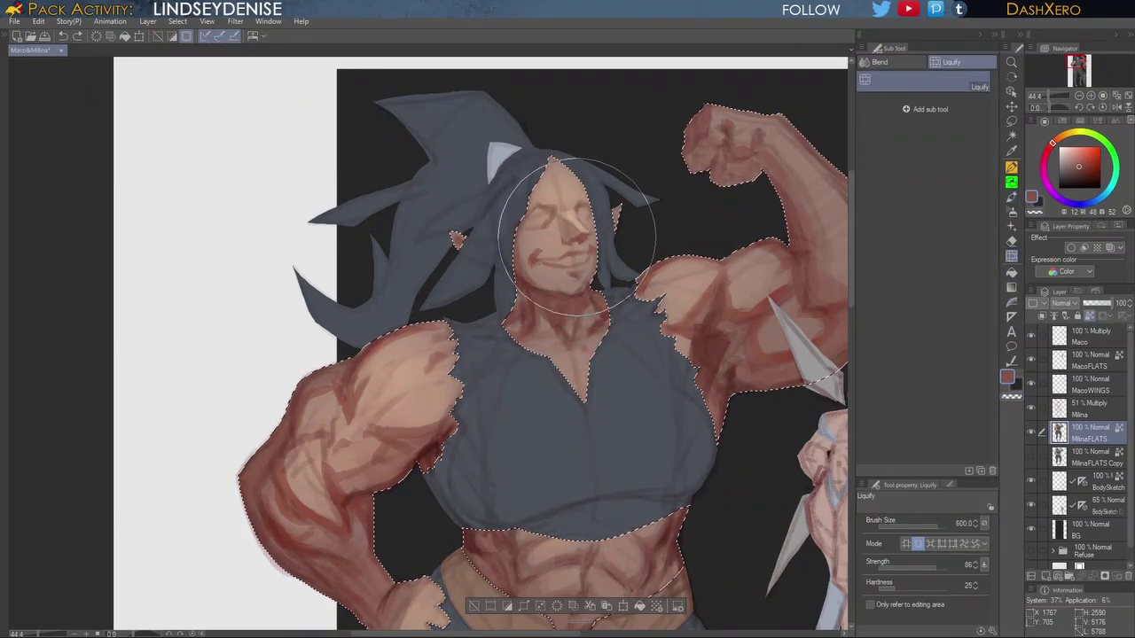
{"action": "left_click_drag", "start_coordinate": [577, 238], "coordinate": [584, 229]}
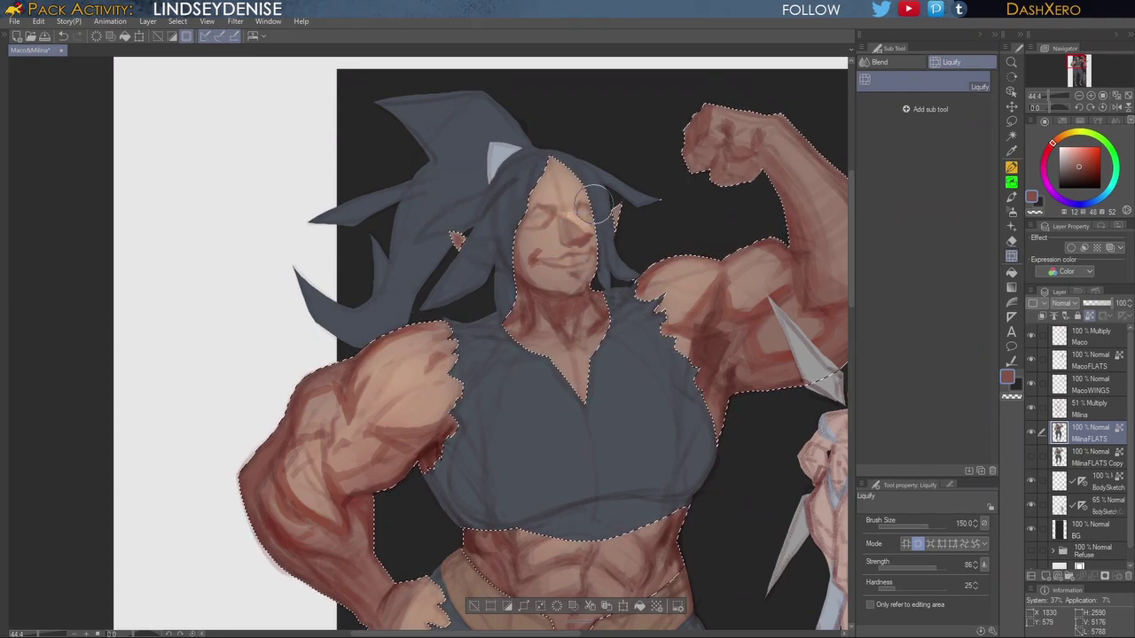
{"action": "key", "text": "ctrl+z"}
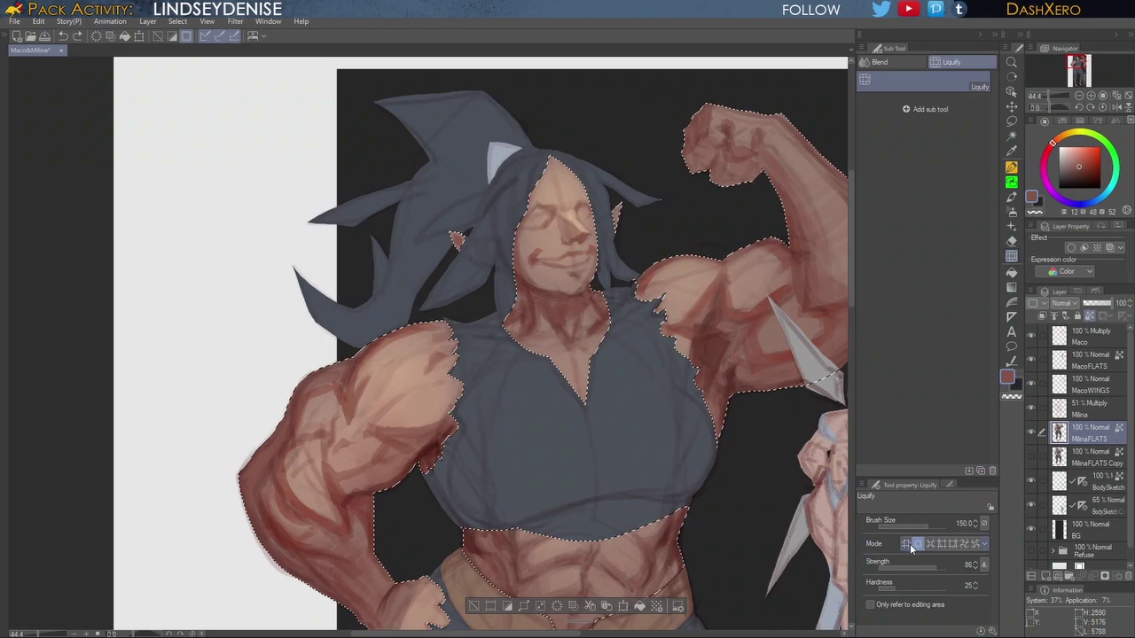
{"action": "left_click", "coordinate": [906, 544]}
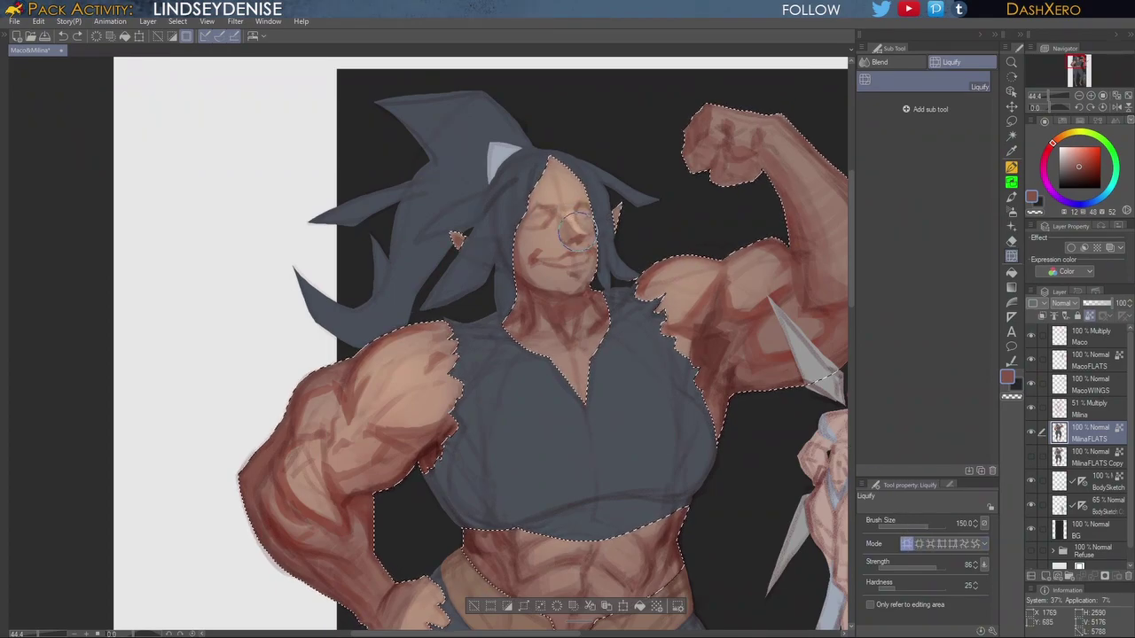
{"action": "mouse_move", "coordinate": [578, 231]}
{"action": "left_mouse_down"}
{"action": "mouse_move", "coordinate": [577, 221]}
{"action": "mouse_move", "coordinate": [585, 235]}
{"action": "left_mouse_up"}
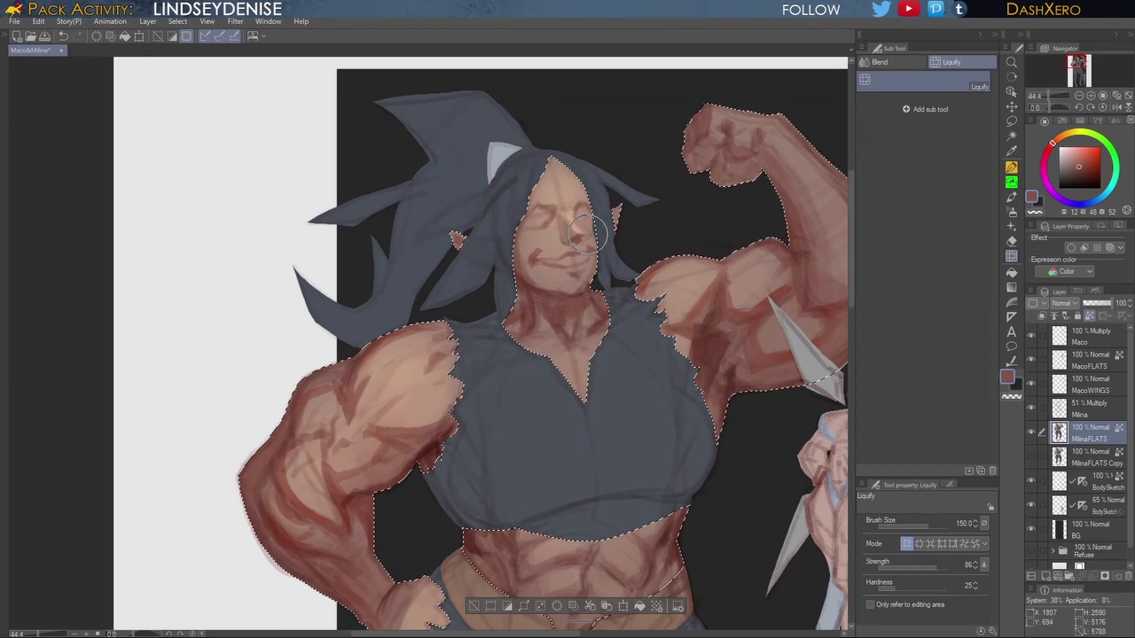
{"action": "left_click_drag", "start_coordinate": [586, 237], "coordinate": [577, 219]}
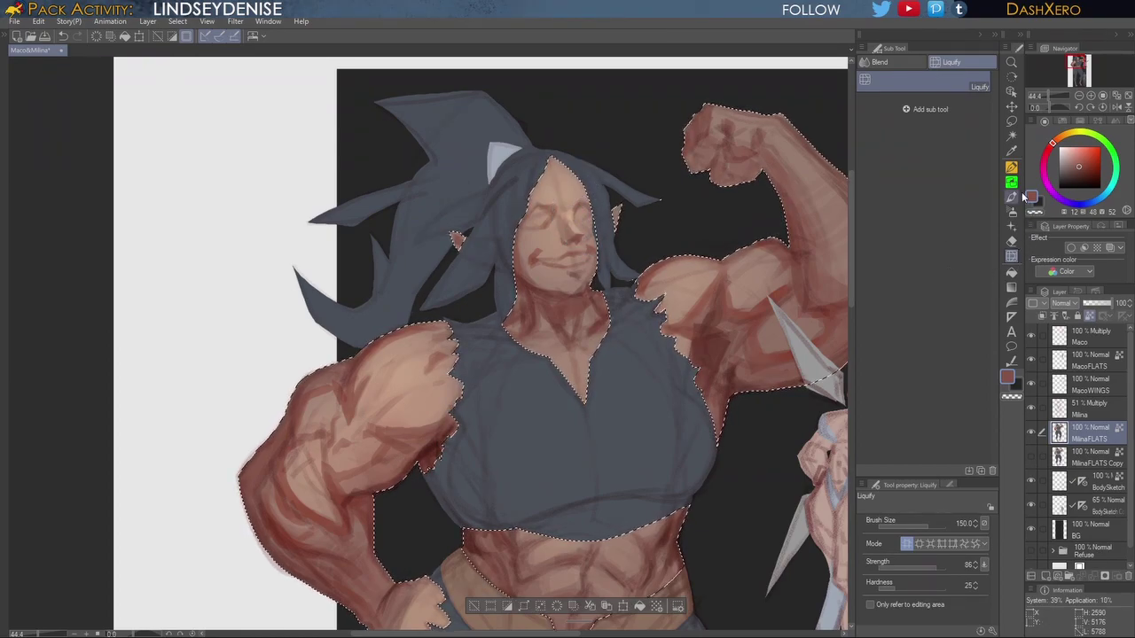
Step: Sample a dark red-brown from the side of the abdomen and line the mouth with Design pencil Custom at size 20
{"action": "key", "text": "b"}
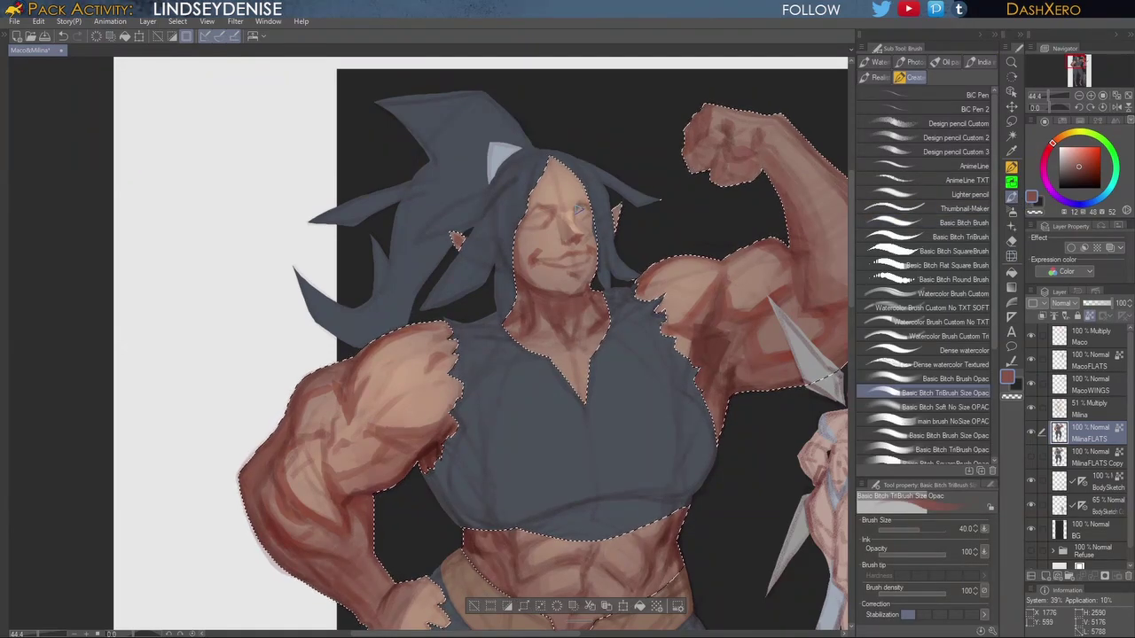
{"action": "left_click", "coordinate": [895, 293]}
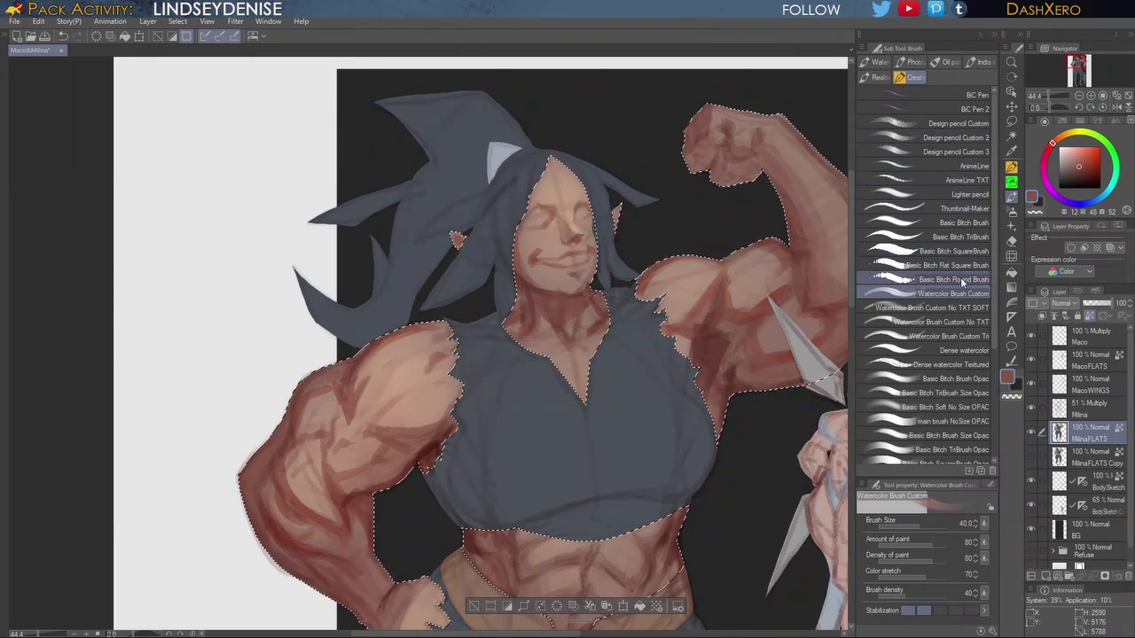
{"action": "left_click_drag", "start_coordinate": [701, 504], "coordinate": [710, 403]}
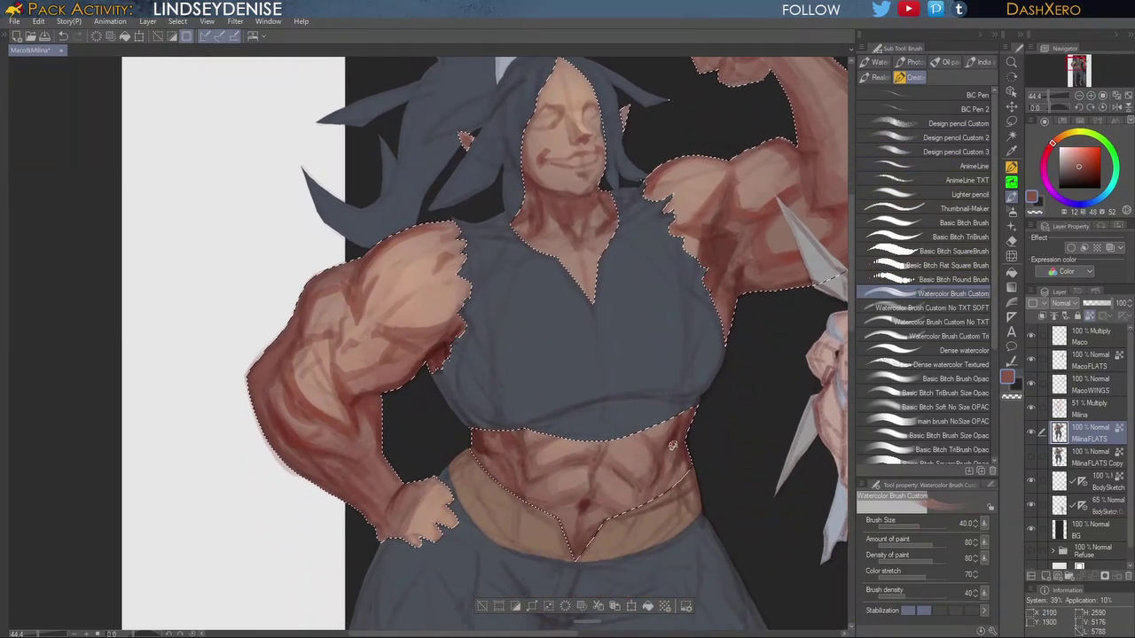
{"action": "left_click", "coordinate": [674, 441], "text": "alt"}
{"action": "left_click", "coordinate": [673, 443], "text": "alt"}
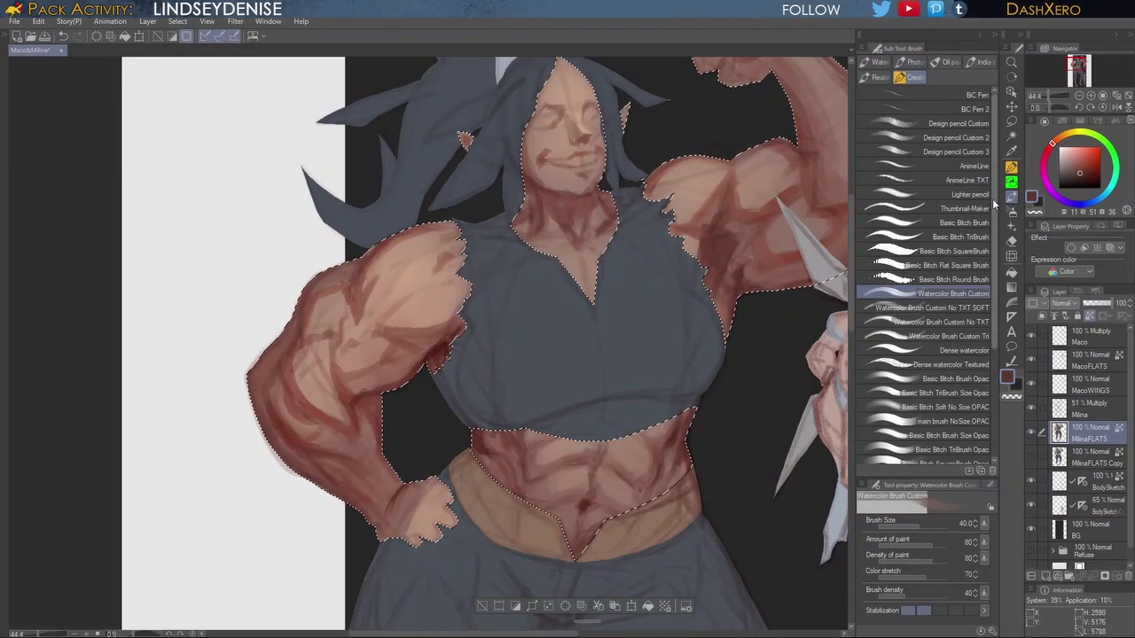
{"action": "left_click", "coordinate": [956, 122]}
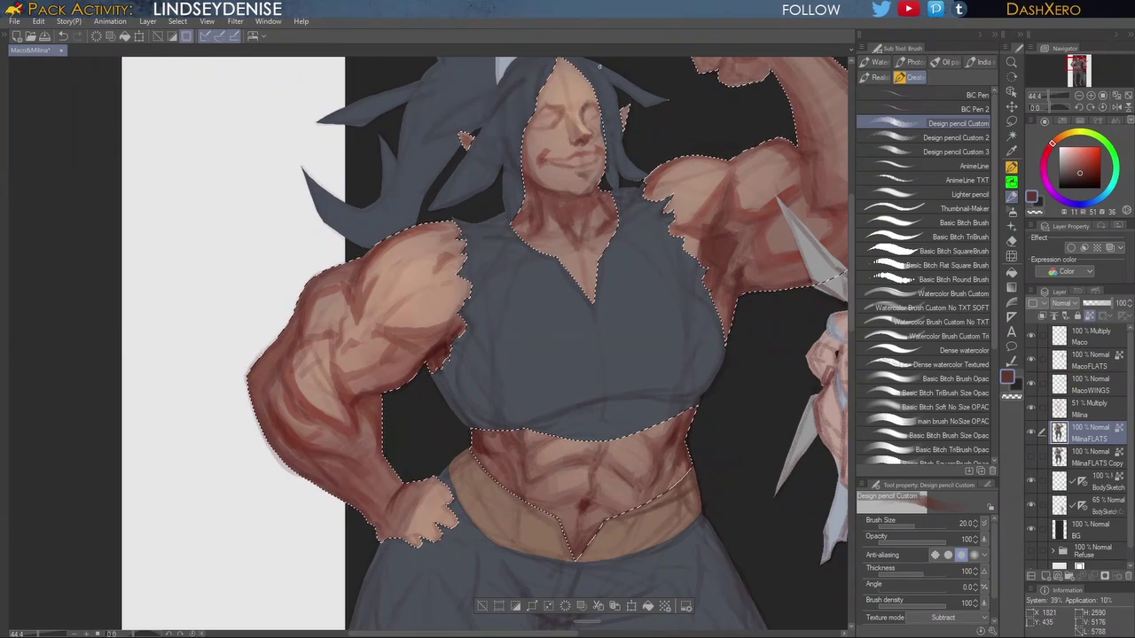
{"action": "left_click_drag", "start_coordinate": [656, 173], "coordinate": [729, 315]}
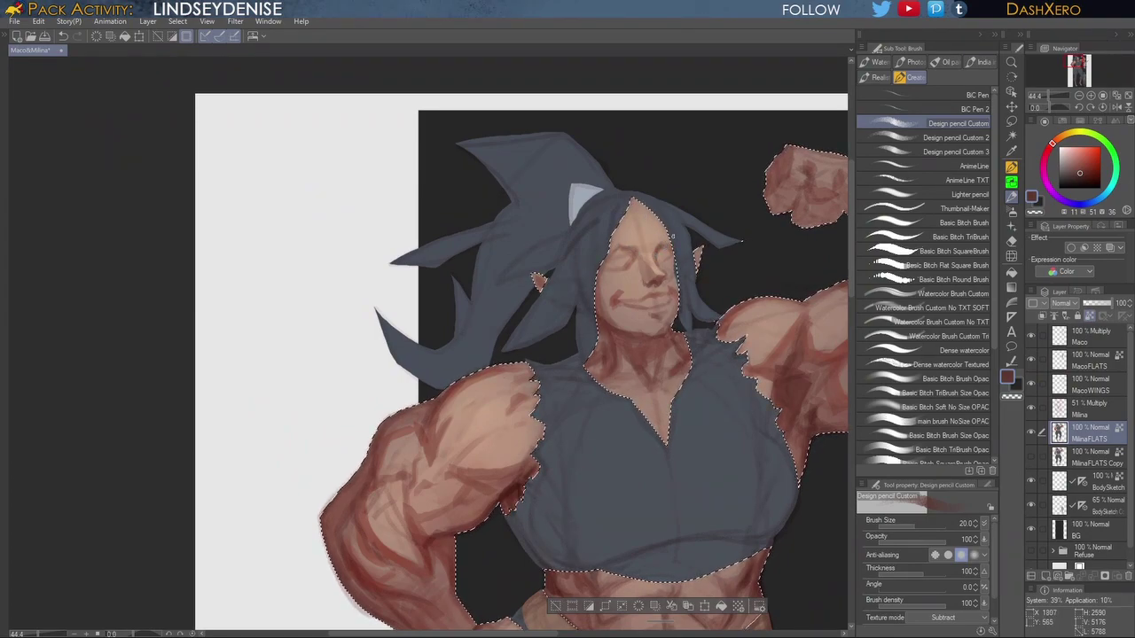
{"action": "left_click_drag", "start_coordinate": [708, 293], "coordinate": [761, 229]}
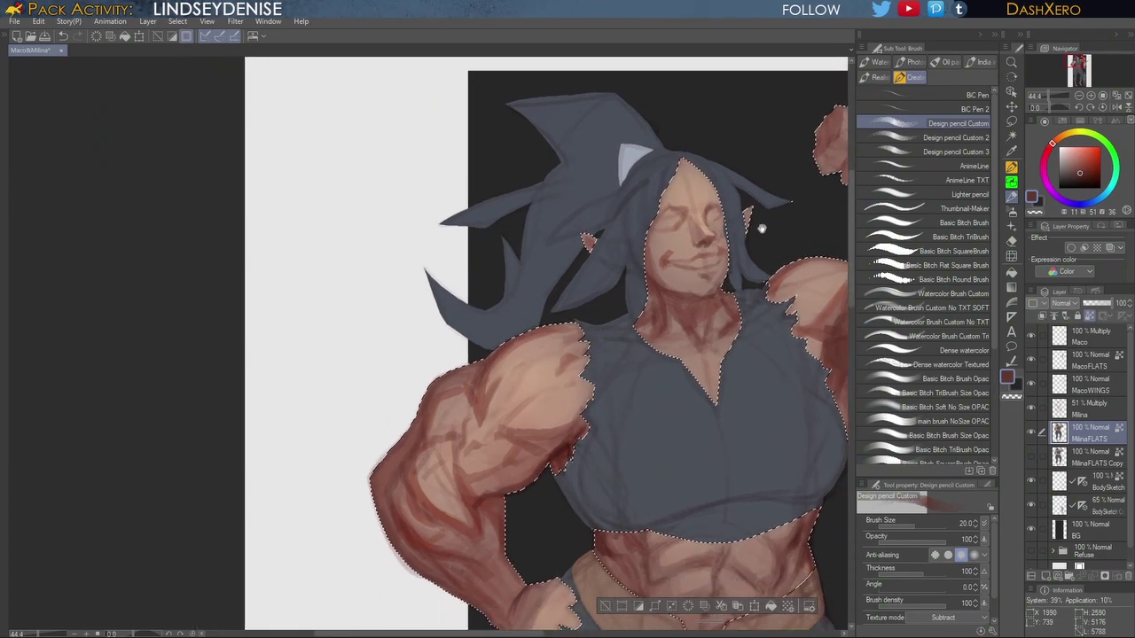
{"action": "left_click_drag", "start_coordinate": [699, 258], "coordinate": [685, 261]}
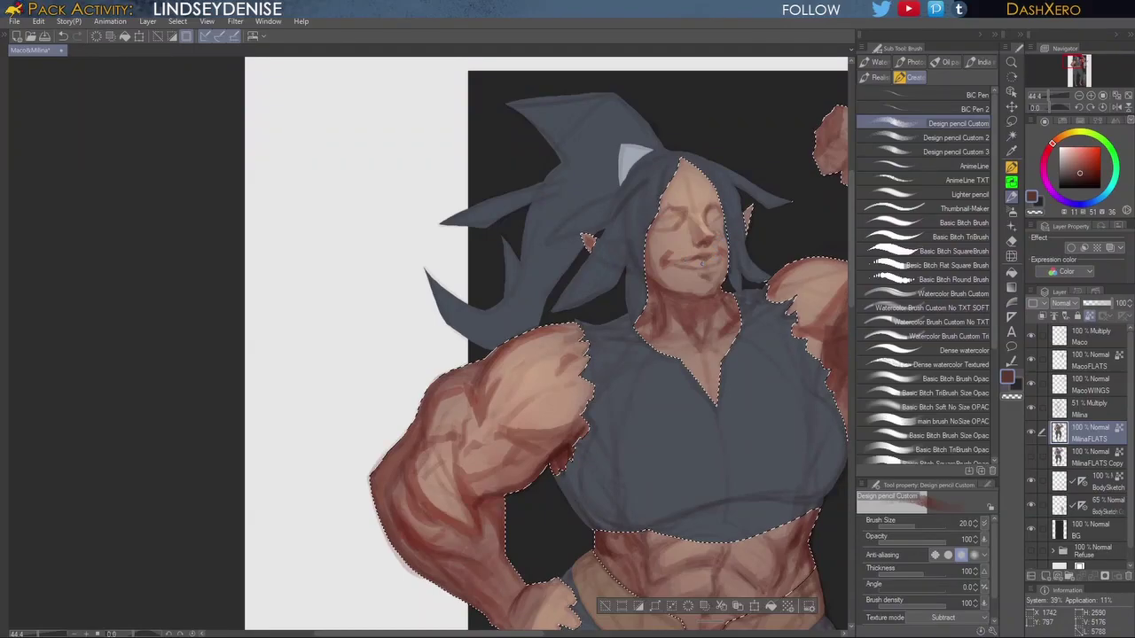
Step: Refine the smiling mouth line with Design pencil Custom 2 at size 15, using the same dark red-brown
{"action": "left_click", "coordinate": [965, 139]}
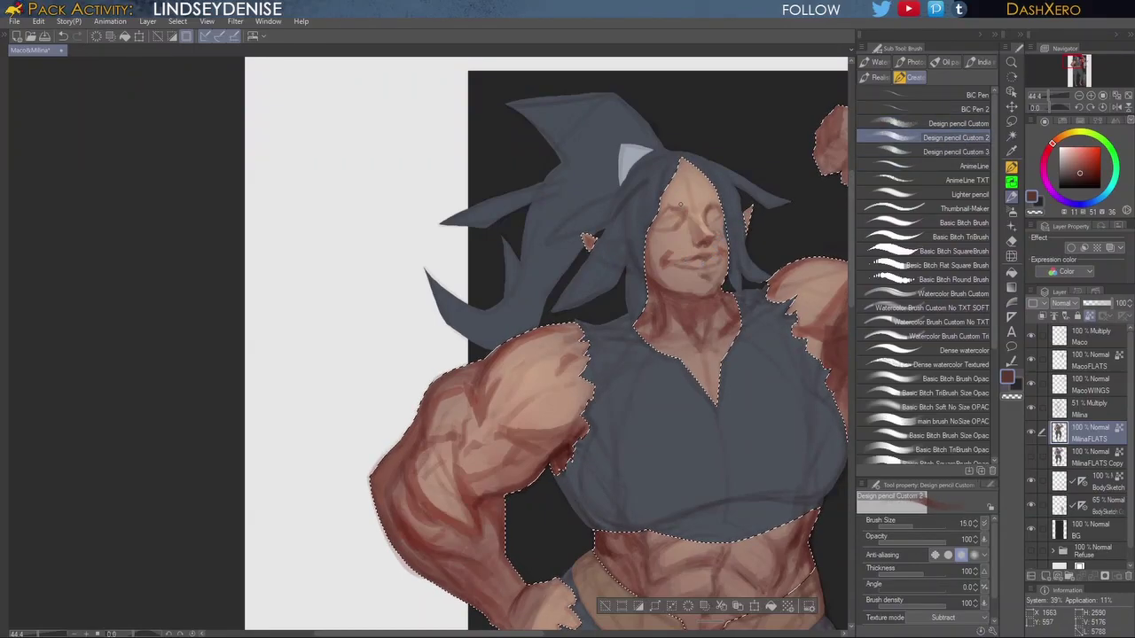
{"action": "left_click_drag", "start_coordinate": [711, 257], "coordinate": [722, 257]}
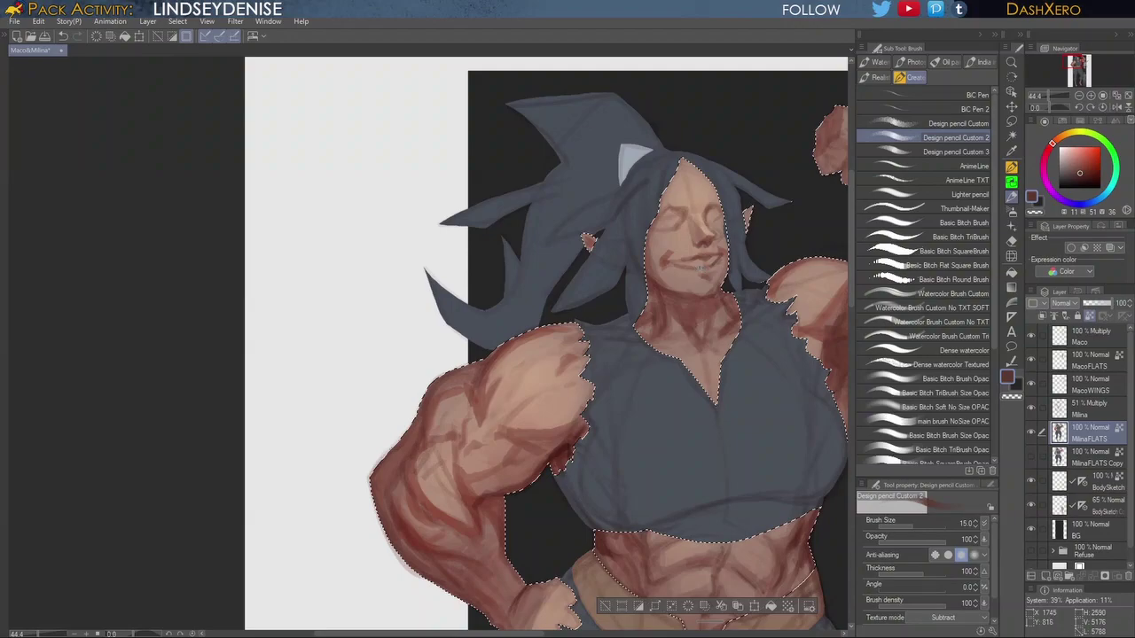
{"action": "left_click_drag", "start_coordinate": [667, 261], "coordinate": [683, 263]}
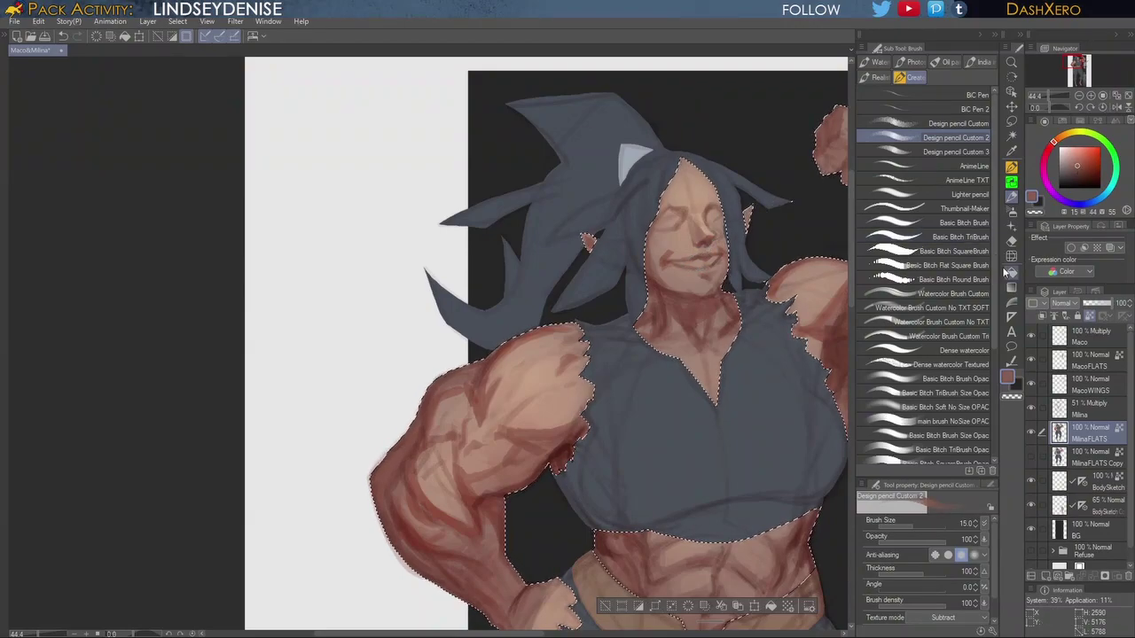
Step: Undo the last stroke and shade the corner of the mouth in muted red-brown with the TriBrush Size Opac at size 30
{"action": "left_click", "coordinate": [958, 388]}
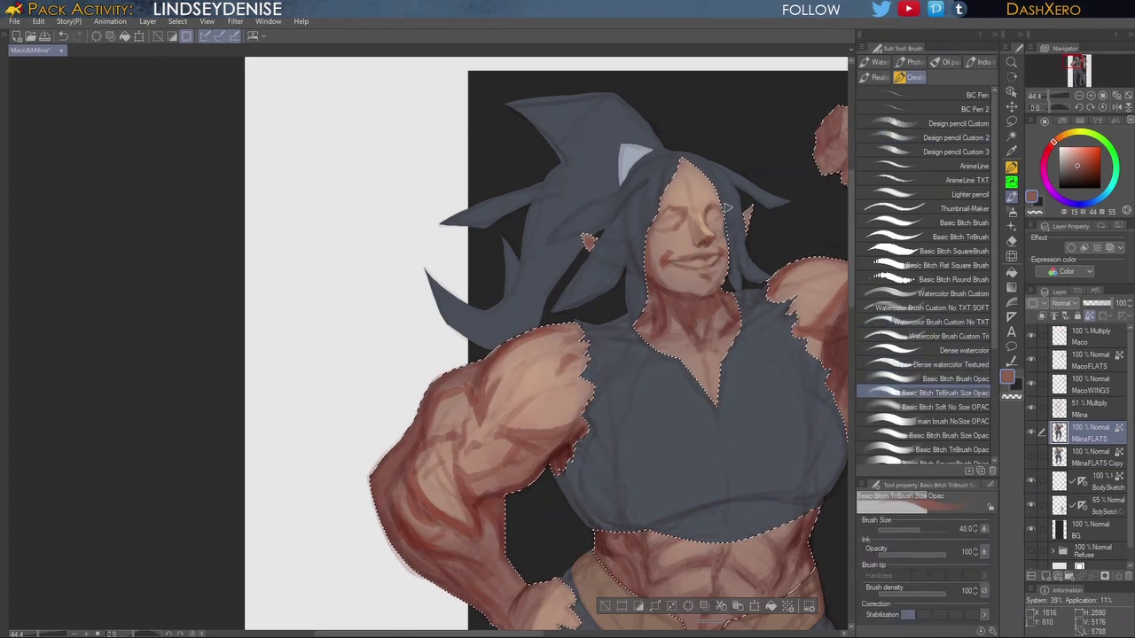
{"action": "key", "text": "ctrl+z"}
{"action": "left_click_drag", "start_coordinate": [677, 259], "coordinate": [682, 259]}
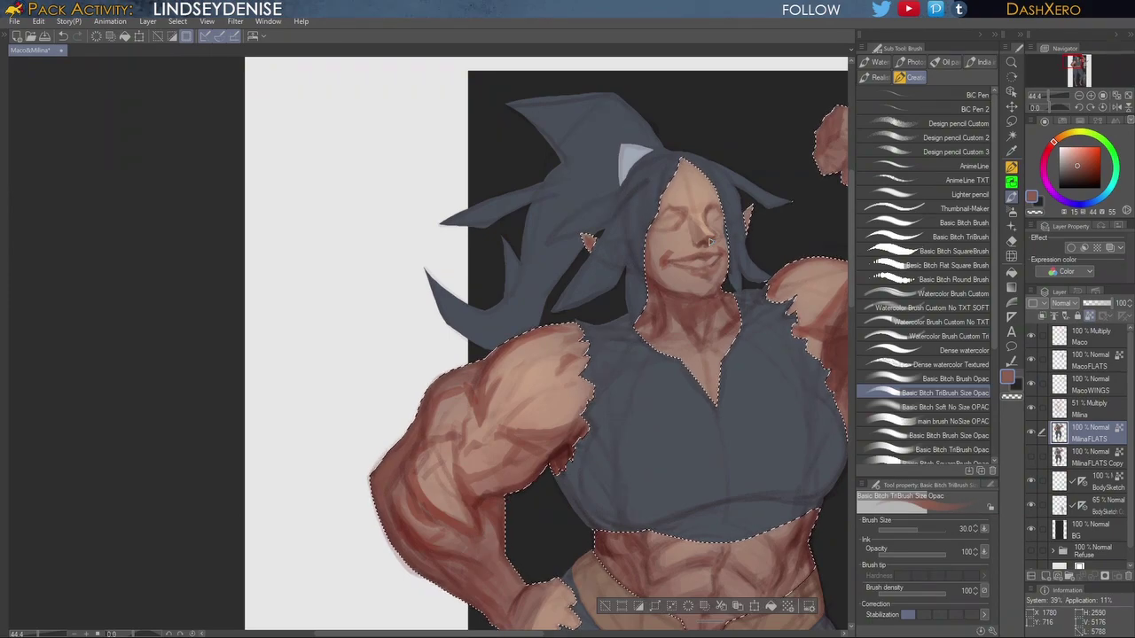
{"action": "left_click", "coordinate": [1012, 121]}
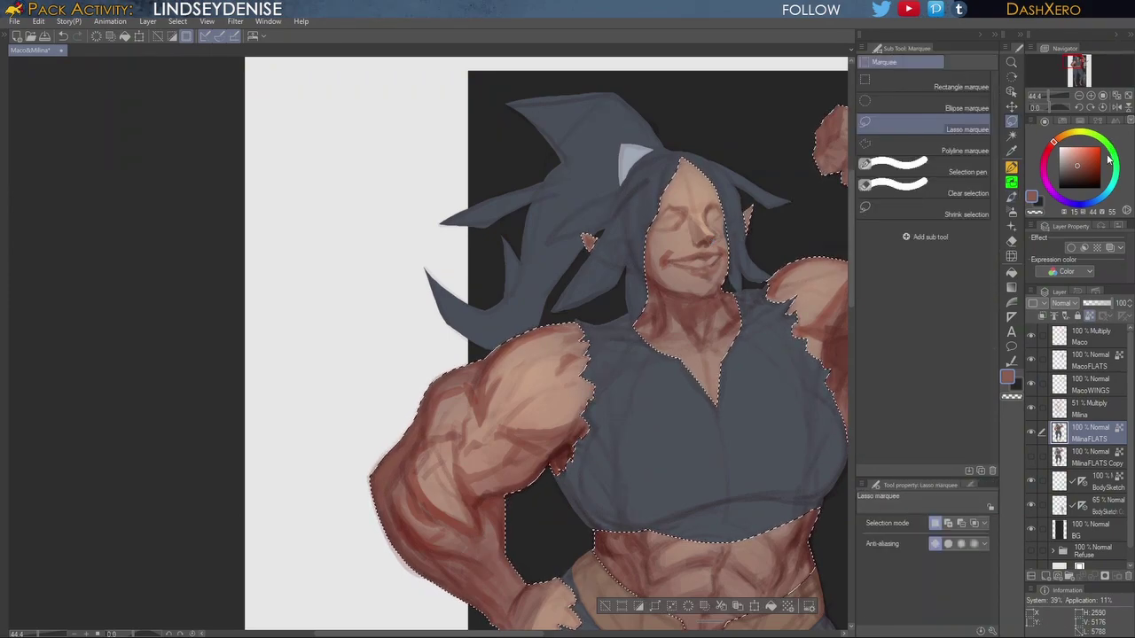
{"action": "left_click", "coordinate": [1101, 200]}
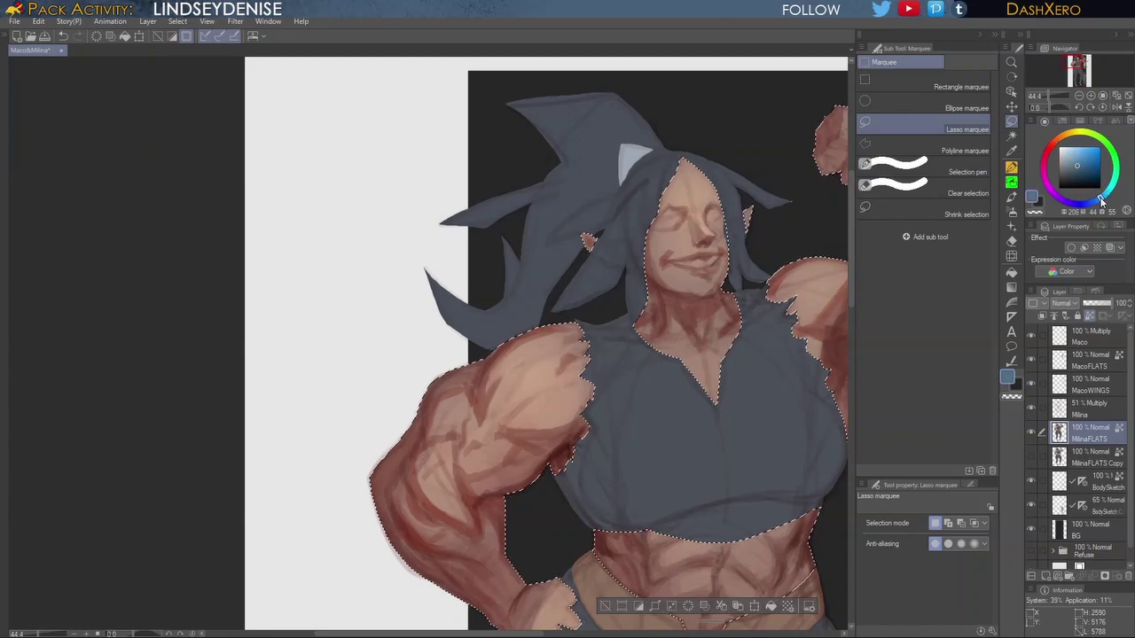
{"action": "left_click", "coordinate": [1069, 154]}
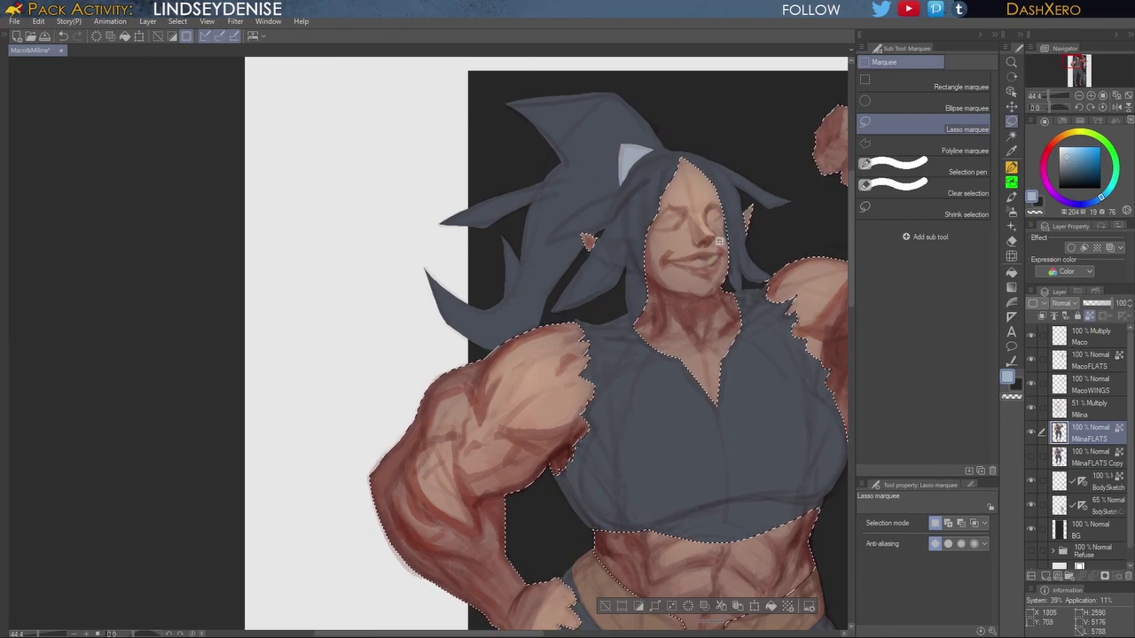
{"action": "key", "text": "b"}
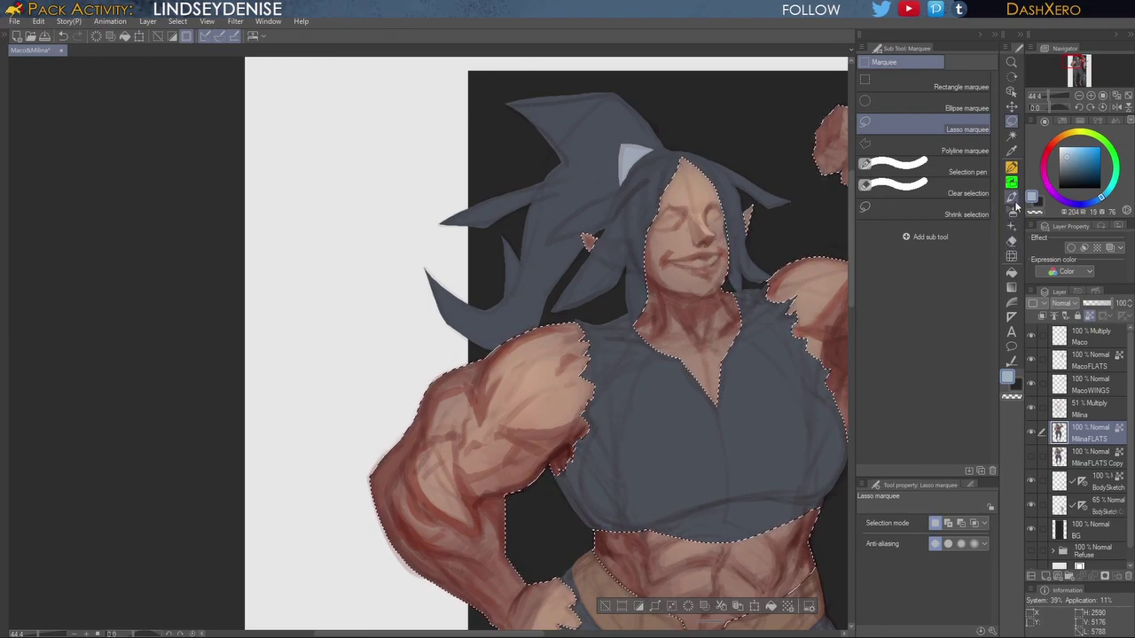
Step: Sample peach skin tones from the face and upper arm and soften the cheek with Brush Opac at size 80
{"action": "left_click", "coordinate": [681, 232], "text": "alt"}
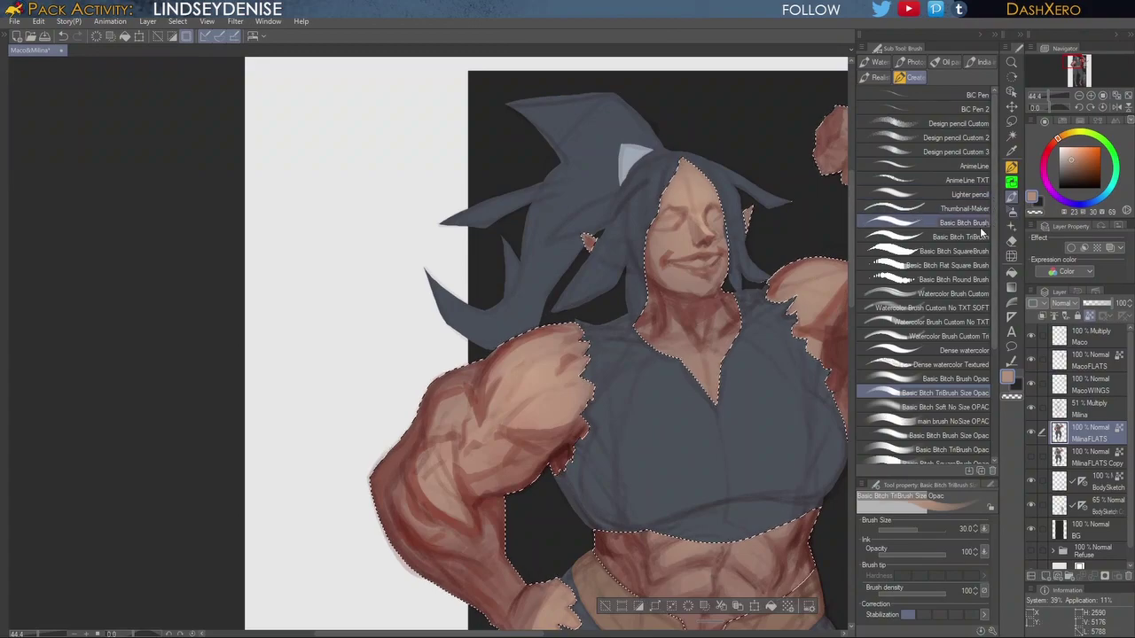
{"action": "left_click", "coordinate": [543, 372], "text": "alt"}
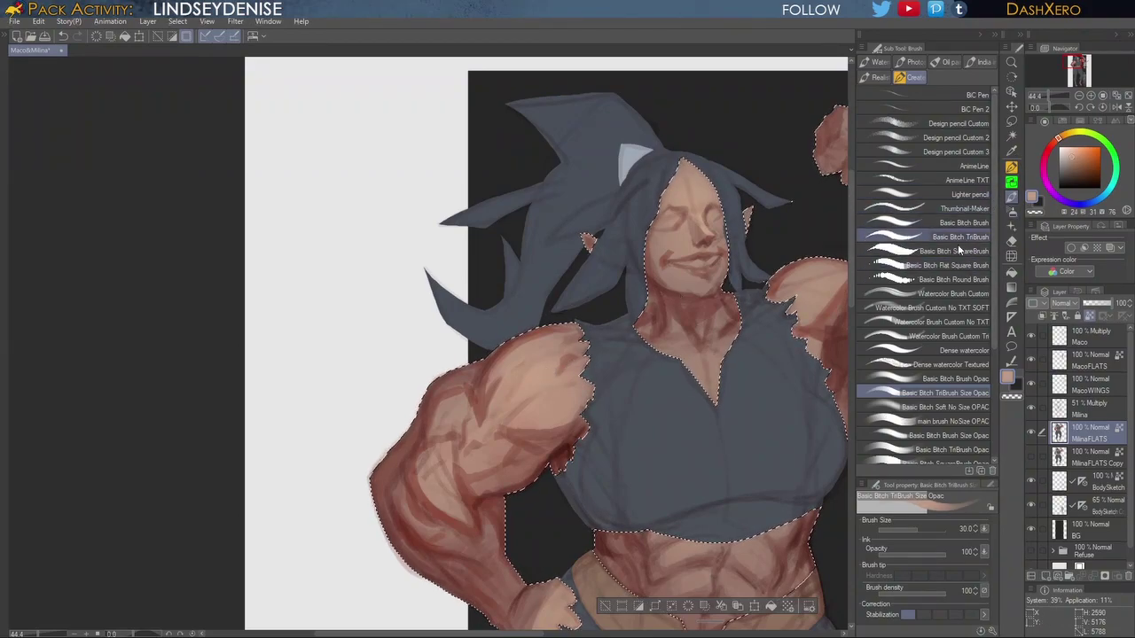
{"action": "left_click", "coordinate": [953, 378]}
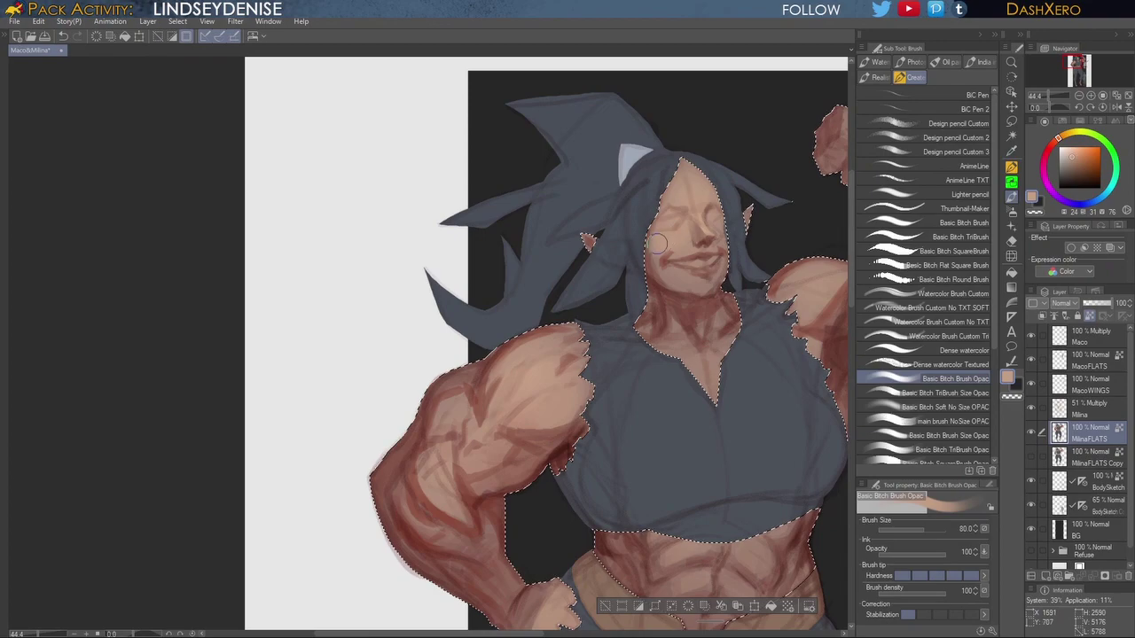
{"action": "left_click", "coordinate": [660, 258], "text": "alt"}
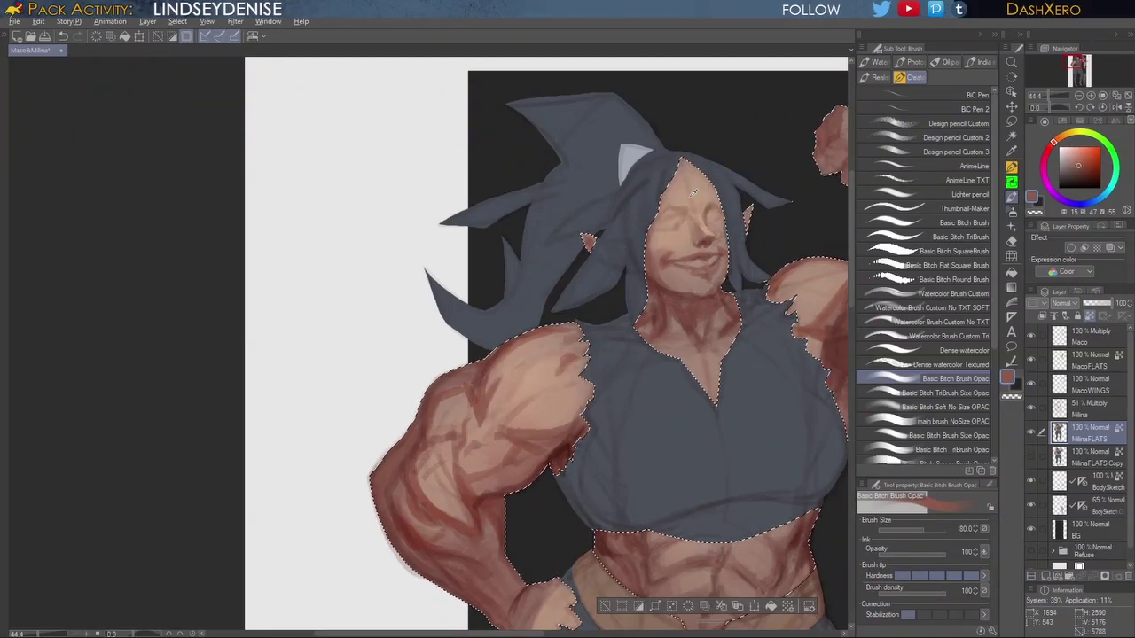
Step: Sample peach from the forehead and rework the chin highlight with the TriBrush Size Opac at size 30
{"action": "left_click", "coordinate": [692, 194], "text": "alt"}
{"action": "left_click", "coordinate": [964, 394]}
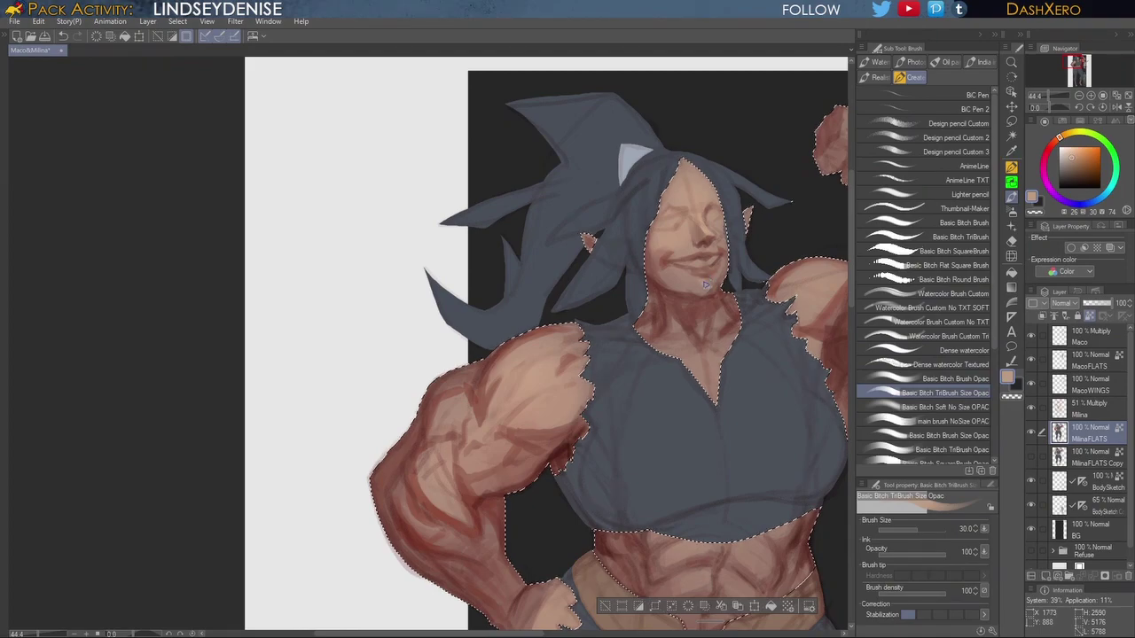
{"action": "key", "text": "ctrl+z"}
{"action": "left_click_drag", "start_coordinate": [708, 289], "coordinate": [715, 281]}
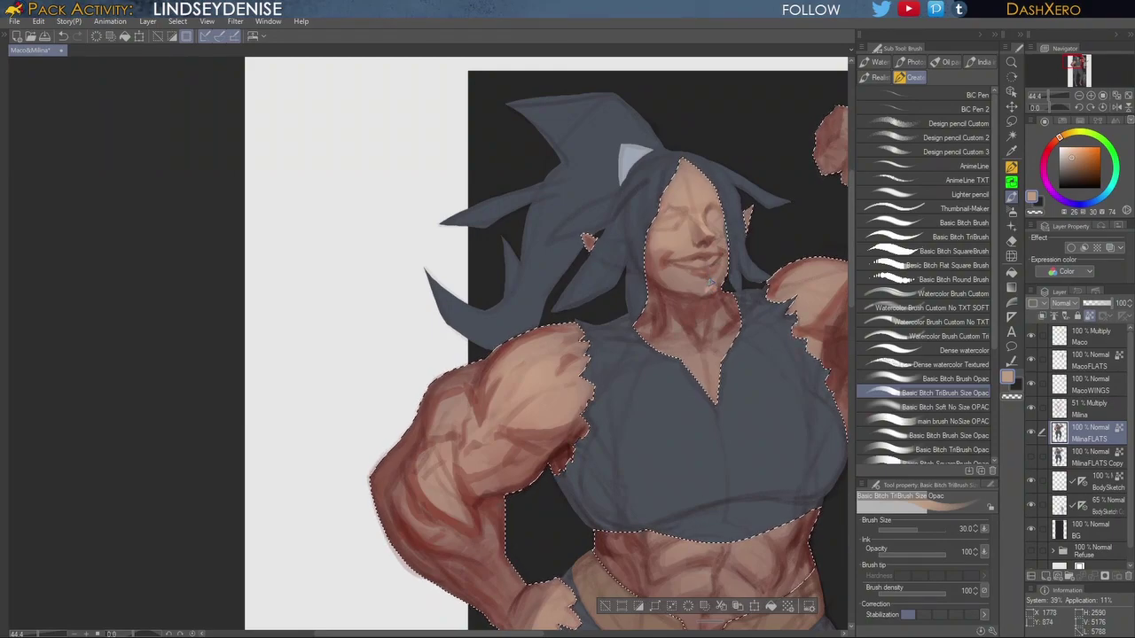
{"action": "key", "text": "ctrl+z"}
{"action": "left_click_drag", "start_coordinate": [686, 281], "coordinate": [698, 285]}
Step: Sample a red-brown from the arm's shading and paint a shadow along the forehead edge beside the hair
{"action": "left_click", "coordinate": [450, 453], "text": "alt"}
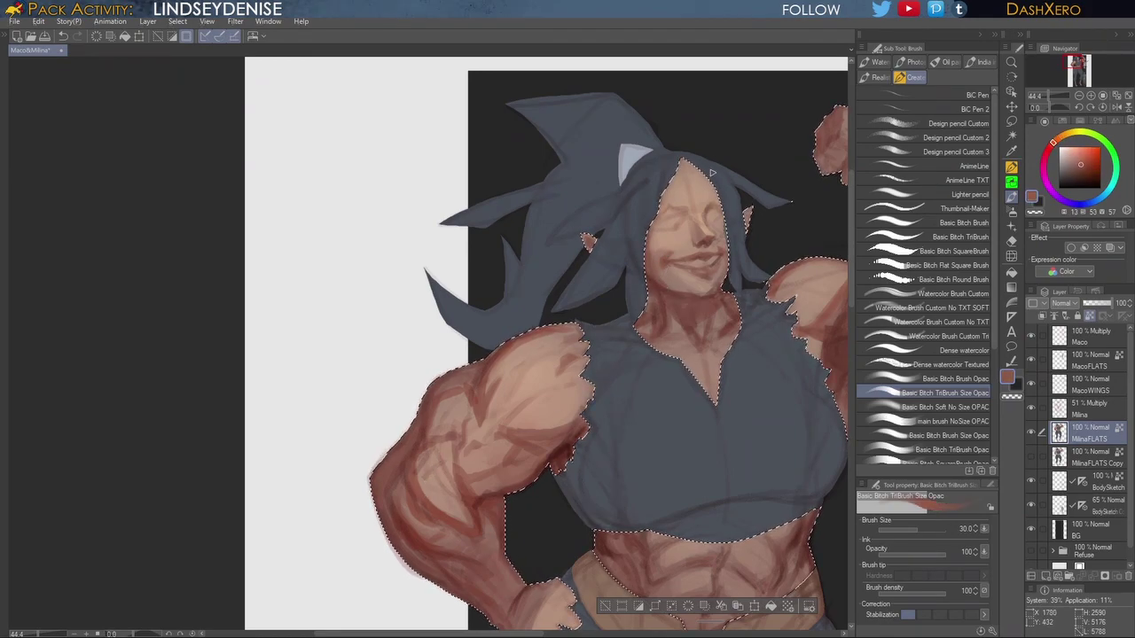
{"action": "key", "text": "ctrl+z"}
{"action": "left_click_drag", "start_coordinate": [686, 162], "coordinate": [720, 211]}
Step: Sample muted red and peach tones from the arm and face and blend the shading on the jaw and cheek
{"action": "left_click", "coordinate": [460, 377], "text": "alt"}
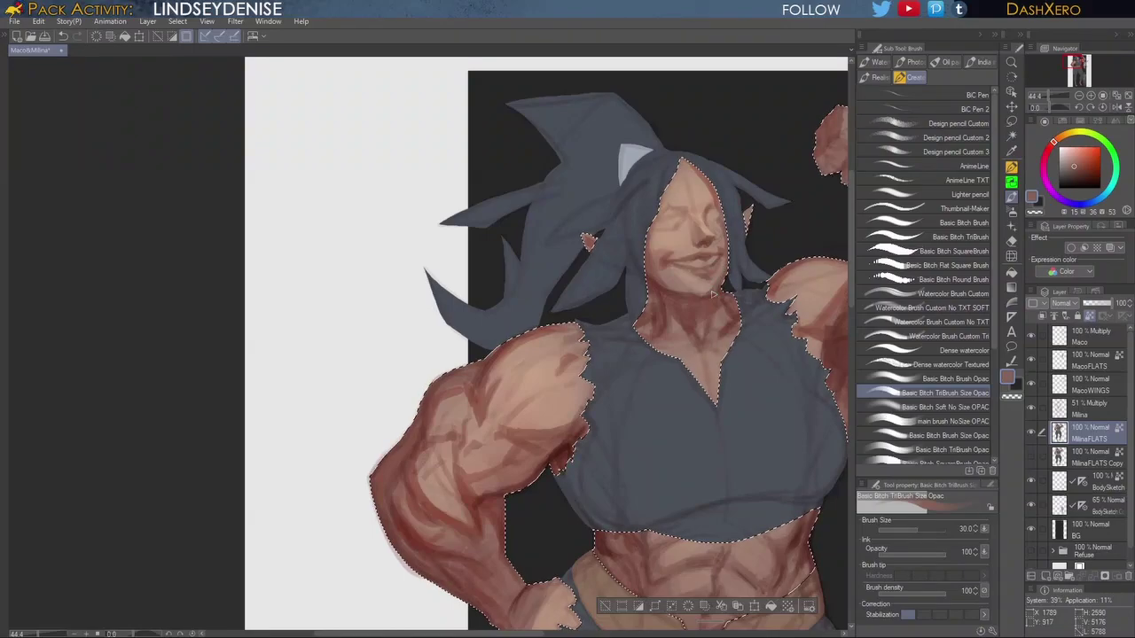
{"action": "left_click", "coordinate": [681, 275], "text": "alt"}
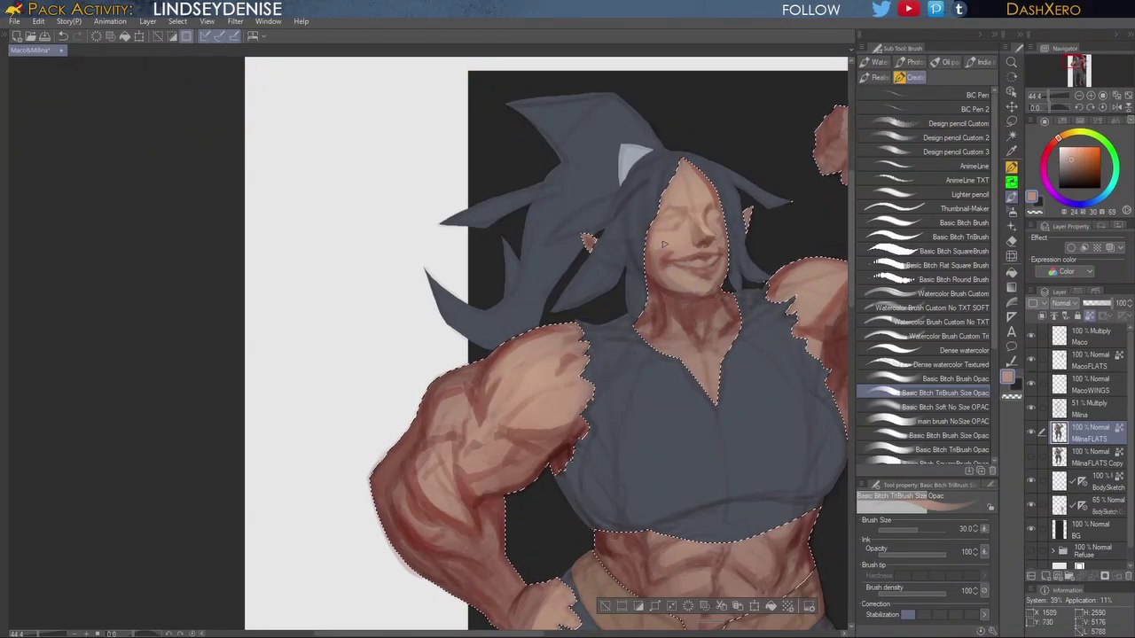
{"action": "left_click", "coordinate": [656, 253], "text": "alt"}
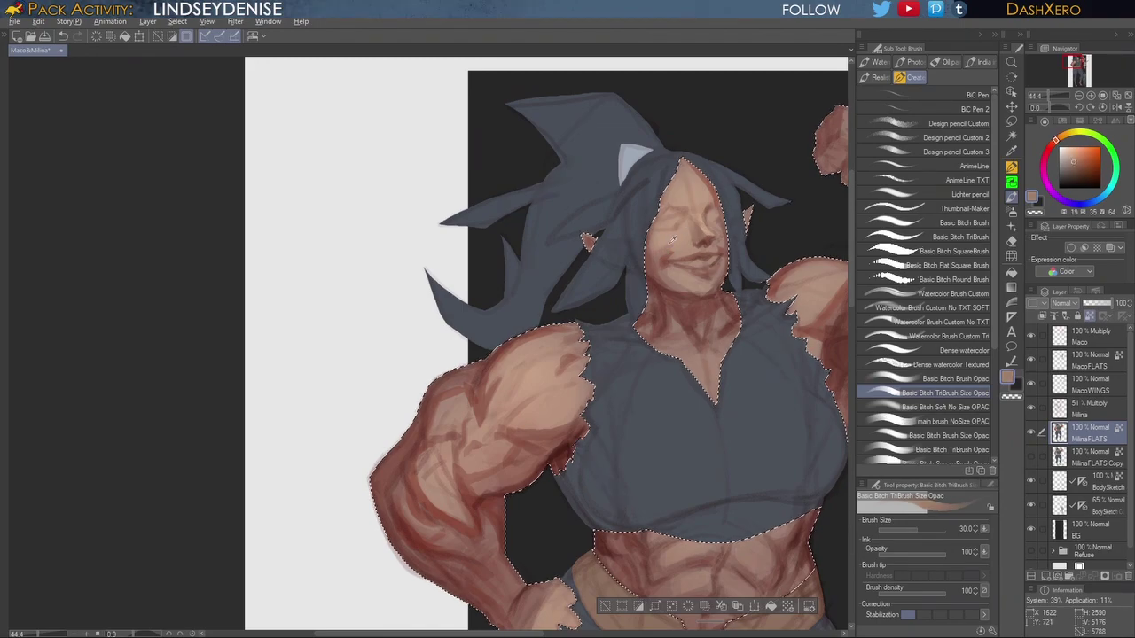
{"action": "left_click", "coordinate": [660, 249], "text": "alt"}
{"action": "left_click_drag", "start_coordinate": [759, 261], "coordinate": [705, 295]}
{"action": "left_click", "coordinate": [618, 254], "text": "alt"}
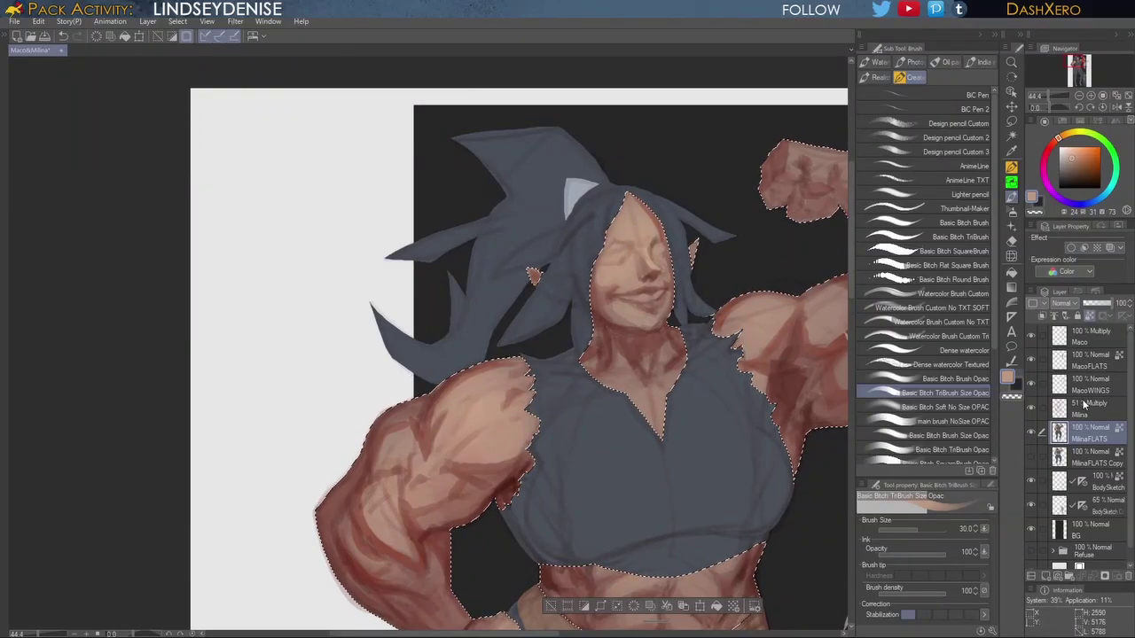
Step: Hide the Milina sketch layer and draw the eyes' lash lines in very dark brown with Dense watercolor at size 15
{"action": "left_click", "coordinate": [1030, 409]}
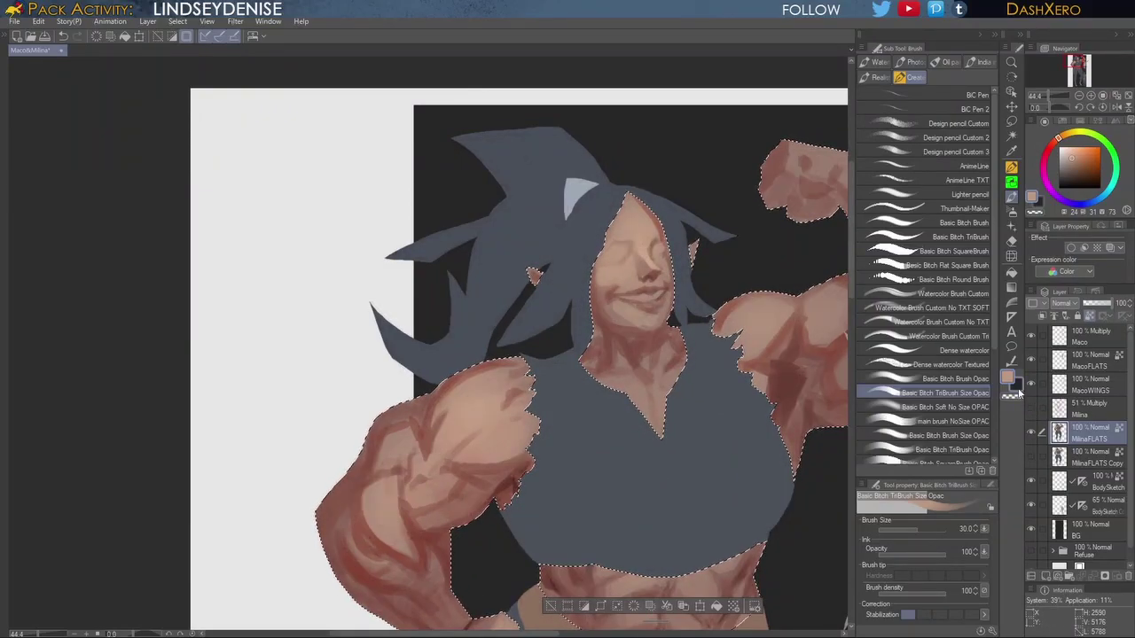
{"action": "left_click_drag", "start_coordinate": [711, 300], "coordinate": [686, 289]}
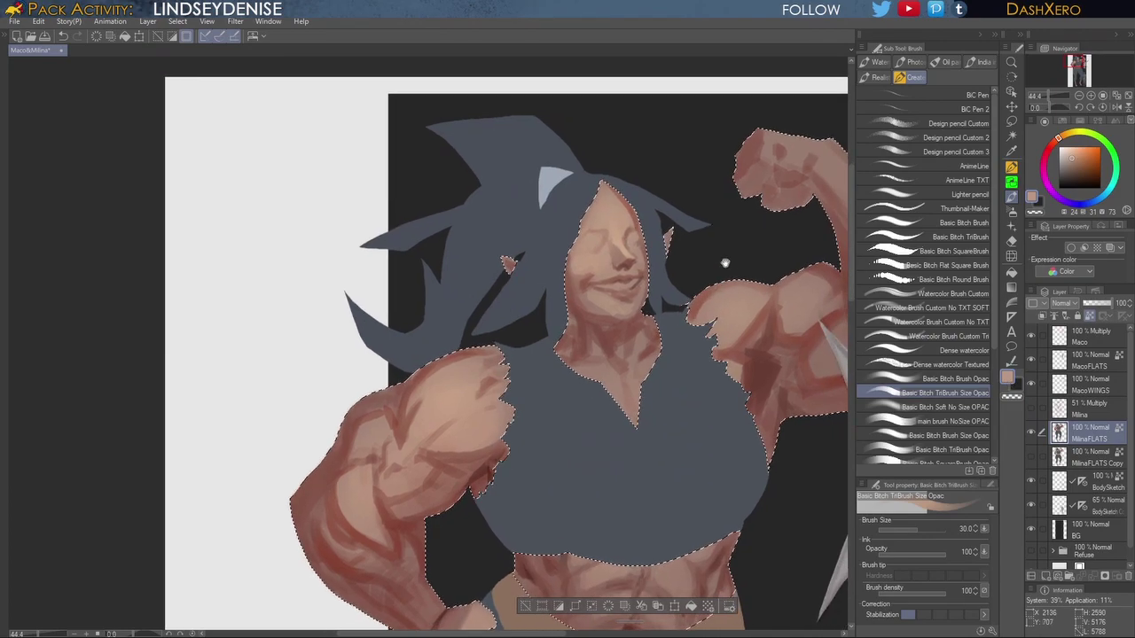
{"action": "left_click", "coordinate": [957, 349]}
{"action": "left_click_drag", "start_coordinate": [659, 266], "coordinate": [692, 273]}
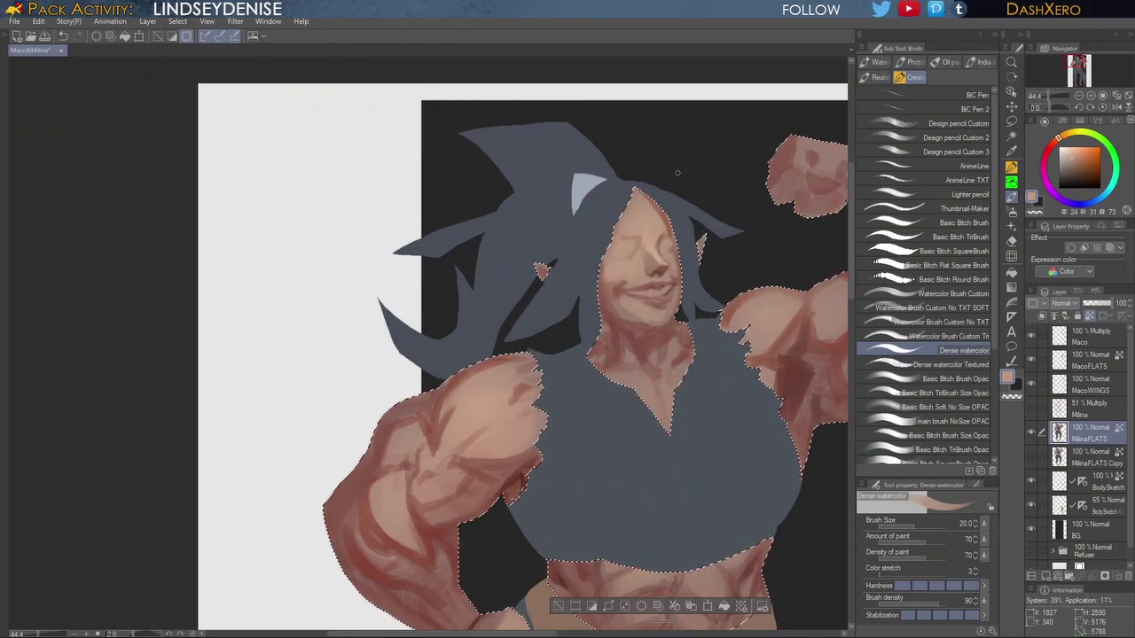
{"action": "left_click", "coordinate": [1053, 144]}
{"action": "left_click", "coordinate": [1075, 180]}
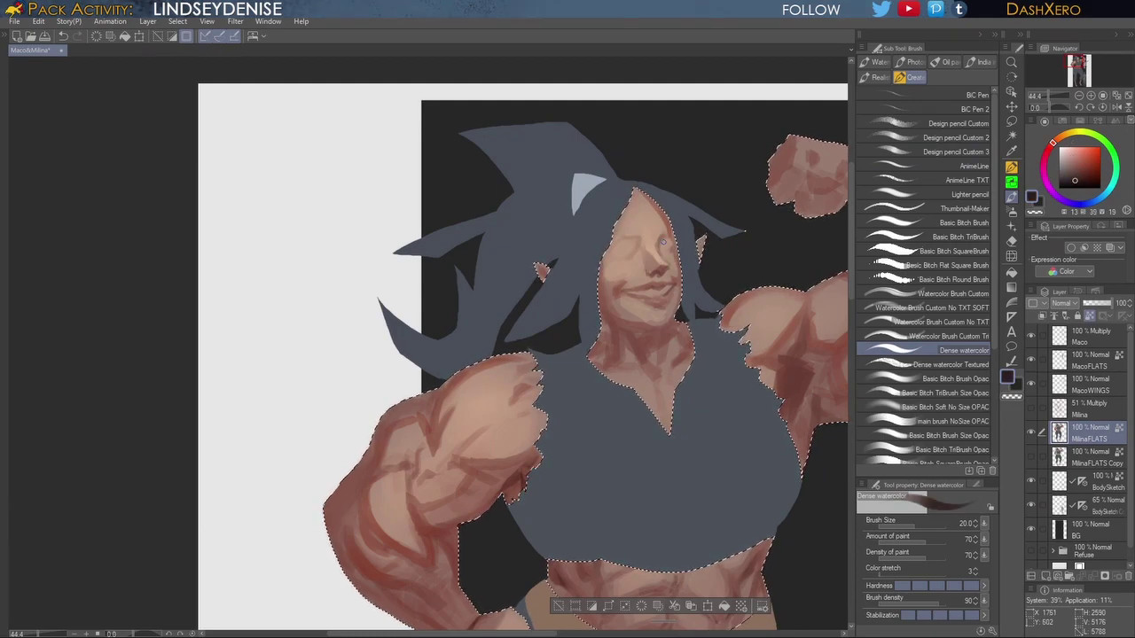
{"action": "key", "text": "bracketleft"}
{"action": "key", "text": "bracketleft"}
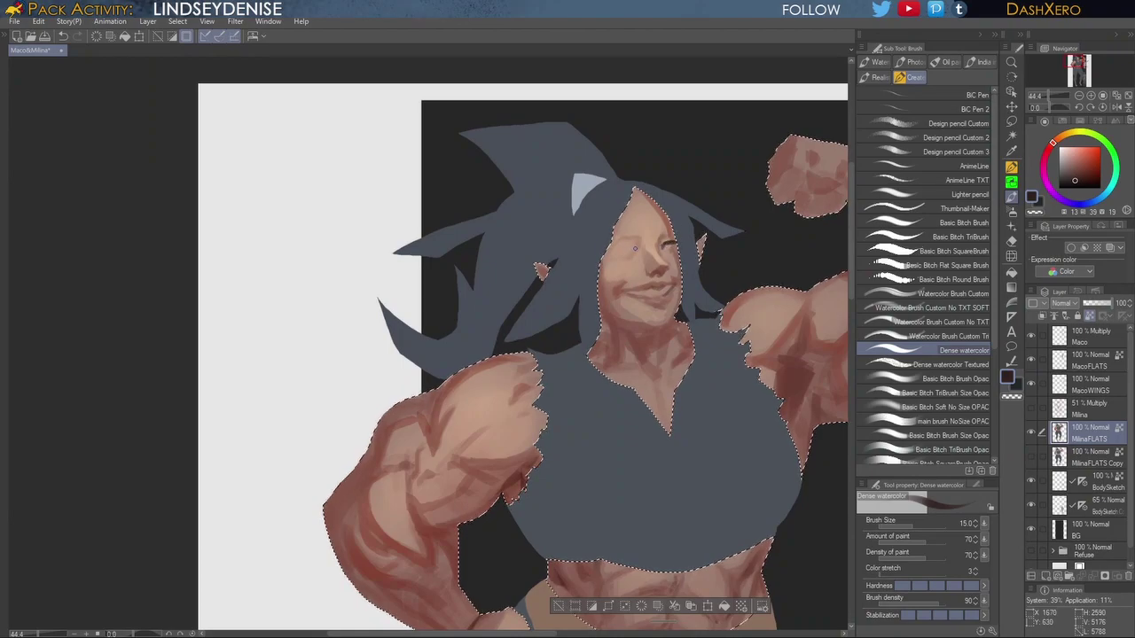
{"action": "left_click_drag", "start_coordinate": [612, 249], "coordinate": [634, 246]}
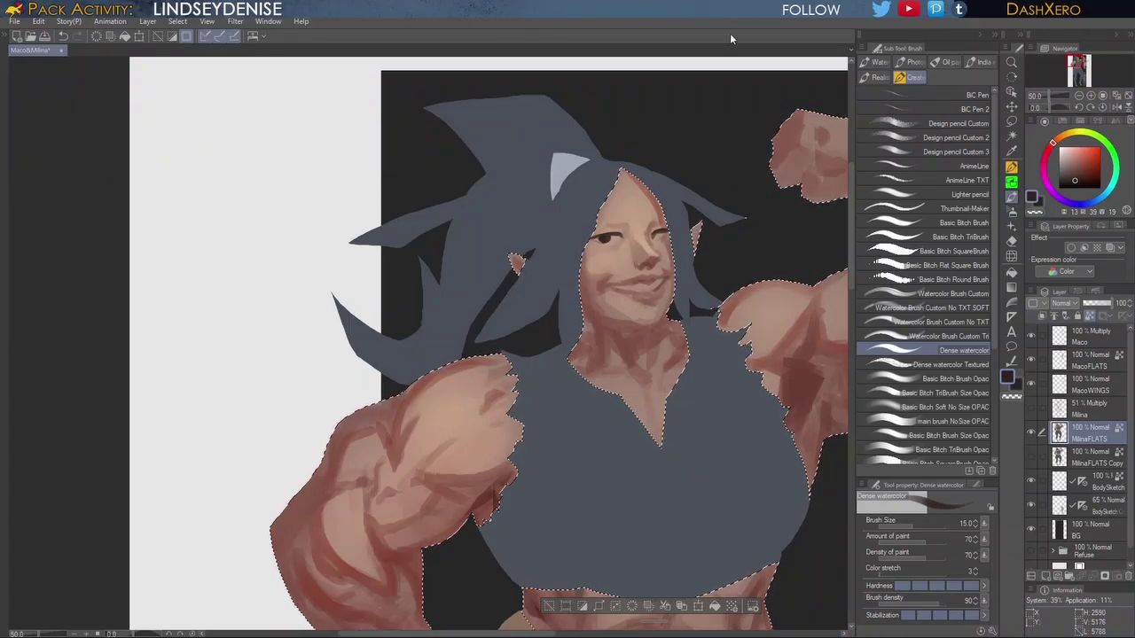
Step: Add dark brown detail to the irises and lash lines, and deepen the mouth line with a sampled dark red
{"action": "left_click_drag", "start_coordinate": [665, 272], "coordinate": [772, 245]}
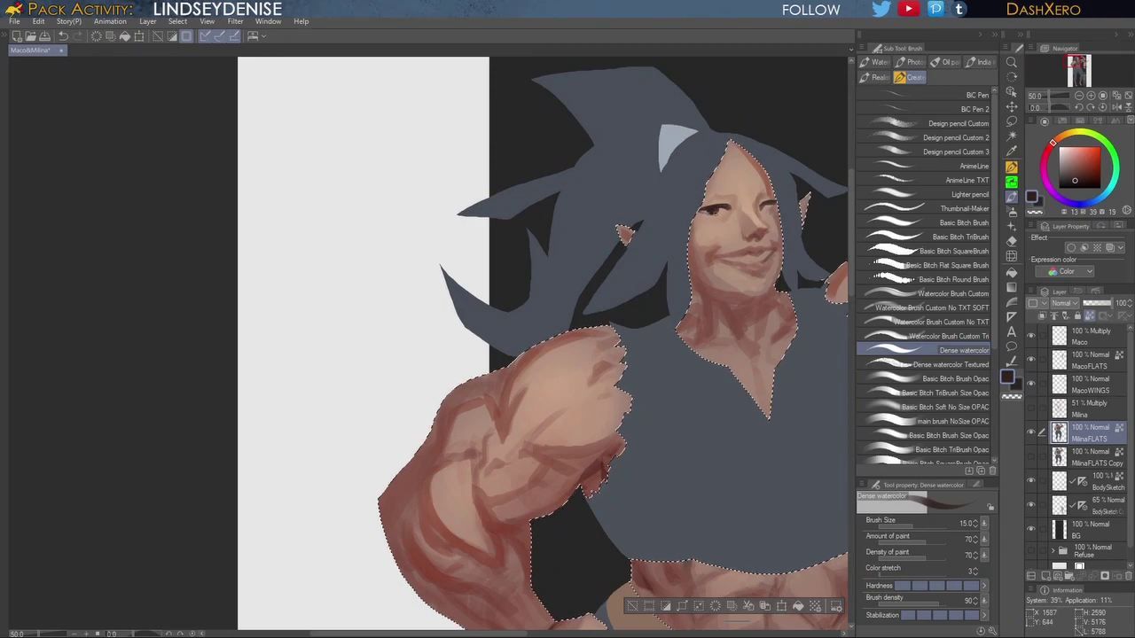
{"action": "left_click_drag", "start_coordinate": [712, 211], "coordinate": [722, 212]}
{"action": "mouse_move", "coordinate": [794, 282]}
{"action": "left_mouse_down"}
{"action": "mouse_move", "coordinate": [772, 291]}
{"action": "mouse_move", "coordinate": [758, 251]}
{"action": "left_mouse_up"}
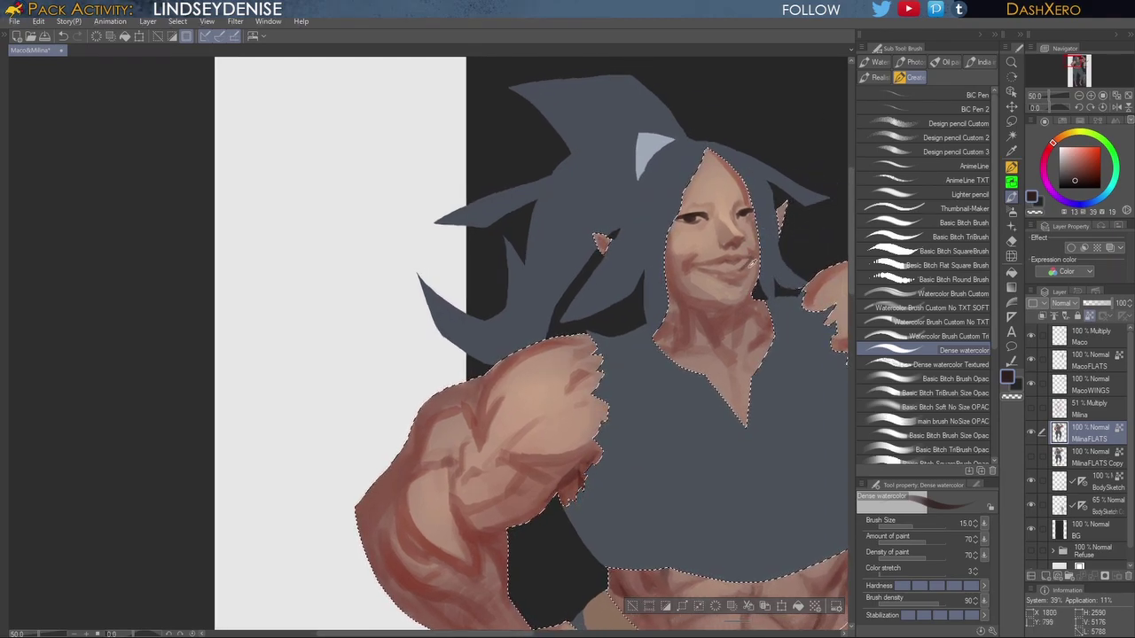
{"action": "left_click", "coordinate": [741, 267], "text": "alt"}
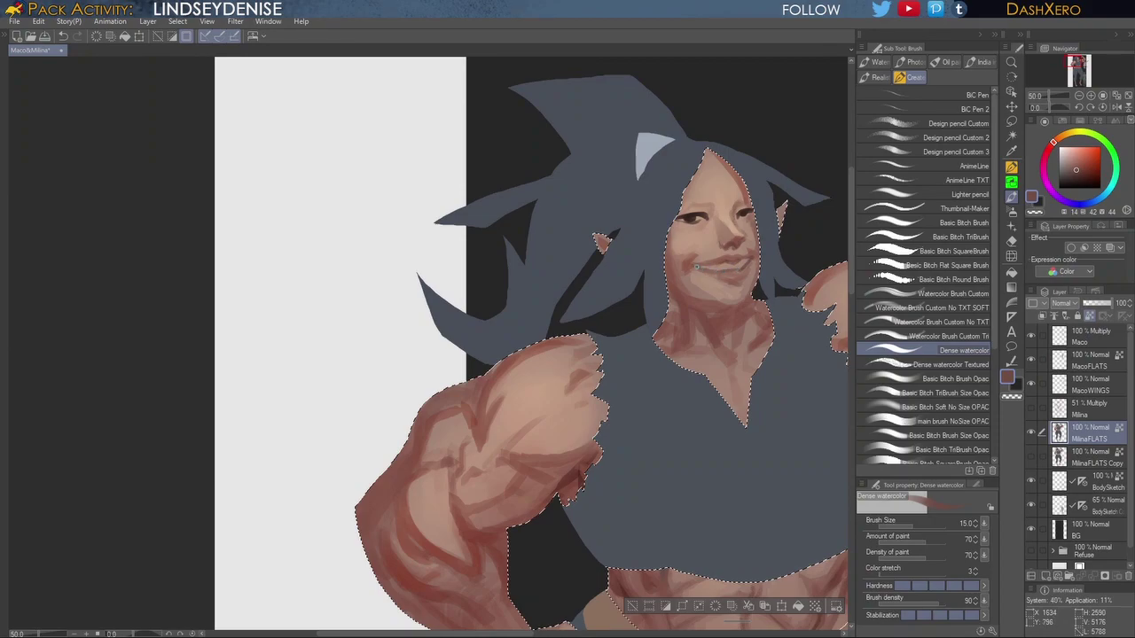
{"action": "left_click", "coordinate": [693, 215], "text": "alt"}
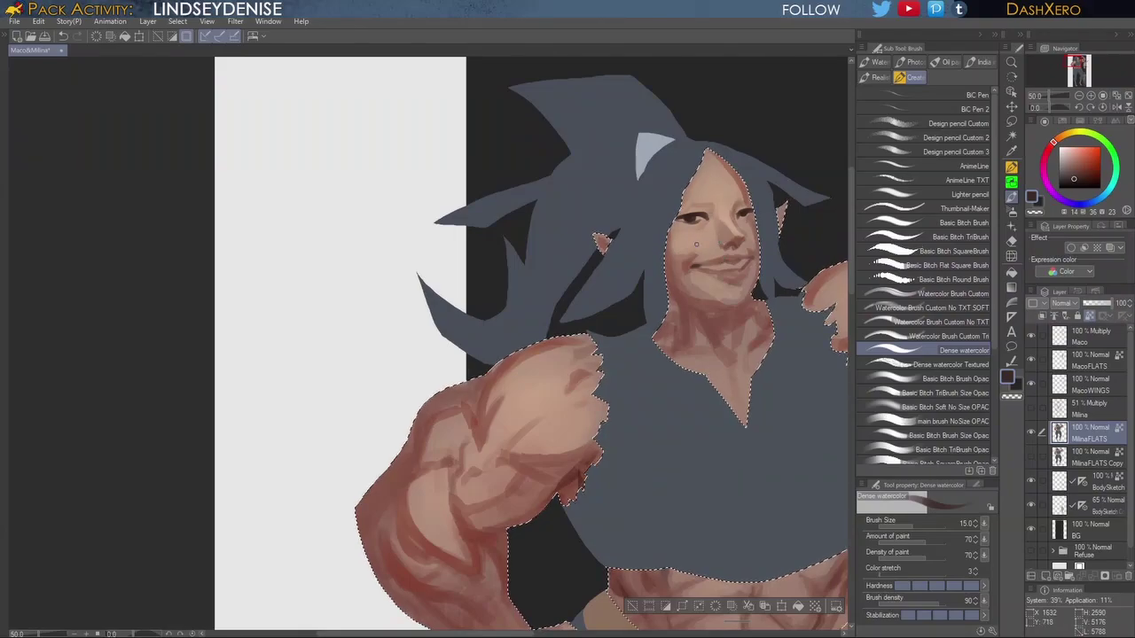
Step: Shade the cheek, nose bridge and inner eye area with sampled skin and red tones using the TriBrush Size Opac at size 50
{"action": "left_click", "coordinate": [684, 255], "text": "alt"}
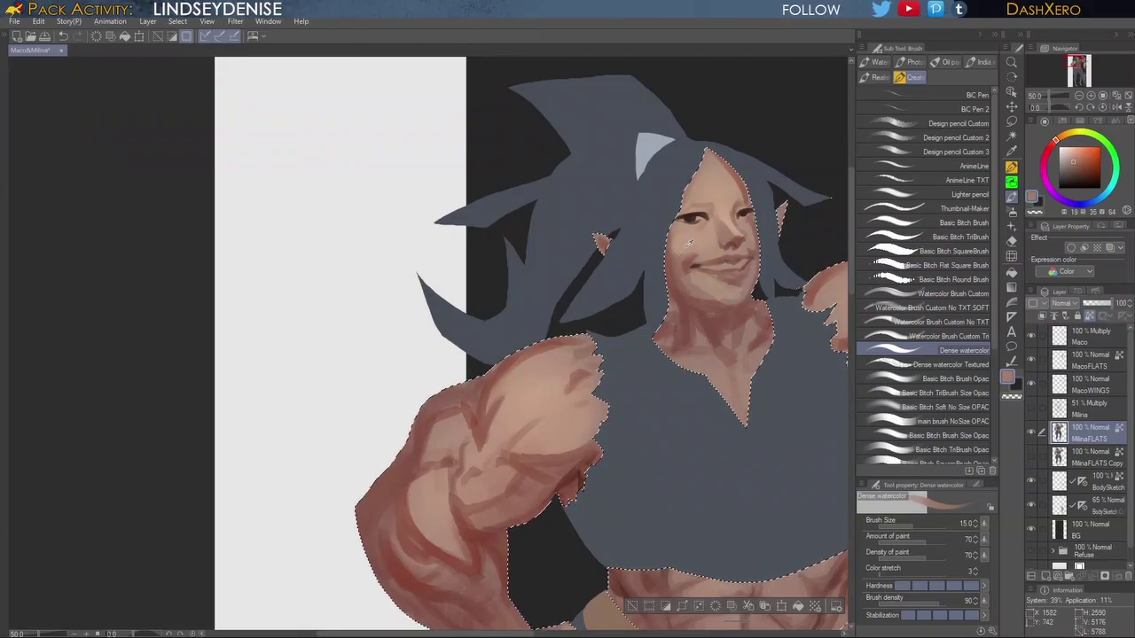
{"action": "left_click", "coordinate": [949, 387]}
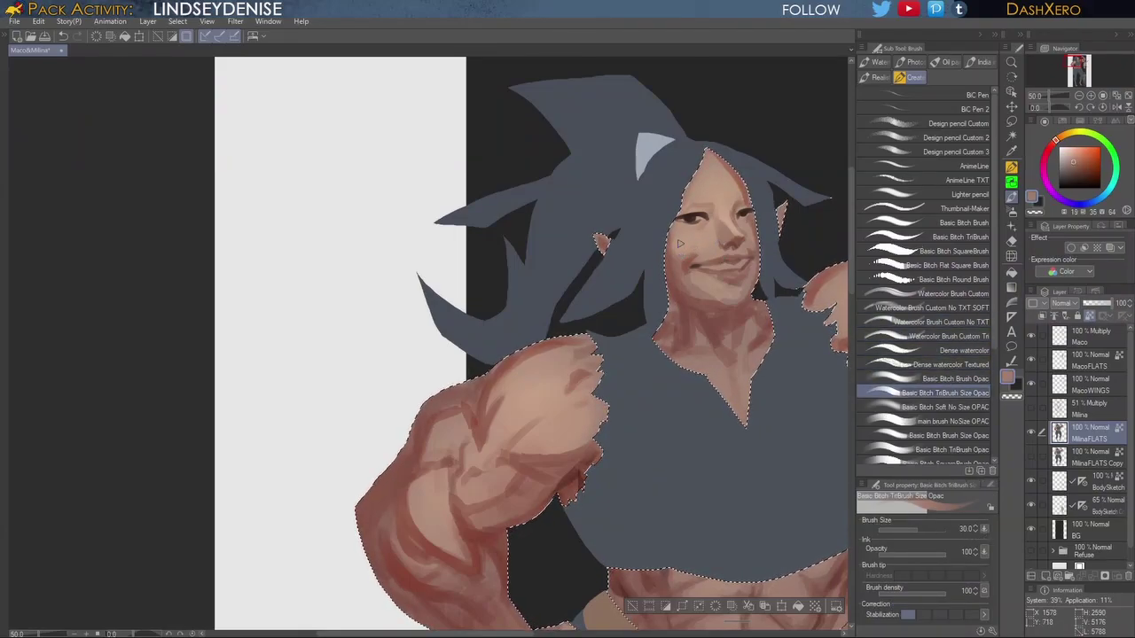
{"action": "left_click", "coordinate": [689, 257], "text": "alt"}
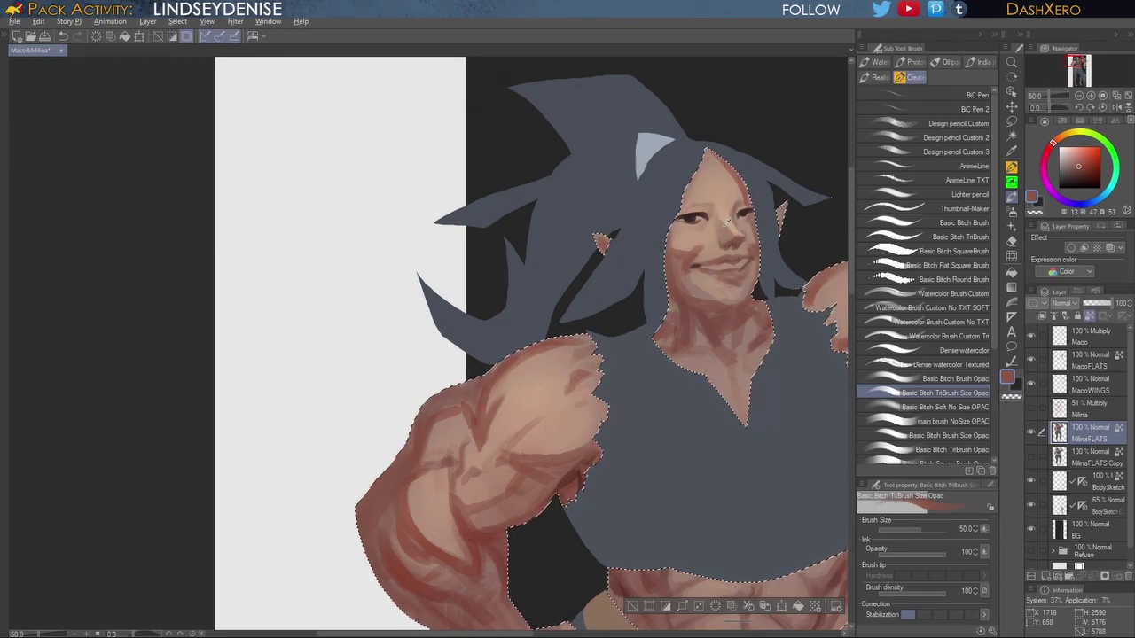
{"action": "left_click", "coordinate": [725, 223], "text": "alt"}
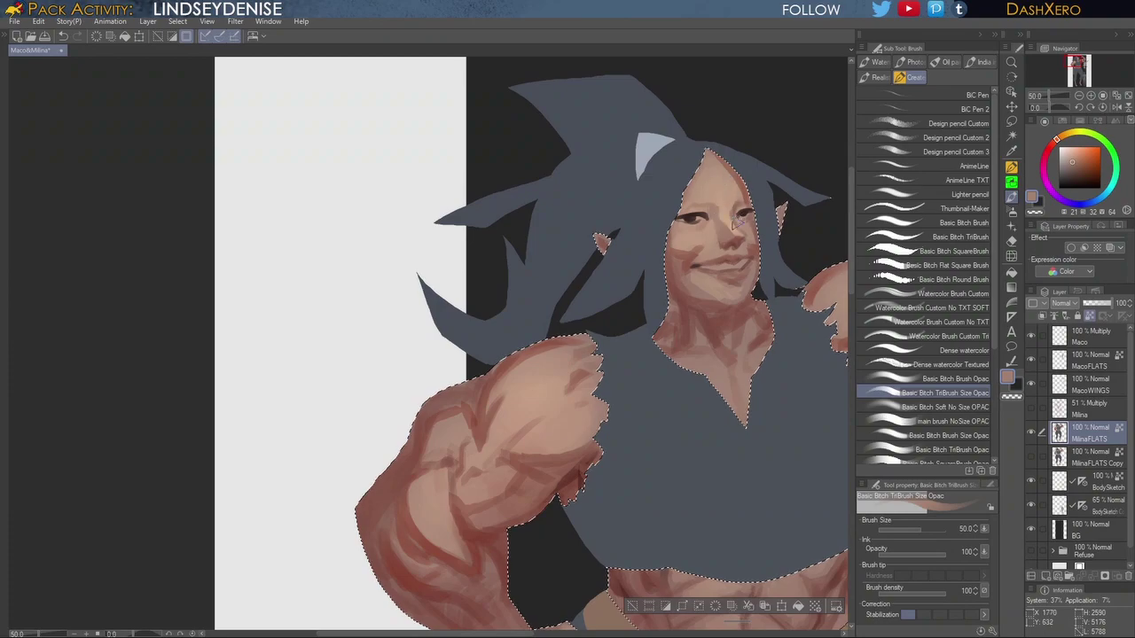
{"action": "left_click", "coordinate": [717, 210], "text": "alt"}
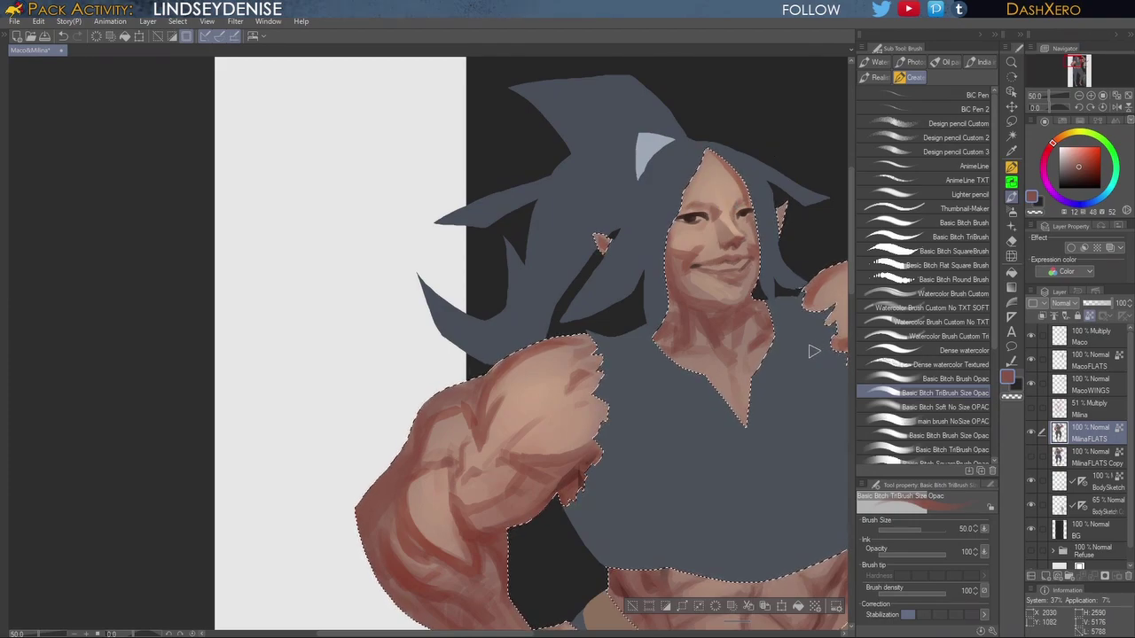
Step: Darken the lash lines and irises of both eyes in near-black brown with Dense watercolor at size 15
{"action": "left_click", "coordinate": [744, 214], "text": "alt"}
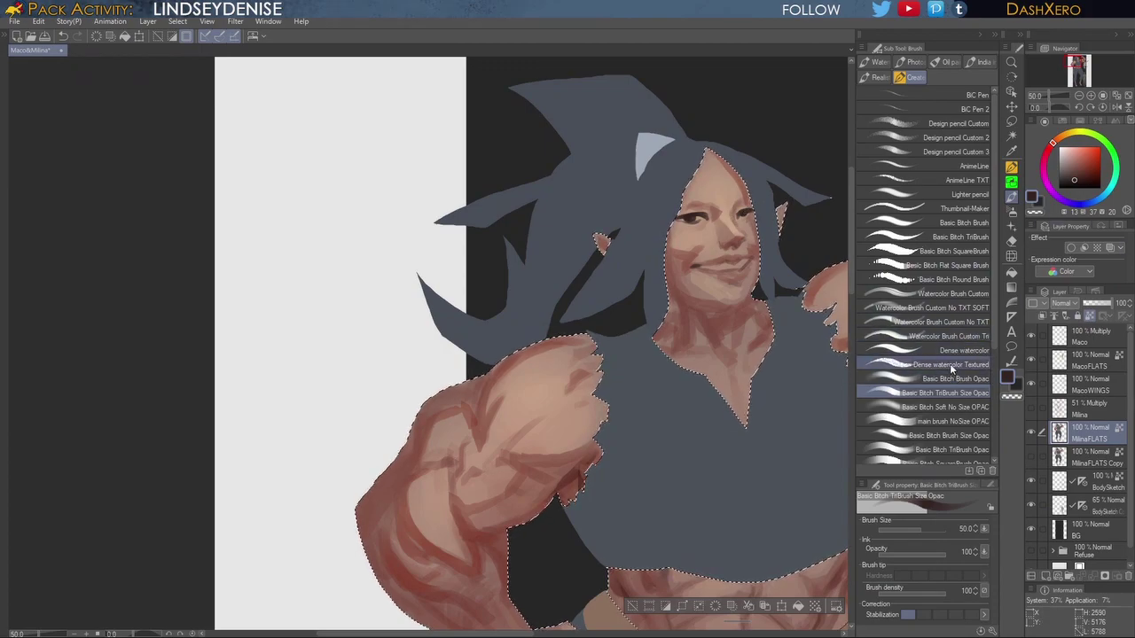
{"action": "left_click", "coordinate": [968, 349]}
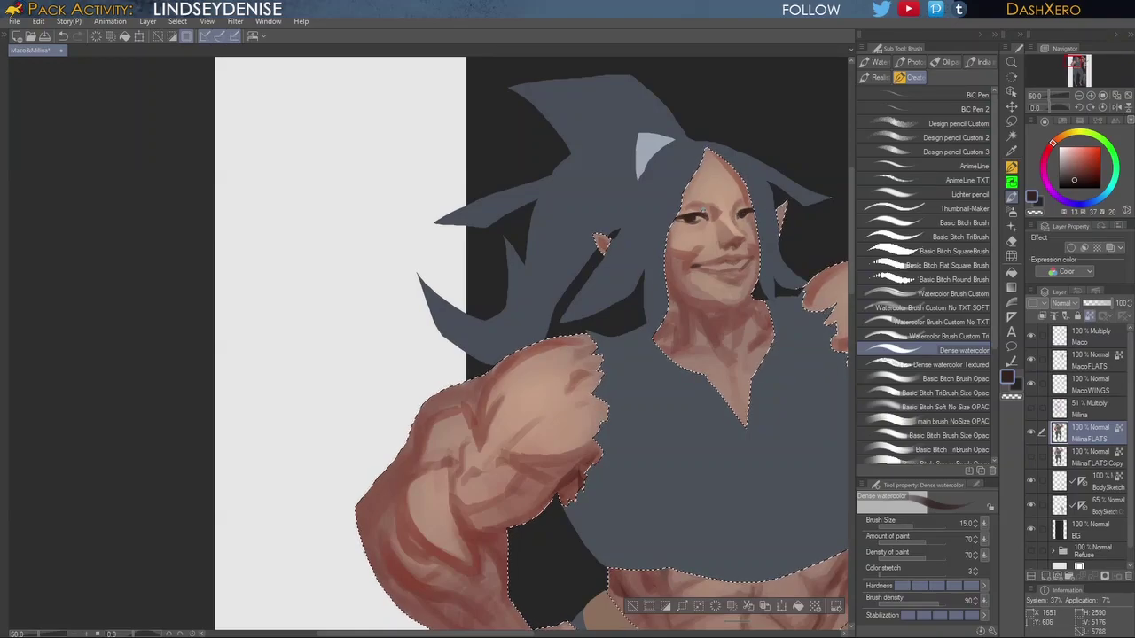
{"action": "left_click", "coordinate": [1088, 176]}
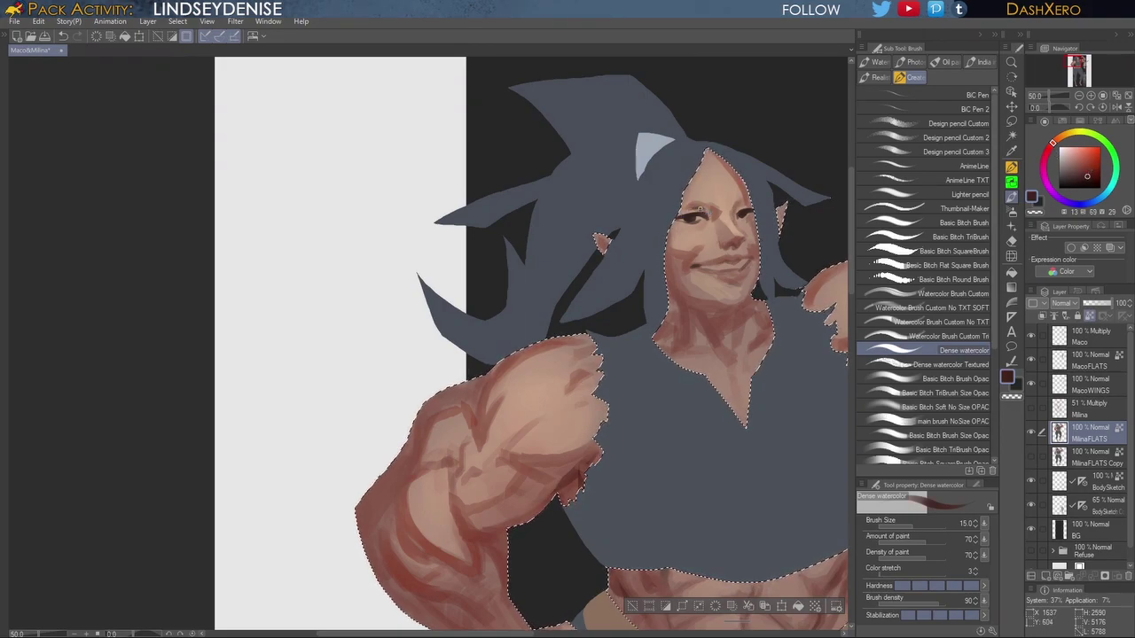
{"action": "key", "text": "ctrl+z"}
{"action": "left_click_drag", "start_coordinate": [698, 208], "coordinate": [688, 210]}
{"action": "left_click", "coordinate": [695, 217], "text": "alt"}
{"action": "left_click_drag", "start_coordinate": [1083, 178], "coordinate": [1078, 184]}
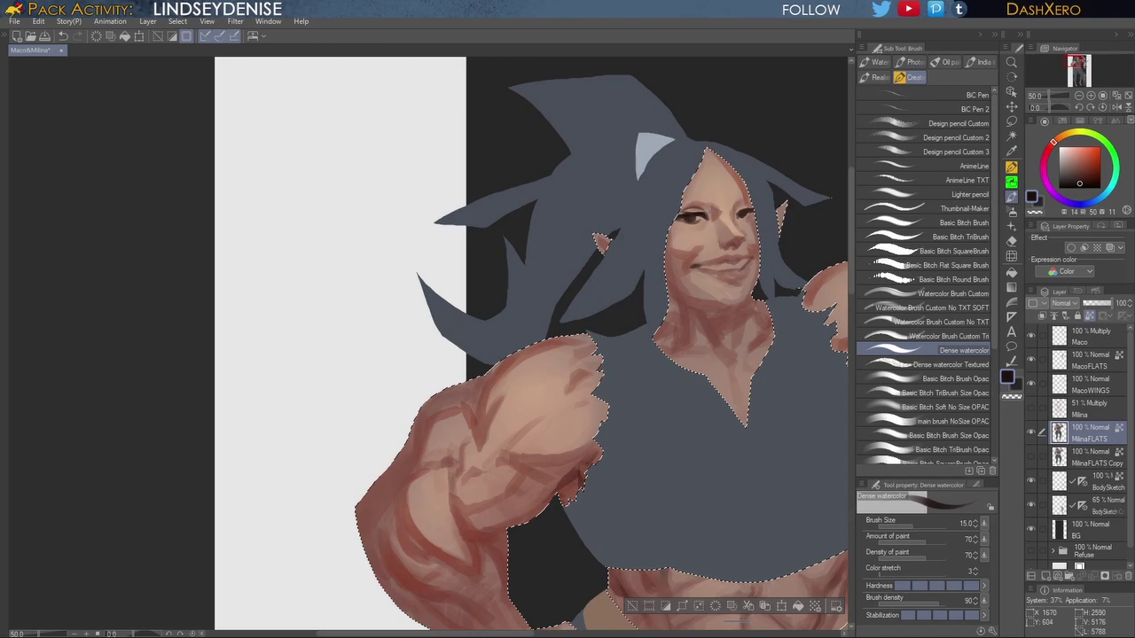
{"action": "left_click_drag", "start_coordinate": [682, 218], "coordinate": [752, 213]}
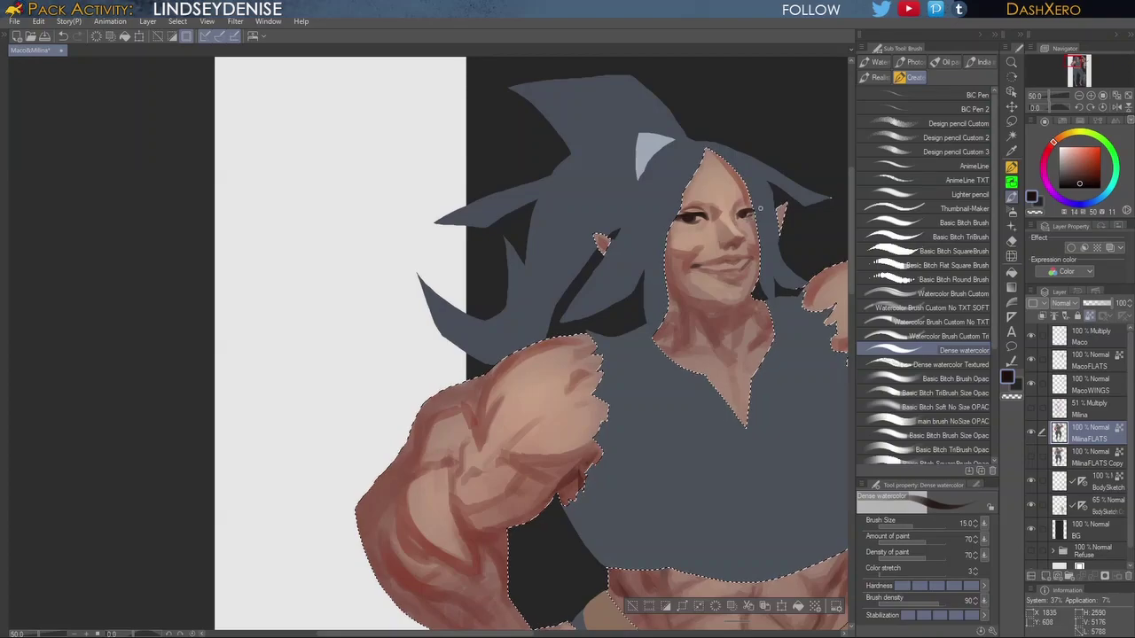
Step: Deepen the line between the lips in a saturated dark red with the Dense watercolor brush
{"action": "left_click_drag", "start_coordinate": [802, 280], "coordinate": [742, 332]}
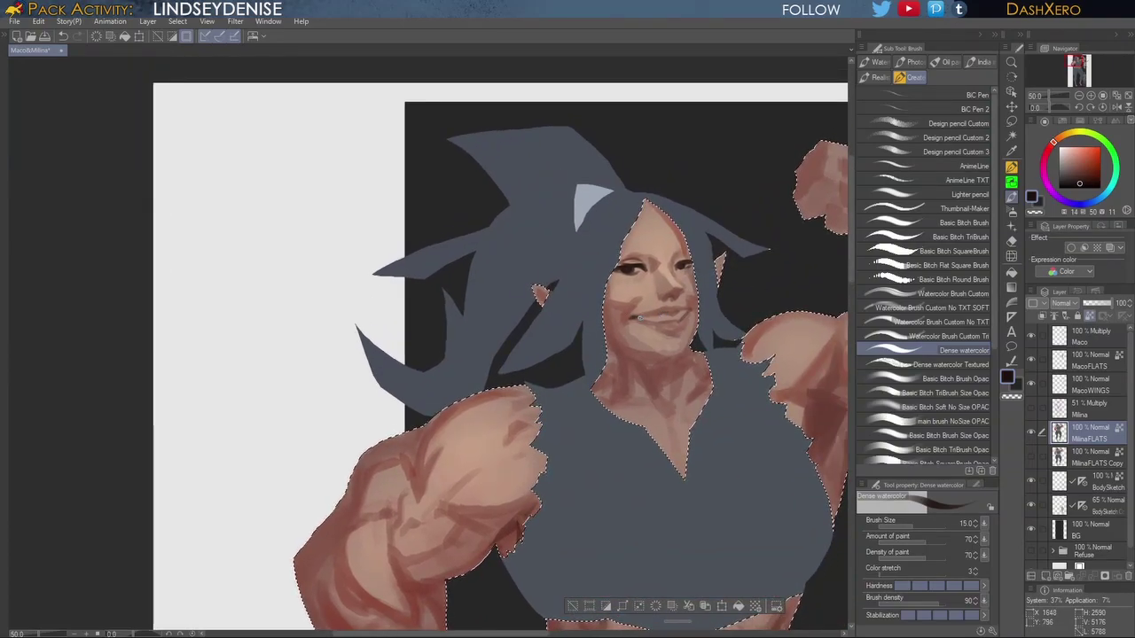
{"action": "left_click", "coordinate": [1090, 178]}
{"action": "left_click", "coordinate": [1089, 178]}
{"action": "left_click_drag", "start_coordinate": [638, 317], "coordinate": [654, 316]}
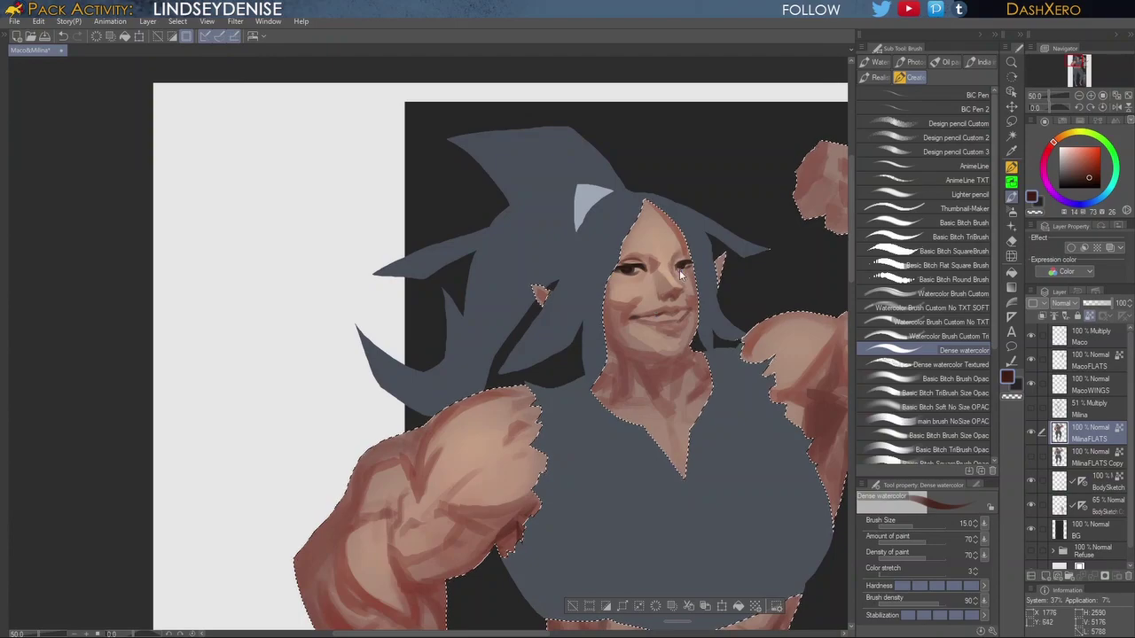
Step: Refine the mouth line and lower lip in dark reddish brown using Design pencil Custom 2 at size 15
{"action": "left_click", "coordinate": [974, 137]}
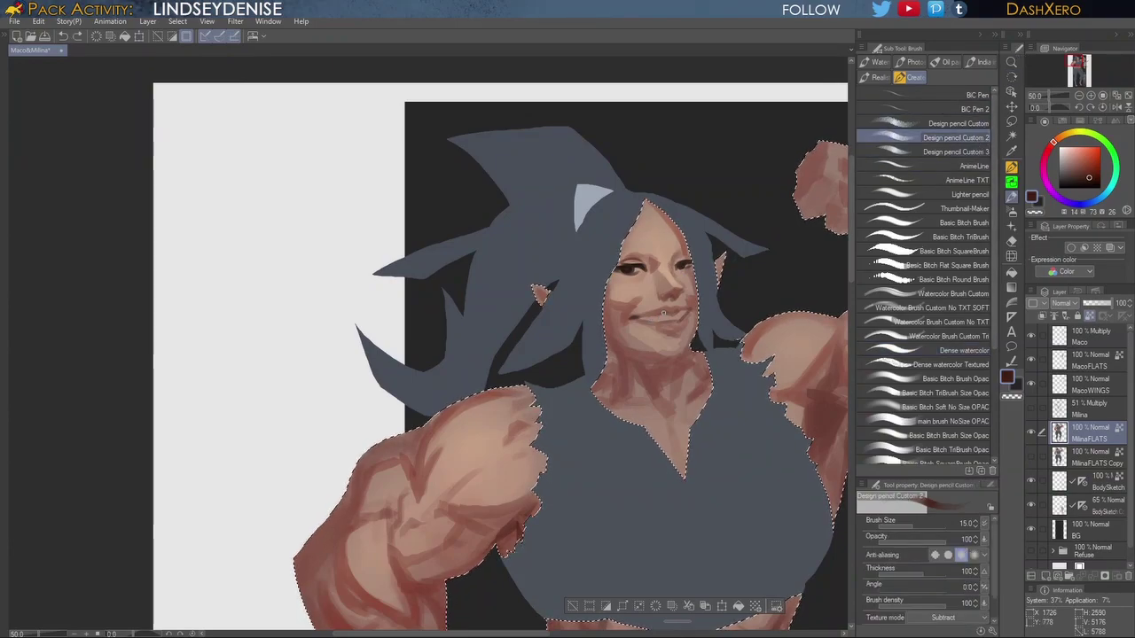
{"action": "mouse_move", "coordinate": [656, 315]}
{"action": "left_mouse_down"}
{"action": "mouse_move", "coordinate": [629, 316]}
{"action": "mouse_move", "coordinate": [669, 314]}
{"action": "left_mouse_up"}
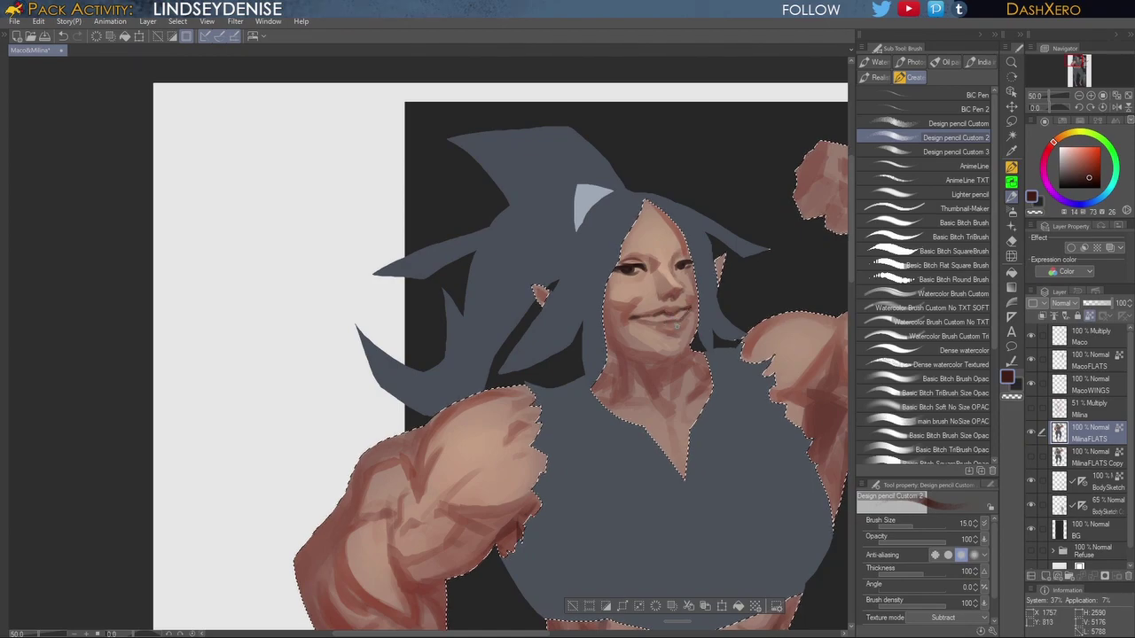
{"action": "key", "text": "ctrl+z"}
{"action": "left_click_drag", "start_coordinate": [675, 323], "coordinate": [667, 325]}
{"action": "left_click_drag", "start_coordinate": [1091, 177], "coordinate": [1086, 175]}
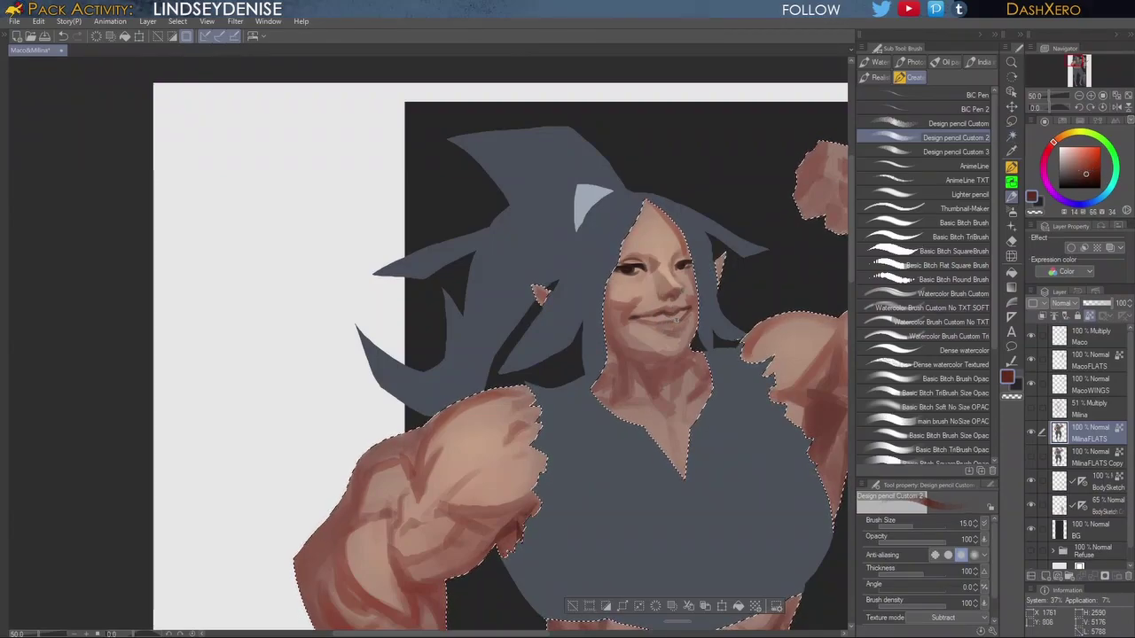
{"action": "left_click_drag", "start_coordinate": [655, 323], "coordinate": [680, 320]}
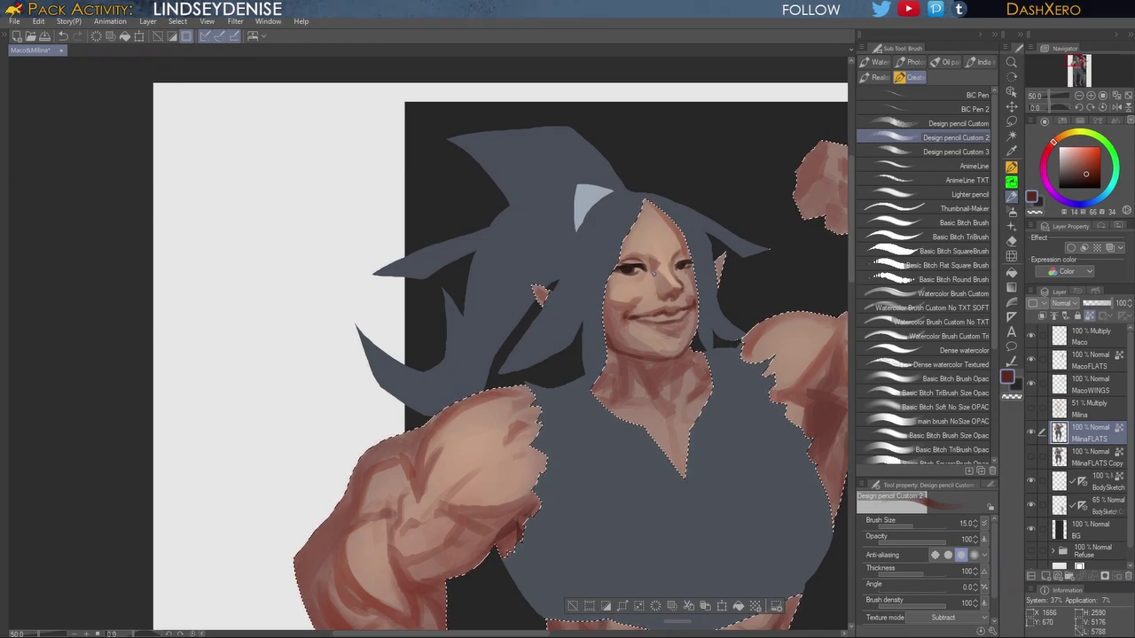
Step: Draw the eyebrows in dark brown sampled from the eye, and touch up the facial details with sampled reddish browns
{"action": "left_click", "coordinate": [631, 266], "text": "alt"}
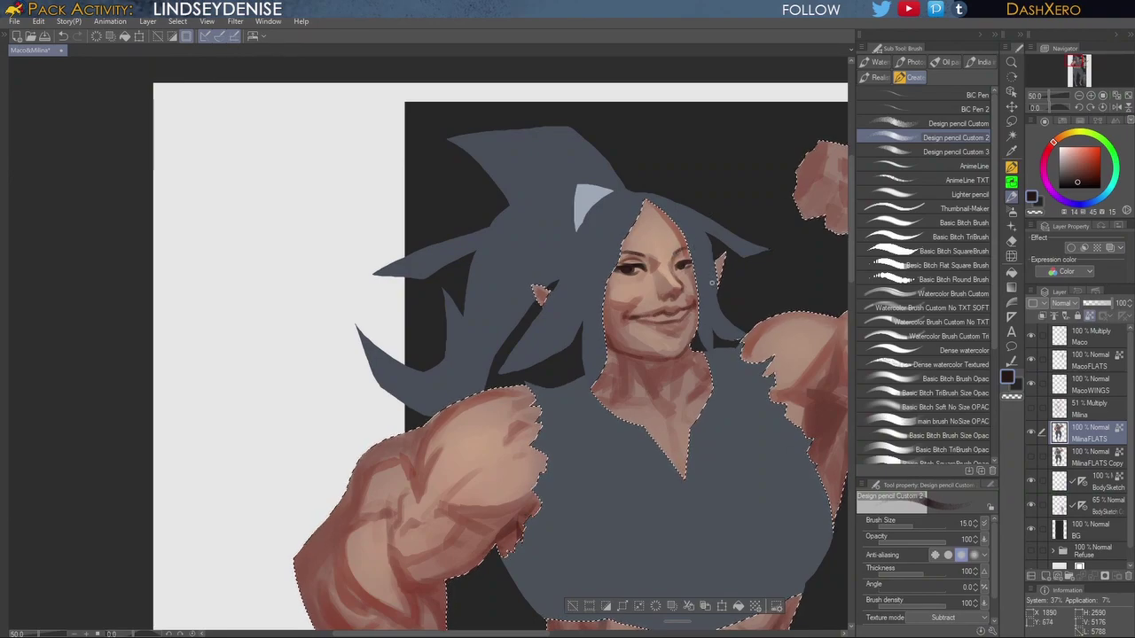
{"action": "left_click_drag", "start_coordinate": [719, 299], "coordinate": [724, 298]}
{"action": "left_click", "coordinate": [665, 294], "text": "alt"}
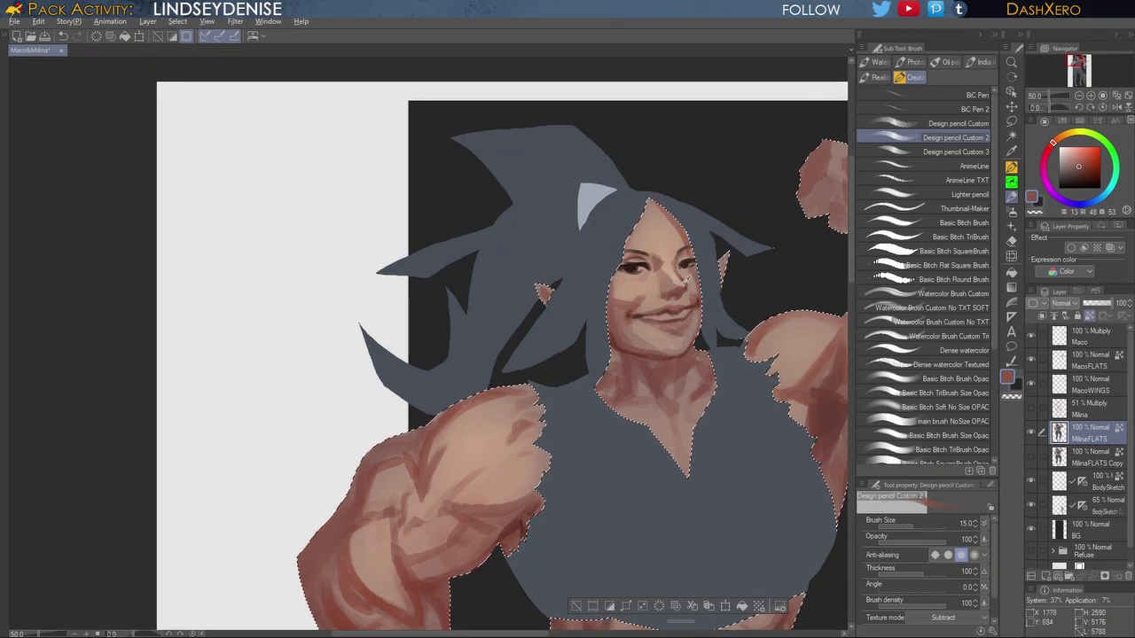
{"action": "left_click", "coordinate": [669, 306], "text": "alt"}
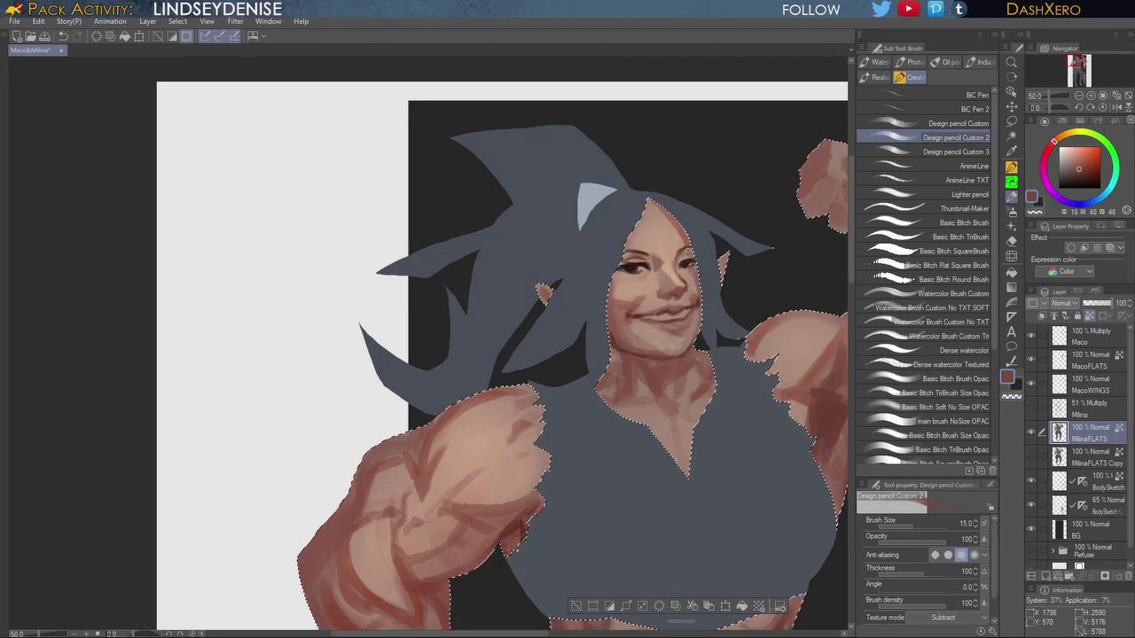
{"action": "key", "text": "ctrl+z"}
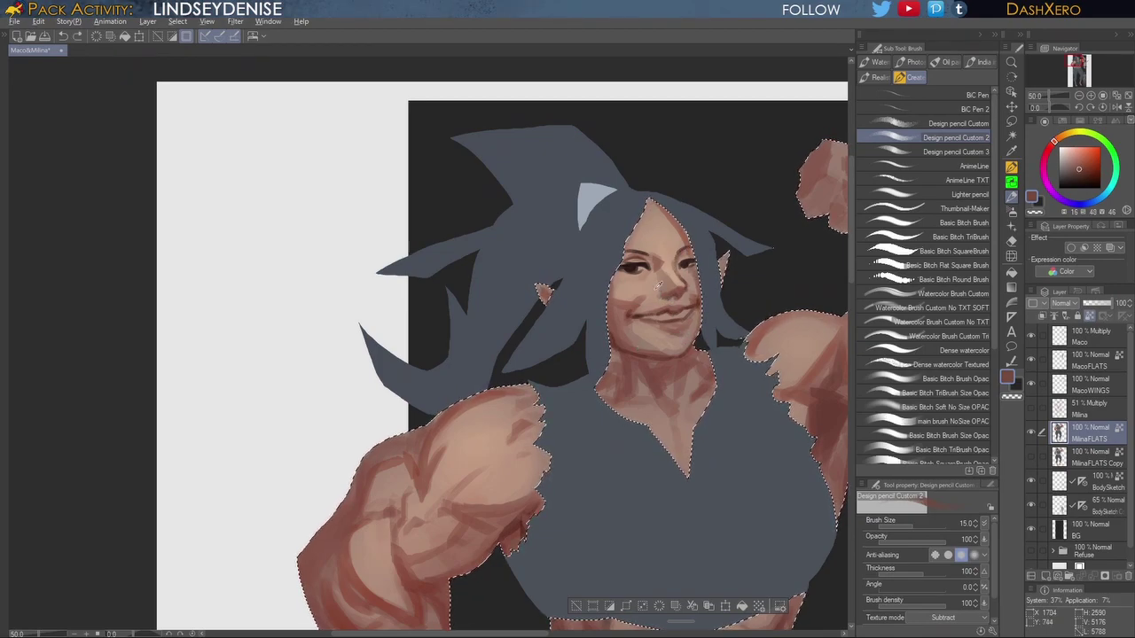
{"action": "left_click", "coordinate": [633, 310], "text": "alt"}
{"action": "left_click", "coordinate": [1087, 174]}
{"action": "left_click", "coordinate": [1086, 176]}
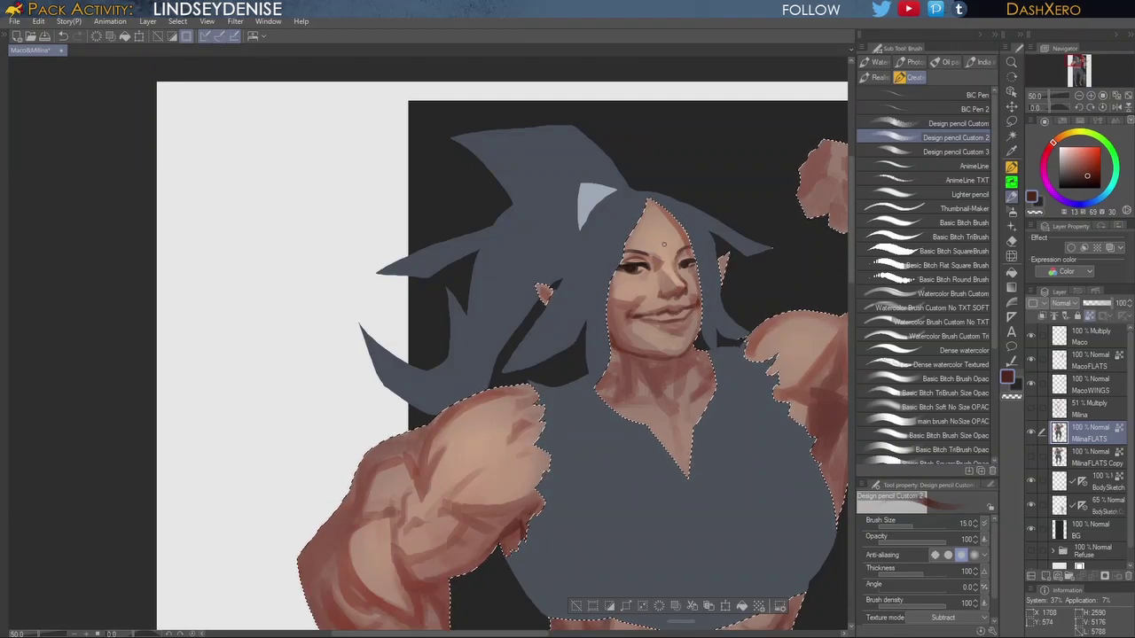
Step: Nudge the far eye and the near cheek into shape using Liquify at brush size 100
{"action": "left_click", "coordinate": [1011, 255]}
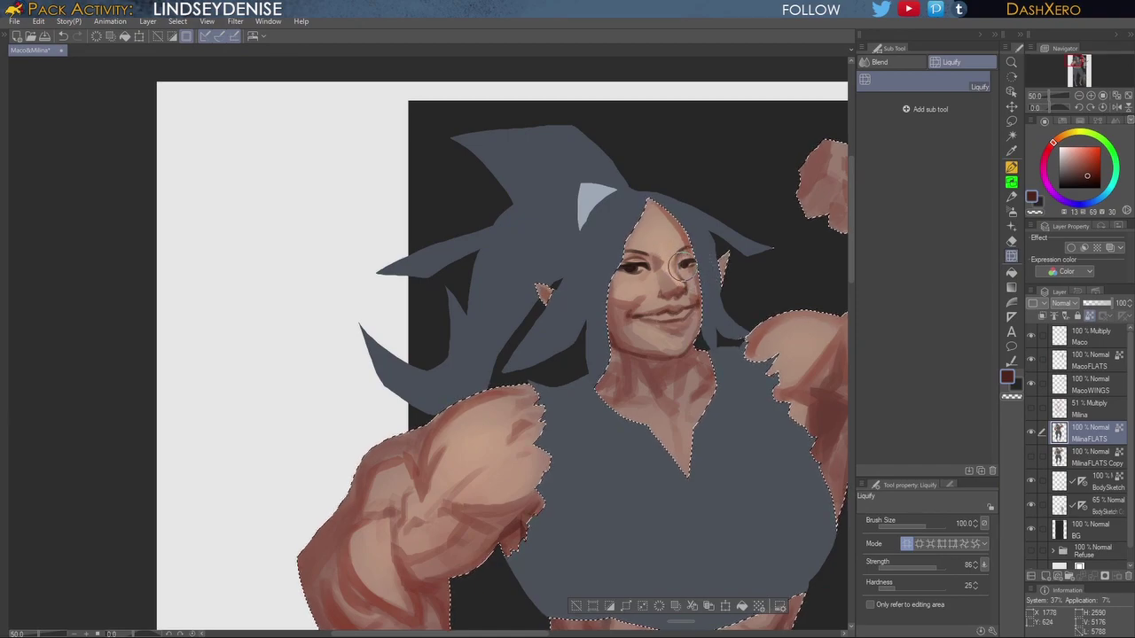
{"action": "left_click_drag", "start_coordinate": [680, 266], "coordinate": [687, 267]}
{"action": "left_click_drag", "start_coordinate": [628, 299], "coordinate": [636, 300]}
{"action": "left_click", "coordinate": [1012, 195]}
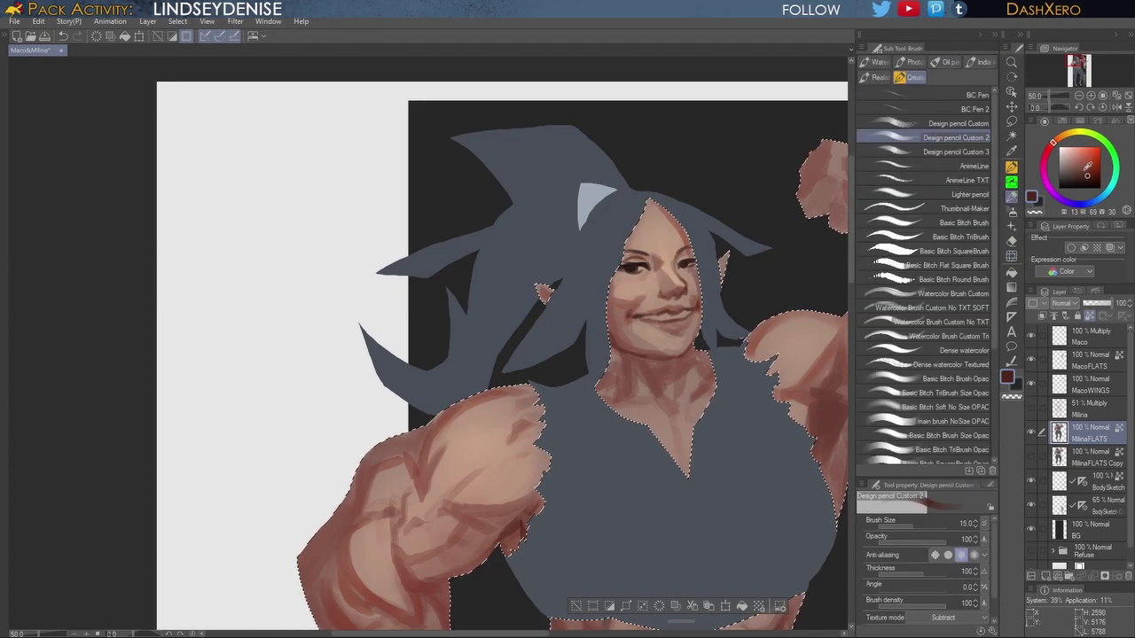
Step: Soften the cheek and chin shading with Watercolor Brush Custom at size 40, and refine the features in dark red with Design pencil Custom 2
{"action": "left_click", "coordinate": [944, 293]}
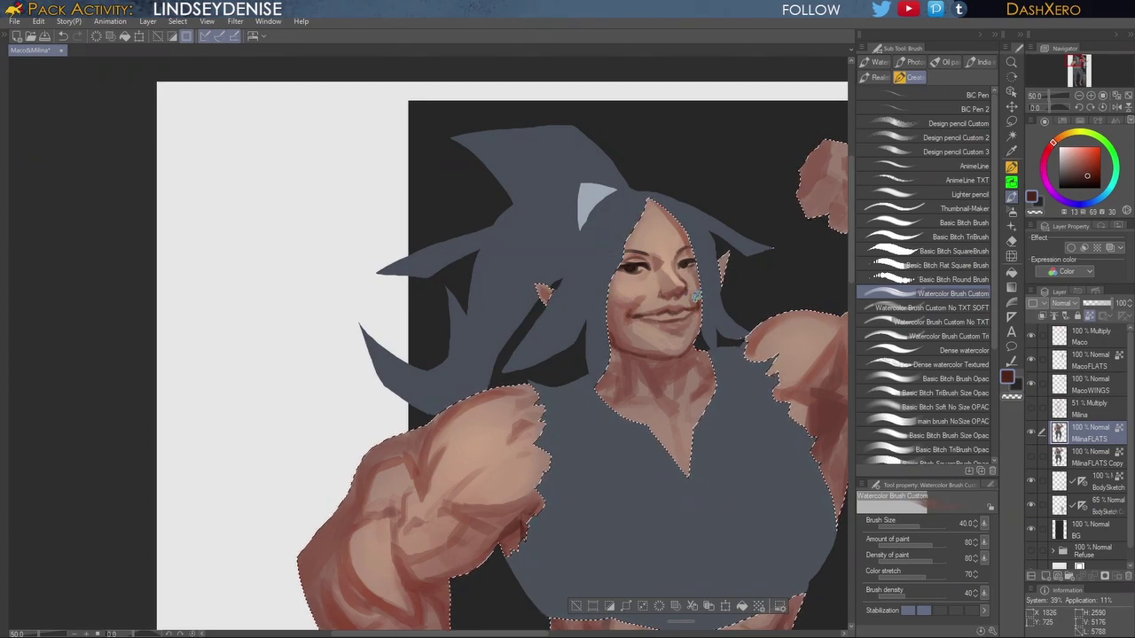
{"action": "left_click_drag", "start_coordinate": [768, 355], "coordinate": [755, 343]}
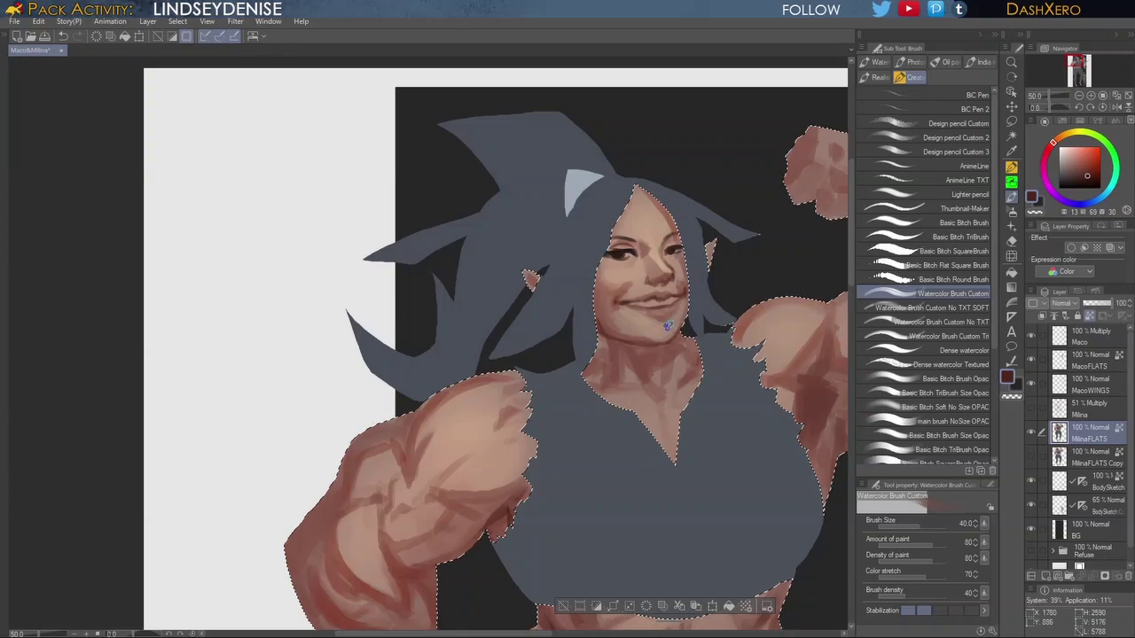
{"action": "left_click_drag", "start_coordinate": [757, 337], "coordinate": [689, 384]}
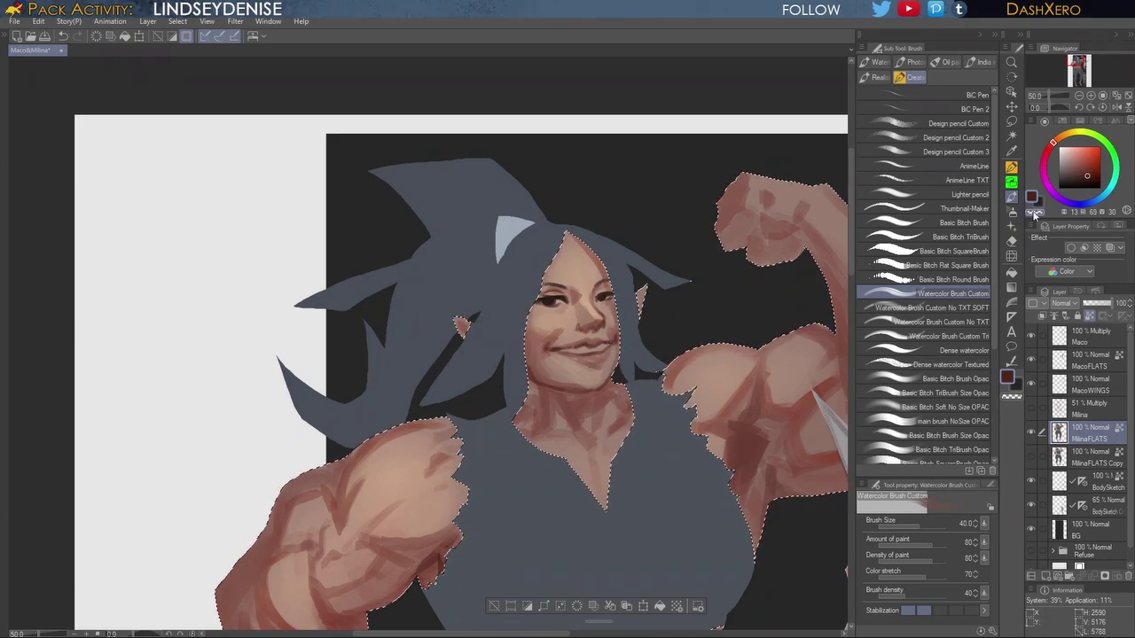
{"action": "left_click", "coordinate": [1090, 177]}
{"action": "left_click", "coordinate": [1088, 175]}
{"action": "left_click", "coordinate": [966, 138]}
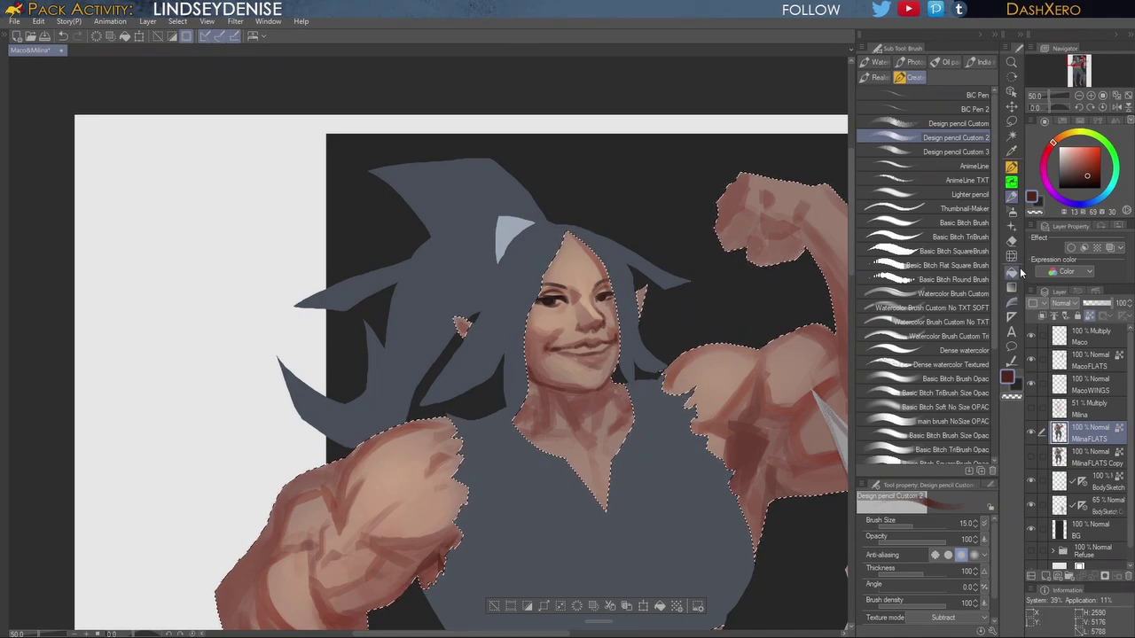
Step: Reshape the mouth and lower face using Liquify at brush sizes 40 and 120
{"action": "left_click", "coordinate": [1011, 255]}
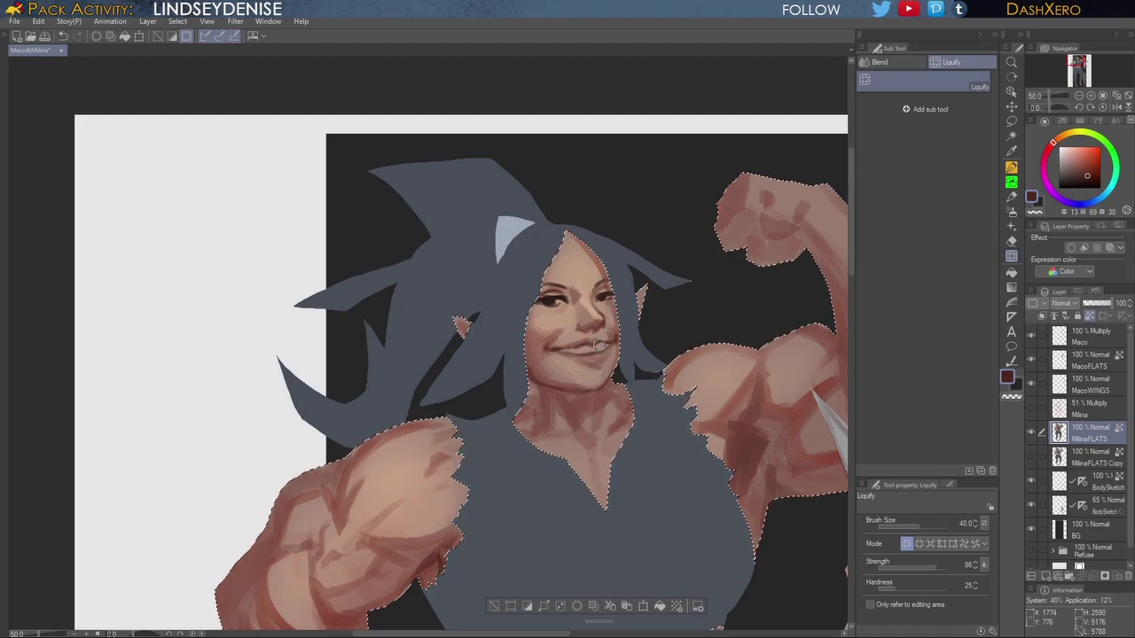
{"action": "left_click_drag", "start_coordinate": [582, 346], "coordinate": [574, 351]}
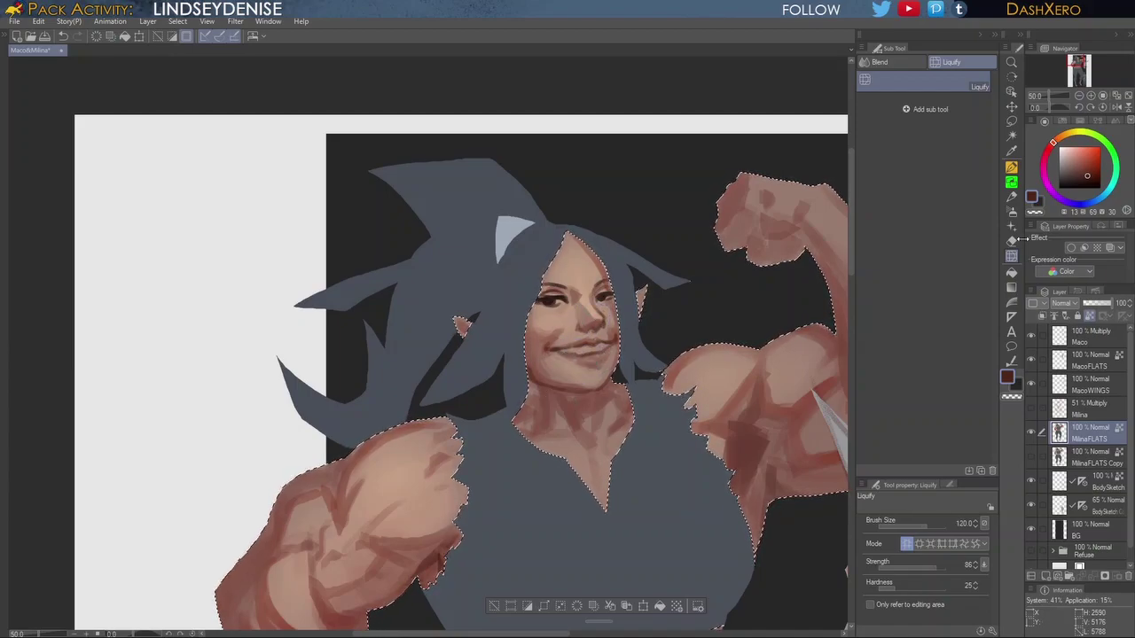
{"action": "left_click", "coordinate": [1012, 196]}
Step: Rework the shading around the lips in dark reds, using Basic Brush Opac at size 80 and TriBrush Size Opac at size 50
{"action": "key", "text": "alt"}
{"action": "left_click", "coordinate": [1087, 174]}
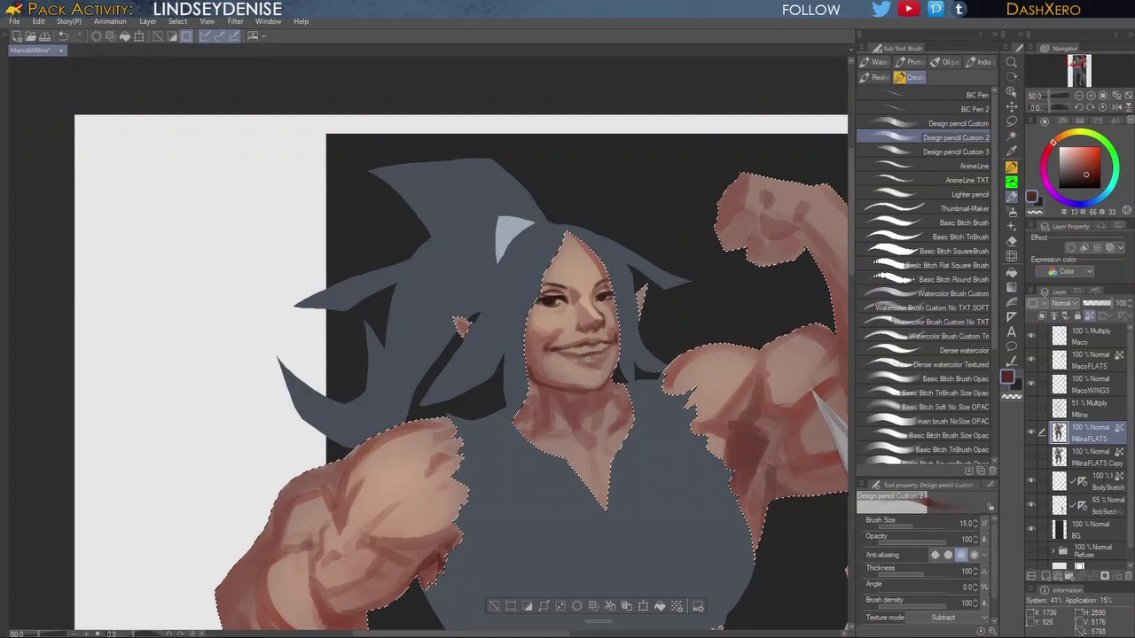
{"action": "left_click", "coordinate": [950, 378]}
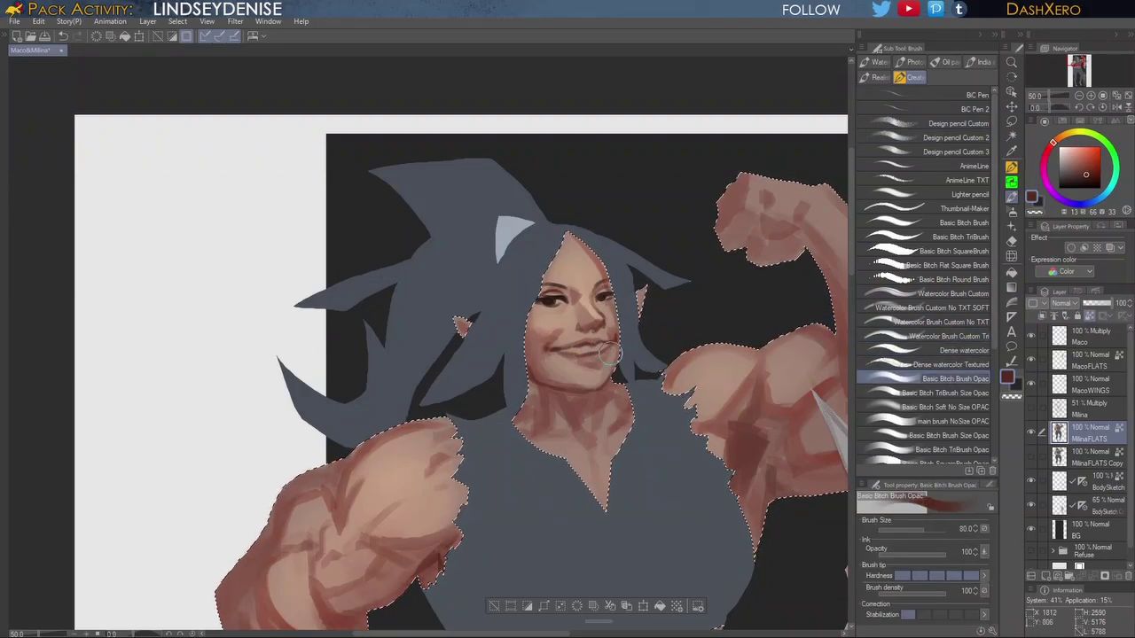
{"action": "left_click", "coordinate": [945, 391]}
{"action": "left_click", "coordinate": [1088, 170]}
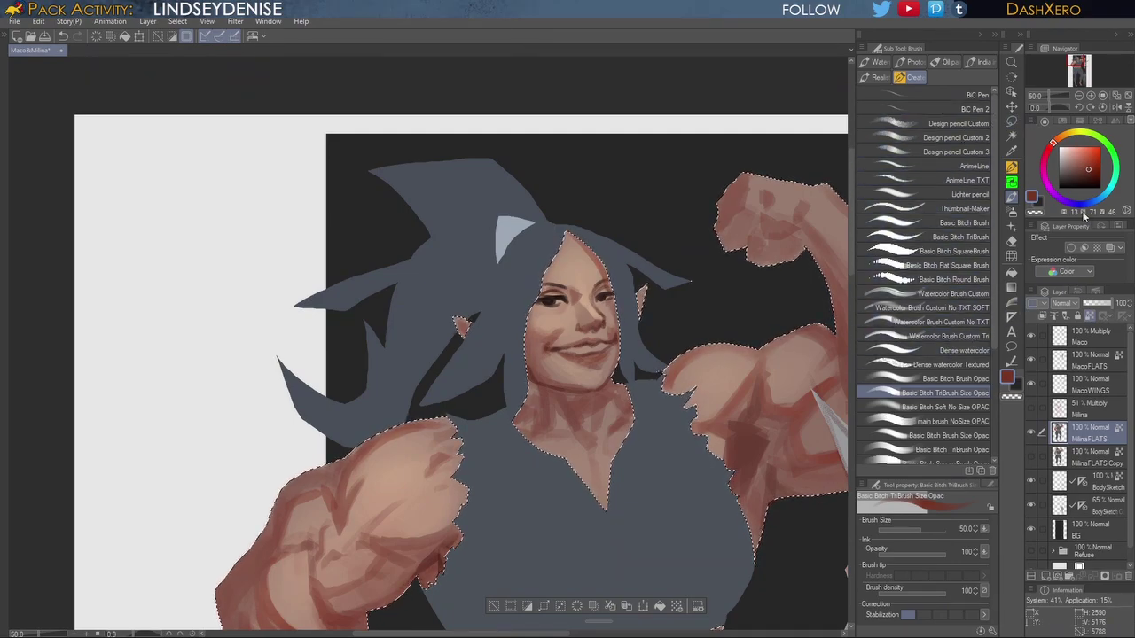
Step: Paint the teeth between the lips in pale blue with the TriBrush Size Opac at size 25
{"action": "left_click", "coordinate": [1104, 197]}
{"action": "left_click_drag", "start_coordinate": [1077, 158], "coordinate": [1069, 149]}
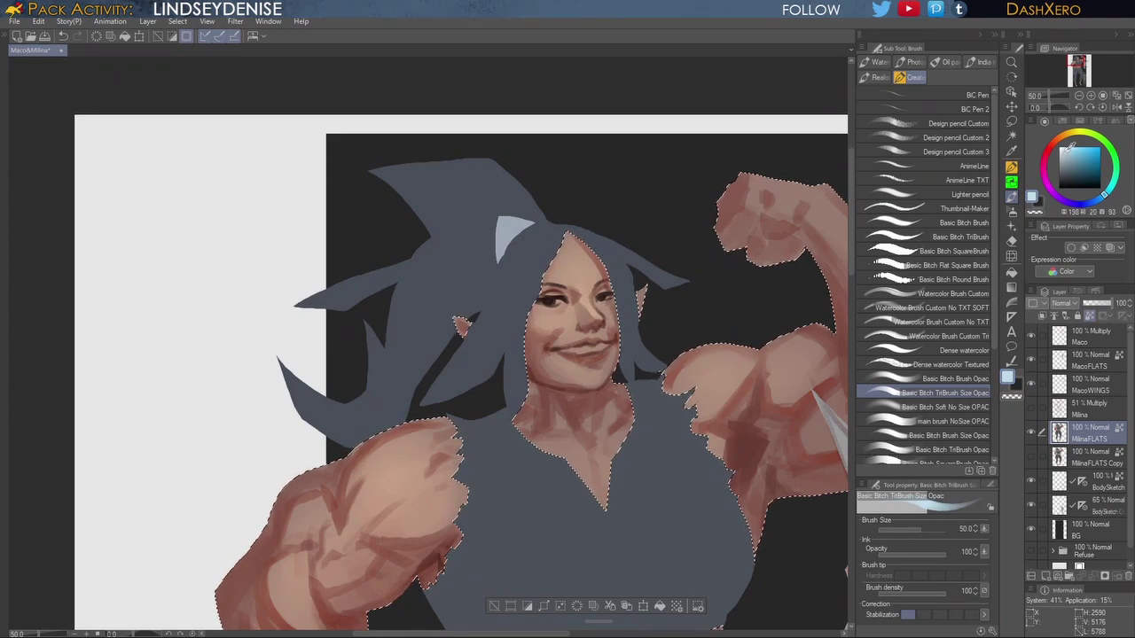
{"action": "scroll", "coordinate": [626, 346], "scroll_direction": "up", "scroll_amount": 3}
{"action": "left_click_drag", "start_coordinate": [595, 374], "coordinate": [759, 372]}
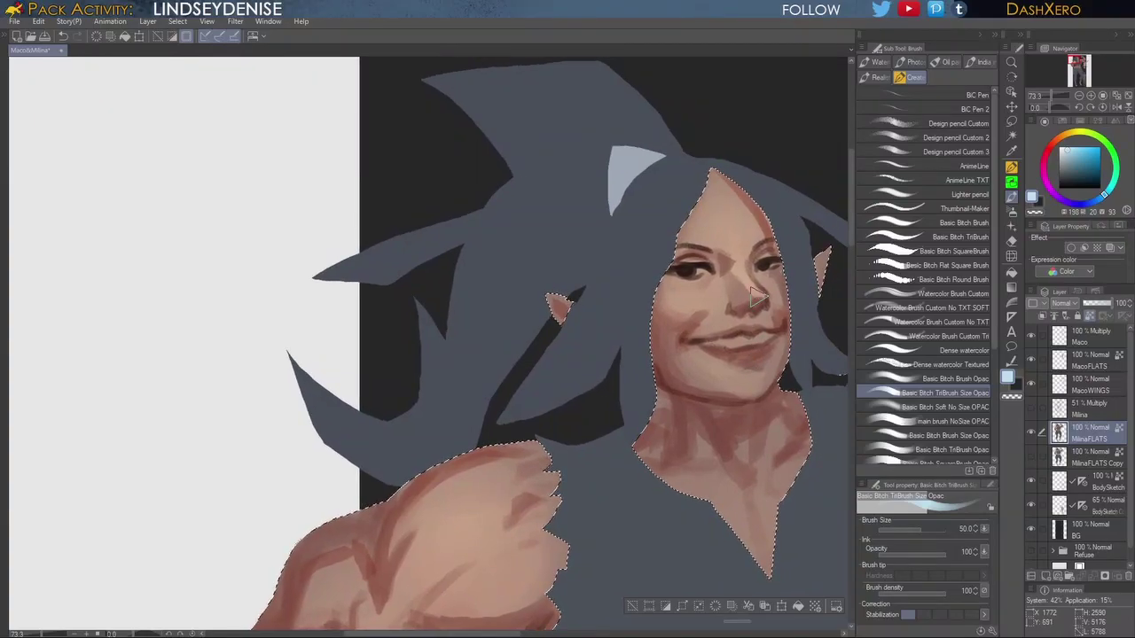
{"action": "key", "text": "["}
{"action": "key", "text": "["}
{"action": "key", "text": "["}
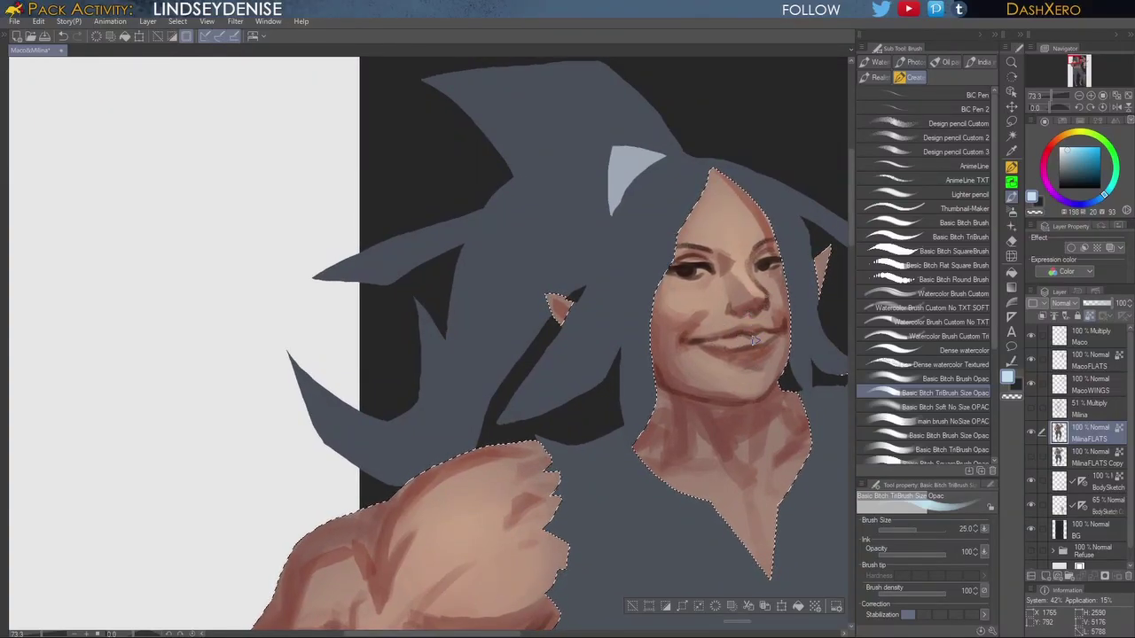
{"action": "mouse_move", "coordinate": [764, 340]}
{"action": "left_mouse_down"}
{"action": "mouse_move", "coordinate": [774, 335]}
{"action": "mouse_move", "coordinate": [739, 344]}
{"action": "left_mouse_up"}
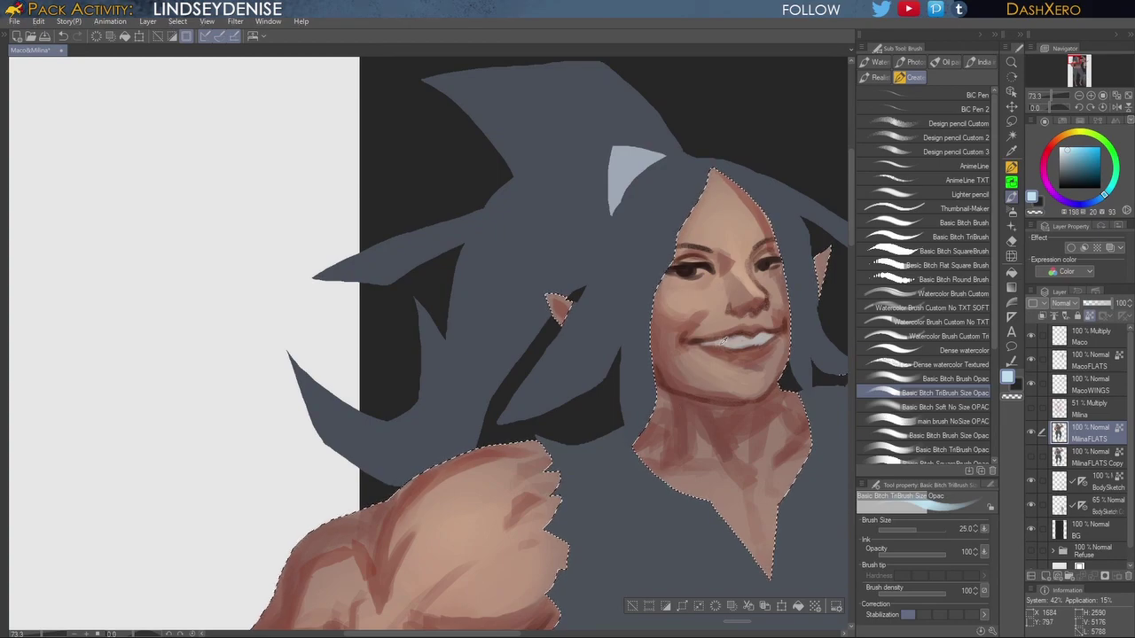
Step: Tone the teeth with sampled greyish tints and draw pointed tooth divisions in sampled dark red at brush size 15
{"action": "left_click", "coordinate": [704, 346], "text": "alt"}
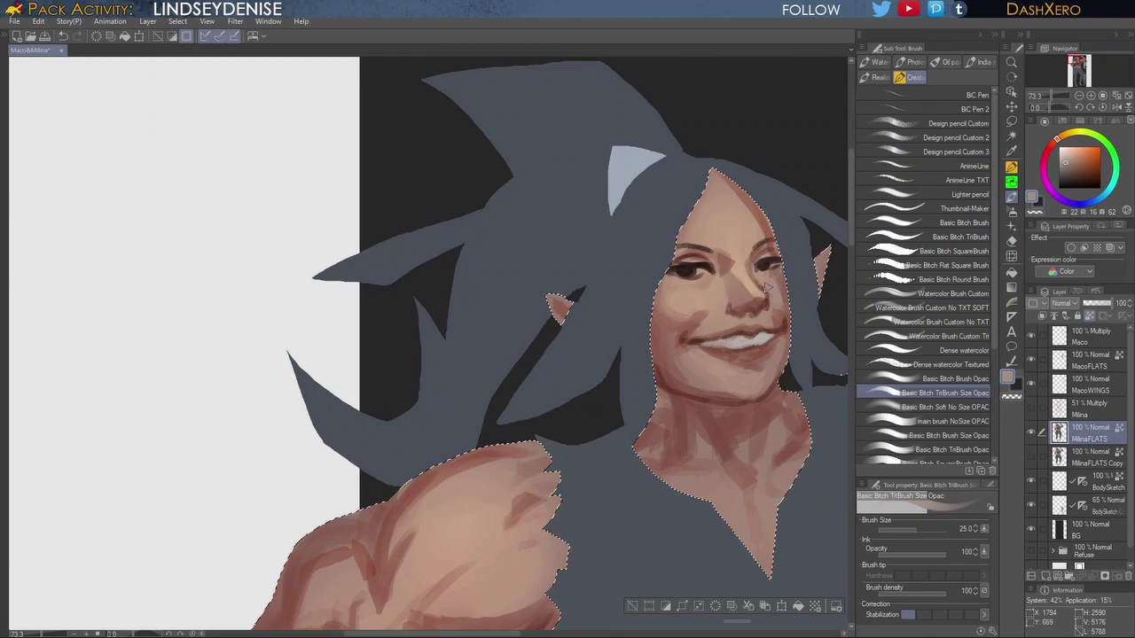
{"action": "left_click", "coordinate": [736, 339], "text": "alt"}
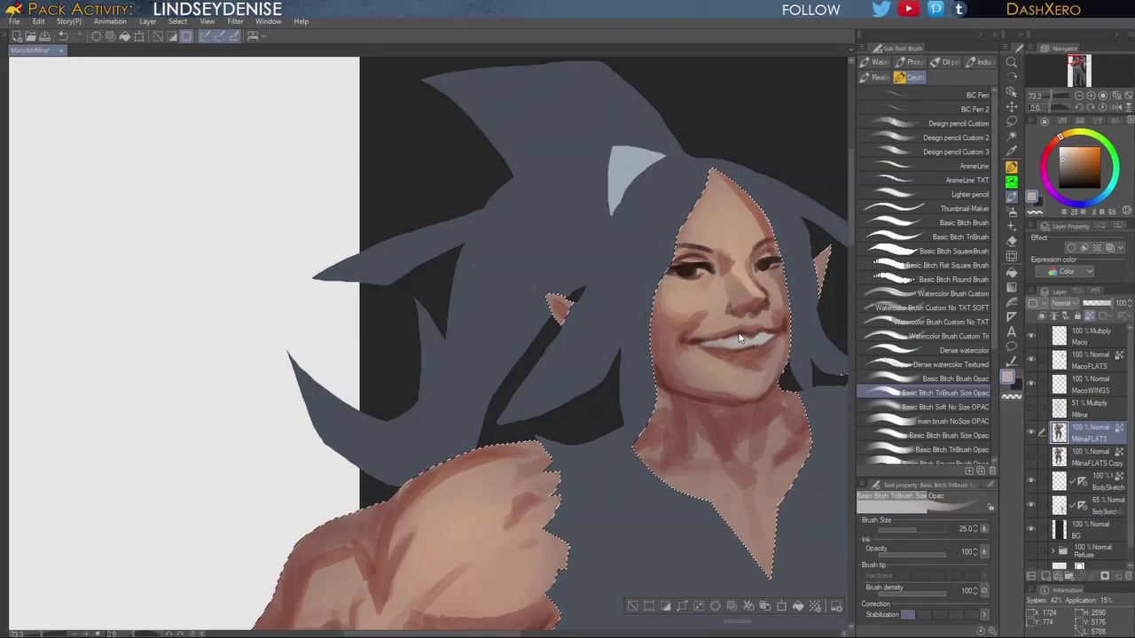
{"action": "left_click", "coordinate": [723, 335], "text": "alt"}
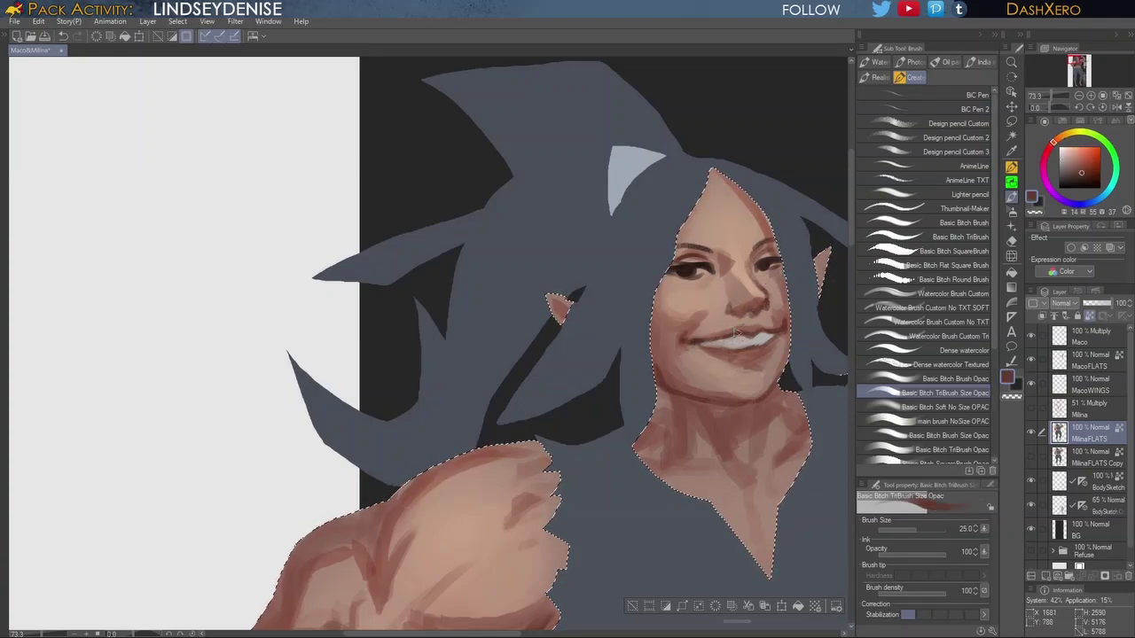
{"action": "key", "text": "bracketleft"}
{"action": "key", "text": "bracketleft"}
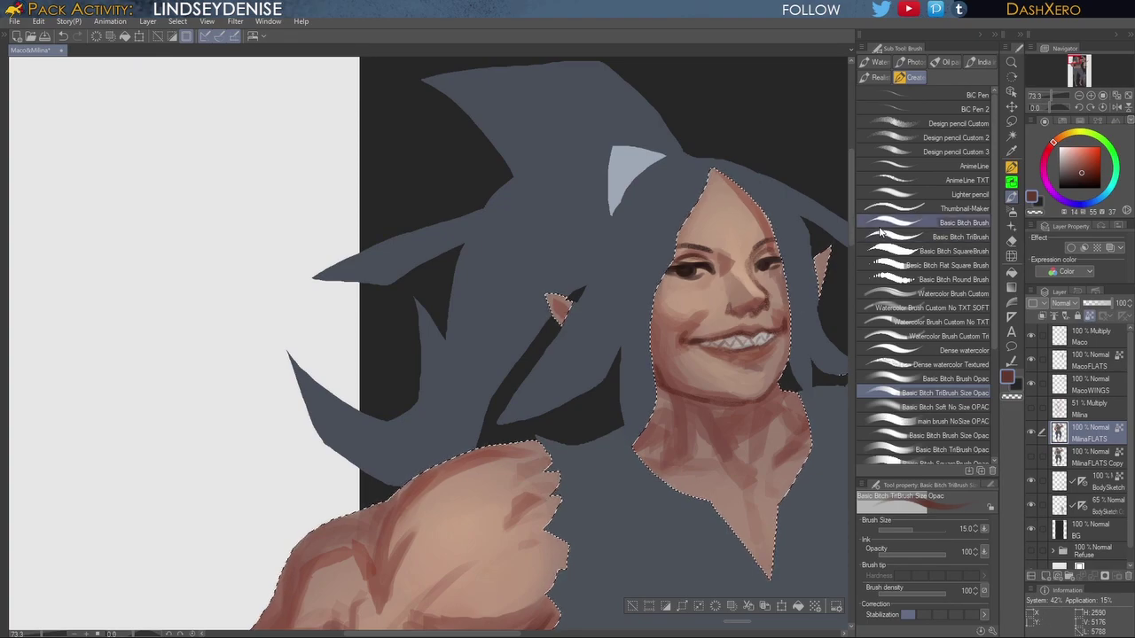
Step: Refine the shading around both eyes with sampled skin and reddish-brown tones, using the TriBrush Size Opac at brush size 20
{"action": "left_click", "coordinate": [759, 294], "text": "alt"}
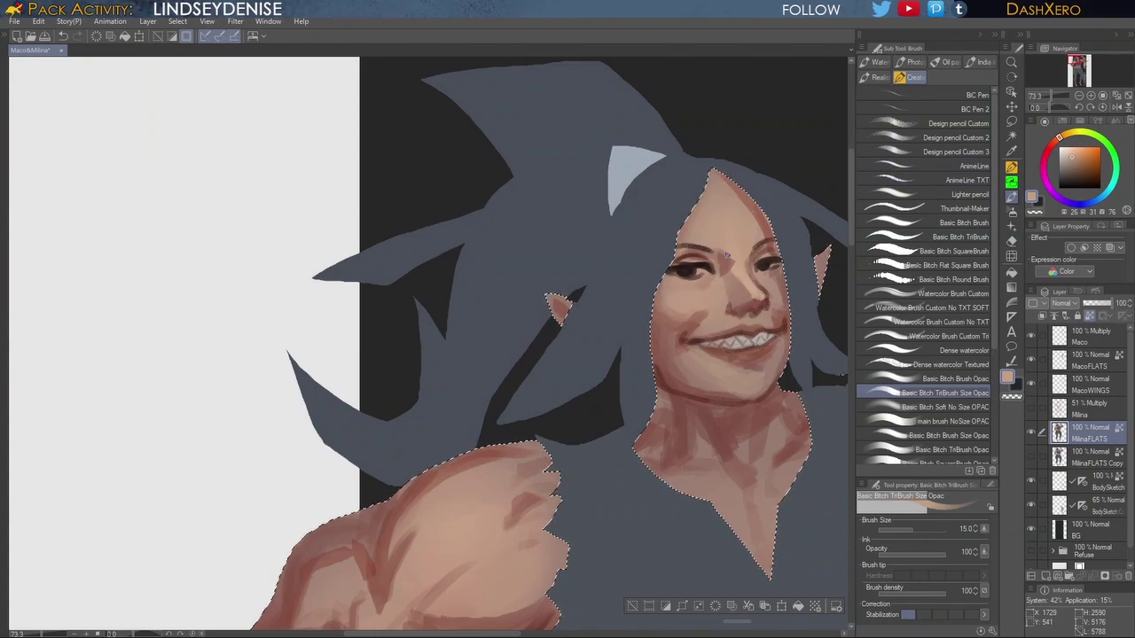
{"action": "left_click", "coordinate": [725, 253], "text": "alt"}
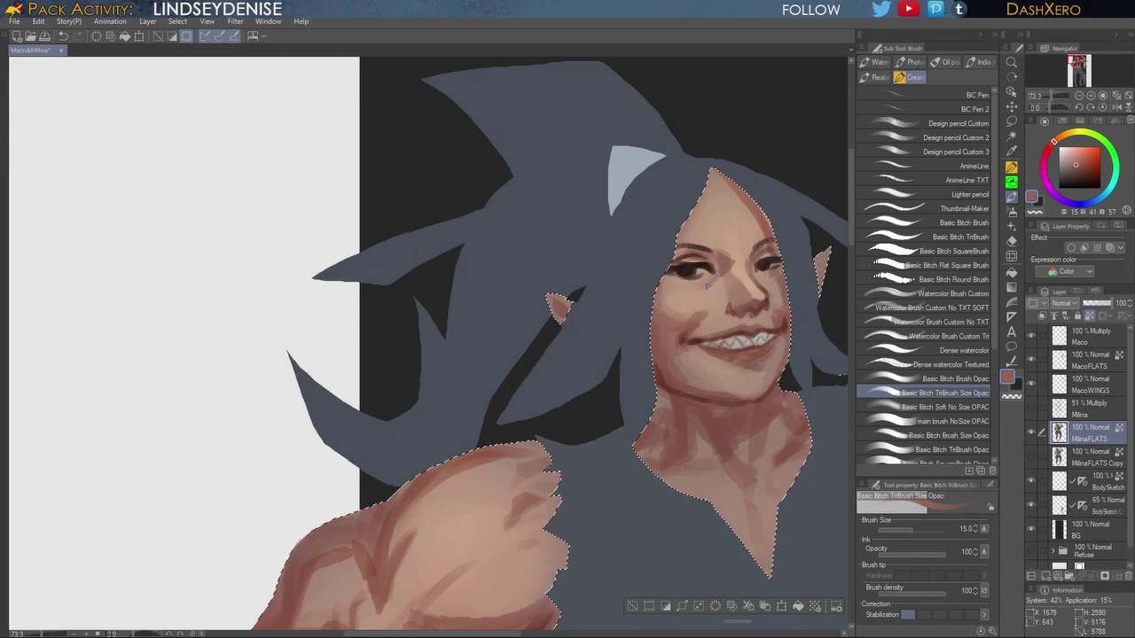
{"action": "key", "text": "ctrl+z"}
{"action": "key", "text": "bracketright"}
{"action": "key", "text": "bracketright"}
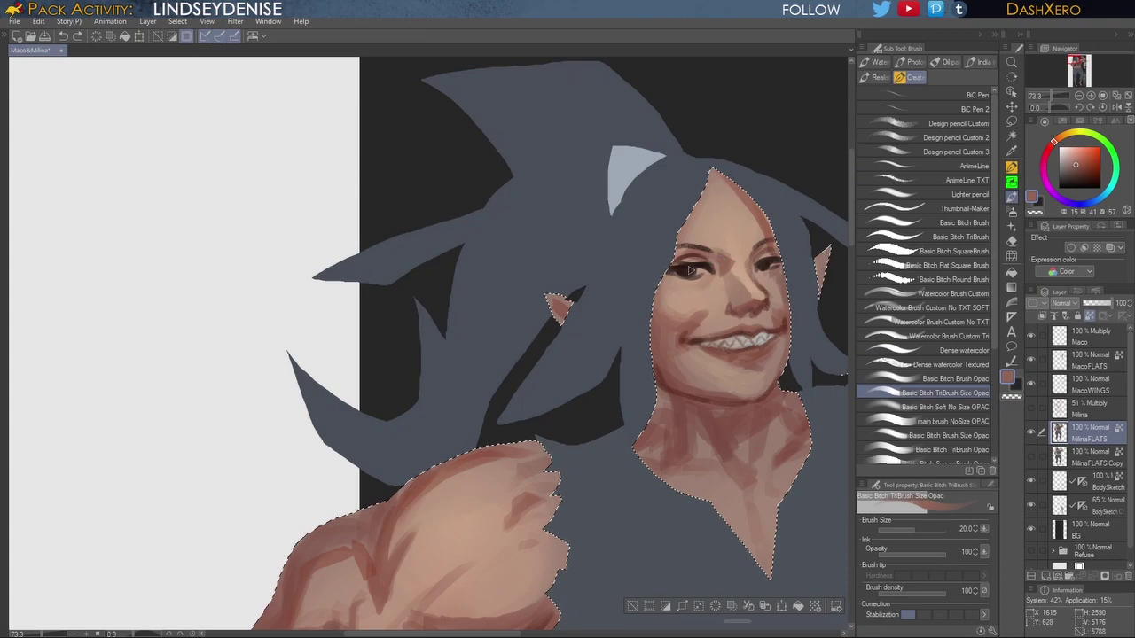
{"action": "left_click_drag", "start_coordinate": [669, 278], "coordinate": [696, 277]}
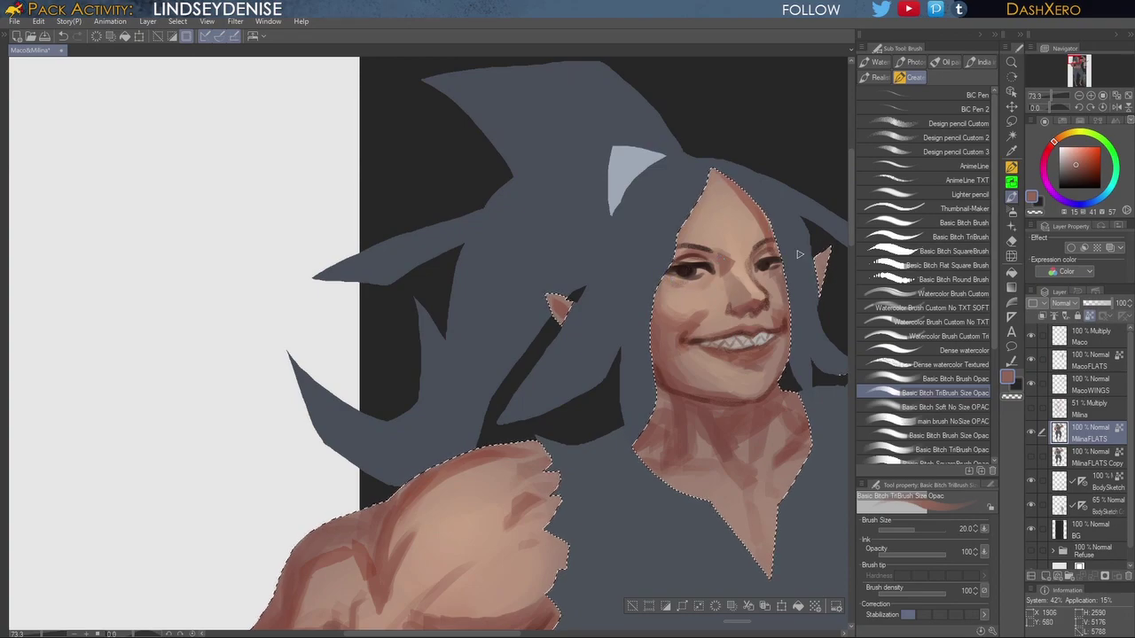
{"action": "left_click", "coordinate": [768, 274], "text": "alt"}
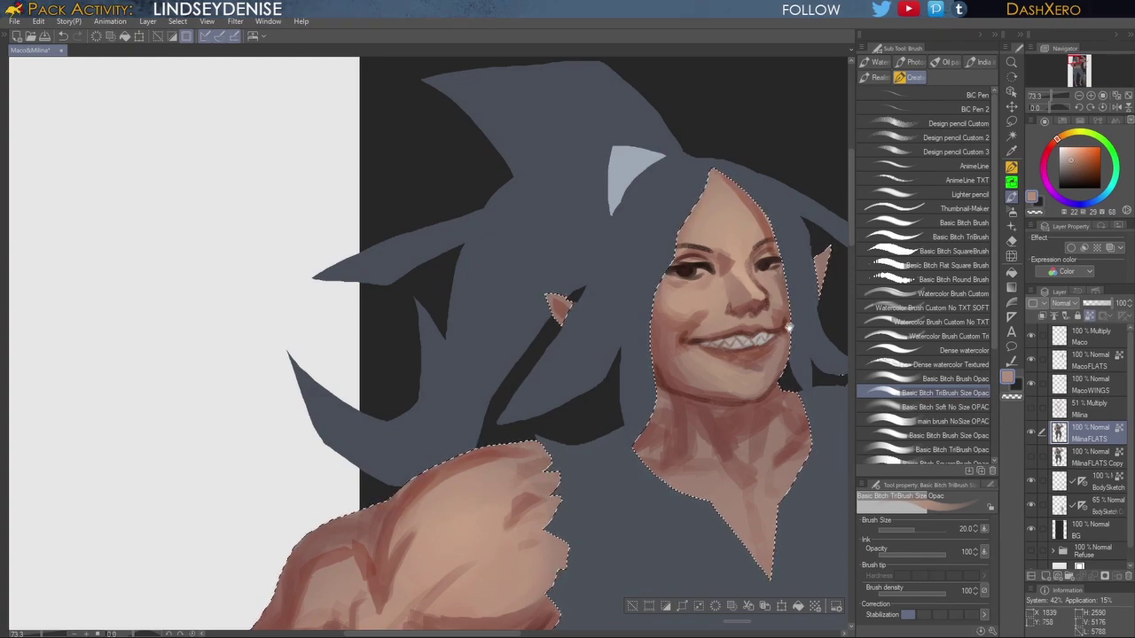
Step: Paint the whites of the eyes with a light grey sampled from the teeth
{"action": "left_click_drag", "start_coordinate": [794, 332], "coordinate": [781, 331]}
{"action": "left_click", "coordinate": [752, 331], "text": "alt"}
{"action": "left_click_drag", "start_coordinate": [685, 271], "coordinate": [692, 268]}
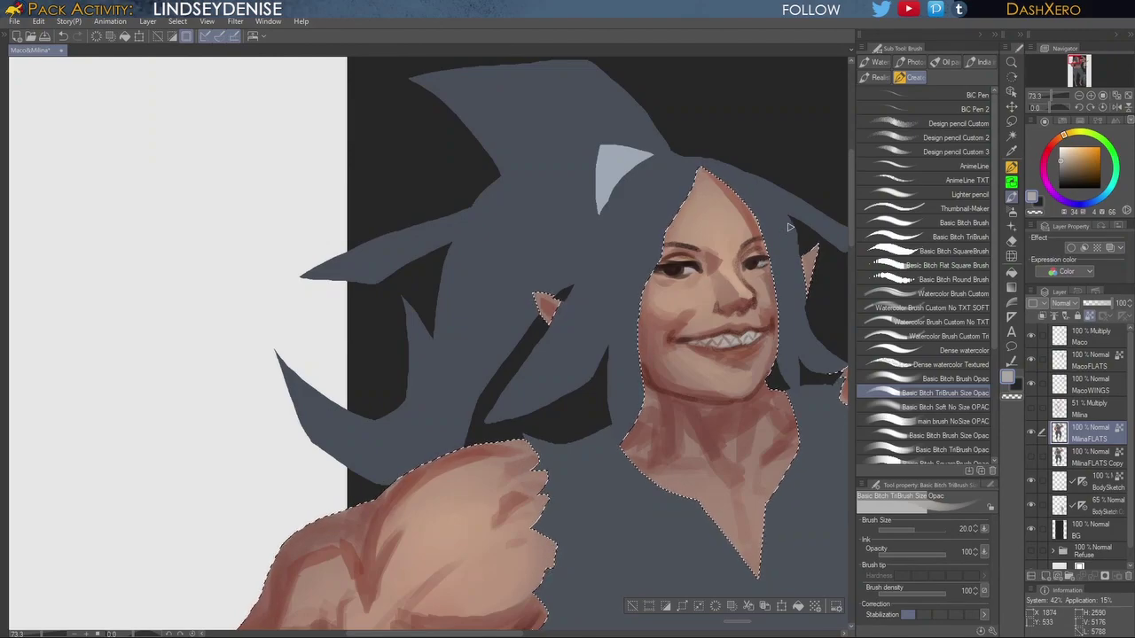
Step: Shade the pointed ears in sampled dark red and light skin tones, then blend with Watercolor Brush Custom at size 40
{"action": "mouse_move", "coordinate": [805, 337]}
{"action": "left_mouse_down"}
{"action": "mouse_move", "coordinate": [732, 375]}
{"action": "mouse_move", "coordinate": [698, 362]}
{"action": "left_mouse_up"}
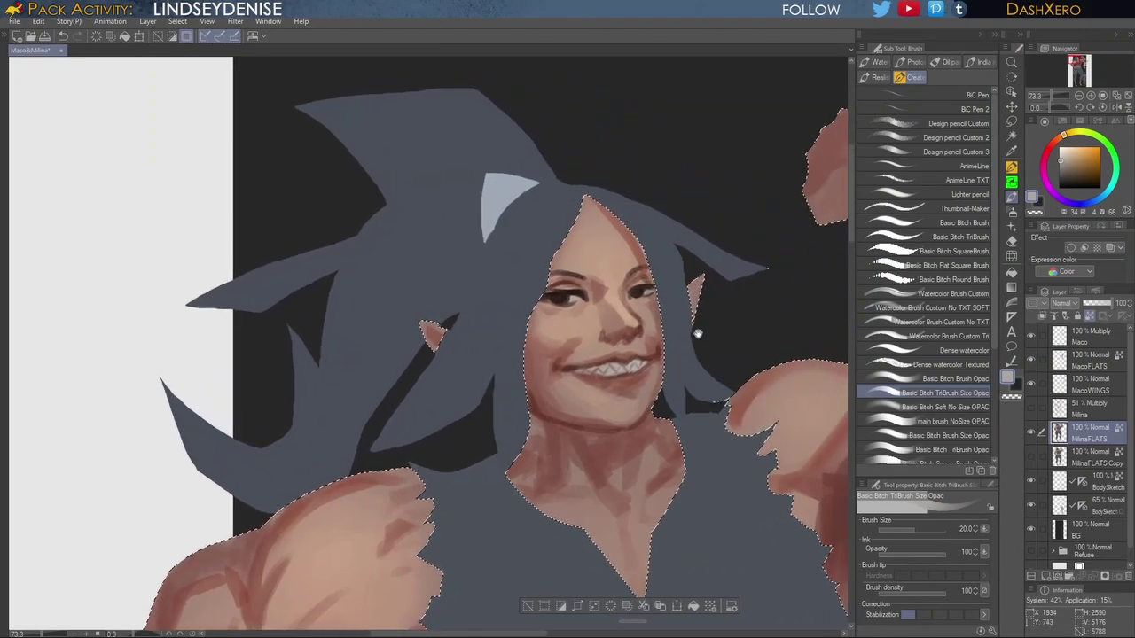
{"action": "left_click", "coordinate": [535, 408], "text": "alt"}
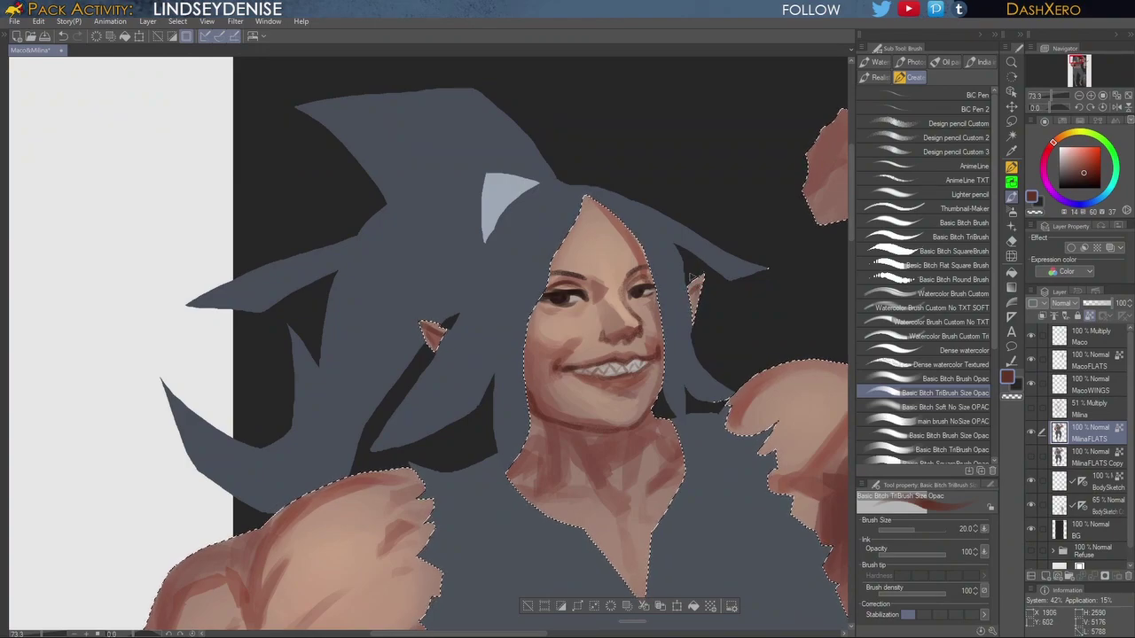
{"action": "left_click", "coordinate": [585, 312], "text": "alt"}
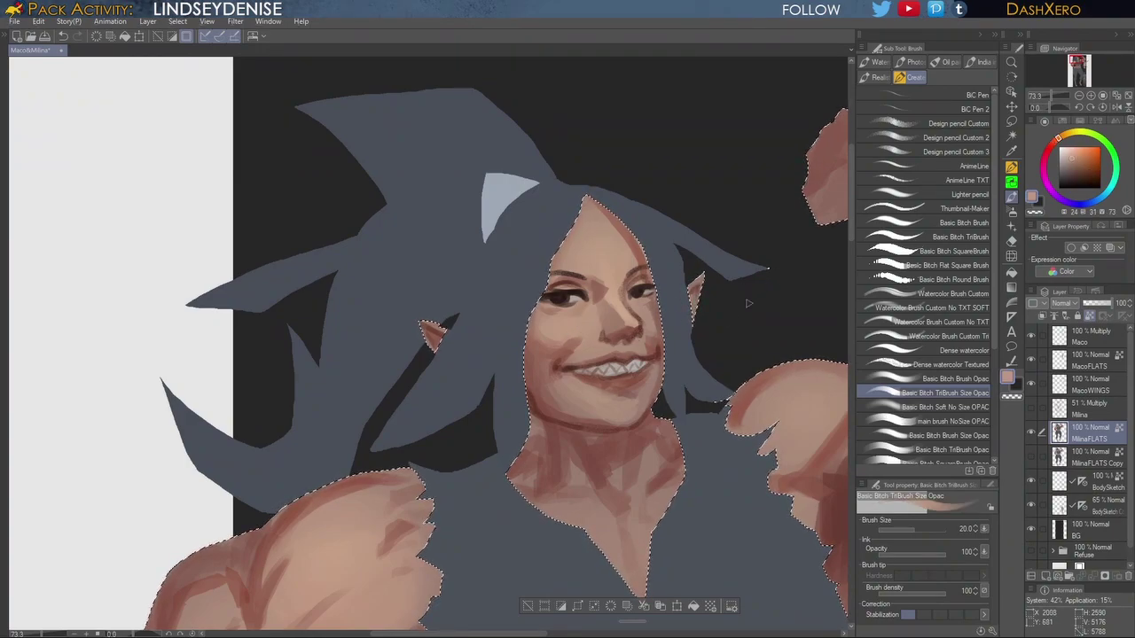
{"action": "left_click", "coordinate": [957, 294]}
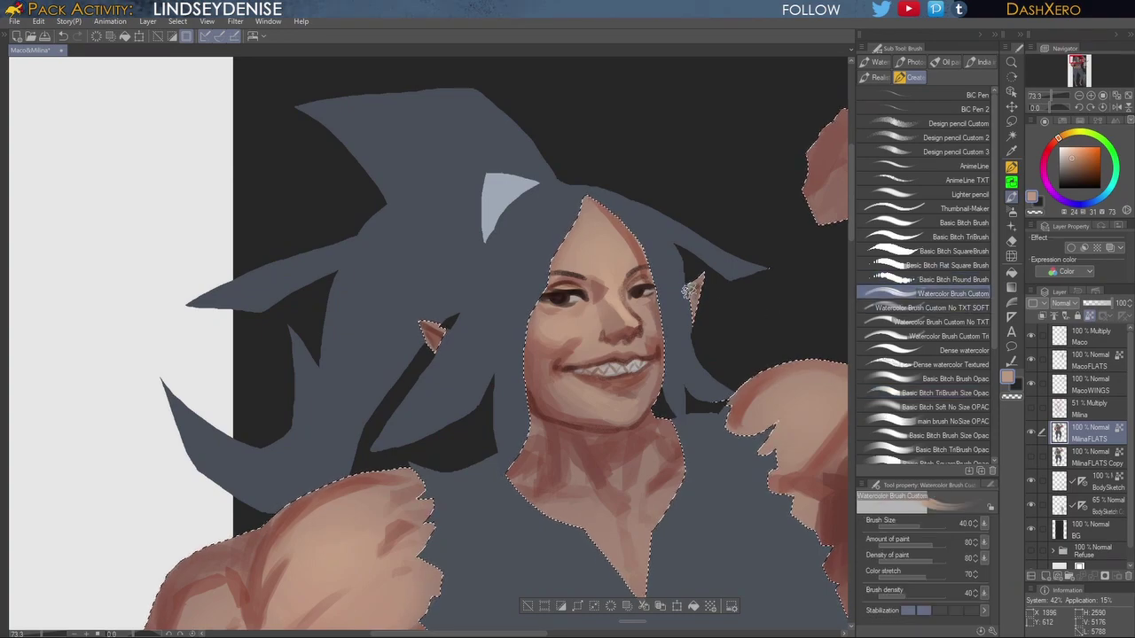
Step: Smooth the shading on the jaw, chin and side of the face with sampled skin tones, using Basic Brush Opac at sizes 80 and 60
{"action": "left_click", "coordinate": [949, 378]}
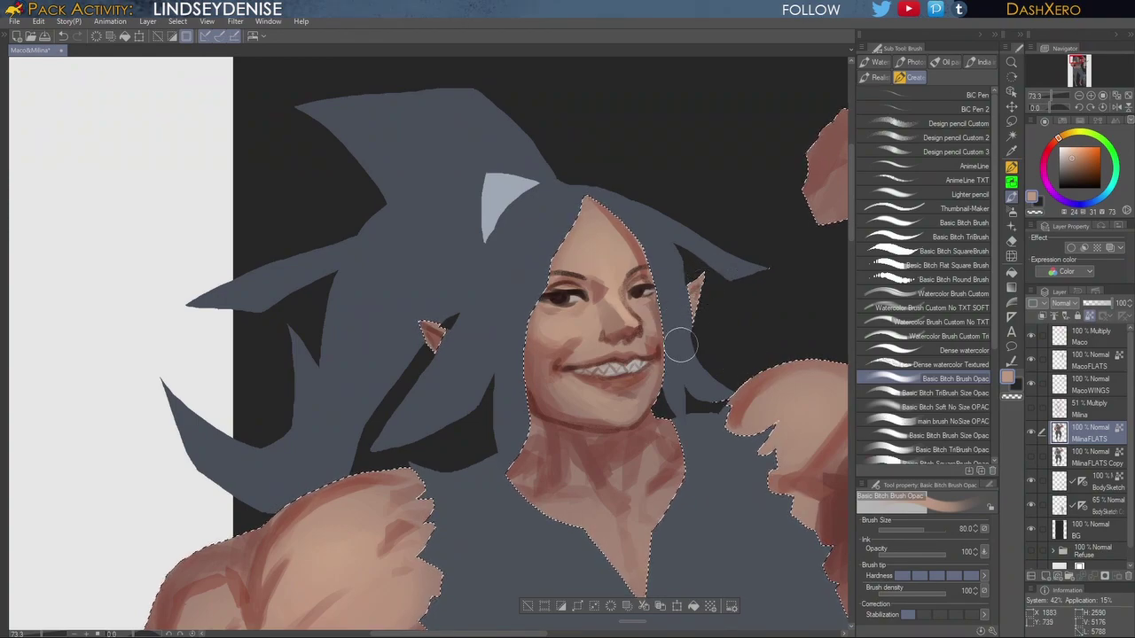
{"action": "left_click_drag", "start_coordinate": [736, 455], "coordinate": [667, 416]}
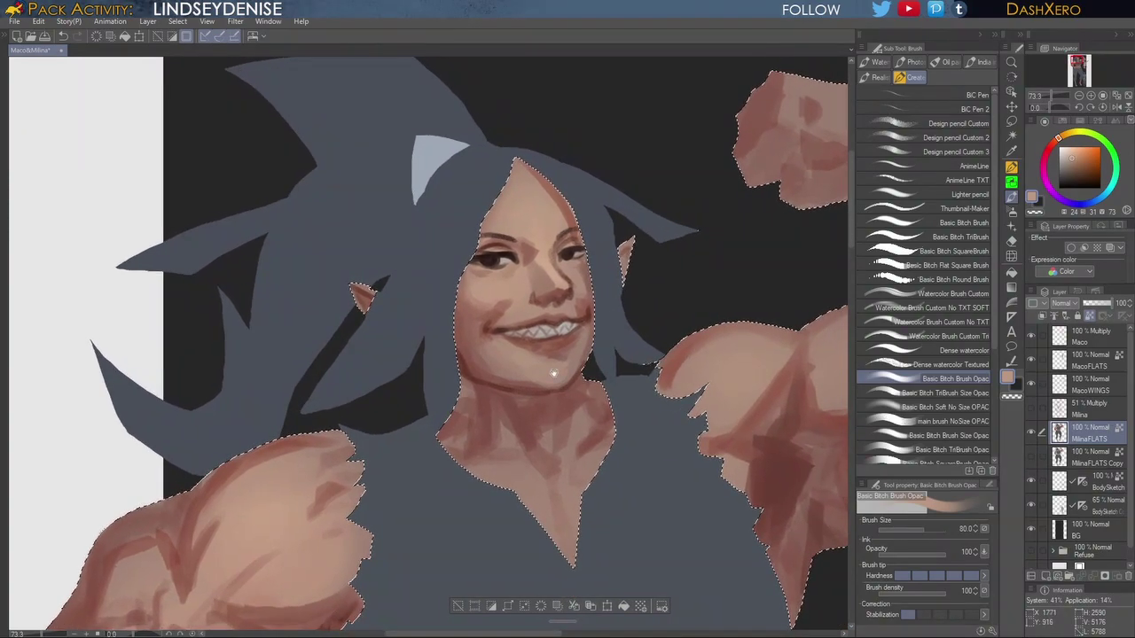
{"action": "left_click", "coordinate": [490, 352], "text": "alt"}
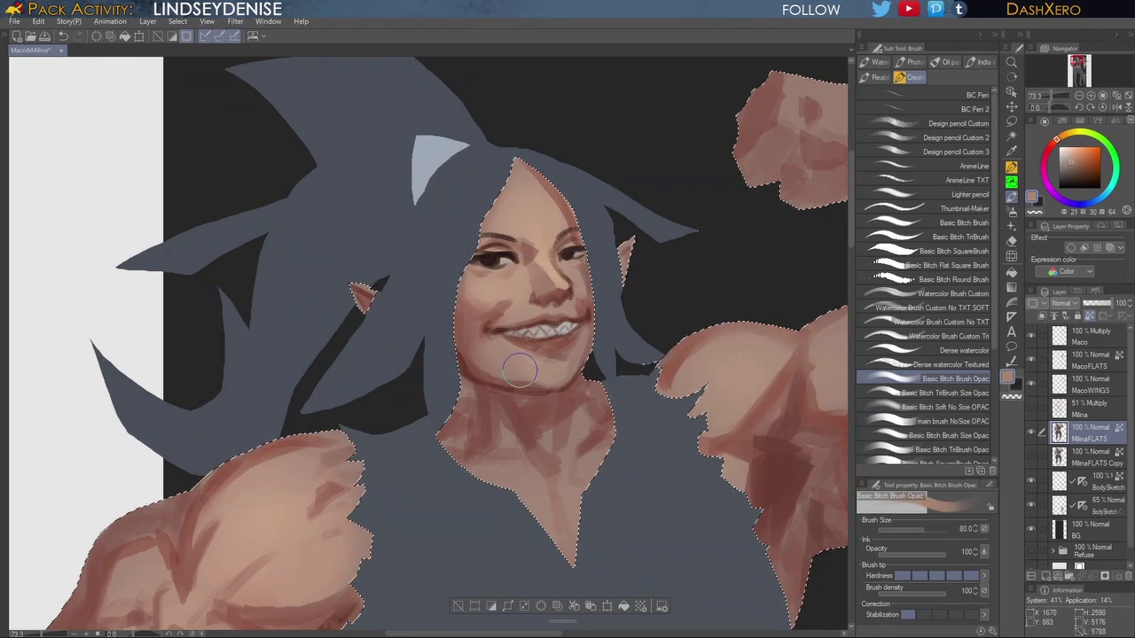
{"action": "left_click_drag", "start_coordinate": [485, 346], "coordinate": [477, 330]}
{"action": "left_click", "coordinate": [466, 314], "text": "alt"}
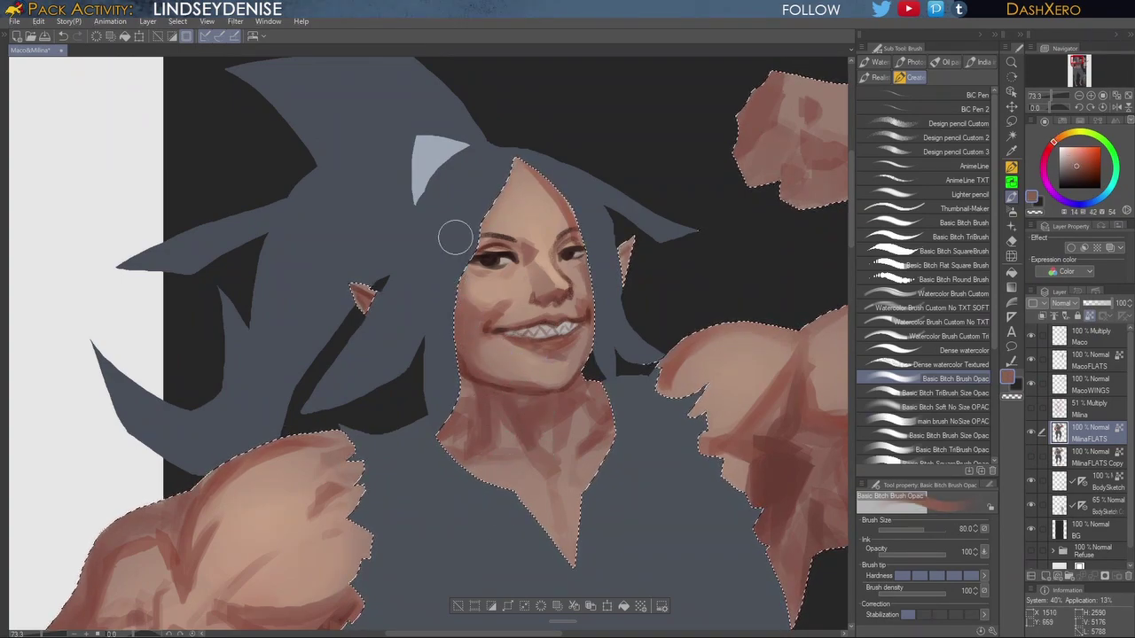
{"action": "left_click", "coordinate": [556, 194], "text": "alt"}
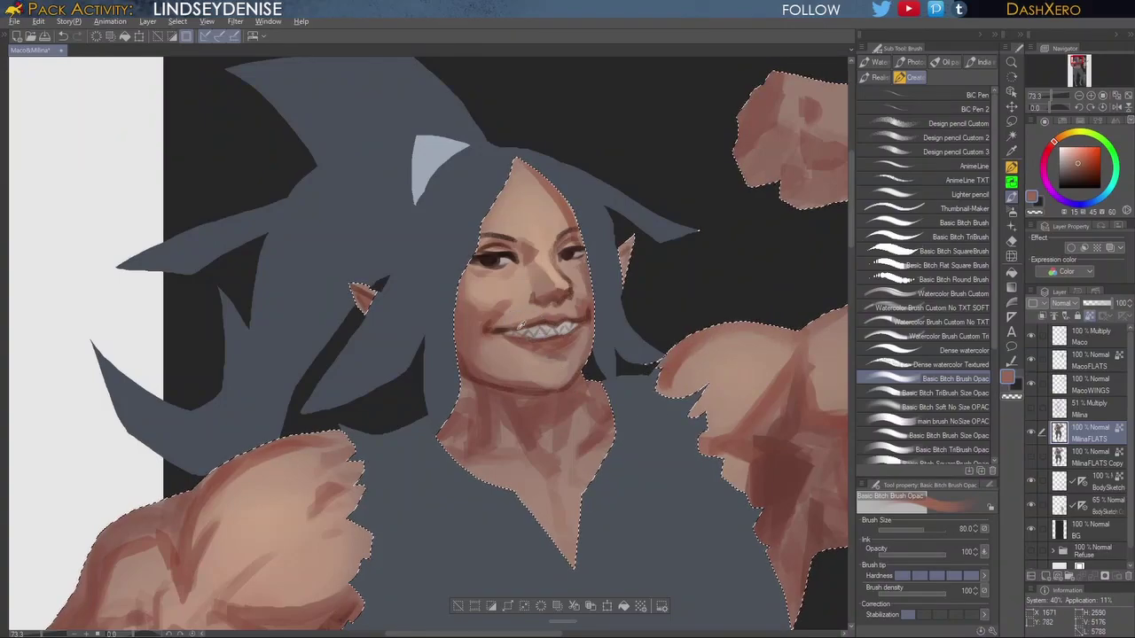
{"action": "left_click", "coordinate": [518, 359], "text": "alt"}
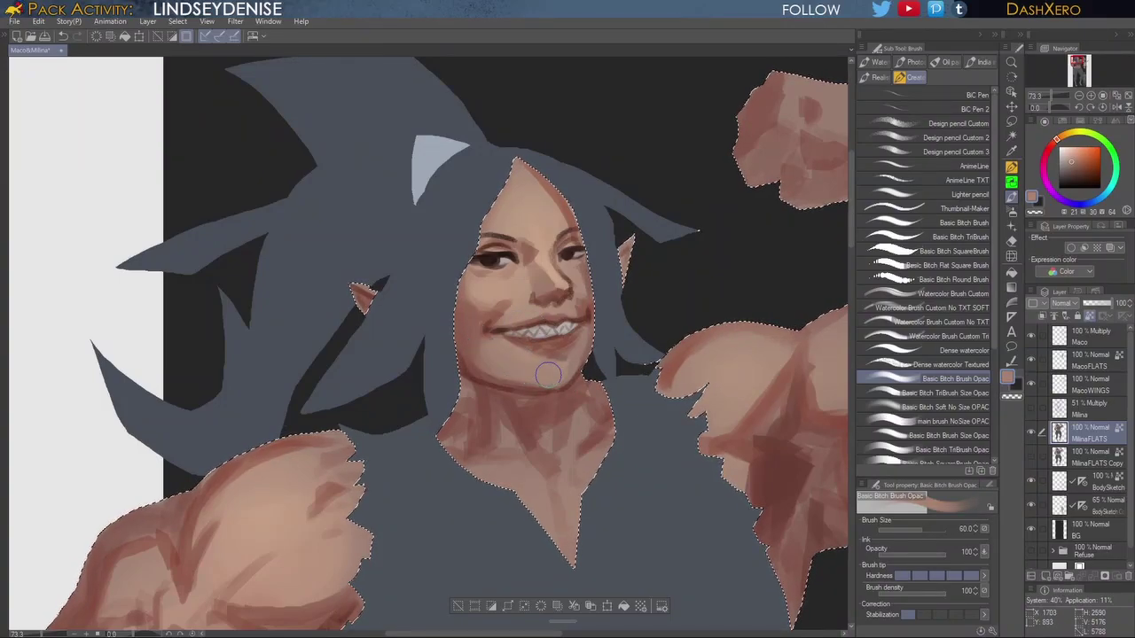
{"action": "left_click", "coordinate": [482, 361], "text": "alt"}
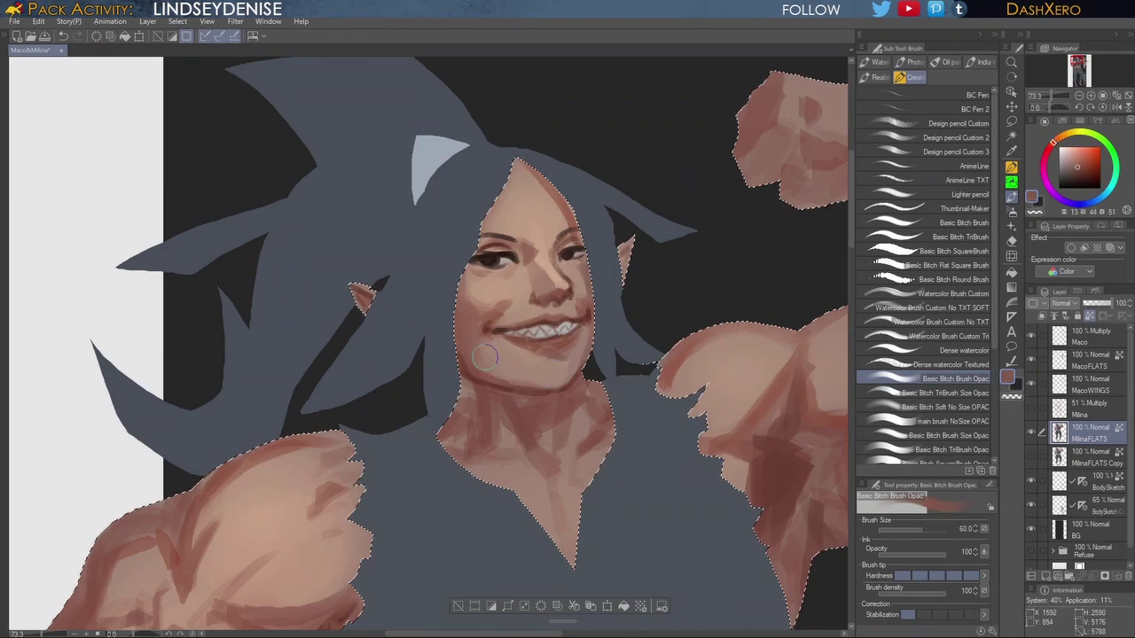
Step: Lighten the cheek below the larger eye with a sampled light skin tone at brush size 60
{"action": "left_click_drag", "start_coordinate": [662, 367], "coordinate": [640, 356]}
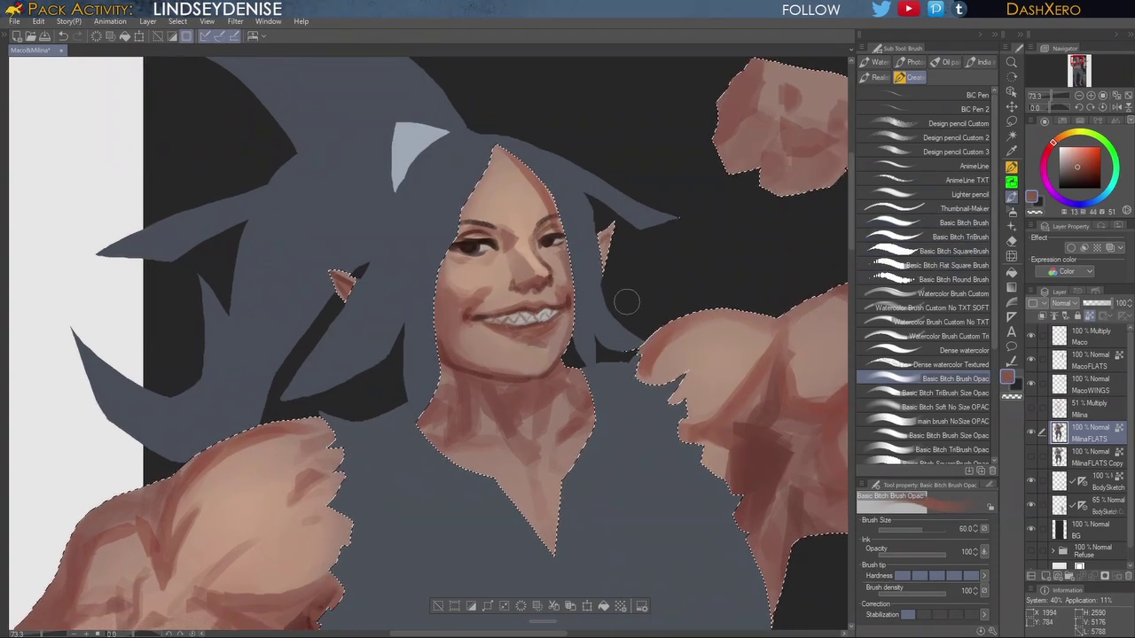
{"action": "left_click", "coordinate": [488, 280], "text": "alt"}
{"action": "mouse_move", "coordinate": [477, 284]}
{"action": "left_mouse_down"}
{"action": "mouse_move", "coordinate": [466, 281]}
{"action": "mouse_move", "coordinate": [477, 280]}
{"action": "left_mouse_up"}
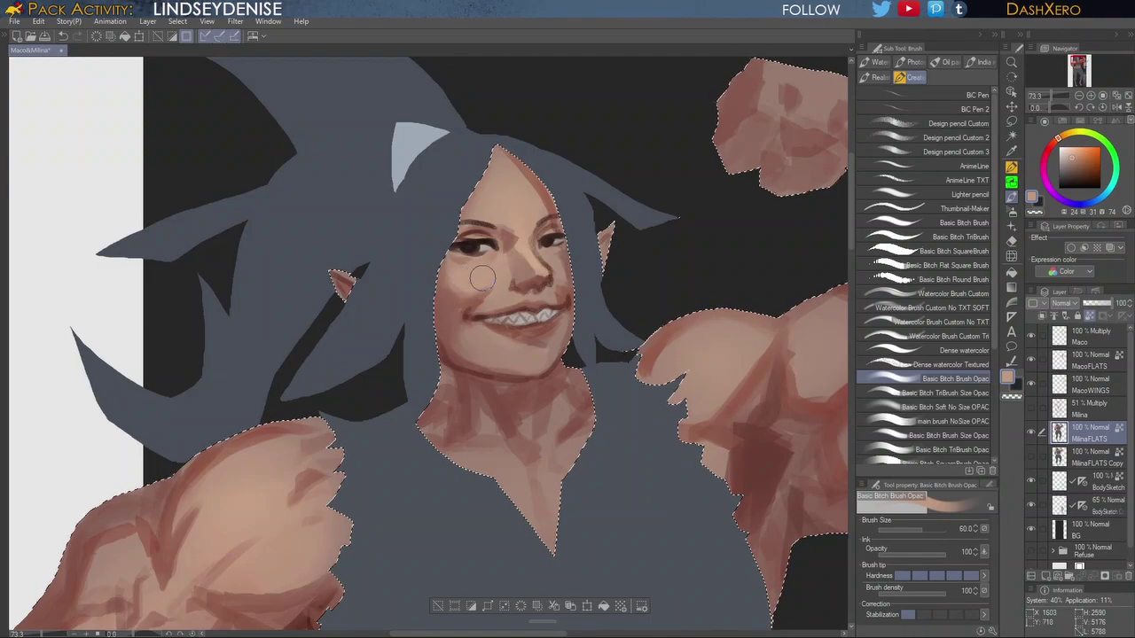
{"action": "mouse_move", "coordinate": [699, 323]}
{"action": "left_mouse_down"}
{"action": "mouse_move", "coordinate": [681, 329]}
{"action": "mouse_move", "coordinate": [674, 307]}
{"action": "left_mouse_up"}
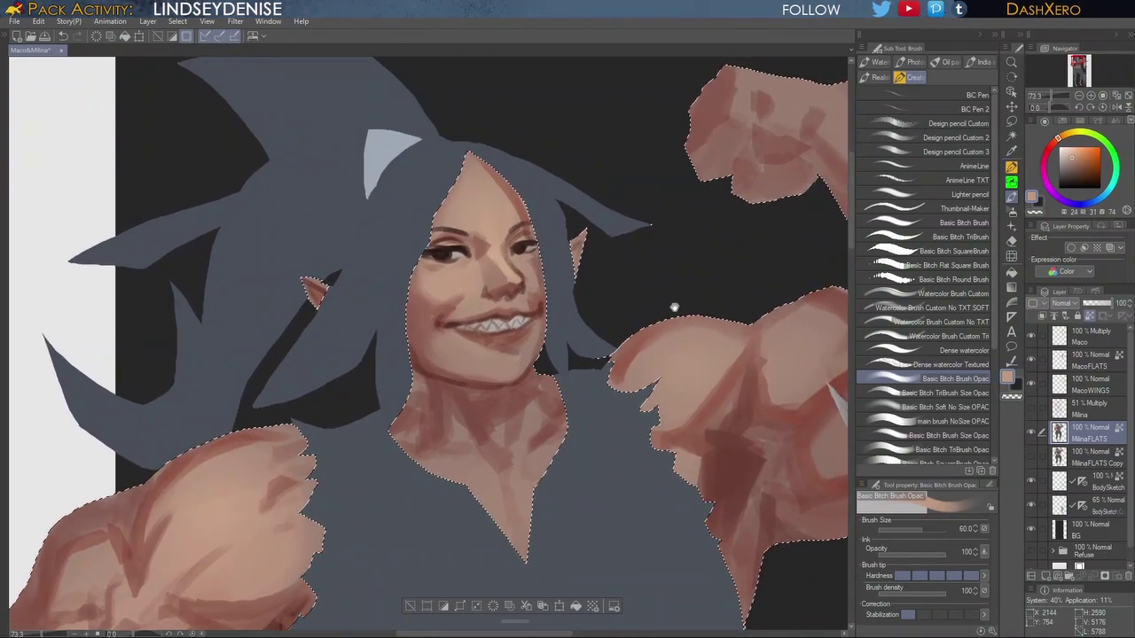
Step: Touch up the far cheek and outer eye corner with sampled skin and dark brown tones, using Dense watercolor at size 15
{"action": "left_click", "coordinate": [958, 350]}
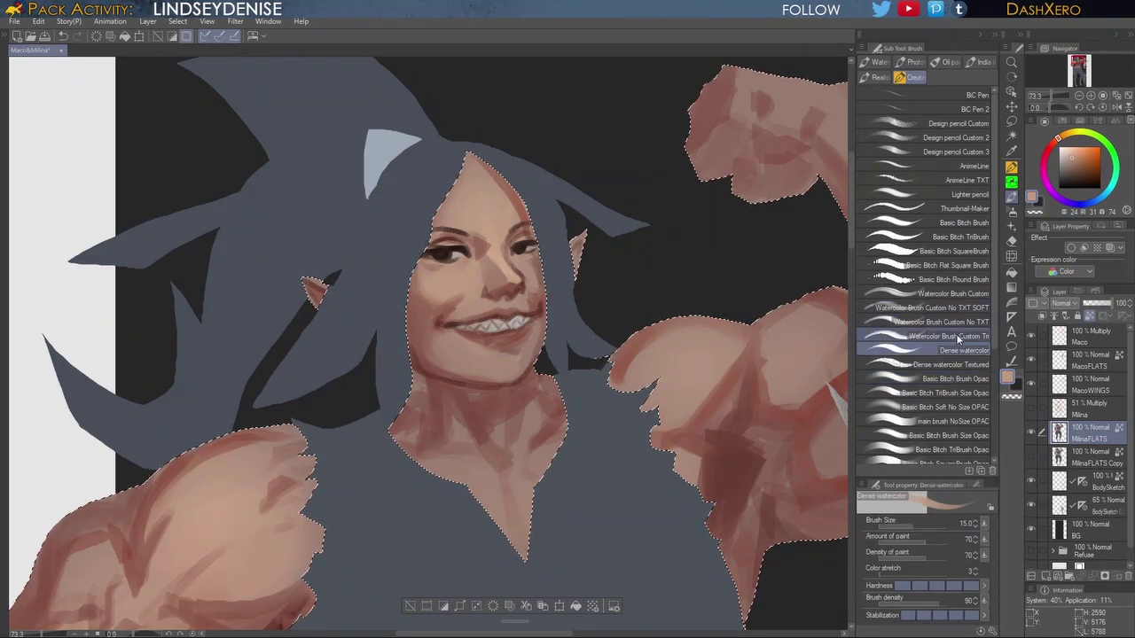
{"action": "left_click", "coordinate": [533, 265], "text": "alt"}
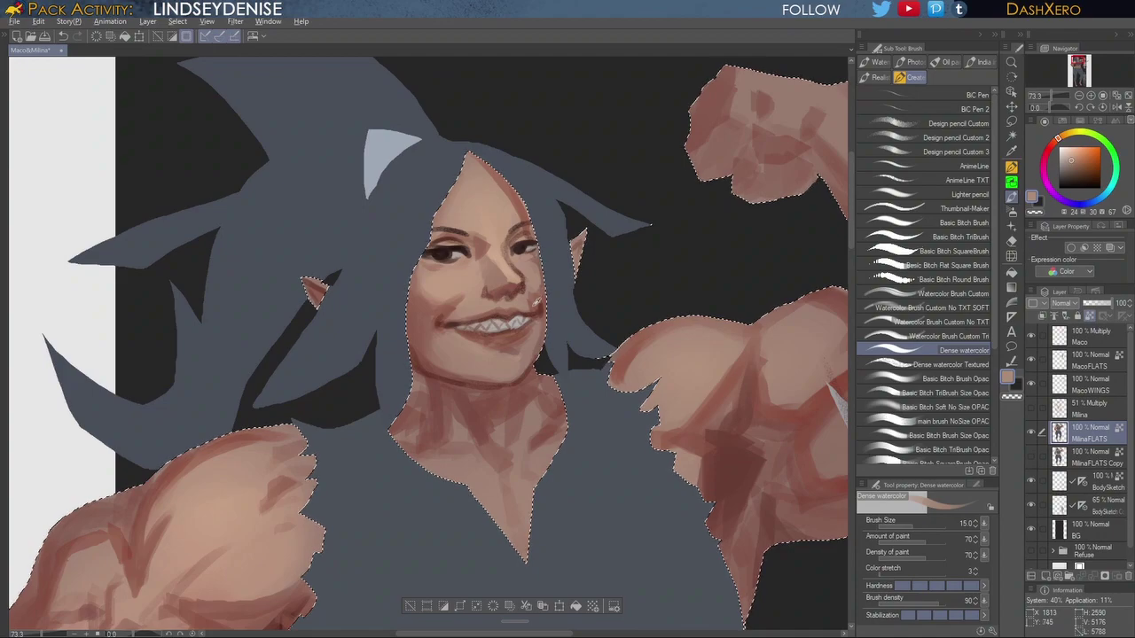
{"action": "left_click", "coordinate": [531, 305], "text": "alt"}
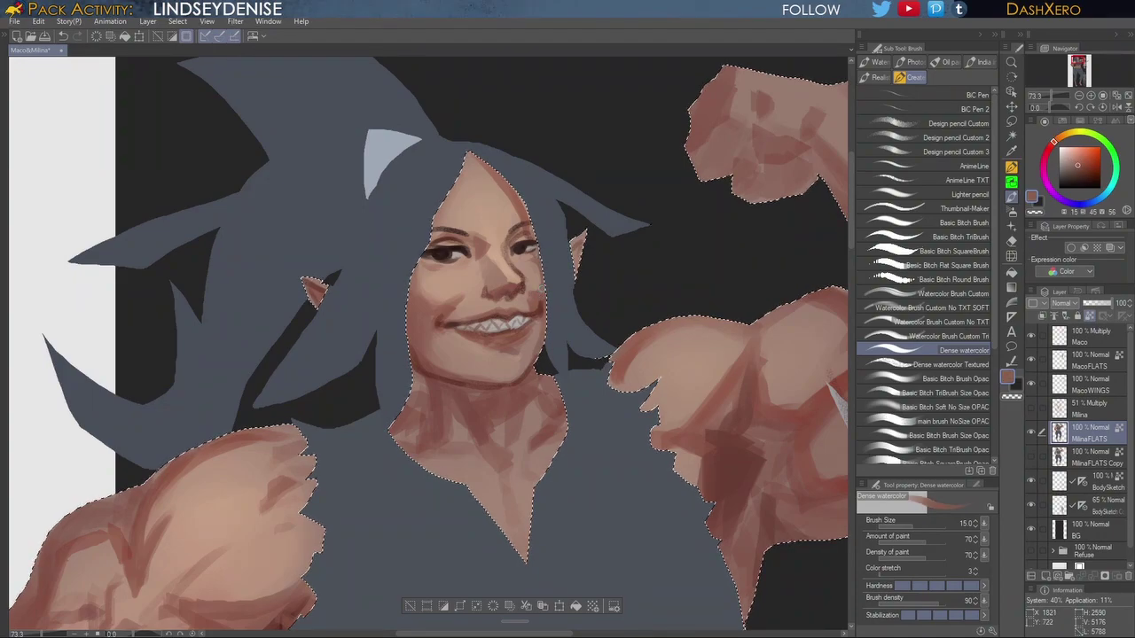
{"action": "left_click_drag", "start_coordinate": [533, 260], "coordinate": [538, 247]}
{"action": "left_click", "coordinate": [523, 243], "text": "alt"}
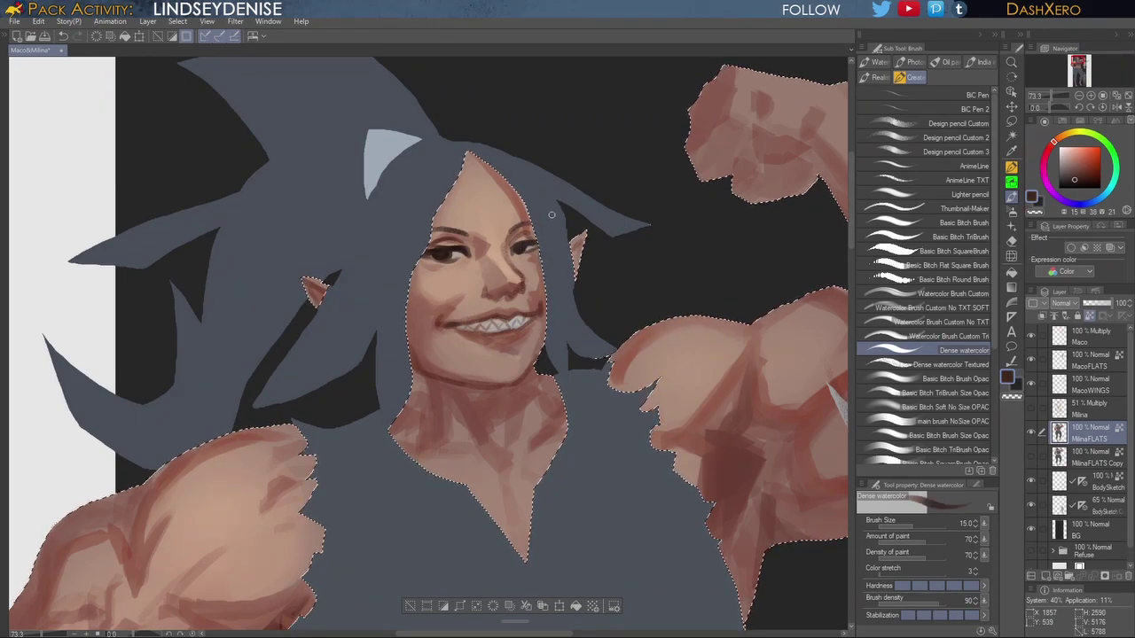
Step: Paint both irises golden yellow (hue 41, saturation 61, value 83) with Dense watercolor at size 15
{"action": "mouse_move", "coordinate": [719, 396]}
{"action": "left_mouse_down"}
{"action": "mouse_move", "coordinate": [715, 360]}
{"action": "mouse_move", "coordinate": [700, 366]}
{"action": "left_mouse_up"}
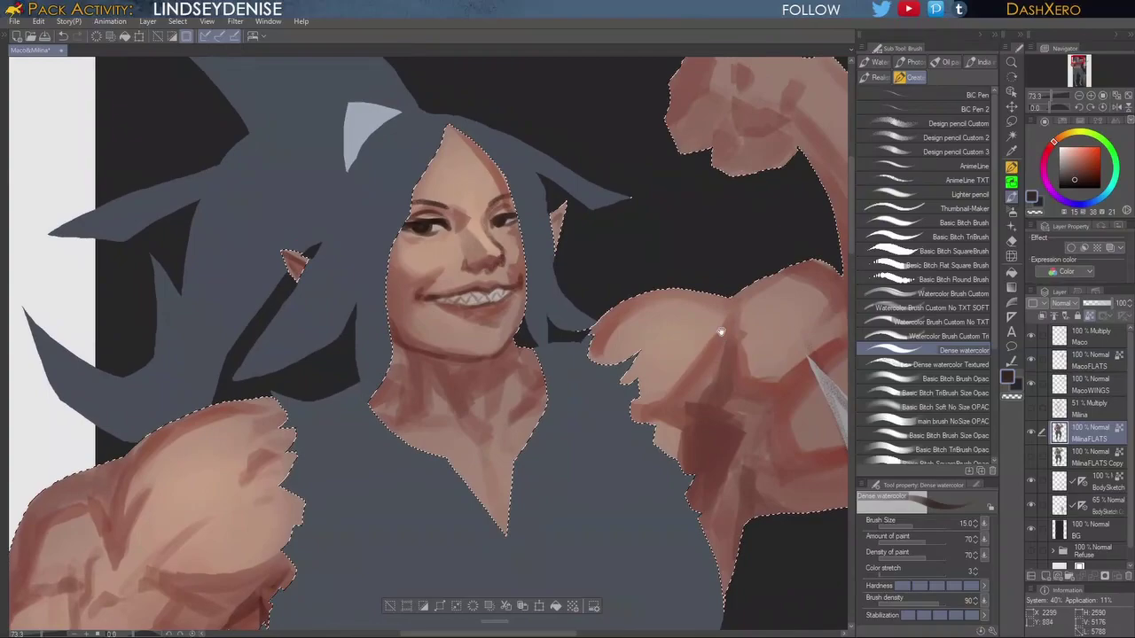
{"action": "left_click_drag", "start_coordinate": [548, 308], "coordinate": [591, 340]}
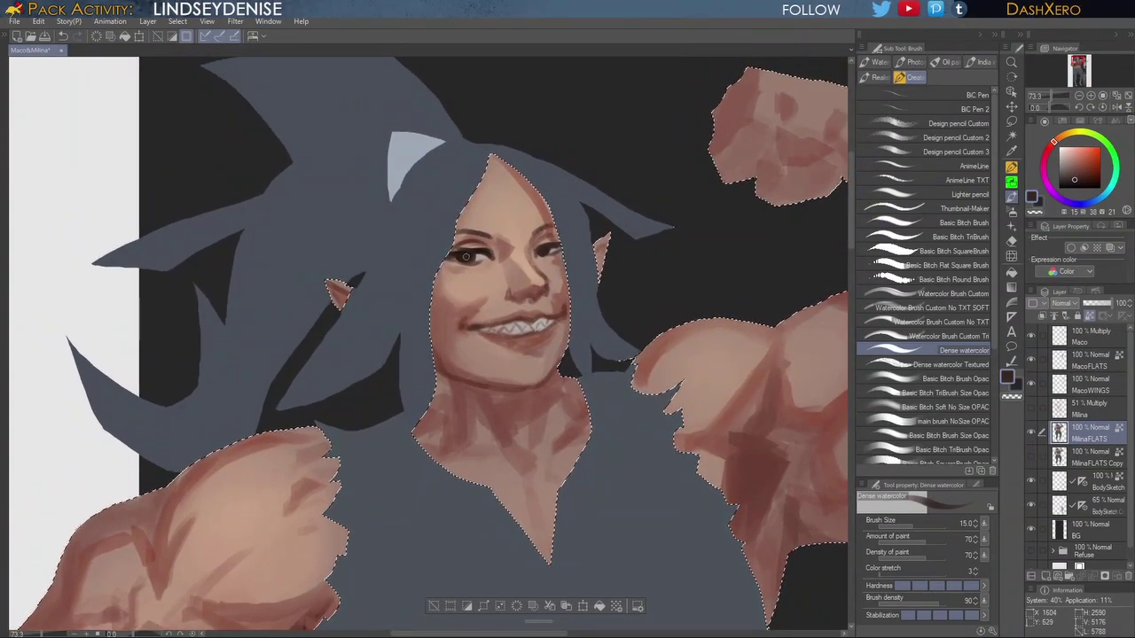
{"action": "left_click", "coordinate": [1068, 135]}
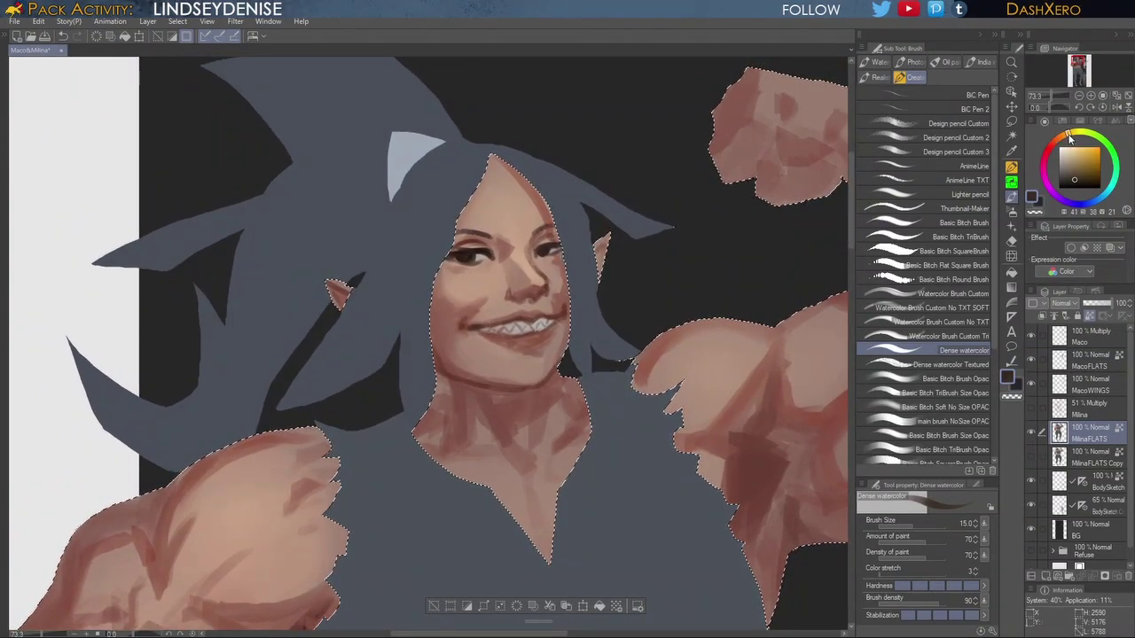
{"action": "left_click", "coordinate": [1084, 163]}
{"action": "left_click", "coordinate": [1085, 156]}
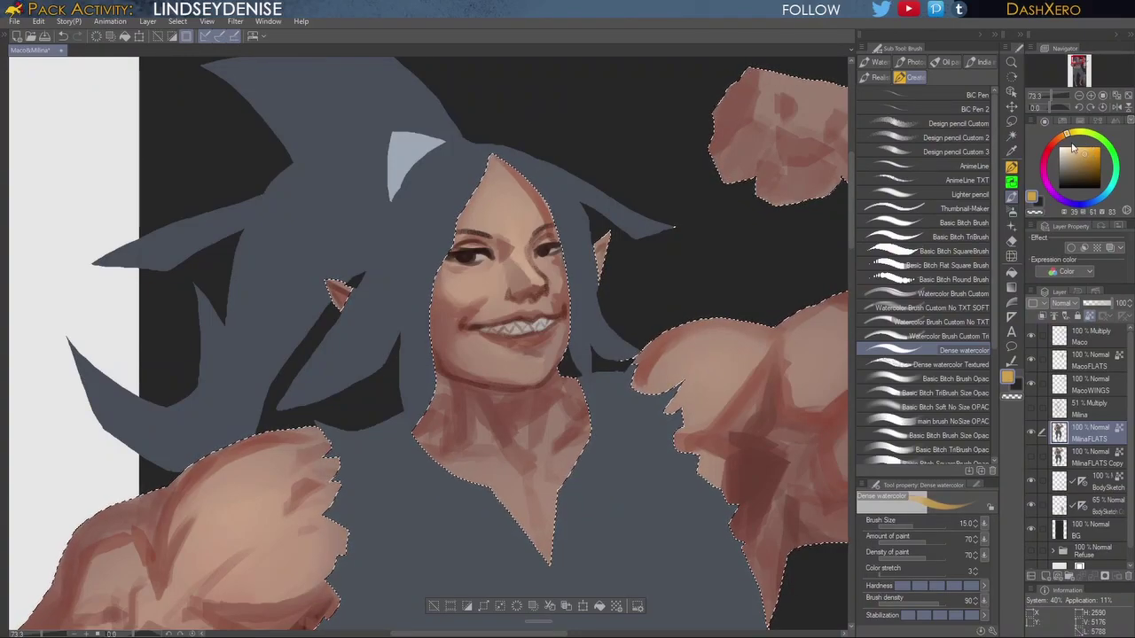
{"action": "left_click", "coordinate": [1069, 135]}
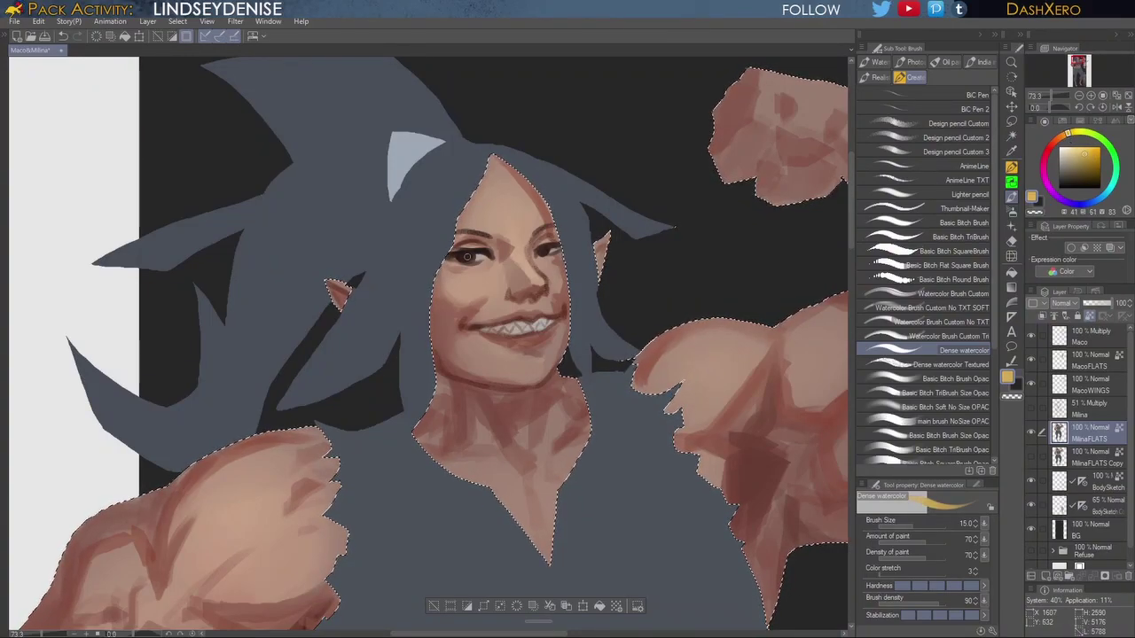
{"action": "left_click_drag", "start_coordinate": [463, 257], "coordinate": [471, 257]}
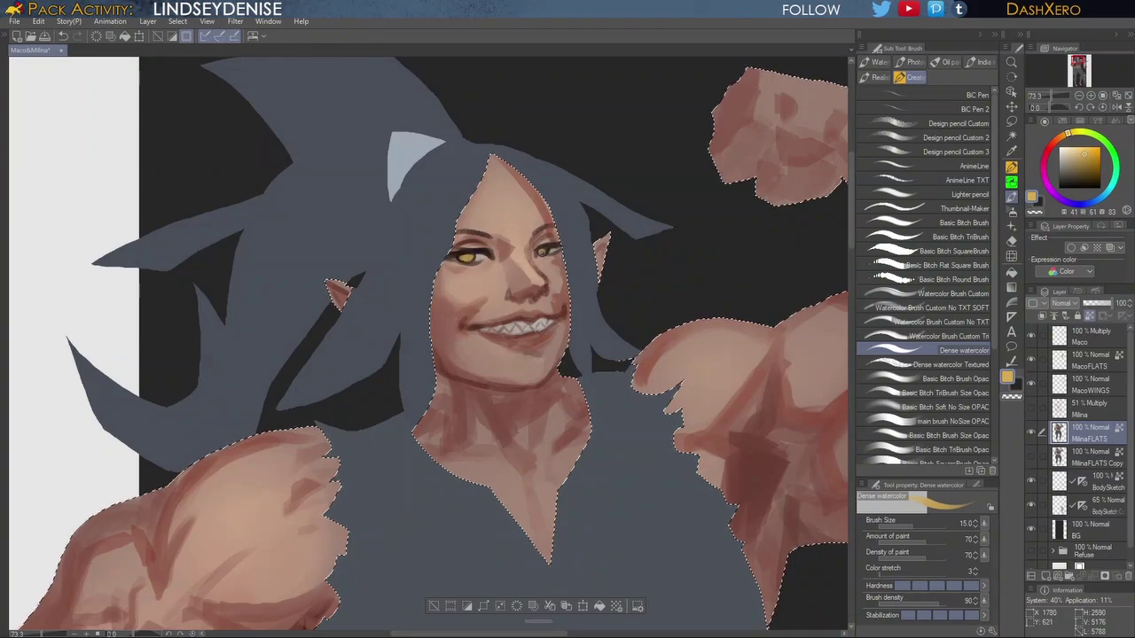
Step: Add pupils and darken the lash lines of both eyes with a near-black sampled from the eye
{"action": "left_click_drag", "start_coordinate": [727, 335], "coordinate": [722, 340]}
{"action": "left_click", "coordinate": [476, 254], "text": "alt"}
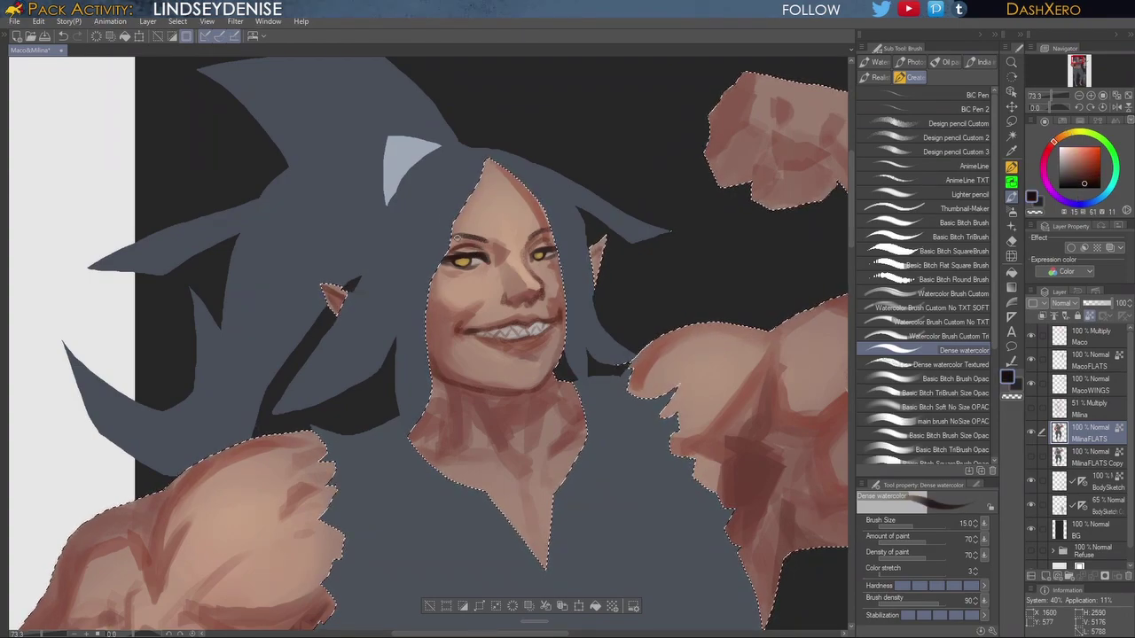
{"action": "left_click", "coordinate": [463, 260]}
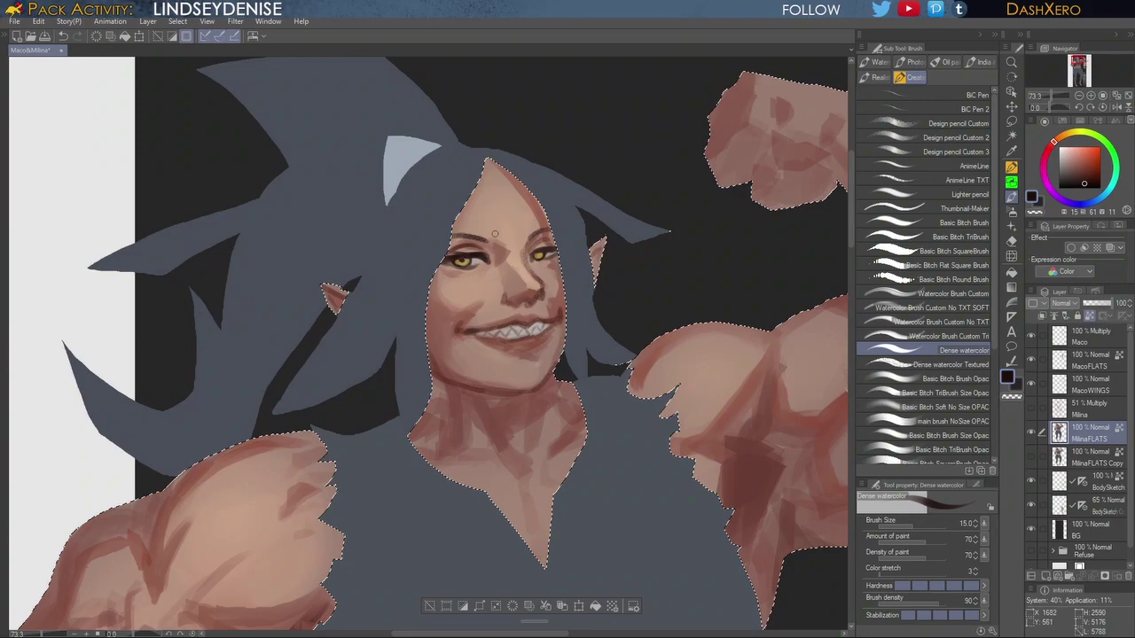
{"action": "left_click", "coordinate": [540, 255]}
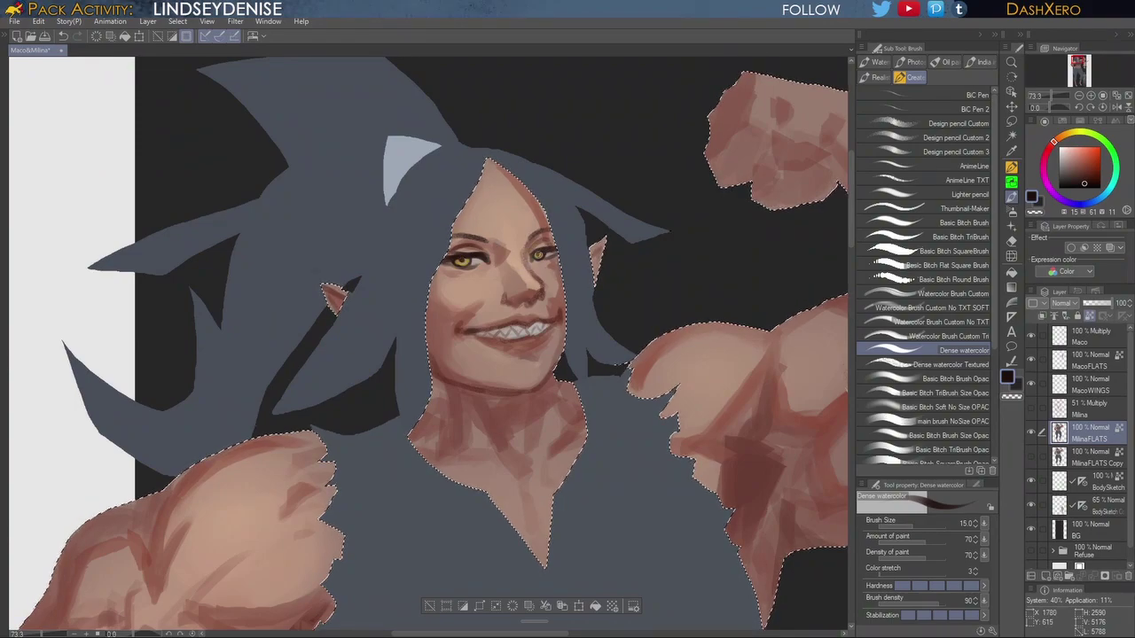
{"action": "left_click_drag", "start_coordinate": [532, 254], "coordinate": [535, 259]}
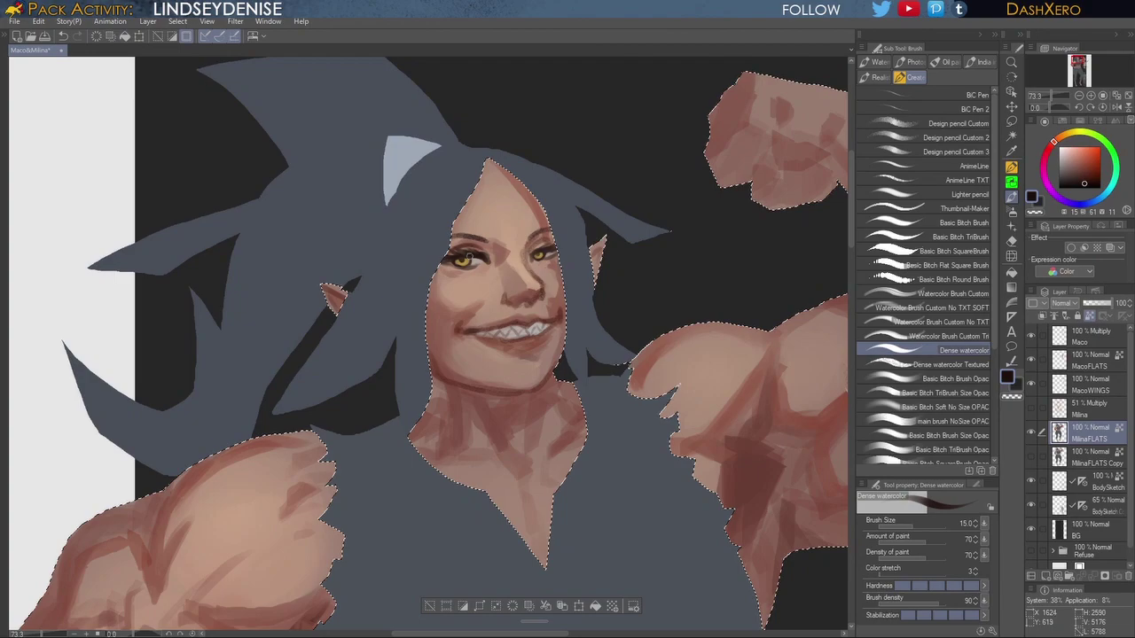
{"action": "left_click_drag", "start_coordinate": [631, 327], "coordinate": [681, 270]}
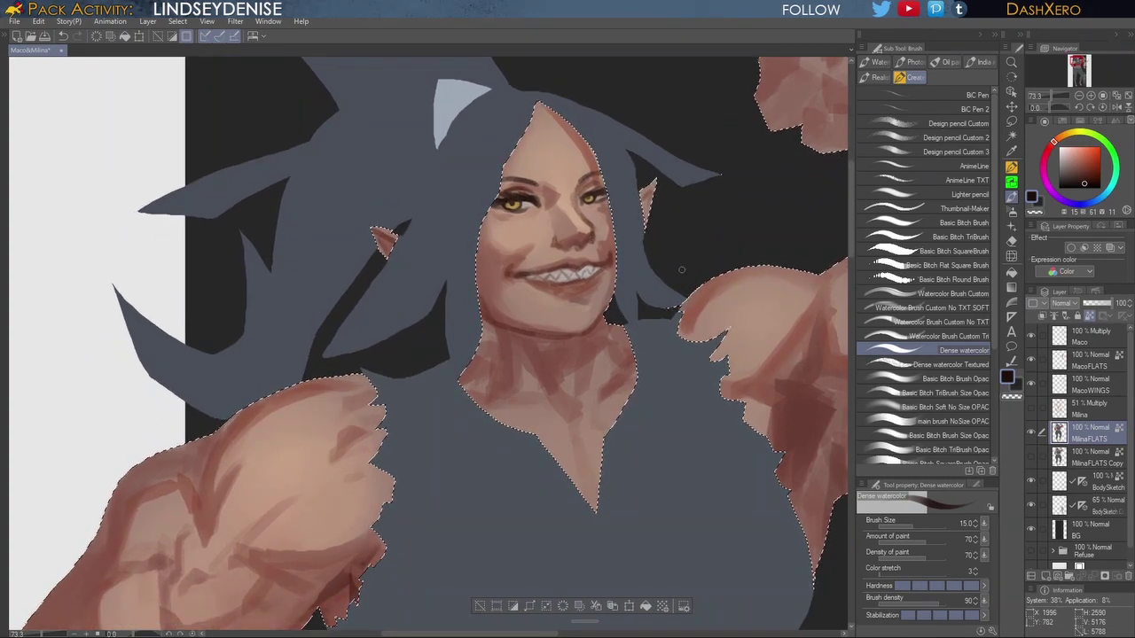
Step: Lighten the far cheek beside the nose and smaller eye with a peach tone (hue 25, saturation 31, value 84), ending on Dense watercolor
{"action": "left_click", "coordinate": [949, 294]}
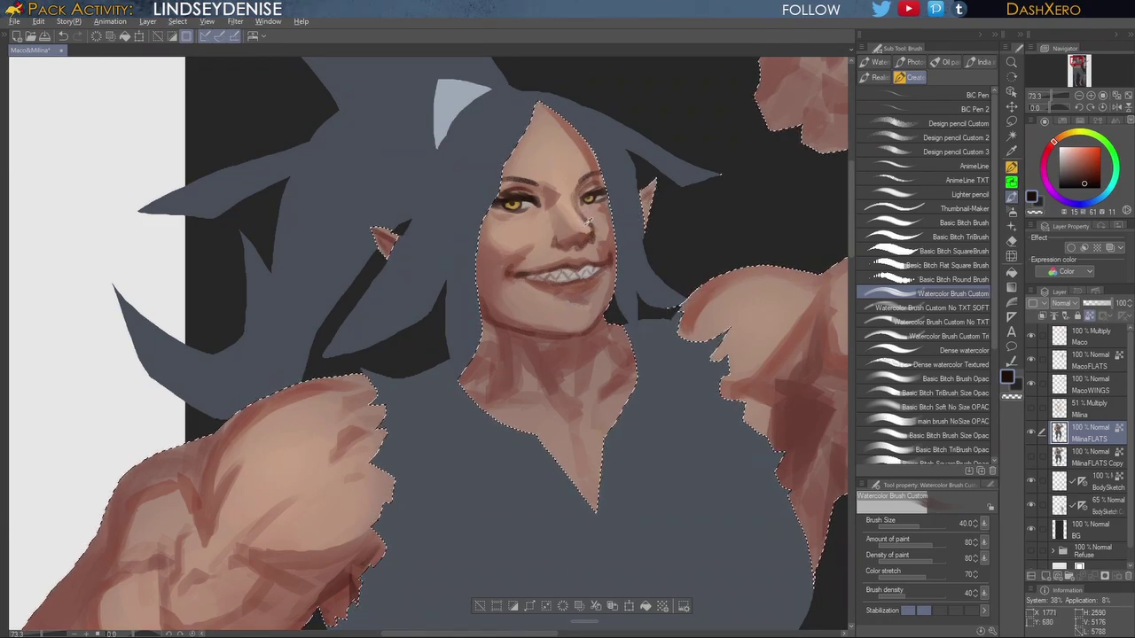
{"action": "left_click", "coordinate": [586, 223], "text": "alt"}
{"action": "left_click", "coordinate": [1075, 151]}
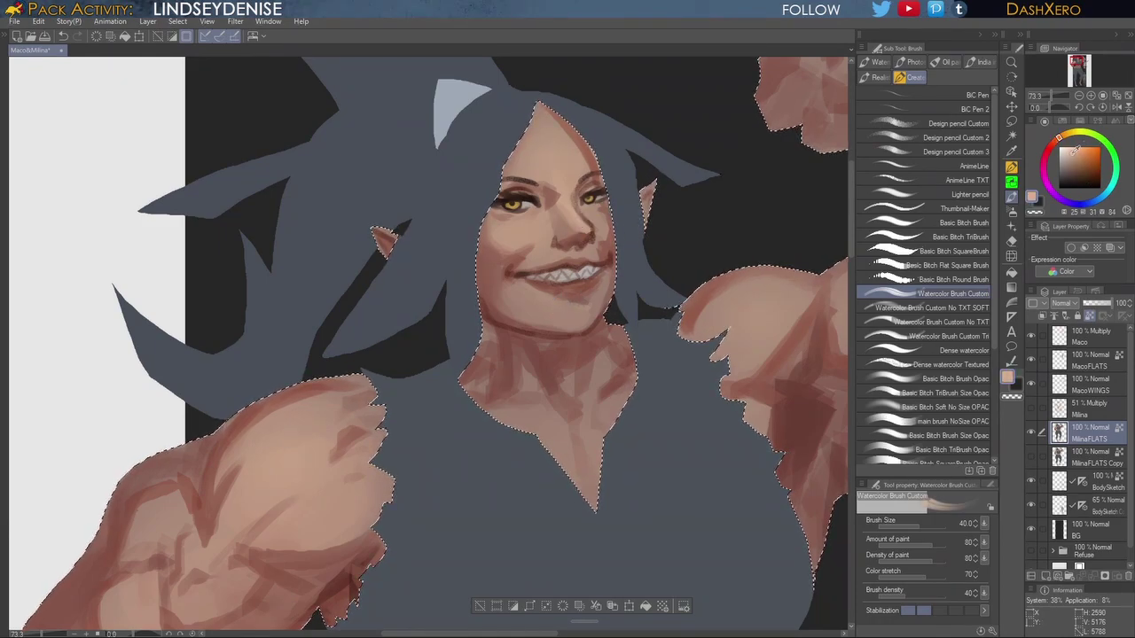
{"action": "left_click", "coordinate": [954, 352]}
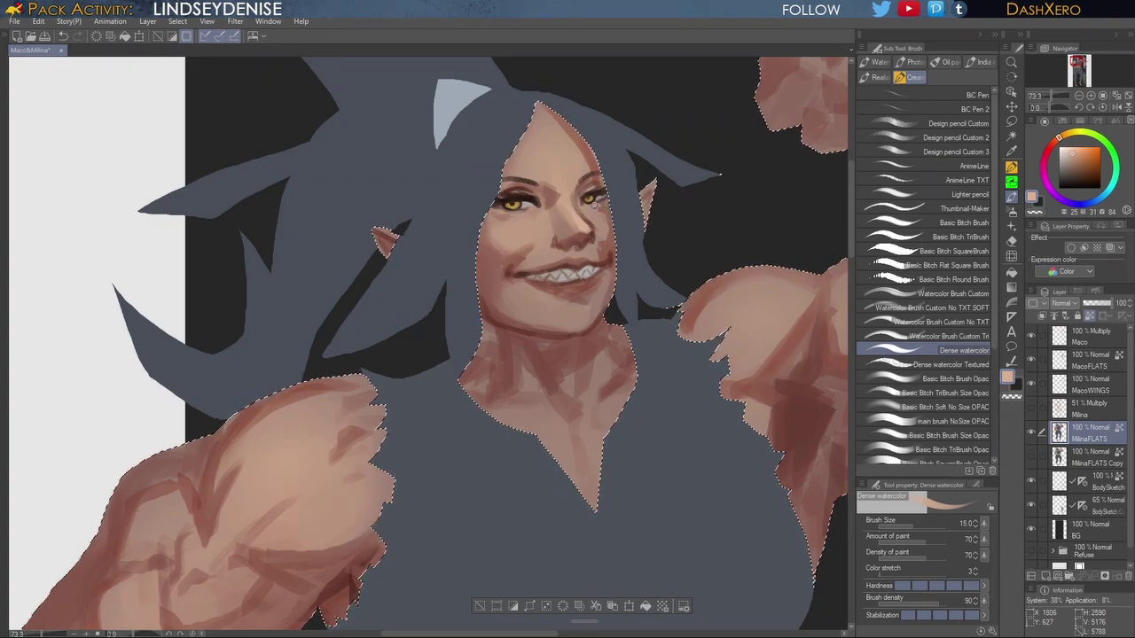
Step: Blend the chin skin beneath the lower lip with sampled mid skin tones, using Dense watercolor at size 15
{"action": "scroll", "coordinate": [601, 169], "scroll_direction": "down", "scroll_amount": 3}
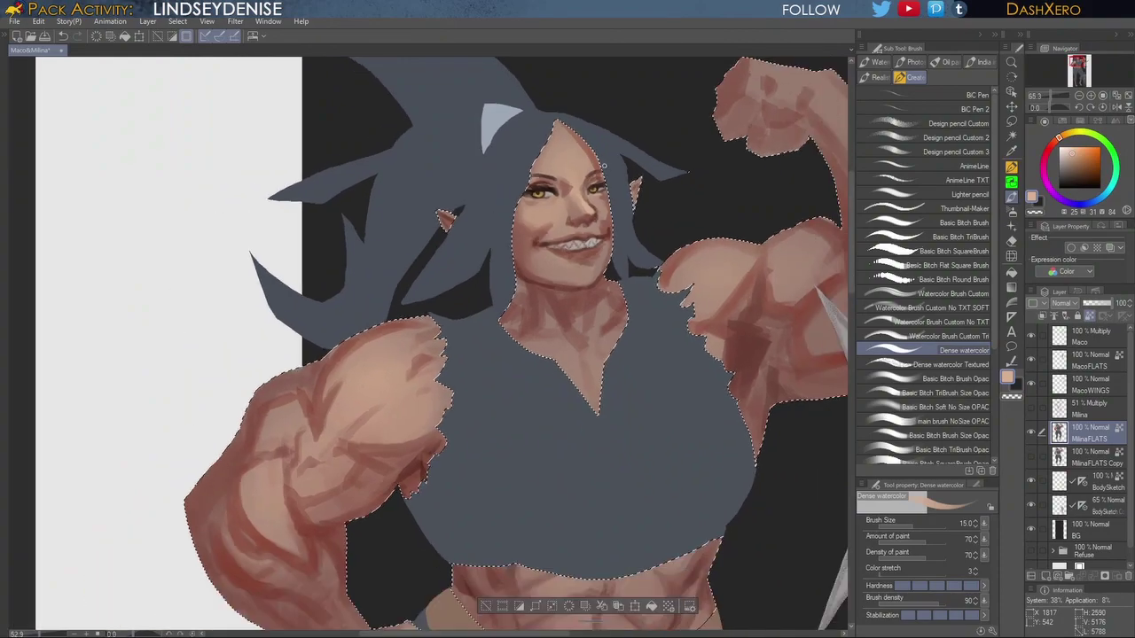
{"action": "scroll", "coordinate": [603, 173], "scroll_direction": "down", "scroll_amount": 2}
{"action": "scroll", "coordinate": [601, 182], "scroll_direction": "up", "scroll_amount": 4}
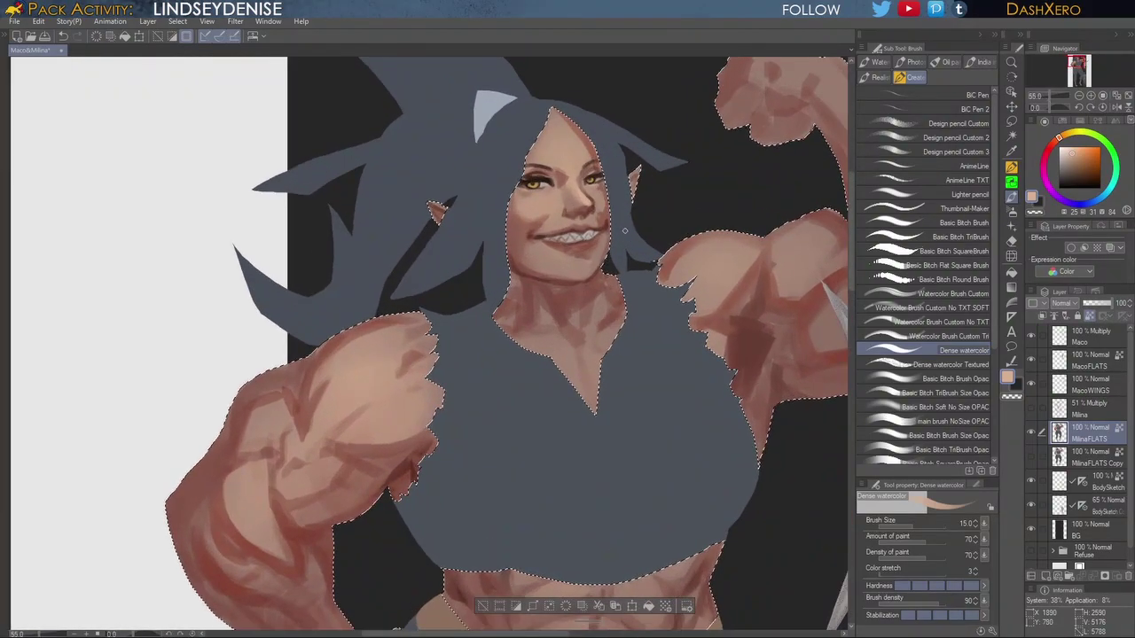
{"action": "left_click_drag", "start_coordinate": [598, 297], "coordinate": [629, 340]}
{"action": "scroll", "coordinate": [628, 340], "scroll_direction": "up", "scroll_amount": 2}
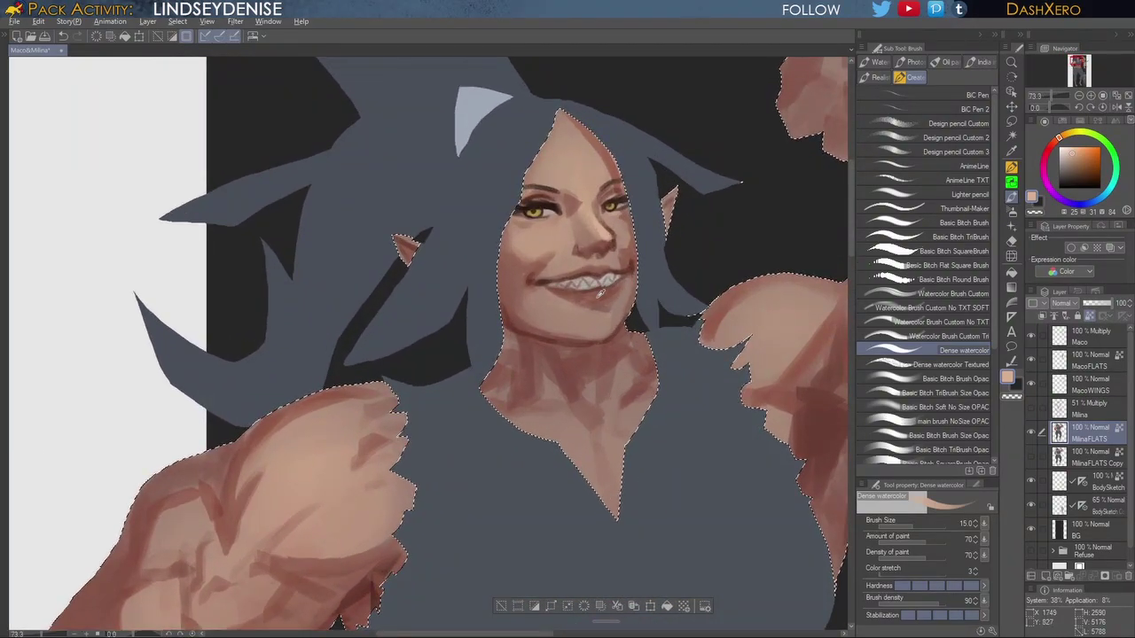
{"action": "left_click_drag", "start_coordinate": [659, 260], "coordinate": [643, 265]}
{"action": "left_click", "coordinate": [600, 306], "text": "alt"}
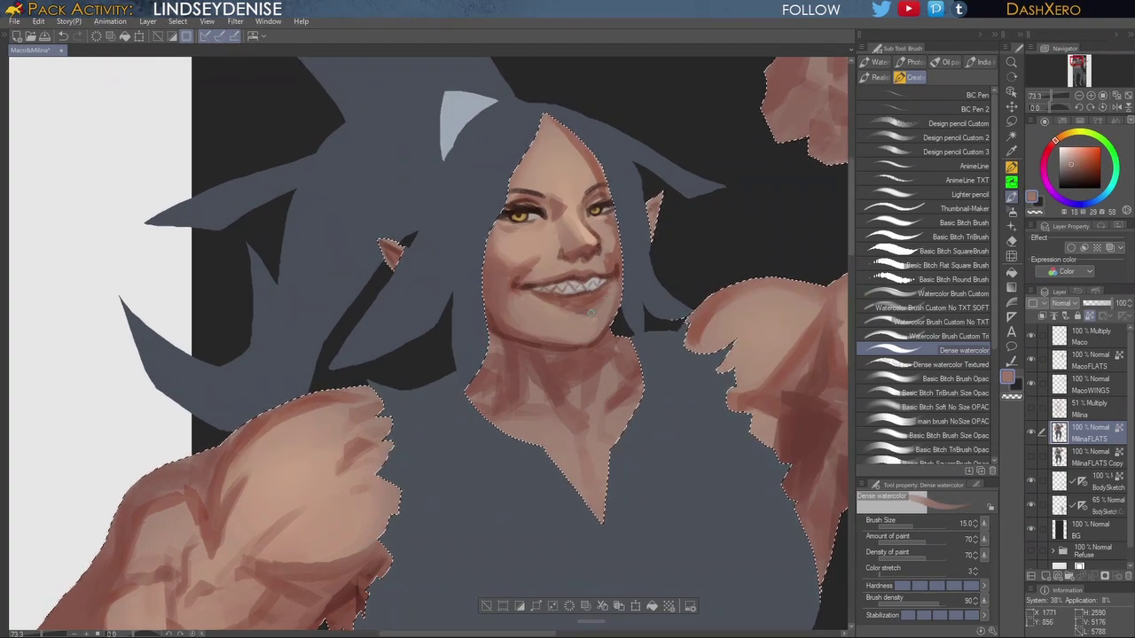
{"action": "left_click", "coordinate": [585, 319], "text": "alt"}
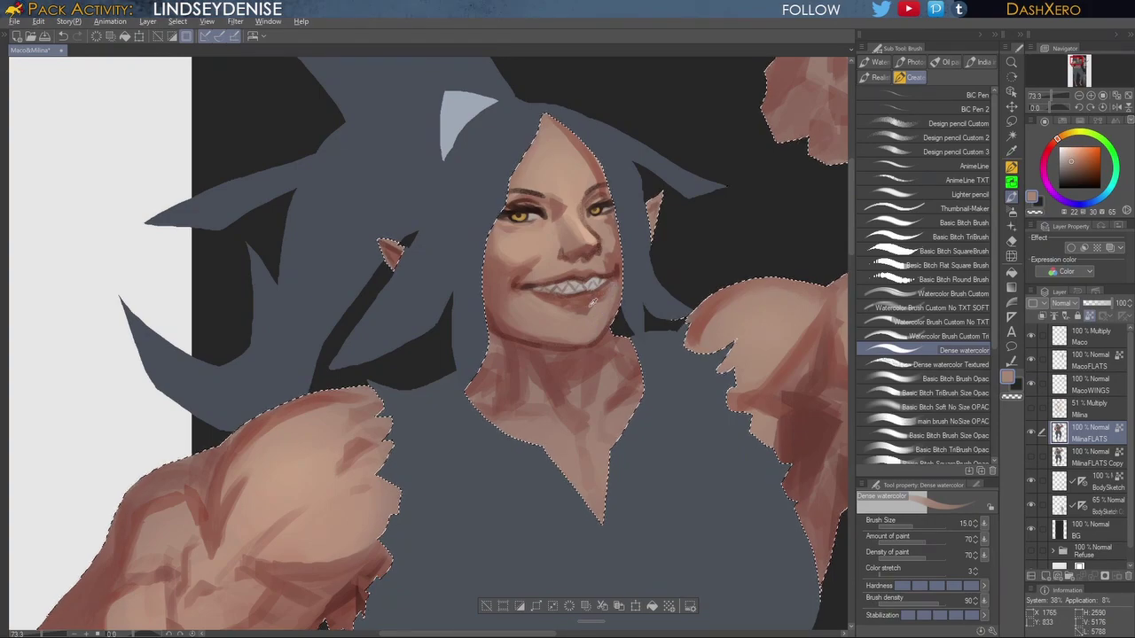
Step: Darken the underside of the lower lip with red-brown tones sampled from the lip and jawline, at brush size 15
{"action": "left_click", "coordinate": [581, 306], "text": "alt"}
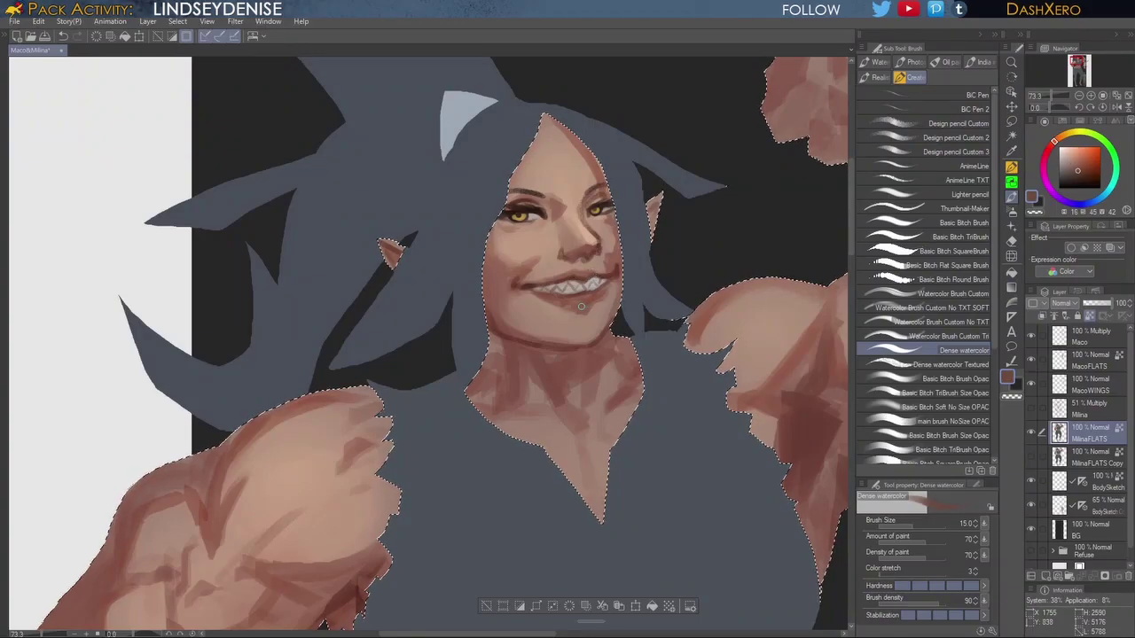
{"action": "left_click_drag", "start_coordinate": [572, 309], "coordinate": [586, 306]}
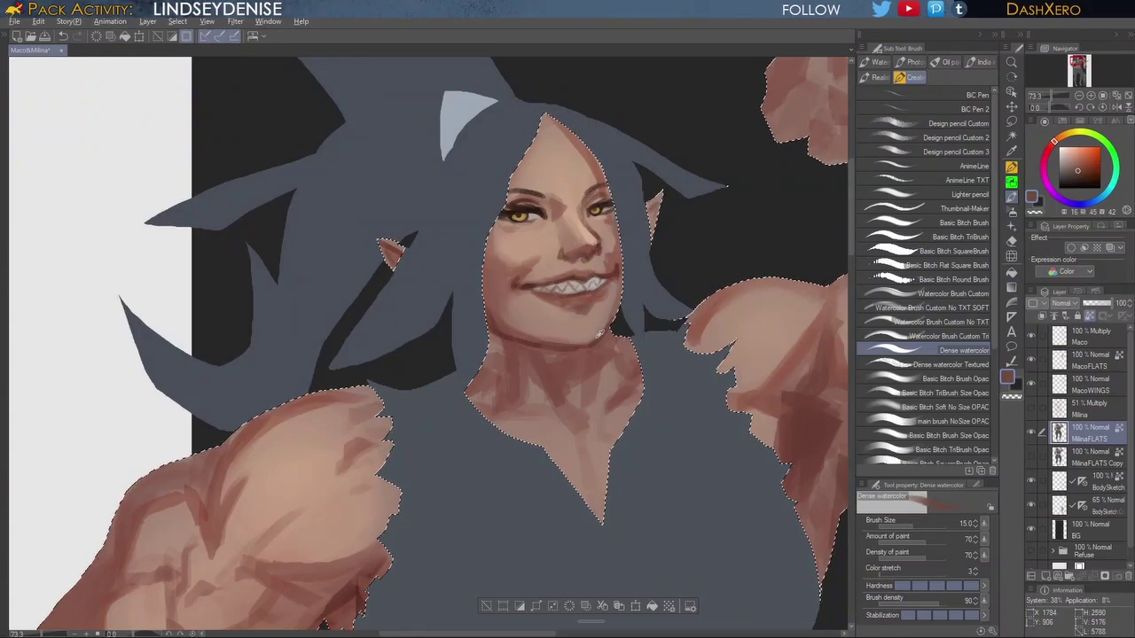
{"action": "left_click", "coordinate": [564, 346], "text": "alt"}
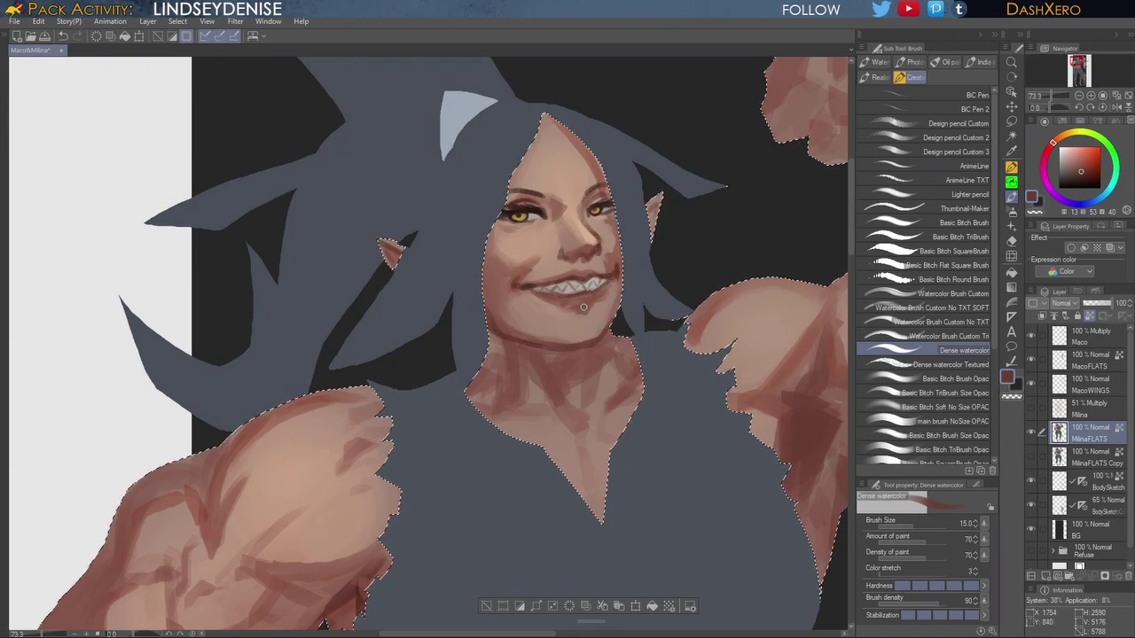
{"action": "left_click_drag", "start_coordinate": [590, 306], "coordinate": [565, 308]}
Step: Define the V-shaped hollow of the throat with dark red-brown (hue 13, saturation 71, value 37), selecting Design pencil Custom 2 at size 15
{"action": "left_click_drag", "start_coordinate": [678, 346], "coordinate": [616, 394]}
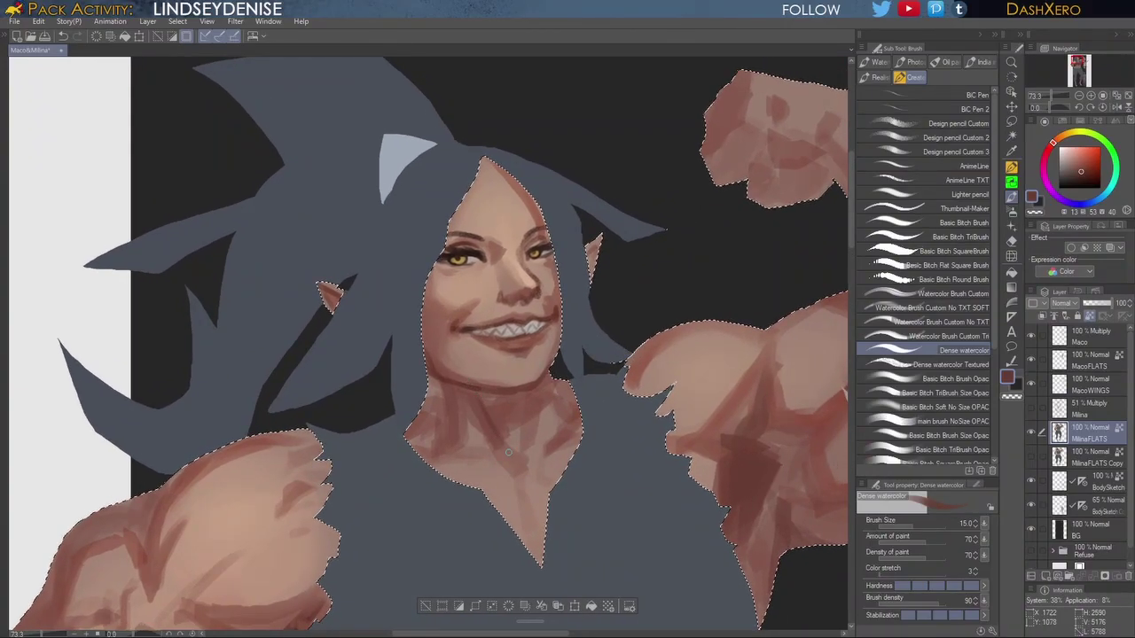
{"action": "left_click", "coordinate": [968, 138]}
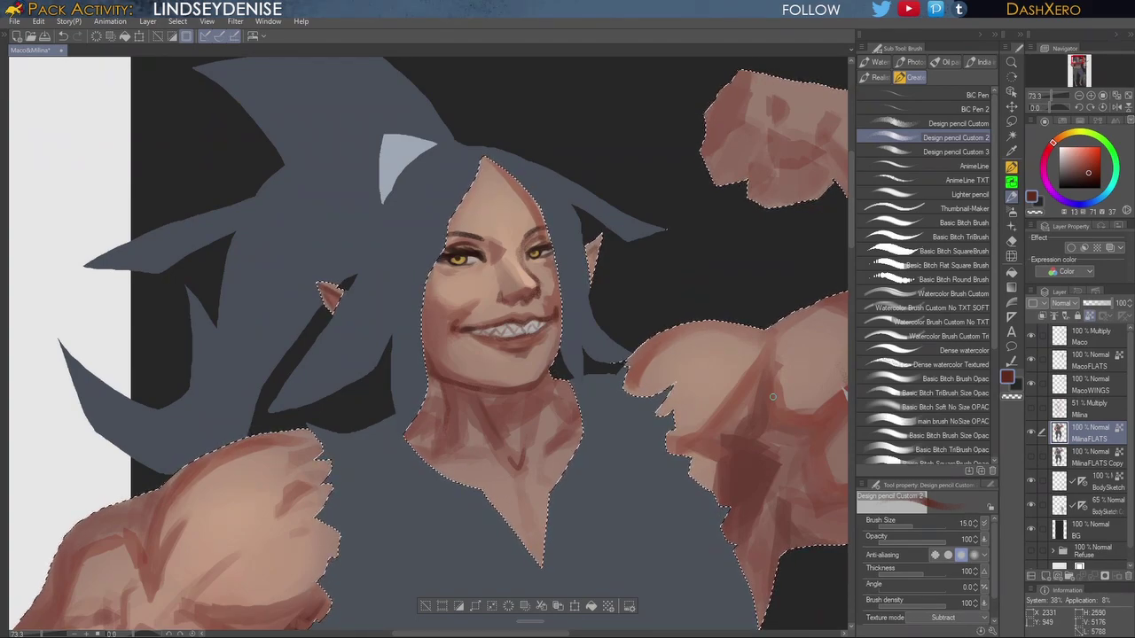
{"action": "left_click_drag", "start_coordinate": [635, 339], "coordinate": [644, 362]}
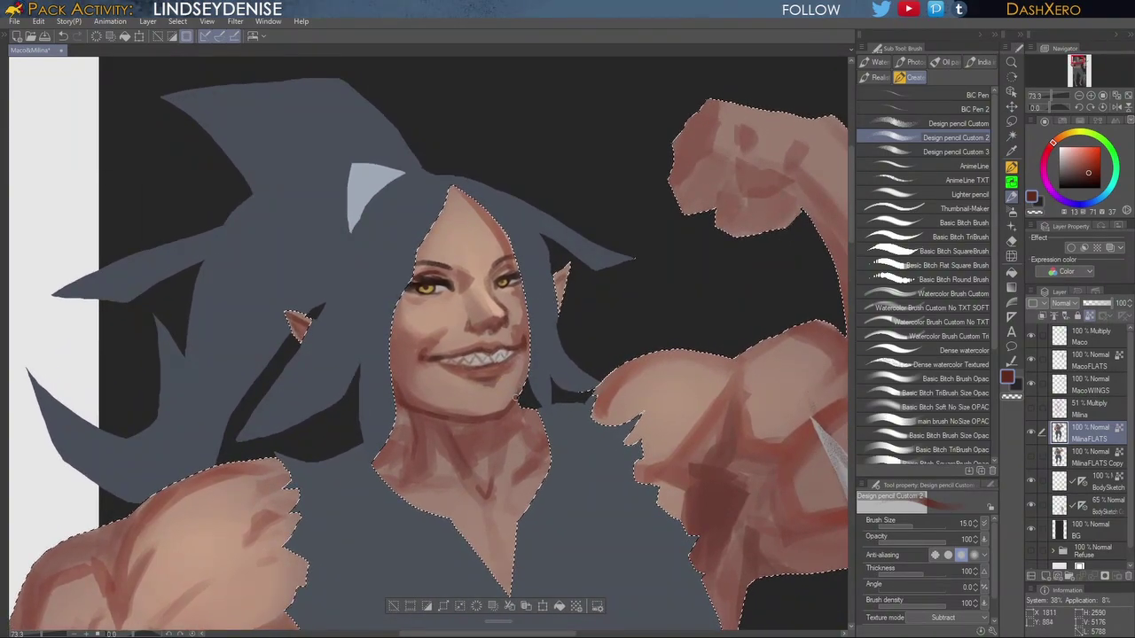
{"action": "left_click_drag", "start_coordinate": [558, 381], "coordinate": [548, 368]}
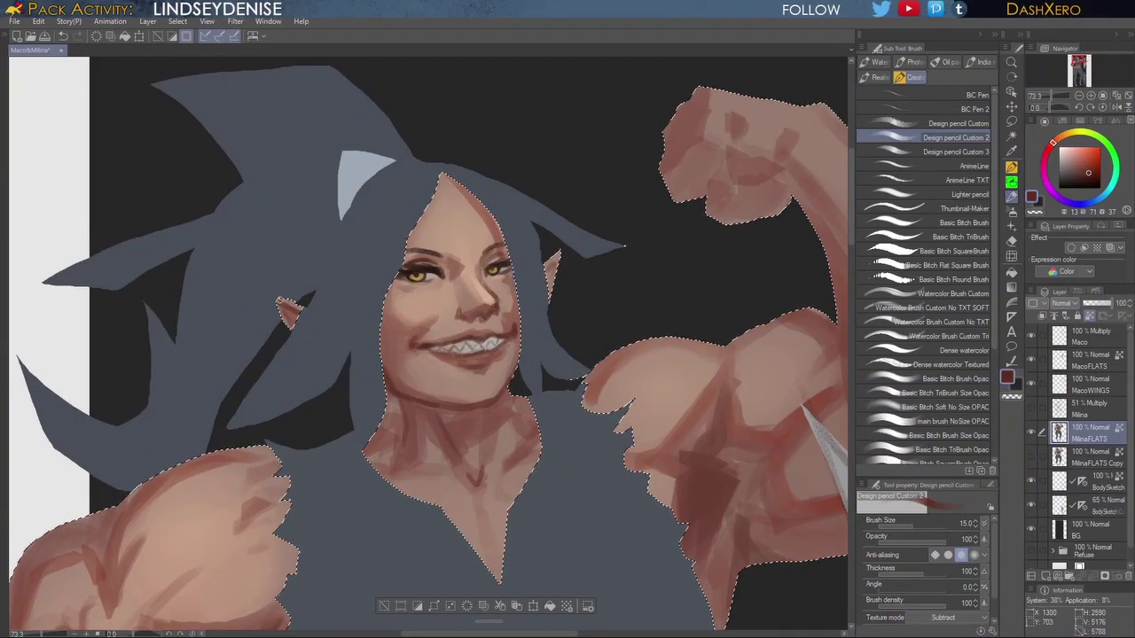
{"action": "left_click_drag", "start_coordinate": [633, 380], "coordinate": [629, 384]}
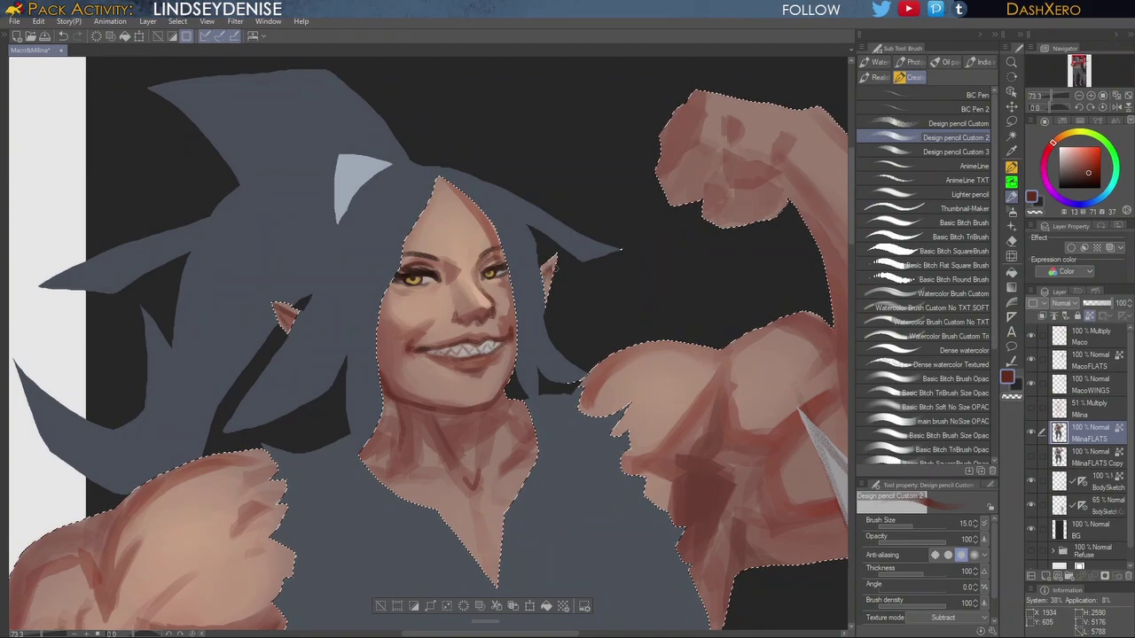
{"action": "left_click_drag", "start_coordinate": [627, 357], "coordinate": [625, 352]}
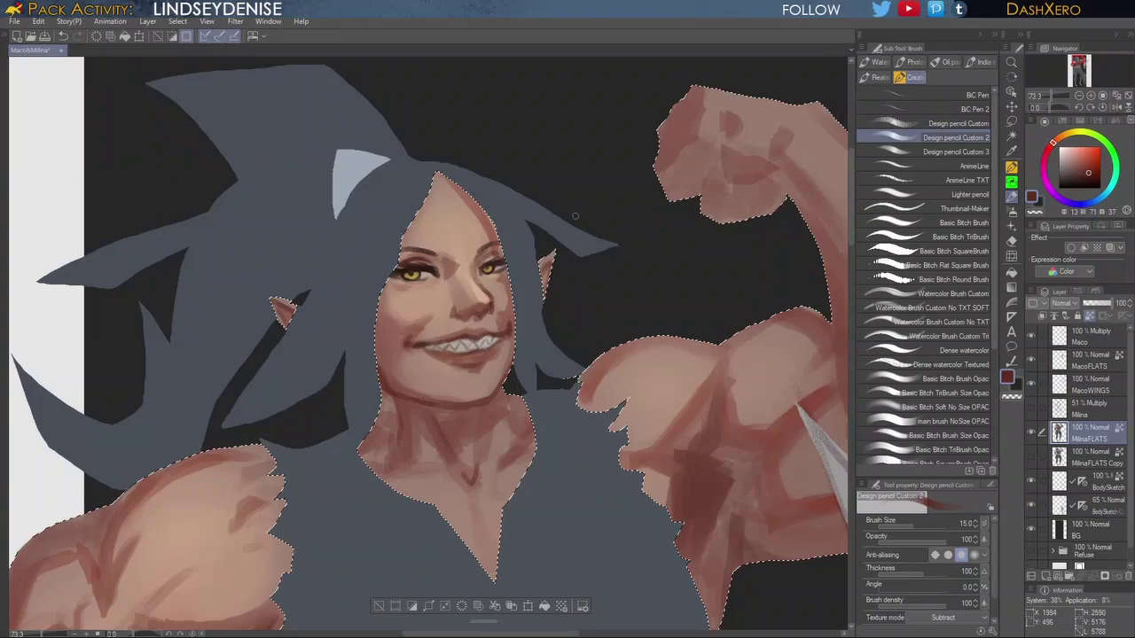
{"action": "left_click_drag", "start_coordinate": [694, 463], "coordinate": [691, 491]}
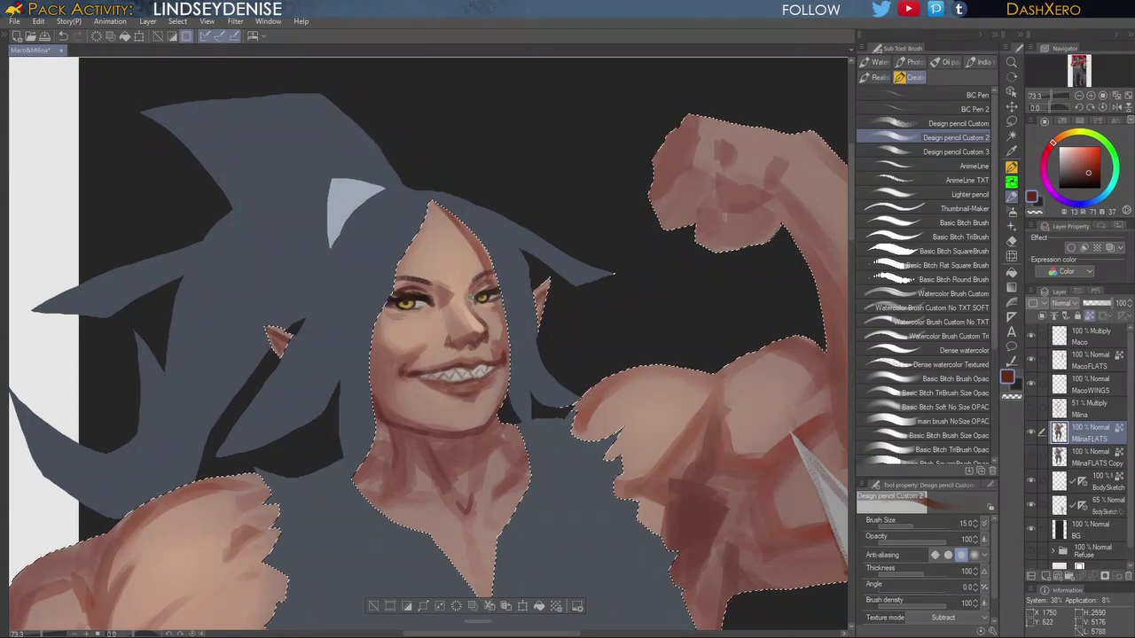
Step: Shade the face edge beside the larger eye with a reddish brown sampled from the flexed arm, using Basic Bitch TriBrush Size Opac at size 20
{"action": "left_click_drag", "start_coordinate": [562, 351], "coordinate": [759, 372]}
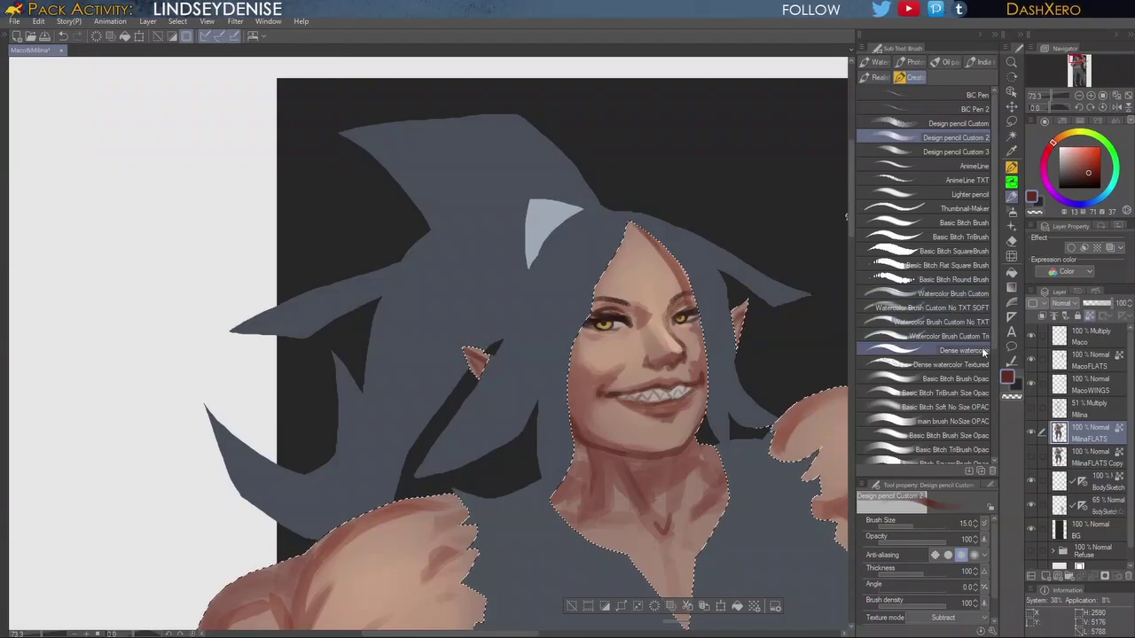
{"action": "left_click", "coordinate": [953, 392]}
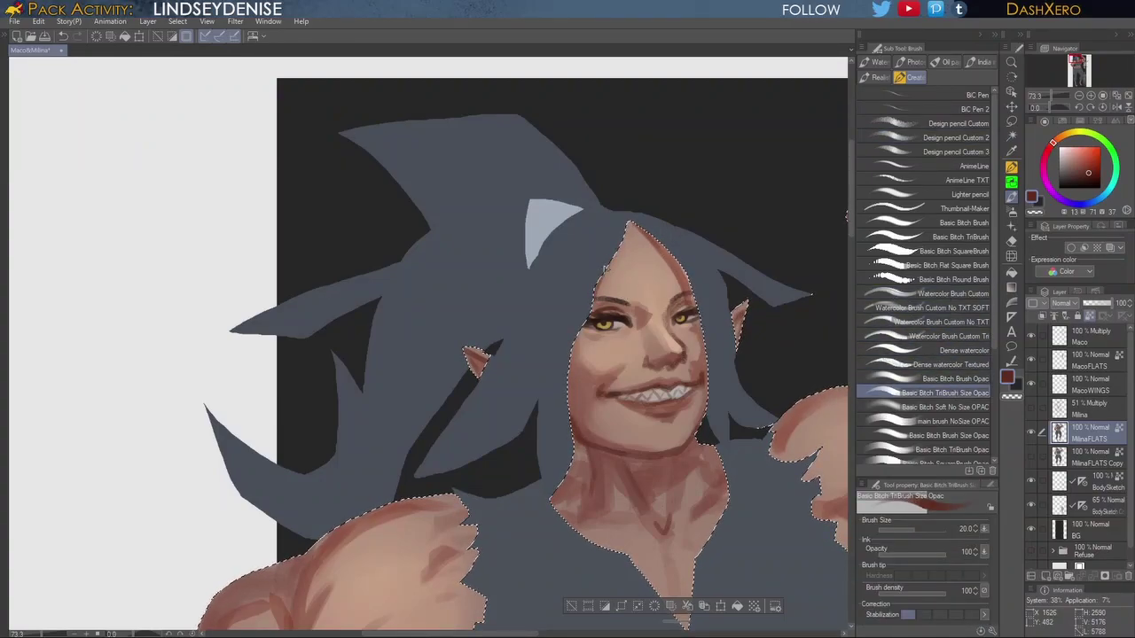
{"action": "left_click_drag", "start_coordinate": [737, 428], "coordinate": [716, 417]}
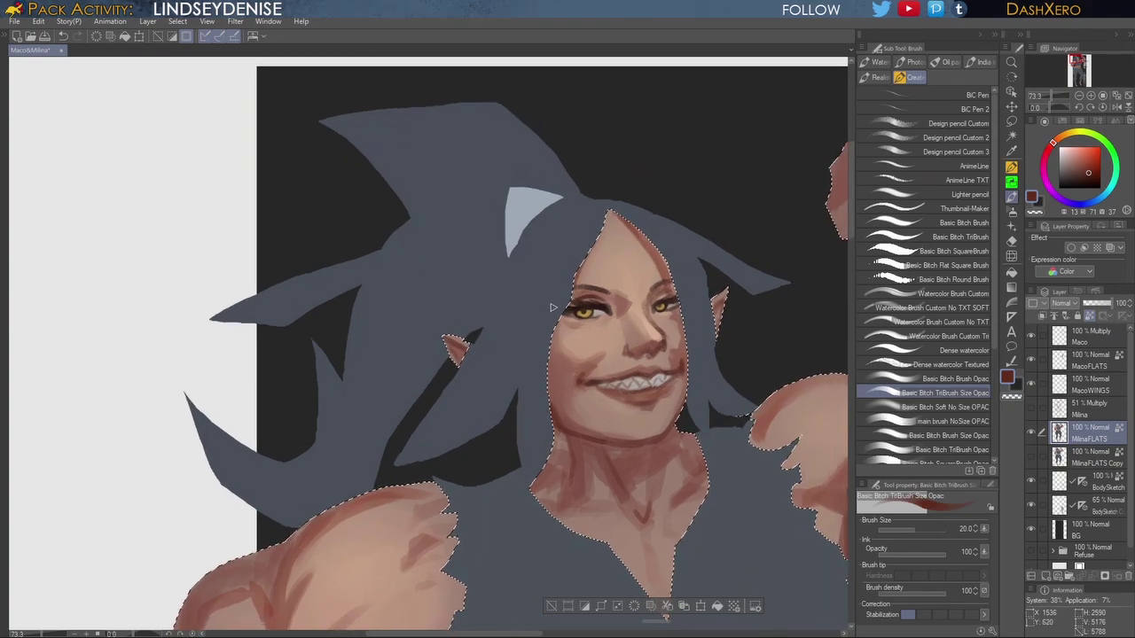
{"action": "left_click_drag", "start_coordinate": [745, 438], "coordinate": [608, 211]}
{"action": "left_click_drag", "start_coordinate": [511, 399], "coordinate": [596, 348]}
{"action": "mouse_move", "coordinate": [663, 270]}
{"action": "left_mouse_down"}
{"action": "mouse_move", "coordinate": [608, 289]}
{"action": "mouse_move", "coordinate": [554, 337]}
{"action": "left_mouse_up"}
{"action": "left_click", "coordinate": [796, 250], "text": "alt"}
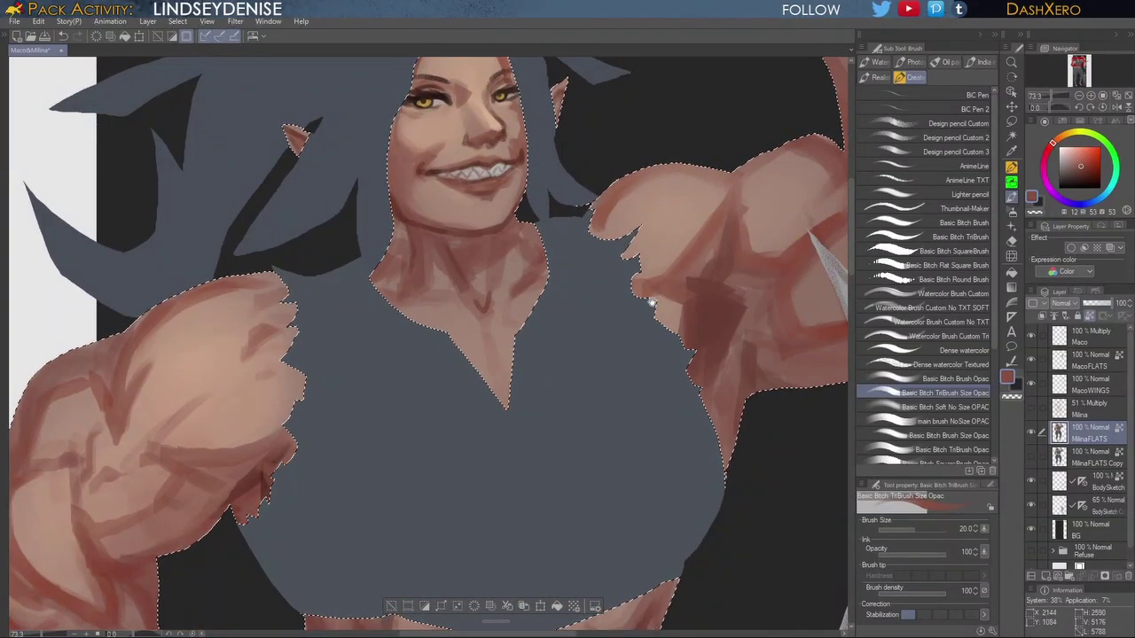
{"action": "left_click_drag", "start_coordinate": [656, 301], "coordinate": [682, 415]}
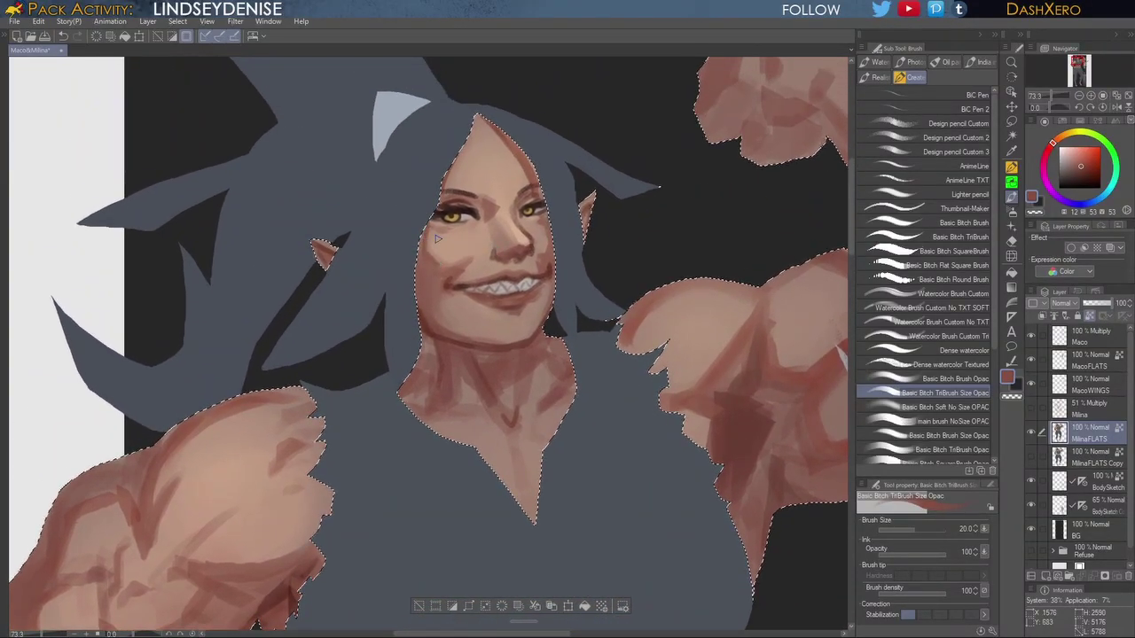
{"action": "left_click_drag", "start_coordinate": [709, 378], "coordinate": [648, 422]}
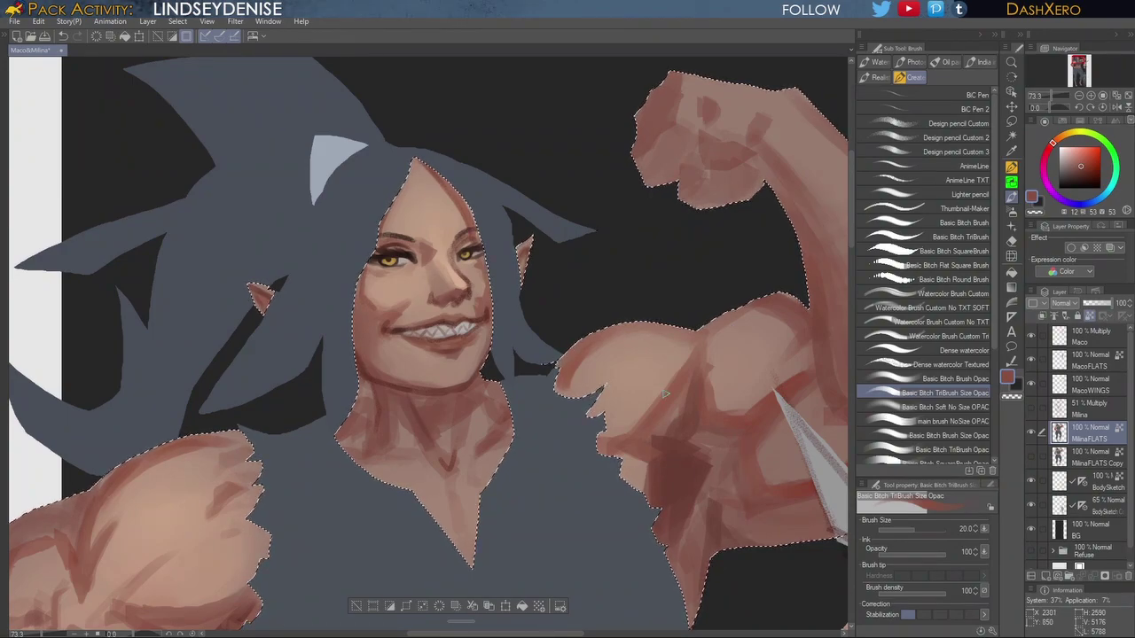
{"action": "left_click_drag", "start_coordinate": [672, 429], "coordinate": [592, 383]}
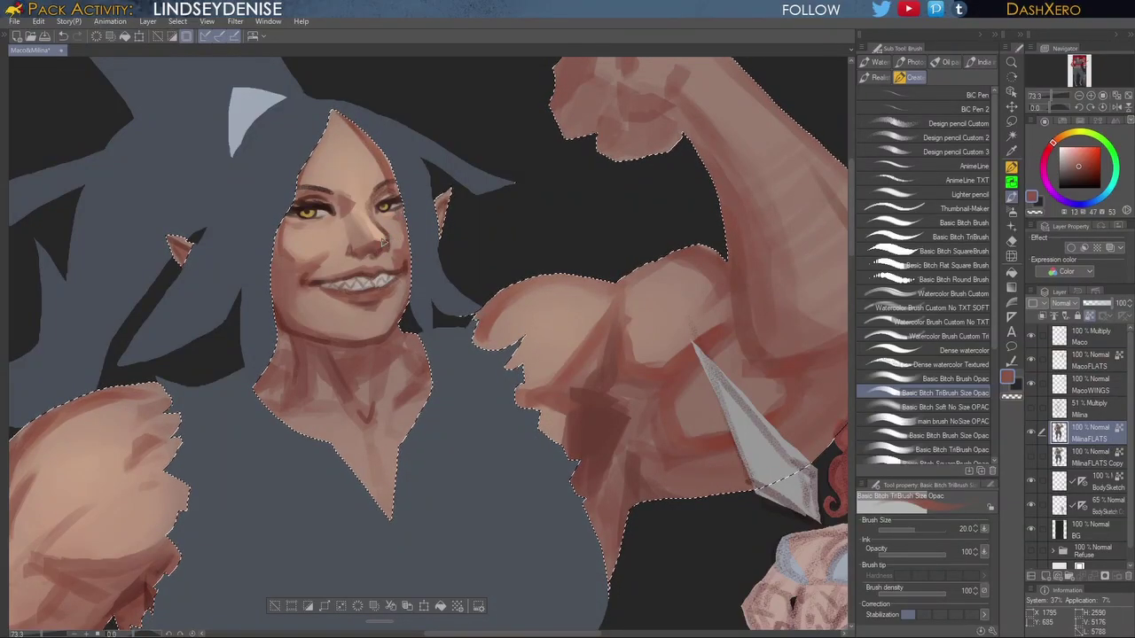
Step: Refine the nose tip and nostril with sampled skin tones and a dark red-brown (hue 12, saturation 51, value 42)
{"action": "left_click", "coordinate": [391, 237], "text": "alt"}
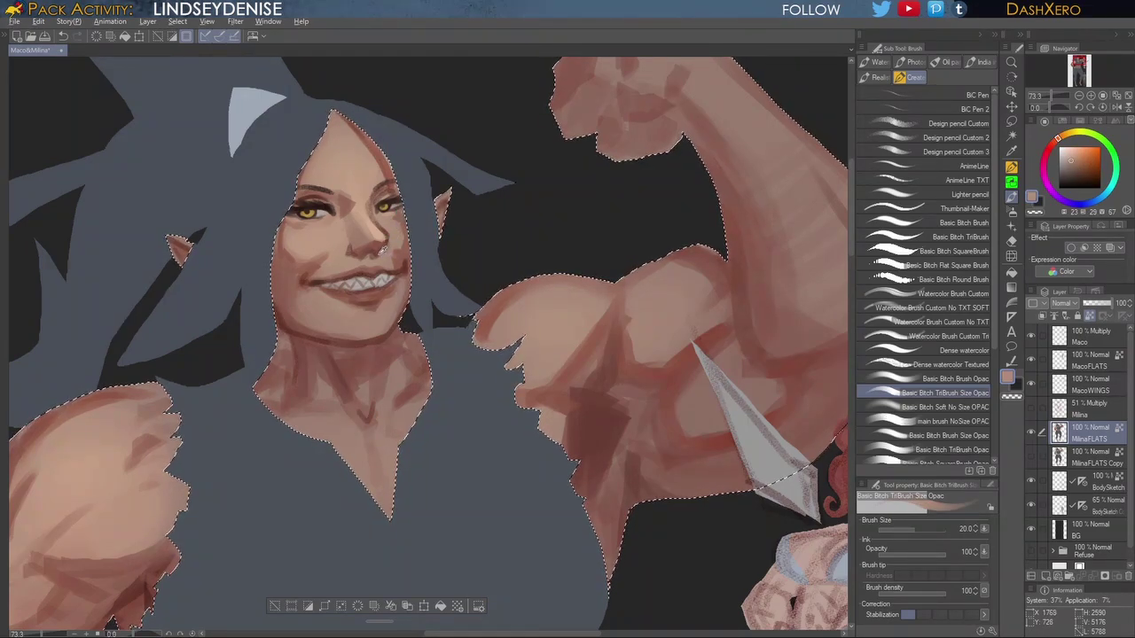
{"action": "left_click", "coordinate": [384, 250], "text": "alt"}
{"action": "left_click", "coordinate": [374, 254], "text": "alt"}
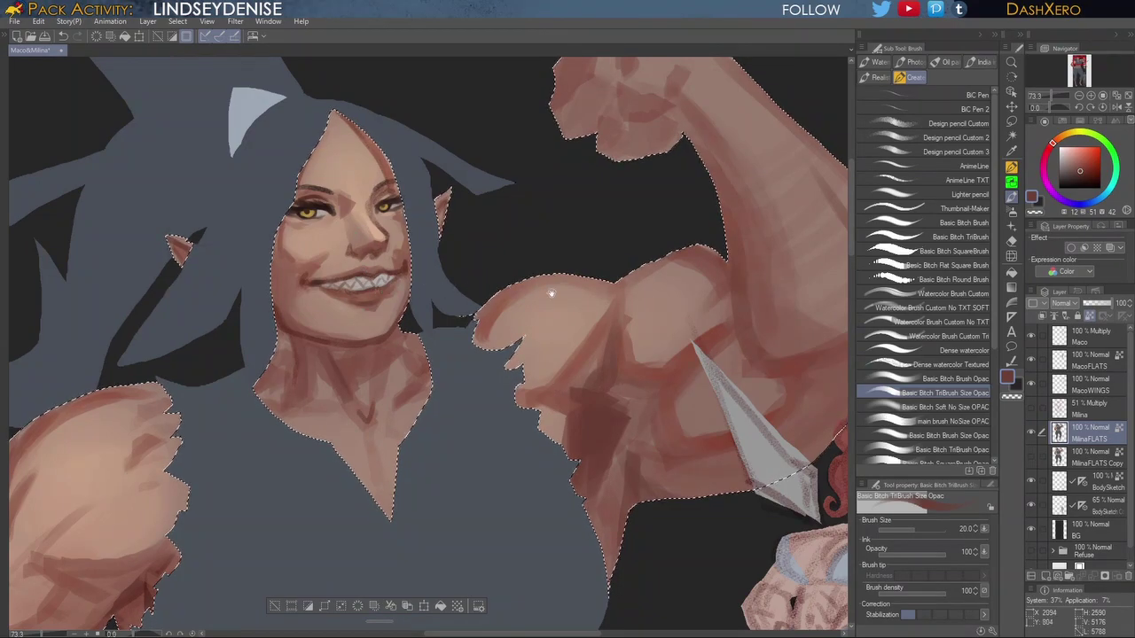
Step: Blend the armpit and shoulder shading of the flexed arm with sampled dark red-brown and mid skin tones at brush size 20
{"action": "left_click_drag", "start_coordinate": [648, 402], "coordinate": [616, 405]}
{"action": "left_click_drag", "start_coordinate": [668, 501], "coordinate": [620, 342]}
{"action": "left_click_drag", "start_coordinate": [708, 372], "coordinate": [613, 397]}
{"action": "left_click_drag", "start_coordinate": [676, 322], "coordinate": [658, 380]}
{"action": "left_click", "coordinate": [421, 333], "text": "alt"}
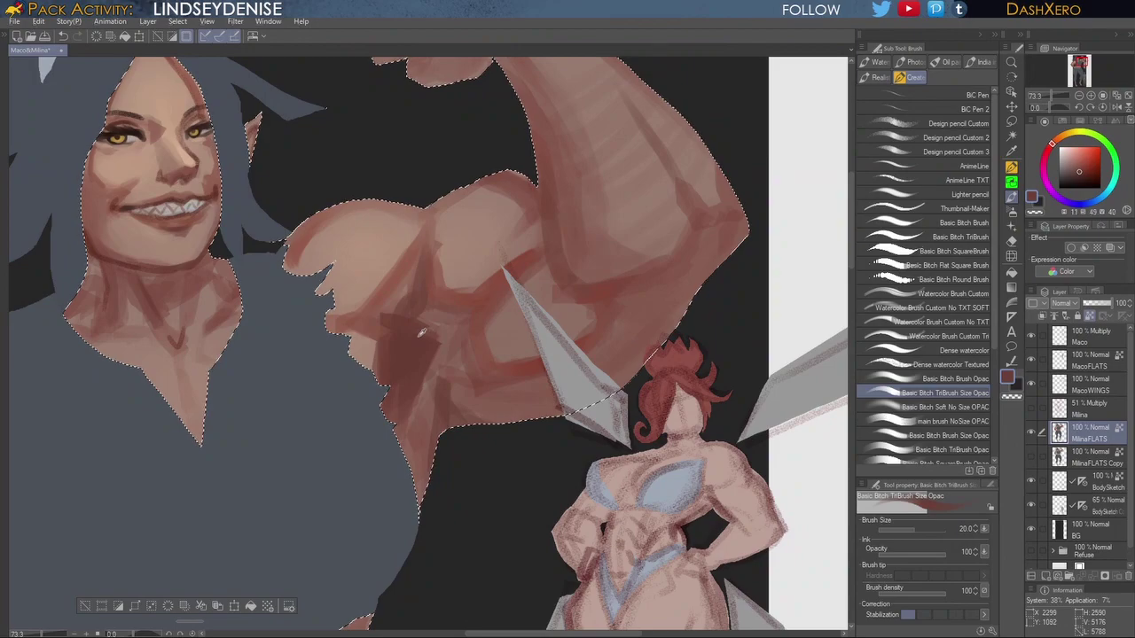
{"action": "left_click", "coordinate": [379, 314], "text": "alt"}
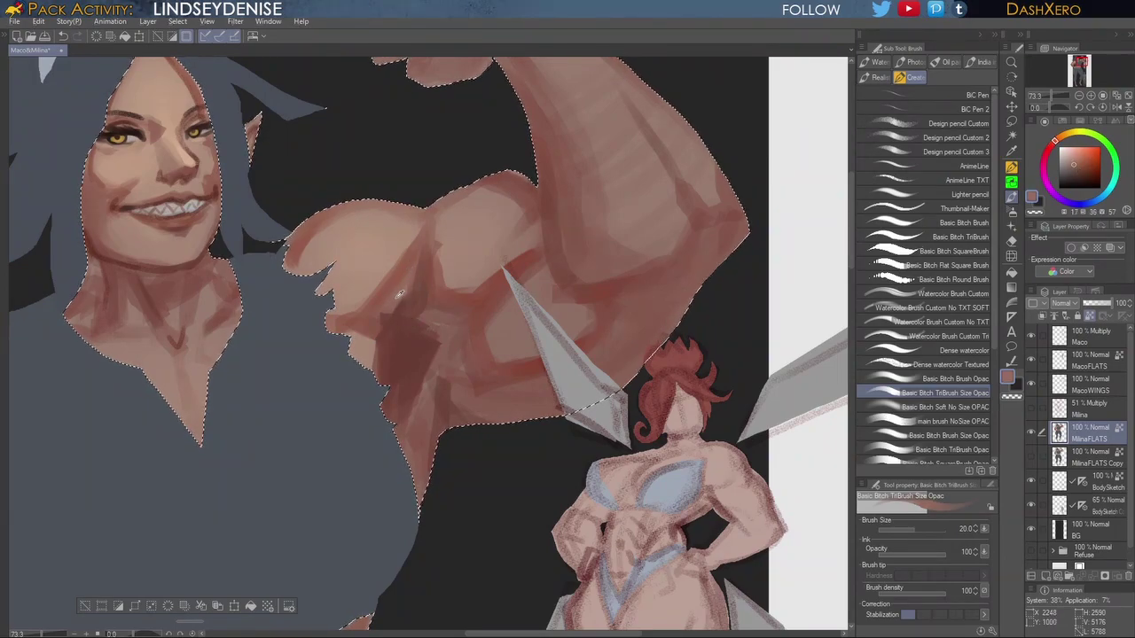
Step: Examine the muscular figure's overall shading and how it reads beside the small winged figure
{"action": "left_click_drag", "start_coordinate": [644, 396], "coordinate": [703, 380]}
{"action": "left_click_drag", "start_coordinate": [709, 467], "coordinate": [620, 470]}
{"action": "left_click_drag", "start_coordinate": [665, 567], "coordinate": [666, 445]}
{"action": "left_click_drag", "start_coordinate": [456, 384], "coordinate": [549, 382]}
{"action": "left_click_drag", "start_coordinate": [627, 471], "coordinate": [699, 401]}
{"action": "left_click_drag", "start_coordinate": [736, 201], "coordinate": [693, 339]}
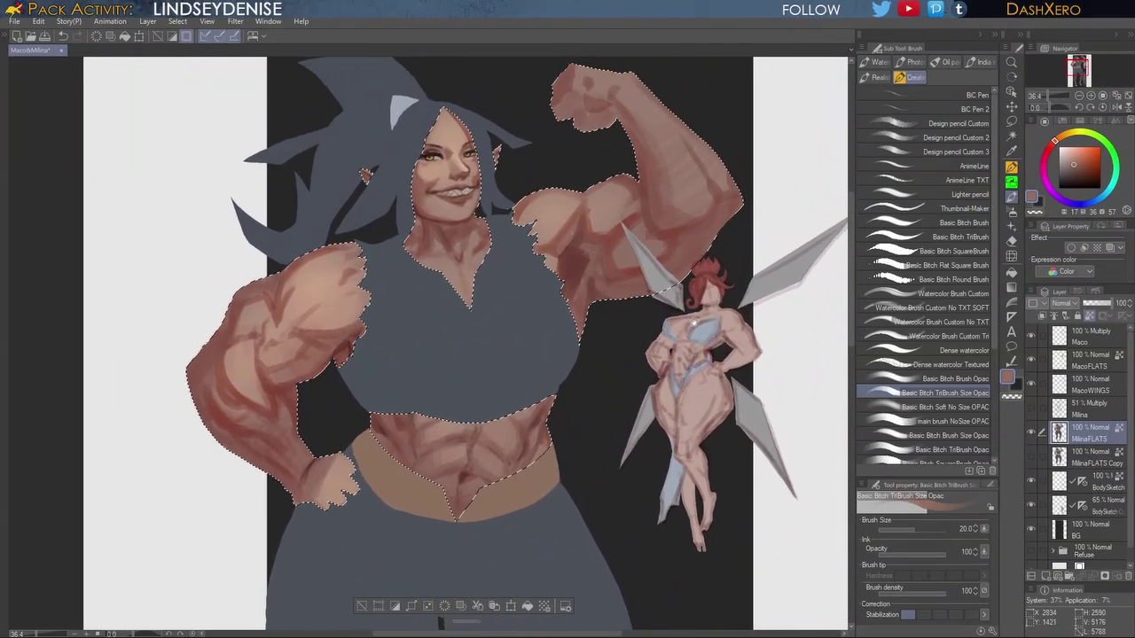
{"action": "left_click_drag", "start_coordinate": [543, 206], "coordinate": [541, 222]}
{"action": "left_click_drag", "start_coordinate": [618, 247], "coordinate": [589, 263]}
{"action": "key", "text": "alt"}
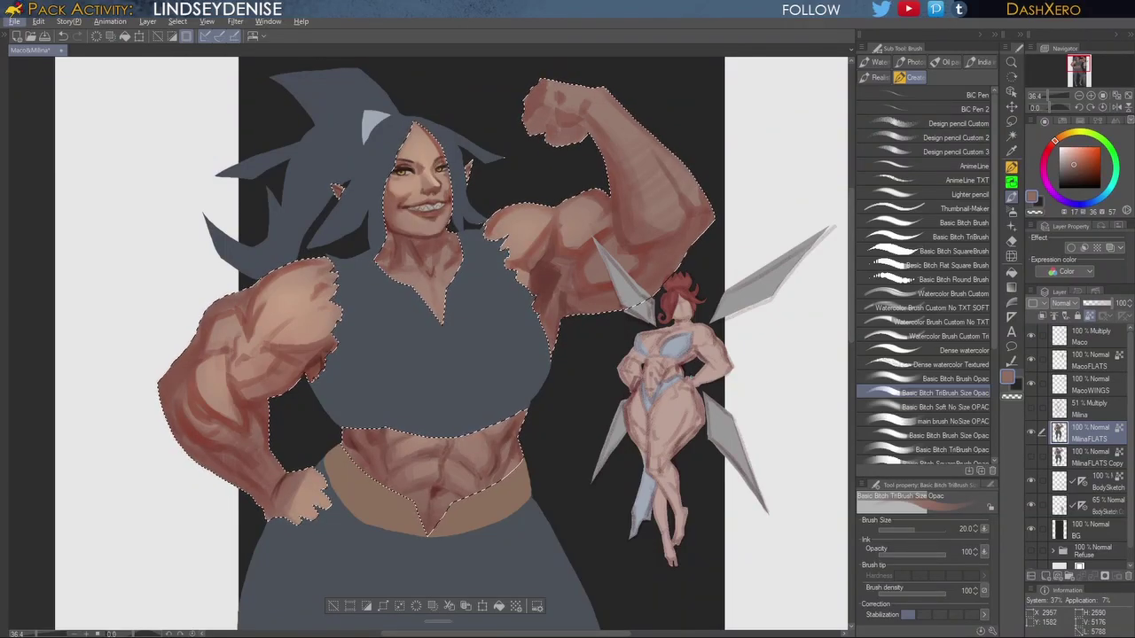
{"action": "left_click_drag", "start_coordinate": [658, 574], "coordinate": [694, 387]}
{"action": "left_click_drag", "start_coordinate": [680, 543], "coordinate": [699, 464]}
{"action": "left_click_drag", "start_coordinate": [702, 278], "coordinate": [688, 442]}
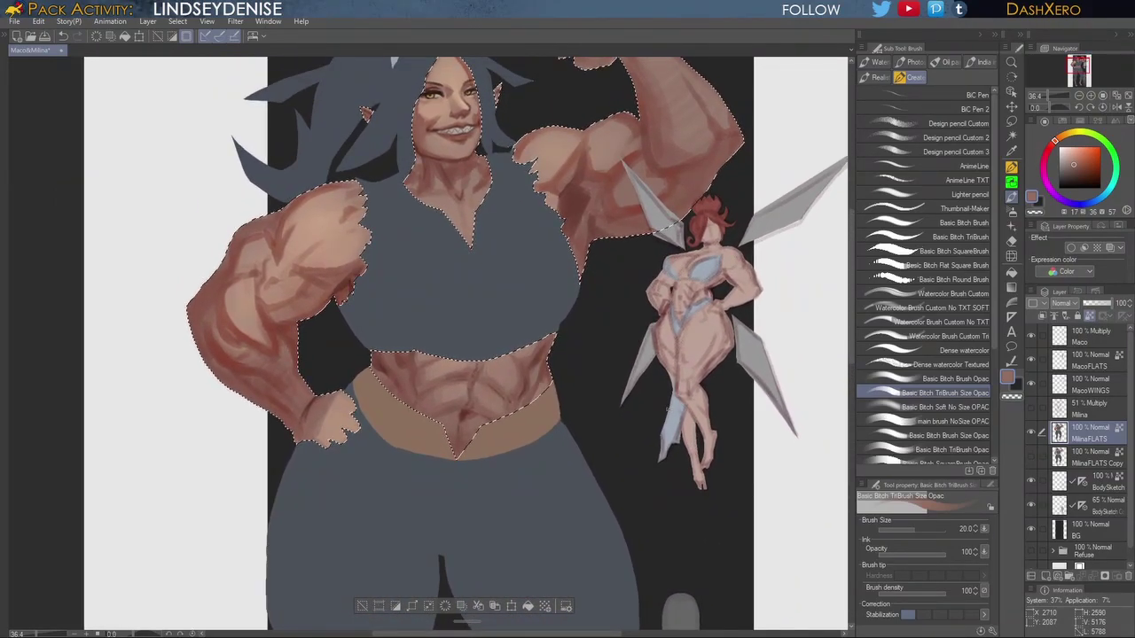
{"action": "left_click_drag", "start_coordinate": [520, 193], "coordinate": [601, 378]}
Step: Refine the inner brow and nose bridge between the eyes with sampled light peach and reddish-brown tones at brush size 20
{"action": "scroll", "coordinate": [539, 257], "scroll_direction": "up", "scroll_amount": 2}
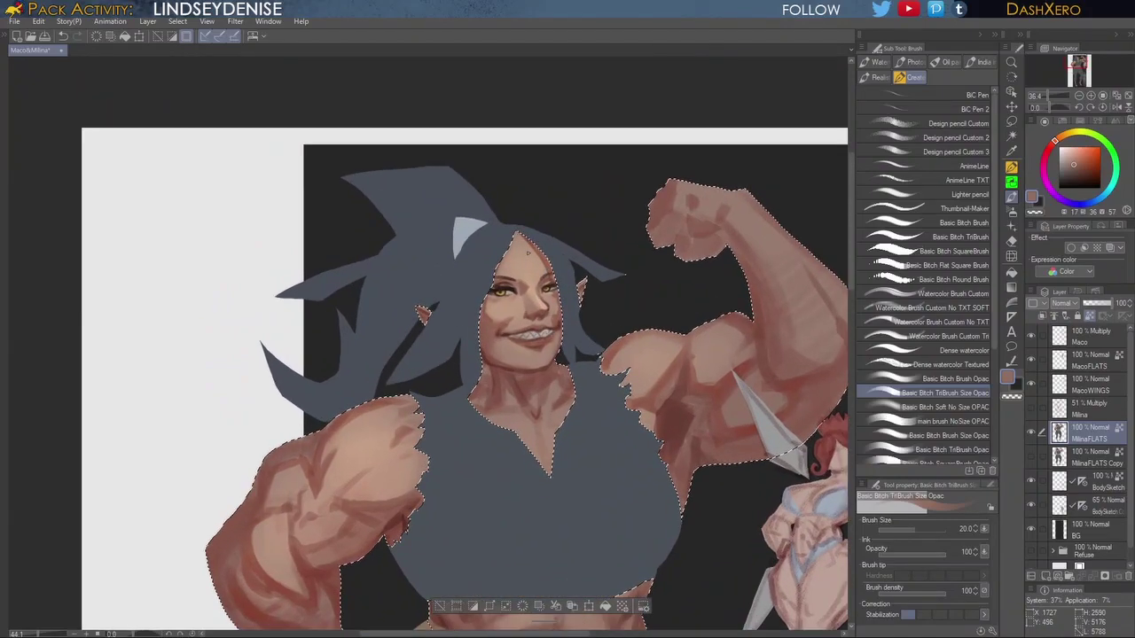
{"action": "scroll", "coordinate": [529, 251], "scroll_direction": "up", "scroll_amount": 3}
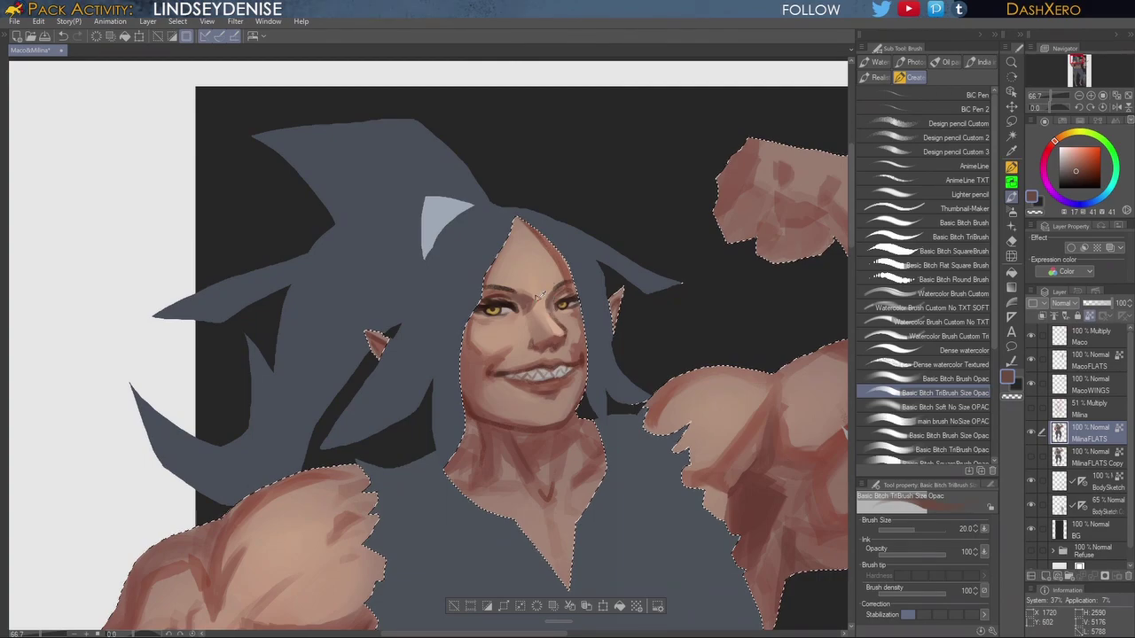
{"action": "left_click", "coordinate": [530, 298], "text": "alt"}
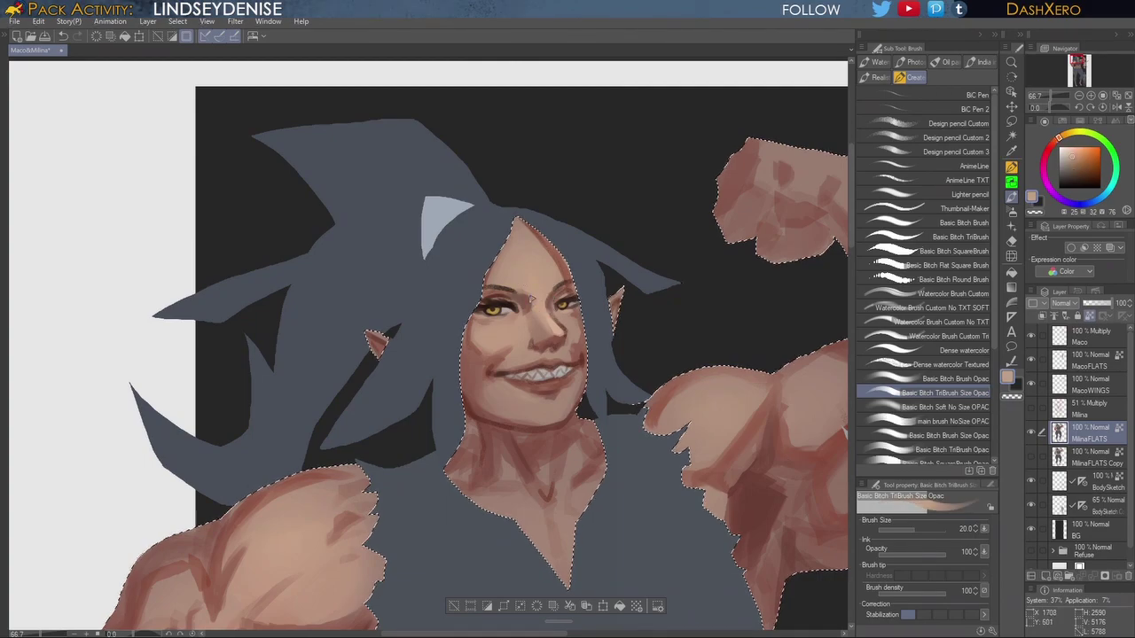
{"action": "left_click", "coordinate": [519, 299], "text": "alt"}
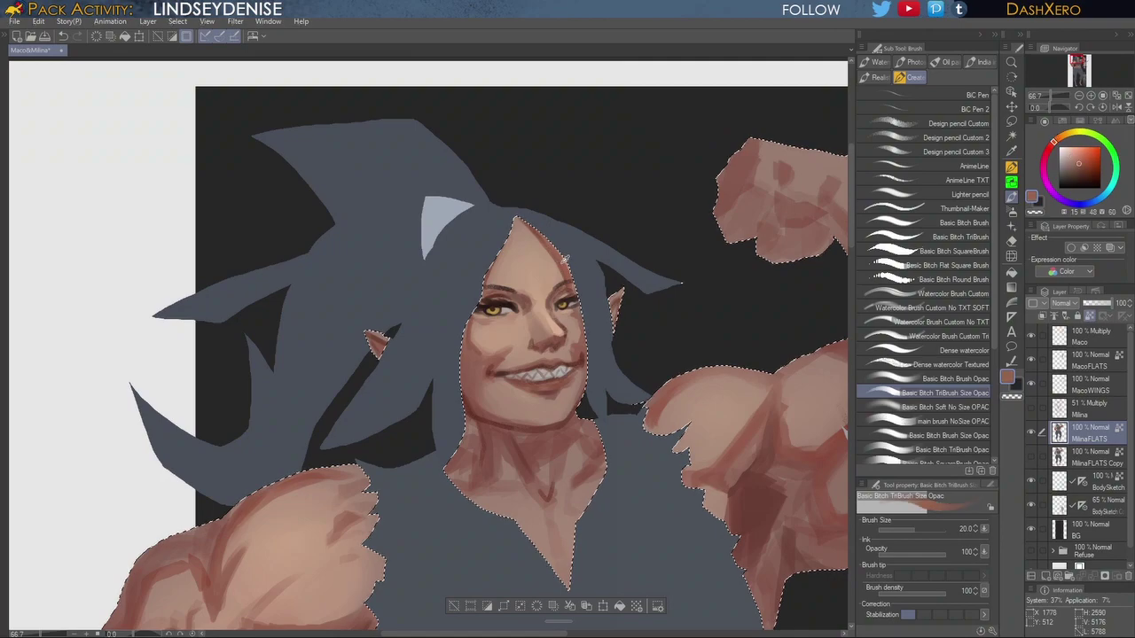
{"action": "left_click_drag", "start_coordinate": [518, 308], "coordinate": [514, 320]}
Step: Rework the mouth corner on the near cheek with a sampled dark red-brown (hue 13, saturation 56, value 42), and undo the last stroke
{"action": "left_click_drag", "start_coordinate": [646, 368], "coordinate": [680, 347]}
{"action": "mouse_move", "coordinate": [673, 386]}
{"action": "left_mouse_down"}
{"action": "mouse_move", "coordinate": [676, 339]}
{"action": "mouse_move", "coordinate": [666, 347]}
{"action": "left_mouse_up"}
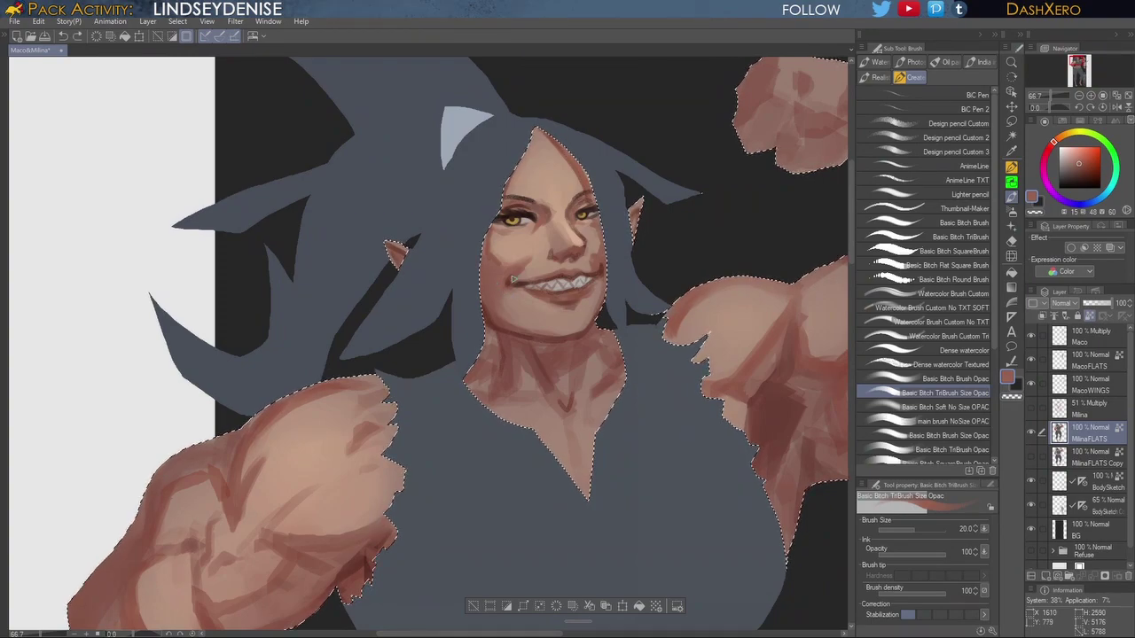
{"action": "left_click", "coordinate": [513, 279], "text": "alt"}
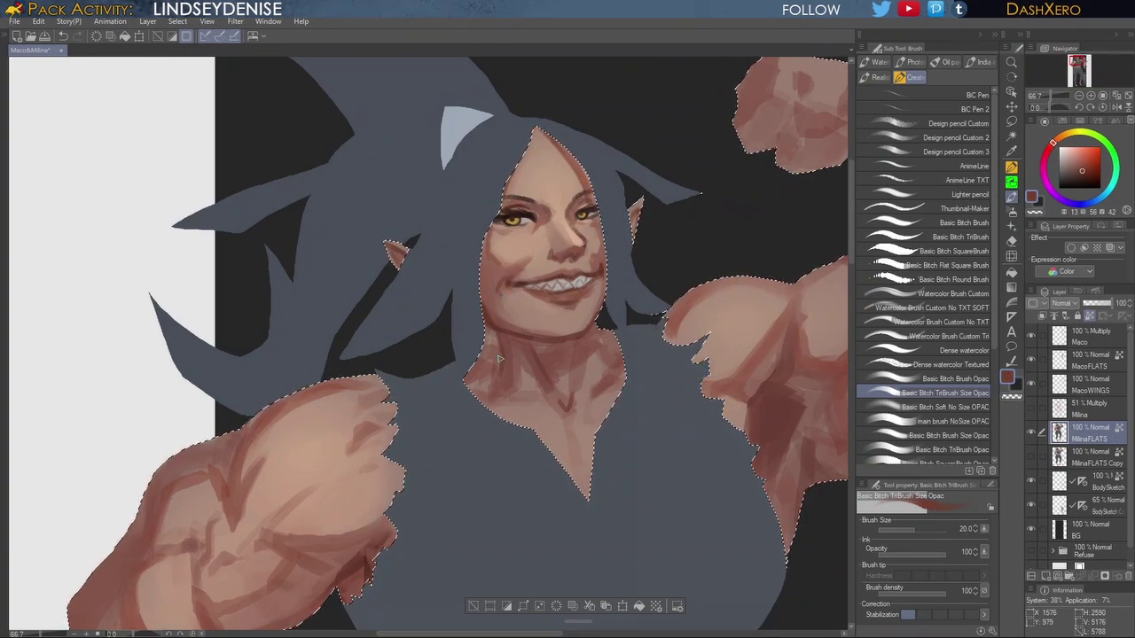
{"action": "key", "text": "ctrl+z"}
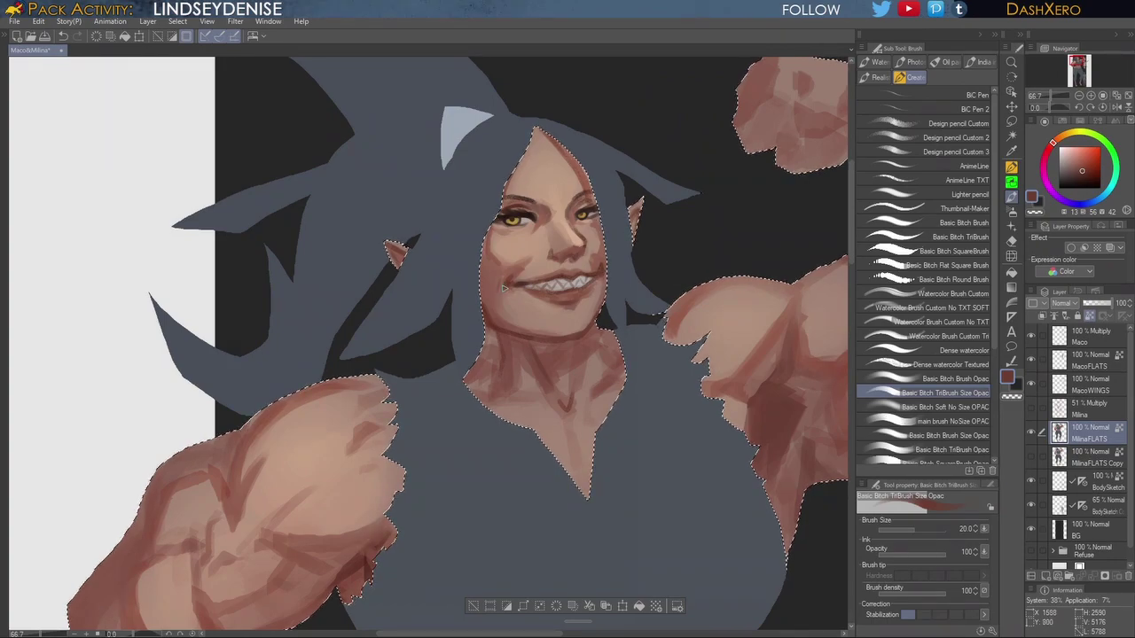
Step: Set the painting colour to a more saturated red-brown at hue 13, saturation 76 and value 57
{"action": "left_click_drag", "start_coordinate": [687, 325], "coordinate": [634, 363]}
{"action": "left_click_drag", "start_coordinate": [729, 280], "coordinate": [668, 352]}
{"action": "left_click_drag", "start_coordinate": [711, 308], "coordinate": [645, 364]}
{"action": "left_click_drag", "start_coordinate": [581, 441], "coordinate": [669, 402]}
{"action": "left_click_drag", "start_coordinate": [607, 422], "coordinate": [656, 401]}
{"action": "left_click", "coordinate": [1089, 166]}
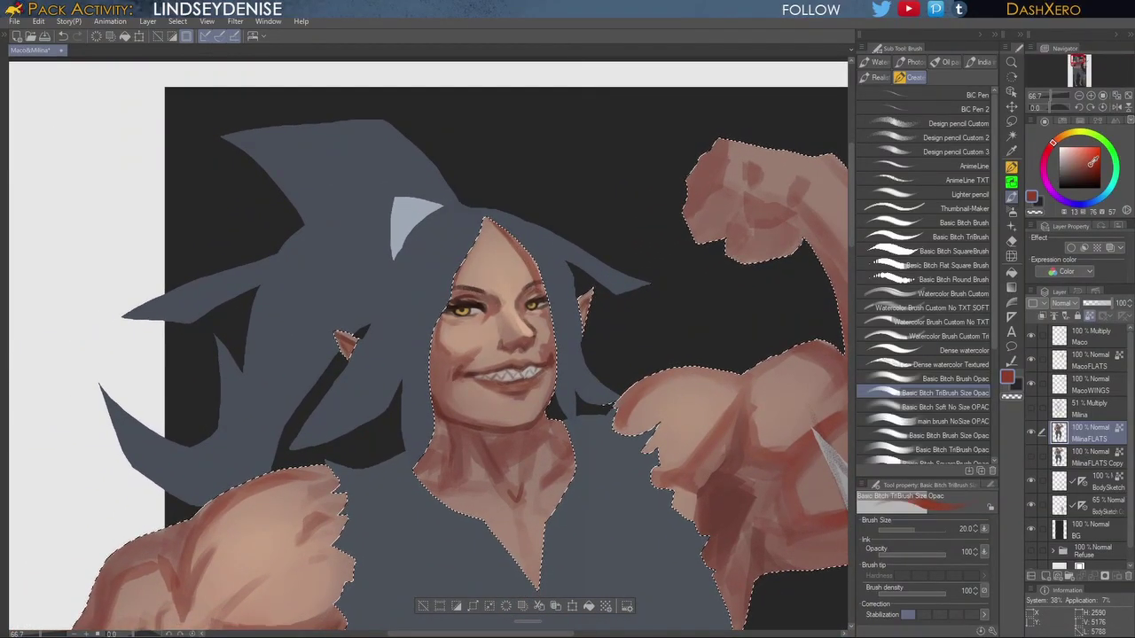
Step: Warm the large figure's face with a redder tone using the Basic Bitch Soft No Size OPAC brush, then refine it with Liquify
{"action": "left_click", "coordinate": [1054, 145]}
{"action": "left_click", "coordinate": [966, 407]}
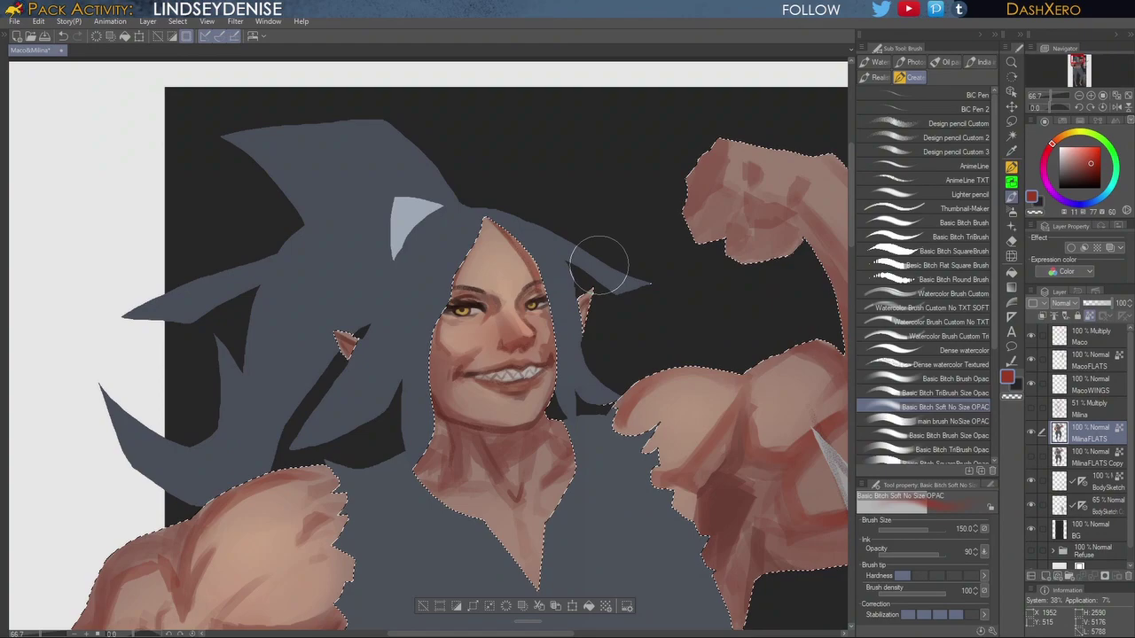
{"action": "left_click", "coordinate": [1012, 256]}
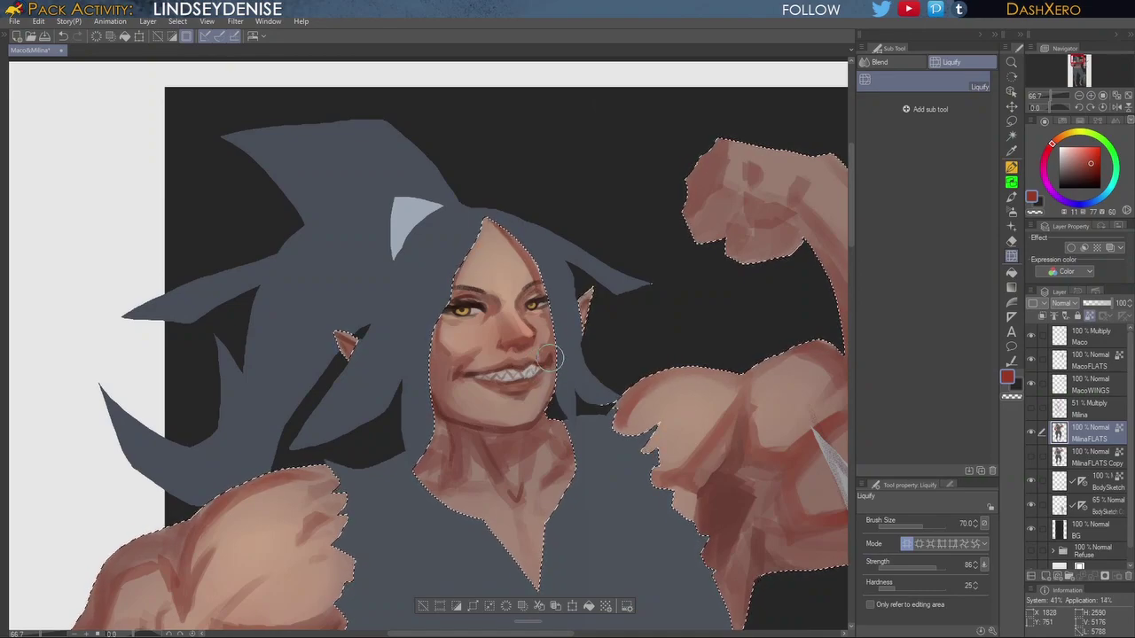
Step: Examine the whole composition, comparing the large figure's proportions from feet to head with the fairy and the grey mannequin
{"action": "key", "text": "ctrl+0"}
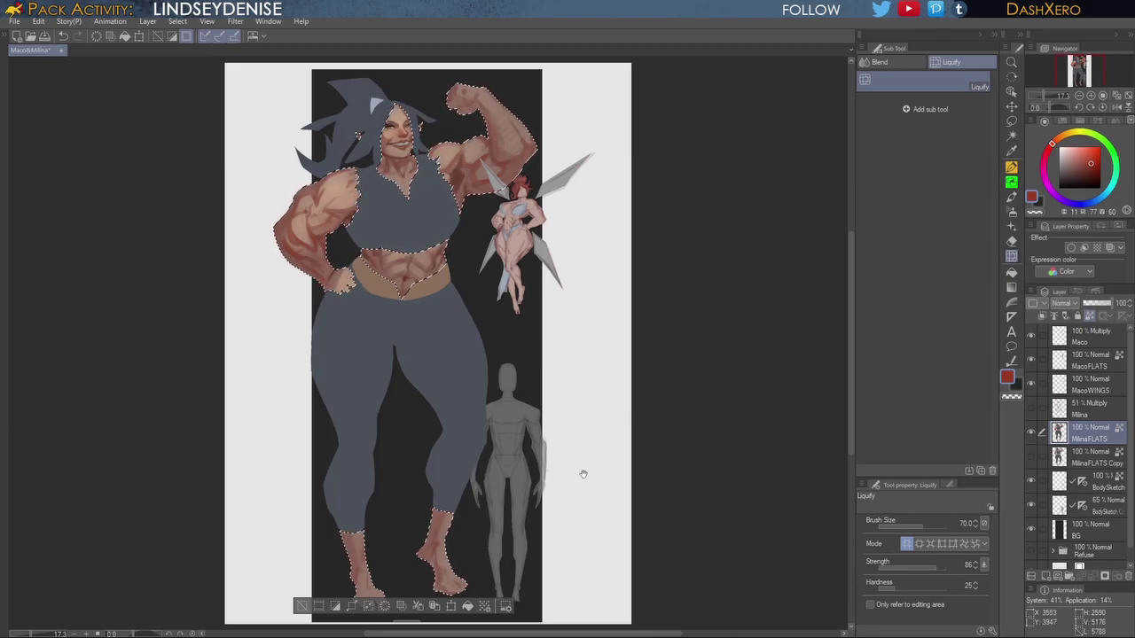
{"action": "left_click_drag", "start_coordinate": [576, 483], "coordinate": [657, 291]}
{"action": "scroll", "coordinate": [619, 388], "scroll_direction": "up", "scroll_amount": 2}
{"action": "left_click_drag", "start_coordinate": [561, 326], "coordinate": [580, 453]}
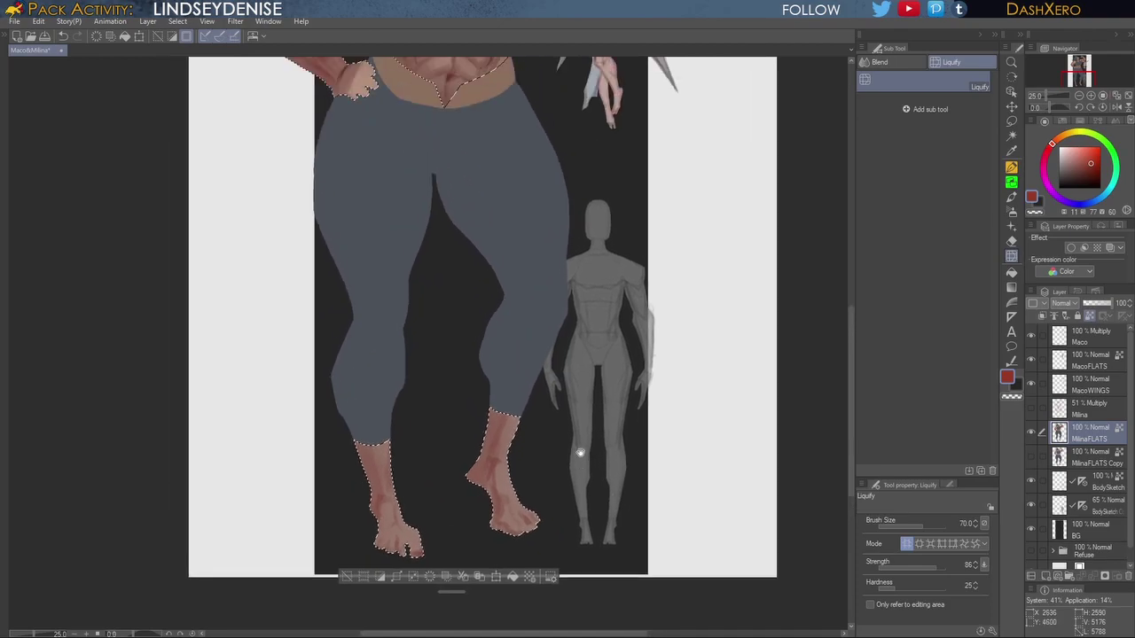
{"action": "left_click_drag", "start_coordinate": [598, 279], "coordinate": [624, 428]}
{"action": "left_click_drag", "start_coordinate": [635, 314], "coordinate": [610, 405]}
{"action": "left_click_drag", "start_coordinate": [539, 358], "coordinate": [574, 374]}
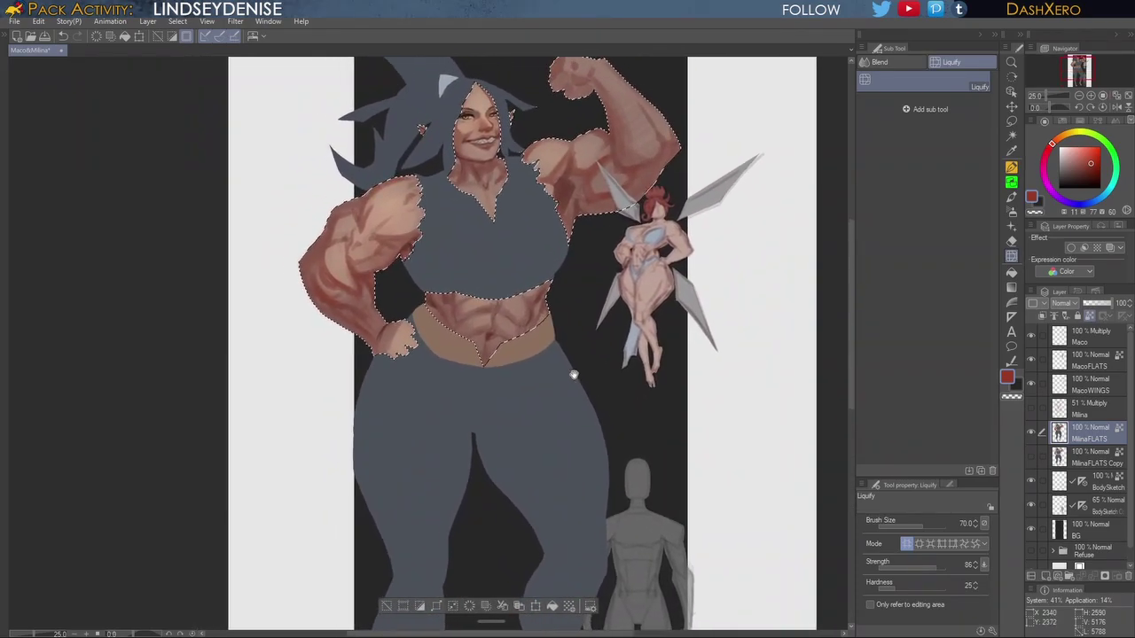
{"action": "left_click_drag", "start_coordinate": [587, 314], "coordinate": [598, 425]}
{"action": "left_click_drag", "start_coordinate": [628, 325], "coordinate": [619, 356]}
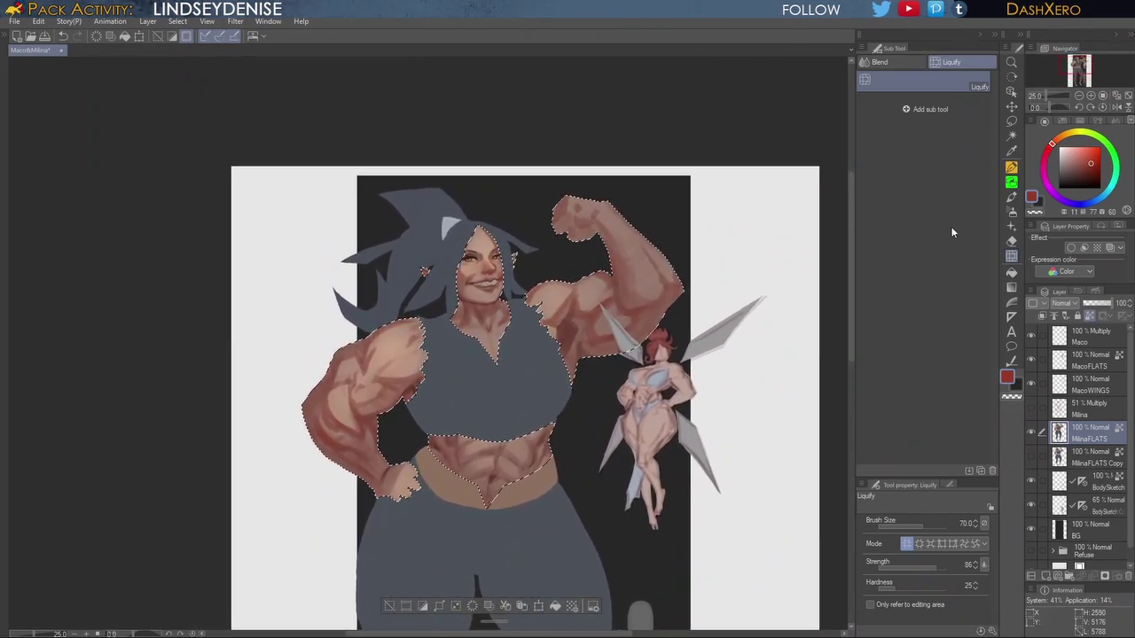
Step: Paint dark brown-red finger and knuckle creases on the raised fist with the Basic Bitch TriBrush Size Opac brush
{"action": "left_click", "coordinate": [1011, 196]}
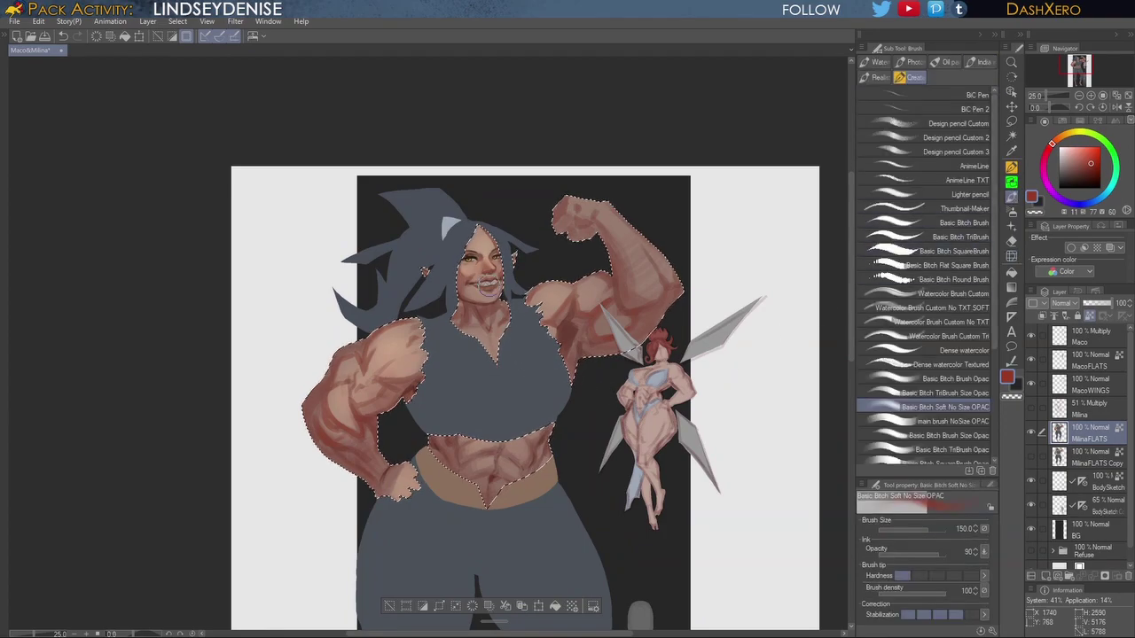
{"action": "scroll", "coordinate": [501, 304], "scroll_direction": "up", "scroll_amount": 3}
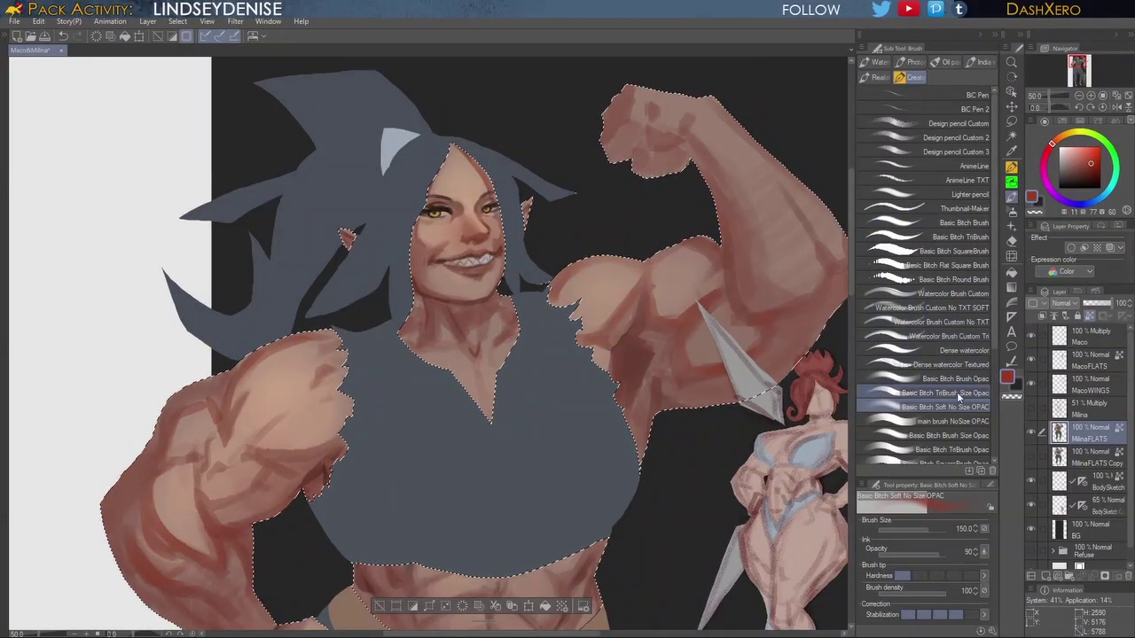
{"action": "left_click", "coordinate": [959, 394]}
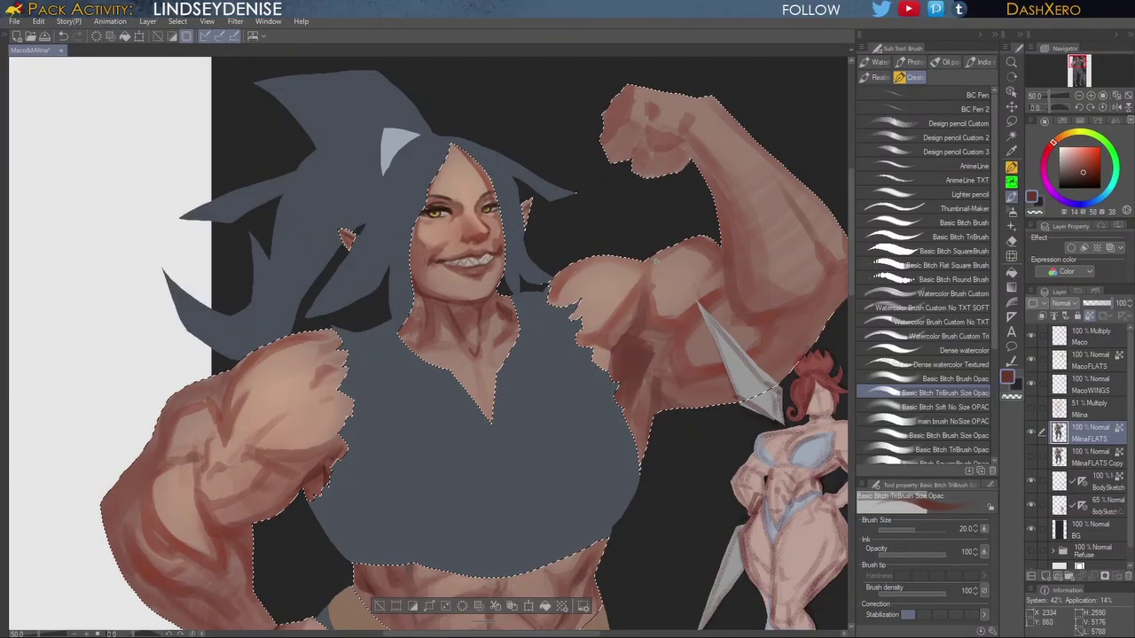
{"action": "left_click_drag", "start_coordinate": [722, 287], "coordinate": [618, 363]}
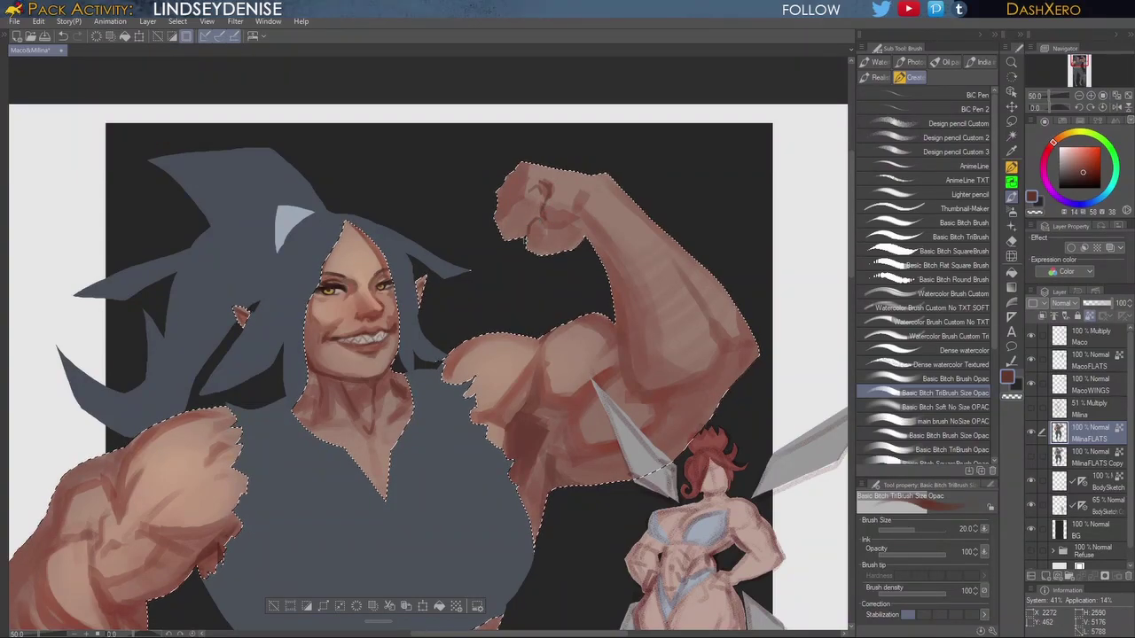
{"action": "left_click_drag", "start_coordinate": [542, 218], "coordinate": [542, 237]}
{"action": "left_click_drag", "start_coordinate": [531, 215], "coordinate": [514, 195]}
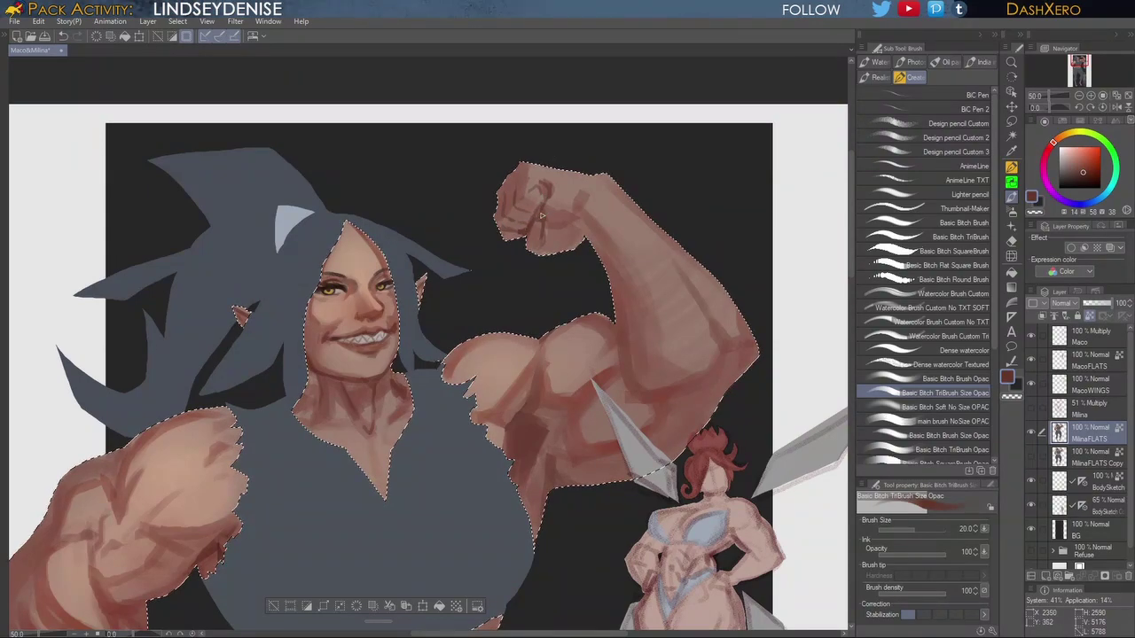
{"action": "left_click_drag", "start_coordinate": [556, 229], "coordinate": [583, 216]}
Step: Deepen the shadows on the sides of the exposed midriff and around the abdominal muscles with the dark brown-red
{"action": "left_click_drag", "start_coordinate": [606, 521], "coordinate": [646, 449]}
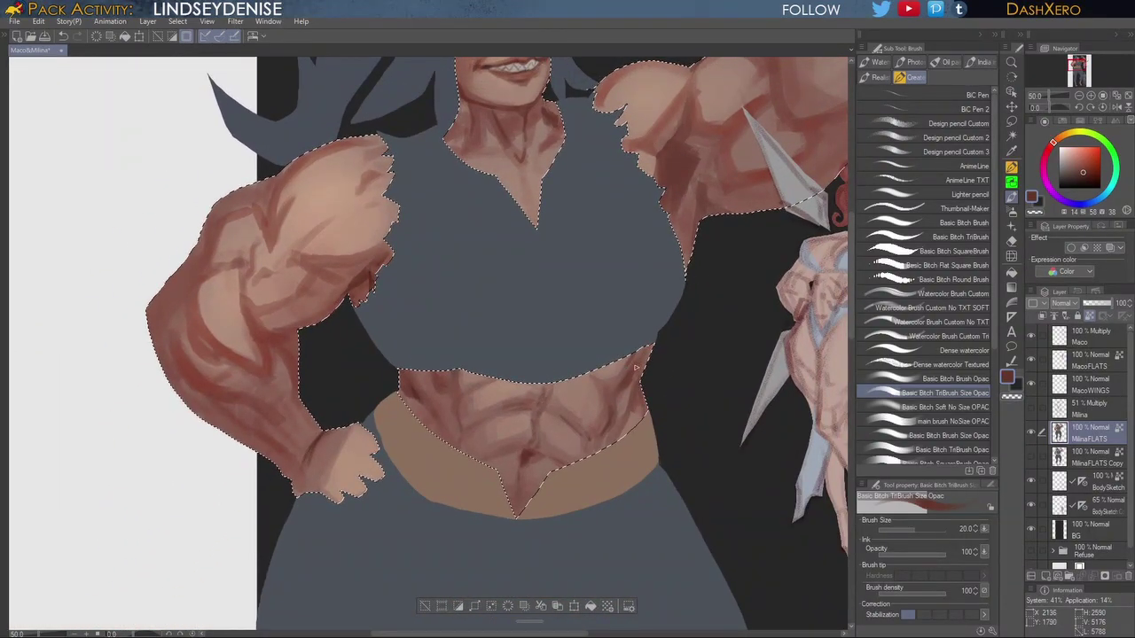
{"action": "left_click_drag", "start_coordinate": [639, 379], "coordinate": [632, 401]}
{"action": "left_click_drag", "start_coordinate": [554, 385], "coordinate": [558, 375]}
{"action": "left_click_drag", "start_coordinate": [418, 362], "coordinate": [429, 379]}
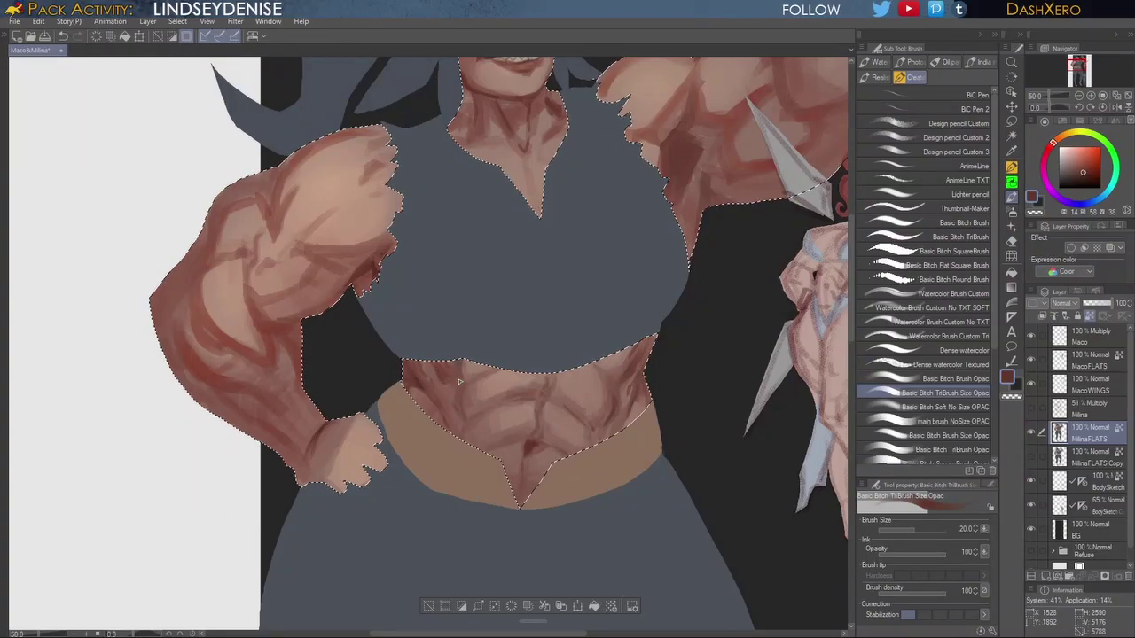
{"action": "left_click_drag", "start_coordinate": [661, 431], "coordinate": [633, 444]}
Step: Darken the armpit and the muscle folds beneath the raised arm with the same dark brown-red
{"action": "left_click_drag", "start_coordinate": [679, 323], "coordinate": [618, 464]}
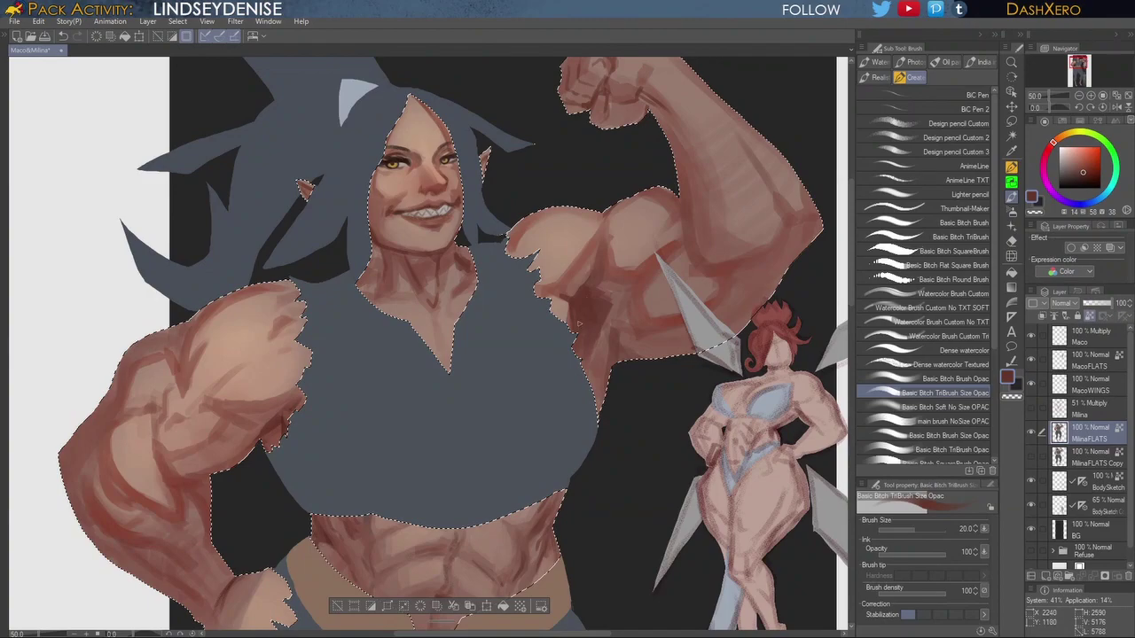
{"action": "left_click_drag", "start_coordinate": [598, 279], "coordinate": [611, 300]}
{"action": "left_click_drag", "start_coordinate": [682, 351], "coordinate": [664, 347]}
{"action": "left_click_drag", "start_coordinate": [599, 288], "coordinate": [630, 300]}
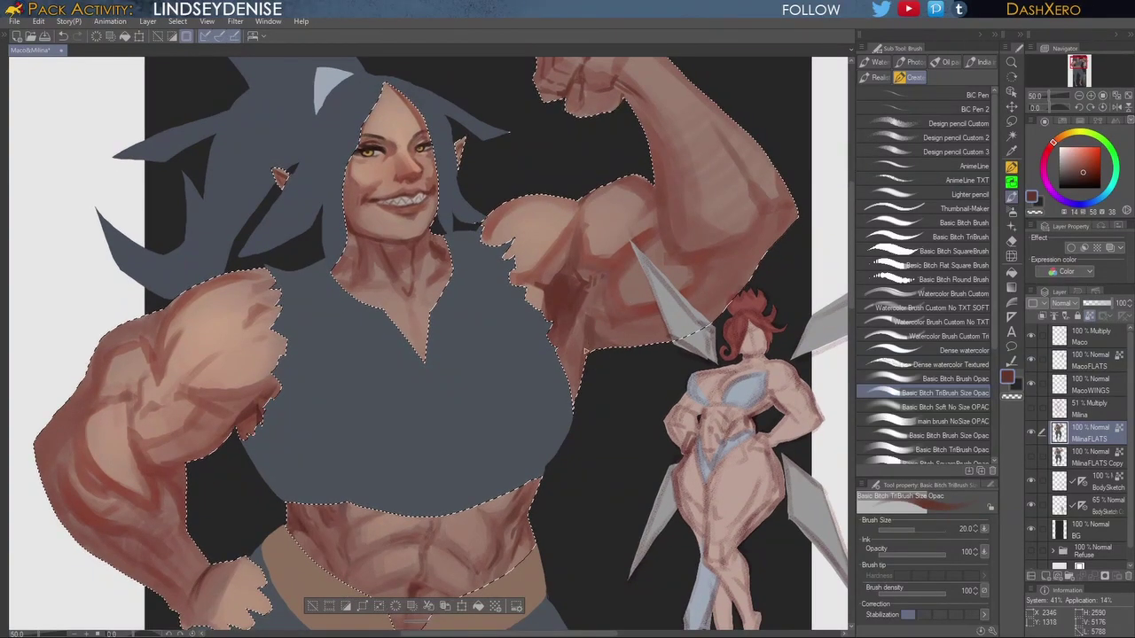
Step: Cover the hand on the hip with a midtone sampled from the upper arm, using the Basic Bitch Brush Opac brush
{"action": "left_click_drag", "start_coordinate": [656, 384], "coordinate": [730, 182]}
{"action": "left_click_drag", "start_coordinate": [666, 410], "coordinate": [741, 255]}
{"action": "left_click_drag", "start_coordinate": [704, 443], "coordinate": [709, 397]}
{"action": "left_click_drag", "start_coordinate": [494, 246], "coordinate": [593, 478]}
{"action": "left_click_drag", "start_coordinate": [604, 390], "coordinate": [571, 413]}
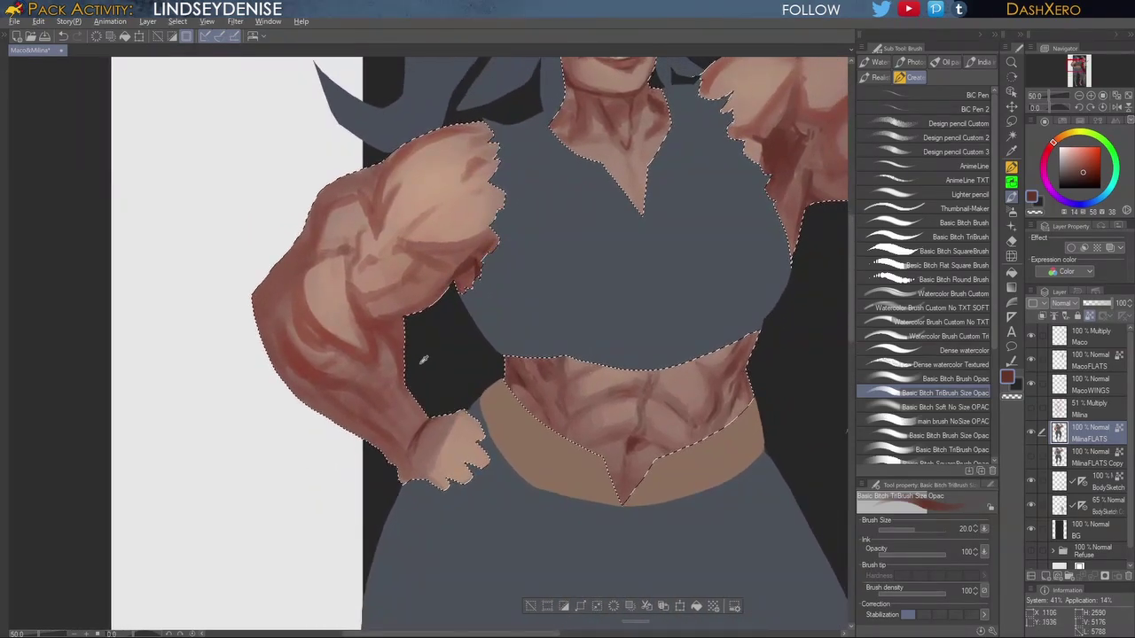
{"action": "left_click", "coordinate": [427, 276], "text": "alt"}
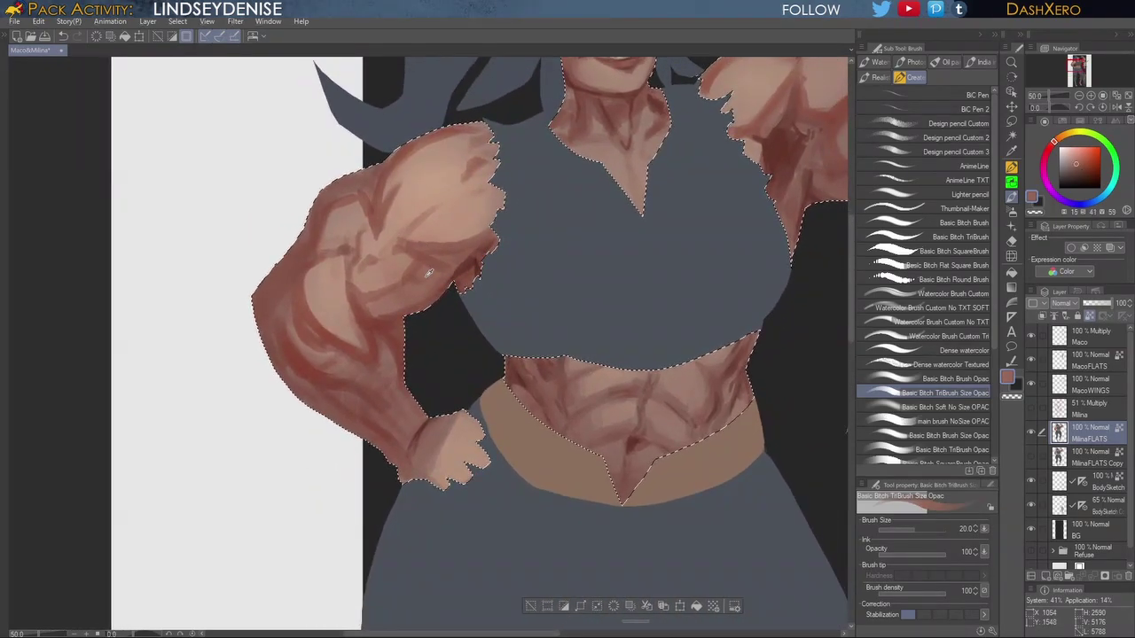
{"action": "left_click", "coordinate": [943, 378]}
{"action": "mouse_move", "coordinate": [471, 422]}
{"action": "left_mouse_down"}
{"action": "mouse_move", "coordinate": [447, 479]}
{"action": "mouse_move", "coordinate": [460, 486]}
{"action": "left_mouse_up"}
{"action": "left_click_drag", "start_coordinate": [486, 443], "coordinate": [467, 485]}
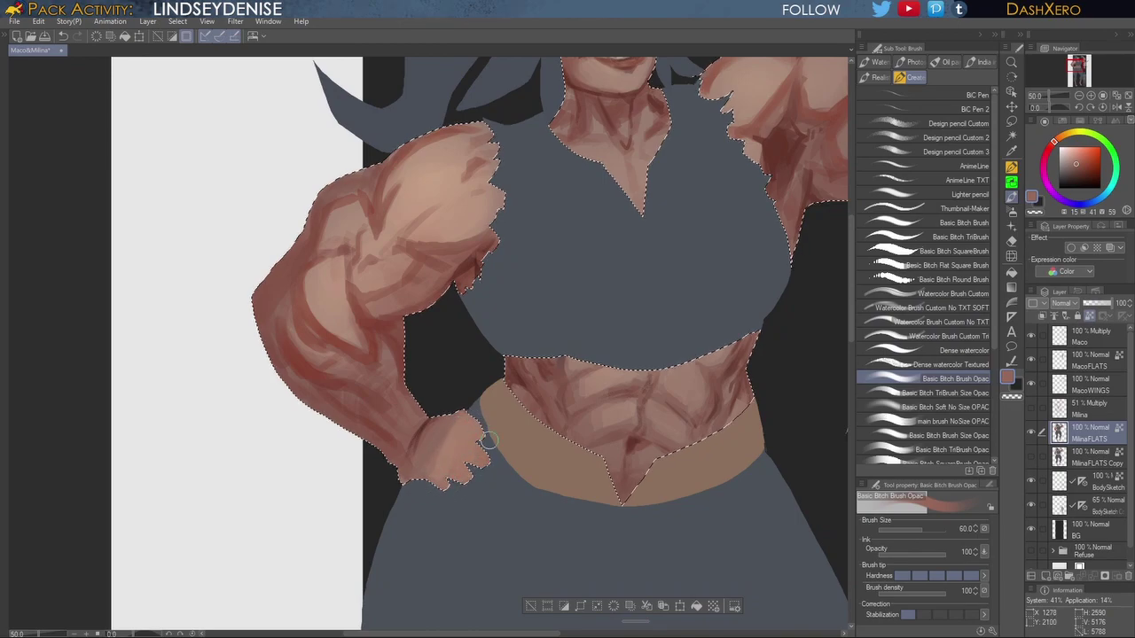
Step: Define the fingers of the hip hand with a darker forearm tone and the Basic Bitch TriBrush Size Opac brush
{"action": "left_click", "coordinate": [390, 415], "text": "alt"}
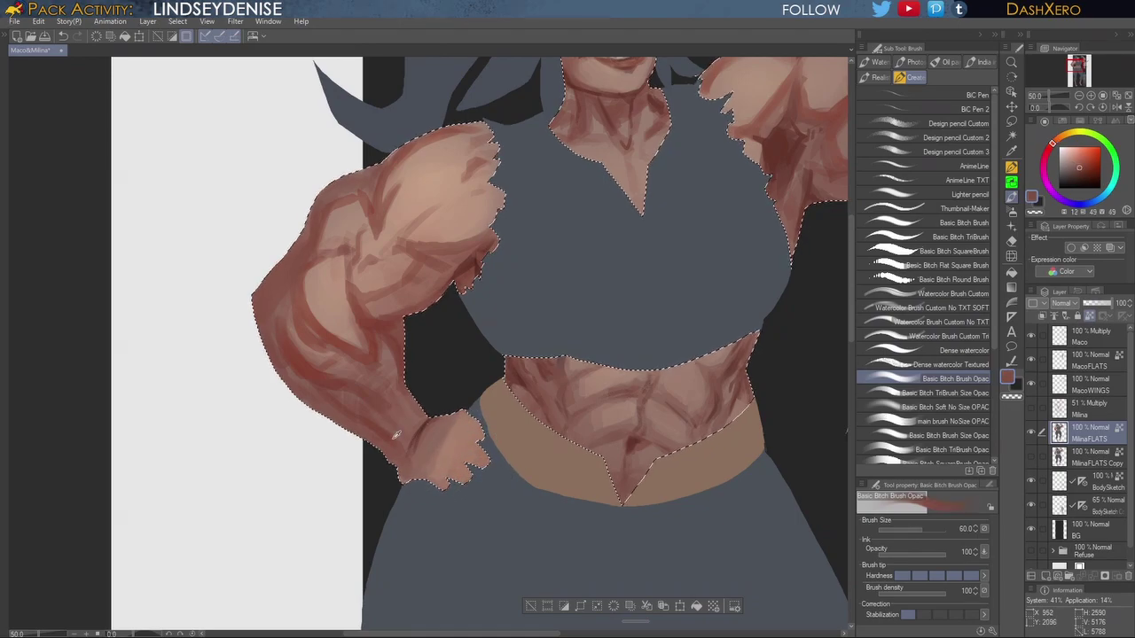
{"action": "left_click", "coordinate": [954, 392]}
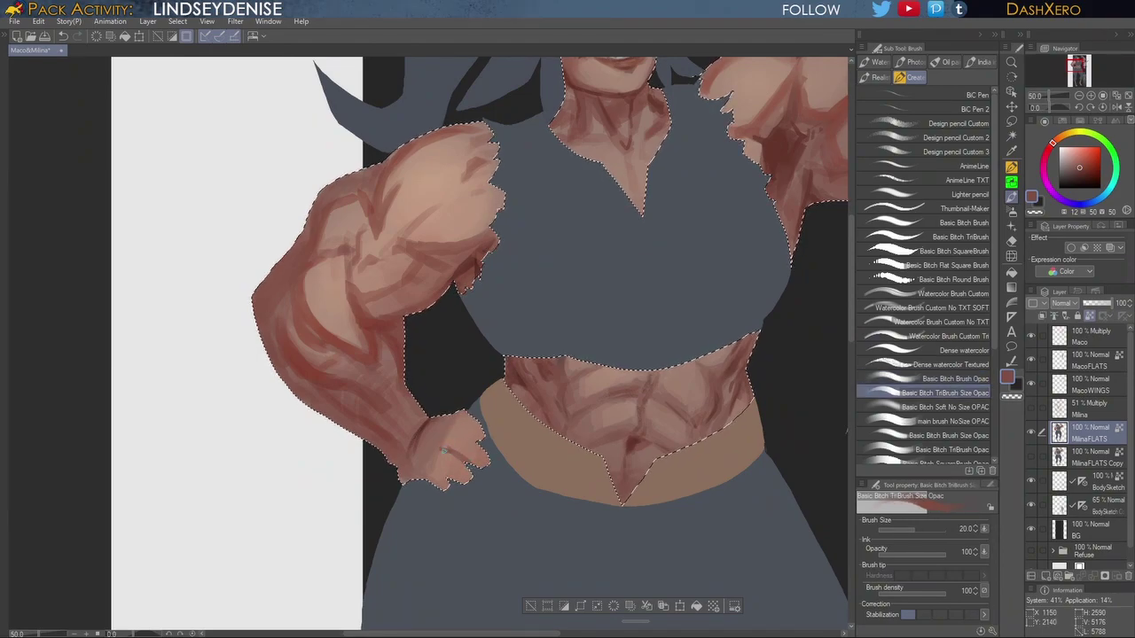
{"action": "mouse_move", "coordinate": [436, 450]}
{"action": "left_mouse_down"}
{"action": "mouse_move", "coordinate": [471, 459]}
{"action": "mouse_move", "coordinate": [459, 480]}
{"action": "left_mouse_up"}
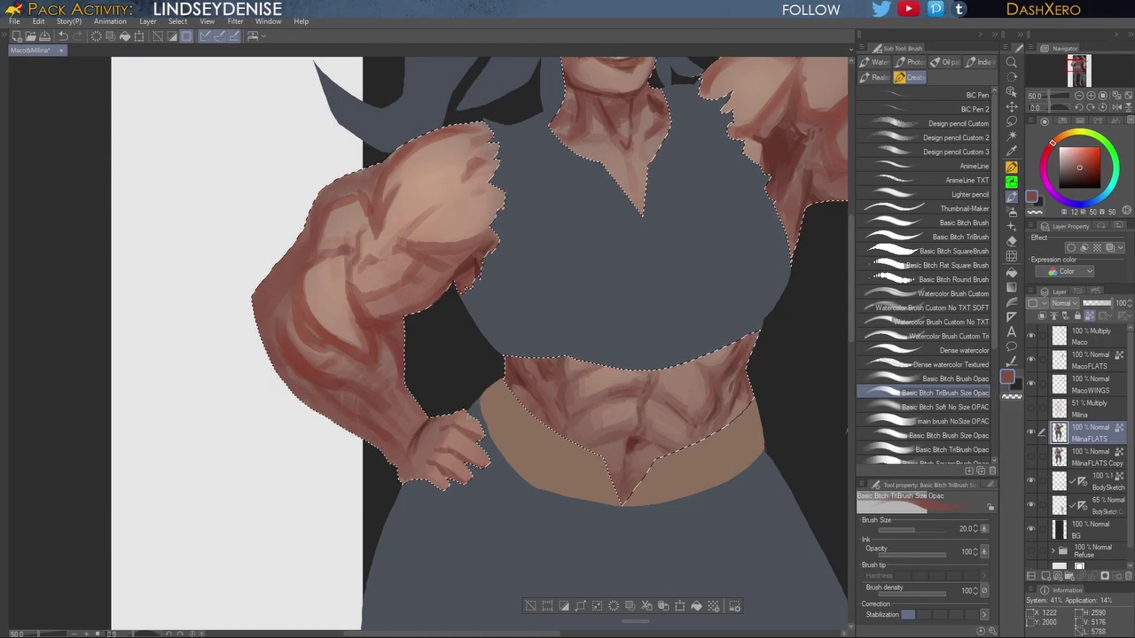
{"action": "left_click_drag", "start_coordinate": [467, 427], "coordinate": [473, 438]}
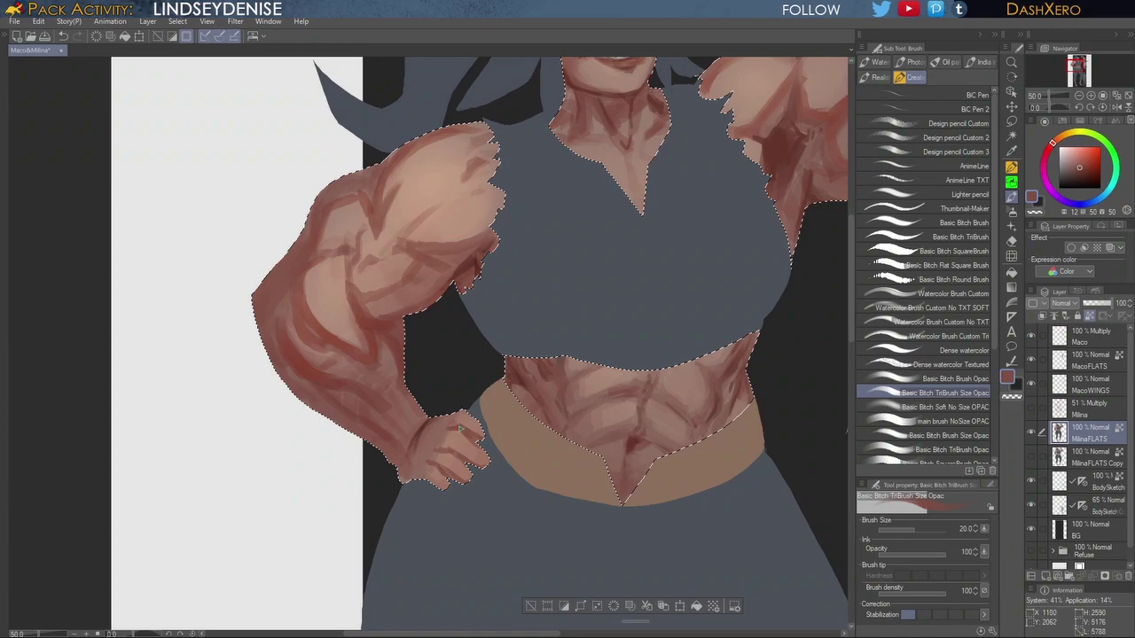
Step: Inspect the painted skin on the large figure's face, arms and midriff, including the areas around the hips
{"action": "left_click_drag", "start_coordinate": [629, 448], "coordinate": [580, 466]}
{"action": "mouse_move", "coordinate": [754, 278]}
{"action": "left_mouse_down"}
{"action": "mouse_move", "coordinate": [642, 415]}
{"action": "mouse_move", "coordinate": [633, 469]}
{"action": "mouse_move", "coordinate": [595, 471]}
{"action": "mouse_move", "coordinate": [620, 461]}
{"action": "mouse_move", "coordinate": [633, 428]}
{"action": "mouse_move", "coordinate": [667, 430]}
{"action": "left_mouse_up"}
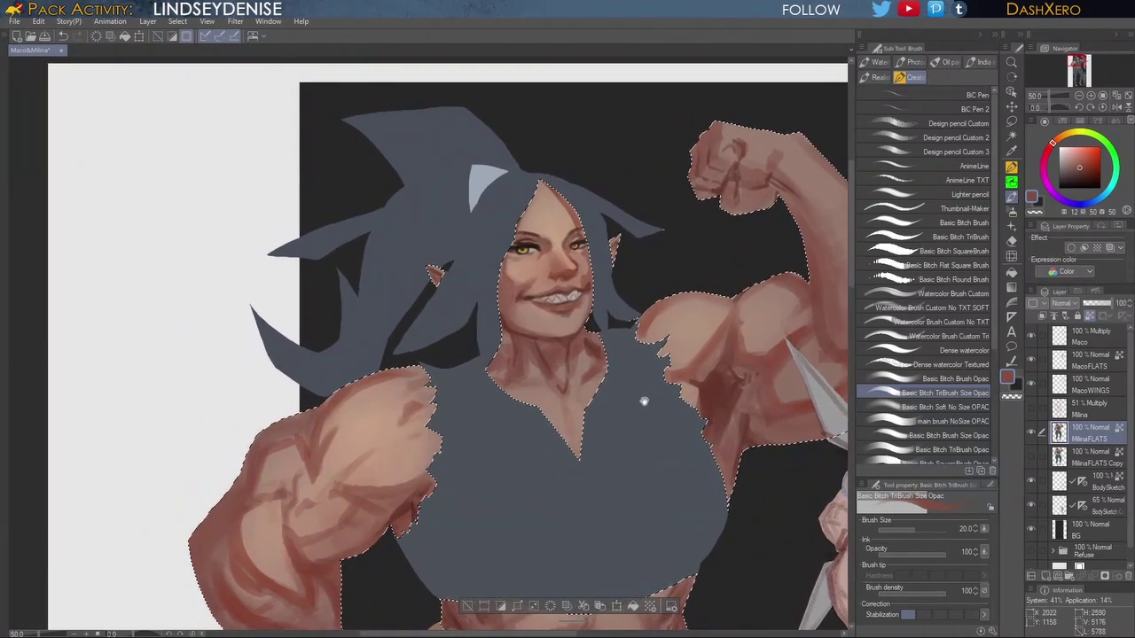
{"action": "key", "text": "alt"}
{"action": "left_click_drag", "start_coordinate": [565, 325], "coordinate": [648, 363]}
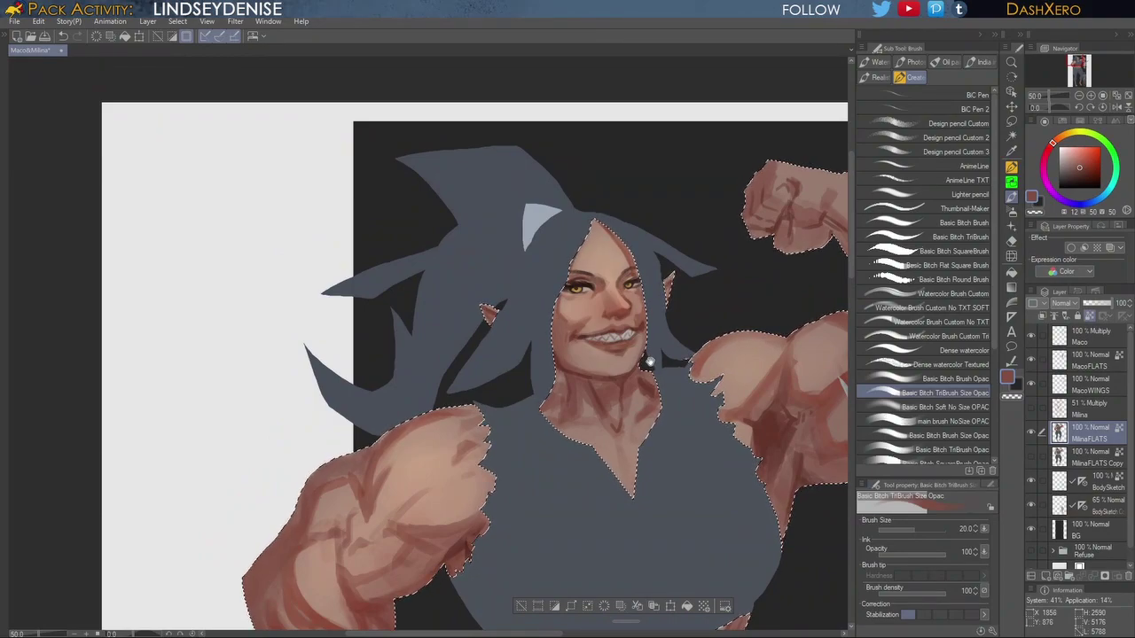
{"action": "left_click_drag", "start_coordinate": [648, 367], "coordinate": [630, 358]}
{"action": "left_click_drag", "start_coordinate": [639, 405], "coordinate": [631, 362]}
{"action": "left_click_drag", "start_coordinate": [635, 452], "coordinate": [649, 364]}
{"action": "left_click_drag", "start_coordinate": [707, 299], "coordinate": [608, 359]}
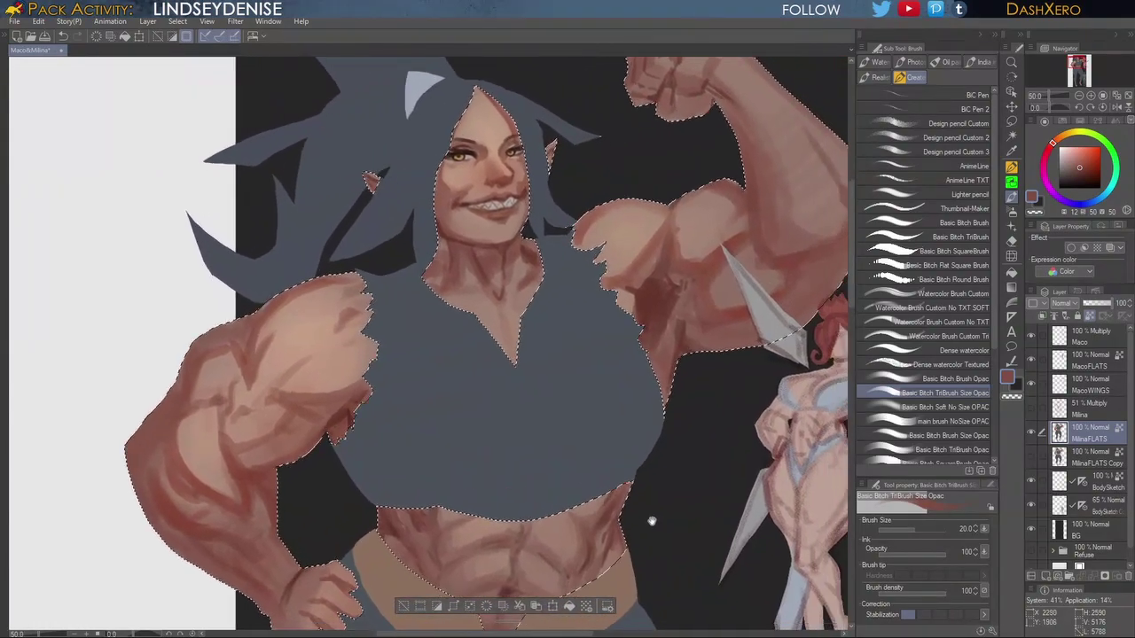
{"action": "left_click_drag", "start_coordinate": [650, 520], "coordinate": [673, 185]}
{"action": "scroll", "coordinate": [672, 397], "scroll_direction": "down", "scroll_amount": 8}
{"action": "scroll", "coordinate": [640, 413], "scroll_direction": "up", "scroll_amount": 14}
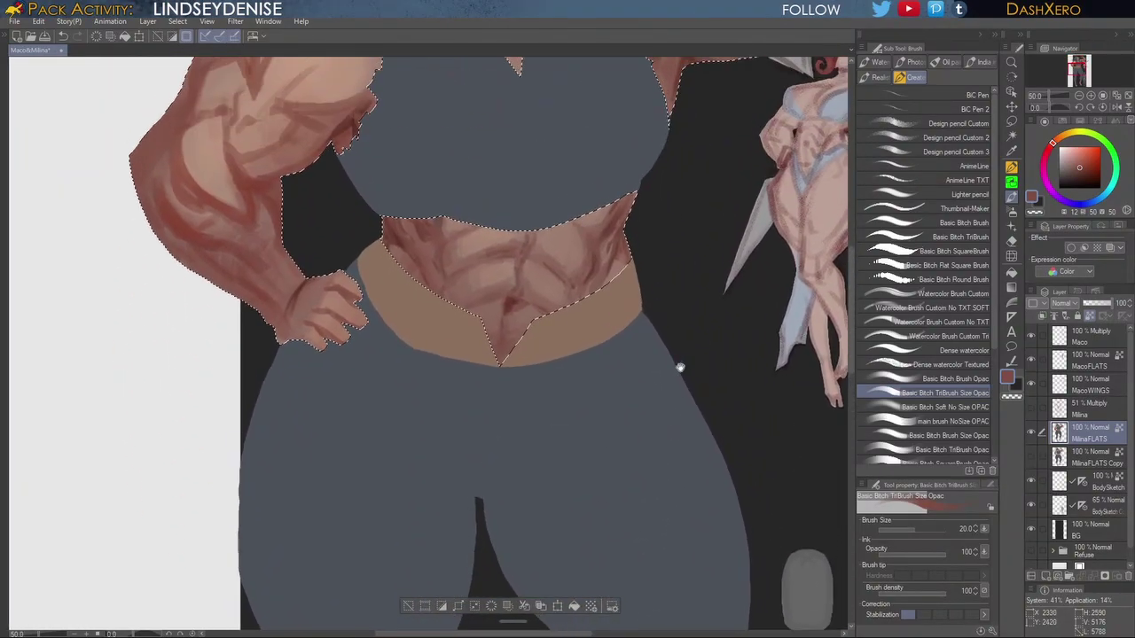
{"action": "left_click_drag", "start_coordinate": [675, 424], "coordinate": [671, 339]}
{"action": "scroll", "coordinate": [681, 412], "scroll_direction": "up", "scroll_amount": 2}
{"action": "scroll", "coordinate": [685, 421], "scroll_direction": "down", "scroll_amount": 4}
{"action": "scroll", "coordinate": [688, 422], "scroll_direction": "down", "scroll_amount": 3}
Step: Paint branching veins on the inner forearm of the lowered arm with reddish-brown tones sampled from the surrounding skin
{"action": "left_click_drag", "start_coordinate": [594, 359], "coordinate": [633, 418]}
{"action": "left_click_drag", "start_coordinate": [489, 290], "coordinate": [508, 314]}
{"action": "scroll", "coordinate": [508, 314], "scroll_direction": "up", "scroll_amount": 3}
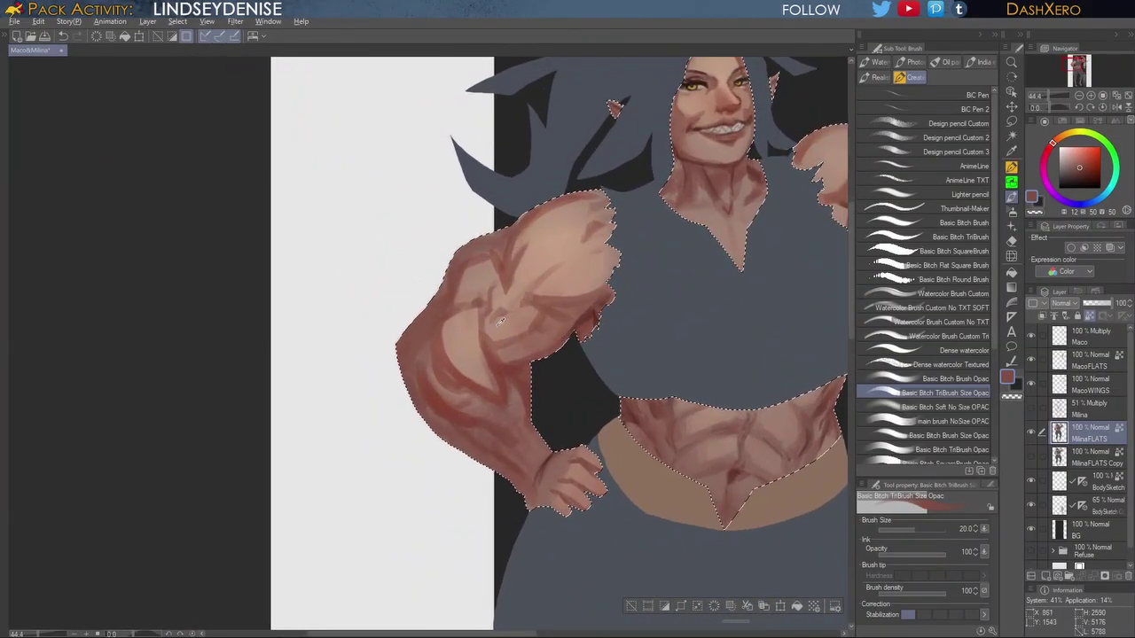
{"action": "left_click", "coordinate": [497, 322], "text": "alt"}
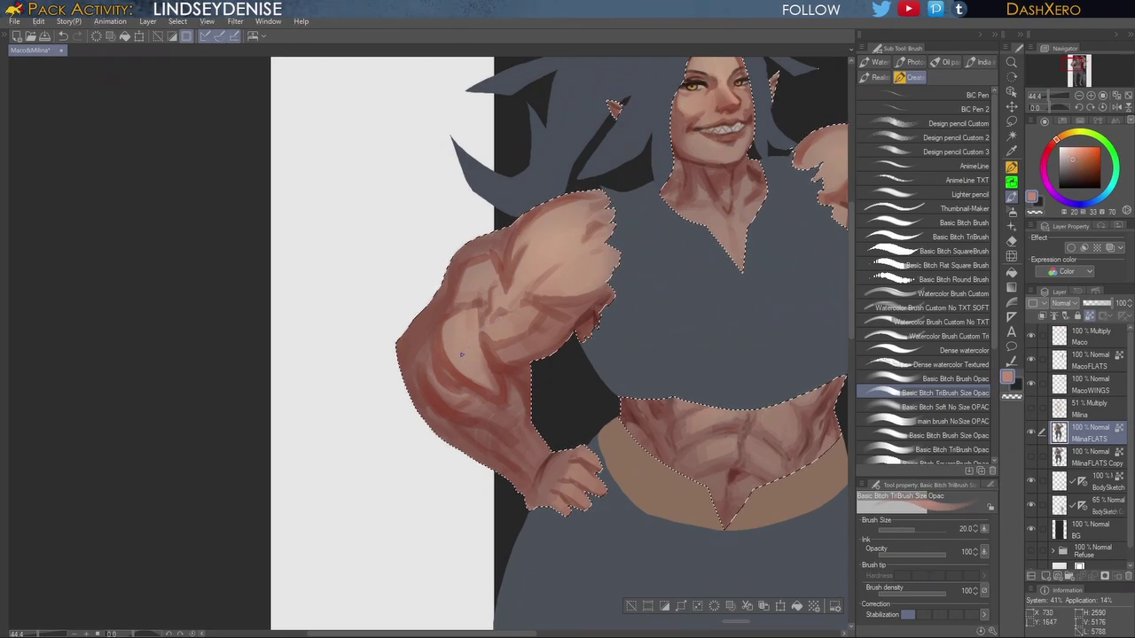
{"action": "left_click", "coordinate": [484, 334], "text": "alt"}
{"action": "mouse_move", "coordinate": [487, 331]}
{"action": "left_mouse_down"}
{"action": "mouse_move", "coordinate": [465, 348]}
{"action": "mouse_move", "coordinate": [469, 361]}
{"action": "left_mouse_up"}
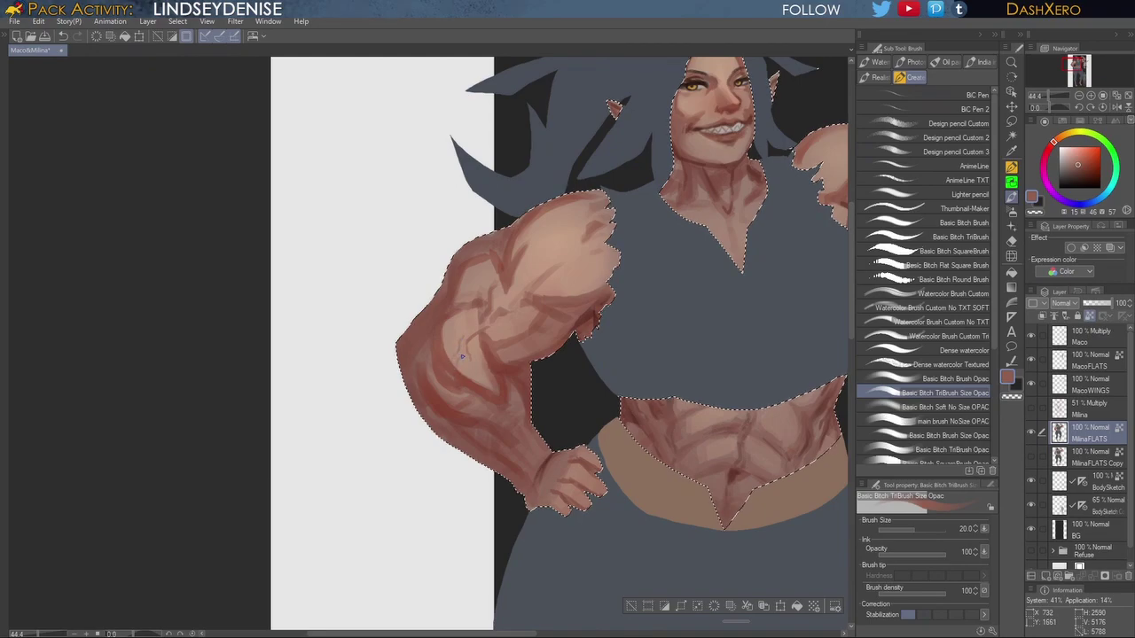
{"action": "left_click", "coordinate": [473, 365], "text": "alt"}
{"action": "left_click_drag", "start_coordinate": [474, 382], "coordinate": [483, 397]}
{"action": "left_click", "coordinate": [477, 379], "text": "alt"}
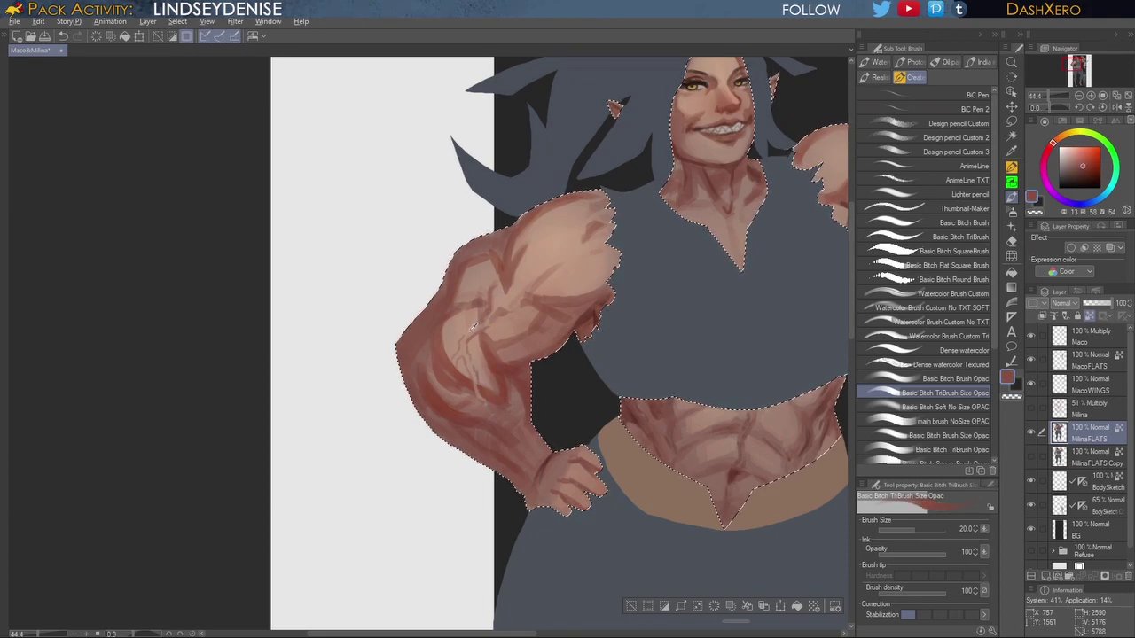
Step: Add small veins to the upper arm below the shoulder of the lowered arm, using sampled light and dark skin tones
{"action": "left_click", "coordinate": [563, 284], "text": "alt"}
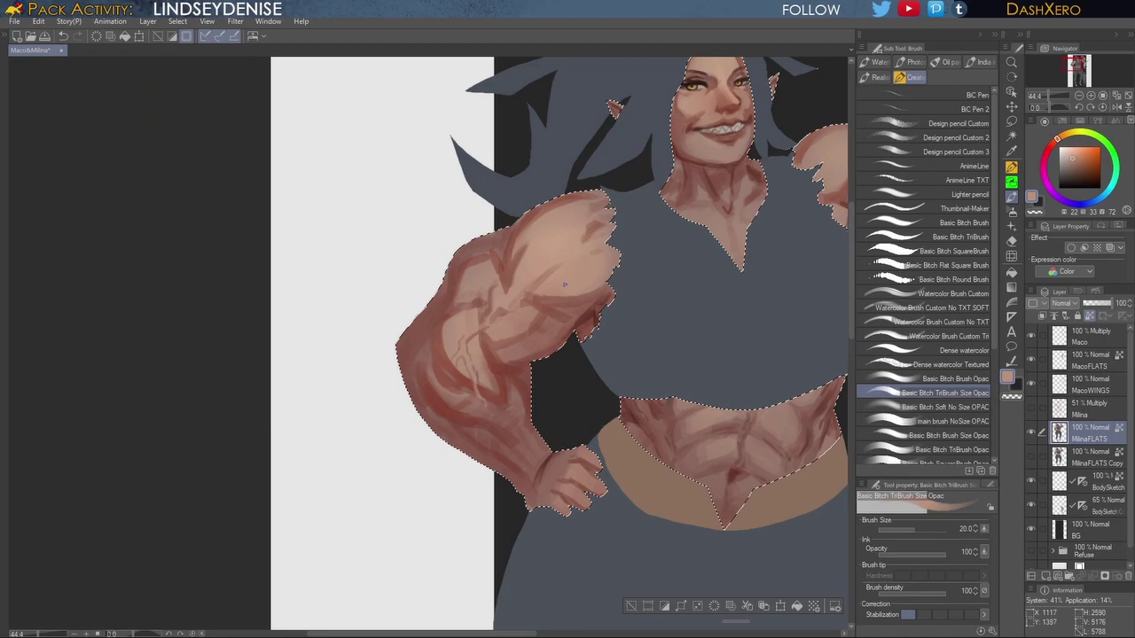
{"action": "left_click_drag", "start_coordinate": [561, 296], "coordinate": [557, 308]}
{"action": "left_click", "coordinate": [560, 344], "text": "alt"}
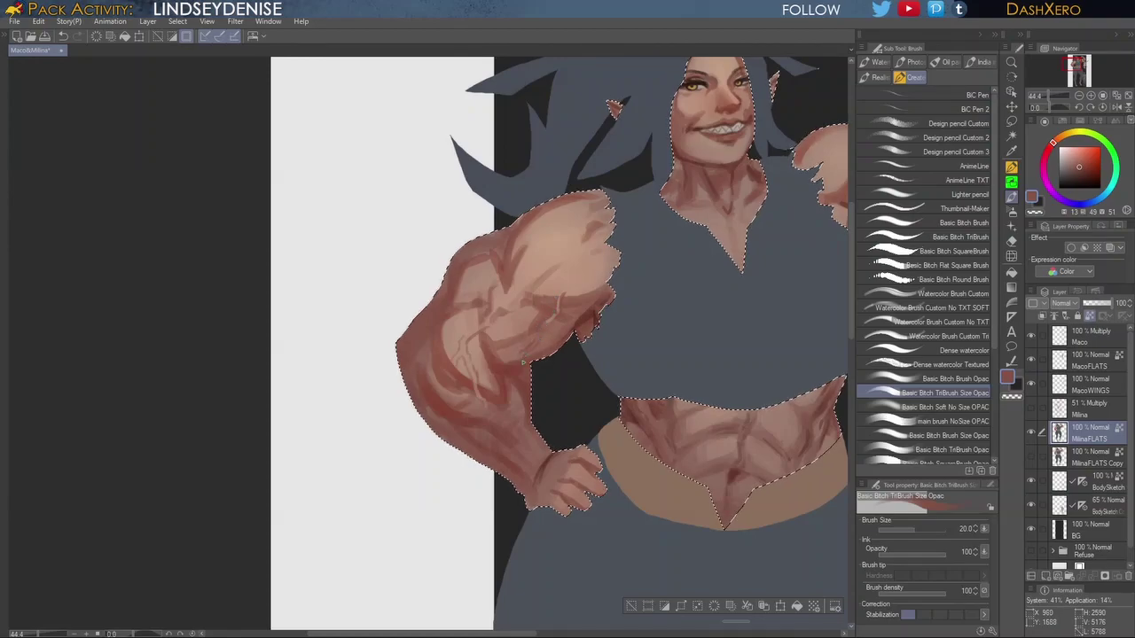
Step: Paint branching veins on the biceps of the raised arm using light and reddish-brown tones sampled from the surrounding skin
{"action": "left_click_drag", "start_coordinate": [715, 338], "coordinate": [544, 413]}
{"action": "left_click_drag", "start_coordinate": [736, 214], "coordinate": [605, 310]}
{"action": "left_click", "coordinate": [592, 334], "text": "alt"}
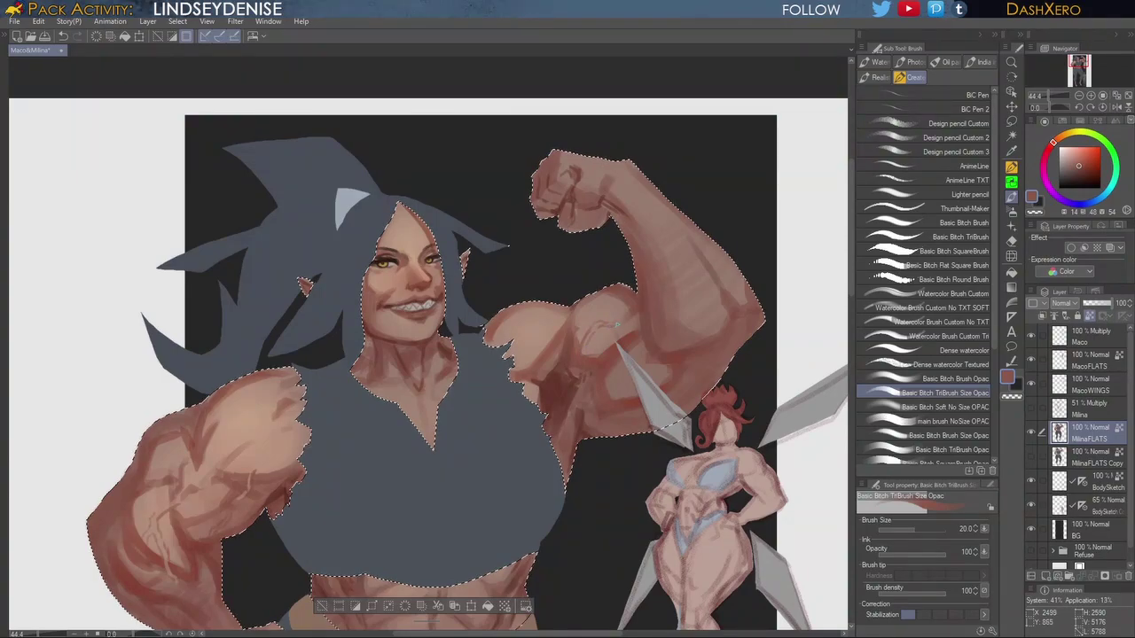
{"action": "mouse_move", "coordinate": [602, 332]}
{"action": "left_mouse_down"}
{"action": "mouse_move", "coordinate": [594, 317]}
{"action": "mouse_move", "coordinate": [580, 327]}
{"action": "left_mouse_up"}
{"action": "left_click", "coordinate": [582, 325], "text": "alt"}
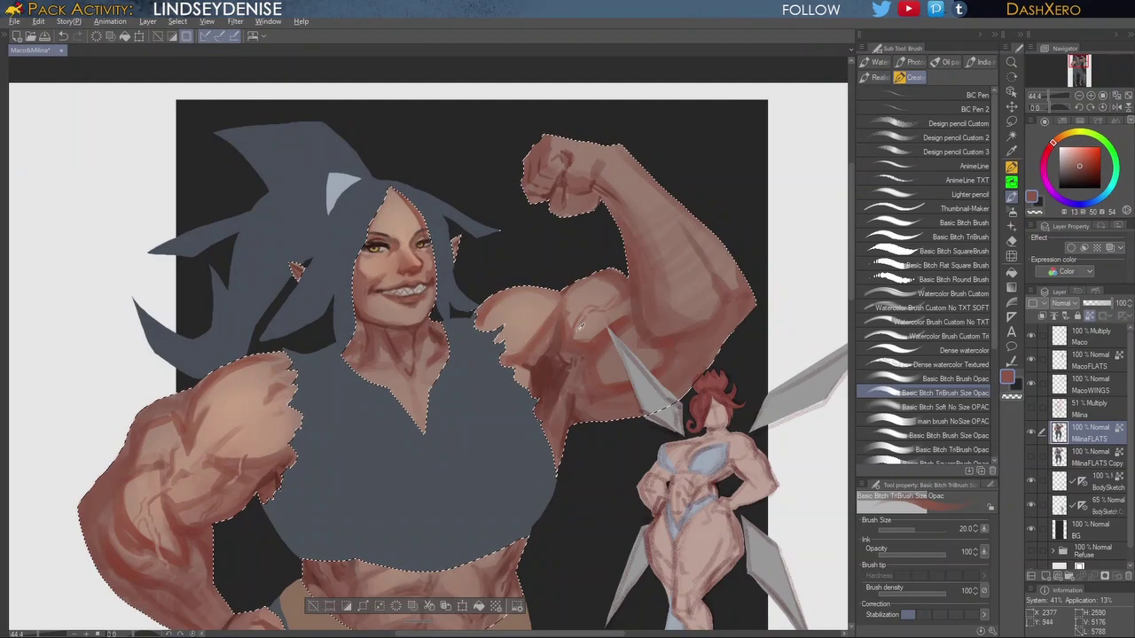
{"action": "left_click", "coordinate": [580, 326], "text": "alt"}
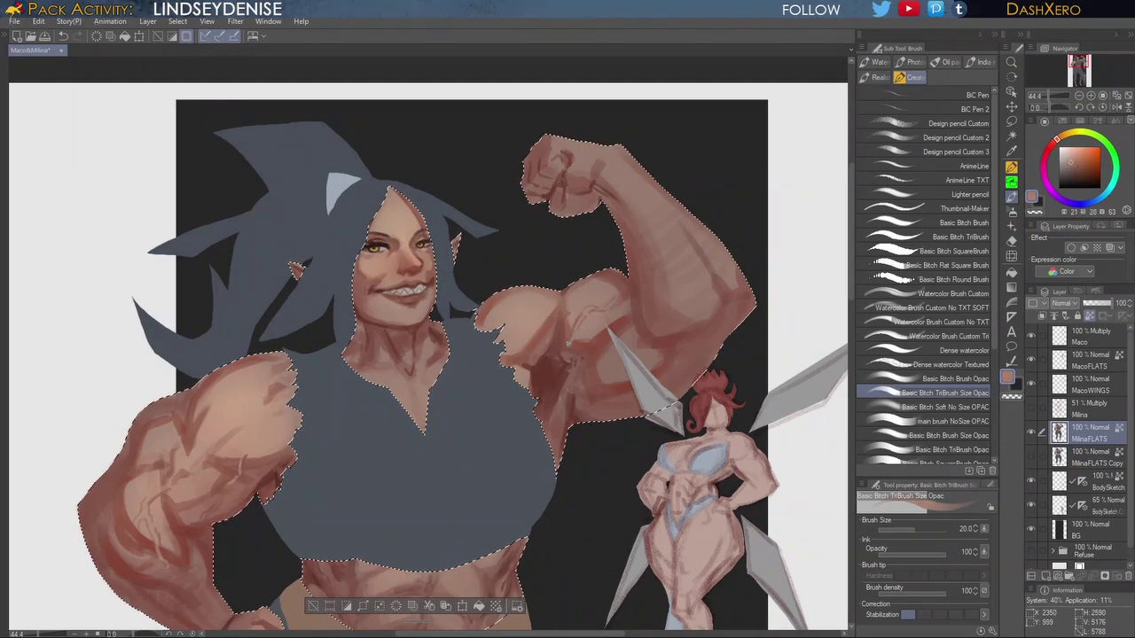
{"action": "left_click", "coordinate": [599, 342], "text": "alt"}
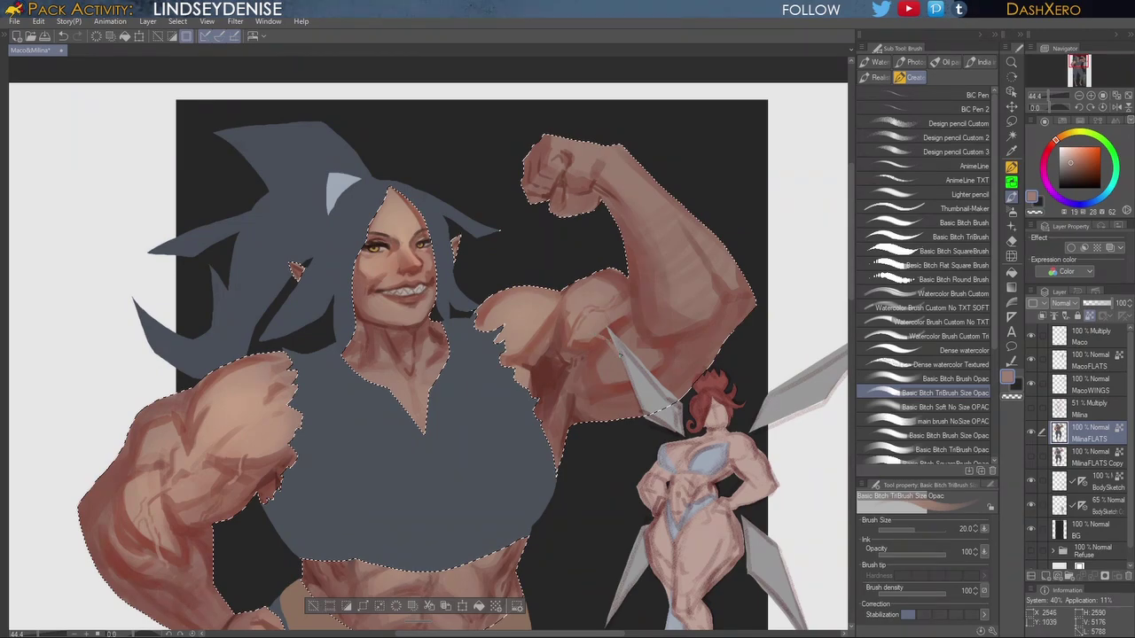
{"action": "left_click", "coordinate": [602, 343], "text": "alt"}
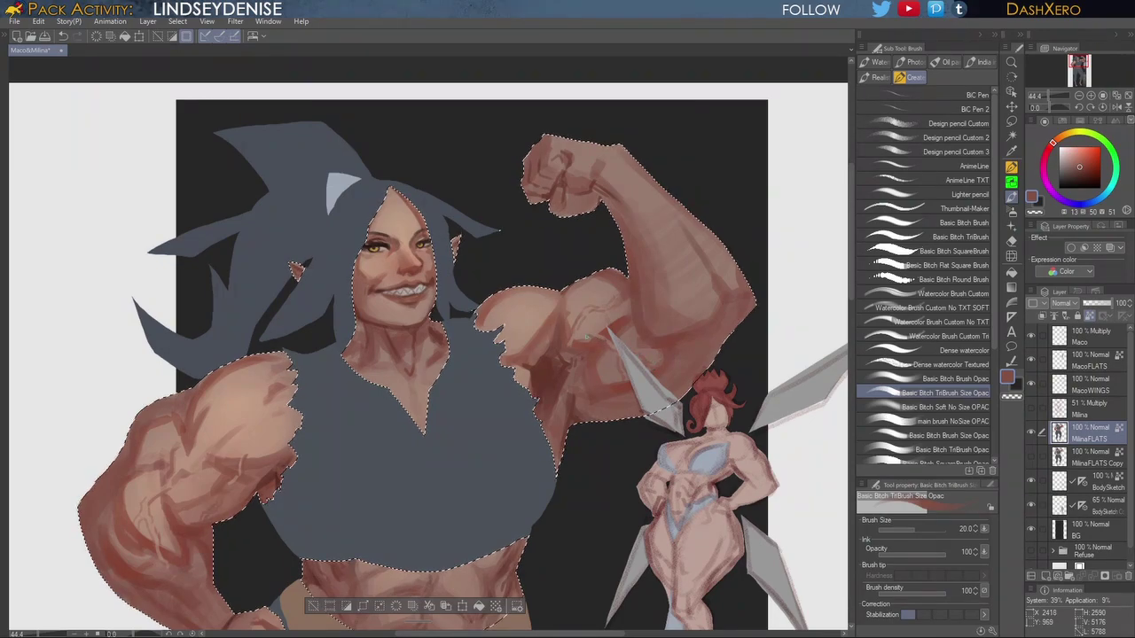
Step: Touch up the veins on the inner forearm of the lowered arm with a lighter skin tone sampled beside them
{"action": "left_click_drag", "start_coordinate": [704, 322], "coordinate": [656, 349]}
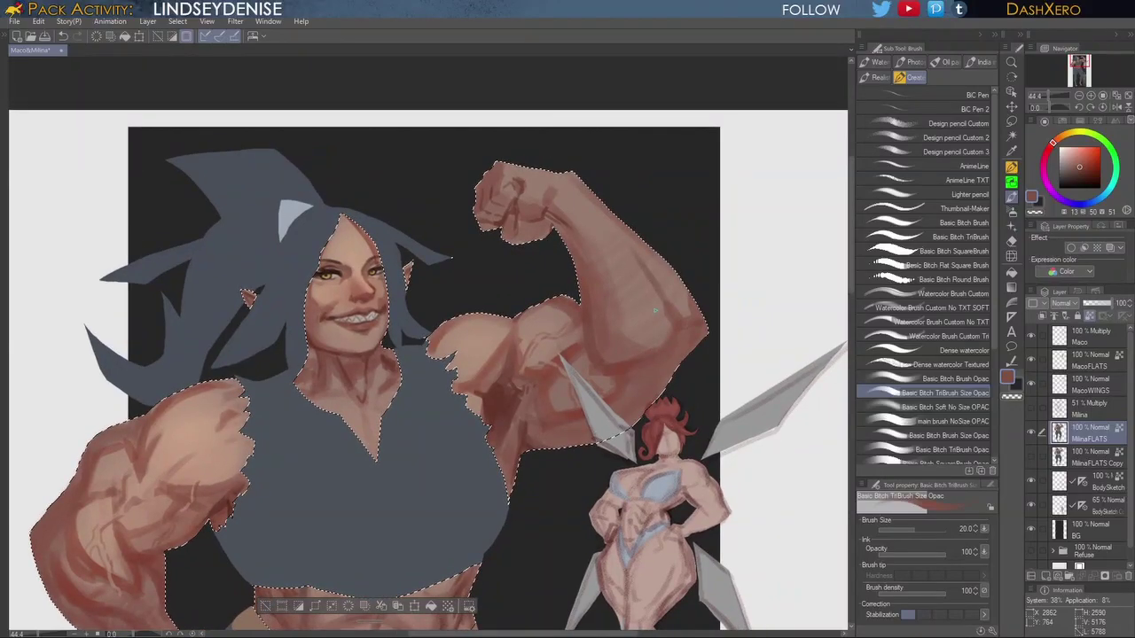
{"action": "left_click_drag", "start_coordinate": [435, 518], "coordinate": [650, 340]}
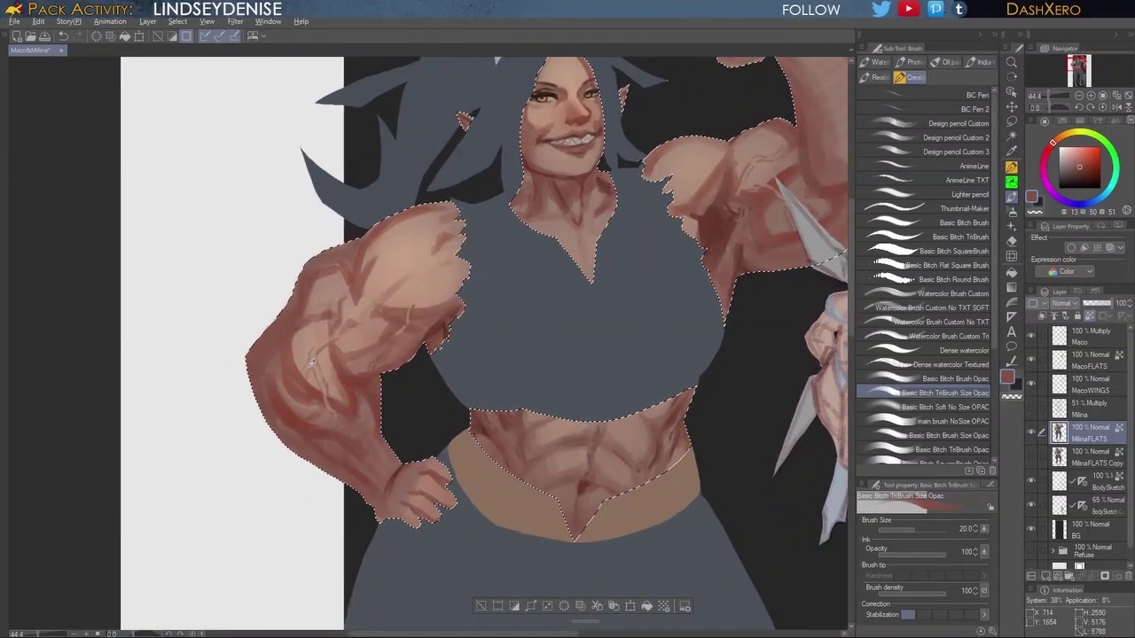
{"action": "left_click", "coordinate": [311, 364], "text": "alt"}
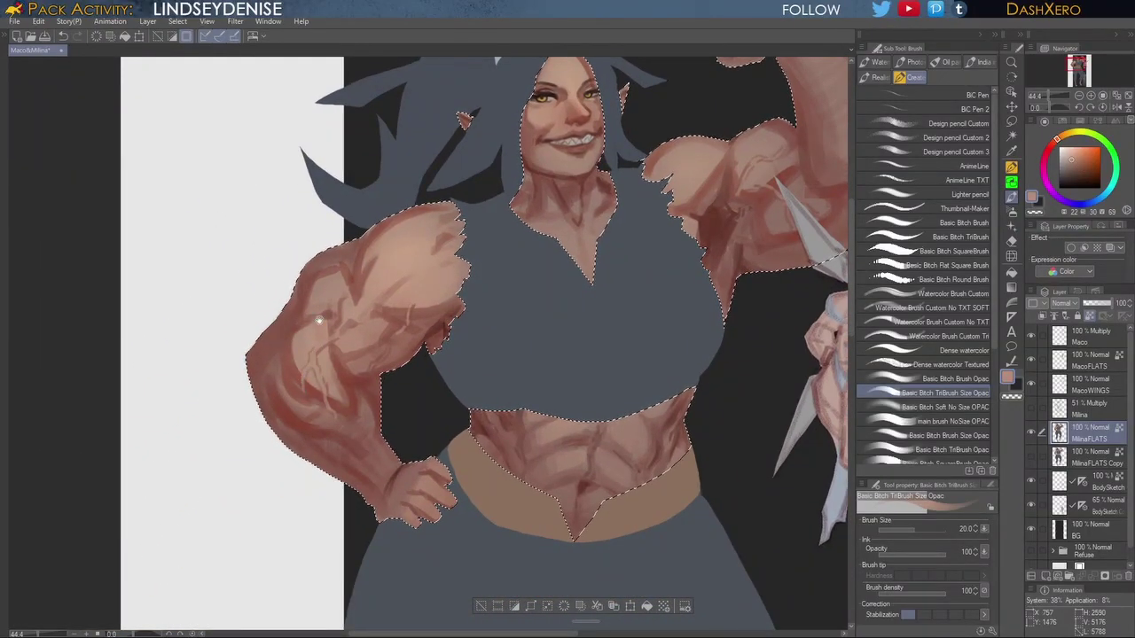
{"action": "left_click_drag", "start_coordinate": [684, 404], "coordinate": [664, 391]}
{"action": "left_click_drag", "start_coordinate": [730, 329], "coordinate": [700, 344]}
{"action": "left_click_drag", "start_coordinate": [644, 386], "coordinate": [656, 374]}
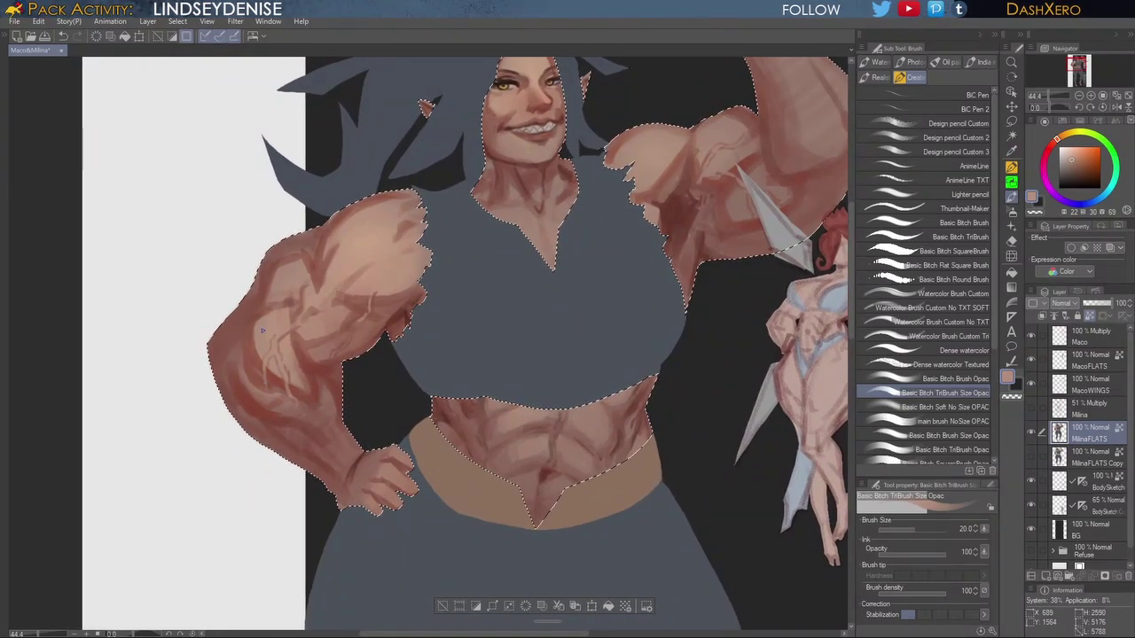
Step: Add branching veins to the shoulder of the raised arm, using dark and light tones sampled from the nearby skin
{"action": "left_click_drag", "start_coordinate": [809, 262], "coordinate": [600, 425]}
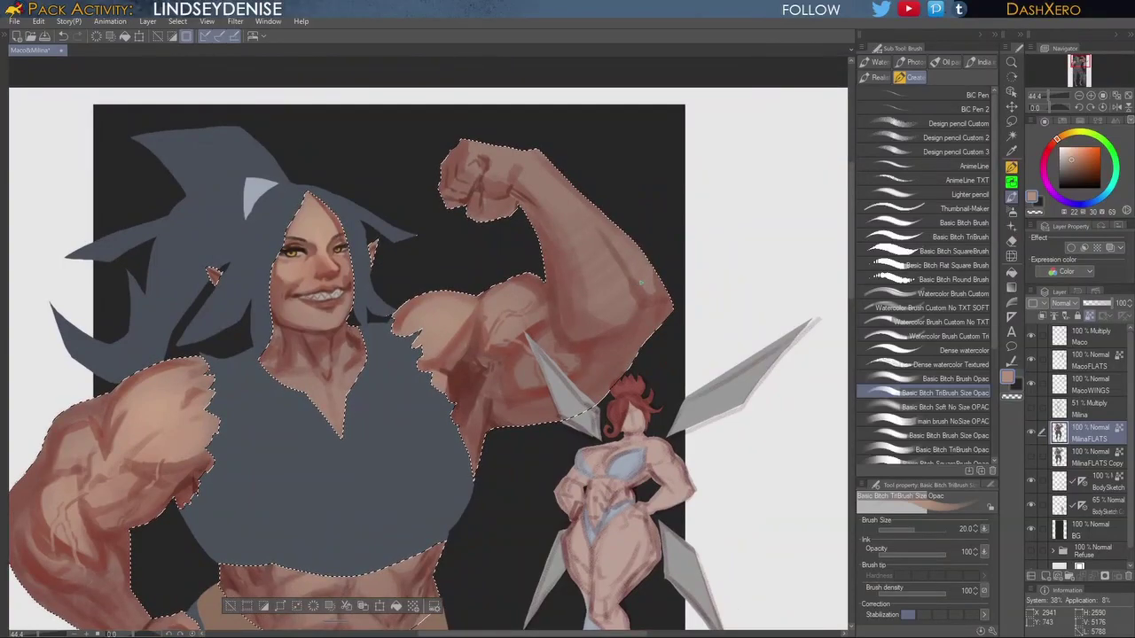
{"action": "left_click", "coordinate": [462, 362], "text": "alt"}
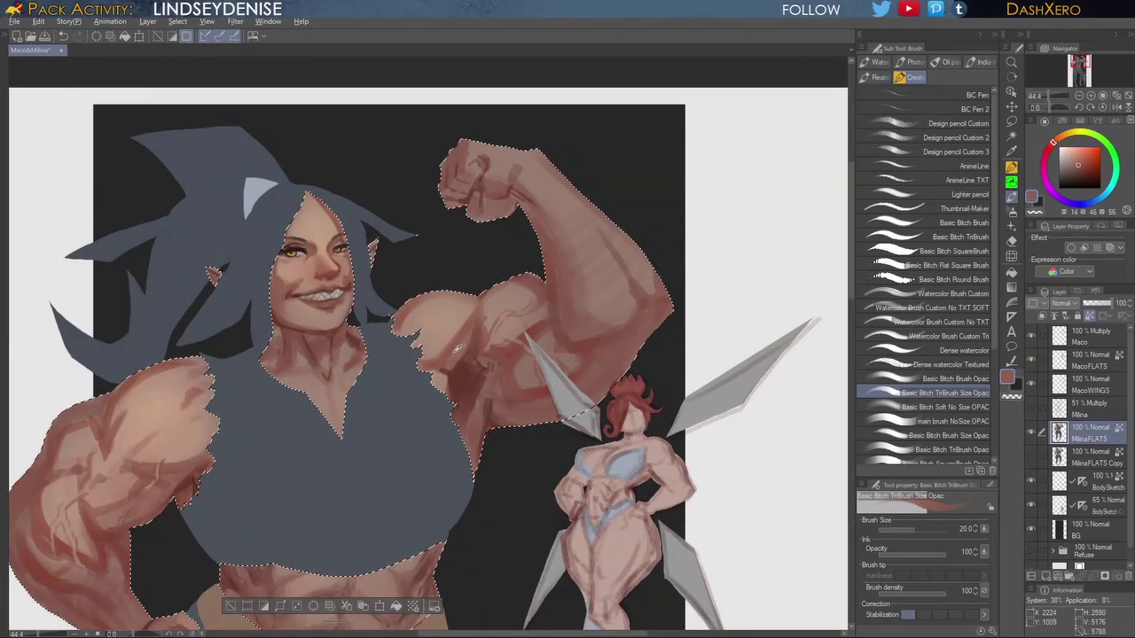
{"action": "left_click_drag", "start_coordinate": [442, 369], "coordinate": [460, 367]}
{"action": "left_click", "coordinate": [458, 368], "text": "alt"}
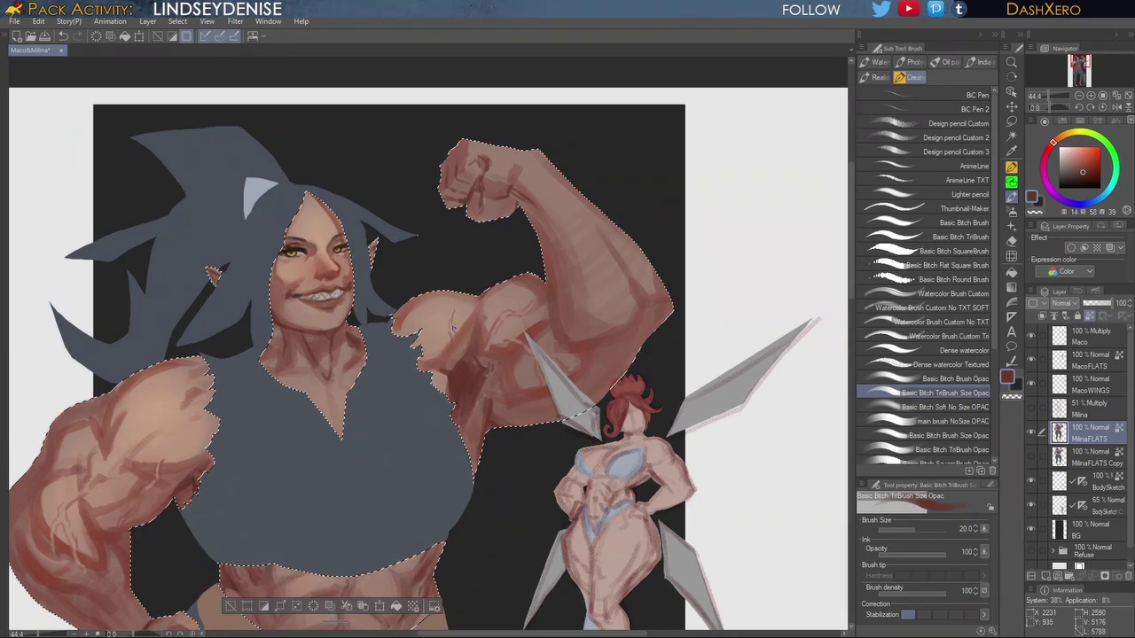
{"action": "left_click", "coordinate": [453, 340], "text": "alt"}
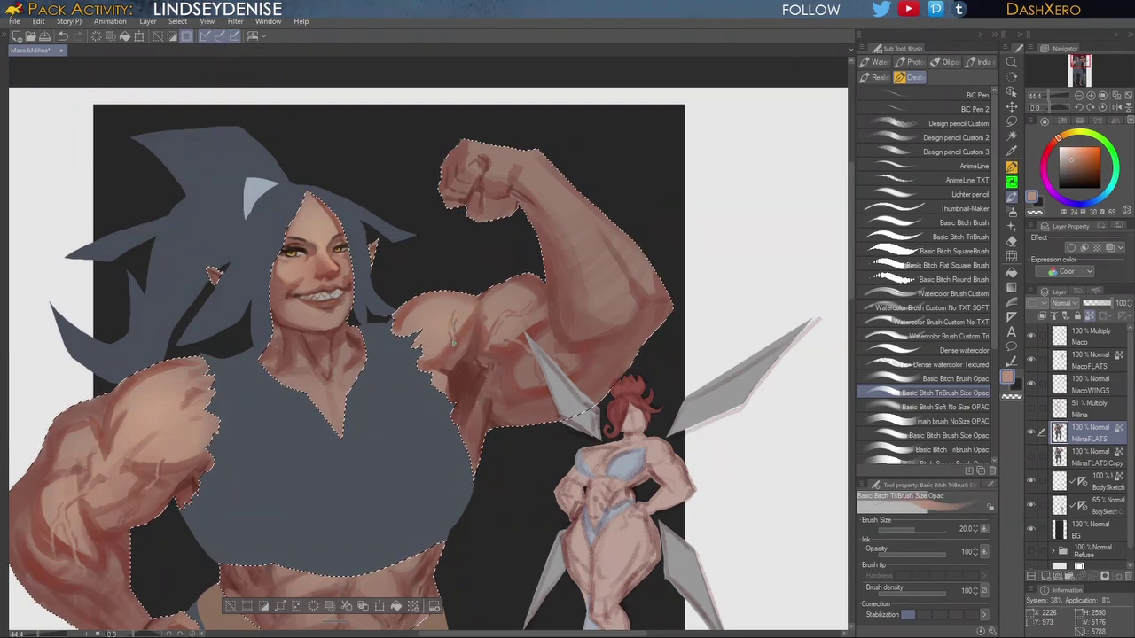
Step: Shade the ankle and sole of the raised-heel foot with a sampled reddish-brown, enlarging the brush to 60
{"action": "left_click_drag", "start_coordinate": [507, 612], "coordinate": [704, 380]}
{"action": "left_click_drag", "start_coordinate": [419, 302], "coordinate": [553, 363]}
{"action": "left_click_drag", "start_coordinate": [655, 419], "coordinate": [636, 387]}
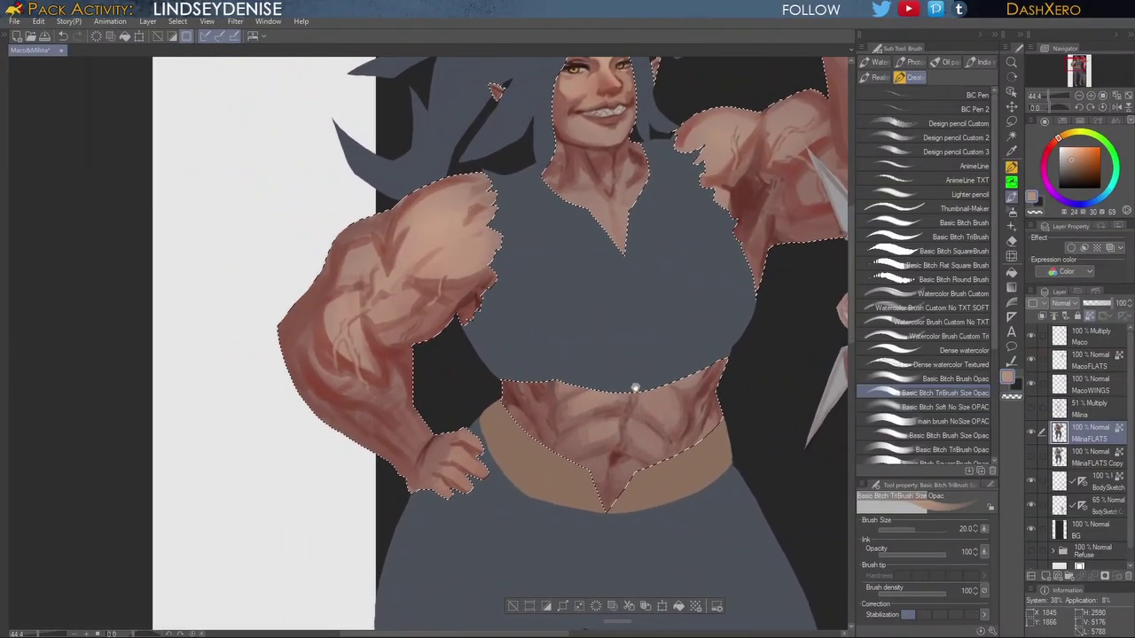
{"action": "left_click_drag", "start_coordinate": [712, 451], "coordinate": [679, 404]}
{"action": "scroll", "coordinate": [679, 404], "scroll_direction": "down", "scroll_amount": 12}
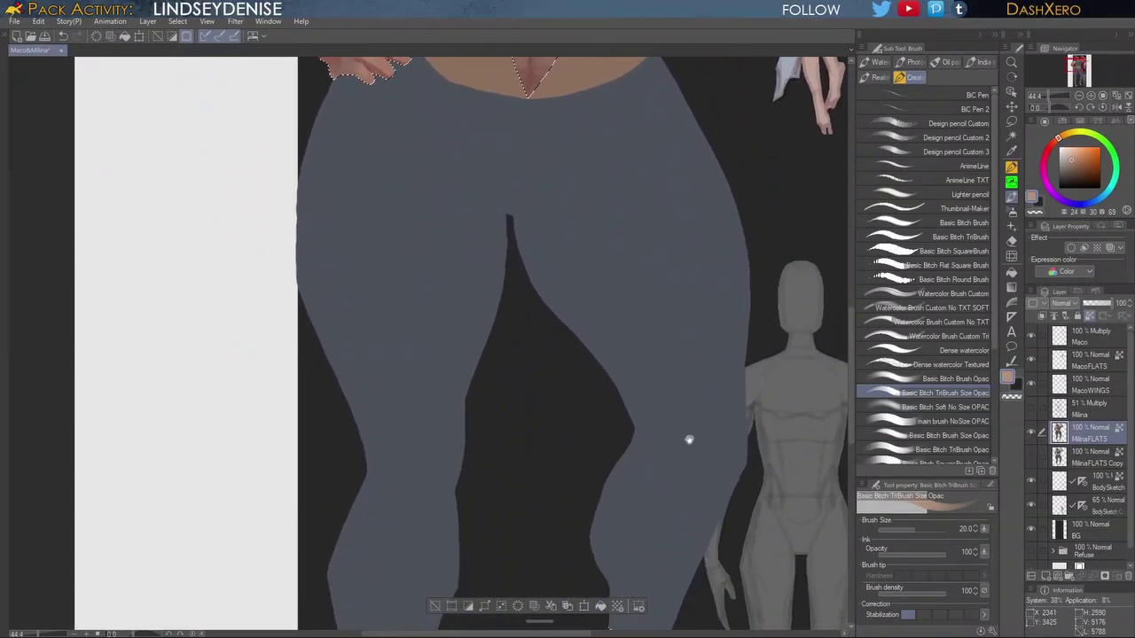
{"action": "left_click_drag", "start_coordinate": [680, 461], "coordinate": [683, 361]}
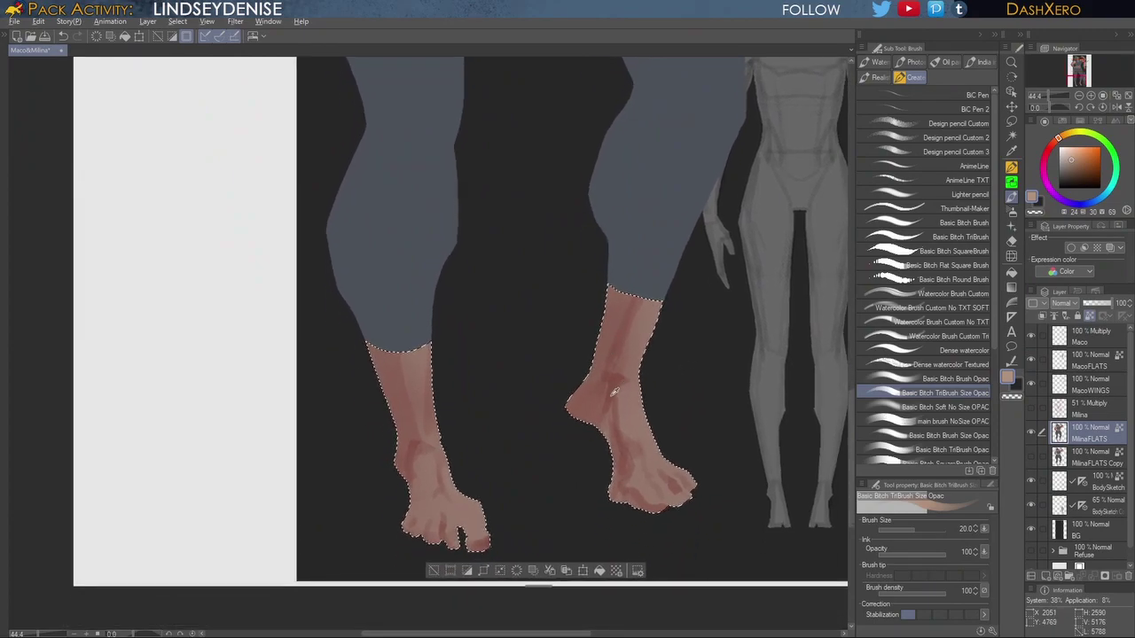
{"action": "left_click", "coordinate": [612, 387], "text": "alt"}
{"action": "left_click_drag", "start_coordinate": [611, 388], "coordinate": [624, 378]}
{"action": "key", "text": "bracketleft"}
{"action": "key", "text": "bracketleft"}
{"action": "key", "text": "bracketright"}
{"action": "key", "text": "bracketright"}
{"action": "key", "text": "bracketright"}
{"action": "key", "text": "bracketright"}
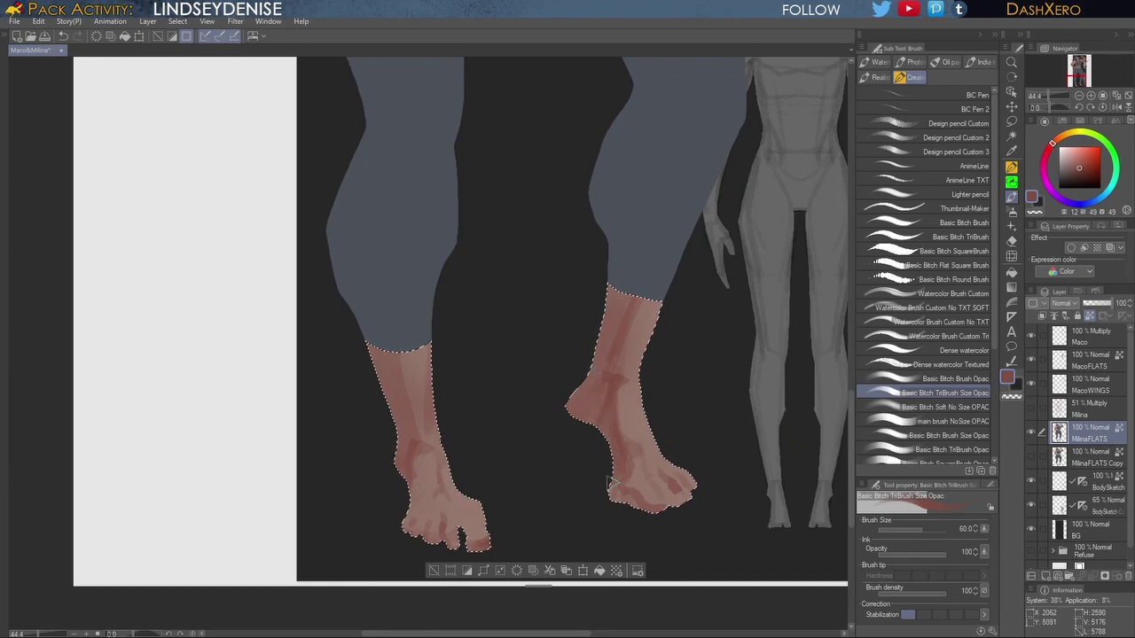
Step: Define the toes on both feet in reddish-brown with the brush size reduced to 30
{"action": "key", "text": "bracketleft"}
{"action": "key", "text": "bracketleft"}
{"action": "key", "text": "bracketleft"}
{"action": "left_click_drag", "start_coordinate": [539, 491], "coordinate": [557, 446]}
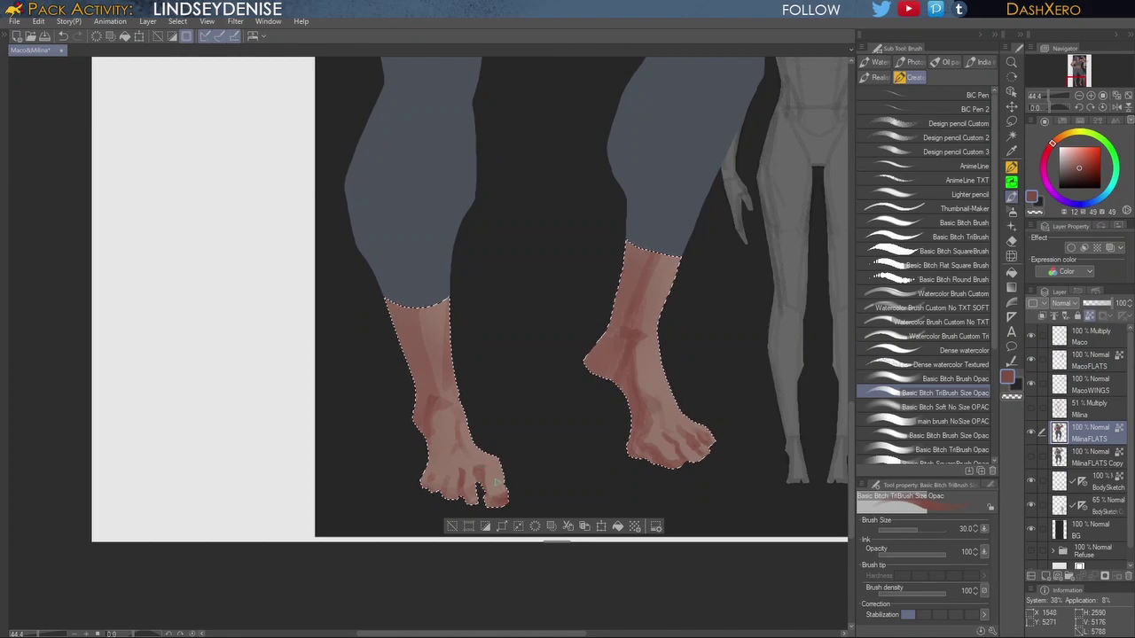
{"action": "left_click_drag", "start_coordinate": [592, 452], "coordinate": [628, 426]}
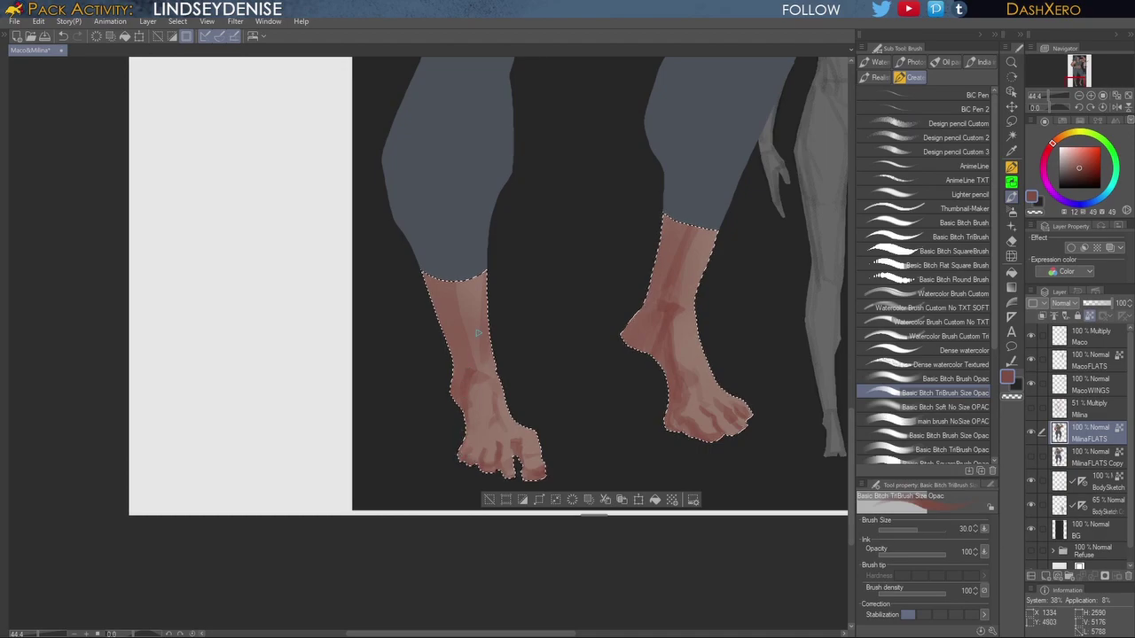
Step: Shade the shin of the flat-standing leg below the trouser cuff in reddish-brown, ending with a brush size of 50
{"action": "left_click_drag", "start_coordinate": [549, 366], "coordinate": [544, 363]}
{"action": "key", "text": "bracketright"}
{"action": "key", "text": "bracketright"}
{"action": "key", "text": "bracketright"}
{"action": "key", "text": "bracketright"}
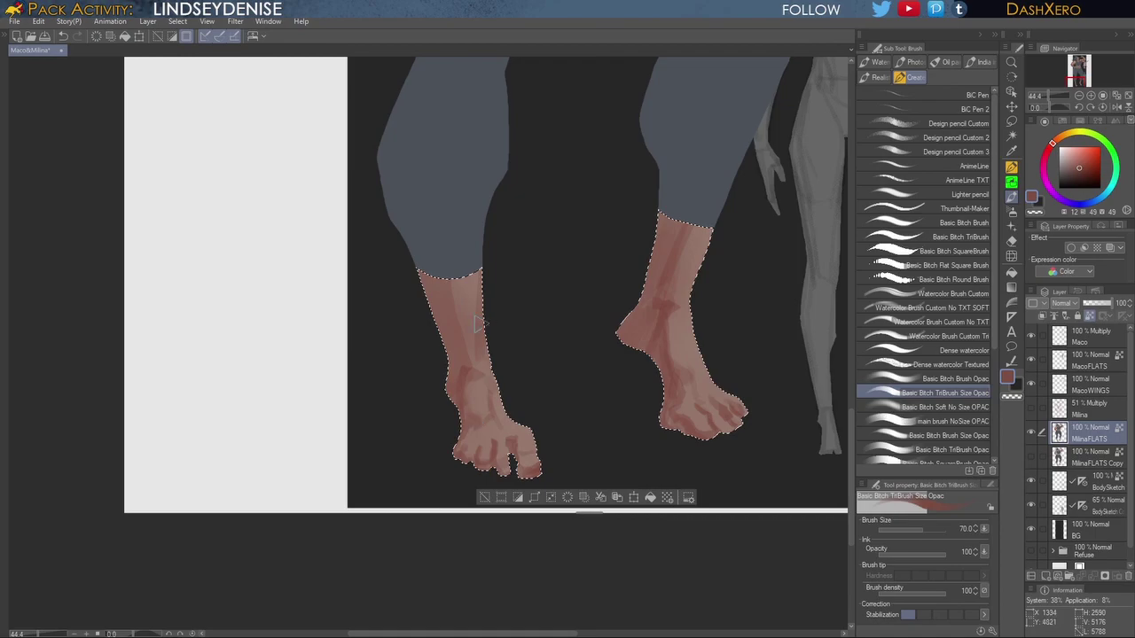
{"action": "key", "text": "bracketleft"}
{"action": "key", "text": "bracketleft"}
Step: Deepen the shadow in the V-neckline of the chest with a dark reddish-brown sampled from the skin
{"action": "mouse_move", "coordinate": [653, 97]}
{"action": "left_mouse_down"}
{"action": "mouse_move", "coordinate": [551, 542]}
{"action": "mouse_move", "coordinate": [614, 461]}
{"action": "left_mouse_up"}
{"action": "left_click_drag", "start_coordinate": [618, 345], "coordinate": [601, 443]}
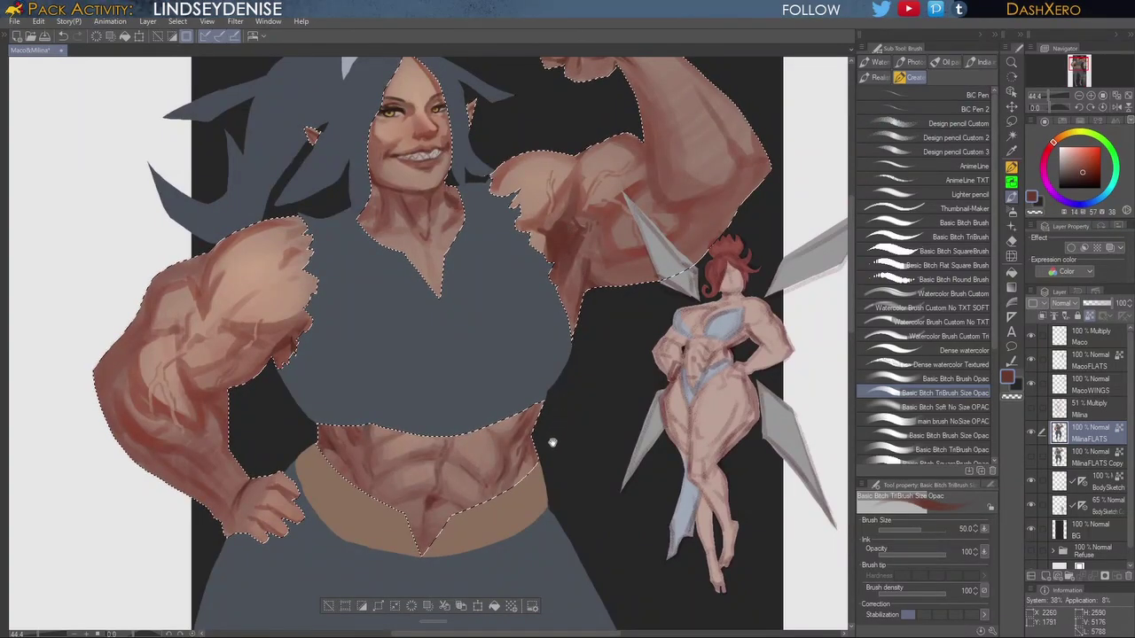
{"action": "left_click_drag", "start_coordinate": [558, 534], "coordinate": [673, 304]}
{"action": "left_click_drag", "start_coordinate": [639, 399], "coordinate": [639, 444]}
{"action": "mouse_move", "coordinate": [624, 377]}
{"action": "left_mouse_down"}
{"action": "mouse_move", "coordinate": [621, 455]}
{"action": "mouse_move", "coordinate": [704, 278]}
{"action": "mouse_move", "coordinate": [705, 210]}
{"action": "left_mouse_up"}
{"action": "left_click_drag", "start_coordinate": [670, 398], "coordinate": [668, 463]}
{"action": "left_click_drag", "start_coordinate": [707, 144], "coordinate": [670, 426]}
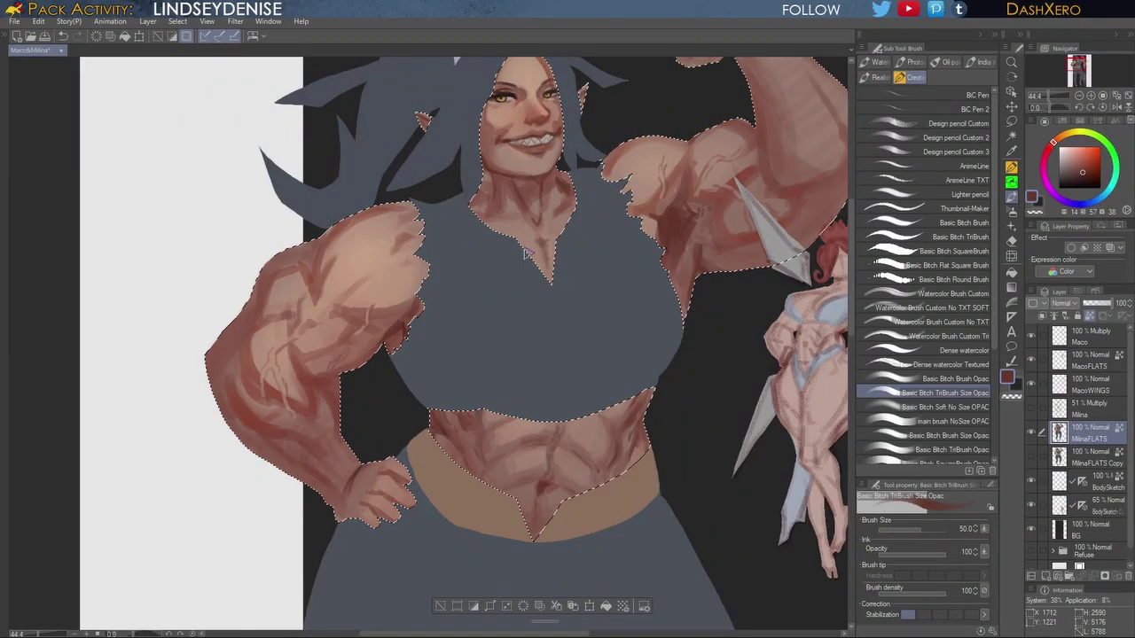
Step: Deepen the shadows on both feet and ankles and below the trouser cuffs with the dark reddish-brown at brush size 50
{"action": "left_click_drag", "start_coordinate": [689, 619], "coordinate": [685, 365]}
{"action": "scroll", "coordinate": [683, 365], "scroll_direction": "down", "scroll_amount": 10}
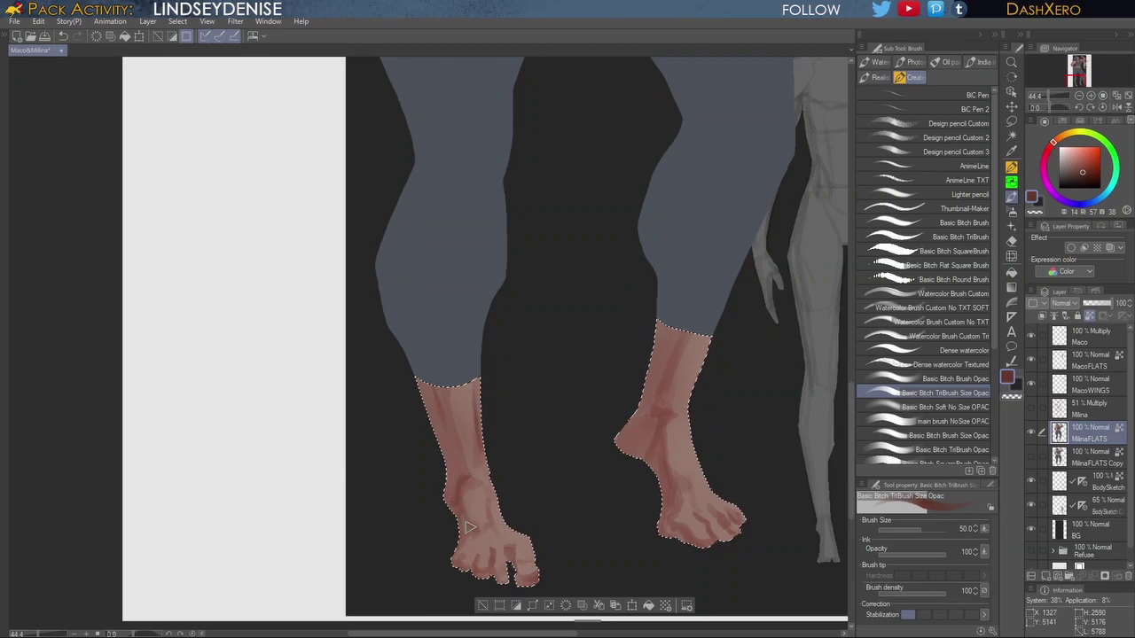
{"action": "left_click_drag", "start_coordinate": [664, 449], "coordinate": [570, 410]}
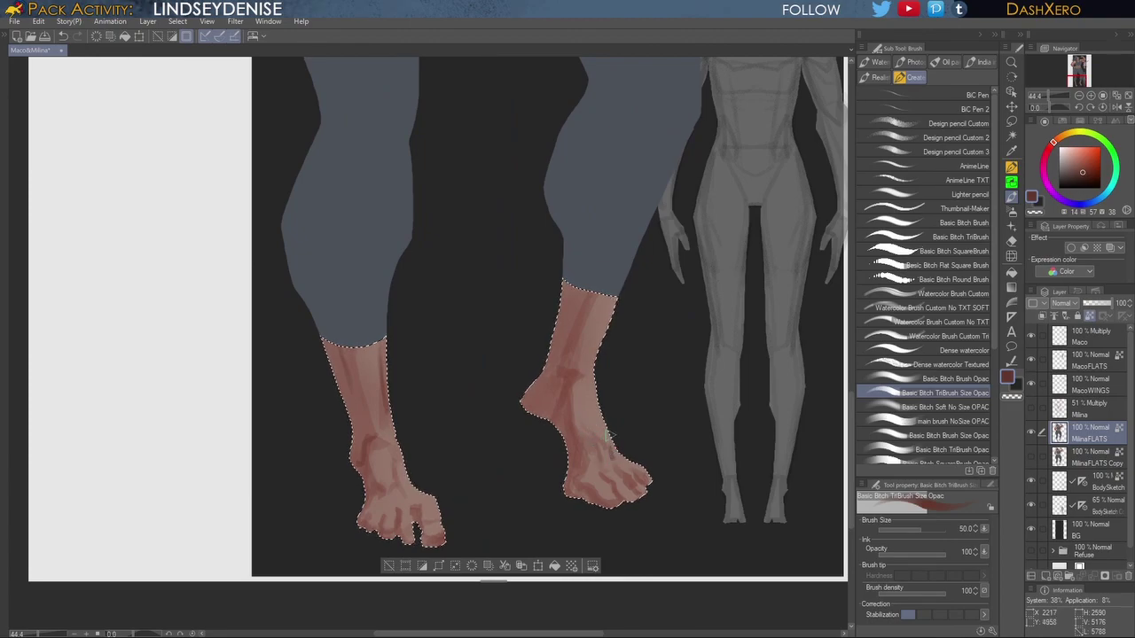
{"action": "left_click_drag", "start_coordinate": [641, 388], "coordinate": [614, 425]}
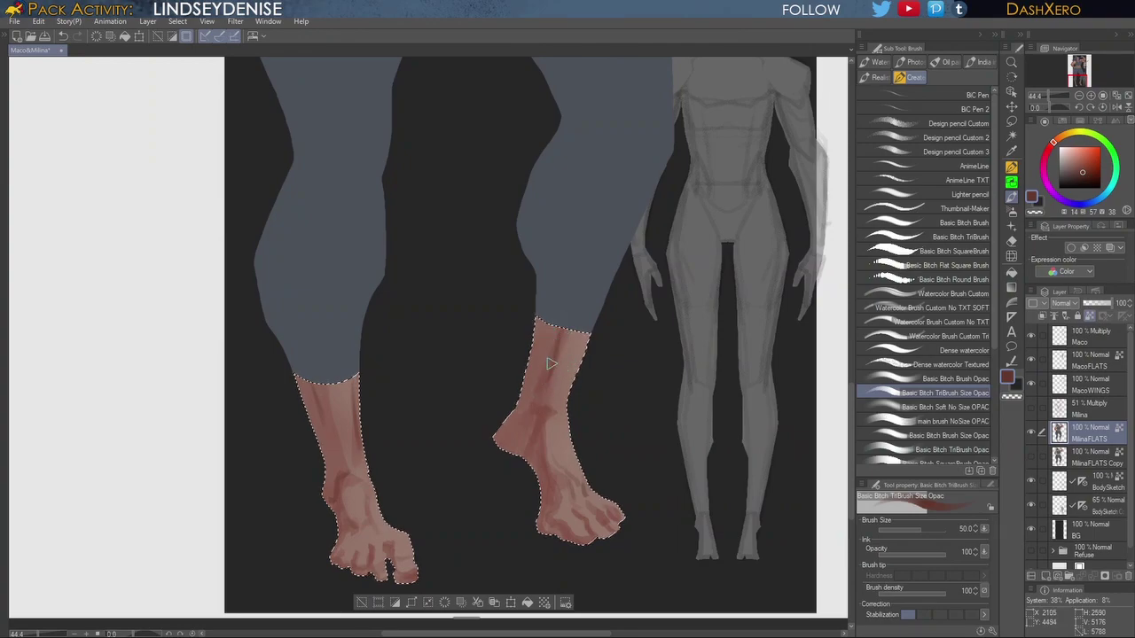
{"action": "left_click_drag", "start_coordinate": [595, 331], "coordinate": [575, 383]}
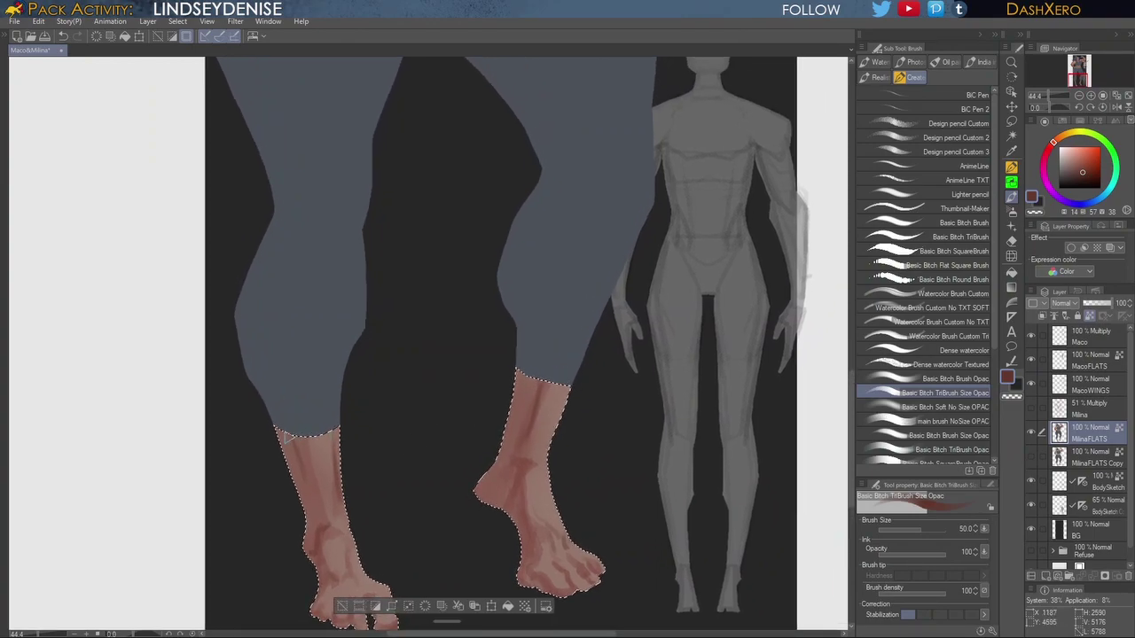
Step: Darken the shadows of the lowered forearm with a deeper, more saturated brown and undo the last stroke
{"action": "mouse_move", "coordinate": [622, 336]}
{"action": "left_mouse_down"}
{"action": "mouse_move", "coordinate": [636, 340]}
{"action": "mouse_move", "coordinate": [632, 574]}
{"action": "left_mouse_up"}
{"action": "left_click_drag", "start_coordinate": [647, 353], "coordinate": [628, 585]}
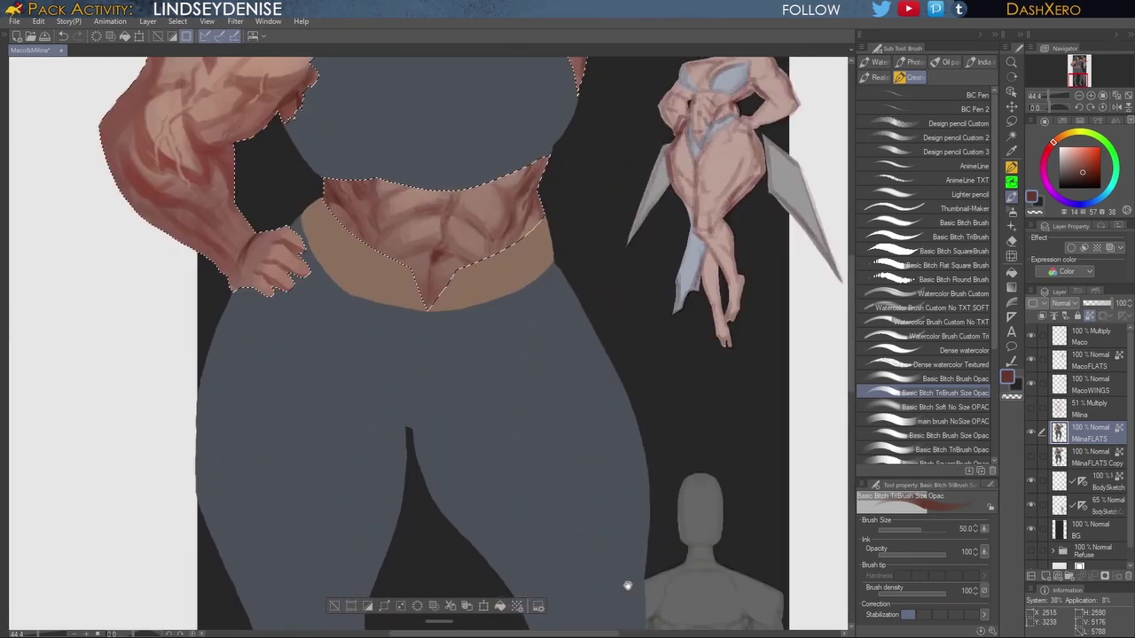
{"action": "left_click_drag", "start_coordinate": [713, 159], "coordinate": [672, 407]}
{"action": "left_click_drag", "start_coordinate": [628, 458], "coordinate": [664, 410]}
{"action": "left_click_drag", "start_coordinate": [561, 397], "coordinate": [656, 418]}
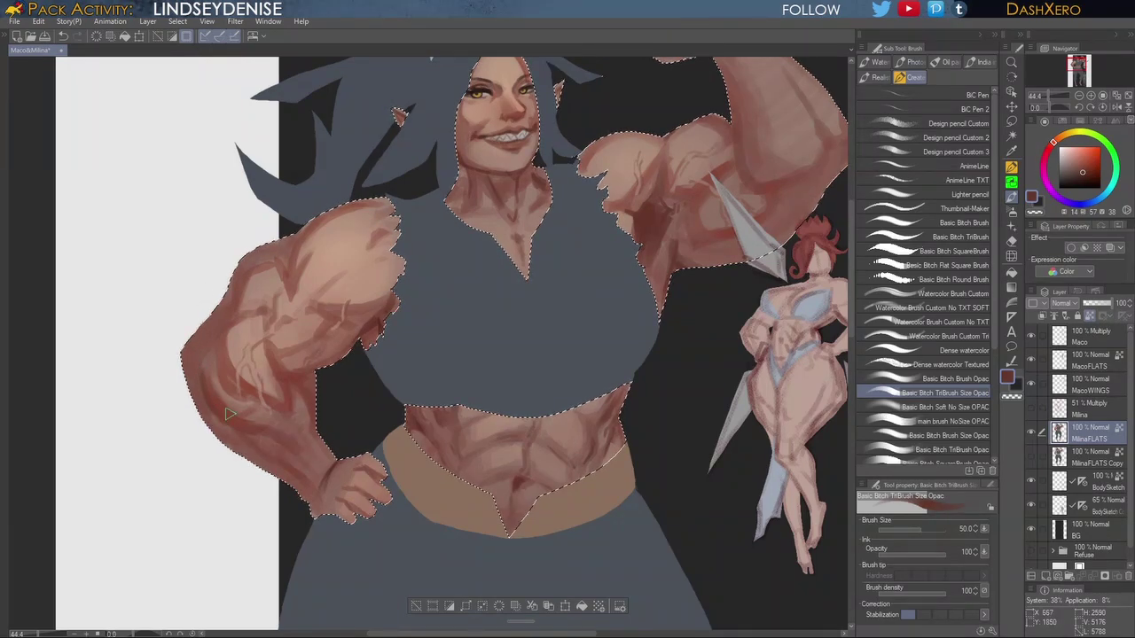
{"action": "left_click", "coordinate": [1086, 175]}
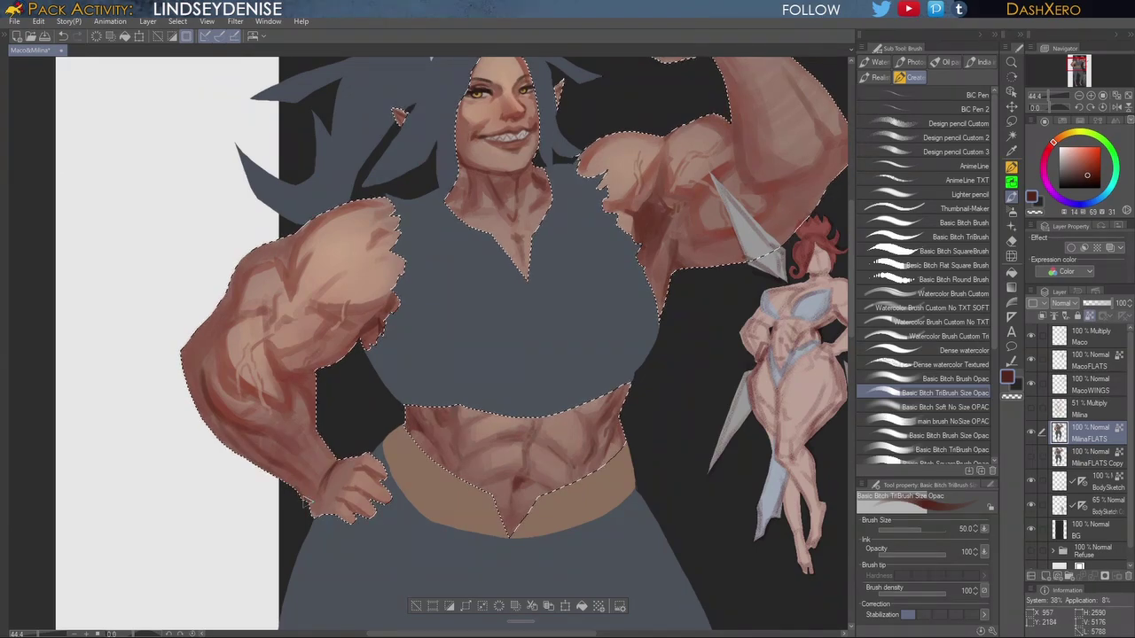
{"action": "key", "text": "ctrl+z"}
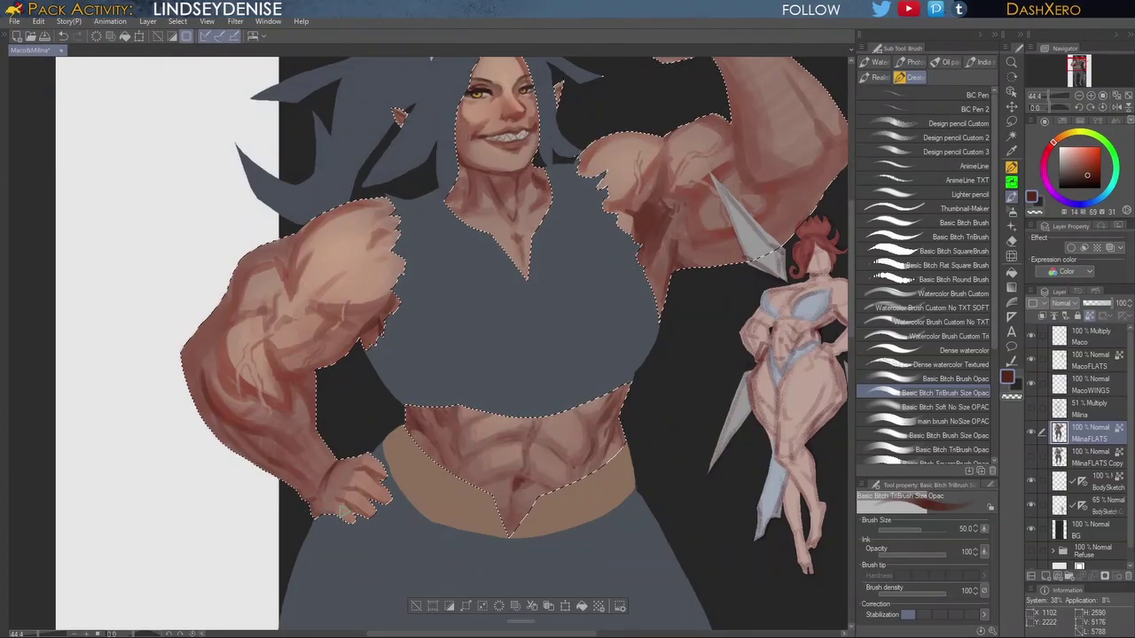
Step: Deepen the shadows between the fingers and on the palm of the raised fist with the dark brown
{"action": "left_click_drag", "start_coordinate": [661, 237], "coordinate": [588, 412]}
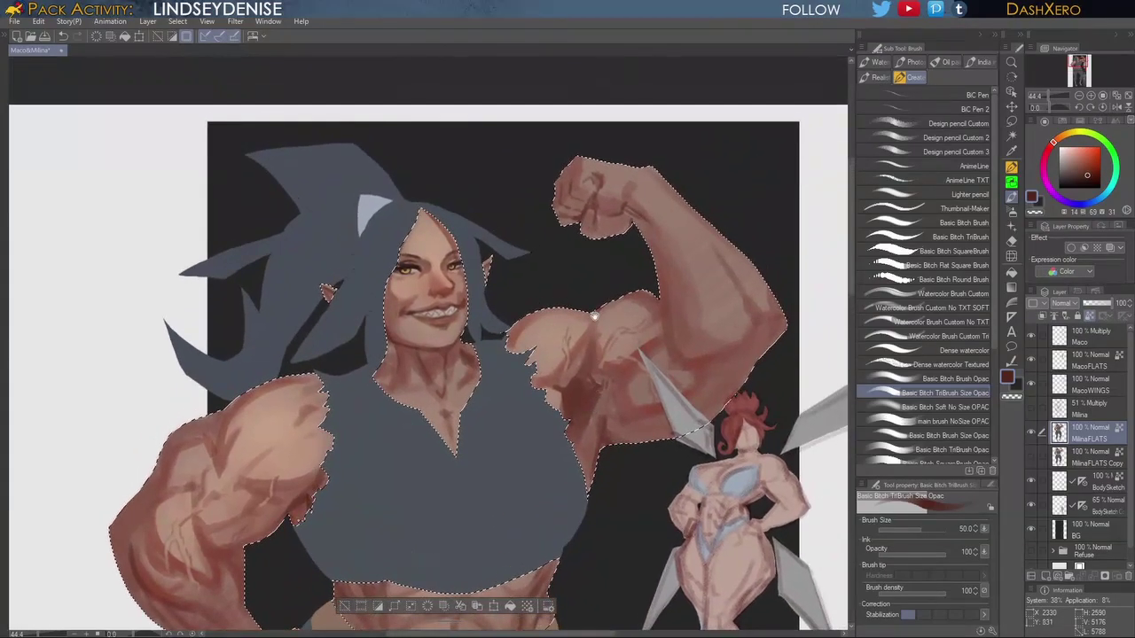
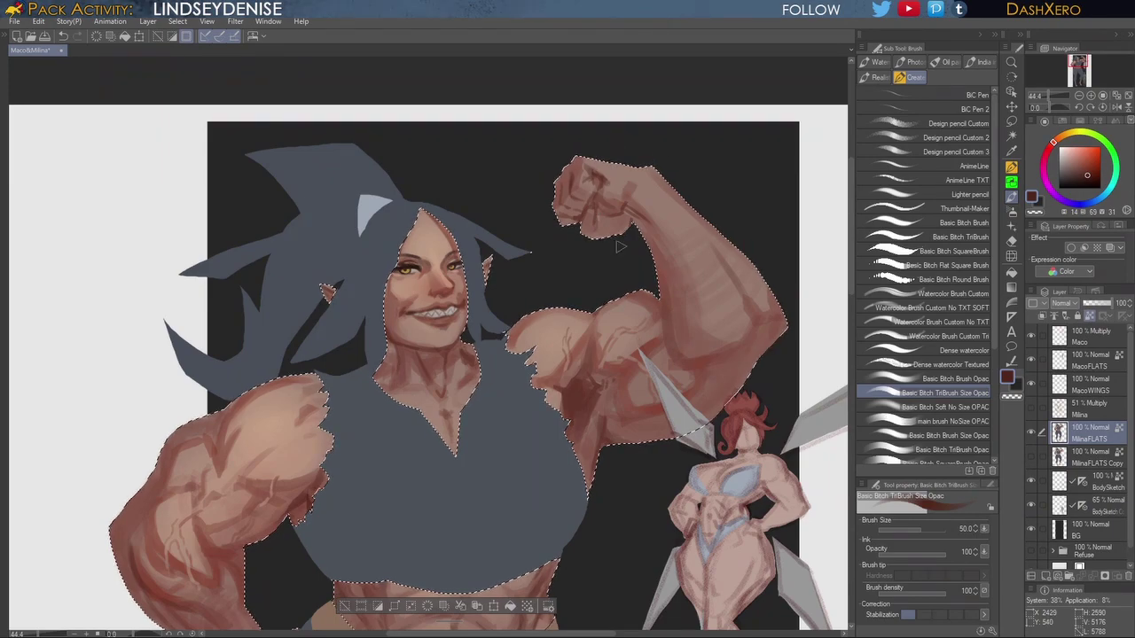
Step: Examine the shaded skin of the large figure across the arms, neck, midriff and hip hand
{"action": "left_click_drag", "start_coordinate": [587, 490], "coordinate": [615, 431]}
{"action": "left_click_drag", "start_coordinate": [588, 517], "coordinate": [635, 446]}
{"action": "left_click_drag", "start_coordinate": [633, 485], "coordinate": [662, 433]}
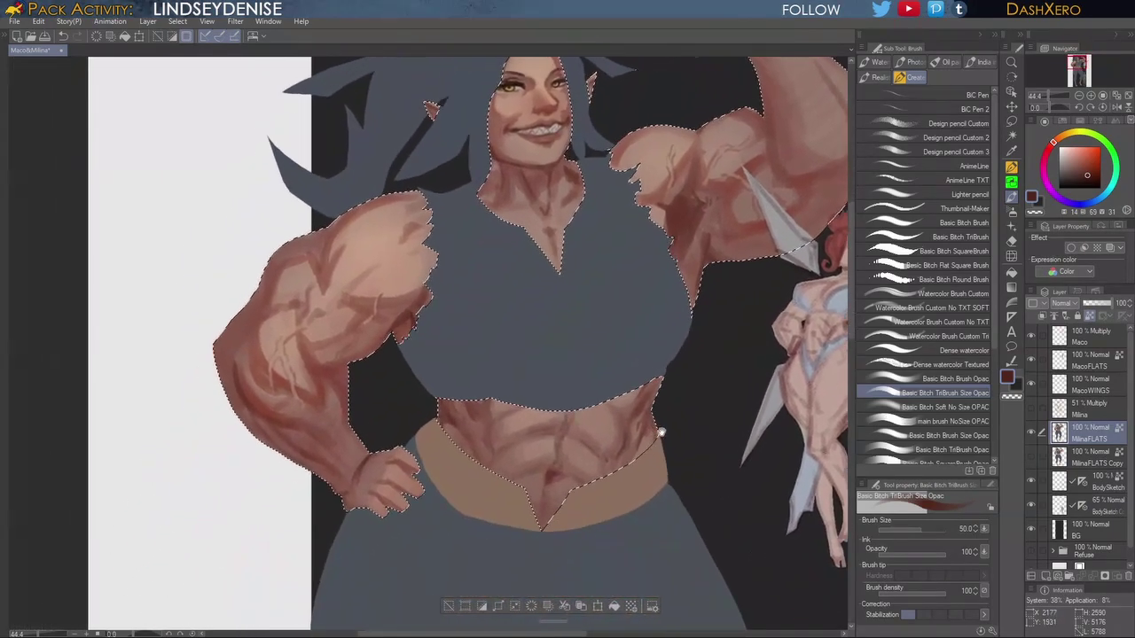
{"action": "left_click_drag", "start_coordinate": [734, 331], "coordinate": [646, 398]}
{"action": "left_click_drag", "start_coordinate": [695, 340], "coordinate": [638, 381]}
{"action": "left_click_drag", "start_coordinate": [564, 505], "coordinate": [621, 434]}
{"action": "left_click_drag", "start_coordinate": [584, 469], "coordinate": [674, 418]}
{"action": "left_click_drag", "start_coordinate": [704, 344], "coordinate": [676, 411]}
{"action": "left_click_drag", "start_coordinate": [709, 370], "coordinate": [673, 388]}
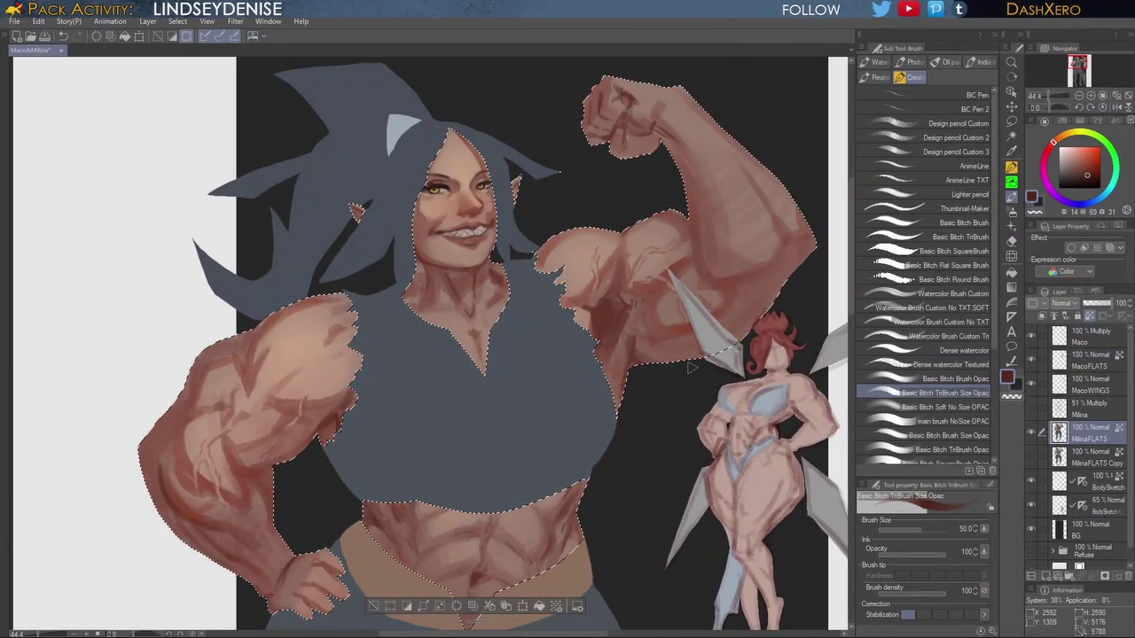
{"action": "left_click_drag", "start_coordinate": [851, 298], "coordinate": [857, 321]}
{"action": "scroll", "coordinate": [856, 319], "scroll_direction": "down", "scroll_amount": 3}
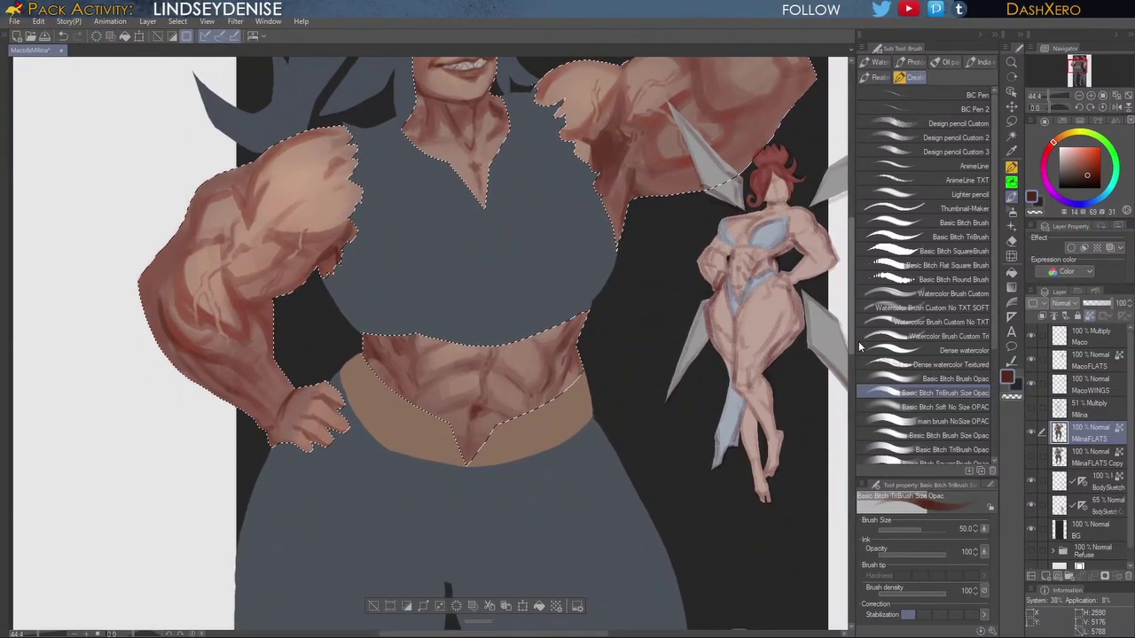
Step: Refine the abdominal muscles of the large figure with sampled light and reddish-brown skin tones at brush size 25
{"action": "left_click_drag", "start_coordinate": [574, 348], "coordinate": [676, 375]}
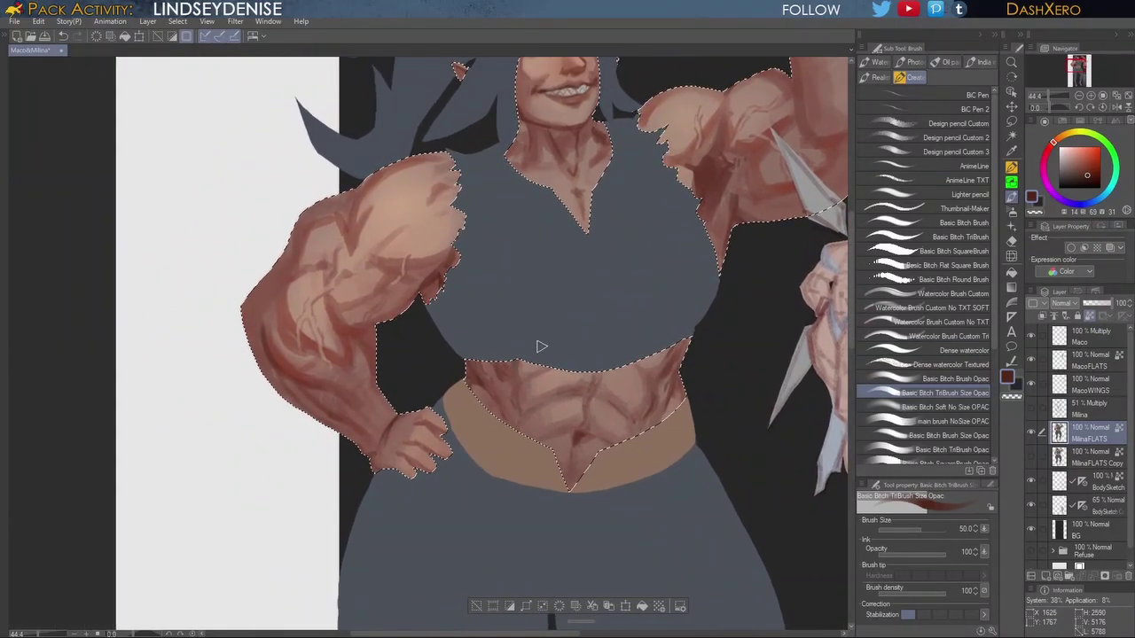
{"action": "left_click", "coordinate": [523, 392], "text": "alt"}
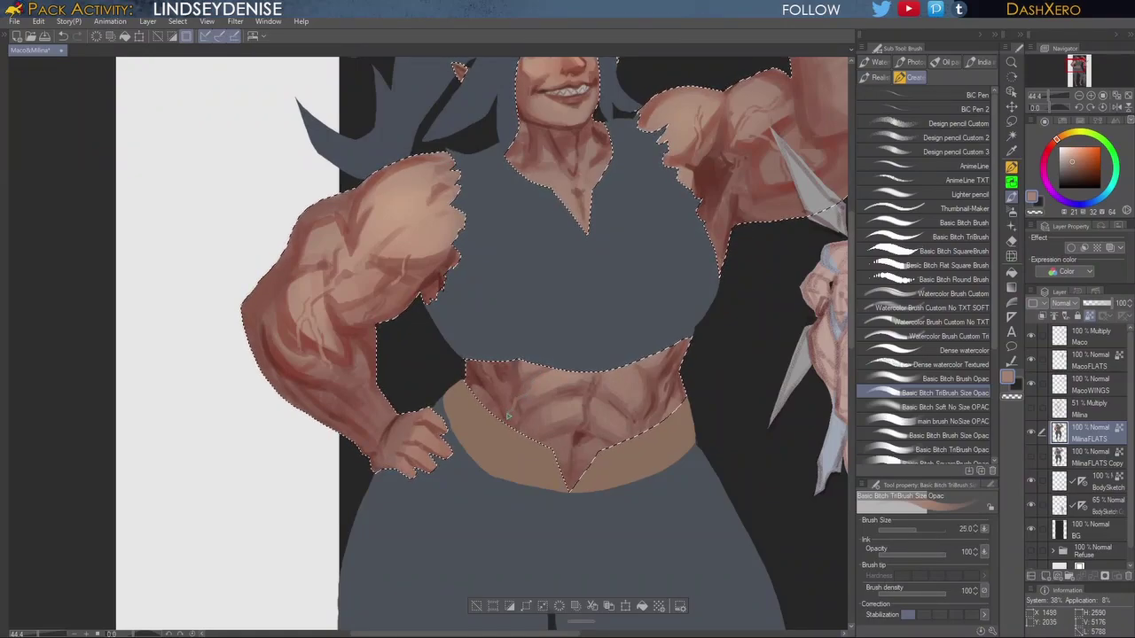
{"action": "left_click", "coordinate": [518, 387], "text": "alt"}
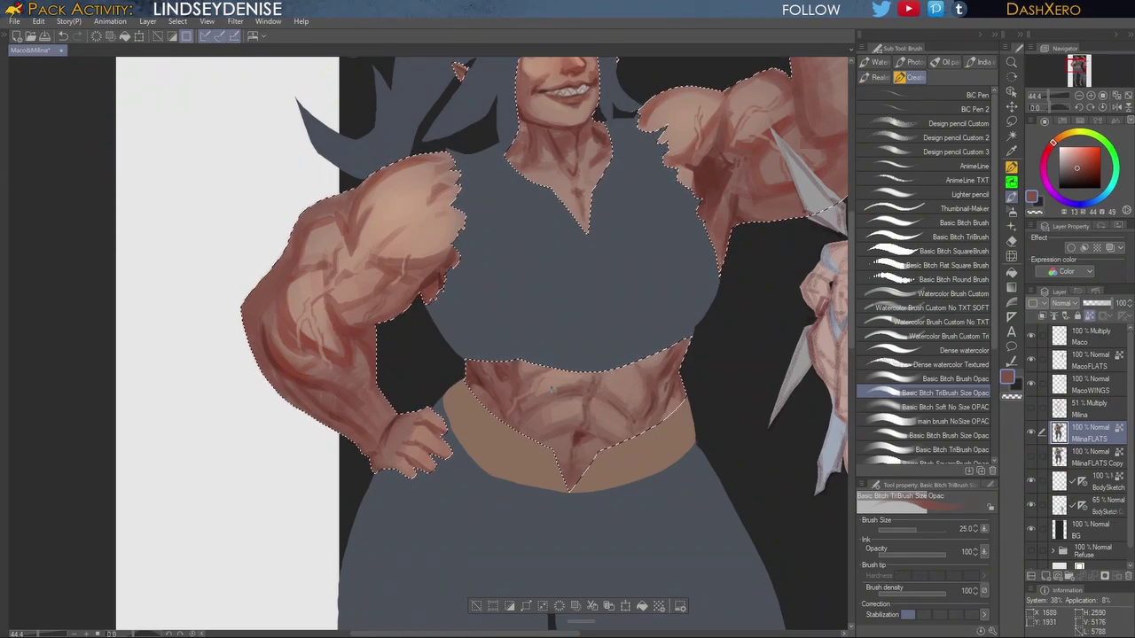
{"action": "left_click_drag", "start_coordinate": [704, 416], "coordinate": [707, 489]}
{"action": "mouse_move", "coordinate": [712, 448]}
{"action": "left_mouse_down"}
{"action": "mouse_move", "coordinate": [717, 438]}
{"action": "mouse_move", "coordinate": [707, 438]}
{"action": "left_mouse_up"}
Step: Rework the shading on the underside of the raised upper arm with sampled reddish-brown skin tones at brush size 25
{"action": "left_click", "coordinate": [690, 290], "text": "alt"}
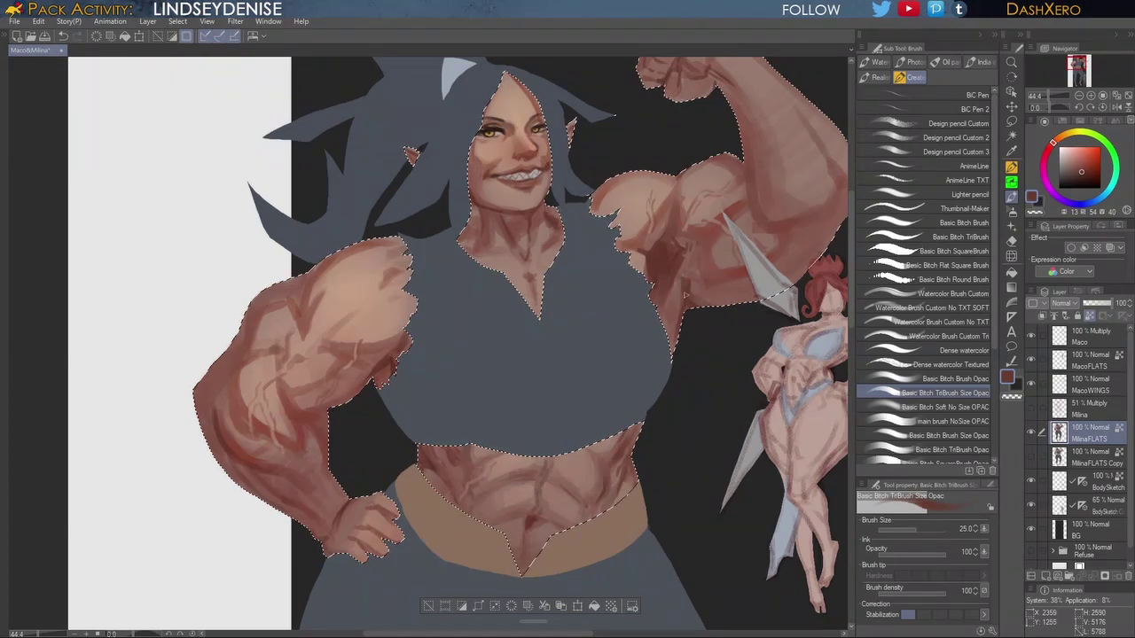
{"action": "left_click_drag", "start_coordinate": [685, 260], "coordinate": [682, 288]}
{"action": "key", "text": "alt"}
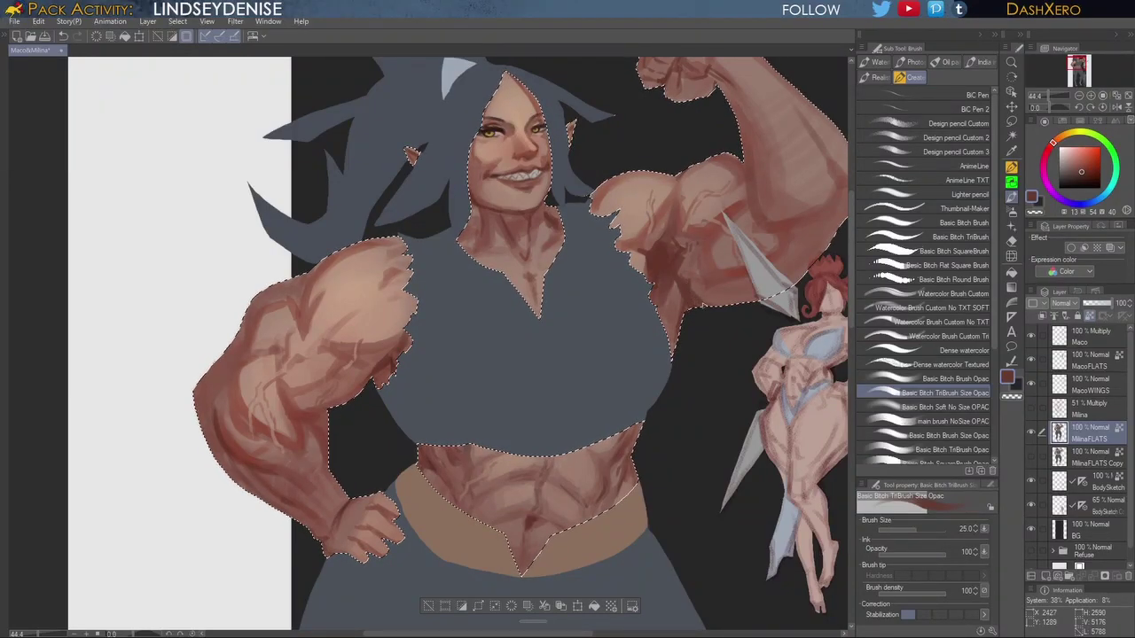
{"action": "left_click_drag", "start_coordinate": [734, 388], "coordinate": [699, 430]}
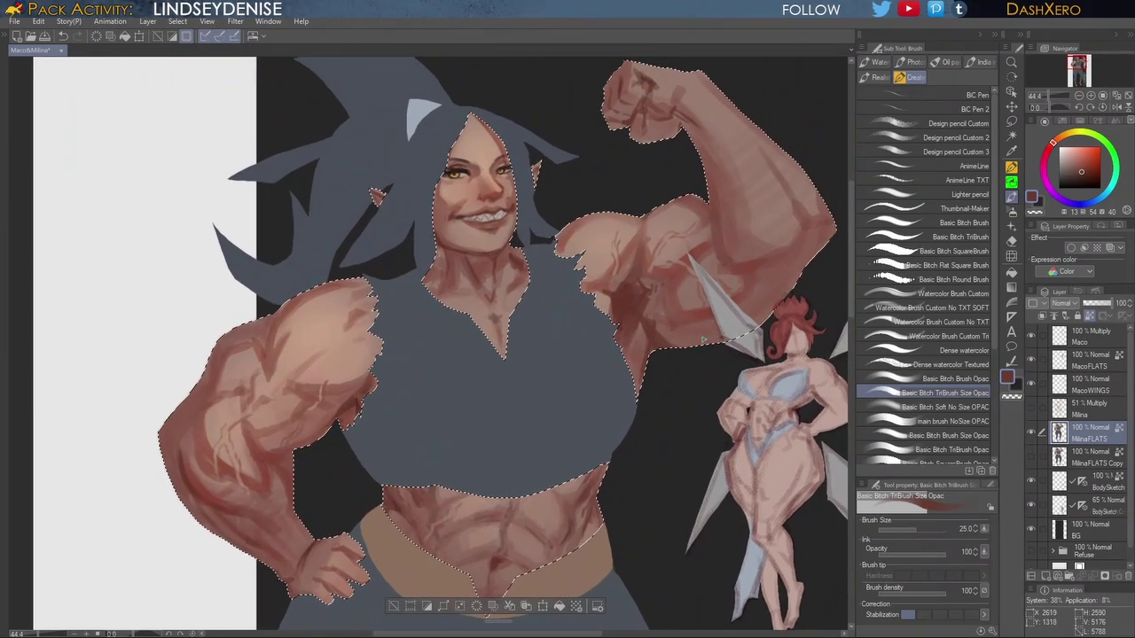
{"action": "left_click", "coordinate": [660, 312], "text": "alt"}
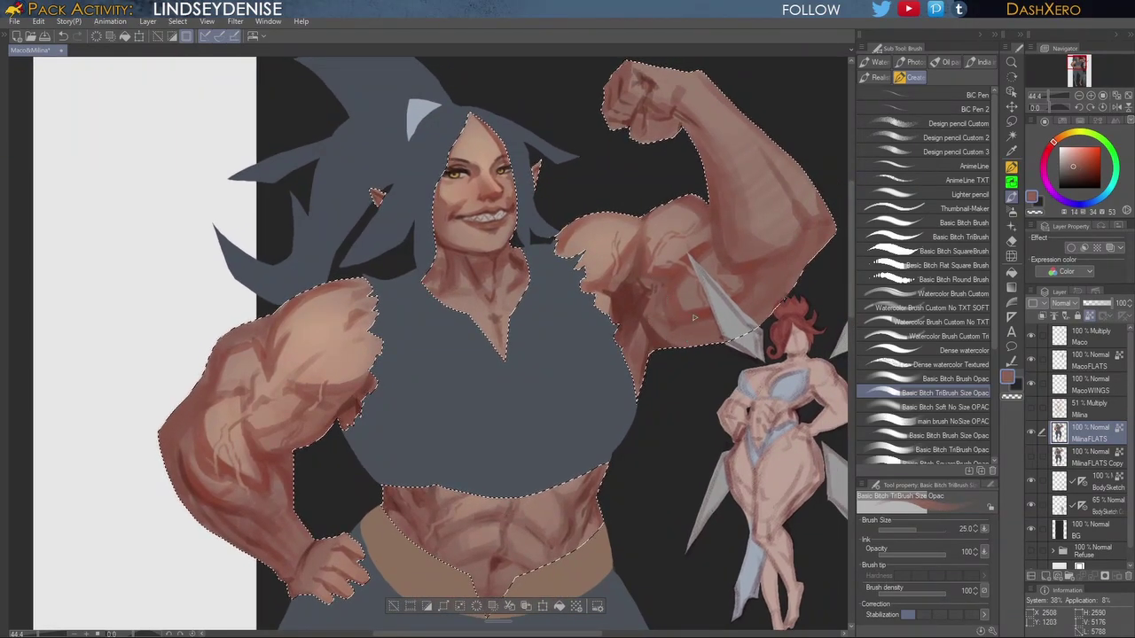
{"action": "left_click", "coordinate": [666, 306], "text": "alt"}
Step: Examine the large figure's shaded skin from the raised arm down to the feet
{"action": "left_click_drag", "start_coordinate": [653, 398], "coordinate": [619, 427]}
{"action": "left_click_drag", "start_coordinate": [700, 448], "coordinate": [654, 438]}
{"action": "left_click_drag", "start_coordinate": [658, 567], "coordinate": [706, 404]}
{"action": "left_click_drag", "start_coordinate": [646, 572], "coordinate": [710, 396]}
{"action": "left_click_drag", "start_coordinate": [667, 541], "coordinate": [735, 337]}
{"action": "mouse_move", "coordinate": [703, 529]}
{"action": "left_mouse_down"}
{"action": "mouse_move", "coordinate": [735, 417]}
{"action": "mouse_move", "coordinate": [718, 478]}
{"action": "left_mouse_up"}
{"action": "left_click_drag", "start_coordinate": [750, 333], "coordinate": [694, 533]}
{"action": "mouse_move", "coordinate": [752, 388]}
{"action": "left_mouse_down"}
{"action": "mouse_move", "coordinate": [722, 494]}
{"action": "mouse_move", "coordinate": [721, 439]}
{"action": "left_mouse_up"}
{"action": "scroll", "coordinate": [716, 483], "scroll_direction": "down", "scroll_amount": 4}
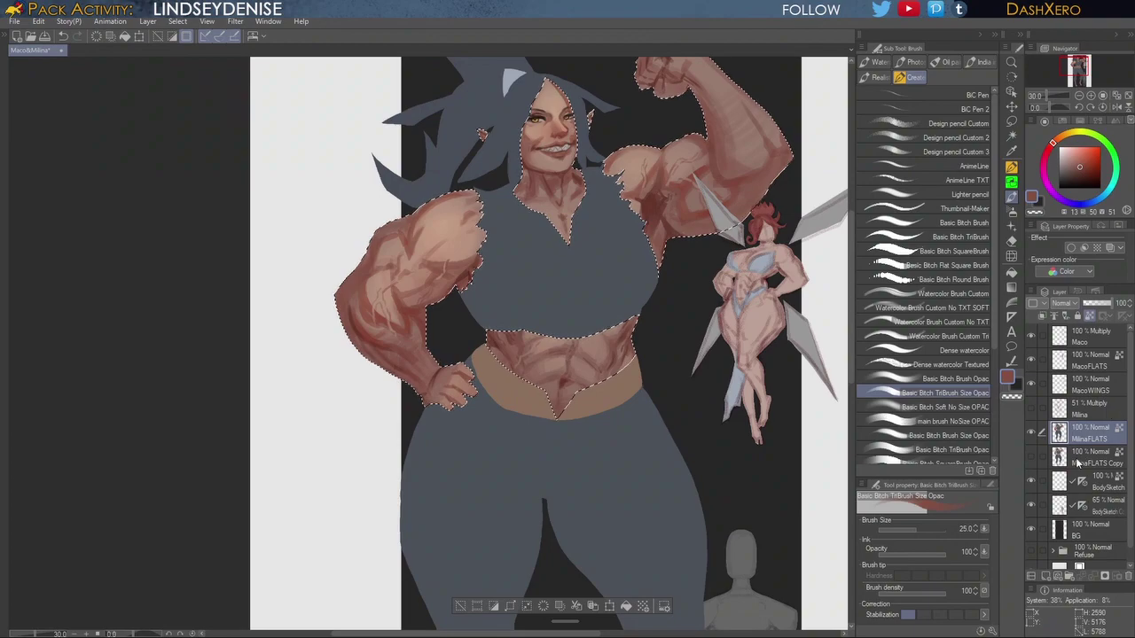
Step: Auto-select the blue-grey top and trousers on the MilinaFLATS layer and show the Milina sketch layer
{"action": "left_click", "coordinate": [1011, 135]}
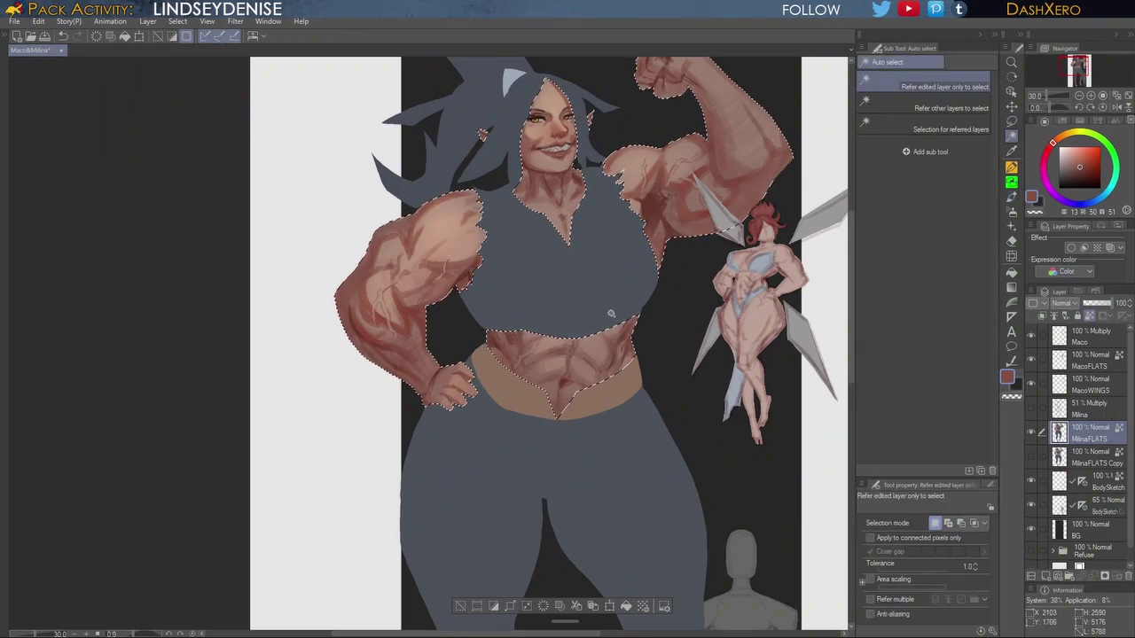
{"action": "left_click", "coordinate": [617, 293]}
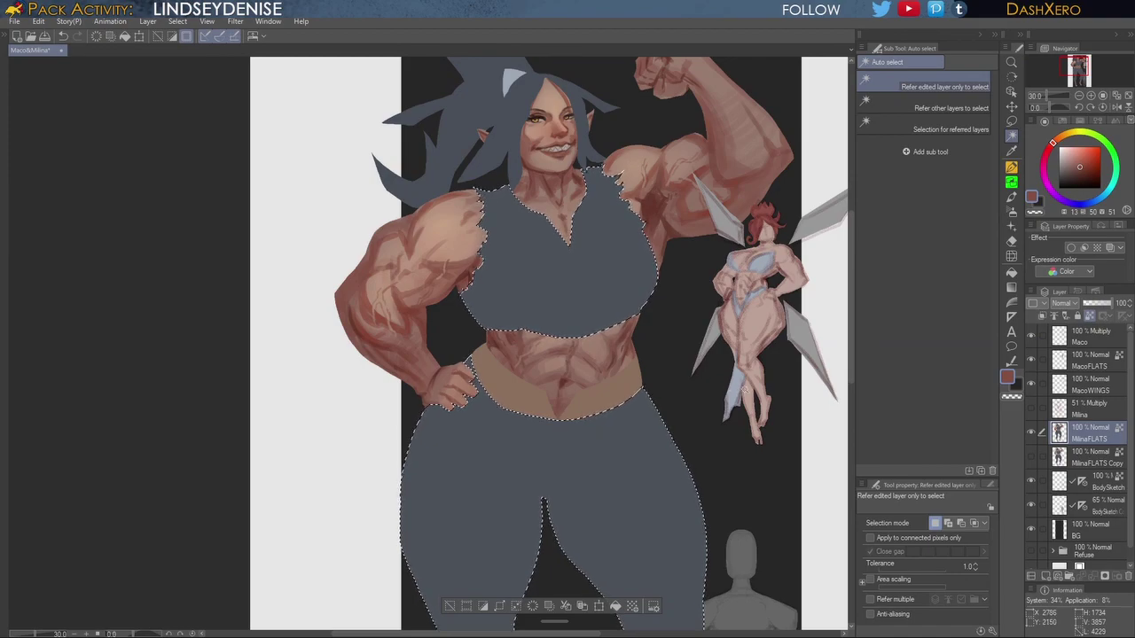
{"action": "left_click", "coordinate": [1031, 409]}
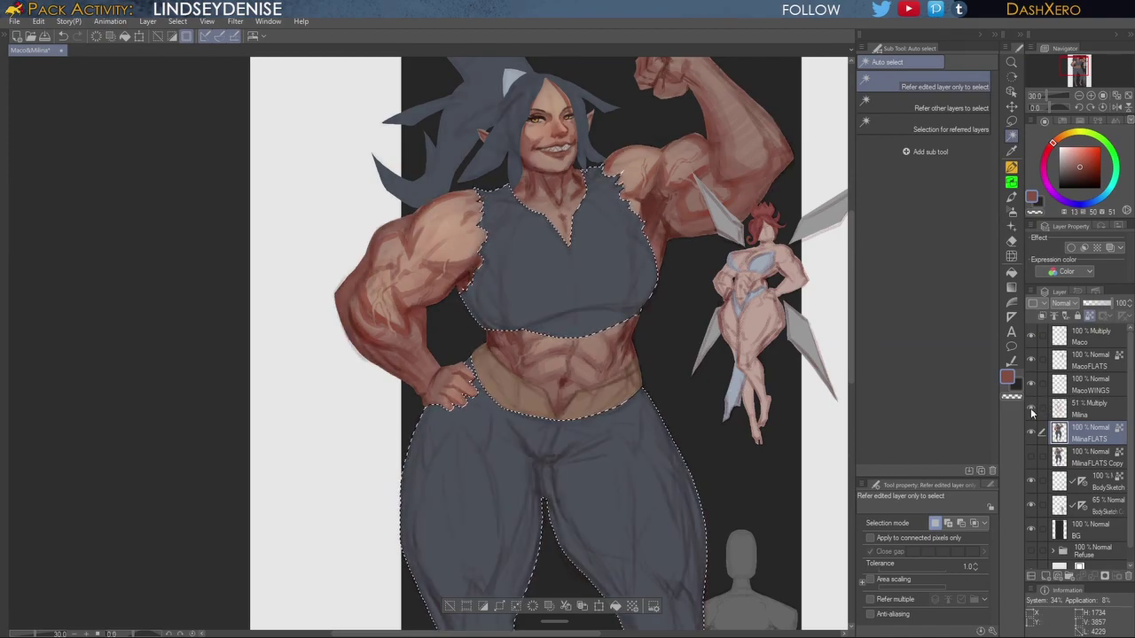
Step: Set the Milina sketch layer's opacity to 100% and sample the dark purple at the crotch for painting on MilinaFLATS
{"action": "left_click", "coordinate": [1099, 409]}
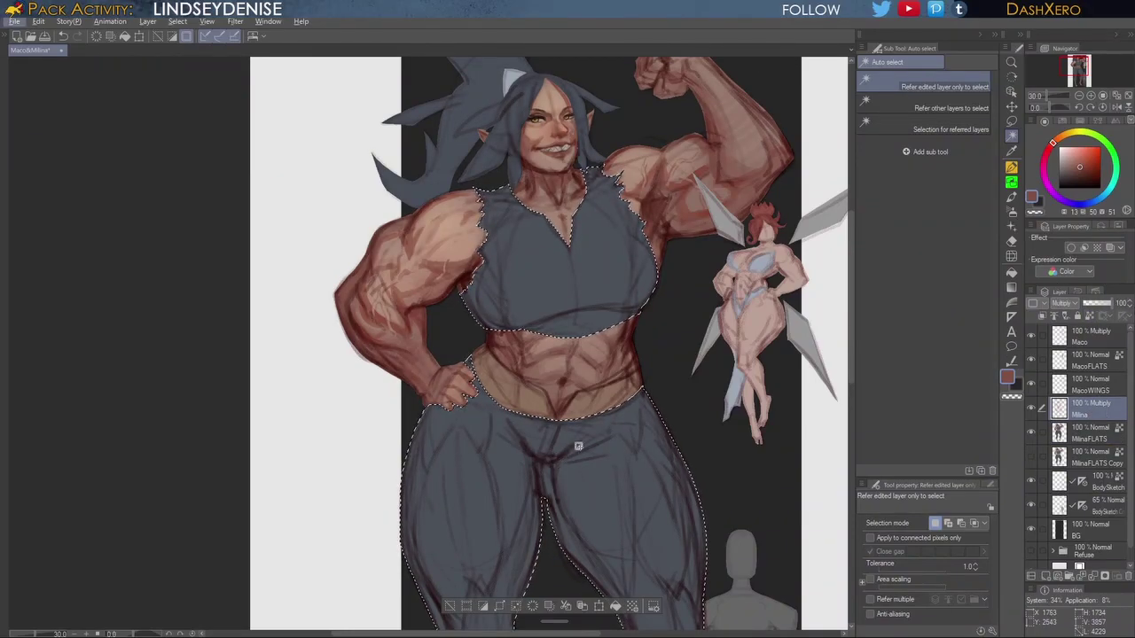
{"action": "left_click", "coordinate": [1012, 197]}
{"action": "left_click", "coordinate": [1093, 440]}
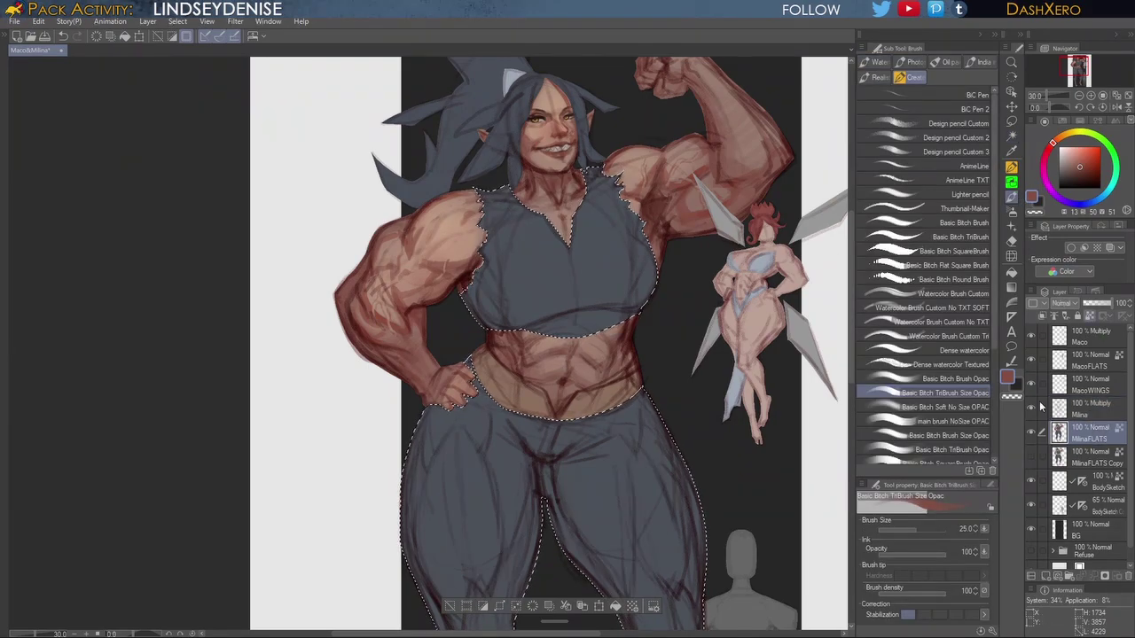
{"action": "left_click", "coordinate": [551, 460], "text": "alt"}
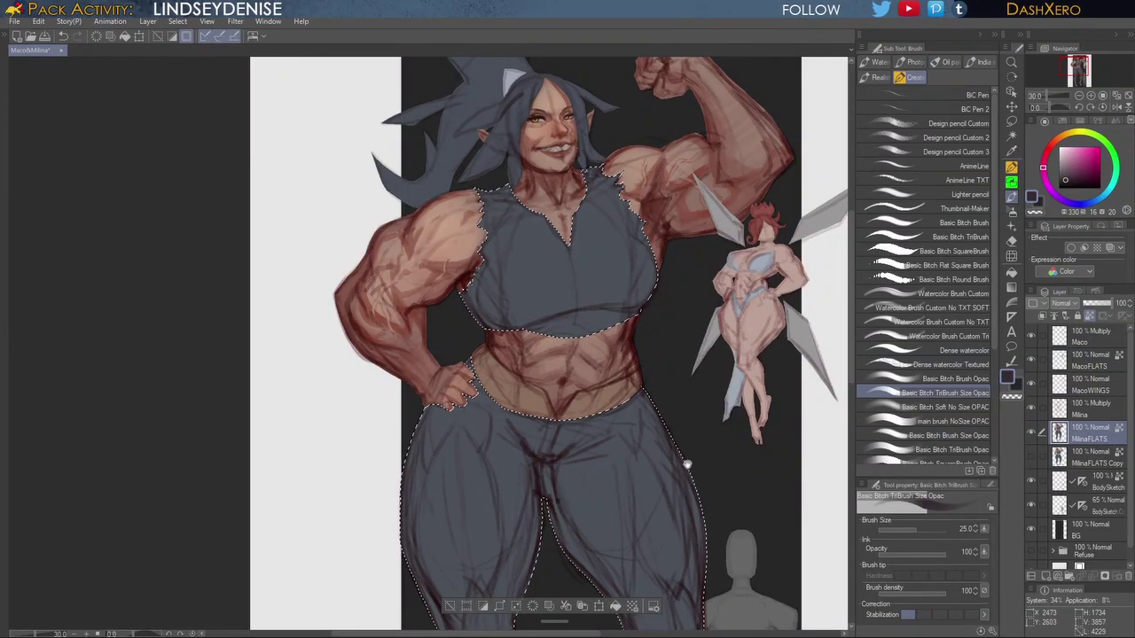
Step: Return the Milina sketch layer's opacity to 51%
{"action": "left_click_drag", "start_coordinate": [689, 466], "coordinate": [581, 304]}
{"action": "left_click_drag", "start_coordinate": [638, 370], "coordinate": [652, 369]}
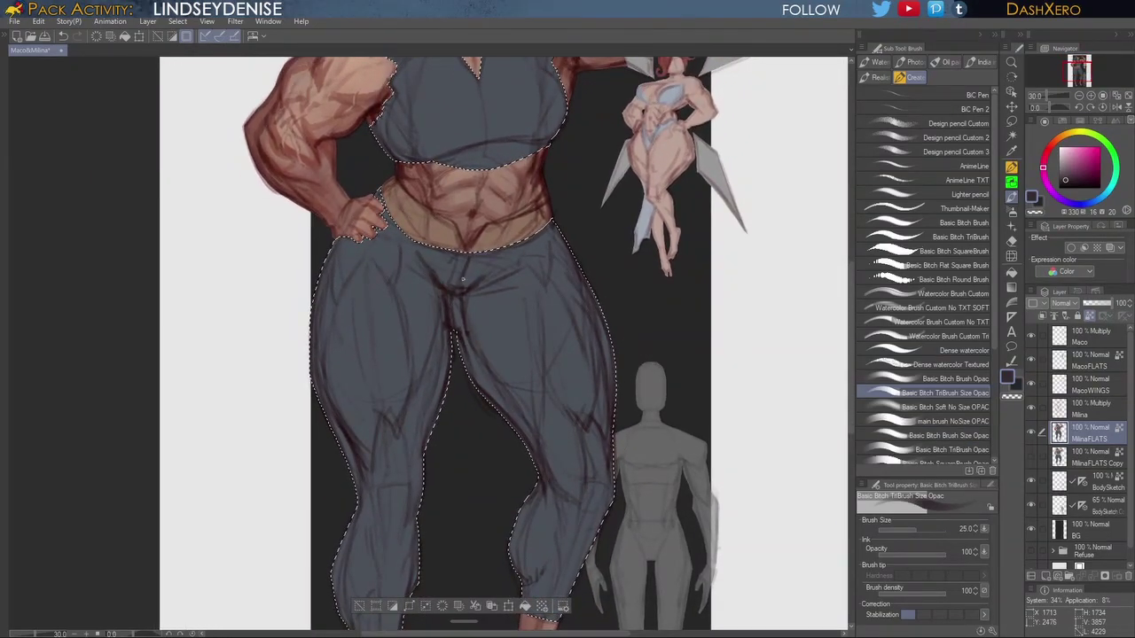
{"action": "key", "text": "ctrl+z"}
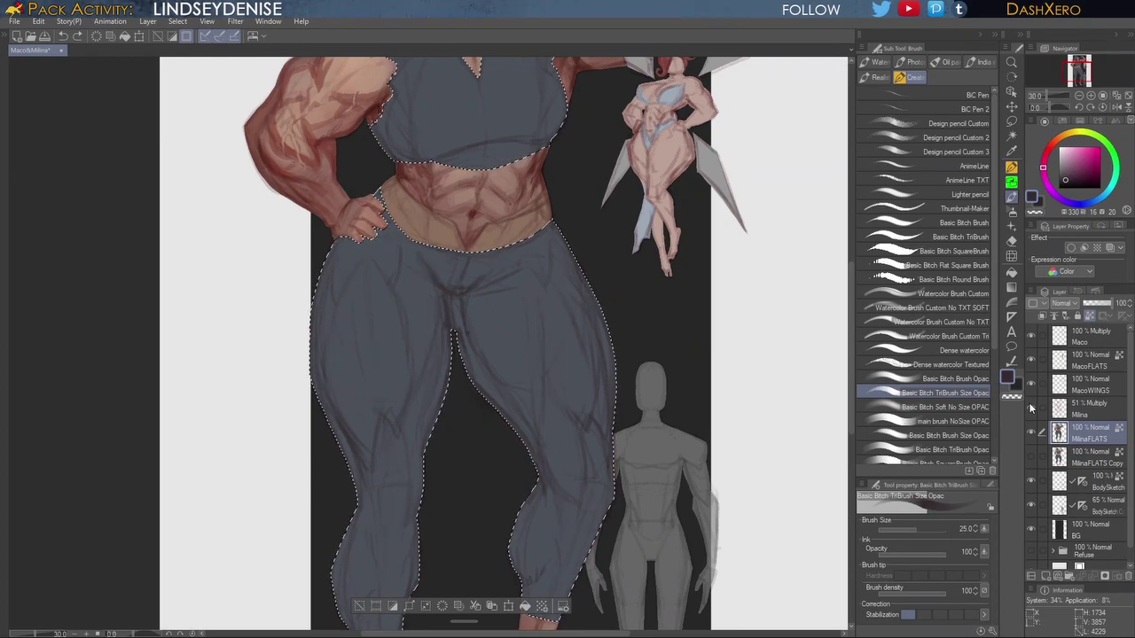
Step: Softly shade the outer thigh, knee and calf below the hip hand in dark purple with Basic Bitch Brush Opac at size 300
{"action": "scroll", "coordinate": [625, 435], "scroll_direction": "down", "scroll_amount": 1}
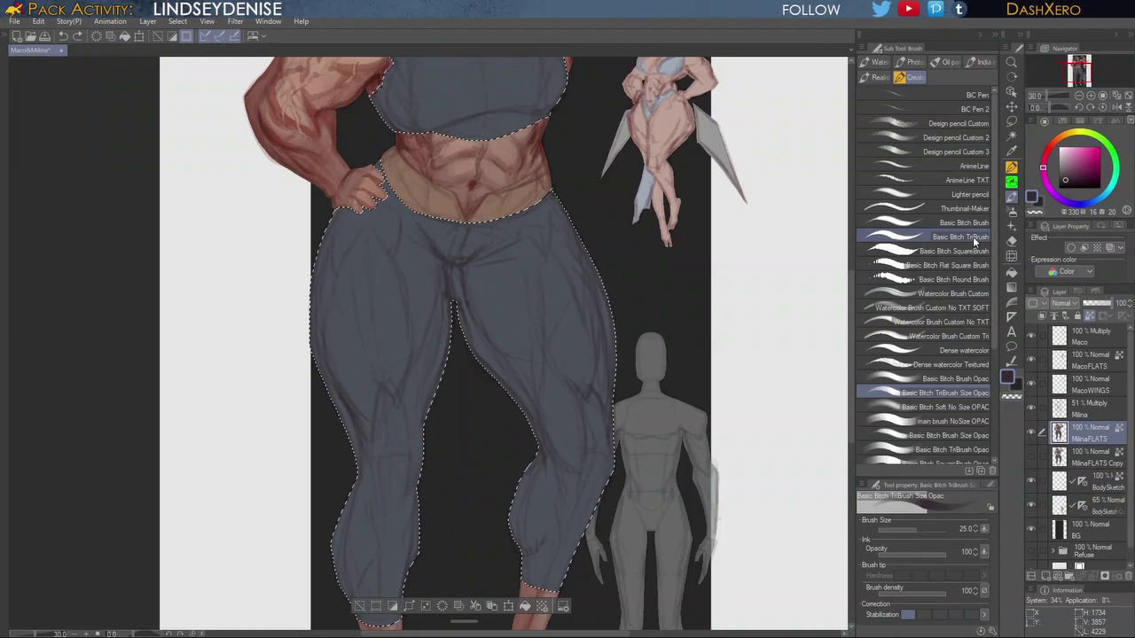
{"action": "left_click", "coordinate": [955, 379]}
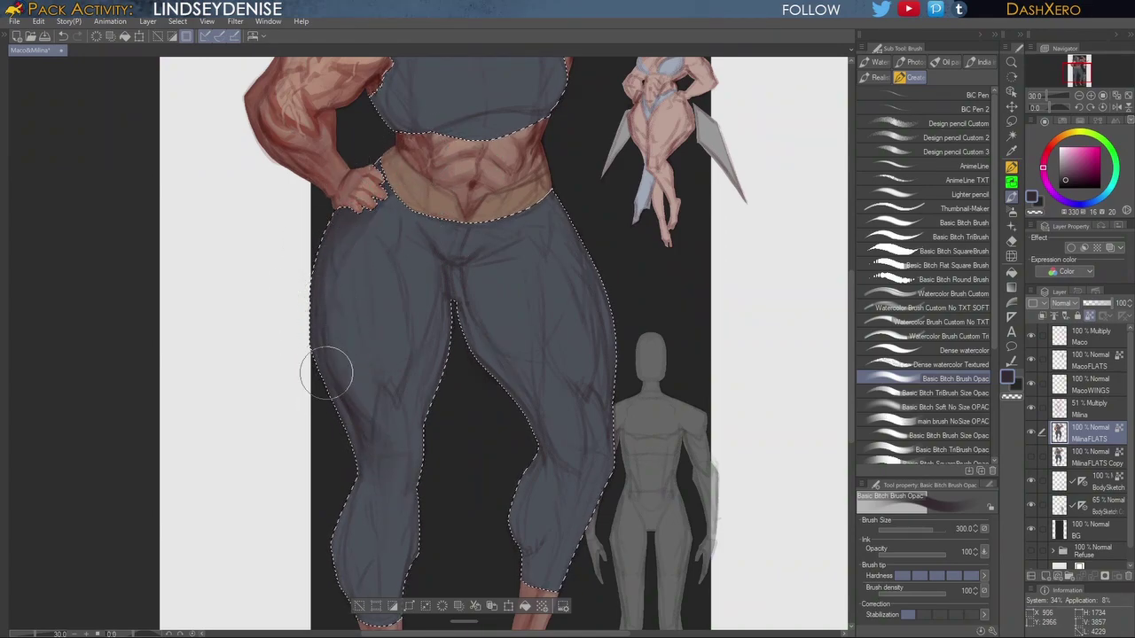
{"action": "left_click_drag", "start_coordinate": [337, 299], "coordinate": [373, 452]}
{"action": "left_click_drag", "start_coordinate": [501, 437], "coordinate": [483, 385]}
{"action": "left_click_drag", "start_coordinate": [337, 442], "coordinate": [360, 568]}
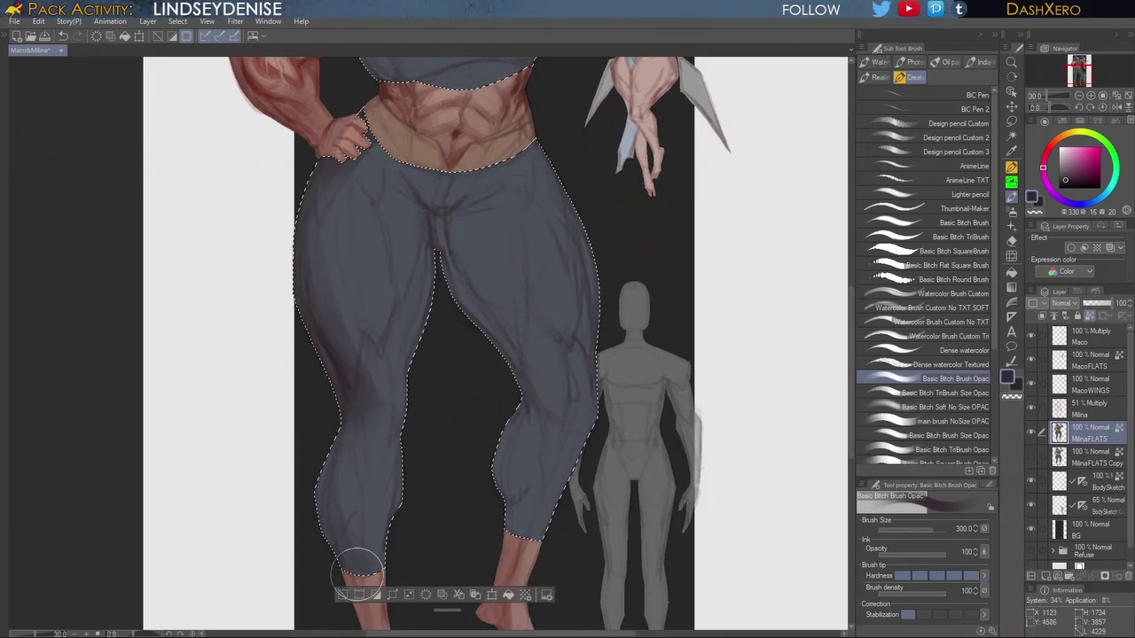
{"action": "left_click_drag", "start_coordinate": [337, 433], "coordinate": [355, 531]}
{"action": "left_click_drag", "start_coordinate": [419, 415], "coordinate": [366, 558]}
Step: Add soft dark purple shading along the inner thighs of both trouser legs
{"action": "left_click_drag", "start_coordinate": [432, 331], "coordinate": [430, 389]}
{"action": "left_click_drag", "start_coordinate": [471, 230], "coordinate": [434, 319]}
{"action": "left_click_drag", "start_coordinate": [438, 246], "coordinate": [406, 365]}
{"action": "left_click_drag", "start_coordinate": [556, 371], "coordinate": [529, 377]}
{"action": "mouse_move", "coordinate": [432, 279]}
{"action": "left_mouse_down"}
{"action": "mouse_move", "coordinate": [440, 319]}
{"action": "mouse_move", "coordinate": [479, 362]}
{"action": "left_mouse_up"}
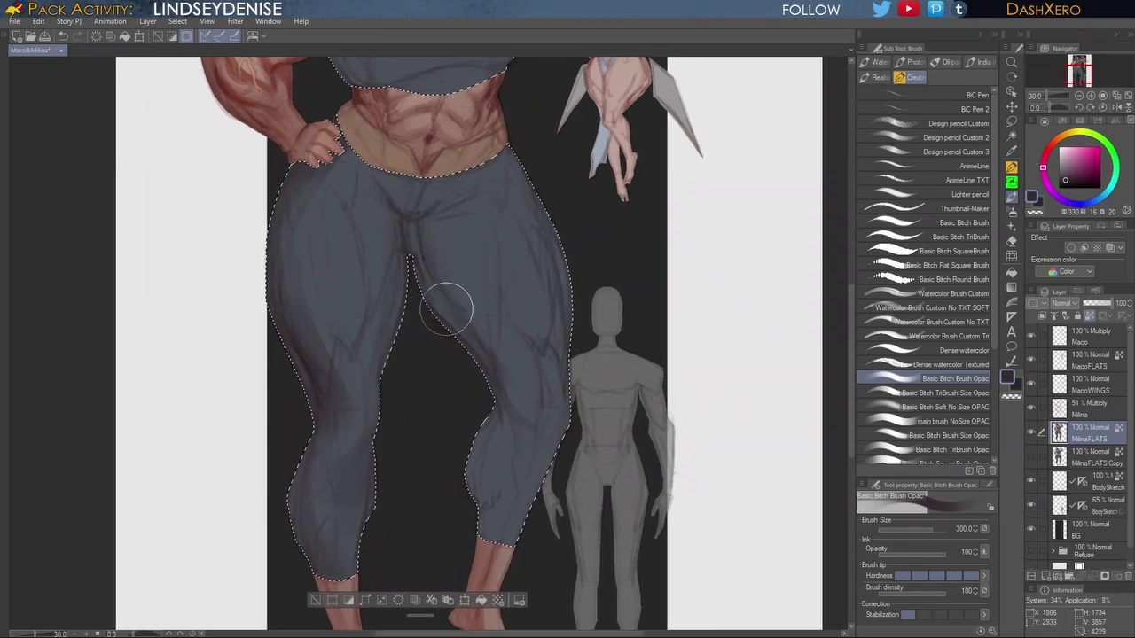
Step: Softly shade the opposite trouser leg's calf and cuff and deepen the crotch area
{"action": "left_click_drag", "start_coordinate": [527, 415], "coordinate": [512, 367]}
{"action": "mouse_move", "coordinate": [477, 443]}
{"action": "left_mouse_down"}
{"action": "mouse_move", "coordinate": [480, 498]}
{"action": "mouse_move", "coordinate": [460, 513]}
{"action": "left_mouse_up"}
{"action": "mouse_move", "coordinate": [473, 443]}
{"action": "left_mouse_down"}
{"action": "mouse_move", "coordinate": [452, 515]}
{"action": "mouse_move", "coordinate": [490, 482]}
{"action": "left_mouse_up"}
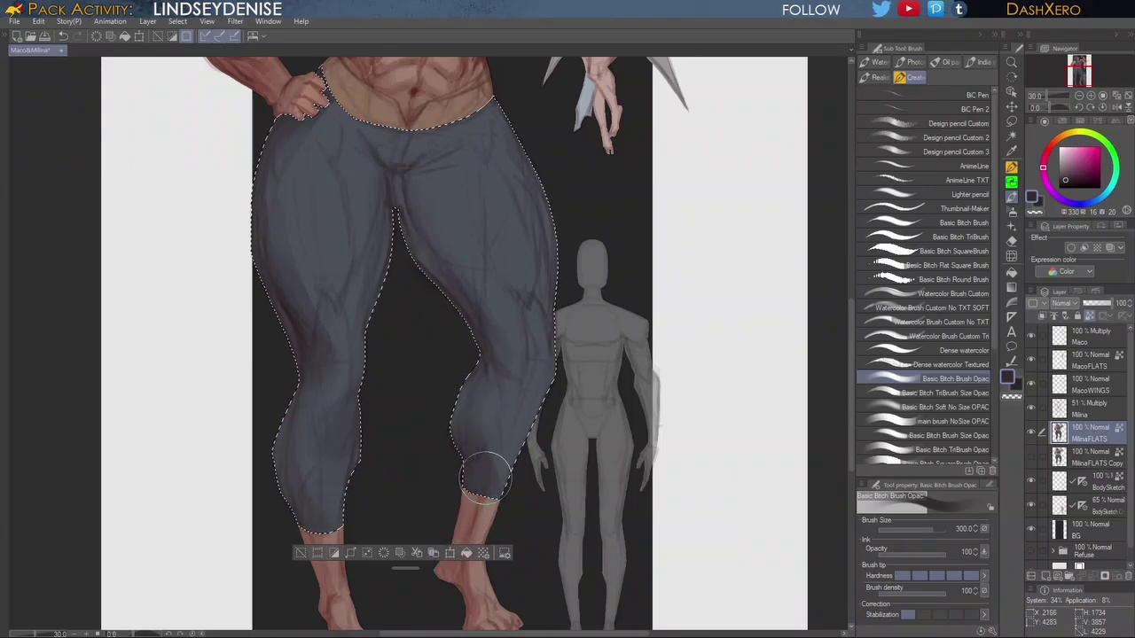
{"action": "left_click_drag", "start_coordinate": [619, 376], "coordinate": [603, 468]}
{"action": "left_click_drag", "start_coordinate": [401, 253], "coordinate": [396, 286]}
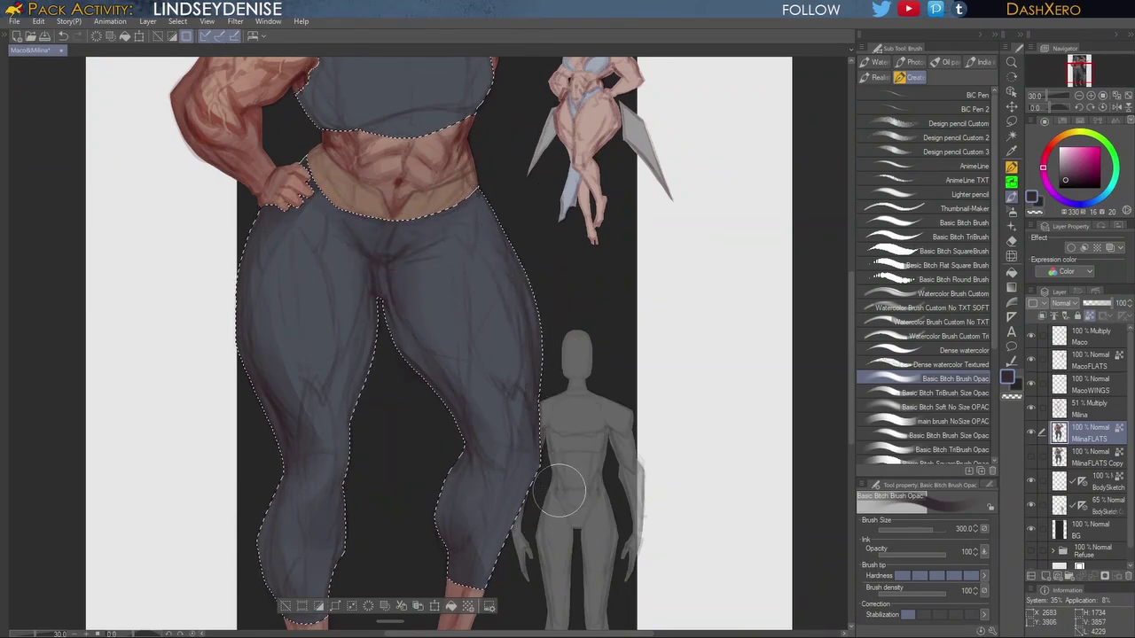
Step: Define the thigh muscle above the knee below the hip hand with Basic Bitch TriBrush Size Opac at size 100
{"action": "left_click", "coordinate": [946, 393]}
{"action": "key", "text": "bracketright"}
{"action": "key", "text": "bracketright"}
{"action": "key", "text": "bracketright"}
{"action": "key", "text": "bracketright"}
{"action": "key", "text": "bracketright"}
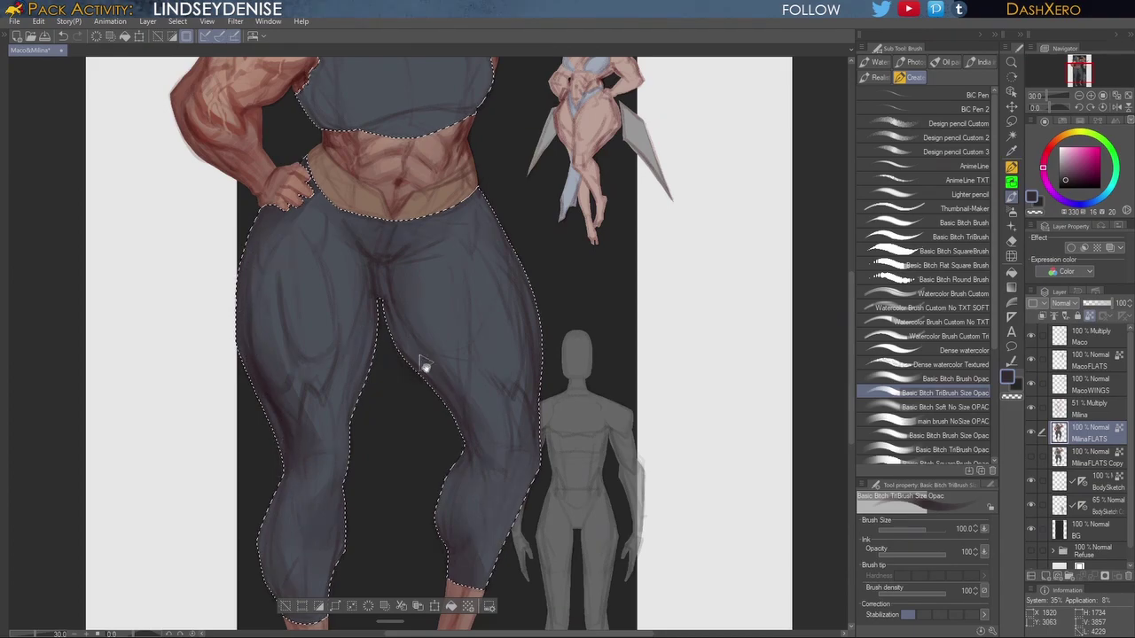
{"action": "left_click_drag", "start_coordinate": [425, 351], "coordinate": [427, 357]}
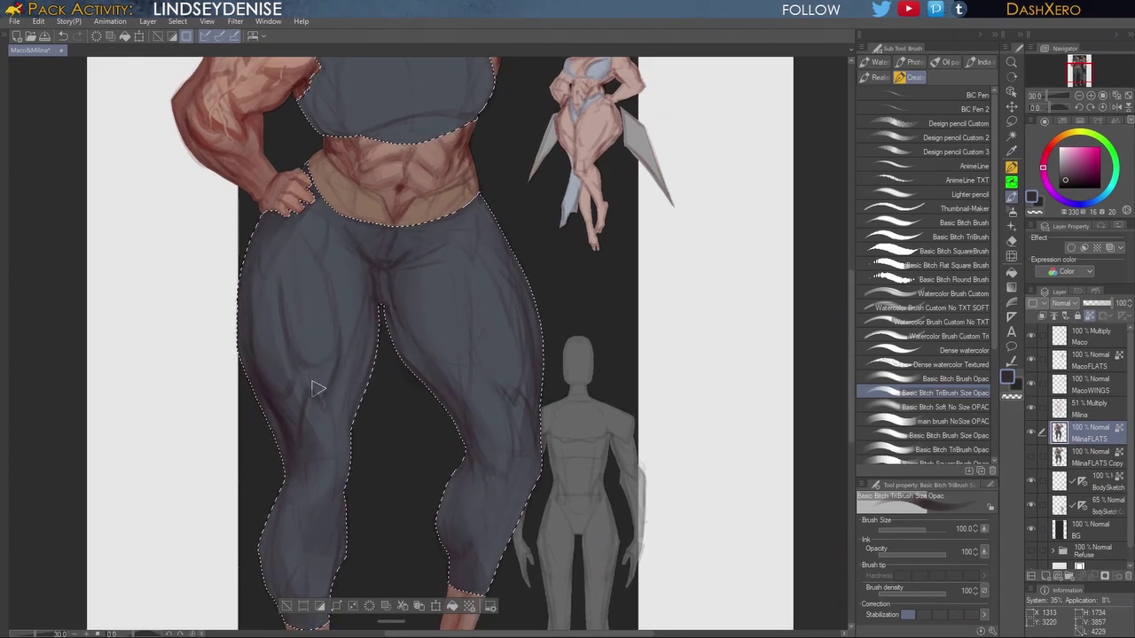
{"action": "left_click_drag", "start_coordinate": [329, 361], "coordinate": [305, 377]}
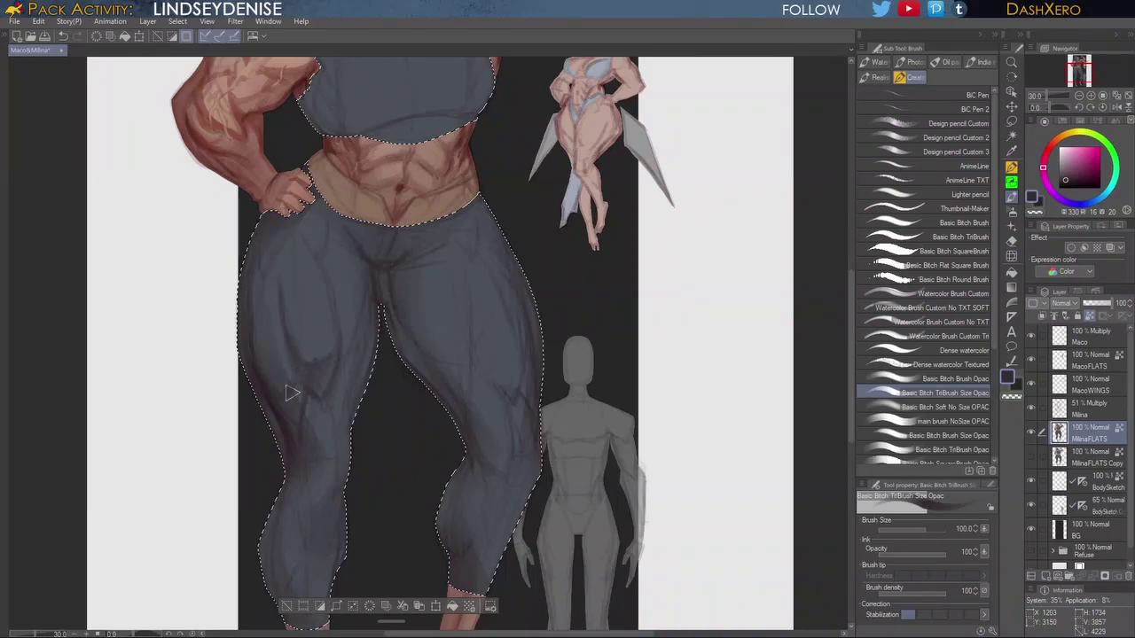
Step: Define the knee and calf folds on the trouser leg below the hip hand in dark purple
{"action": "left_click_drag", "start_coordinate": [372, 406], "coordinate": [378, 374]}
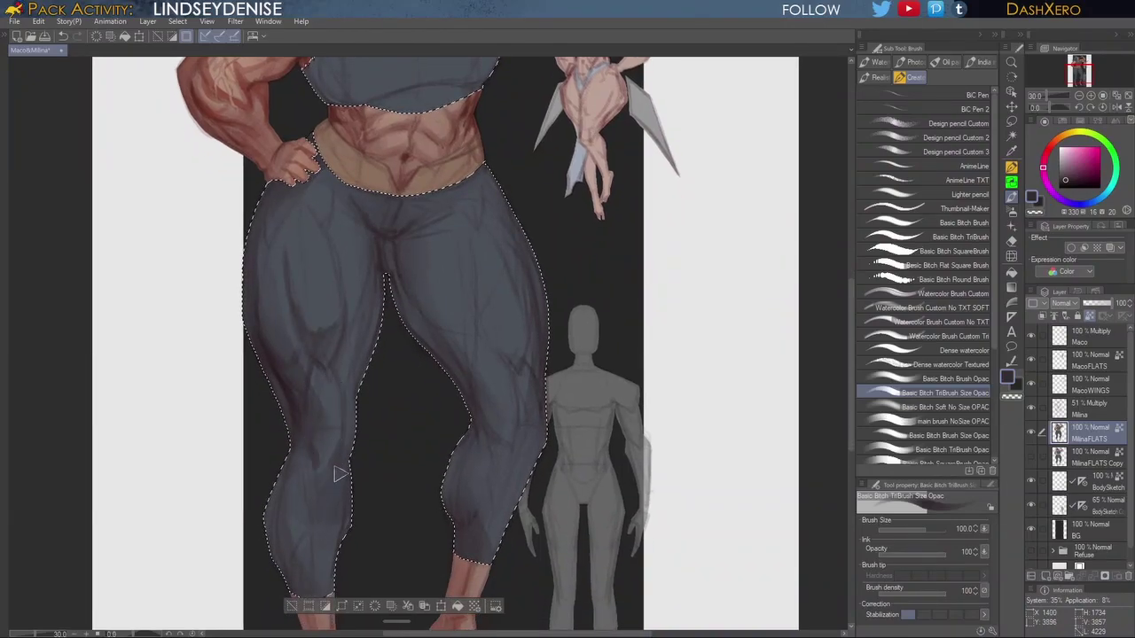
{"action": "left_click_drag", "start_coordinate": [330, 495], "coordinate": [366, 438]}
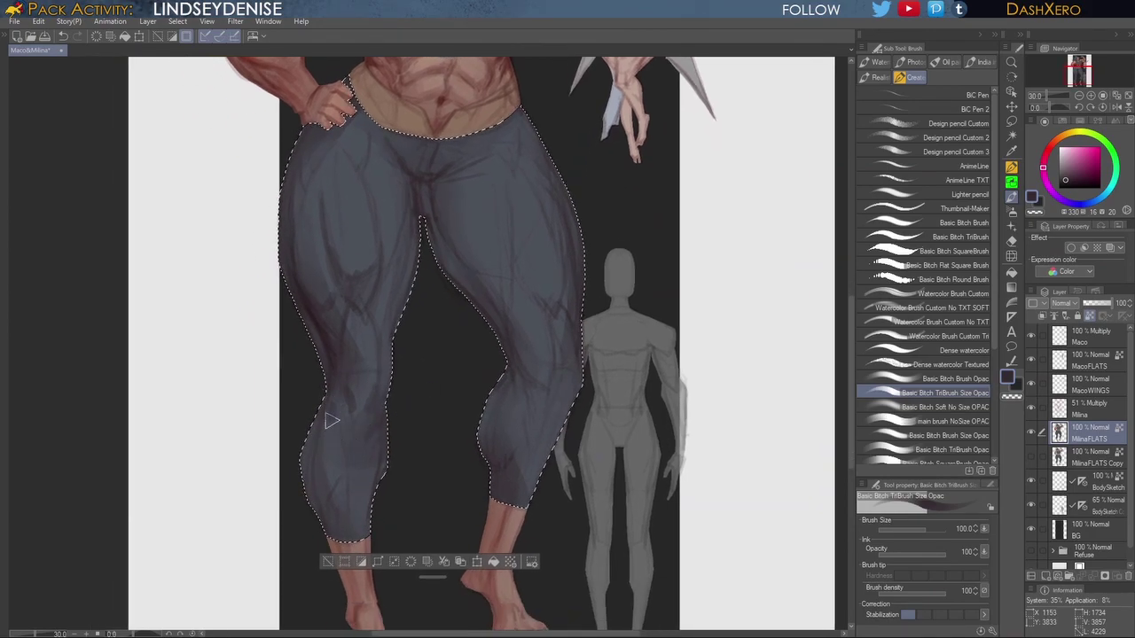
{"action": "scroll", "coordinate": [337, 443], "scroll_direction": "down", "scroll_amount": 3}
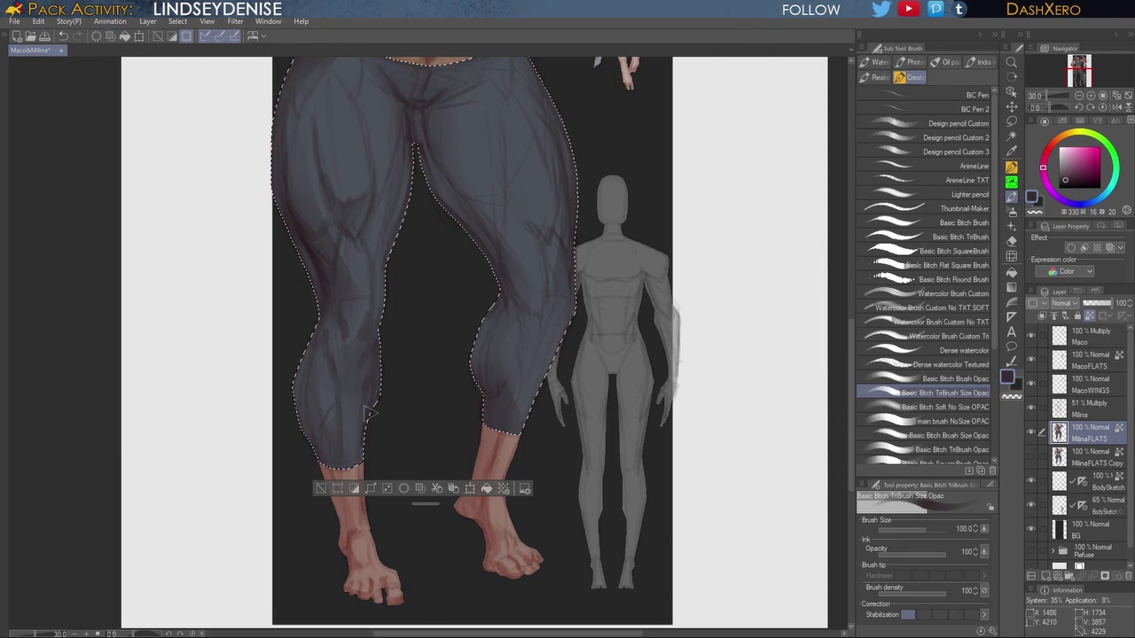
{"action": "left_click_drag", "start_coordinate": [615, 323], "coordinate": [617, 463]}
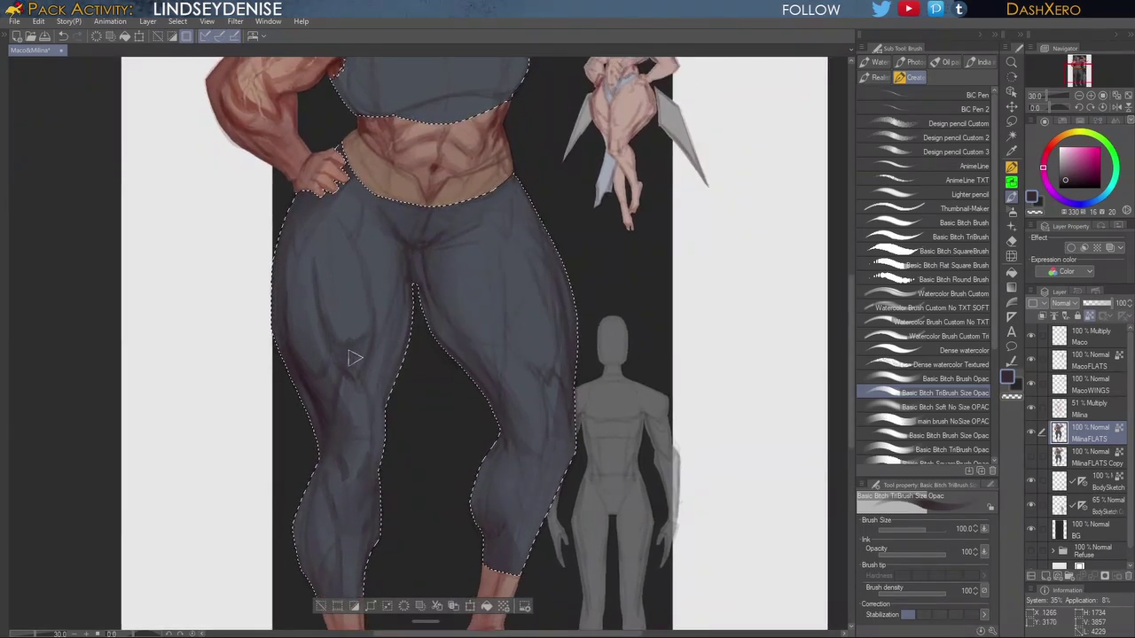
Step: Paint dark folds around the opposite leg's knee and calf and undo the last stroke
{"action": "left_click_drag", "start_coordinate": [567, 370], "coordinate": [562, 390]}
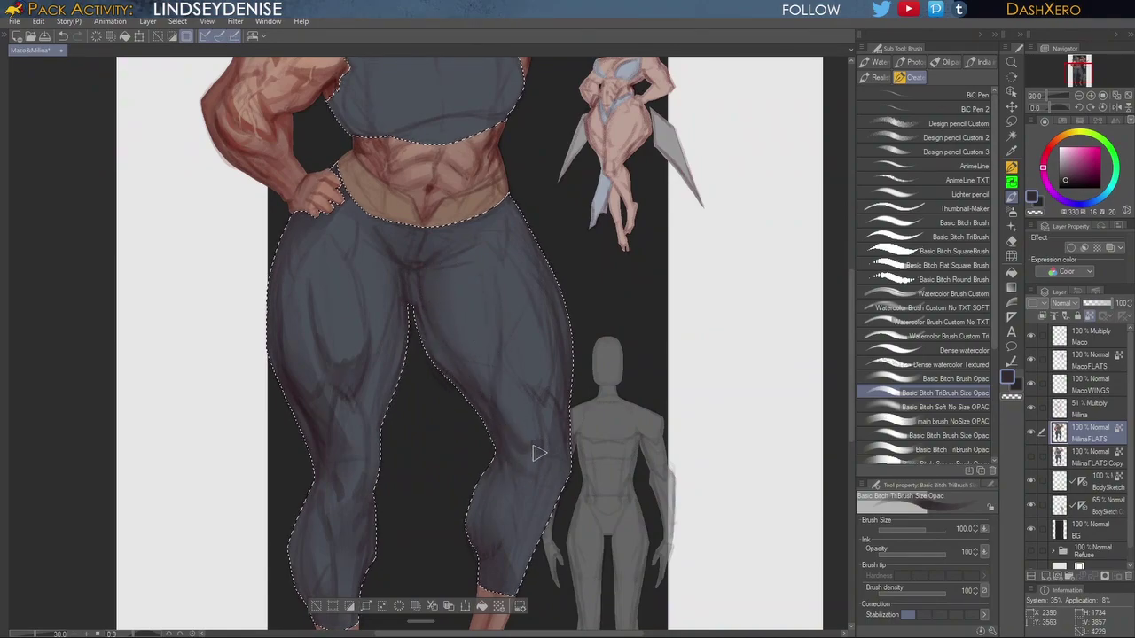
{"action": "left_click_drag", "start_coordinate": [530, 475], "coordinate": [533, 421]}
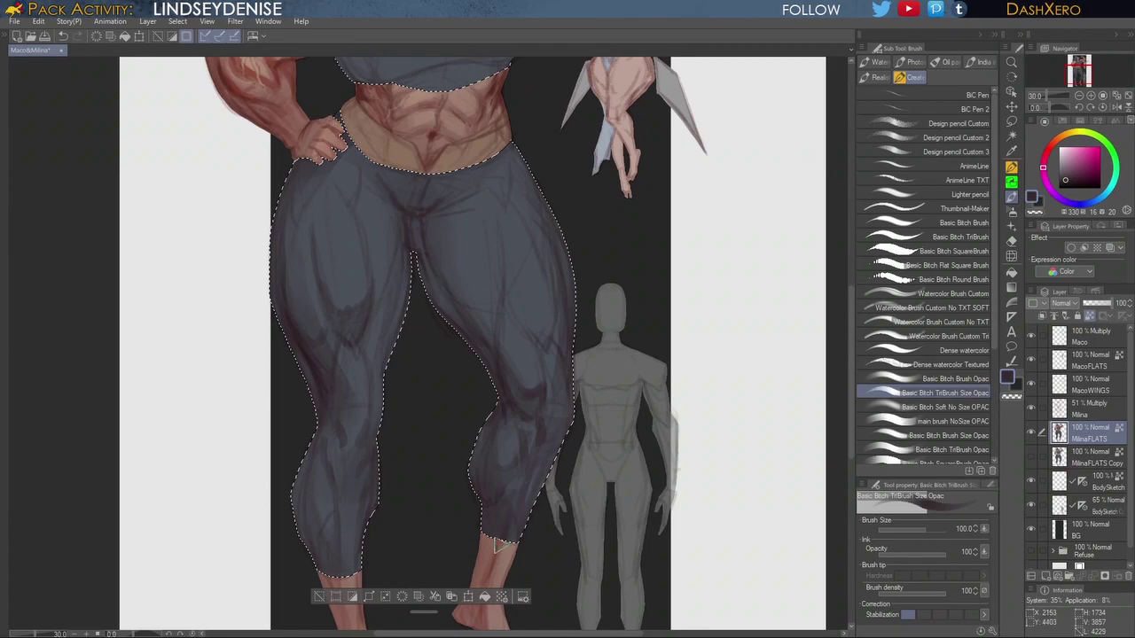
{"action": "key", "text": "ctrl+z"}
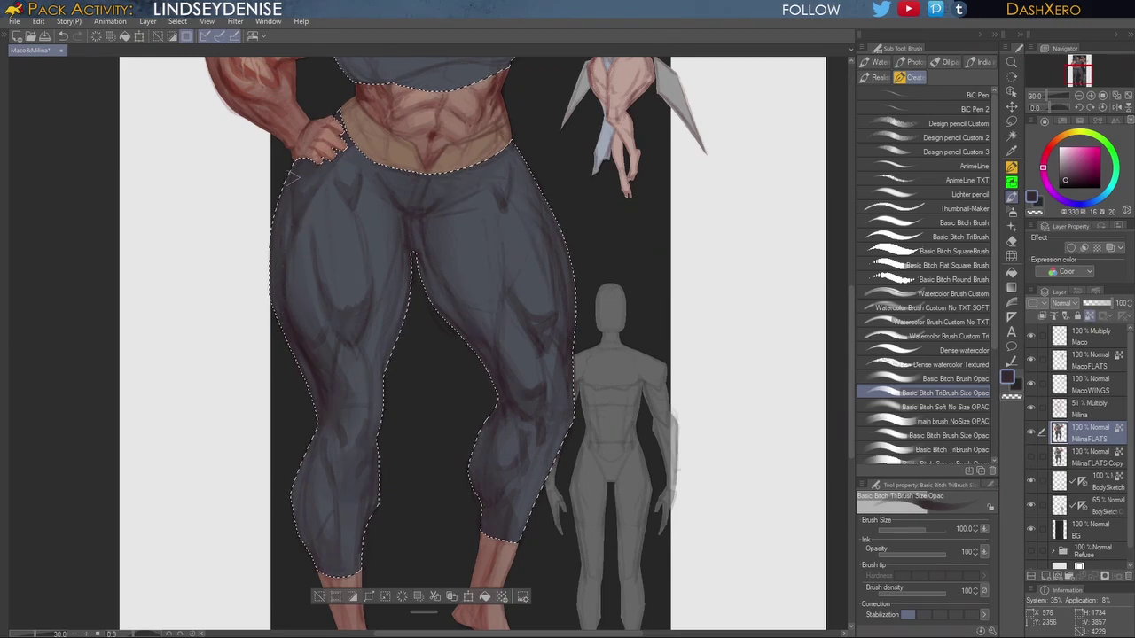
Step: Deepen the dark folds around both trouser knees and along the inner thighs with Basic Bitch TriBrush Size Opac at size 100
{"action": "left_click_drag", "start_coordinate": [647, 408], "coordinate": [667, 483]}
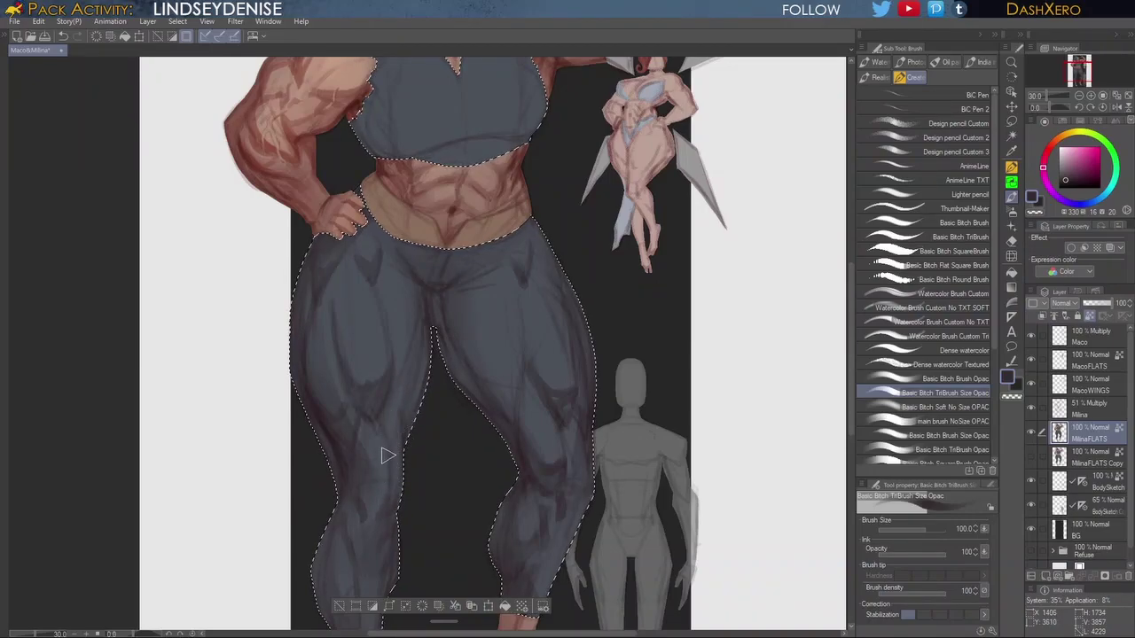
{"action": "left_click_drag", "start_coordinate": [446, 431], "coordinate": [472, 391]}
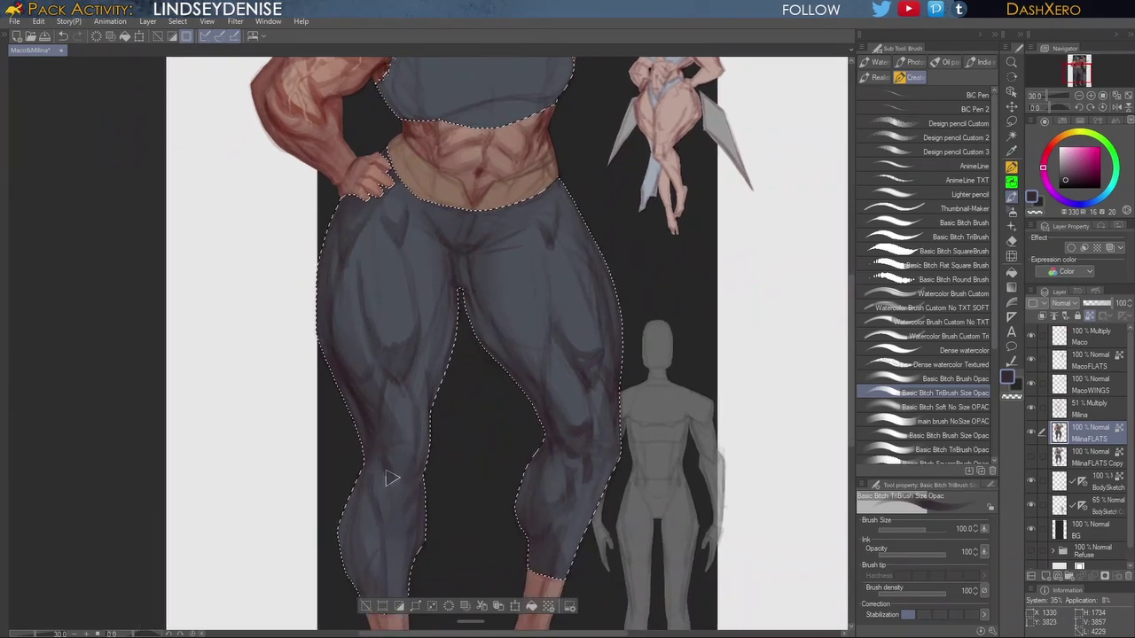
{"action": "left_click_drag", "start_coordinate": [556, 439], "coordinate": [561, 478]}
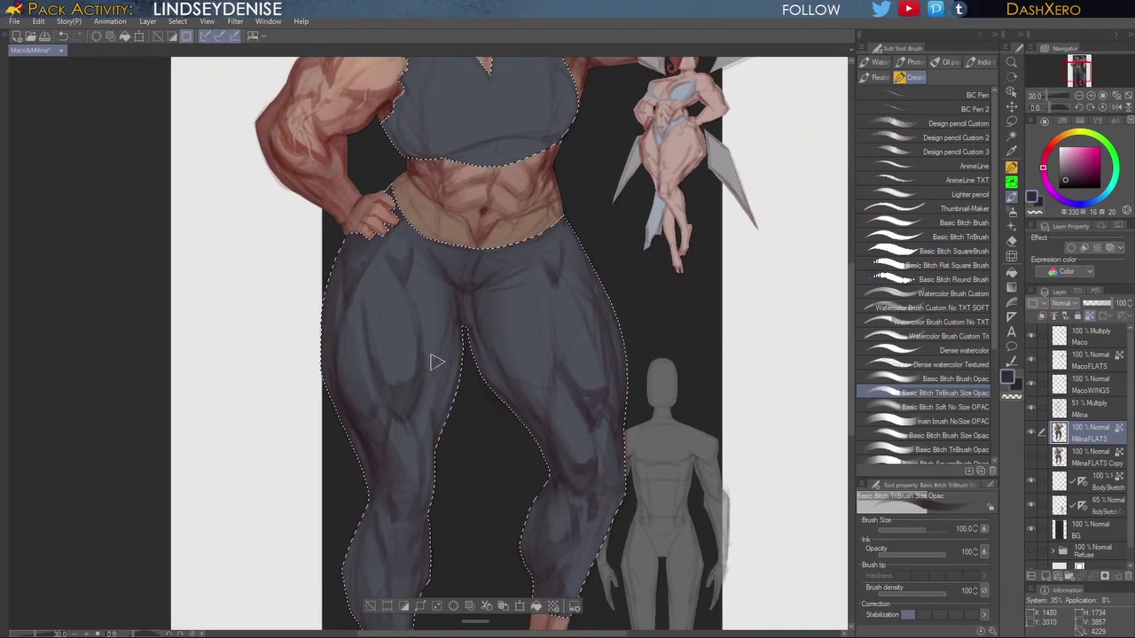
{"action": "left_click_drag", "start_coordinate": [452, 344], "coordinate": [456, 324]}
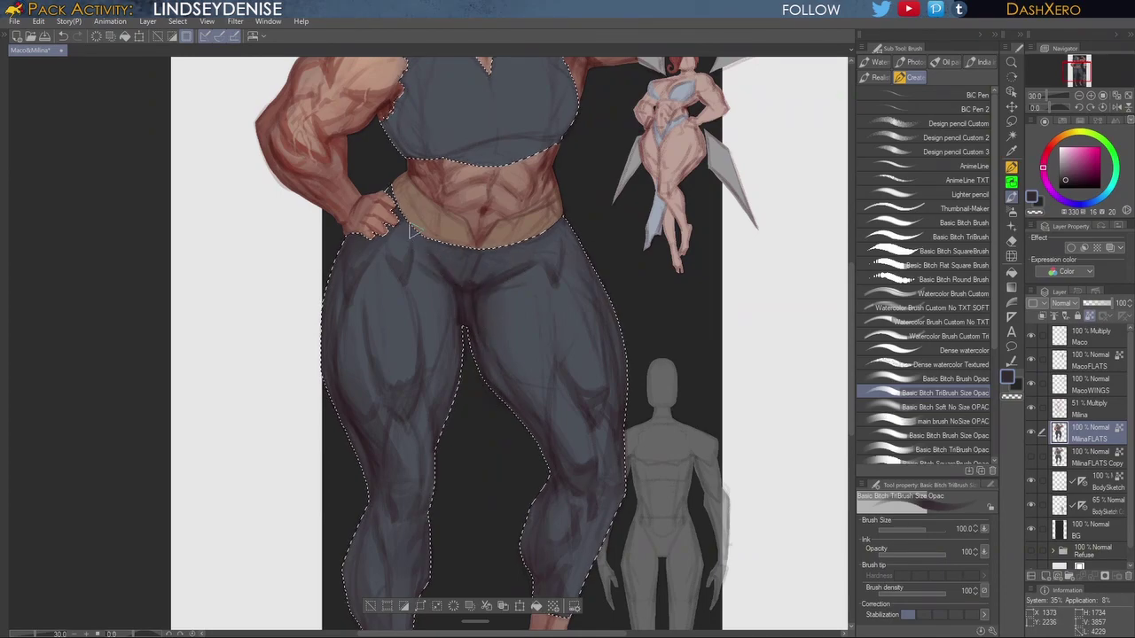
Step: Paint finer dark creases running from the crotch toward both hips with the brush reduced to size 70
{"action": "key", "text": "bracketleft"}
{"action": "key", "text": "bracketleft"}
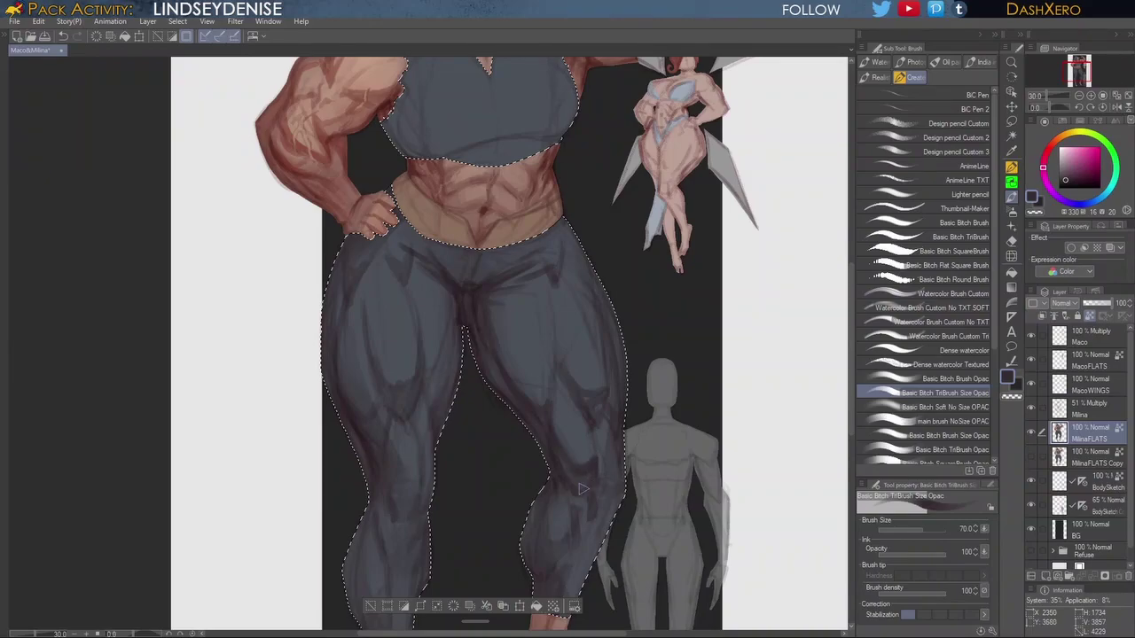
{"action": "left_click_drag", "start_coordinate": [591, 289], "coordinate": [587, 437]}
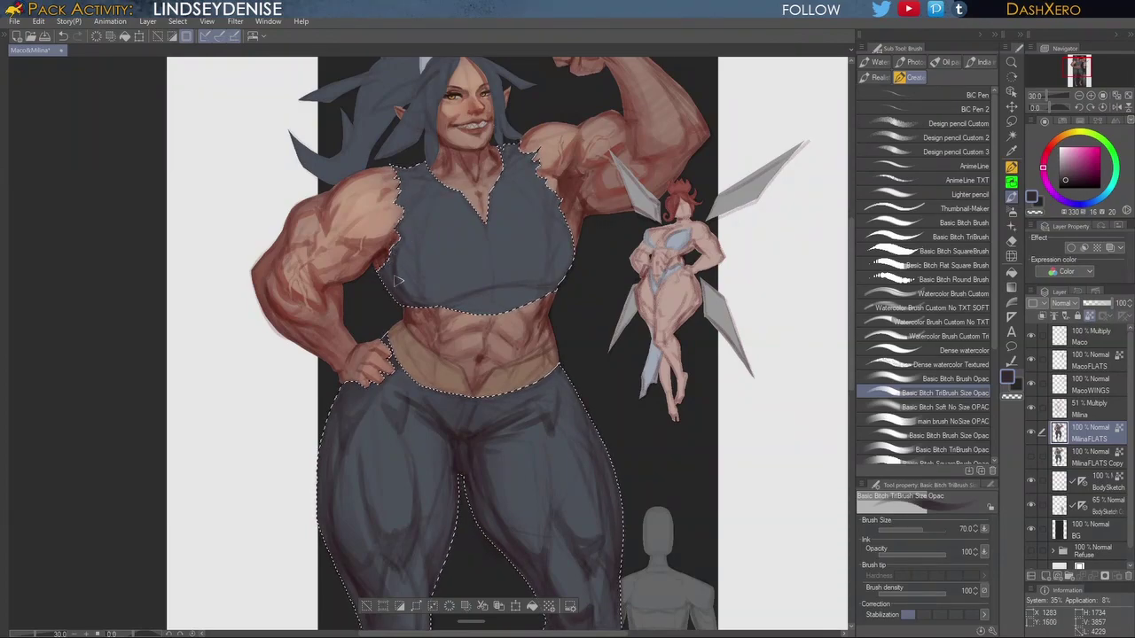
Step: Softly shade the underside of the bust and lower edge of the top with Basic Bitch Soft No Size OPAC at size 150
{"action": "left_click_drag", "start_coordinate": [419, 255], "coordinate": [559, 207]}
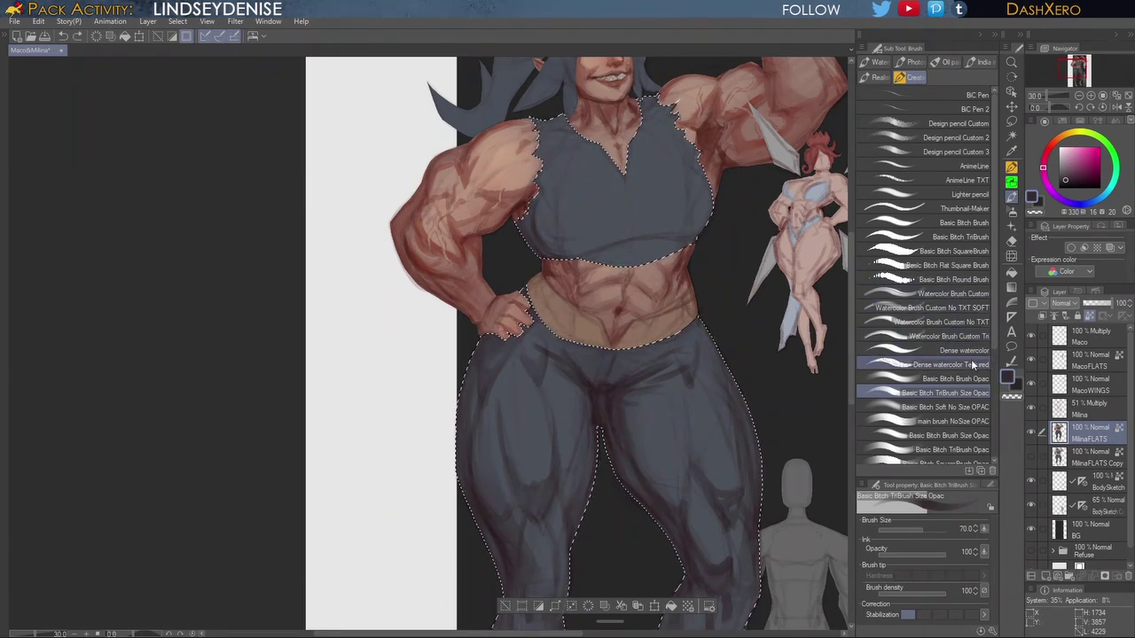
{"action": "left_click", "coordinate": [961, 406]}
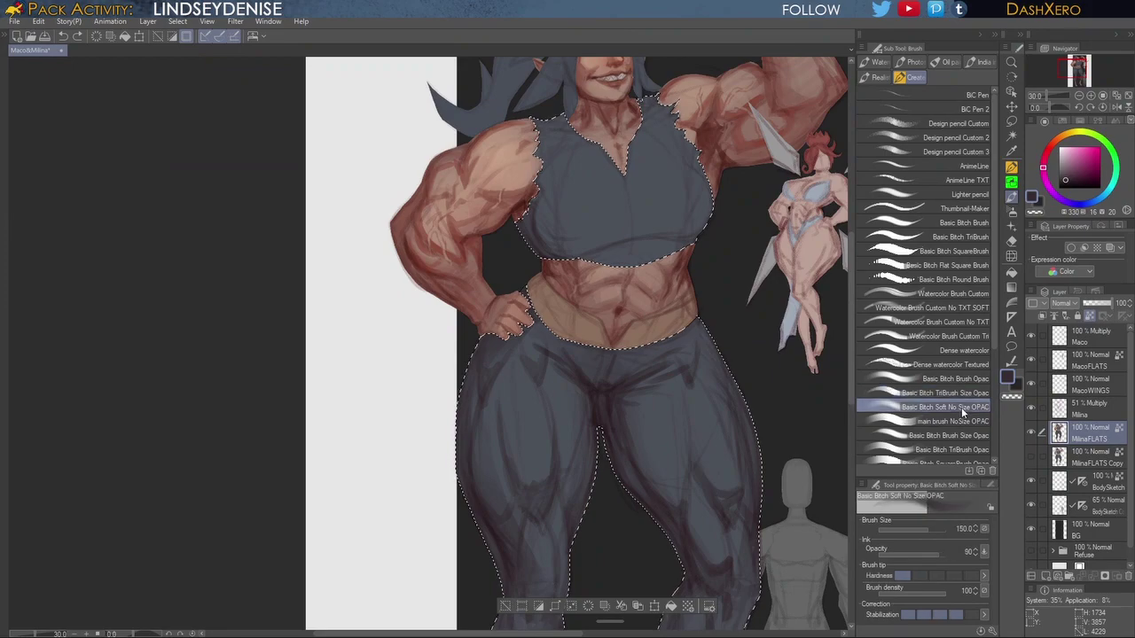
{"action": "mouse_move", "coordinate": [532, 223]}
{"action": "left_mouse_down"}
{"action": "mouse_move", "coordinate": [605, 236]}
{"action": "mouse_move", "coordinate": [669, 220]}
{"action": "left_mouse_up"}
{"action": "mouse_move", "coordinate": [565, 248]}
{"action": "left_mouse_down"}
{"action": "mouse_move", "coordinate": [709, 223]}
{"action": "mouse_move", "coordinate": [634, 228]}
{"action": "mouse_move", "coordinate": [709, 204]}
{"action": "left_mouse_up"}
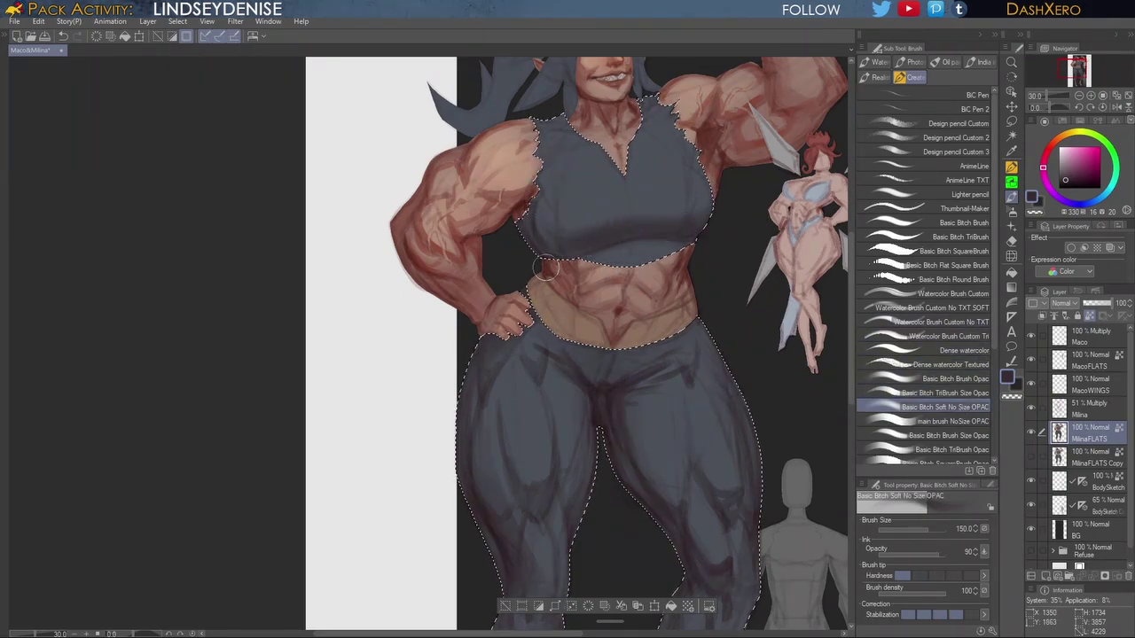
{"action": "left_click_drag", "start_coordinate": [547, 267], "coordinate": [578, 247]}
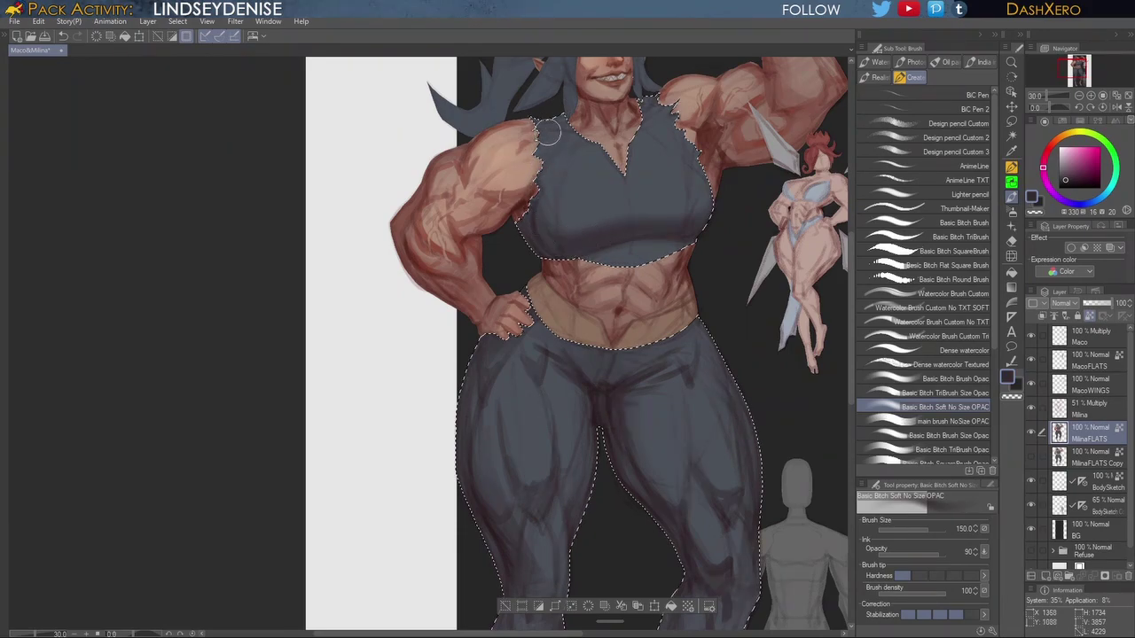
Step: Paint dark folds on both shoulders of the sleeveless top with Basic Bitch TriBrush Size Opac at size 70
{"action": "left_click_drag", "start_coordinate": [745, 368], "coordinate": [700, 416]}
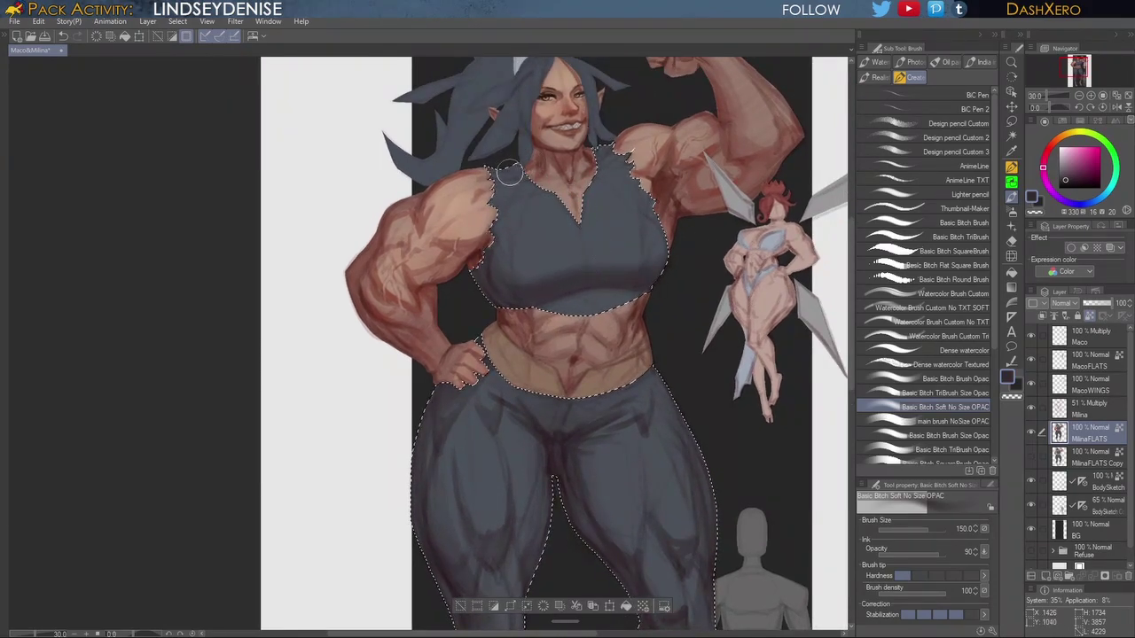
{"action": "left_click", "coordinate": [964, 393]}
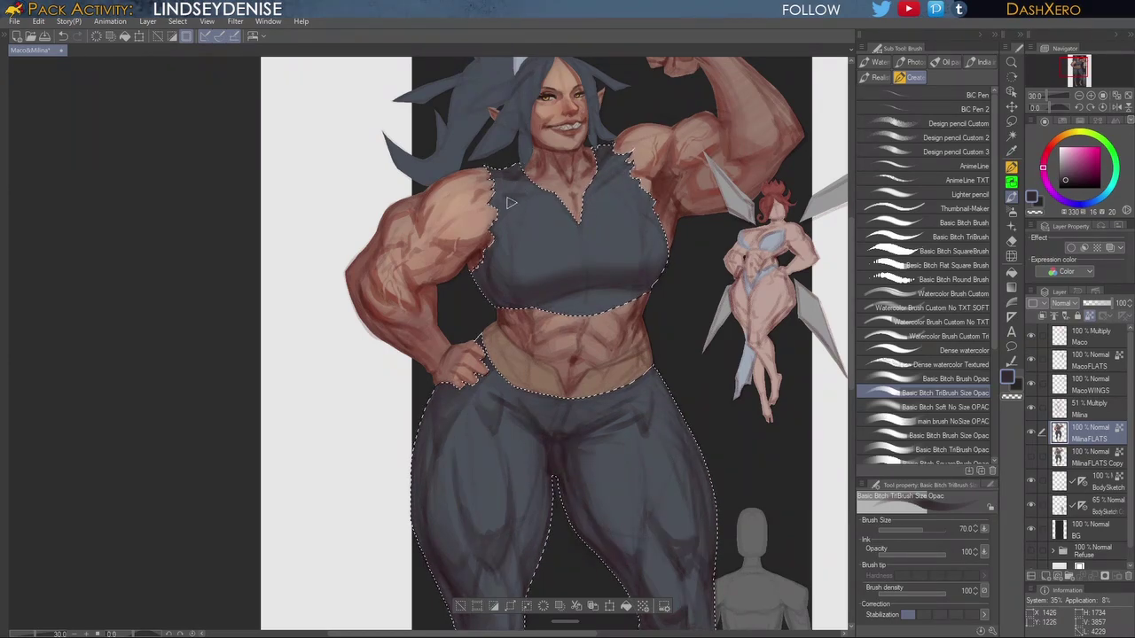
{"action": "left_click_drag", "start_coordinate": [689, 268], "coordinate": [684, 268]}
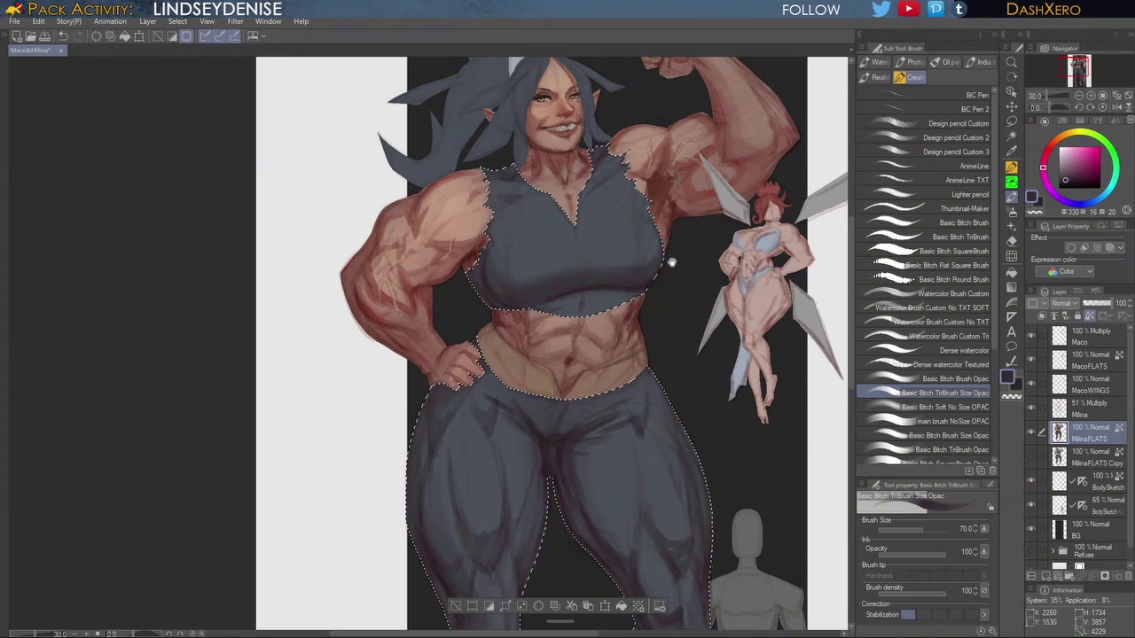
Step: Add dark stretch folds across the chest of the top below the neckline with the size 70 brush
{"action": "left_click_drag", "start_coordinate": [664, 260], "coordinate": [765, 244]}
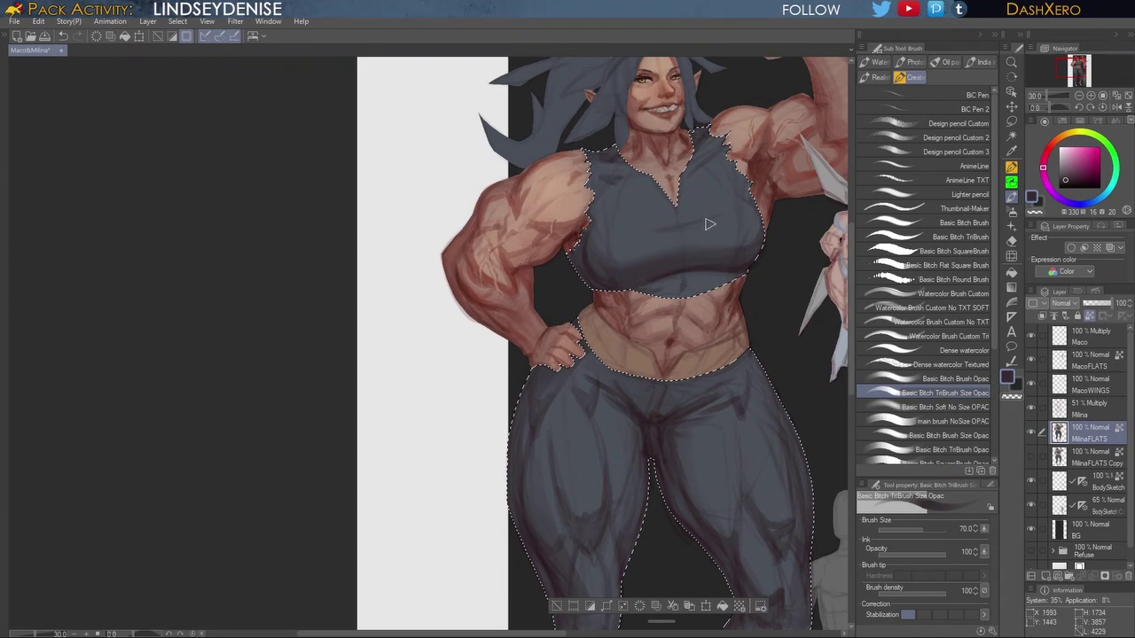
{"action": "left_click_drag", "start_coordinate": [746, 247], "coordinate": [729, 255]}
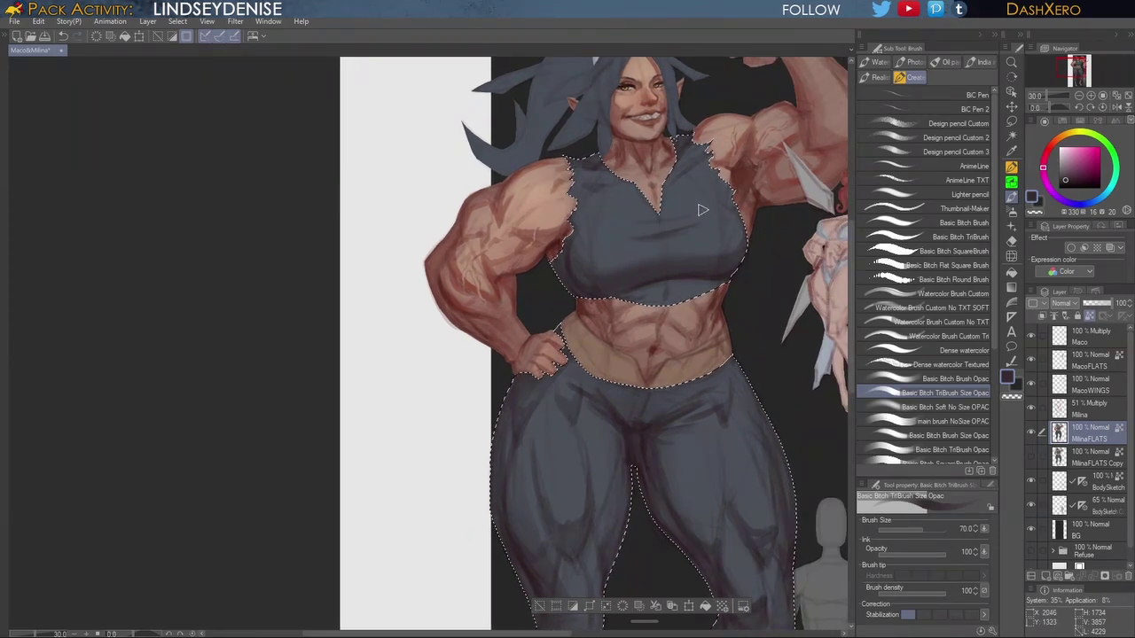
{"action": "left_click_drag", "start_coordinate": [834, 298], "coordinate": [753, 306]}
{"action": "left_click_drag", "start_coordinate": [709, 471], "coordinate": [746, 349]}
{"action": "left_click_drag", "start_coordinate": [767, 304], "coordinate": [760, 312]}
{"action": "left_click_drag", "start_coordinate": [717, 189], "coordinate": [695, 227]}
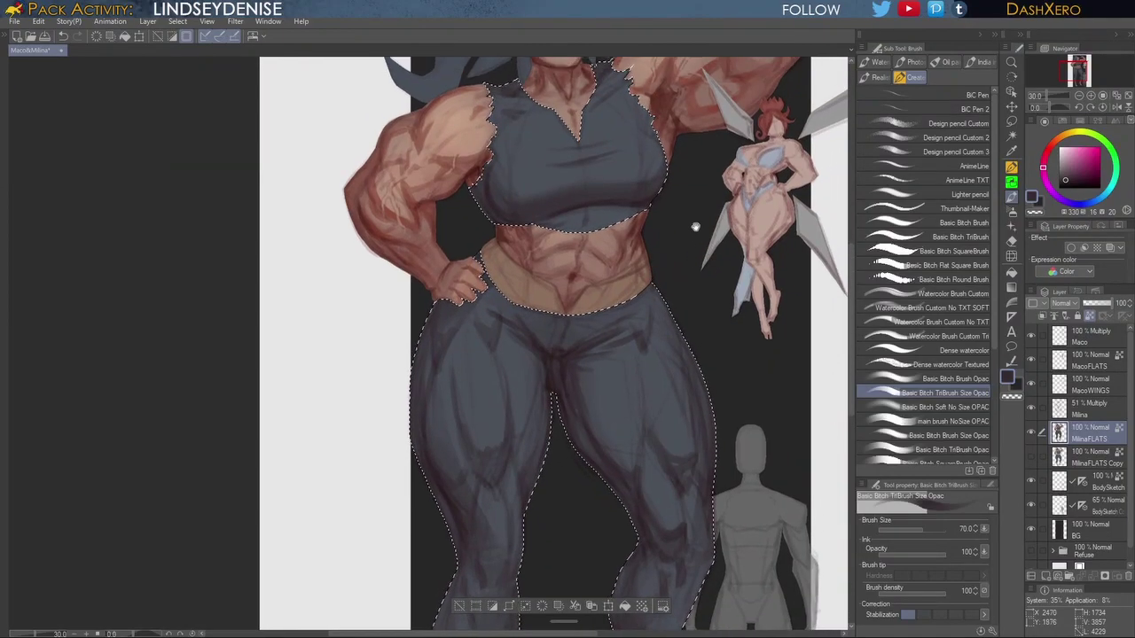
Step: Broadly darken the inner thighs, knees and calves of the trousers with Basic Bitch Brush Opac at size 300
{"action": "left_click", "coordinate": [964, 380]}
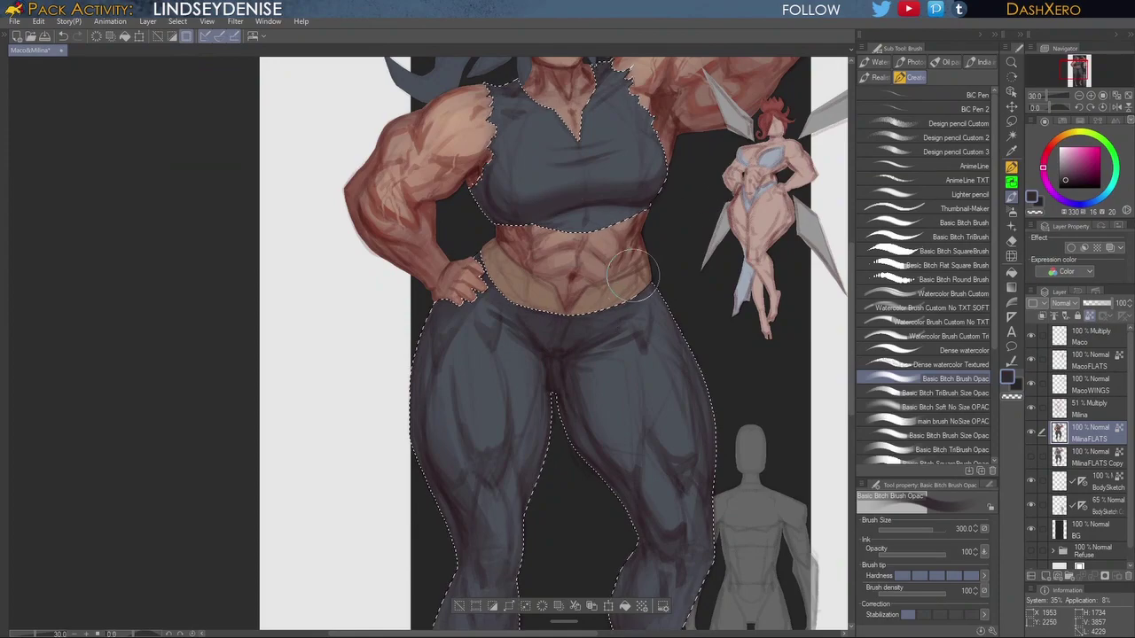
{"action": "left_click_drag", "start_coordinate": [700, 364], "coordinate": [648, 432]}
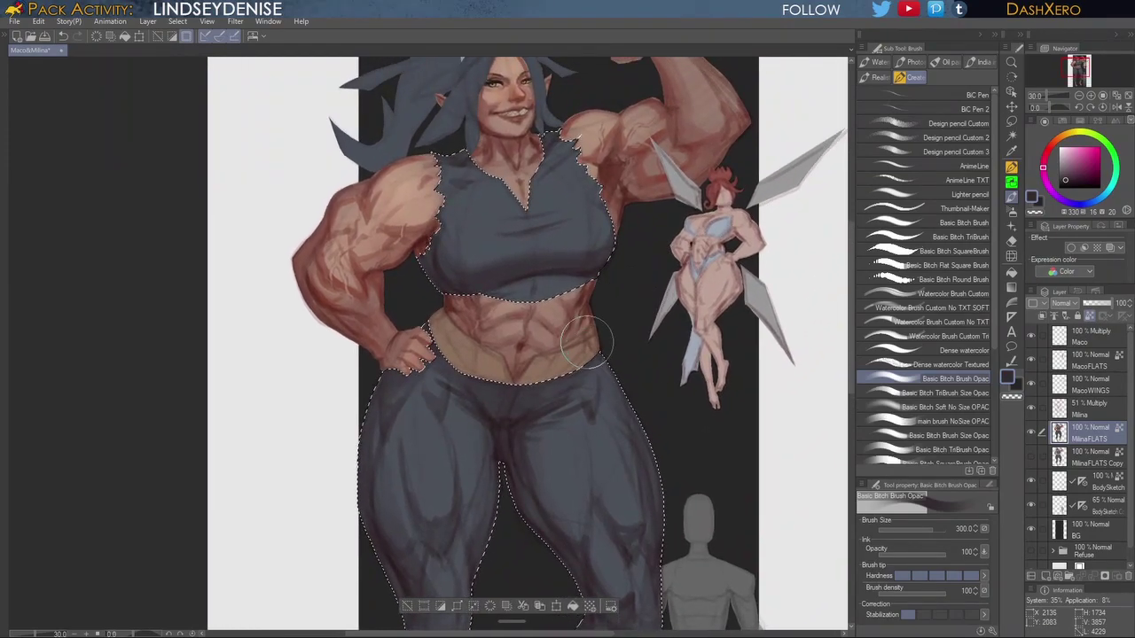
{"action": "left_click_drag", "start_coordinate": [700, 524], "coordinate": [671, 426]}
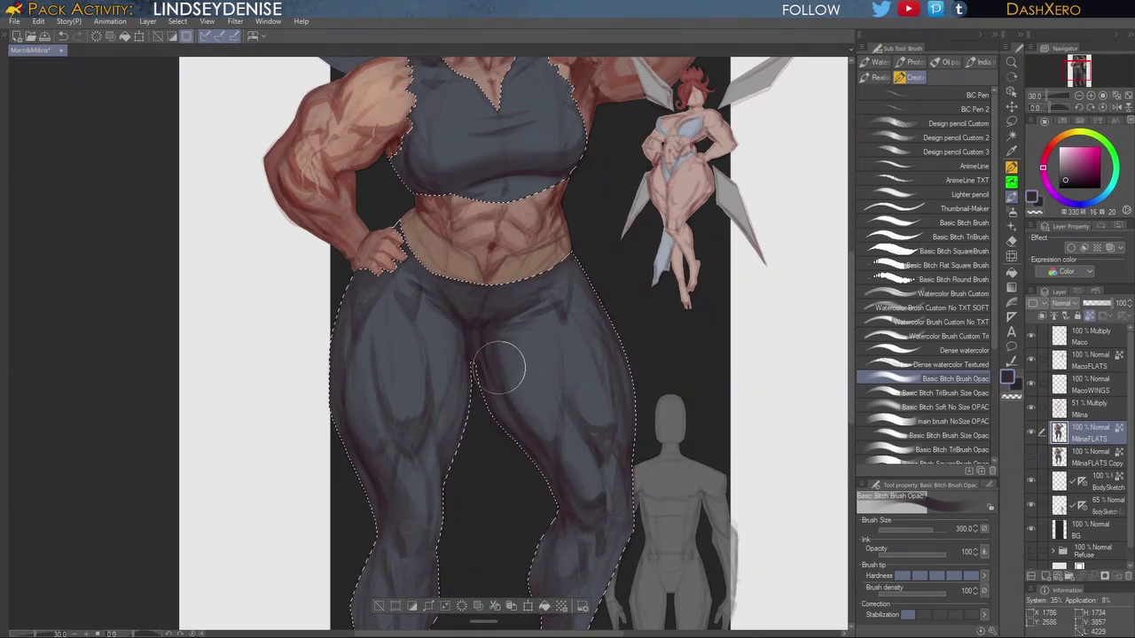
{"action": "left_click_drag", "start_coordinate": [691, 521], "coordinate": [688, 445]}
{"action": "left_click_drag", "start_coordinate": [611, 521], "coordinate": [658, 401]}
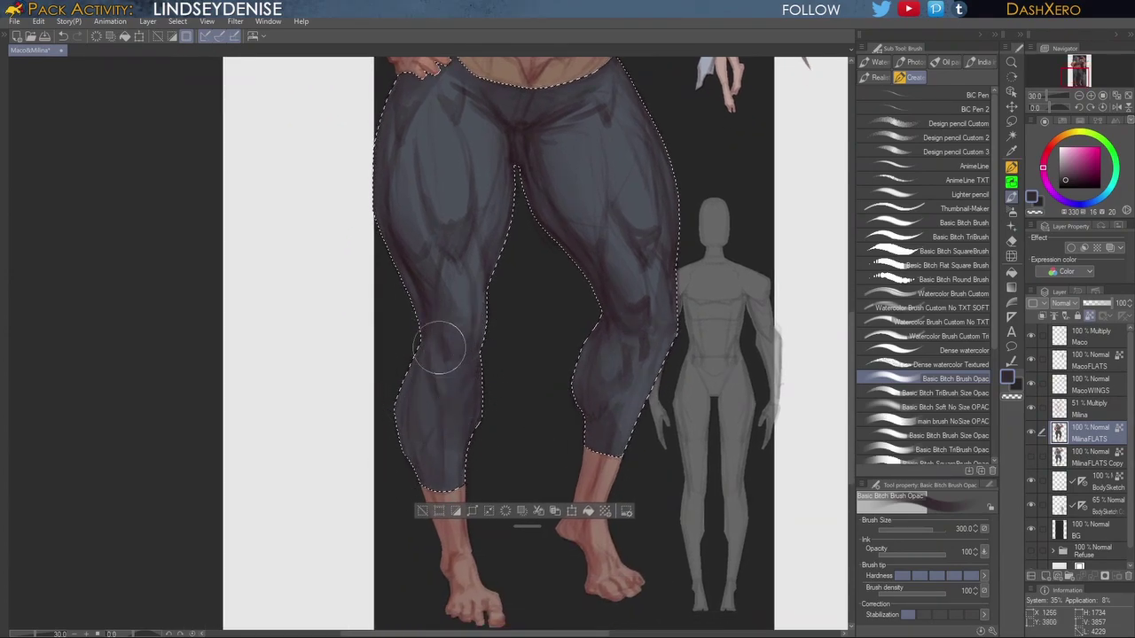
{"action": "mouse_move", "coordinate": [422, 311]}
{"action": "left_mouse_down"}
{"action": "mouse_move", "coordinate": [485, 294]}
{"action": "mouse_move", "coordinate": [481, 344]}
{"action": "left_mouse_up"}
Step: Hide the Milina line layer and blend the knee and calf shading on the trousers
{"action": "left_click", "coordinate": [1031, 409]}
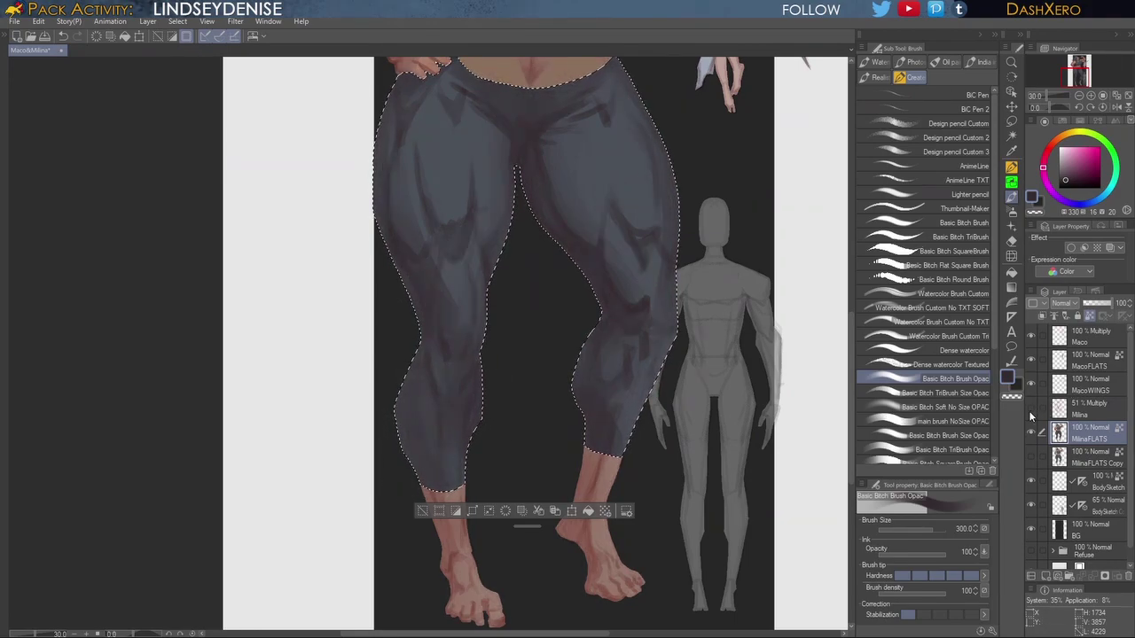
{"action": "left_click_drag", "start_coordinate": [637, 346], "coordinate": [631, 439]}
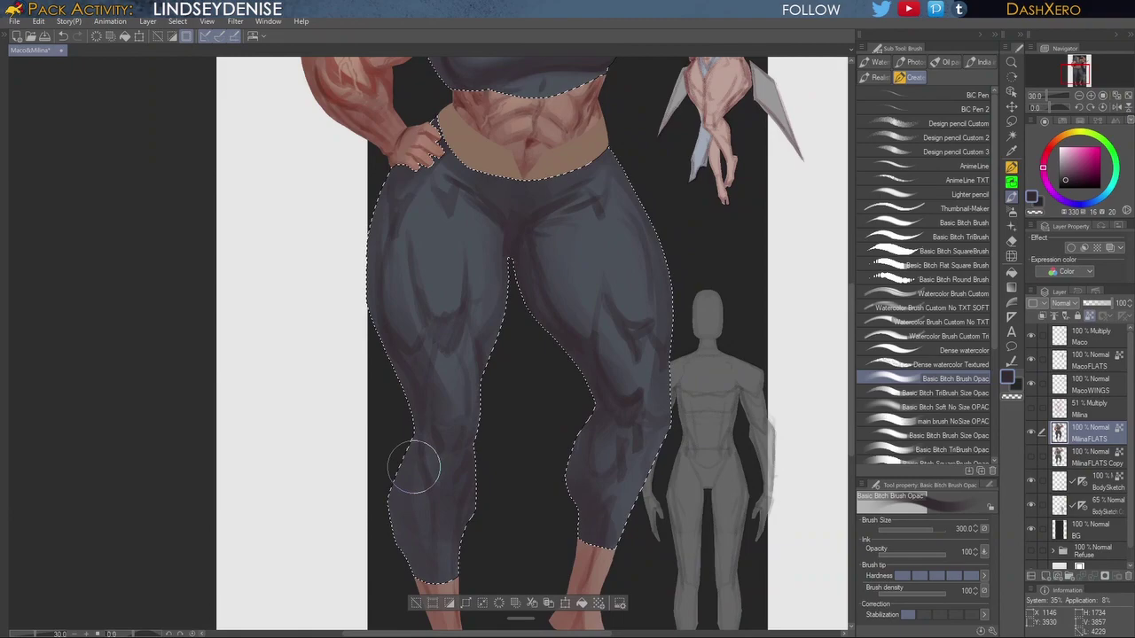
{"action": "scroll", "coordinate": [649, 449], "scroll_direction": "down", "scroll_amount": 1}
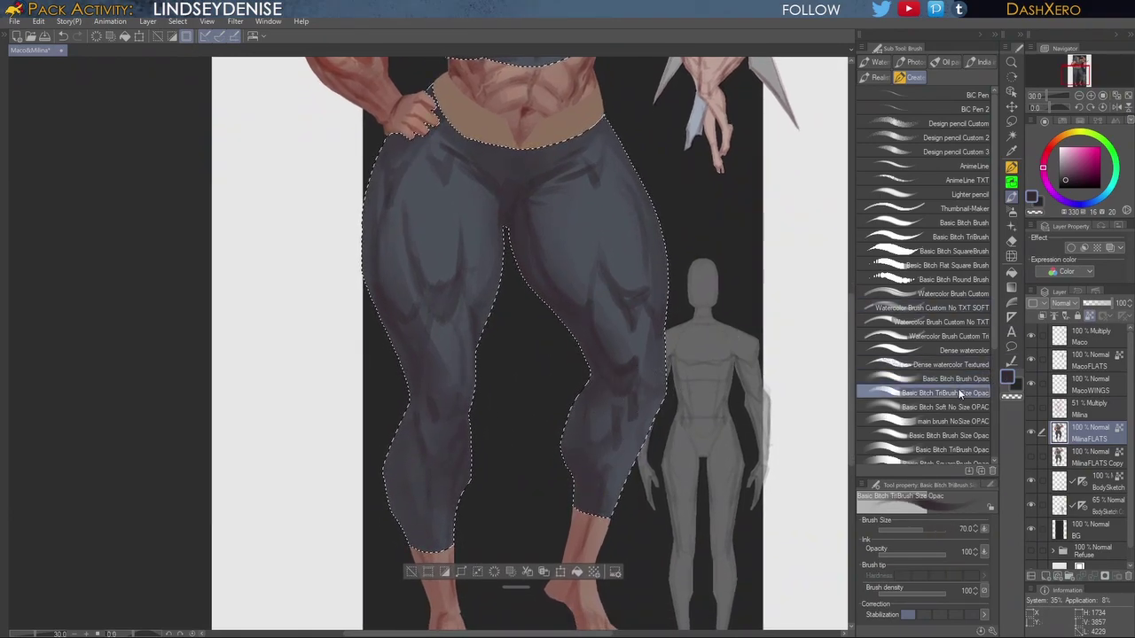
Step: Refine the shading of the trouser legs and the top with Basic Bitch Brush Opac, reducing its size to 200 and 150
{"action": "key", "text": "bracketleft"}
{"action": "key", "text": "bracketleft"}
{"action": "key", "text": "bracketleft"}
{"action": "key", "text": "bracketleft"}
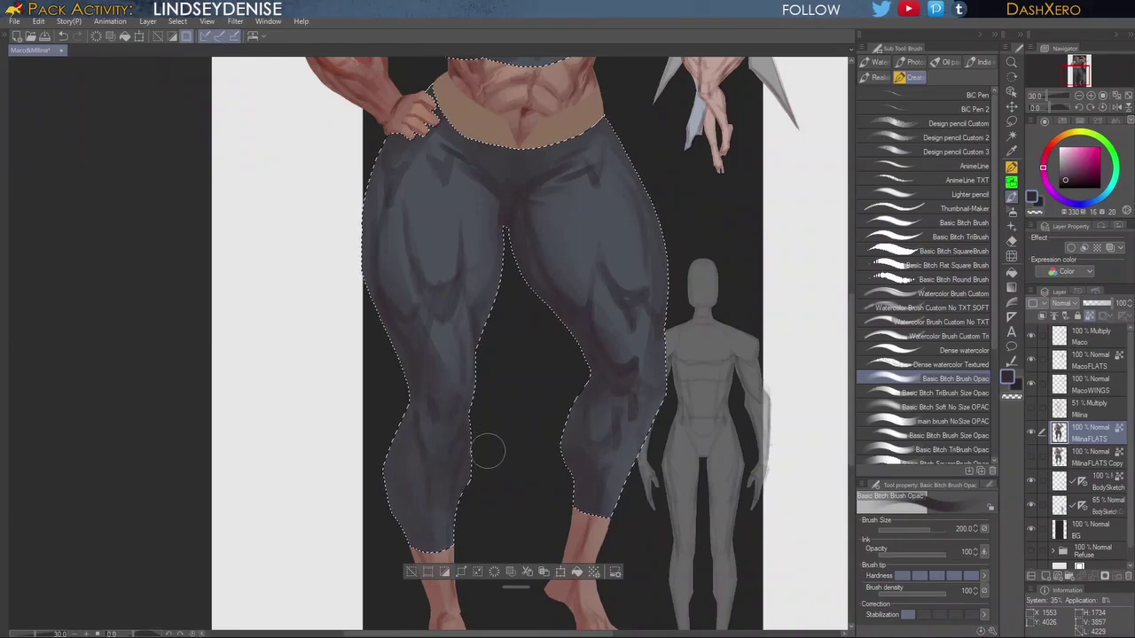
{"action": "left_click_drag", "start_coordinate": [594, 377], "coordinate": [628, 499]}
{"action": "left_click_drag", "start_coordinate": [651, 366], "coordinate": [651, 441]}
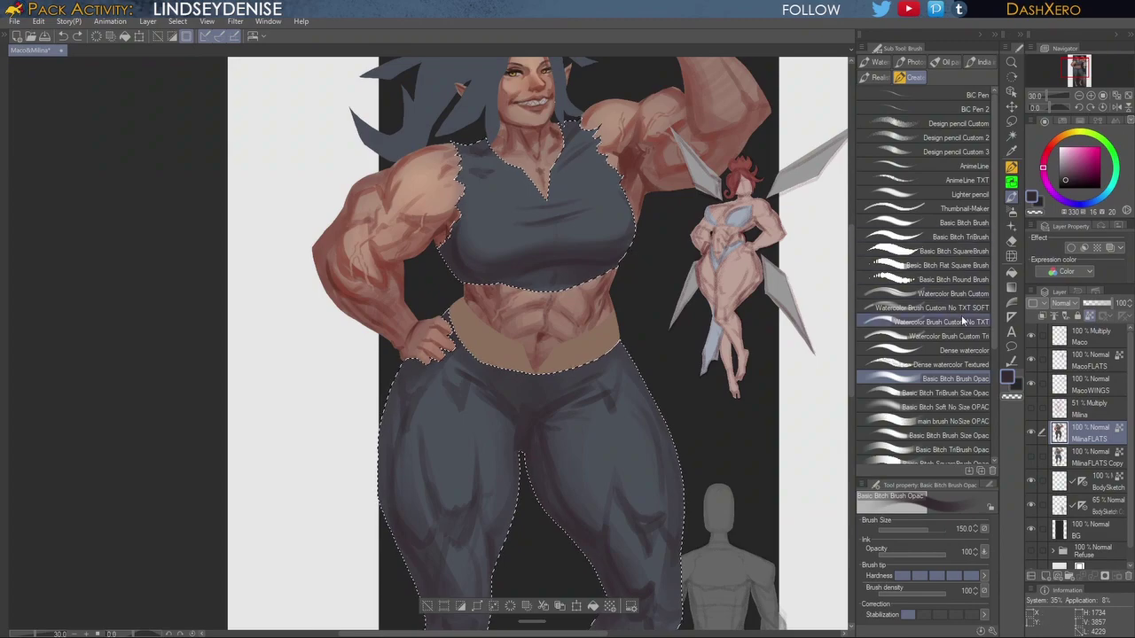
Step: Sharpen the folds on the top's chest and shoulders with Basic Bitch TriBrush Size Opac at size 70 and undo the last stroke
{"action": "left_click", "coordinate": [886, 392]}
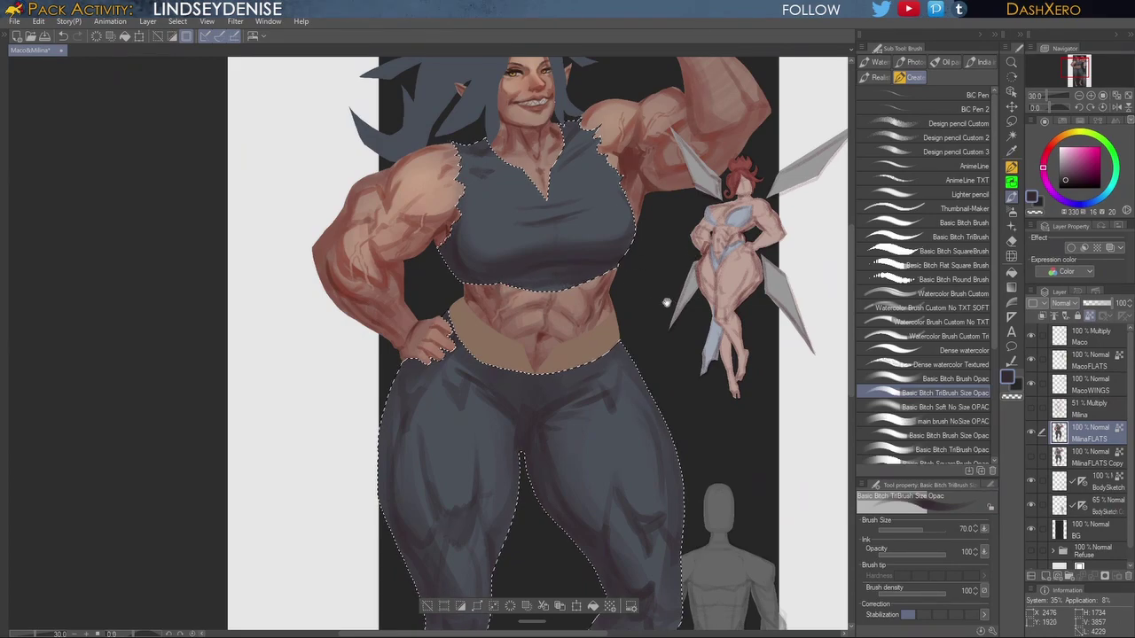
{"action": "left_click_drag", "start_coordinate": [666, 303], "coordinate": [654, 339]}
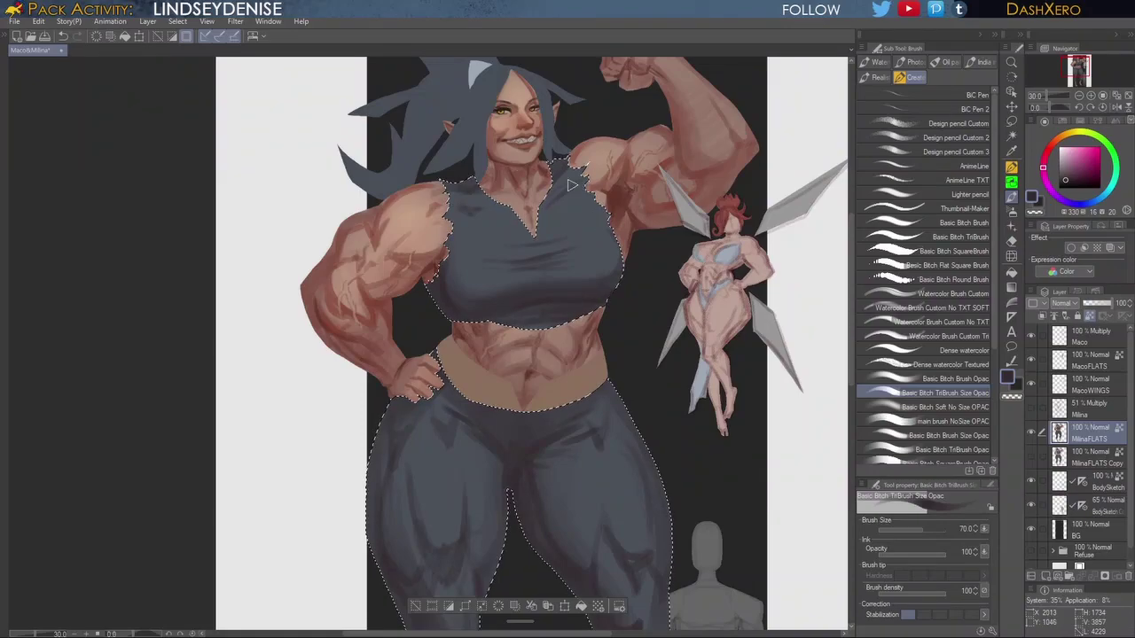
{"action": "key", "text": "ctrl+z"}
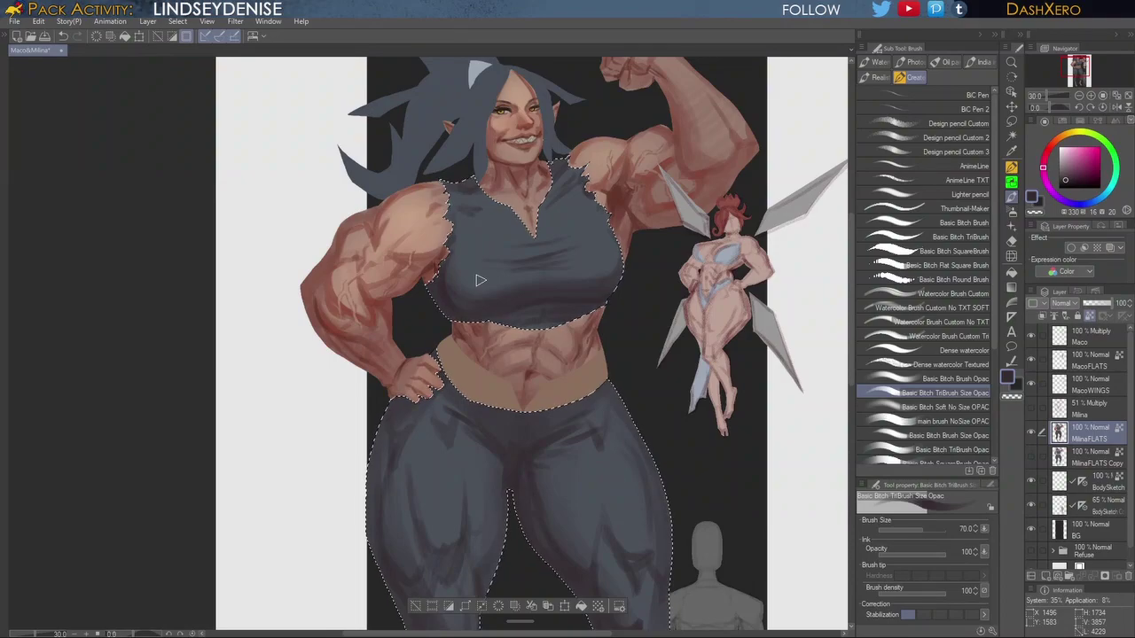
Step: Define the folds around both trouser knees with the size 70 TriBrush
{"action": "left_click_drag", "start_coordinate": [670, 458], "coordinate": [644, 297]}
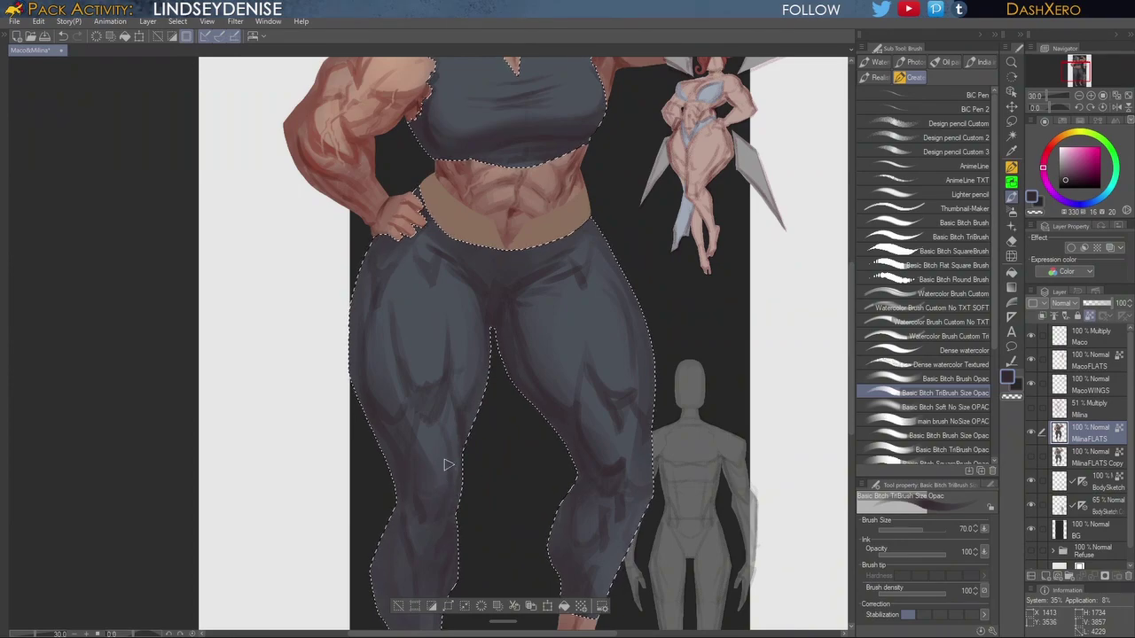
{"action": "left_click_drag", "start_coordinate": [588, 462], "coordinate": [582, 461]}
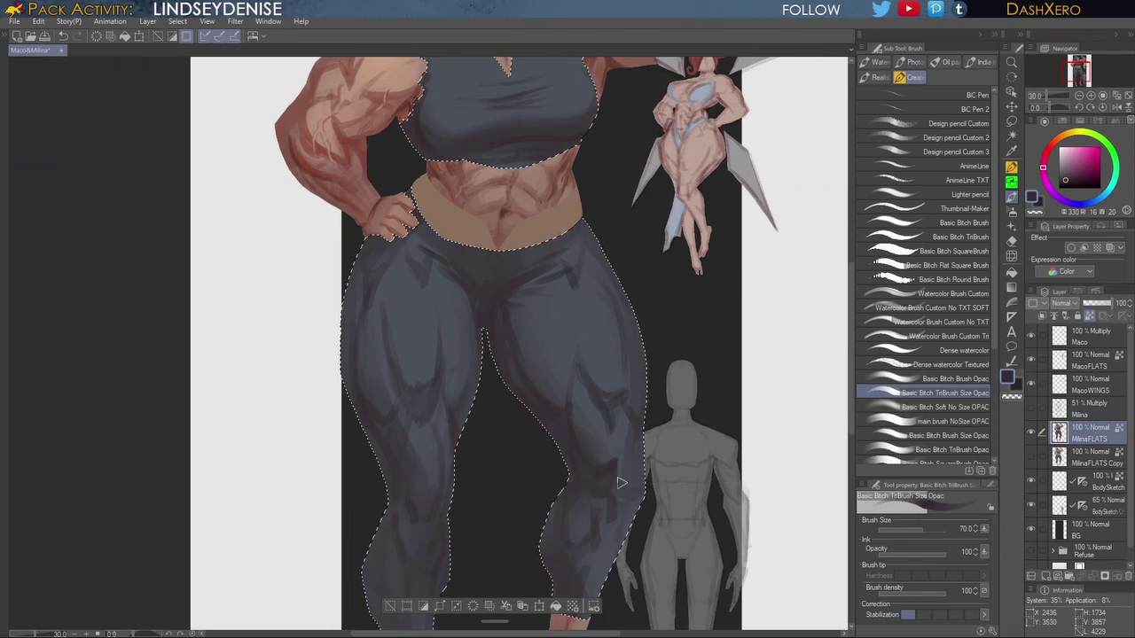
{"action": "left_click_drag", "start_coordinate": [658, 490], "coordinate": [610, 416]}
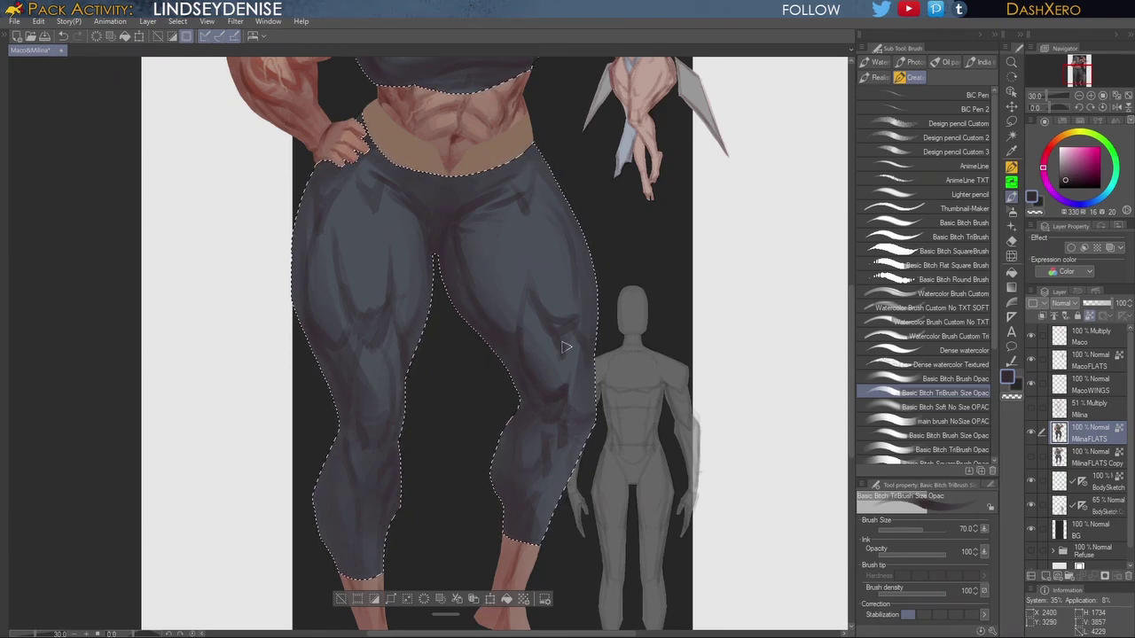
Step: Blend the knee and calf shadows on the trousers with Basic Bitch Brush Opac at size 150
{"action": "left_click", "coordinate": [950, 381]}
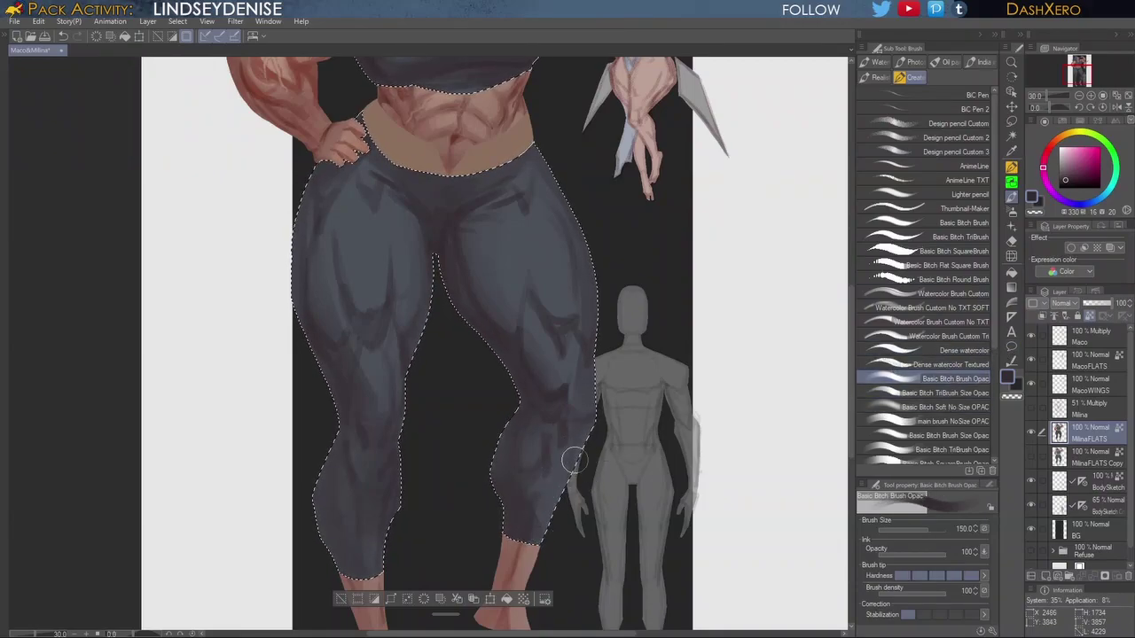
{"action": "mouse_move", "coordinate": [657, 334]}
{"action": "left_mouse_down"}
{"action": "mouse_move", "coordinate": [661, 390]}
{"action": "mouse_move", "coordinate": [687, 336]}
{"action": "mouse_move", "coordinate": [671, 416]}
{"action": "mouse_move", "coordinate": [643, 398]}
{"action": "mouse_move", "coordinate": [650, 423]}
{"action": "mouse_move", "coordinate": [653, 351]}
{"action": "left_mouse_up"}
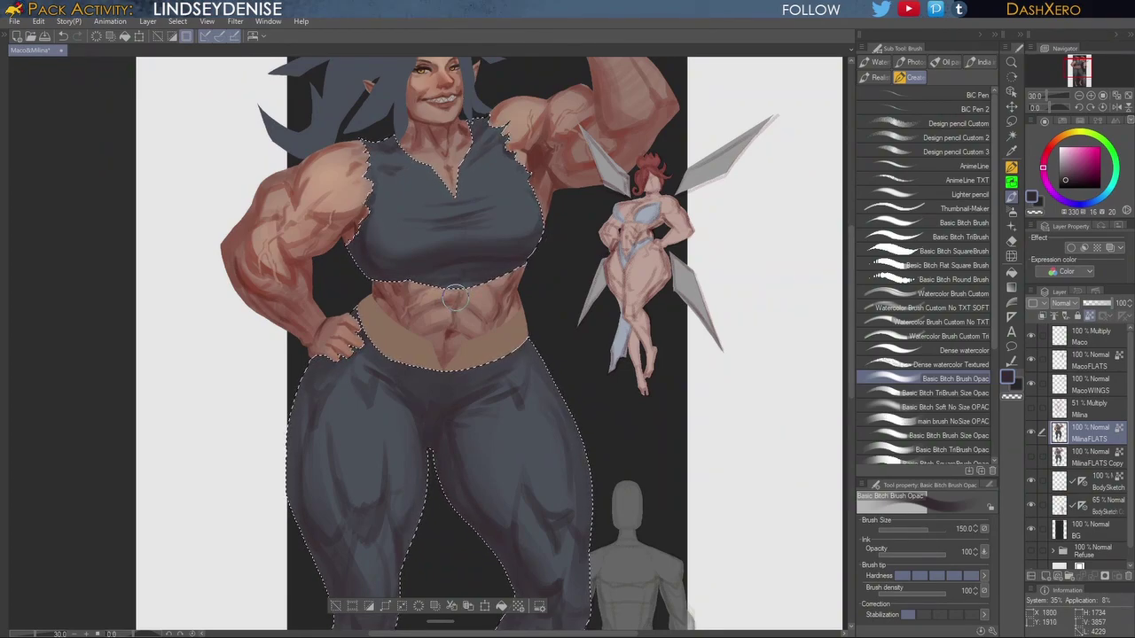
{"action": "scroll", "coordinate": [600, 411], "scroll_direction": "down", "scroll_amount": 6}
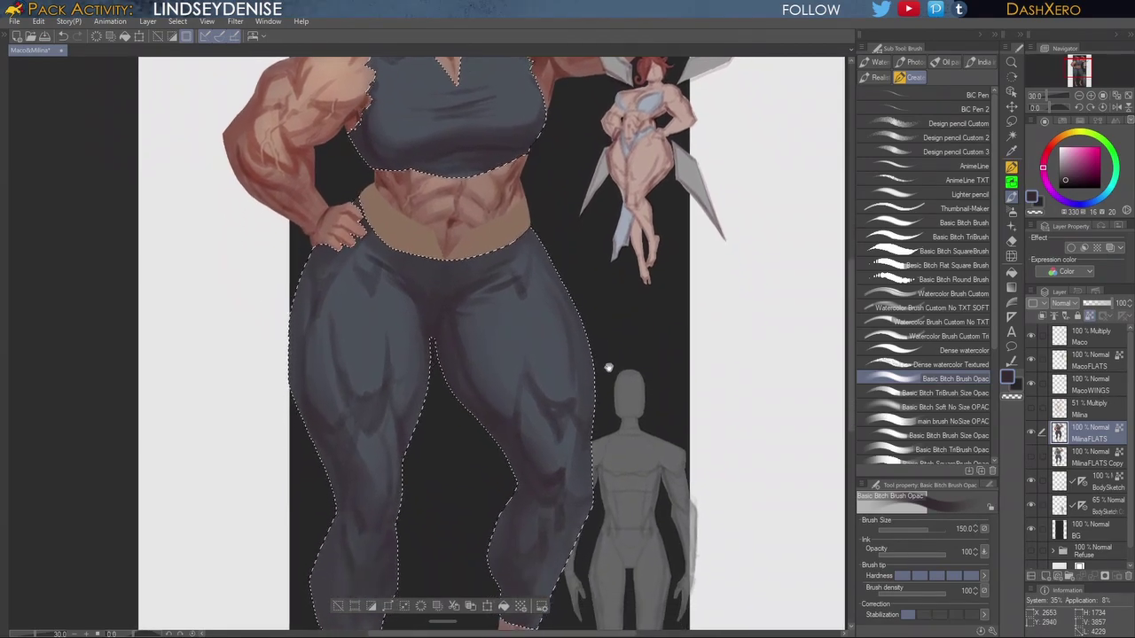
{"action": "mouse_move", "coordinate": [616, 394]}
{"action": "left_mouse_down"}
{"action": "mouse_move", "coordinate": [608, 413]}
{"action": "mouse_move", "coordinate": [616, 394]}
{"action": "left_mouse_up"}
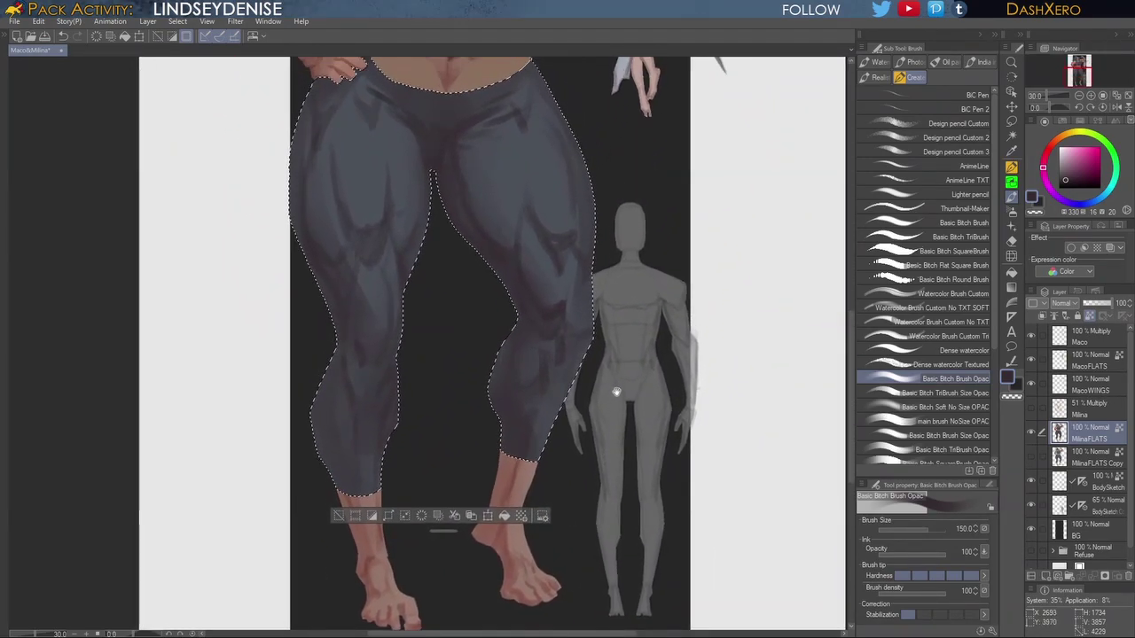
Step: Blend blue-grey tones over the front thigh and knee of the straight trouser leg with Basic Bitch Brush Opac at size 150
{"action": "left_click", "coordinate": [373, 278], "text": "alt"}
{"action": "mouse_move", "coordinate": [367, 360]}
{"action": "left_mouse_down"}
{"action": "mouse_move", "coordinate": [357, 367]}
{"action": "mouse_move", "coordinate": [387, 299]}
{"action": "mouse_move", "coordinate": [378, 359]}
{"action": "left_mouse_up"}
{"action": "key", "text": "ctrl+z"}
{"action": "left_click_drag", "start_coordinate": [373, 281], "coordinate": [374, 319]}
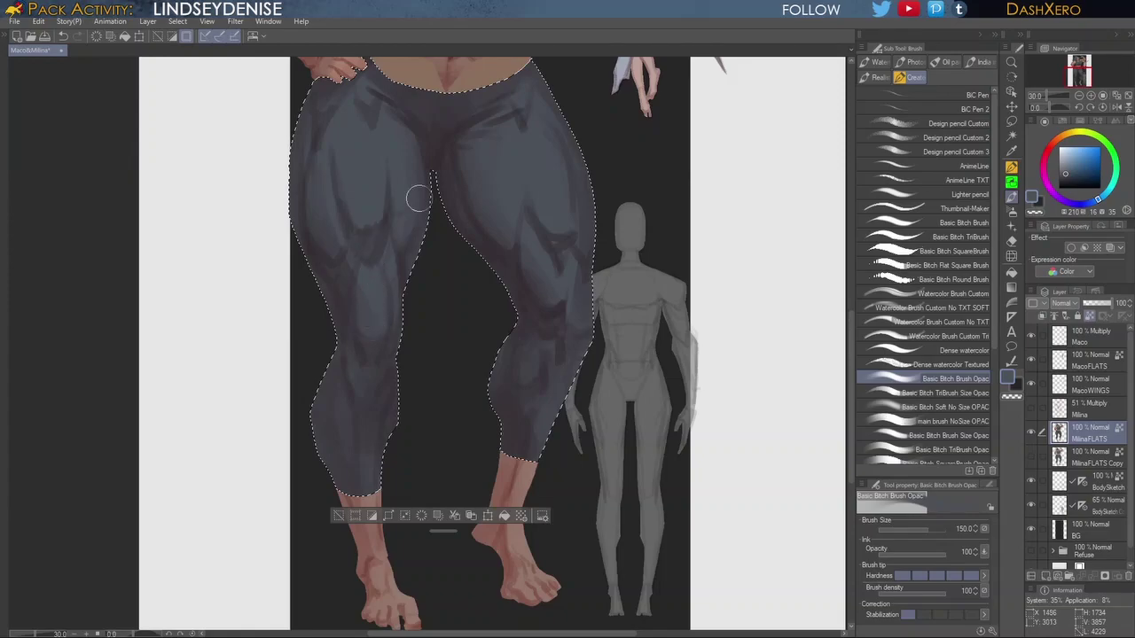
{"action": "left_click_drag", "start_coordinate": [731, 330], "coordinate": [711, 361]}
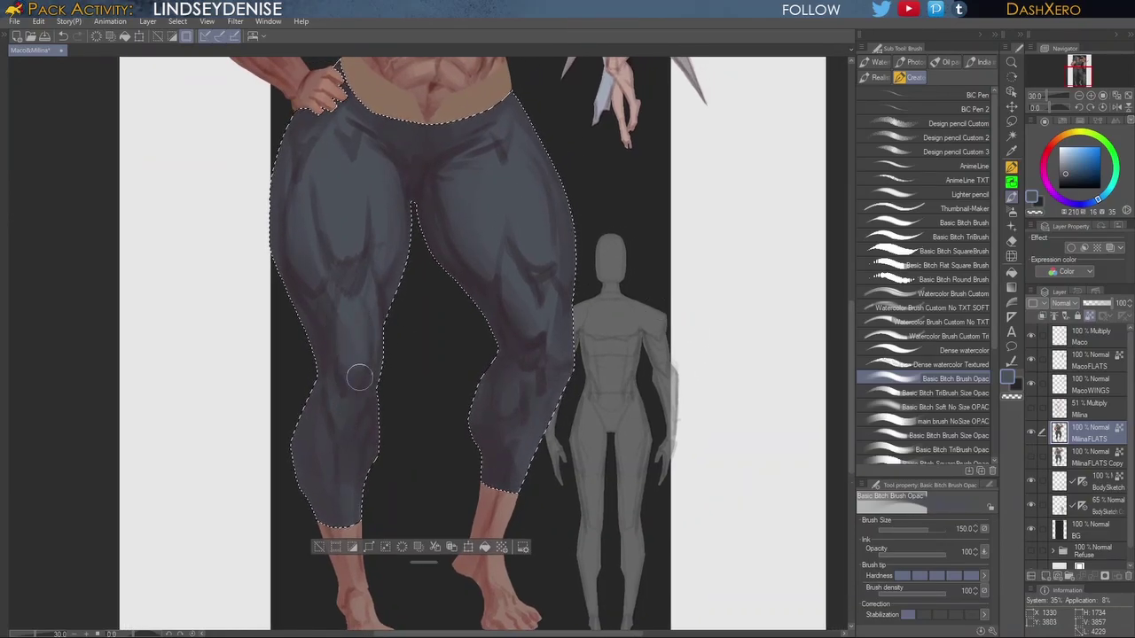
Step: Refine the knee and calf shading on the bent trouser leg with Basic Bitch TriBrush Size Opac at size 70, using sampled trouser tones
{"action": "left_click", "coordinate": [945, 392]}
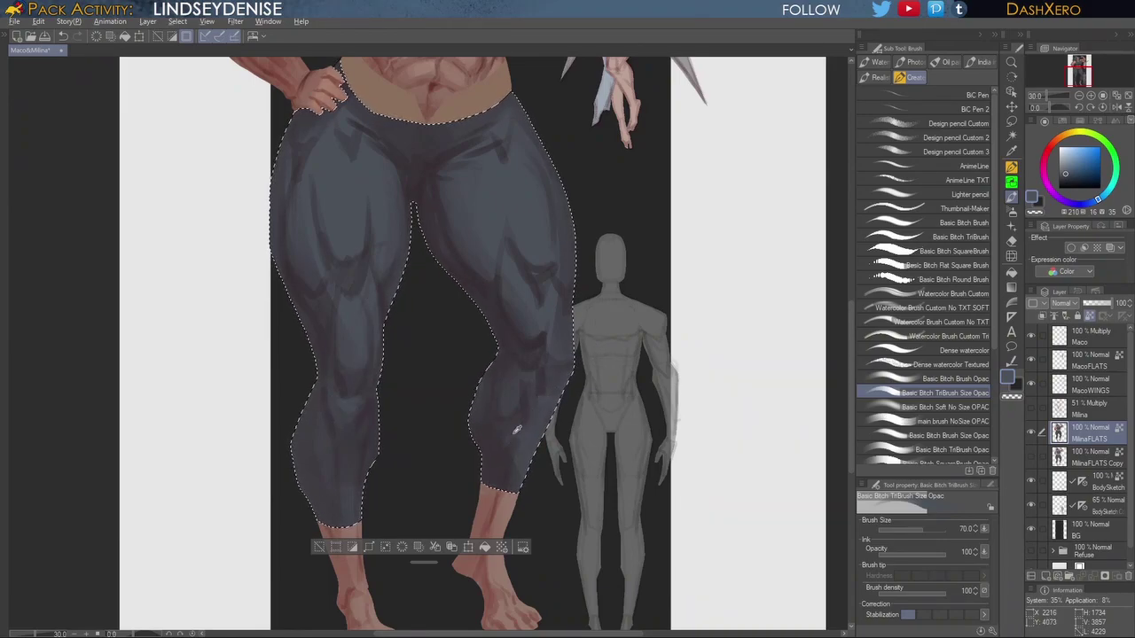
{"action": "left_click", "coordinate": [511, 441], "text": "alt"}
{"action": "left_click", "coordinate": [522, 461], "text": "alt"}
{"action": "left_click", "coordinate": [516, 462], "text": "alt"}
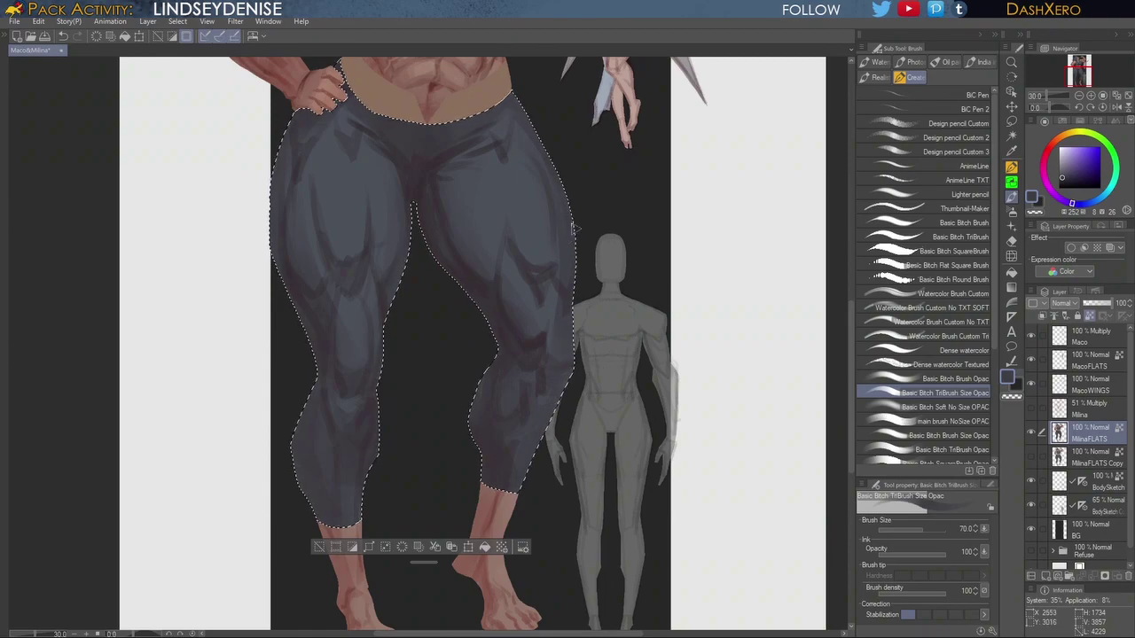
{"action": "left_click_drag", "start_coordinate": [601, 395], "coordinate": [597, 392]}
{"action": "left_click", "coordinate": [533, 395], "text": "alt"}
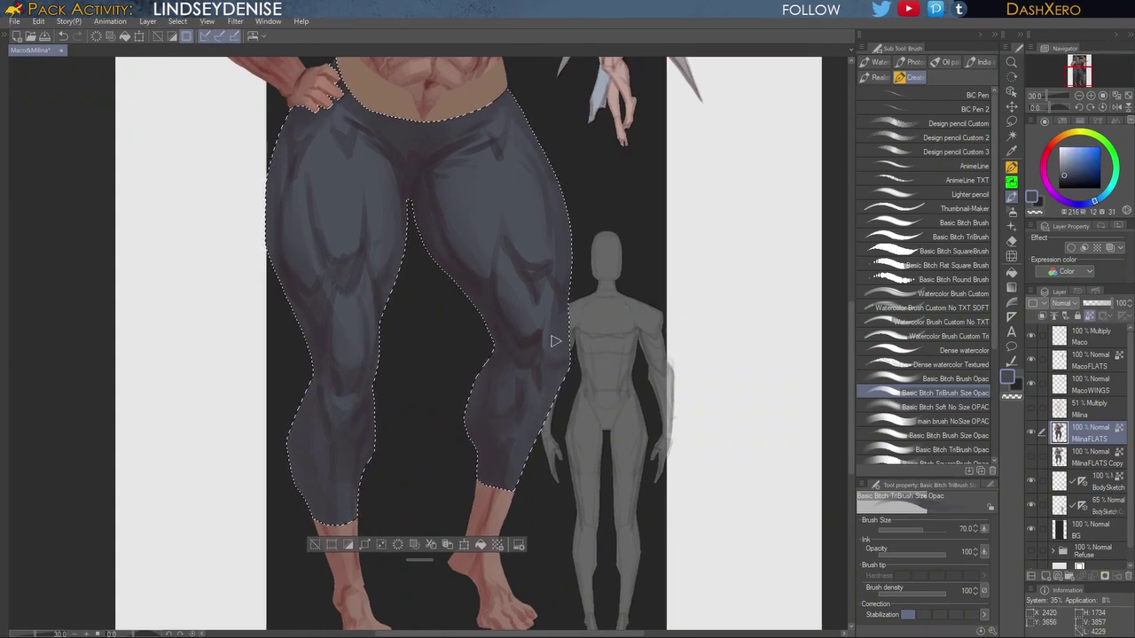
{"action": "left_click", "coordinate": [540, 376], "text": "alt"}
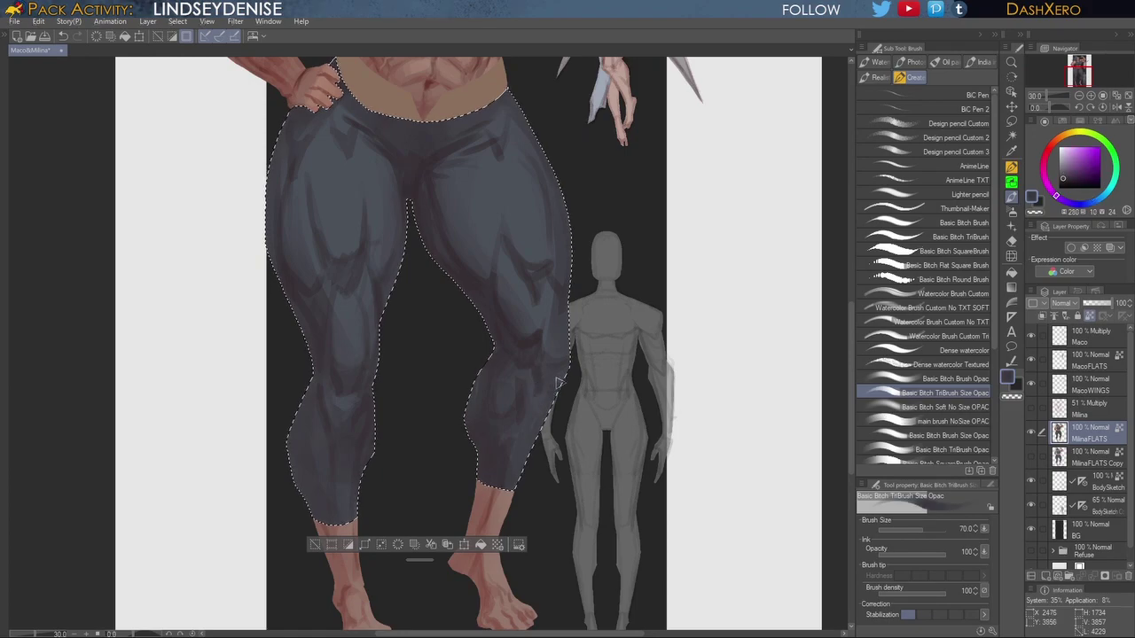
{"action": "left_click", "coordinate": [549, 296], "text": "alt"}
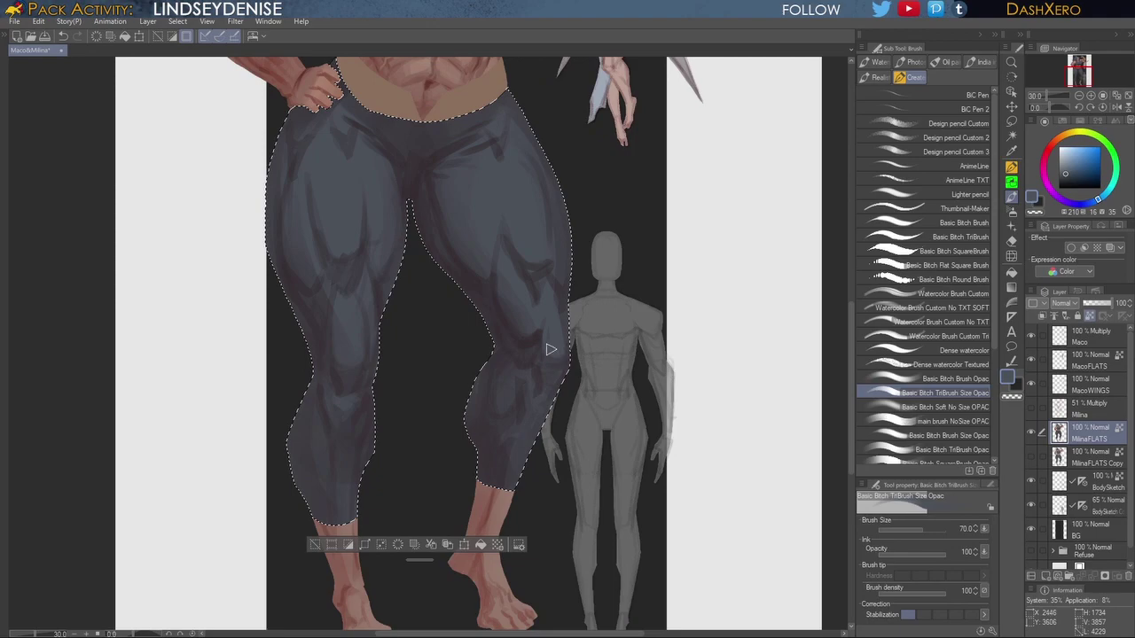
Step: Define the outer thigh muscle and the shadow above the knee on the bent leg with the size 70 TriBrush
{"action": "left_click_drag", "start_coordinate": [607, 284], "coordinate": [596, 342]}
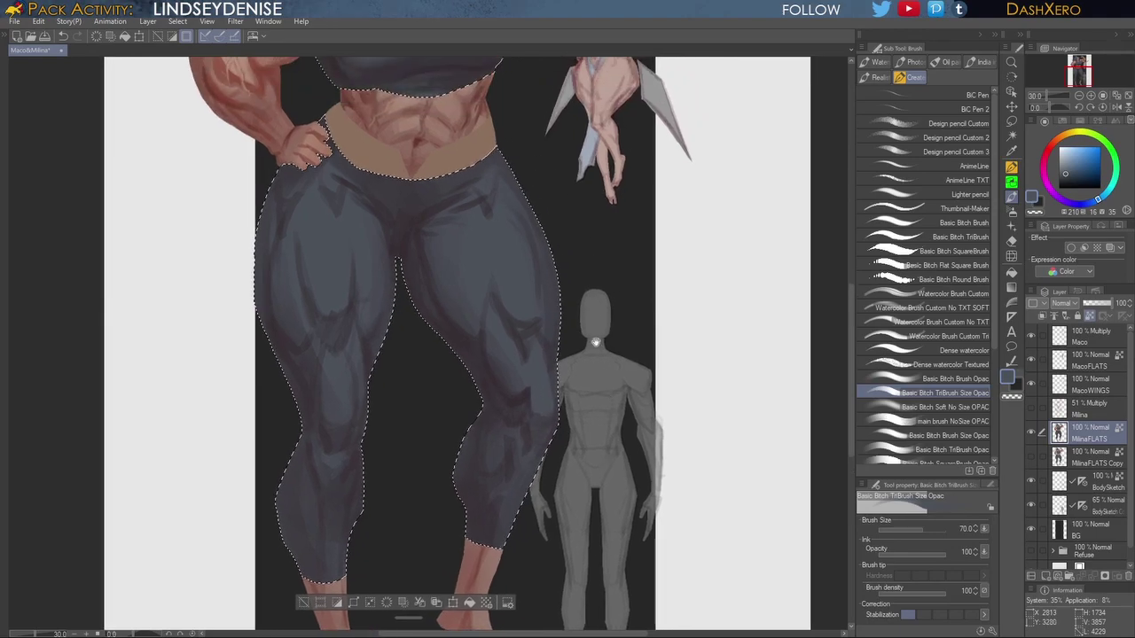
{"action": "left_click", "coordinate": [512, 325], "text": "alt"}
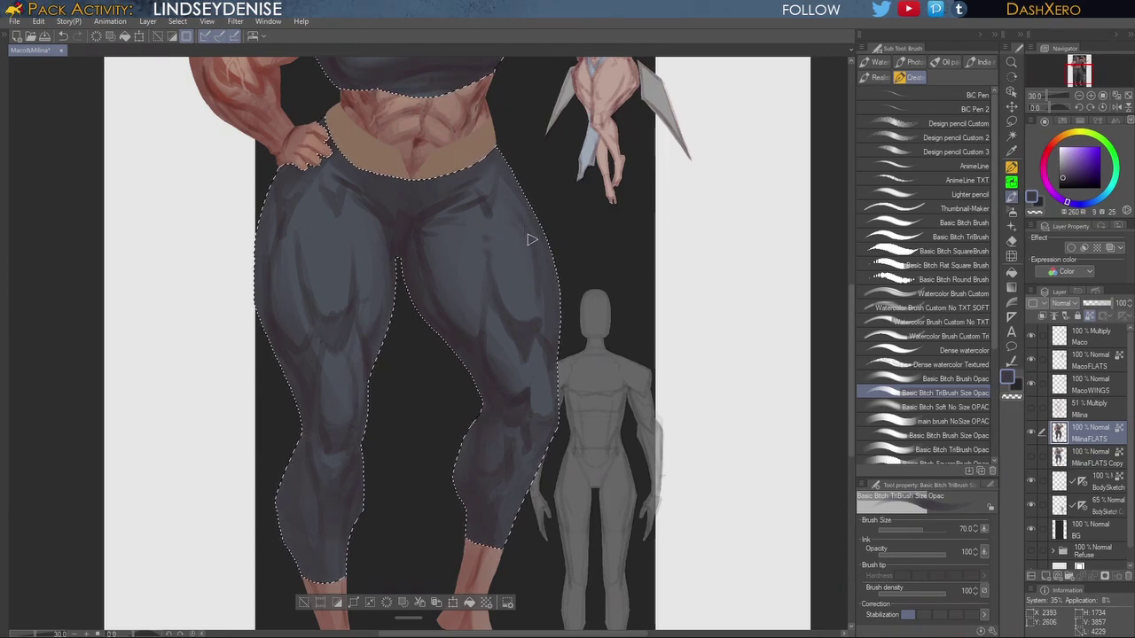
{"action": "left_click_drag", "start_coordinate": [632, 276], "coordinate": [612, 319]}
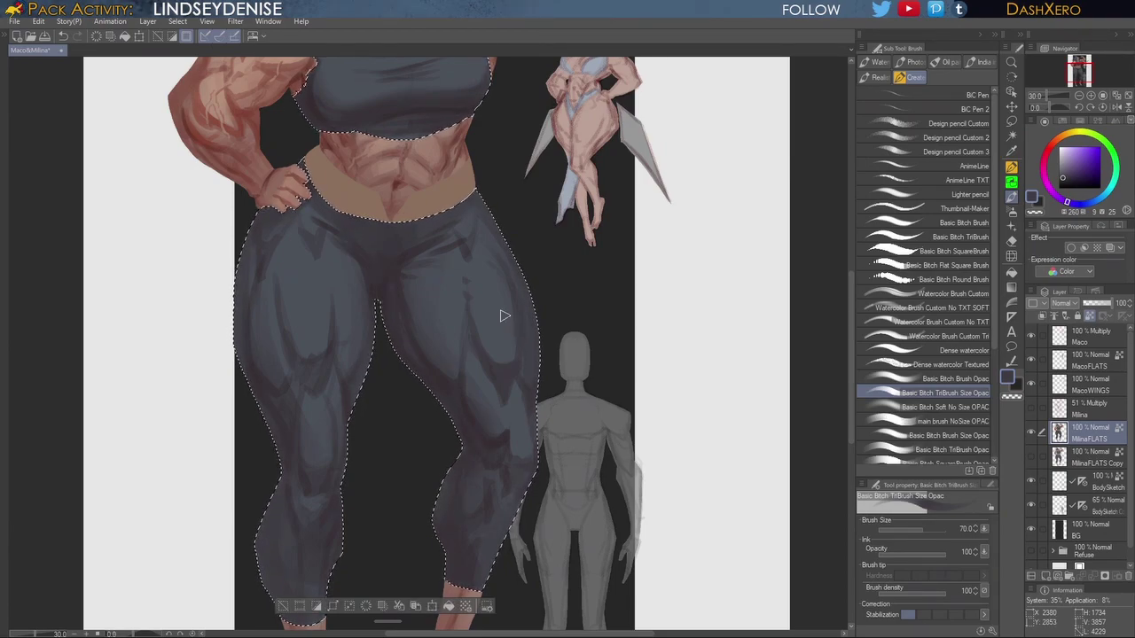
{"action": "left_click", "coordinate": [503, 297], "text": "alt"}
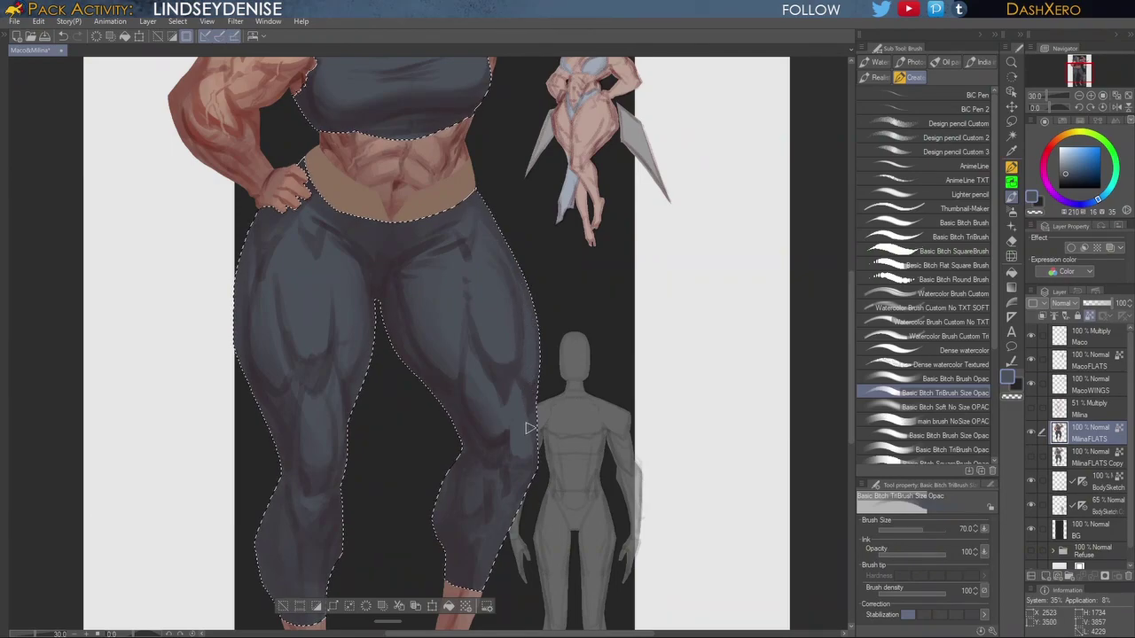
{"action": "left_click", "coordinate": [531, 383], "text": "alt"}
{"action": "left_click_drag", "start_coordinate": [532, 388], "coordinate": [528, 396]}
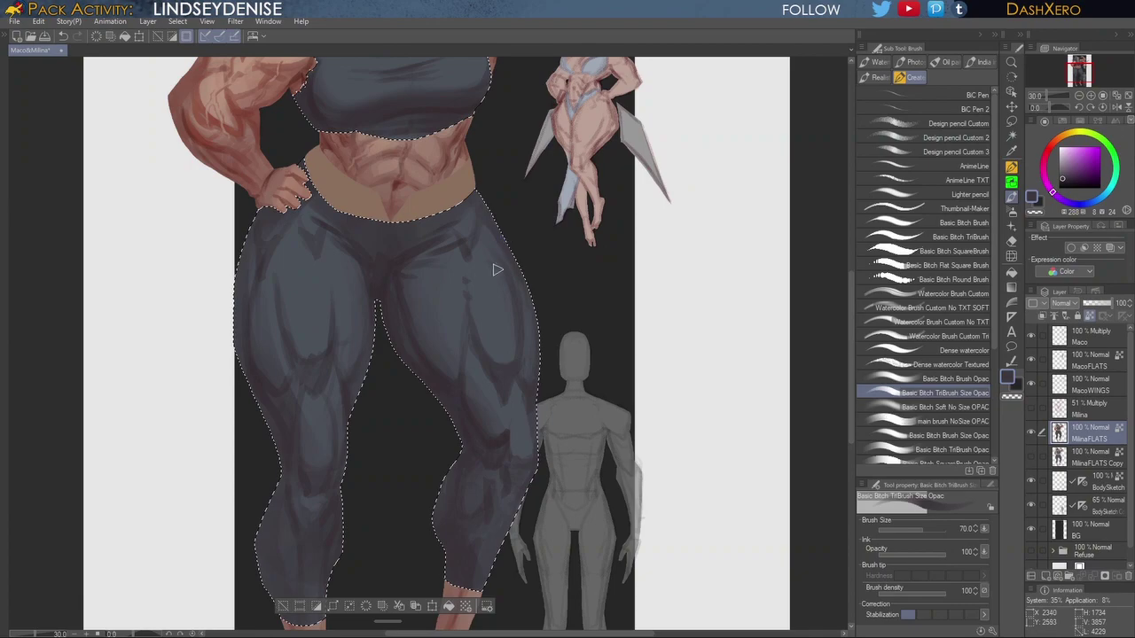
Step: Refine the teardrop thigh muscle above the straight leg's knee with sampled dark and light trouser tones
{"action": "left_click_drag", "start_coordinate": [598, 426], "coordinate": [646, 333]}
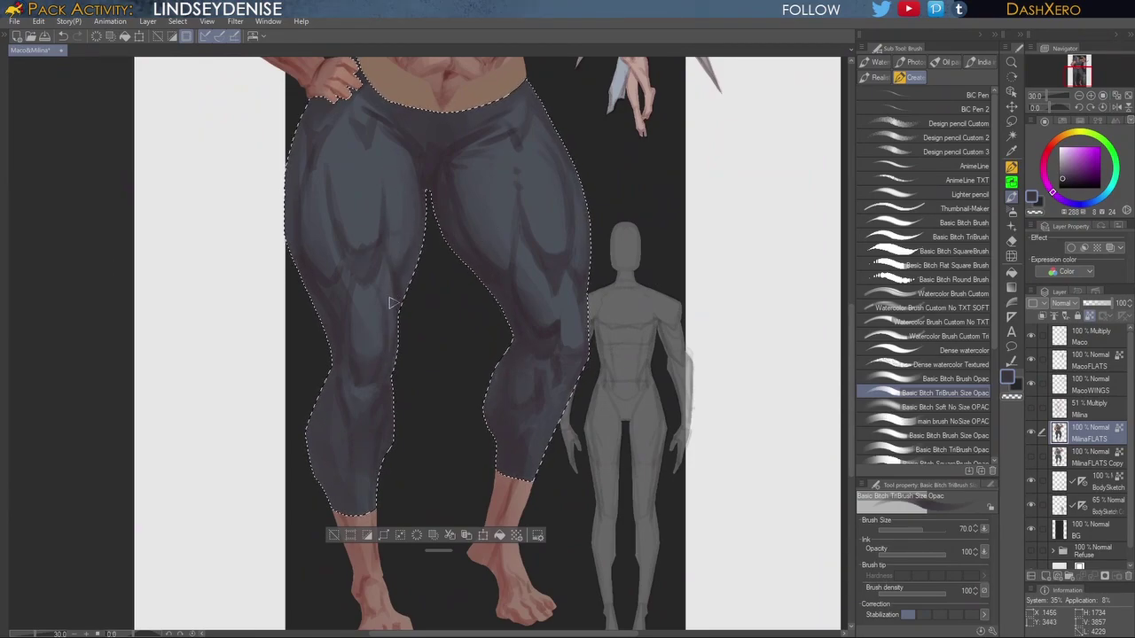
{"action": "left_click", "coordinate": [382, 242], "text": "alt"}
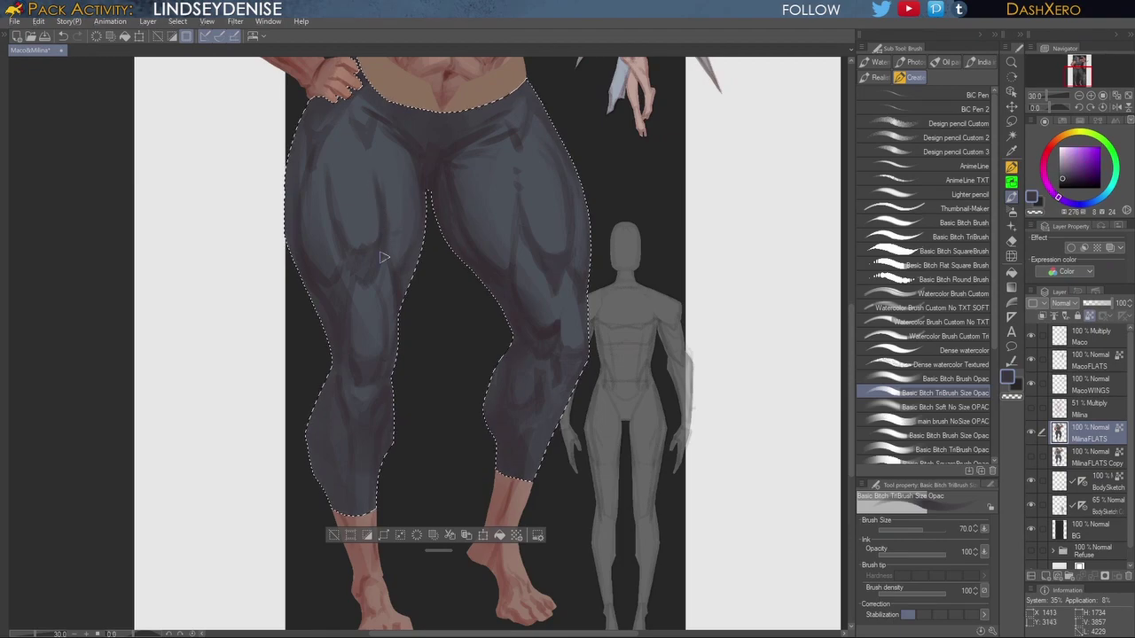
{"action": "left_click", "coordinate": [379, 173], "text": "alt"}
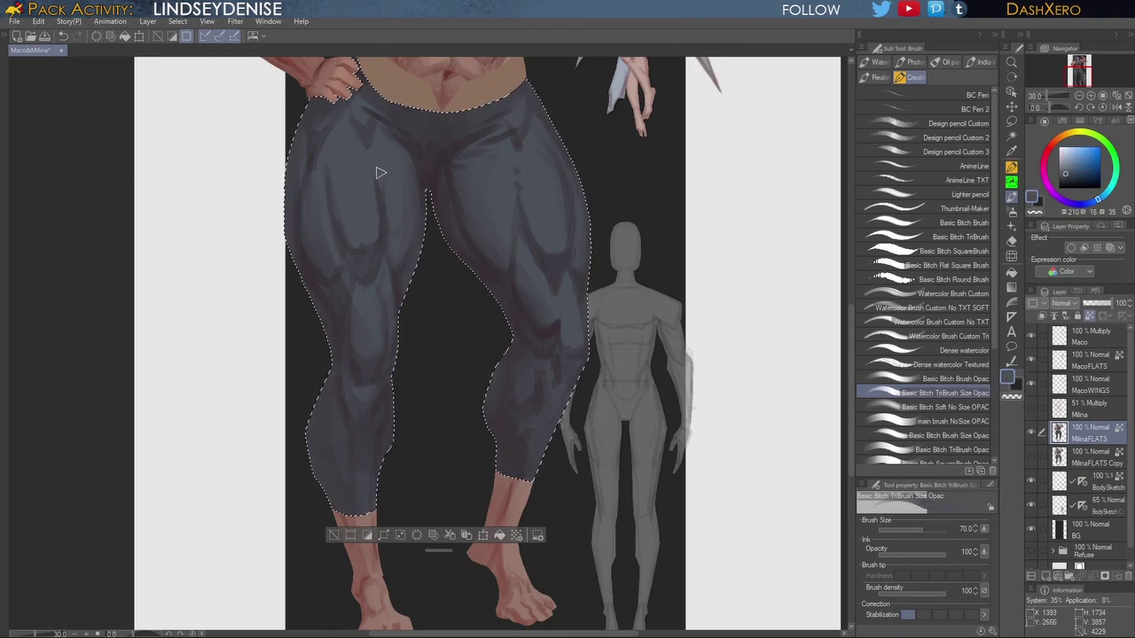
{"action": "left_click", "coordinate": [381, 221], "text": "alt"}
{"action": "left_click_drag", "start_coordinate": [649, 449], "coordinate": [633, 386]}
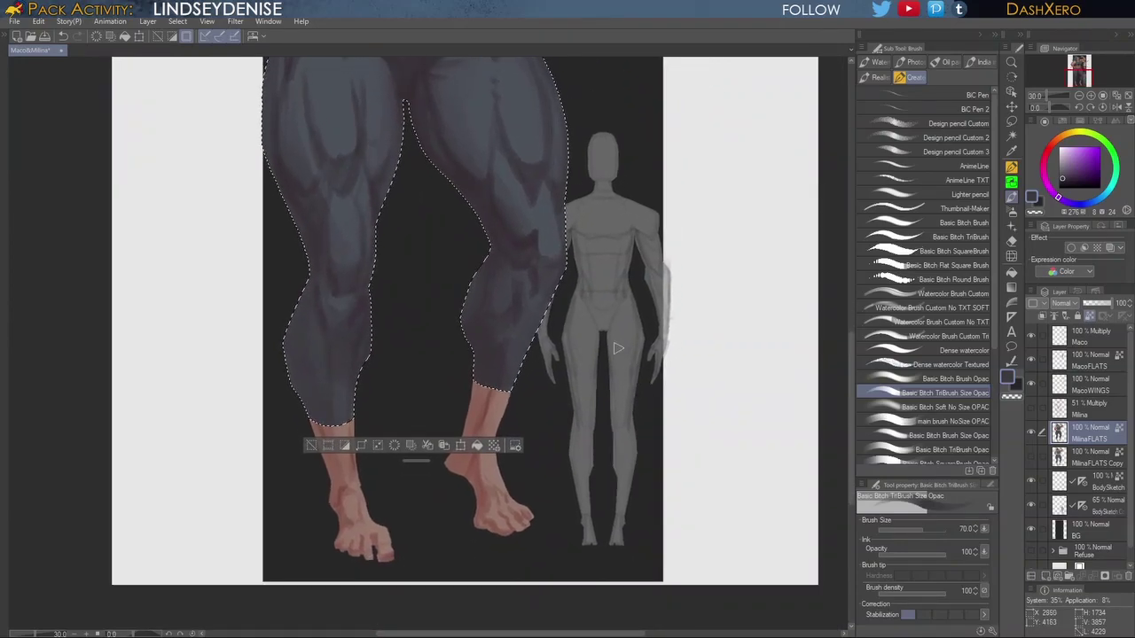
Step: Soften the shin and calf shading on the straight leg with Basic Bitch Brush Opac reduced to size 120
{"action": "left_click", "coordinate": [345, 304], "text": "alt"}
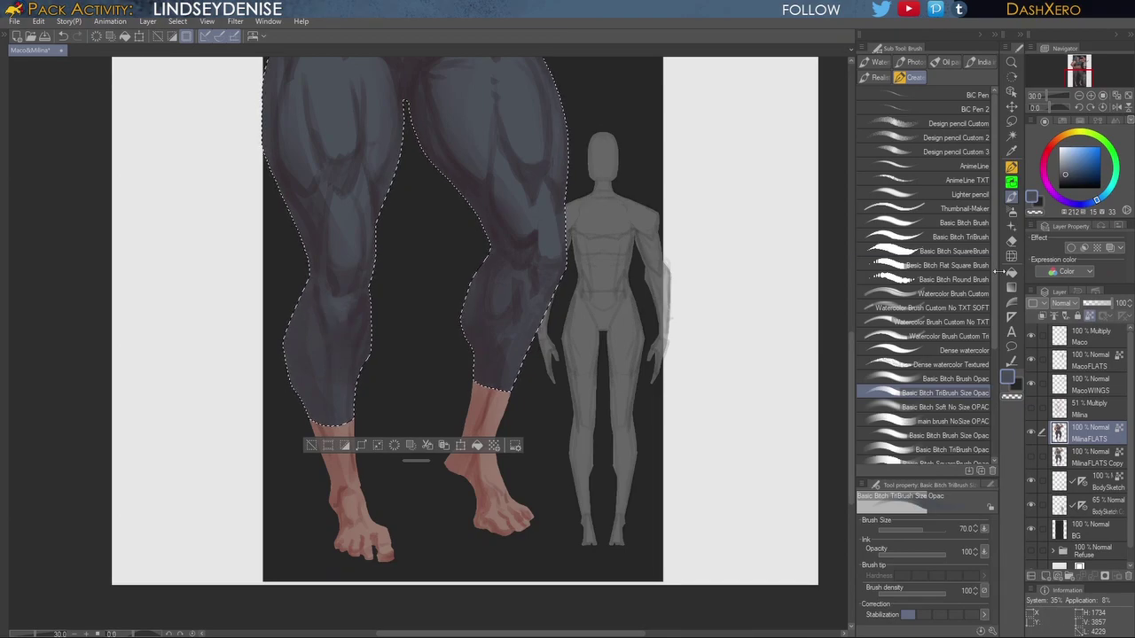
{"action": "left_click", "coordinate": [951, 378]}
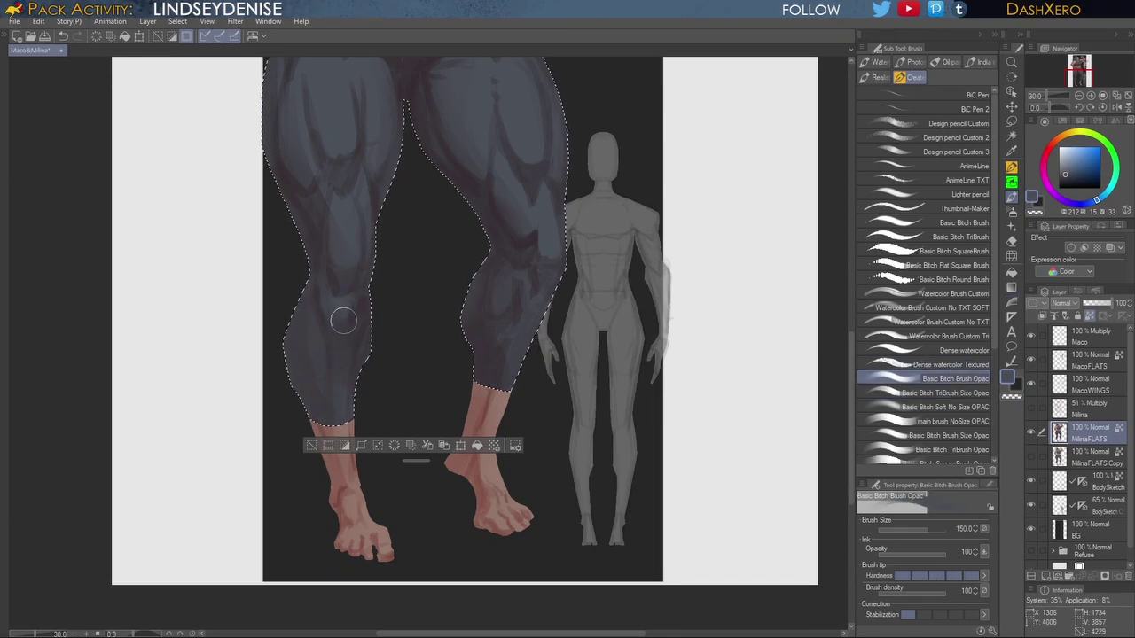
{"action": "key", "text": "["}
{"action": "key", "text": "ctrl+z"}
{"action": "left_click_drag", "start_coordinate": [337, 383], "coordinate": [341, 365]}
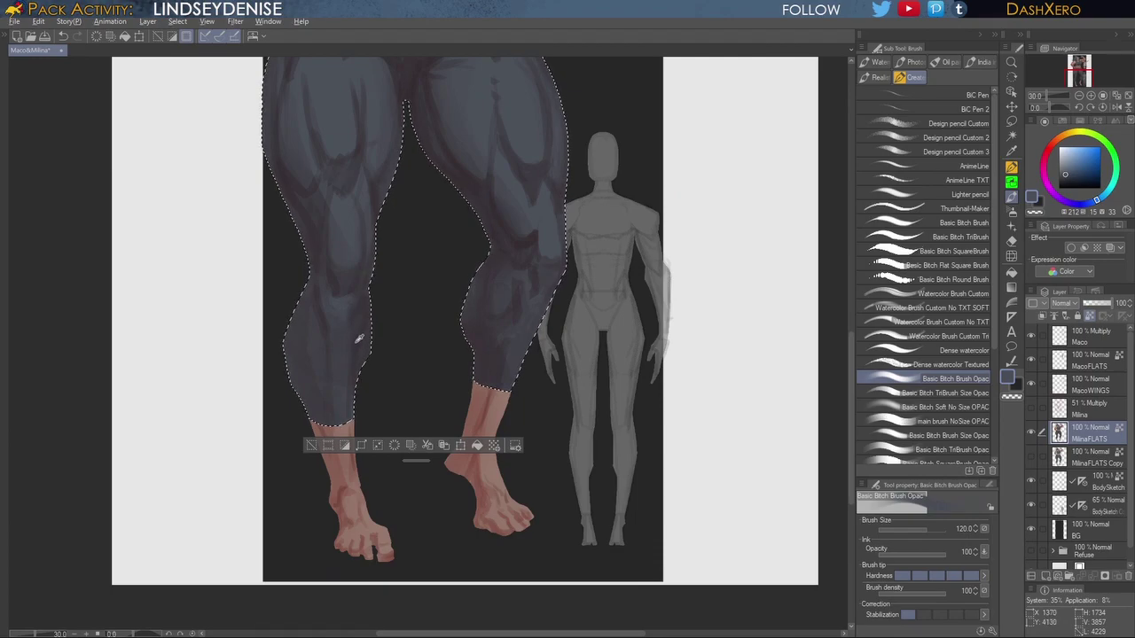
{"action": "left_click", "coordinate": [359, 340], "text": "alt"}
{"action": "left_click_drag", "start_coordinate": [306, 340], "coordinate": [302, 305]}
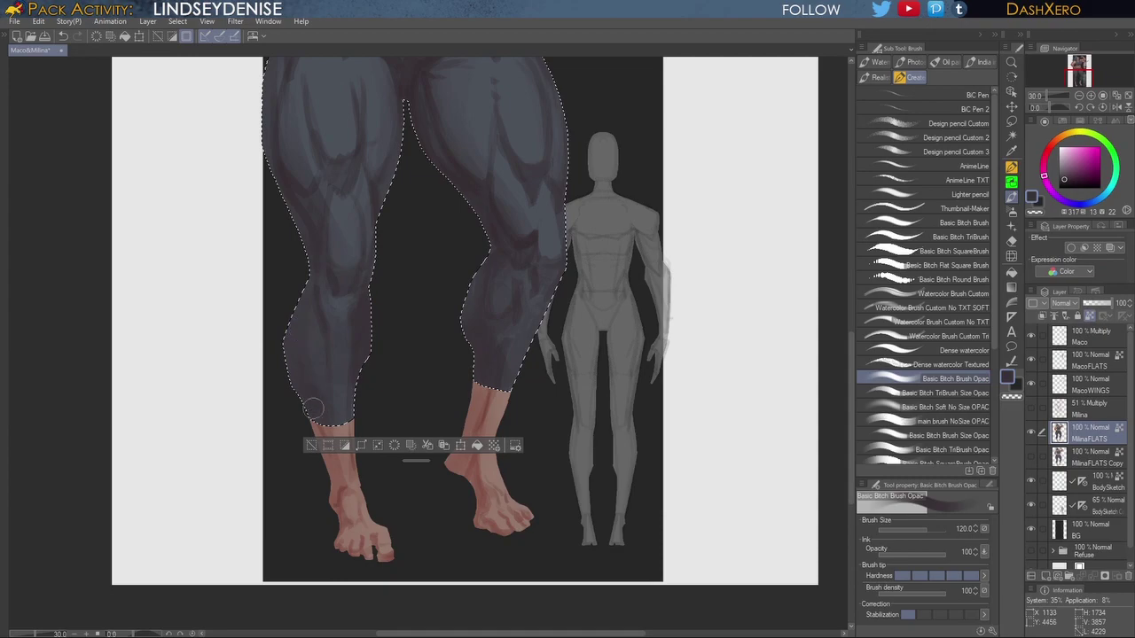
{"action": "left_click_drag", "start_coordinate": [400, 387], "coordinate": [428, 360]}
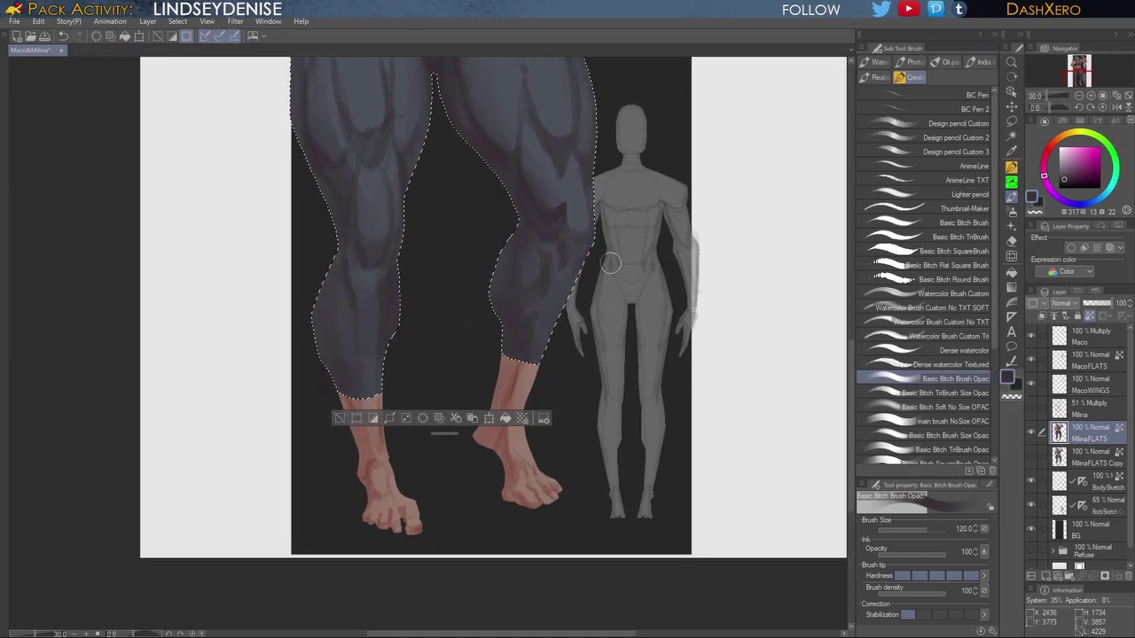
Step: Touch up the lower calves and trouser hems with the size 70 TriBrush, and return to Basic Bitch Brush Opac at size 120
{"action": "left_click", "coordinate": [941, 393]}
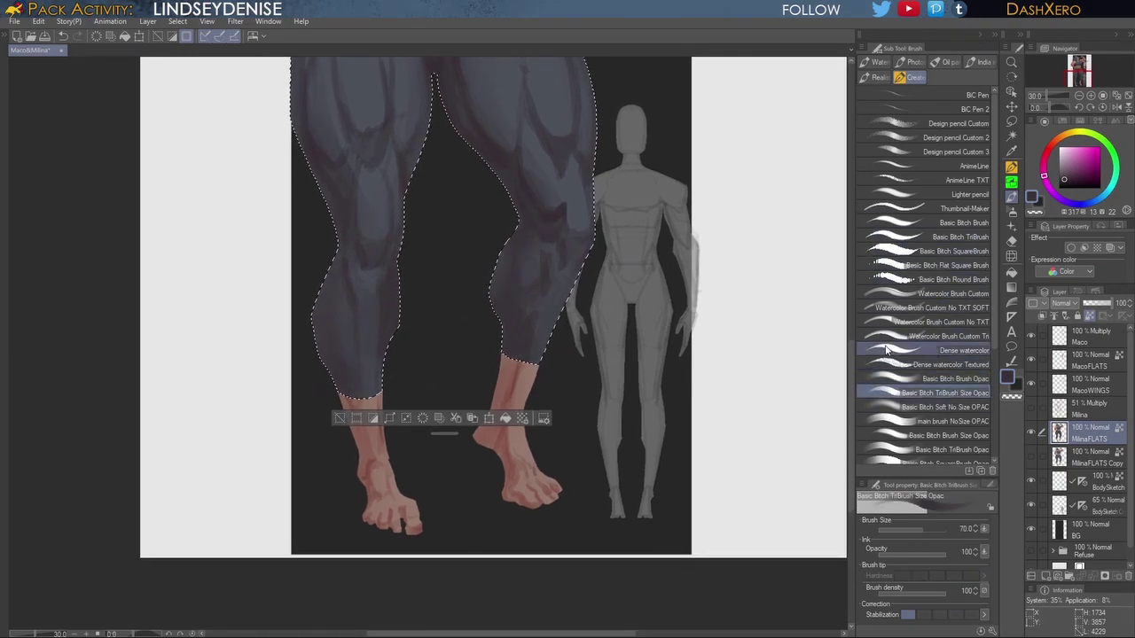
{"action": "left_click", "coordinate": [356, 297], "text": "alt"}
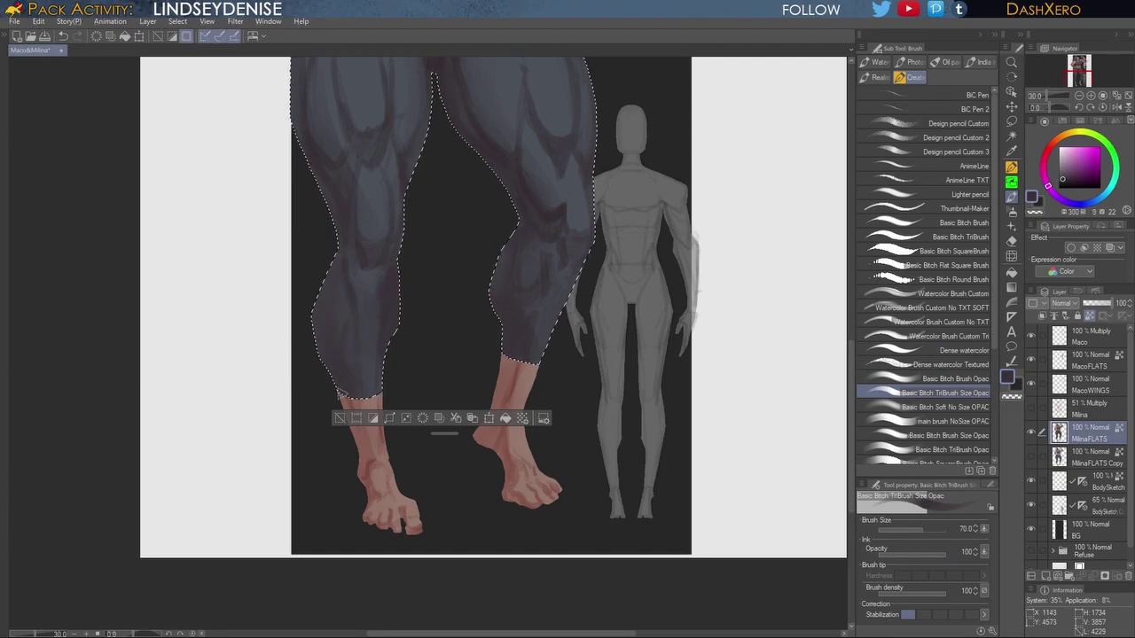
{"action": "left_click_drag", "start_coordinate": [708, 335], "coordinate": [683, 337]}
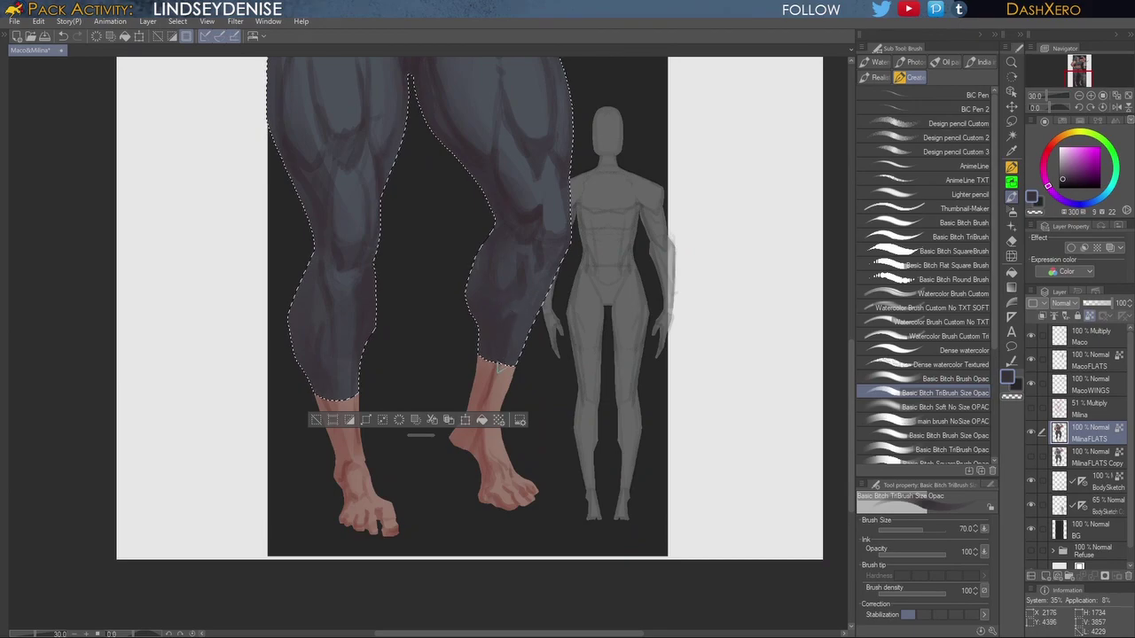
{"action": "left_click", "coordinate": [957, 379]}
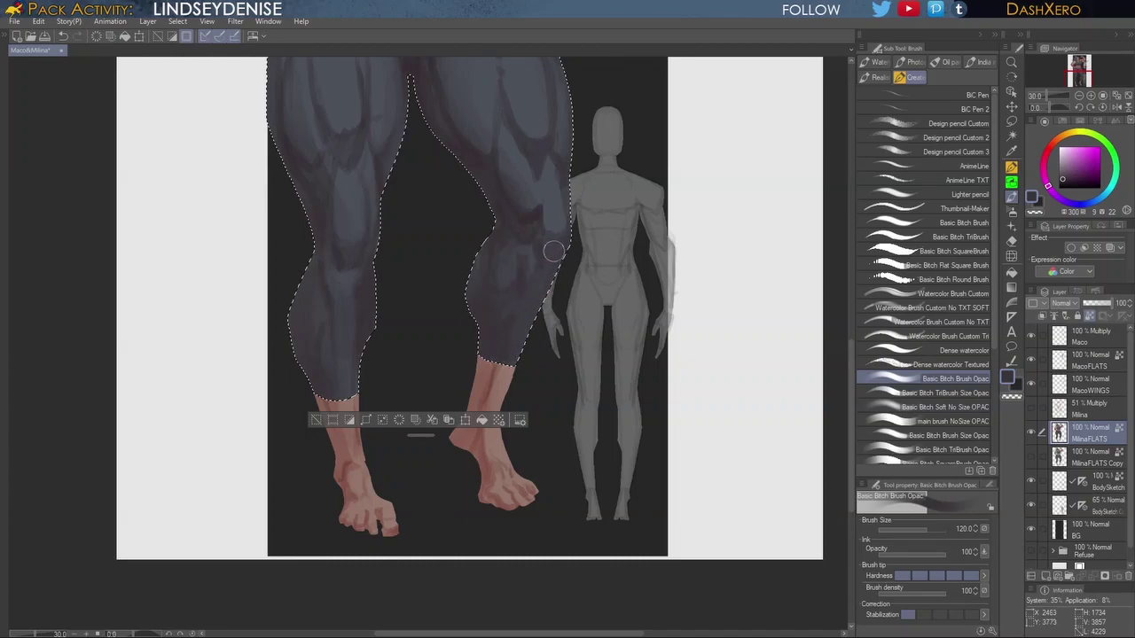
Step: Adjust the clothing selection along the top's outer chest edge, below the raised arm, with the Lasso marquee
{"action": "left_click_drag", "start_coordinate": [632, 264], "coordinate": [640, 289]}
{"action": "left_click_drag", "start_coordinate": [698, 398], "coordinate": [693, 431]}
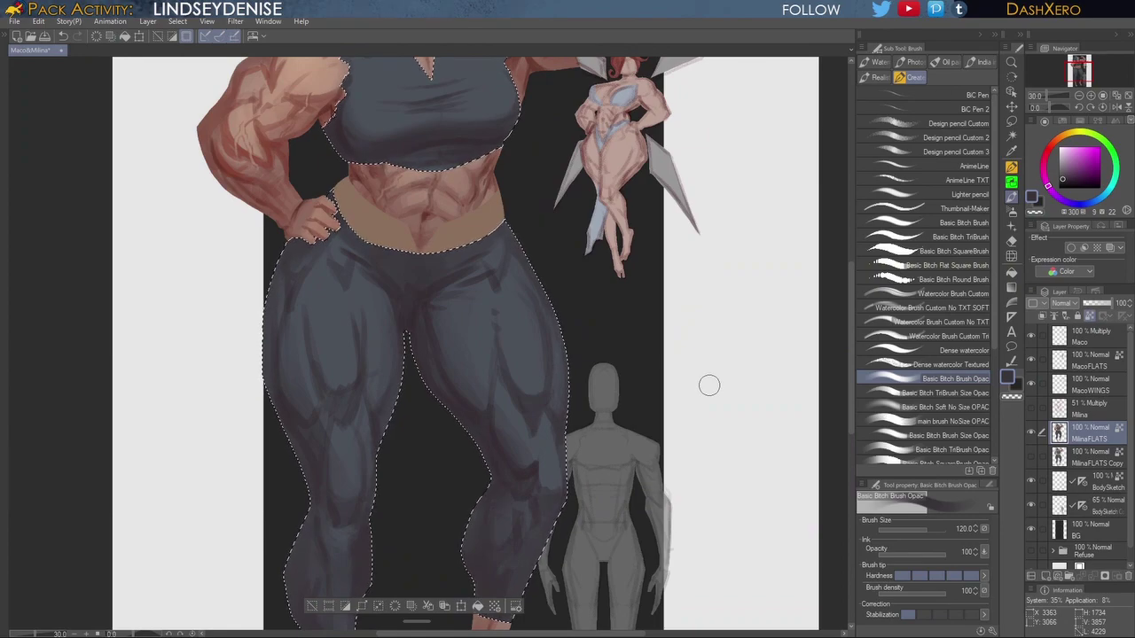
{"action": "left_click_drag", "start_coordinate": [673, 322], "coordinate": [662, 431]}
{"action": "left_click_drag", "start_coordinate": [667, 364], "coordinate": [658, 412]}
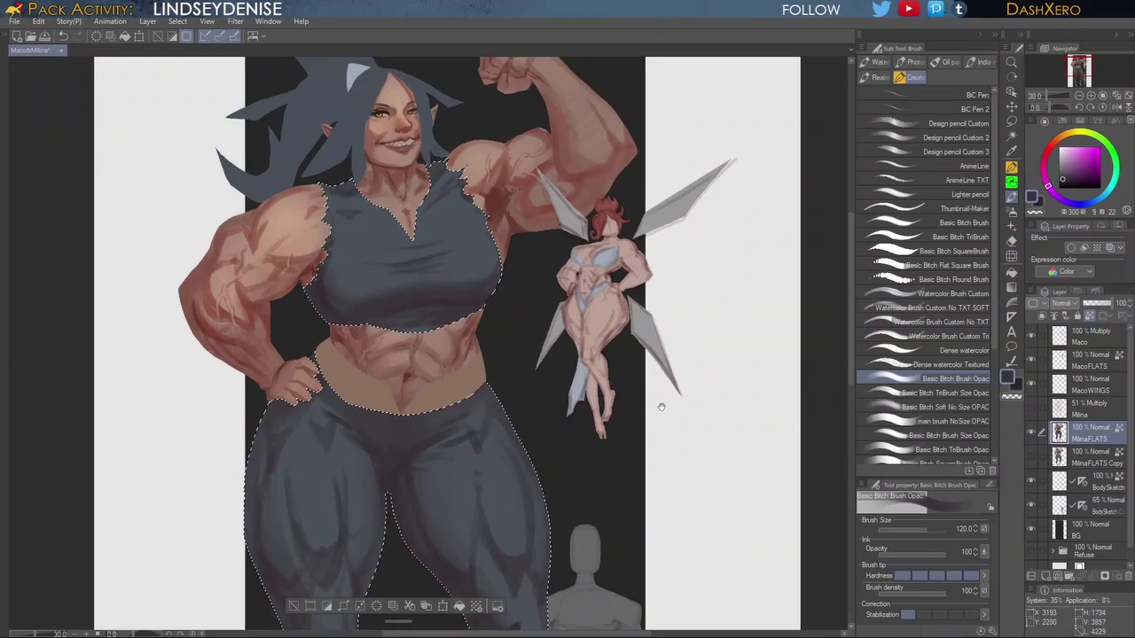
{"action": "left_click_drag", "start_coordinate": [670, 405], "coordinate": [666, 407]}
{"action": "left_click", "coordinate": [1011, 121]}
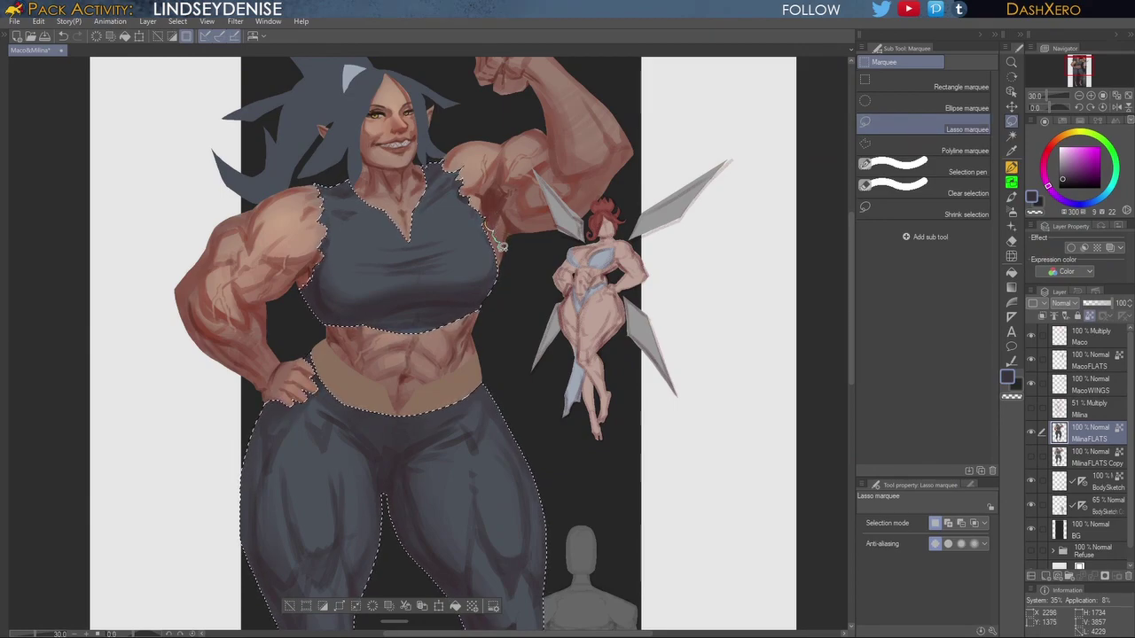
{"action": "mouse_move", "coordinate": [504, 259]}
{"action": "left_mouse_down"}
{"action": "mouse_move", "coordinate": [502, 272]}
{"action": "mouse_move", "coordinate": [497, 254]}
{"action": "left_mouse_up"}
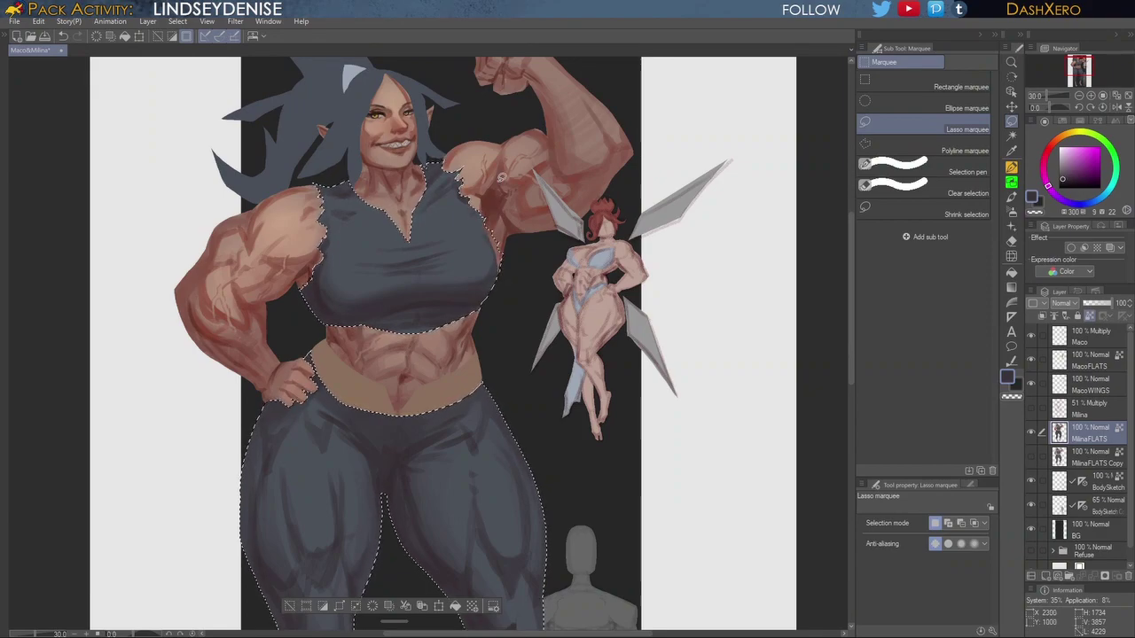
Step: Soften the shading along the top's outer chest edge with Basic Bitch Brush Opac at size 120 and sampled light and dark clothing tones
{"action": "left_click", "coordinate": [1012, 197]}
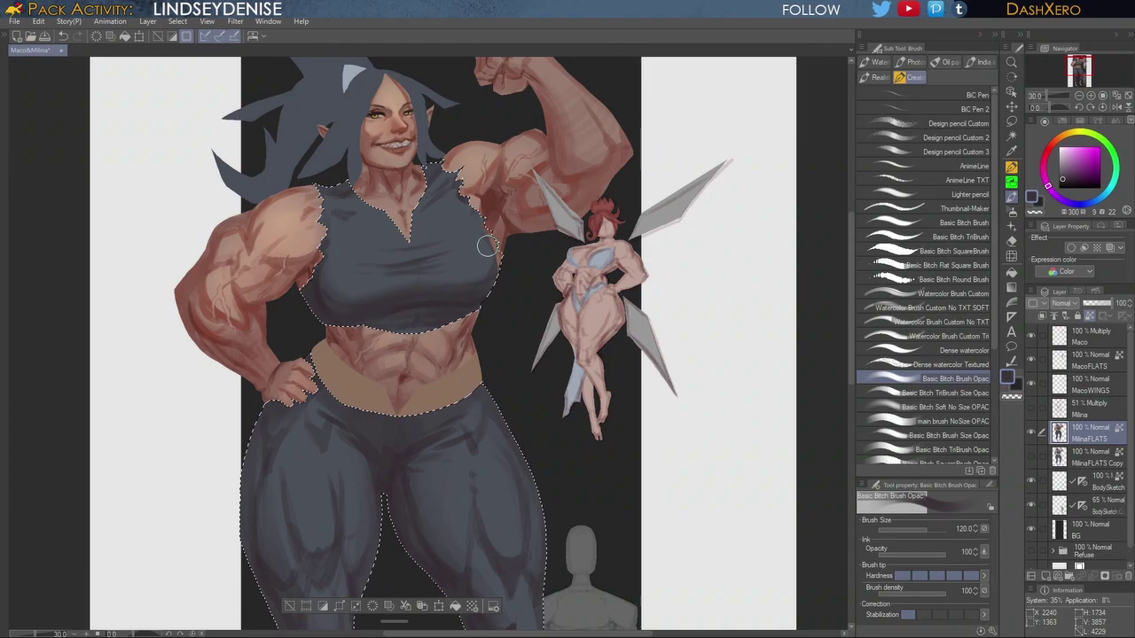
{"action": "left_click", "coordinate": [485, 252], "text": "alt"}
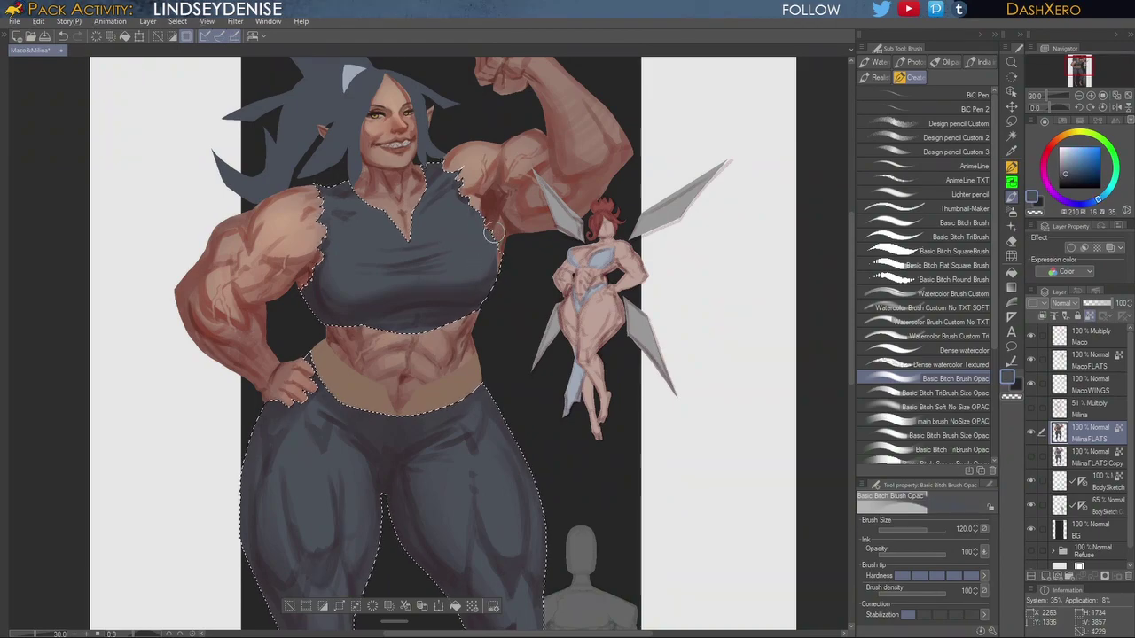
{"action": "left_click", "coordinate": [494, 277], "text": "alt"}
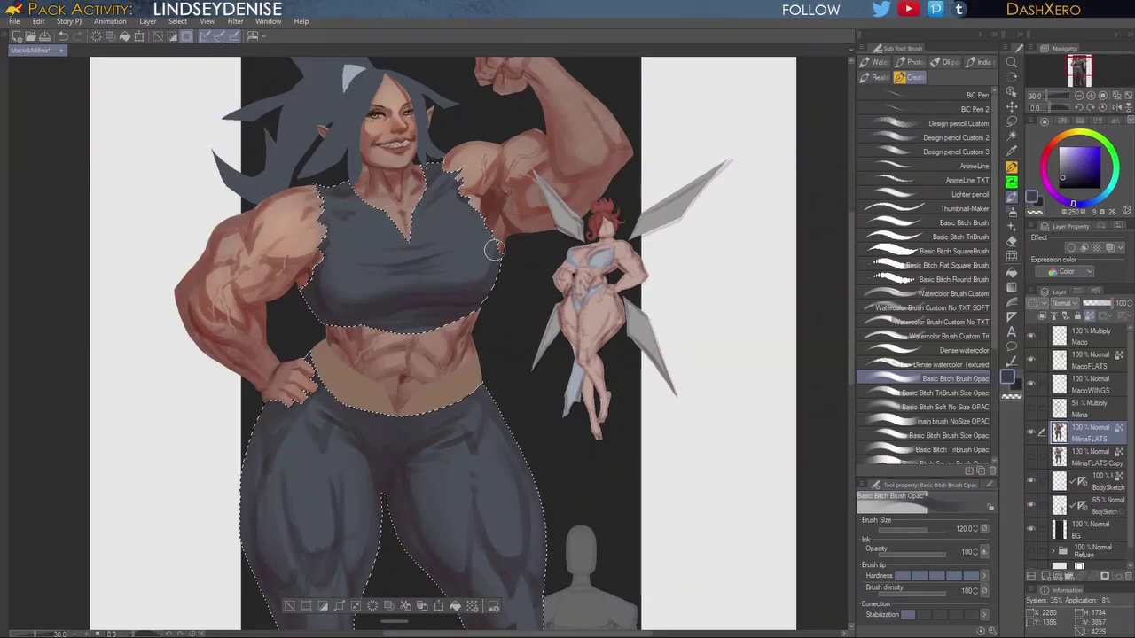
{"action": "left_click_drag", "start_coordinate": [624, 395], "coordinate": [616, 372]}
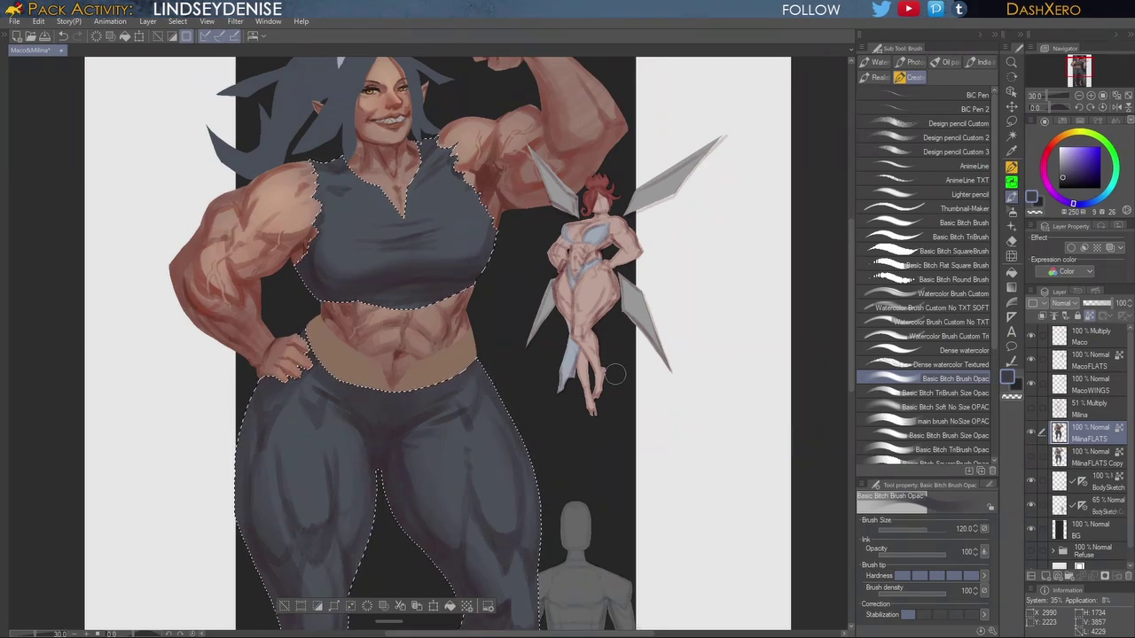
{"action": "left_click_drag", "start_coordinate": [560, 363], "coordinate": [608, 398]}
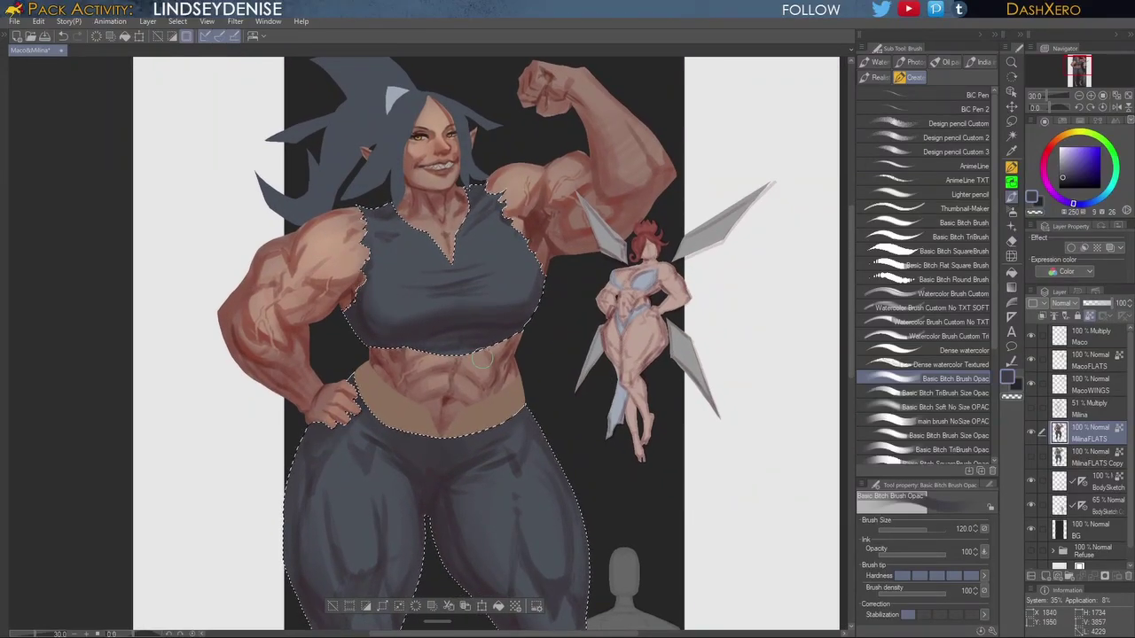
{"action": "left_click", "coordinate": [519, 293], "text": "alt"}
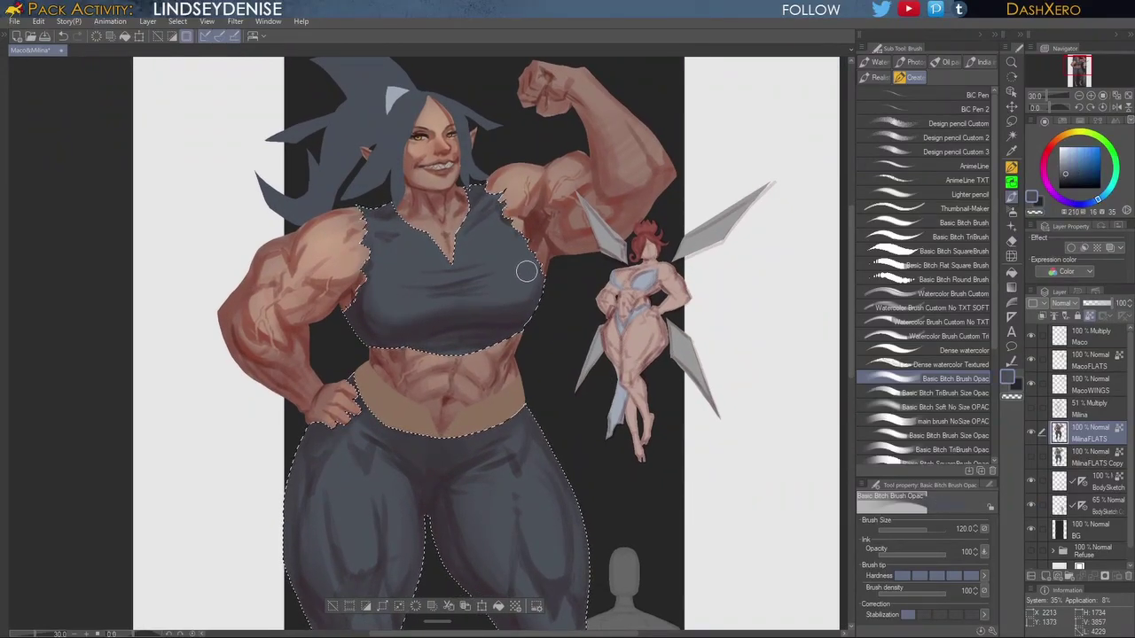
{"action": "left_click", "coordinate": [525, 305], "text": "alt"}
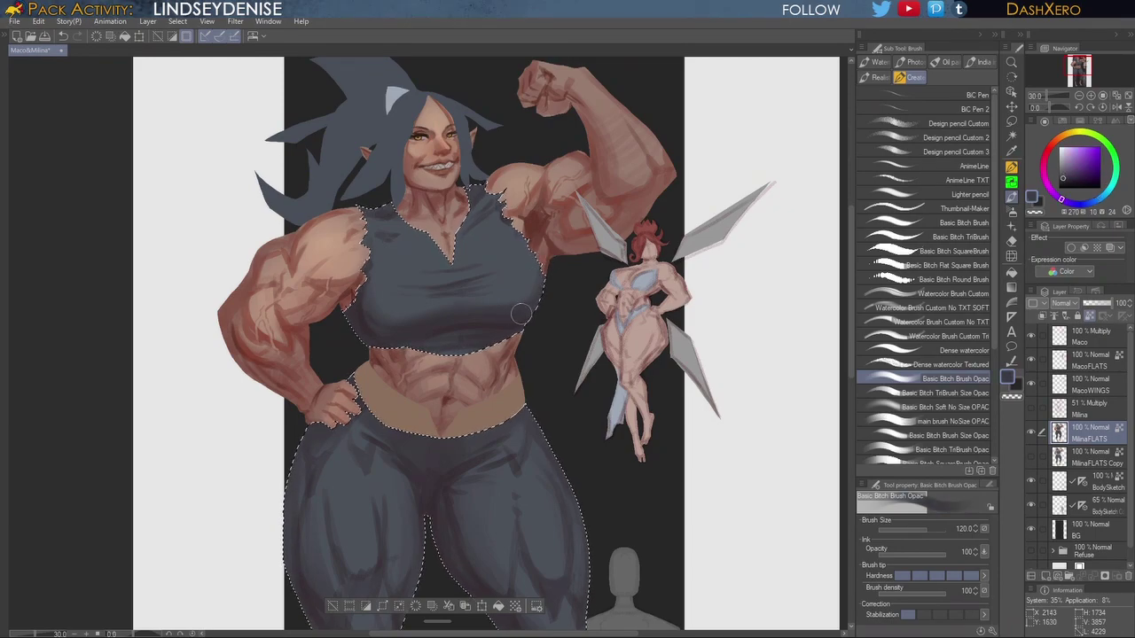
Step: Darken a sampled purple trouser tone and draw the crotch seam and creases with Design pencil Custom 2 at size 15
{"action": "left_click_drag", "start_coordinate": [619, 516], "coordinate": [613, 377]}
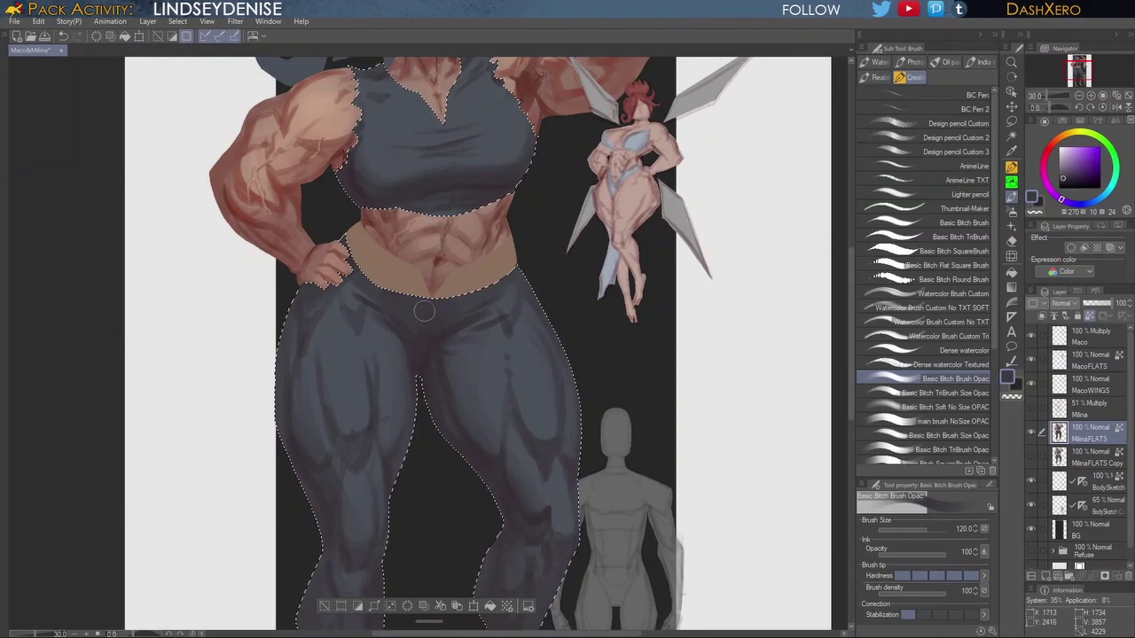
{"action": "left_click", "coordinate": [411, 336], "text": "alt"}
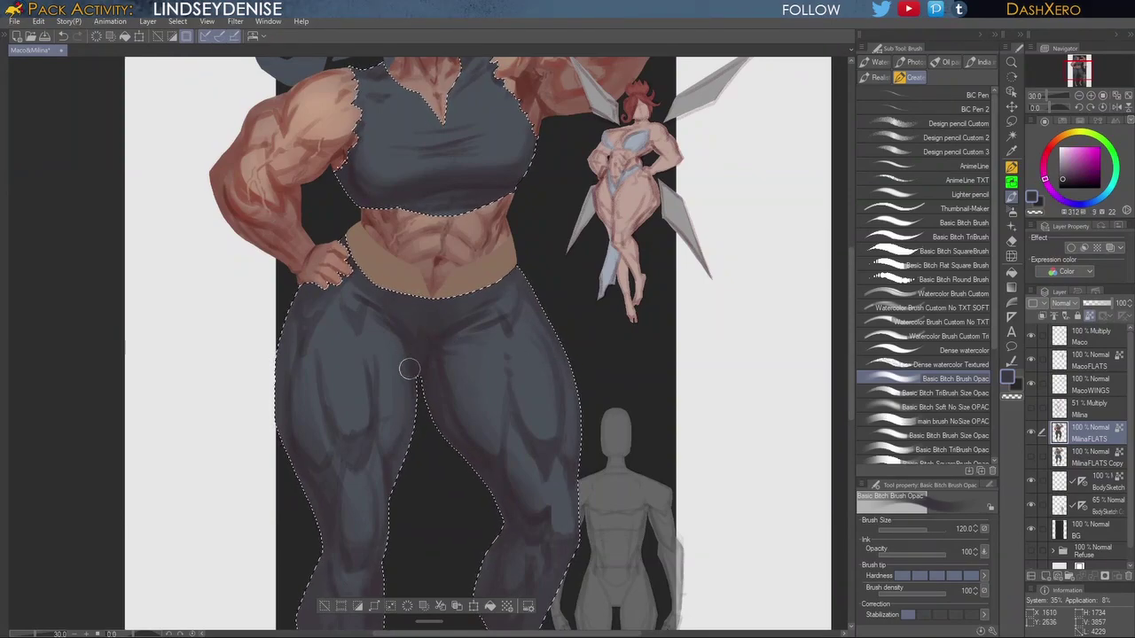
{"action": "left_click", "coordinate": [1066, 182]}
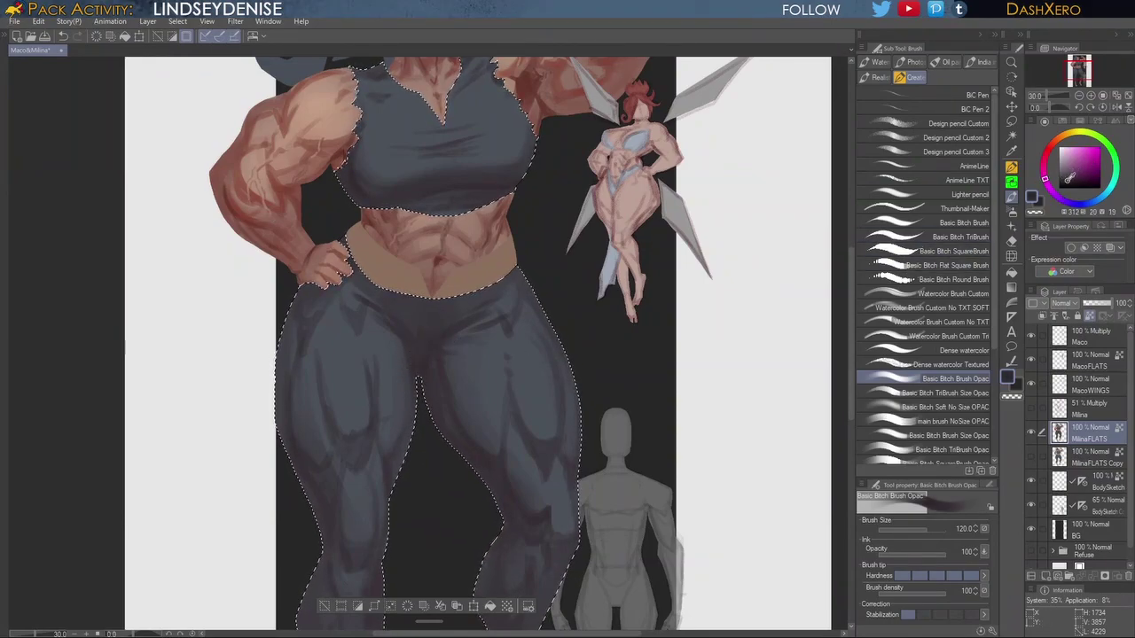
{"action": "left_click", "coordinate": [1046, 175]}
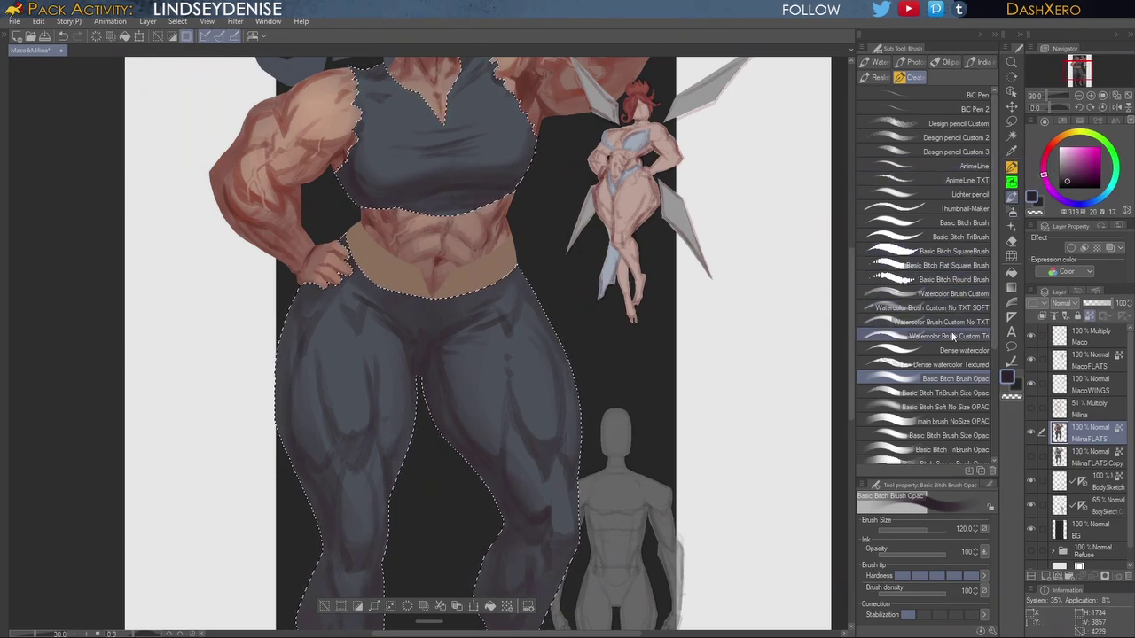
{"action": "left_click", "coordinate": [947, 137]}
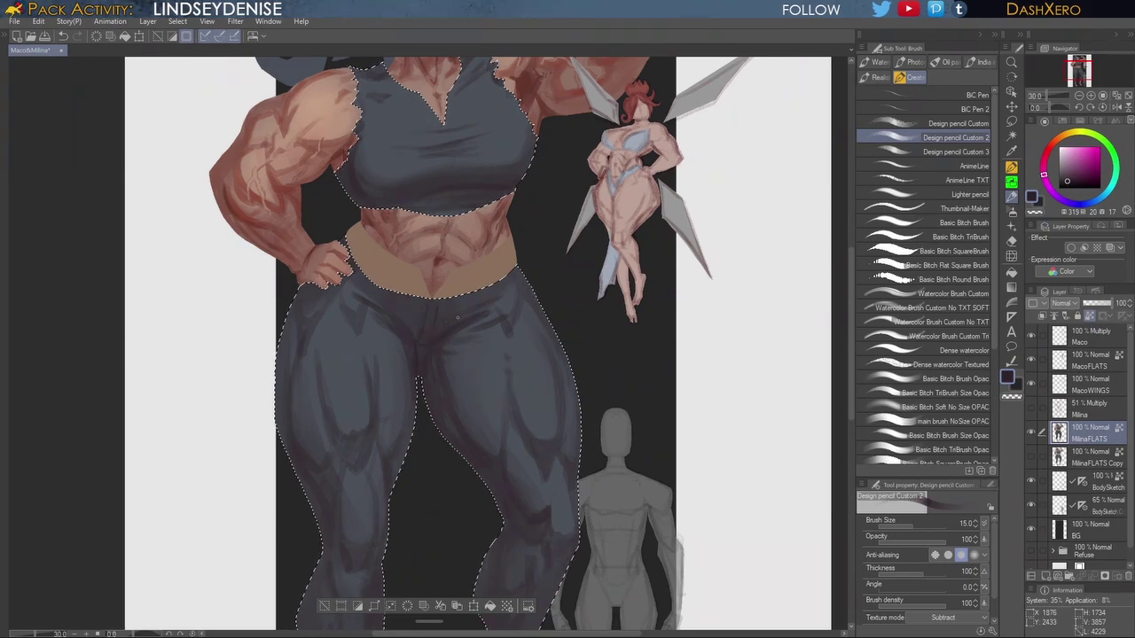
Step: Define the folds and lower edge of the top with Design pencil Custom 2 at size 15 in a darker purple
{"action": "left_click_drag", "start_coordinate": [508, 540], "coordinate": [552, 413]}
{"action": "left_click_drag", "start_coordinate": [547, 496], "coordinate": [568, 342]}
{"action": "mouse_move", "coordinate": [625, 234]}
{"action": "left_mouse_down"}
{"action": "mouse_move", "coordinate": [598, 312]}
{"action": "mouse_move", "coordinate": [597, 370]}
{"action": "left_mouse_up"}
{"action": "mouse_move", "coordinate": [680, 413]}
{"action": "left_mouse_down"}
{"action": "mouse_move", "coordinate": [665, 407]}
{"action": "mouse_move", "coordinate": [646, 437]}
{"action": "left_mouse_up"}
{"action": "scroll", "coordinate": [645, 436], "scroll_direction": "up", "scroll_amount": 5}
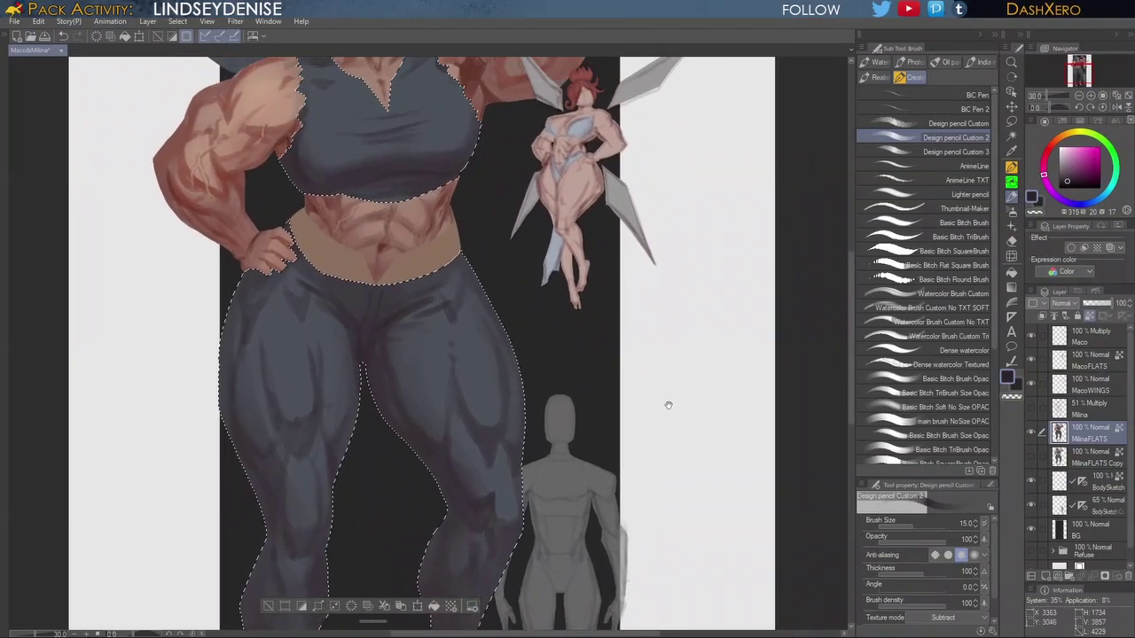
{"action": "left_click_drag", "start_coordinate": [661, 438], "coordinate": [663, 429]}
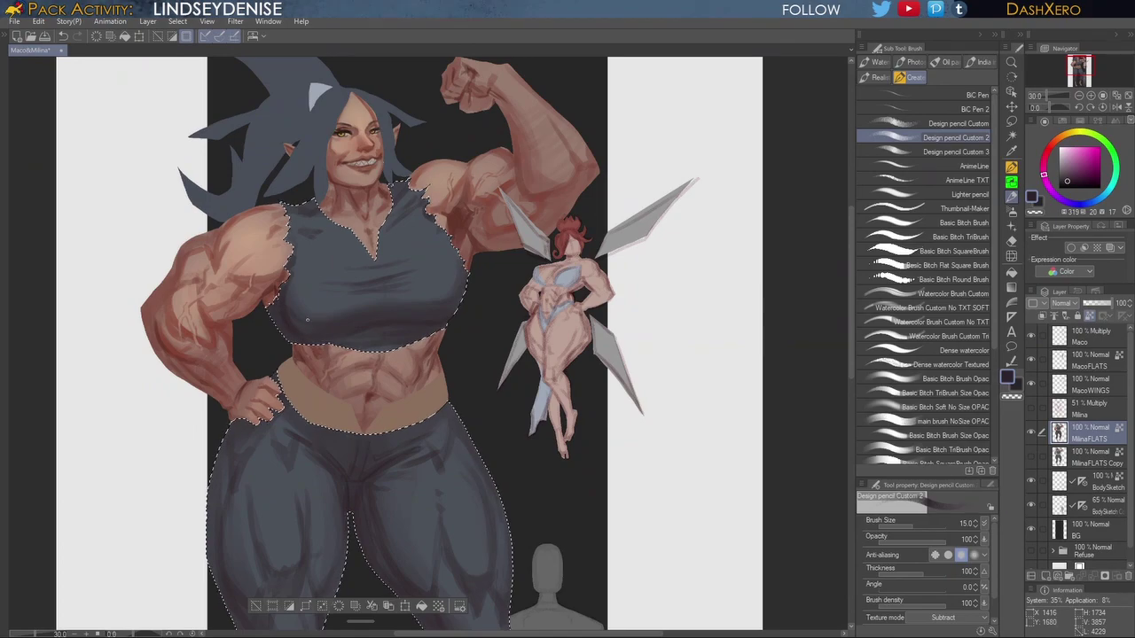
{"action": "left_click_drag", "start_coordinate": [1068, 182], "coordinate": [1075, 183]}
{"action": "mouse_move", "coordinate": [618, 378]}
{"action": "left_mouse_down"}
{"action": "mouse_move", "coordinate": [603, 406]}
{"action": "mouse_move", "coordinate": [585, 387]}
{"action": "mouse_move", "coordinate": [609, 381]}
{"action": "left_mouse_up"}
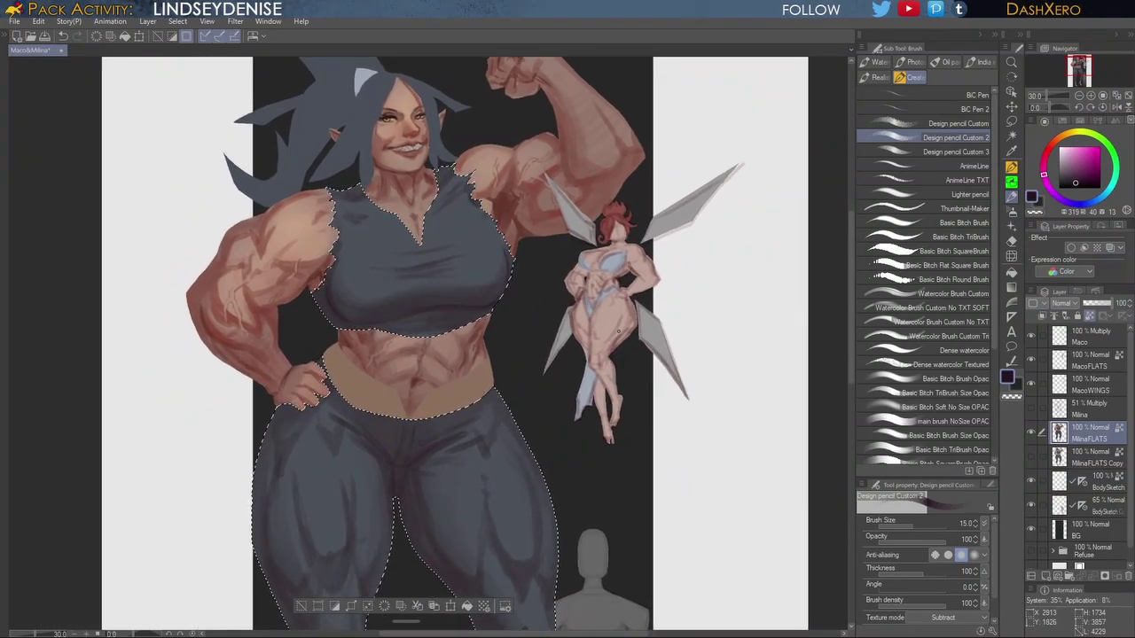
Step: Sharpen the thigh, knee and calf contours on both trouser legs with Design pencil Custom 2 at size 15
{"action": "left_click_drag", "start_coordinate": [537, 434], "coordinate": [594, 266]}
{"action": "left_click_drag", "start_coordinate": [562, 443], "coordinate": [581, 317]}
{"action": "left_click_drag", "start_coordinate": [568, 374], "coordinate": [564, 408]}
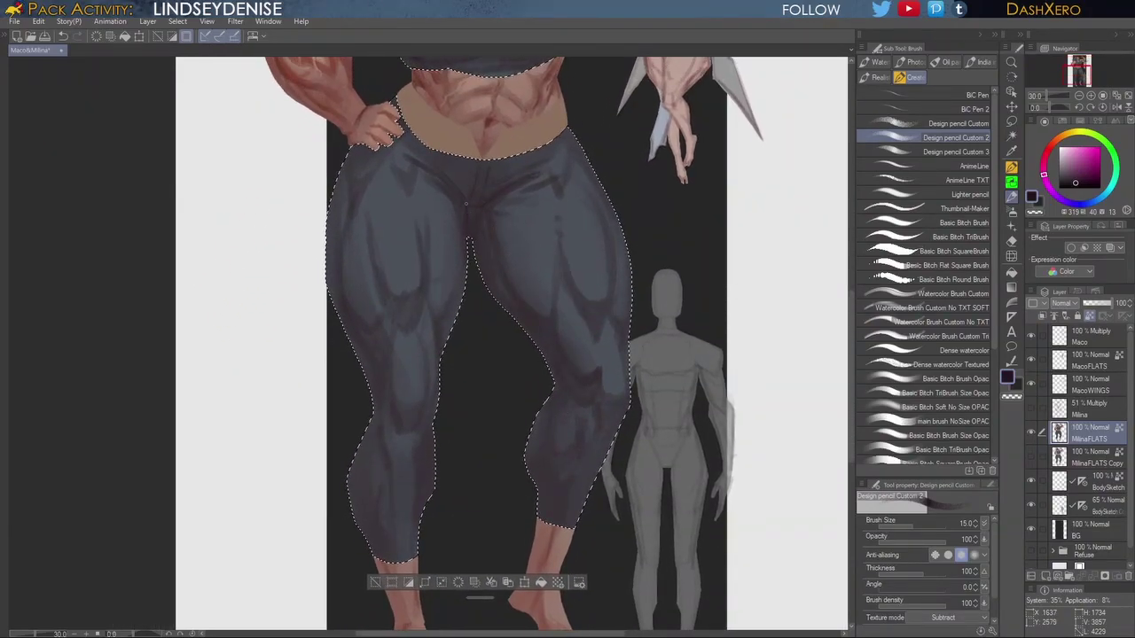
{"action": "left_click_drag", "start_coordinate": [492, 332], "coordinate": [518, 401]}
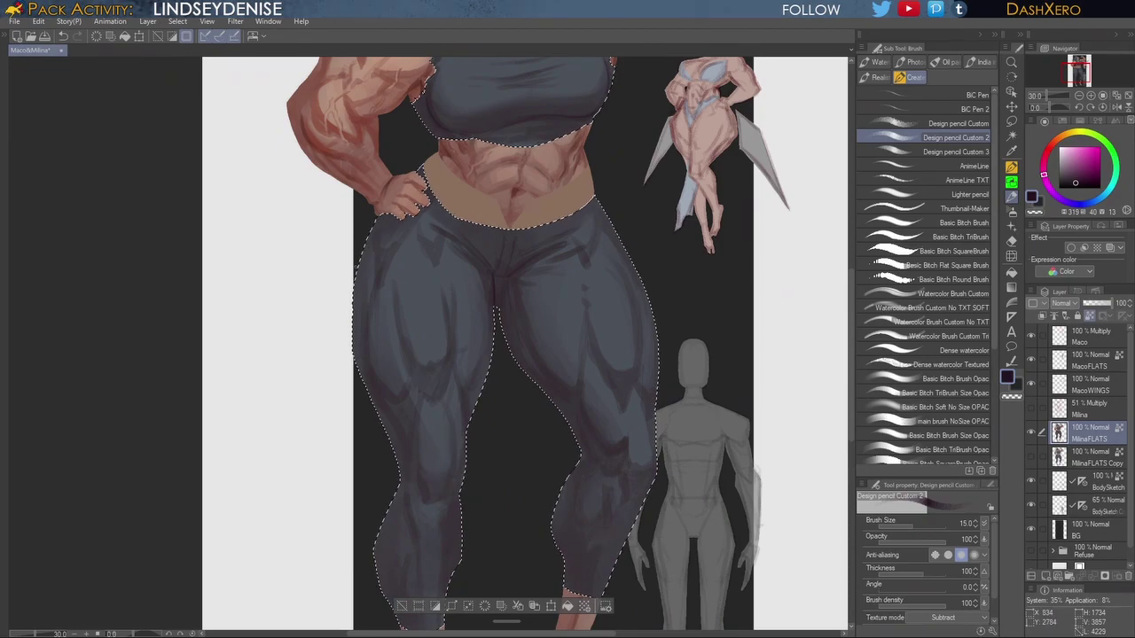
{"action": "left_click_drag", "start_coordinate": [519, 491], "coordinate": [523, 398]}
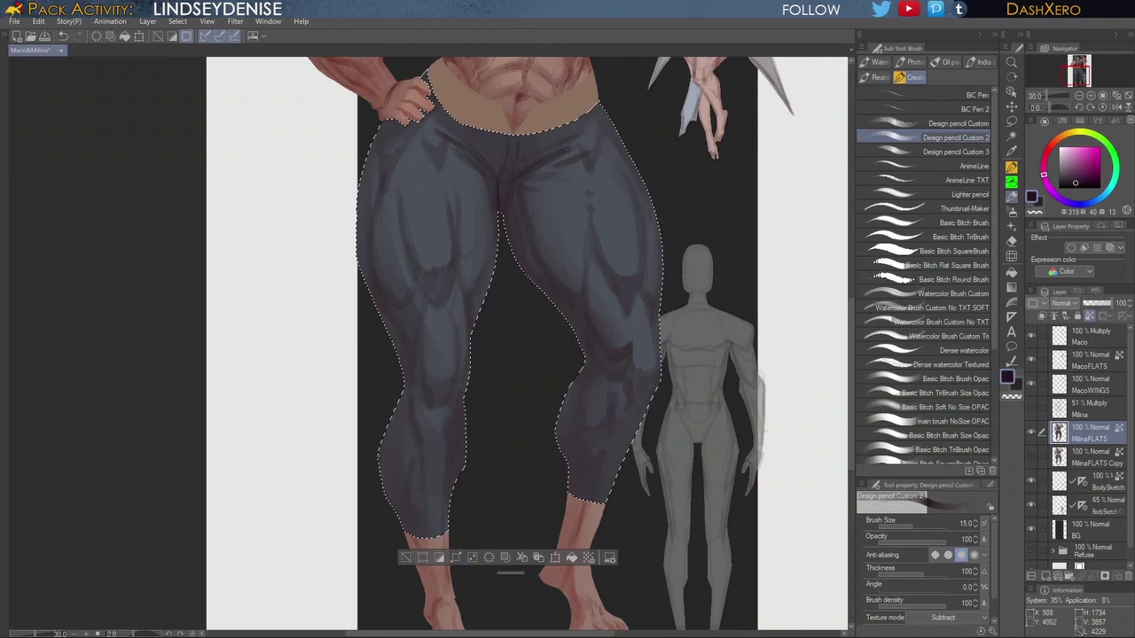
{"action": "left_click_drag", "start_coordinate": [618, 464], "coordinate": [600, 460]}
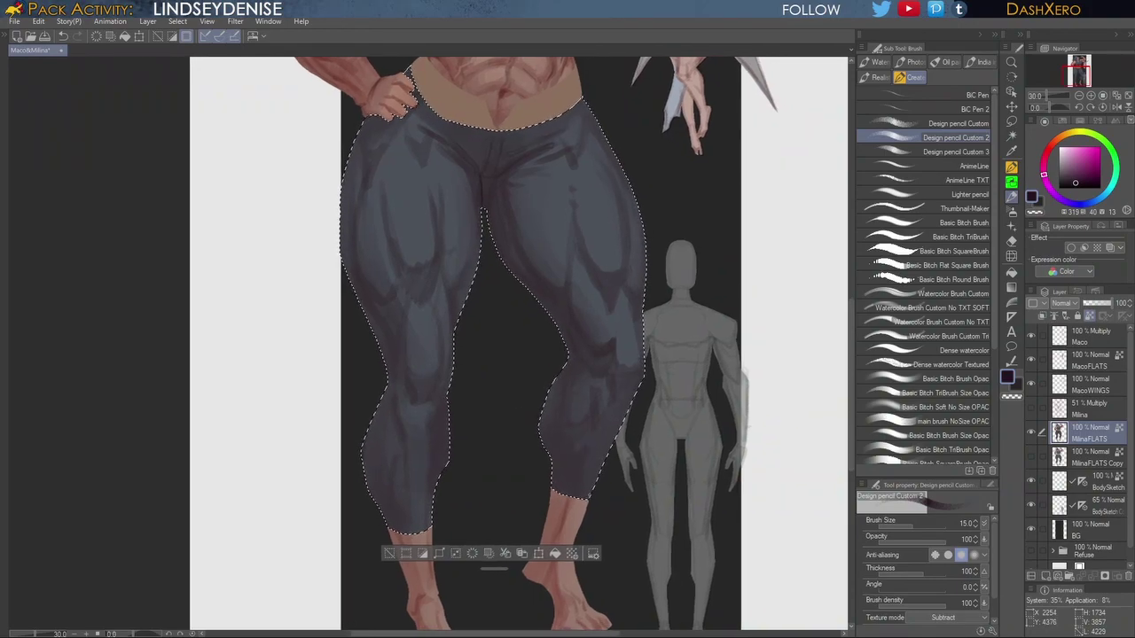
{"action": "scroll", "coordinate": [591, 477], "scroll_direction": "up", "scroll_amount": 8}
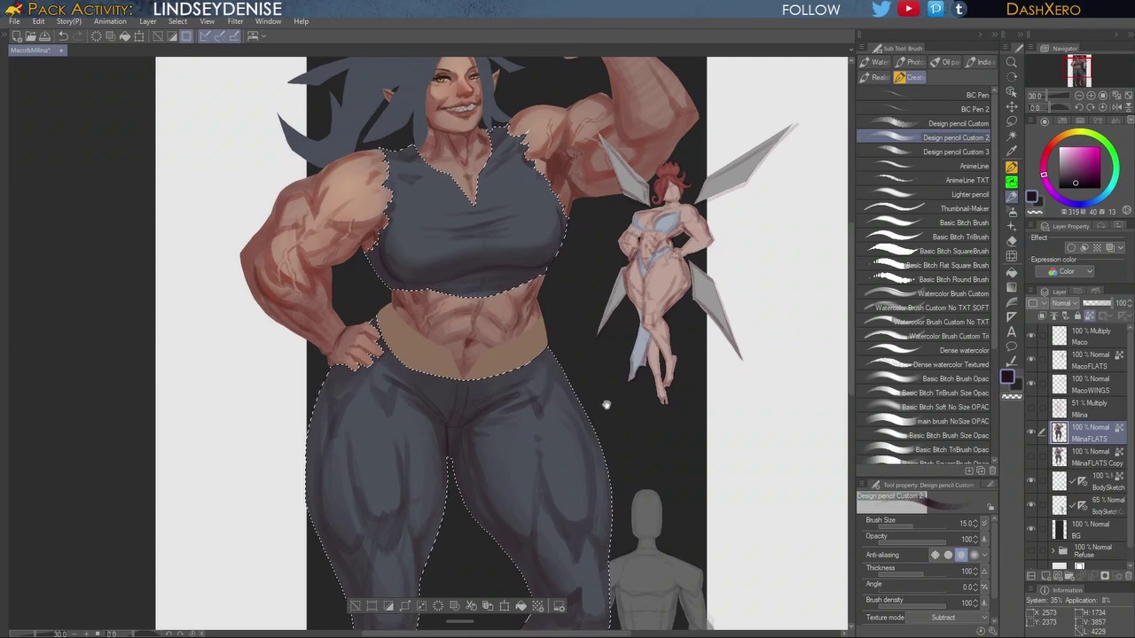
Step: Deepen the shadows between the upper thighs and at the hip below the resting hand with Basic Bitch TriBrush Size Opac at size 70
{"action": "scroll", "coordinate": [605, 405], "scroll_direction": "down", "scroll_amount": 4}
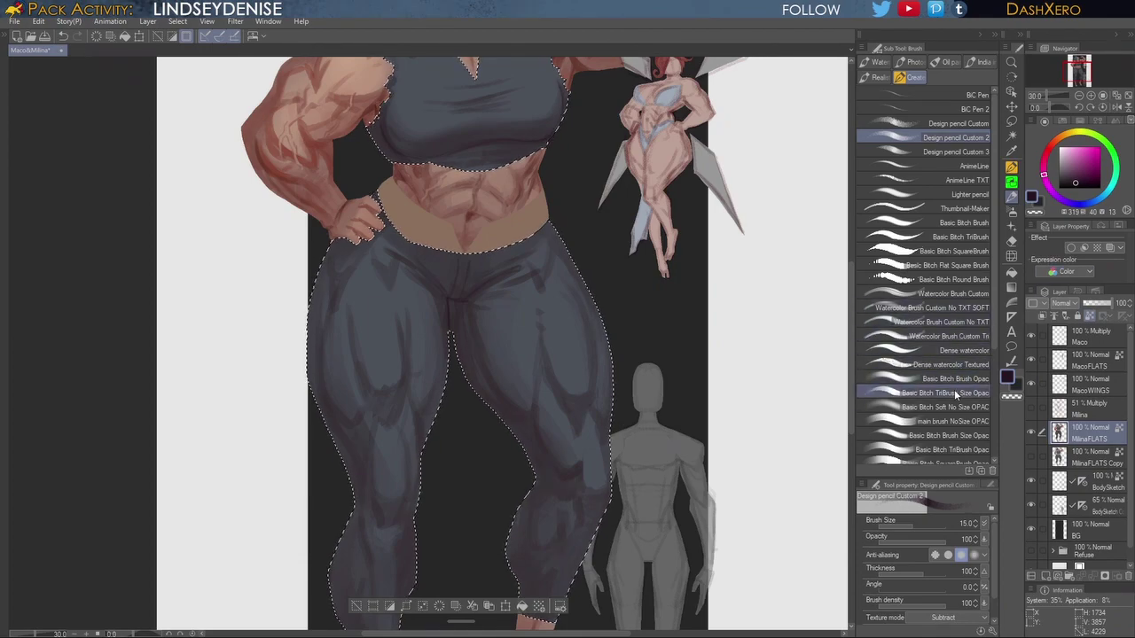
{"action": "left_click", "coordinate": [922, 392]}
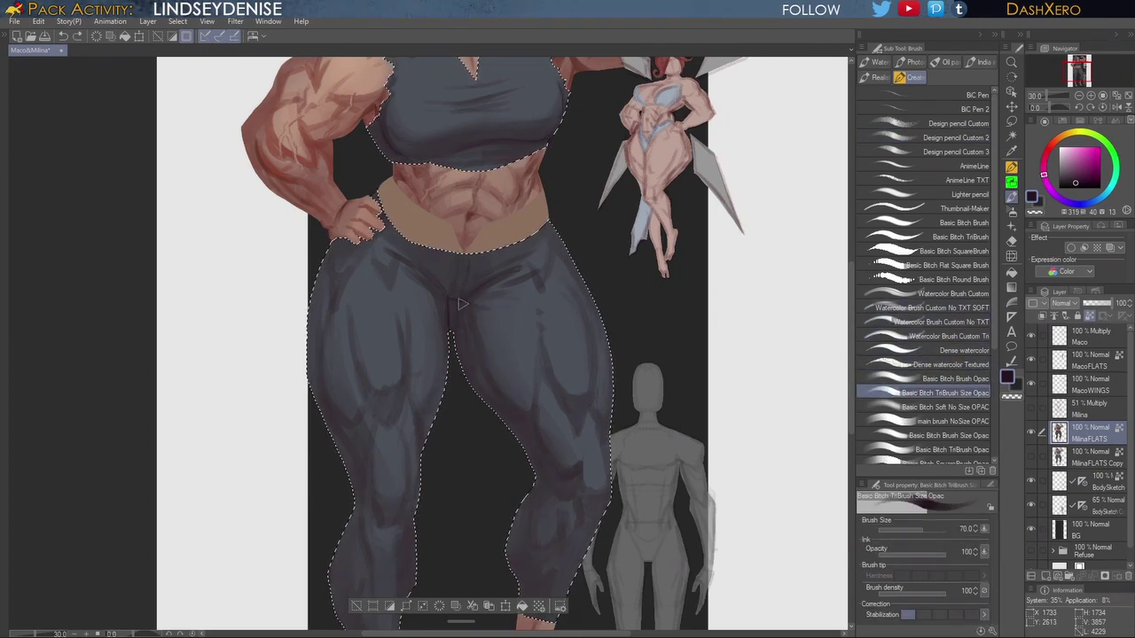
{"action": "left_click_drag", "start_coordinate": [455, 313], "coordinate": [459, 355]}
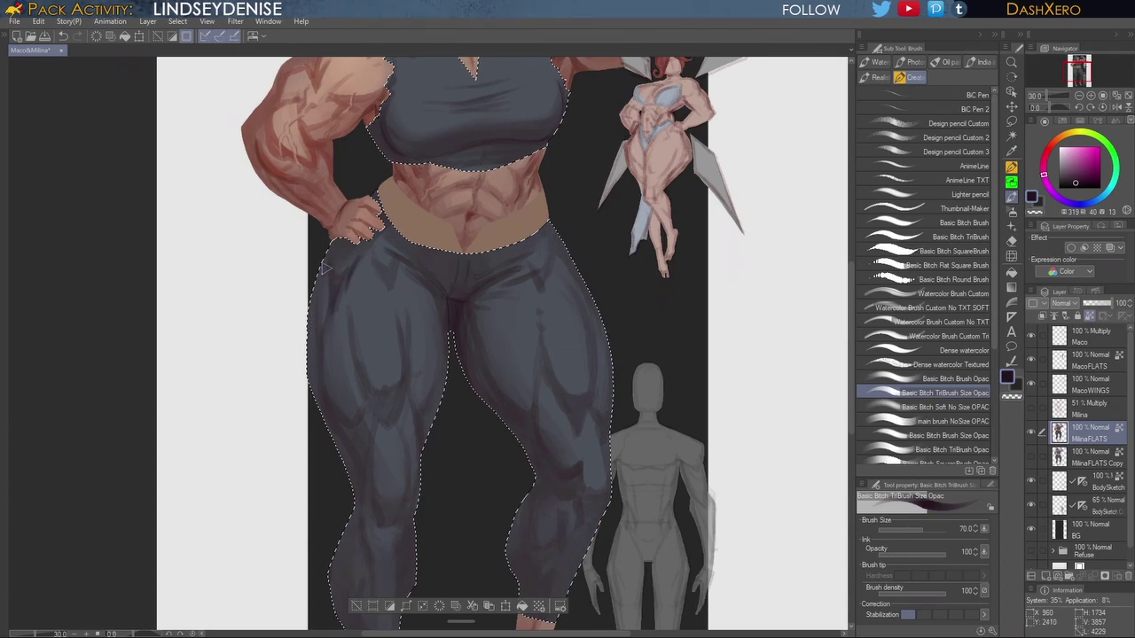
{"action": "left_click_drag", "start_coordinate": [690, 413], "coordinate": [620, 502]}
{"action": "left_click_drag", "start_coordinate": [665, 392], "coordinate": [661, 416]}
{"action": "left_click_drag", "start_coordinate": [653, 461], "coordinate": [656, 413]}
{"action": "left_click_drag", "start_coordinate": [645, 566], "coordinate": [682, 380]}
{"action": "left_click_drag", "start_coordinate": [691, 284], "coordinate": [679, 403]}
{"action": "left_click_drag", "start_coordinate": [681, 318], "coordinate": [679, 441]}
{"action": "mouse_move", "coordinate": [680, 397]}
{"action": "left_mouse_down"}
{"action": "mouse_move", "coordinate": [685, 461]}
{"action": "mouse_move", "coordinate": [686, 384]}
{"action": "left_mouse_up"}
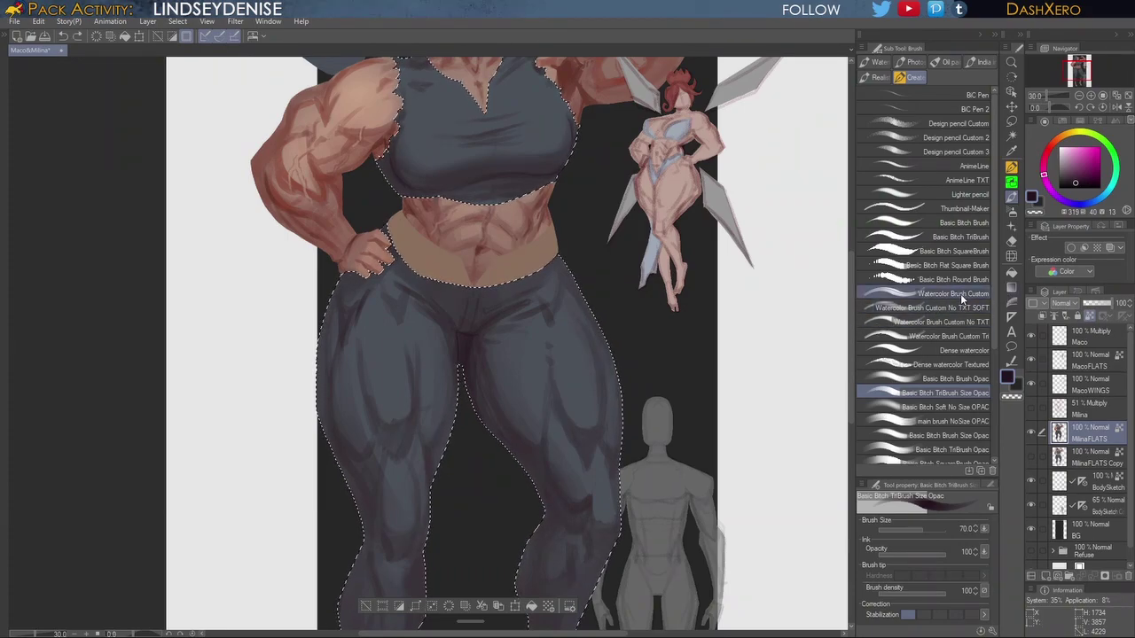
Step: Blend the lower thigh shading beneath the resting hand with Watercolor Brush Custom at size 70, and reinforce its muscle shadows with Basic Bitch TriBrush Size Opac
{"action": "left_click", "coordinate": [959, 294]}
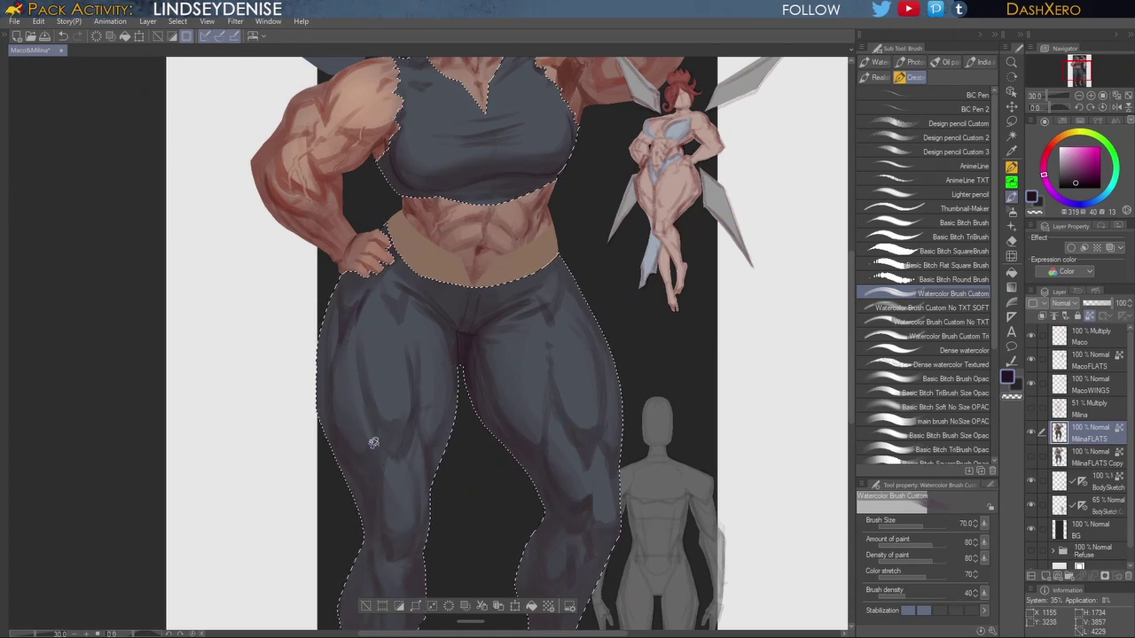
{"action": "left_click_drag", "start_coordinate": [665, 557], "coordinate": [700, 405]}
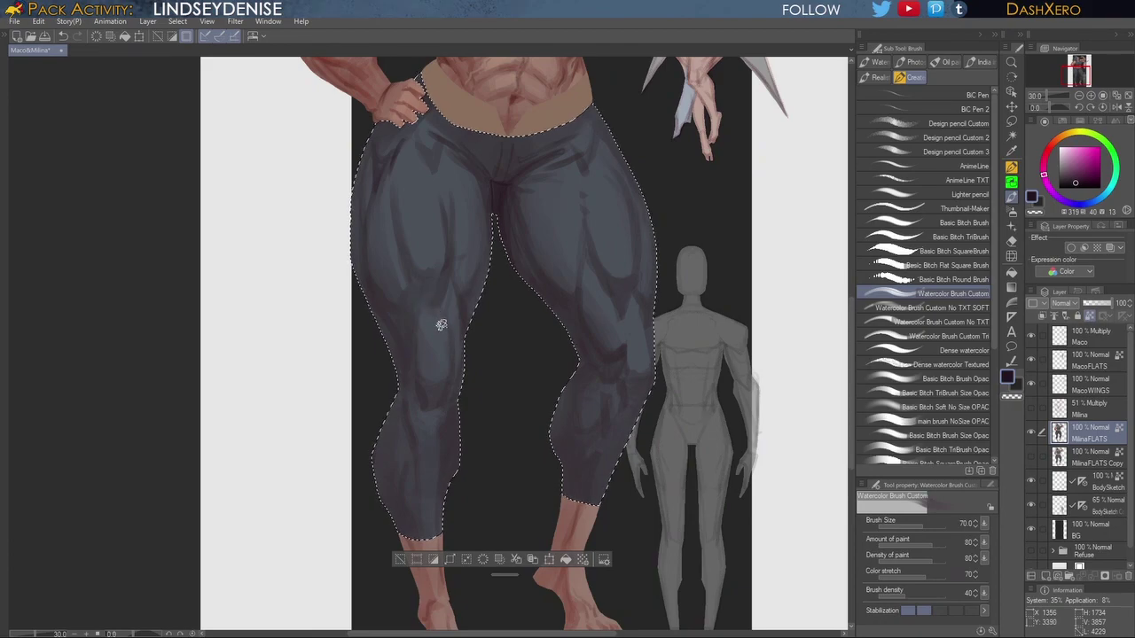
{"action": "left_click", "coordinate": [958, 393]}
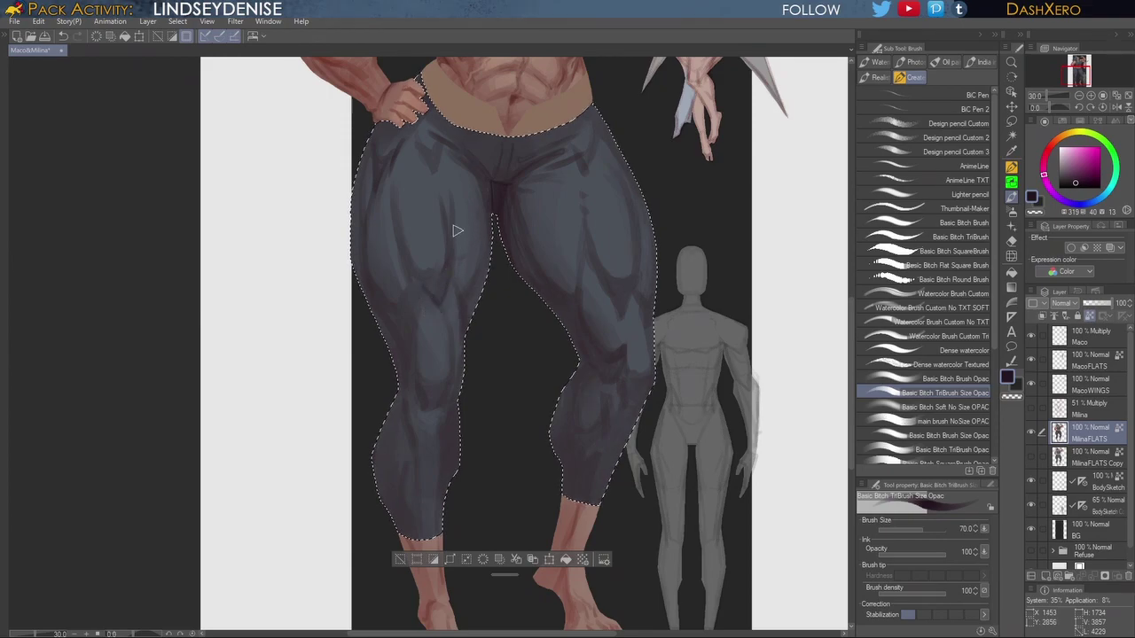
{"action": "left_click_drag", "start_coordinate": [771, 335], "coordinate": [731, 376]}
{"action": "scroll", "coordinate": [770, 337], "scroll_direction": "down", "scroll_amount": 2}
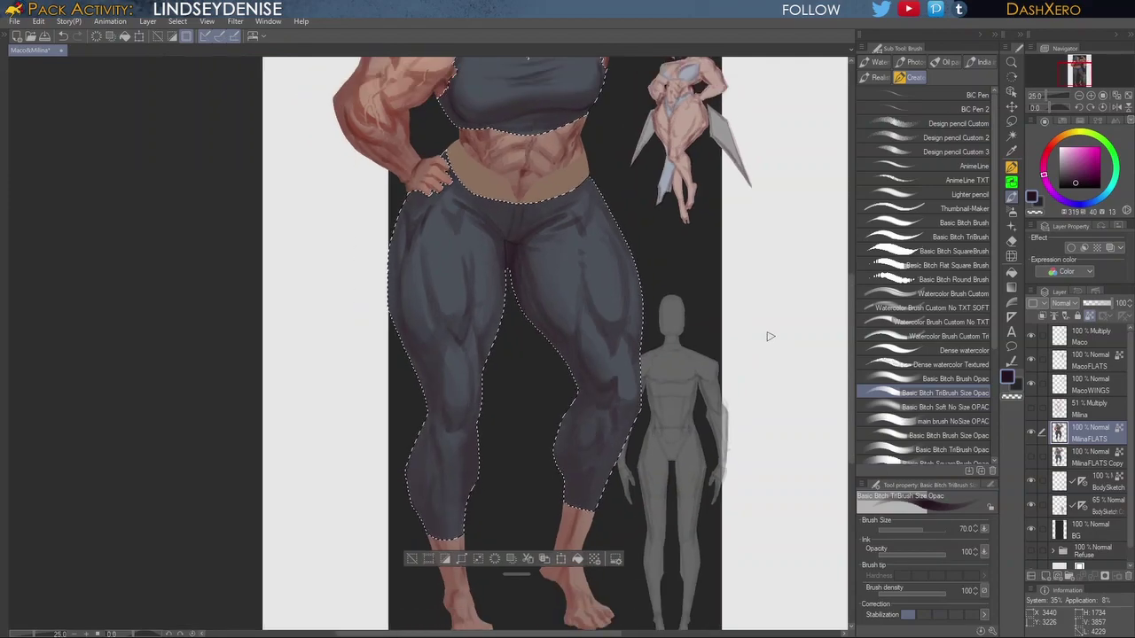
{"action": "mouse_move", "coordinate": [711, 437]}
{"action": "left_mouse_down"}
{"action": "mouse_move", "coordinate": [704, 422]}
{"action": "mouse_move", "coordinate": [695, 436]}
{"action": "left_mouse_up"}
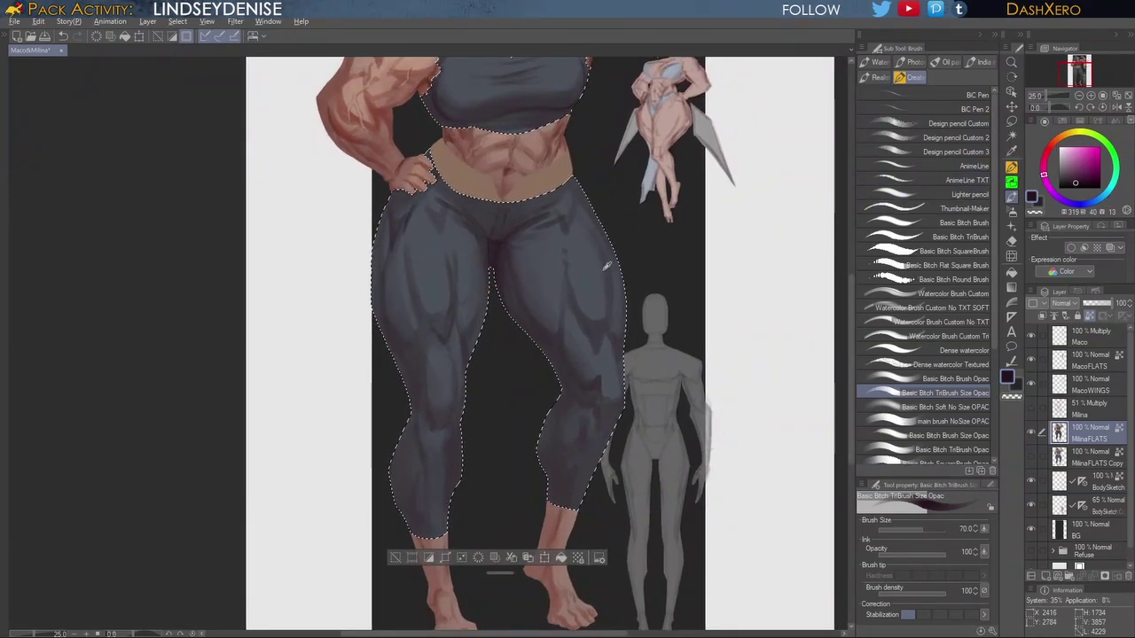
Step: Brush soft warm-grey highlights across the bust of the top with Basic Bitch Soft No Size OPAC at size 200
{"action": "left_click", "coordinate": [593, 268], "text": "alt"}
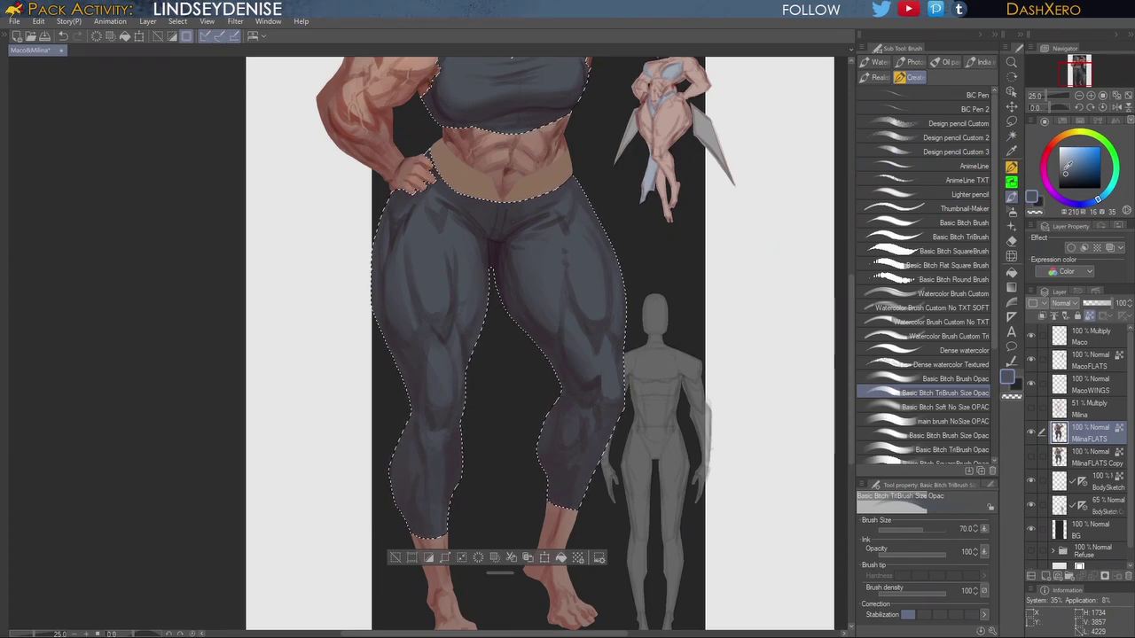
{"action": "left_click", "coordinate": [1066, 170]}
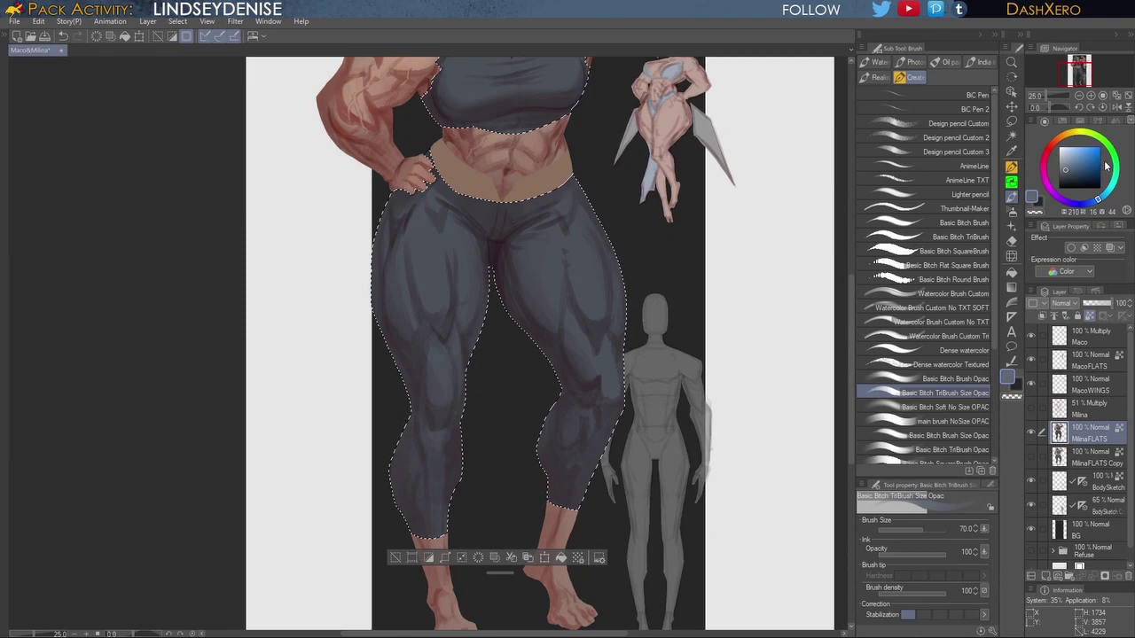
{"action": "left_click", "coordinate": [1062, 142]}
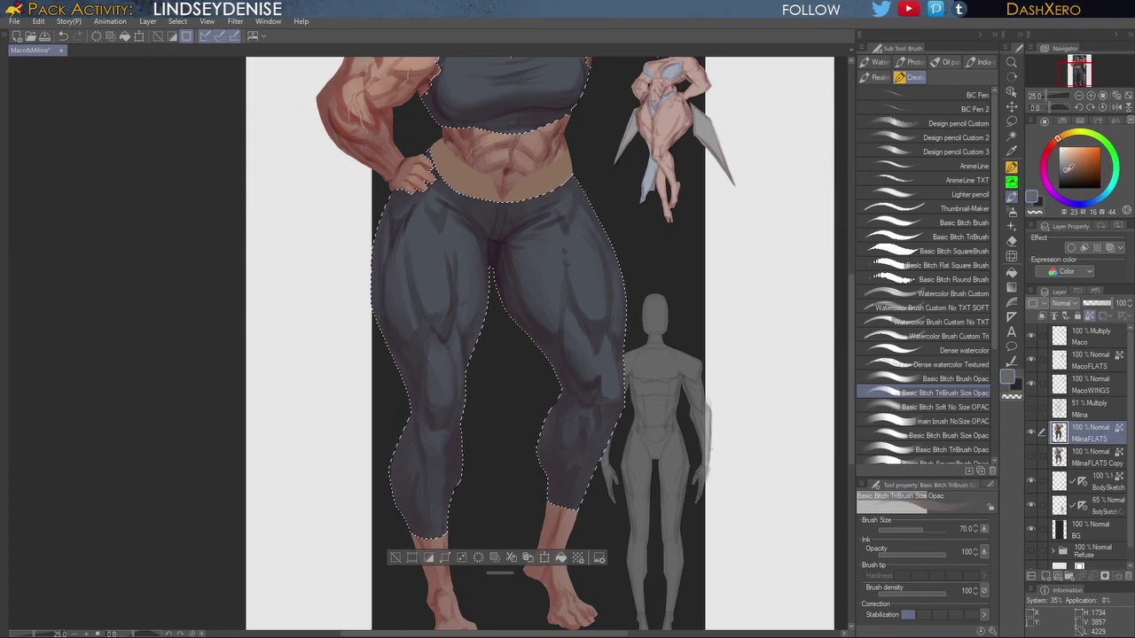
{"action": "left_click_drag", "start_coordinate": [632, 267], "coordinate": [651, 409]}
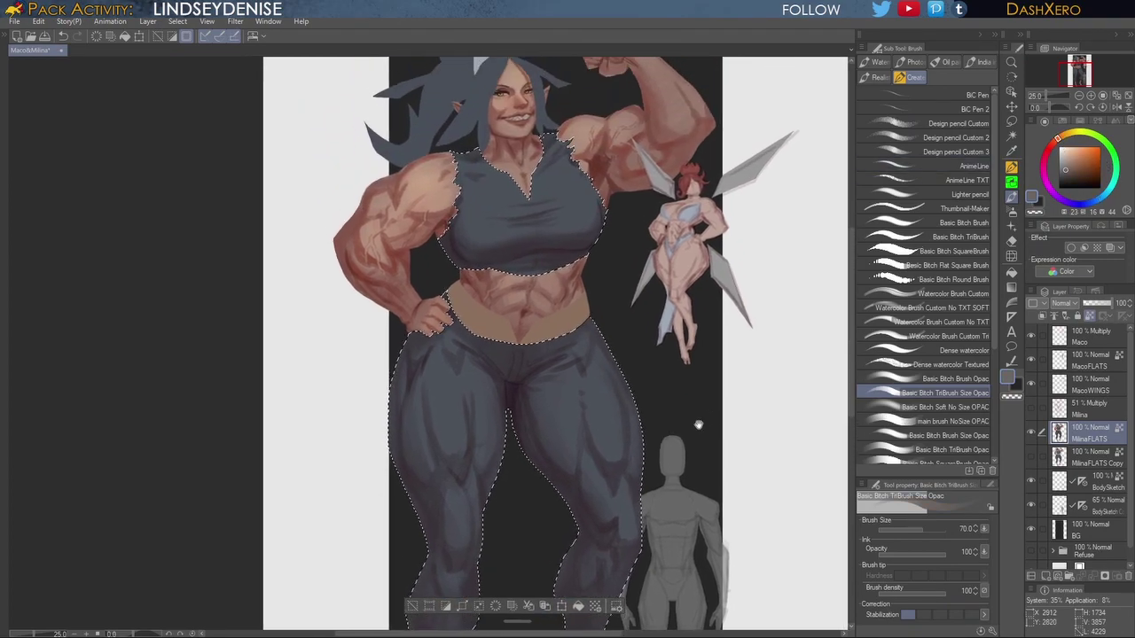
{"action": "left_click", "coordinate": [947, 406]}
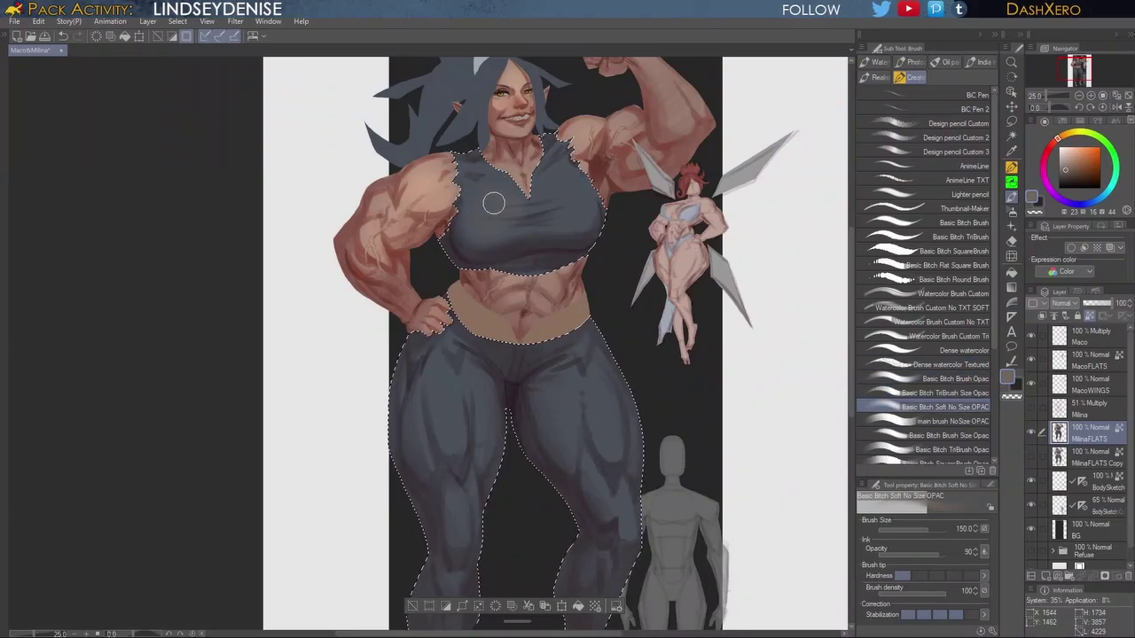
{"action": "key", "text": "ctrl+z"}
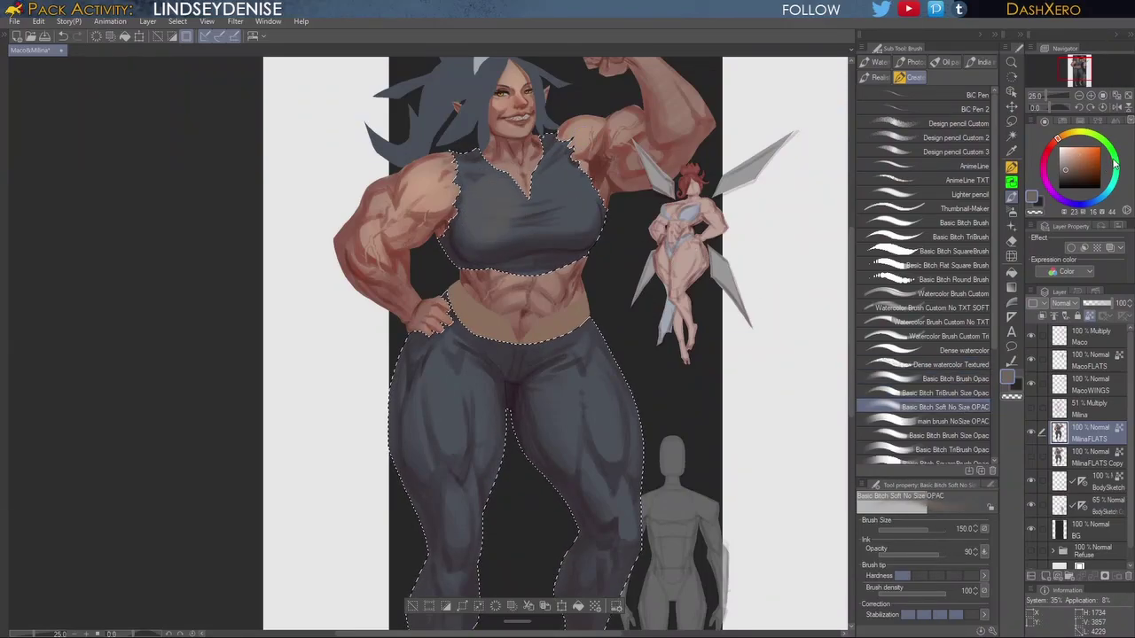
{"action": "left_click", "coordinate": [1066, 167]}
{"action": "left_click", "coordinate": [1064, 166]}
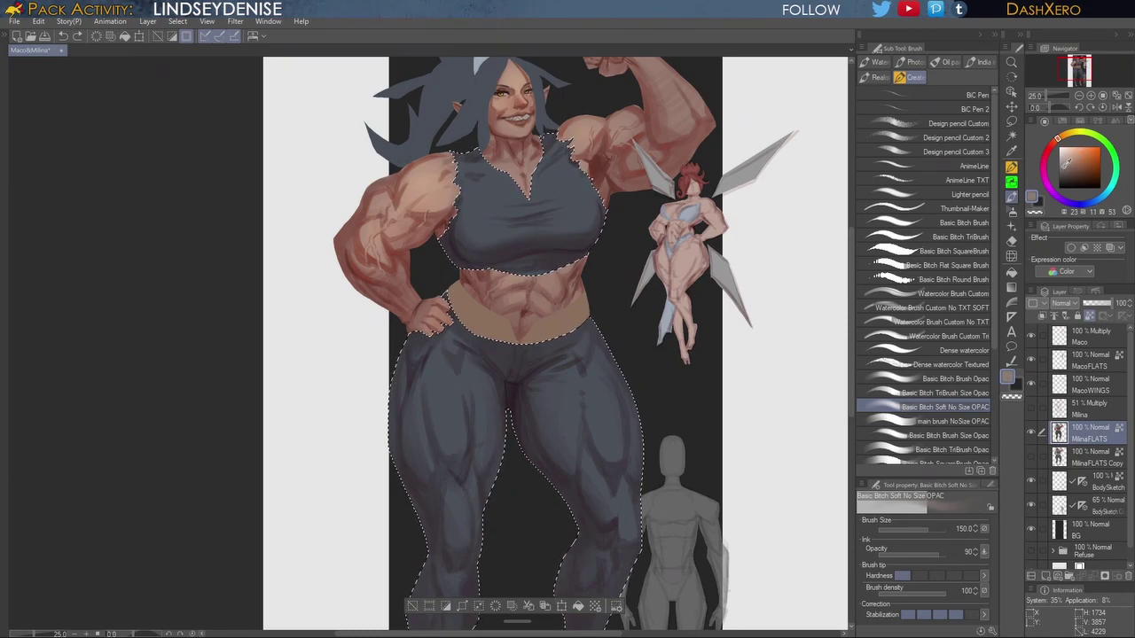
{"action": "left_click_drag", "start_coordinate": [1060, 136], "coordinate": [1064, 136]}
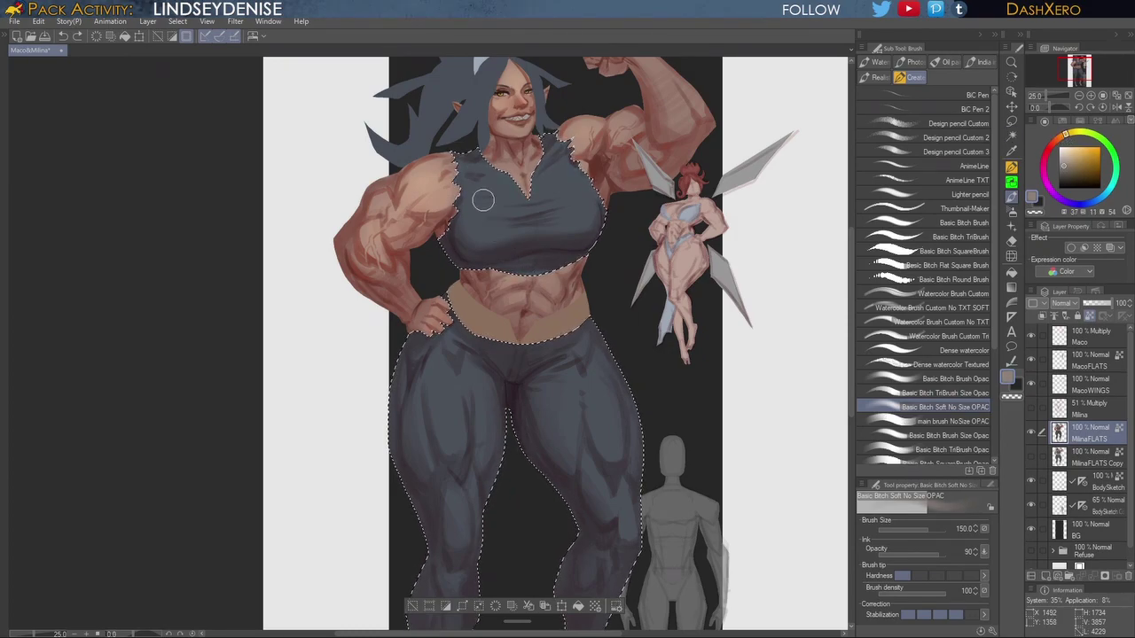
{"action": "key", "text": "]"}
{"action": "key", "text": "]"}
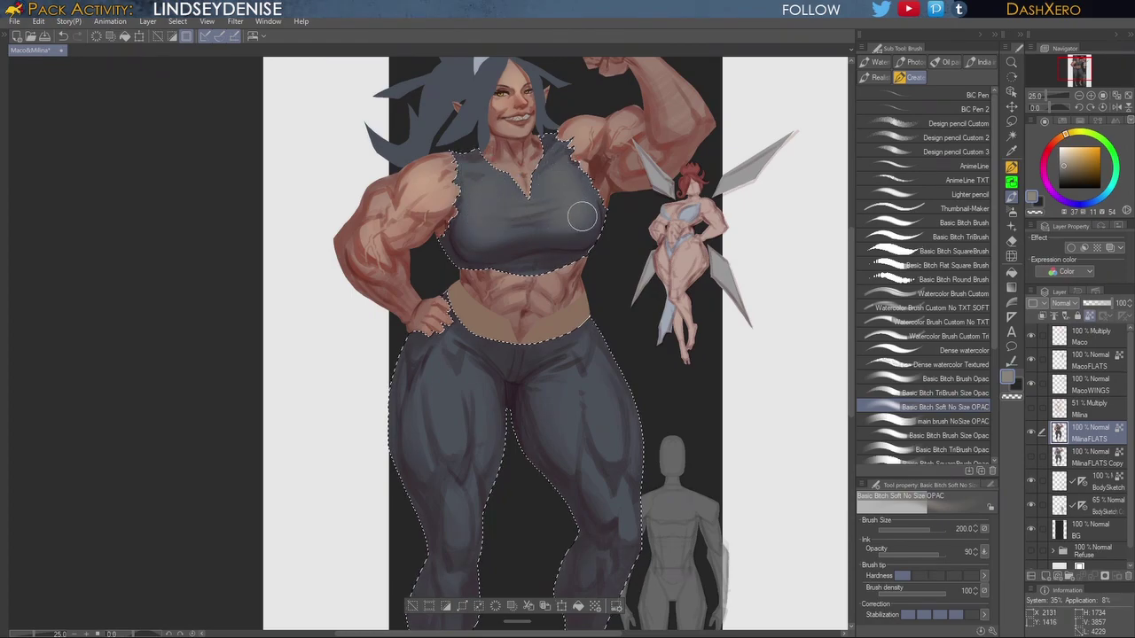
Step: Lighten the thighs of the trousers softly in warm grey with Basic Bitch Soft No Size OPAC at size 500
{"action": "left_click_drag", "start_coordinate": [658, 375], "coordinate": [670, 304]}
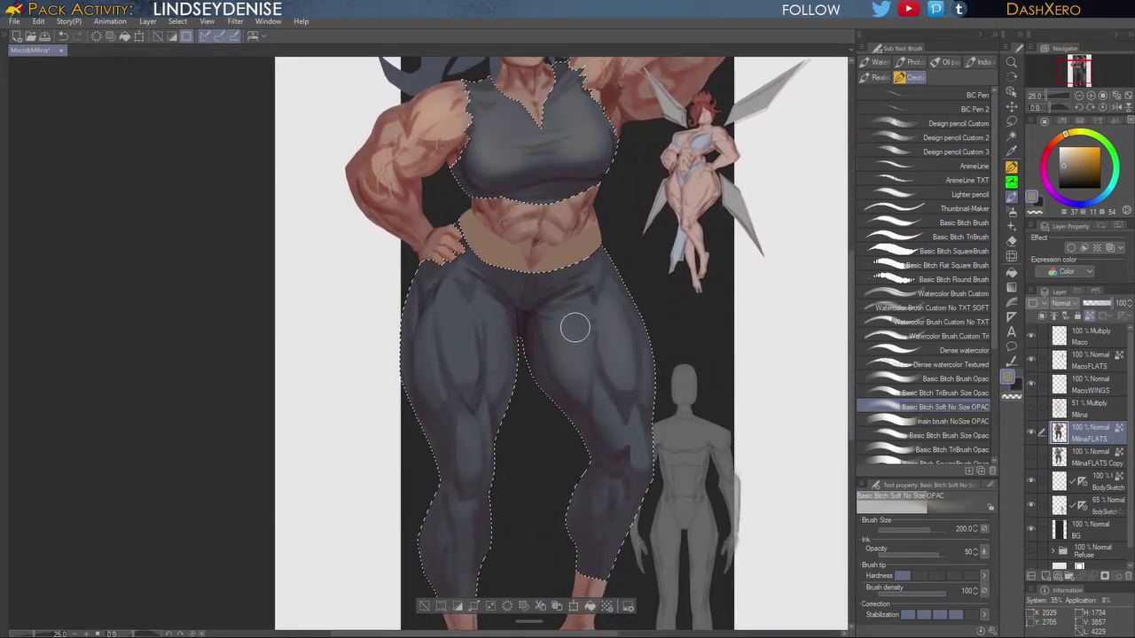
{"action": "key", "text": "ctrl+z"}
{"action": "key", "text": "]"}
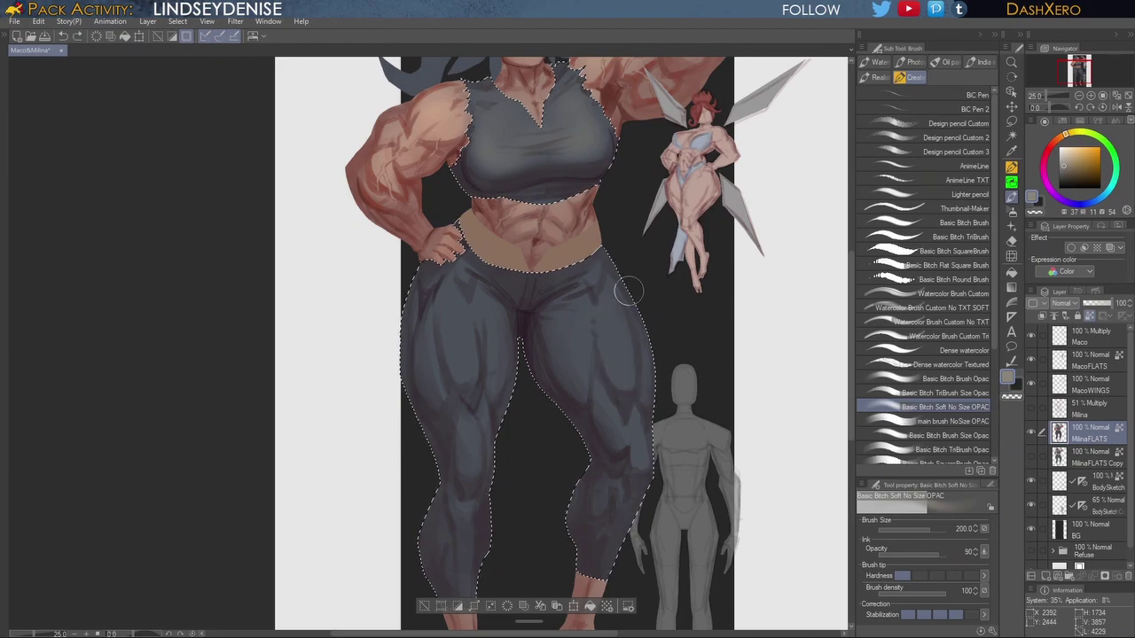
{"action": "key", "text": "]"}
{"action": "key", "text": "]"}
{"action": "key", "text": "]"}
{"action": "mouse_move", "coordinate": [620, 314]}
{"action": "left_mouse_down"}
{"action": "mouse_move", "coordinate": [622, 392]}
{"action": "mouse_move", "coordinate": [619, 320]}
{"action": "mouse_move", "coordinate": [612, 351]}
{"action": "mouse_move", "coordinate": [644, 496]}
{"action": "left_mouse_up"}
{"action": "key", "text": "ctrl+z"}
{"action": "mouse_move", "coordinate": [629, 328]}
{"action": "left_mouse_down"}
{"action": "mouse_move", "coordinate": [619, 304]}
{"action": "mouse_move", "coordinate": [610, 324]}
{"action": "mouse_move", "coordinate": [620, 384]}
{"action": "mouse_move", "coordinate": [613, 309]}
{"action": "mouse_move", "coordinate": [636, 455]}
{"action": "mouse_move", "coordinate": [629, 556]}
{"action": "left_mouse_up"}
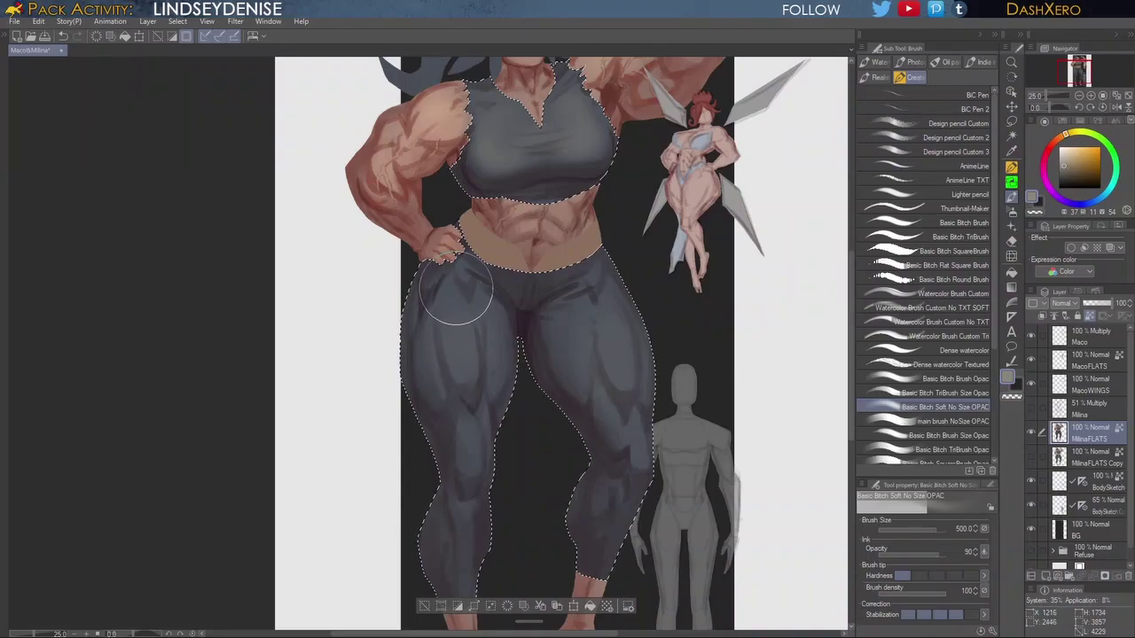
{"action": "mouse_move", "coordinate": [785, 332]}
{"action": "left_mouse_down"}
{"action": "mouse_move", "coordinate": [716, 460]}
{"action": "mouse_move", "coordinate": [713, 436]}
{"action": "left_mouse_up"}
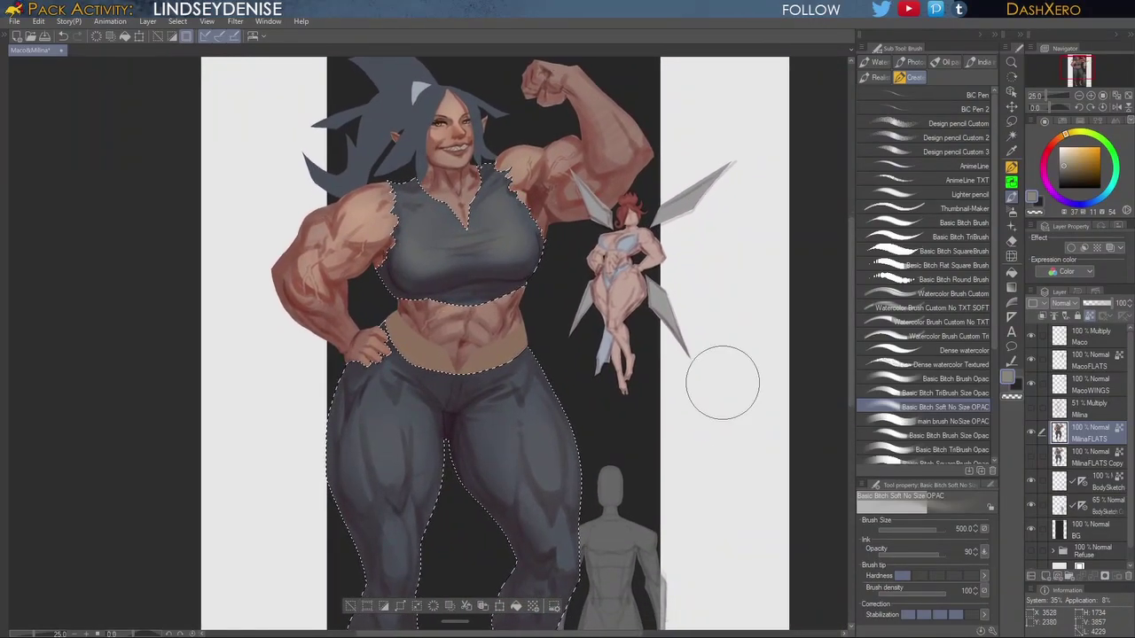
{"action": "left_click_drag", "start_coordinate": [668, 555], "coordinate": [660, 439]}
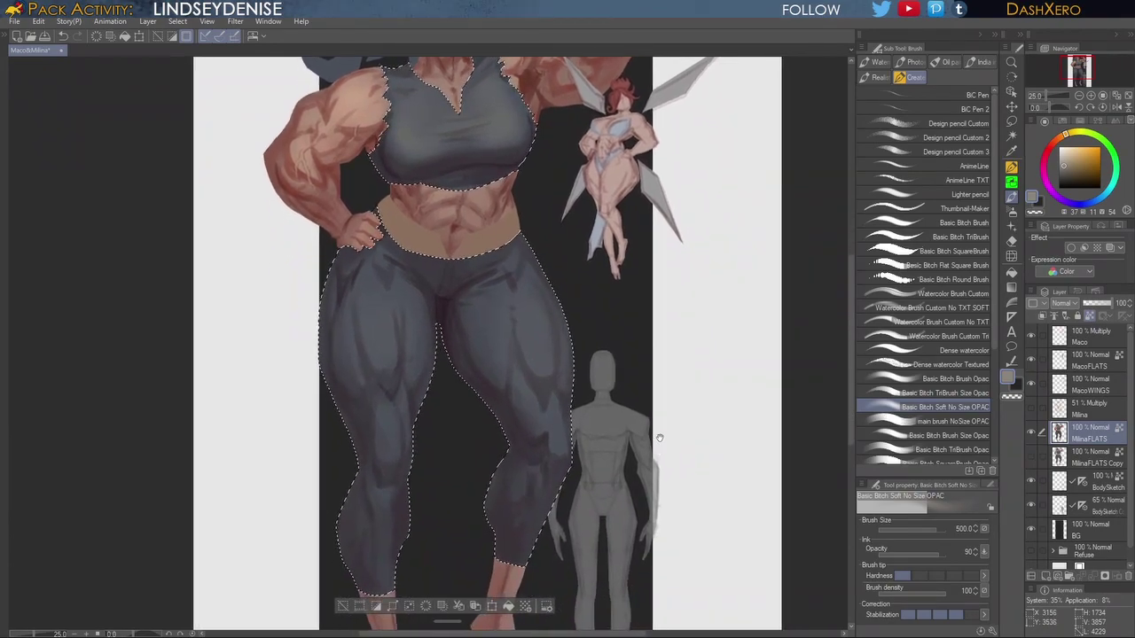
{"action": "left_click", "coordinate": [967, 352]}
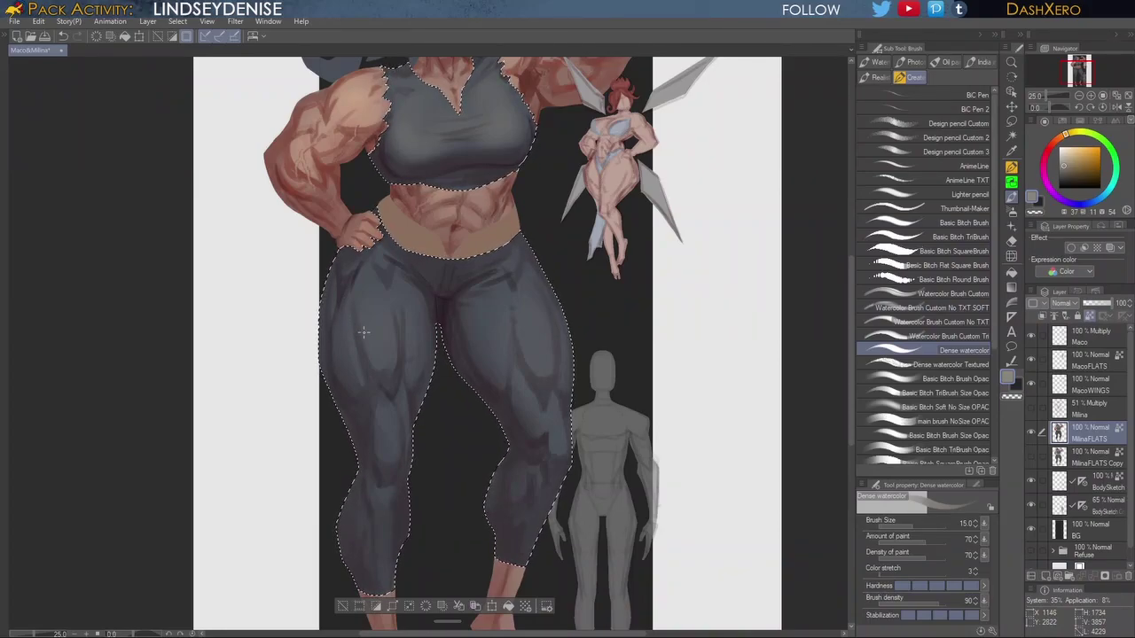
{"action": "left_click_drag", "start_coordinate": [595, 384], "coordinate": [627, 490]}
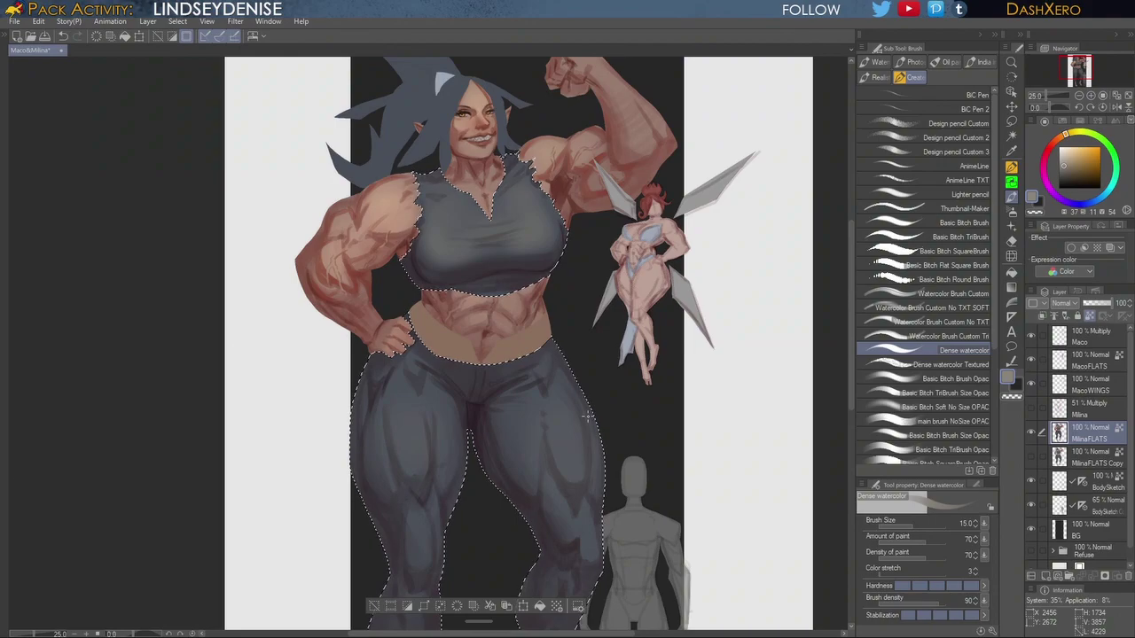
{"action": "scroll", "coordinate": [587, 416], "scroll_direction": "down", "scroll_amount": 2}
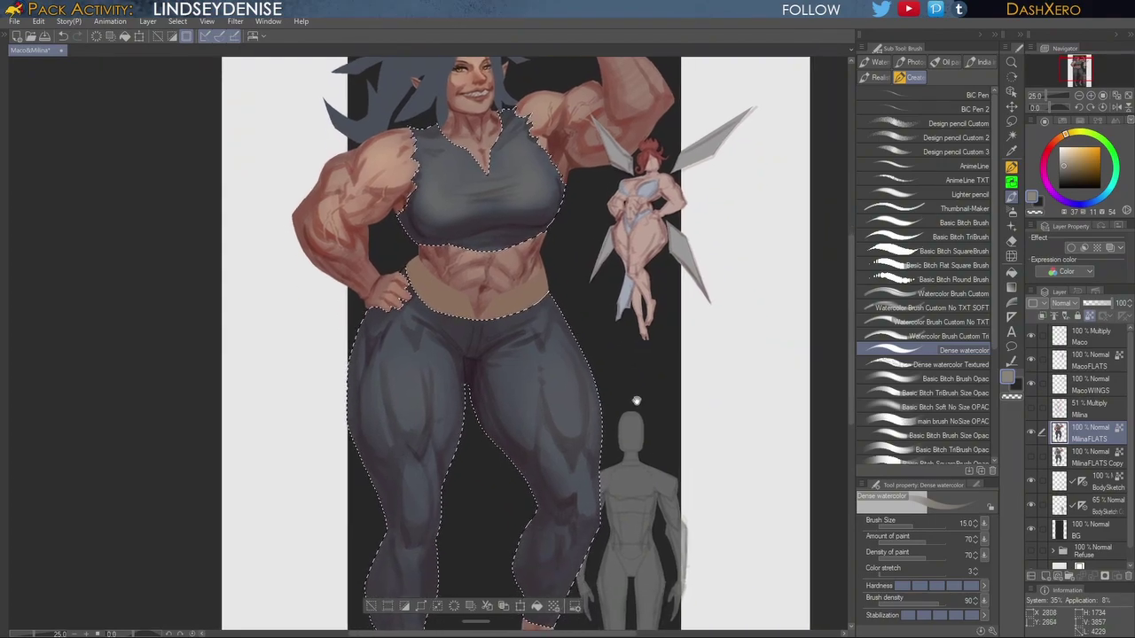
{"action": "left_click_drag", "start_coordinate": [630, 381], "coordinate": [643, 365]}
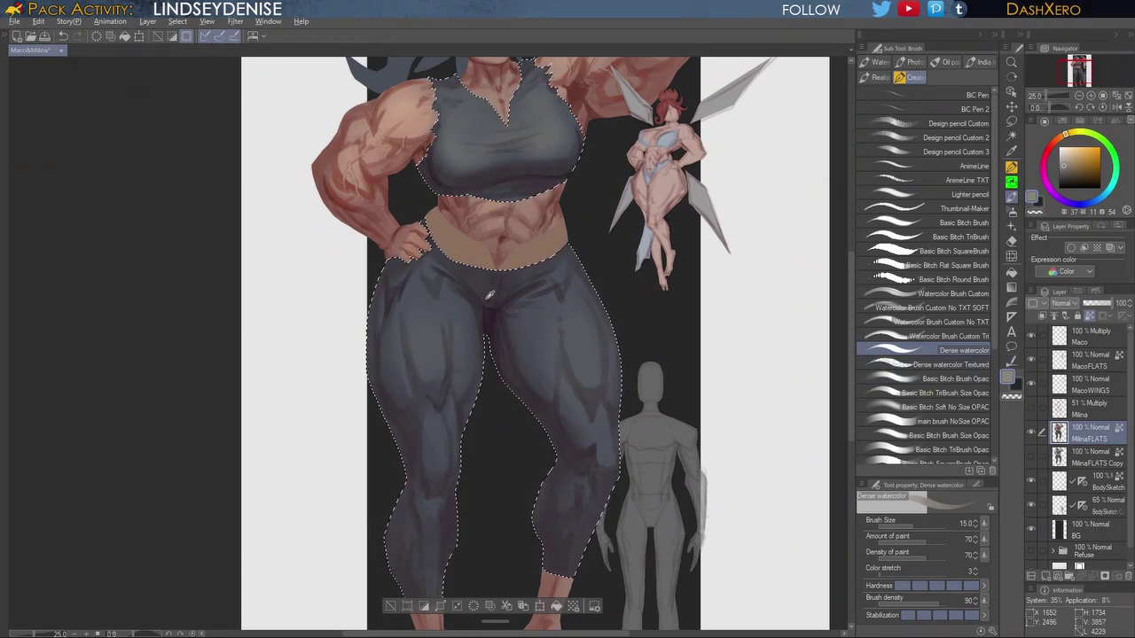
Step: Deepen the shadows on the trousers and under the bust in sampled dark purple, using Basic Bitch TriBrush Size Opac and Basic Bitch Brush Opac
{"action": "left_click", "coordinate": [496, 306], "text": "alt"}
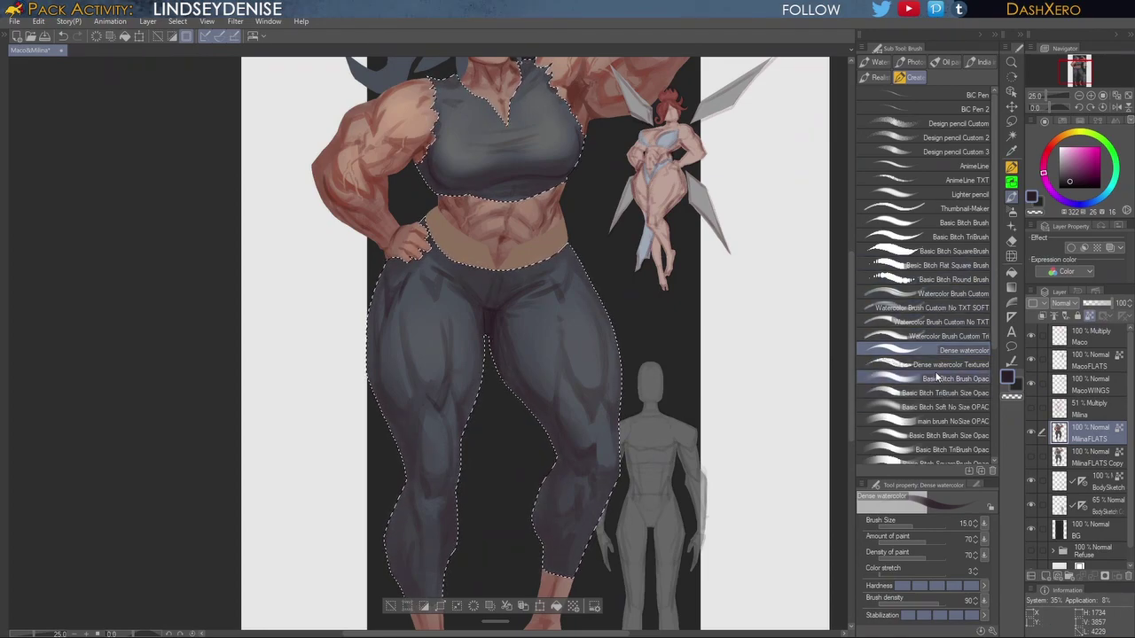
{"action": "left_click", "coordinate": [955, 391]}
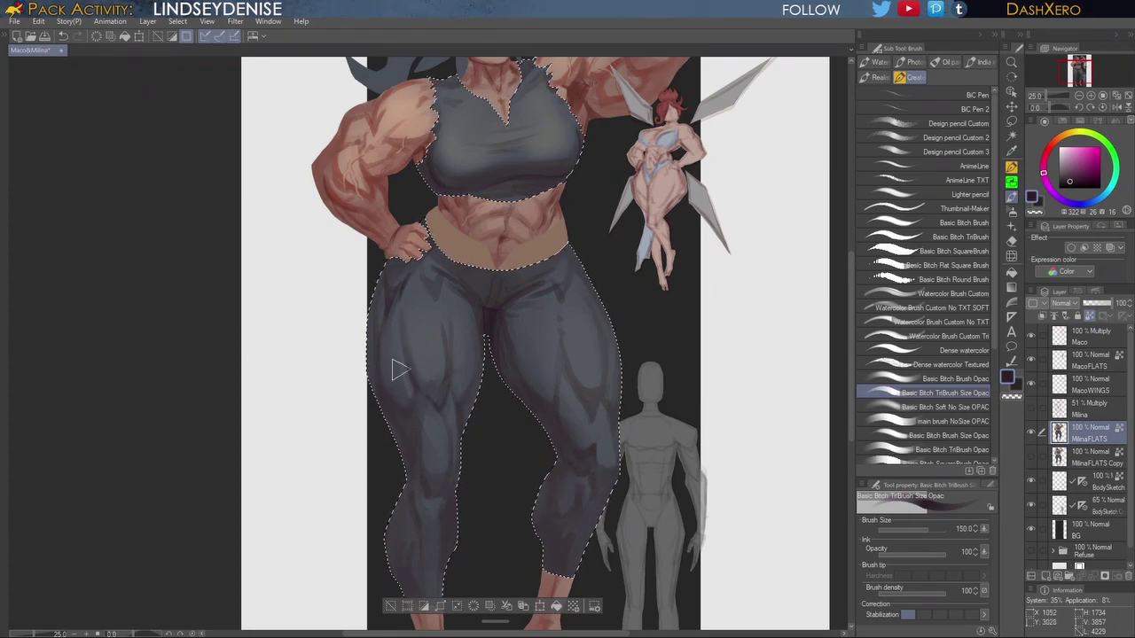
{"action": "left_click", "coordinate": [955, 378]}
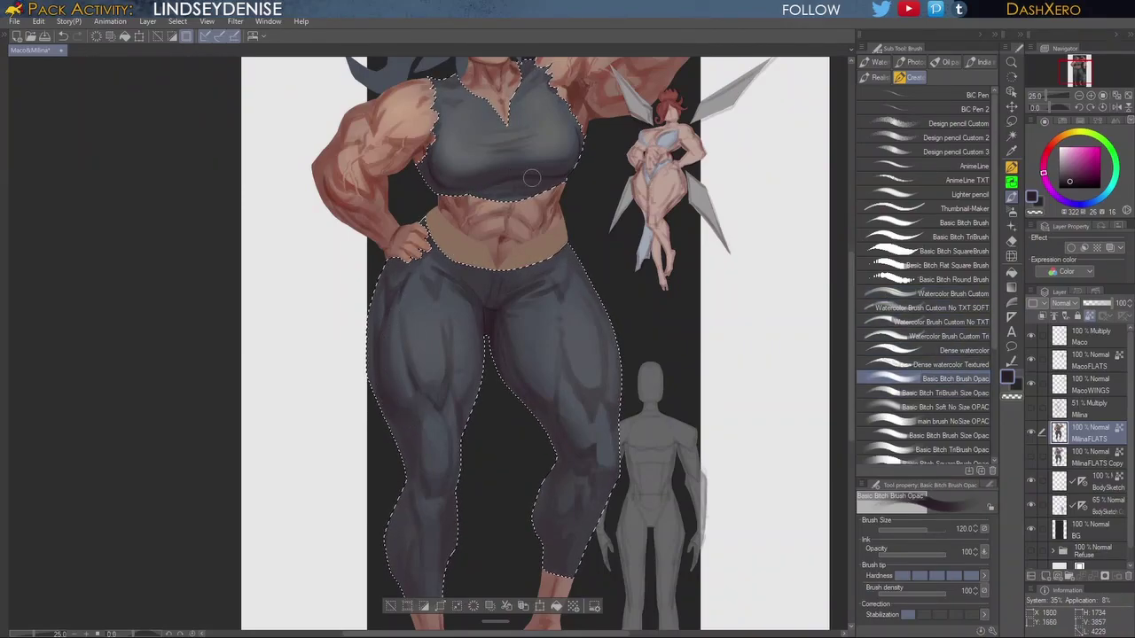
Step: Examine the shading of the top, waist and trousers across the whole figure and close up
{"action": "left_click_drag", "start_coordinate": [671, 462], "coordinate": [680, 391]}
{"action": "left_click_drag", "start_coordinate": [693, 349], "coordinate": [658, 463]}
{"action": "left_click_drag", "start_coordinate": [658, 314], "coordinate": [647, 347]}
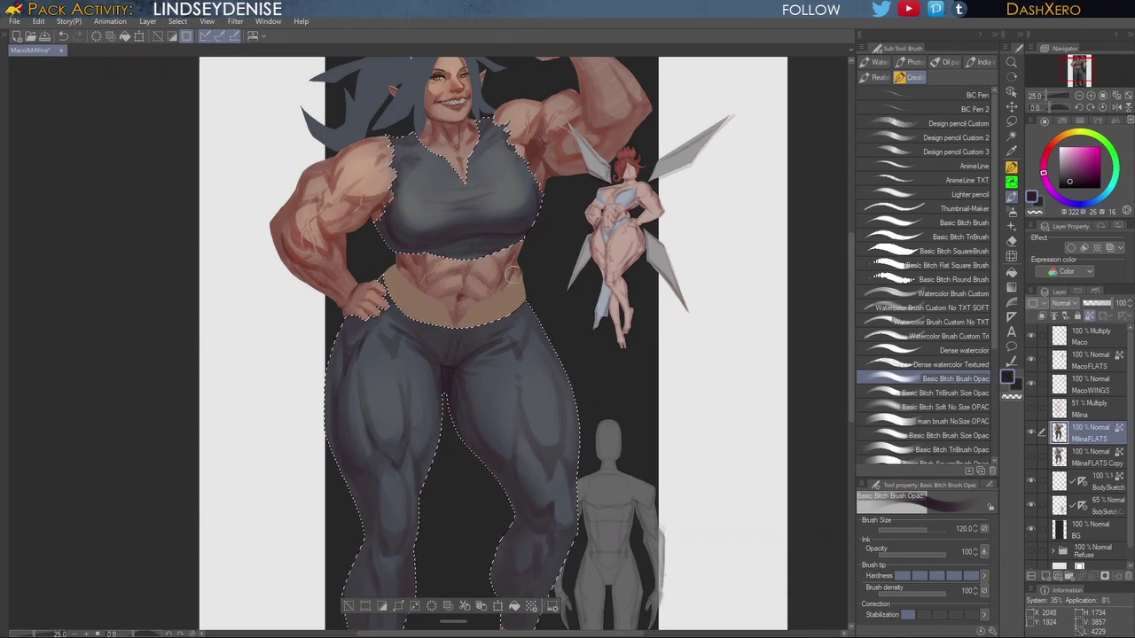
{"action": "left_click_drag", "start_coordinate": [575, 325], "coordinate": [525, 418]}
{"action": "left_click_drag", "start_coordinate": [564, 350], "coordinate": [554, 365]}
{"action": "left_click_drag", "start_coordinate": [560, 325], "coordinate": [558, 331]}
{"action": "scroll", "coordinate": [451, 283], "scroll_direction": "up", "scroll_amount": 5}
{"action": "left_click_drag", "start_coordinate": [466, 298], "coordinate": [614, 417]}
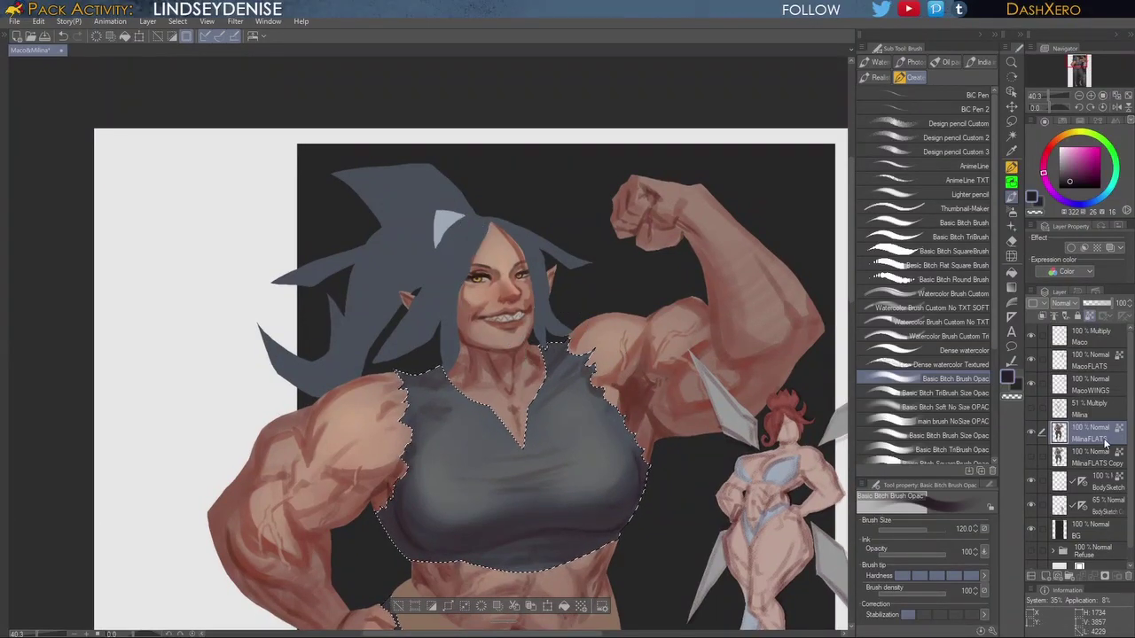
{"action": "mouse_move", "coordinate": [691, 498]}
{"action": "left_mouse_down"}
{"action": "mouse_move", "coordinate": [674, 416]}
{"action": "mouse_move", "coordinate": [687, 306]}
{"action": "left_mouse_up"}
{"action": "left_click_drag", "start_coordinate": [650, 490], "coordinate": [687, 314]}
{"action": "mouse_move", "coordinate": [633, 459]}
{"action": "left_mouse_down"}
{"action": "mouse_move", "coordinate": [653, 406]}
{"action": "mouse_move", "coordinate": [640, 395]}
{"action": "mouse_move", "coordinate": [630, 447]}
{"action": "left_mouse_up"}
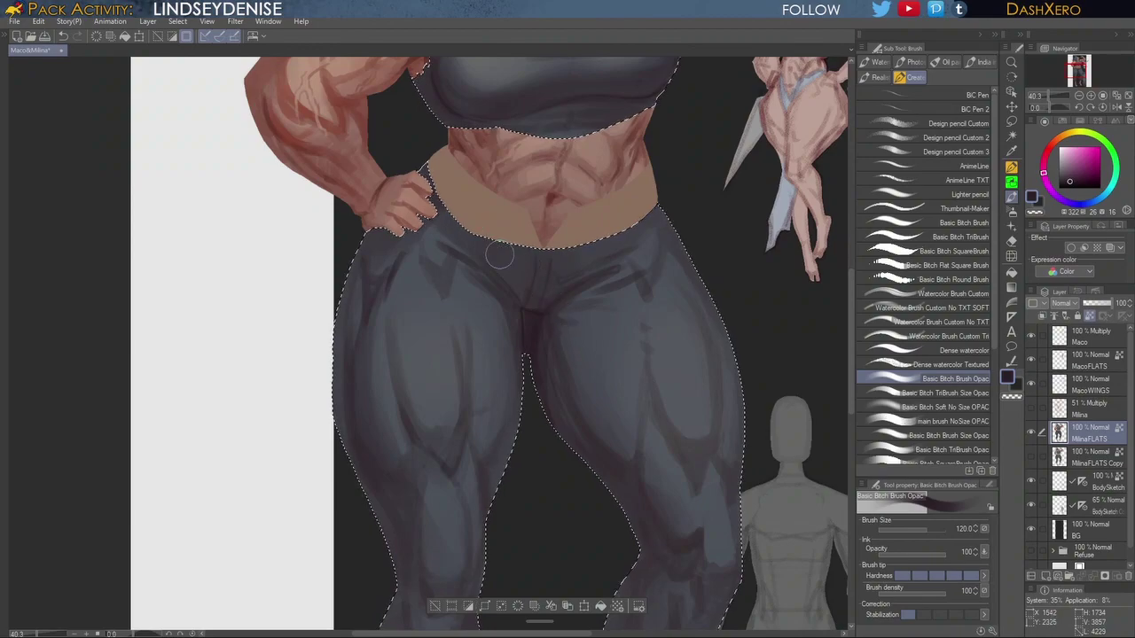
{"action": "scroll", "coordinate": [630, 451], "scroll_direction": "down", "scroll_amount": 3}
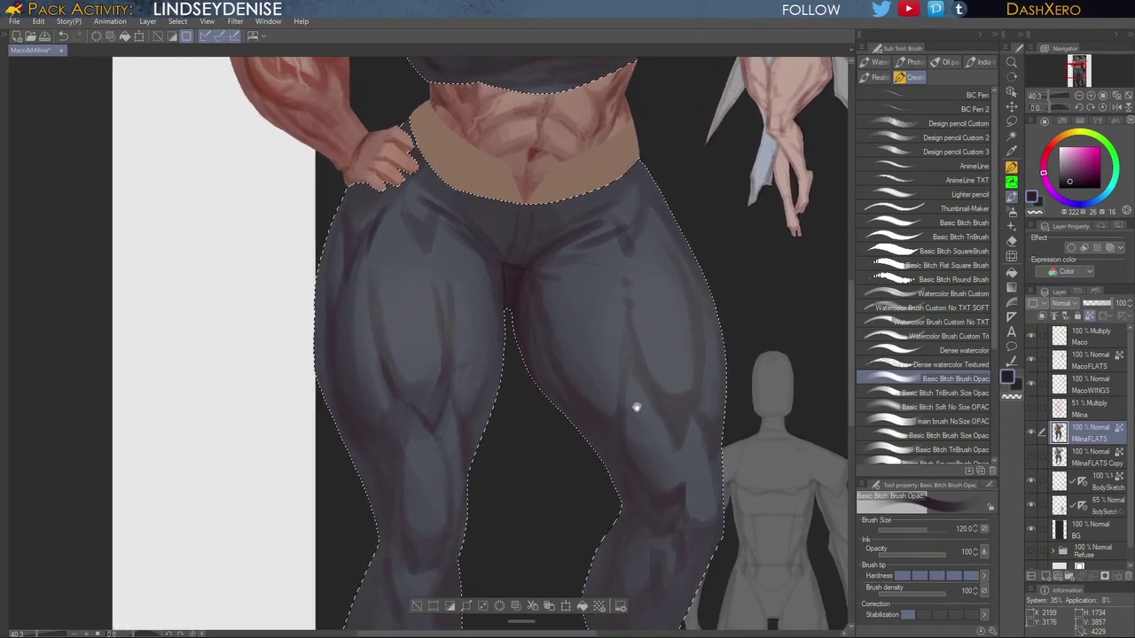
Step: Add a light blue highlight in a narrow lassoed strip on the outer thigh opposite the resting hand with Basic Bitch Soft No Size OPAC at size 500
{"action": "left_click_drag", "start_coordinate": [1100, 202], "coordinate": [1101, 196]}
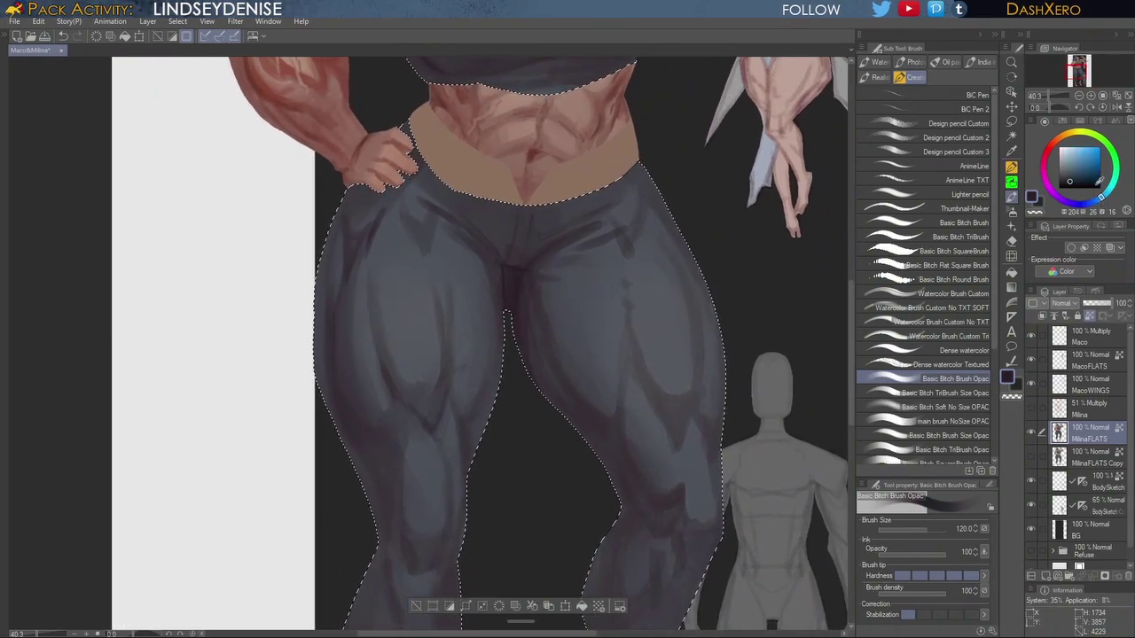
{"action": "left_click", "coordinate": [1070, 157]}
{"action": "left_click", "coordinate": [1011, 122]}
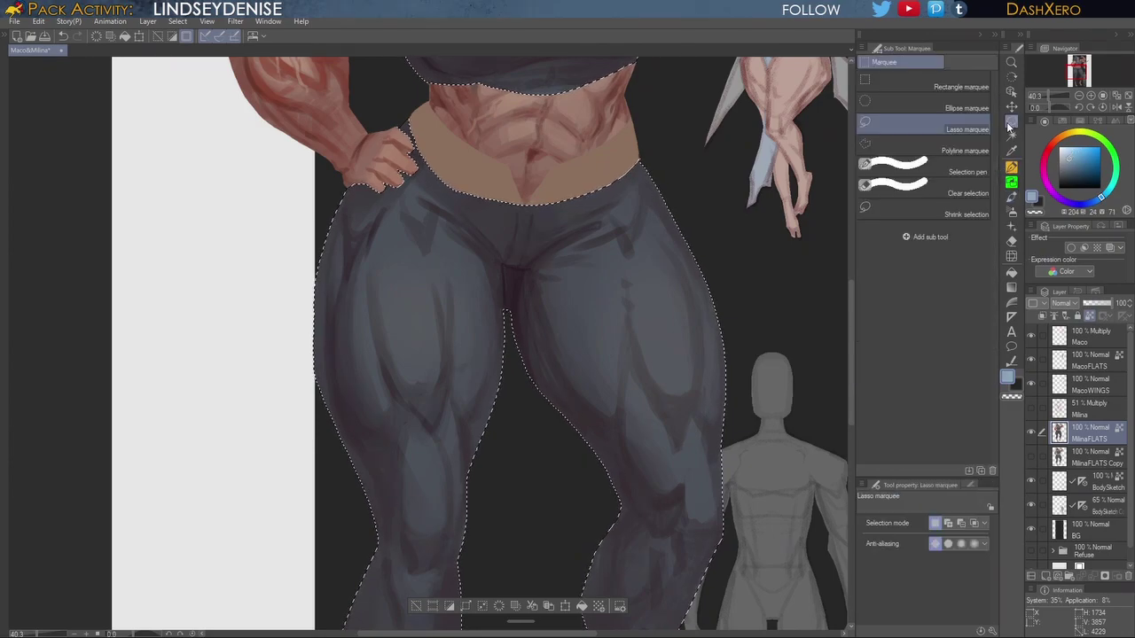
{"action": "left_click", "coordinate": [744, 253]}
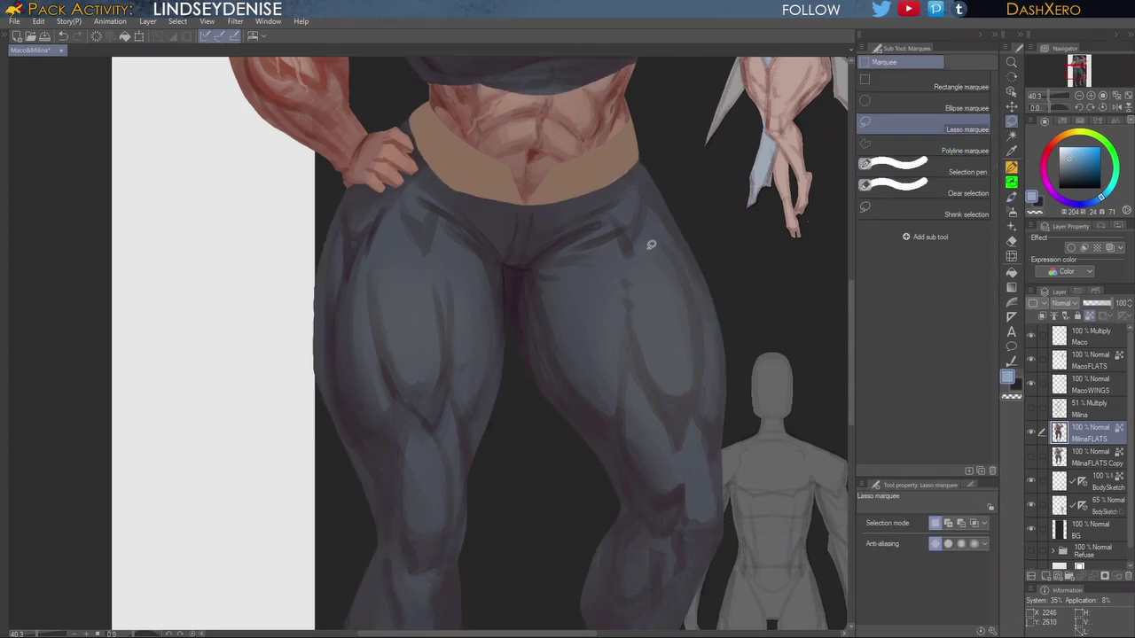
{"action": "mouse_move", "coordinate": [641, 245]}
{"action": "left_mouse_down"}
{"action": "mouse_move", "coordinate": [687, 387]}
{"action": "mouse_move", "coordinate": [687, 339]}
{"action": "mouse_move", "coordinate": [664, 257]}
{"action": "left_mouse_up"}
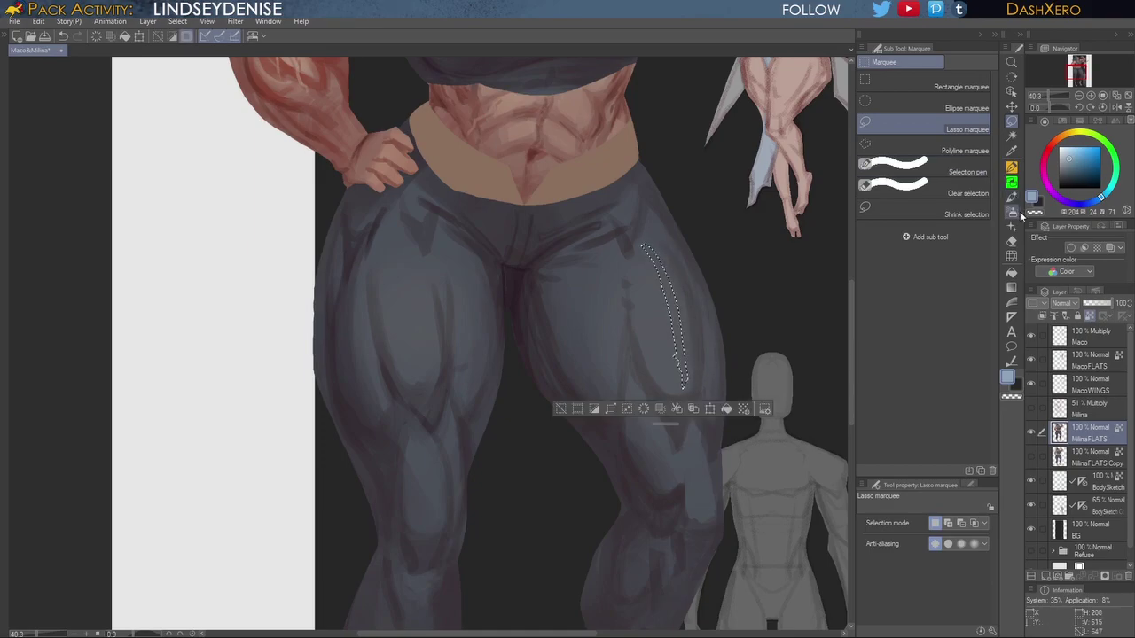
{"action": "left_click", "coordinate": [1014, 199]}
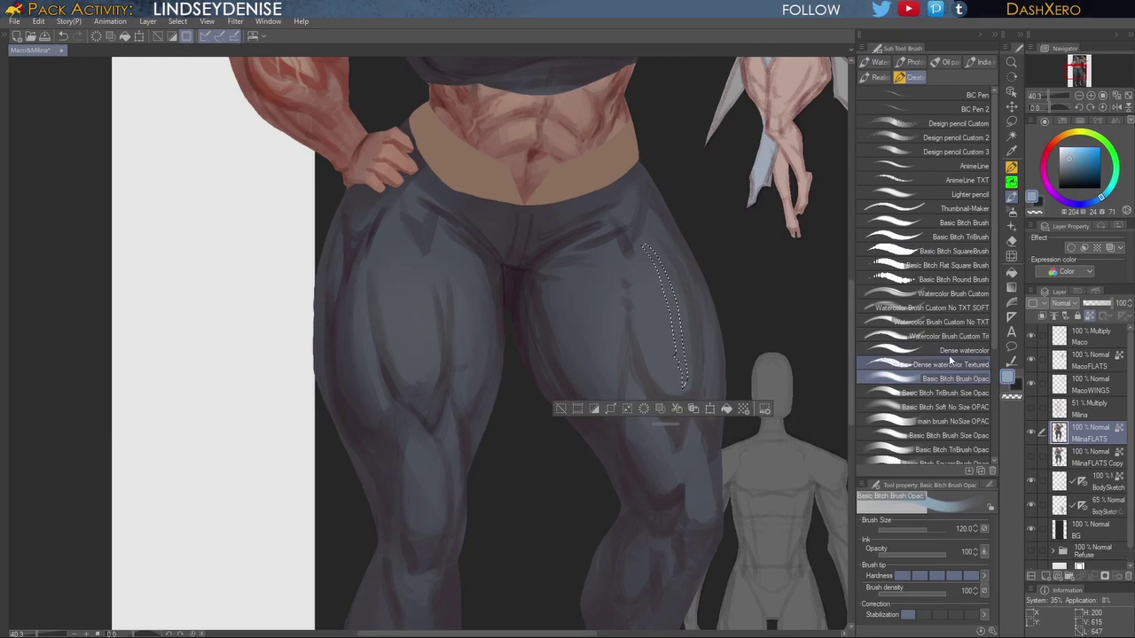
{"action": "left_click", "coordinate": [961, 408]}
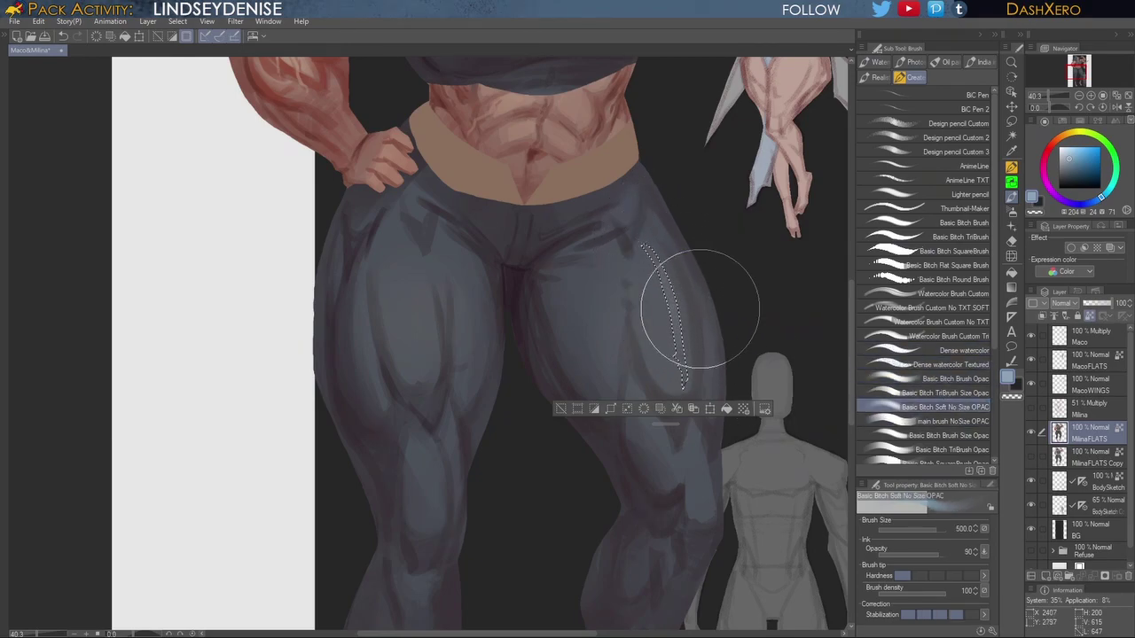
{"action": "left_click", "coordinate": [1012, 122]}
{"action": "left_click", "coordinate": [723, 309]}
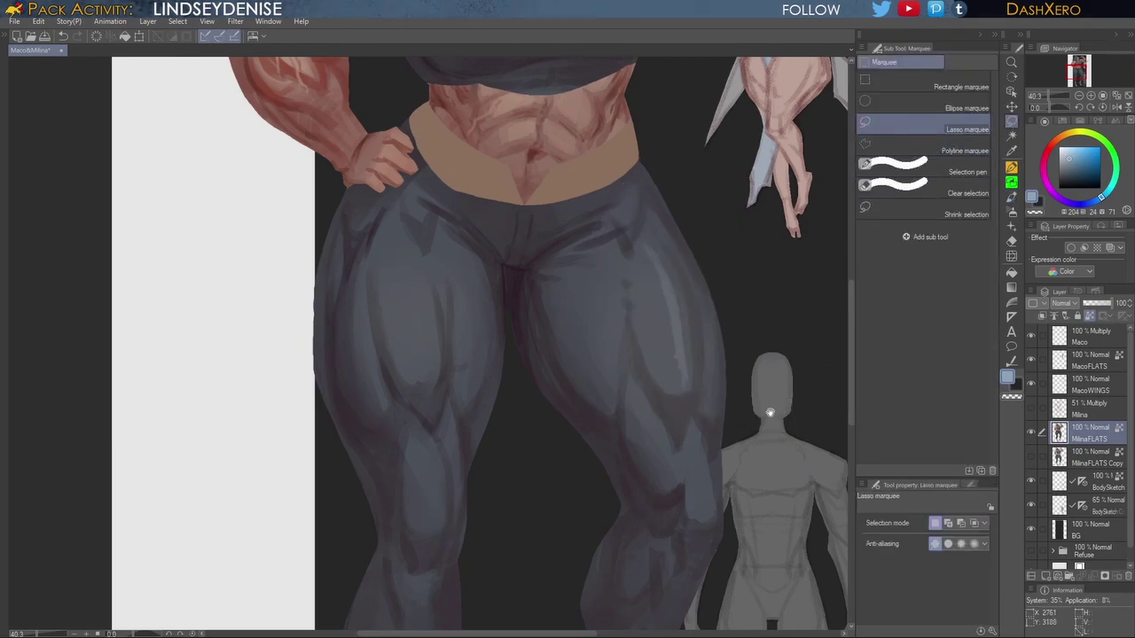
Step: Add a light blue highlight in a thin lassoed strip above the same leg's outer knee with Basic Bitch Soft No Size OPAC
{"action": "left_click_drag", "start_coordinate": [769, 419], "coordinate": [655, 262]}
{"action": "mouse_move", "coordinate": [584, 267]}
{"action": "left_mouse_down"}
{"action": "mouse_move", "coordinate": [598, 359]}
{"action": "mouse_move", "coordinate": [584, 272]}
{"action": "left_mouse_up"}
{"action": "left_click", "coordinate": [1011, 256]}
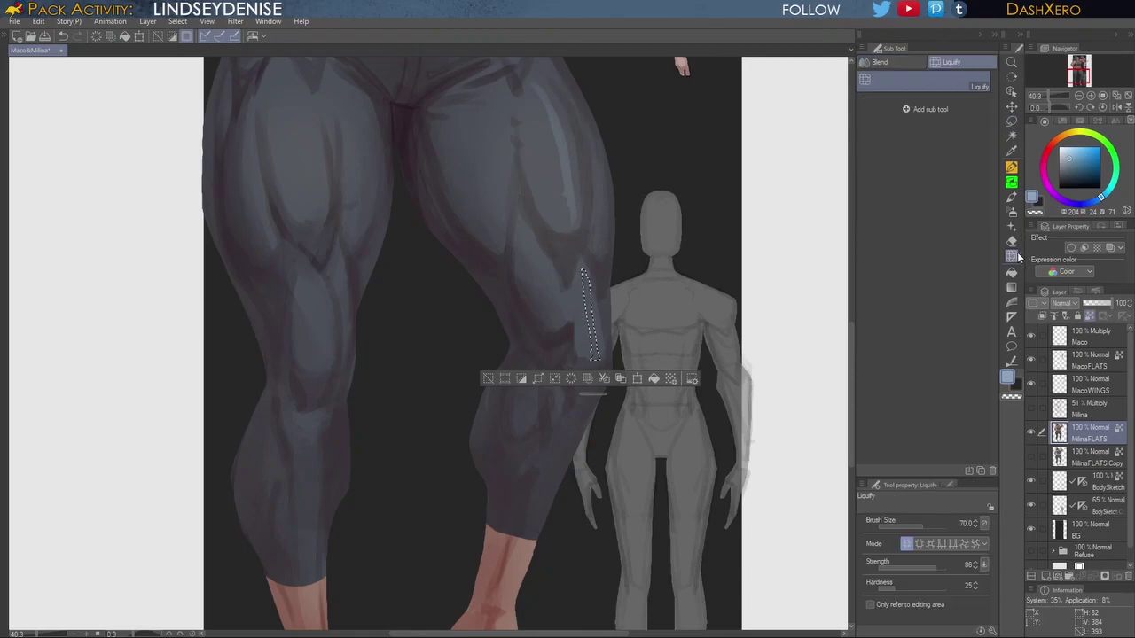
{"action": "left_click", "coordinate": [1011, 196]}
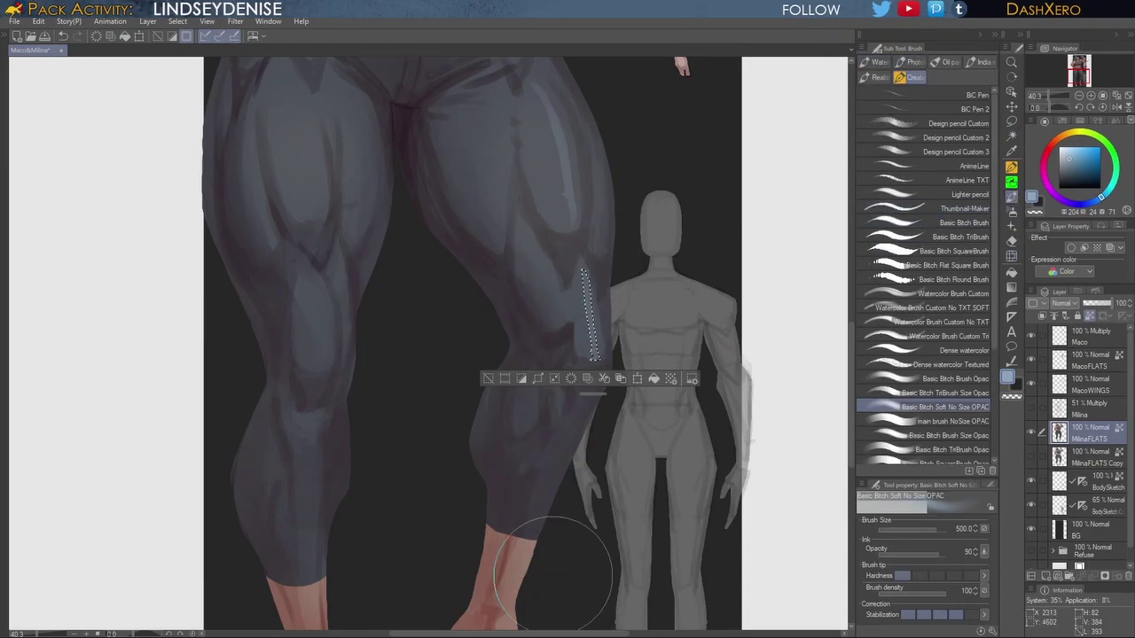
{"action": "left_click", "coordinate": [1012, 122]}
{"action": "left_click", "coordinate": [685, 237]}
{"action": "left_click_drag", "start_coordinate": [667, 316], "coordinate": [656, 355]}
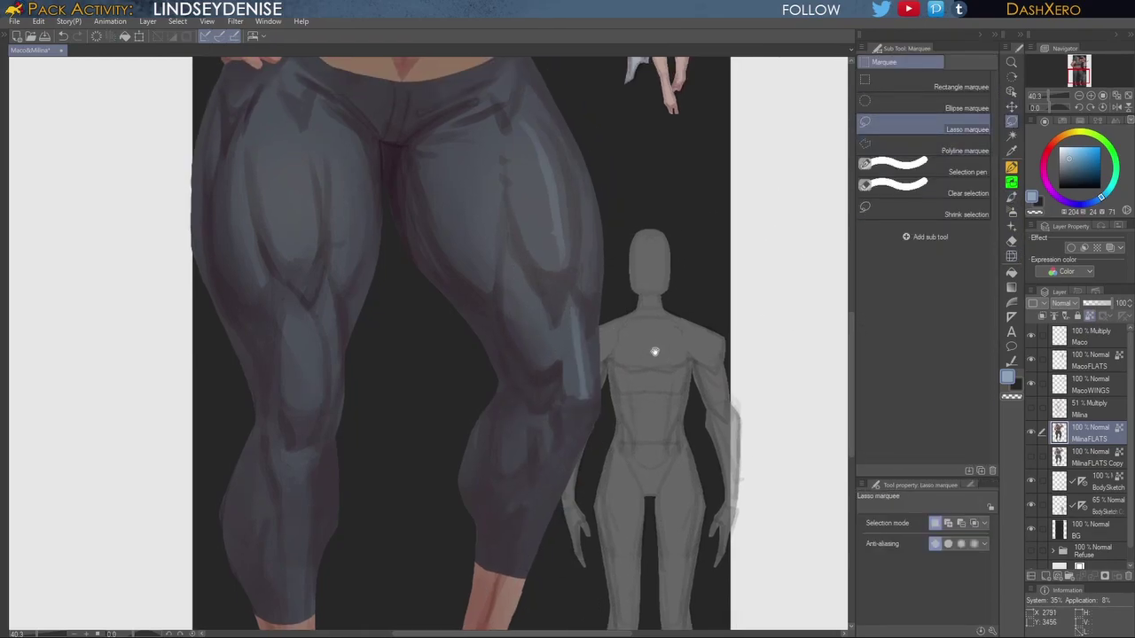
Step: Add a light blue highlight in a thin diagonal lassoed strip above the inner knee of the leg opposite the resting hand
{"action": "mouse_move", "coordinate": [557, 350]}
{"action": "left_mouse_down"}
{"action": "mouse_move", "coordinate": [512, 257]}
{"action": "mouse_move", "coordinate": [555, 357]}
{"action": "left_mouse_up"}
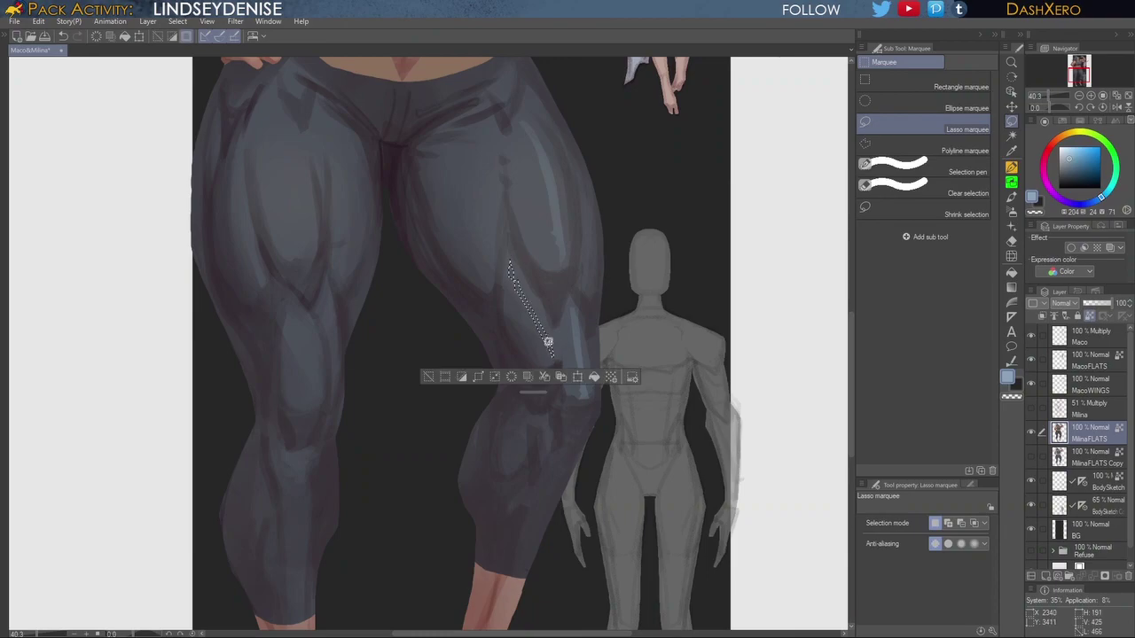
{"action": "left_click", "coordinate": [1013, 200]}
{"action": "left_click_drag", "start_coordinate": [506, 246], "coordinate": [542, 325]}
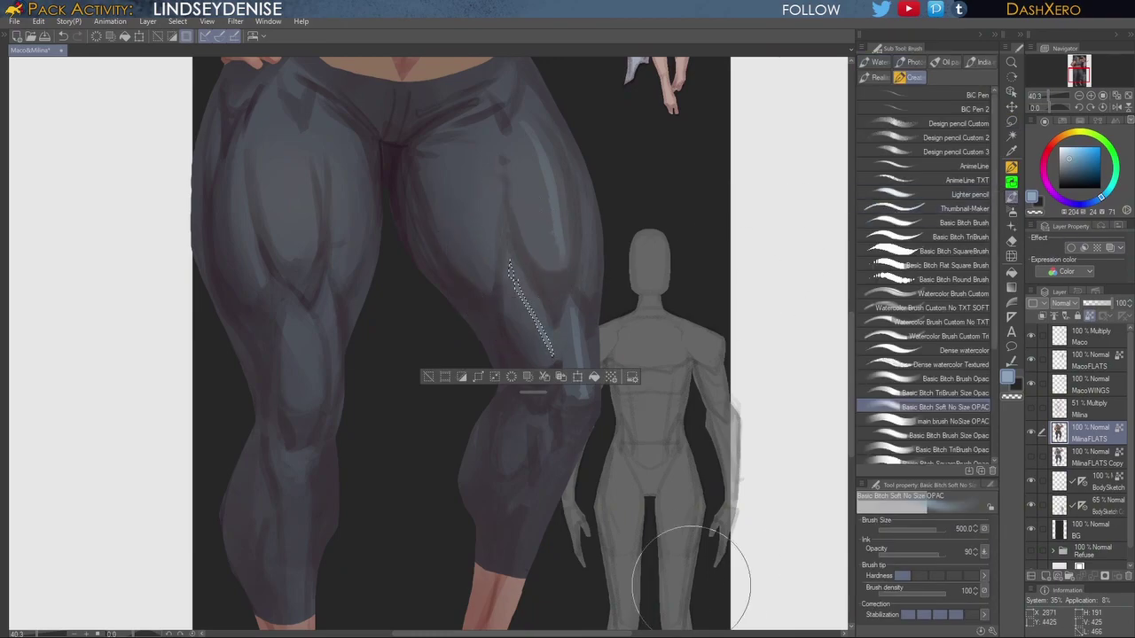
{"action": "left_click", "coordinate": [1013, 122]}
{"action": "left_click", "coordinate": [692, 352]}
Step: Add a light blue highlight in a thin lassoed strip down the front of the thigh below the resting hand with Basic Bitch Soft No Size OPAC
{"action": "left_click_drag", "start_coordinate": [669, 437], "coordinate": [645, 532]}
{"action": "left_click_drag", "start_coordinate": [678, 427], "coordinate": [665, 497]}
{"action": "mouse_move", "coordinate": [615, 476]}
{"action": "left_mouse_down"}
{"action": "mouse_move", "coordinate": [611, 497]}
{"action": "mouse_move", "coordinate": [726, 342]}
{"action": "left_mouse_up"}
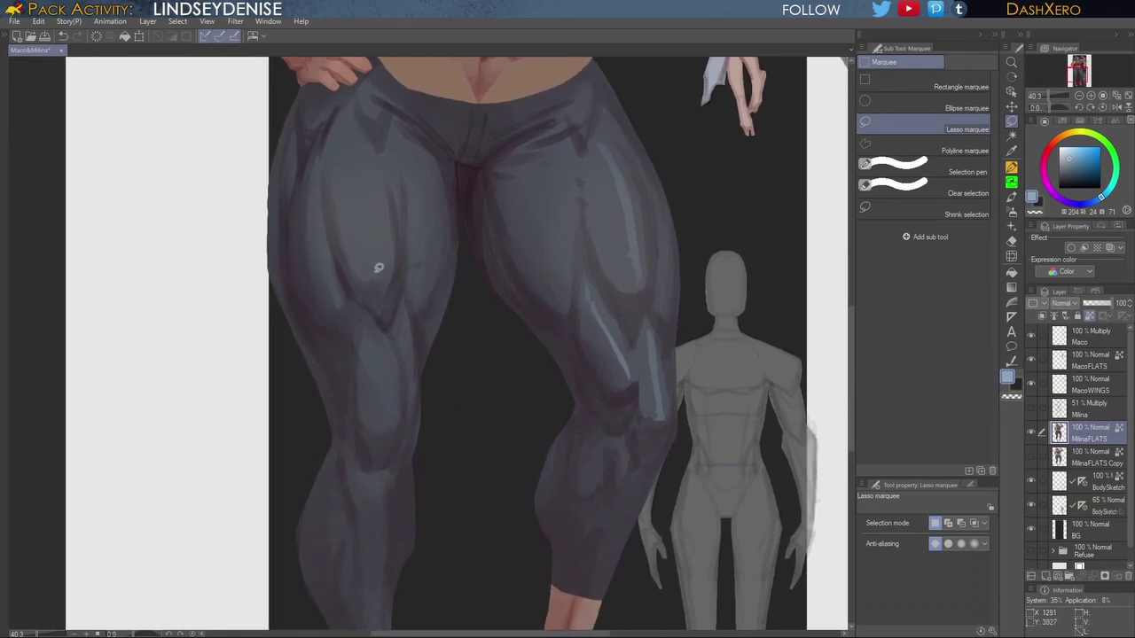
{"action": "mouse_move", "coordinate": [378, 249]}
{"action": "left_mouse_down"}
{"action": "mouse_move", "coordinate": [361, 143]}
{"action": "mouse_move", "coordinate": [376, 293]}
{"action": "left_mouse_up"}
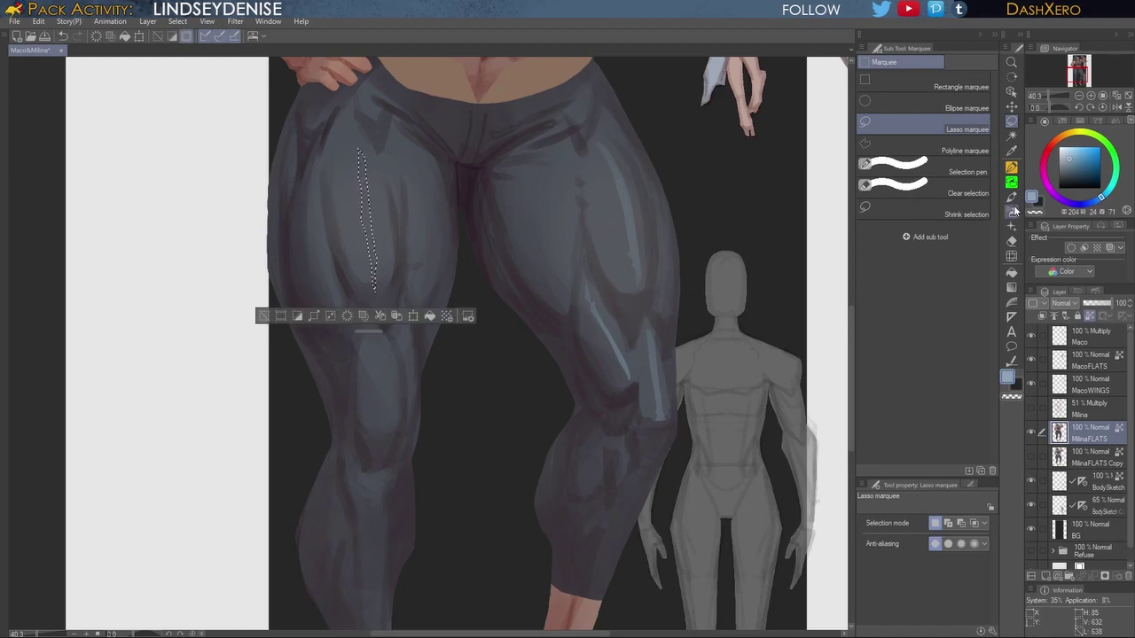
{"action": "key", "text": "b"}
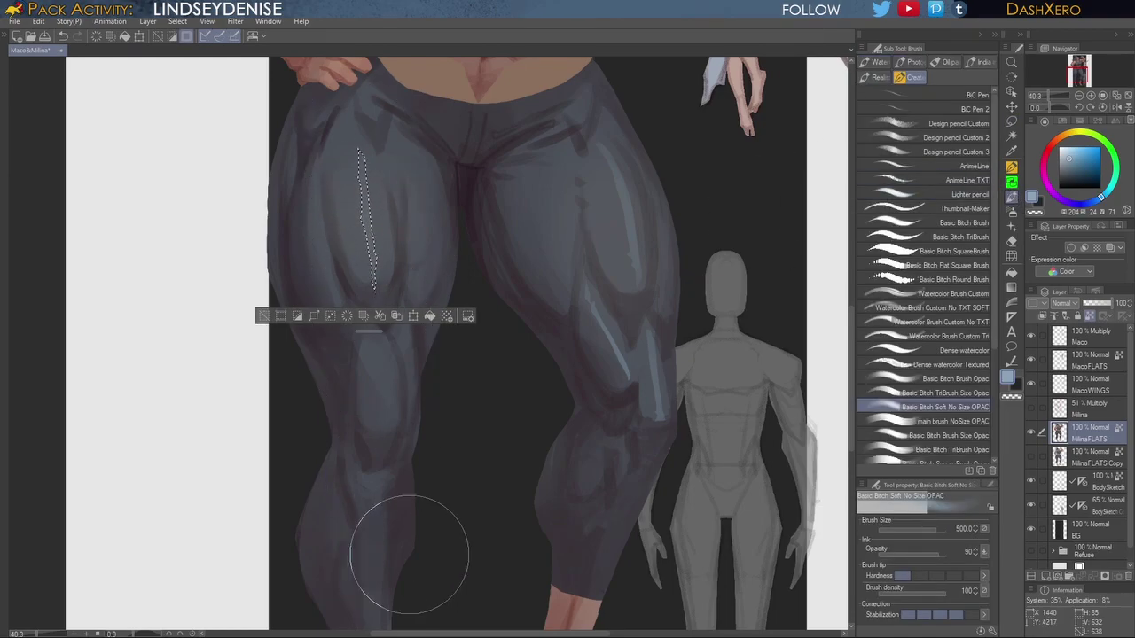
{"action": "left_click", "coordinate": [1011, 121]}
{"action": "left_click", "coordinate": [388, 238]}
{"action": "mouse_move", "coordinate": [394, 264]}
{"action": "left_mouse_down"}
{"action": "mouse_move", "coordinate": [378, 161]}
{"action": "mouse_move", "coordinate": [385, 289]}
{"action": "left_mouse_up"}
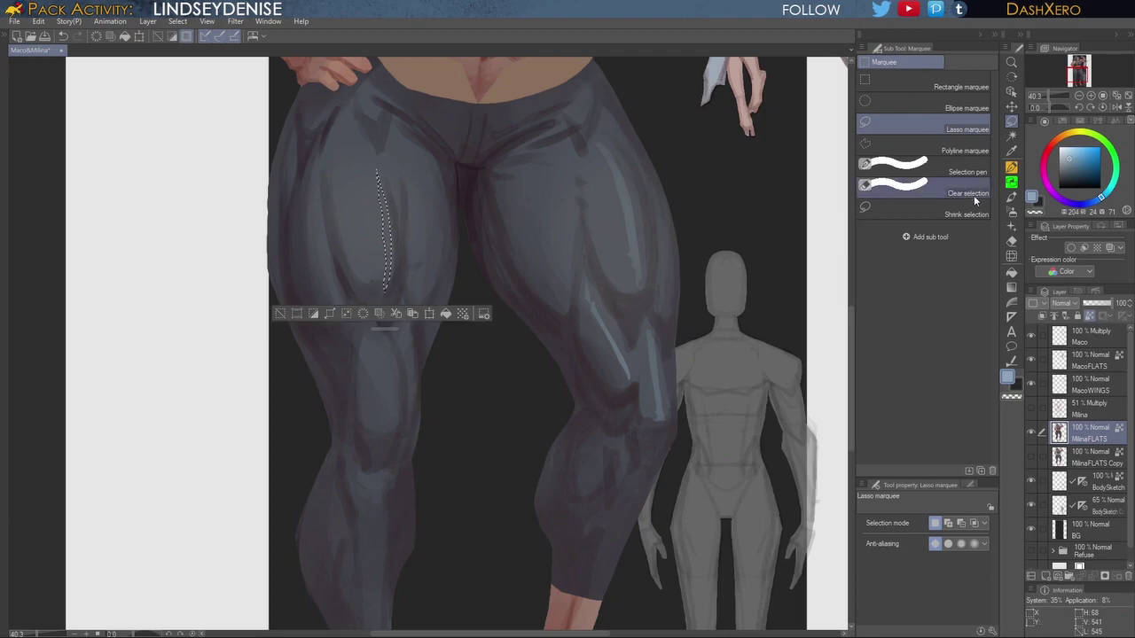
{"action": "left_click", "coordinate": [1010, 196]}
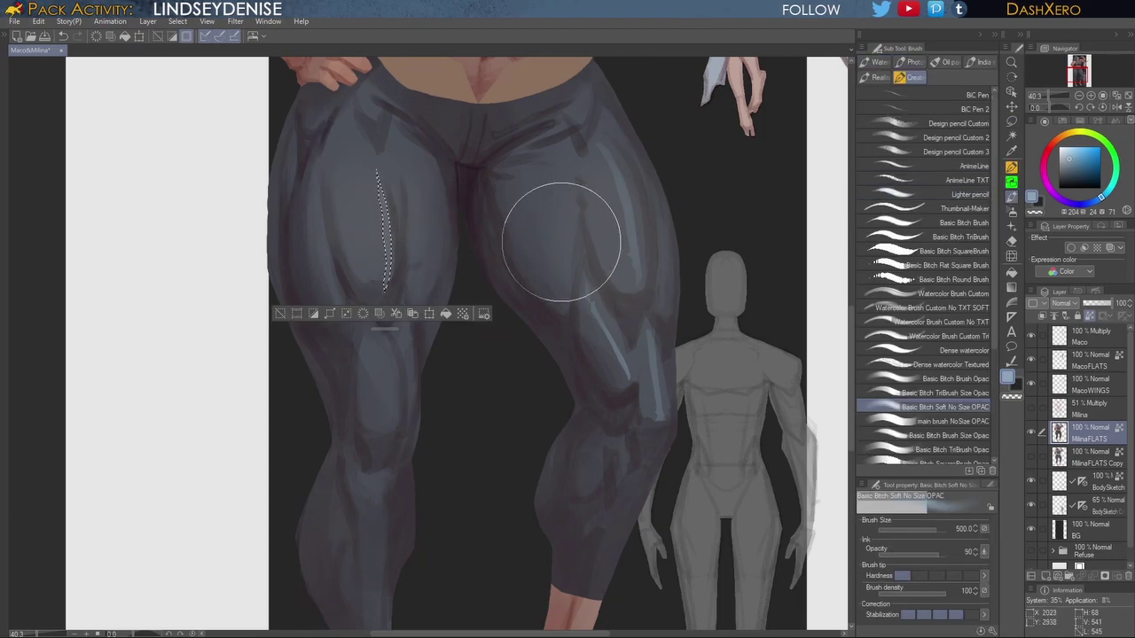
{"action": "left_click", "coordinate": [1012, 122]}
{"action": "left_click", "coordinate": [520, 273]}
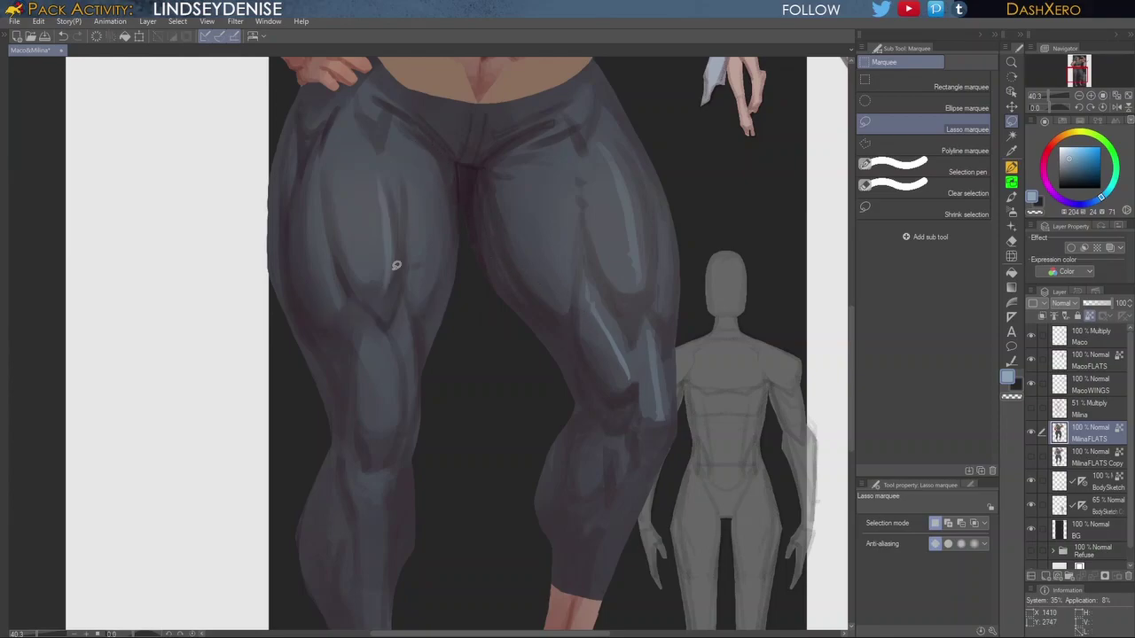
Step: Add a light blue highlight in a narrow curved lassoed strip along the knee of the leg below the resting hand
{"action": "mouse_move", "coordinate": [391, 354]}
{"action": "left_mouse_down"}
{"action": "mouse_move", "coordinate": [393, 420]}
{"action": "mouse_move", "coordinate": [390, 350]}
{"action": "left_mouse_up"}
{"action": "left_click", "coordinate": [1013, 198]}
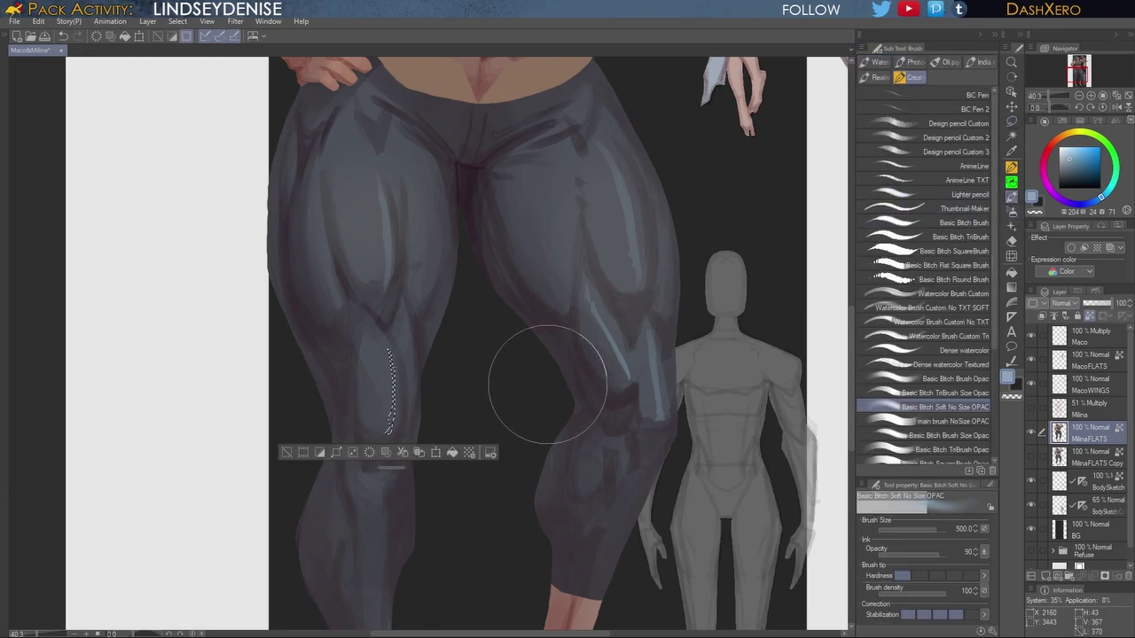
{"action": "left_click", "coordinate": [1012, 122]}
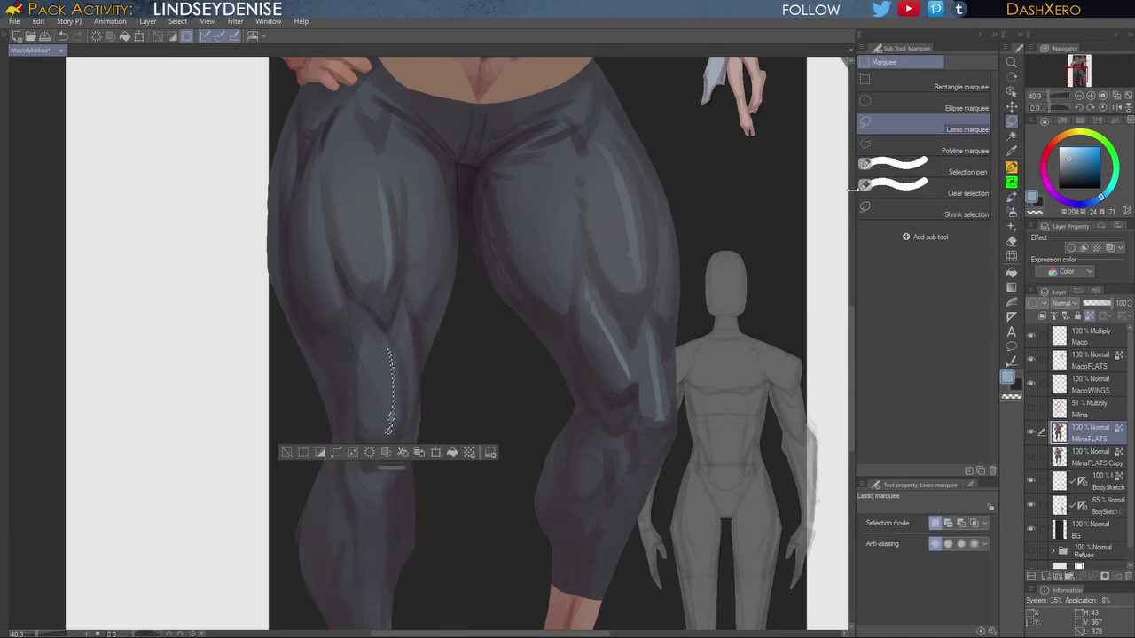
{"action": "left_click", "coordinate": [561, 368]}
Step: Add a tiny lassoed light blue highlight just under the kneecap on the resting-hand side
{"action": "left_click_drag", "start_coordinate": [518, 452], "coordinate": [558, 381]}
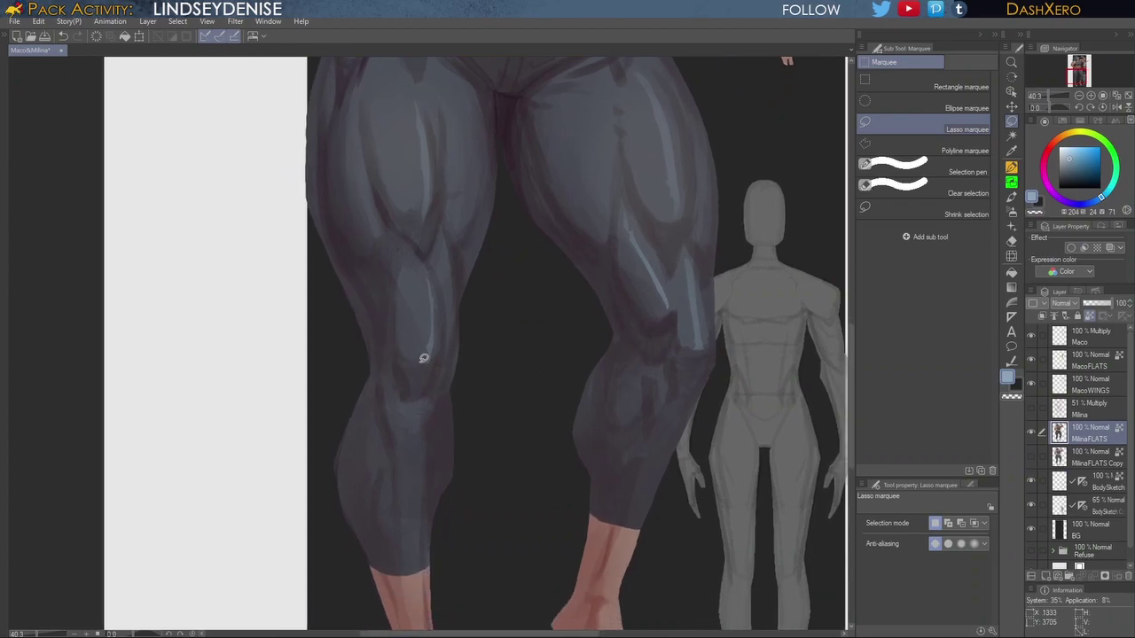
{"action": "left_click_drag", "start_coordinate": [427, 374], "coordinate": [426, 376]}
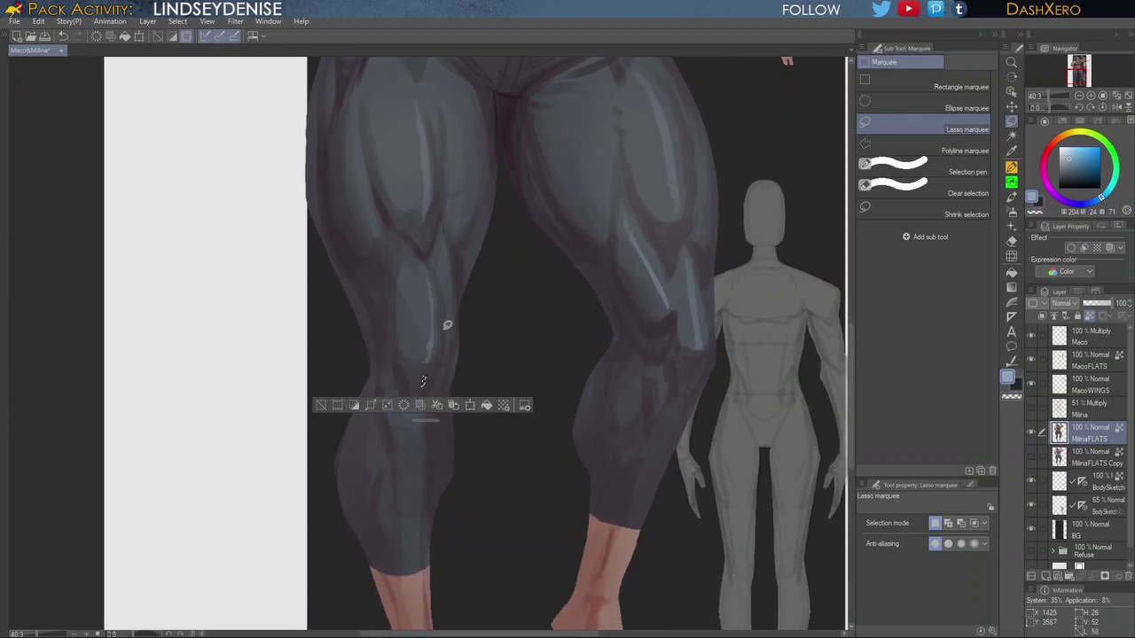
{"action": "left_click", "coordinate": [1012, 196]}
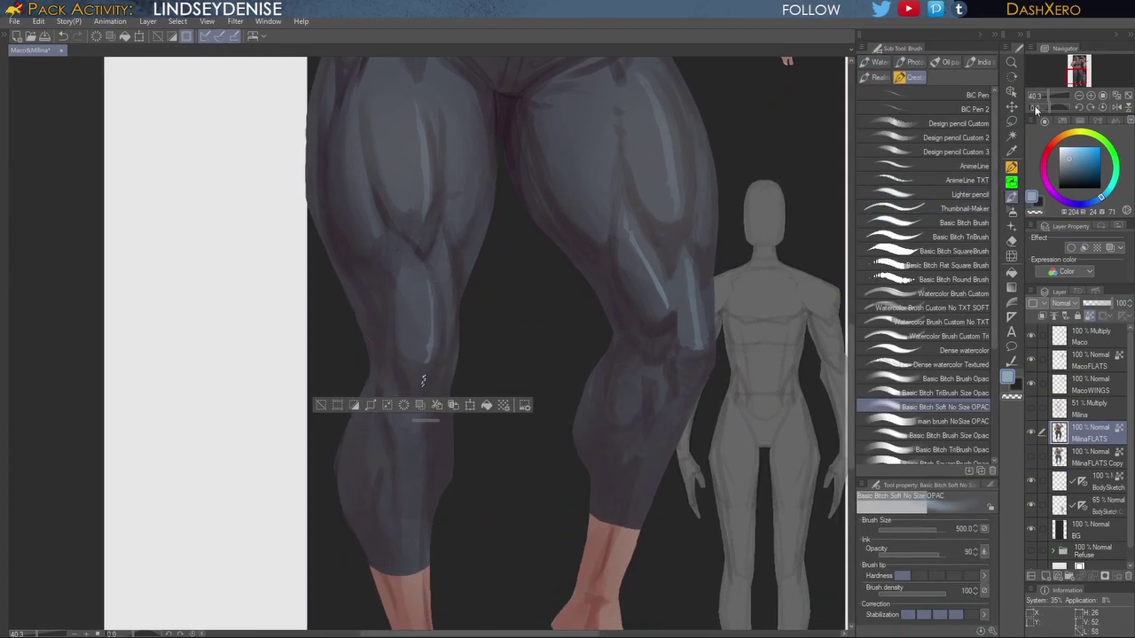
{"action": "left_click", "coordinate": [1011, 121]}
{"action": "left_click", "coordinate": [515, 424]}
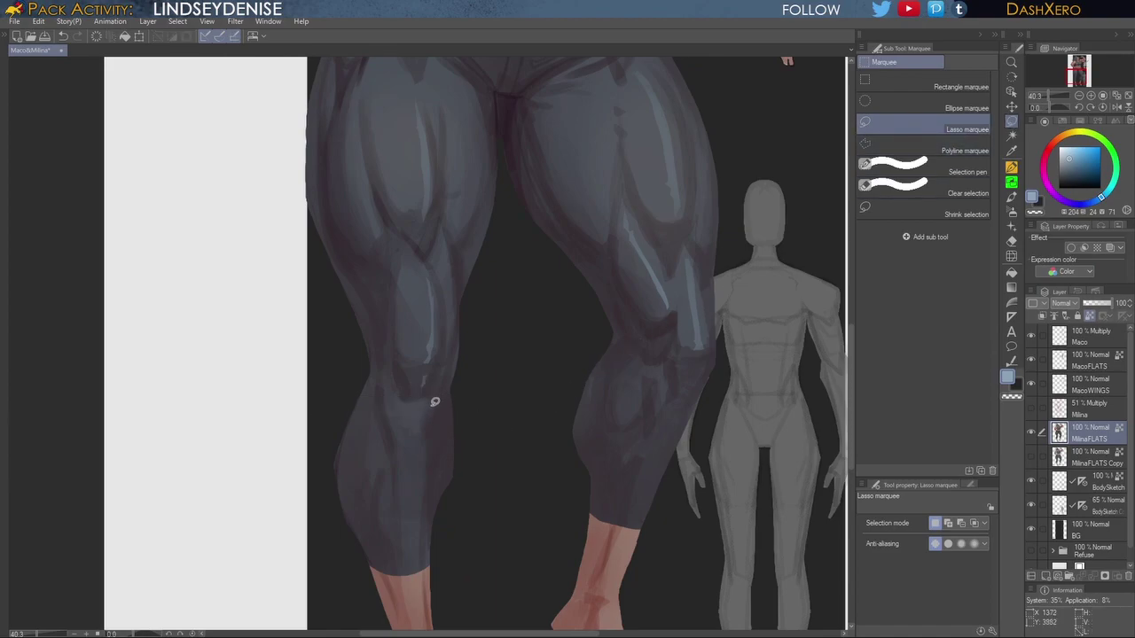
Step: Add a light blue highlight in a long thin lassoed strip down the shin of the leg below the resting hand
{"action": "mouse_move", "coordinate": [426, 404]}
{"action": "left_mouse_down"}
{"action": "mouse_move", "coordinate": [420, 535]}
{"action": "mouse_move", "coordinate": [429, 407]}
{"action": "left_mouse_up"}
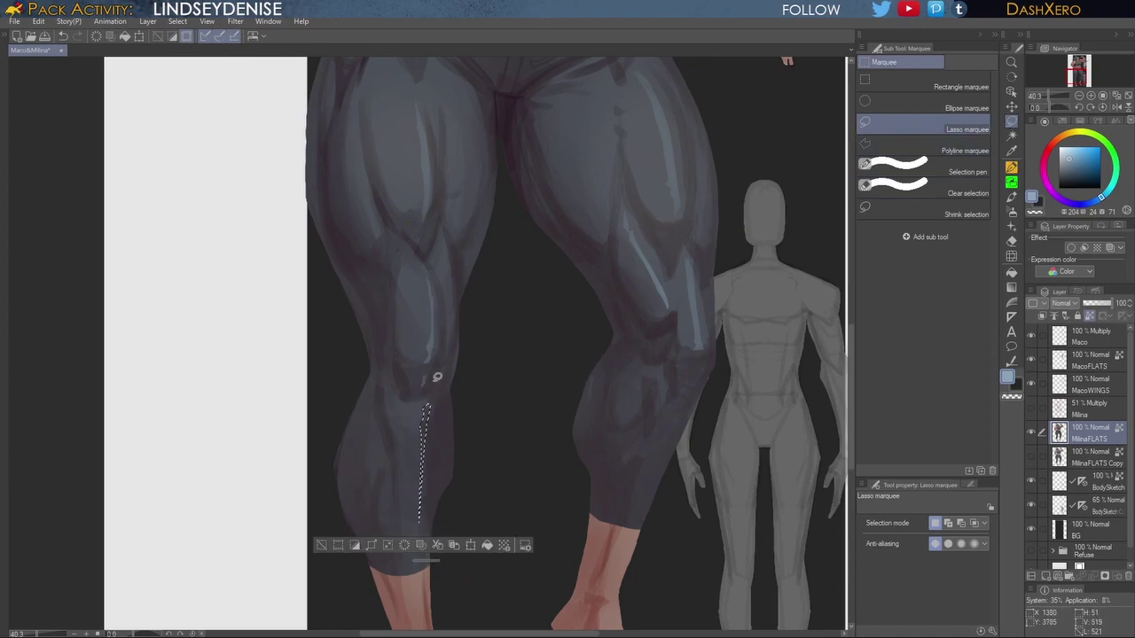
{"action": "left_click", "coordinate": [1011, 197]}
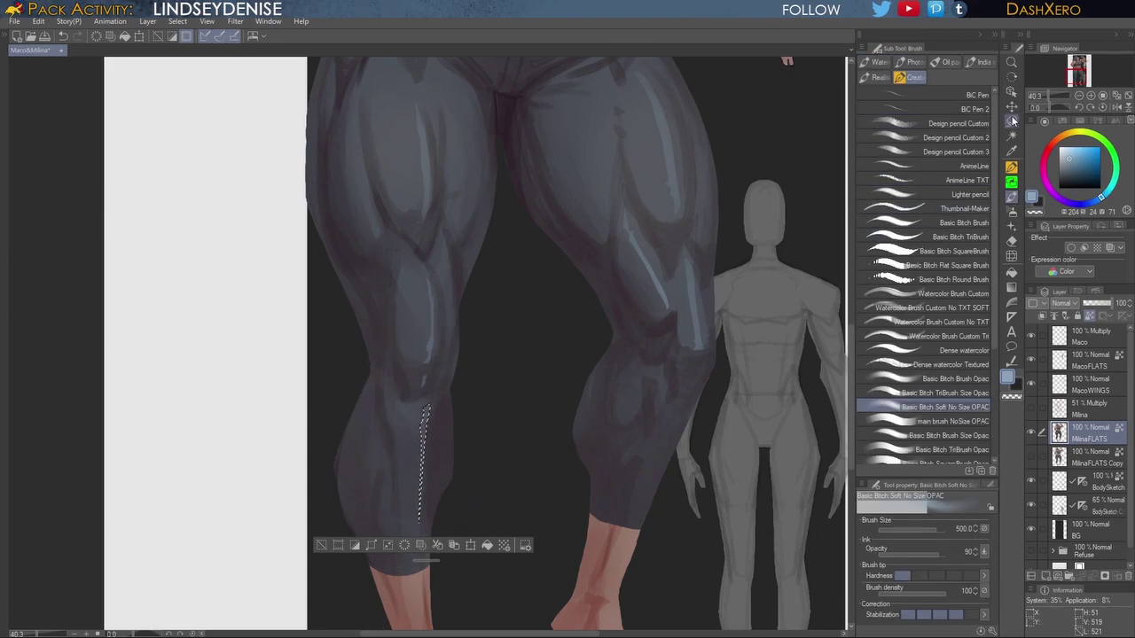
{"action": "key", "text": "m"}
{"action": "key", "text": "ctrl+d"}
Step: Add a light blue highlight in a thin diagonal lassoed strip along the outer calf of the leg opposite the resting hand
{"action": "left_click_drag", "start_coordinate": [690, 449], "coordinate": [608, 414]}
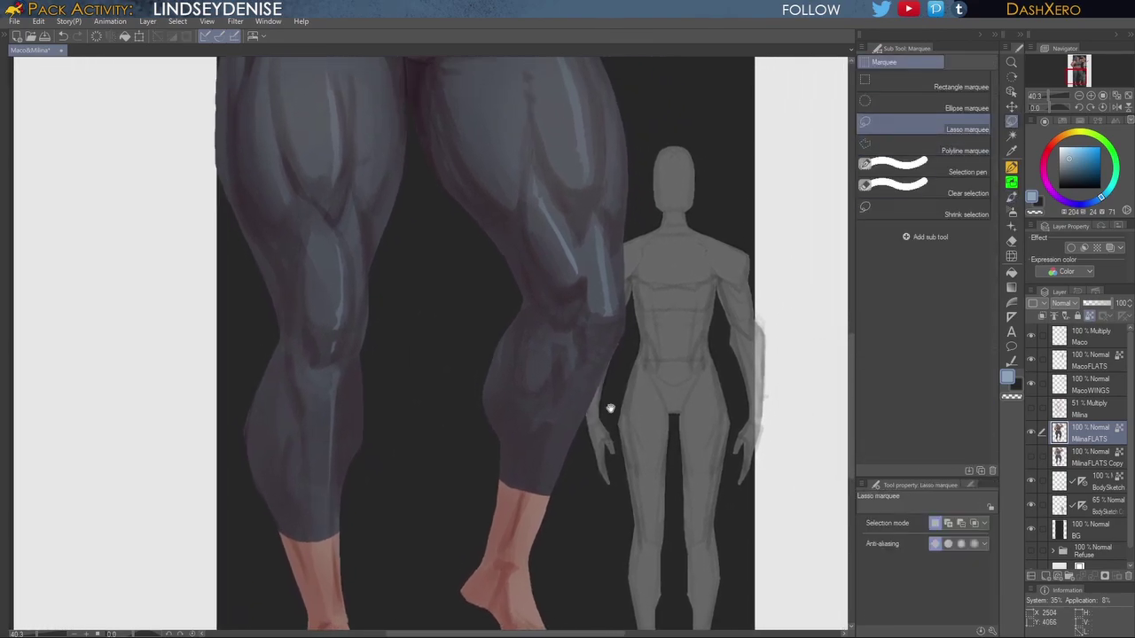
{"action": "mouse_move", "coordinate": [589, 354]}
{"action": "left_mouse_down"}
{"action": "mouse_move", "coordinate": [545, 476]}
{"action": "mouse_move", "coordinate": [592, 357]}
{"action": "left_mouse_up"}
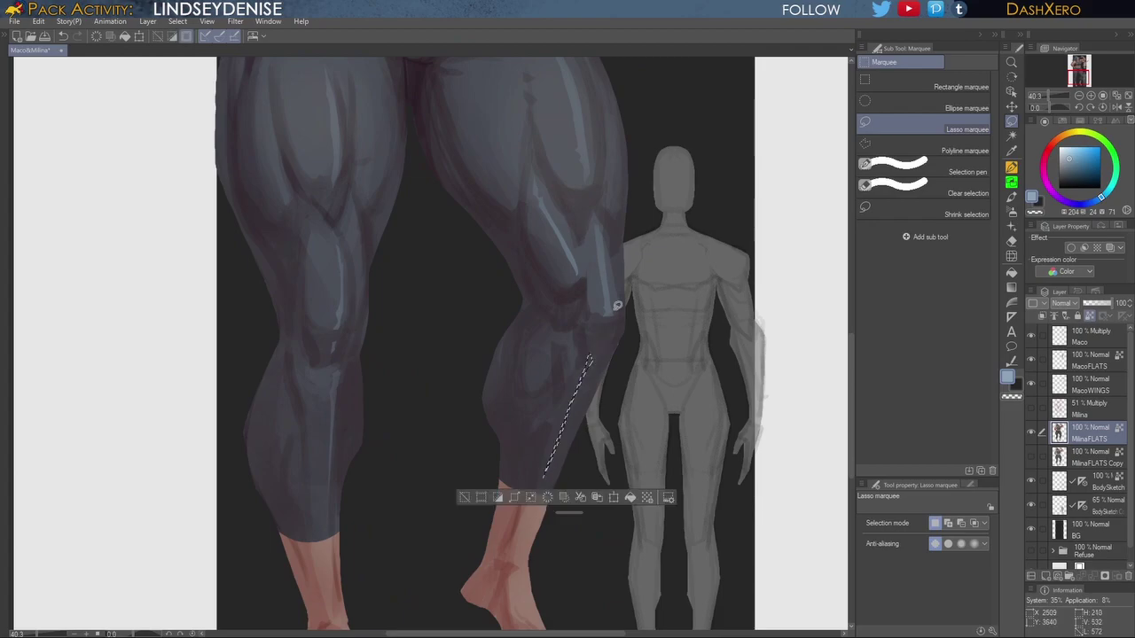
{"action": "left_click", "coordinate": [1011, 196]}
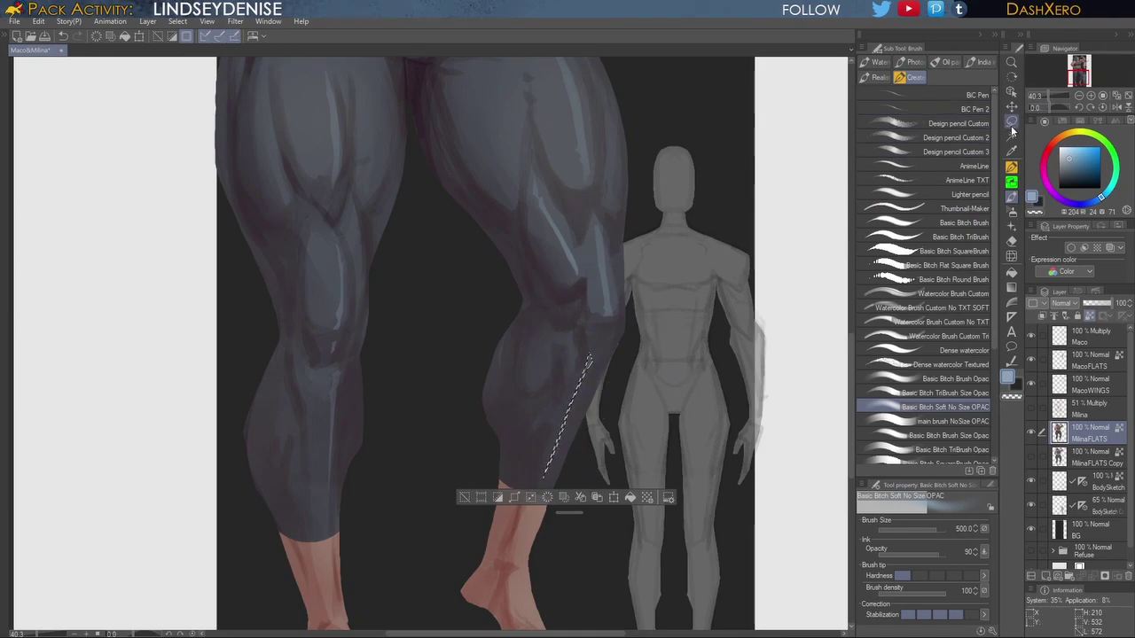
{"action": "left_click", "coordinate": [1011, 120]}
{"action": "left_click", "coordinate": [665, 344]}
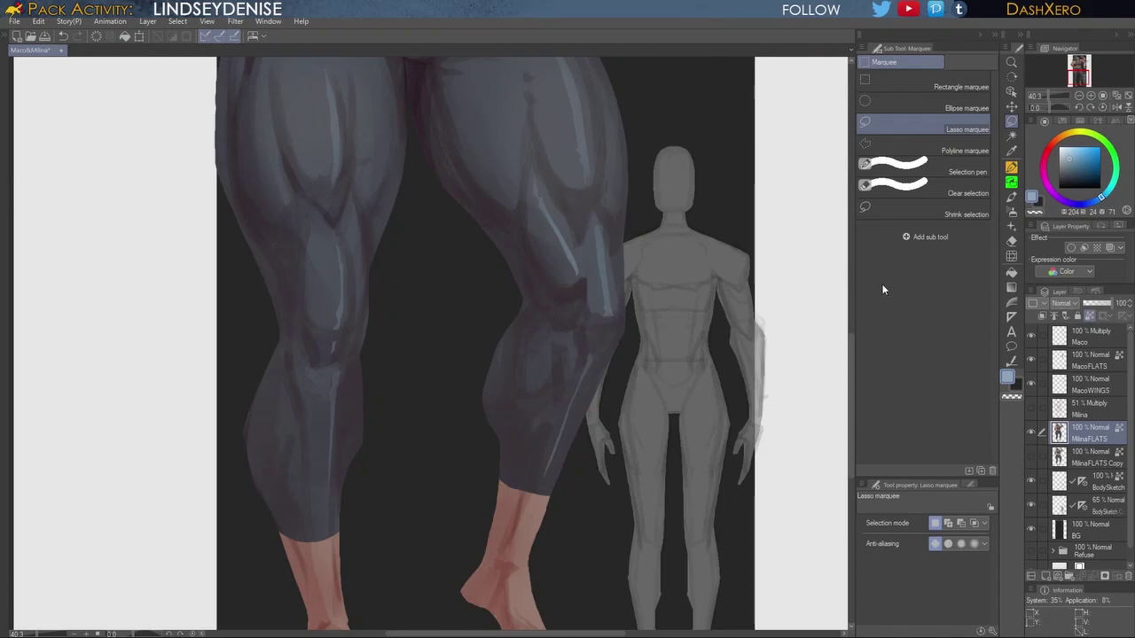
Step: Add a light blue highlight in a narrow lassoed strip on the inner thigh of the leg below the resting hand
{"action": "left_click_drag", "start_coordinate": [851, 393], "coordinate": [844, 316]}
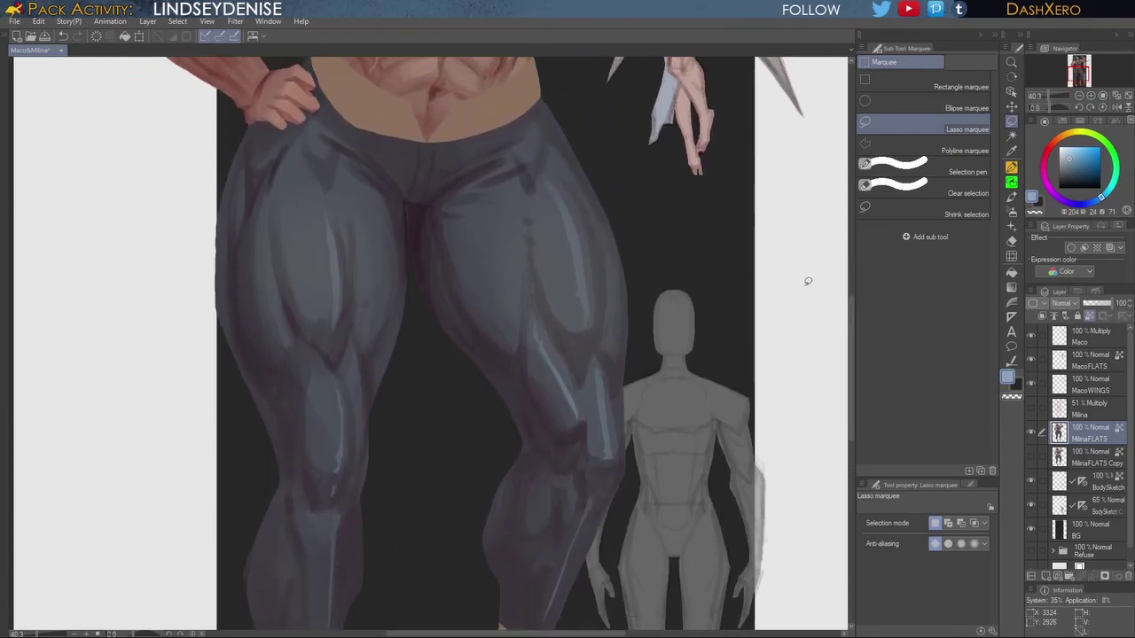
{"action": "mouse_move", "coordinate": [377, 304]}
{"action": "left_mouse_down"}
{"action": "mouse_move", "coordinate": [373, 219]}
{"action": "mouse_move", "coordinate": [377, 317]}
{"action": "left_mouse_up"}
{"action": "left_click", "coordinate": [1012, 200]}
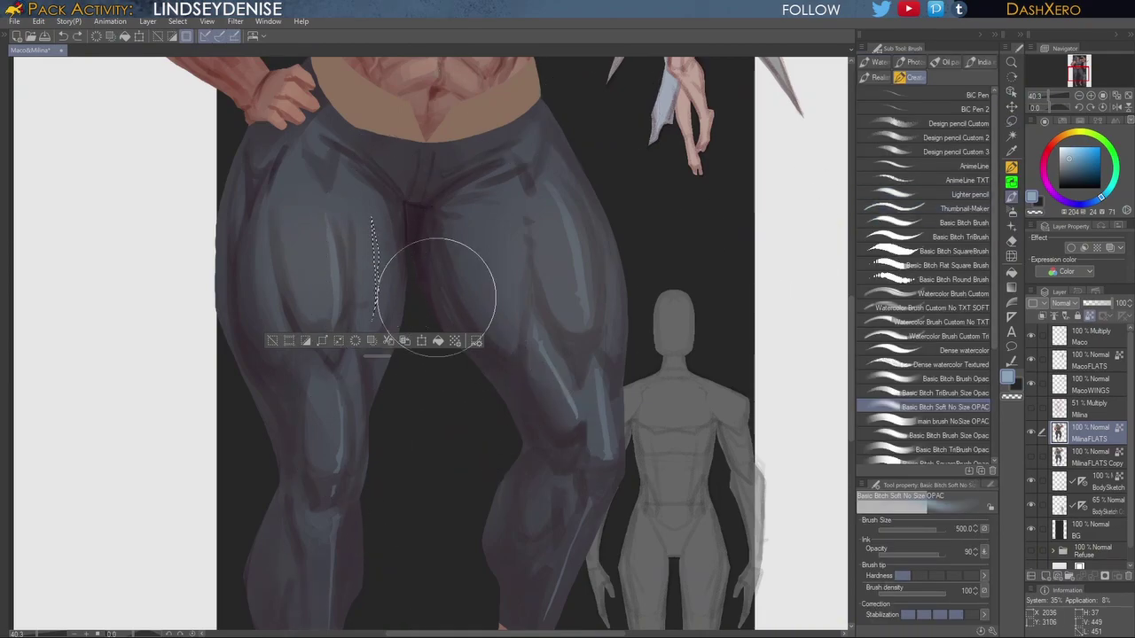
{"action": "left_click", "coordinate": [1012, 121]}
{"action": "left_click", "coordinate": [666, 290]}
Step: Select the character's skin area from the MilinaFLATS Copy layer with Auto select, and return to the MilinaFLATS layer
{"action": "mouse_move", "coordinate": [659, 299]}
{"action": "left_mouse_down"}
{"action": "mouse_move", "coordinate": [653, 441]}
{"action": "mouse_move", "coordinate": [679, 473]}
{"action": "mouse_move", "coordinate": [666, 426]}
{"action": "mouse_move", "coordinate": [679, 364]}
{"action": "left_mouse_up"}
{"action": "scroll", "coordinate": [679, 364], "scroll_direction": "down", "scroll_amount": 6}
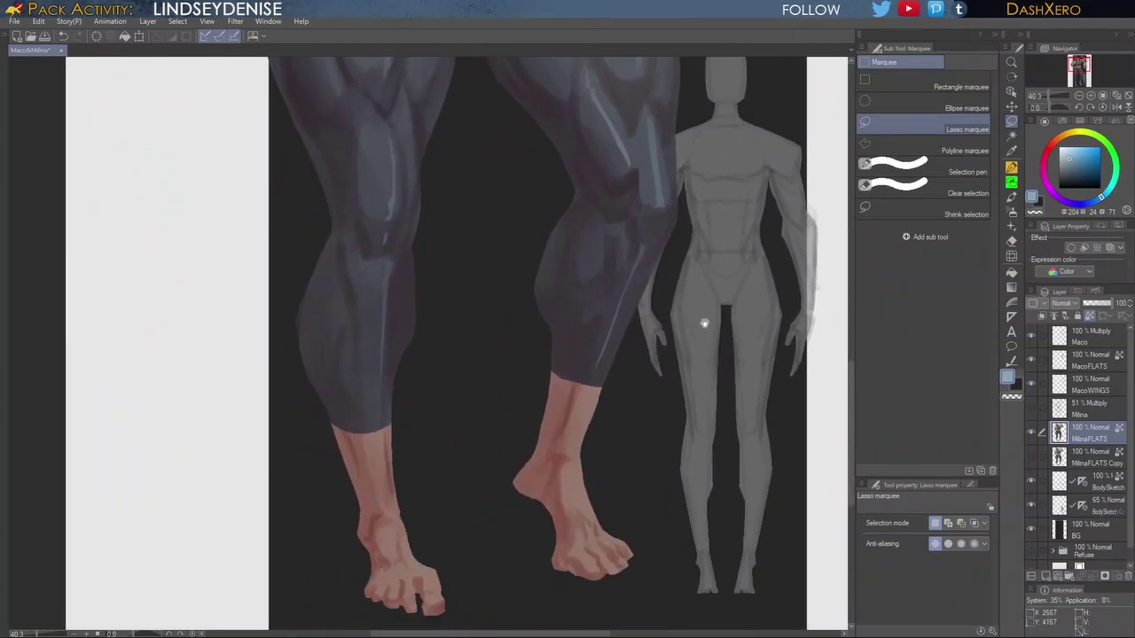
{"action": "left_click_drag", "start_coordinate": [705, 323], "coordinate": [674, 273]}
{"action": "mouse_move", "coordinate": [674, 370]}
{"action": "left_mouse_down"}
{"action": "mouse_move", "coordinate": [677, 408]}
{"action": "mouse_move", "coordinate": [657, 435]}
{"action": "left_mouse_up"}
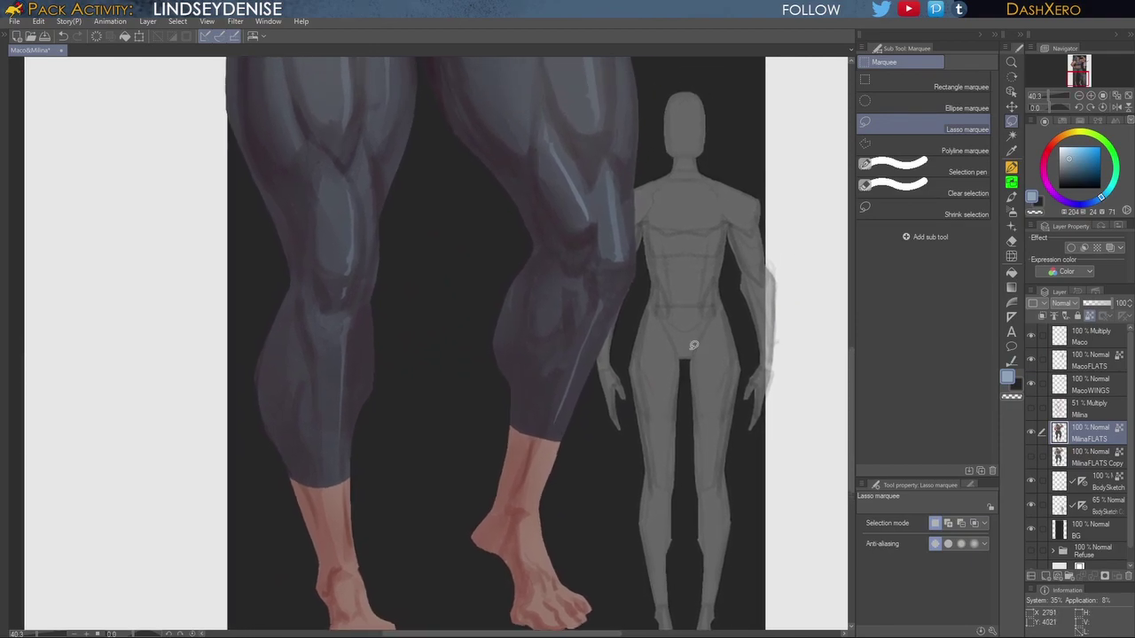
{"action": "left_click_drag", "start_coordinate": [851, 359], "coordinate": [865, 217]}
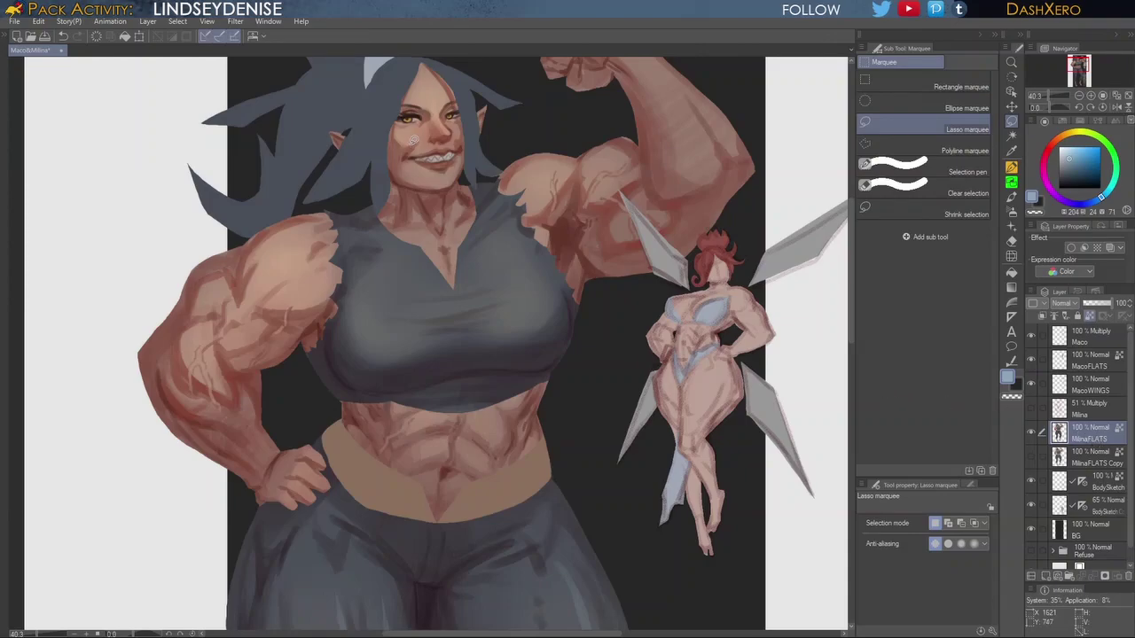
{"action": "left_click", "coordinate": [1097, 455]}
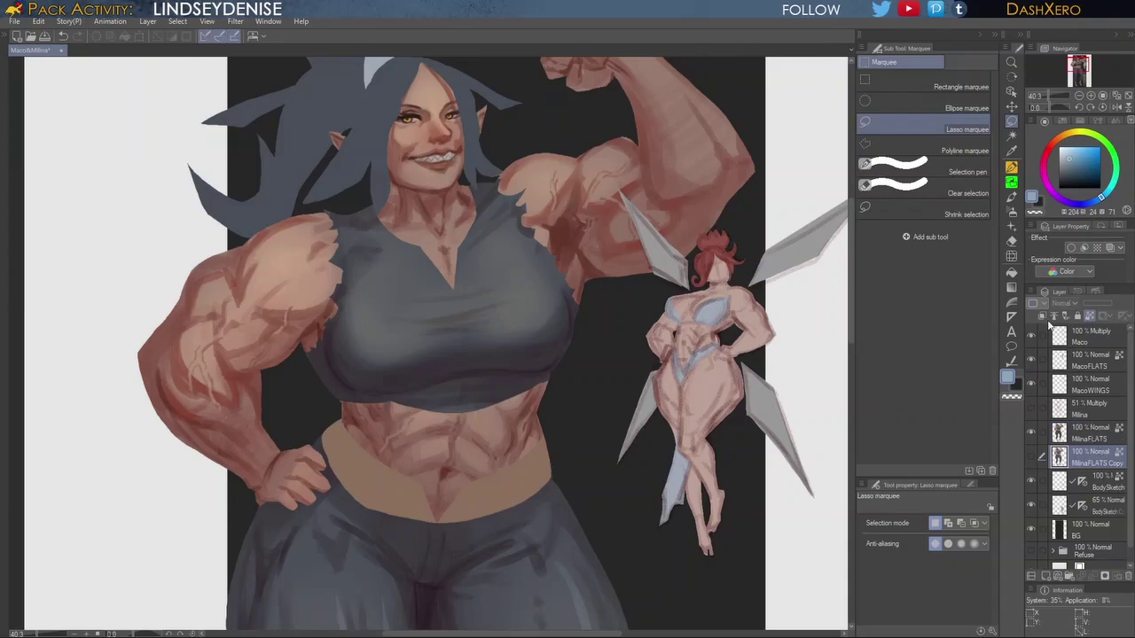
{"action": "left_click", "coordinate": [1010, 136]}
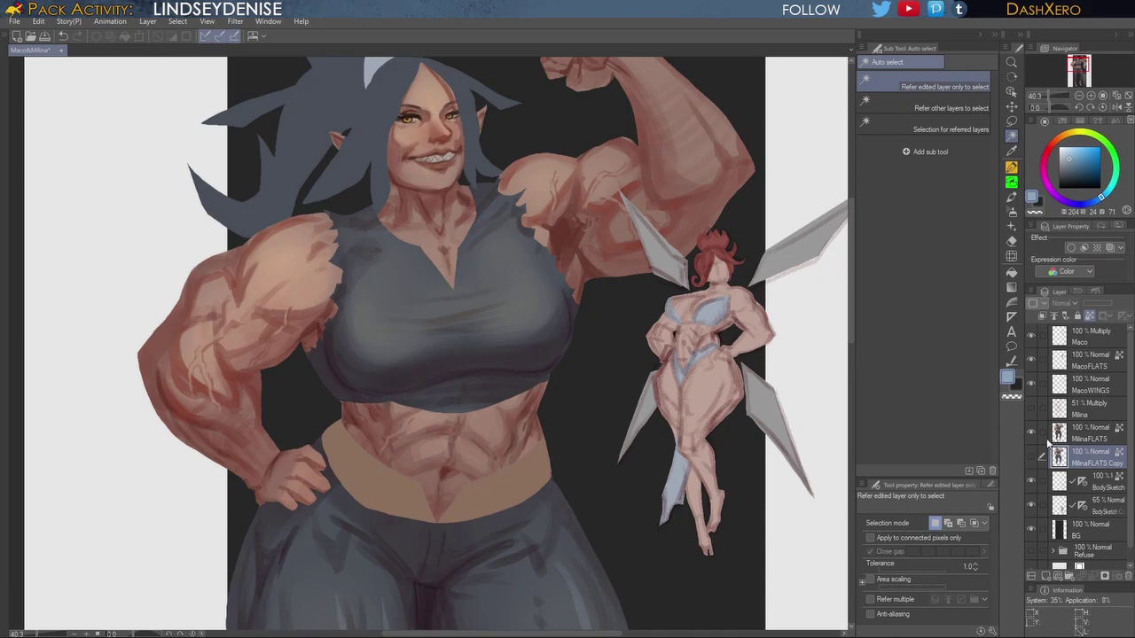
{"action": "left_click", "coordinate": [460, 183]}
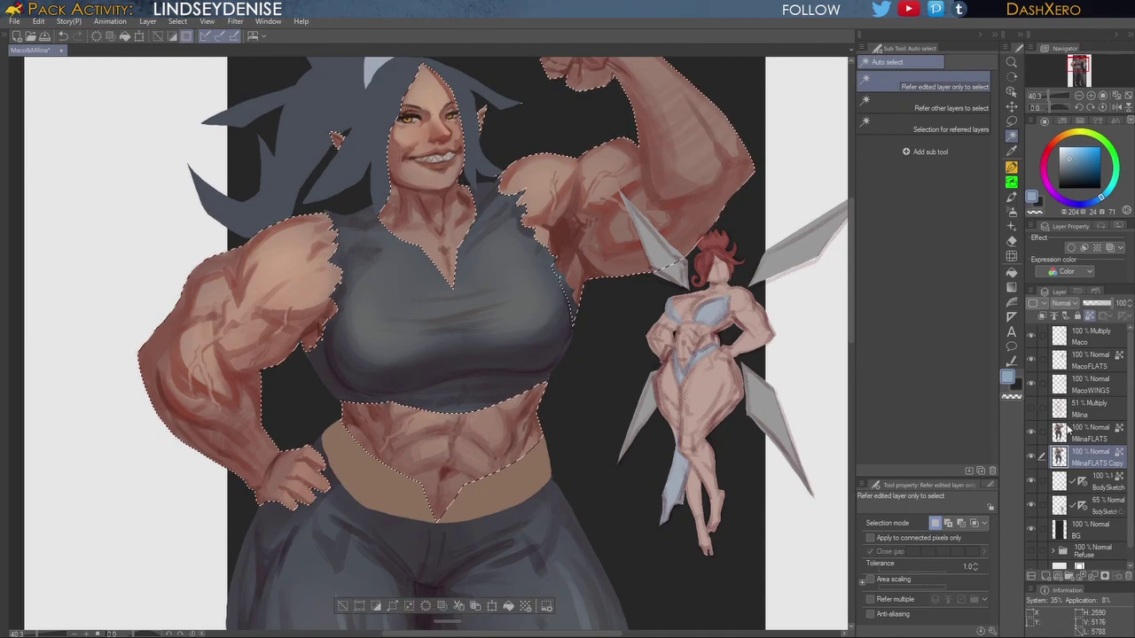
{"action": "left_click", "coordinate": [1031, 455]}
{"action": "left_click", "coordinate": [1081, 434]}
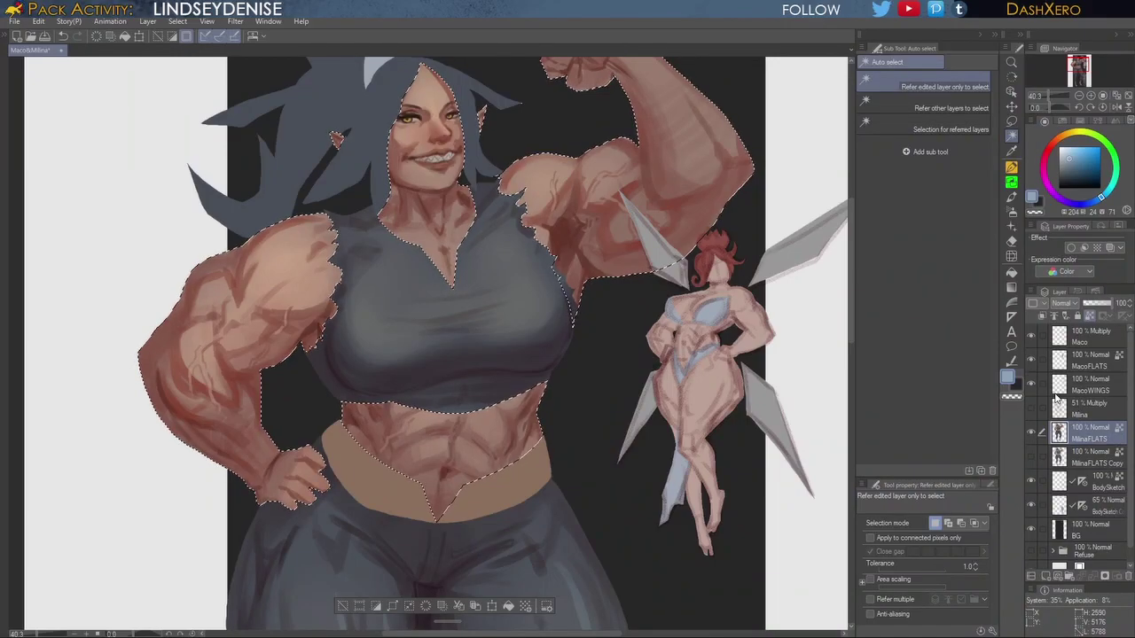
Step: Refine the selected skin's shading in a sampled skin tone with Basic Bitch Soft No Size OPAC at size 100, and save the file
{"action": "left_click", "coordinate": [1012, 198]}
{"action": "left_click_drag", "start_coordinate": [482, 250], "coordinate": [610, 445]}
{"action": "scroll", "coordinate": [607, 382], "scroll_direction": "up", "scroll_amount": 1}
{"action": "left_click_drag", "start_coordinate": [593, 494], "coordinate": [599, 361]}
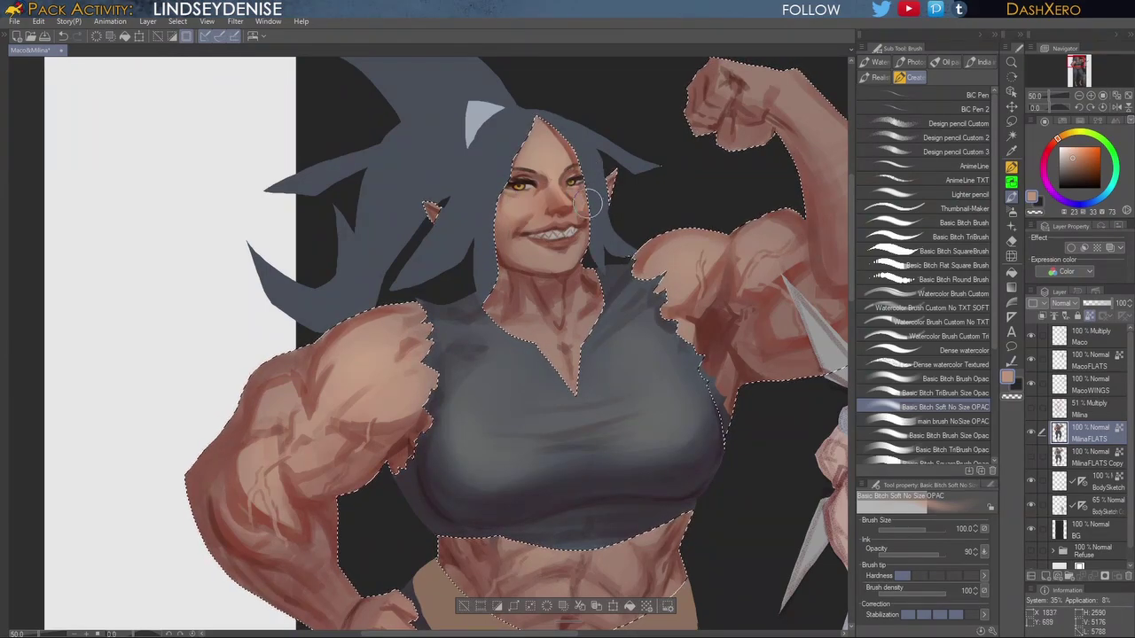
{"action": "key", "text": "ctrl+z"}
{"action": "left_click_drag", "start_coordinate": [693, 347], "coordinate": [643, 404]}
{"action": "left_click_drag", "start_coordinate": [720, 325], "coordinate": [674, 367]}
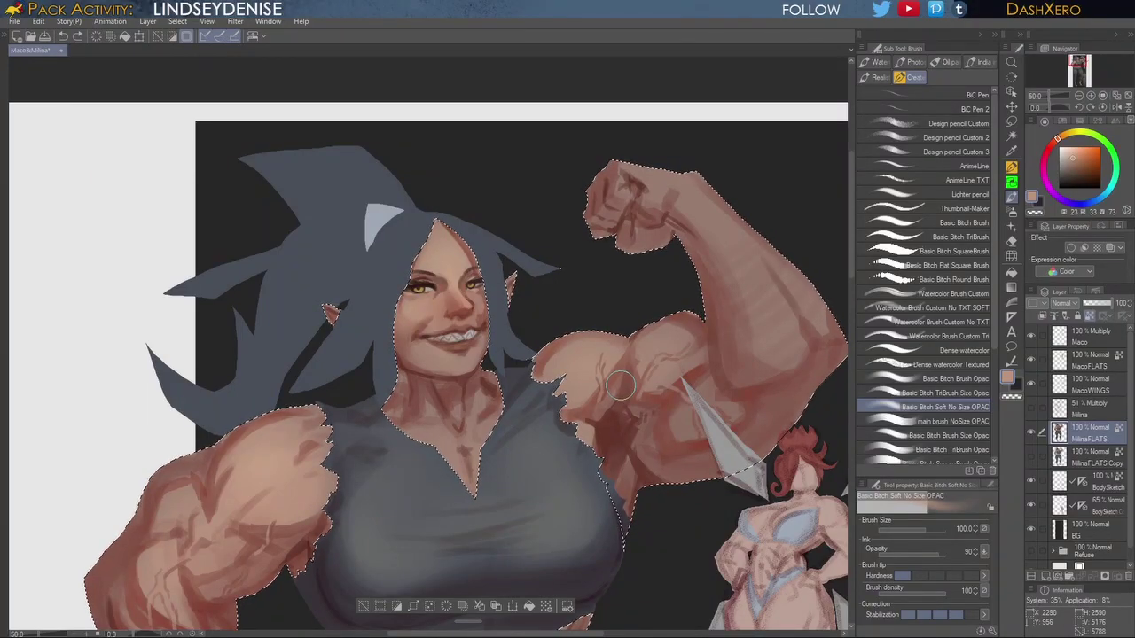
{"action": "left_click_drag", "start_coordinate": [625, 406], "coordinate": [635, 291]}
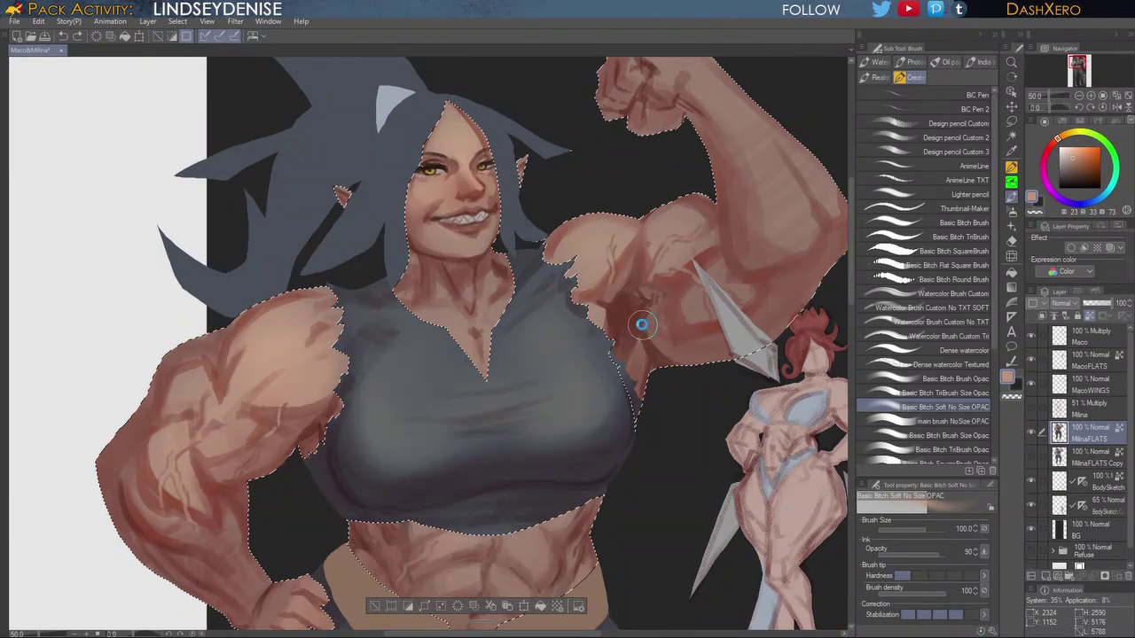
{"action": "key", "text": "ctrl+s"}
Step: Clear the skin selection and paint ragged edges along the shirt's bottom hem in a sampled dark shirt colour with Dense watercolor at size 15
{"action": "mouse_move", "coordinate": [667, 496]}
{"action": "left_mouse_down"}
{"action": "mouse_move", "coordinate": [709, 405]}
{"action": "mouse_move", "coordinate": [700, 467]}
{"action": "left_mouse_up"}
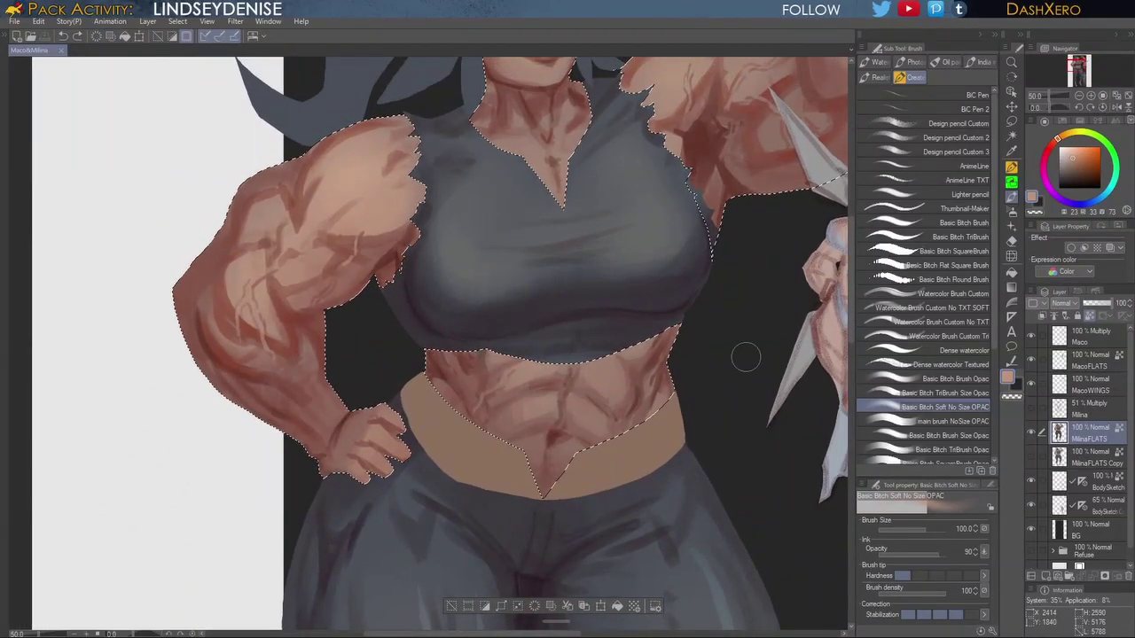
{"action": "left_click", "coordinate": [964, 348]}
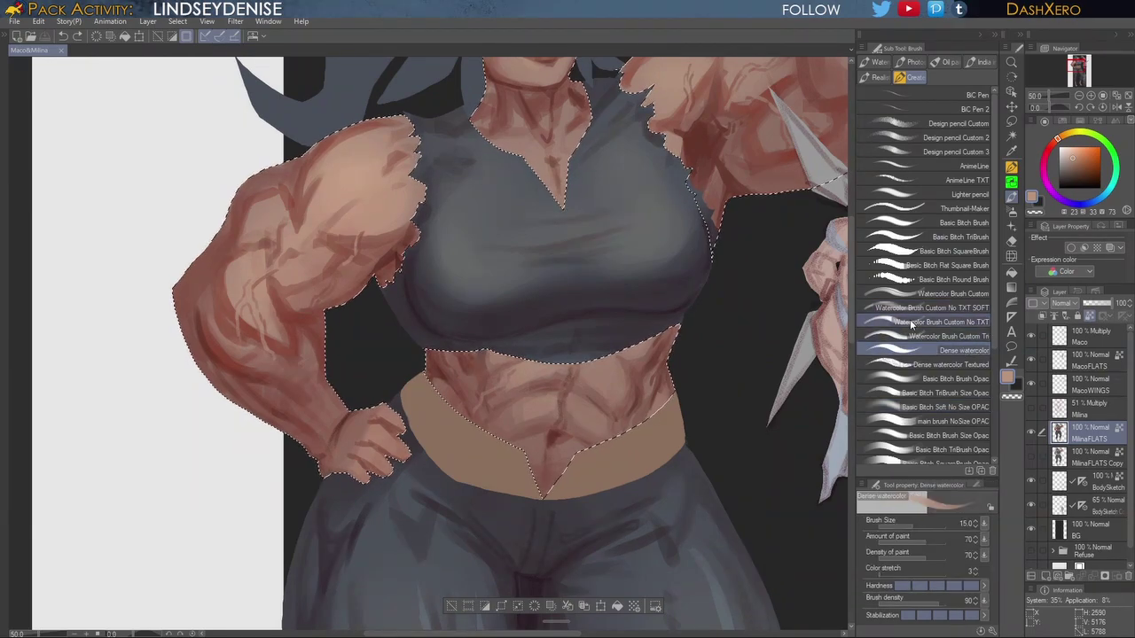
{"action": "left_click", "coordinate": [409, 295], "text": "alt"}
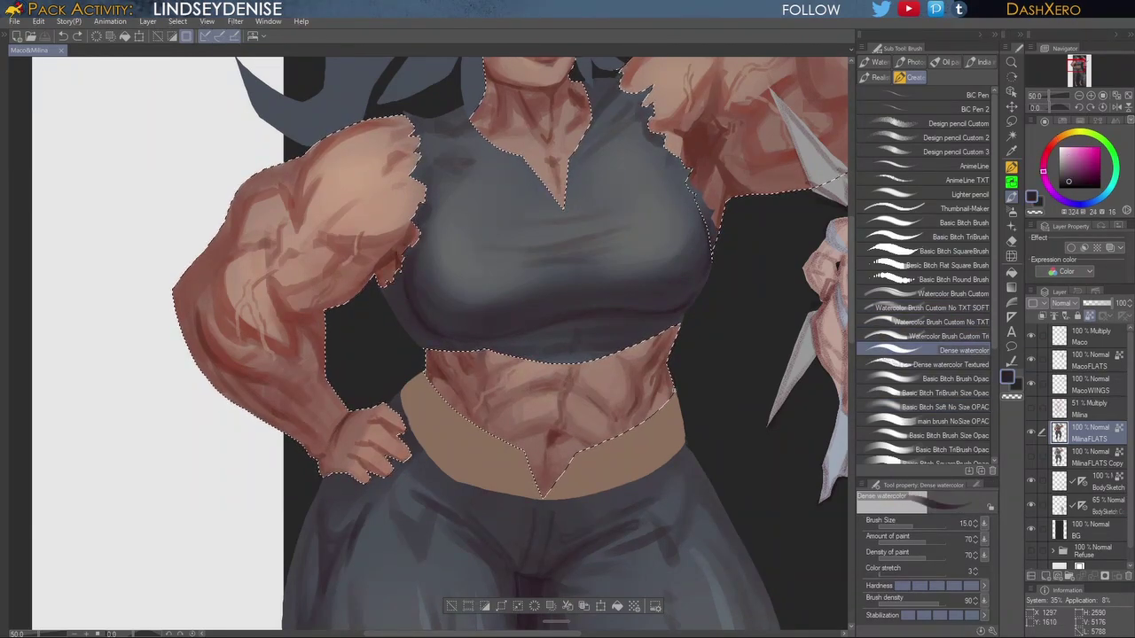
{"action": "key", "text": "ctrl+d"}
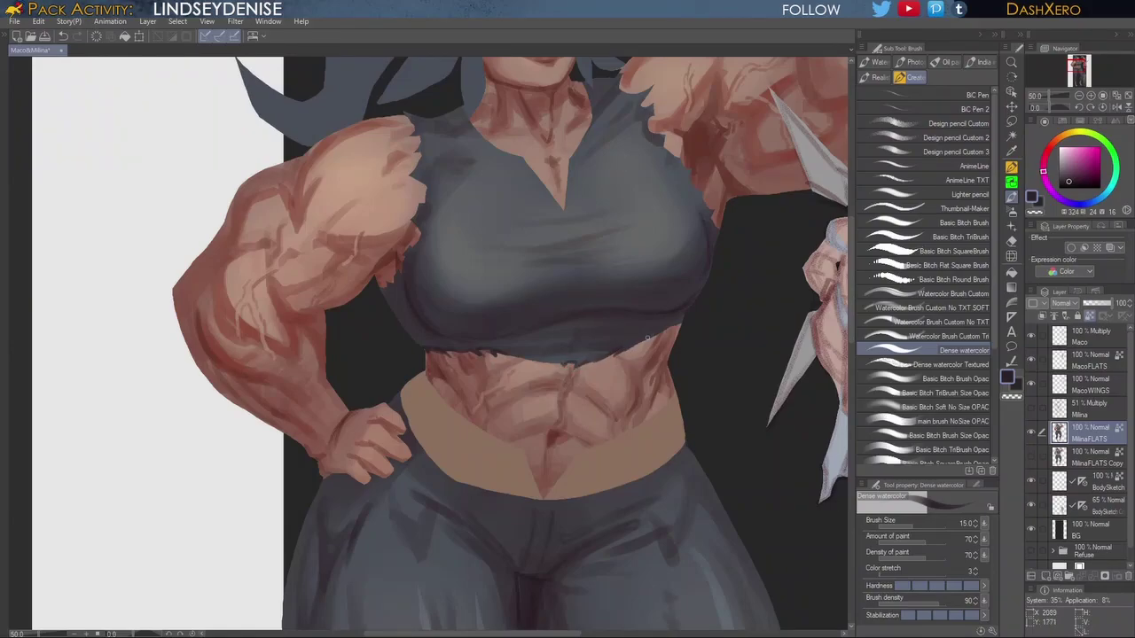
Step: Paint torn, ragged dark edges around both armholes and the shoulder edges of the shirt
{"action": "left_click_drag", "start_coordinate": [706, 171], "coordinate": [676, 230]}
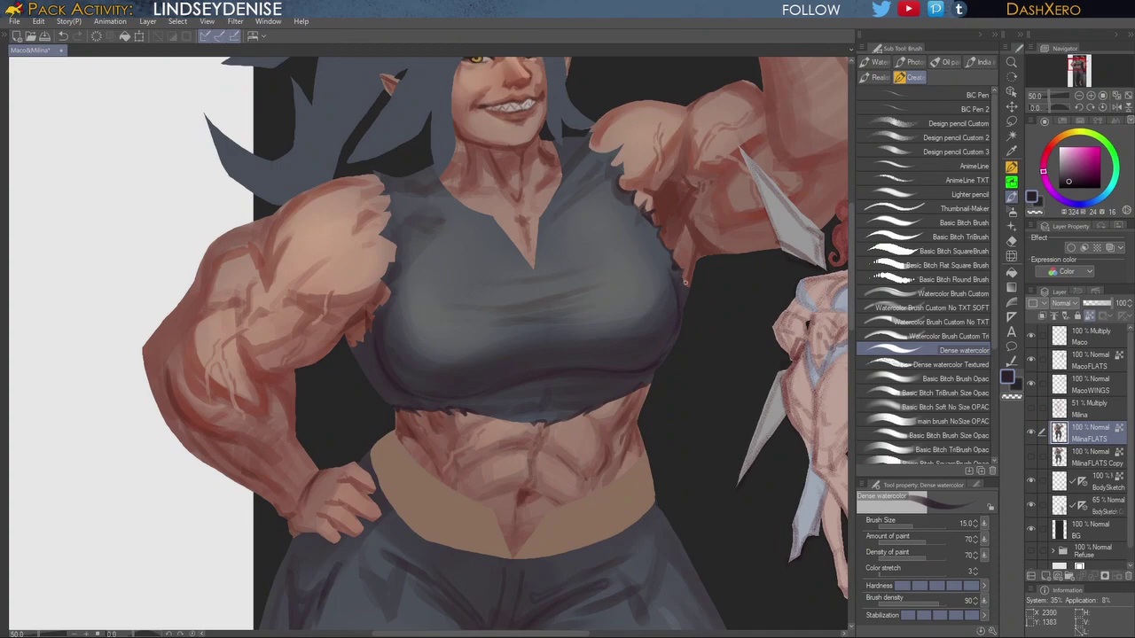
{"action": "left_click_drag", "start_coordinate": [578, 349], "coordinate": [580, 352]}
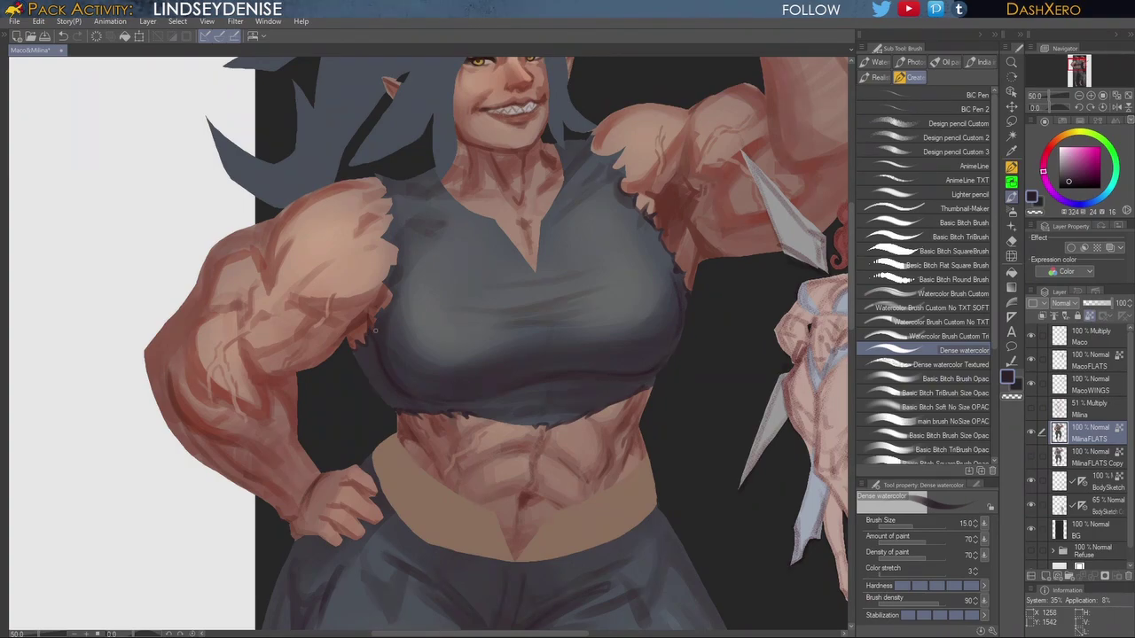
{"action": "mouse_move", "coordinate": [560, 319]}
{"action": "left_mouse_down"}
{"action": "mouse_move", "coordinate": [638, 382]}
{"action": "mouse_move", "coordinate": [620, 325]}
{"action": "mouse_move", "coordinate": [574, 321]}
{"action": "left_mouse_up"}
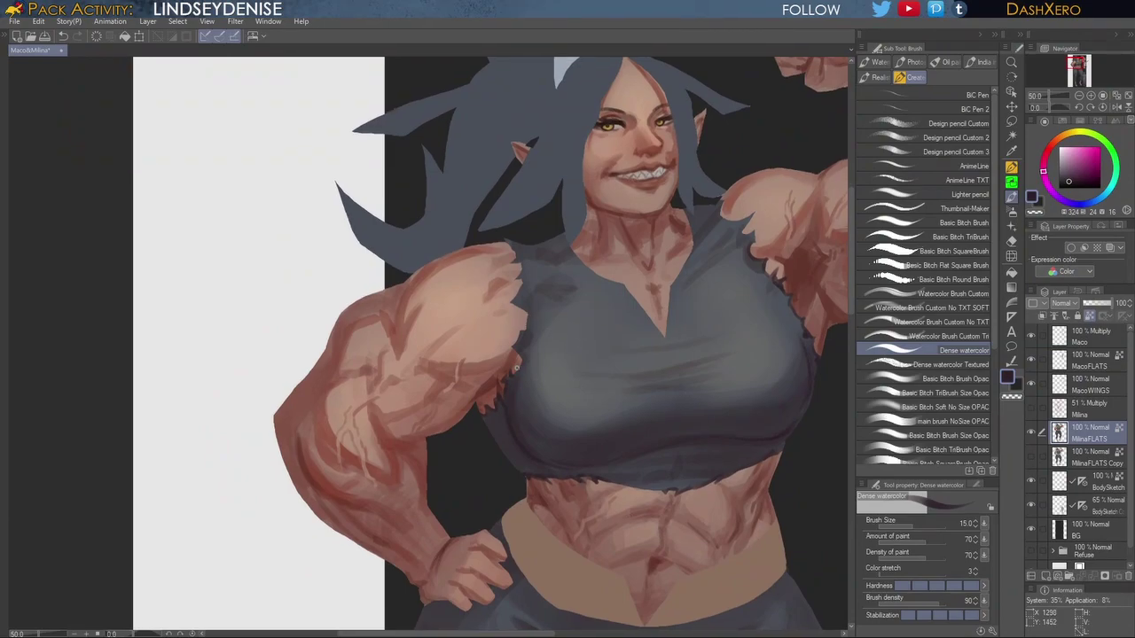
{"action": "mouse_move", "coordinate": [516, 341]}
{"action": "left_mouse_down"}
{"action": "mouse_move", "coordinate": [531, 307]}
{"action": "mouse_move", "coordinate": [520, 303]}
{"action": "mouse_move", "coordinate": [524, 328]}
{"action": "mouse_move", "coordinate": [527, 310]}
{"action": "mouse_move", "coordinate": [509, 301]}
{"action": "mouse_move", "coordinate": [530, 257]}
{"action": "mouse_move", "coordinate": [567, 266]}
{"action": "mouse_move", "coordinate": [568, 285]}
{"action": "mouse_move", "coordinate": [502, 245]}
{"action": "left_mouse_up"}
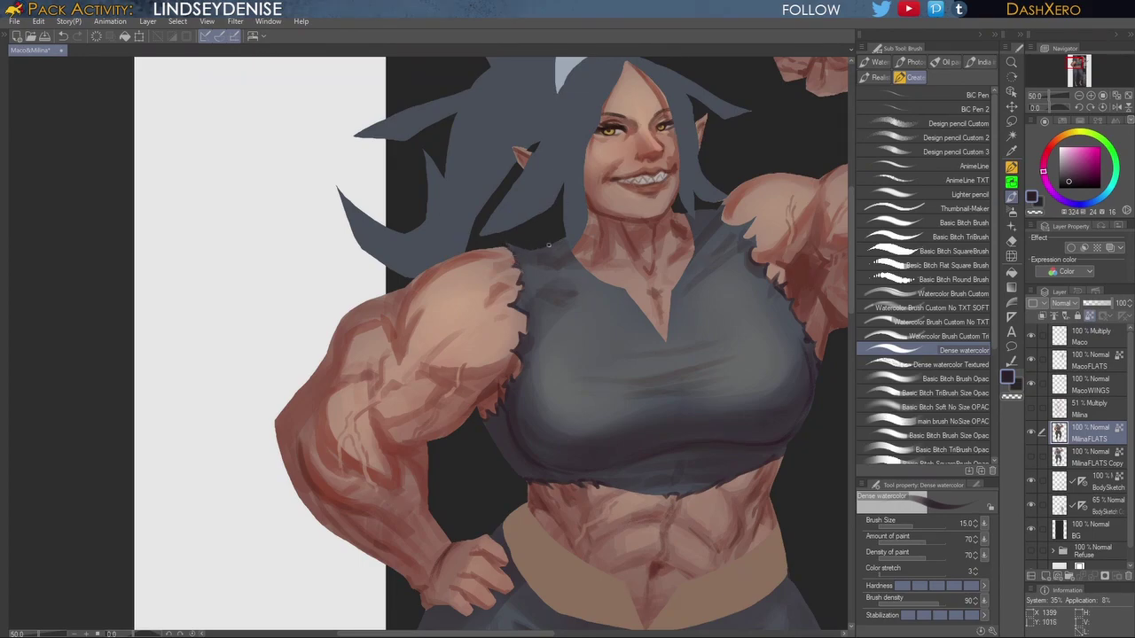
Step: Refine the torn notches along the shirt's bottom hem above the abdomen
{"action": "left_click_drag", "start_coordinate": [735, 321], "coordinate": [706, 319]}
{"action": "left_click_drag", "start_coordinate": [709, 503], "coordinate": [697, 453]}
{"action": "left_click_drag", "start_coordinate": [701, 524], "coordinate": [693, 436]}
{"action": "mouse_move", "coordinate": [616, 357]}
{"action": "left_mouse_down"}
{"action": "mouse_move", "coordinate": [598, 366]}
{"action": "mouse_move", "coordinate": [567, 352]}
{"action": "left_mouse_up"}
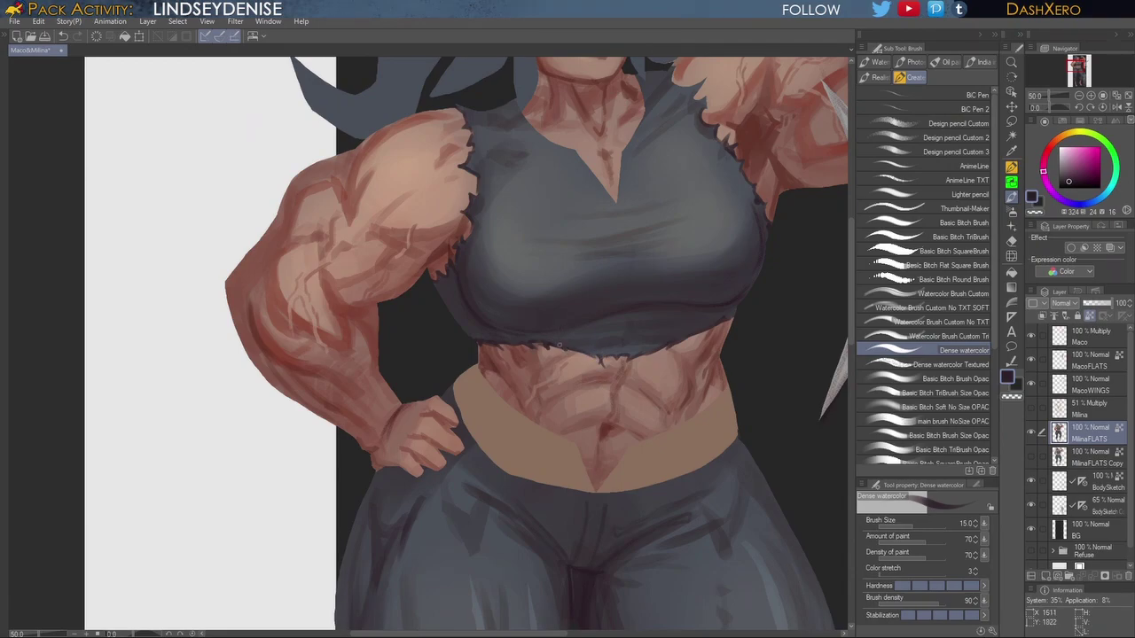
Step: Outline the inner thigh and knee of the leg opposite the resting hand in dark plum with Design pencil Custom 2 at size 15
{"action": "left_click_drag", "start_coordinate": [777, 374], "coordinate": [714, 372]}
{"action": "left_click_drag", "start_coordinate": [712, 515], "coordinate": [711, 436]}
{"action": "left_click_drag", "start_coordinate": [691, 546], "coordinate": [734, 436]}
{"action": "left_click_drag", "start_coordinate": [712, 422], "coordinate": [708, 411]}
{"action": "left_click_drag", "start_coordinate": [699, 459], "coordinate": [692, 439]}
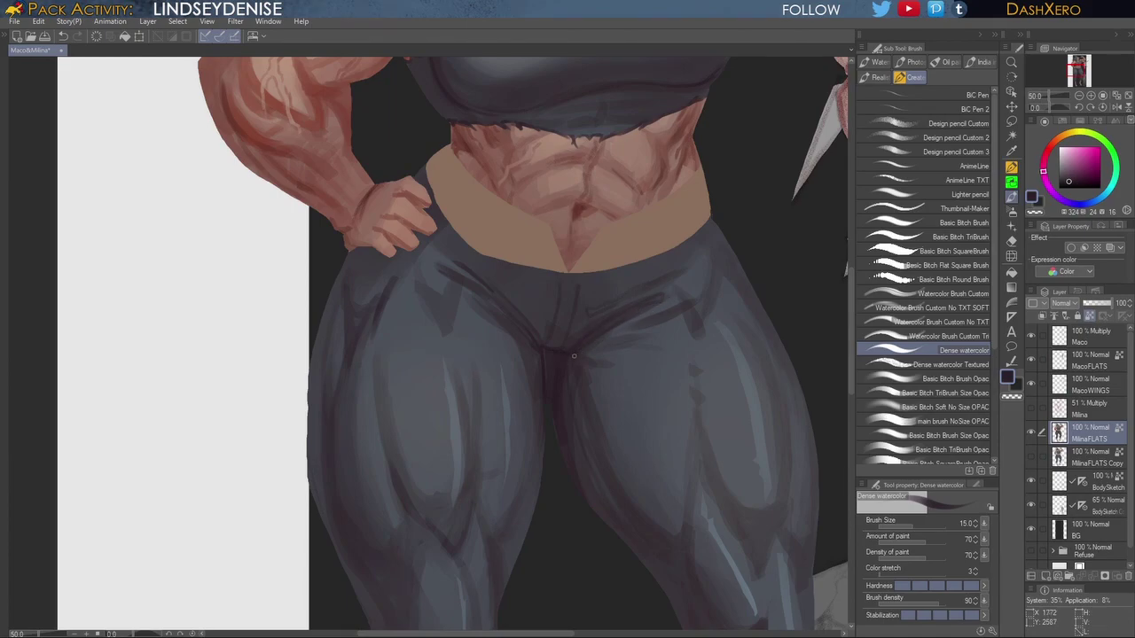
{"action": "left_click_drag", "start_coordinate": [598, 400], "coordinate": [542, 328]}
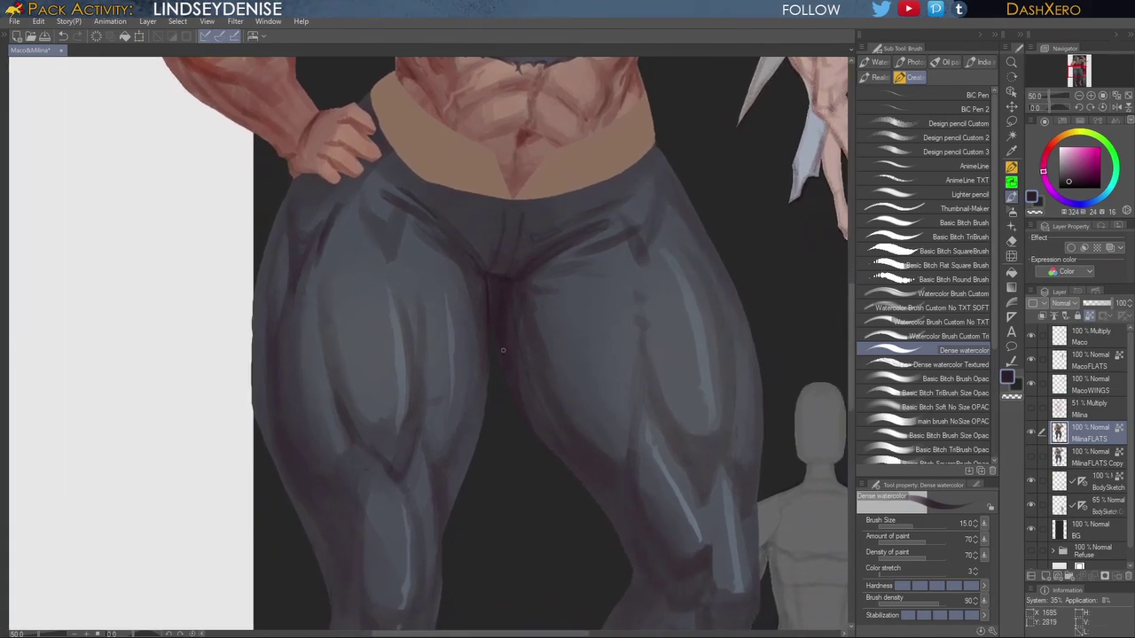
{"action": "left_click", "coordinate": [944, 137]}
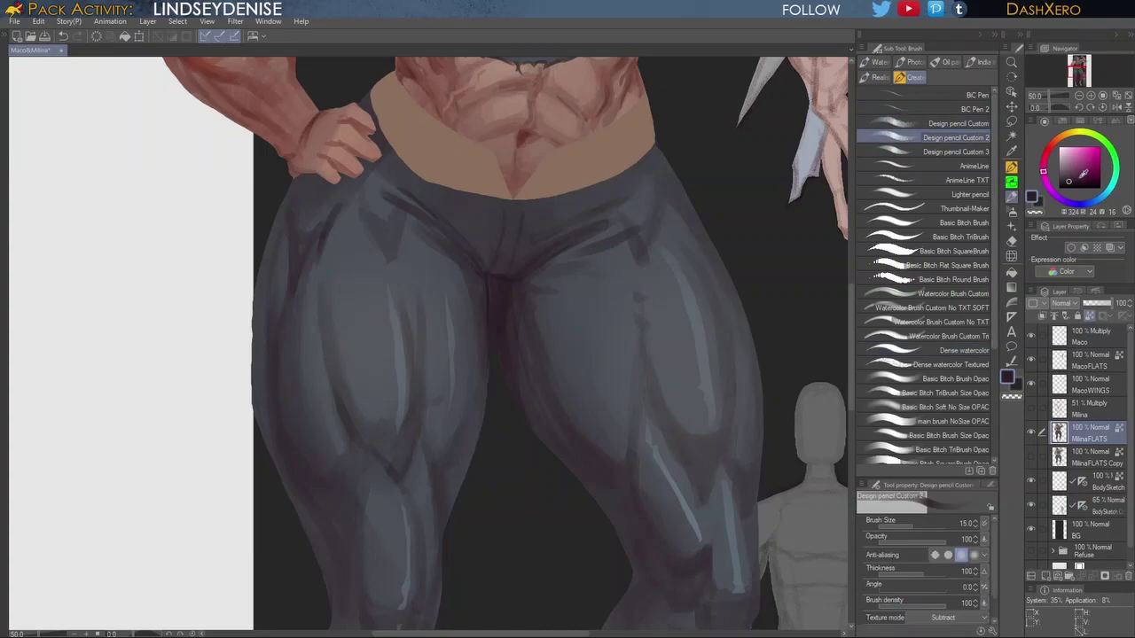
{"action": "left_click", "coordinate": [1079, 181]}
{"action": "left_click", "coordinate": [1044, 167]}
{"action": "left_click", "coordinate": [1079, 181]}
{"action": "left_click", "coordinate": [1083, 181]}
{"action": "mouse_move", "coordinate": [508, 378]}
{"action": "left_mouse_down"}
{"action": "mouse_move", "coordinate": [602, 510]}
{"action": "mouse_move", "coordinate": [658, 527]}
{"action": "mouse_move", "coordinate": [564, 342]}
{"action": "left_mouse_up"}
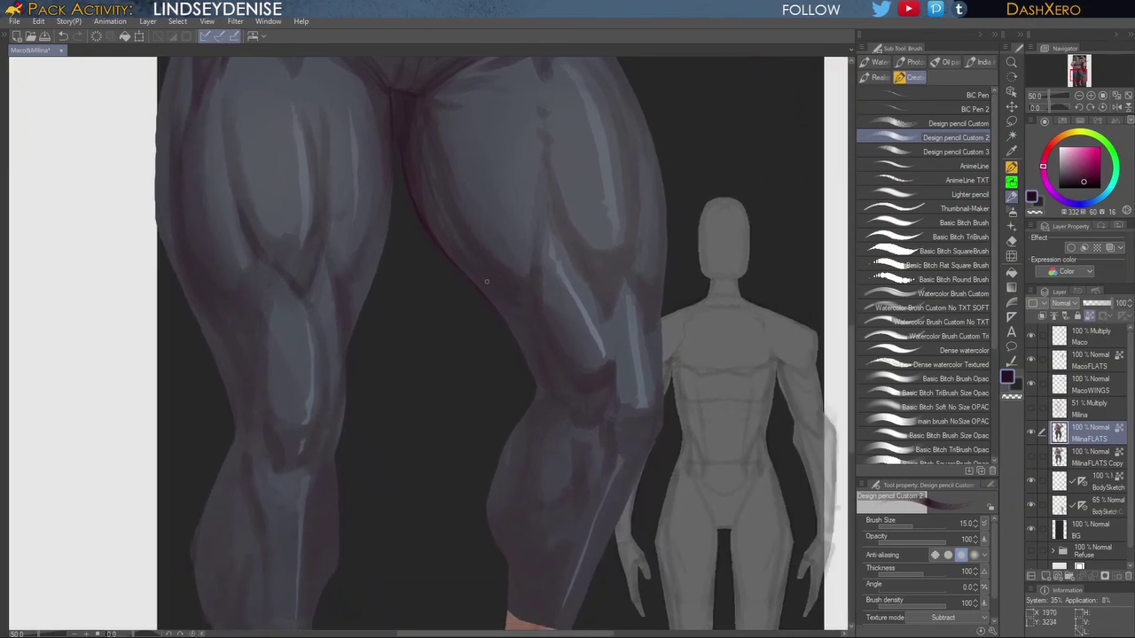
{"action": "left_click_drag", "start_coordinate": [486, 290], "coordinate": [505, 324]}
{"action": "mouse_move", "coordinate": [535, 393]}
{"action": "left_mouse_down"}
{"action": "mouse_move", "coordinate": [540, 407]}
{"action": "mouse_move", "coordinate": [562, 409]}
{"action": "left_mouse_up"}
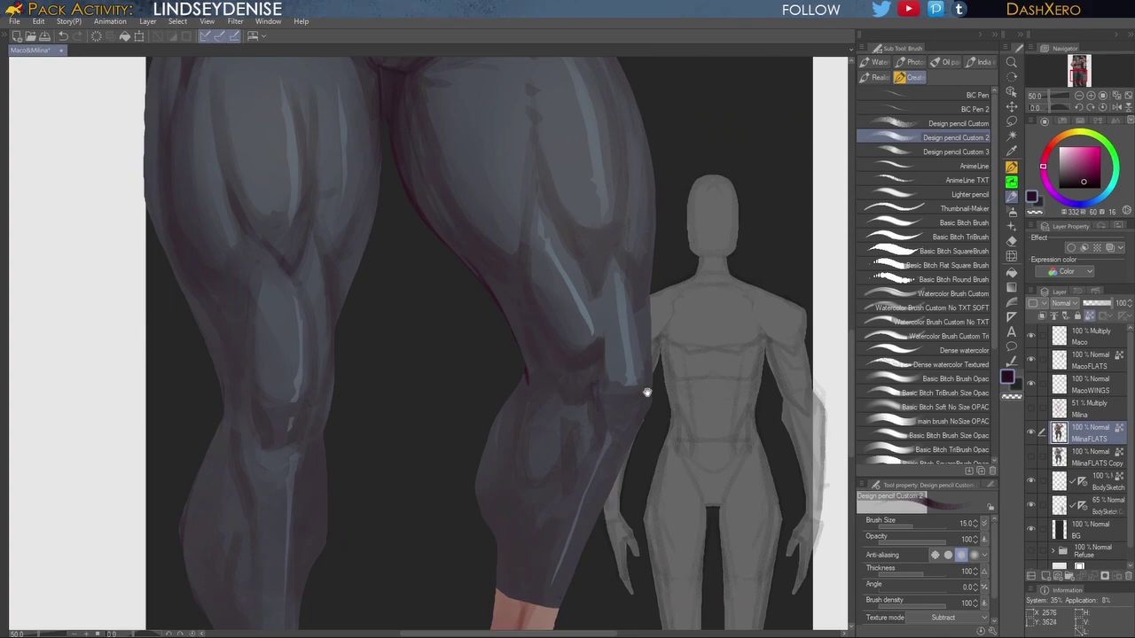
Step: Outline the outer edge of the same leg from the hip down to the knee in dark plum
{"action": "left_click_drag", "start_coordinate": [655, 339], "coordinate": [633, 443]}
{"action": "left_click_drag", "start_coordinate": [614, 200], "coordinate": [604, 305]}
{"action": "left_click_drag", "start_coordinate": [526, 142], "coordinate": [512, 154]}
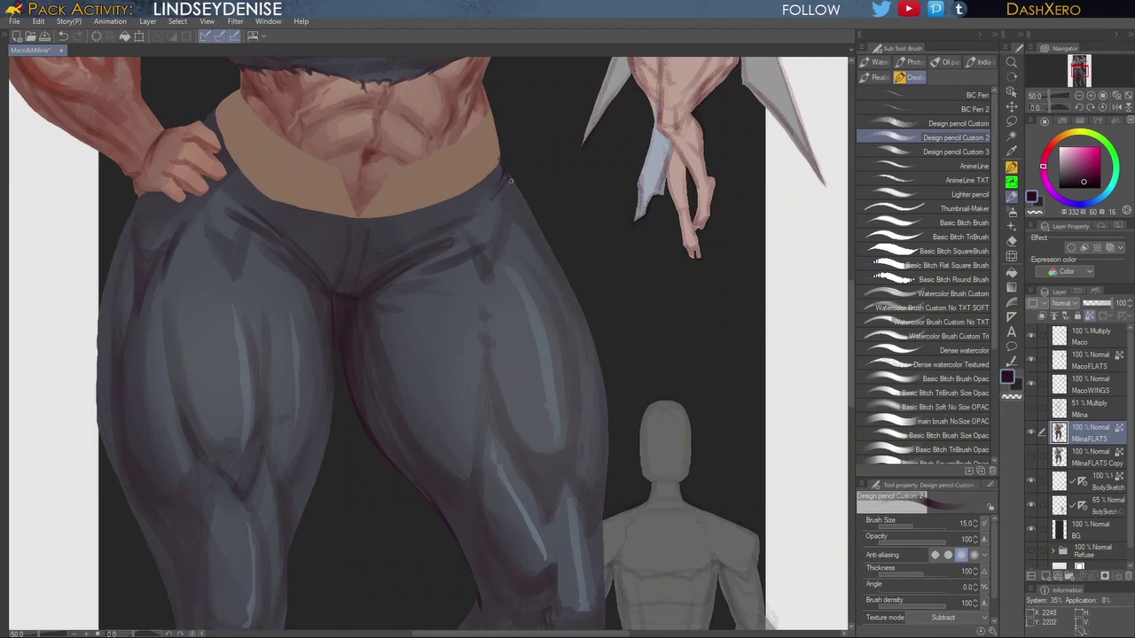
{"action": "left_click_drag", "start_coordinate": [691, 373], "coordinate": [654, 359]}
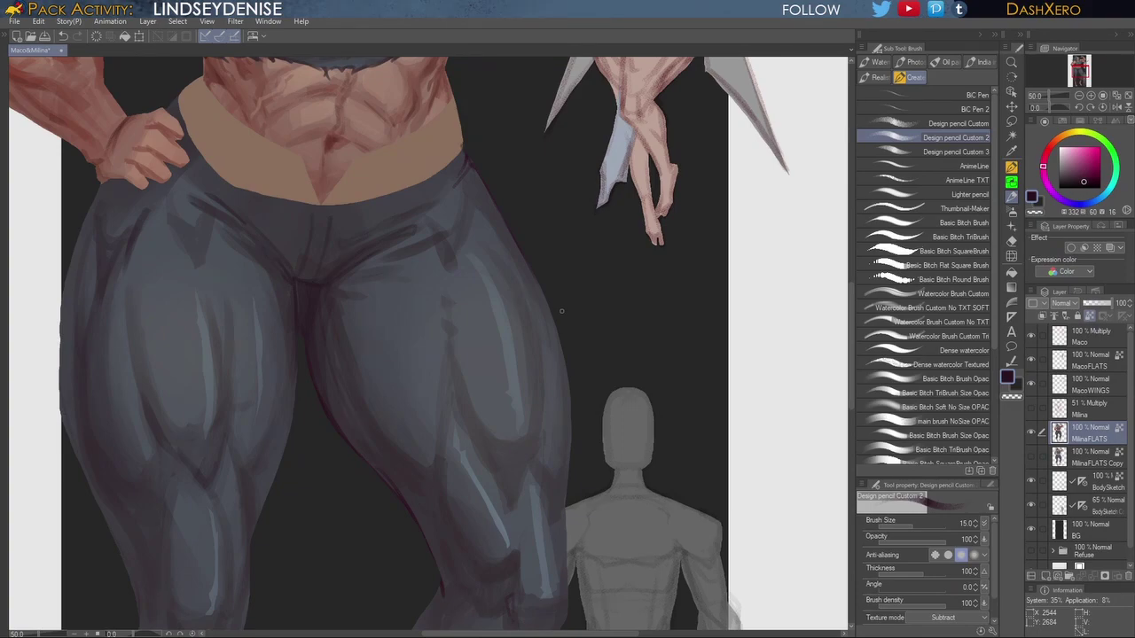
{"action": "mouse_move", "coordinate": [540, 286]}
{"action": "left_mouse_down"}
{"action": "mouse_move", "coordinate": [567, 390]}
{"action": "mouse_move", "coordinate": [557, 483]}
{"action": "mouse_move", "coordinate": [566, 544]}
{"action": "mouse_move", "coordinate": [637, 351]}
{"action": "mouse_move", "coordinate": [578, 426]}
{"action": "left_mouse_up"}
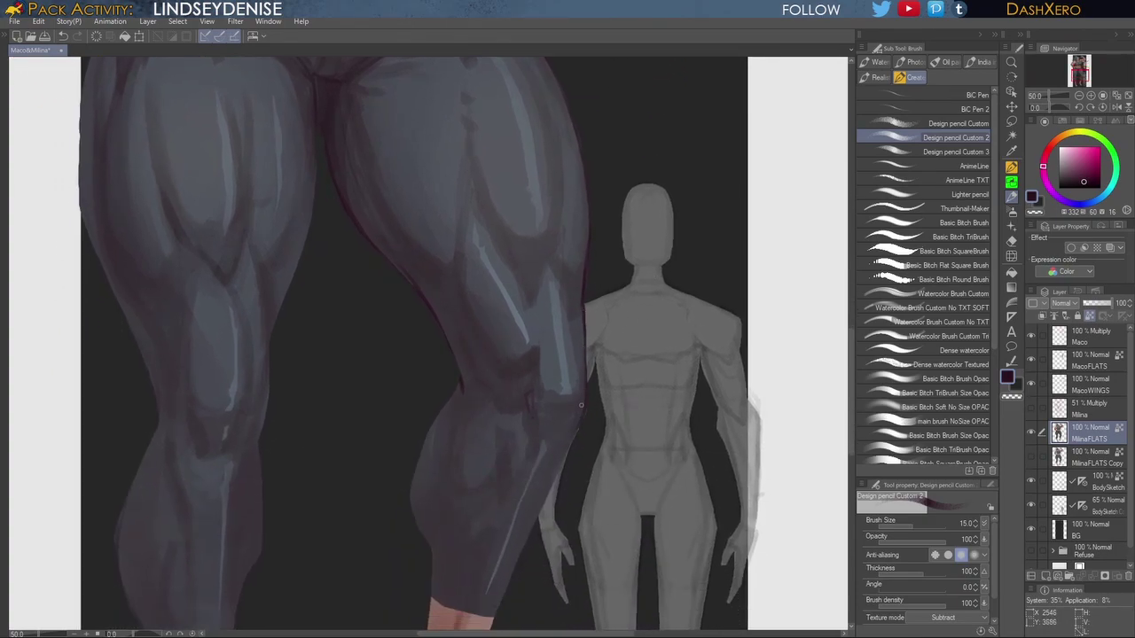
{"action": "left_click_drag", "start_coordinate": [593, 381], "coordinate": [604, 329]}
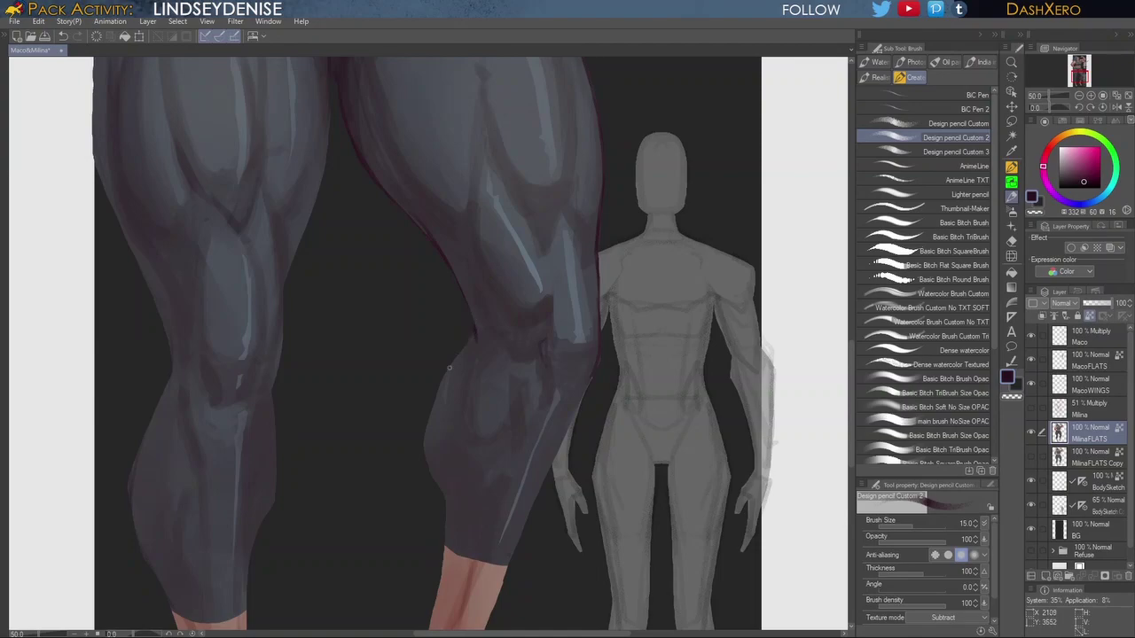
Step: Outline both edges of the bent leg's calf from the knee down to the trouser cuff in dark plum
{"action": "left_click_drag", "start_coordinate": [453, 365], "coordinate": [439, 398]}
{"action": "mouse_move", "coordinate": [426, 439]}
{"action": "left_mouse_down"}
{"action": "mouse_move", "coordinate": [447, 503]}
{"action": "mouse_move", "coordinate": [462, 448]}
{"action": "mouse_move", "coordinate": [446, 558]}
{"action": "left_mouse_up"}
{"action": "mouse_move", "coordinate": [544, 509]}
{"action": "left_mouse_down"}
{"action": "mouse_move", "coordinate": [576, 500]}
{"action": "mouse_move", "coordinate": [547, 416]}
{"action": "left_mouse_up"}
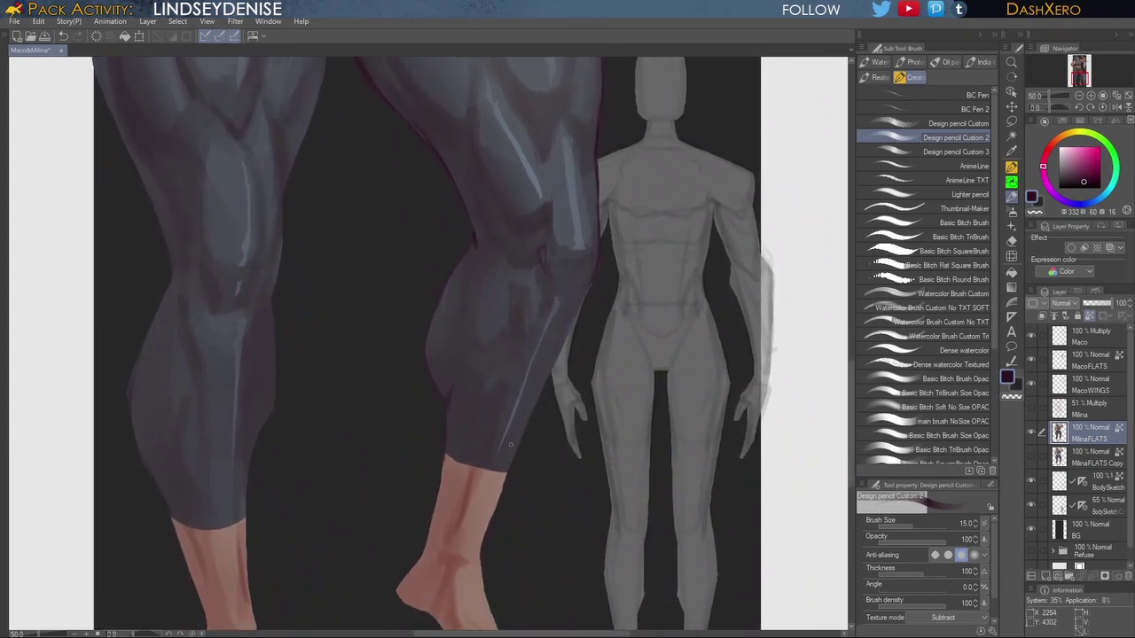
{"action": "left_click_drag", "start_coordinate": [508, 470], "coordinate": [530, 414]}
{"action": "left_click_drag", "start_coordinate": [546, 373], "coordinate": [588, 284]}
Step: Outline the inner knee and inner calf of the leg below the resting hand in dark plum, undoing a stray stroke
{"action": "mouse_move", "coordinate": [438, 398]}
{"action": "left_mouse_down"}
{"action": "mouse_move", "coordinate": [647, 450]}
{"action": "mouse_move", "coordinate": [662, 507]}
{"action": "left_mouse_up"}
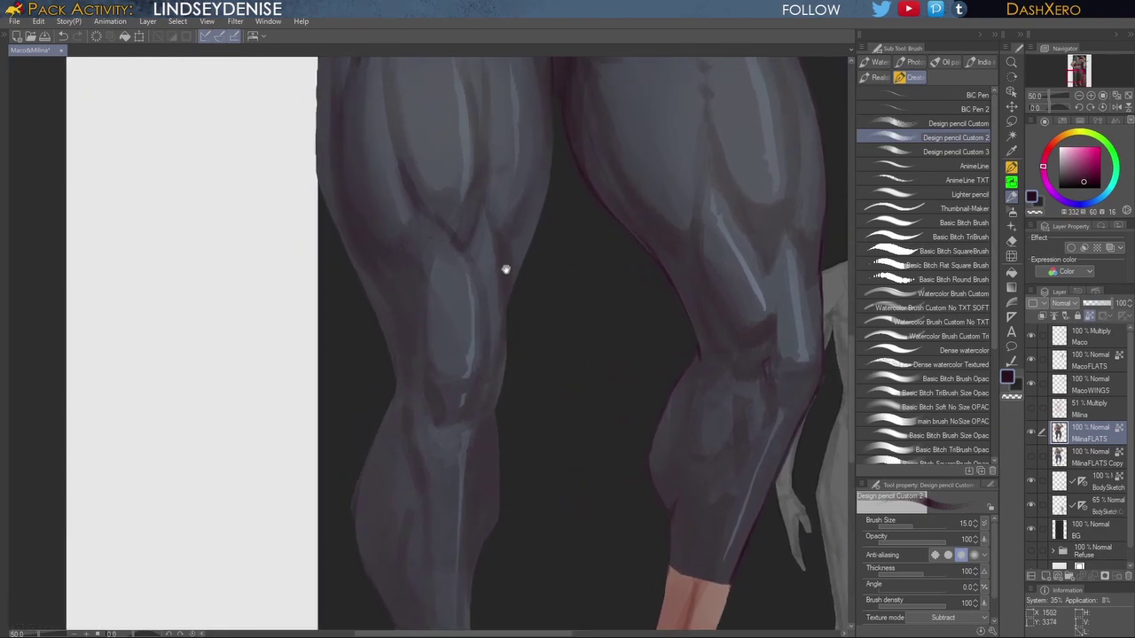
{"action": "left_click_drag", "start_coordinate": [506, 339], "coordinate": [496, 408]}
{"action": "left_click_drag", "start_coordinate": [495, 429], "coordinate": [498, 500]}
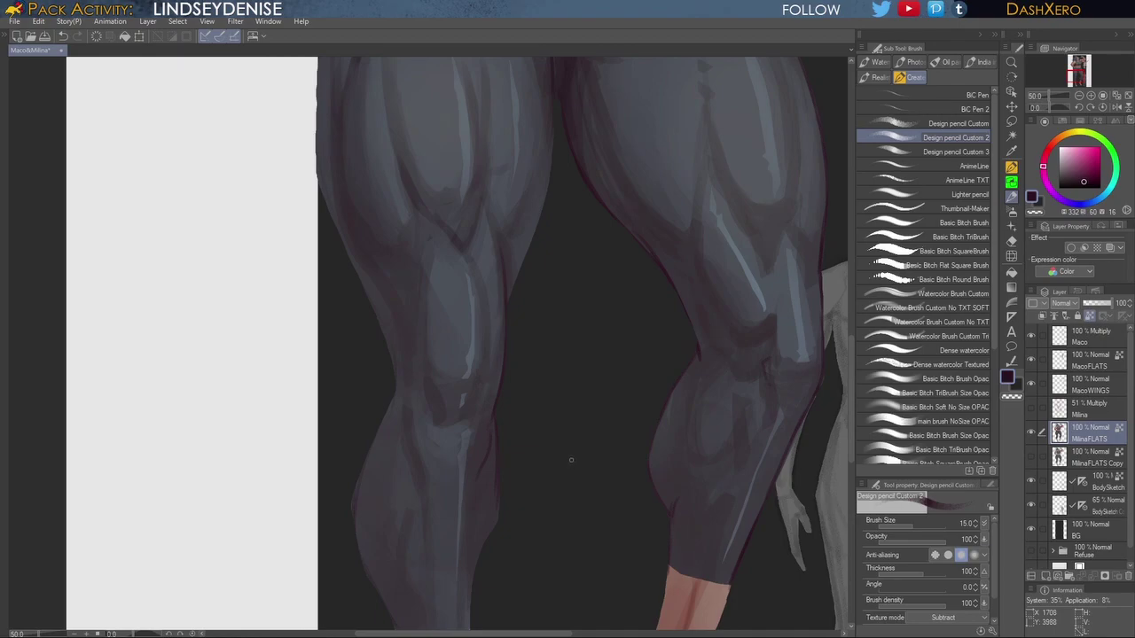
{"action": "key", "text": "ctrl+z"}
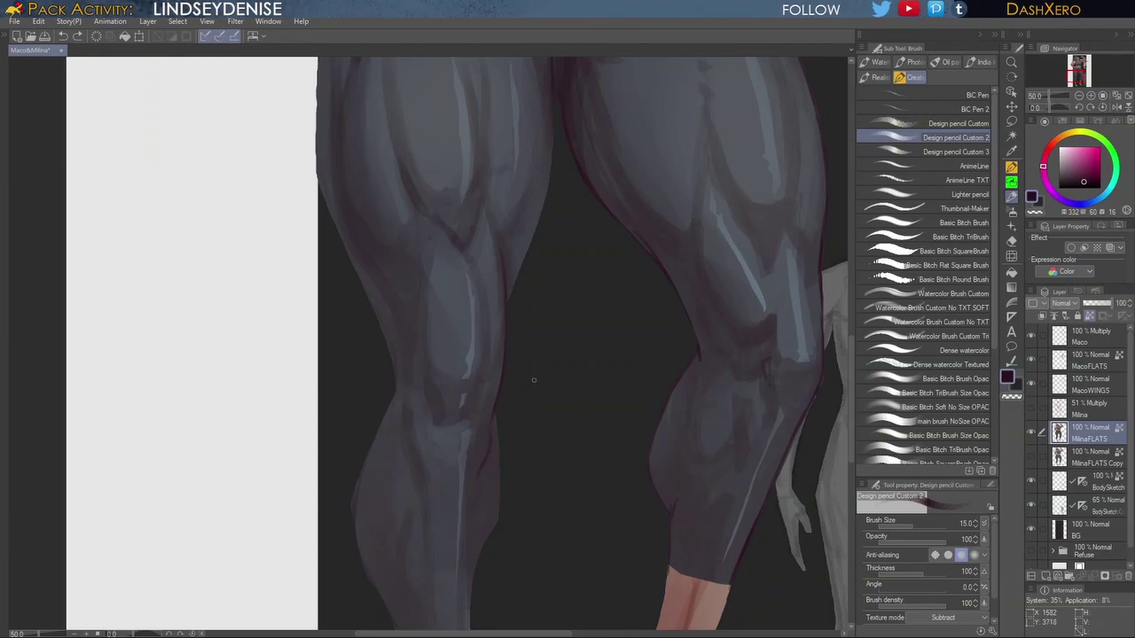
{"action": "left_click_drag", "start_coordinate": [582, 482], "coordinate": [624, 286]}
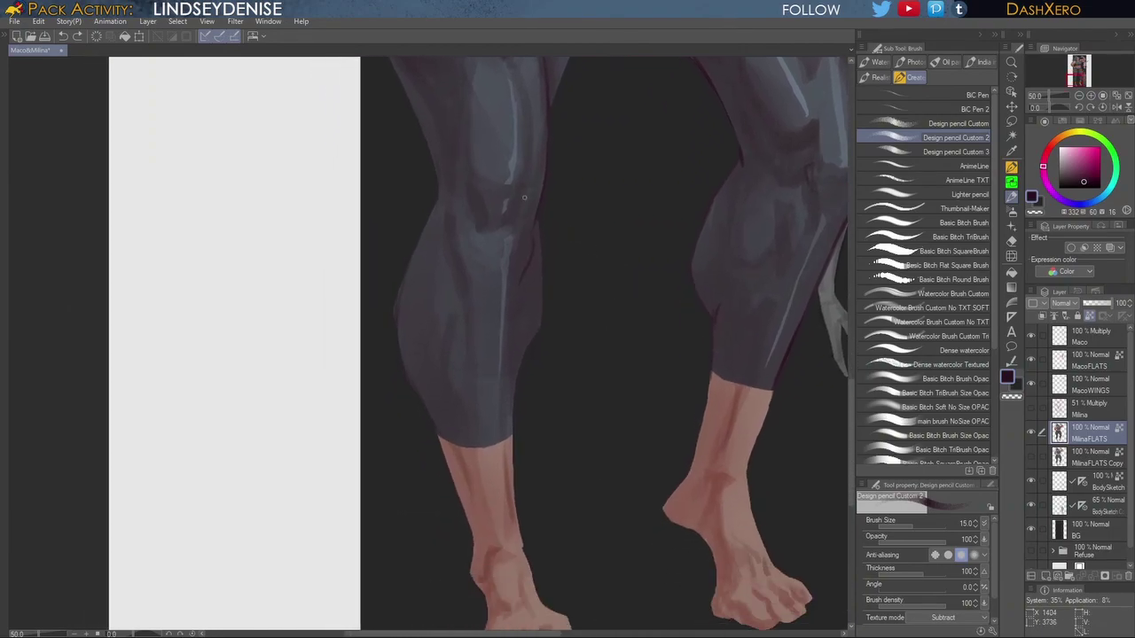
{"action": "left_click_drag", "start_coordinate": [538, 222], "coordinate": [541, 323]}
{"action": "mouse_move", "coordinate": [511, 412]}
{"action": "left_mouse_down"}
{"action": "mouse_move", "coordinate": [511, 457]}
{"action": "mouse_move", "coordinate": [511, 441]}
{"action": "left_mouse_up"}
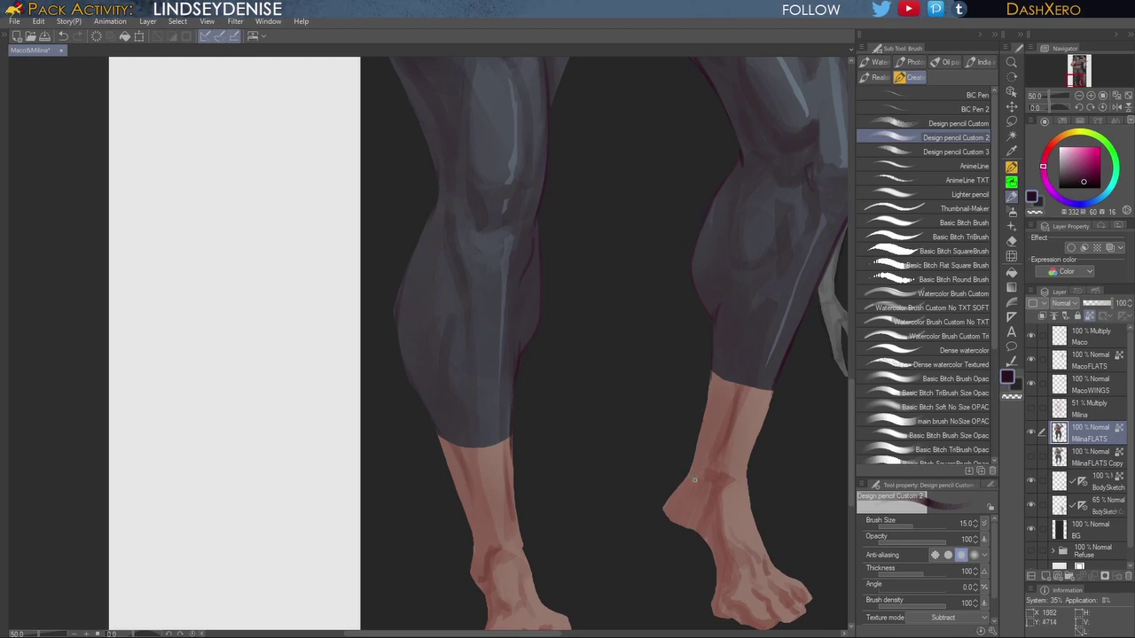
Step: Outline the outer calf of the leg below the resting hand and darken the crease beneath its knee
{"action": "left_click_drag", "start_coordinate": [464, 193], "coordinate": [473, 302]}
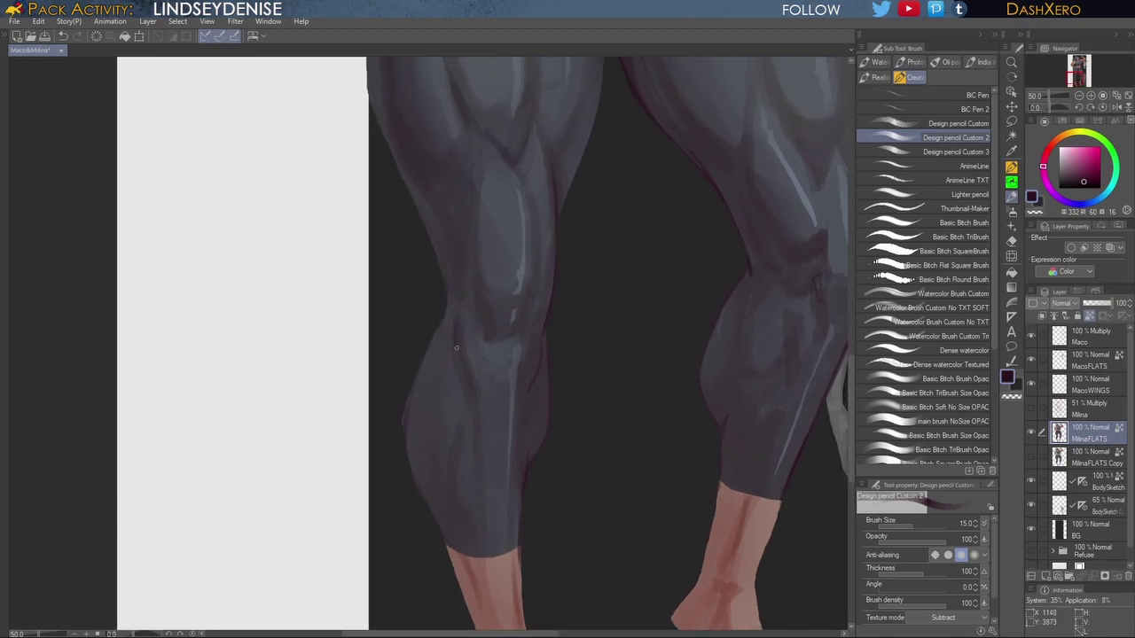
{"action": "scroll", "coordinate": [473, 454], "scroll_direction": "down", "scroll_amount": 2}
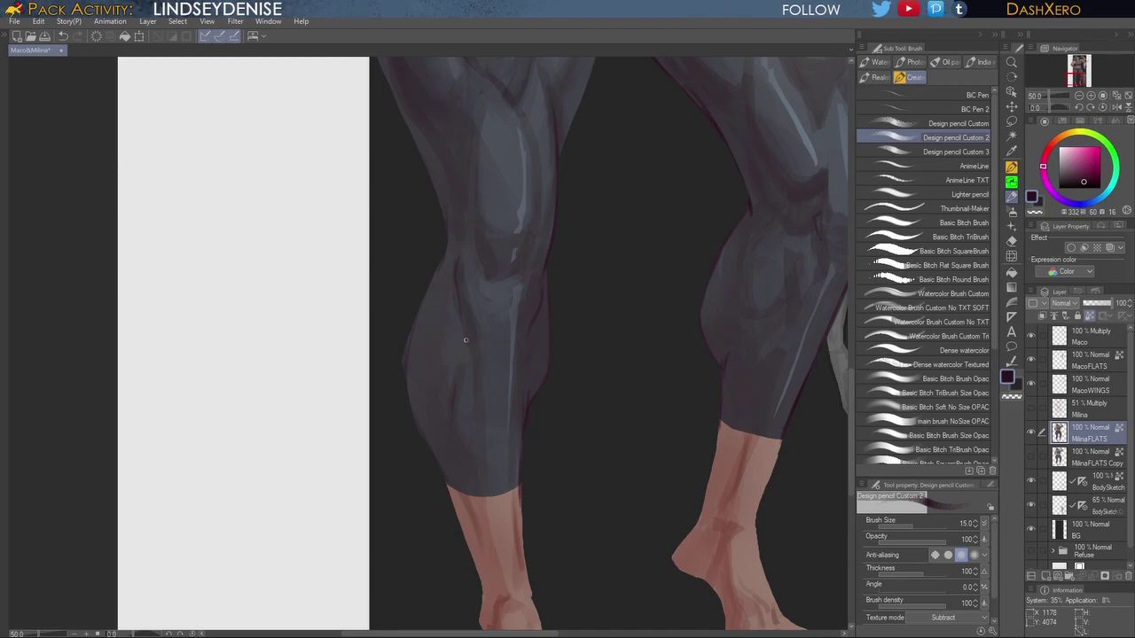
{"action": "mouse_move", "coordinate": [416, 320]}
{"action": "left_mouse_down"}
{"action": "mouse_move", "coordinate": [405, 380]}
{"action": "mouse_move", "coordinate": [404, 350]}
{"action": "mouse_move", "coordinate": [410, 407]}
{"action": "mouse_move", "coordinate": [409, 382]}
{"action": "mouse_move", "coordinate": [425, 440]}
{"action": "left_mouse_up"}
Step: Darken the lower edges of both trouser cuffs above the ankles
{"action": "left_click_drag", "start_coordinate": [768, 492], "coordinate": [619, 472]}
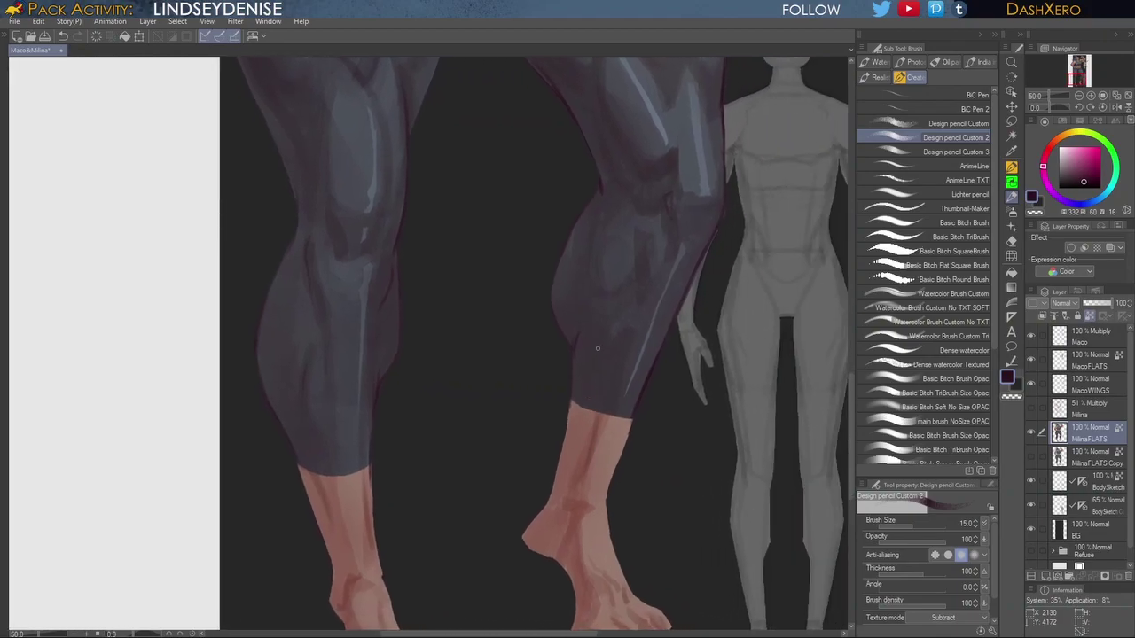
{"action": "left_click_drag", "start_coordinate": [570, 401], "coordinate": [627, 418]}
{"action": "left_click_drag", "start_coordinate": [296, 458], "coordinate": [356, 475]}
Step: Outline the outer thigh of the leg below the resting hand from the hip down to the knee in dark plum
{"action": "mouse_move", "coordinate": [567, 378]}
{"action": "left_mouse_down"}
{"action": "mouse_move", "coordinate": [598, 416]}
{"action": "mouse_move", "coordinate": [621, 510]}
{"action": "left_mouse_up"}
{"action": "left_click_drag", "start_coordinate": [645, 313], "coordinate": [655, 431]}
{"action": "left_click_drag", "start_coordinate": [537, 346], "coordinate": [590, 461]}
{"action": "left_click_drag", "start_coordinate": [373, 153], "coordinate": [338, 253]}
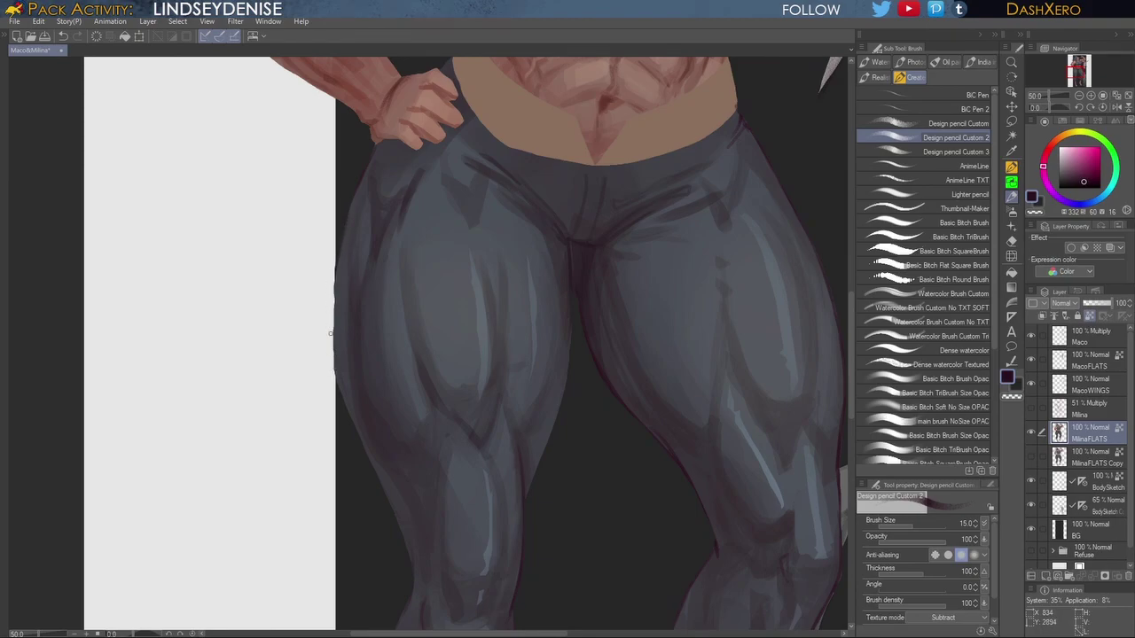
{"action": "left_click_drag", "start_coordinate": [335, 380], "coordinate": [371, 464]}
{"action": "left_click_drag", "start_coordinate": [482, 506], "coordinate": [532, 327]}
{"action": "left_click_drag", "start_coordinate": [416, 263], "coordinate": [436, 308]}
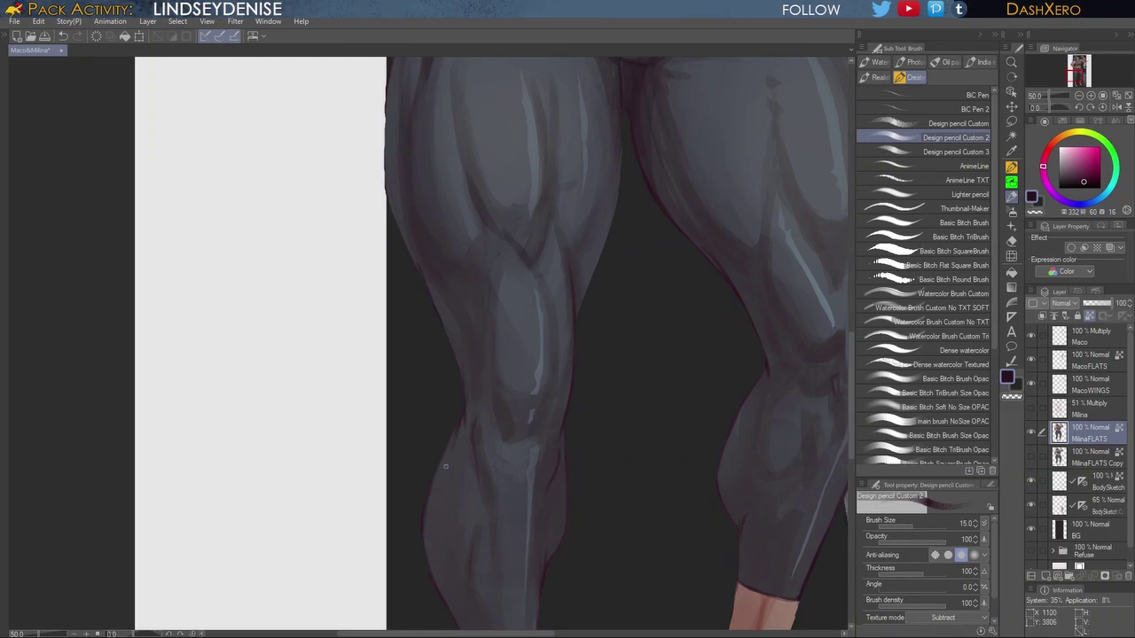
Step: Darken the small trouser edge at the hip between the resting hand and the waistband
{"action": "left_click_drag", "start_coordinate": [635, 277], "coordinate": [606, 473]}
{"action": "left_click_drag", "start_coordinate": [664, 244], "coordinate": [601, 476]}
{"action": "mouse_move", "coordinate": [662, 401]}
{"action": "left_mouse_down"}
{"action": "mouse_move", "coordinate": [629, 411]}
{"action": "mouse_move", "coordinate": [625, 442]}
{"action": "left_mouse_up"}
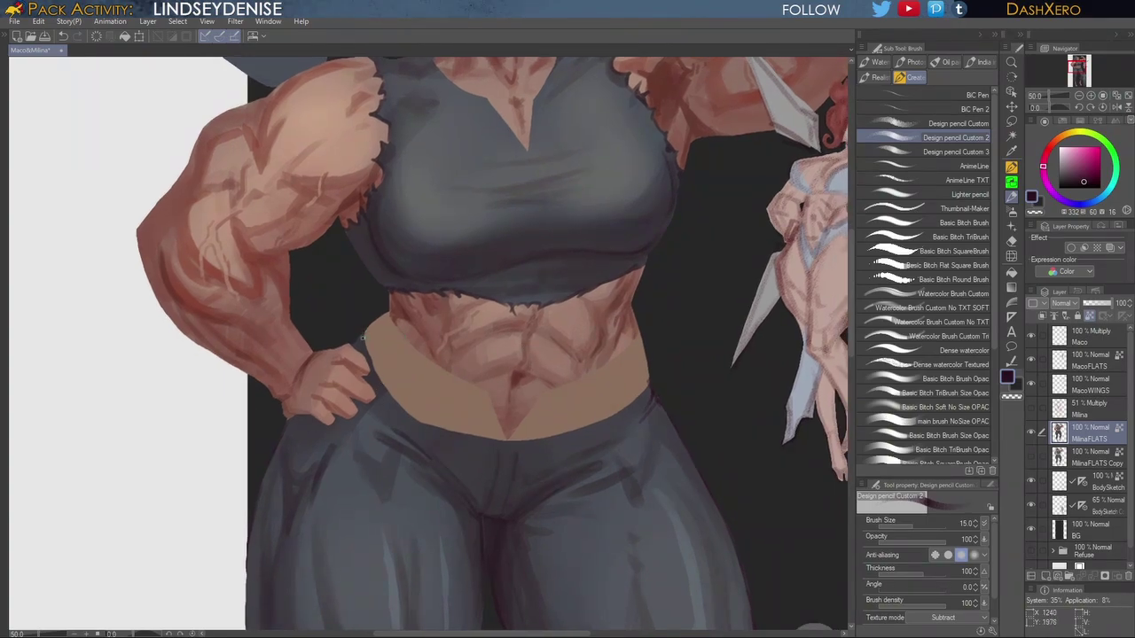
Step: Outline the jaw and the sides of the neck in a dark reddish brown based on a sampled skin tone
{"action": "left_click_drag", "start_coordinate": [665, 317], "coordinate": [632, 442]}
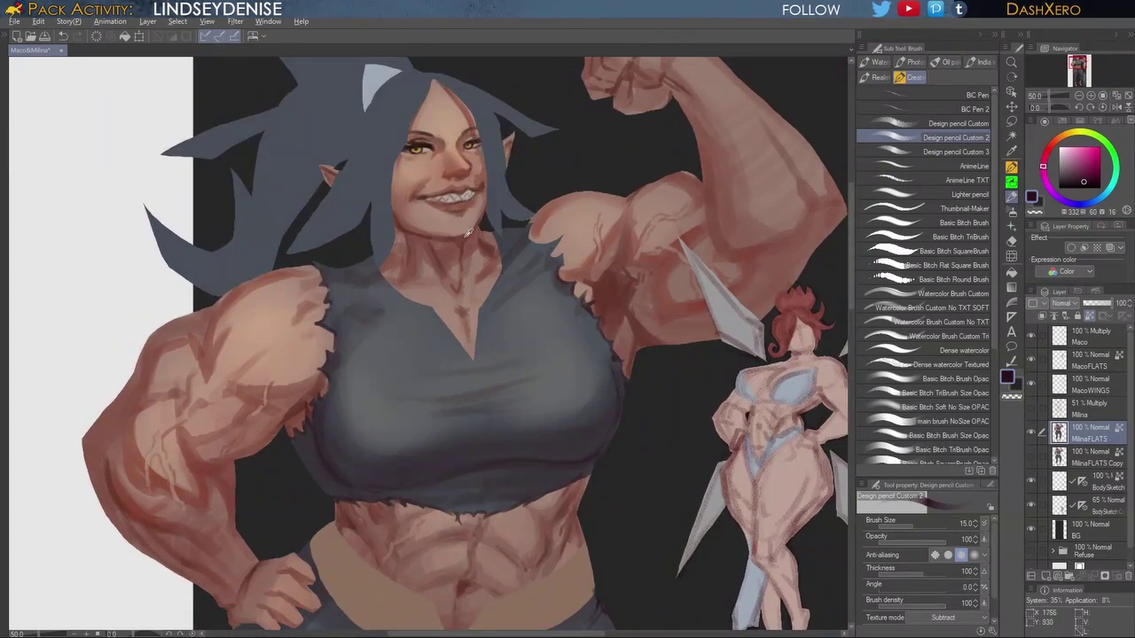
{"action": "left_click", "coordinate": [466, 230], "text": "alt"}
{"action": "left_click", "coordinate": [1089, 177]}
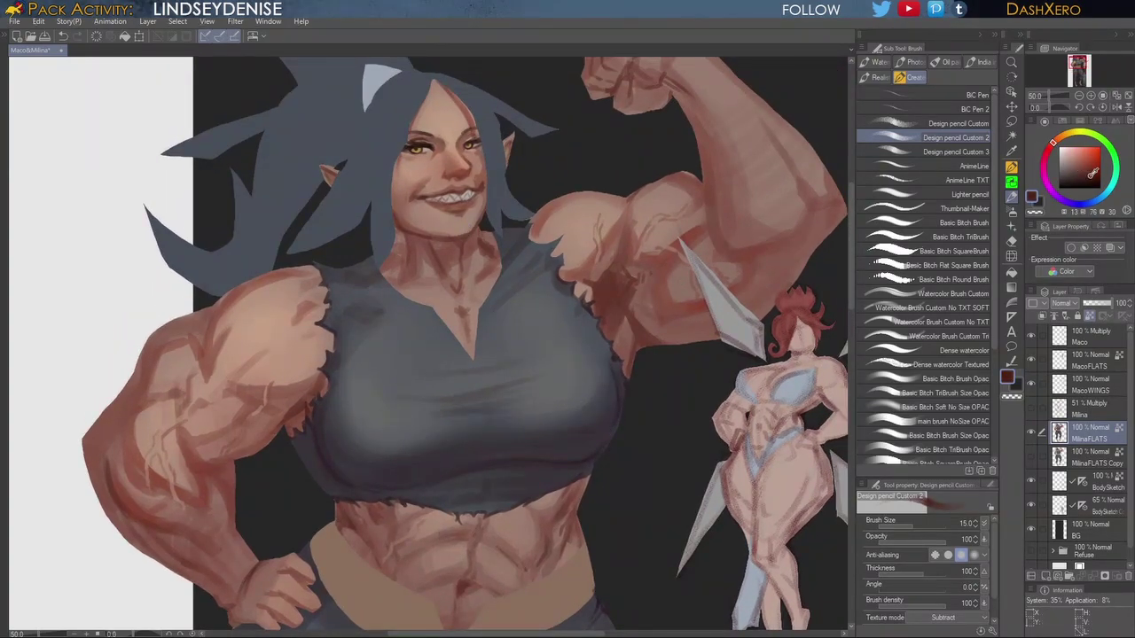
{"action": "left_click", "coordinate": [1090, 175]}
{"action": "left_click_drag", "start_coordinate": [485, 296], "coordinate": [484, 332]}
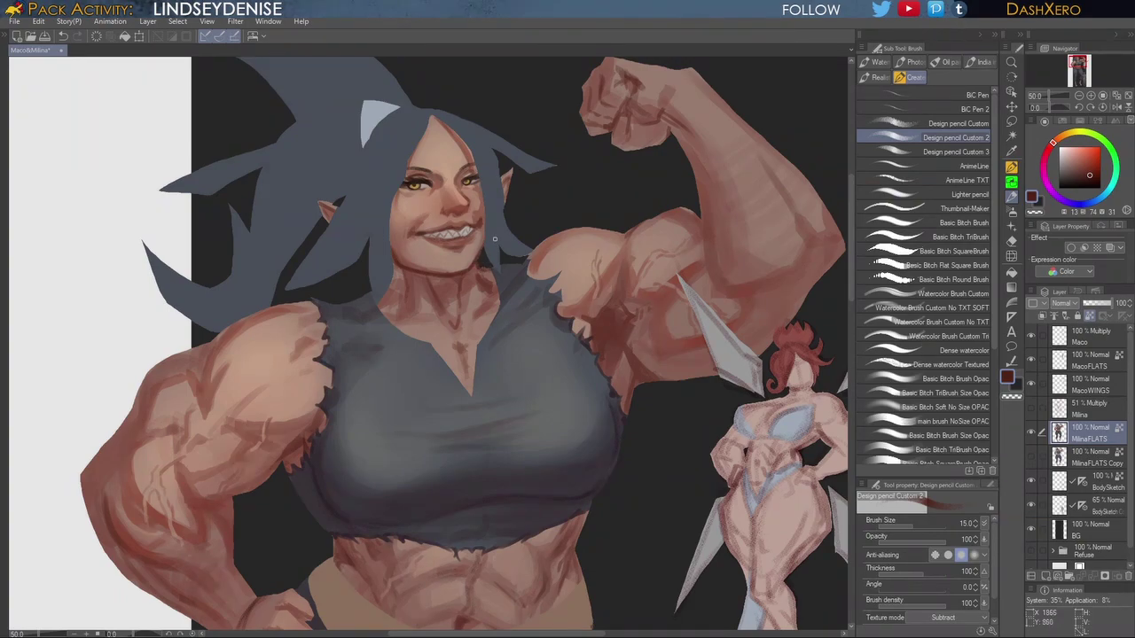
{"action": "left_click_drag", "start_coordinate": [477, 280], "coordinate": [479, 305]}
{"action": "left_click_drag", "start_coordinate": [409, 289], "coordinate": [399, 310]}
Step: Turn off the transparent-pixel lock on the MilinaFLATS layer and outline the hip edge below the resting hand in dark red
{"action": "left_click_drag", "start_coordinate": [442, 367], "coordinate": [705, 361]}
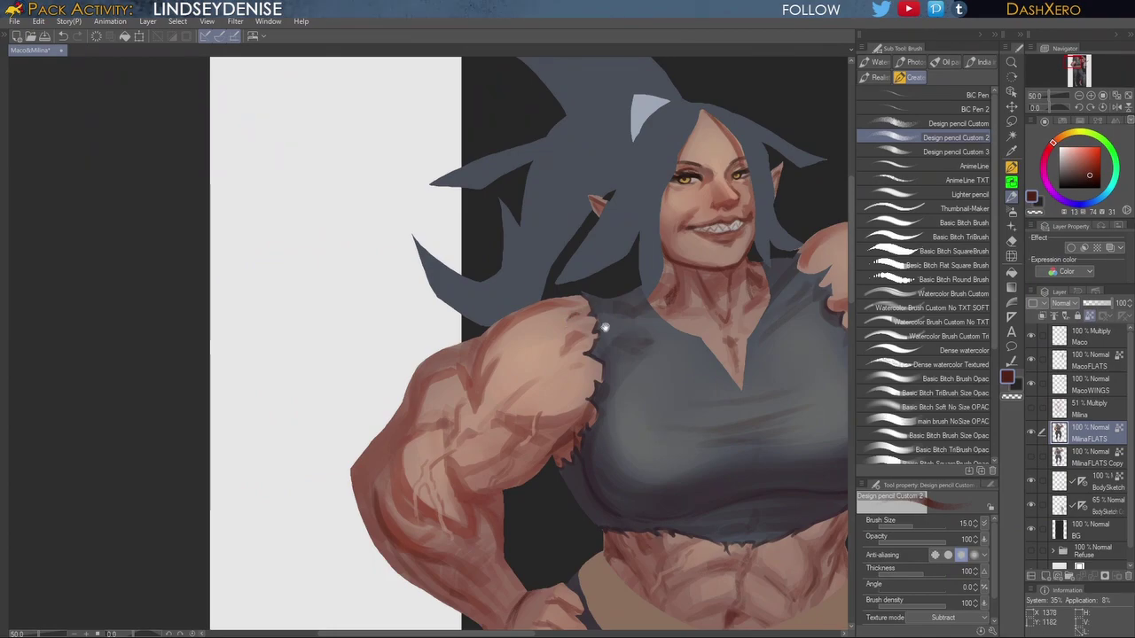
{"action": "left_click_drag", "start_coordinate": [603, 326], "coordinate": [622, 317]}
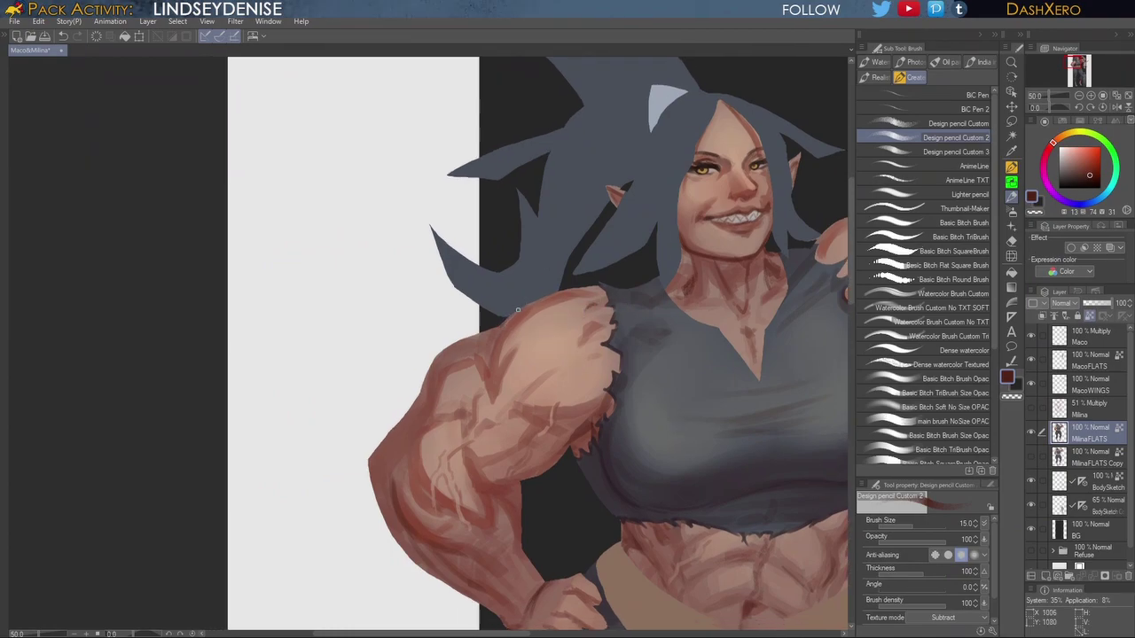
{"action": "left_click_drag", "start_coordinate": [575, 355], "coordinate": [663, 268]}
{"action": "mouse_move", "coordinate": [584, 241]}
{"action": "left_mouse_down"}
{"action": "mouse_move", "coordinate": [555, 249]}
{"action": "mouse_move", "coordinate": [511, 295]}
{"action": "left_mouse_up"}
{"action": "left_click_drag", "start_coordinate": [542, 257], "coordinate": [511, 296]}
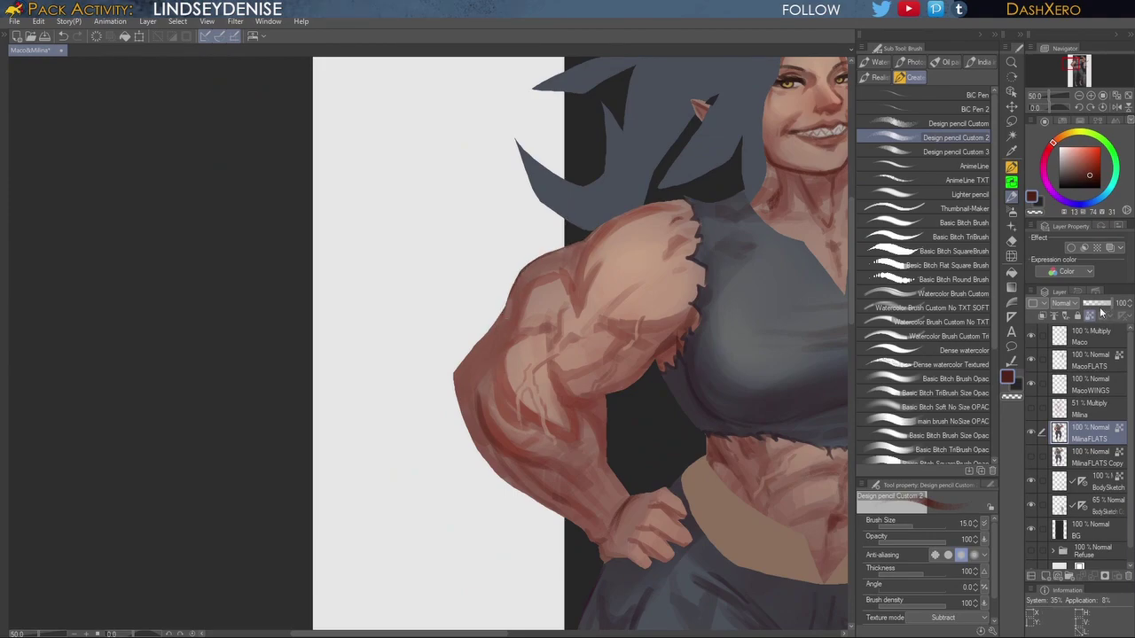
{"action": "left_click", "coordinate": [1090, 317]}
{"action": "left_click_drag", "start_coordinate": [693, 465], "coordinate": [709, 289]}
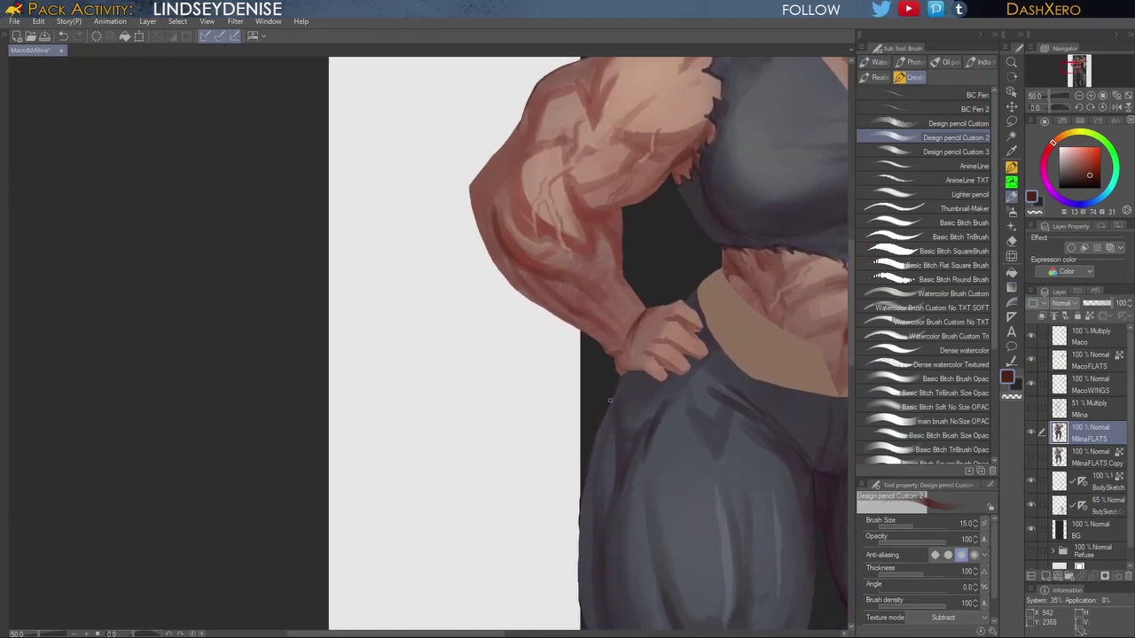
{"action": "left_click_drag", "start_coordinate": [614, 389], "coordinate": [596, 432]}
Step: Outline the outer edge of the lowered arm from the upper arm around the elbow and along the forearm in dark reddish brown
{"action": "left_click_drag", "start_coordinate": [546, 234], "coordinate": [575, 395]}
{"action": "mouse_move", "coordinate": [585, 234]}
{"action": "left_mouse_down"}
{"action": "mouse_move", "coordinate": [549, 289]}
{"action": "mouse_move", "coordinate": [561, 255]}
{"action": "mouse_move", "coordinate": [545, 280]}
{"action": "left_mouse_up"}
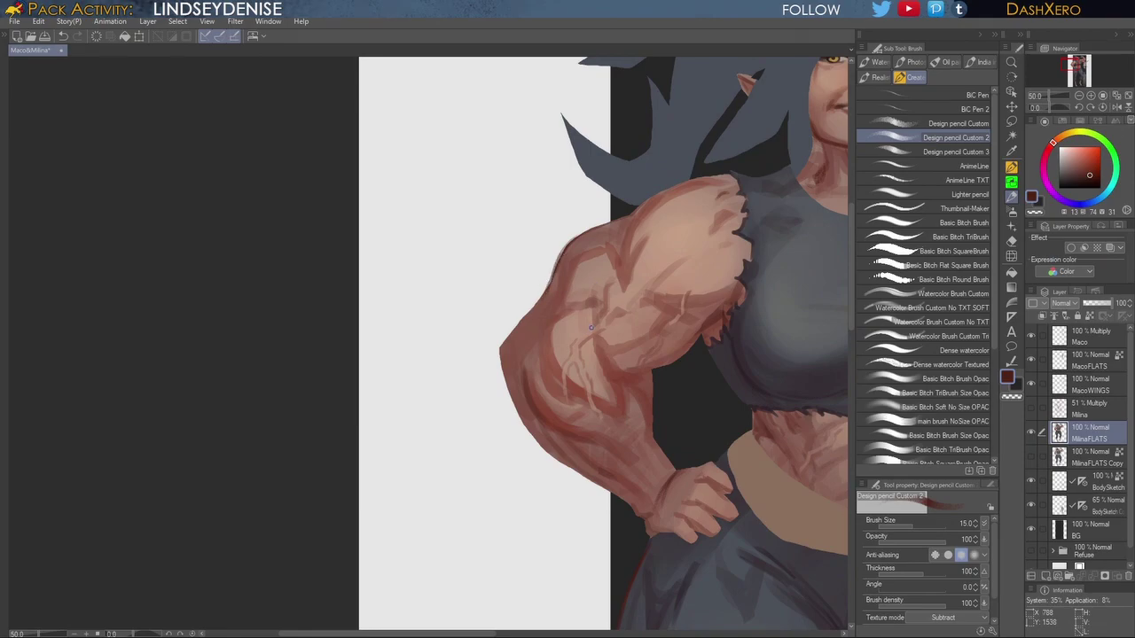
{"action": "mouse_move", "coordinate": [575, 344]}
{"action": "left_mouse_down"}
{"action": "mouse_move", "coordinate": [561, 367]}
{"action": "mouse_move", "coordinate": [568, 395]}
{"action": "left_mouse_up"}
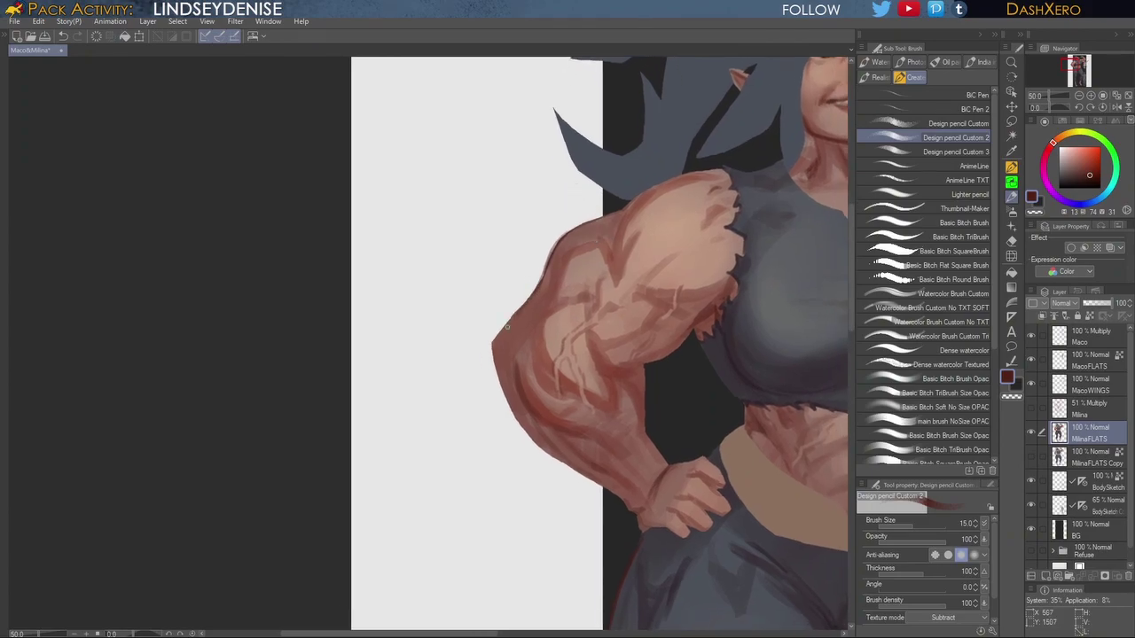
{"action": "mouse_move", "coordinate": [507, 327]}
{"action": "left_mouse_down"}
{"action": "mouse_move", "coordinate": [492, 343]}
{"action": "mouse_move", "coordinate": [500, 385]}
{"action": "mouse_move", "coordinate": [536, 444]}
{"action": "left_mouse_up"}
{"action": "left_click_drag", "start_coordinate": [639, 435], "coordinate": [489, 355]}
{"action": "left_click_drag", "start_coordinate": [374, 344], "coordinate": [405, 375]}
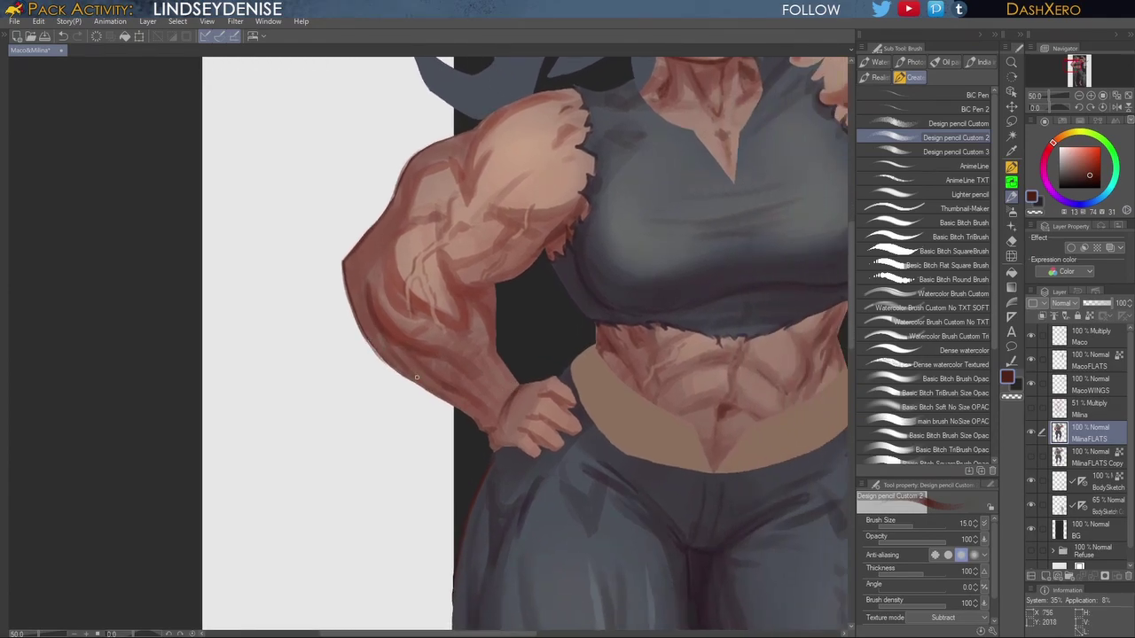
Step: Outline the wrist, knuckles and fingers of the hand resting on the hip in dark reddish brown
{"action": "mouse_move", "coordinate": [464, 413]}
{"action": "left_mouse_down"}
{"action": "mouse_move", "coordinate": [497, 451]}
{"action": "mouse_move", "coordinate": [523, 450]}
{"action": "left_mouse_up"}
{"action": "mouse_move", "coordinate": [536, 382]}
{"action": "left_mouse_down"}
{"action": "mouse_move", "coordinate": [563, 383]}
{"action": "mouse_move", "coordinate": [576, 403]}
{"action": "mouse_move", "coordinate": [534, 401]}
{"action": "left_mouse_up"}
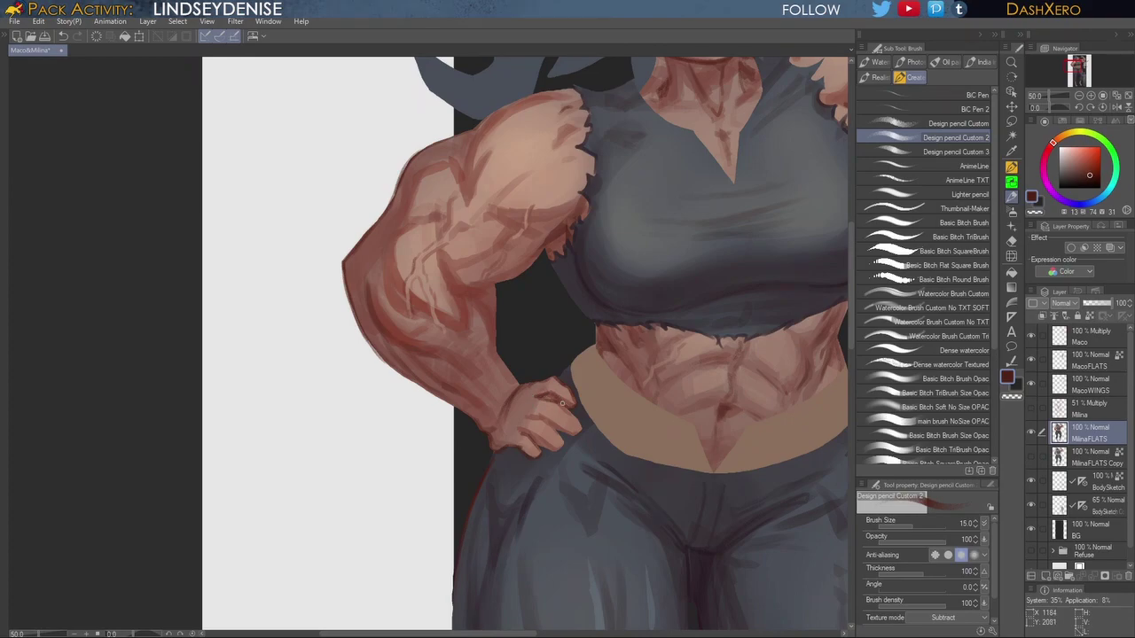
{"action": "mouse_move", "coordinate": [567, 408]}
{"action": "left_mouse_down"}
{"action": "mouse_move", "coordinate": [581, 430]}
{"action": "mouse_move", "coordinate": [555, 424]}
{"action": "left_mouse_up"}
{"action": "left_click_drag", "start_coordinate": [704, 413], "coordinate": [676, 419]}
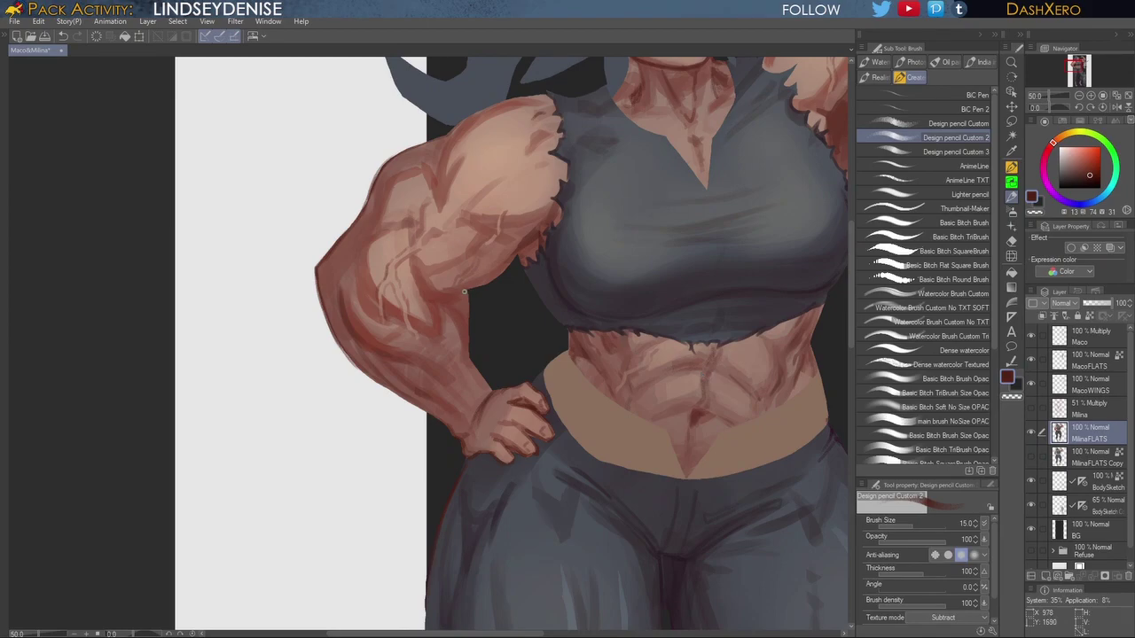
Step: Outline the inner elbow, the underside and the shoulder top of the lowered arm
{"action": "left_click_drag", "start_coordinate": [587, 290], "coordinate": [767, 272]}
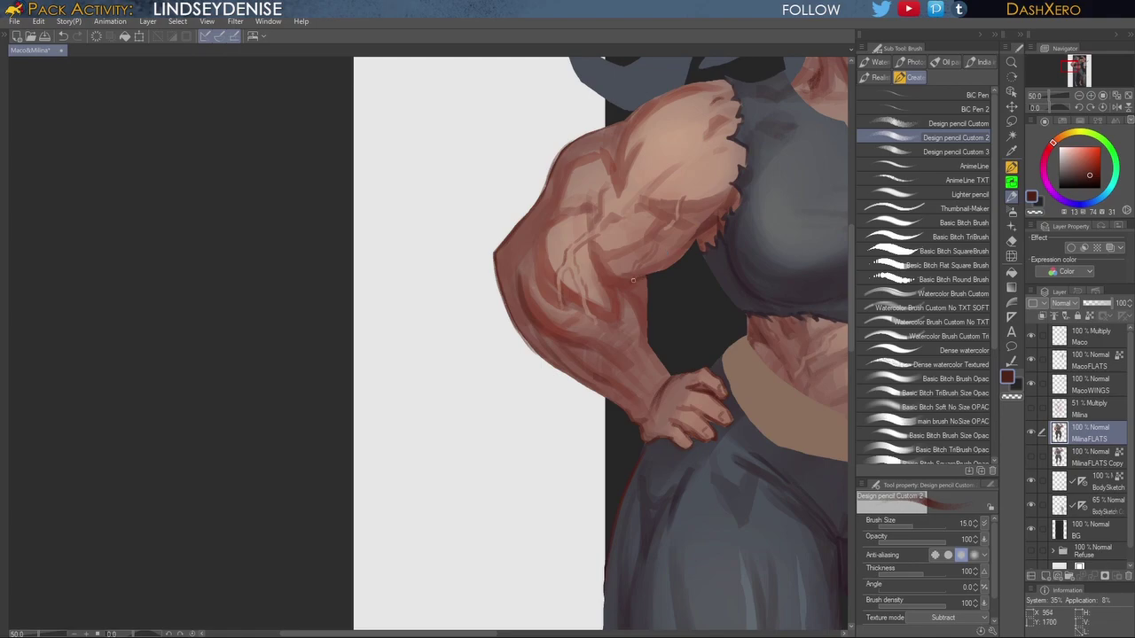
{"action": "left_click_drag", "start_coordinate": [691, 248], "coordinate": [707, 227]}
{"action": "left_click_drag", "start_coordinate": [739, 314], "coordinate": [634, 404]}
{"action": "left_click_drag", "start_coordinate": [737, 323], "coordinate": [674, 374]}
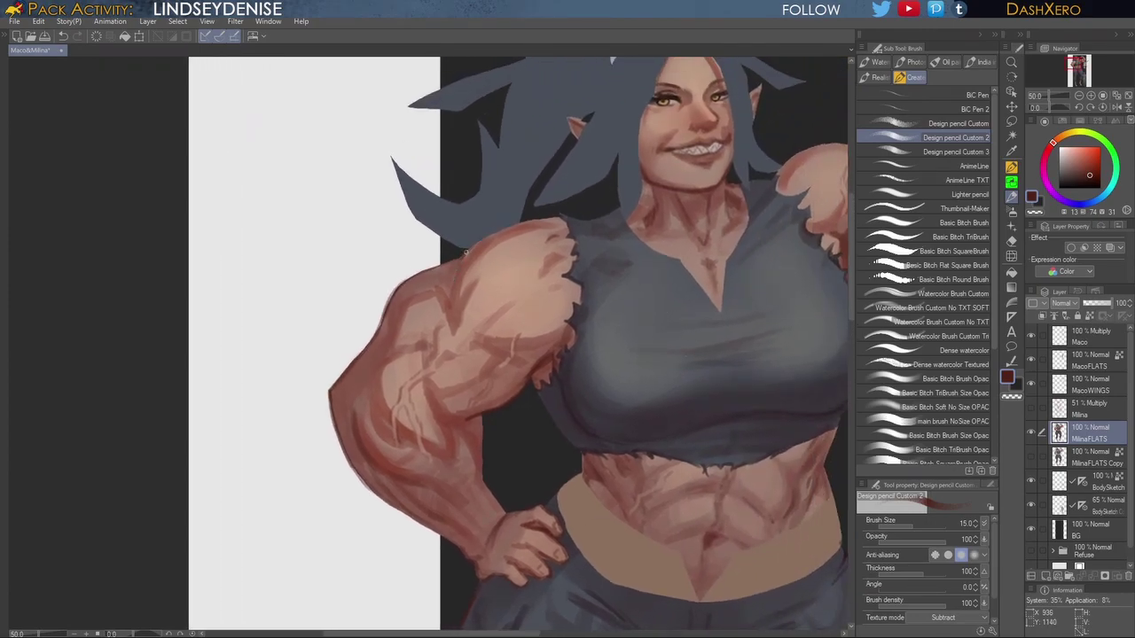
Step: Outline the shoulder and the biceps of the raised arm in dark reddish brown
{"action": "left_click_drag", "start_coordinate": [812, 333], "coordinate": [697, 342]}
{"action": "left_click_drag", "start_coordinate": [778, 309], "coordinate": [716, 330]}
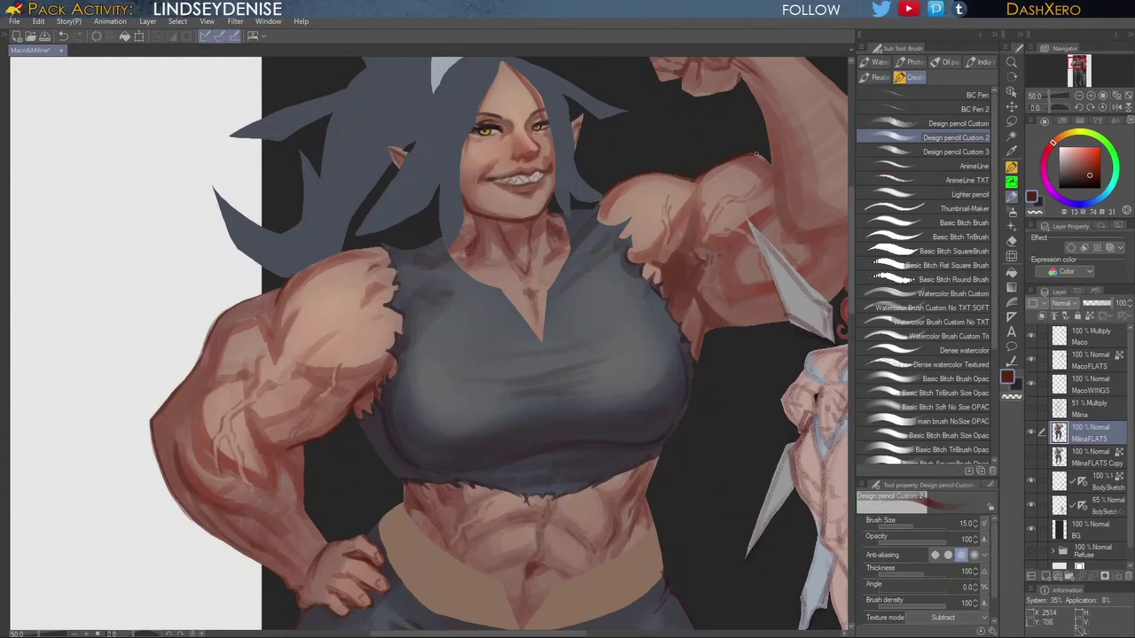
{"action": "left_click_drag", "start_coordinate": [768, 377], "coordinate": [633, 485]}
{"action": "left_click_drag", "start_coordinate": [637, 275], "coordinate": [652, 332]}
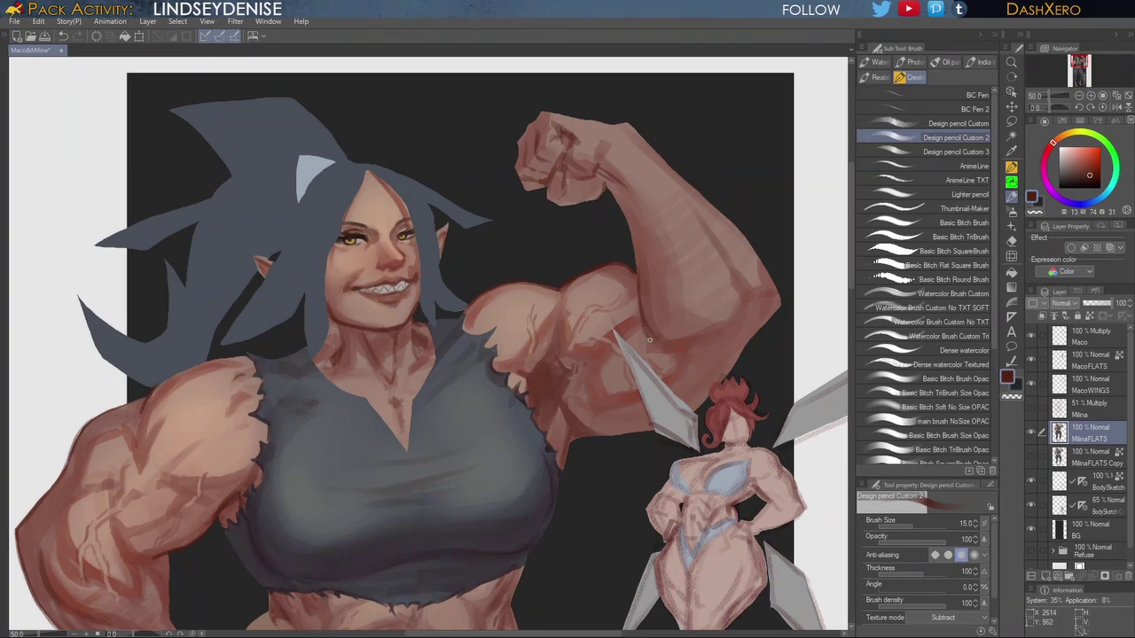
Step: Outline the outer forearm of the raised arm from the wrist to the elbow and darken the edge below it
{"action": "left_click_drag", "start_coordinate": [792, 308], "coordinate": [730, 375]}
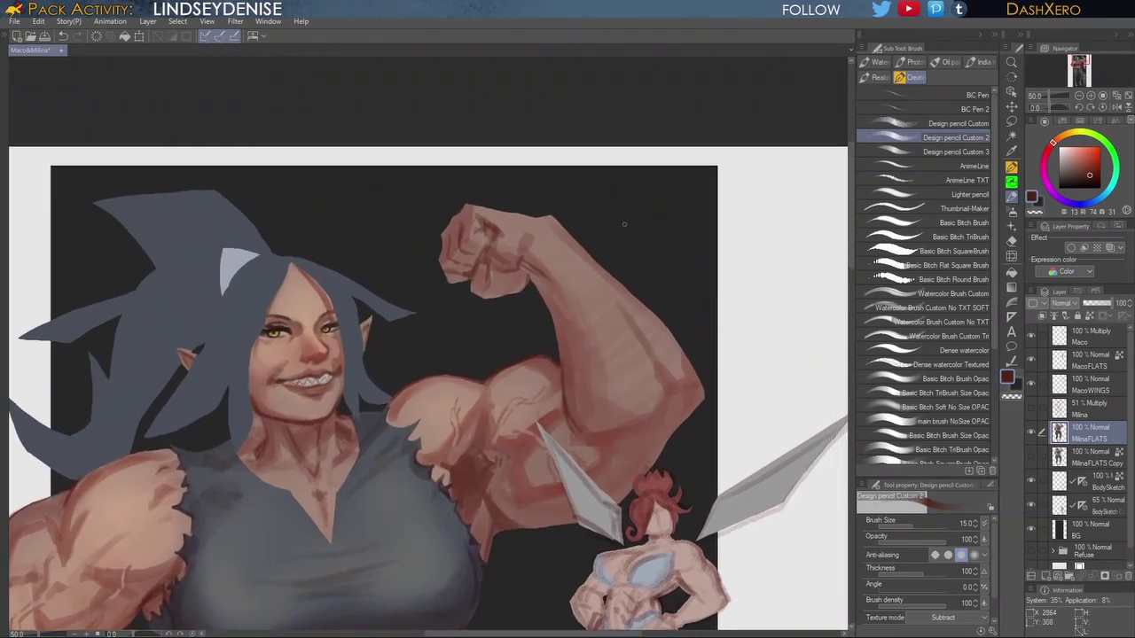
{"action": "mouse_move", "coordinate": [540, 220]}
{"action": "left_mouse_down"}
{"action": "mouse_move", "coordinate": [613, 288]}
{"action": "mouse_move", "coordinate": [543, 217]}
{"action": "mouse_move", "coordinate": [673, 338]}
{"action": "mouse_move", "coordinate": [632, 299]}
{"action": "mouse_move", "coordinate": [668, 334]}
{"action": "mouse_move", "coordinate": [658, 317]}
{"action": "mouse_move", "coordinate": [700, 382]}
{"action": "left_mouse_up"}
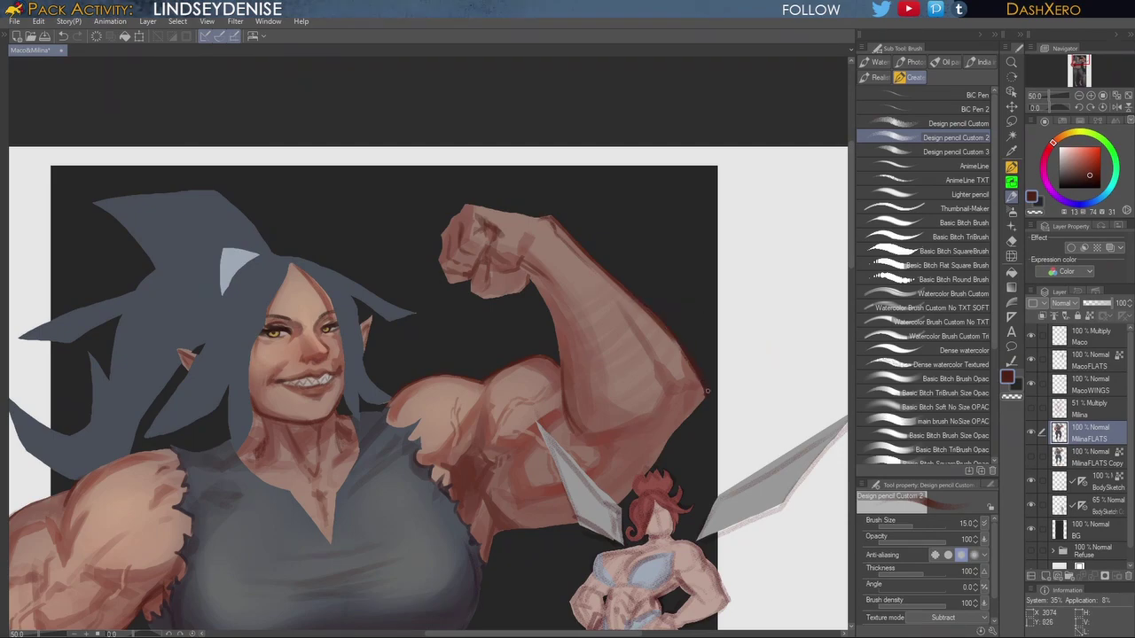
{"action": "mouse_move", "coordinate": [684, 424]}
{"action": "left_mouse_down"}
{"action": "mouse_move", "coordinate": [750, 282]}
{"action": "mouse_move", "coordinate": [684, 362]}
{"action": "left_mouse_up"}
{"action": "mouse_move", "coordinate": [626, 393]}
{"action": "left_mouse_down"}
{"action": "mouse_move", "coordinate": [700, 343]}
{"action": "mouse_move", "coordinate": [645, 341]}
{"action": "mouse_move", "coordinate": [709, 335]}
{"action": "mouse_move", "coordinate": [757, 313]}
{"action": "left_mouse_up"}
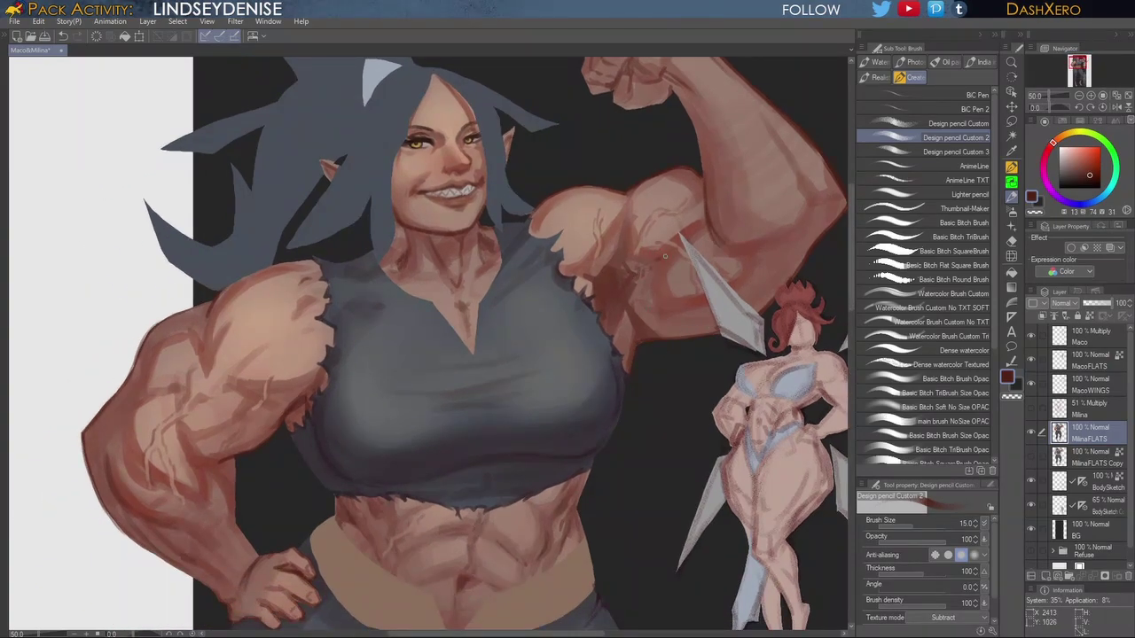
{"action": "left_click_drag", "start_coordinate": [711, 218], "coordinate": [719, 249]}
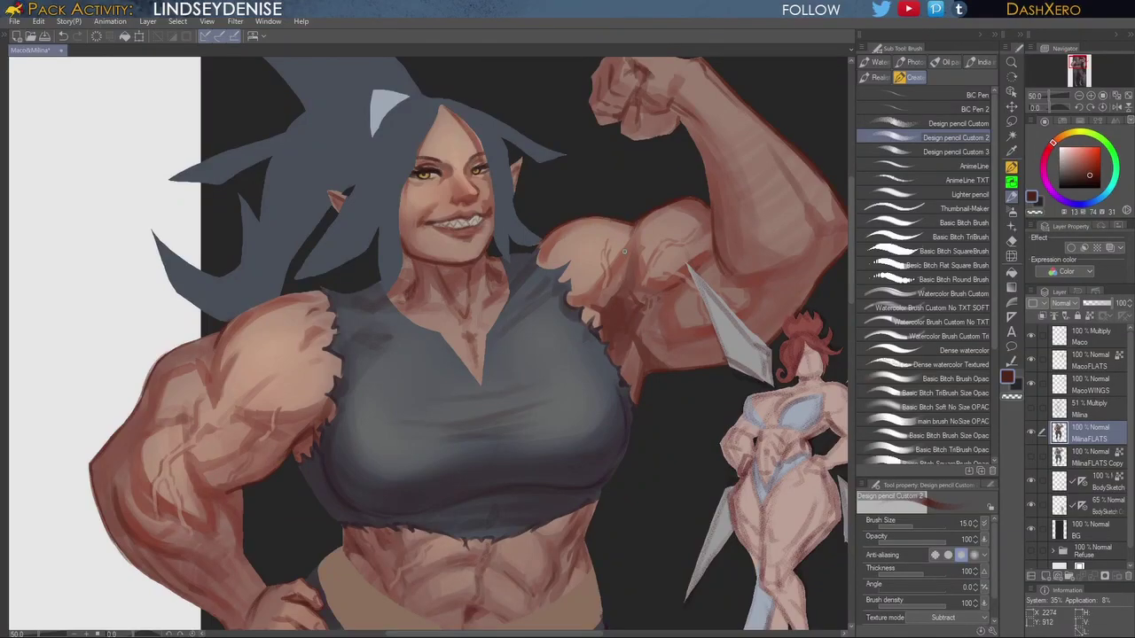
Step: Darken both sides of the bare waist and deepen the abdominal creases between the torn shirt hem and the waistband
{"action": "mouse_move", "coordinate": [691, 438]}
{"action": "left_mouse_down"}
{"action": "mouse_move", "coordinate": [668, 387]}
{"action": "mouse_move", "coordinate": [678, 306]}
{"action": "left_mouse_up"}
{"action": "left_click_drag", "start_coordinate": [670, 461], "coordinate": [697, 354]}
{"action": "left_click_drag", "start_coordinate": [676, 423], "coordinate": [689, 382]}
{"action": "left_click_drag", "start_coordinate": [587, 275], "coordinate": [590, 331]}
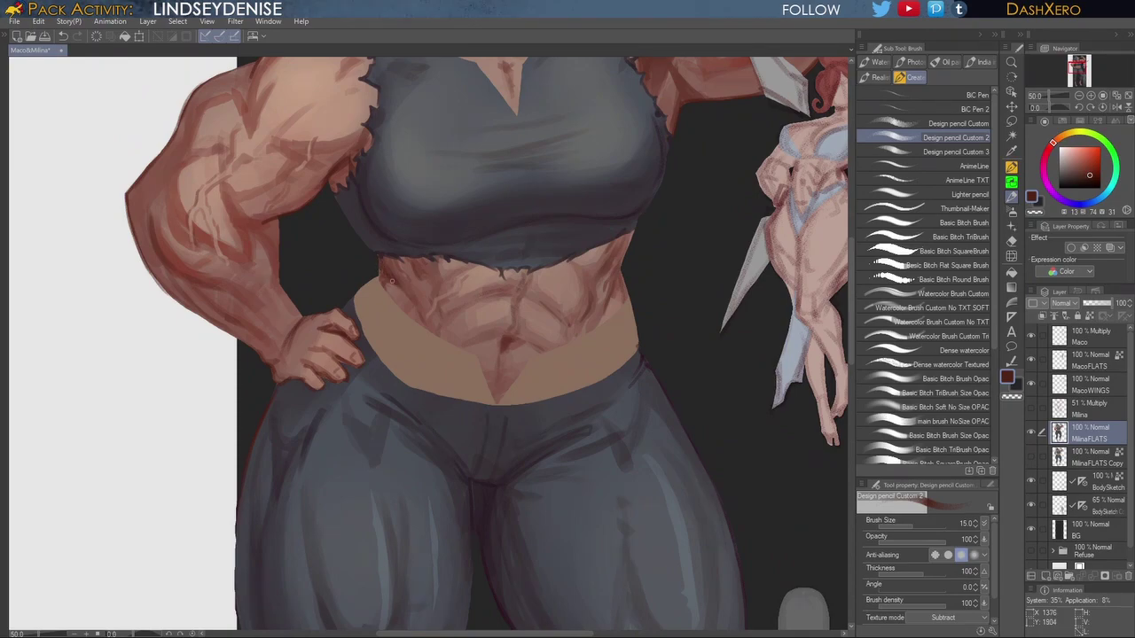
{"action": "left_click_drag", "start_coordinate": [408, 296], "coordinate": [417, 313]}
{"action": "mouse_move", "coordinate": [634, 229]}
{"action": "left_mouse_down"}
{"action": "mouse_move", "coordinate": [612, 282]}
{"action": "mouse_move", "coordinate": [626, 301]}
{"action": "left_mouse_up"}
{"action": "mouse_move", "coordinate": [569, 306]}
{"action": "left_mouse_down"}
{"action": "mouse_move", "coordinate": [603, 349]}
{"action": "mouse_move", "coordinate": [593, 342]}
{"action": "left_mouse_up"}
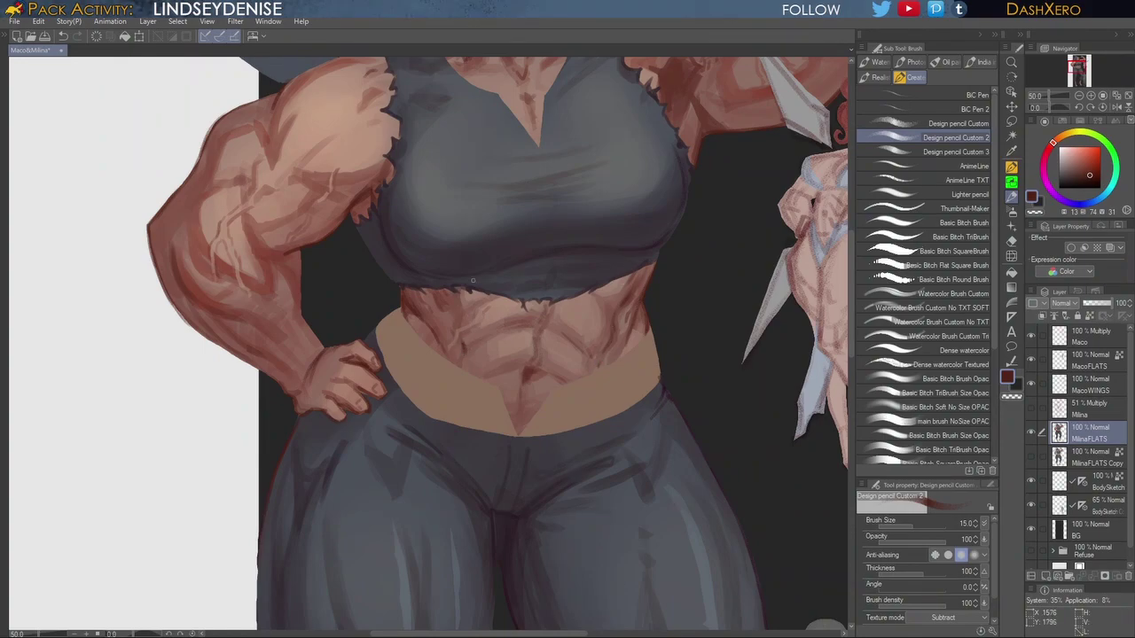
{"action": "key", "text": "ctrl+z"}
{"action": "left_click_drag", "start_coordinate": [465, 338], "coordinate": [460, 355]}
{"action": "left_click_drag", "start_coordinate": [524, 392], "coordinate": [519, 429]}
Step: Darken the side of the neck and the skin edges along the shirt's V-shaped neckline
{"action": "left_click_drag", "start_coordinate": [849, 341], "coordinate": [852, 306]}
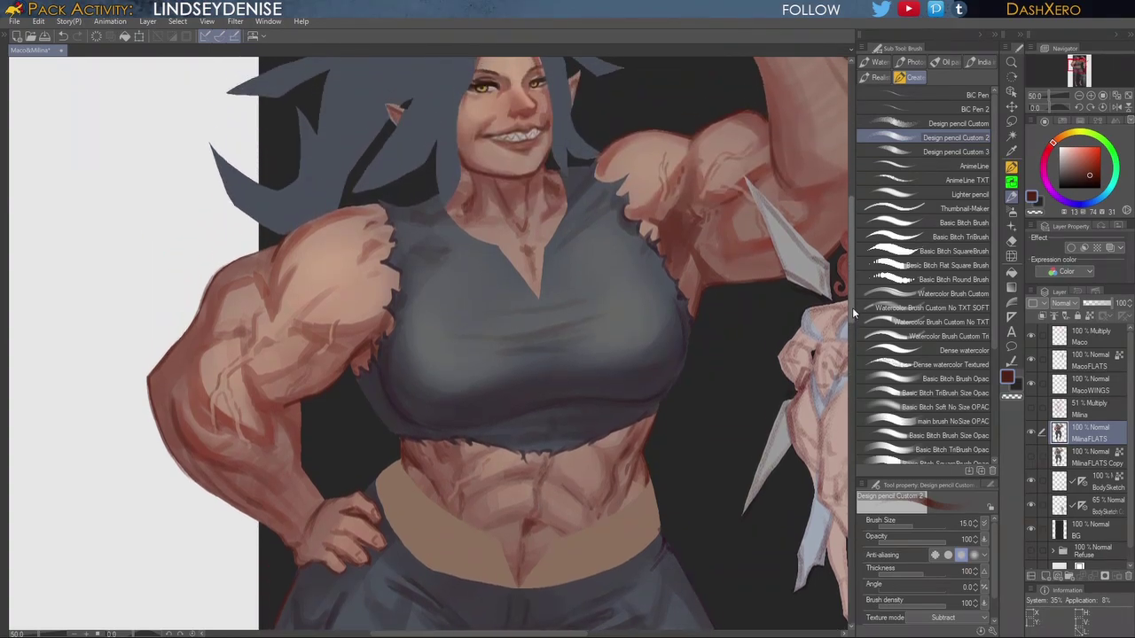
{"action": "left_click_drag", "start_coordinate": [559, 181], "coordinate": [562, 202]}
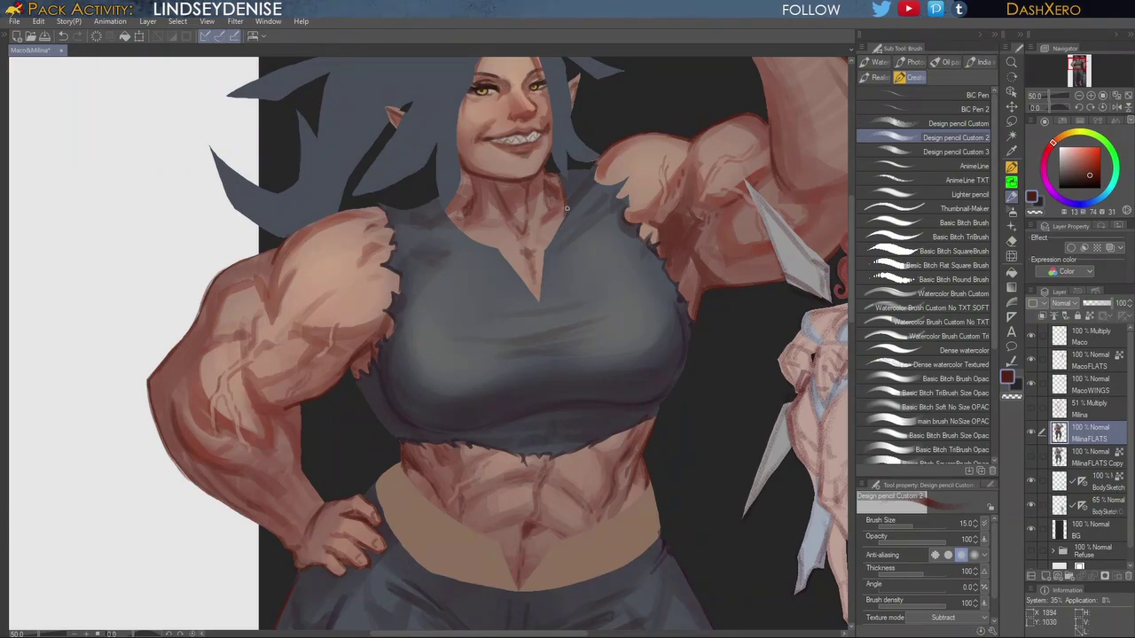
{"action": "left_click_drag", "start_coordinate": [564, 213], "coordinate": [551, 241]}
{"action": "left_click_drag", "start_coordinate": [542, 251], "coordinate": [538, 300]}
{"action": "key", "text": "ctrl+z"}
{"action": "left_click_drag", "start_coordinate": [554, 233], "coordinate": [545, 247]}
{"action": "left_click_drag", "start_coordinate": [480, 241], "coordinate": [500, 248]}
Step: Outline the back of the ankle, the heel and the sole of the foot with the lifted heel in dark reddish brown
{"action": "scroll", "coordinate": [671, 381], "scroll_direction": "down", "scroll_amount": 10}
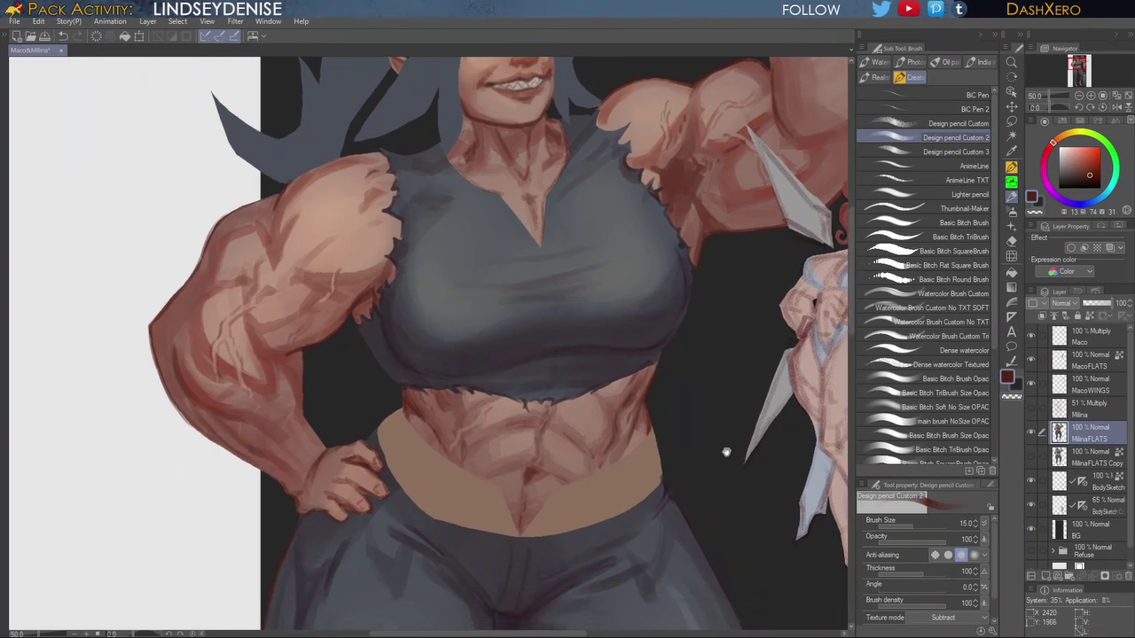
{"action": "mouse_move", "coordinate": [718, 466]}
{"action": "left_mouse_down"}
{"action": "mouse_move", "coordinate": [719, 410]}
{"action": "mouse_move", "coordinate": [724, 420]}
{"action": "left_mouse_up"}
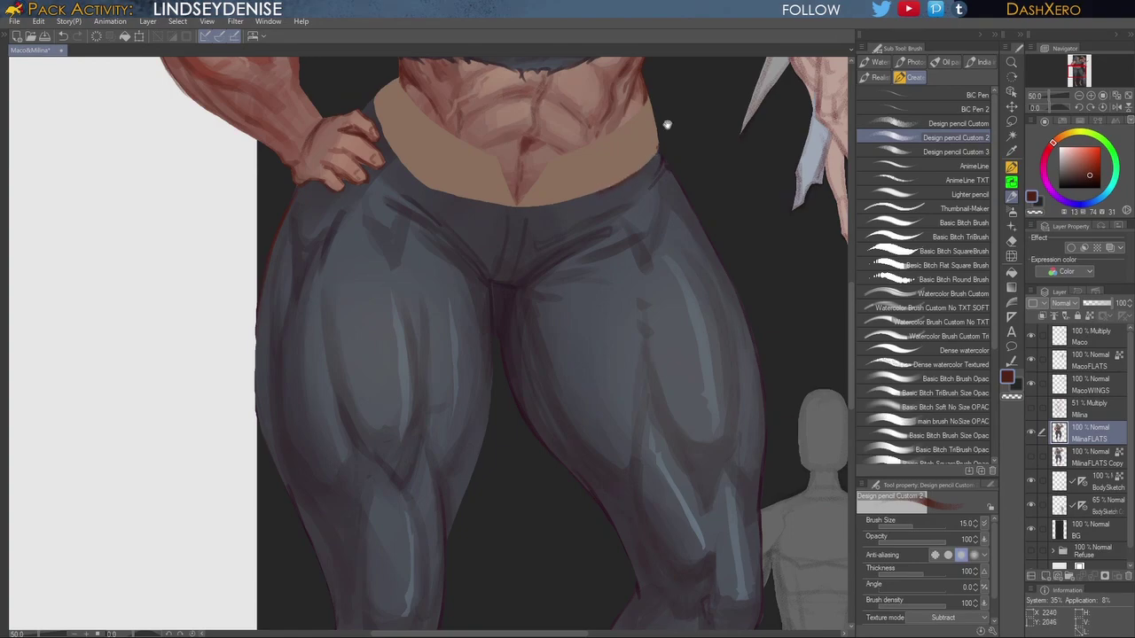
{"action": "scroll", "coordinate": [703, 477], "scroll_direction": "down", "scroll_amount": 8}
{"action": "left_click_drag", "start_coordinate": [693, 453], "coordinate": [698, 425]}
{"action": "left_click_drag", "start_coordinate": [702, 356], "coordinate": [687, 343]}
{"action": "scroll", "coordinate": [687, 343], "scroll_direction": "down", "scroll_amount": 1}
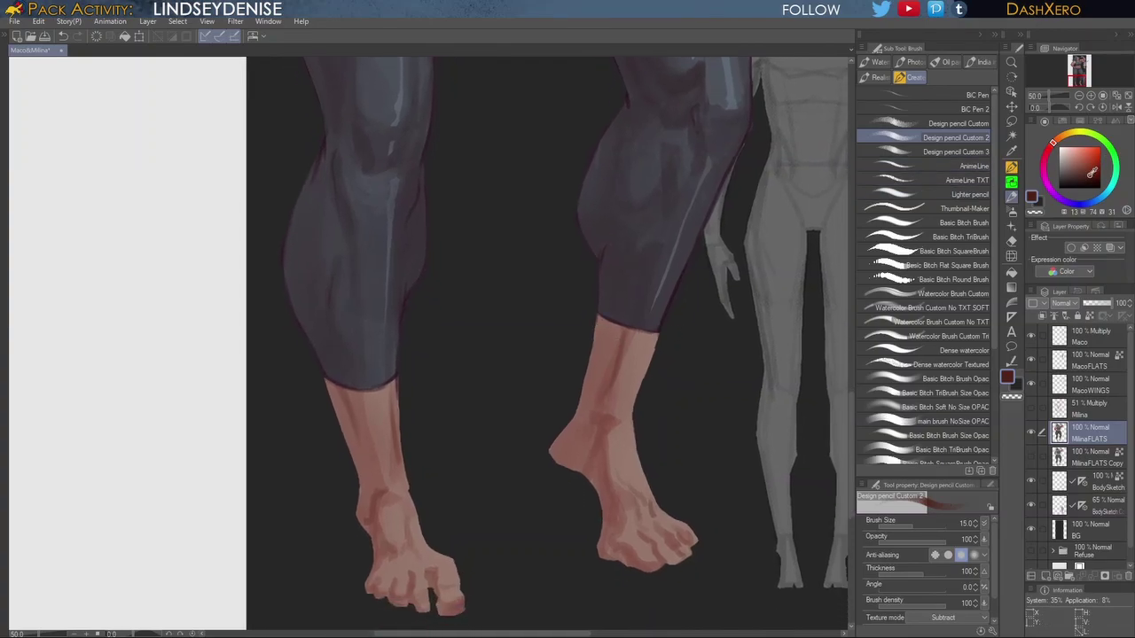
{"action": "left_click_drag", "start_coordinate": [663, 365], "coordinate": [648, 330]}
{"action": "mouse_move", "coordinate": [581, 283]}
{"action": "left_mouse_down"}
{"action": "mouse_move", "coordinate": [618, 323]}
{"action": "mouse_move", "coordinate": [588, 329]}
{"action": "mouse_move", "coordinate": [558, 382]}
{"action": "mouse_move", "coordinate": [562, 373]}
{"action": "mouse_move", "coordinate": [563, 393]}
{"action": "mouse_move", "coordinate": [601, 412]}
{"action": "mouse_move", "coordinate": [589, 401]}
{"action": "mouse_move", "coordinate": [610, 441]}
{"action": "mouse_move", "coordinate": [599, 411]}
{"action": "mouse_move", "coordinate": [614, 428]}
{"action": "mouse_move", "coordinate": [607, 484]}
{"action": "left_mouse_up"}
{"action": "mouse_move", "coordinate": [612, 445]}
{"action": "left_mouse_down"}
{"action": "mouse_move", "coordinate": [660, 471]}
{"action": "mouse_move", "coordinate": [672, 491]}
{"action": "mouse_move", "coordinate": [654, 491]}
{"action": "mouse_move", "coordinate": [661, 473]}
{"action": "mouse_move", "coordinate": [668, 497]}
{"action": "mouse_move", "coordinate": [608, 486]}
{"action": "left_mouse_up"}
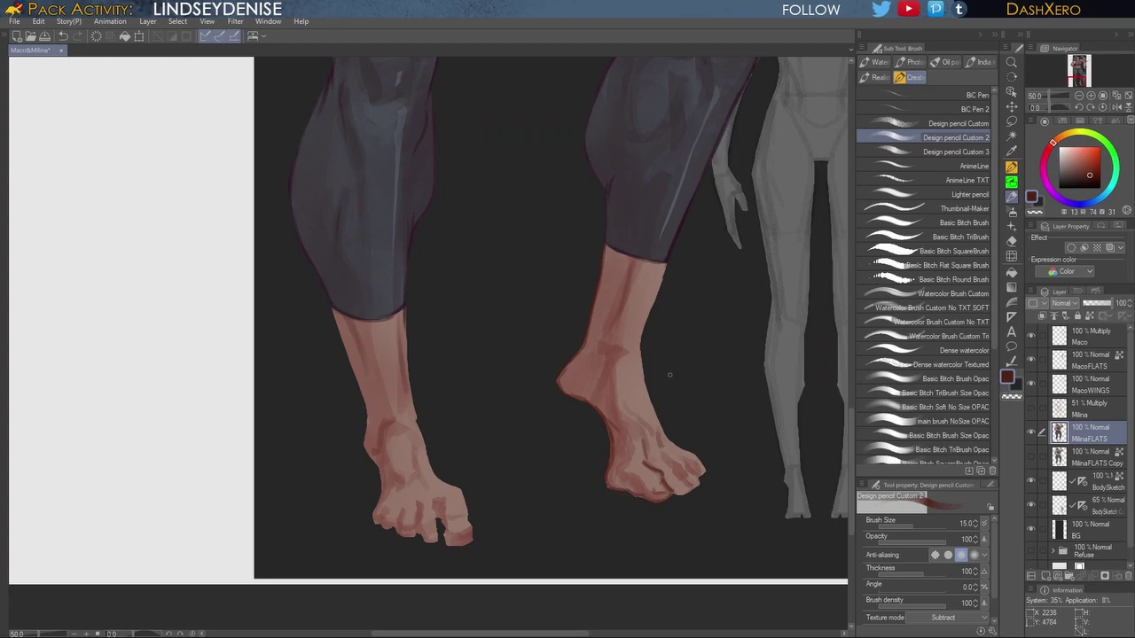
{"action": "mouse_move", "coordinate": [668, 462]}
{"action": "left_mouse_down"}
{"action": "mouse_move", "coordinate": [691, 493]}
{"action": "mouse_move", "coordinate": [675, 497]}
{"action": "mouse_move", "coordinate": [705, 466]}
{"action": "mouse_move", "coordinate": [698, 405]}
{"action": "left_mouse_up"}
Step: Outline the flat-standing foot on both sides from the trouser cuff down to the toes, including the gaps between the toes
{"action": "mouse_move", "coordinate": [583, 456]}
{"action": "left_mouse_down"}
{"action": "mouse_move", "coordinate": [643, 378]}
{"action": "mouse_move", "coordinate": [679, 374]}
{"action": "left_mouse_up"}
{"action": "mouse_move", "coordinate": [527, 377]}
{"action": "left_mouse_down"}
{"action": "mouse_move", "coordinate": [536, 408]}
{"action": "mouse_move", "coordinate": [552, 407]}
{"action": "mouse_move", "coordinate": [532, 397]}
{"action": "mouse_move", "coordinate": [551, 395]}
{"action": "left_mouse_up"}
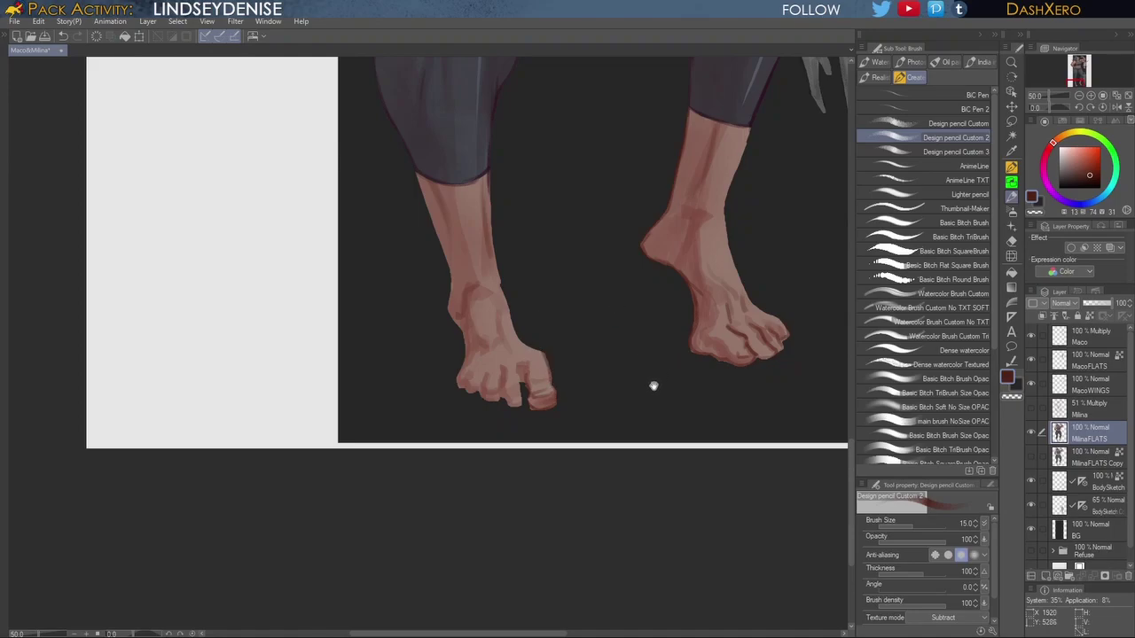
{"action": "left_click_drag", "start_coordinate": [642, 374], "coordinate": [656, 406]}
{"action": "mouse_move", "coordinate": [556, 384]}
{"action": "left_mouse_down"}
{"action": "mouse_move", "coordinate": [500, 291]}
{"action": "mouse_move", "coordinate": [513, 312]}
{"action": "mouse_move", "coordinate": [500, 202]}
{"action": "left_mouse_up"}
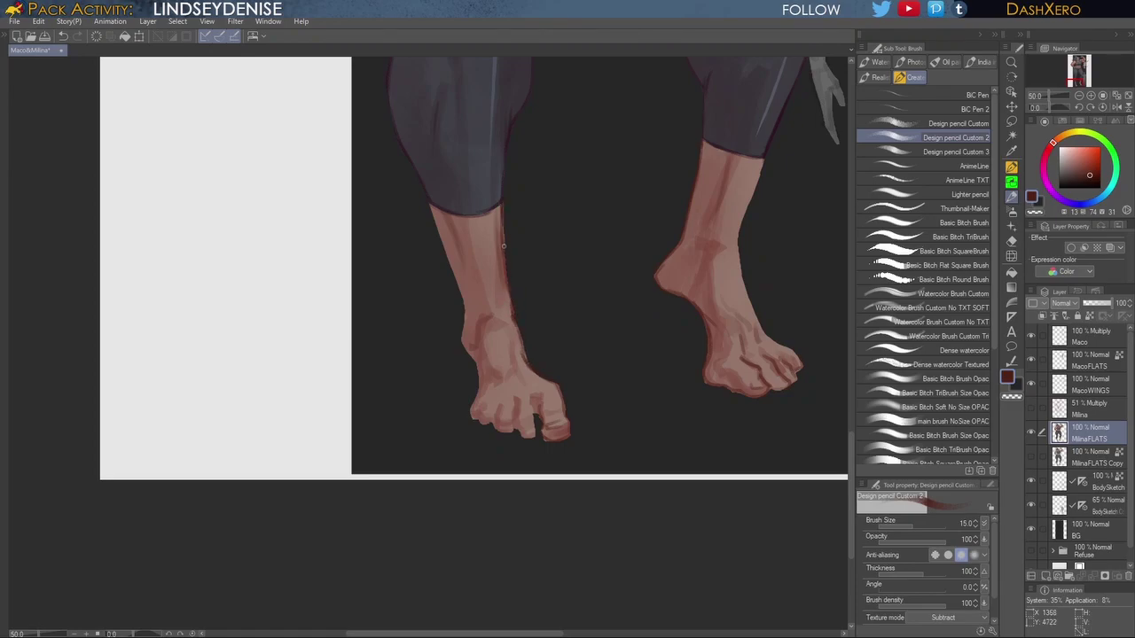
{"action": "mouse_move", "coordinate": [433, 206]}
{"action": "left_mouse_down"}
{"action": "mouse_move", "coordinate": [477, 361]}
{"action": "mouse_move", "coordinate": [477, 335]}
{"action": "mouse_move", "coordinate": [472, 416]}
{"action": "mouse_move", "coordinate": [478, 394]}
{"action": "mouse_move", "coordinate": [482, 423]}
{"action": "mouse_move", "coordinate": [499, 406]}
{"action": "mouse_move", "coordinate": [531, 430]}
{"action": "left_mouse_up"}
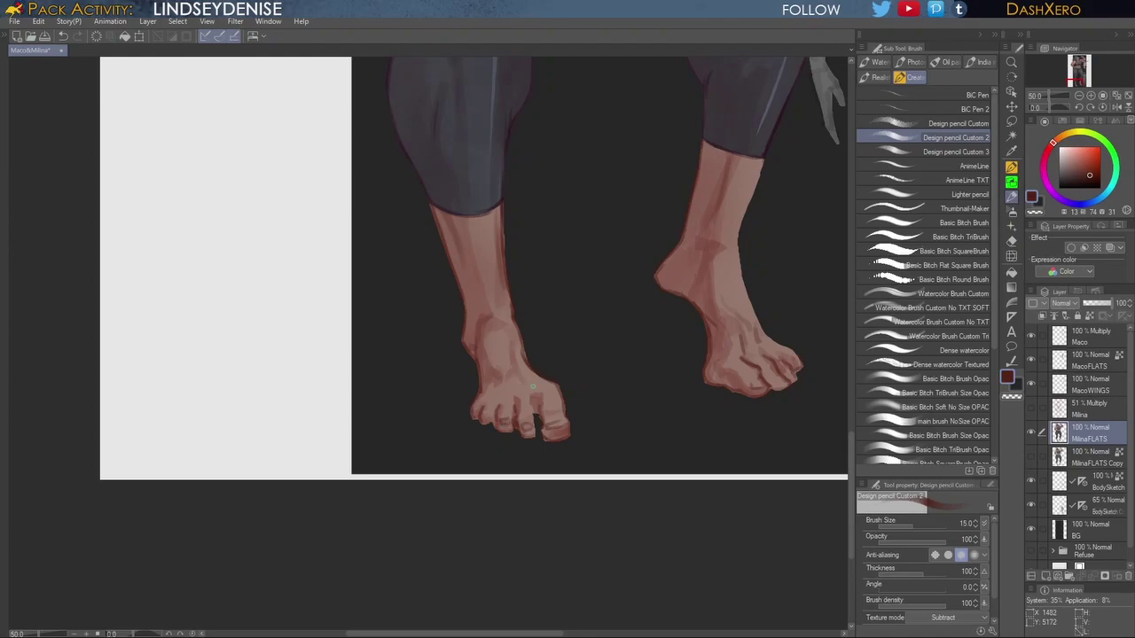
{"action": "left_click_drag", "start_coordinate": [485, 413], "coordinate": [476, 414]}
Step: Outline the toes, the instep and the front of the ankle on the foot with the lifted heel
{"action": "left_click_drag", "start_coordinate": [762, 422], "coordinate": [667, 427]}
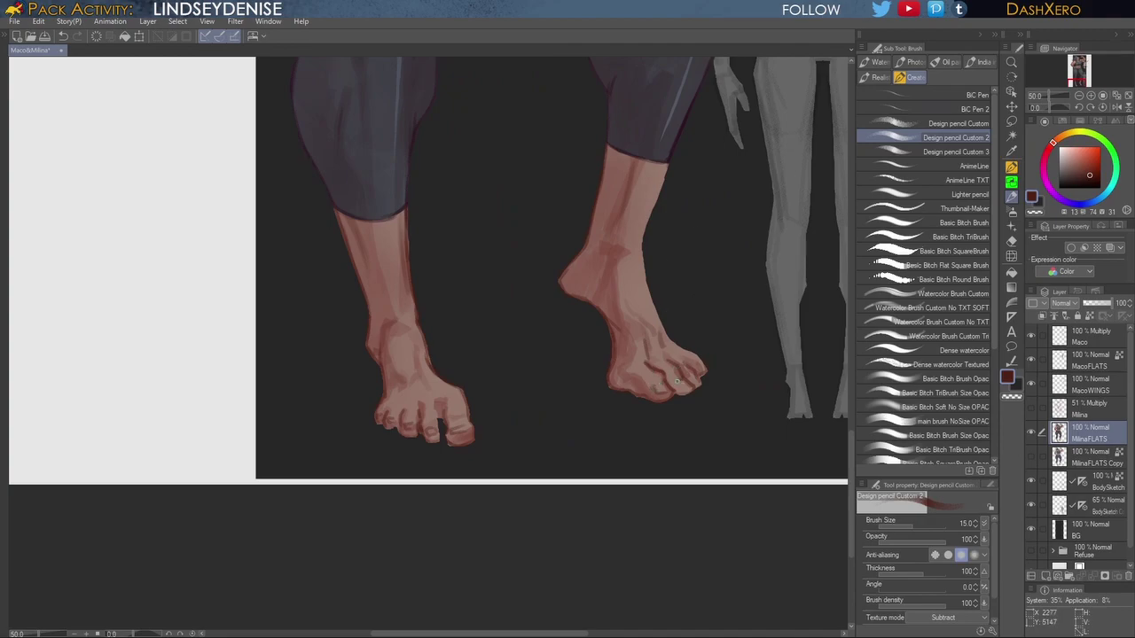
{"action": "mouse_move", "coordinate": [693, 378]}
{"action": "left_mouse_down"}
{"action": "mouse_move", "coordinate": [700, 368]}
{"action": "mouse_move", "coordinate": [683, 355]}
{"action": "left_mouse_up"}
{"action": "mouse_move", "coordinate": [641, 257]}
{"action": "left_mouse_down"}
{"action": "mouse_move", "coordinate": [669, 160]}
{"action": "mouse_move", "coordinate": [652, 209]}
{"action": "left_mouse_up"}
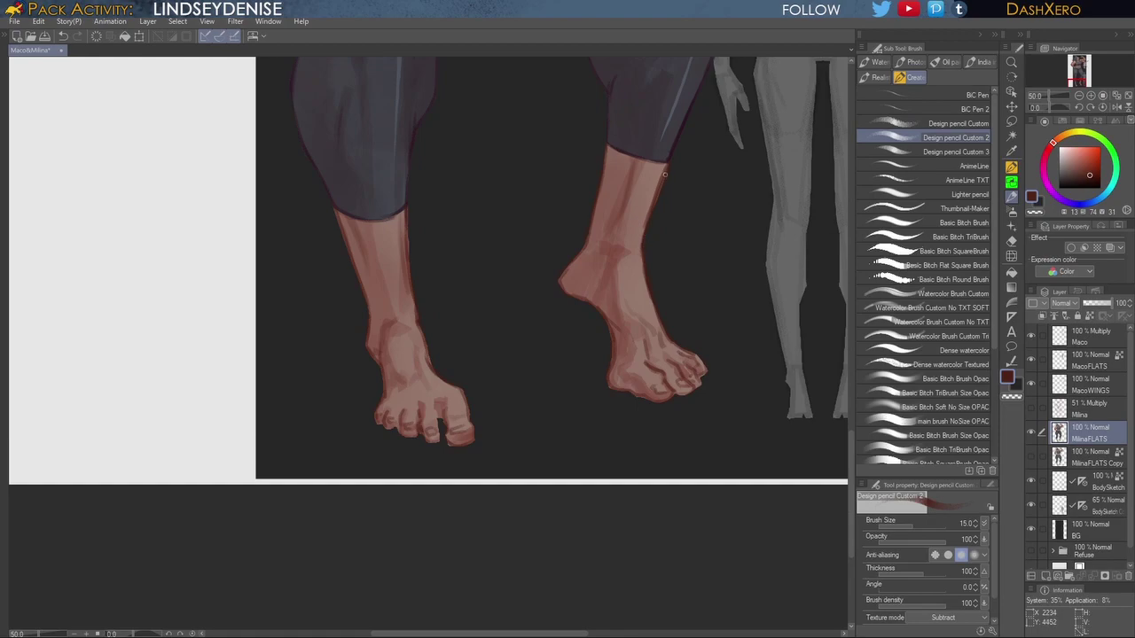
Step: Examine the outlined skin of the large character from the legs up over the torso to the raised arm
{"action": "left_click_drag", "start_coordinate": [686, 271], "coordinate": [663, 367]}
{"action": "left_click_drag", "start_coordinate": [736, 280], "coordinate": [684, 392]}
{"action": "left_click_drag", "start_coordinate": [750, 253], "coordinate": [696, 396]}
{"action": "left_click_drag", "start_coordinate": [729, 195], "coordinate": [697, 456]}
{"action": "mouse_move", "coordinate": [515, 359]}
{"action": "left_mouse_down"}
{"action": "mouse_move", "coordinate": [613, 452]}
{"action": "mouse_move", "coordinate": [658, 435]}
{"action": "left_mouse_up"}
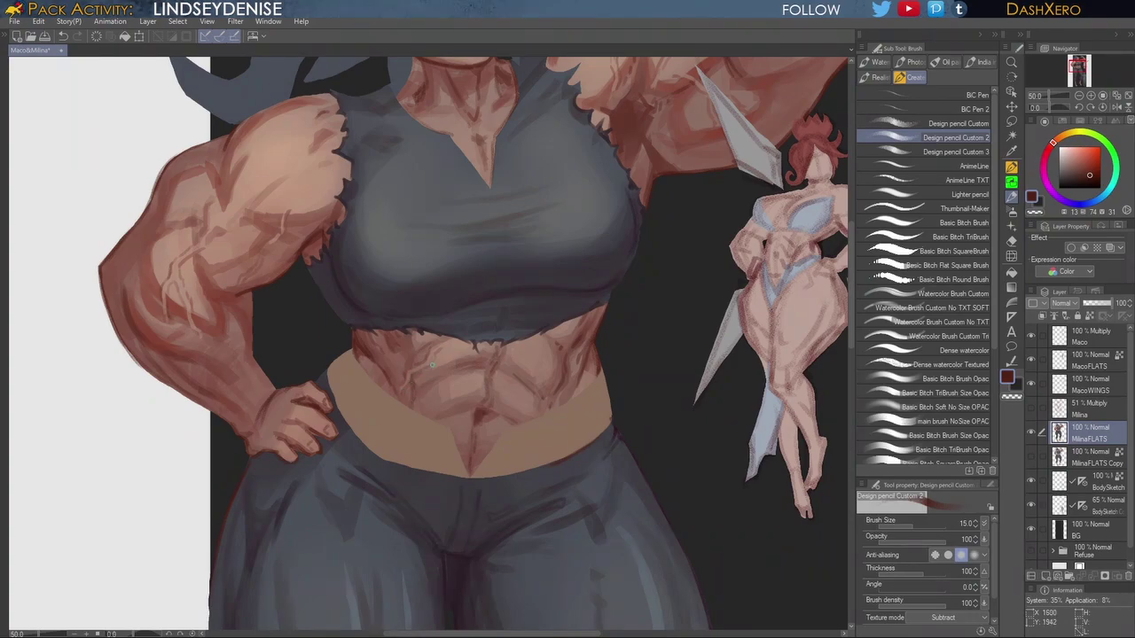
{"action": "left_click_drag", "start_coordinate": [685, 350], "coordinate": [657, 376]}
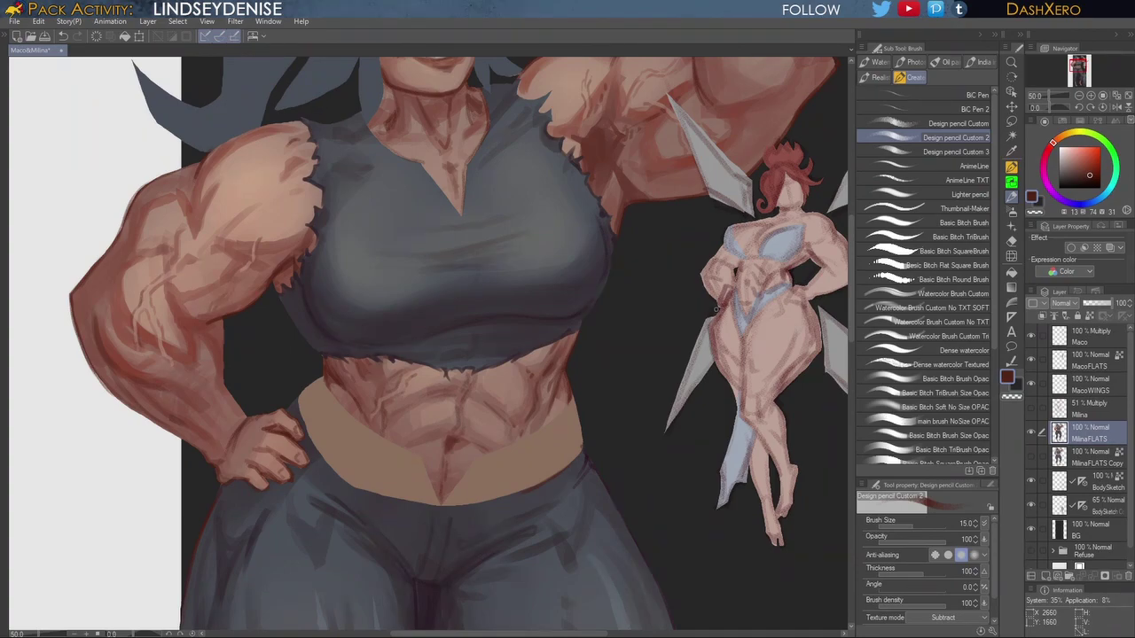
{"action": "left_click_drag", "start_coordinate": [640, 340], "coordinate": [587, 494]}
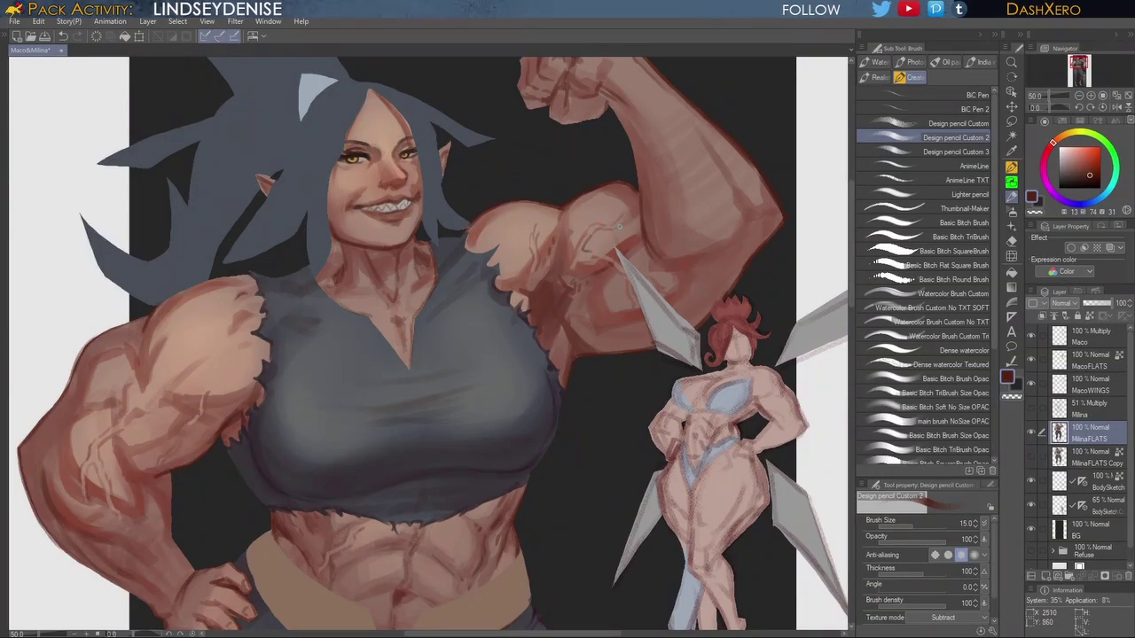
{"action": "left_click_drag", "start_coordinate": [672, 400], "coordinate": [633, 423]}
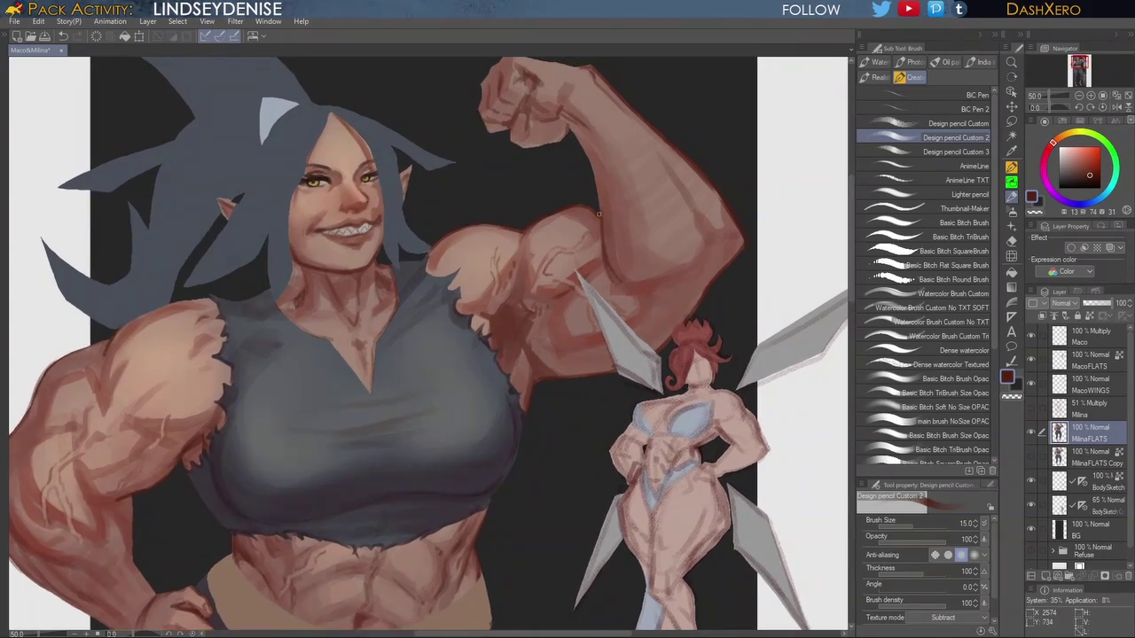
{"action": "left_click_drag", "start_coordinate": [729, 258], "coordinate": [715, 266]}
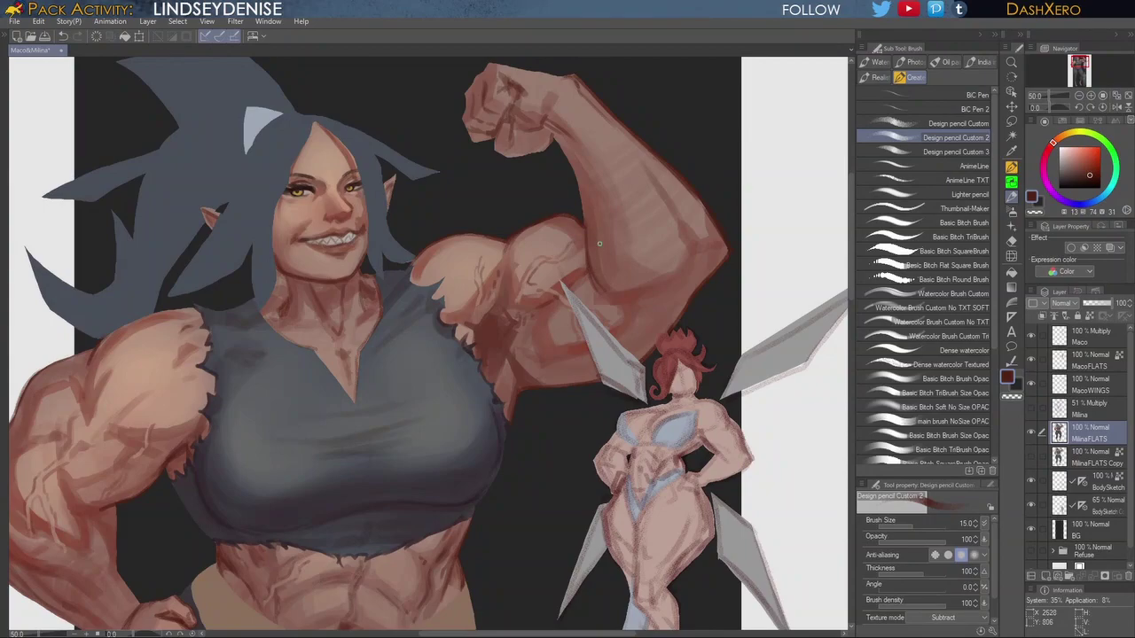
Step: Examine the large character from the raised arm down over the legs and back up to the face and shoulders
{"action": "left_click_drag", "start_coordinate": [529, 564], "coordinate": [669, 373]}
{"action": "left_click_drag", "start_coordinate": [716, 310], "coordinate": [584, 257]}
{"action": "left_click_drag", "start_coordinate": [670, 614], "coordinate": [667, 395]}
{"action": "left_click_drag", "start_coordinate": [664, 606], "coordinate": [667, 373]}
{"action": "left_click_drag", "start_coordinate": [670, 566], "coordinate": [671, 345]}
{"action": "left_click_drag", "start_coordinate": [674, 298], "coordinate": [679, 496]}
{"action": "left_click_drag", "start_coordinate": [687, 288], "coordinate": [691, 476]}
{"action": "scroll", "coordinate": [691, 476], "scroll_direction": "up", "scroll_amount": 5}
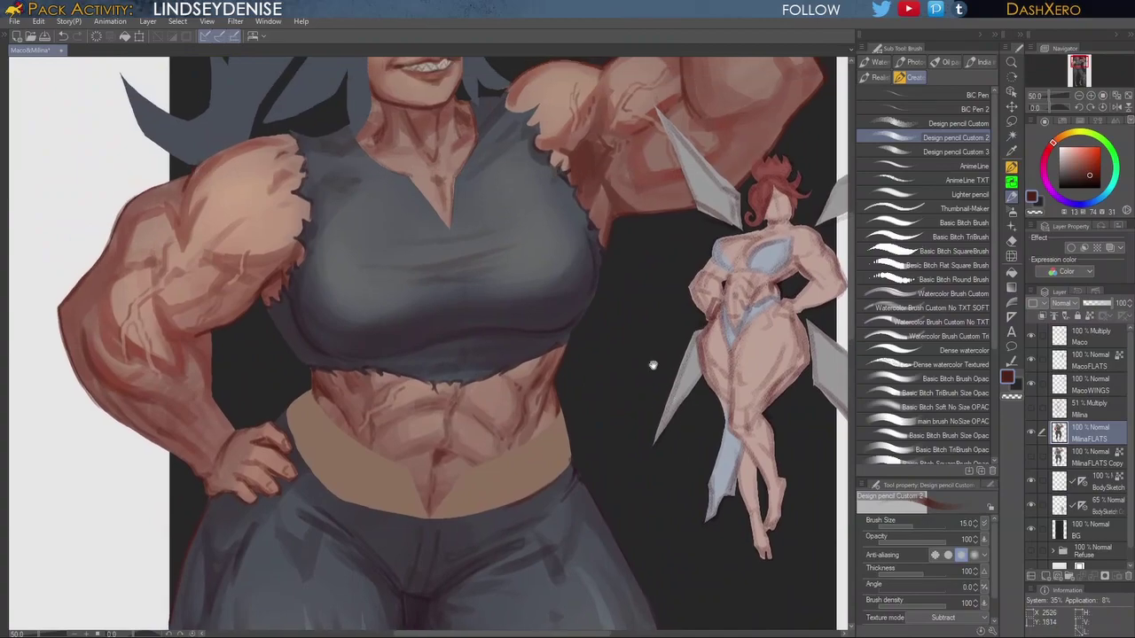
{"action": "scroll", "coordinate": [647, 364], "scroll_direction": "up", "scroll_amount": 5}
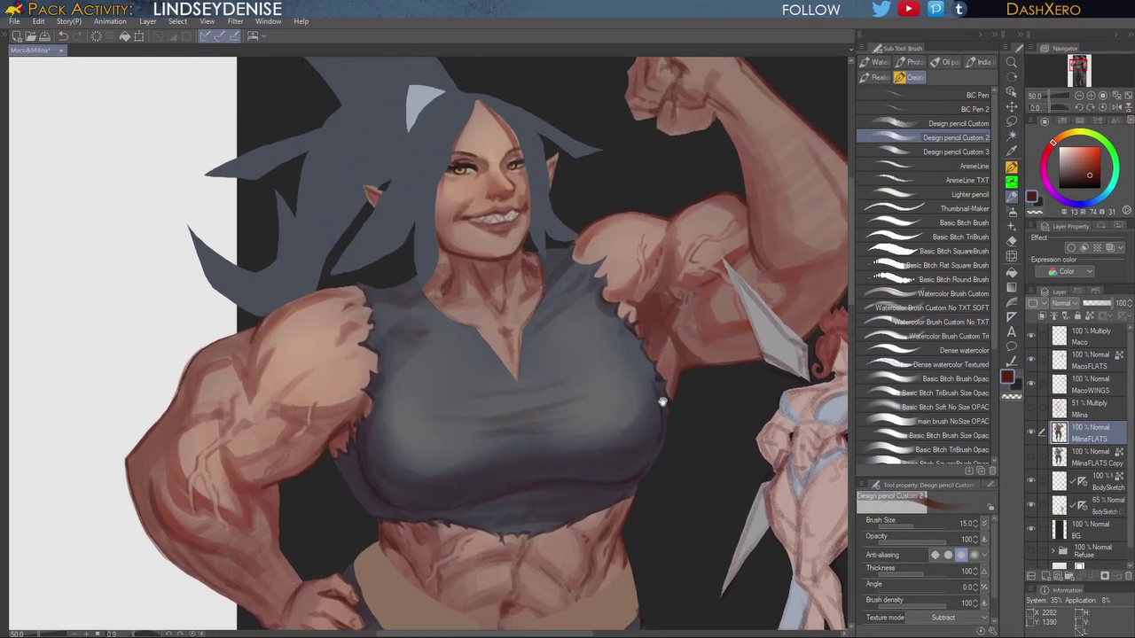
{"action": "mouse_move", "coordinate": [400, 263]}
{"action": "left_mouse_down"}
{"action": "mouse_move", "coordinate": [382, 256]}
{"action": "mouse_move", "coordinate": [394, 278]}
{"action": "mouse_move", "coordinate": [389, 269]}
{"action": "left_mouse_up"}
{"action": "mouse_move", "coordinate": [565, 234]}
{"action": "left_mouse_down"}
{"action": "mouse_move", "coordinate": [576, 226]}
{"action": "mouse_move", "coordinate": [569, 251]}
{"action": "left_mouse_up"}
{"action": "left_click_drag", "start_coordinate": [729, 442], "coordinate": [677, 395]}
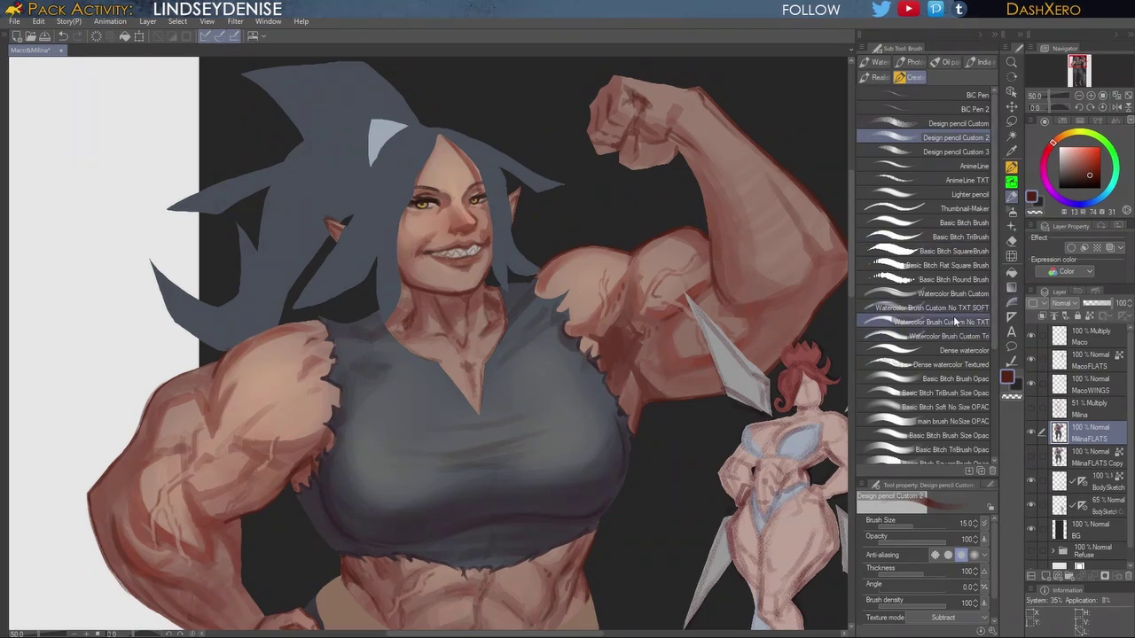
Step: Switch to the Watercolor Brush Custom and set its brush size to 60
{"action": "left_click", "coordinate": [953, 292]}
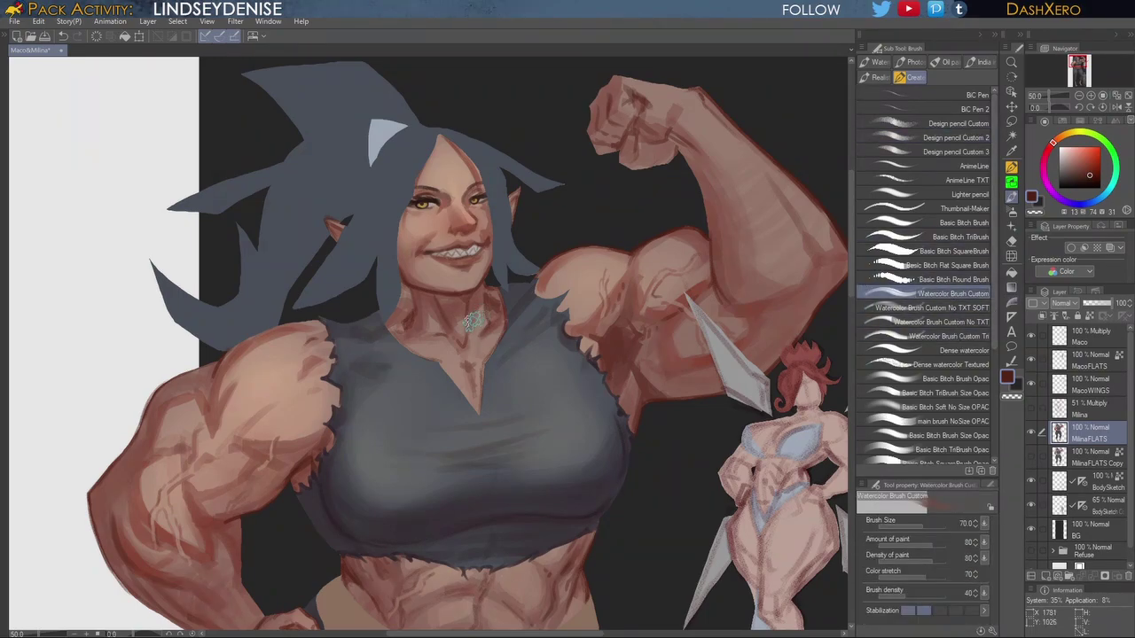
{"action": "key", "text": "["}
{"action": "key", "text": "bracketleft"}
{"action": "key", "text": "bracketleft"}
{"action": "mouse_move", "coordinate": [681, 479]}
{"action": "left_mouse_down"}
{"action": "mouse_move", "coordinate": [689, 375]}
{"action": "mouse_move", "coordinate": [704, 381]}
{"action": "mouse_move", "coordinate": [704, 444]}
{"action": "mouse_move", "coordinate": [703, 414]}
{"action": "mouse_move", "coordinate": [694, 434]}
{"action": "mouse_move", "coordinate": [680, 421]}
{"action": "left_mouse_up"}
{"action": "left_click_drag", "start_coordinate": [456, 379], "coordinate": [753, 349]}
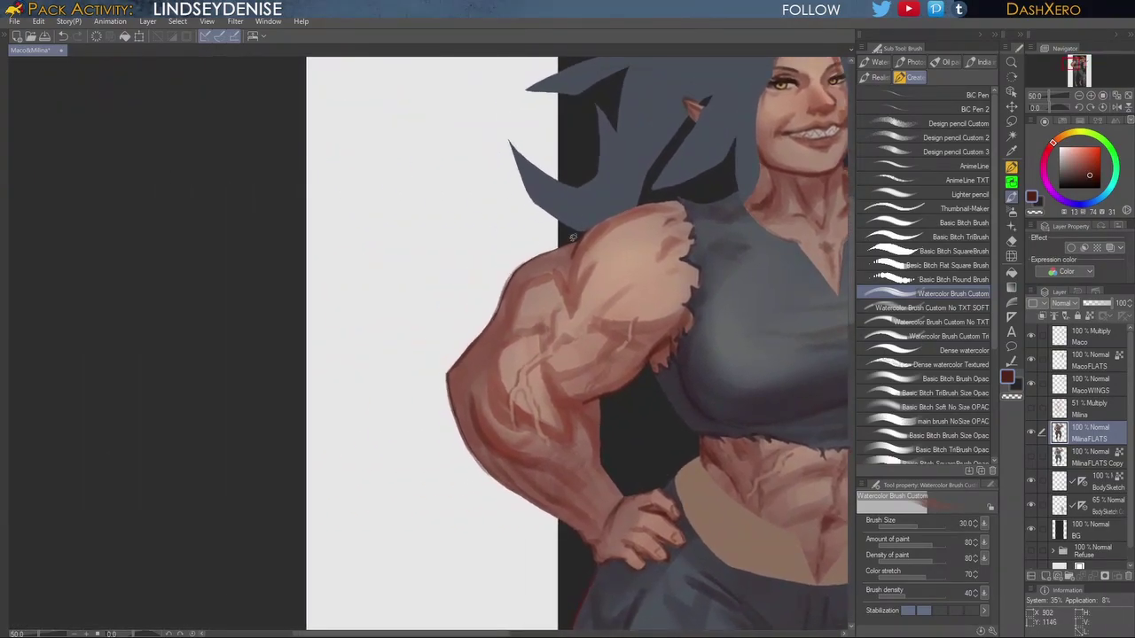
{"action": "key", "text": "bracketright"}
{"action": "key", "text": "bracketright"}
{"action": "key", "text": "bracketright"}
Step: Examine the large character's torso, trousers and arms at a reduced zoom, from the thighs up to the head
{"action": "left_click_drag", "start_coordinate": [731, 391], "coordinate": [623, 433]}
{"action": "left_click_drag", "start_coordinate": [785, 342], "coordinate": [670, 391]}
{"action": "left_click_drag", "start_coordinate": [737, 366], "coordinate": [646, 406]}
{"action": "mouse_move", "coordinate": [703, 542]}
{"action": "left_mouse_down"}
{"action": "mouse_move", "coordinate": [694, 451]}
{"action": "mouse_move", "coordinate": [710, 332]}
{"action": "left_mouse_up"}
{"action": "left_click_drag", "start_coordinate": [688, 549], "coordinate": [707, 376]}
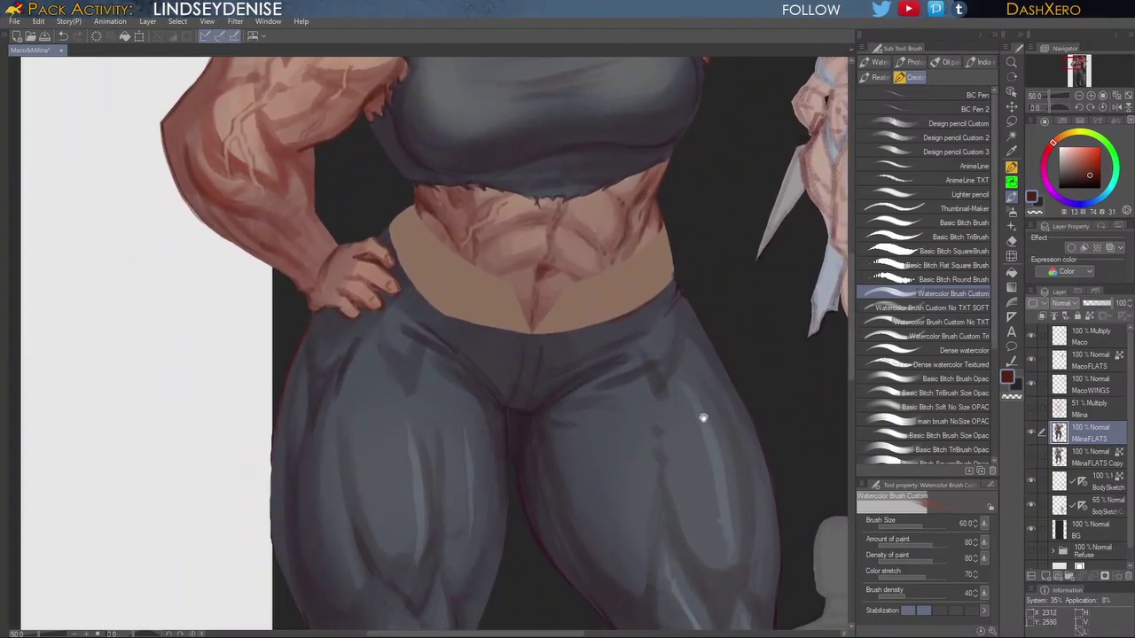
{"action": "left_click_drag", "start_coordinate": [707, 467], "coordinate": [707, 453]}
{"action": "left_click_drag", "start_coordinate": [712, 376], "coordinate": [712, 387]}
{"action": "scroll", "coordinate": [712, 388], "scroll_direction": "down", "scroll_amount": 2}
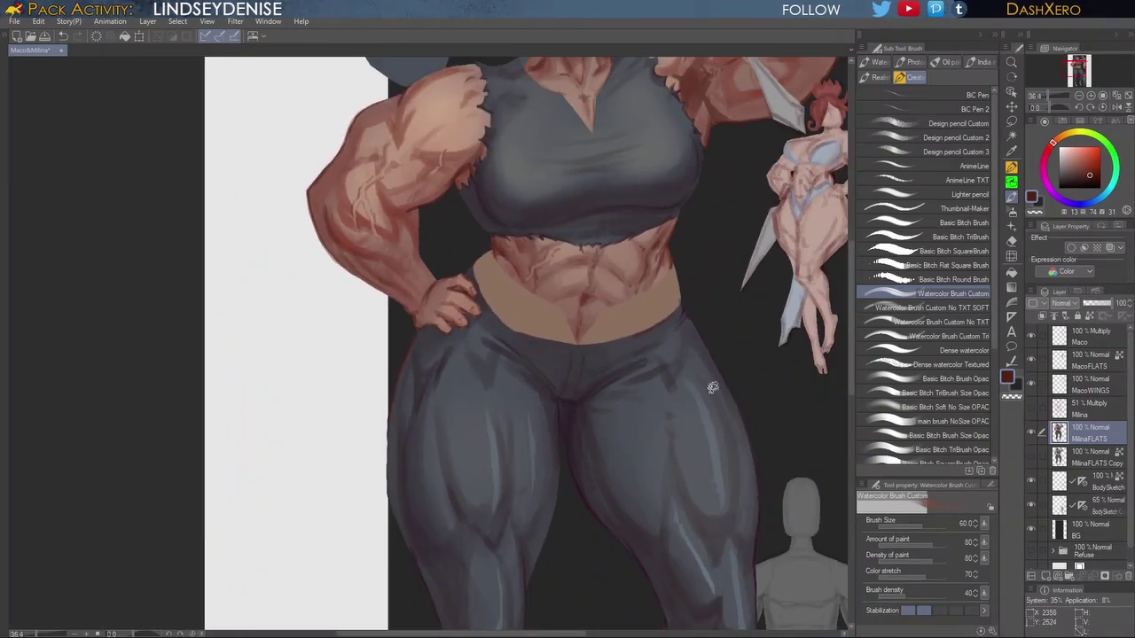
{"action": "left_click_drag", "start_coordinate": [755, 422], "coordinate": [716, 438]}
{"action": "left_click_drag", "start_coordinate": [791, 465], "coordinate": [778, 463]}
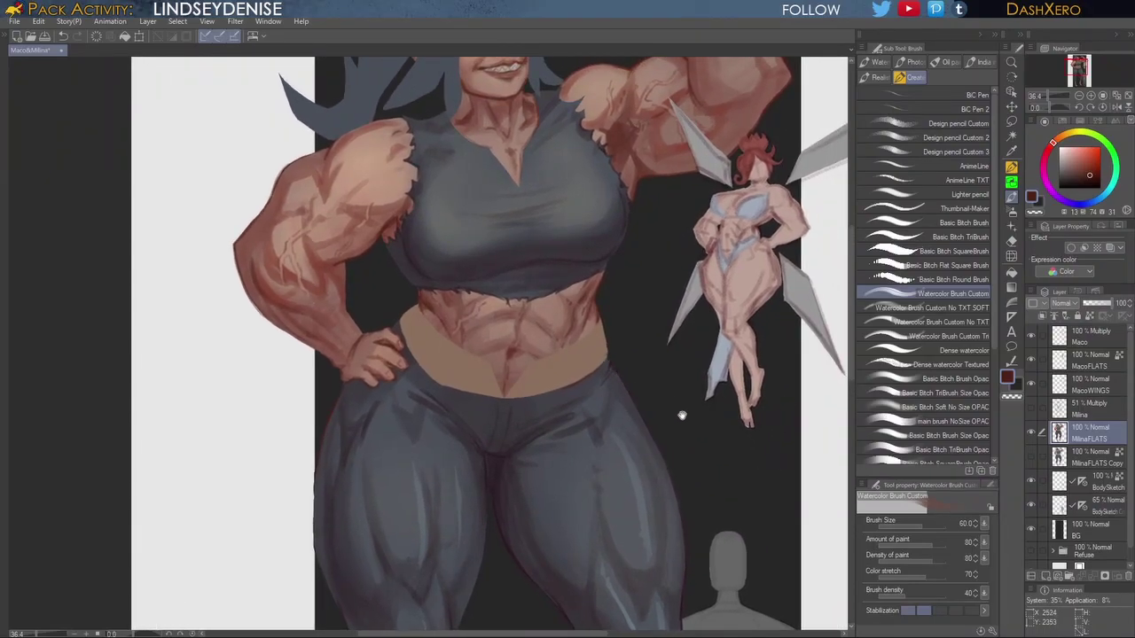
{"action": "left_click_drag", "start_coordinate": [682, 414], "coordinate": [662, 412]}
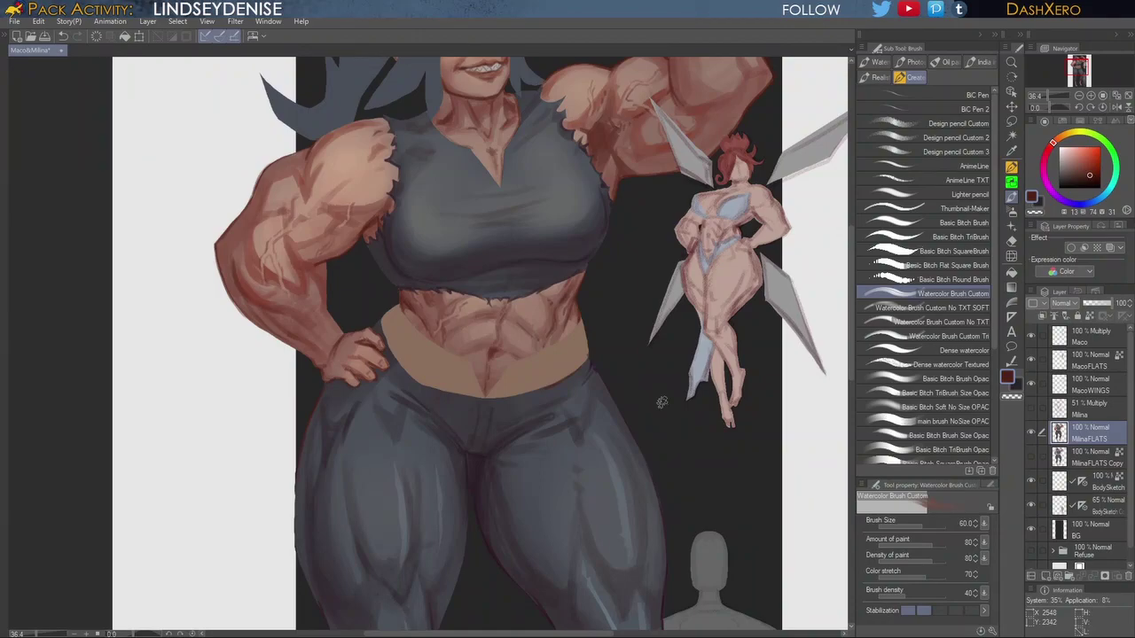
{"action": "mouse_move", "coordinate": [608, 348]}
{"action": "left_mouse_down"}
{"action": "mouse_move", "coordinate": [618, 397]}
{"action": "mouse_move", "coordinate": [630, 338]}
{"action": "mouse_move", "coordinate": [626, 360]}
{"action": "left_mouse_up"}
{"action": "left_click_drag", "start_coordinate": [681, 383], "coordinate": [702, 330]}
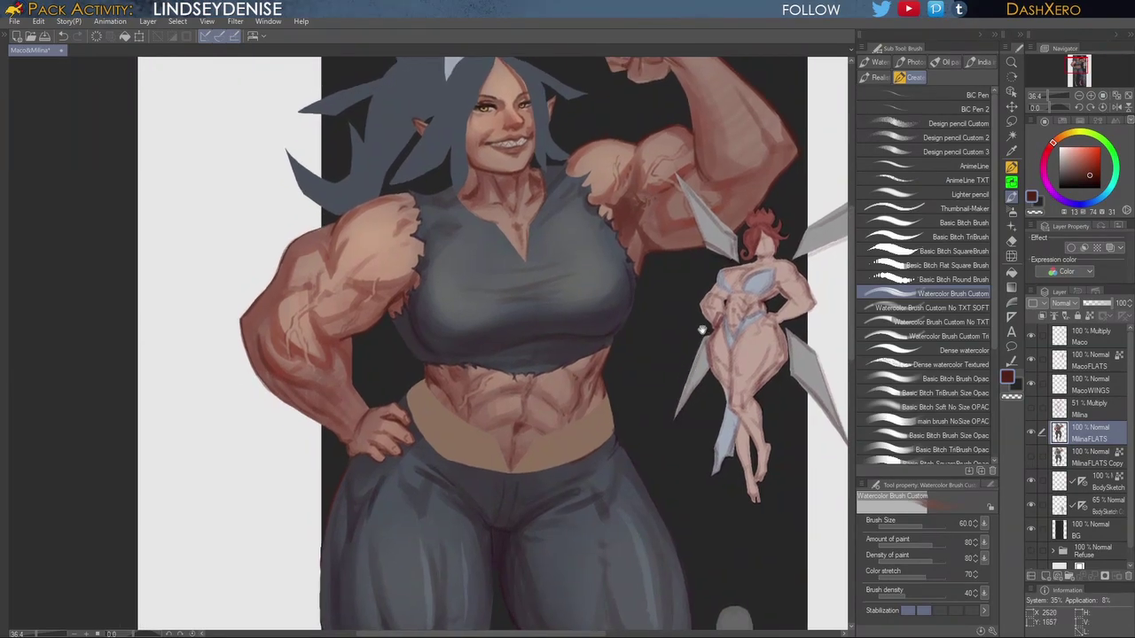
Step: Trace the shirt's V-shaped neckline on both sides in saturated red with the Design pencil Custom at size 20
{"action": "left_click", "coordinate": [1050, 146]}
{"action": "left_click_drag", "start_coordinate": [1089, 166], "coordinate": [1092, 164]}
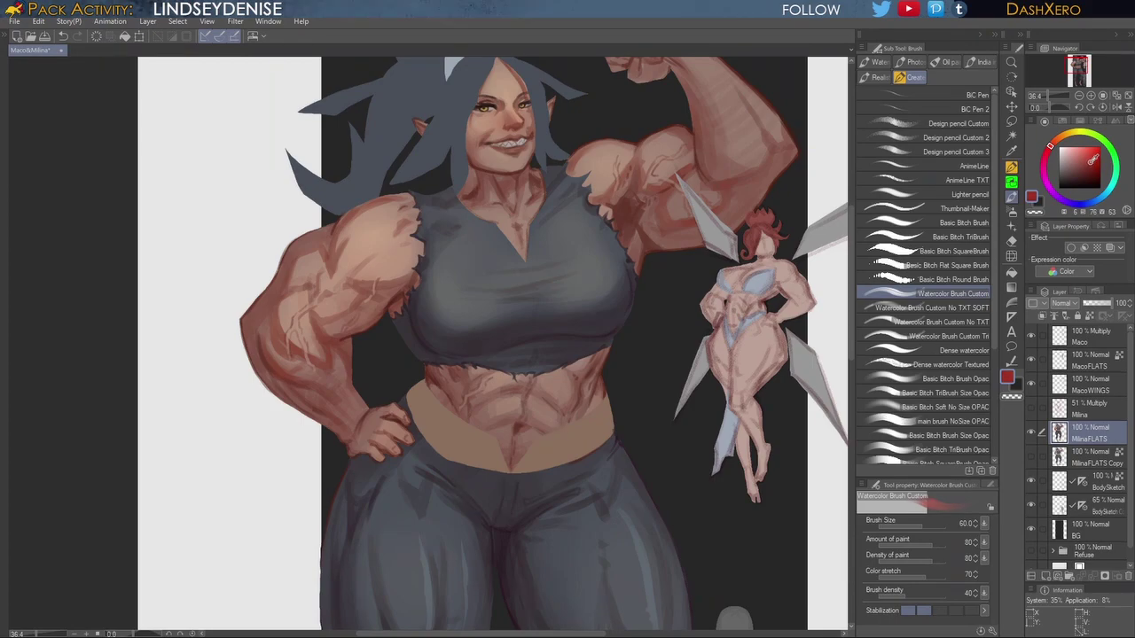
{"action": "left_click", "coordinate": [1091, 162]}
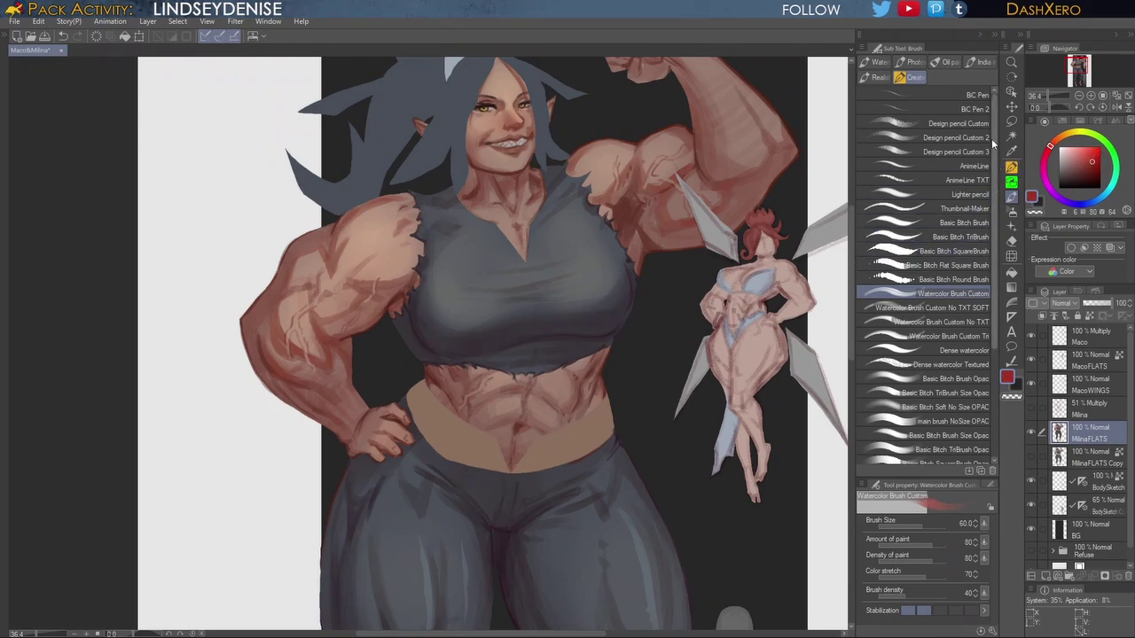
{"action": "left_click", "coordinate": [966, 125]}
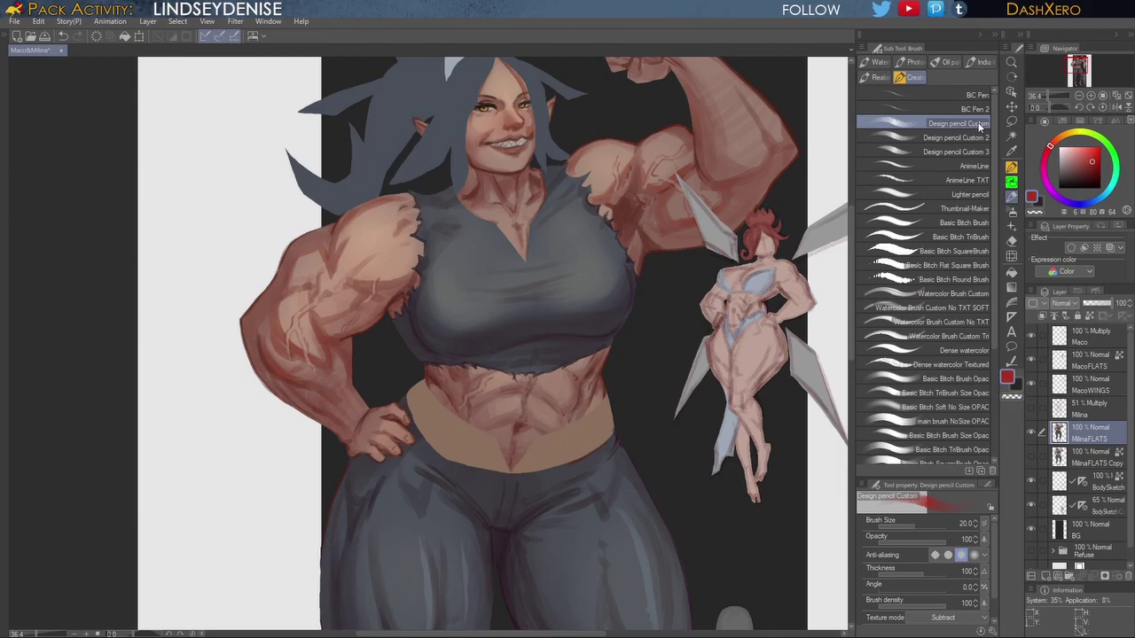
{"action": "left_click_drag", "start_coordinate": [527, 258], "coordinate": [532, 224]}
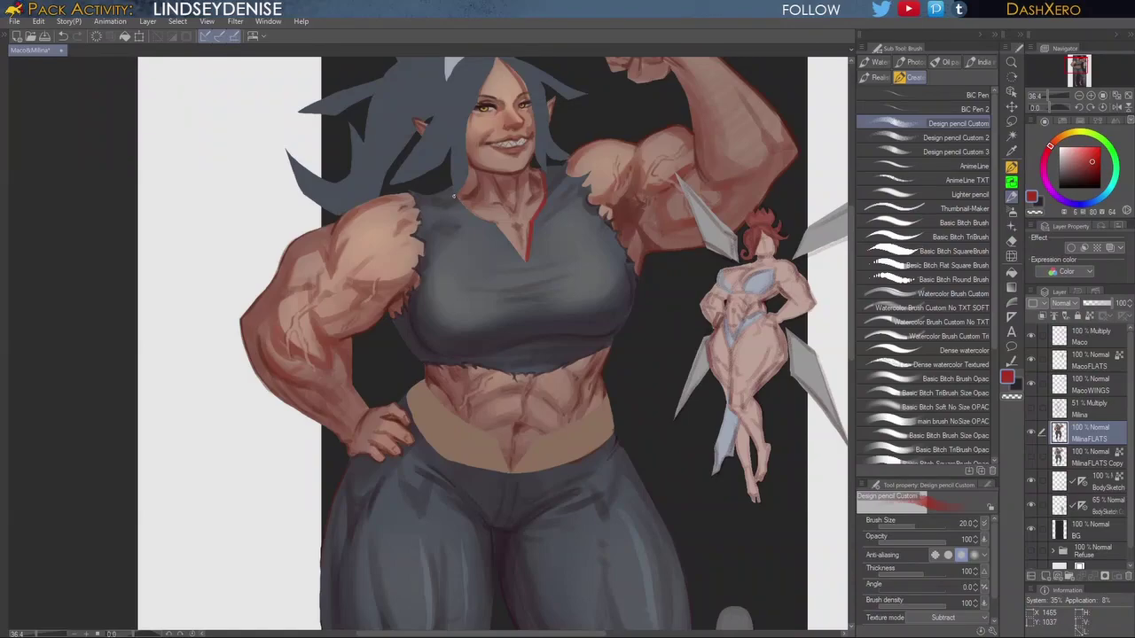
{"action": "mouse_move", "coordinate": [474, 215]}
{"action": "left_mouse_down"}
{"action": "mouse_move", "coordinate": [493, 221]}
{"action": "mouse_move", "coordinate": [524, 264]}
{"action": "left_mouse_up"}
Step: Draw slanted red bands around the trouser calf above the flat-standing foot
{"action": "left_click_drag", "start_coordinate": [625, 473], "coordinate": [711, 273]}
{"action": "left_click_drag", "start_coordinate": [671, 443], "coordinate": [664, 386]}
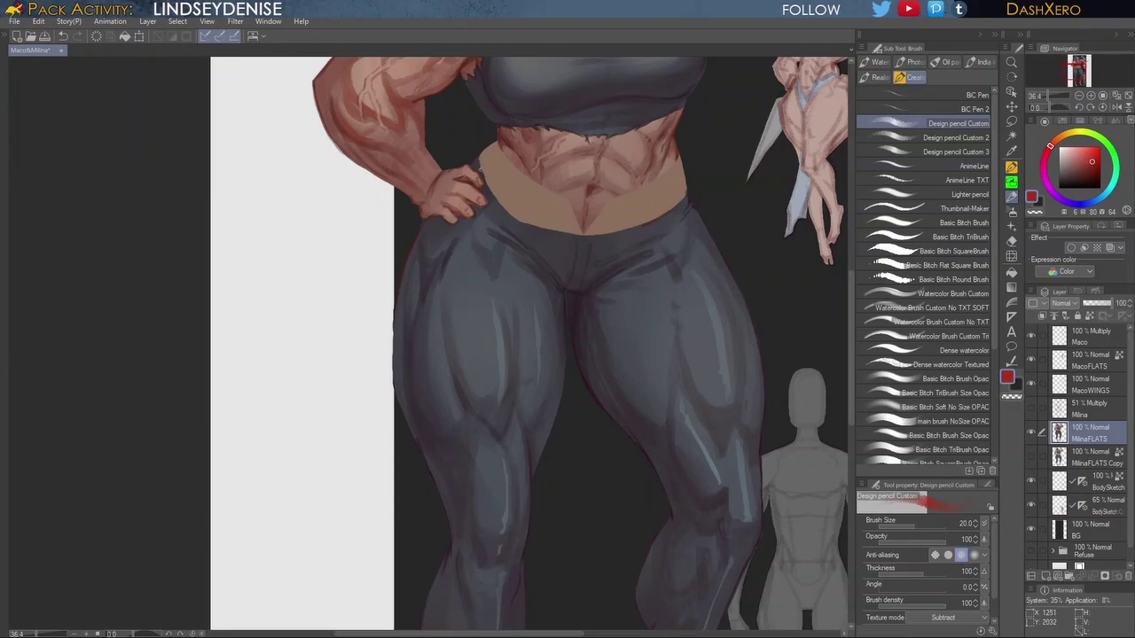
{"action": "left_click_drag", "start_coordinate": [568, 428], "coordinate": [589, 217]}
{"action": "left_click_drag", "start_coordinate": [592, 432], "coordinate": [677, 320]}
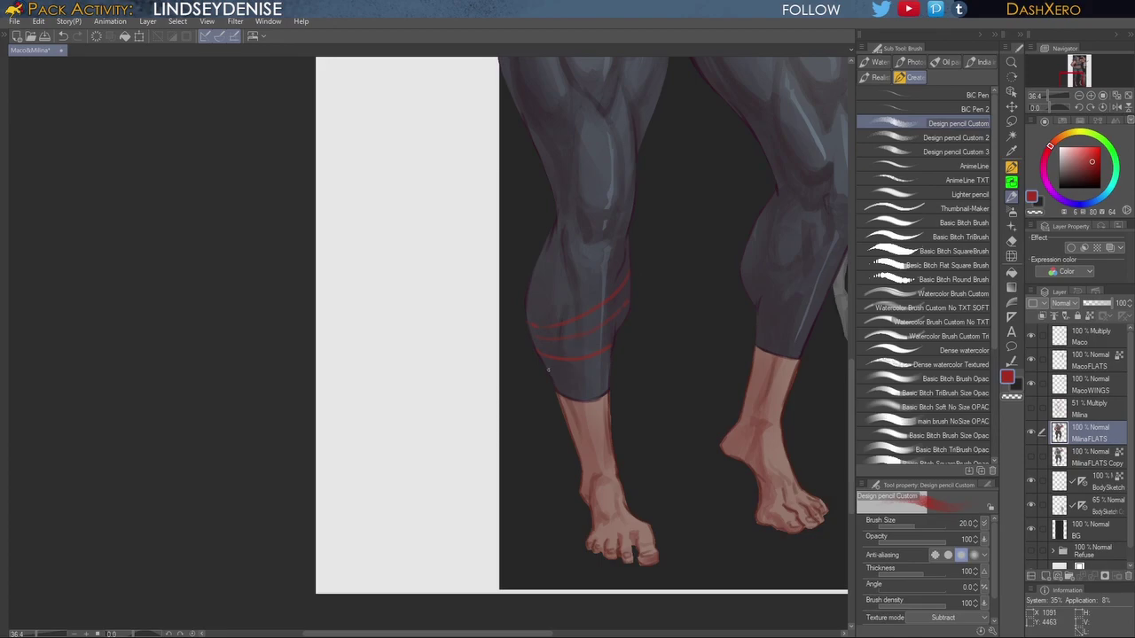
{"action": "left_click_drag", "start_coordinate": [739, 353], "coordinate": [655, 378]}
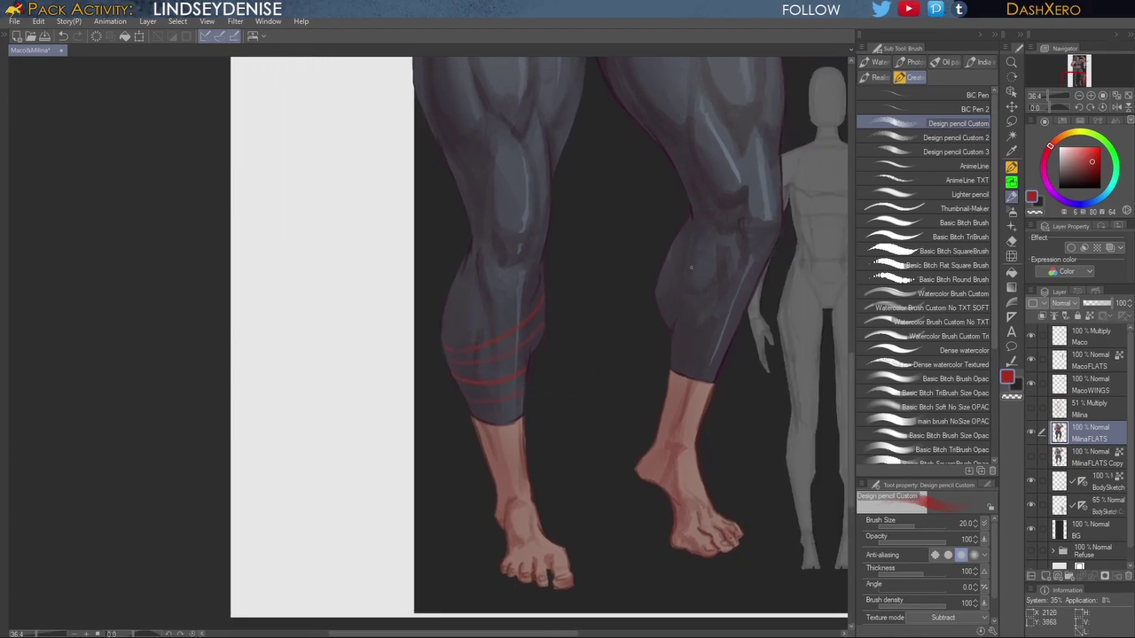
Step: Undo the faulty strokes and draw matching slanted red bands around the trouser calf above the lifted heel
{"action": "key", "text": "ctrl+z"}
{"action": "left_click_drag", "start_coordinate": [726, 307], "coordinate": [728, 309]}
{"action": "key", "text": "ctrl+z"}
{"action": "mouse_move", "coordinate": [676, 248]}
{"action": "left_mouse_down"}
{"action": "mouse_move", "coordinate": [699, 290]}
{"action": "mouse_move", "coordinate": [739, 315]}
{"action": "left_mouse_up"}
{"action": "left_click_drag", "start_coordinate": [716, 360], "coordinate": [691, 399]}
{"action": "left_click_drag", "start_coordinate": [724, 336], "coordinate": [703, 375]}
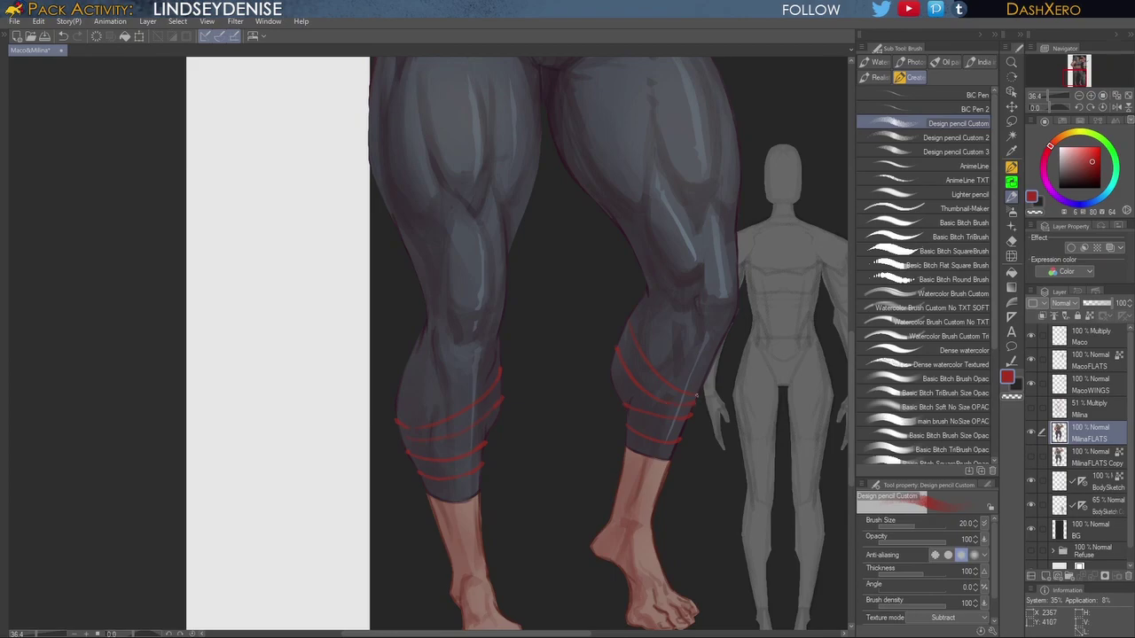
{"action": "mouse_move", "coordinate": [696, 383]}
{"action": "left_mouse_down"}
{"action": "mouse_move", "coordinate": [678, 307]}
{"action": "mouse_move", "coordinate": [679, 380]}
{"action": "left_mouse_up"}
Step: Examine the character from the banded calves up over the thighs and torso to the red neckline
{"action": "left_click_drag", "start_coordinate": [708, 317], "coordinate": [690, 397]}
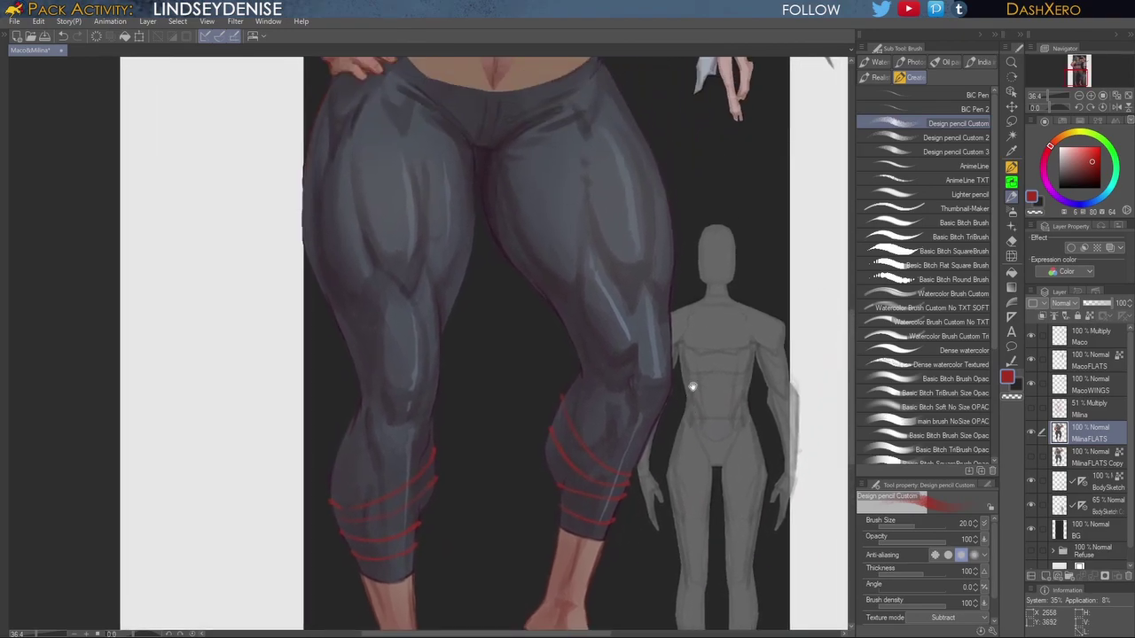
{"action": "left_click_drag", "start_coordinate": [714, 275], "coordinate": [689, 398]}
{"action": "mouse_move", "coordinate": [697, 324]}
{"action": "left_mouse_down"}
{"action": "mouse_move", "coordinate": [679, 382]}
{"action": "mouse_move", "coordinate": [683, 323]}
{"action": "left_mouse_up"}
{"action": "mouse_move", "coordinate": [675, 411]}
{"action": "left_mouse_down"}
{"action": "mouse_move", "coordinate": [682, 352]}
{"action": "mouse_move", "coordinate": [680, 417]}
{"action": "left_mouse_up"}
{"action": "left_click_drag", "start_coordinate": [682, 325], "coordinate": [676, 388]}
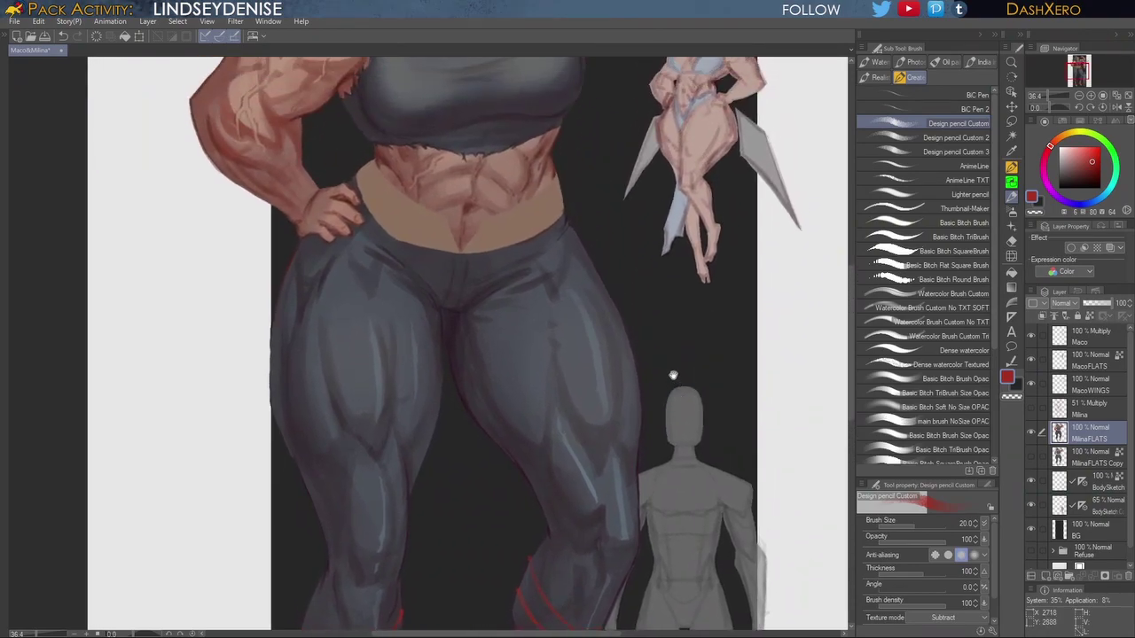
{"action": "left_click_drag", "start_coordinate": [676, 342], "coordinate": [678, 403]}
{"action": "left_click_drag", "start_coordinate": [678, 354], "coordinate": [680, 391]}
{"action": "left_click_drag", "start_coordinate": [672, 334], "coordinate": [680, 411]}
{"action": "left_click_drag", "start_coordinate": [668, 357], "coordinate": [677, 420]}
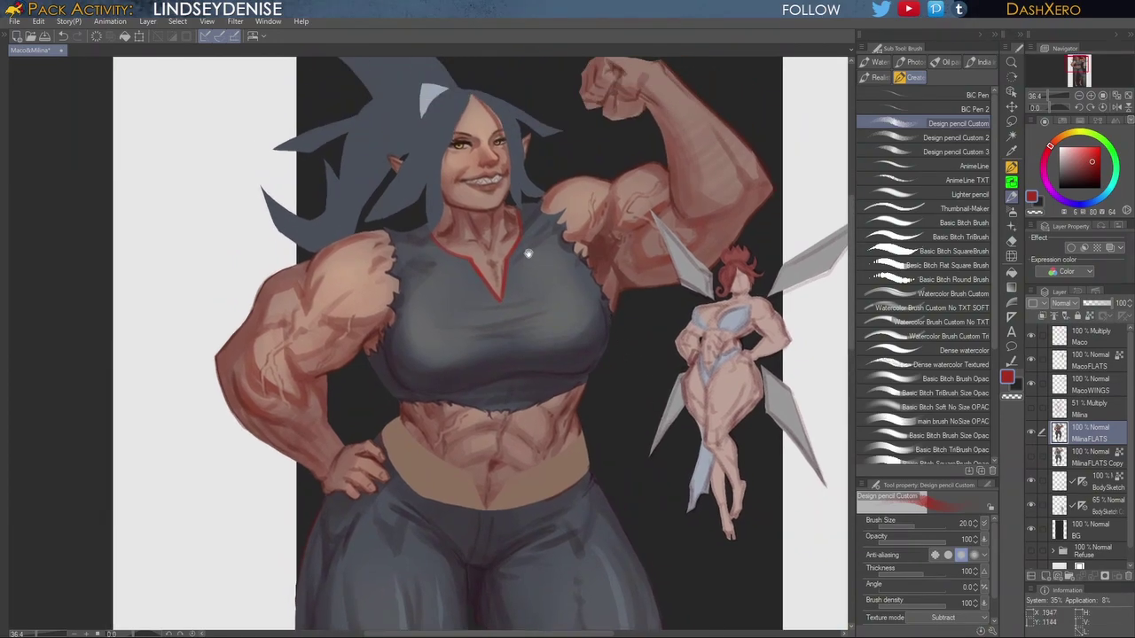
Step: Go over the red V-neck trim and darken the drawing colour to a very dark reddish brown
{"action": "left_click_drag", "start_coordinate": [507, 257], "coordinate": [515, 242]}
{"action": "left_click", "coordinate": [1090, 174]}
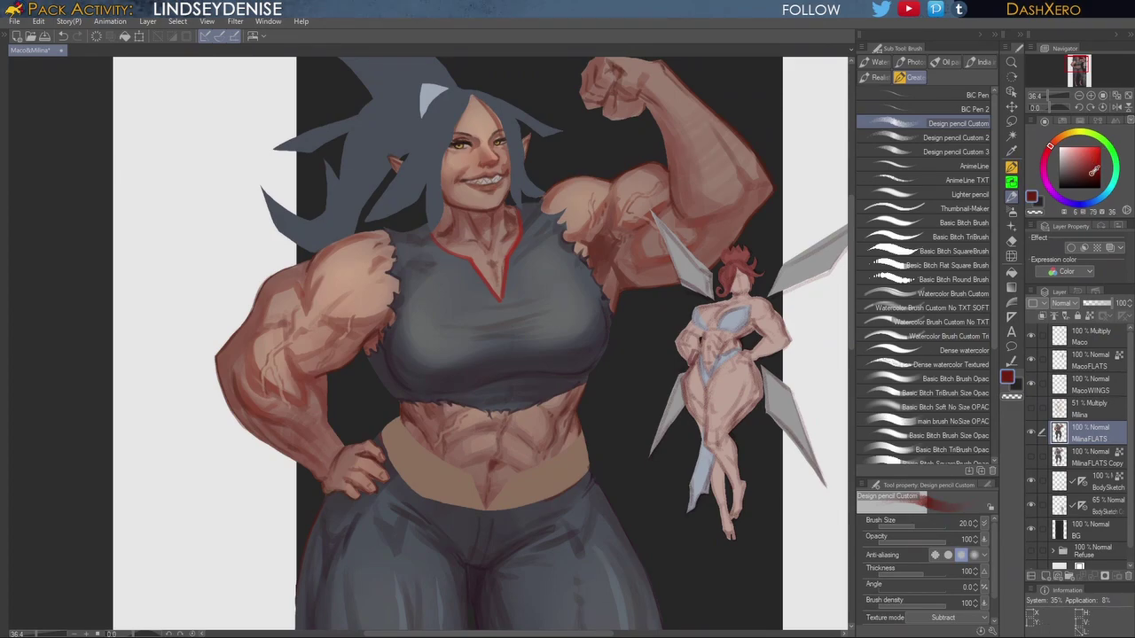
{"action": "left_click", "coordinate": [1092, 173]}
{"action": "left_click", "coordinate": [1090, 172]}
{"action": "left_click_drag", "start_coordinate": [662, 411], "coordinate": [694, 370]}
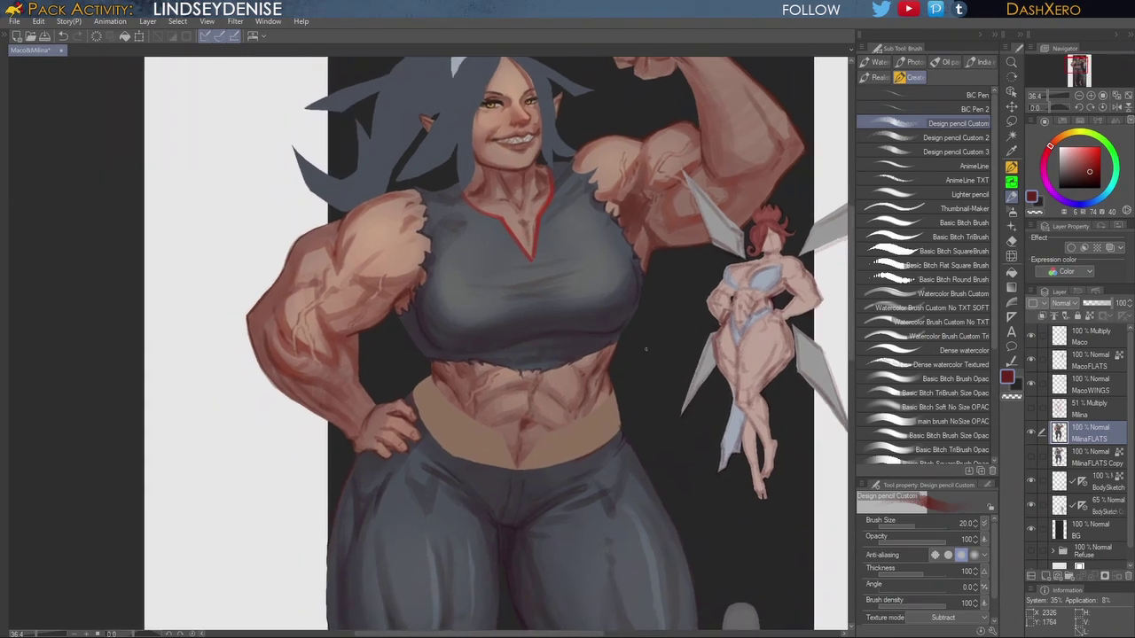
{"action": "left_click", "coordinate": [1089, 177]}
Step: Sample the red of the neckline trim as the drawing colour and darken it to a deep red
{"action": "left_click_drag", "start_coordinate": [714, 328], "coordinate": [668, 372]}
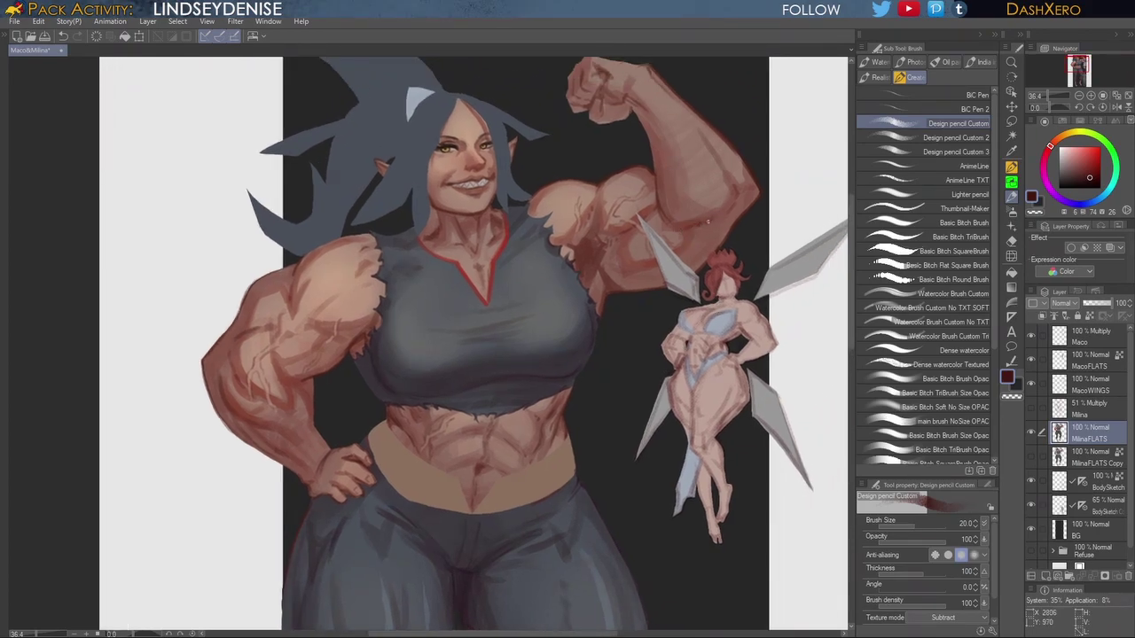
{"action": "left_click_drag", "start_coordinate": [727, 450], "coordinate": [713, 409]}
{"action": "left_click_drag", "start_coordinate": [629, 424], "coordinate": [690, 390]}
{"action": "left_click_drag", "start_coordinate": [697, 506], "coordinate": [737, 362]}
{"action": "left_click_drag", "start_coordinate": [699, 453], "coordinate": [755, 315]}
{"action": "left_click_drag", "start_coordinate": [734, 382], "coordinate": [734, 527]}
{"action": "left_click_drag", "start_coordinate": [732, 399], "coordinate": [734, 574]}
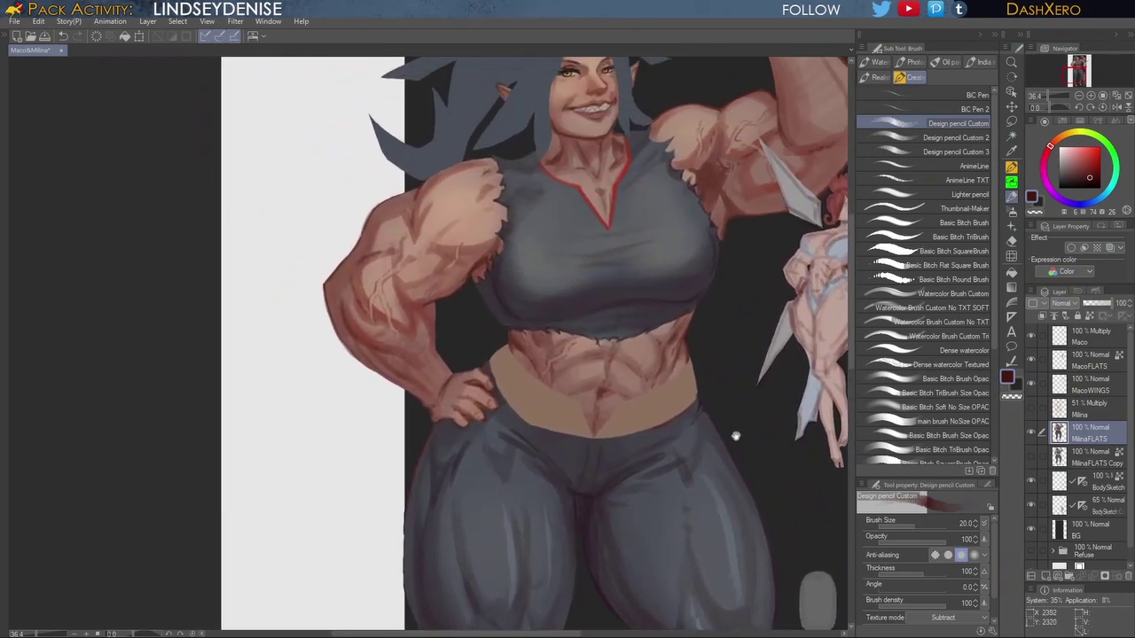
{"action": "left_click", "coordinate": [615, 184], "text": "alt"}
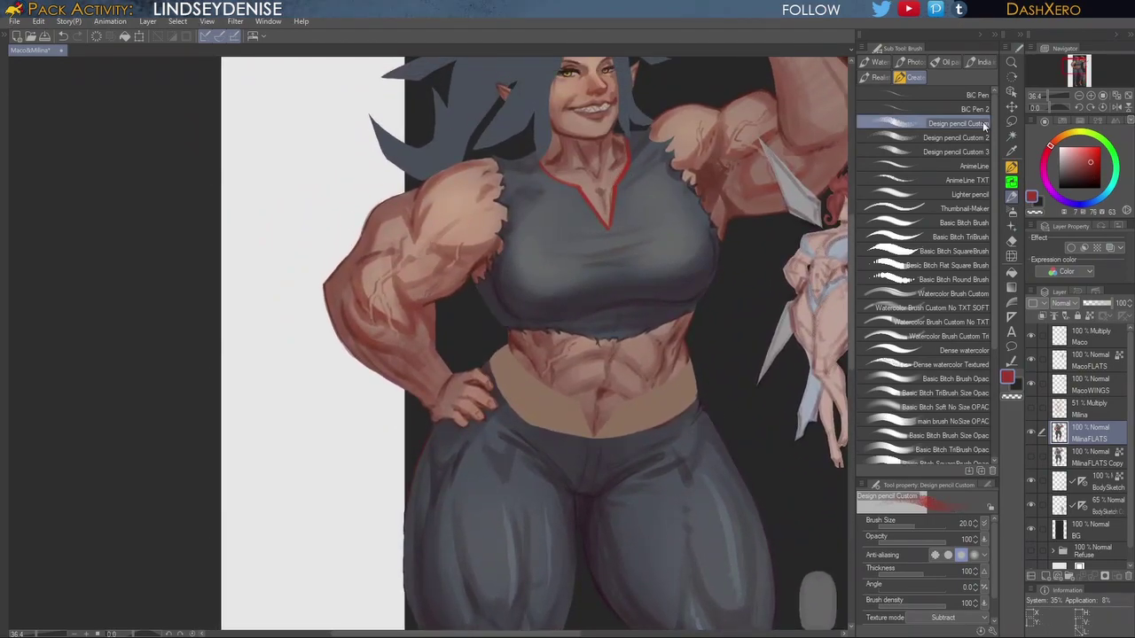
{"action": "left_click", "coordinate": [1091, 168]}
{"action": "left_click", "coordinate": [1090, 168]}
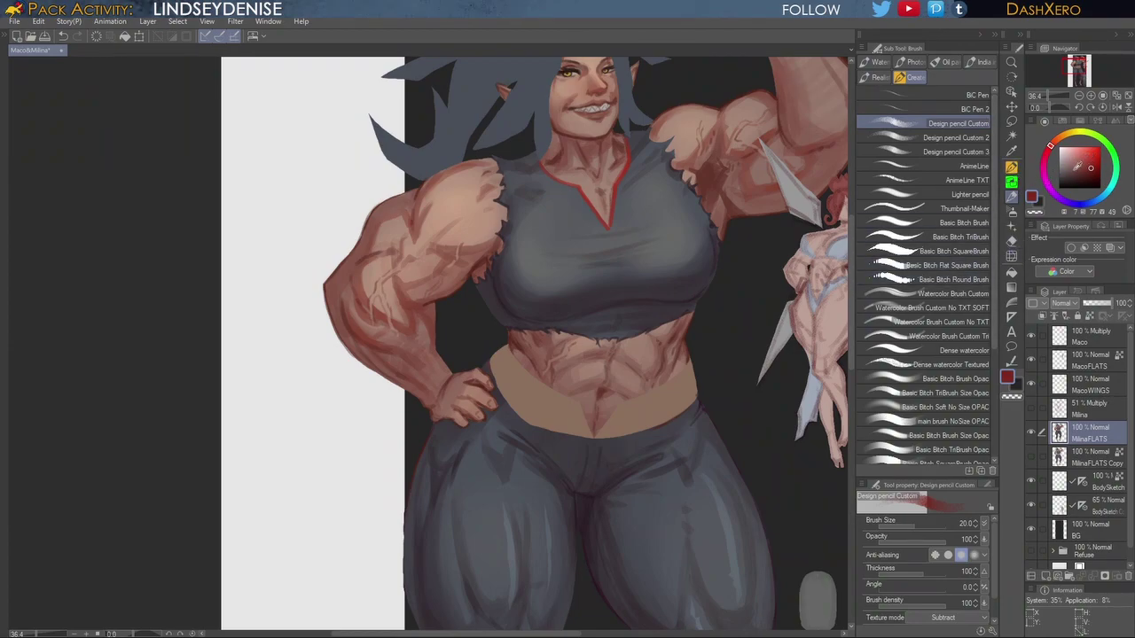
Step: Auto-select the flat tan waistband area between the abdomen and the trousers, referring to the edited layer only
{"action": "left_click", "coordinate": [1012, 134]}
{"action": "left_click", "coordinate": [683, 381]}
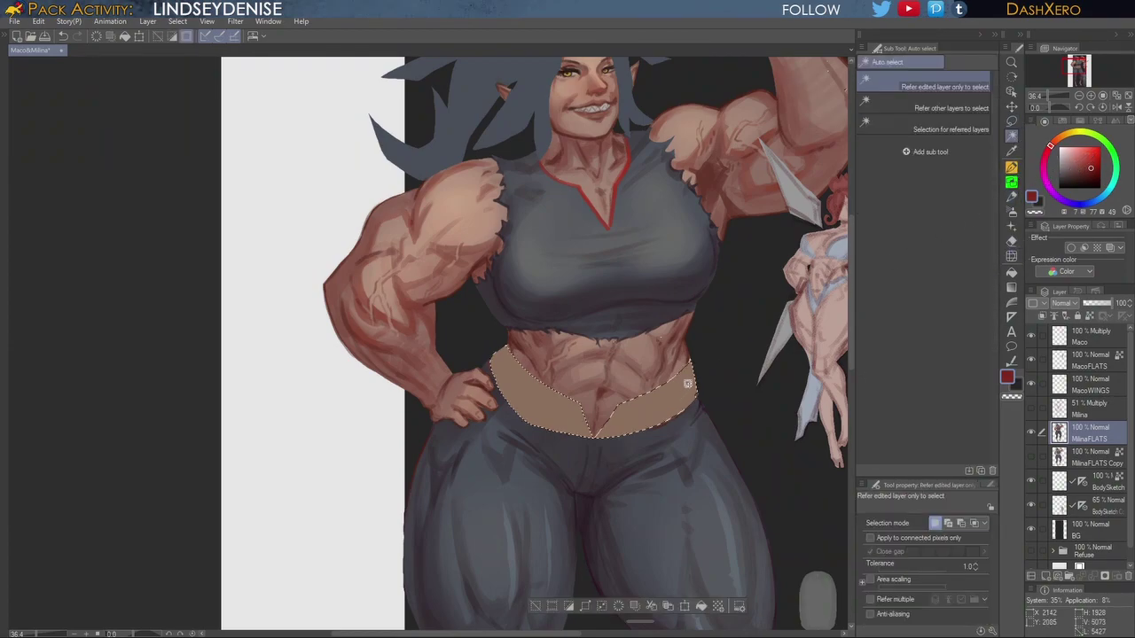
{"action": "left_click_drag", "start_coordinate": [746, 386], "coordinate": [699, 308]}
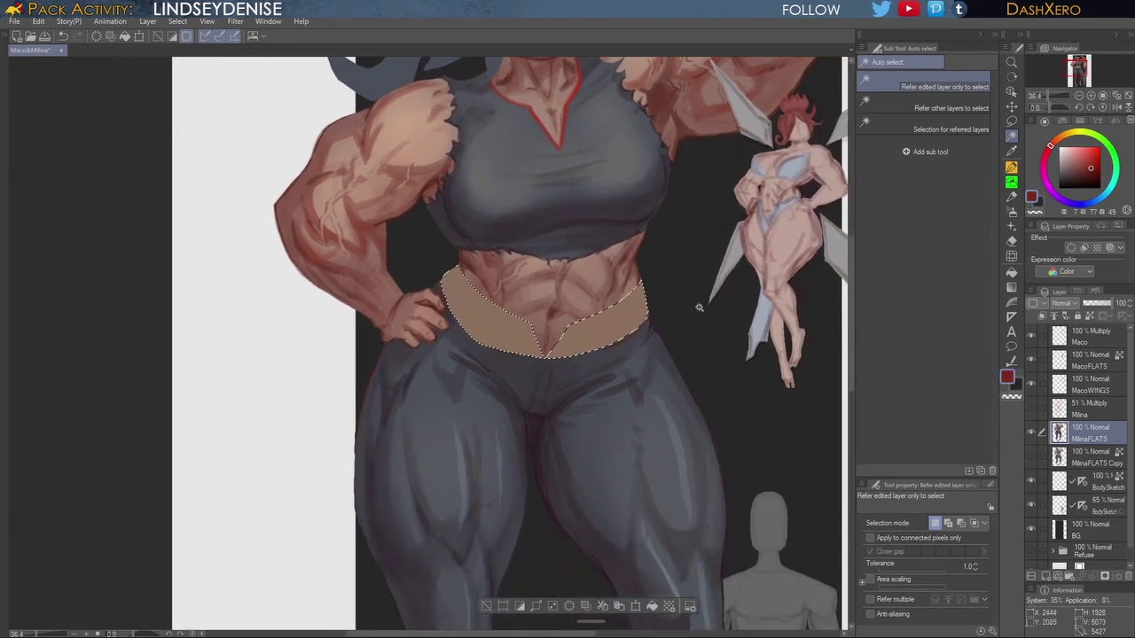
Step: Shade the selected waistband on the hand-on-hip side with muted and darker olive, using the Basic Bitch Brush Opac at size 250
{"action": "left_click", "coordinate": [1077, 165]}
{"action": "left_click_drag", "start_coordinate": [1052, 145], "coordinate": [1089, 135]}
{"action": "left_click", "coordinate": [1065, 135]}
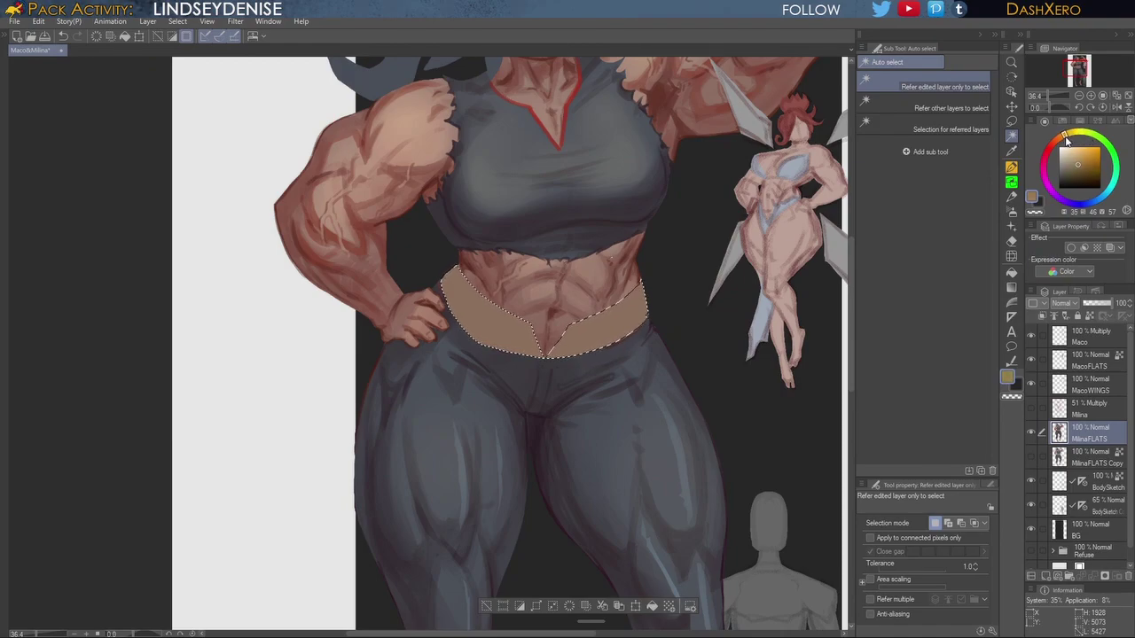
{"action": "mouse_move", "coordinate": [1082, 163]}
{"action": "left_mouse_down"}
{"action": "mouse_move", "coordinate": [1068, 134]}
{"action": "mouse_move", "coordinate": [1083, 132]}
{"action": "mouse_move", "coordinate": [1073, 171]}
{"action": "left_mouse_up"}
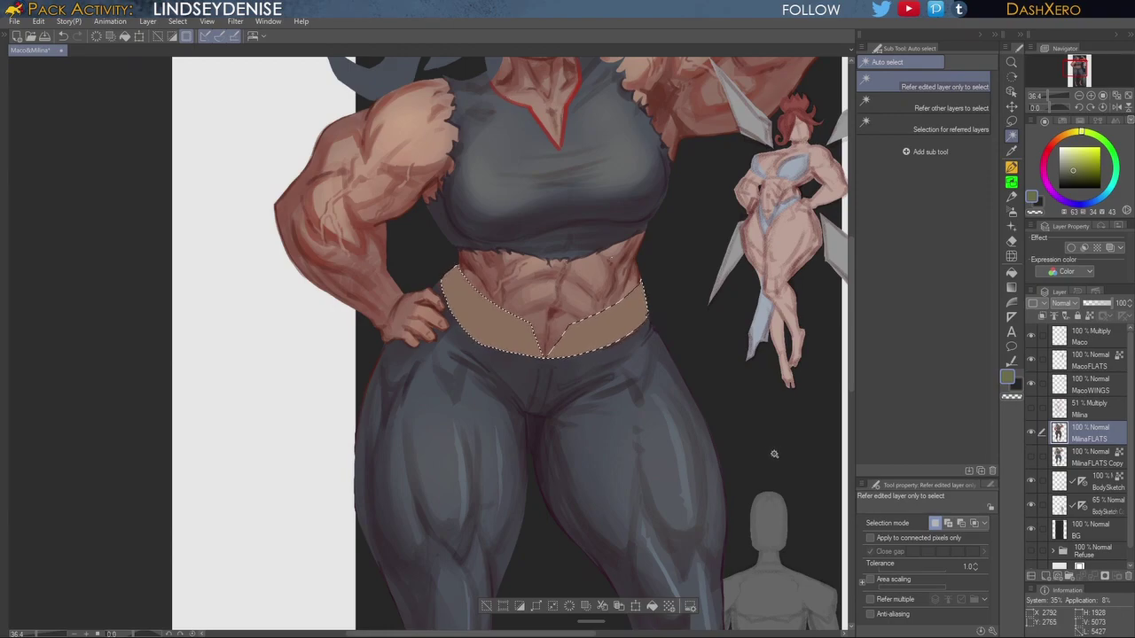
{"action": "left_click", "coordinate": [1012, 194]}
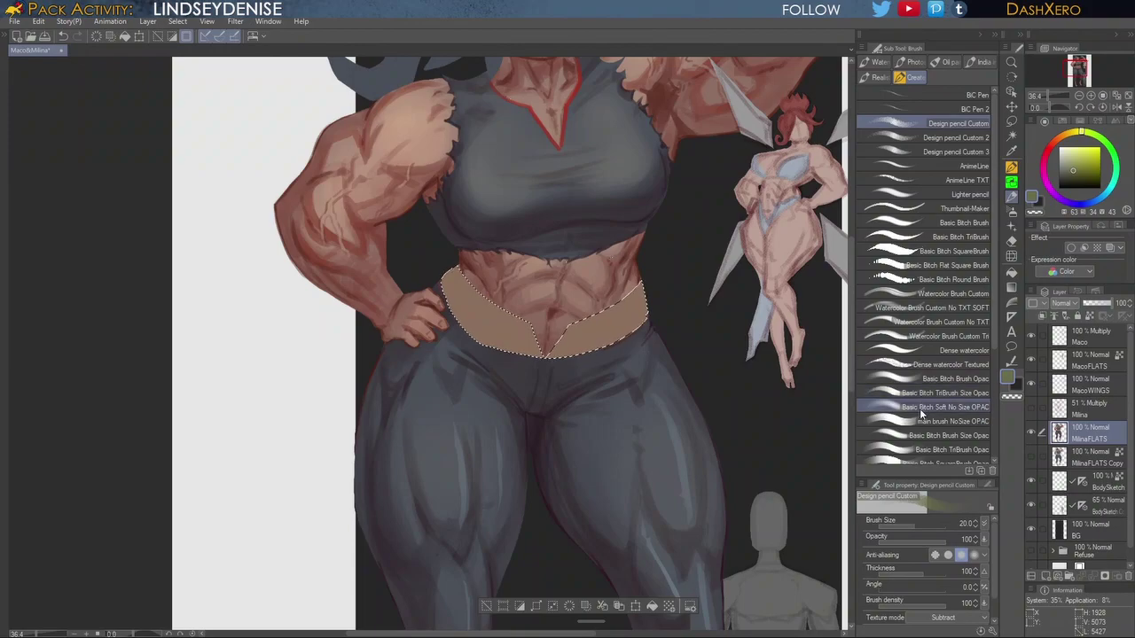
{"action": "left_click", "coordinate": [940, 378]}
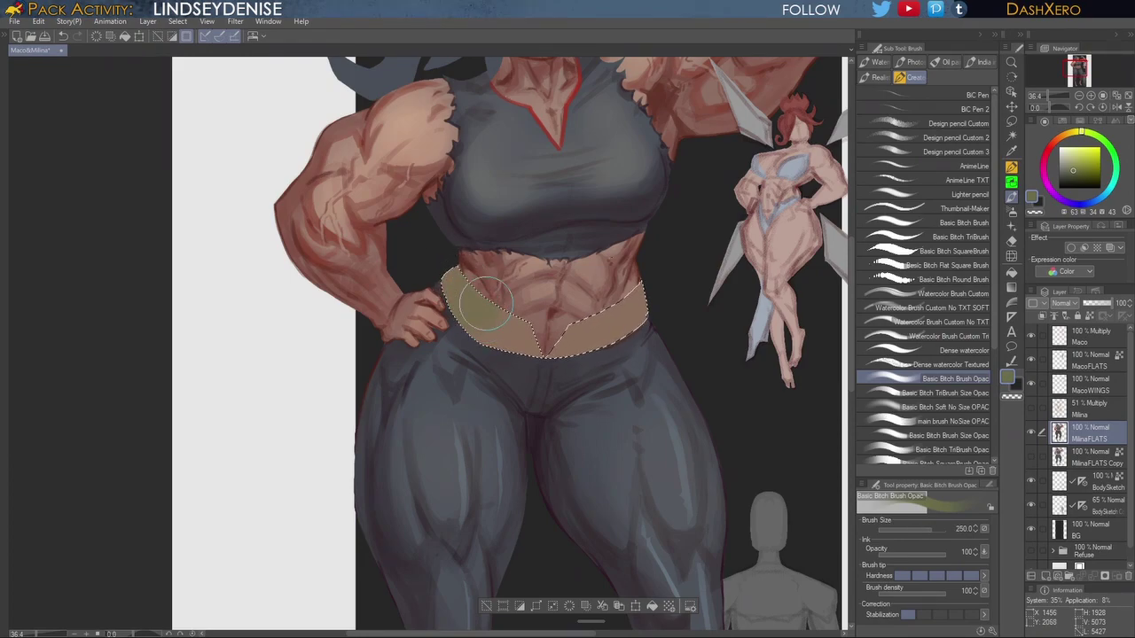
{"action": "left_click", "coordinate": [1074, 174]}
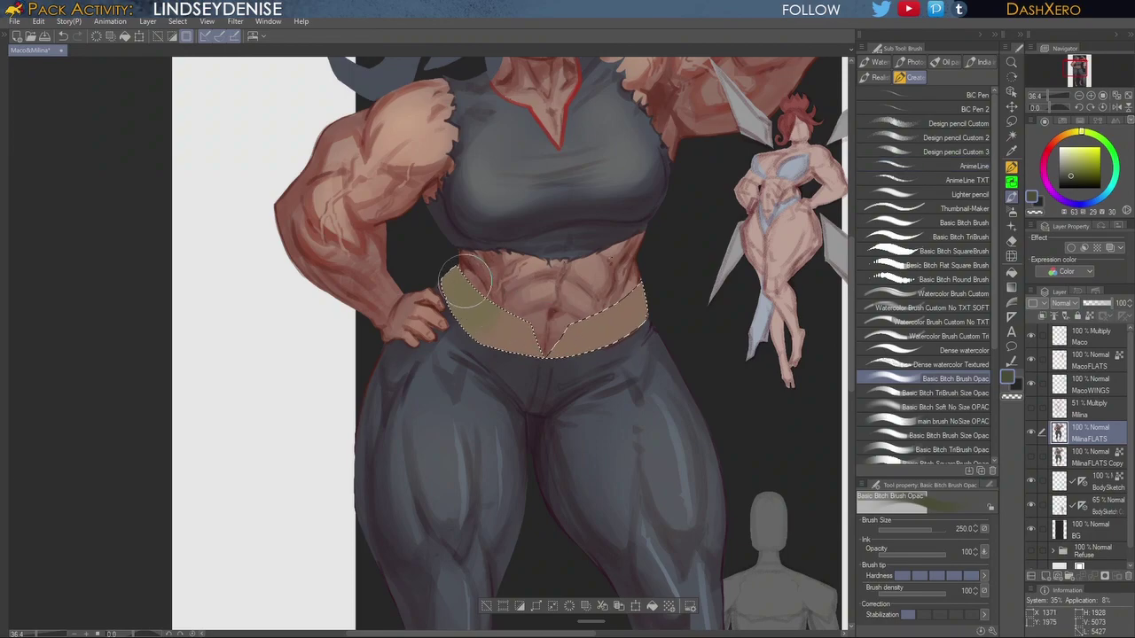
{"action": "left_click_drag", "start_coordinate": [467, 282], "coordinate": [465, 312]}
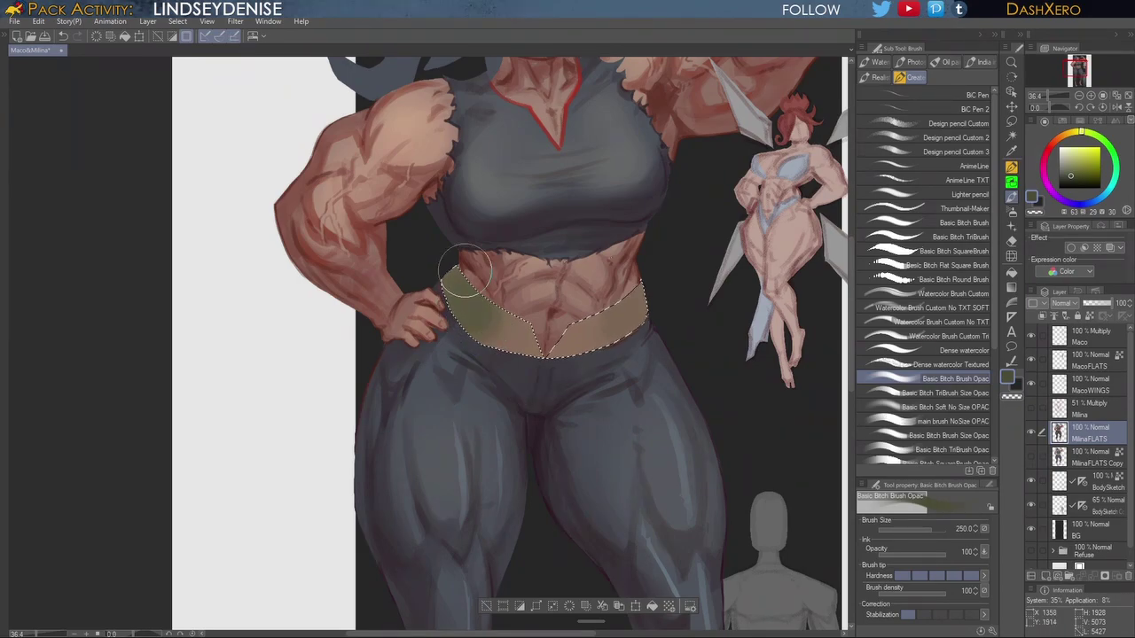
Step: Blend dark yellowish brown and sampled olive tones over the waistband's centre and far side at brush size 200
{"action": "left_click_drag", "start_coordinate": [1074, 133], "coordinate": [1083, 173]}
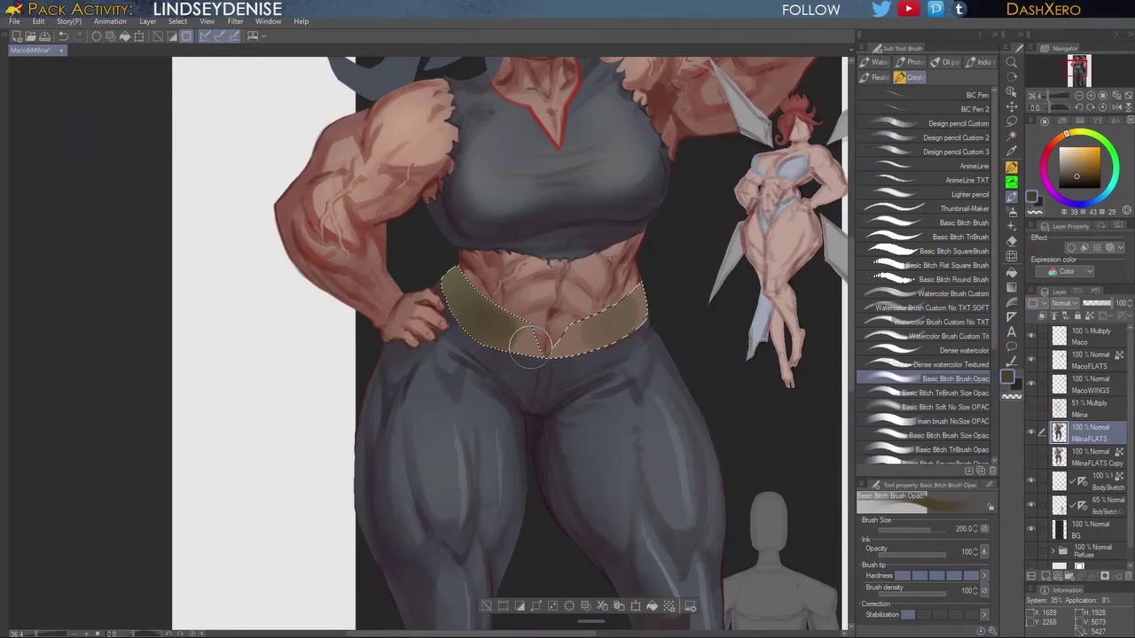
{"action": "left_click_drag", "start_coordinate": [499, 335], "coordinate": [572, 334]}
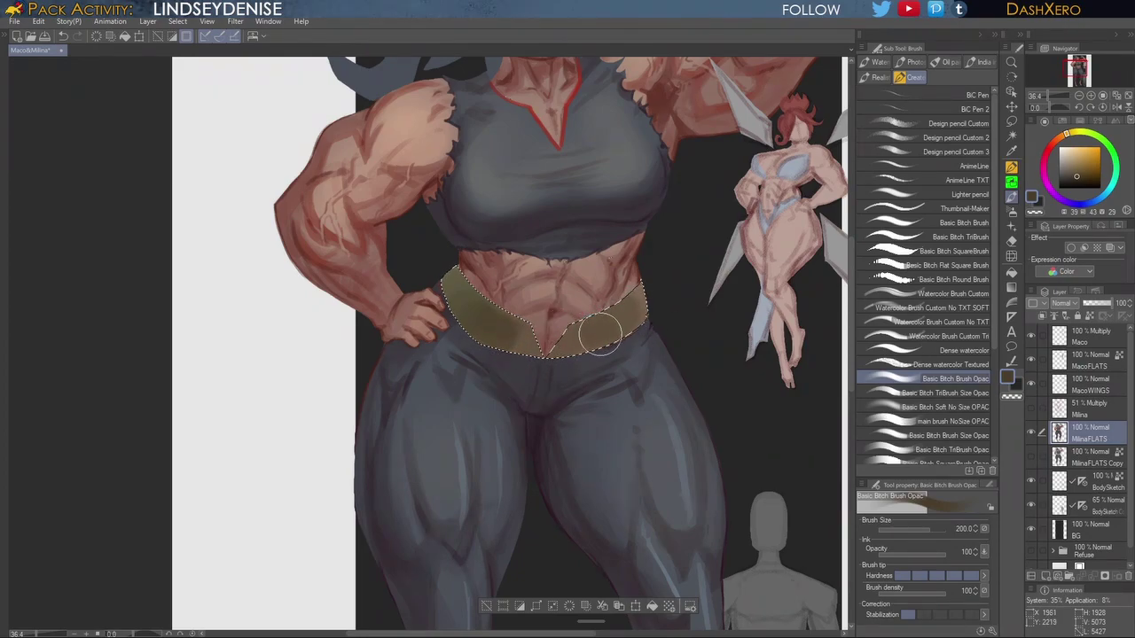
{"action": "left_click", "coordinate": [530, 340], "text": "alt"}
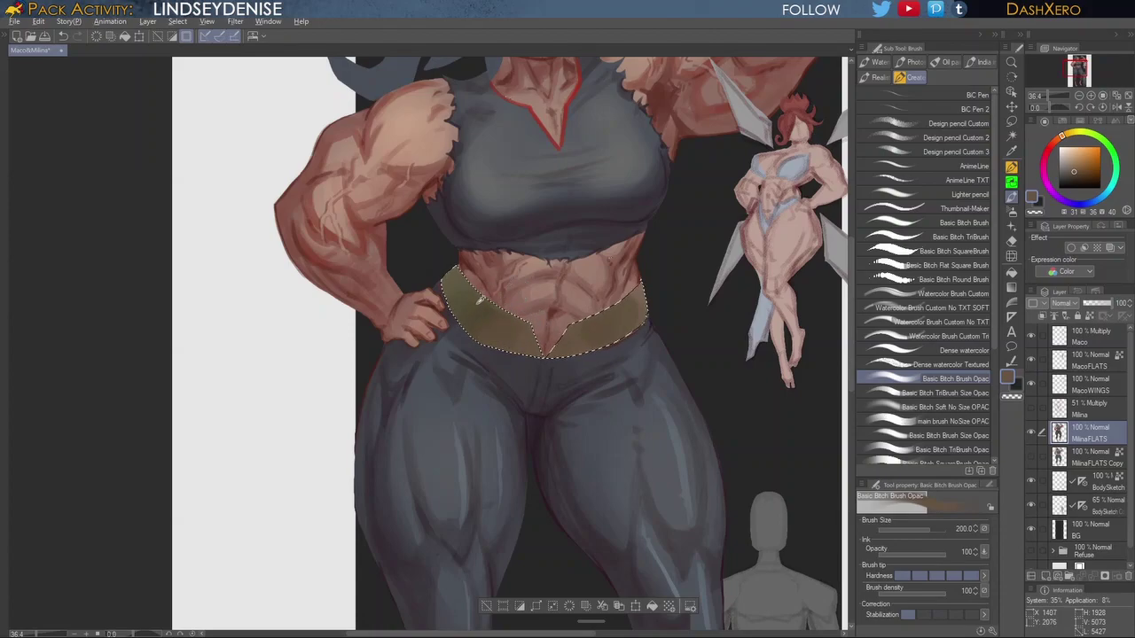
{"action": "left_click", "coordinate": [480, 300], "text": "alt"}
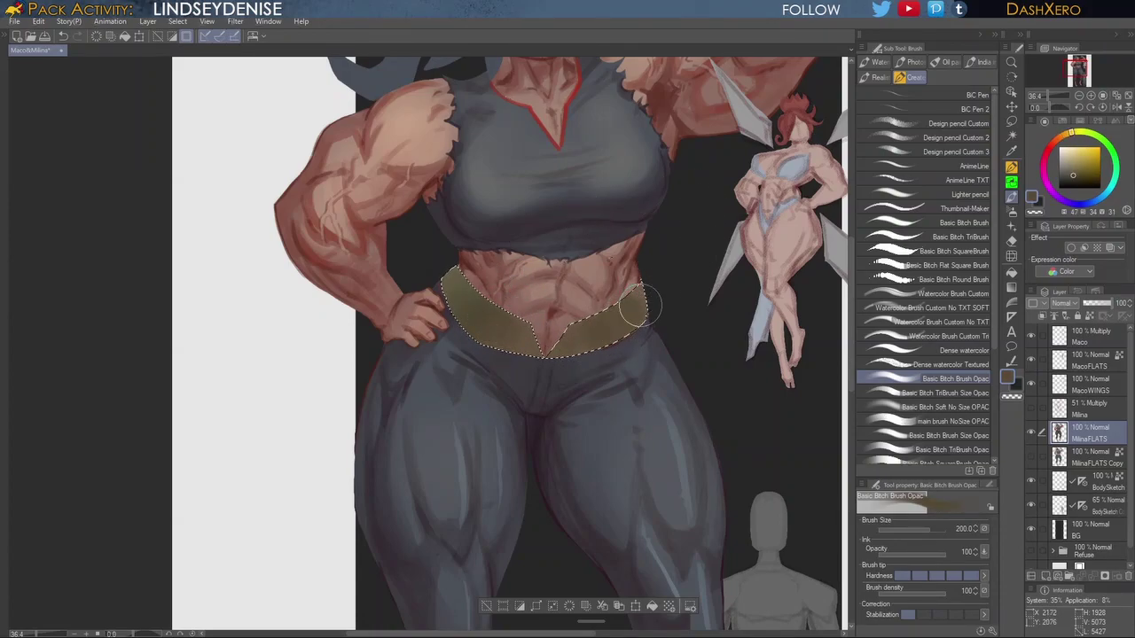
Step: Paint light golden highlights on both halves of the waistband with the Basic Bitch TriBrush Size Opac, blending them with sampled band tones
{"action": "left_click", "coordinate": [1080, 161]}
{"action": "left_click", "coordinate": [1076, 163]}
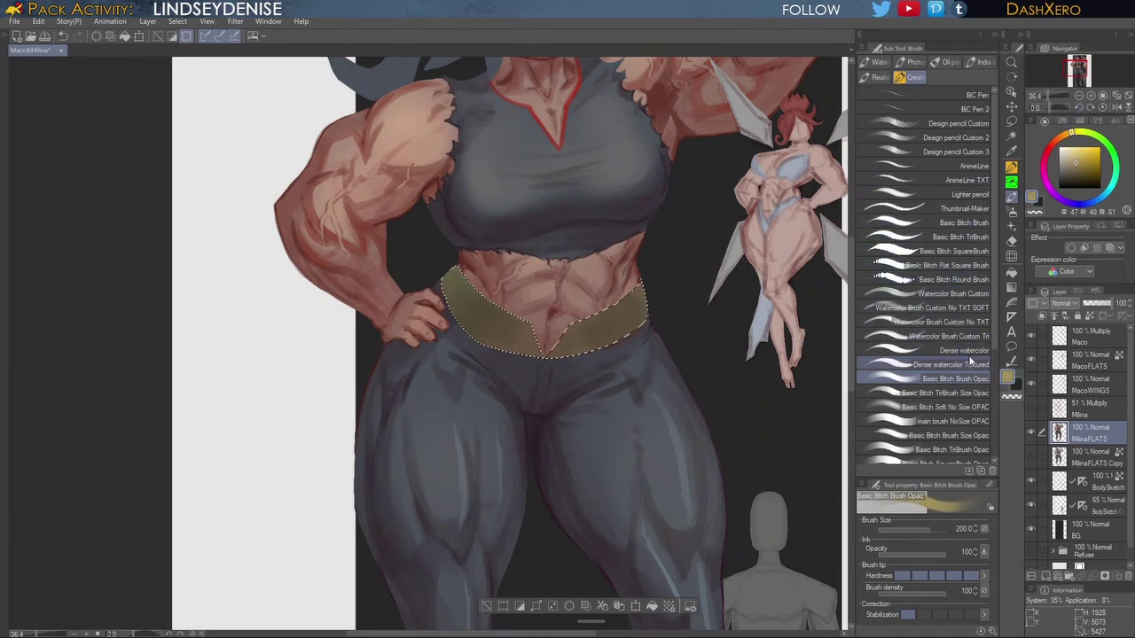
{"action": "left_click", "coordinate": [978, 394]}
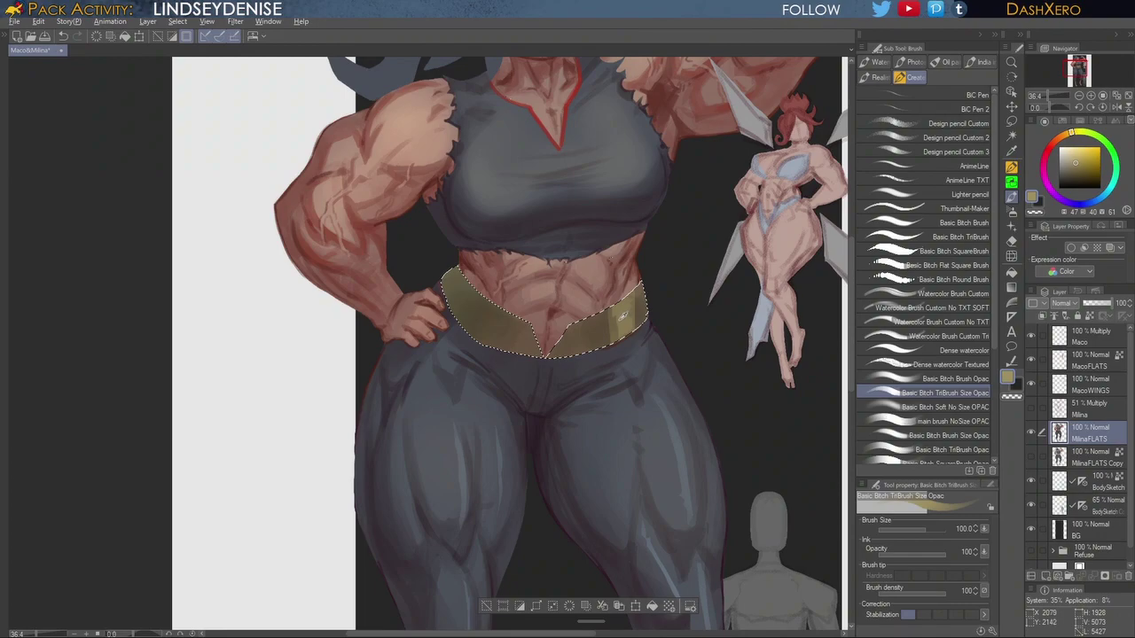
{"action": "left_click", "coordinate": [605, 326], "text": "alt"}
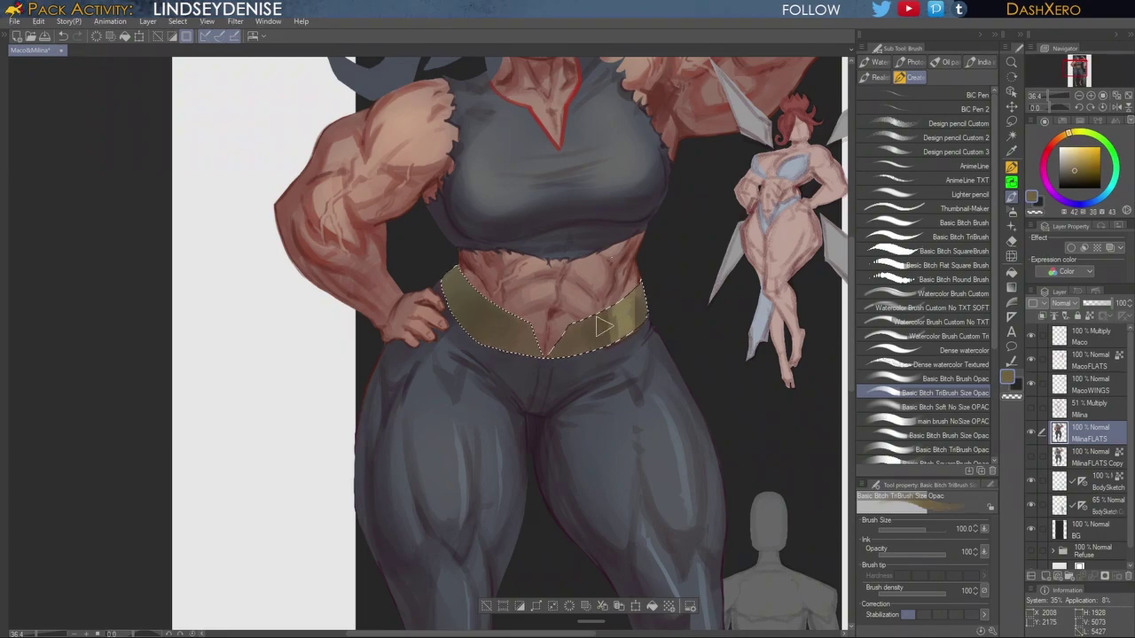
{"action": "left_click", "coordinate": [637, 290], "text": "alt"}
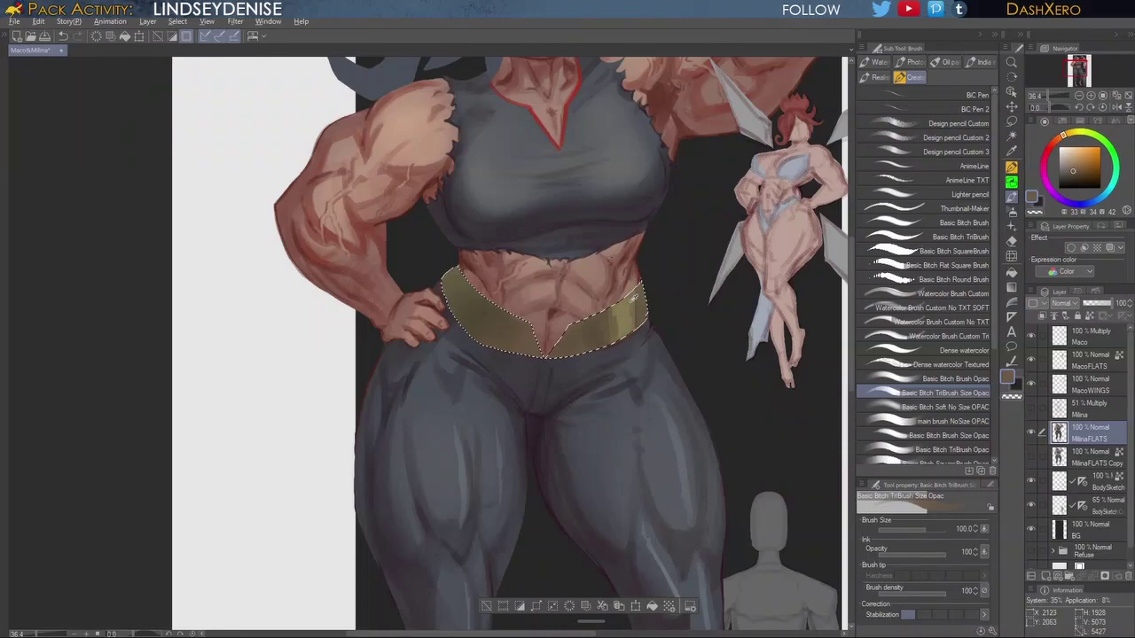
{"action": "left_click", "coordinate": [623, 304], "text": "alt"}
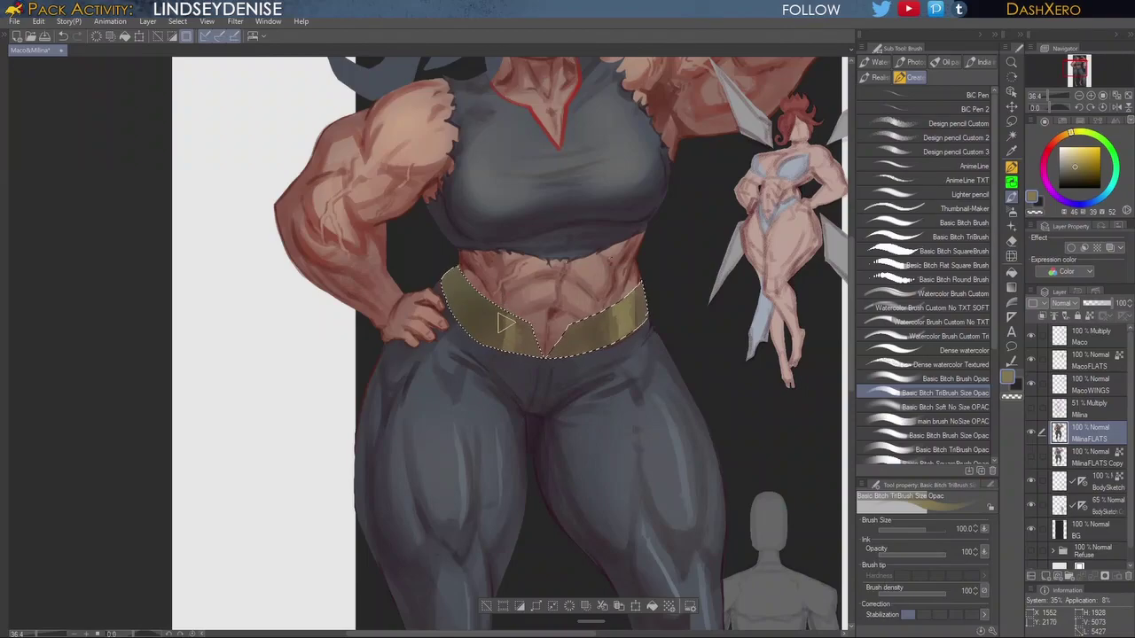
{"action": "left_click", "coordinate": [502, 327], "text": "alt"}
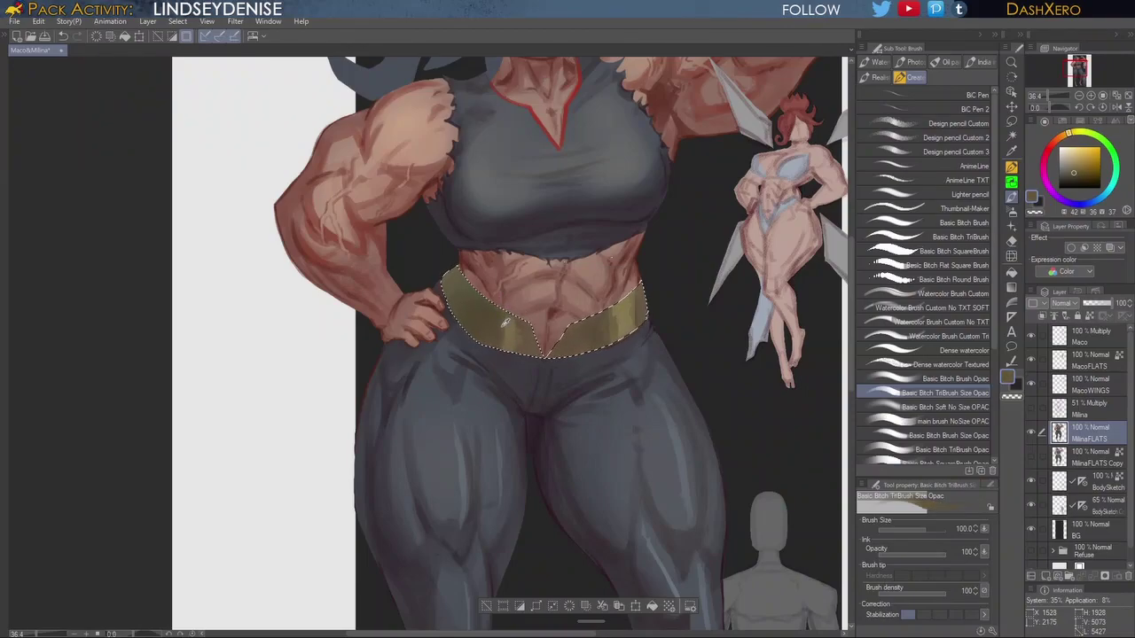
{"action": "mouse_move", "coordinate": [587, 376]}
{"action": "left_mouse_down"}
{"action": "mouse_move", "coordinate": [617, 465]}
{"action": "mouse_move", "coordinate": [589, 537]}
{"action": "left_mouse_up"}
{"action": "left_click_drag", "start_coordinate": [699, 388], "coordinate": [671, 425]}
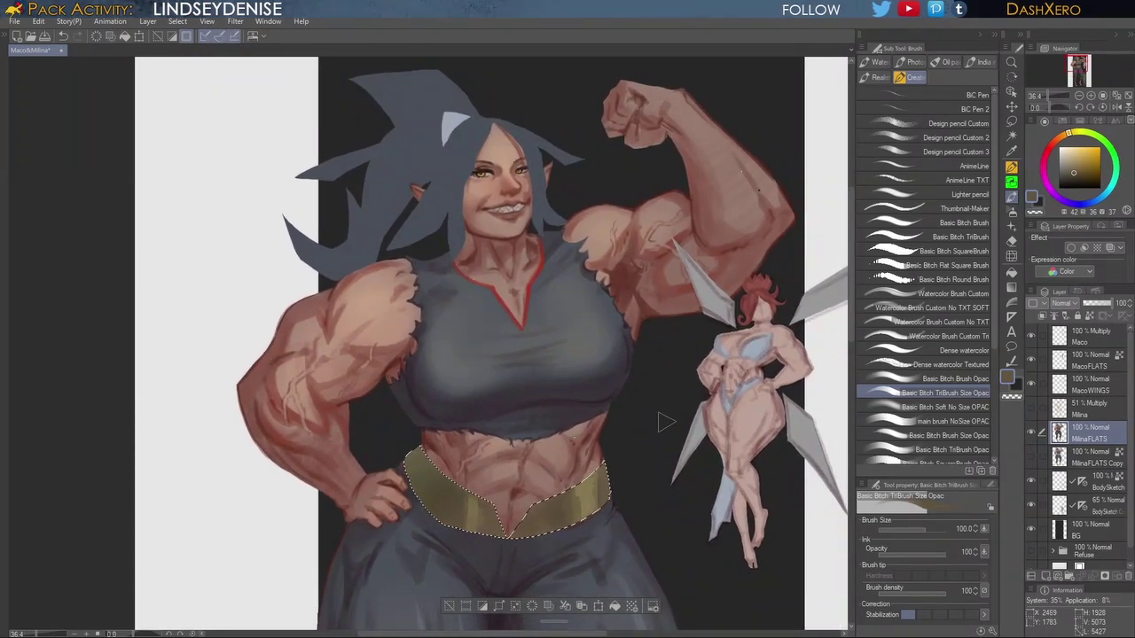
Step: Pick a dark purple from the shirt's shadow, darken it to HSV 324, 49, 11, set the brush size to 60 and clear the belt selection
{"action": "left_click_drag", "start_coordinate": [673, 488], "coordinate": [696, 376]}
{"action": "left_click_drag", "start_coordinate": [679, 422], "coordinate": [683, 404]}
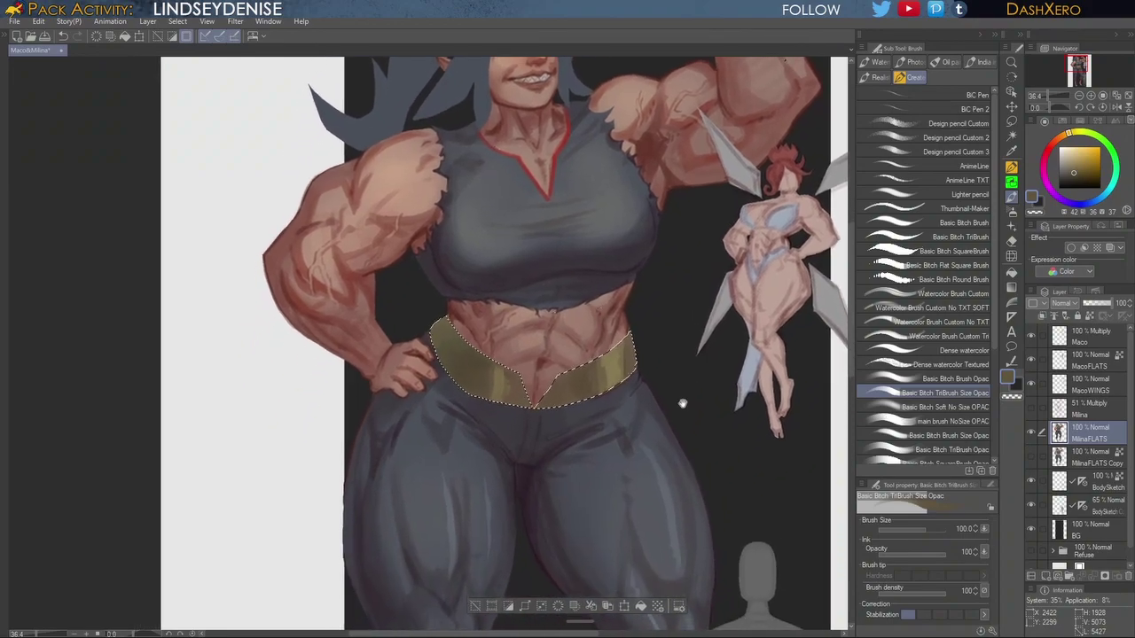
{"action": "left_click", "coordinate": [436, 255], "text": "alt"}
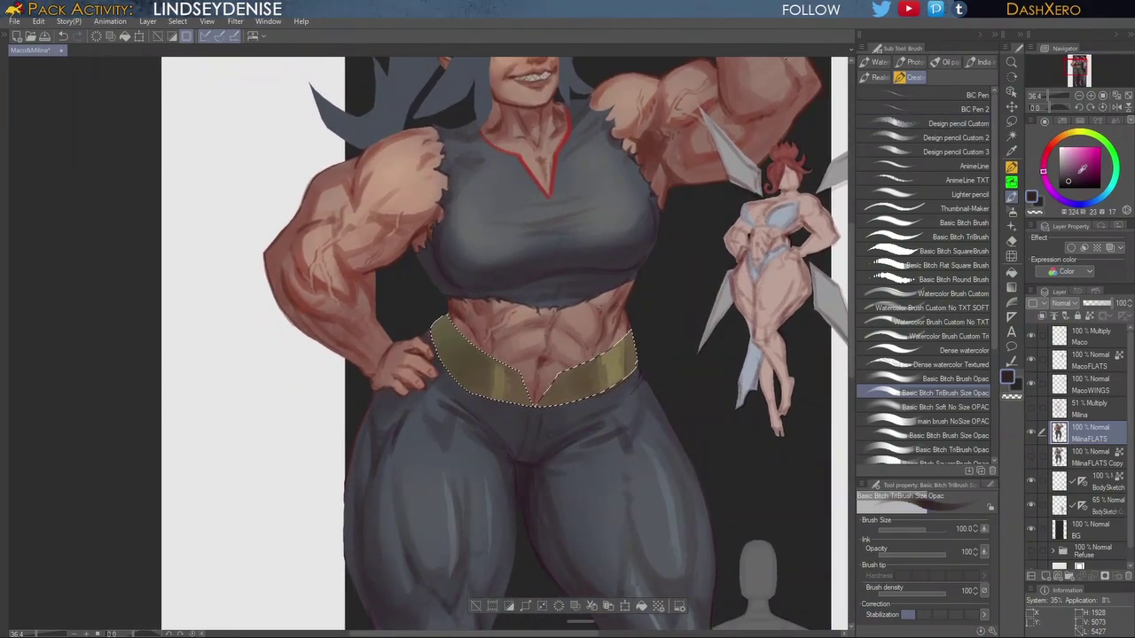
{"action": "left_click_drag", "start_coordinate": [1072, 182], "coordinate": [1079, 183]}
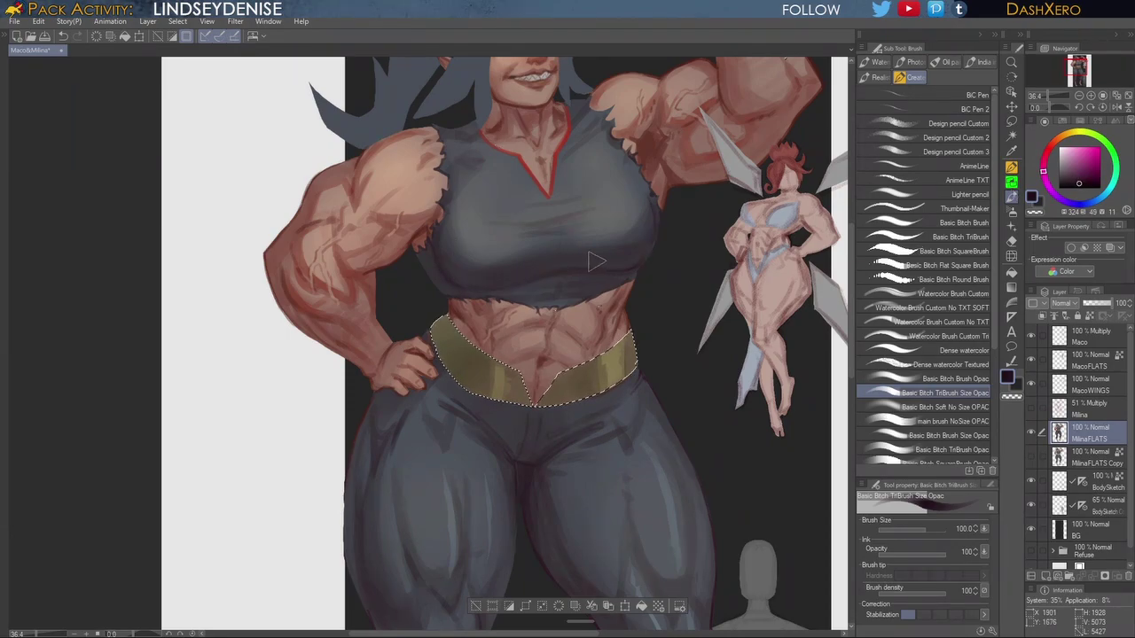
{"action": "key", "text": "bracketleft"}
{"action": "key", "text": "bracketleft"}
{"action": "key", "text": "bracketleft"}
{"action": "left_click_drag", "start_coordinate": [624, 281], "coordinate": [776, 245]}
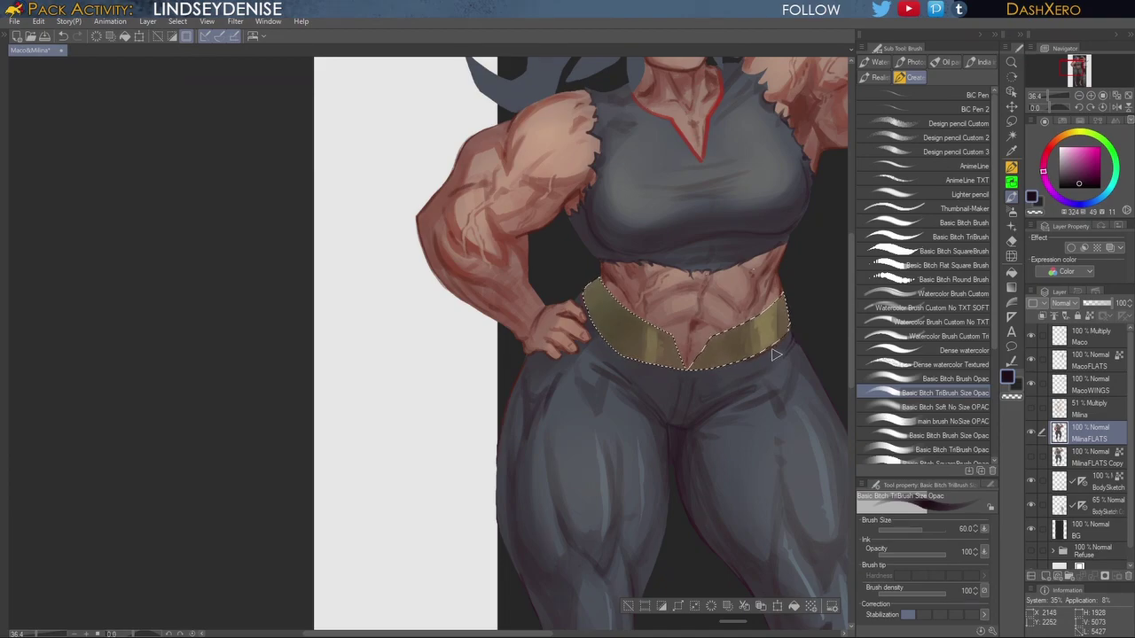
{"action": "key", "text": "ctrl+d"}
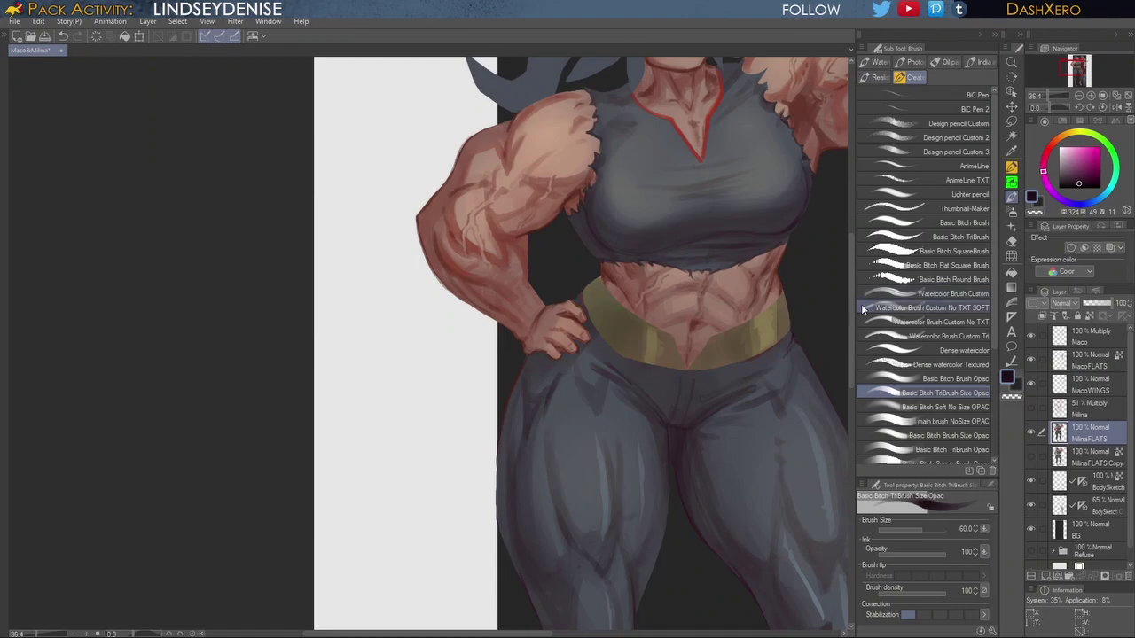
Step: Sample dark tones from the trousers and refine the shading on the thigh and knee of the leg below the planted hand
{"action": "mouse_move", "coordinate": [851, 336]}
{"action": "left_mouse_down"}
{"action": "mouse_move", "coordinate": [845, 275]}
{"action": "mouse_move", "coordinate": [848, 320]}
{"action": "left_mouse_up"}
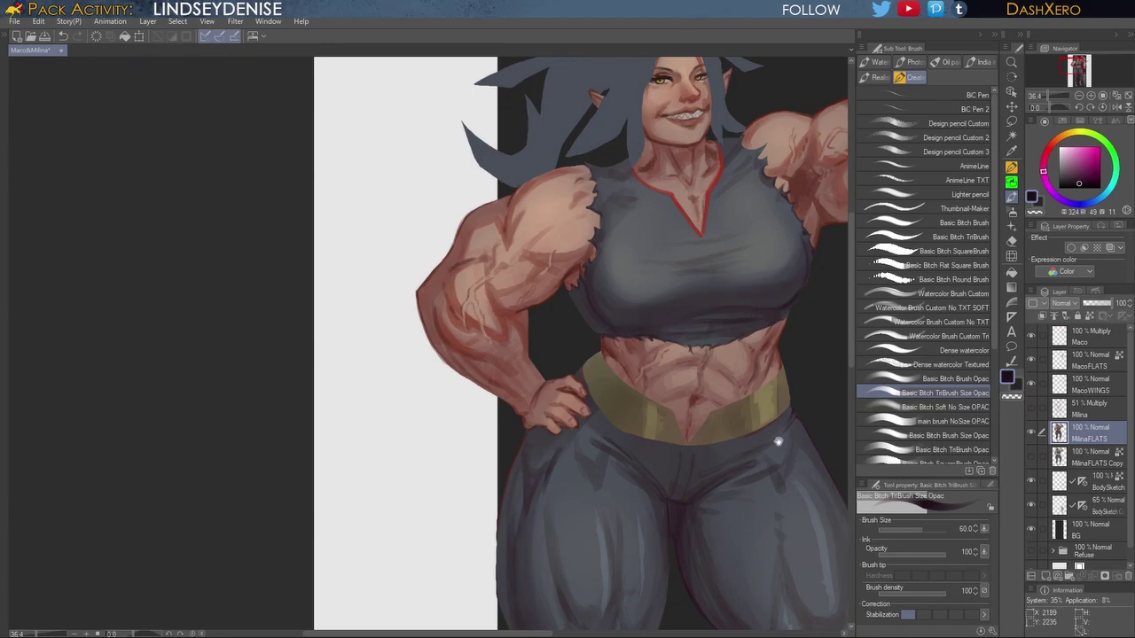
{"action": "scroll", "coordinate": [785, 429], "scroll_direction": "down", "scroll_amount": 8}
{"action": "scroll", "coordinate": [673, 364], "scroll_direction": "up", "scroll_amount": 5}
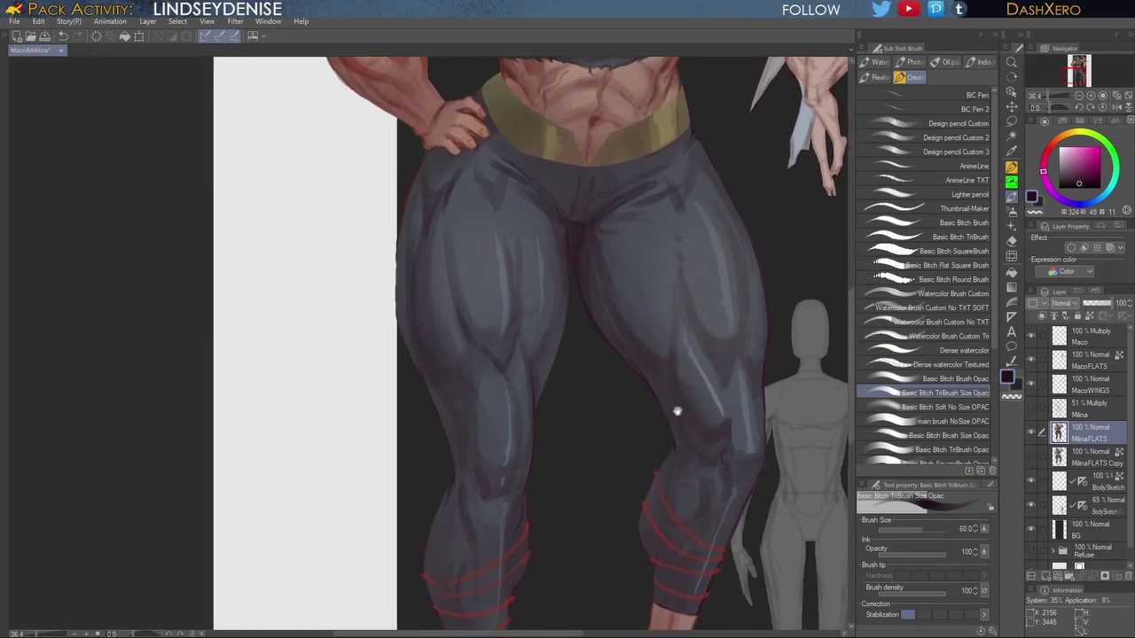
{"action": "scroll", "coordinate": [659, 398], "scroll_direction": "down", "scroll_amount": 4}
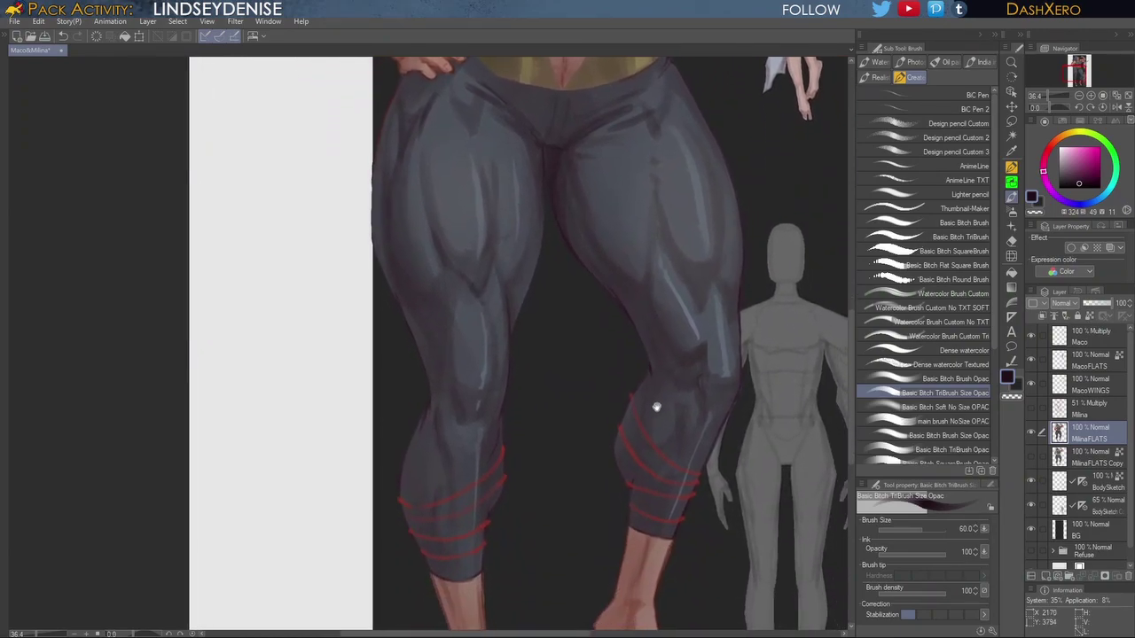
{"action": "left_click_drag", "start_coordinate": [662, 341], "coordinate": [656, 387]}
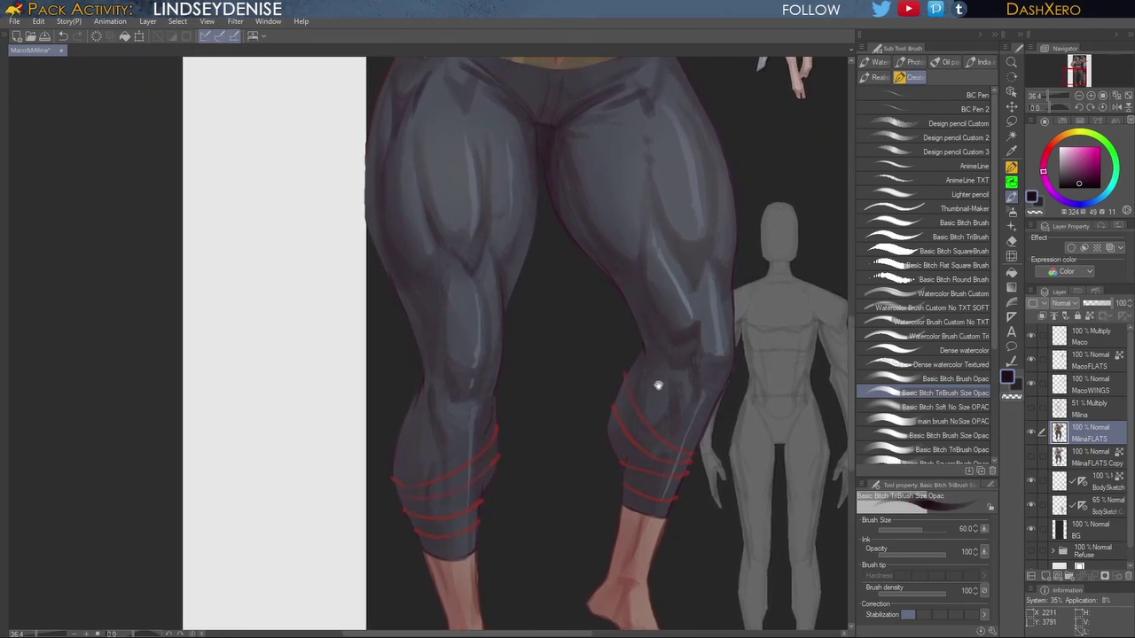
{"action": "mouse_move", "coordinate": [657, 387]}
{"action": "left_mouse_down"}
{"action": "mouse_move", "coordinate": [666, 358]}
{"action": "mouse_move", "coordinate": [658, 390]}
{"action": "left_mouse_up"}
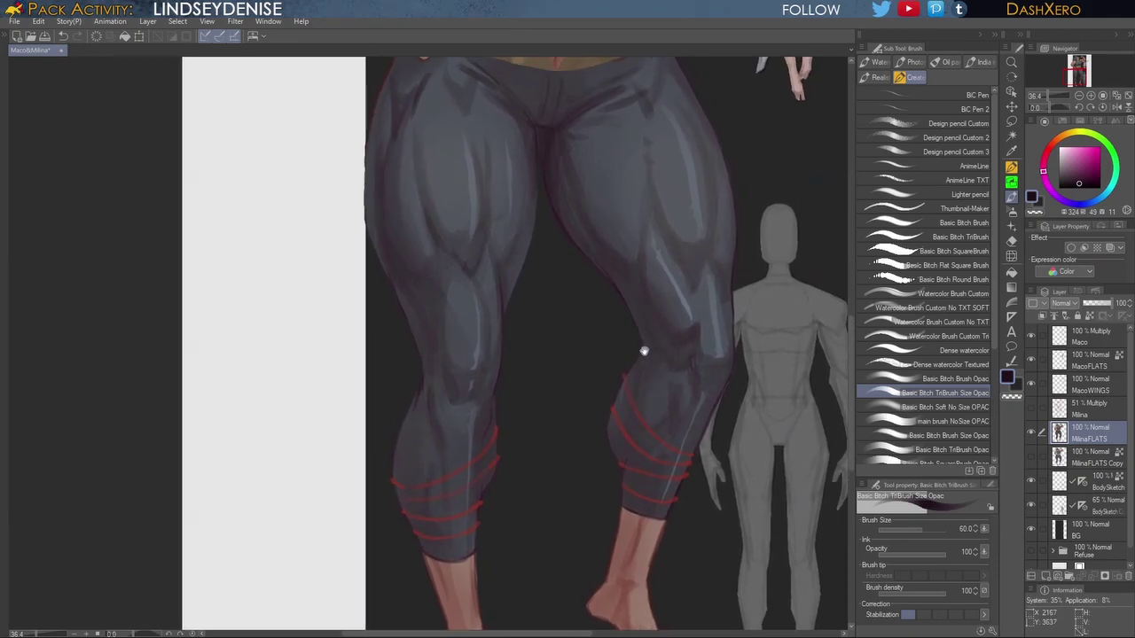
{"action": "left_click", "coordinate": [467, 250], "text": "alt"}
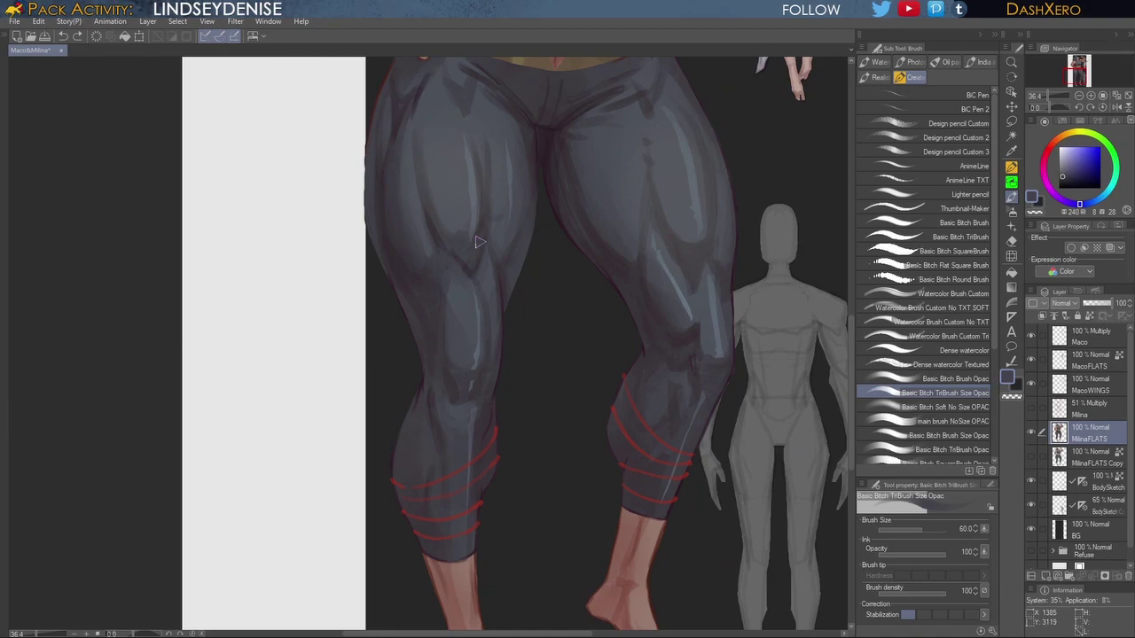
{"action": "left_click_drag", "start_coordinate": [542, 312], "coordinate": [544, 320]}
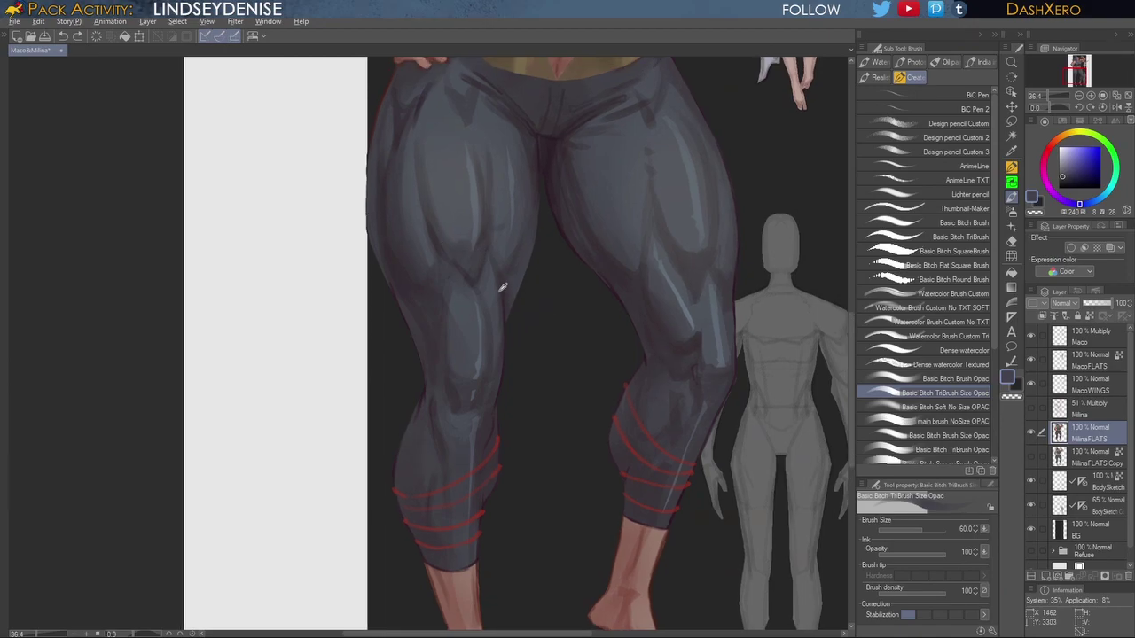
{"action": "left_click", "coordinate": [502, 294], "text": "alt"}
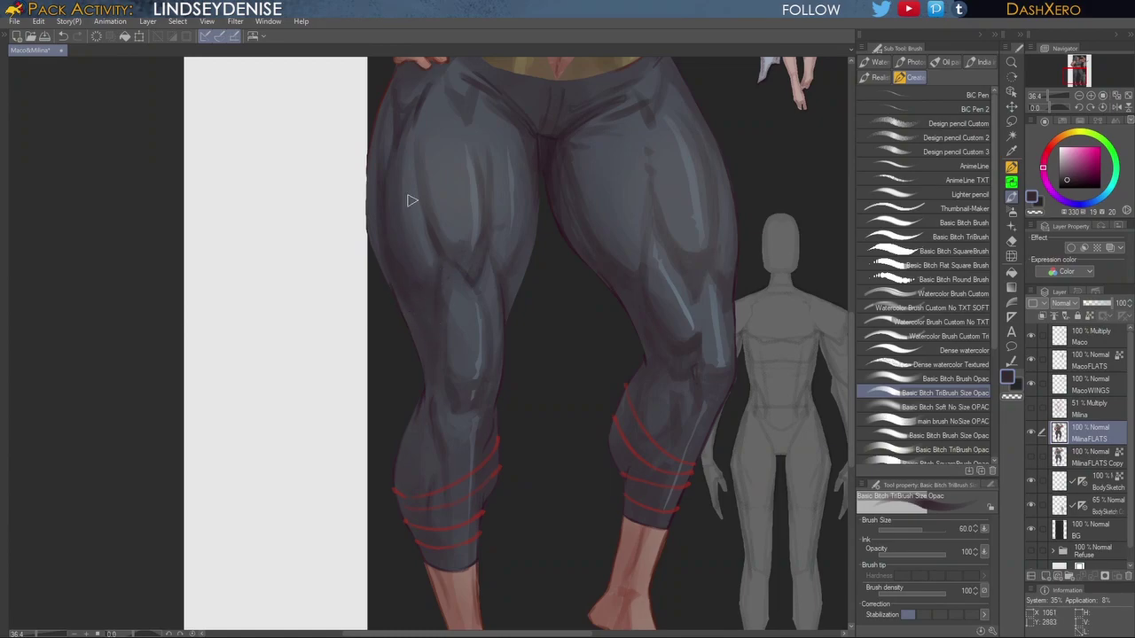
Step: Sample blue-grey and purple tones around the hip beneath the hand and blend the shading on the upper outer thigh
{"action": "left_click_drag", "start_coordinate": [544, 276], "coordinate": [568, 361]}
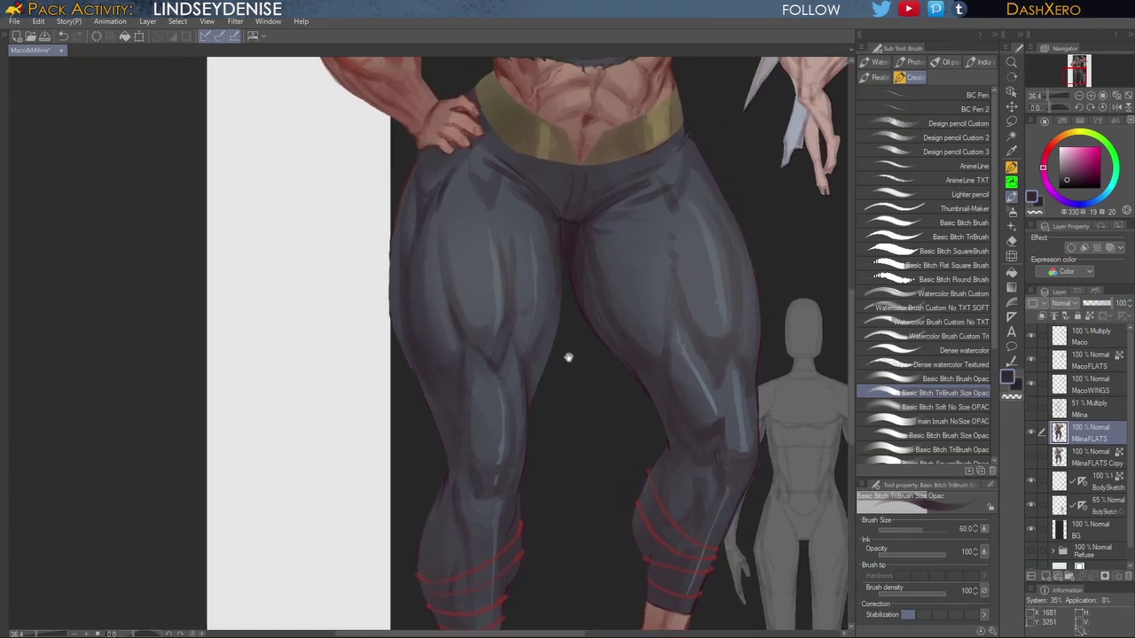
{"action": "left_click", "coordinate": [422, 197], "text": "alt"}
{"action": "left_click_drag", "start_coordinate": [631, 363], "coordinate": [605, 398]}
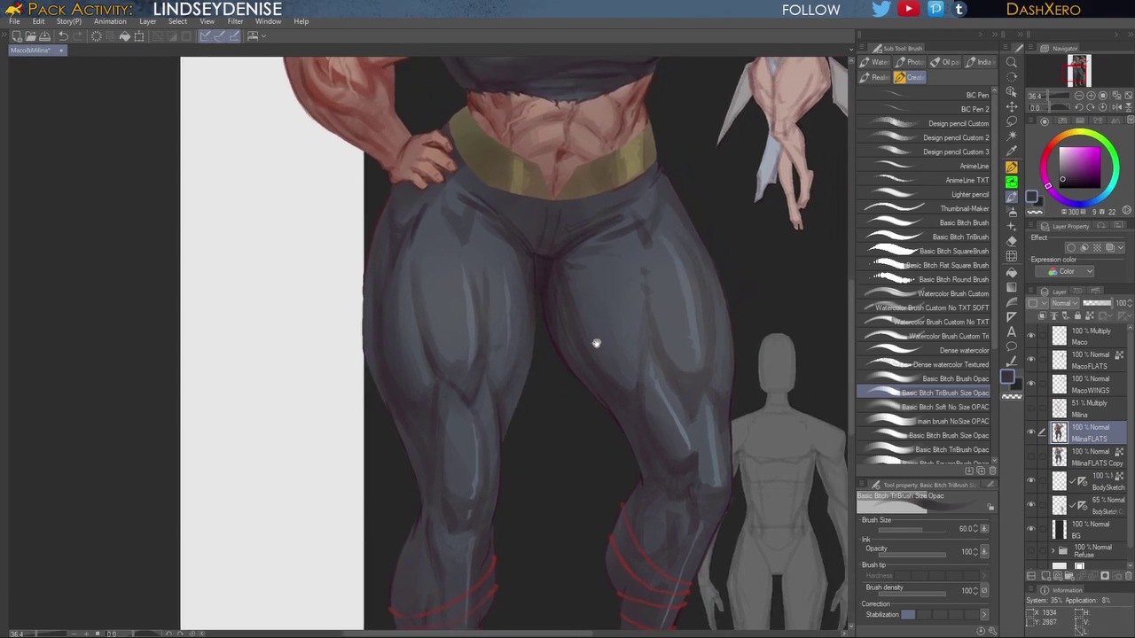
{"action": "left_click", "coordinate": [398, 227], "text": "alt"}
{"action": "left_click", "coordinate": [417, 204], "text": "alt"}
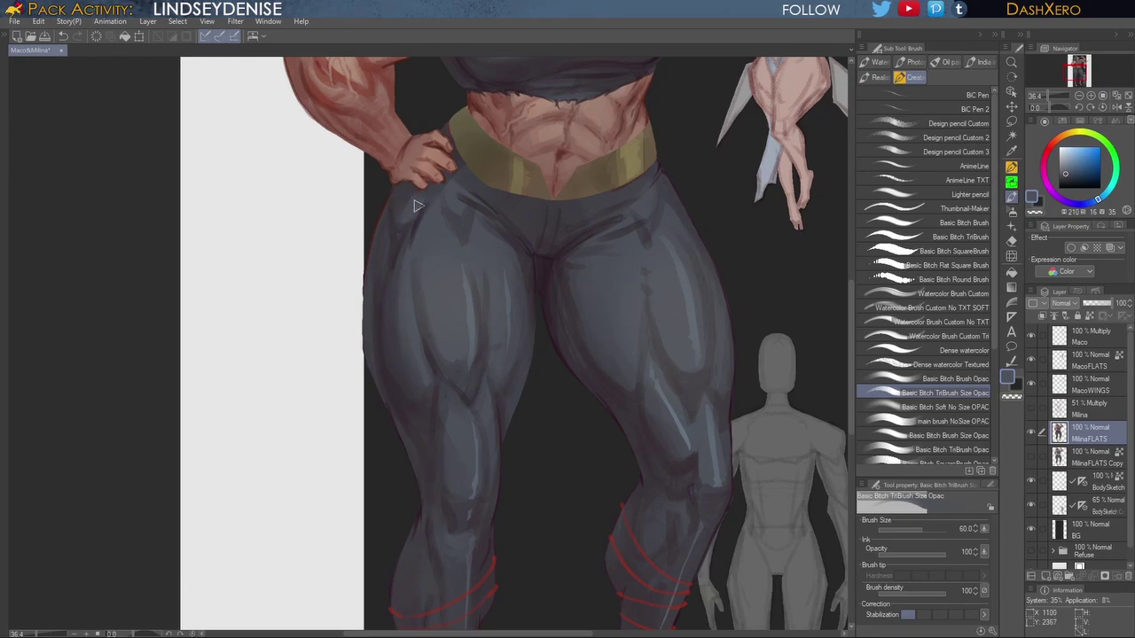
{"action": "left_click_drag", "start_coordinate": [609, 294], "coordinate": [571, 307]}
Step: Sample dark purples from the inner thigh, set the brush size to 30 and deepen the shadows and folds around the crotch
{"action": "left_click_drag", "start_coordinate": [671, 378], "coordinate": [705, 249]}
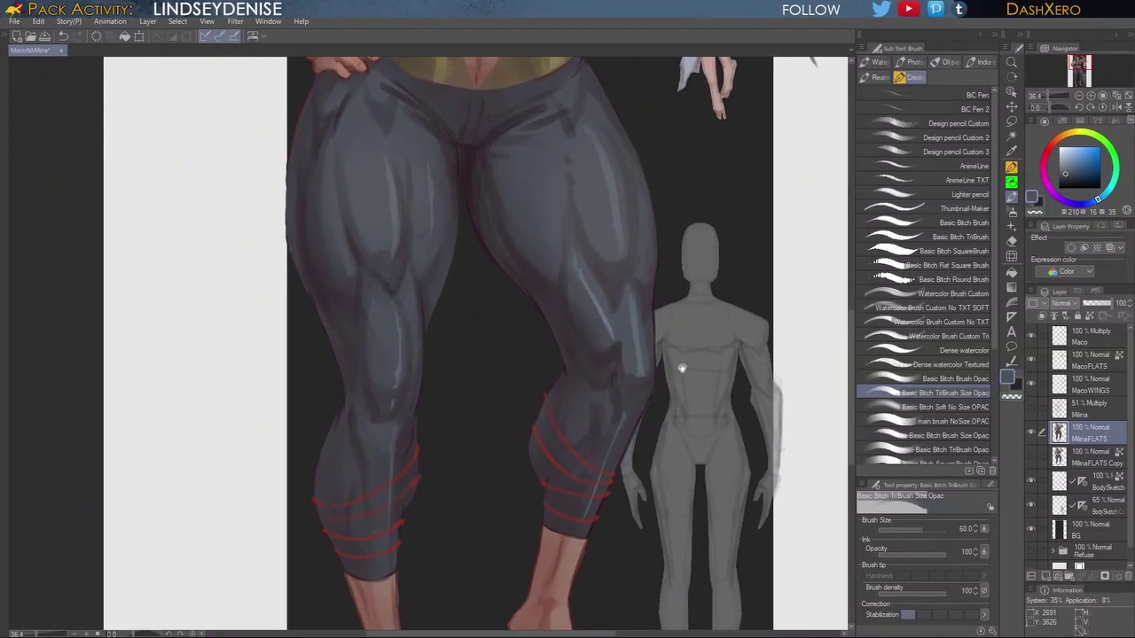
{"action": "left_click_drag", "start_coordinate": [682, 365], "coordinate": [680, 374]}
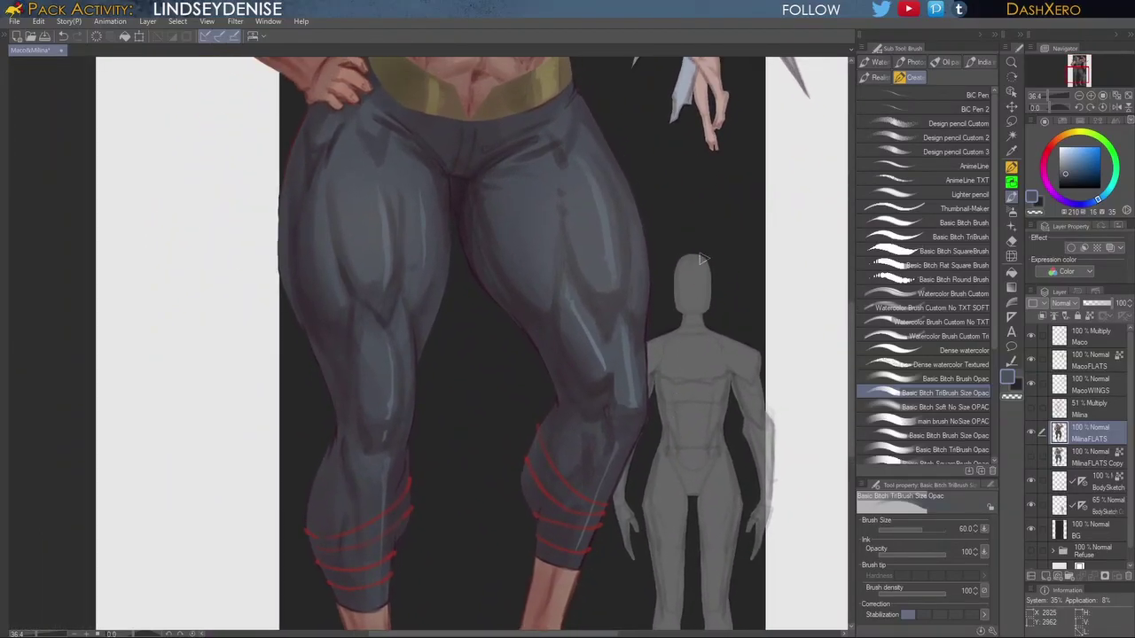
{"action": "left_click_drag", "start_coordinate": [514, 232], "coordinate": [553, 276]}
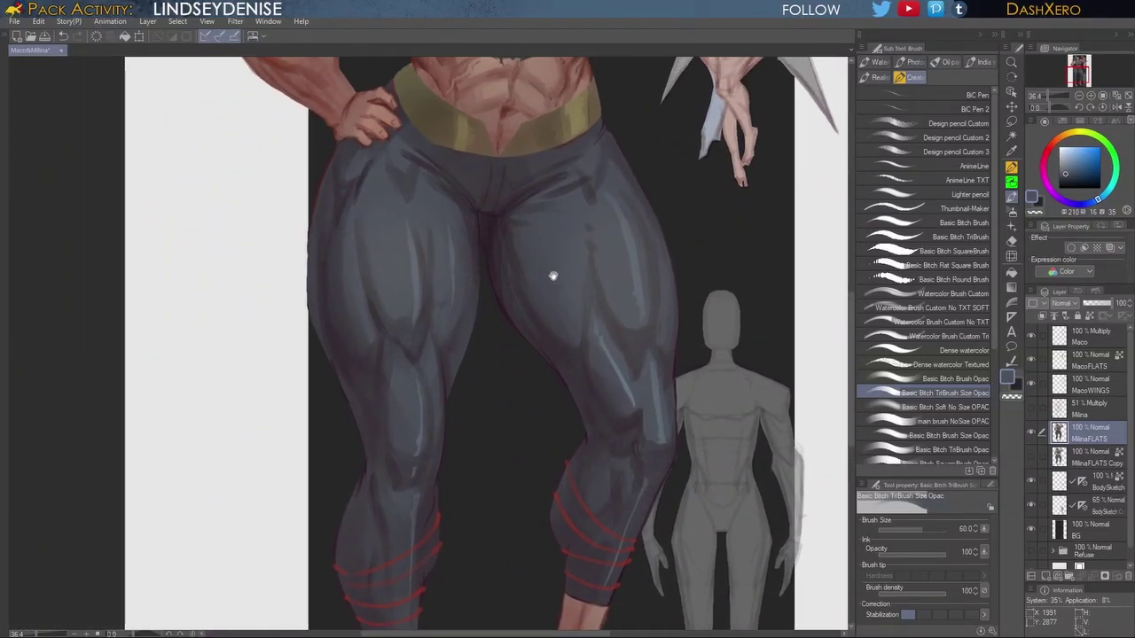
{"action": "left_click", "coordinate": [484, 222], "text": "alt"}
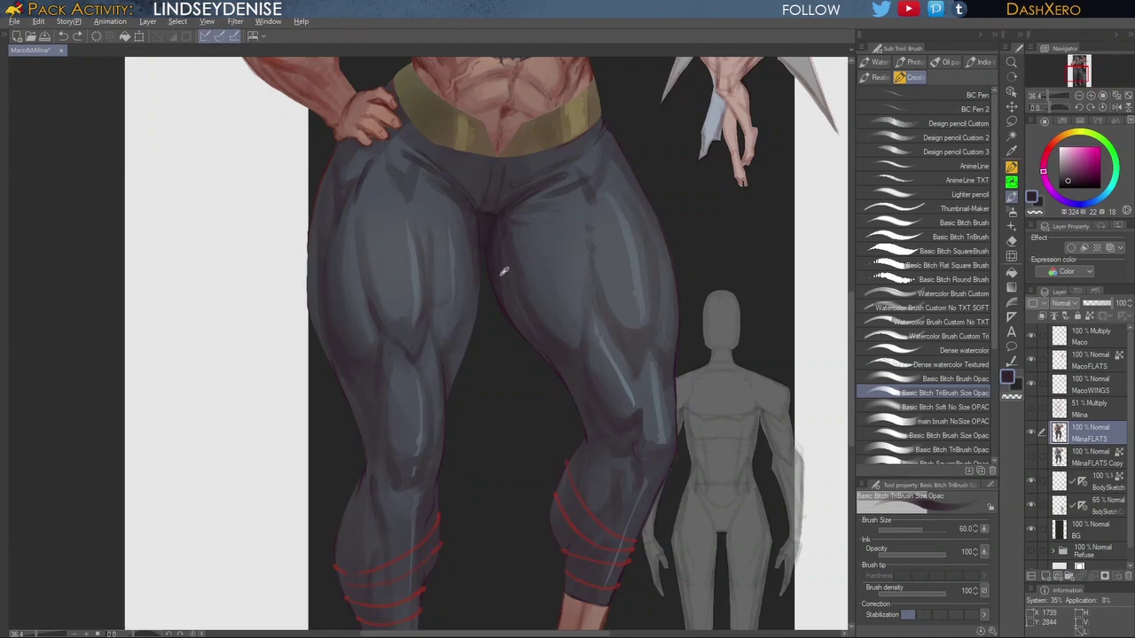
{"action": "left_click", "coordinate": [507, 304], "text": "alt"}
{"action": "key", "text": "bracketleft"}
{"action": "key", "text": "bracketleft"}
{"action": "key", "text": "bracketleft"}
{"action": "left_click_drag", "start_coordinate": [457, 196], "coordinate": [483, 239]}
{"action": "left_click_drag", "start_coordinate": [718, 360], "coordinate": [687, 390]}
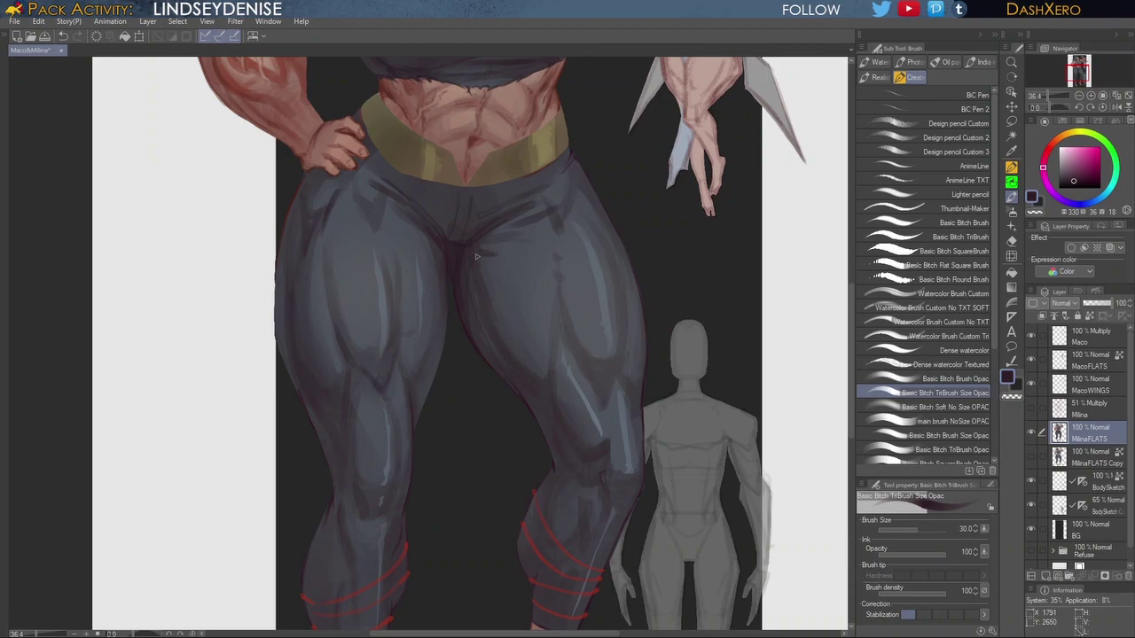
{"action": "left_click_drag", "start_coordinate": [516, 283], "coordinate": [520, 298]}
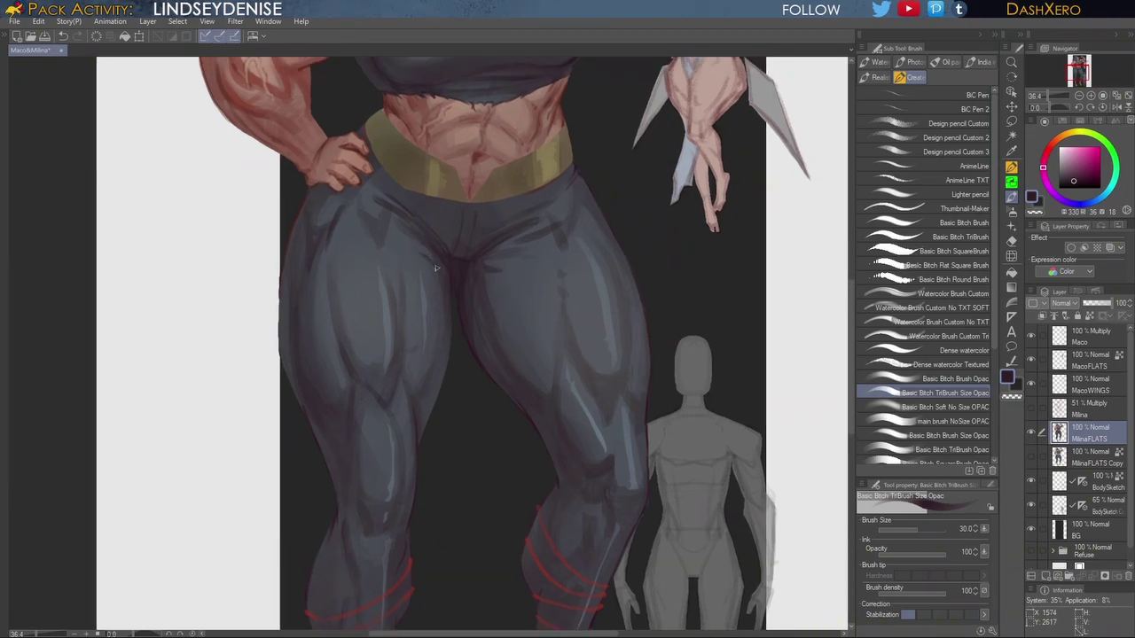
Step: Examine the trouser shading from the waist down to the calves
{"action": "left_click_drag", "start_coordinate": [699, 498], "coordinate": [691, 456]}
{"action": "left_click_drag", "start_coordinate": [670, 582], "coordinate": [718, 363]}
{"action": "scroll", "coordinate": [714, 359], "scroll_direction": "up", "scroll_amount": 10}
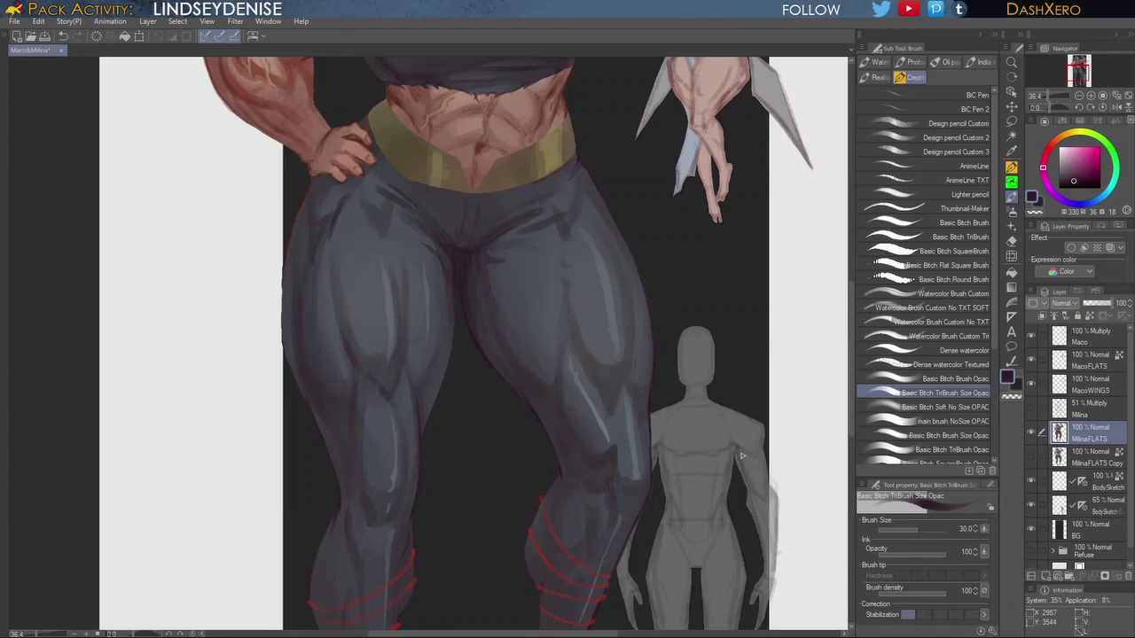
{"action": "mouse_move", "coordinate": [647, 385]}
{"action": "left_mouse_down"}
{"action": "mouse_move", "coordinate": [635, 347]}
{"action": "mouse_move", "coordinate": [633, 408]}
{"action": "mouse_move", "coordinate": [637, 377]}
{"action": "left_mouse_up"}
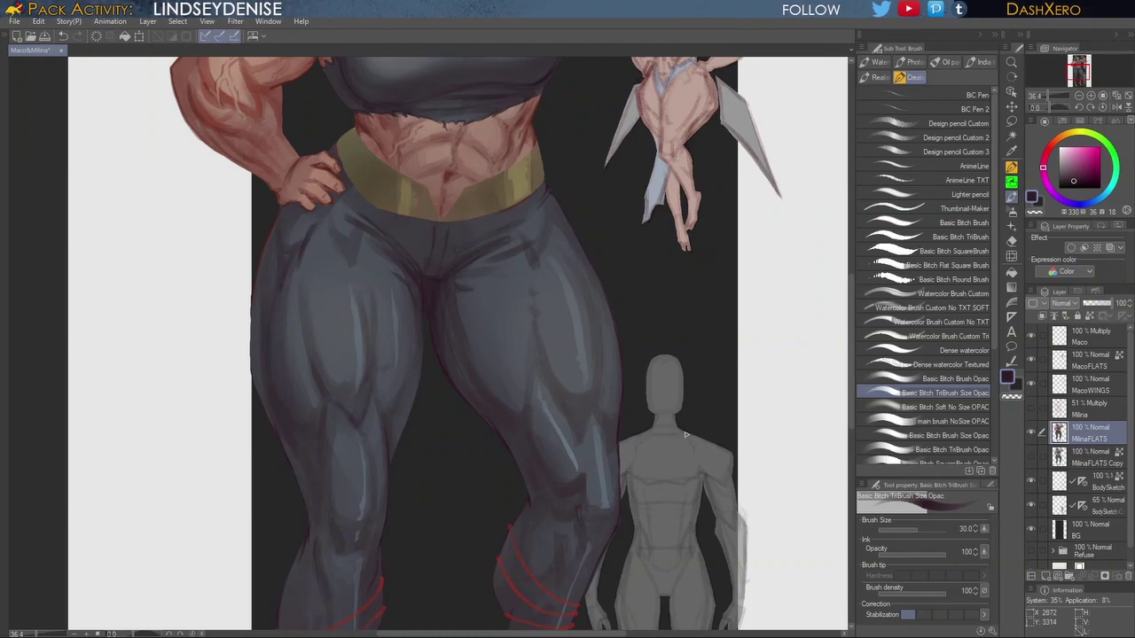
{"action": "mouse_move", "coordinate": [678, 406]}
{"action": "left_mouse_down"}
{"action": "mouse_move", "coordinate": [671, 381]}
{"action": "mouse_move", "coordinate": [690, 304]}
{"action": "mouse_move", "coordinate": [681, 390]}
{"action": "left_mouse_up"}
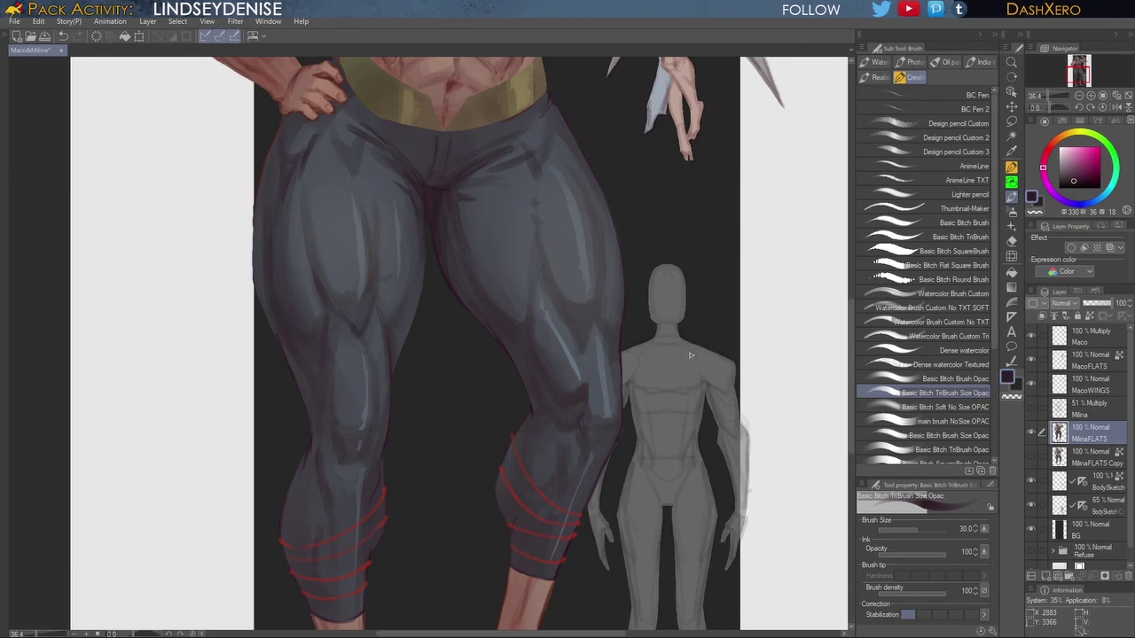
{"action": "left_click_drag", "start_coordinate": [668, 274], "coordinate": [643, 427]}
{"action": "left_click_drag", "start_coordinate": [666, 320], "coordinate": [663, 424]}
{"action": "left_click_drag", "start_coordinate": [646, 348], "coordinate": [663, 432]}
{"action": "left_click_drag", "start_coordinate": [572, 489], "coordinate": [654, 398]}
{"action": "left_click_drag", "start_coordinate": [631, 437], "coordinate": [654, 404]}
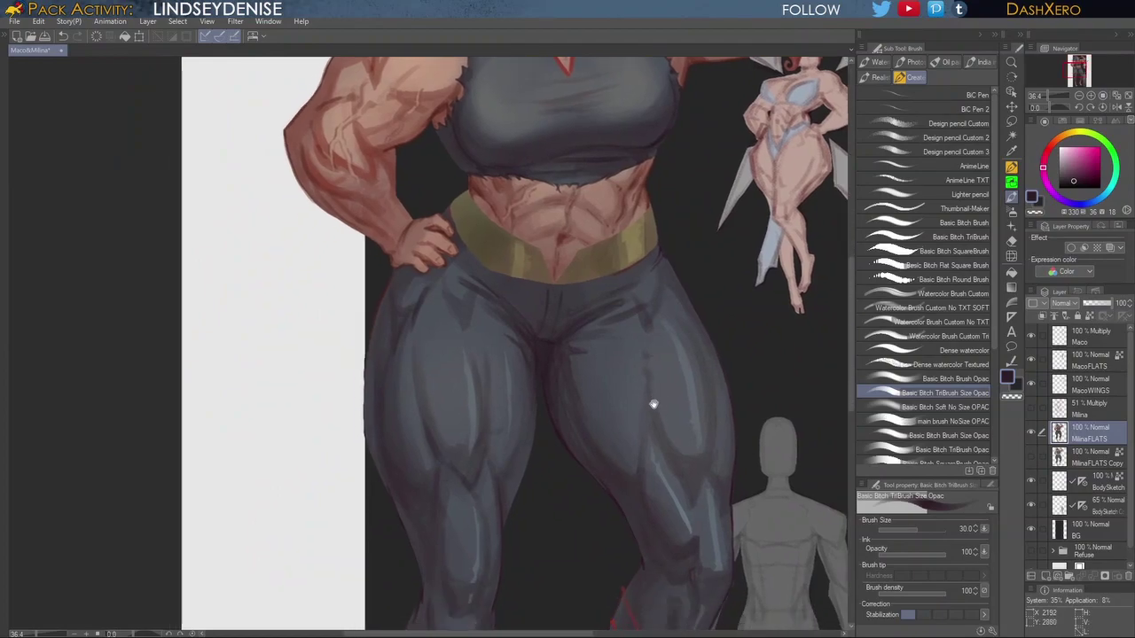
{"action": "left_click_drag", "start_coordinate": [660, 452], "coordinate": [662, 321]}
{"action": "left_click_drag", "start_coordinate": [652, 467], "coordinate": [656, 397]}
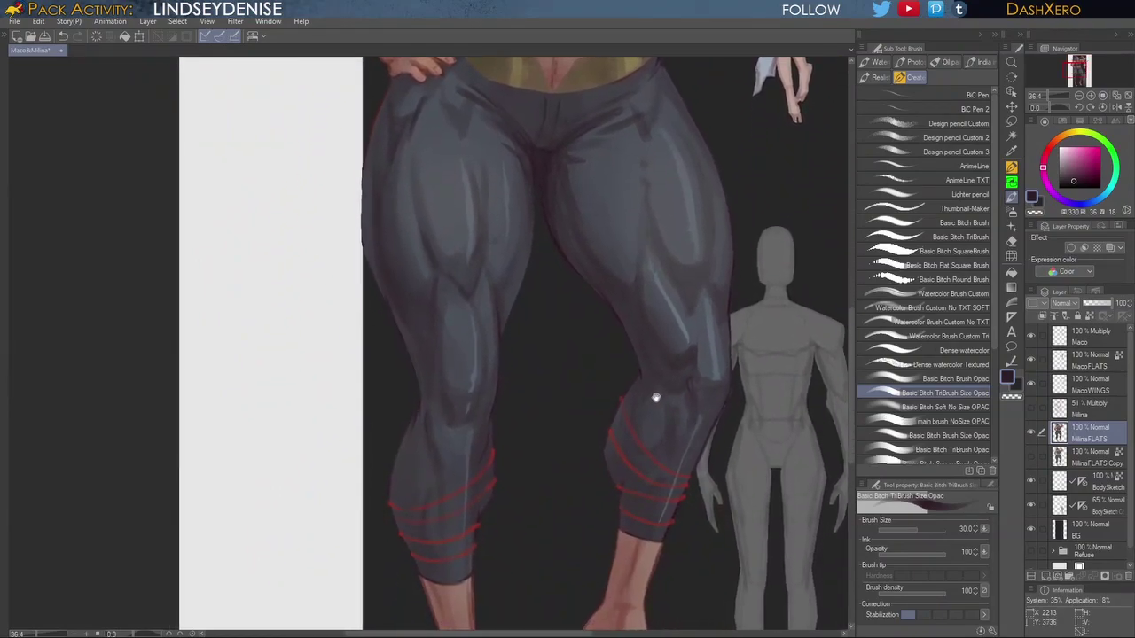
{"action": "scroll", "coordinate": [660, 425], "scroll_direction": "up", "scroll_amount": 5}
{"action": "scroll", "coordinate": [660, 443], "scroll_direction": "down", "scroll_amount": 5}
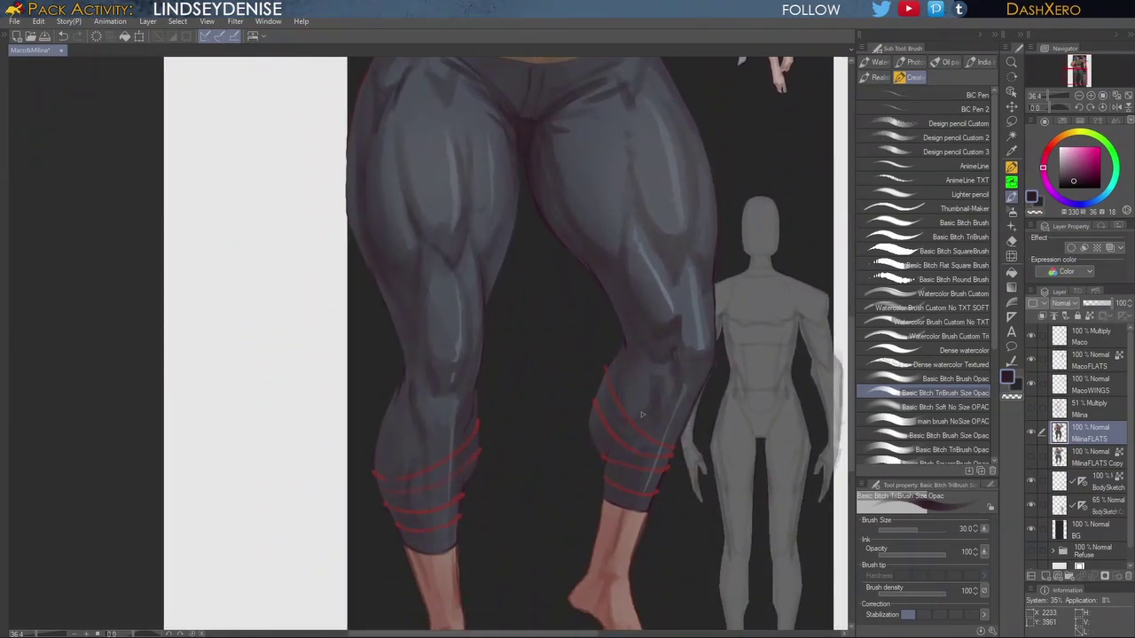
Step: Sample the calf bands' red, adjust it to HSV 5, 81, 51 and paint a red trim along the belt's upper V-shaped edge
{"action": "left_click", "coordinate": [598, 396], "text": "alt"}
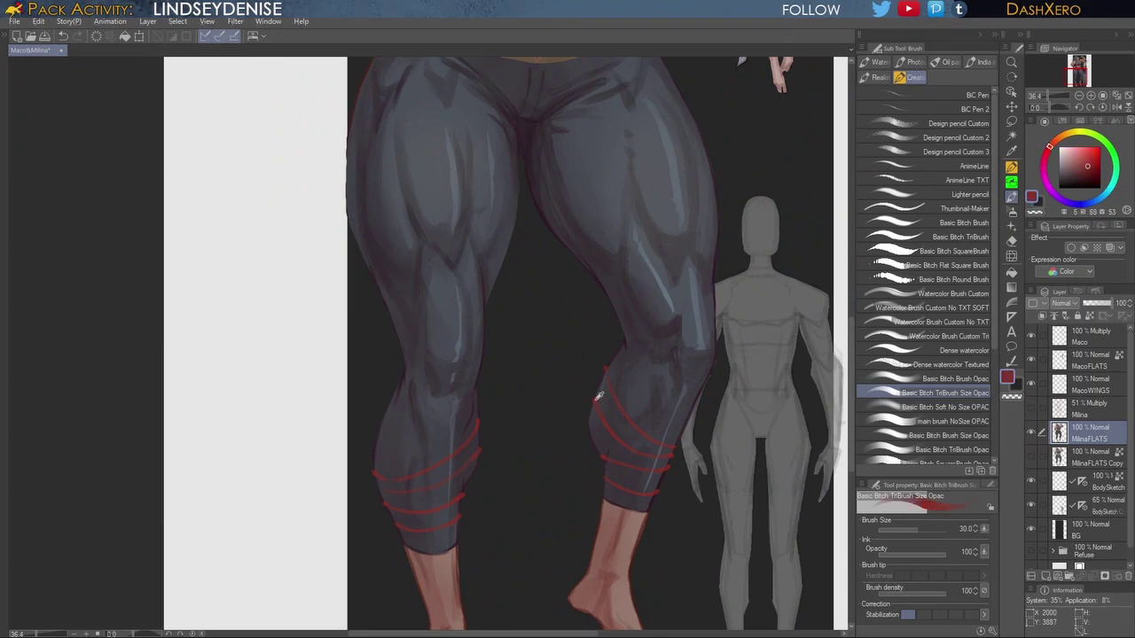
{"action": "left_click_drag", "start_coordinate": [1088, 172], "coordinate": [1092, 167]}
{"action": "scroll", "coordinate": [638, 390], "scroll_direction": "up", "scroll_amount": 5}
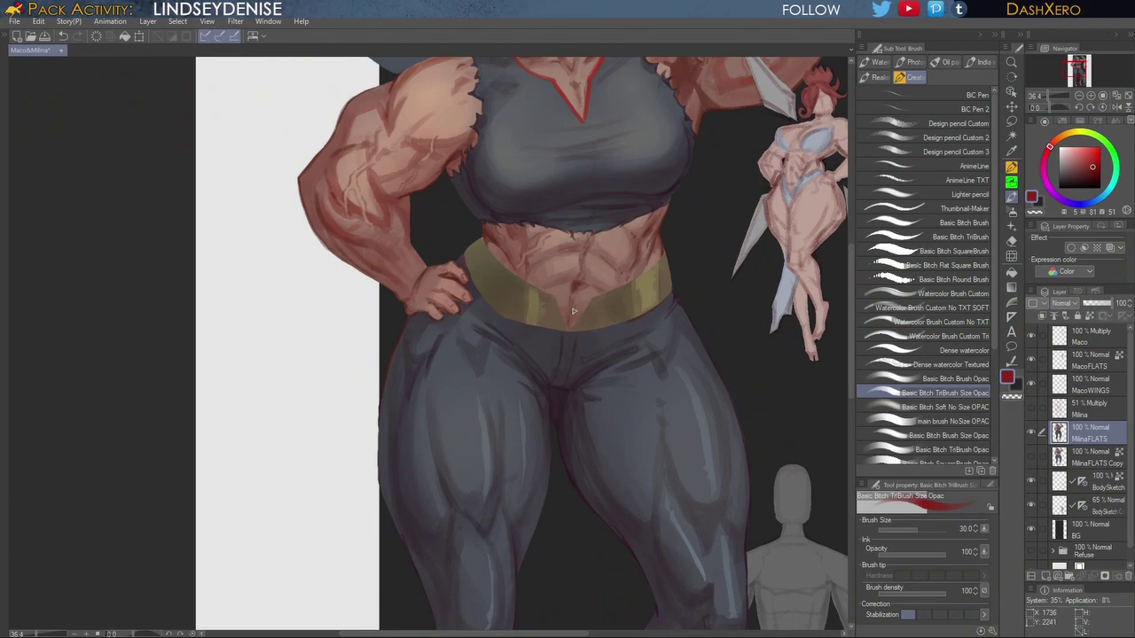
{"action": "mouse_move", "coordinate": [572, 328]}
{"action": "left_mouse_down"}
{"action": "mouse_move", "coordinate": [592, 292]}
{"action": "mouse_move", "coordinate": [663, 253]}
{"action": "left_mouse_up"}
{"action": "mouse_move", "coordinate": [570, 328]}
{"action": "left_mouse_down"}
{"action": "mouse_move", "coordinate": [536, 262]}
{"action": "mouse_move", "coordinate": [499, 264]}
{"action": "mouse_move", "coordinate": [552, 295]}
{"action": "mouse_move", "coordinate": [482, 239]}
{"action": "left_mouse_up"}
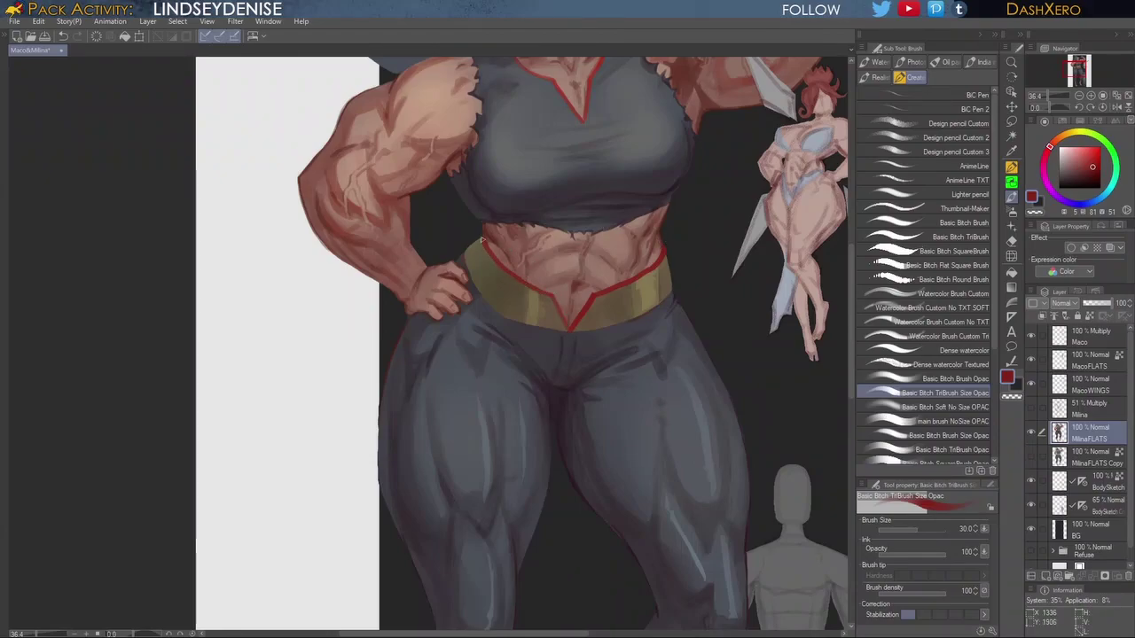
Step: Paint the red trim along the belt's side and lower edges, undoing the unwanted strokes
{"action": "mouse_move", "coordinate": [465, 249]}
{"action": "left_mouse_down"}
{"action": "mouse_move", "coordinate": [481, 295]}
{"action": "mouse_move", "coordinate": [510, 318]}
{"action": "left_mouse_up"}
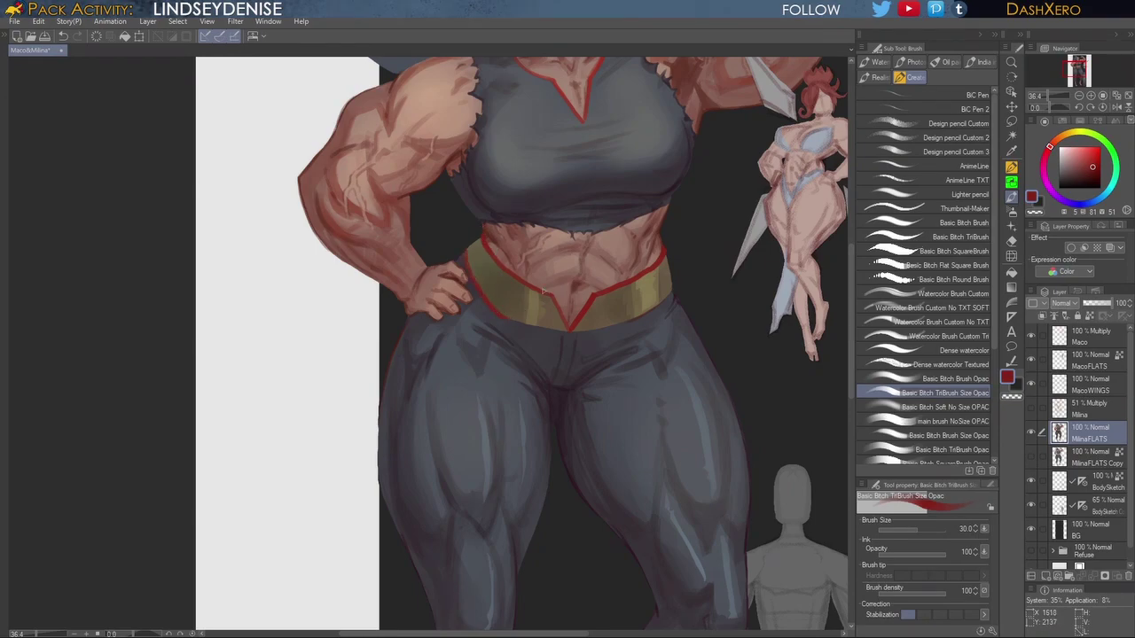
{"action": "left_click_drag", "start_coordinate": [594, 336], "coordinate": [525, 346]}
{"action": "key", "text": "ctrl+z"}
{"action": "key", "text": "ctrl+z"}
{"action": "mouse_move", "coordinate": [397, 261]}
{"action": "left_mouse_down"}
{"action": "mouse_move", "coordinate": [408, 295]}
{"action": "mouse_move", "coordinate": [465, 334]}
{"action": "mouse_move", "coordinate": [598, 305]}
{"action": "left_mouse_up"}
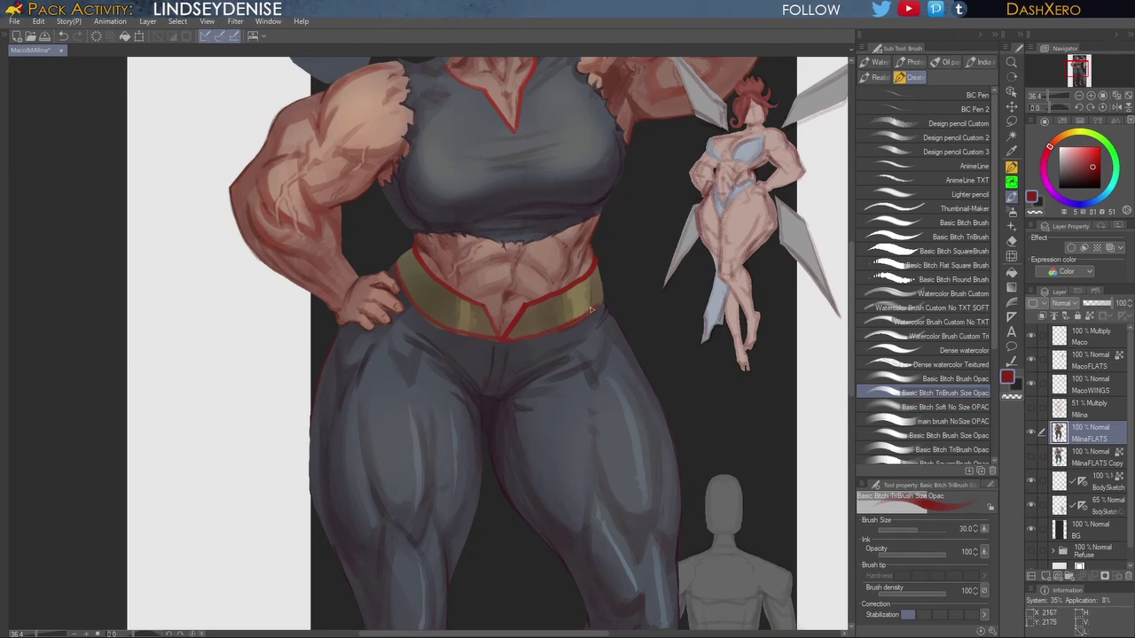
{"action": "left_click_drag", "start_coordinate": [701, 382], "coordinate": [697, 360]}
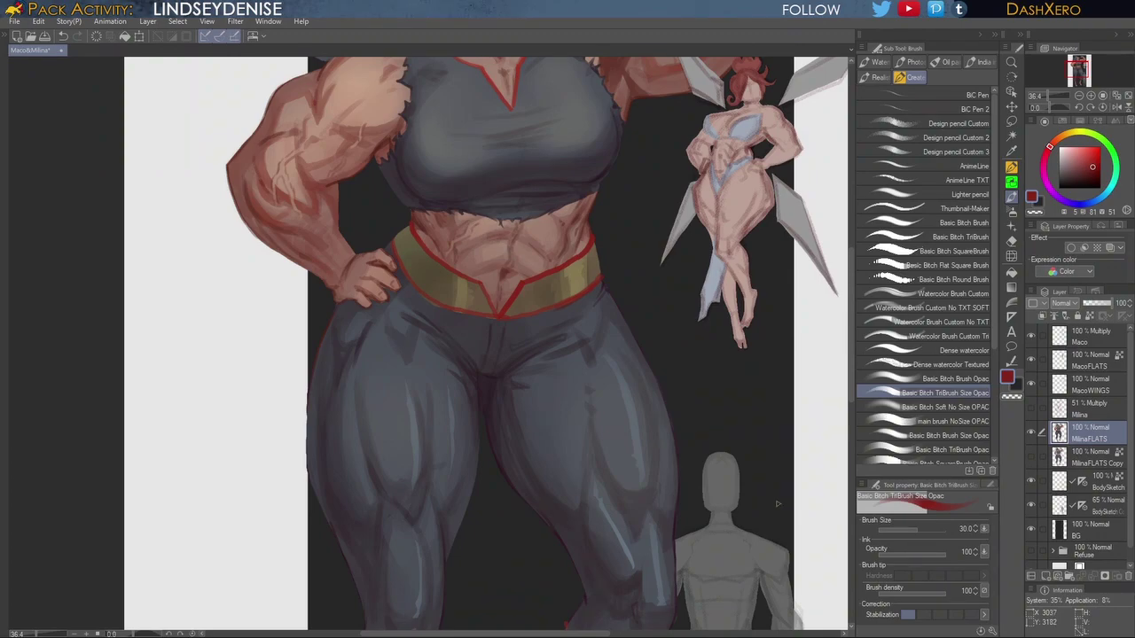
{"action": "left_click_drag", "start_coordinate": [664, 476], "coordinate": [750, 222]}
{"action": "left_click_drag", "start_coordinate": [700, 500], "coordinate": [701, 409]}
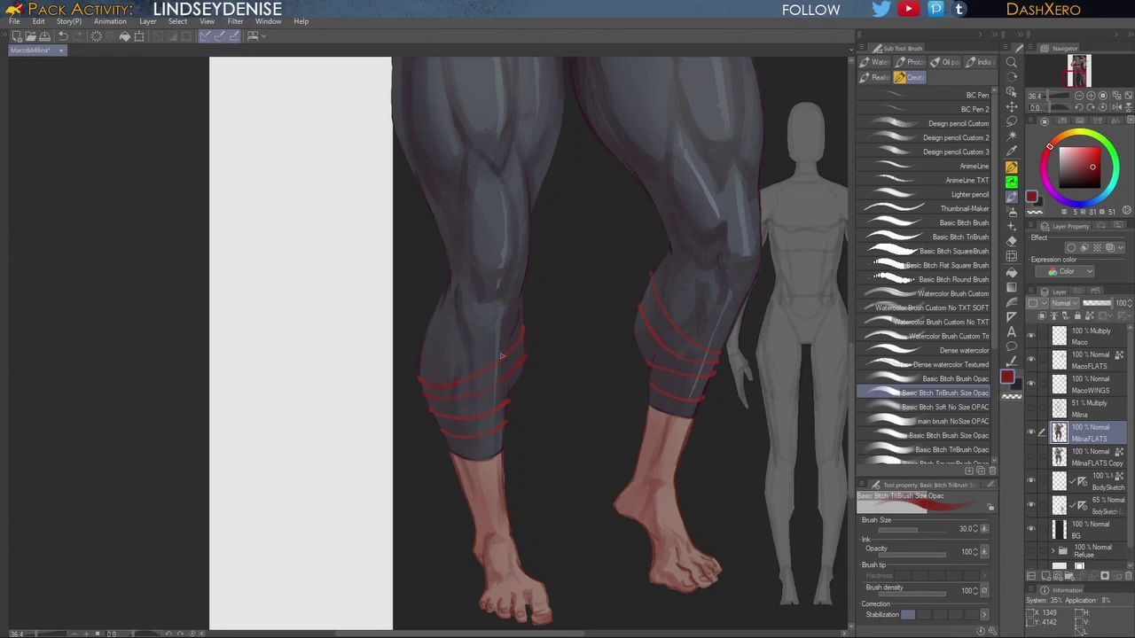
Step: Sample the pale patch at the hair's crown, adjust the colour to HSV 82, 11, 90, try a few strokes on it and undo them
{"action": "left_click_drag", "start_coordinate": [746, 385], "coordinate": [711, 475]}
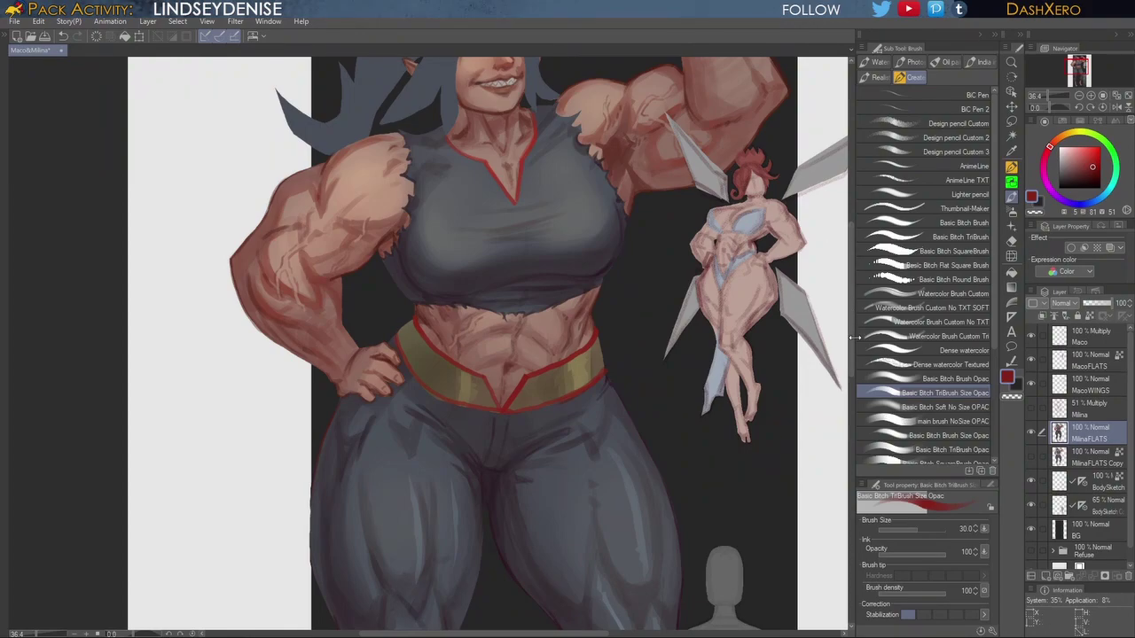
{"action": "left_click_drag", "start_coordinate": [849, 346], "coordinate": [845, 291]}
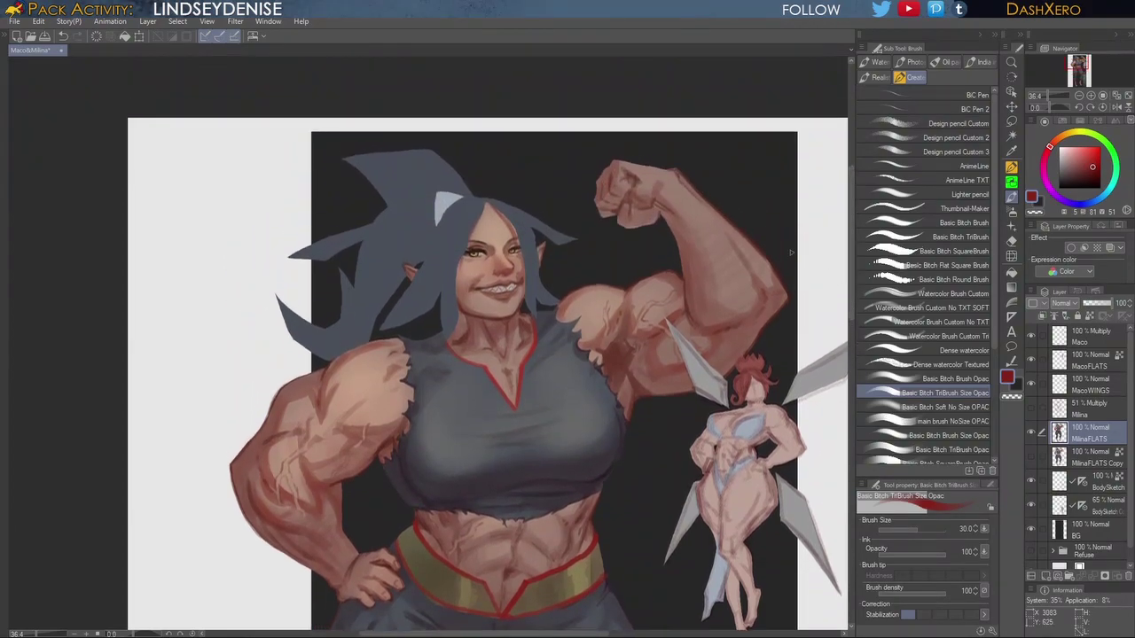
{"action": "left_click_drag", "start_coordinate": [620, 329], "coordinate": [683, 387]}
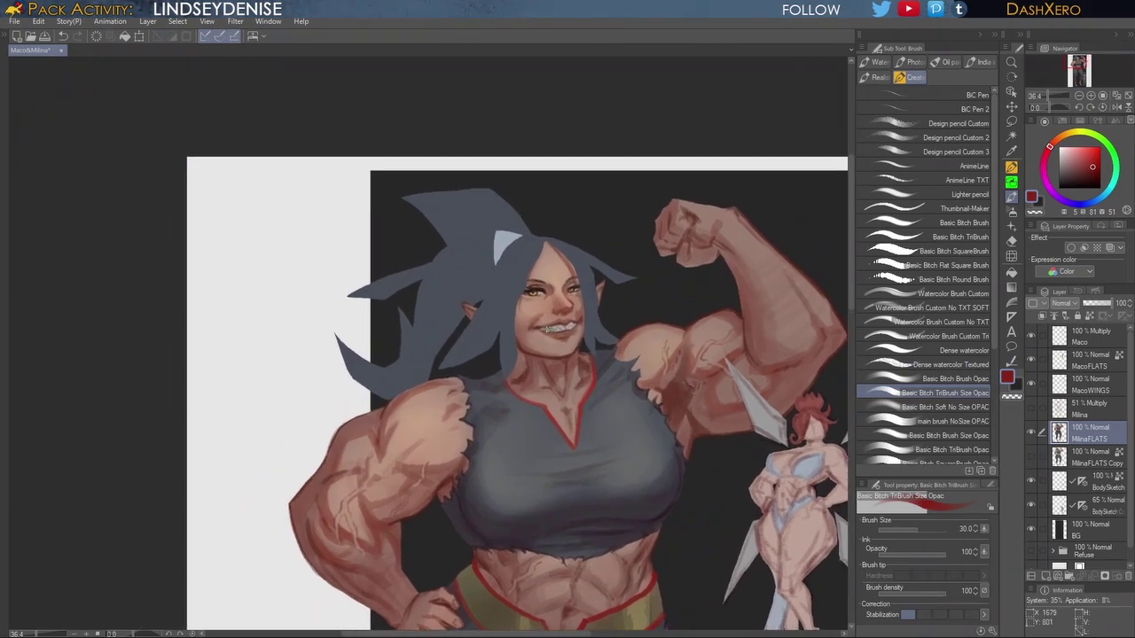
{"action": "left_click", "coordinate": [511, 235], "text": "alt"}
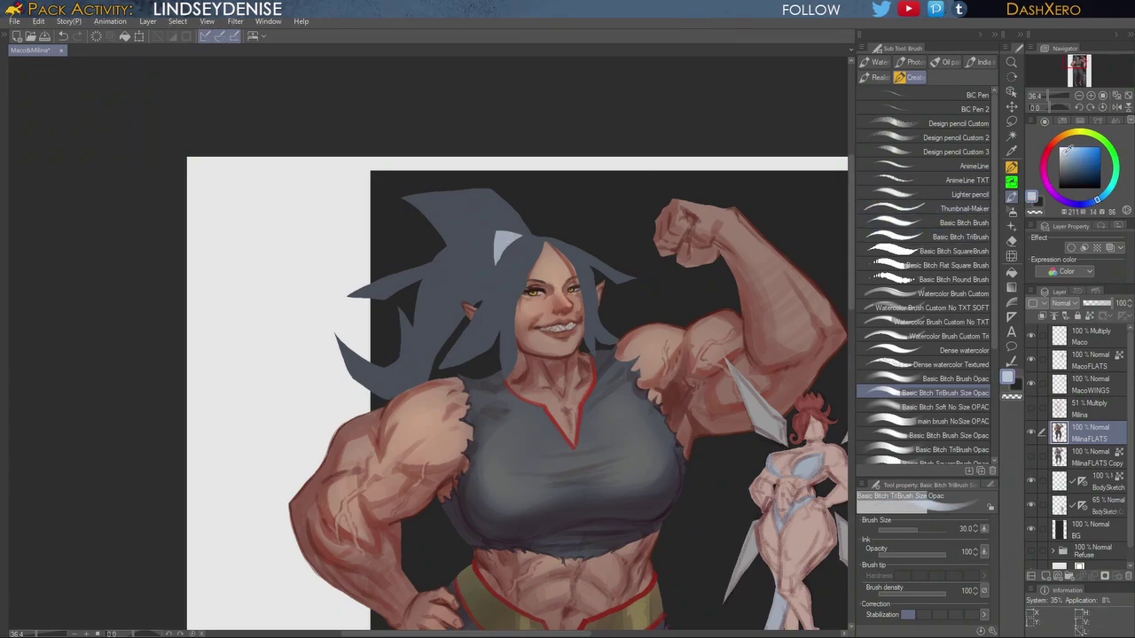
{"action": "left_click_drag", "start_coordinate": [1075, 133], "coordinate": [1094, 135]}
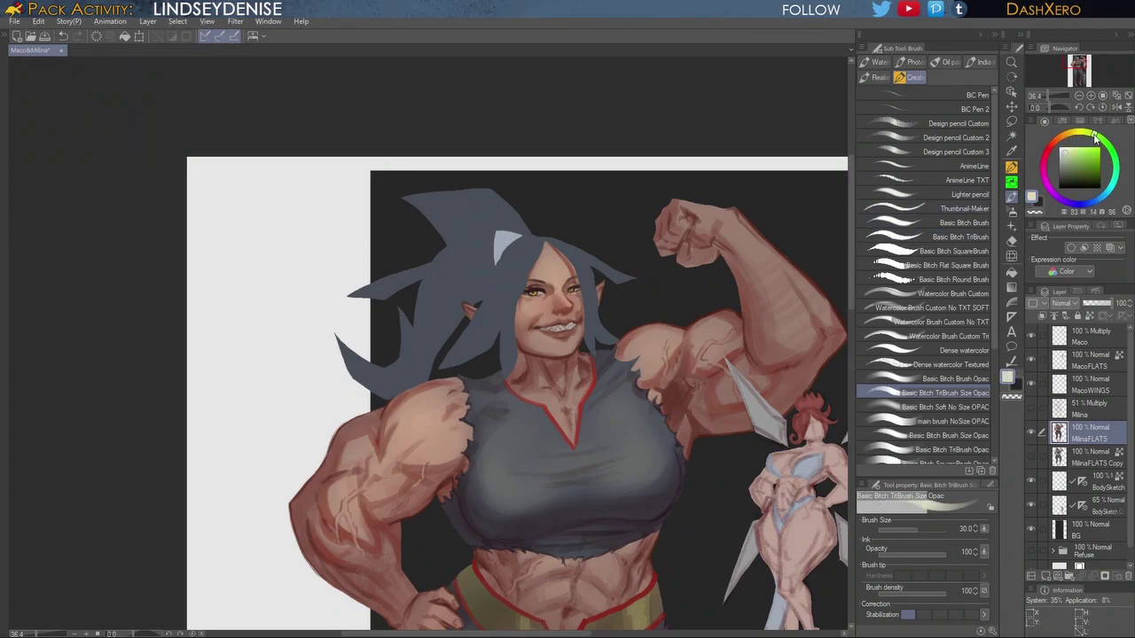
{"action": "left_click", "coordinate": [1064, 150]}
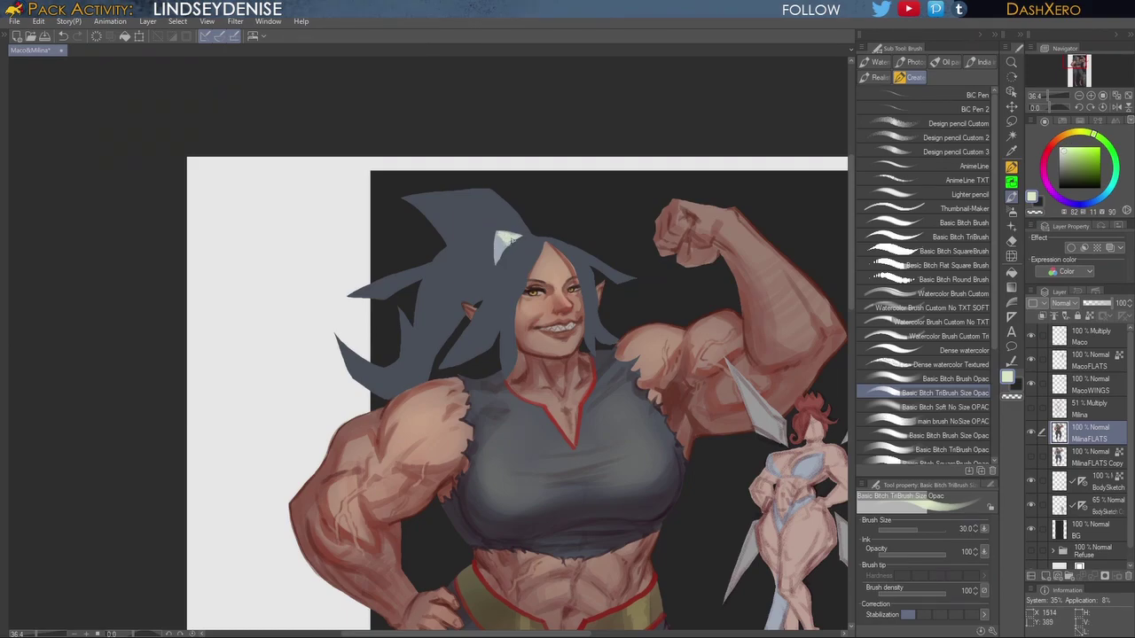
{"action": "key", "text": "ctrl+z"}
{"action": "key", "text": "ctrl+z"}
Step: Auto-select the pale hair patch and paint pale green over it within the selection
{"action": "left_click", "coordinate": [1011, 121]}
{"action": "key", "text": "w"}
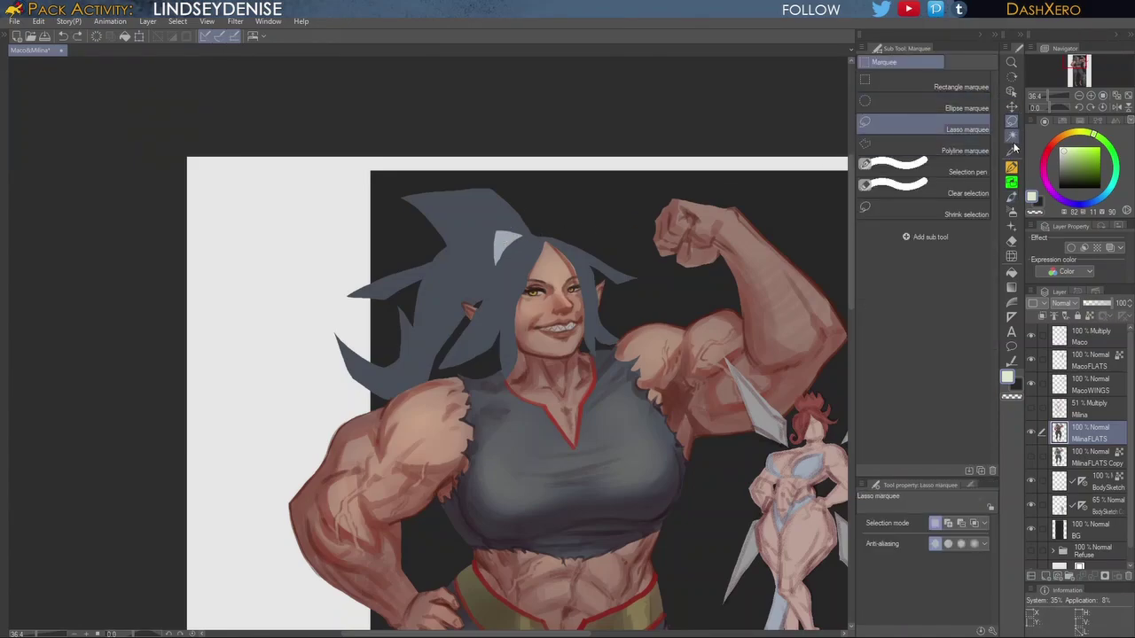
{"action": "left_click", "coordinate": [503, 238]}
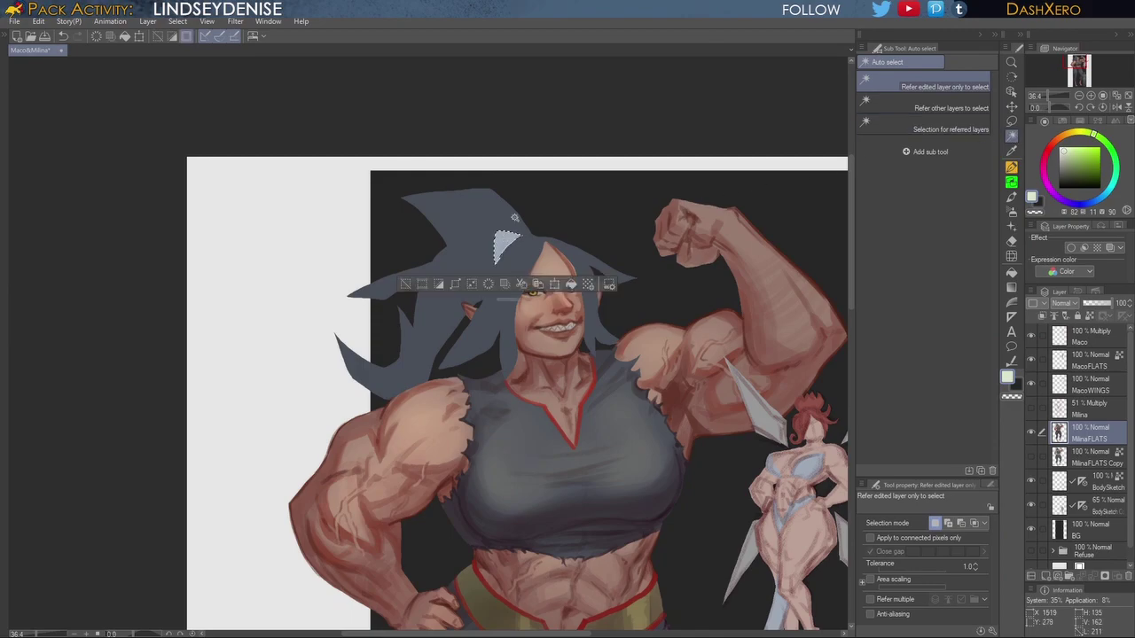
{"action": "left_click", "coordinate": [1012, 197]}
{"action": "left_click_drag", "start_coordinate": [498, 251], "coordinate": [517, 238]}
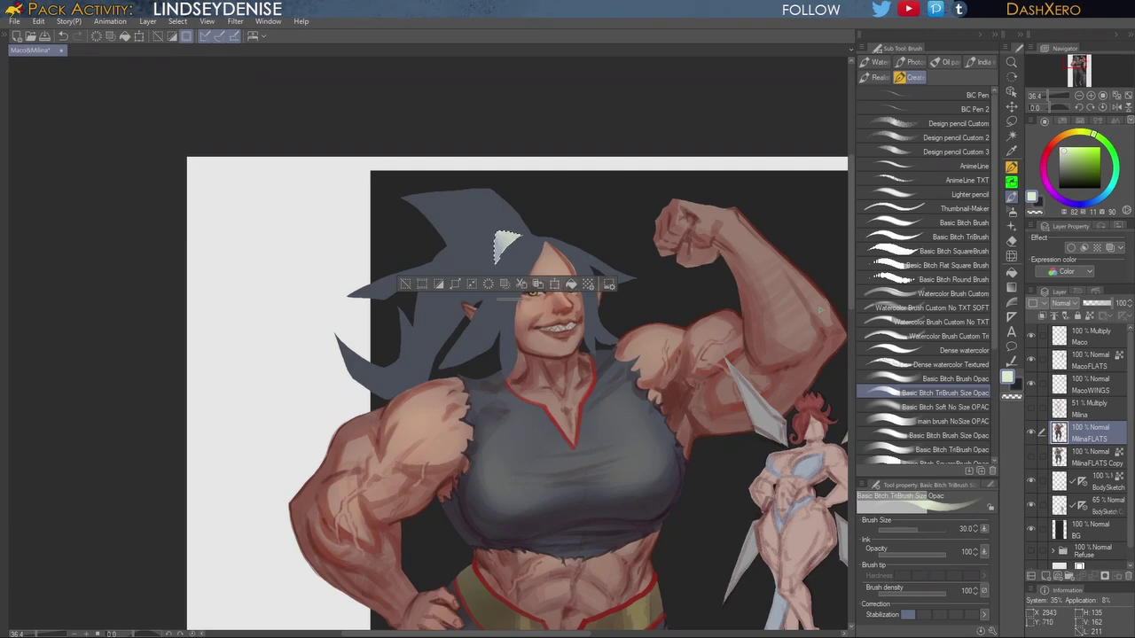
Step: Shade the selected hair patch with grey-blue HSV 198, 17, 53, sampling its light and dark tones to refine the strokes
{"action": "left_click", "coordinate": [1060, 139]}
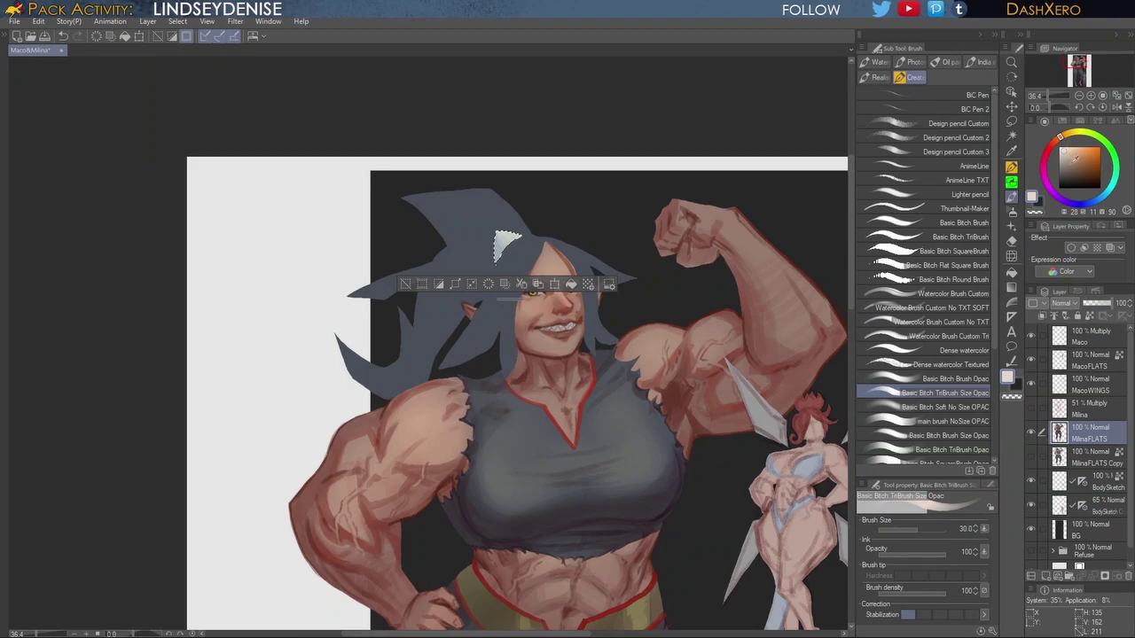
{"action": "left_click", "coordinate": [1069, 164]}
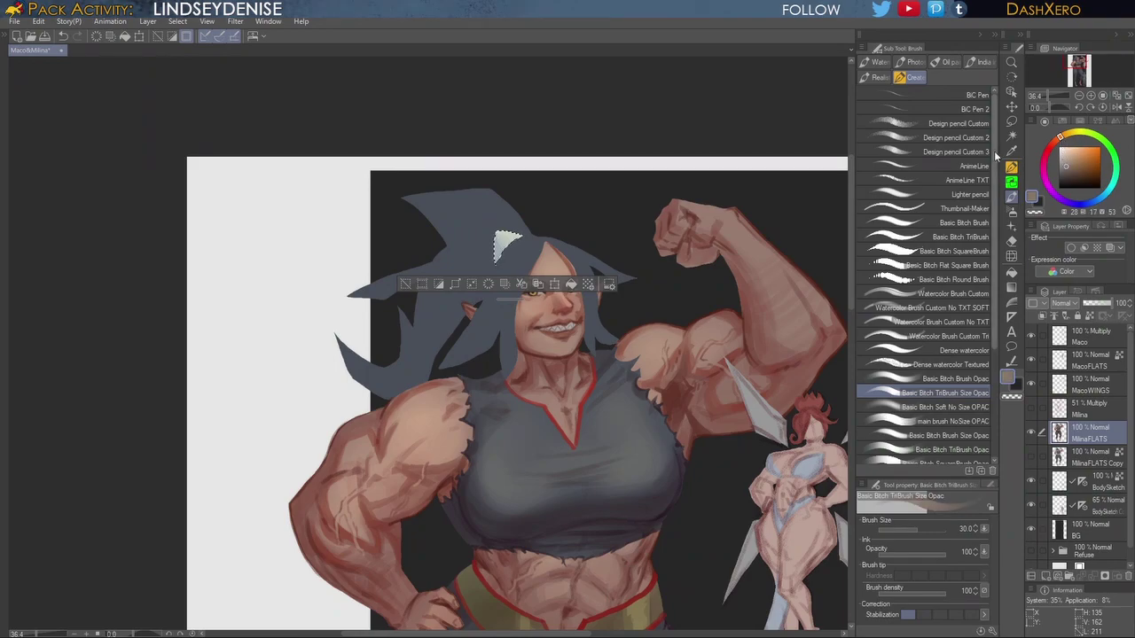
{"action": "left_click", "coordinate": [1106, 197]}
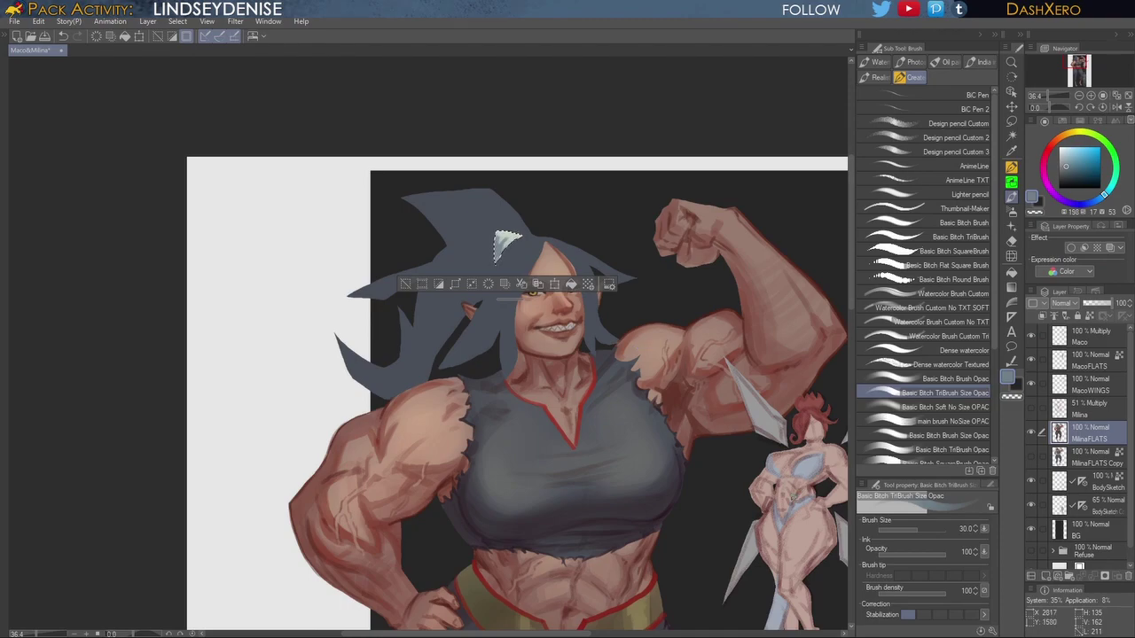
{"action": "left_click_drag", "start_coordinate": [611, 395], "coordinate": [688, 411]}
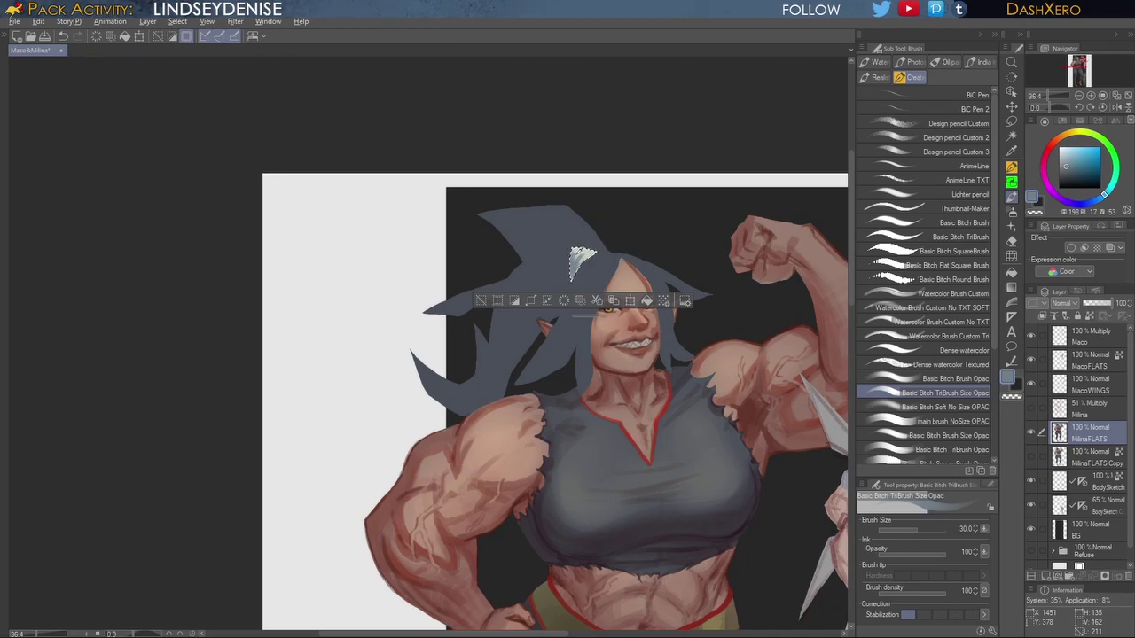
{"action": "left_click", "coordinate": [575, 255], "text": "alt"}
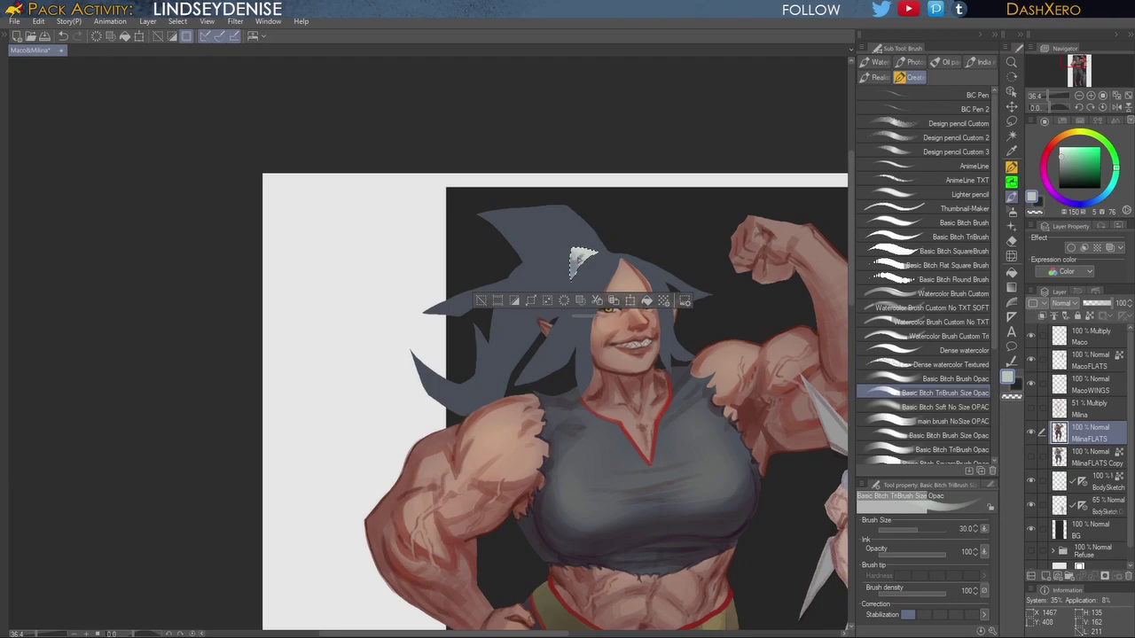
{"action": "left_click", "coordinate": [581, 259], "text": "alt"}
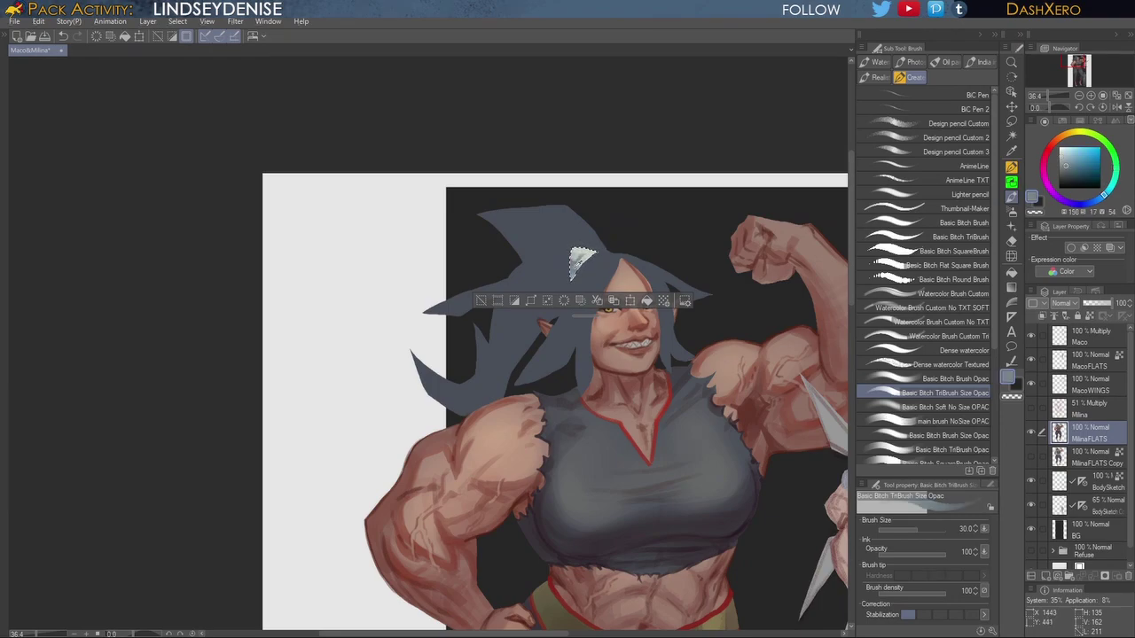
{"action": "left_click_drag", "start_coordinate": [595, 254], "coordinate": [575, 273]}
{"action": "scroll", "coordinate": [716, 435], "scroll_direction": "down", "scroll_amount": 10}
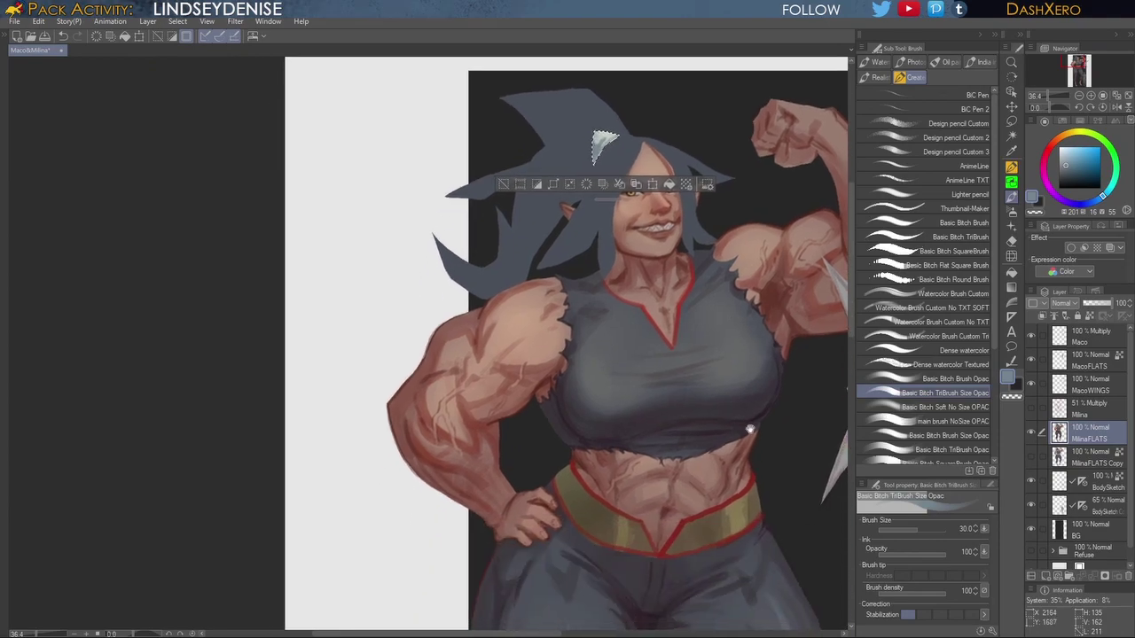
{"action": "scroll", "coordinate": [755, 449], "scroll_direction": "up", "scroll_amount": 10}
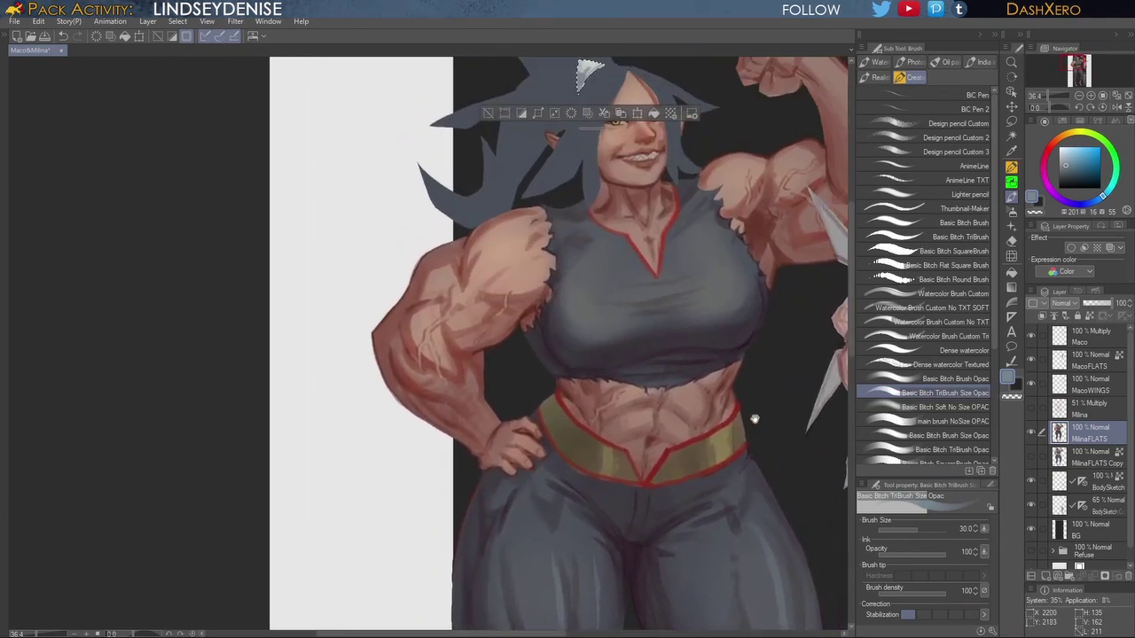
{"action": "key", "text": "w"}
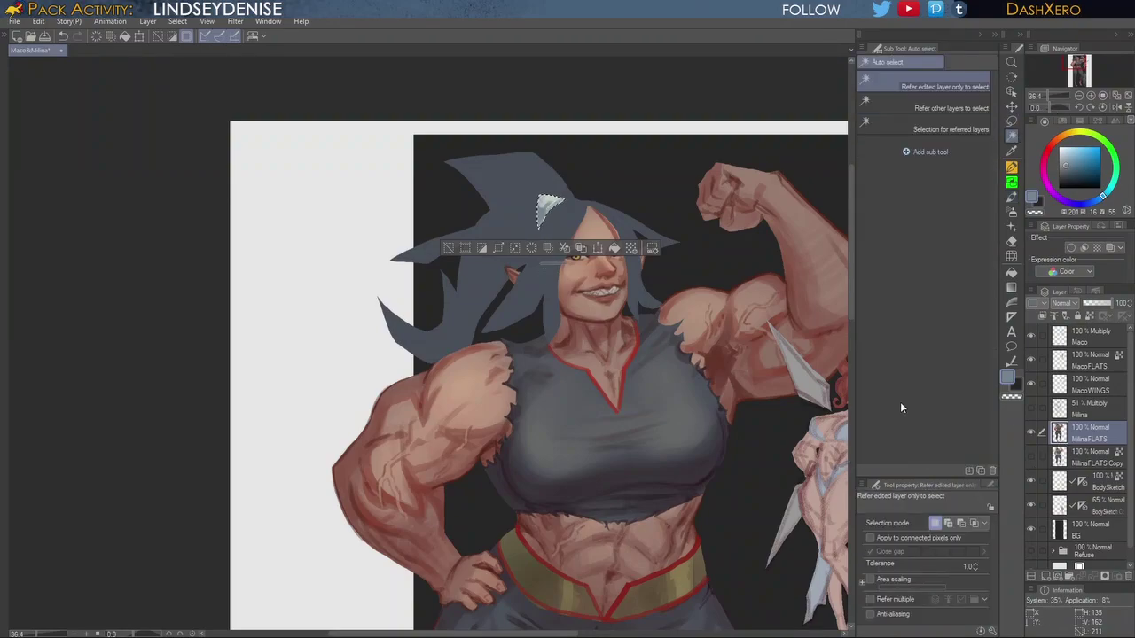
{"action": "left_click", "coordinate": [549, 281]}
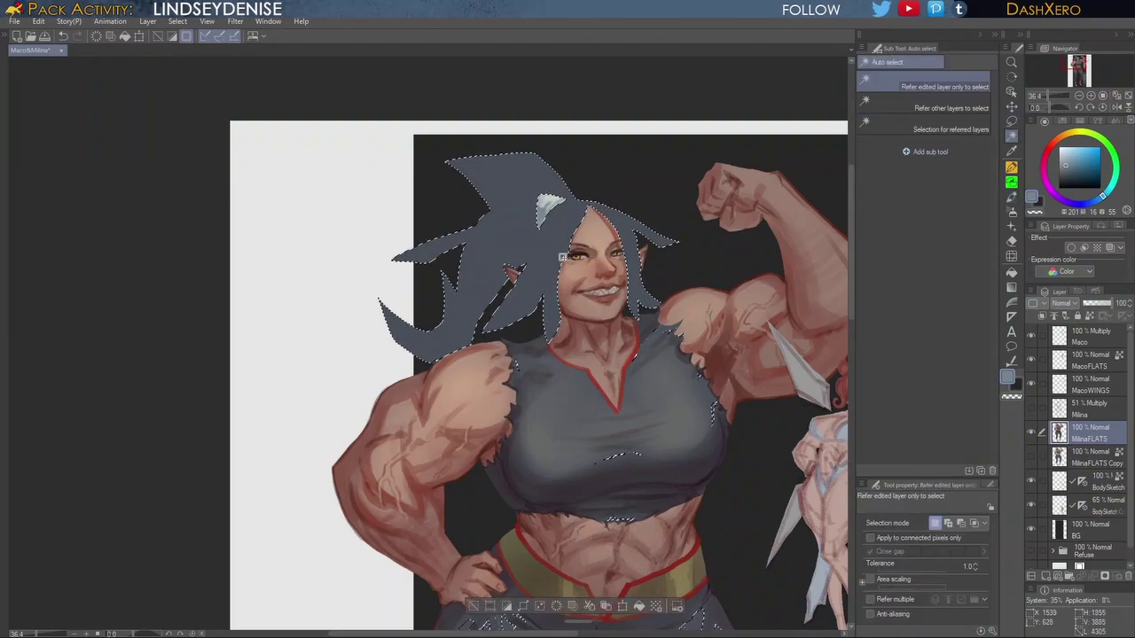
{"action": "mouse_move", "coordinate": [776, 501]}
{"action": "left_mouse_down"}
{"action": "mouse_move", "coordinate": [712, 185]}
{"action": "mouse_move", "coordinate": [691, 181]}
{"action": "left_mouse_up"}
{"action": "left_click_drag", "start_coordinate": [702, 402], "coordinate": [723, 325]}
{"action": "key", "text": "ctrl+0"}
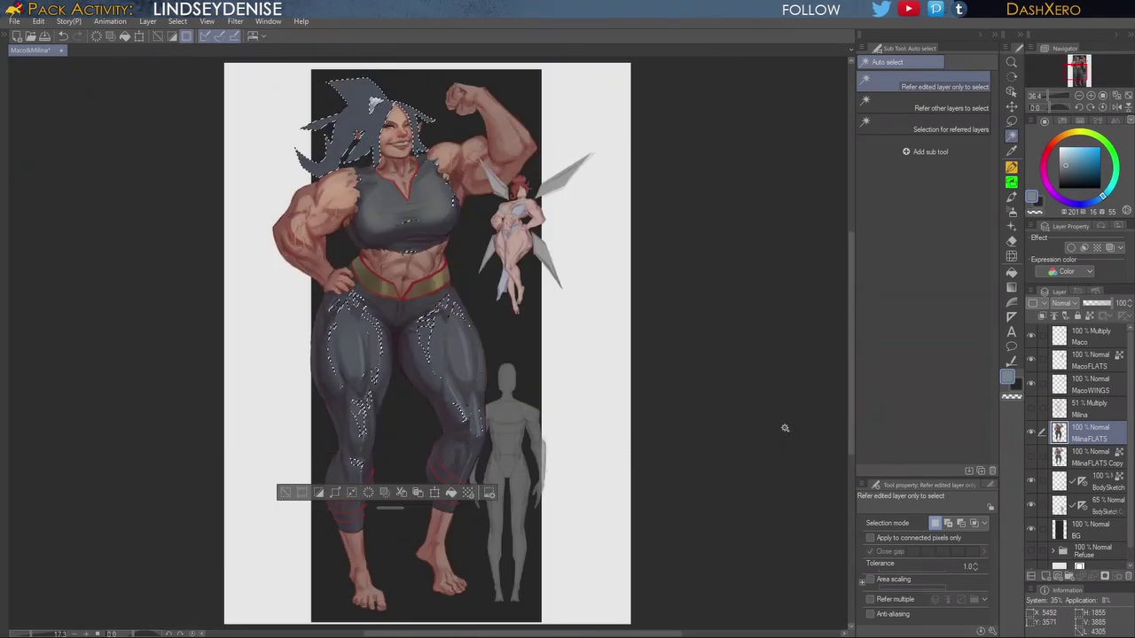
{"action": "left_click", "coordinate": [1011, 120]}
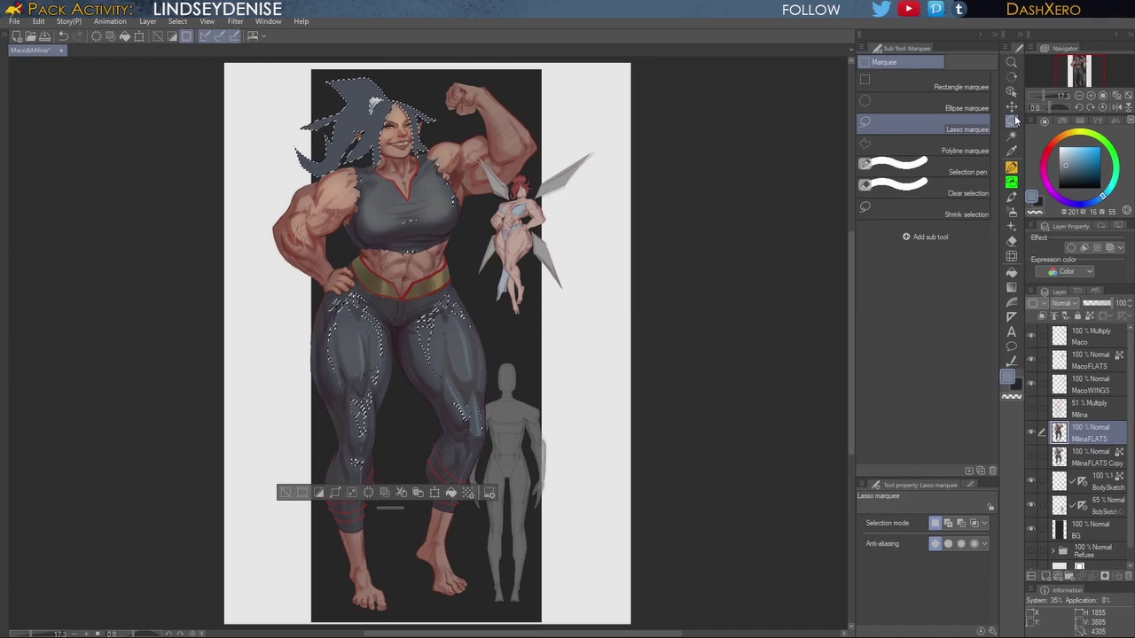
Step: Clear the selection, show the MilinaFLATS Copy layer and auto-select the flat blue hair on it
{"action": "left_click", "coordinate": [1096, 457]}
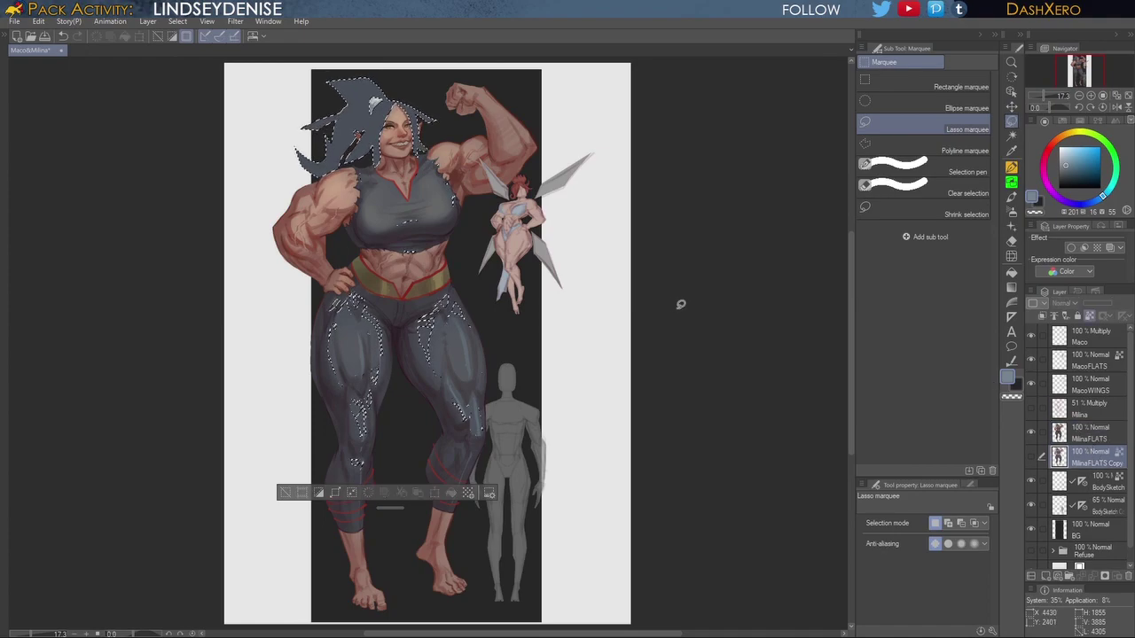
{"action": "left_click", "coordinate": [671, 304]}
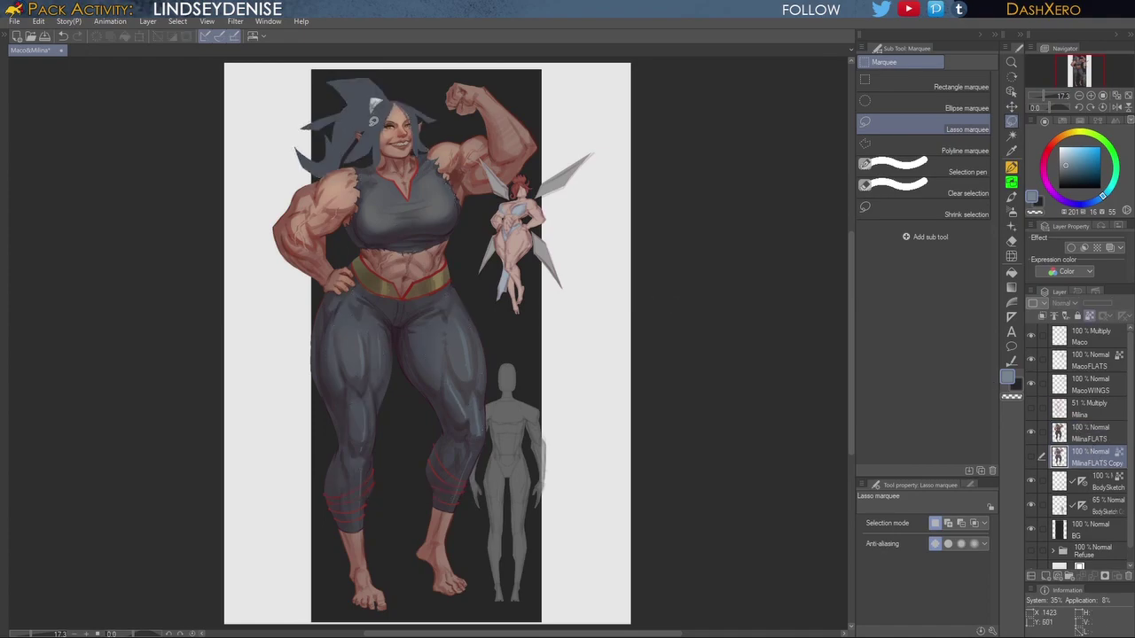
{"action": "key", "text": "w"}
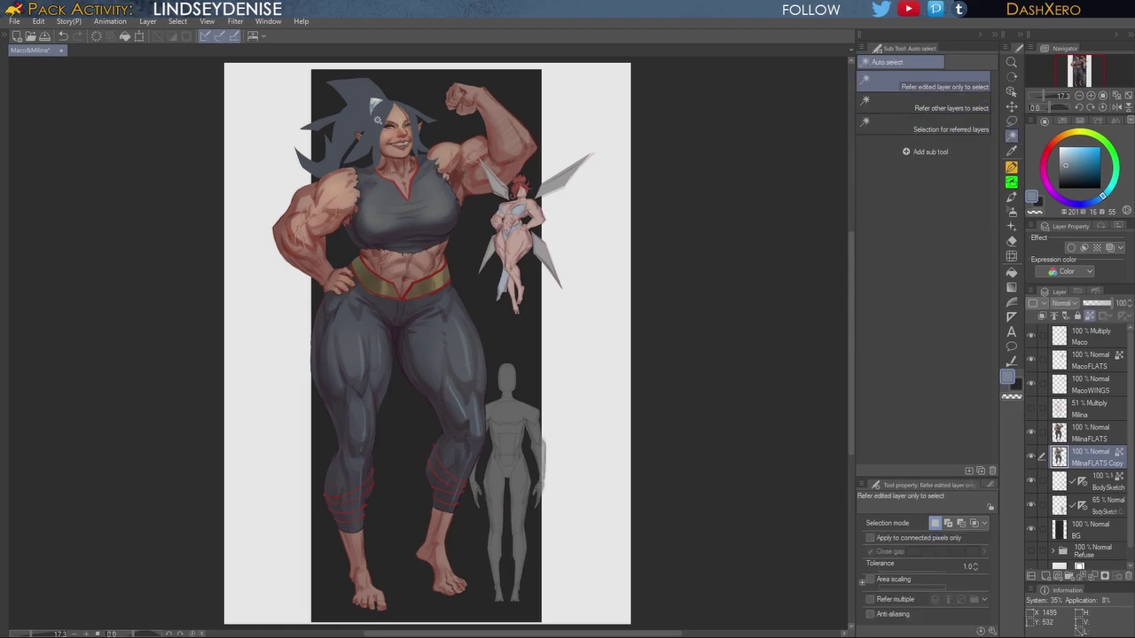
{"action": "left_click", "coordinate": [384, 108]}
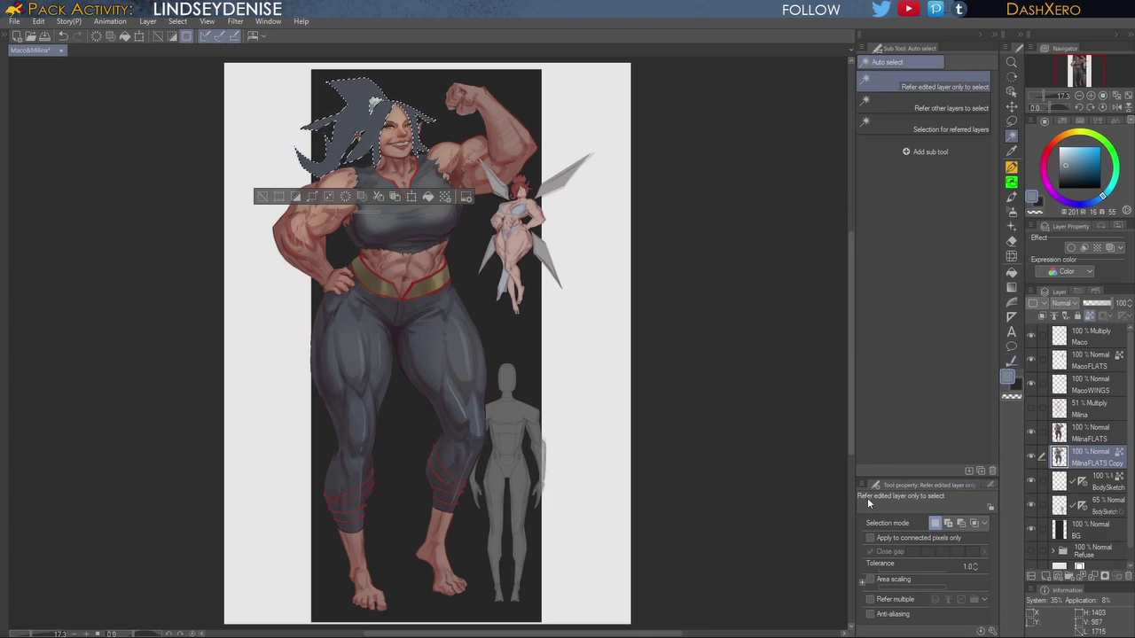
Step: Set up the Basic Bitch Soft No Size OPAC brush at size 400 and make MilinaFLATS the active layer for the selected hair
{"action": "left_click", "coordinate": [1014, 186]}
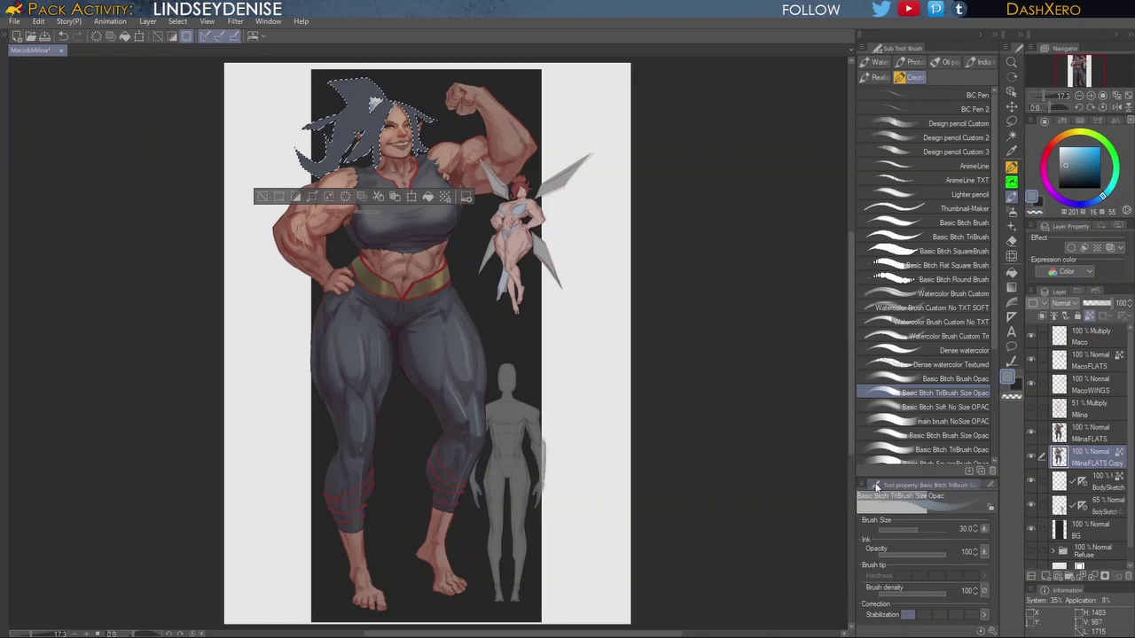
{"action": "left_click_drag", "start_coordinate": [640, 405], "coordinate": [724, 495]}
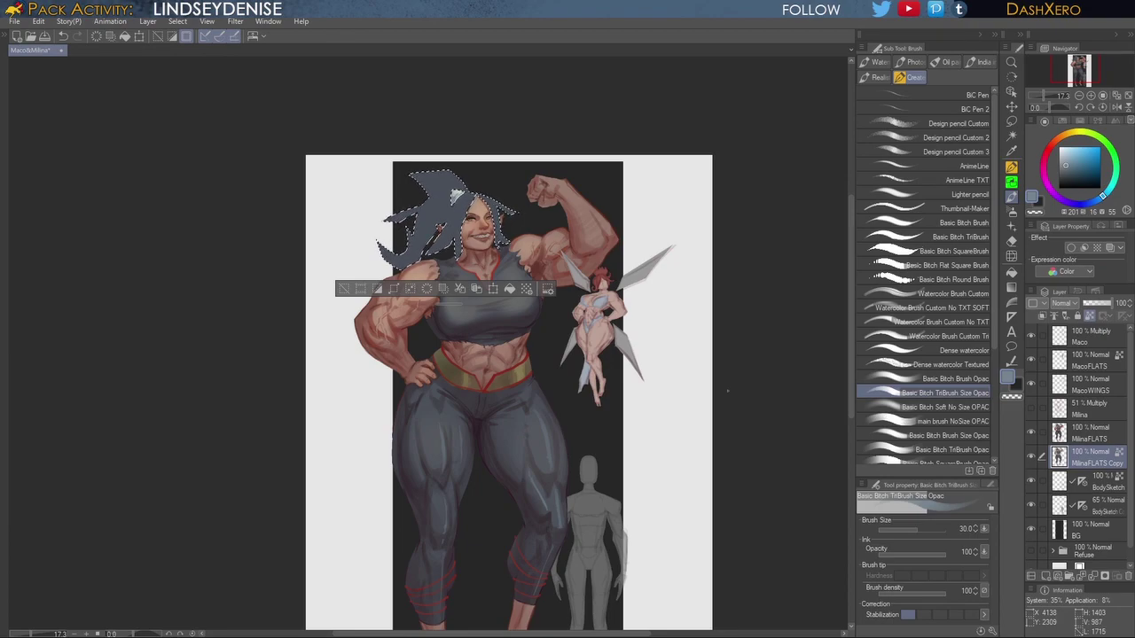
{"action": "left_click_drag", "start_coordinate": [617, 373], "coordinate": [709, 459]}
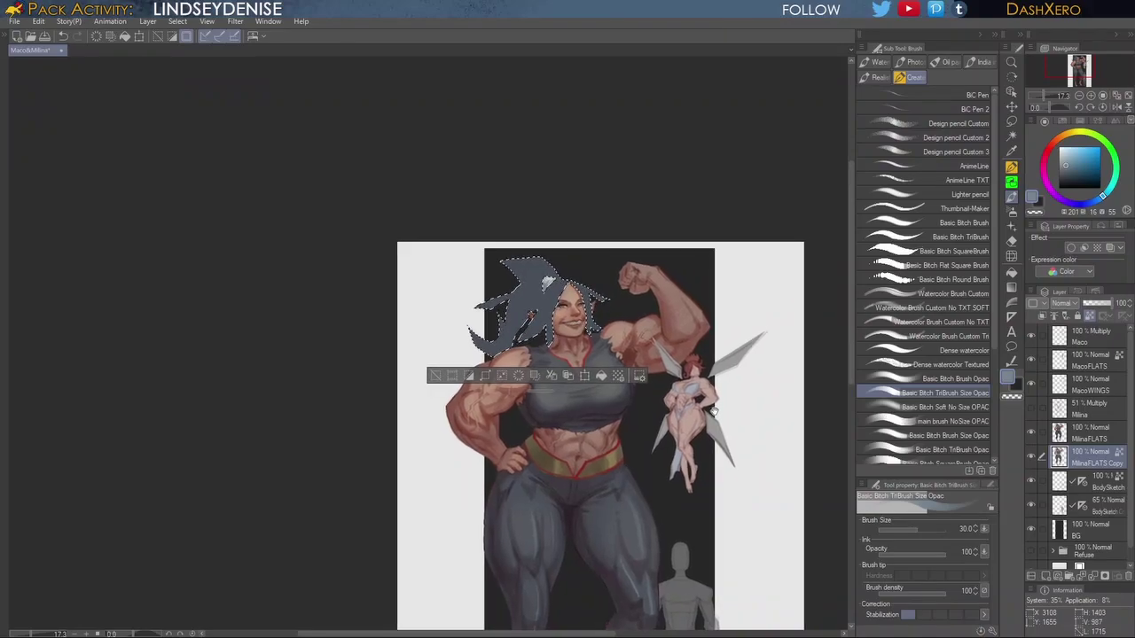
{"action": "left_click_drag", "start_coordinate": [724, 375], "coordinate": [716, 384]}
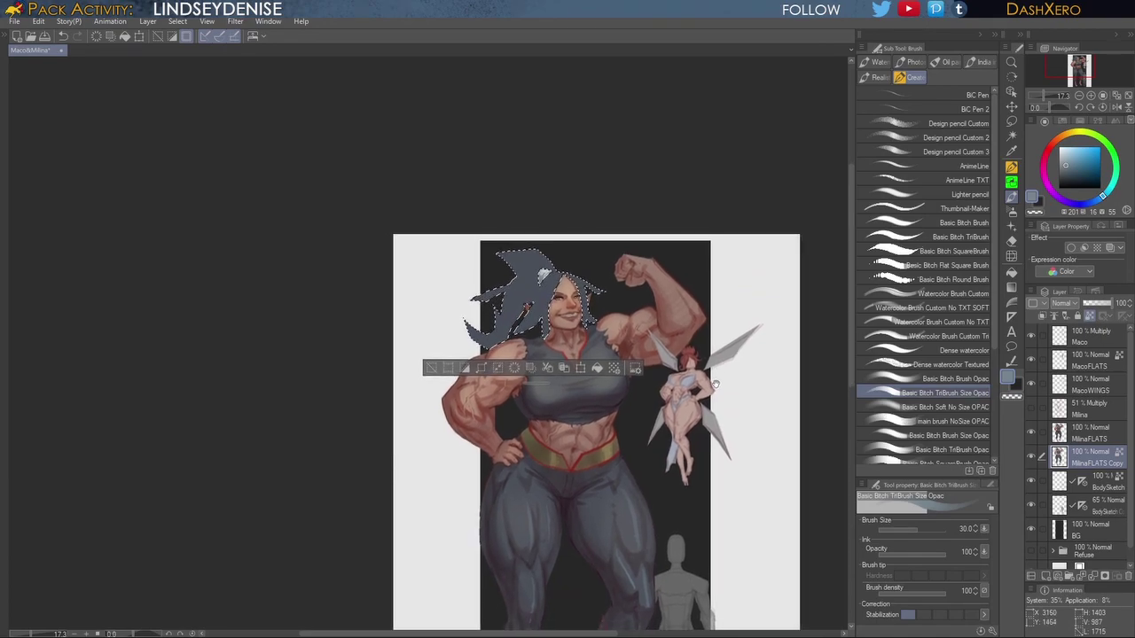
{"action": "scroll", "coordinate": [715, 384], "scroll_direction": "up", "scroll_amount": 4}
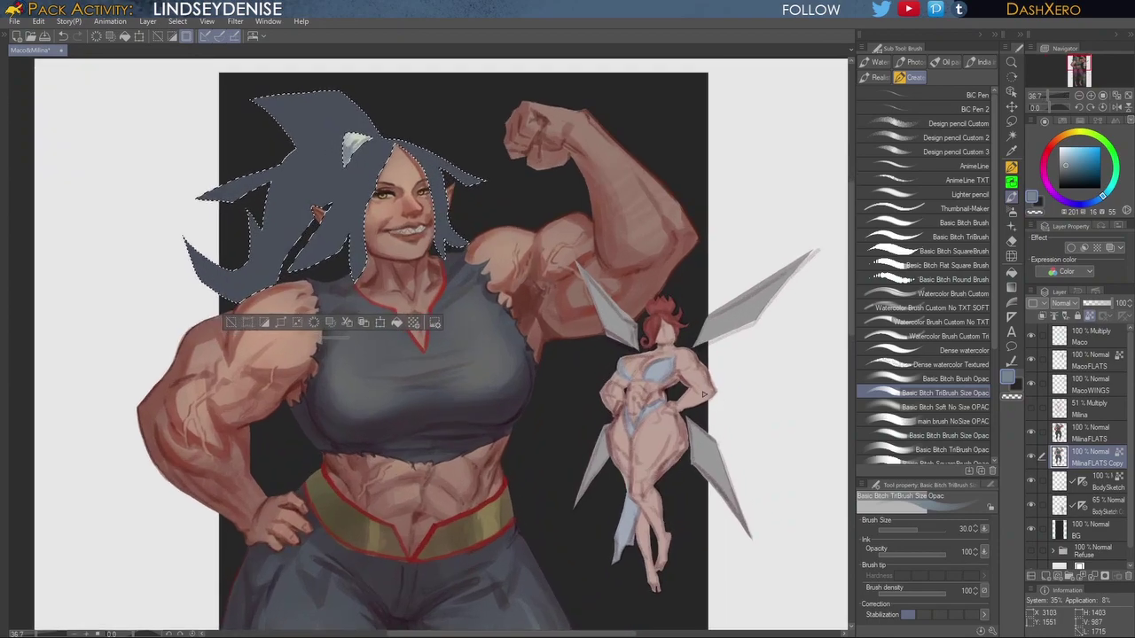
{"action": "mouse_move", "coordinate": [699, 399]}
{"action": "left_mouse_down"}
{"action": "mouse_move", "coordinate": [703, 386]}
{"action": "mouse_move", "coordinate": [676, 406]}
{"action": "mouse_move", "coordinate": [700, 419]}
{"action": "left_mouse_up"}
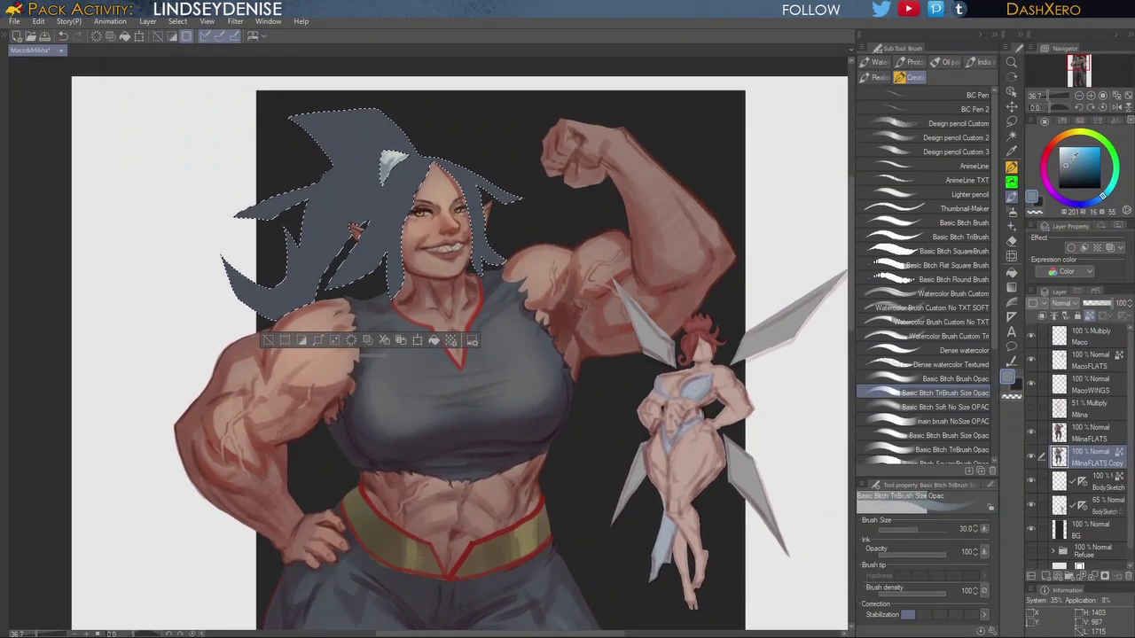
{"action": "left_click", "coordinate": [1074, 159]}
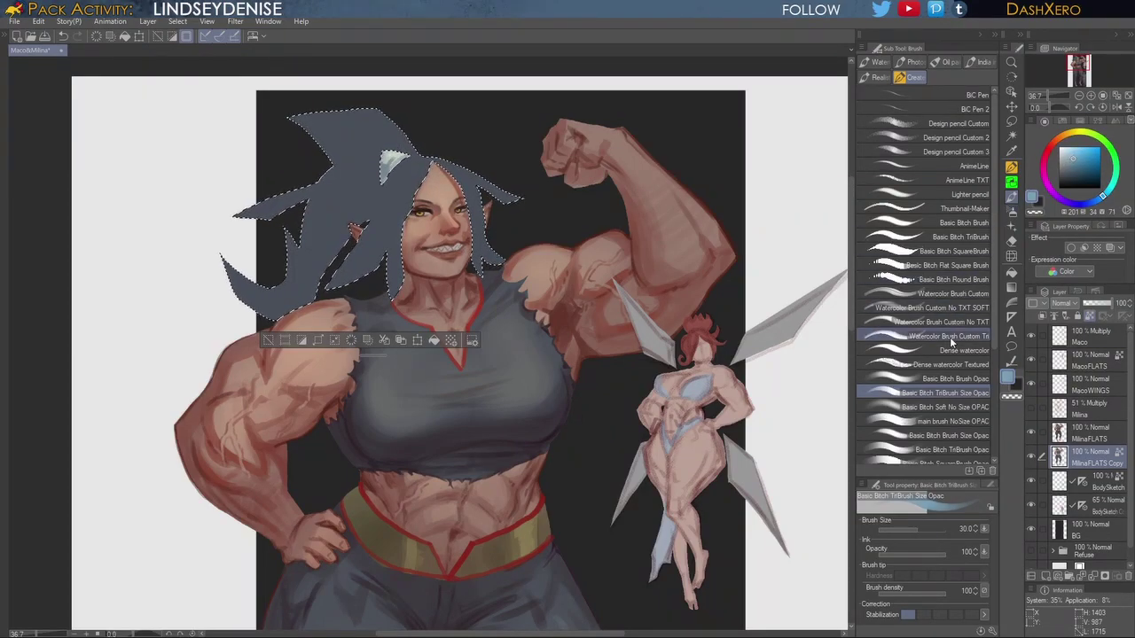
{"action": "left_click", "coordinate": [935, 407]}
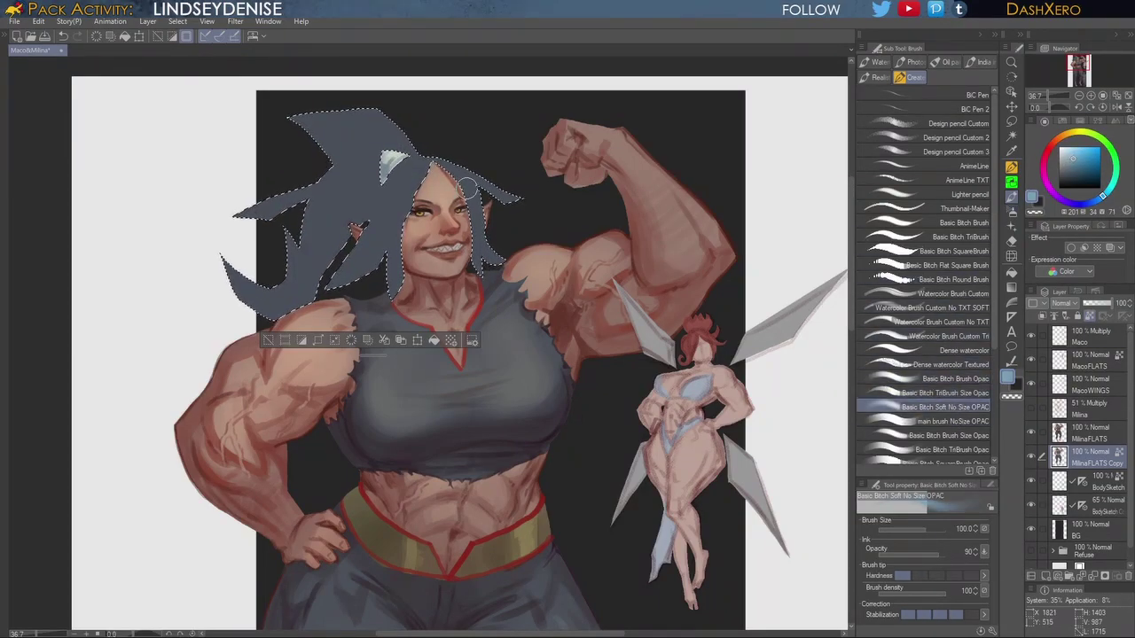
{"action": "key", "text": "c"}
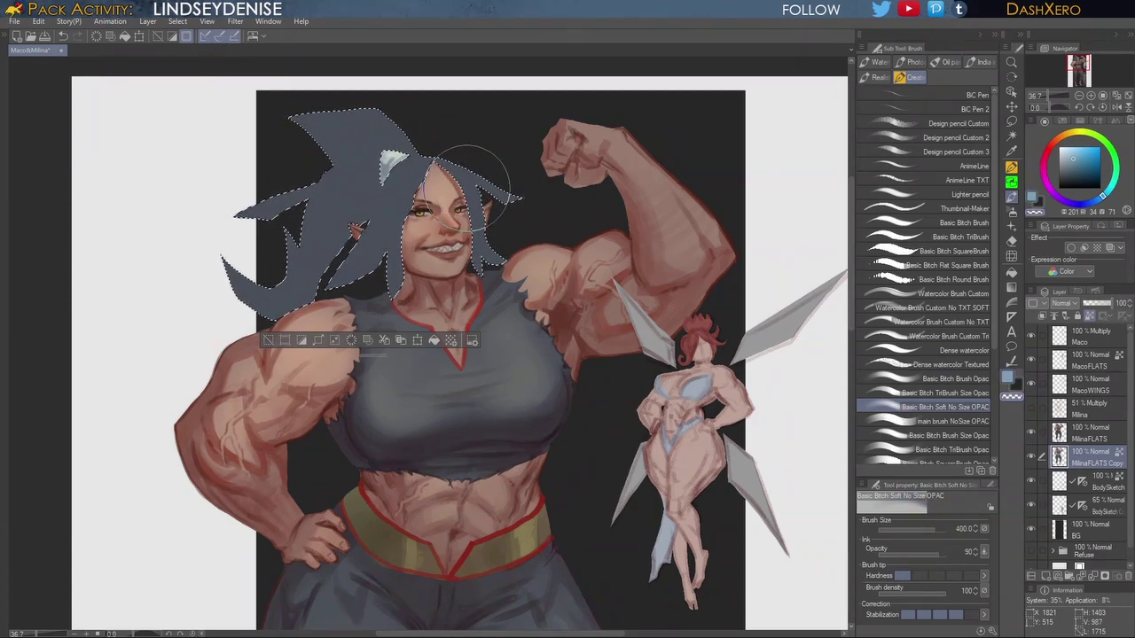
{"action": "left_click", "coordinate": [1110, 433]}
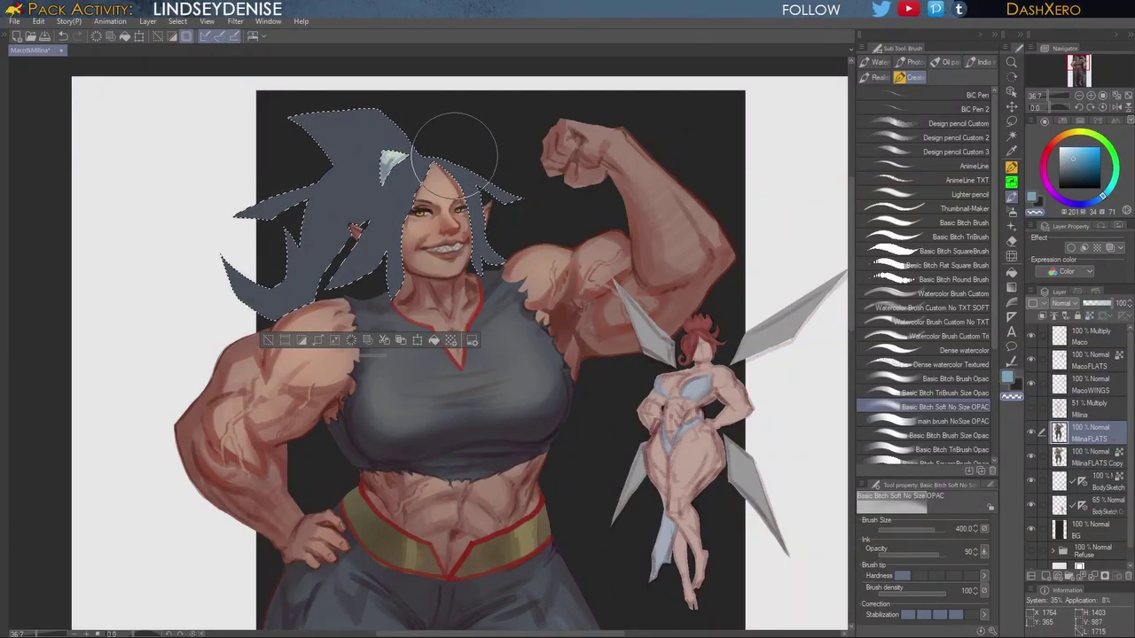
Step: Glaze soft light blue HSV 201, 40, 81 over the selected hair, from around the face to the upswept tail
{"action": "left_click", "coordinate": [1077, 153]}
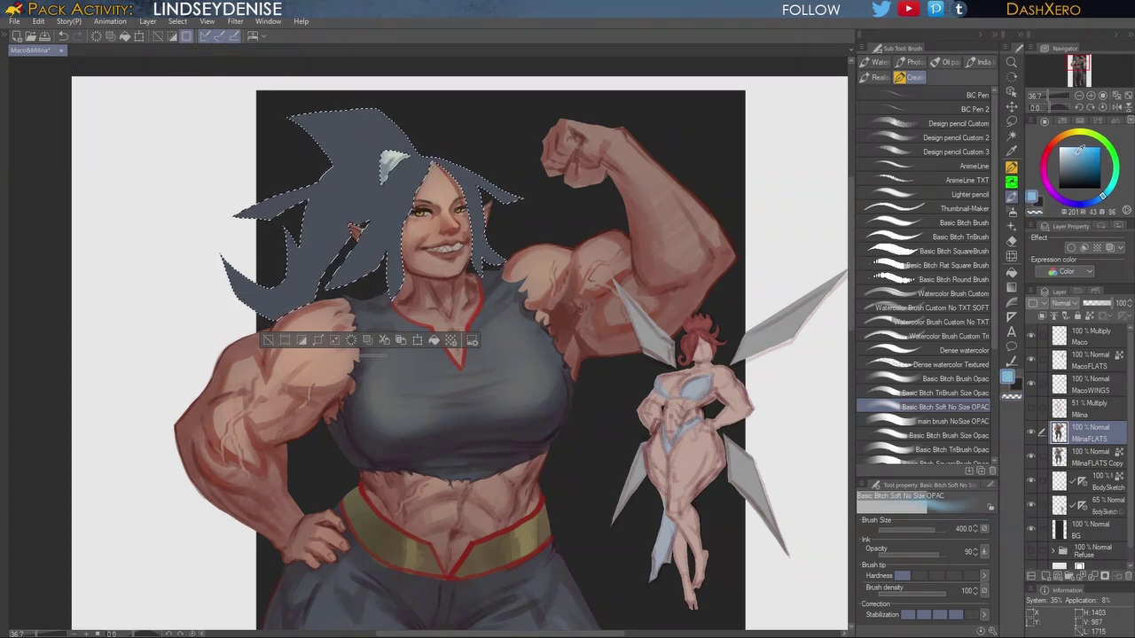
{"action": "left_click", "coordinate": [1075, 156]}
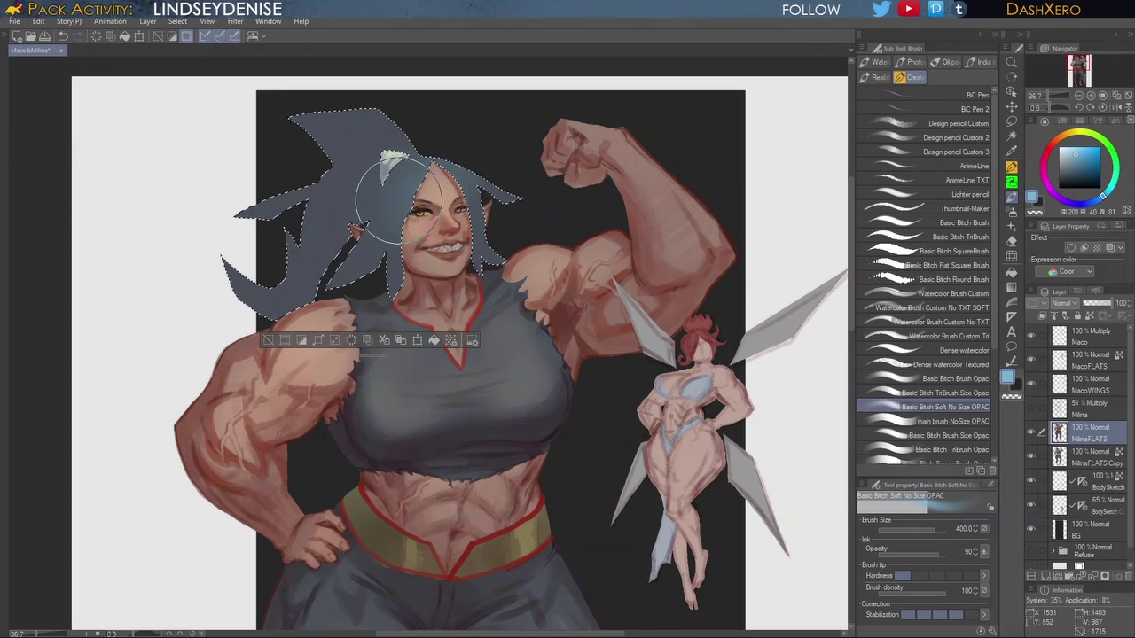
{"action": "left_click_drag", "start_coordinate": [340, 152], "coordinate": [333, 206]}
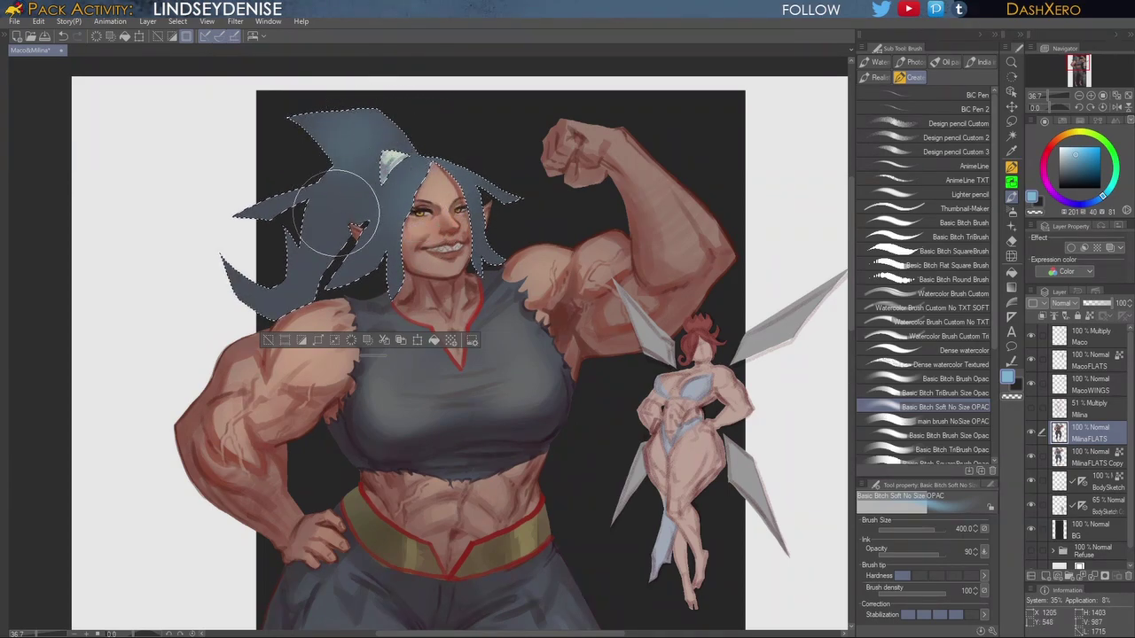
{"action": "left_click_drag", "start_coordinate": [304, 243], "coordinate": [325, 195]}
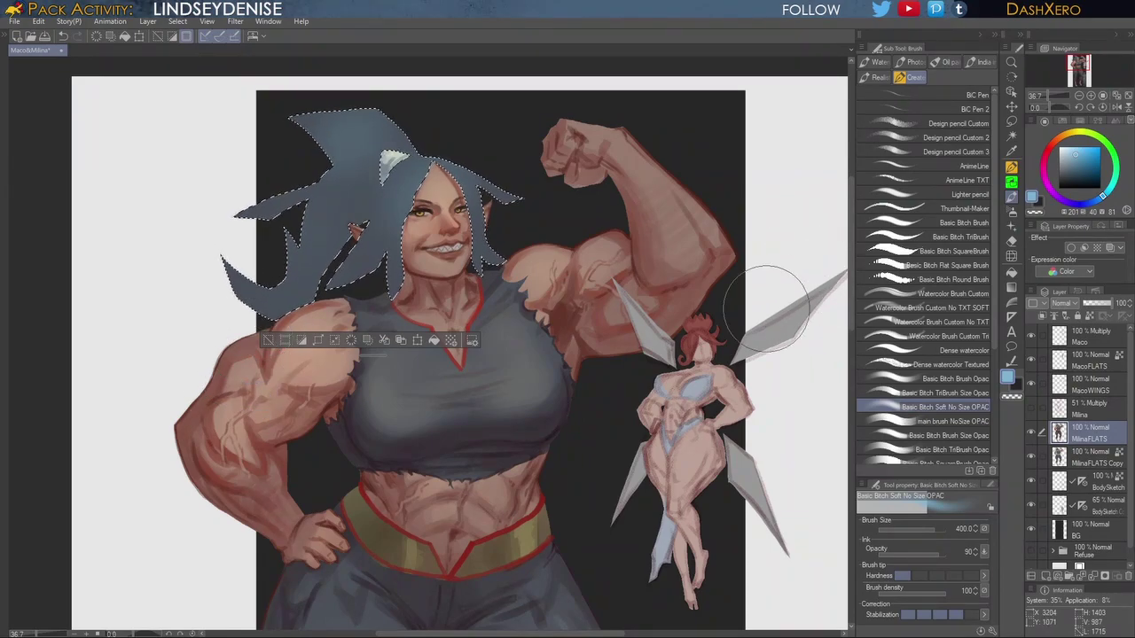
Step: Show the Milina line layer and shade the strands beside the face with dark blue-grey HSV 230, 15, 31, using Basic Bitch TriBrush Size Opac at size 30
{"action": "left_click", "coordinate": [1032, 409]}
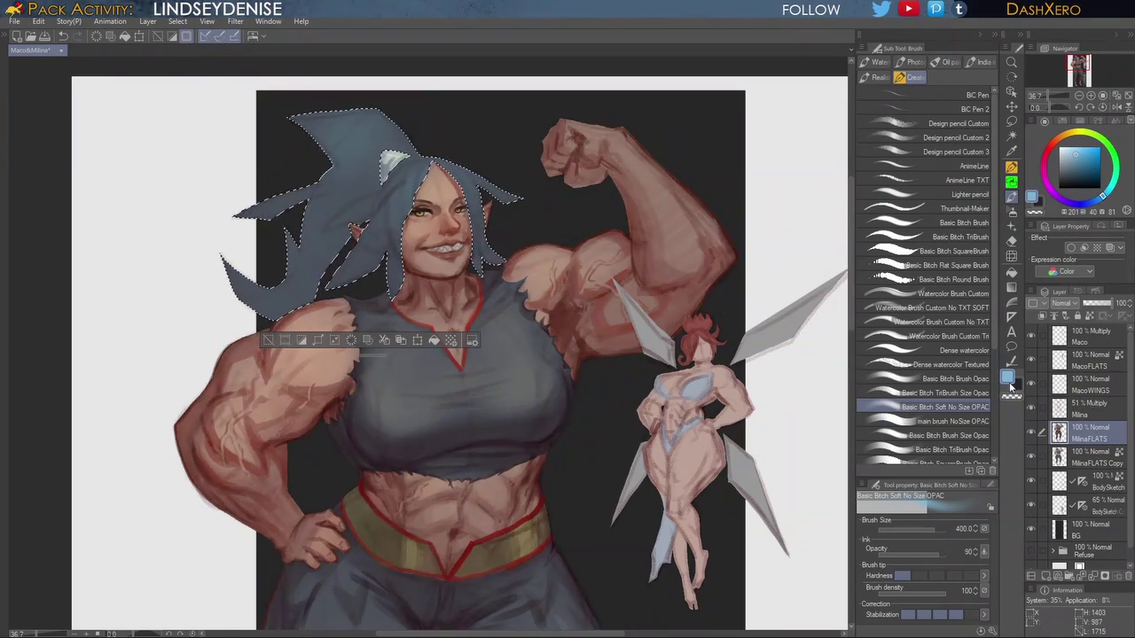
{"action": "scroll", "coordinate": [381, 212], "scroll_direction": "up", "scroll_amount": 1}
{"action": "left_click", "coordinate": [382, 205], "text": "alt"}
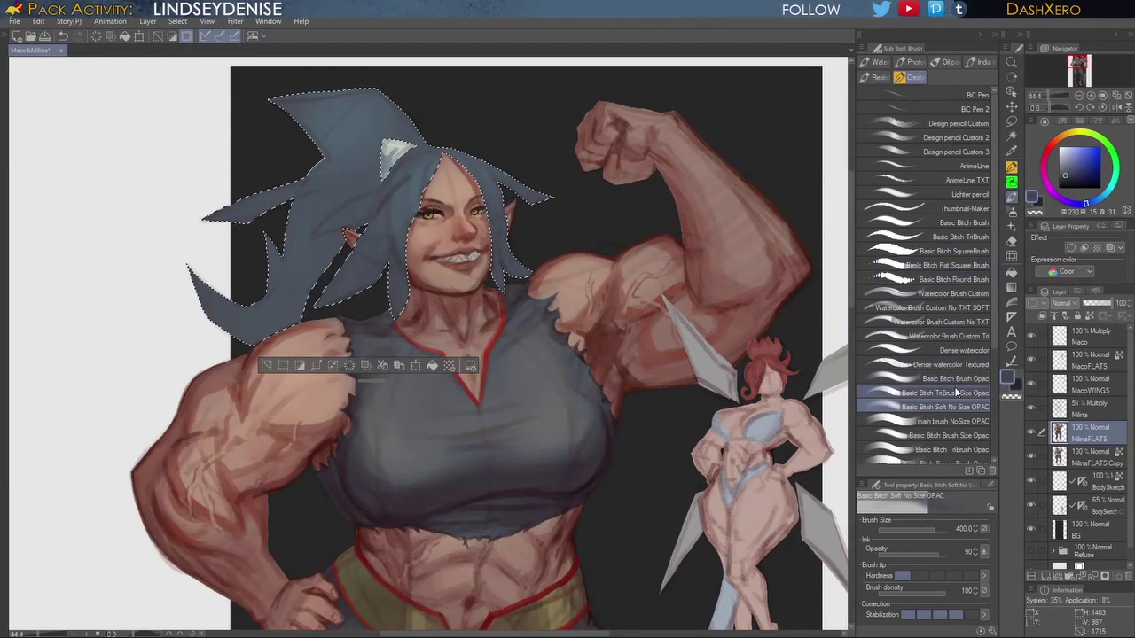
{"action": "left_click", "coordinate": [886, 393]}
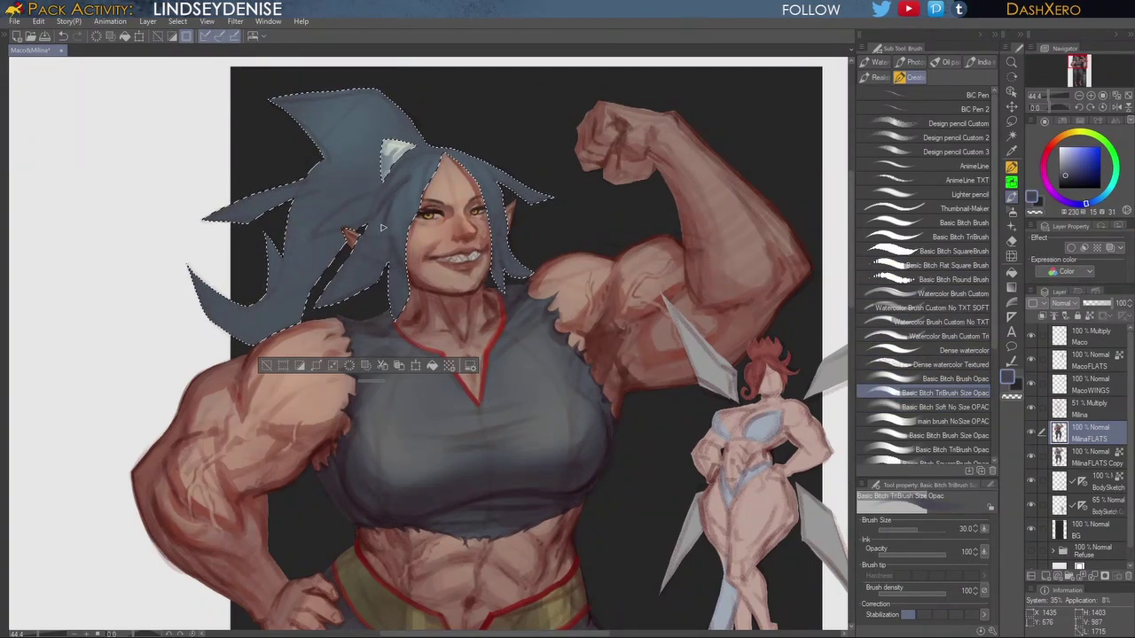
{"action": "left_click_drag", "start_coordinate": [407, 184], "coordinate": [370, 231]}
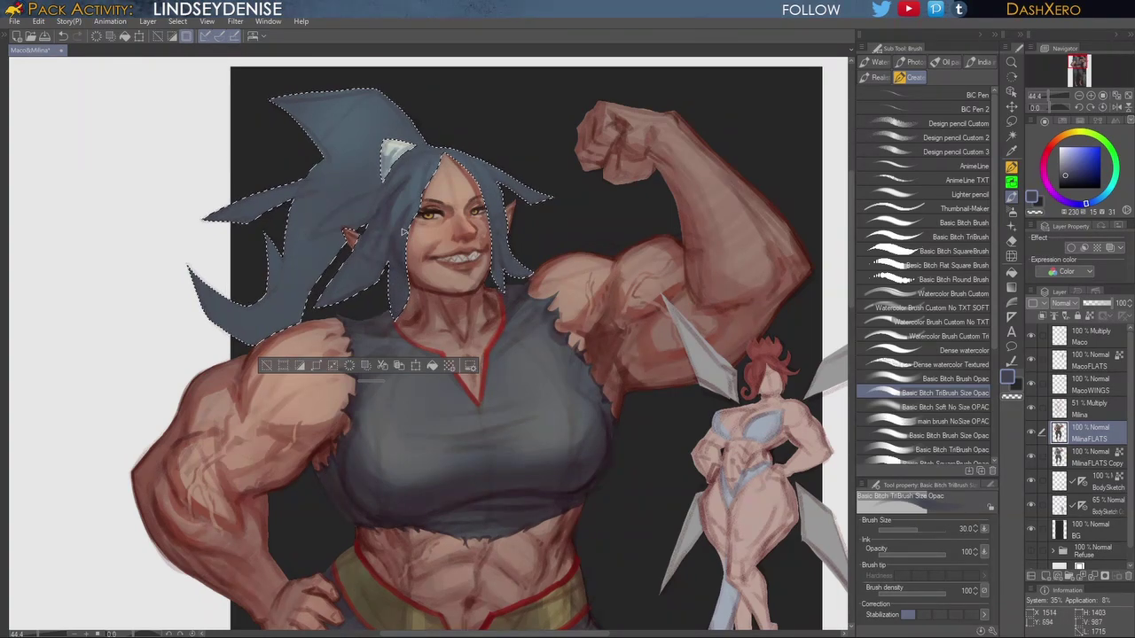
Step: Darken the hair around the ear and pale patch, using Basic Bitch Brush Opac at size 150 to shade the lower tail
{"action": "left_click_drag", "start_coordinate": [539, 282], "coordinate": [678, 365]}
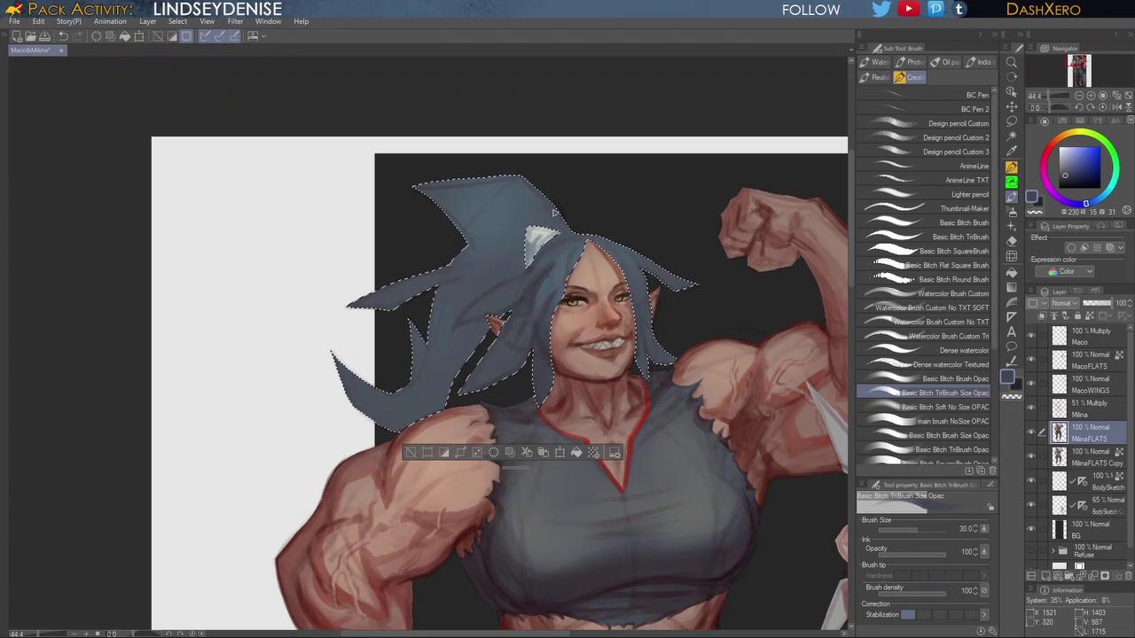
{"action": "left_click_drag", "start_coordinate": [711, 307], "coordinate": [699, 307]}
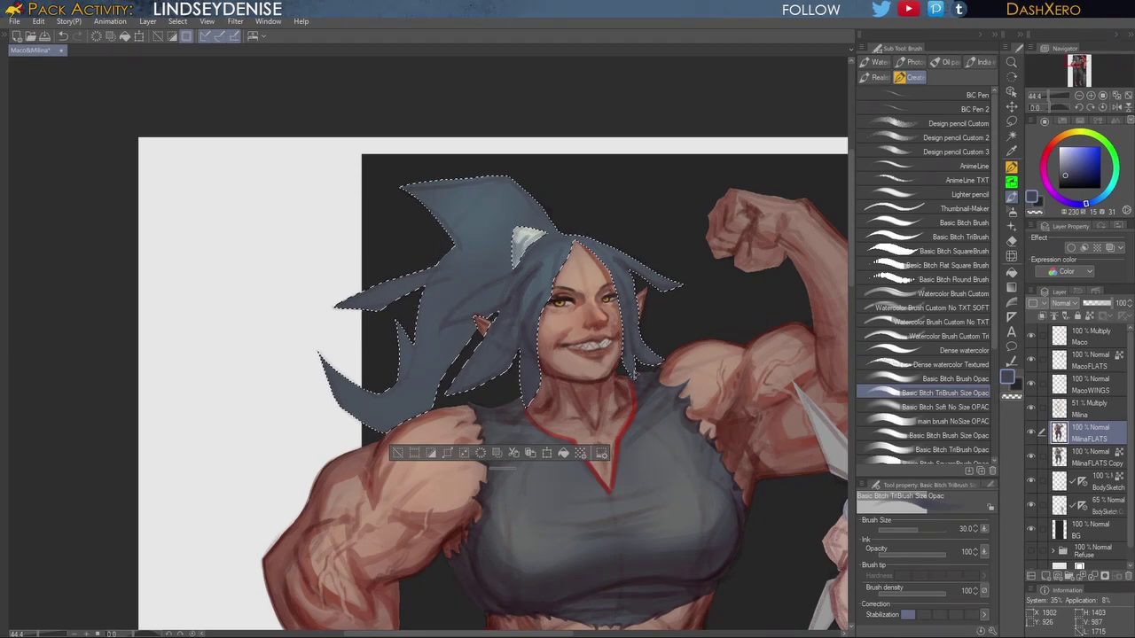
{"action": "left_click_drag", "start_coordinate": [625, 339], "coordinate": [622, 336]}
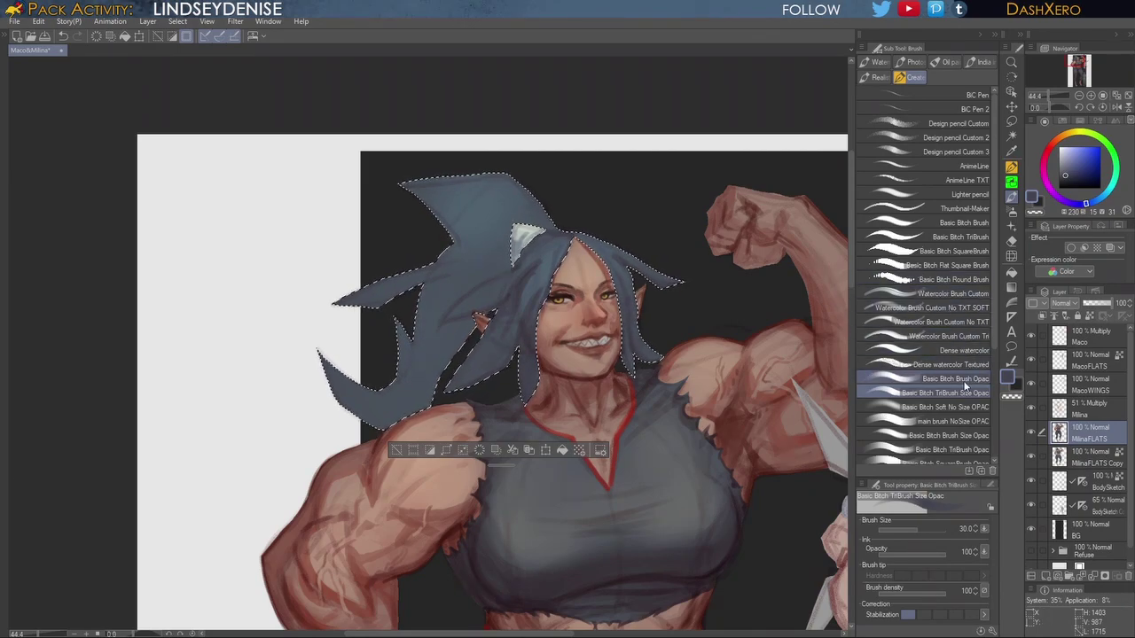
{"action": "left_click", "coordinate": [963, 380]}
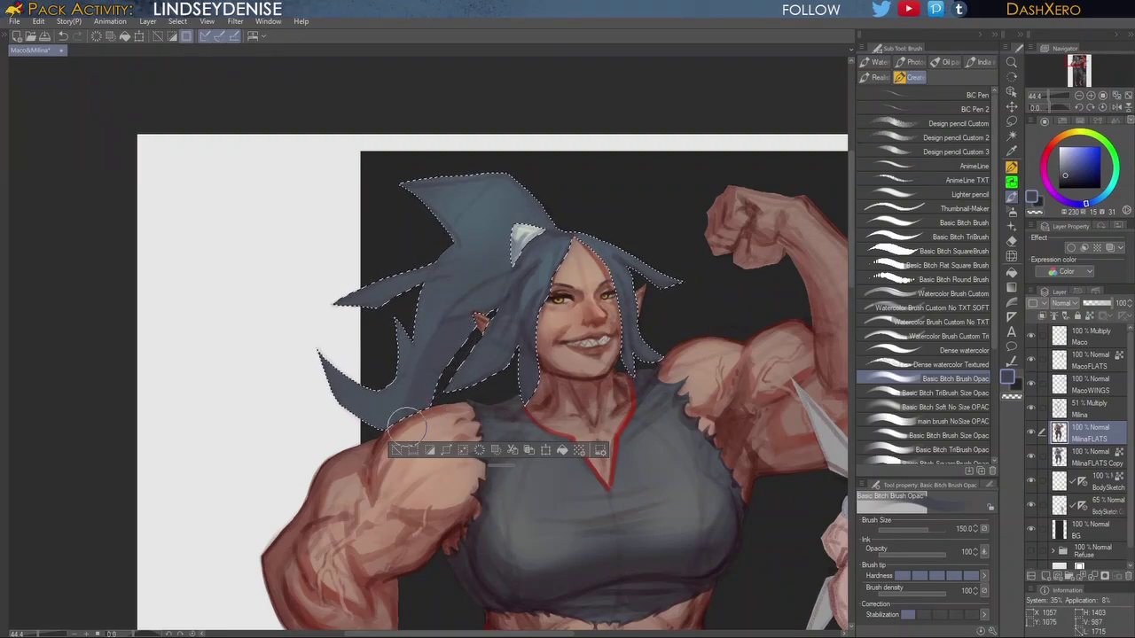
{"action": "left_click_drag", "start_coordinate": [373, 431], "coordinate": [398, 410]}
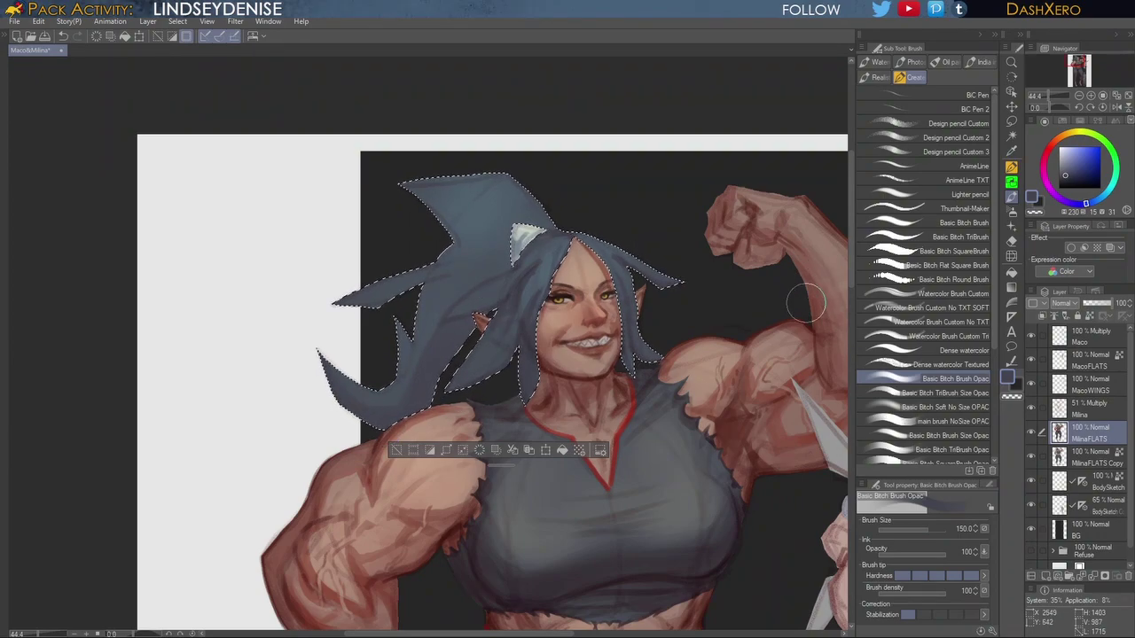
Step: Paint a lighter blue HSV 206, 34, 57 strand above the ear with the TriBrush and blend it with sampled HSV 208, 28, 45
{"action": "left_click", "coordinate": [461, 192], "text": "alt"}
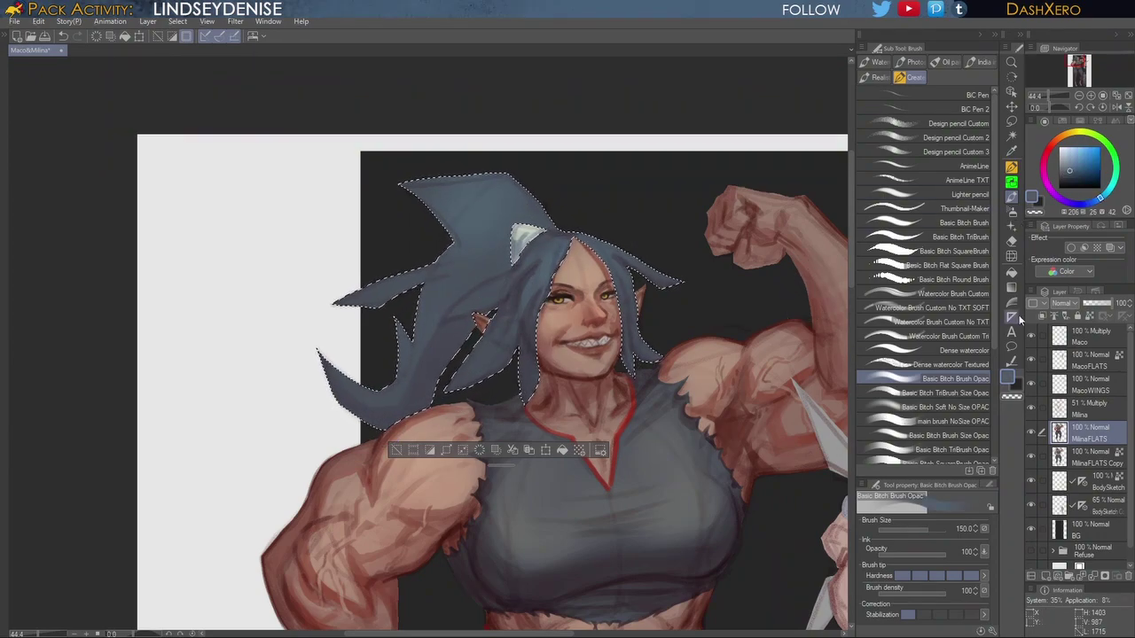
{"action": "left_click", "coordinate": [958, 393]}
{"action": "left_click_drag", "start_coordinate": [502, 281], "coordinate": [658, 236]}
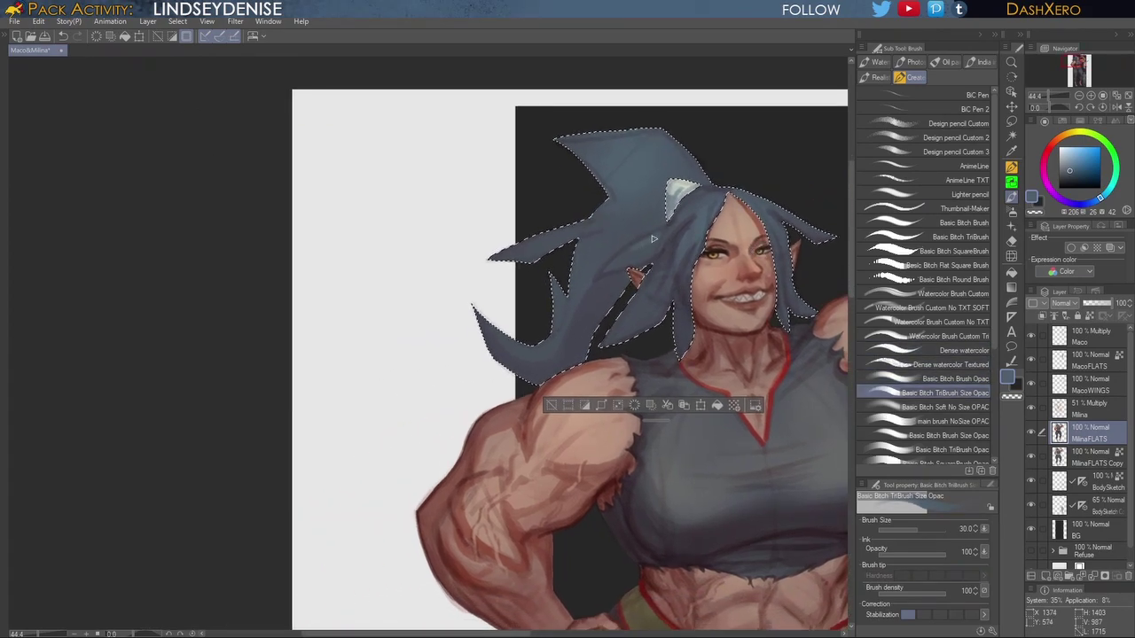
{"action": "left_click", "coordinate": [1073, 165]}
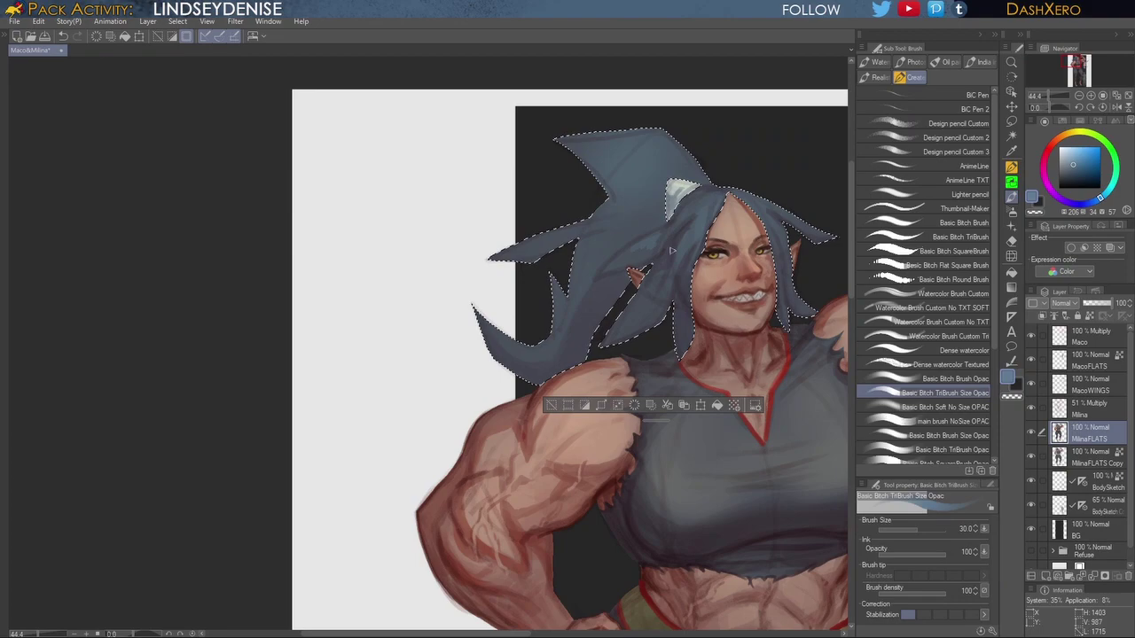
{"action": "mouse_move", "coordinate": [628, 254]}
{"action": "left_mouse_down"}
{"action": "mouse_move", "coordinate": [611, 262]}
{"action": "mouse_move", "coordinate": [639, 244]}
{"action": "mouse_move", "coordinate": [609, 268]}
{"action": "mouse_move", "coordinate": [652, 255]}
{"action": "mouse_move", "coordinate": [600, 275]}
{"action": "mouse_move", "coordinate": [669, 229]}
{"action": "mouse_move", "coordinate": [632, 249]}
{"action": "mouse_move", "coordinate": [634, 249]}
{"action": "left_mouse_up"}
{"action": "left_click", "coordinate": [625, 258], "text": "alt"}
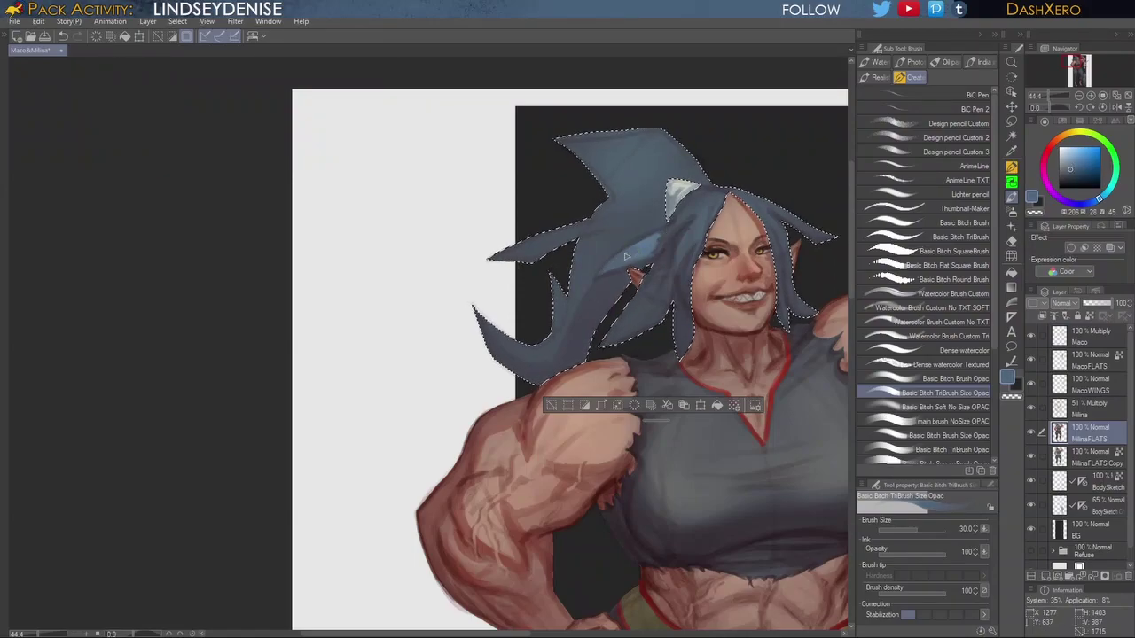
{"action": "mouse_move", "coordinate": [644, 245]}
{"action": "left_mouse_down"}
{"action": "mouse_move", "coordinate": [659, 233]}
{"action": "mouse_move", "coordinate": [657, 243]}
{"action": "left_mouse_up"}
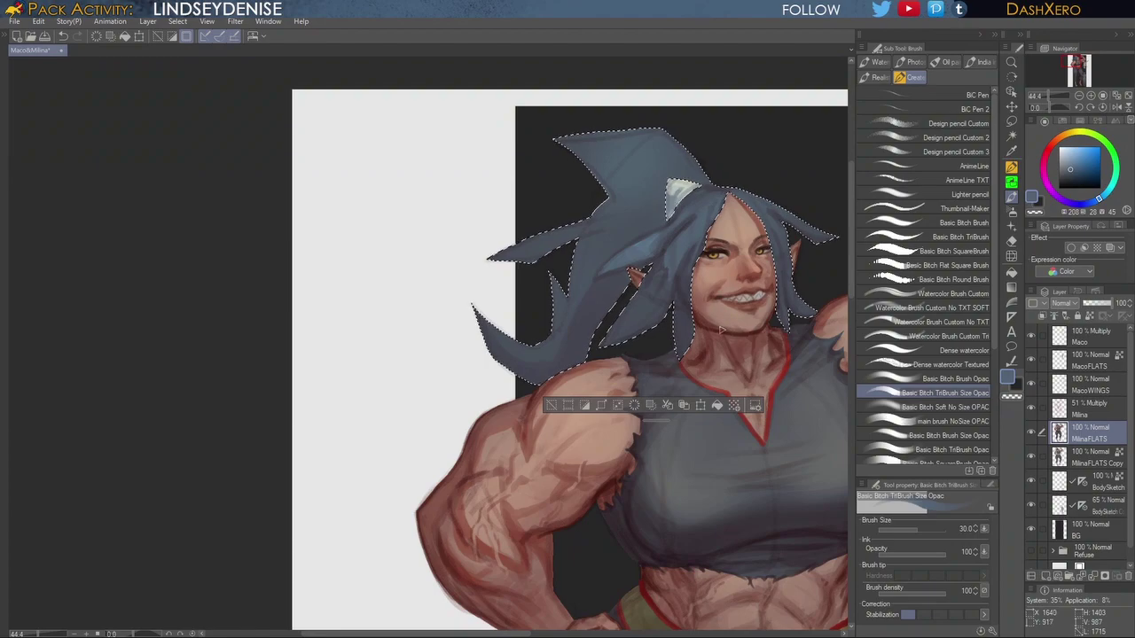
Step: Refine the lock beside the face with sampled blue-grey HSV 211, 25, 43 and work the outer strands at brush size 60
{"action": "left_click_drag", "start_coordinate": [716, 283], "coordinate": [693, 302]}
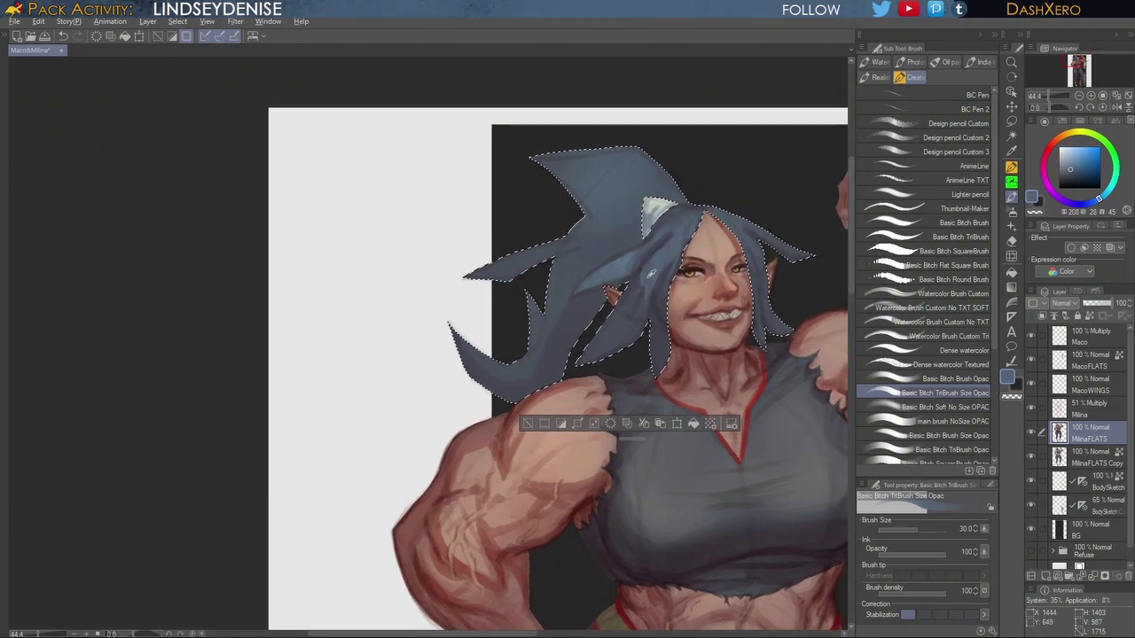
{"action": "left_click", "coordinate": [642, 284], "text": "alt"}
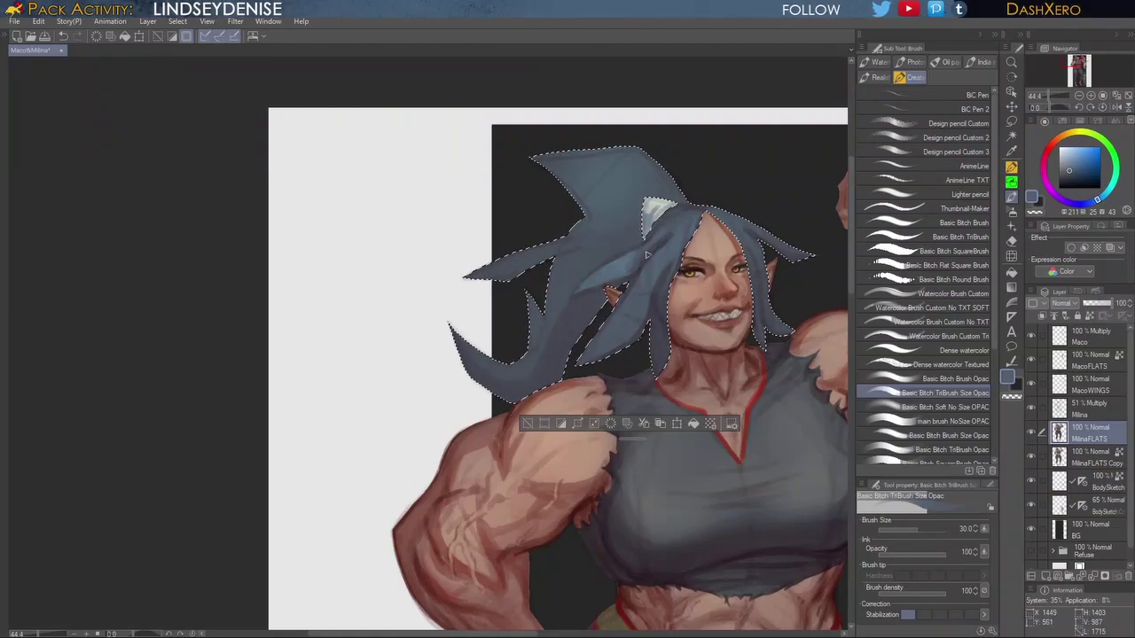
{"action": "key", "text": "bracketright"}
{"action": "key", "text": "bracketright"}
{"action": "key", "text": "bracketright"}
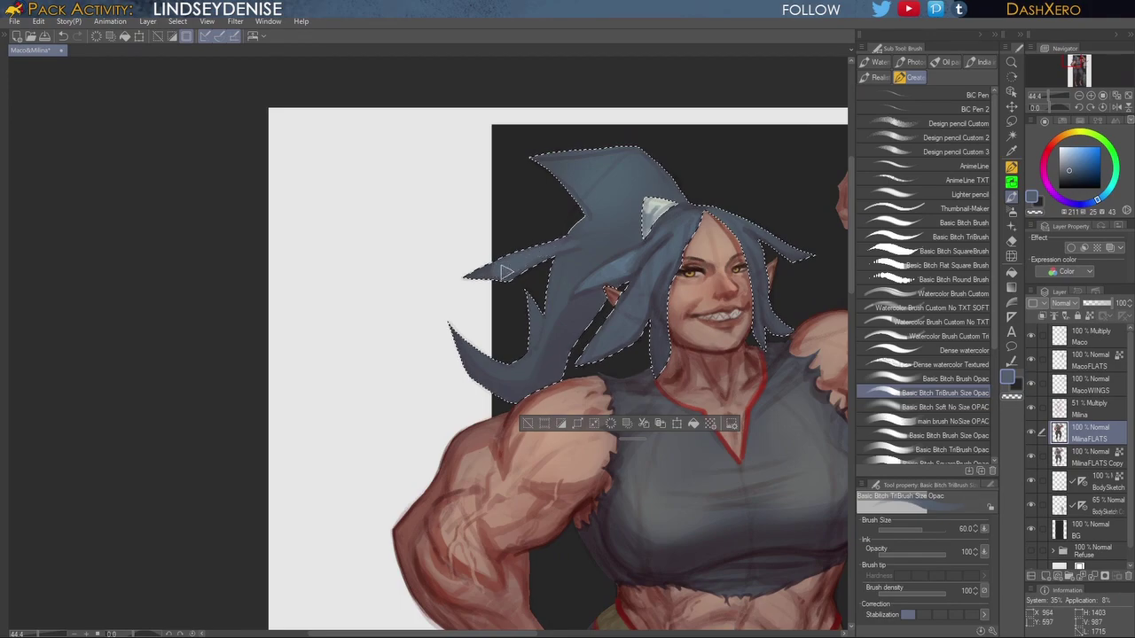
Step: Shade the hair behind the pale patch with sampled dark blue-grey HSV 230, 15, 31 and blend with sampled HSV 211, 22, 40
{"action": "left_click_drag", "start_coordinate": [745, 290], "coordinate": [710, 311]}
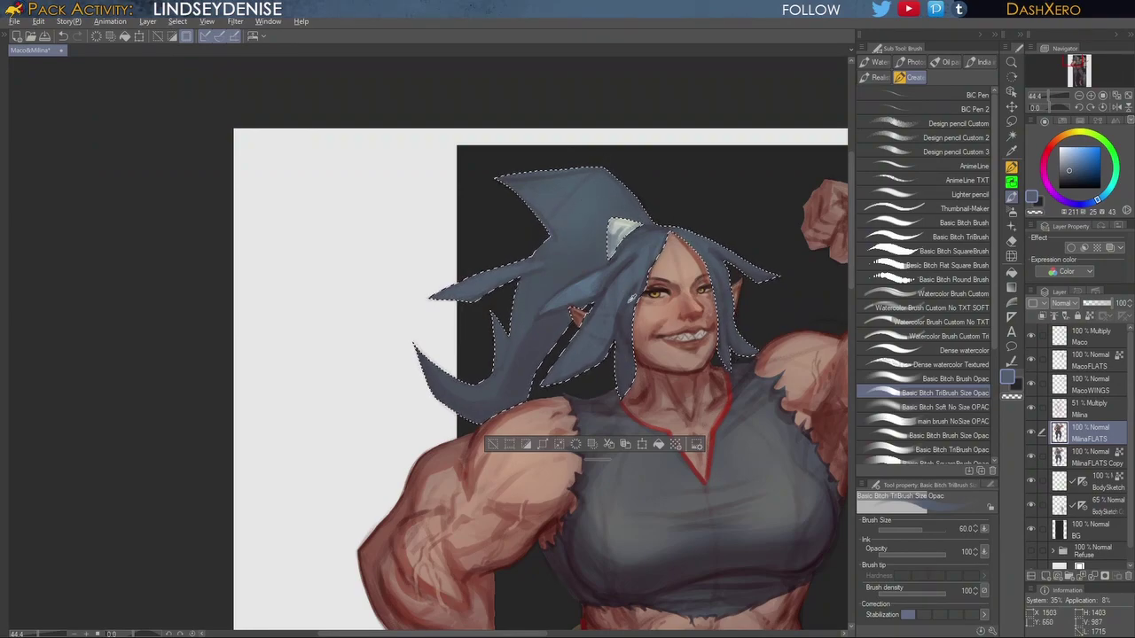
{"action": "left_click", "coordinate": [625, 290], "text": "alt"}
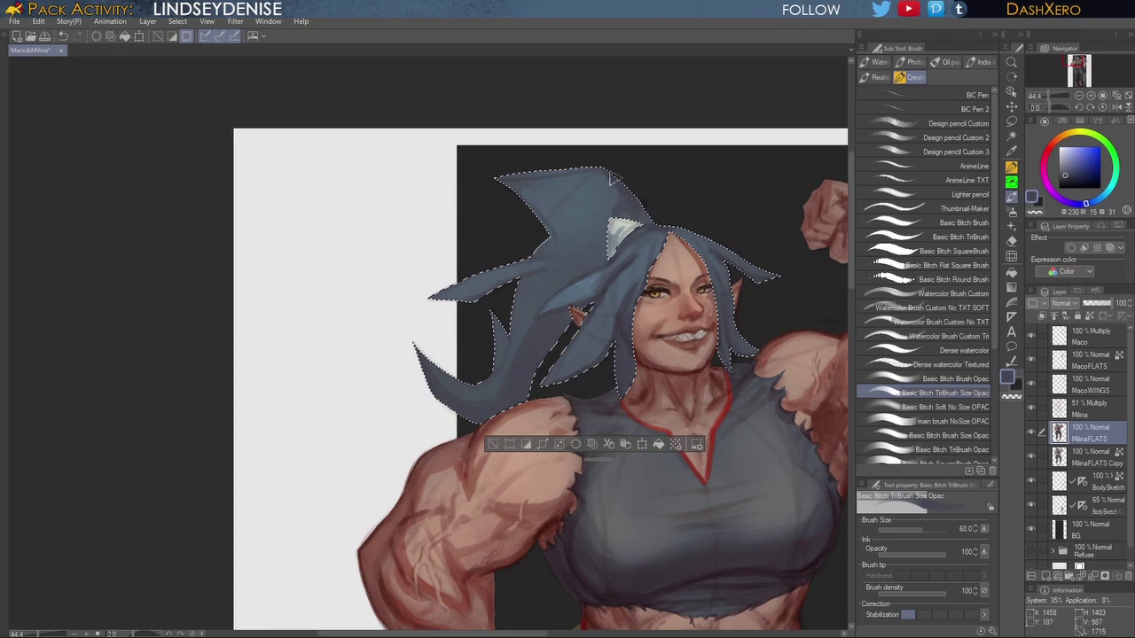
{"action": "left_click_drag", "start_coordinate": [727, 391], "coordinate": [747, 290]}
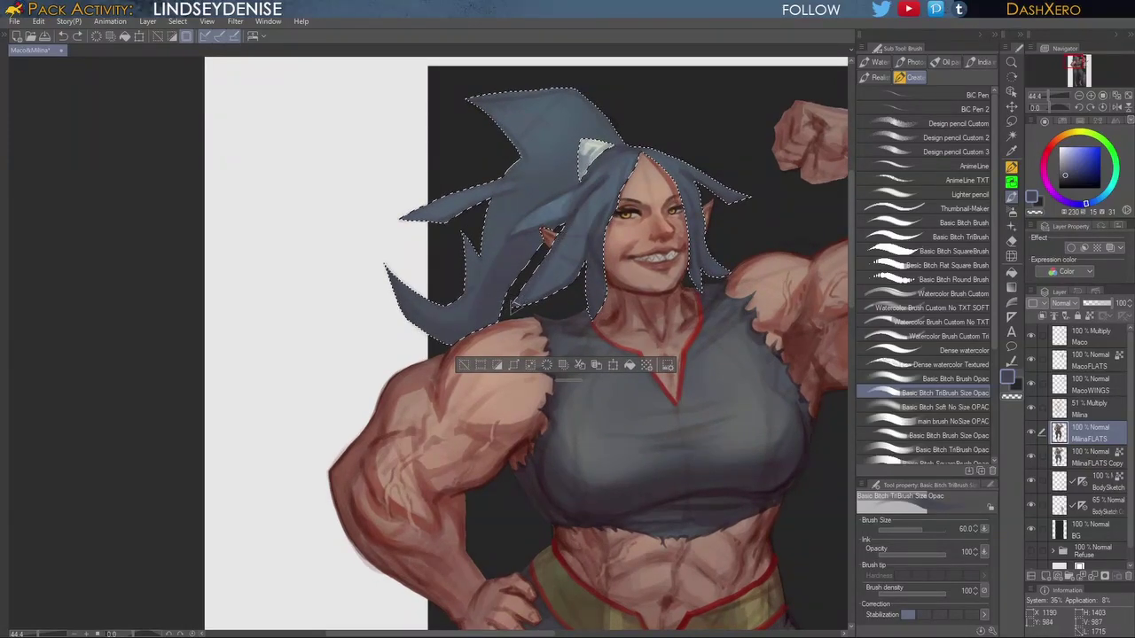
{"action": "left_click", "coordinate": [574, 252], "text": "alt"}
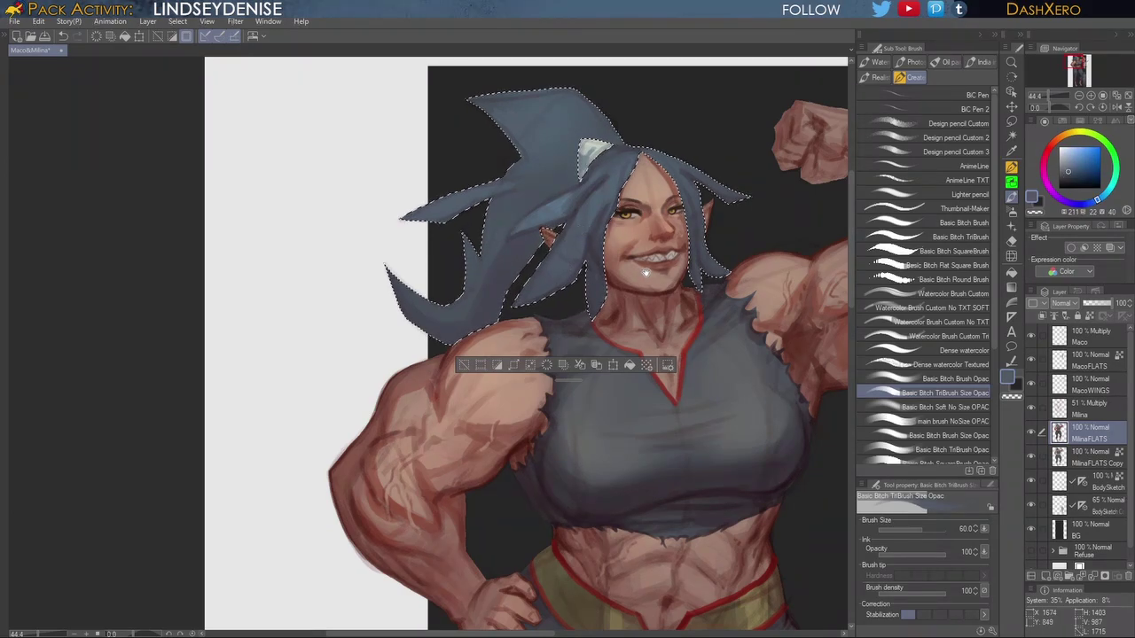
Step: Brighten the locks around the forehead with sampled blue HSV 207, 33, 54, using Basic Bitch TriBrush Size Opac at size 60
{"action": "left_click_drag", "start_coordinate": [646, 272], "coordinate": [649, 320]}
{"action": "left_click", "coordinate": [581, 241], "text": "alt"}
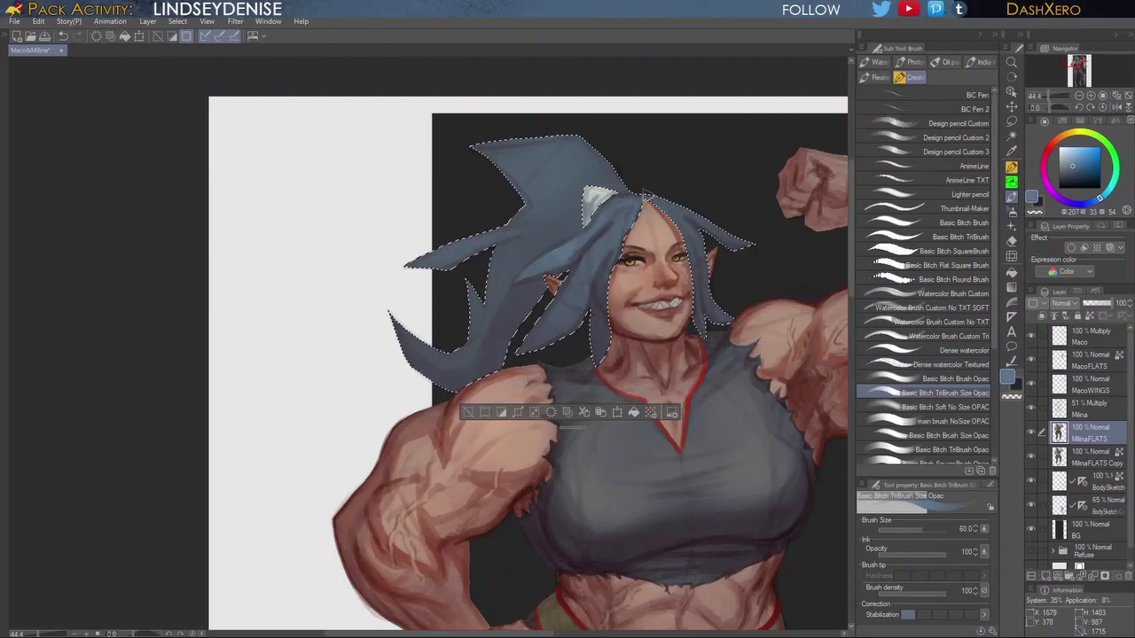
{"action": "left_click_drag", "start_coordinate": [710, 341], "coordinate": [708, 361]}
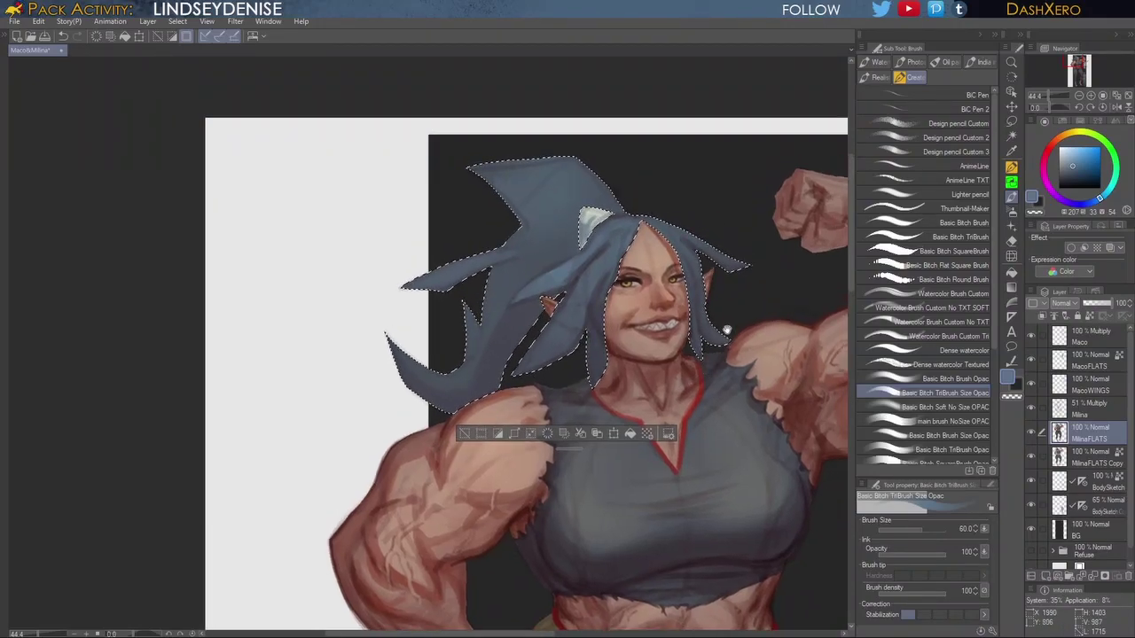
{"action": "left_click", "coordinate": [1108, 413]}
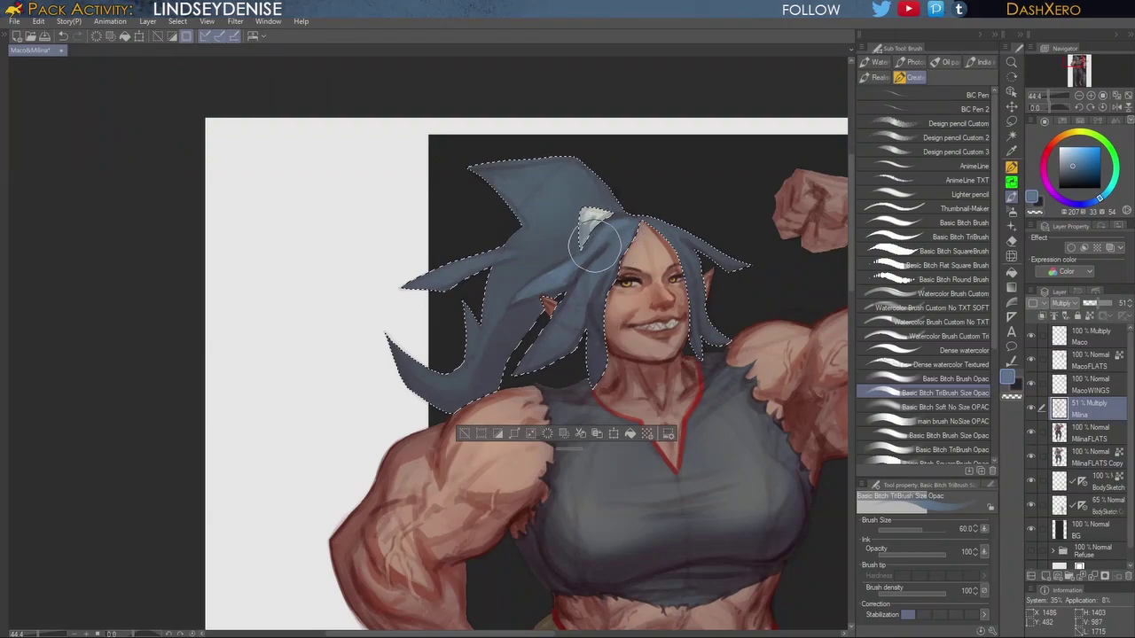
{"action": "left_click_drag", "start_coordinate": [720, 379], "coordinate": [752, 364]}
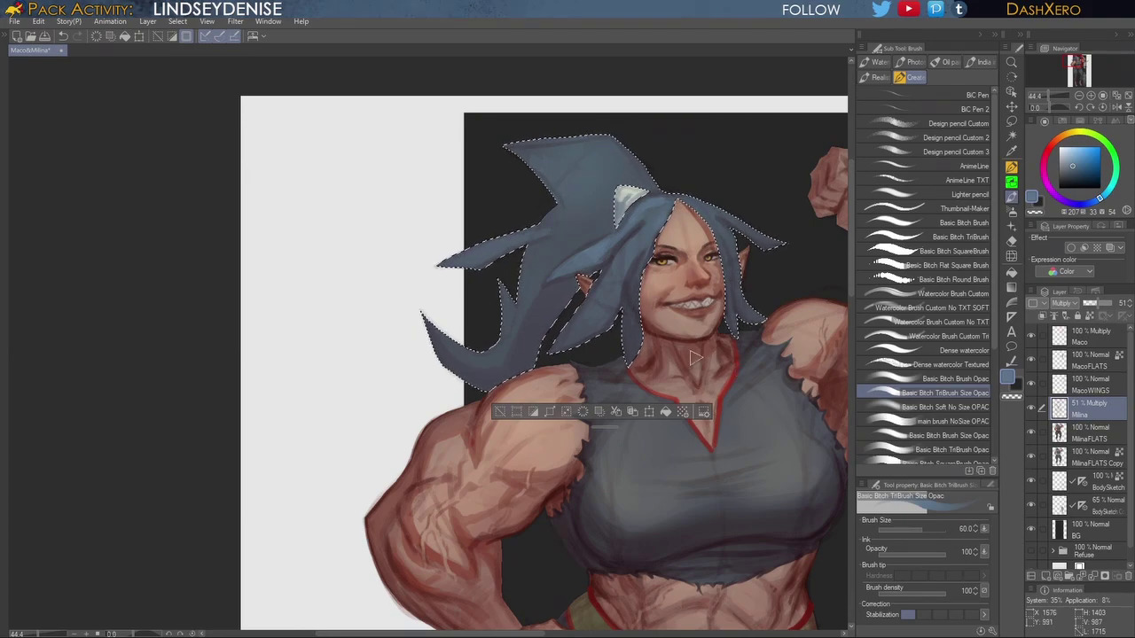
Step: On the MilinaFLATS layer, paint sampled blue HSV 208, 31, 51 highlights along the outer strands and lower tail
{"action": "left_click", "coordinate": [598, 245], "text": "alt"}
{"action": "left_click", "coordinate": [1094, 428]}
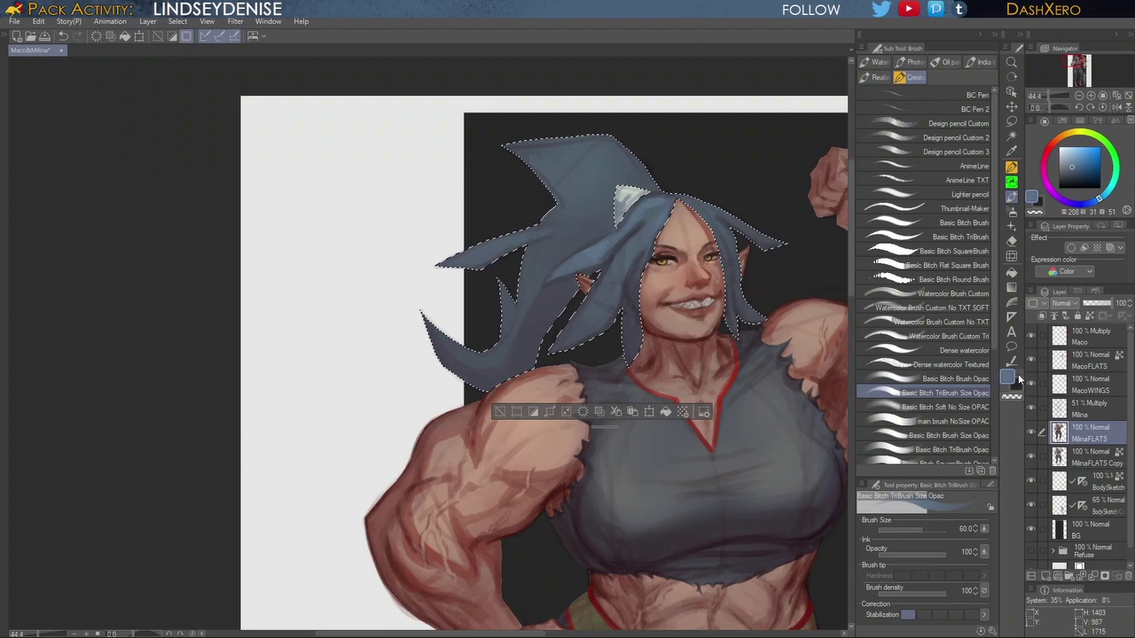
{"action": "left_click_drag", "start_coordinate": [601, 244], "coordinate": [763, 233]}
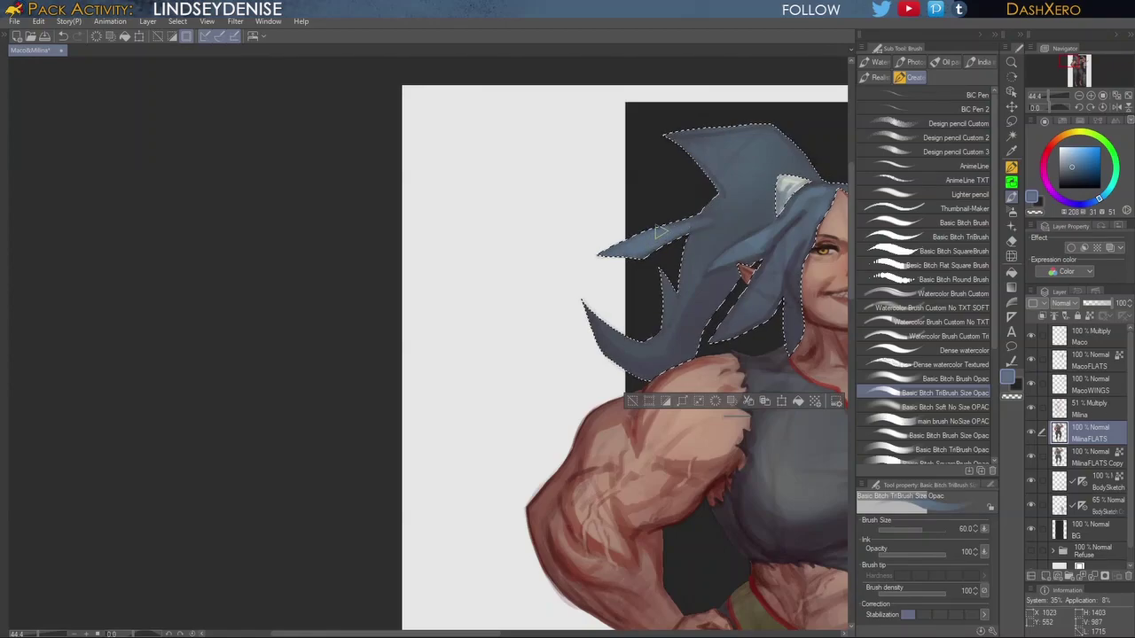
{"action": "left_click_drag", "start_coordinate": [728, 244], "coordinate": [718, 246]}
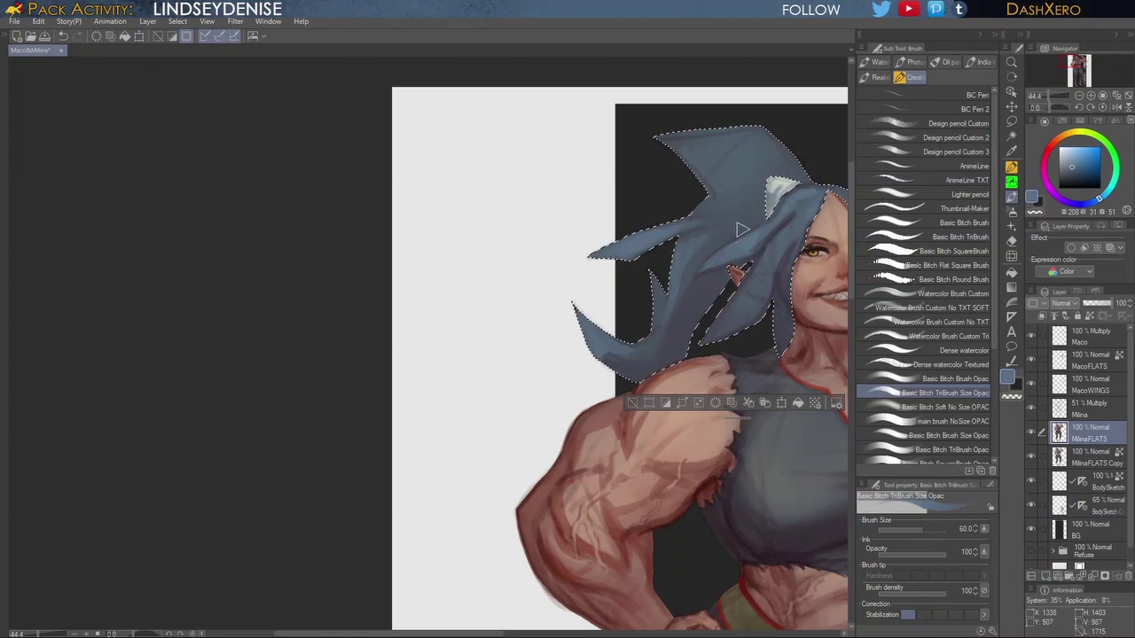
{"action": "left_click_drag", "start_coordinate": [736, 268], "coordinate": [784, 226]}
Step: Deepen the shadows between the tail and side strands with sampled dark HSV 250, 10, 25 at brush size 30
{"action": "left_click", "coordinate": [775, 232], "text": "alt"}
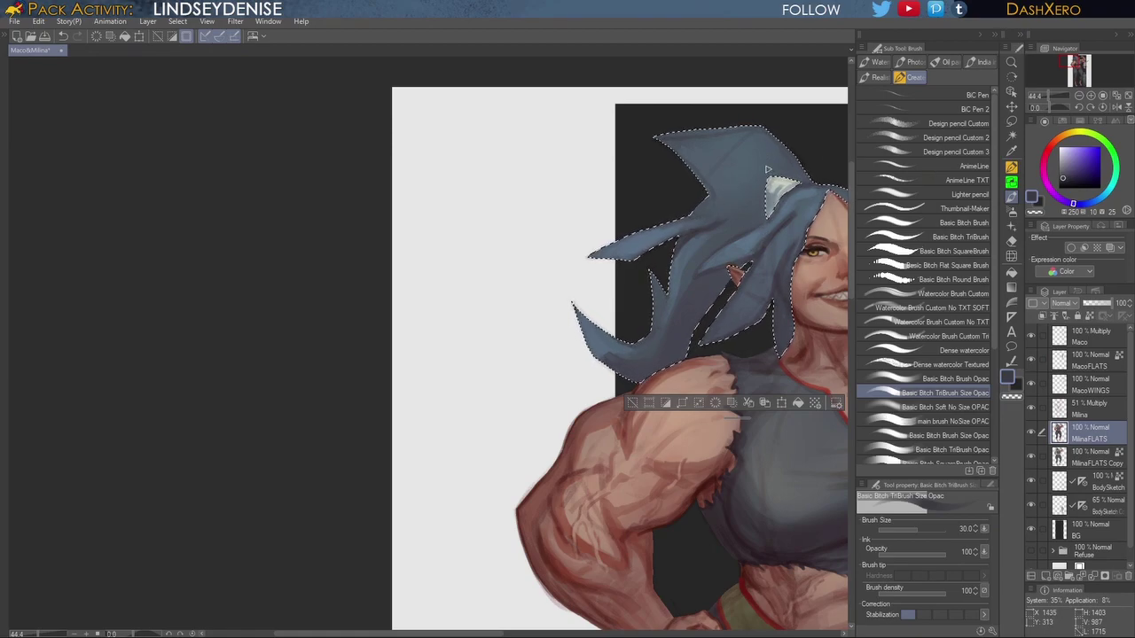
{"action": "left_click_drag", "start_coordinate": [774, 251], "coordinate": [695, 310]}
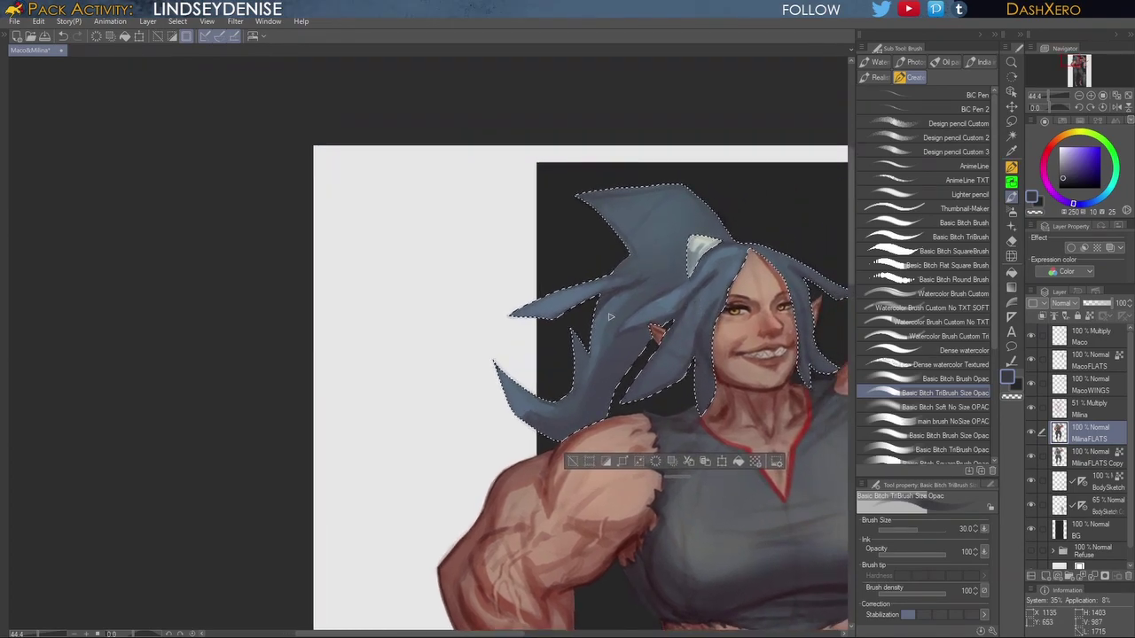
{"action": "key", "text": "alt"}
{"action": "left_click_drag", "start_coordinate": [729, 270], "coordinate": [722, 258]}
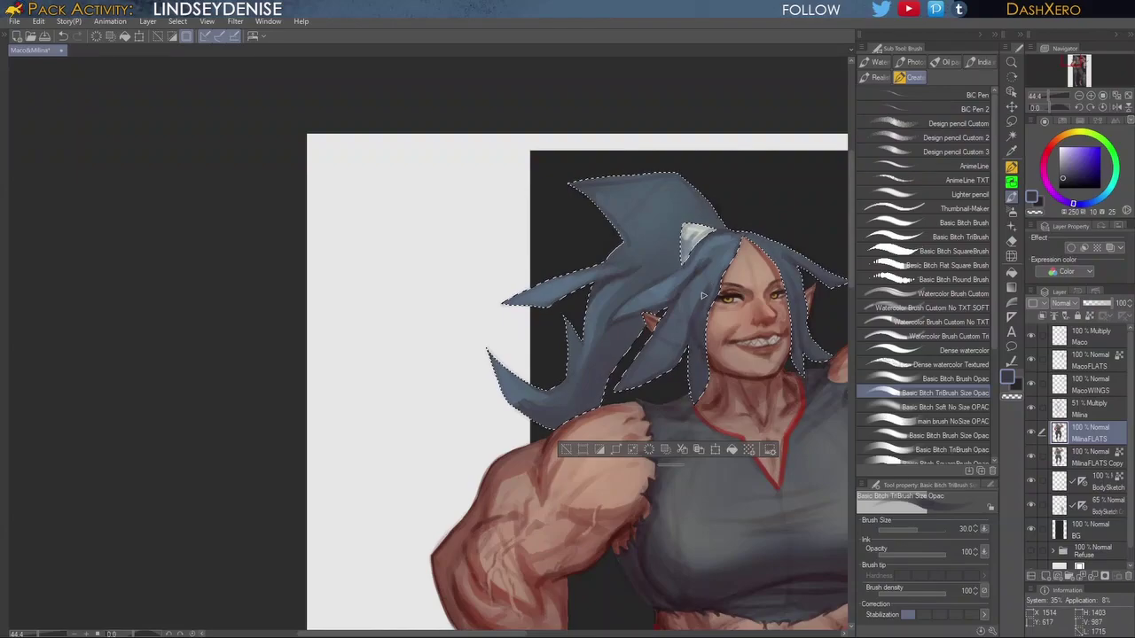
{"action": "left_click_drag", "start_coordinate": [782, 385], "coordinate": [692, 382]}
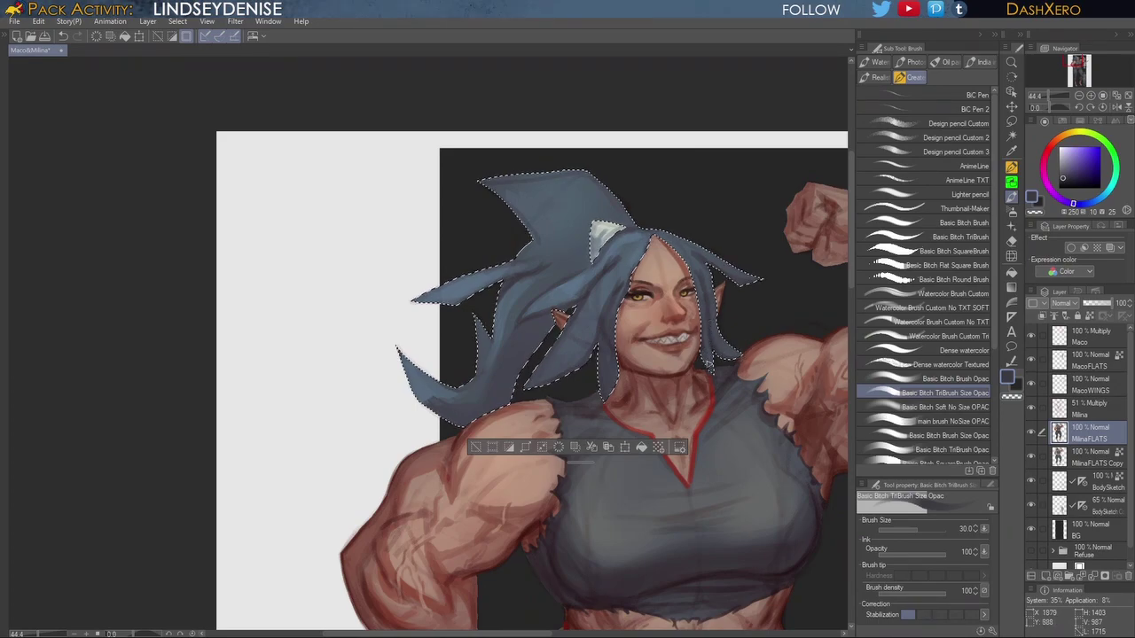
{"action": "left_click_drag", "start_coordinate": [694, 330], "coordinate": [689, 329]}
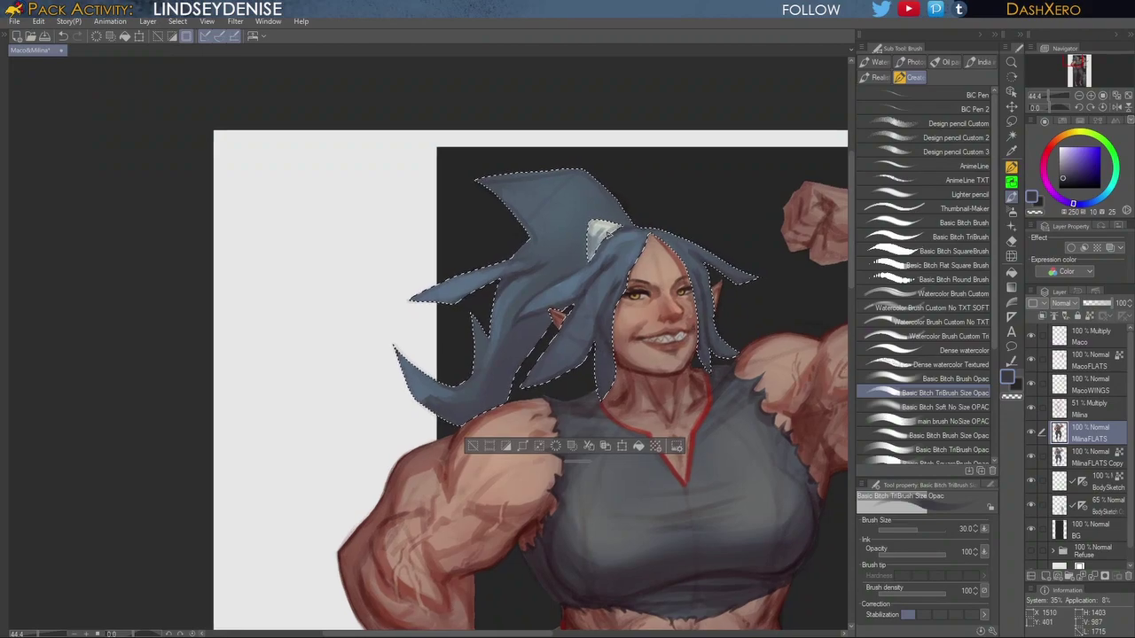
Step: Undo the last stroke and refine the strands around the face with sampled blue HSV 206, 33, 53
{"action": "left_click", "coordinate": [581, 276], "text": "alt"}
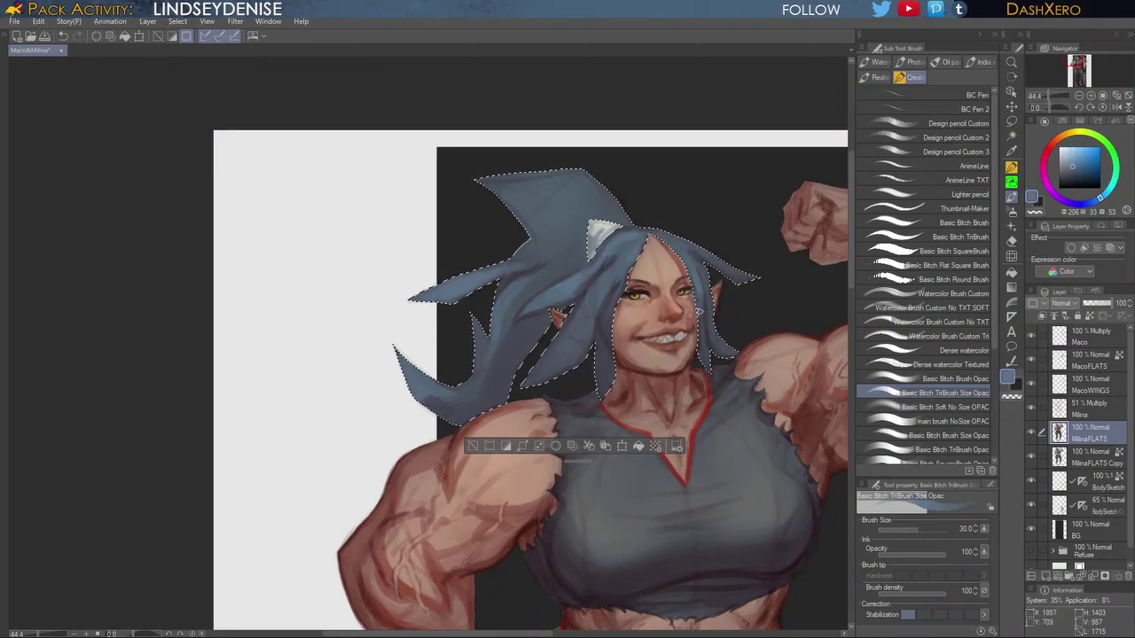
{"action": "key", "text": "ctrl+z"}
{"action": "left_click_drag", "start_coordinate": [698, 302], "coordinate": [698, 316]}
{"action": "left_click_drag", "start_coordinate": [662, 371], "coordinate": [710, 358]}
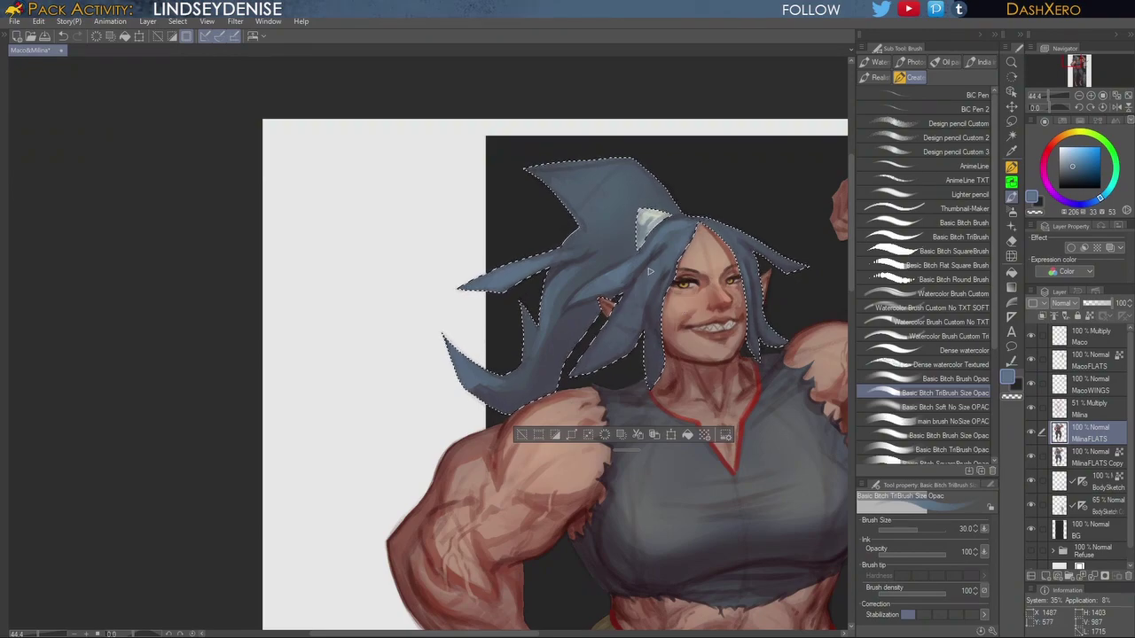
{"action": "left_click_drag", "start_coordinate": [797, 319], "coordinate": [753, 319]}
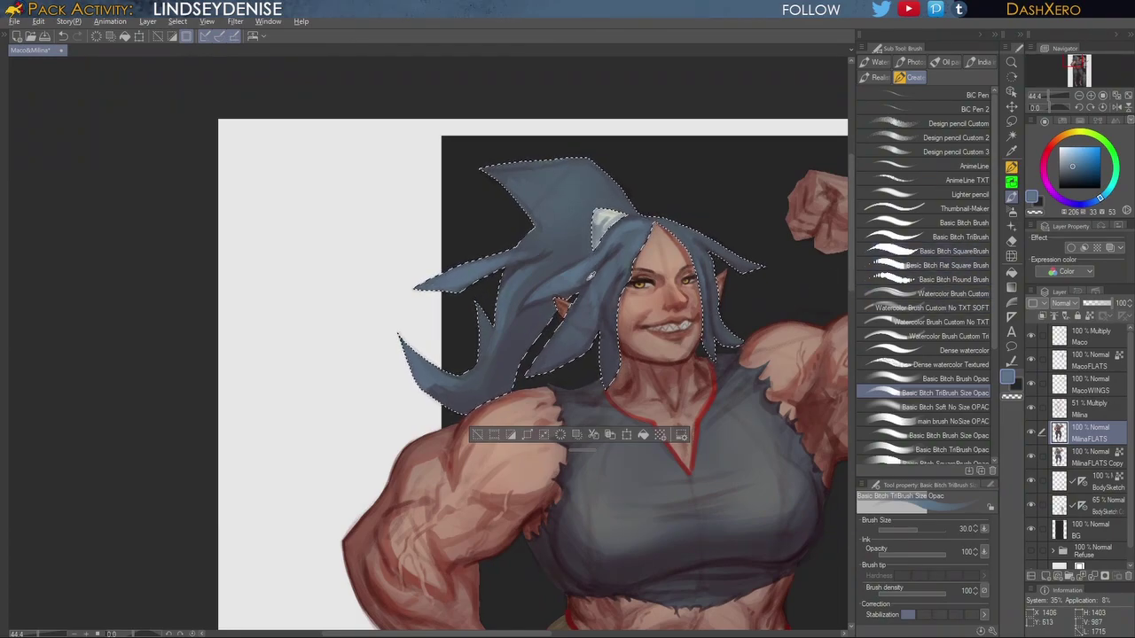
Step: Softly darken the upper tail with sampled HSV 240, 13, 27, using Basic Bitch Soft No Size OPAC at size 200
{"action": "left_click", "coordinate": [585, 404], "text": "alt"}
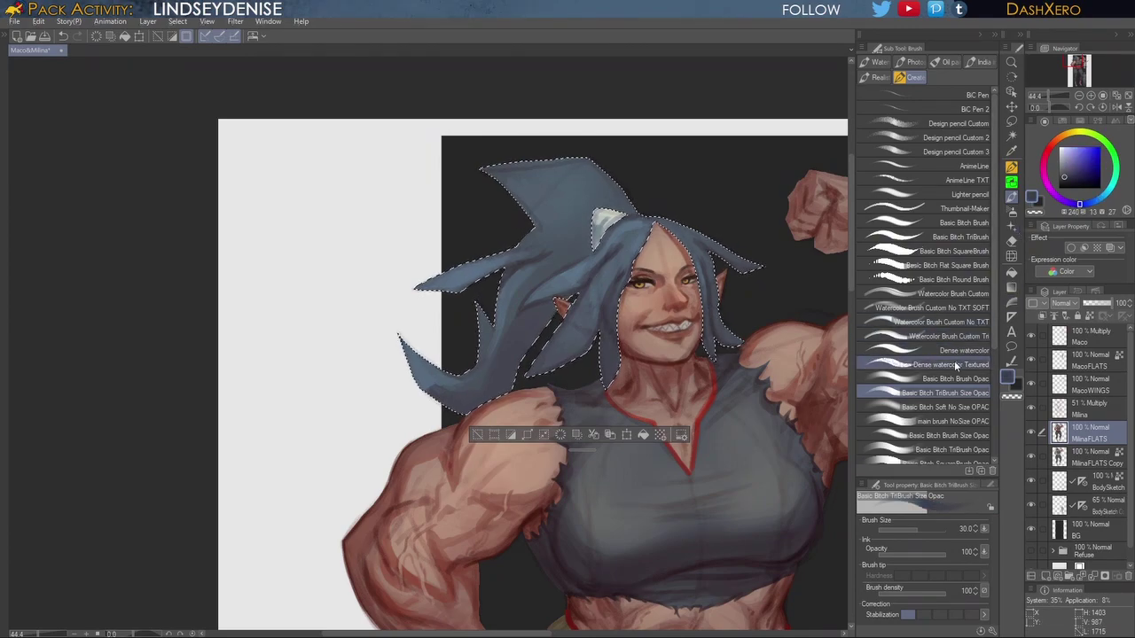
{"action": "left_click", "coordinate": [950, 403]}
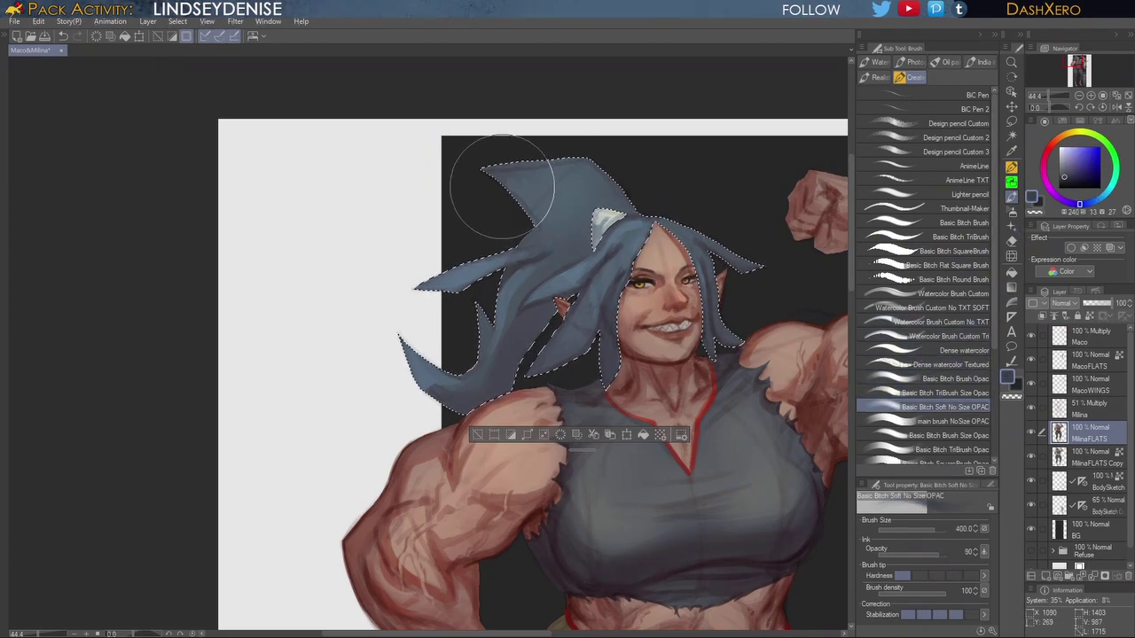
{"action": "key", "text": "["}
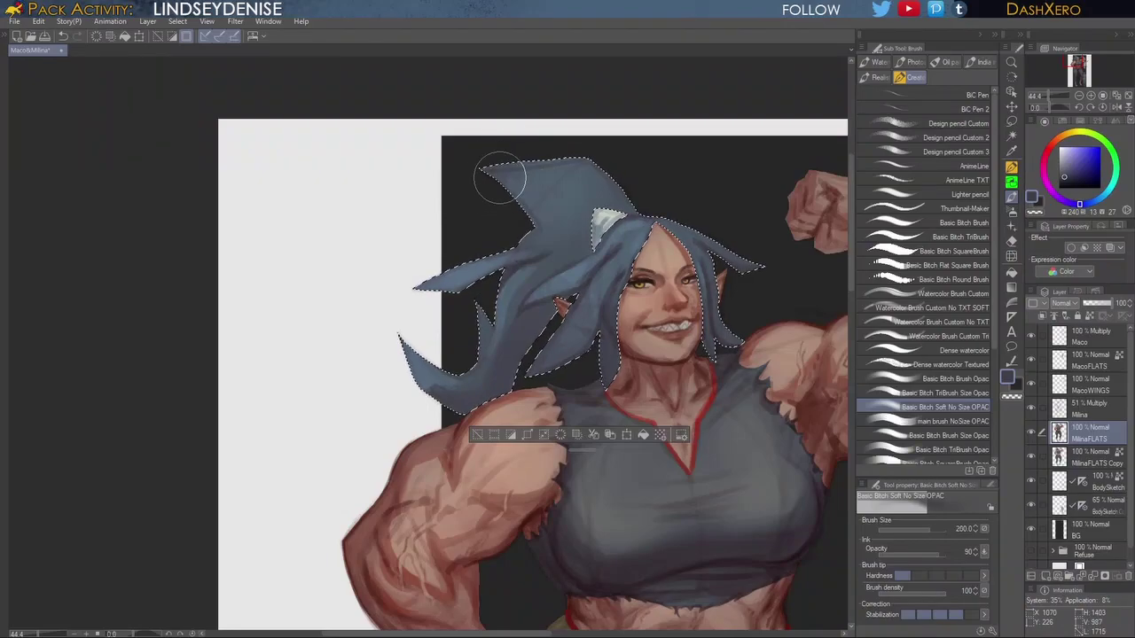
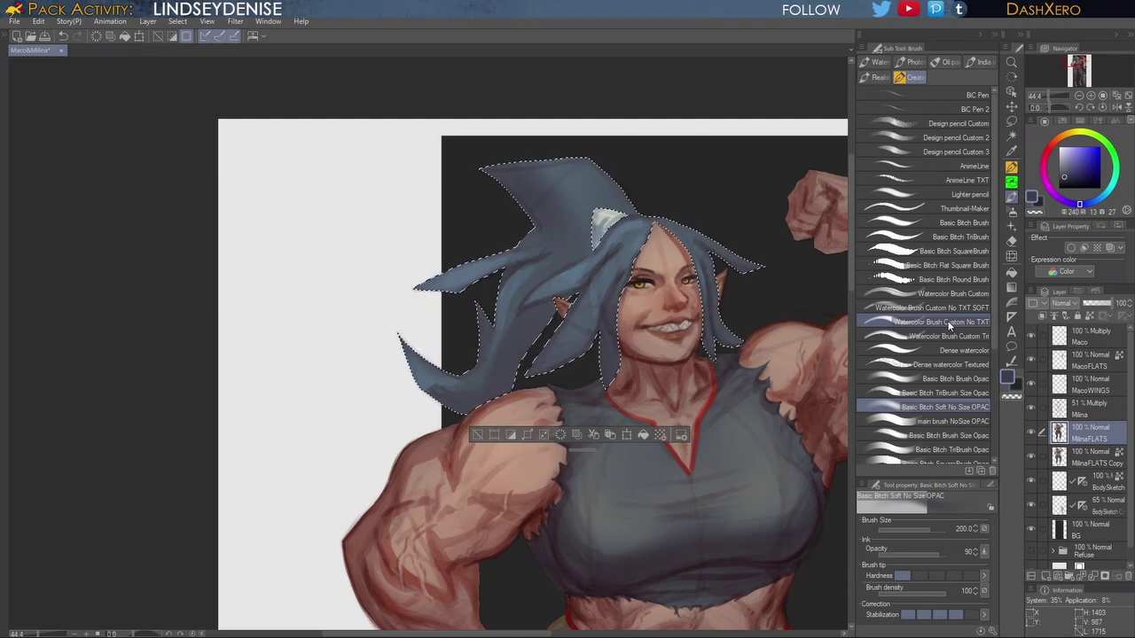
{"action": "left_click_drag", "start_coordinate": [851, 280], "coordinate": [850, 275]}
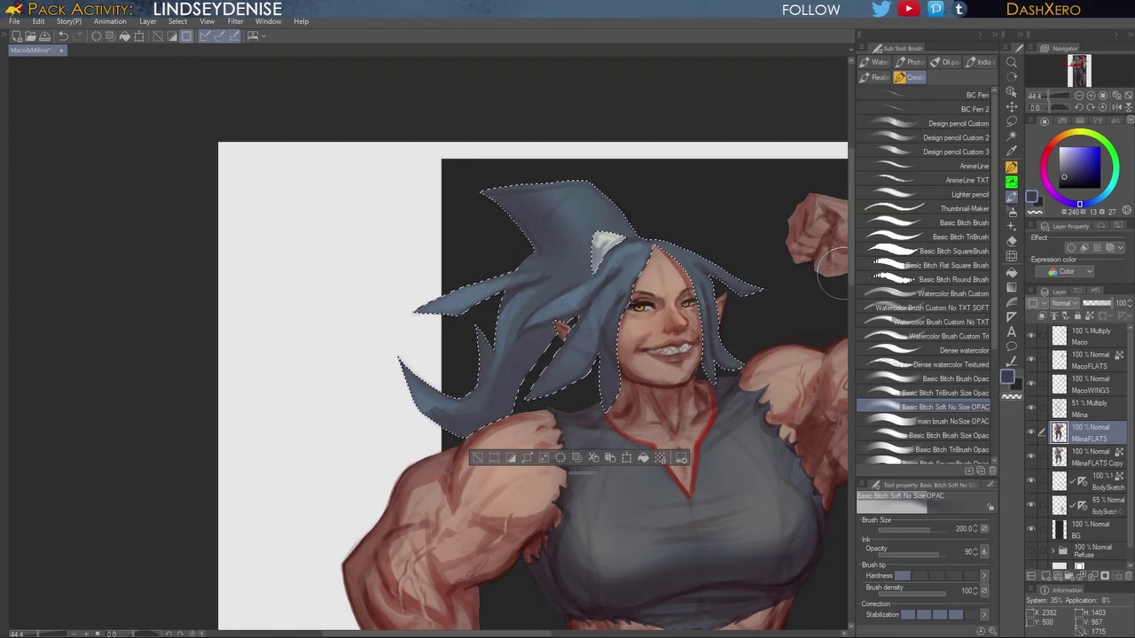
{"action": "left_click_drag", "start_coordinate": [850, 268], "coordinate": [850, 266]}
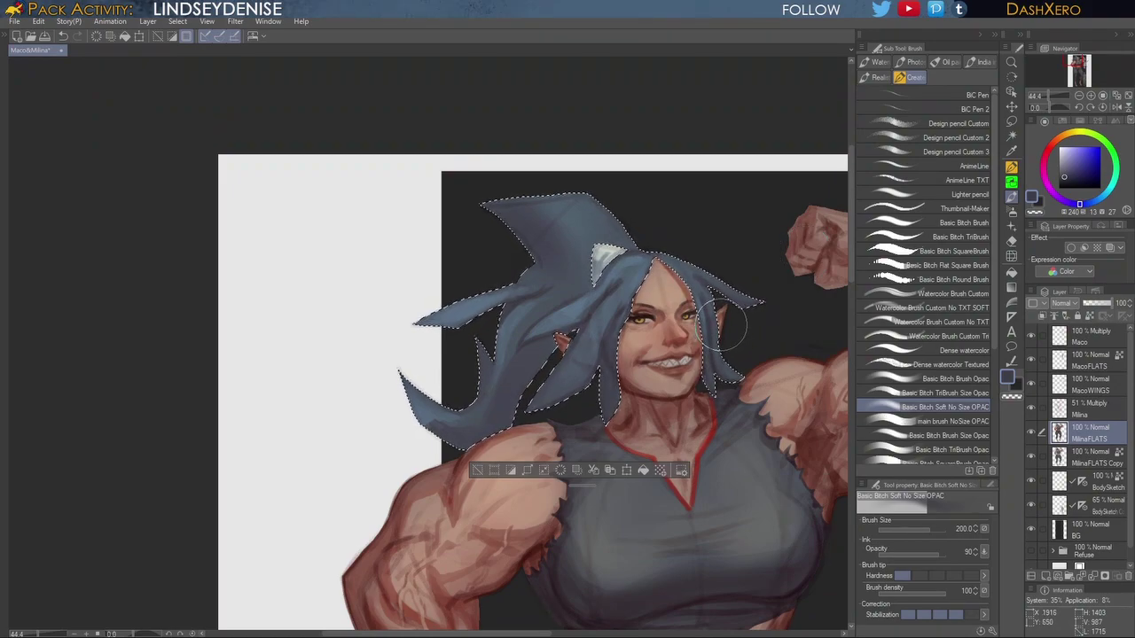
{"action": "left_click_drag", "start_coordinate": [728, 312], "coordinate": [750, 294]}
Step: Softly lighten the hair at the crown with sampled blues HSV 207, 31, 51 and HSV 205, 31, 51
{"action": "left_click", "coordinate": [654, 239], "text": "alt"}
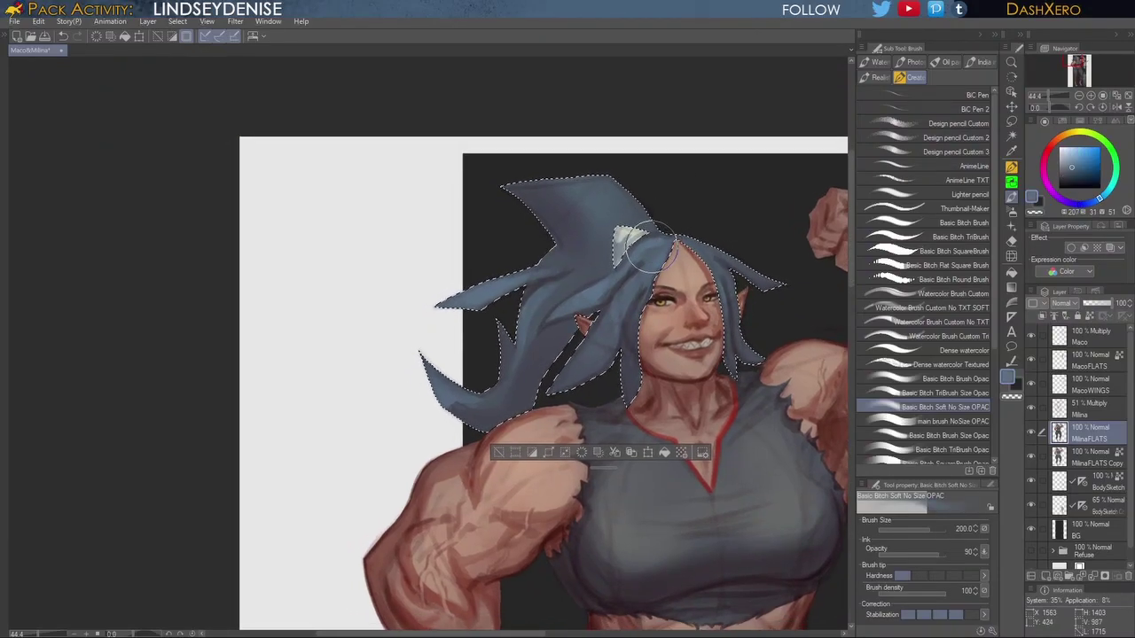
{"action": "left_click_drag", "start_coordinate": [652, 253], "coordinate": [701, 187]}
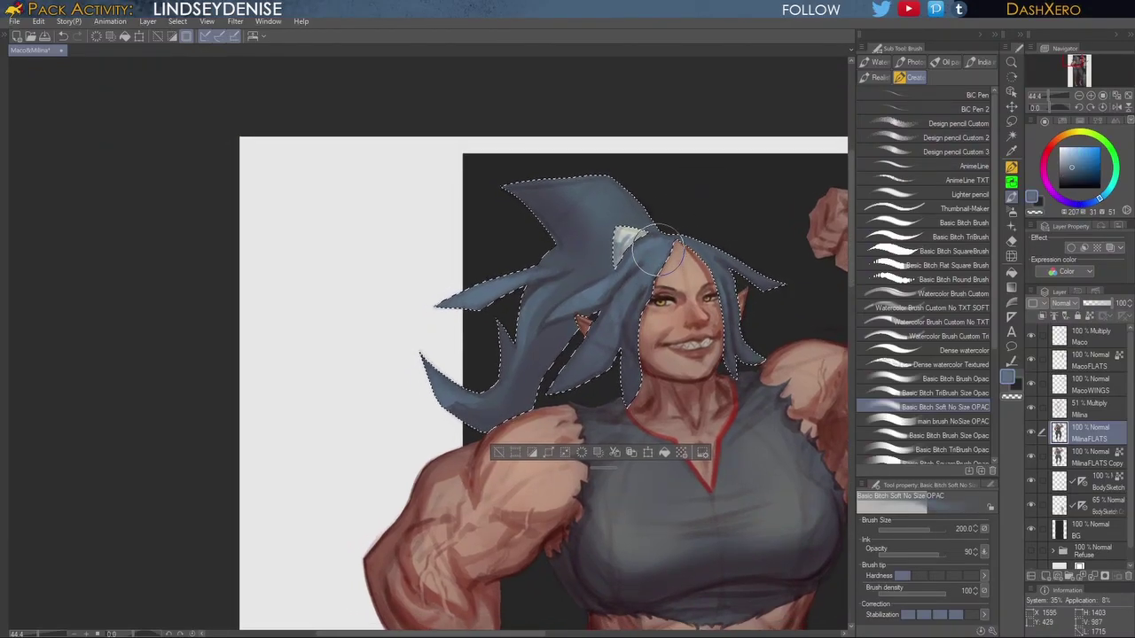
{"action": "left_click_drag", "start_coordinate": [628, 303], "coordinate": [623, 332]}
{"action": "left_click", "coordinate": [655, 237], "text": "alt"}
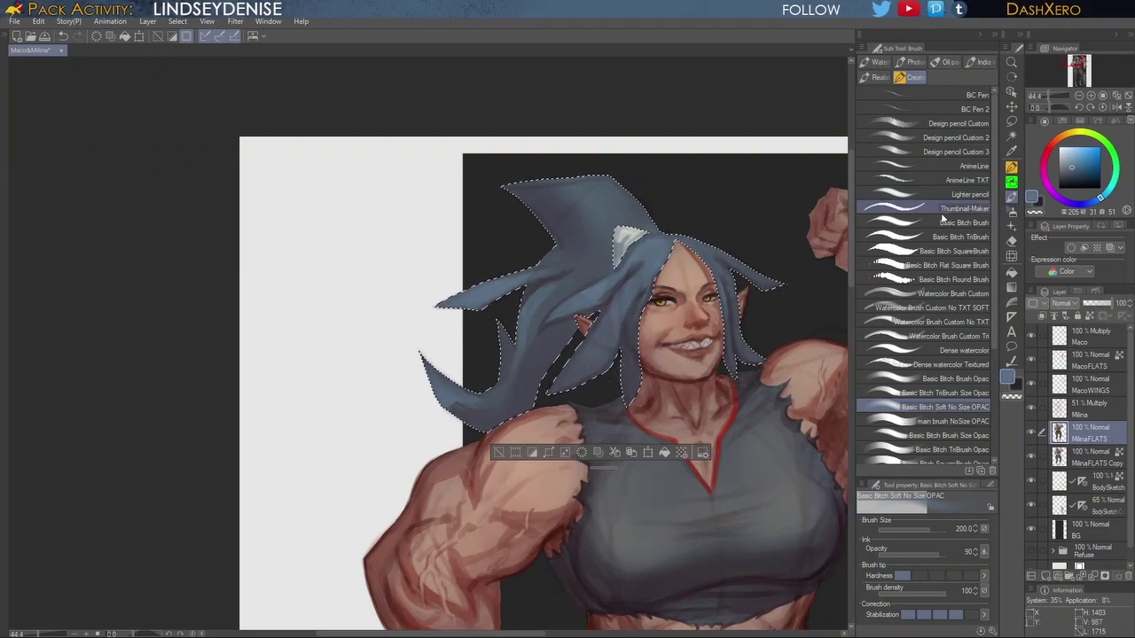
{"action": "left_click_drag", "start_coordinate": [761, 370], "coordinate": [750, 353]}
{"action": "left_click_drag", "start_coordinate": [760, 419], "coordinate": [762, 333]}
{"action": "scroll", "coordinate": [762, 333], "scroll_direction": "up", "scroll_amount": 2}
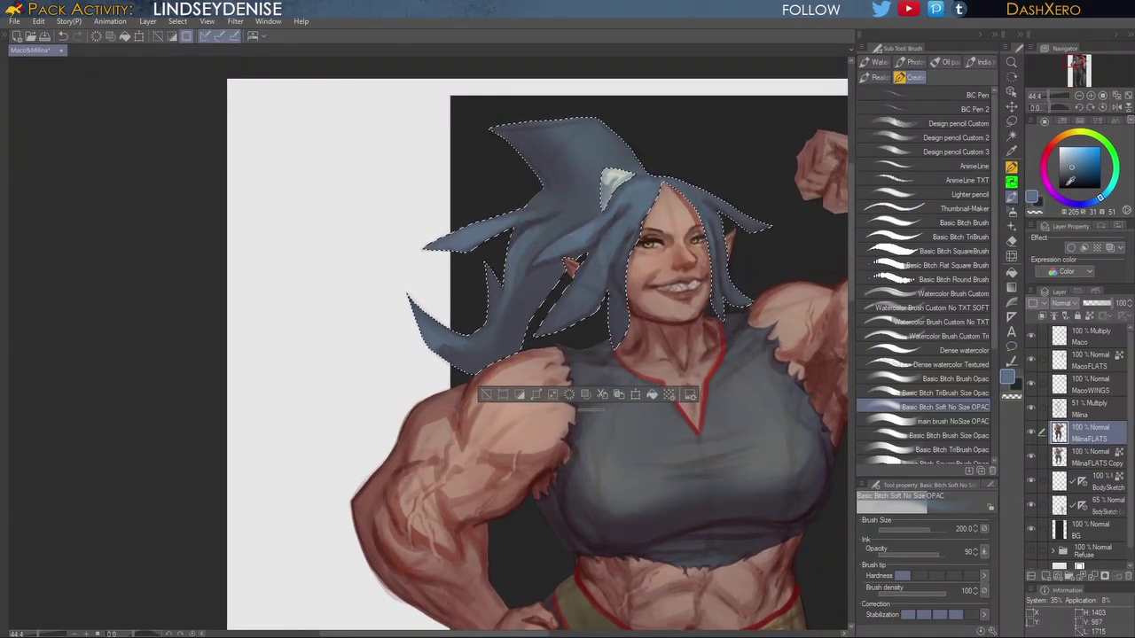
Step: Set the drawing colour to dark reddish brown HSV 6, 31, 16 and choose the Dense watercolor brush at size 15
{"action": "left_click", "coordinate": [1050, 147]}
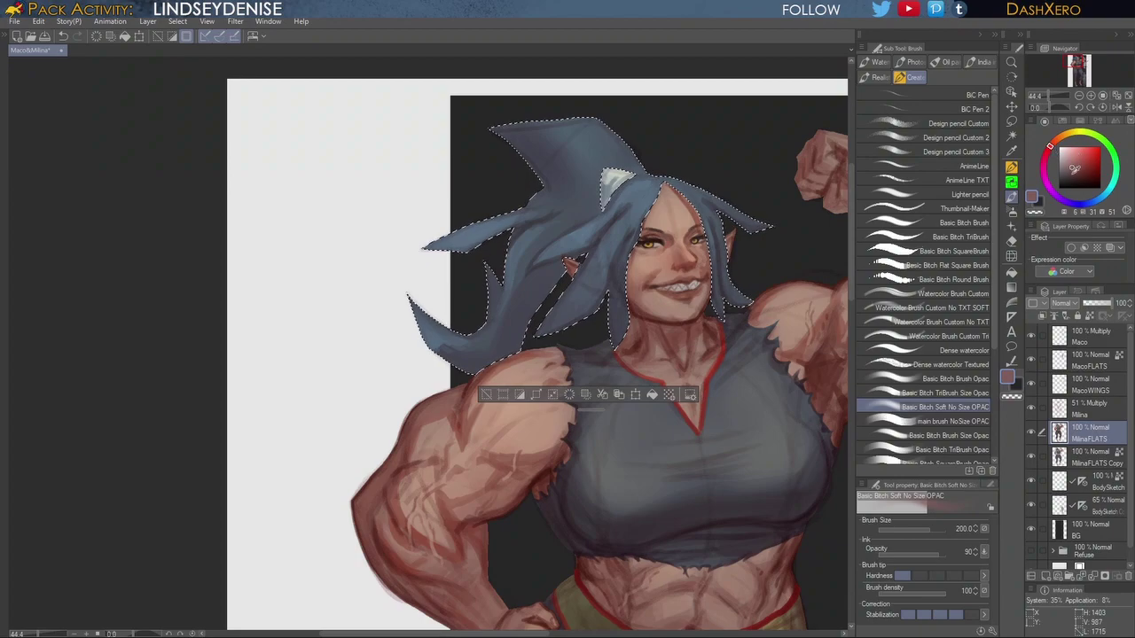
{"action": "left_click", "coordinate": [1071, 181]}
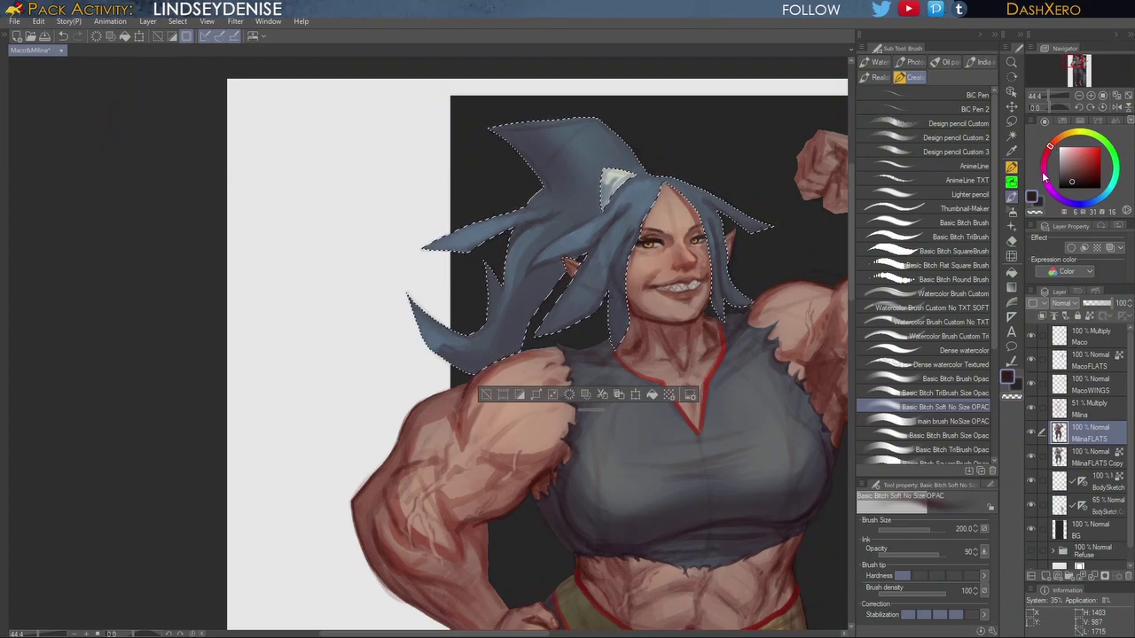
{"action": "left_click", "coordinate": [953, 350]}
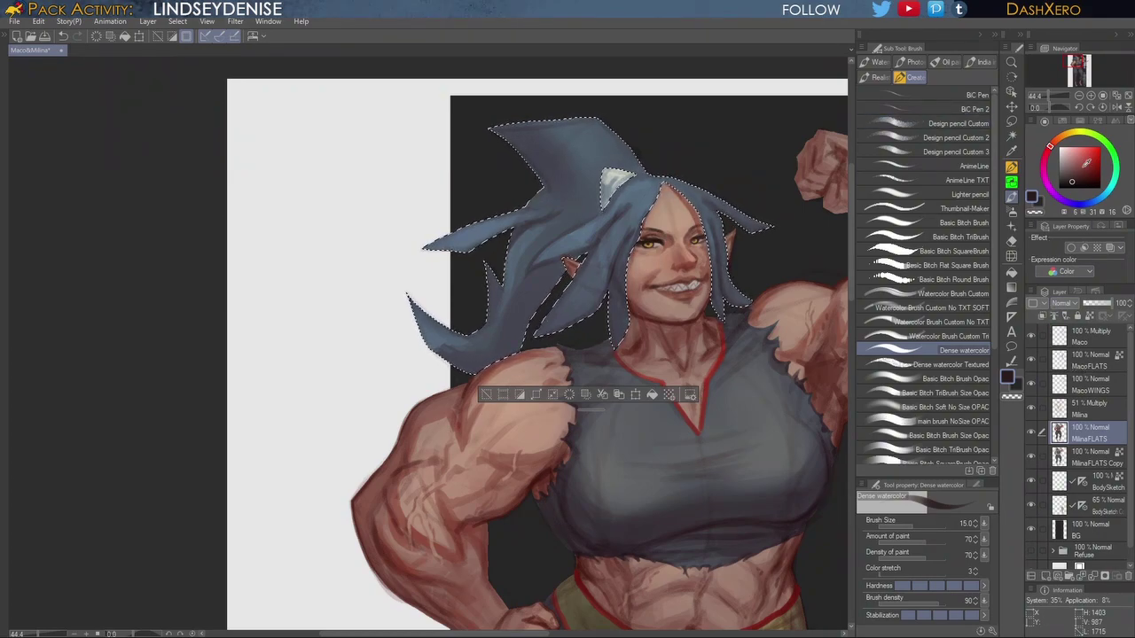
{"action": "left_click_drag", "start_coordinate": [754, 366], "coordinate": [735, 395]}
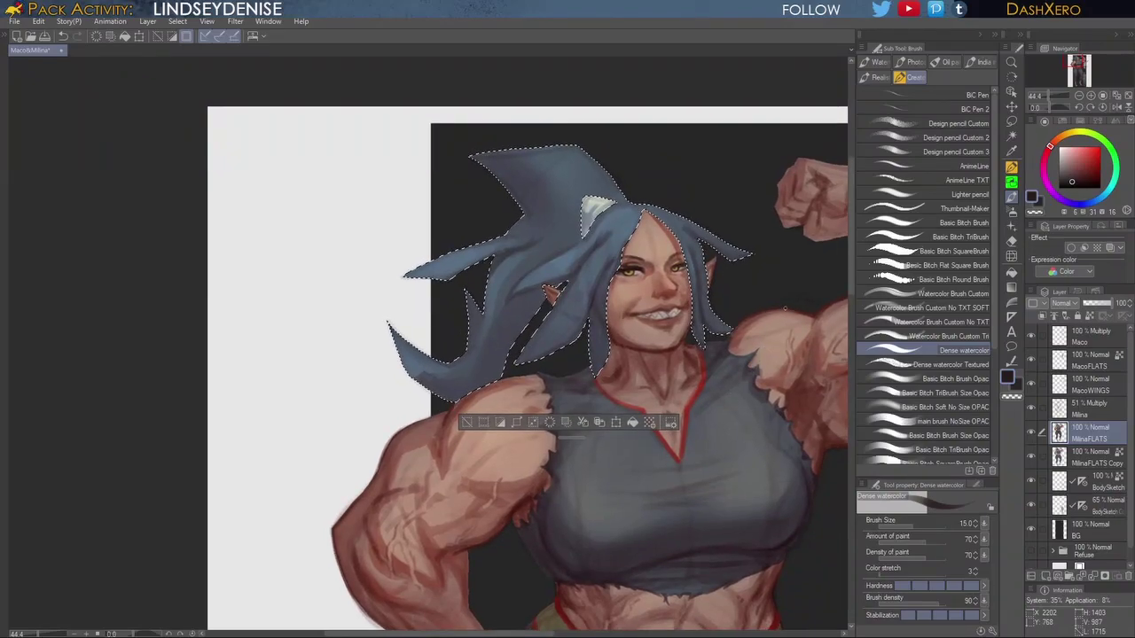
Step: Clear the hair selection and hide the Milina line layer
{"action": "key", "text": "ctrl+d"}
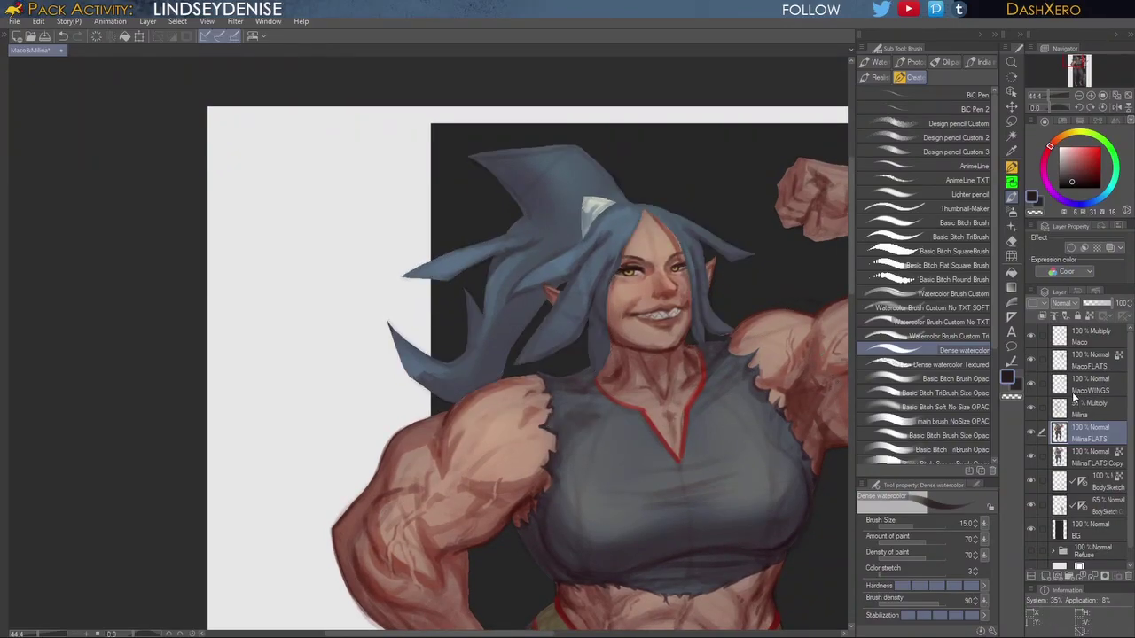
{"action": "left_click", "coordinate": [1031, 408]}
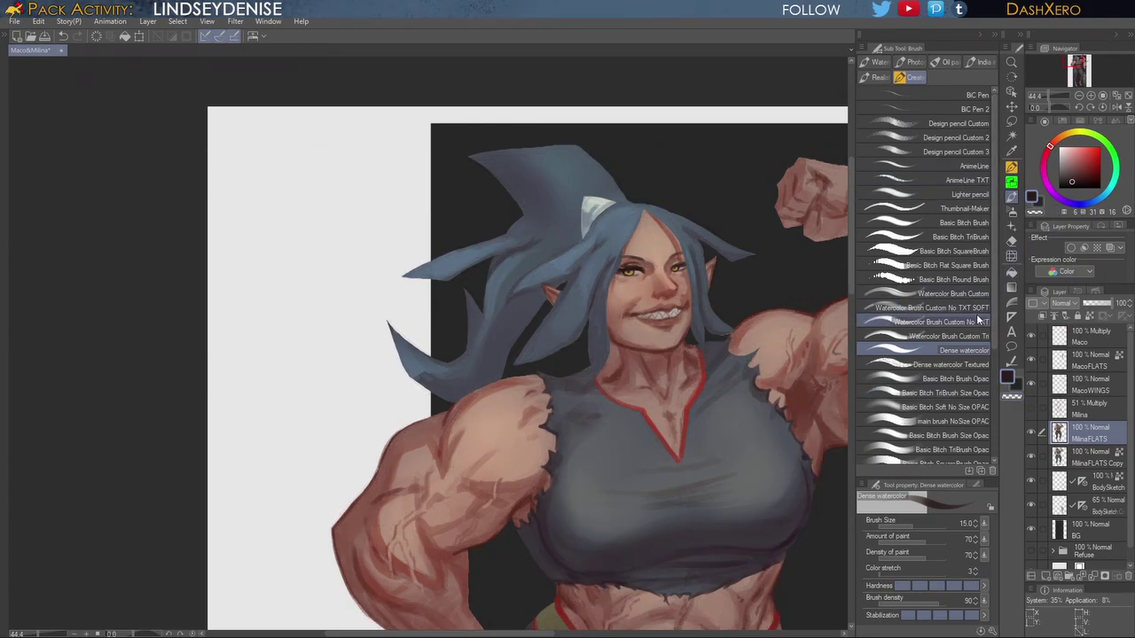
Step: Outline the front hair lock beside the face with Design pencil Custom 2 at size 15 in dark reddish brown HSV 6, 53, 14
{"action": "left_click", "coordinate": [966, 138]}
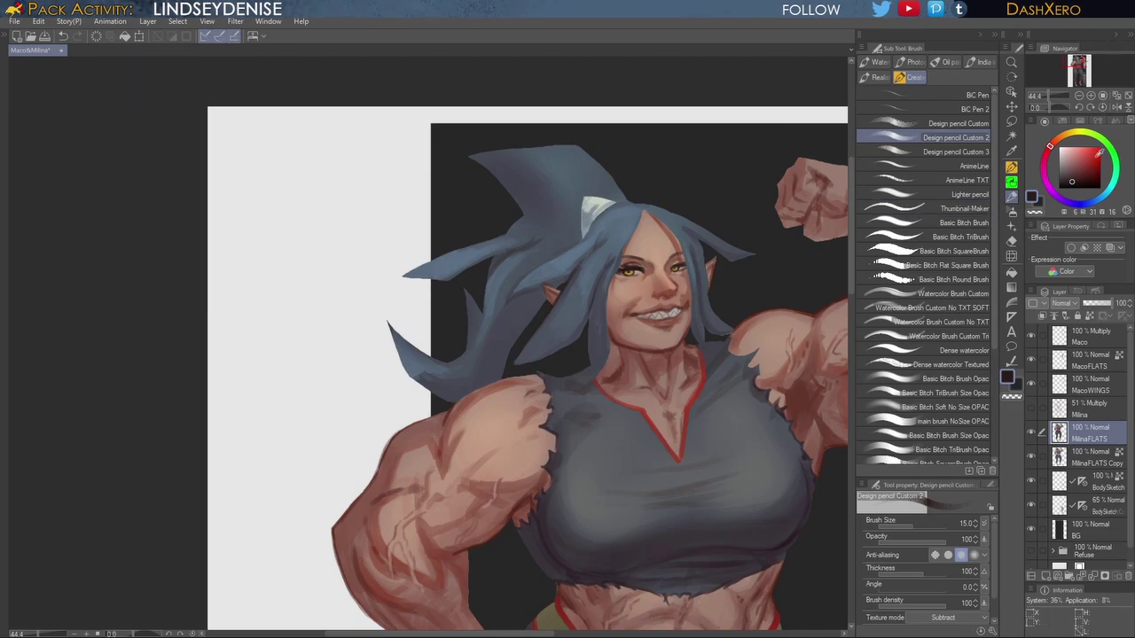
{"action": "left_click_drag", "start_coordinate": [1074, 182], "coordinate": [1081, 183]}
{"action": "left_click_drag", "start_coordinate": [590, 324], "coordinate": [593, 375]}
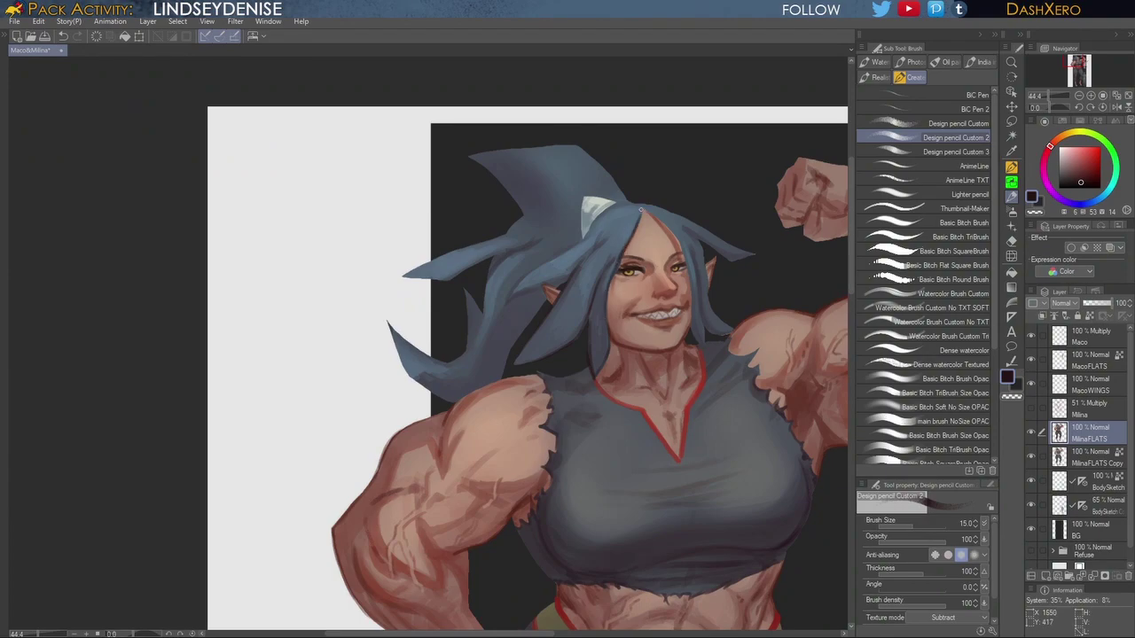
{"action": "mouse_move", "coordinate": [615, 206]}
{"action": "left_mouse_down"}
{"action": "mouse_move", "coordinate": [583, 239]}
{"action": "mouse_move", "coordinate": [749, 229]}
{"action": "left_mouse_up"}
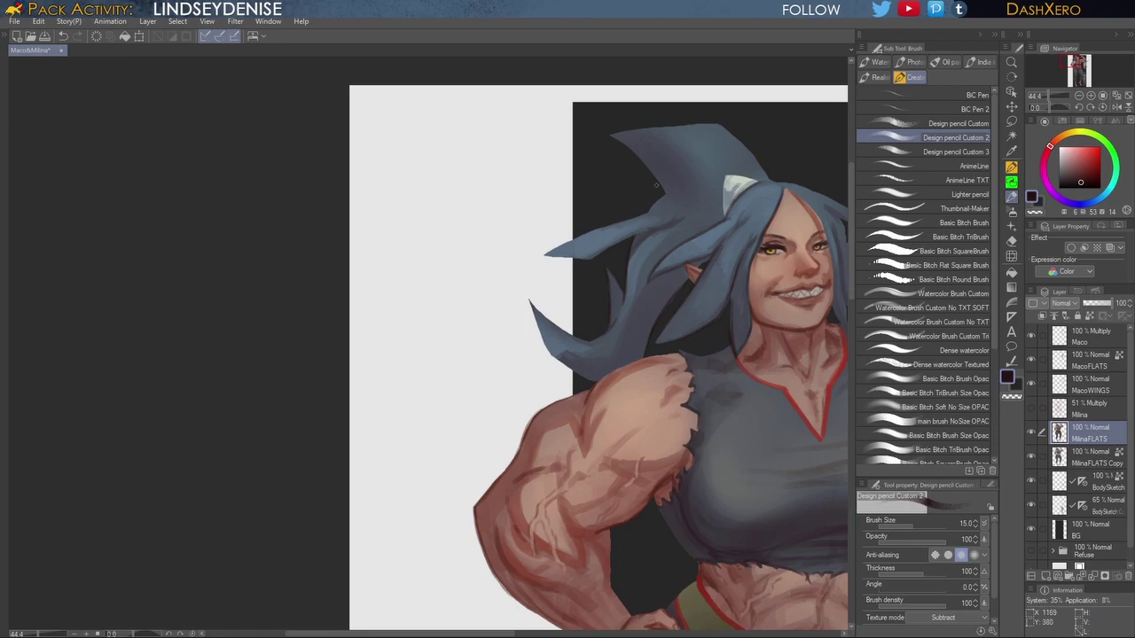
Step: Rotate the canvas to -30 degrees and outline the lower edge and pointed tip of the long back hair strand in dark brown
{"action": "left_click", "coordinate": [1079, 109]}
{"action": "left_click", "coordinate": [1079, 108]}
{"action": "left_click_drag", "start_coordinate": [623, 227], "coordinate": [760, 312]}
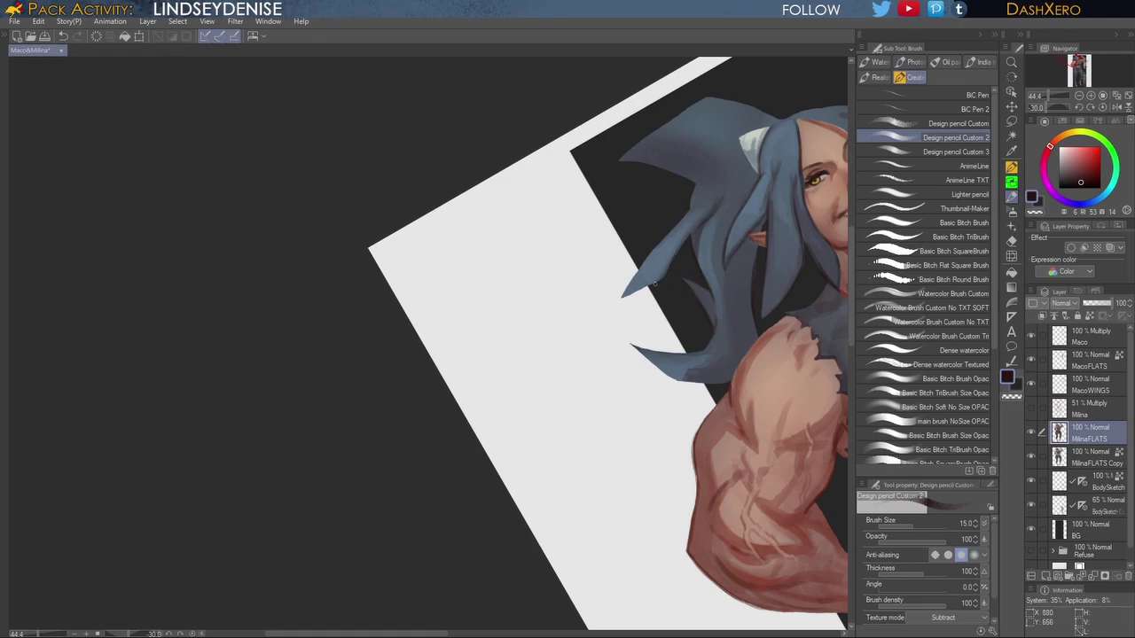
{"action": "mouse_move", "coordinate": [620, 297]}
{"action": "left_mouse_down"}
{"action": "mouse_move", "coordinate": [696, 205]}
{"action": "mouse_move", "coordinate": [676, 223]}
{"action": "mouse_move", "coordinate": [703, 203]}
{"action": "left_mouse_up"}
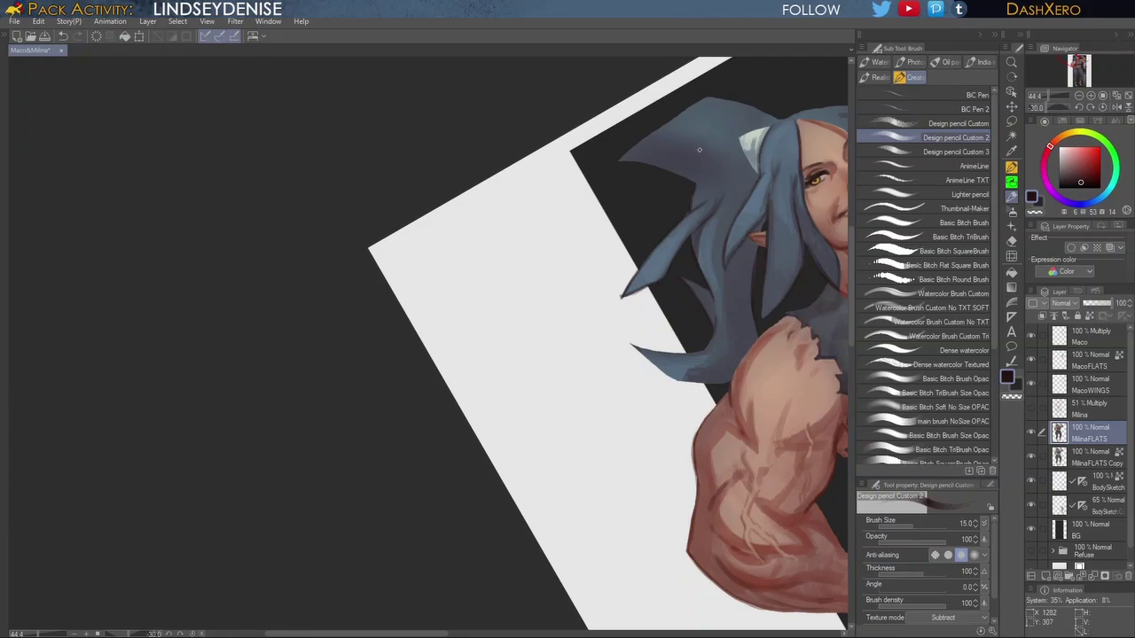
Step: Reset the canvas rotation and outline the curled, pointed tip of the lower ponytail strand in dark brown
{"action": "left_click", "coordinate": [1102, 108]}
{"action": "mouse_move", "coordinate": [805, 395]}
{"action": "left_mouse_down"}
{"action": "mouse_move", "coordinate": [681, 446]}
{"action": "mouse_move", "coordinate": [622, 376]}
{"action": "mouse_move", "coordinate": [687, 284]}
{"action": "left_mouse_up"}
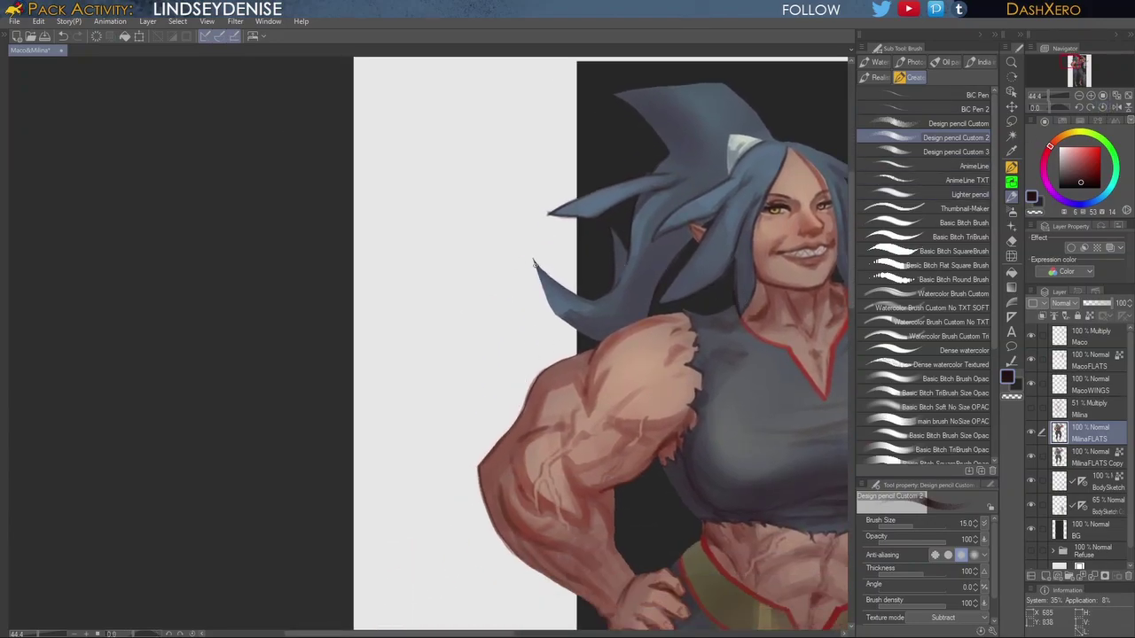
{"action": "mouse_move", "coordinate": [533, 259]}
{"action": "left_mouse_down"}
{"action": "mouse_move", "coordinate": [556, 316]}
{"action": "mouse_move", "coordinate": [594, 339]}
{"action": "left_mouse_up"}
{"action": "left_click_drag", "start_coordinate": [534, 260], "coordinate": [585, 298]}
{"action": "mouse_move", "coordinate": [699, 523]}
{"action": "left_mouse_down"}
{"action": "mouse_move", "coordinate": [704, 392]}
{"action": "mouse_move", "coordinate": [681, 407]}
{"action": "left_mouse_up"}
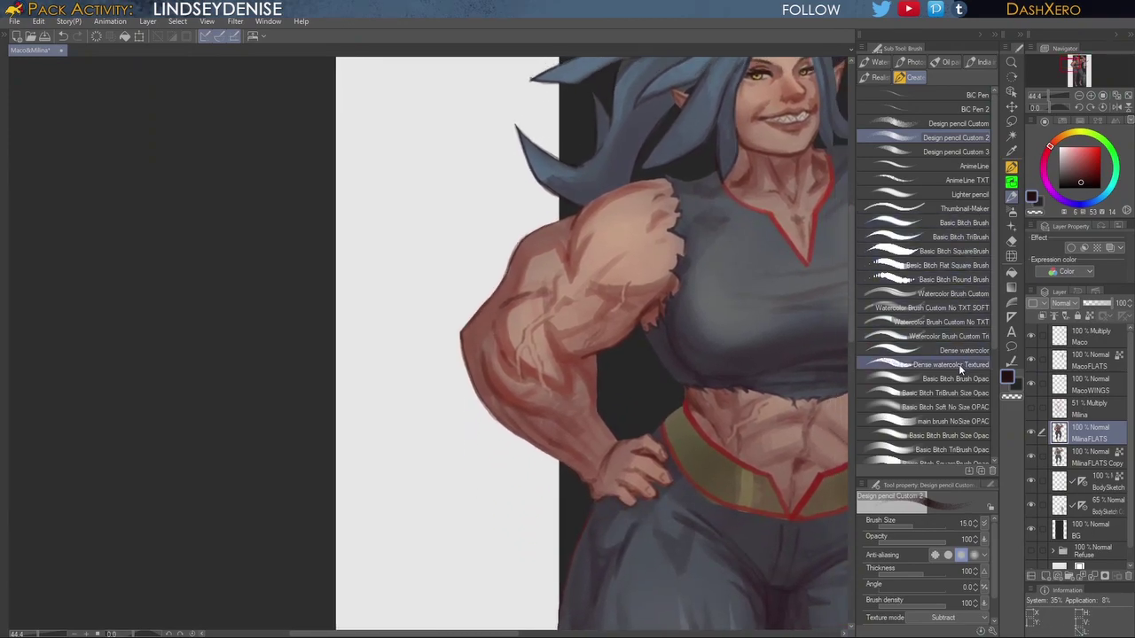
Step: Outline the white hair tie at the base of the ponytail with the same dark brown pencil
{"action": "scroll", "coordinate": [662, 351], "scroll_direction": "up", "scroll_amount": 7}
{"action": "scroll", "coordinate": [663, 351], "scroll_direction": "up", "scroll_amount": 3}
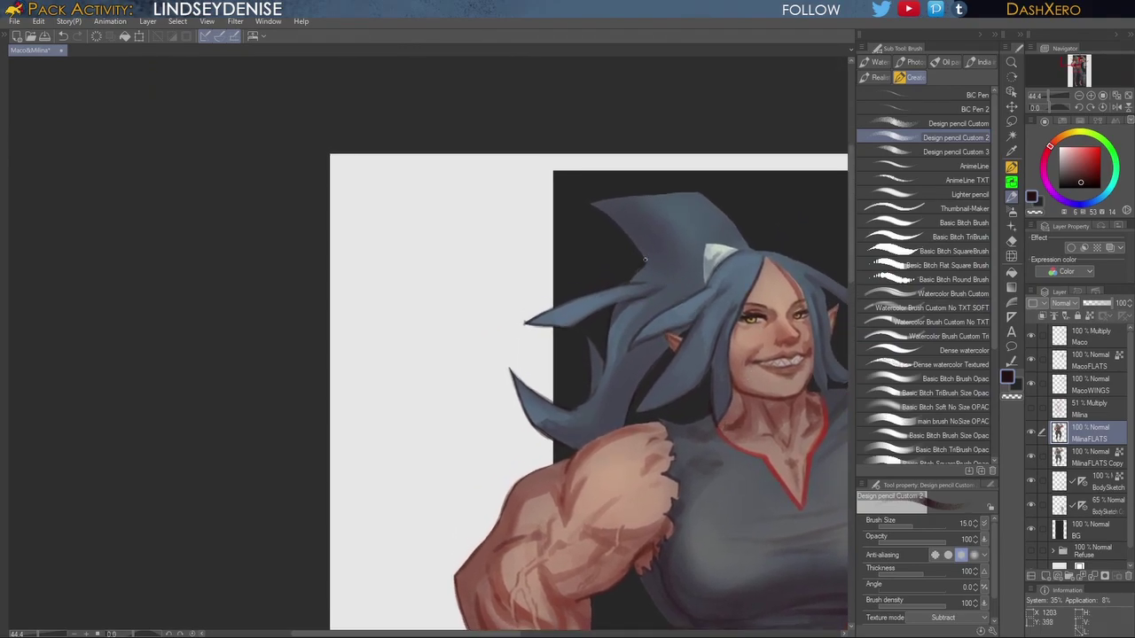
{"action": "left_click_drag", "start_coordinate": [807, 242], "coordinate": [798, 237]}
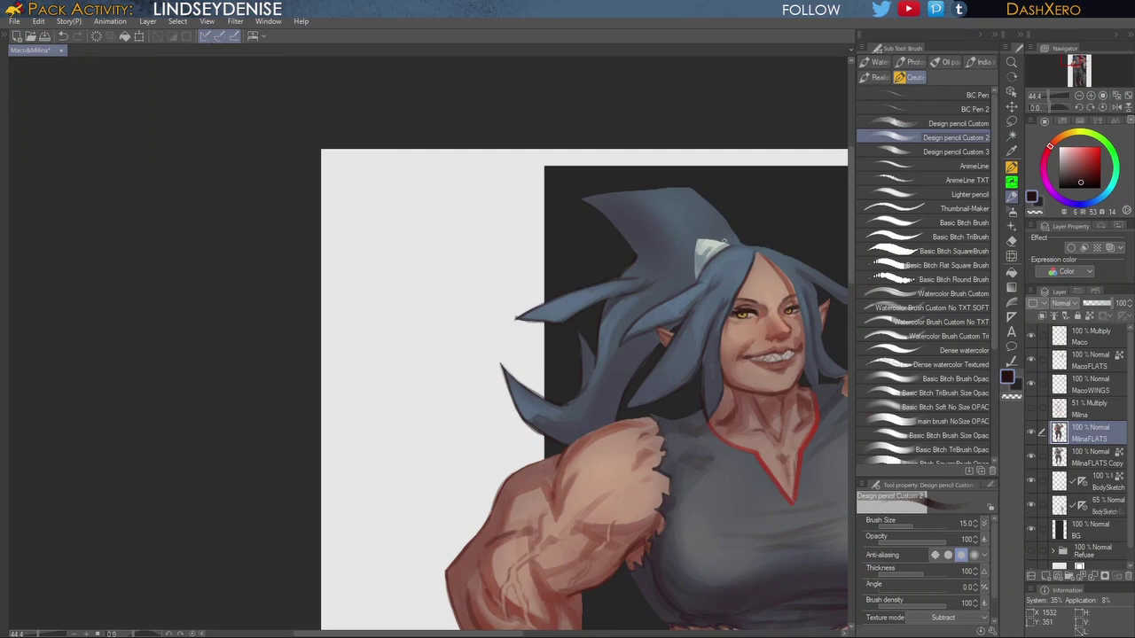
{"action": "left_click_drag", "start_coordinate": [700, 239], "coordinate": [694, 282]}
{"action": "left_click_drag", "start_coordinate": [700, 241], "coordinate": [729, 248]}
Step: Outline the hair parting along the forehead and the lock falling beside the jaw on the raised-fist side in dark brown
{"action": "left_click_drag", "start_coordinate": [778, 289], "coordinate": [710, 335]}
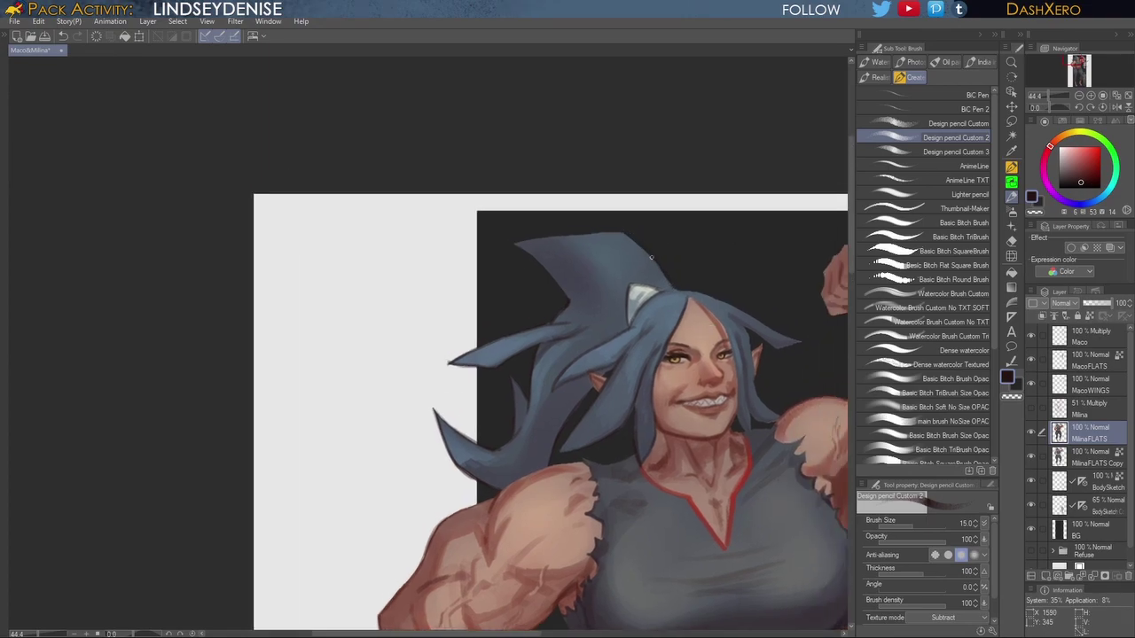
{"action": "left_click_drag", "start_coordinate": [787, 389], "coordinate": [745, 382]}
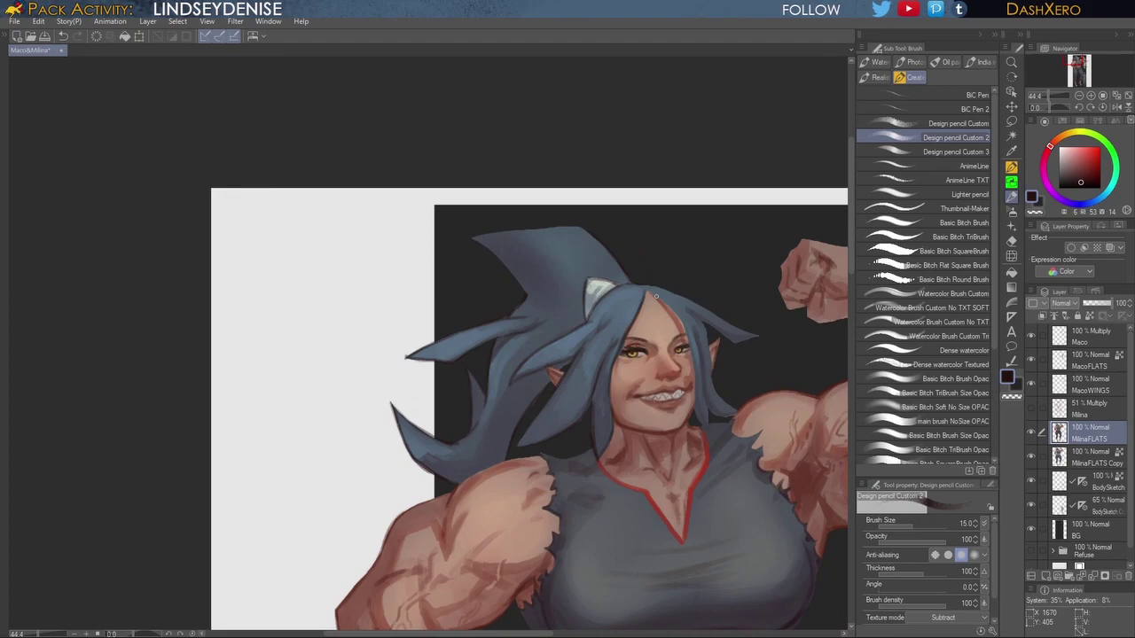
{"action": "left_click_drag", "start_coordinate": [647, 290], "coordinate": [688, 343]}
{"action": "left_click_drag", "start_coordinate": [695, 398], "coordinate": [710, 431]}
{"action": "left_click_drag", "start_coordinate": [727, 372], "coordinate": [712, 356]}
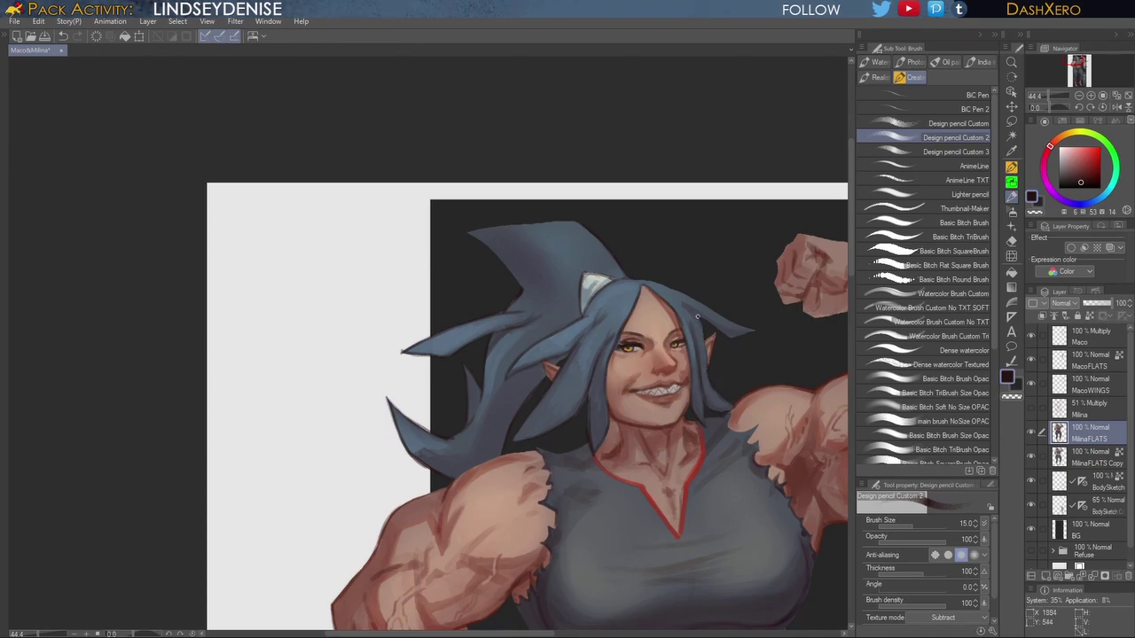
Step: Outline the strand flicking out above the ear on the raised-fist side, from the crown to its pointed tip
{"action": "left_click_drag", "start_coordinate": [744, 384], "coordinate": [660, 445]}
{"action": "scroll", "coordinate": [741, 388], "scroll_direction": "up", "scroll_amount": 3}
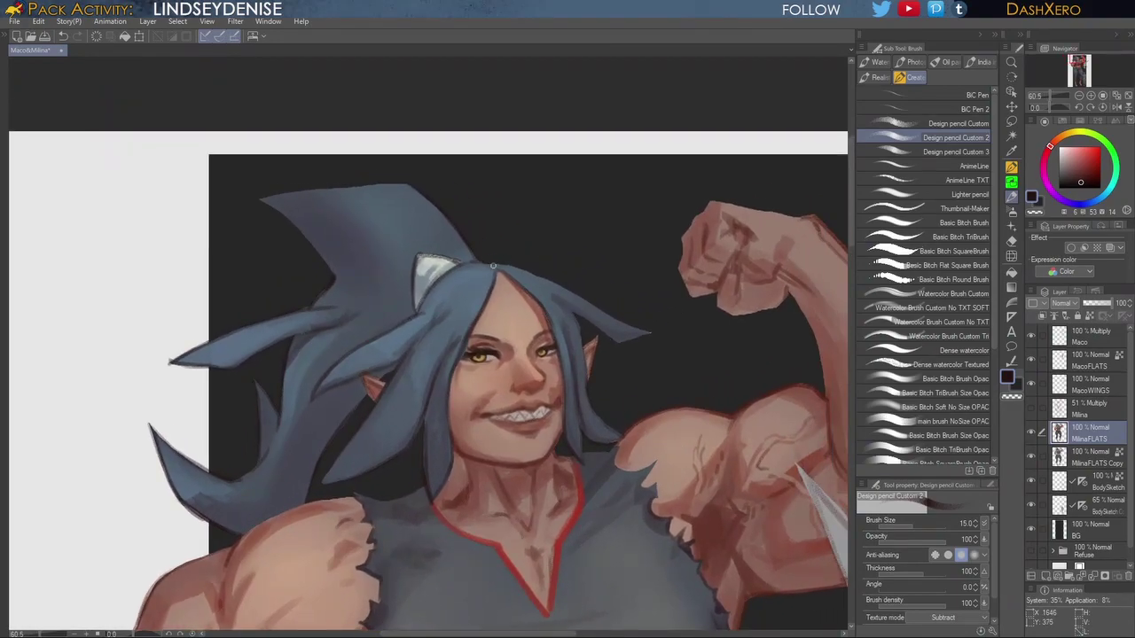
{"action": "left_click_drag", "start_coordinate": [521, 271], "coordinate": [653, 330]}
{"action": "left_click_drag", "start_coordinate": [691, 376], "coordinate": [701, 352]}
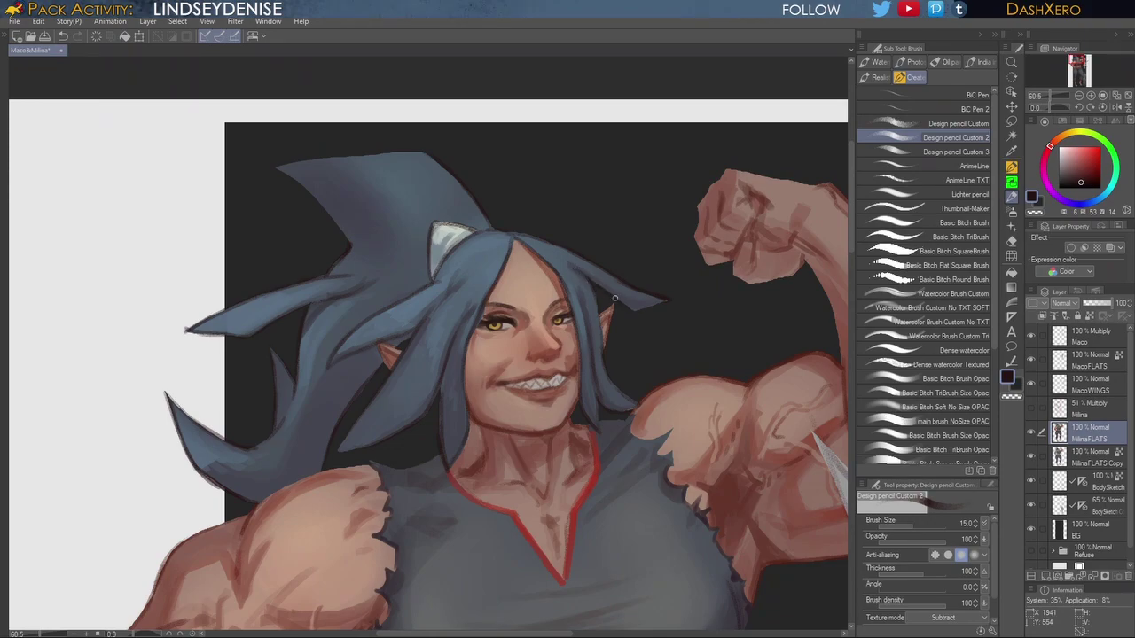
{"action": "left_click_drag", "start_coordinate": [632, 308], "coordinate": [663, 297]}
Step: Paint a teal HSV 165, 36, 66 highlight in a lassoed sliver of the large front lock, using Basic Bitch Soft No Size OPAC at size 200
{"action": "mouse_move", "coordinate": [449, 475]}
{"action": "left_mouse_down"}
{"action": "mouse_move", "coordinate": [568, 373]}
{"action": "mouse_move", "coordinate": [653, 334]}
{"action": "mouse_move", "coordinate": [684, 338]}
{"action": "left_mouse_up"}
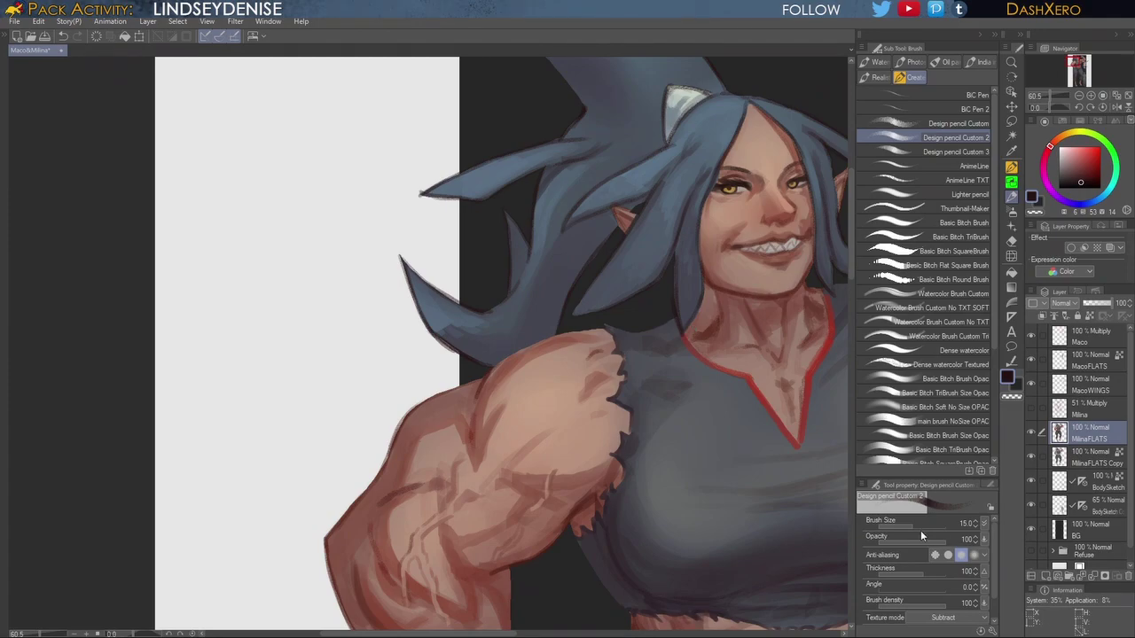
{"action": "left_click_drag", "start_coordinate": [1106, 191], "coordinate": [1074, 162]}
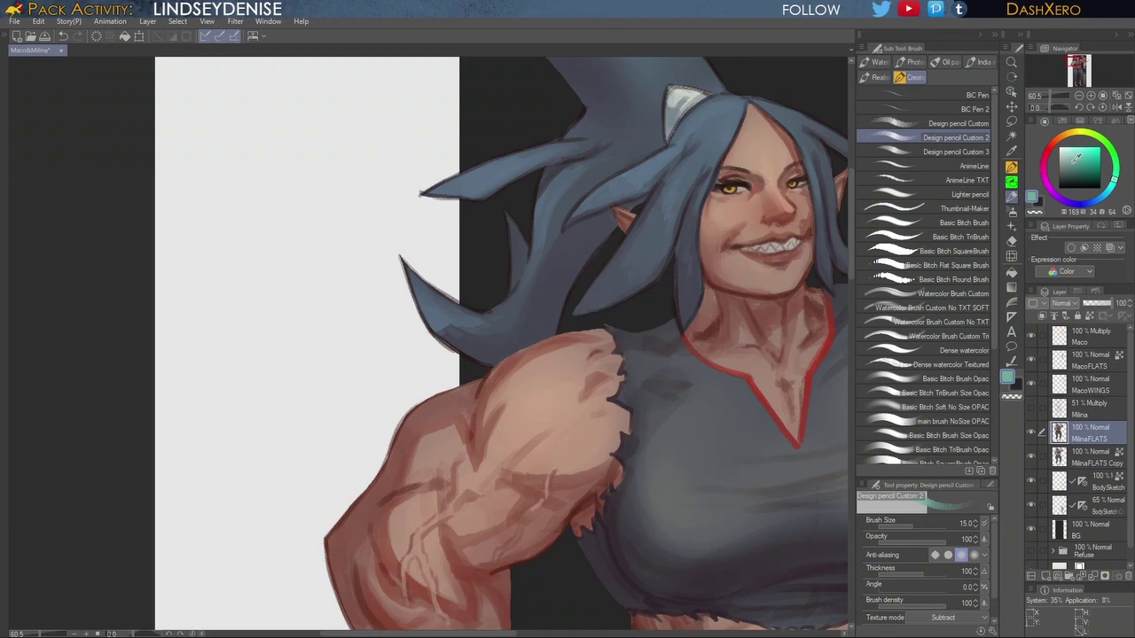
{"action": "left_click", "coordinate": [1010, 120]}
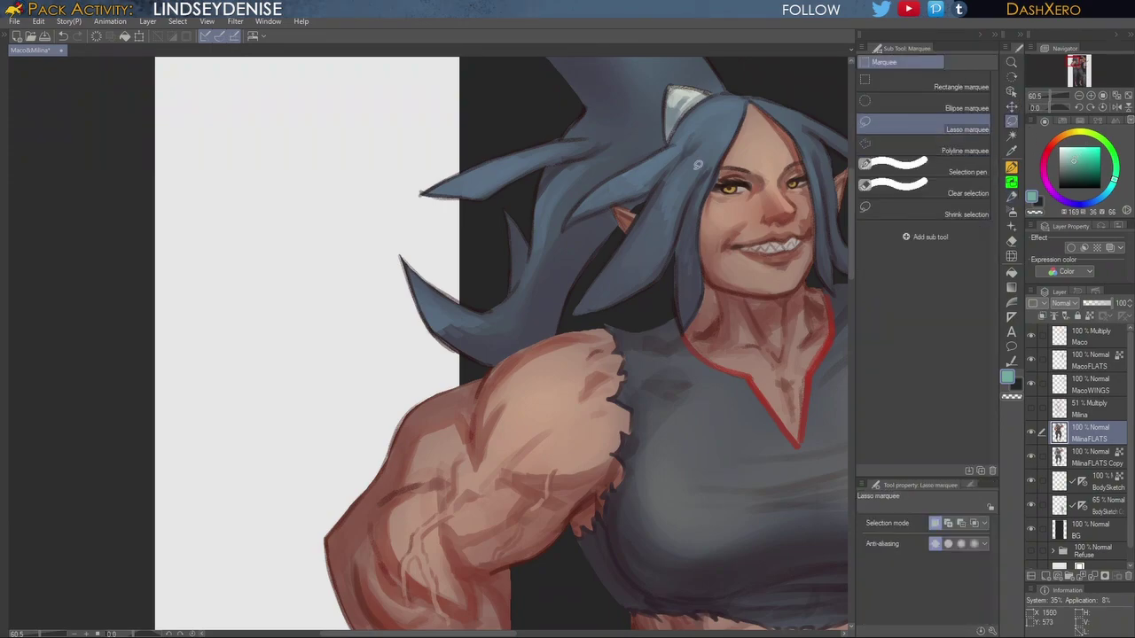
{"action": "mouse_move", "coordinate": [698, 169]}
{"action": "left_mouse_down"}
{"action": "mouse_move", "coordinate": [643, 279]}
{"action": "mouse_move", "coordinate": [667, 252]}
{"action": "mouse_move", "coordinate": [697, 169]}
{"action": "left_mouse_up"}
{"action": "left_click", "coordinate": [1010, 197]}
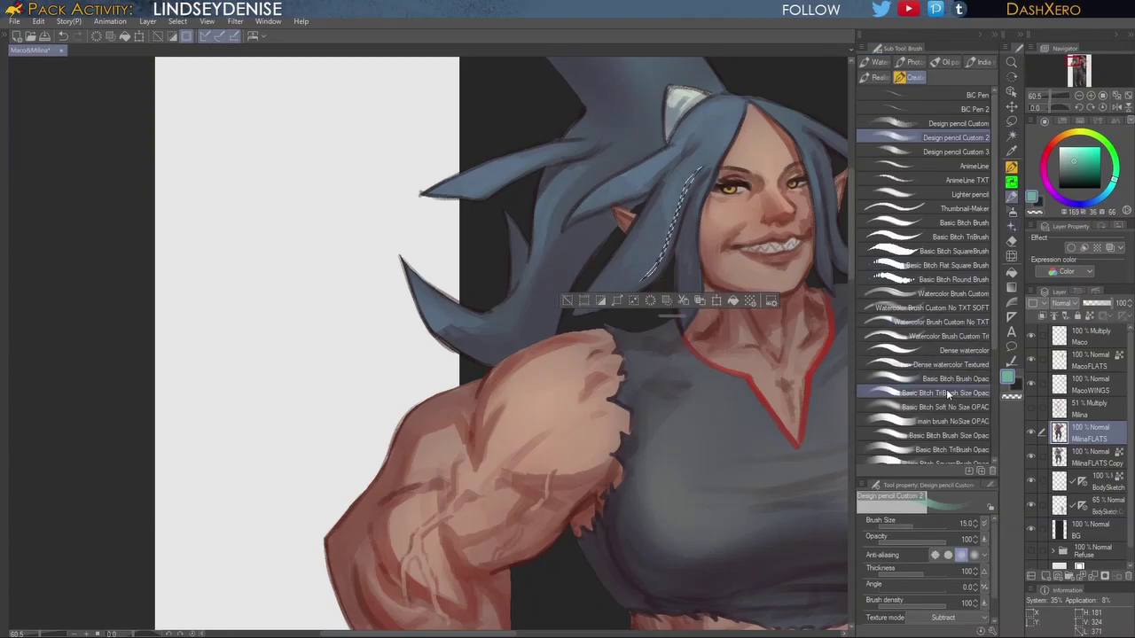
{"action": "left_click", "coordinate": [950, 407]}
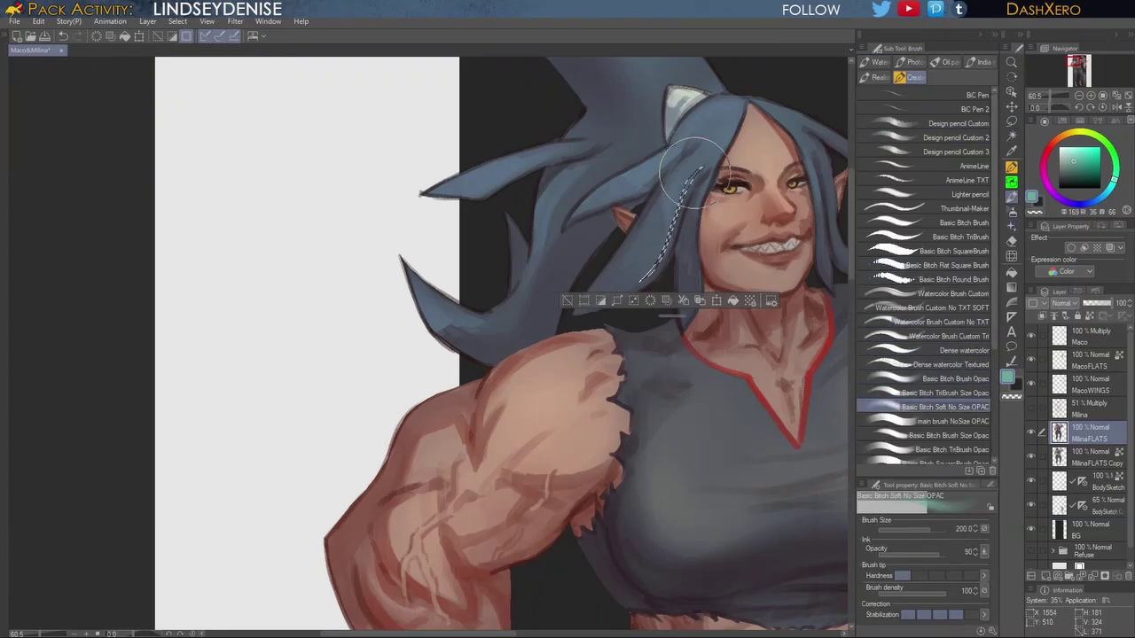
{"action": "mouse_move", "coordinate": [582, 350]}
{"action": "left_mouse_down"}
{"action": "mouse_move", "coordinate": [646, 182]}
{"action": "mouse_move", "coordinate": [589, 207]}
{"action": "mouse_move", "coordinate": [660, 171]}
{"action": "left_mouse_up"}
Step: Lasso a thin sliver along the strand above the near ear, paint it with a soft teal highlight and clear the selection
{"action": "left_click", "coordinate": [1011, 122]}
{"action": "left_click", "coordinate": [701, 166]}
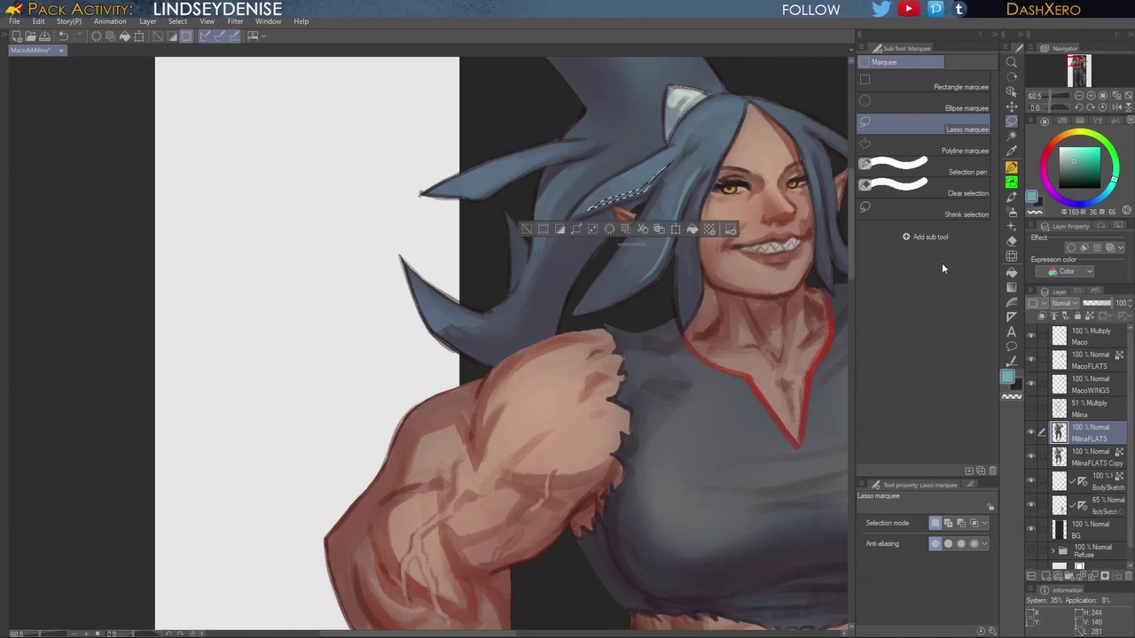
{"action": "left_click", "coordinate": [1013, 196]}
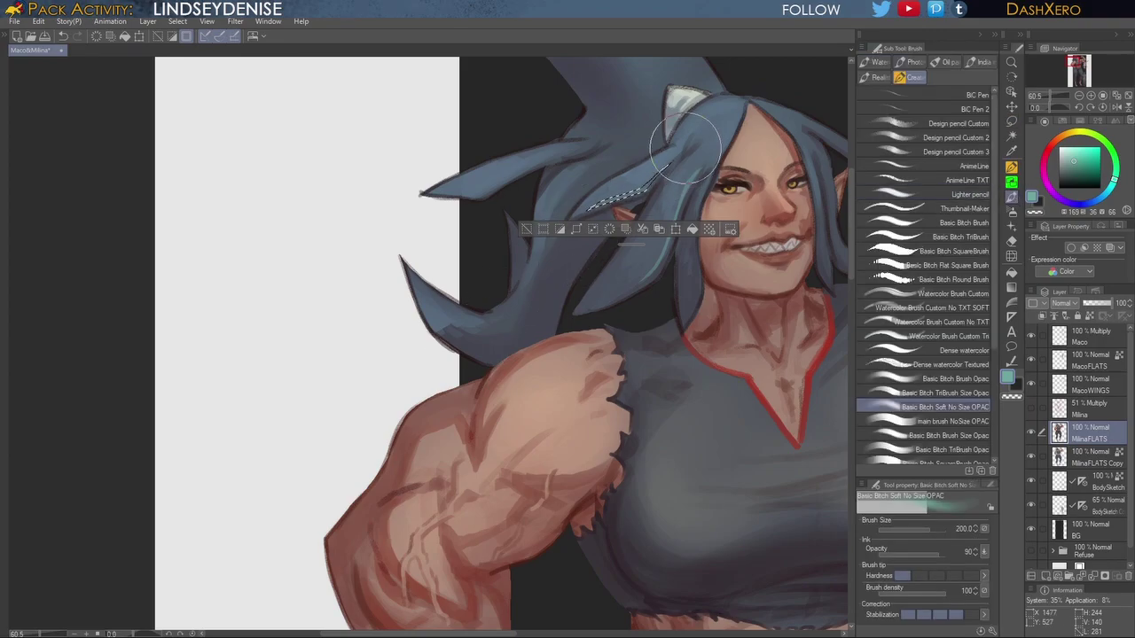
{"action": "left_click", "coordinate": [1011, 120]}
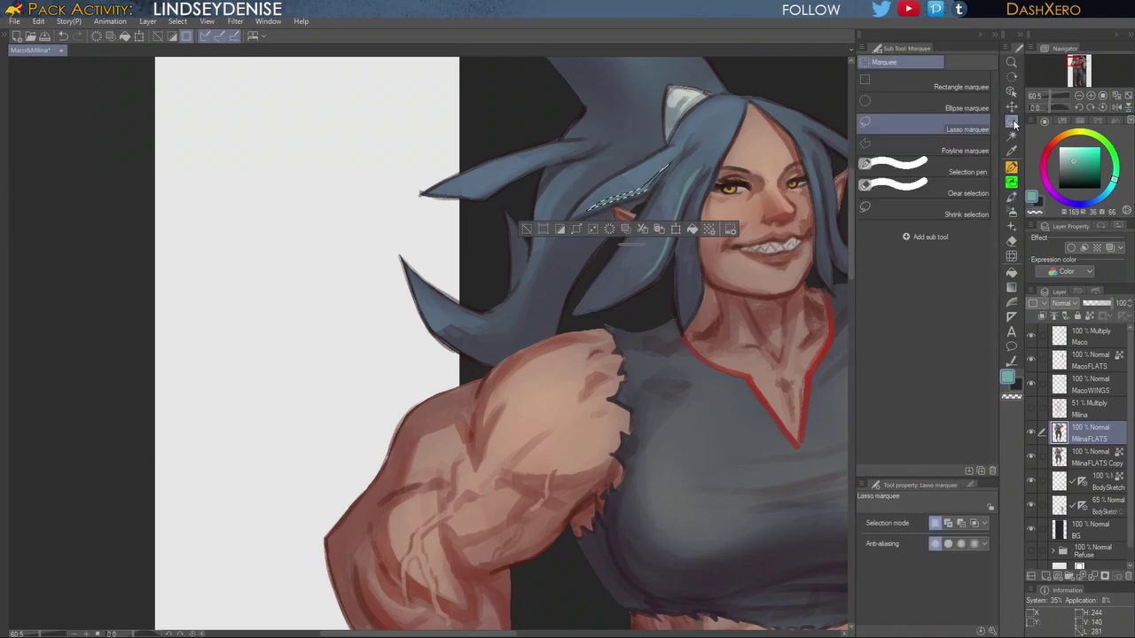
{"action": "left_click", "coordinate": [762, 253]}
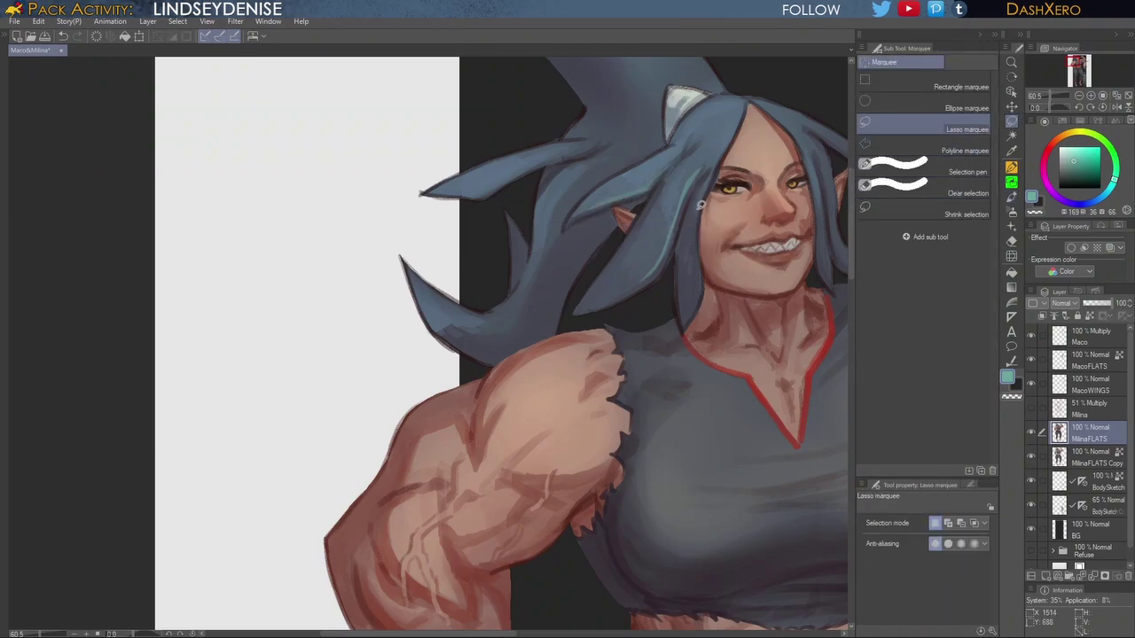
Step: Lasso a narrow strip along the lock bordering the cheek, paint it with a soft teal highlight and clear the selection
{"action": "mouse_move", "coordinate": [699, 207]}
{"action": "left_mouse_down"}
{"action": "mouse_move", "coordinate": [694, 307]}
{"action": "mouse_move", "coordinate": [707, 193]}
{"action": "left_mouse_up"}
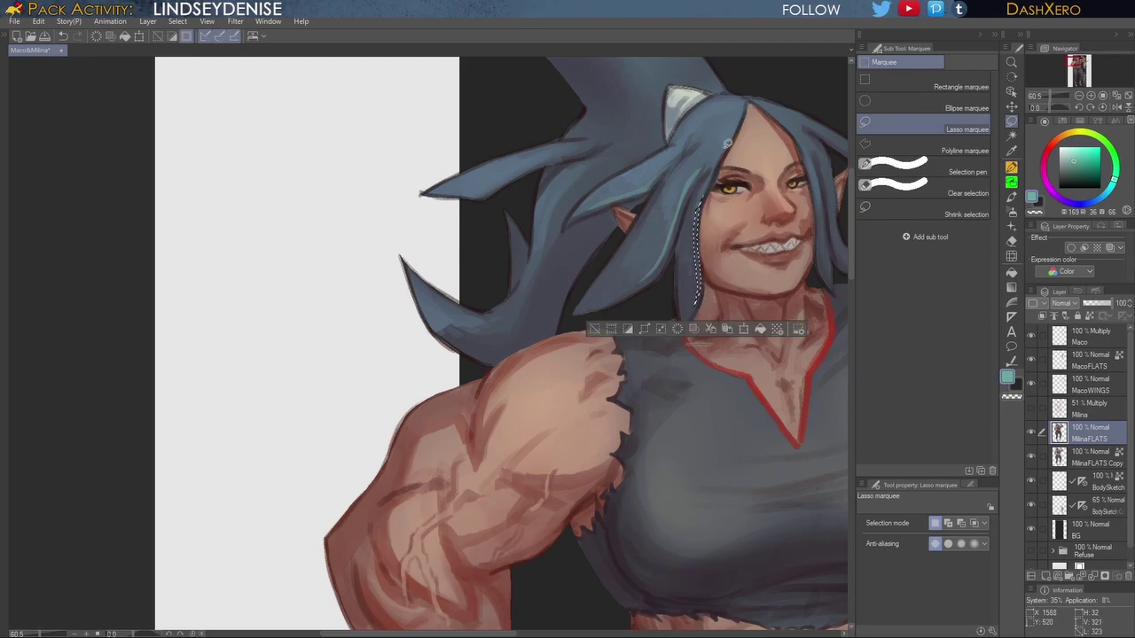
{"action": "left_click", "coordinate": [1015, 199]}
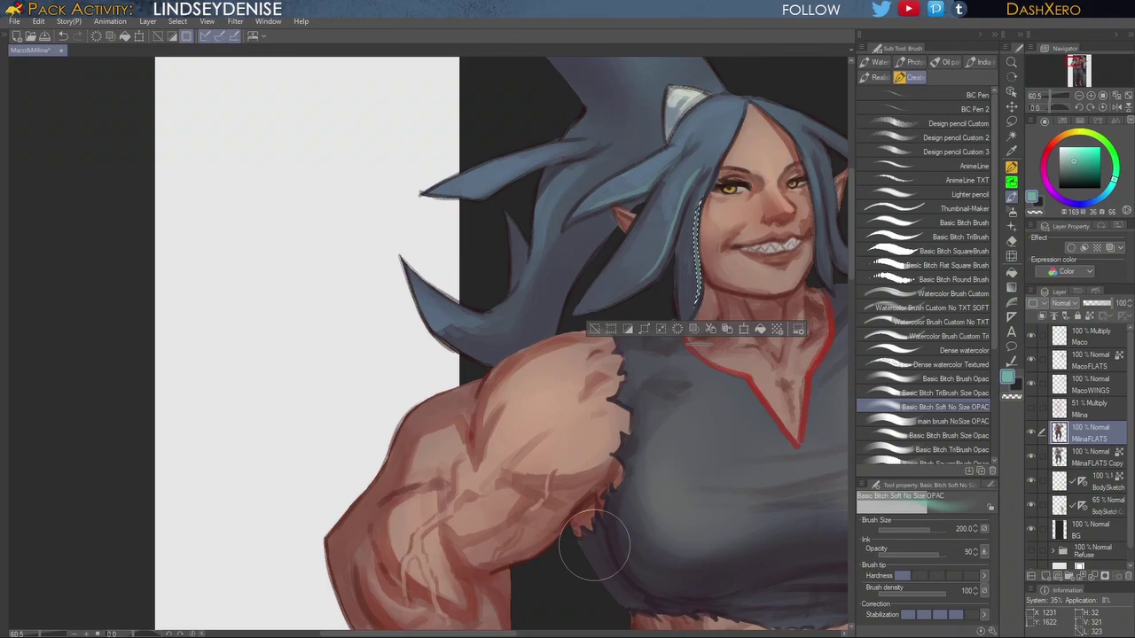
{"action": "left_click", "coordinate": [1013, 121]}
{"action": "left_click", "coordinate": [822, 267]}
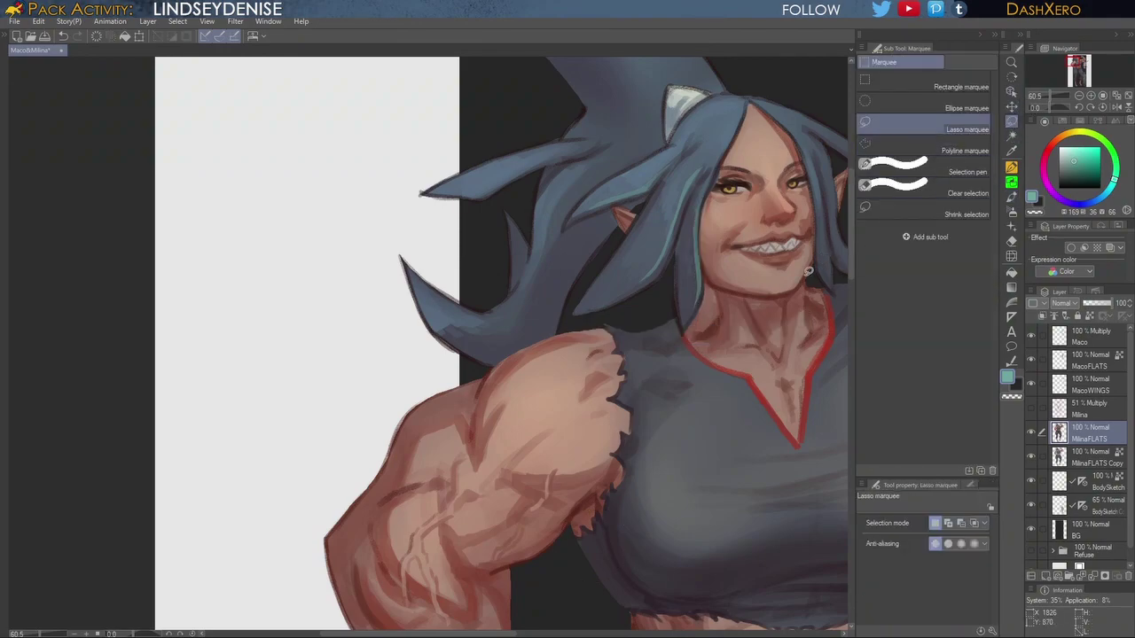
Step: Add a small lassoed highlight spot on the crown beside the parting in lighter teal HSV 165, 33, 76, and clear the selection
{"action": "left_click_drag", "start_coordinate": [804, 250], "coordinate": [752, 333]}
{"action": "left_click_drag", "start_coordinate": [677, 195], "coordinate": [679, 197]}
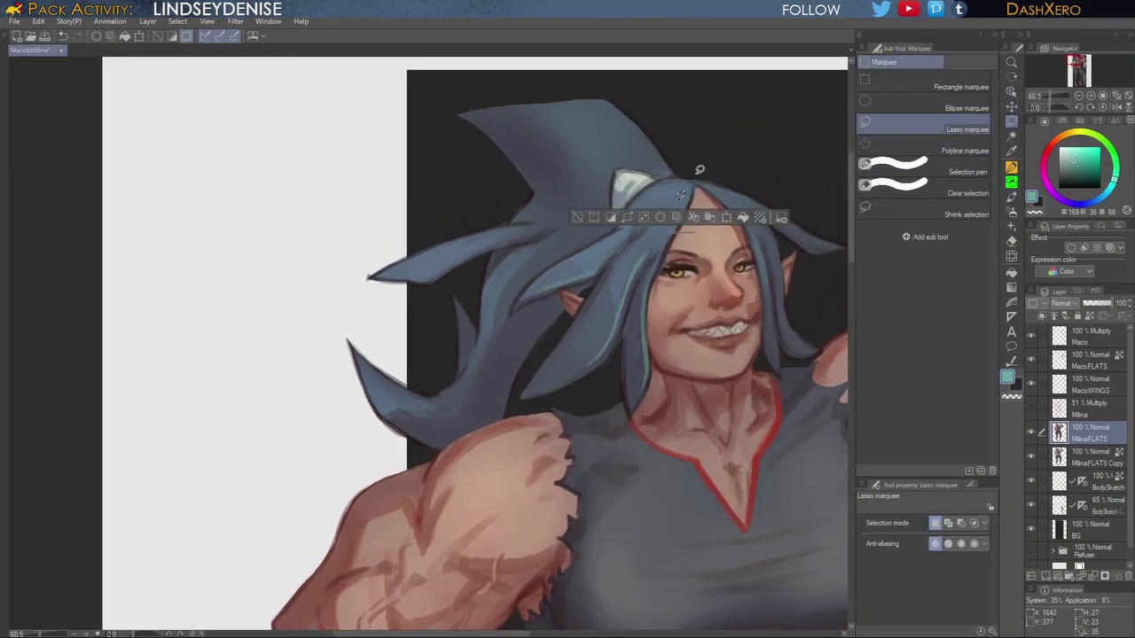
{"action": "left_click", "coordinate": [1012, 197]}
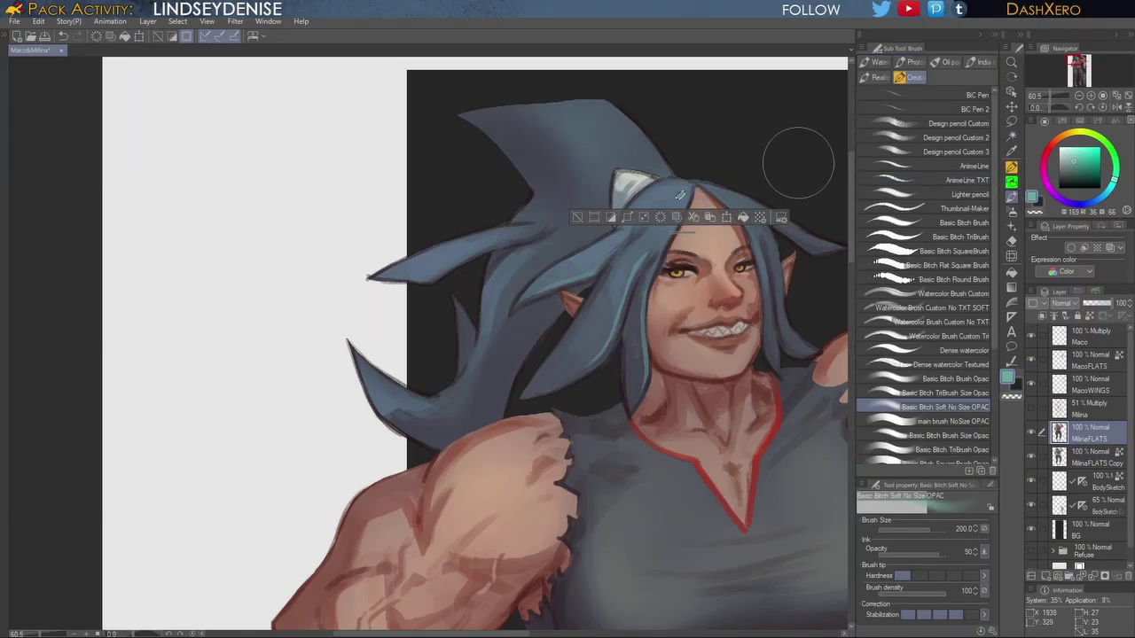
{"action": "left_click", "coordinate": [1072, 156]}
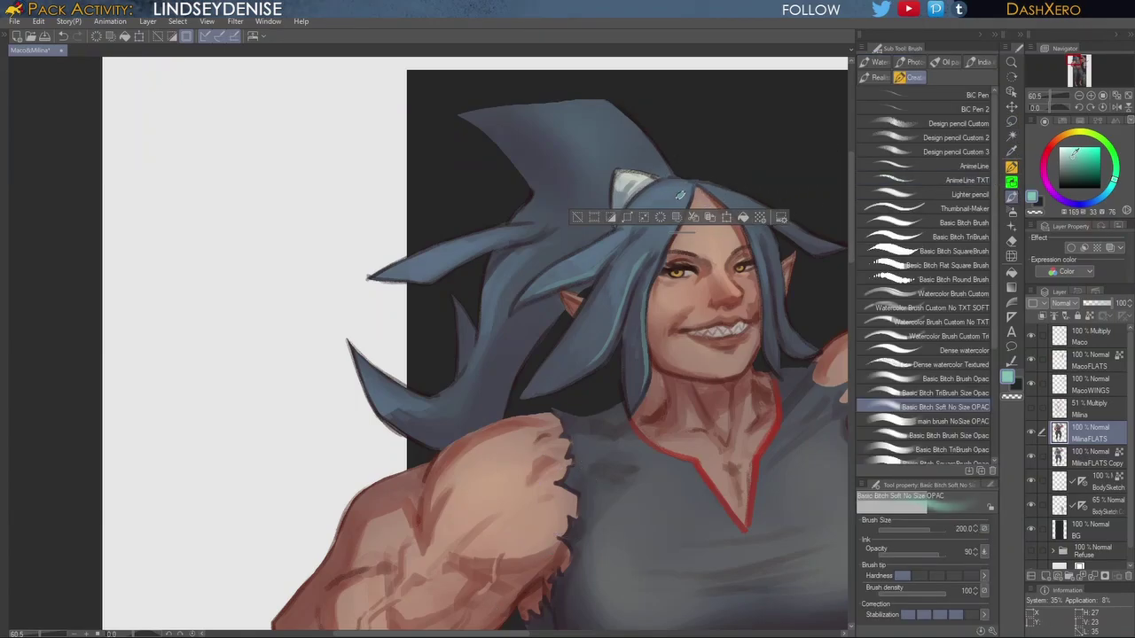
{"action": "left_click", "coordinate": [1011, 121]}
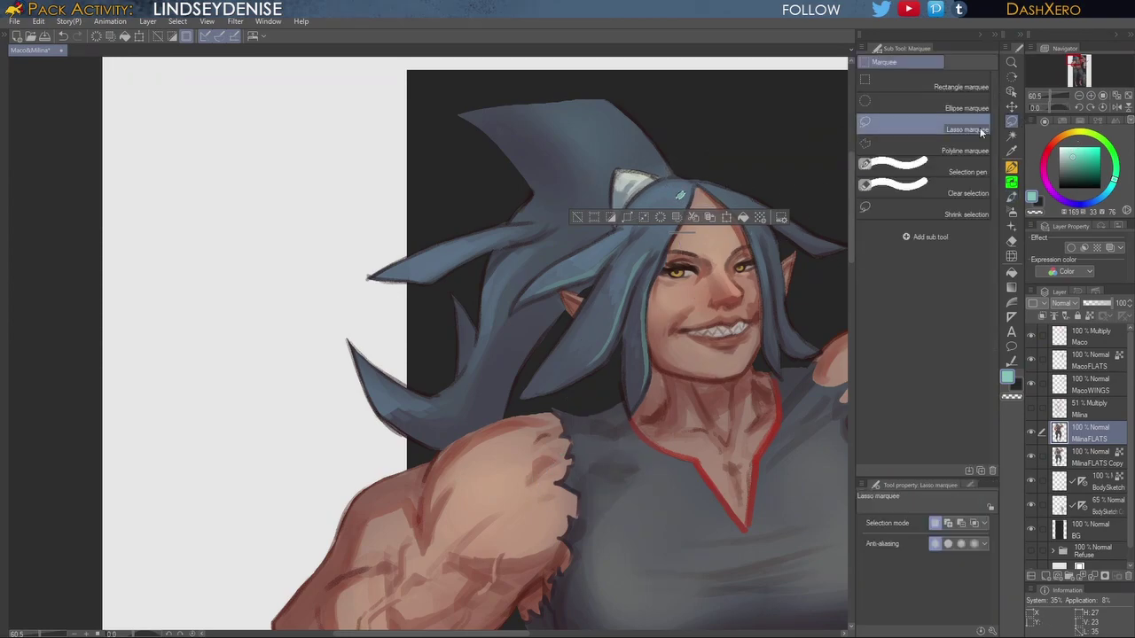
{"action": "left_click", "coordinate": [799, 170]}
Step: Lasso a thin strip along the outer edge of the lock beside the far ear, paint it soft teal and clear the selection
{"action": "left_click_drag", "start_coordinate": [785, 360], "coordinate": [696, 353]}
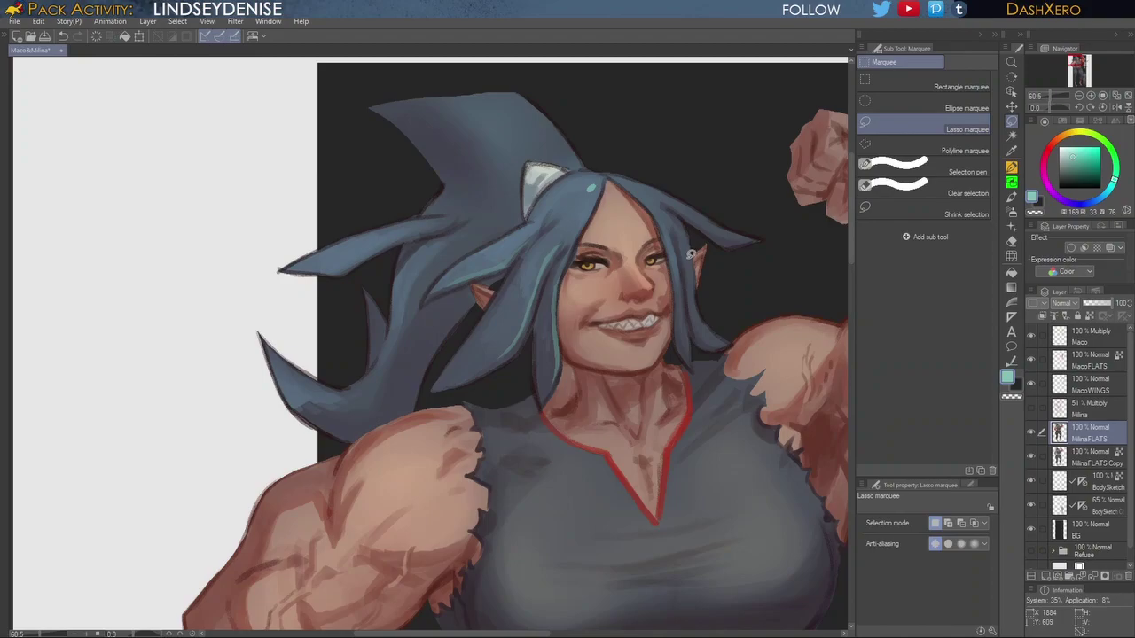
{"action": "mouse_move", "coordinate": [685, 246]}
{"action": "left_mouse_down"}
{"action": "mouse_move", "coordinate": [696, 312]}
{"action": "mouse_move", "coordinate": [716, 339]}
{"action": "mouse_move", "coordinate": [698, 311]}
{"action": "mouse_move", "coordinate": [688, 249]}
{"action": "left_mouse_up"}
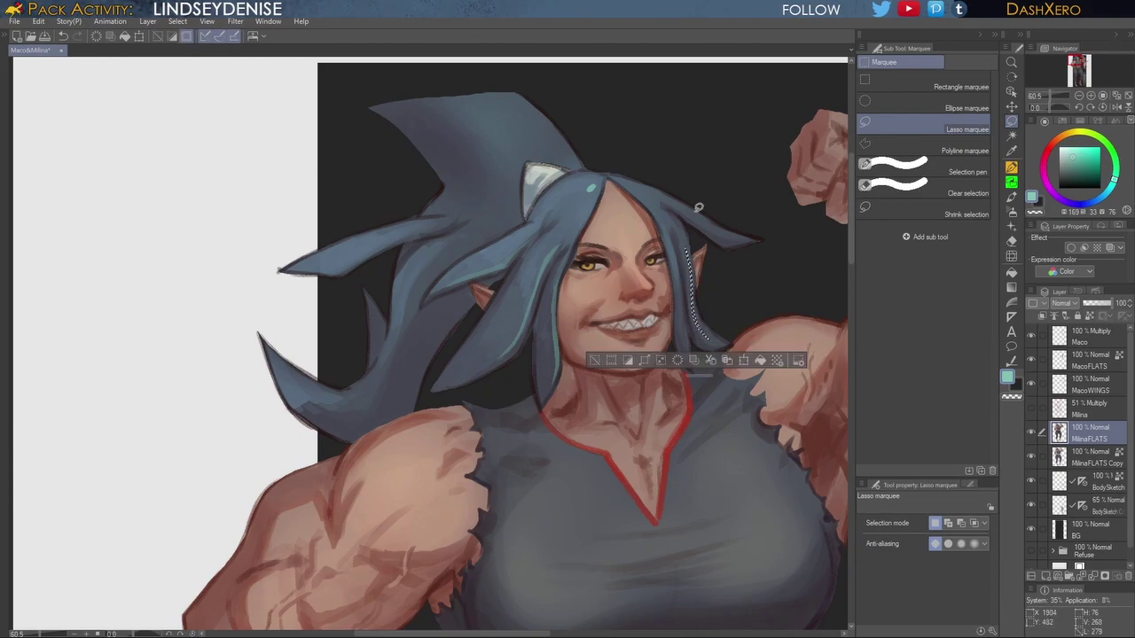
{"action": "left_click", "coordinate": [1011, 197]}
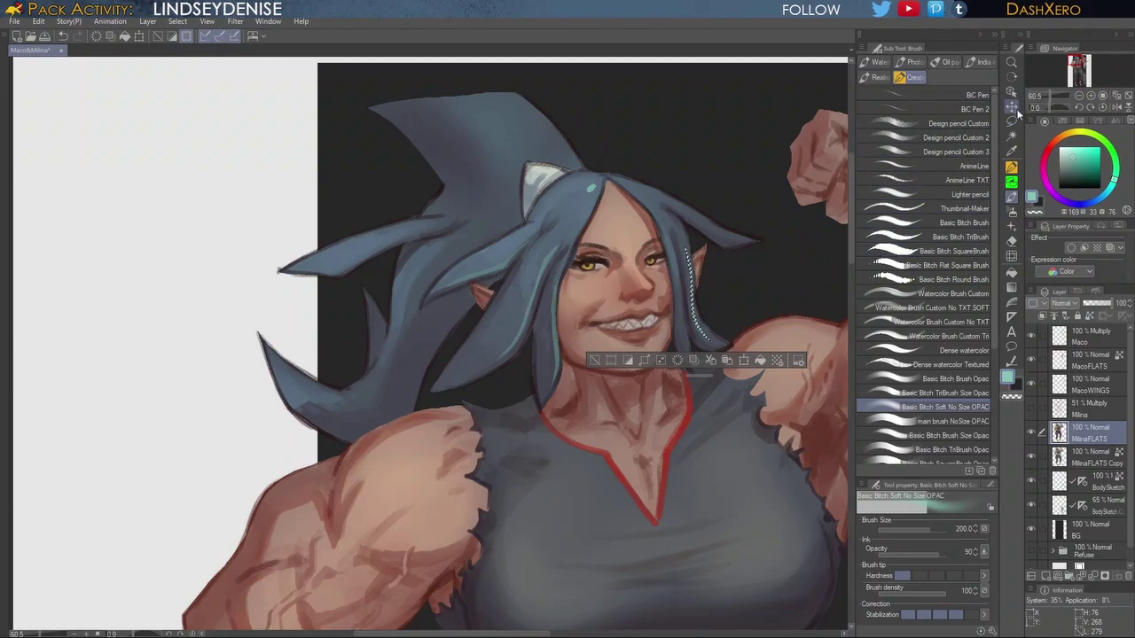
{"action": "key", "text": "m"}
{"action": "left_click", "coordinate": [780, 230]}
{"action": "key", "text": "ctrl+z"}
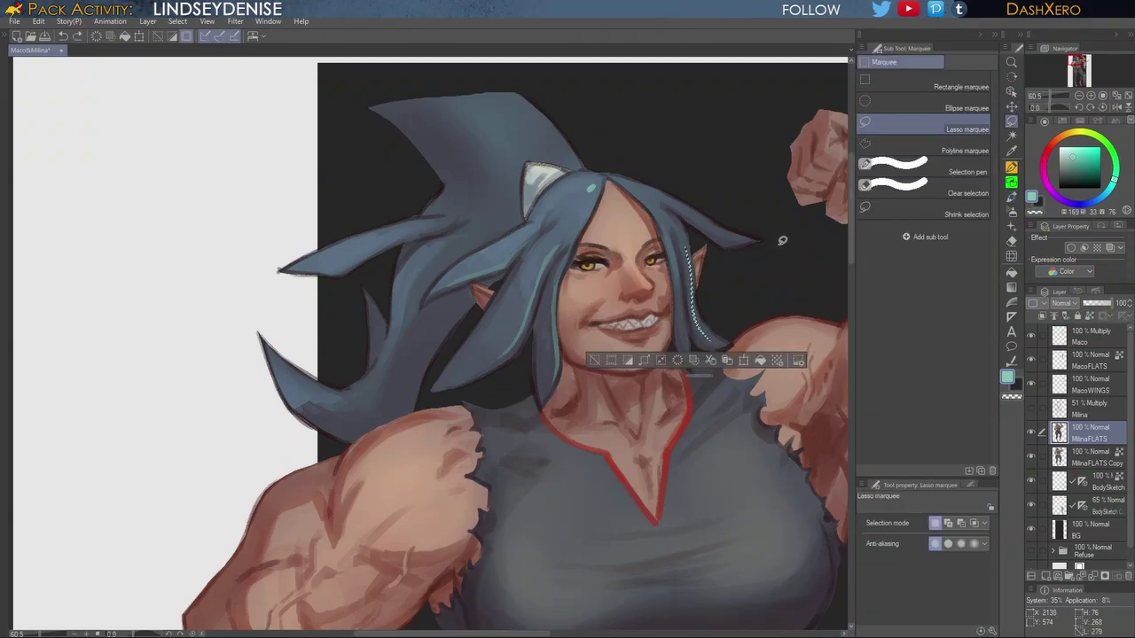
{"action": "key", "text": "b"}
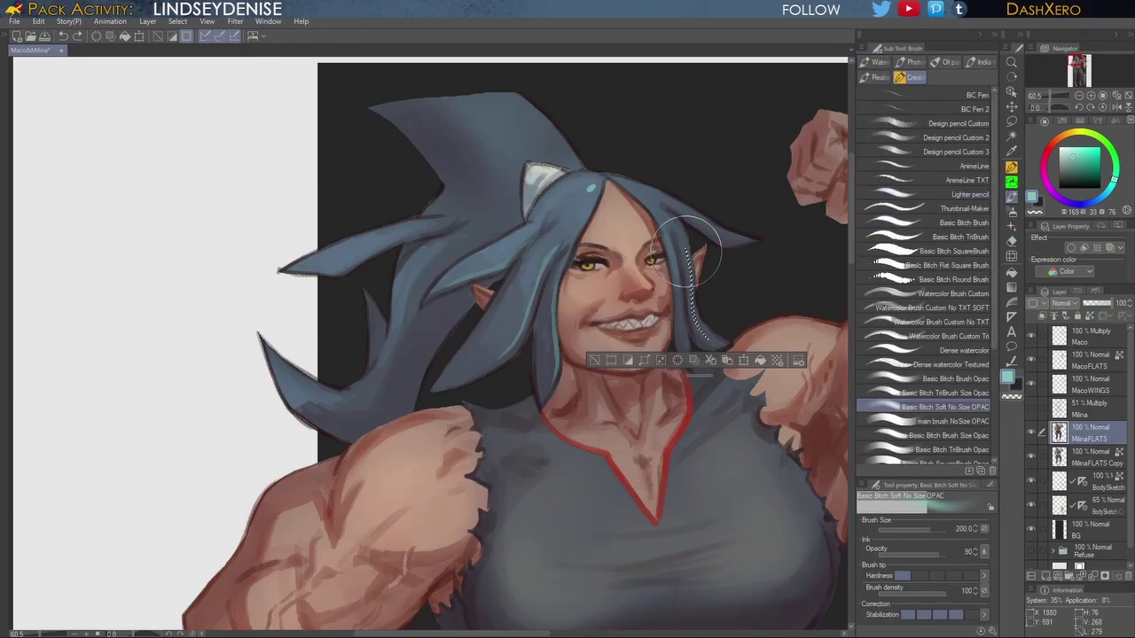
{"action": "left_click", "coordinate": [1011, 122]}
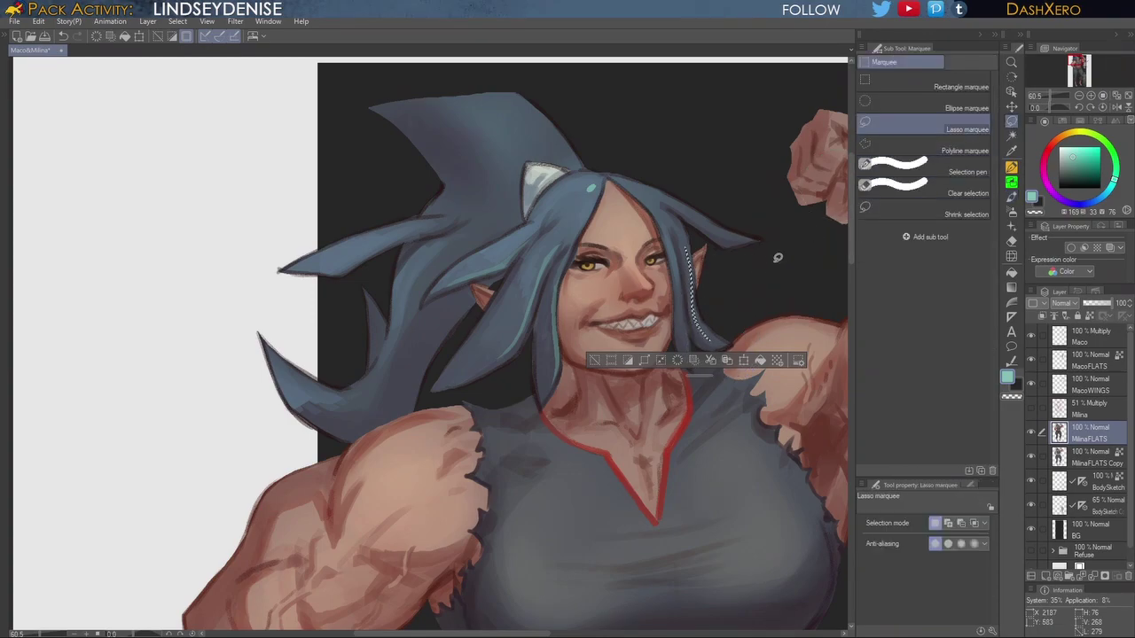
{"action": "left_click", "coordinate": [778, 258]}
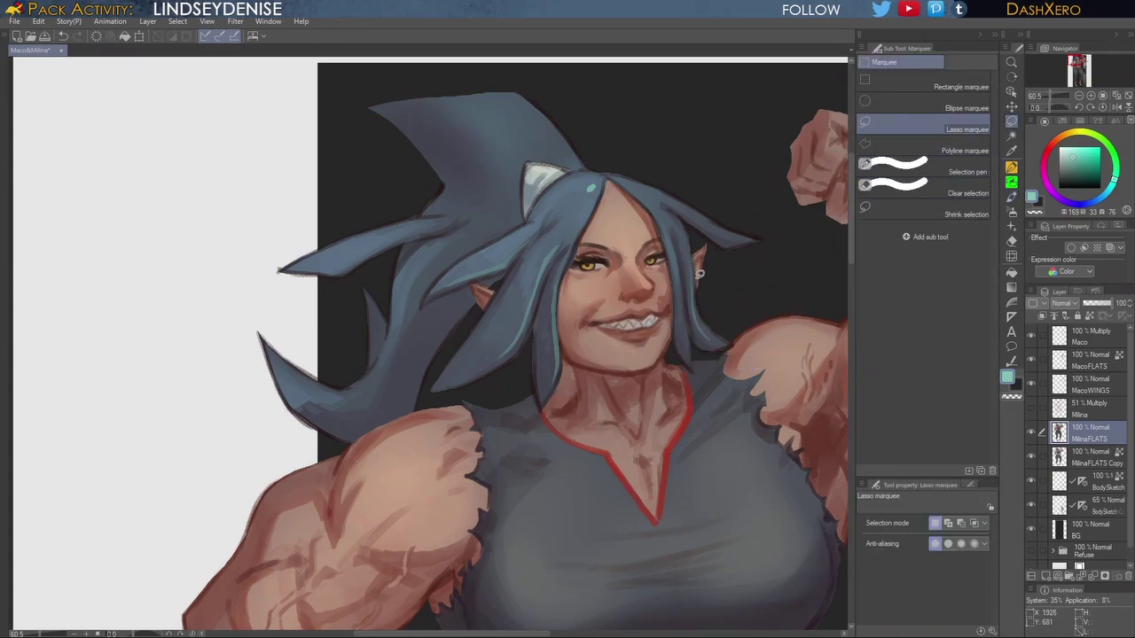
Step: Lasso a narrow strip along the far lock's inner edge beside the face, paint a soft teal highlight and clear the selection
{"action": "mouse_move", "coordinate": [688, 356]}
{"action": "left_mouse_down"}
{"action": "mouse_move", "coordinate": [672, 263]}
{"action": "mouse_move", "coordinate": [690, 356]}
{"action": "left_mouse_up"}
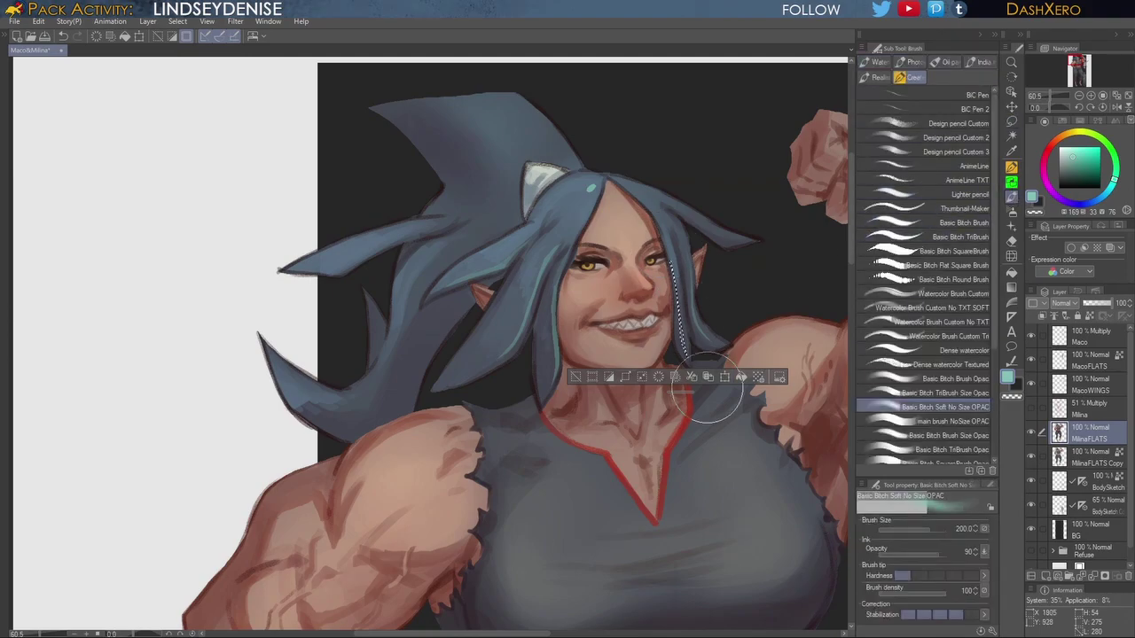
{"action": "key", "text": "m"}
{"action": "left_click", "coordinate": [803, 239]}
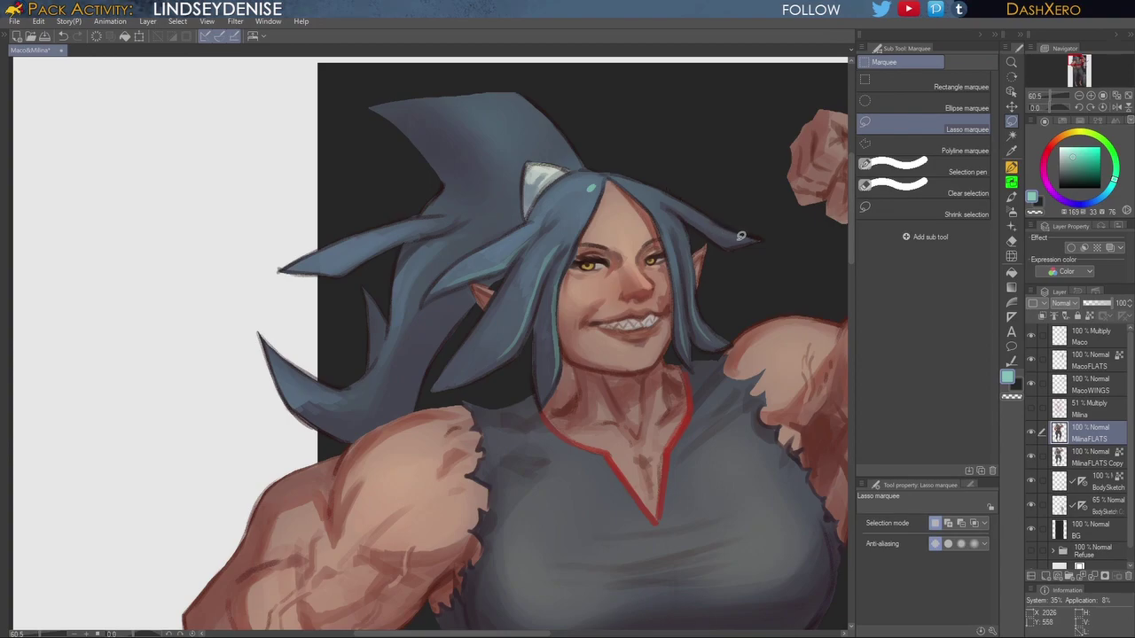
Step: Lasso a sliver along the lock flaring outward above the far ear, paint it with soft teal and clear the selection
{"action": "mouse_move", "coordinate": [723, 232]}
{"action": "left_mouse_down"}
{"action": "mouse_move", "coordinate": [673, 202]}
{"action": "mouse_move", "coordinate": [733, 236]}
{"action": "left_mouse_up"}
{"action": "key", "text": "b"}
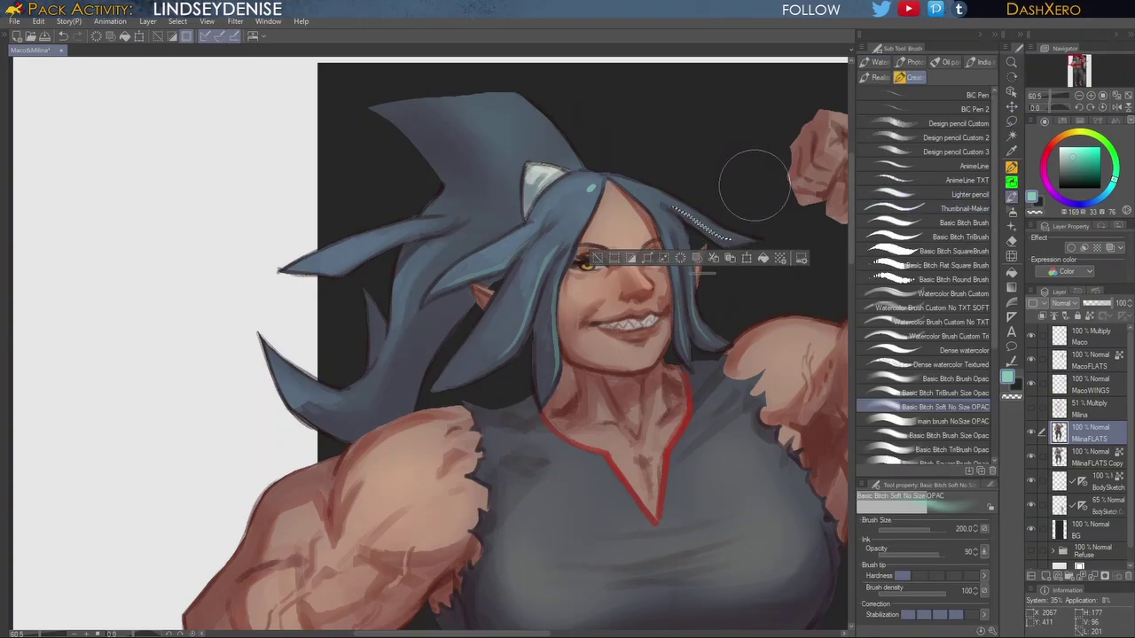
{"action": "left_click", "coordinate": [1011, 122]}
{"action": "left_click", "coordinate": [574, 137]}
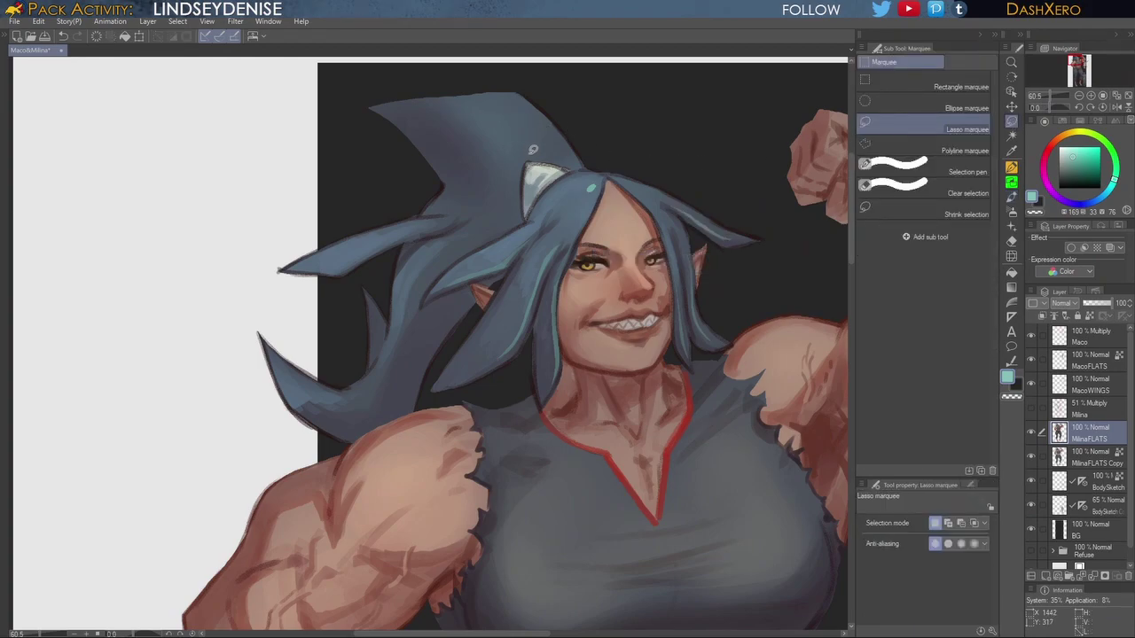
Step: Paint a teal highlight in a lassoed tapering streak on the ponytail's crest above the white hair tie, and clear the selection
{"action": "mouse_move", "coordinate": [532, 151]}
{"action": "left_mouse_down"}
{"action": "mouse_move", "coordinate": [484, 101]}
{"action": "mouse_move", "coordinate": [529, 155]}
{"action": "mouse_move", "coordinate": [528, 137]}
{"action": "left_mouse_up"}
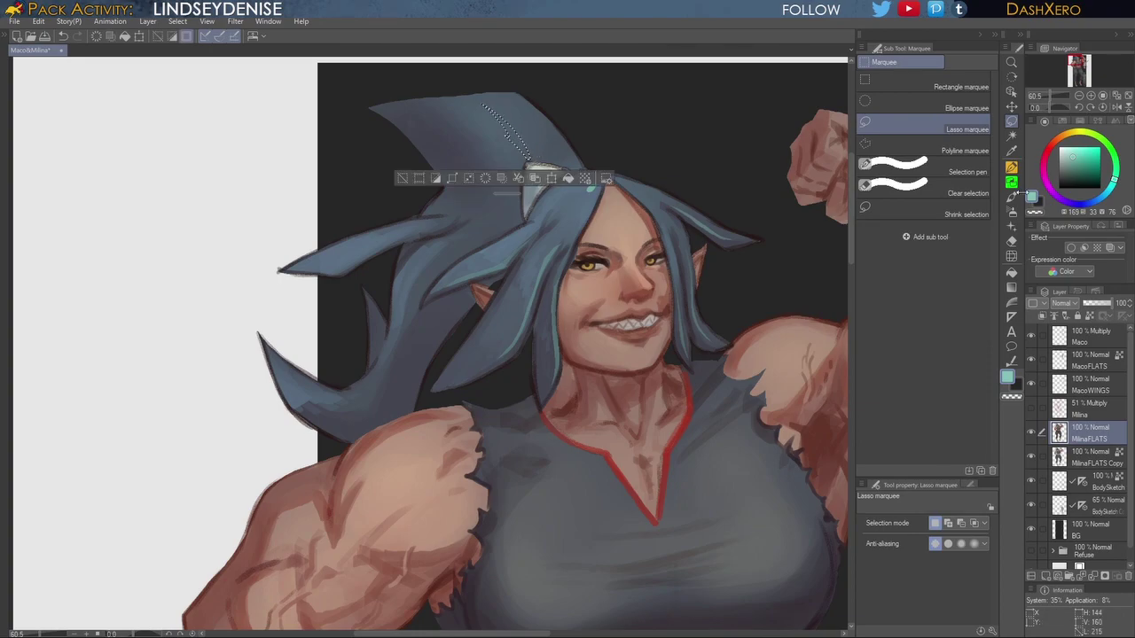
{"action": "key", "text": "b"}
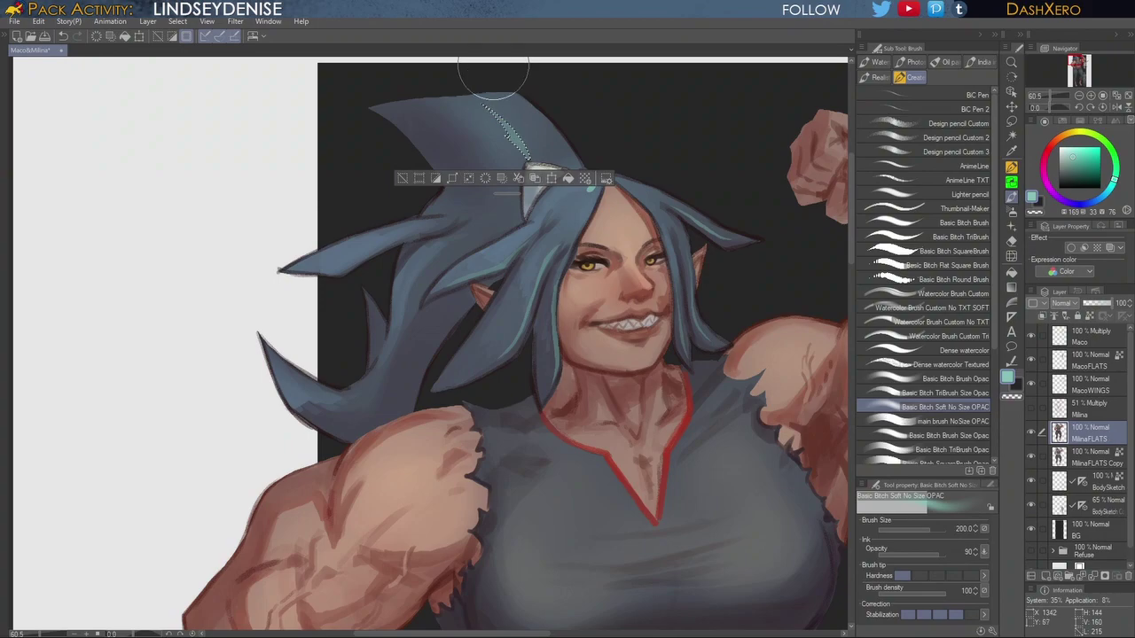
{"action": "left_click", "coordinate": [1012, 122]}
{"action": "left_click", "coordinate": [672, 274]}
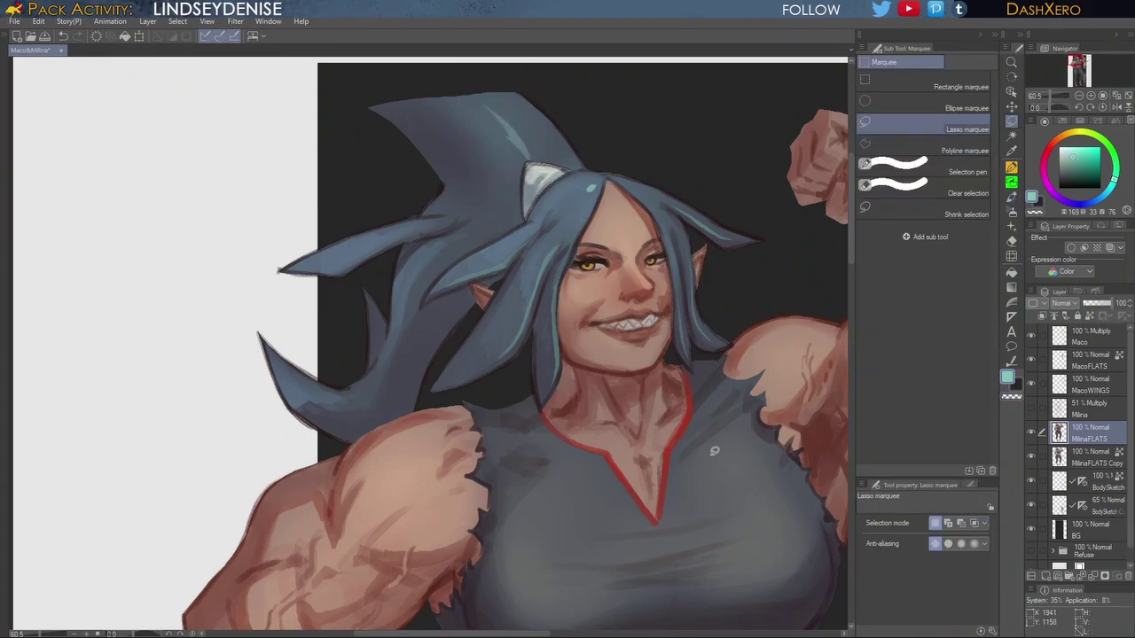
Step: Lasso a long curved strip down the hanging ponytail strand behind the near ear, paint it with soft teal and clear the selection
{"action": "left_click_drag", "start_coordinate": [531, 461], "coordinate": [682, 317]}
{"action": "left_click_drag", "start_coordinate": [689, 256], "coordinate": [689, 392]}
{"action": "left_click_drag", "start_coordinate": [701, 287], "coordinate": [691, 392]}
{"action": "mouse_move", "coordinate": [659, 198]}
{"action": "left_mouse_down"}
{"action": "mouse_move", "coordinate": [594, 280]}
{"action": "mouse_move", "coordinate": [585, 310]}
{"action": "mouse_move", "coordinate": [595, 276]}
{"action": "mouse_move", "coordinate": [649, 218]}
{"action": "left_mouse_up"}
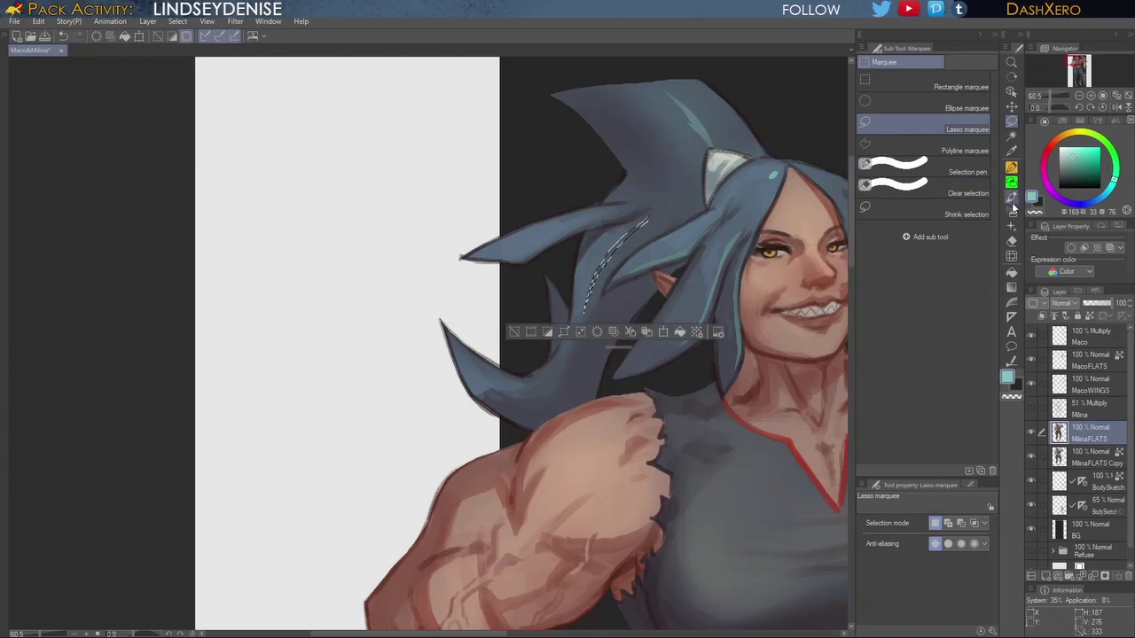
{"action": "key", "text": "b"}
{"action": "left_click_drag", "start_coordinate": [633, 246], "coordinate": [585, 312]}
{"action": "left_click", "coordinate": [1012, 121]}
{"action": "left_click", "coordinate": [747, 178]}
Step: Add a soft teal highlight to a lassoed sliver on the ponytail's upturned lower tip above the shoulder, and clear the selection
{"action": "mouse_move", "coordinate": [686, 454]}
{"action": "left_mouse_down"}
{"action": "mouse_move", "coordinate": [637, 411]}
{"action": "mouse_move", "coordinate": [622, 308]}
{"action": "left_mouse_up"}
{"action": "left_click_drag", "start_coordinate": [681, 368], "coordinate": [656, 446]}
{"action": "left_click_drag", "start_coordinate": [567, 380], "coordinate": [631, 376]}
{"action": "mouse_move", "coordinate": [476, 317]}
{"action": "left_mouse_down"}
{"action": "mouse_move", "coordinate": [445, 280]}
{"action": "mouse_move", "coordinate": [484, 319]}
{"action": "left_mouse_up"}
{"action": "left_click", "coordinate": [1012, 197]}
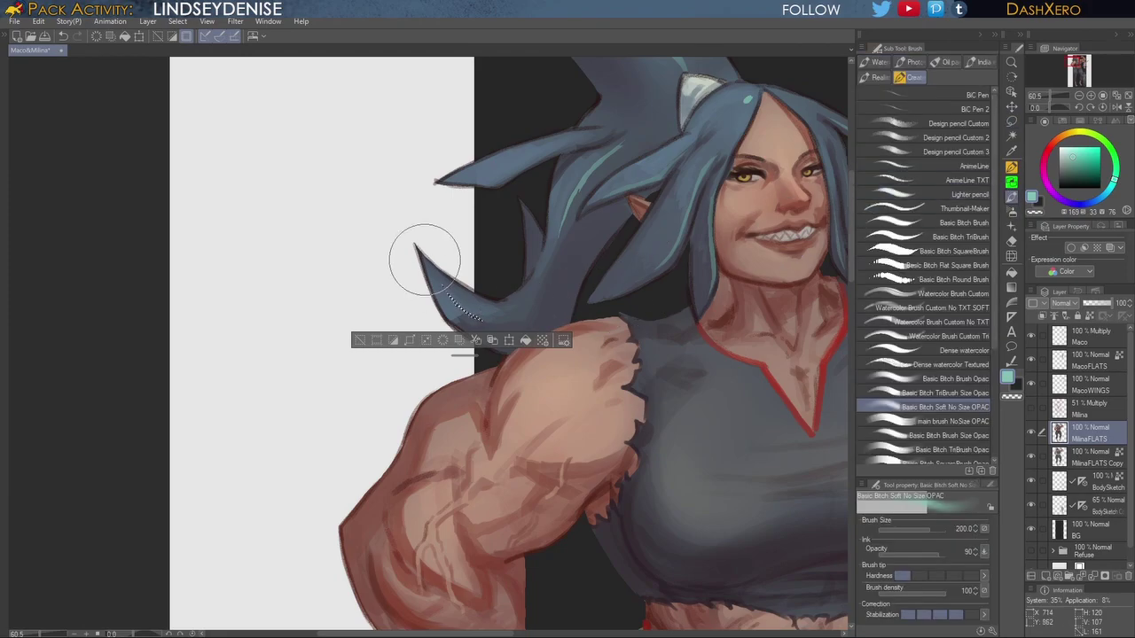
{"action": "left_click", "coordinate": [1014, 121]}
{"action": "left_click", "coordinate": [626, 395]}
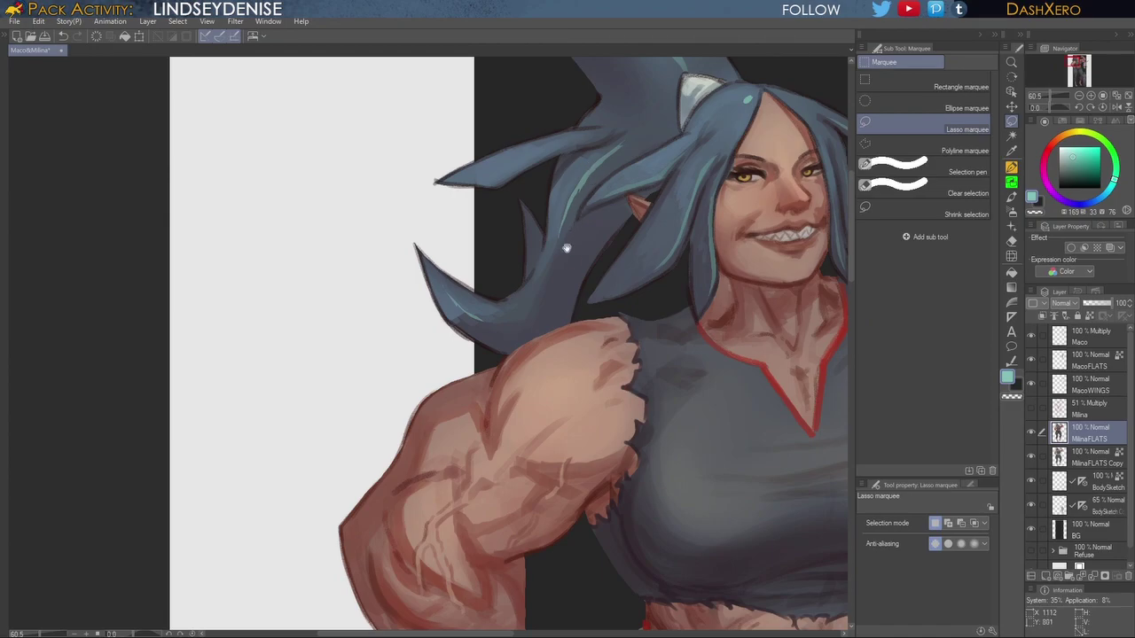
Step: Lasso a strip along the underside of the ponytail's sideways-pointing lock, paint it with soft teal and clear the selection
{"action": "left_click_drag", "start_coordinate": [567, 249], "coordinate": [708, 345]}
{"action": "mouse_move", "coordinate": [647, 279]}
{"action": "left_mouse_down"}
{"action": "mouse_move", "coordinate": [740, 231]}
{"action": "mouse_move", "coordinate": [638, 275]}
{"action": "left_mouse_up"}
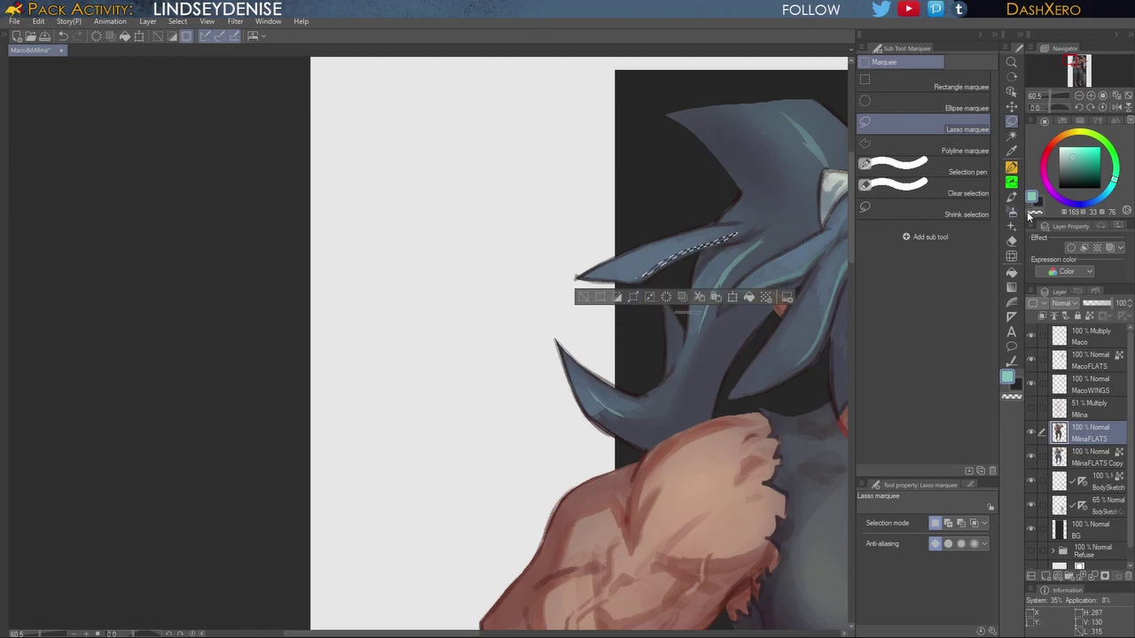
{"action": "key", "text": "b"}
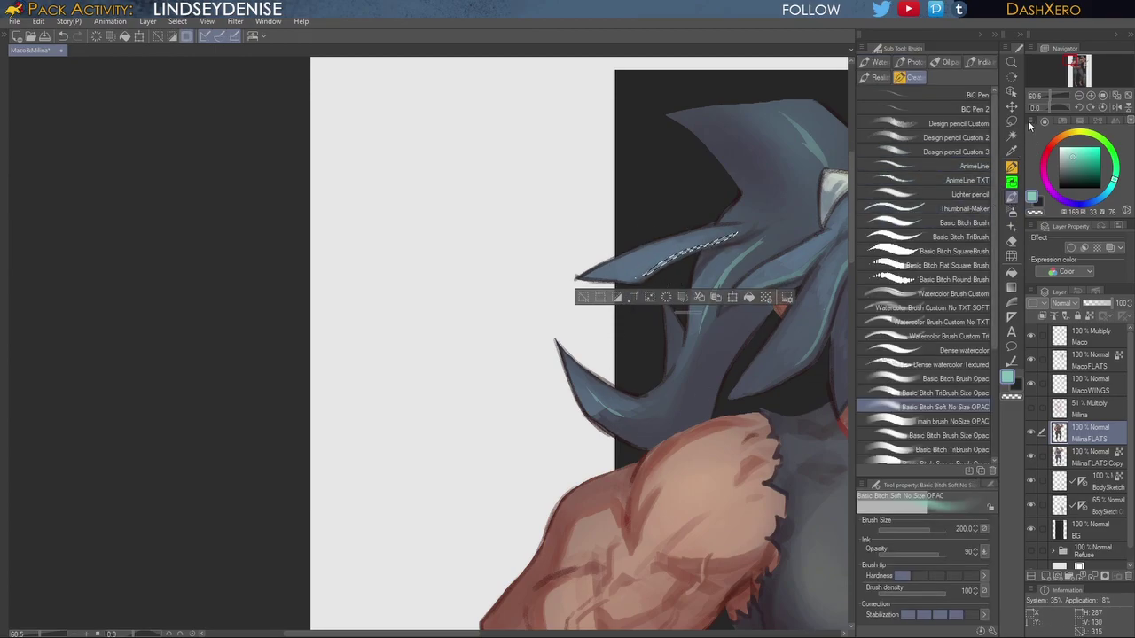
{"action": "key", "text": "m"}
{"action": "left_click", "coordinate": [756, 258]}
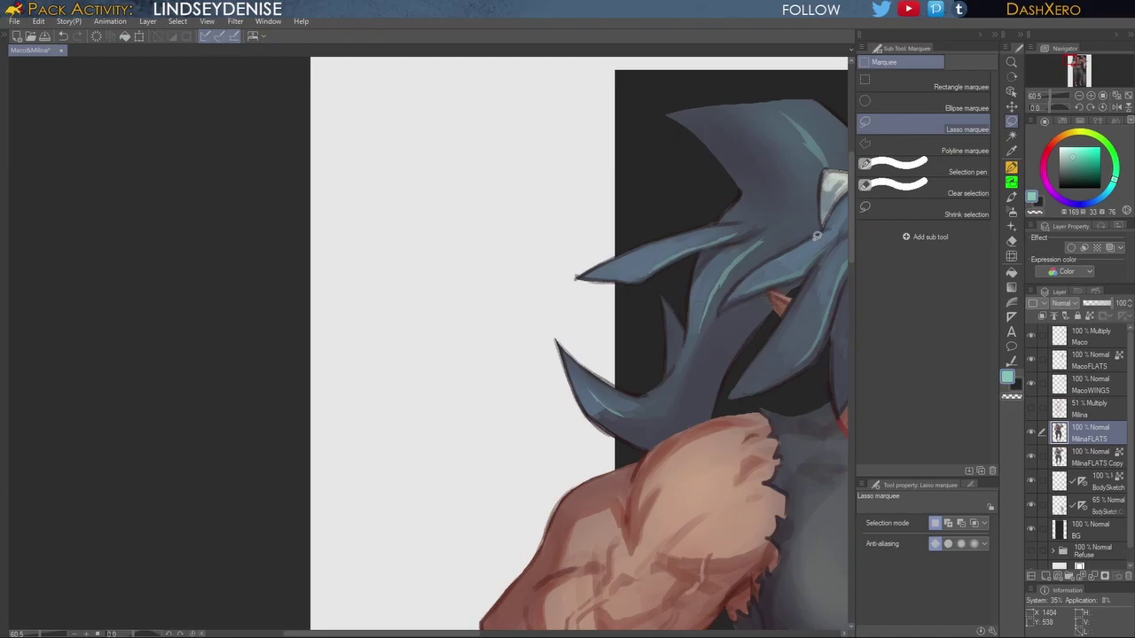
Step: Change the colour to light cyan HSV 191, 41, 100 and add a layer named RIM above MilinaFLATS
{"action": "key", "text": "ctrl+0"}
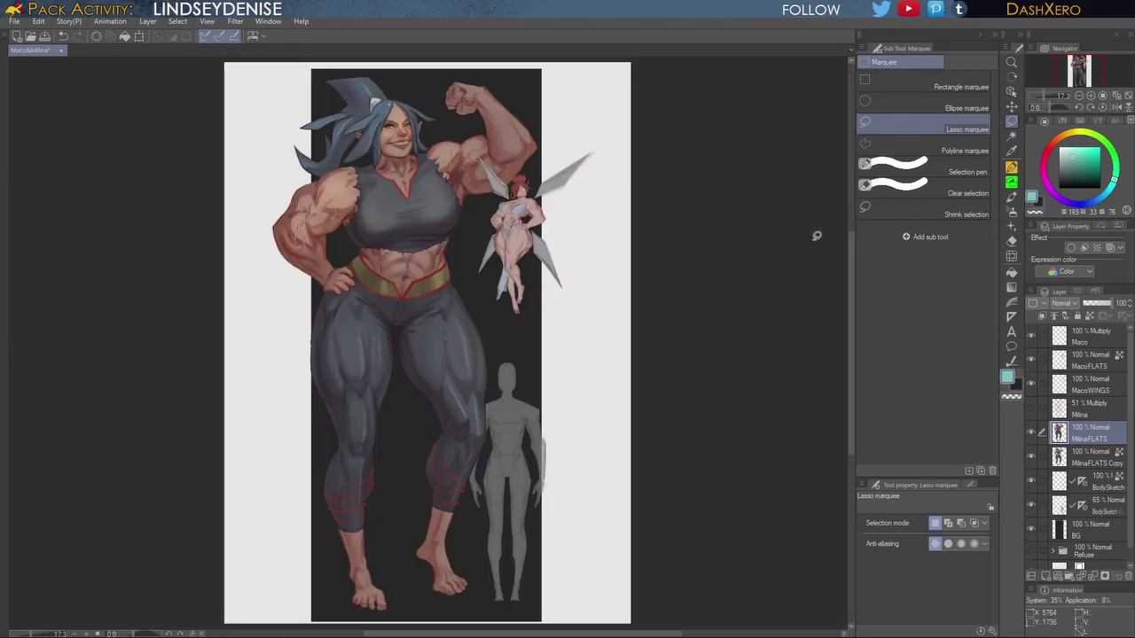
{"action": "left_click_drag", "start_coordinate": [1112, 193], "coordinate": [1108, 195]}
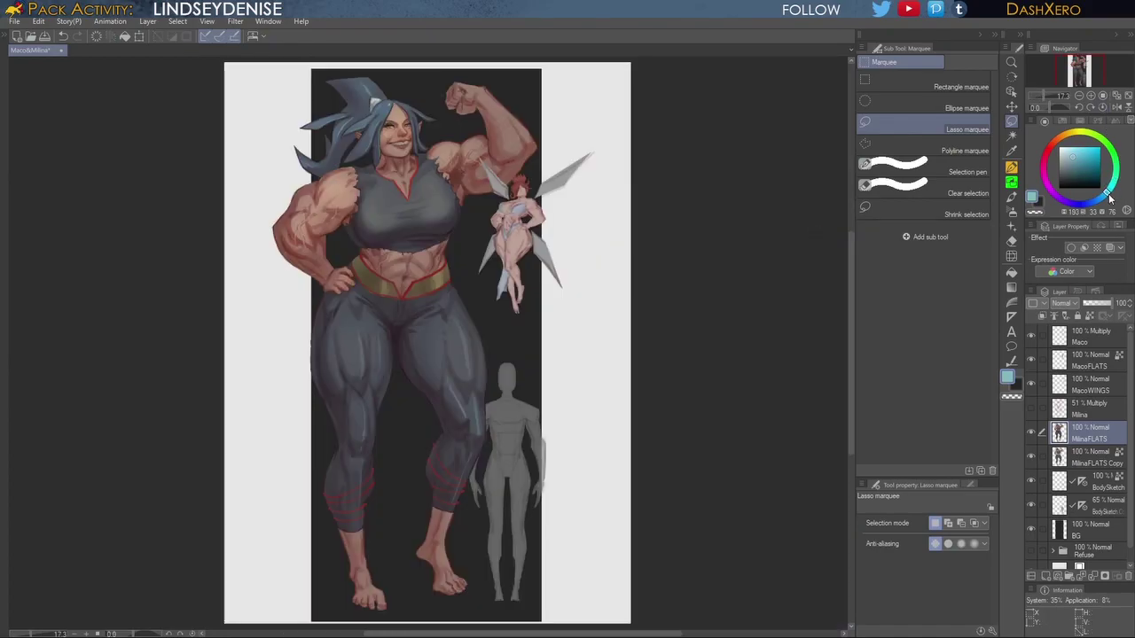
{"action": "left_click_drag", "start_coordinate": [1072, 154], "coordinate": [1081, 141]}
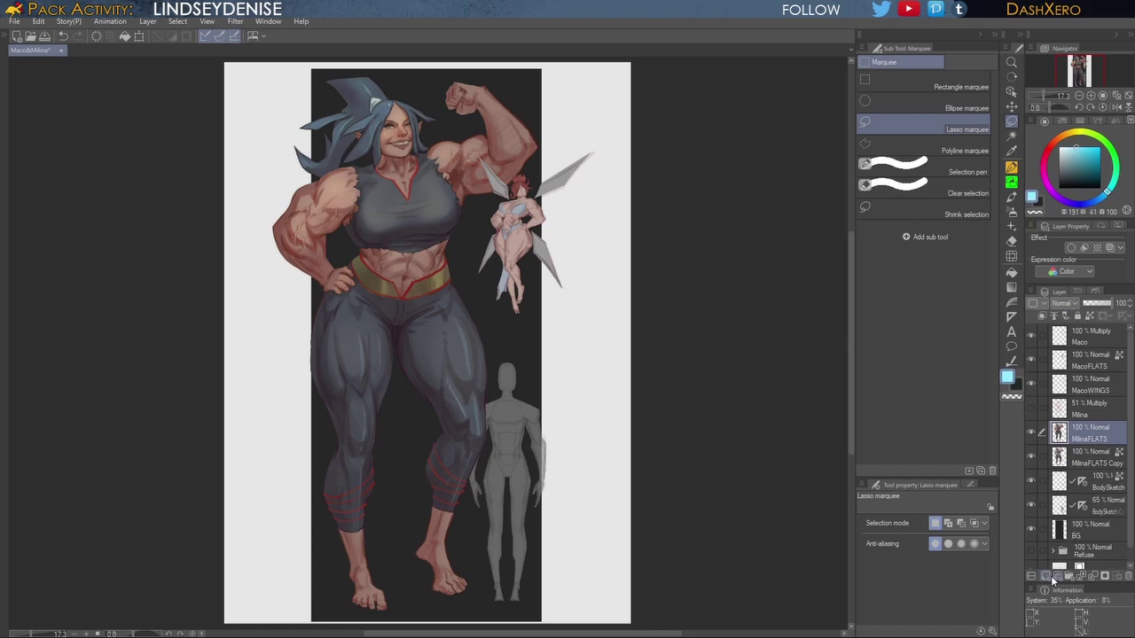
{"action": "left_click", "coordinate": [1046, 577]}
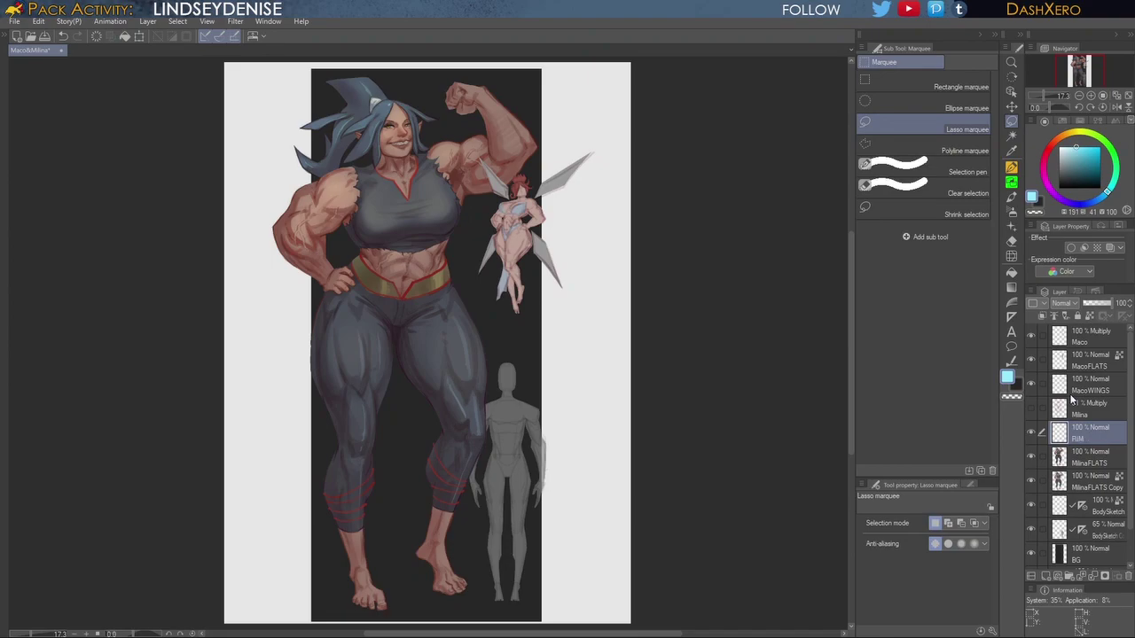
Step: Select the MilinaFLATS silhouette and start painting cyan rim light along the bent arm's outer edge with Basic Bitch TriBrush at size 40
{"action": "left_click", "coordinate": [1010, 196]}
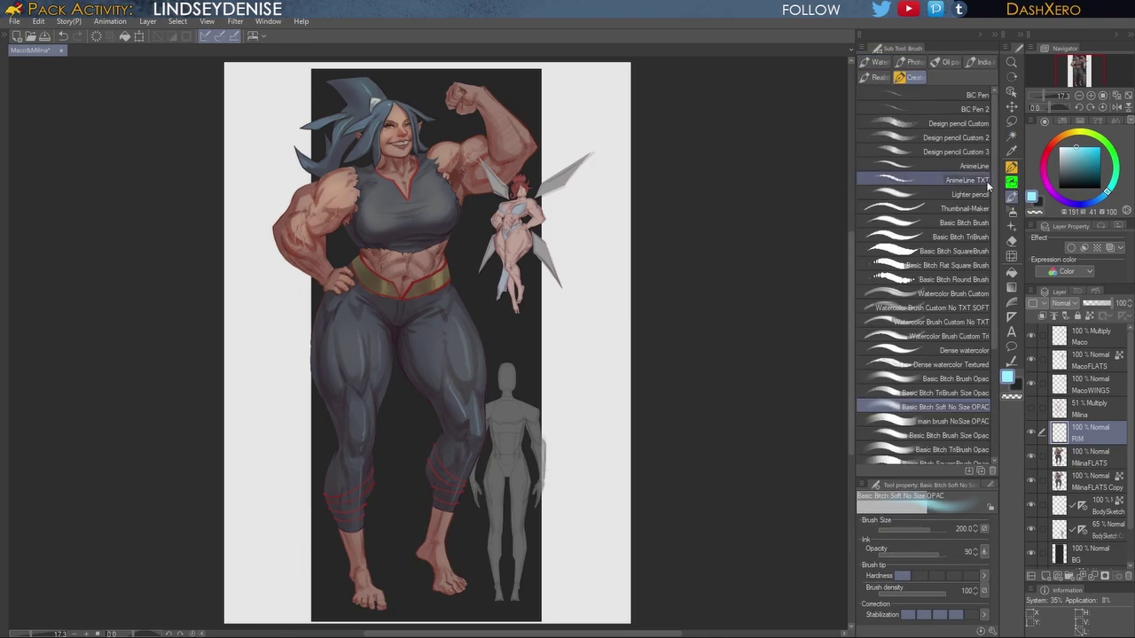
{"action": "scroll", "coordinate": [555, 307], "scroll_direction": "up", "scroll_amount": 2}
{"action": "left_click_drag", "start_coordinate": [524, 322], "coordinate": [850, 379]}
{"action": "left_click_drag", "start_coordinate": [540, 296], "coordinate": [697, 394]}
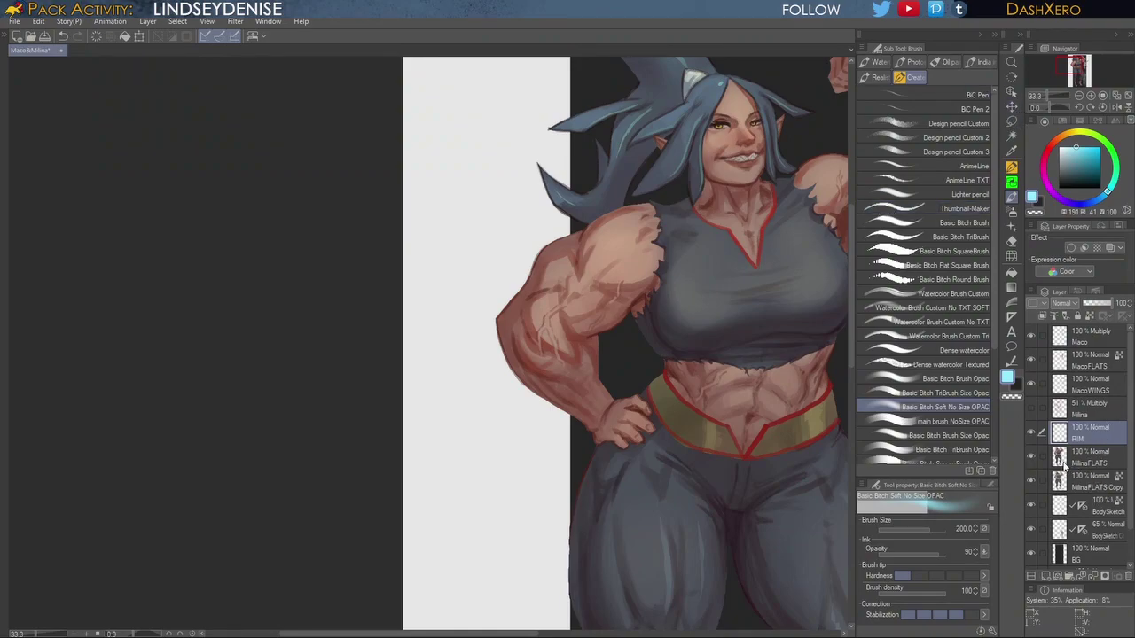
{"action": "left_click", "coordinate": [1056, 458], "text": "ctrl"}
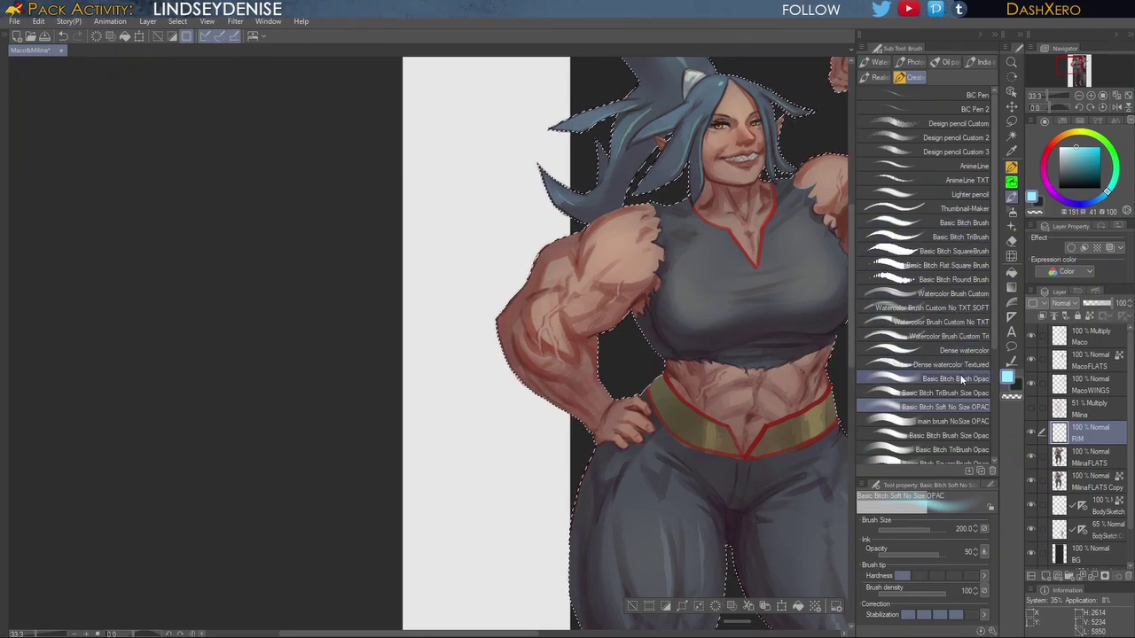
{"action": "left_click", "coordinate": [970, 223]}
{"action": "left_click", "coordinate": [980, 237]}
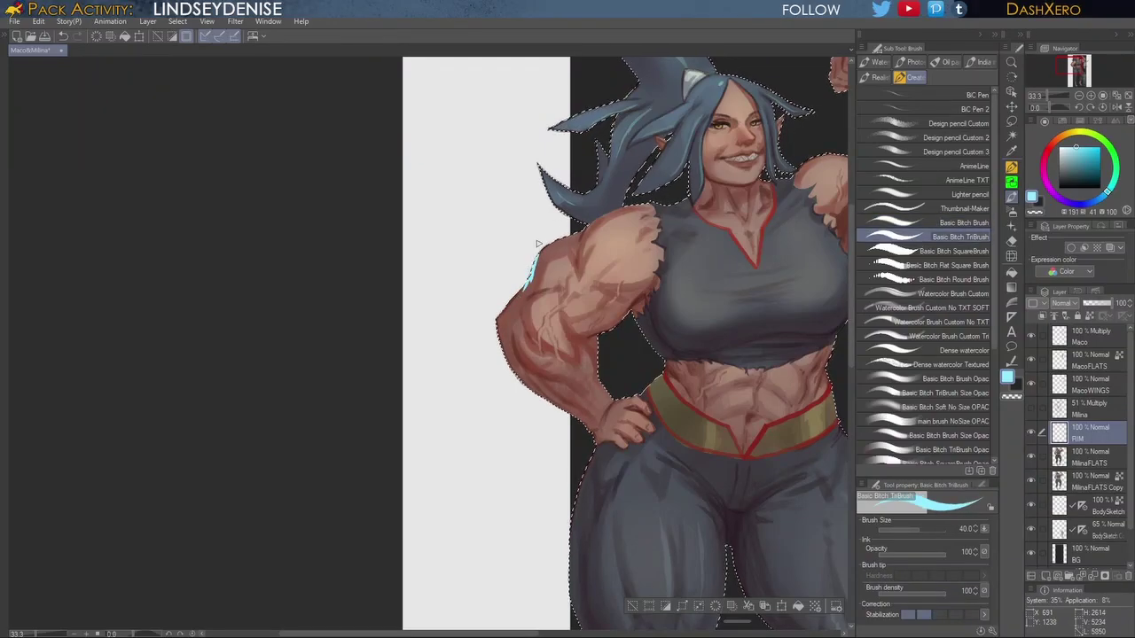
Step: Set the RIM layer to Hard light and paint HSV 191, 31, 100 rim light along the hair's edges, upper arm and torso
{"action": "left_click", "coordinate": [1076, 477]}
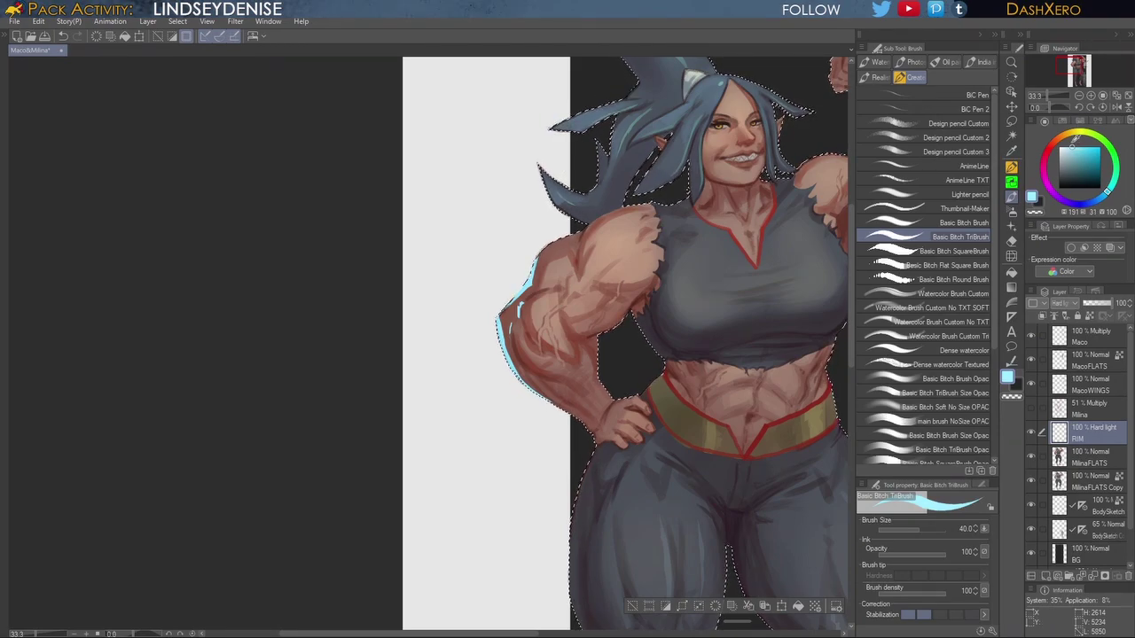
{"action": "left_click", "coordinate": [1089, 316]}
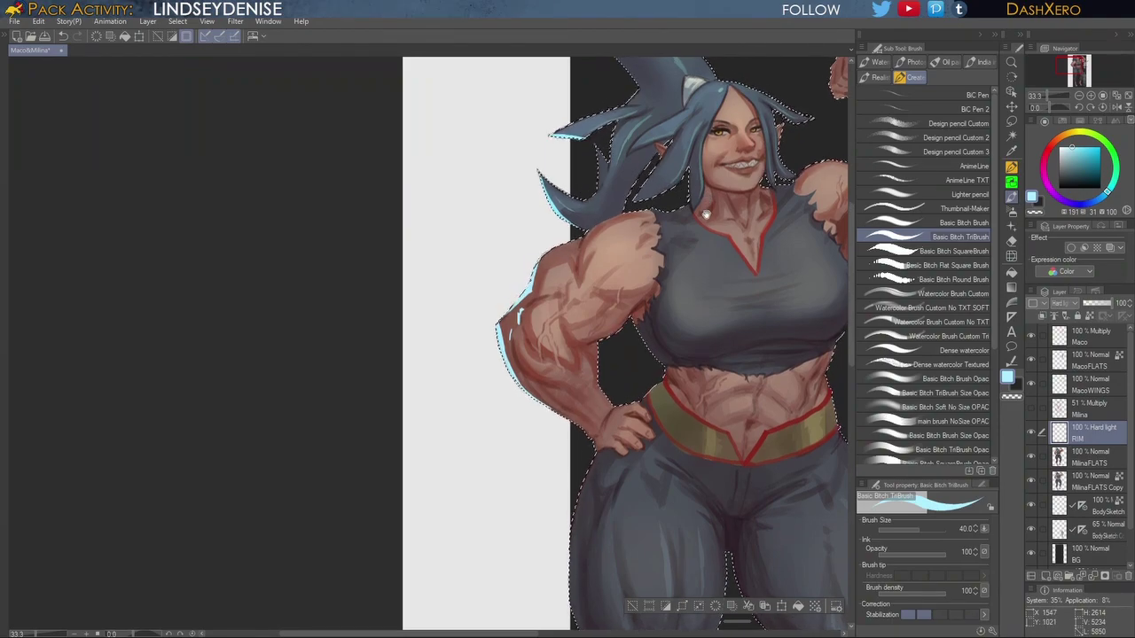
{"action": "left_click_drag", "start_coordinate": [707, 210], "coordinate": [656, 391]}
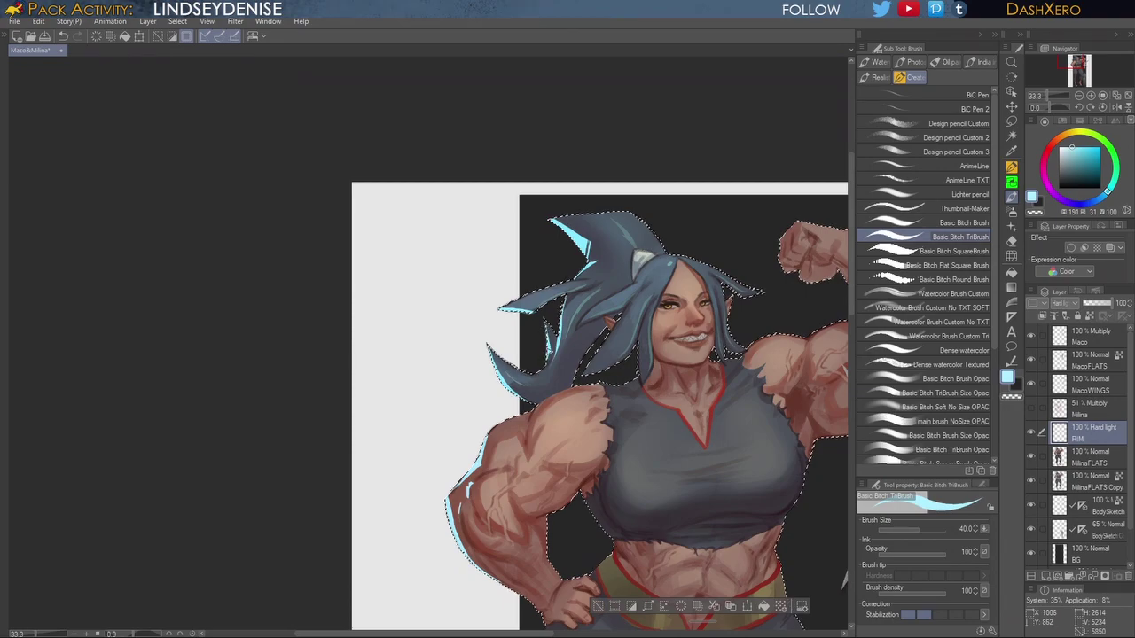
{"action": "left_click_drag", "start_coordinate": [689, 363], "coordinate": [687, 355]}
{"action": "left_click_drag", "start_coordinate": [563, 286], "coordinate": [556, 322]}
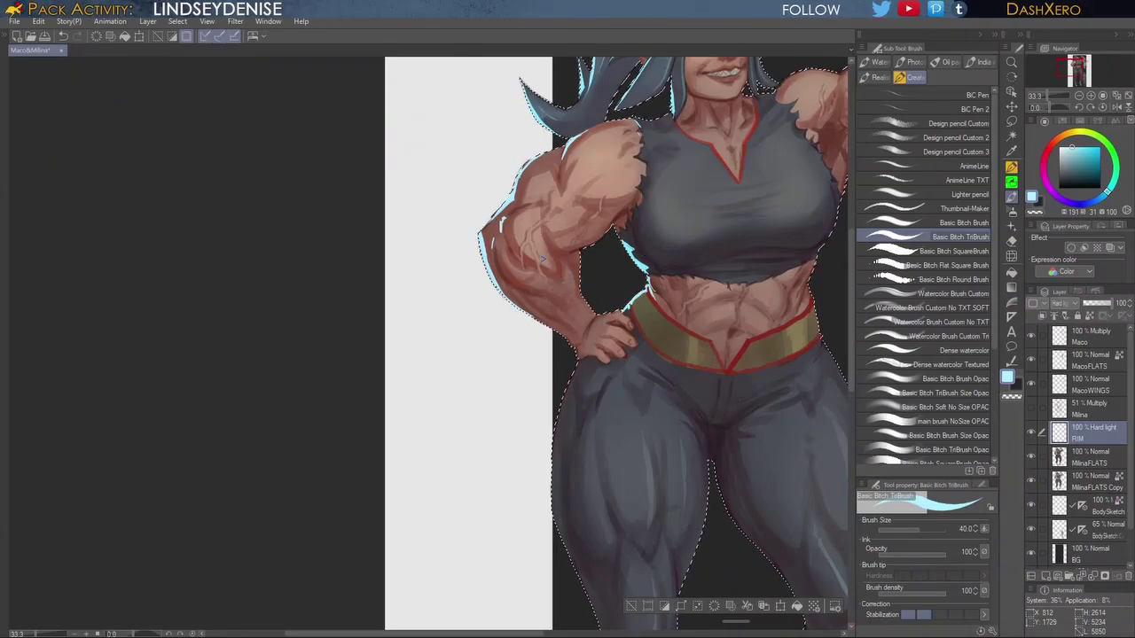
Step: Paint pale cyan rim light along the bent arm's lower forearm edge and the outer hip below the hand
{"action": "left_click_drag", "start_coordinate": [518, 300], "coordinate": [567, 340]}
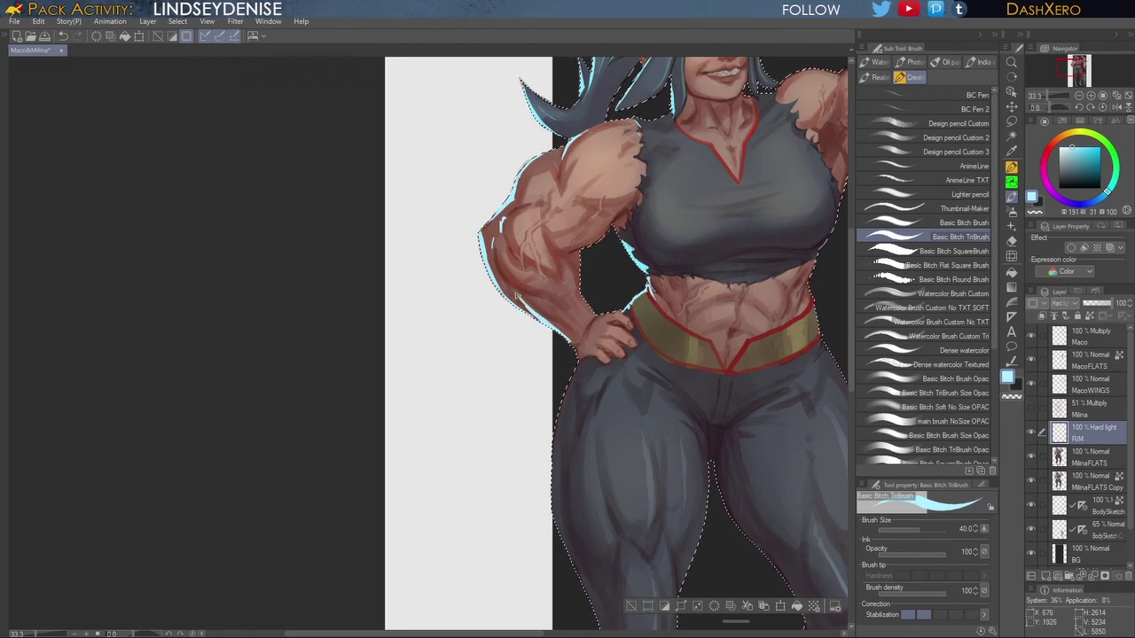
{"action": "left_click_drag", "start_coordinate": [536, 317], "coordinate": [569, 339]}
{"action": "left_click_drag", "start_coordinate": [606, 368], "coordinate": [626, 323]}
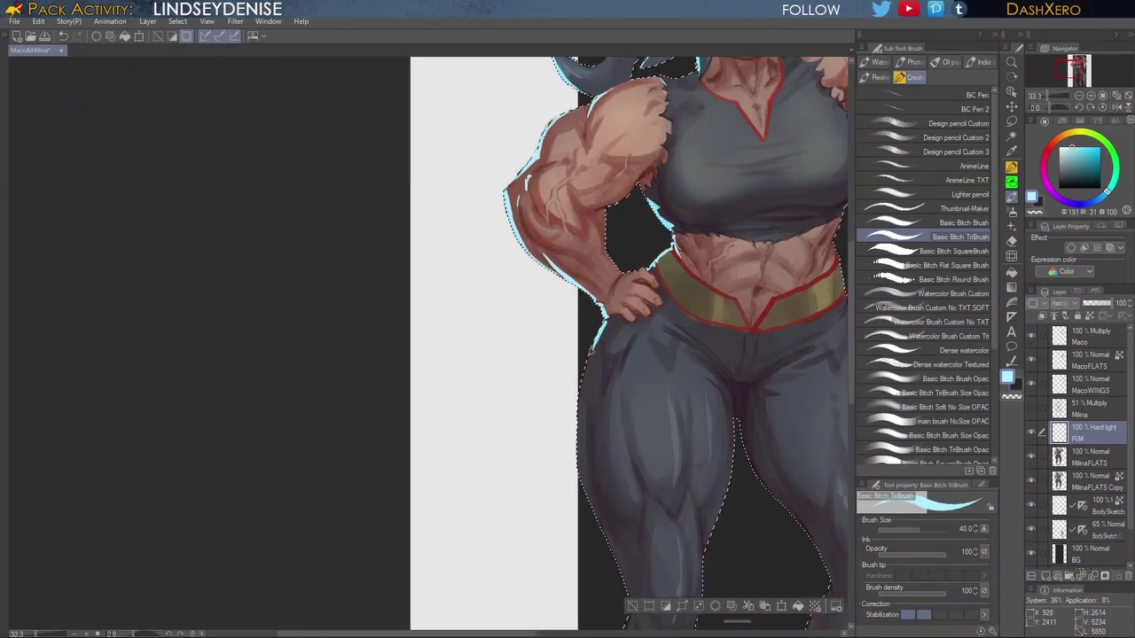
{"action": "left_click_drag", "start_coordinate": [583, 371], "coordinate": [577, 402]}
{"action": "mouse_move", "coordinate": [600, 351]}
{"action": "left_mouse_down"}
{"action": "mouse_move", "coordinate": [614, 288]}
{"action": "mouse_move", "coordinate": [600, 342]}
{"action": "left_mouse_up"}
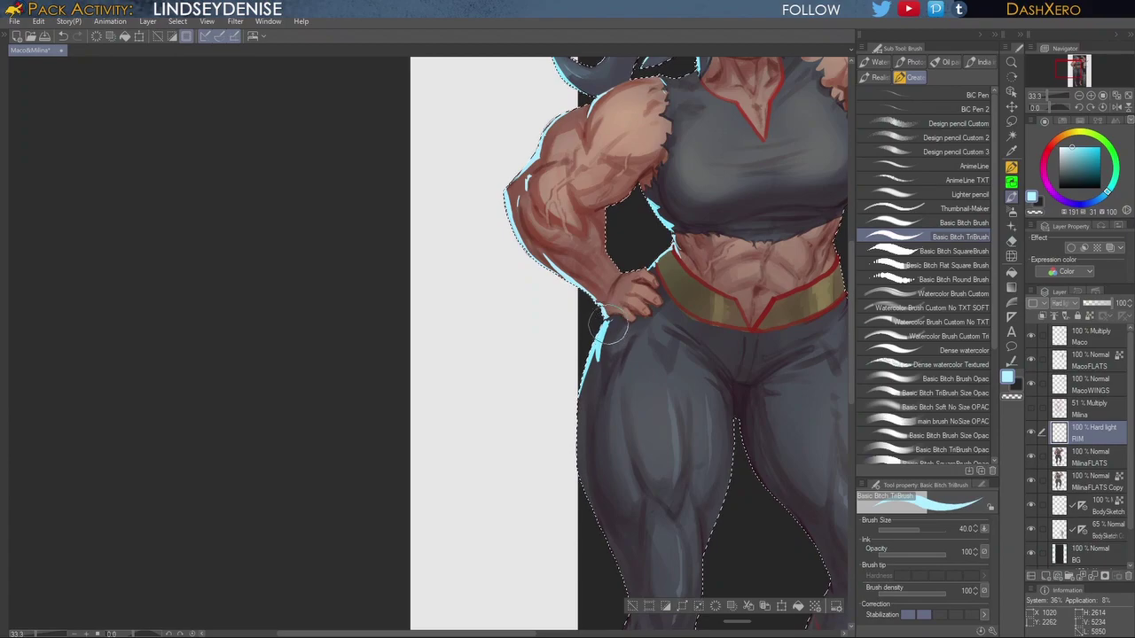
Step: Paint pale cyan rim light down the outer thigh from below the hip to the knee of the leg under the bent arm
{"action": "left_click_drag", "start_coordinate": [603, 340], "coordinate": [598, 364]}
{"action": "mouse_move", "coordinate": [596, 344]}
{"action": "left_mouse_down"}
{"action": "mouse_move", "coordinate": [574, 440]}
{"action": "mouse_move", "coordinate": [592, 513]}
{"action": "left_mouse_up"}
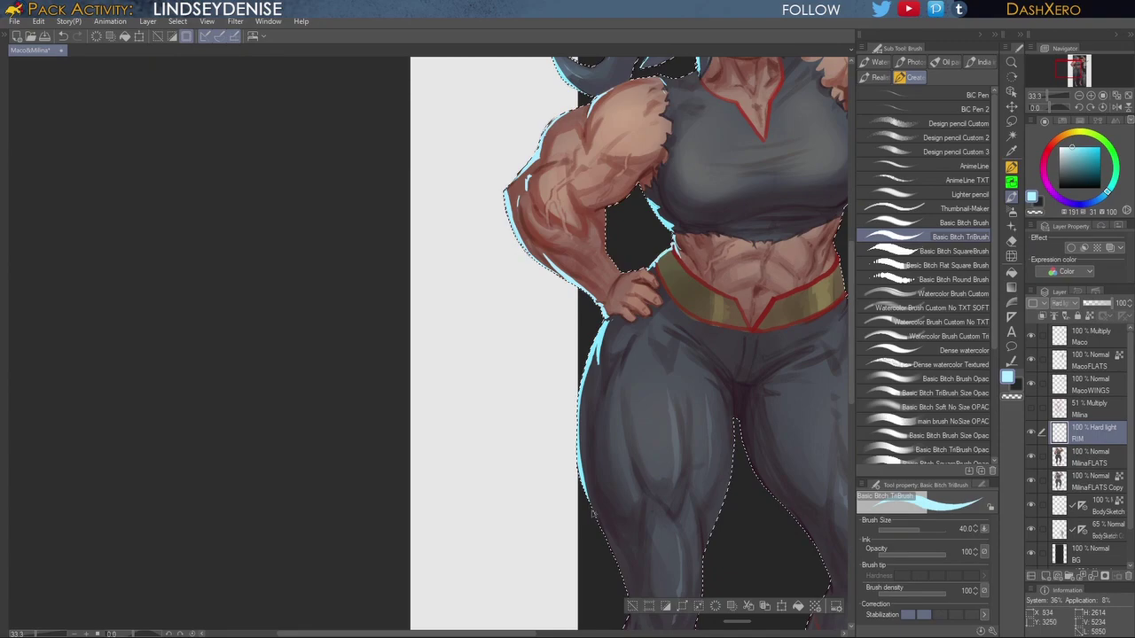
{"action": "left_click_drag", "start_coordinate": [651, 413], "coordinate": [643, 371]}
{"action": "left_click_drag", "start_coordinate": [582, 393], "coordinate": [606, 488]}
{"action": "left_click_drag", "start_coordinate": [681, 546], "coordinate": [653, 400]}
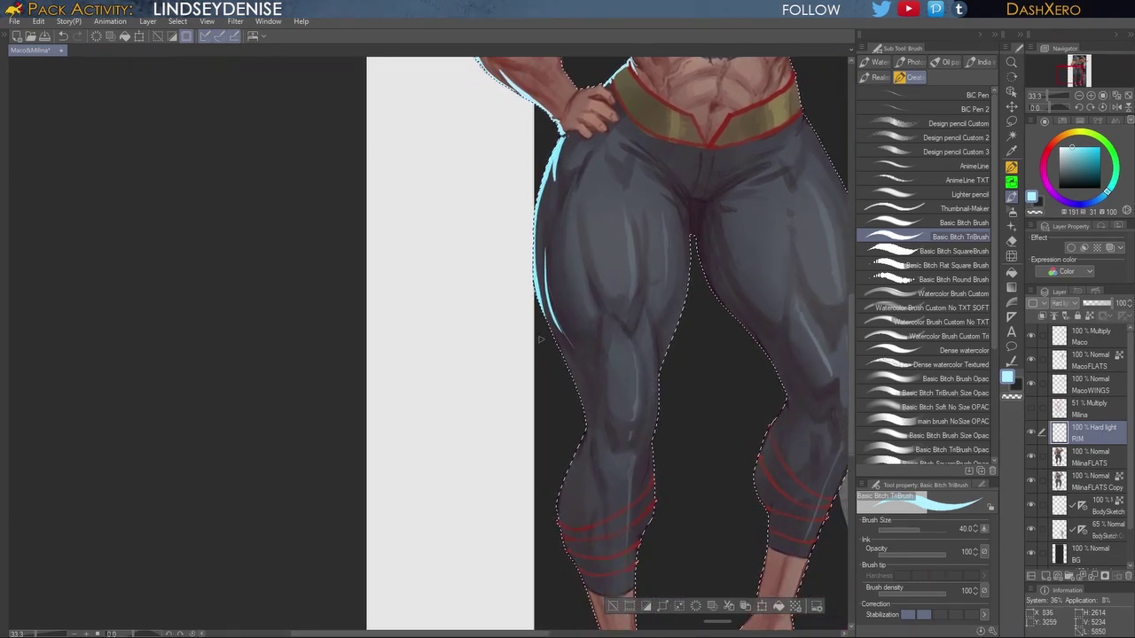
{"action": "left_click_drag", "start_coordinate": [538, 297], "coordinate": [575, 387]}
Step: Paint a short pale cyan rim light accent on the neck just below the hair
{"action": "left_click_drag", "start_coordinate": [753, 220], "coordinate": [719, 410]}
{"action": "mouse_move", "coordinate": [743, 357]}
{"action": "left_mouse_down"}
{"action": "mouse_move", "coordinate": [723, 425]}
{"action": "mouse_move", "coordinate": [722, 407]}
{"action": "left_mouse_up"}
{"action": "left_click_drag", "start_coordinate": [743, 336], "coordinate": [717, 435]}
{"action": "left_click_drag", "start_coordinate": [735, 335], "coordinate": [715, 426]}
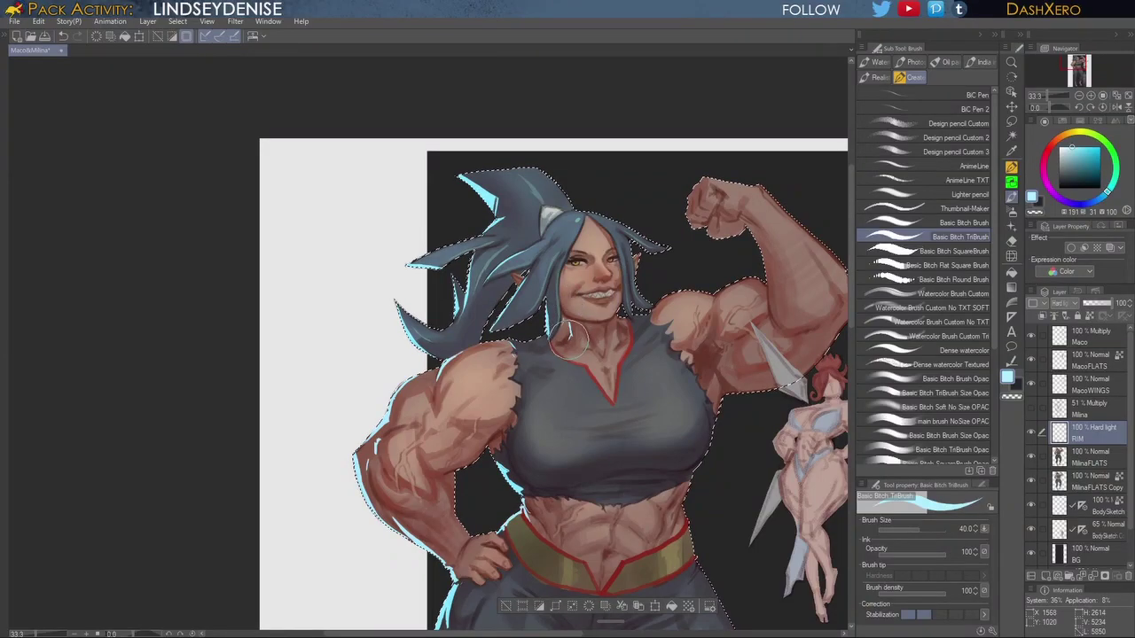
{"action": "left_click_drag", "start_coordinate": [647, 373], "coordinate": [650, 376]}
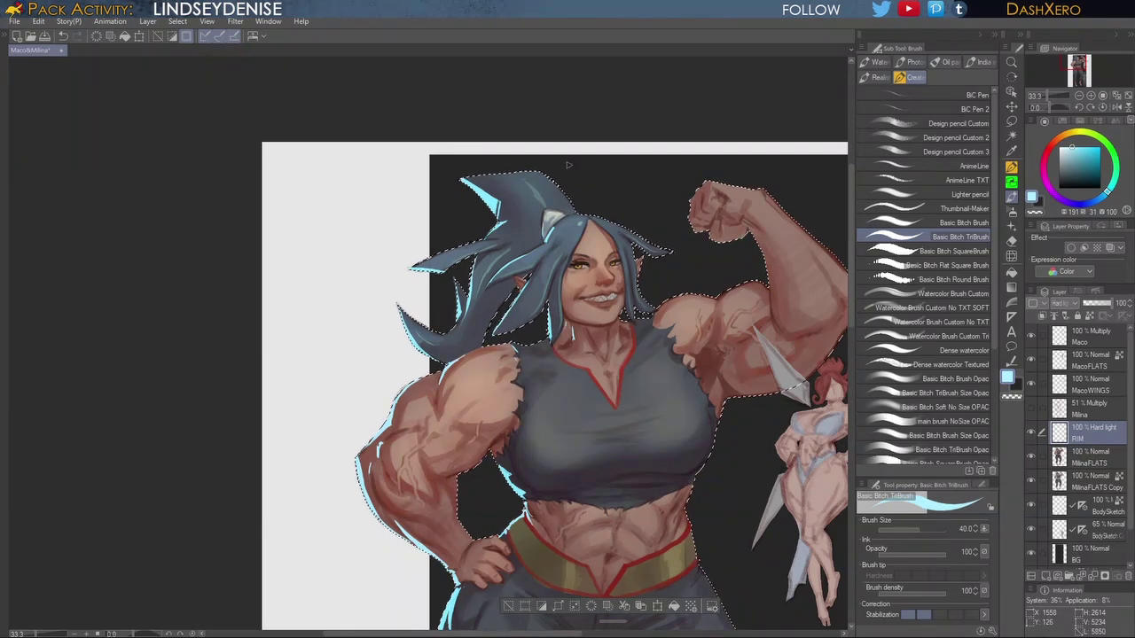
Step: Add a new layer named HL above the RIM layer
{"action": "left_click_drag", "start_coordinate": [716, 448], "coordinate": [704, 422]}
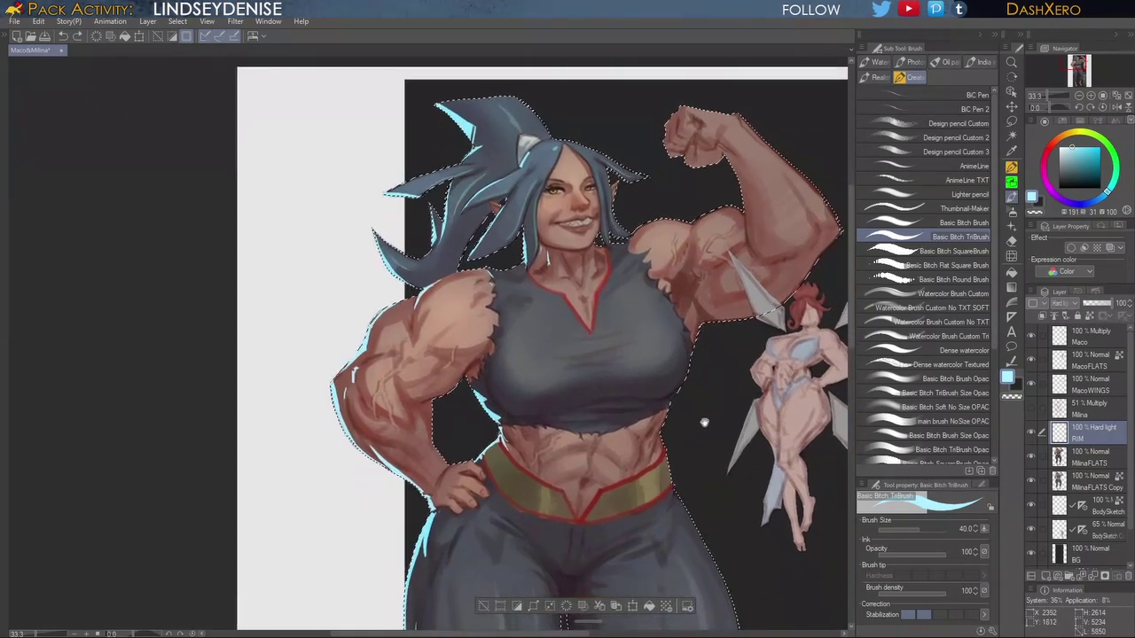
{"action": "left_click_drag", "start_coordinate": [694, 557], "coordinate": [709, 407]}
{"action": "scroll", "coordinate": [709, 408], "scroll_direction": "up", "scroll_amount": 4}
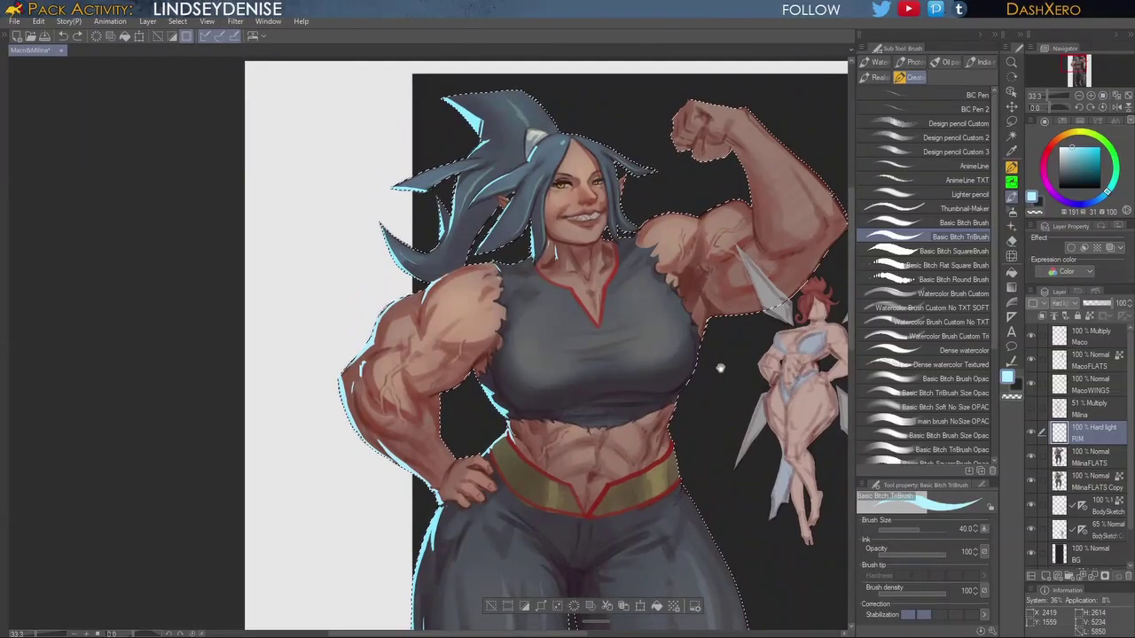
{"action": "left_click", "coordinate": [1046, 576]}
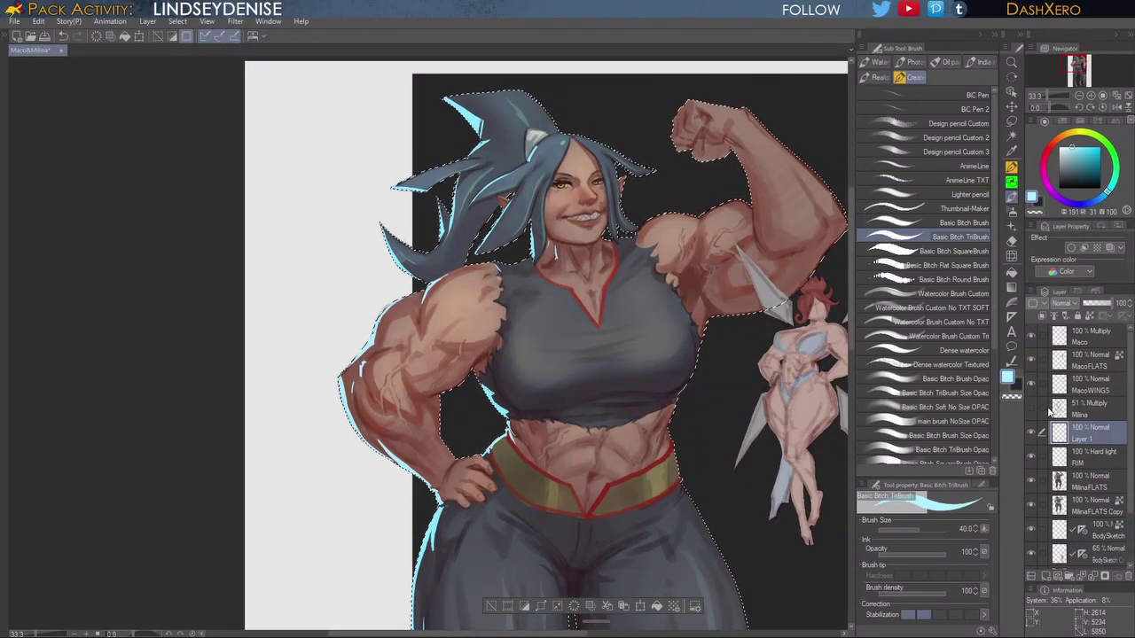
{"action": "type", "text": "HL"}
{"action": "key", "text": "Return"}
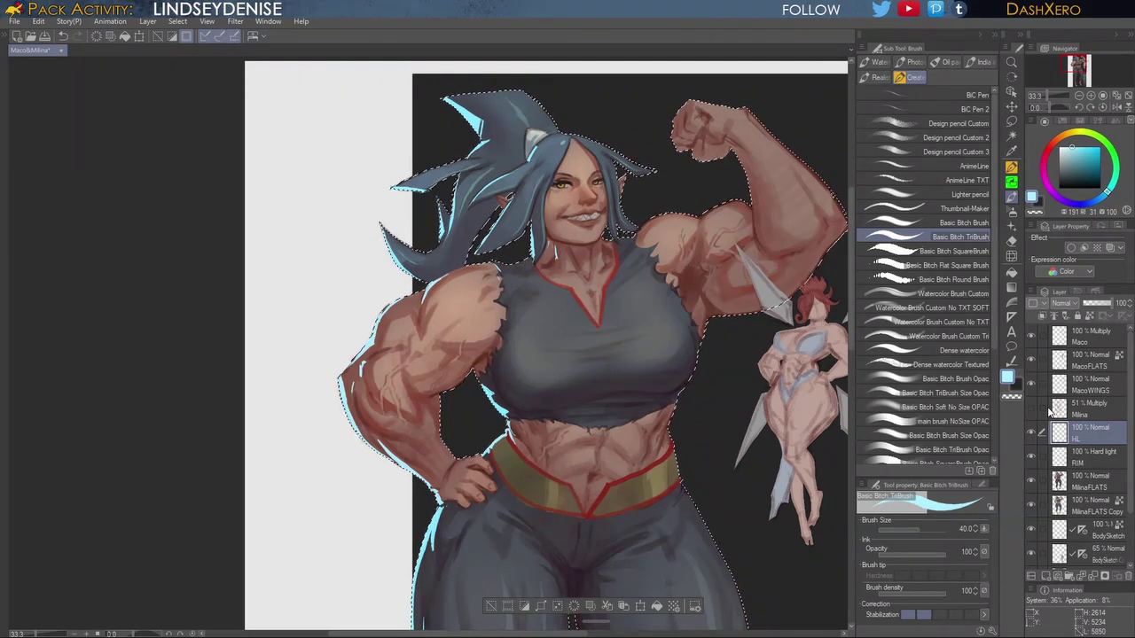
Step: Paint small pale cyan highlights on the eyes, nose and mouth with Basic Bitch Brush at size 60
{"action": "left_click", "coordinate": [967, 224]}
{"action": "scroll", "coordinate": [590, 202], "scroll_direction": "up", "scroll_amount": 2}
{"action": "scroll", "coordinate": [593, 203], "scroll_direction": "up", "scroll_amount": 1}
{"action": "key", "text": "["}
{"action": "key", "text": "["}
{"action": "key", "text": "["}
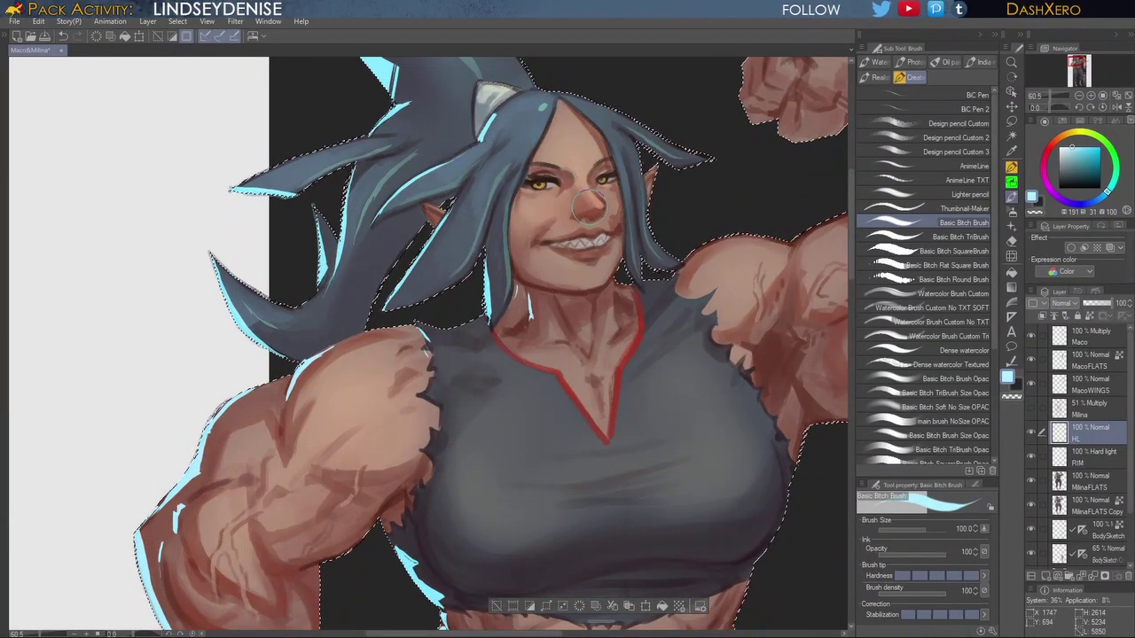
{"action": "key", "text": "bracketleft"}
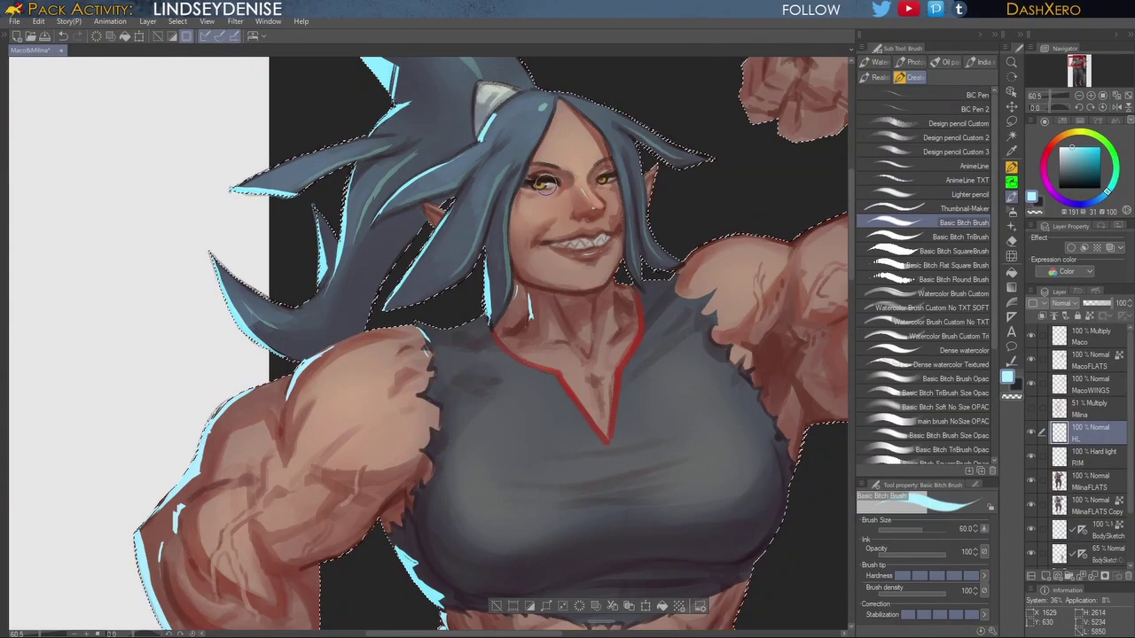
{"action": "left_click_drag", "start_coordinate": [678, 236], "coordinate": [694, 250]}
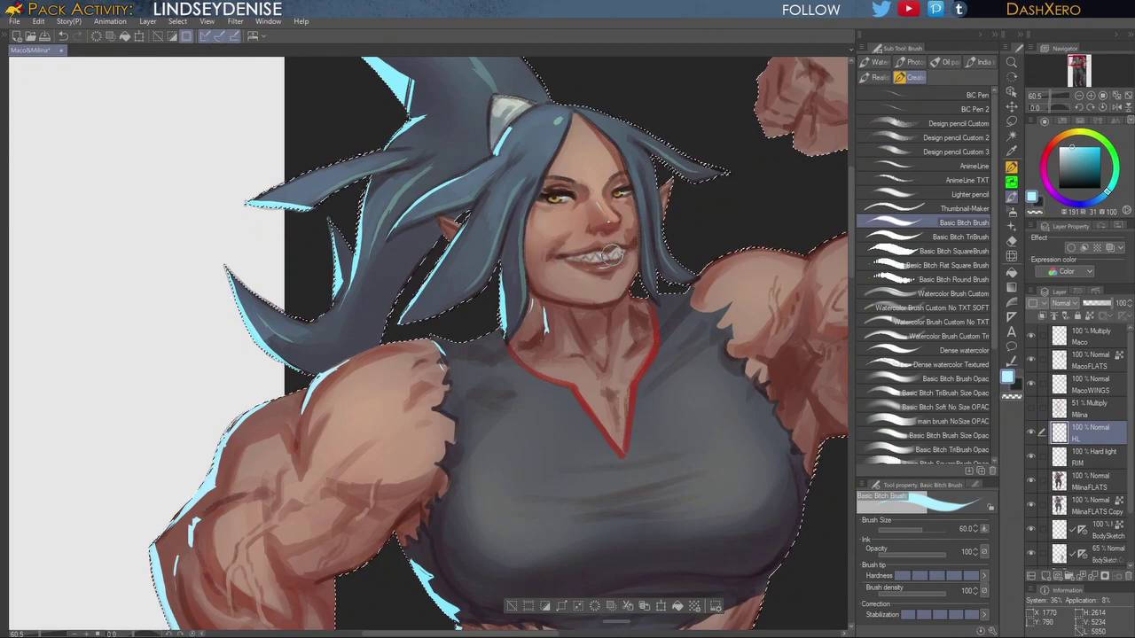
Step: Paint thin pale cyan highlights on the gold belt, finishing with the transparent colour selected and the whole figure in view
{"action": "scroll", "coordinate": [739, 427], "scroll_direction": "down", "scroll_amount": 10}
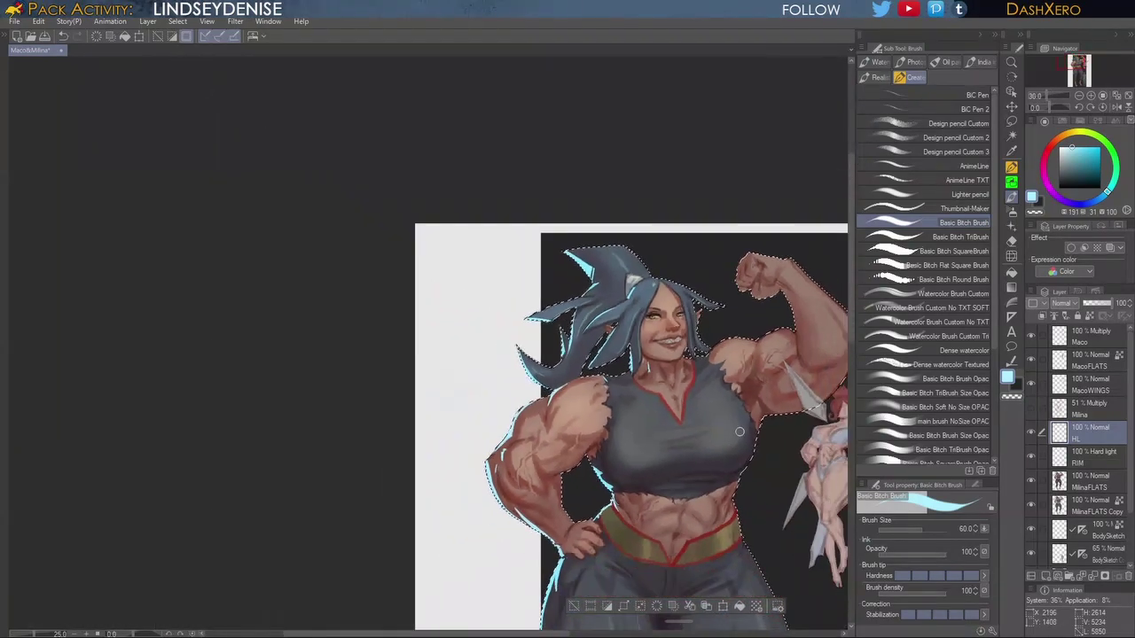
{"action": "left_click_drag", "start_coordinate": [740, 506], "coordinate": [726, 352]}
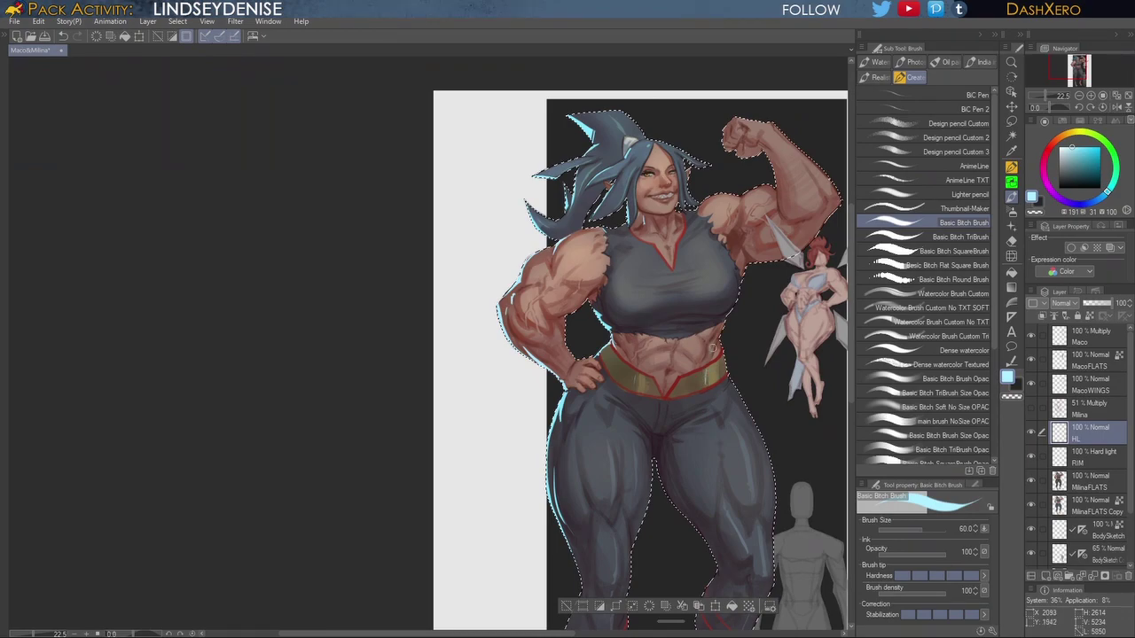
{"action": "left_click_drag", "start_coordinate": [714, 376], "coordinate": [714, 366]}
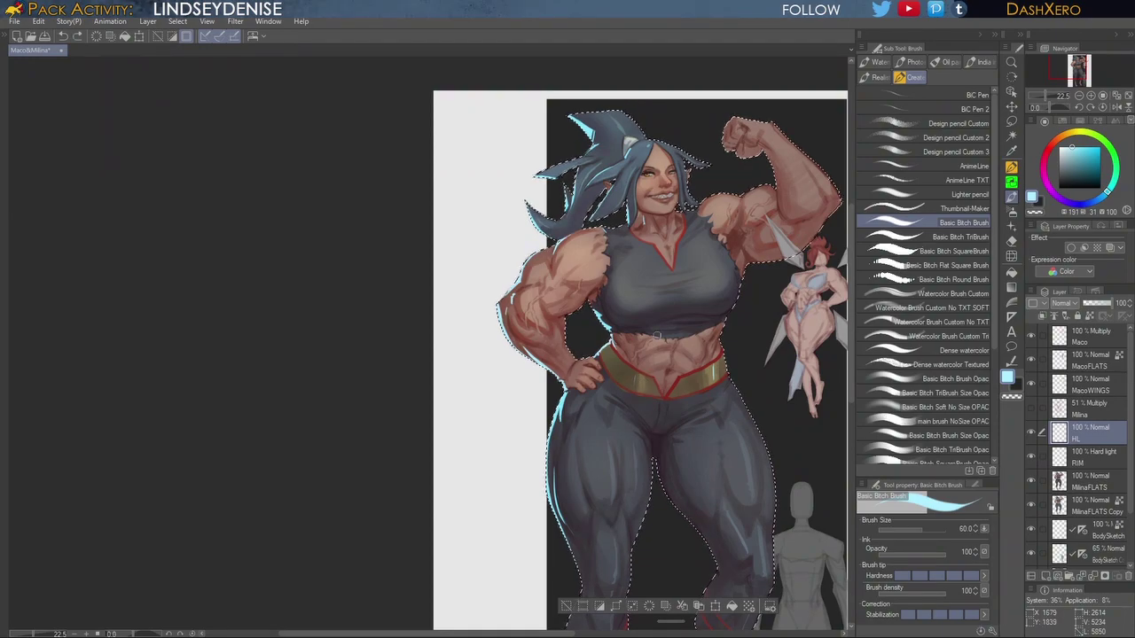
{"action": "left_click_drag", "start_coordinate": [731, 397], "coordinate": [756, 346]}
{"action": "left_click_drag", "start_coordinate": [732, 440], "coordinate": [757, 237]}
{"action": "scroll", "coordinate": [737, 452], "scroll_direction": "up", "scroll_amount": 5}
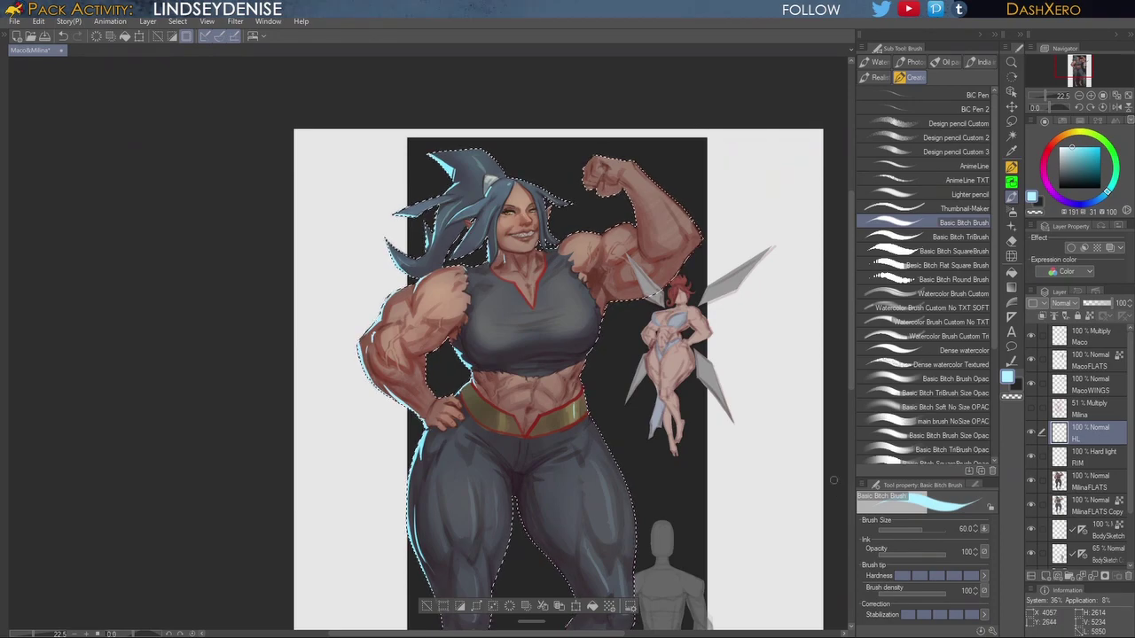
{"action": "left_click_drag", "start_coordinate": [710, 459], "coordinate": [685, 404]}
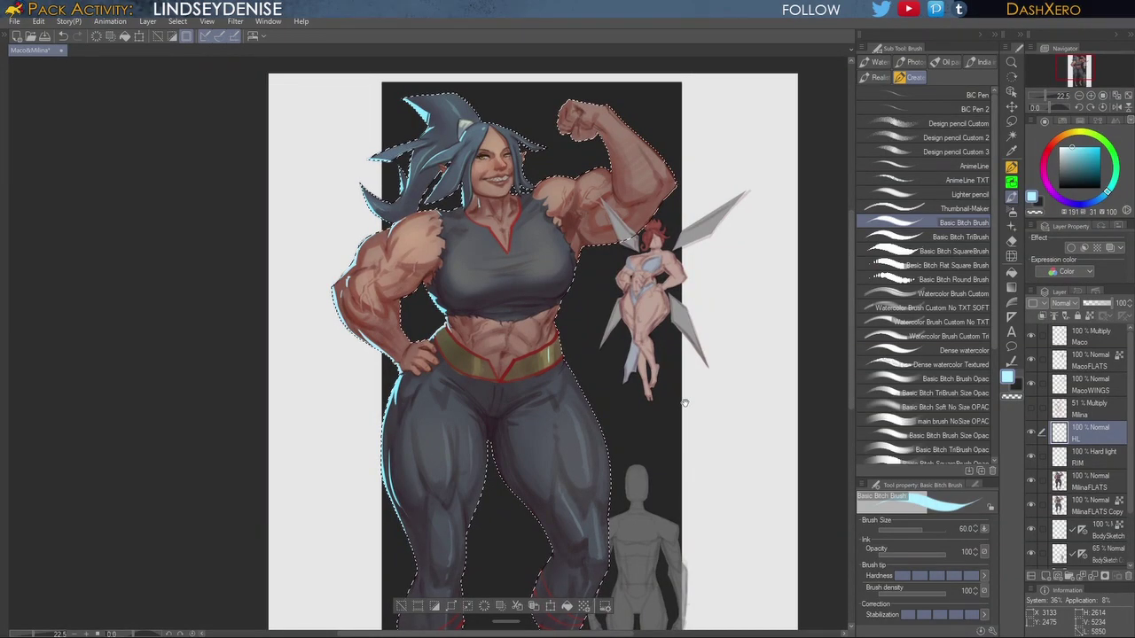
{"action": "left_click_drag", "start_coordinate": [684, 403], "coordinate": [710, 332]}
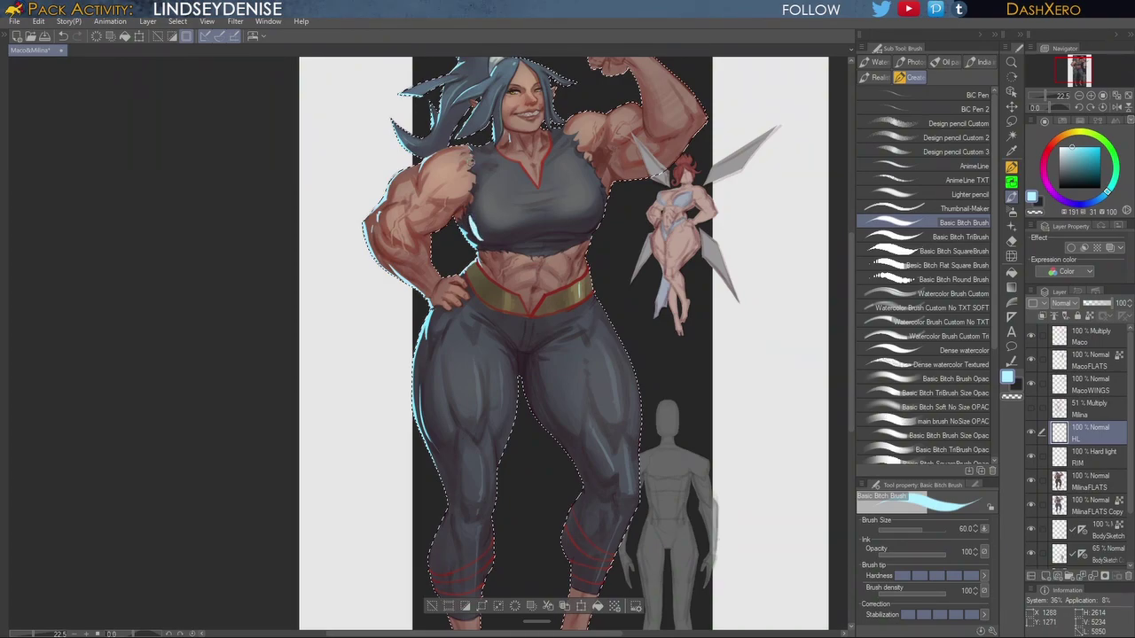
{"action": "scroll", "coordinate": [551, 251], "scroll_direction": "up", "scroll_amount": 2}
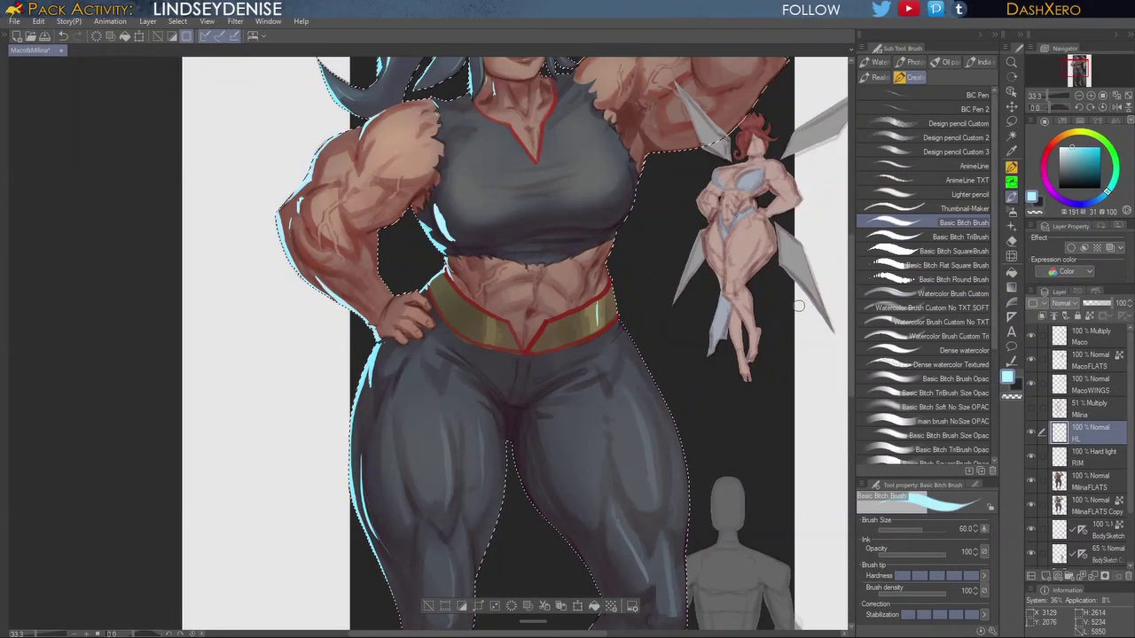
{"action": "left_click", "coordinate": [1012, 397]}
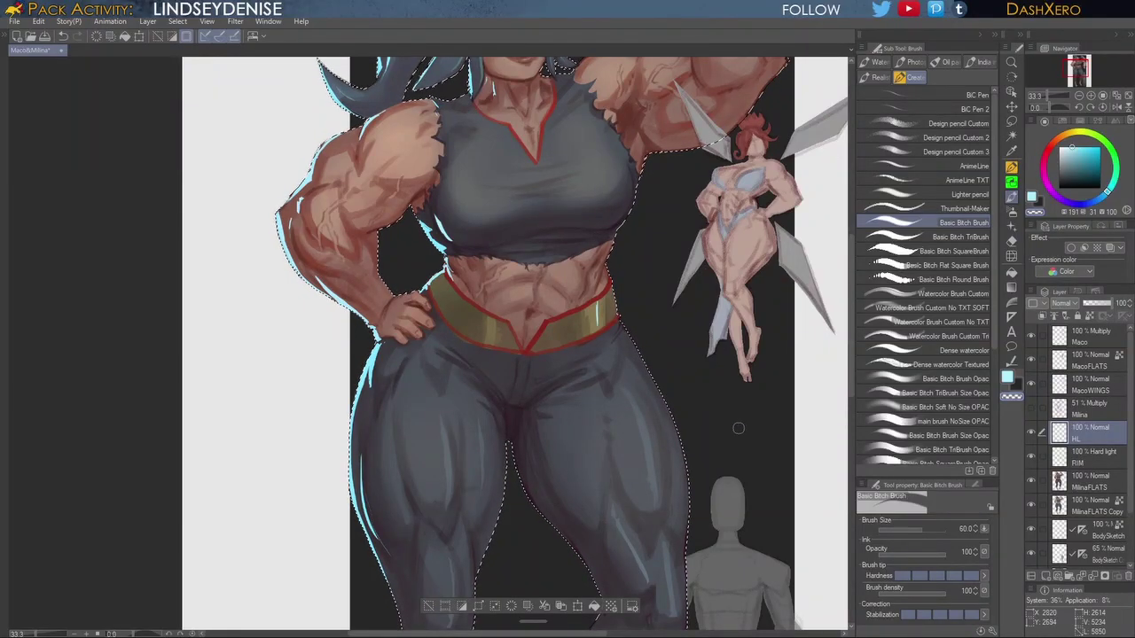
{"action": "key", "text": "ctrl+0"}
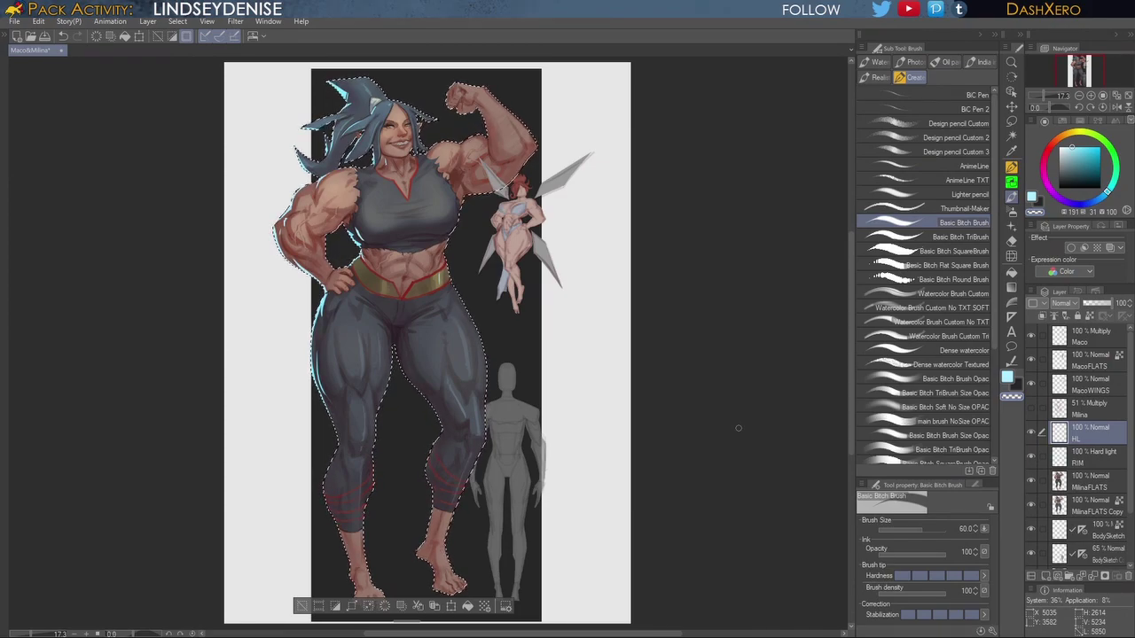
Step: Choose Watercolor Brush Custom Tr, show the standard color set, and add a layer named Tattoos directly above MilinaFLATS
{"action": "left_click", "coordinate": [1091, 481]}
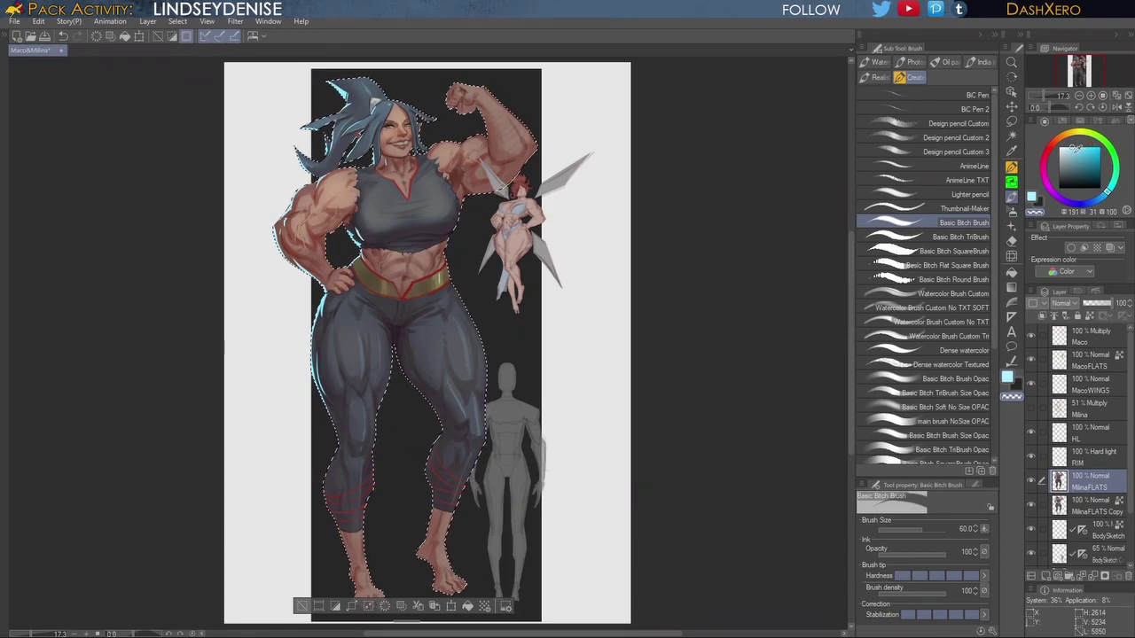
{"action": "left_click", "coordinate": [1079, 151]}
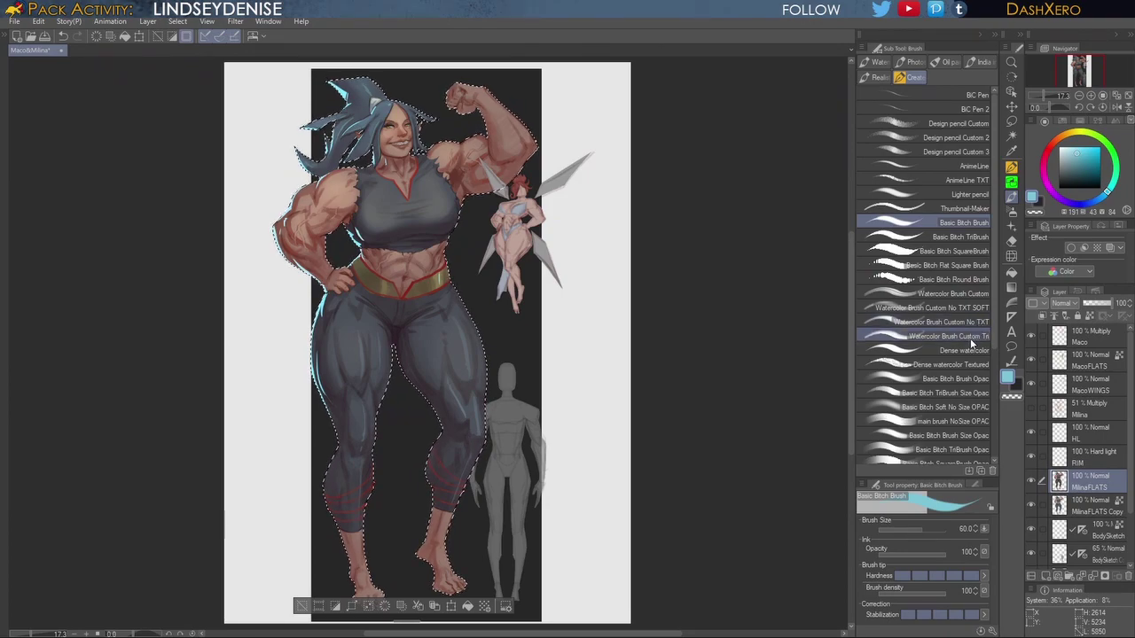
{"action": "left_click", "coordinate": [970, 338]}
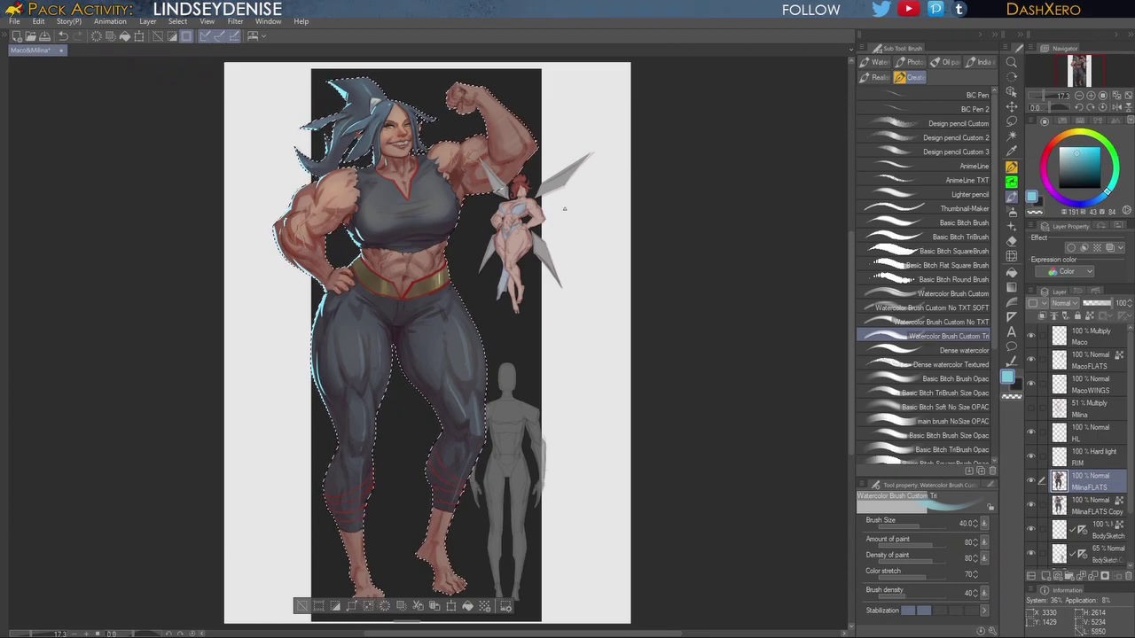
{"action": "left_click", "coordinate": [1060, 122]}
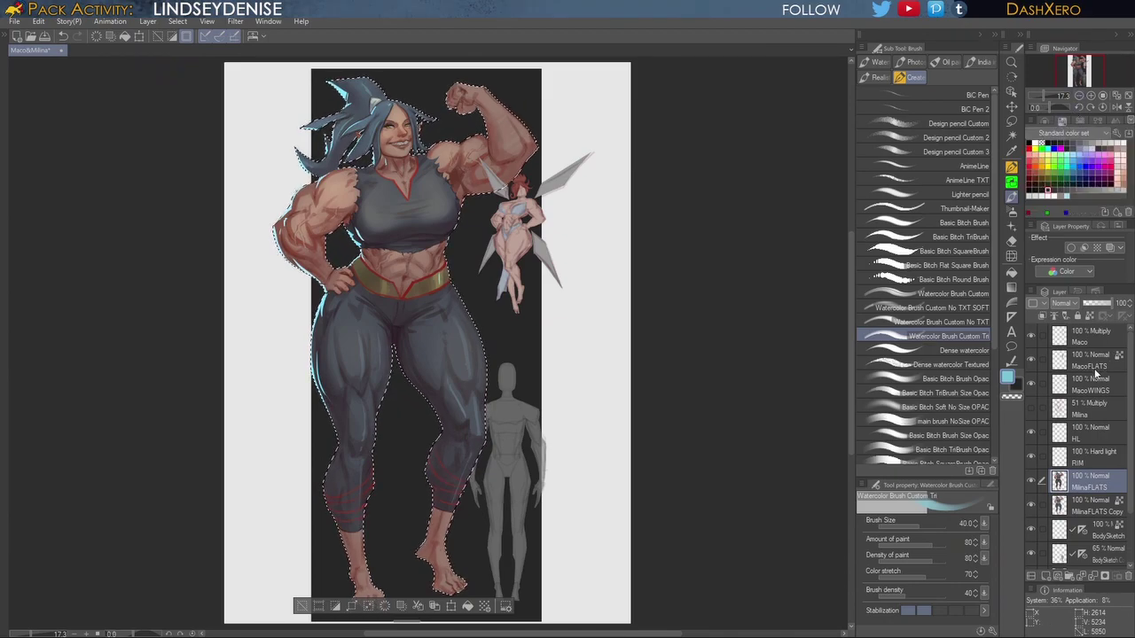
{"action": "left_click", "coordinate": [1045, 576]}
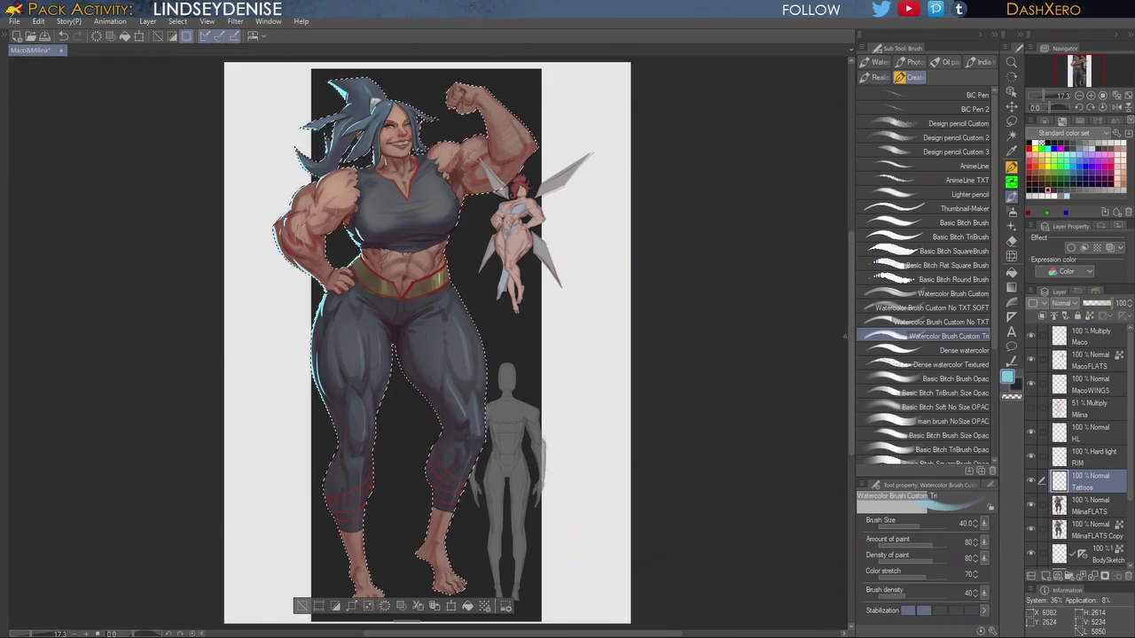
Step: Set the brush size to 25, pick a sky blue from the standard color set, and set the Tattoos layer to Multiply
{"action": "left_click_drag", "start_coordinate": [849, 336], "coordinate": [849, 306]}
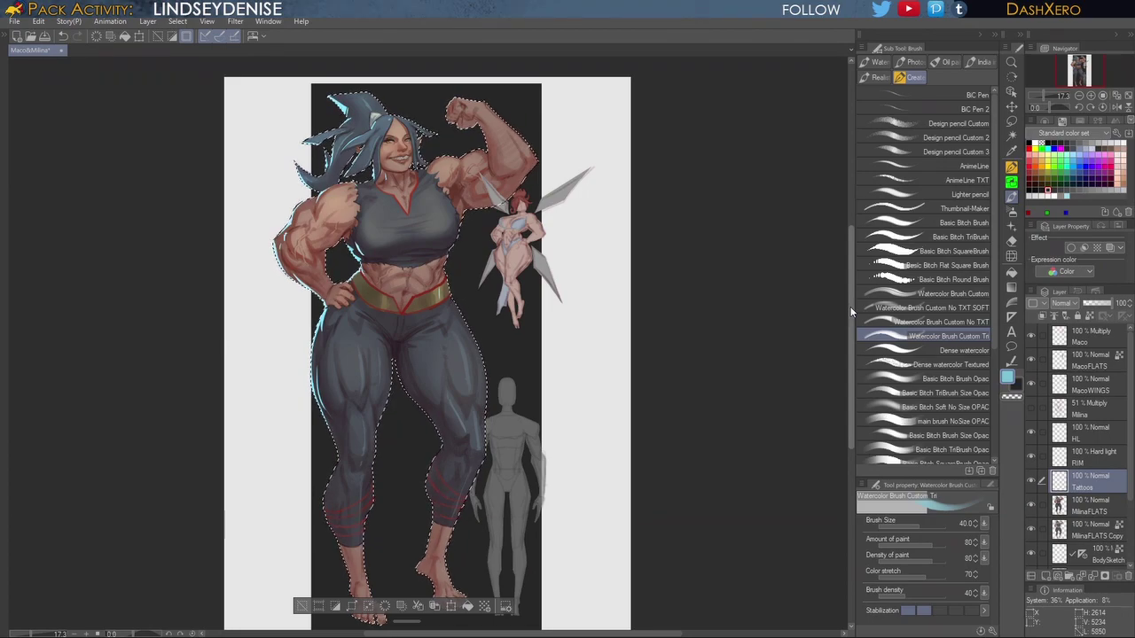
{"action": "scroll", "coordinate": [555, 289], "scroll_direction": "up", "scroll_amount": 2}
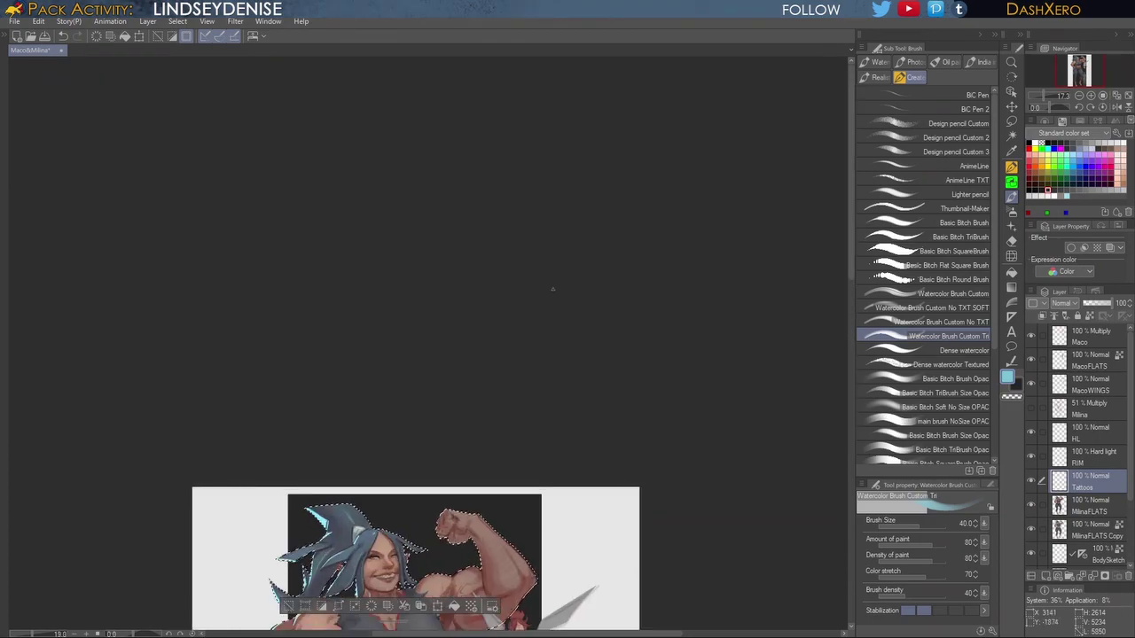
{"action": "left_click_drag", "start_coordinate": [569, 498], "coordinate": [811, 204]}
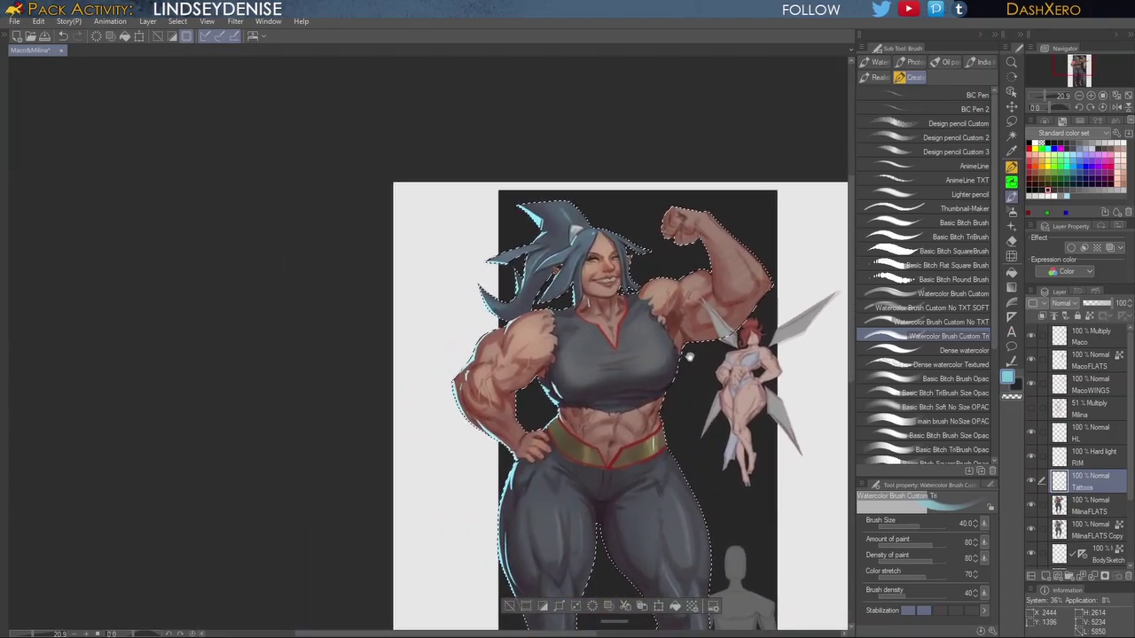
{"action": "scroll", "coordinate": [681, 360], "scroll_direction": "up", "scroll_amount": 2}
{"action": "scroll", "coordinate": [681, 358], "scroll_direction": "up", "scroll_amount": 1}
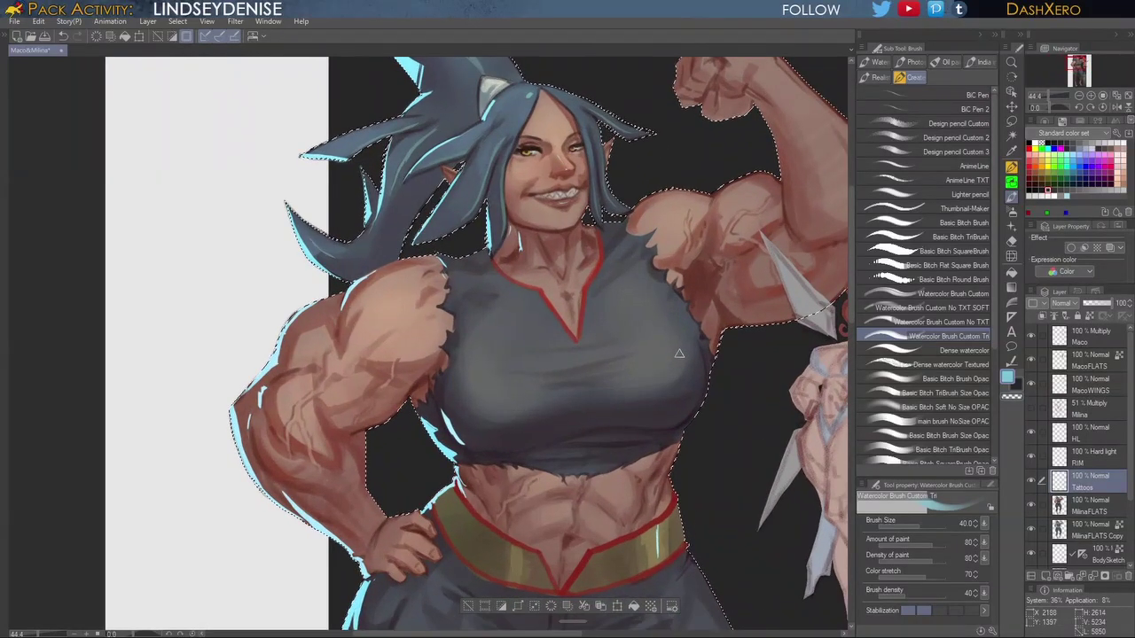
{"action": "scroll", "coordinate": [534, 175], "scroll_direction": "up", "scroll_amount": 1}
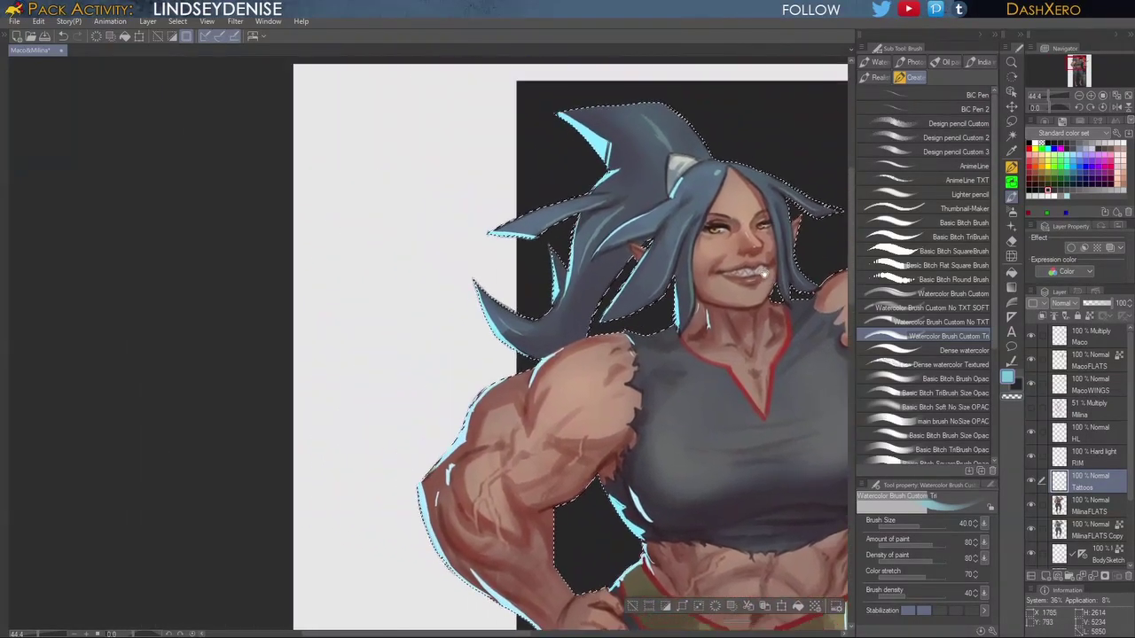
{"action": "scroll", "coordinate": [714, 235], "scroll_direction": "up", "scroll_amount": 1}
{"action": "key", "text": "["}
{"action": "key", "text": "["}
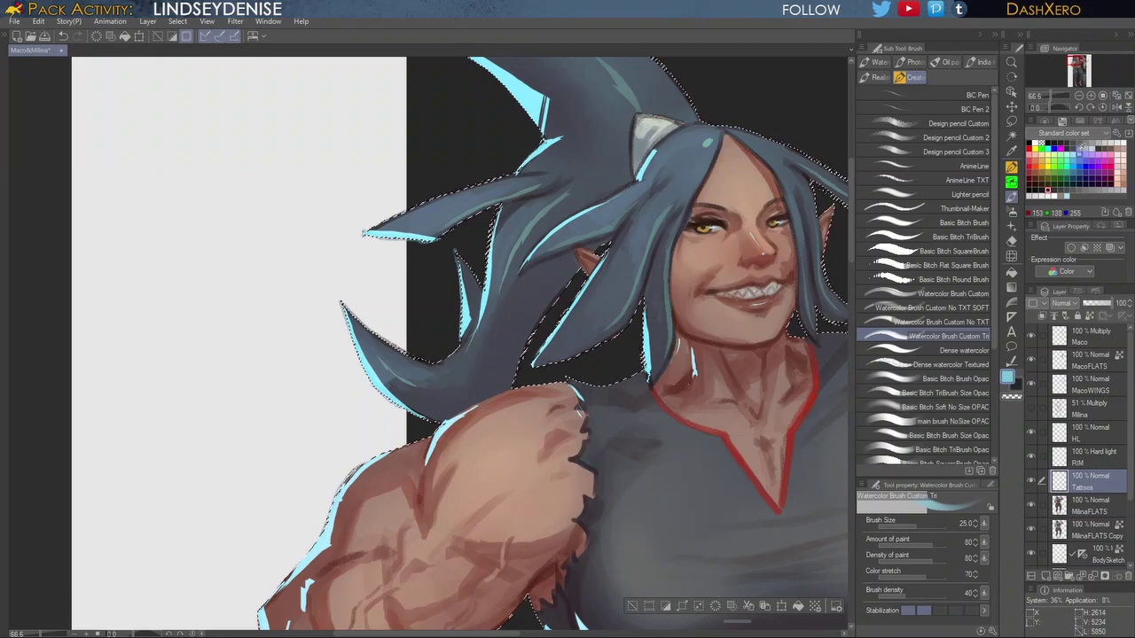
{"action": "left_click", "coordinate": [1079, 156]}
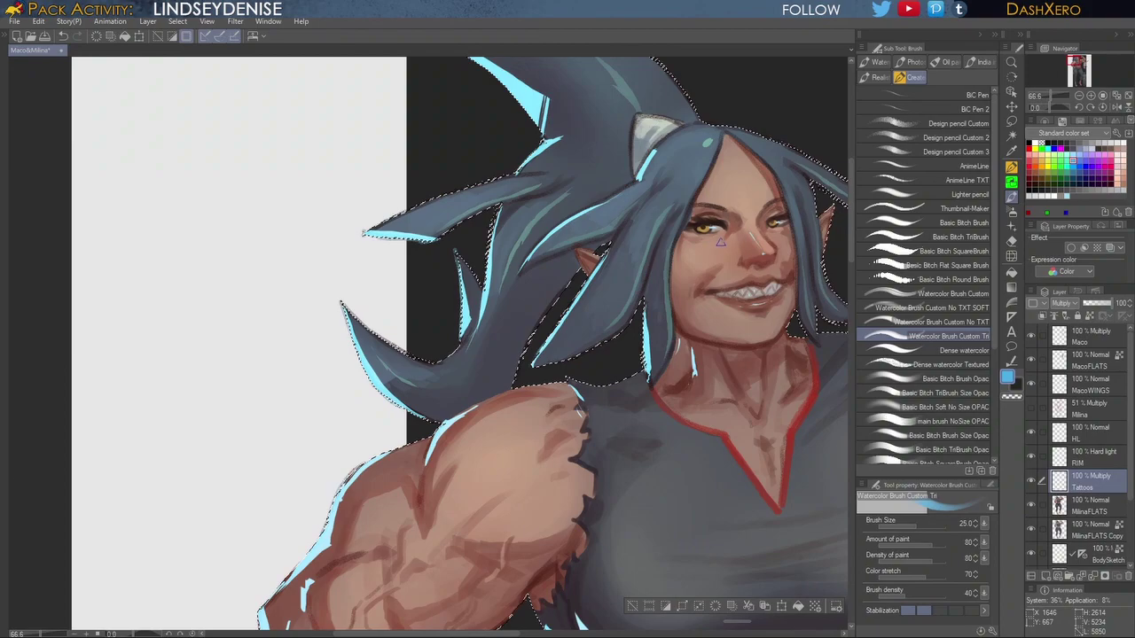
Step: Paint blue tattoo marks curving under both eyes and two short stripes on the chin
{"action": "left_click_drag", "start_coordinate": [690, 244], "coordinate": [728, 237]}
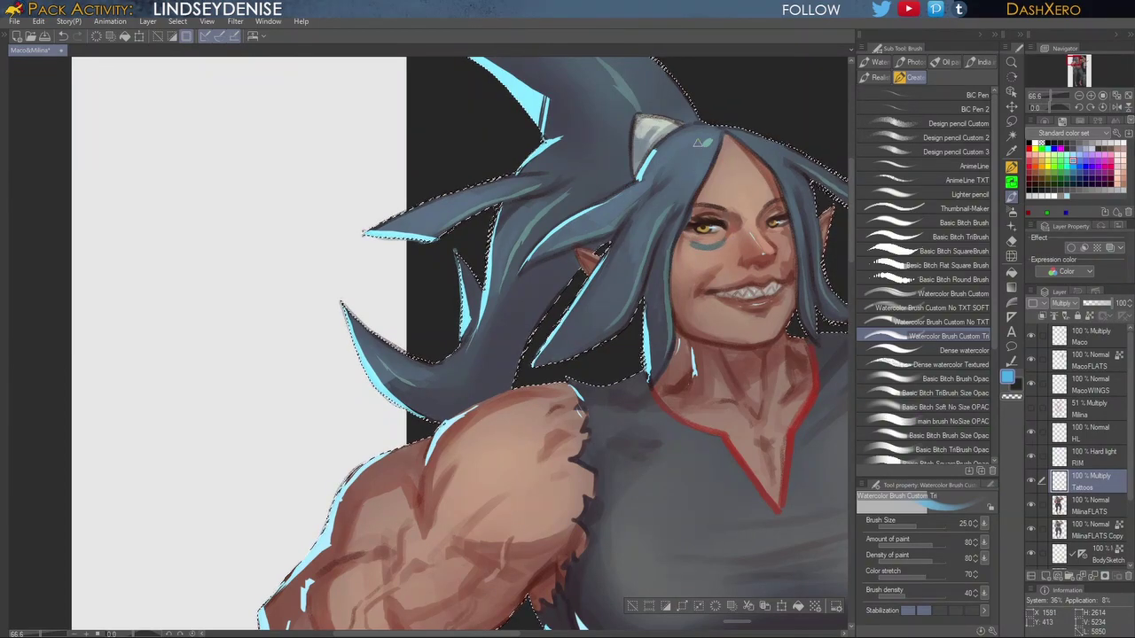
{"action": "left_click_drag", "start_coordinate": [699, 247], "coordinate": [688, 243]}
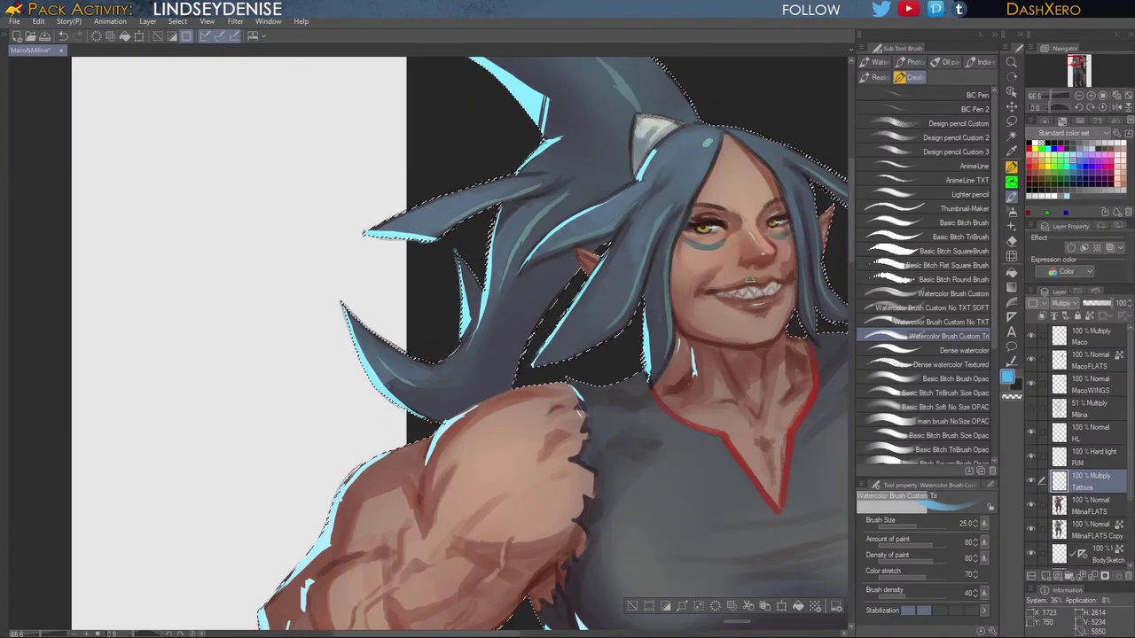
{"action": "left_click_drag", "start_coordinate": [734, 321], "coordinate": [736, 342]}
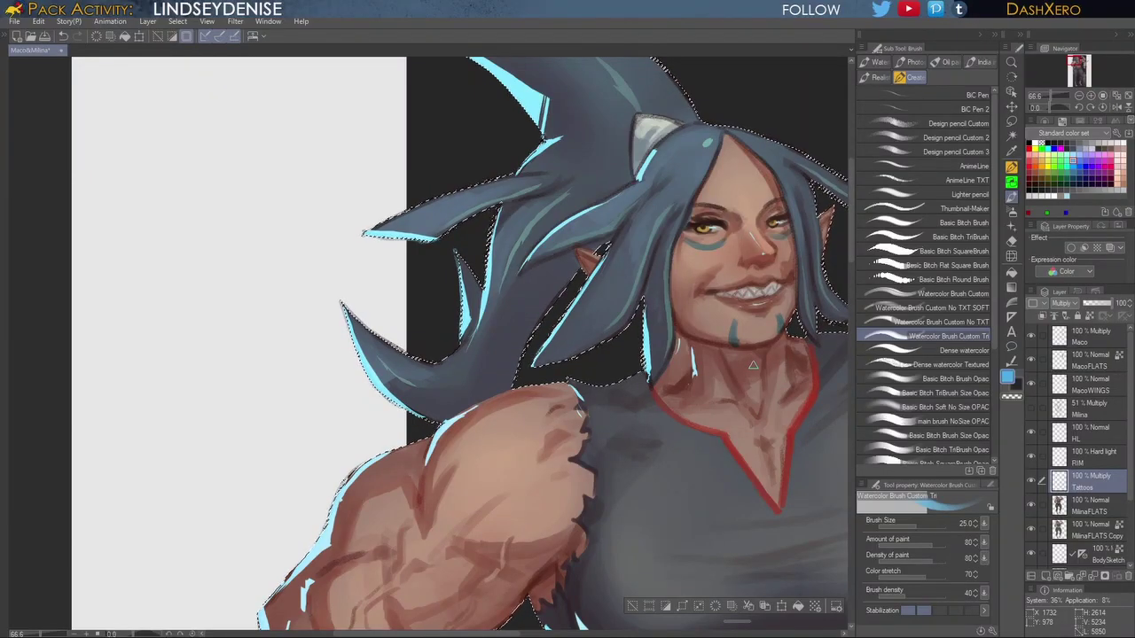
Step: Paint tapered blue tattoo stripes running down both sides of the neck on the Tattoos layer
{"action": "mouse_move", "coordinate": [739, 343]}
{"action": "left_mouse_down"}
{"action": "mouse_move", "coordinate": [734, 325]}
{"action": "mouse_move", "coordinate": [725, 400]}
{"action": "left_mouse_up"}
{"action": "mouse_move", "coordinate": [733, 352]}
{"action": "left_mouse_down"}
{"action": "mouse_move", "coordinate": [729, 404]}
{"action": "mouse_move", "coordinate": [737, 307]}
{"action": "mouse_move", "coordinate": [781, 339]}
{"action": "mouse_move", "coordinate": [792, 397]}
{"action": "left_mouse_up"}
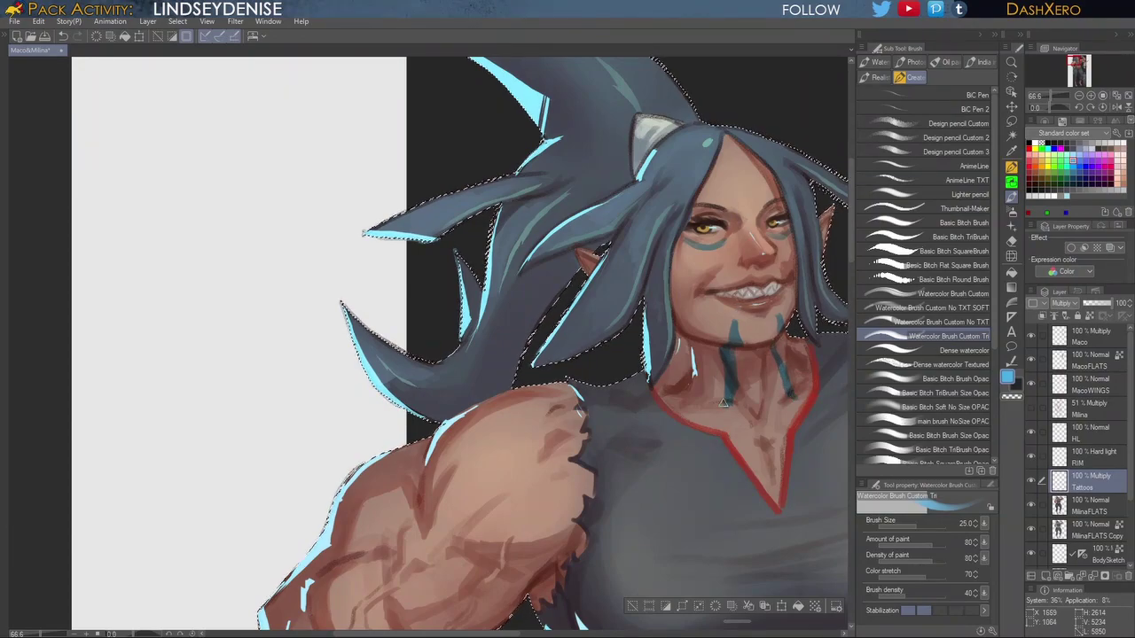
{"action": "left_click_drag", "start_coordinate": [726, 404], "coordinate": [716, 428]}
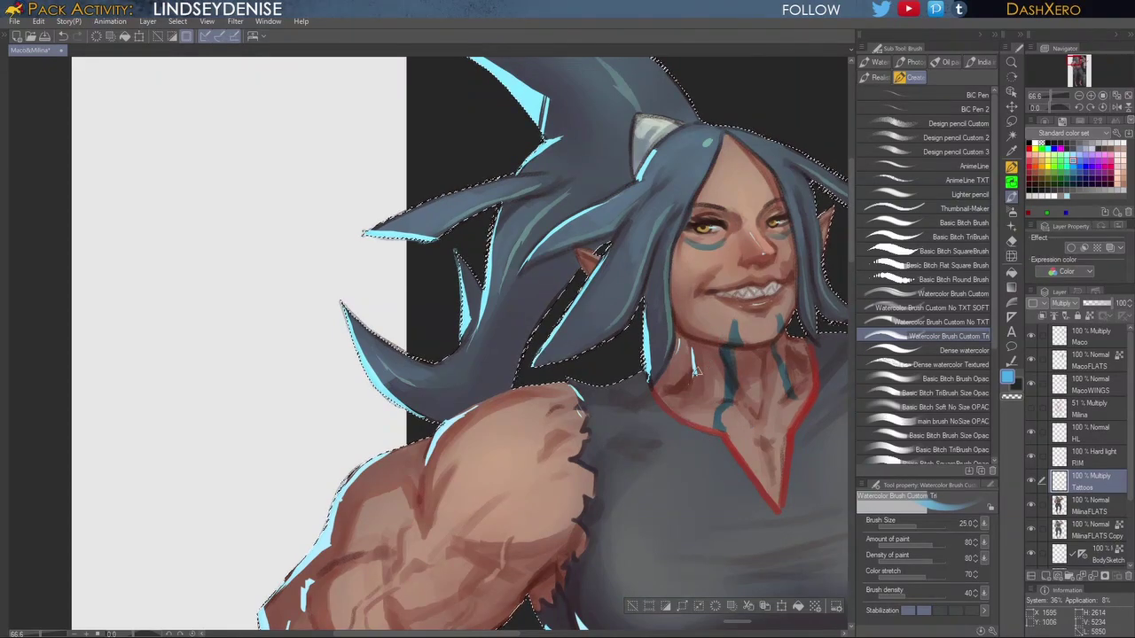
{"action": "left_click_drag", "start_coordinate": [691, 358], "coordinate": [708, 390]}
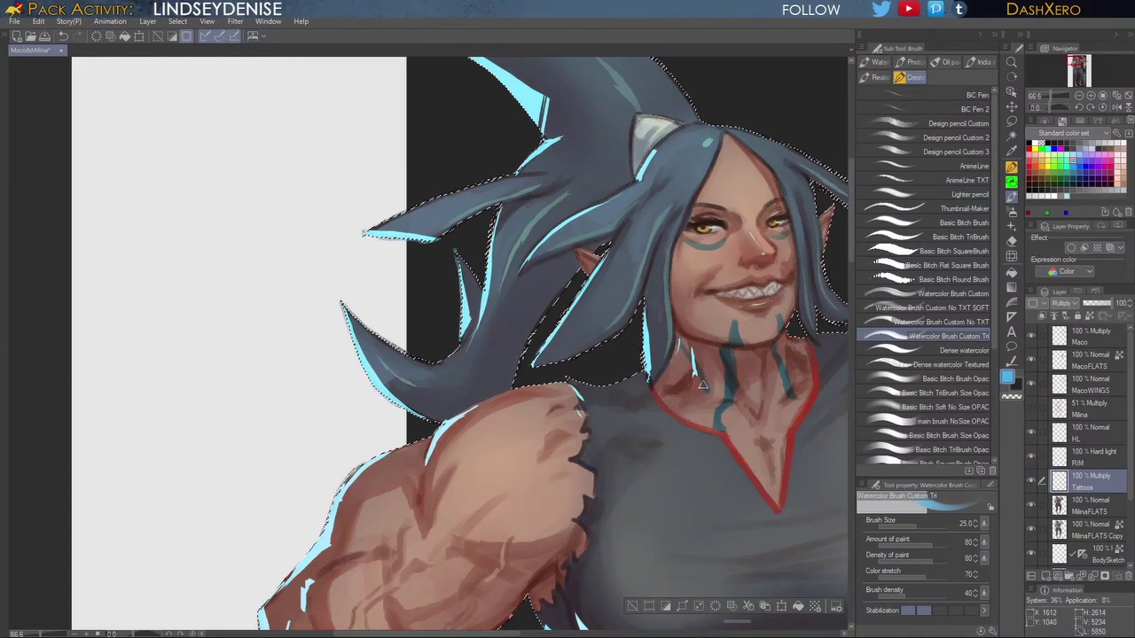
{"action": "left_click_drag", "start_coordinate": [677, 350], "coordinate": [687, 358]}
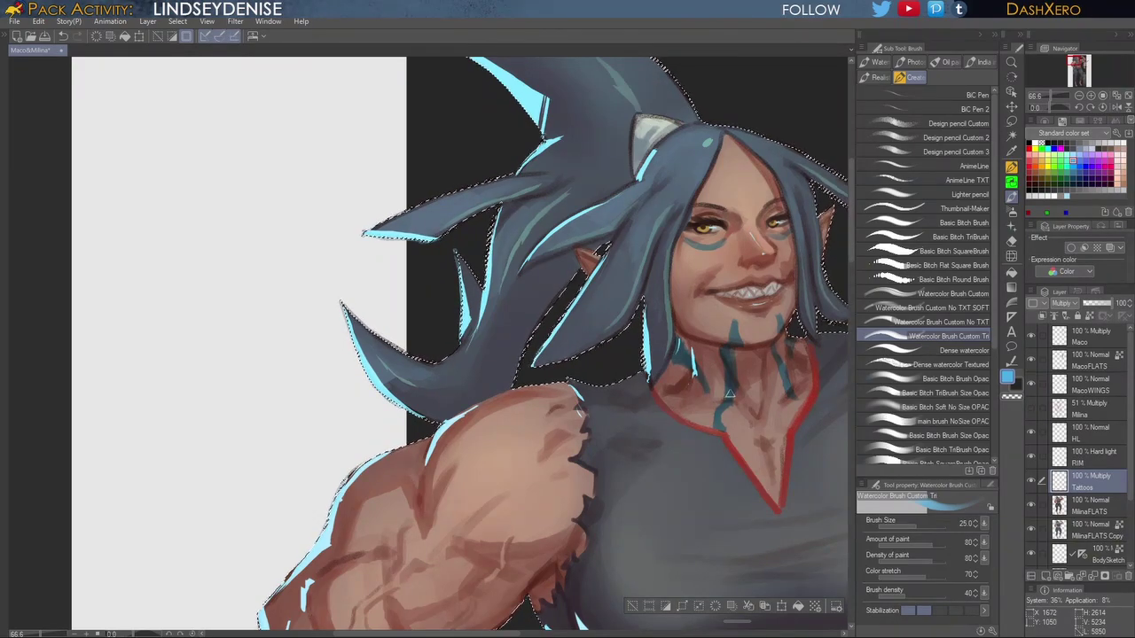
{"action": "scroll", "coordinate": [725, 397], "scroll_direction": "down", "scroll_amount": 1}
{"action": "mouse_move", "coordinate": [724, 470]}
{"action": "left_mouse_down"}
{"action": "mouse_move", "coordinate": [724, 311]}
{"action": "mouse_move", "coordinate": [751, 305]}
{"action": "mouse_move", "coordinate": [746, 296]}
{"action": "left_mouse_up"}
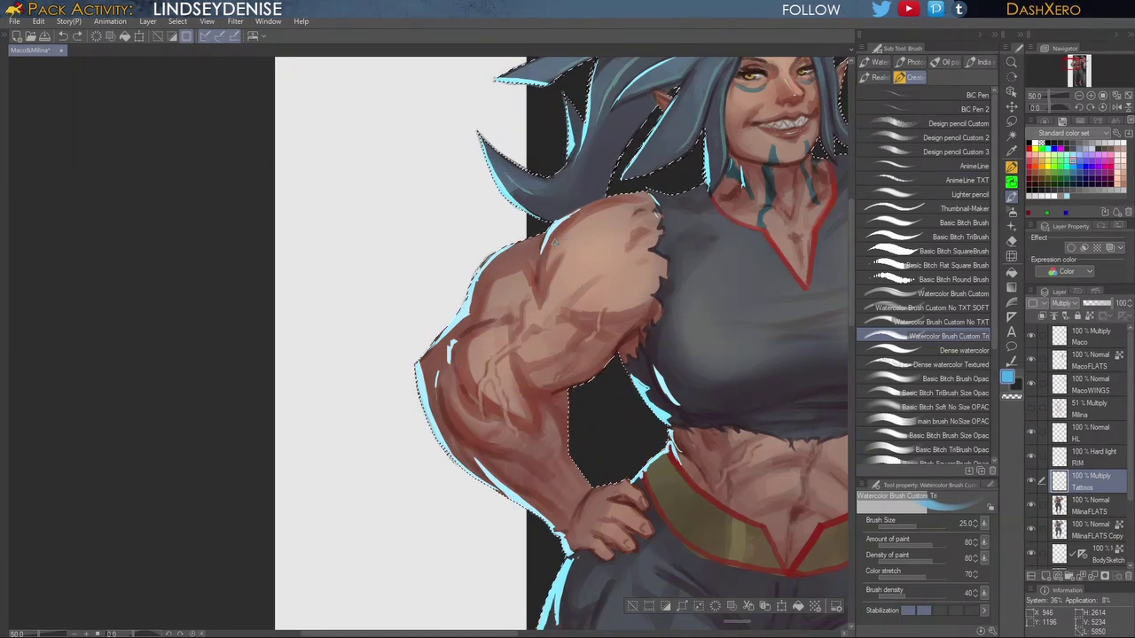
{"action": "mouse_move", "coordinate": [542, 238]}
{"action": "left_mouse_down"}
{"action": "mouse_move", "coordinate": [553, 324]}
{"action": "mouse_move", "coordinate": [551, 278]}
{"action": "mouse_move", "coordinate": [553, 318]}
{"action": "mouse_move", "coordinate": [544, 290]}
{"action": "mouse_move", "coordinate": [569, 216]}
{"action": "mouse_move", "coordinate": [546, 268]}
{"action": "left_mouse_up"}
{"action": "key", "text": "ctrl+z"}
{"action": "key", "text": "ctrl+z"}
{"action": "key", "text": "ctrl+z"}
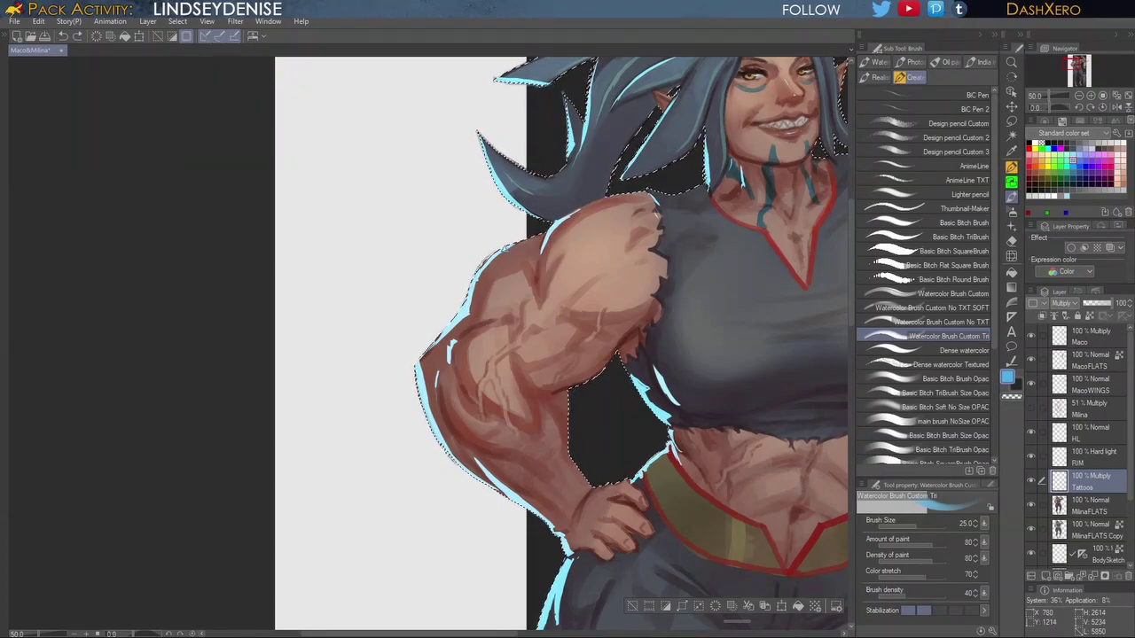
Step: Paint a tapered blue tattoo stripe on the outer upper arm of the lowered arm and trim its tip with the transparent colour
{"action": "left_click_drag", "start_coordinate": [508, 265], "coordinate": [507, 309]}
{"action": "mouse_move", "coordinate": [507, 308]}
{"action": "left_mouse_down"}
{"action": "mouse_move", "coordinate": [521, 267]}
{"action": "mouse_move", "coordinate": [507, 266]}
{"action": "left_mouse_up"}
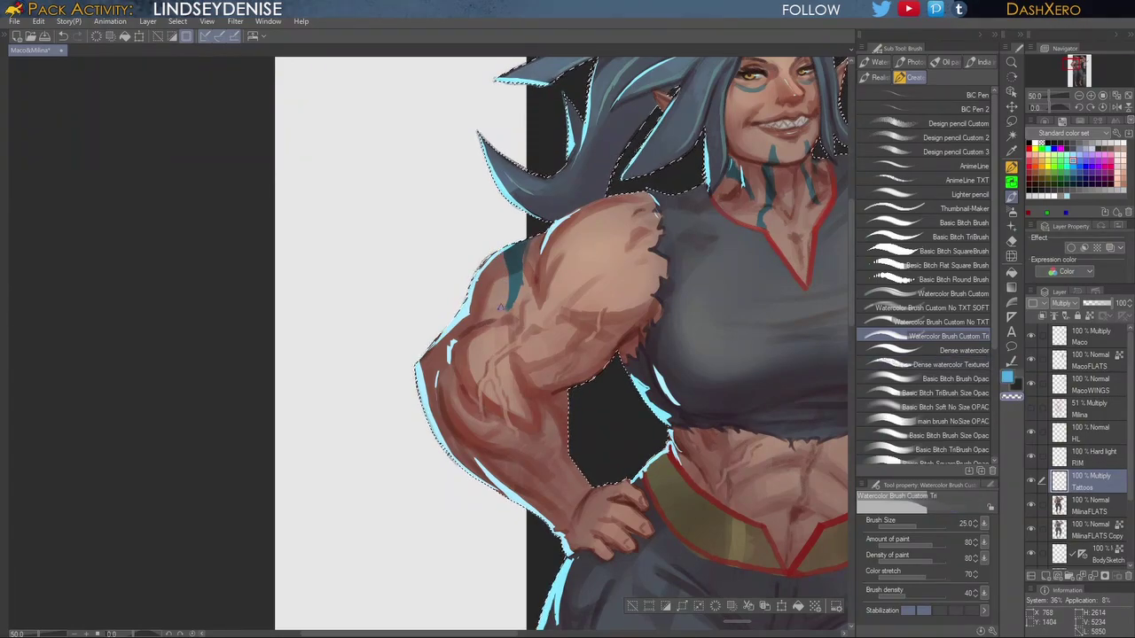
{"action": "left_click_drag", "start_coordinate": [508, 315], "coordinate": [520, 291]}
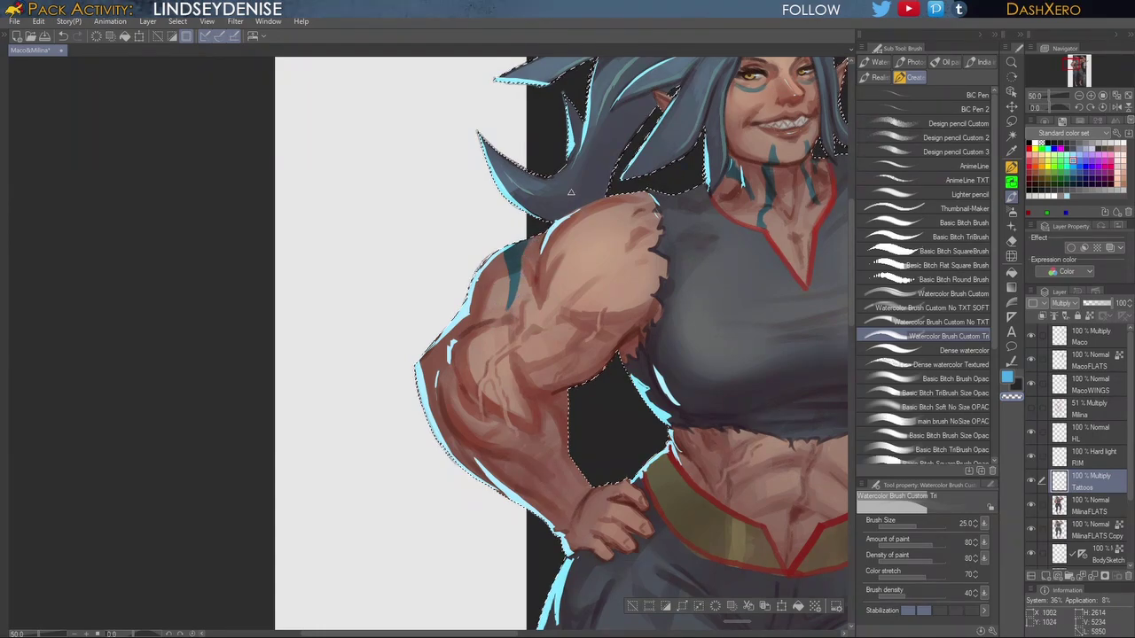
Step: Return to the blue colour and paint short pointed tattoo stripes along the outer edge of the lowered arm down past the elbow
{"action": "left_click", "coordinate": [1009, 378]}
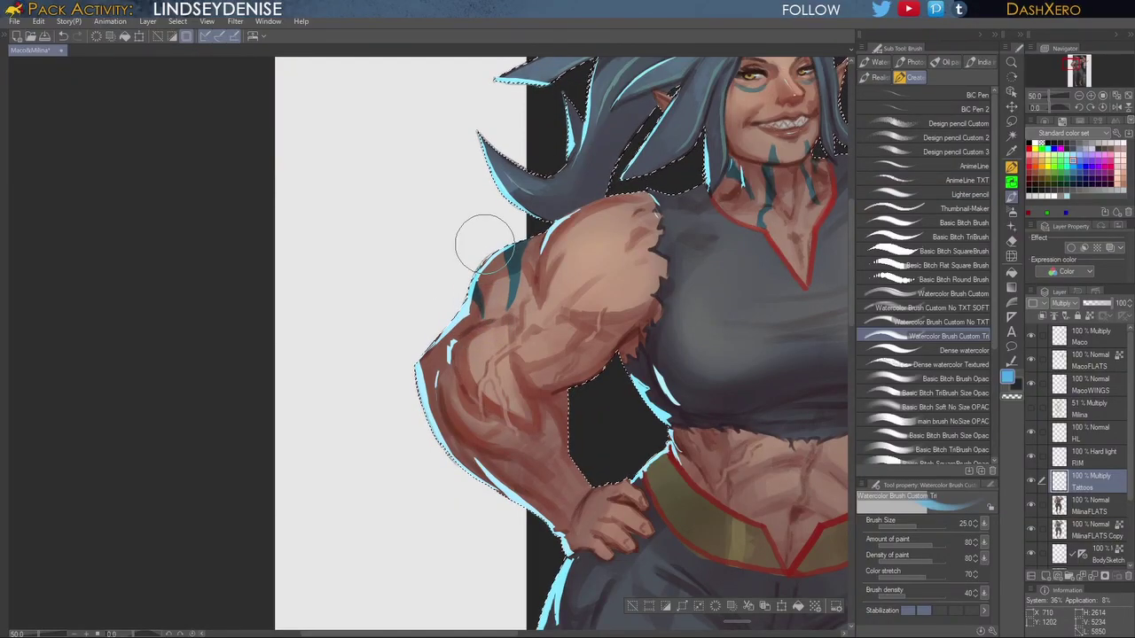
{"action": "left_click_drag", "start_coordinate": [731, 407], "coordinate": [739, 372]}
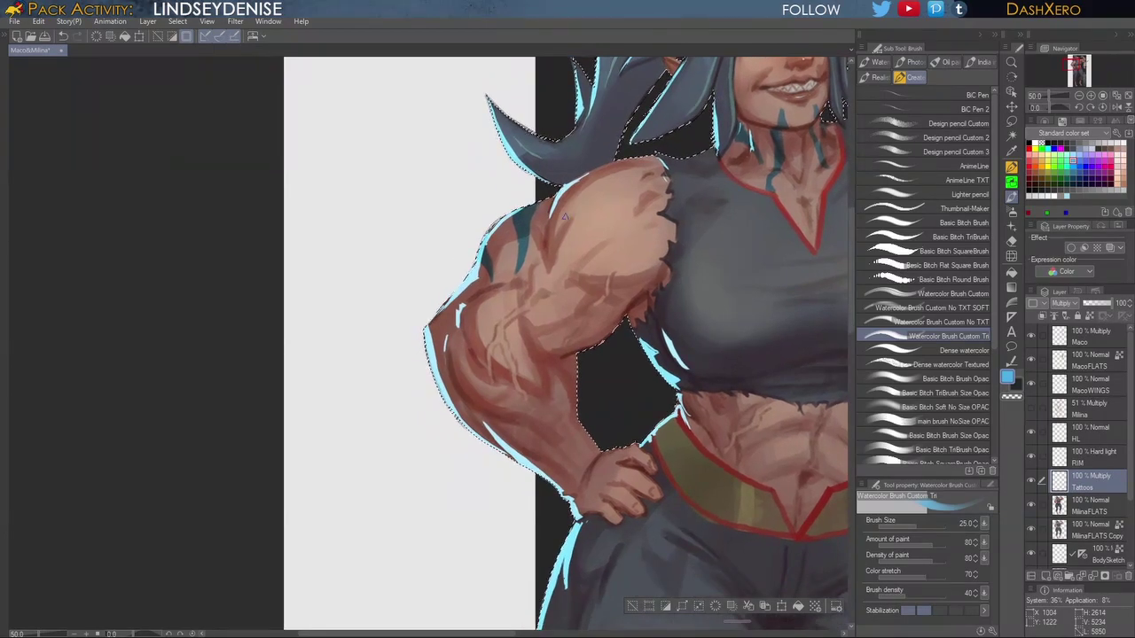
{"action": "left_click_drag", "start_coordinate": [626, 318], "coordinate": [636, 294]}
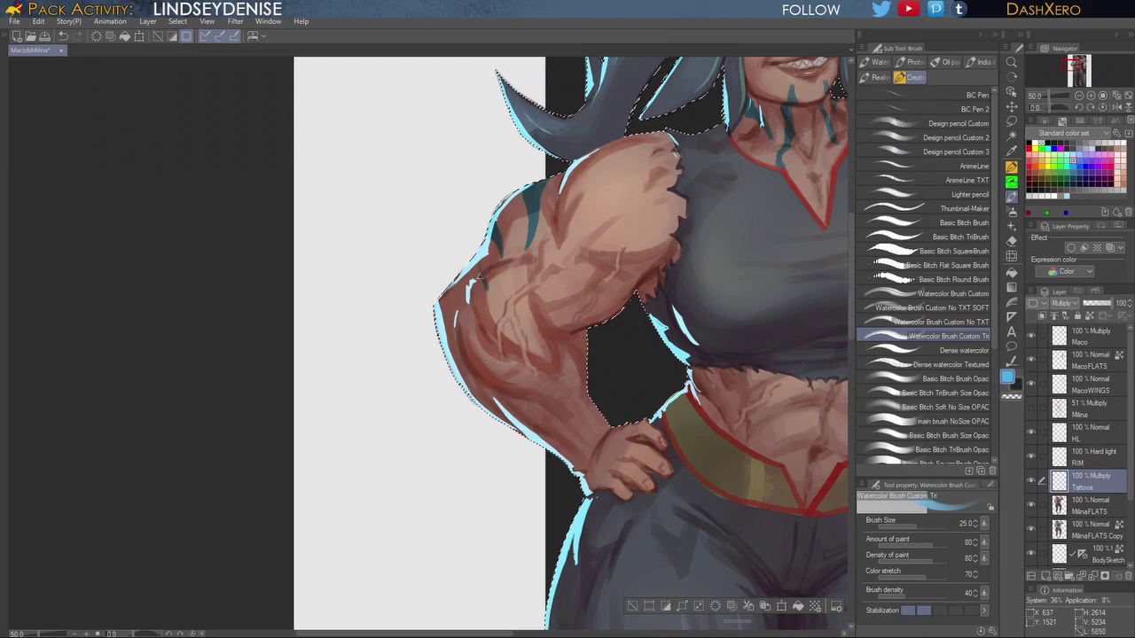
{"action": "left_click_drag", "start_coordinate": [624, 362], "coordinate": [618, 336]}
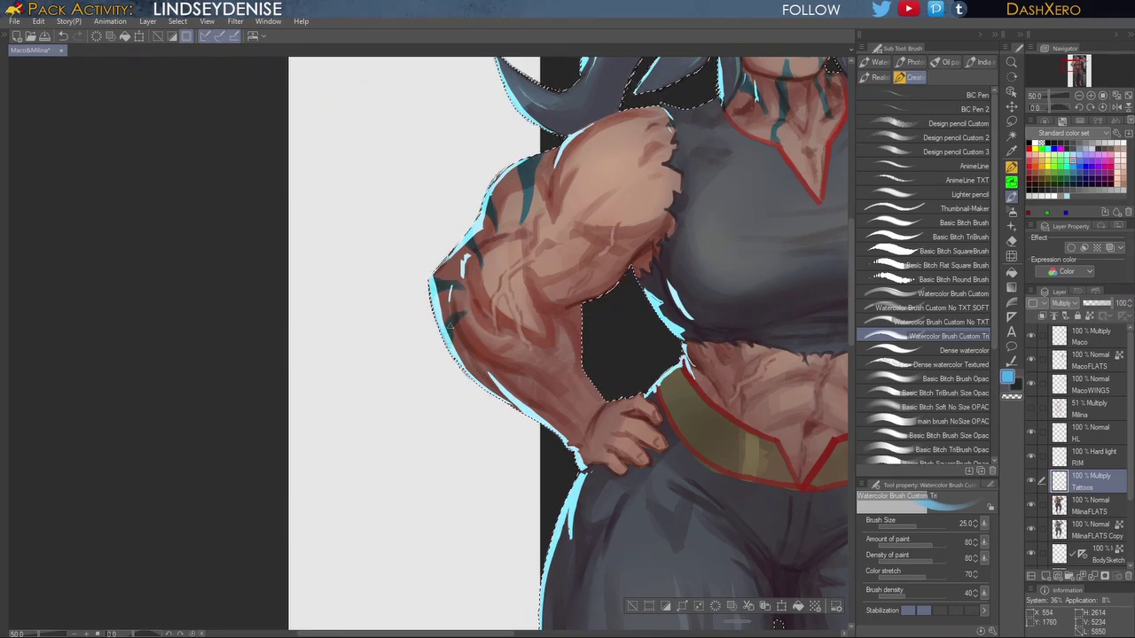
Step: Paint blue tattoo stripes on the abdomen below the torn top and tapered stripes across the lowered forearm
{"action": "left_click_drag", "start_coordinate": [825, 329], "coordinate": [697, 378]}
{"action": "left_click_drag", "start_coordinate": [768, 310], "coordinate": [694, 393]}
{"action": "left_click_drag", "start_coordinate": [663, 427], "coordinate": [704, 364]}
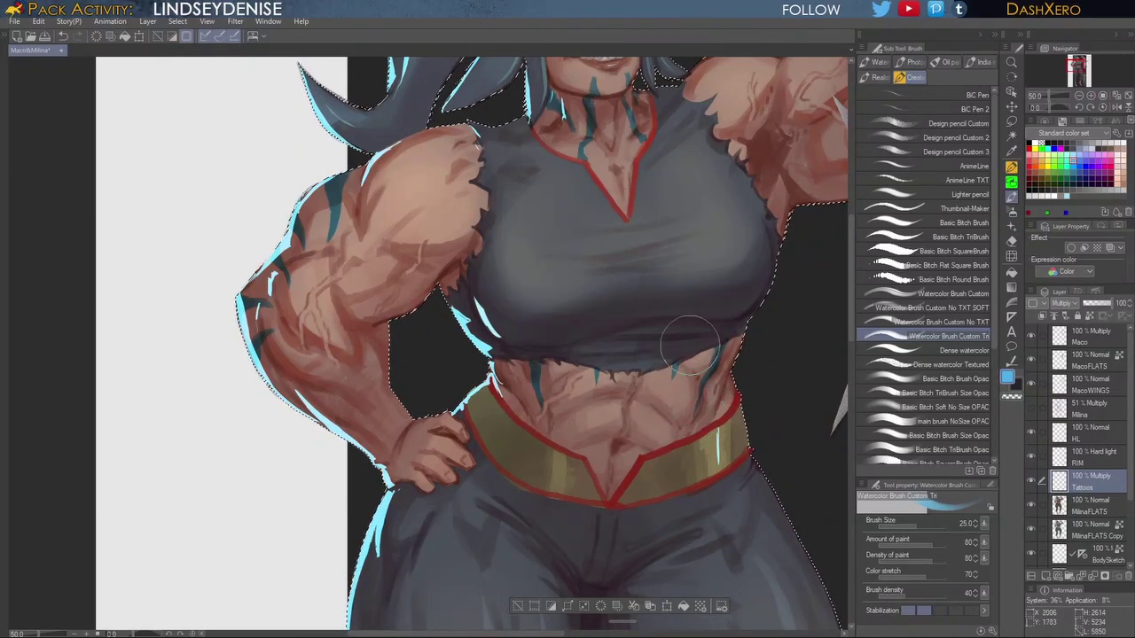
{"action": "left_click_drag", "start_coordinate": [626, 426], "coordinate": [772, 319]}
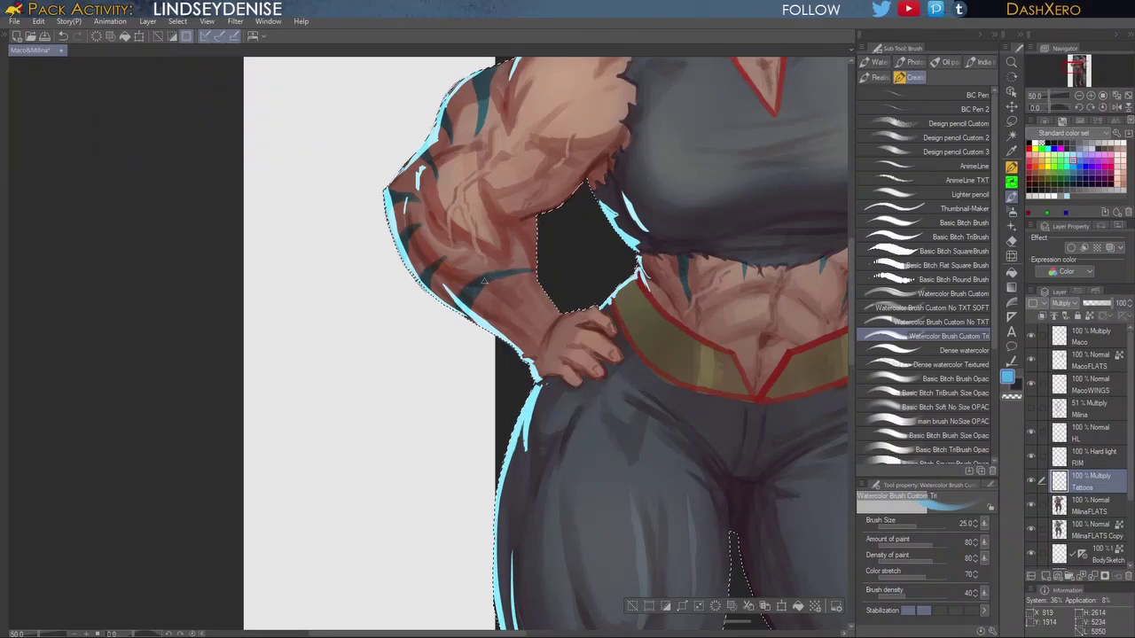
{"action": "left_click_drag", "start_coordinate": [580, 323], "coordinate": [616, 295]}
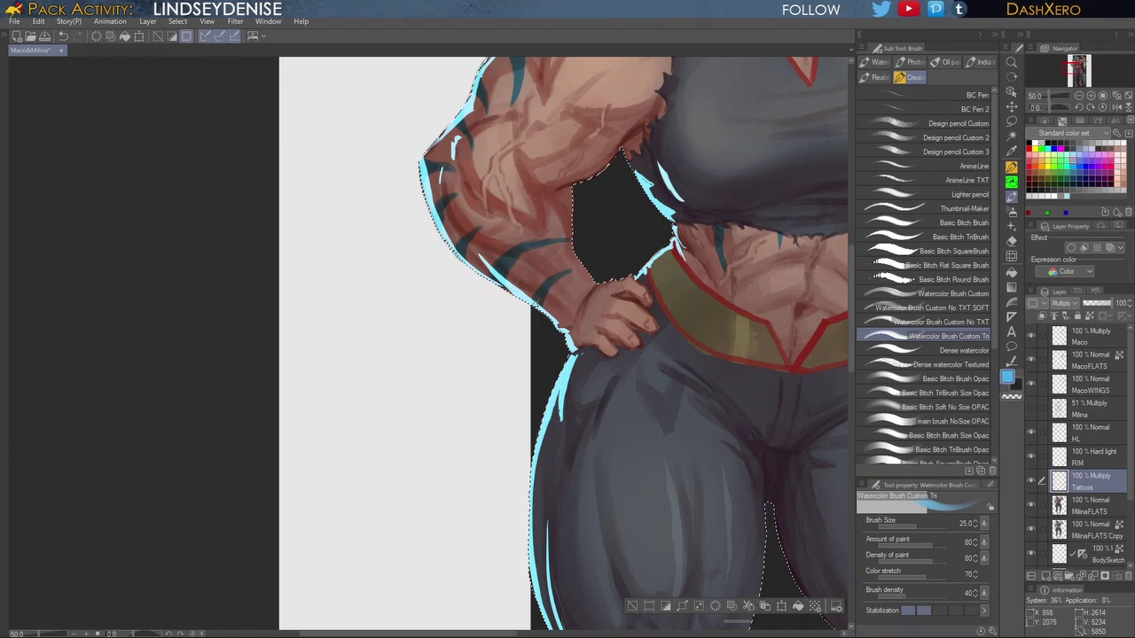
Step: Extend the lowered arm's tattoos with thin curved blue stripes across the biceps and the inside of the elbow
{"action": "left_click_drag", "start_coordinate": [740, 413], "coordinate": [480, 625]}
{"action": "left_click_drag", "start_coordinate": [805, 192], "coordinate": [680, 283]}
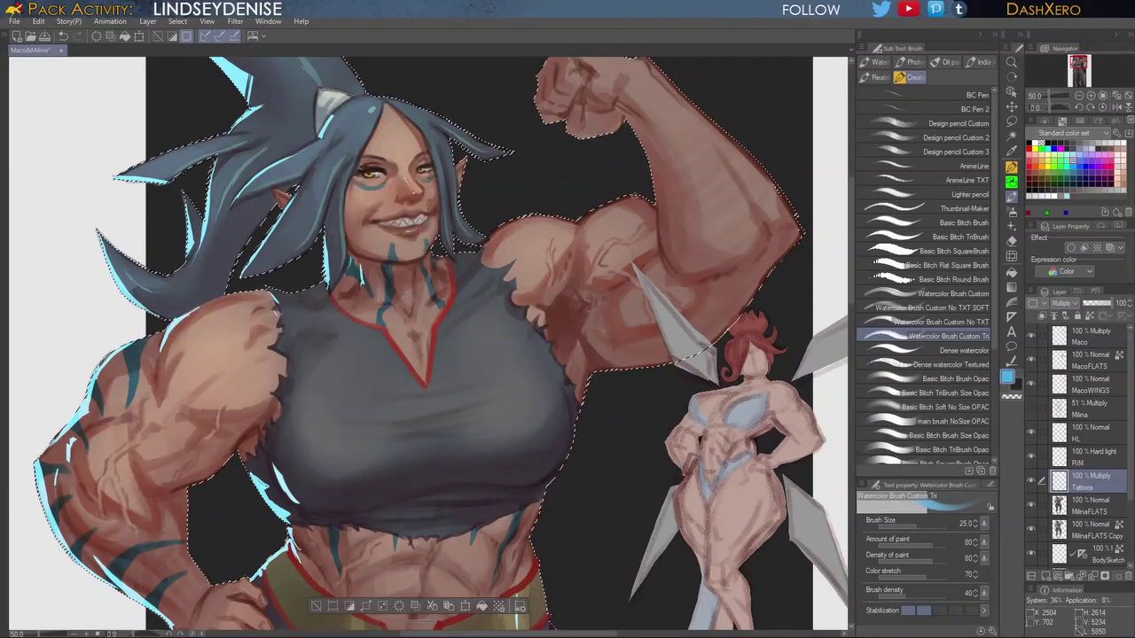
{"action": "left_click_drag", "start_coordinate": [304, 378], "coordinate": [335, 304]}
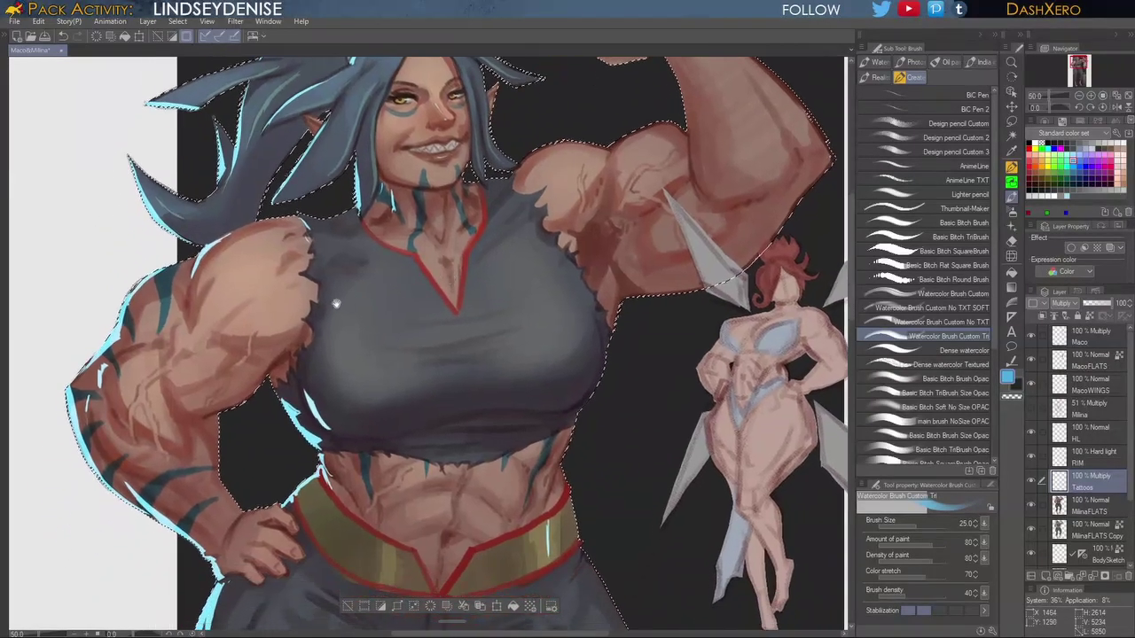
{"action": "left_click_drag", "start_coordinate": [158, 338], "coordinate": [187, 357]}
{"action": "mouse_move", "coordinate": [150, 360]}
{"action": "left_mouse_down"}
{"action": "mouse_move", "coordinate": [180, 390]}
{"action": "mouse_move", "coordinate": [181, 344]}
{"action": "mouse_move", "coordinate": [215, 377]}
{"action": "left_mouse_up"}
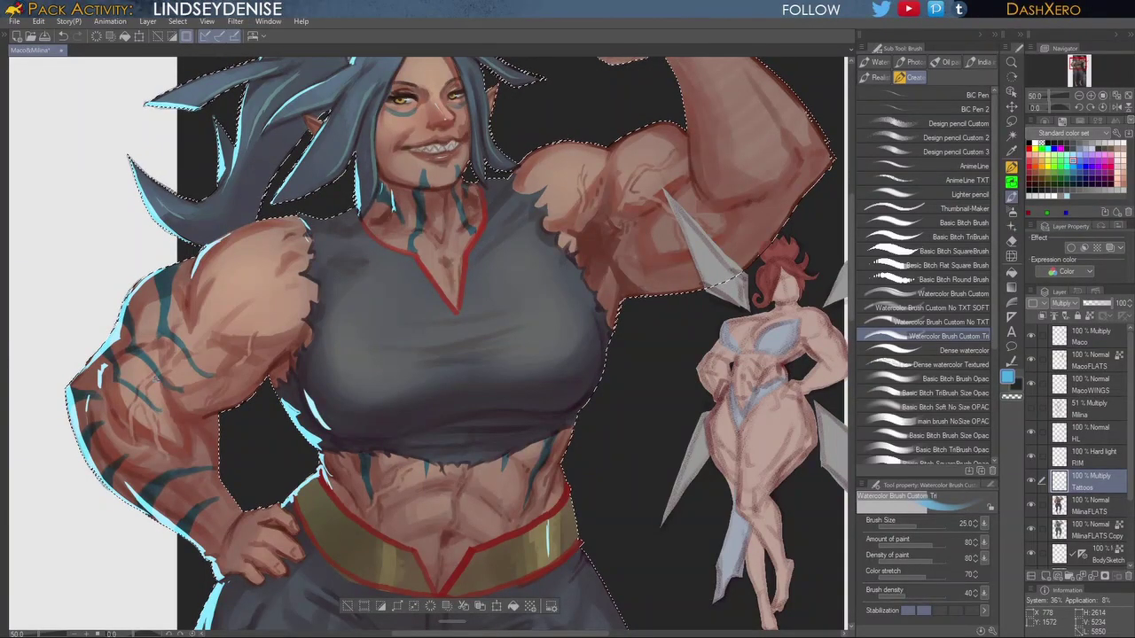
Step: Paint a blue tattoo band around the raised wrist and a short mark on top of the raised arm's biceps
{"action": "mouse_move", "coordinate": [722, 322]}
{"action": "left_mouse_down"}
{"action": "mouse_move", "coordinate": [704, 326]}
{"action": "mouse_move", "coordinate": [688, 373]}
{"action": "mouse_move", "coordinate": [690, 355]}
{"action": "mouse_move", "coordinate": [716, 350]}
{"action": "mouse_move", "coordinate": [718, 396]}
{"action": "left_mouse_up"}
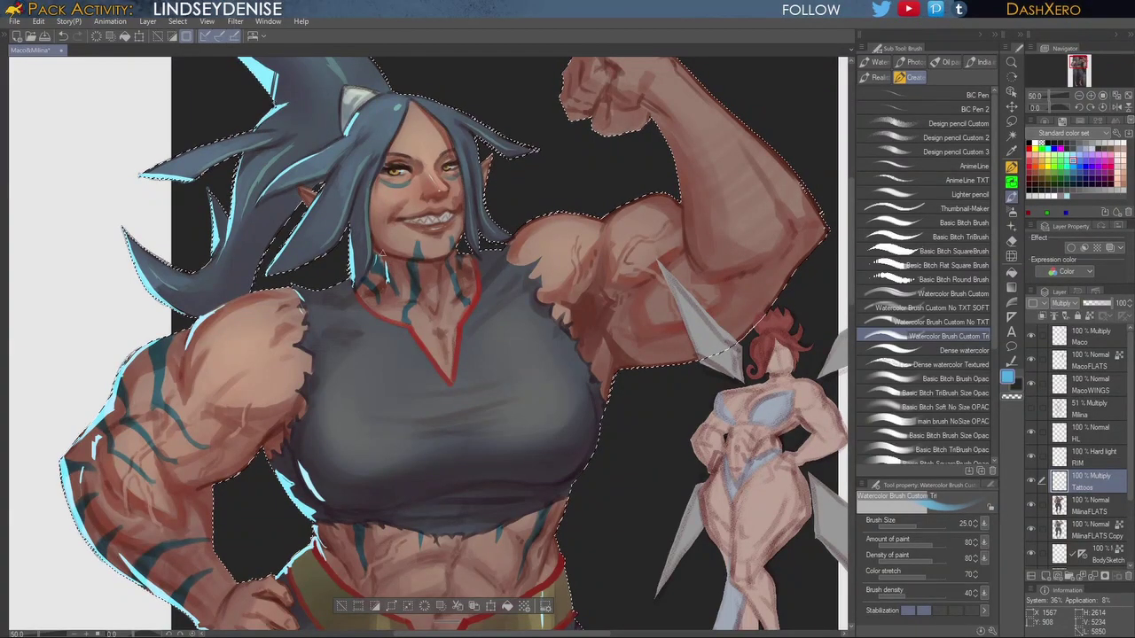
{"action": "left_click_drag", "start_coordinate": [701, 326], "coordinate": [682, 361]}
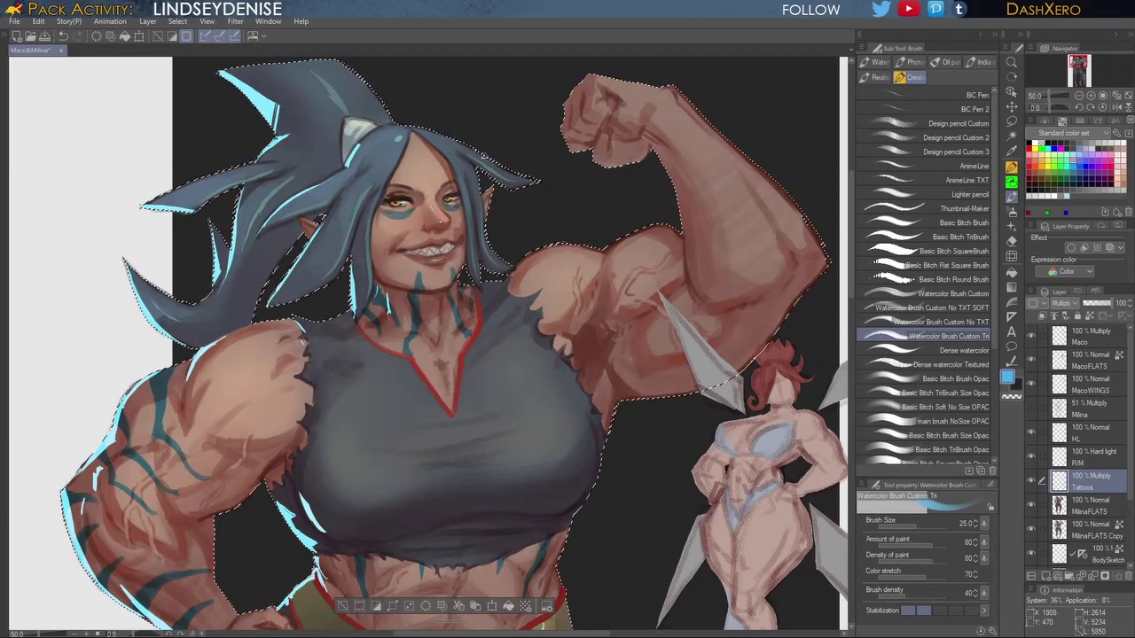
{"action": "left_click_drag", "start_coordinate": [638, 346], "coordinate": [631, 324]}
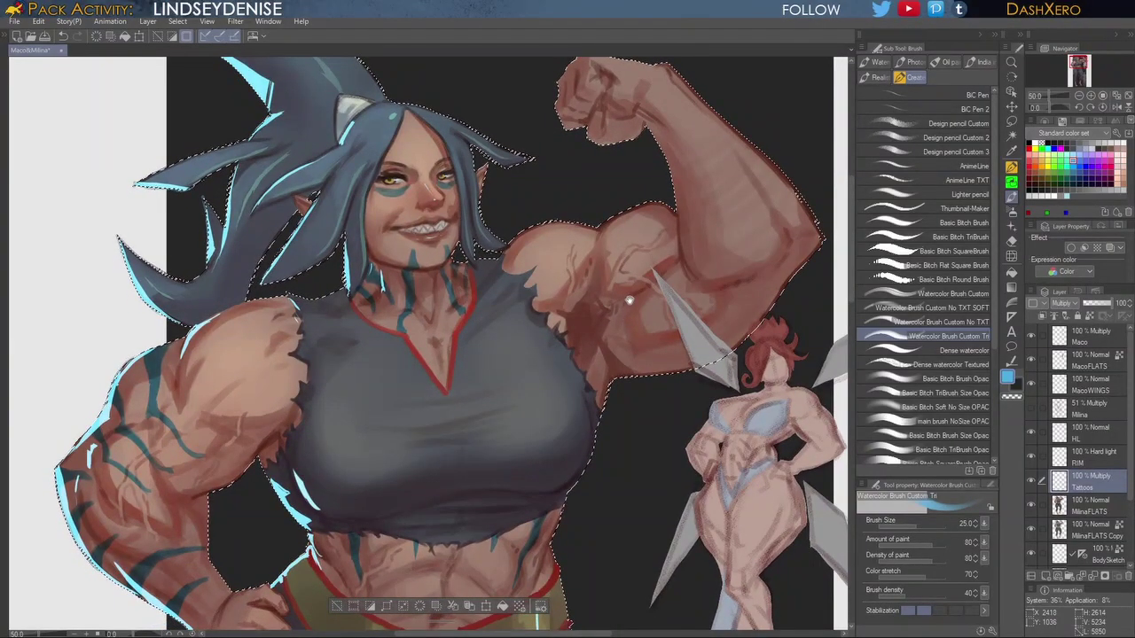
{"action": "left_click_drag", "start_coordinate": [663, 268], "coordinate": [637, 293]}
{"action": "left_click_drag", "start_coordinate": [668, 389], "coordinate": [650, 361]}
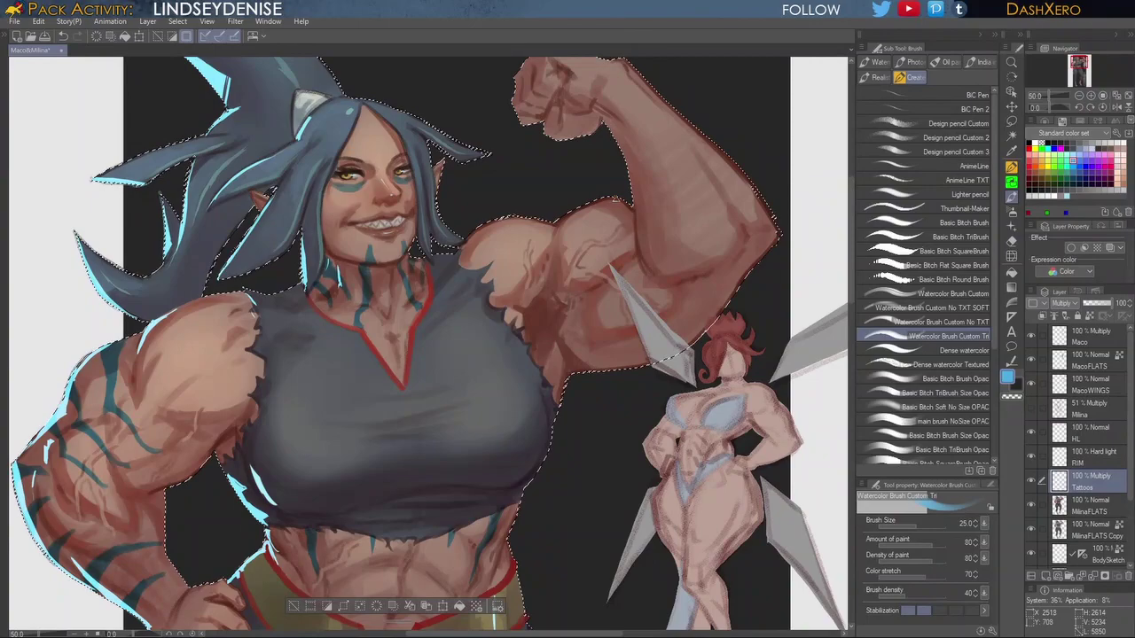
{"action": "left_click_drag", "start_coordinate": [699, 369], "coordinate": [675, 387]}
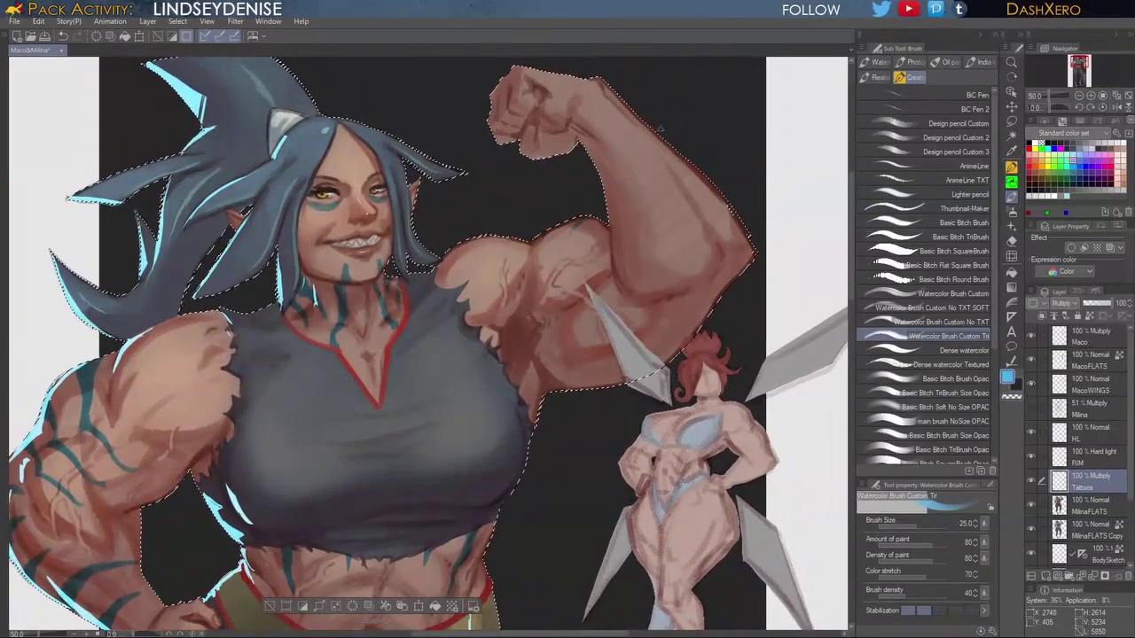
{"action": "left_click_drag", "start_coordinate": [619, 126], "coordinate": [597, 142]}
{"action": "left_click_drag", "start_coordinate": [582, 223], "coordinate": [572, 233]}
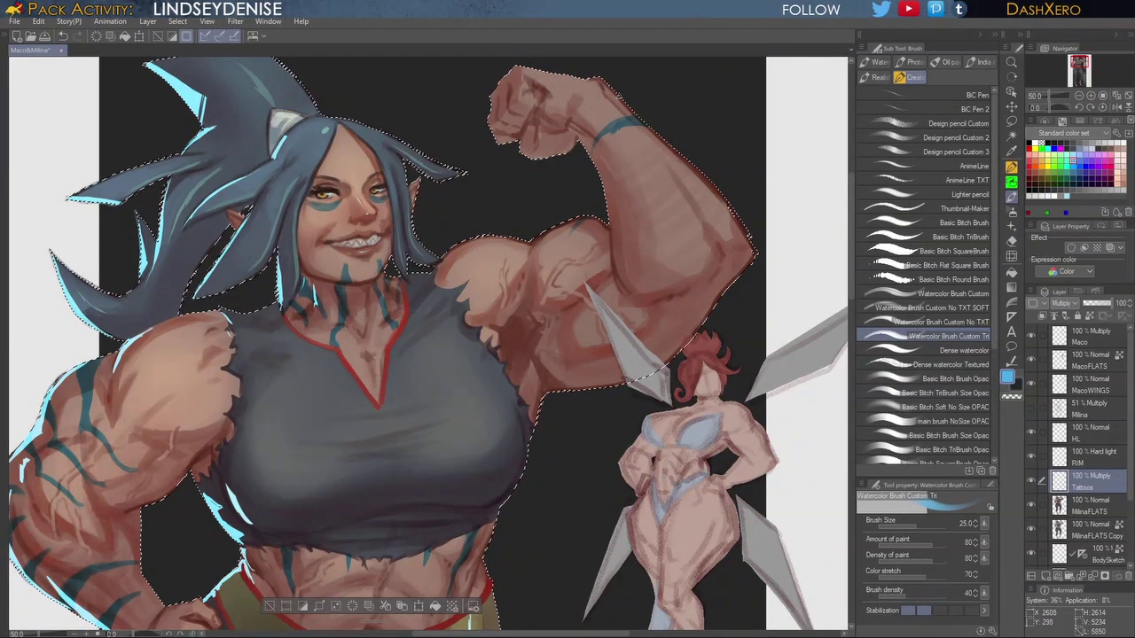
Step: Paint a short blue mark beside the raised wrist and wide tapered stripes across the raised forearm
{"action": "left_click_drag", "start_coordinate": [592, 105], "coordinate": [611, 92]}
{"action": "left_click_drag", "start_coordinate": [552, 393], "coordinate": [633, 325]}
{"action": "mouse_move", "coordinate": [671, 236]}
{"action": "left_mouse_down"}
{"action": "mouse_move", "coordinate": [651, 271]}
{"action": "mouse_move", "coordinate": [654, 233]}
{"action": "mouse_move", "coordinate": [647, 284]}
{"action": "mouse_move", "coordinate": [624, 320]}
{"action": "left_mouse_up"}
{"action": "left_click_drag", "start_coordinate": [707, 178], "coordinate": [634, 213]}
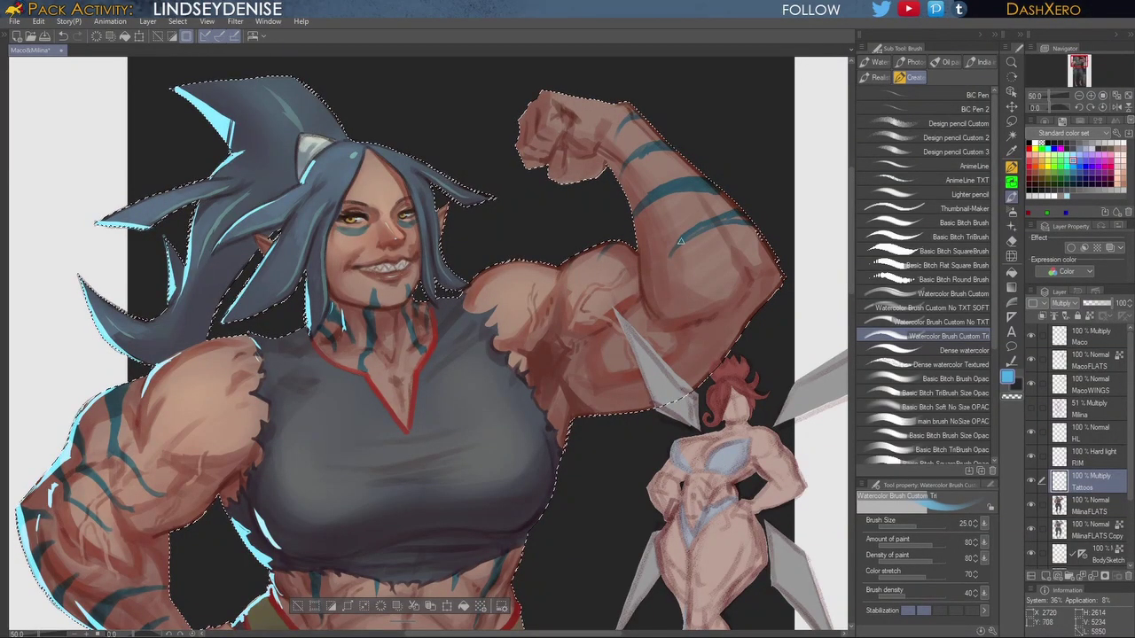
Step: Paint blue tattoo marks on the raised elbow and underside of the upper arm, plus thin stripes on the lower abdomen
{"action": "left_click_drag", "start_coordinate": [713, 411], "coordinate": [743, 304]}
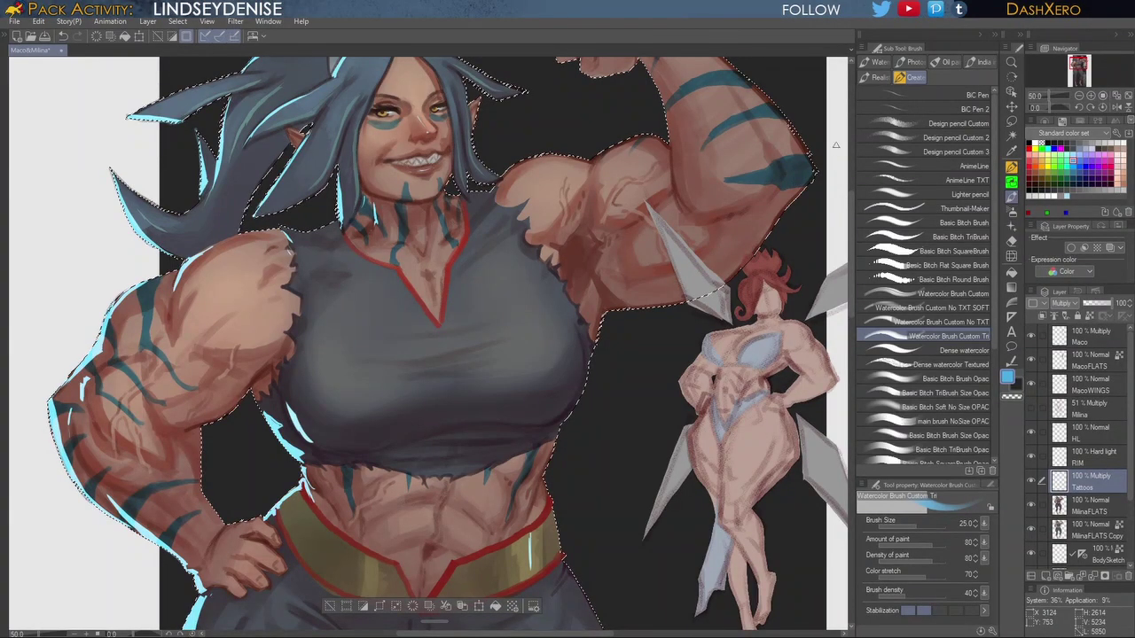
{"action": "left_click_drag", "start_coordinate": [679, 410], "coordinate": [642, 440]}
{"action": "left_click_drag", "start_coordinate": [696, 274], "coordinate": [734, 257]}
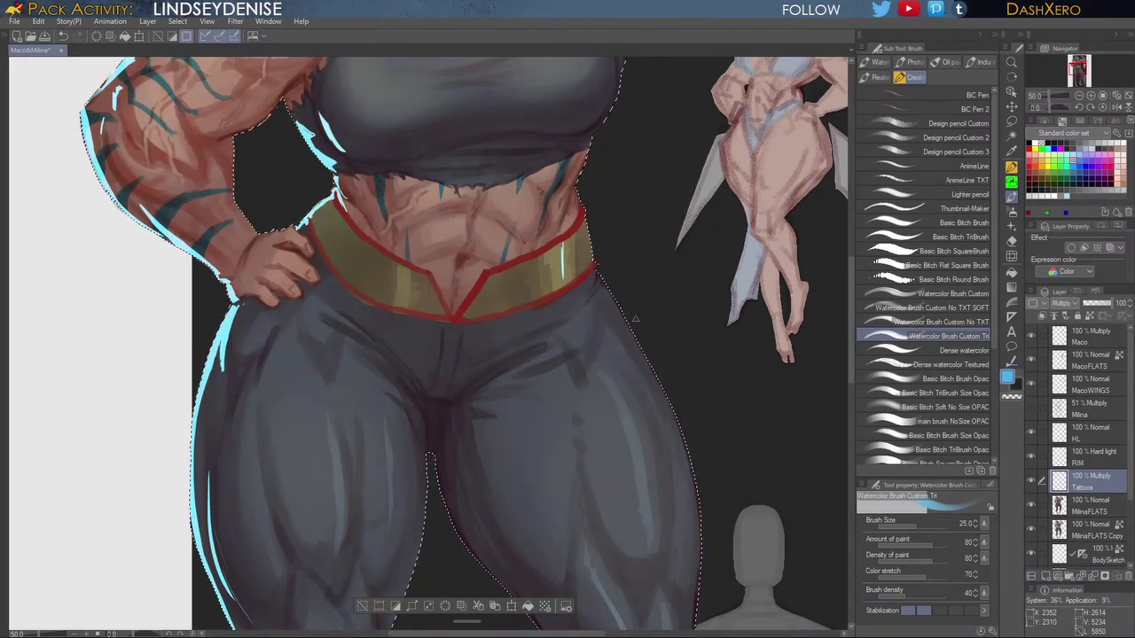
Step: Paint small tapered blue tattoo marks on the ankles just below the trouser hems
{"action": "mouse_move", "coordinate": [628, 285]}
{"action": "left_mouse_down"}
{"action": "mouse_move", "coordinate": [631, 303]}
{"action": "mouse_move", "coordinate": [750, 365]}
{"action": "mouse_move", "coordinate": [729, 361]}
{"action": "mouse_move", "coordinate": [734, 390]}
{"action": "left_mouse_up"}
{"action": "left_click_drag", "start_coordinate": [734, 390], "coordinate": [726, 381]}
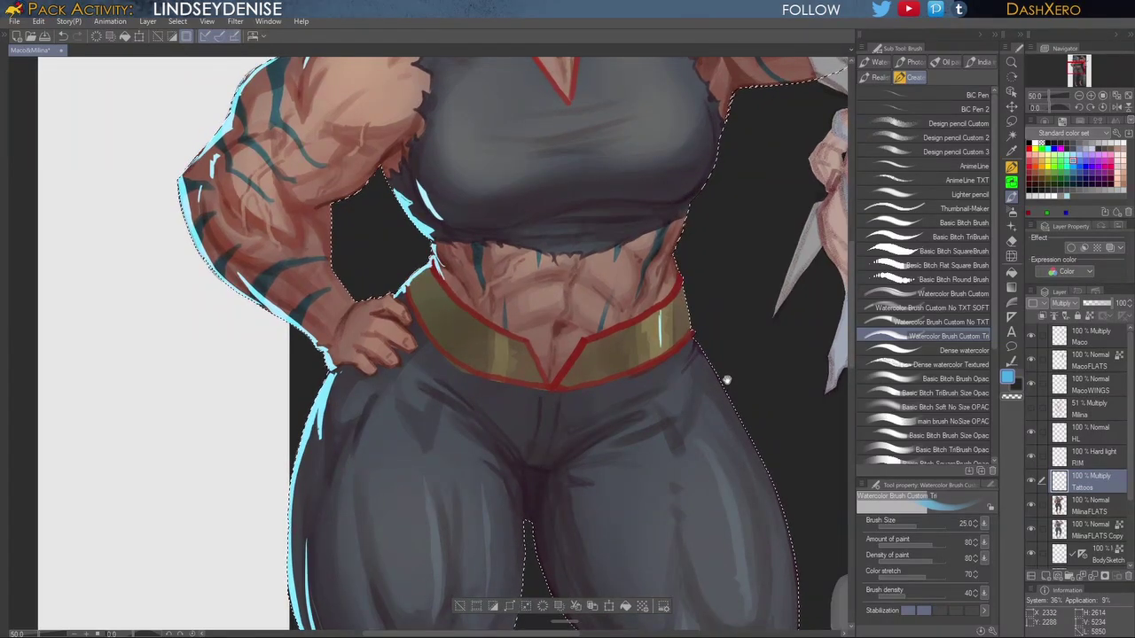
{"action": "mouse_move", "coordinate": [731, 385]}
{"action": "left_mouse_down"}
{"action": "mouse_move", "coordinate": [736, 358]}
{"action": "mouse_move", "coordinate": [728, 370]}
{"action": "left_mouse_up"}
{"action": "left_click_drag", "start_coordinate": [773, 282], "coordinate": [669, 461]}
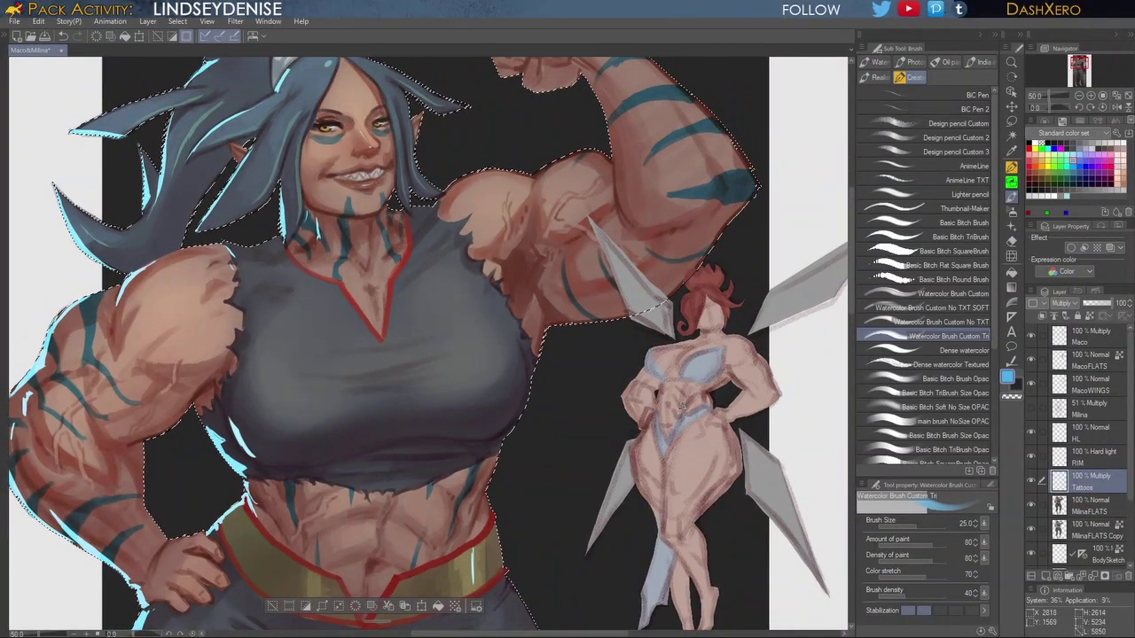
{"action": "key", "text": "ctrl+0"}
{"action": "scroll", "coordinate": [565, 459], "scroll_direction": "up", "scroll_amount": 3}
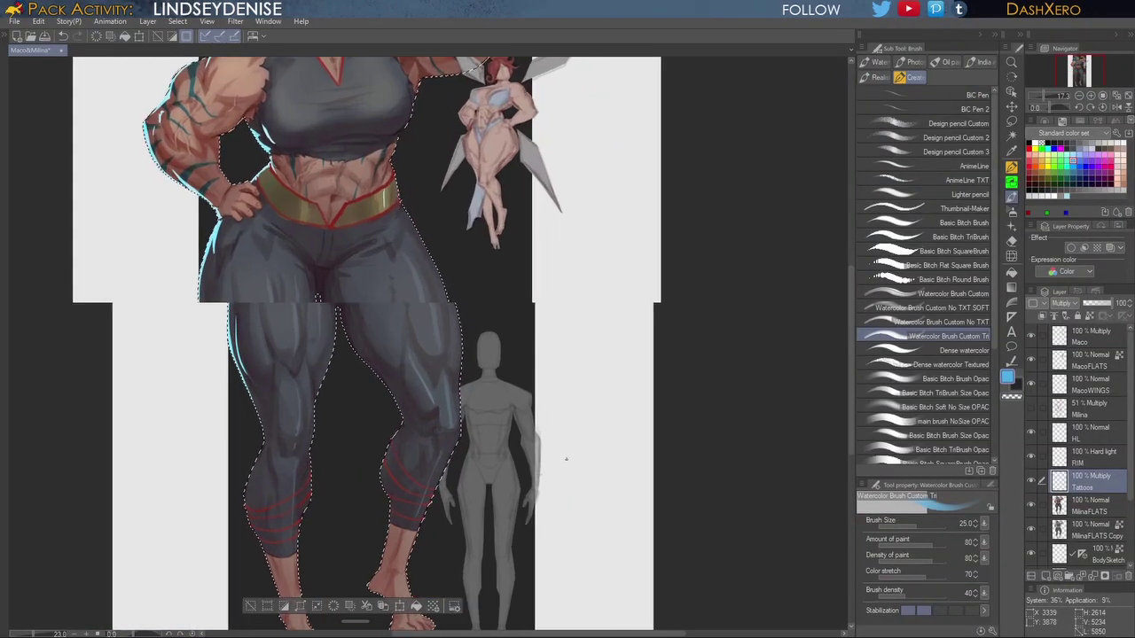
{"action": "left_click_drag", "start_coordinate": [483, 515], "coordinate": [674, 349]}
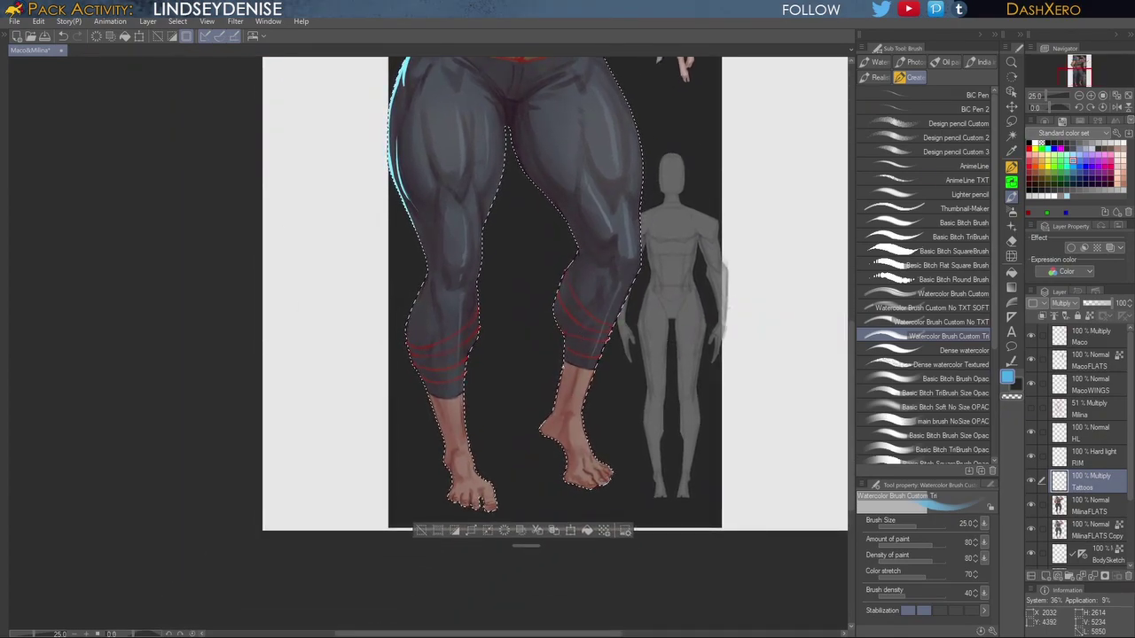
{"action": "left_click_drag", "start_coordinate": [564, 370], "coordinate": [568, 385]}
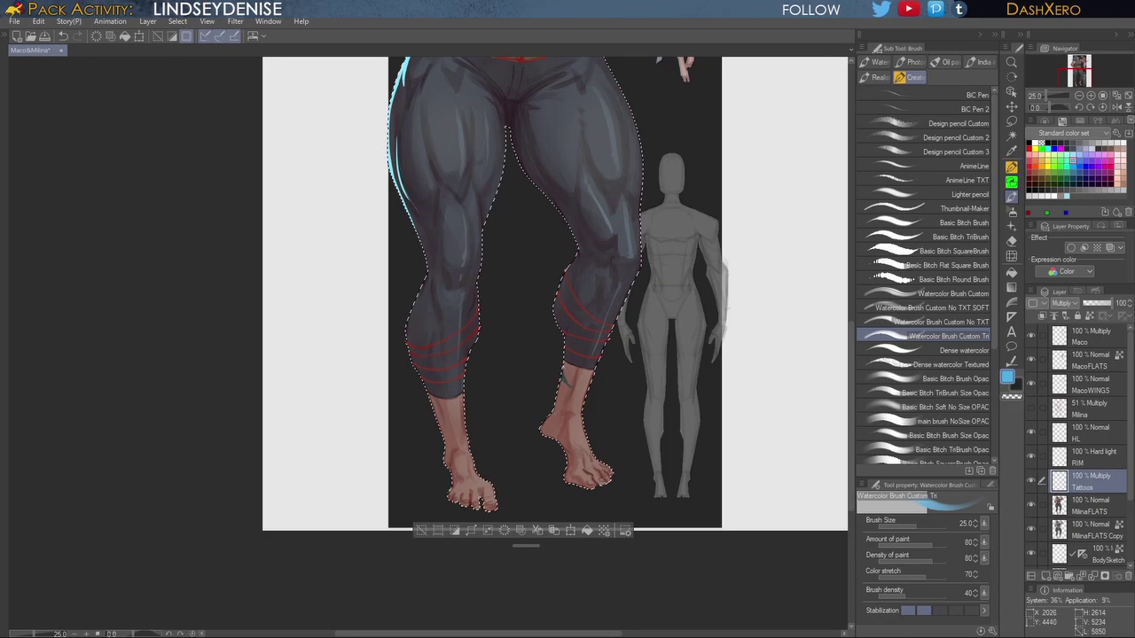
{"action": "left_click_drag", "start_coordinate": [458, 409], "coordinate": [460, 414]}
{"action": "left_click_drag", "start_coordinate": [739, 346], "coordinate": [694, 391]}
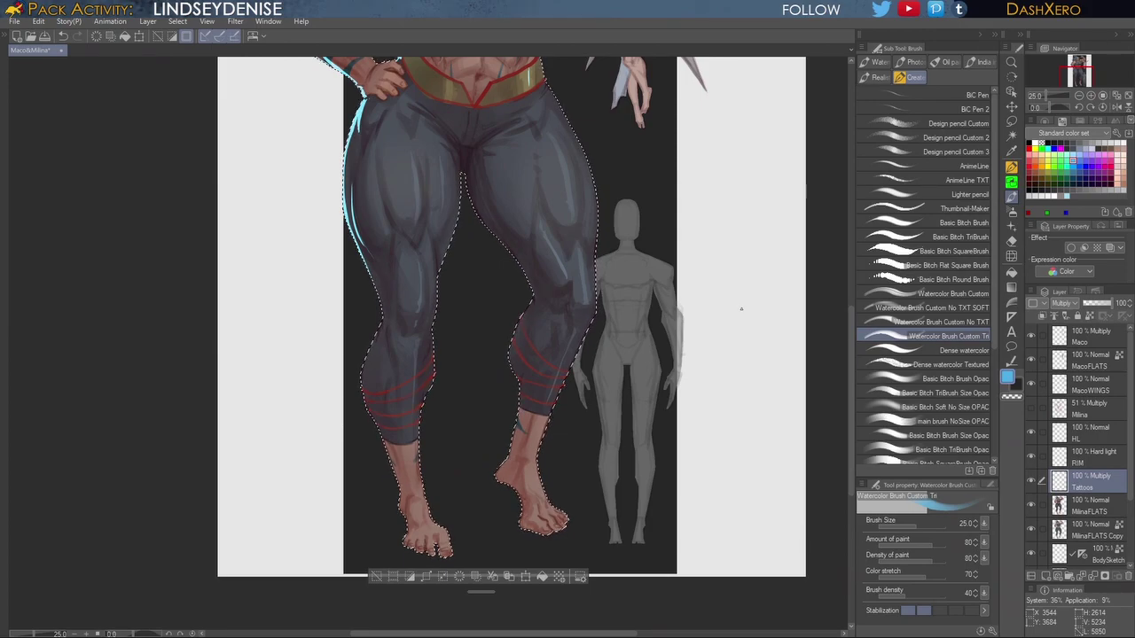
{"action": "scroll", "coordinate": [741, 309], "scroll_direction": "up", "scroll_amount": 1}
{"action": "left_click_drag", "start_coordinate": [683, 280], "coordinate": [725, 468]}
{"action": "left_click_drag", "start_coordinate": [758, 222], "coordinate": [739, 332]}
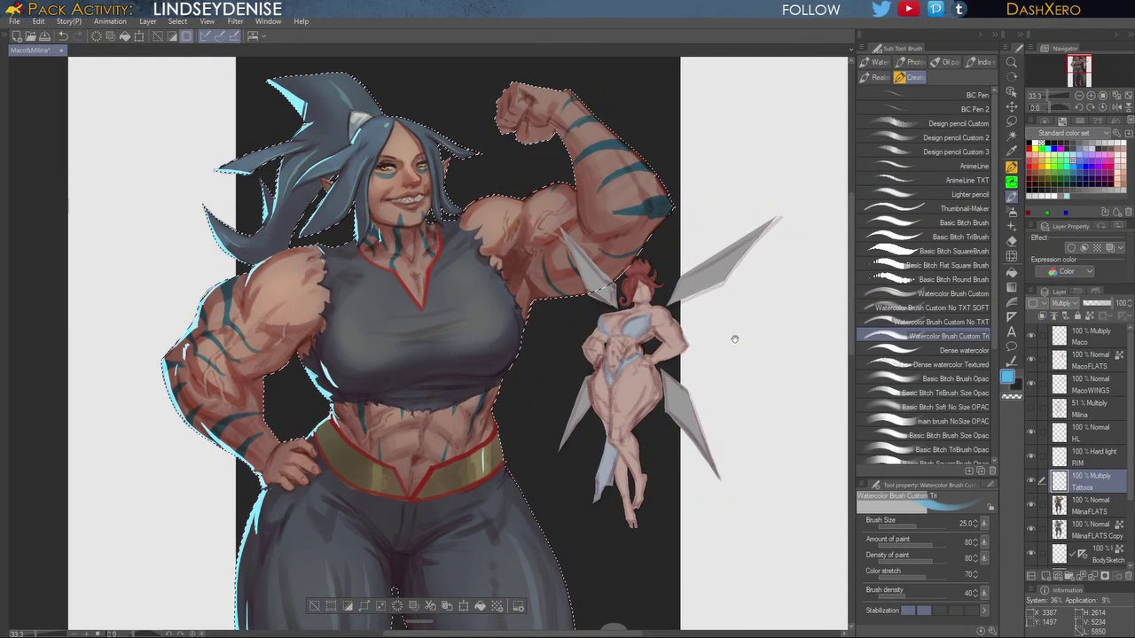
{"action": "left_click_drag", "start_coordinate": [741, 371], "coordinate": [716, 328]}
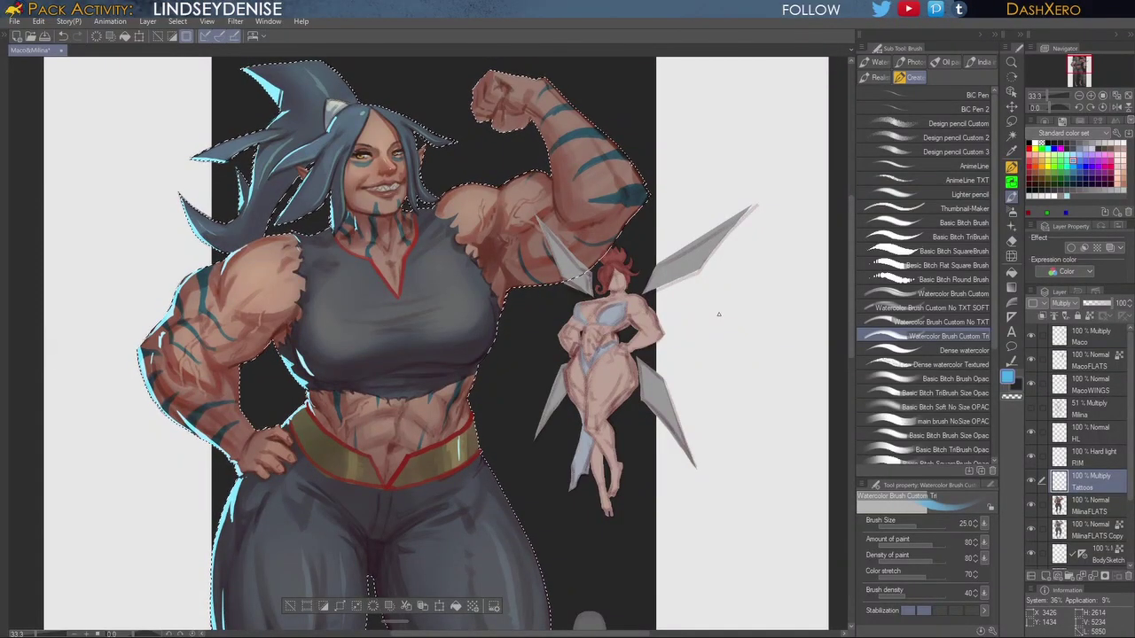
Step: Clear the selection around the muscular character
{"action": "left_click_drag", "start_coordinate": [849, 321], "coordinate": [841, 429]}
{"action": "scroll", "coordinate": [838, 381], "scroll_direction": "up", "scroll_amount": 5}
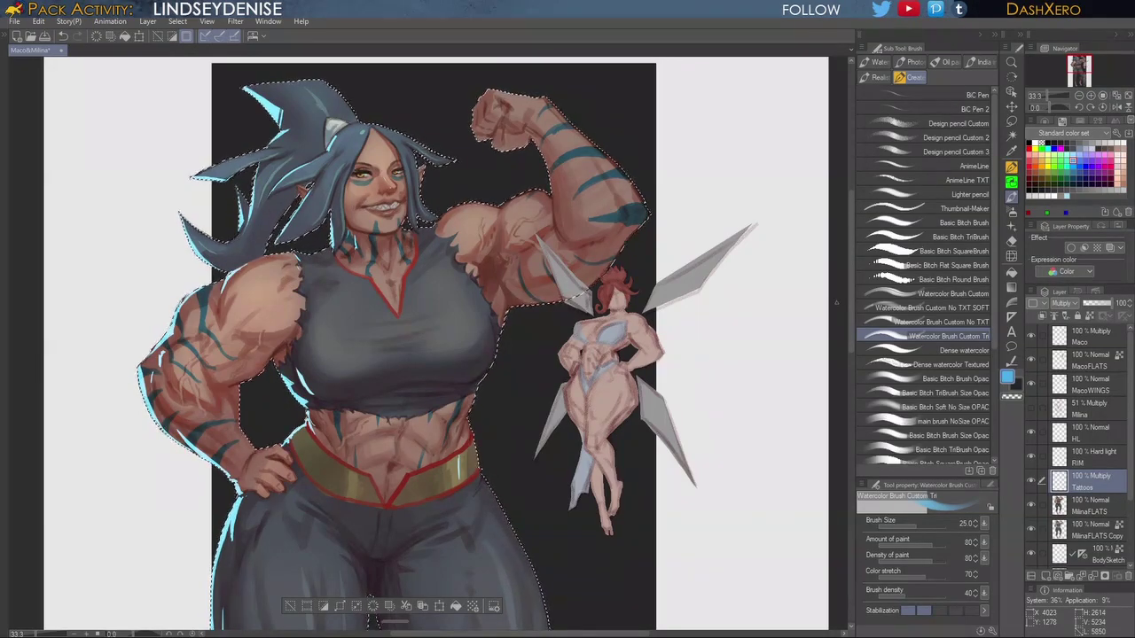
{"action": "key", "text": "ctrl+d"}
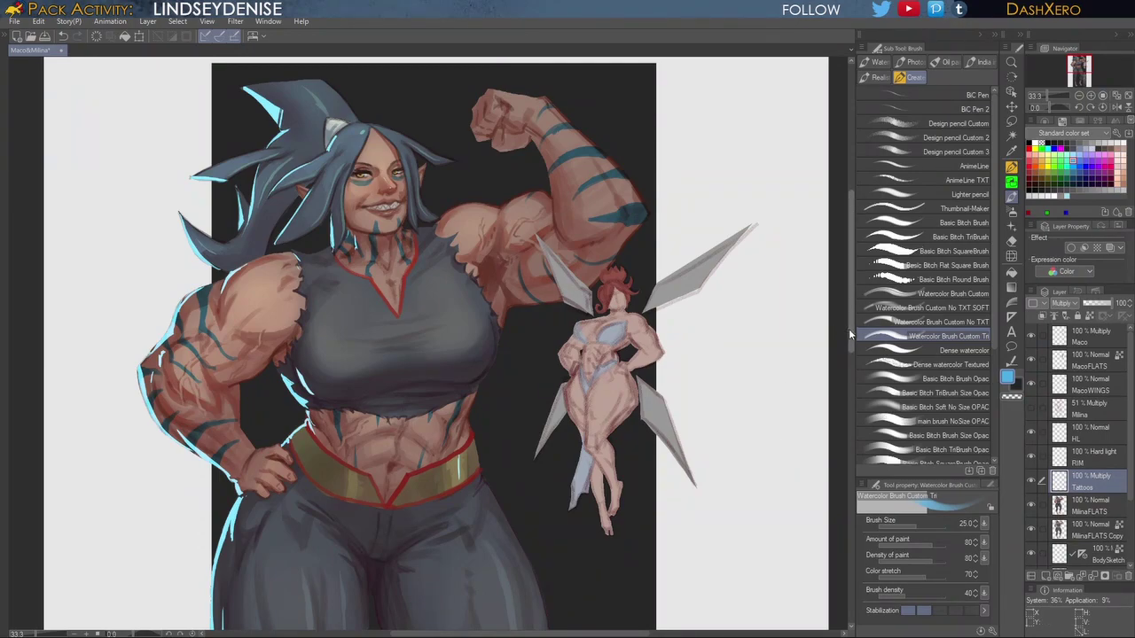
Step: Review the muscular character's rendering, rim light and tattoos from the head down to the feet
{"action": "left_click_drag", "start_coordinate": [851, 335], "coordinate": [851, 331]}
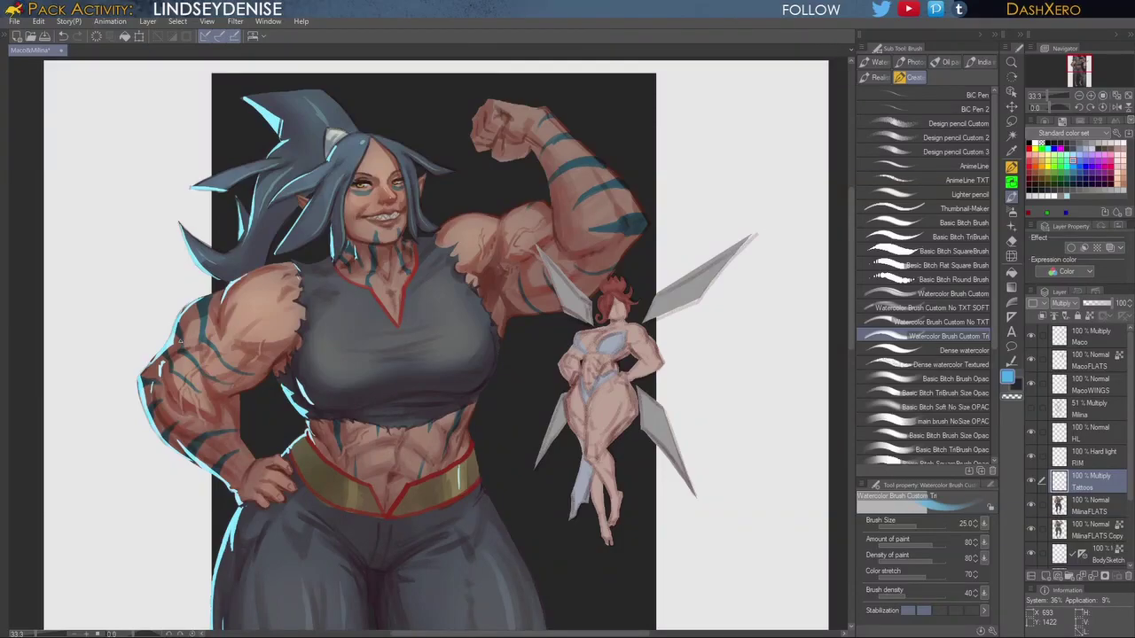
{"action": "mouse_move", "coordinate": [736, 417]}
{"action": "left_mouse_down"}
{"action": "mouse_move", "coordinate": [718, 420]}
{"action": "mouse_move", "coordinate": [730, 369]}
{"action": "left_mouse_up"}
{"action": "mouse_move", "coordinate": [732, 459]}
{"action": "left_mouse_down"}
{"action": "mouse_move", "coordinate": [734, 422]}
{"action": "mouse_move", "coordinate": [742, 450]}
{"action": "mouse_move", "coordinate": [732, 415]}
{"action": "mouse_move", "coordinate": [739, 463]}
{"action": "left_mouse_up"}
{"action": "left_click_drag", "start_coordinate": [744, 414], "coordinate": [738, 419]}
{"action": "mouse_move", "coordinate": [710, 506]}
{"action": "left_mouse_down"}
{"action": "mouse_move", "coordinate": [706, 441]}
{"action": "mouse_move", "coordinate": [774, 476]}
{"action": "mouse_move", "coordinate": [736, 463]}
{"action": "mouse_move", "coordinate": [731, 475]}
{"action": "left_mouse_up"}
{"action": "scroll", "coordinate": [731, 475], "scroll_direction": "down", "scroll_amount": 1}
{"action": "mouse_move", "coordinate": [759, 507]}
{"action": "left_mouse_down"}
{"action": "mouse_move", "coordinate": [727, 420]}
{"action": "mouse_move", "coordinate": [727, 444]}
{"action": "left_mouse_up"}
{"action": "left_click_drag", "start_coordinate": [740, 556], "coordinate": [720, 437]}
{"action": "left_click_drag", "start_coordinate": [702, 361], "coordinate": [730, 482]}
{"action": "left_click_drag", "start_coordinate": [721, 391], "coordinate": [726, 483]}
{"action": "left_click_drag", "start_coordinate": [730, 393], "coordinate": [733, 467]}
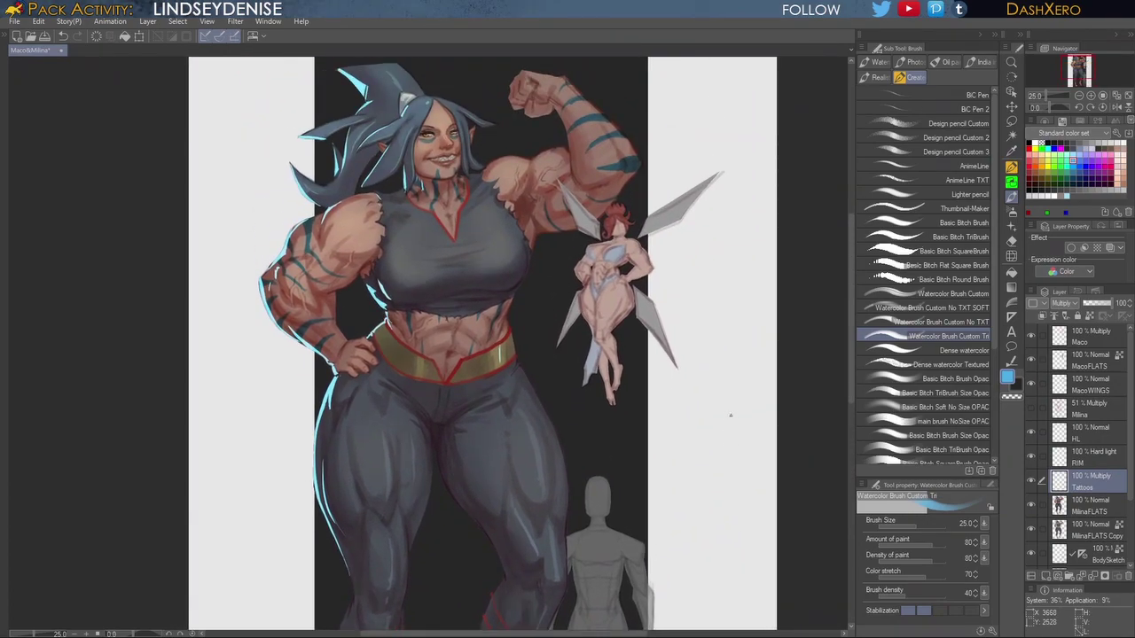
{"action": "left_click_drag", "start_coordinate": [754, 459], "coordinate": [740, 432]}
{"action": "left_click_drag", "start_coordinate": [752, 486], "coordinate": [731, 395]}
{"action": "left_click_drag", "start_coordinate": [752, 510], "coordinate": [739, 438]}
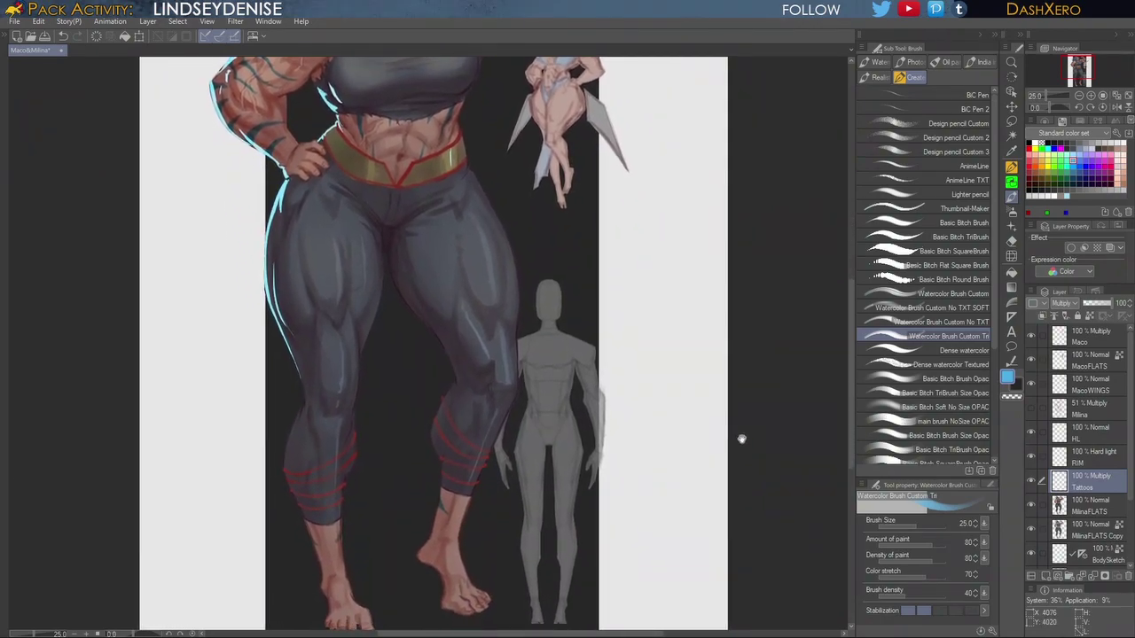
{"action": "left_click_drag", "start_coordinate": [747, 382], "coordinate": [750, 468]}
{"action": "left_click_drag", "start_coordinate": [751, 405], "coordinate": [752, 452]}
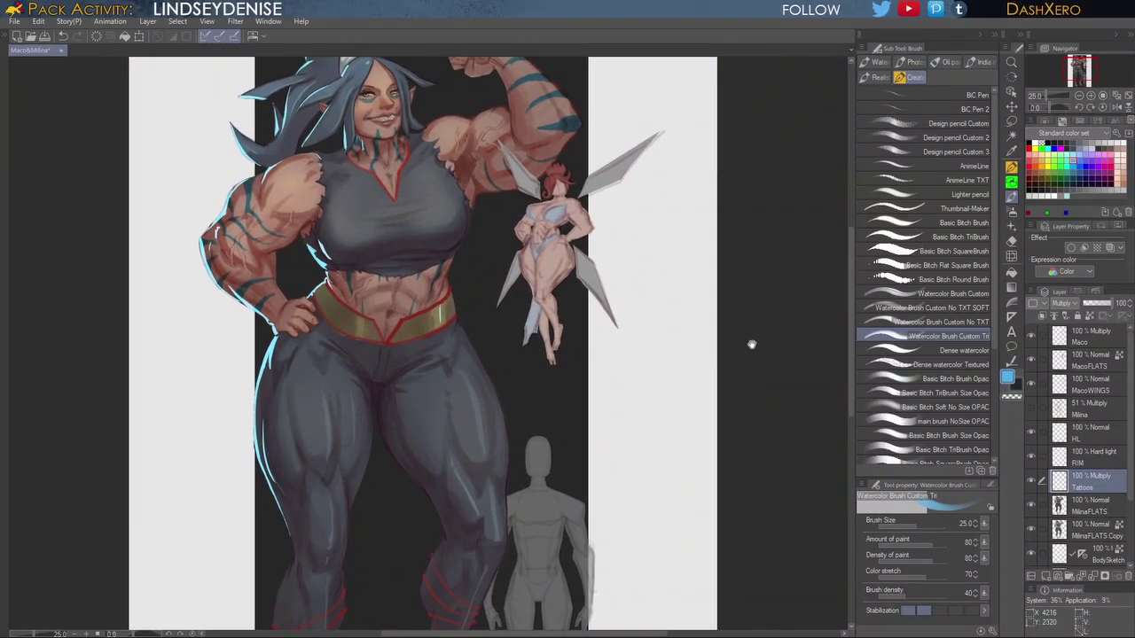
Step: Duplicate the MacoFLATS layer and place the copy directly beneath the original
{"action": "left_click", "coordinate": [1108, 391]}
{"action": "left_click", "coordinate": [1108, 366]}
{"action": "left_click_drag", "start_coordinate": [1105, 370], "coordinate": [1046, 574]}
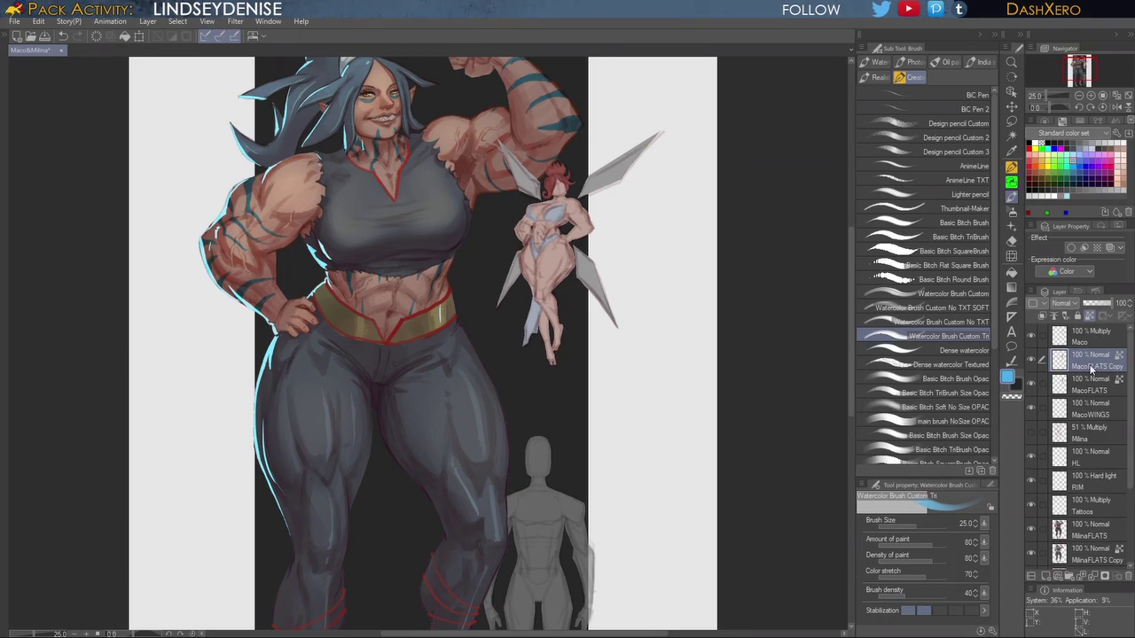
{"action": "left_click", "coordinate": [1092, 388]}
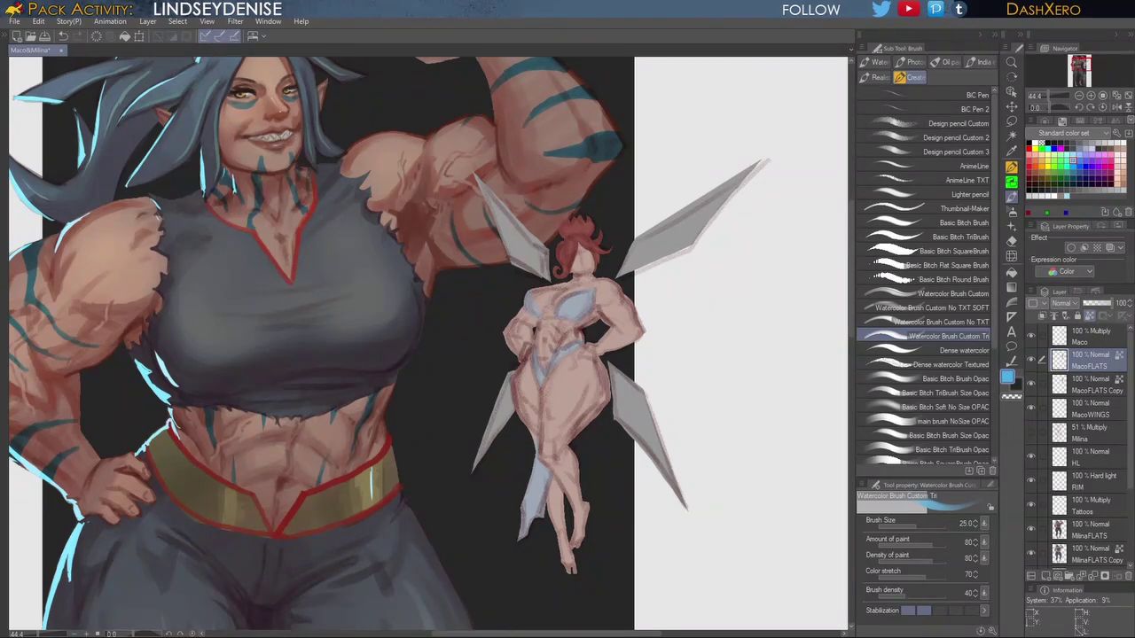
Step: Set the HL layer's blending mode to Hard light and ready the Basic Bitch Brush with a pale blue colour
{"action": "left_click_drag", "start_coordinate": [849, 321], "coordinate": [849, 285]}
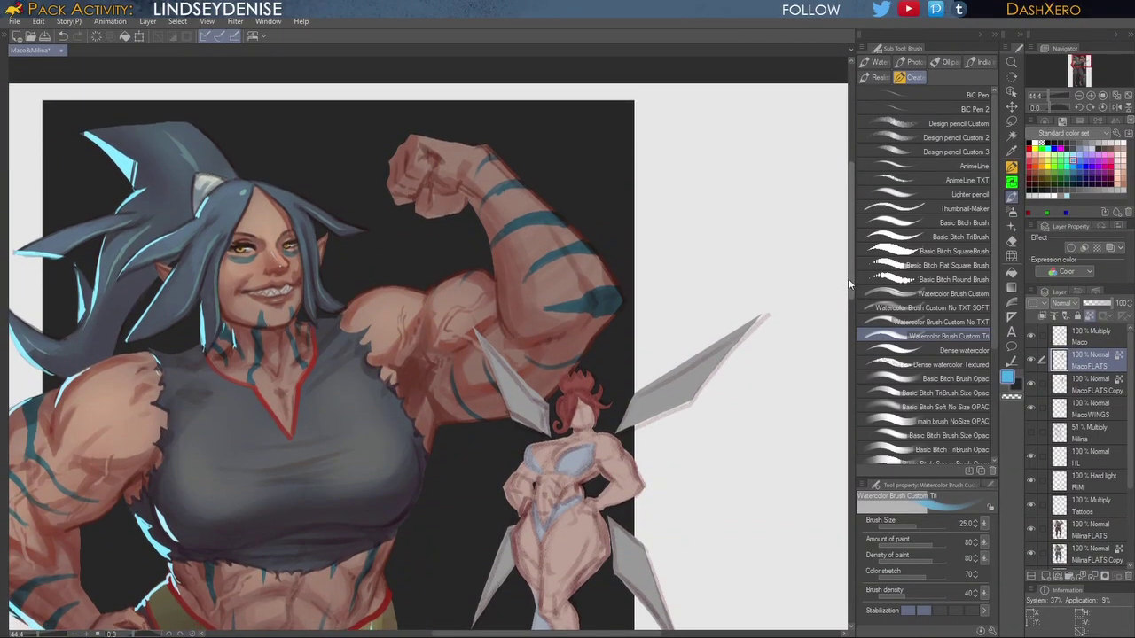
{"action": "left_click", "coordinate": [1105, 467]}
{"action": "left_click", "coordinate": [1047, 122]}
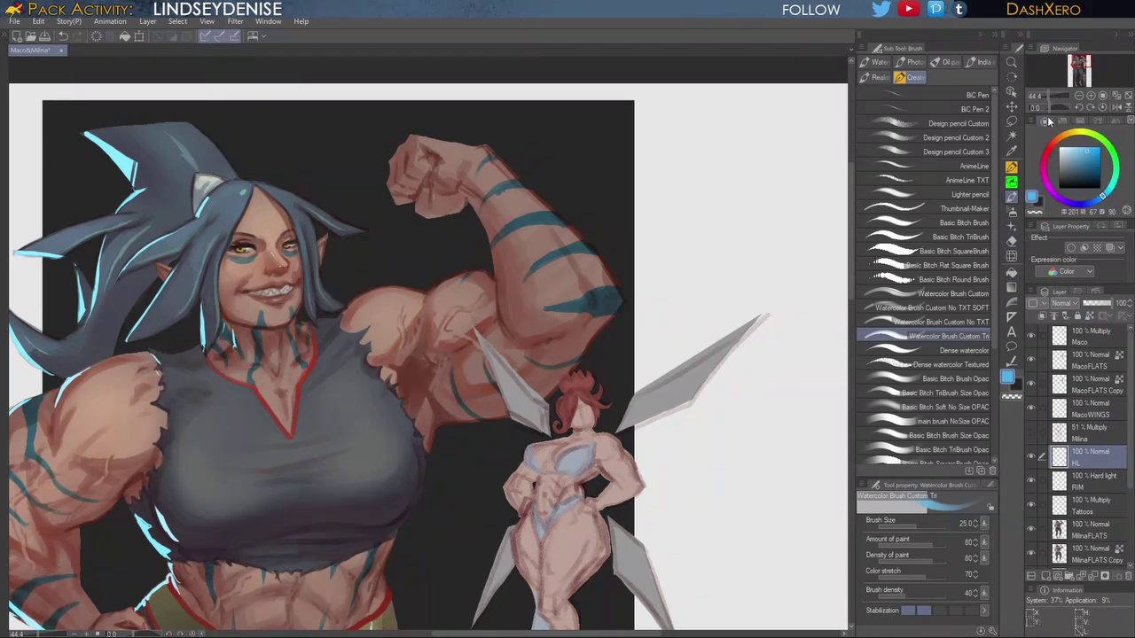
{"action": "left_click", "coordinate": [1069, 142]}
{"action": "left_click_drag", "start_coordinate": [1069, 145], "coordinate": [1071, 143]}
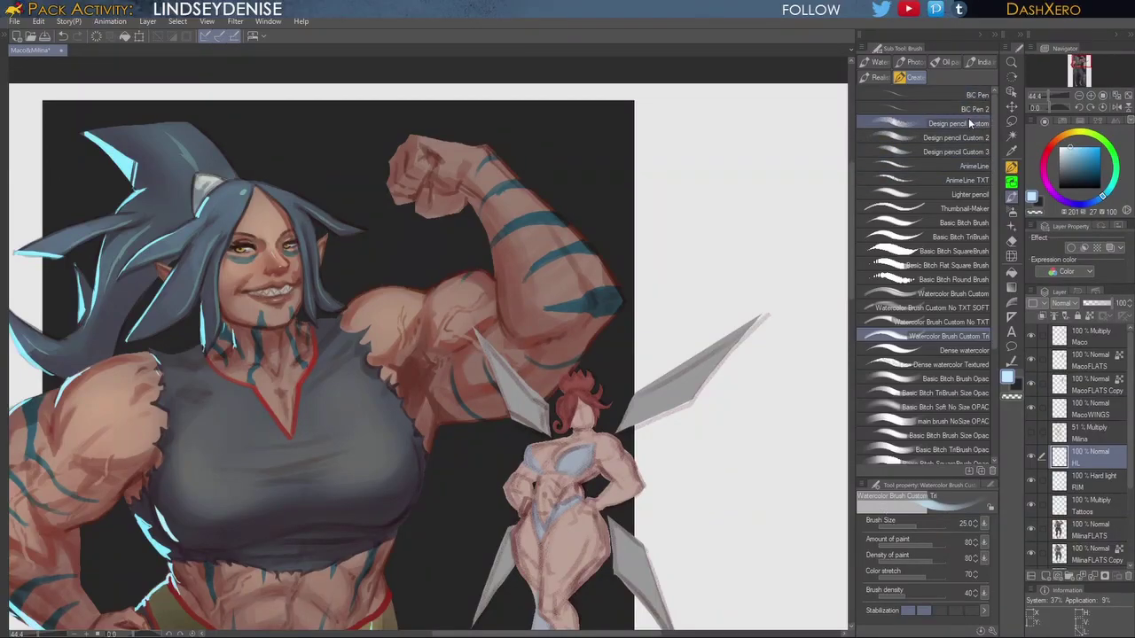
{"action": "left_click", "coordinate": [962, 221]}
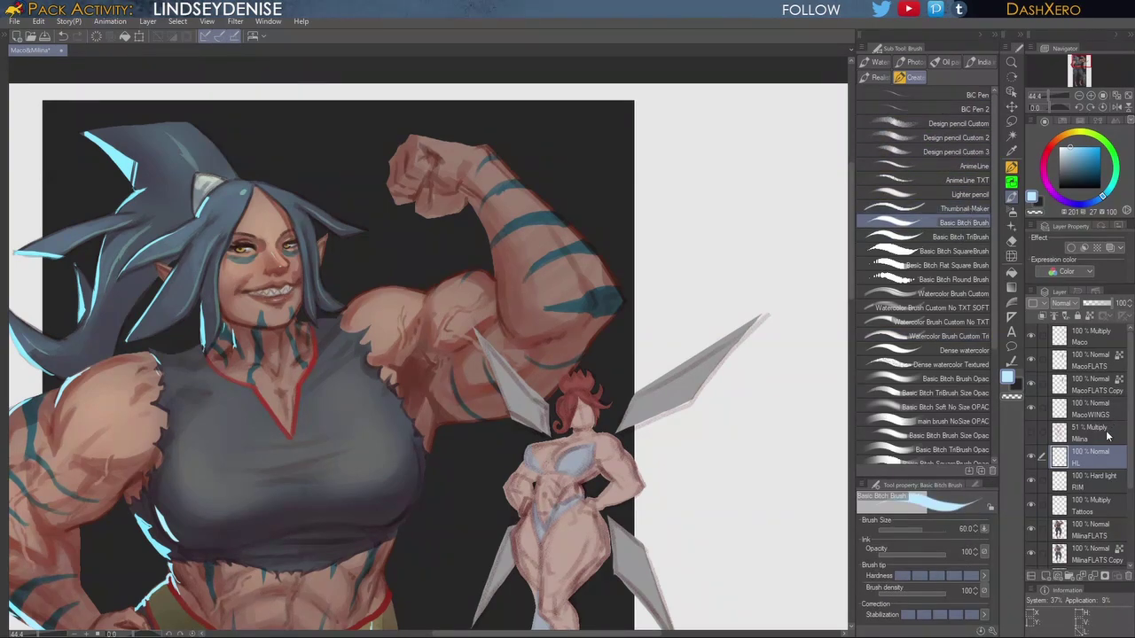
{"action": "left_click_drag", "start_coordinate": [424, 325], "coordinate": [814, 335]}
{"action": "left_click_drag", "start_coordinate": [651, 322], "coordinate": [696, 329]}
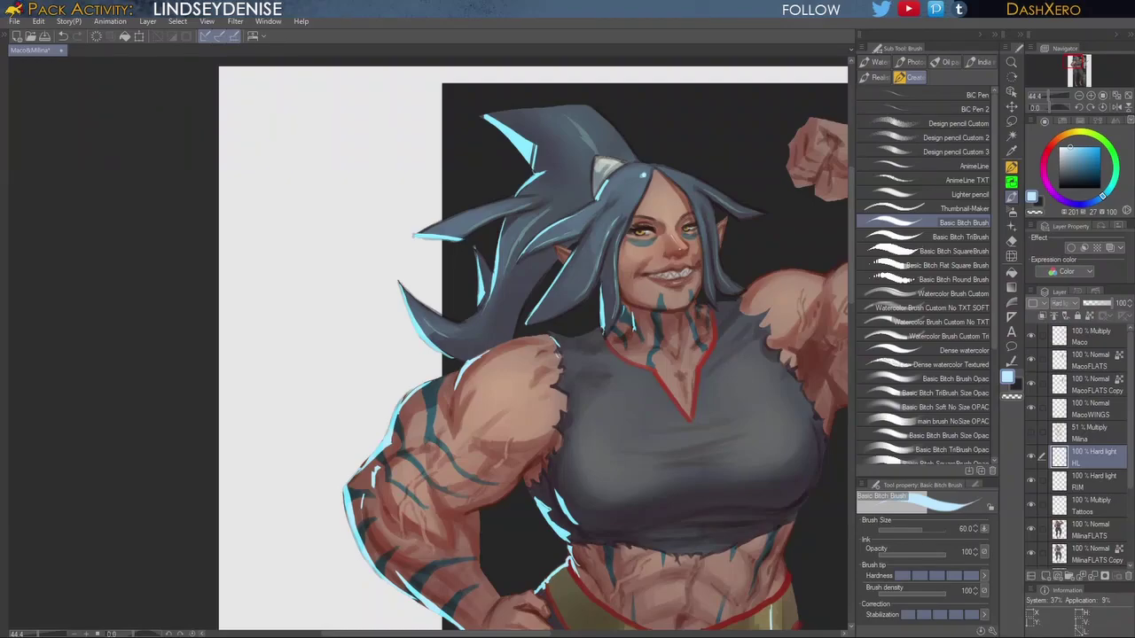
{"action": "left_click_drag", "start_coordinate": [850, 276], "coordinate": [848, 273]}
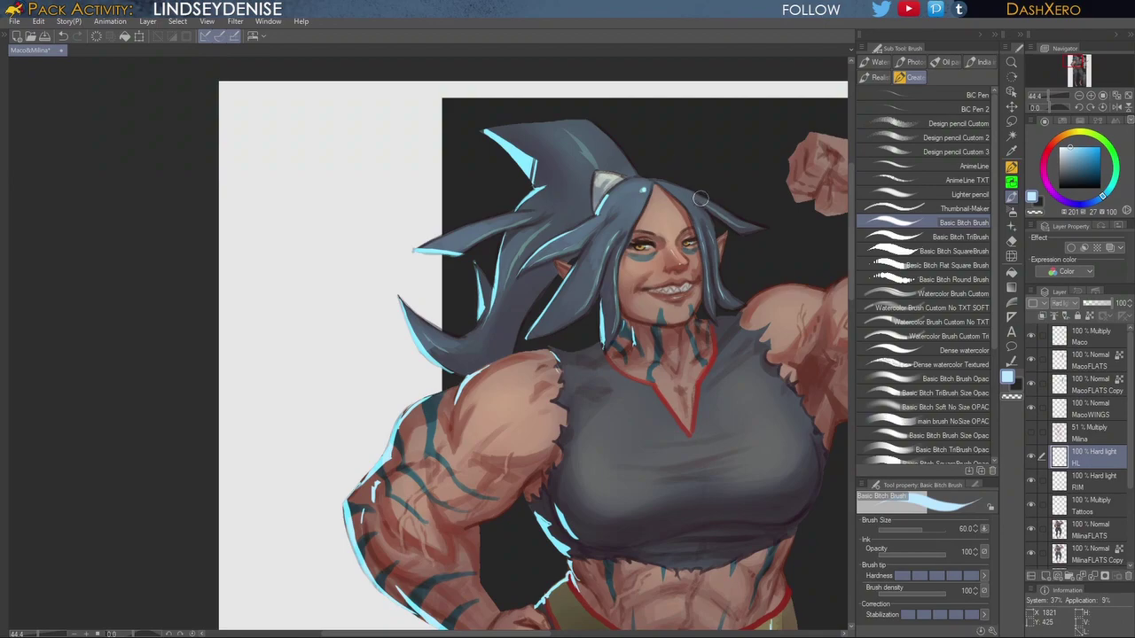
Step: Paint thin pale blue highlights along the muscular character's ponytail and loose hair strands on the HL layer
{"action": "mouse_move", "coordinate": [575, 140]}
{"action": "left_mouse_down"}
{"action": "mouse_move", "coordinate": [595, 165]}
{"action": "mouse_move", "coordinate": [580, 143]}
{"action": "left_mouse_up"}
{"action": "left_click_drag", "start_coordinate": [539, 226], "coordinate": [505, 284]}
{"action": "left_click_drag", "start_coordinate": [472, 243], "coordinate": [489, 234]}
{"action": "left_click_drag", "start_coordinate": [498, 306], "coordinate": [475, 352]}
{"action": "left_click_drag", "start_coordinate": [779, 372], "coordinate": [751, 332]}
{"action": "left_click_drag", "start_coordinate": [779, 481], "coordinate": [754, 359]}
{"action": "left_click_drag", "start_coordinate": [836, 220], "coordinate": [767, 328]}
{"action": "left_click_drag", "start_coordinate": [707, 434], "coordinate": [685, 430]}
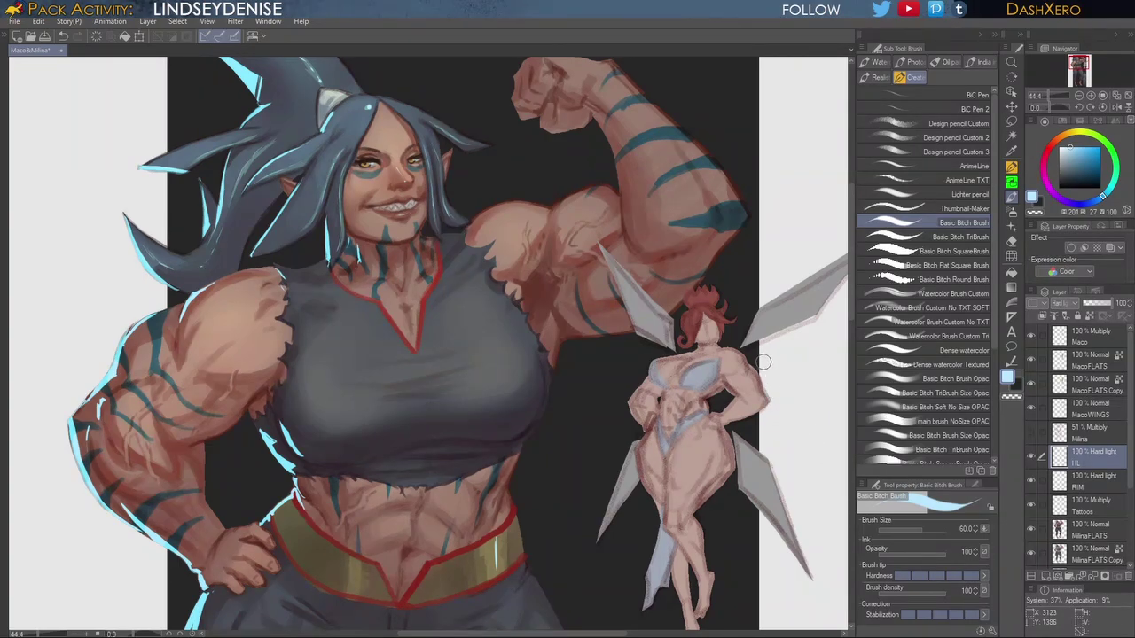
{"action": "mouse_move", "coordinate": [762, 413]}
{"action": "left_mouse_down"}
{"action": "mouse_move", "coordinate": [749, 400]}
{"action": "mouse_move", "coordinate": [761, 440]}
{"action": "left_mouse_up"}
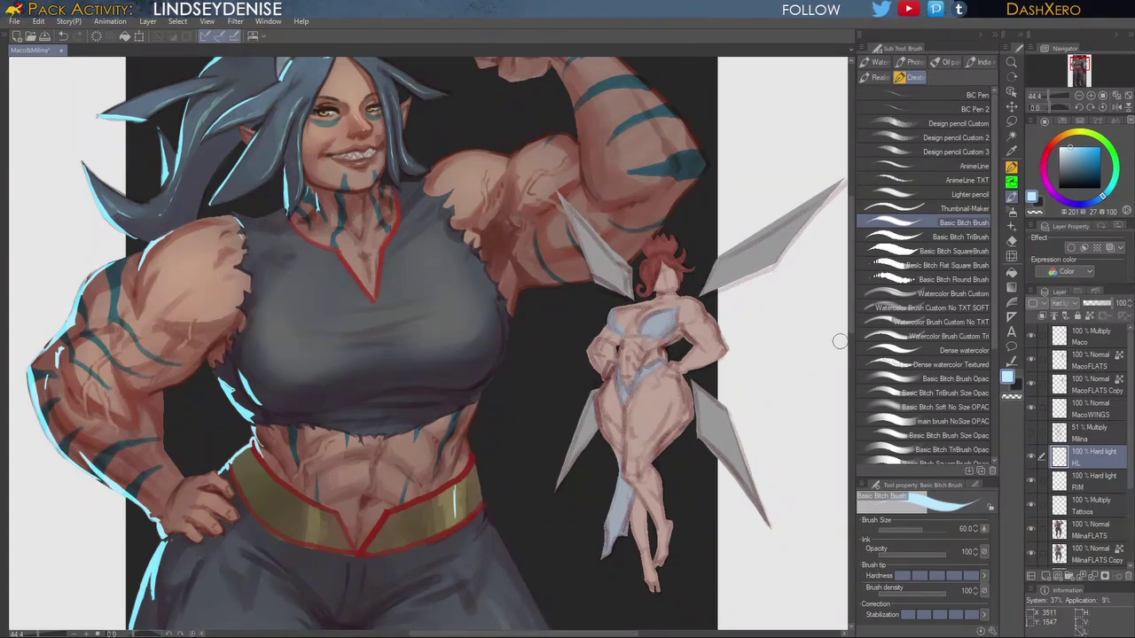
{"action": "mouse_move", "coordinate": [764, 446]}
{"action": "left_mouse_down"}
{"action": "mouse_move", "coordinate": [765, 408]}
{"action": "mouse_move", "coordinate": [799, 404]}
{"action": "left_mouse_up"}
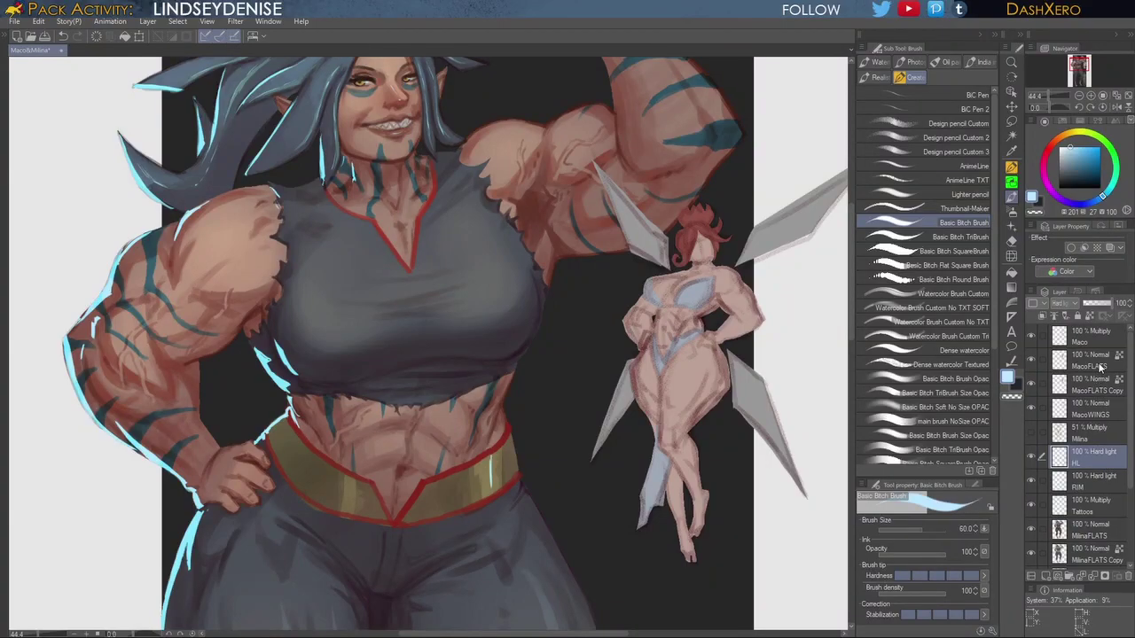
Step: Pick a dark red painting colour from the small winged figure and set the Maco layer's opacity to 57%
{"action": "left_click", "coordinate": [1099, 362]}
{"action": "left_click_drag", "start_coordinate": [754, 431], "coordinate": [773, 312]}
{"action": "mouse_move", "coordinate": [751, 594]}
{"action": "left_mouse_down"}
{"action": "mouse_move", "coordinate": [770, 487]}
{"action": "mouse_move", "coordinate": [767, 371]}
{"action": "mouse_move", "coordinate": [751, 401]}
{"action": "left_mouse_up"}
{"action": "scroll", "coordinate": [768, 370], "scroll_direction": "up", "scroll_amount": 10}
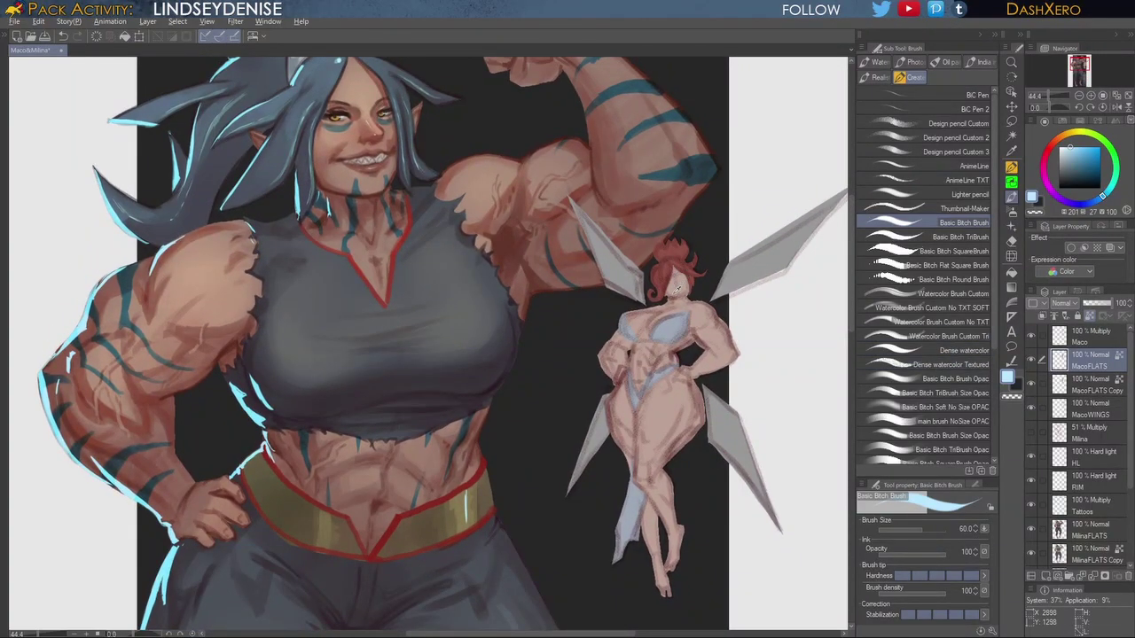
{"action": "left_click", "coordinate": [673, 294], "text": "alt"}
{"action": "left_click", "coordinate": [1084, 163]}
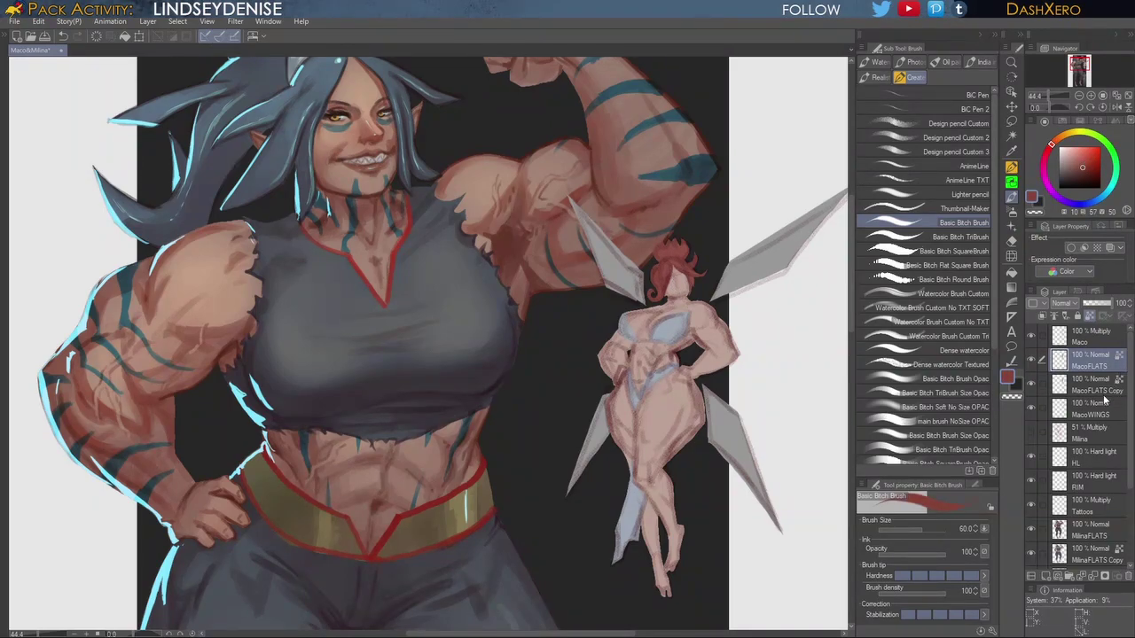
{"action": "left_click", "coordinate": [1110, 342]}
{"action": "left_click_drag", "start_coordinate": [1111, 303], "coordinate": [1100, 304]}
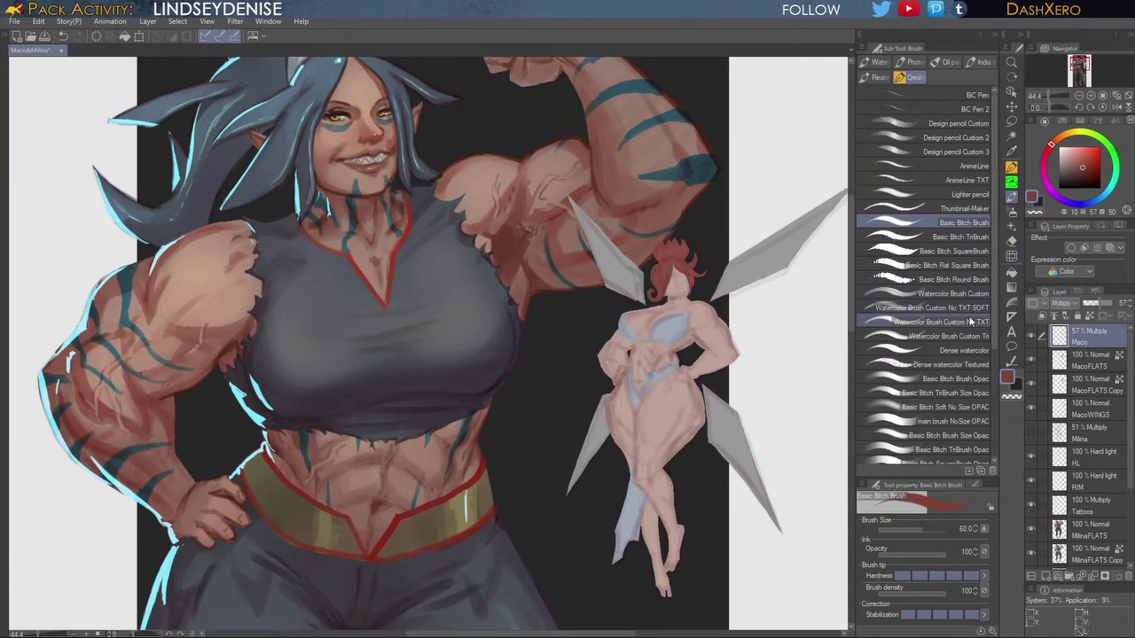
Step: Auto-select the small winged figure's skin areas on the MacoFLATS layer
{"action": "left_click", "coordinate": [1105, 365]}
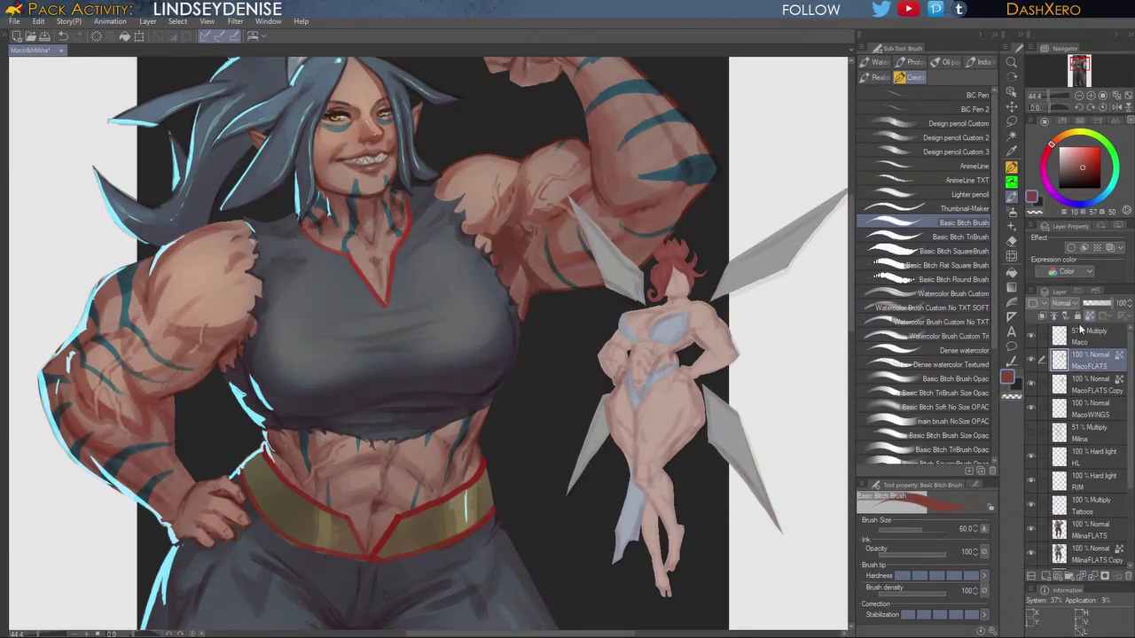
{"action": "left_click", "coordinate": [1012, 137]}
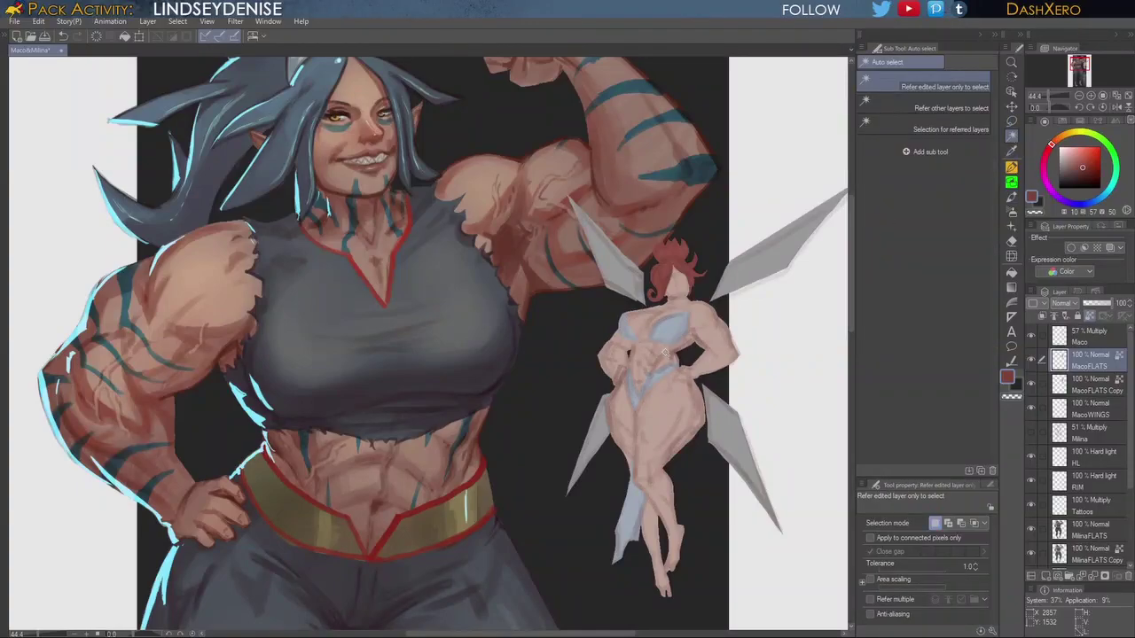
{"action": "left_click", "coordinate": [690, 319]}
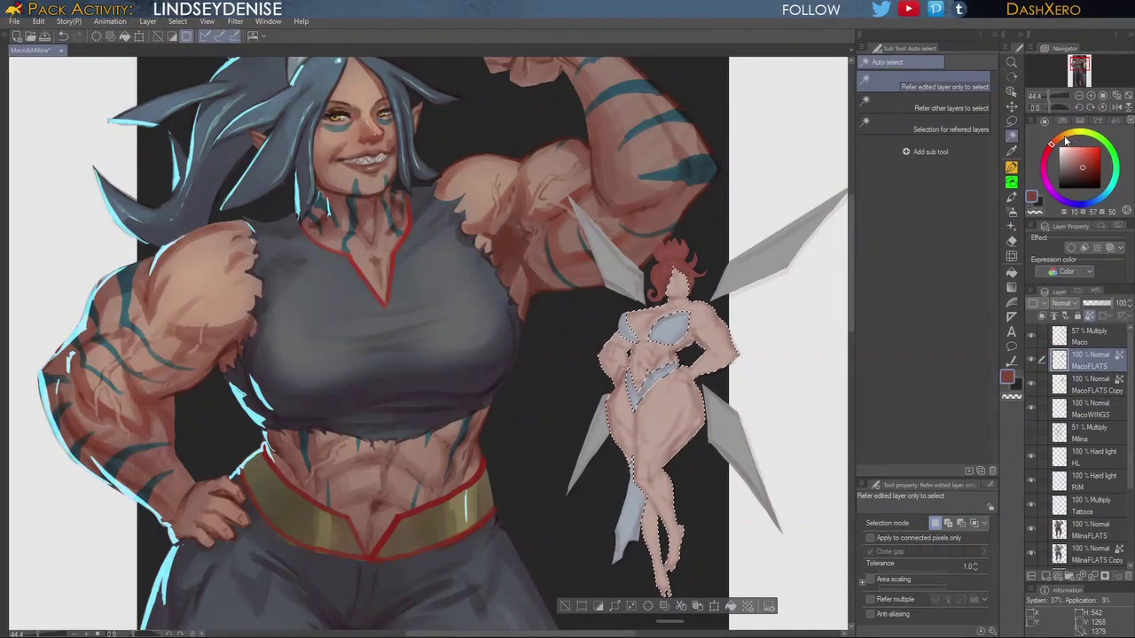
Step: Brush soft pale cream light over the winged figure's thighs and upper body with Basic Bitch Soft No Size OPAC, undoing the last stroke
{"action": "left_click", "coordinate": [1012, 197]}
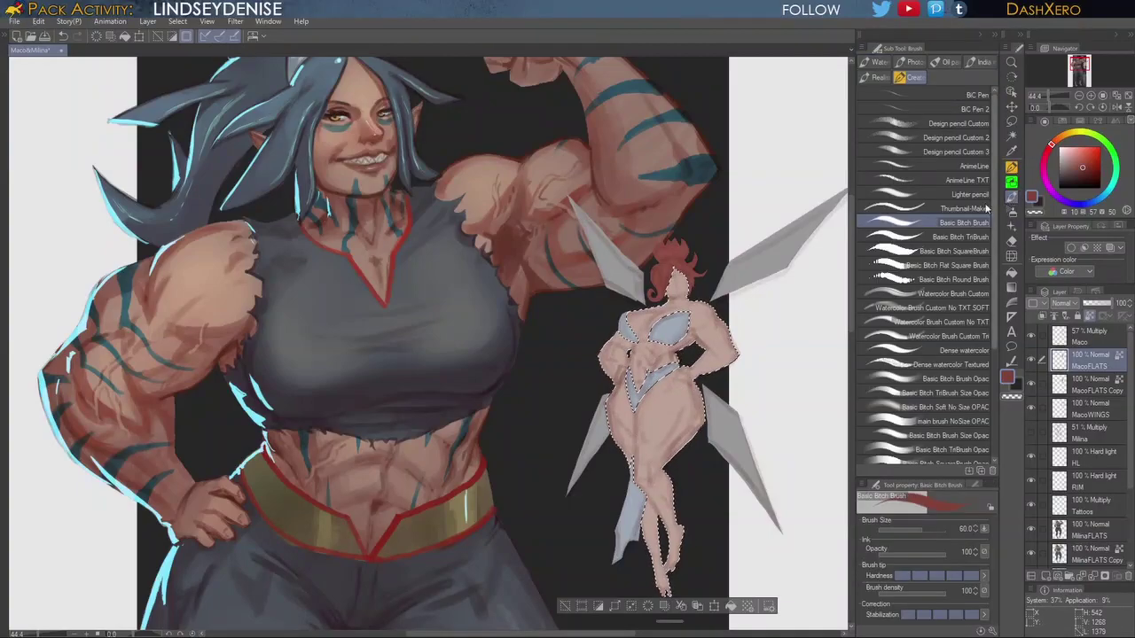
{"action": "left_click", "coordinate": [661, 417], "text": "alt"}
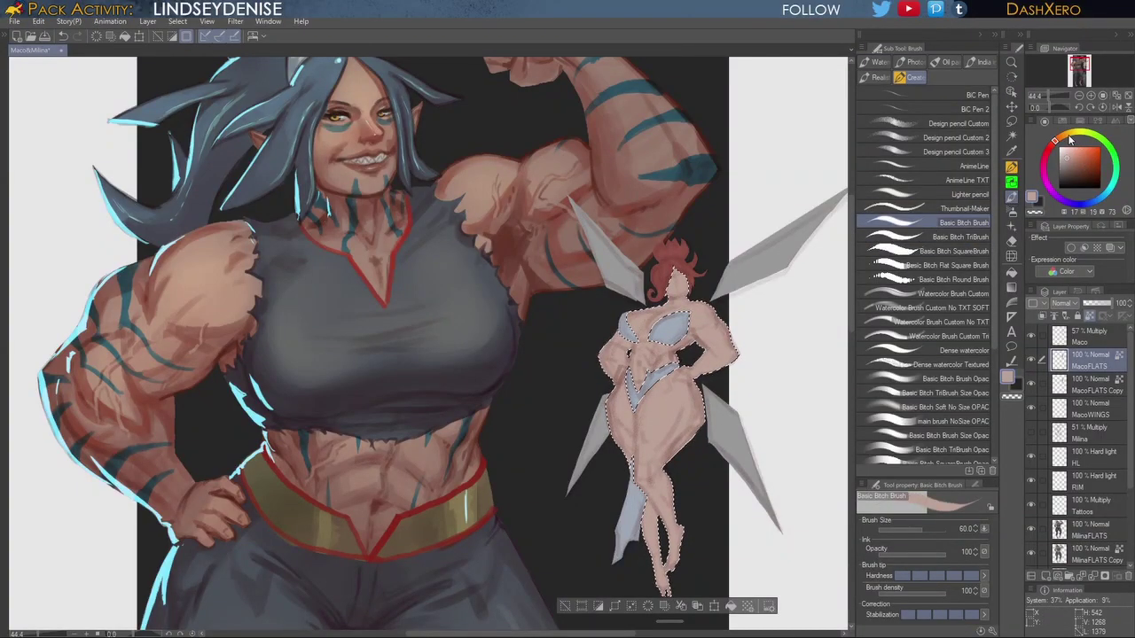
{"action": "left_click", "coordinate": [1063, 140]}
{"action": "left_click_drag", "start_coordinate": [1062, 140], "coordinate": [1068, 152]}
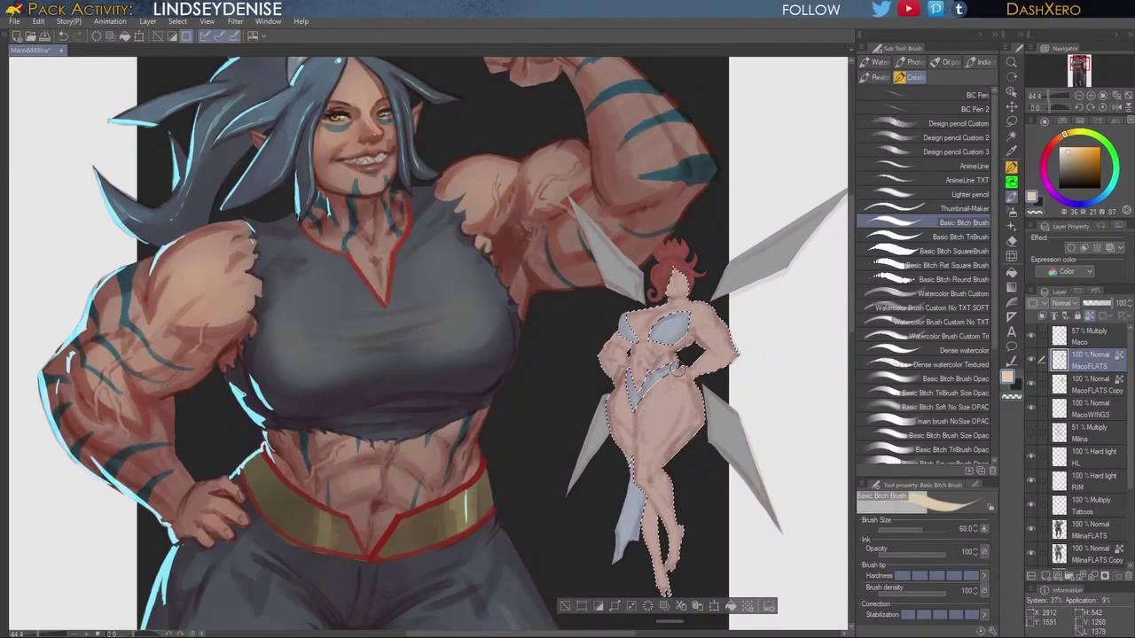
{"action": "left_click", "coordinate": [958, 407]}
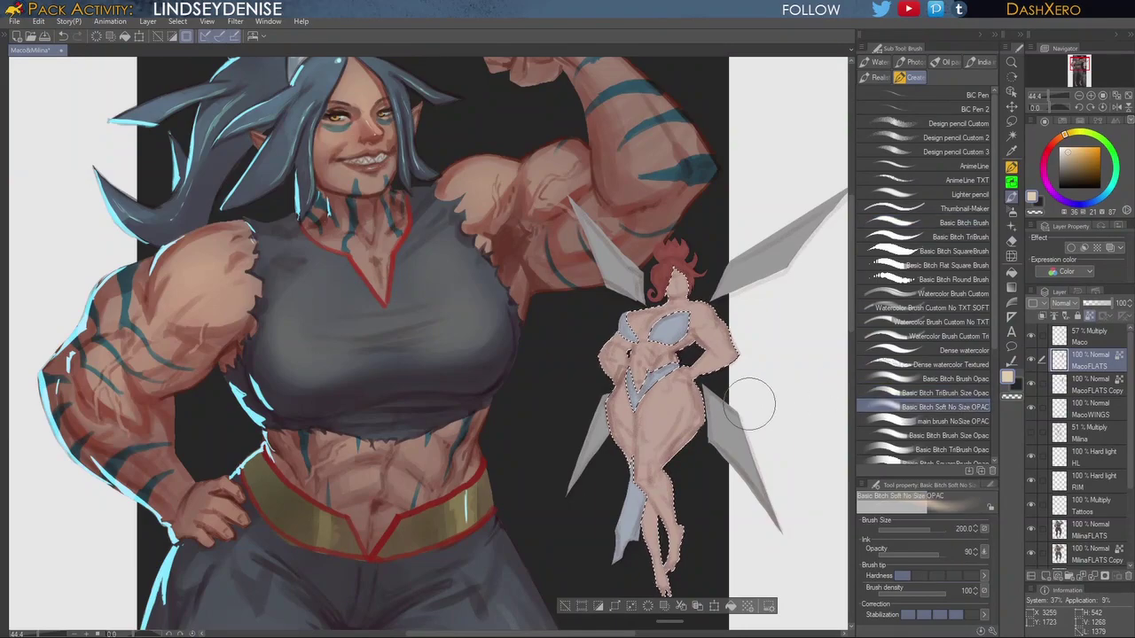
{"action": "left_click_drag", "start_coordinate": [671, 409], "coordinate": [653, 438]}
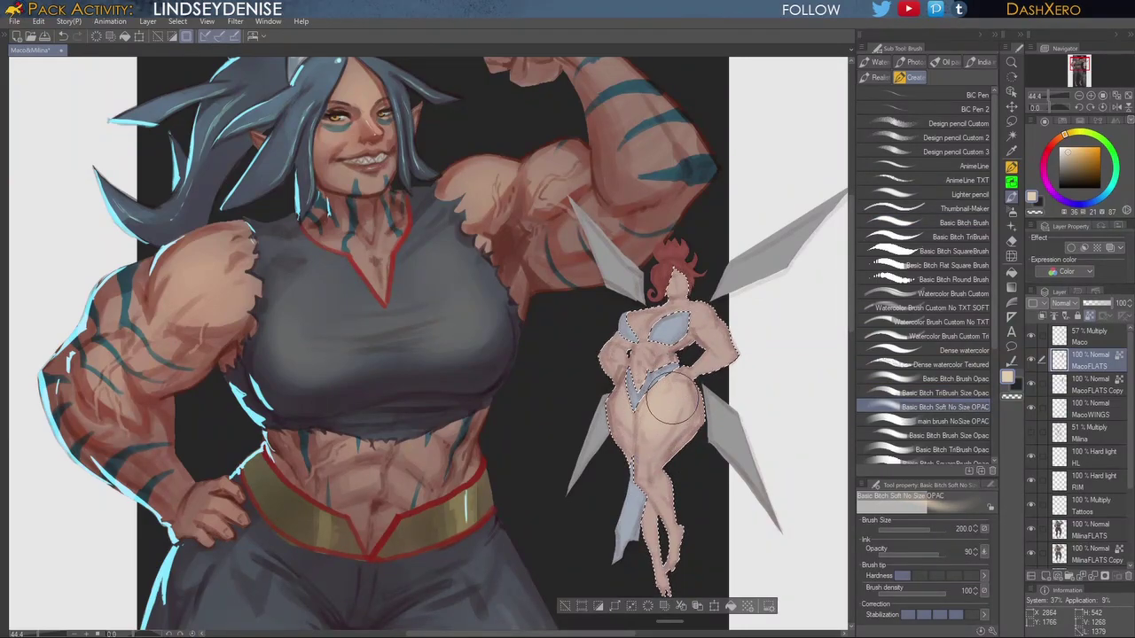
{"action": "left_click_drag", "start_coordinate": [679, 312], "coordinate": [682, 275]}
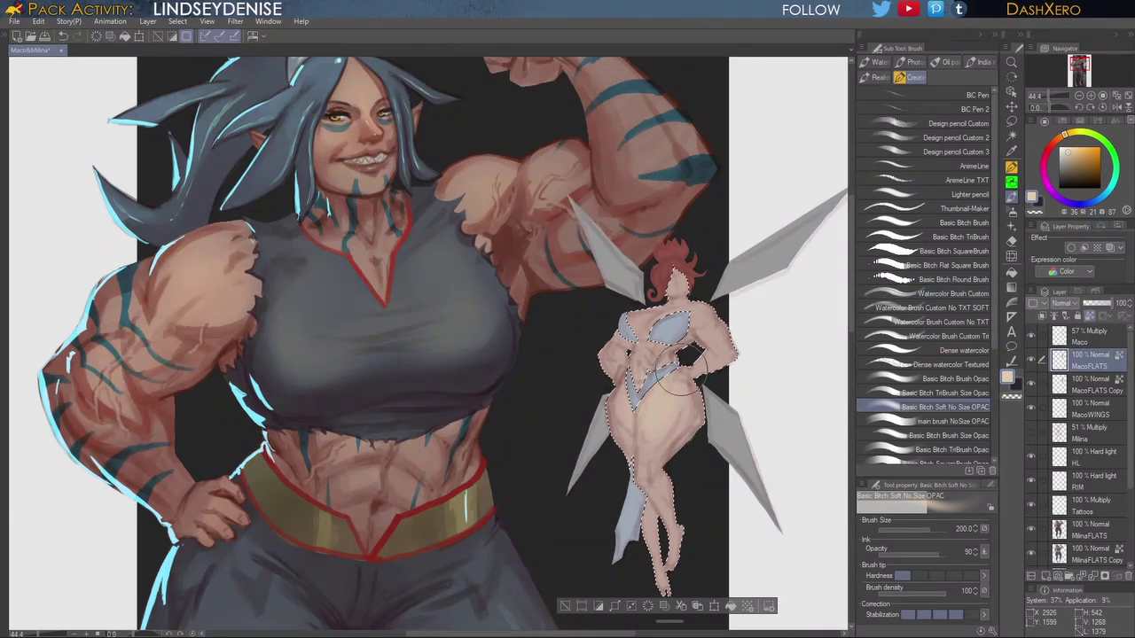
{"action": "mouse_move", "coordinate": [774, 422]}
{"action": "left_mouse_down"}
{"action": "mouse_move", "coordinate": [775, 383]}
{"action": "mouse_move", "coordinate": [761, 385]}
{"action": "left_mouse_up"}
{"action": "key", "text": "ctrl+z"}
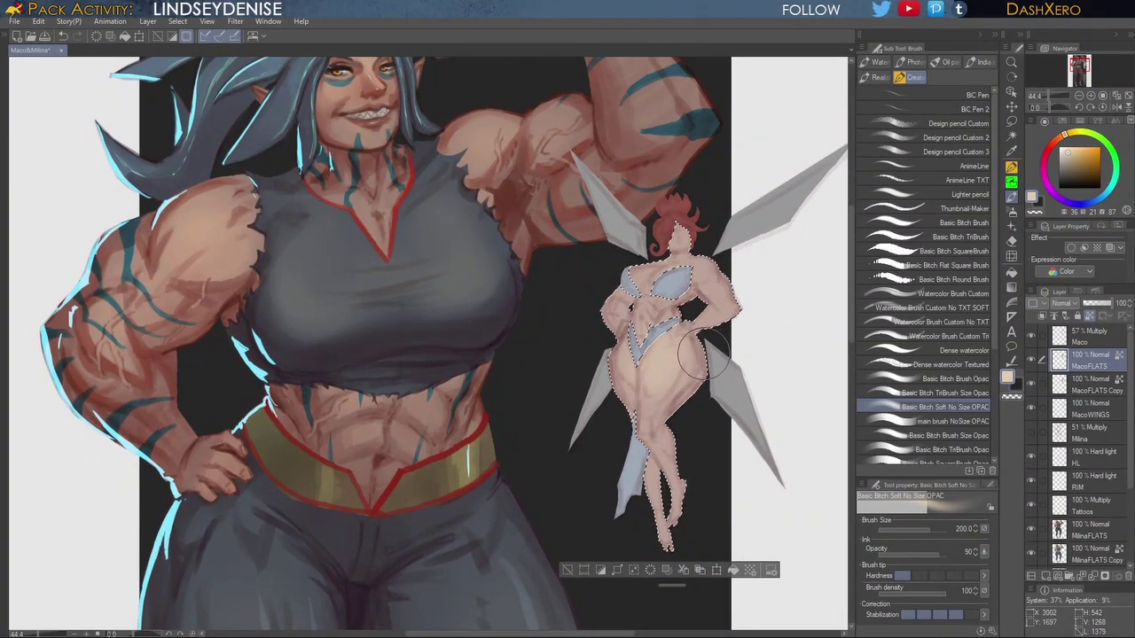
Step: Brush muted red shading across the winged figure's upper chest with Basic Bitch TriBrush Size Opac at size 30
{"action": "left_click", "coordinate": [705, 352], "text": "alt"}
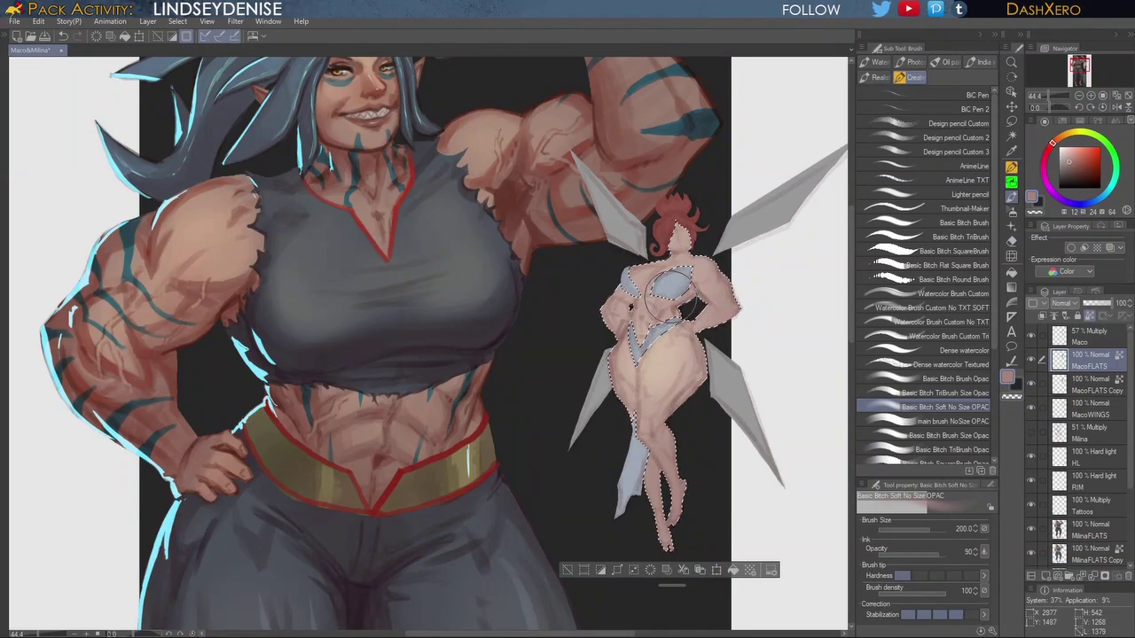
{"action": "left_click_drag", "start_coordinate": [749, 284], "coordinate": [740, 335]}
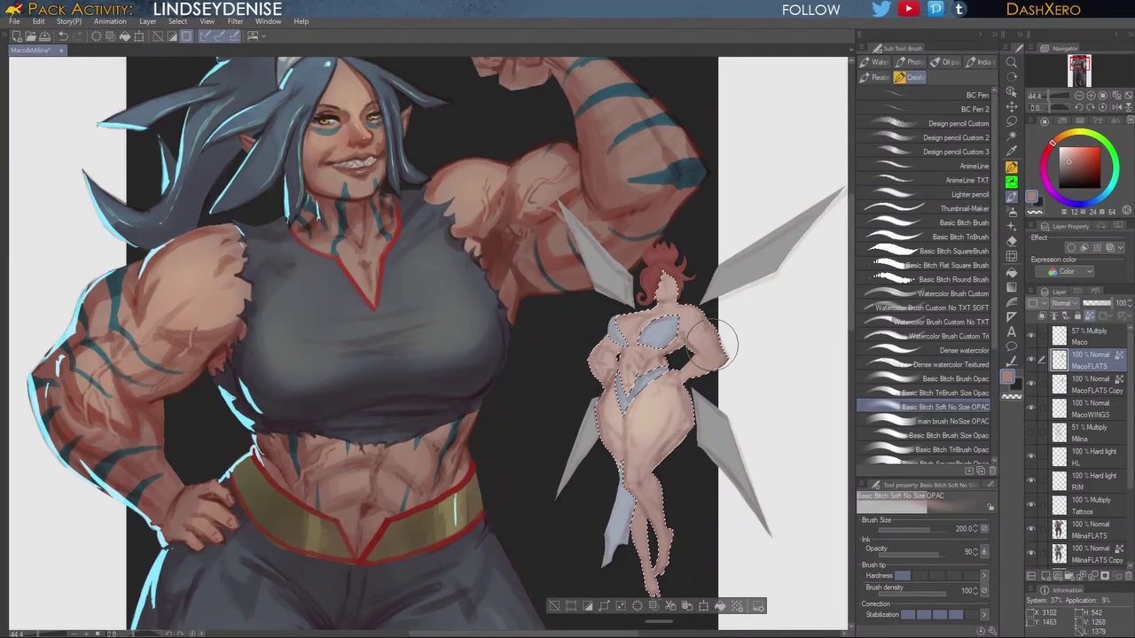
{"action": "left_click", "coordinate": [1082, 167]}
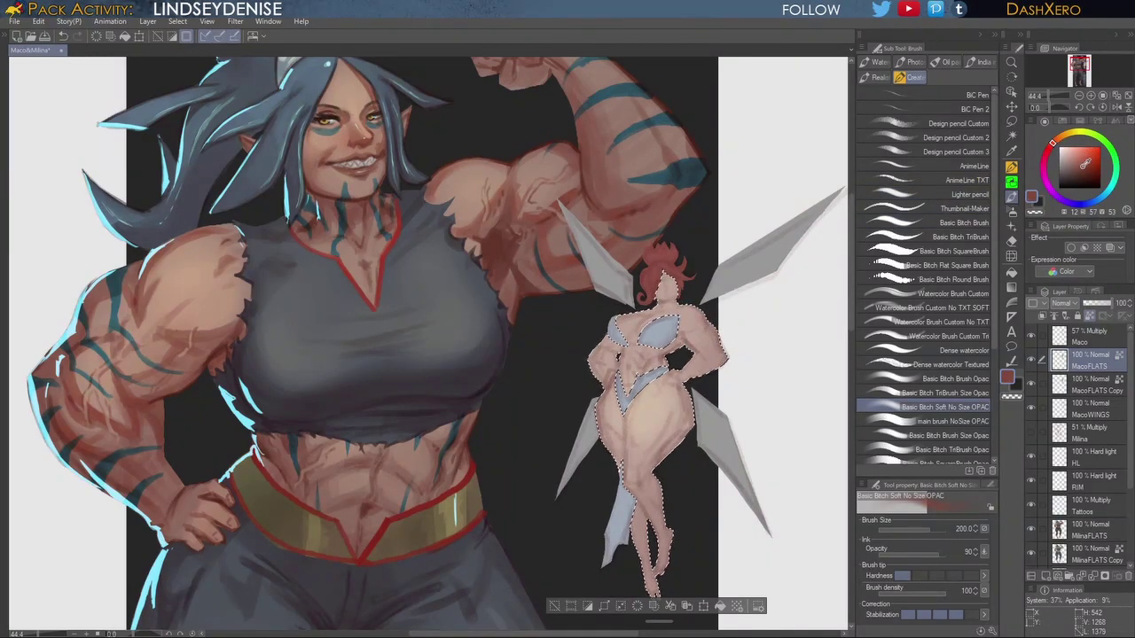
{"action": "left_click", "coordinate": [949, 392]}
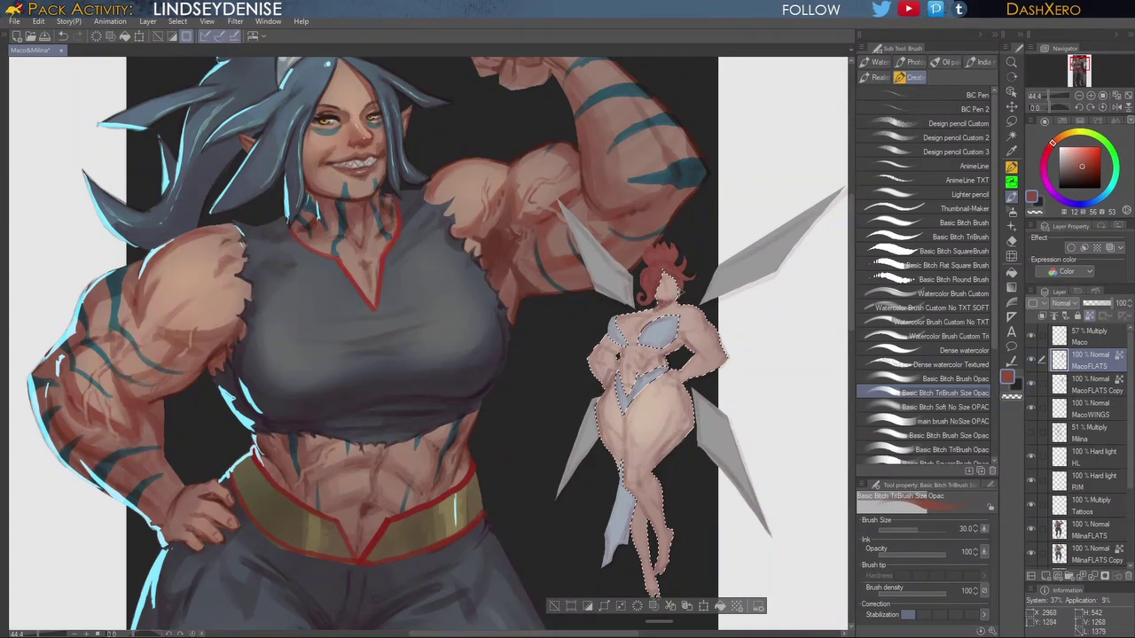
{"action": "key", "text": "ctrl+z"}
{"action": "left_click_drag", "start_coordinate": [1080, 166], "coordinate": [1078, 160]}
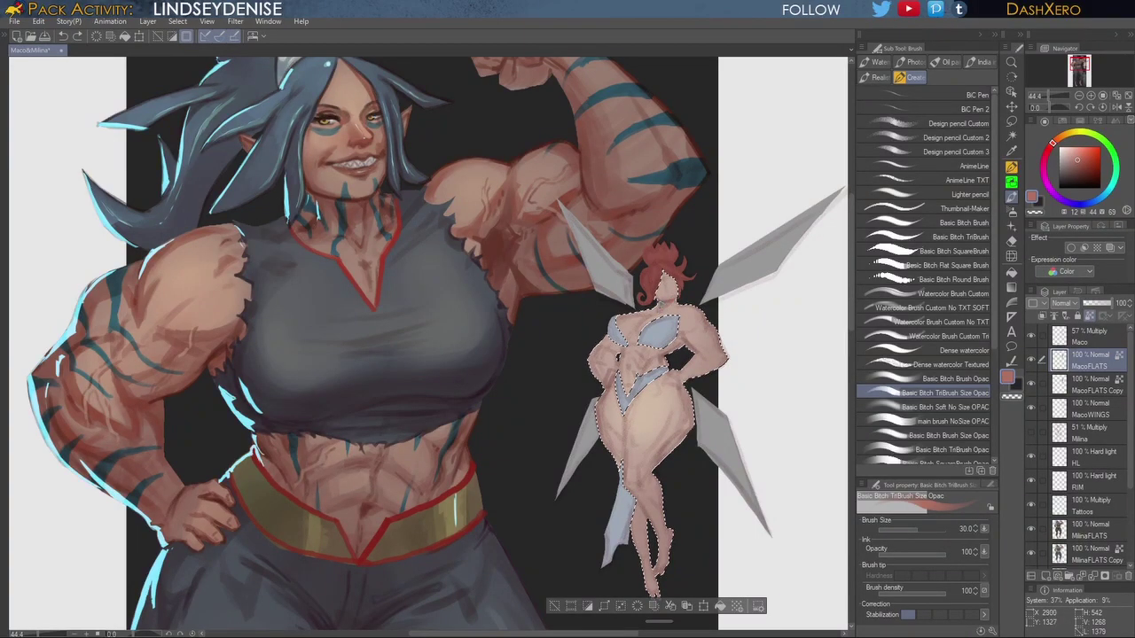
{"action": "left_click_drag", "start_coordinate": [649, 312], "coordinate": [684, 310]}
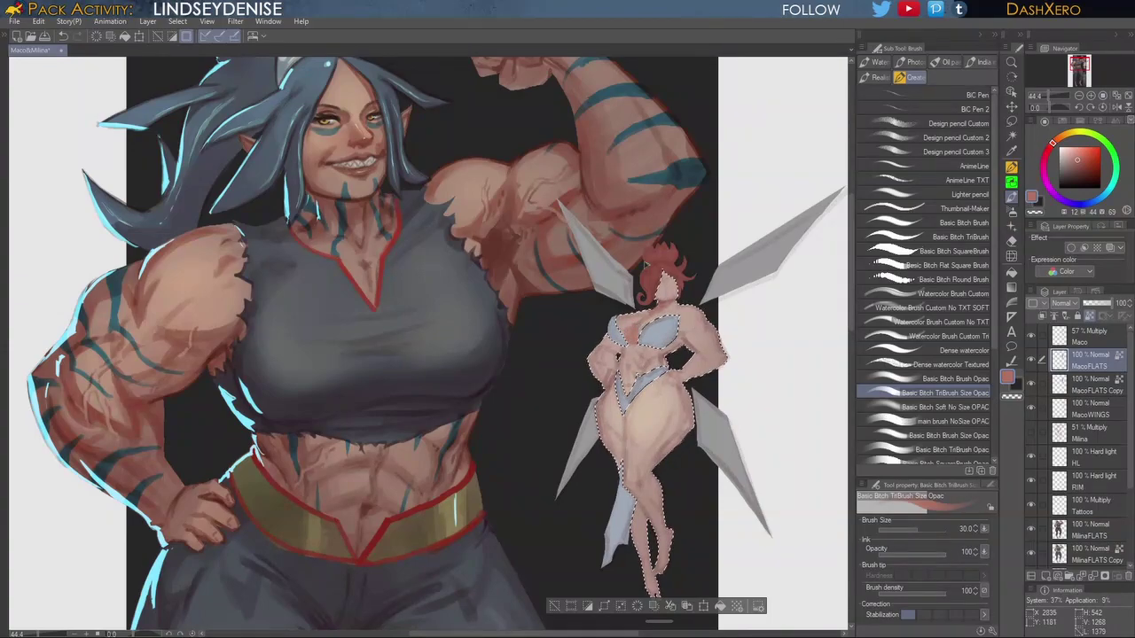
Step: Shade the winged figure's neck, shoulder, abdomen and hip creases in muted red, reducing the brush size to 25
{"action": "scroll", "coordinate": [622, 333], "scroll_direction": "up", "scroll_amount": 1}
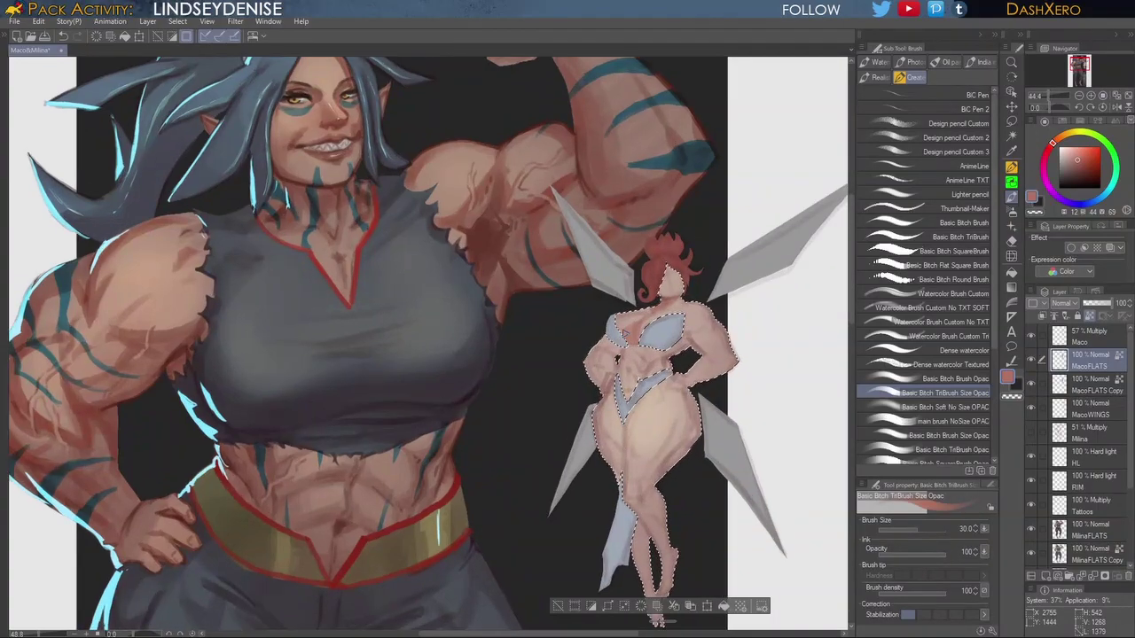
{"action": "scroll", "coordinate": [634, 321], "scroll_direction": "up", "scroll_amount": 4}
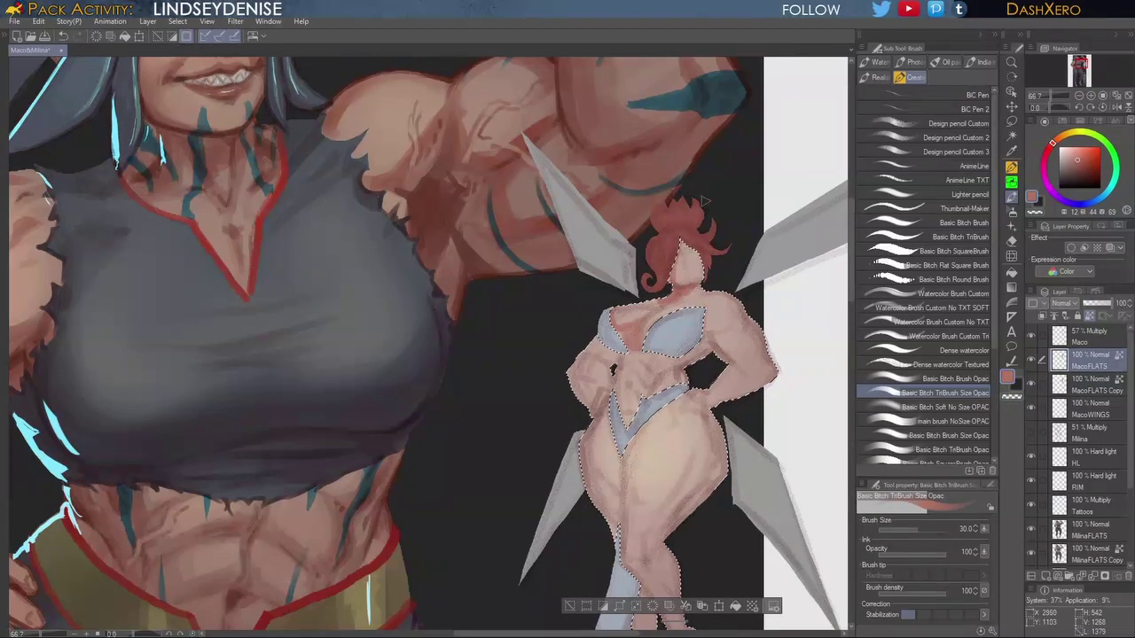
{"action": "left_click_drag", "start_coordinate": [751, 375], "coordinate": [719, 398]}
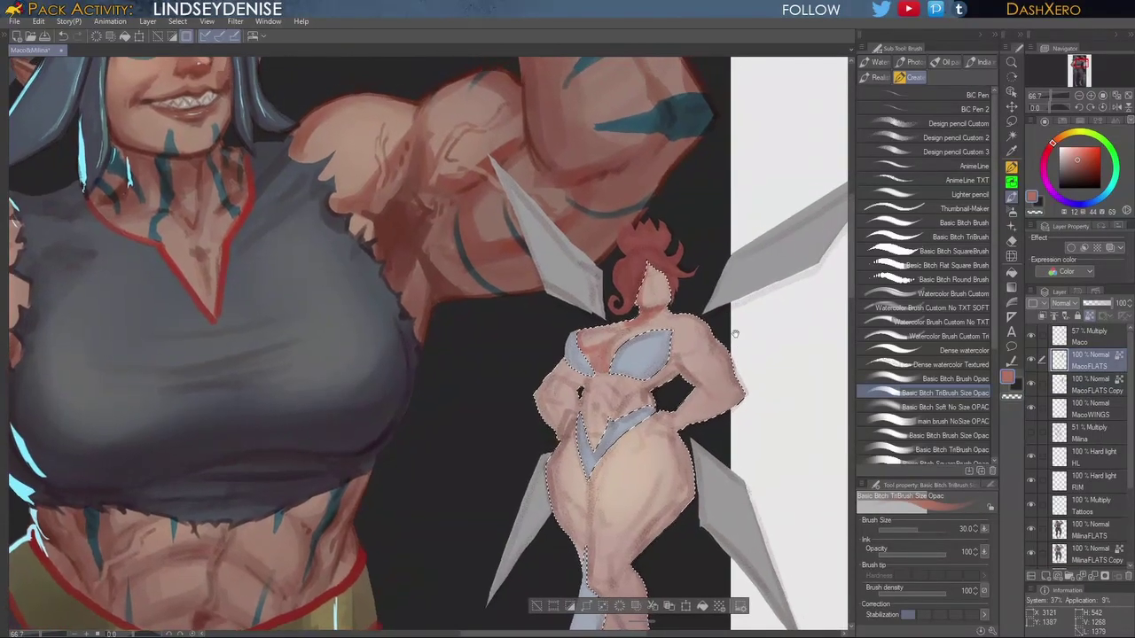
{"action": "left_click_drag", "start_coordinate": [735, 351], "coordinate": [740, 289]}
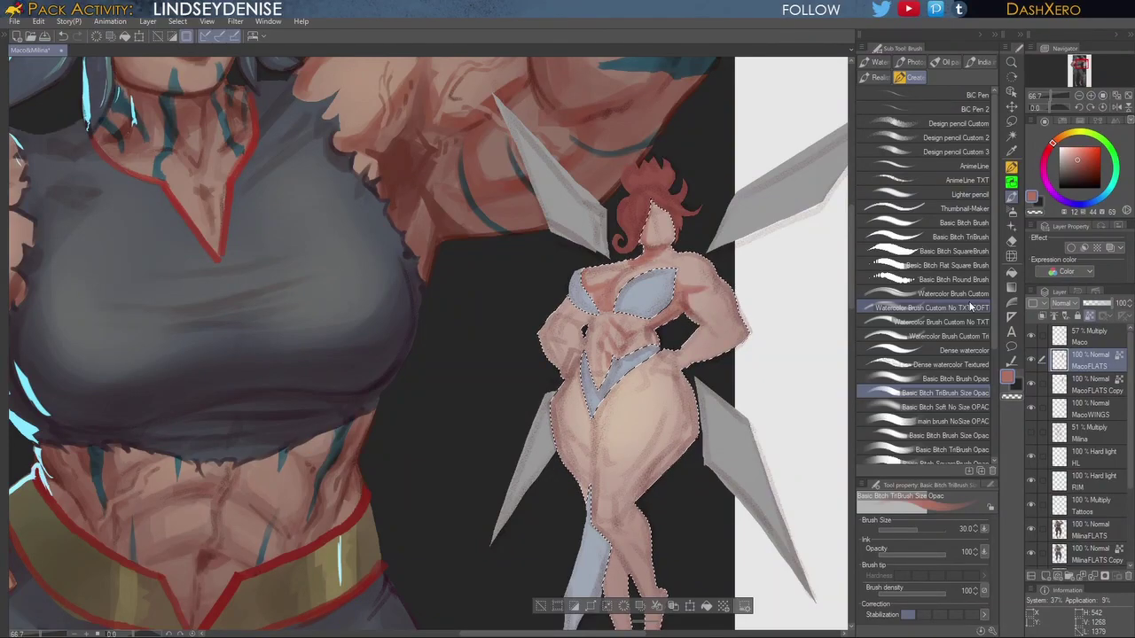
{"action": "key", "text": "bracketright"}
{"action": "key", "text": "bracketright"}
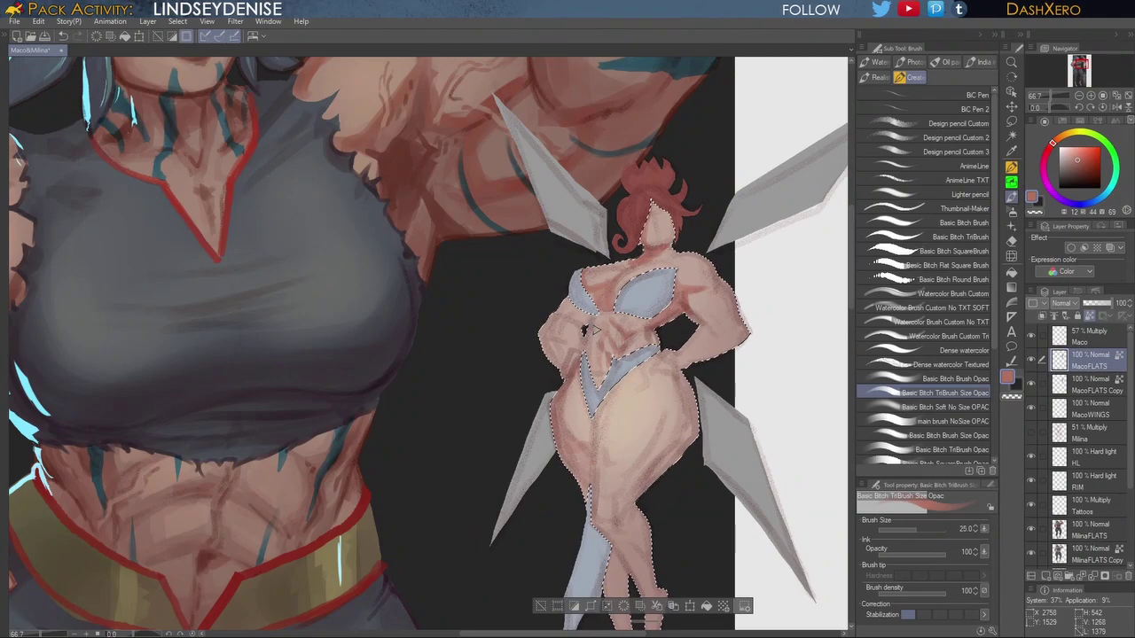
{"action": "mouse_move", "coordinate": [577, 351]}
{"action": "left_mouse_down"}
{"action": "mouse_move", "coordinate": [568, 405]}
{"action": "mouse_move", "coordinate": [566, 395]}
{"action": "mouse_move", "coordinate": [571, 414]}
{"action": "mouse_move", "coordinate": [578, 399]}
{"action": "mouse_move", "coordinate": [574, 452]}
{"action": "left_mouse_up"}
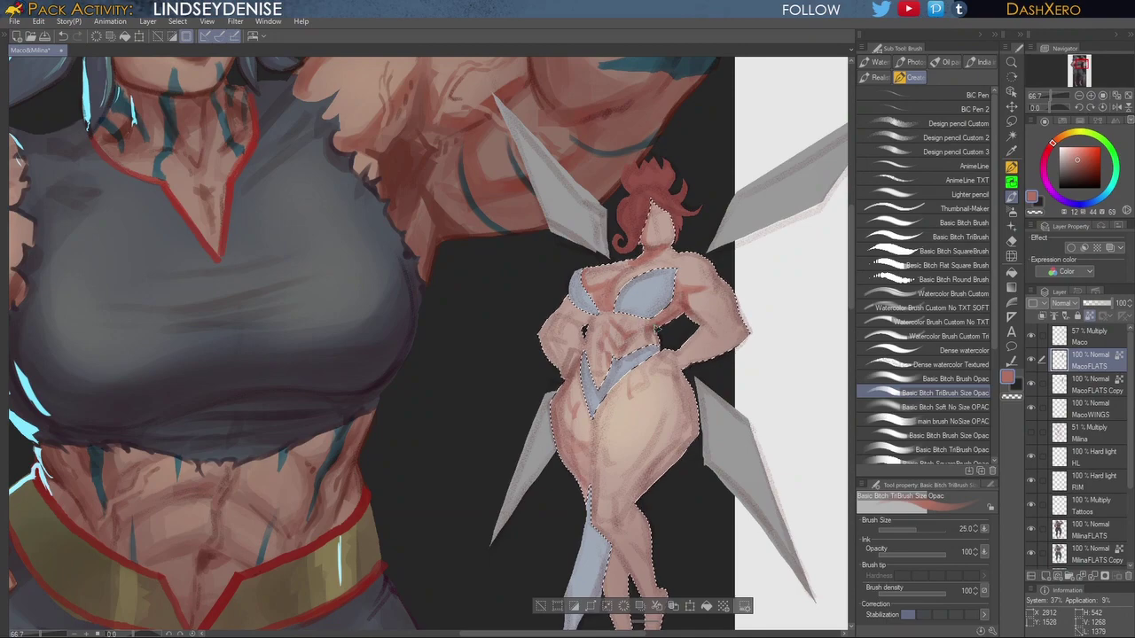
{"action": "left_click_drag", "start_coordinate": [650, 352], "coordinate": [631, 388]}
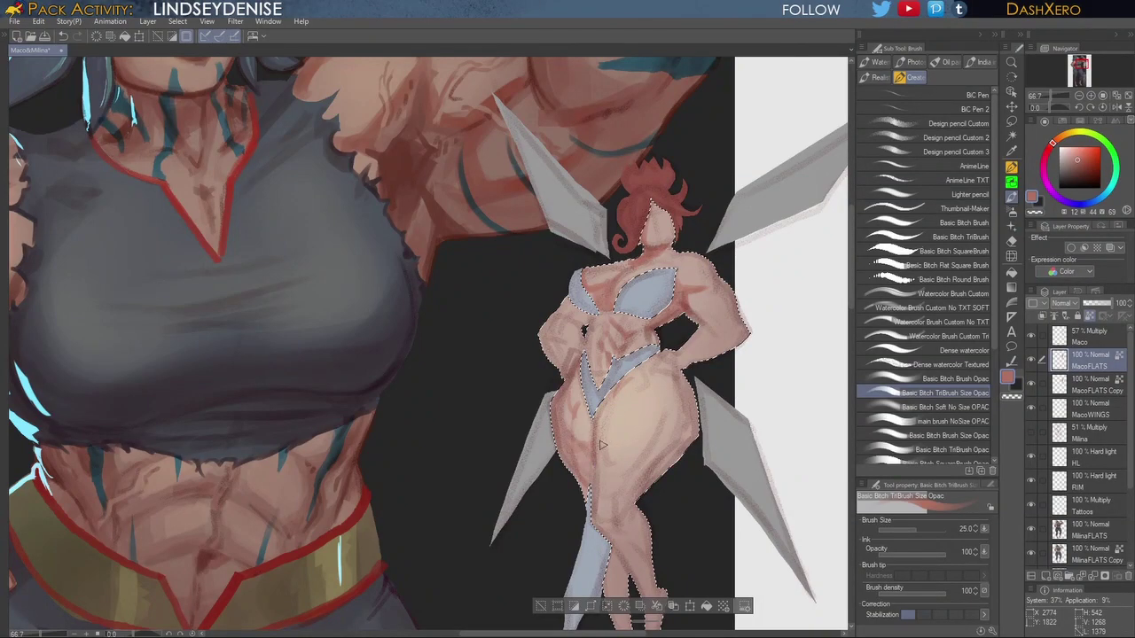
Step: Set the brush size to 50 and paint broader muted red shading over the winged figure's thighs
{"action": "key", "text": "]"}
{"action": "key", "text": "]"}
{"action": "key", "text": "]"}
{"action": "mouse_move", "coordinate": [606, 447]}
{"action": "left_mouse_down"}
{"action": "mouse_move", "coordinate": [620, 476]}
{"action": "mouse_move", "coordinate": [657, 419]}
{"action": "mouse_move", "coordinate": [624, 470]}
{"action": "mouse_move", "coordinate": [656, 481]}
{"action": "mouse_move", "coordinate": [644, 496]}
{"action": "mouse_move", "coordinate": [683, 440]}
{"action": "mouse_move", "coordinate": [648, 473]}
{"action": "mouse_move", "coordinate": [701, 431]}
{"action": "mouse_move", "coordinate": [676, 440]}
{"action": "mouse_move", "coordinate": [692, 399]}
{"action": "mouse_move", "coordinate": [680, 443]}
{"action": "mouse_move", "coordinate": [624, 514]}
{"action": "mouse_move", "coordinate": [673, 426]}
{"action": "left_mouse_up"}
Step: Choose a slightly darker red and shade the winged figure's lower legs, knees and inner thighs
{"action": "left_click_drag", "start_coordinate": [743, 546], "coordinate": [701, 390]}
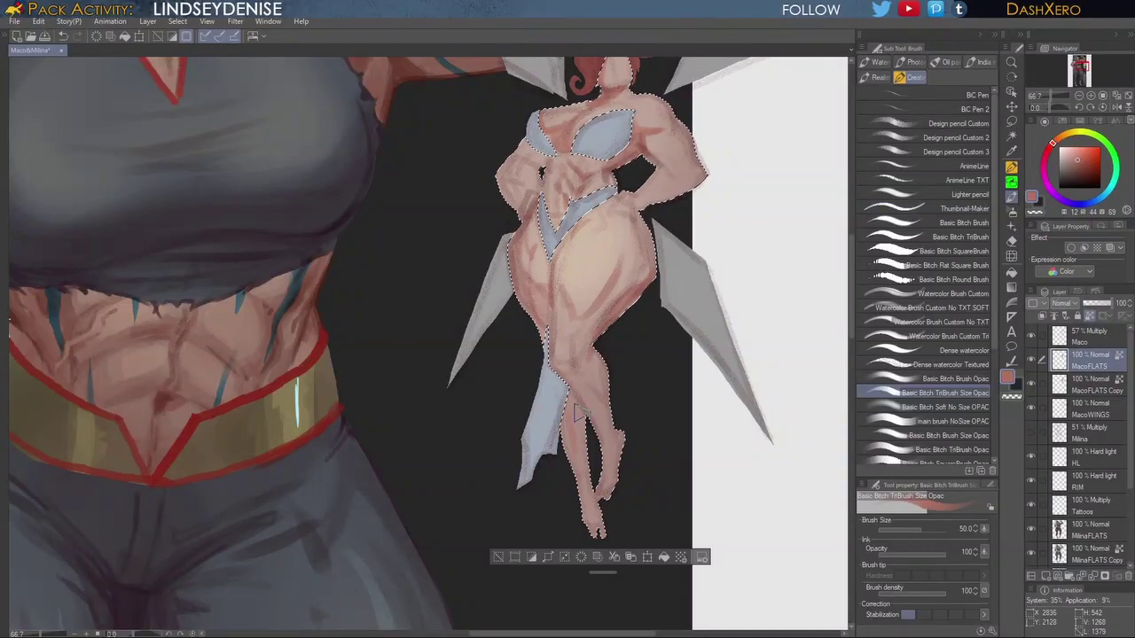
{"action": "left_click", "coordinate": [1079, 163]}
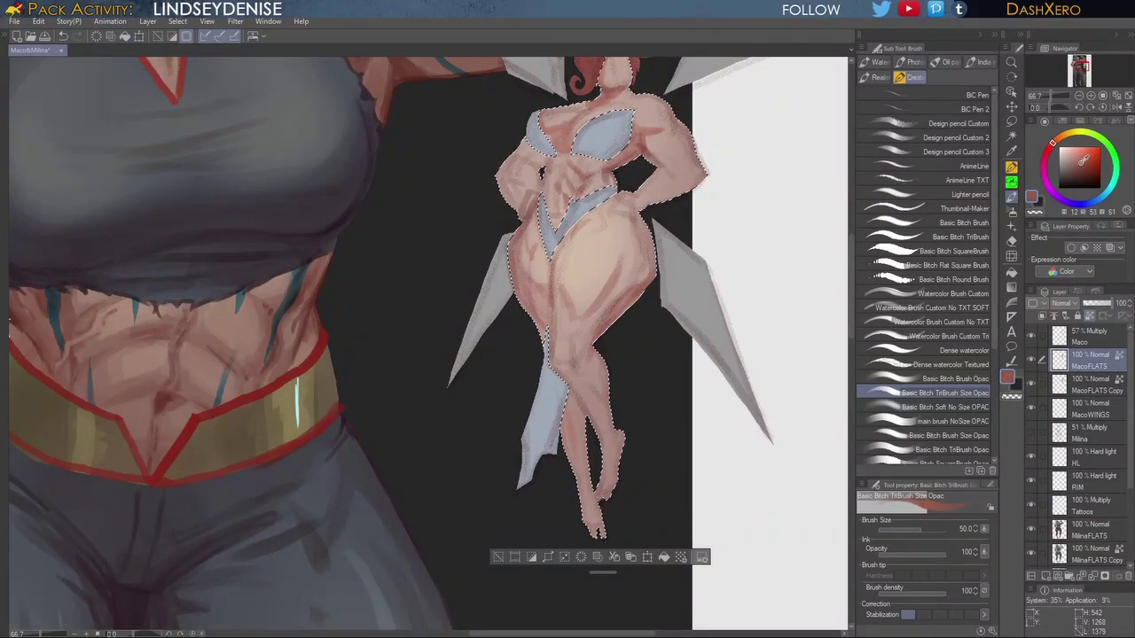
{"action": "left_click_drag", "start_coordinate": [572, 448], "coordinate": [579, 479]}
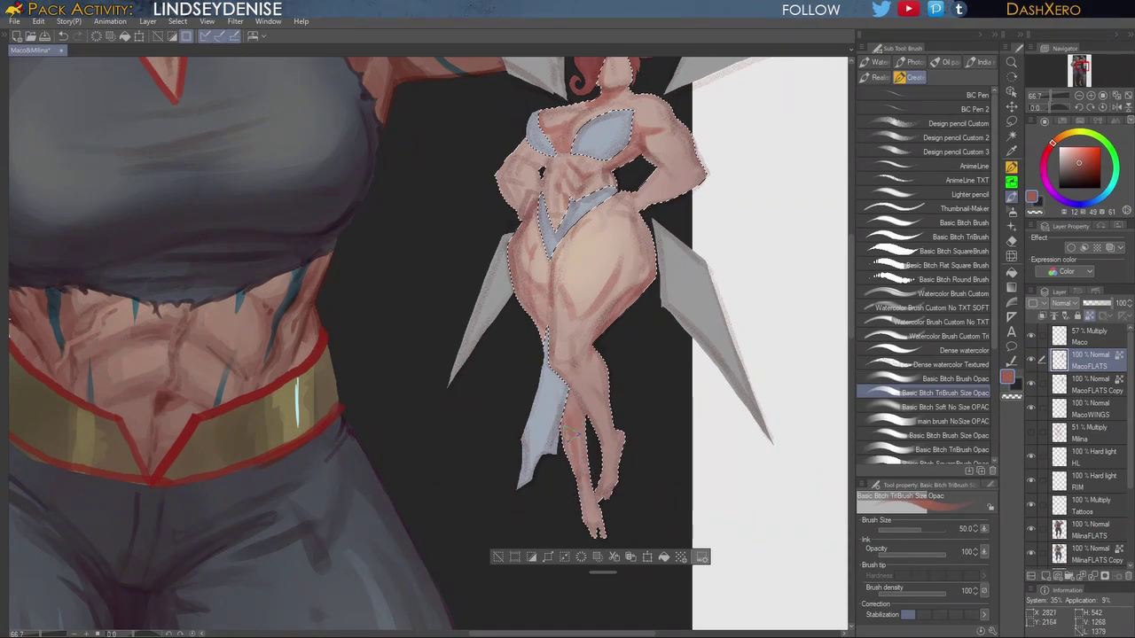
{"action": "left_click_drag", "start_coordinate": [577, 453], "coordinate": [572, 481]}
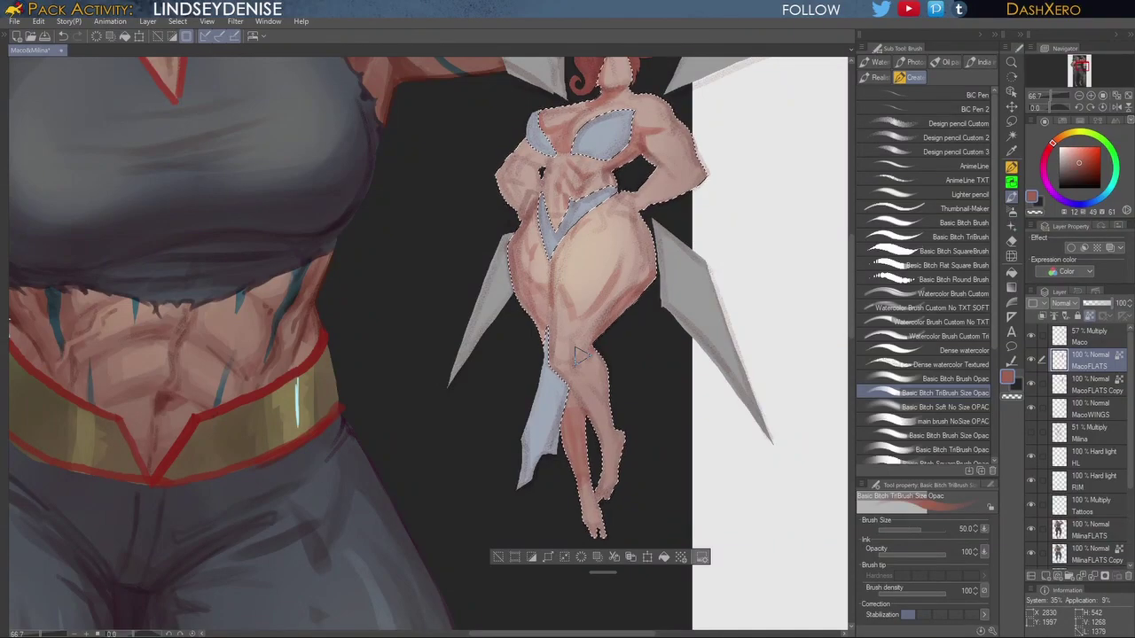
{"action": "left_click_drag", "start_coordinate": [573, 359], "coordinate": [575, 371]}
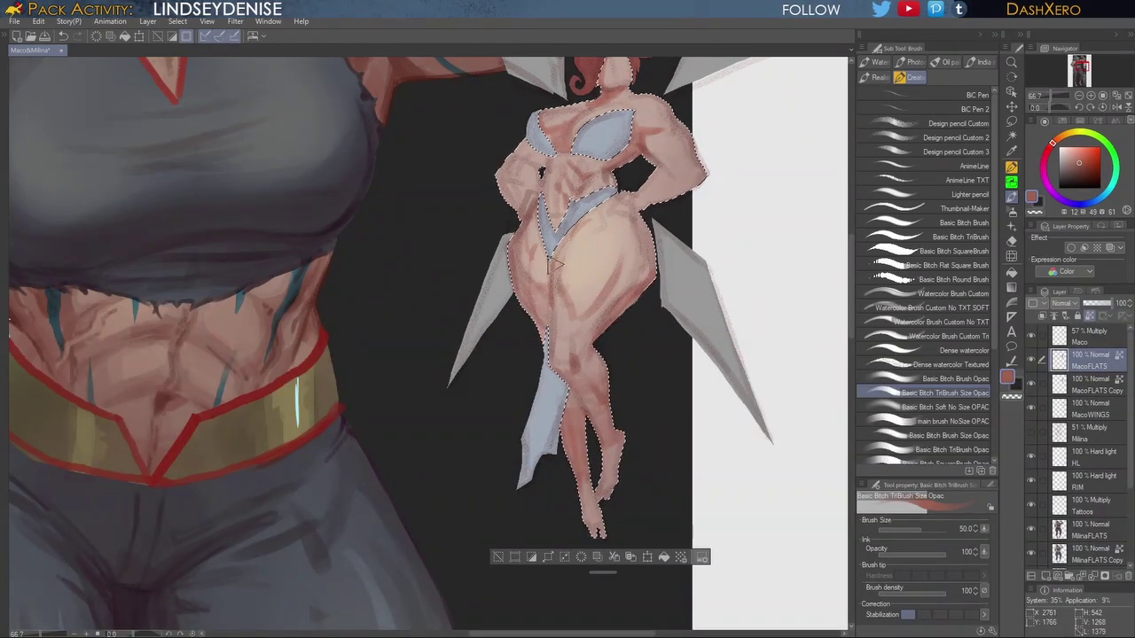
{"action": "left_click_drag", "start_coordinate": [591, 254], "coordinate": [568, 294]}
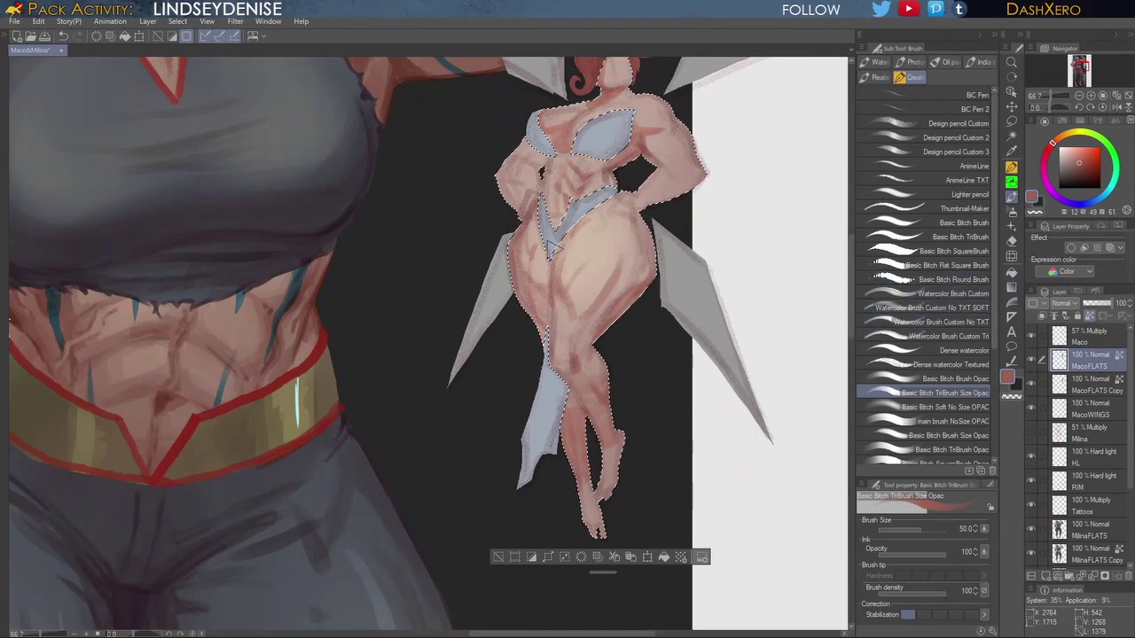
Step: Lay reddish shading over the winged figure's outer hip, thighs and forearm with Basic Bitch Brush Opac at size 120, undoing one stroke
{"action": "left_click", "coordinate": [959, 380]}
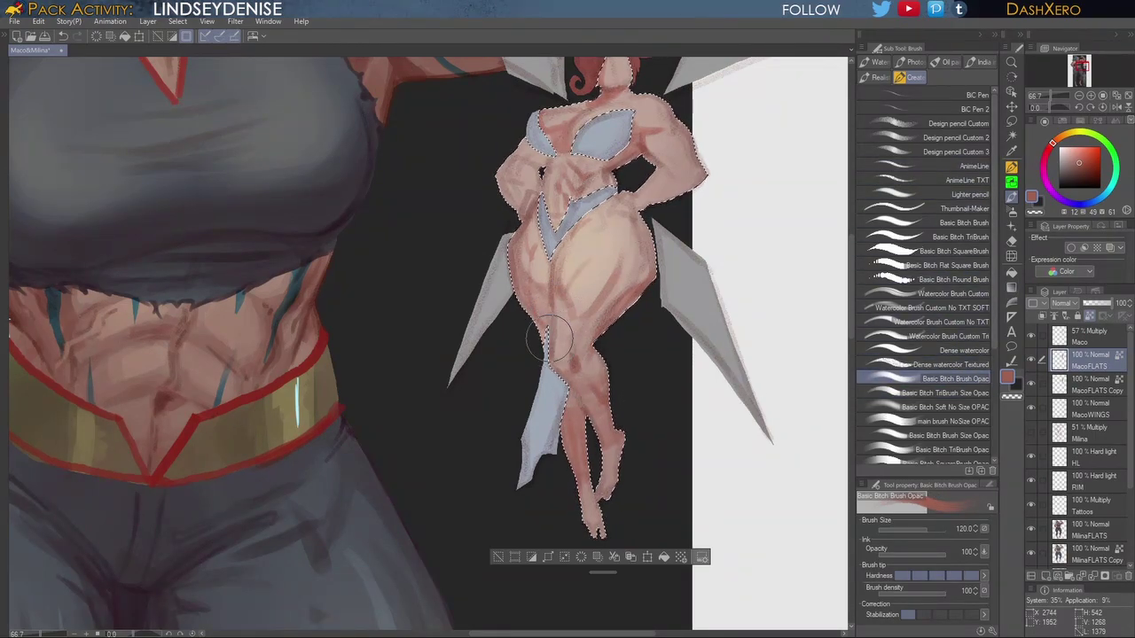
{"action": "left_click_drag", "start_coordinate": [551, 305], "coordinate": [550, 328]}
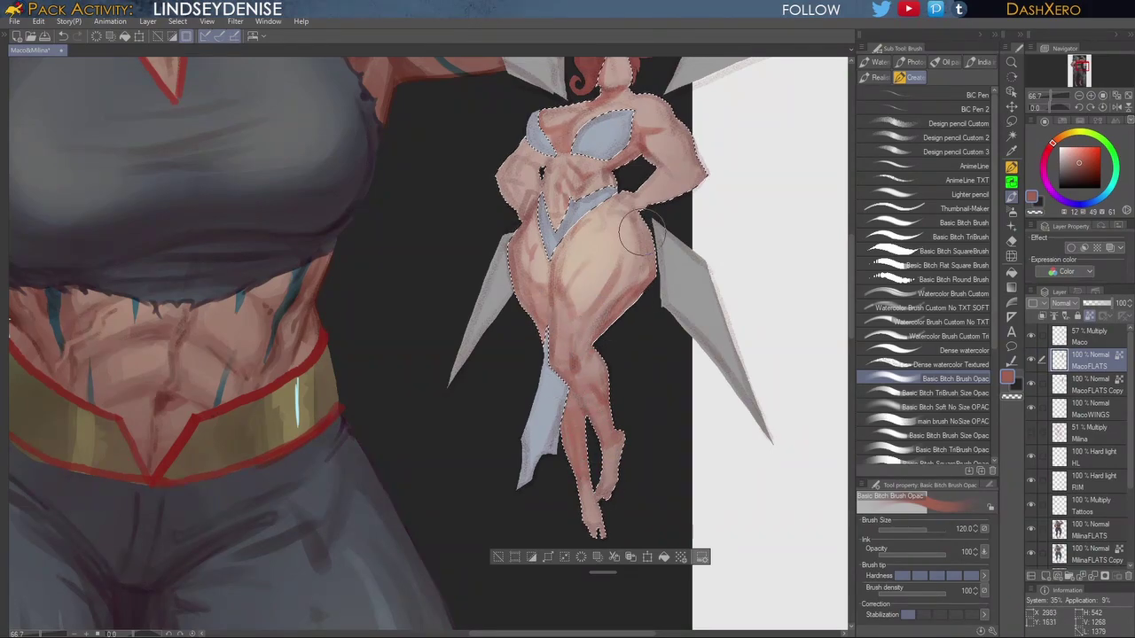
{"action": "left_click_drag", "start_coordinate": [722, 255], "coordinate": [642, 563]}
{"action": "left_click_drag", "start_coordinate": [706, 407], "coordinate": [682, 503]}
{"action": "left_click_drag", "start_coordinate": [718, 466], "coordinate": [711, 379]}
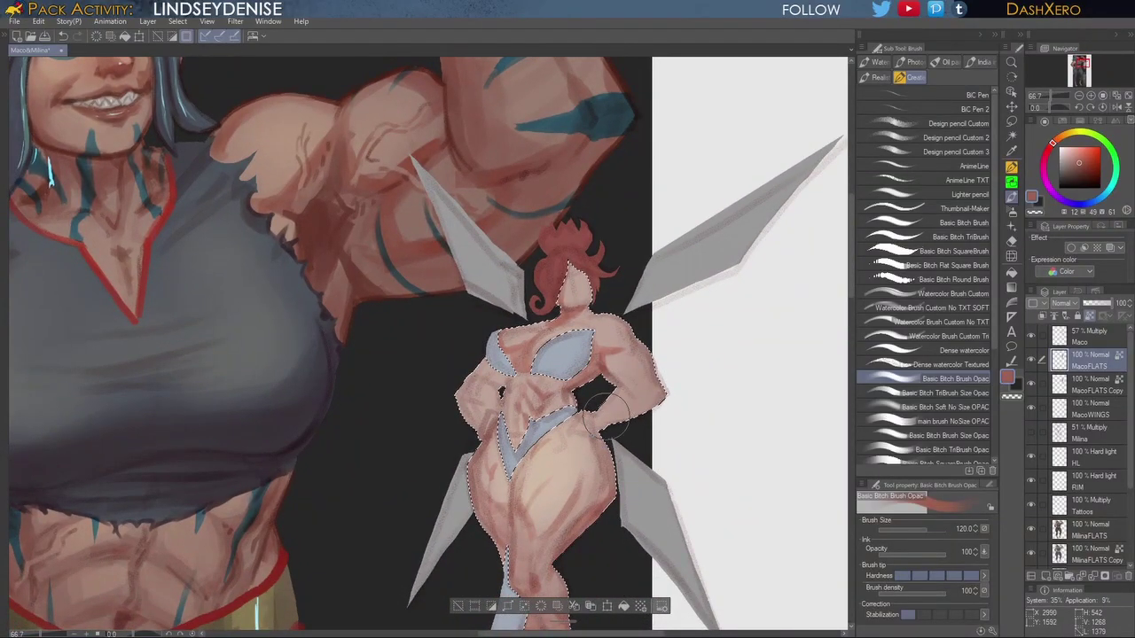
{"action": "key", "text": "ctrl+z"}
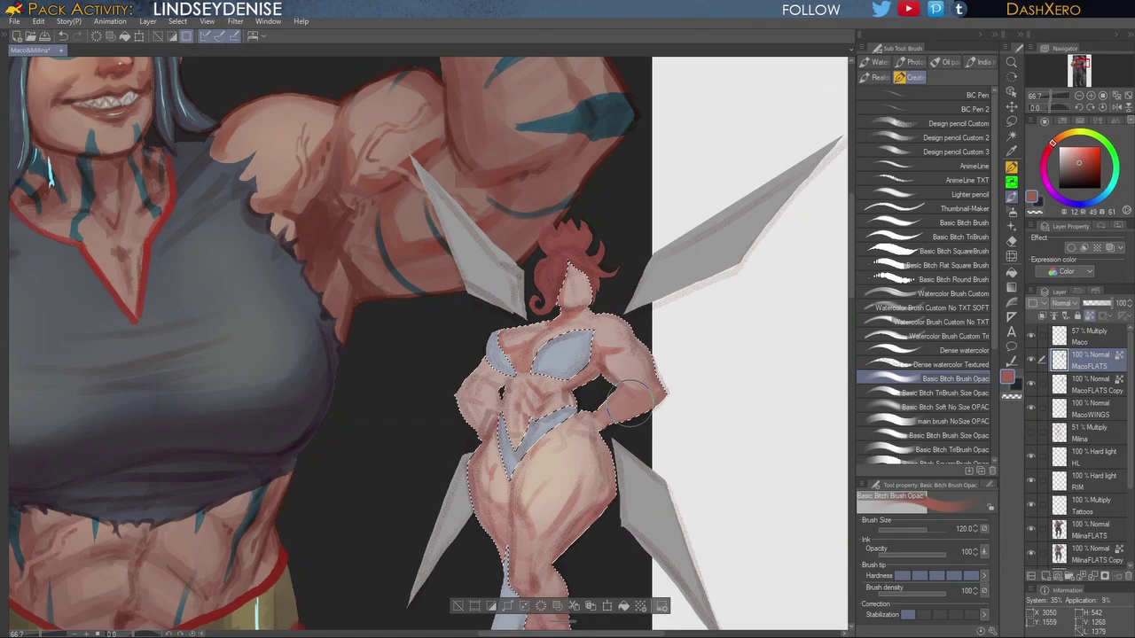
{"action": "left_click_drag", "start_coordinate": [675, 441], "coordinate": [717, 320]}
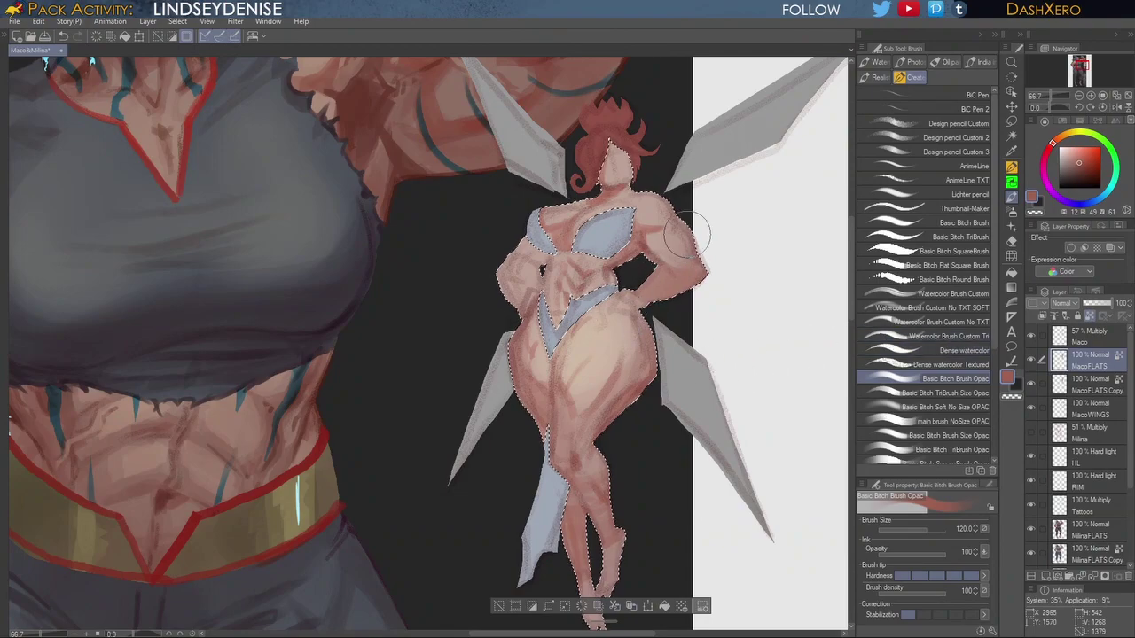
Step: Refine the winged figure's thigh and torso shading with Basic Bitch TriBrush Size Opac, reducing its size to 30 and undoing one stroke
{"action": "left_click", "coordinate": [956, 393]}
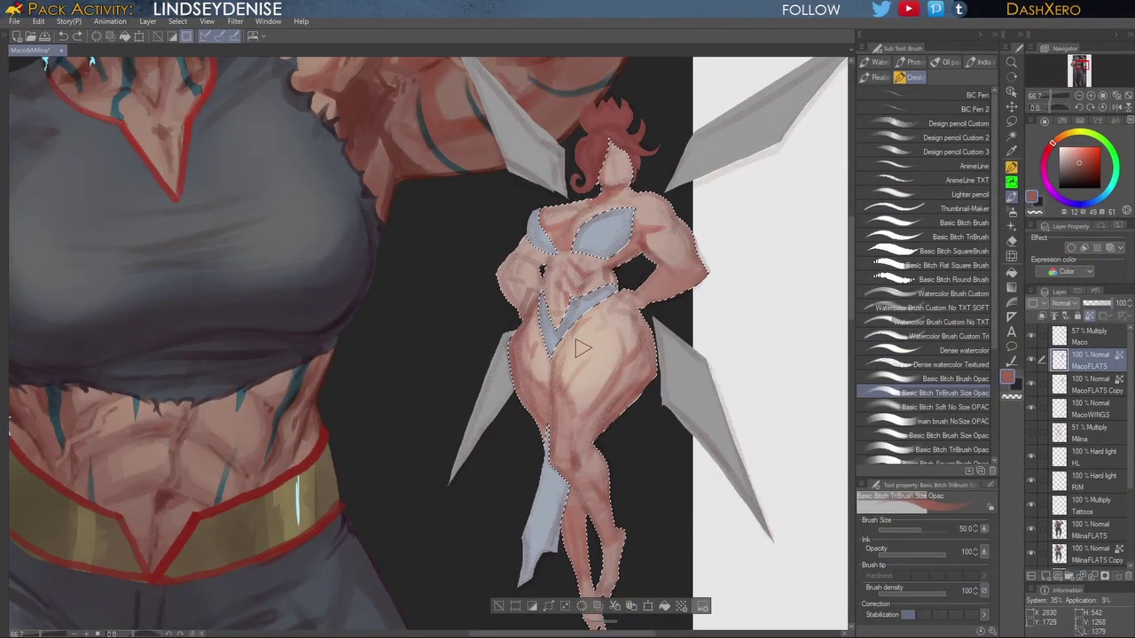
{"action": "left_click_drag", "start_coordinate": [559, 393], "coordinate": [568, 340]}
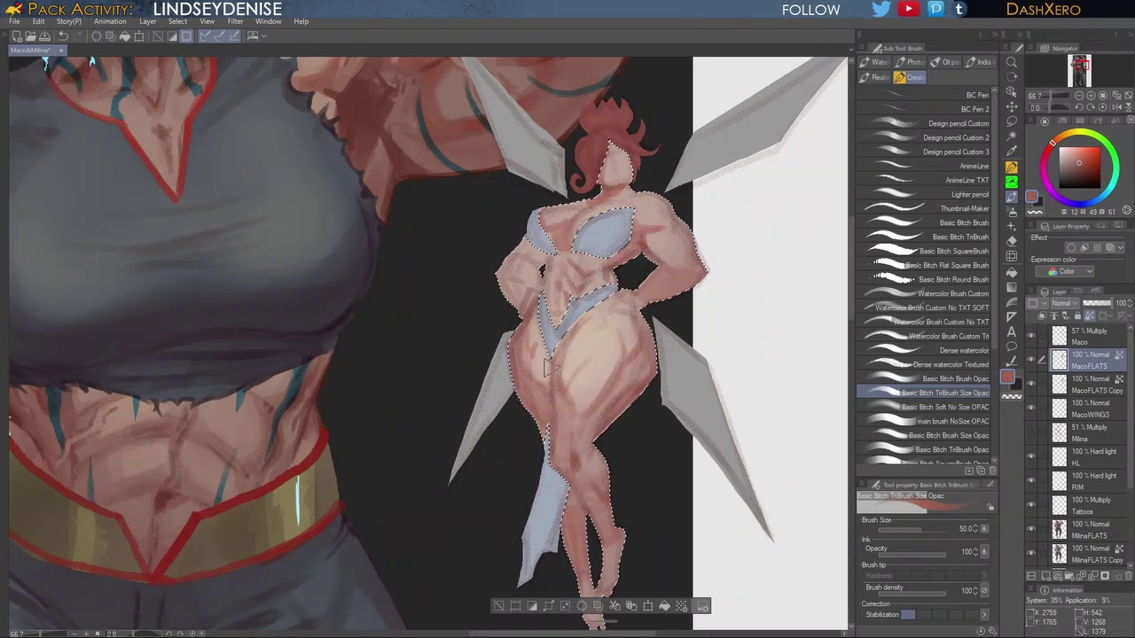
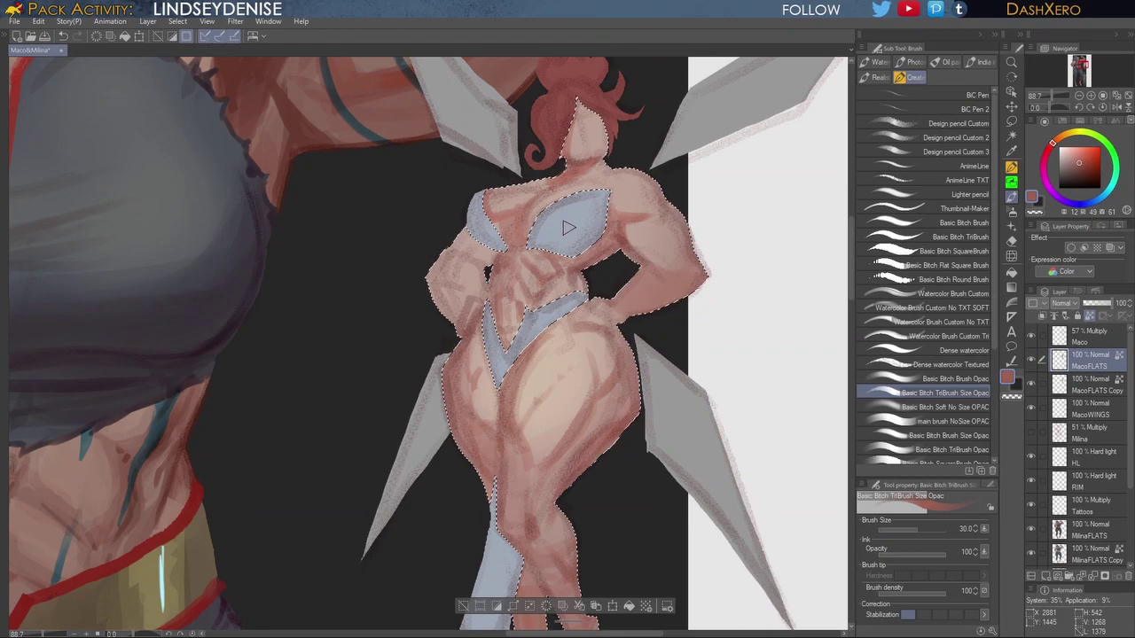
{"action": "key", "text": "ctrl+z"}
{"action": "left_click_drag", "start_coordinate": [528, 250], "coordinate": [543, 252]}
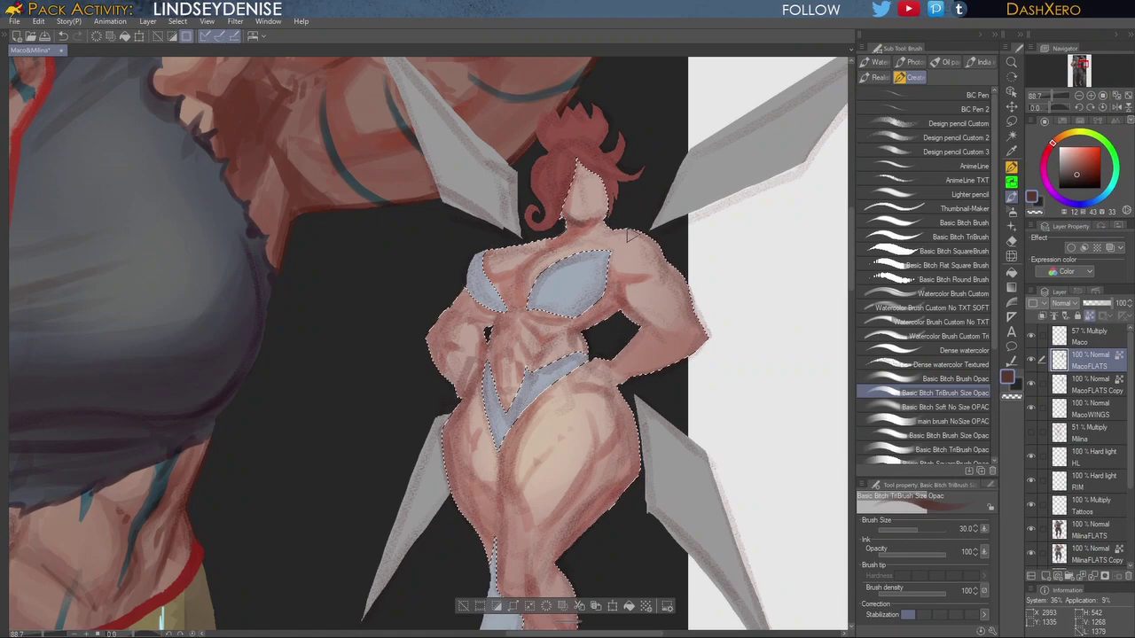
Step: Choose a dark saturated red and shade the base of the winged figure's neck, undoing the previous stroke
{"action": "left_click", "coordinate": [1084, 174]}
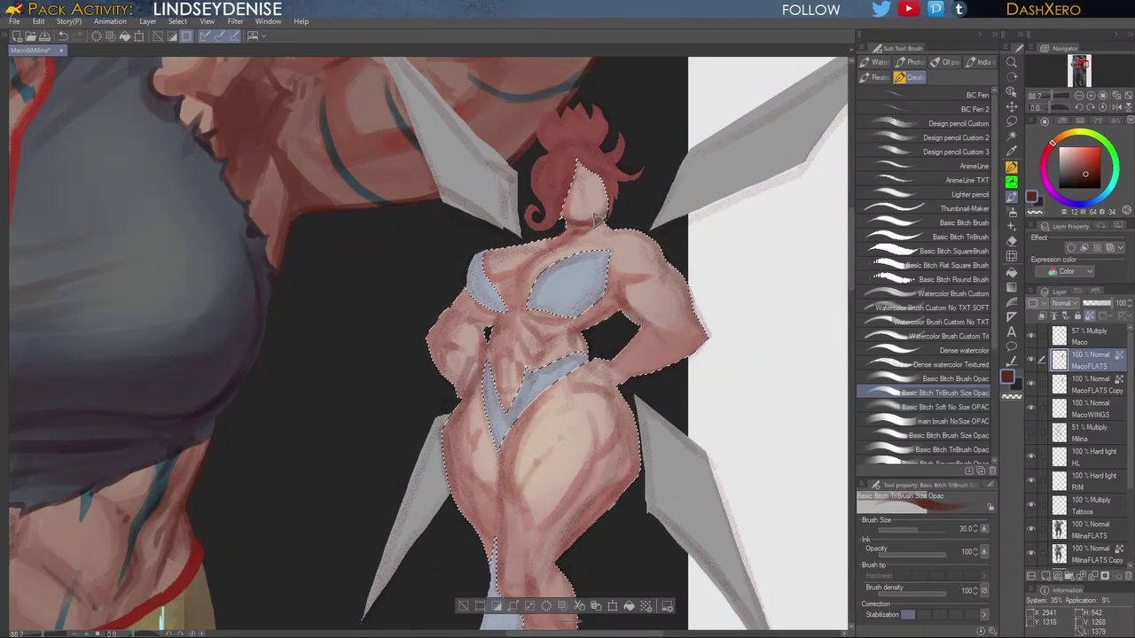
{"action": "key", "text": "ctrl+z"}
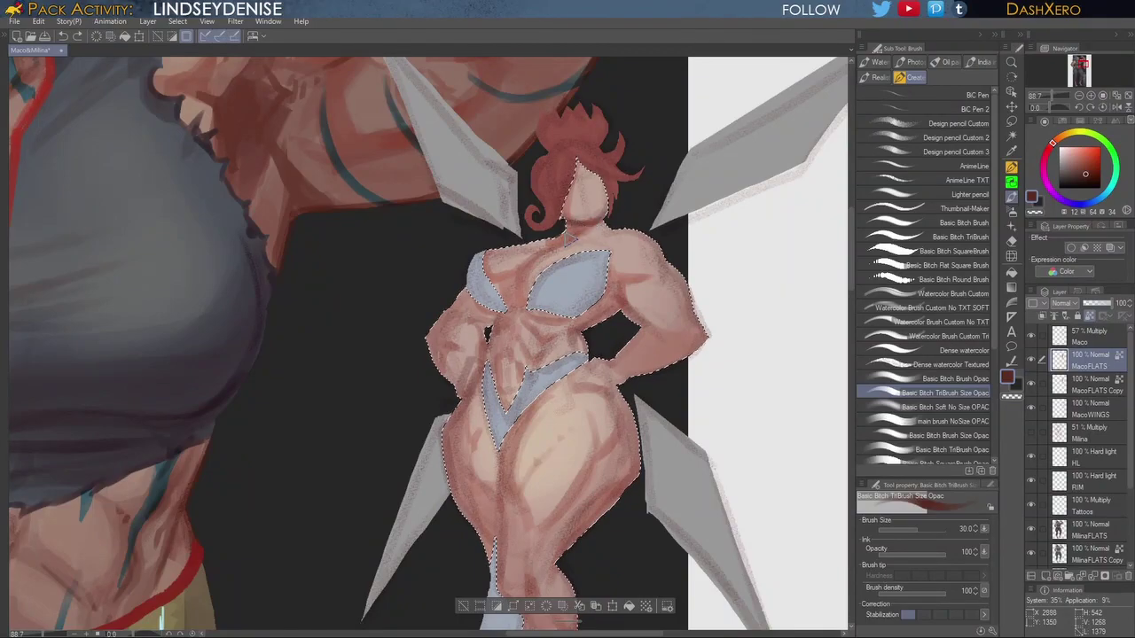
{"action": "left_click_drag", "start_coordinate": [570, 240], "coordinate": [562, 244]}
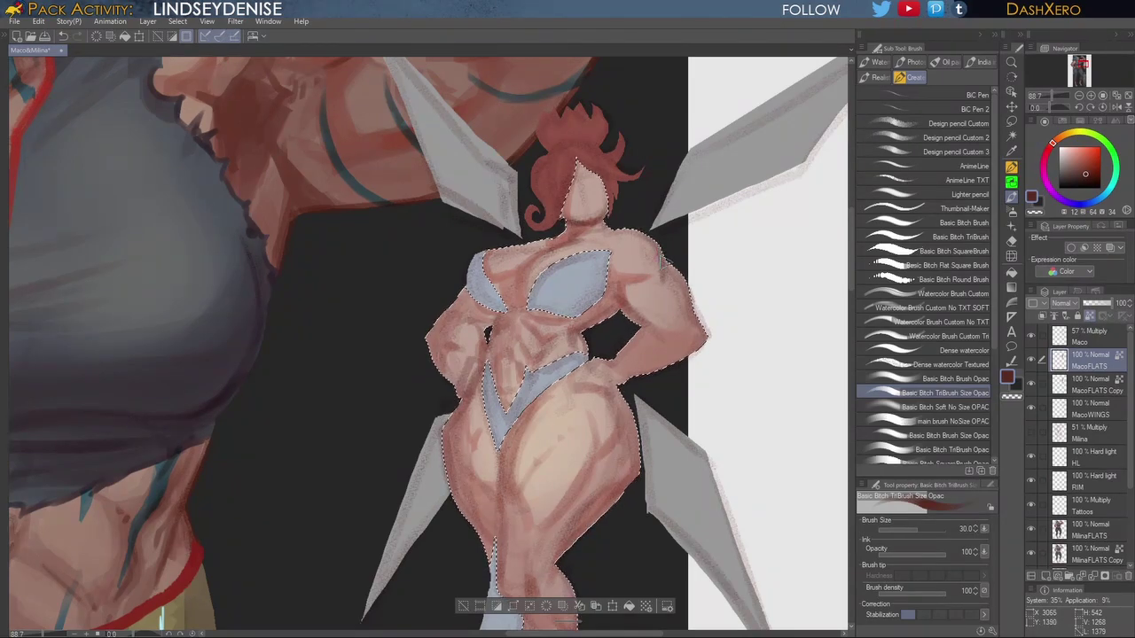
Step: Deepen the winged figure's shoulder and arm shading with a richer dark red, and hide the Maco layer
{"action": "left_click", "coordinate": [1088, 171]}
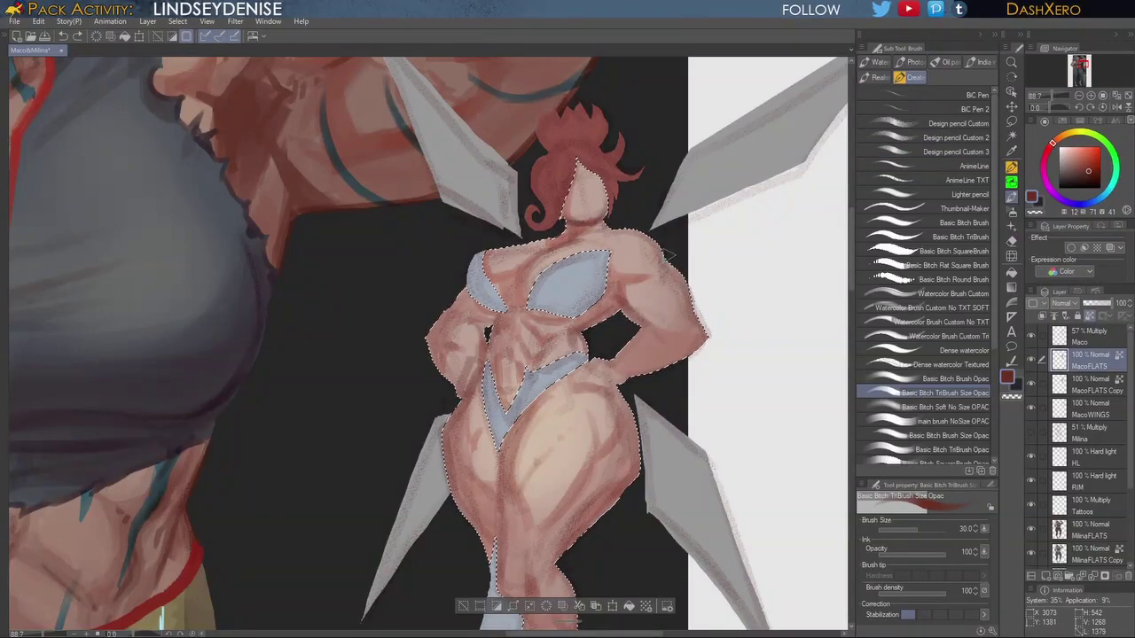
{"action": "left_click_drag", "start_coordinate": [667, 253], "coordinate": [662, 265]}
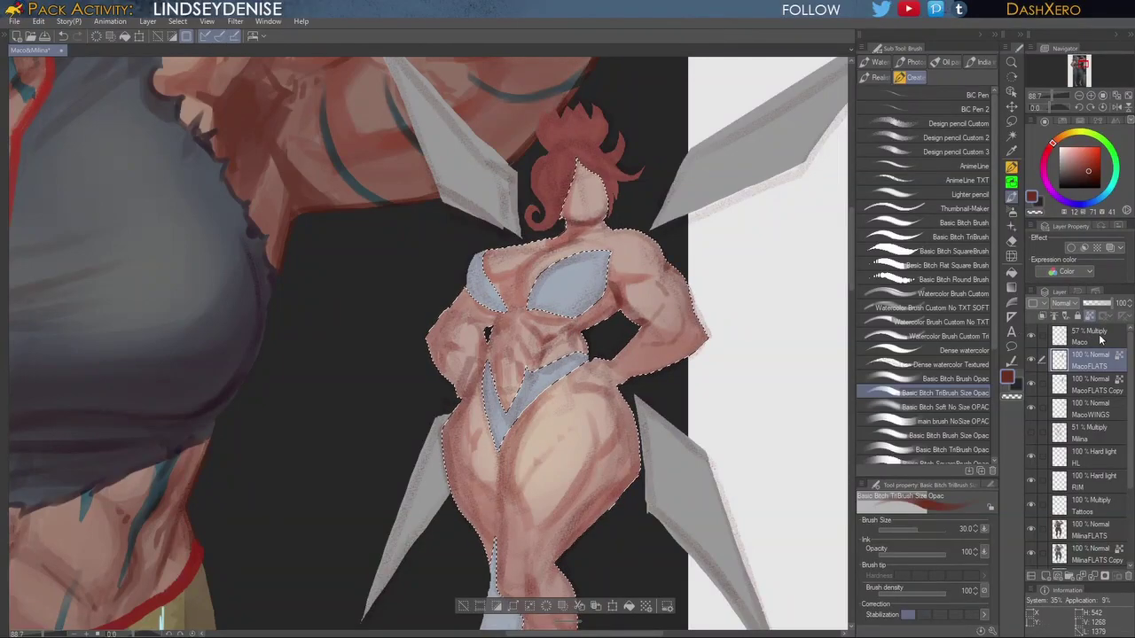
{"action": "left_click", "coordinate": [1030, 338]}
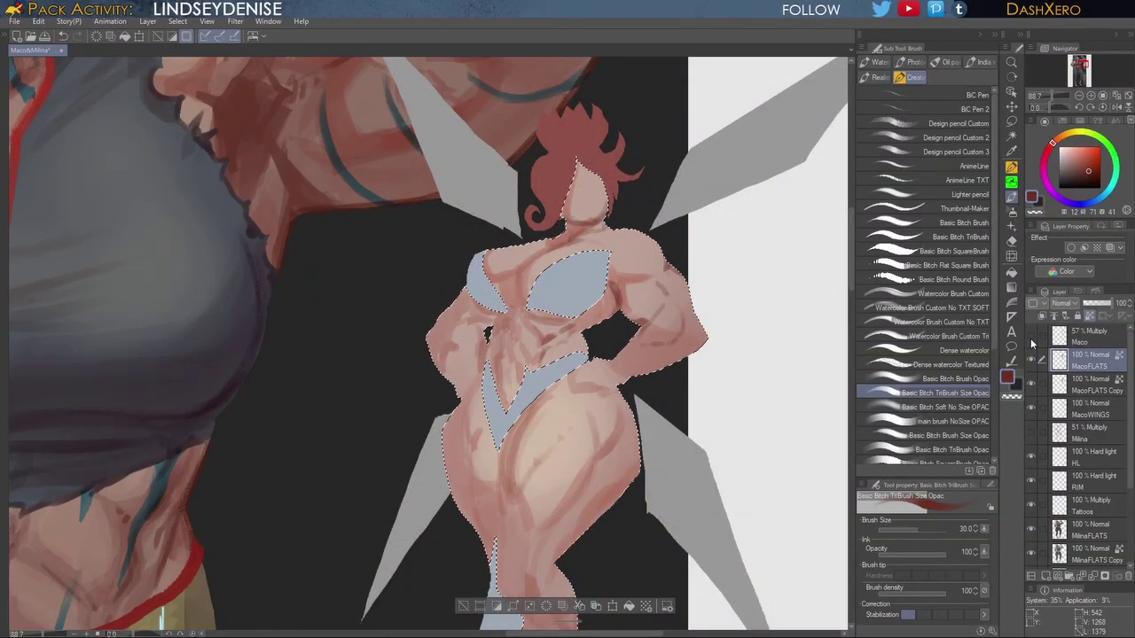
{"action": "left_click_drag", "start_coordinate": [517, 338], "coordinate": [604, 257]}
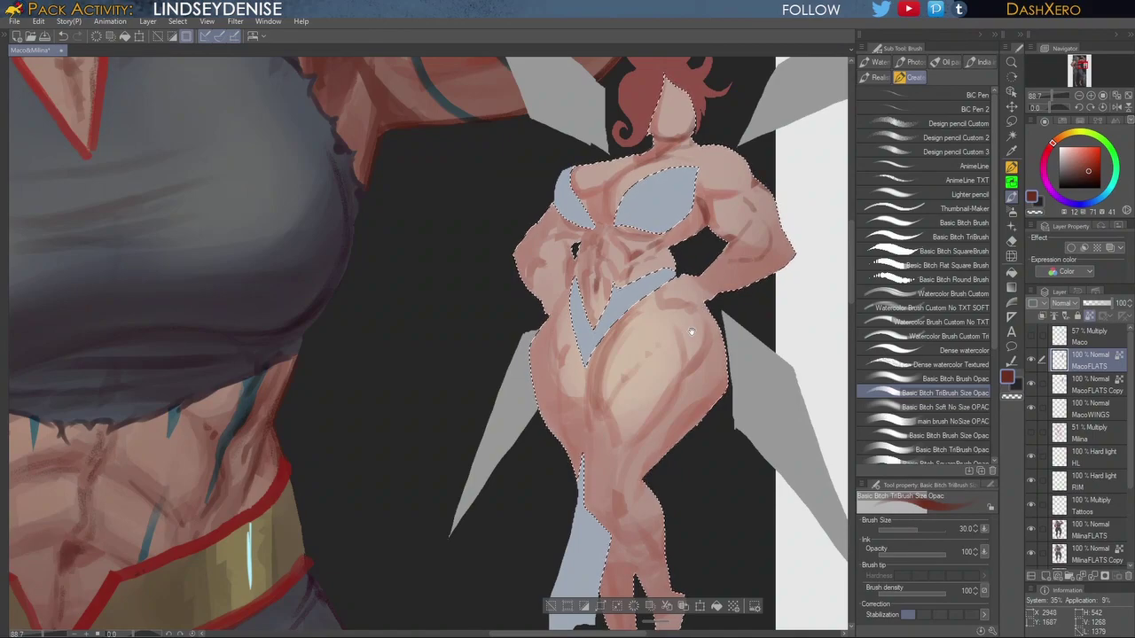
Step: Choose a brighter red and deepen the winged figure's abdominal muscle shading with Basic Bitch TriBrush Size Opac at size 30
{"action": "left_click_drag", "start_coordinate": [689, 332], "coordinate": [682, 332]}
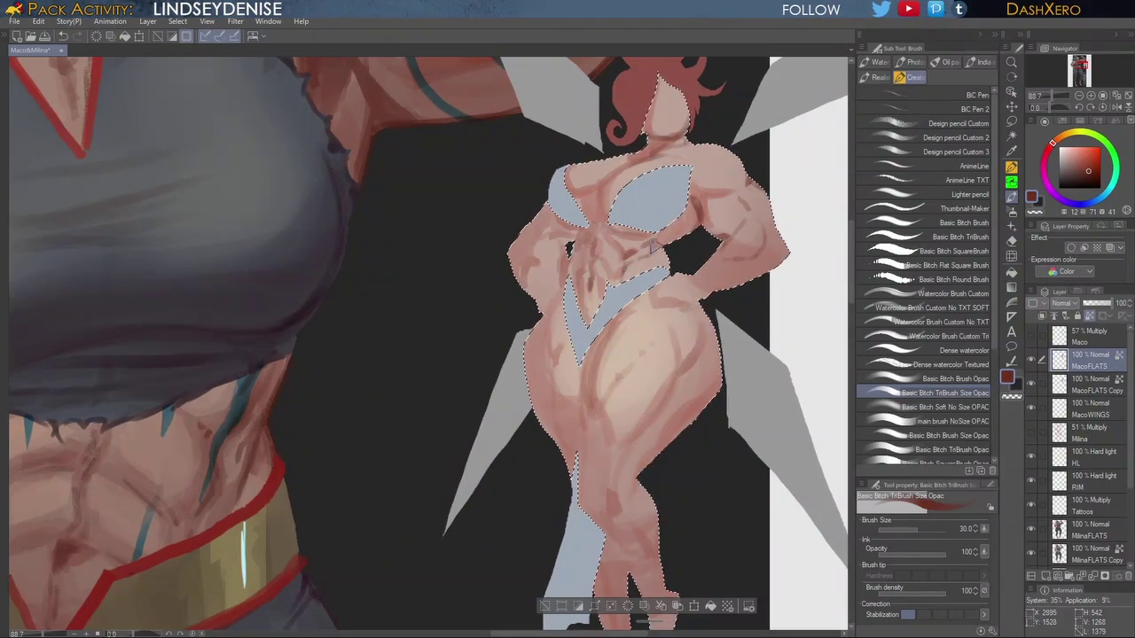
{"action": "left_click", "coordinate": [1087, 166]}
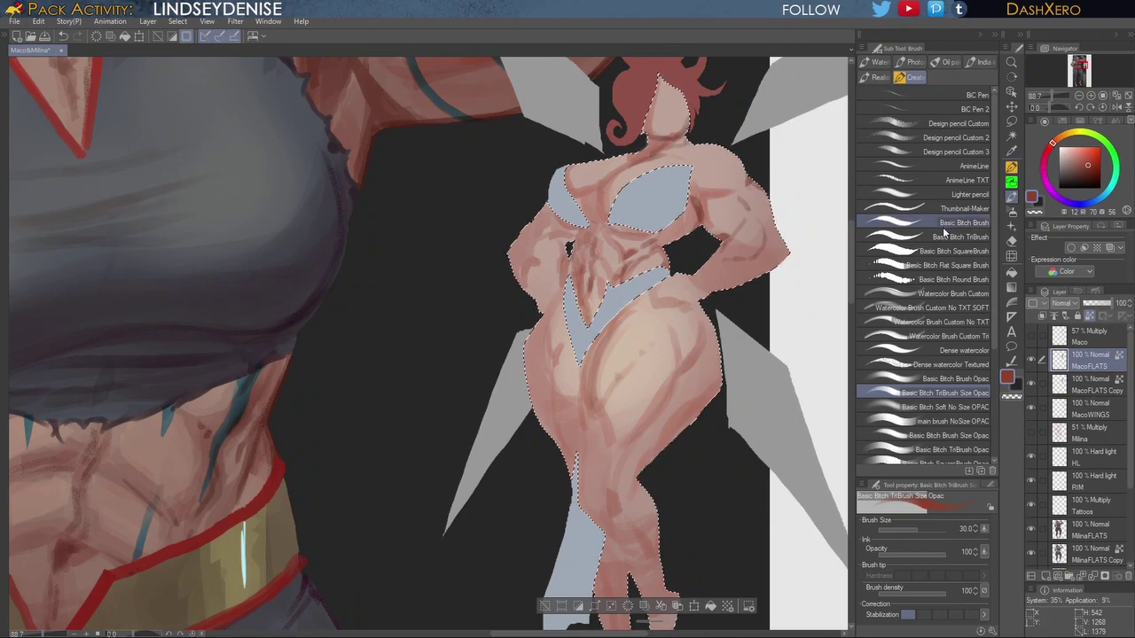
{"action": "left_click", "coordinate": [918, 293]}
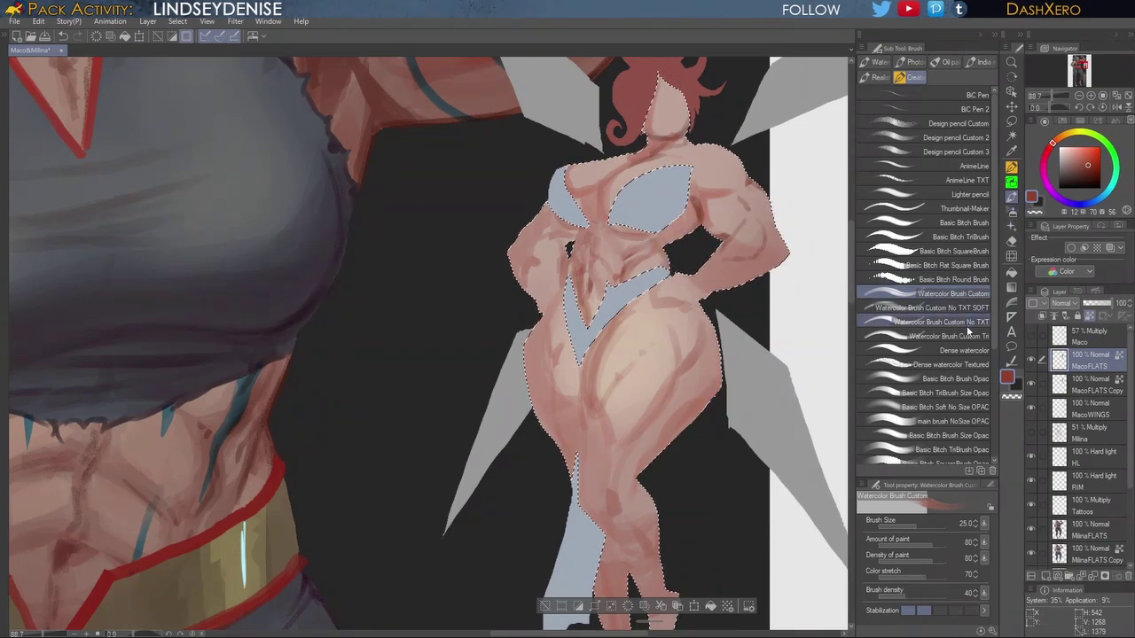
{"action": "left_click", "coordinate": [962, 393]}
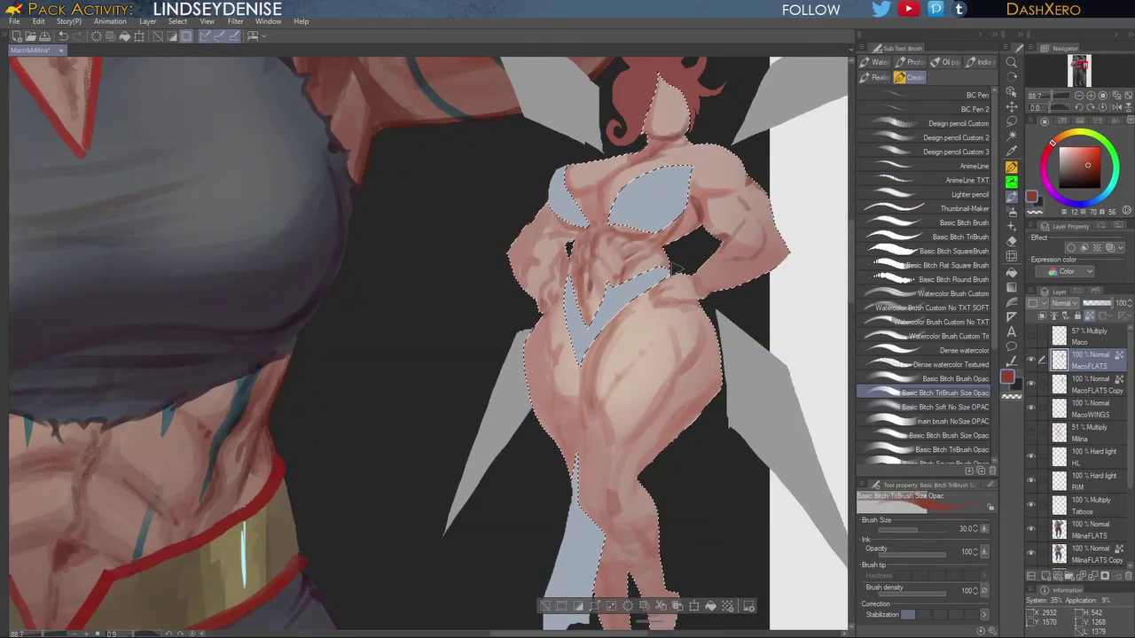
{"action": "left_click_drag", "start_coordinate": [696, 364], "coordinate": [680, 311]}
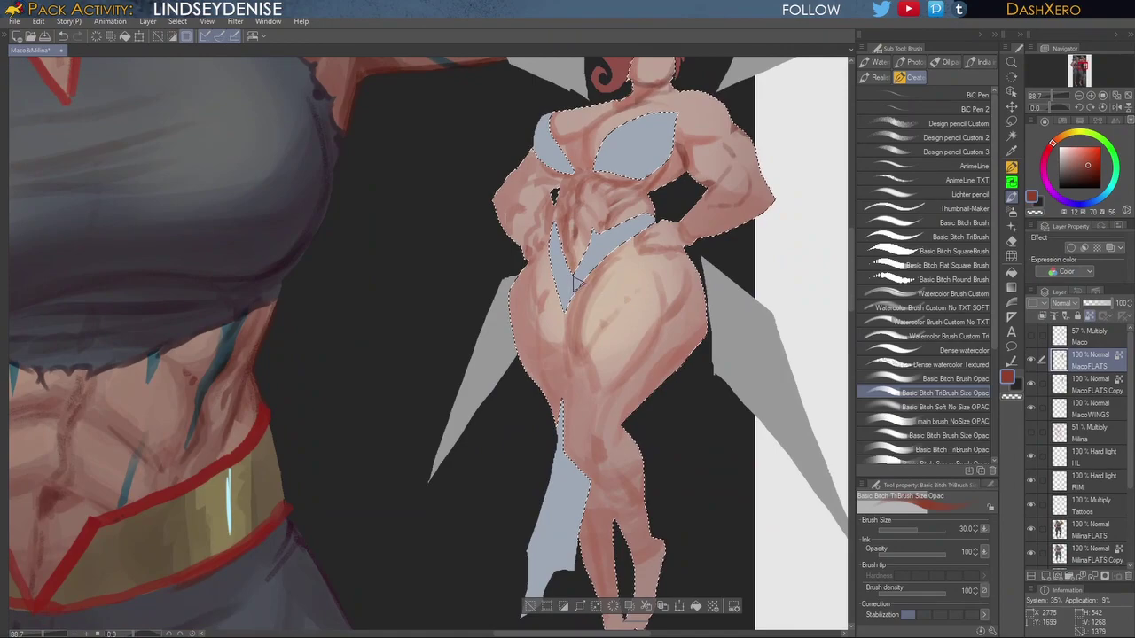
{"action": "left_click_drag", "start_coordinate": [562, 409], "coordinate": [569, 459]}
{"action": "left_click_drag", "start_coordinate": [709, 452], "coordinate": [699, 382]}
{"action": "left_click_drag", "start_coordinate": [697, 292], "coordinate": [702, 429]}
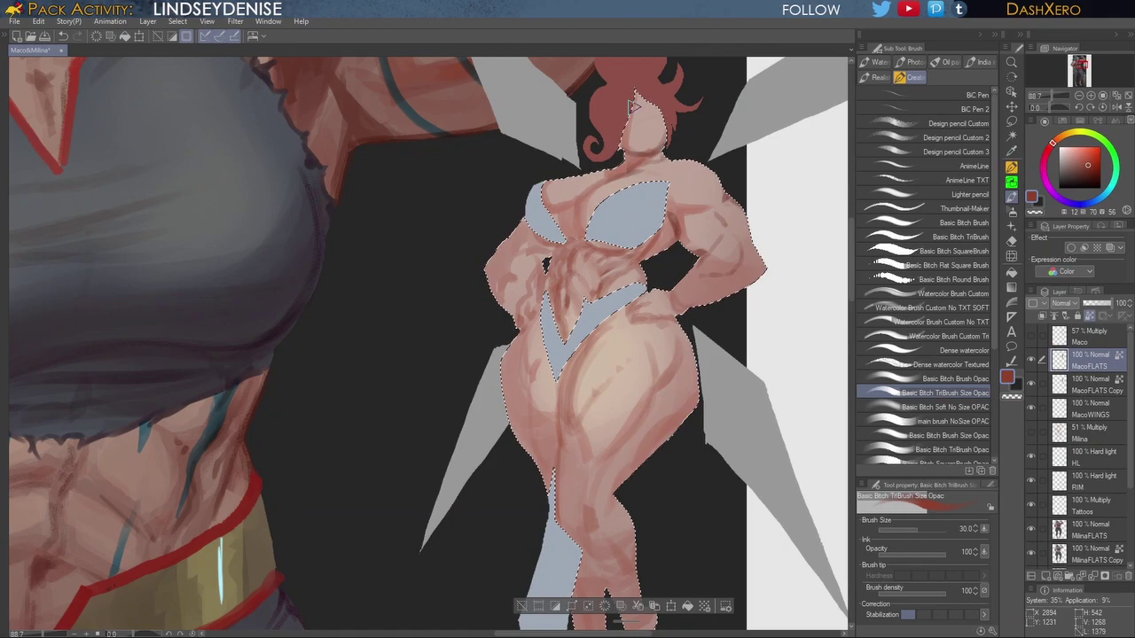
Step: Show the Maco sketch layer and paint the winged figure's facial features at brush size 20, undoing one stroke
{"action": "left_click", "coordinate": [1031, 361]}
{"action": "left_click", "coordinate": [1031, 361]}
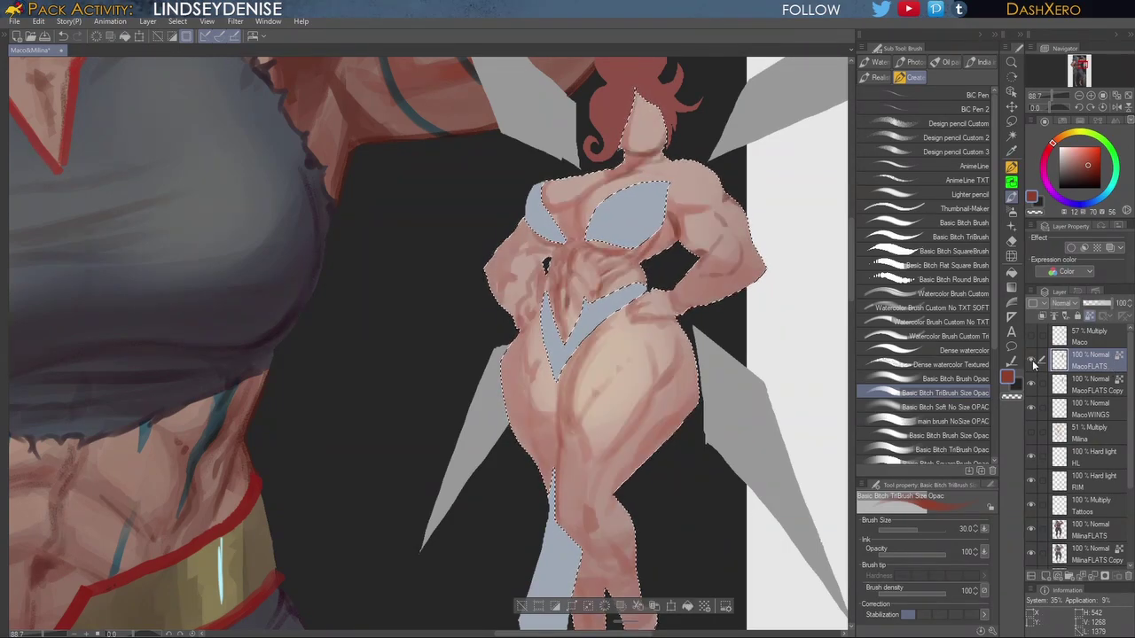
{"action": "left_click", "coordinate": [1031, 337]}
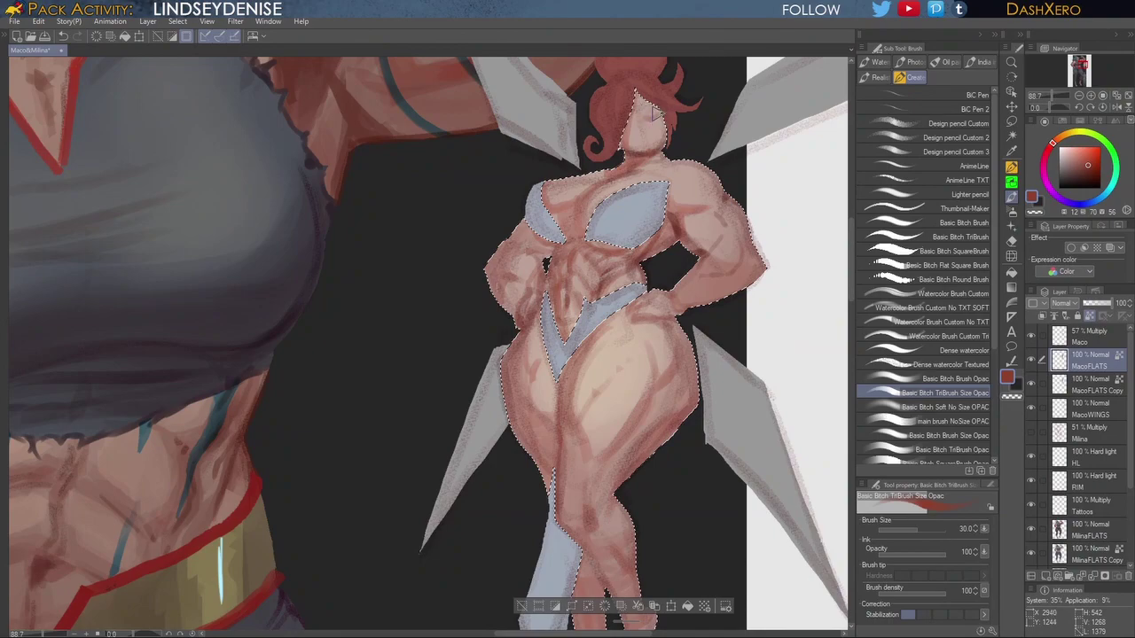
{"action": "key", "text": "ctrl+z"}
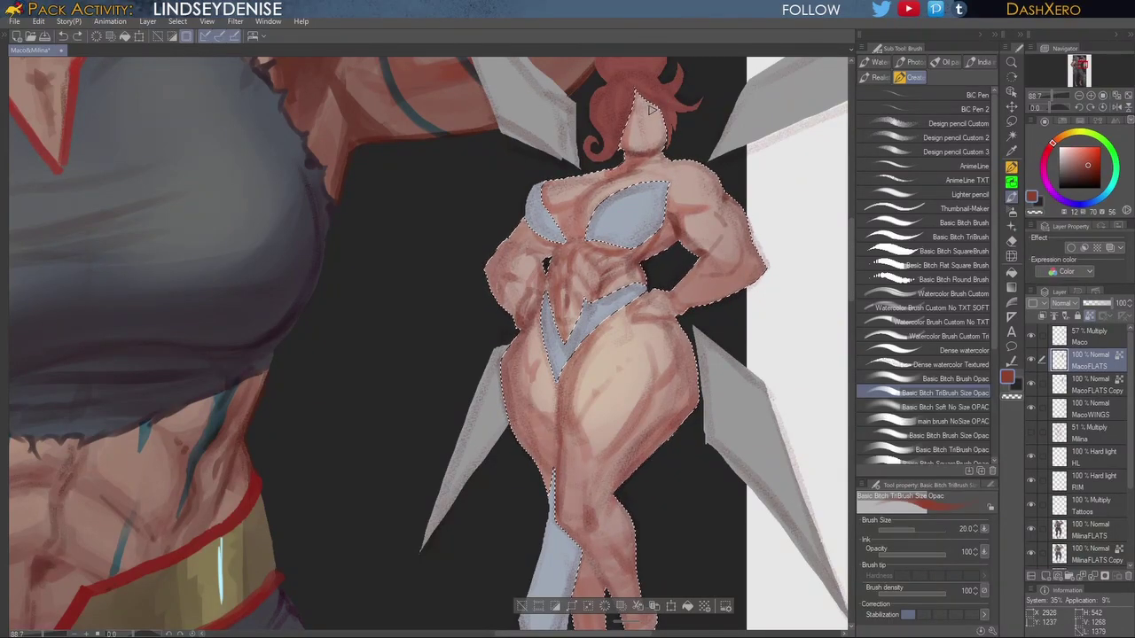
{"action": "left_click_drag", "start_coordinate": [642, 117], "coordinate": [655, 109]}
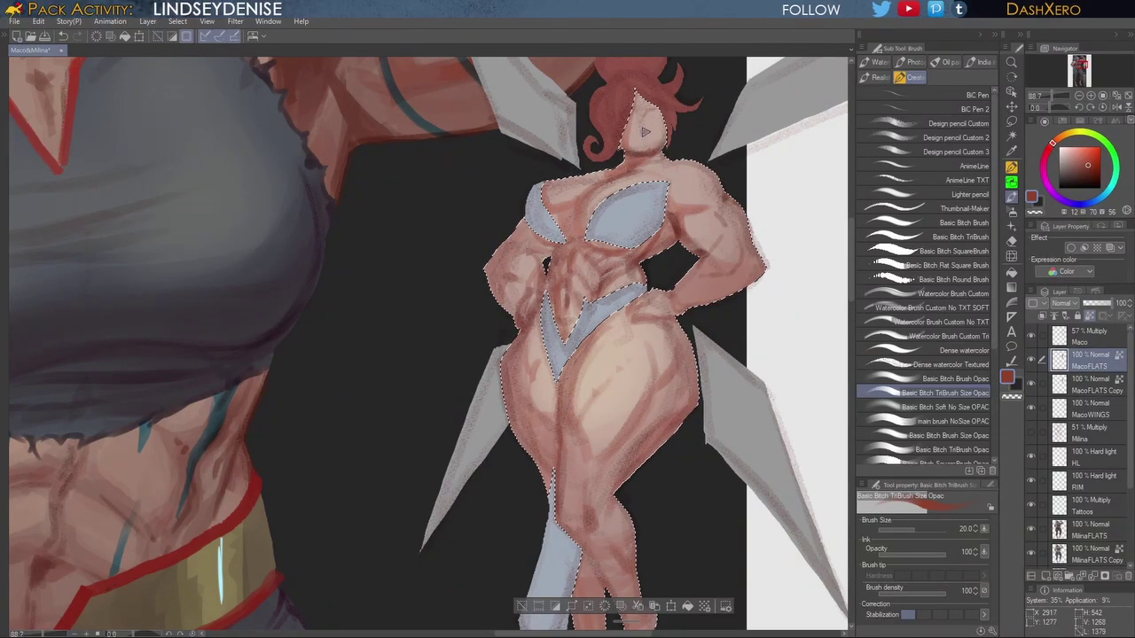
{"action": "scroll", "coordinate": [694, 177], "scroll_direction": "up", "scroll_amount": 2}
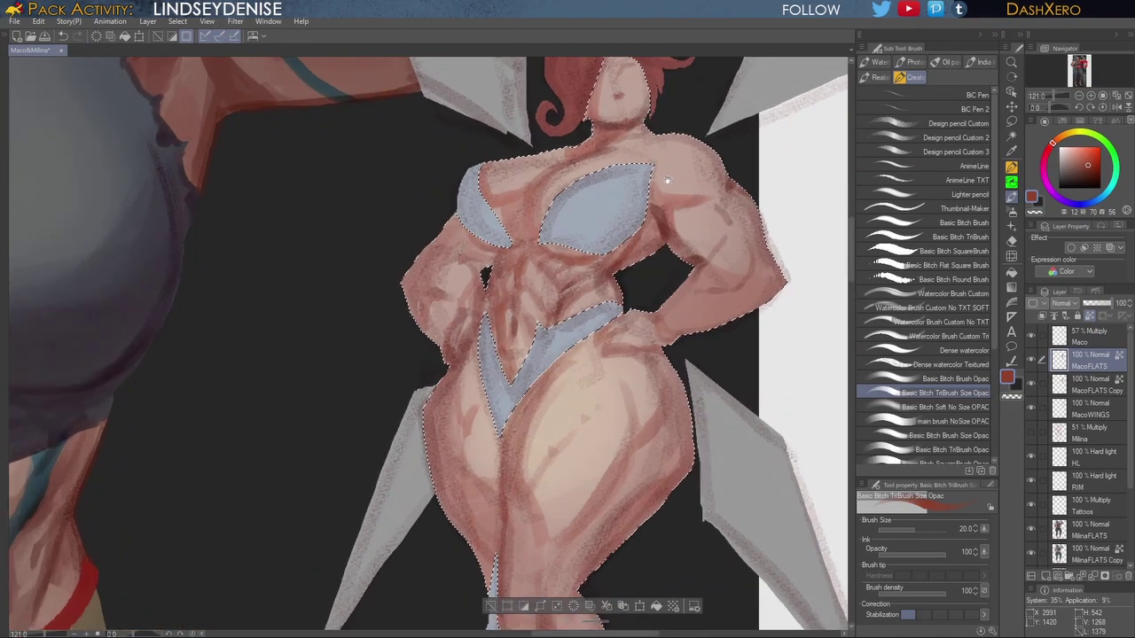
{"action": "left_click_drag", "start_coordinate": [695, 177], "coordinate": [703, 288]}
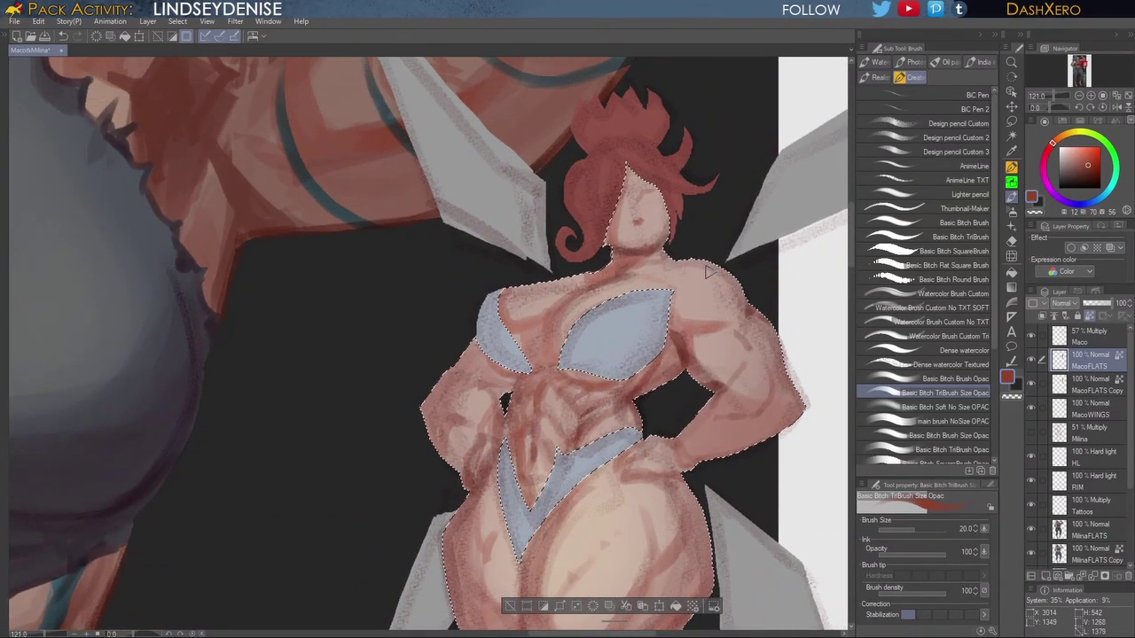
{"action": "left_click_drag", "start_coordinate": [690, 235], "coordinate": [682, 284]}
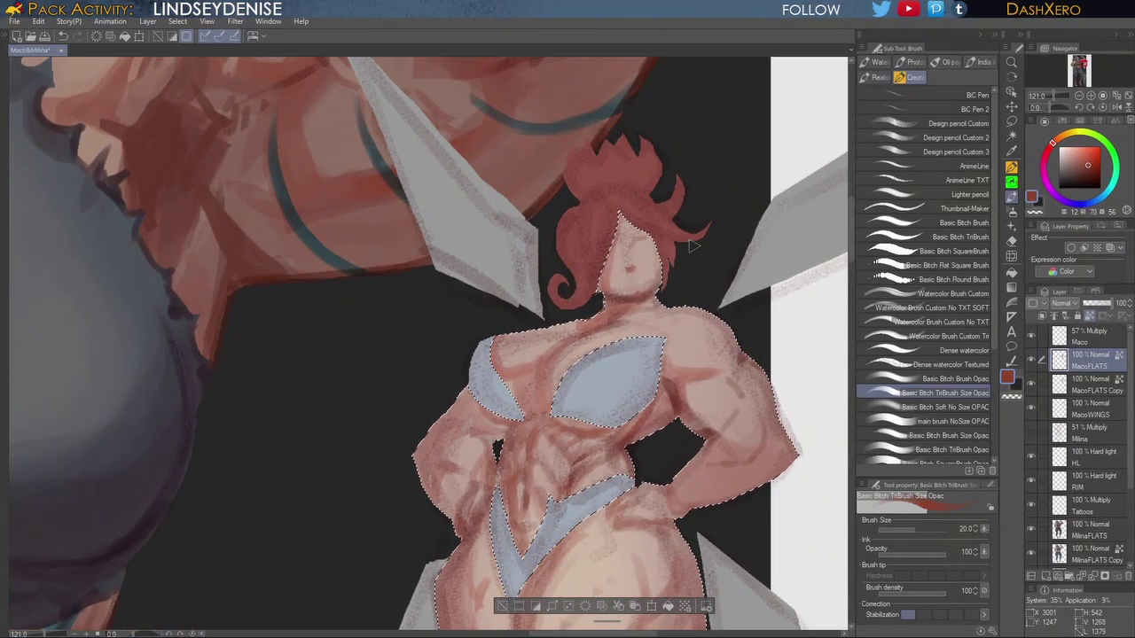
{"action": "left_click_drag", "start_coordinate": [712, 320], "coordinate": [684, 340]}
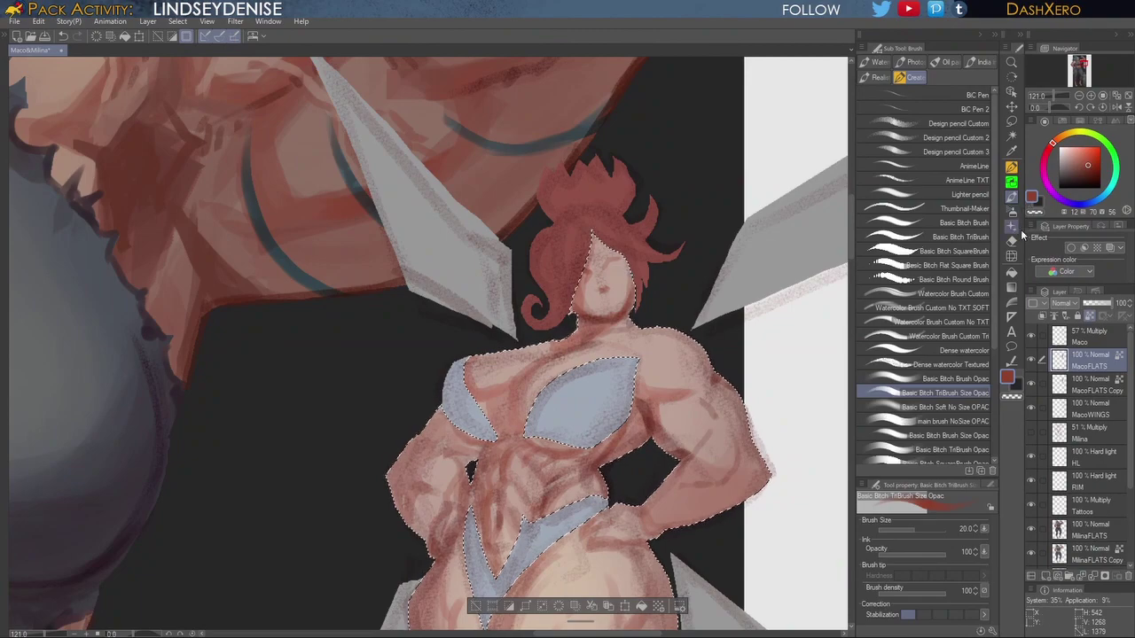
Step: Nudge the winged figure's mouth and chin shading into place with Liquify, reducing its brush size to 50
{"action": "left_click", "coordinate": [1011, 256]}
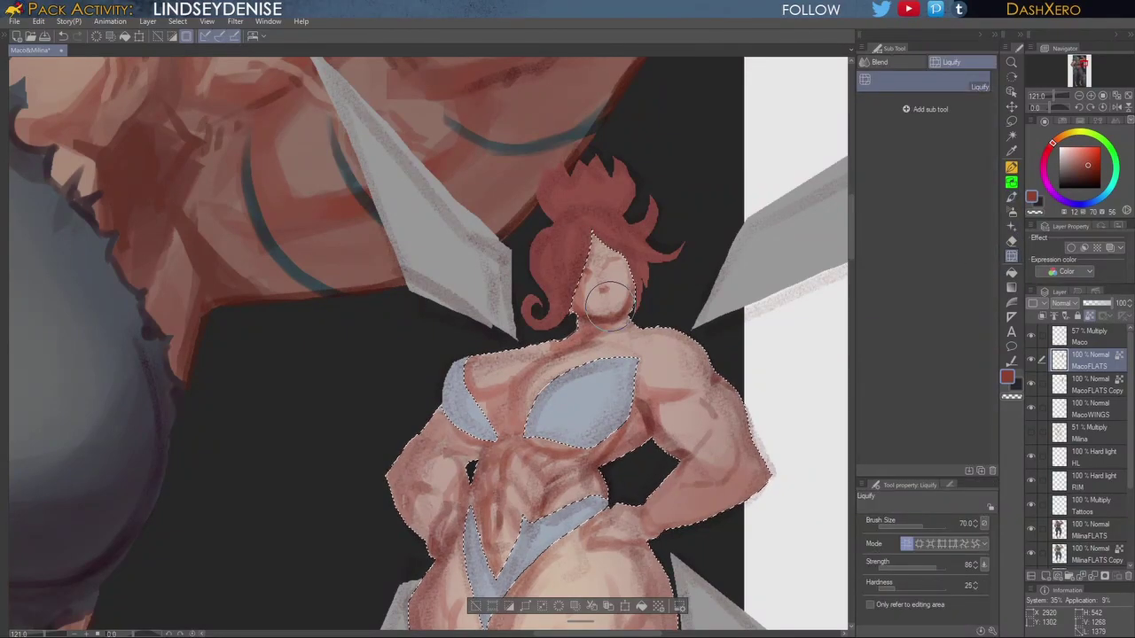
{"action": "left_click_drag", "start_coordinate": [611, 307], "coordinate": [606, 316]}
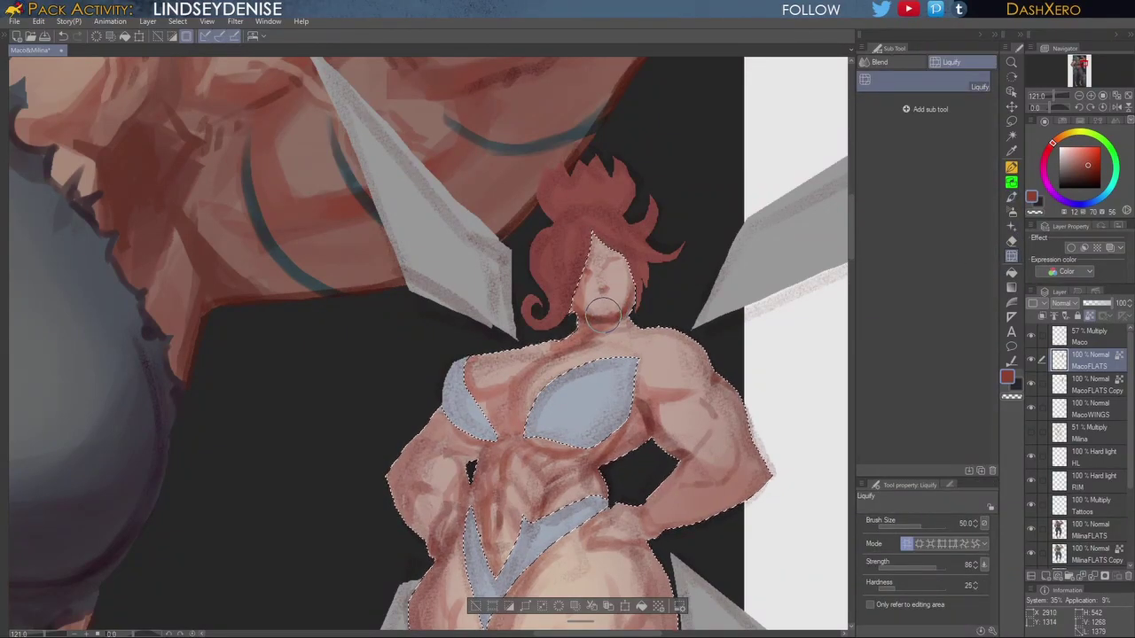
{"action": "left_click_drag", "start_coordinate": [615, 316], "coordinate": [626, 300]}
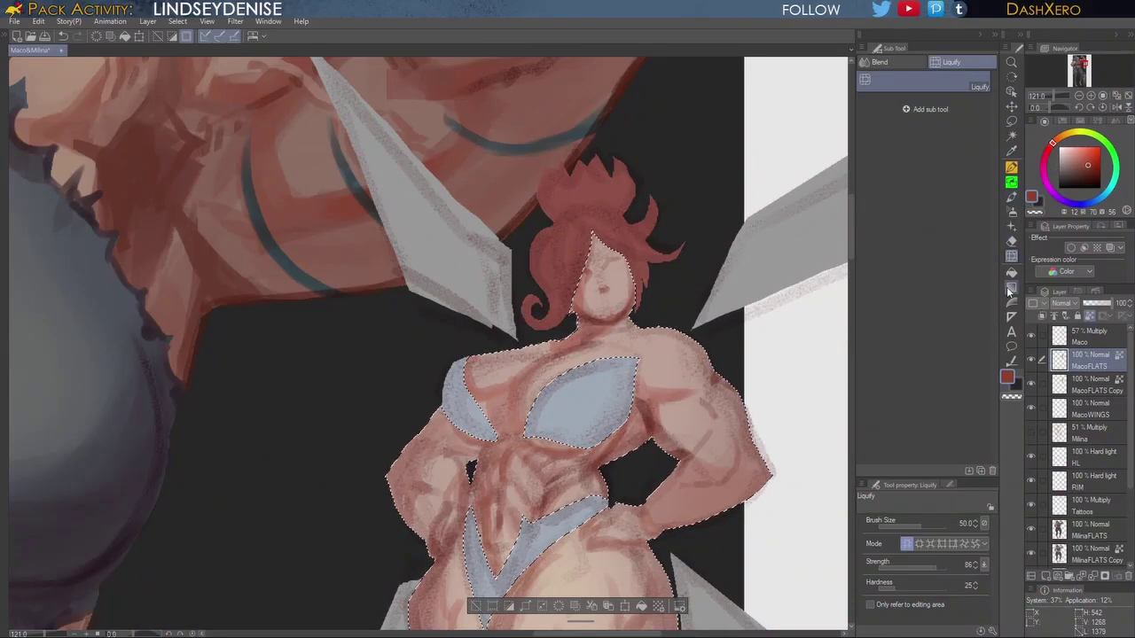
Step: Softly shade the winged figure's face with a sampled reddish skin tone, using Basic Bitch Soft No Size OPAC at size 50
{"action": "left_click", "coordinate": [1012, 196]}
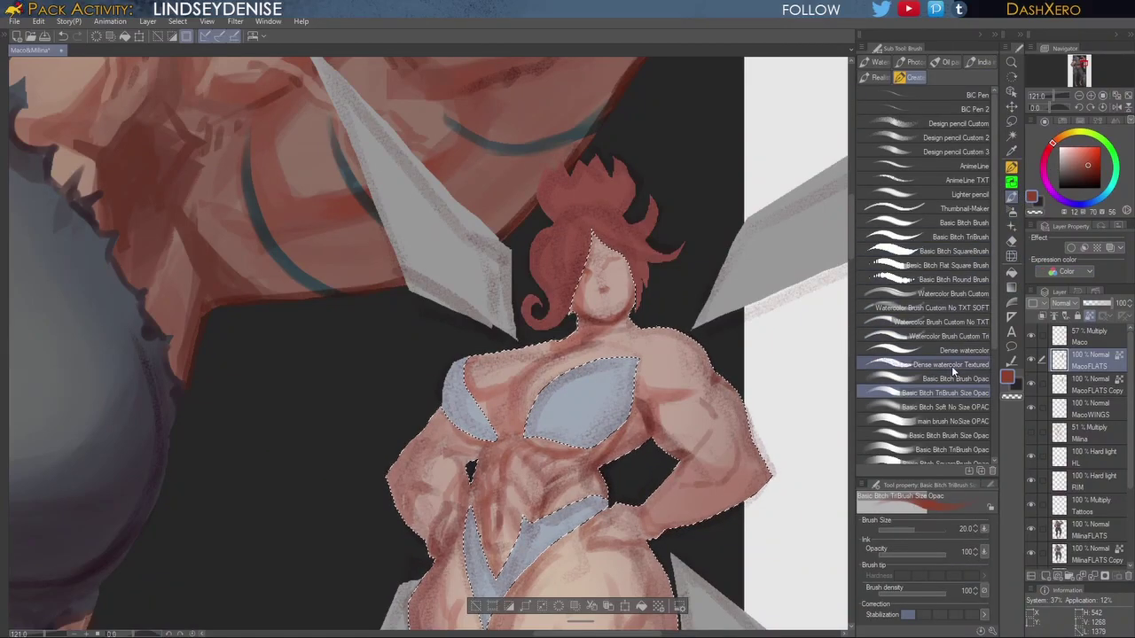
{"action": "left_click", "coordinate": [952, 407]}
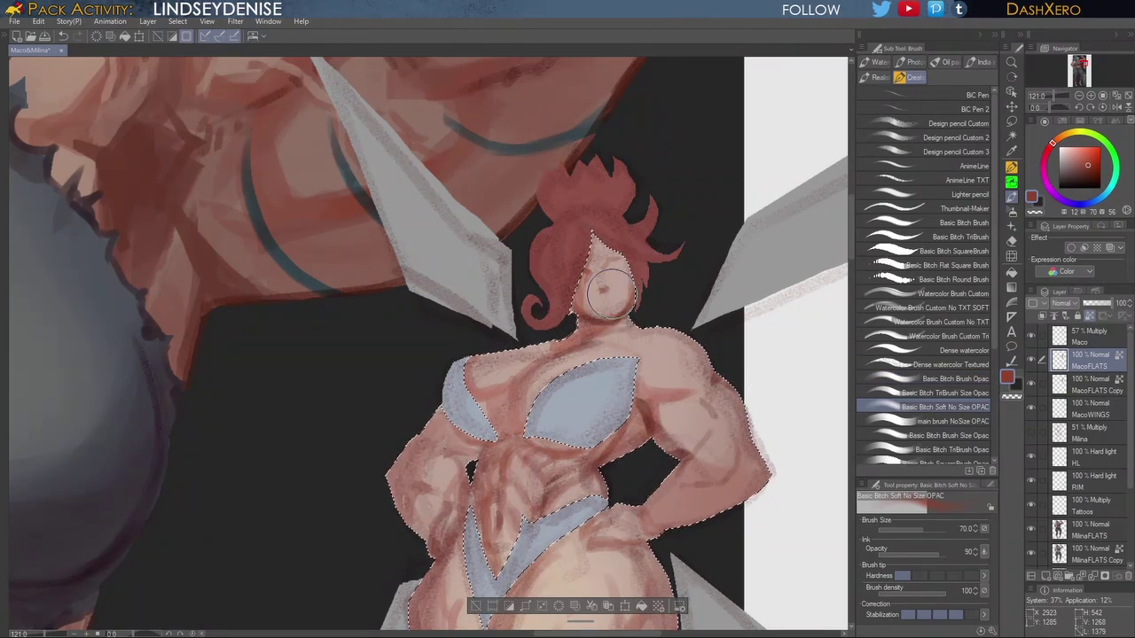
{"action": "left_click", "coordinate": [583, 299], "text": "alt"}
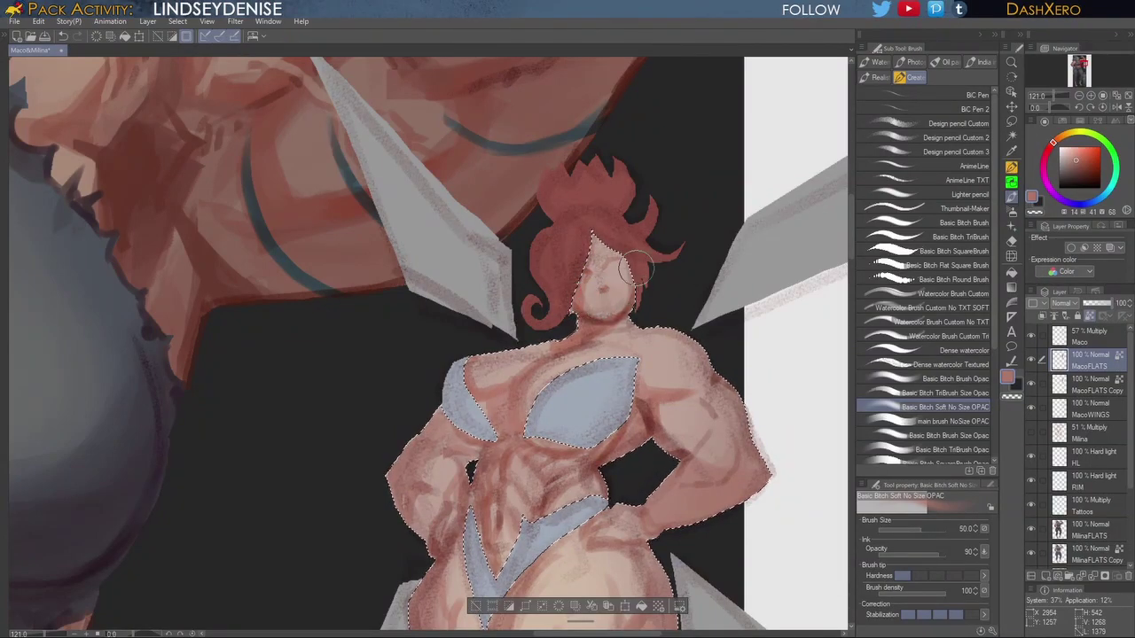
{"action": "left_click_drag", "start_coordinate": [577, 294], "coordinate": [588, 264]}
{"action": "left_click_drag", "start_coordinate": [586, 268], "coordinate": [608, 266]}
Step: Undo the last change on the winged figure's face and reshape its brow area with Liquify at size 50
{"action": "left_click", "coordinate": [1011, 256]}
{"action": "key", "text": "ctrl+z"}
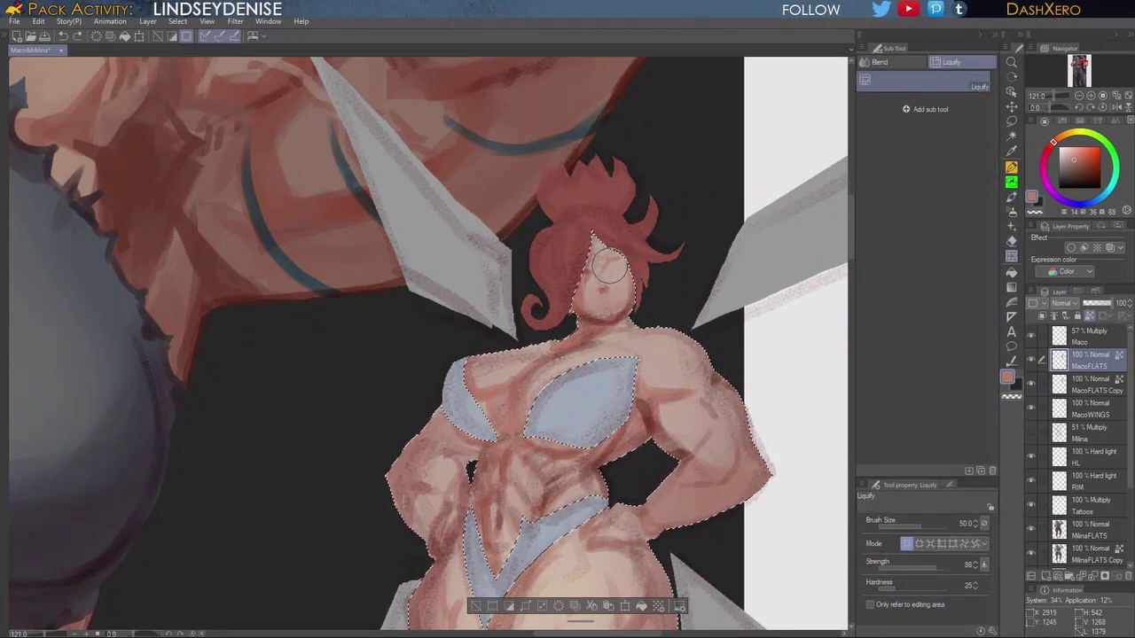
{"action": "left_click_drag", "start_coordinate": [611, 265], "coordinate": [626, 256]}
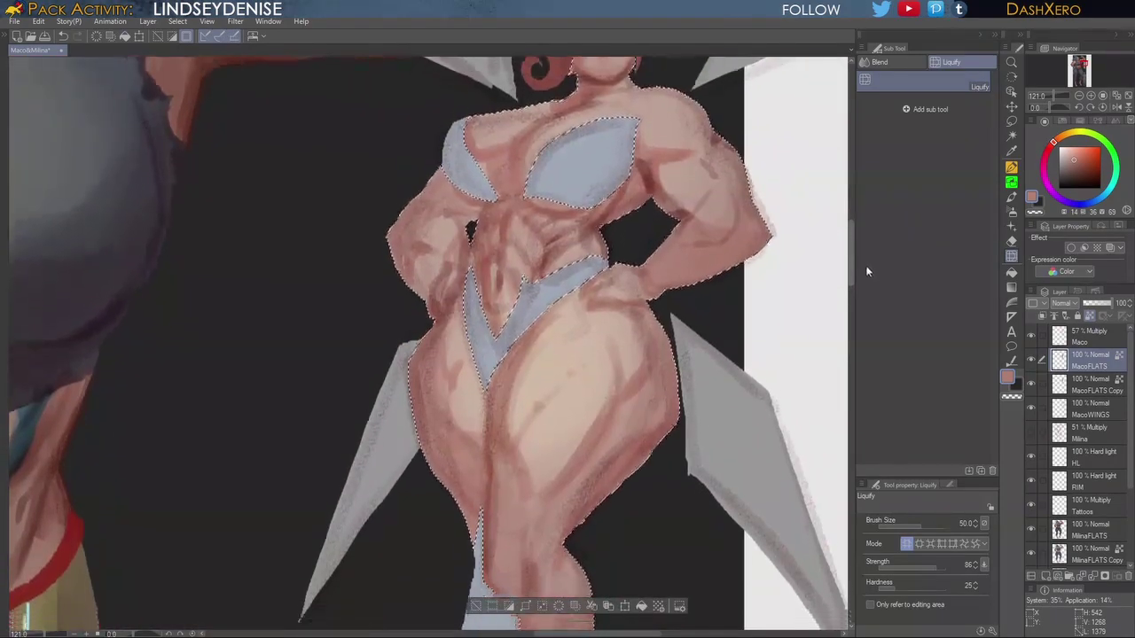
Step: Lighten the winged figure's inner thighs with sampled pale skin tones, using Basic Bitch Brush Opac at size 60
{"action": "left_click_drag", "start_coordinate": [866, 266], "coordinate": [859, 255]}
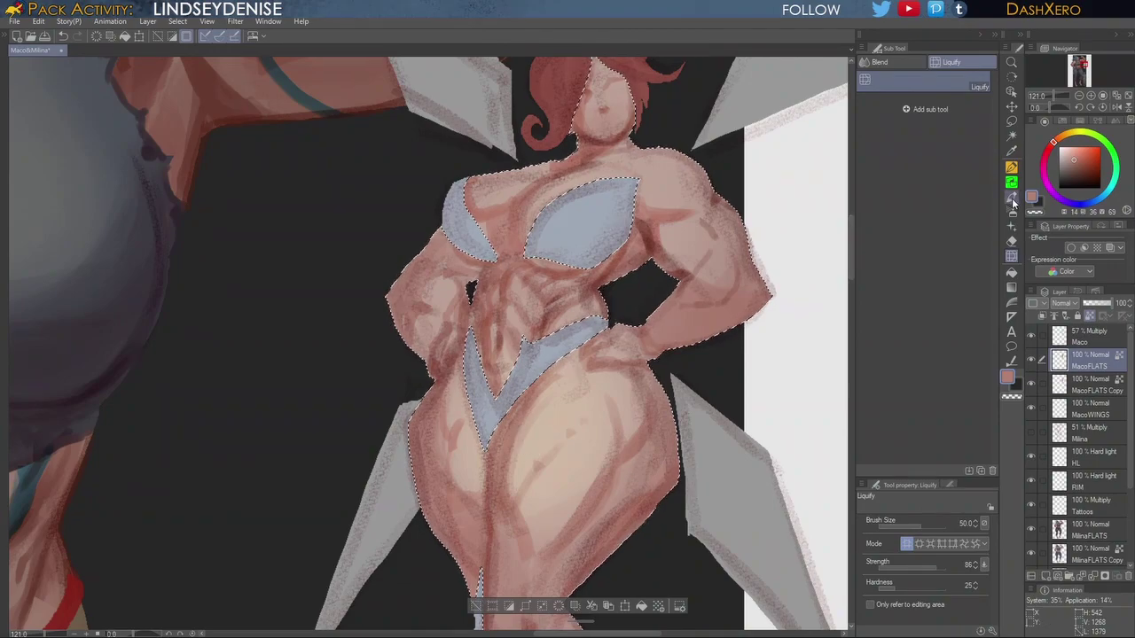
{"action": "left_click", "coordinate": [1011, 197]}
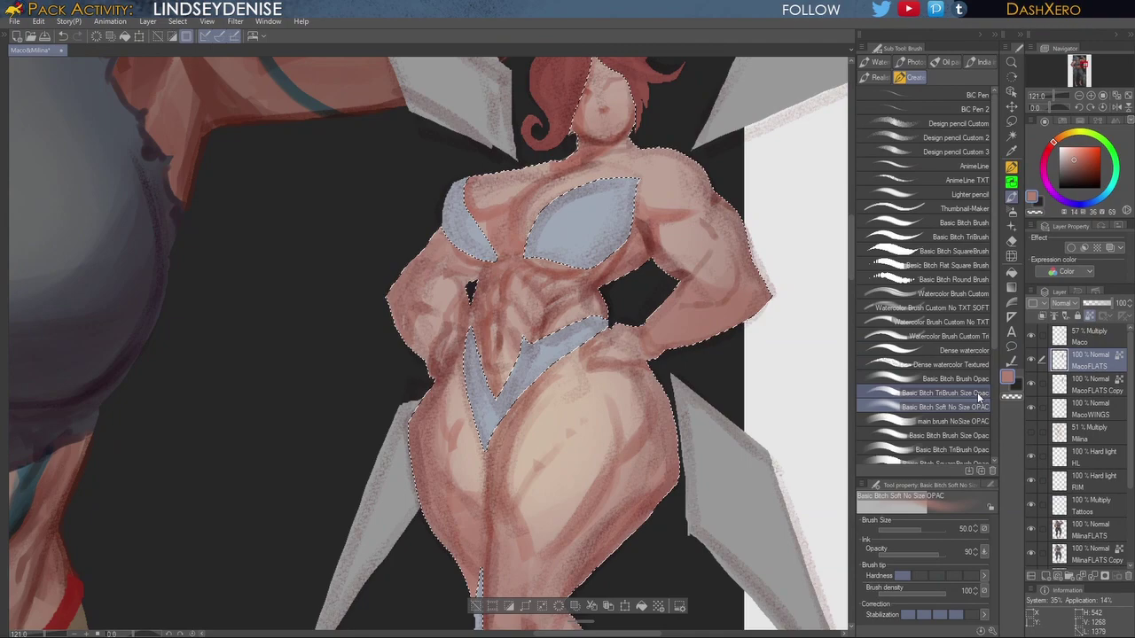
{"action": "left_click", "coordinate": [955, 378]}
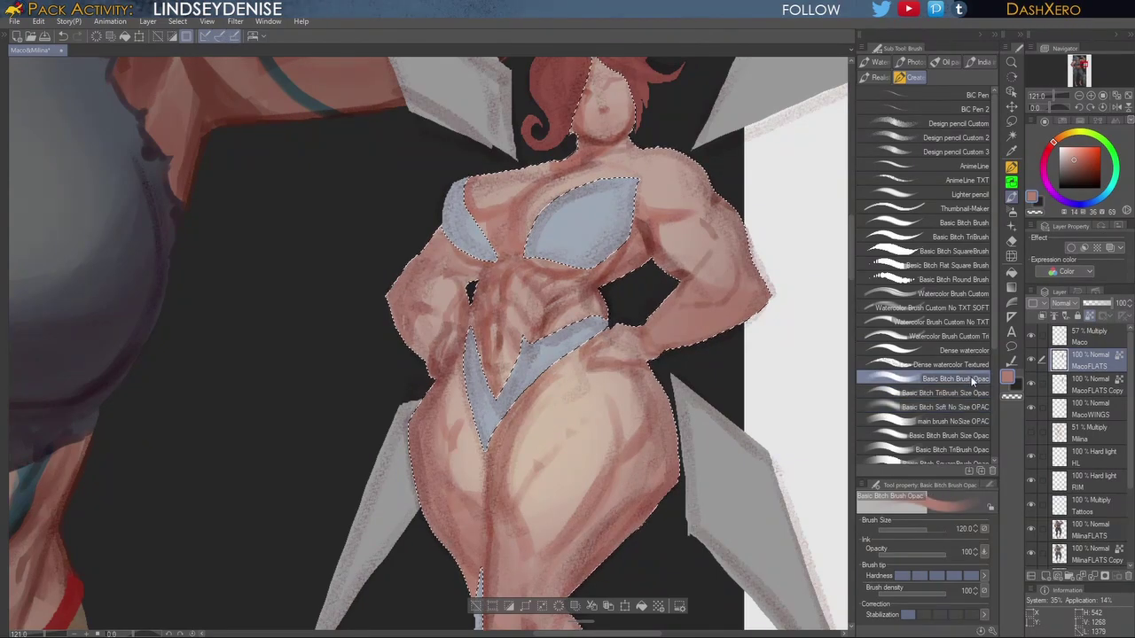
{"action": "left_click", "coordinate": [468, 450], "text": "alt"}
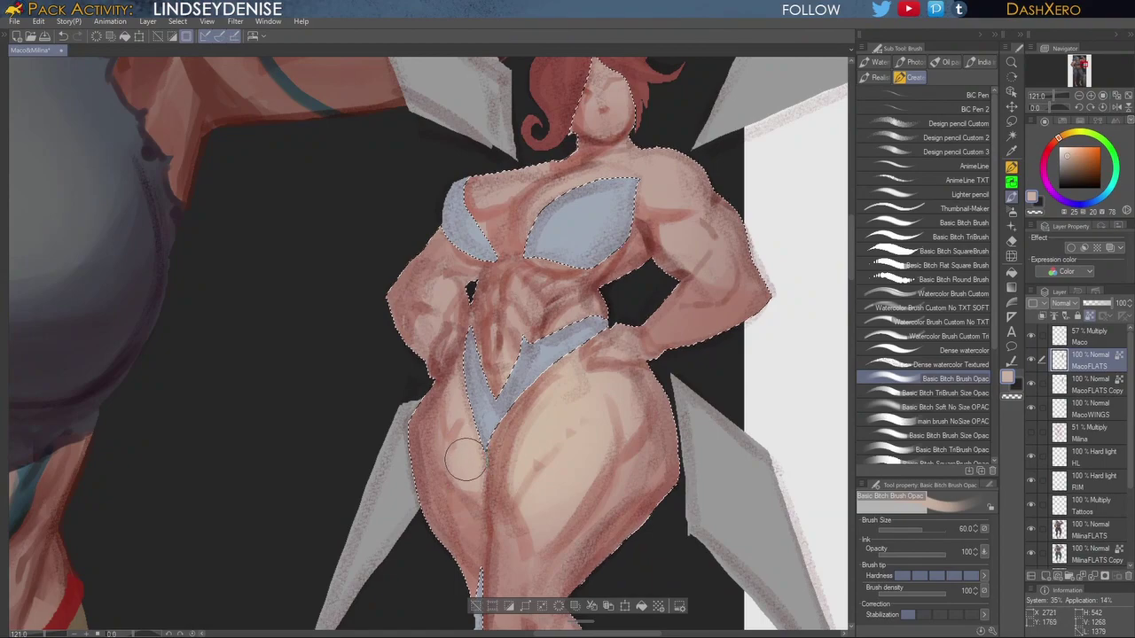
{"action": "left_click", "coordinate": [448, 406], "text": "alt"}
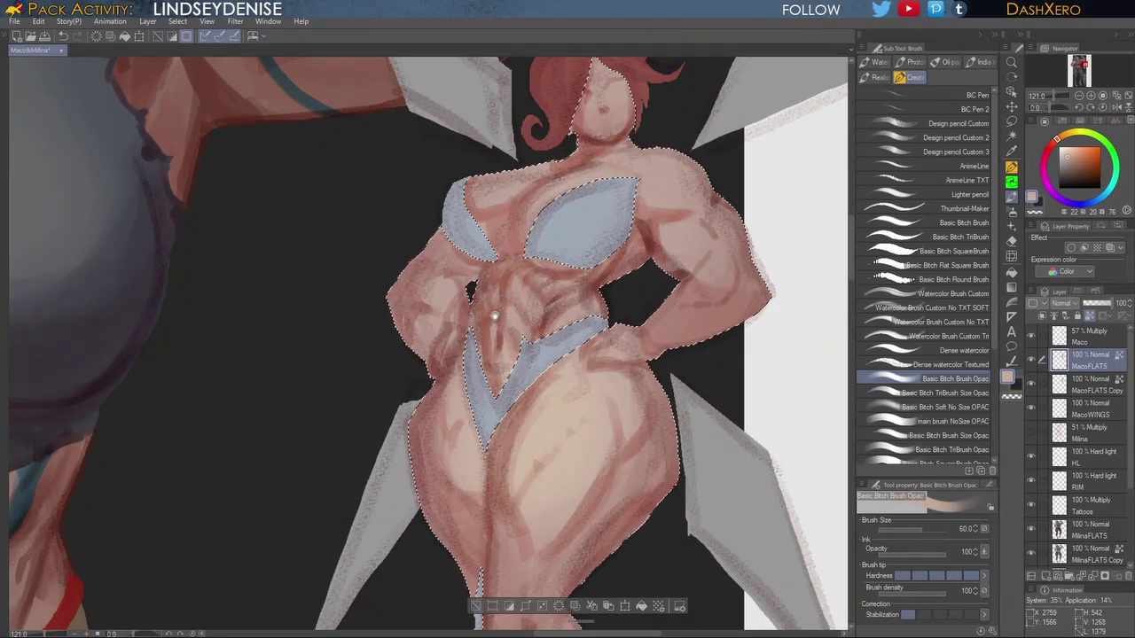
{"action": "left_click_drag", "start_coordinate": [768, 396], "coordinate": [727, 434]}
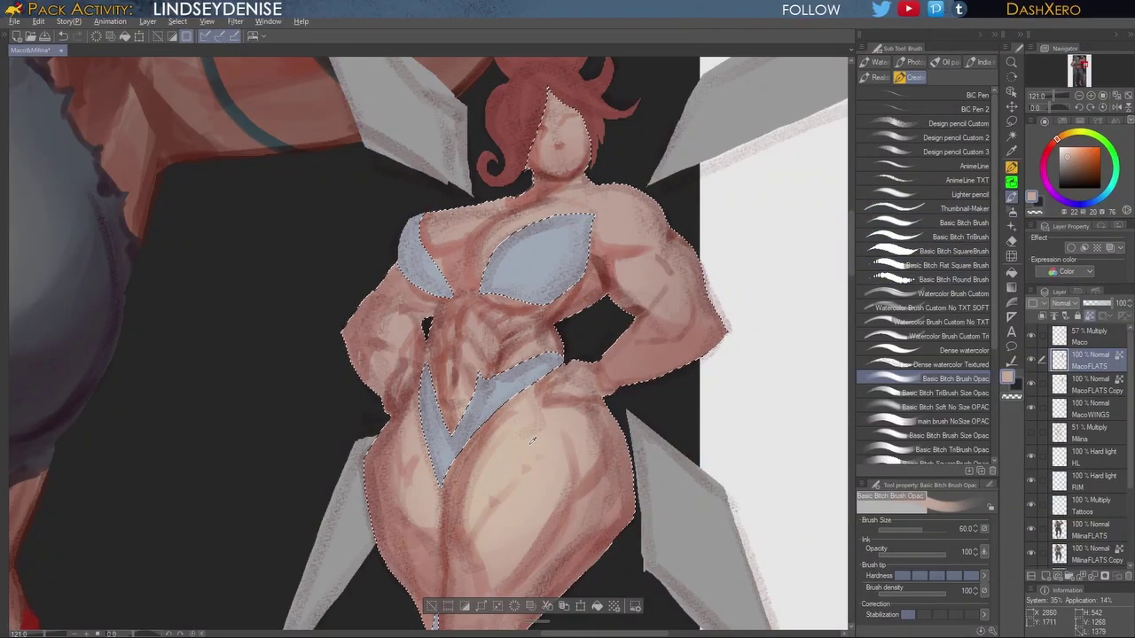
{"action": "left_click", "coordinate": [519, 425], "text": "alt"}
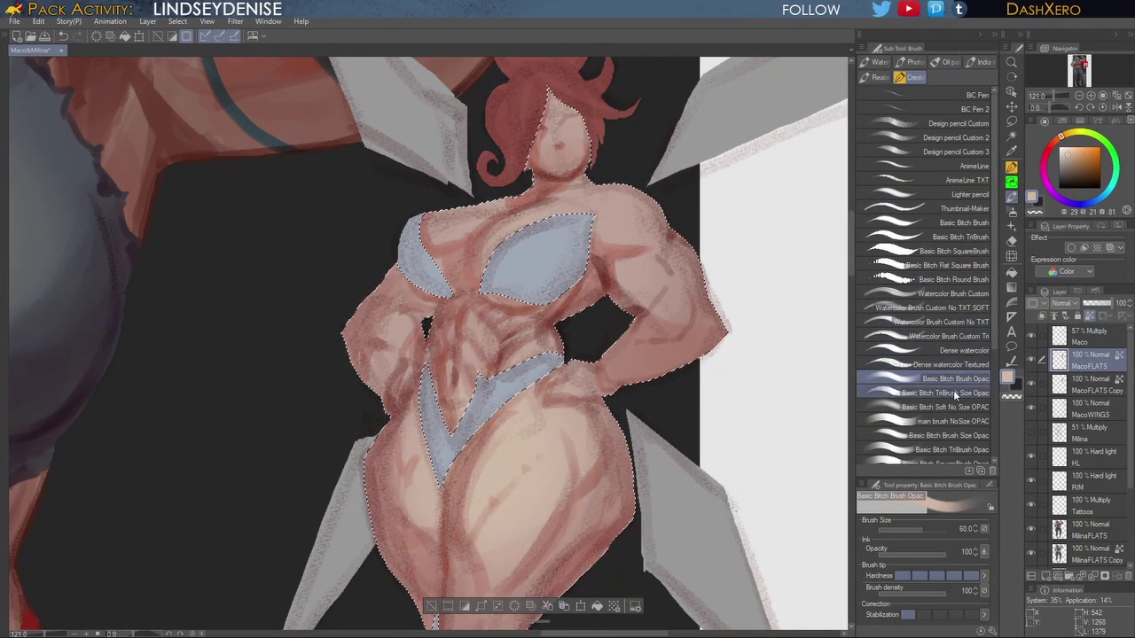
Step: Add pale highlights to the winged figure's abdomen with Basic Bitch TriBrush Size Opac at size 20, undoing a chest stroke
{"action": "left_click", "coordinate": [953, 393]}
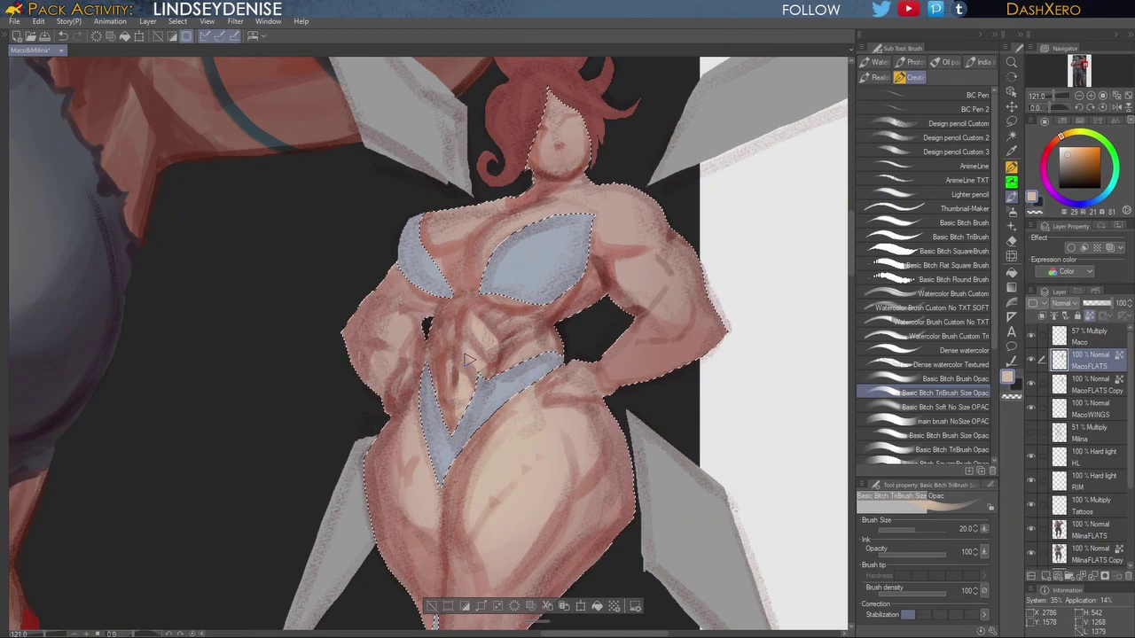
{"action": "left_click_drag", "start_coordinate": [722, 398], "coordinate": [694, 461]}
{"action": "left_click_drag", "start_coordinate": [535, 243], "coordinate": [551, 250]}
{"action": "key", "text": "ctrl+z"}
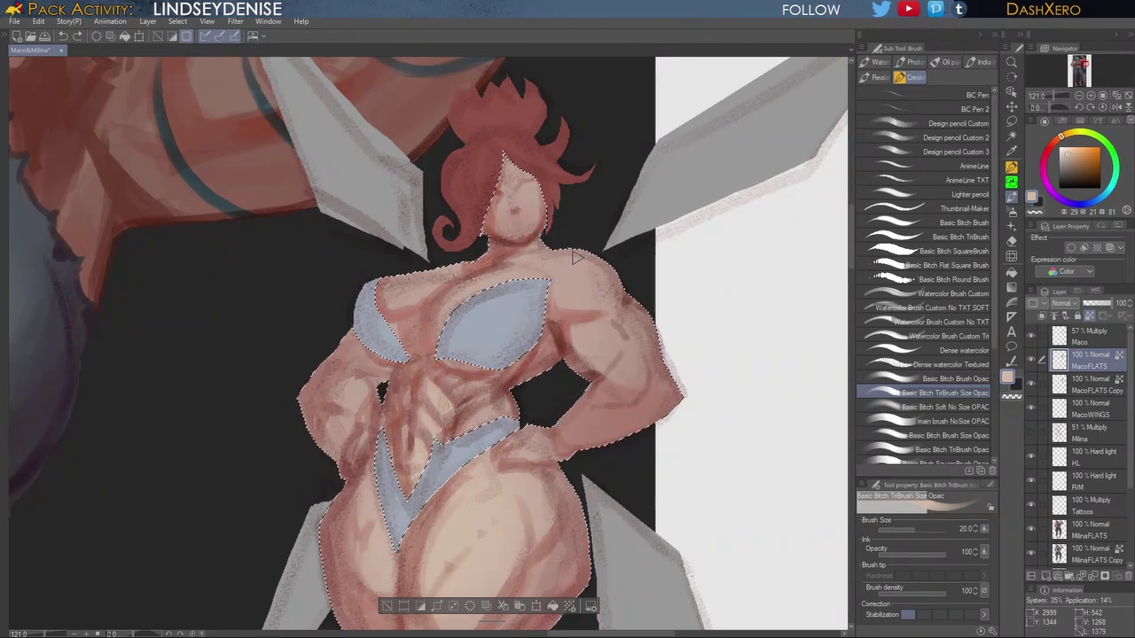
Step: Paint pale highlights on the winged figure's shoulder, upper arm and opposite forearm, refining the forearm with a sampled reddish skin tone
{"action": "mouse_move", "coordinate": [593, 282]}
{"action": "left_mouse_down"}
{"action": "mouse_move", "coordinate": [593, 270]}
{"action": "mouse_move", "coordinate": [595, 283]}
{"action": "mouse_move", "coordinate": [565, 280]}
{"action": "left_mouse_up"}
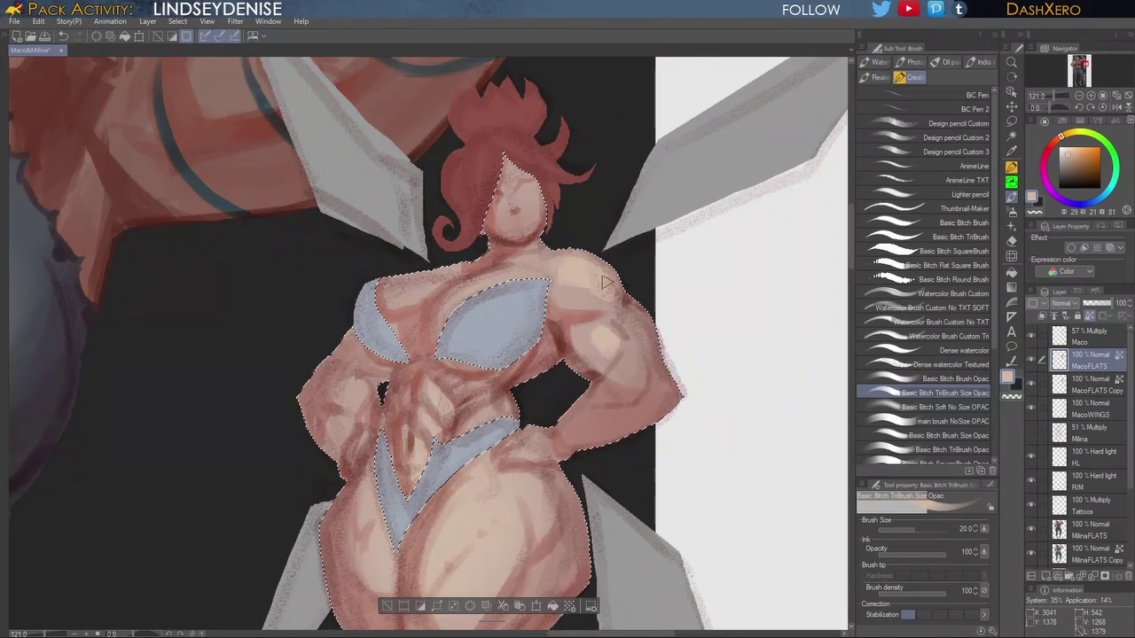
{"action": "left_click_drag", "start_coordinate": [644, 375], "coordinate": [694, 334]}
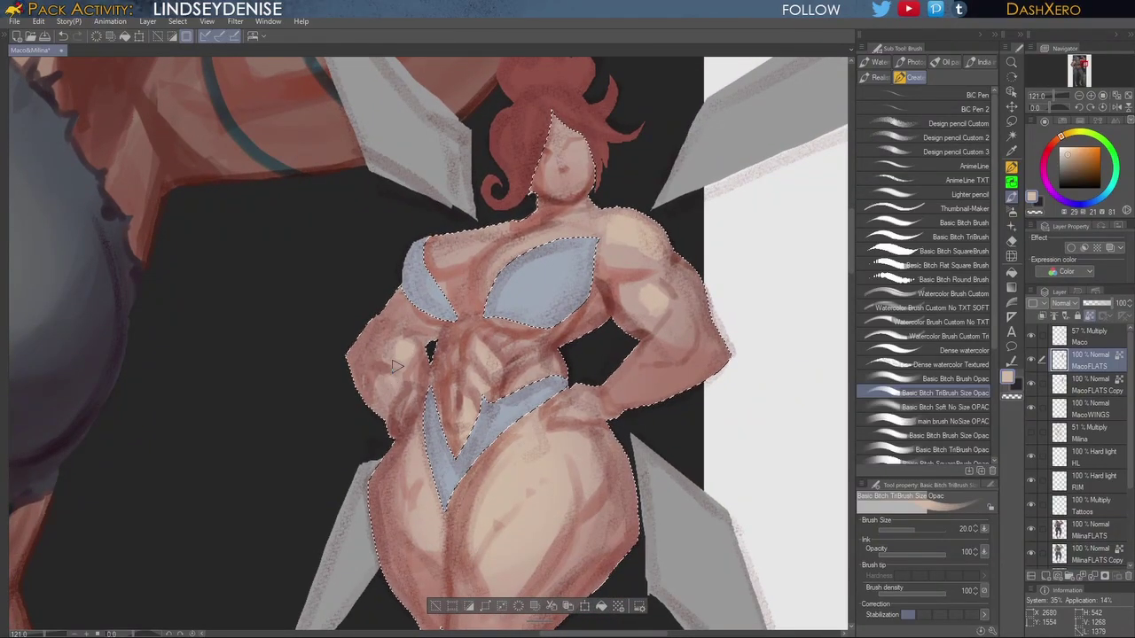
{"action": "left_click", "coordinate": [378, 371], "text": "alt"}
{"action": "mouse_move", "coordinate": [370, 377]}
{"action": "left_mouse_down"}
{"action": "mouse_move", "coordinate": [393, 423]}
{"action": "mouse_move", "coordinate": [396, 401]}
{"action": "left_mouse_up"}
{"action": "left_click_drag", "start_coordinate": [581, 413], "coordinate": [681, 428]}
{"action": "left_click_drag", "start_coordinate": [502, 389], "coordinate": [493, 411]}
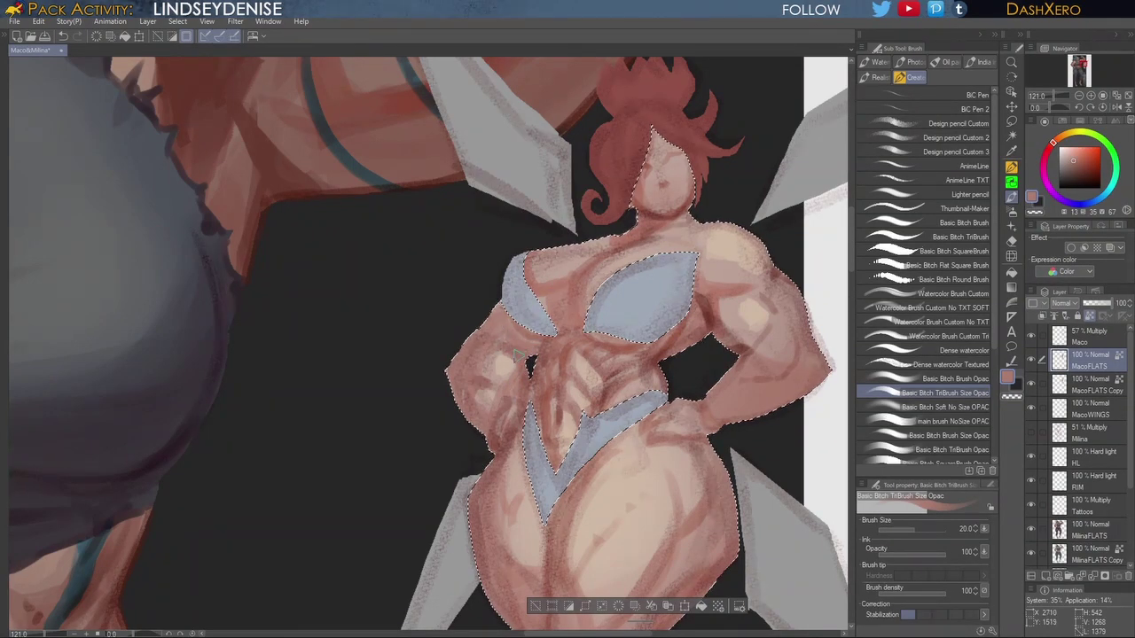
{"action": "left_click_drag", "start_coordinate": [697, 379], "coordinate": [676, 344]}
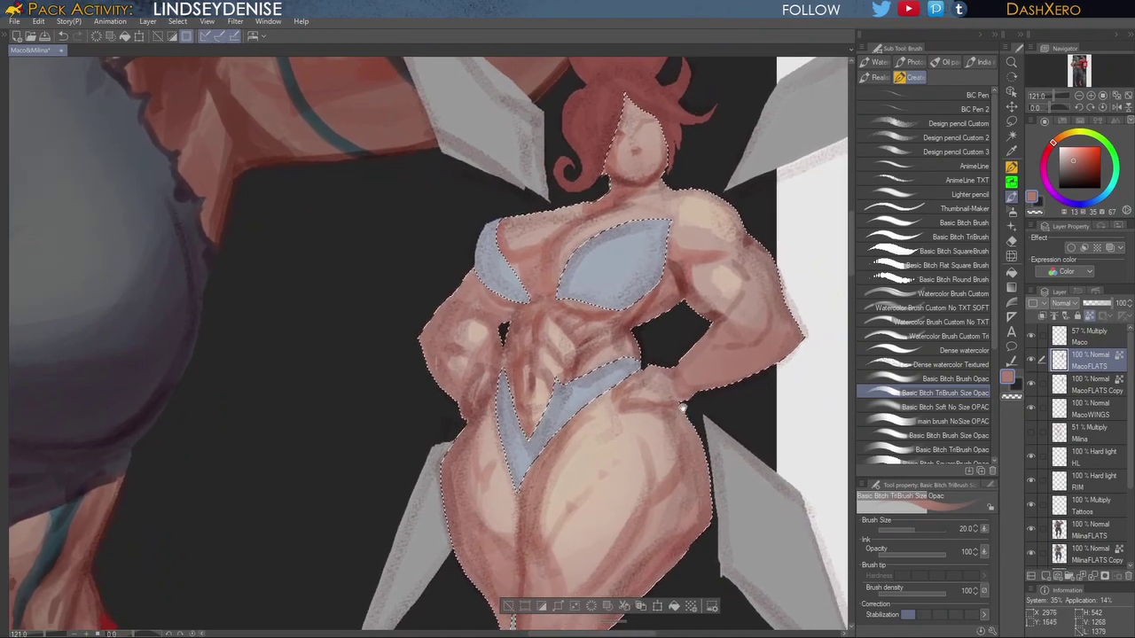
Step: Define the winged figure's chest contours with dark reddish-brown lines, using Design pencil Custom 3 at sizes 6 and 10
{"action": "left_click", "coordinate": [1087, 165]}
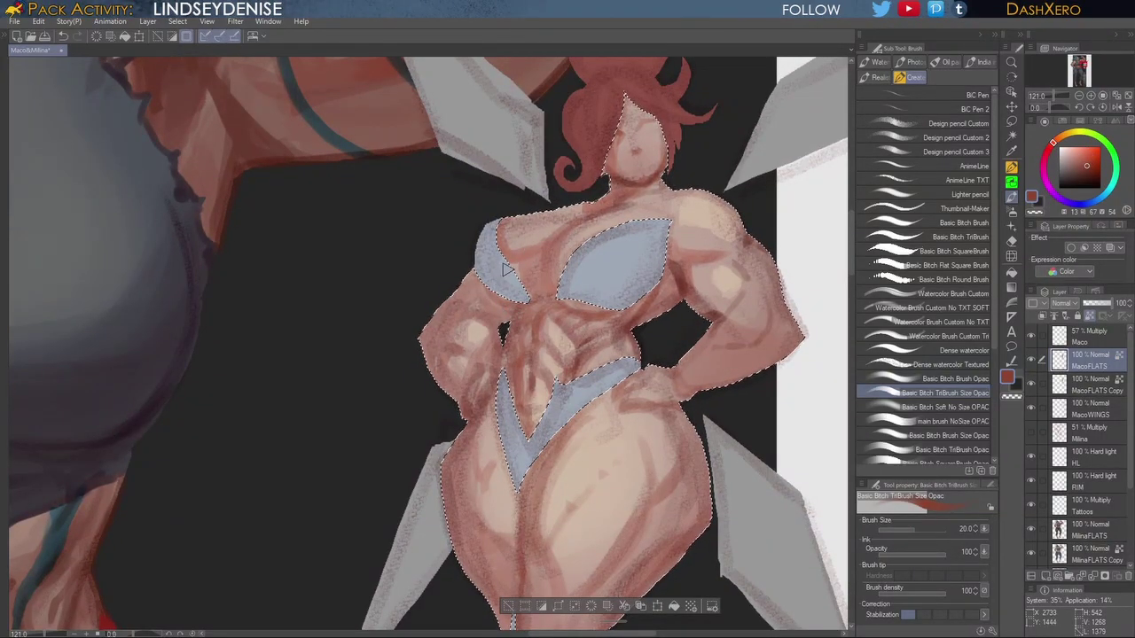
{"action": "key", "text": "bracketleft"}
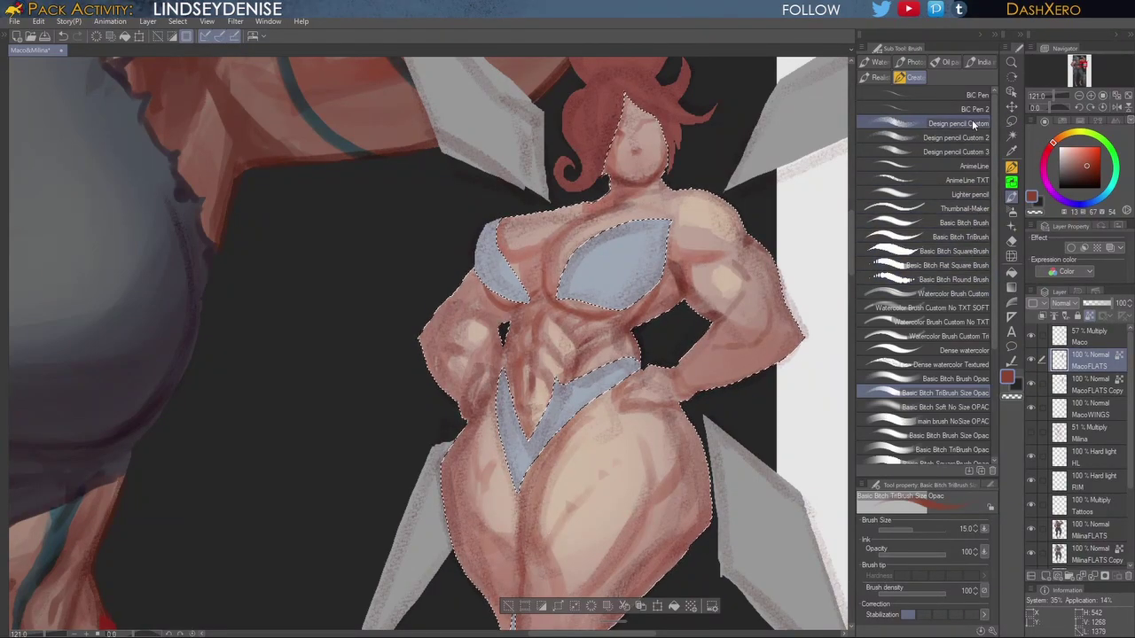
{"action": "left_click", "coordinate": [978, 151]}
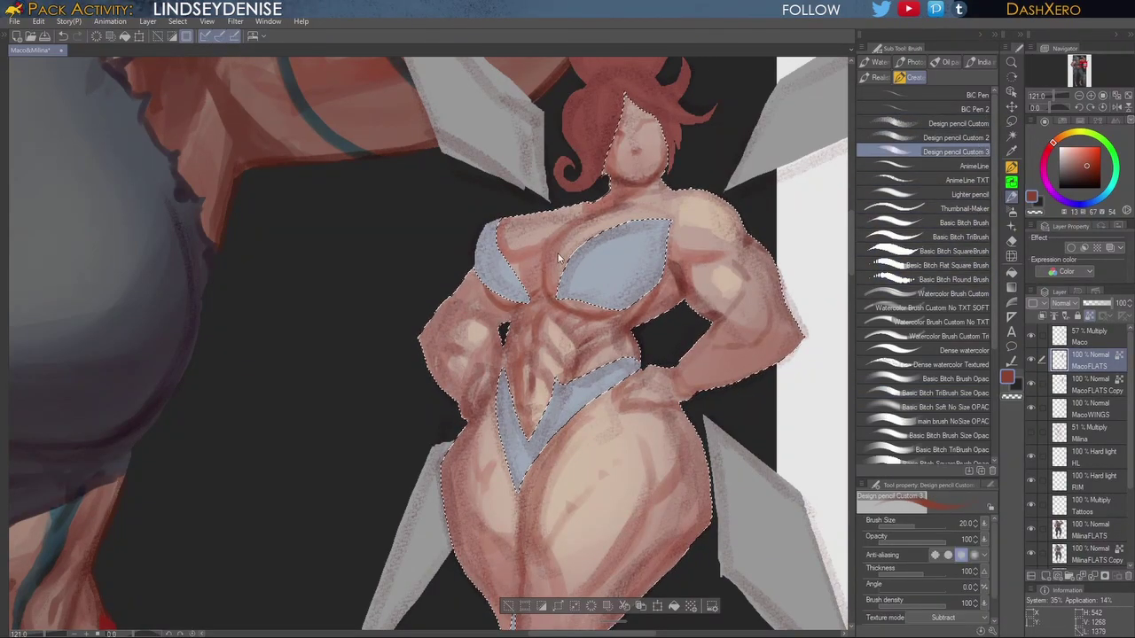
{"action": "left_click", "coordinate": [1087, 172]}
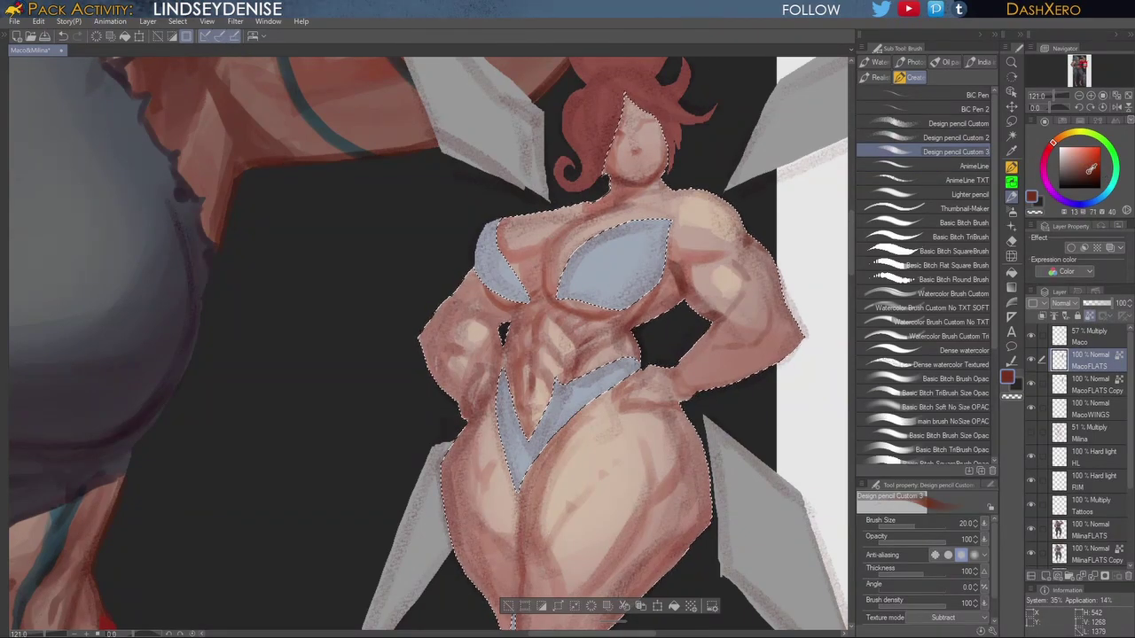
{"action": "key", "text": "bracketleft"}
{"action": "key", "text": "bracketleft"}
{"action": "key", "text": "bracketleft"}
{"action": "key", "text": "bracketleft"}
{"action": "key", "text": "bracketleft"}
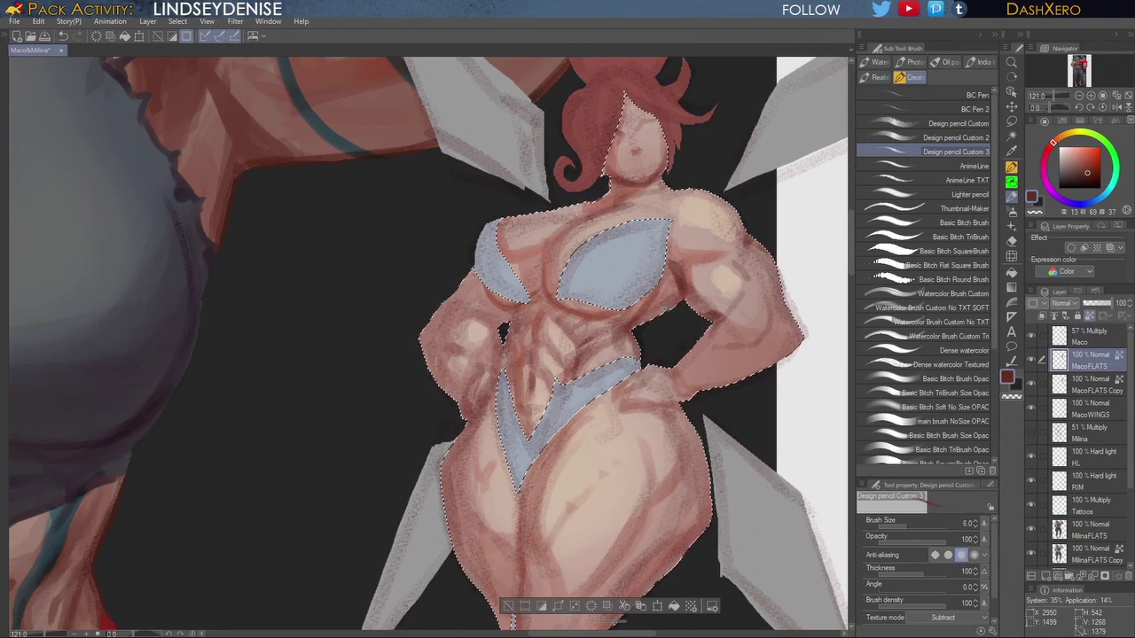
{"action": "left_click", "coordinate": [1088, 172]}
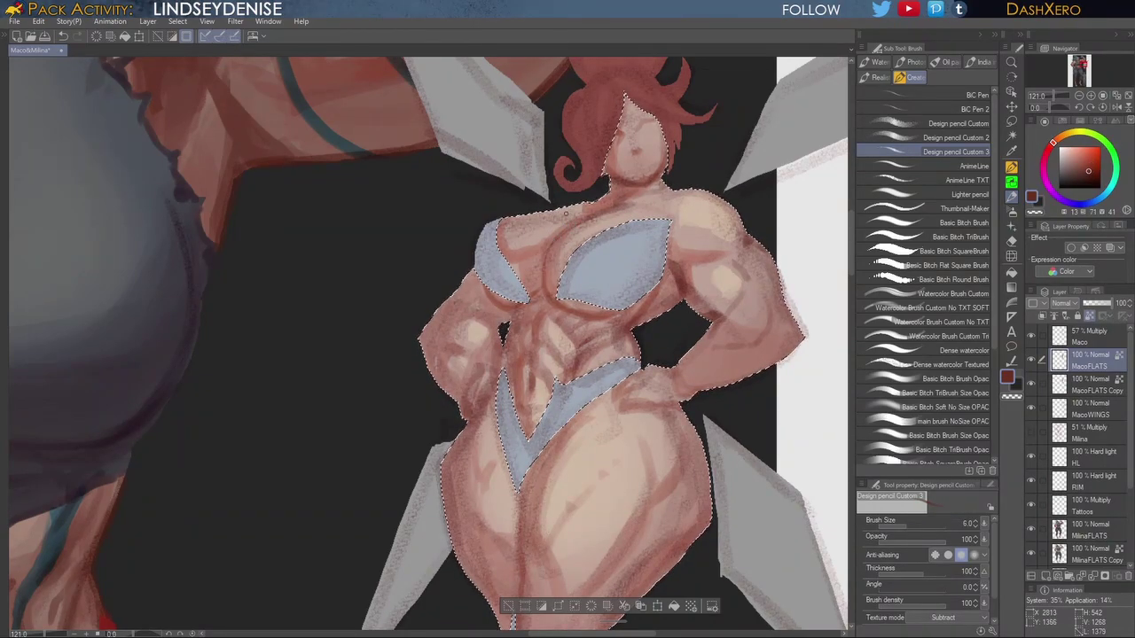
{"action": "key", "text": "bracketright"}
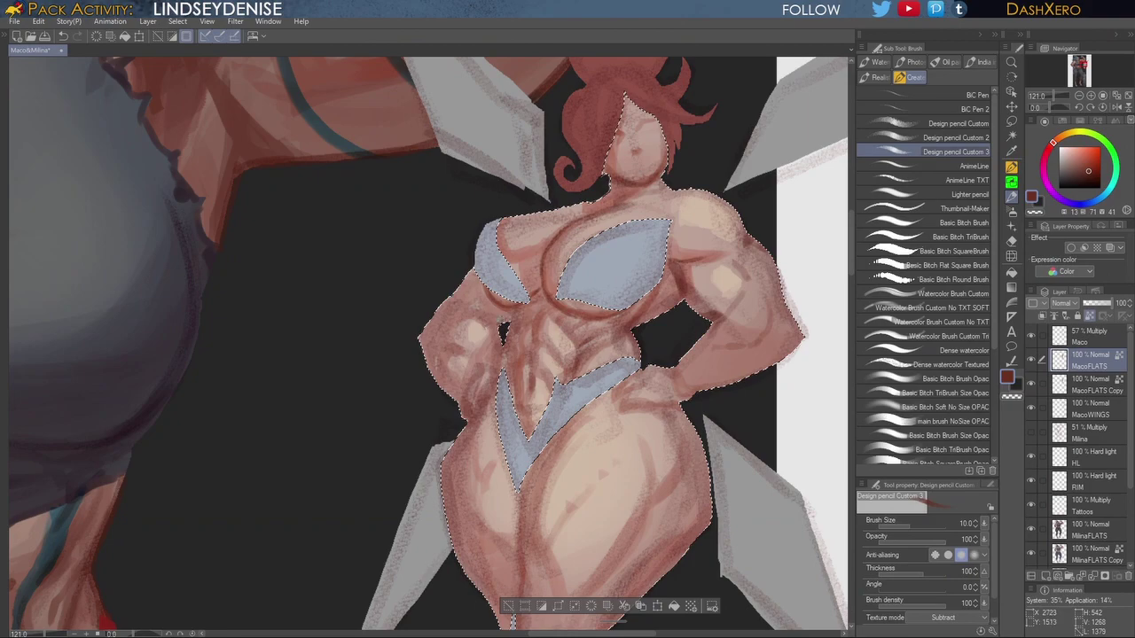
Step: Hide the Maco multiply layer and deepen the winged figure's abdominal creases with dark reddish-brown strokes at brush size 12
{"action": "left_click_drag", "start_coordinate": [740, 389], "coordinate": [718, 324]}
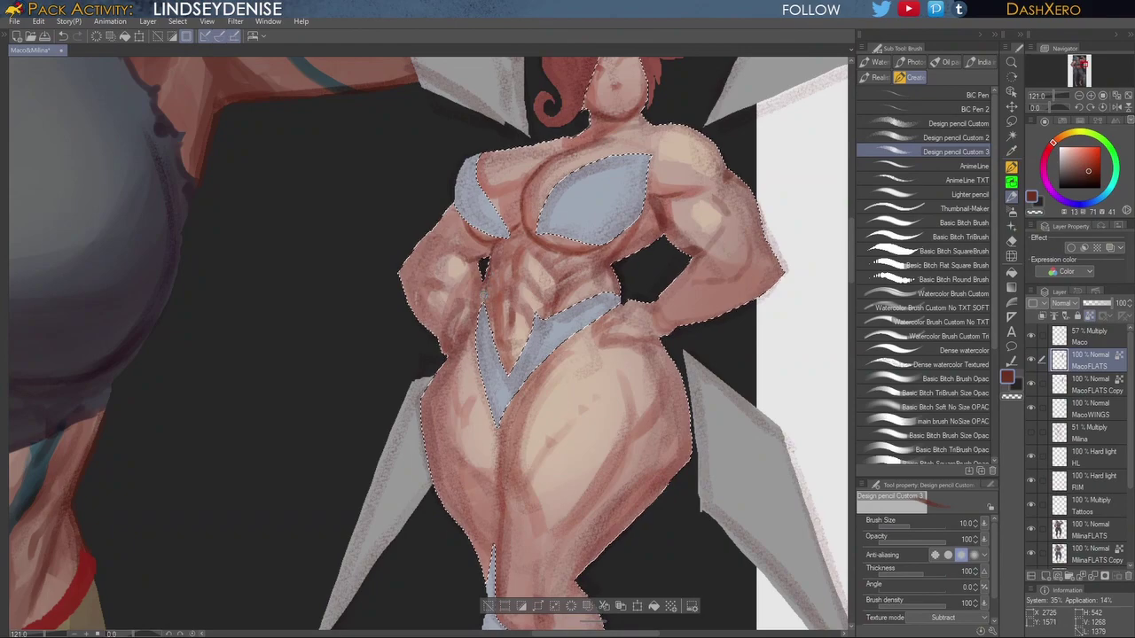
{"action": "left_click_drag", "start_coordinate": [642, 299], "coordinate": [636, 304]}
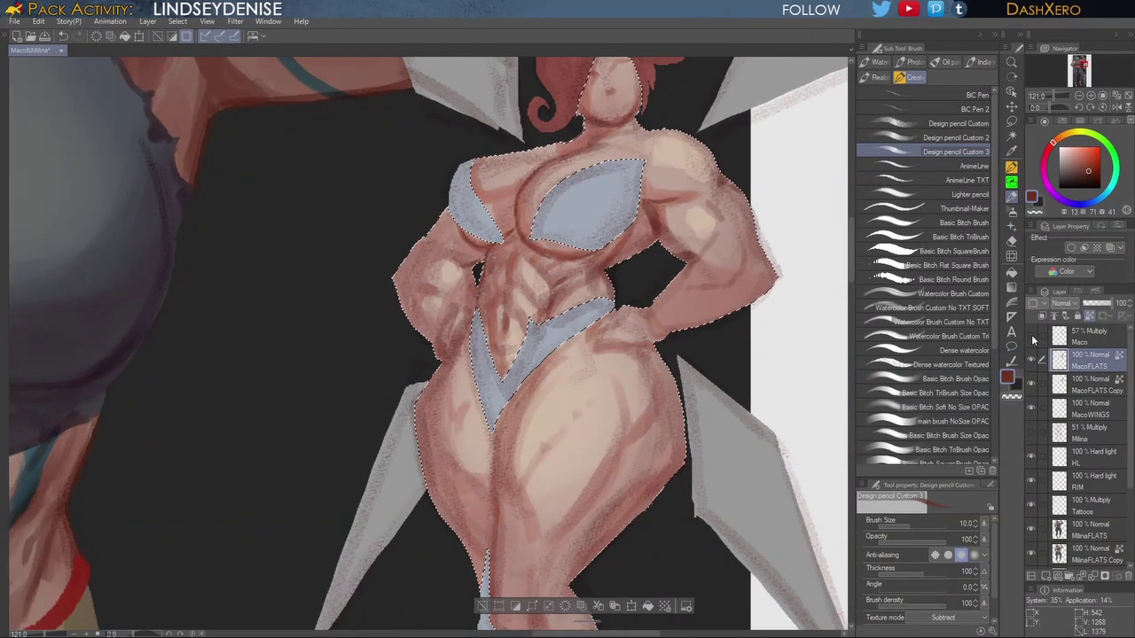
{"action": "left_click", "coordinate": [1031, 336]}
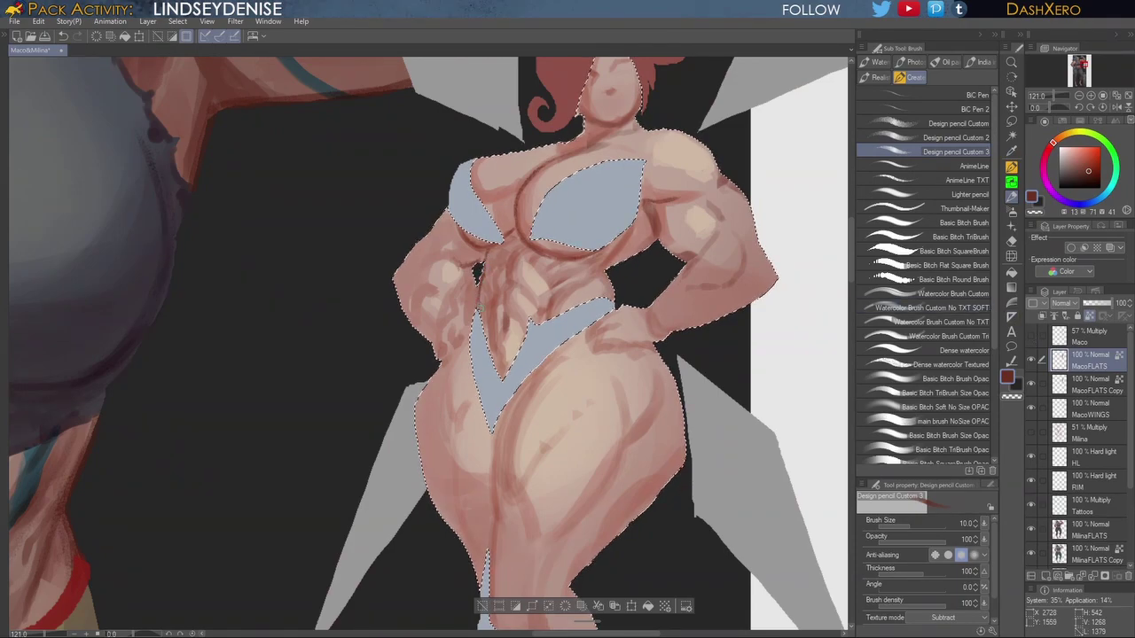
{"action": "key", "text": "]"}
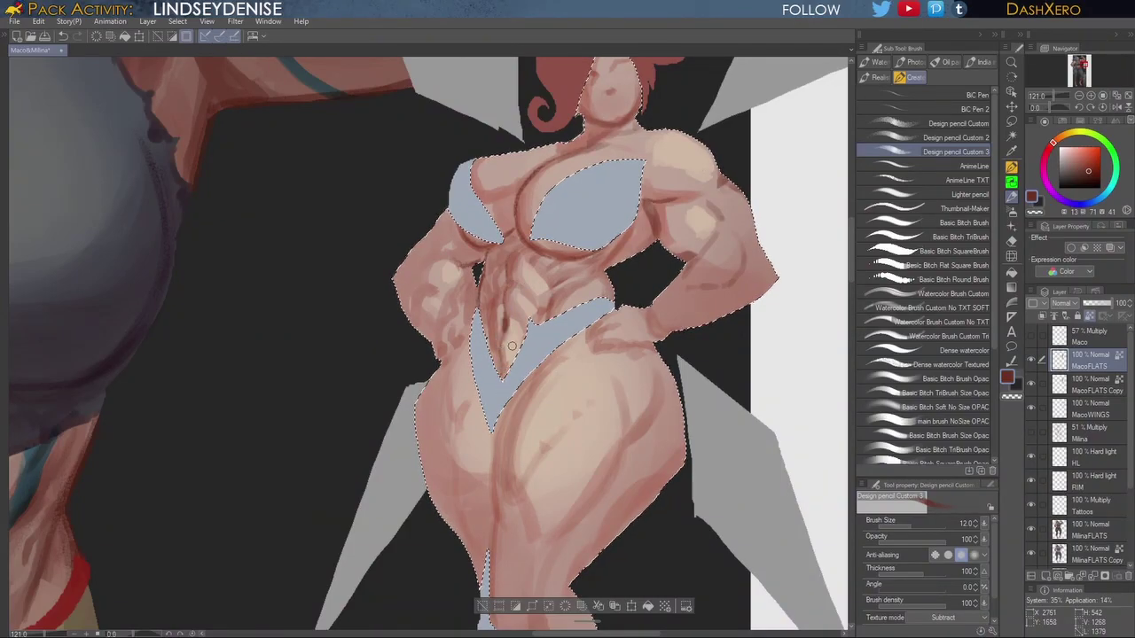
{"action": "left_click_drag", "start_coordinate": [514, 414], "coordinate": [502, 382]}
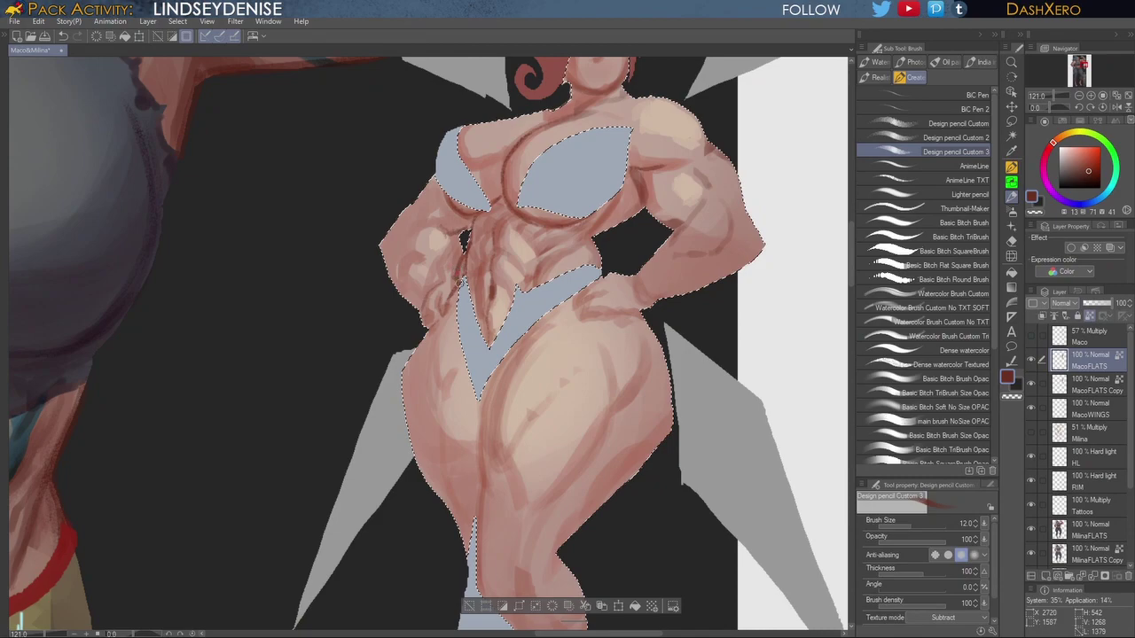
Step: Draw a dark red contour down the inner edge of the front thigh to the knee with Design pencil Custom 3 at size 12
{"action": "mouse_move", "coordinate": [639, 366]}
{"action": "left_mouse_down"}
{"action": "mouse_move", "coordinate": [648, 347]}
{"action": "mouse_move", "coordinate": [639, 362]}
{"action": "mouse_move", "coordinate": [650, 364]}
{"action": "left_mouse_up"}
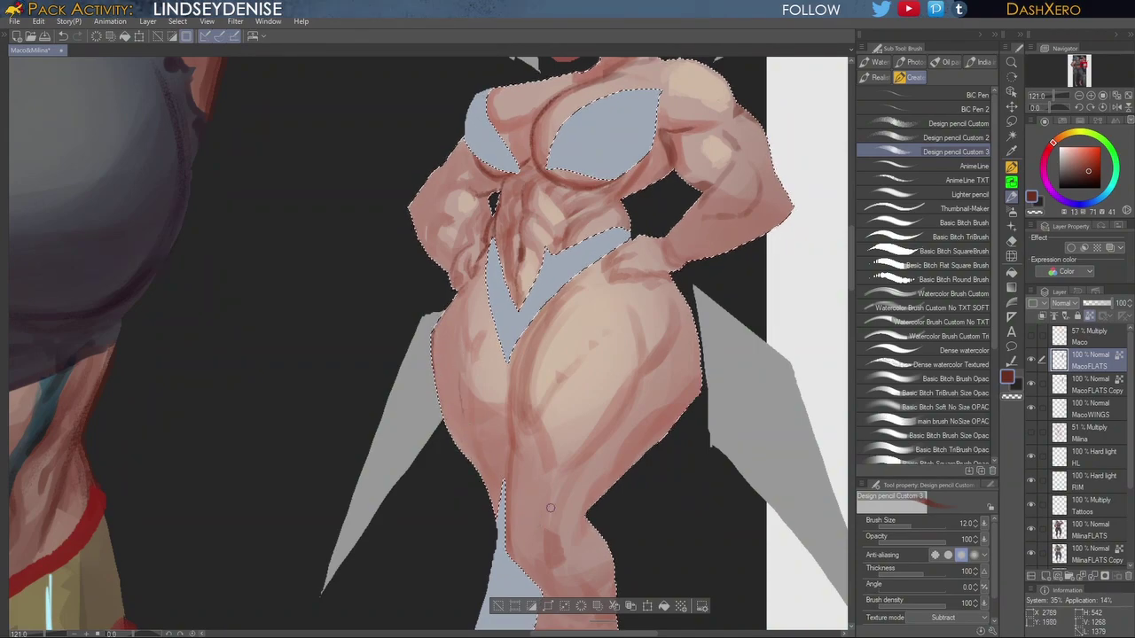
{"action": "left_click_drag", "start_coordinate": [637, 432], "coordinate": [628, 393]}
{"action": "left_click_drag", "start_coordinate": [501, 317], "coordinate": [498, 390]}
{"action": "left_click_drag", "start_coordinate": [499, 337], "coordinate": [508, 430]}
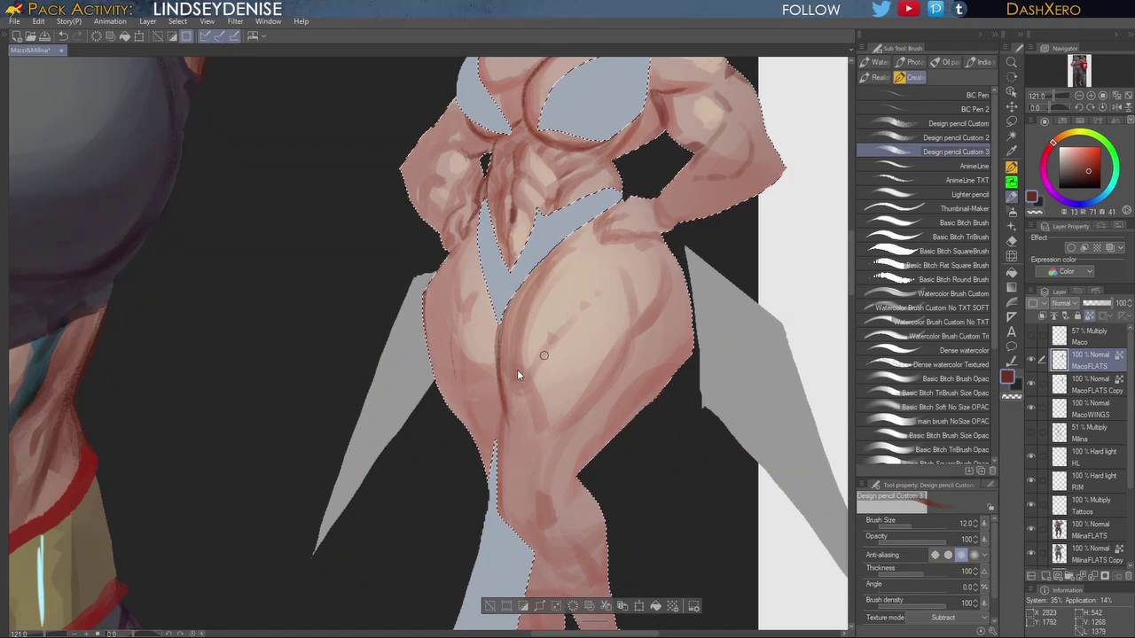
{"action": "key", "text": "ctrl+z"}
{"action": "left_click_drag", "start_coordinate": [498, 341], "coordinate": [502, 515]}
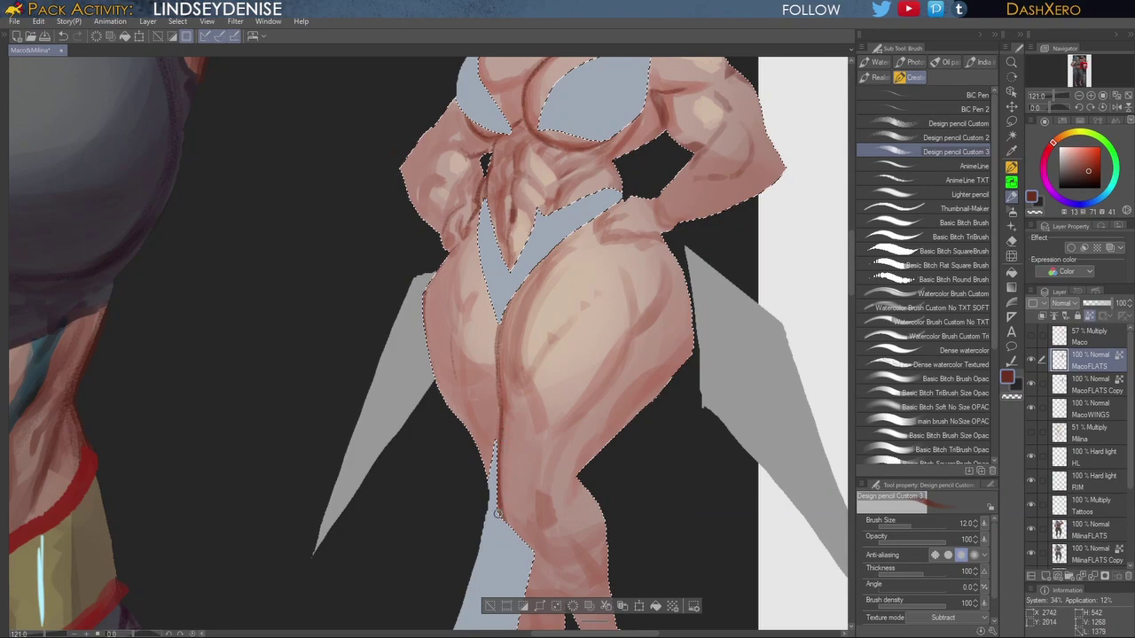
Step: Draw the curved muscle line across the front thigh and outline the outer edge of the hip in dark red
{"action": "left_click_drag", "start_coordinate": [591, 457], "coordinate": [601, 398]}
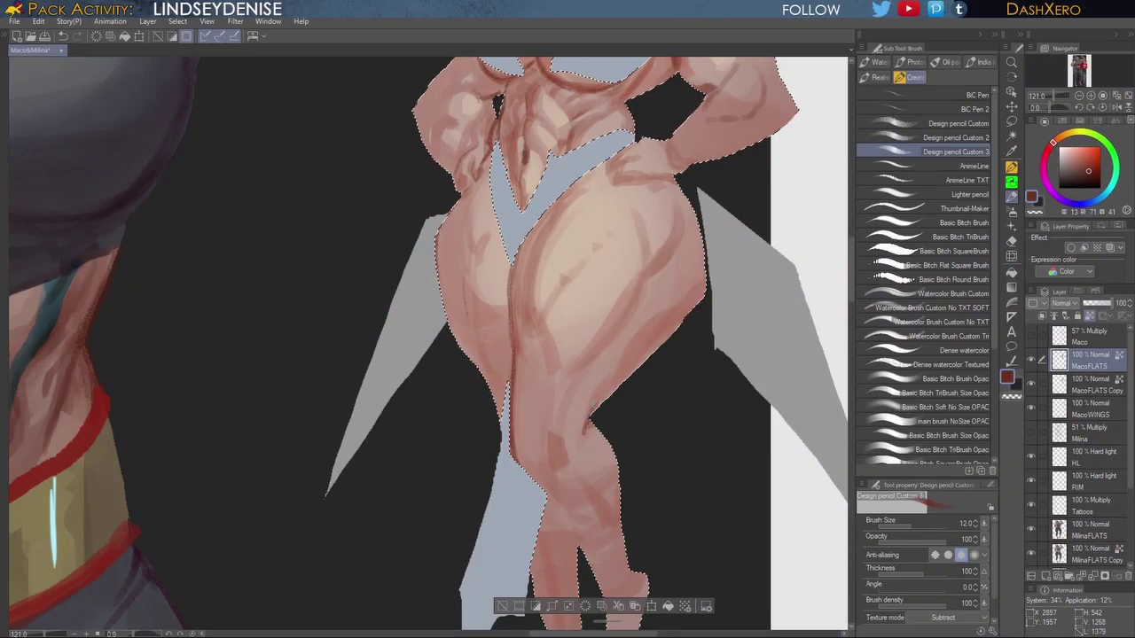
{"action": "mouse_move", "coordinate": [680, 234]}
{"action": "left_mouse_down"}
{"action": "mouse_move", "coordinate": [641, 302]}
{"action": "mouse_move", "coordinate": [560, 368]}
{"action": "mouse_move", "coordinate": [606, 344]}
{"action": "mouse_move", "coordinate": [583, 371]}
{"action": "left_mouse_up"}
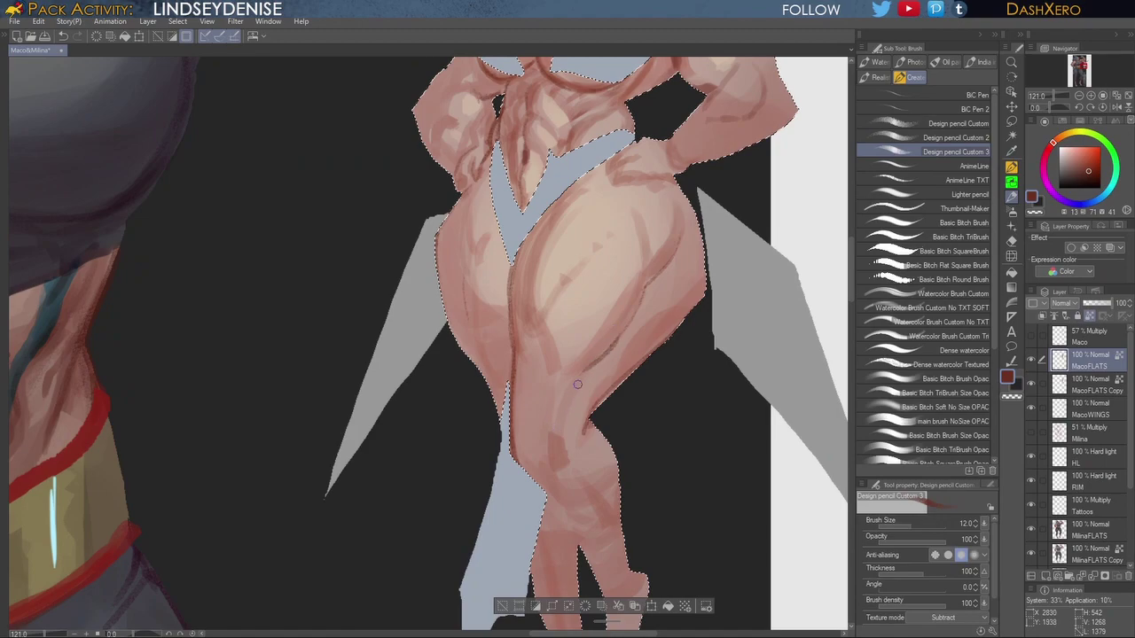
{"action": "key", "text": "ctrl+z"}
{"action": "left_click_drag", "start_coordinate": [628, 307], "coordinate": [574, 377]}
{"action": "left_click_drag", "start_coordinate": [768, 271], "coordinate": [706, 375]}
{"action": "mouse_move", "coordinate": [615, 284]}
{"action": "left_mouse_down"}
{"action": "mouse_move", "coordinate": [638, 363]}
{"action": "mouse_move", "coordinate": [636, 409]}
{"action": "left_mouse_up"}
{"action": "left_click_drag", "start_coordinate": [631, 319], "coordinate": [641, 401]}
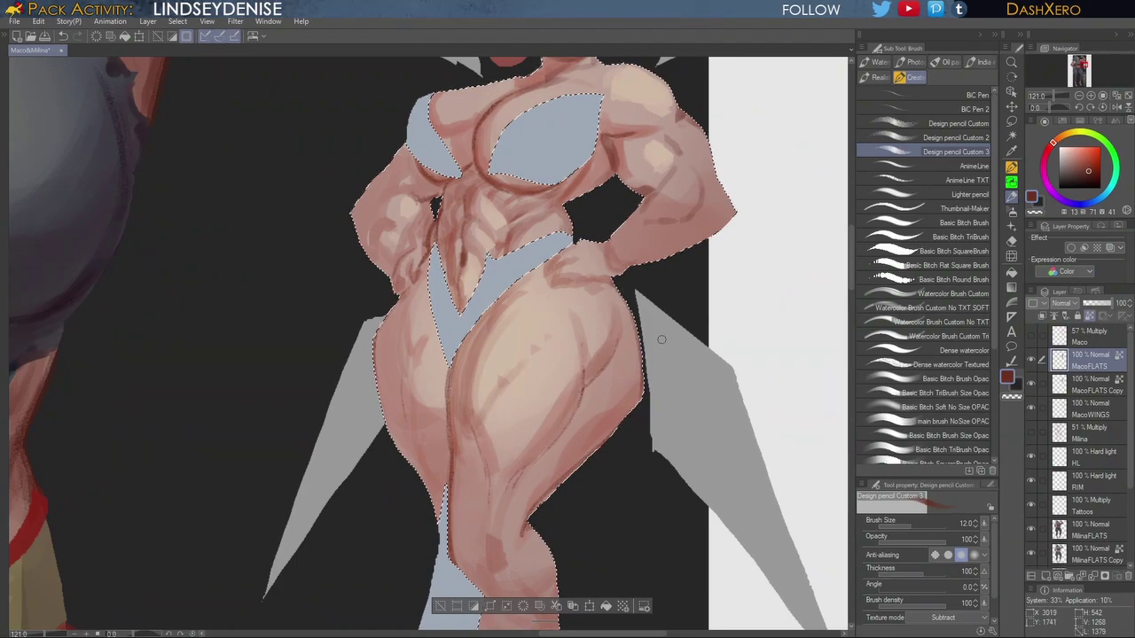
Step: Pick a darker red (13, 76, 37) and outline the outer thigh's underside and the contours around the knee and lower legs
{"action": "left_click", "coordinate": [1090, 173]}
{"action": "mouse_move", "coordinate": [668, 384]}
{"action": "left_mouse_down"}
{"action": "mouse_move", "coordinate": [680, 330]}
{"action": "mouse_move", "coordinate": [643, 376]}
{"action": "left_mouse_up"}
{"action": "left_click_drag", "start_coordinate": [665, 431], "coordinate": [700, 340]}
{"action": "mouse_move", "coordinate": [689, 262]}
{"action": "left_mouse_down"}
{"action": "mouse_move", "coordinate": [581, 388]}
{"action": "mouse_move", "coordinate": [589, 377]}
{"action": "left_mouse_up"}
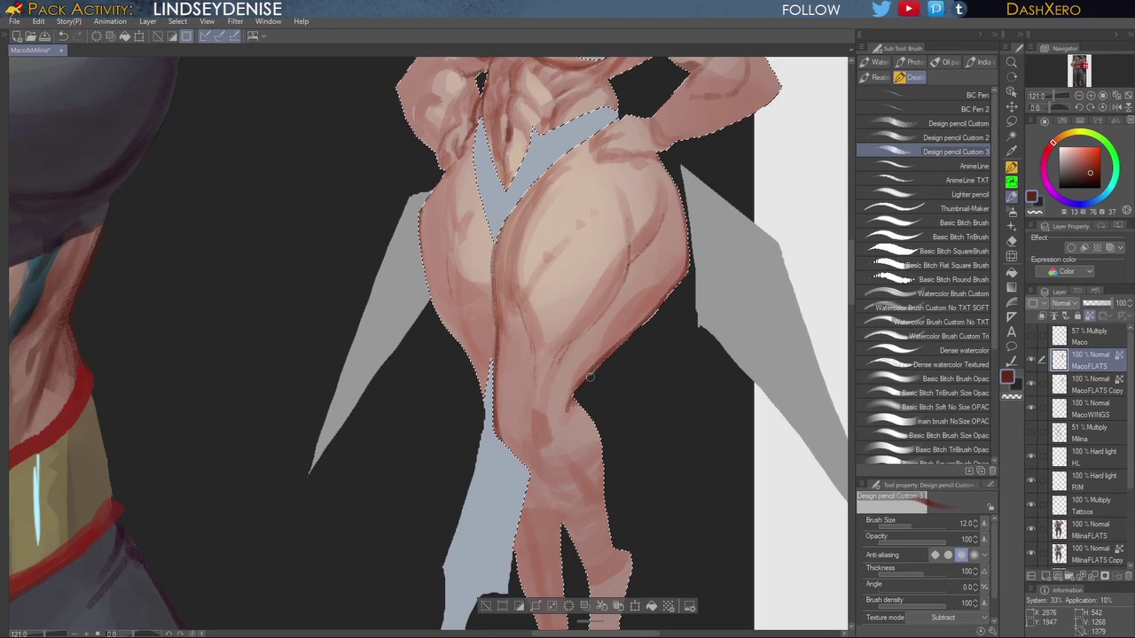
{"action": "mouse_move", "coordinate": [690, 289]}
{"action": "left_mouse_down"}
{"action": "mouse_move", "coordinate": [592, 369]}
{"action": "mouse_move", "coordinate": [582, 407]}
{"action": "mouse_move", "coordinate": [604, 491]}
{"action": "left_mouse_up"}
{"action": "mouse_move", "coordinate": [574, 430]}
{"action": "left_mouse_down"}
{"action": "mouse_move", "coordinate": [548, 388]}
{"action": "mouse_move", "coordinate": [509, 402]}
{"action": "mouse_move", "coordinate": [508, 427]}
{"action": "mouse_move", "coordinate": [554, 519]}
{"action": "left_mouse_up"}
{"action": "mouse_move", "coordinate": [566, 482]}
{"action": "left_mouse_down"}
{"action": "mouse_move", "coordinate": [562, 431]}
{"action": "mouse_move", "coordinate": [513, 420]}
{"action": "mouse_move", "coordinate": [500, 383]}
{"action": "mouse_move", "coordinate": [514, 491]}
{"action": "left_mouse_up"}
Step: Outline the outer edge of the forearm and elbow beside the white background in the same dark red
{"action": "mouse_move", "coordinate": [704, 336]}
{"action": "left_mouse_down"}
{"action": "mouse_move", "coordinate": [715, 534]}
{"action": "mouse_move", "coordinate": [704, 455]}
{"action": "mouse_move", "coordinate": [693, 490]}
{"action": "left_mouse_up"}
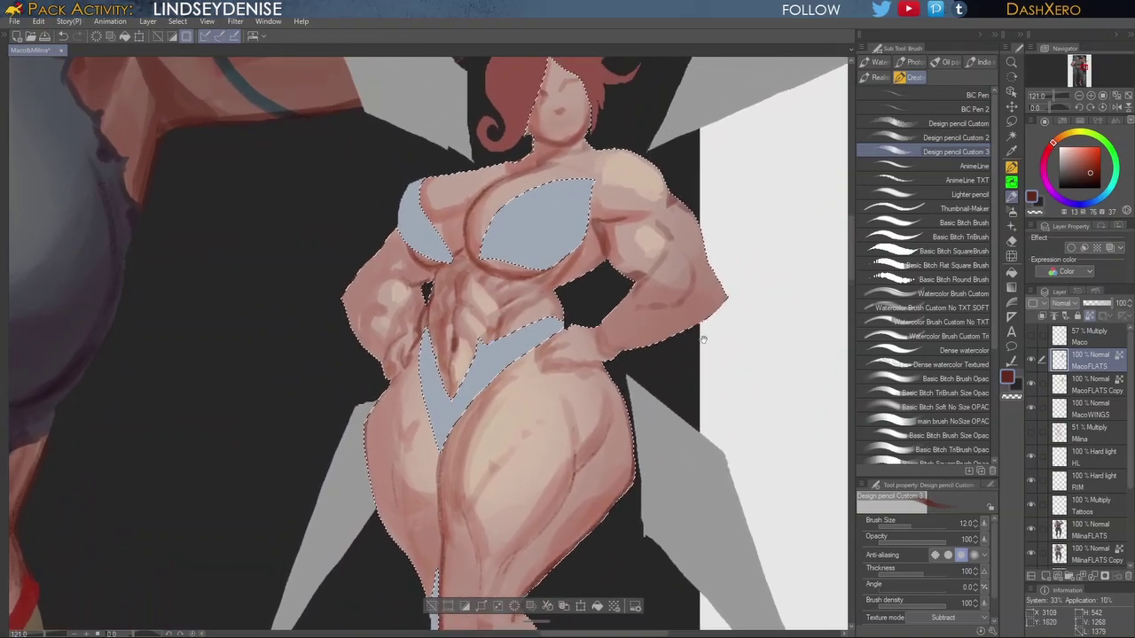
{"action": "left_click_drag", "start_coordinate": [700, 237], "coordinate": [726, 303]}
{"action": "left_click_drag", "start_coordinate": [710, 263], "coordinate": [724, 303]}
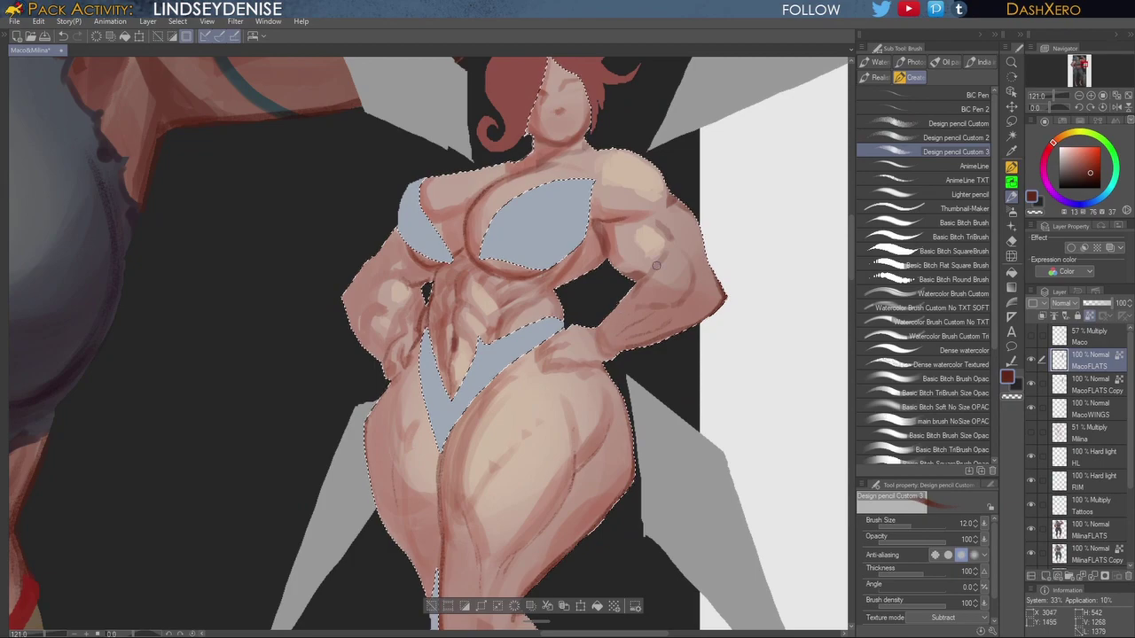
Step: Shade the arm muscles beside the white background with Basic Bitch TriBrush Size Opac at size 40 in a lighter red (13, 70, 60)
{"action": "left_click", "coordinate": [937, 293]}
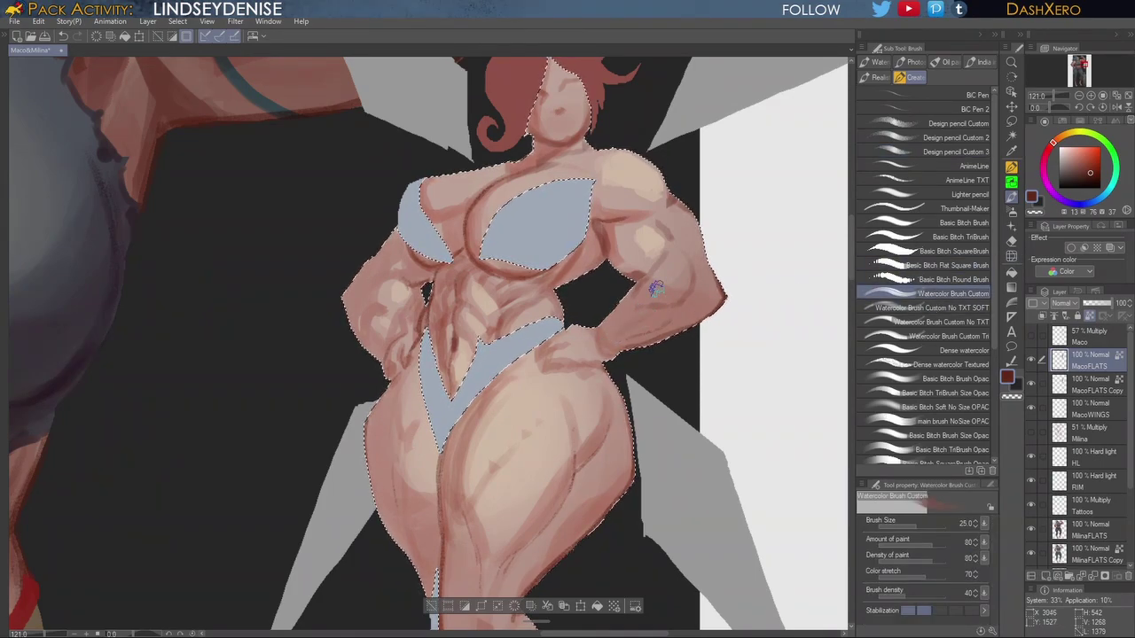
{"action": "left_click", "coordinate": [944, 393]}
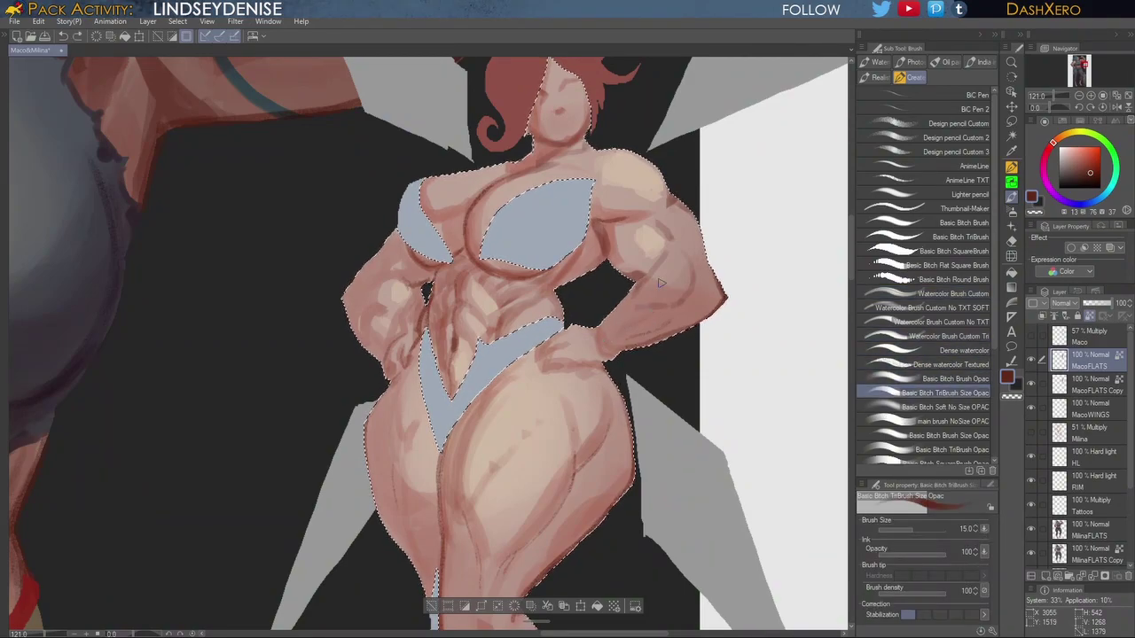
{"action": "key", "text": "]"}
{"action": "key", "text": "]"}
{"action": "key", "text": "]"}
{"action": "key", "text": "]"}
{"action": "key", "text": "]"}
{"action": "key", "text": "ctrl+z"}
{"action": "left_click", "coordinate": [1090, 166]}
{"action": "left_click", "coordinate": [1088, 164]}
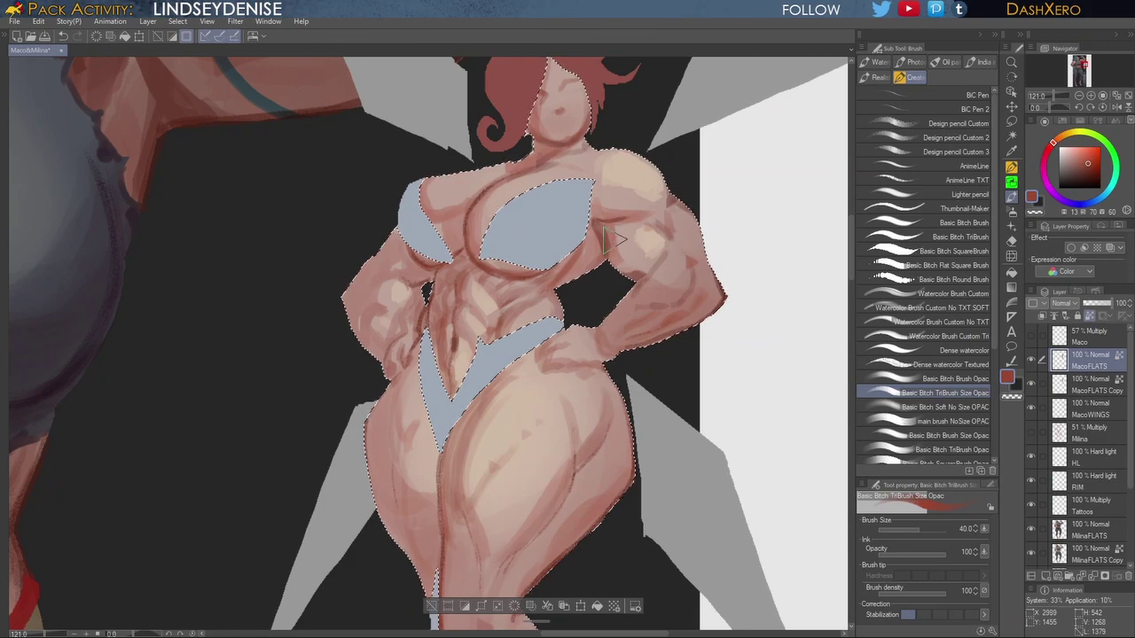
{"action": "left_click_drag", "start_coordinate": [738, 342], "coordinate": [741, 397]}
{"action": "left_click_drag", "start_coordinate": [742, 332], "coordinate": [747, 341]}
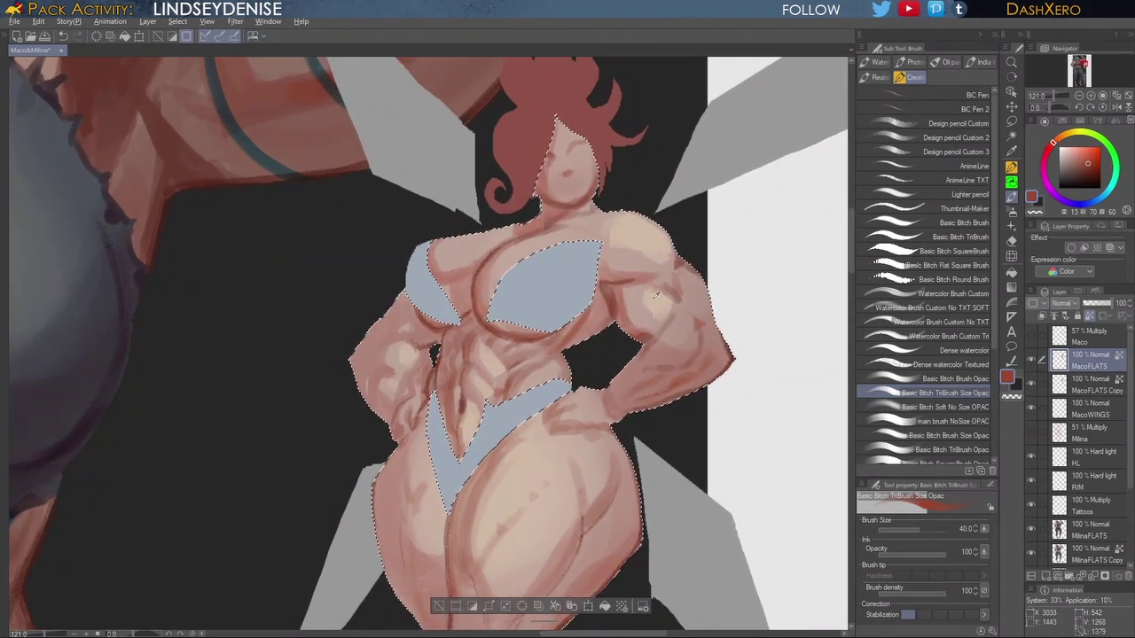
Step: Blend the highlights and shading on the shoulder, upper arm, chest and rear thigh with Watercolor Brush Custom at size 25
{"action": "left_click", "coordinate": [946, 292]}
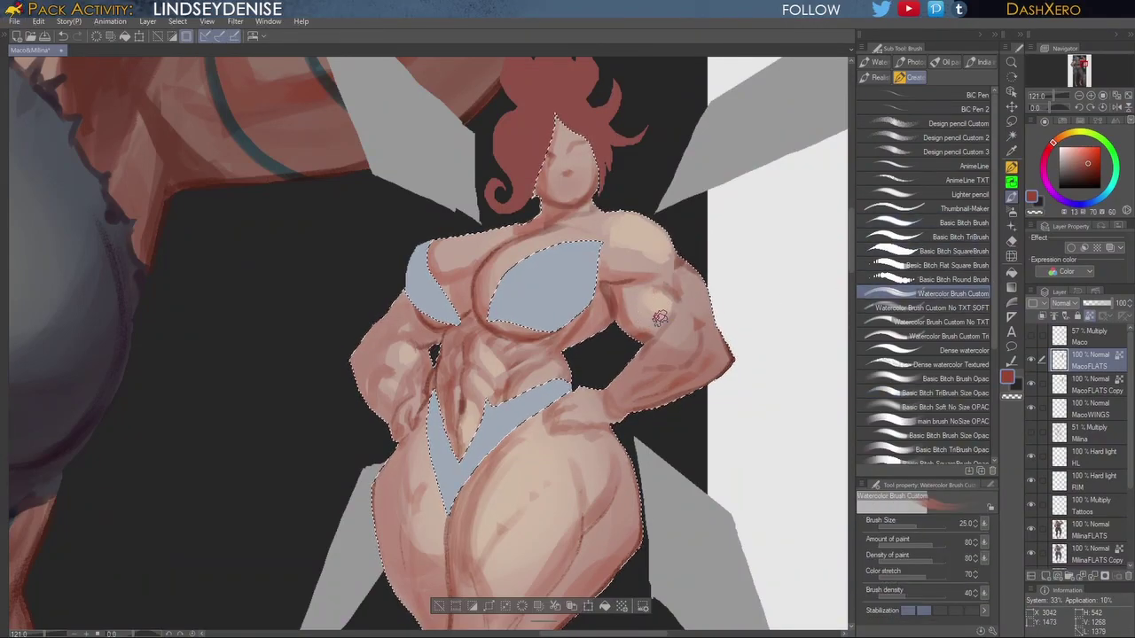
{"action": "mouse_move", "coordinate": [664, 270]}
{"action": "left_mouse_down"}
{"action": "mouse_move", "coordinate": [616, 263]}
{"action": "mouse_move", "coordinate": [621, 251]}
{"action": "left_mouse_up"}
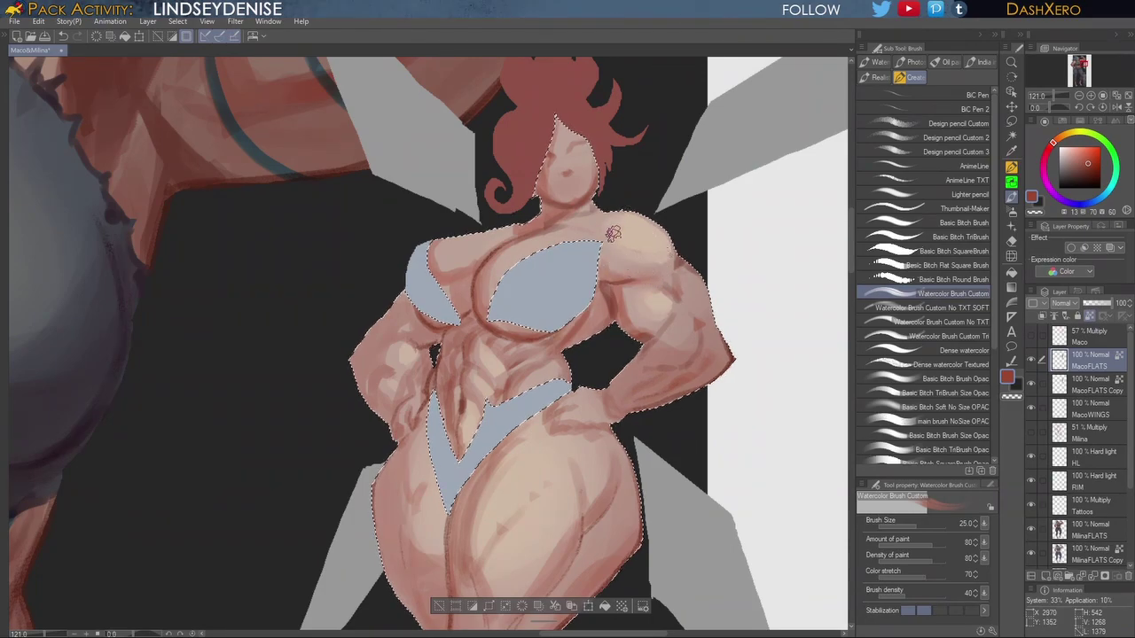
{"action": "left_click_drag", "start_coordinate": [689, 328], "coordinate": [777, 352]}
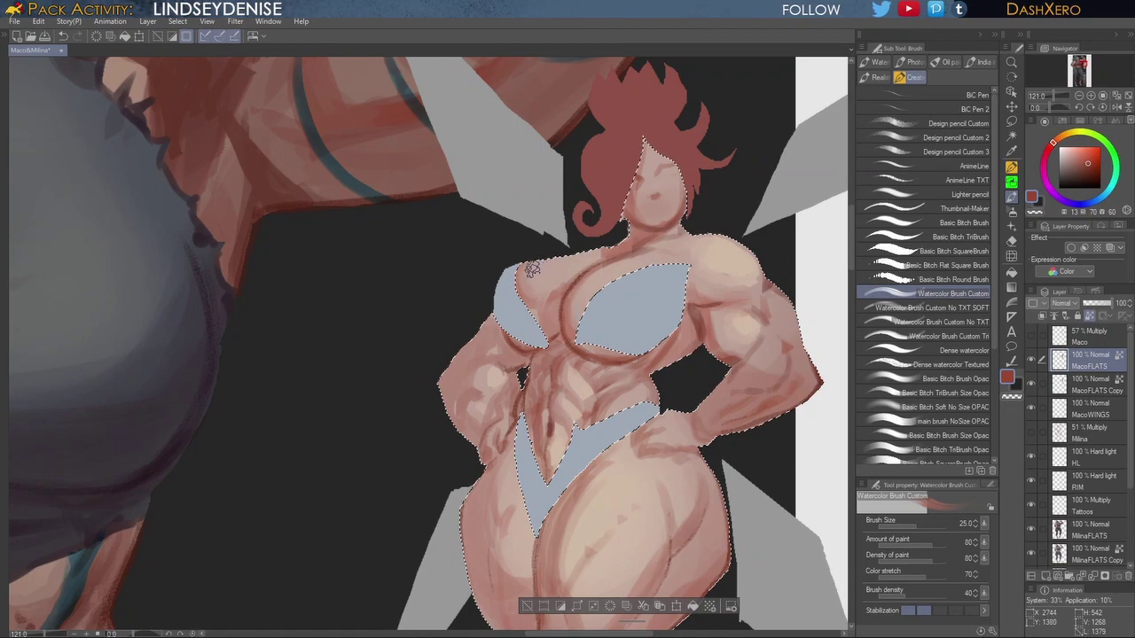
{"action": "mouse_move", "coordinate": [551, 254]}
{"action": "left_mouse_down"}
{"action": "mouse_move", "coordinate": [594, 266]}
{"action": "mouse_move", "coordinate": [527, 267]}
{"action": "mouse_move", "coordinate": [630, 246]}
{"action": "left_mouse_up"}
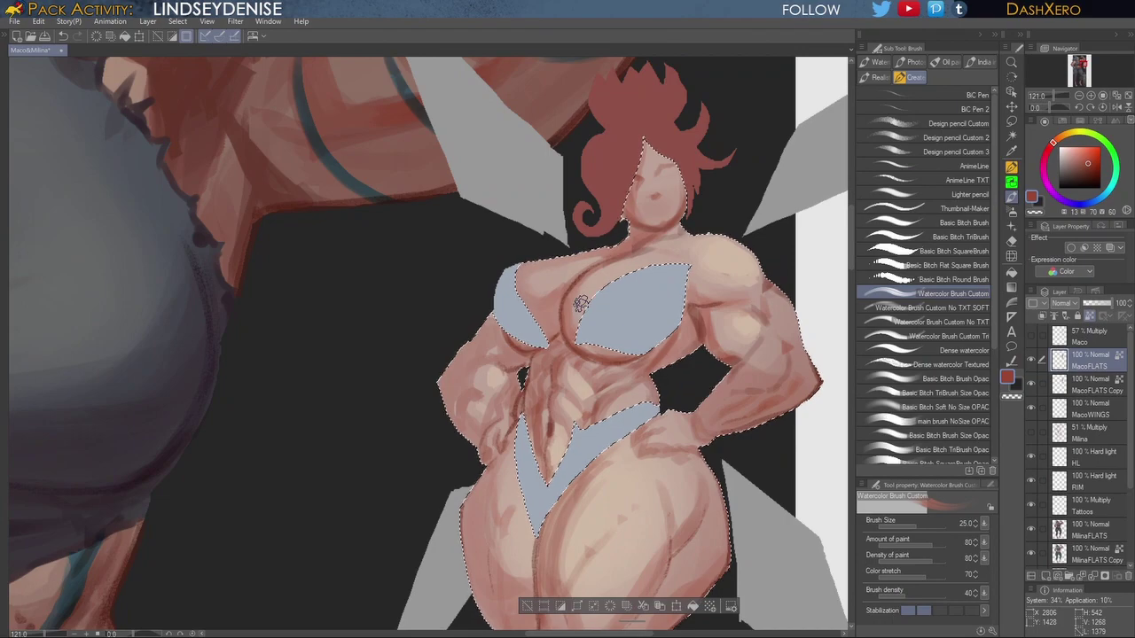
{"action": "left_click_drag", "start_coordinate": [676, 423], "coordinate": [704, 229]}
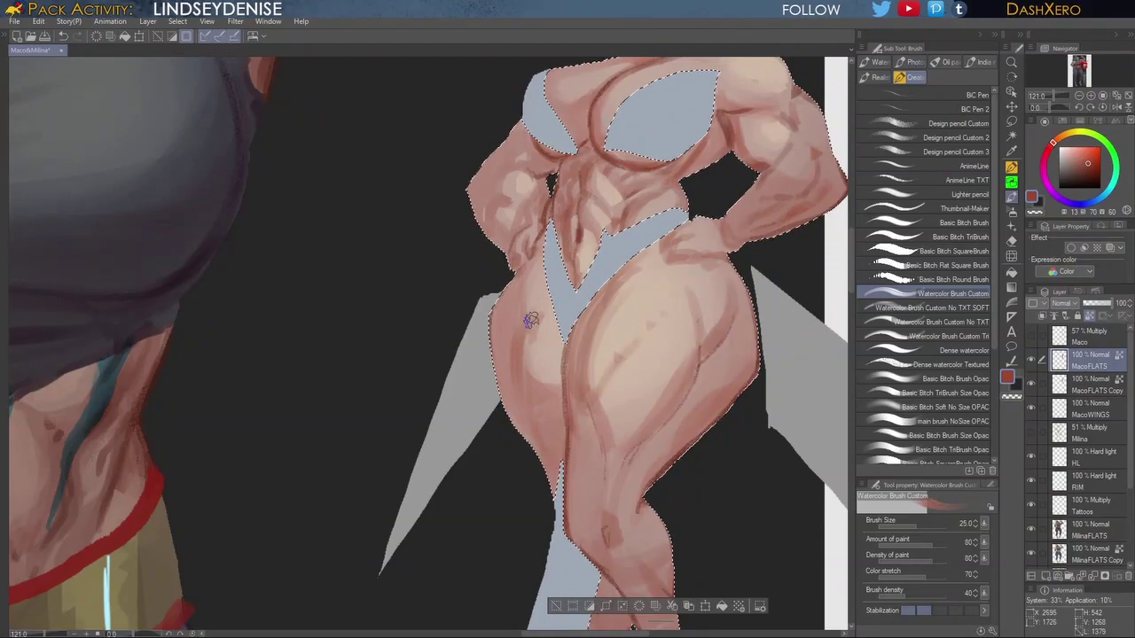
{"action": "left_click_drag", "start_coordinate": [539, 298], "coordinate": [531, 367]}
Step: Add red shading along the crotch crease, below the hand on the hip and on the outer thigh with Basic Bitch TriBrush Size Opac
{"action": "left_click", "coordinate": [946, 392]}
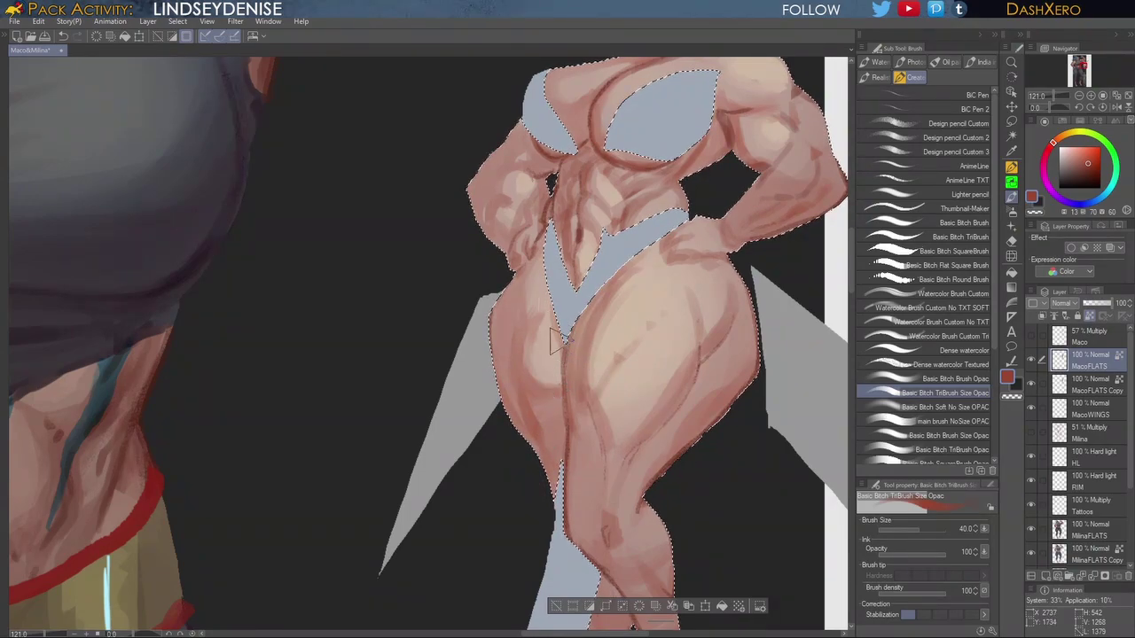
{"action": "mouse_move", "coordinate": [719, 459]}
{"action": "left_mouse_down"}
{"action": "mouse_move", "coordinate": [712, 407]}
{"action": "mouse_move", "coordinate": [702, 507]}
{"action": "mouse_move", "coordinate": [693, 450]}
{"action": "left_mouse_up"}
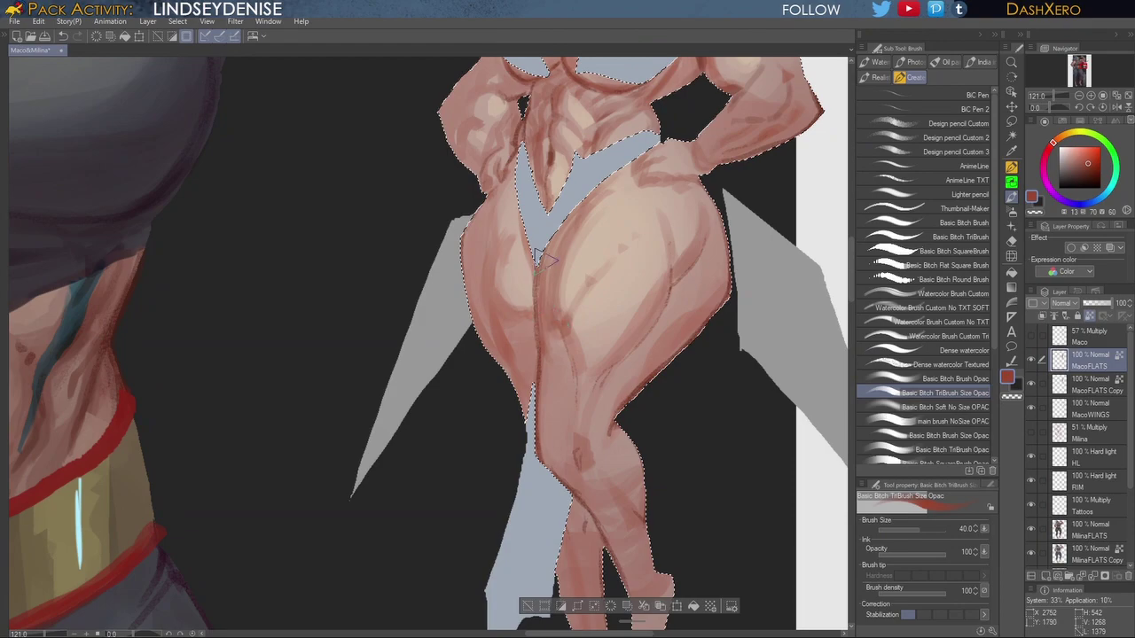
{"action": "left_click_drag", "start_coordinate": [606, 183], "coordinate": [642, 184]}
{"action": "left_click_drag", "start_coordinate": [734, 290], "coordinate": [712, 331]}
{"action": "mouse_move", "coordinate": [694, 418]}
{"action": "left_mouse_down"}
{"action": "mouse_move", "coordinate": [724, 337]}
{"action": "mouse_move", "coordinate": [705, 403]}
{"action": "left_mouse_up"}
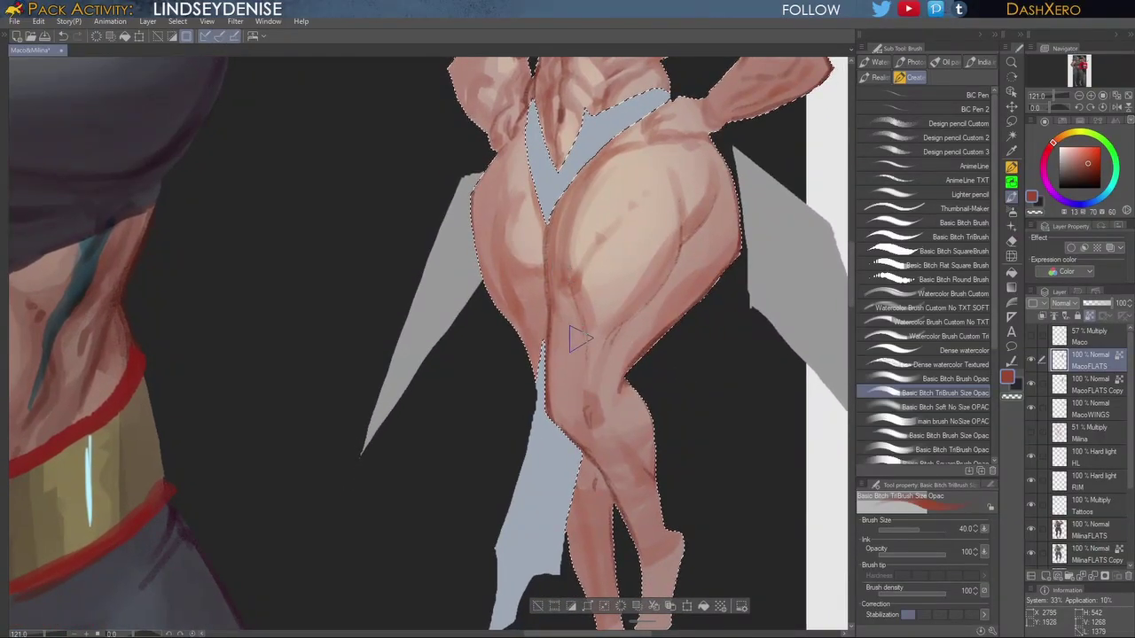
Step: Shade the inner front thigh, knee, calves and feet in red with the size 40 TriBrush
{"action": "mouse_move", "coordinate": [558, 331]}
{"action": "left_mouse_down"}
{"action": "mouse_move", "coordinate": [557, 425]}
{"action": "mouse_move", "coordinate": [570, 437]}
{"action": "left_mouse_up"}
{"action": "left_click_drag", "start_coordinate": [700, 481], "coordinate": [655, 371]}
{"action": "mouse_move", "coordinate": [624, 463]}
{"action": "left_mouse_down"}
{"action": "mouse_move", "coordinate": [633, 485]}
{"action": "mouse_move", "coordinate": [609, 491]}
{"action": "mouse_move", "coordinate": [632, 509]}
{"action": "mouse_move", "coordinate": [626, 499]}
{"action": "mouse_move", "coordinate": [639, 488]}
{"action": "mouse_move", "coordinate": [614, 532]}
{"action": "left_mouse_up"}
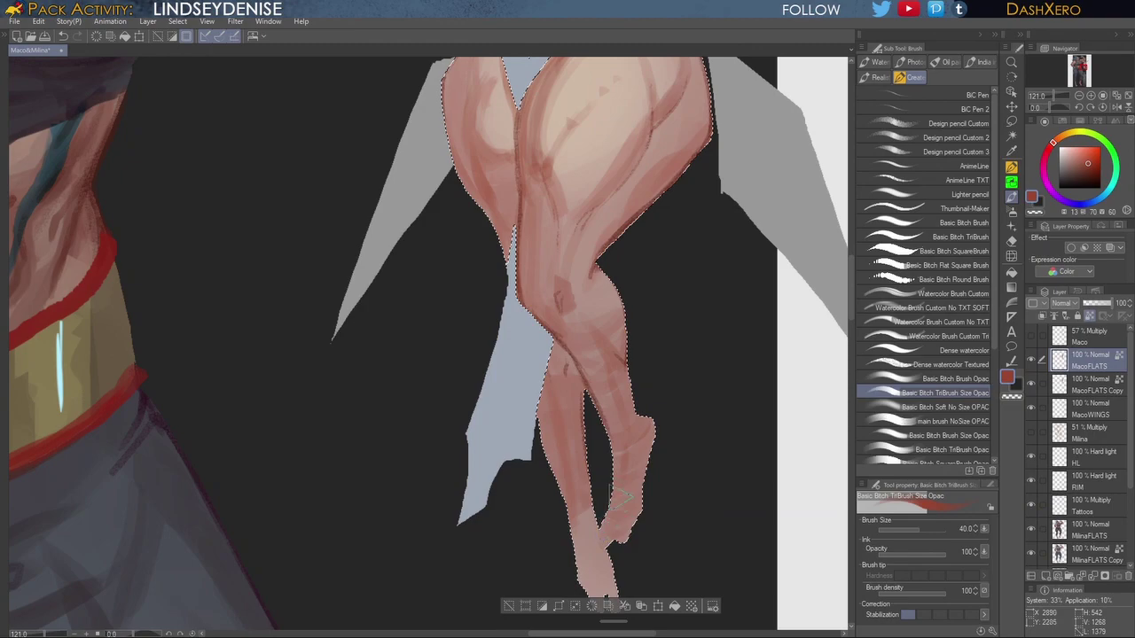
{"action": "left_click_drag", "start_coordinate": [665, 487], "coordinate": [678, 397]}
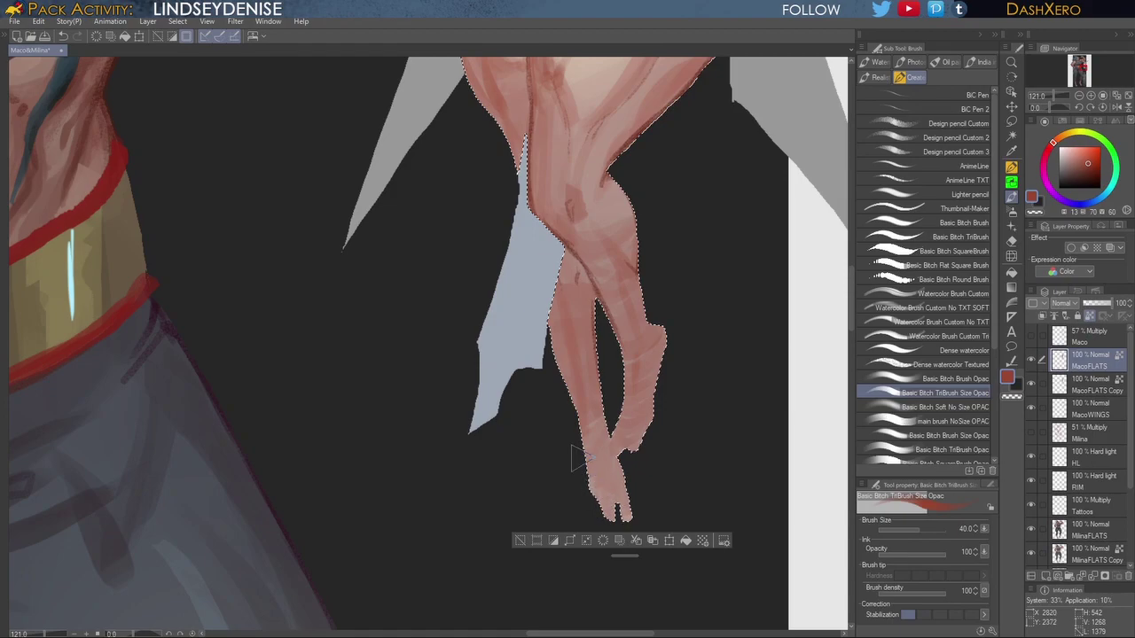
Step: Deepen the red shading on the upper body, under the chest and on the arm nearest the larger figure with the TriBrush
{"action": "left_click_drag", "start_coordinate": [713, 381], "coordinate": [703, 571]}
{"action": "left_click_drag", "start_coordinate": [704, 441], "coordinate": [692, 574]}
{"action": "left_click_drag", "start_coordinate": [709, 417], "coordinate": [706, 384]}
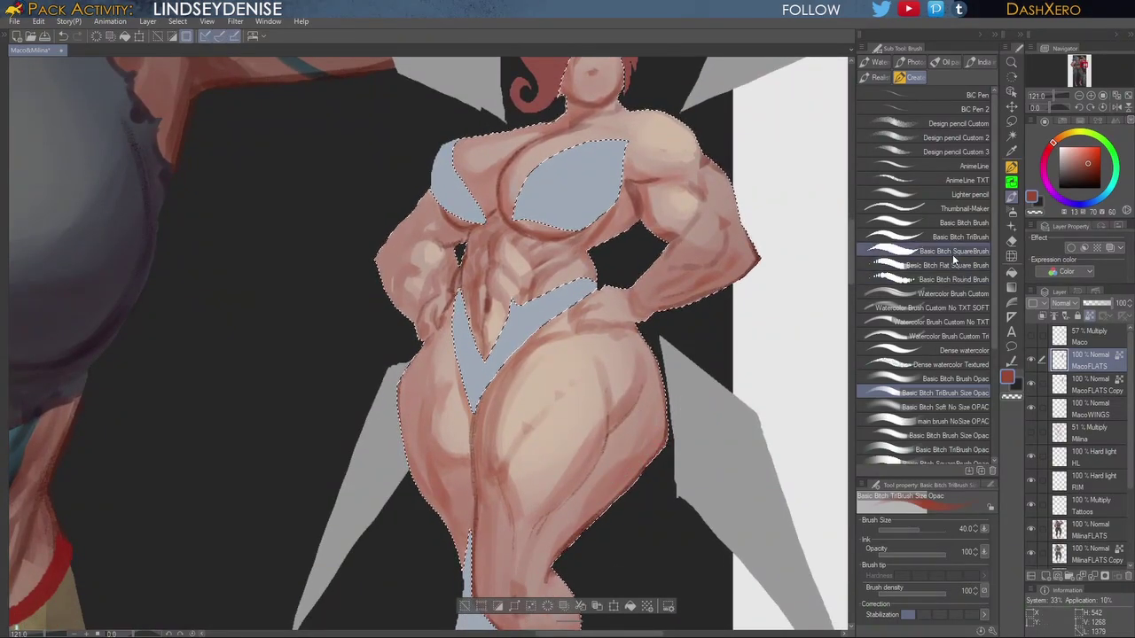
{"action": "scroll", "coordinate": [661, 375], "scroll_direction": "up", "scroll_amount": 5}
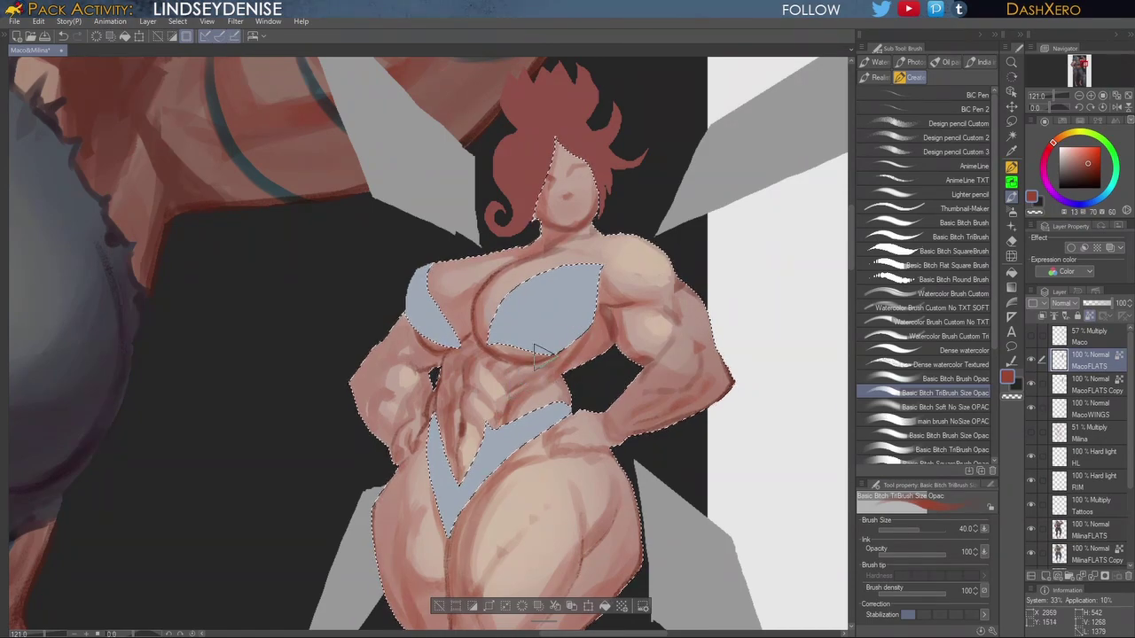
{"action": "left_click_drag", "start_coordinate": [547, 415], "coordinate": [669, 396]}
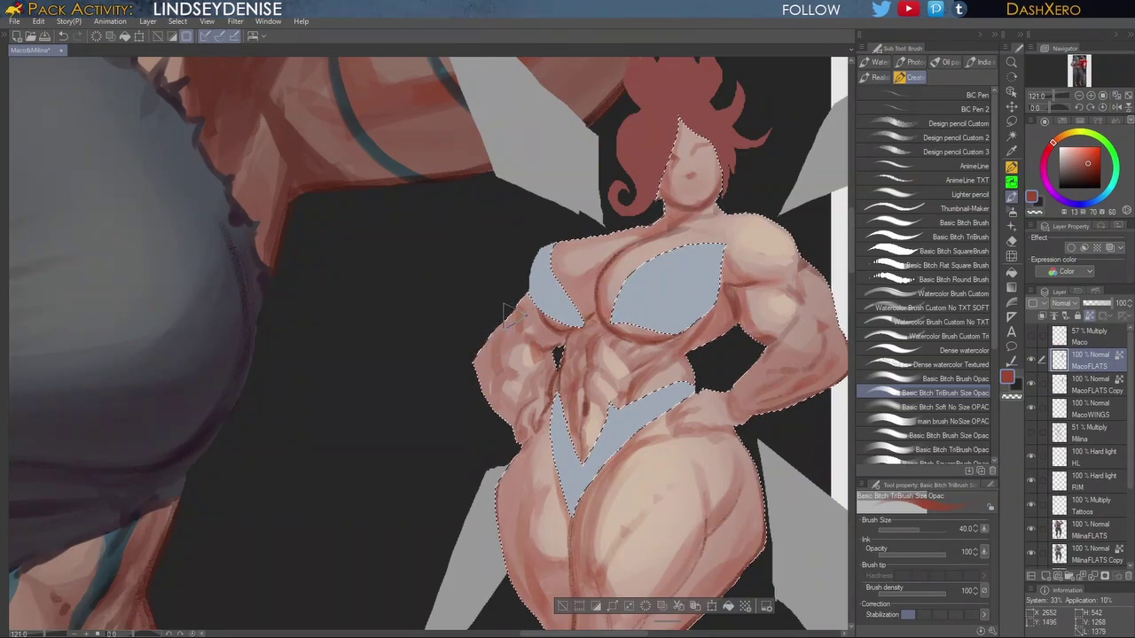
{"action": "left_click_drag", "start_coordinate": [793, 389], "coordinate": [750, 395]}
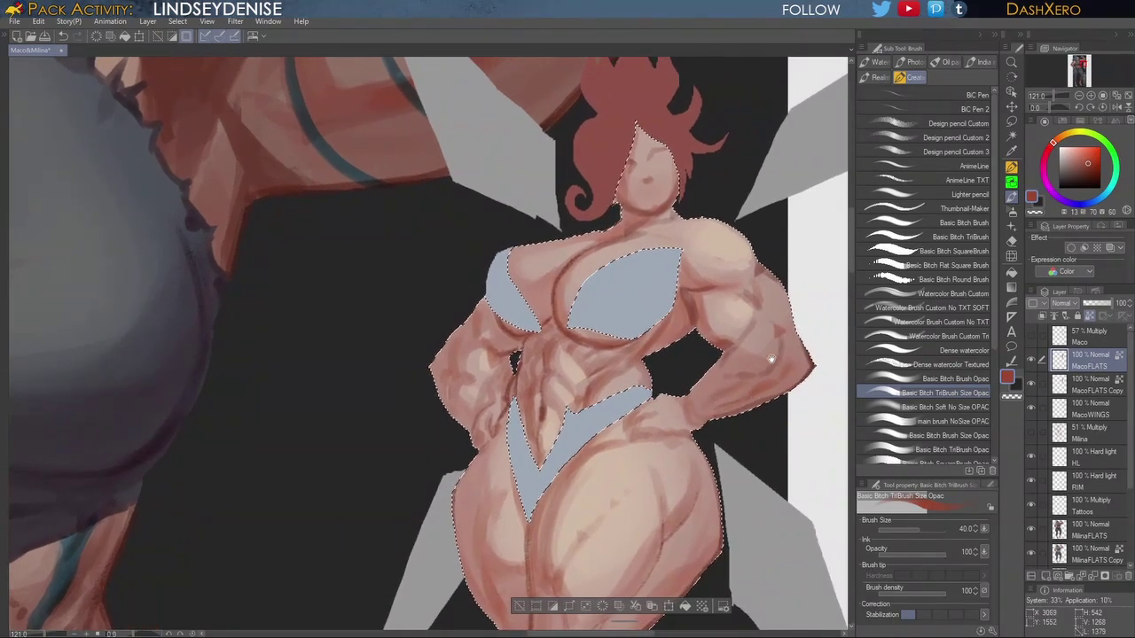
Step: Soften the highlights on the forearm nearest the larger figure with Watercolor Brush Custom at size 25
{"action": "left_click", "coordinate": [961, 296]}
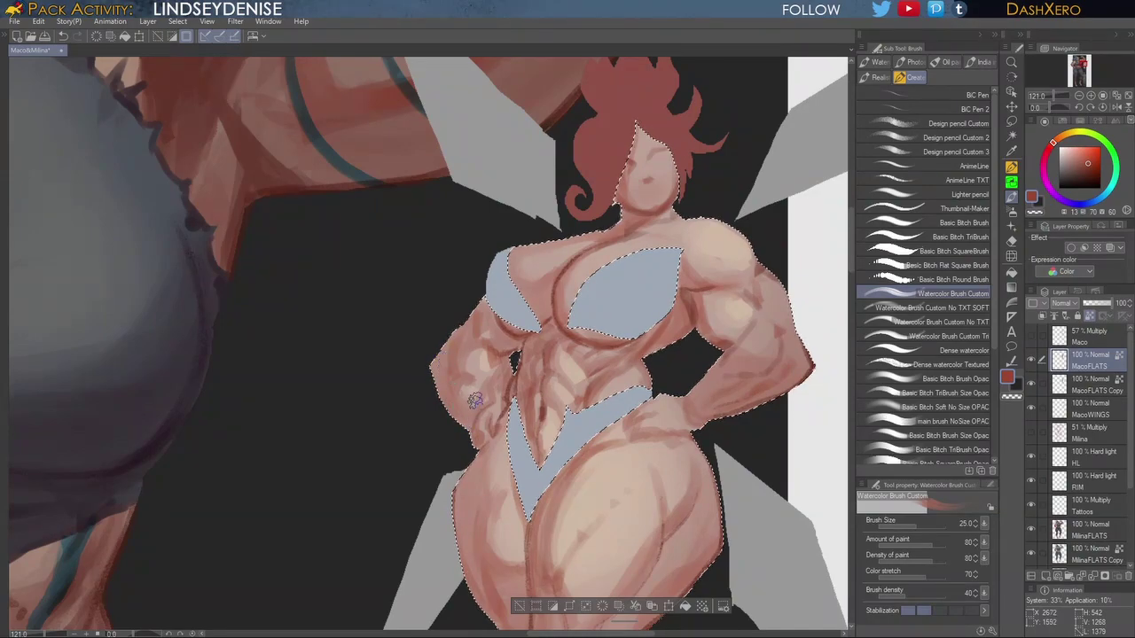
{"action": "left_click_drag", "start_coordinate": [479, 359], "coordinate": [469, 374]}
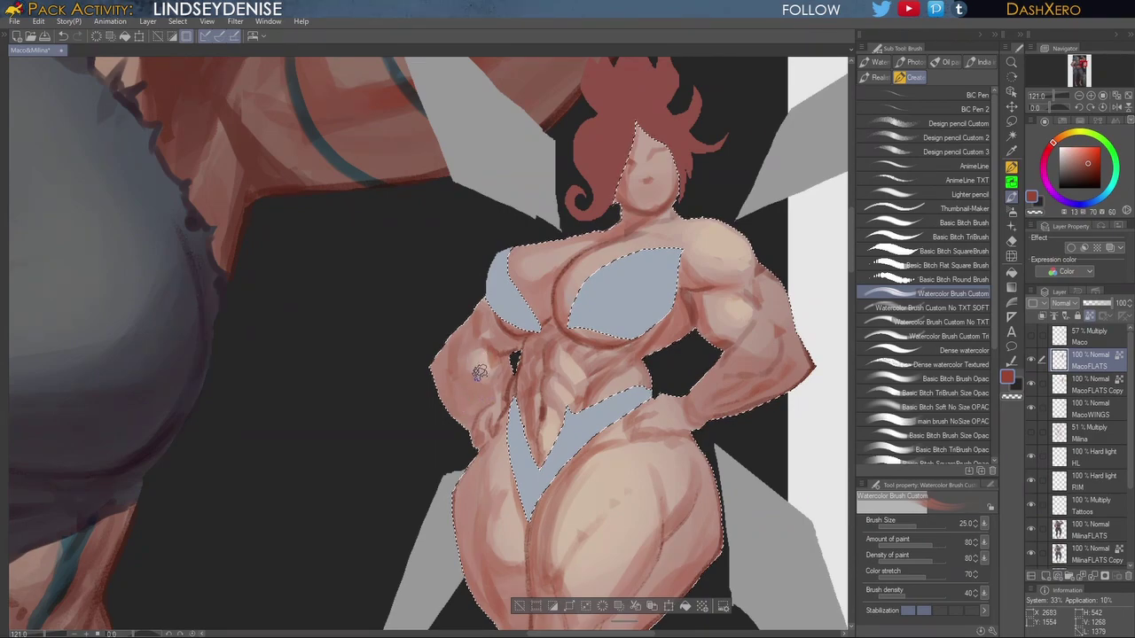
{"action": "left_click_drag", "start_coordinate": [813, 424], "coordinate": [739, 406]}
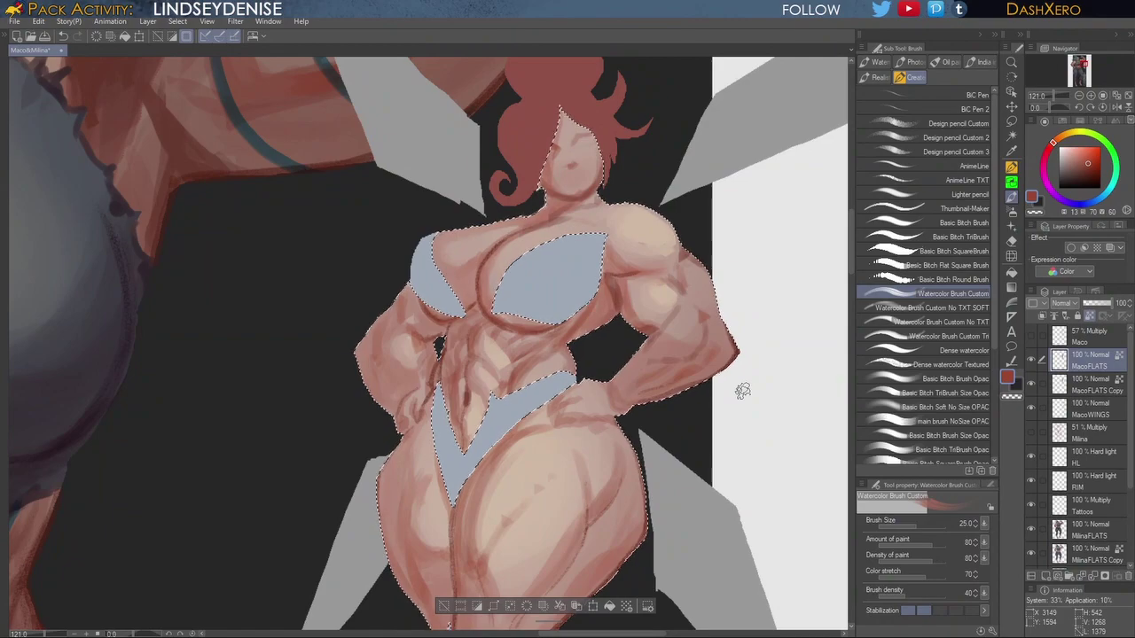
Step: Darken the armpit and arm shadows with the Dense watercolor brush at size 17 in a darker red (13, 76, 46)
{"action": "left_click", "coordinate": [954, 349]}
{"action": "key", "text": "]"}
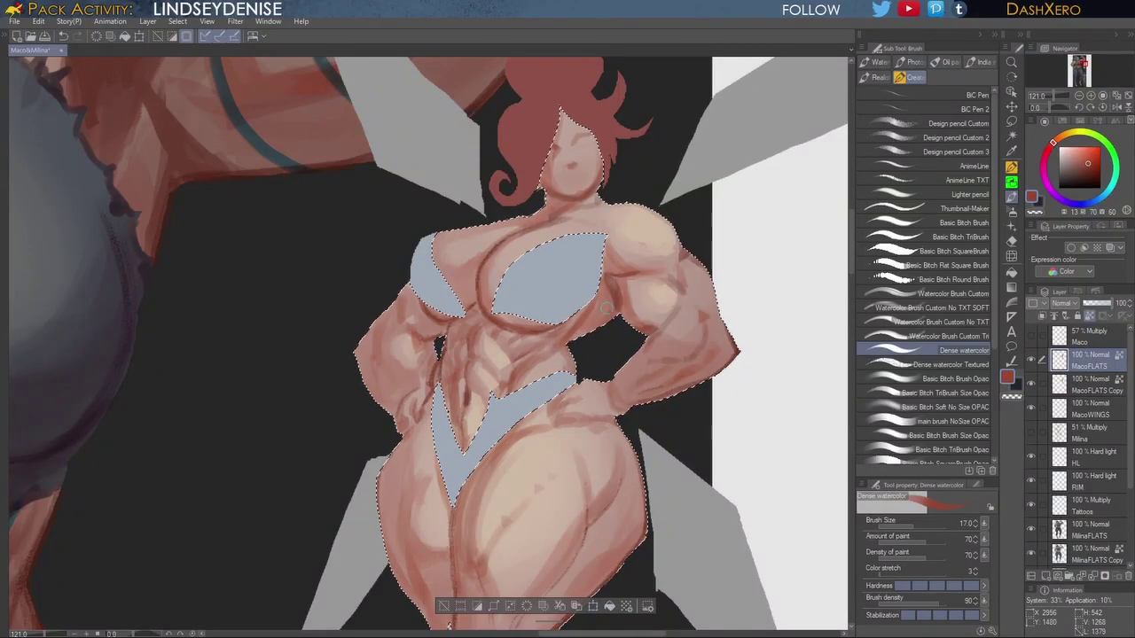
{"action": "left_click", "coordinate": [1091, 169]}
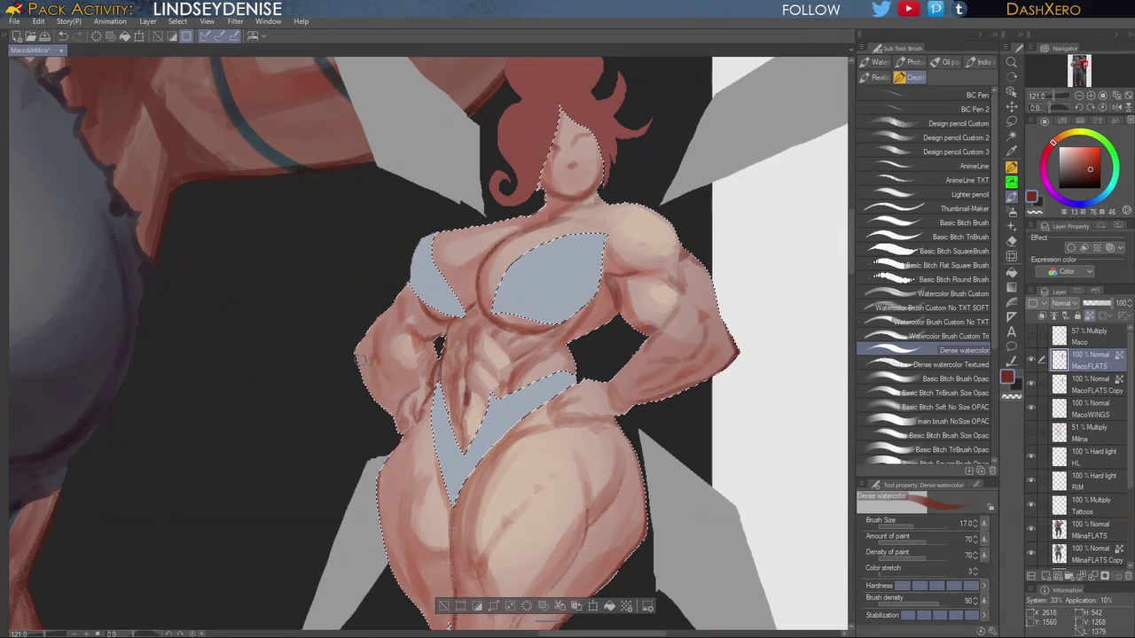
Step: Paint the mouth on the face in dark red with the Dense watercolor brush at size 12
{"action": "left_click_drag", "start_coordinate": [647, 174], "coordinate": [651, 347]}
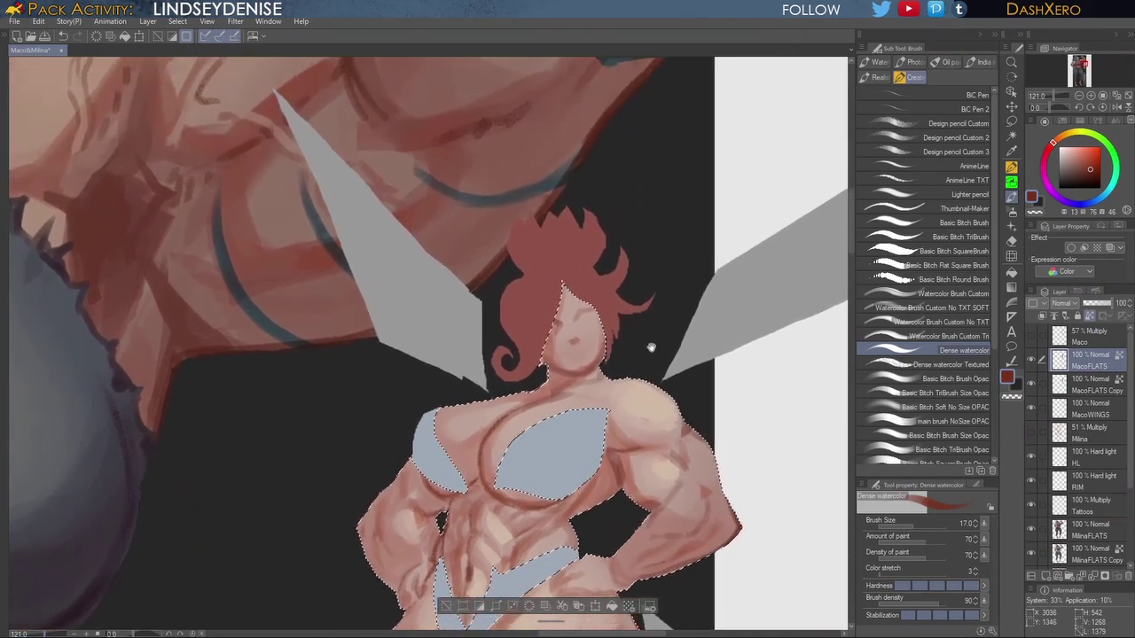
{"action": "scroll", "coordinate": [592, 328], "scroll_direction": "up", "scroll_amount": 4}
{"action": "scroll", "coordinate": [602, 342], "scroll_direction": "up", "scroll_amount": 2}
{"action": "key", "text": "bracketleft"}
{"action": "key", "text": "bracketleft"}
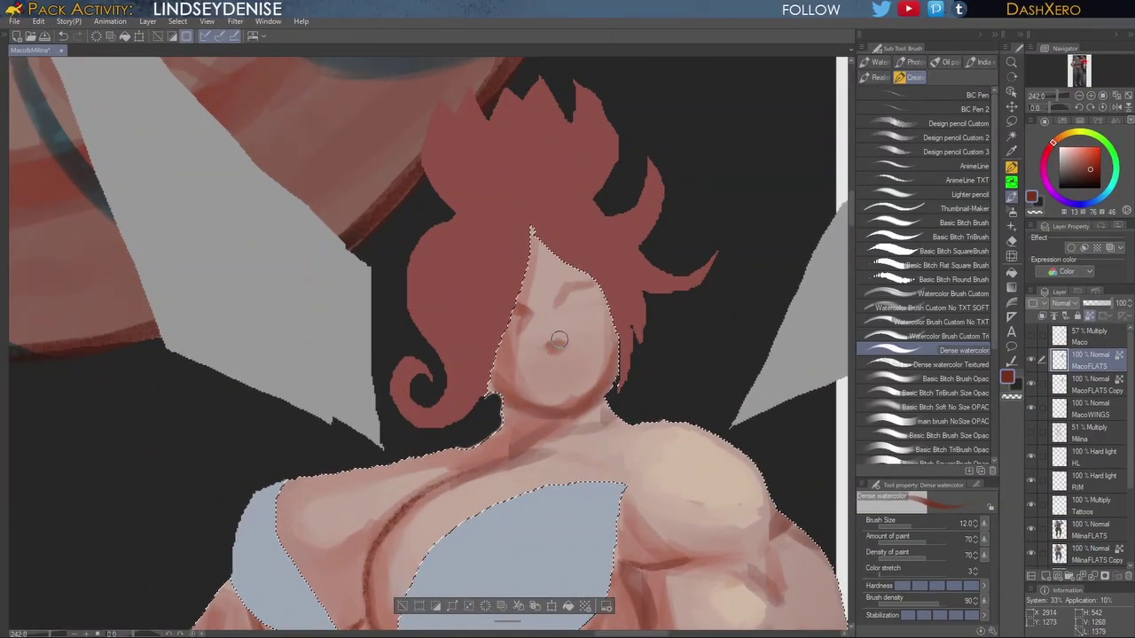
{"action": "left_click_drag", "start_coordinate": [559, 340], "coordinate": [548, 348]}
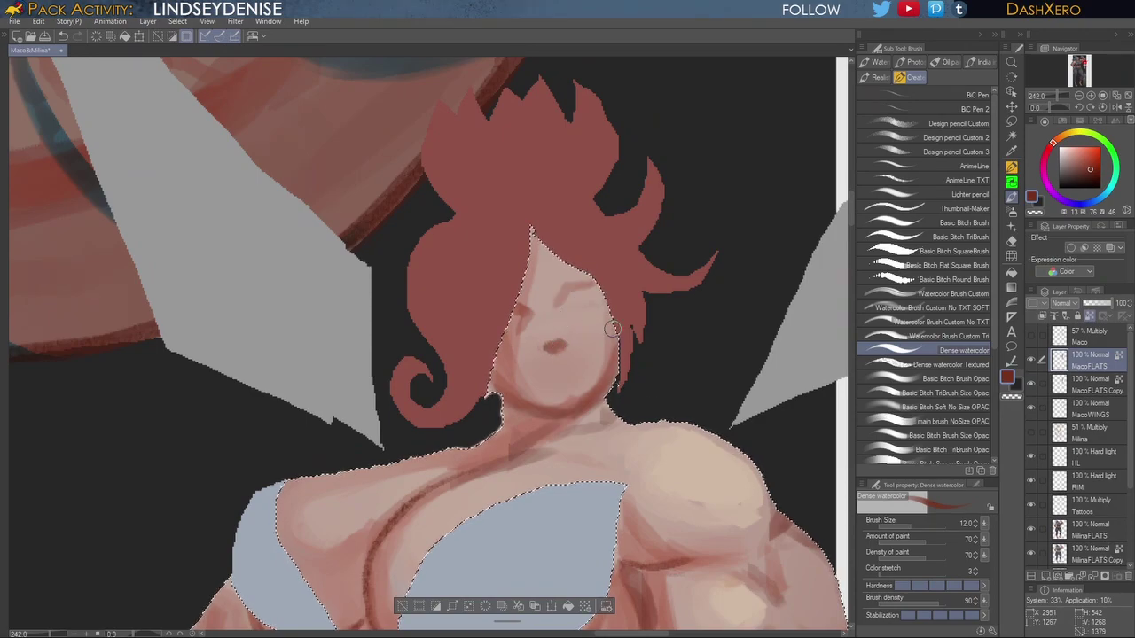
Step: Paint the visible eye, lashes and eyebrow with the Dense watercolor brush at size 5 in very dark reds (13, 67, 21) and (13, 49, 13)
{"action": "key", "text": "bracketleft"}
{"action": "key", "text": "bracketleft"}
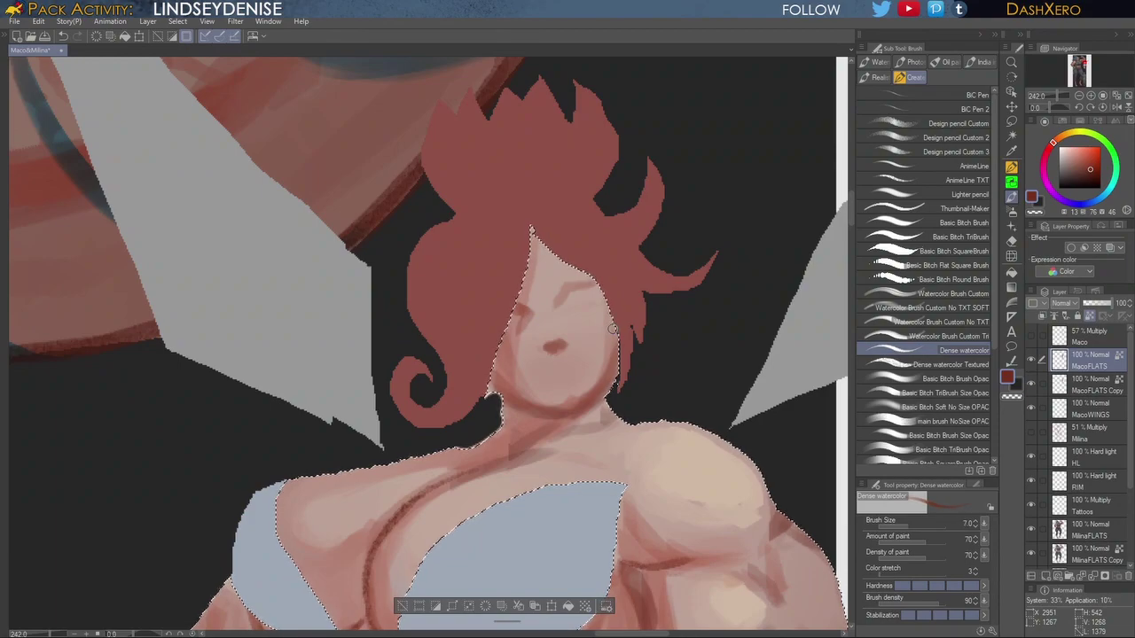
{"action": "left_click", "coordinate": [1089, 177]}
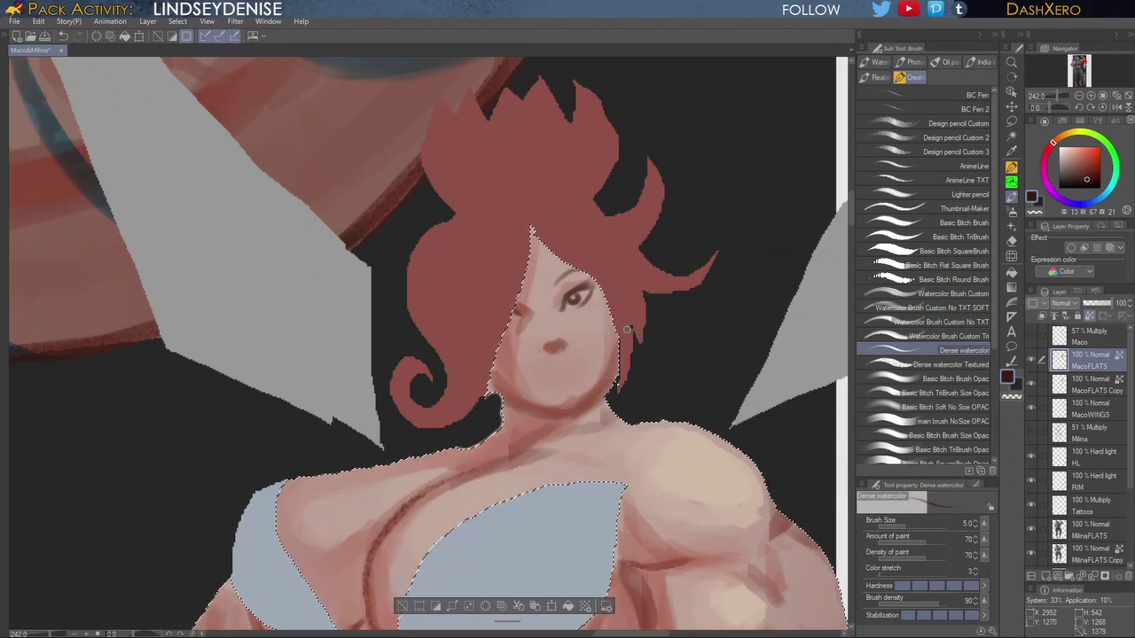
{"action": "left_click_drag", "start_coordinate": [574, 327], "coordinate": [619, 322]}
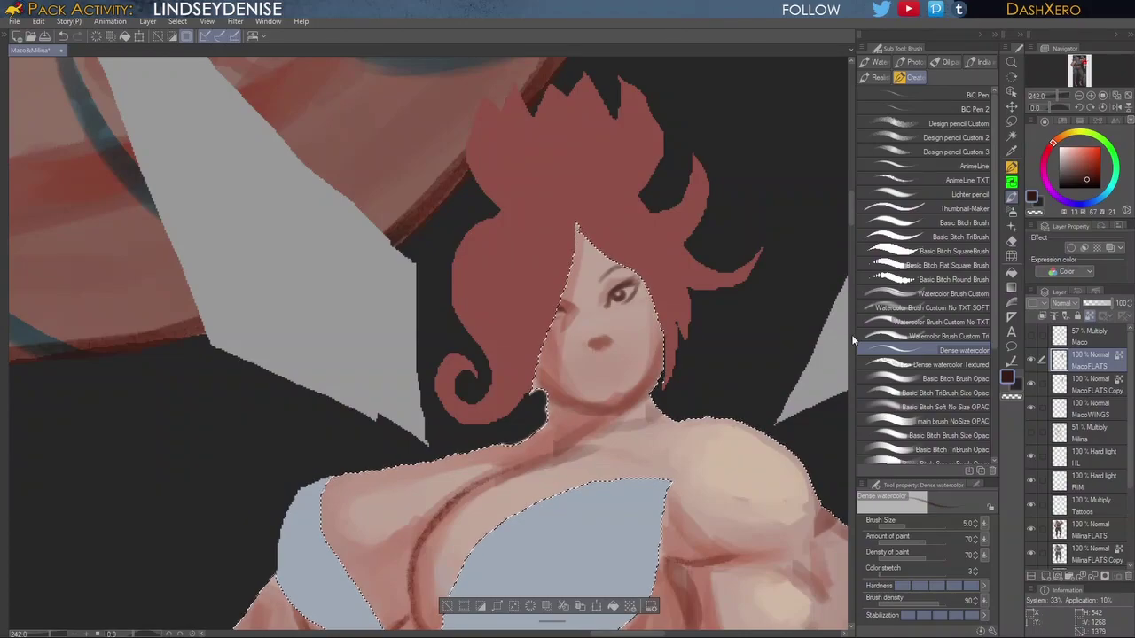
{"action": "left_click_drag", "start_coordinate": [849, 209], "coordinate": [850, 209]}
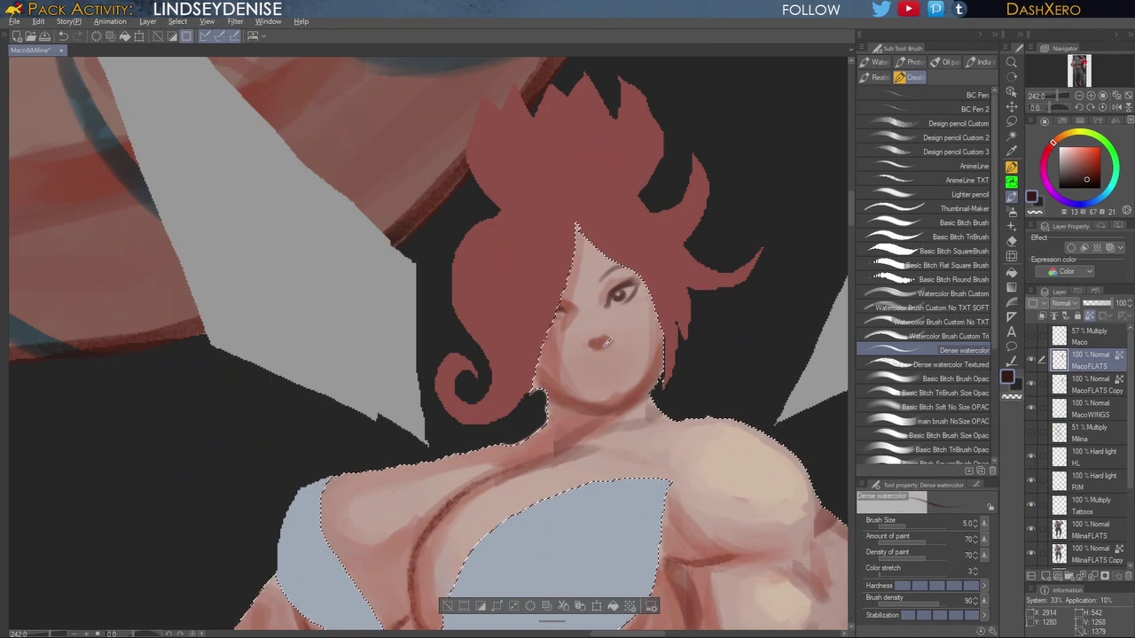
{"action": "left_click_drag", "start_coordinate": [1085, 180], "coordinate": [1079, 183]}
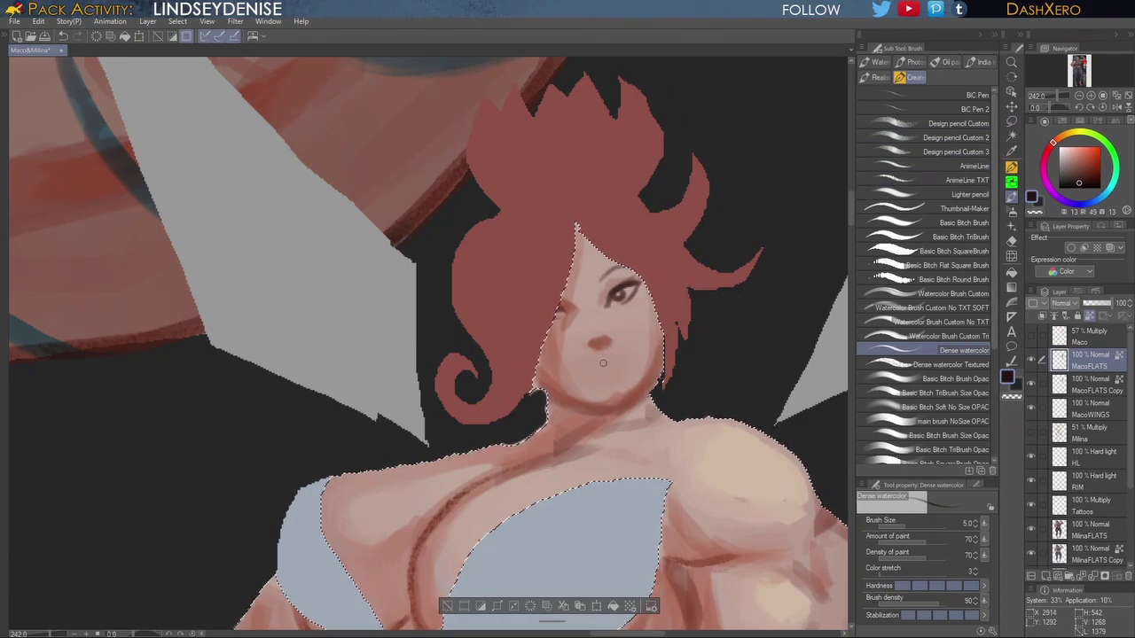
Step: Paint a smiling mouth with the Basic Bitch TriBrush Size Opac at size 15 in dark red (13, 79, 49) and fill the lips in (13, 67, 60)
{"action": "left_click", "coordinate": [1093, 174]}
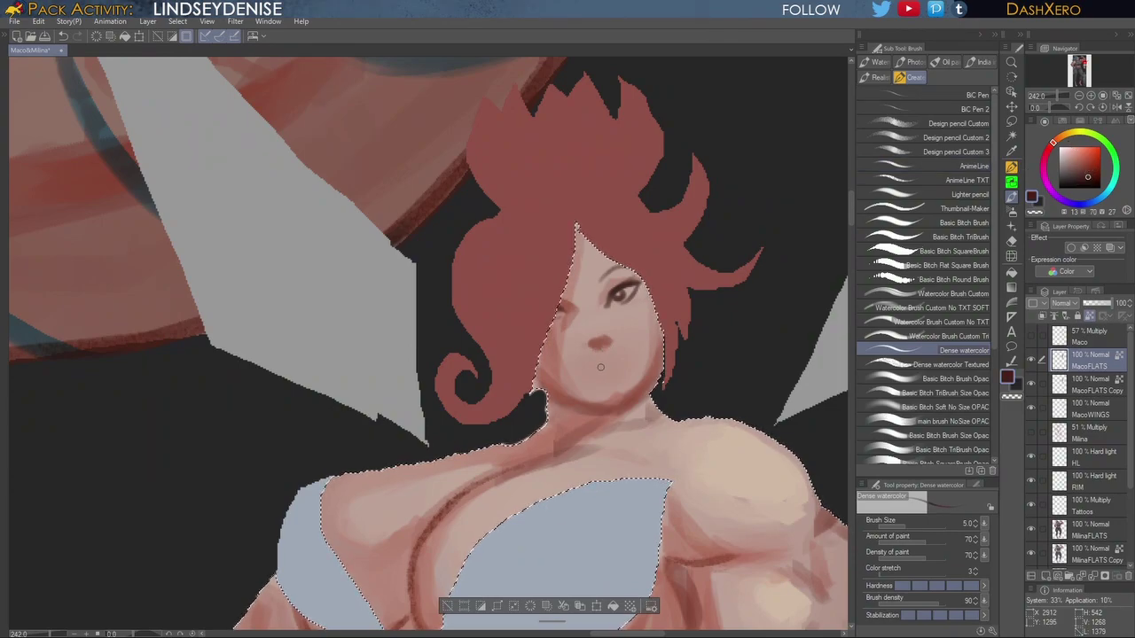
{"action": "left_click", "coordinate": [950, 393]}
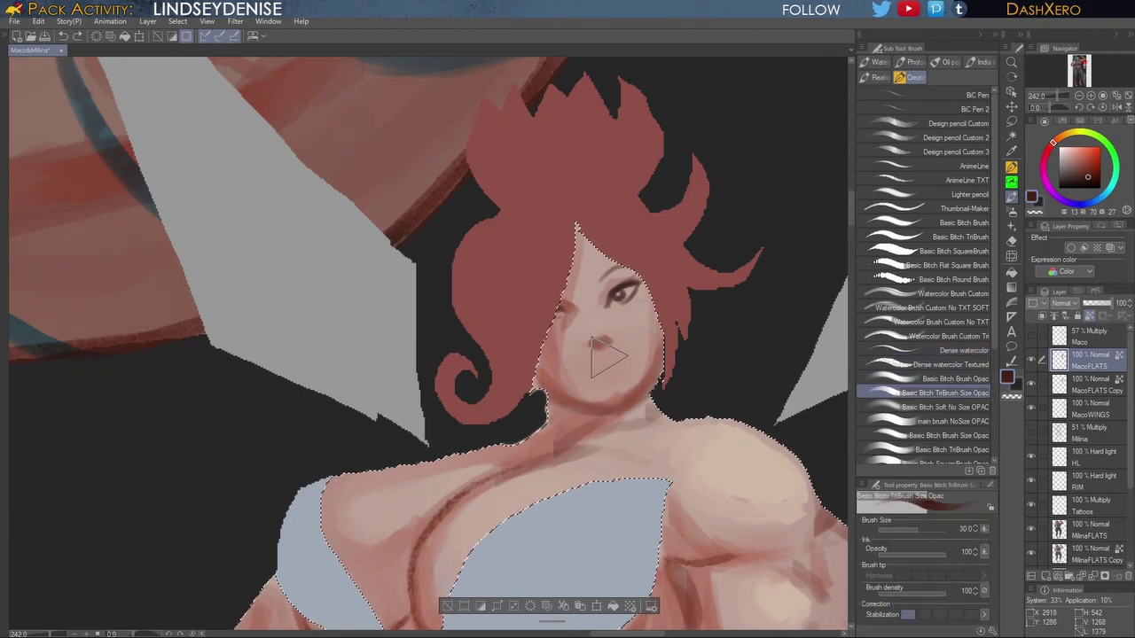
{"action": "key", "text": "bracketleft"}
{"action": "key", "text": "bracketleft"}
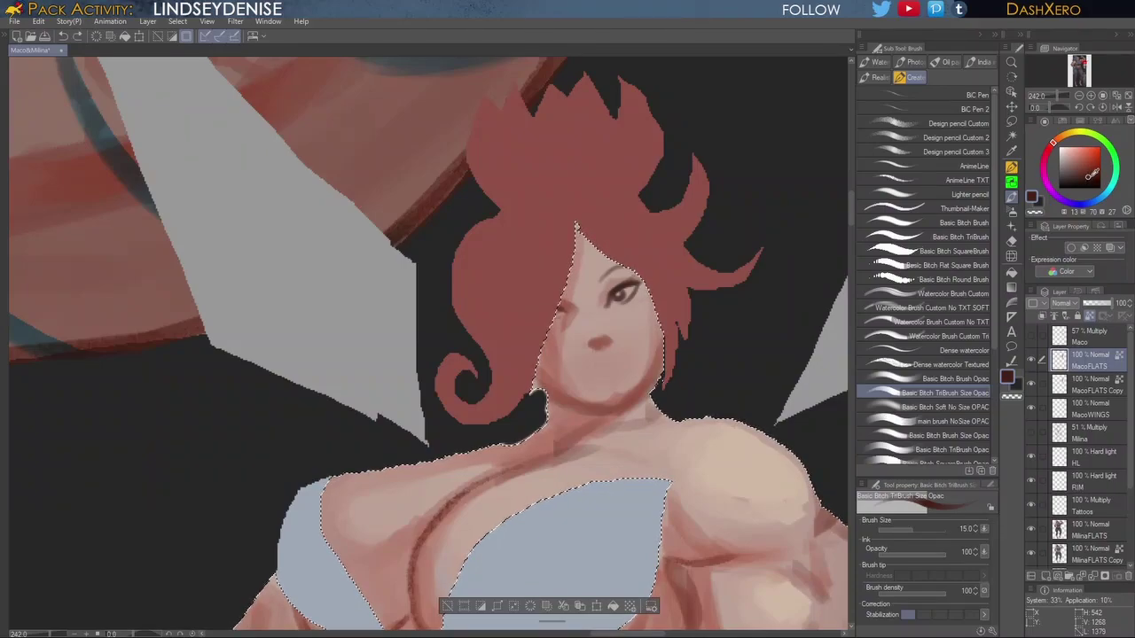
{"action": "left_click", "coordinate": [1091, 168]}
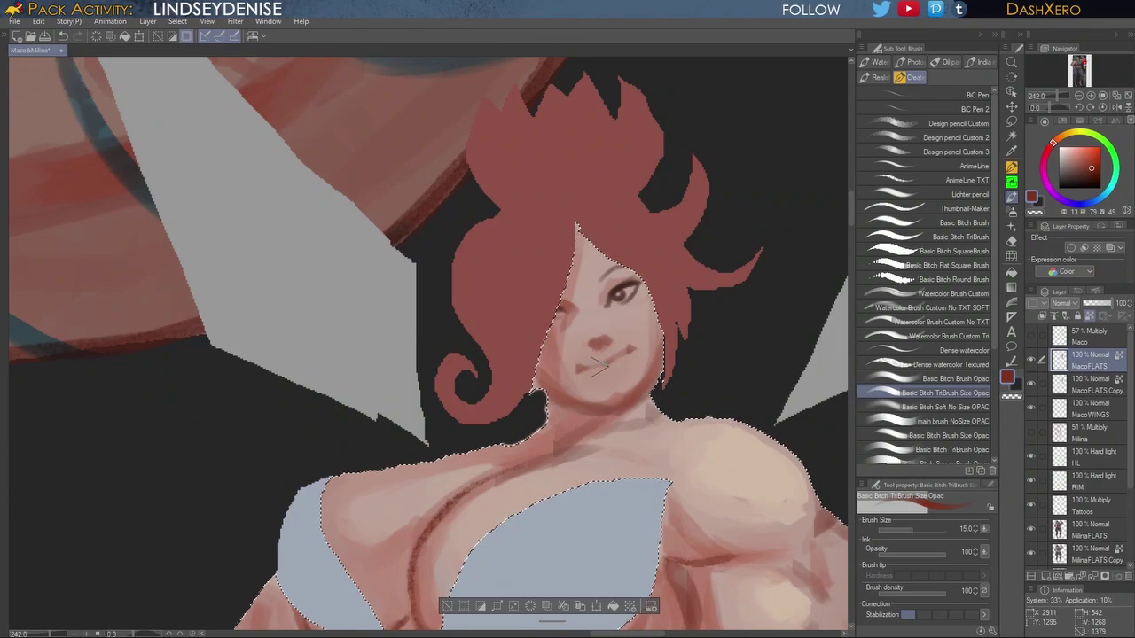
{"action": "left_click_drag", "start_coordinate": [628, 342], "coordinate": [613, 357]}
{"action": "left_click_drag", "start_coordinate": [1098, 157], "coordinate": [1087, 163]}
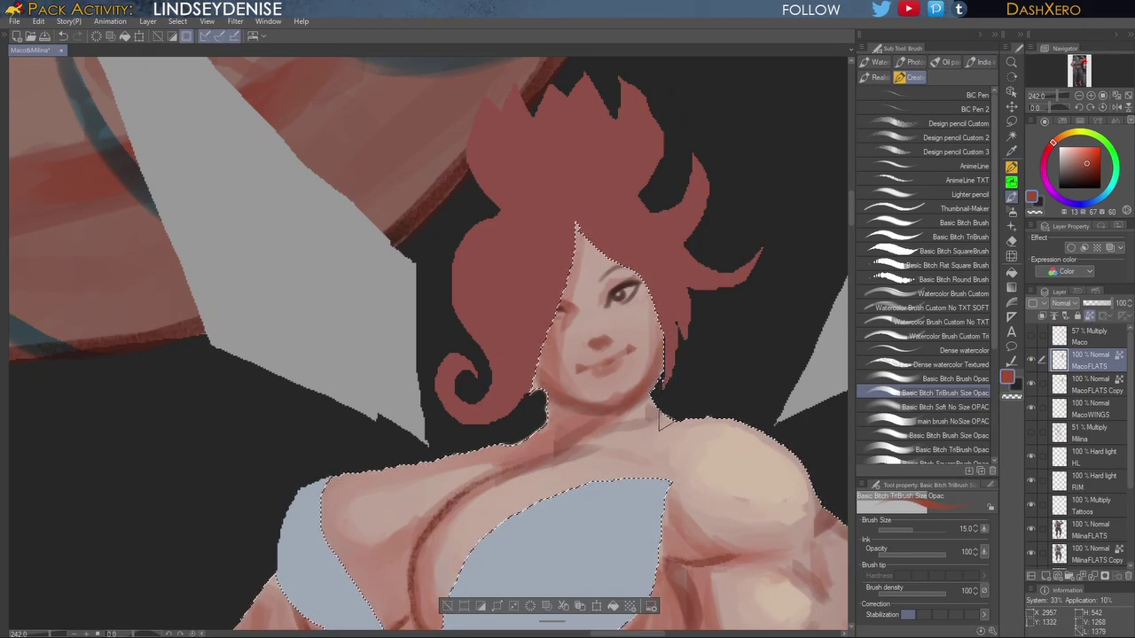
Step: Blend the shading on the jaw and neck with skin tones sampled from the face and neck, using the TriBrush at size 15
{"action": "left_click_drag", "start_coordinate": [722, 403], "coordinate": [743, 312]}
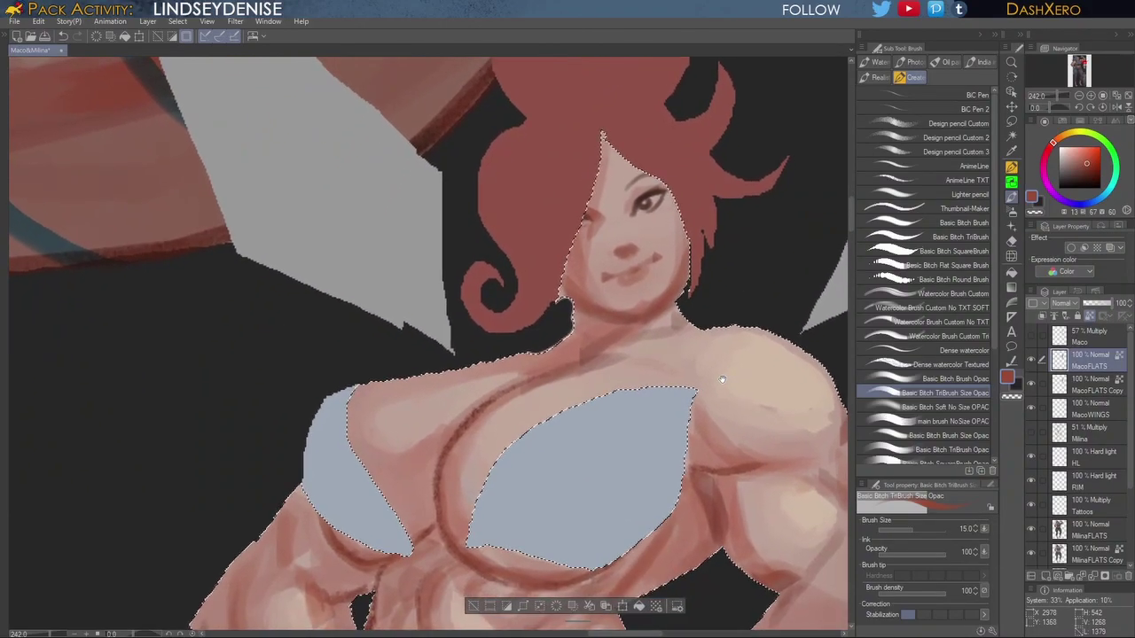
{"action": "left_click_drag", "start_coordinate": [722, 377], "coordinate": [719, 389]}
{"action": "left_click", "coordinate": [638, 306], "text": "alt"}
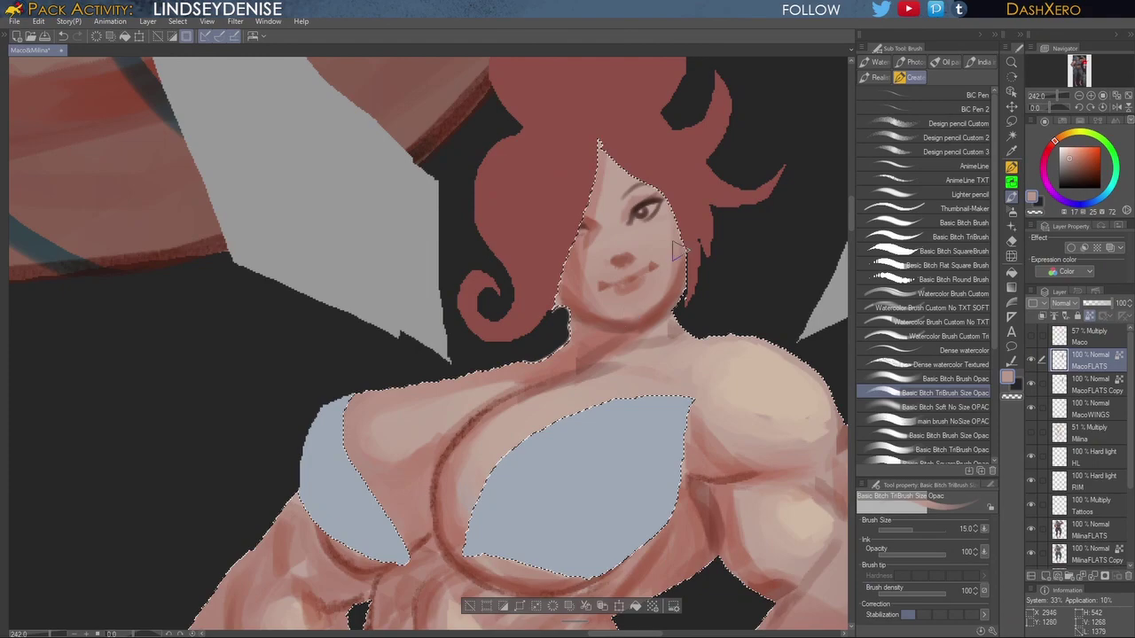
{"action": "scroll", "coordinate": [691, 327], "scroll_direction": "down", "scroll_amount": 6}
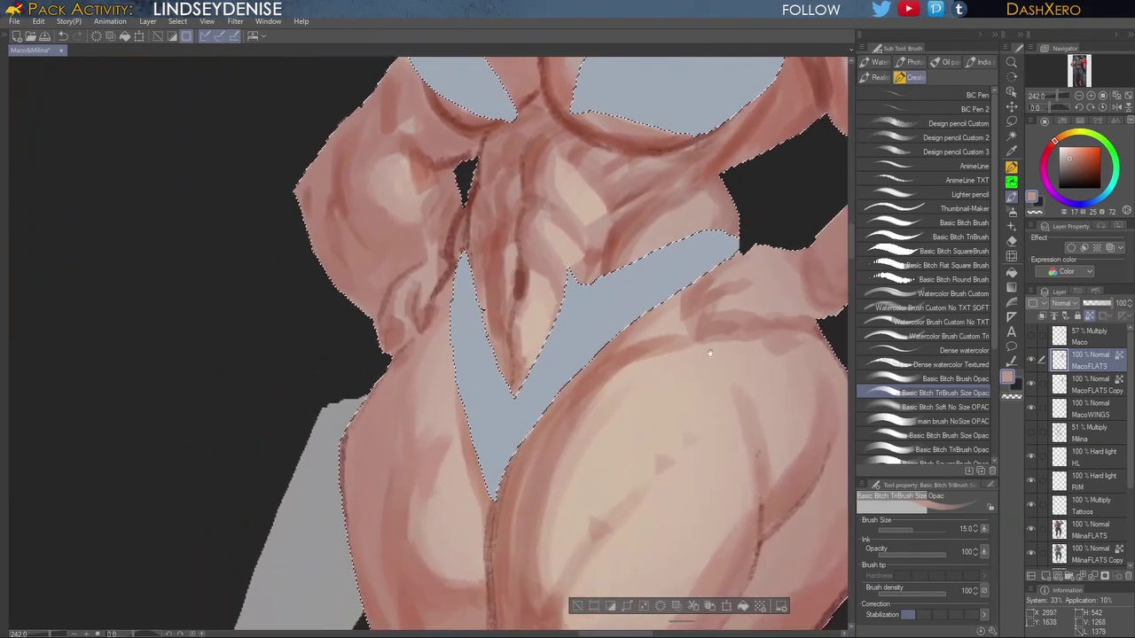
{"action": "scroll", "coordinate": [709, 341], "scroll_direction": "down", "scroll_amount": 3}
{"action": "scroll", "coordinate": [683, 398], "scroll_direction": "up", "scroll_amount": 8}
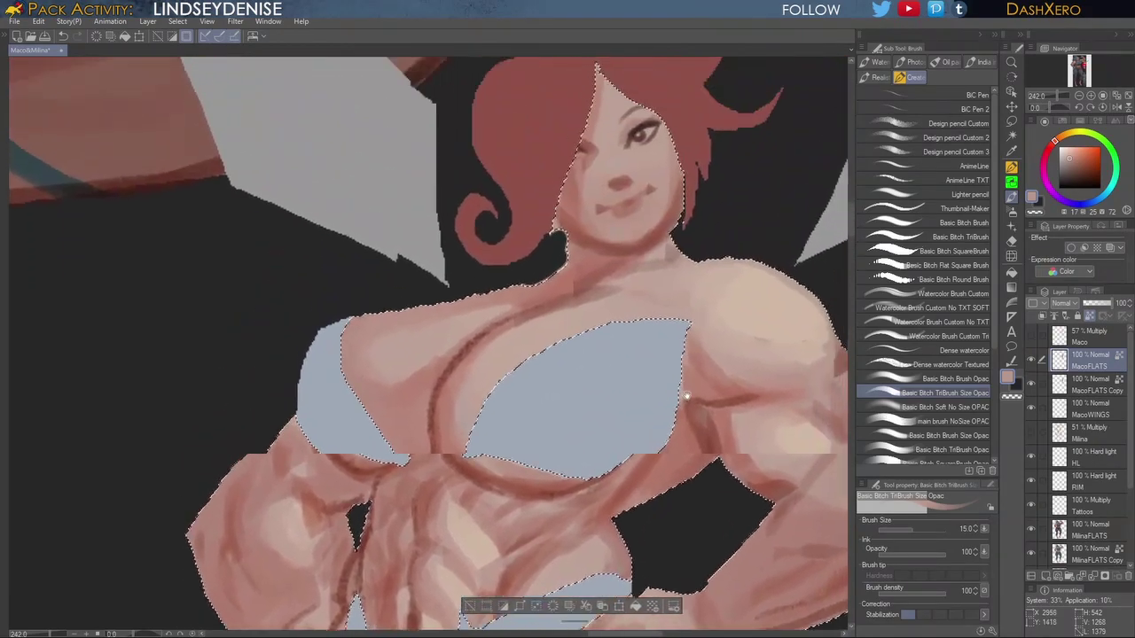
{"action": "scroll", "coordinate": [687, 396], "scroll_direction": "up", "scroll_amount": 4}
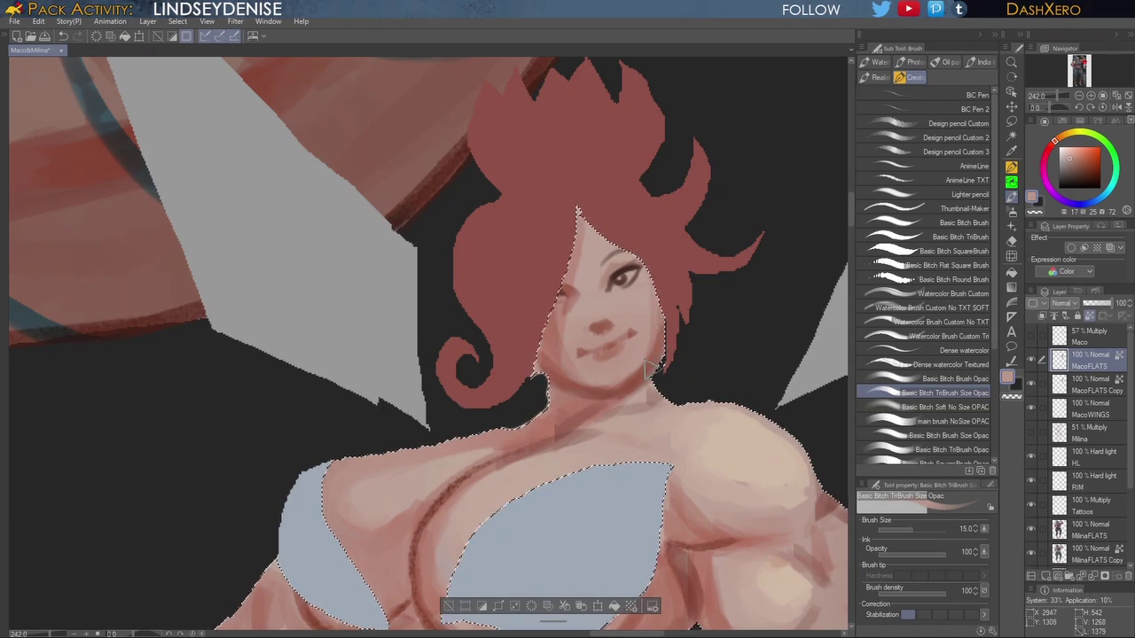
{"action": "left_click", "coordinate": [587, 401], "text": "alt"}
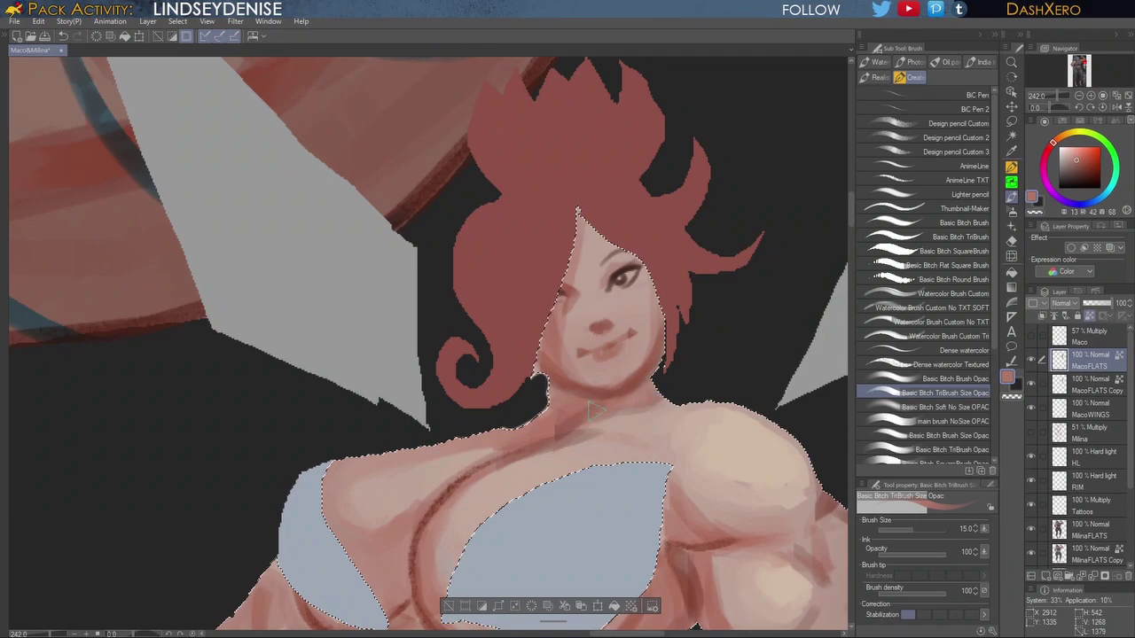
{"action": "left_click_drag", "start_coordinate": [592, 458], "coordinate": [724, 332]}
{"action": "left_click", "coordinate": [692, 303], "text": "alt"}
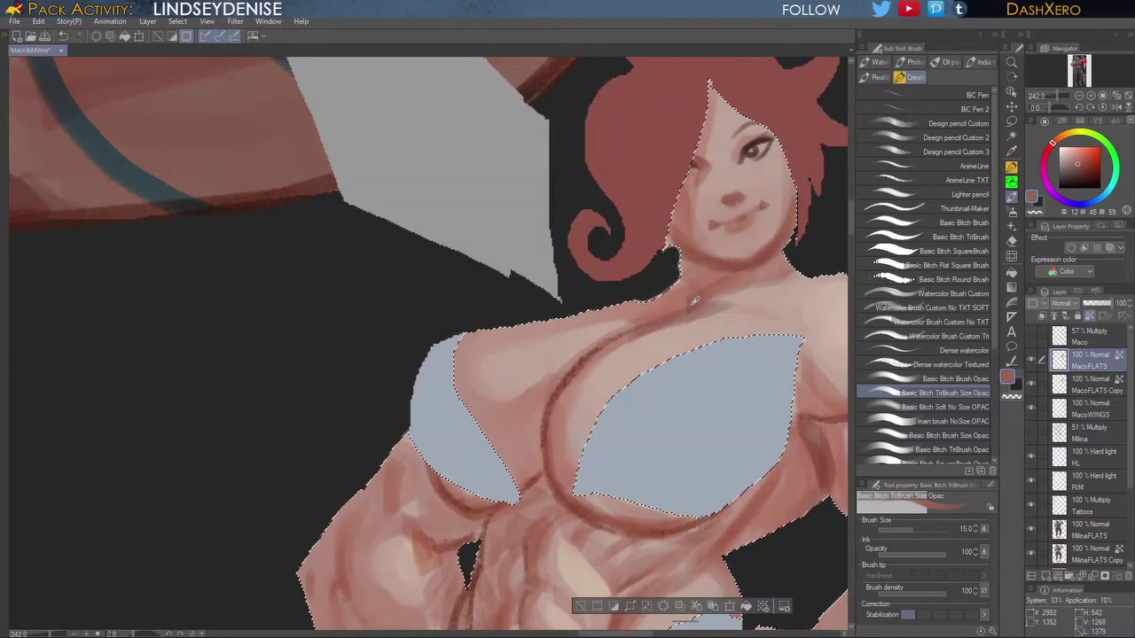
Step: Add a pale skin highlight (28, 21, 81) near the elbow bend of the arm farthest from the larger figure and blend its edge
{"action": "mouse_move", "coordinate": [623, 441]}
{"action": "left_mouse_down"}
{"action": "mouse_move", "coordinate": [680, 327]}
{"action": "mouse_move", "coordinate": [711, 418]}
{"action": "left_mouse_up"}
{"action": "left_click_drag", "start_coordinate": [622, 441], "coordinate": [651, 340]}
{"action": "left_click_drag", "start_coordinate": [707, 285], "coordinate": [628, 349]}
{"action": "left_click_drag", "start_coordinate": [768, 378], "coordinate": [636, 416]}
{"action": "left_click_drag", "start_coordinate": [771, 407], "coordinate": [687, 393]}
{"action": "left_click_drag", "start_coordinate": [612, 523], "coordinate": [690, 514]}
{"action": "left_click_drag", "start_coordinate": [719, 396], "coordinate": [719, 304]}
{"action": "mouse_move", "coordinate": [779, 483]}
{"action": "left_mouse_down"}
{"action": "mouse_move", "coordinate": [742, 378]}
{"action": "mouse_move", "coordinate": [695, 363]}
{"action": "left_mouse_up"}
{"action": "left_click_drag", "start_coordinate": [729, 405], "coordinate": [682, 458]}
{"action": "left_click", "coordinate": [652, 283], "text": "alt"}
{"action": "mouse_move", "coordinate": [694, 313]}
{"action": "left_mouse_down"}
{"action": "mouse_move", "coordinate": [707, 351]}
{"action": "mouse_move", "coordinate": [706, 313]}
{"action": "mouse_move", "coordinate": [717, 371]}
{"action": "left_mouse_up"}
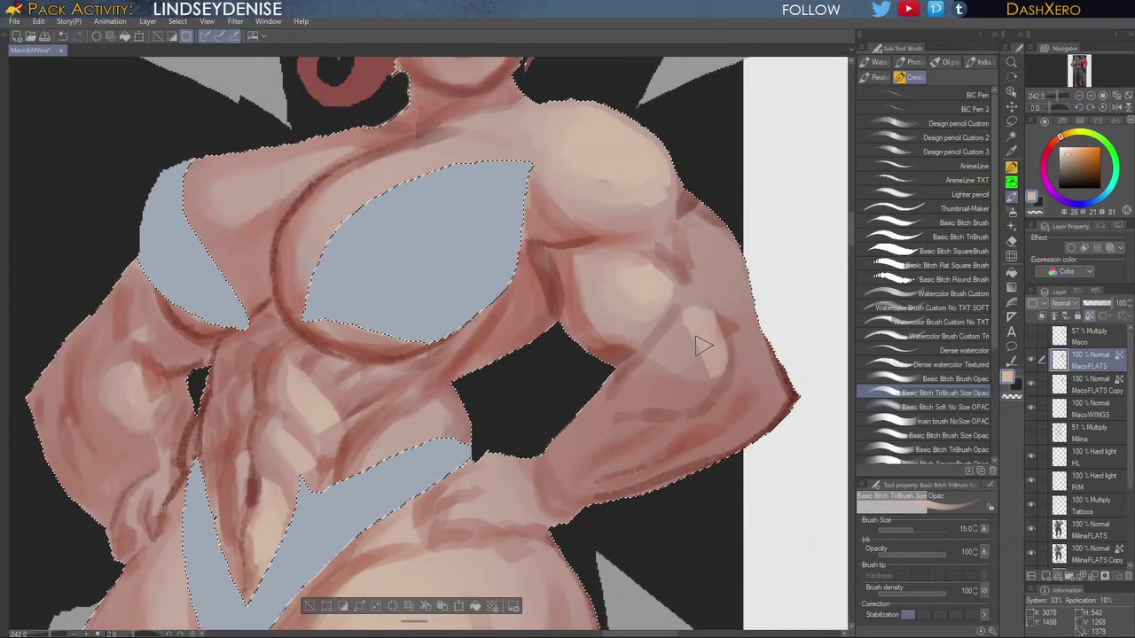
{"action": "left_click", "coordinate": [678, 323], "text": "alt"}
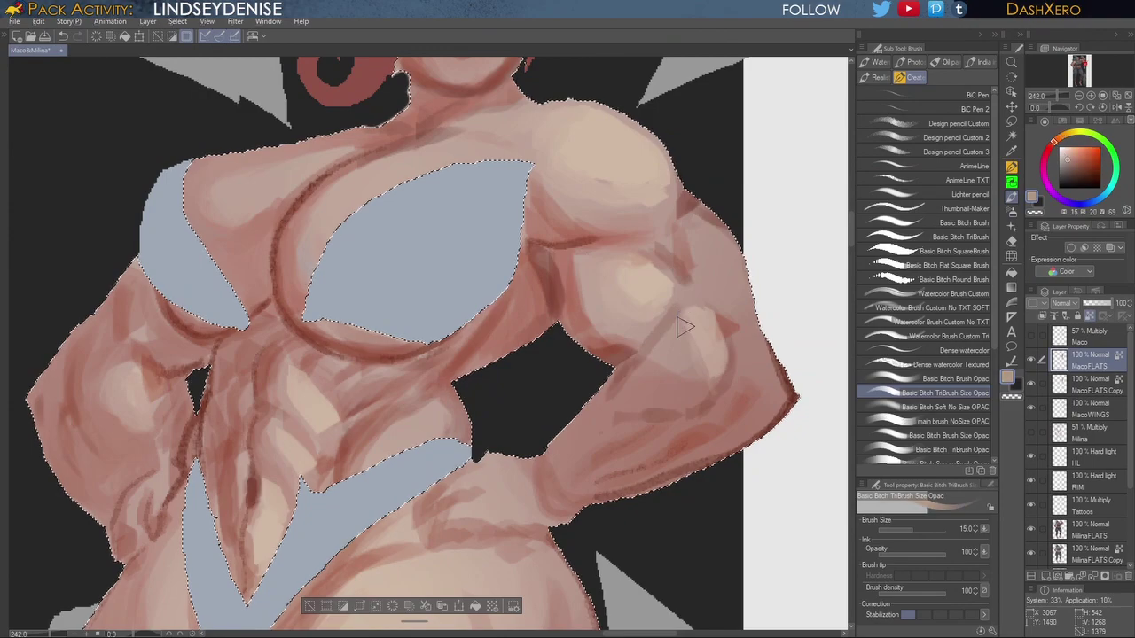
Step: Refine the upper arm, elbow and forearm shading on the arm farthest from the larger figure with sampled skin tones
{"action": "left_click", "coordinate": [700, 232], "text": "alt"}
{"action": "mouse_move", "coordinate": [731, 247]}
{"action": "left_mouse_down"}
{"action": "mouse_move", "coordinate": [724, 287]}
{"action": "mouse_move", "coordinate": [708, 273]}
{"action": "mouse_move", "coordinate": [741, 314]}
{"action": "mouse_move", "coordinate": [734, 274]}
{"action": "mouse_move", "coordinate": [772, 382]}
{"action": "mouse_move", "coordinate": [755, 347]}
{"action": "mouse_move", "coordinate": [769, 381]}
{"action": "mouse_move", "coordinate": [724, 450]}
{"action": "left_mouse_up"}
{"action": "left_click", "coordinate": [676, 432], "text": "alt"}
{"action": "mouse_move", "coordinate": [673, 423]}
{"action": "left_mouse_down"}
{"action": "mouse_move", "coordinate": [695, 435]}
{"action": "mouse_move", "coordinate": [668, 420]}
{"action": "mouse_move", "coordinate": [719, 420]}
{"action": "mouse_move", "coordinate": [739, 364]}
{"action": "left_mouse_up"}
{"action": "mouse_move", "coordinate": [724, 414]}
{"action": "left_mouse_down"}
{"action": "mouse_move", "coordinate": [789, 346]}
{"action": "mouse_move", "coordinate": [762, 461]}
{"action": "mouse_move", "coordinate": [815, 375]}
{"action": "left_mouse_up"}
{"action": "mouse_move", "coordinate": [739, 473]}
{"action": "left_mouse_down"}
{"action": "mouse_move", "coordinate": [763, 380]}
{"action": "mouse_move", "coordinate": [716, 497]}
{"action": "left_mouse_up"}
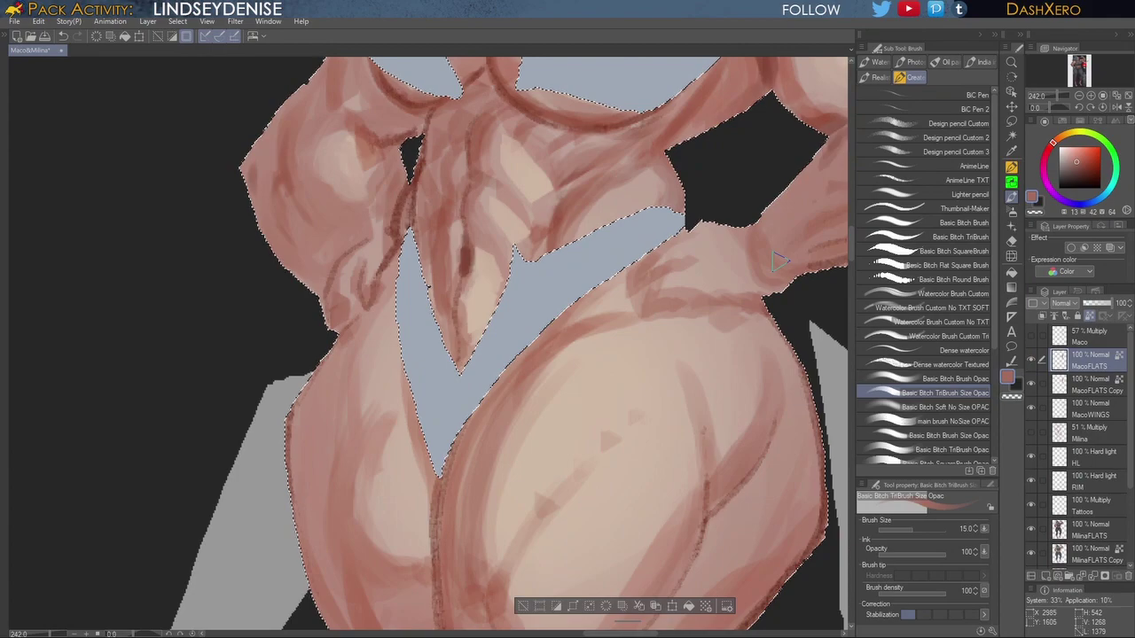
Step: Define the fingers and lower edge of the hand on the hip in dark red (13, 66, 34) and soften it with sampled skin tone
{"action": "left_click", "coordinate": [1087, 173]}
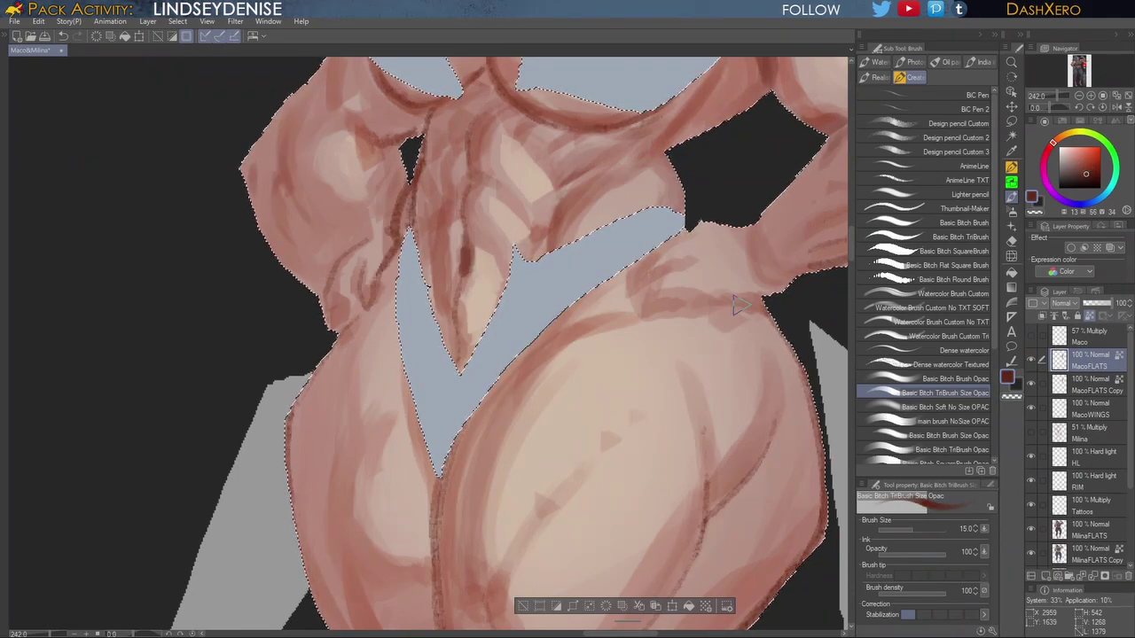
{"action": "left_click_drag", "start_coordinate": [728, 302], "coordinate": [646, 304]}
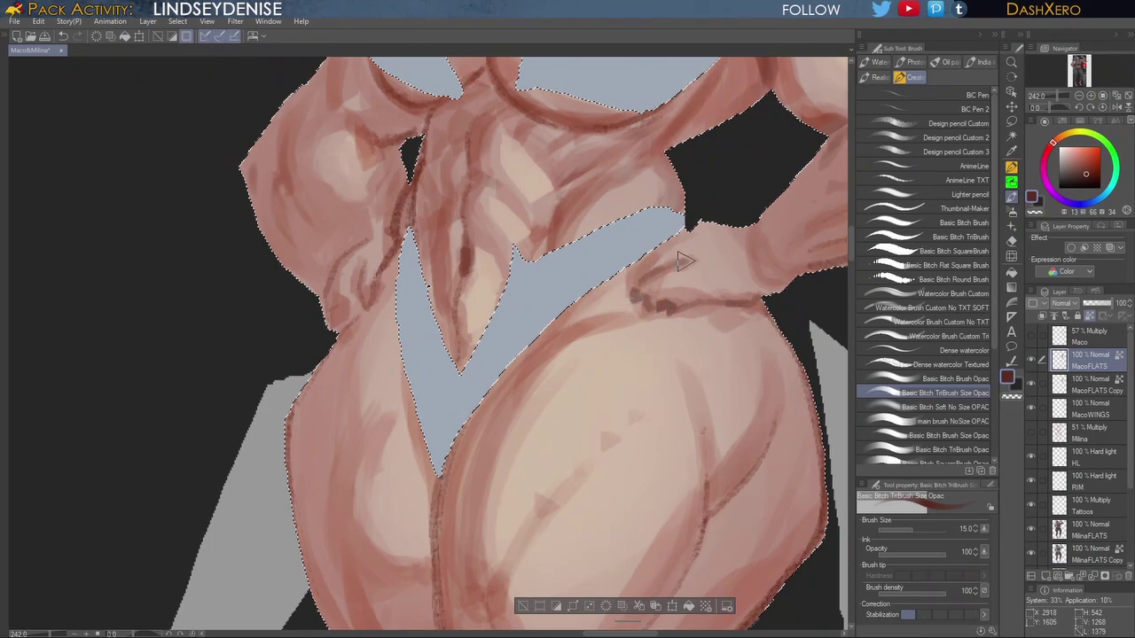
{"action": "left_click_drag", "start_coordinate": [642, 261], "coordinate": [693, 228]}
{"action": "mouse_move", "coordinate": [777, 337]}
{"action": "left_mouse_down"}
{"action": "mouse_move", "coordinate": [702, 434]}
{"action": "mouse_move", "coordinate": [694, 476]}
{"action": "mouse_move", "coordinate": [725, 398]}
{"action": "mouse_move", "coordinate": [754, 378]}
{"action": "left_mouse_up"}
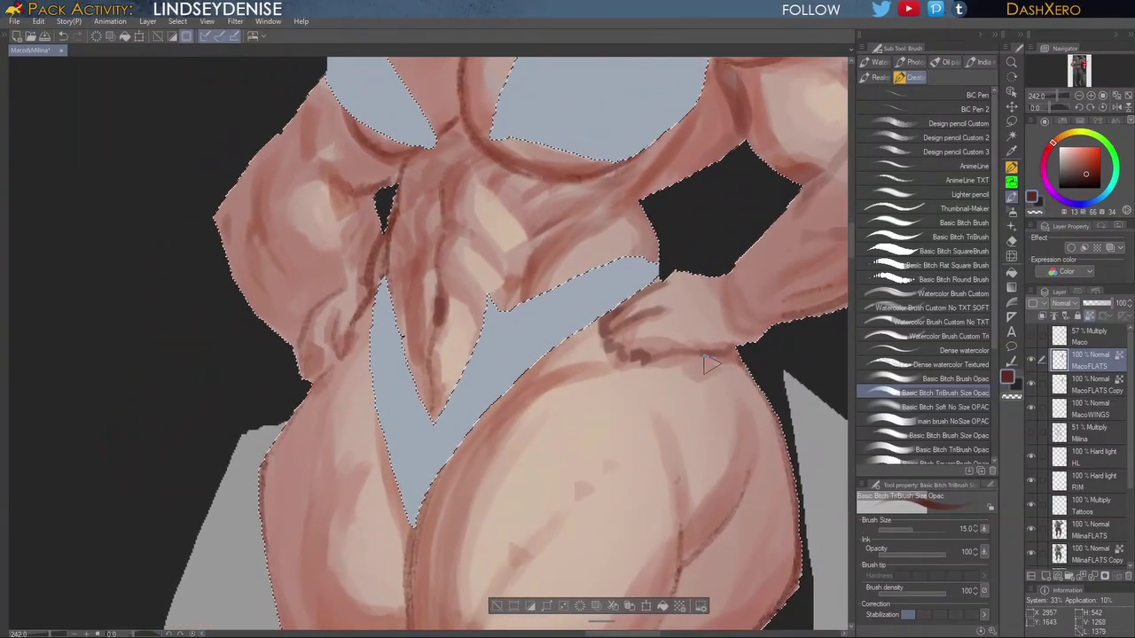
{"action": "left_click", "coordinate": [648, 343], "text": "alt"}
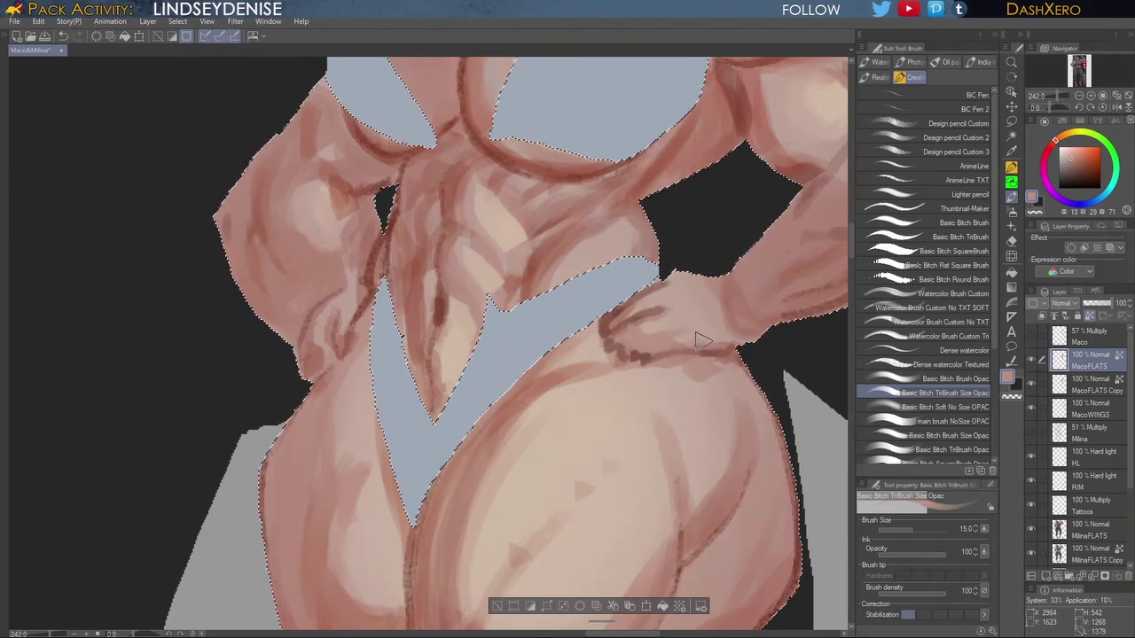
Step: Darken the finger contours of the hand nearest the larger figure with a sampled red (14, 57, 49)
{"action": "left_click_drag", "start_coordinate": [703, 384], "coordinate": [762, 400]}
{"action": "left_click", "coordinate": [470, 271], "text": "alt"}
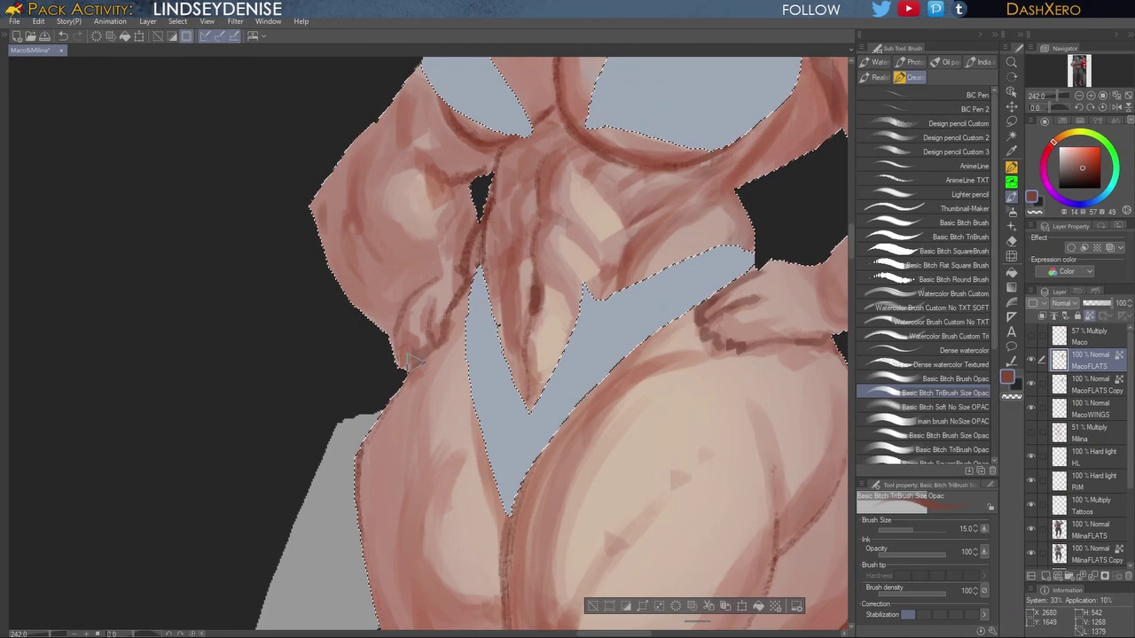
Step: Hide the MacoFLATS Copy layer and push the contours of the arm nearest the larger figure into a slimmer shape with a large round warp brush
{"action": "left_click_drag", "start_coordinate": [830, 273], "coordinate": [732, 369]}
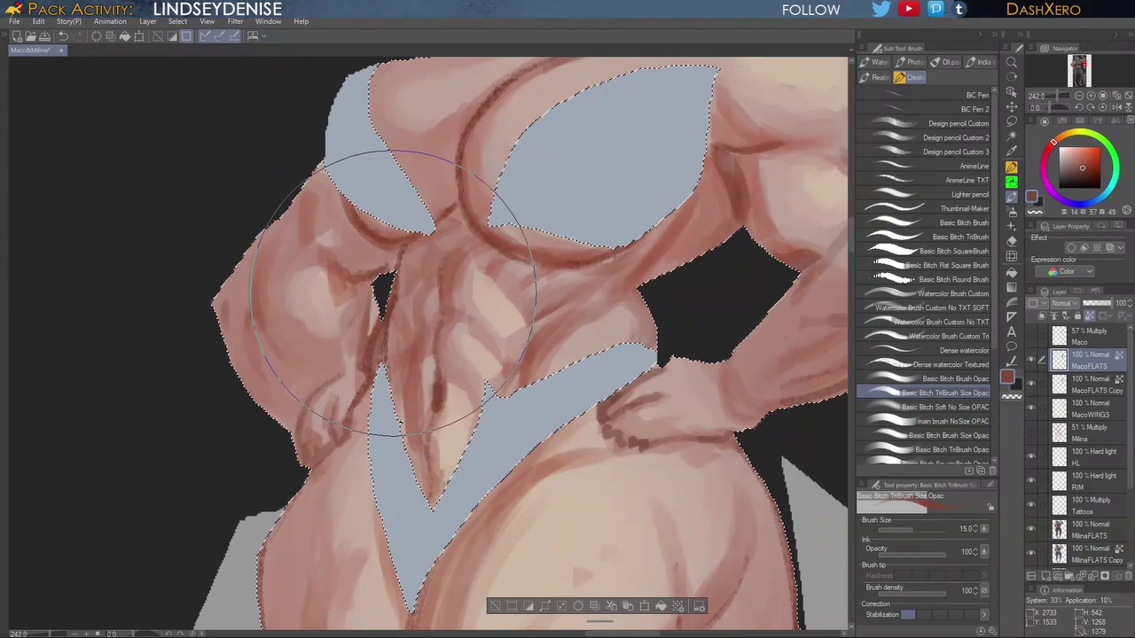
{"action": "left_click", "coordinate": [1030, 384]}
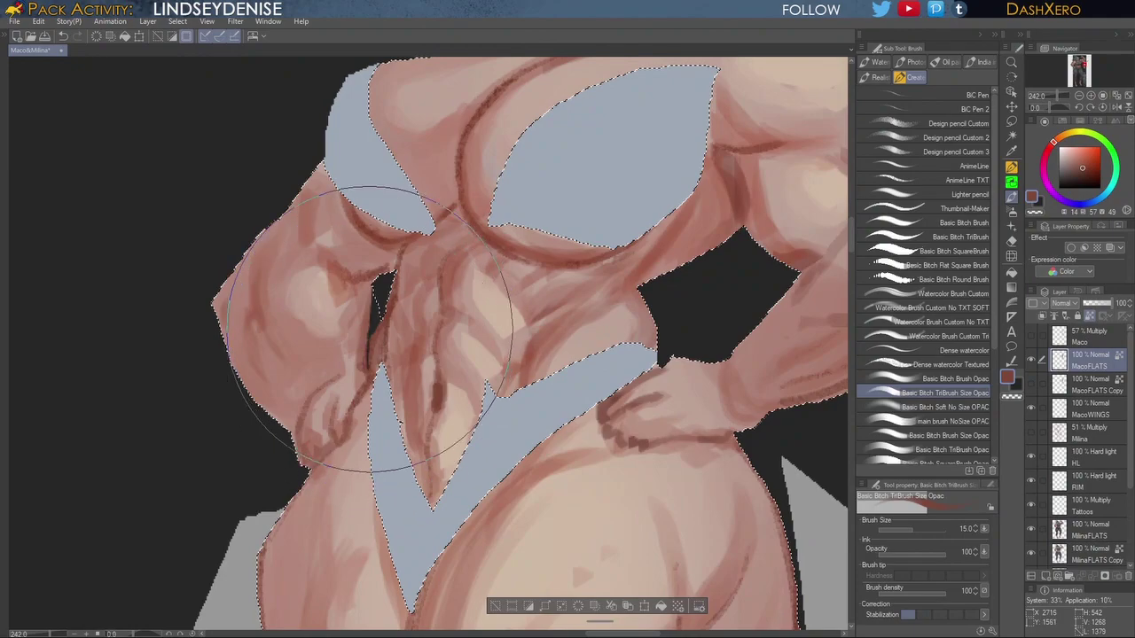
{"action": "left_click_drag", "start_coordinate": [737, 423], "coordinate": [586, 501]}
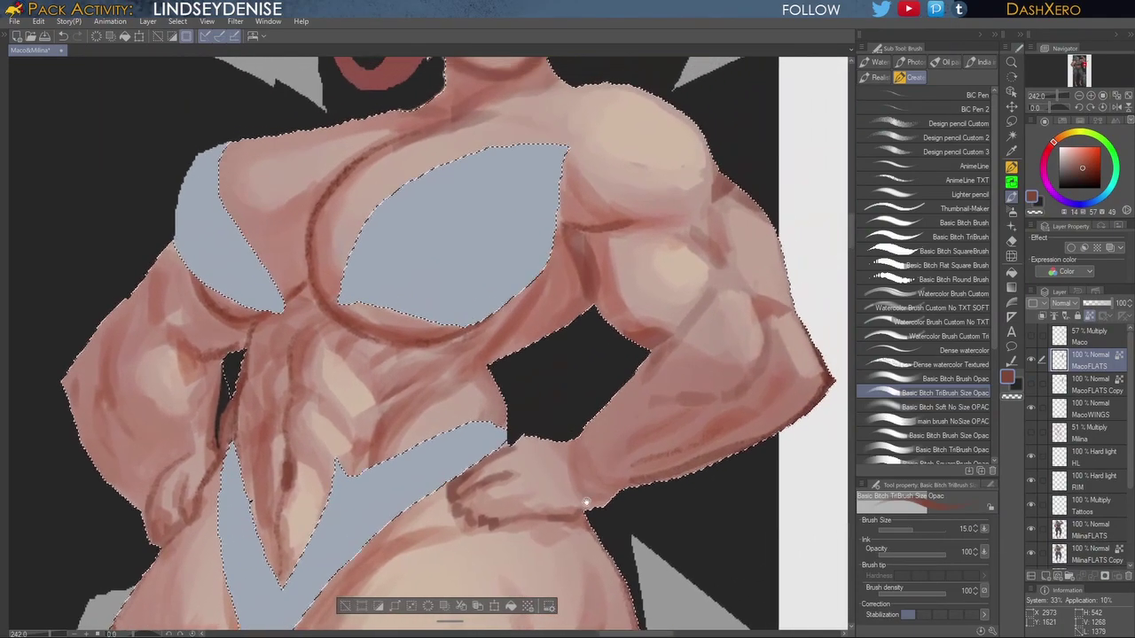
{"action": "left_click_drag", "start_coordinate": [663, 474], "coordinate": [788, 386]}
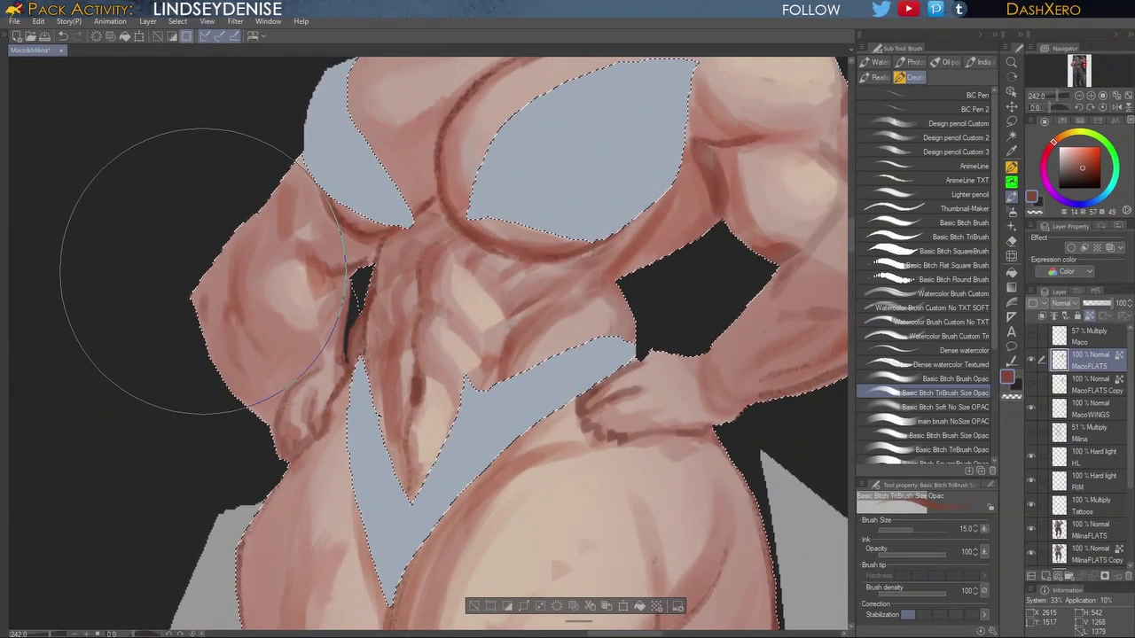
{"action": "mouse_move", "coordinate": [205, 345]}
{"action": "left_mouse_down"}
{"action": "mouse_move", "coordinate": [193, 266]}
{"action": "mouse_move", "coordinate": [213, 376]}
{"action": "mouse_move", "coordinate": [202, 317]}
{"action": "mouse_move", "coordinate": [222, 381]}
{"action": "mouse_move", "coordinate": [244, 413]}
{"action": "mouse_move", "coordinate": [219, 370]}
{"action": "mouse_move", "coordinate": [256, 420]}
{"action": "mouse_move", "coordinate": [213, 359]}
{"action": "mouse_move", "coordinate": [251, 422]}
{"action": "left_mouse_up"}
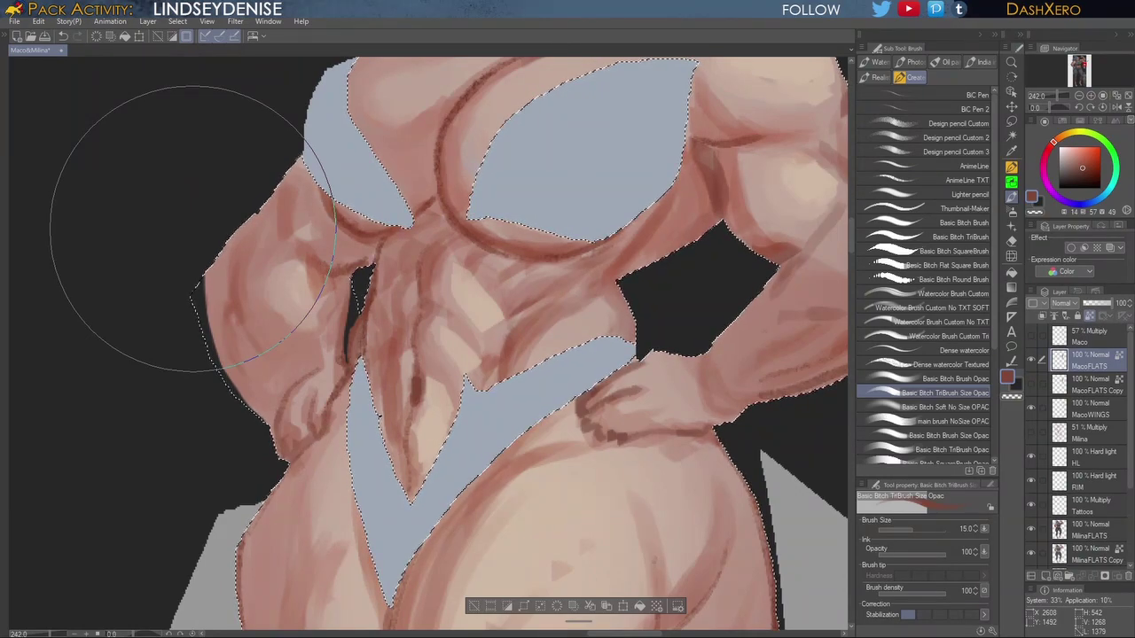
Step: Review the reshaped arm and the proportions of the figure from the hips up to the face
{"action": "mouse_move", "coordinate": [727, 344]}
{"action": "left_mouse_down"}
{"action": "mouse_move", "coordinate": [699, 368]}
{"action": "mouse_move", "coordinate": [663, 435]}
{"action": "mouse_move", "coordinate": [670, 511]}
{"action": "left_mouse_up"}
{"action": "left_click_drag", "start_coordinate": [673, 593], "coordinate": [739, 318]}
{"action": "left_click_drag", "start_coordinate": [628, 593], "coordinate": [747, 306]}
{"action": "left_click_drag", "start_coordinate": [698, 429], "coordinate": [717, 373]}
{"action": "left_click_drag", "start_coordinate": [745, 233], "coordinate": [677, 456]}
{"action": "mouse_move", "coordinate": [706, 233]}
{"action": "left_mouse_down"}
{"action": "mouse_move", "coordinate": [617, 438]}
{"action": "mouse_move", "coordinate": [609, 488]}
{"action": "left_mouse_up"}
{"action": "mouse_move", "coordinate": [641, 370]}
{"action": "left_mouse_down"}
{"action": "mouse_move", "coordinate": [679, 327]}
{"action": "mouse_move", "coordinate": [652, 417]}
{"action": "left_mouse_up"}
{"action": "left_click_drag", "start_coordinate": [702, 310], "coordinate": [689, 350]}
{"action": "scroll", "coordinate": [689, 350], "scroll_direction": "up", "scroll_amount": 2}
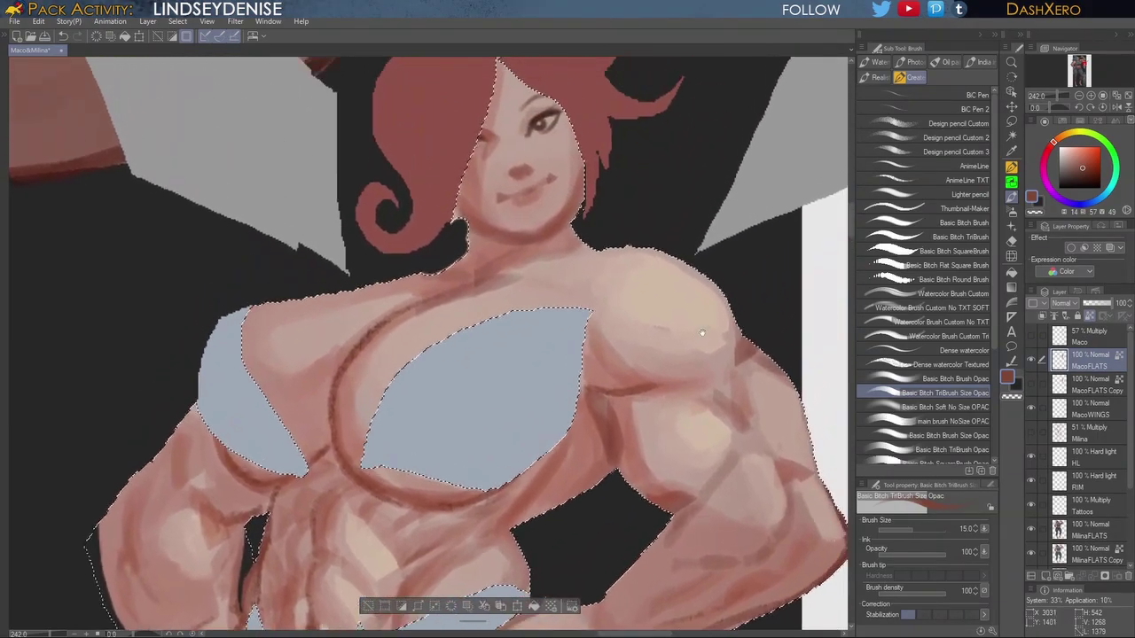
{"action": "scroll", "coordinate": [689, 337], "scroll_direction": "down", "scroll_amount": 5}
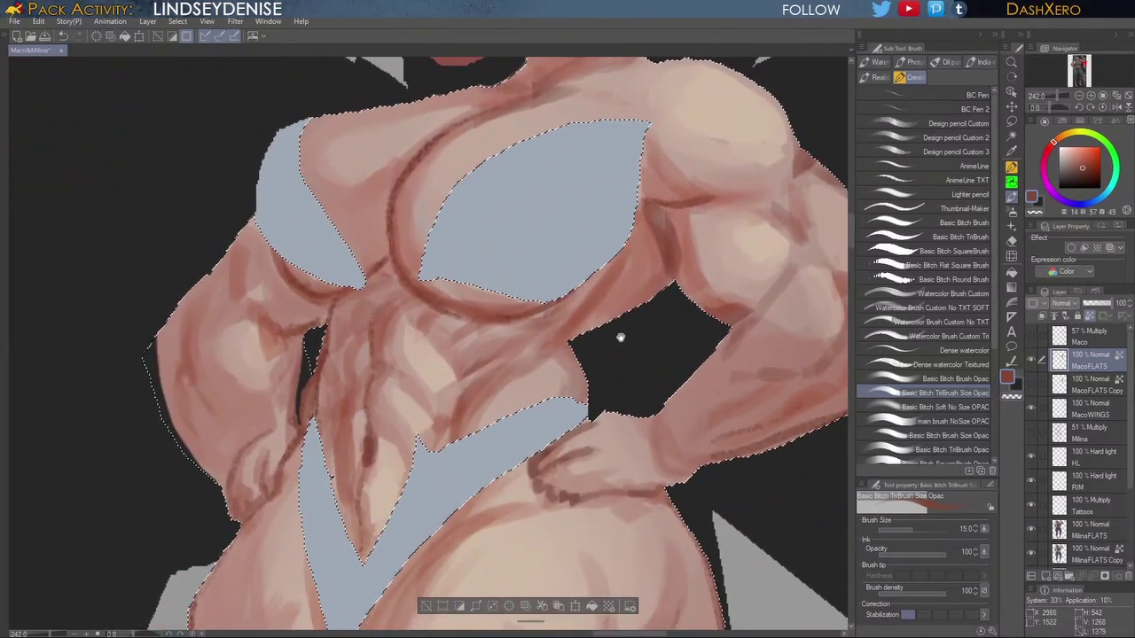
Step: Paint small light skin-tone accents (28, 21, 80) along the abdomen's centre and darken its midline up to the chest with sampled reds
{"action": "left_click", "coordinate": [434, 359], "text": "alt"}
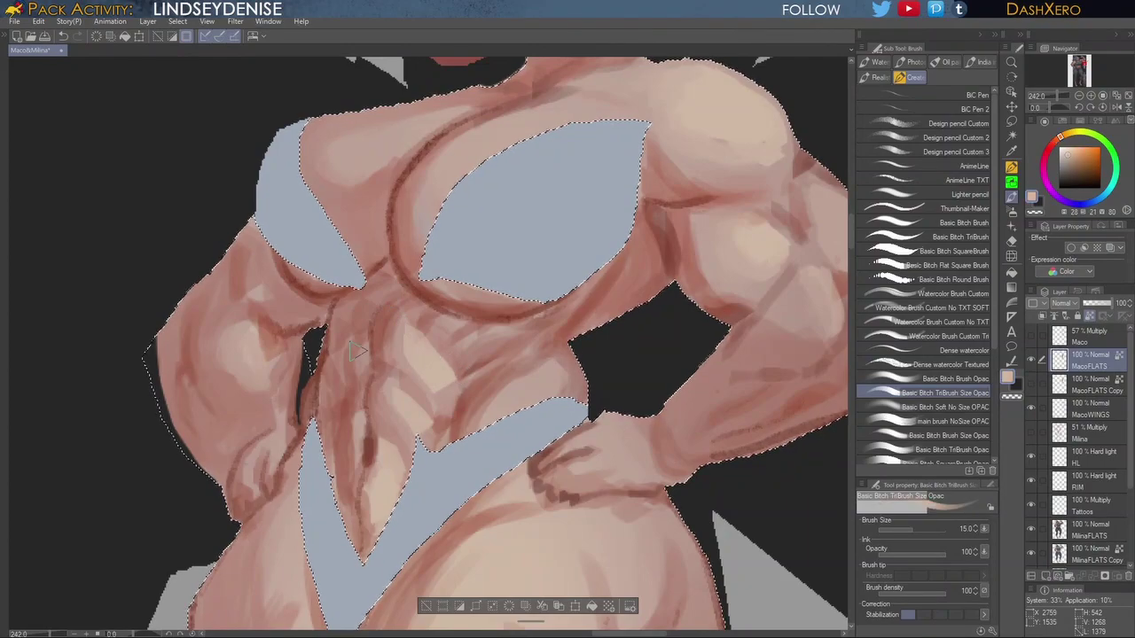
{"action": "mouse_move", "coordinate": [361, 343]}
{"action": "left_mouse_down"}
{"action": "mouse_move", "coordinate": [356, 376]}
{"action": "mouse_move", "coordinate": [401, 282]}
{"action": "mouse_move", "coordinate": [392, 403]}
{"action": "mouse_move", "coordinate": [353, 387]}
{"action": "mouse_move", "coordinate": [353, 471]}
{"action": "mouse_move", "coordinate": [374, 575]}
{"action": "left_mouse_up"}
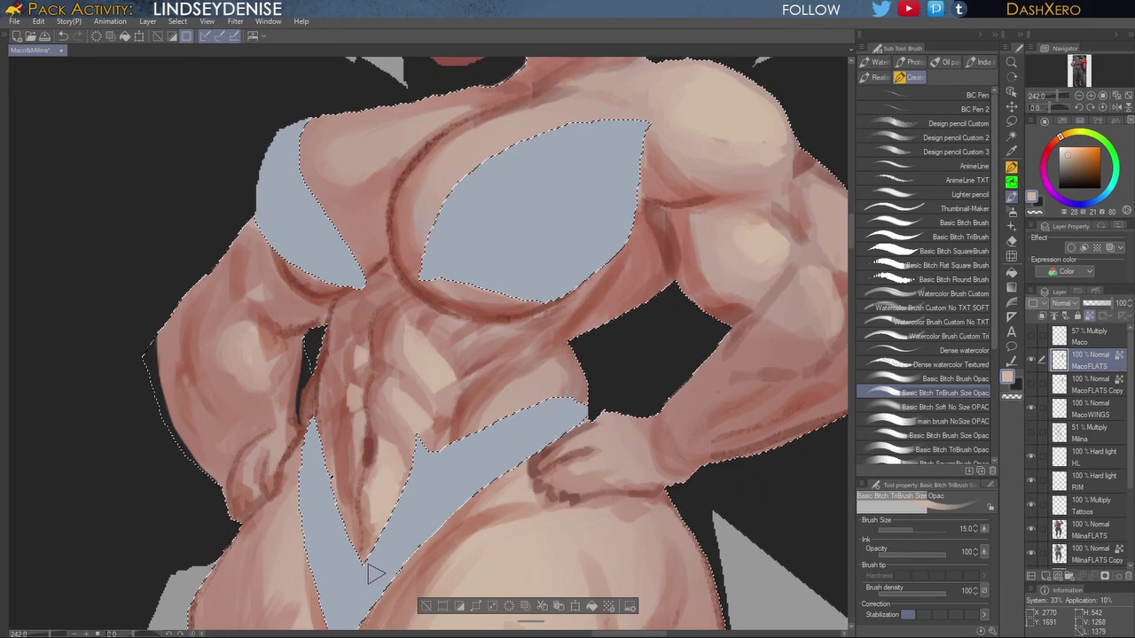
{"action": "key", "text": "ctrl+z"}
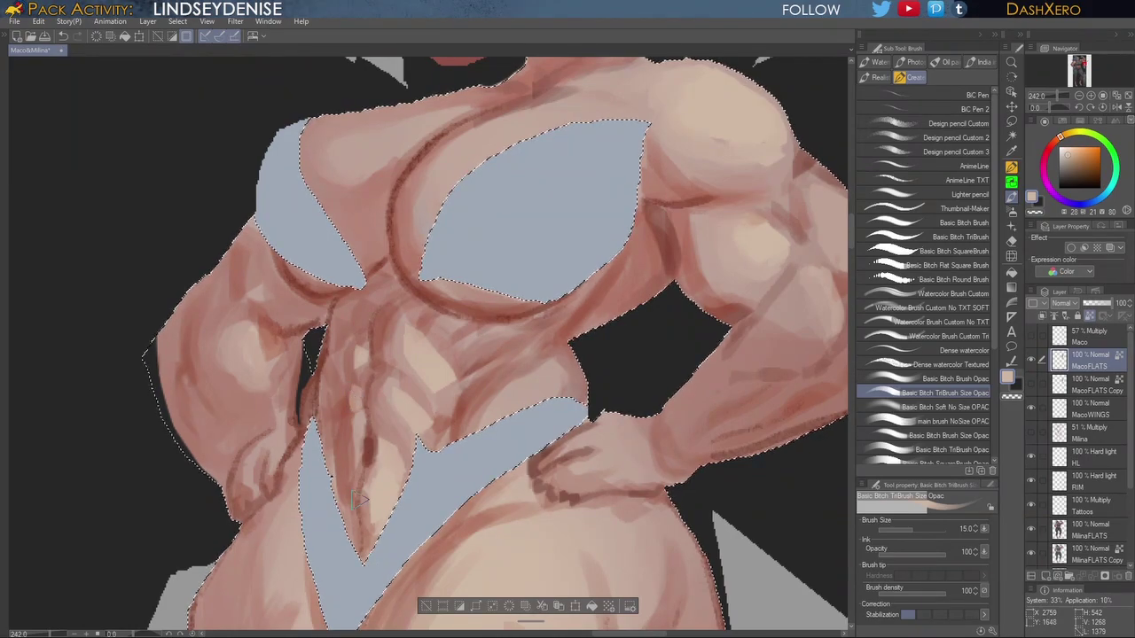
{"action": "key", "text": "ctrl+z"}
{"action": "left_click", "coordinate": [371, 427], "text": "alt"}
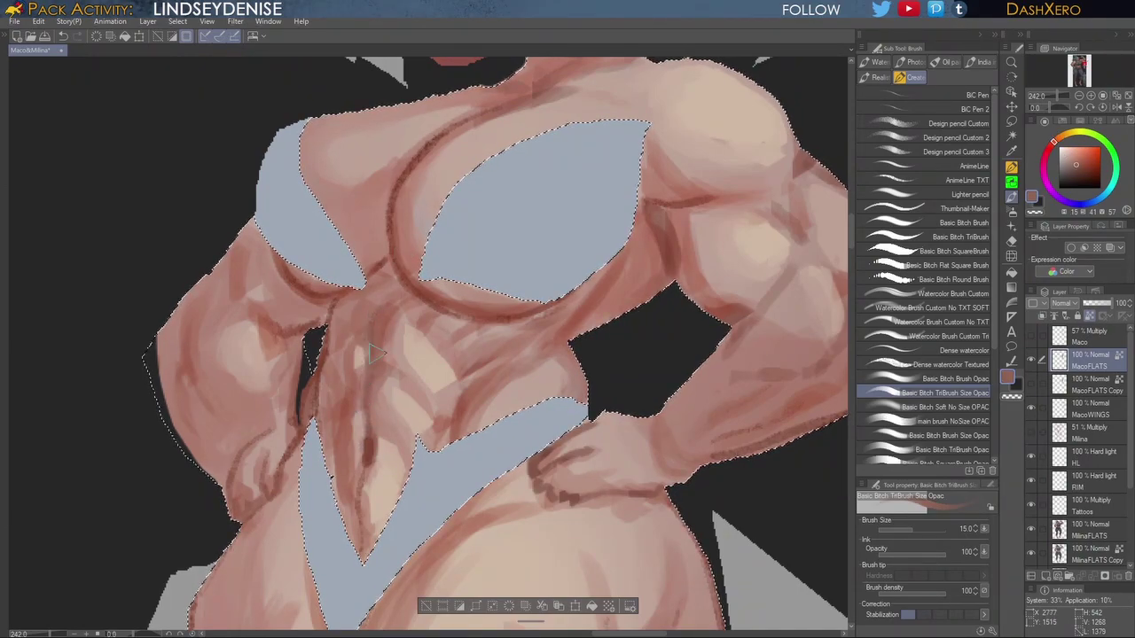
{"action": "left_click", "coordinate": [372, 328], "text": "alt"}
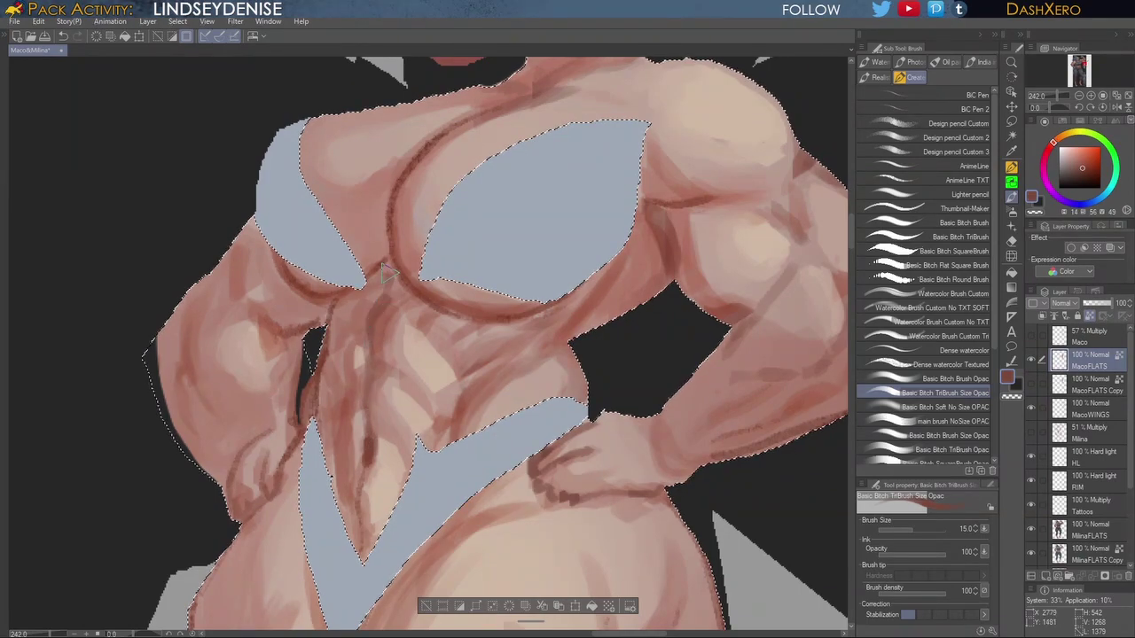
Step: Add soft light accents to the far side of the abdominal muscles with a sampled skin tone (25, 22, 73)
{"action": "left_click_drag", "start_coordinate": [722, 279], "coordinate": [698, 427]}
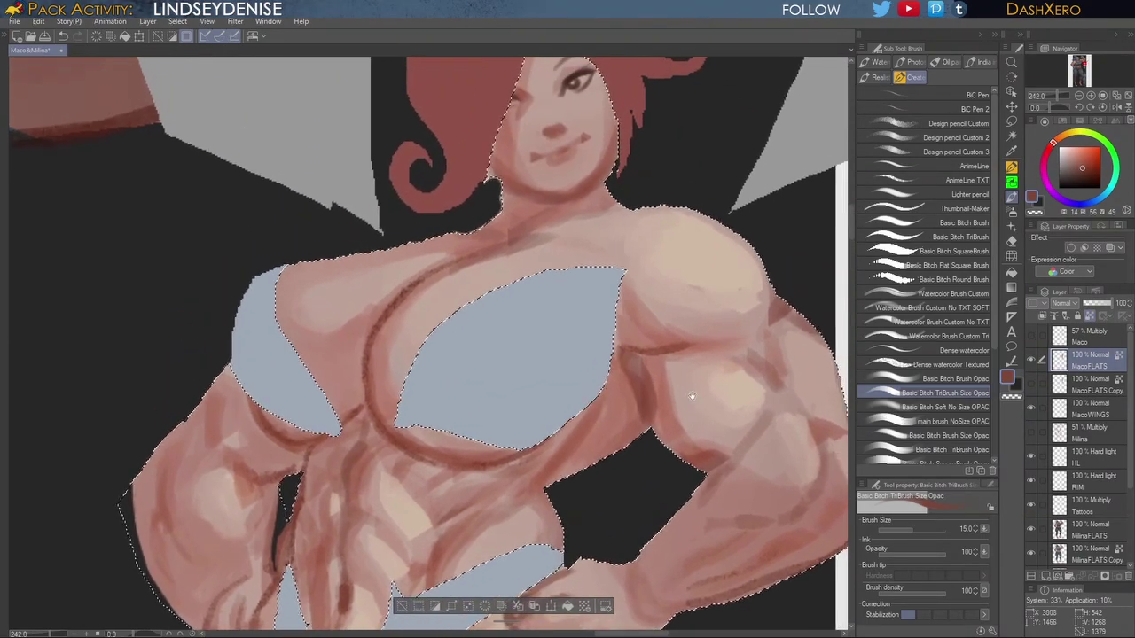
{"action": "left_click_drag", "start_coordinate": [519, 232], "coordinate": [596, 215]}
{"action": "left_click_drag", "start_coordinate": [732, 434], "coordinate": [665, 525]}
{"action": "left_click_drag", "start_coordinate": [658, 569], "coordinate": [754, 355]}
{"action": "left_click_drag", "start_coordinate": [647, 486], "coordinate": [708, 378]}
{"action": "left_click", "coordinate": [486, 268], "text": "alt"}
{"action": "left_click_drag", "start_coordinate": [423, 264], "coordinate": [420, 337]}
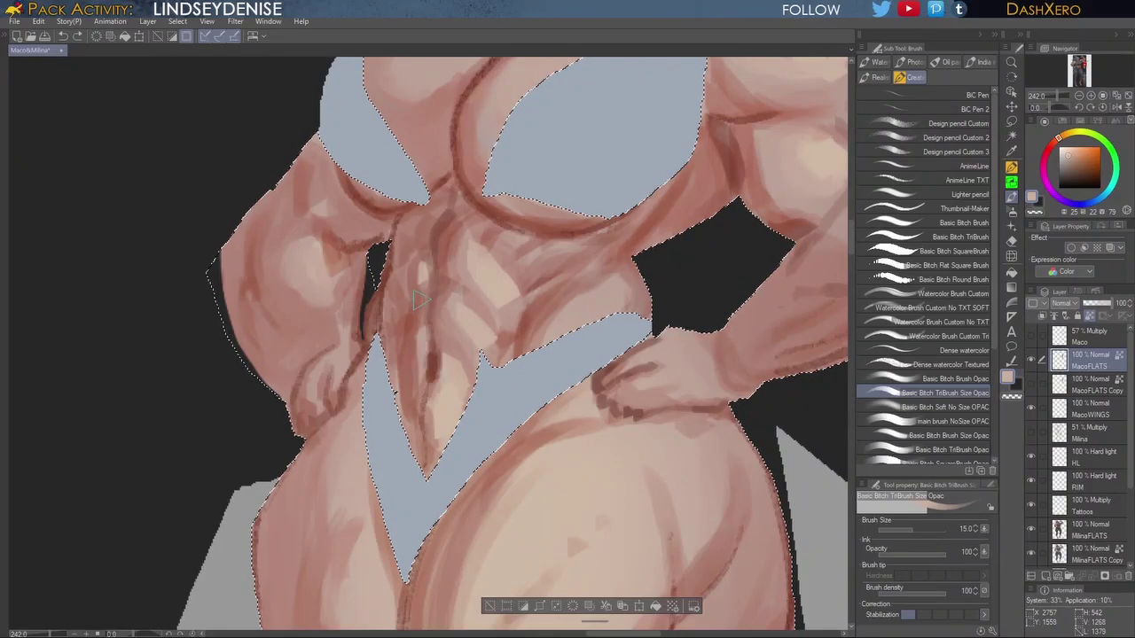
Step: Blend the lower abdomen inside the costume's V-shaped opening with sampled mid-tones (18, 31, 72) and (15, 45, 64)
{"action": "scroll", "coordinate": [671, 448], "scroll_direction": "down", "scroll_amount": 2}
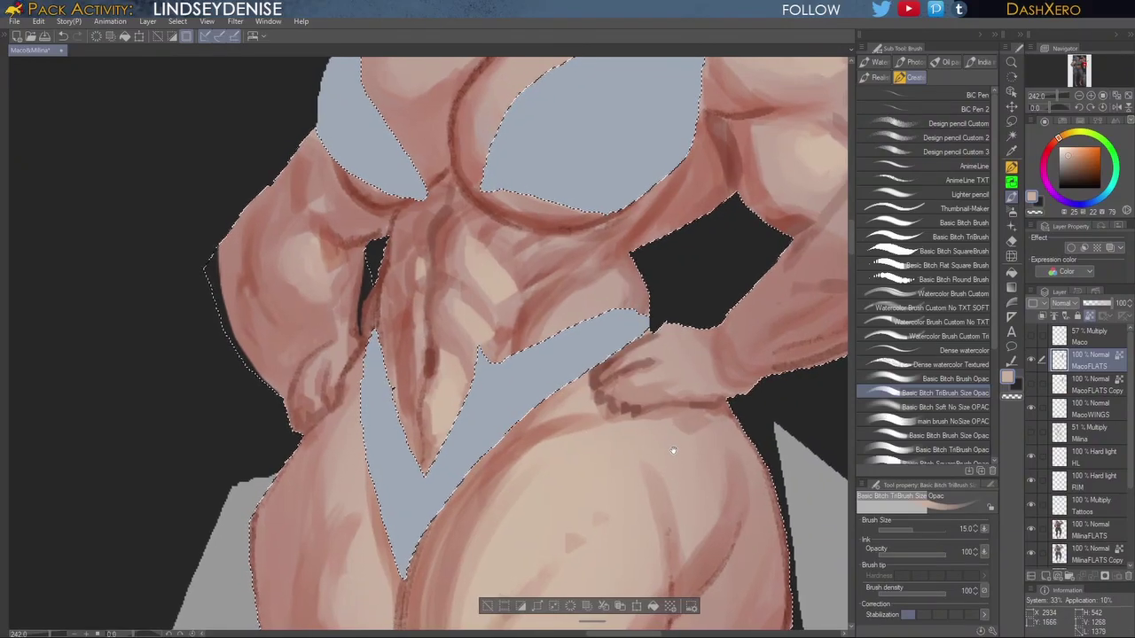
{"action": "left_click_drag", "start_coordinate": [668, 430], "coordinate": [669, 407]}
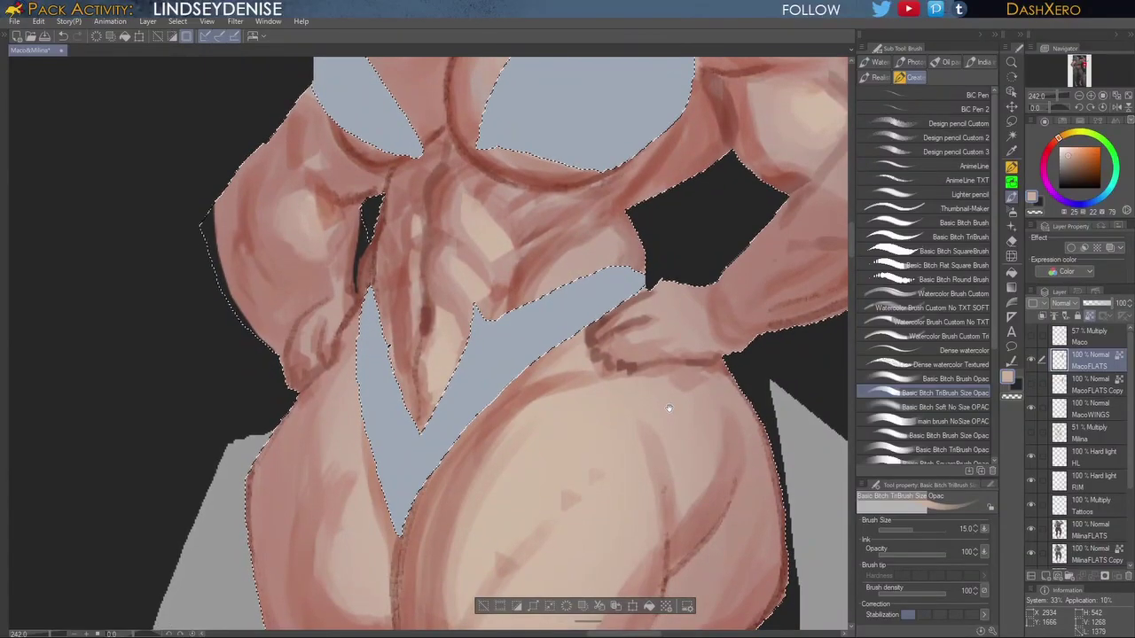
{"action": "left_click", "coordinate": [436, 399], "text": "alt"}
{"action": "left_click_drag", "start_coordinate": [451, 383], "coordinate": [436, 408]}
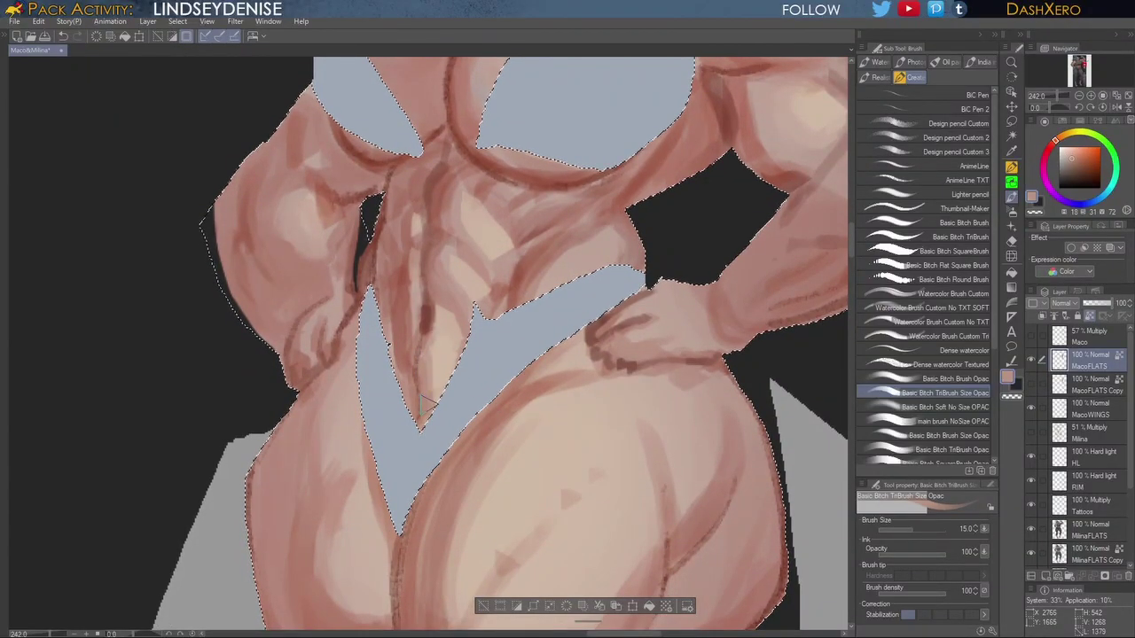
{"action": "left_click", "coordinate": [398, 353], "text": "alt"}
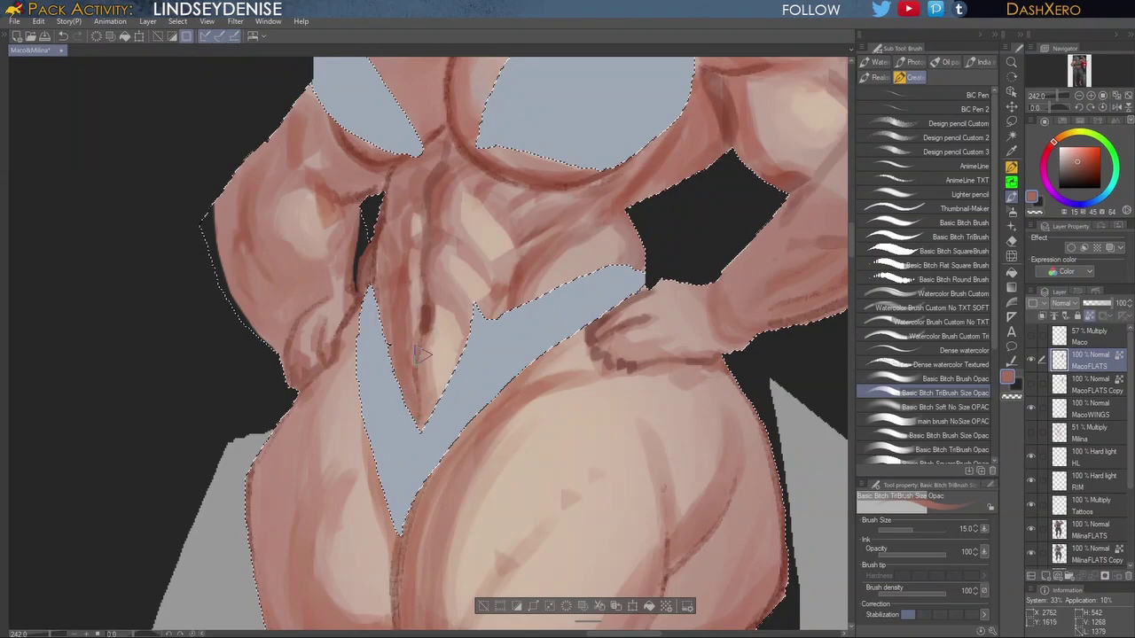
Step: Paint a light highlight (28, 21, 80) on the side of the waist above the costume and blend its edges with sampled skin tones
{"action": "left_click_drag", "start_coordinate": [668, 415], "coordinate": [611, 488]}
{"action": "left_click_drag", "start_coordinate": [714, 343], "coordinate": [671, 385]}
{"action": "left_click_drag", "start_coordinate": [599, 443], "coordinate": [710, 358]}
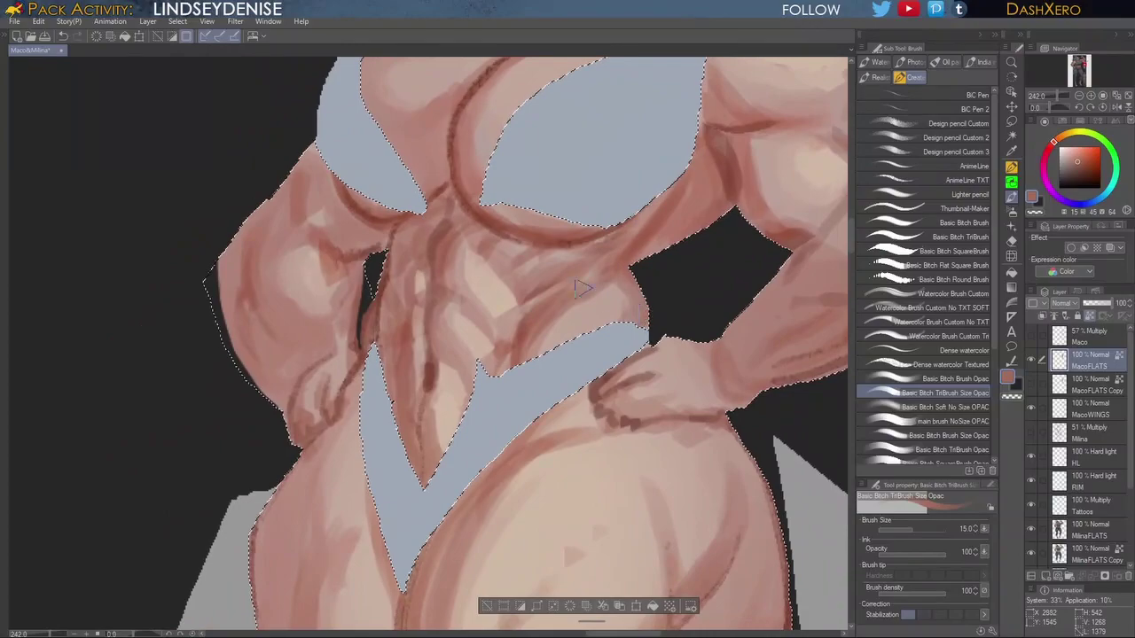
{"action": "left_click", "coordinate": [495, 282], "text": "alt"}
{"action": "left_click_drag", "start_coordinate": [611, 300], "coordinate": [583, 315]}
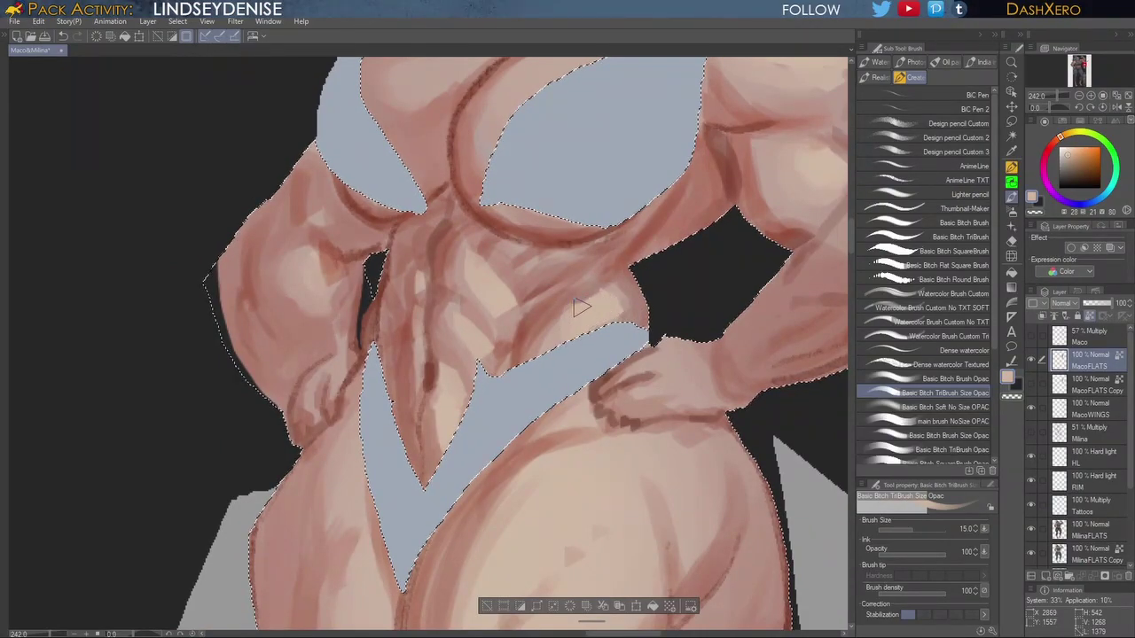
{"action": "left_click", "coordinate": [623, 308], "text": "alt"}
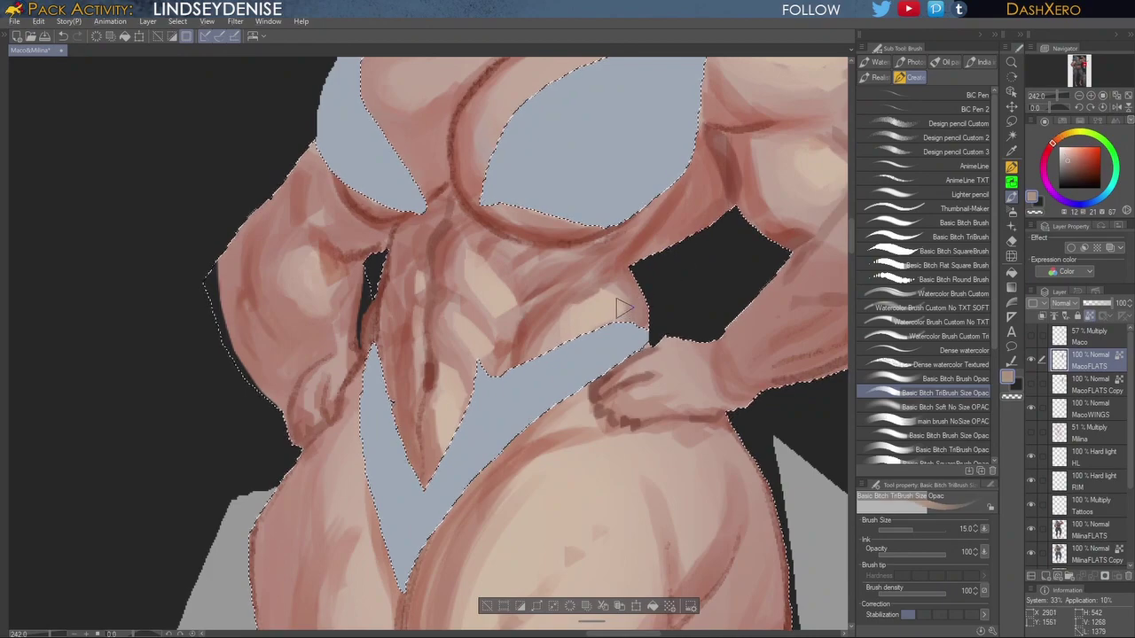
{"action": "left_click", "coordinate": [610, 276], "text": "alt"}
{"action": "left_click", "coordinate": [571, 316], "text": "alt"}
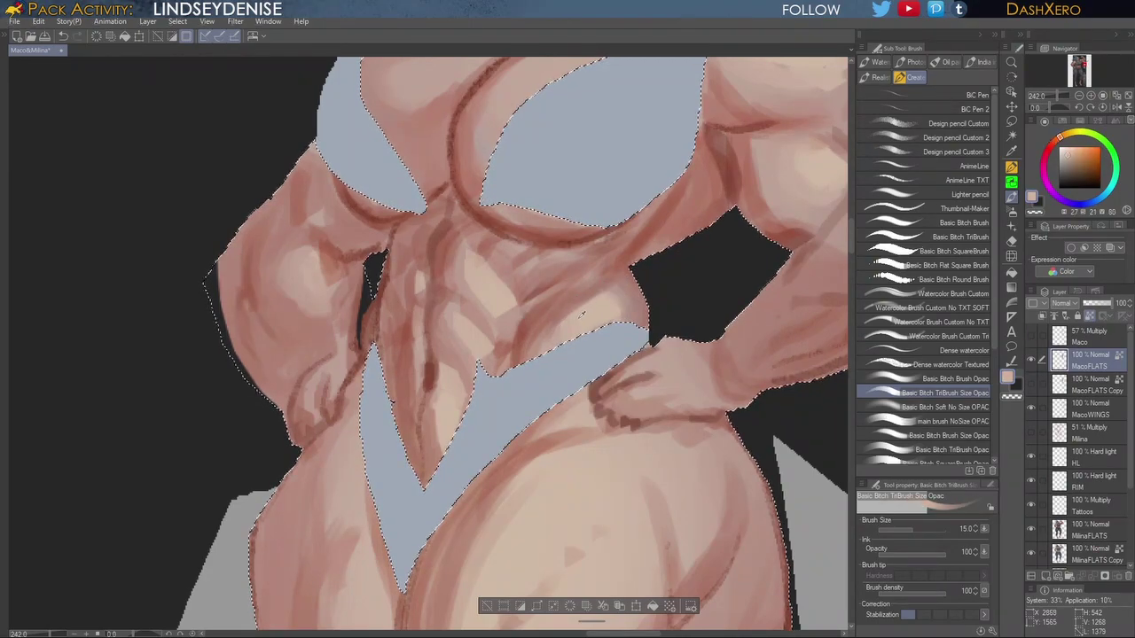
Step: Examine the shading of the torso, shoulder and bent arm of the smaller figure
{"action": "scroll", "coordinate": [581, 300], "scroll_direction": "down", "scroll_amount": 4}
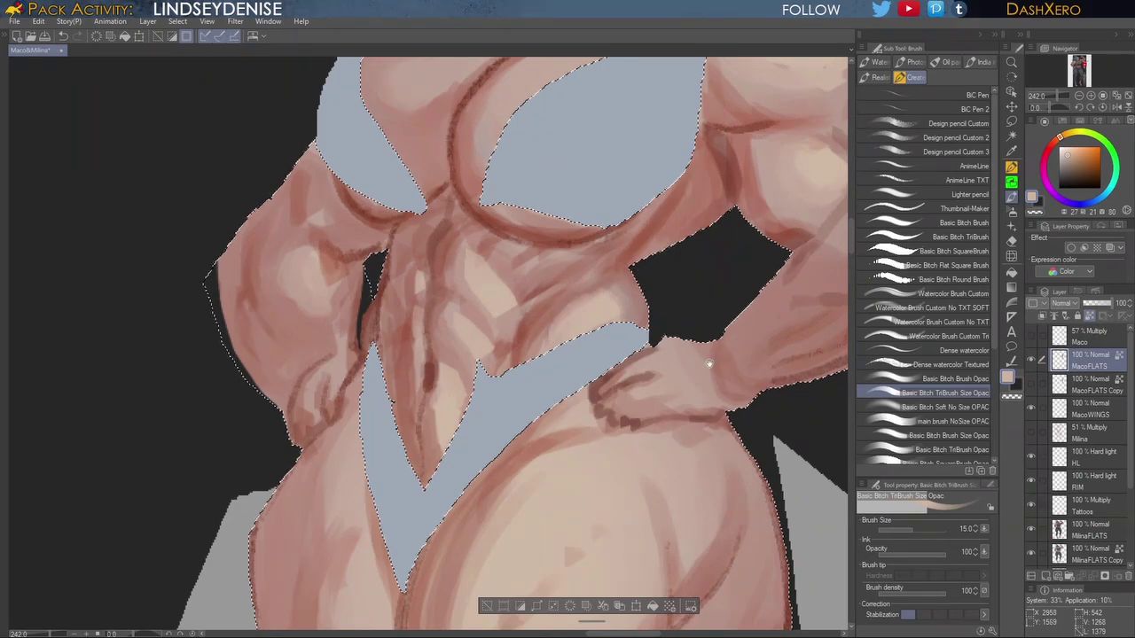
{"action": "scroll", "coordinate": [683, 439], "scroll_direction": "up", "scroll_amount": 4}
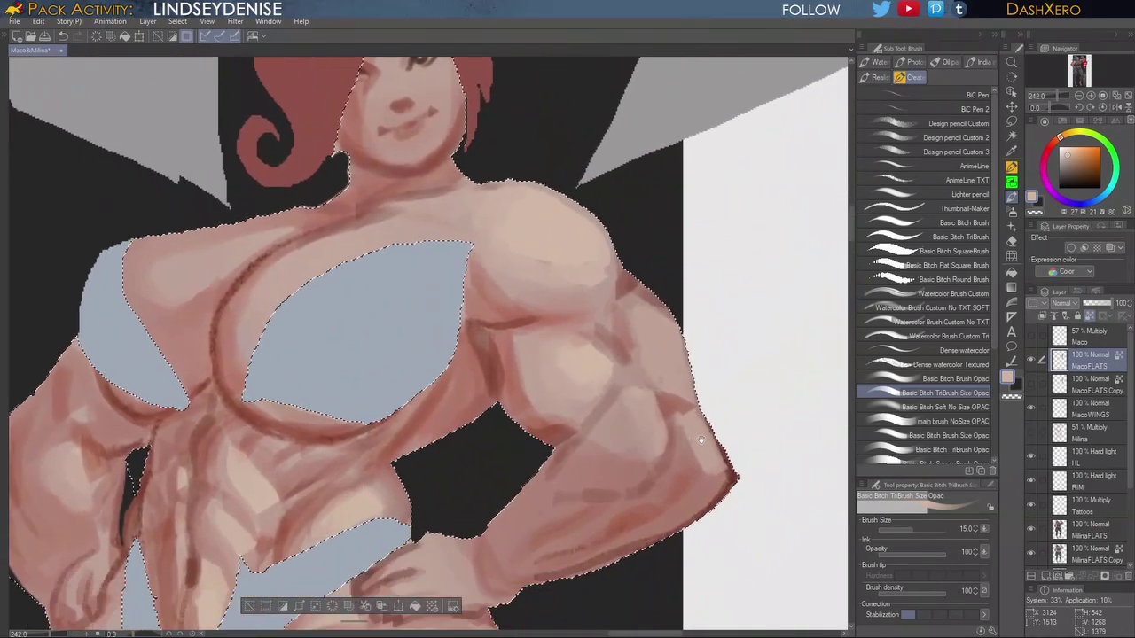
{"action": "left_click_drag", "start_coordinate": [701, 441], "coordinate": [737, 507]}
{"action": "left_click_drag", "start_coordinate": [688, 579], "coordinate": [760, 222]}
{"action": "left_click_drag", "start_coordinate": [632, 550], "coordinate": [689, 346]}
{"action": "left_click_drag", "start_coordinate": [727, 199], "coordinate": [705, 380]}
{"action": "left_click_drag", "start_coordinate": [712, 292], "coordinate": [701, 375]}
{"action": "left_click_drag", "start_coordinate": [685, 305], "coordinate": [671, 363]}
{"action": "scroll", "coordinate": [671, 362], "scroll_direction": "down", "scroll_amount": 4}
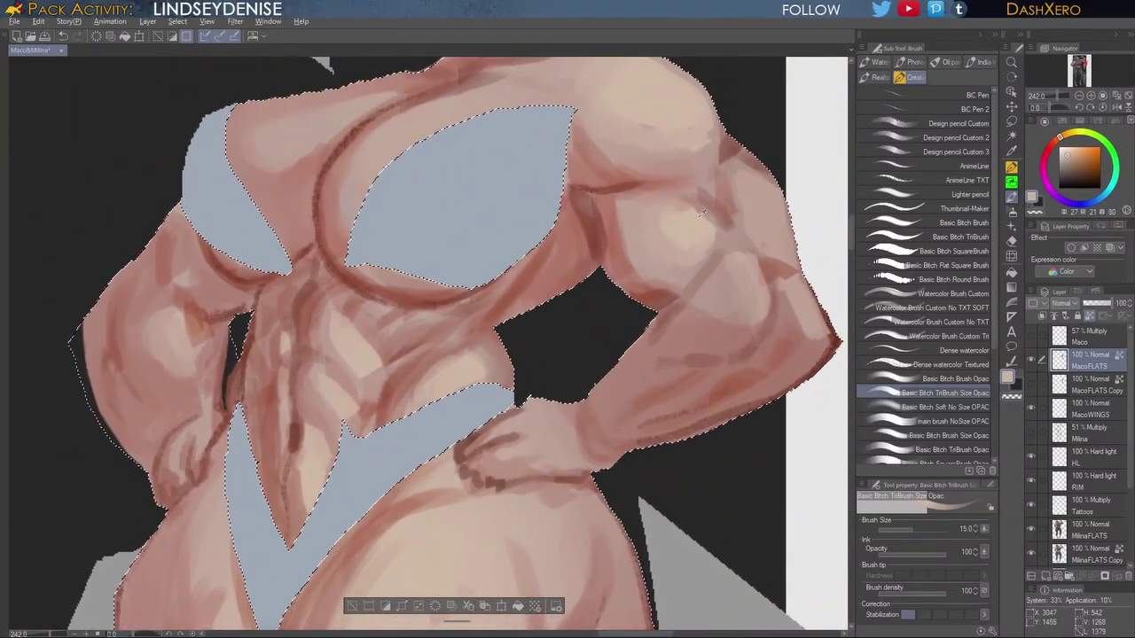
{"action": "scroll", "coordinate": [611, 316], "scroll_direction": "up", "scroll_amount": 4}
{"action": "scroll", "coordinate": [612, 316], "scroll_direction": "down", "scroll_amount": 4}
Step: Paint a light highlight (29, 21, 81) on the back of the hand on the hip and sample a red (13, 34, 67) to shape it
{"action": "scroll", "coordinate": [577, 296], "scroll_direction": "up", "scroll_amount": 4}
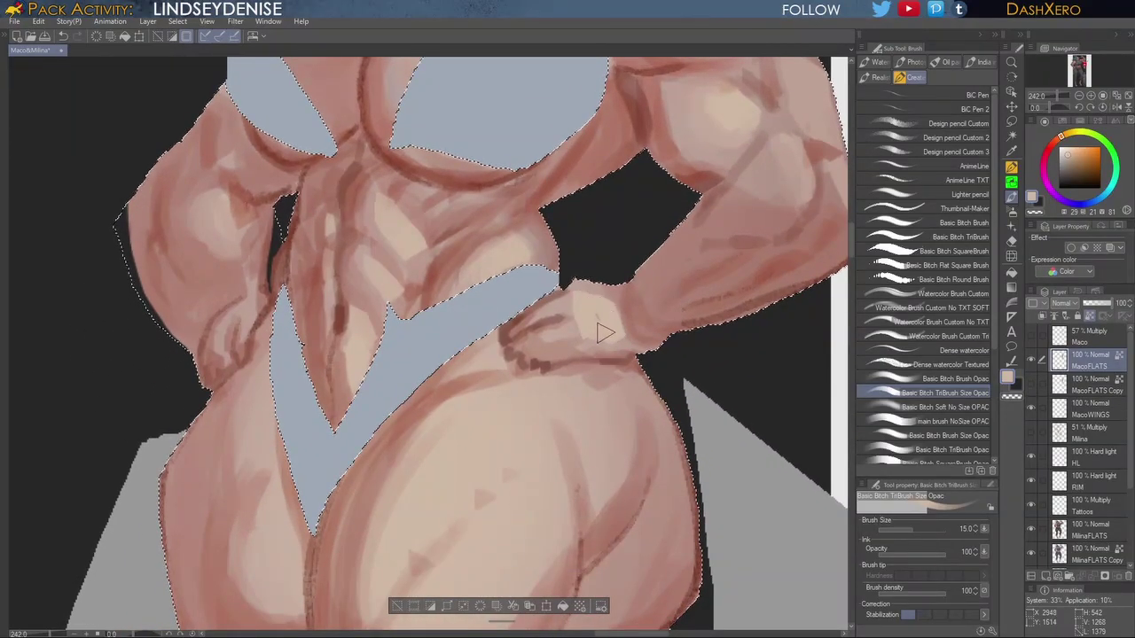
{"action": "left_click_drag", "start_coordinate": [653, 466], "coordinate": [687, 421]}
{"action": "left_click_drag", "start_coordinate": [719, 237], "coordinate": [690, 390]}
{"action": "left_click_drag", "start_coordinate": [695, 298], "coordinate": [696, 417]}
{"action": "mouse_move", "coordinate": [729, 291]}
{"action": "left_mouse_down"}
{"action": "mouse_move", "coordinate": [689, 430]}
{"action": "mouse_move", "coordinate": [658, 398]}
{"action": "left_mouse_up"}
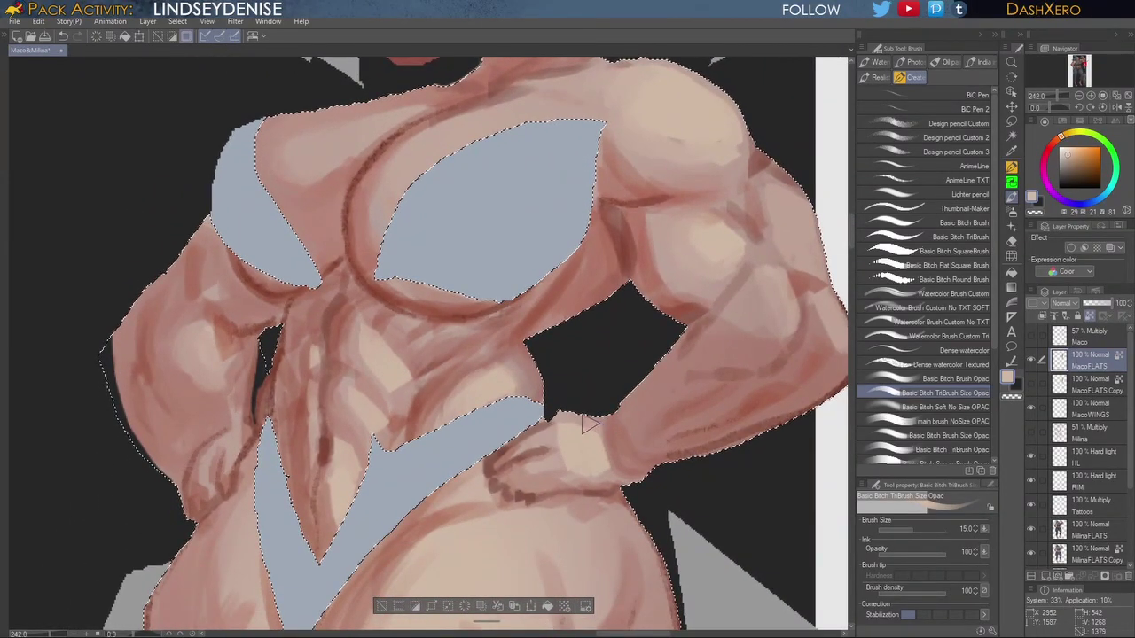
{"action": "left_click", "coordinate": [640, 378], "text": "alt"}
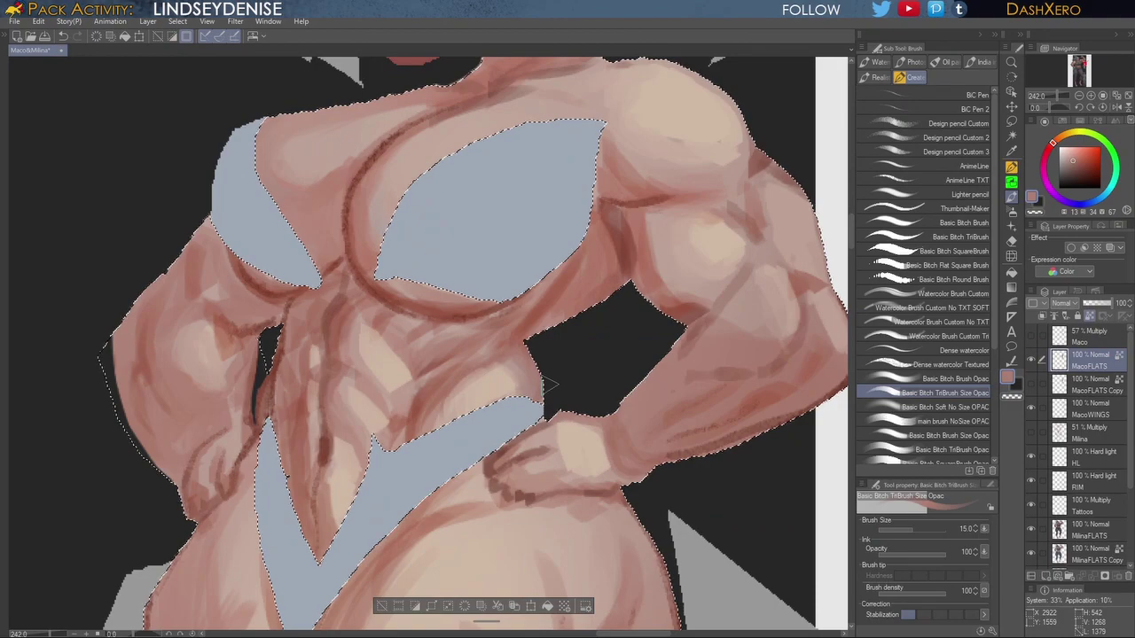
{"action": "left_click_drag", "start_coordinate": [670, 291], "coordinate": [678, 440]}
Step: Darken the lashes of the visible eye in dark red (13, 67, 39) with the Dense watercolor brush at size 5
{"action": "scroll", "coordinate": [649, 302], "scroll_direction": "up", "scroll_amount": 2}
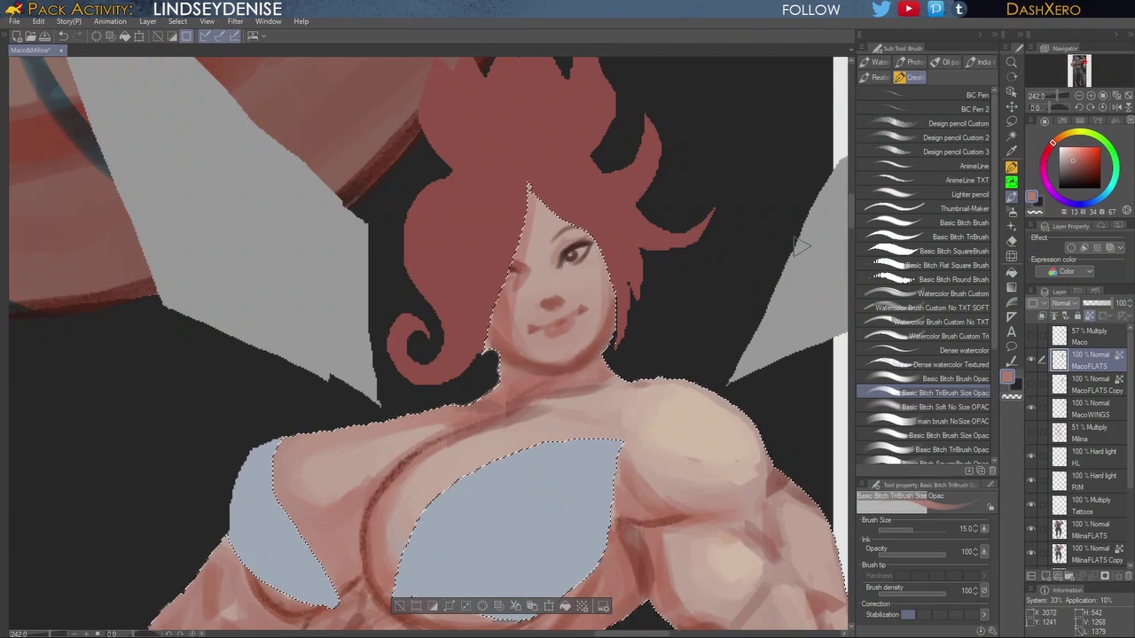
{"action": "left_click", "coordinate": [1088, 168]}
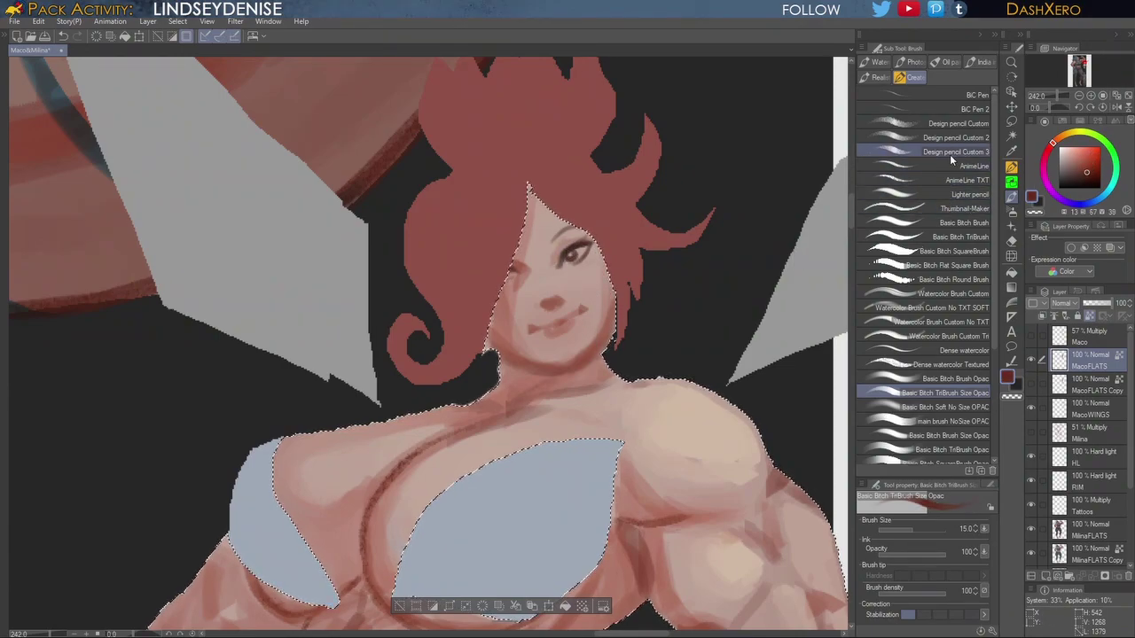
{"action": "left_click", "coordinate": [966, 351]}
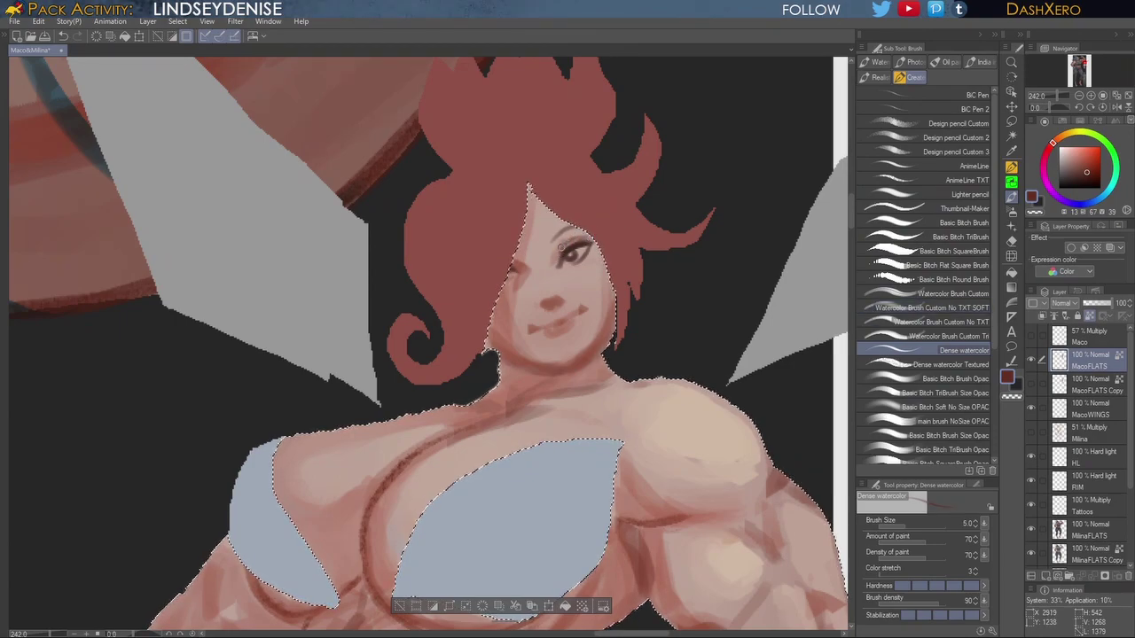
{"action": "left_click_drag", "start_coordinate": [706, 355], "coordinate": [685, 368]}
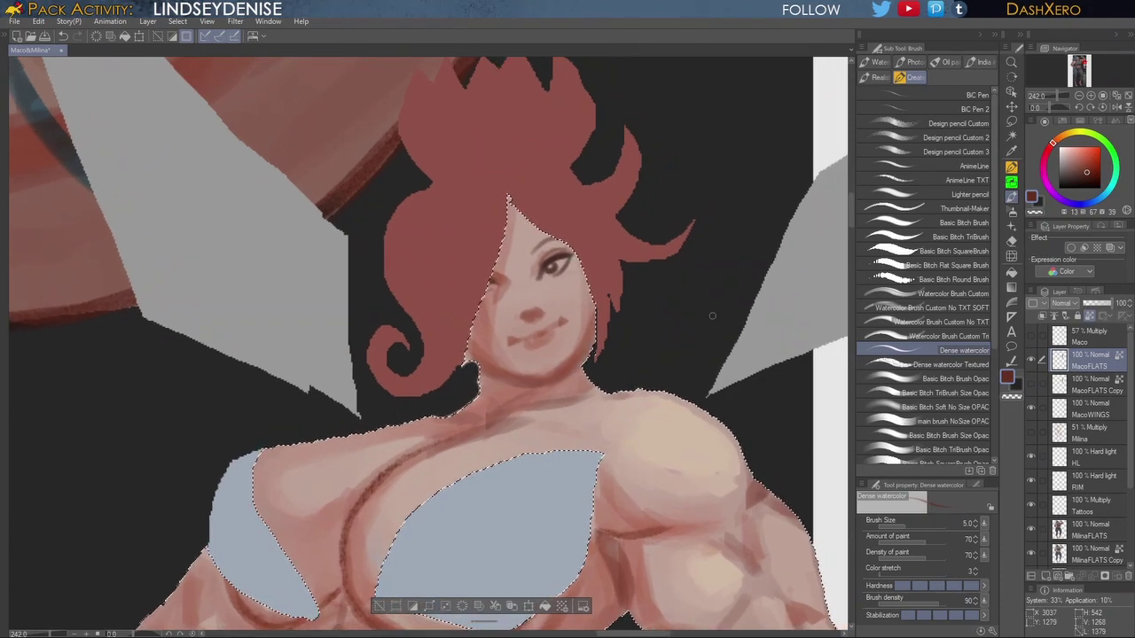
Step: Clear the selection around the smaller figure and check the whole body without the selection outline
{"action": "scroll", "coordinate": [712, 316], "scroll_direction": "down", "scroll_amount": 5}
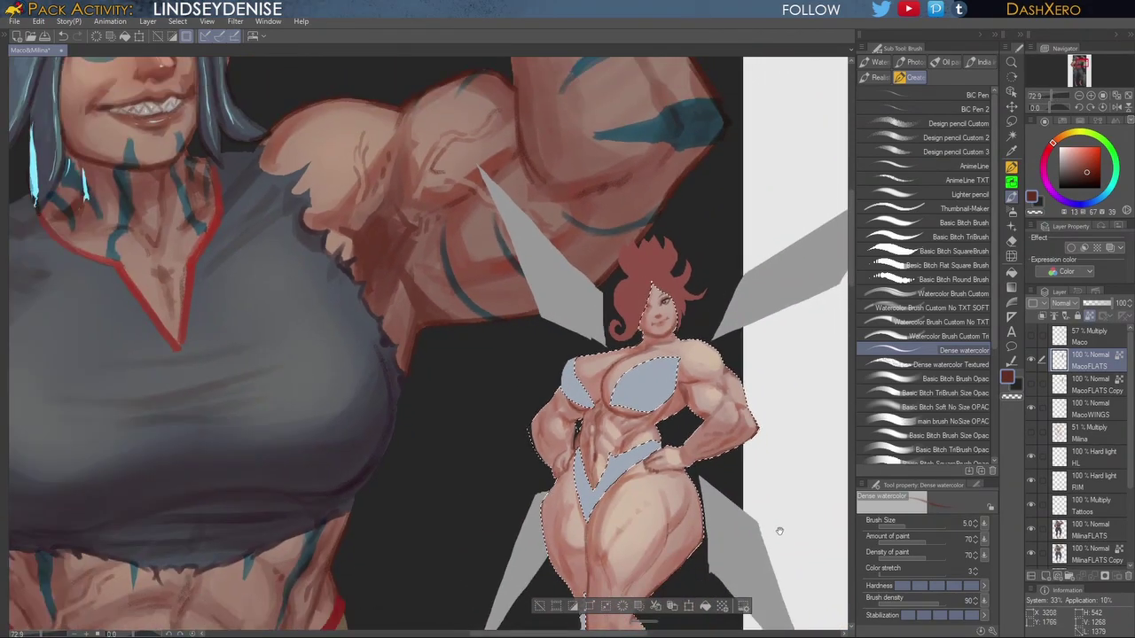
{"action": "left_click_drag", "start_coordinate": [782, 529], "coordinate": [714, 326]}
{"action": "left_click_drag", "start_coordinate": [731, 437], "coordinate": [723, 395]}
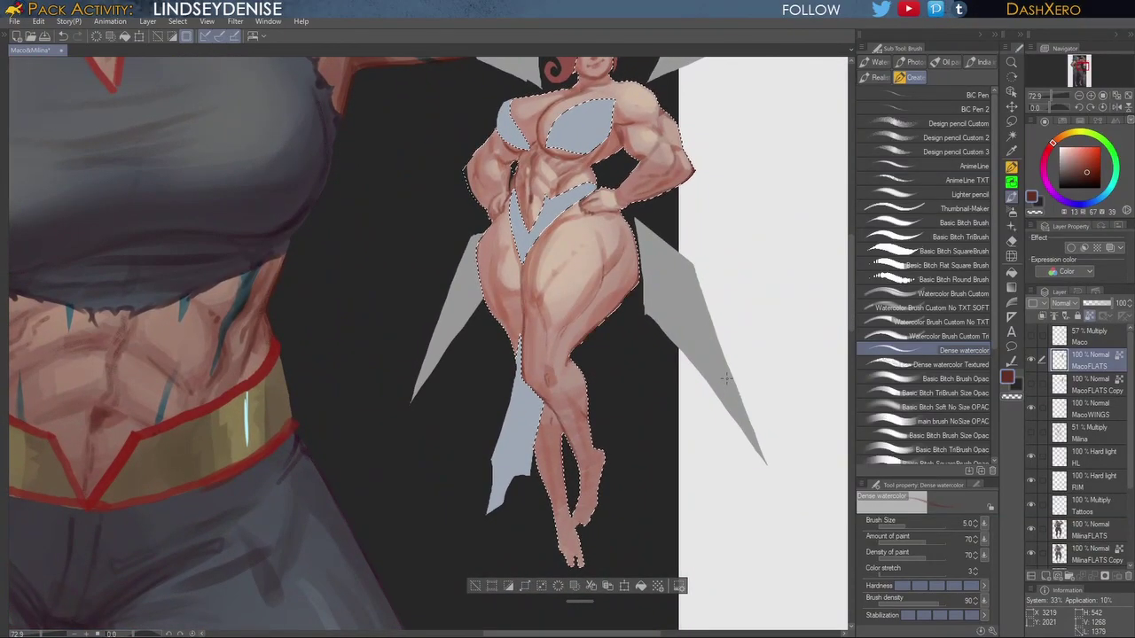
{"action": "key", "text": "ctrl+d"}
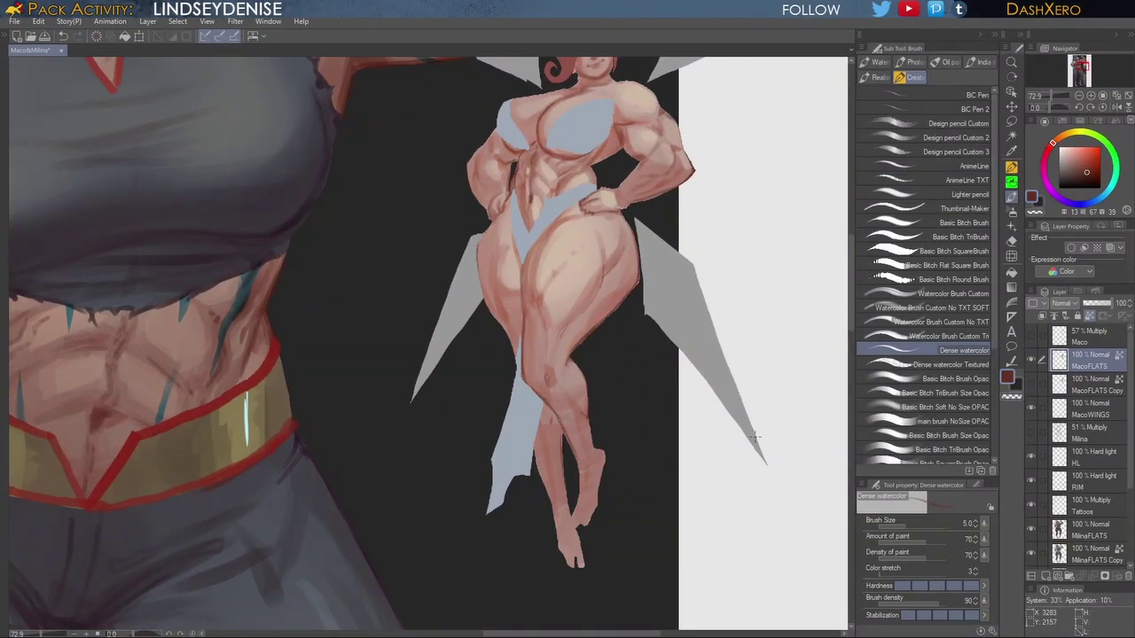
{"action": "scroll", "coordinate": [629, 232], "scroll_direction": "up", "scroll_amount": 4}
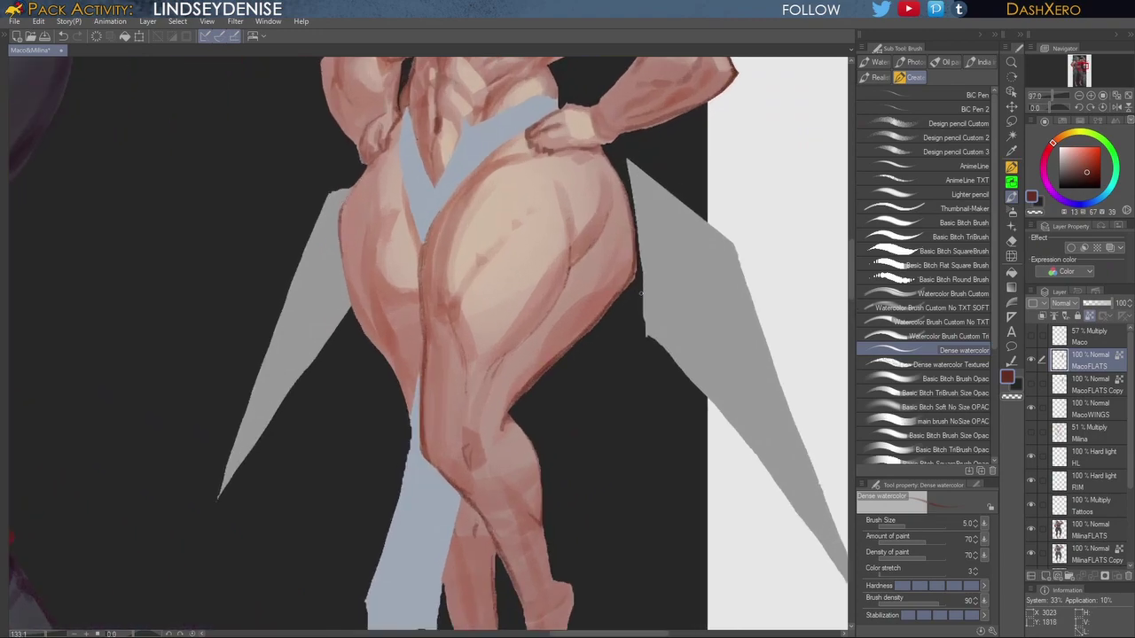
{"action": "scroll", "coordinate": [587, 403], "scroll_direction": "up", "scroll_amount": 3}
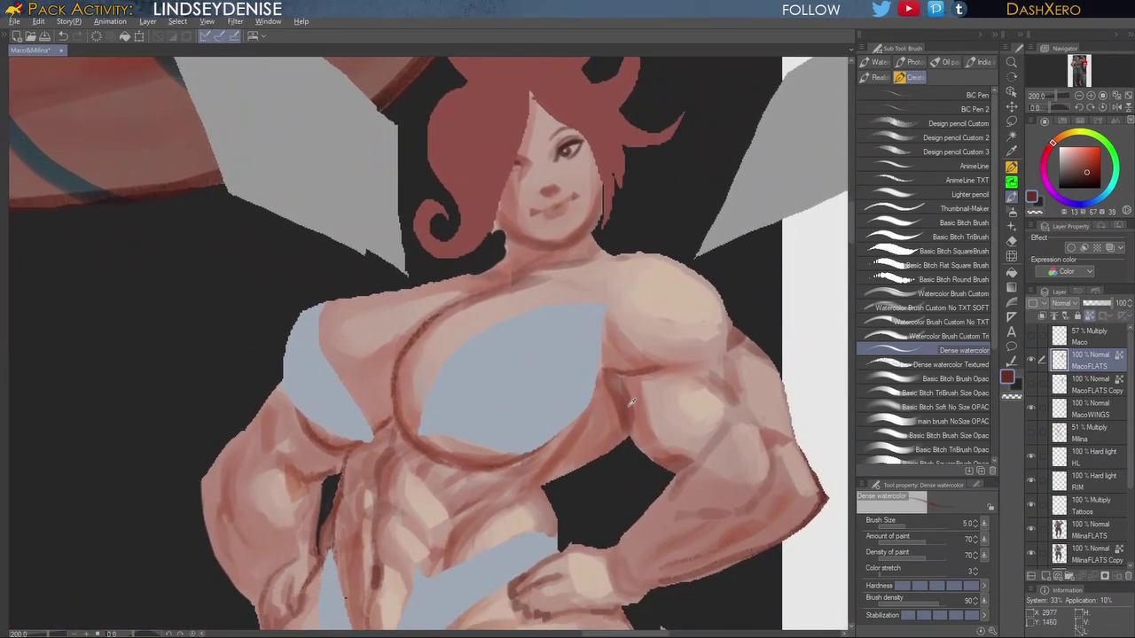
Step: Outline the shoulder and bent arm in very dark red (12, 71, 30), enlarging the Dense watercolor brush to size 10
{"action": "left_click", "coordinate": [627, 407], "text": "alt"}
{"action": "left_click", "coordinate": [1087, 171]}
{"action": "left_click_drag", "start_coordinate": [762, 316], "coordinate": [631, 353]}
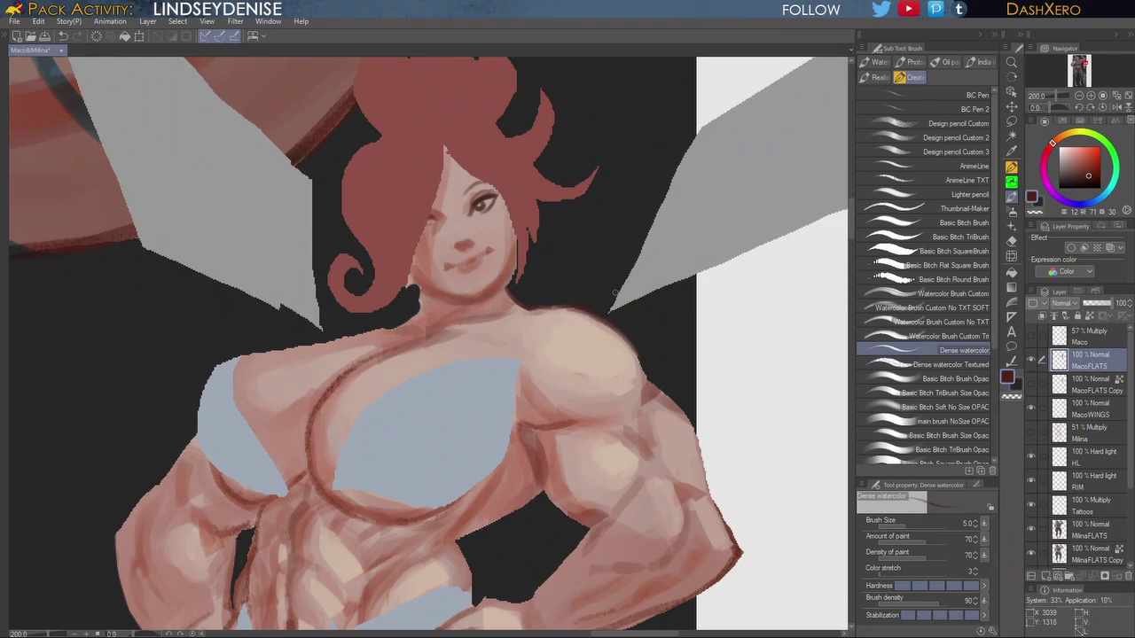
{"action": "key", "text": "bracketright"}
{"action": "key", "text": "bracketright"}
{"action": "key", "text": "bracketright"}
{"action": "mouse_move", "coordinate": [639, 354]}
{"action": "left_mouse_down"}
{"action": "mouse_move", "coordinate": [698, 436]}
{"action": "mouse_move", "coordinate": [685, 414]}
{"action": "mouse_move", "coordinate": [722, 520]}
{"action": "mouse_move", "coordinate": [766, 336]}
{"action": "mouse_move", "coordinate": [551, 412]}
{"action": "left_mouse_up"}
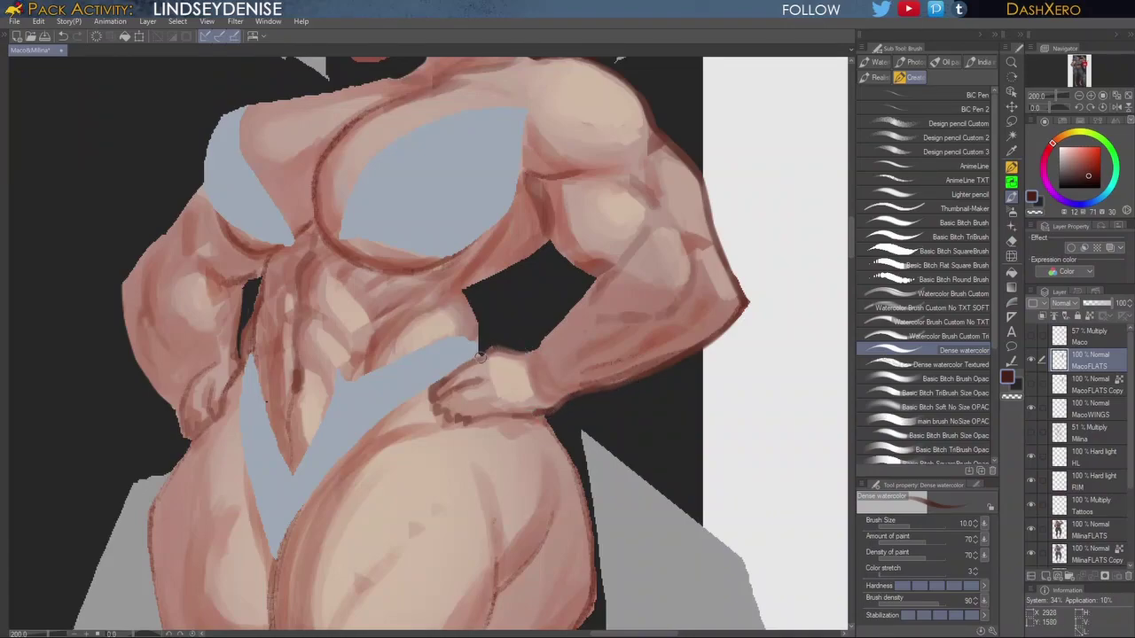
Step: Continue the dark red outline along the hip, thigh and calf of the front leg
{"action": "mouse_move", "coordinate": [570, 403]}
{"action": "left_mouse_down"}
{"action": "mouse_move", "coordinate": [510, 321]}
{"action": "mouse_move", "coordinate": [535, 532]}
{"action": "mouse_move", "coordinate": [684, 284]}
{"action": "mouse_move", "coordinate": [646, 290]}
{"action": "mouse_move", "coordinate": [590, 358]}
{"action": "left_mouse_up"}
{"action": "mouse_move", "coordinate": [631, 305]}
{"action": "left_mouse_down"}
{"action": "mouse_move", "coordinate": [494, 441]}
{"action": "mouse_move", "coordinate": [557, 382]}
{"action": "mouse_move", "coordinate": [470, 484]}
{"action": "left_mouse_up"}
{"action": "left_click_drag", "start_coordinate": [518, 421], "coordinate": [474, 474]}
{"action": "left_click_drag", "start_coordinate": [547, 500], "coordinate": [502, 362]}
{"action": "mouse_move", "coordinate": [429, 343]}
{"action": "left_mouse_down"}
{"action": "mouse_move", "coordinate": [462, 378]}
{"action": "mouse_move", "coordinate": [481, 474]}
{"action": "left_mouse_up"}
{"action": "left_click_drag", "start_coordinate": [477, 404], "coordinate": [476, 485]}
{"action": "mouse_move", "coordinate": [479, 436]}
{"action": "left_mouse_down"}
{"action": "mouse_move", "coordinate": [495, 583]}
{"action": "mouse_move", "coordinate": [486, 442]}
{"action": "left_mouse_up"}
{"action": "left_click_drag", "start_coordinate": [518, 534], "coordinate": [523, 438]}
{"action": "mouse_move", "coordinate": [434, 355]}
{"action": "left_mouse_down"}
{"action": "mouse_move", "coordinate": [447, 499]}
{"action": "mouse_move", "coordinate": [422, 546]}
{"action": "mouse_move", "coordinate": [436, 565]}
{"action": "left_mouse_up"}
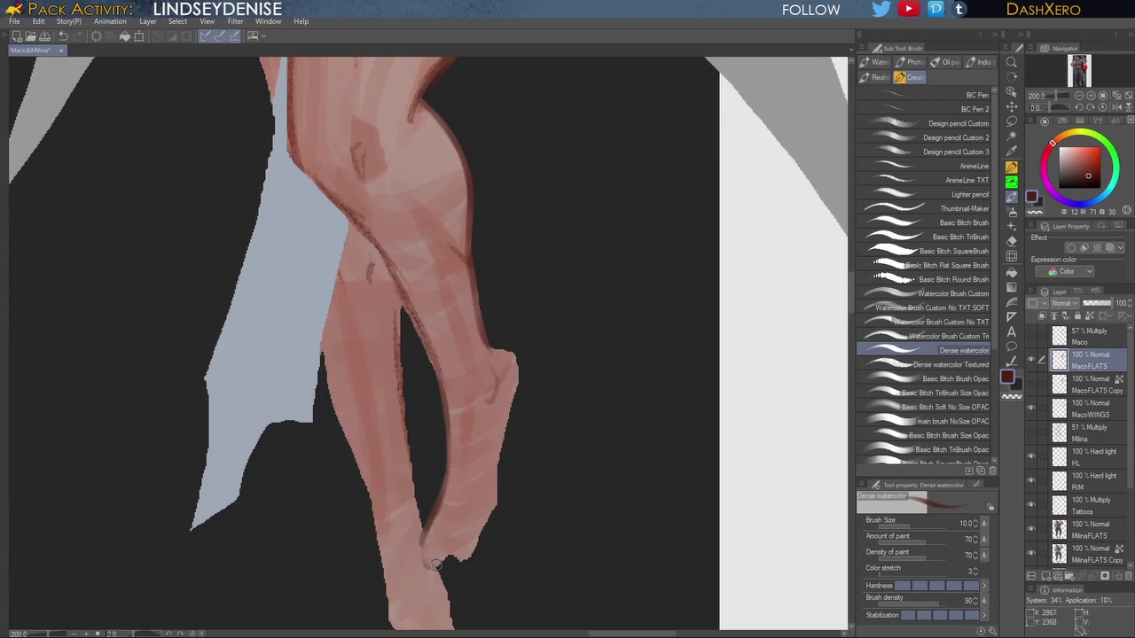
Step: Outline the front leg's shin and foot and both edges of the rear lower leg in the same dark red
{"action": "mouse_move", "coordinate": [467, 558]}
{"action": "left_mouse_down"}
{"action": "mouse_move", "coordinate": [496, 502]}
{"action": "mouse_move", "coordinate": [516, 377]}
{"action": "mouse_move", "coordinate": [511, 353]}
{"action": "mouse_move", "coordinate": [495, 348]}
{"action": "mouse_move", "coordinate": [560, 441]}
{"action": "mouse_move", "coordinate": [565, 417]}
{"action": "left_mouse_up"}
{"action": "left_click_drag", "start_coordinate": [325, 246], "coordinate": [396, 328]}
{"action": "mouse_move", "coordinate": [360, 289]}
{"action": "left_mouse_down"}
{"action": "mouse_move", "coordinate": [426, 365]}
{"action": "mouse_move", "coordinate": [481, 495]}
{"action": "left_mouse_up"}
{"action": "left_click_drag", "start_coordinate": [414, 359], "coordinate": [458, 455]}
{"action": "left_click_drag", "start_coordinate": [428, 388], "coordinate": [478, 531]}
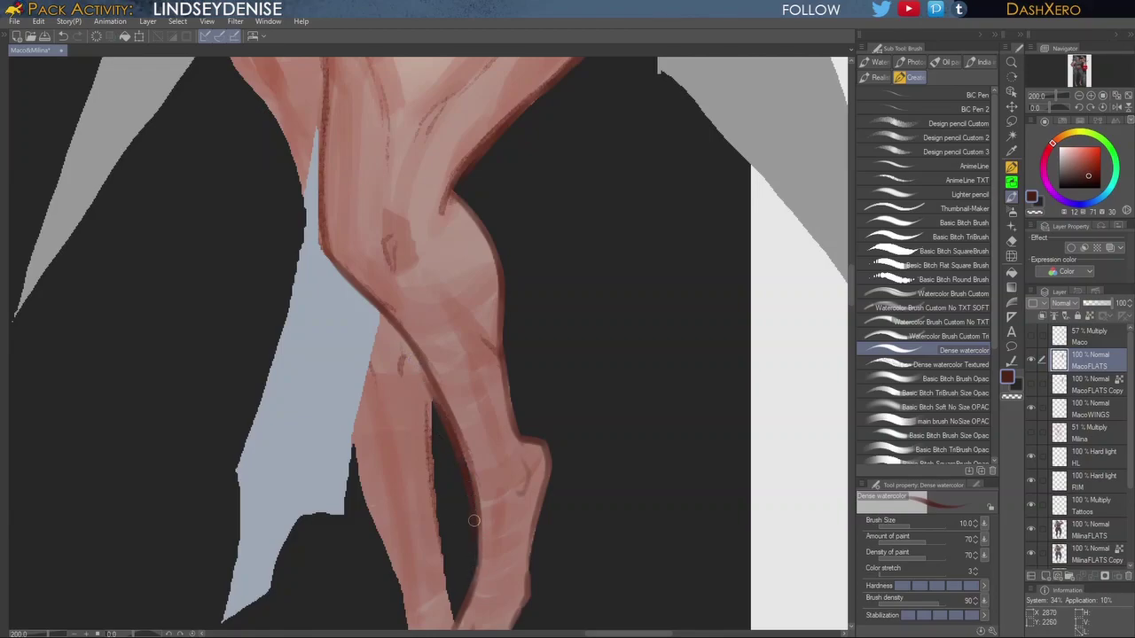
{"action": "left_click_drag", "start_coordinate": [455, 440], "coordinate": [444, 406]}
{"action": "left_click_drag", "start_coordinate": [448, 450], "coordinate": [437, 356]}
{"action": "left_click_drag", "start_coordinate": [409, 268], "coordinate": [414, 394]}
{"action": "mouse_move", "coordinate": [404, 303]}
{"action": "left_mouse_down"}
{"action": "mouse_move", "coordinate": [419, 445]}
{"action": "mouse_move", "coordinate": [383, 489]}
{"action": "mouse_move", "coordinate": [331, 332]}
{"action": "left_mouse_up"}
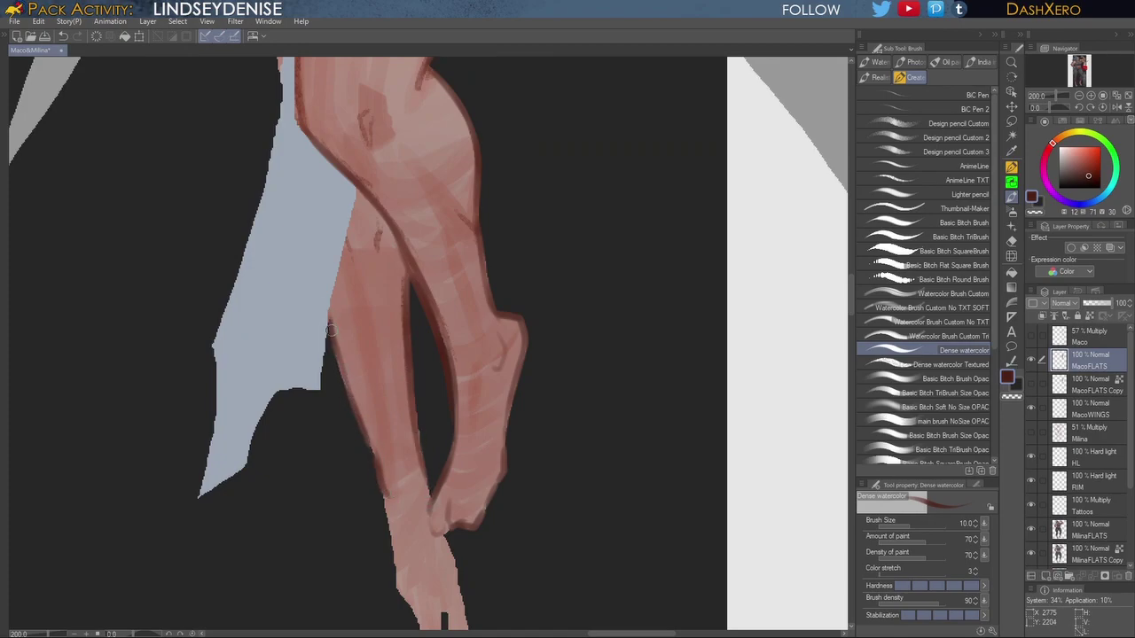
Step: Outline the rear foot's ankle, sole edges and toes with the same dark red on the MacoFLATS layer
{"action": "mouse_move", "coordinate": [476, 425]}
{"action": "left_mouse_down"}
{"action": "mouse_move", "coordinate": [482, 461]}
{"action": "mouse_move", "coordinate": [501, 359]}
{"action": "left_mouse_up"}
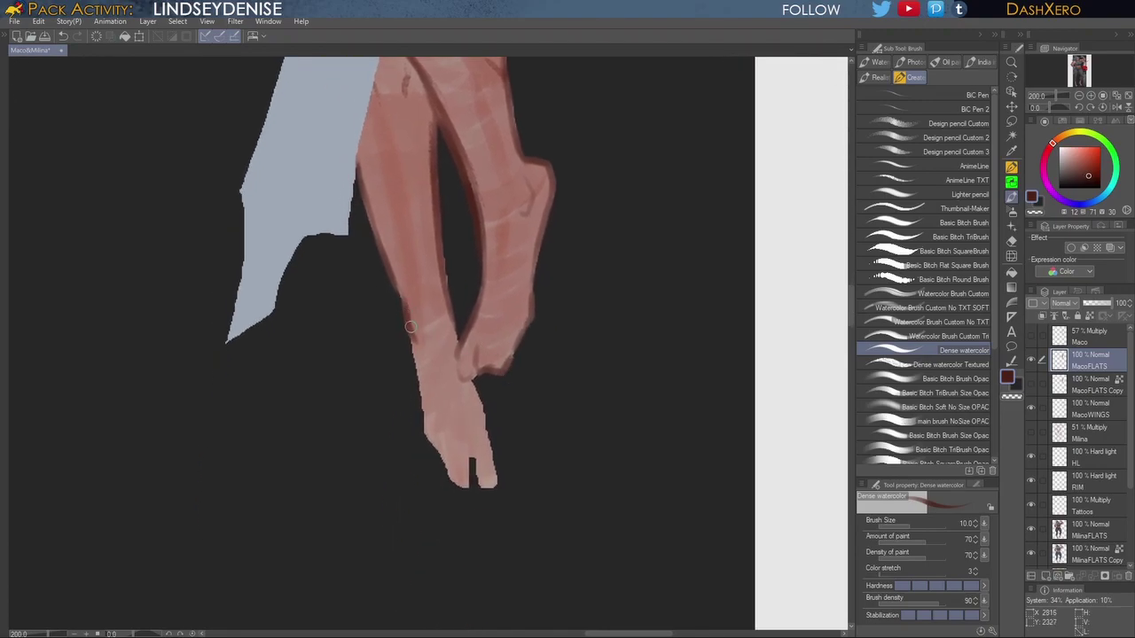
{"action": "left_click_drag", "start_coordinate": [410, 327], "coordinate": [430, 440]}
{"action": "mouse_move", "coordinate": [423, 383]}
{"action": "left_mouse_down"}
{"action": "mouse_move", "coordinate": [429, 444]}
{"action": "mouse_move", "coordinate": [462, 489]}
{"action": "mouse_move", "coordinate": [467, 454]}
{"action": "mouse_move", "coordinate": [487, 486]}
{"action": "mouse_move", "coordinate": [495, 474]}
{"action": "left_mouse_up"}
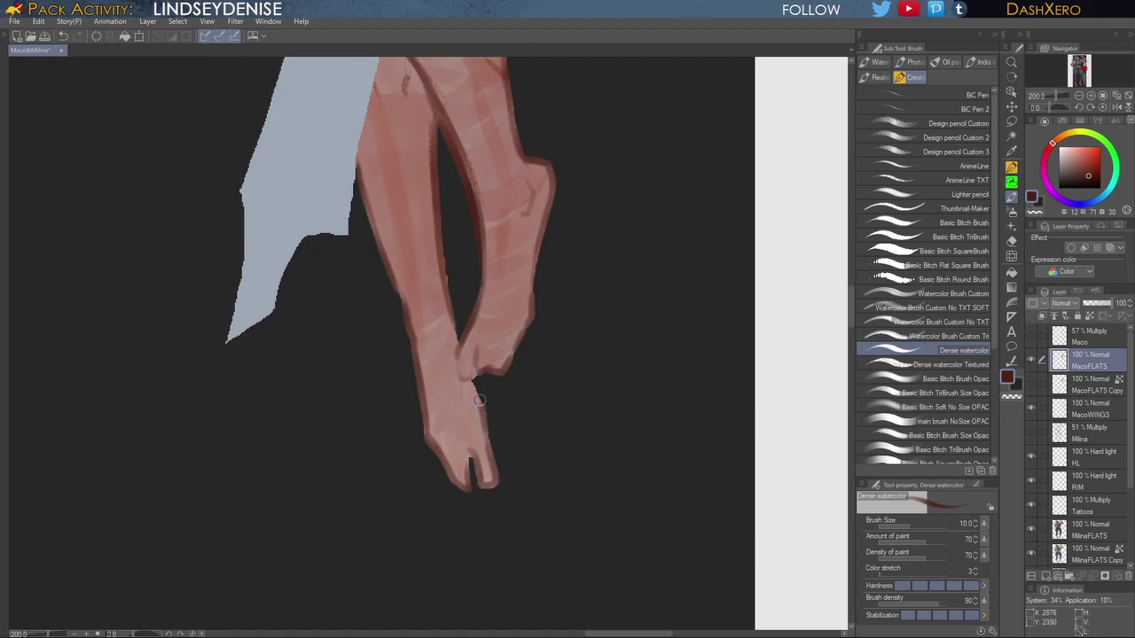
Step: Continue the dark red outline along the far hip and hand and up the outer edge of the far arm
{"action": "left_click_drag", "start_coordinate": [569, 327], "coordinate": [601, 502]}
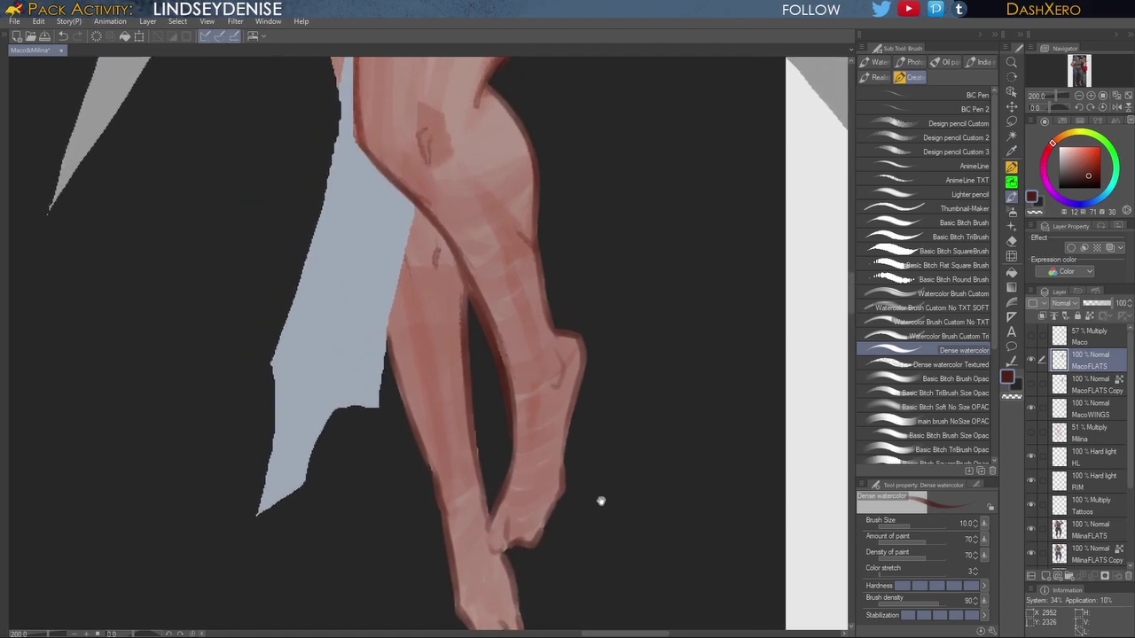
{"action": "left_click_drag", "start_coordinate": [587, 401], "coordinate": [600, 524]}
{"action": "mouse_move", "coordinate": [586, 275]}
{"action": "left_mouse_down"}
{"action": "mouse_move", "coordinate": [597, 484]}
{"action": "mouse_move", "coordinate": [597, 426]}
{"action": "mouse_move", "coordinate": [597, 484]}
{"action": "mouse_move", "coordinate": [628, 533]}
{"action": "left_mouse_up"}
{"action": "left_click_drag", "start_coordinate": [285, 349], "coordinate": [310, 277]}
{"action": "mouse_move", "coordinate": [286, 318]}
{"action": "left_mouse_down"}
{"action": "mouse_move", "coordinate": [322, 263]}
{"action": "mouse_move", "coordinate": [318, 247]}
{"action": "mouse_move", "coordinate": [325, 255]}
{"action": "left_mouse_up"}
{"action": "mouse_move", "coordinate": [348, 191]}
{"action": "left_mouse_down"}
{"action": "mouse_move", "coordinate": [345, 232]}
{"action": "mouse_move", "coordinate": [324, 220]}
{"action": "mouse_move", "coordinate": [328, 255]}
{"action": "left_mouse_up"}
{"action": "left_click_drag", "start_coordinate": [386, 282], "coordinate": [405, 436]}
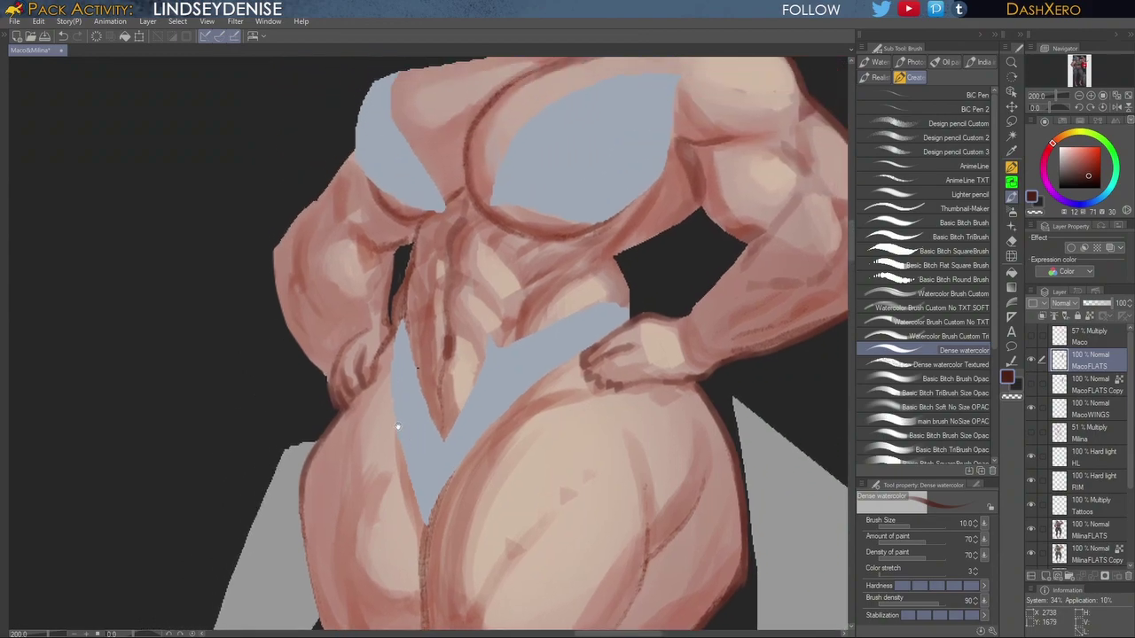
{"action": "mouse_move", "coordinate": [327, 374]}
{"action": "left_mouse_down"}
{"action": "mouse_move", "coordinate": [283, 316]}
{"action": "mouse_move", "coordinate": [283, 235]}
{"action": "mouse_move", "coordinate": [273, 249]}
{"action": "mouse_move", "coordinate": [345, 161]}
{"action": "mouse_move", "coordinate": [313, 208]}
{"action": "left_mouse_up"}
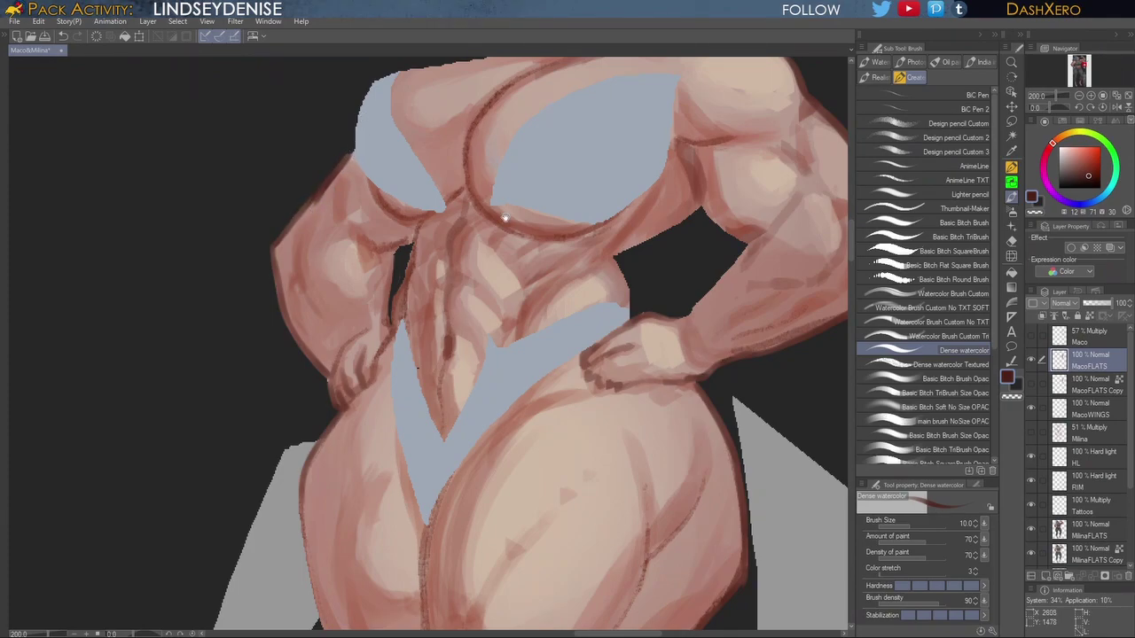
Step: Outline the top of the chest from the bikini's edge to the base of the neck in dark red
{"action": "left_click_drag", "start_coordinate": [505, 218], "coordinate": [697, 385]}
{"action": "mouse_move", "coordinate": [595, 243]}
{"action": "left_mouse_down"}
{"action": "mouse_move", "coordinate": [758, 208]}
{"action": "mouse_move", "coordinate": [664, 230]}
{"action": "mouse_move", "coordinate": [770, 202]}
{"action": "mouse_move", "coordinate": [770, 166]}
{"action": "left_mouse_up"}
{"action": "mouse_move", "coordinate": [780, 226]}
{"action": "left_mouse_down"}
{"action": "mouse_move", "coordinate": [707, 297]}
{"action": "mouse_move", "coordinate": [583, 310]}
{"action": "mouse_move", "coordinate": [596, 283]}
{"action": "left_mouse_up"}
{"action": "left_click_drag", "start_coordinate": [758, 385], "coordinate": [700, 431]}
Step: Sample the hair's red and examine the outlined smaller figure in the context of the whole illustration
{"action": "left_click", "coordinate": [539, 249], "text": "alt"}
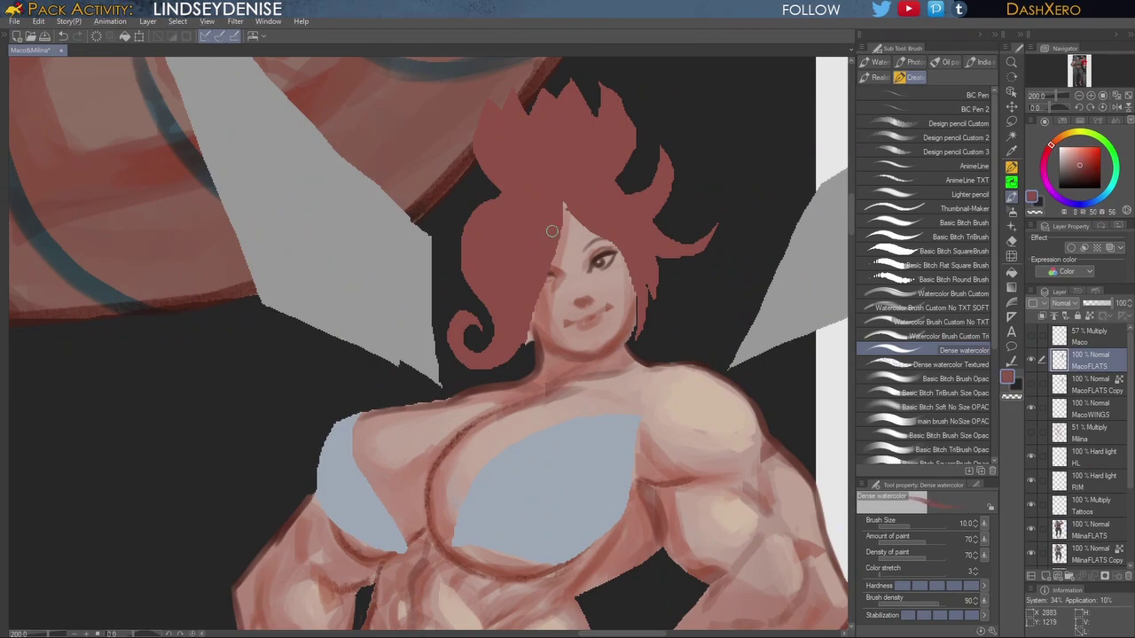
{"action": "key", "text": "ctrl+0"}
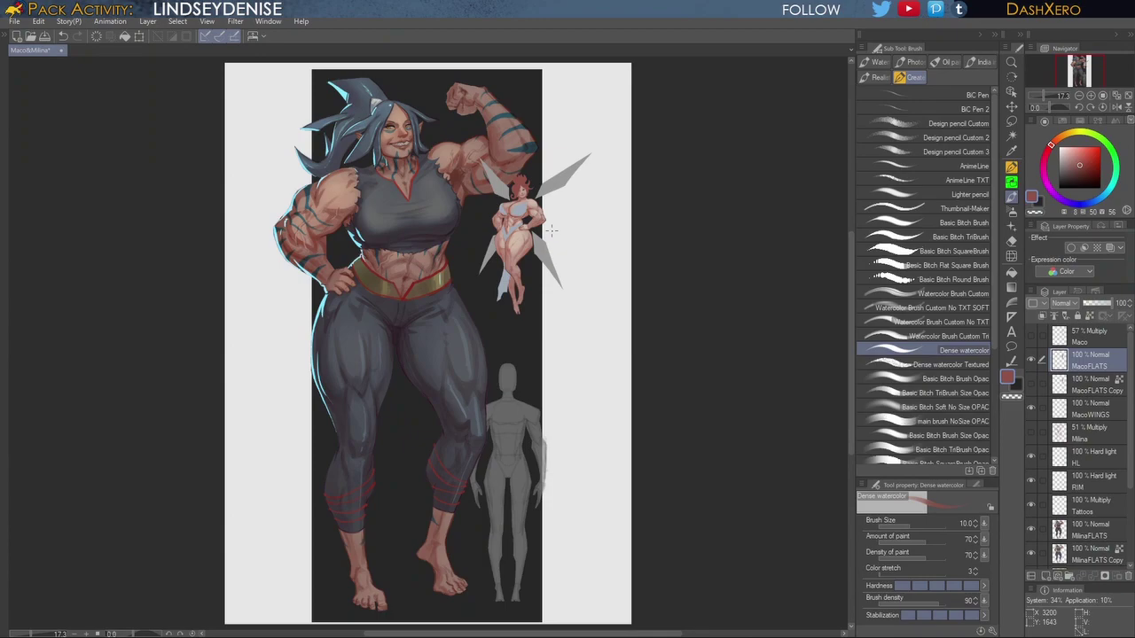
{"action": "scroll", "coordinate": [565, 332], "scroll_direction": "up", "scroll_amount": 5}
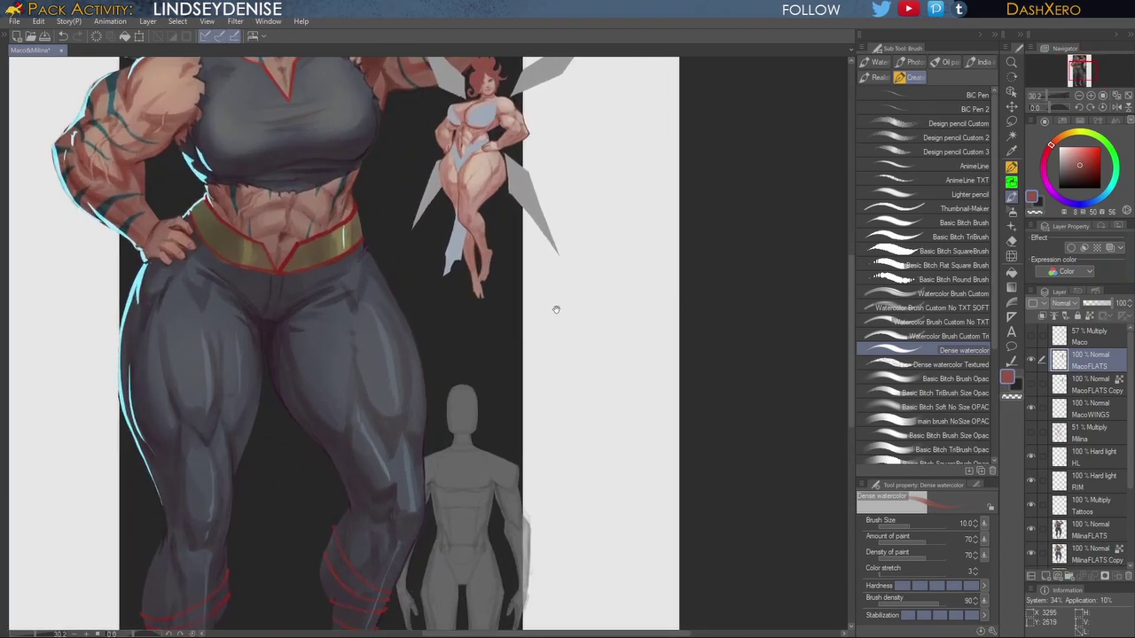
{"action": "left_click_drag", "start_coordinate": [550, 250], "coordinate": [584, 413]}
{"action": "scroll", "coordinate": [584, 413], "scroll_direction": "up", "scroll_amount": 5}
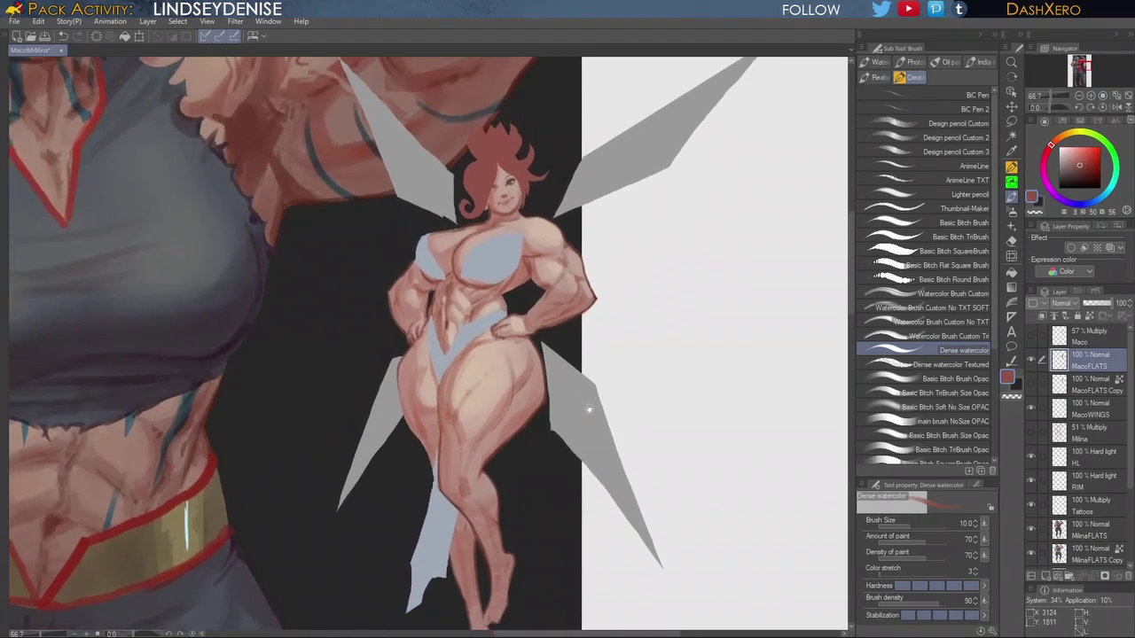
{"action": "left_click_drag", "start_coordinate": [588, 410], "coordinate": [592, 436]}
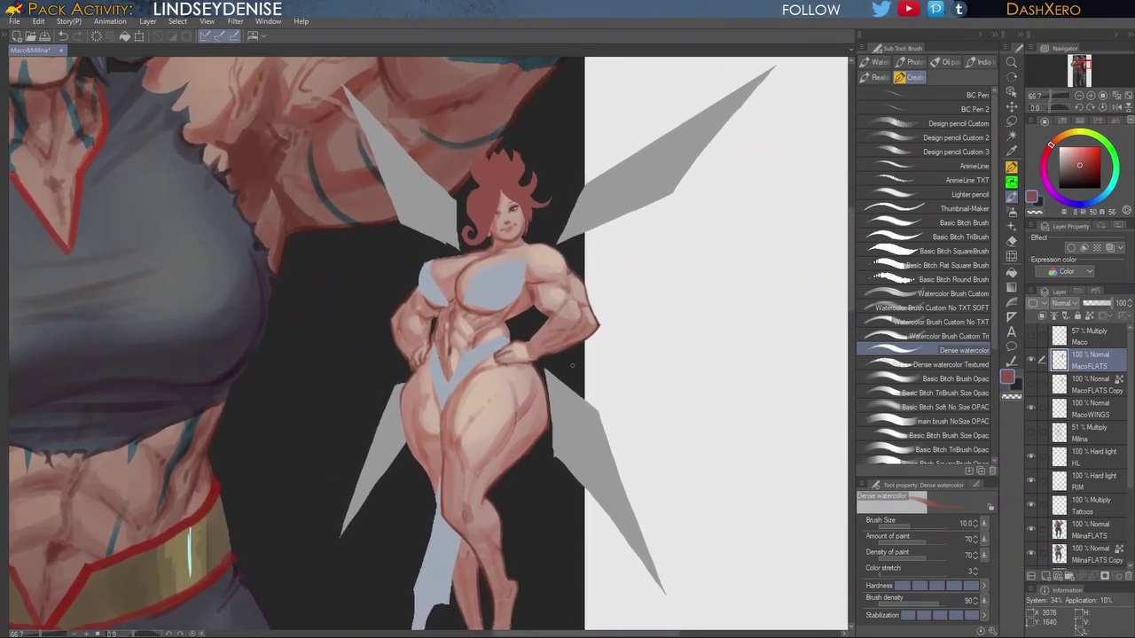
{"action": "scroll", "coordinate": [708, 455], "scroll_direction": "up", "scroll_amount": 2}
{"action": "left_click_drag", "start_coordinate": [604, 523], "coordinate": [739, 441]}
Step: Strengthen the line between the thighs, from the bikini bottom downward, with a dark red (8, 74, 41)
{"action": "scroll", "coordinate": [508, 335], "scroll_direction": "up", "scroll_amount": 4}
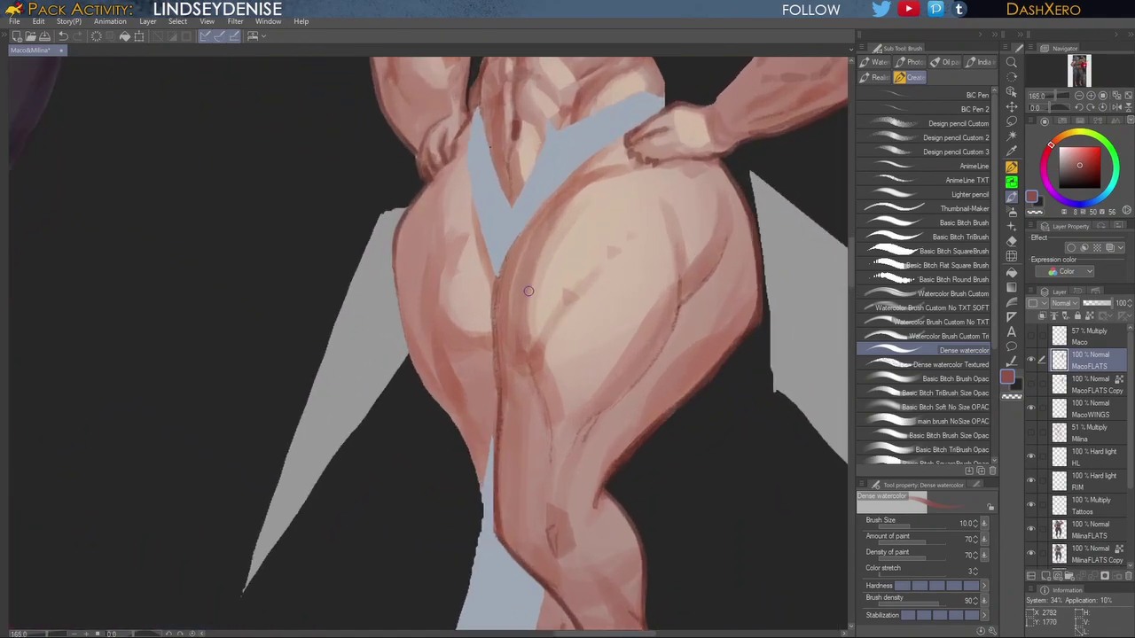
{"action": "left_click", "coordinate": [1090, 171]}
{"action": "left_click_drag", "start_coordinate": [524, 227], "coordinate": [499, 289]}
{"action": "mouse_move", "coordinate": [509, 246]}
{"action": "left_mouse_down"}
{"action": "mouse_move", "coordinate": [494, 321]}
{"action": "mouse_move", "coordinate": [497, 420]}
{"action": "left_mouse_up"}
{"action": "left_click_drag", "start_coordinate": [496, 354], "coordinate": [496, 426]}
{"action": "left_click_drag", "start_coordinate": [527, 228], "coordinate": [503, 260]}
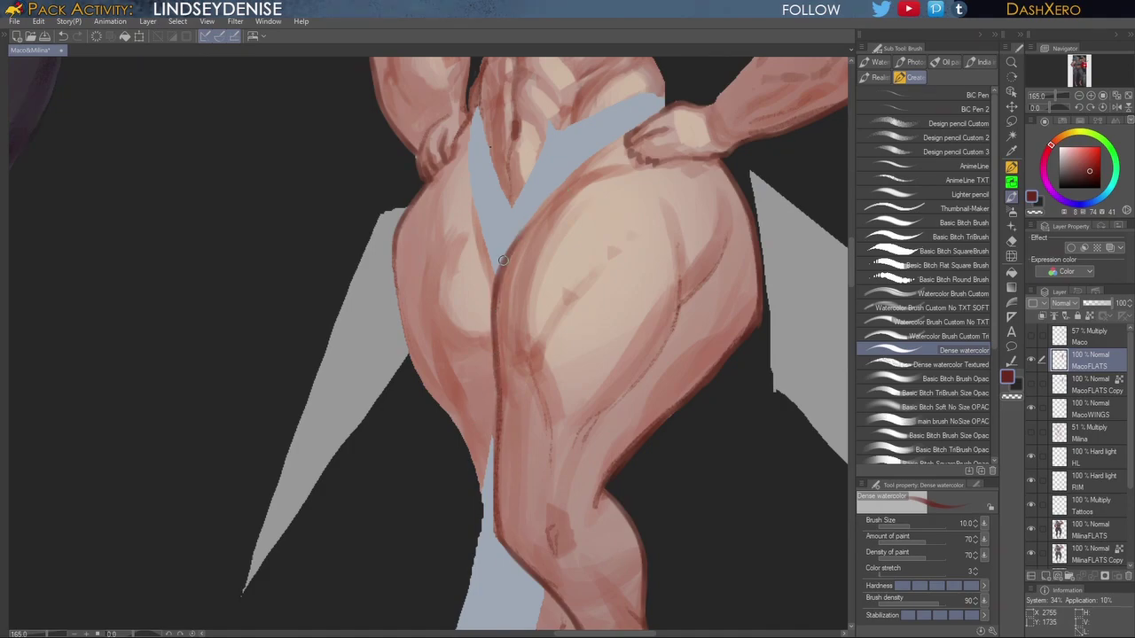
Step: Undo the long thigh crease stroke and add short dark red accents along the front thigh's muscle crease
{"action": "left_click_drag", "start_coordinate": [636, 384], "coordinate": [681, 278]}
{"action": "key", "text": "ctrl+z"}
{"action": "left_click_drag", "start_coordinate": [679, 304], "coordinate": [672, 329]}
{"action": "left_click_drag", "start_coordinate": [697, 288], "coordinate": [669, 327]}
Step: Darken the contour of the chin and jaw down to the neck with the same dark red
{"action": "mouse_move", "coordinate": [704, 413]}
{"action": "left_mouse_down"}
{"action": "mouse_move", "coordinate": [641, 538]}
{"action": "mouse_move", "coordinate": [693, 468]}
{"action": "left_mouse_up"}
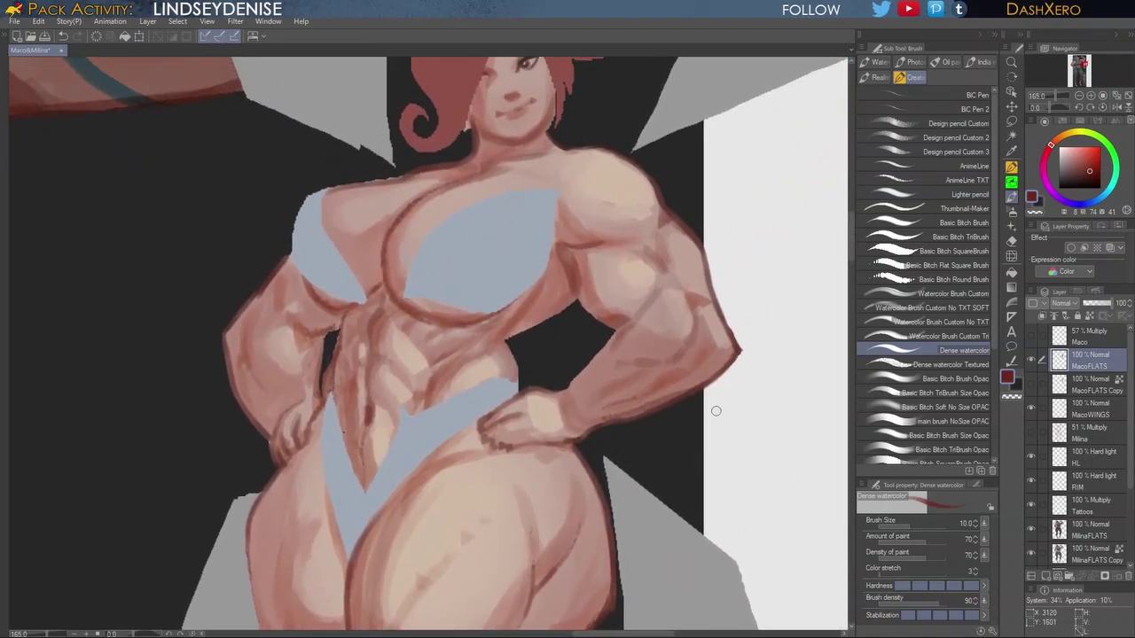
{"action": "key", "text": "ctrl+0"}
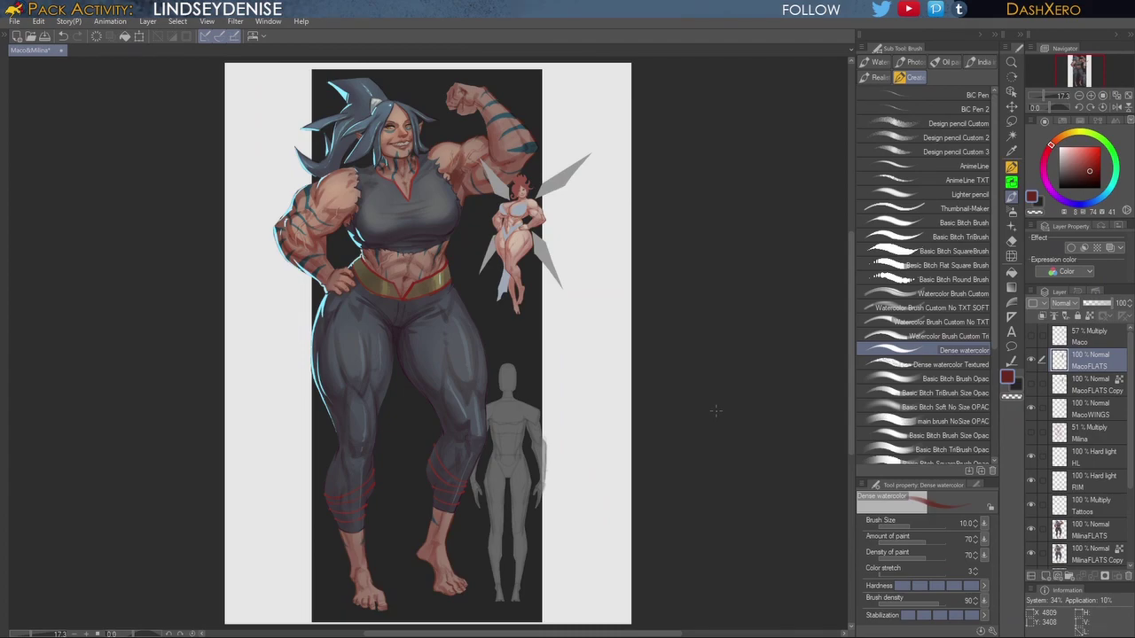
{"action": "scroll", "coordinate": [526, 257], "scroll_direction": "up", "scroll_amount": 7}
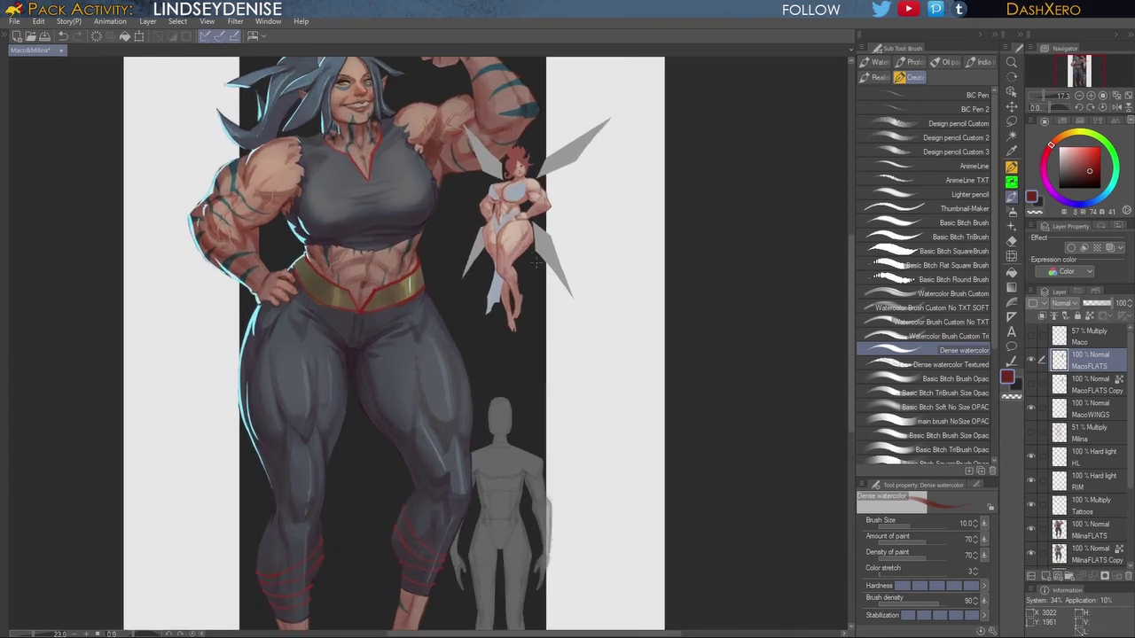
{"action": "left_click_drag", "start_coordinate": [524, 259], "coordinate": [527, 336]}
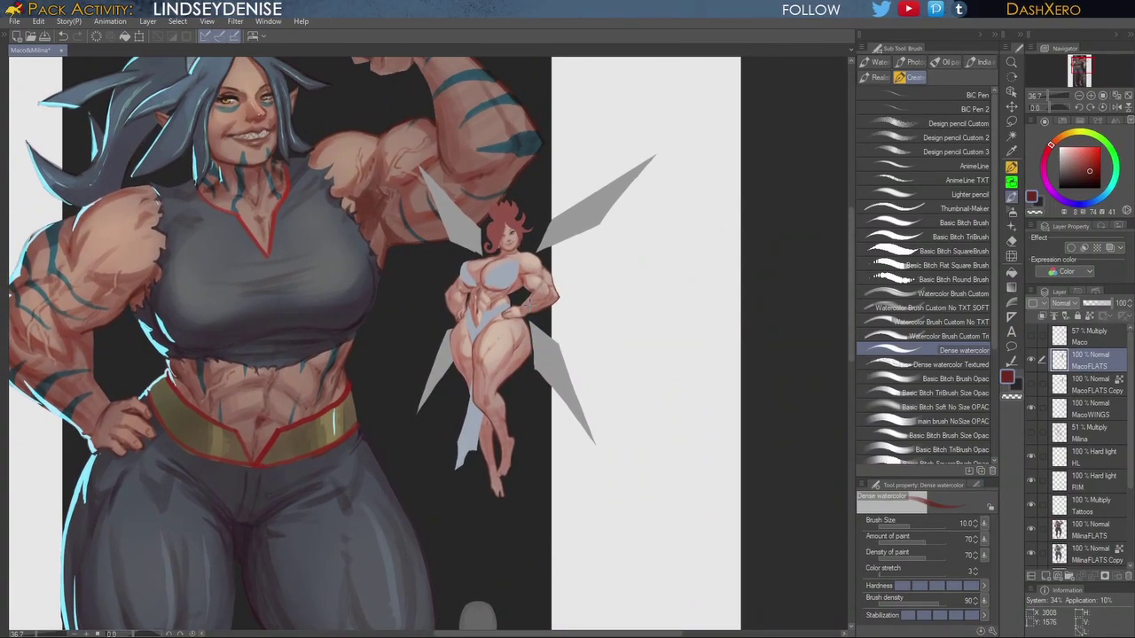
{"action": "scroll", "coordinate": [527, 310], "scroll_direction": "up", "scroll_amount": 3}
{"action": "scroll", "coordinate": [526, 309], "scroll_direction": "up", "scroll_amount": 3}
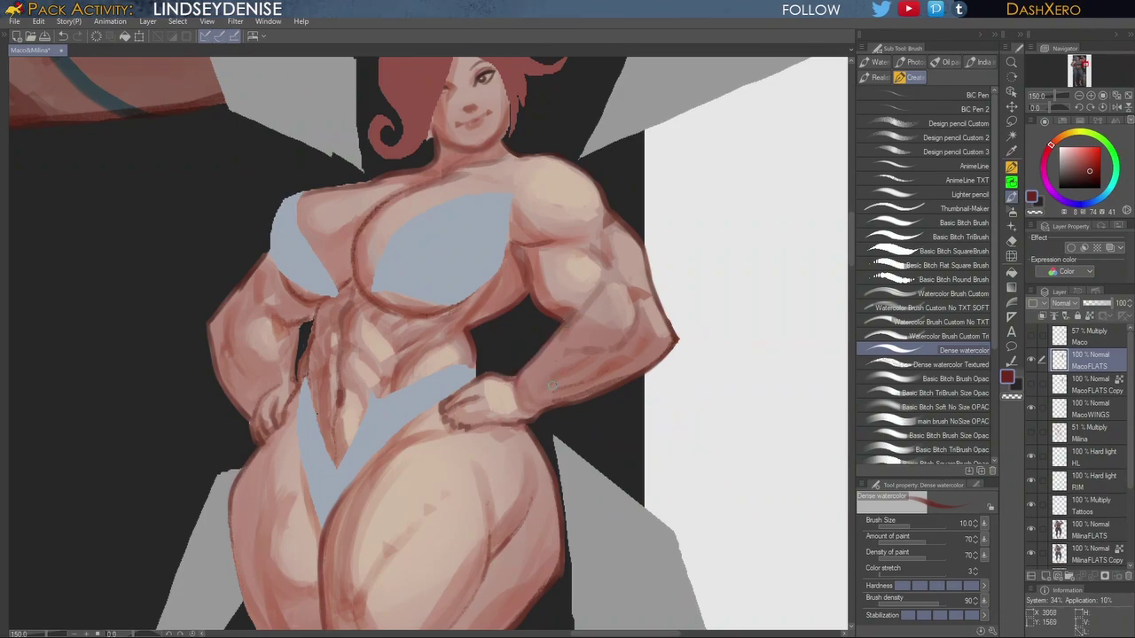
{"action": "left_click_drag", "start_coordinate": [679, 284], "coordinate": [660, 409]}
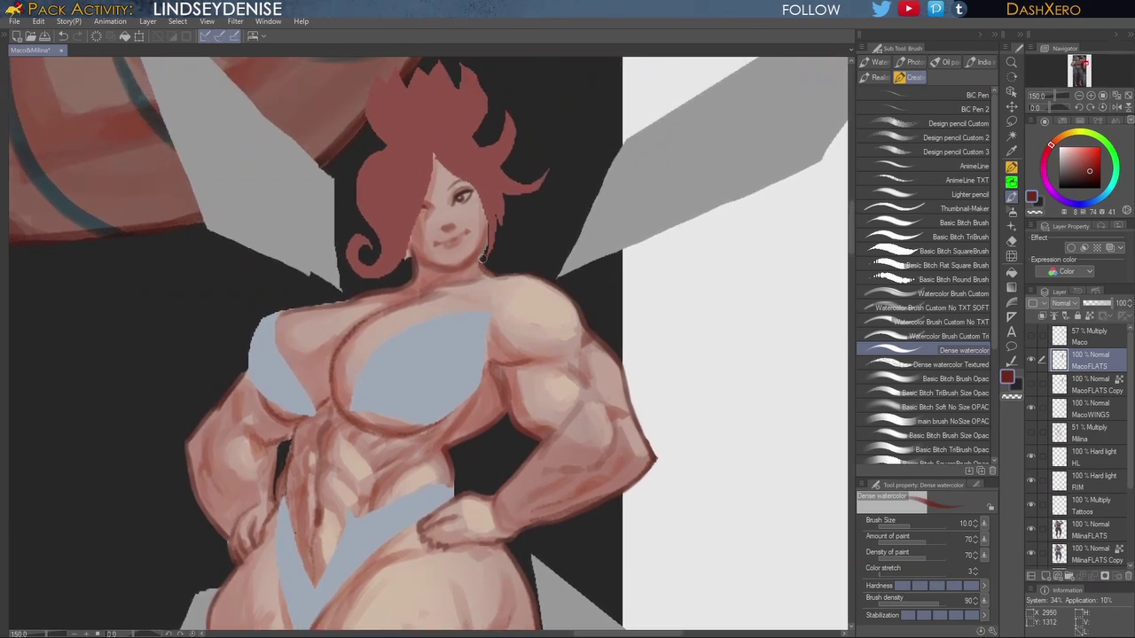
{"action": "scroll", "coordinate": [517, 222], "scroll_direction": "up", "scroll_amount": 2}
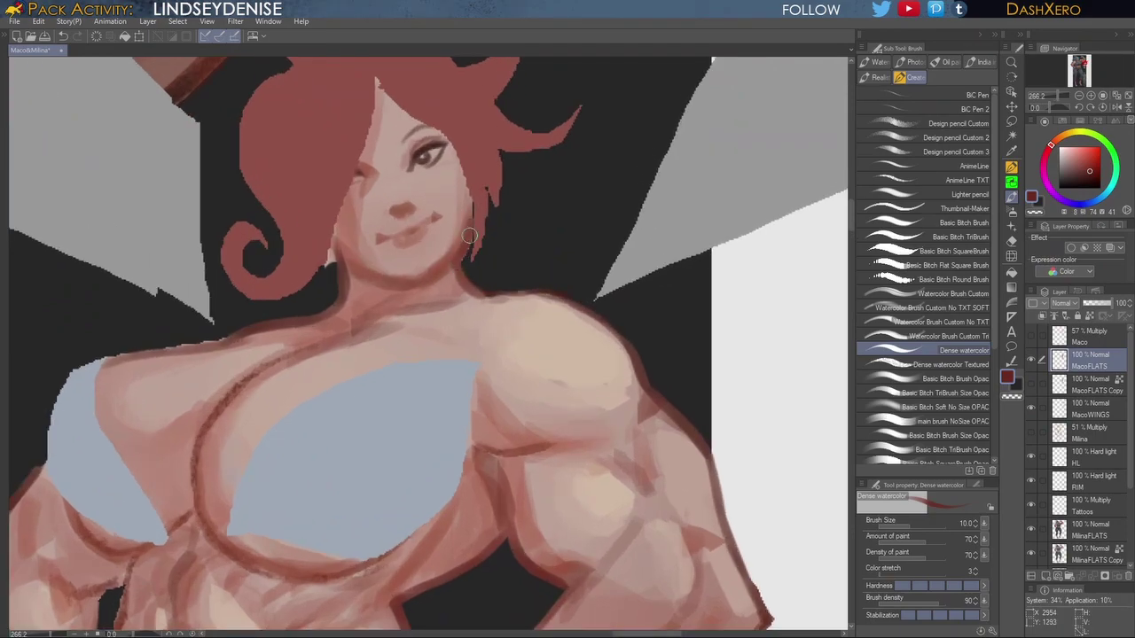
{"action": "mouse_move", "coordinate": [466, 250]}
{"action": "left_mouse_down"}
{"action": "mouse_move", "coordinate": [459, 234]}
{"action": "mouse_move", "coordinate": [417, 288]}
{"action": "mouse_move", "coordinate": [381, 282]}
{"action": "mouse_move", "coordinate": [344, 243]}
{"action": "left_mouse_up"}
{"action": "left_click_drag", "start_coordinate": [442, 292], "coordinate": [624, 413]}
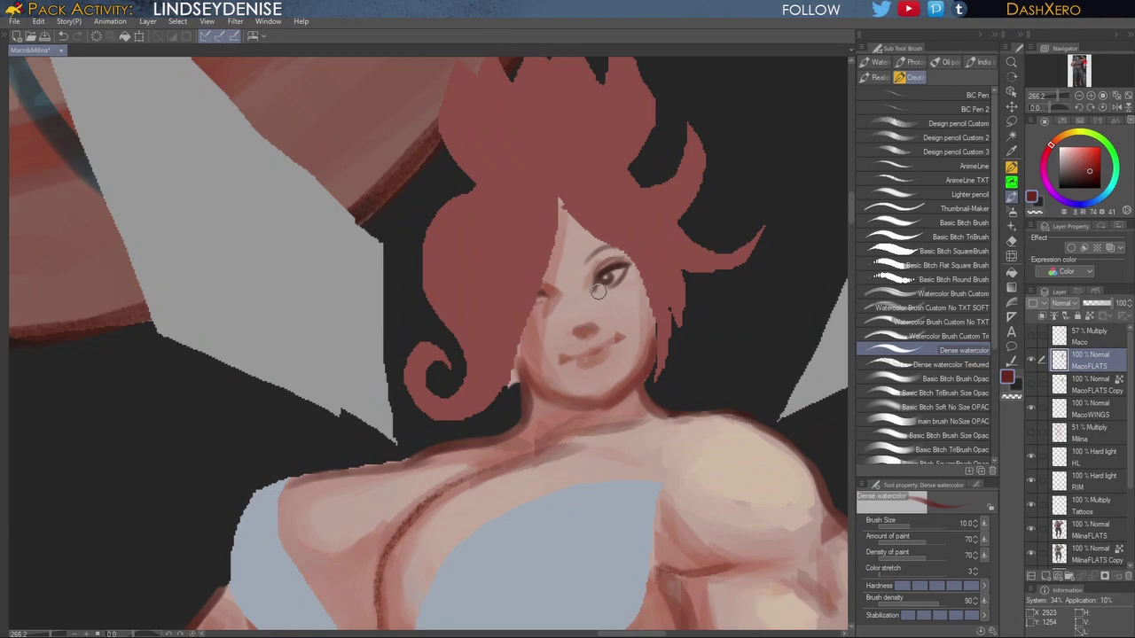
Step: Refine the nose shadow with a skin tone sampled from the face, reducing the brush to size 5
{"action": "left_click", "coordinate": [600, 293], "text": "alt"}
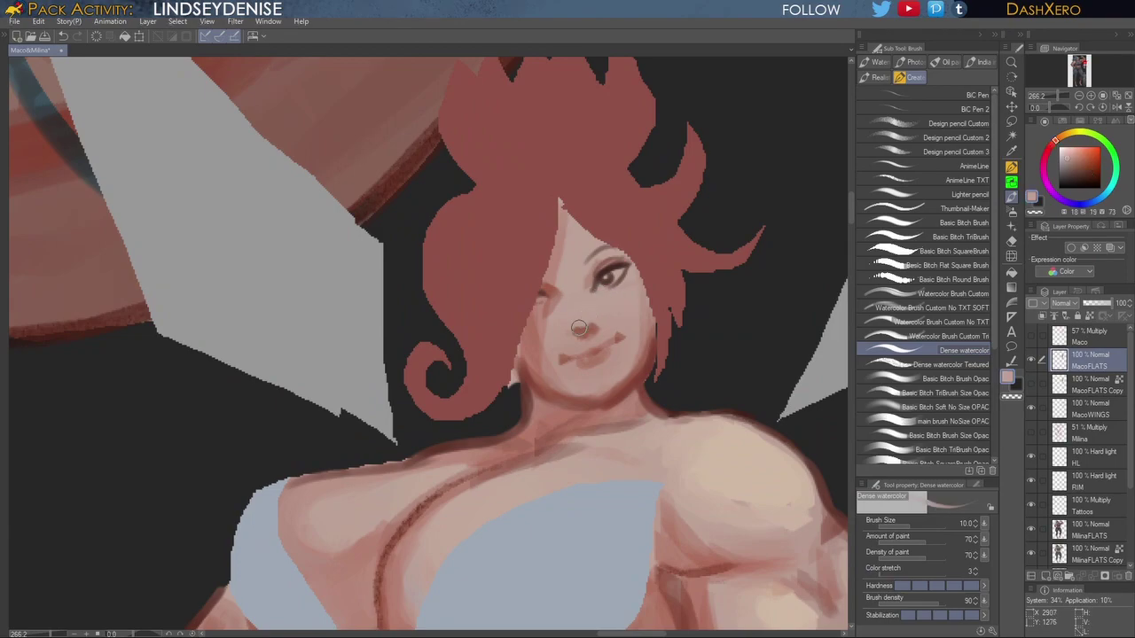
{"action": "left_click_drag", "start_coordinate": [579, 329], "coordinate": [585, 337]}
{"action": "key", "text": "bracketleft"}
{"action": "key", "text": "bracketleft"}
{"action": "key", "text": "bracketleft"}
{"action": "key", "text": "bracketleft"}
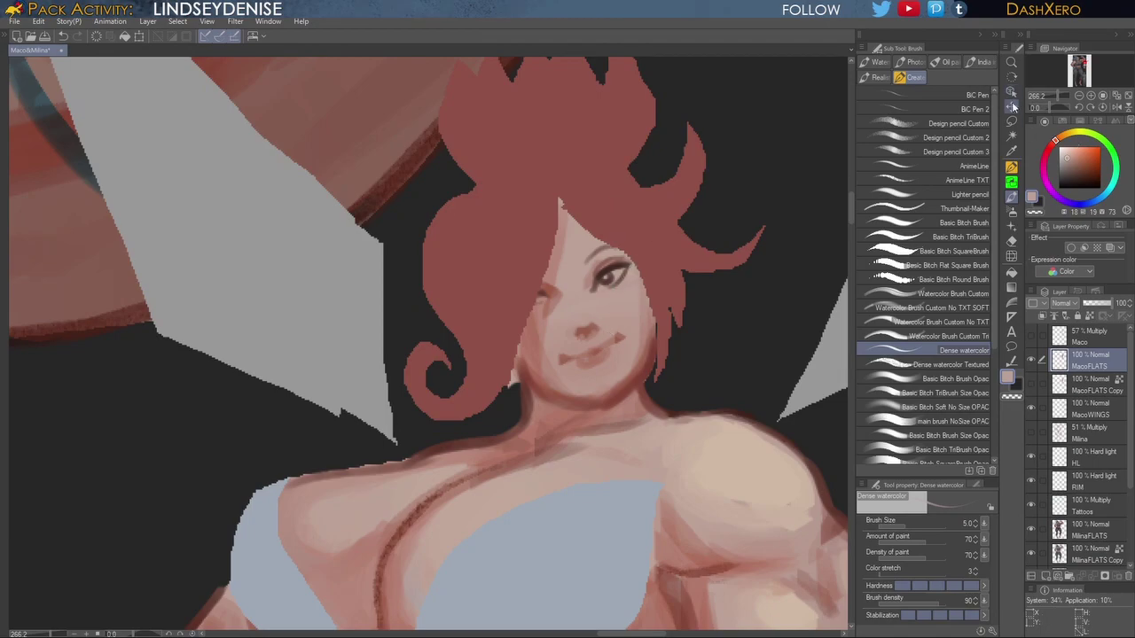
Step: Lasso the visible eye's opening and choose a pale blue (188, 16, 80) as the drawing color
{"action": "key", "text": "m"}
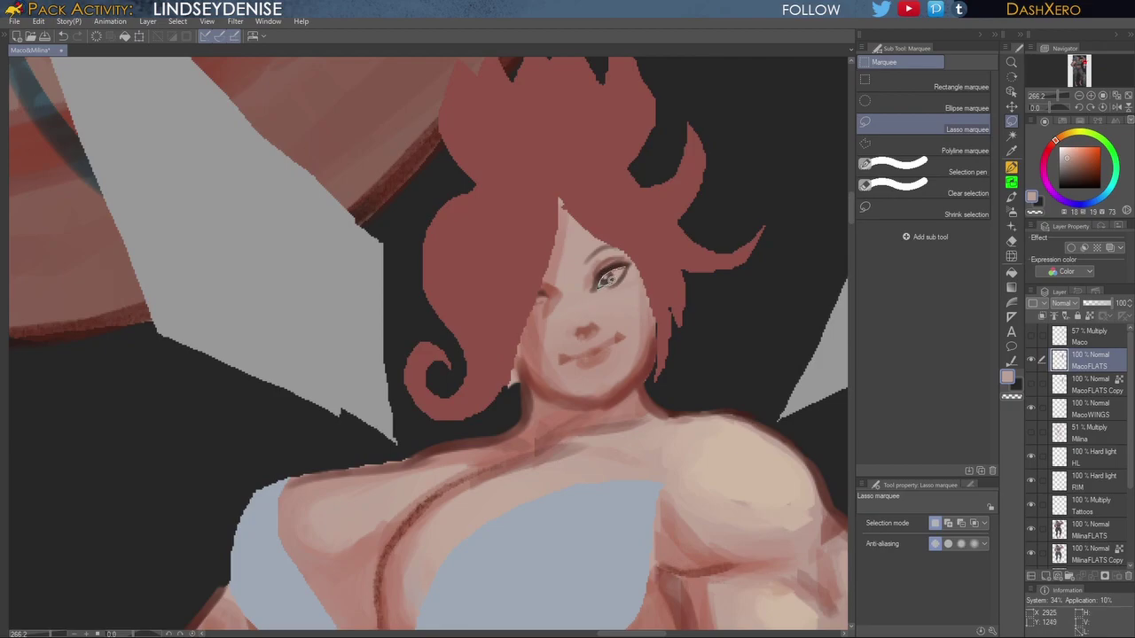
{"action": "left_click_drag", "start_coordinate": [628, 265], "coordinate": [626, 266]}
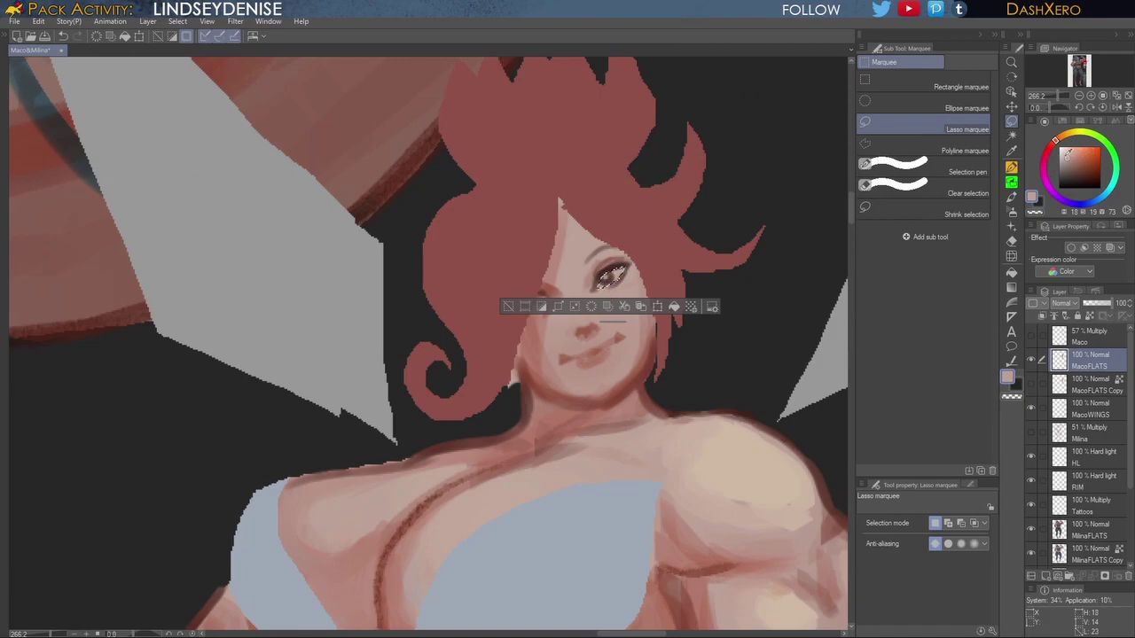
{"action": "left_click", "coordinate": [1066, 154]}
{"action": "left_click_drag", "start_coordinate": [1105, 198], "coordinate": [1109, 190]}
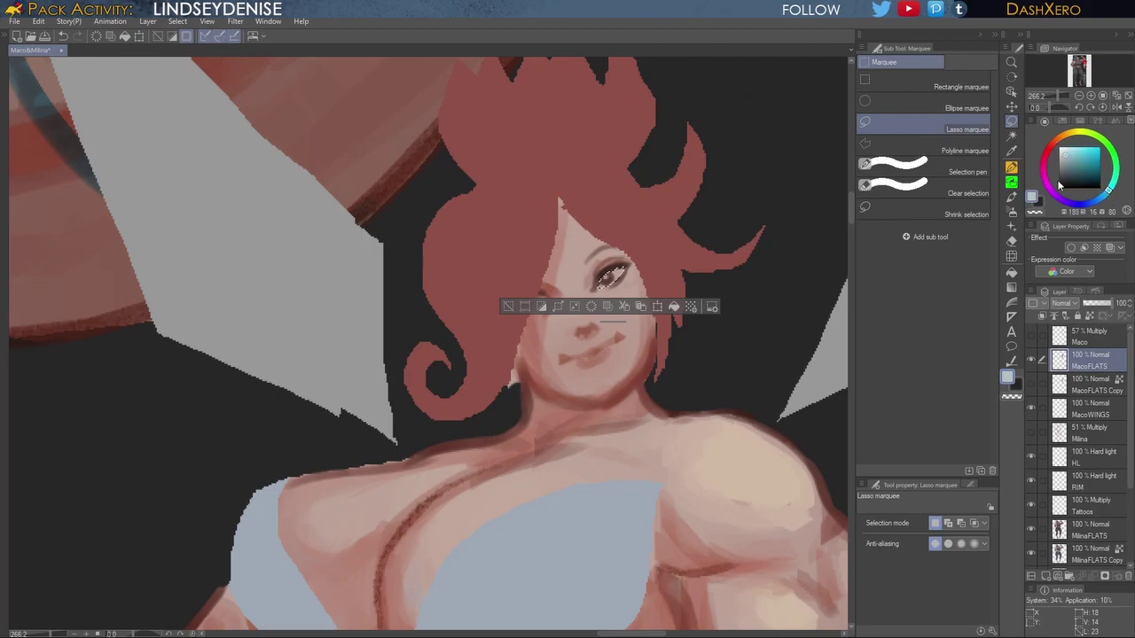
Step: Paint the selected eye area pale blue with the Basic Bitch Brush Opac at size 60 and clear the selection
{"action": "left_click", "coordinate": [1012, 198]}
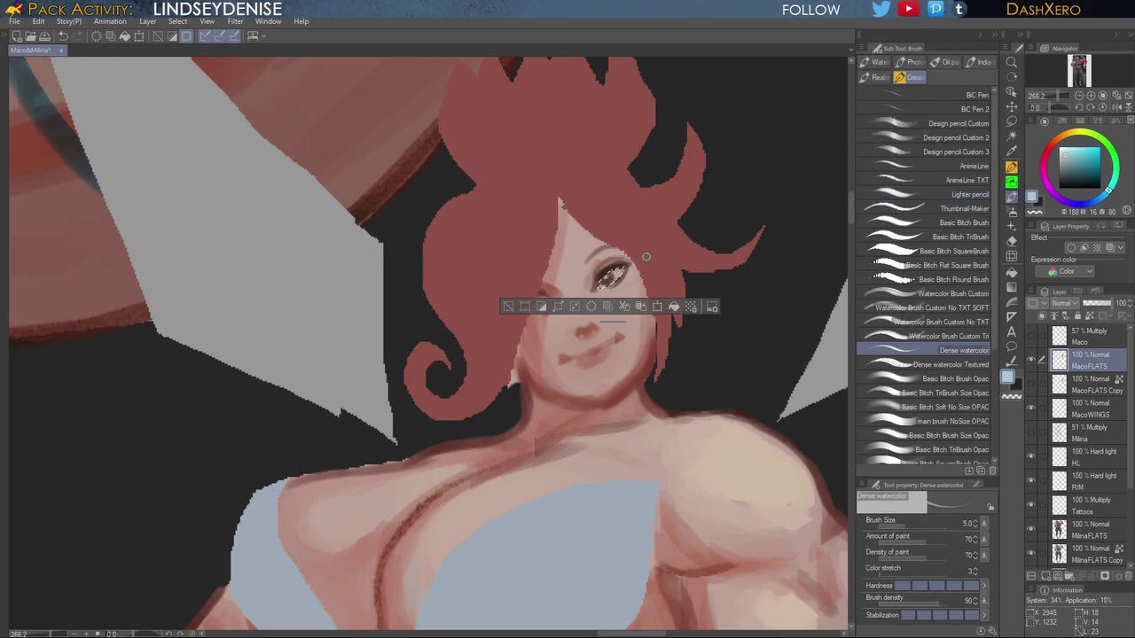
{"action": "left_click", "coordinate": [959, 295]}
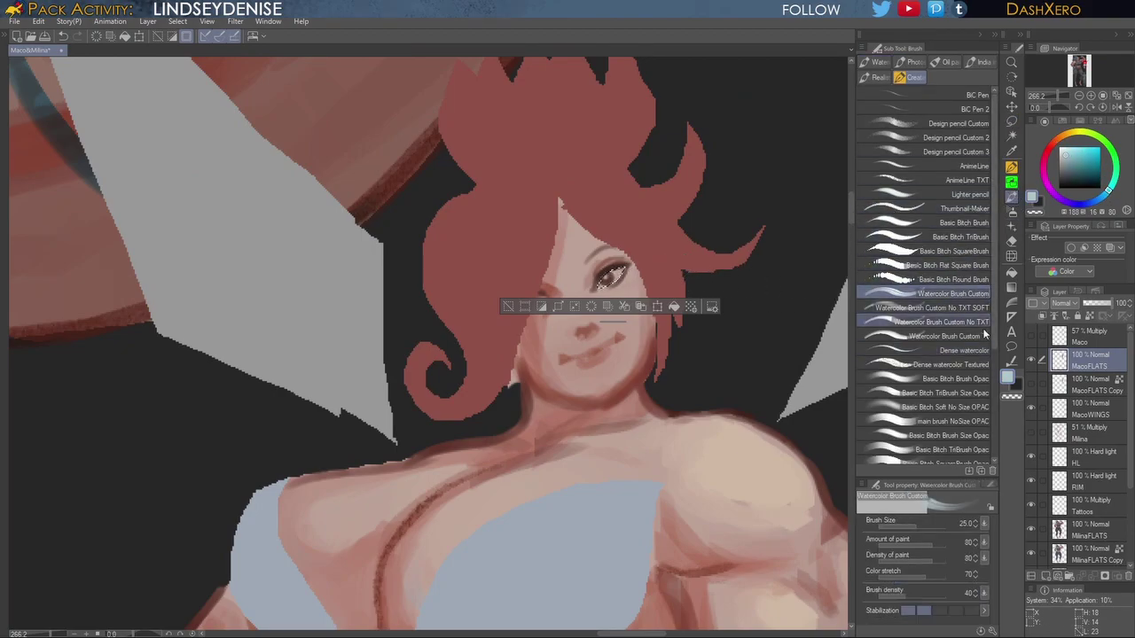
{"action": "left_click", "coordinate": [955, 378]}
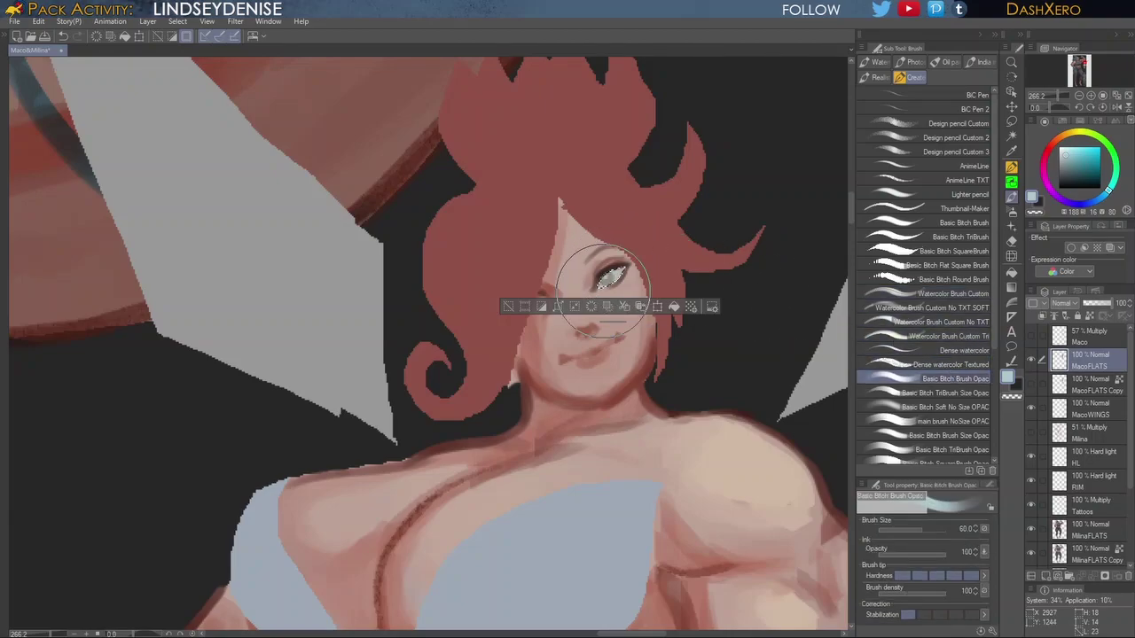
{"action": "key", "text": "m"}
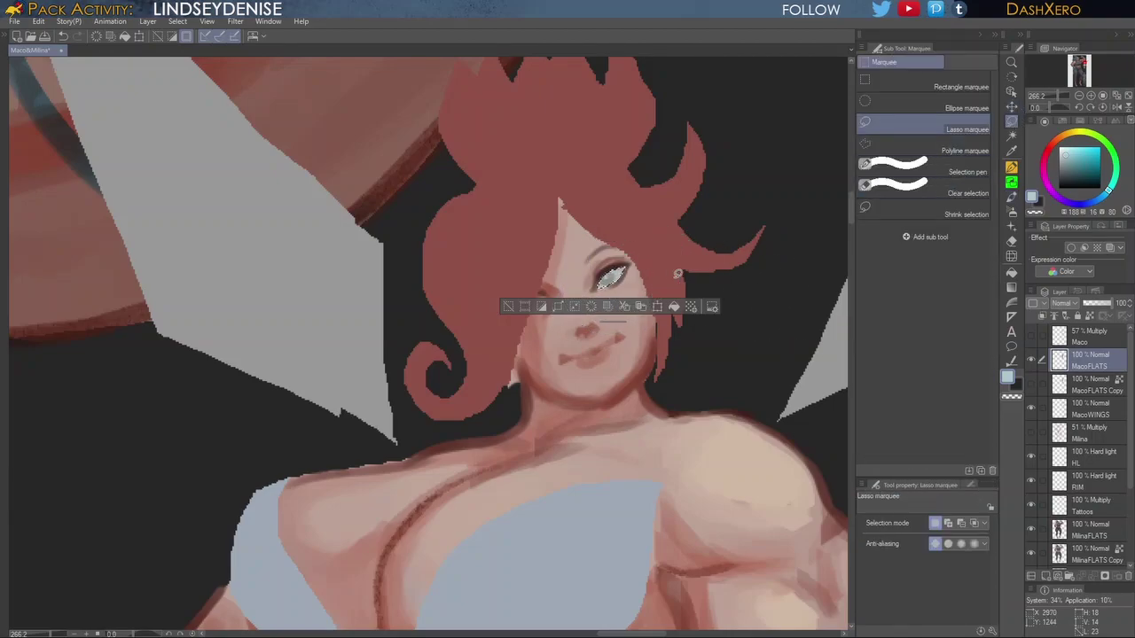
{"action": "key", "text": "ctrl+d"}
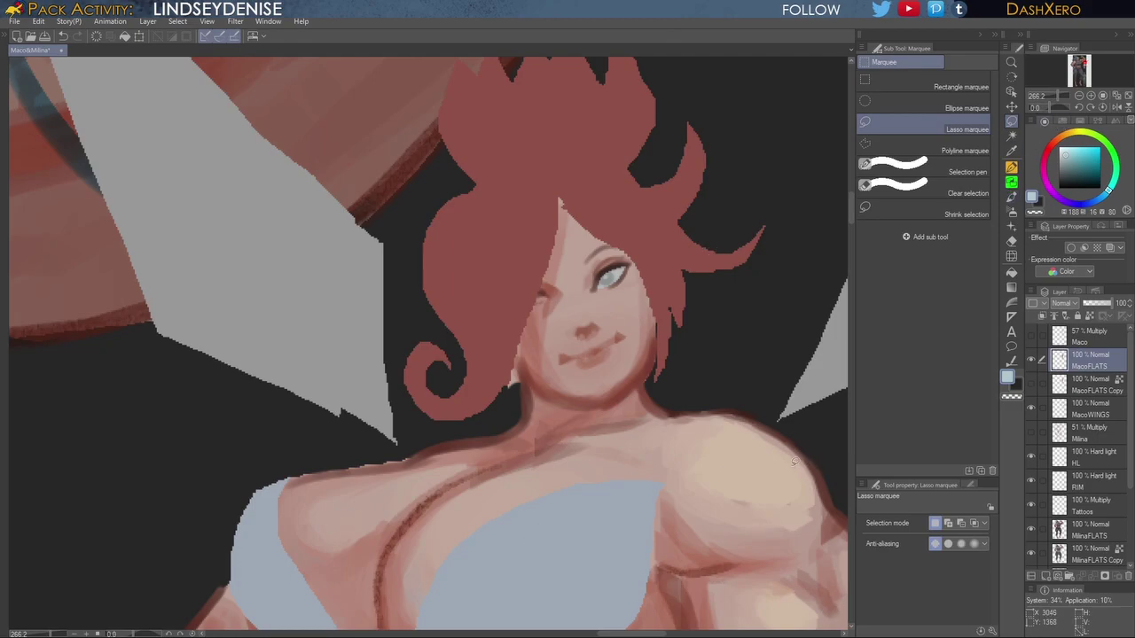
Step: Blush the nose and cheeks softly in red (11, 83, 60) with the Basic Bitch Soft No Size OPAC brush at size 30
{"action": "left_click_drag", "start_coordinate": [652, 348], "coordinate": [627, 285]}
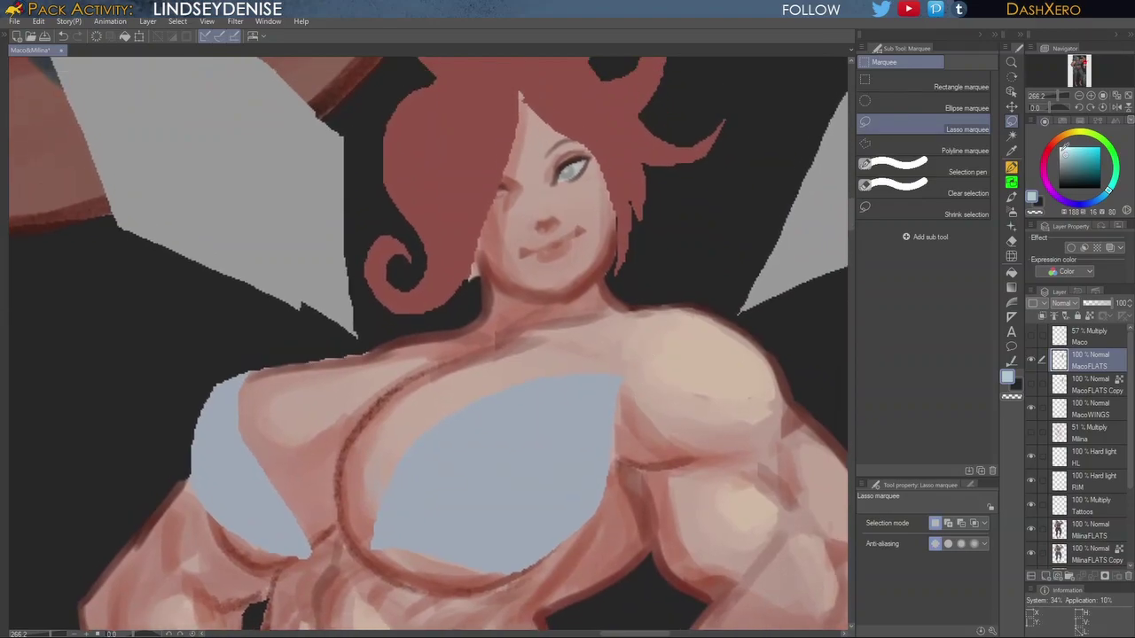
{"action": "left_click", "coordinate": [1011, 196]}
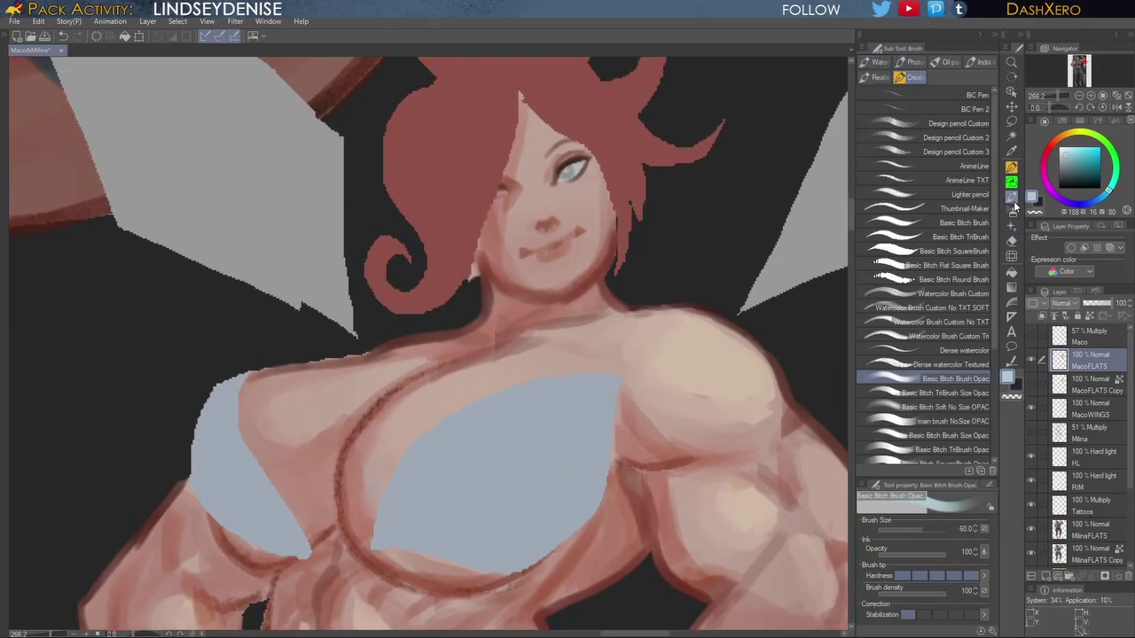
{"action": "left_click", "coordinate": [947, 406]}
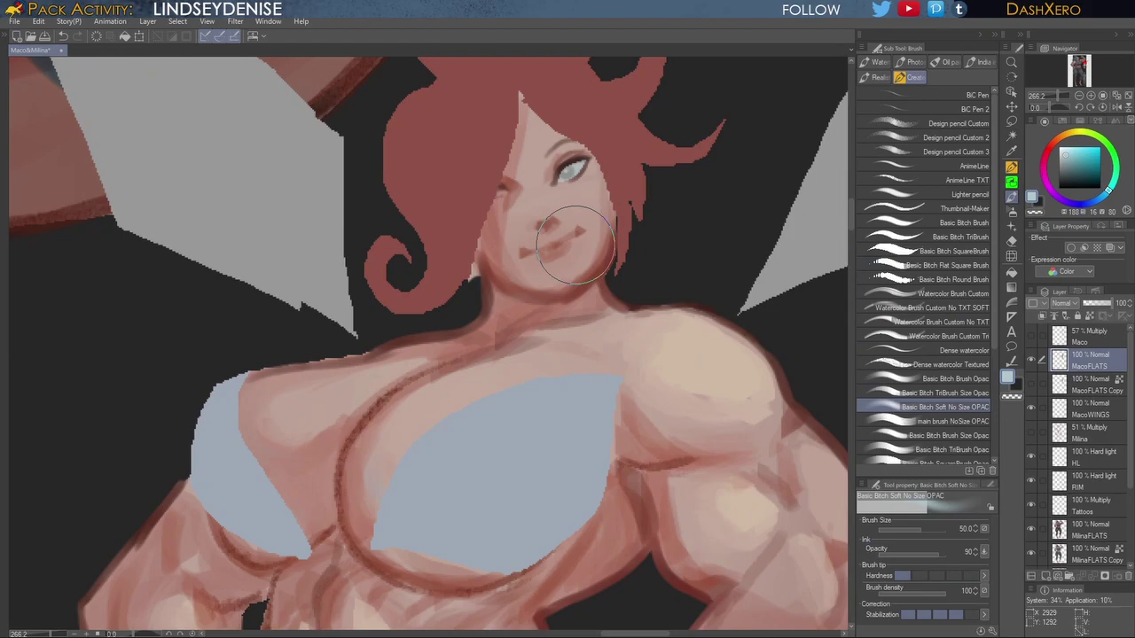
{"action": "key", "text": "bracketleft"}
{"action": "key", "text": "bracketleft"}
{"action": "left_click_drag", "start_coordinate": [1057, 138], "coordinate": [1055, 145]}
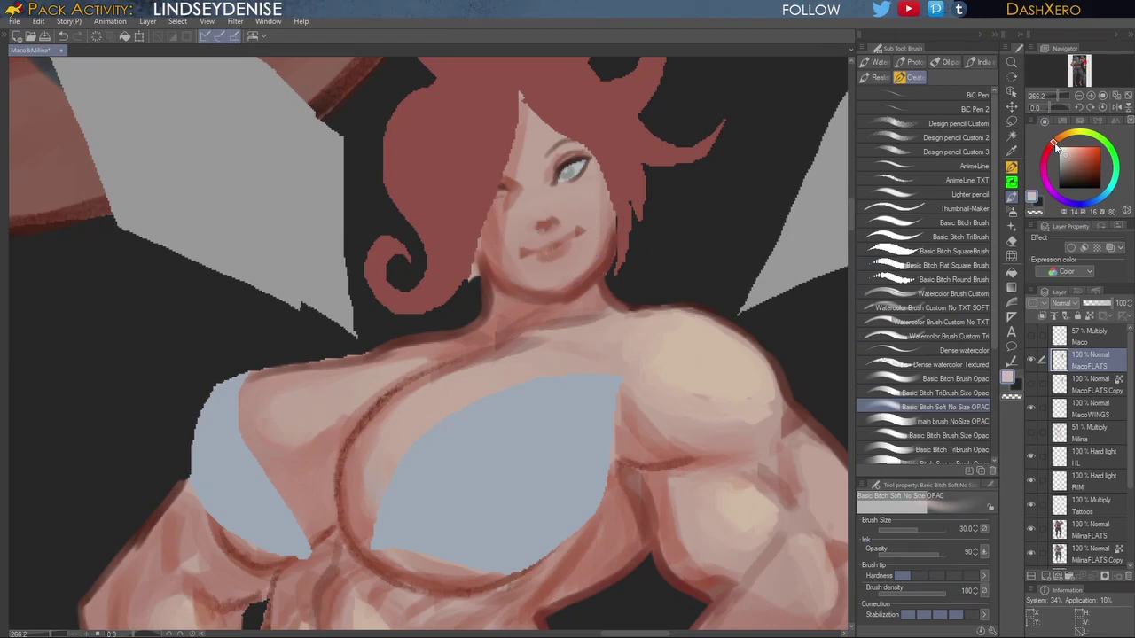
{"action": "left_click", "coordinate": [1093, 163]}
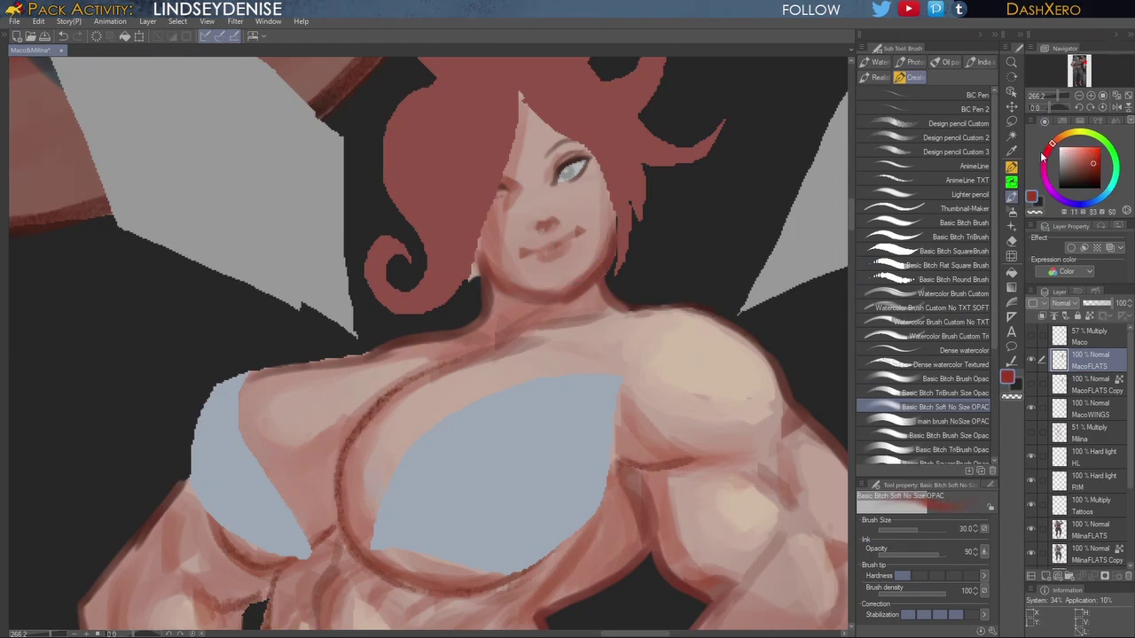
{"action": "mouse_move", "coordinate": [531, 214]}
{"action": "left_mouse_down"}
{"action": "mouse_move", "coordinate": [523, 221]}
{"action": "mouse_move", "coordinate": [563, 208]}
{"action": "mouse_move", "coordinate": [543, 212]}
{"action": "left_mouse_up"}
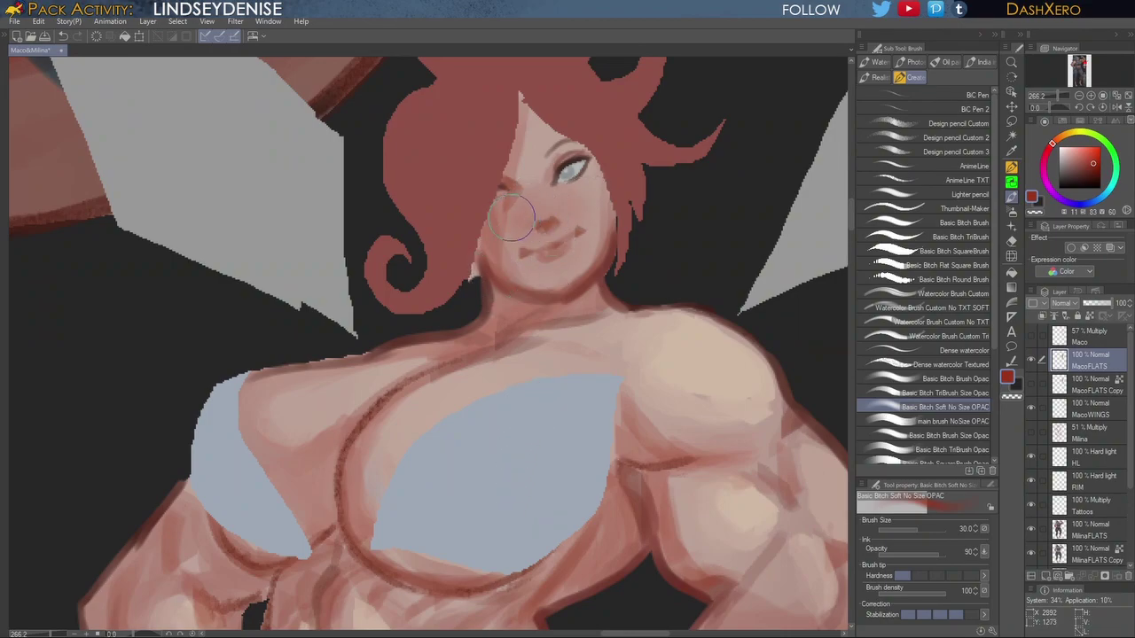
{"action": "mouse_move", "coordinate": [699, 293]}
{"action": "left_mouse_down"}
{"action": "mouse_move", "coordinate": [671, 382]}
{"action": "mouse_move", "coordinate": [649, 408]}
{"action": "left_mouse_up"}
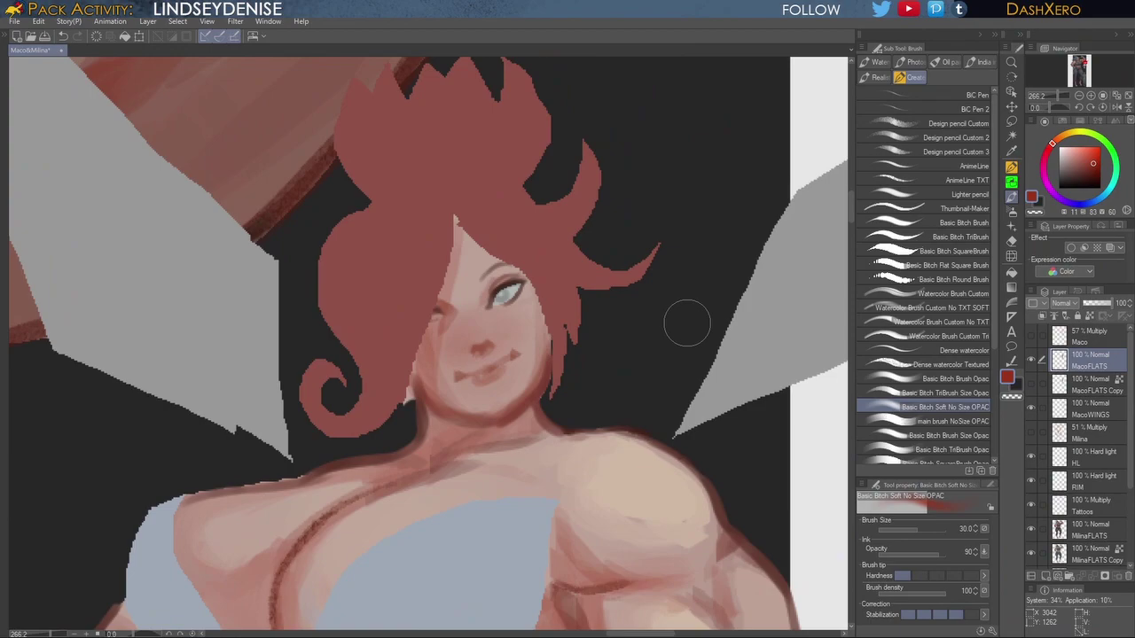
Step: Refine the shading beside the hair-covered eye with a tone sampled from the face, using the Dense watercolor brush up to size 12
{"action": "left_click", "coordinate": [434, 371], "text": "alt"}
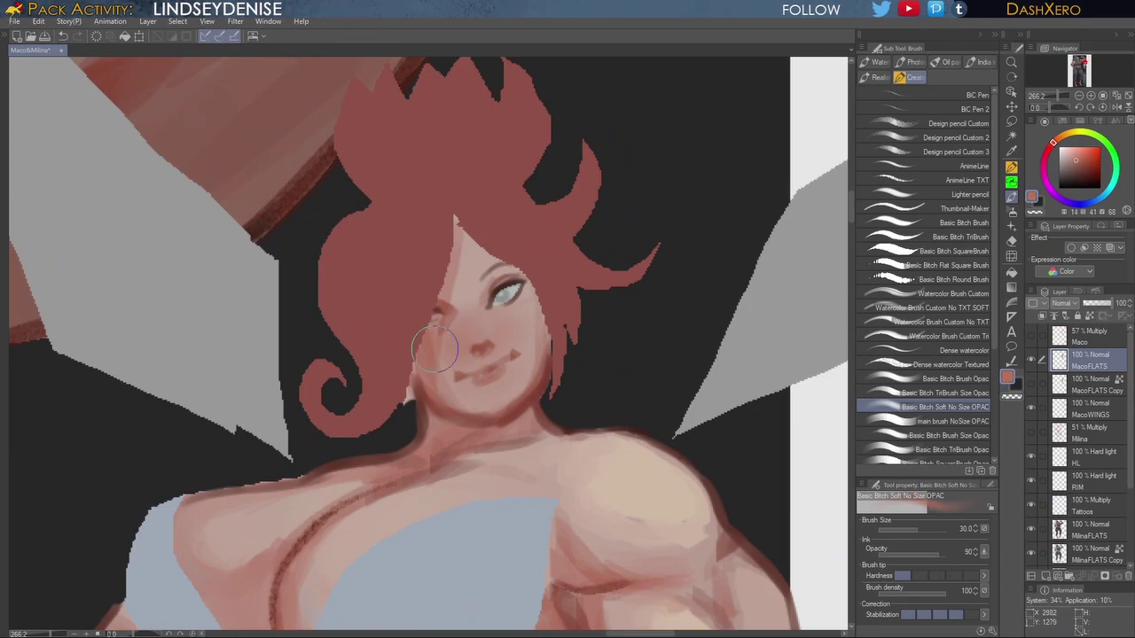
{"action": "left_click", "coordinate": [964, 351]}
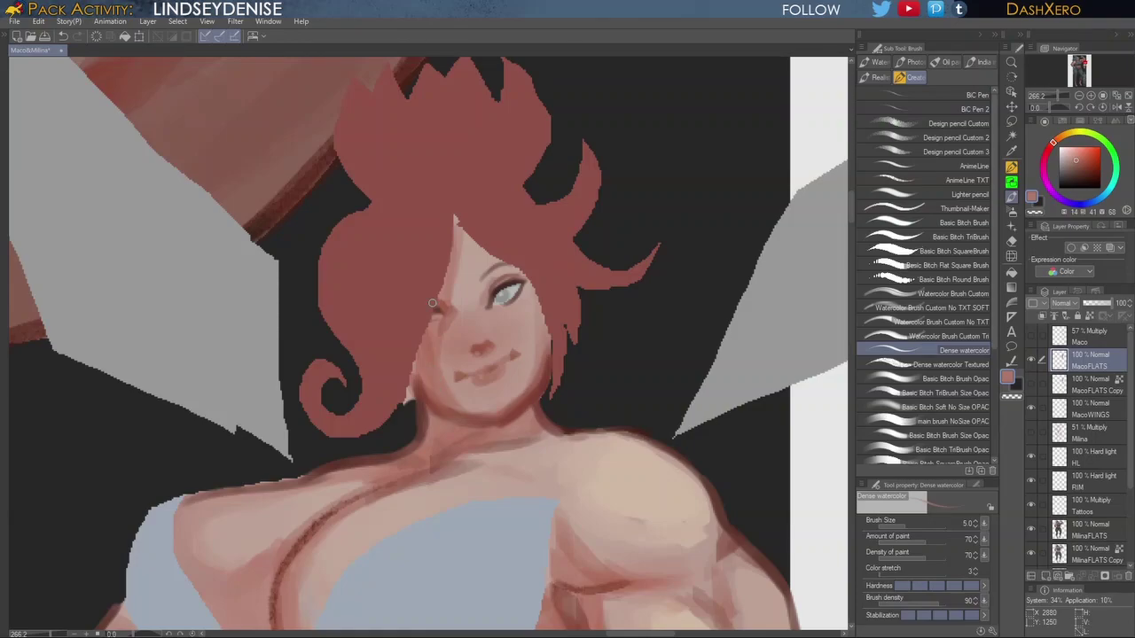
{"action": "key", "text": "bracketright"}
{"action": "key", "text": "bracketright"}
{"action": "key", "text": "bracketright"}
{"action": "key", "text": "bracketright"}
{"action": "key", "text": "bracketright"}
{"action": "left_click_drag", "start_coordinate": [620, 410], "coordinate": [611, 418]}
{"action": "left_click_drag", "start_coordinate": [615, 493], "coordinate": [678, 432]}
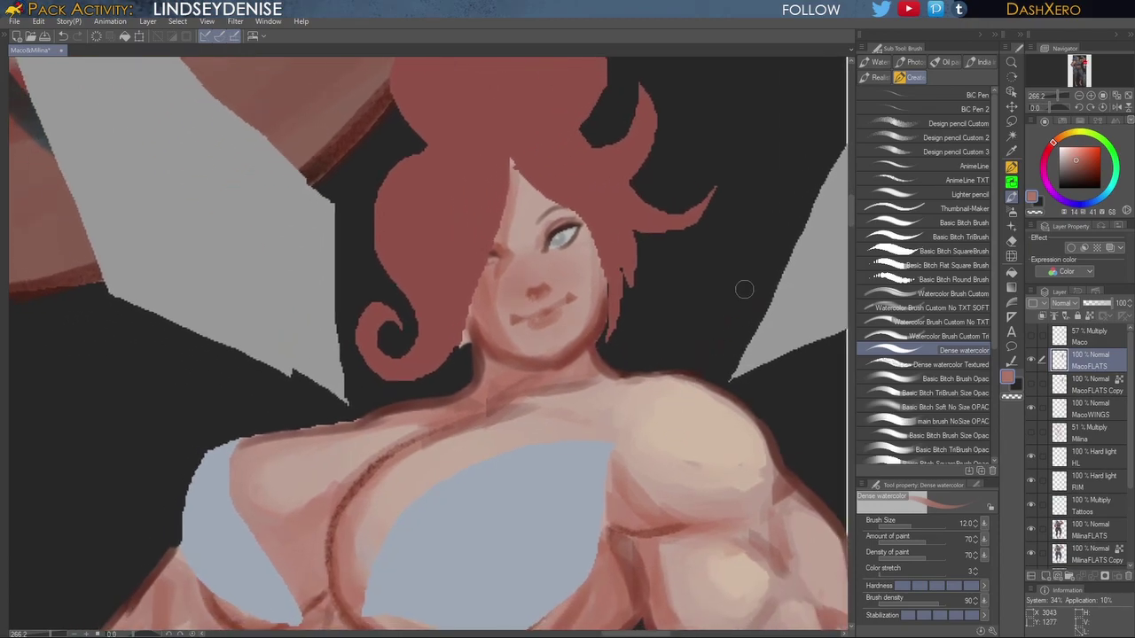
Step: Darken the visible eye's lashes with a sampled dark brown, using Dense watercolor at size 7 and the BiC Pen at size 25
{"action": "left_click", "coordinate": [559, 228], "text": "alt"}
{"action": "key", "text": "bracketleft"}
{"action": "key", "text": "bracketleft"}
{"action": "key", "text": "bracketleft"}
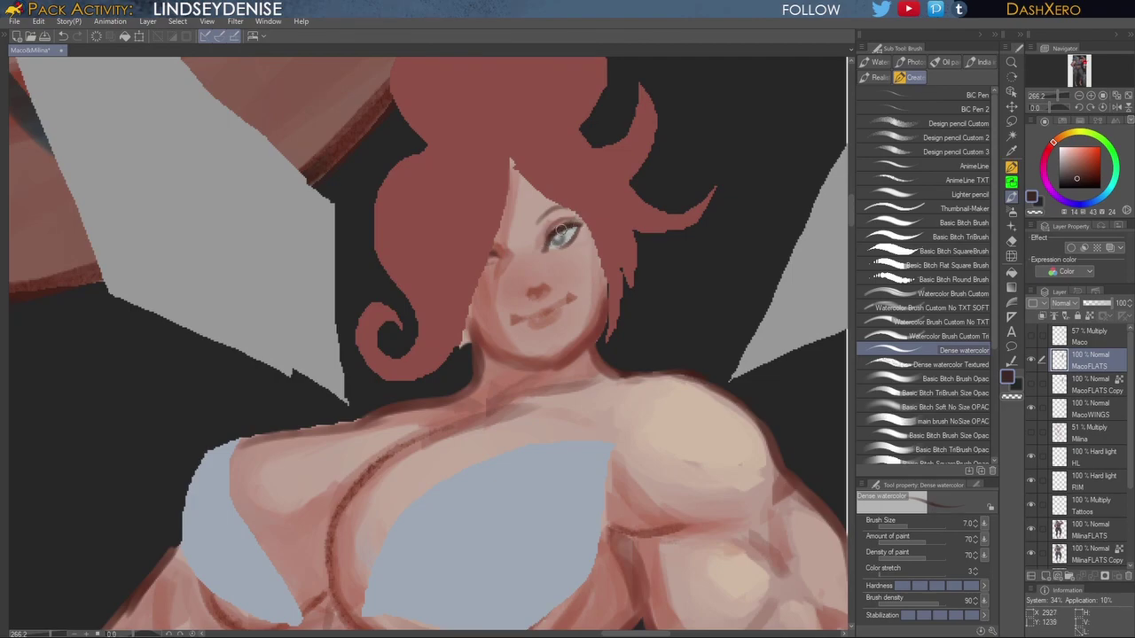
{"action": "left_click", "coordinate": [967, 96]}
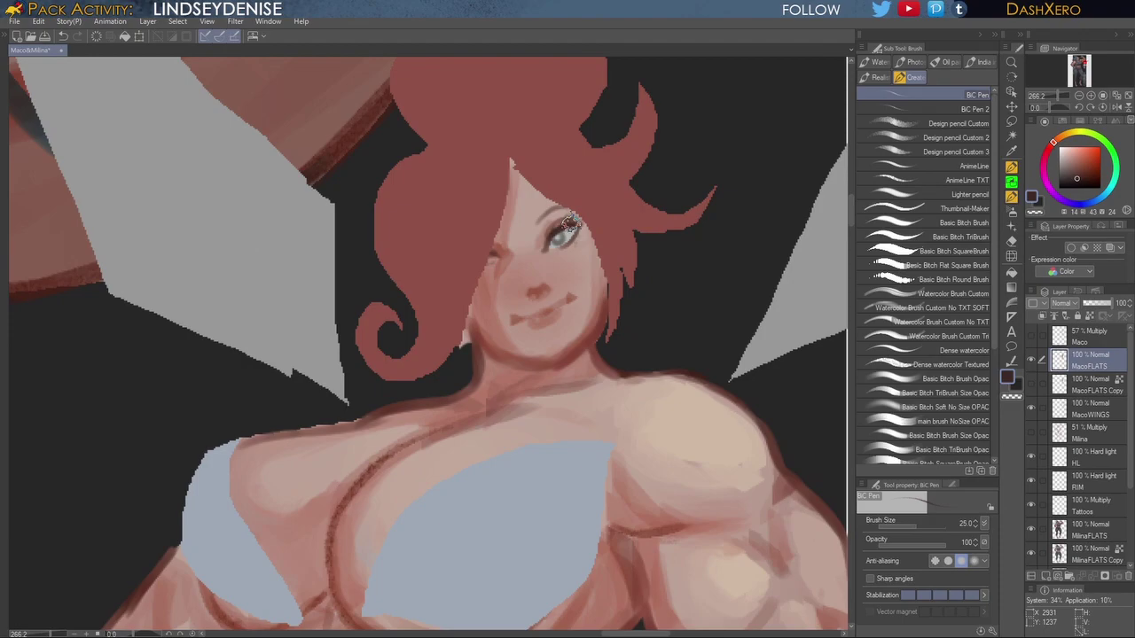
Step: Look over the rendering of the torso, hips and legs, and return to the face
{"action": "left_click_drag", "start_coordinate": [412, 324], "coordinate": [745, 411]}
{"action": "mouse_move", "coordinate": [818, 438]}
{"action": "left_mouse_down"}
{"action": "mouse_move", "coordinate": [735, 473]}
{"action": "mouse_move", "coordinate": [714, 355]}
{"action": "left_mouse_up"}
{"action": "left_click_drag", "start_coordinate": [738, 544], "coordinate": [714, 389]}
{"action": "scroll", "coordinate": [717, 417], "scroll_direction": "down", "scroll_amount": 6}
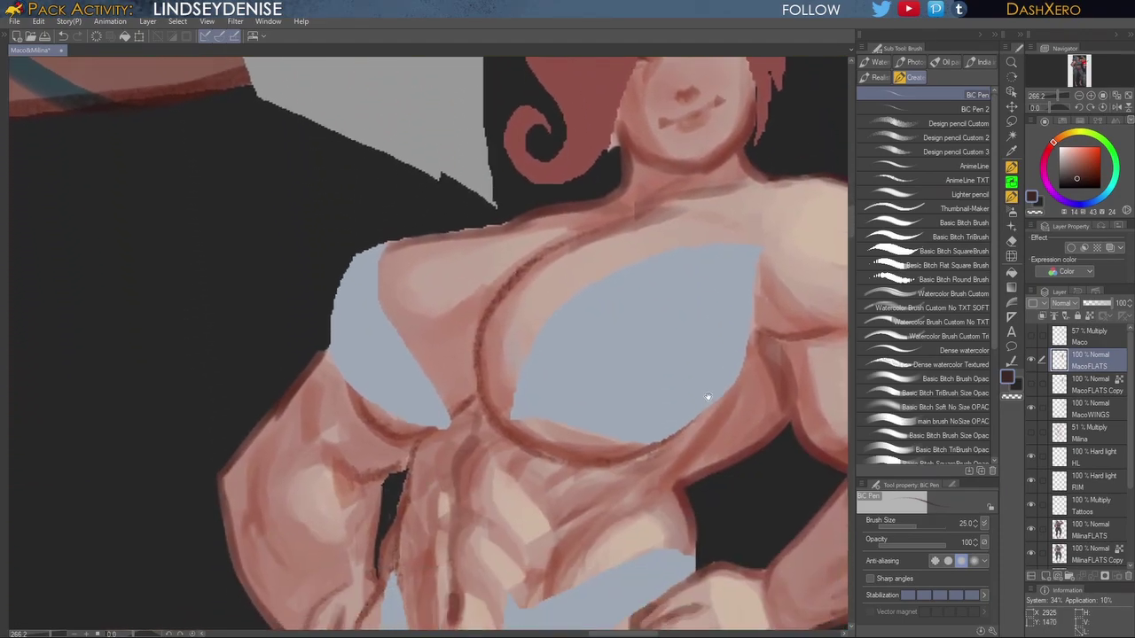
{"action": "scroll", "coordinate": [712, 396], "scroll_direction": "down", "scroll_amount": 3}
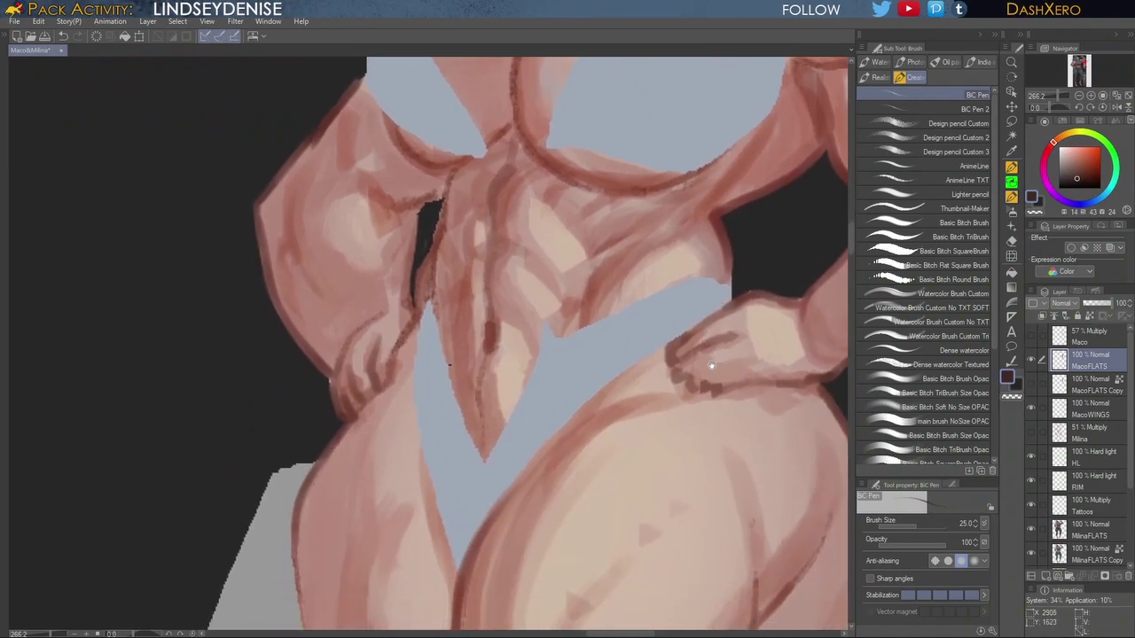
{"action": "left_click_drag", "start_coordinate": [712, 358], "coordinate": [746, 292]}
{"action": "scroll", "coordinate": [701, 469], "scroll_direction": "down", "scroll_amount": 12}
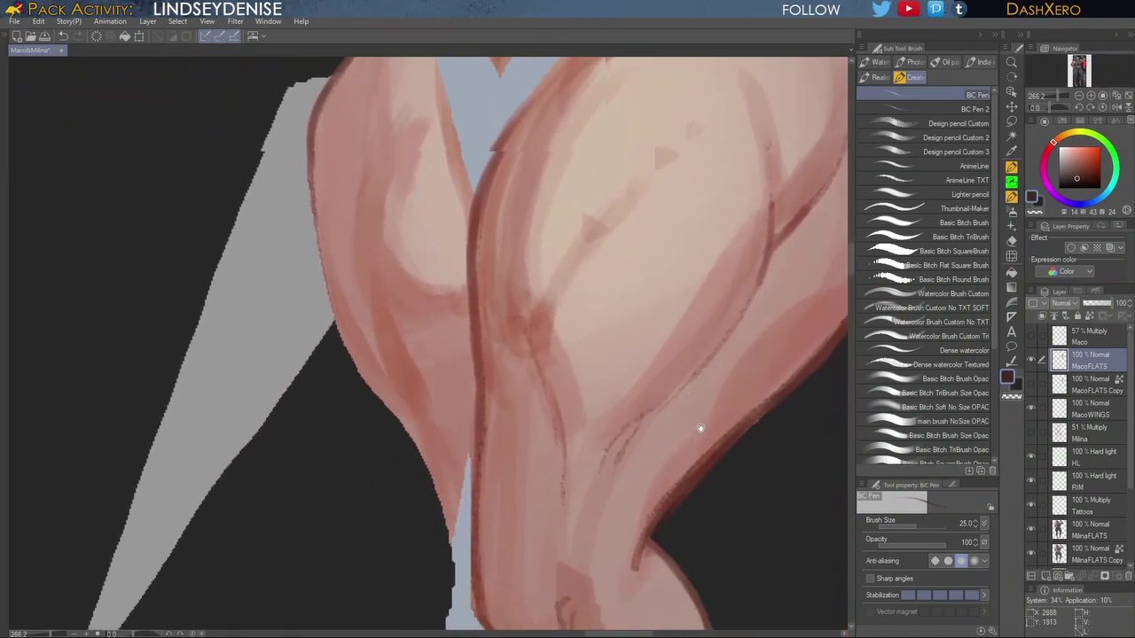
{"action": "scroll", "coordinate": [701, 355], "scroll_direction": "up", "scroll_amount": 6}
{"action": "scroll", "coordinate": [714, 490], "scroll_direction": "up", "scroll_amount": 6}
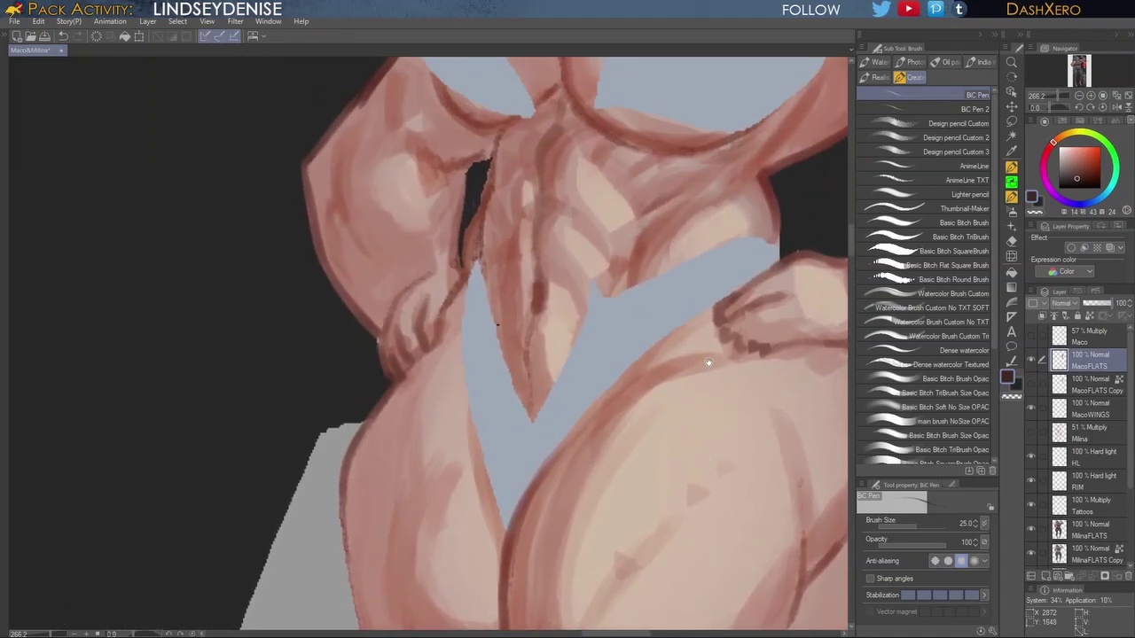
{"action": "scroll", "coordinate": [708, 362], "scroll_direction": "up", "scroll_amount": 15}
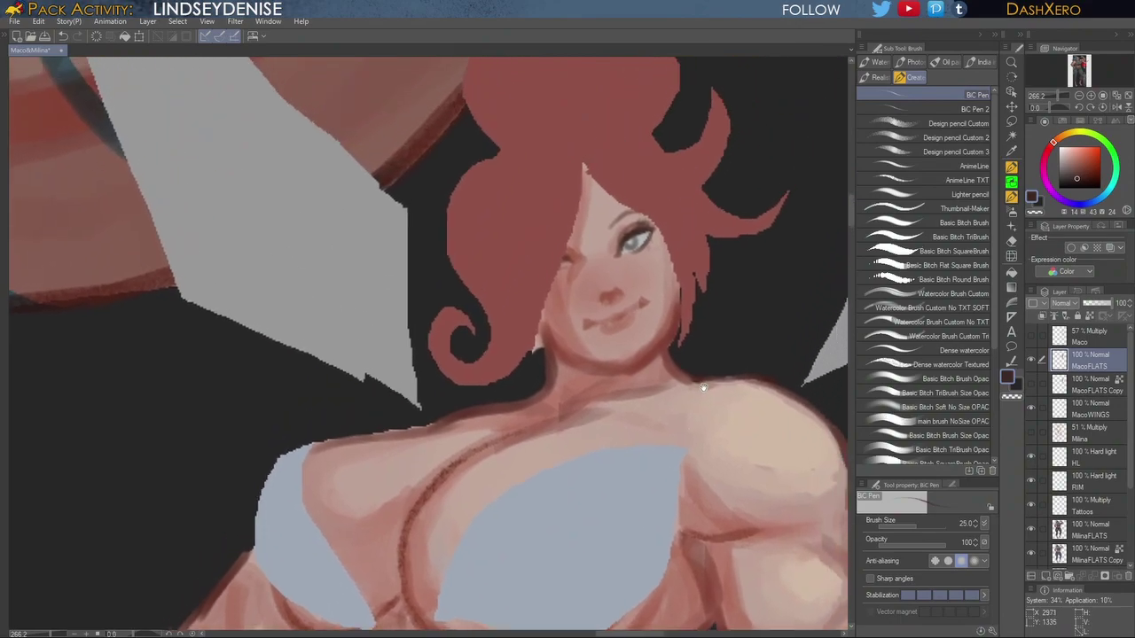
{"action": "left_click_drag", "start_coordinate": [703, 387], "coordinate": [691, 409]}
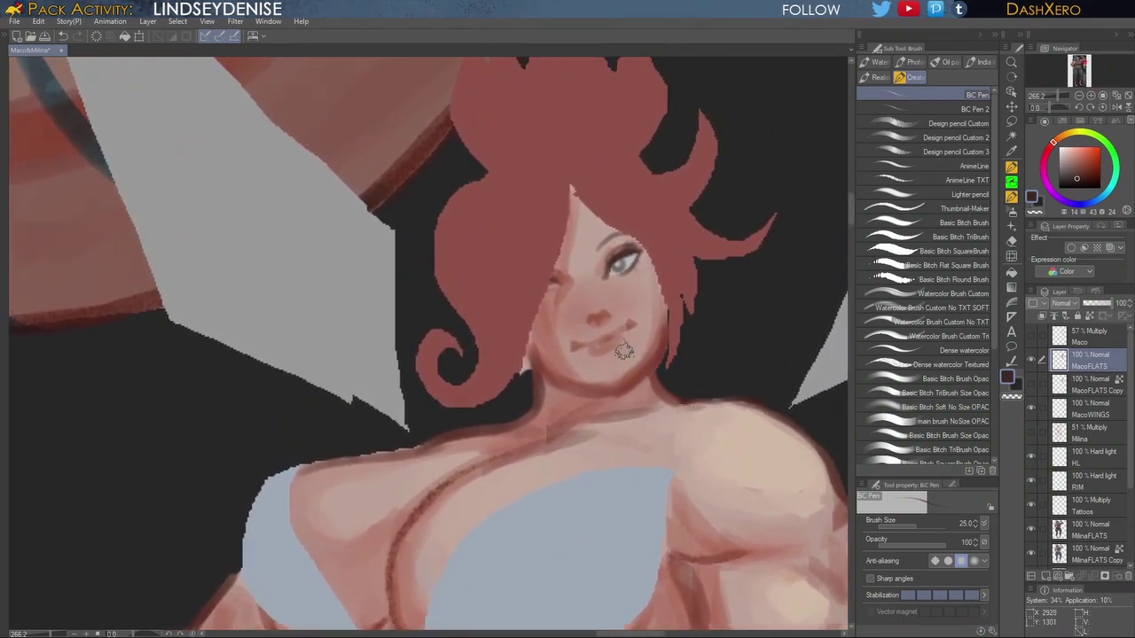
Step: Sample the hair's flat red and try painting over its edge beside the cheek with the Basic Bitch Brush at size 60, undoing the strokes
{"action": "left_click", "coordinate": [555, 225], "text": "alt"}
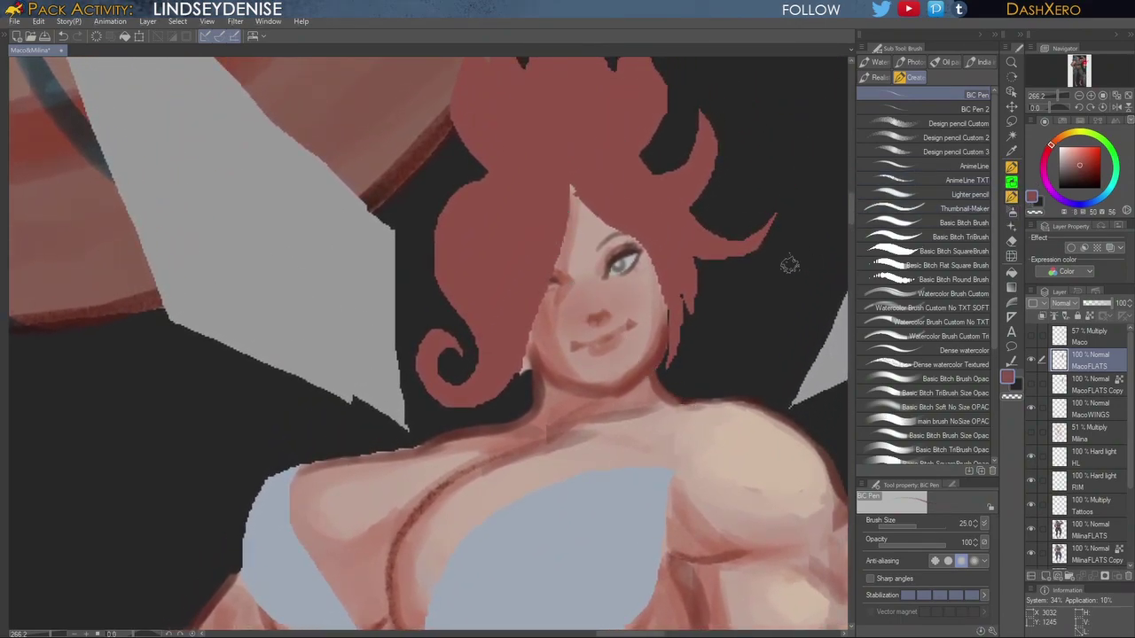
{"action": "left_click", "coordinate": [979, 224]}
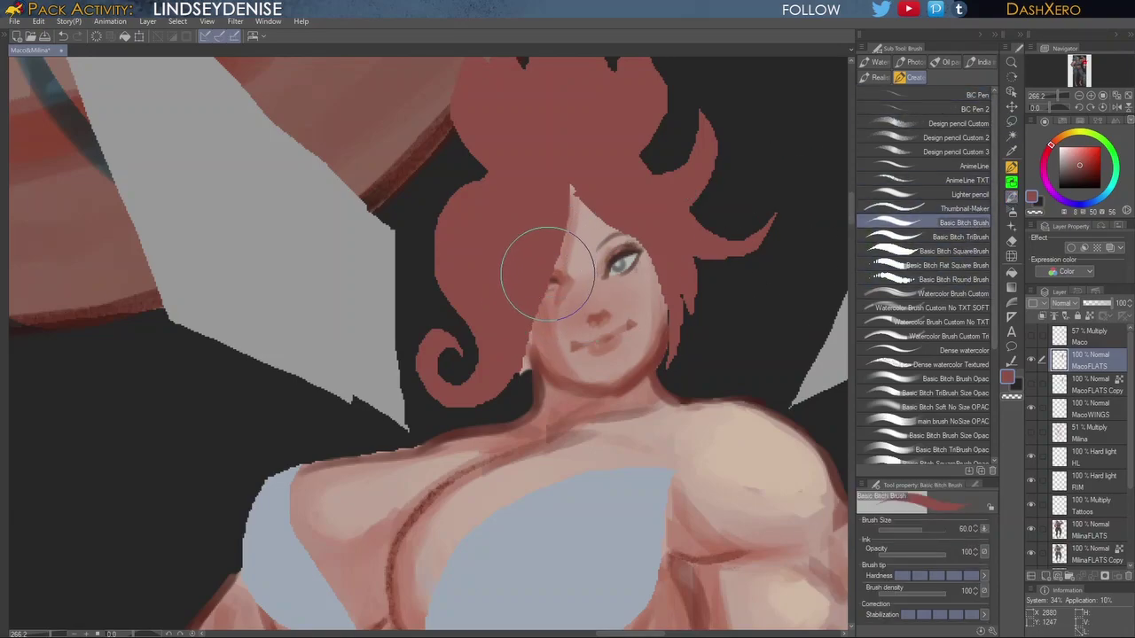
{"action": "mouse_move", "coordinate": [534, 327]}
{"action": "left_mouse_down"}
{"action": "mouse_move", "coordinate": [528, 367]}
{"action": "mouse_move", "coordinate": [502, 391]}
{"action": "left_mouse_up"}
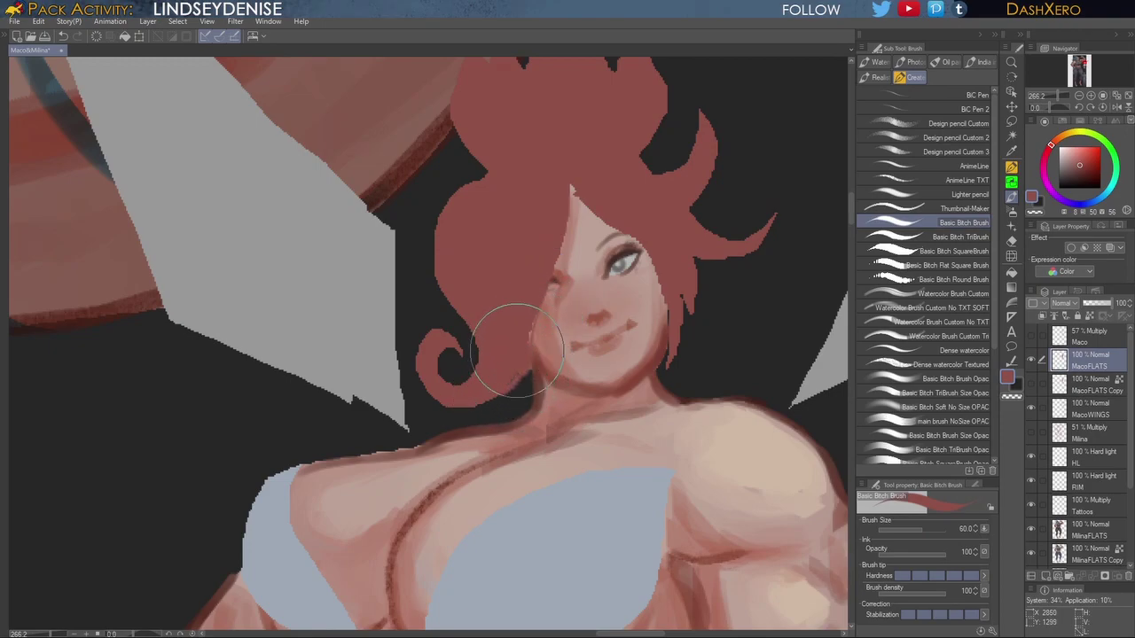
{"action": "key", "text": "ctrl+z"}
{"action": "key", "text": "ctrl+z"}
Step: Lasso the hair's edge over the covered eye, fill it with the hair red and clear the selection
{"action": "left_click", "coordinate": [1011, 121]}
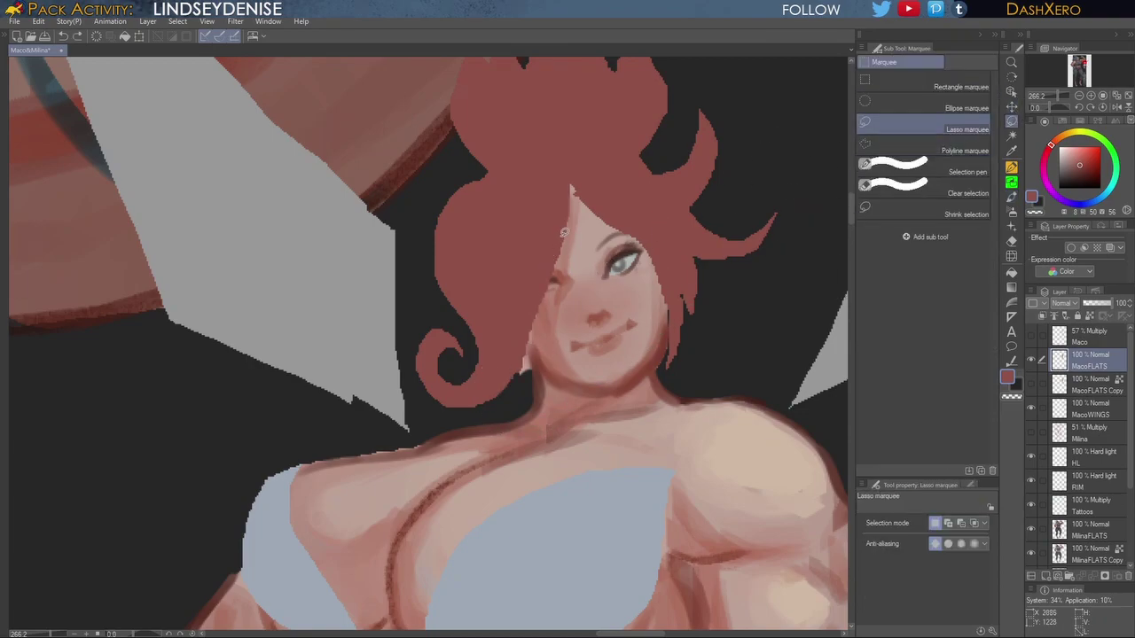
{"action": "mouse_move", "coordinate": [572, 195]}
{"action": "left_mouse_down"}
{"action": "mouse_move", "coordinate": [561, 275]}
{"action": "mouse_move", "coordinate": [517, 371]}
{"action": "mouse_move", "coordinate": [540, 236]}
{"action": "mouse_move", "coordinate": [571, 189]}
{"action": "left_mouse_up"}
{"action": "key", "text": "alt+Delete"}
{"action": "key", "text": "ctrl+d"}
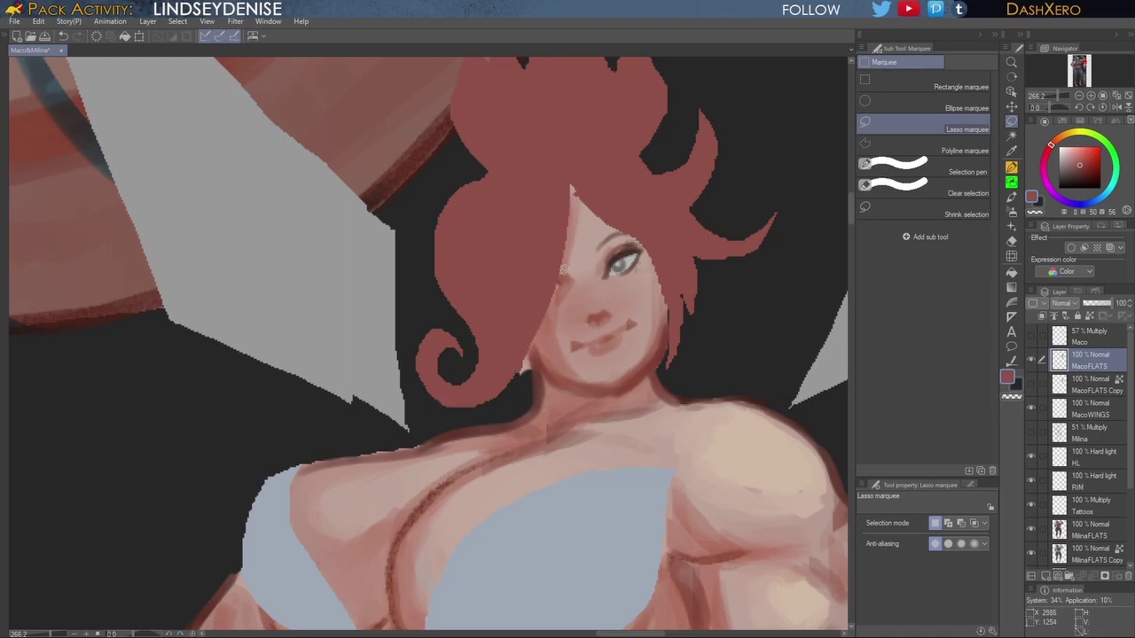
Step: Fill out the hair's lower edge along the cheek and jaw and its notch below the bun with lassoed patches of hair red
{"action": "mouse_move", "coordinate": [563, 265]}
{"action": "left_mouse_down"}
{"action": "mouse_move", "coordinate": [523, 376]}
{"action": "mouse_move", "coordinate": [489, 405]}
{"action": "mouse_move", "coordinate": [461, 406]}
{"action": "mouse_move", "coordinate": [509, 345]}
{"action": "mouse_move", "coordinate": [518, 300]}
{"action": "left_mouse_up"}
{"action": "left_click", "coordinate": [573, 430]}
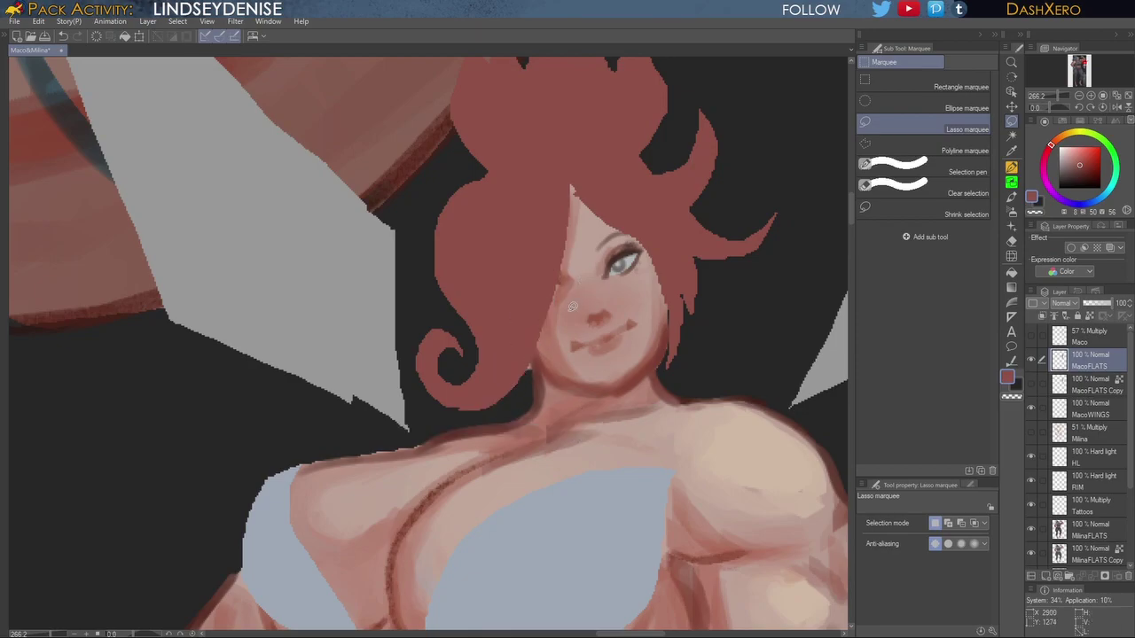
{"action": "mouse_move", "coordinate": [487, 174]}
{"action": "left_mouse_down"}
{"action": "mouse_move", "coordinate": [461, 184]}
{"action": "mouse_move", "coordinate": [488, 163]}
{"action": "left_mouse_up"}
{"action": "key", "text": "ctrl+d"}
Step: Select the hair's flat red area with Auto select referring only to the edited layer
{"action": "scroll", "coordinate": [508, 116], "scroll_direction": "down", "scroll_amount": 4}
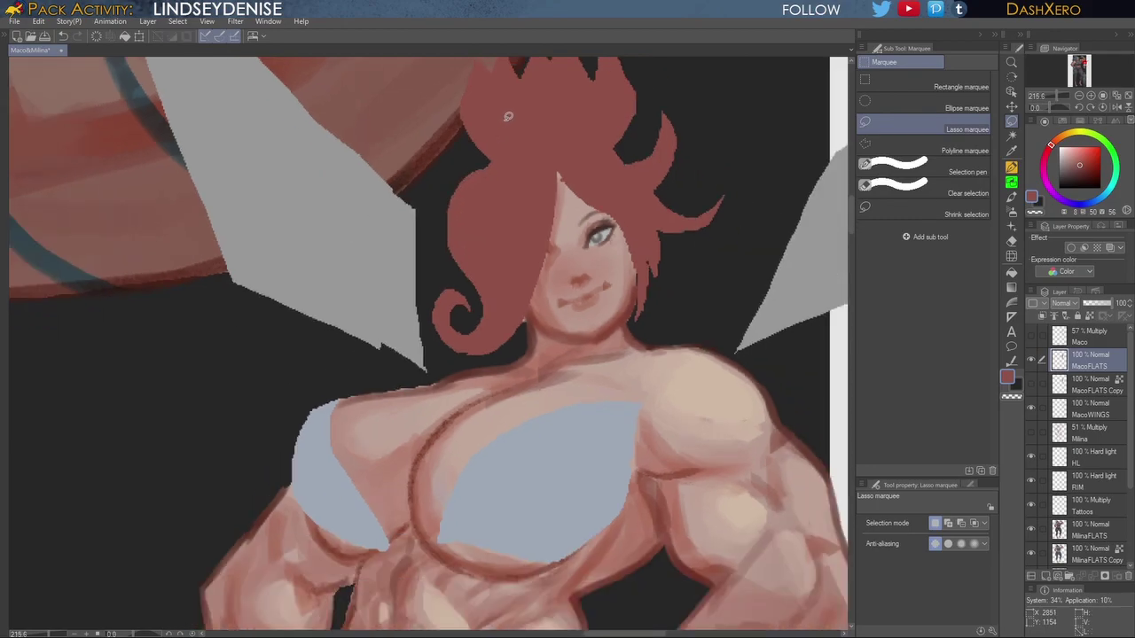
{"action": "left_click_drag", "start_coordinate": [639, 334], "coordinate": [697, 418]}
{"action": "scroll", "coordinate": [721, 364], "scroll_direction": "down", "scroll_amount": 3}
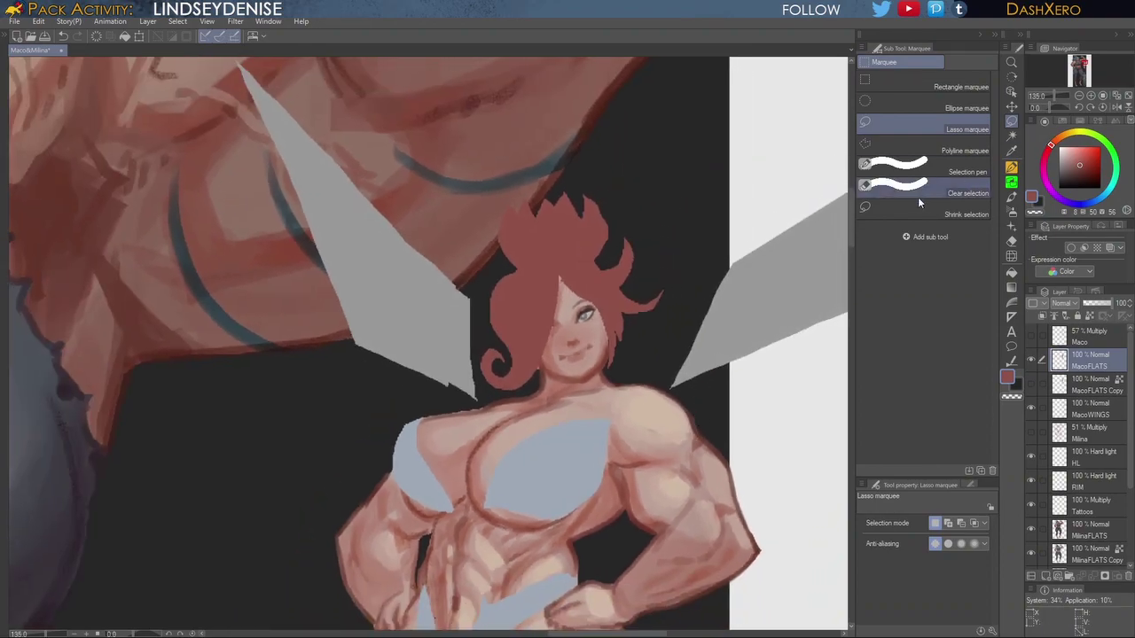
{"action": "left_click", "coordinate": [1011, 134]}
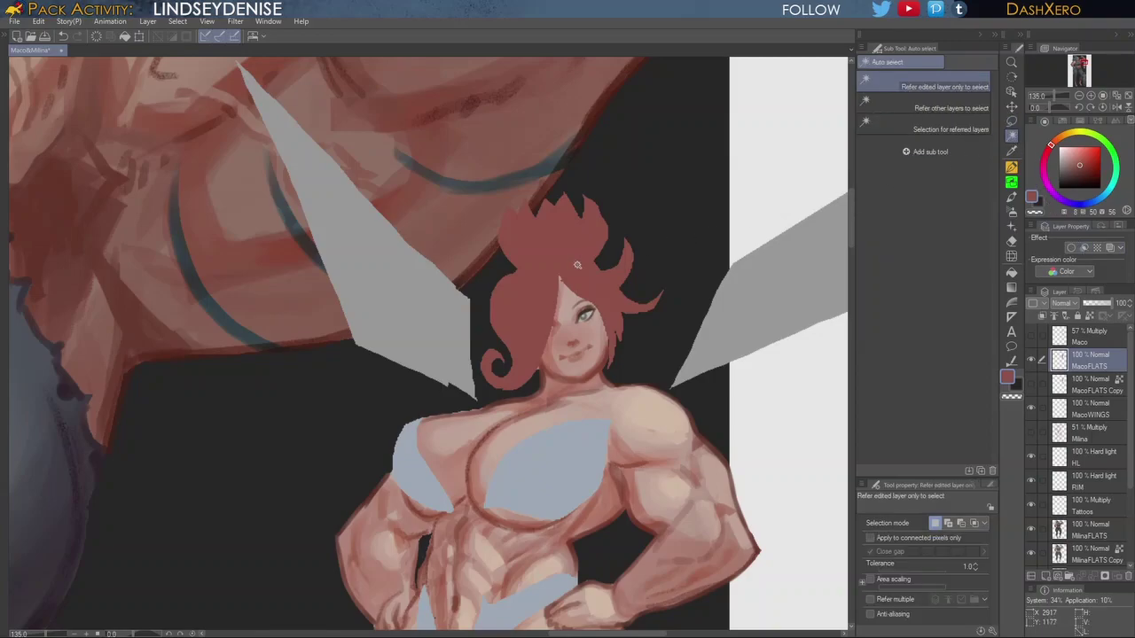
{"action": "left_click", "coordinate": [592, 242]}
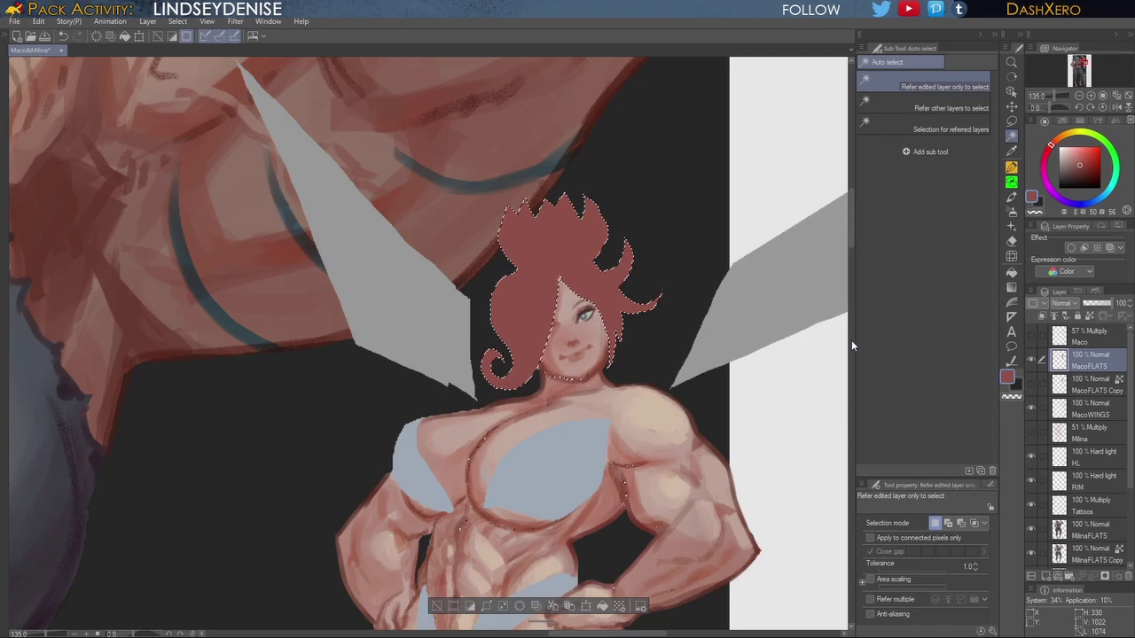
{"action": "scroll", "coordinate": [849, 252], "scroll_direction": "down", "scroll_amount": 5}
{"action": "mouse_move", "coordinate": [849, 247]}
{"action": "left_mouse_down"}
{"action": "mouse_move", "coordinate": [844, 330]}
{"action": "mouse_move", "coordinate": [845, 224]}
{"action": "left_mouse_up"}
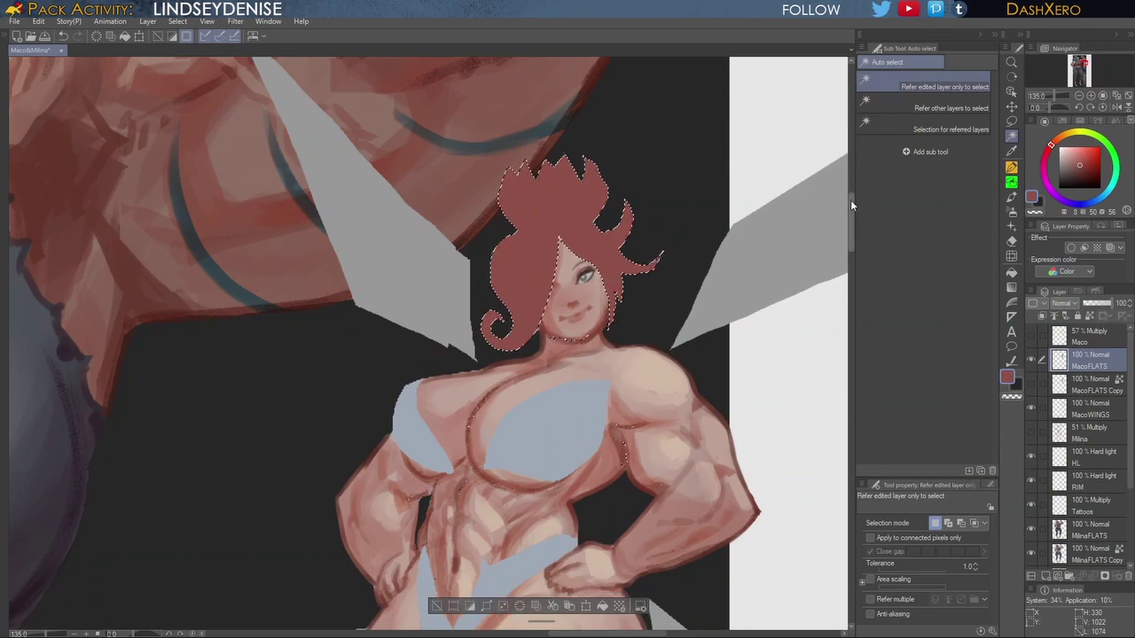
Step: Remove the stray selected spots on the chest, torso, arms and hand from the selection with the Lasso marquee, keeping the hair selected
{"action": "left_click", "coordinate": [1012, 122]}
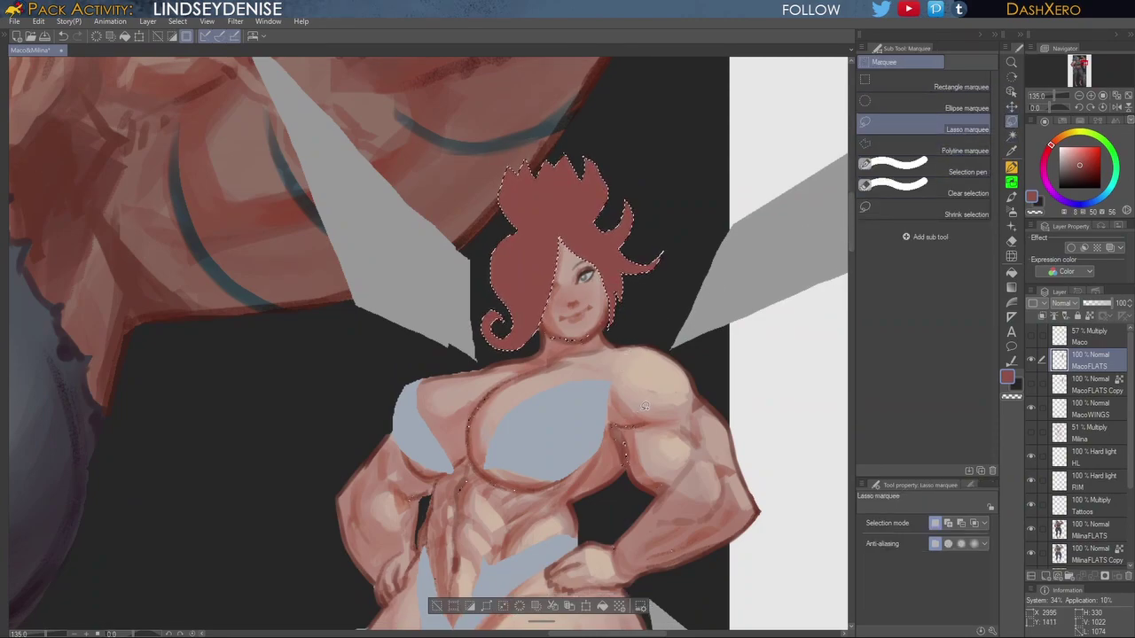
{"action": "mouse_move", "coordinate": [661, 404]}
{"action": "left_mouse_down"}
{"action": "mouse_move", "coordinate": [623, 401]}
{"action": "mouse_move", "coordinate": [664, 443]}
{"action": "mouse_move", "coordinate": [646, 402]}
{"action": "left_mouse_up"}
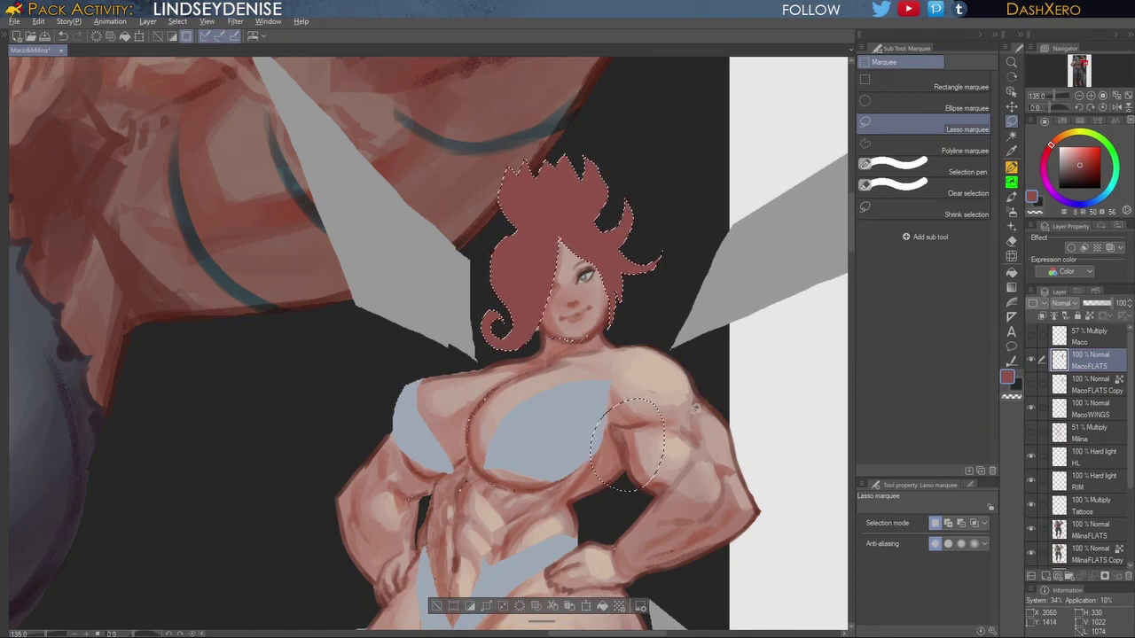
{"action": "mouse_move", "coordinate": [694, 408]}
{"action": "left_mouse_down"}
{"action": "mouse_move", "coordinate": [615, 518]}
{"action": "mouse_move", "coordinate": [681, 479]}
{"action": "left_mouse_up"}
{"action": "mouse_move", "coordinate": [555, 456]}
{"action": "left_mouse_down"}
{"action": "mouse_move", "coordinate": [408, 445]}
{"action": "mouse_move", "coordinate": [576, 404]}
{"action": "left_mouse_up"}
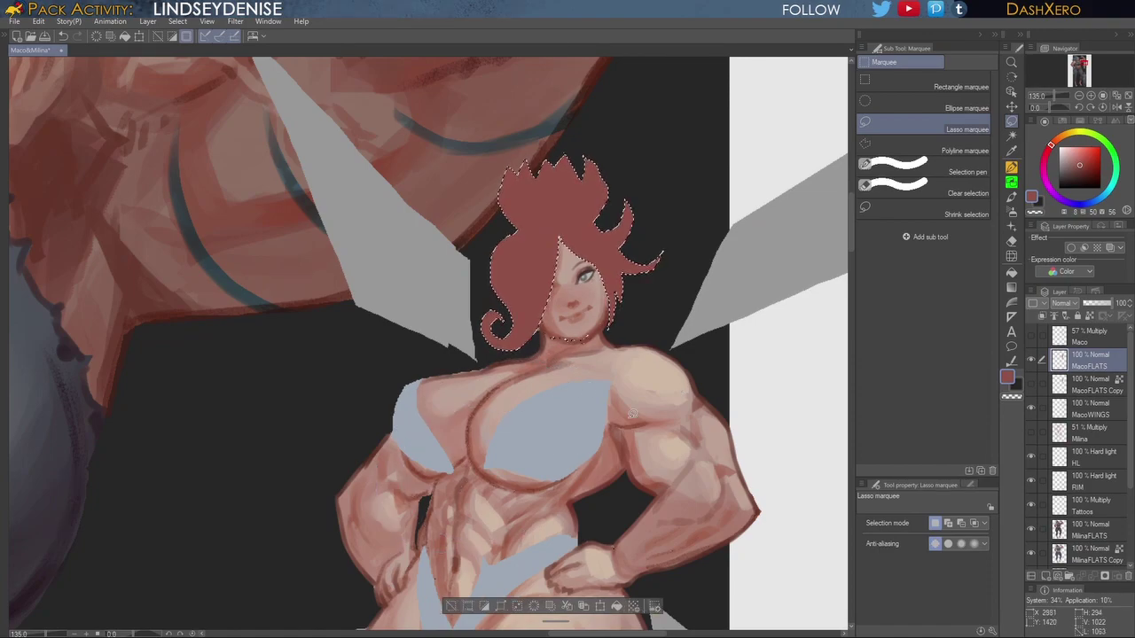
{"action": "left_click_drag", "start_coordinate": [851, 224], "coordinate": [849, 278]}
{"action": "mouse_move", "coordinate": [737, 150]}
{"action": "left_mouse_down"}
{"action": "mouse_move", "coordinate": [496, 99]}
{"action": "mouse_move", "coordinate": [272, 336]}
{"action": "mouse_move", "coordinate": [568, 447]}
{"action": "left_mouse_up"}
{"action": "mouse_move", "coordinate": [685, 411]}
{"action": "left_mouse_down"}
{"action": "mouse_move", "coordinate": [529, 361]}
{"action": "mouse_move", "coordinate": [719, 478]}
{"action": "left_mouse_up"}
{"action": "mouse_move", "coordinate": [852, 300]}
{"action": "left_mouse_down"}
{"action": "mouse_move", "coordinate": [851, 204]}
{"action": "mouse_move", "coordinate": [850, 235]}
{"action": "left_mouse_up"}
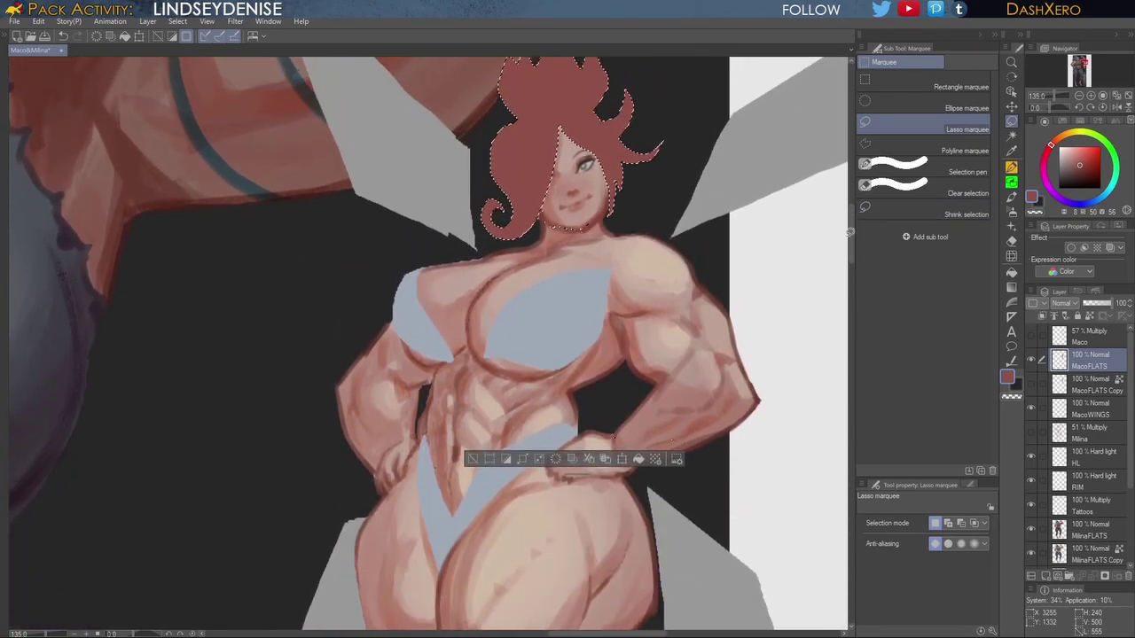
{"action": "mouse_move", "coordinate": [685, 330]}
{"action": "left_mouse_down"}
{"action": "mouse_move", "coordinate": [638, 538]}
{"action": "mouse_move", "coordinate": [702, 399]}
{"action": "left_mouse_up"}
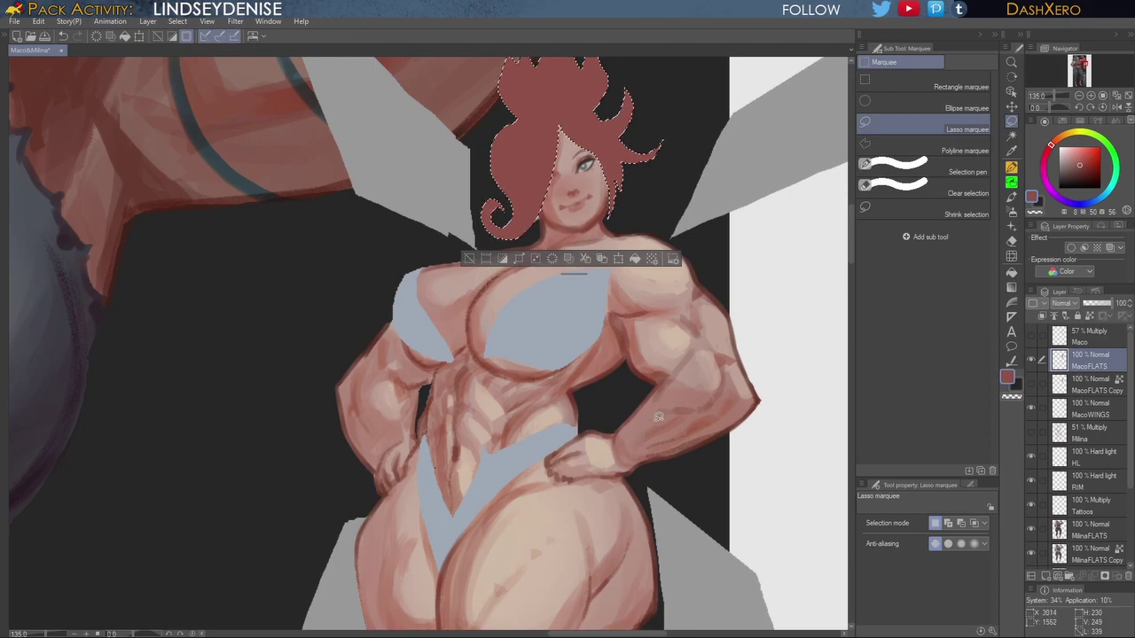
{"action": "scroll", "coordinate": [682, 383], "scroll_direction": "down", "scroll_amount": 8}
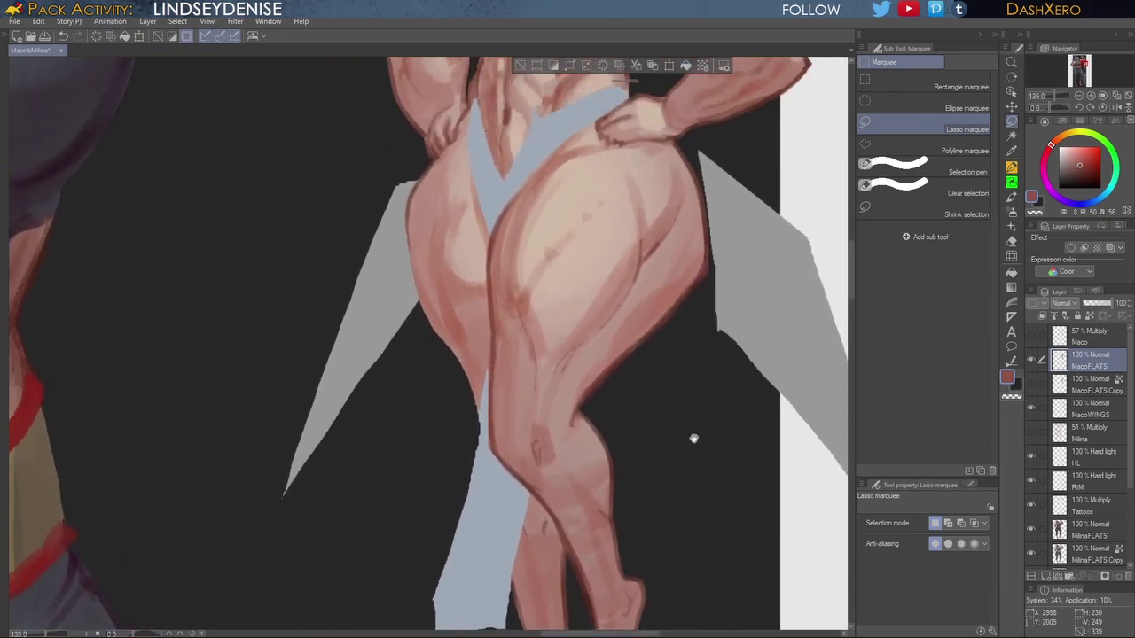
Step: Softly shade the hair's lower curl and sides with the Basic Bitch Soft No Size OPAC brush at size 120 in a dark wine red
{"action": "scroll", "coordinate": [693, 438], "scroll_direction": "up", "scroll_amount": 10}
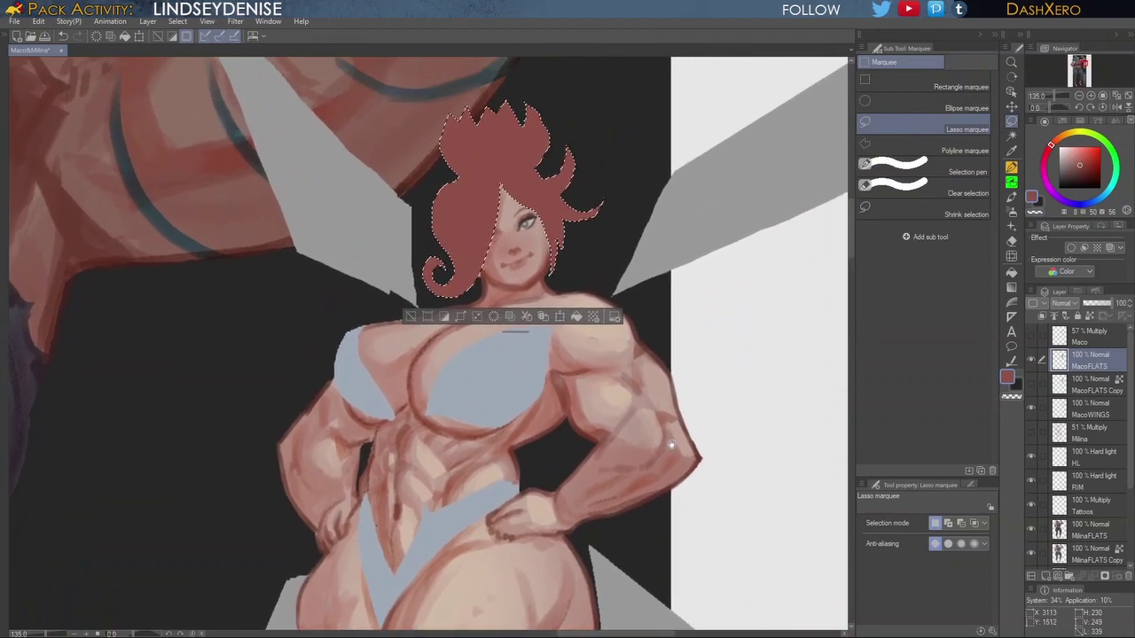
{"action": "left_click_drag", "start_coordinate": [671, 445], "coordinate": [680, 478]}
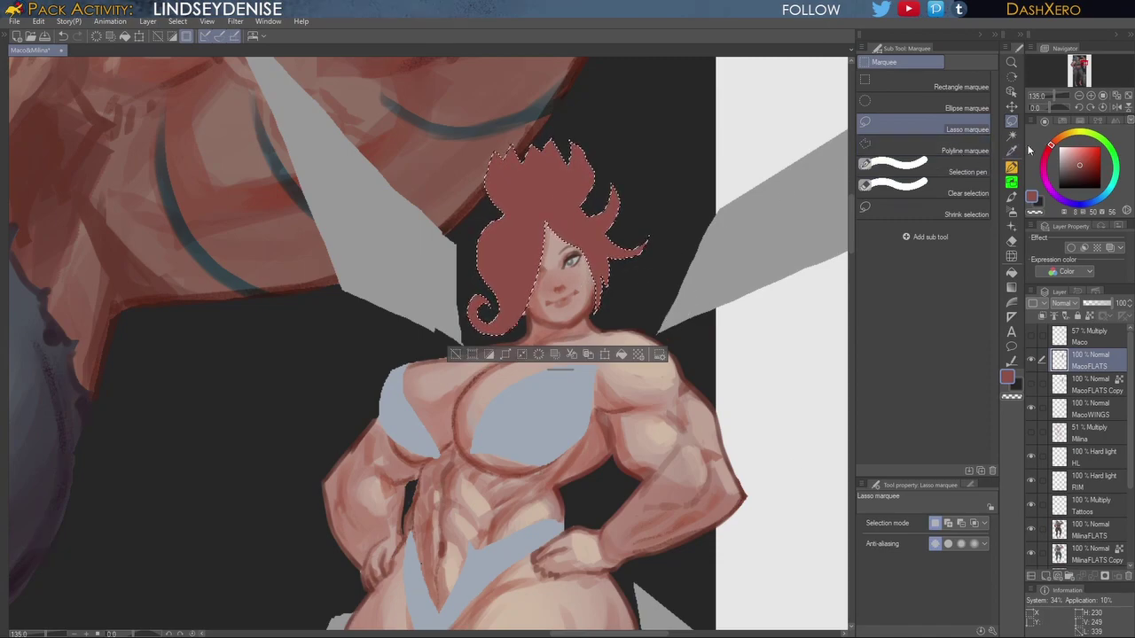
{"action": "left_click", "coordinate": [1011, 197]}
{"action": "left_click_drag", "start_coordinate": [1087, 162], "coordinate": [1087, 169]}
{"action": "left_click_drag", "start_coordinate": [710, 360], "coordinate": [664, 305]}
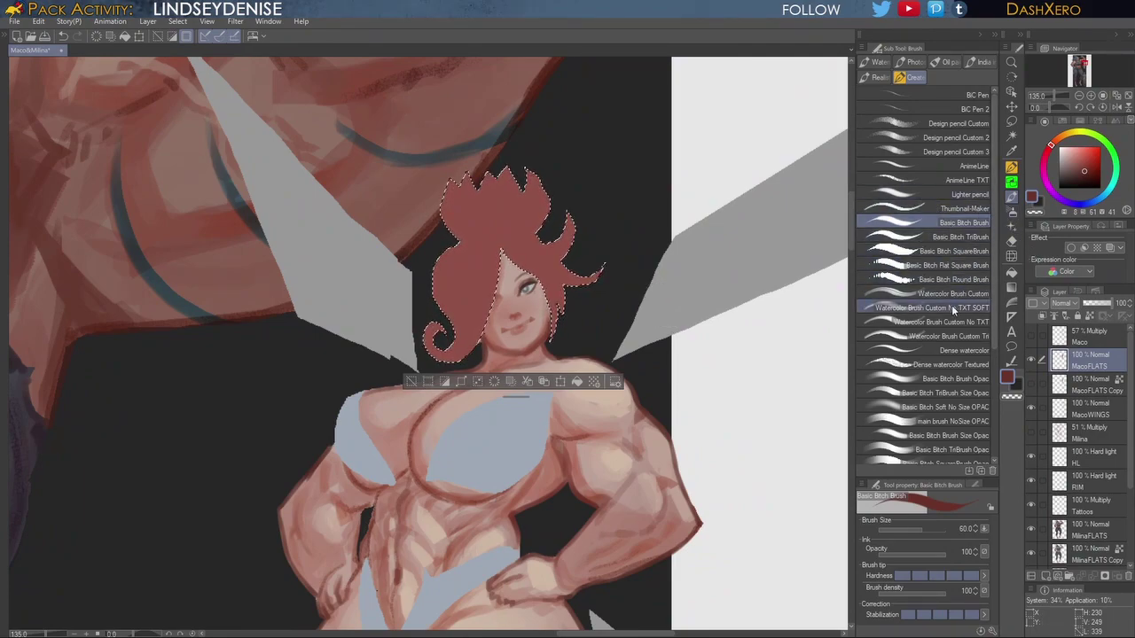
{"action": "left_click", "coordinate": [964, 407]}
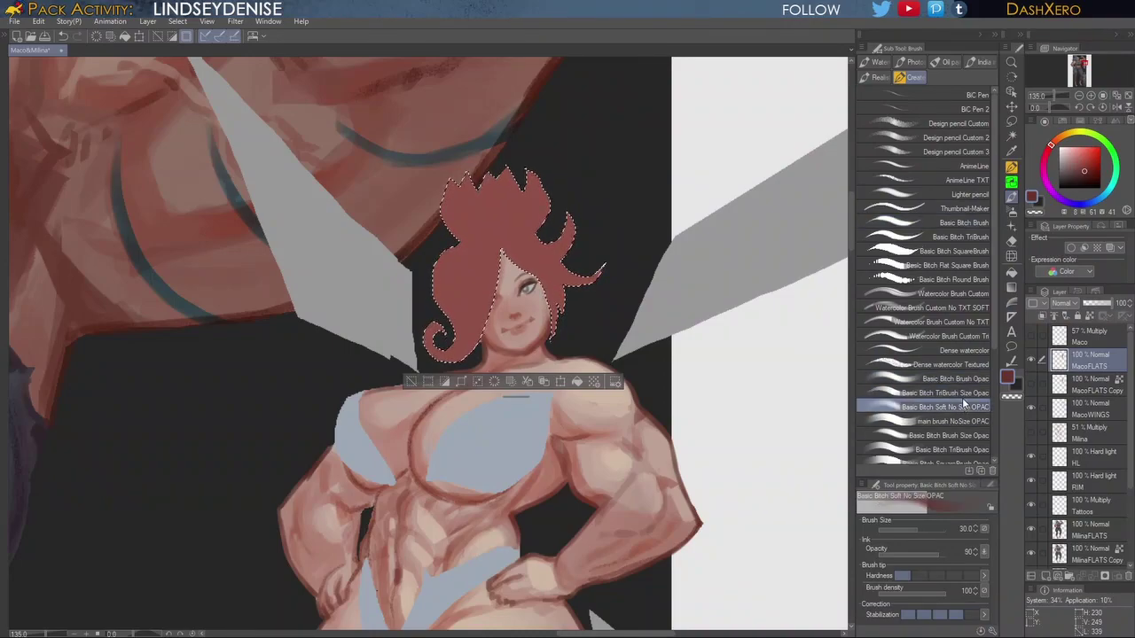
{"action": "left_click", "coordinate": [1085, 173]}
{"action": "left_click_drag", "start_coordinate": [1051, 146], "coordinate": [1047, 151]}
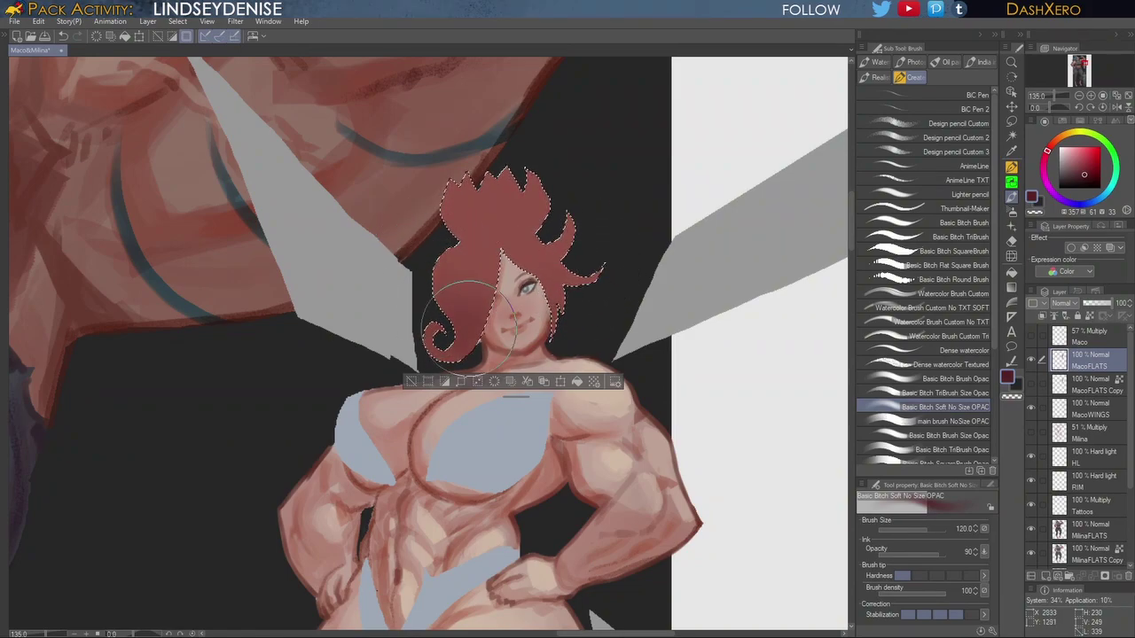
{"action": "left_click_drag", "start_coordinate": [606, 218], "coordinate": [577, 299]}
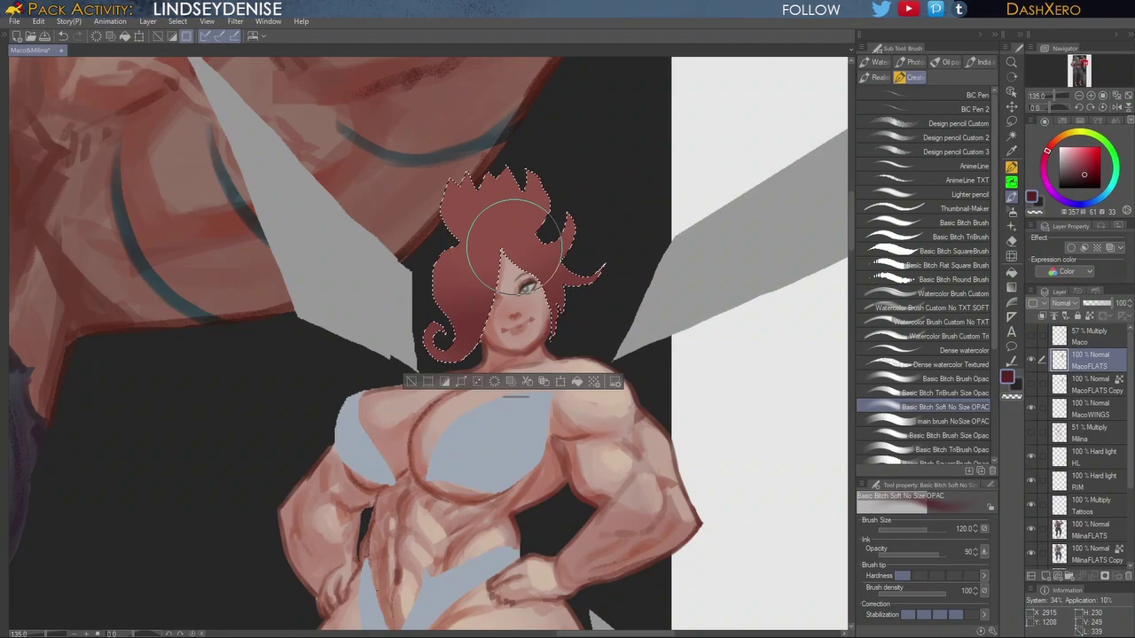
Step: Shade the base of the hair bun in the same dark red with the soft brush reduced to size 50
{"action": "key", "text": "bracketleft"}
{"action": "key", "text": "bracketleft"}
{"action": "key", "text": "bracketleft"}
{"action": "key", "text": "bracketleft"}
{"action": "key", "text": "bracketleft"}
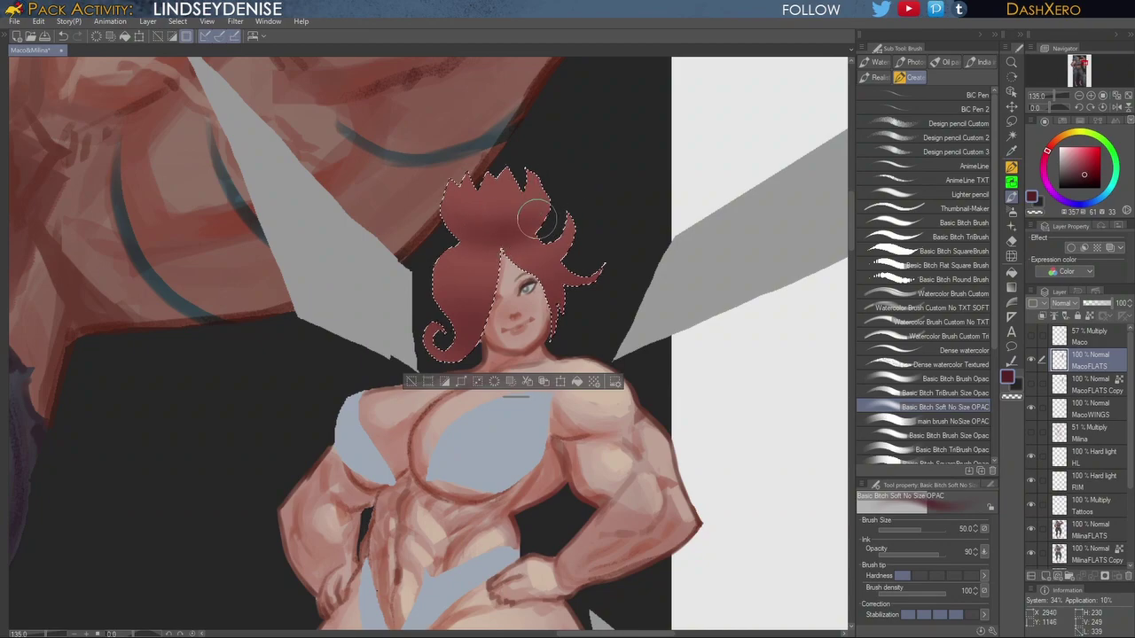
{"action": "mouse_move", "coordinate": [505, 234]}
{"action": "left_mouse_down"}
{"action": "mouse_move", "coordinate": [419, 149]}
{"action": "mouse_move", "coordinate": [581, 107]}
{"action": "left_mouse_up"}
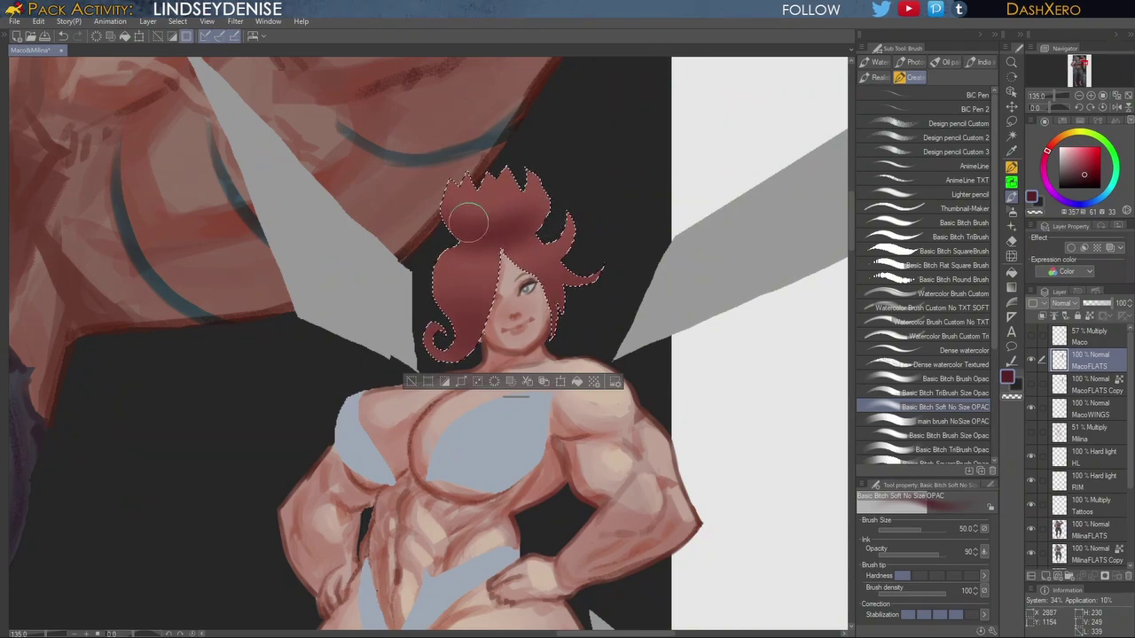
Step: Mix a light orange from the hair's red and softly brush it over the bun's tips and the crown and bangs
{"action": "left_click_drag", "start_coordinate": [675, 325], "coordinate": [665, 359]}
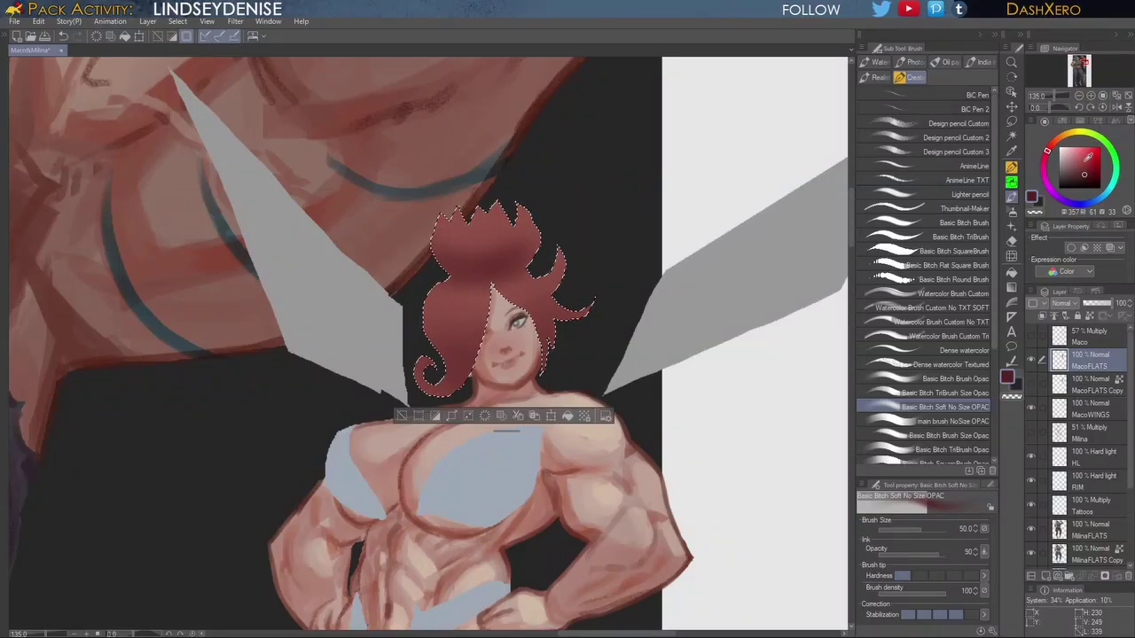
{"action": "left_click", "coordinate": [513, 210], "text": "alt"}
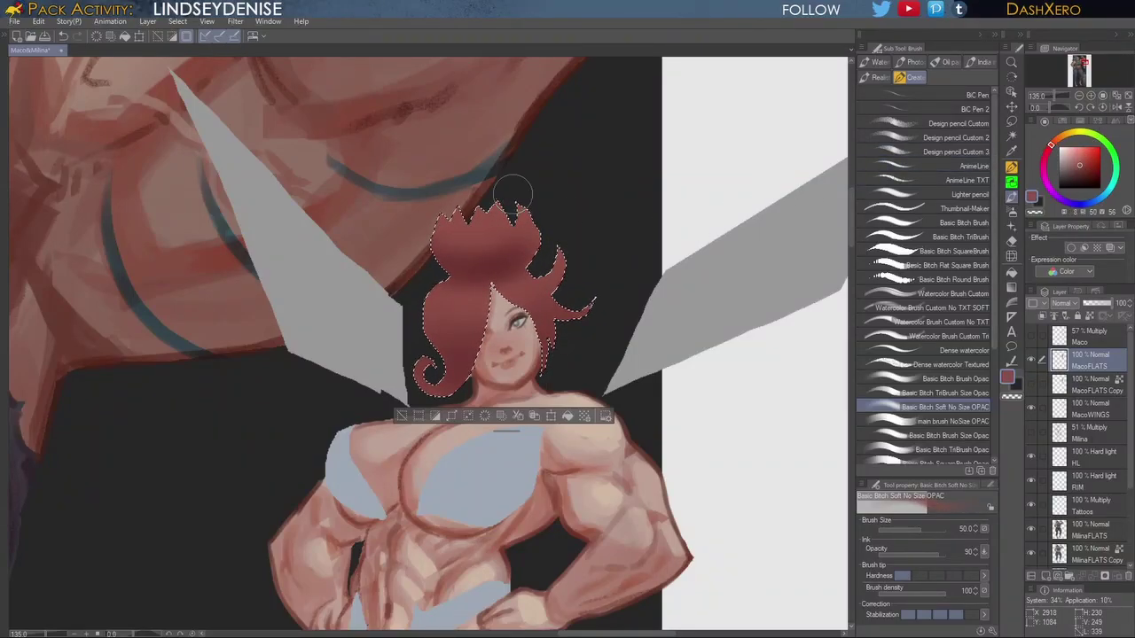
{"action": "left_click", "coordinate": [1083, 154]}
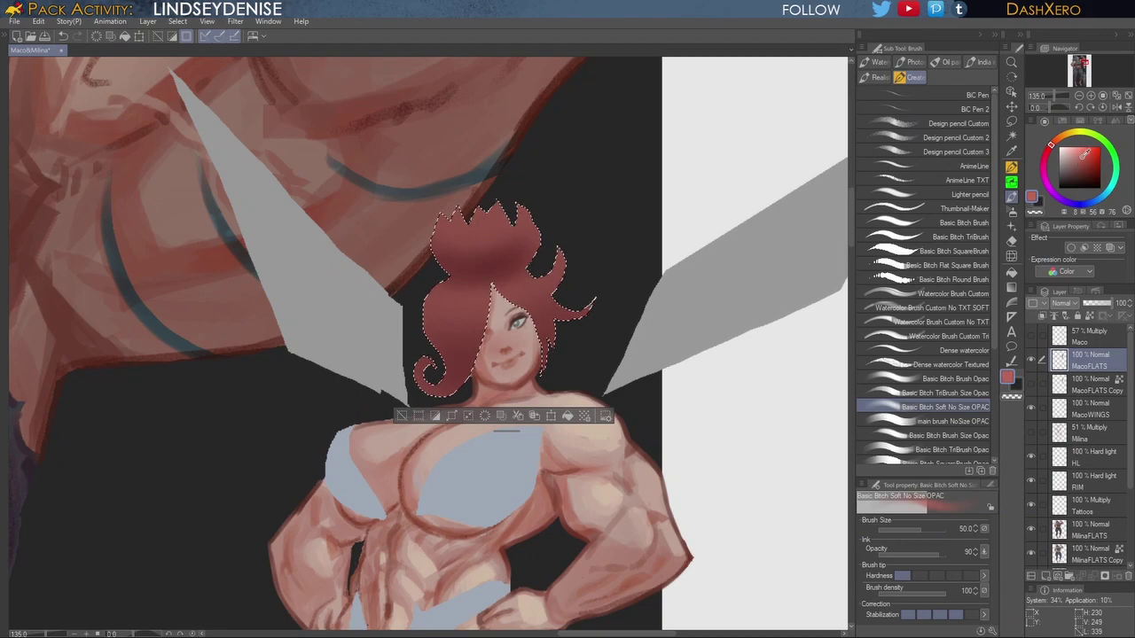
{"action": "left_click_drag", "start_coordinate": [1053, 144], "coordinate": [1059, 138]}
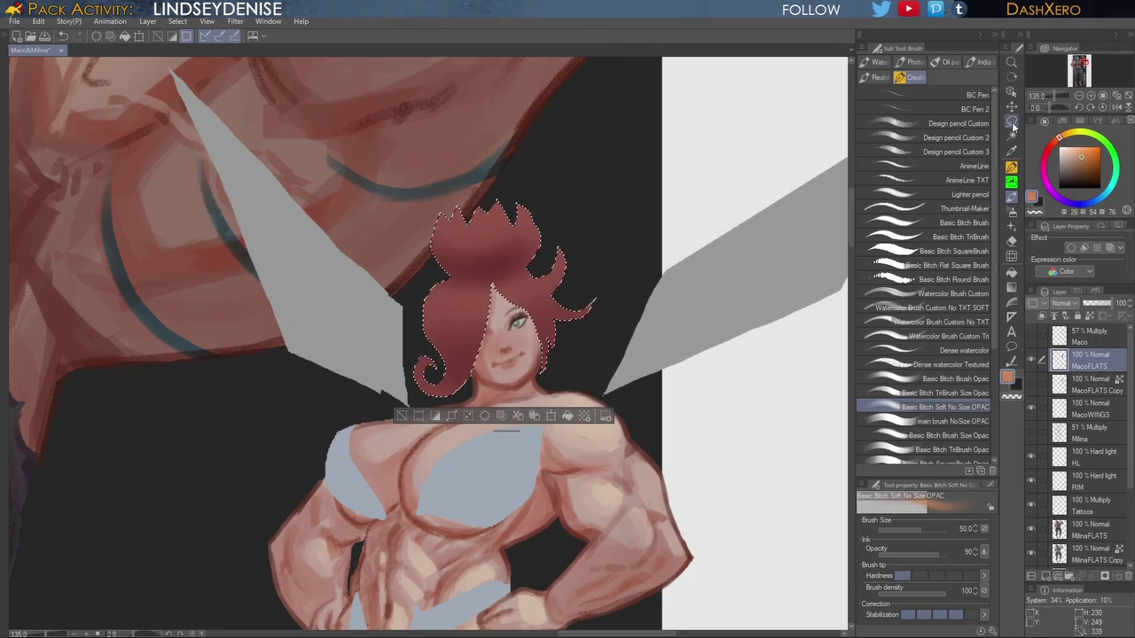
{"action": "mouse_move", "coordinate": [506, 174]}
{"action": "left_mouse_down"}
{"action": "mouse_move", "coordinate": [437, 184]}
{"action": "mouse_move", "coordinate": [469, 217]}
{"action": "mouse_move", "coordinate": [505, 132]}
{"action": "mouse_move", "coordinate": [436, 200]}
{"action": "mouse_move", "coordinate": [534, 168]}
{"action": "mouse_move", "coordinate": [432, 224]}
{"action": "mouse_move", "coordinate": [527, 151]}
{"action": "left_mouse_up"}
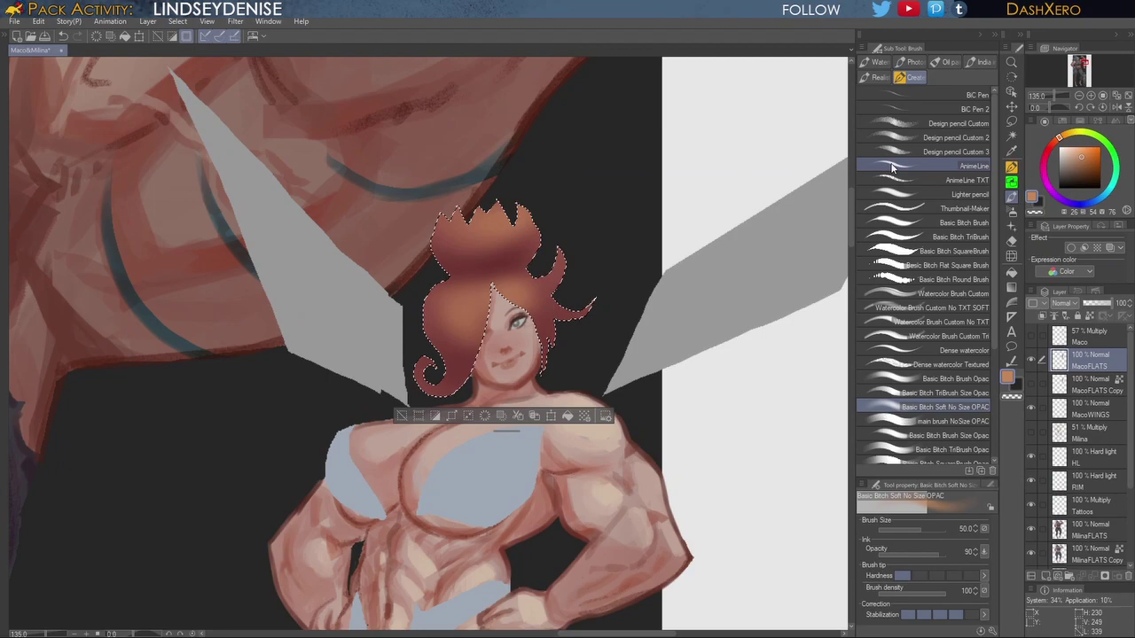
Step: Paint the first reddish-brown strand lines on the bun with the Dense watercolor brush at size 12, using a color sampled from its base
{"action": "left_click", "coordinate": [967, 350]}
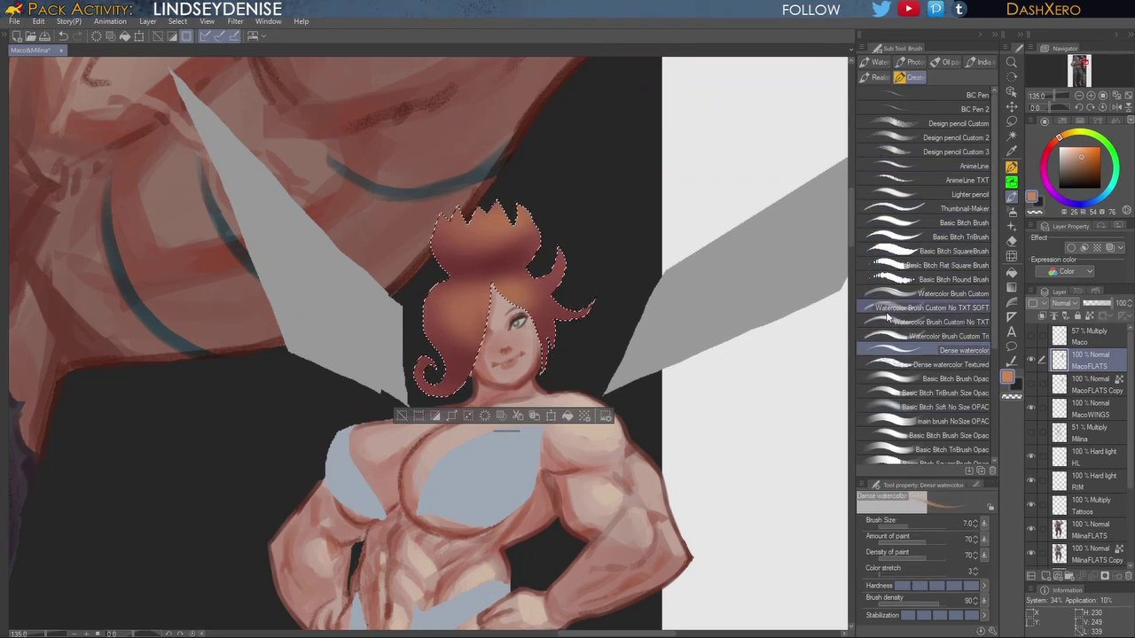
{"action": "left_click", "coordinate": [488, 265], "text": "alt"}
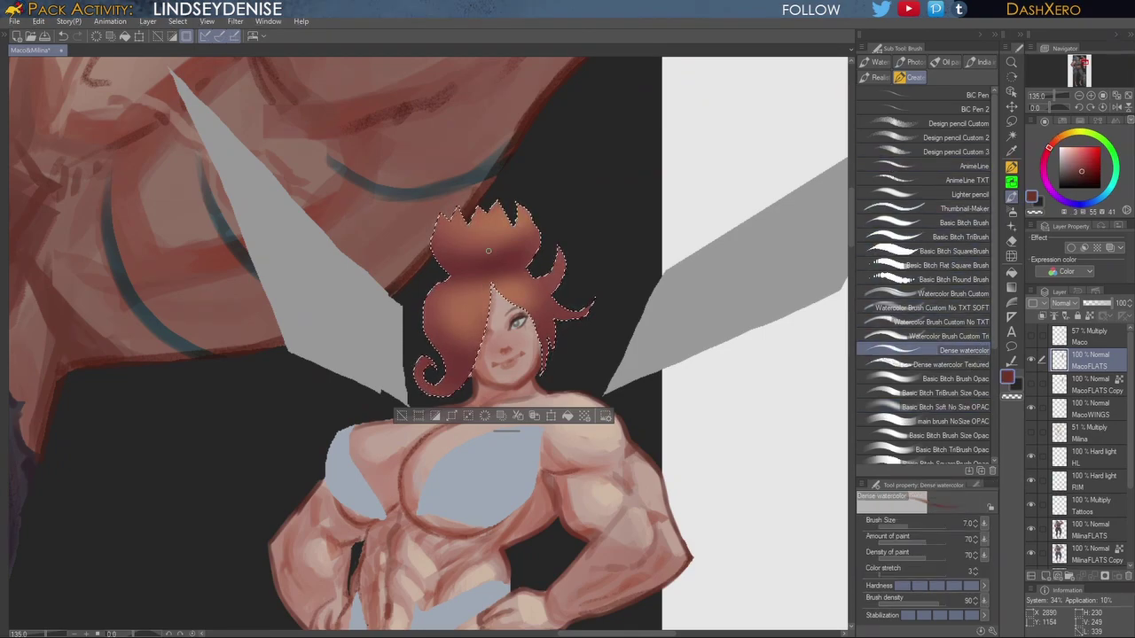
{"action": "key", "text": "bracketright"}
{"action": "key", "text": "bracketright"}
{"action": "key", "text": "bracketright"}
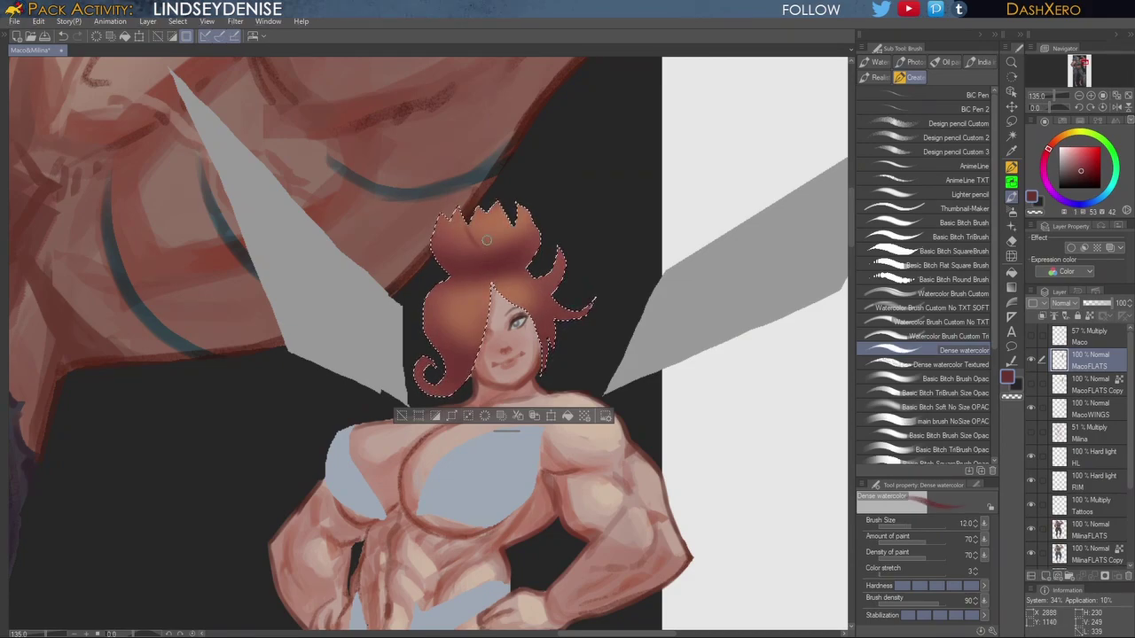
Step: Divide the bun into pointed locks with darker red strand lines, undoing the strokes that miss
{"action": "left_click", "coordinate": [1086, 173]}
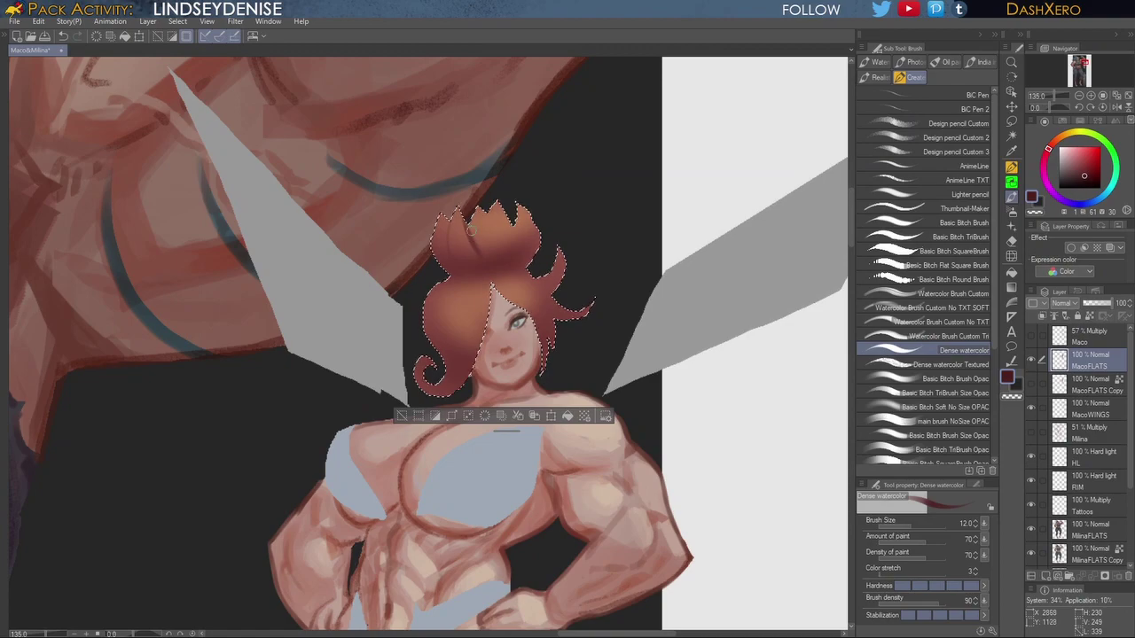
{"action": "key", "text": "ctrl+z"}
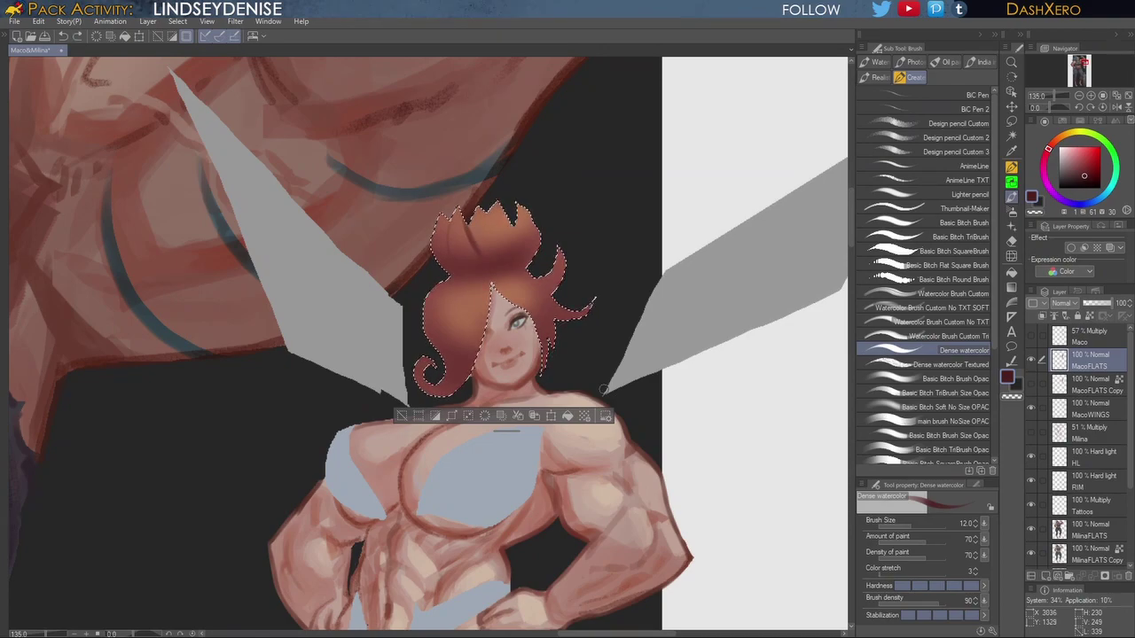
{"action": "left_click_drag", "start_coordinate": [481, 218], "coordinate": [471, 234]}
{"action": "left_click_drag", "start_coordinate": [515, 218], "coordinate": [515, 248]}
{"action": "key", "text": "ctrl+z"}
{"action": "mouse_move", "coordinate": [444, 215]}
{"action": "left_mouse_down"}
{"action": "mouse_move", "coordinate": [464, 239]}
{"action": "mouse_move", "coordinate": [445, 221]}
{"action": "left_mouse_up"}
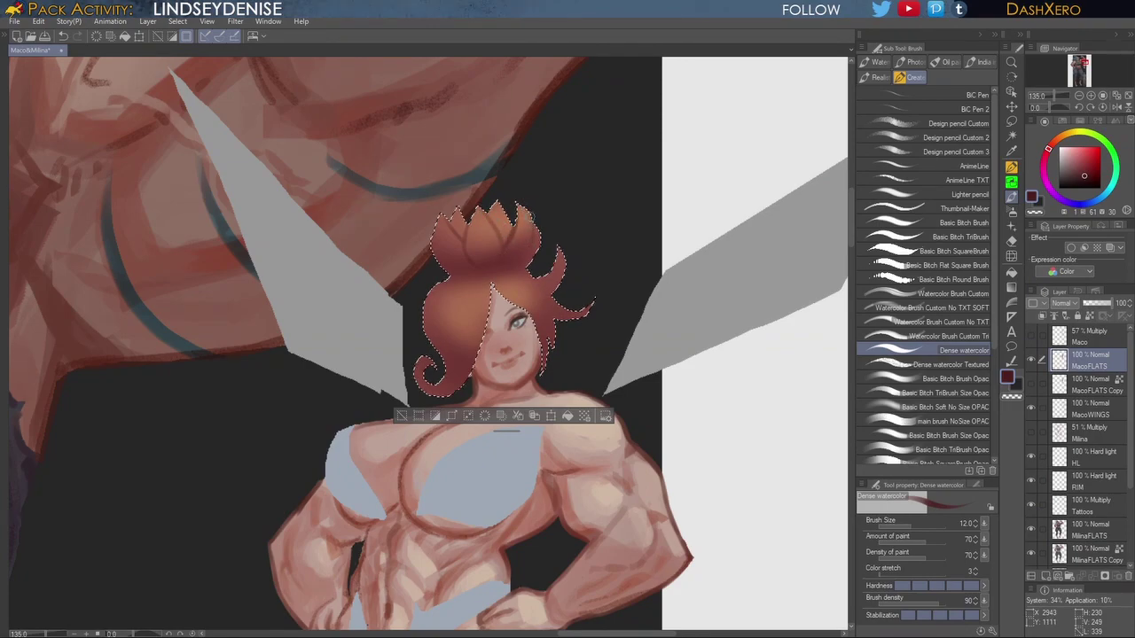
Step: Paint orange sampled from the hair onto the bun's middle and right-hand locks to shape them between the dark lines
{"action": "left_click", "coordinate": [517, 257], "text": "alt"}
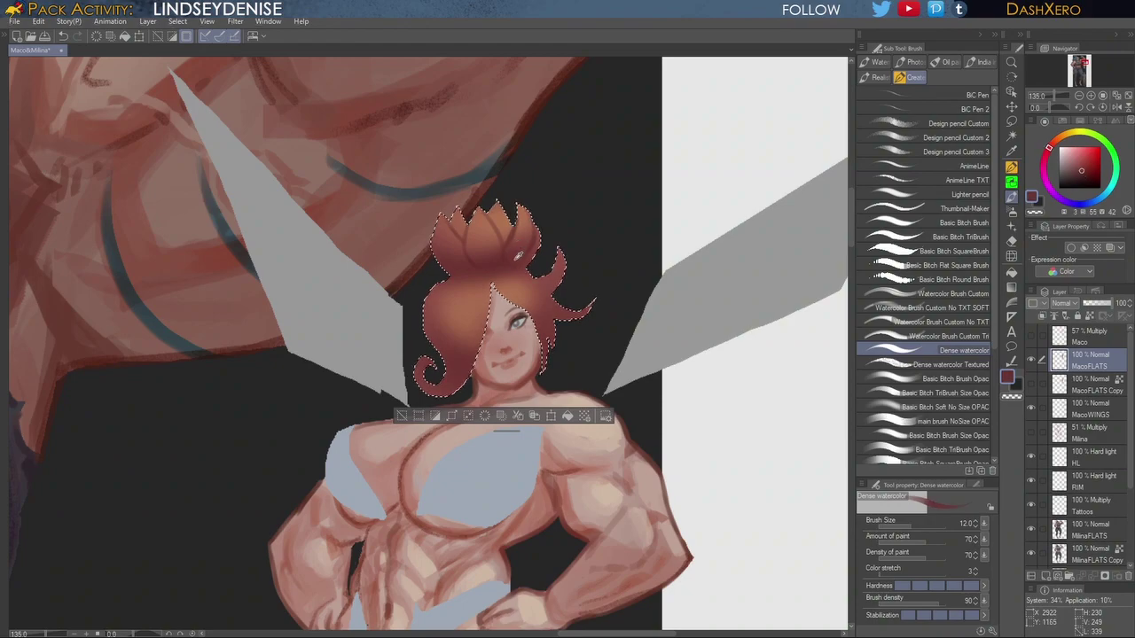
{"action": "left_click", "coordinate": [520, 220], "text": "alt"}
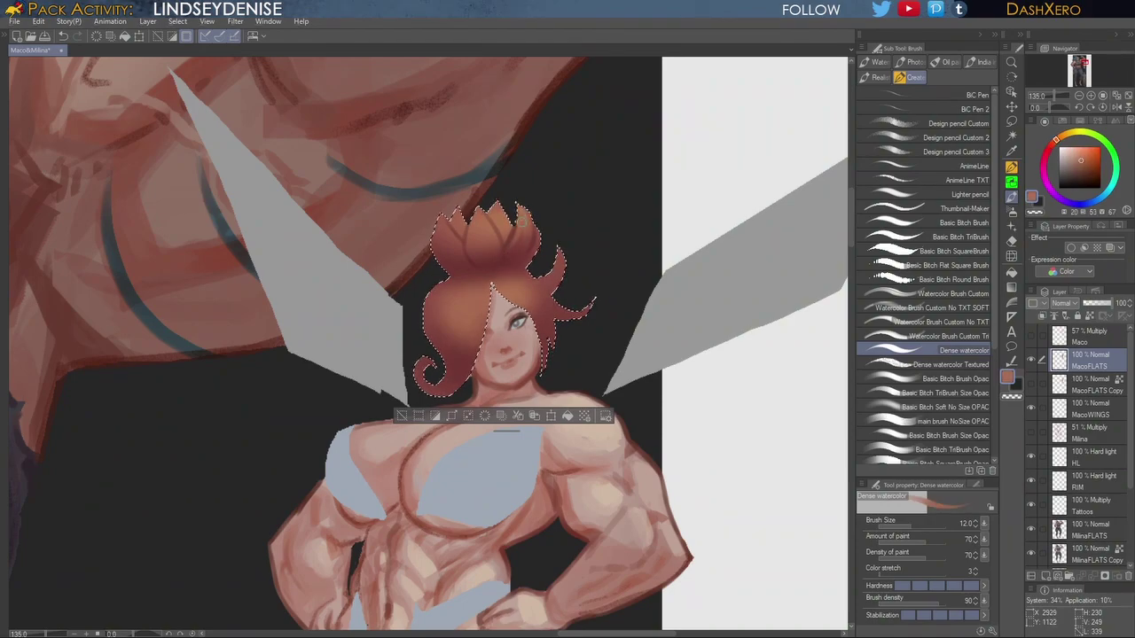
{"action": "left_click_drag", "start_coordinate": [520, 211], "coordinate": [516, 227]}
{"action": "left_click", "coordinate": [496, 218], "text": "alt"}
{"action": "left_click_drag", "start_coordinate": [491, 248], "coordinate": [488, 226]}
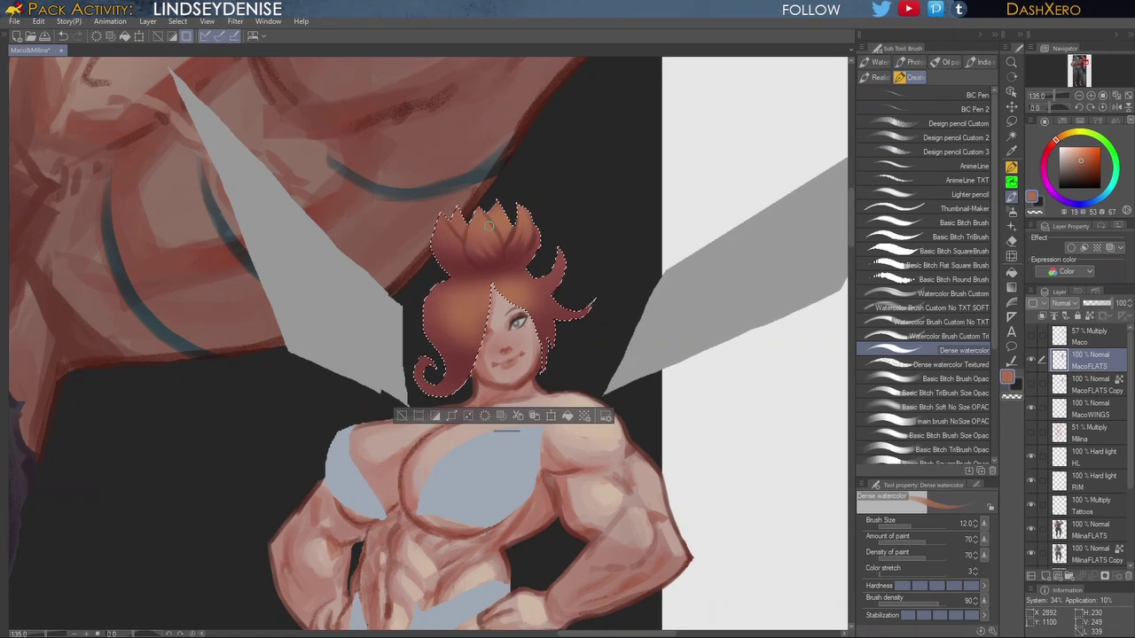
Step: Refine the bun's center and left-hand locks with alternating dark red and lighter red-orange tones sampled from the hair
{"action": "left_click", "coordinate": [492, 266], "text": "alt"}
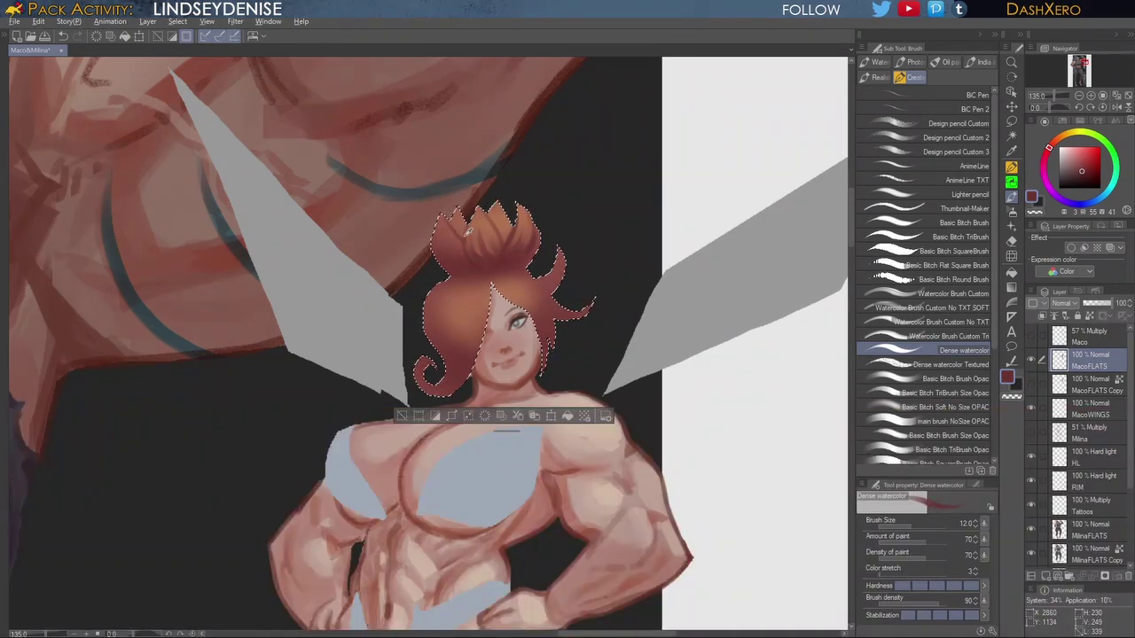
{"action": "left_click", "coordinate": [462, 237], "text": "alt"}
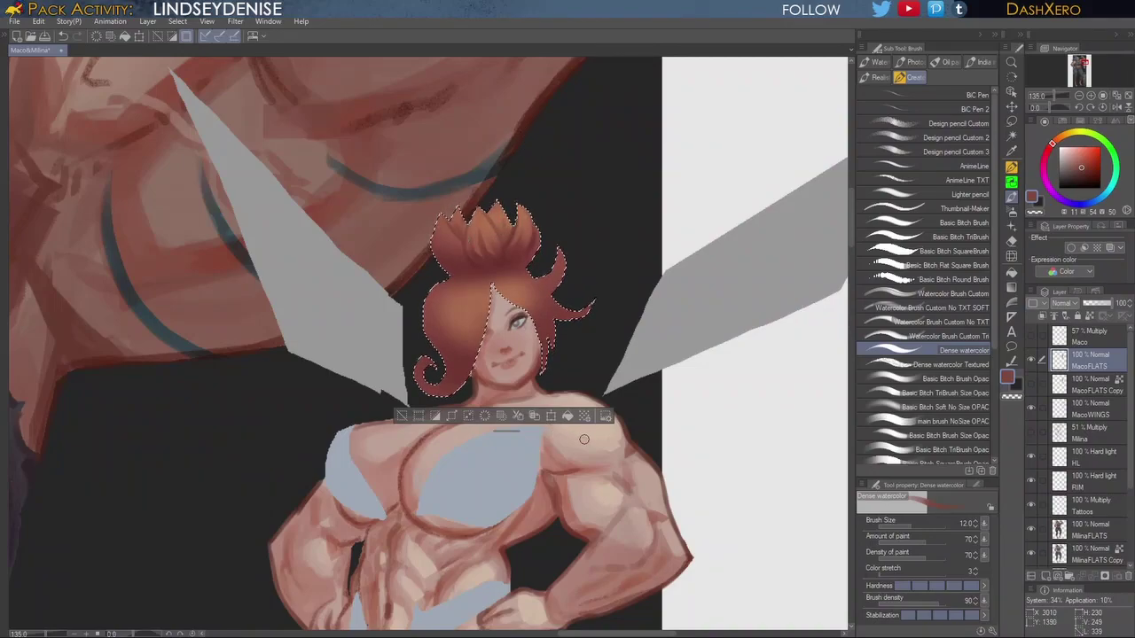
{"action": "left_click", "coordinate": [485, 258], "text": "alt"}
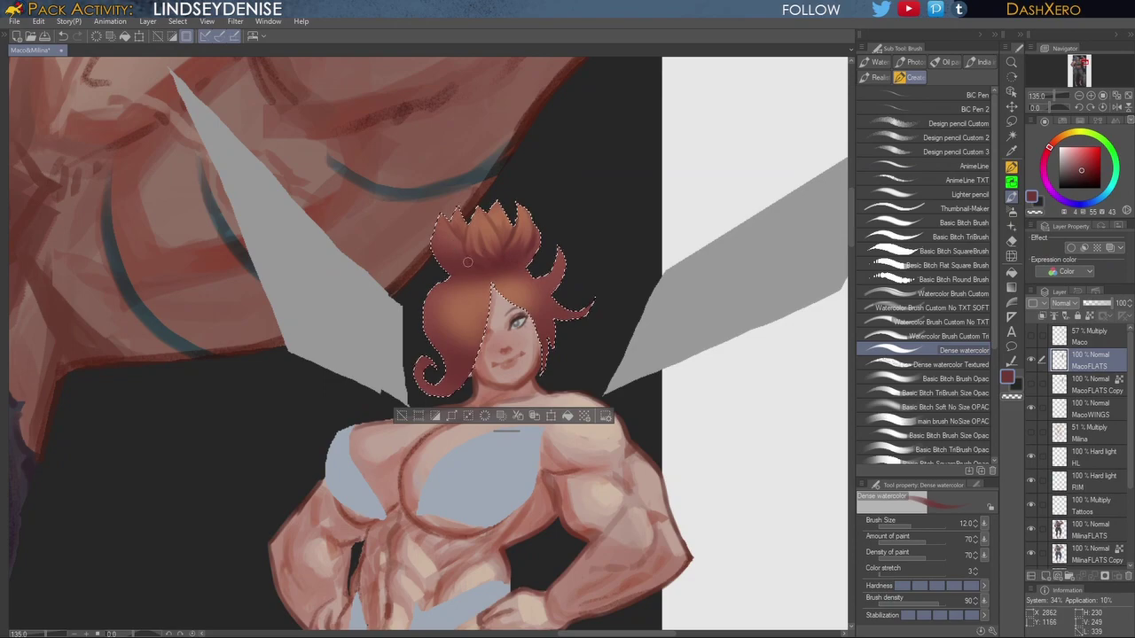
{"action": "left_click", "coordinate": [452, 233], "text": "alt"}
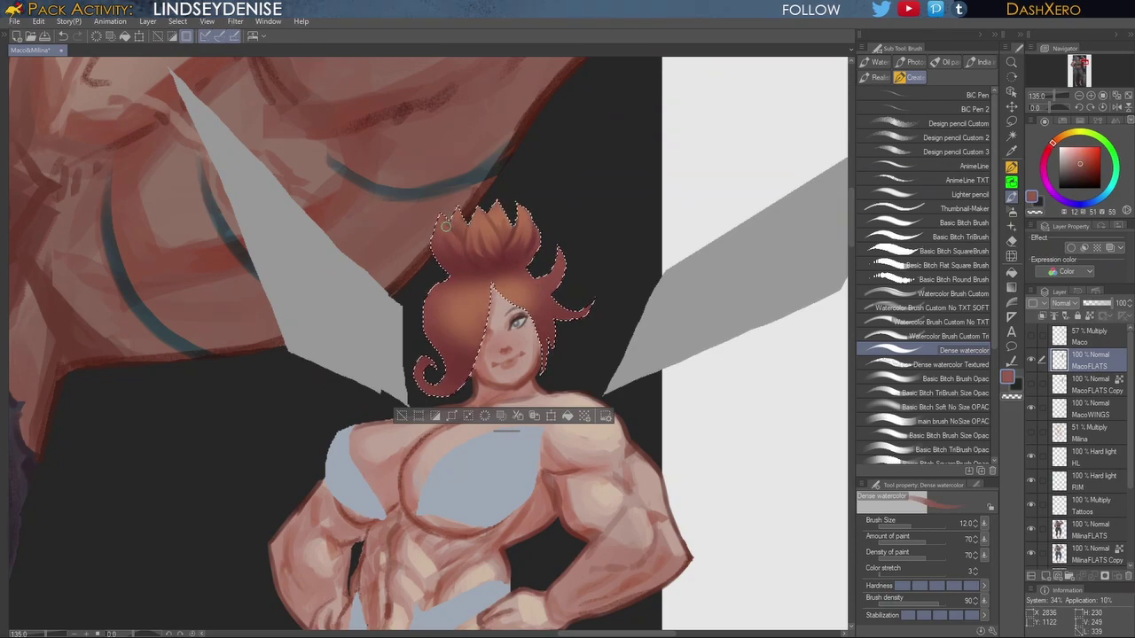
{"action": "left_click", "coordinate": [435, 243], "text": "alt"}
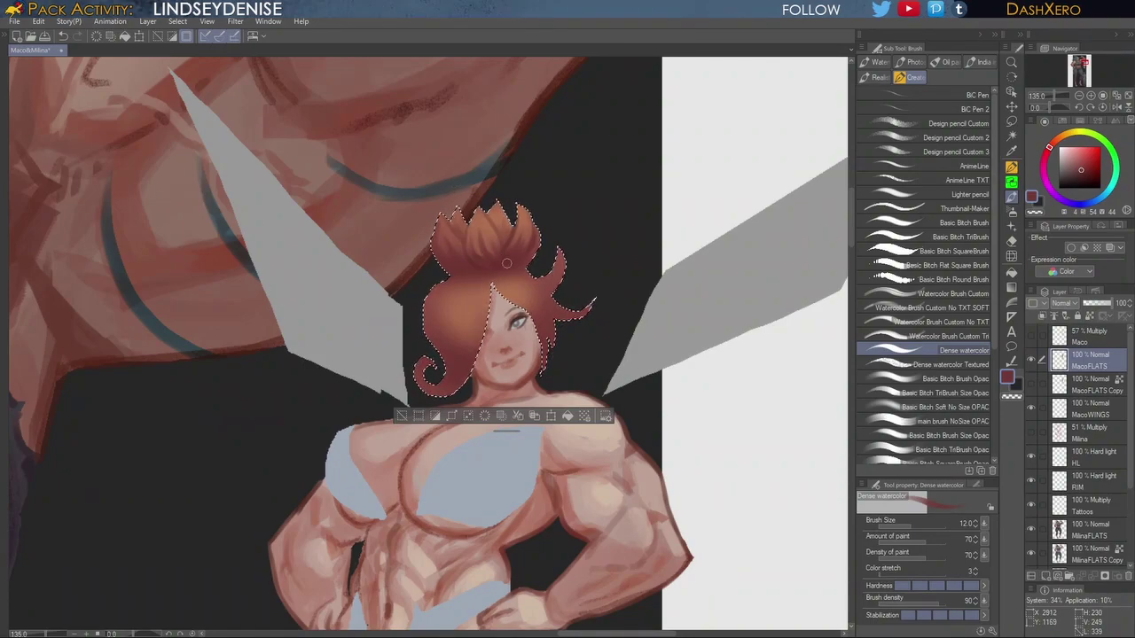
Step: Deepen the crease beneath the bun with a very dark red and brush sampled orange along the upturned side strand
{"action": "left_click_drag", "start_coordinate": [1086, 172], "coordinate": [1083, 181]}
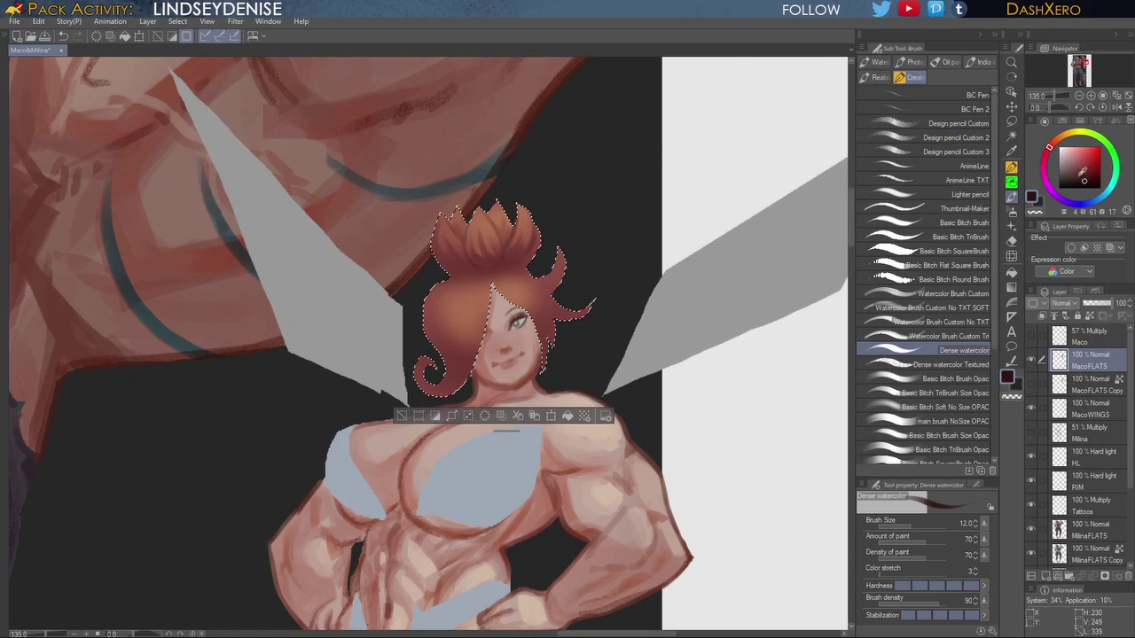
{"action": "left_click_drag", "start_coordinate": [543, 258], "coordinate": [636, 215]}
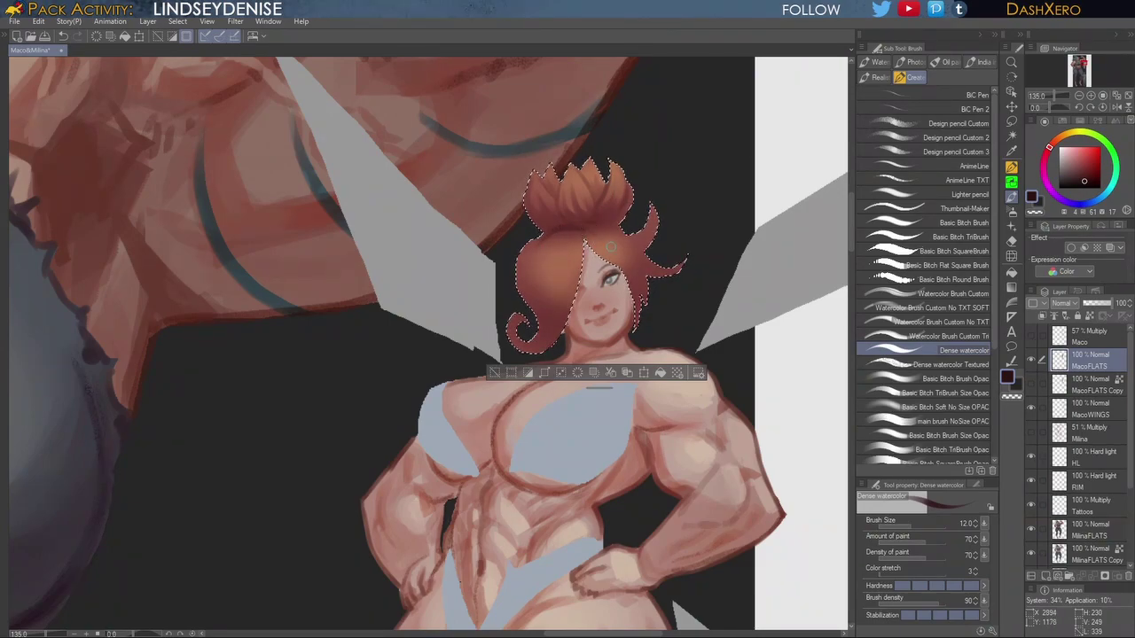
{"action": "left_click", "coordinate": [635, 281], "text": "alt"}
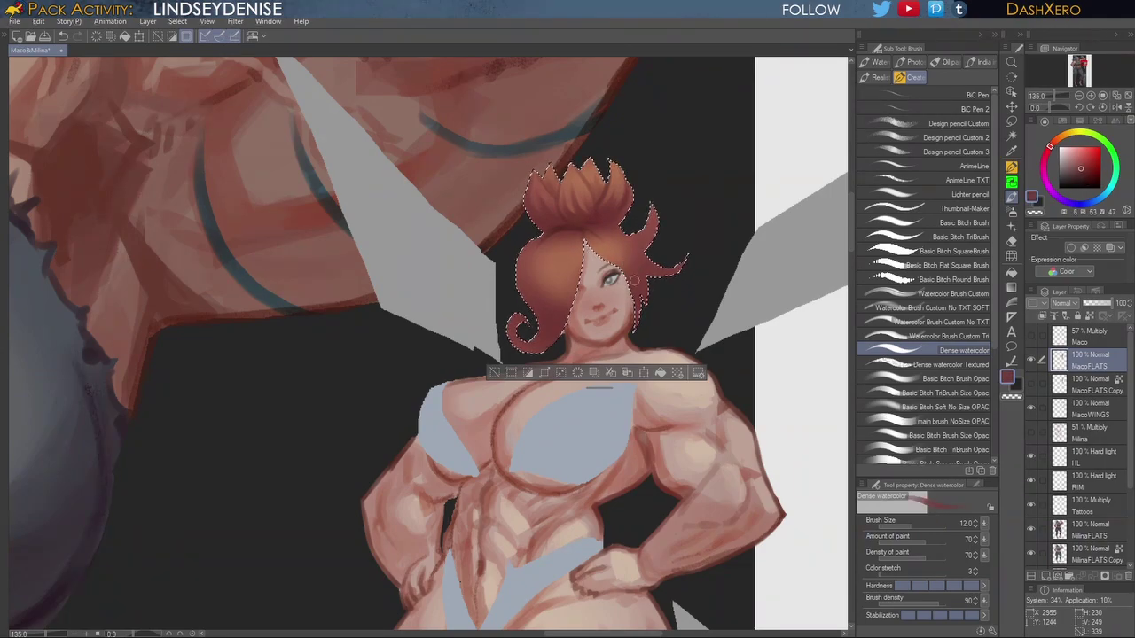
{"action": "left_click", "coordinate": [612, 240], "text": "alt"}
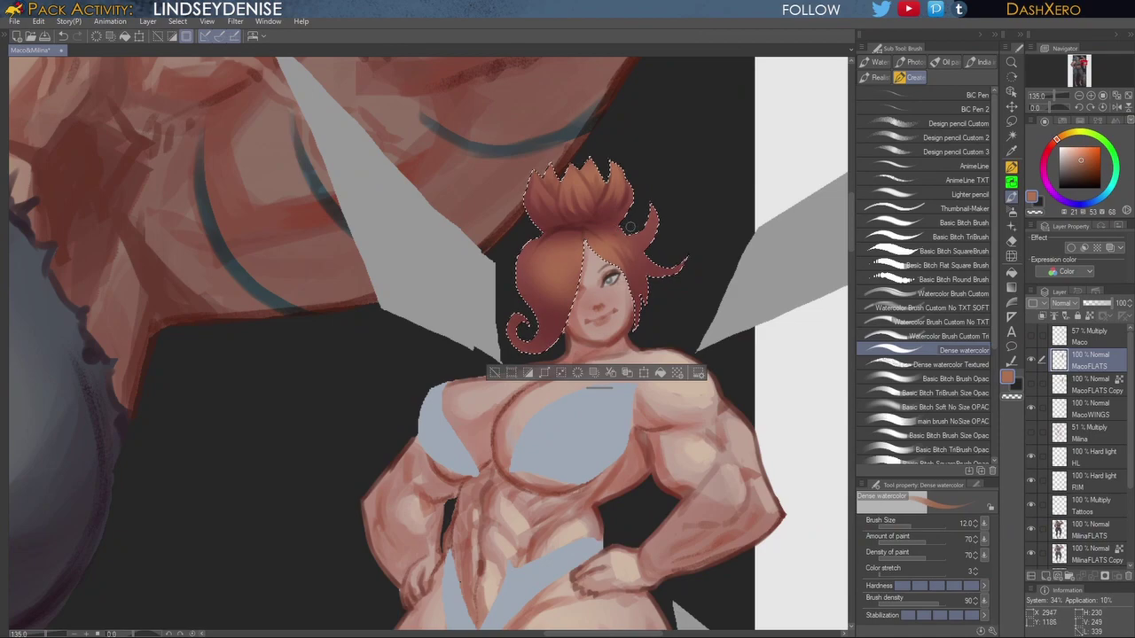
{"action": "key", "text": "ctrl+z"}
{"action": "left_click_drag", "start_coordinate": [626, 246], "coordinate": [639, 230]}
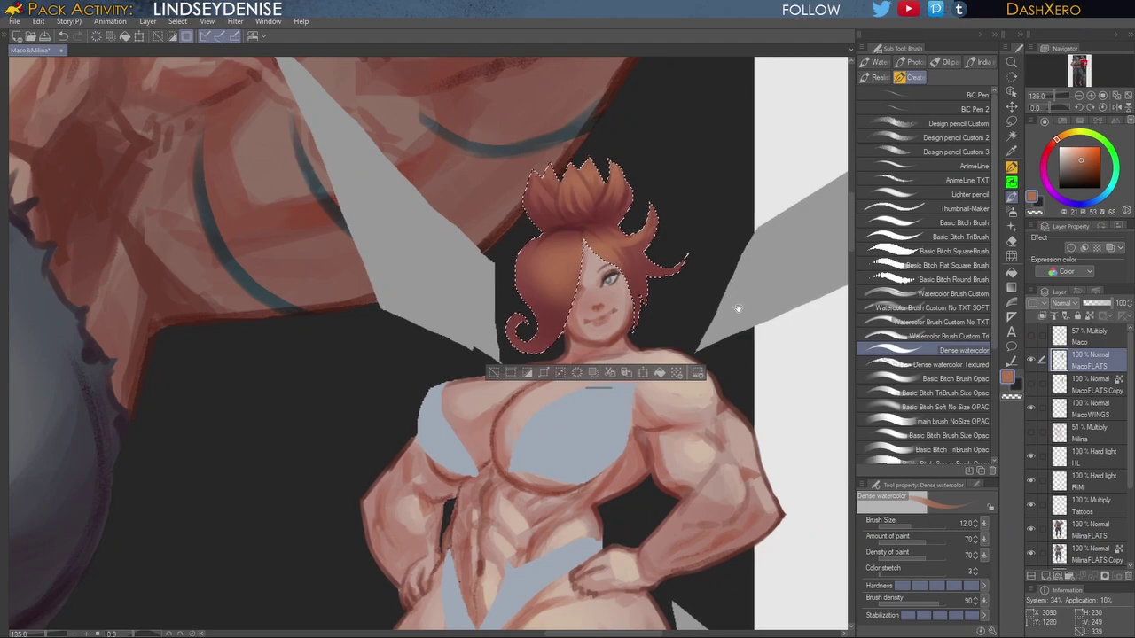
Step: Extend the orange on the side hair and paint strand lines over the swept bangs in a sampled dark red
{"action": "left_click_drag", "start_coordinate": [737, 308], "coordinate": [661, 345]}
{"action": "mouse_move", "coordinate": [543, 288]}
{"action": "left_mouse_down"}
{"action": "mouse_move", "coordinate": [574, 291]}
{"action": "mouse_move", "coordinate": [568, 305]}
{"action": "mouse_move", "coordinate": [580, 295]}
{"action": "left_mouse_up"}
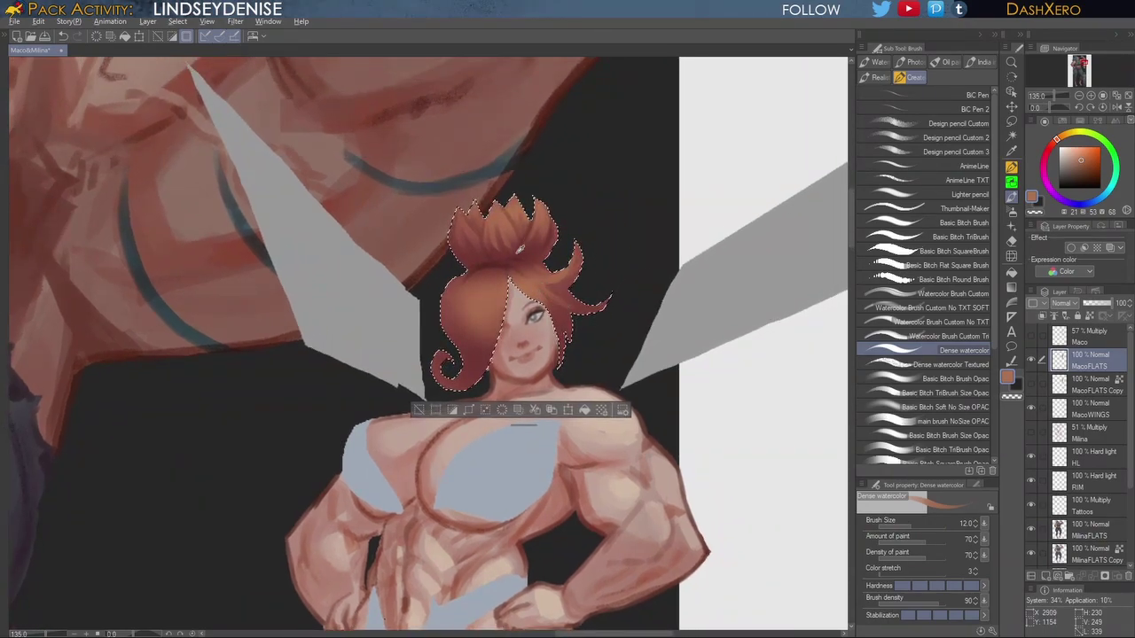
{"action": "left_click", "coordinate": [490, 262], "text": "alt"}
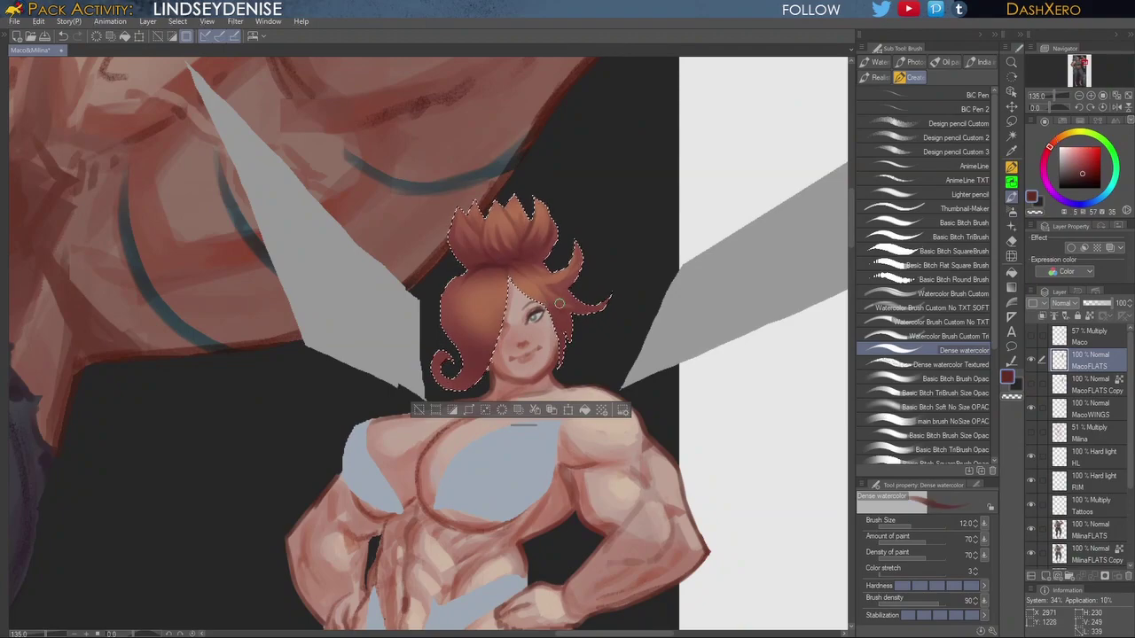
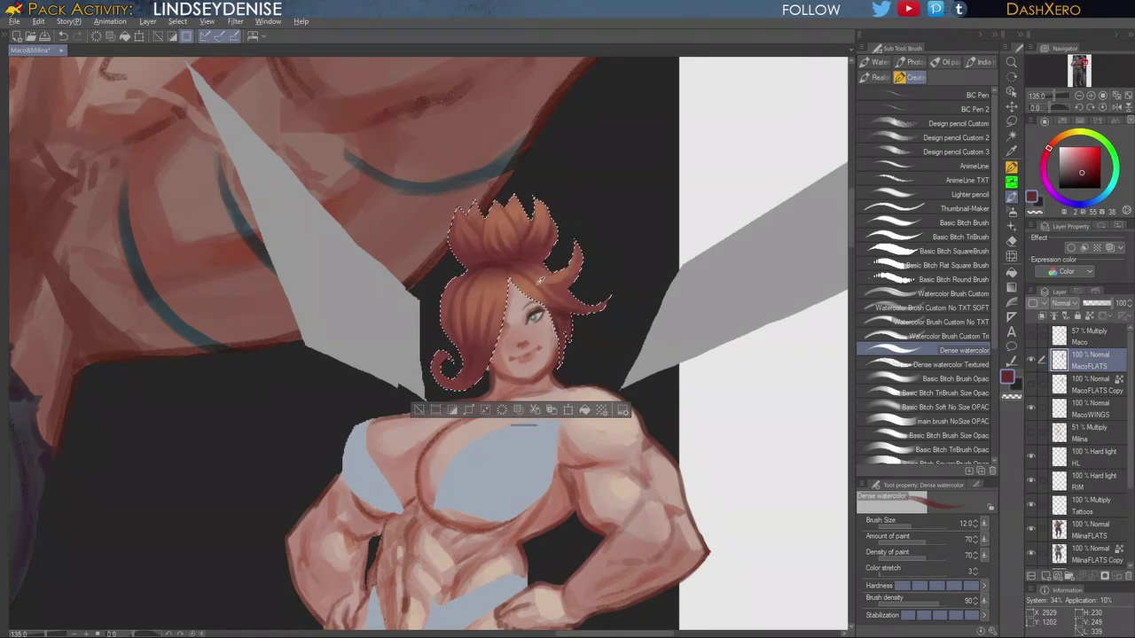
Step: Darken the left-hand locks of the bun and the hair's outer left side with Basic Bitch Brush Opac in a sampled dark red
{"action": "left_click", "coordinate": [532, 280], "text": "alt"}
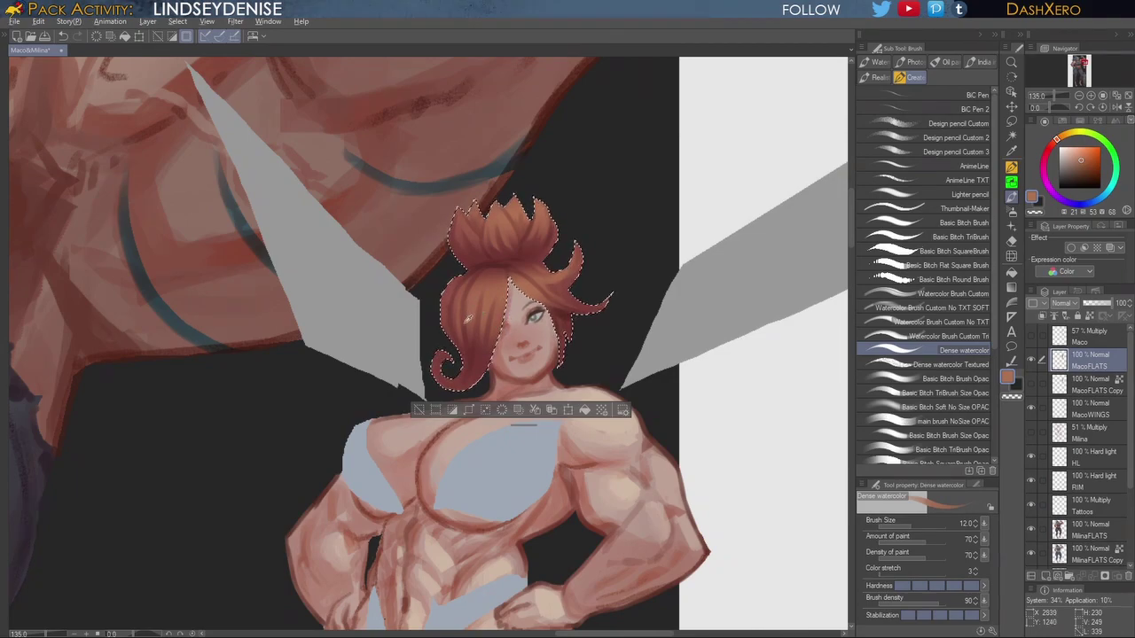
{"action": "left_click", "coordinate": [475, 348], "text": "alt"}
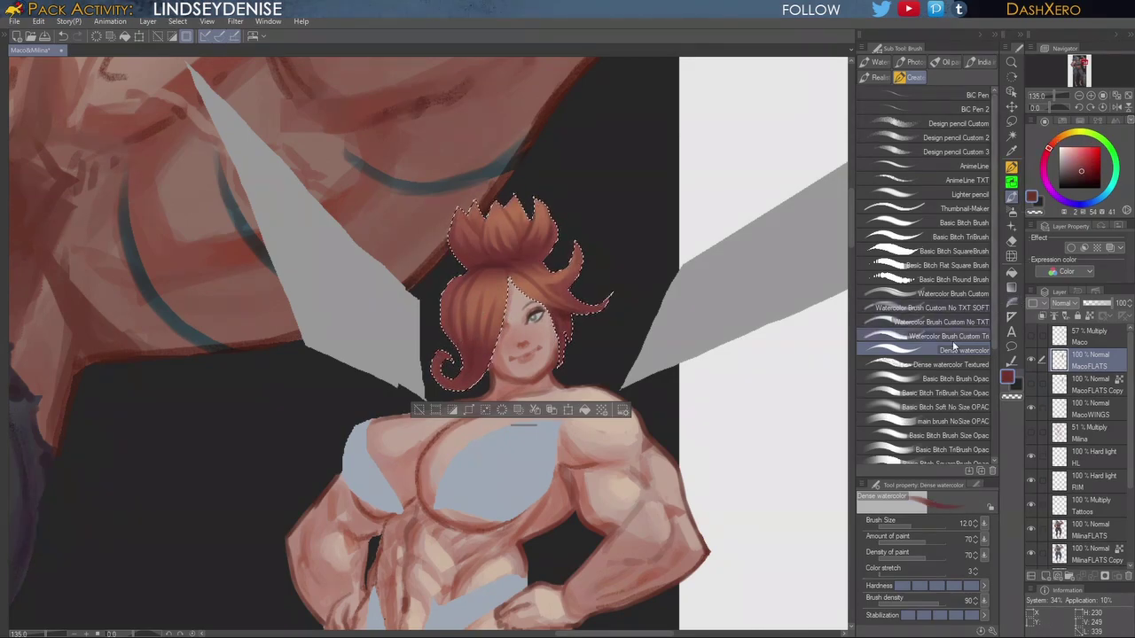
{"action": "left_click", "coordinate": [953, 379]}
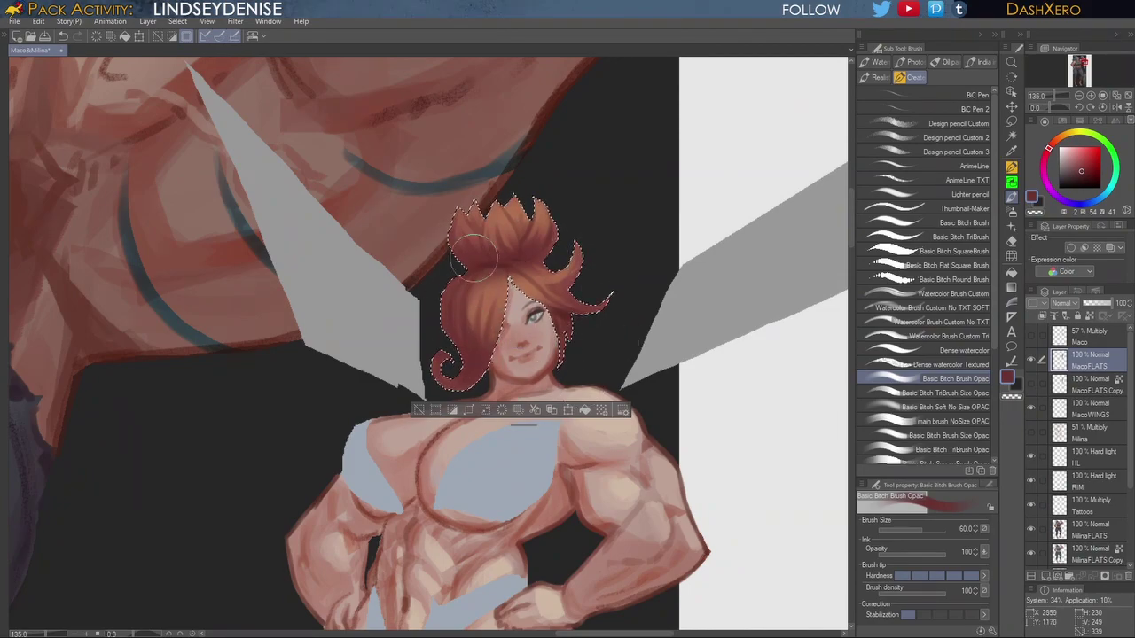
{"action": "key", "text": "ctrl+z"}
{"action": "left_click_drag", "start_coordinate": [467, 230], "coordinate": [503, 214]}
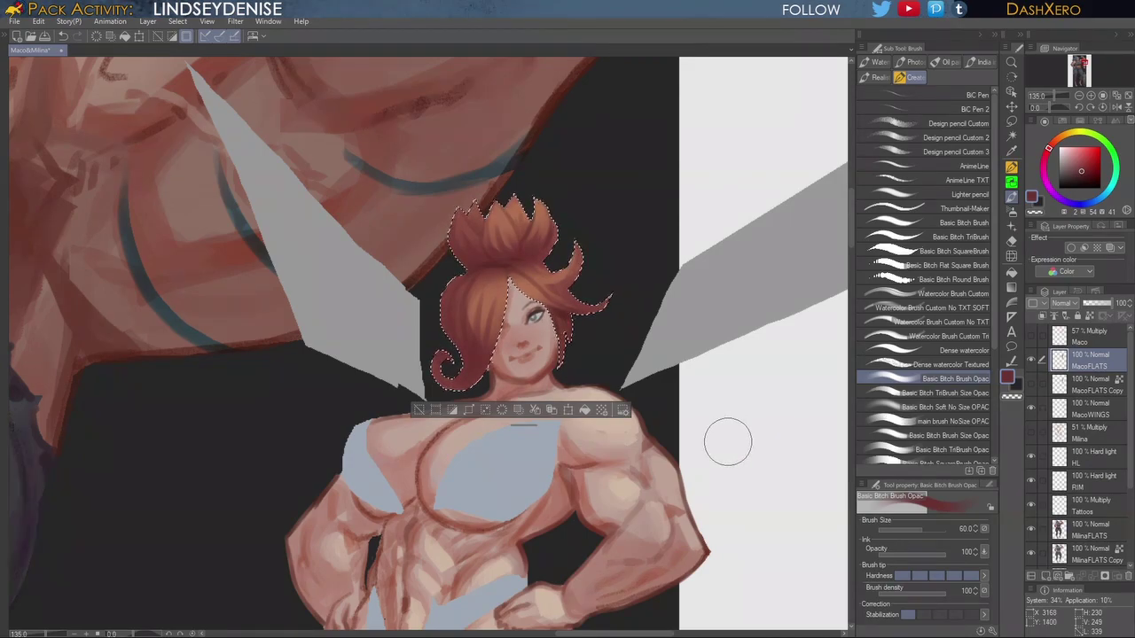
{"action": "left_click_drag", "start_coordinate": [705, 402], "coordinate": [722, 390]}
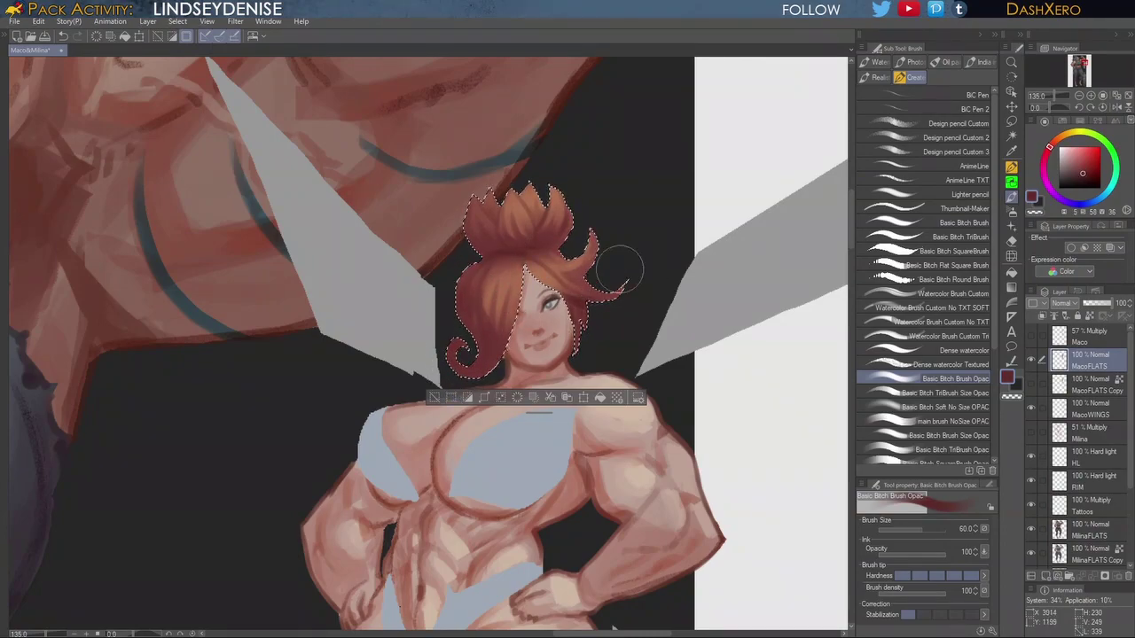
Step: Touch up the swept bangs with Dense watercolor using an orange sampled from the hair, and clear the hair selection
{"action": "left_click", "coordinate": [955, 350]}
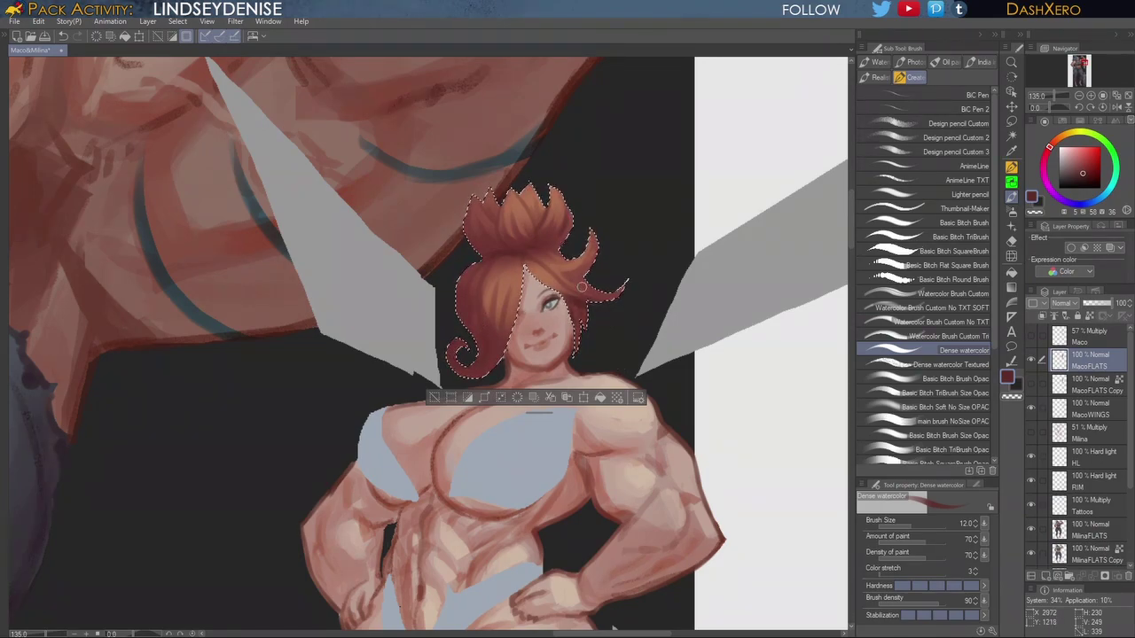
{"action": "left_click", "coordinate": [549, 273], "text": "alt"}
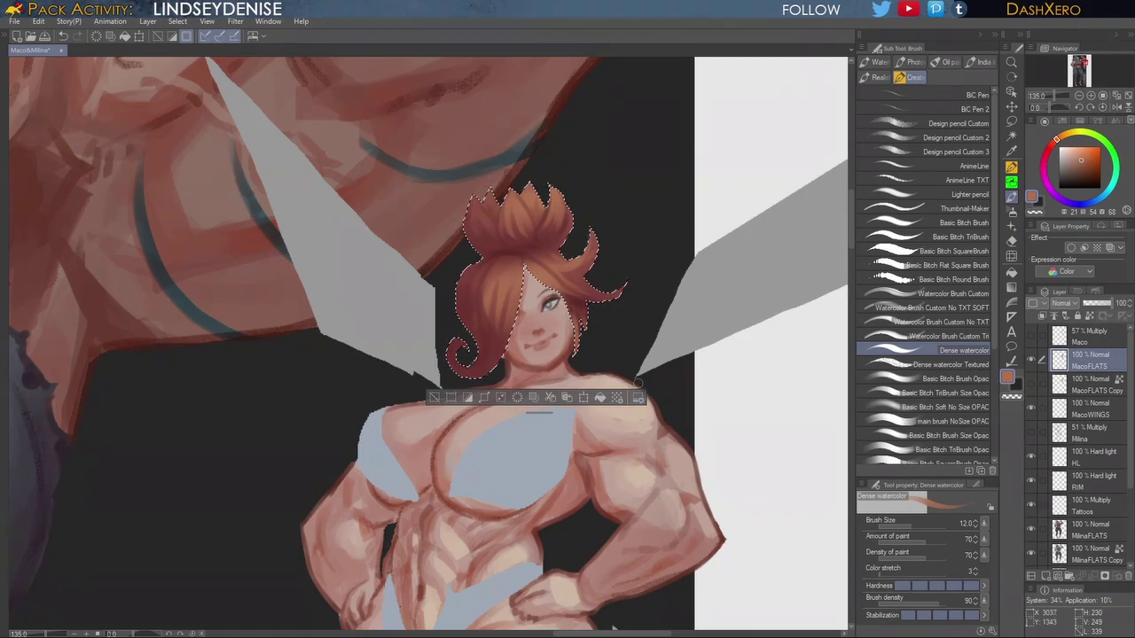
{"action": "key", "text": "ctrl+d"}
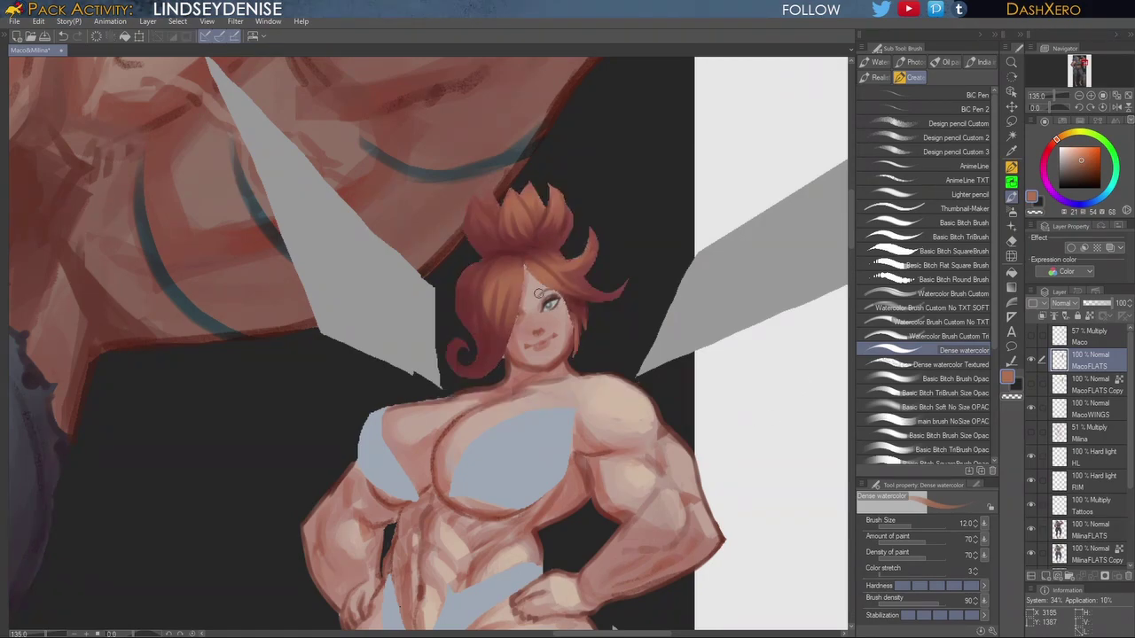
Step: Clean up the edges of the bangs against the face with a size 8 brush in sampled dark red and orange
{"action": "scroll", "coordinate": [540, 296], "scroll_direction": "up", "scroll_amount": 3}
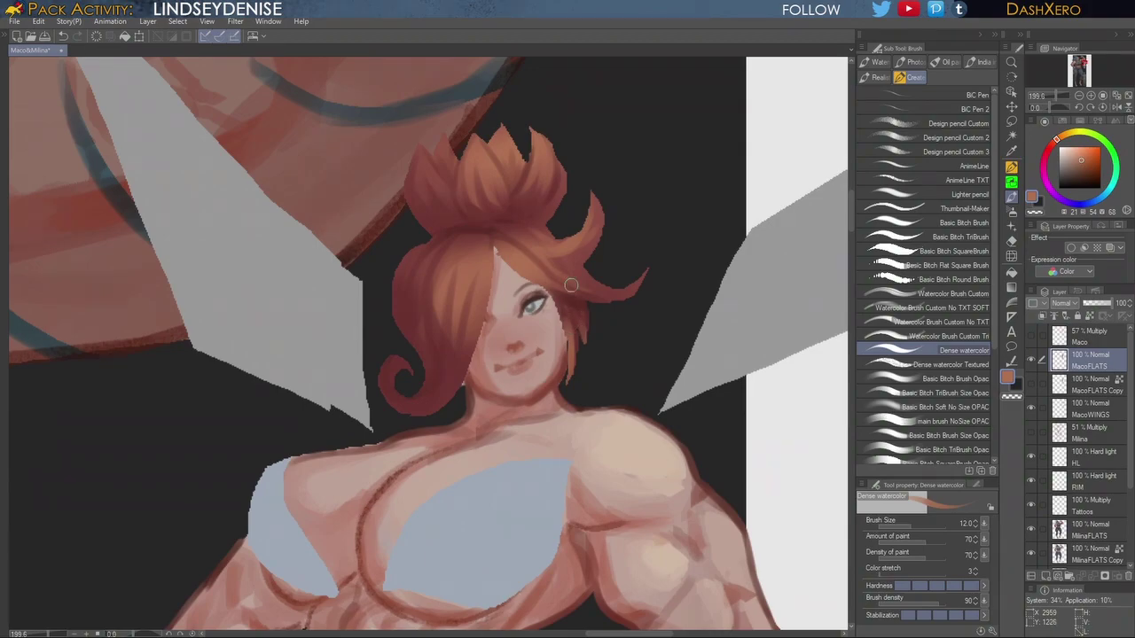
{"action": "key", "text": "bracketleft"}
{"action": "key", "text": "bracketleft"}
{"action": "left_click", "coordinate": [587, 292], "text": "alt"}
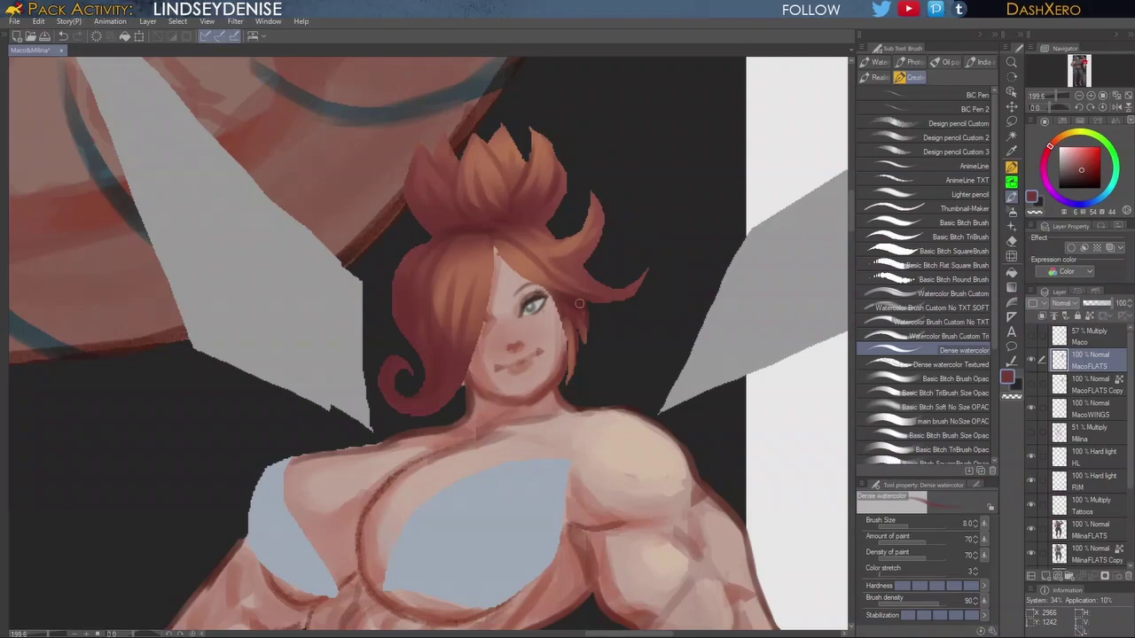
{"action": "left_click_drag", "start_coordinate": [494, 245], "coordinate": [550, 294]}
{"action": "left_click_drag", "start_coordinate": [499, 246], "coordinate": [549, 298]}
{"action": "left_click_drag", "start_coordinate": [493, 251], "coordinate": [483, 337]}
{"action": "left_click", "coordinate": [489, 260], "text": "alt"}
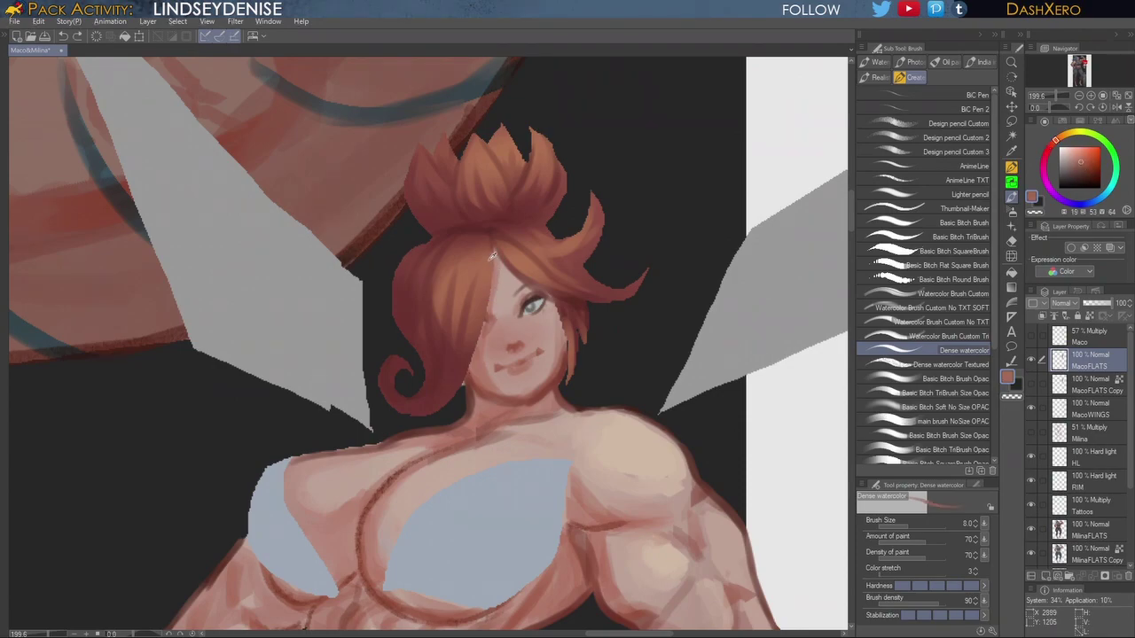
{"action": "left_click_drag", "start_coordinate": [494, 282], "coordinate": [487, 312]}
Step: Smooth the outline of the curled lock and fill the strands beside the cheek with dark reds sampled from the hair
{"action": "left_click", "coordinate": [461, 369], "text": "alt"}
{"action": "mouse_move", "coordinate": [469, 371]}
{"action": "left_mouse_down"}
{"action": "mouse_move", "coordinate": [493, 256]}
{"action": "mouse_move", "coordinate": [490, 327]}
{"action": "mouse_move", "coordinate": [449, 407]}
{"action": "mouse_move", "coordinate": [426, 419]}
{"action": "left_mouse_up"}
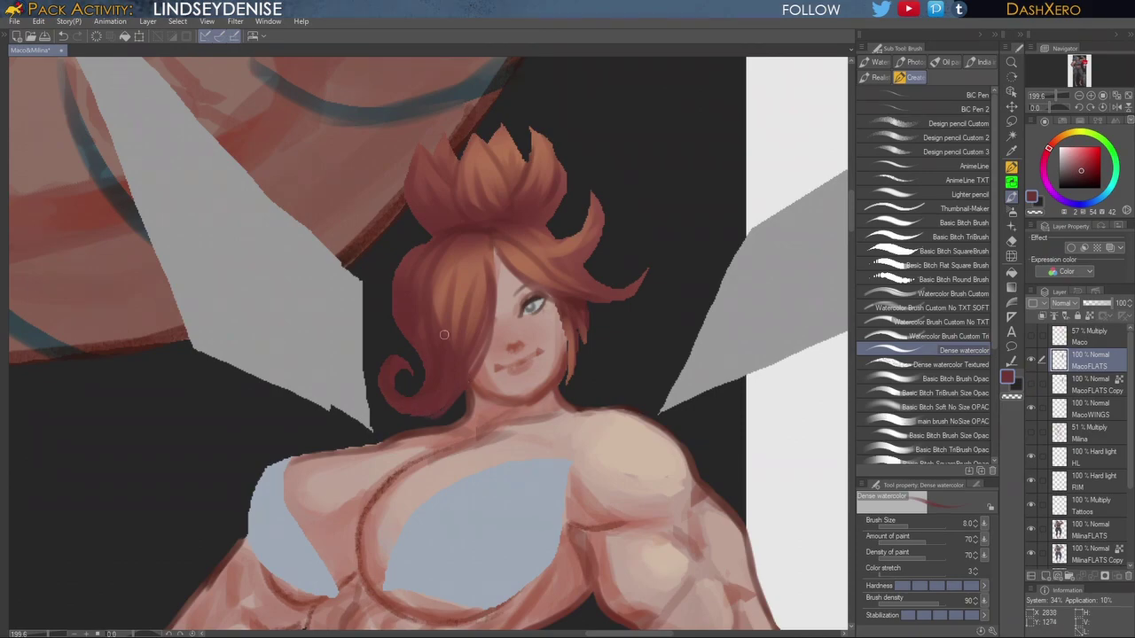
{"action": "mouse_move", "coordinate": [389, 356]}
{"action": "left_mouse_down"}
{"action": "mouse_move", "coordinate": [395, 399]}
{"action": "mouse_move", "coordinate": [405, 368]}
{"action": "left_mouse_up"}
{"action": "left_click_drag", "start_coordinate": [669, 347], "coordinate": [661, 338]}
{"action": "mouse_move", "coordinate": [551, 294]}
{"action": "left_mouse_down"}
{"action": "mouse_move", "coordinate": [545, 325]}
{"action": "mouse_move", "coordinate": [551, 296]}
{"action": "mouse_move", "coordinate": [539, 323]}
{"action": "mouse_move", "coordinate": [551, 301]}
{"action": "mouse_move", "coordinate": [542, 357]}
{"action": "left_mouse_up"}
{"action": "left_click_drag", "start_coordinate": [562, 316], "coordinate": [552, 386]}
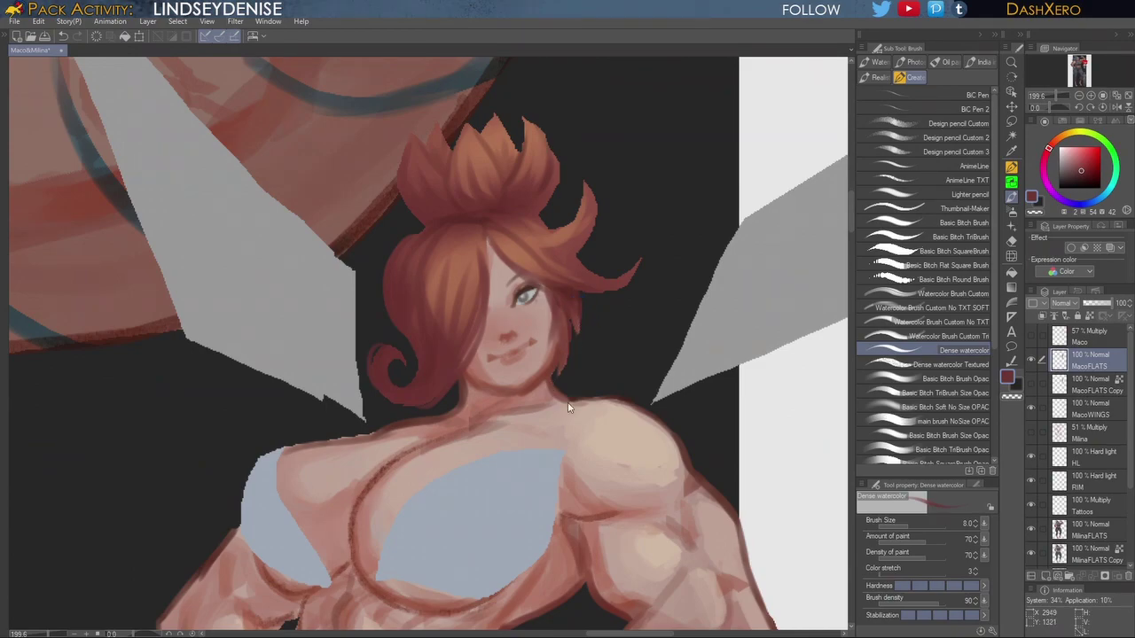
{"action": "left_click", "coordinate": [578, 312], "text": "alt"}
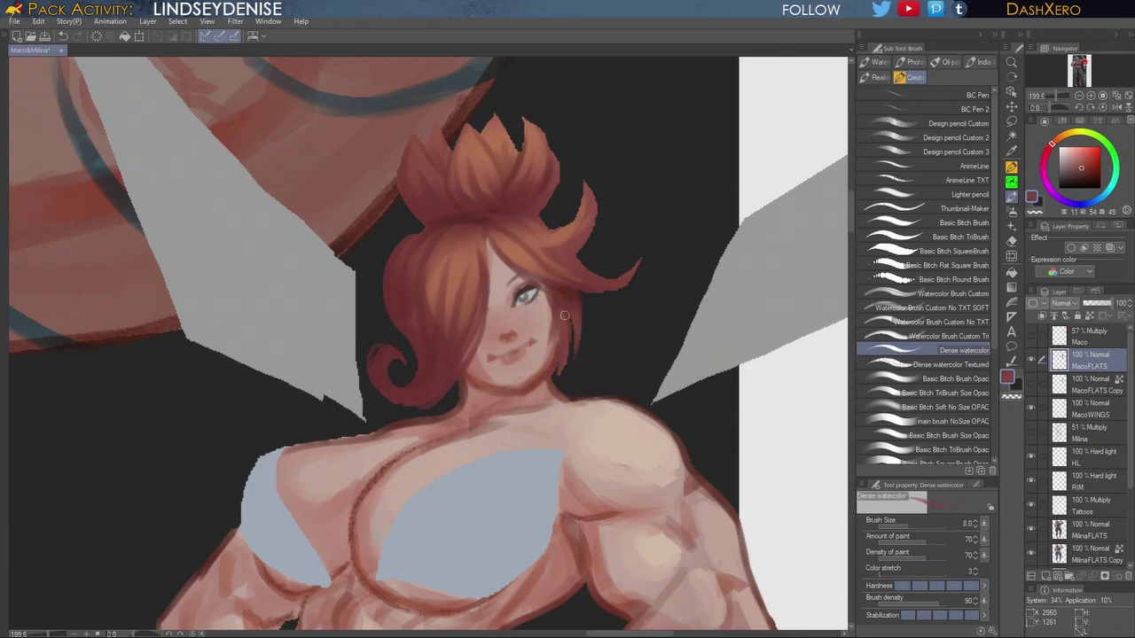
{"action": "left_click_drag", "start_coordinate": [563, 372], "coordinate": [559, 386]}
Step: Look over the winged character's face, torso, arms and hips to review the painted rendering
{"action": "mouse_move", "coordinate": [641, 406]}
{"action": "left_mouse_down"}
{"action": "mouse_move", "coordinate": [648, 372]}
{"action": "mouse_move", "coordinate": [656, 402]}
{"action": "left_mouse_up"}
{"action": "left_click_drag", "start_coordinate": [643, 449], "coordinate": [648, 396]}
{"action": "left_click_drag", "start_coordinate": [615, 565], "coordinate": [648, 405]}
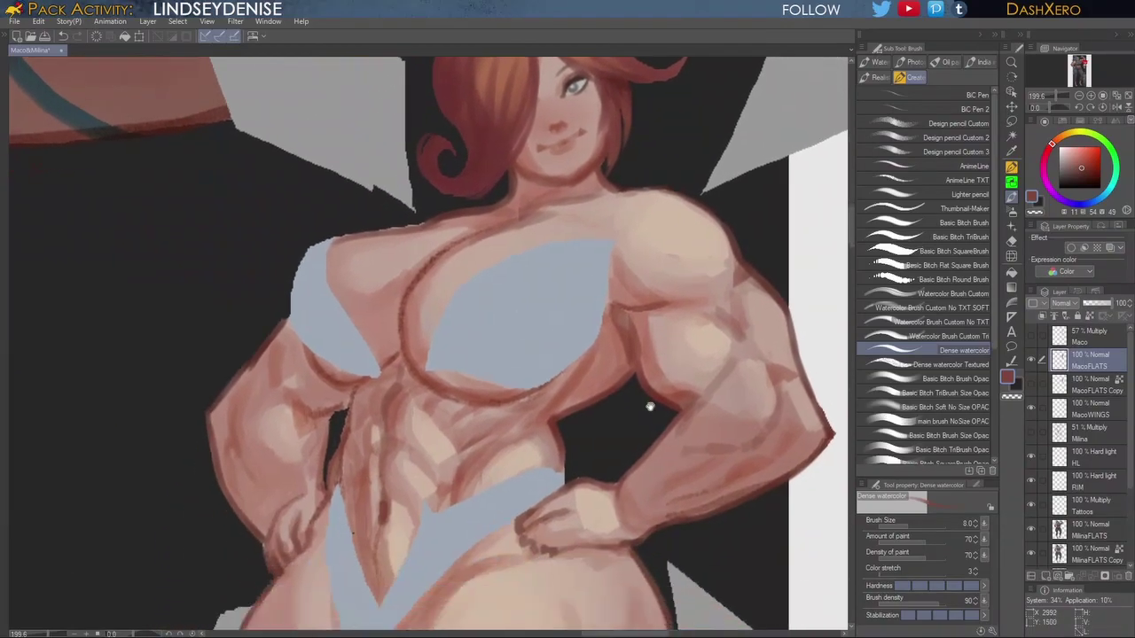
{"action": "left_click_drag", "start_coordinate": [630, 503], "coordinate": [672, 337]}
{"action": "left_click_drag", "start_coordinate": [640, 585], "coordinate": [677, 321]}
{"action": "left_click_drag", "start_coordinate": [662, 384], "coordinate": [652, 523]}
{"action": "left_click_drag", "start_coordinate": [681, 292], "coordinate": [665, 506]}
{"action": "left_click_drag", "start_coordinate": [678, 300], "coordinate": [656, 455]}
{"action": "scroll", "coordinate": [701, 433], "scroll_direction": "down", "scroll_amount": 4}
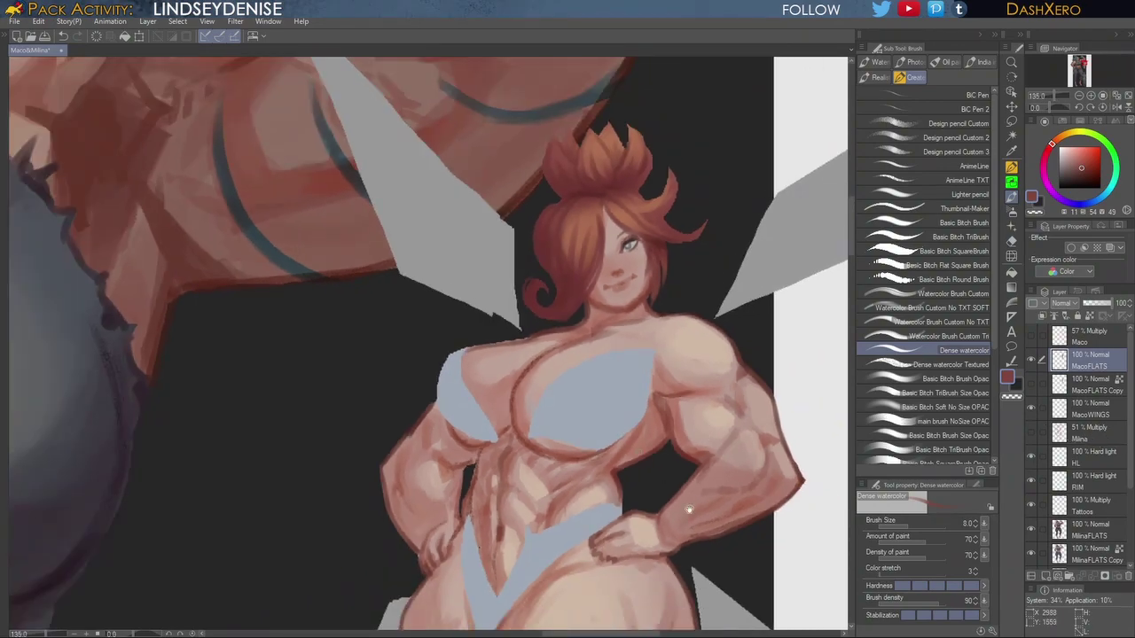
{"action": "left_click_drag", "start_coordinate": [688, 509], "coordinate": [660, 476]}
{"action": "left_click_drag", "start_coordinate": [1094, 370], "coordinate": [1046, 576]}
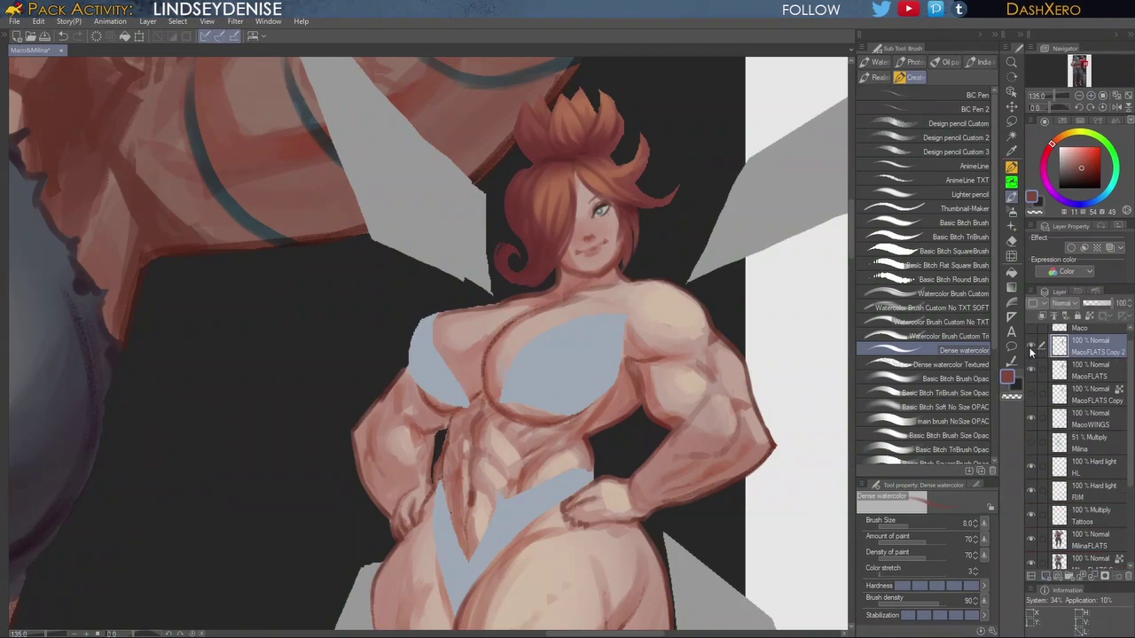
{"action": "left_click", "coordinate": [1031, 346]}
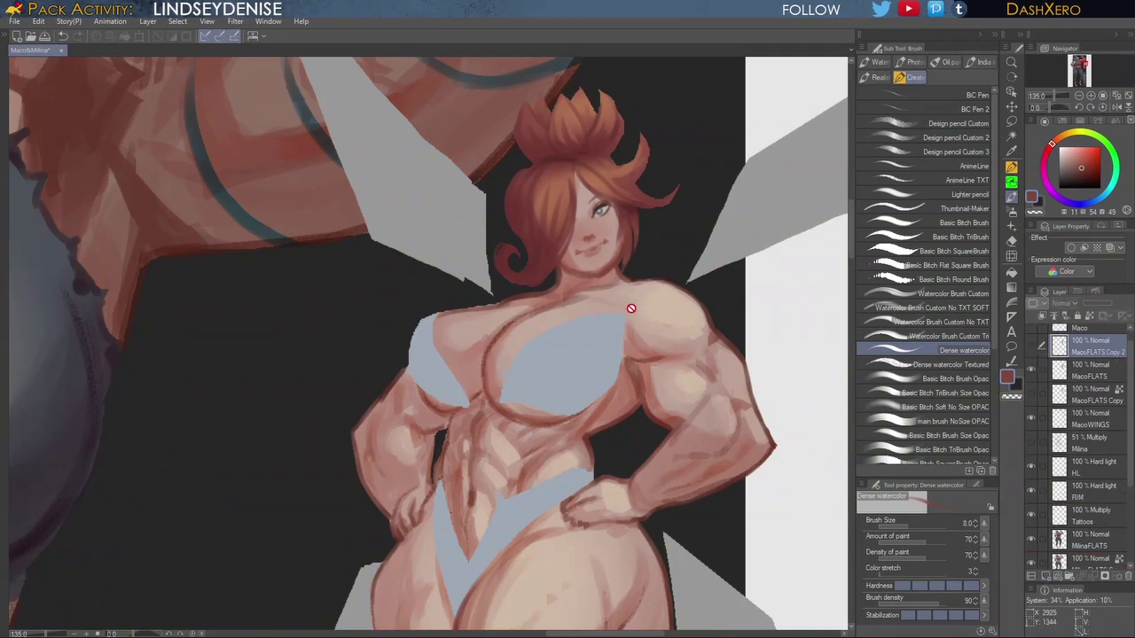
{"action": "left_click_drag", "start_coordinate": [731, 459], "coordinate": [696, 348]}
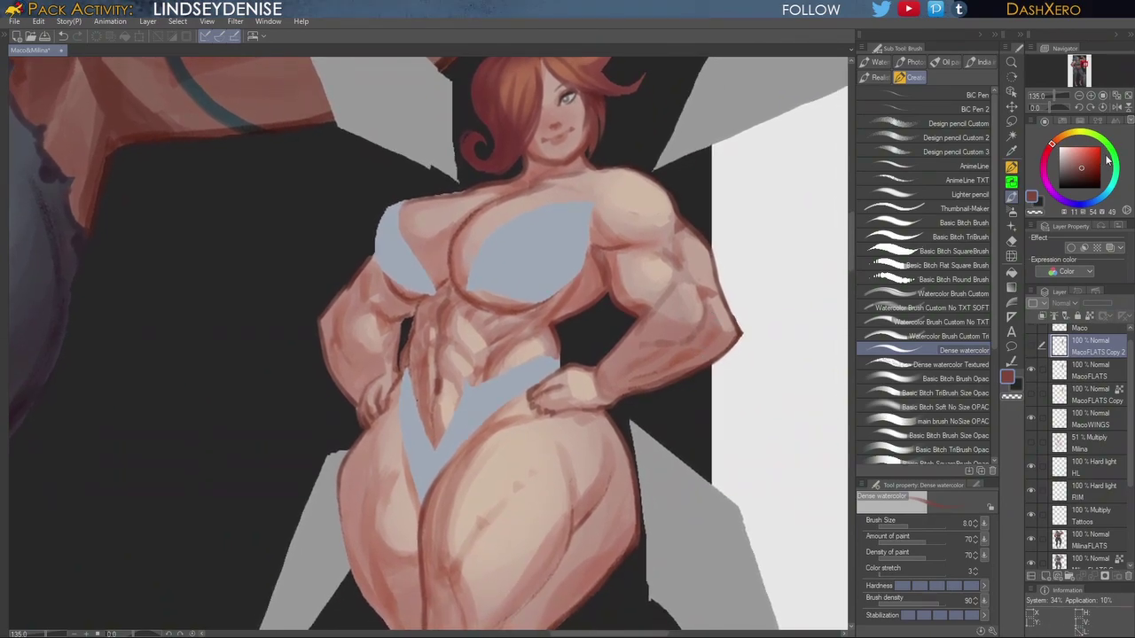
{"action": "left_click_drag", "start_coordinate": [1095, 350], "coordinate": [1128, 576]}
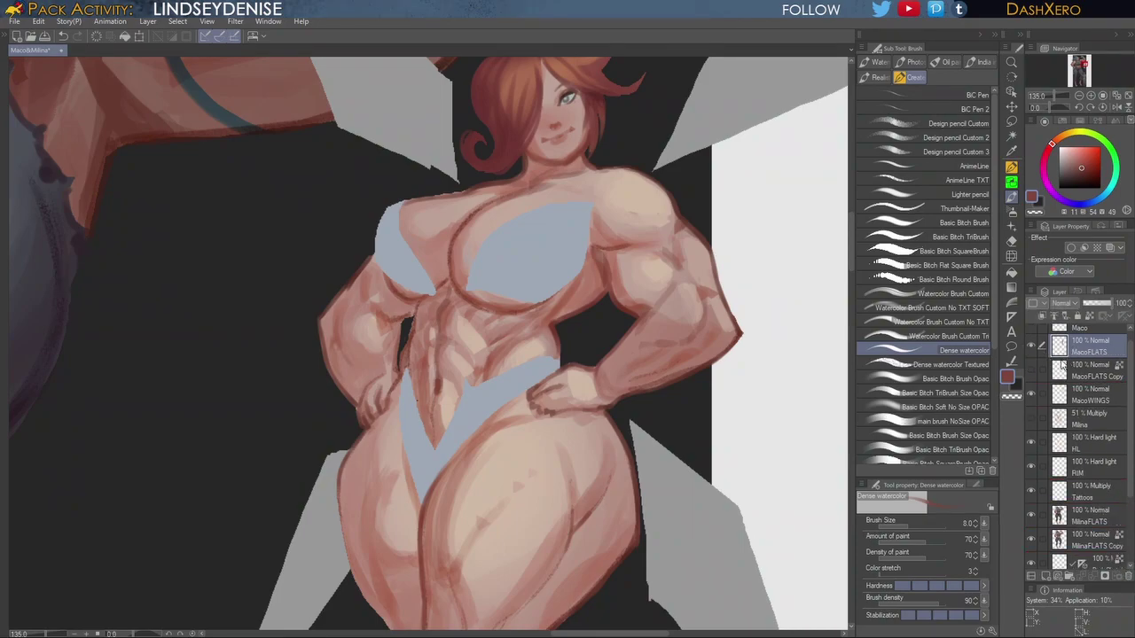
Step: Select the pale blue outfit areas on the MacoFLATS layer with Auto select referring to the edited layer only
{"action": "left_click", "coordinate": [1010, 135]}
{"action": "left_click", "coordinate": [550, 242]}
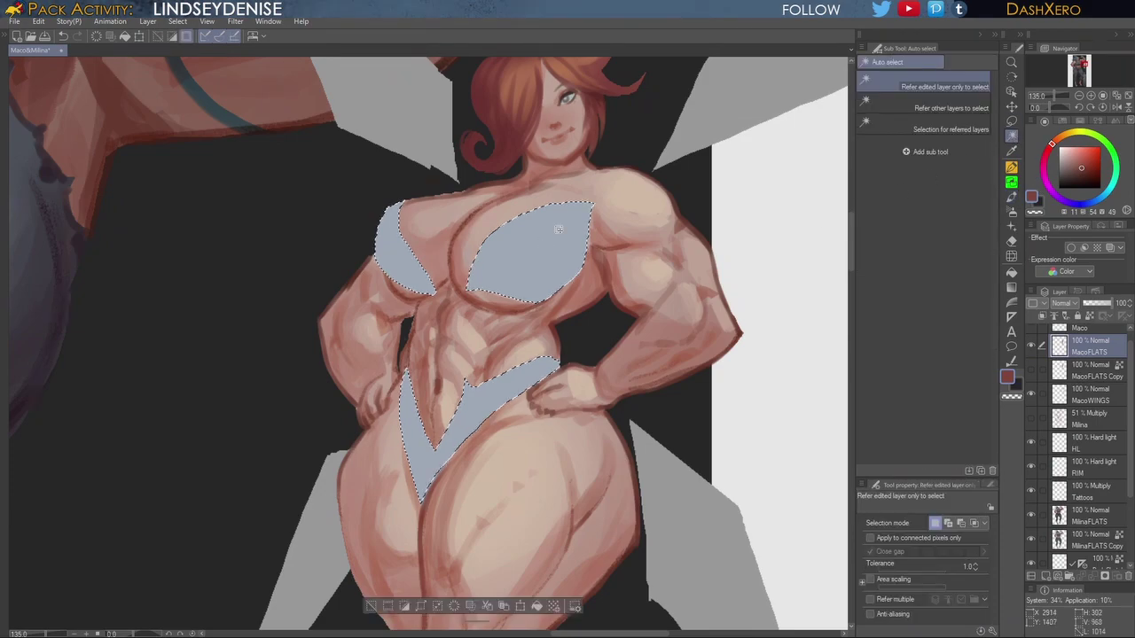
{"action": "scroll", "coordinate": [719, 405], "scroll_direction": "down", "scroll_amount": 5}
{"action": "mouse_move", "coordinate": [694, 578]}
{"action": "left_mouse_down"}
{"action": "mouse_move", "coordinate": [722, 380]}
{"action": "mouse_move", "coordinate": [712, 396]}
{"action": "left_mouse_up"}
Step: Shade the top and the left side of the V-shaped bottom in a muted purple with Basic Bitch Brush Opac at size 60
{"action": "left_click", "coordinate": [1071, 168]}
{"action": "mouse_move", "coordinate": [1071, 167]}
{"action": "left_mouse_down"}
{"action": "mouse_move", "coordinate": [1066, 197]}
{"action": "mouse_move", "coordinate": [1052, 173]}
{"action": "mouse_move", "coordinate": [1064, 187]}
{"action": "mouse_move", "coordinate": [1069, 164]}
{"action": "left_mouse_up"}
{"action": "left_click", "coordinate": [1104, 196]}
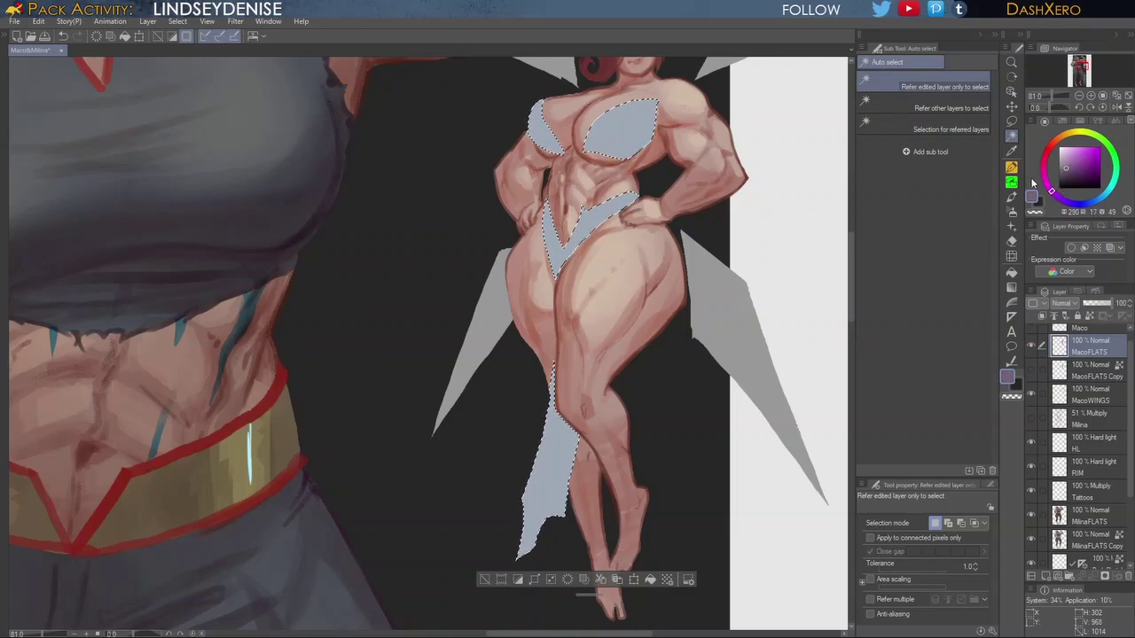
{"action": "left_click_drag", "start_coordinate": [727, 328], "coordinate": [693, 381]}
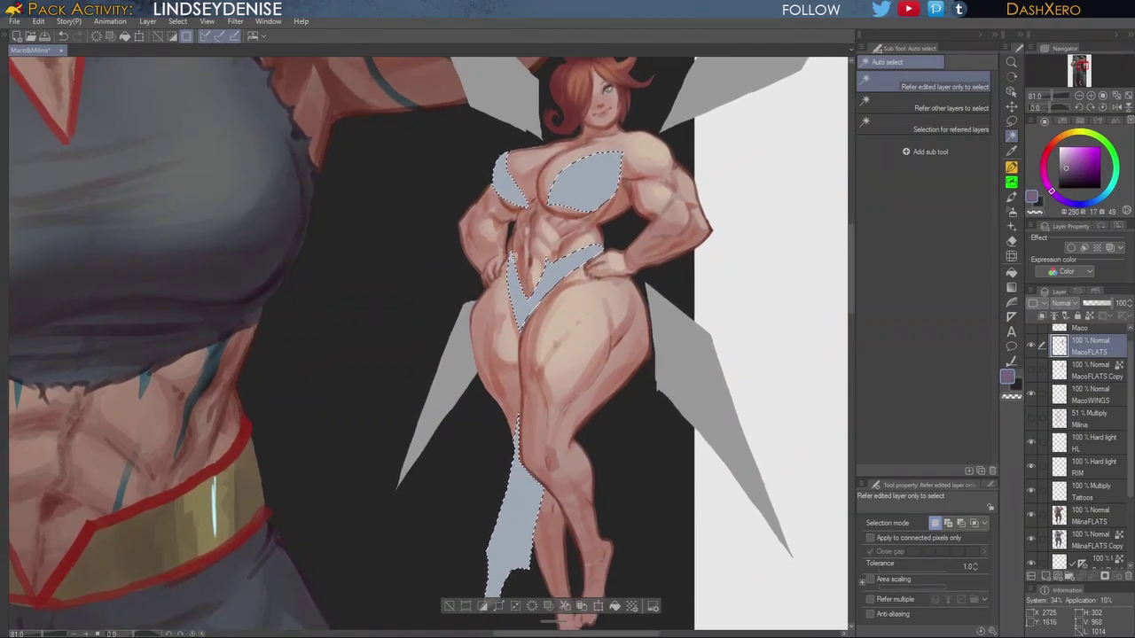
{"action": "left_click", "coordinate": [1012, 196]}
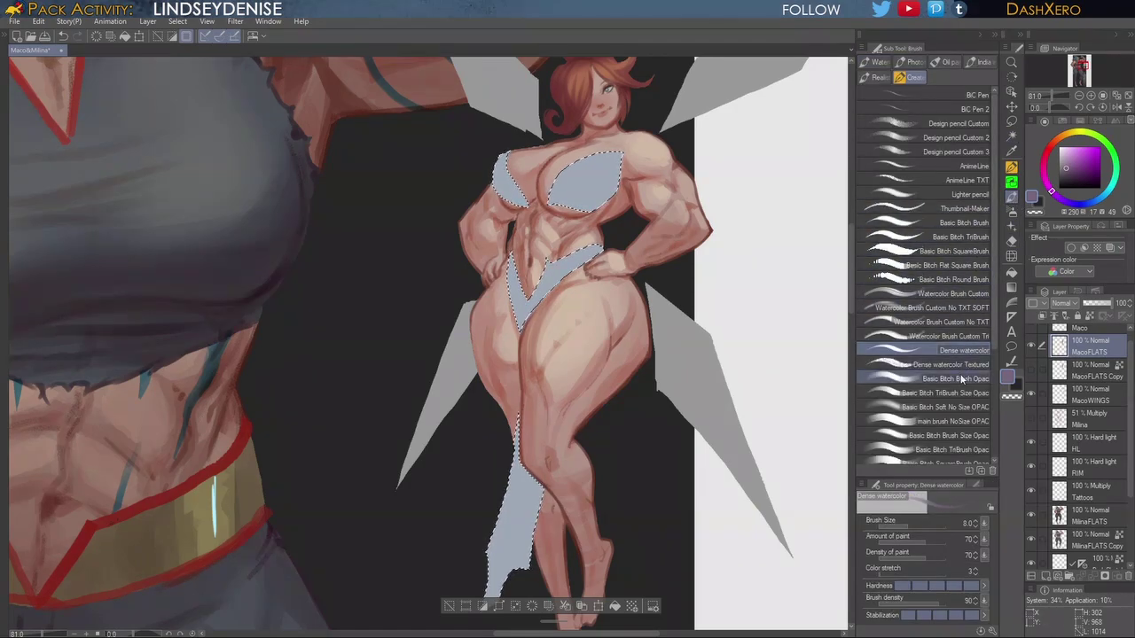
{"action": "left_click", "coordinate": [931, 377]}
{"action": "left_click_drag", "start_coordinate": [513, 288], "coordinate": [521, 328]}
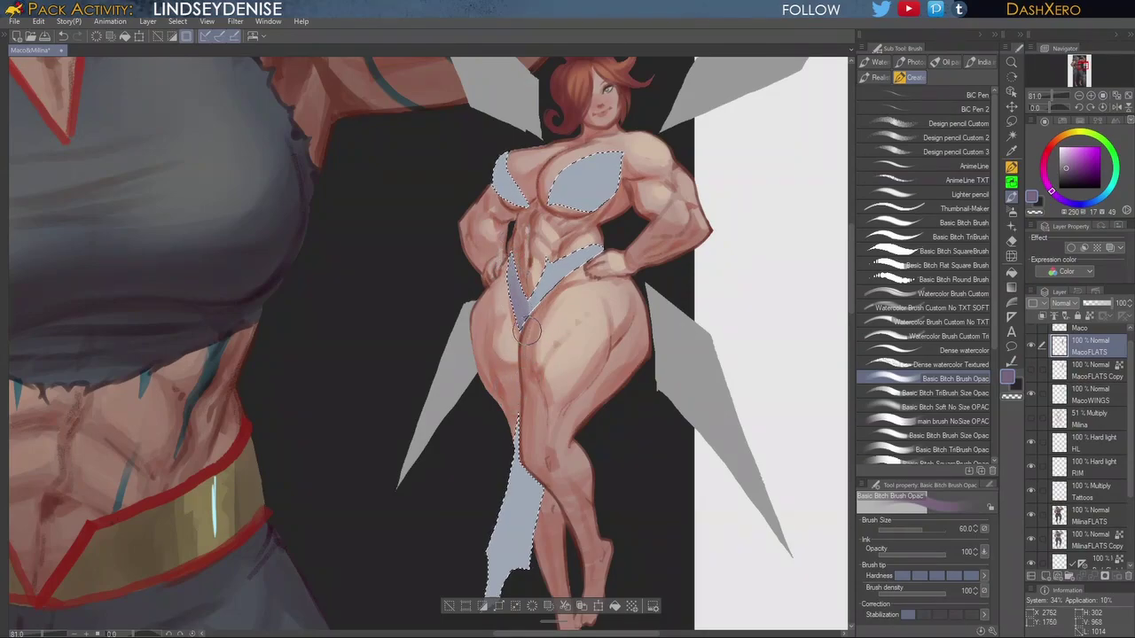
{"action": "key", "text": "ctrl+z"}
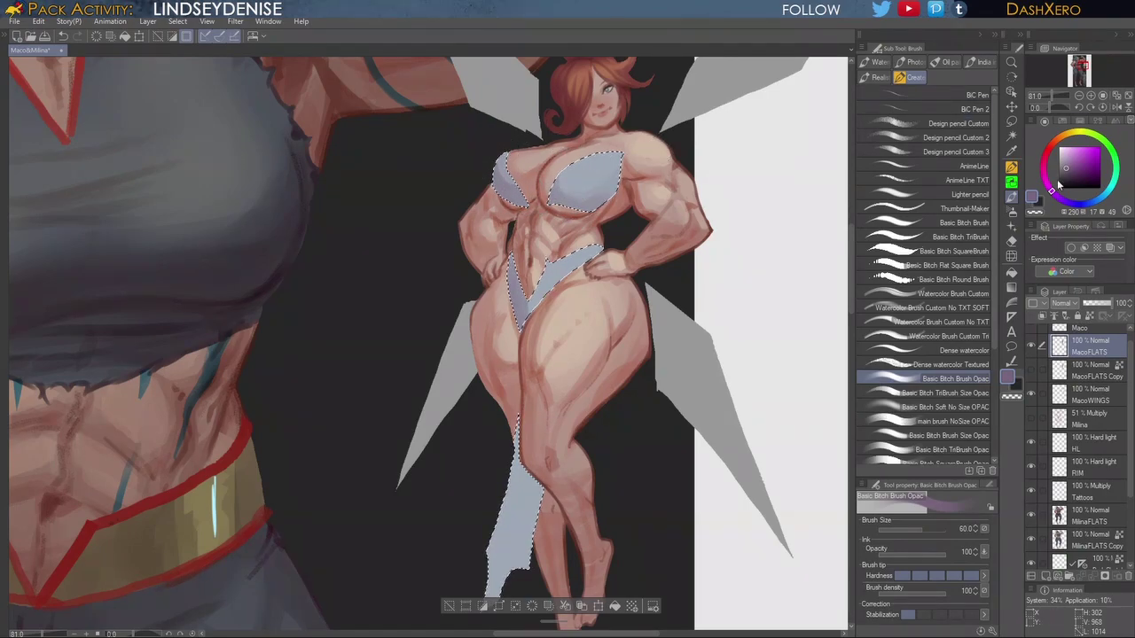
Step: Highlight the top and the right hip strap in a pale off-white with Basic Bitch Soft No Size OPAC at size 80
{"action": "left_click_drag", "start_coordinate": [1046, 165], "coordinate": [1046, 157]}
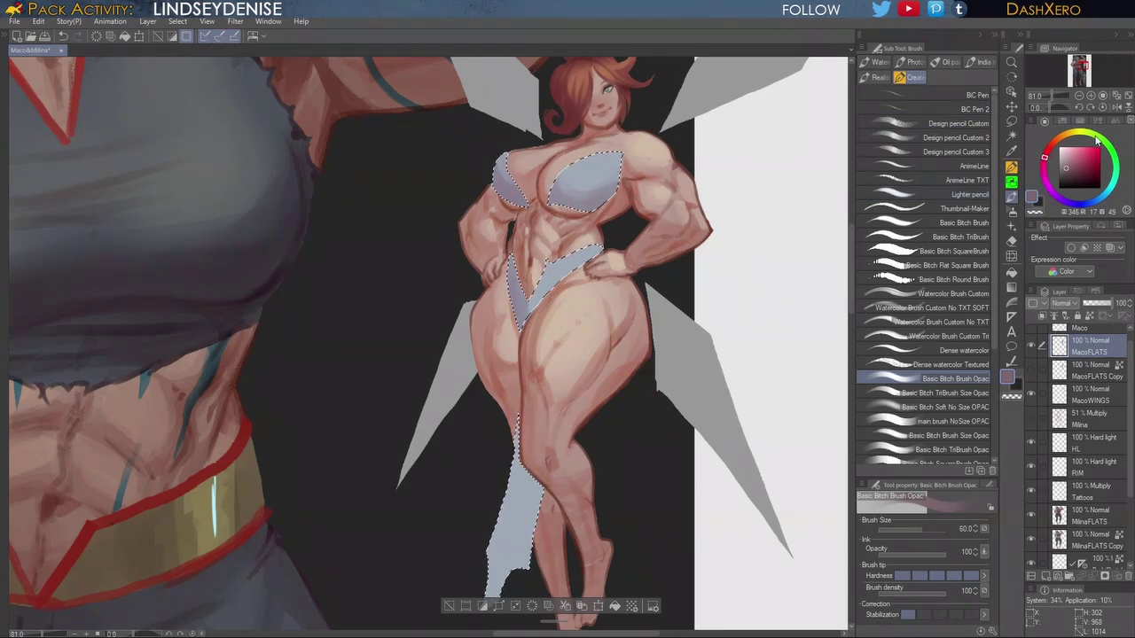
{"action": "left_click", "coordinate": [1092, 135]}
{"action": "left_click_drag", "start_coordinate": [1091, 134], "coordinate": [1063, 151]}
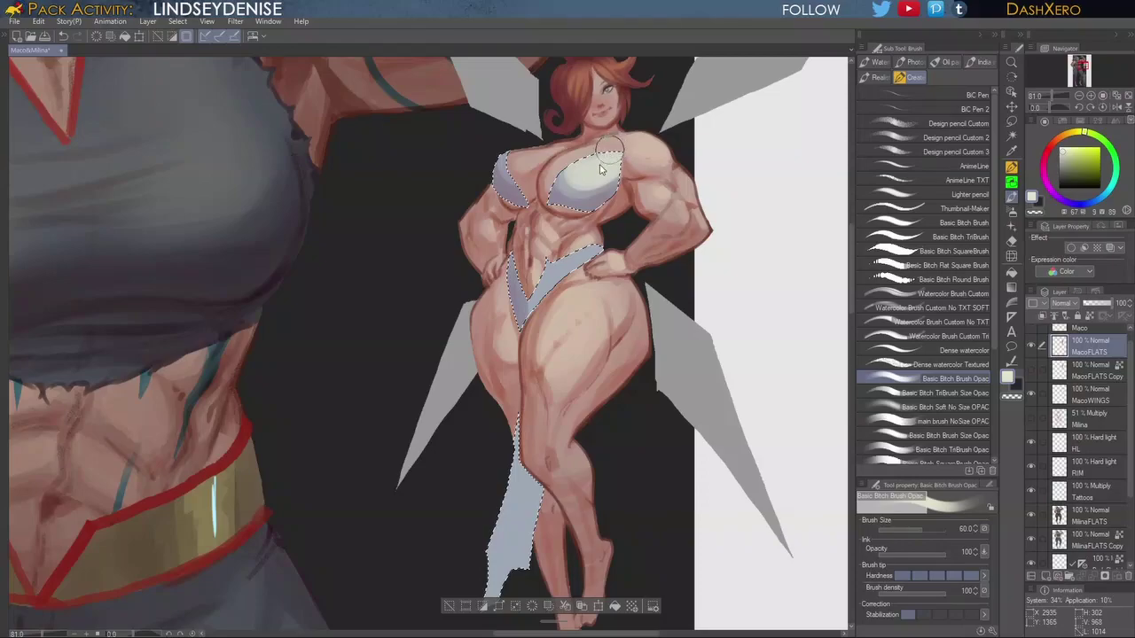
{"action": "key", "text": "ctrl+z"}
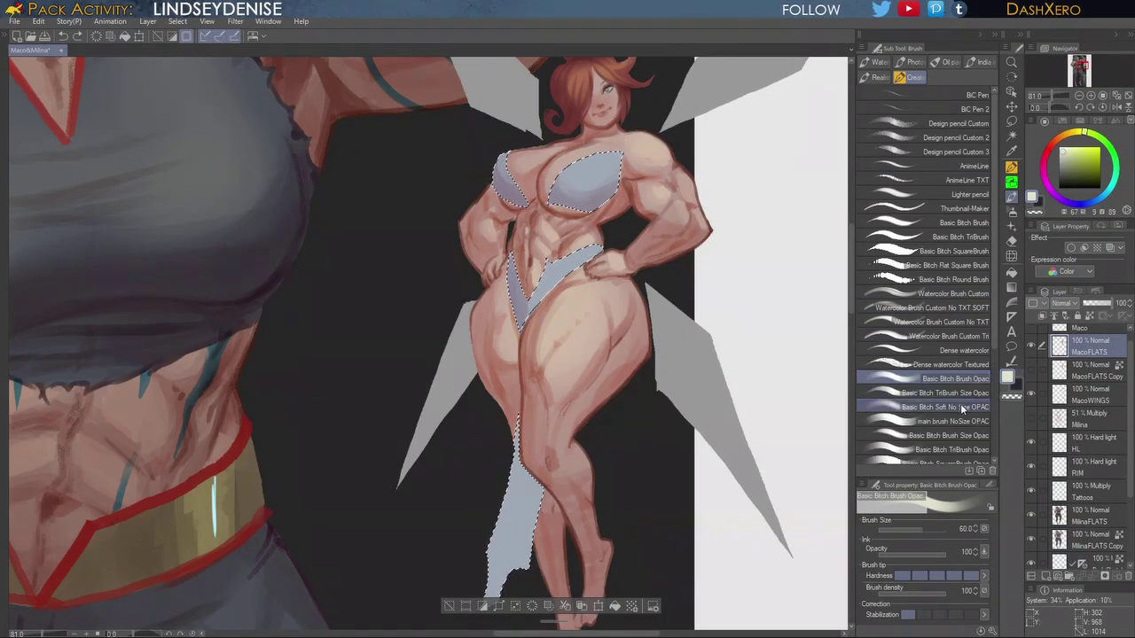
{"action": "left_click", "coordinate": [963, 407]}
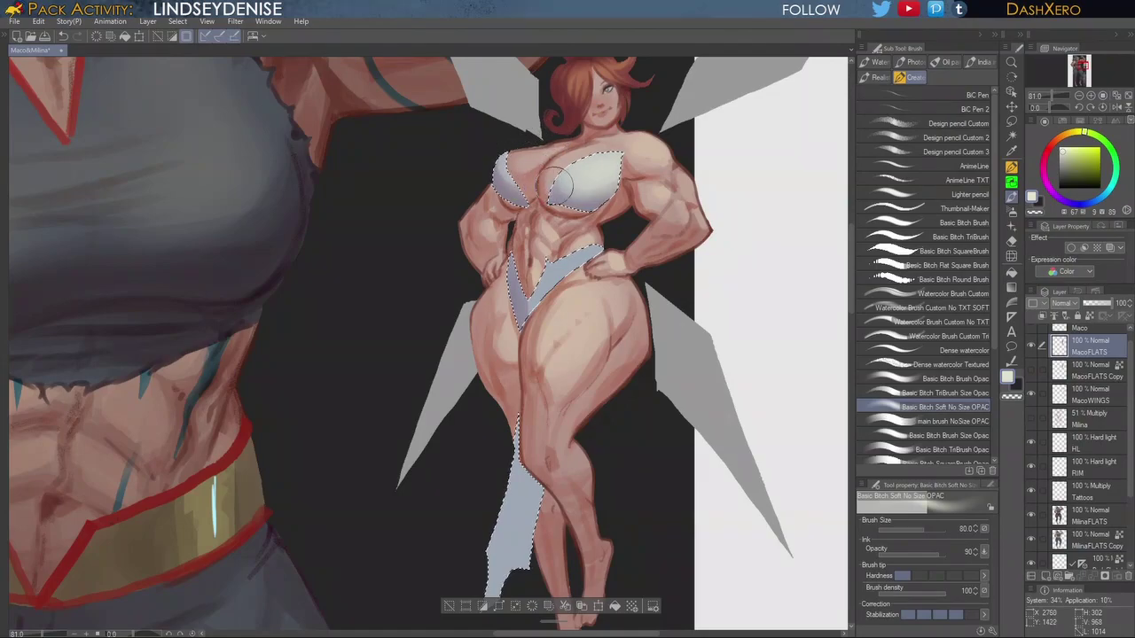
{"action": "mouse_move", "coordinate": [561, 271]}
{"action": "left_mouse_down"}
{"action": "mouse_move", "coordinate": [586, 268]}
{"action": "mouse_move", "coordinate": [558, 273]}
{"action": "mouse_move", "coordinate": [567, 269]}
{"action": "left_mouse_up"}
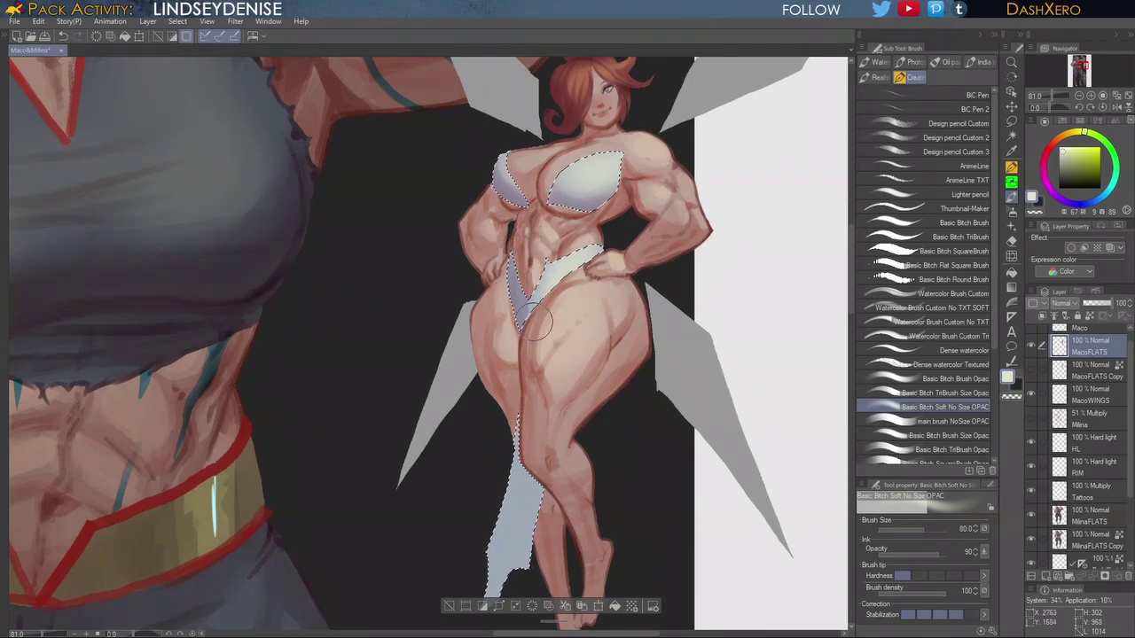
Step: Shade the left side of the V-shaped bottom and the hanging cloth between the legs with a sampled grayish violet
{"action": "left_click_drag", "start_coordinate": [629, 424], "coordinate": [633, 373]}
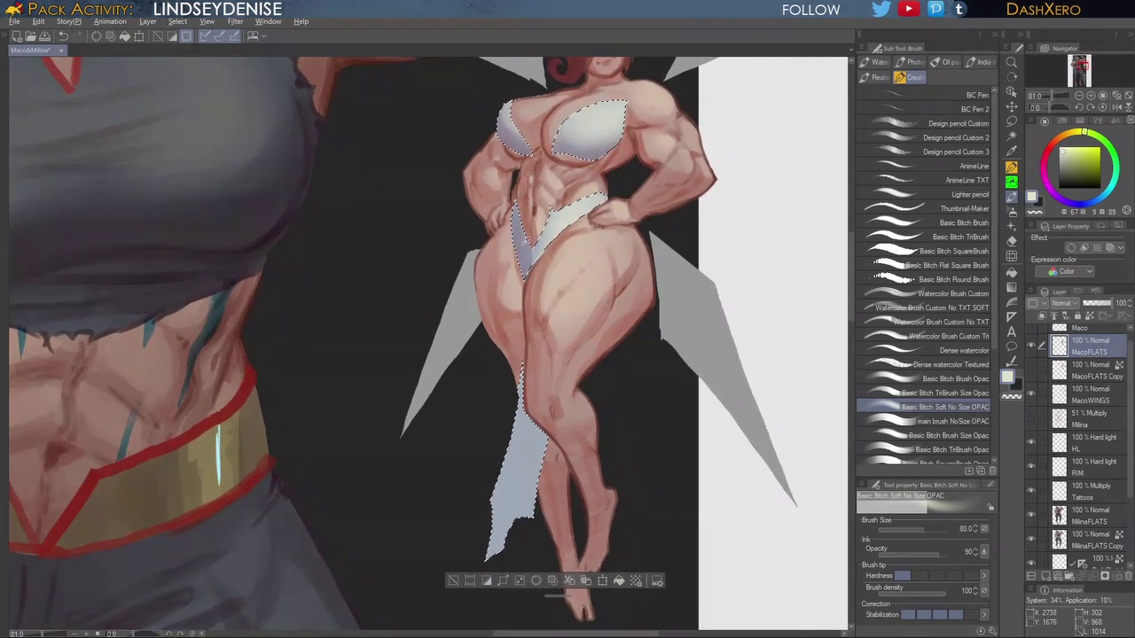
{"action": "left_click", "coordinate": [525, 248], "text": "alt"}
{"action": "left_click_drag", "start_coordinate": [530, 246], "coordinate": [523, 222]}
{"action": "mouse_move", "coordinate": [523, 390]}
{"action": "left_mouse_down"}
{"action": "mouse_move", "coordinate": [509, 519]}
{"action": "mouse_move", "coordinate": [528, 403]}
{"action": "mouse_move", "coordinate": [540, 502]}
{"action": "mouse_move", "coordinate": [519, 484]}
{"action": "mouse_move", "coordinate": [497, 549]}
{"action": "mouse_move", "coordinate": [494, 531]}
{"action": "mouse_move", "coordinate": [506, 543]}
{"action": "mouse_move", "coordinate": [522, 465]}
{"action": "mouse_move", "coordinate": [538, 453]}
{"action": "mouse_move", "coordinate": [529, 495]}
{"action": "mouse_move", "coordinate": [502, 408]}
{"action": "mouse_move", "coordinate": [524, 436]}
{"action": "left_mouse_up"}
{"action": "left_click_drag", "start_coordinate": [661, 321], "coordinate": [659, 385]}
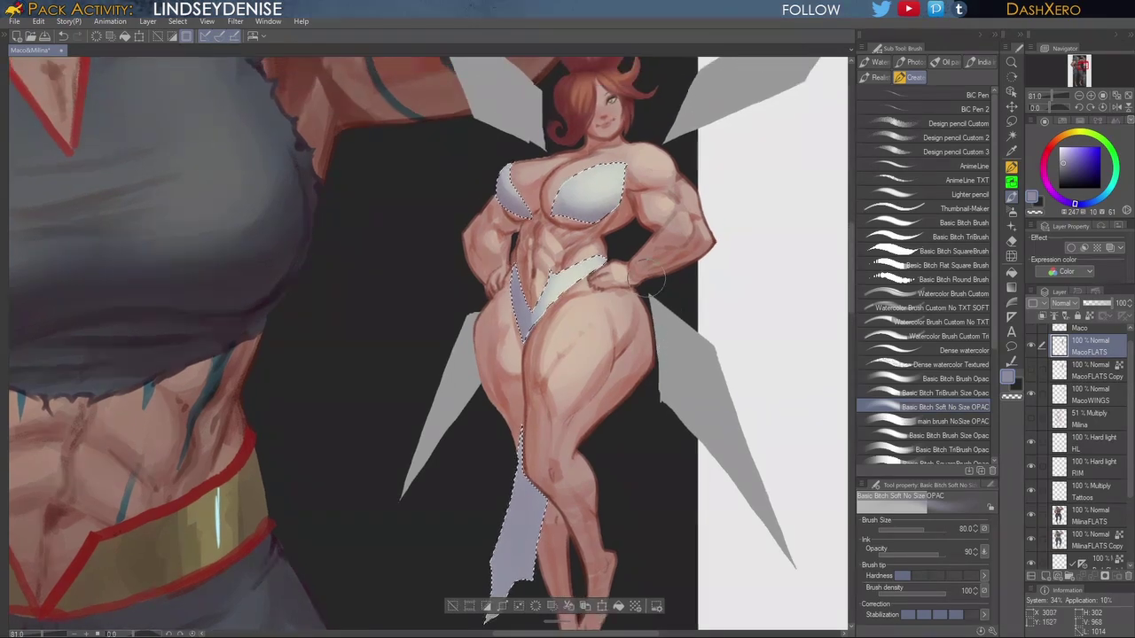
Step: Soften the shading along the underside of the top with a grayish violet sampled from it
{"action": "left_click", "coordinate": [581, 211], "text": "alt"}
{"action": "mouse_move", "coordinate": [580, 213]}
{"action": "left_mouse_down"}
{"action": "mouse_move", "coordinate": [629, 204]}
{"action": "mouse_move", "coordinate": [586, 208]}
{"action": "mouse_move", "coordinate": [662, 139]}
{"action": "left_mouse_up"}
{"action": "mouse_move", "coordinate": [739, 424]}
{"action": "left_mouse_down"}
{"action": "mouse_move", "coordinate": [735, 378]}
{"action": "mouse_move", "coordinate": [732, 415]}
{"action": "mouse_move", "coordinate": [723, 398]}
{"action": "left_mouse_up"}
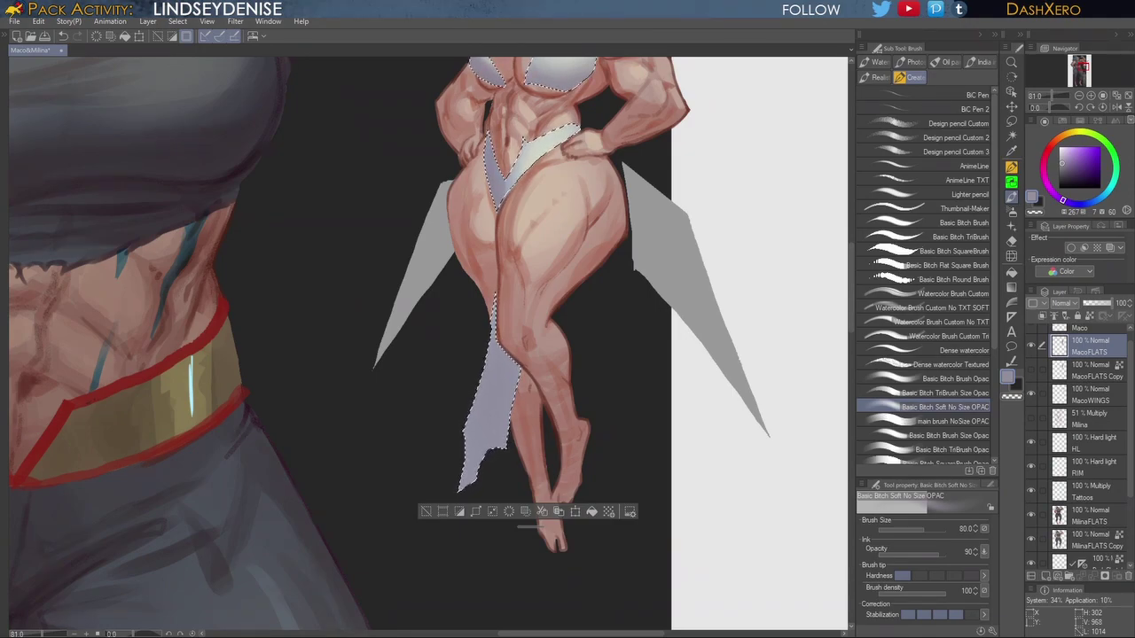
{"action": "left_click_drag", "start_coordinate": [851, 316], "coordinate": [851, 316]}
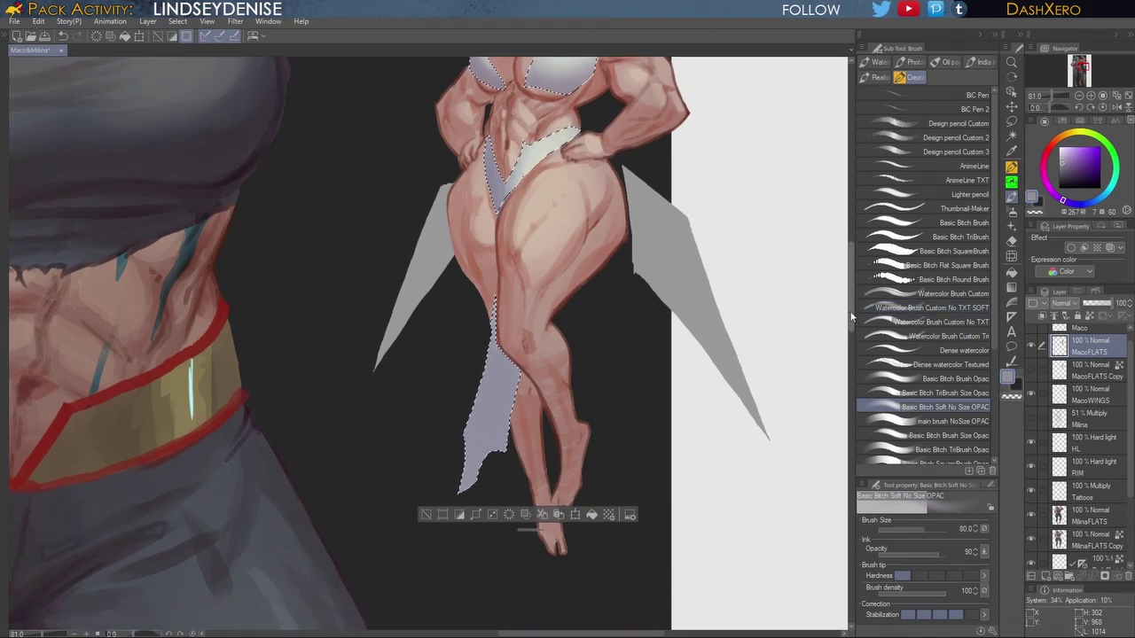
Step: Deselect the outfit and draw dark violet-gray fold lines across the top and its shoulder strap with Dense watercolor at size 8
{"action": "left_click_drag", "start_coordinate": [851, 303], "coordinate": [853, 269]}
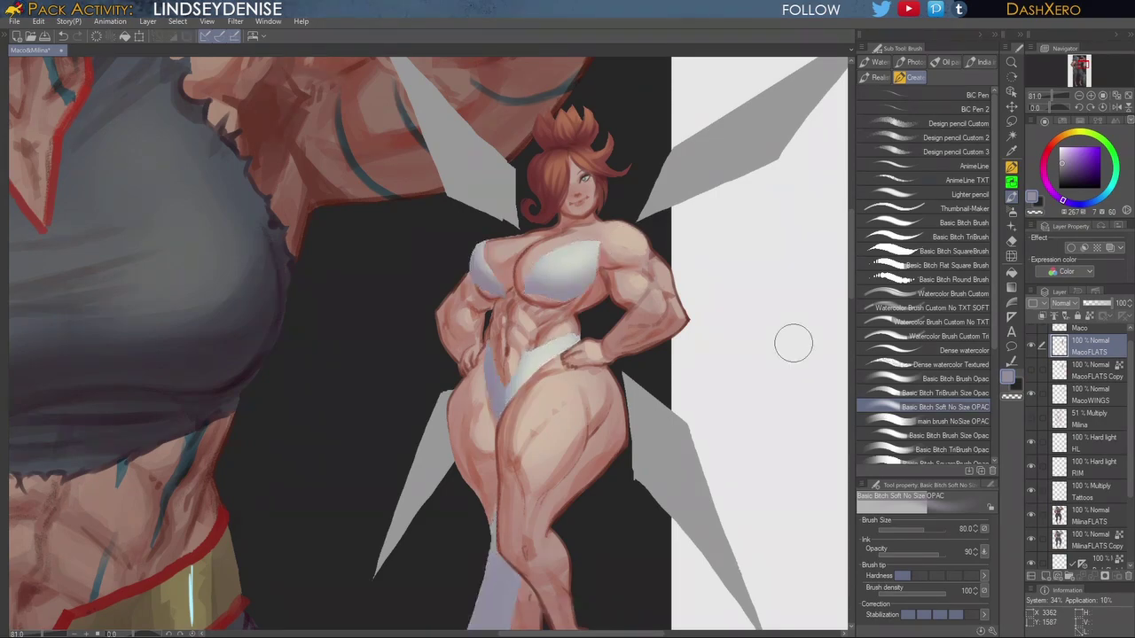
{"action": "key", "text": "ctrl+d"}
{"action": "left_click_drag", "start_coordinate": [1071, 179], "coordinate": [1064, 180]}
{"action": "left_click", "coordinate": [959, 352]}
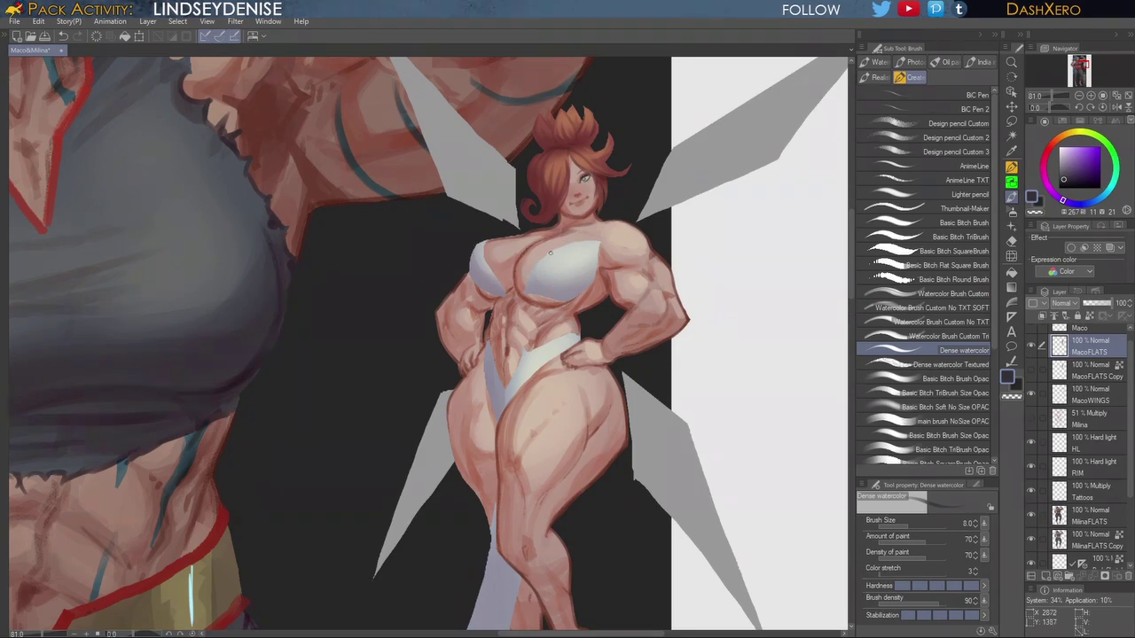
{"action": "left_click_drag", "start_coordinate": [534, 265], "coordinate": [564, 249]}
{"action": "mouse_move", "coordinate": [551, 252]}
{"action": "left_mouse_down"}
{"action": "mouse_move", "coordinate": [641, 233]}
{"action": "mouse_move", "coordinate": [572, 236]}
{"action": "mouse_move", "coordinate": [628, 229]}
{"action": "left_mouse_up"}
{"action": "left_click_drag", "start_coordinate": [546, 258], "coordinate": [528, 286]}
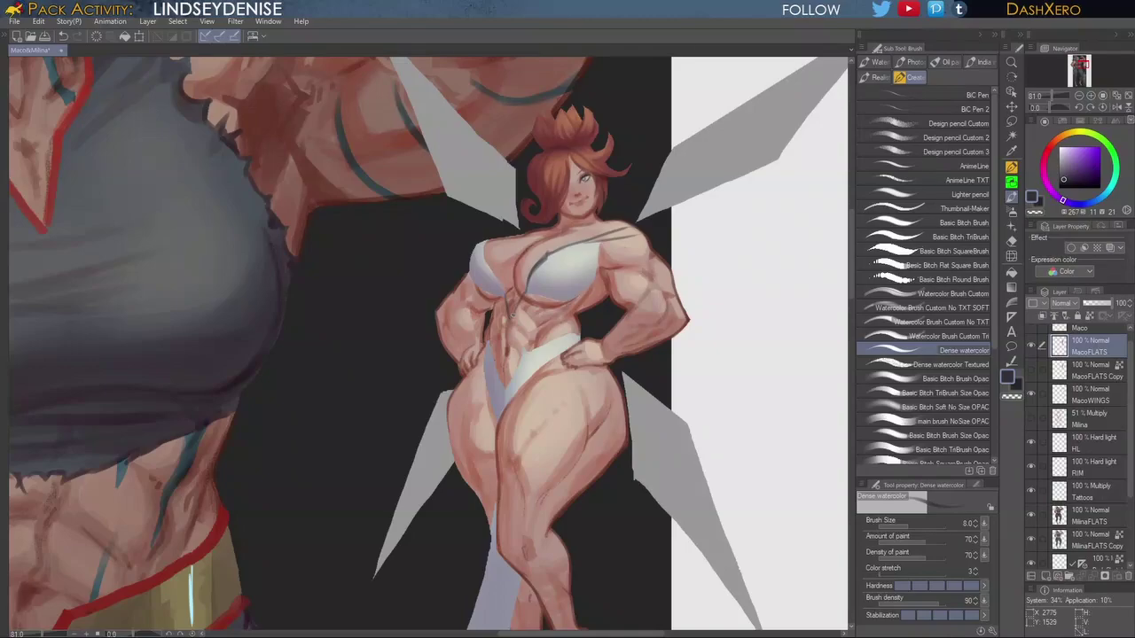
Step: Draw dark violet-gray lines for the strap over the abdomen and the edges and folds of the V-shaped bottom
{"action": "left_click_drag", "start_coordinate": [509, 319], "coordinate": [524, 349]}
{"action": "left_click_drag", "start_coordinate": [523, 350], "coordinate": [505, 387]}
{"action": "left_click_drag", "start_coordinate": [495, 365], "coordinate": [502, 389]}
{"action": "mouse_move", "coordinate": [503, 399]}
{"action": "left_mouse_down"}
{"action": "mouse_move", "coordinate": [530, 366]}
{"action": "mouse_move", "coordinate": [578, 341]}
{"action": "mouse_move", "coordinate": [535, 347]}
{"action": "left_mouse_up"}
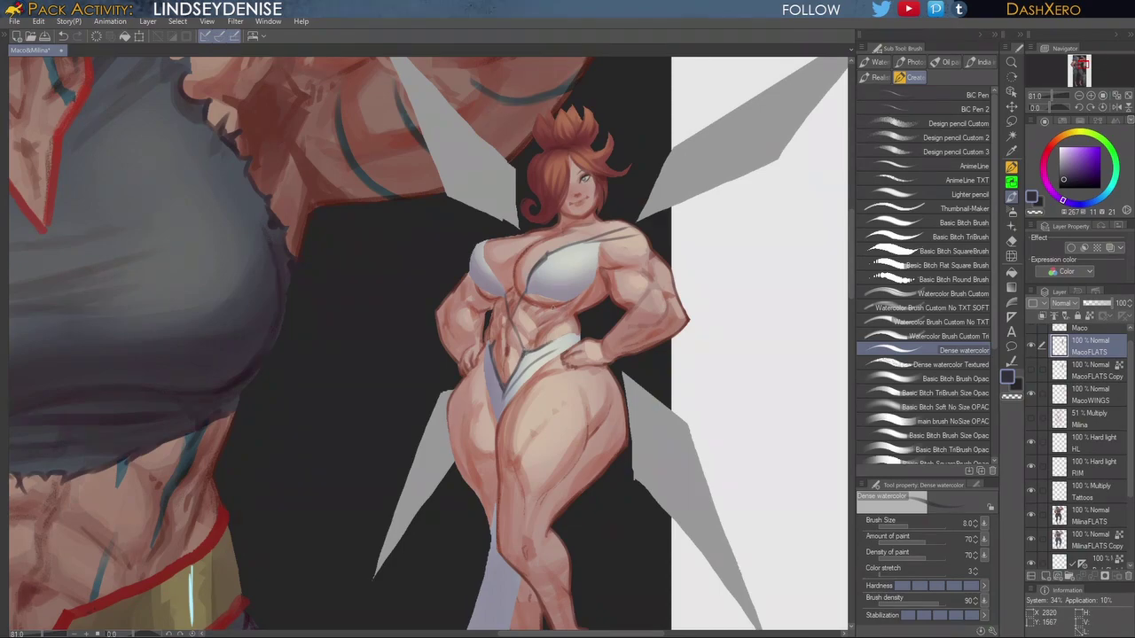
{"action": "left_click_drag", "start_coordinate": [485, 344], "coordinate": [488, 371]}
{"action": "left_click_drag", "start_coordinate": [519, 383], "coordinate": [520, 383]}
{"action": "left_click_drag", "start_coordinate": [494, 390], "coordinate": [501, 405]}
{"action": "left_click_drag", "start_coordinate": [626, 452], "coordinate": [643, 264]}
{"action": "left_click_drag", "start_coordinate": [509, 214], "coordinate": [511, 226]}
{"action": "scroll", "coordinate": [590, 316], "scroll_direction": "up", "scroll_amount": 3}
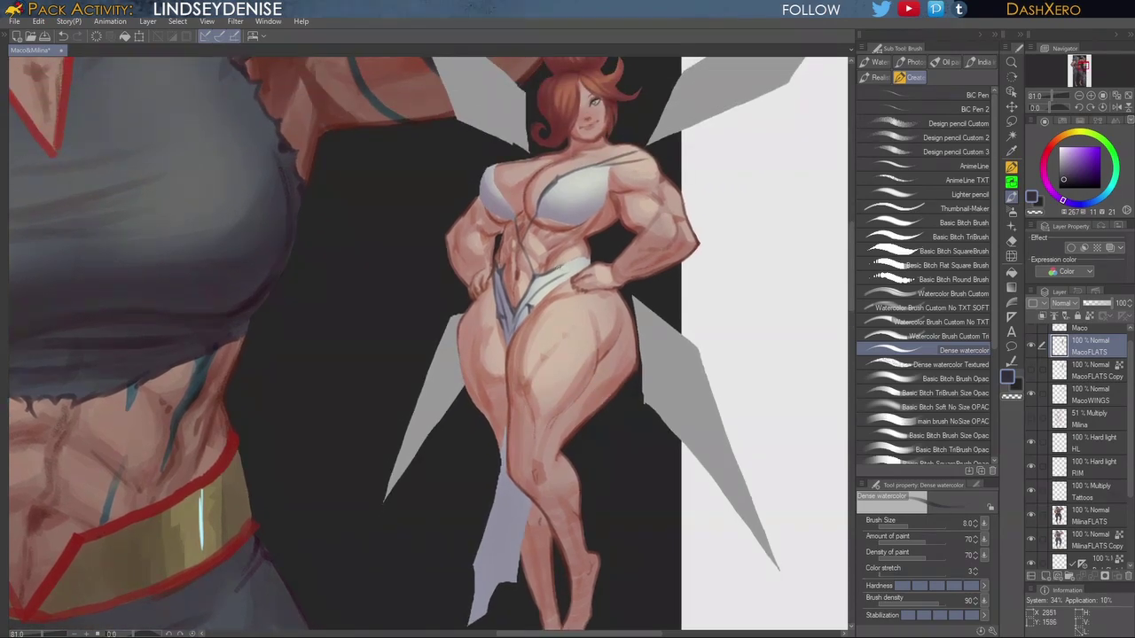
{"action": "mouse_move", "coordinate": [564, 267]}
{"action": "left_mouse_down"}
{"action": "mouse_move", "coordinate": [589, 258]}
{"action": "mouse_move", "coordinate": [534, 279]}
{"action": "mouse_move", "coordinate": [516, 317]}
{"action": "left_mouse_up"}
Step: Add muted brown fold lines to the hip strap and the right half of the top
{"action": "left_click", "coordinate": [1067, 182]}
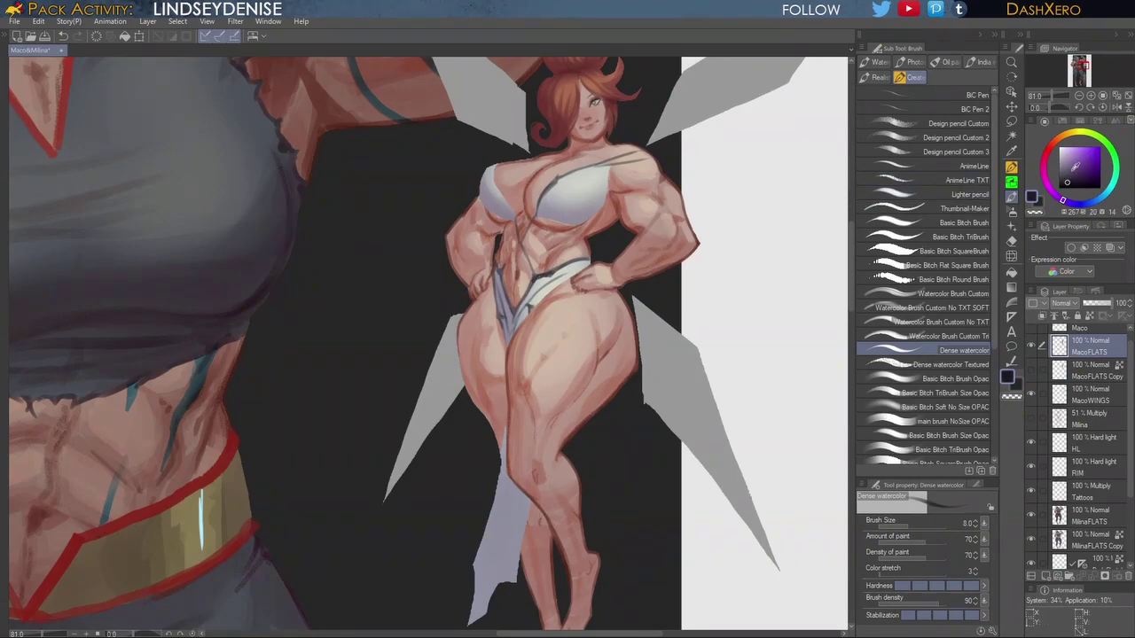
{"action": "left_click", "coordinate": [1069, 134]}
{"action": "left_click_drag", "start_coordinate": [1070, 135], "coordinate": [1062, 135]}
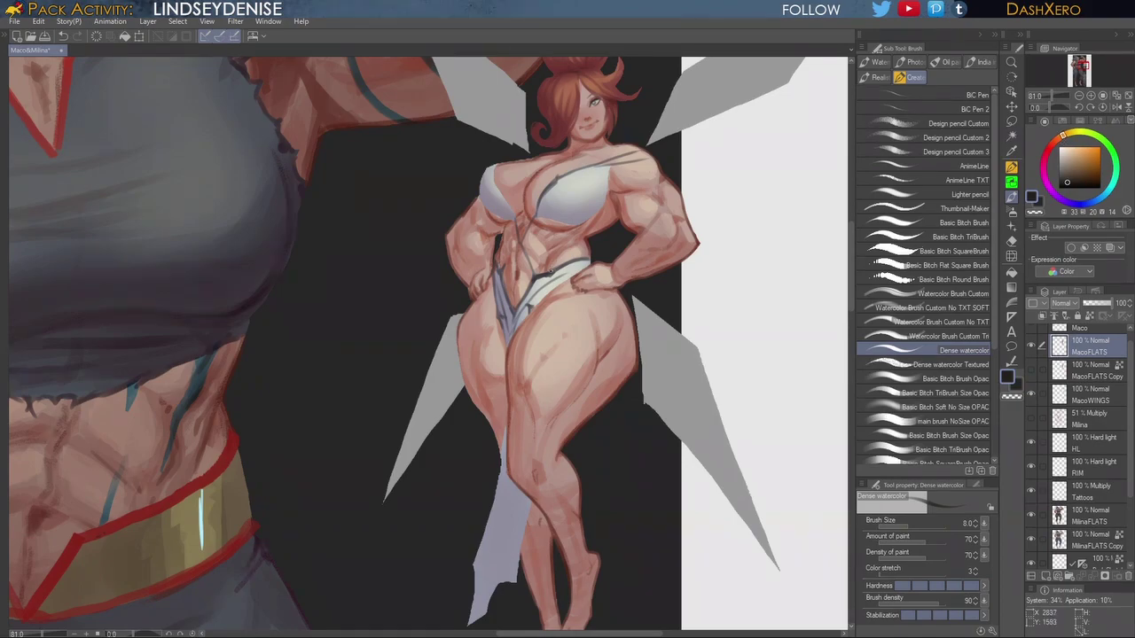
{"action": "left_click_drag", "start_coordinate": [1074, 164], "coordinate": [1070, 166]}
{"action": "left_click_drag", "start_coordinate": [552, 273], "coordinate": [569, 265]}
{"action": "left_click_drag", "start_coordinate": [597, 185], "coordinate": [613, 216]}
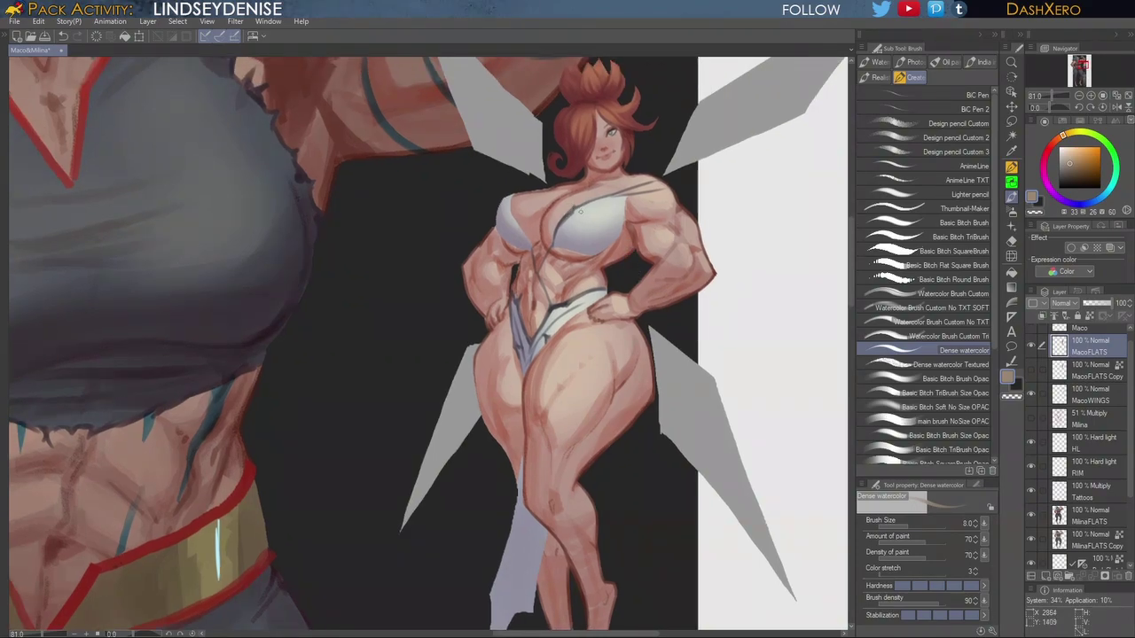
{"action": "left_click_drag", "start_coordinate": [560, 226], "coordinate": [617, 215]}
{"action": "mouse_move", "coordinate": [611, 217]}
{"action": "left_mouse_down"}
{"action": "mouse_move", "coordinate": [623, 220]}
{"action": "mouse_move", "coordinate": [605, 249]}
{"action": "left_mouse_up"}
Step: Darken the right cup's inner edge with a sampled violet-gray and its outer edge with a dark red-brown
{"action": "left_click", "coordinate": [571, 213], "text": "alt"}
{"action": "left_click_drag", "start_coordinate": [560, 228], "coordinate": [555, 245]}
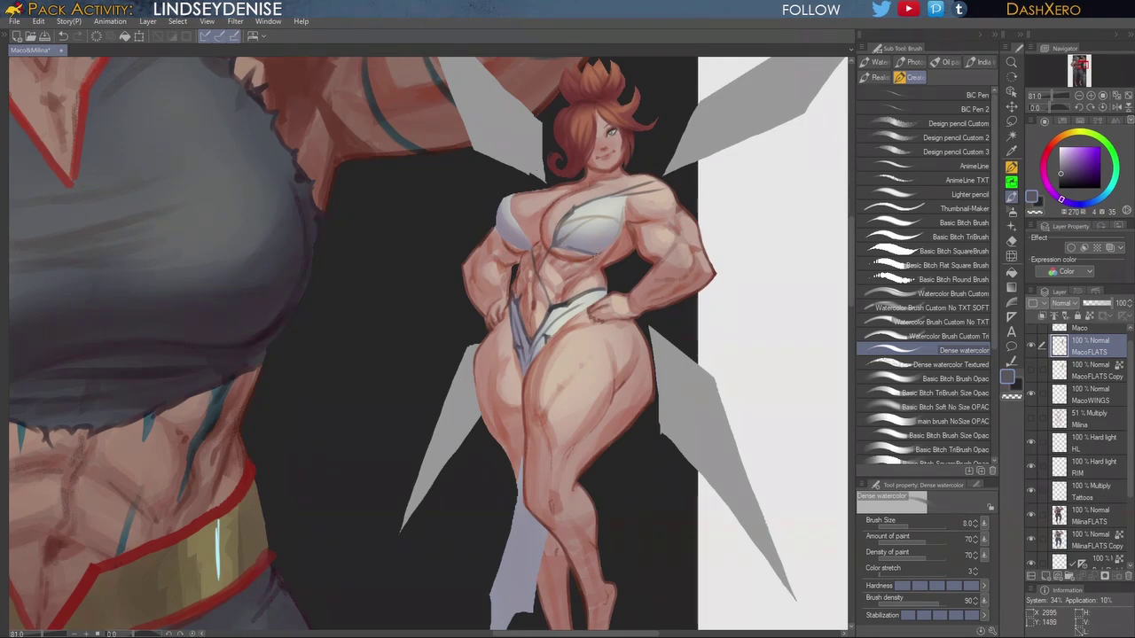
{"action": "left_click", "coordinate": [1052, 145]}
{"action": "left_click_drag", "start_coordinate": [1071, 174], "coordinate": [1077, 177]}
{"action": "mouse_move", "coordinate": [626, 197]}
{"action": "left_mouse_down"}
{"action": "mouse_move", "coordinate": [610, 245]}
{"action": "mouse_move", "coordinate": [624, 233]}
{"action": "left_mouse_up"}
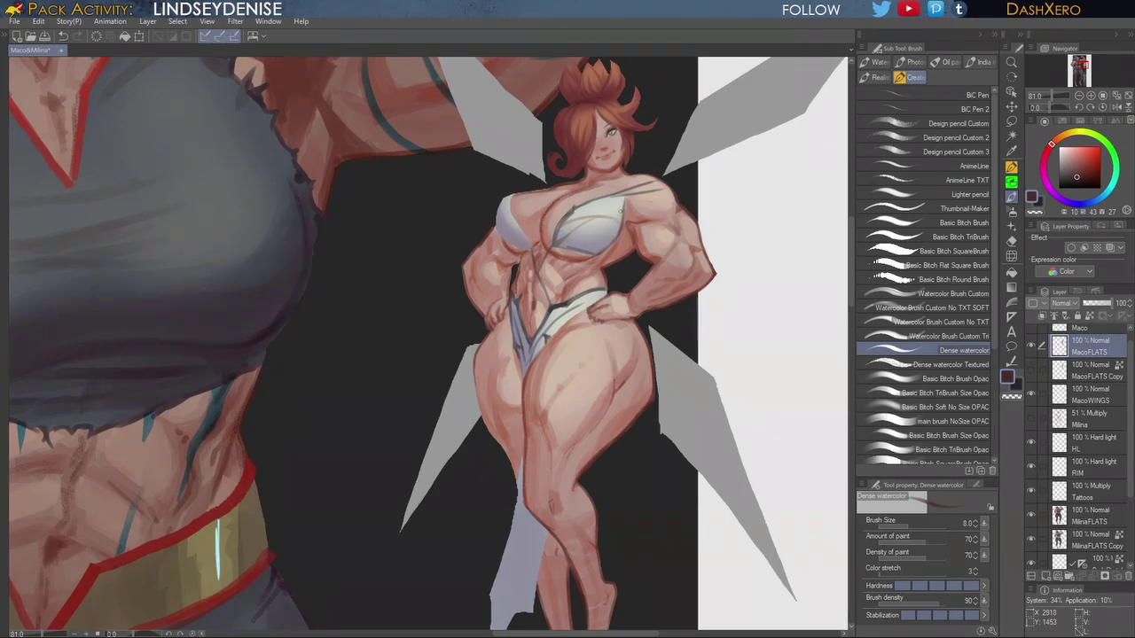
Step: Outline the left cup and the strap running down over the abdomen in a dark blue-gray darkened from a sampled color
{"action": "left_click_drag", "start_coordinate": [536, 157], "coordinate": [573, 178]}
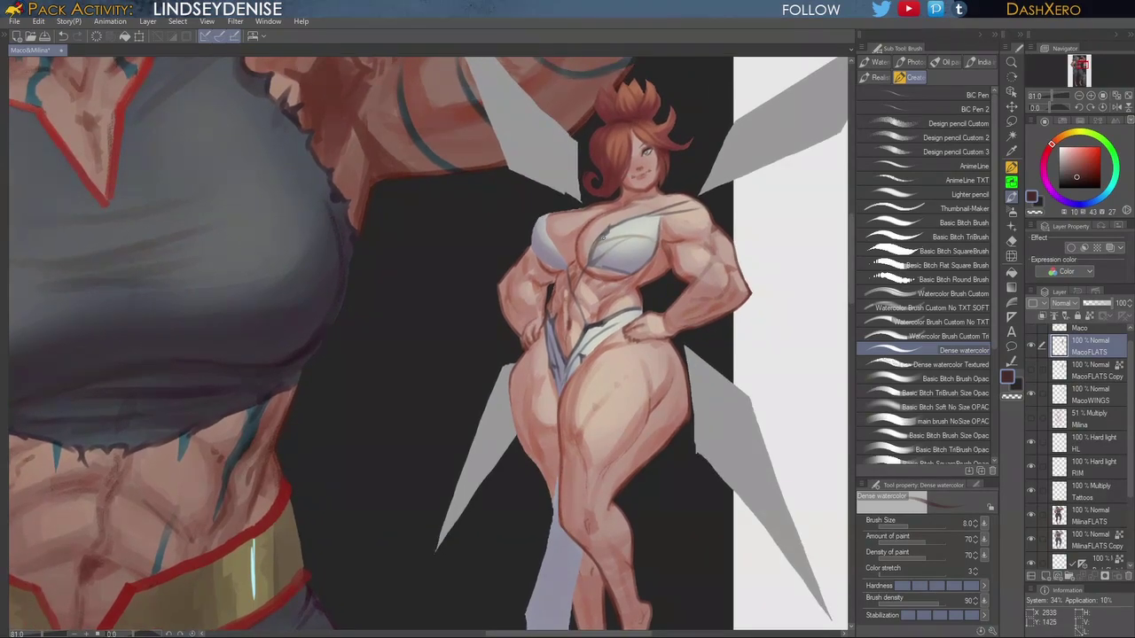
{"action": "left_click", "coordinate": [610, 228], "text": "alt"}
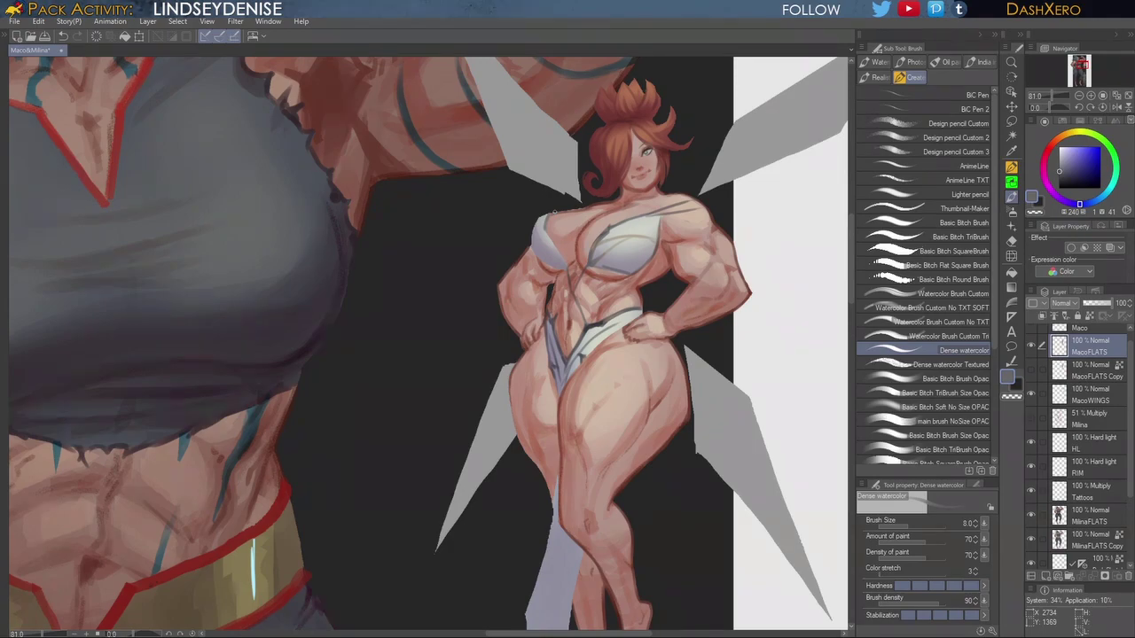
{"action": "left_click_drag", "start_coordinate": [1071, 174], "coordinate": [1064, 180]}
{"action": "mouse_move", "coordinate": [544, 229]}
{"action": "left_mouse_down"}
{"action": "mouse_move", "coordinate": [554, 245]}
{"action": "mouse_move", "coordinate": [553, 212]}
{"action": "left_mouse_up"}
{"action": "left_click_drag", "start_coordinate": [549, 240], "coordinate": [568, 298]}
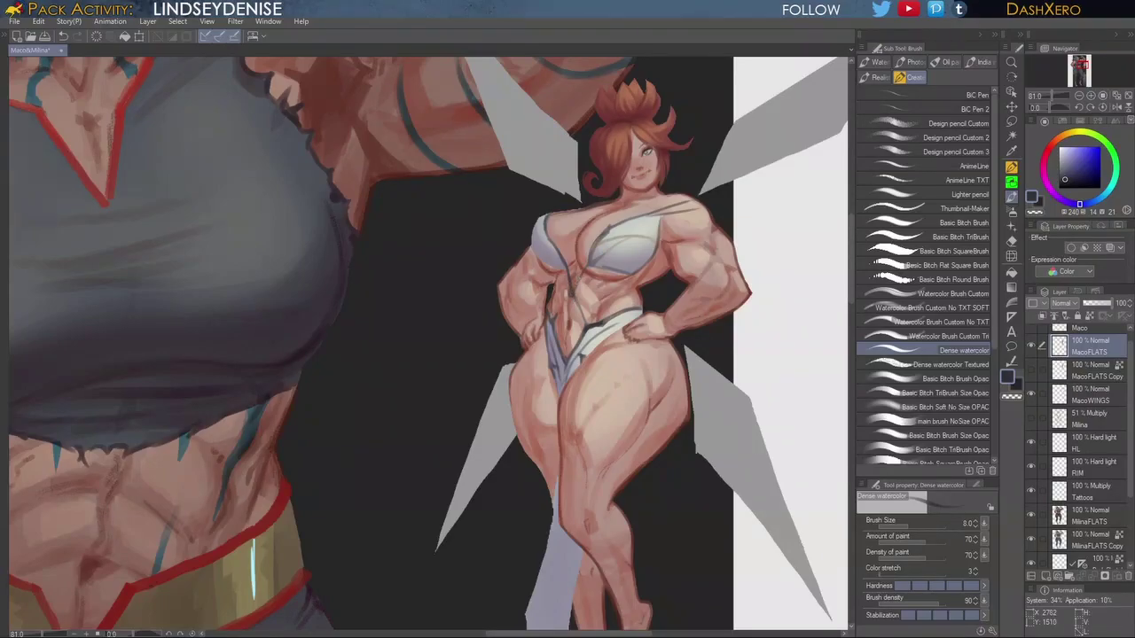
{"action": "key", "text": "ctrl+z"}
{"action": "left_click_drag", "start_coordinate": [571, 289], "coordinate": [554, 318]}
{"action": "mouse_move", "coordinate": [566, 268]}
{"action": "left_mouse_down"}
{"action": "mouse_move", "coordinate": [539, 256]}
{"action": "mouse_move", "coordinate": [641, 268]}
{"action": "left_mouse_up"}
Step: Draw dark blue-gray fold lines inside both cups of the top
{"action": "mouse_move", "coordinate": [660, 369]}
{"action": "left_mouse_down"}
{"action": "mouse_move", "coordinate": [657, 323]}
{"action": "mouse_move", "coordinate": [650, 346]}
{"action": "left_mouse_up"}
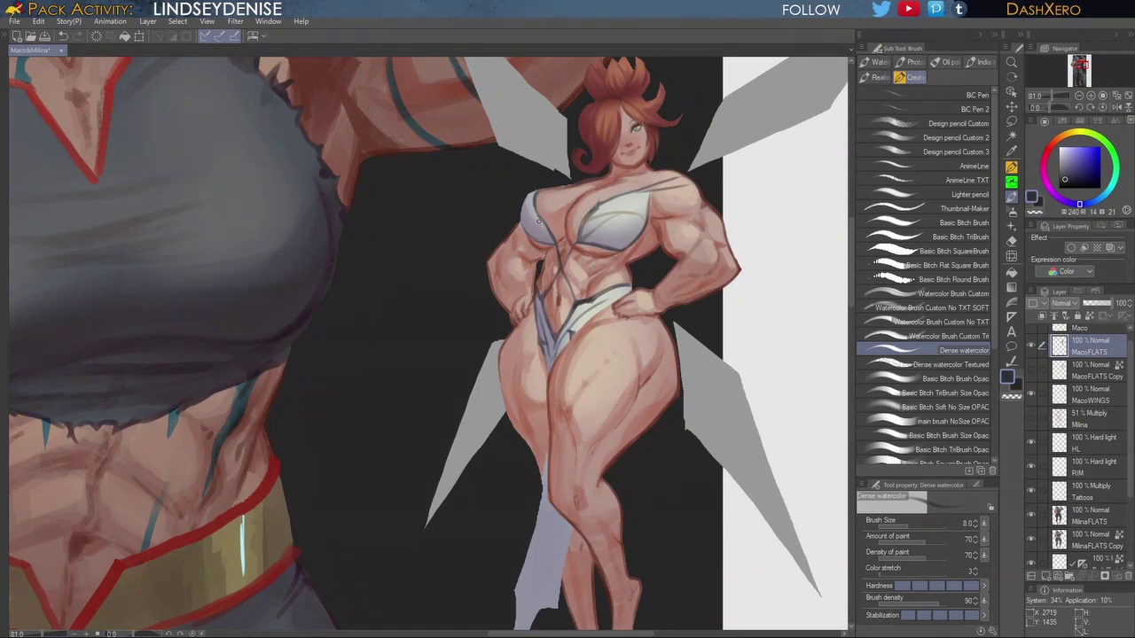
{"action": "left_click_drag", "start_coordinate": [524, 204], "coordinate": [536, 220]}
{"action": "mouse_move", "coordinate": [579, 243]}
{"action": "left_mouse_down"}
{"action": "mouse_move", "coordinate": [613, 212]}
{"action": "mouse_move", "coordinate": [587, 235]}
{"action": "left_mouse_up"}
{"action": "mouse_move", "coordinate": [592, 215]}
{"action": "left_mouse_down"}
{"action": "mouse_move", "coordinate": [533, 213]}
{"action": "mouse_move", "coordinate": [540, 221]}
{"action": "left_mouse_up"}
{"action": "mouse_move", "coordinate": [700, 426]}
{"action": "left_mouse_down"}
{"action": "mouse_move", "coordinate": [683, 352]}
{"action": "mouse_move", "coordinate": [680, 378]}
{"action": "left_mouse_up"}
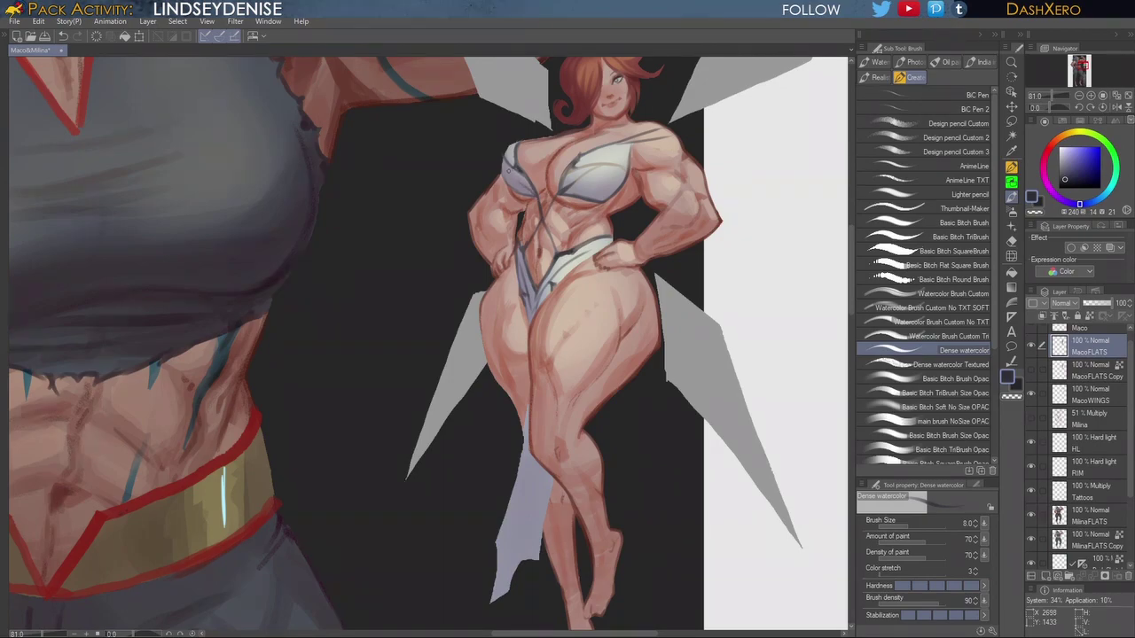
{"action": "left_click_drag", "start_coordinate": [535, 193], "coordinate": [519, 183]}
{"action": "left_click_drag", "start_coordinate": [532, 196], "coordinate": [519, 186]}
{"action": "left_click_drag", "start_coordinate": [535, 195], "coordinate": [524, 189]}
Step: Outline the left edge of the hanging cloth between the legs in dark blue-gray
{"action": "scroll", "coordinate": [720, 282], "scroll_direction": "down", "scroll_amount": 5}
{"action": "mouse_move", "coordinate": [718, 278]}
{"action": "left_mouse_down"}
{"action": "mouse_move", "coordinate": [671, 340]}
{"action": "mouse_move", "coordinate": [674, 314]}
{"action": "left_mouse_up"}
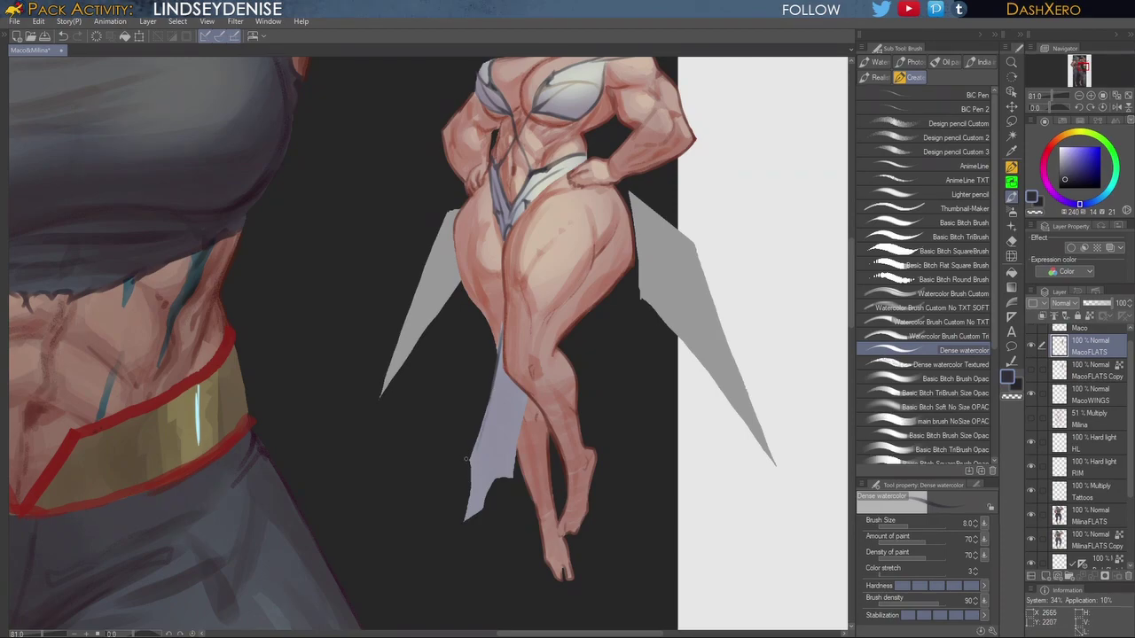
{"action": "left_click_drag", "start_coordinate": [692, 284], "coordinate": [654, 448]}
{"action": "left_click_drag", "start_coordinate": [663, 491], "coordinate": [683, 356]}
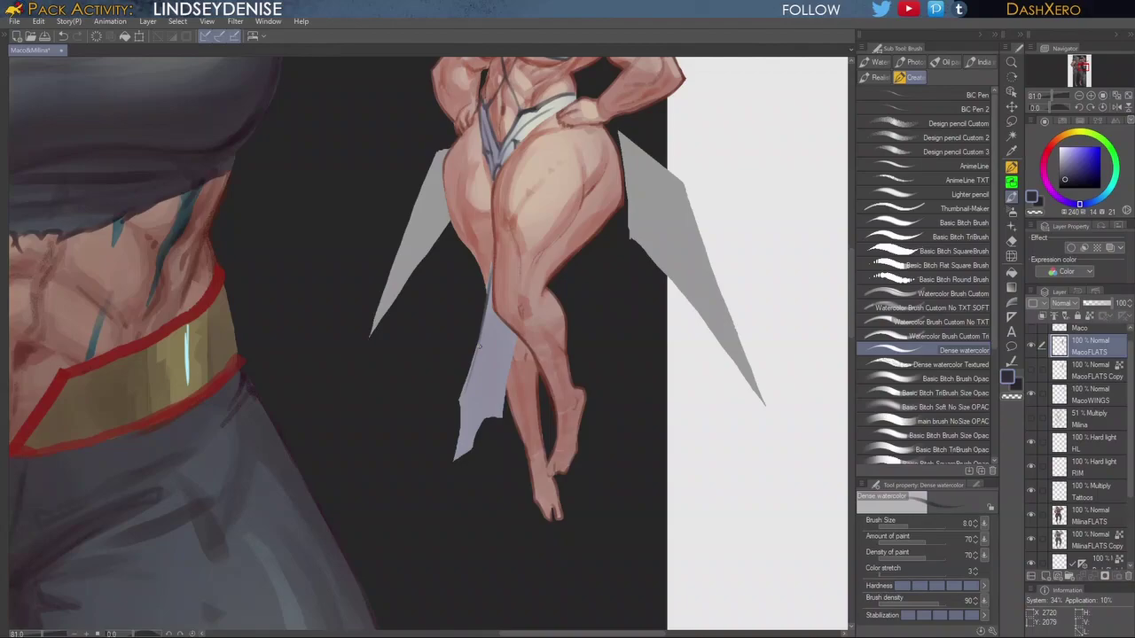
{"action": "left_click_drag", "start_coordinate": [476, 357], "coordinate": [461, 402]}
{"action": "left_click_drag", "start_coordinate": [666, 358], "coordinate": [650, 427]}
Step: Highlight the hanging cloth's folds in a pale off-white sampled from the bottom, using Basic Bitch TriBrush Size Opac at size 15
{"action": "left_click", "coordinate": [512, 192], "text": "alt"}
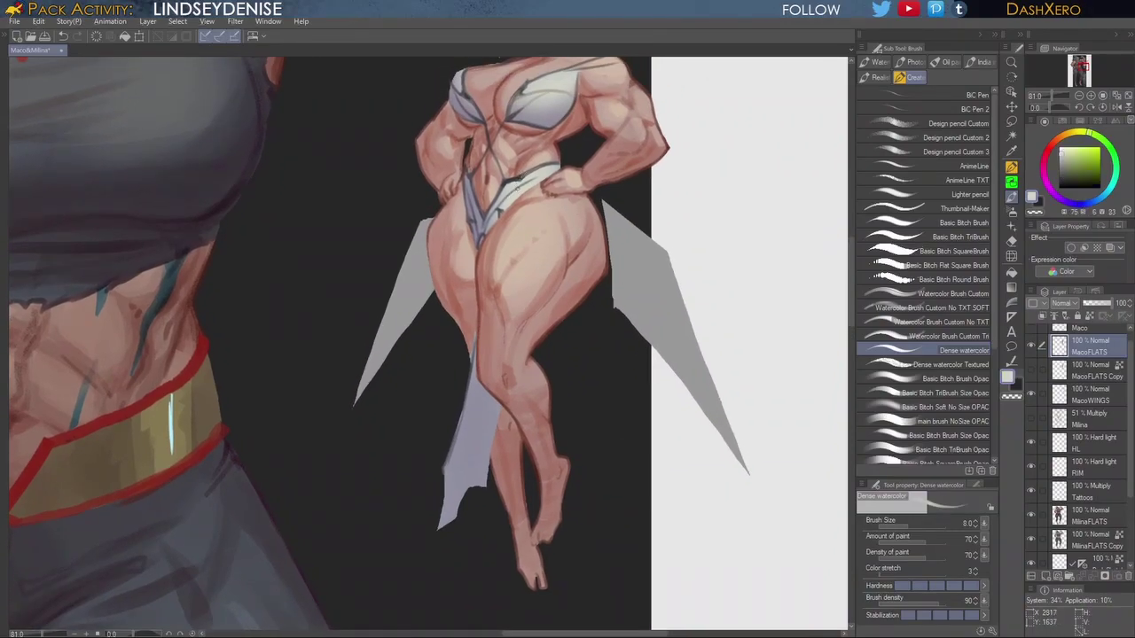
{"action": "left_click", "coordinate": [950, 391]}
{"action": "left_click_drag", "start_coordinate": [481, 396], "coordinate": [470, 467]}
{"action": "mouse_move", "coordinate": [489, 412]}
{"action": "left_mouse_down"}
{"action": "mouse_move", "coordinate": [481, 479]}
{"action": "mouse_move", "coordinate": [472, 475]}
{"action": "left_mouse_up"}
{"action": "mouse_move", "coordinate": [481, 434]}
{"action": "left_mouse_down"}
{"action": "mouse_move", "coordinate": [469, 484]}
{"action": "mouse_move", "coordinate": [478, 483]}
{"action": "mouse_move", "coordinate": [481, 419]}
{"action": "mouse_move", "coordinate": [483, 479]}
{"action": "mouse_move", "coordinate": [471, 484]}
{"action": "mouse_move", "coordinate": [478, 433]}
{"action": "mouse_move", "coordinate": [465, 492]}
{"action": "mouse_move", "coordinate": [463, 465]}
{"action": "mouse_move", "coordinate": [438, 526]}
{"action": "mouse_move", "coordinate": [475, 404]}
{"action": "left_mouse_up"}
{"action": "left_click_drag", "start_coordinate": [452, 498], "coordinate": [464, 433]}
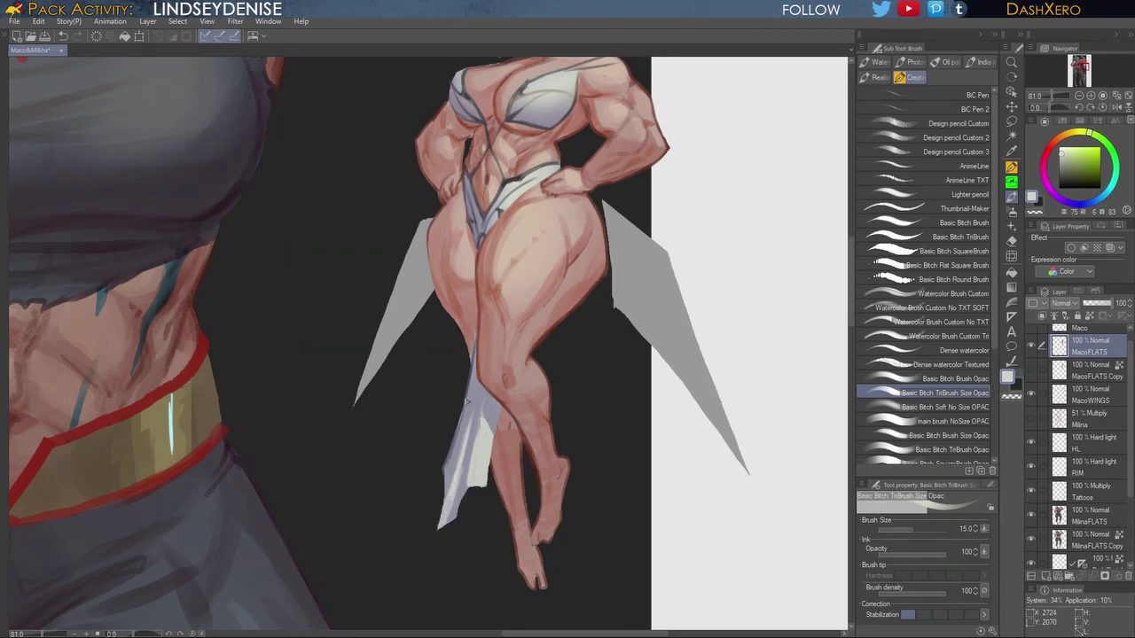
{"action": "left_click_drag", "start_coordinate": [729, 401], "coordinate": [708, 496]}
{"action": "left_click_drag", "start_coordinate": [724, 404], "coordinate": [704, 429]}
{"action": "left_click_drag", "start_coordinate": [707, 474], "coordinate": [715, 464]}
{"action": "left_click_drag", "start_coordinate": [694, 536], "coordinate": [707, 417]}
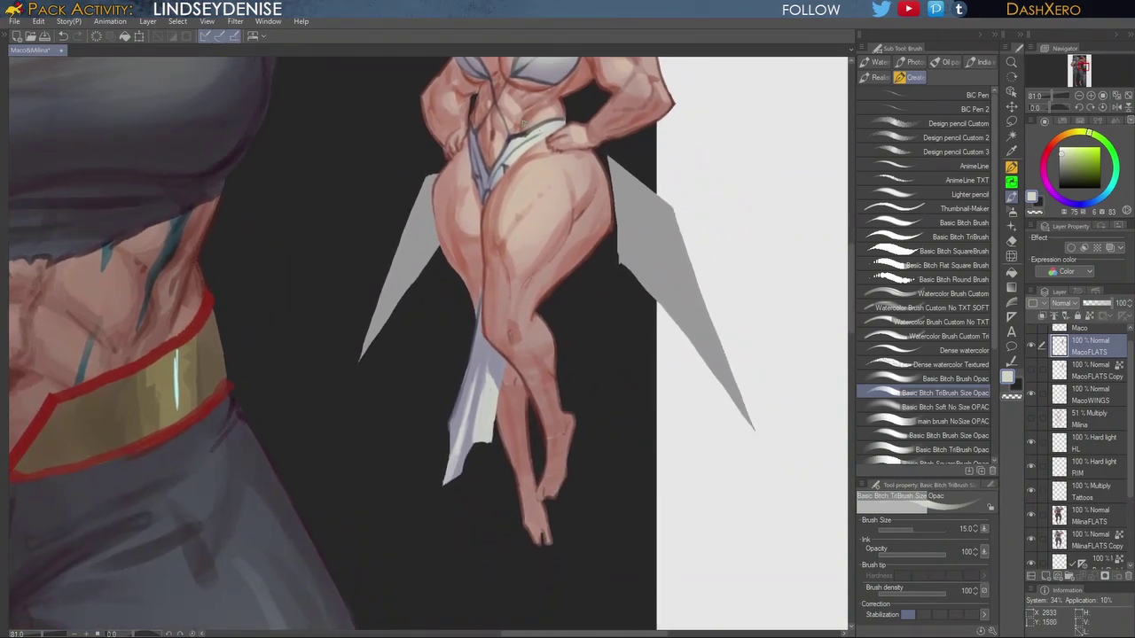
Step: Refine the folds on the right cup of the top with a muted tan-brown
{"action": "left_click", "coordinate": [531, 129], "text": "alt"}
{"action": "left_click_drag", "start_coordinate": [586, 233], "coordinate": [688, 436]}
{"action": "left_click_drag", "start_coordinate": [640, 337], "coordinate": [661, 329]}
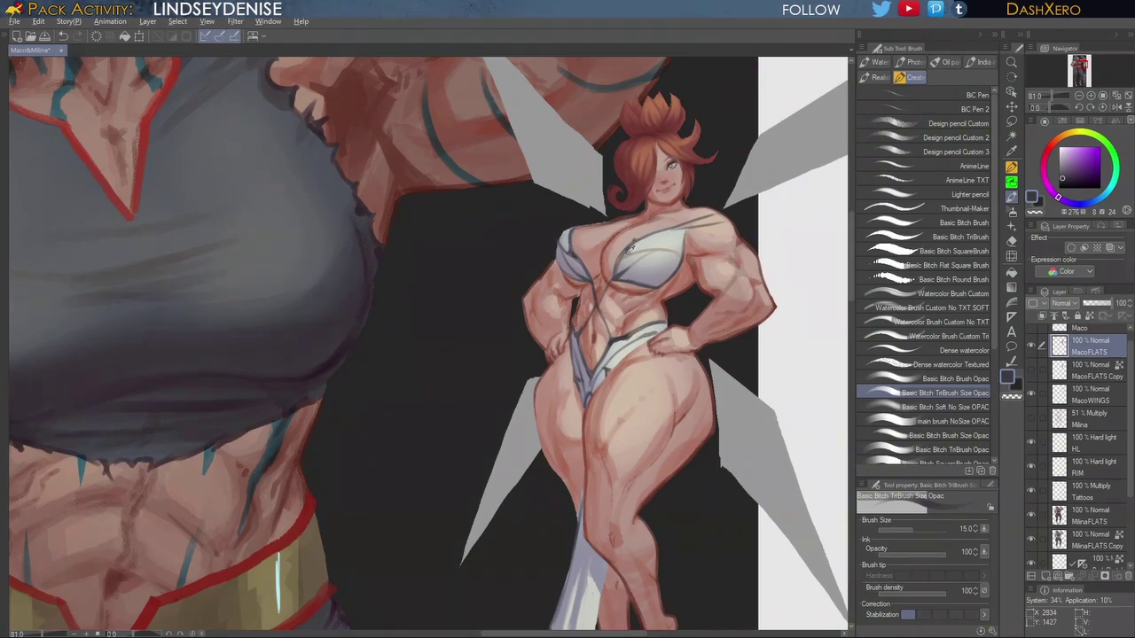
{"action": "left_click", "coordinate": [629, 250], "text": "alt"}
{"action": "left_click_drag", "start_coordinate": [1082, 164], "coordinate": [1071, 162]}
{"action": "left_click_drag", "start_coordinate": [629, 254], "coordinate": [684, 255]}
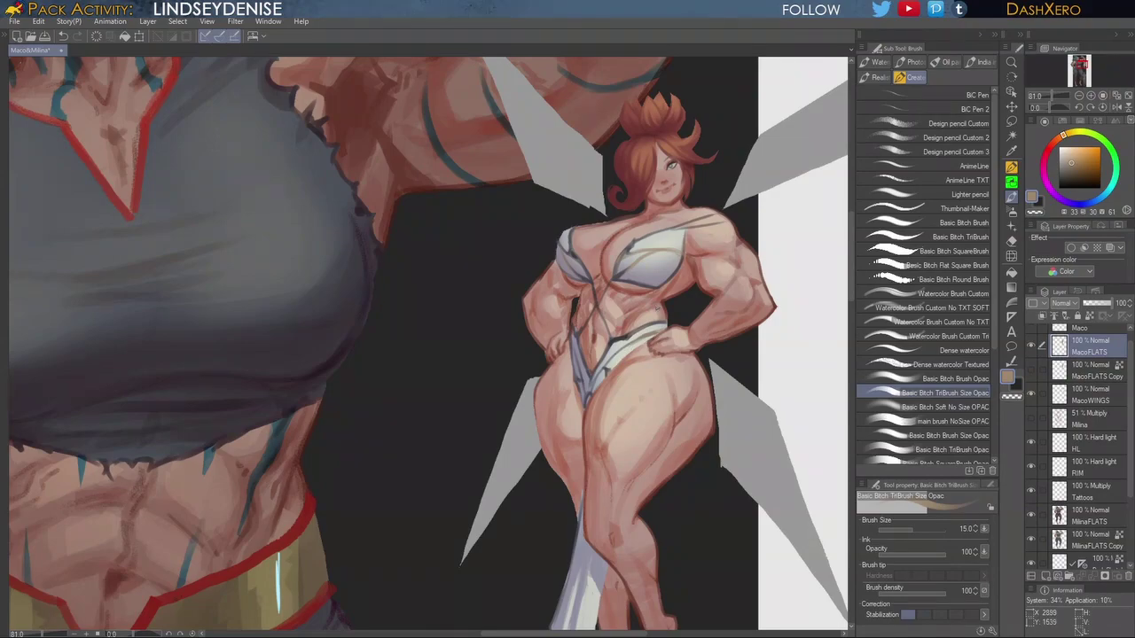
{"action": "left_click", "coordinate": [1093, 165]}
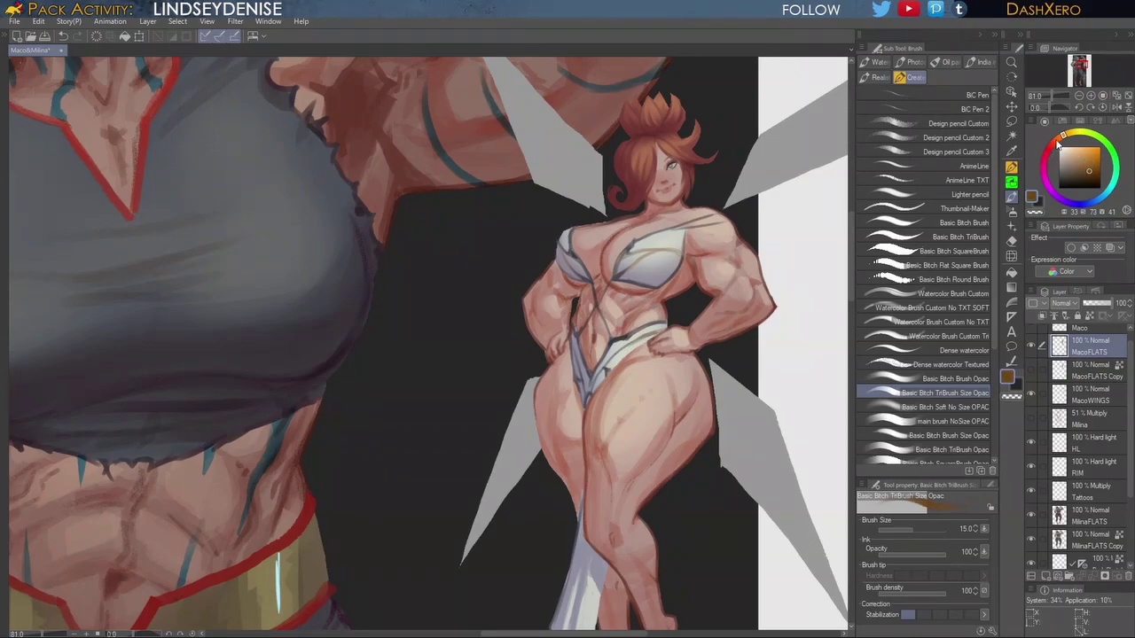
{"action": "left_click_drag", "start_coordinate": [1060, 140], "coordinate": [1048, 148]}
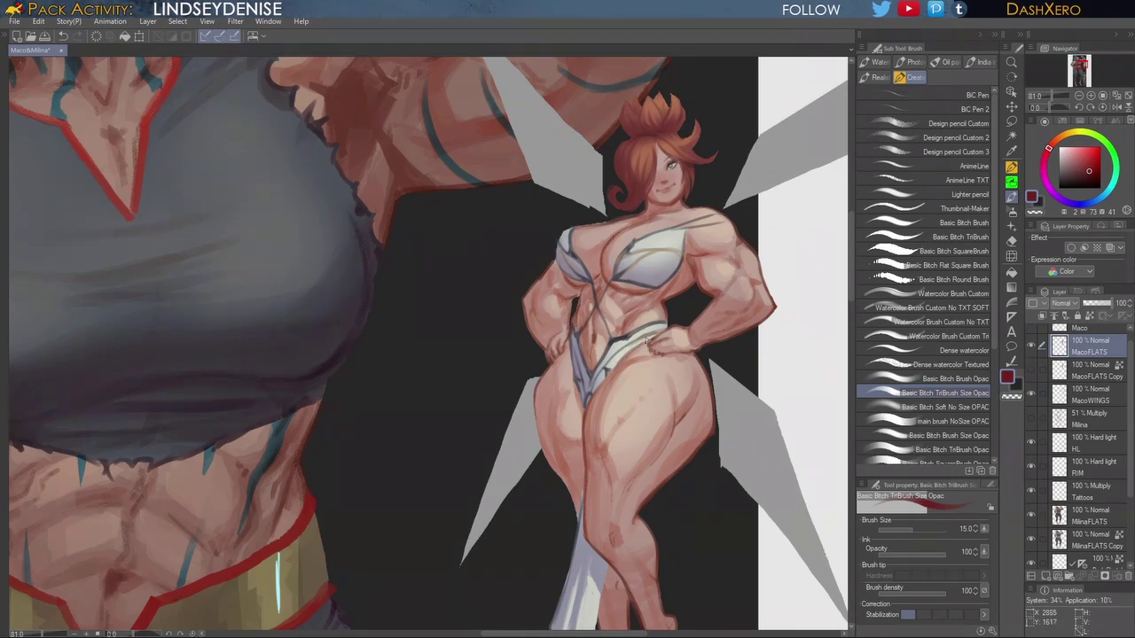
{"action": "left_click_drag", "start_coordinate": [1089, 168], "coordinate": [1086, 177]}
Step: Paint dark shadow lines along the hanging cloth's folds and ragged lower edge with a dark gray sampled from the outfit
{"action": "left_click", "coordinate": [628, 336], "text": "alt"}
{"action": "left_click_drag", "start_coordinate": [620, 471], "coordinate": [687, 285]}
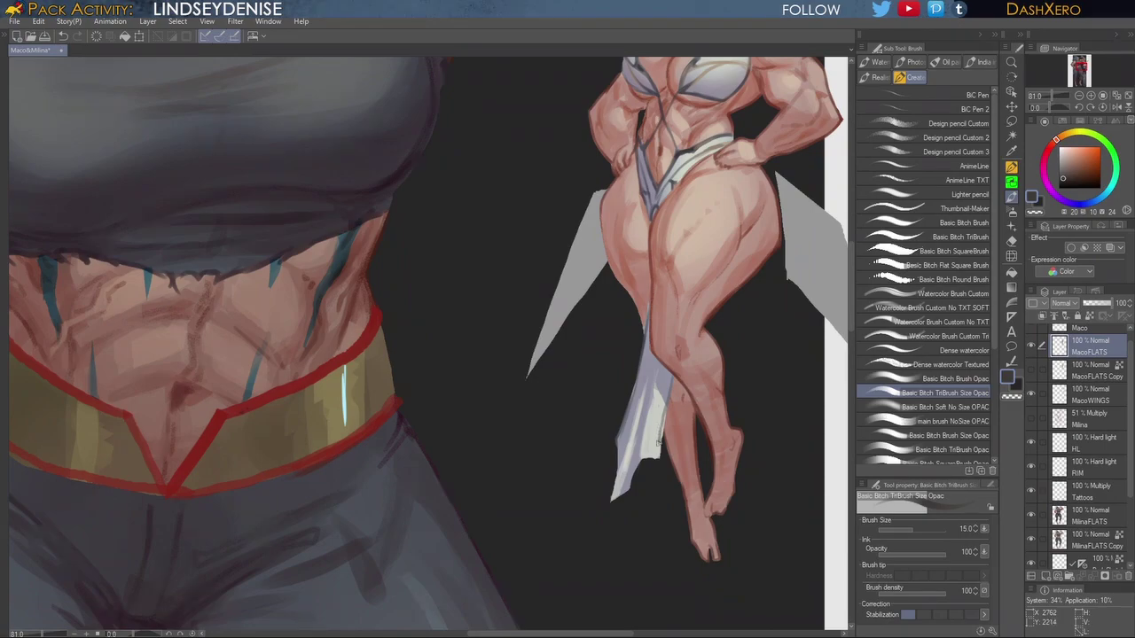
{"action": "mouse_move", "coordinate": [661, 413]}
{"action": "left_mouse_down"}
{"action": "mouse_move", "coordinate": [650, 454]}
{"action": "mouse_move", "coordinate": [649, 420]}
{"action": "left_mouse_up"}
{"action": "mouse_move", "coordinate": [638, 457]}
{"action": "left_mouse_down"}
{"action": "mouse_move", "coordinate": [612, 502]}
{"action": "mouse_move", "coordinate": [634, 425]}
{"action": "left_mouse_up"}
{"action": "mouse_move", "coordinate": [621, 468]}
{"action": "left_mouse_down"}
{"action": "mouse_move", "coordinate": [611, 501]}
{"action": "mouse_move", "coordinate": [627, 426]}
{"action": "left_mouse_up"}
{"action": "left_click_drag", "start_coordinate": [764, 412], "coordinate": [725, 417]}
{"action": "left_click_drag", "start_coordinate": [609, 466], "coordinate": [617, 419]}
{"action": "left_click_drag", "start_coordinate": [707, 396], "coordinate": [669, 459]}
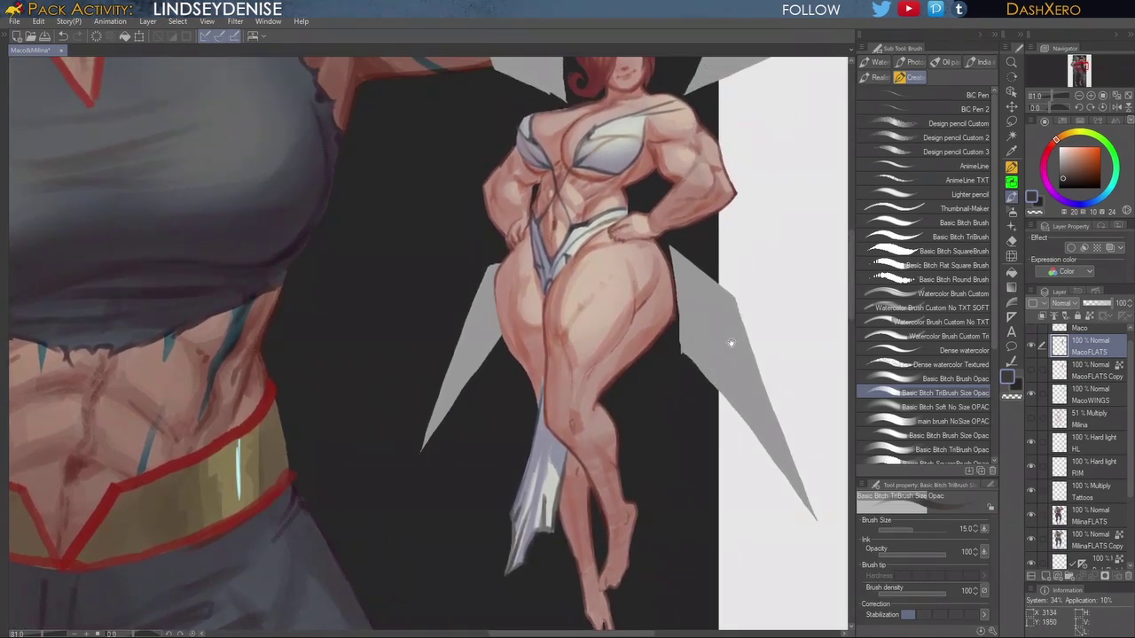
Step: Fill the gray wings on the MacoWINGS layer with a bright cyan
{"action": "key", "text": "ctrl+0"}
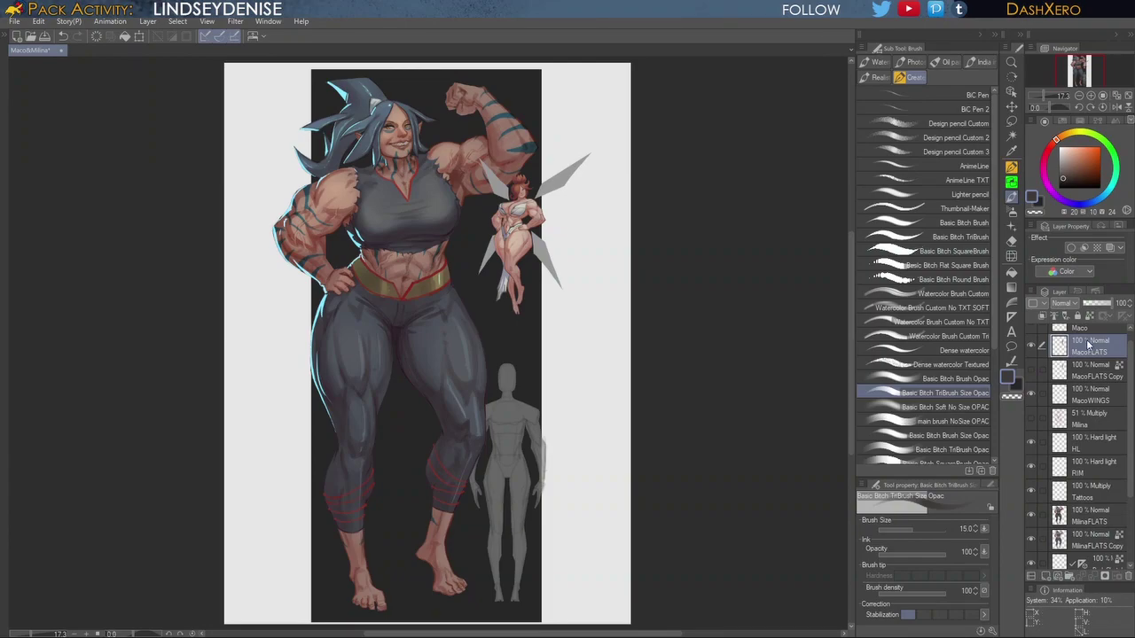
{"action": "left_click_drag", "start_coordinate": [1131, 387], "coordinate": [1133, 370]}
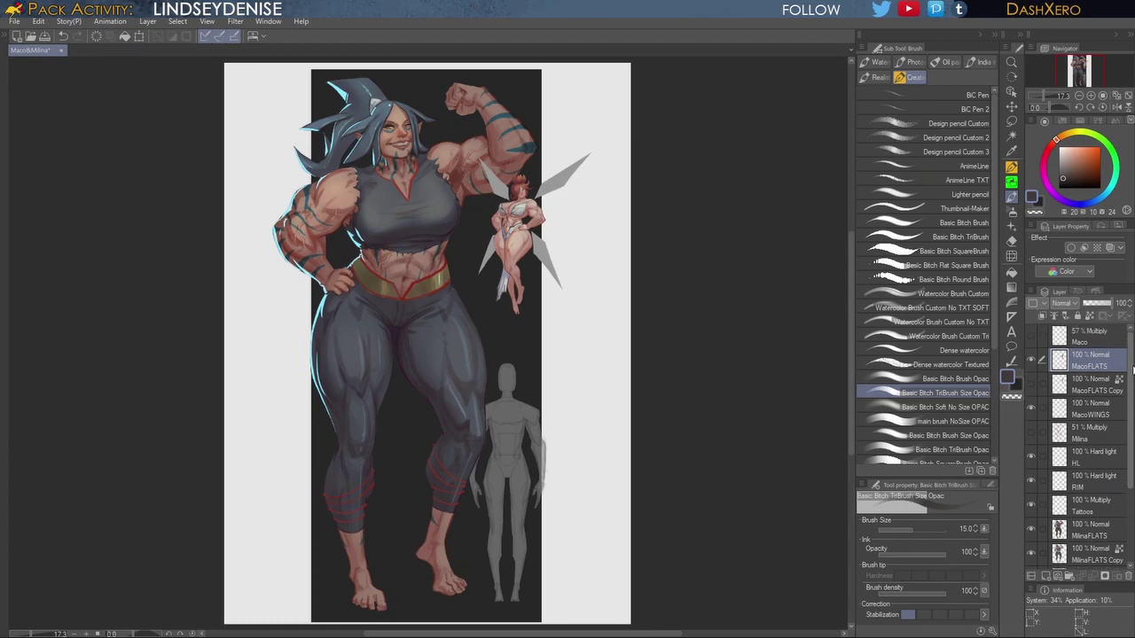
{"action": "left_click", "coordinate": [1110, 412]}
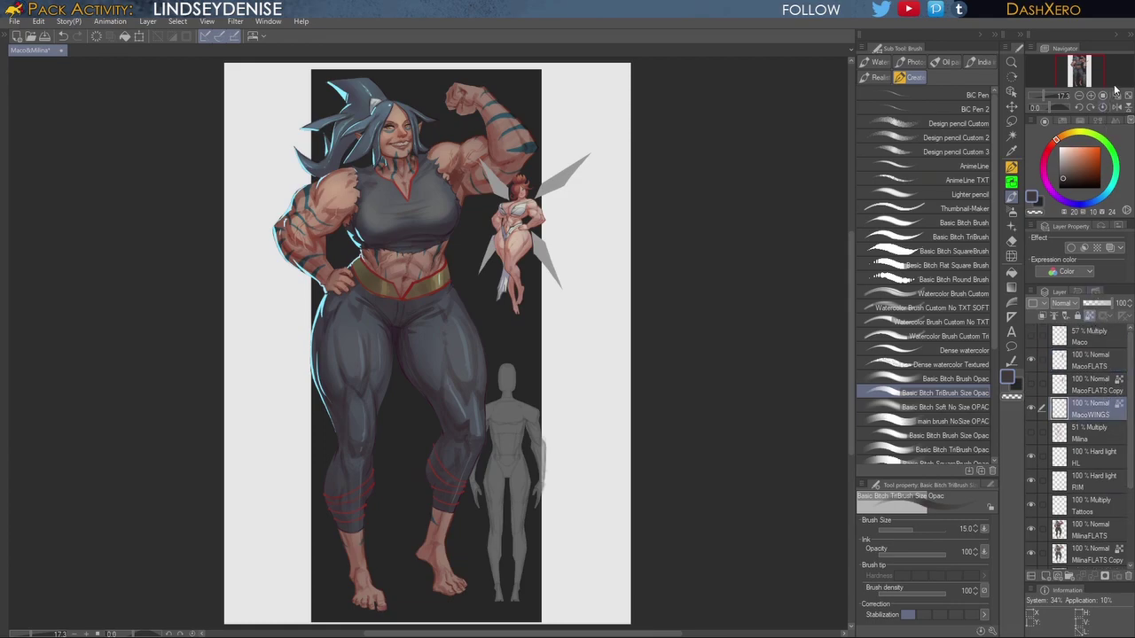
{"action": "left_click", "coordinate": [1111, 189]}
{"action": "left_click", "coordinate": [1083, 154]}
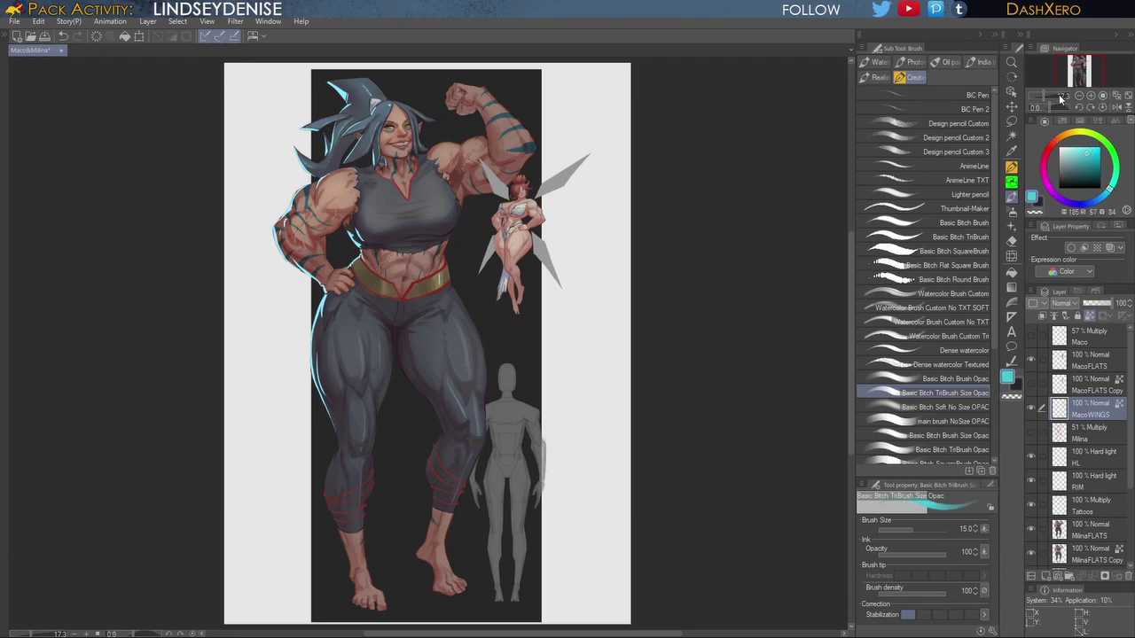
{"action": "key", "text": "alt+Delete"}
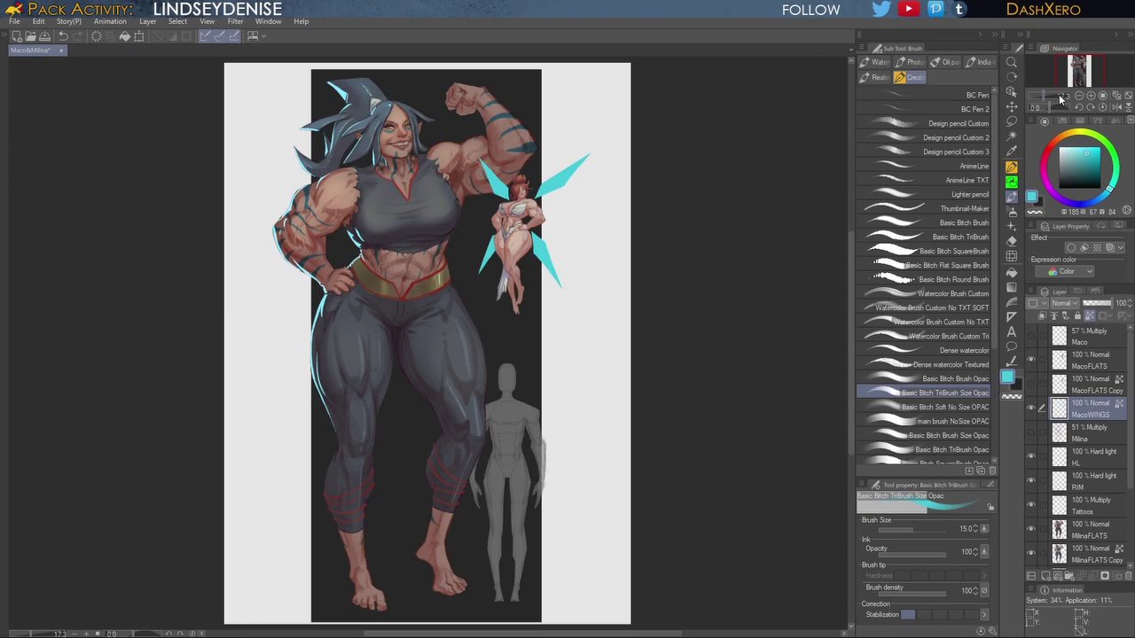
Step: Duplicate the MacoWINGS layer and set the copy's blending mode to Add (Glow)
{"action": "key", "text": "ctrl+plus"}
{"action": "key", "text": "ctrl+plus"}
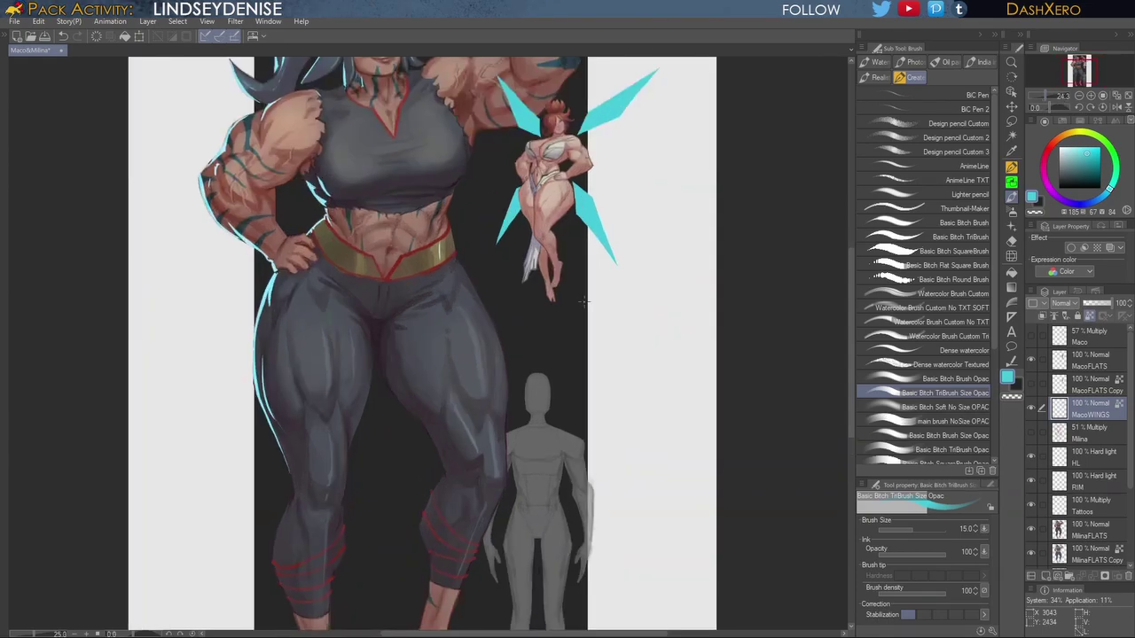
{"action": "left_click_drag", "start_coordinate": [580, 303], "coordinate": [654, 433]}
{"action": "left_click_drag", "start_coordinate": [1098, 414], "coordinate": [1047, 576]}
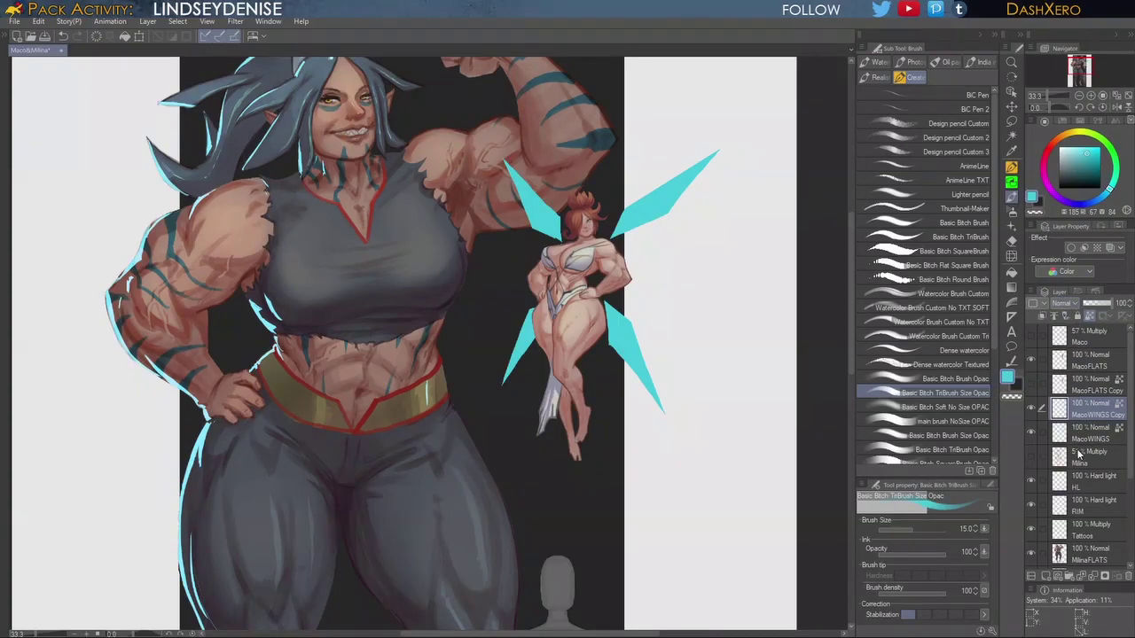
{"action": "left_click", "coordinate": [1072, 443]}
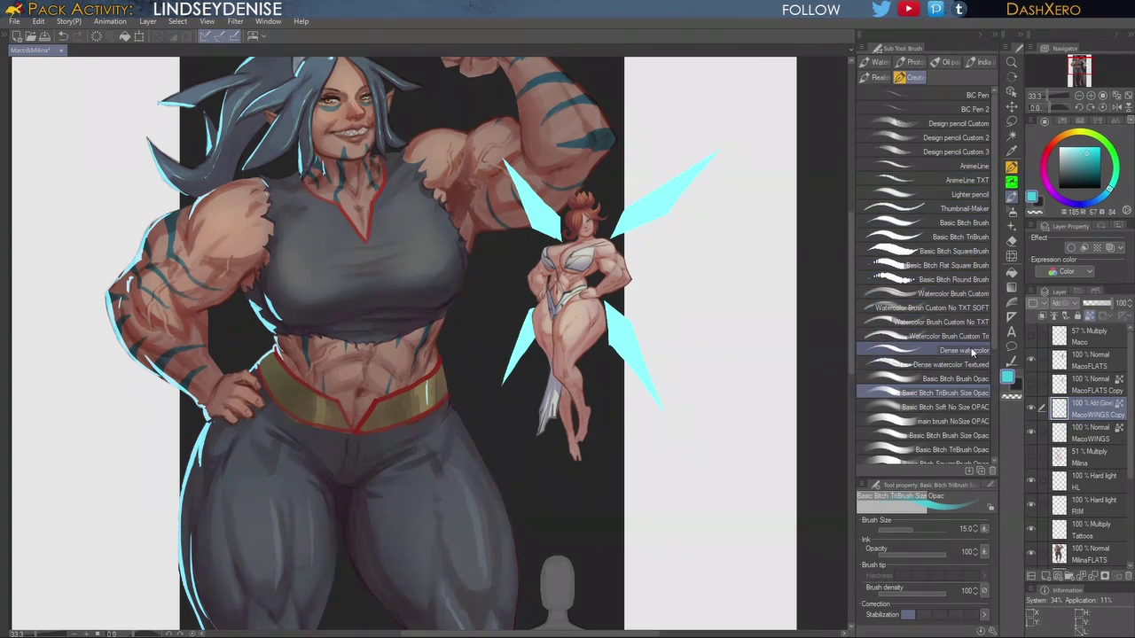
Step: Softly erase parts of the glow on the MacoWINGS Copy layer across the two outer wings using the Basic Bitch Soft No Size OPAC brush
{"action": "left_click", "coordinate": [958, 381]}
{"action": "left_click", "coordinate": [950, 407]}
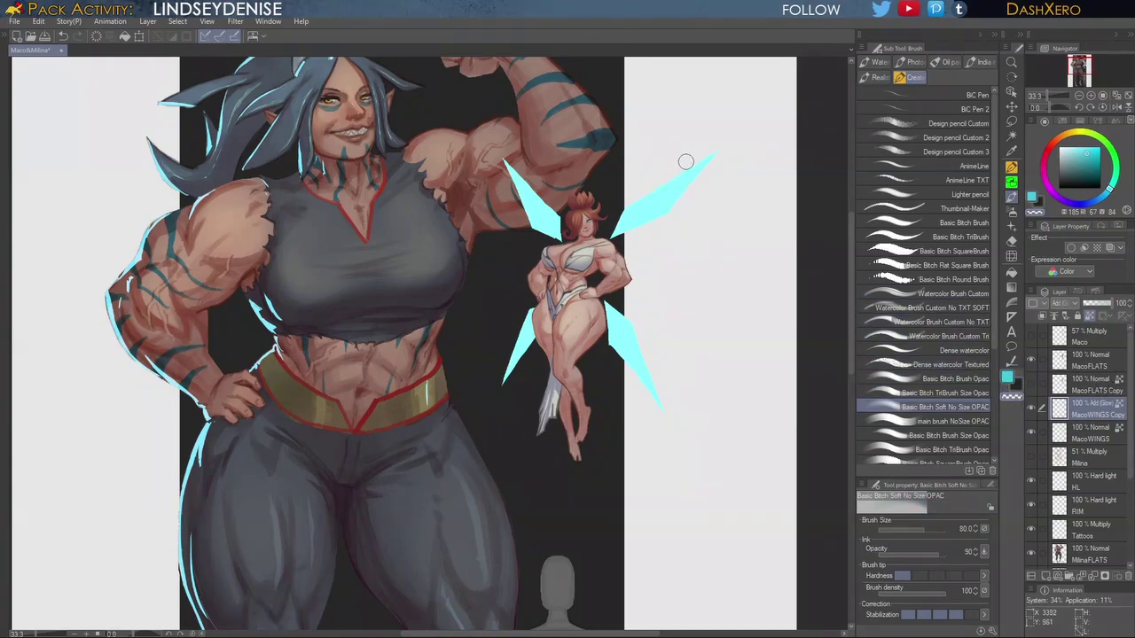
{"action": "mouse_move", "coordinate": [732, 140]}
{"action": "left_mouse_down"}
{"action": "mouse_move", "coordinate": [617, 215]}
{"action": "mouse_move", "coordinate": [628, 204]}
{"action": "left_mouse_up"}
{"action": "mouse_move", "coordinate": [603, 245]}
{"action": "left_mouse_down"}
{"action": "mouse_move", "coordinate": [675, 207]}
{"action": "mouse_move", "coordinate": [612, 234]}
{"action": "mouse_move", "coordinate": [714, 159]}
{"action": "mouse_move", "coordinate": [627, 249]}
{"action": "mouse_move", "coordinate": [661, 225]}
{"action": "left_mouse_up"}
{"action": "left_click_drag", "start_coordinate": [618, 307], "coordinate": [629, 313]}
{"action": "mouse_move", "coordinate": [654, 380]}
{"action": "left_mouse_down"}
{"action": "mouse_move", "coordinate": [661, 398]}
{"action": "mouse_move", "coordinate": [611, 347]}
{"action": "mouse_move", "coordinate": [607, 317]}
{"action": "left_mouse_up"}
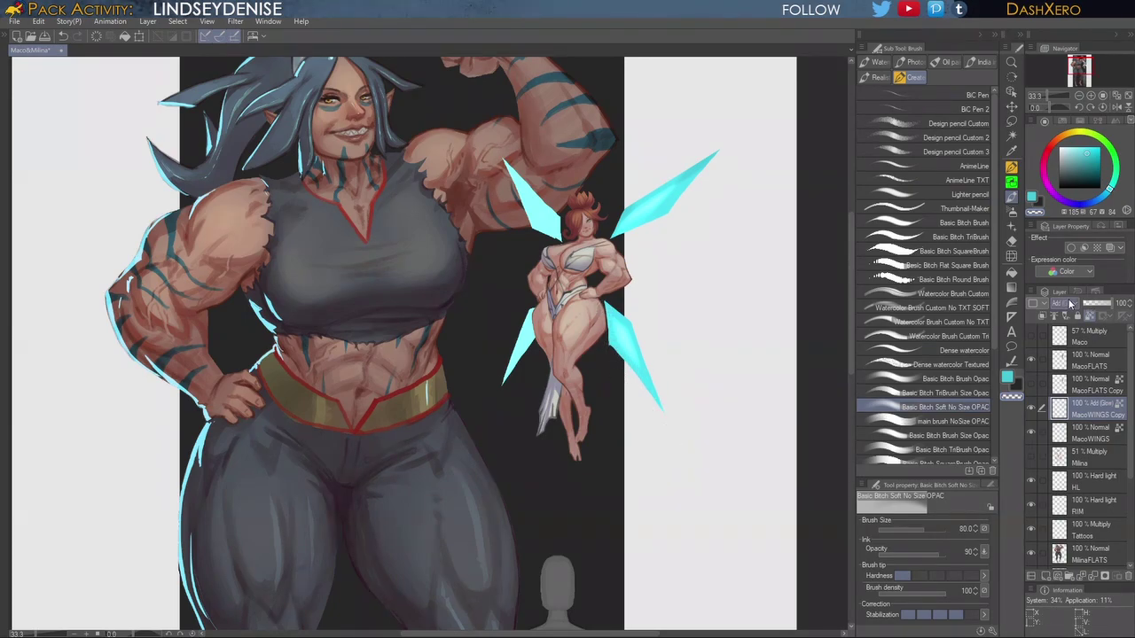
Step: Set the MacoWINGS Copy layer's blending mode to Color dodge and softly shade the remaining wings, adding a cyan glow around the lower ones
{"action": "left_click", "coordinate": [1080, 409]}
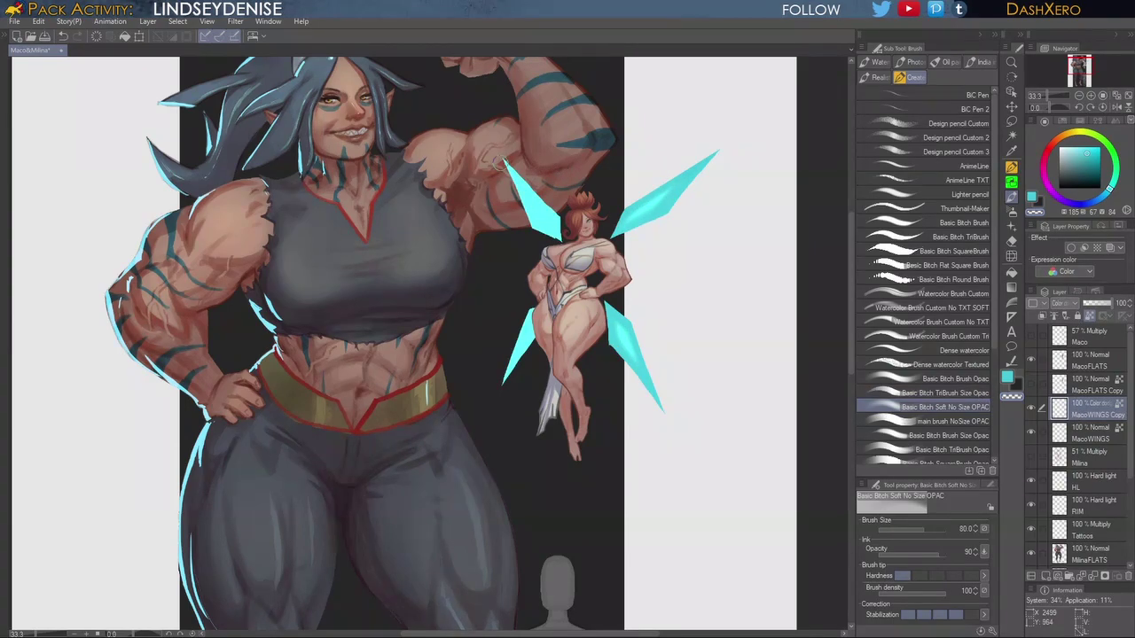
{"action": "left_click_drag", "start_coordinate": [507, 158], "coordinate": [566, 217]}
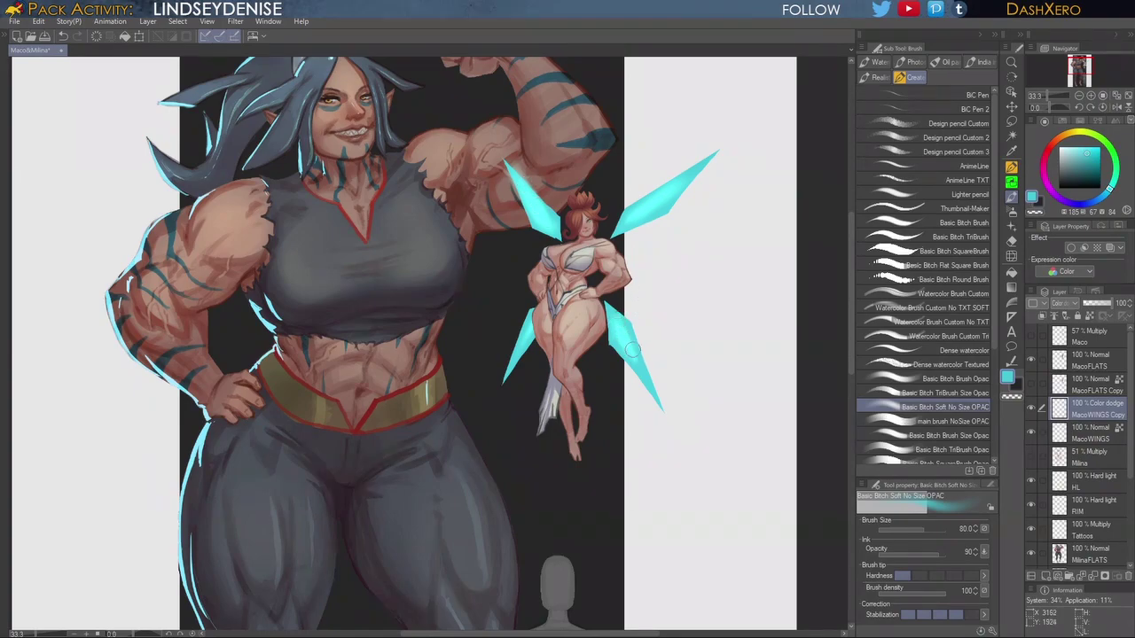
{"action": "left_click_drag", "start_coordinate": [630, 347], "coordinate": [672, 416]}
{"action": "left_click_drag", "start_coordinate": [528, 320], "coordinate": [498, 383]}
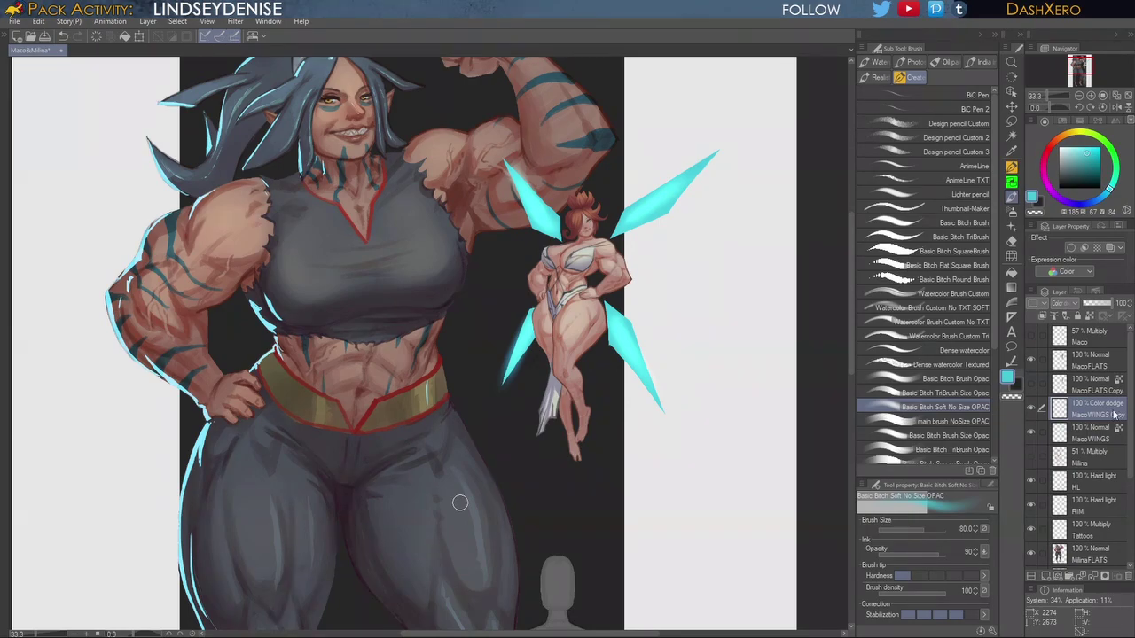
Step: Add a Hard light layer named HL above MacoFLATS and set the Basic Bitch Brush to size 25 with a very pale blue
{"action": "left_click", "coordinate": [1106, 367]}
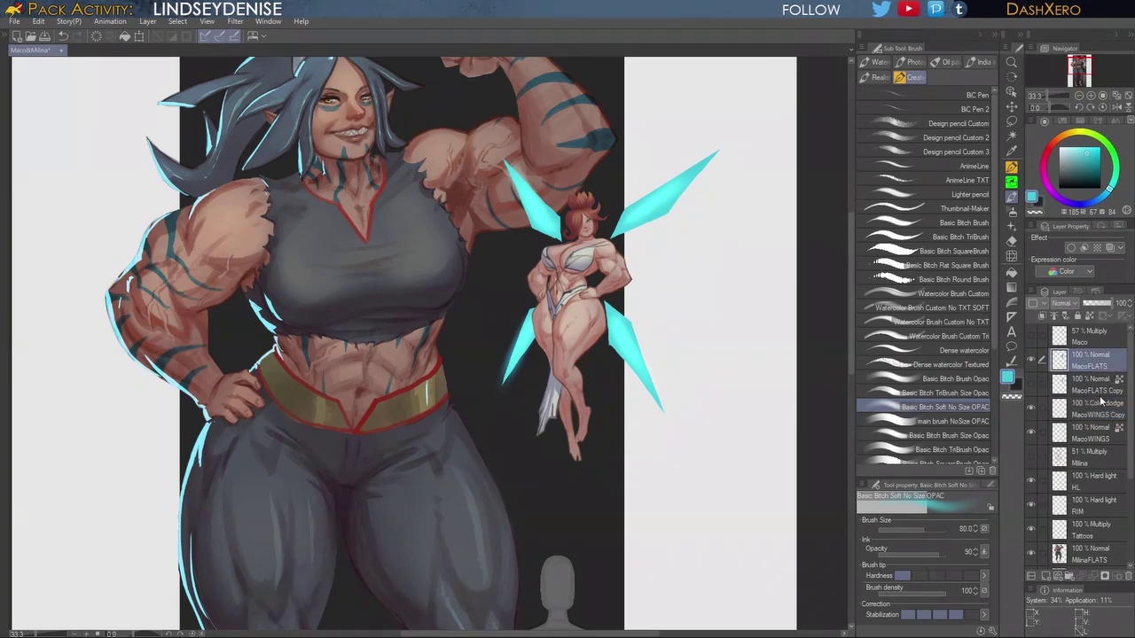
{"action": "left_click", "coordinate": [1046, 576]}
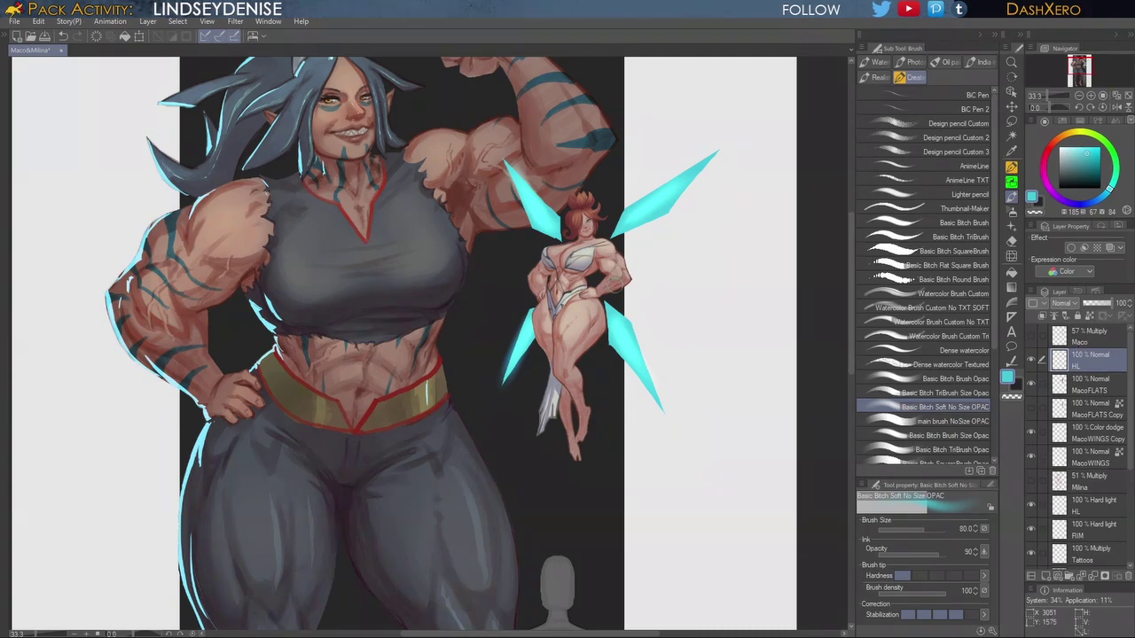
{"action": "scroll", "coordinate": [626, 285], "scroll_direction": "up", "scroll_amount": 2}
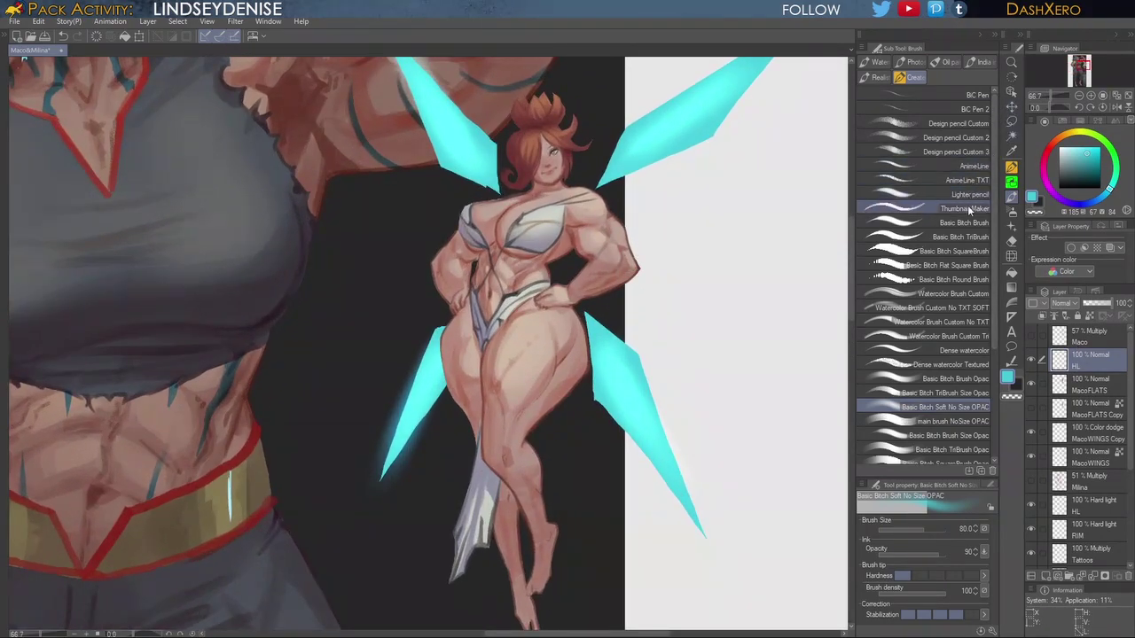
{"action": "left_click", "coordinate": [965, 222]}
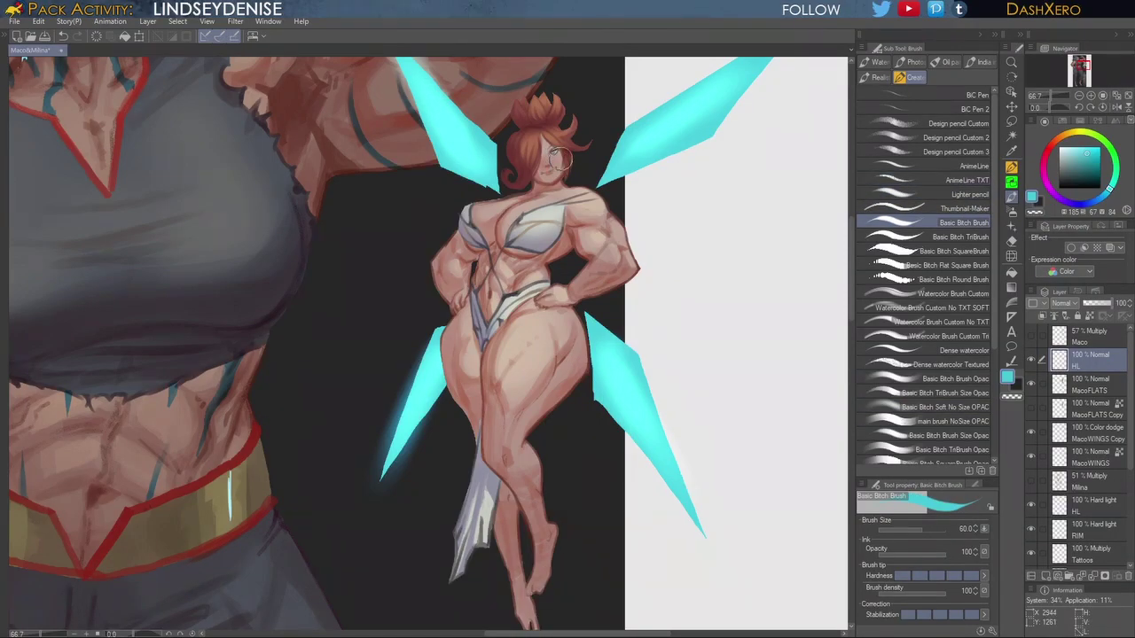
{"action": "key", "text": "bracketleft"}
{"action": "key", "text": "bracketleft"}
{"action": "key", "text": "bracketleft"}
{"action": "scroll", "coordinate": [560, 158], "scroll_direction": "up", "scroll_amount": 8}
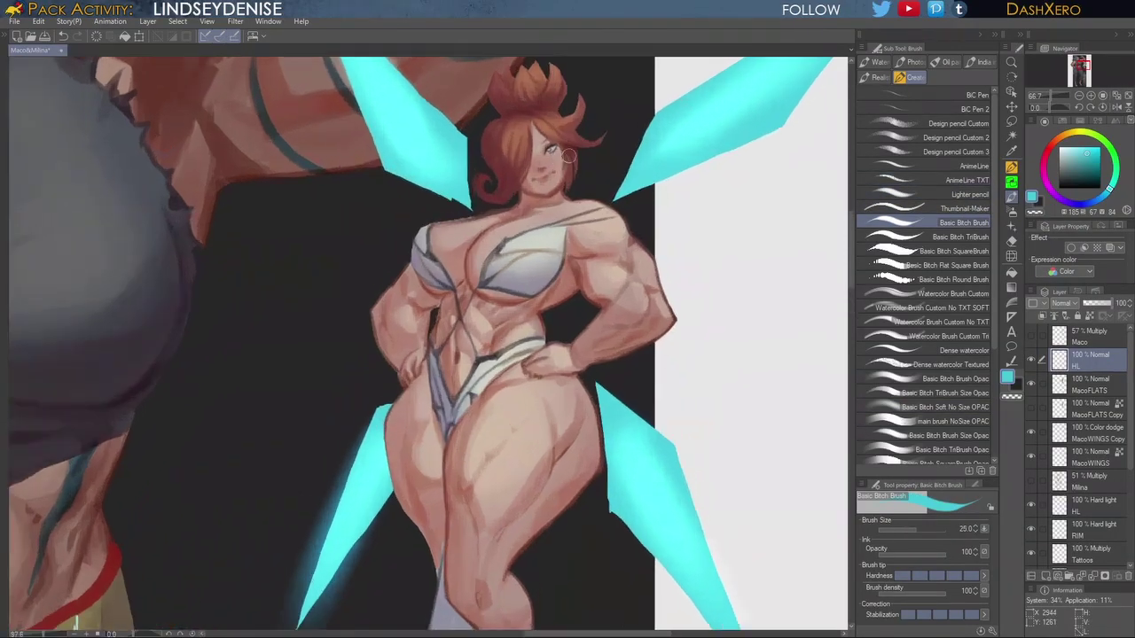
{"action": "left_click", "coordinate": [1070, 137]}
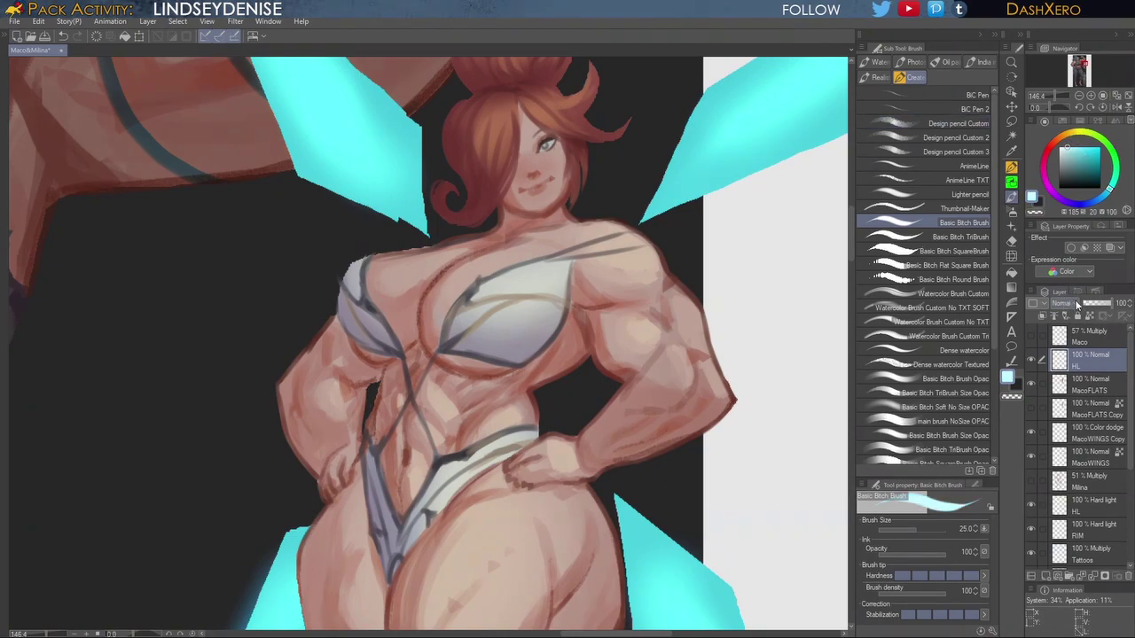
{"action": "left_click", "coordinate": [1072, 461]}
{"action": "left_click_drag", "start_coordinate": [637, 312], "coordinate": [674, 269]}
{"action": "left_click_drag", "start_coordinate": [626, 378], "coordinate": [657, 218]}
{"action": "left_click_drag", "start_coordinate": [624, 452], "coordinate": [638, 288]}
{"action": "left_click_drag", "start_coordinate": [624, 479], "coordinate": [635, 401]}
{"action": "scroll", "coordinate": [635, 400], "scroll_direction": "up", "scroll_amount": 10}
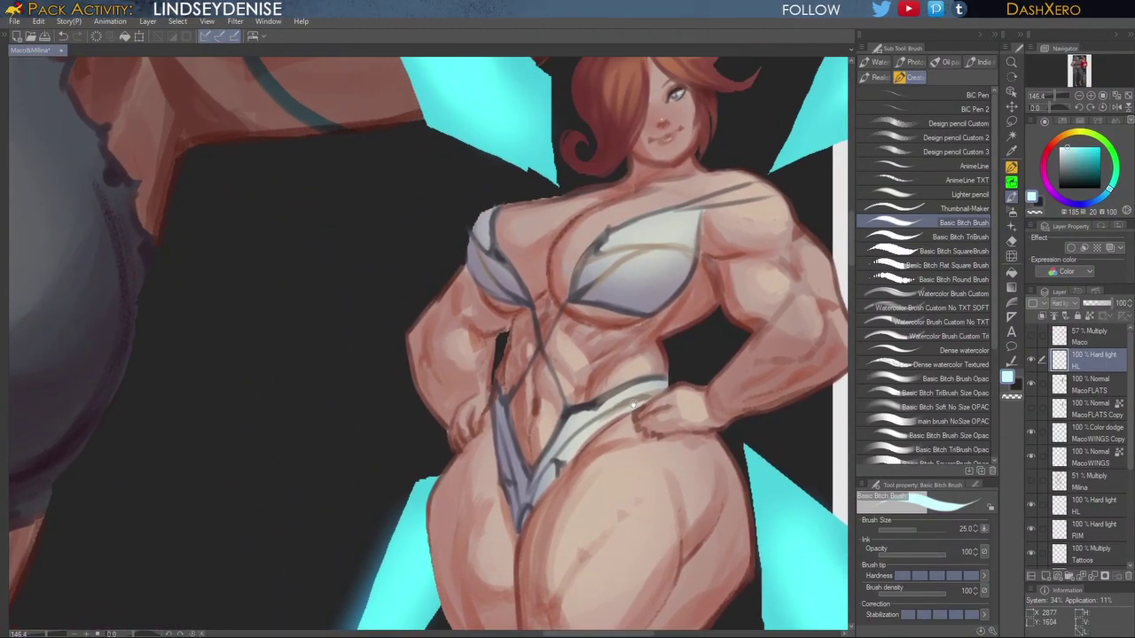
{"action": "left_click_drag", "start_coordinate": [633, 405], "coordinate": [647, 429]}
{"action": "left_click_drag", "start_coordinate": [650, 351], "coordinate": [629, 372]}
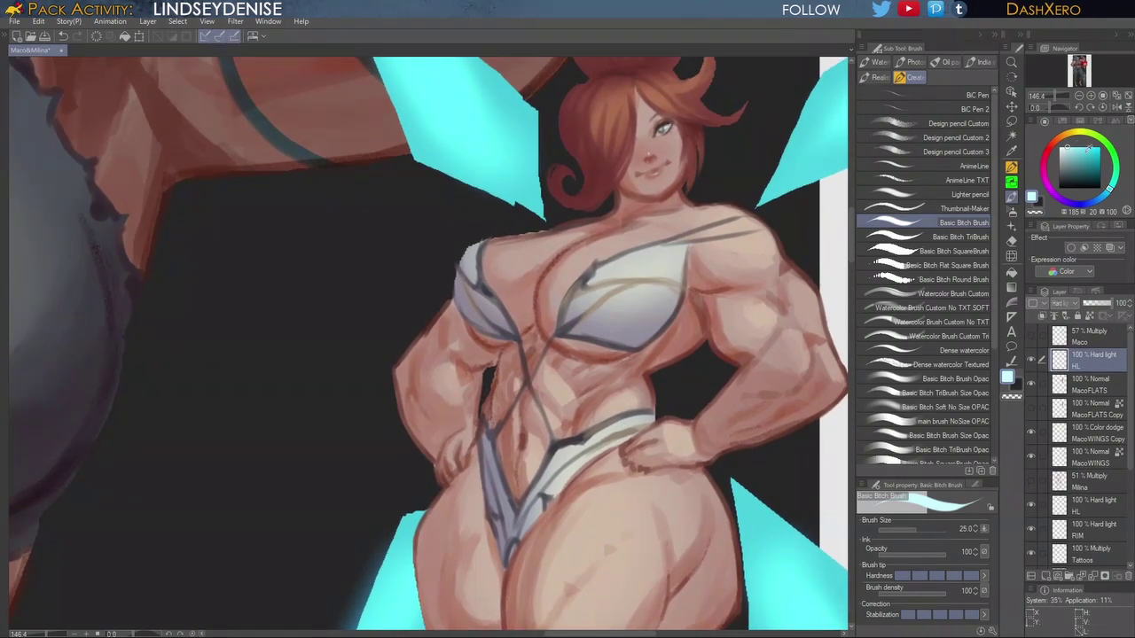
Step: Pick a slightly more saturated light blue and add a Hard light layer named RIM above the HL layer
{"action": "left_click", "coordinate": [1107, 194]}
{"action": "left_click", "coordinate": [1076, 147]}
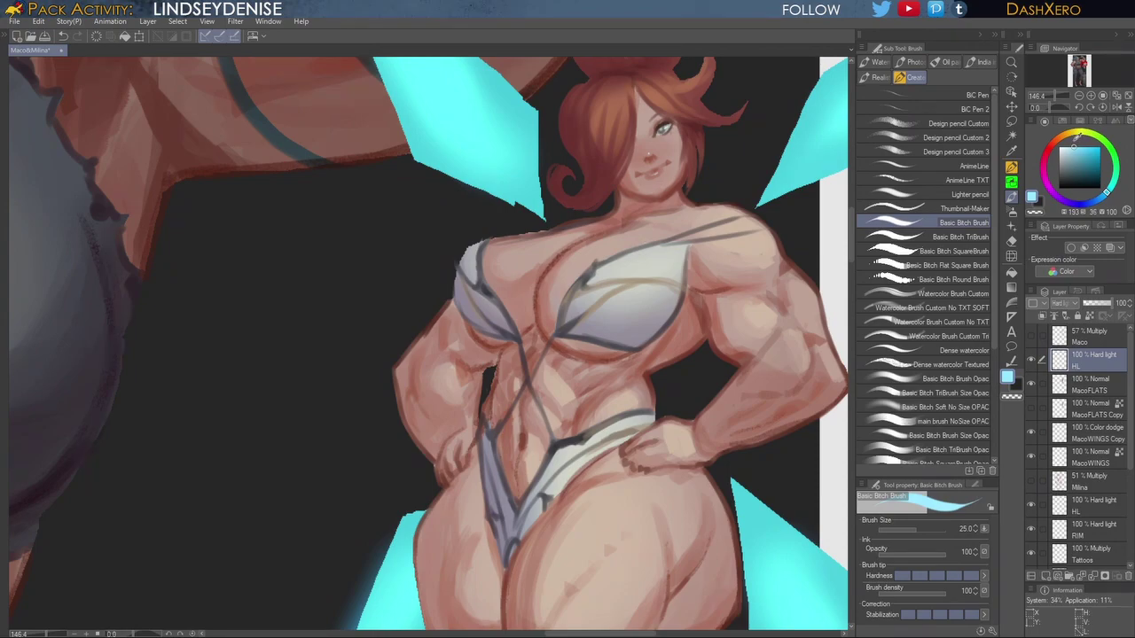
{"action": "left_click", "coordinate": [1043, 575]}
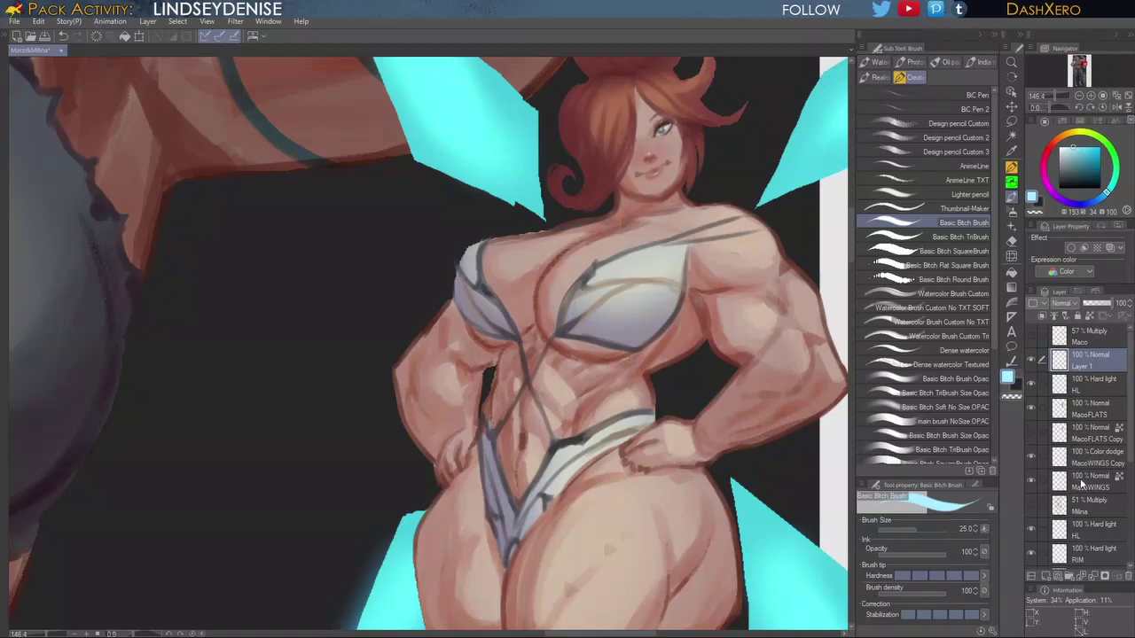
{"action": "left_click", "coordinate": [1078, 478]}
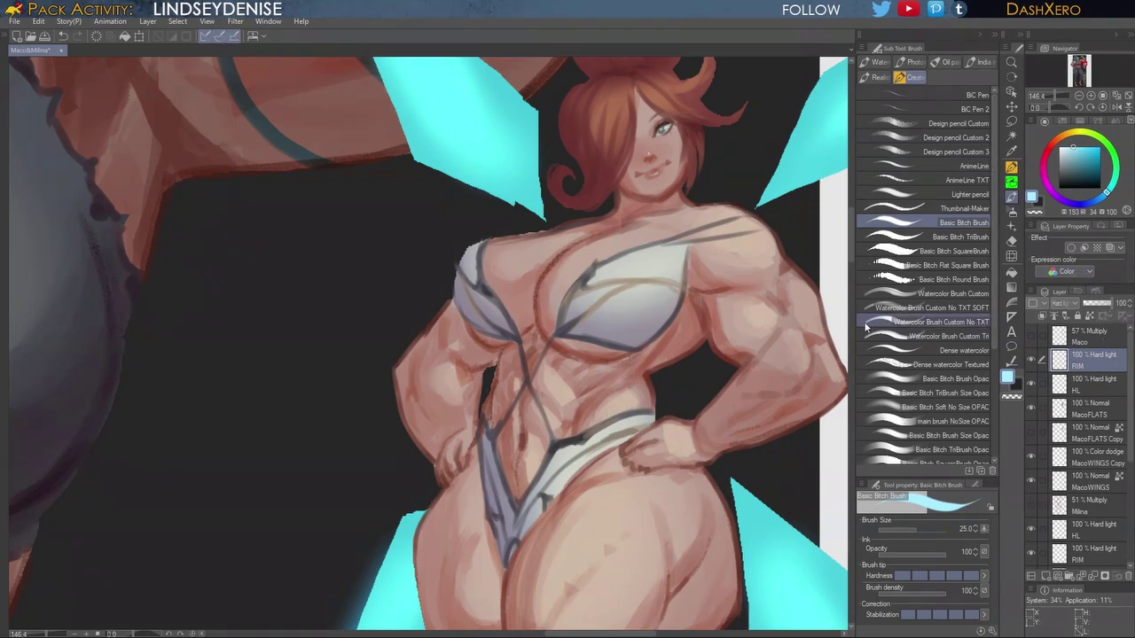
Step: Paint a light blue rim along the outer edge of the small character's red hair and its curled lock
{"action": "left_click_drag", "start_coordinate": [852, 237], "coordinate": [851, 226]}
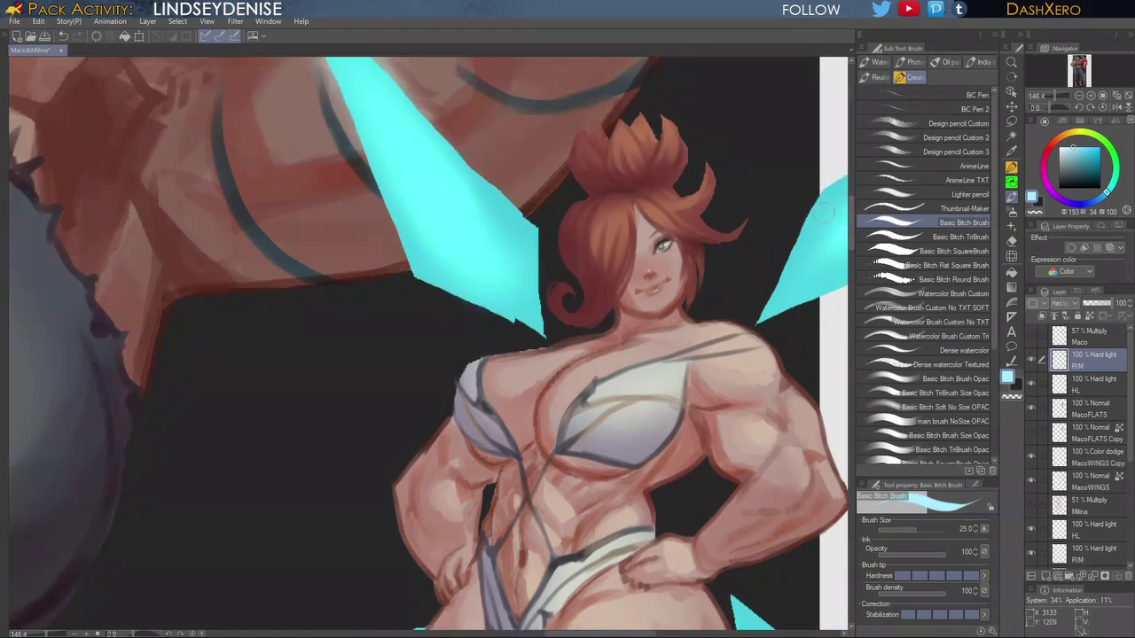
{"action": "left_click_drag", "start_coordinate": [574, 204], "coordinate": [570, 268]}
{"action": "left_click_drag", "start_coordinate": [573, 208], "coordinate": [580, 277]}
{"action": "mouse_move", "coordinate": [570, 256]}
{"action": "left_mouse_down"}
{"action": "mouse_move", "coordinate": [576, 225]}
{"action": "mouse_move", "coordinate": [586, 276]}
{"action": "mouse_move", "coordinate": [563, 249]}
{"action": "mouse_move", "coordinate": [579, 312]}
{"action": "mouse_move", "coordinate": [570, 263]}
{"action": "mouse_move", "coordinate": [557, 302]}
{"action": "mouse_move", "coordinate": [558, 261]}
{"action": "mouse_move", "coordinate": [584, 295]}
{"action": "mouse_move", "coordinate": [566, 308]}
{"action": "mouse_move", "coordinate": [583, 294]}
{"action": "mouse_move", "coordinate": [582, 306]}
{"action": "mouse_move", "coordinate": [577, 282]}
{"action": "mouse_move", "coordinate": [583, 306]}
{"action": "mouse_move", "coordinate": [557, 271]}
{"action": "mouse_move", "coordinate": [547, 279]}
{"action": "mouse_move", "coordinate": [558, 313]}
{"action": "left_mouse_up"}
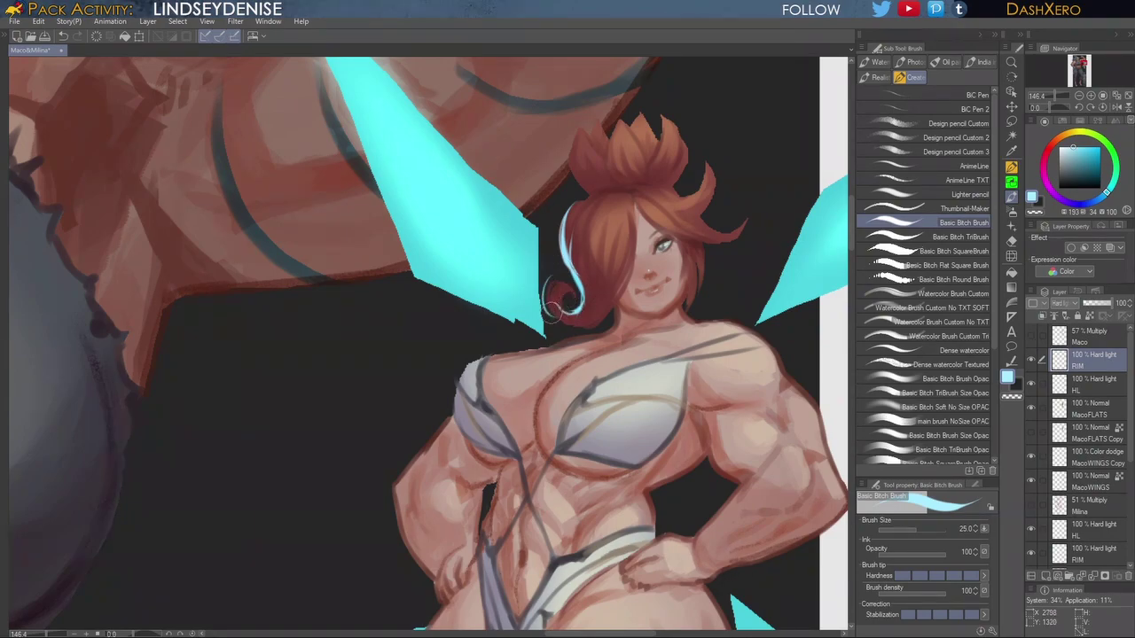
Step: Add rim light along the top's outer cup and the other breast's inner curve, plus a small highlight on the nose
{"action": "left_click_drag", "start_coordinate": [577, 385], "coordinate": [636, 317]}
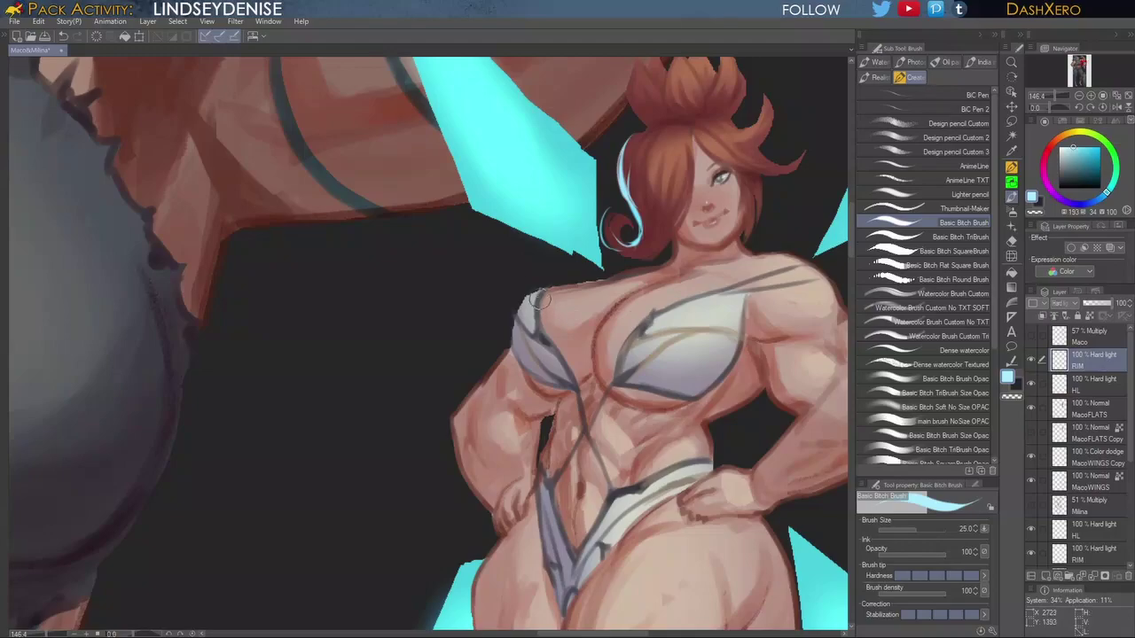
{"action": "mouse_move", "coordinate": [529, 295]}
{"action": "left_mouse_down"}
{"action": "mouse_move", "coordinate": [530, 351]}
{"action": "mouse_move", "coordinate": [527, 300]}
{"action": "mouse_move", "coordinate": [516, 354]}
{"action": "mouse_move", "coordinate": [540, 392]}
{"action": "mouse_move", "coordinate": [521, 351]}
{"action": "mouse_move", "coordinate": [528, 383]}
{"action": "left_mouse_up"}
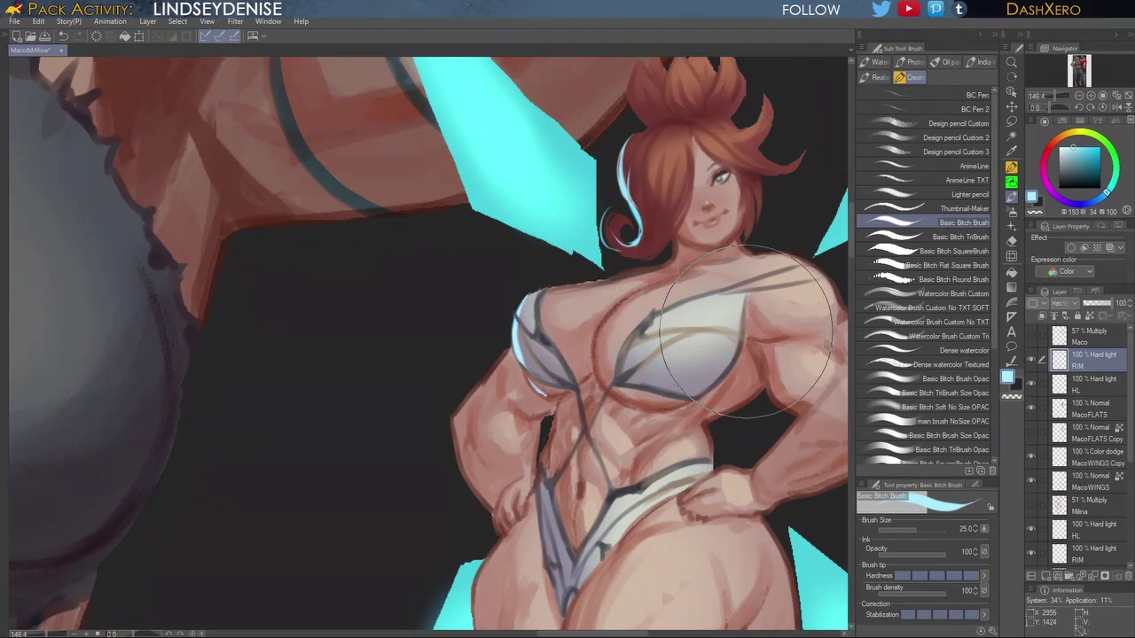
{"action": "left_click_drag", "start_coordinate": [626, 303], "coordinate": [600, 345]}
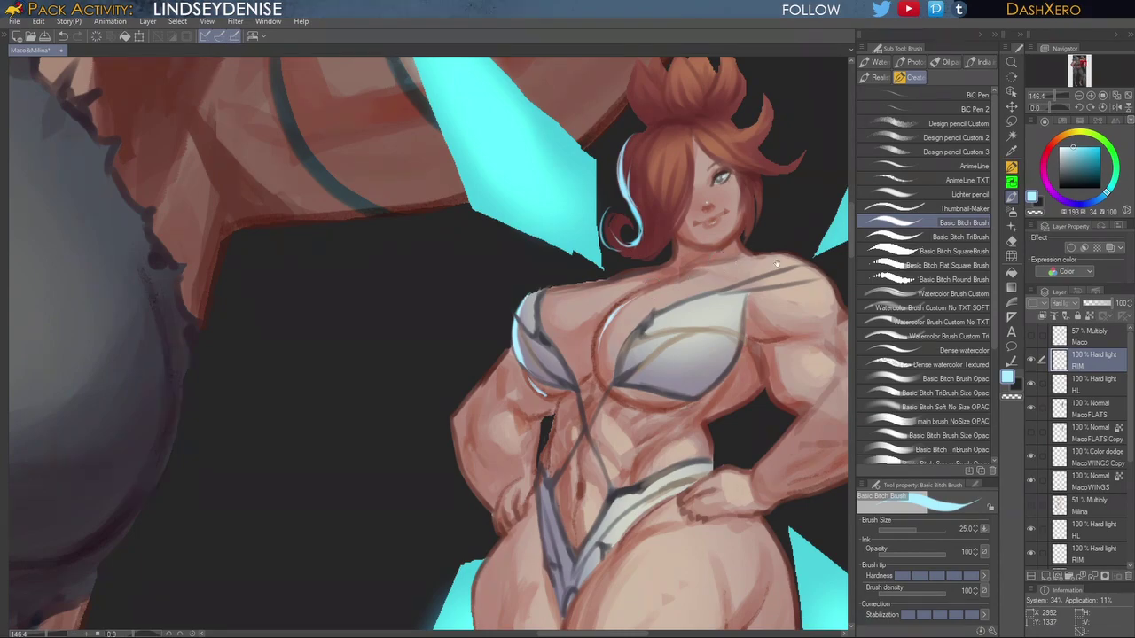
{"action": "left_click_drag", "start_coordinate": [778, 261], "coordinate": [686, 324]}
{"action": "left_click_drag", "start_coordinate": [608, 261], "coordinate": [607, 270]}
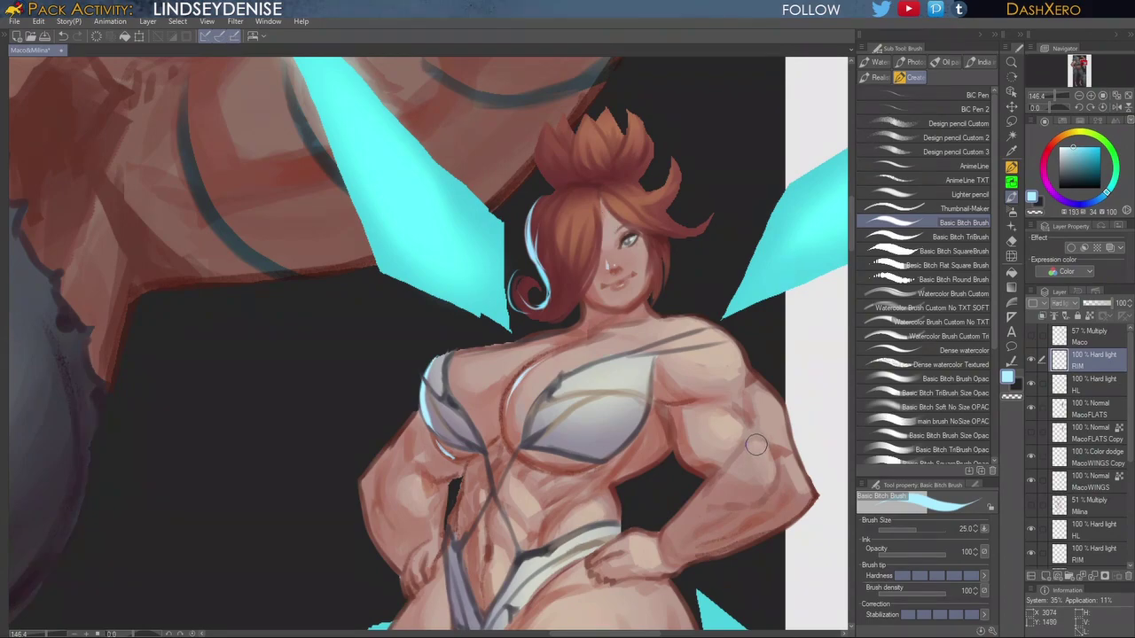
Step: Paint rim light along the outer edge of the arm nearer the large figure and down the hip below it
{"action": "mouse_move", "coordinate": [591, 417]}
{"action": "left_mouse_down"}
{"action": "mouse_move", "coordinate": [697, 322]}
{"action": "mouse_move", "coordinate": [760, 297]}
{"action": "left_mouse_up"}
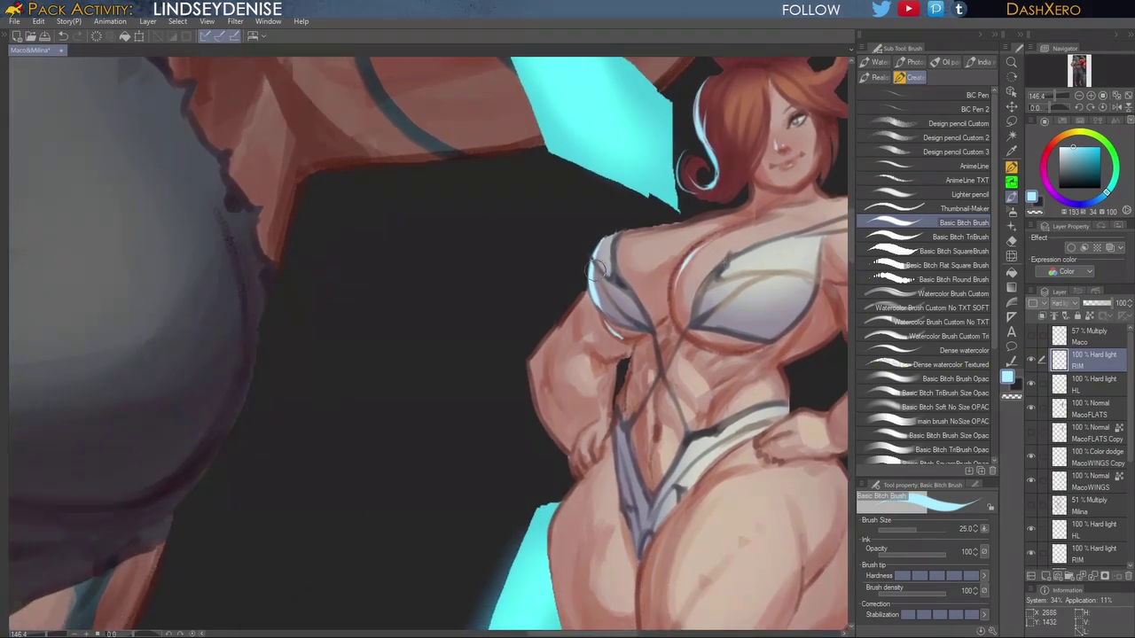
{"action": "mouse_move", "coordinate": [586, 292]}
{"action": "left_mouse_down"}
{"action": "mouse_move", "coordinate": [562, 329]}
{"action": "mouse_move", "coordinate": [568, 323]}
{"action": "left_mouse_up"}
{"action": "left_click_drag", "start_coordinate": [659, 352], "coordinate": [645, 325]}
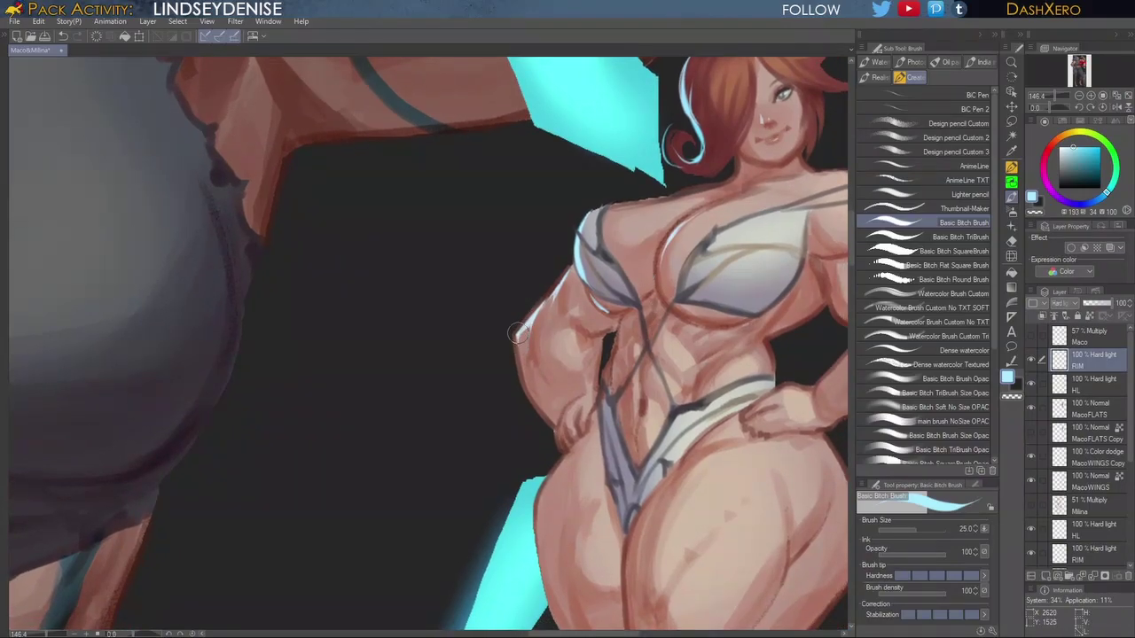
{"action": "left_click_drag", "start_coordinate": [662, 366], "coordinate": [636, 249]}
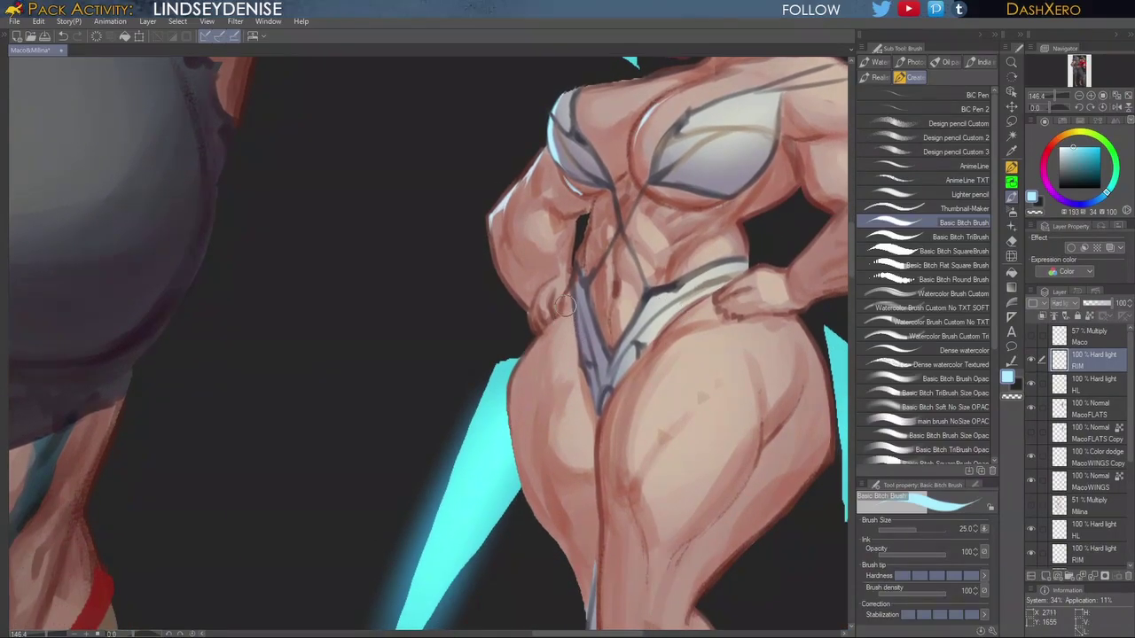
{"action": "mouse_move", "coordinate": [561, 373]}
{"action": "left_mouse_down"}
{"action": "mouse_move", "coordinate": [569, 340]}
{"action": "mouse_move", "coordinate": [517, 373]}
{"action": "left_mouse_up"}
{"action": "left_click_drag", "start_coordinate": [545, 312], "coordinate": [521, 381]}
Step: Paint and refine a bright rim line down the front thigh's inner edge, from the crotch to just above the knee
{"action": "mouse_move", "coordinate": [696, 423]}
{"action": "left_mouse_down"}
{"action": "mouse_move", "coordinate": [681, 415]}
{"action": "mouse_move", "coordinate": [671, 341]}
{"action": "left_mouse_up"}
{"action": "mouse_move", "coordinate": [609, 252]}
{"action": "left_mouse_down"}
{"action": "mouse_move", "coordinate": [580, 354]}
{"action": "mouse_move", "coordinate": [581, 395]}
{"action": "left_mouse_up"}
{"action": "left_click_drag", "start_coordinate": [581, 325], "coordinate": [588, 456]}
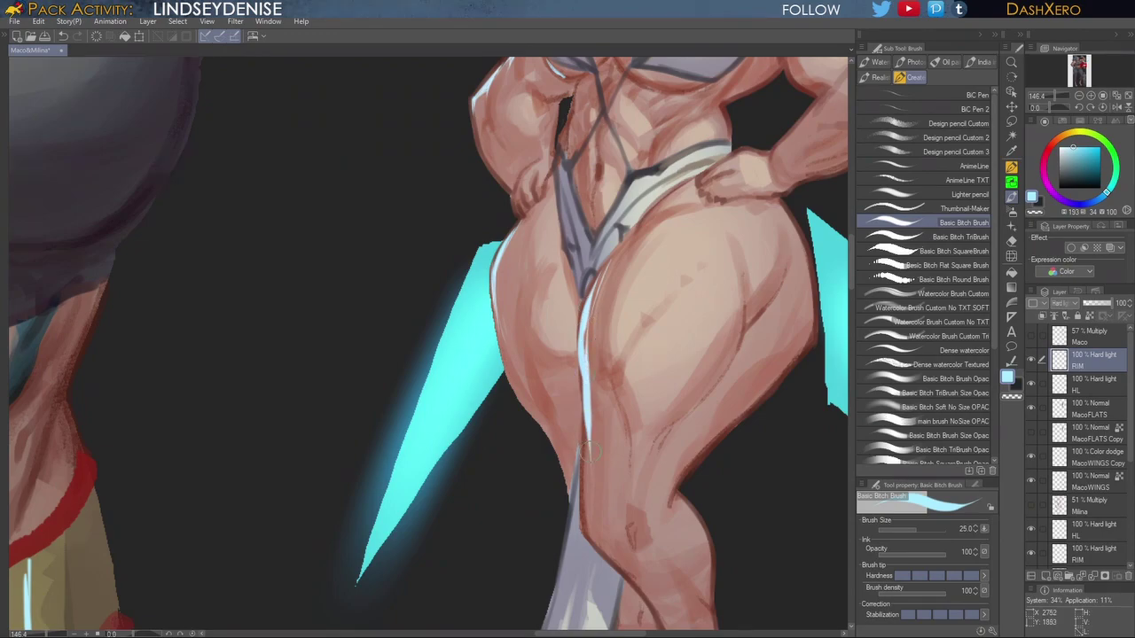
{"action": "left_click_drag", "start_coordinate": [594, 305], "coordinate": [591, 367]}
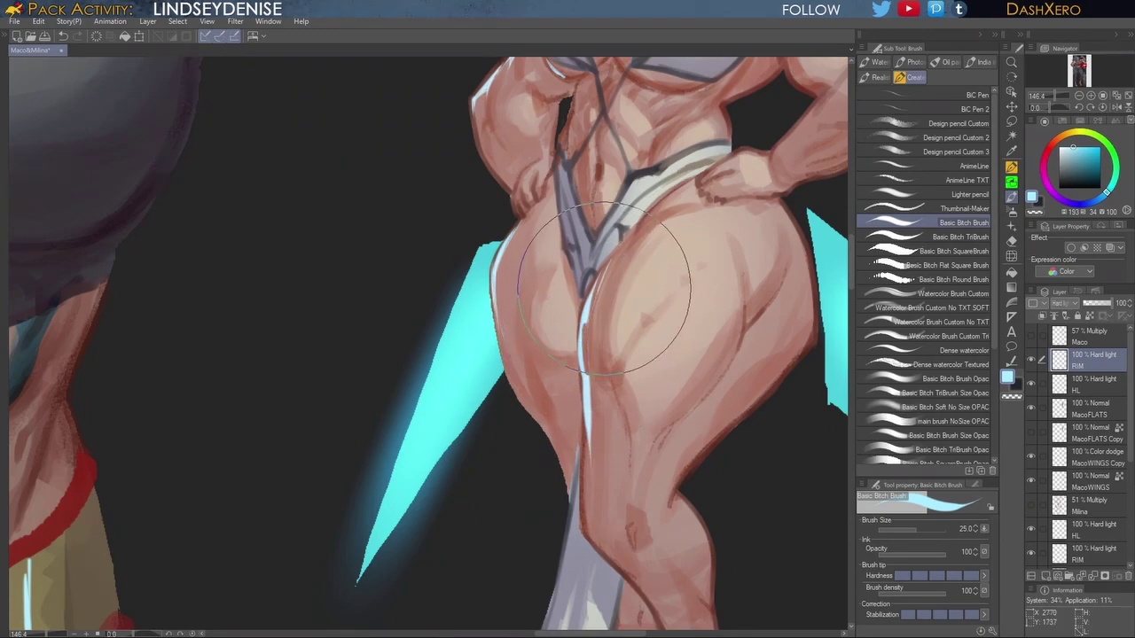
{"action": "left_click_drag", "start_coordinate": [602, 286], "coordinate": [589, 310]}
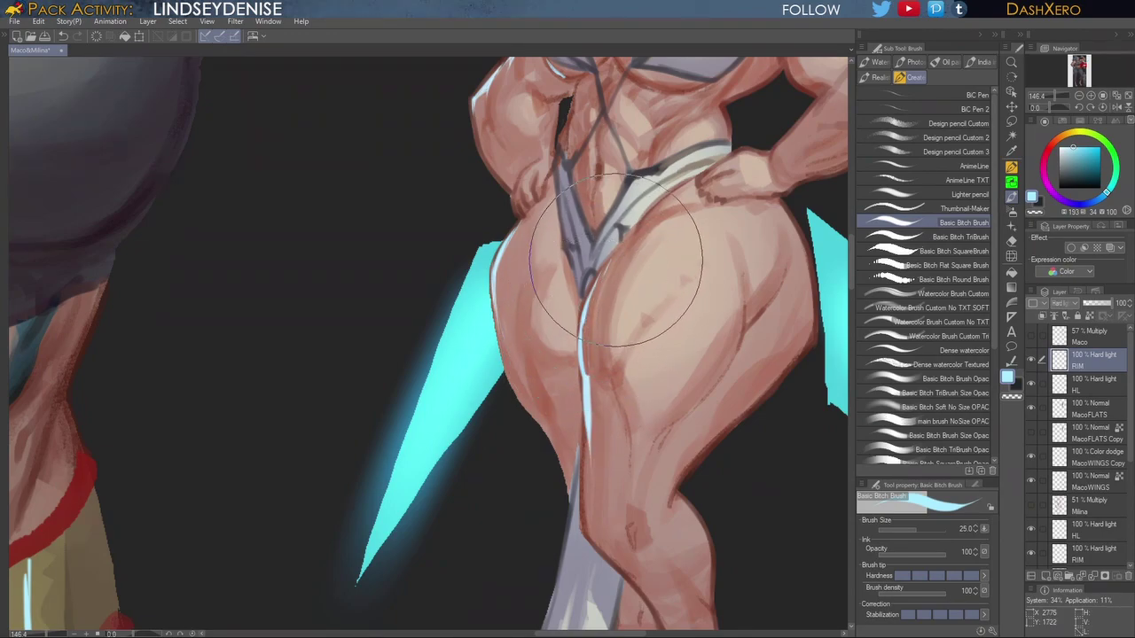
{"action": "mouse_move", "coordinate": [636, 449]}
{"action": "left_mouse_down"}
{"action": "mouse_move", "coordinate": [631, 356]}
{"action": "mouse_move", "coordinate": [585, 409]}
{"action": "left_mouse_up"}
{"action": "mouse_move", "coordinate": [587, 322]}
{"action": "left_mouse_down"}
{"action": "mouse_move", "coordinate": [589, 441]}
{"action": "mouse_move", "coordinate": [591, 429]}
{"action": "left_mouse_up"}
{"action": "mouse_move", "coordinate": [593, 382]}
{"action": "left_mouse_down"}
{"action": "mouse_move", "coordinate": [587, 427]}
{"action": "mouse_move", "coordinate": [593, 383]}
{"action": "left_mouse_up"}
Step: Extend the rim light down the rear thigh's outer edge and add a thin highlight along its muscle
{"action": "mouse_move", "coordinate": [493, 190]}
{"action": "left_mouse_down"}
{"action": "mouse_move", "coordinate": [516, 285]}
{"action": "mouse_move", "coordinate": [507, 269]}
{"action": "mouse_move", "coordinate": [556, 367]}
{"action": "left_mouse_up"}
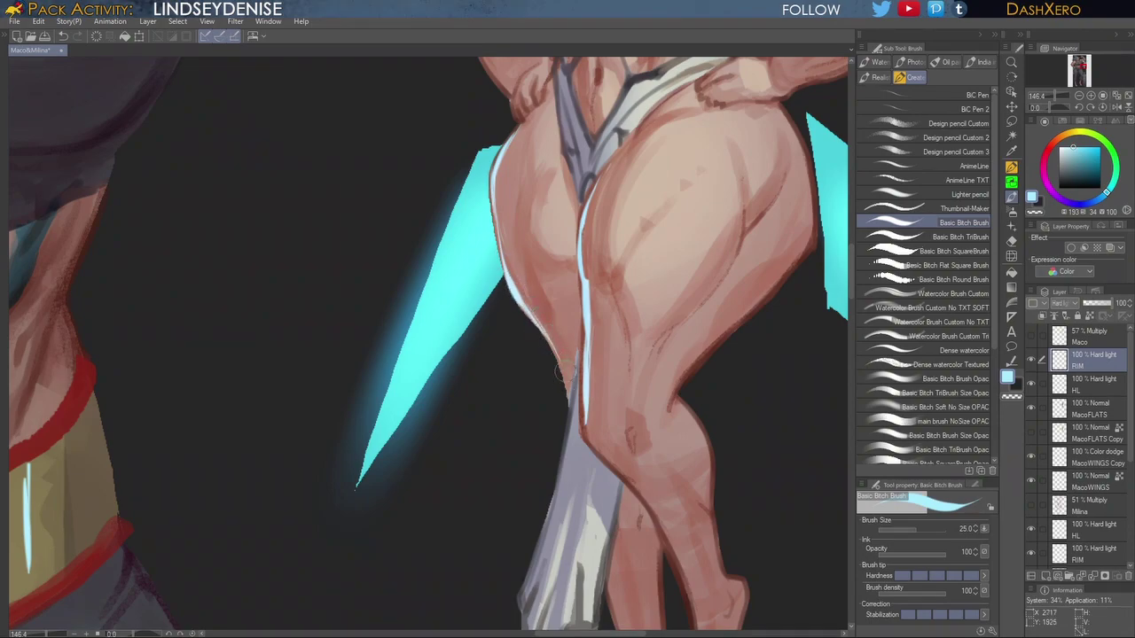
{"action": "left_click_drag", "start_coordinate": [642, 283], "coordinate": [653, 407]}
{"action": "left_click_drag", "start_coordinate": [509, 271], "coordinate": [522, 316]}
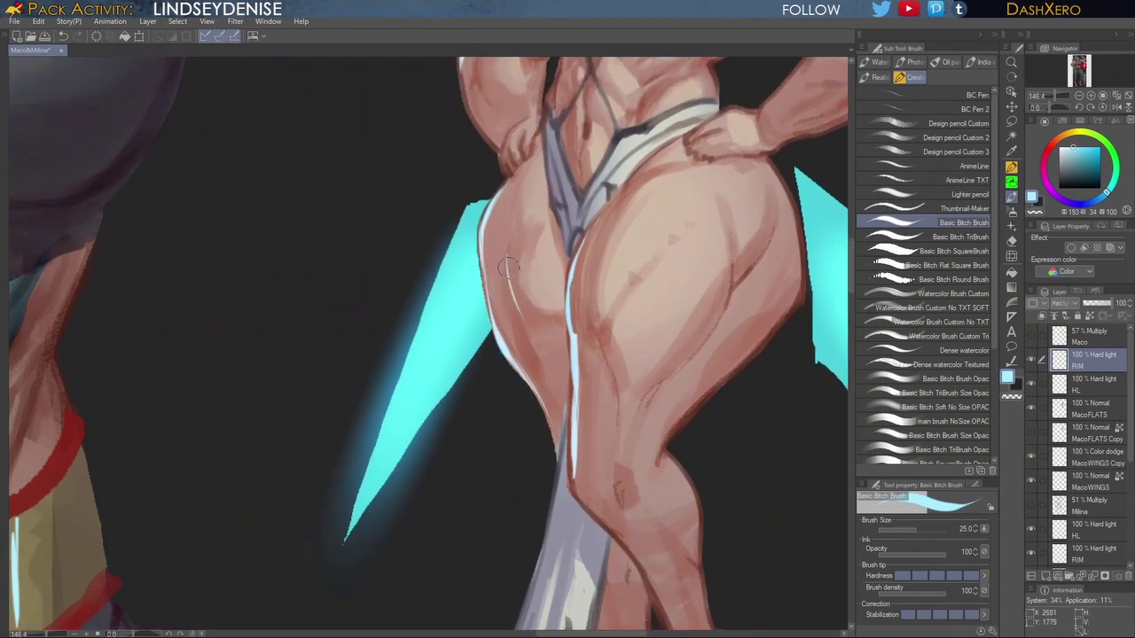
Step: Add rim light along the side of the waist and on the back of the hand resting on the nearby hip
{"action": "left_click_drag", "start_coordinate": [696, 361], "coordinate": [668, 539]}
{"action": "left_click_drag", "start_coordinate": [749, 310], "coordinate": [709, 392]}
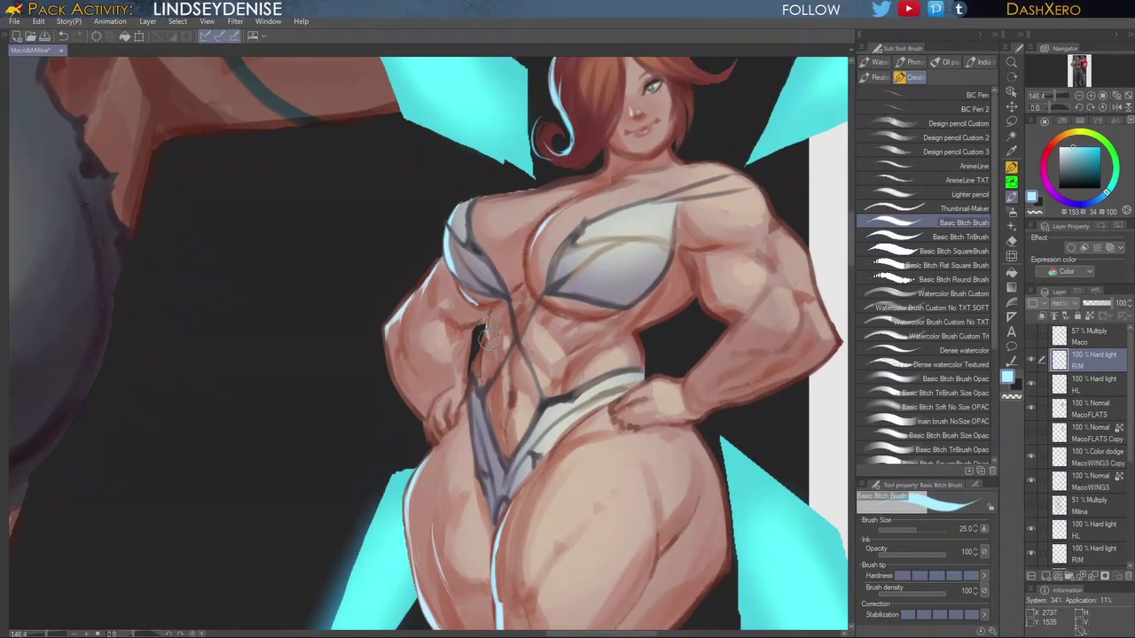
{"action": "left_click_drag", "start_coordinate": [487, 330], "coordinate": [482, 389]}
{"action": "left_click_drag", "start_coordinate": [446, 394], "coordinate": [430, 418]}
Step: Paint a thin rim line along the upper contour of the chest and shoulder beside the outer cup
{"action": "left_click_drag", "start_coordinate": [560, 375], "coordinate": [590, 335]}
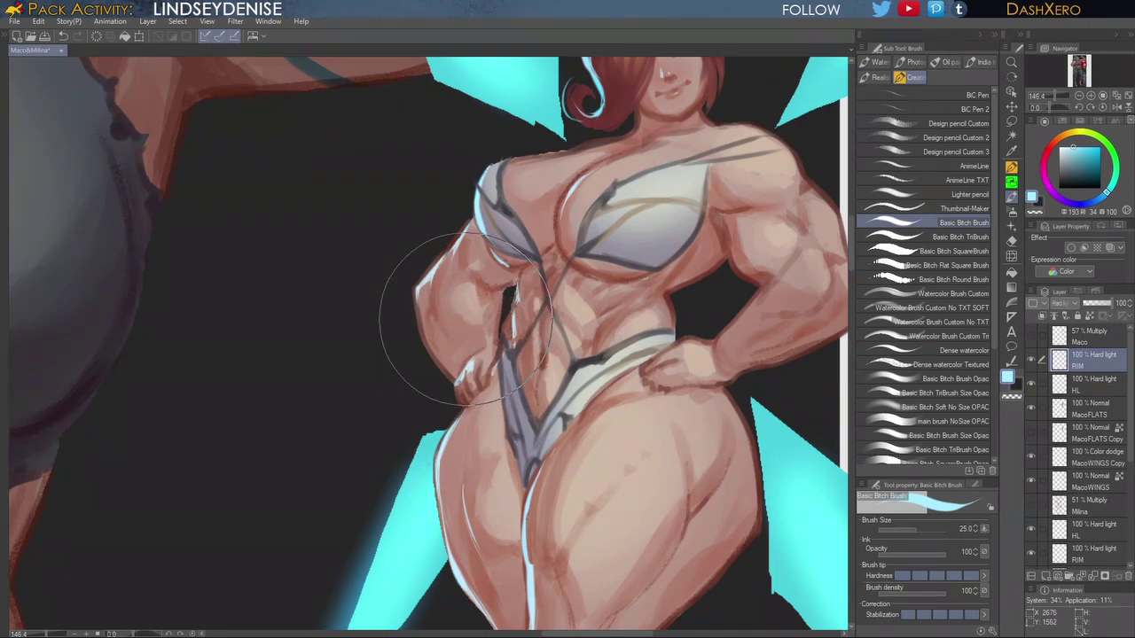
{"action": "left_click_drag", "start_coordinate": [723, 288], "coordinate": [683, 352]}
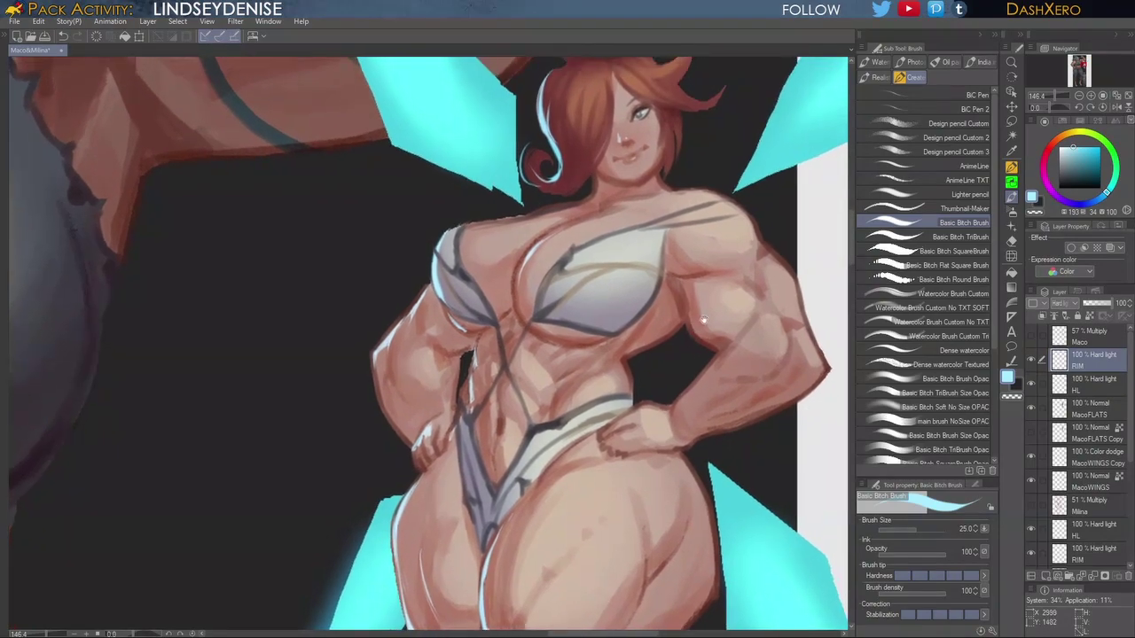
{"action": "left_click_drag", "start_coordinate": [489, 220], "coordinate": [541, 209]}
{"action": "left_click_drag", "start_coordinate": [727, 327], "coordinate": [701, 352]}
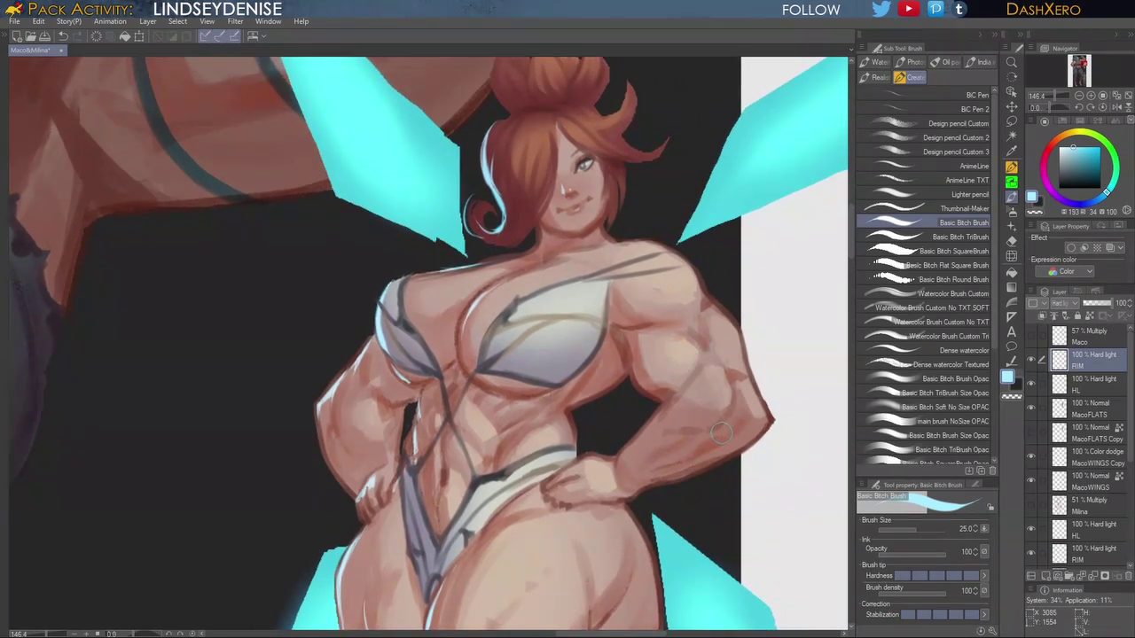
{"action": "left_click_drag", "start_coordinate": [717, 437], "coordinate": [671, 445]}
{"action": "left_click_drag", "start_coordinate": [707, 523], "coordinate": [690, 387]}
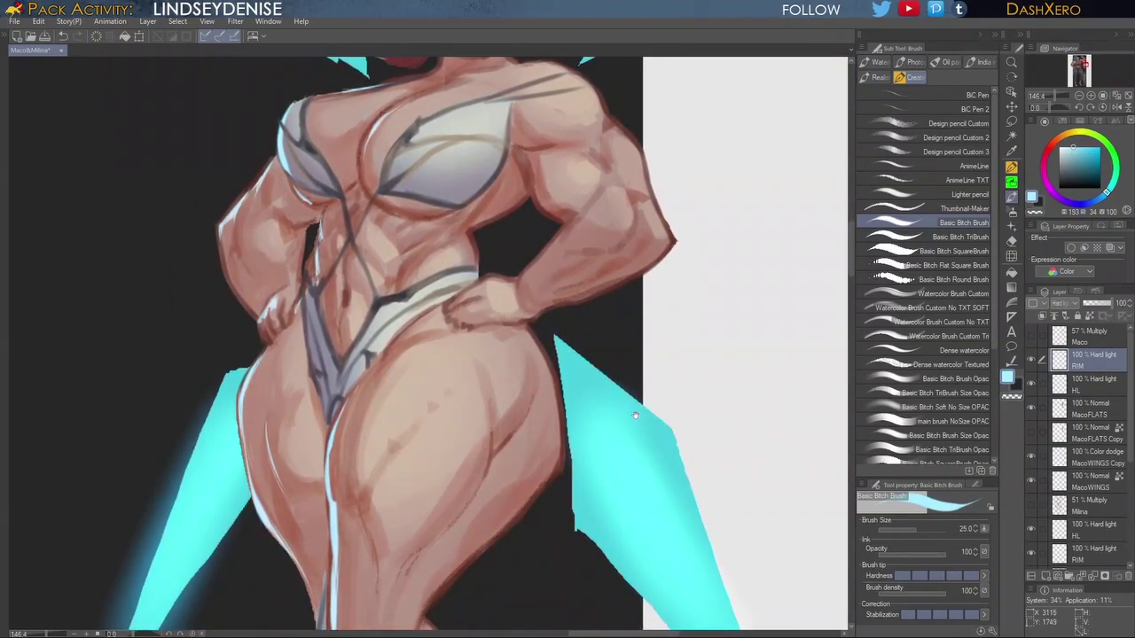
Step: Add a small light highlight on top of the smaller character's outer shoulder, beside the outfit's strap
{"action": "left_click_drag", "start_coordinate": [636, 416], "coordinate": [701, 322]}
{"action": "left_click_drag", "start_coordinate": [679, 390], "coordinate": [709, 425]}
{"action": "left_click_drag", "start_coordinate": [709, 301], "coordinate": [706, 398]}
{"action": "mouse_move", "coordinate": [719, 354]}
{"action": "left_mouse_down"}
{"action": "mouse_move", "coordinate": [704, 381]}
{"action": "mouse_move", "coordinate": [709, 437]}
{"action": "left_mouse_up"}
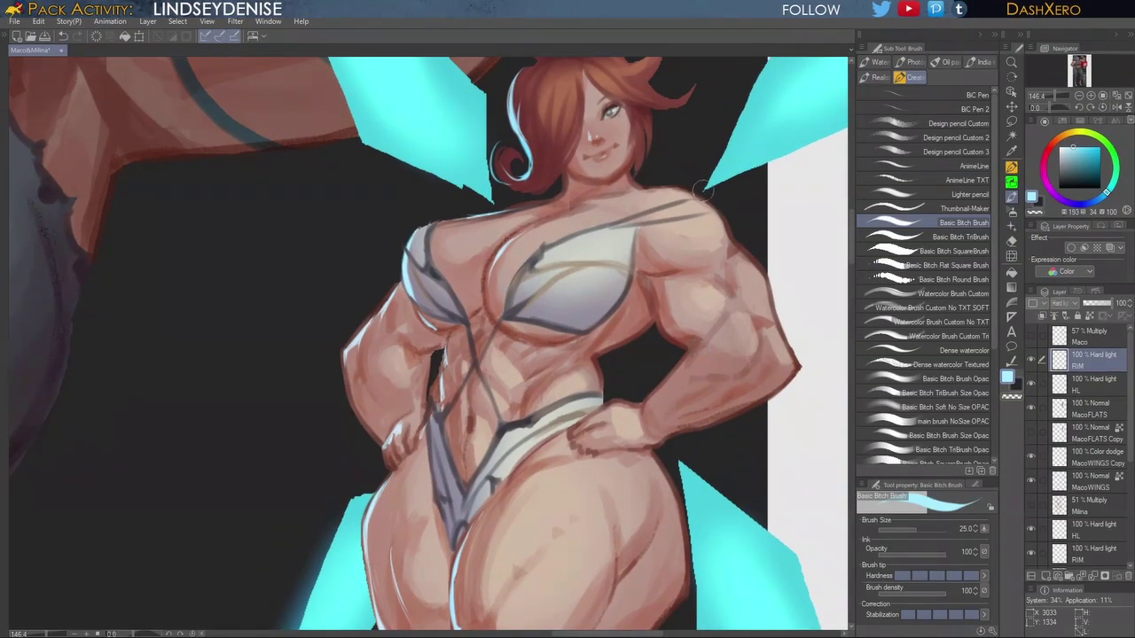
{"action": "left_click_drag", "start_coordinate": [696, 215], "coordinate": [686, 211]}
{"action": "mouse_move", "coordinate": [796, 330]}
{"action": "left_mouse_down"}
{"action": "mouse_move", "coordinate": [756, 365]}
{"action": "mouse_move", "coordinate": [722, 332]}
{"action": "left_mouse_up"}
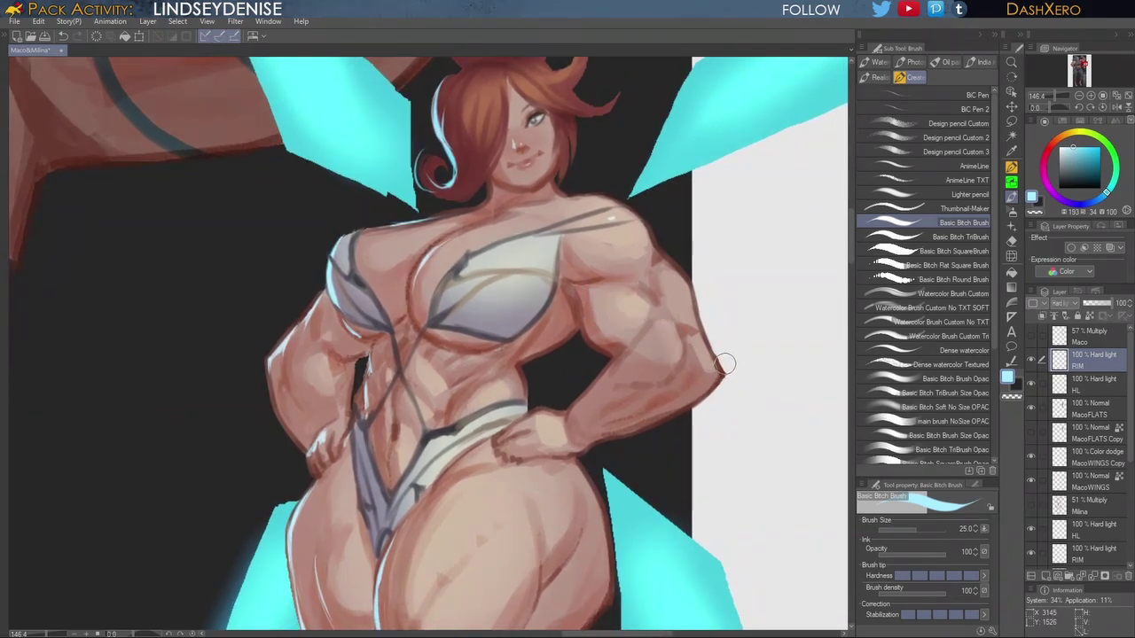
{"action": "left_click_drag", "start_coordinate": [661, 317], "coordinate": [763, 365]}
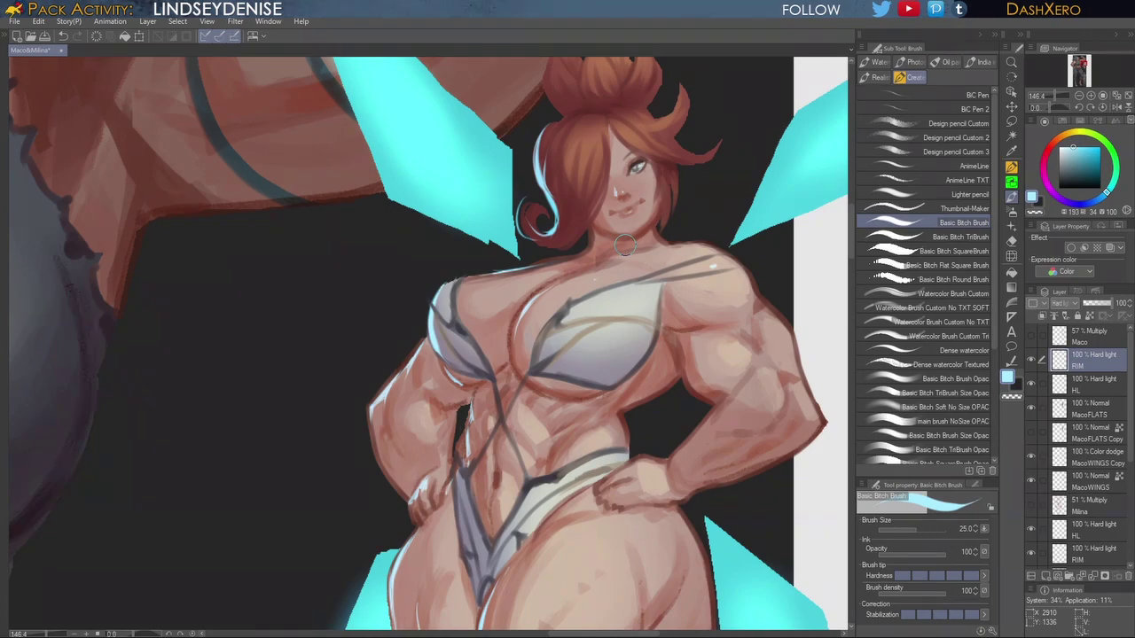
{"action": "left_click_drag", "start_coordinate": [719, 170], "coordinate": [699, 198]}
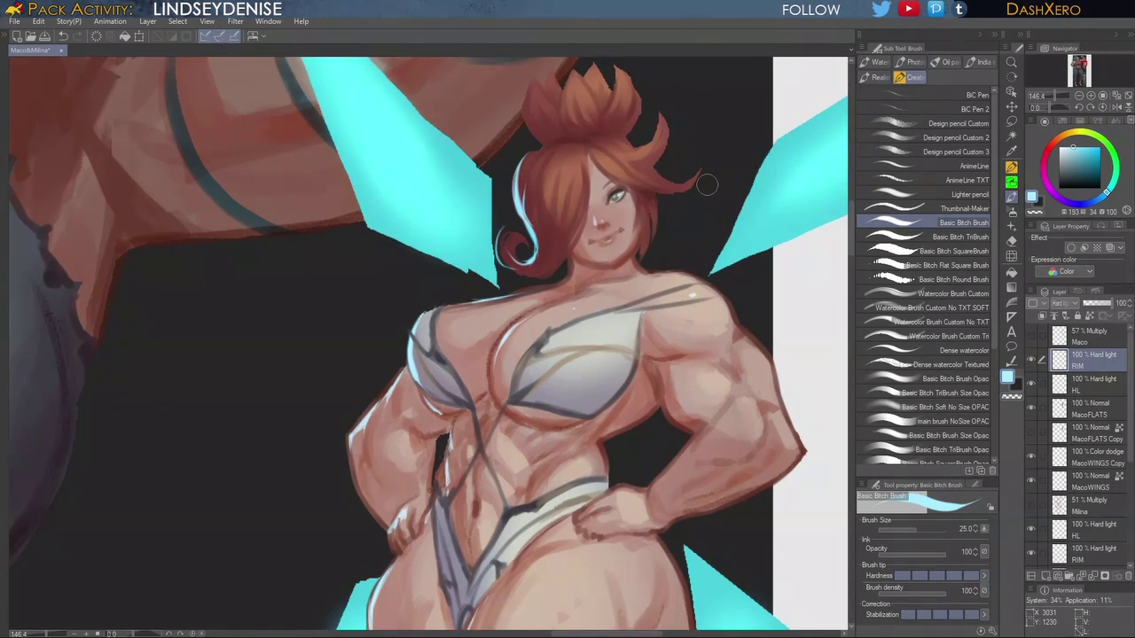
Step: Review the whole illustration from head to feet with both characters in view
{"action": "key", "text": "ctrl+0"}
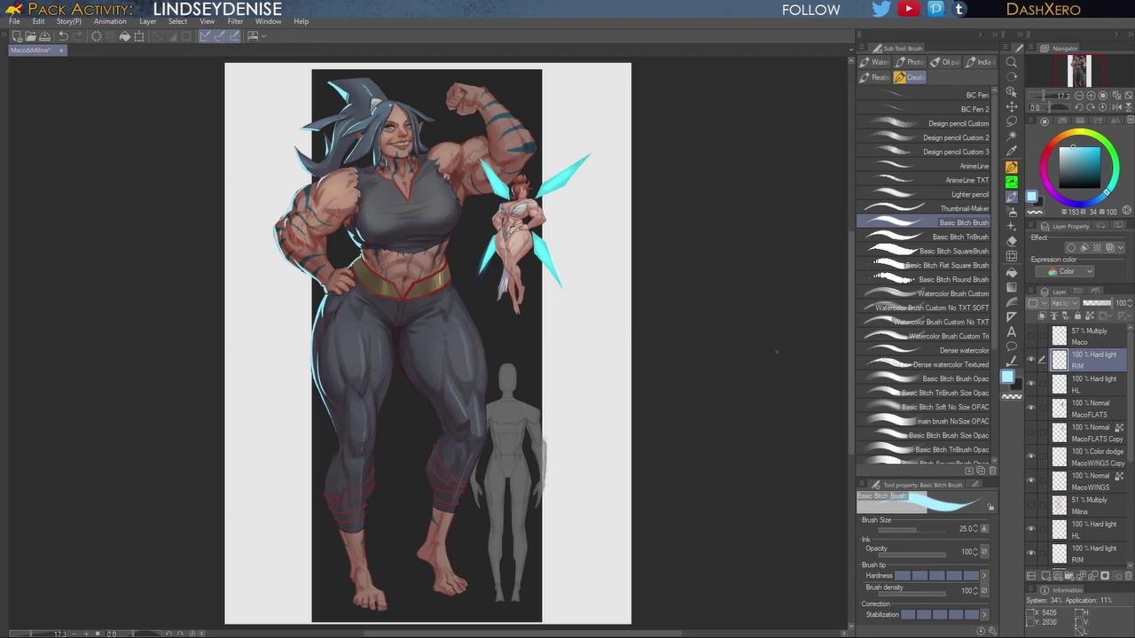
{"action": "left_click_drag", "start_coordinate": [733, 374], "coordinate": [746, 353]}
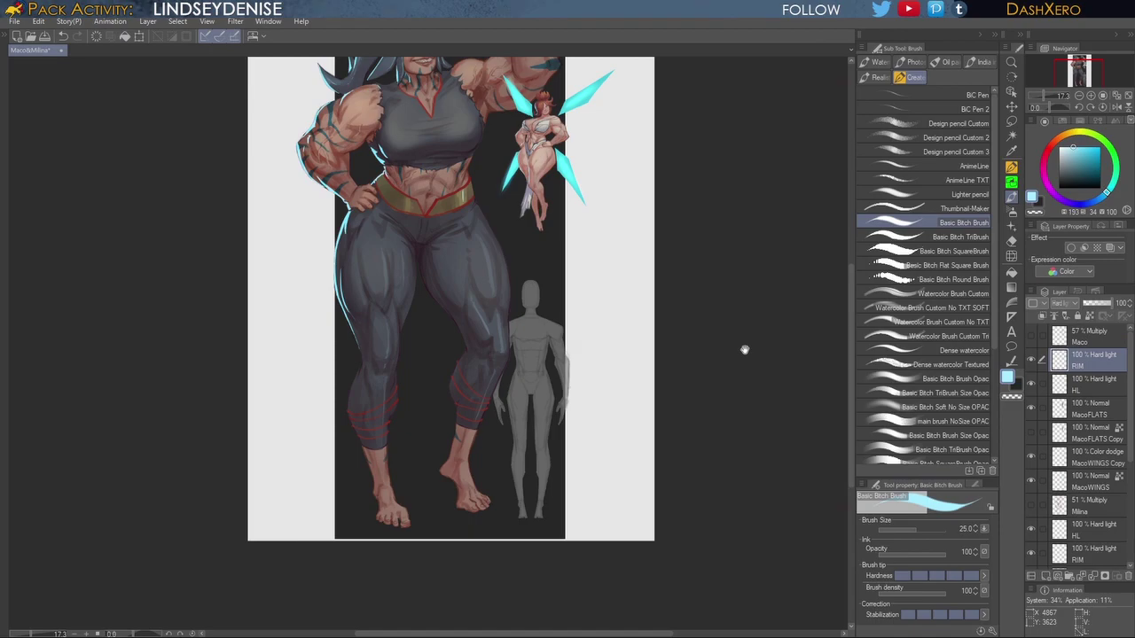
{"action": "left_click_drag", "start_coordinate": [717, 366], "coordinate": [745, 336]}
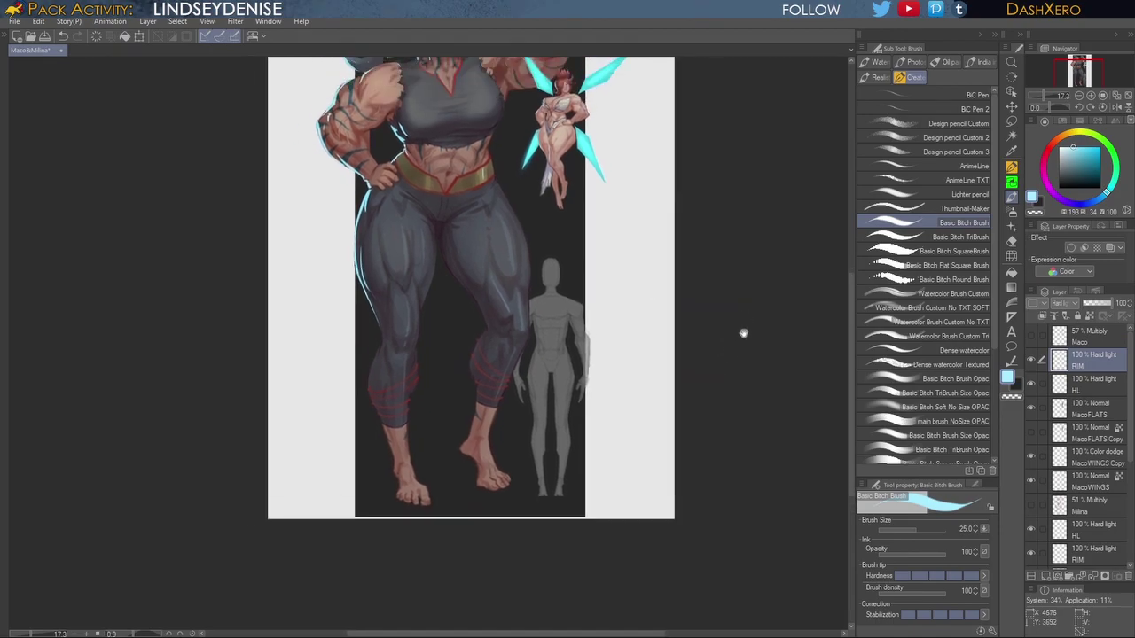
{"action": "left_click_drag", "start_coordinate": [677, 309], "coordinate": [693, 387]}
{"action": "left_click_drag", "start_coordinate": [680, 335], "coordinate": [694, 370]}
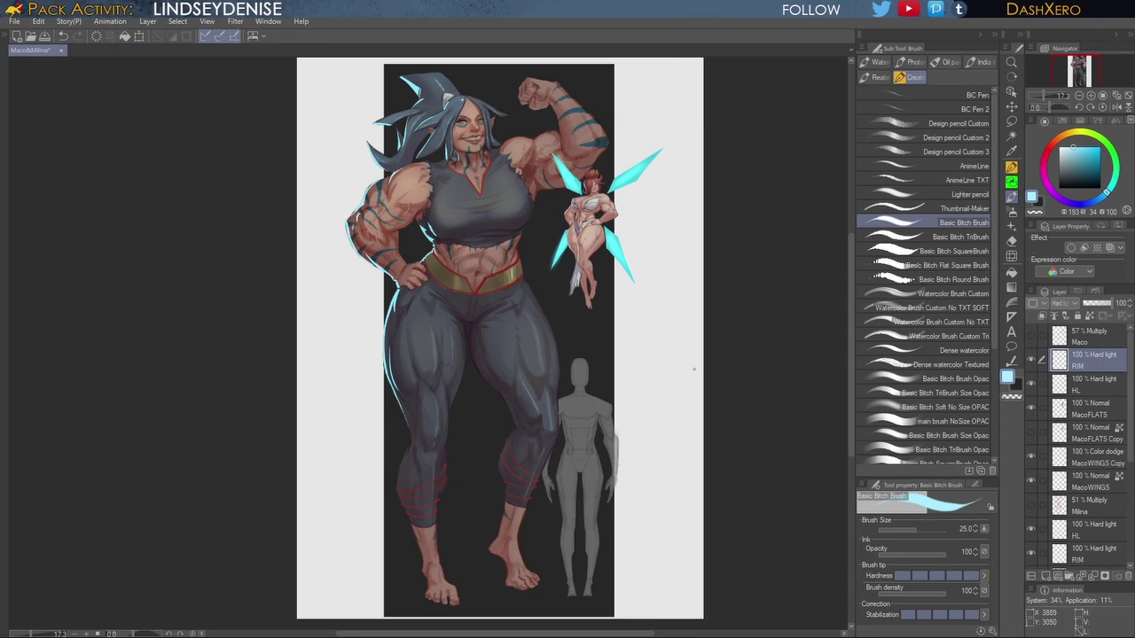
{"action": "left_click_drag", "start_coordinate": [851, 372], "coordinate": [851, 366]}
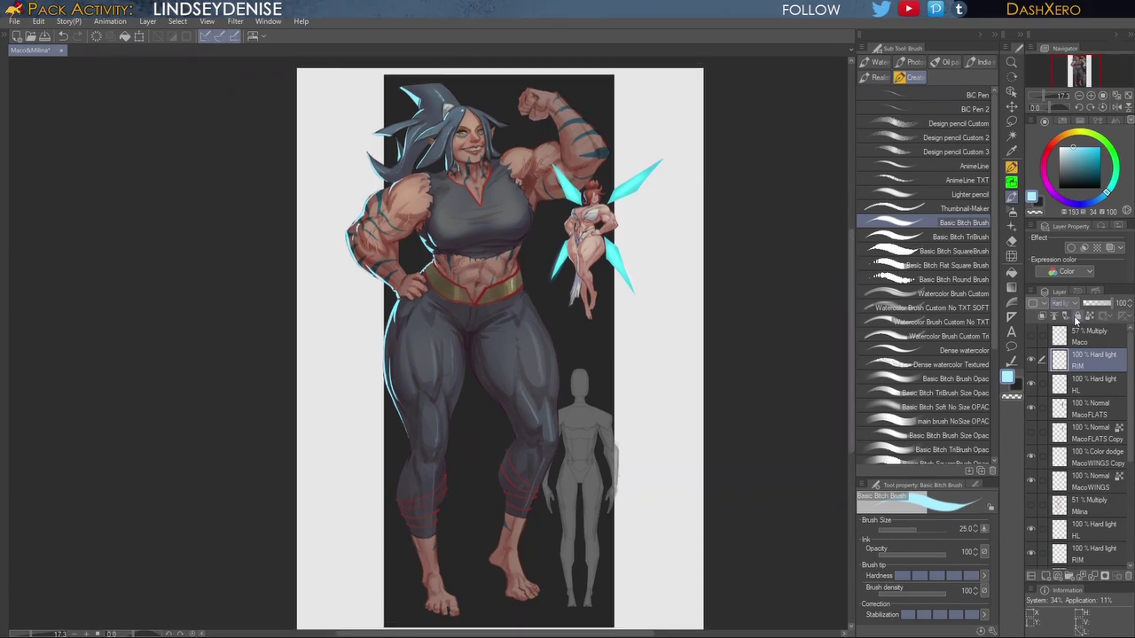
{"action": "left_click_drag", "start_coordinate": [1132, 386], "coordinate": [1124, 405]}
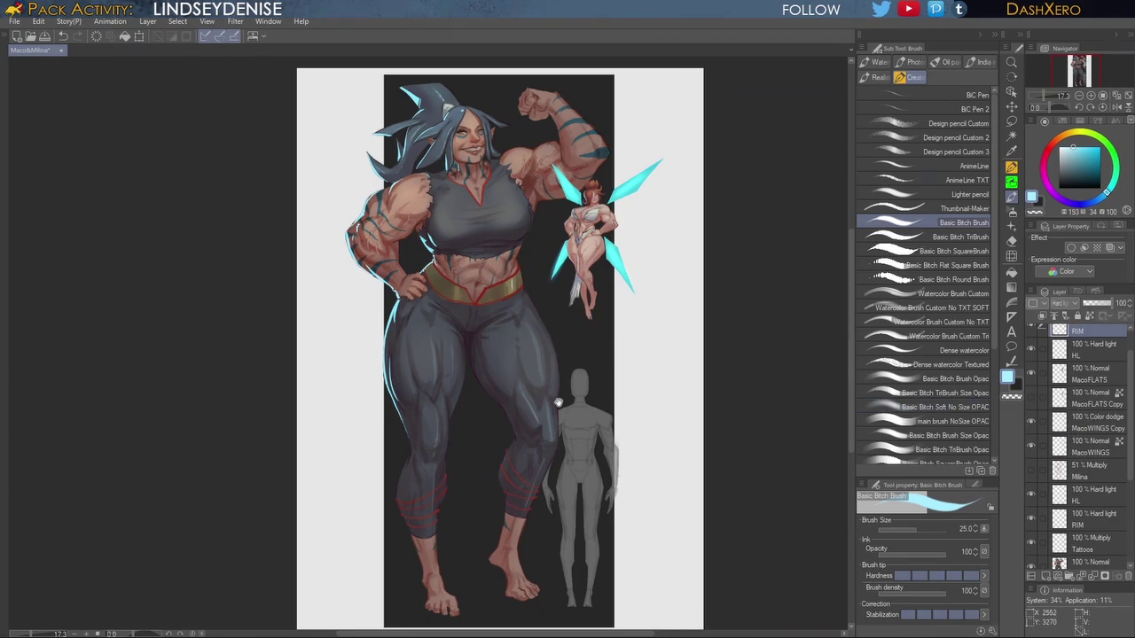
Step: Sample the dark trouser colour and choose the Basic Bitch TriBrush Size Opac brush at size 50
{"action": "left_click_drag", "start_coordinate": [555, 402], "coordinate": [622, 422]}
{"action": "scroll", "coordinate": [589, 429], "scroll_direction": "up", "scroll_amount": 2}
{"action": "left_click", "coordinate": [574, 428], "text": "alt"}
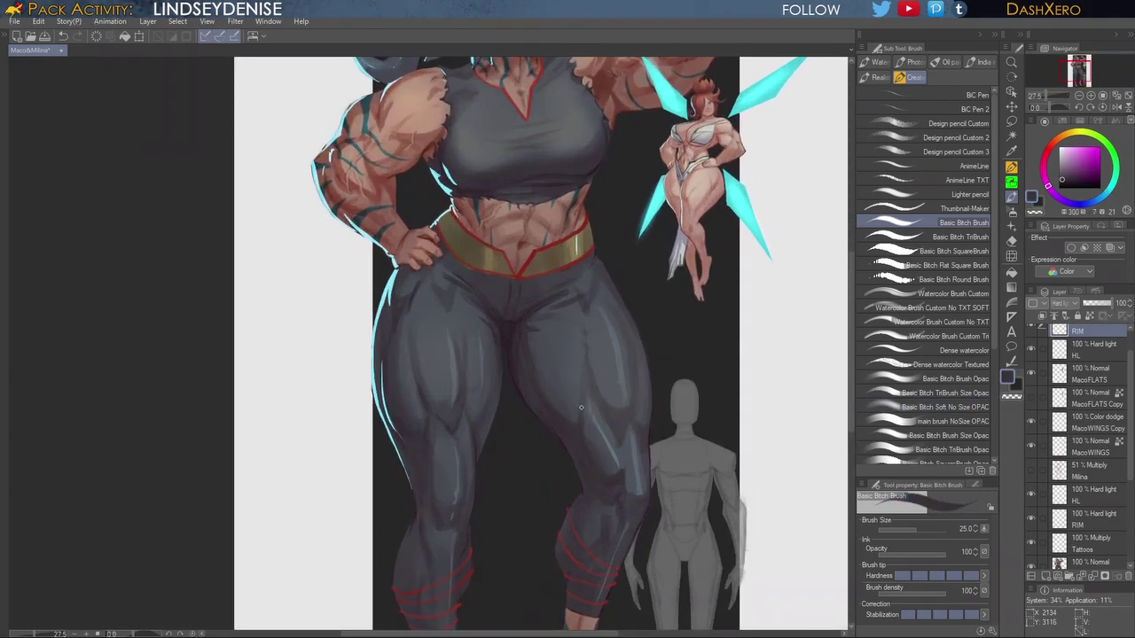
{"action": "left_click", "coordinate": [966, 392]}
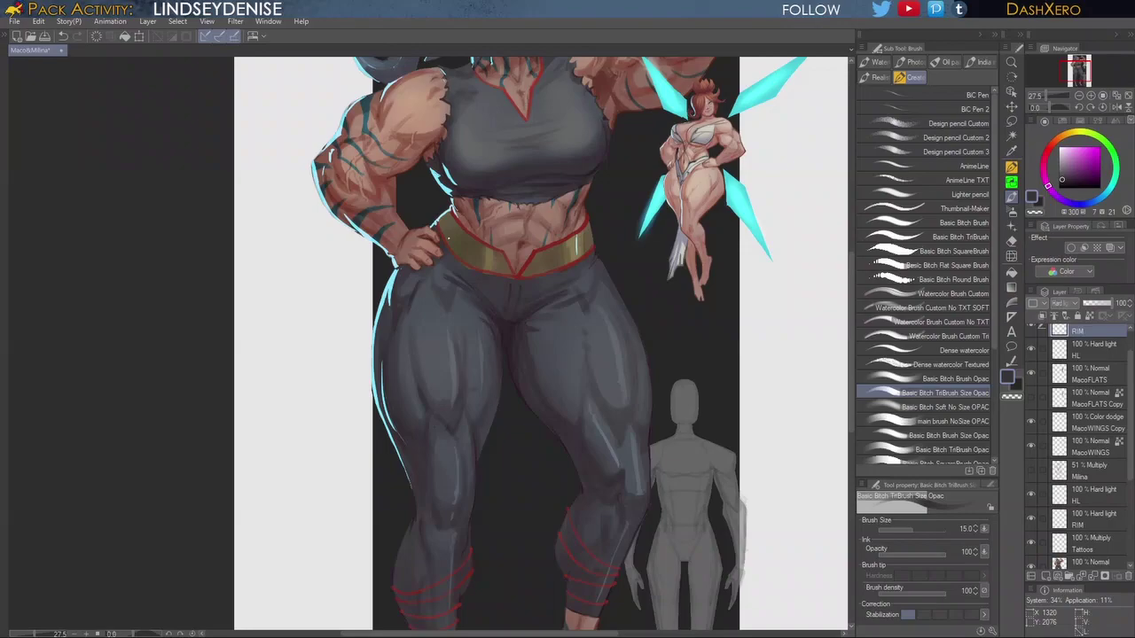
{"action": "key", "text": "]"}
{"action": "key", "text": "bracketright"}
Step: Make MilinaFLATS the active layer for working on the large character
{"action": "left_click_drag", "start_coordinate": [1131, 435], "coordinate": [1133, 444]}
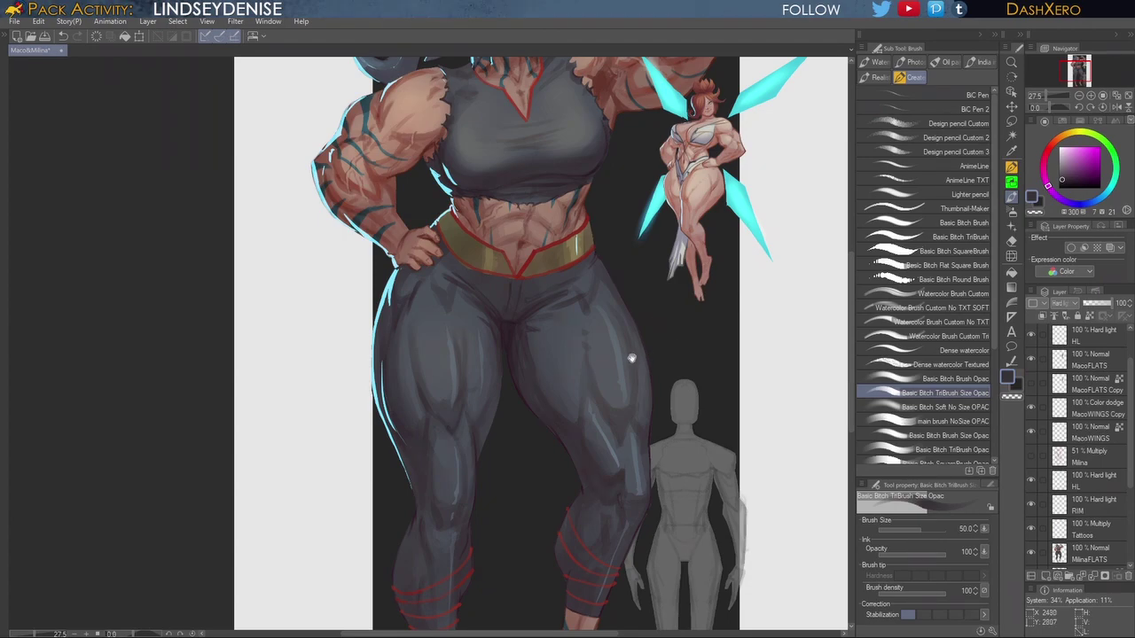
{"action": "left_click_drag", "start_coordinate": [634, 358], "coordinate": [742, 461]}
{"action": "mouse_move", "coordinate": [648, 404]}
{"action": "left_mouse_down"}
{"action": "mouse_move", "coordinate": [684, 435]}
{"action": "mouse_move", "coordinate": [687, 413]}
{"action": "left_mouse_up"}
{"action": "scroll", "coordinate": [698, 415], "scroll_direction": "up", "scroll_amount": 3}
{"action": "scroll", "coordinate": [687, 413], "scroll_direction": "up", "scroll_amount": 1}
{"action": "scroll", "coordinate": [687, 412], "scroll_direction": "up", "scroll_amount": 1}
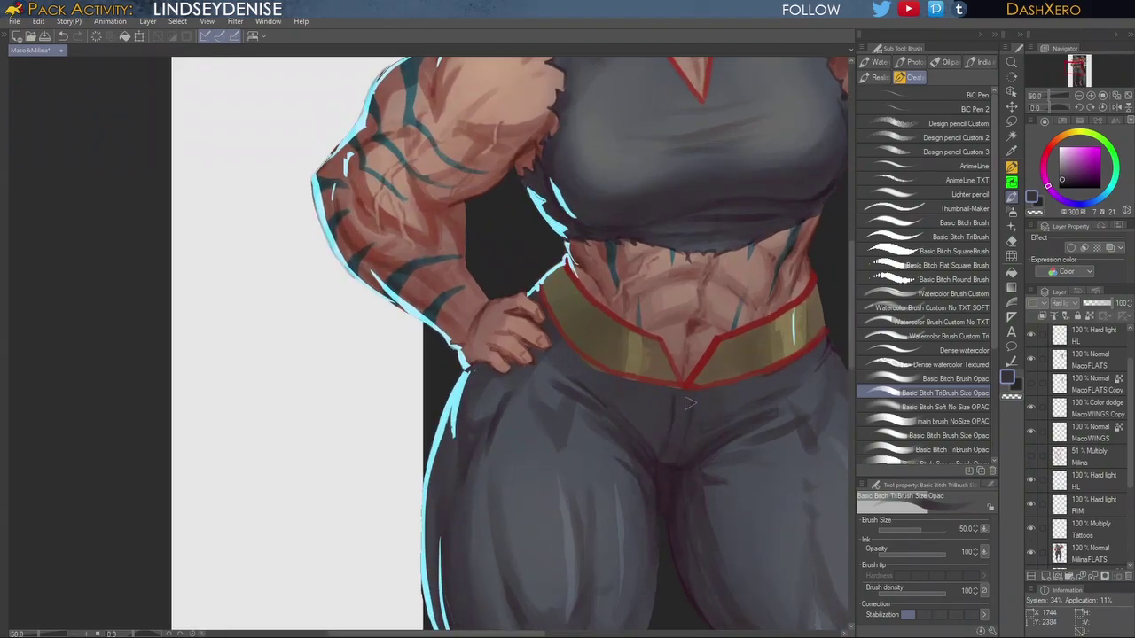
{"action": "left_click_drag", "start_coordinate": [1130, 409], "coordinate": [1131, 450]}
{"action": "left_click", "coordinate": [1100, 482]}
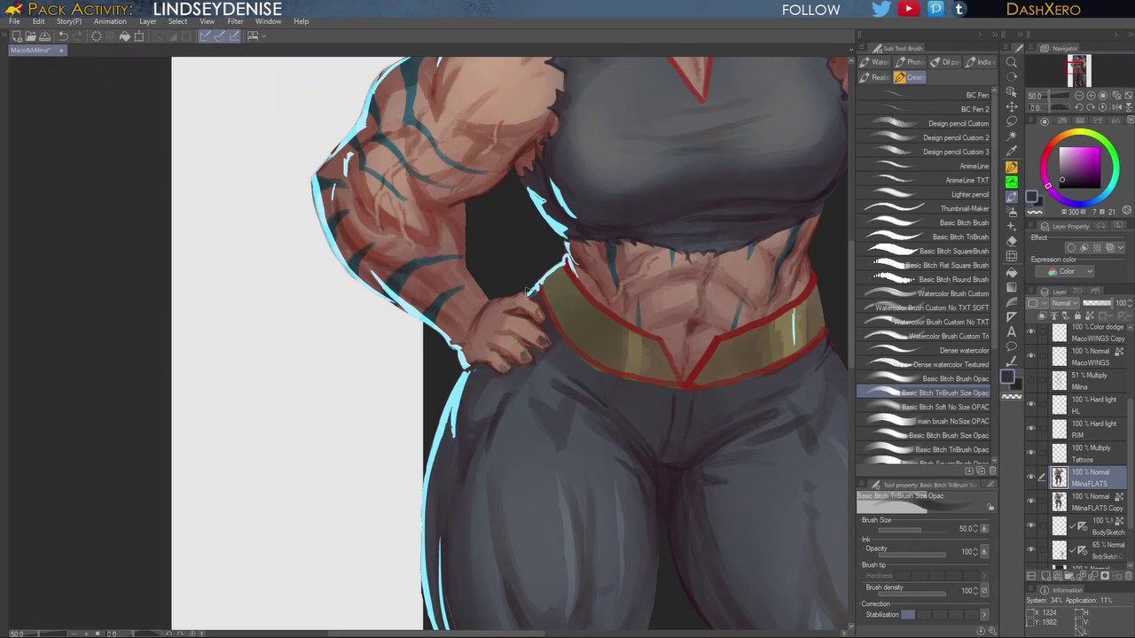
Step: Sample the reddish-brown skin tone from the large character's raised fist
{"action": "left_click_drag", "start_coordinate": [699, 210], "coordinate": [581, 426]}
{"action": "left_click_drag", "start_coordinate": [701, 233], "coordinate": [639, 472]}
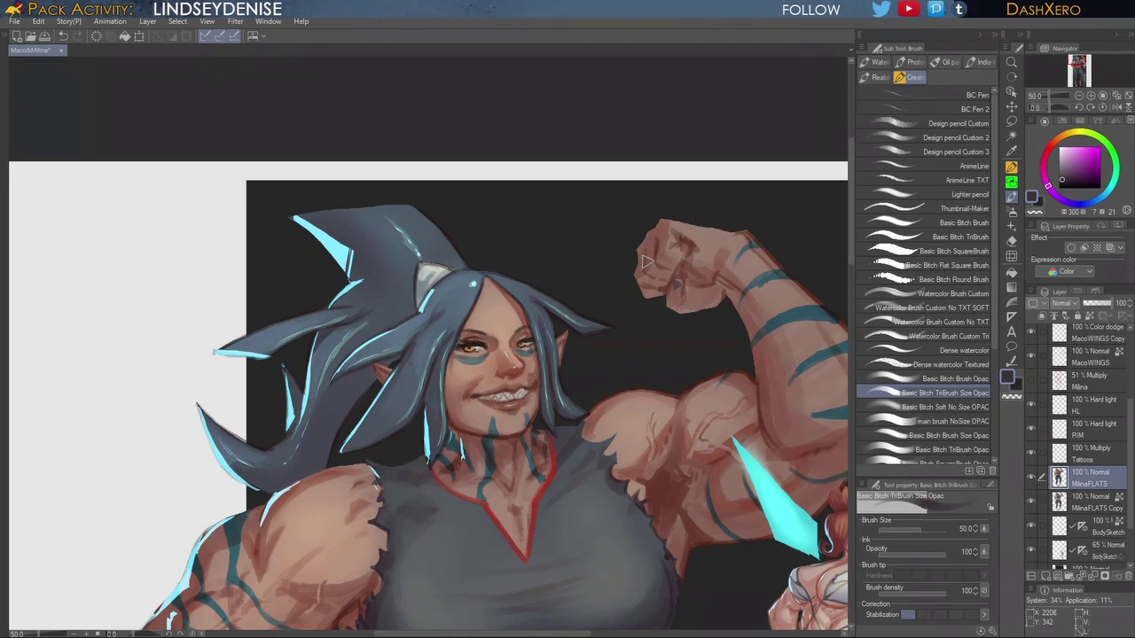
{"action": "left_click", "coordinate": [654, 259], "text": "alt"}
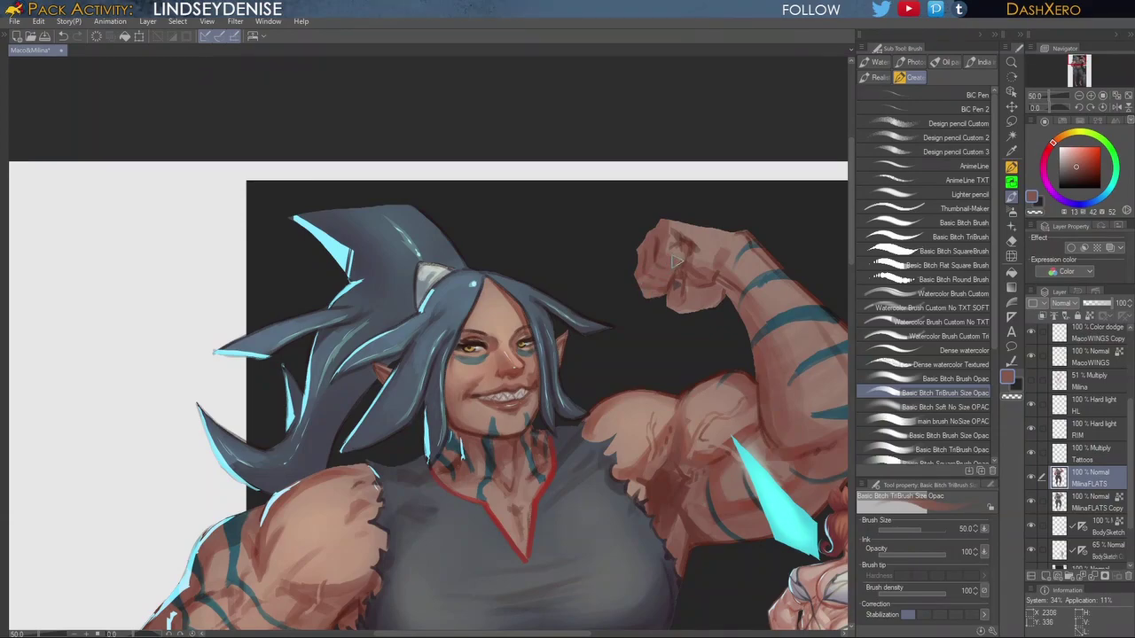
{"action": "left_click_drag", "start_coordinate": [755, 414], "coordinate": [654, 303]}
{"action": "left_click_drag", "start_coordinate": [725, 555], "coordinate": [785, 325]}
{"action": "left_click_drag", "start_coordinate": [743, 228], "coordinate": [733, 394]}
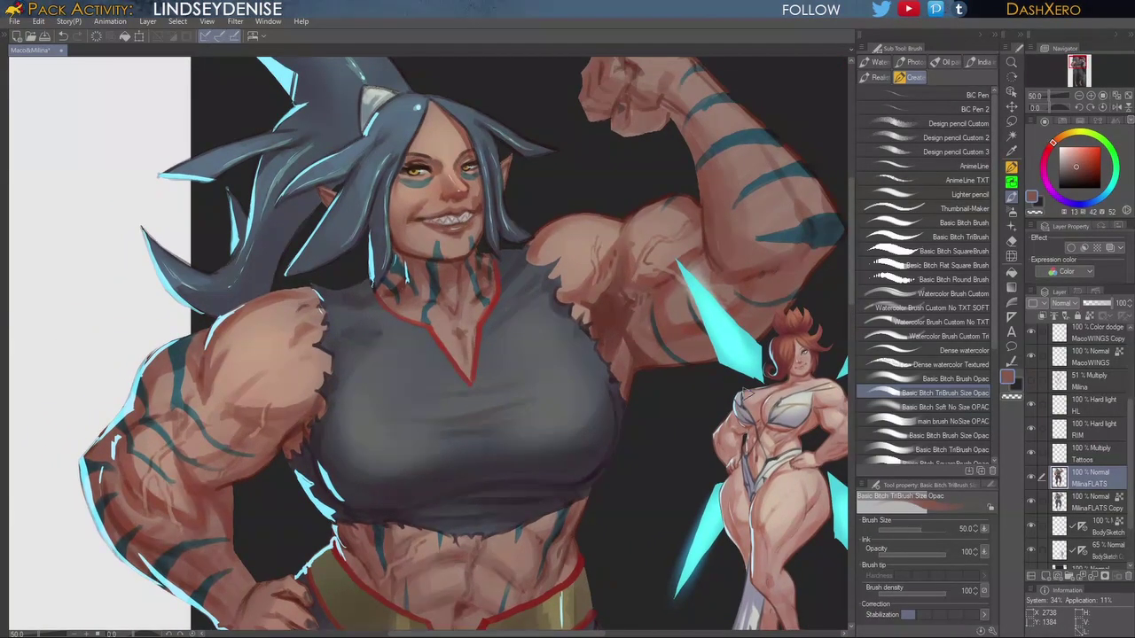
Step: Fit the whole canvas in view and save the illustration
{"action": "key", "text": "ctrl+0"}
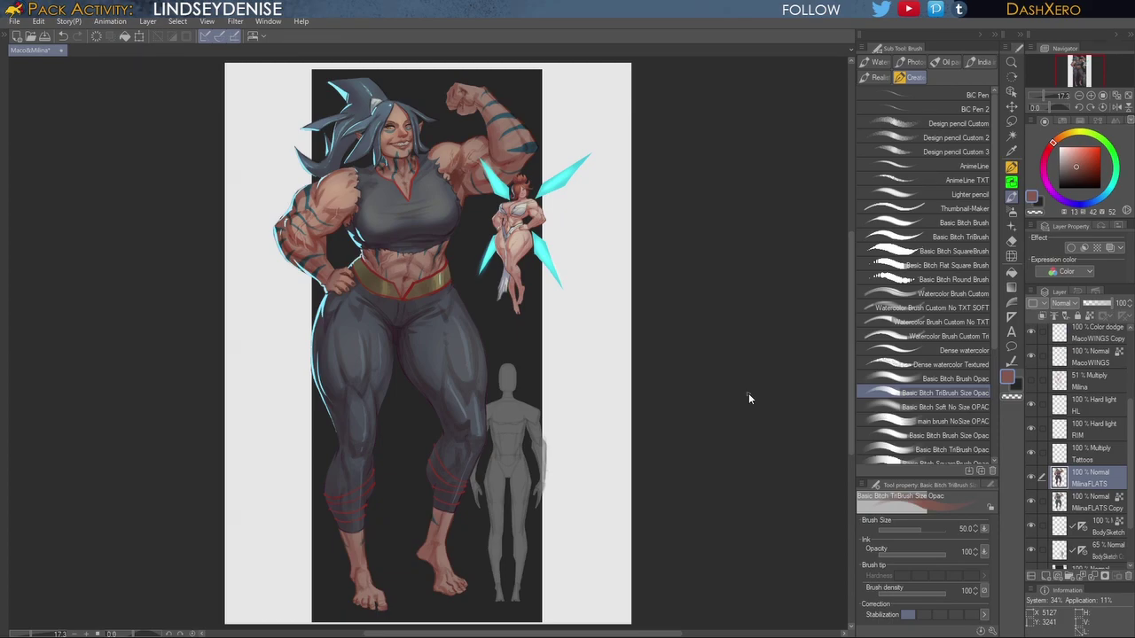
{"action": "key", "text": "ctrl+s"}
{"action": "left_click_drag", "start_coordinate": [1133, 427], "coordinate": [1133, 407]}
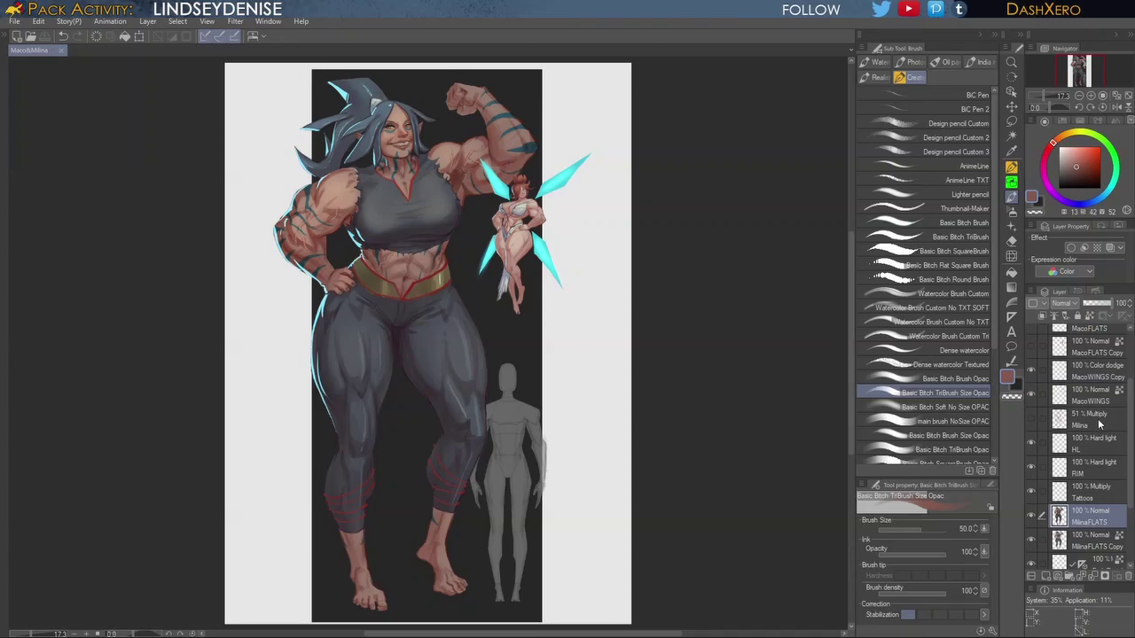
{"action": "left_click_drag", "start_coordinate": [851, 337], "coordinate": [851, 330]}
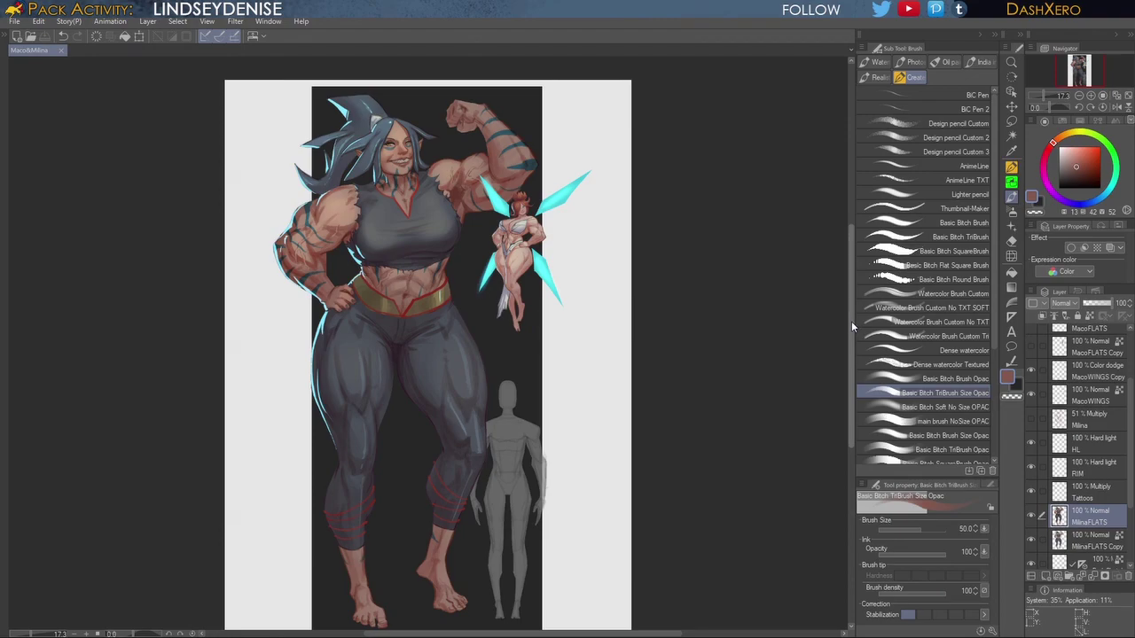
{"action": "left_click_drag", "start_coordinate": [851, 287], "coordinate": [849, 286]}
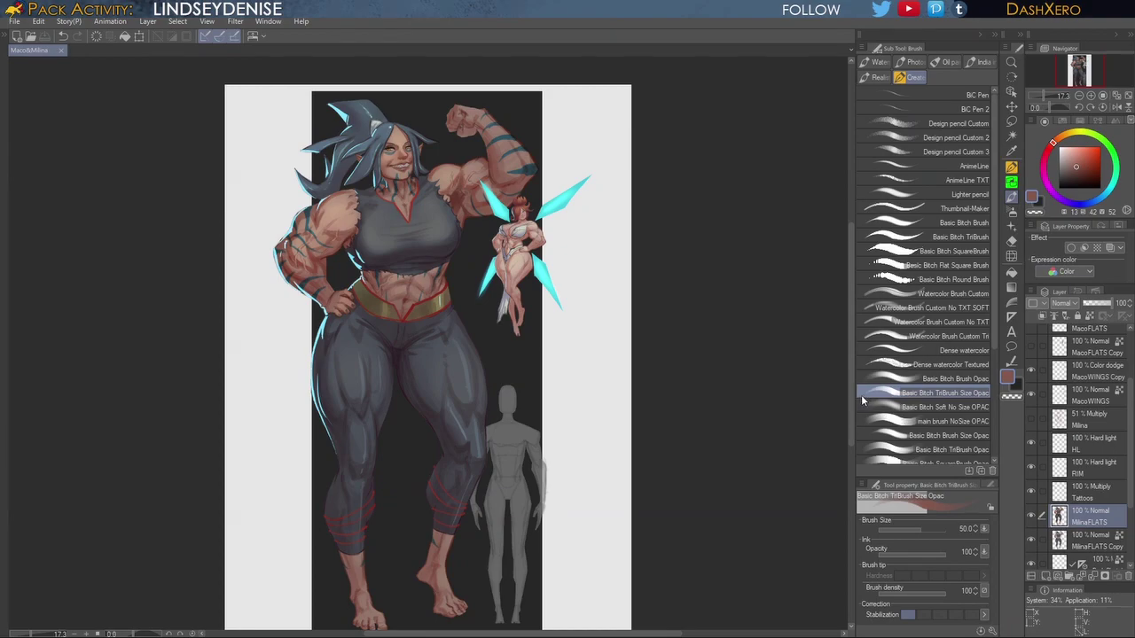
{"action": "left_click_drag", "start_coordinate": [851, 310], "coordinate": [851, 306]}
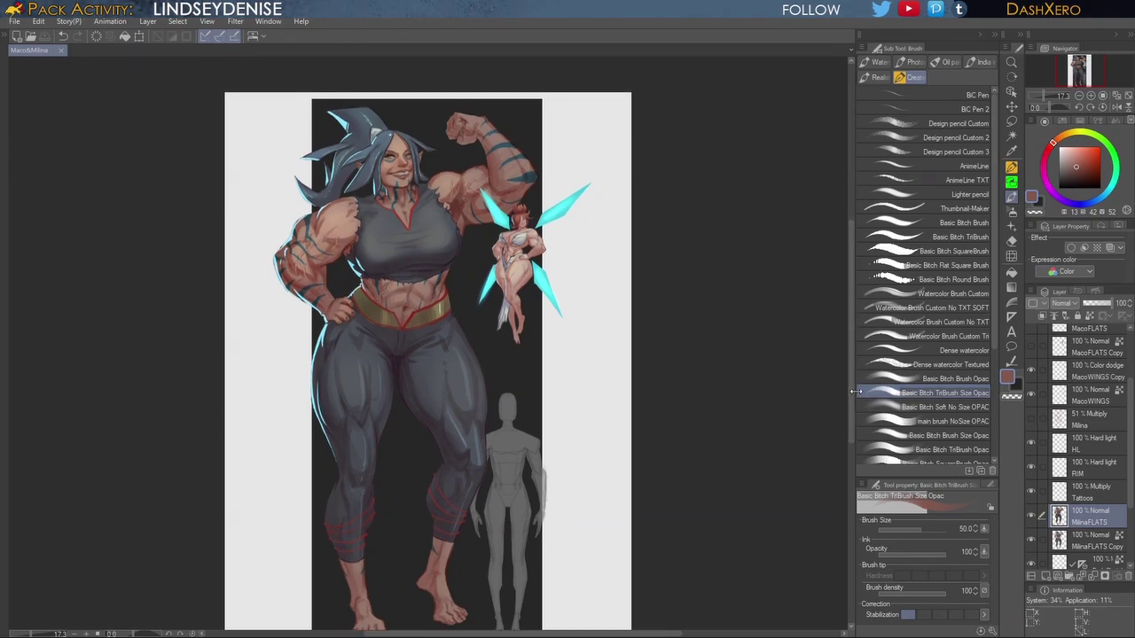
{"action": "left_click_drag", "start_coordinate": [707, 374], "coordinate": [716, 349]}
{"action": "left_click_drag", "start_coordinate": [709, 395], "coordinate": [713, 385]}
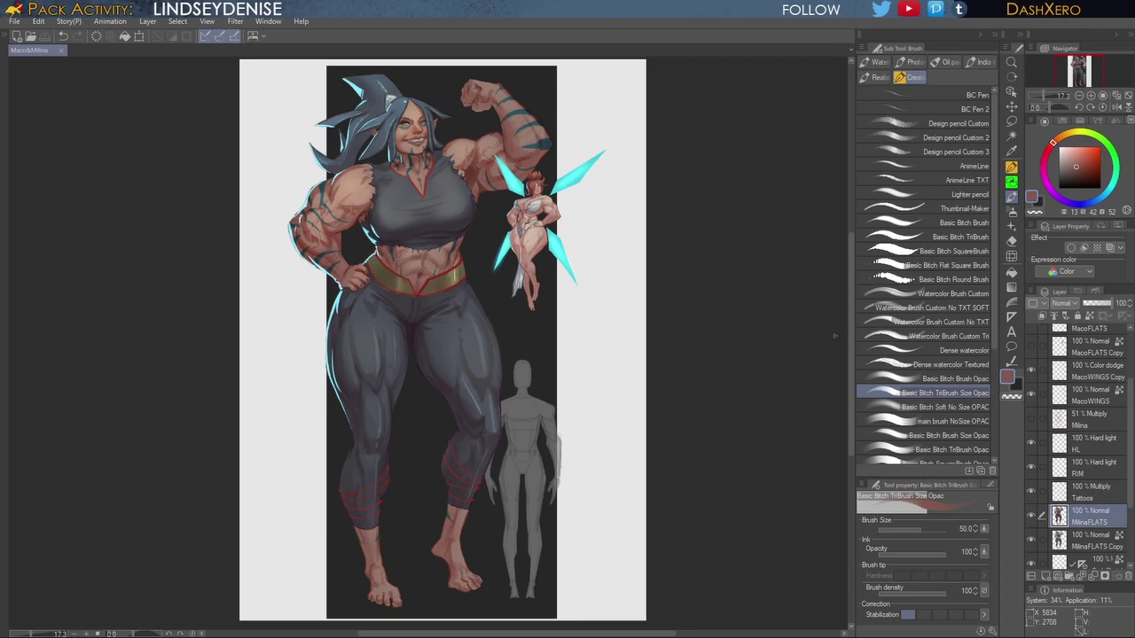
Step: Place the Logo mkIII (WhiteTM) material beside the large character's foot and move its folder to the top of the layer stack
{"action": "left_click", "coordinate": [4, 35]}
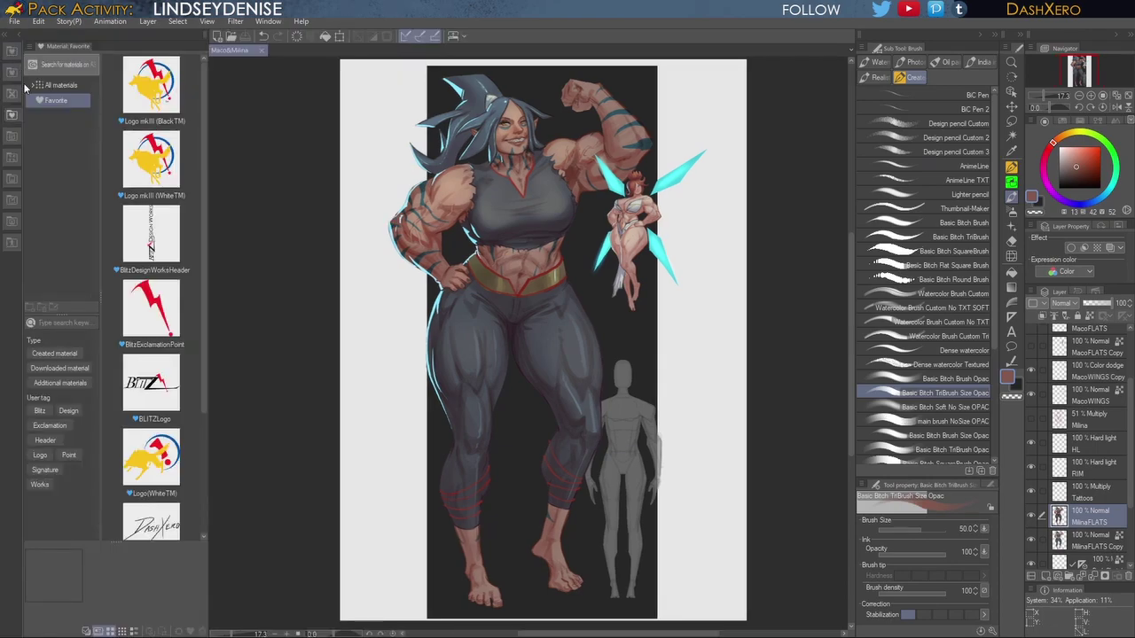
{"action": "left_click_drag", "start_coordinate": [169, 163], "coordinate": [588, 595]}
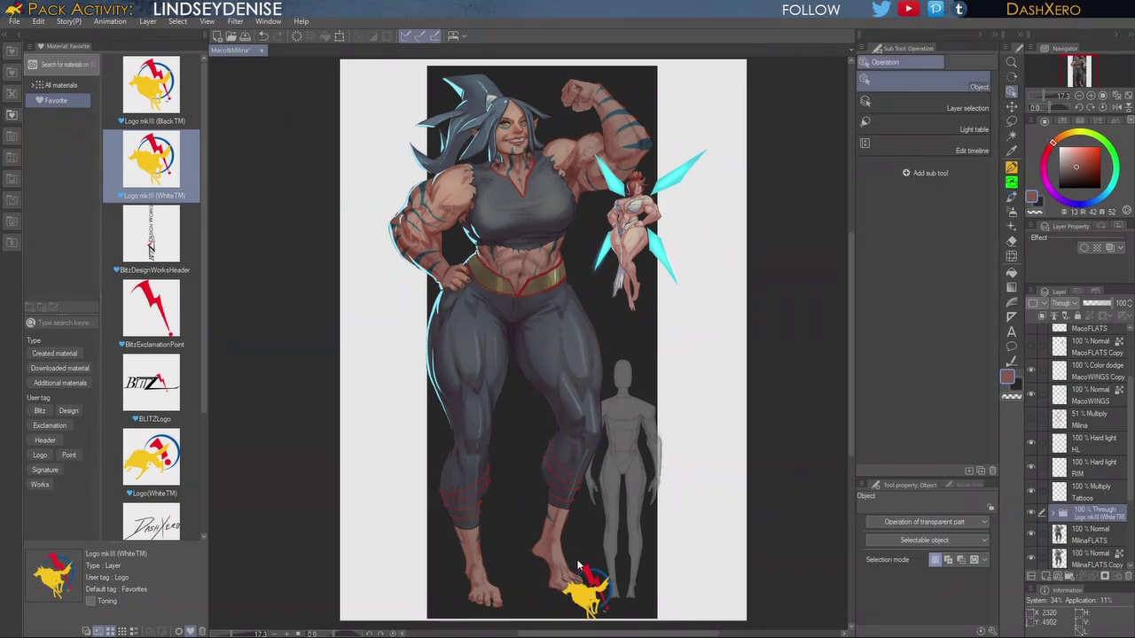
{"action": "left_click_drag", "start_coordinate": [694, 518], "coordinate": [667, 472]}
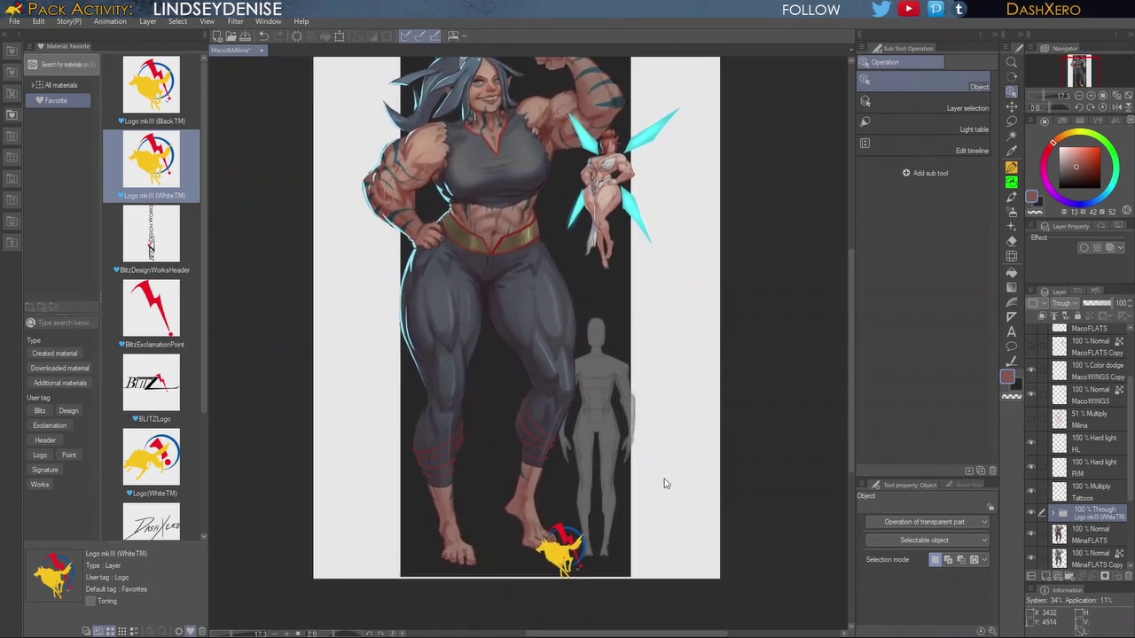
{"action": "left_click_drag", "start_coordinate": [1090, 517], "coordinate": [1094, 329]}
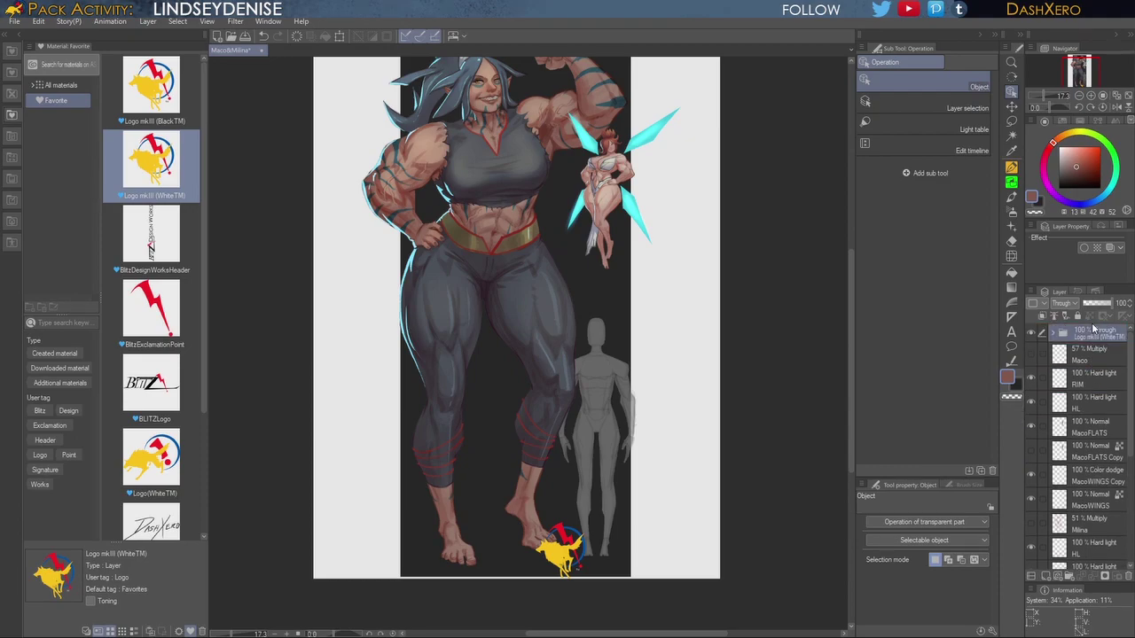
Step: Transform the placed logo to shift it slightly upward and toward the grey mannequin
{"action": "key", "text": "ctrl+t"}
{"action": "left_click_drag", "start_coordinate": [574, 558], "coordinate": [575, 557]}
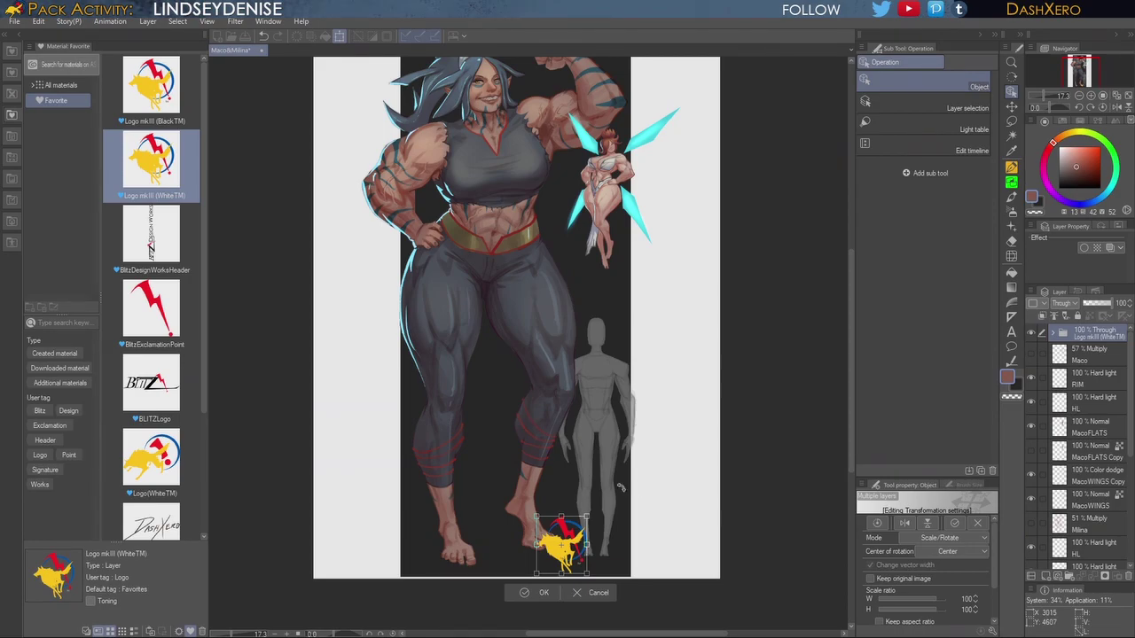
{"action": "key", "text": "Return"}
Step: Place the Siggy signature material beside the logo, at the mannequin's feet, and set its main colour to white
{"action": "left_click", "coordinate": [168, 525]}
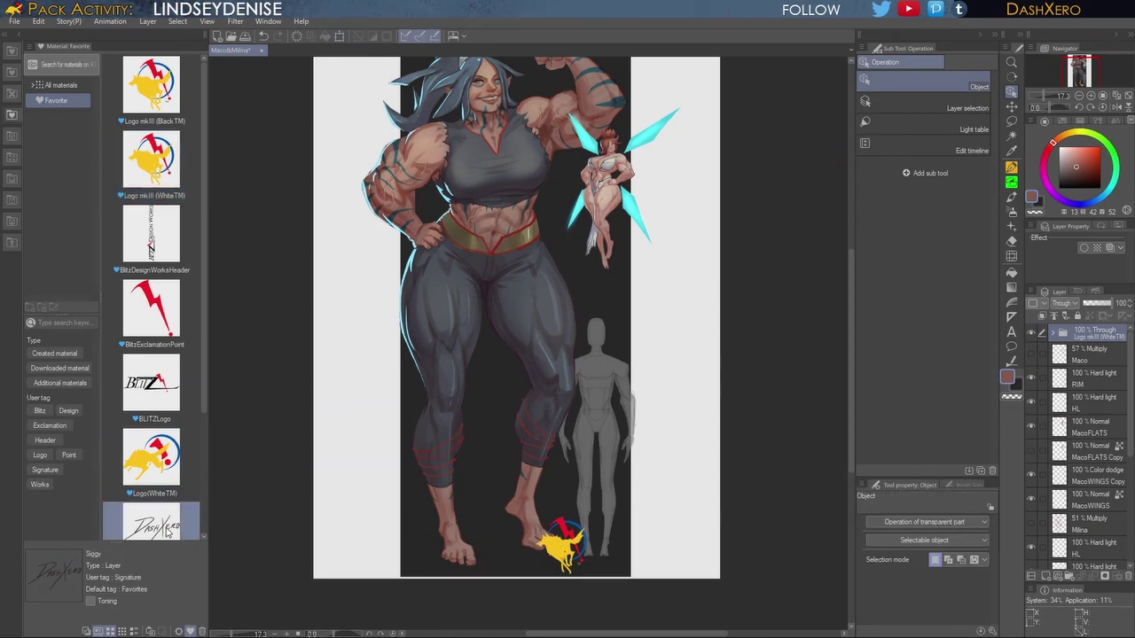
{"action": "left_click", "coordinate": [1068, 149]}
{"action": "left_click_drag", "start_coordinate": [1066, 152], "coordinate": [1057, 139]}
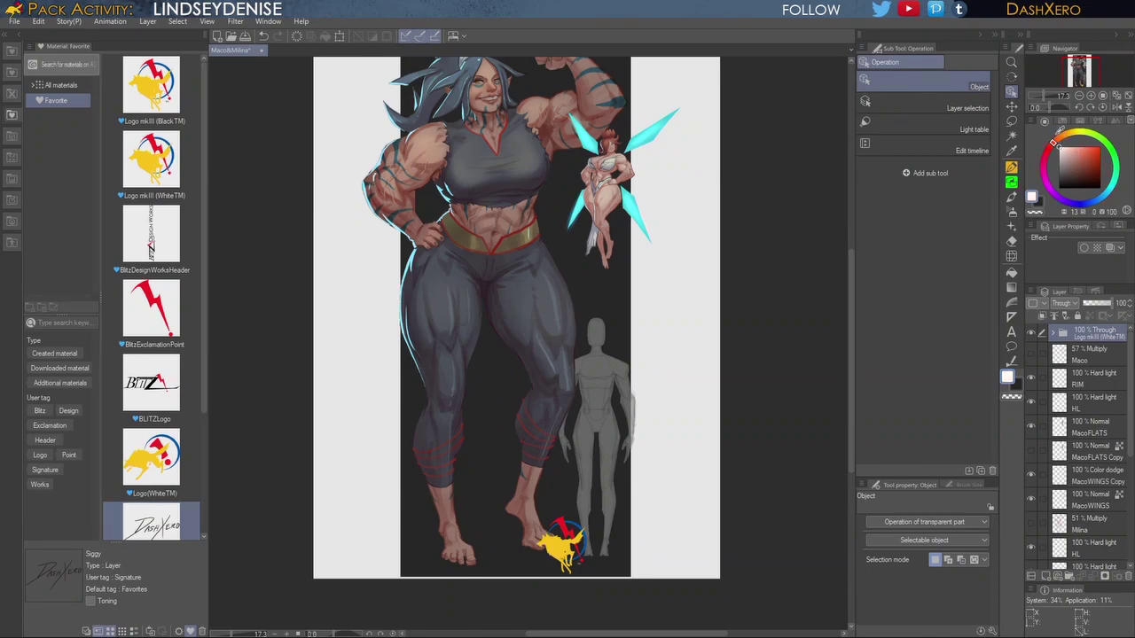
{"action": "key", "text": "ctrl+z"}
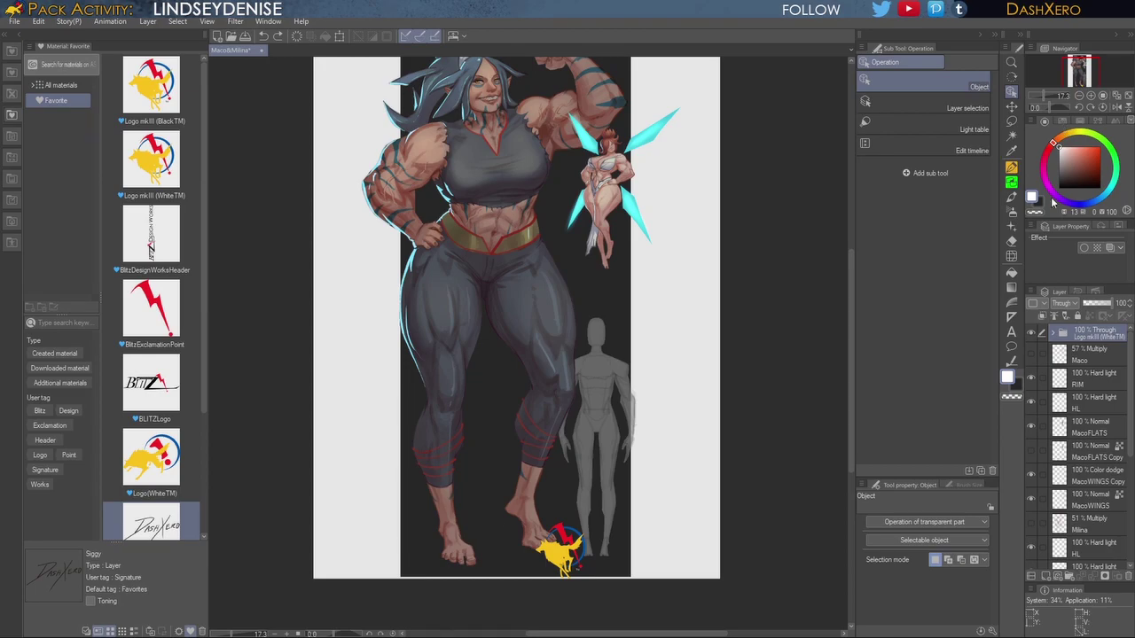
{"action": "key", "text": "ctrl+y"}
{"action": "left_click", "coordinate": [1081, 161]}
{"action": "left_click_drag", "start_coordinate": [1079, 163], "coordinate": [1075, 166]}
{"action": "left_click_drag", "start_coordinate": [164, 534], "coordinate": [596, 523]}
{"action": "left_click_drag", "start_coordinate": [1066, 150], "coordinate": [1056, 124]}
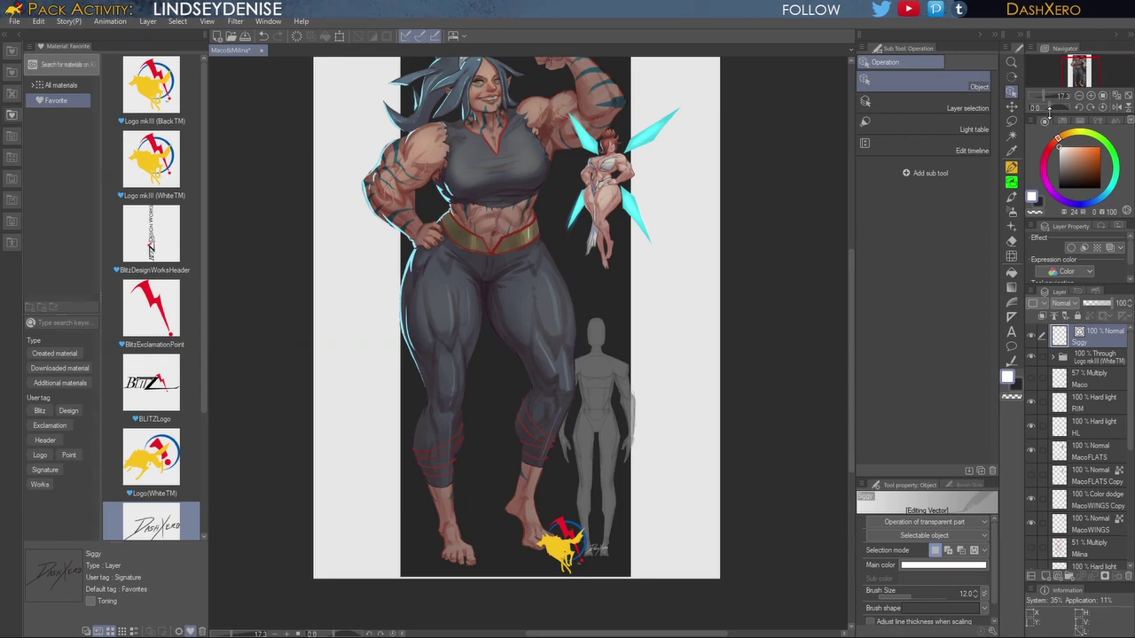
{"action": "key", "text": "ctrl+r"}
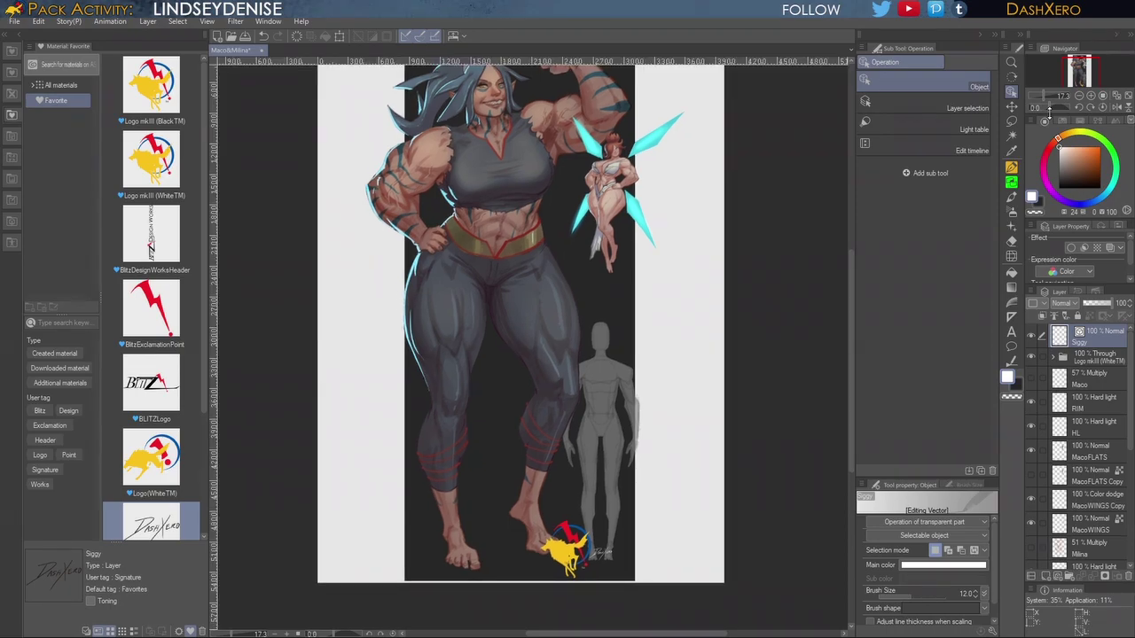
{"action": "key", "text": "ctrl+r"}
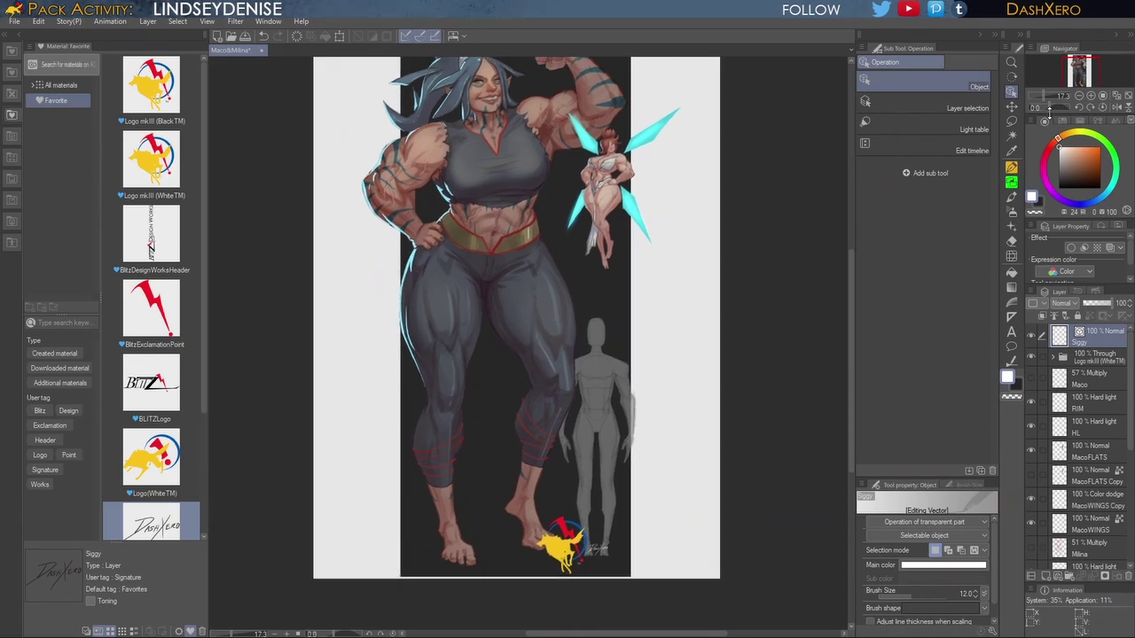
Step: Scale the Siggy signature up to about 215% beside the logo at the mannequin's feet
{"action": "key", "text": "ctrl+t"}
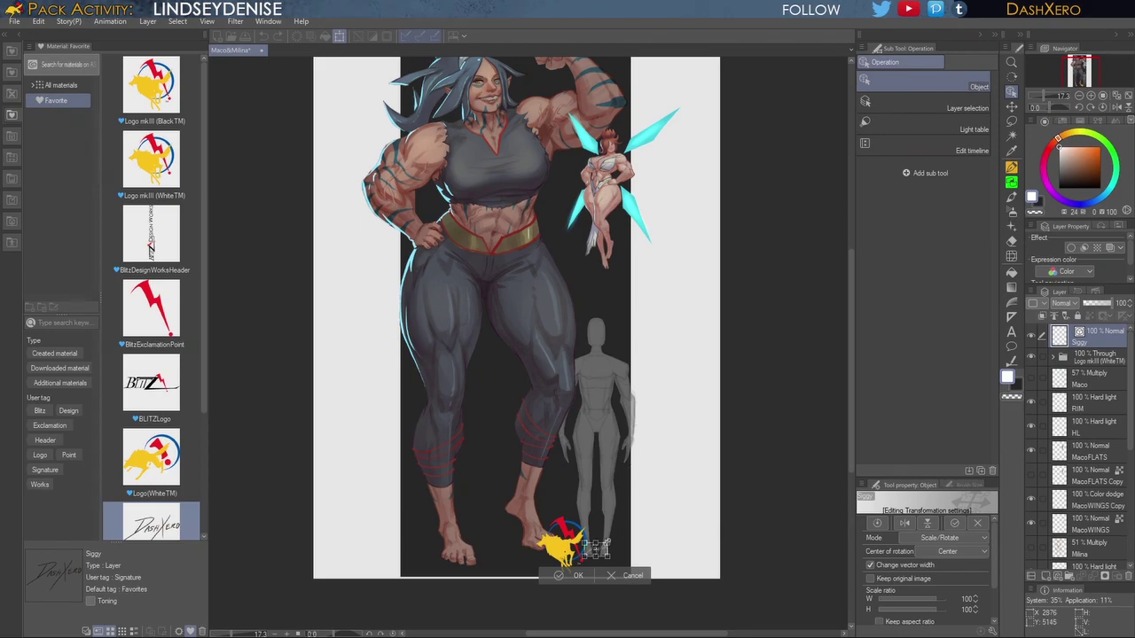
{"action": "left_click_drag", "start_coordinate": [622, 550], "coordinate": [610, 557]}
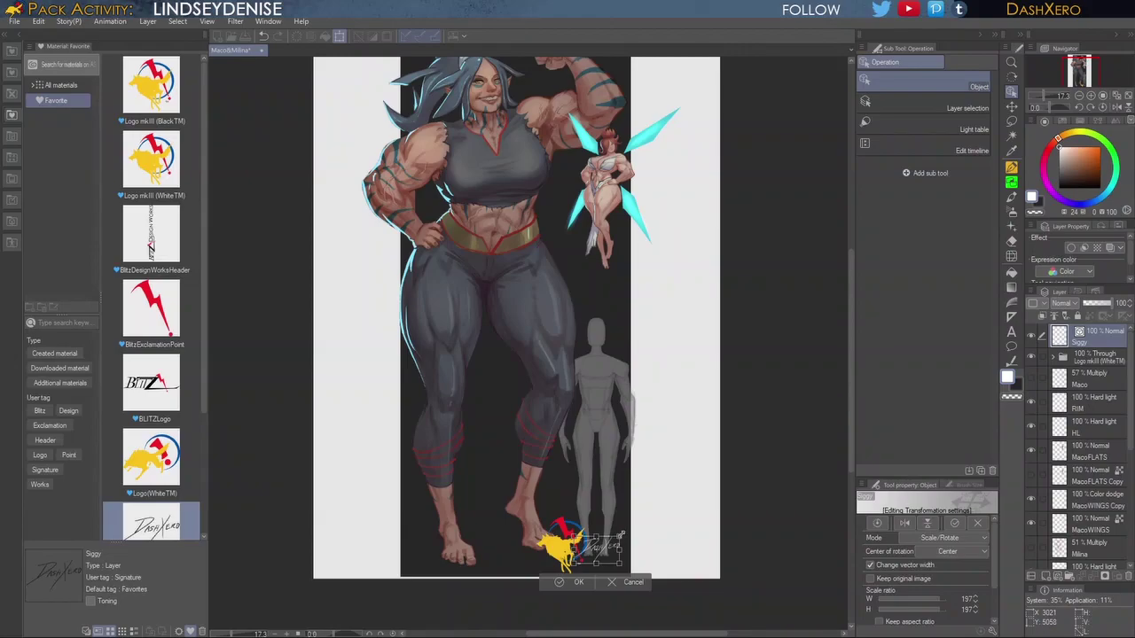
{"action": "left_click_drag", "start_coordinate": [620, 536], "coordinate": [615, 558]}
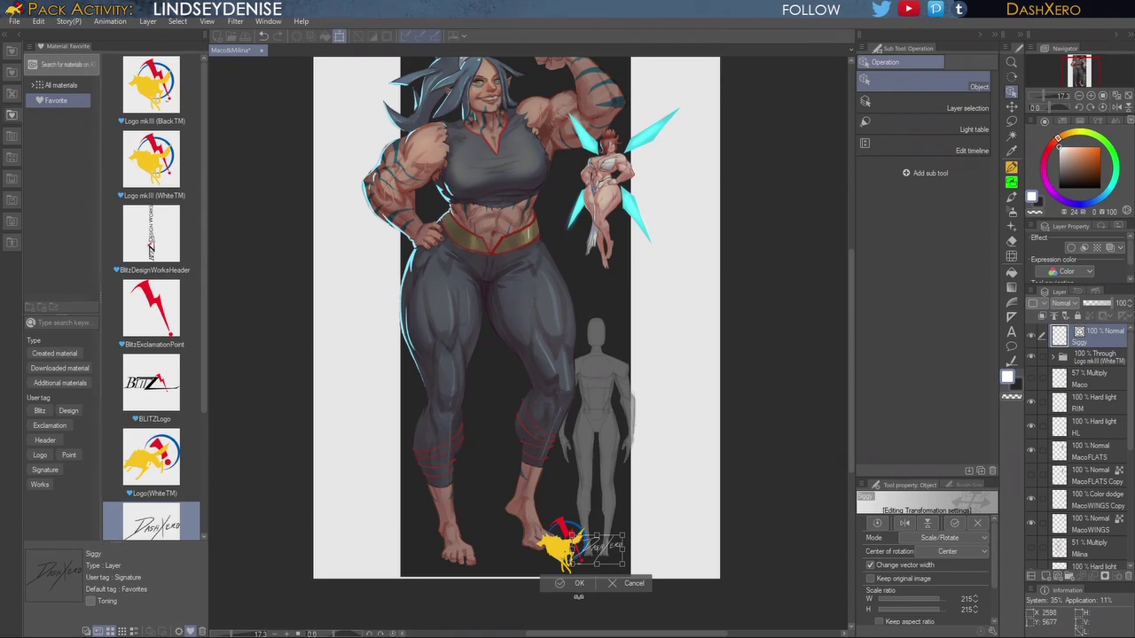
{"action": "left_click", "coordinate": [564, 584]}
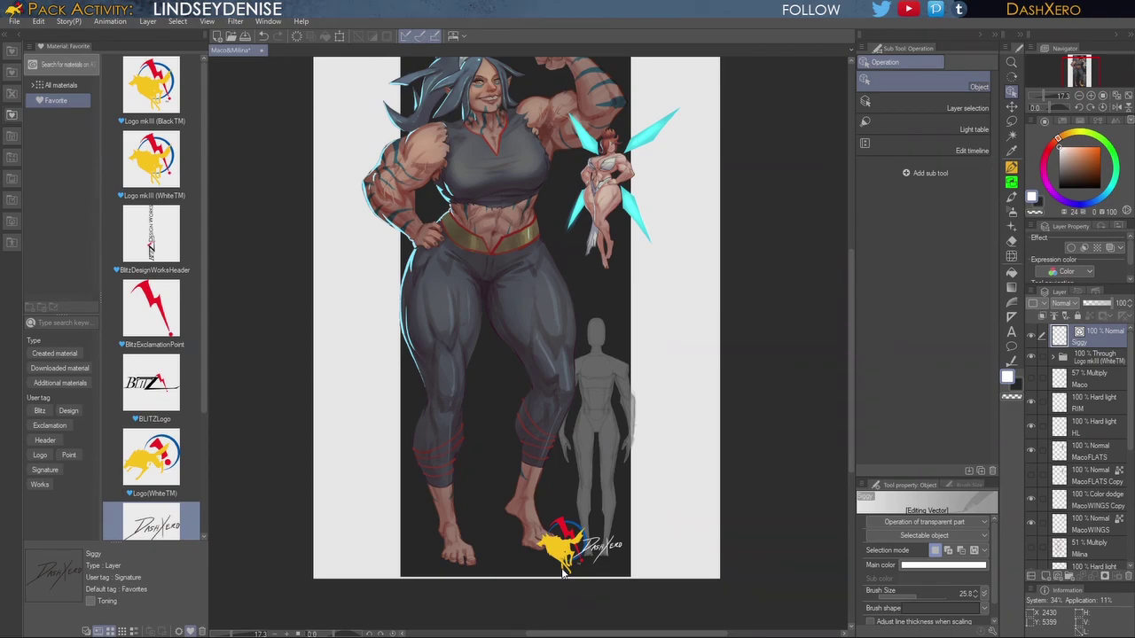
Step: Hide the Material palette to give the canvas more room
{"action": "left_click_drag", "start_coordinate": [851, 401], "coordinate": [852, 376]}
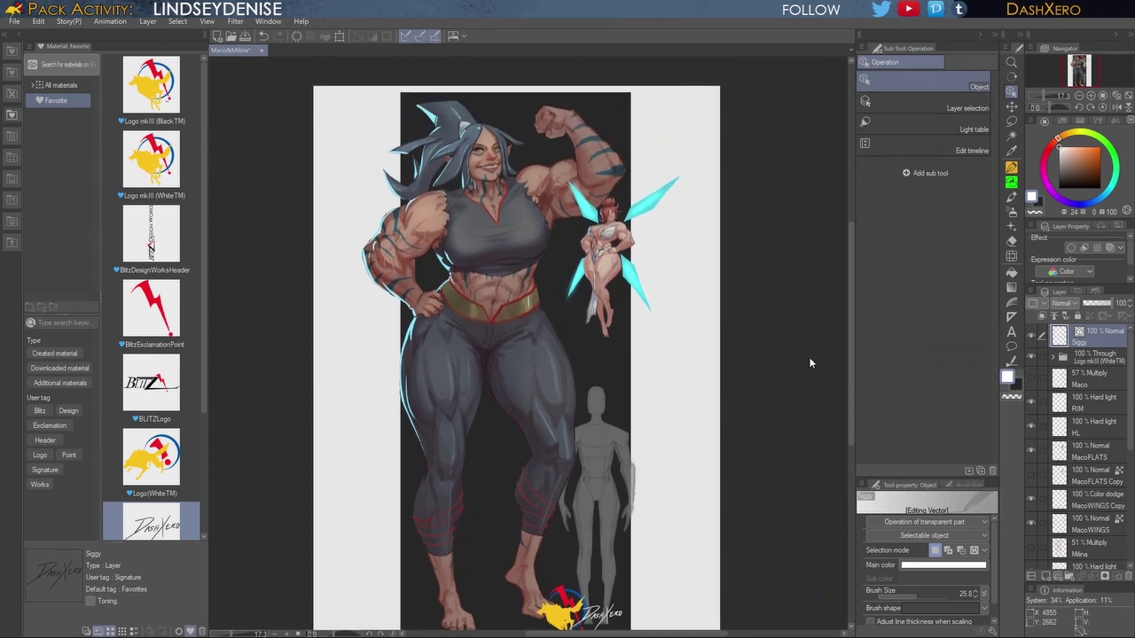
{"action": "left_click", "coordinate": [11, 47]}
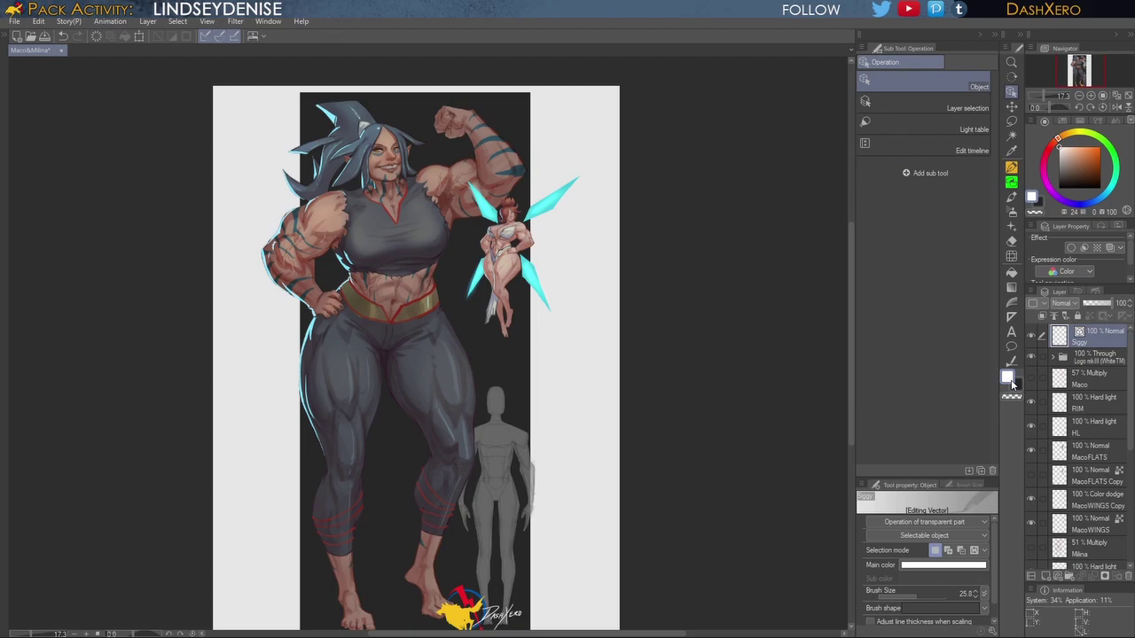
{"action": "left_click_drag", "start_coordinate": [851, 330], "coordinate": [851, 329]}
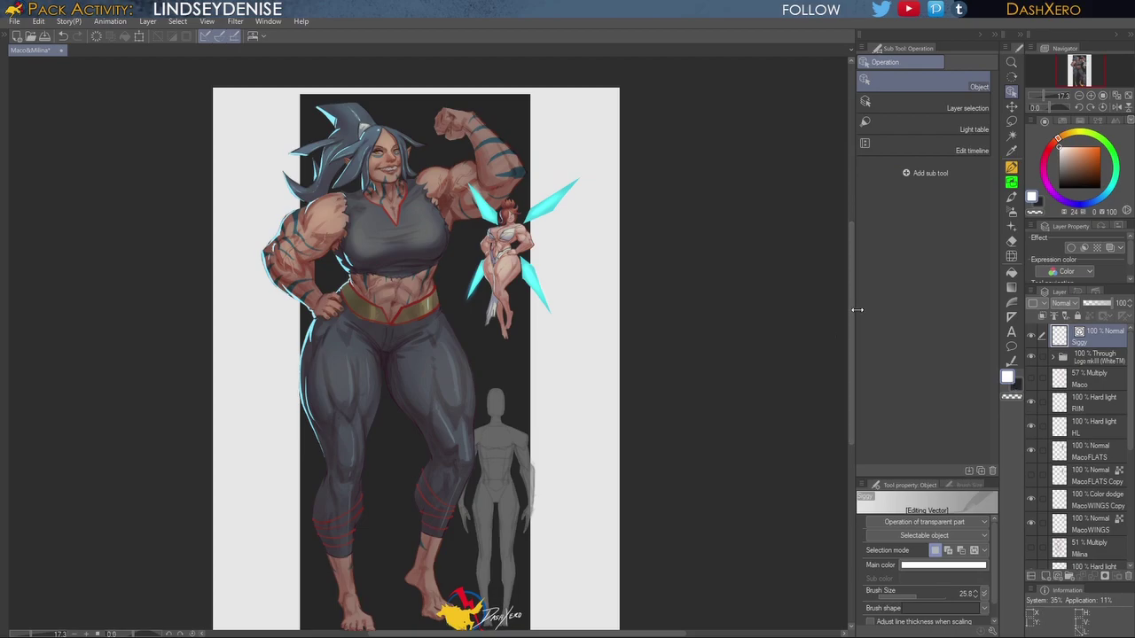
Step: Widen the dark BG layer panel on both sides to about 112% of its width, keeping its height at 100%
{"action": "left_click_drag", "start_coordinate": [1130, 402], "coordinate": [1129, 514]}
{"action": "left_click", "coordinate": [1103, 517]}
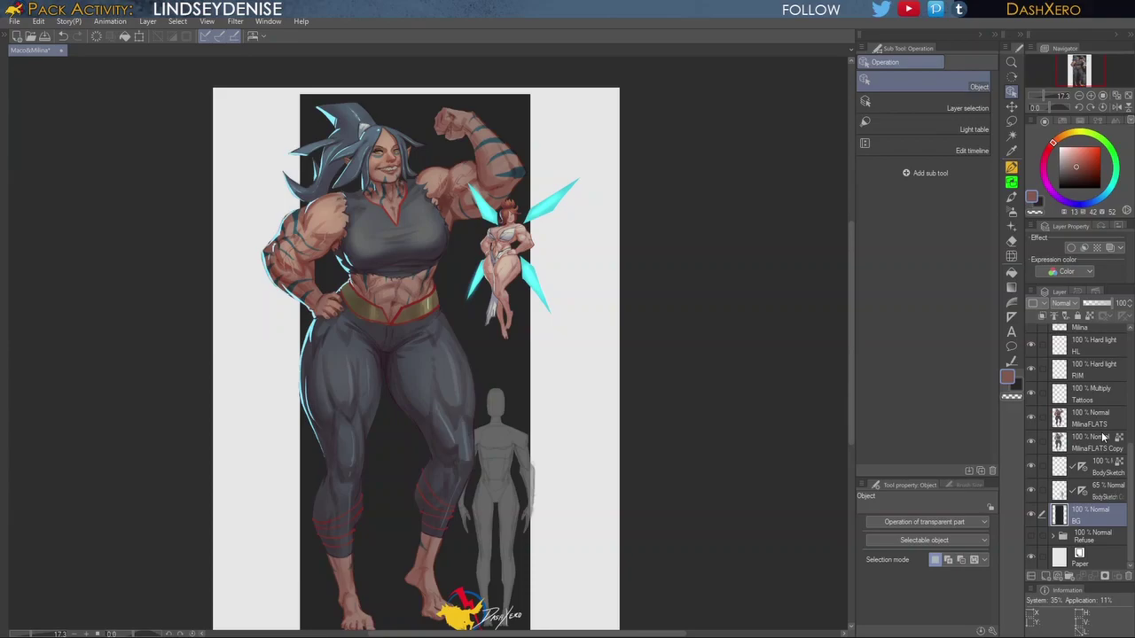
{"action": "key", "text": "ctrl+t"}
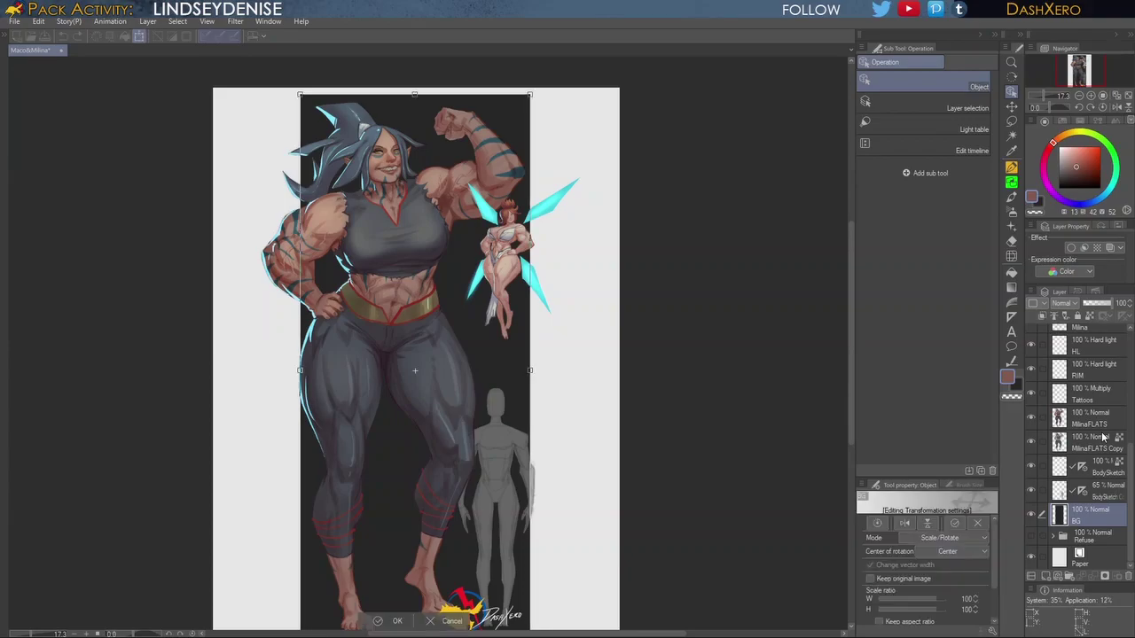
{"action": "left_click_drag", "start_coordinate": [300, 371], "coordinate": [282, 372]}
{"action": "left_click_drag", "start_coordinate": [530, 371], "coordinate": [538, 371]}
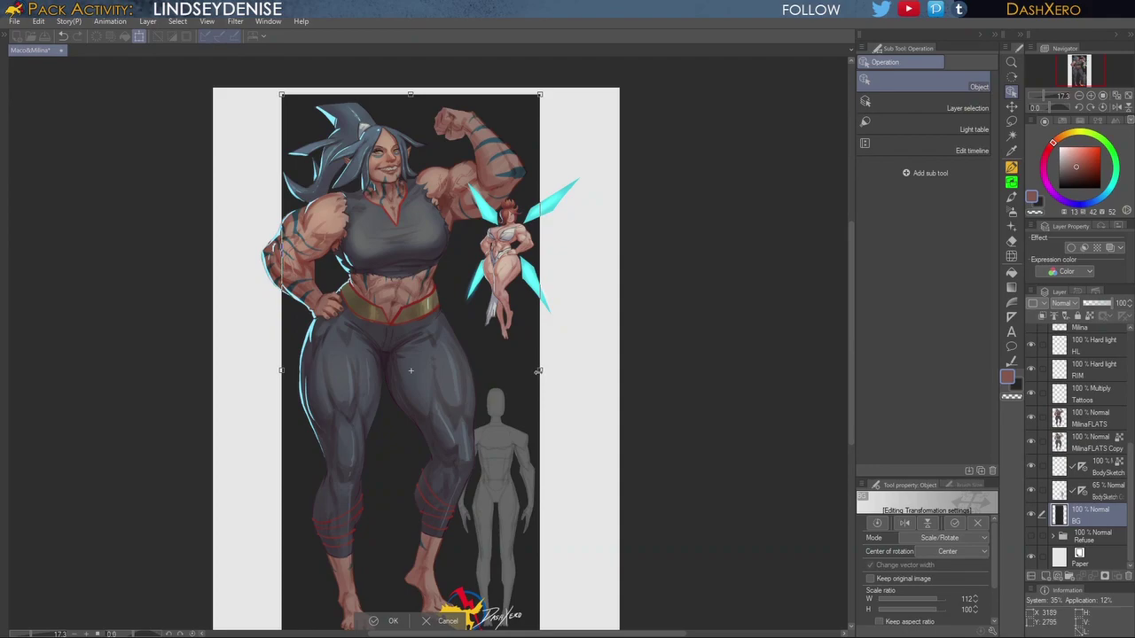
{"action": "key", "text": "Return"}
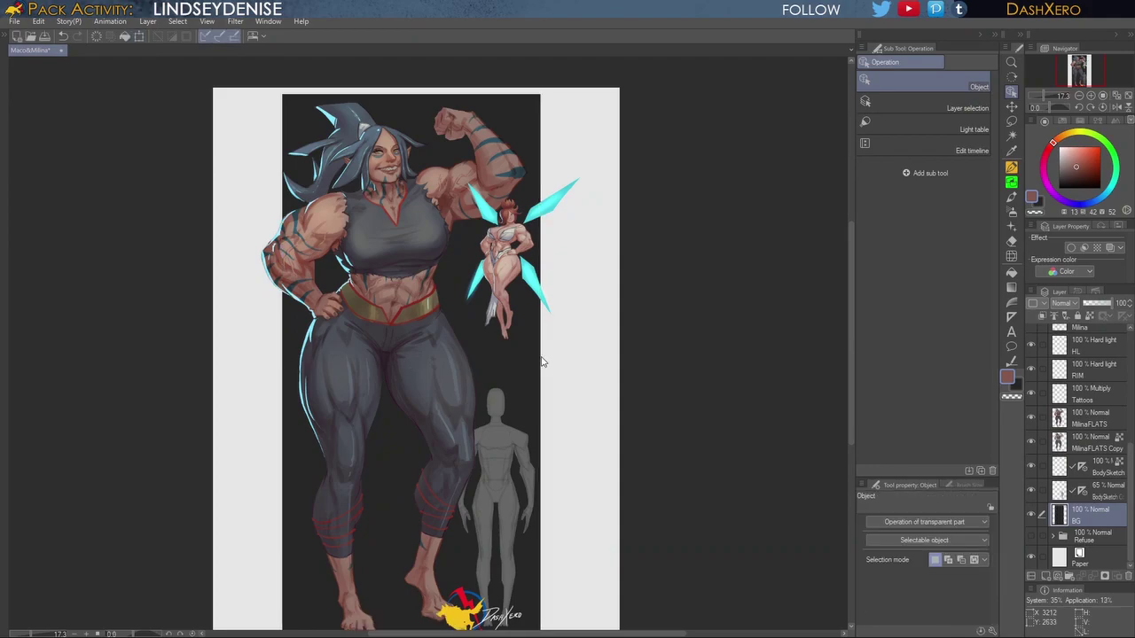
Step: Cut two thin near-vertical lines into the BG panel's left edge using Basic Bitch Brush at size 25 with transparent colour
{"action": "scroll", "coordinate": [567, 368], "scroll_direction": "down", "scroll_amount": 2}
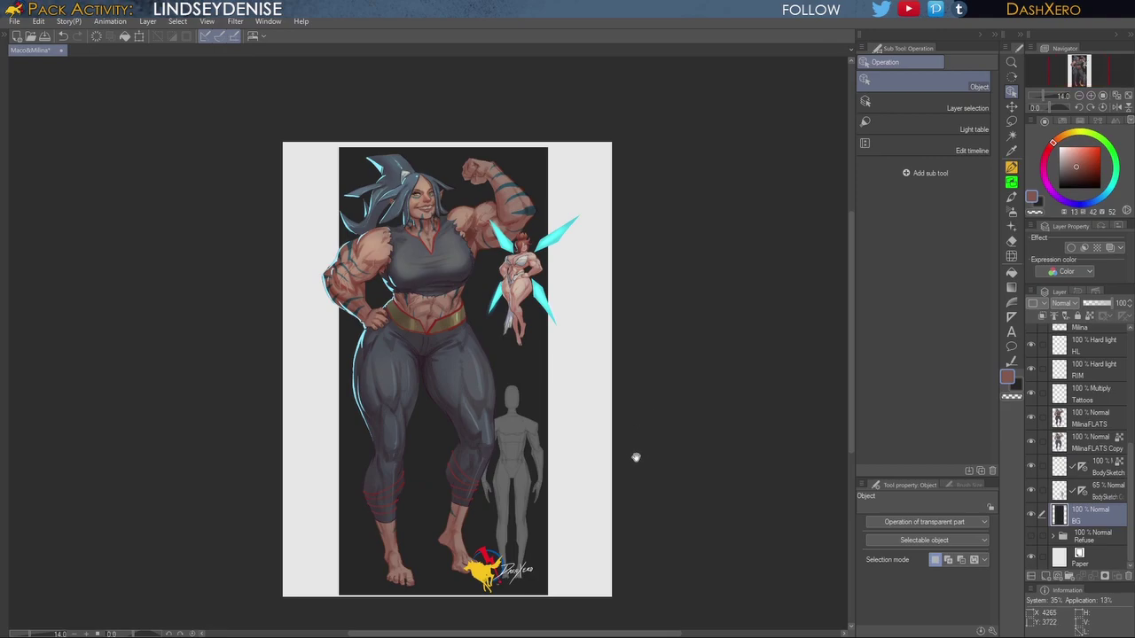
{"action": "left_click_drag", "start_coordinate": [636, 457], "coordinate": [695, 448]}
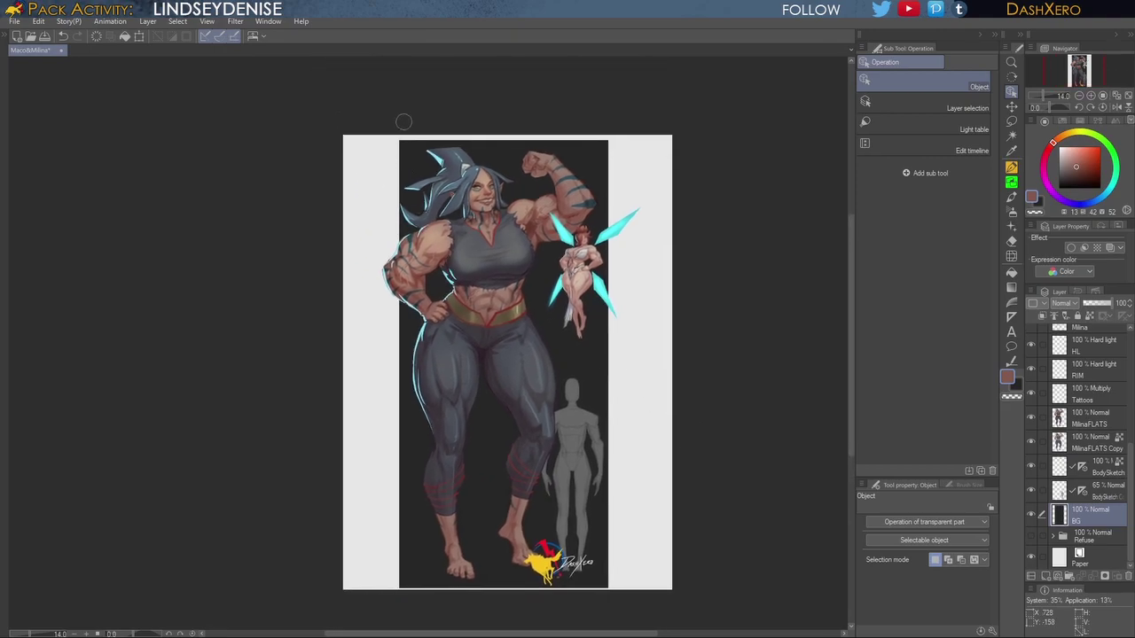
{"action": "left_click", "coordinate": [1012, 196]}
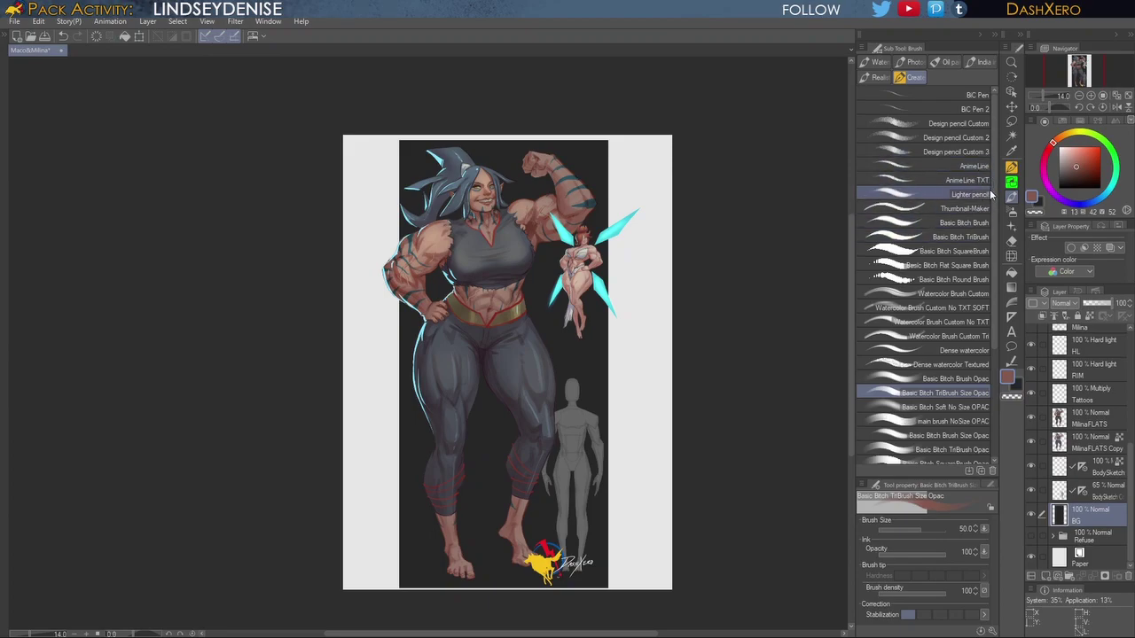
{"action": "left_click_drag", "start_coordinate": [993, 191], "coordinate": [994, 198]}
{"action": "left_click", "coordinate": [966, 217]}
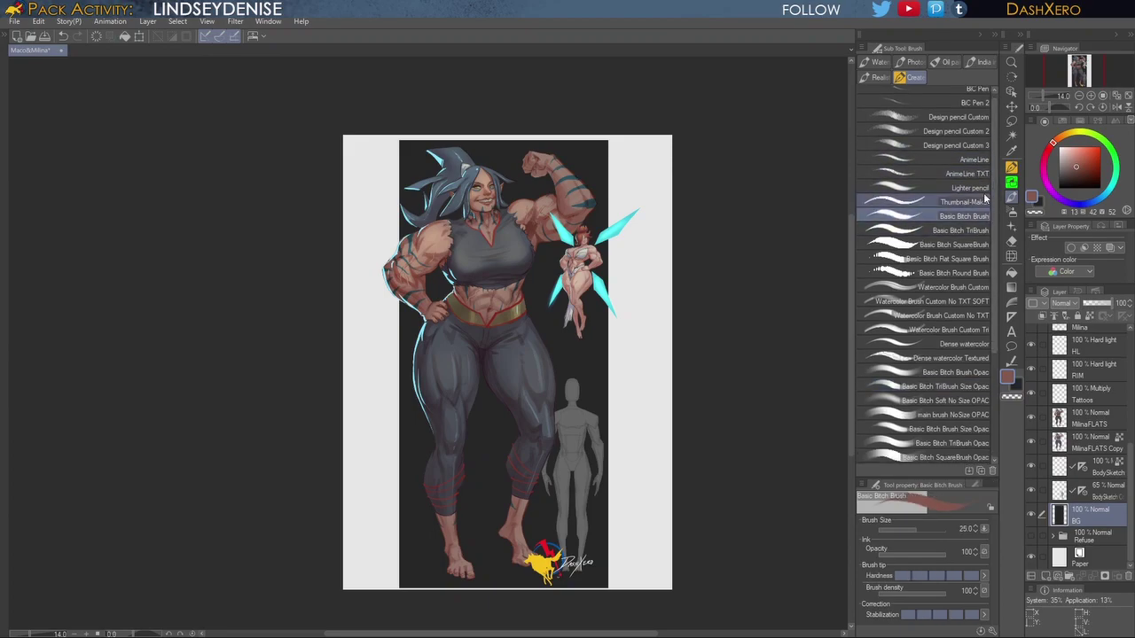
{"action": "left_click_drag", "start_coordinate": [690, 445], "coordinate": [686, 422]}
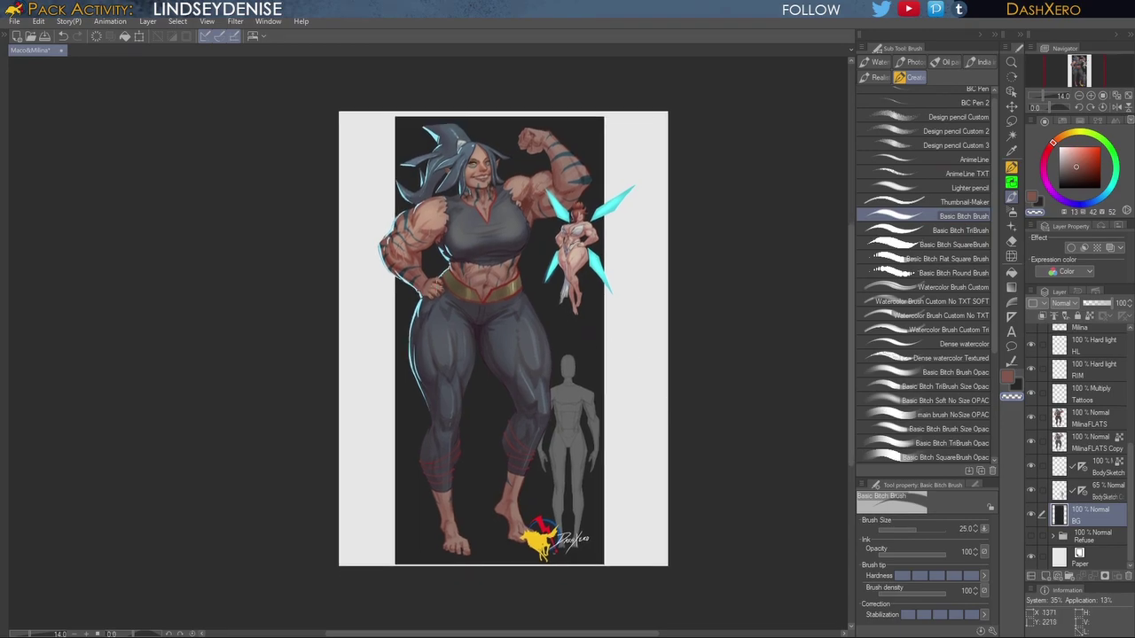
{"action": "left_click_drag", "start_coordinate": [398, 105], "coordinate": [418, 564]}
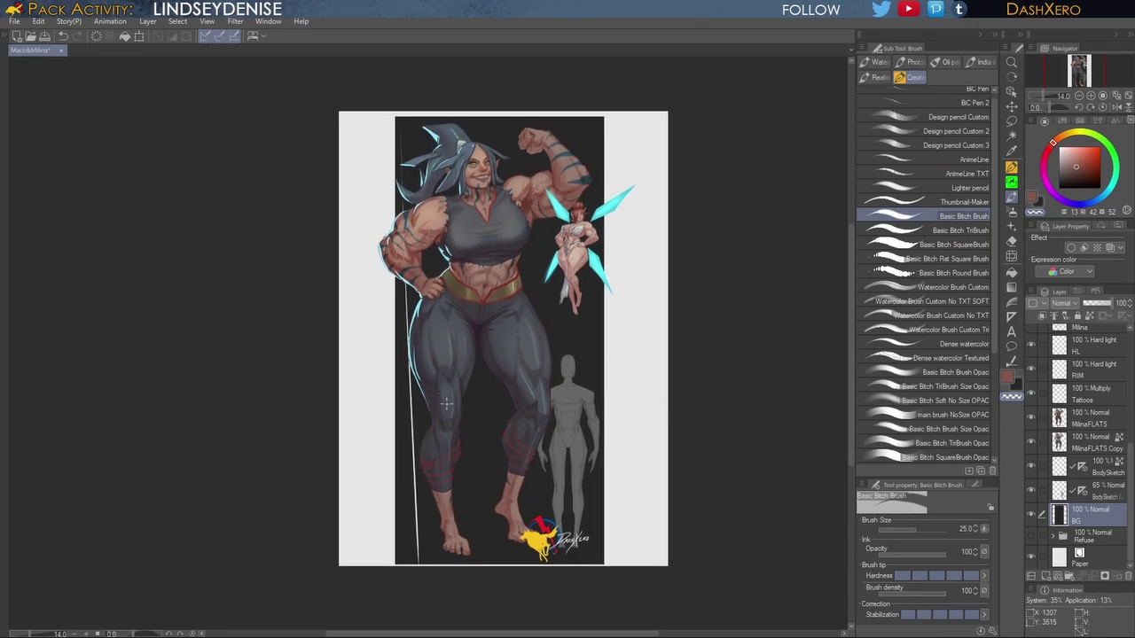
{"action": "left_click_drag", "start_coordinate": [396, 115], "coordinate": [400, 623]}
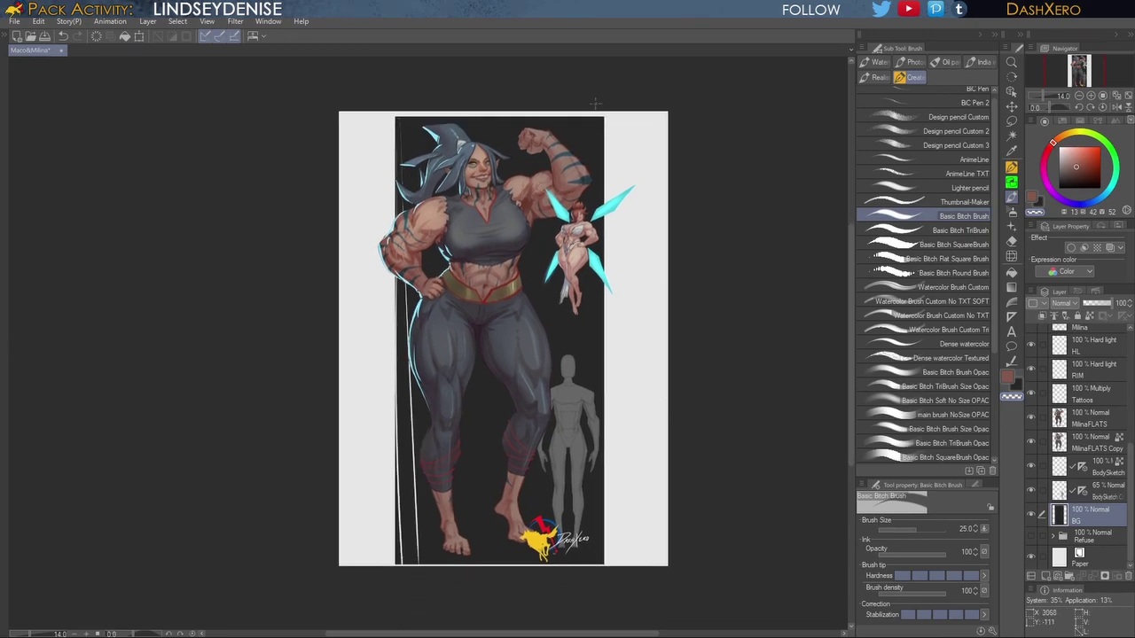
{"action": "left_click_drag", "start_coordinate": [599, 107], "coordinate": [588, 565]}
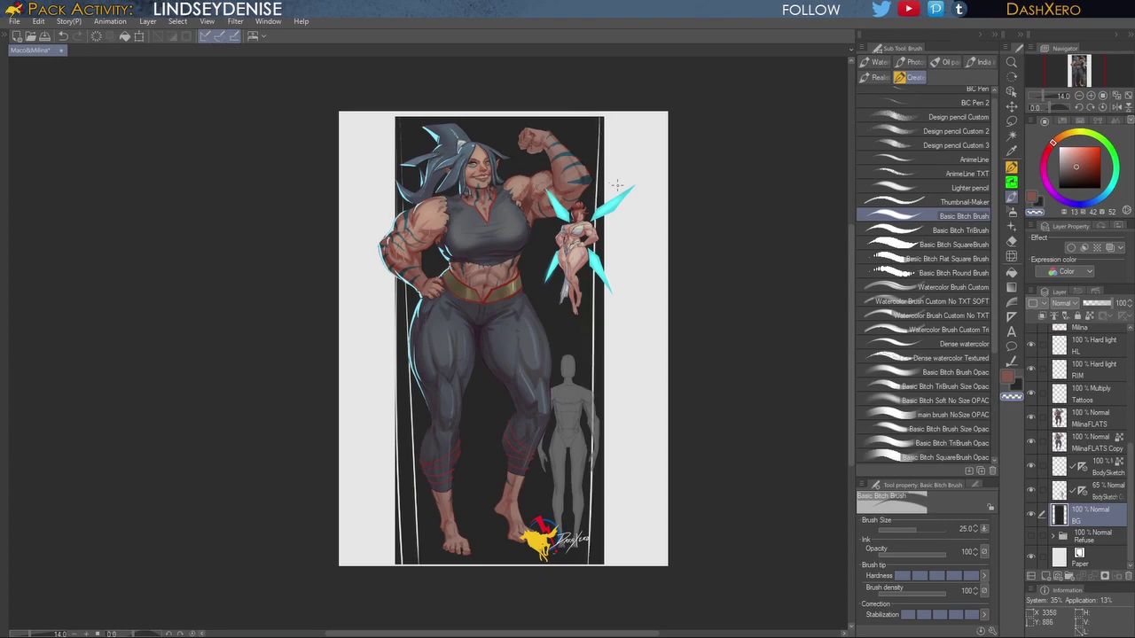
{"action": "left_click_drag", "start_coordinate": [601, 344], "coordinate": [603, 567]}
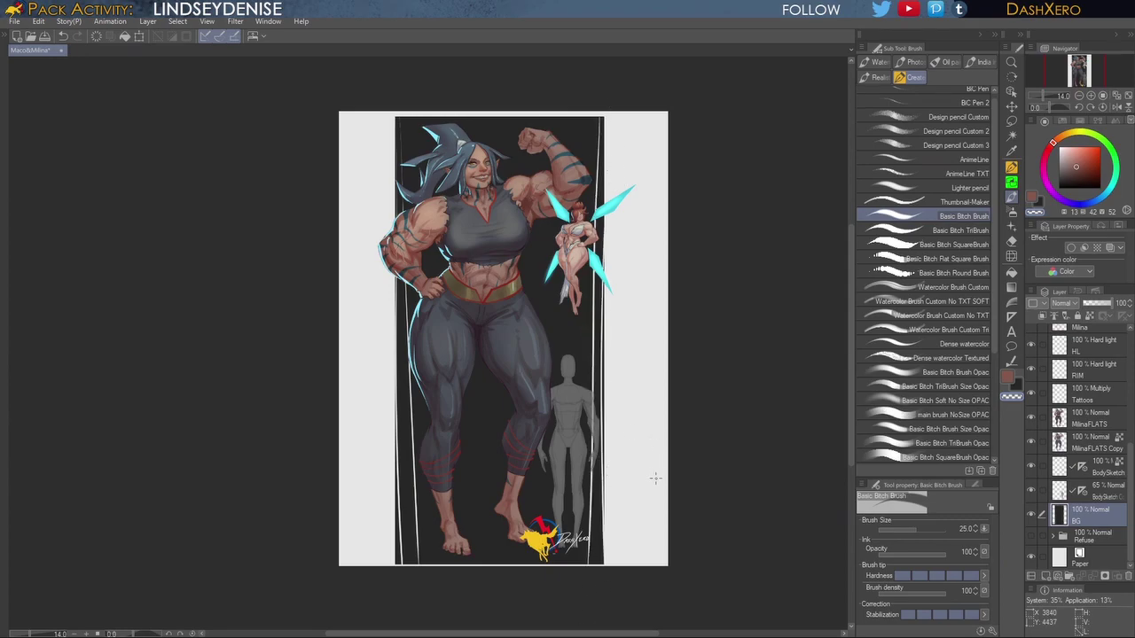
{"action": "key", "text": "ctrl+z"}
{"action": "key", "text": "ctrl+z"}
{"action": "left_click_drag", "start_coordinate": [596, 110], "coordinate": [588, 569]}
{"action": "key", "text": "ctrl+z"}
Step: Cut two thin near-vertical transparent lines along the right edge of the BG panel, behind the winged character and mannequin
{"action": "left_click_drag", "start_coordinate": [601, 276], "coordinate": [602, 503]}
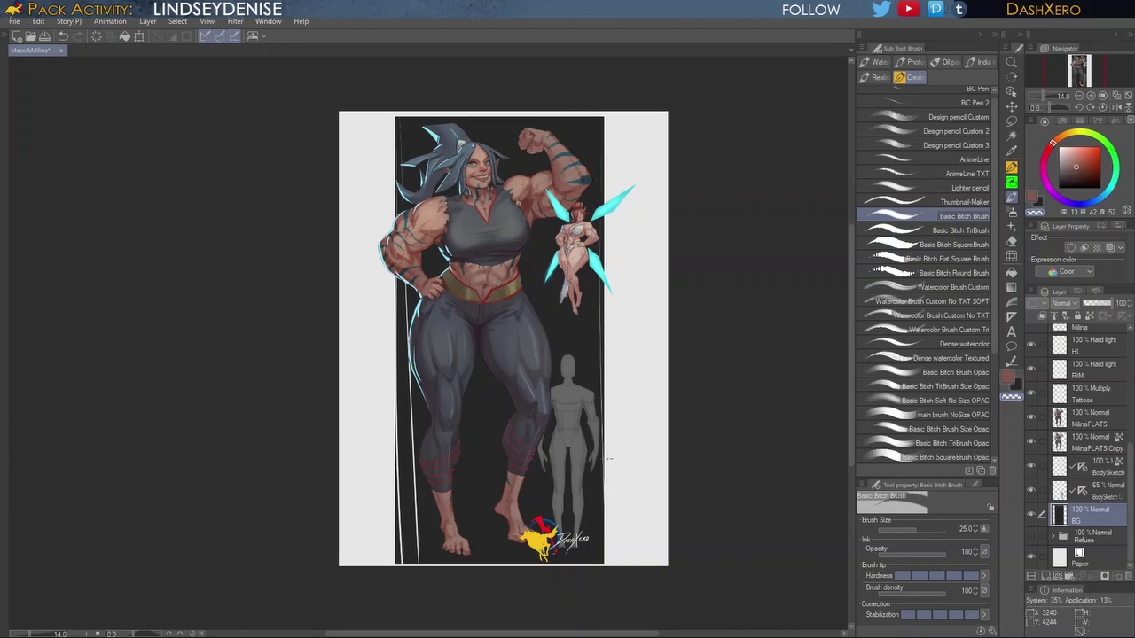
{"action": "left_click_drag", "start_coordinate": [594, 159], "coordinate": [591, 563]}
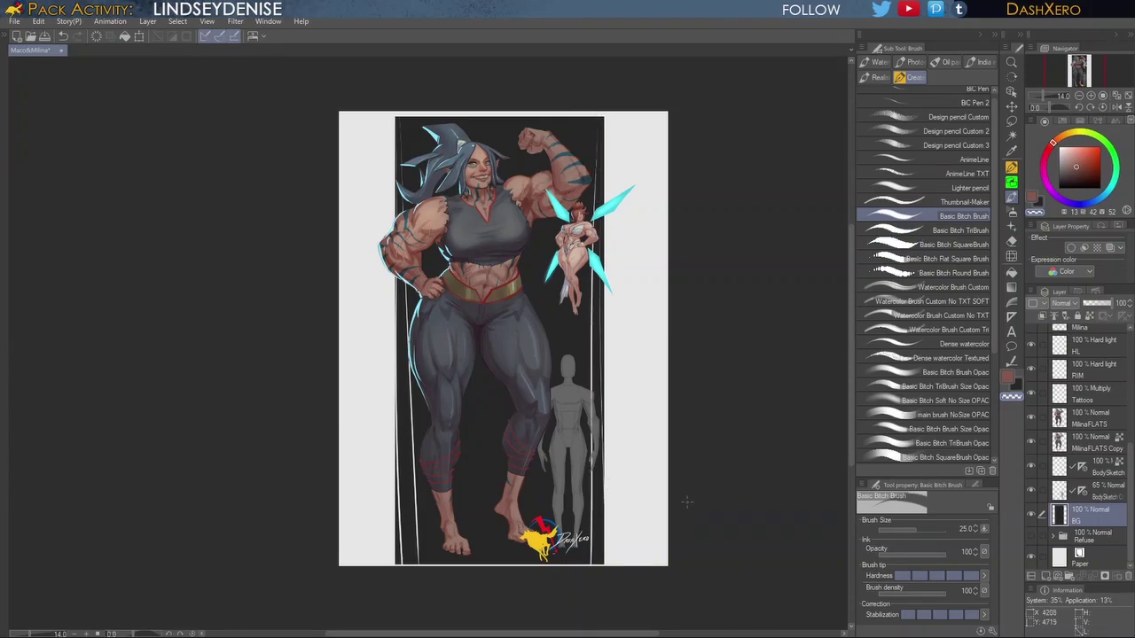
{"action": "left_click_drag", "start_coordinate": [691, 485], "coordinate": [687, 460]}
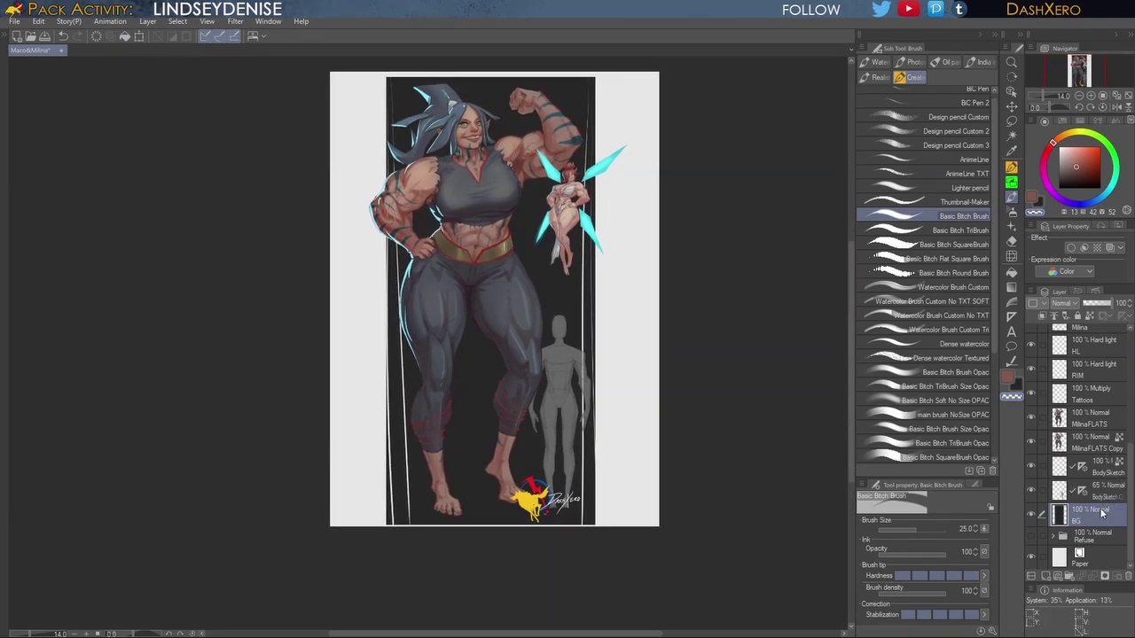
Step: Lock the BG layer's transparent pixels and set the drawing colour to purple (hue 278, saturation 54, value 63)
{"action": "left_click", "coordinate": [1090, 316]}
{"action": "left_click", "coordinate": [1095, 202]}
{"action": "left_click", "coordinate": [1078, 161]}
{"action": "left_click_drag", "start_coordinate": [1082, 161], "coordinate": [1082, 162]}
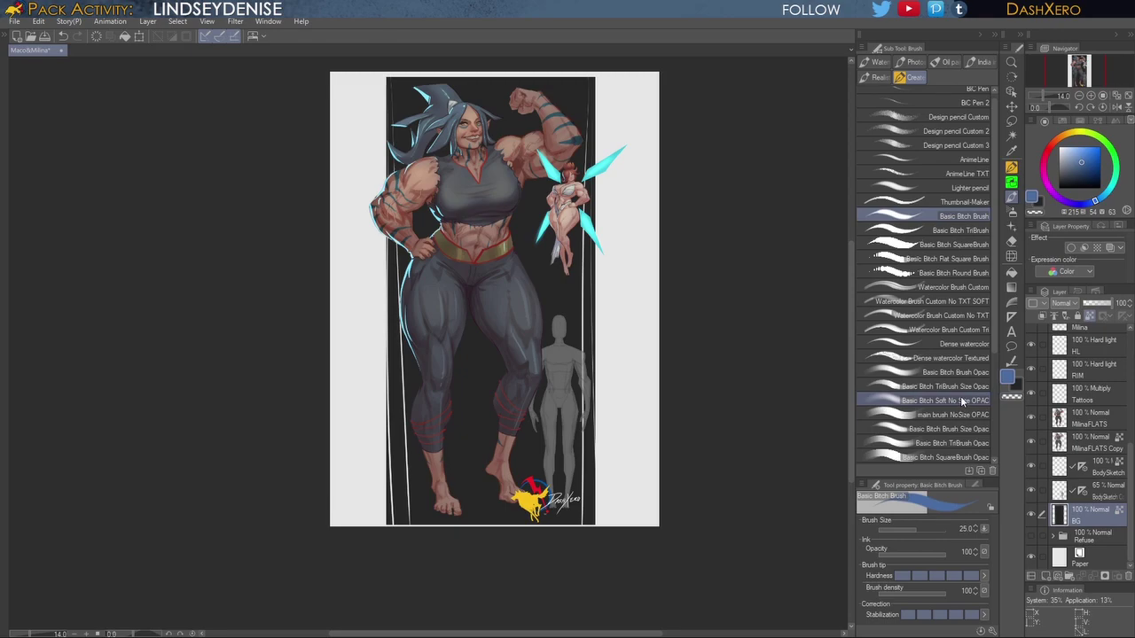
{"action": "left_click", "coordinate": [1056, 198]}
{"action": "left_click_drag", "start_coordinate": [1057, 197], "coordinate": [1056, 197]}
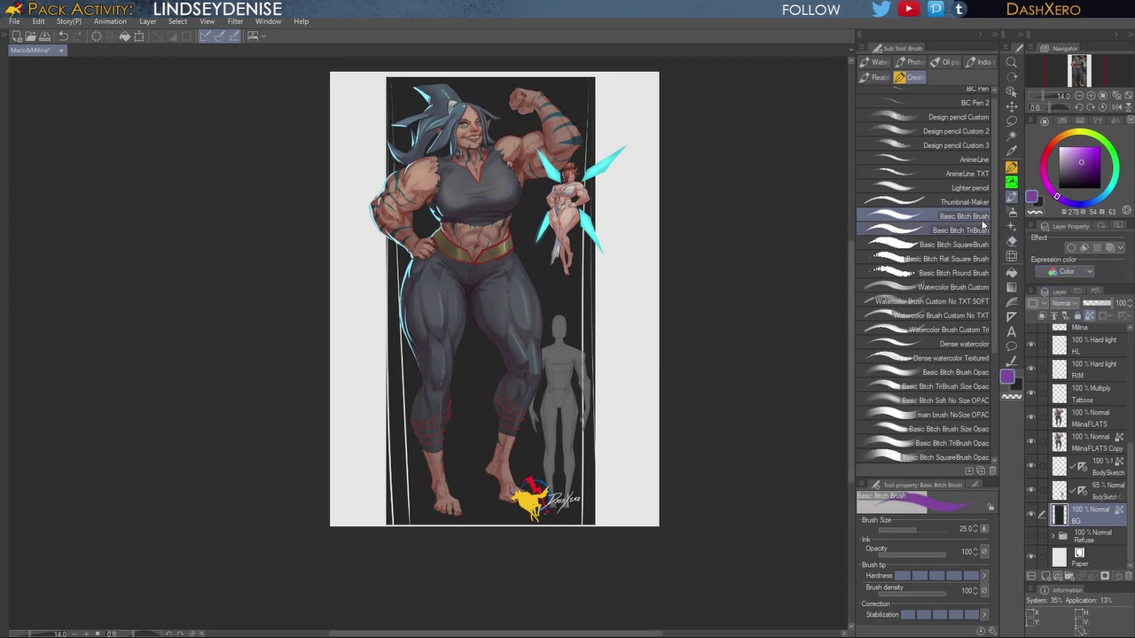
Step: Brush soft purple over the upper part of the BG panel with Basic Bitch Soft No Size OPAC at size 1500
{"action": "left_click", "coordinate": [959, 401]}
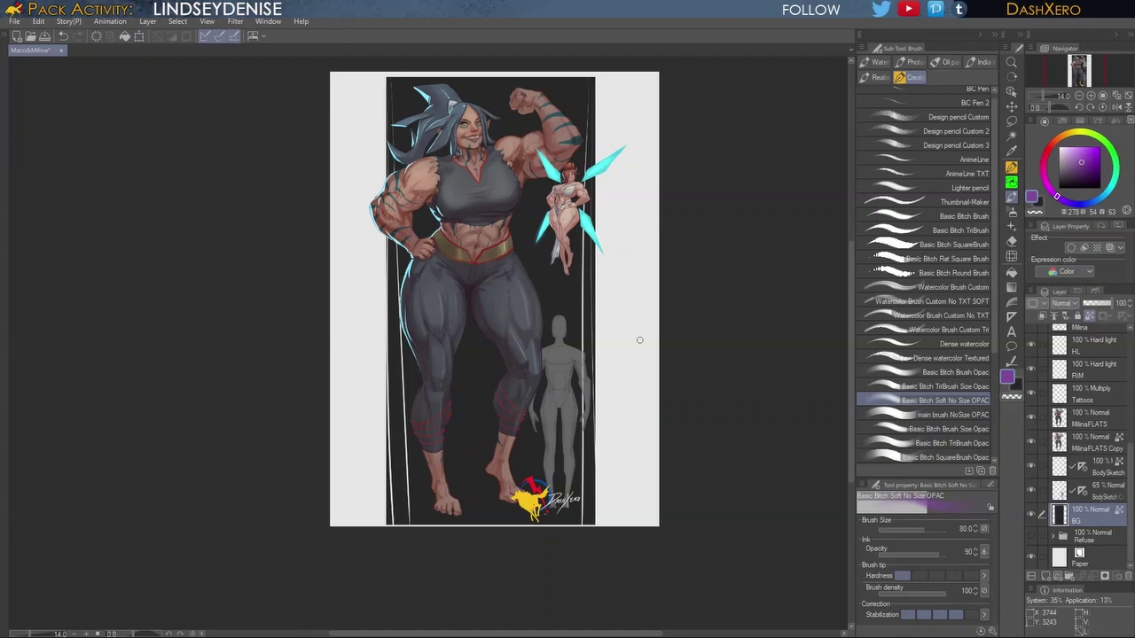
{"action": "key", "text": "bracketright"}
{"action": "key", "text": "bracketright"}
{"action": "key", "text": "bracketright"}
{"action": "key", "text": "bracketright"}
{"action": "key", "text": "bracketright"}
{"action": "key", "text": "bracketright"}
{"action": "key", "text": "bracketright"}
{"action": "key", "text": "bracketright"}
{"action": "key", "text": "bracketright"}
{"action": "key", "text": "bracketright"}
{"action": "key", "text": "bracketright"}
{"action": "key", "text": "bracketright"}
{"action": "left_click_drag", "start_coordinate": [680, 340], "coordinate": [701, 341]}
{"action": "mouse_move", "coordinate": [590, 95]}
{"action": "left_mouse_down"}
{"action": "mouse_move", "coordinate": [519, 122]}
{"action": "mouse_move", "coordinate": [557, 120]}
{"action": "mouse_move", "coordinate": [576, 99]}
{"action": "mouse_move", "coordinate": [508, 107]}
{"action": "mouse_move", "coordinate": [448, 73]}
{"action": "mouse_move", "coordinate": [457, 121]}
{"action": "mouse_move", "coordinate": [567, 230]}
{"action": "mouse_move", "coordinate": [586, 186]}
{"action": "mouse_move", "coordinate": [564, 107]}
{"action": "mouse_move", "coordinate": [480, 96]}
{"action": "mouse_move", "coordinate": [414, 149]}
{"action": "mouse_move", "coordinate": [462, 212]}
{"action": "mouse_move", "coordinate": [559, 273]}
{"action": "mouse_move", "coordinate": [554, 232]}
{"action": "mouse_move", "coordinate": [594, 108]}
{"action": "mouse_move", "coordinate": [607, 180]}
{"action": "mouse_move", "coordinate": [575, 265]}
{"action": "mouse_move", "coordinate": [540, 287]}
{"action": "mouse_move", "coordinate": [483, 295]}
{"action": "mouse_move", "coordinate": [432, 257]}
{"action": "mouse_move", "coordinate": [417, 314]}
{"action": "mouse_move", "coordinate": [512, 247]}
{"action": "mouse_move", "coordinate": [529, 312]}
{"action": "mouse_move", "coordinate": [433, 294]}
{"action": "mouse_move", "coordinate": [440, 265]}
{"action": "mouse_move", "coordinate": [502, 384]}
{"action": "mouse_move", "coordinate": [569, 280]}
{"action": "left_mouse_up"}
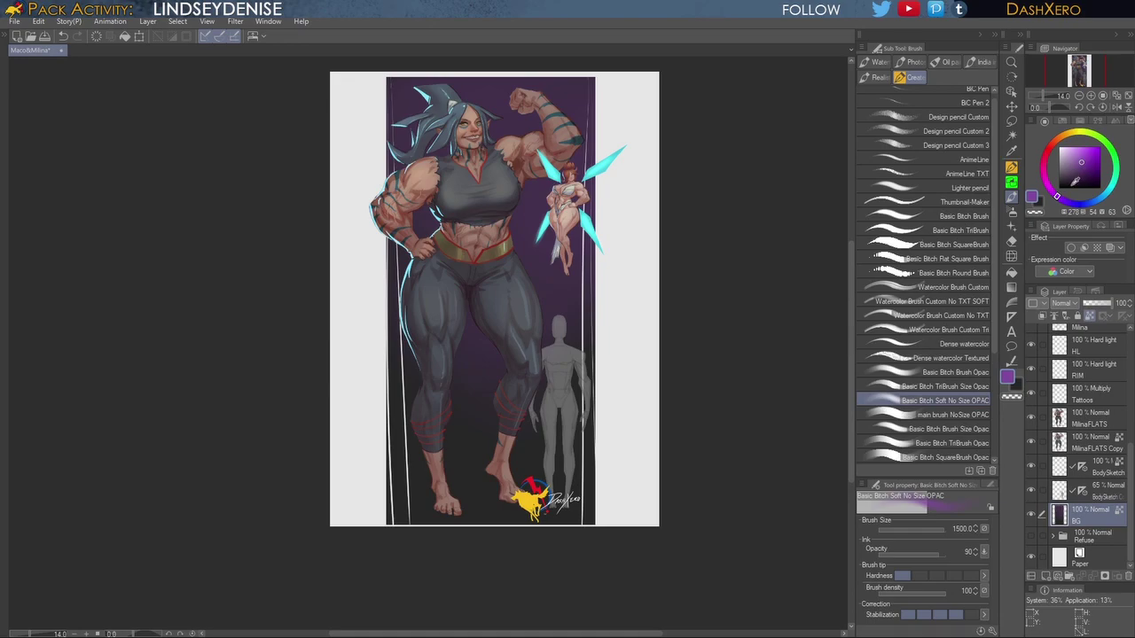
Step: Darken the lower part of the BG panel with soft dark navy (224, 41, 9) and save the illustration
{"action": "left_click", "coordinate": [1078, 181]}
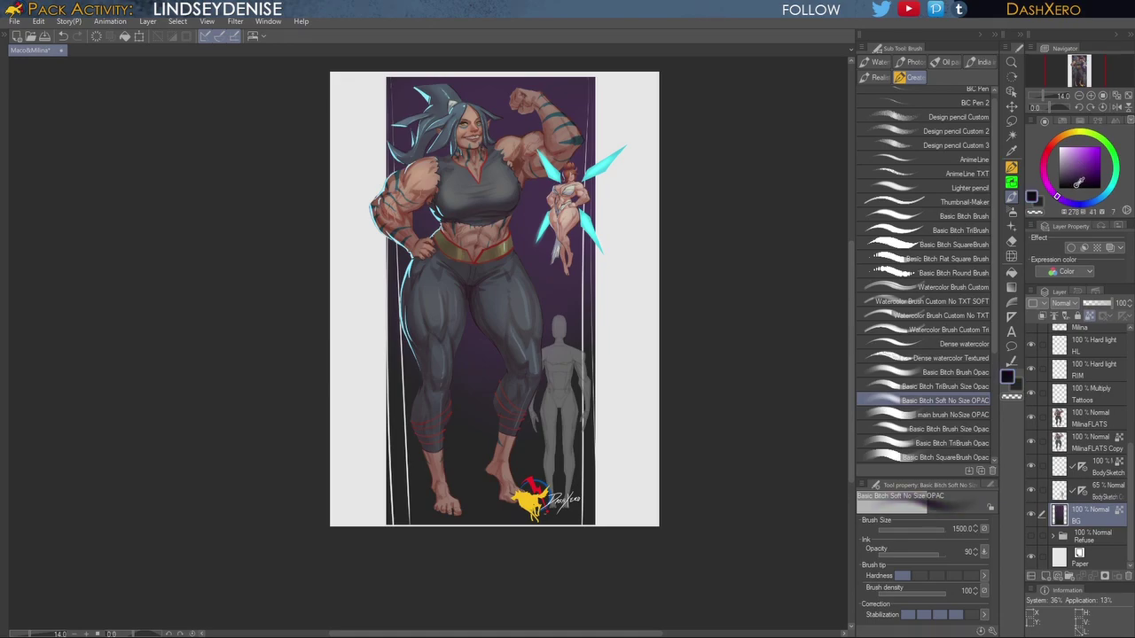
{"action": "left_click", "coordinate": [1090, 204]}
{"action": "mouse_move", "coordinate": [417, 473]}
{"action": "left_mouse_down"}
{"action": "mouse_move", "coordinate": [491, 517]}
{"action": "mouse_move", "coordinate": [632, 461]}
{"action": "mouse_move", "coordinate": [483, 440]}
{"action": "mouse_move", "coordinate": [414, 358]}
{"action": "mouse_move", "coordinate": [584, 389]}
{"action": "mouse_move", "coordinate": [589, 345]}
{"action": "mouse_move", "coordinate": [510, 364]}
{"action": "mouse_move", "coordinate": [452, 309]}
{"action": "left_mouse_up"}
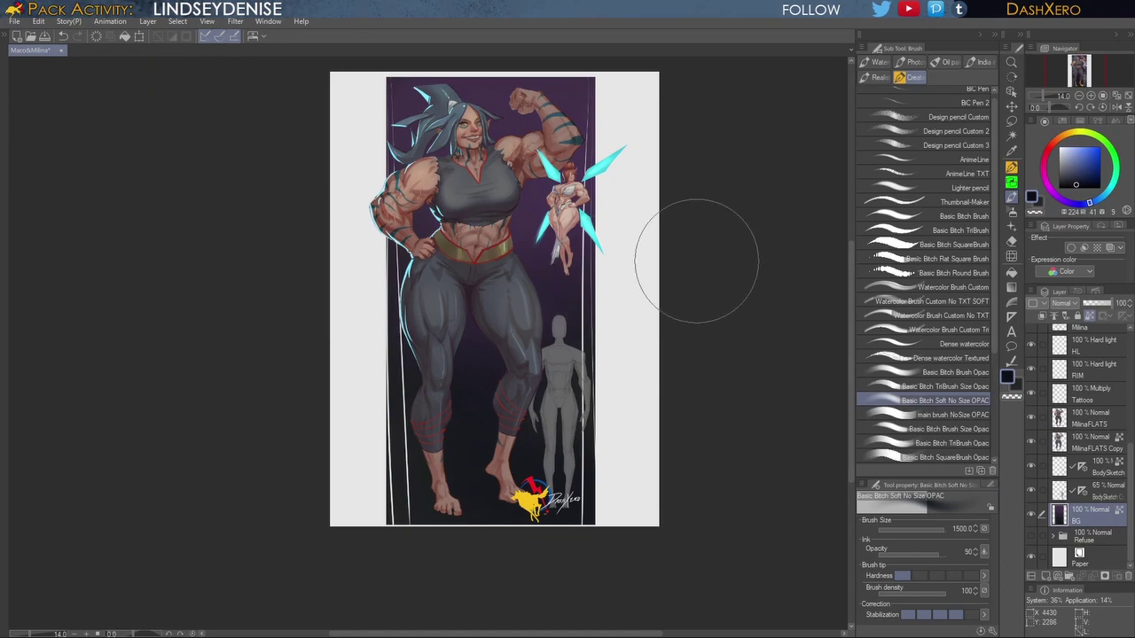
{"action": "key", "text": "ctrl+0"}
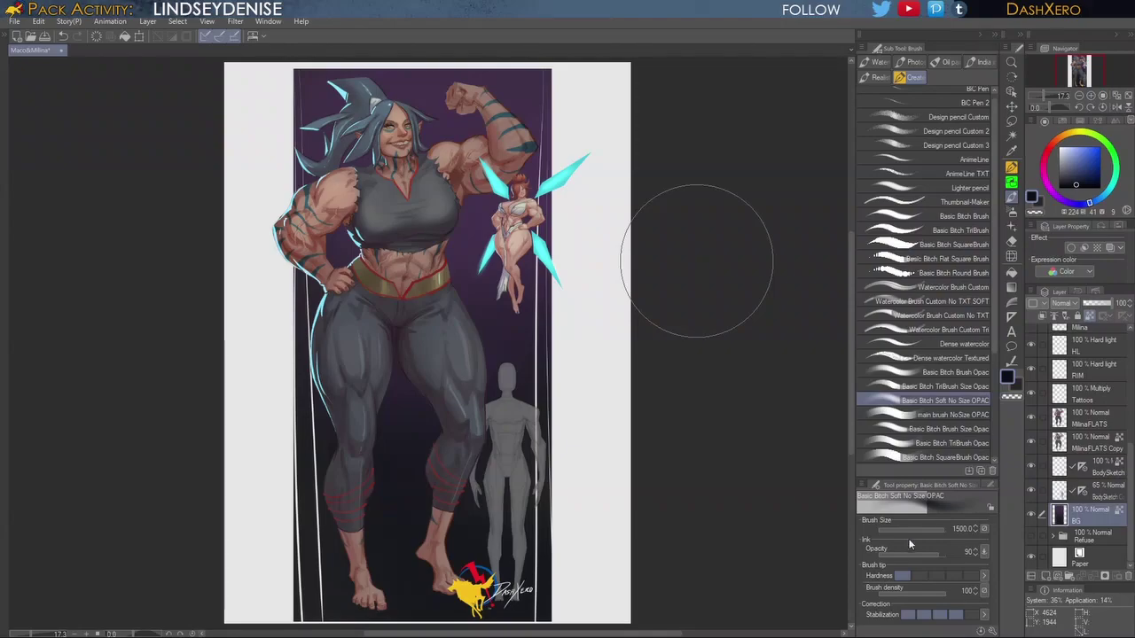
{"action": "key", "text": "ctrl+s"}
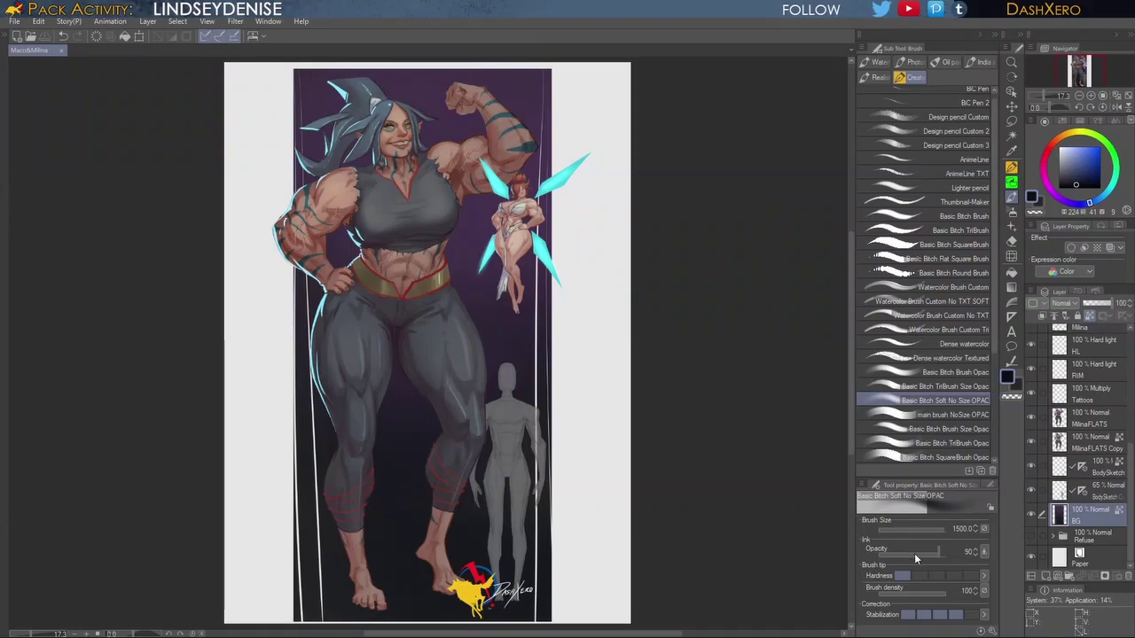